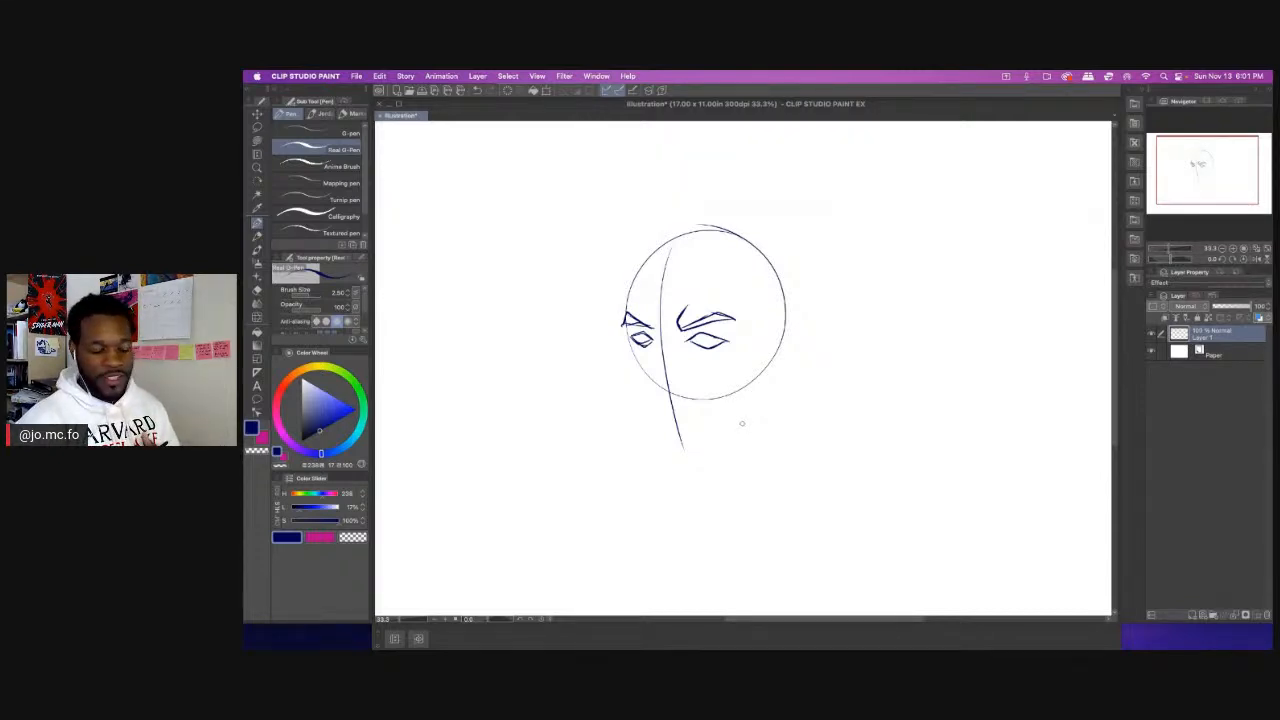
Draw the nose below the eyes with the Real G-Pen, including the bridge, the underside and both nostril wings.
key(XF86AudioRaiseVolume)
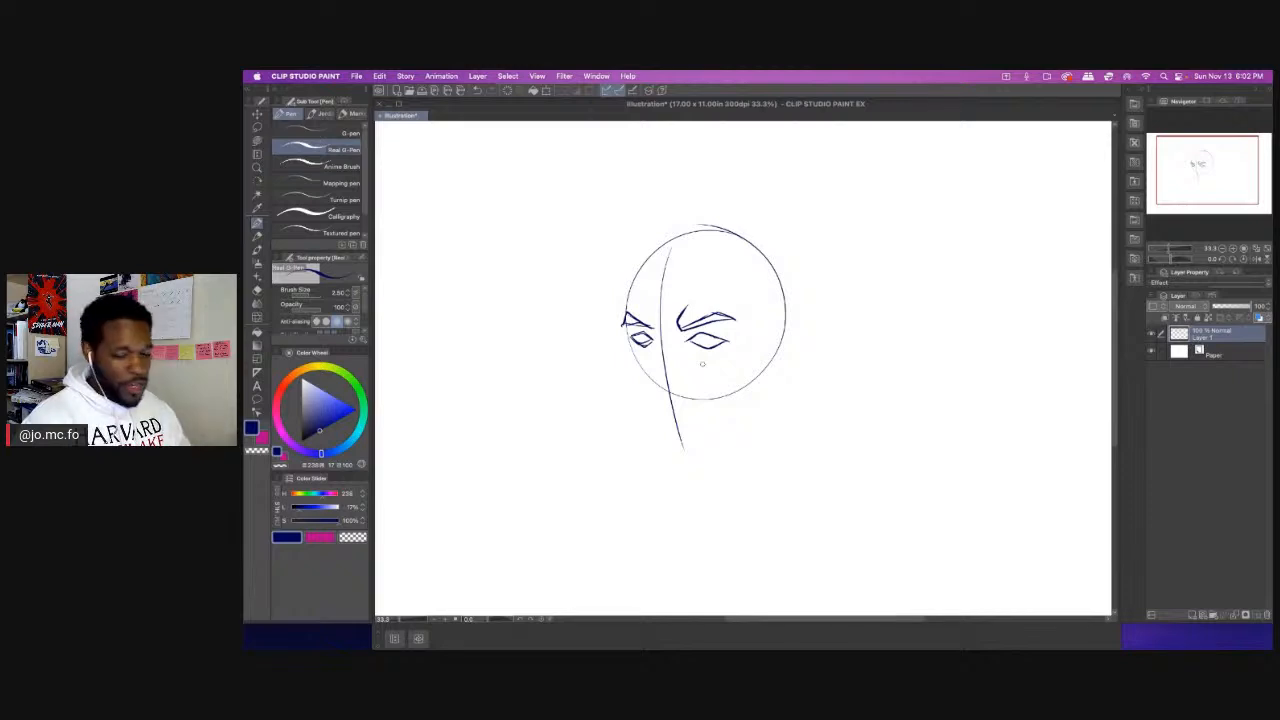
scroll(636, 302, up, 1)
drag(634, 266, 650, 243)
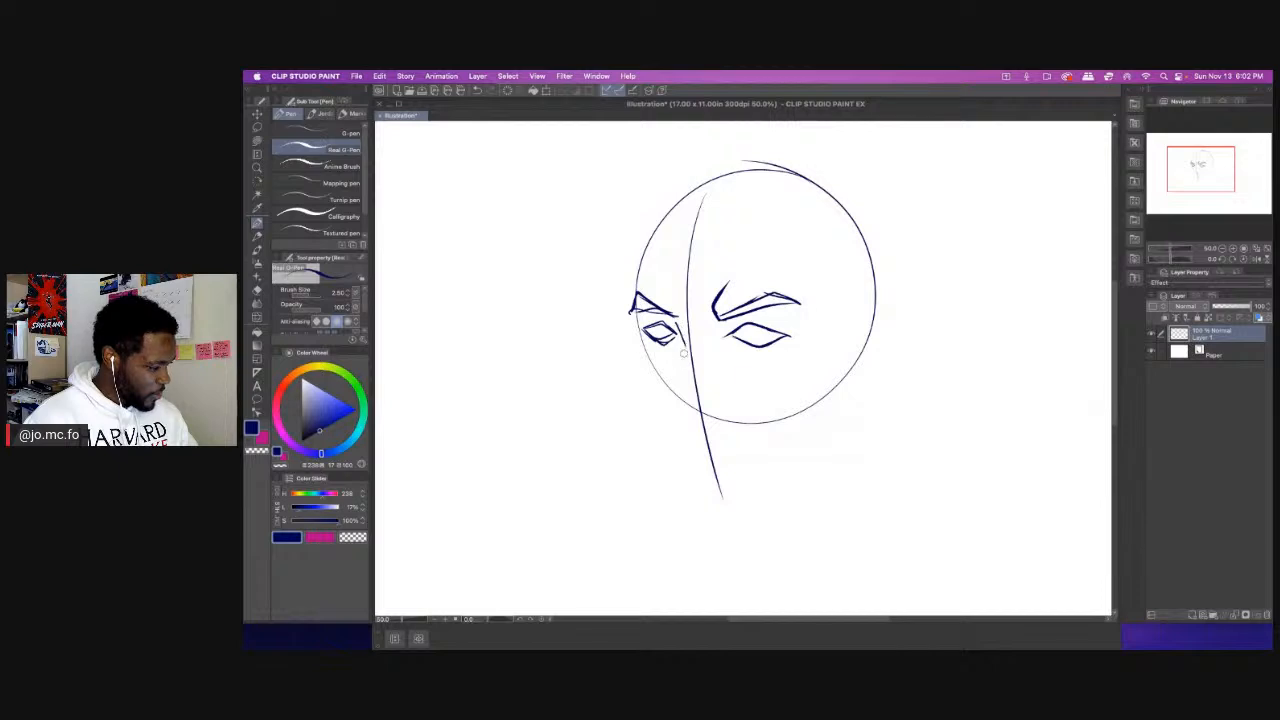
drag(683, 358, 675, 393)
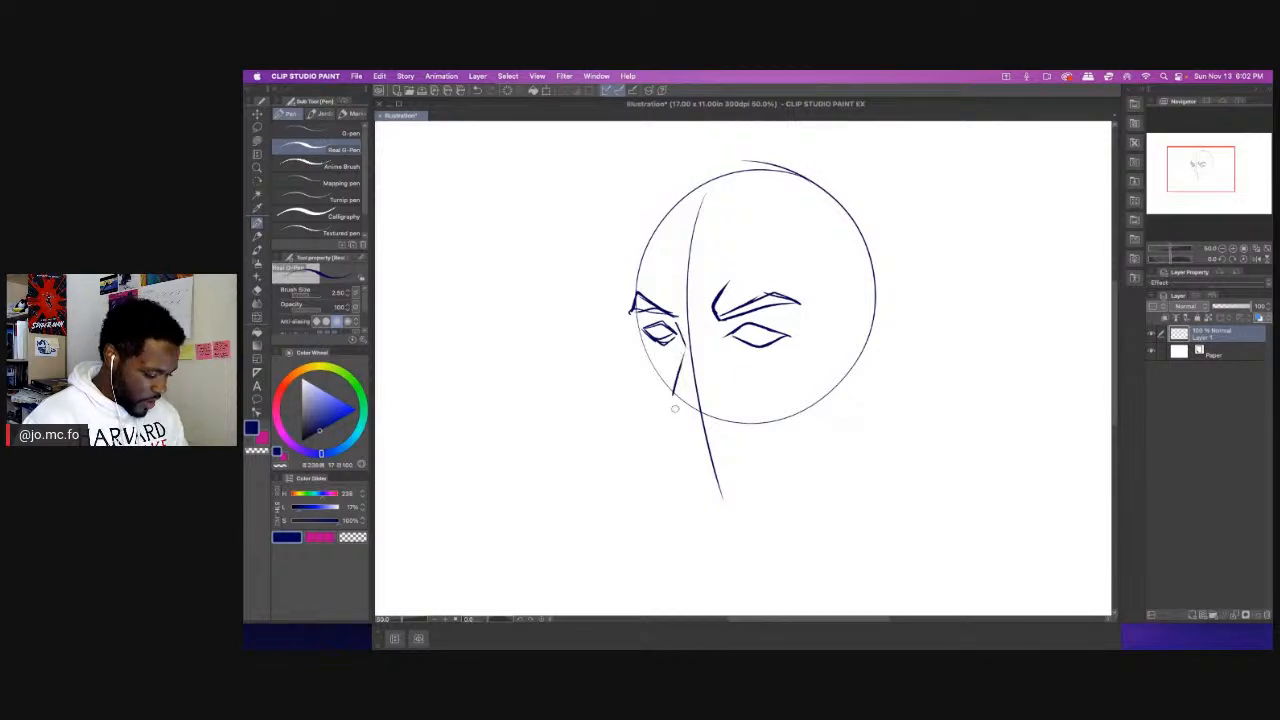
mouse_move(676, 402)
mouse_down()
mouse_move(704, 418)
mouse_move(720, 404)
mouse_move(690, 410)
mouse_up()
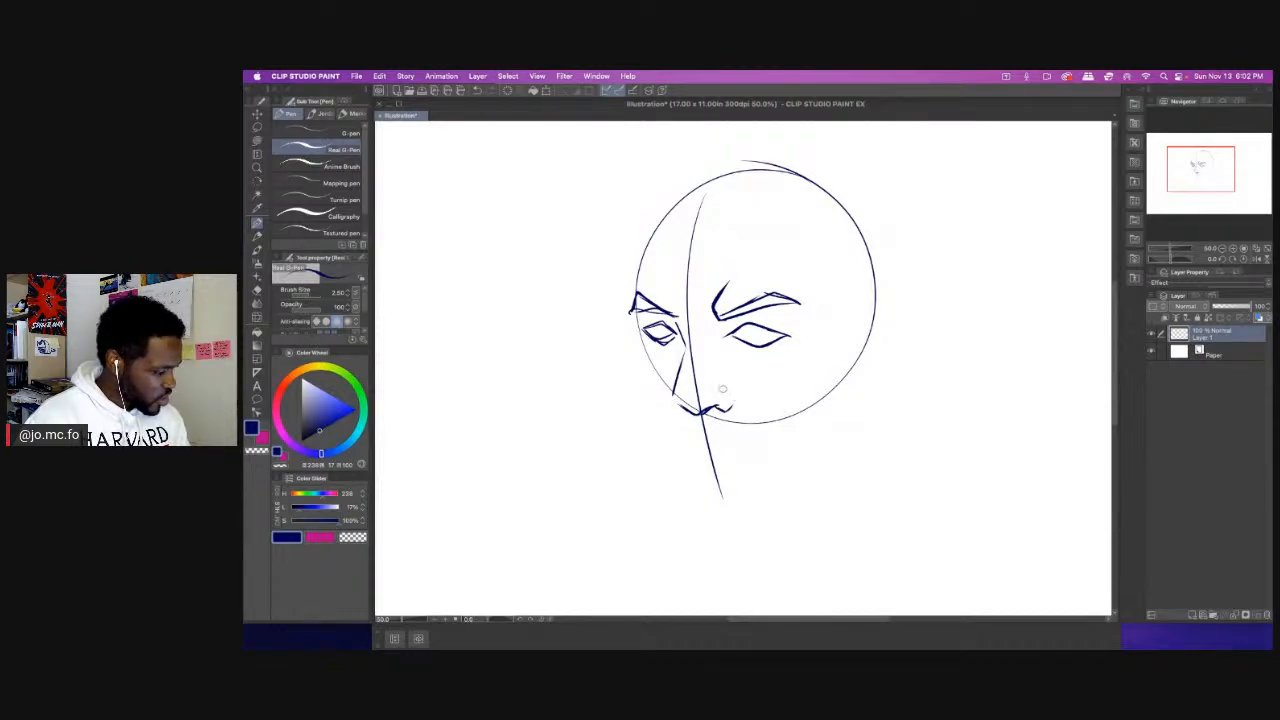
mouse_move(722, 392)
mouse_down()
mouse_move(724, 410)
mouse_move(666, 392)
mouse_up()
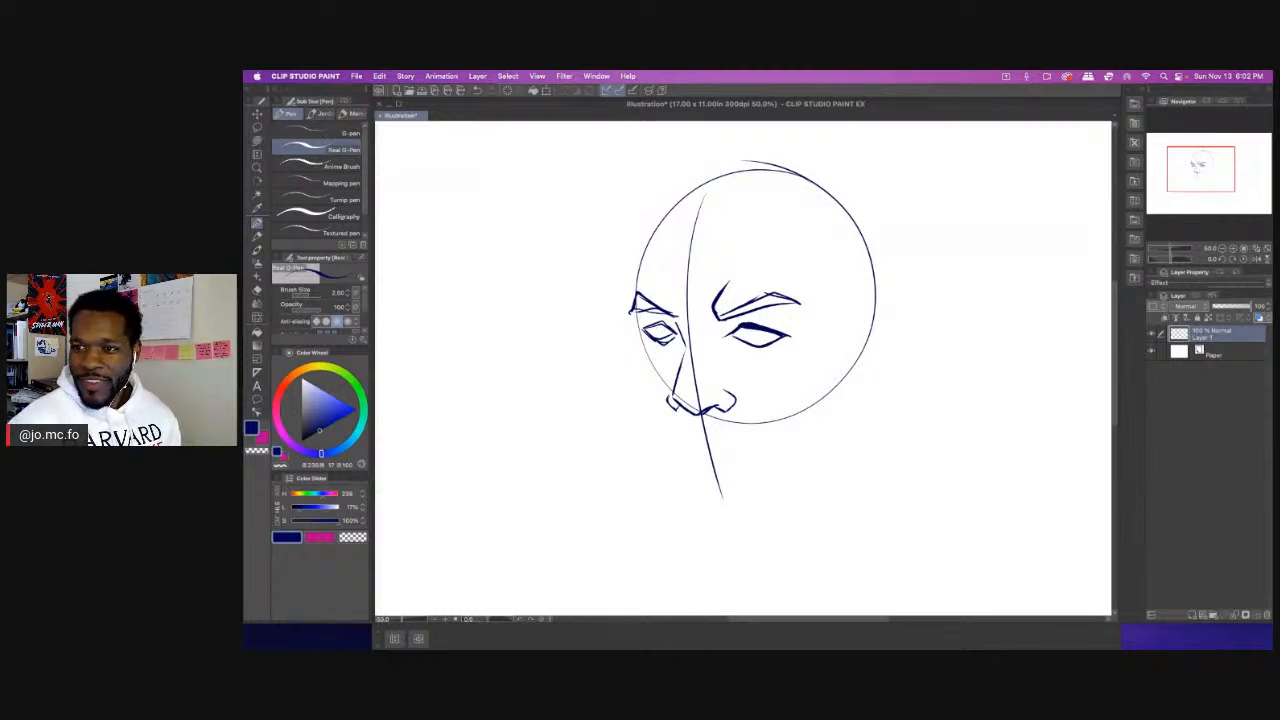
Draw the far side contour of the face from the brow down to the chin and thicken the far eye's outline.
key(Tab)
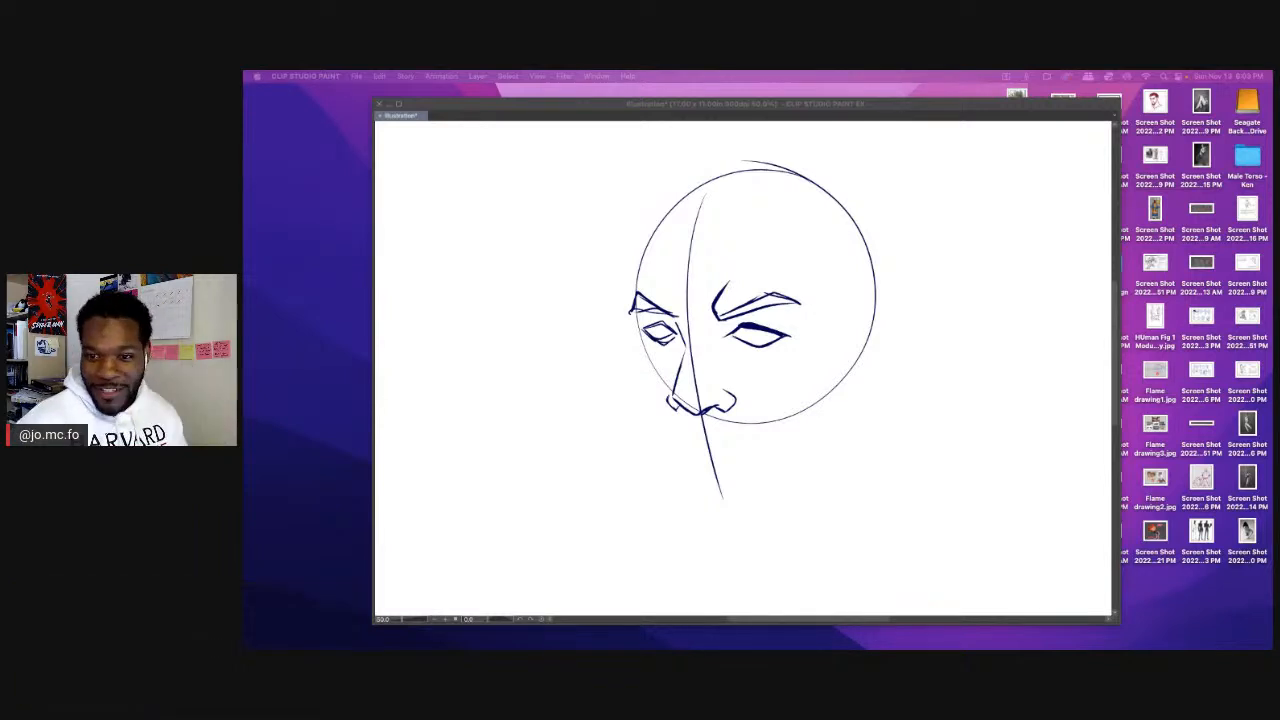
click(595, 275)
mouse_move(595, 275)
mouse_down()
mouse_move(563, 226)
mouse_move(602, 288)
mouse_move(606, 390)
mouse_move(616, 315)
mouse_move(656, 440)
mouse_up()
scroll(618, 240, up, 2)
mouse_move(614, 344)
mouse_down()
mouse_move(669, 466)
mouse_move(700, 484)
mouse_up()
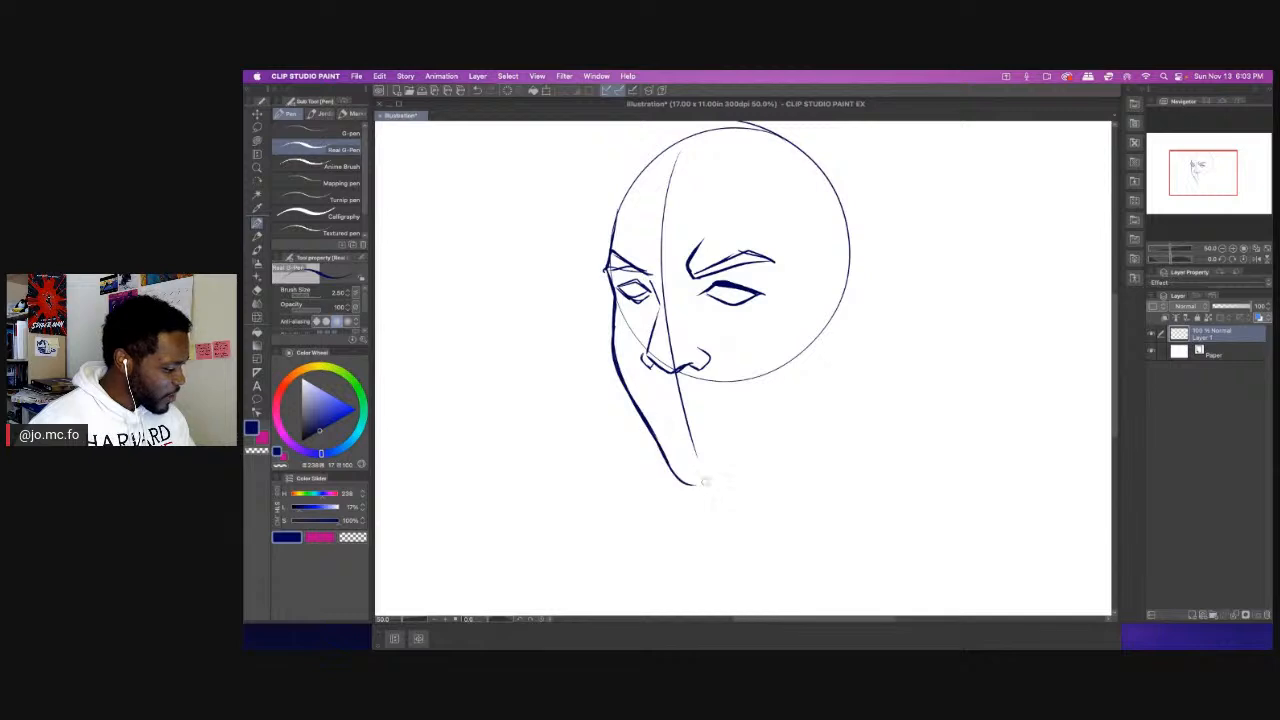
mouse_move(652, 292)
mouse_down()
mouse_move(620, 285)
mouse_move(648, 288)
mouse_move(631, 300)
mouse_move(652, 295)
mouse_up()
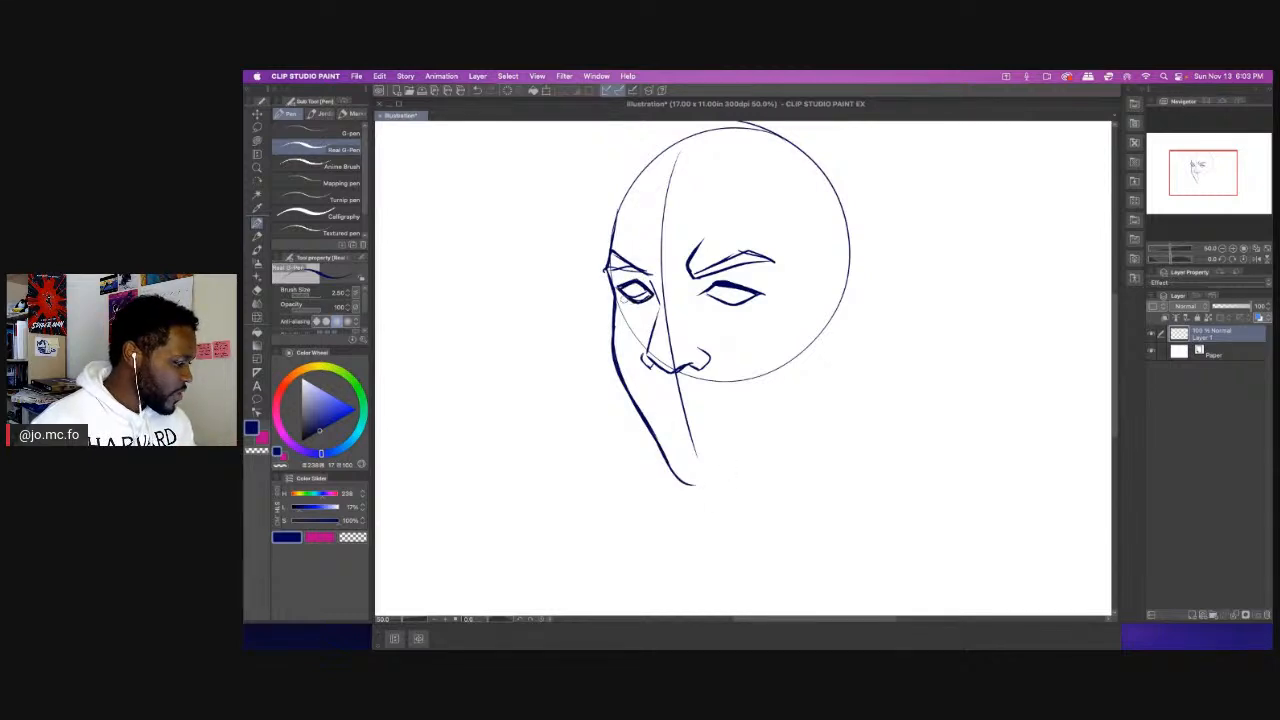
Lasso the near eyebrow and stretch it slightly outward, away from the face's center line.
key(m)
mouse_move(691, 232)
mouse_down()
mouse_move(692, 282)
mouse_move(742, 268)
mouse_move(777, 227)
mouse_move(684, 222)
mouse_up()
key(ctrl+t)
drag(798, 251, 811, 250)
drag(709, 247, 709, 242)
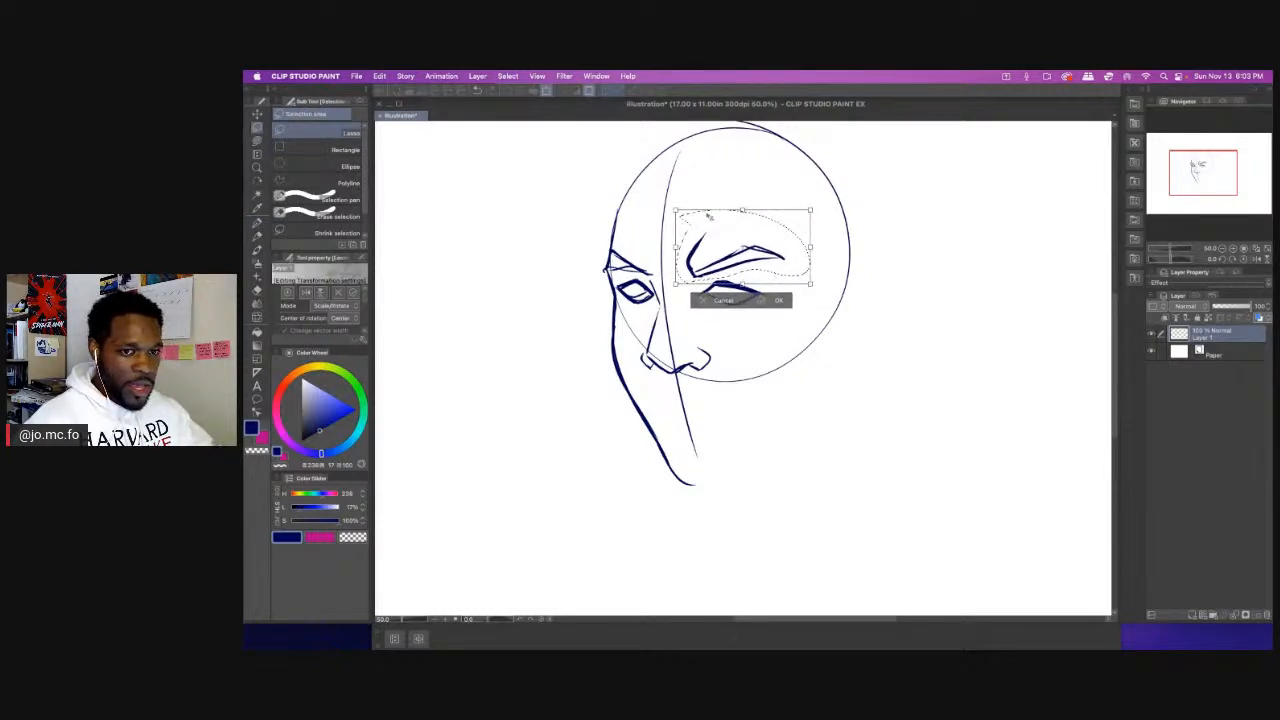
key(Return)
Erase the stray stroke rising from the near eyebrow, fill both eyebrows solid navy, and trim the near eyebrow's outer end.
key(e)
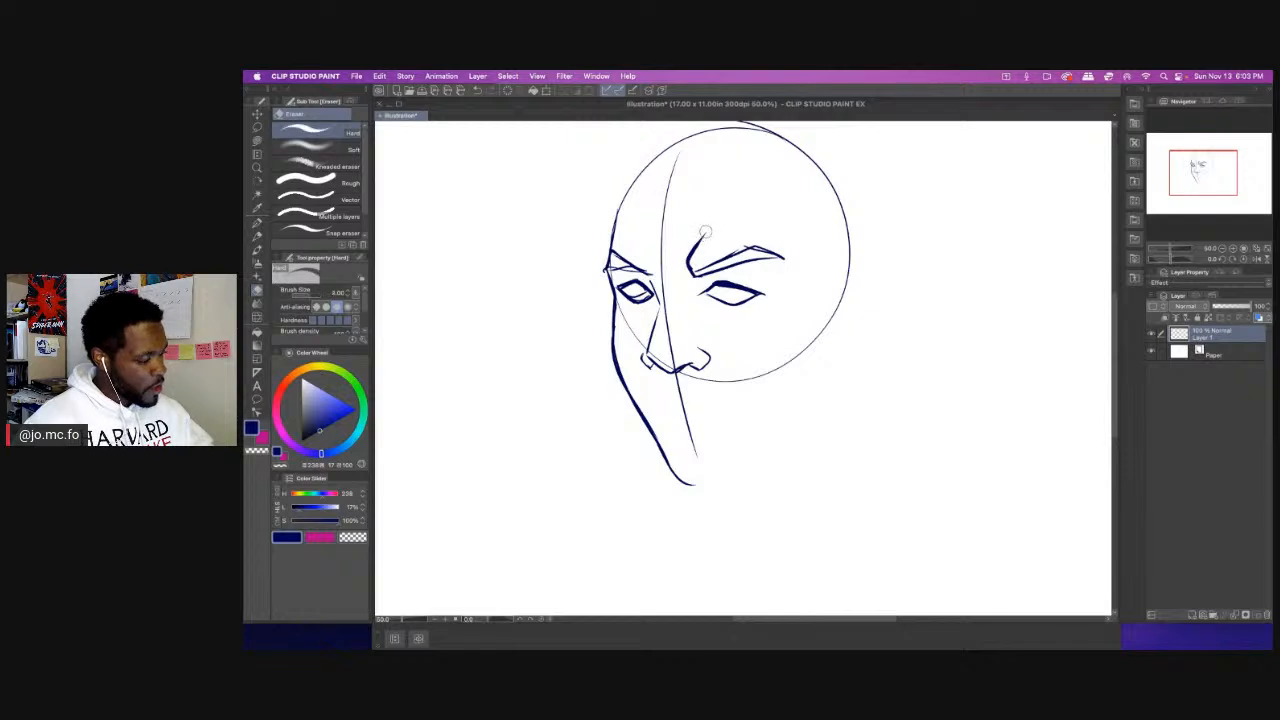
mouse_move(703, 234)
mouse_down()
mouse_move(690, 270)
mouse_move(649, 275)
mouse_move(614, 256)
mouse_move(638, 270)
mouse_move(607, 268)
mouse_move(646, 274)
mouse_move(622, 252)
mouse_move(780, 250)
mouse_move(856, 332)
mouse_move(788, 274)
mouse_move(852, 326)
mouse_up()
key(p)
key(r)
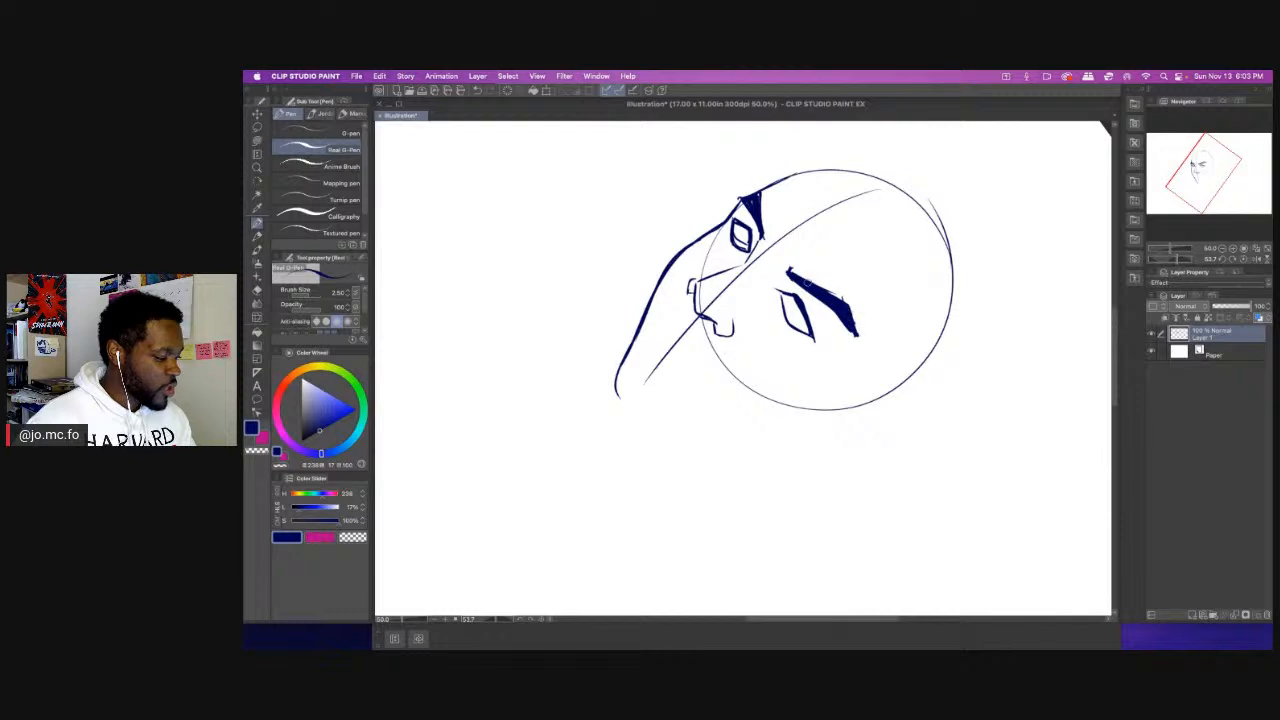
key(e)
key([)
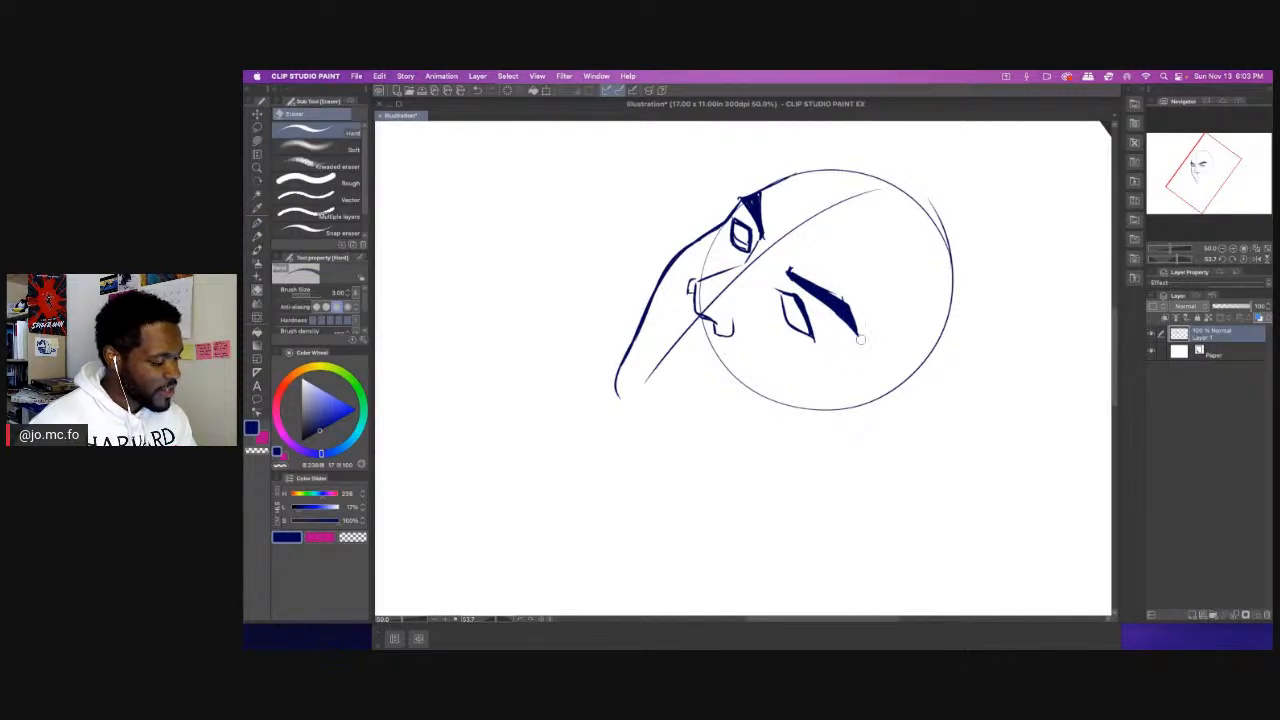
click(541, 621)
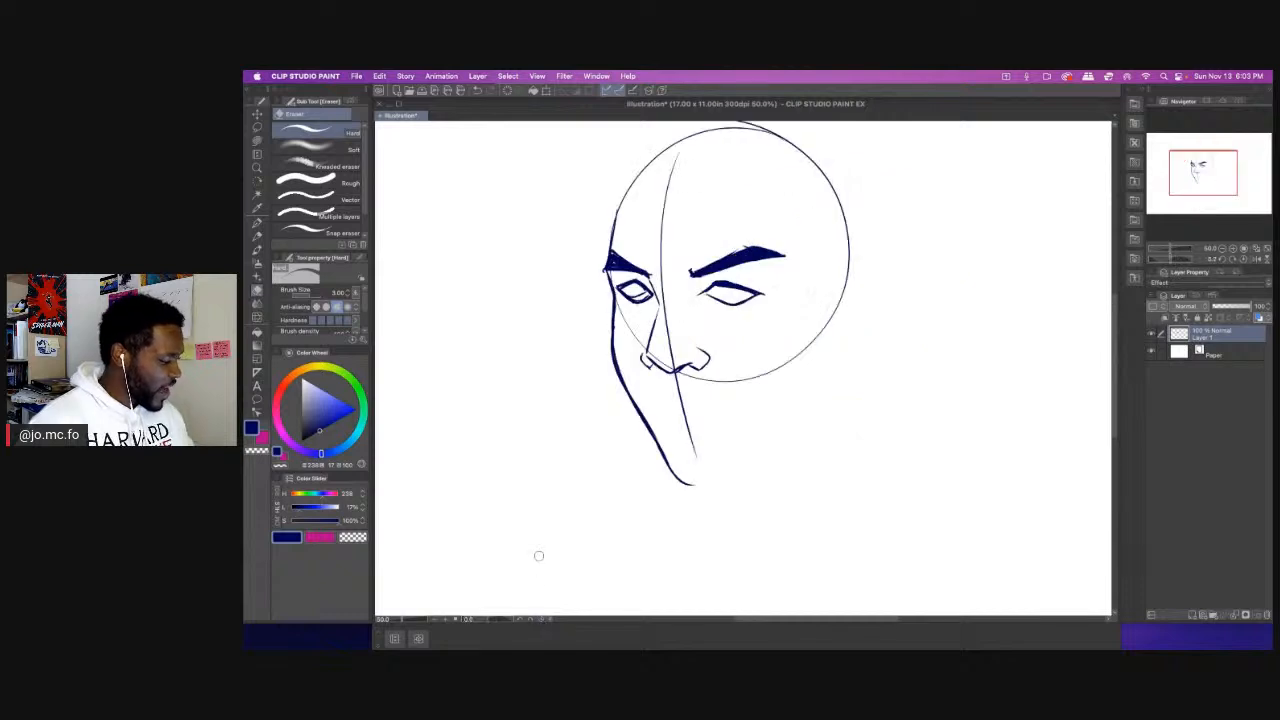
Sketch the mouth below the nose, with the upper lip, the parting line and the lower lip.
key(p)
scroll(656, 350, down, 3)
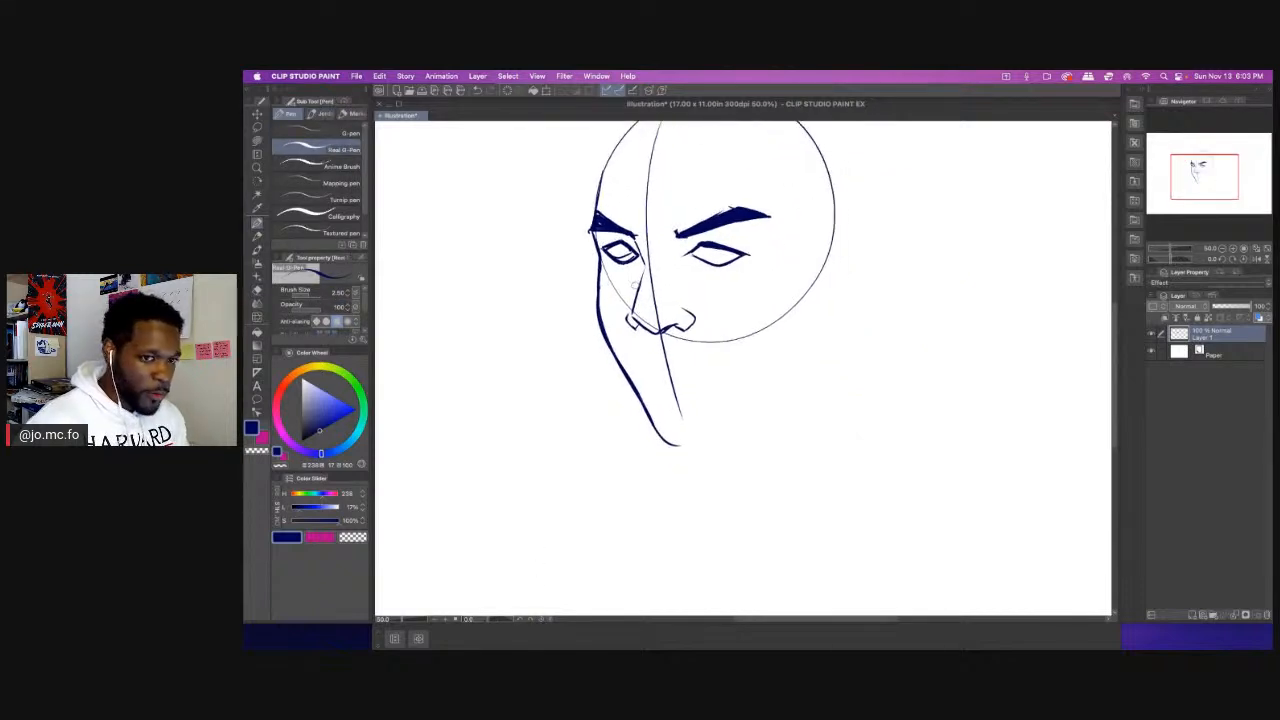
mouse_move(642, 364)
mouse_down()
mouse_move(707, 373)
mouse_move(629, 367)
mouse_move(697, 356)
mouse_move(640, 353)
mouse_move(668, 350)
mouse_move(706, 370)
mouse_move(642, 350)
mouse_move(629, 366)
mouse_up()
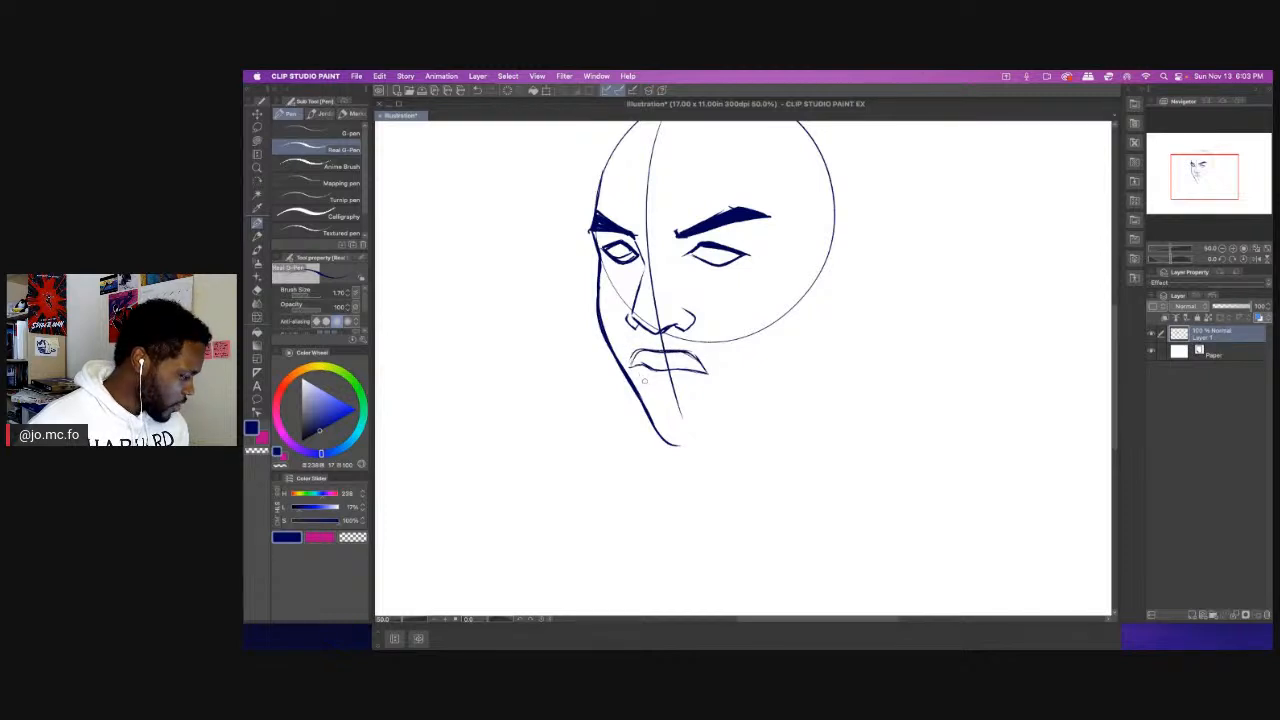
mouse_move(644, 380)
mouse_down()
mouse_move(692, 391)
mouse_move(654, 404)
mouse_up()
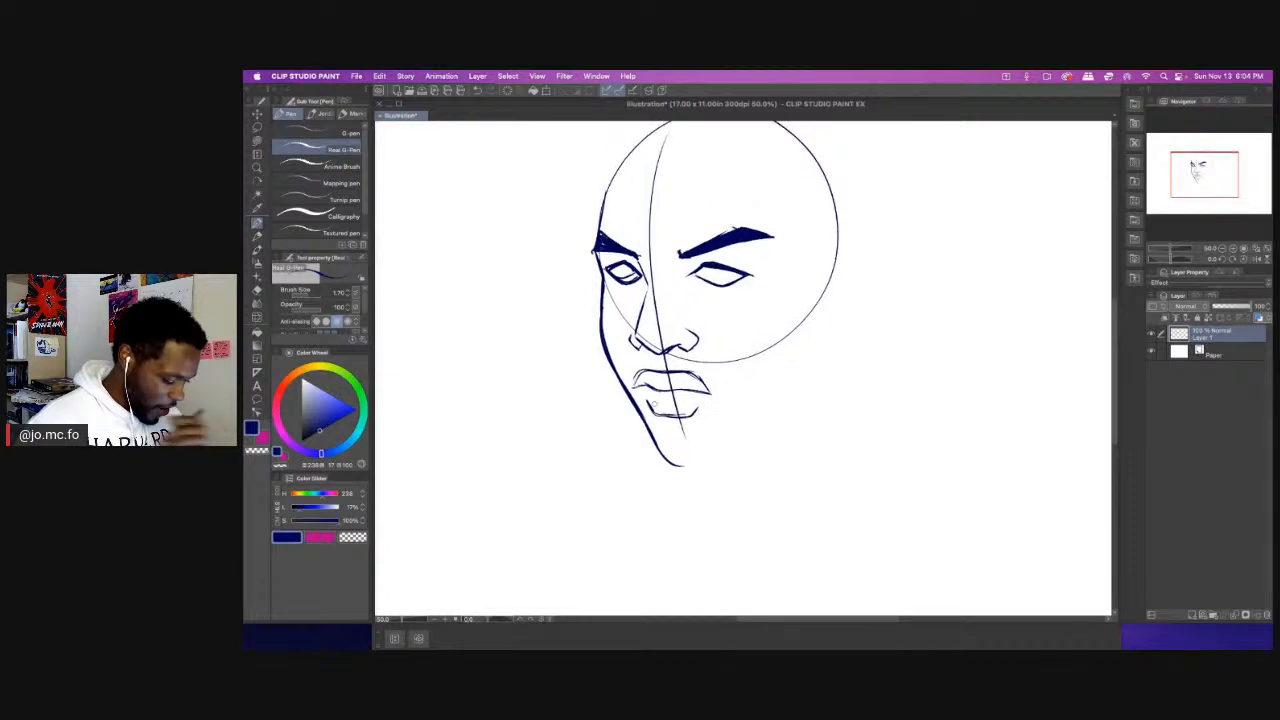
Lasso the near eye, tilt it slightly counterclockwise, and clear the selection.
key(m)
mouse_move(708, 257)
mouse_down()
mouse_move(740, 304)
mouse_move(700, 260)
mouse_up()
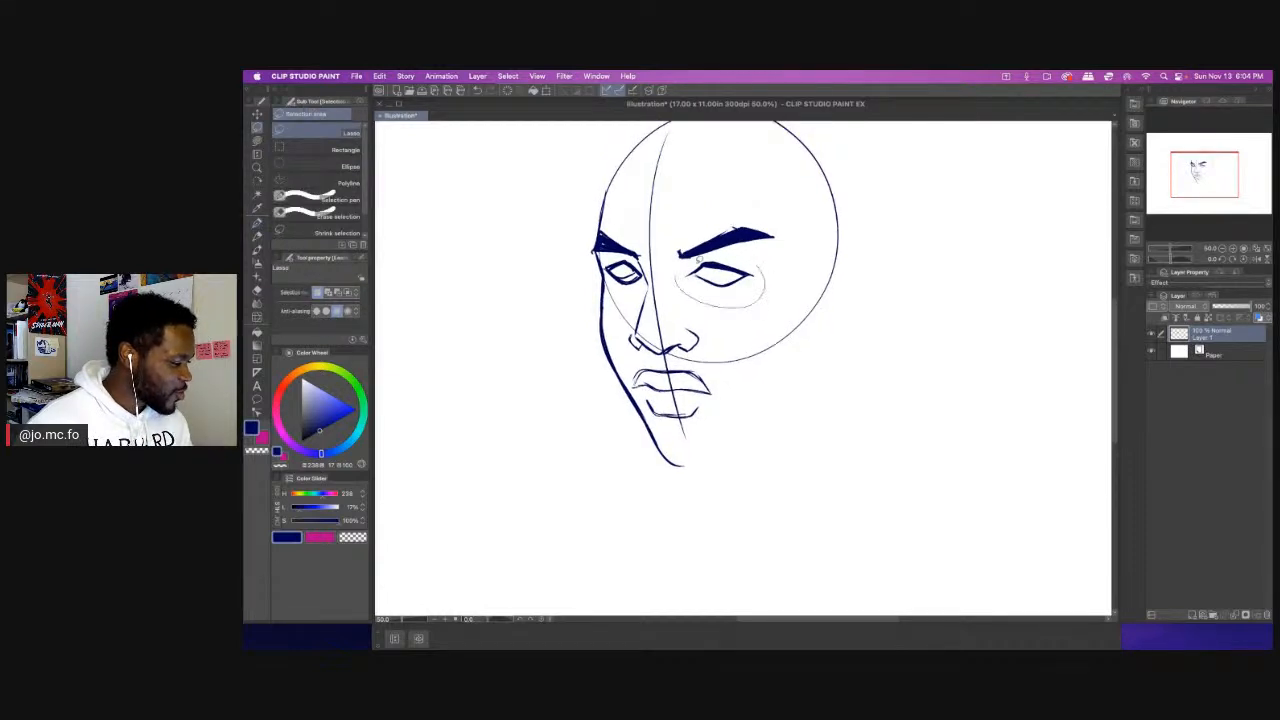
key(super+t)
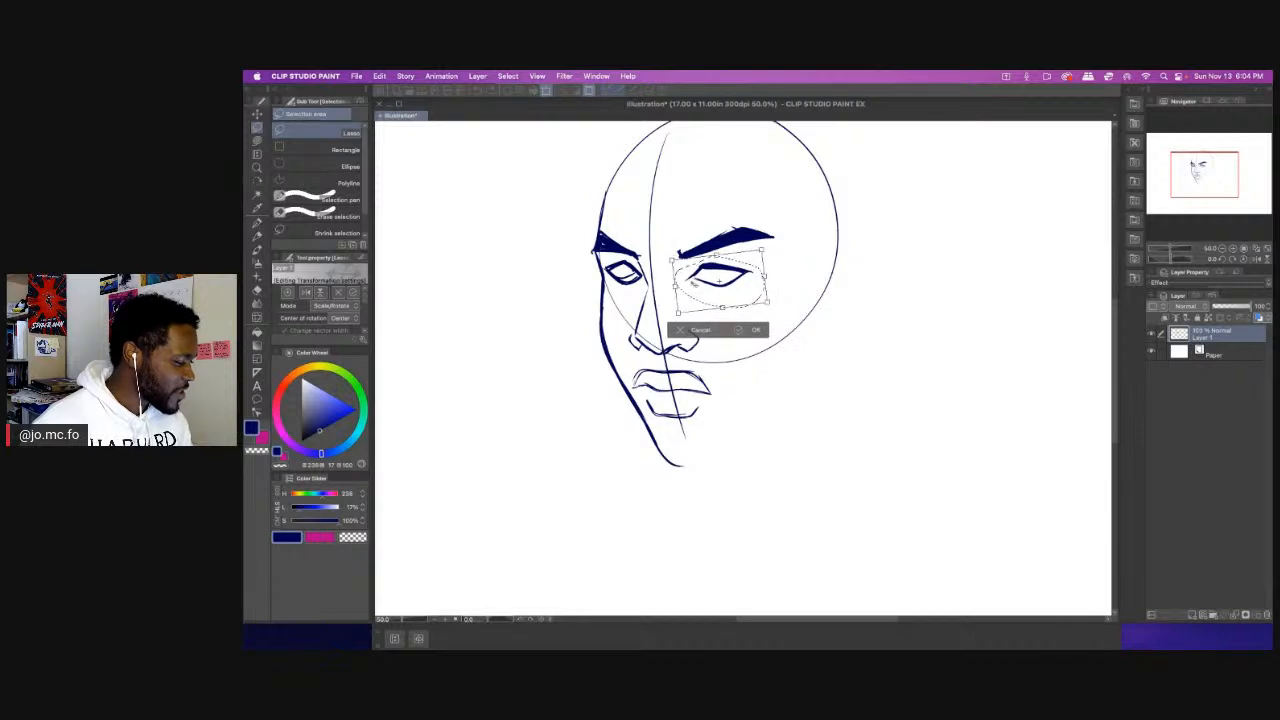
key(Return)
key(super+d)
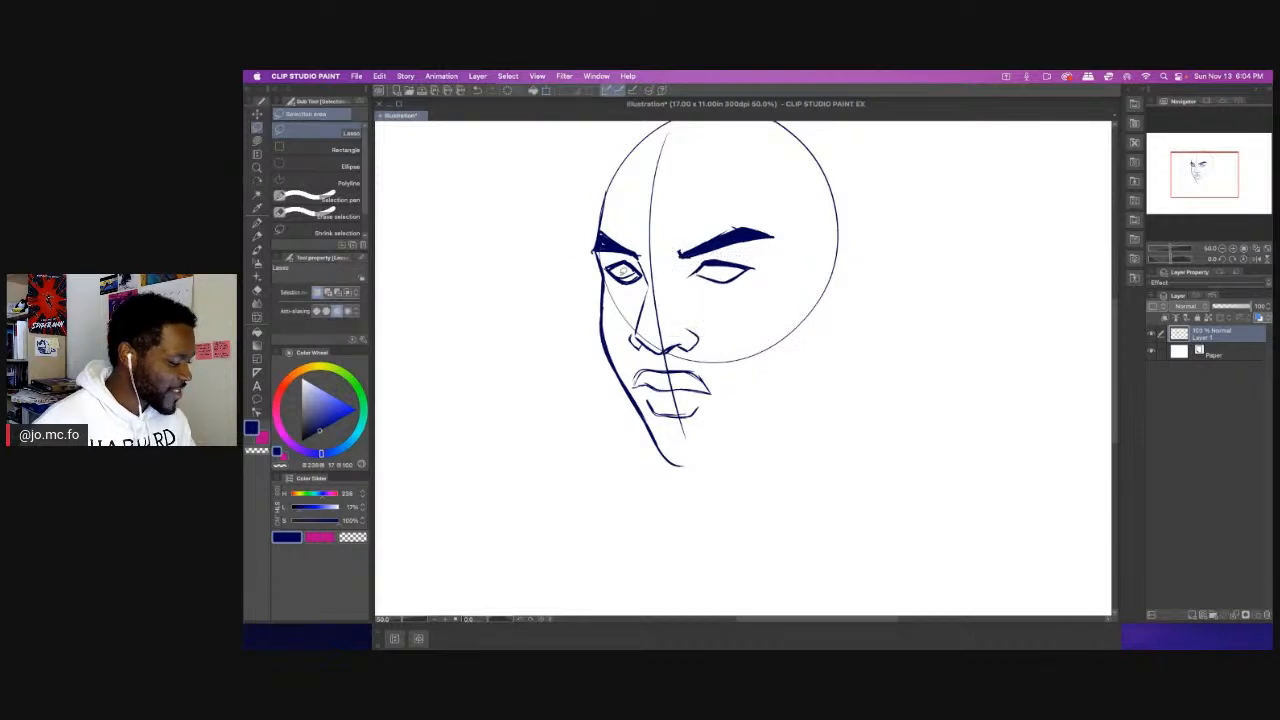
Draw the near jawline with the pen at size 2.00, from the cranium circle's side down to the chin.
key(p)
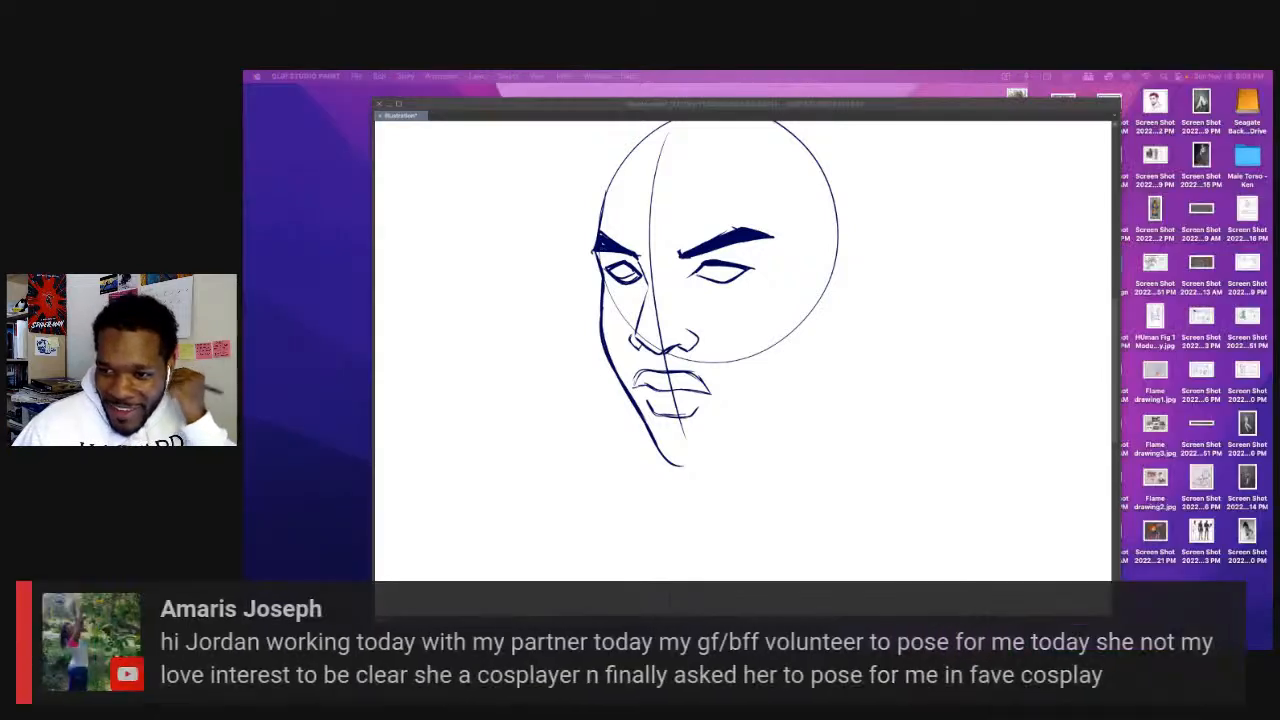
click(871, 277)
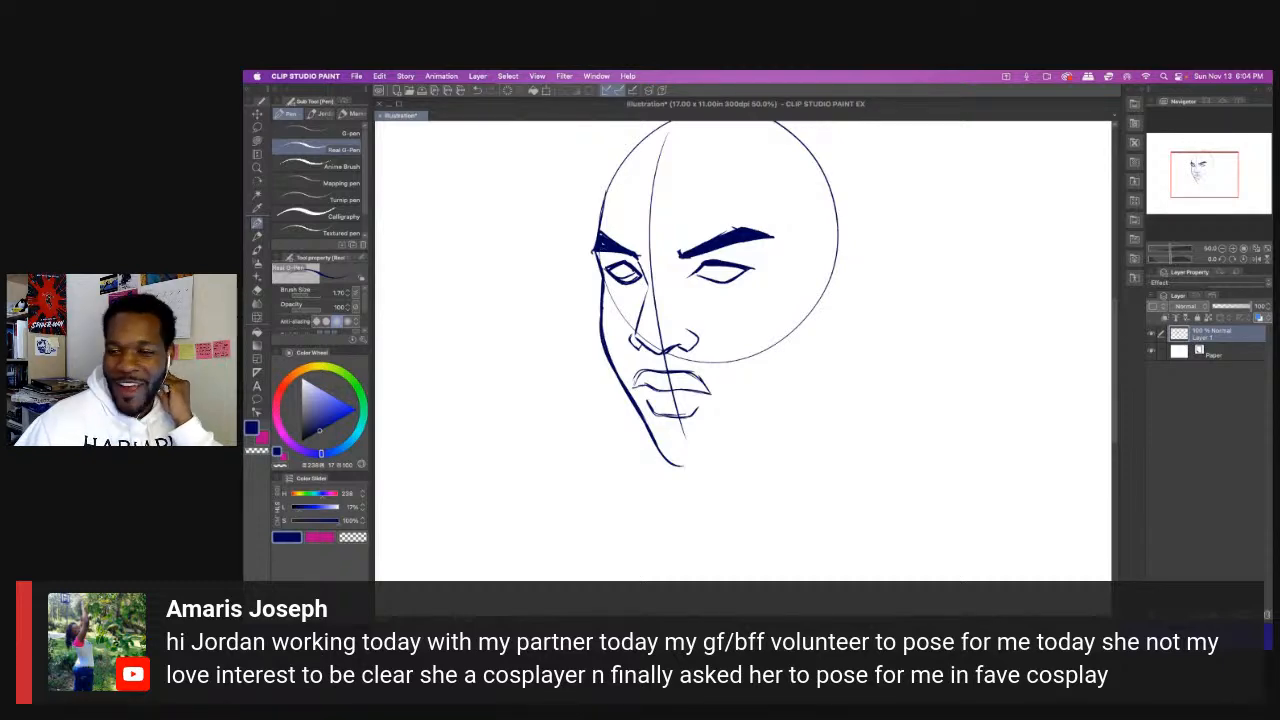
key(super+Tab)
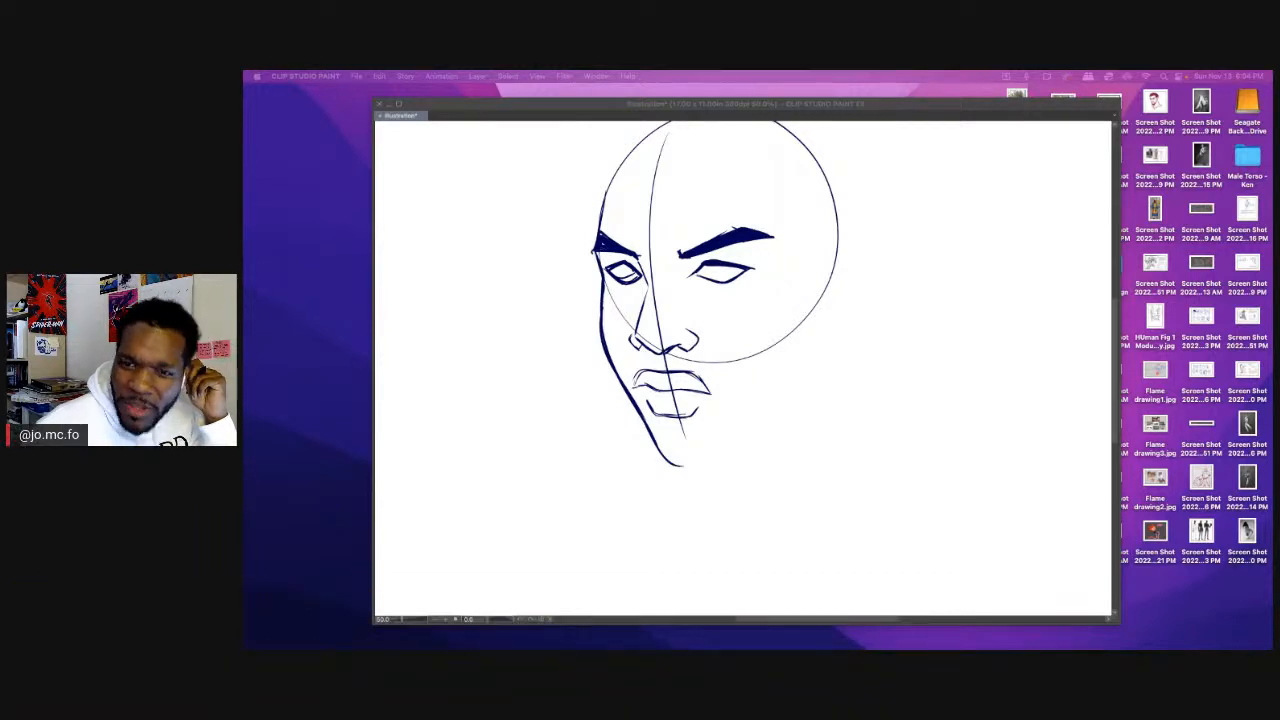
click(717, 377)
drag(629, 340, 625, 361)
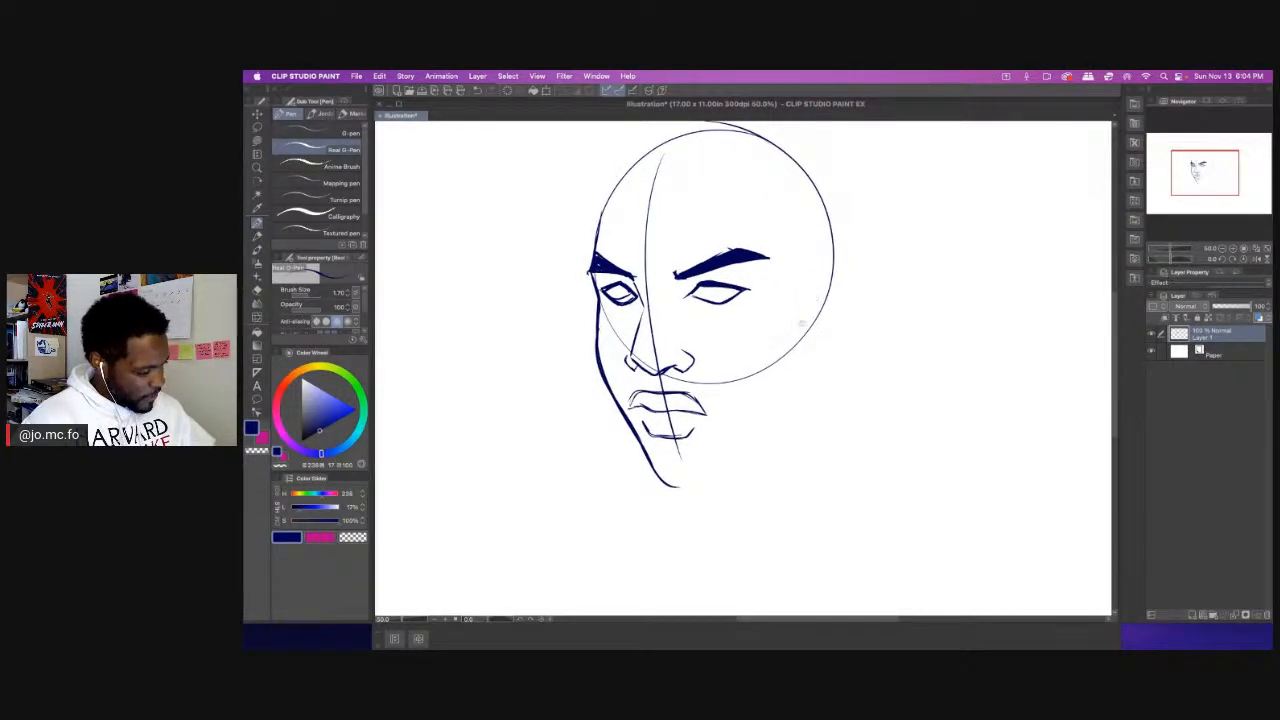
mouse_move(829, 290)
mouse_down()
mouse_move(811, 375)
mouse_move(746, 458)
mouse_up()
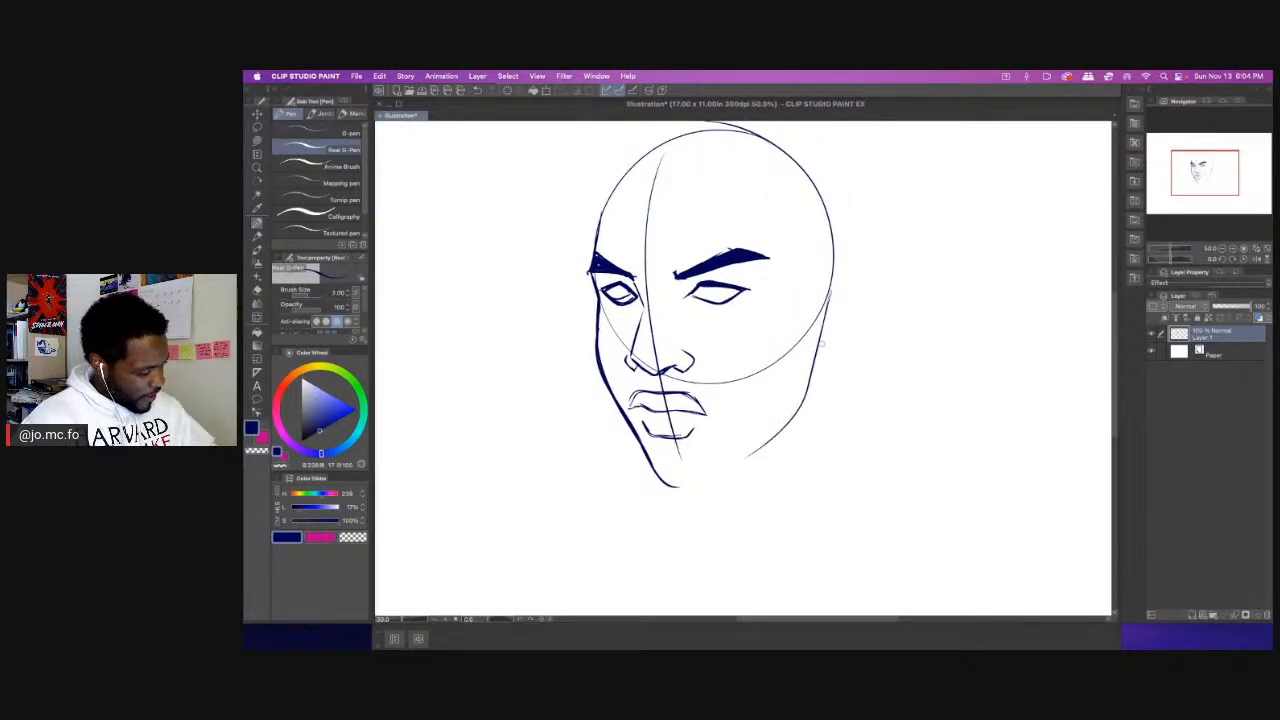
drag(821, 345, 706, 483)
drag(766, 442, 676, 487)
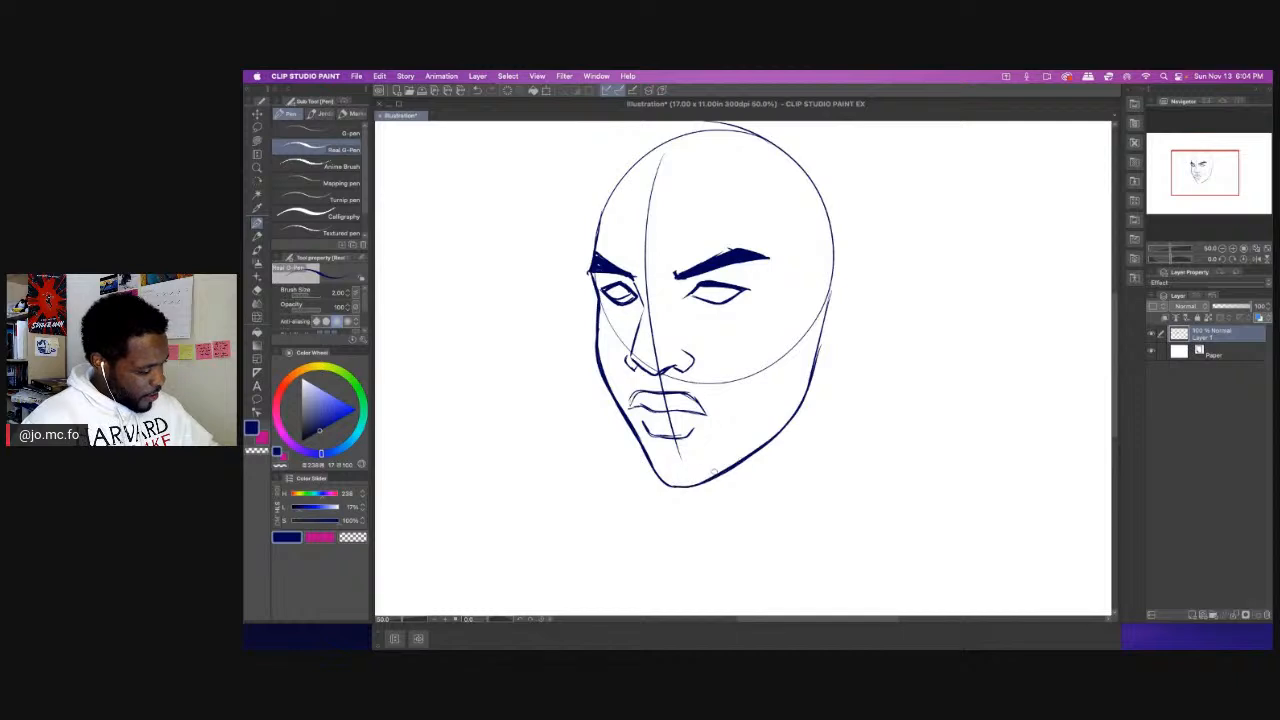
Lasso the near eyebrow, rotate it slightly clockwise so its inner end rises, and clear the selection.
scroll(606, 226, up, 2)
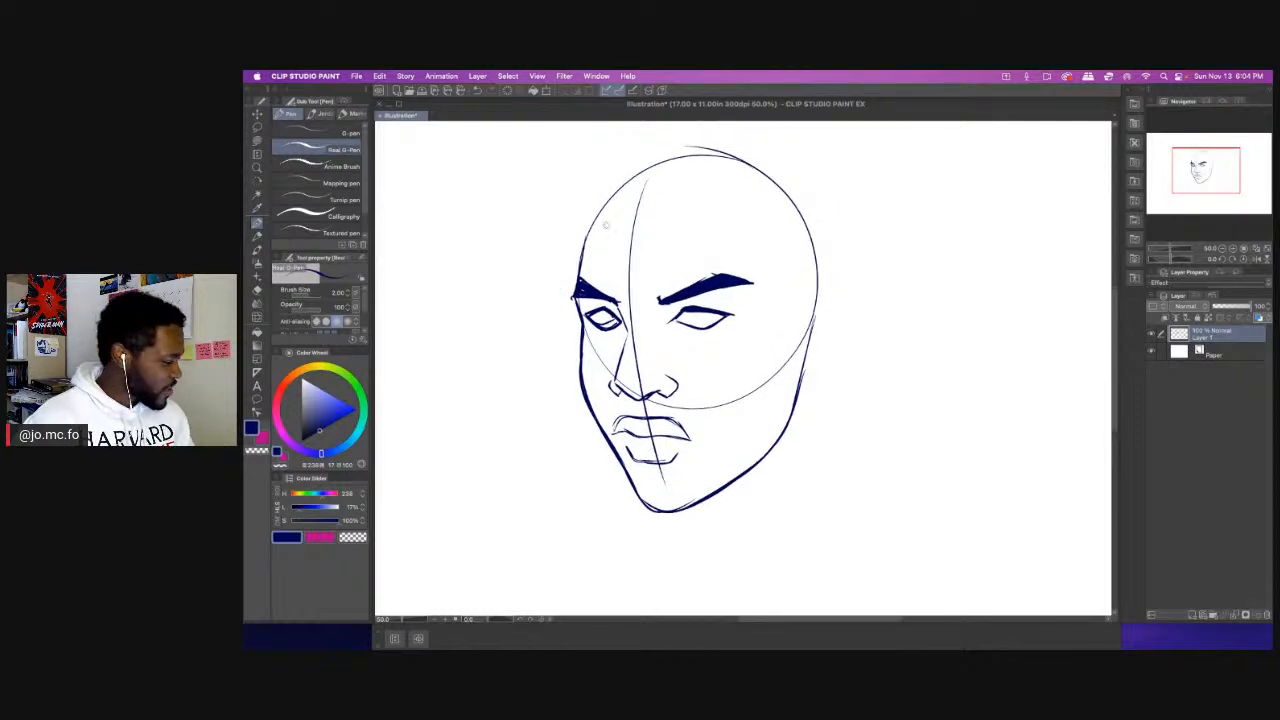
key(m)
mouse_move(718, 251)
mouse_down()
mouse_move(773, 282)
mouse_move(673, 309)
mouse_move(660, 264)
mouse_up()
key(super+t)
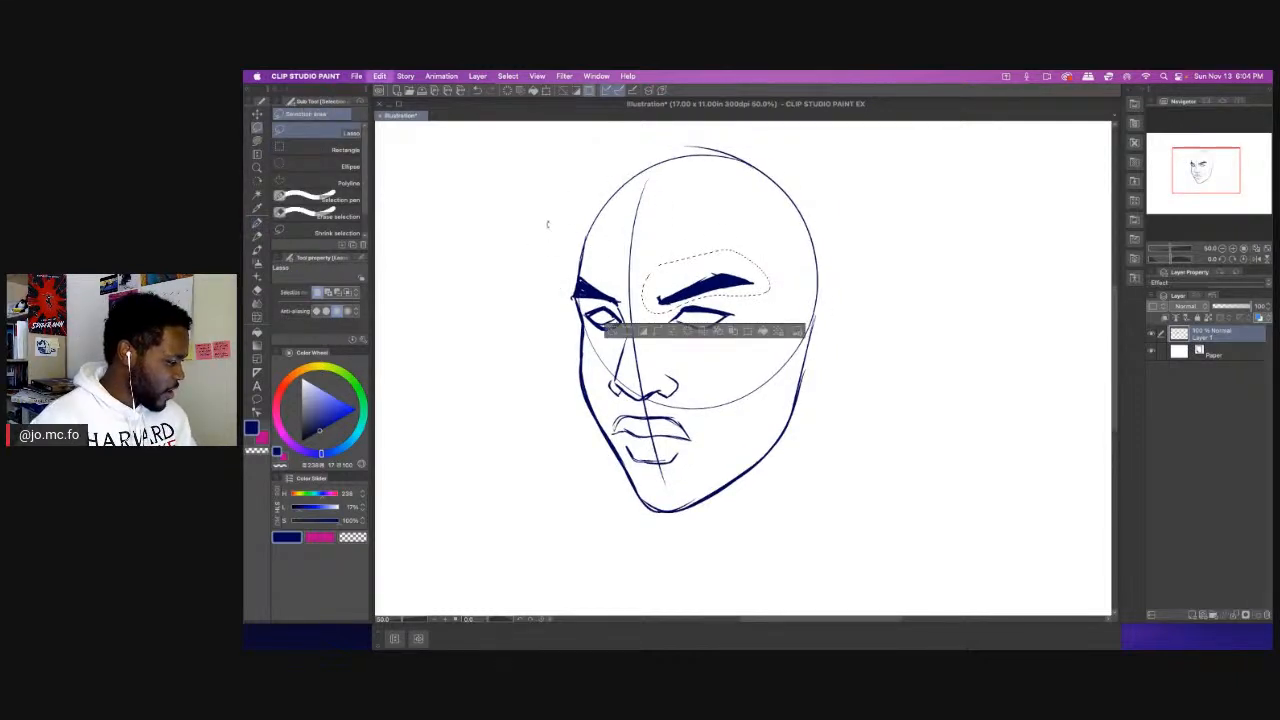
drag(548, 224, 543, 205)
key(Return)
key(super+d)
Draw the irises and dark pupils in both eyes with the pen.
key(p)
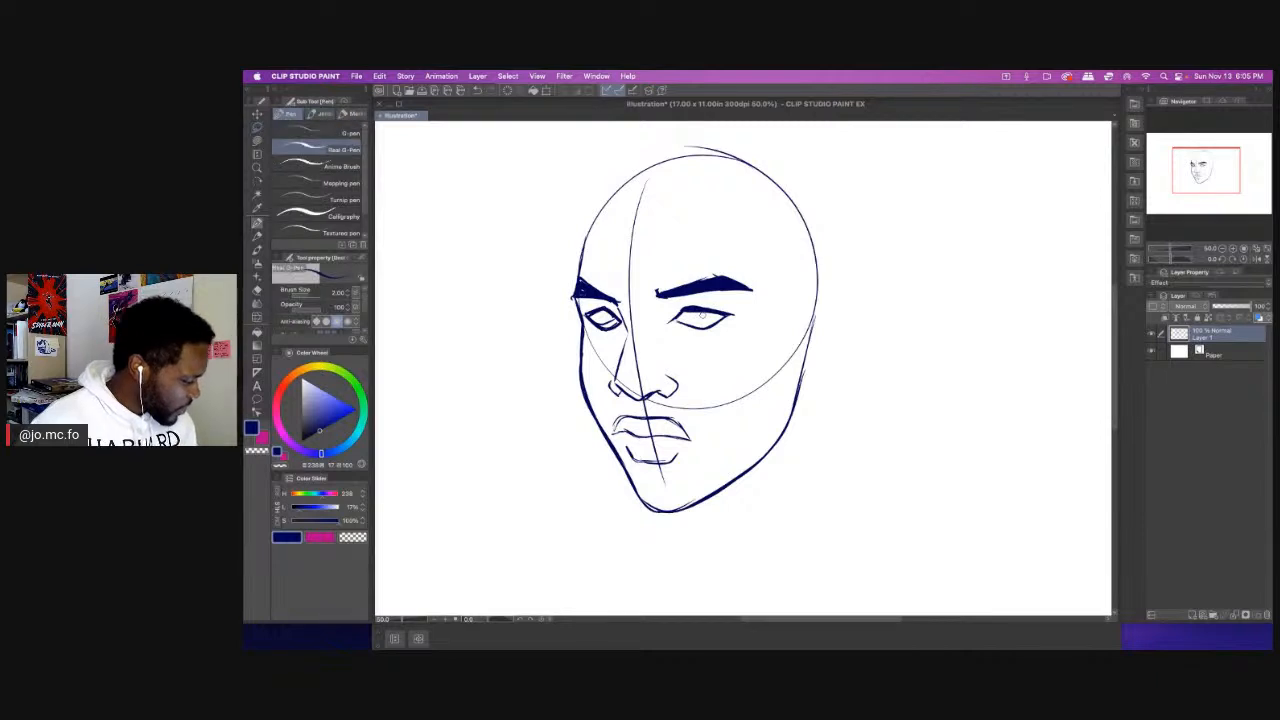
drag(704, 310, 701, 320)
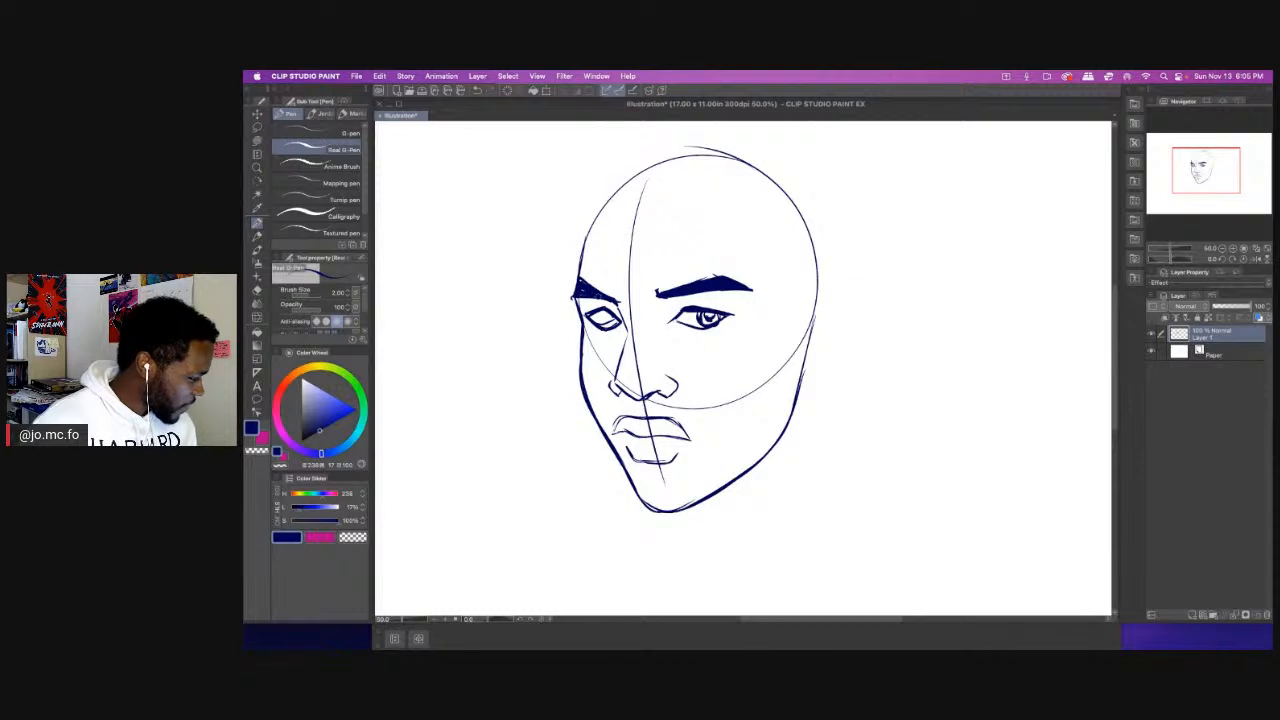
drag(612, 310, 602, 328)
mouse_move(613, 312)
mouse_down()
mouse_move(604, 327)
mouse_move(606, 294)
mouse_up()
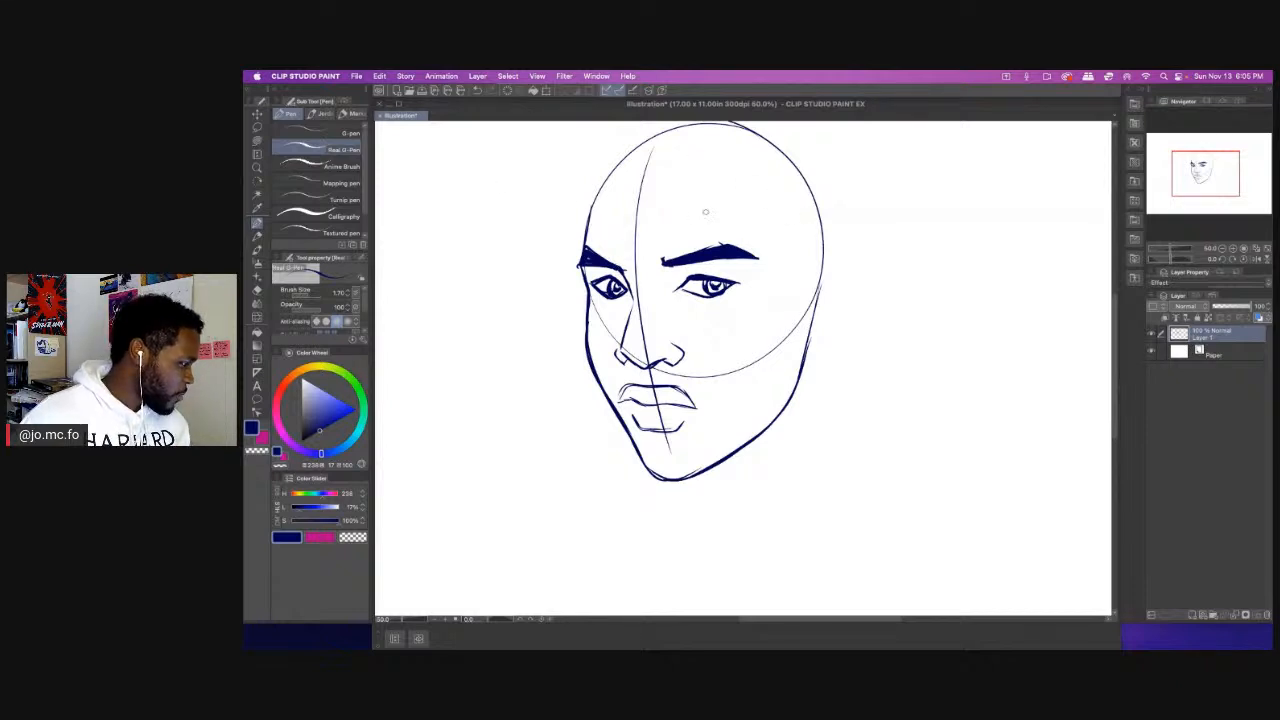
Draw overlapping curved lines across the forehead above the eyebrows and a center line from the lower lip to the chin.
mouse_move(598, 224)
mouse_down()
mouse_move(748, 215)
mouse_move(836, 243)
mouse_up()
drag(578, 230, 818, 238)
scroll(705, 300, down, 1)
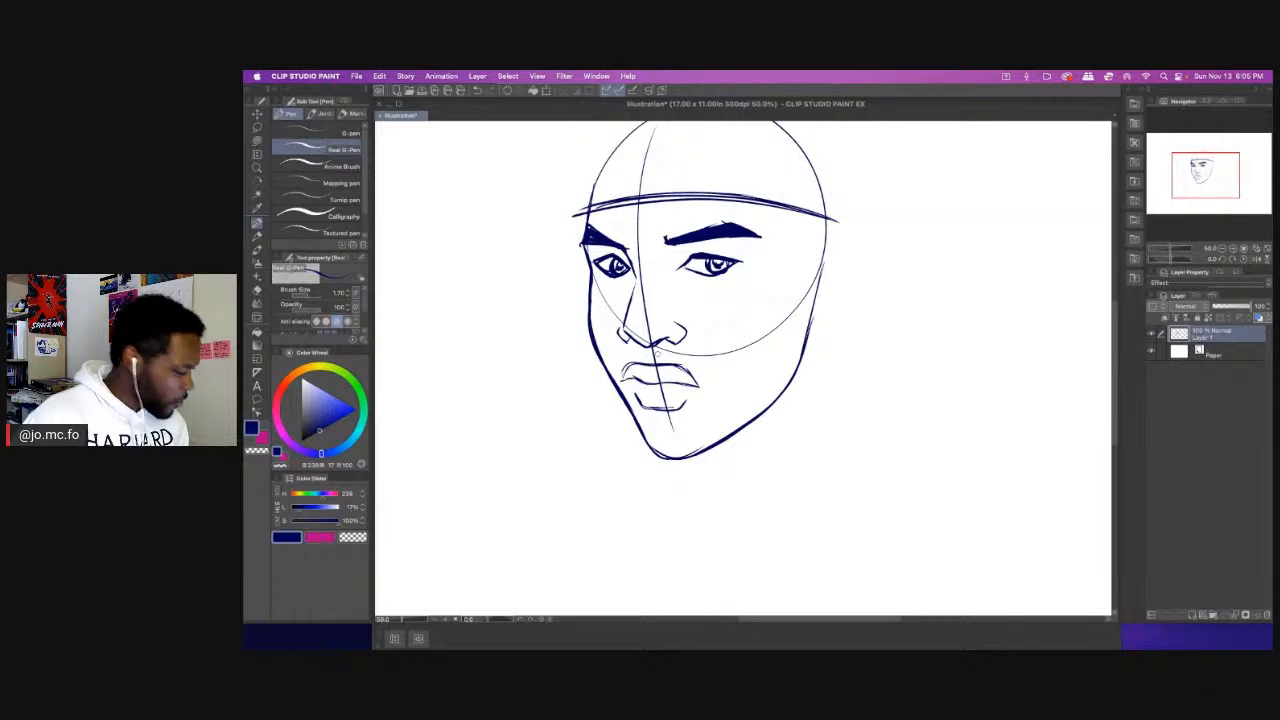
drag(662, 408, 666, 456)
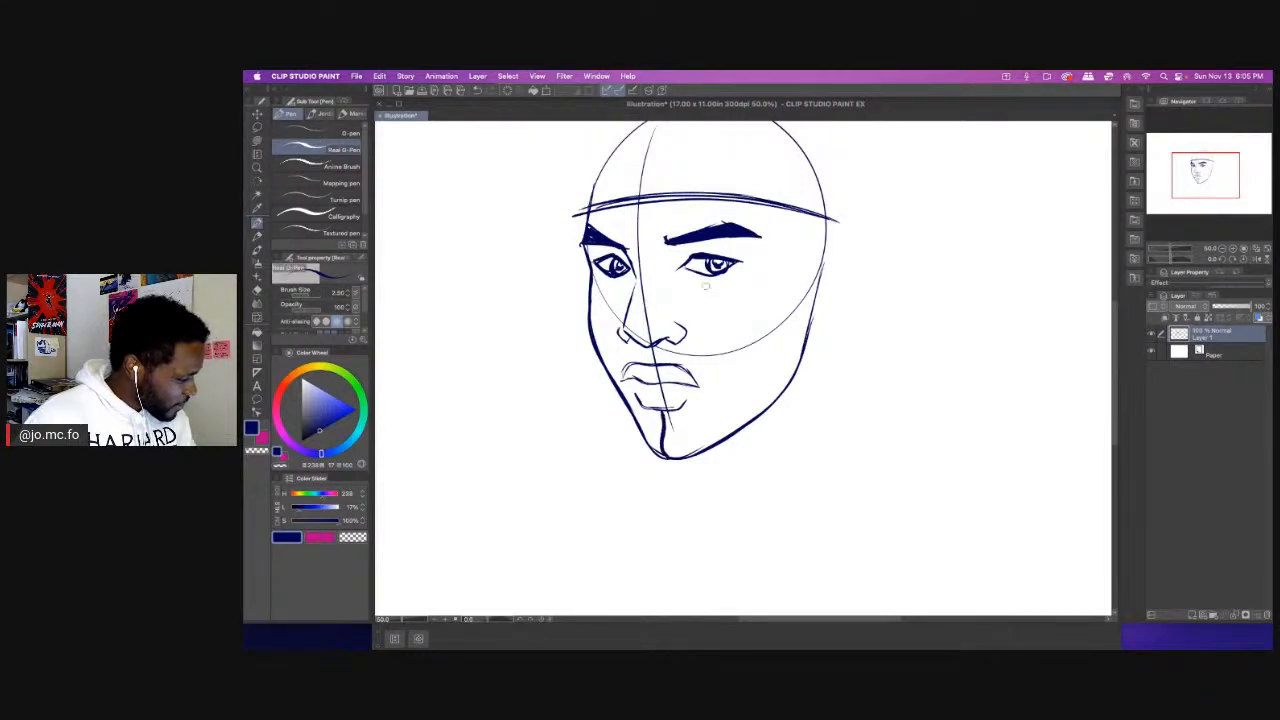
Add eyelid crease lines above both eyes with a thinner pen and darken the nostrils and underside of the nose.
key([)
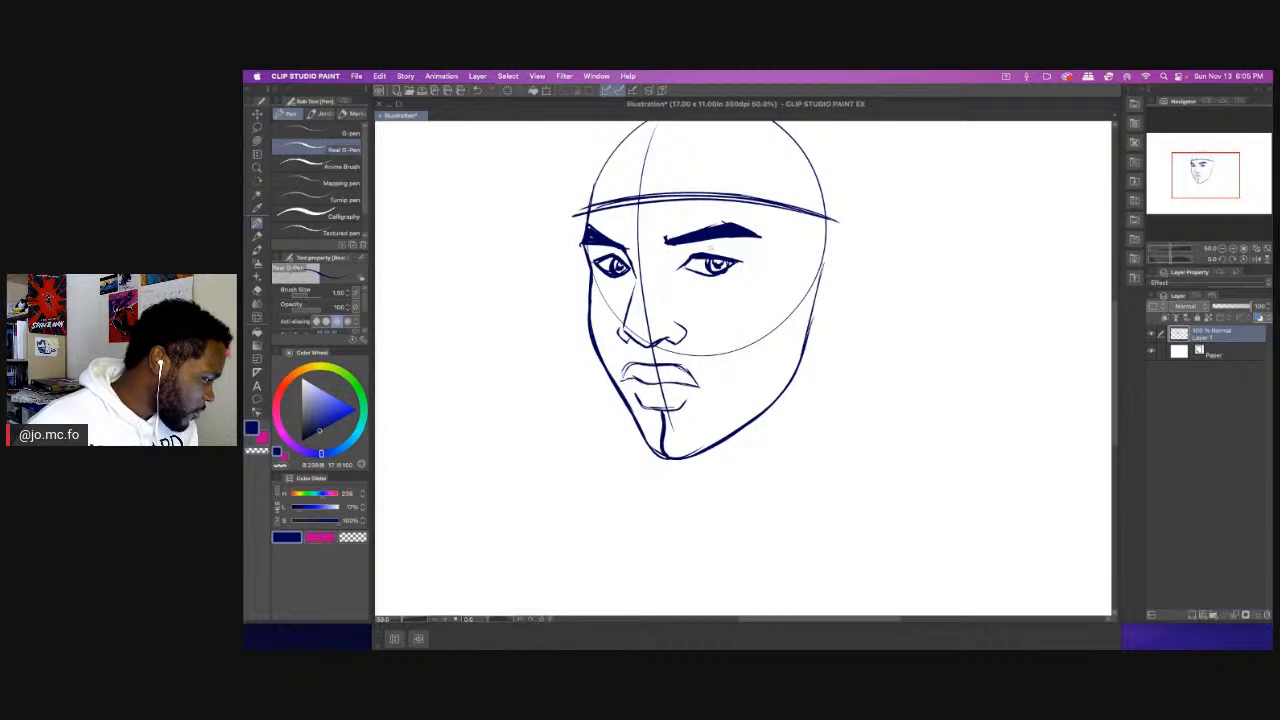
drag(606, 254, 628, 258)
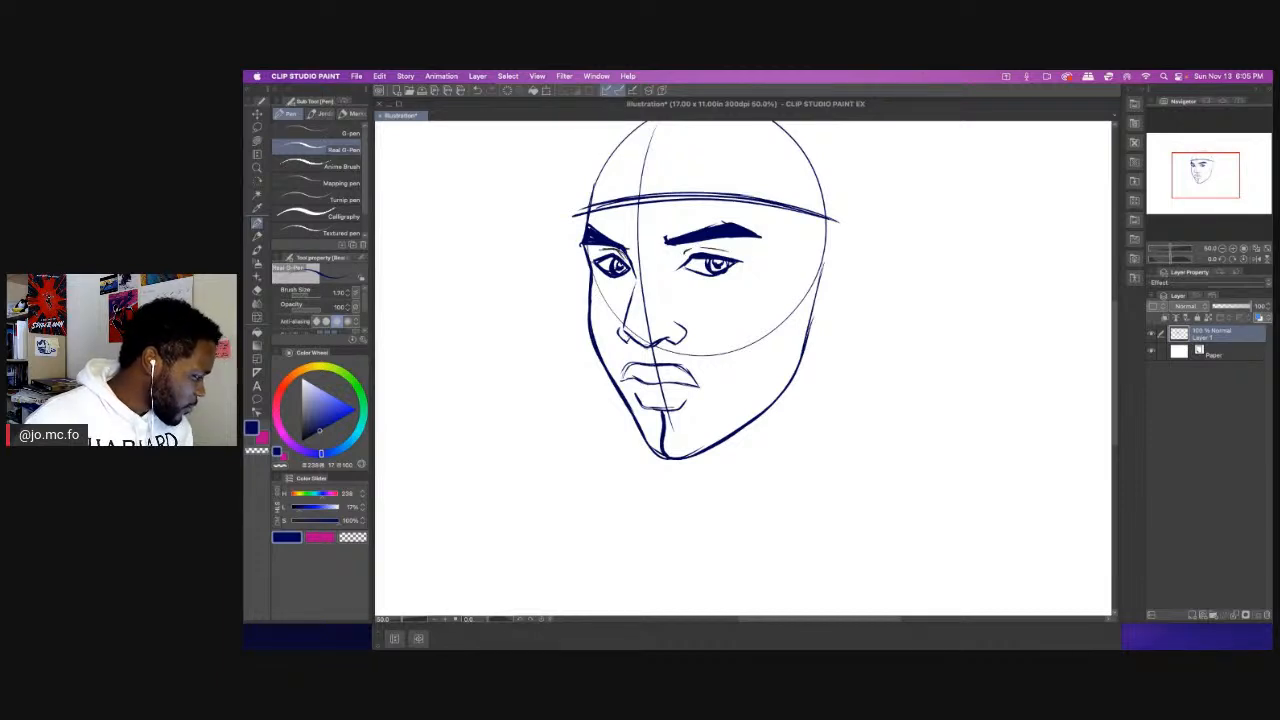
drag(653, 347, 676, 341)
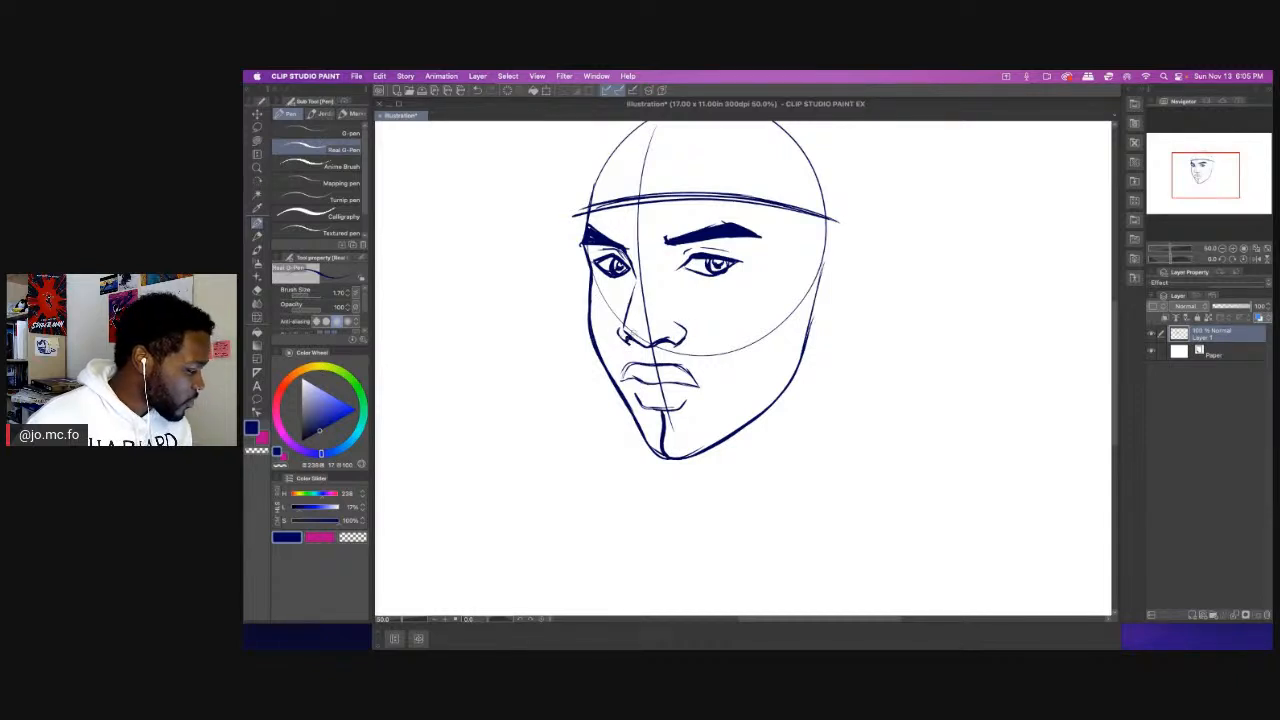
Darken the underside of the nose and add the curve of its far nostril wing.
drag(664, 328, 630, 338)
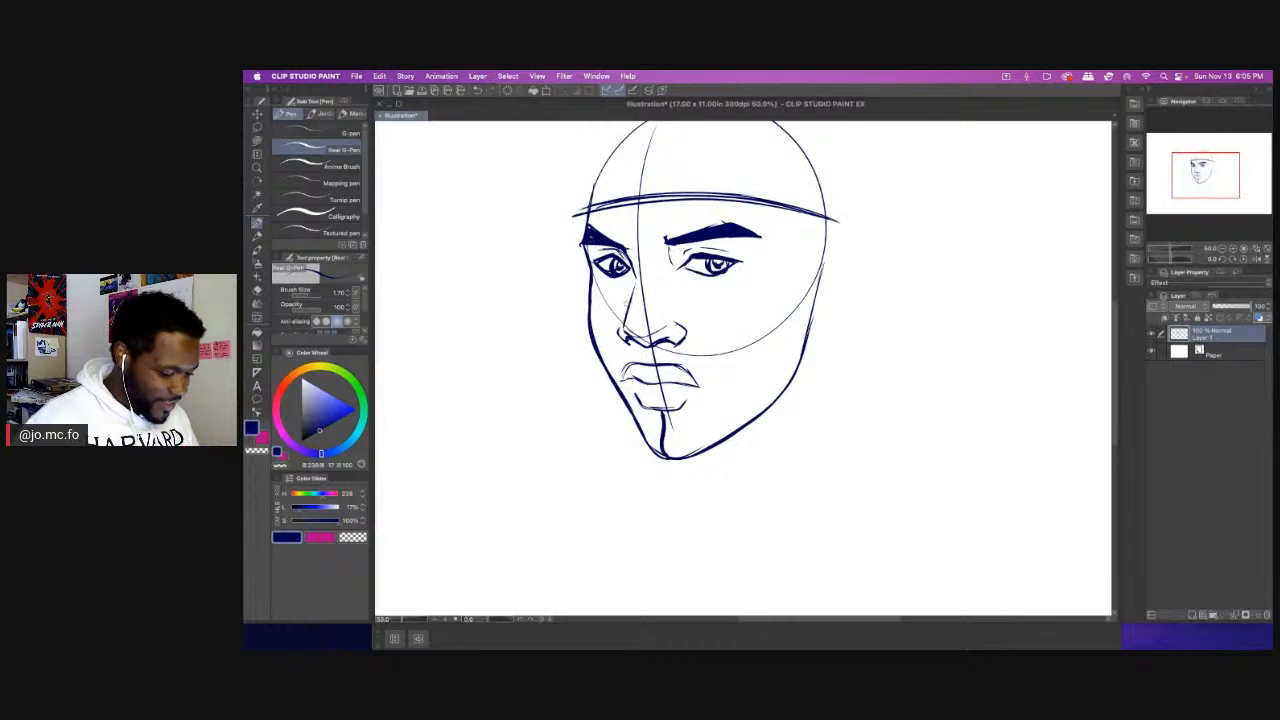
drag(630, 305, 618, 324)
Thicken the center line on the chin with a larger pen and add two dots on each side of it.
key(bracketright)
key(bracketright)
key(bracketright)
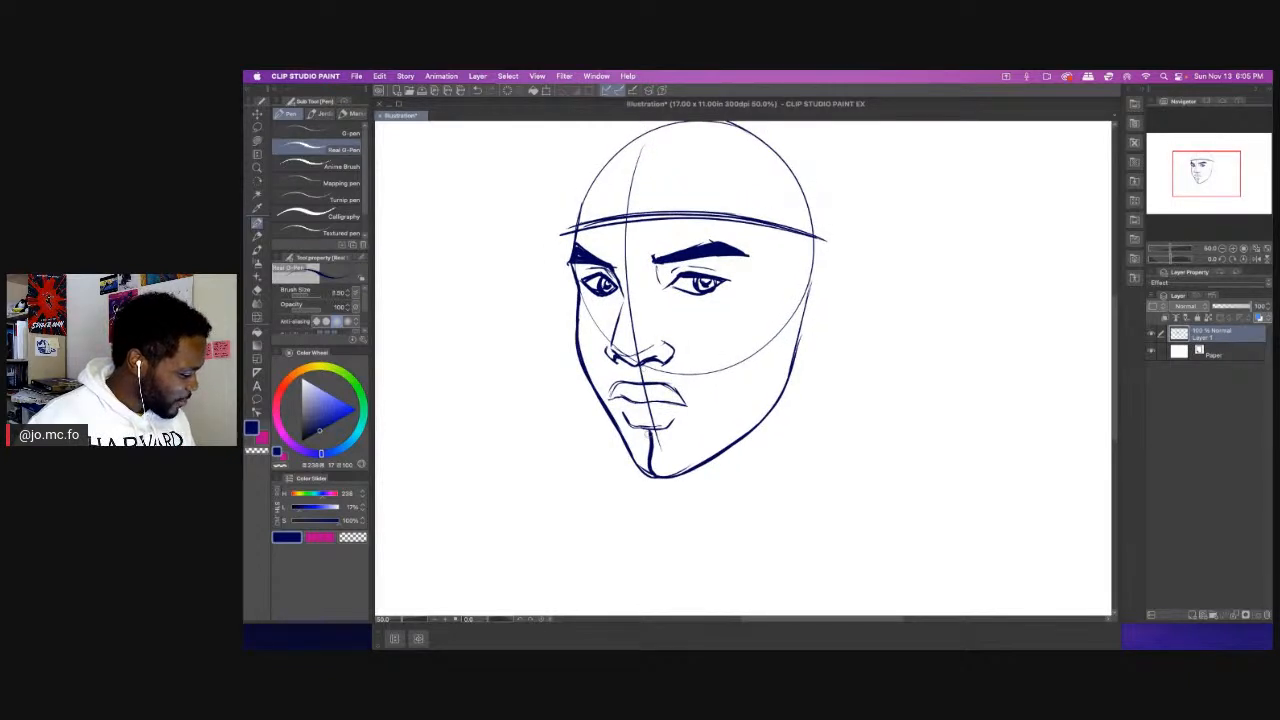
drag(649, 432, 656, 475)
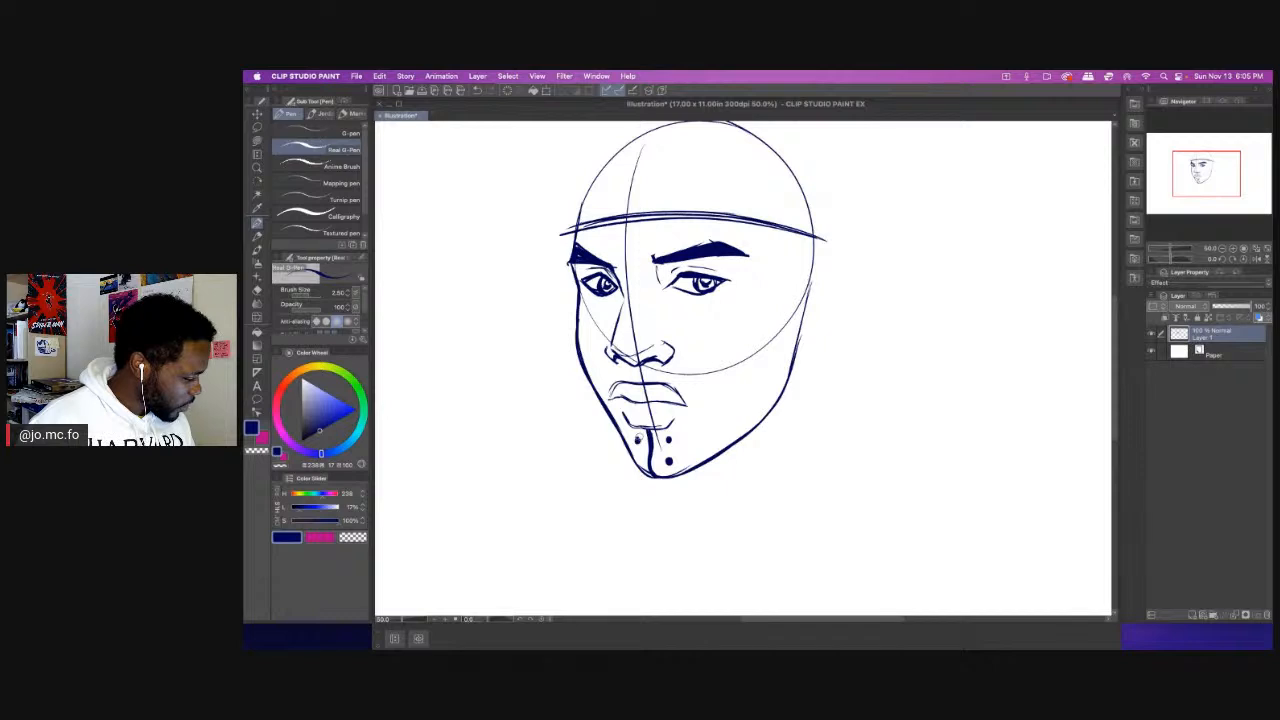
drag(639, 436, 637, 440)
mouse_move(637, 455)
mouse_down()
mouse_move(668, 437)
mouse_move(665, 418)
mouse_move(659, 440)
mouse_up()
Draw the near ear's outline and inner fold, and add the hairline at the temple in front of it.
key(bracketleft)
mouse_move(804, 314)
mouse_down()
mouse_move(815, 300)
mouse_move(838, 330)
mouse_up()
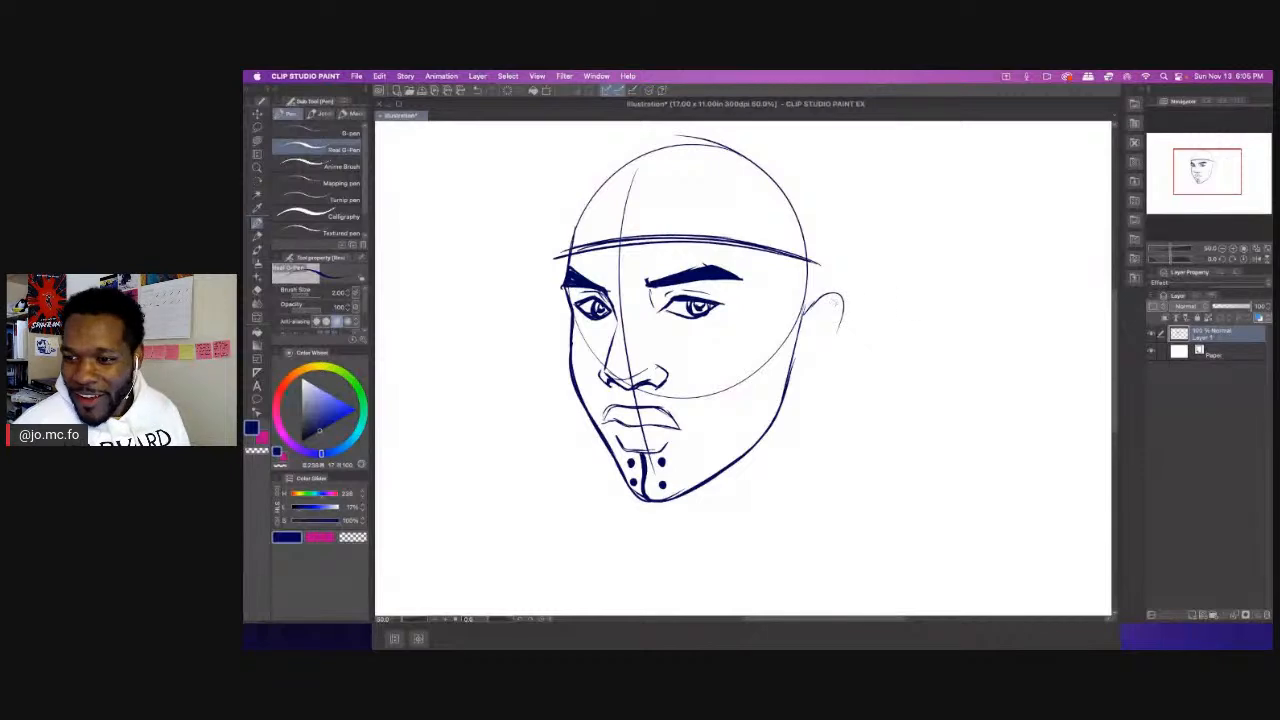
key(Tab)
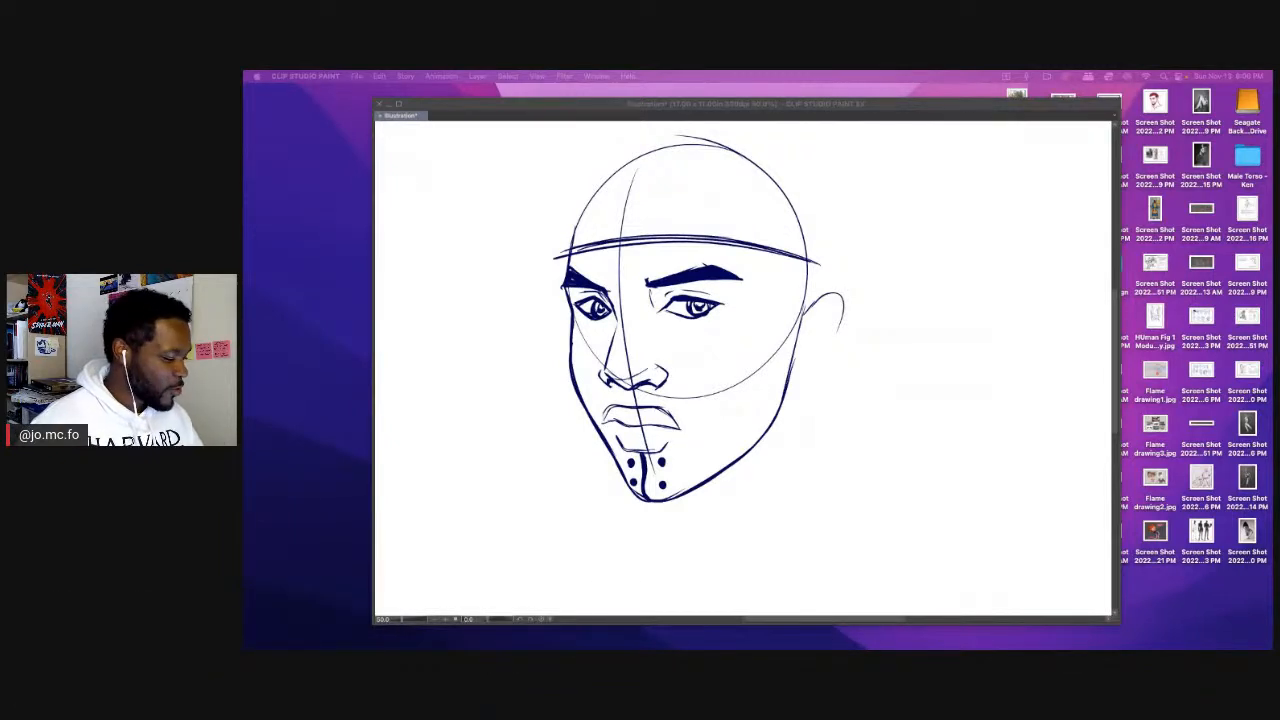
key(Tab)
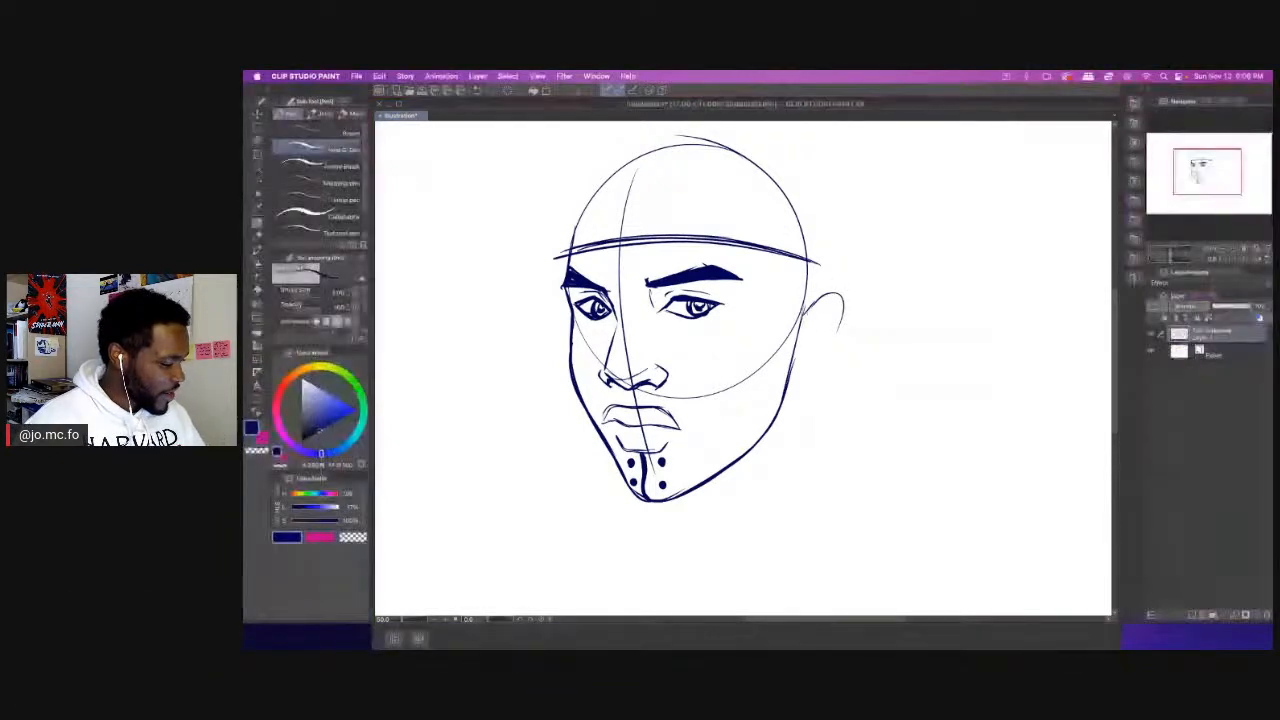
mouse_move(818, 296)
mouse_down()
mouse_move(850, 336)
mouse_move(836, 366)
mouse_move(797, 392)
mouse_move(821, 383)
mouse_move(853, 310)
mouse_move(805, 315)
mouse_move(817, 305)
mouse_move(851, 326)
mouse_move(834, 366)
mouse_move(798, 394)
mouse_up()
key(super+z)
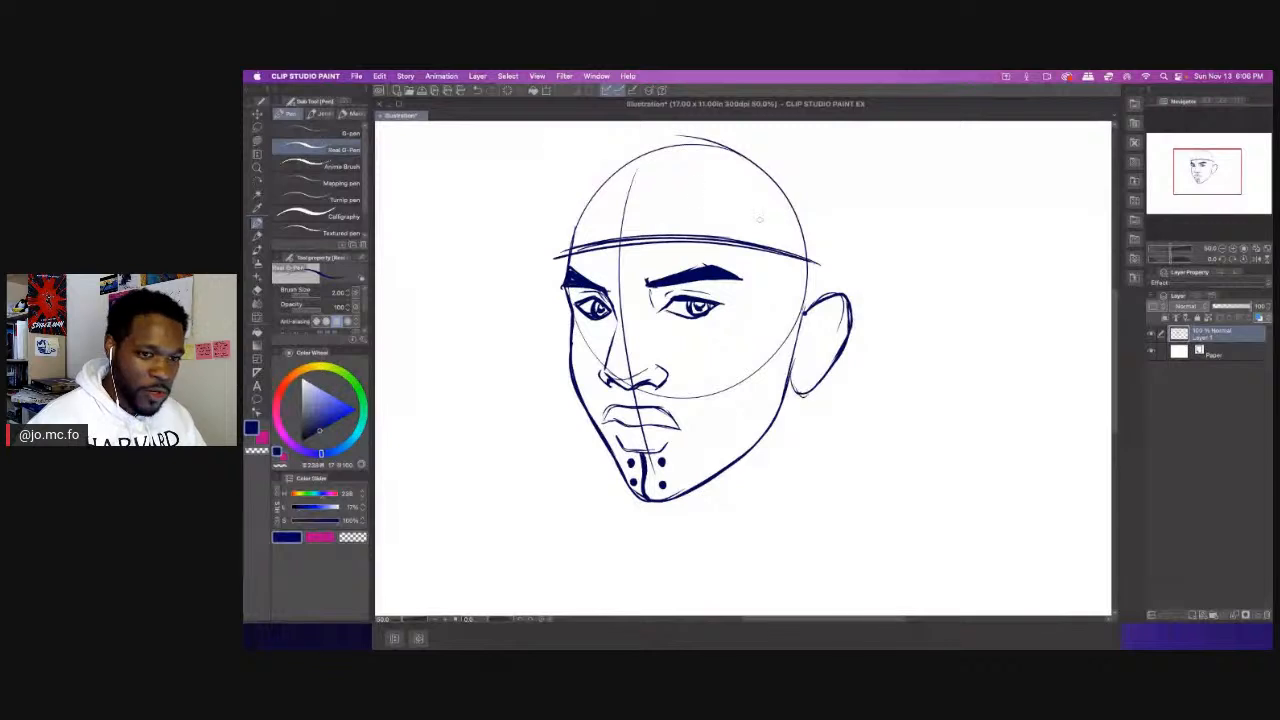
mouse_move(793, 269)
mouse_down()
mouse_move(796, 334)
mouse_move(818, 326)
mouse_move(815, 364)
mouse_up()
drag(836, 312, 836, 336)
Draw a headband around the forehead with a size 3.00 Real G-Pen and connect its near end to the ear.
mouse_move(550, 244)
mouse_down()
mouse_move(581, 238)
mouse_move(597, 327)
mouse_move(608, 310)
mouse_up()
scroll(605, 356, down, 2)
scroll(585, 345, up, 1)
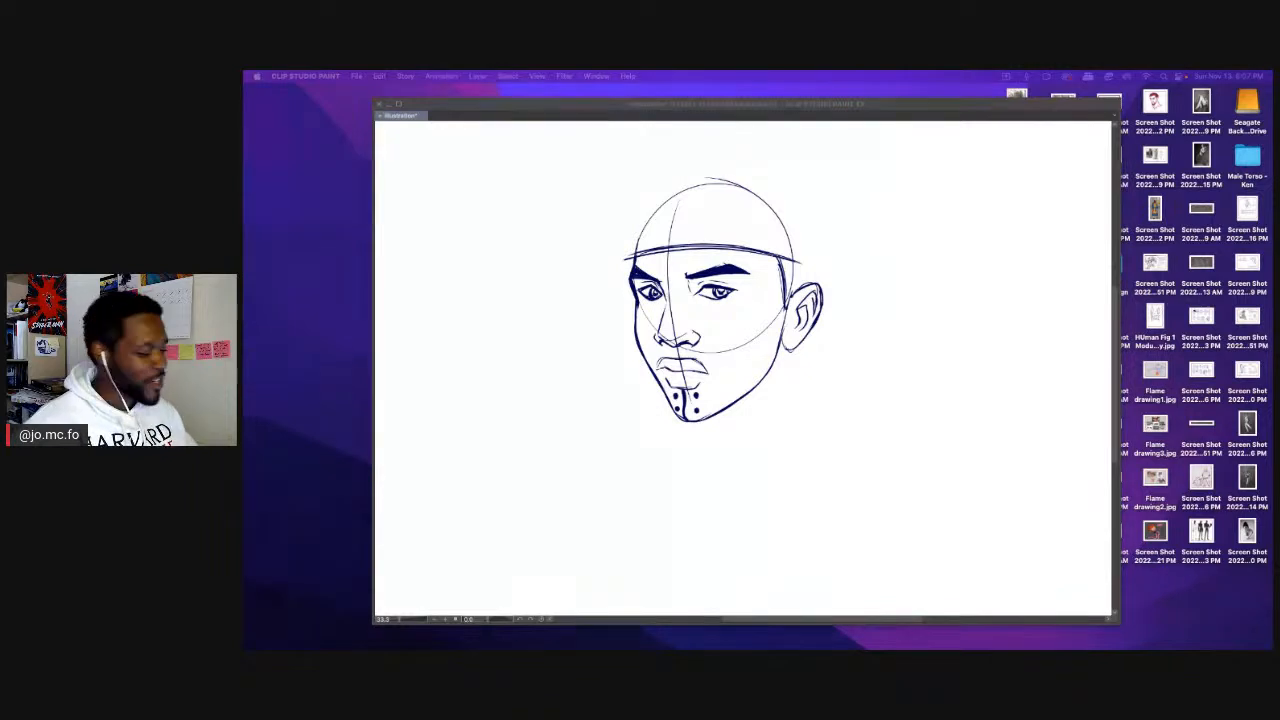
click(630, 322)
scroll(610, 322, up, 4)
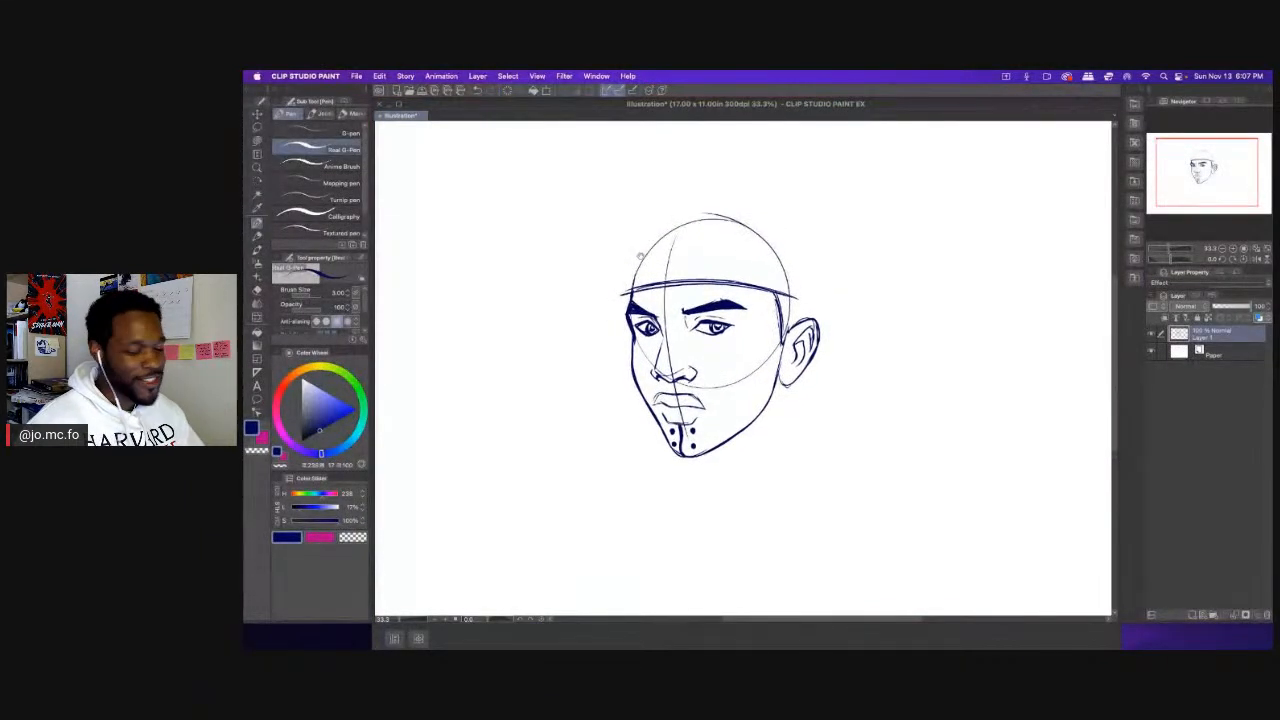
key(p)
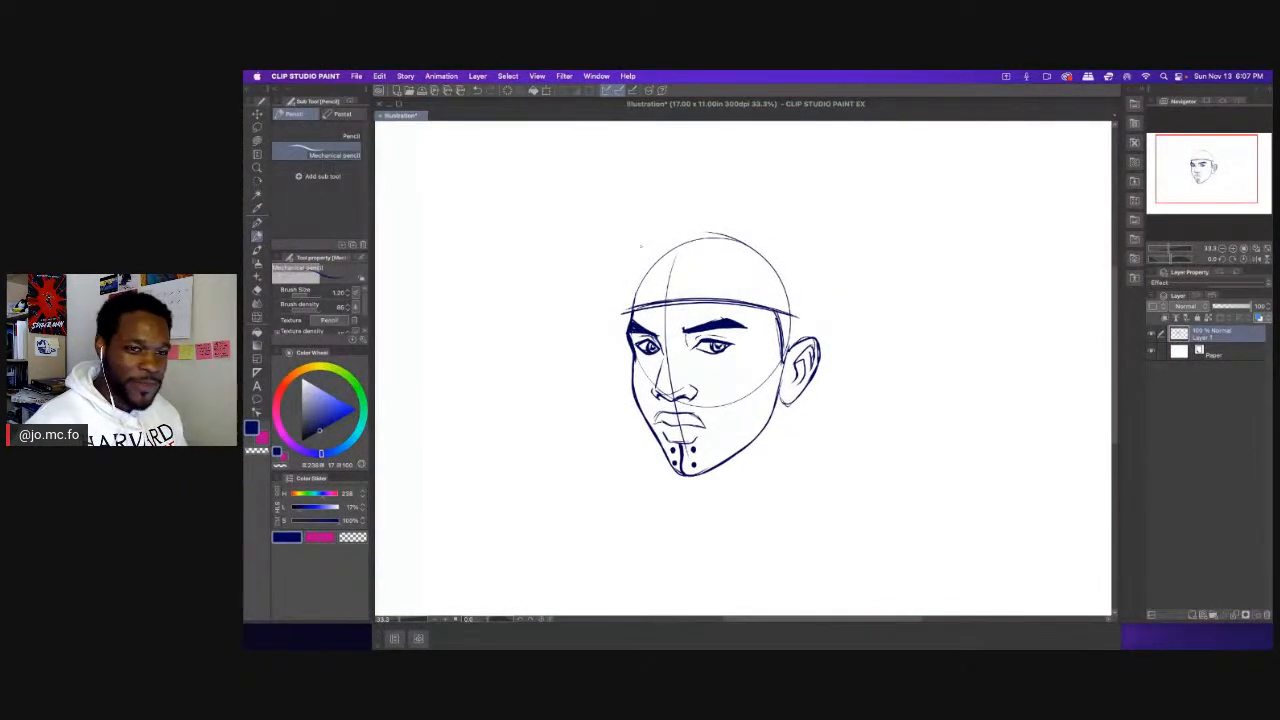
key(p)
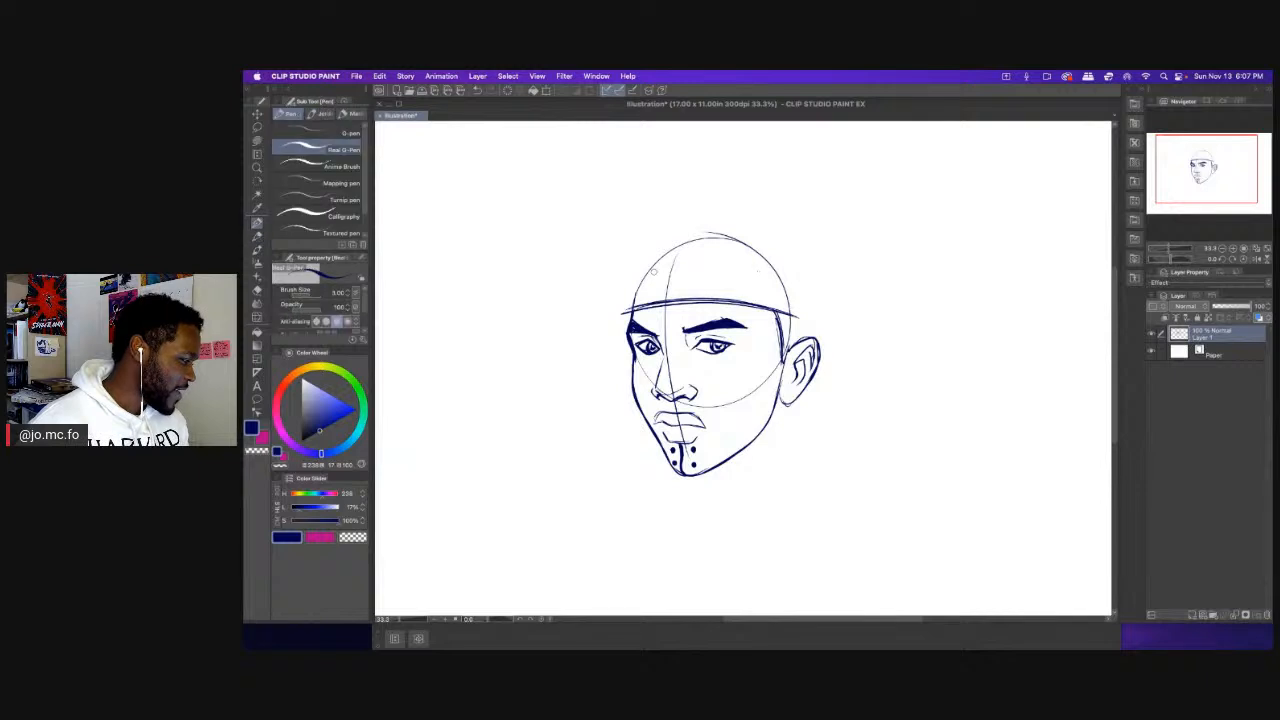
mouse_move(636, 277)
mouse_down()
mouse_move(727, 265)
mouse_move(815, 294)
mouse_move(725, 265)
mouse_move(665, 267)
mouse_move(628, 273)
mouse_move(624, 314)
mouse_move(640, 268)
mouse_up()
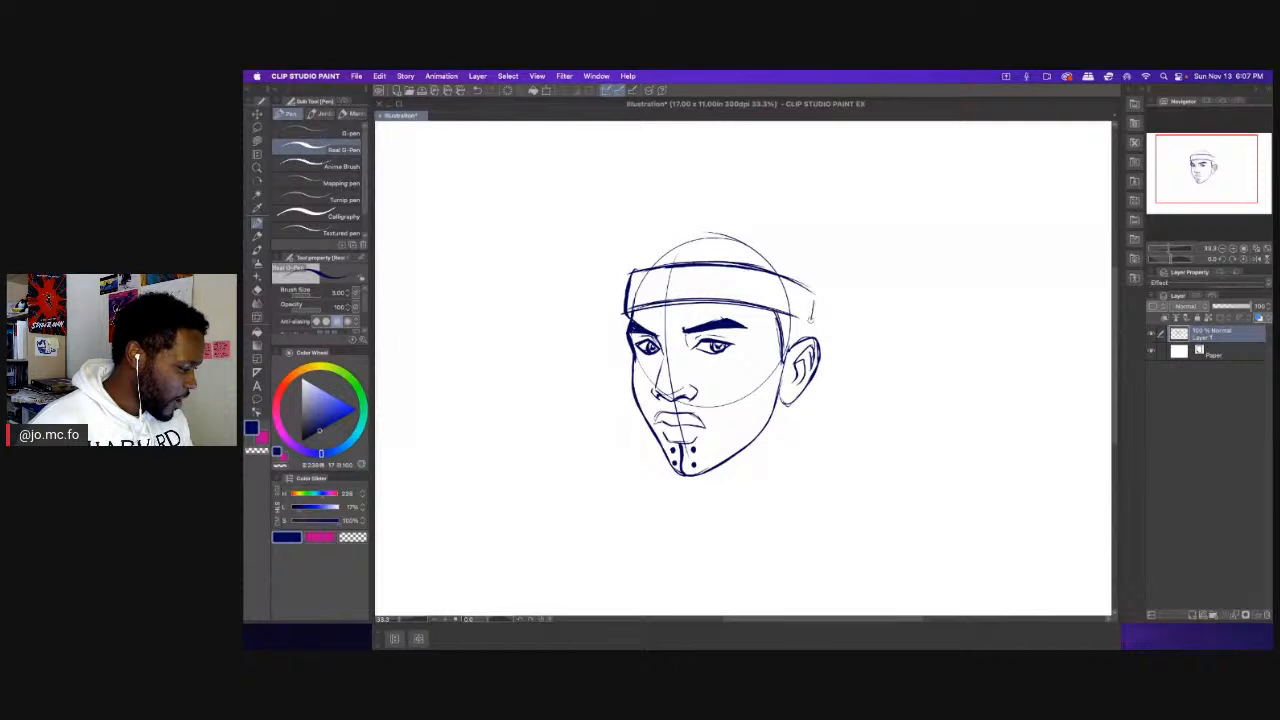
mouse_move(812, 318)
mouse_down()
mouse_move(635, 306)
mouse_move(814, 310)
mouse_move(766, 272)
mouse_move(686, 268)
mouse_up()
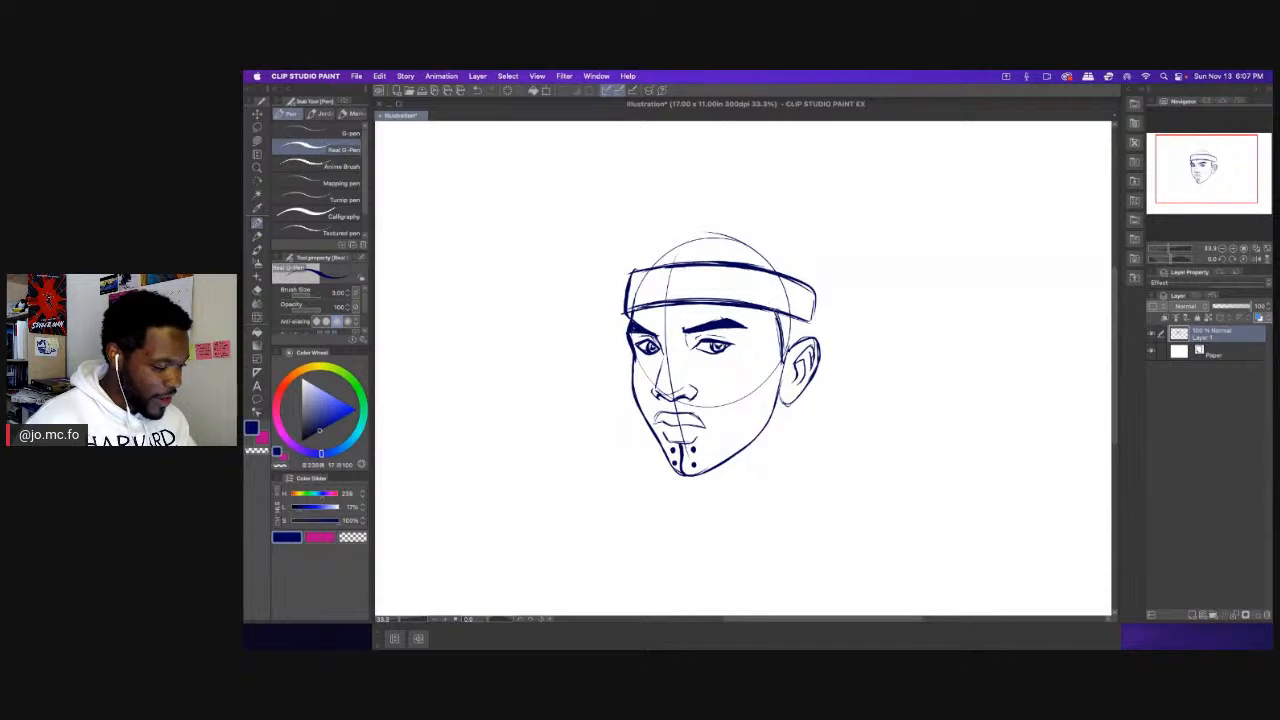
drag(806, 321, 800, 343)
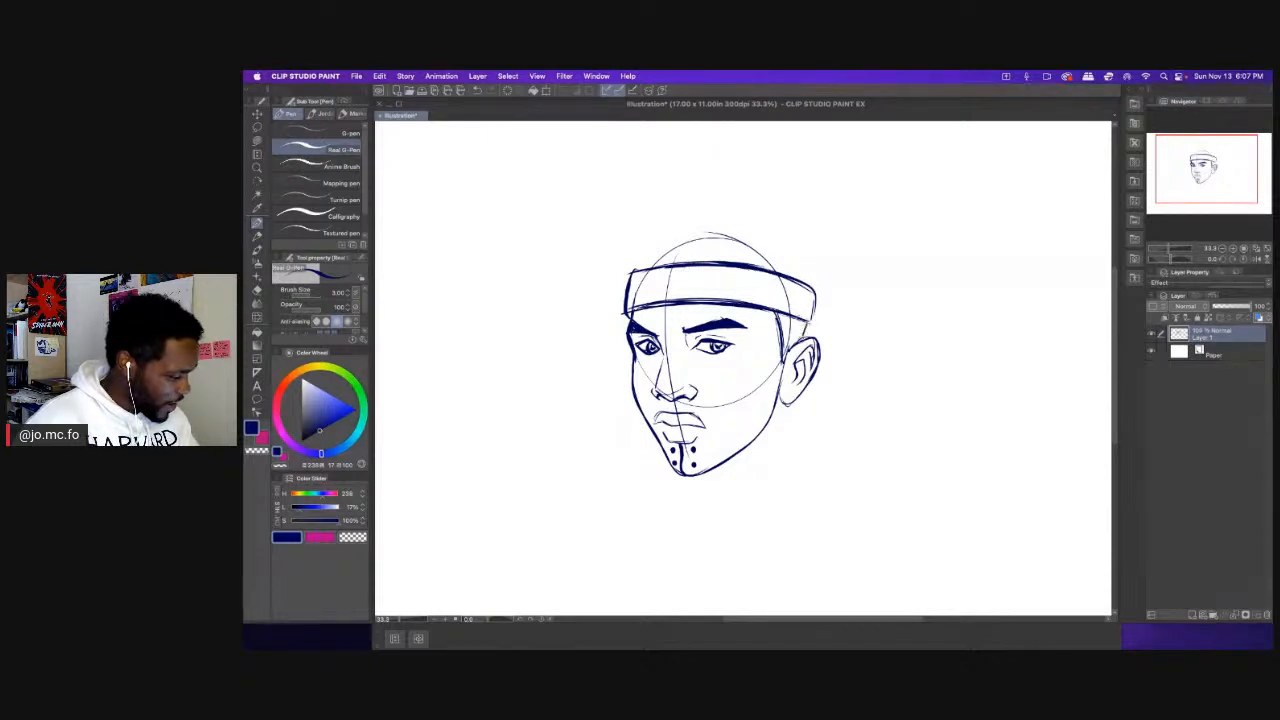
Draw the crown of the head above the headband with curved section lines running back over it.
mouse_move(668, 253)
mouse_down()
mouse_move(664, 264)
mouse_move(740, 238)
mouse_up()
mouse_move(797, 288)
mouse_down()
mouse_move(740, 238)
mouse_move(778, 257)
mouse_move(720, 241)
mouse_move(692, 273)
mouse_up()
mouse_move(774, 252)
mouse_down()
mouse_move(762, 236)
mouse_move(682, 229)
mouse_move(656, 272)
mouse_up()
drag(698, 230, 650, 282)
mouse_move(692, 234)
mouse_down()
mouse_move(653, 266)
mouse_move(662, 251)
mouse_move(630, 288)
mouse_up()
Reinforce the far cheek contour, the near jawline and the near eye's upper lid, reducing the pen size to 2.00.
scroll(628, 263, down, 2)
scroll(612, 235, up, 1)
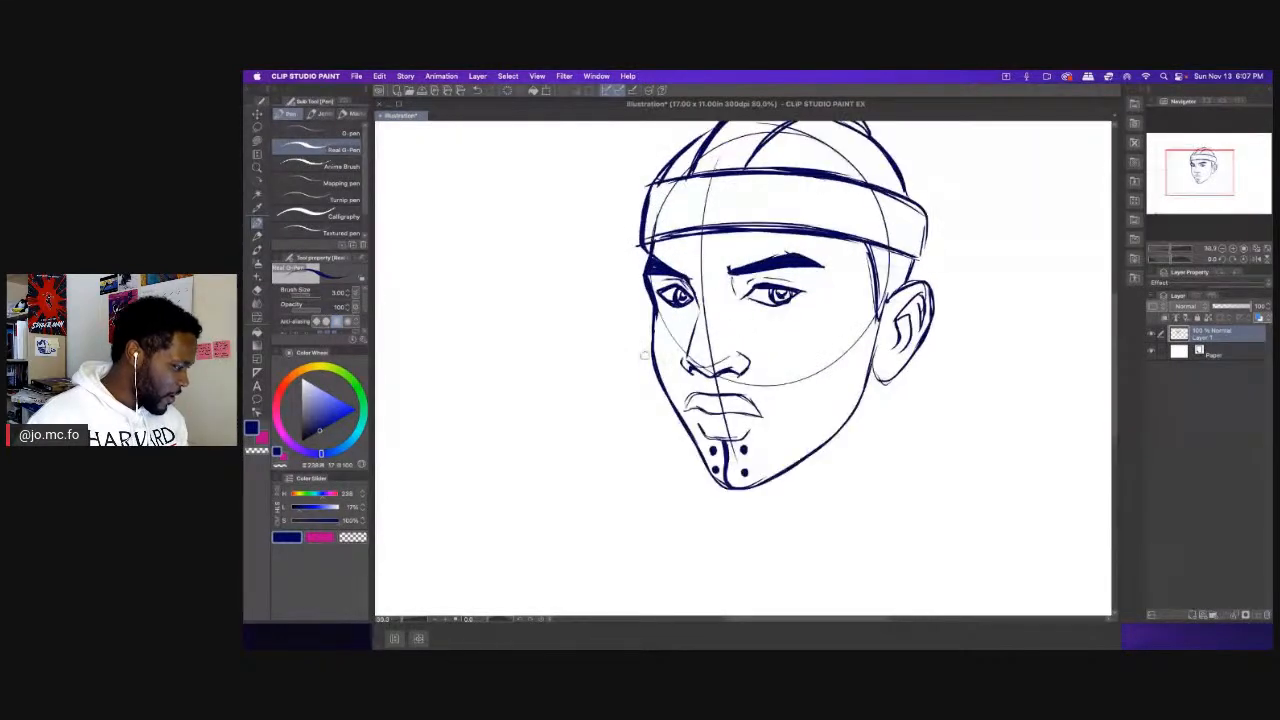
drag(678, 386, 626, 383)
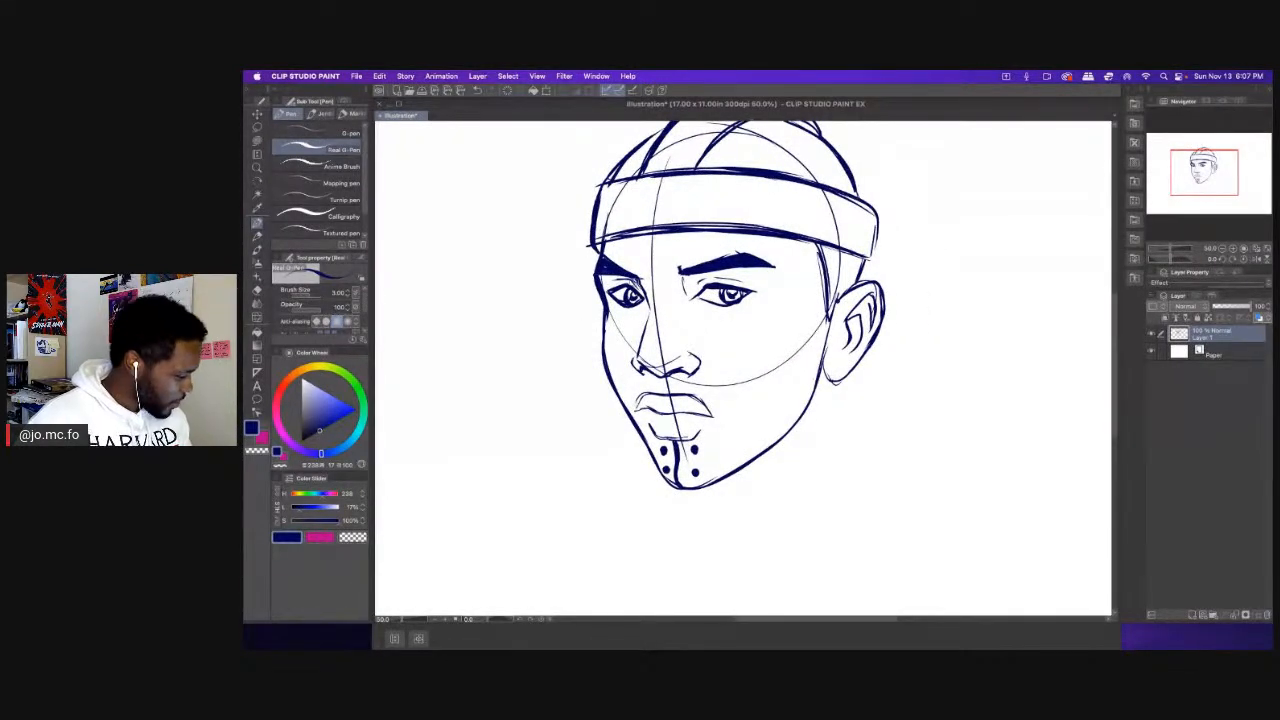
key([)
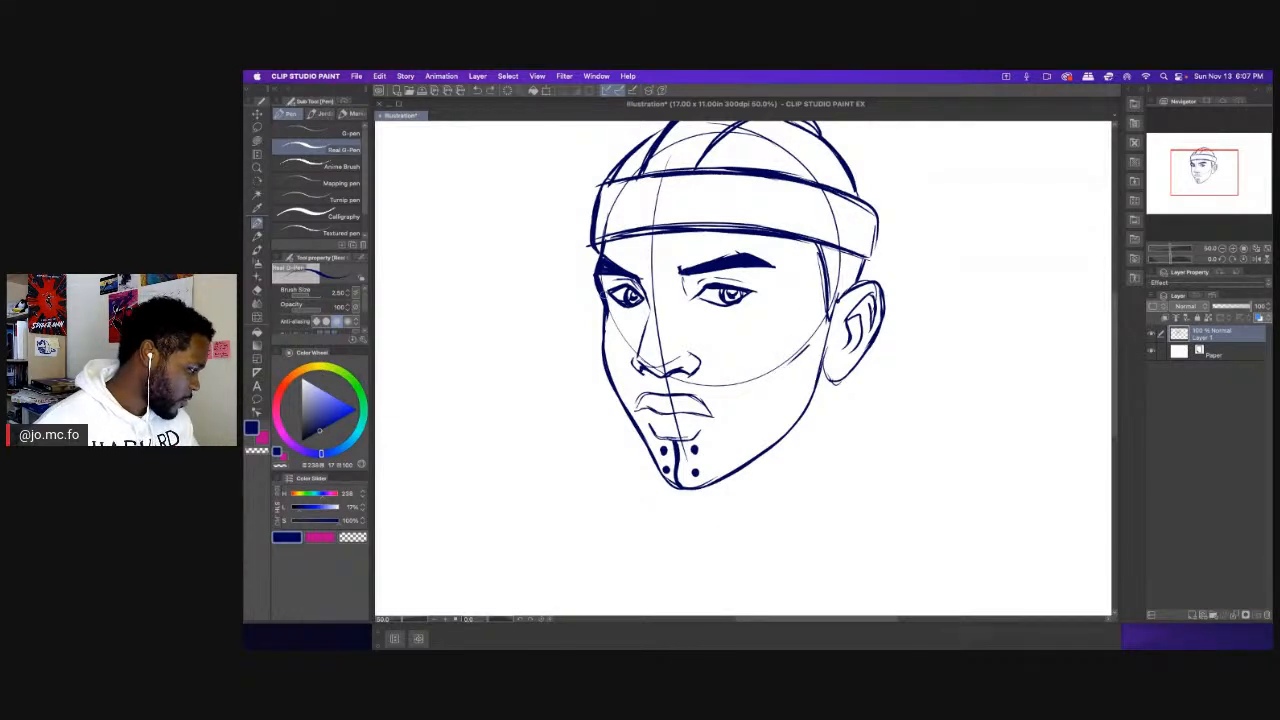
scroll(603, 320, down, 2)
mouse_move(603, 338)
mouse_down()
mouse_move(618, 372)
mouse_move(649, 366)
mouse_move(708, 390)
mouse_move(652, 389)
mouse_up()
key([)
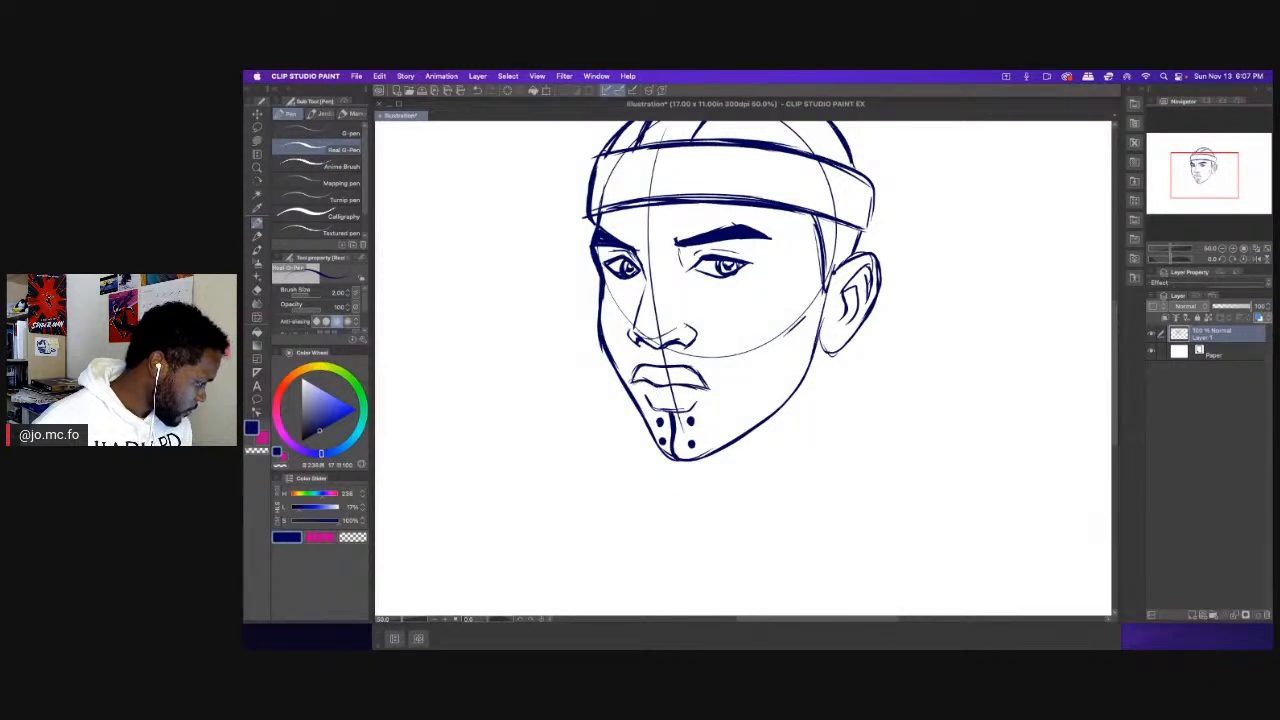
drag(824, 318, 768, 418)
drag(754, 264, 722, 256)
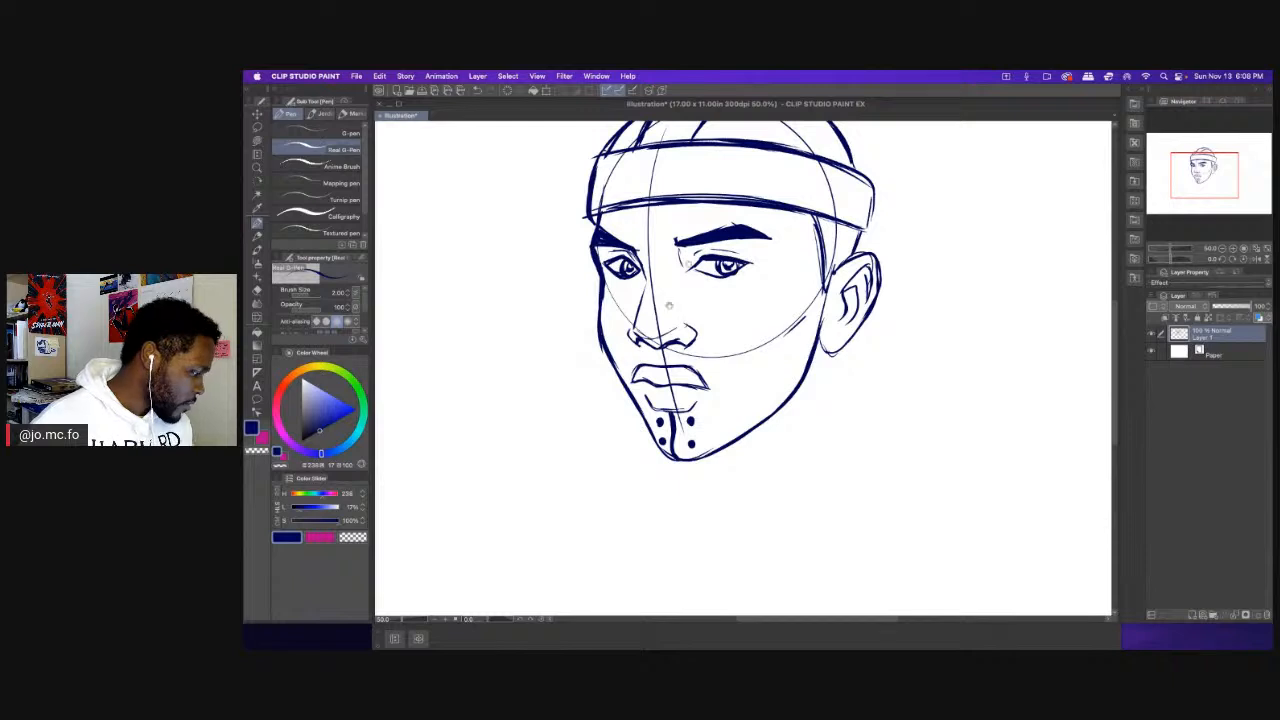
Draw both sides of the neck below the jaw and ear, and flare them outward into the start of the shoulders.
scroll(670, 205, down, 2)
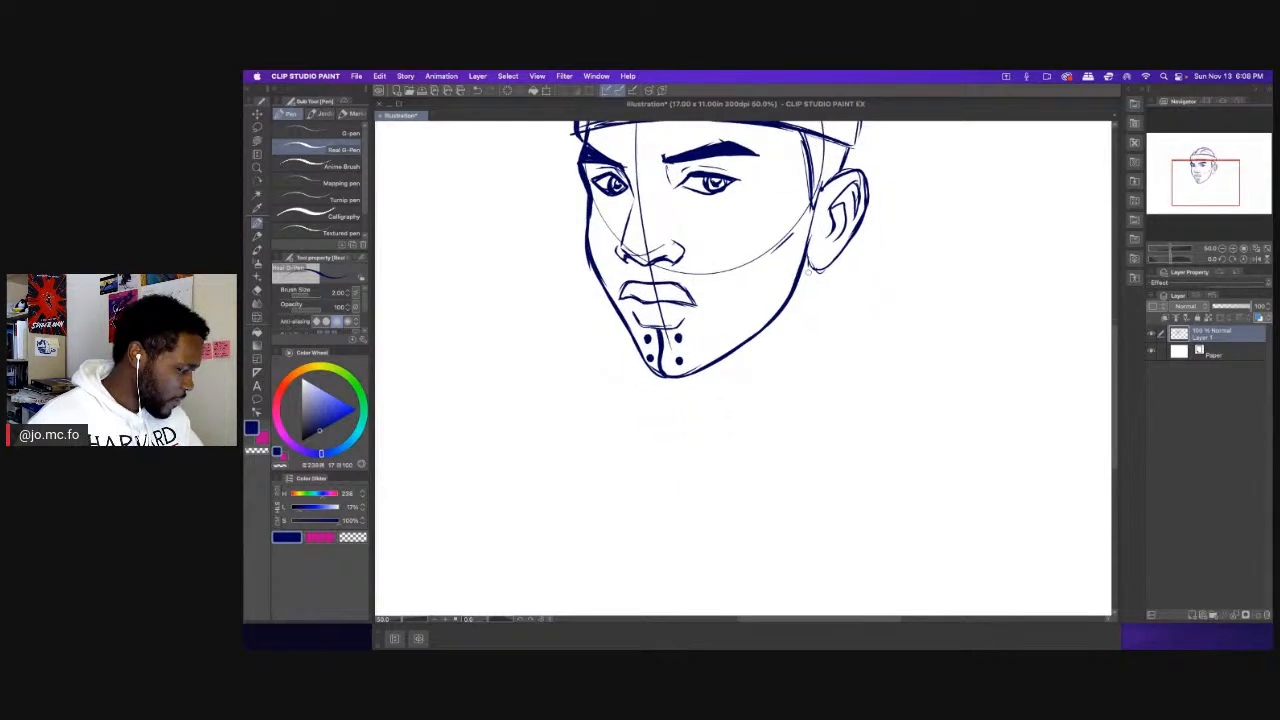
drag(809, 269, 824, 425)
scroll(789, 432, down, 1)
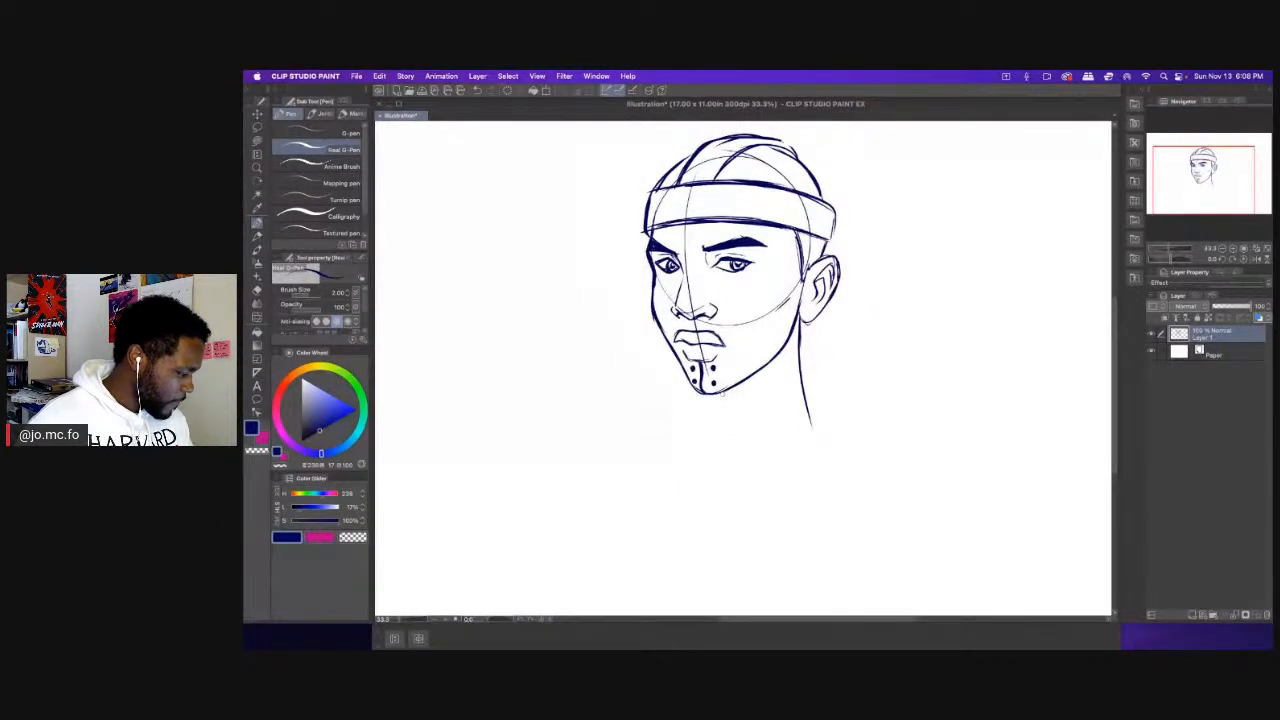
drag(720, 393, 720, 456)
key(bracketright)
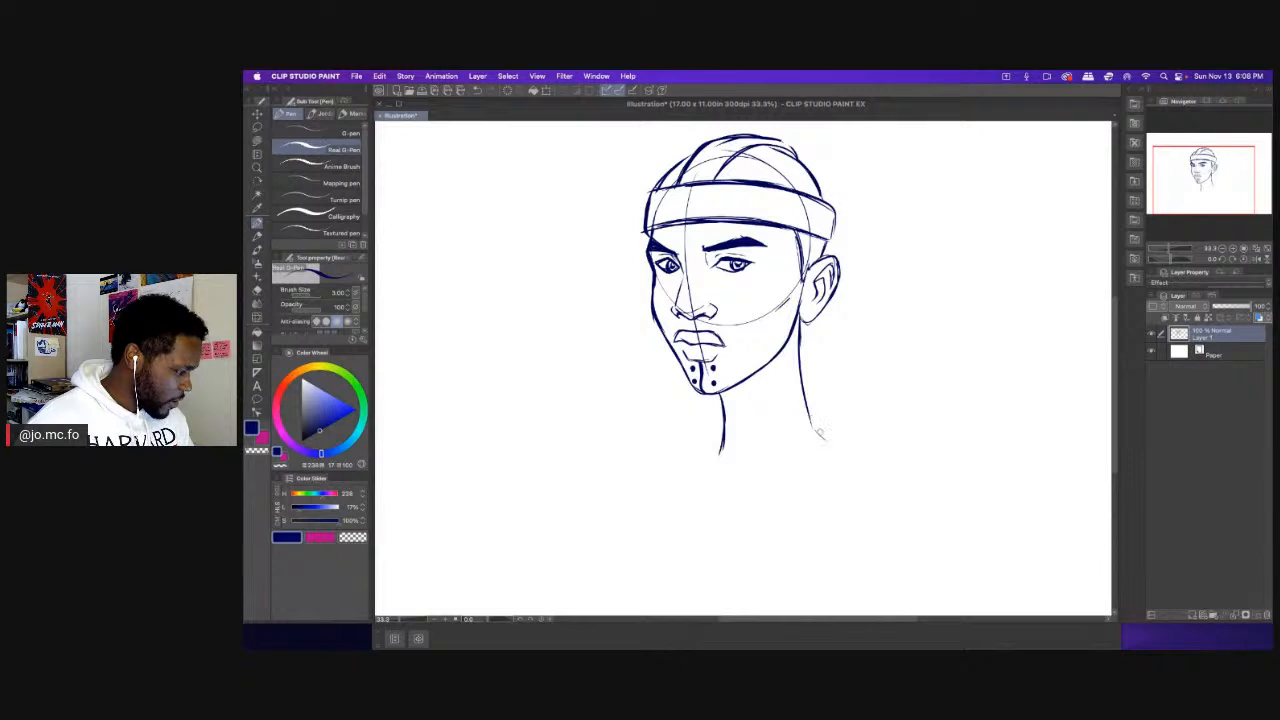
drag(818, 433, 840, 449)
mouse_move(722, 434)
mouse_down()
mouse_move(718, 456)
mouse_move(695, 468)
mouse_up()
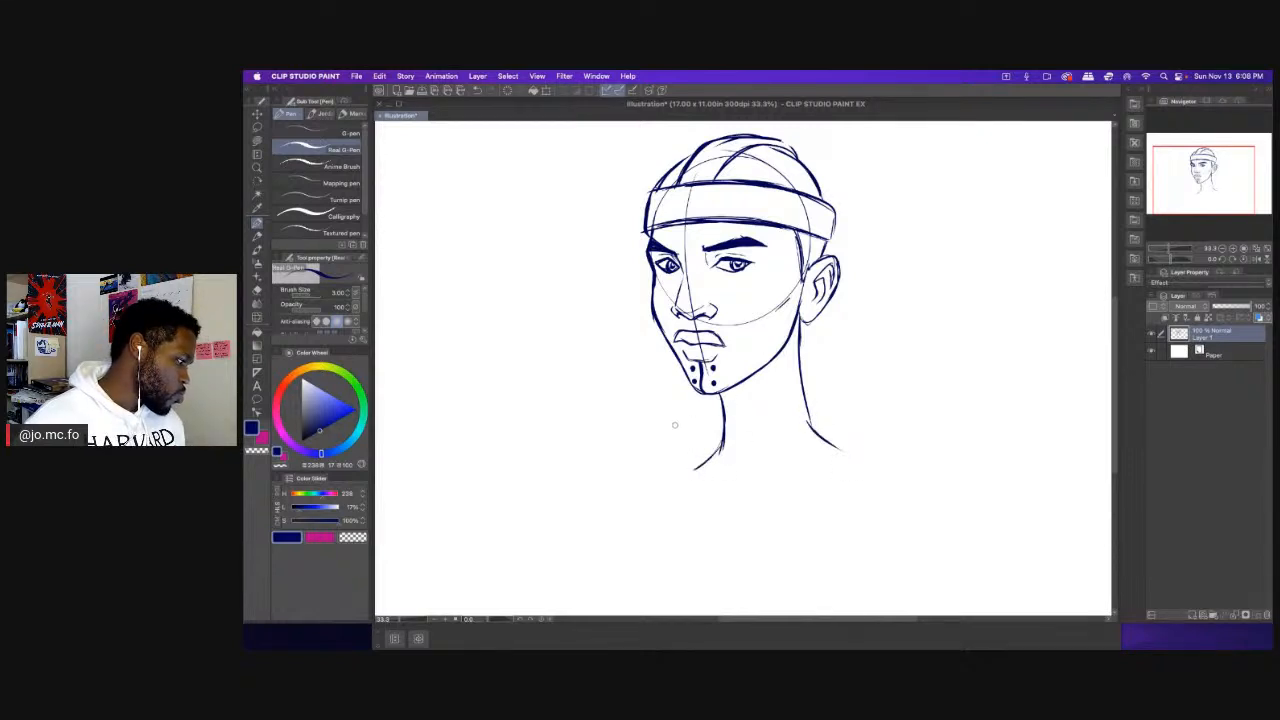
Erase the heavy fill of the far eyebrow and remove the near eyebrow with the Hard eraser.
scroll(666, 380, up, 1)
drag(735, 360, 681, 414)
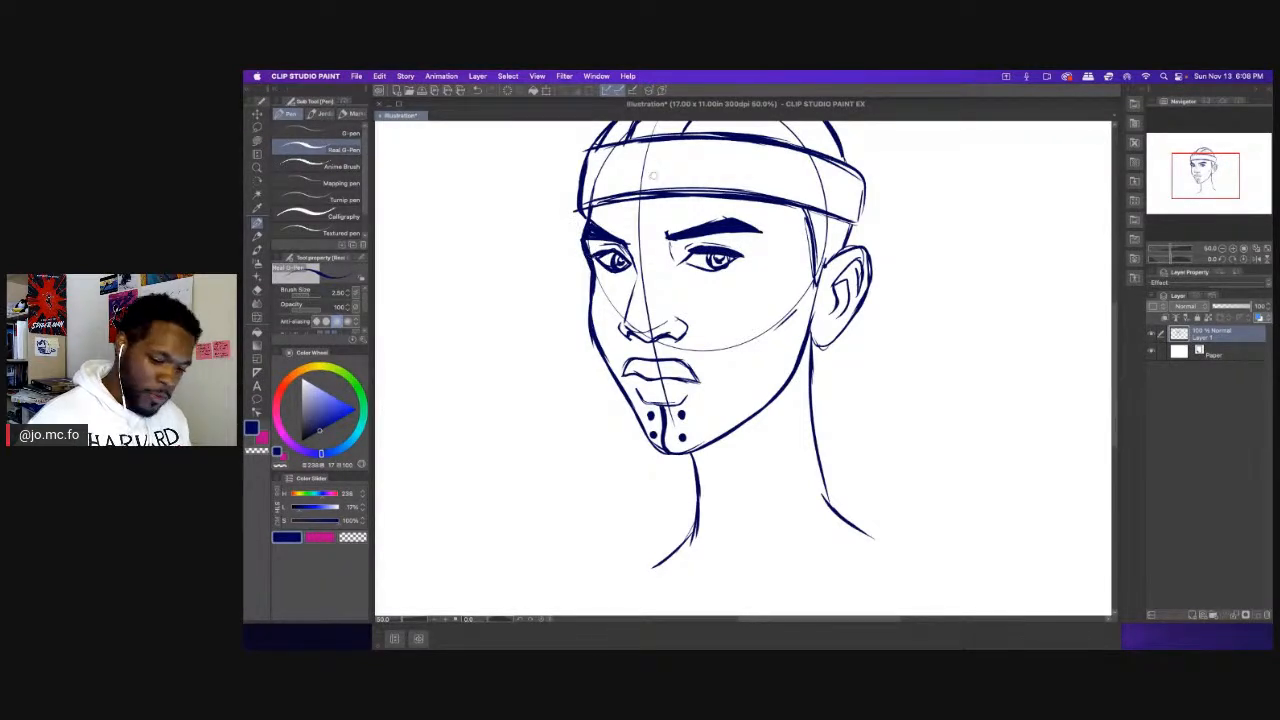
key(e)
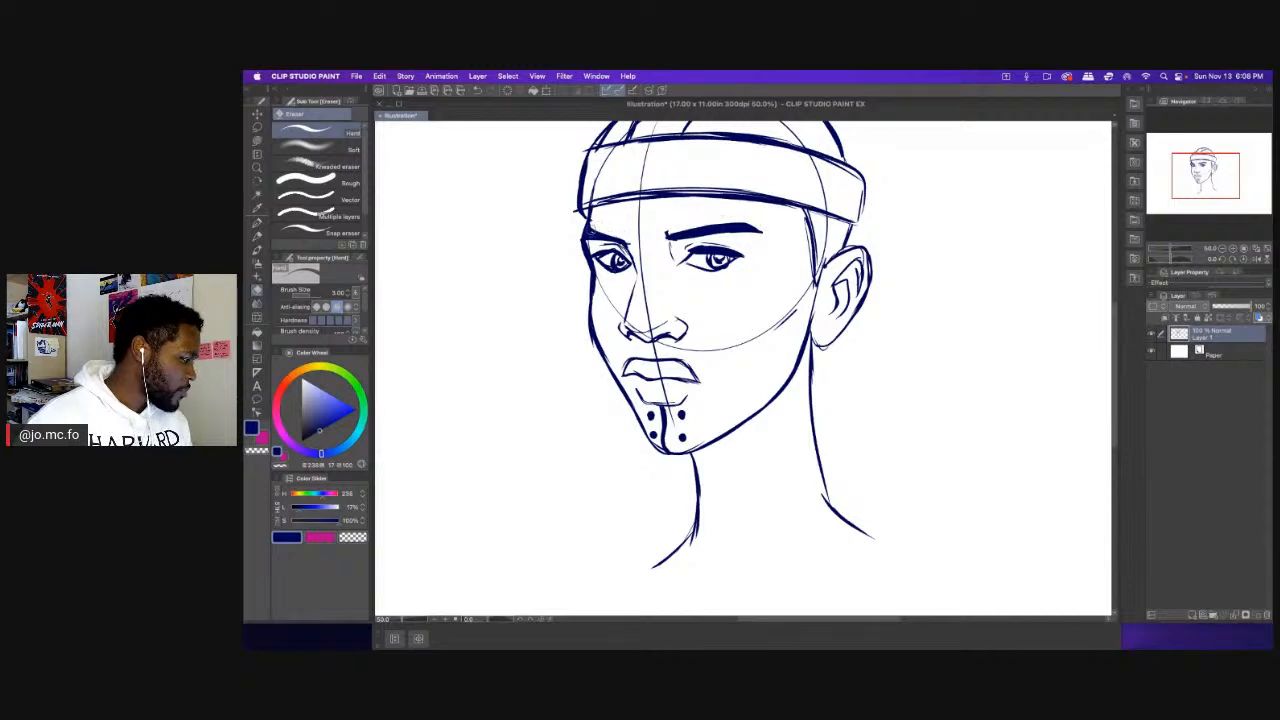
drag(622, 242, 578, 236)
key(p)
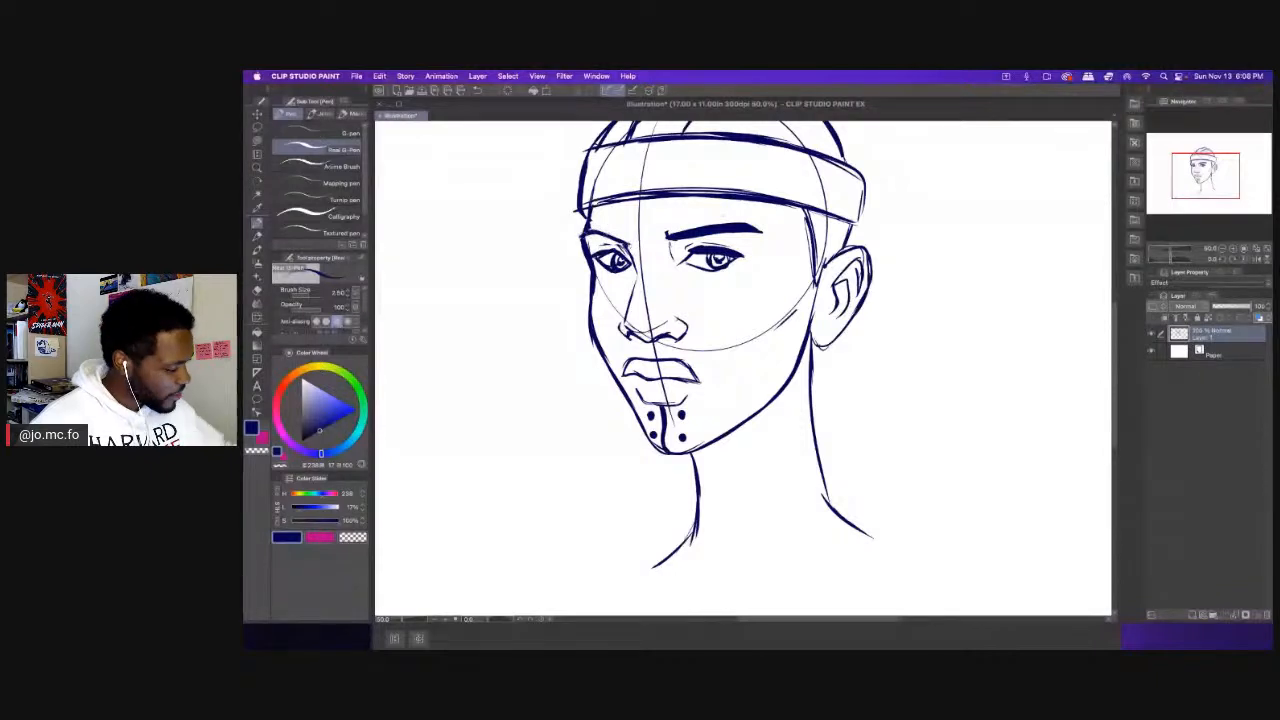
key(e)
mouse_move(765, 230)
mouse_down()
mouse_move(685, 234)
mouse_move(744, 226)
mouse_up()
Redraw both eyebrows as thinner arched strokes with a size 2.50 Real G-Pen.
key(p)
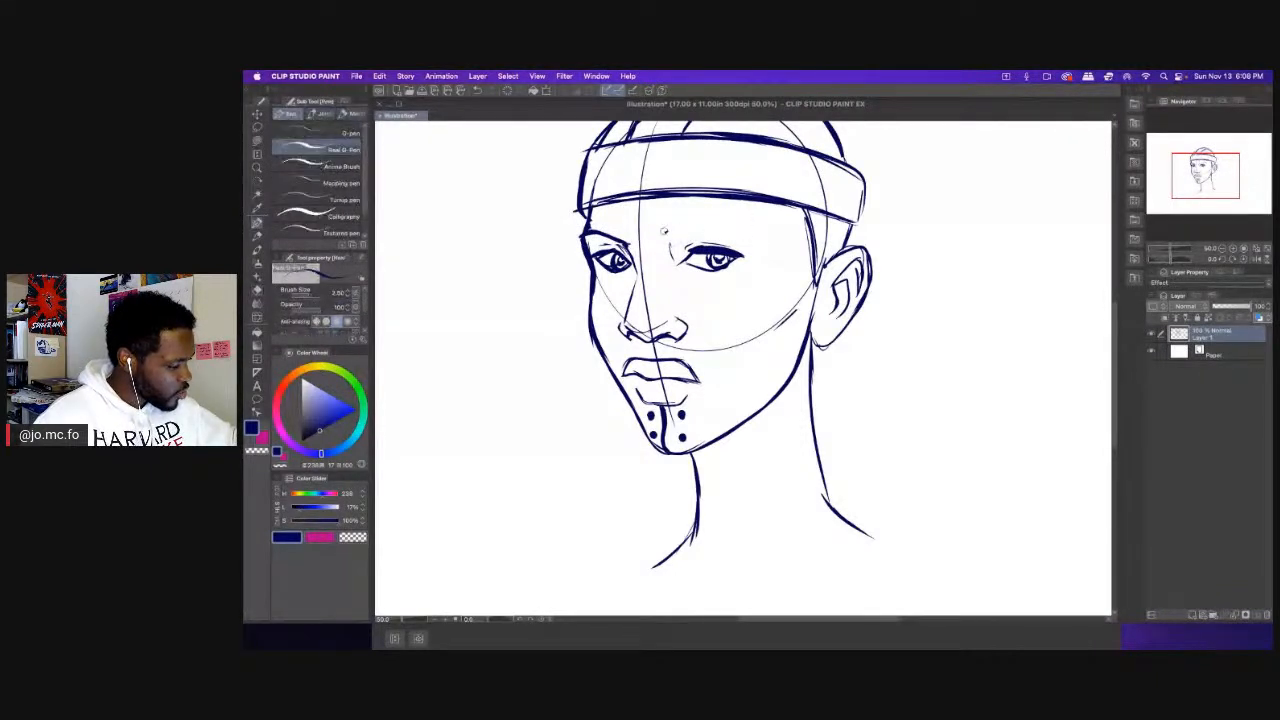
drag(662, 236, 752, 226)
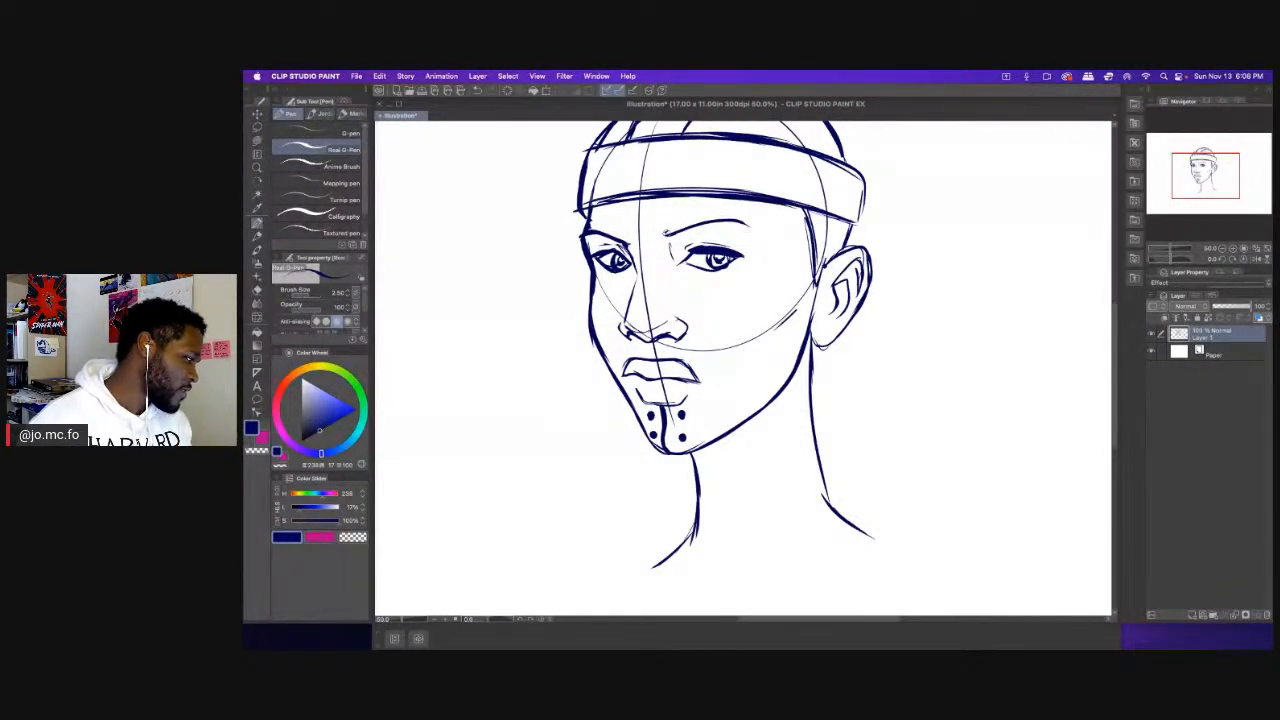
drag(664, 232, 758, 227)
mouse_move(664, 233)
mouse_down()
mouse_move(736, 218)
mouse_move(708, 222)
mouse_up()
drag(604, 235, 626, 241)
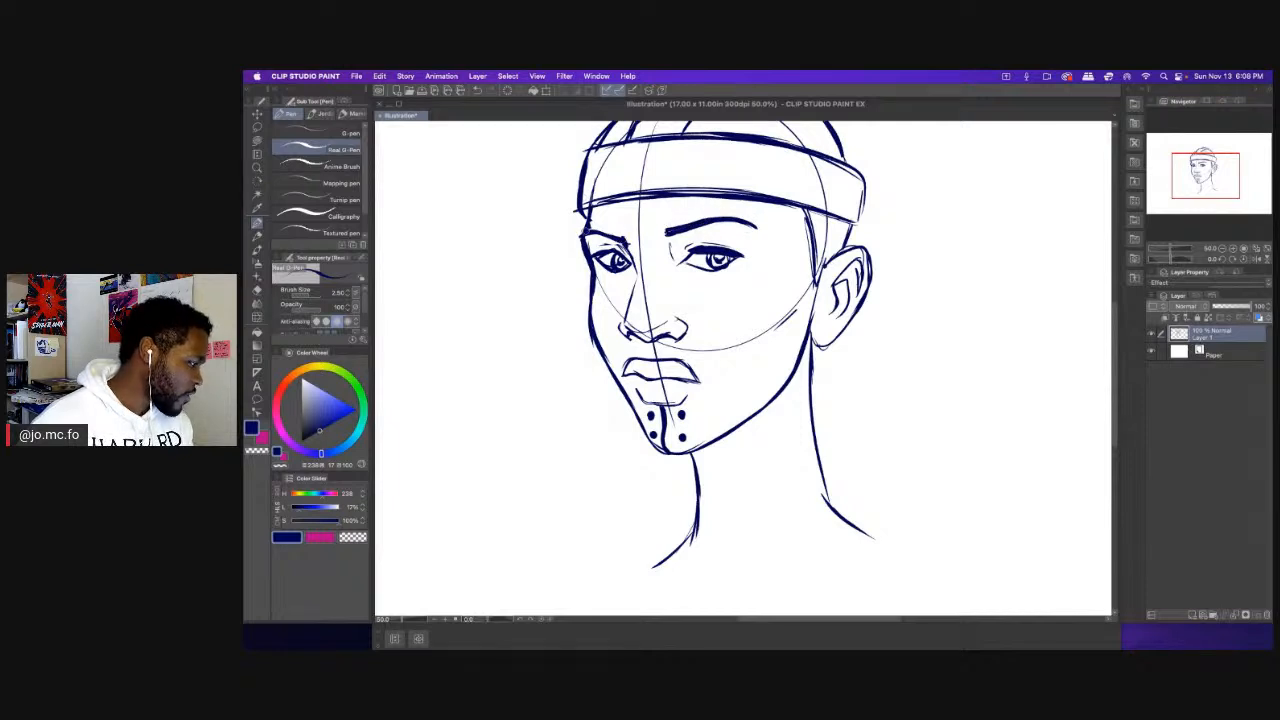
drag(582, 312, 594, 295)
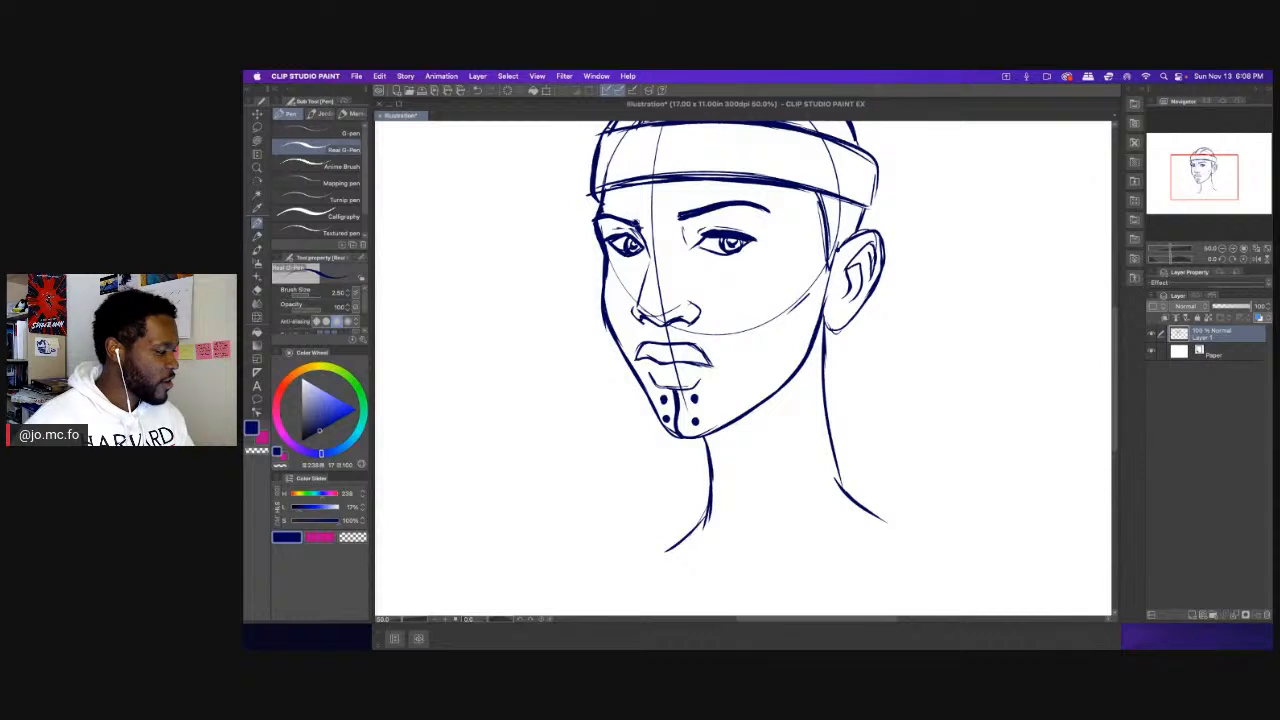
drag(636, 223, 598, 220)
Draw a large rounded mass of hair behind the ear and neck with a size 3.00 pen.
drag(606, 273, 643, 356)
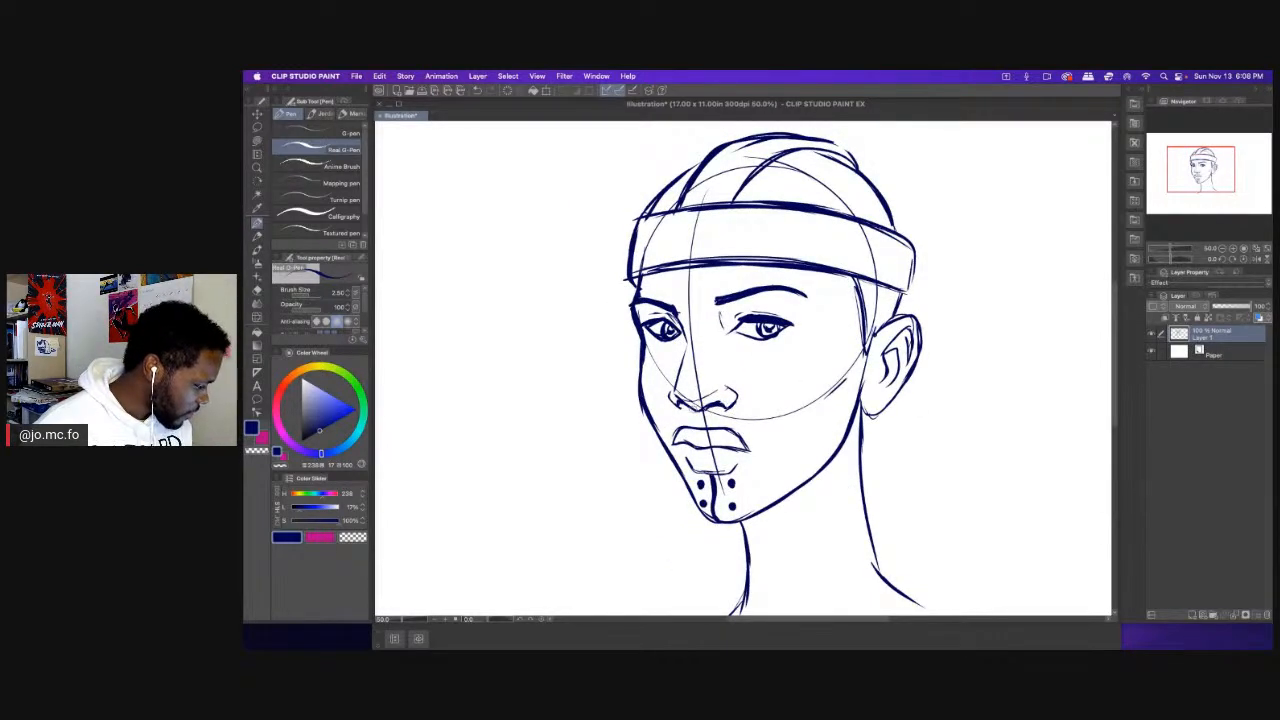
key(super+minus)
drag(707, 289, 689, 258)
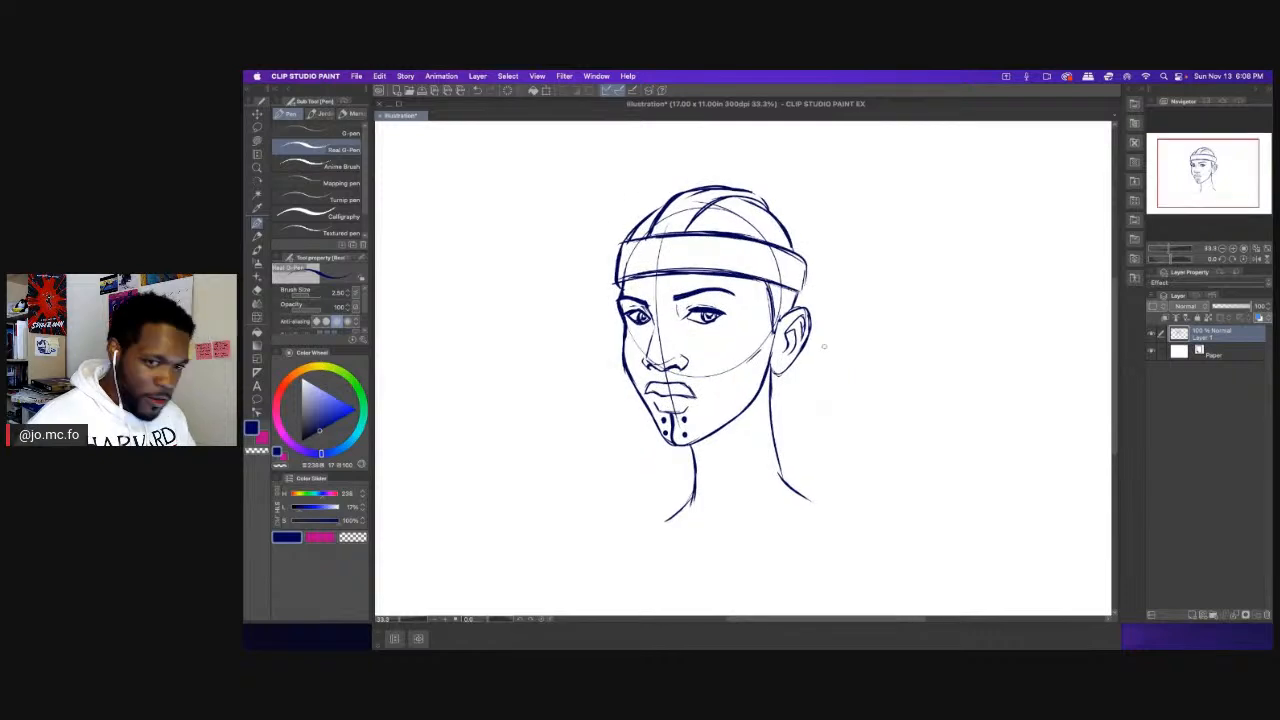
key(bracketright)
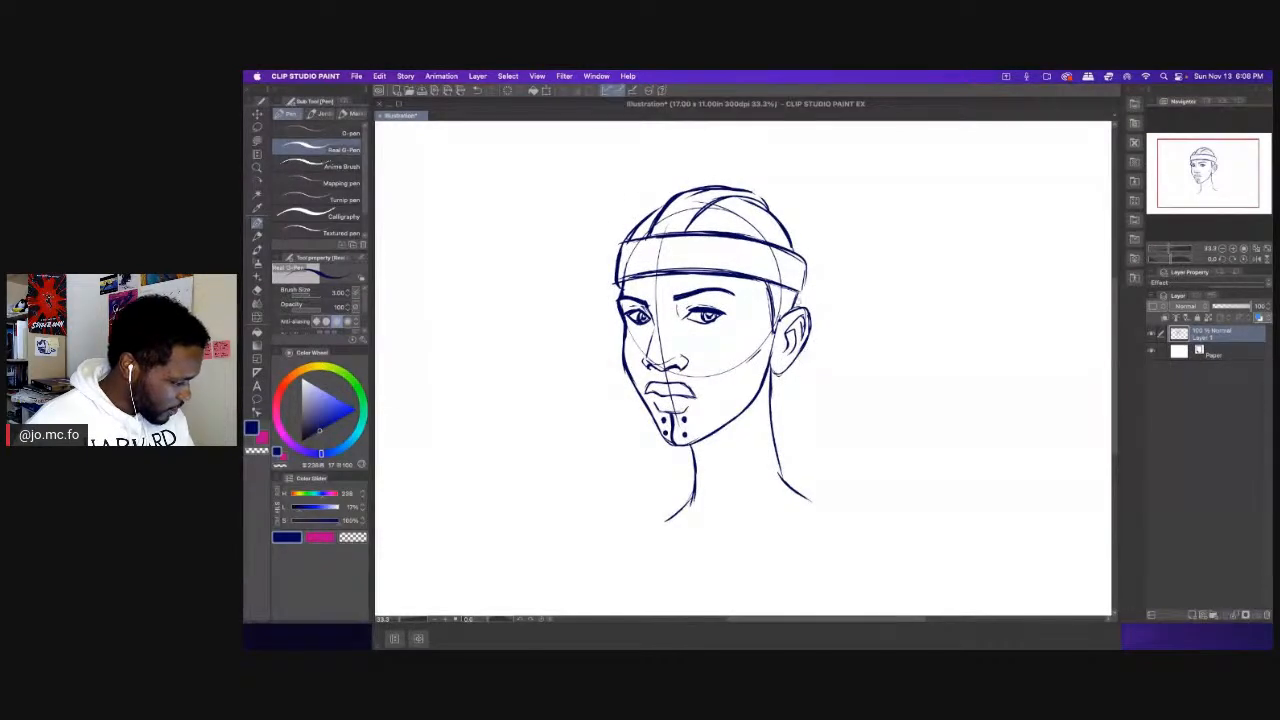
mouse_move(795, 297)
mouse_down()
mouse_move(838, 340)
mouse_move(812, 446)
mouse_move(778, 440)
mouse_up()
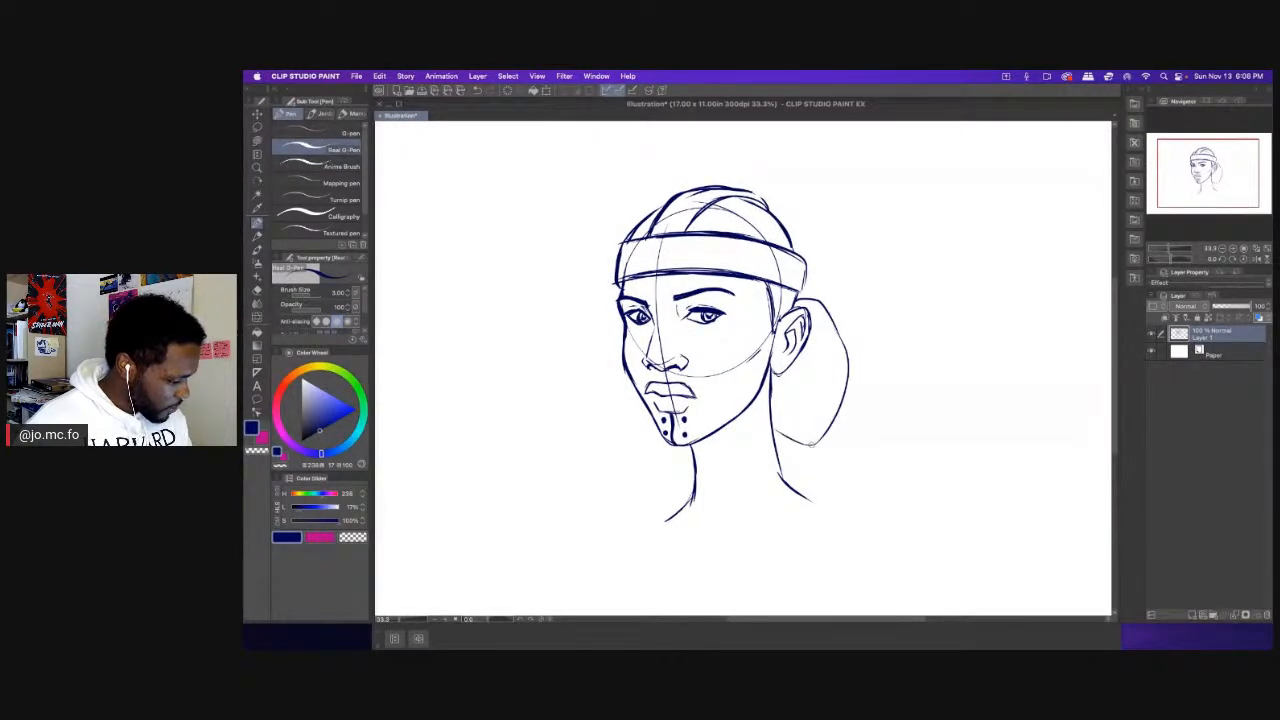
mouse_move(808, 298)
mouse_down()
mouse_move(841, 331)
mouse_move(848, 400)
mouse_move(802, 450)
mouse_up()
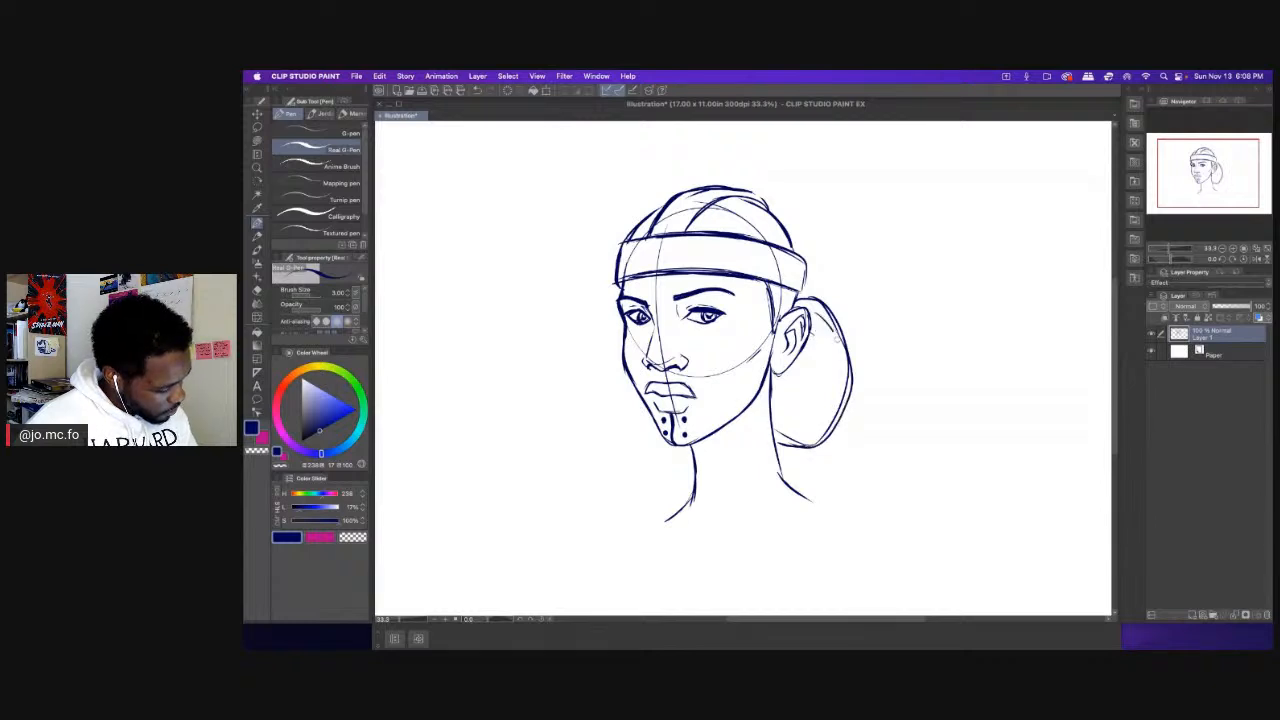
Draw inner curves and loose trailing strands in the gathered hair, and darken the near side of the neck.
mouse_move(816, 330)
mouse_down()
mouse_move(790, 431)
mouse_move(804, 374)
mouse_move(830, 345)
mouse_move(778, 428)
mouse_up()
drag(810, 345, 775, 416)
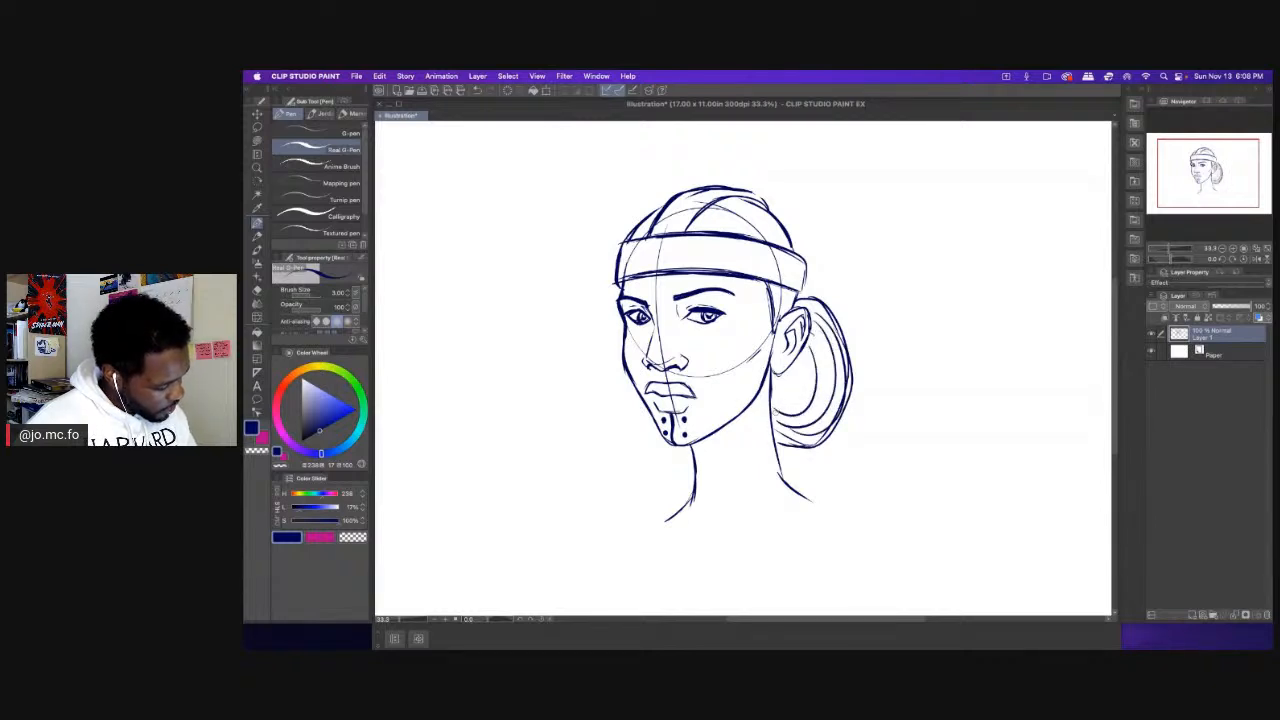
mouse_move(806, 292)
mouse_down()
mouse_move(856, 332)
mouse_move(874, 386)
mouse_up()
mouse_move(818, 300)
mouse_down()
mouse_move(866, 366)
mouse_move(836, 460)
mouse_up()
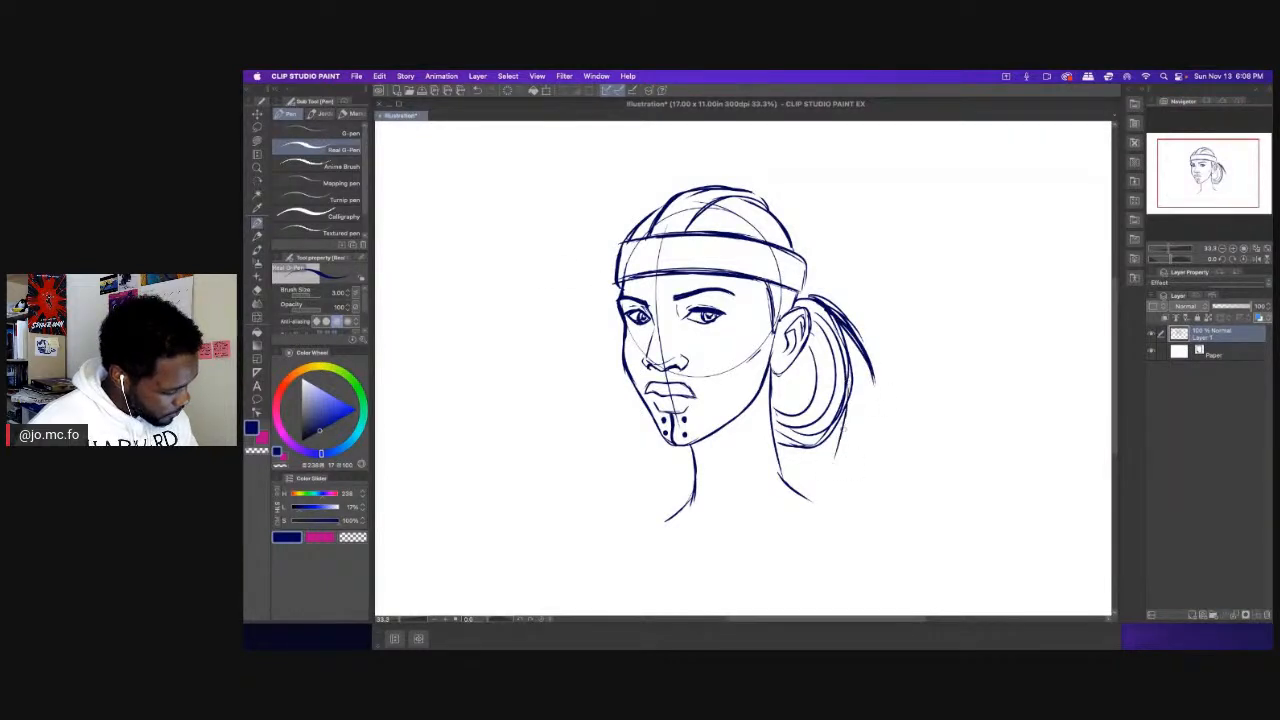
drag(850, 368, 828, 486)
drag(844, 392, 826, 488)
drag(768, 366, 776, 442)
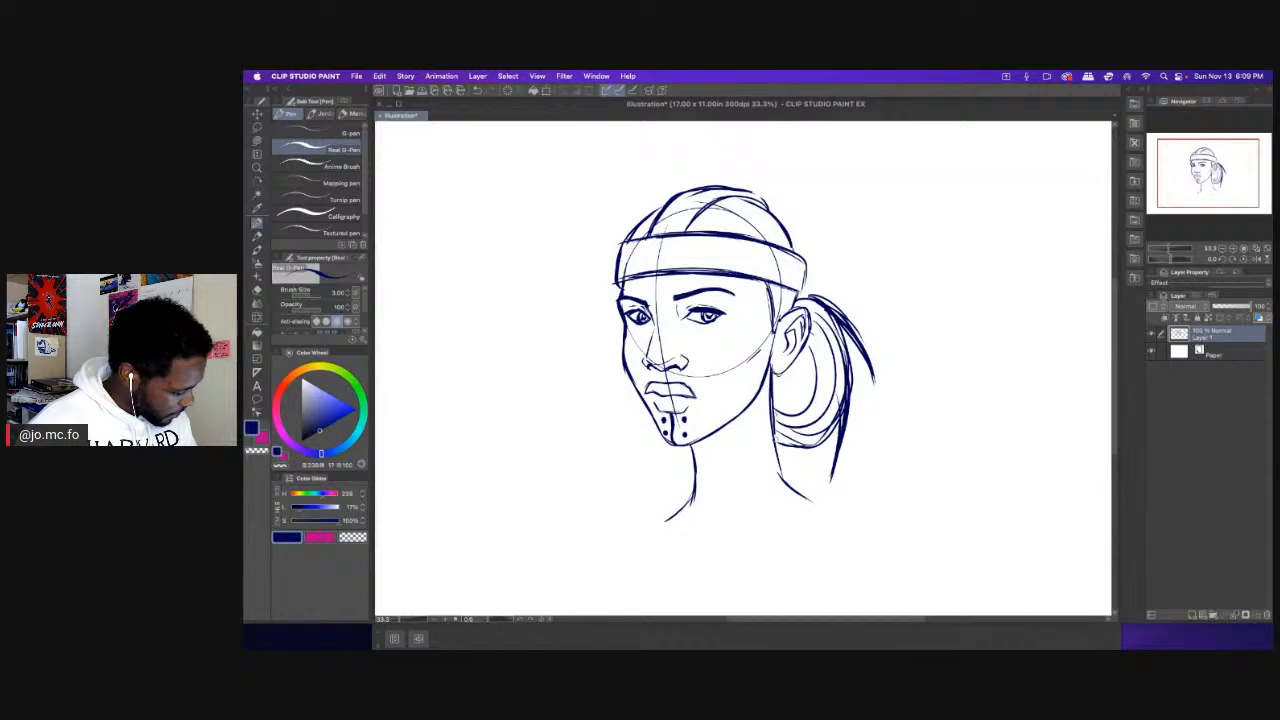
drag(772, 394, 780, 472)
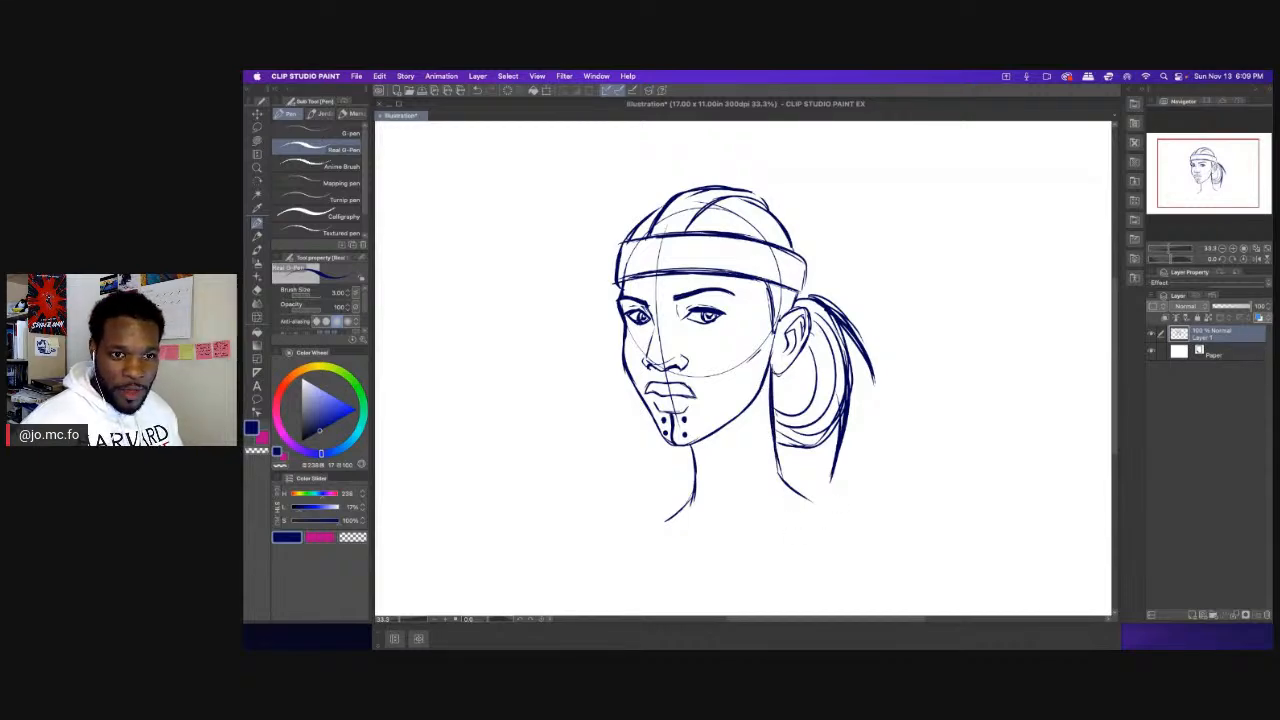
Examine the Pinterest reference photo in the browser, and return to the drawing in Clip Studio Paint.
key(Tab)
mouse_move(1269, 72)
mouse_down()
mouse_move(1004, 71)
mouse_move(1059, 77)
mouse_move(1016, 448)
mouse_move(1044, 437)
mouse_move(1108, 77)
mouse_up()
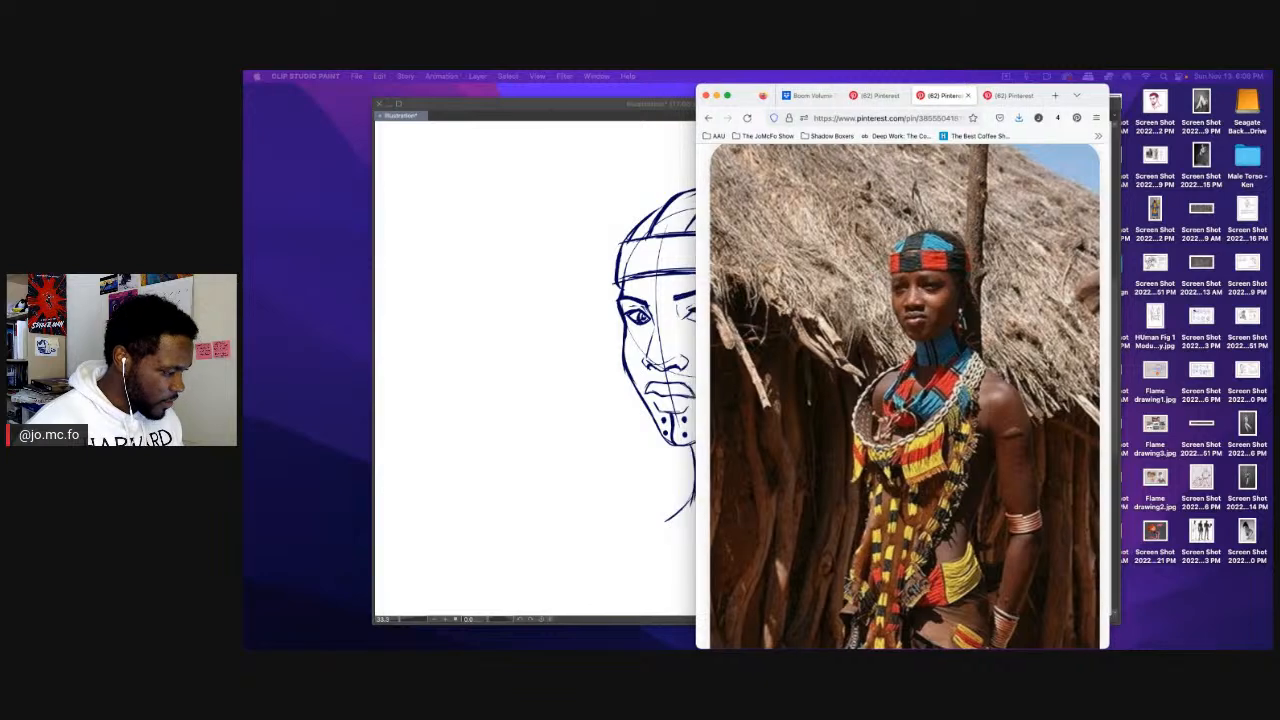
drag(1108, 77, 1236, 77)
click(630, 338)
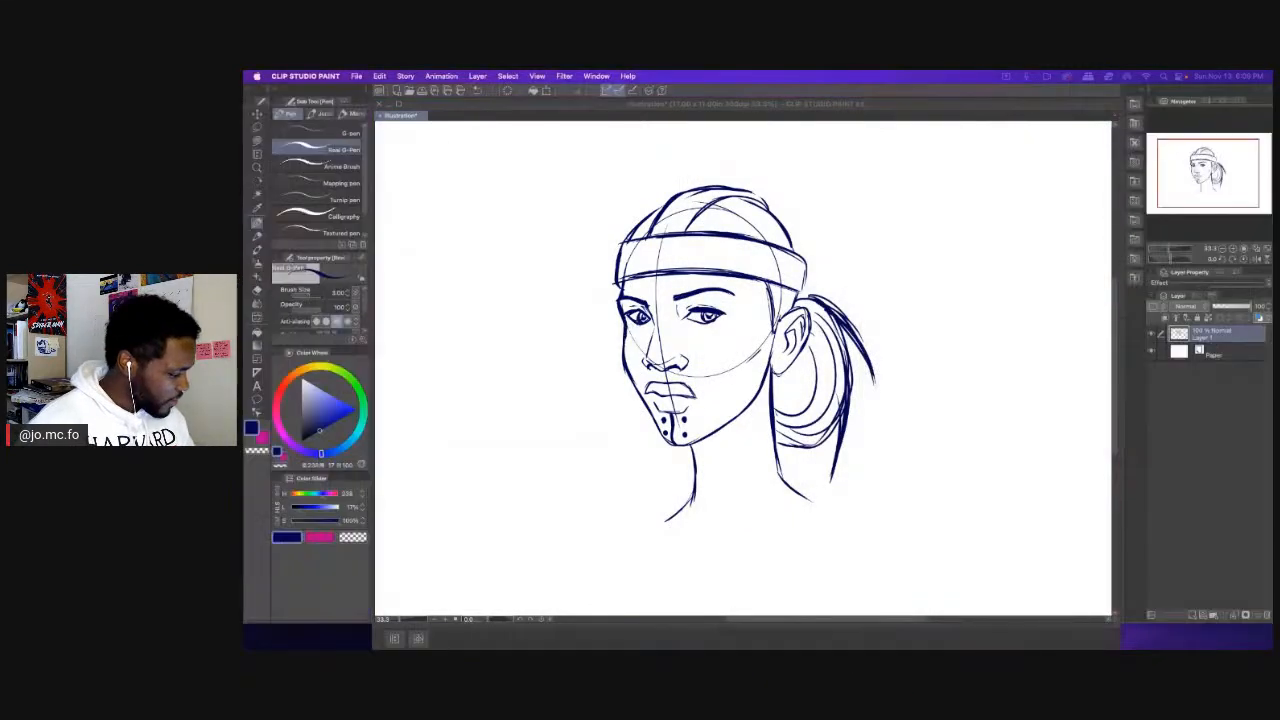
Draw a small stud and a hanging rectangular earring below the ear lobe with a size 2.50 pen.
key([)
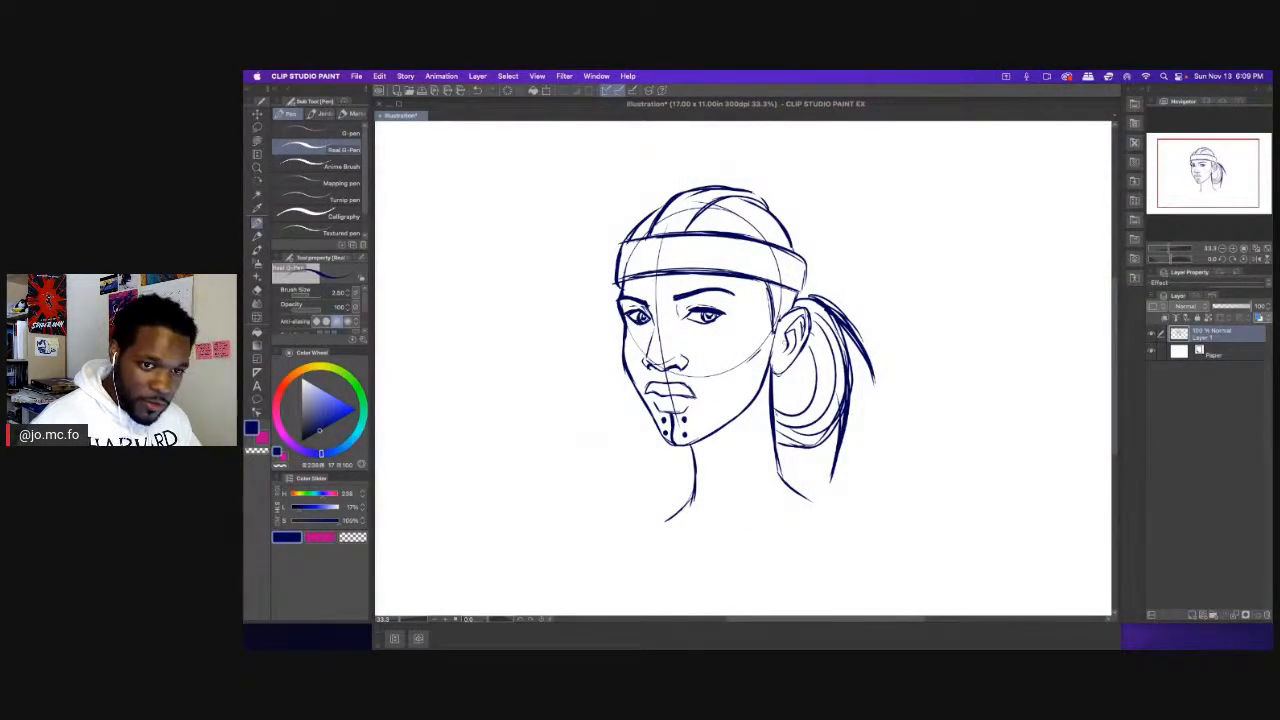
drag(784, 372, 780, 410)
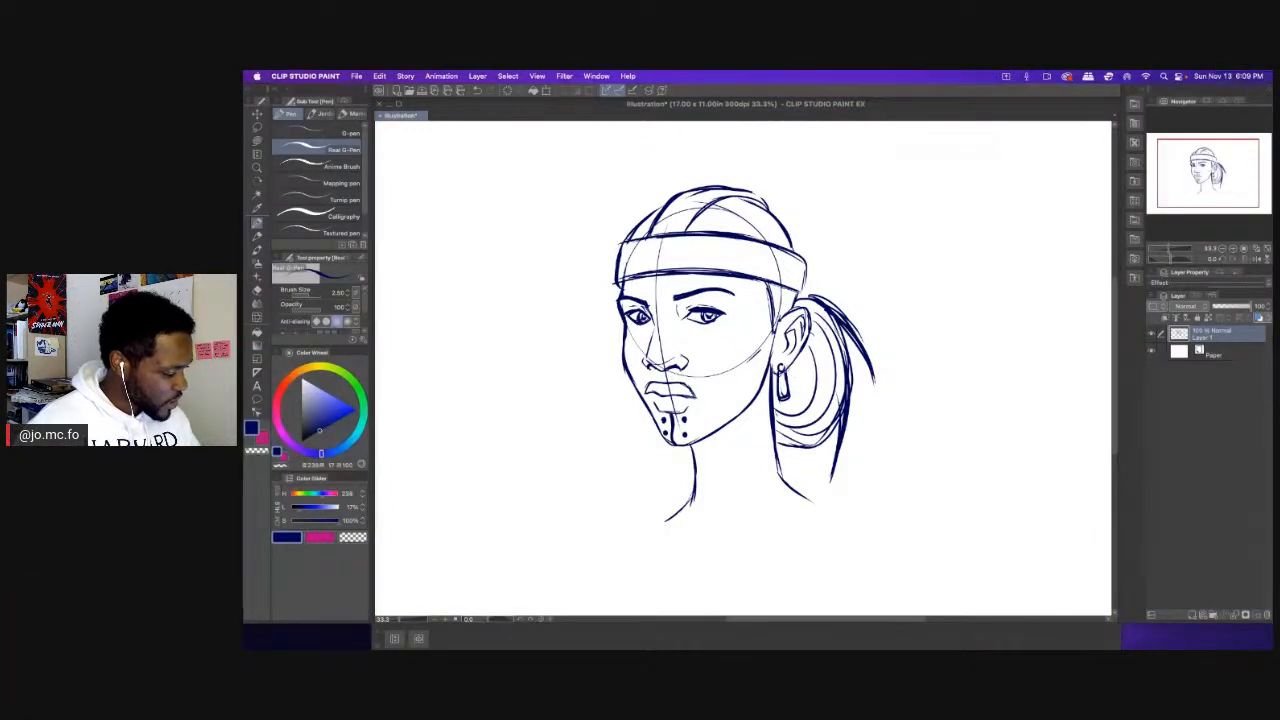
drag(786, 399, 790, 368)
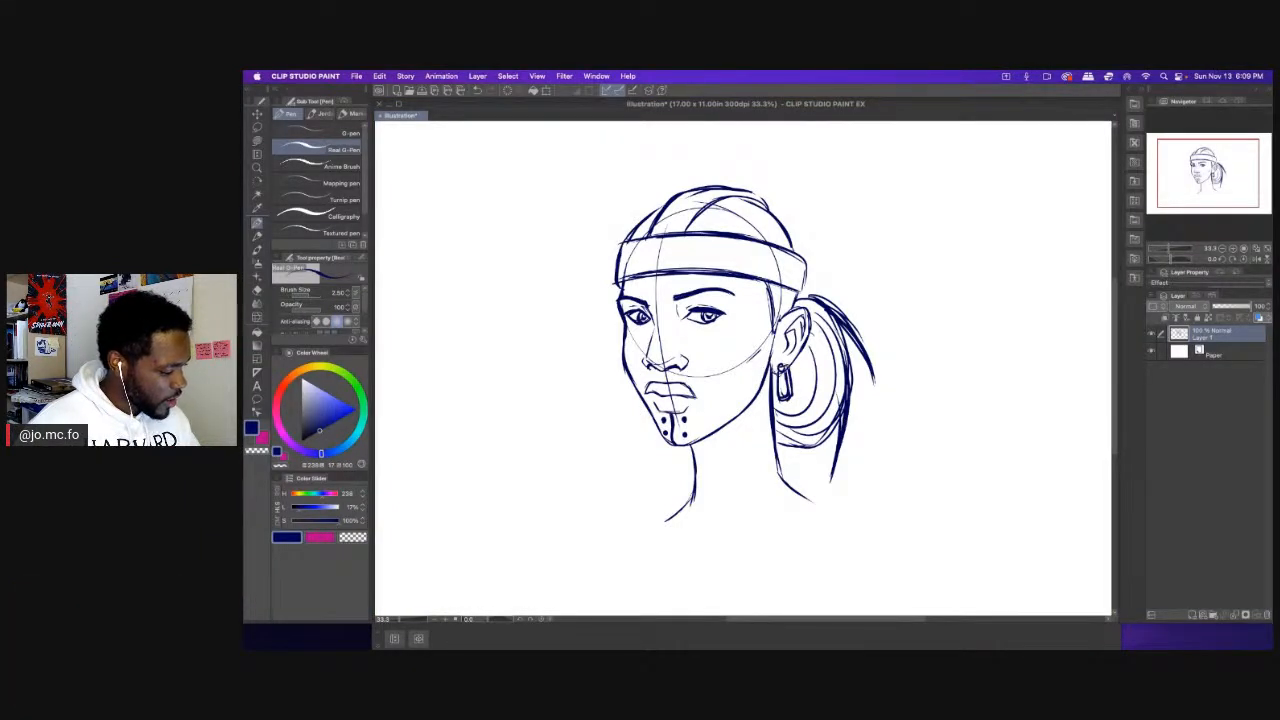
Erase the near jawline between chin and ear and redraw it as a smooth curve with the Real G-Pen.
key(super+plus)
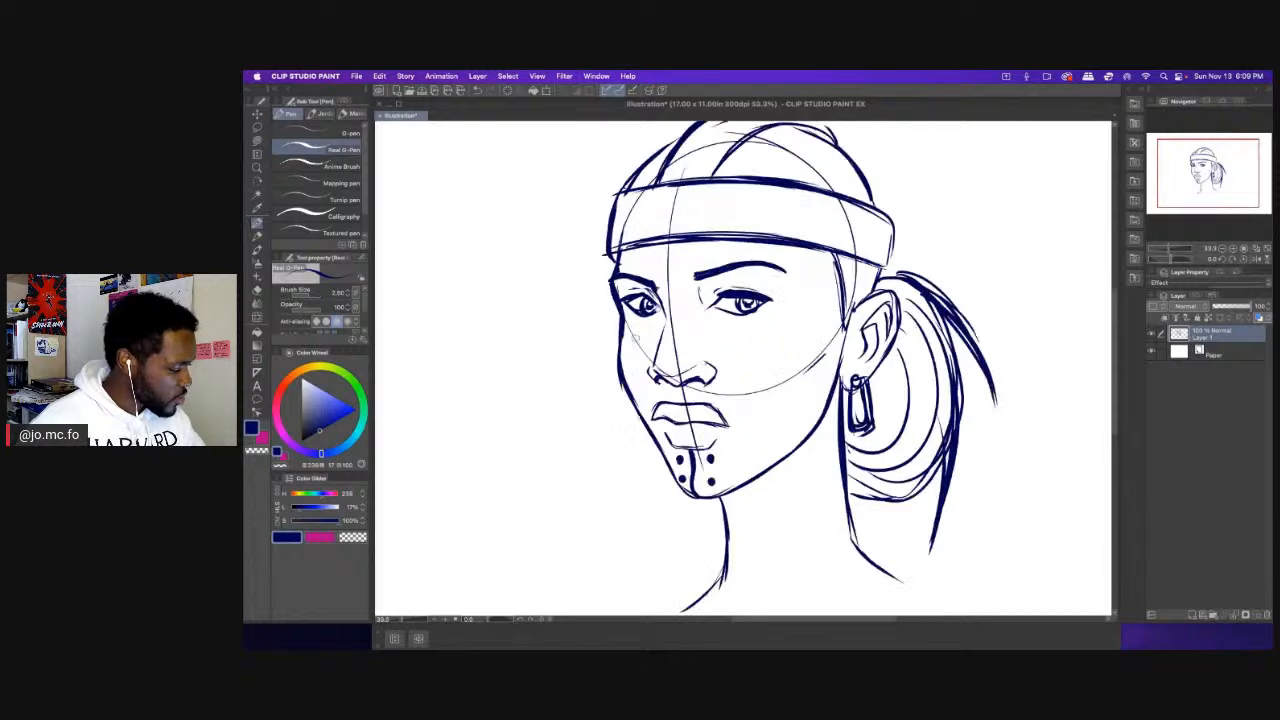
drag(720, 304, 726, 246)
key(e)
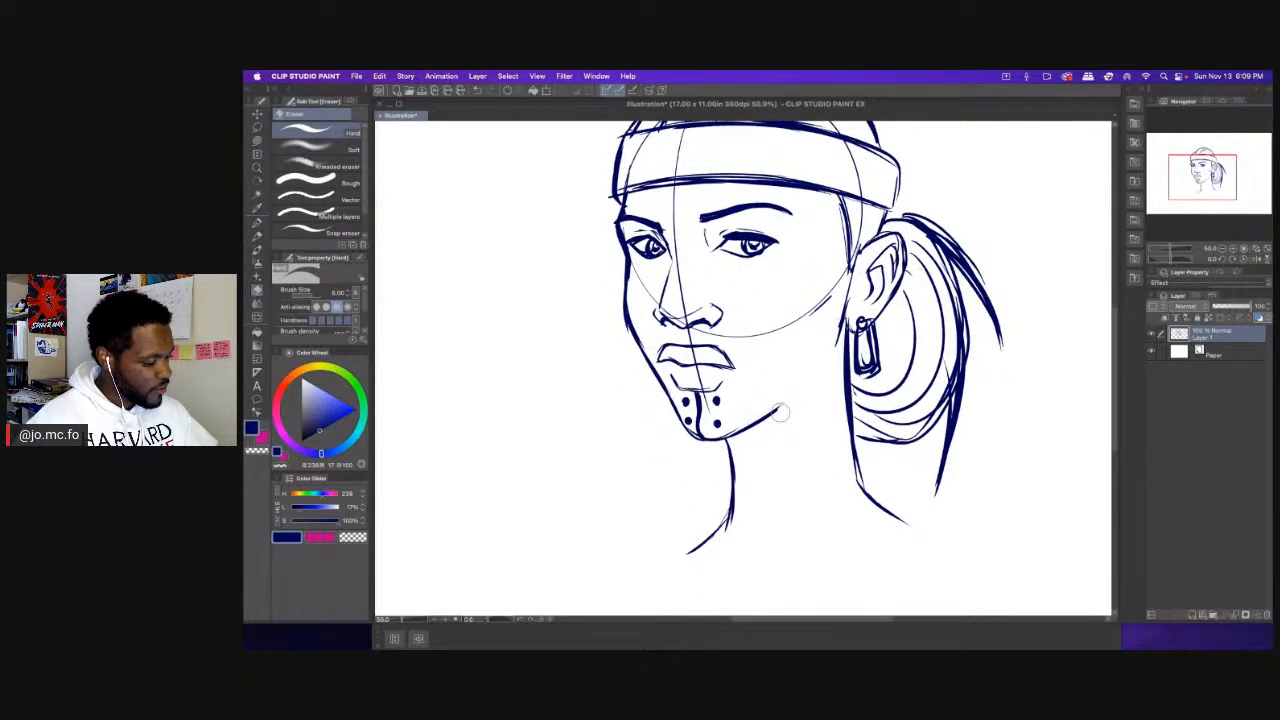
key(p)
drag(823, 358, 751, 424)
mouse_move(842, 318)
mouse_down()
mouse_move(768, 414)
mouse_move(722, 439)
mouse_move(686, 426)
mouse_move(689, 381)
mouse_up()
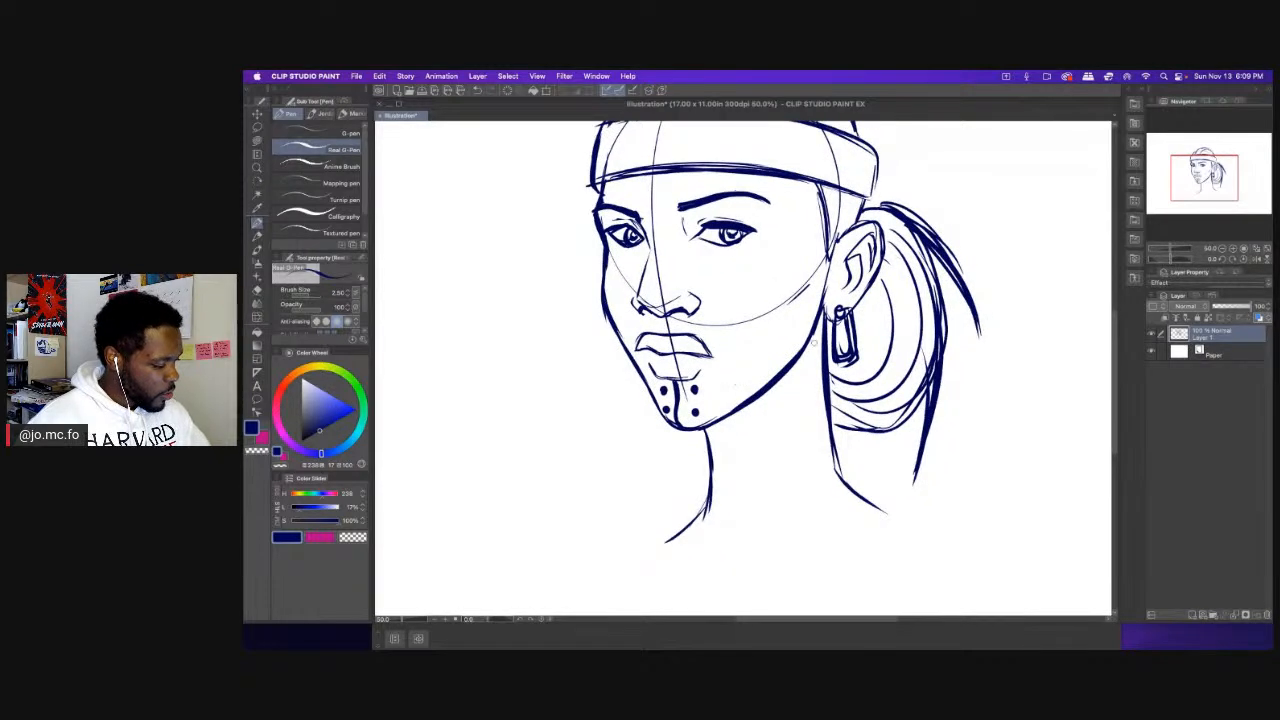
Draw the neck muscle line and throat notch with a size 2.00 pen, and add fine contour strokes to the face at size 1.70.
drag(796, 417, 743, 541)
drag(730, 543, 720, 532)
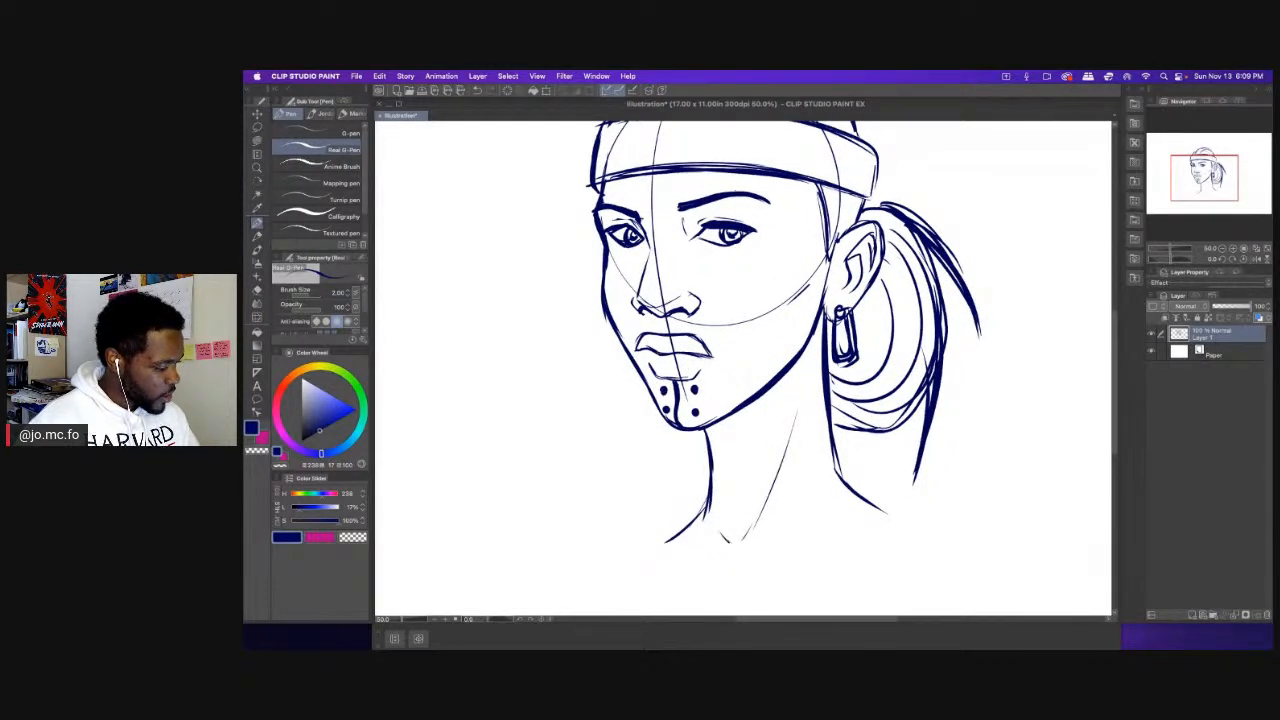
drag(686, 368, 674, 368)
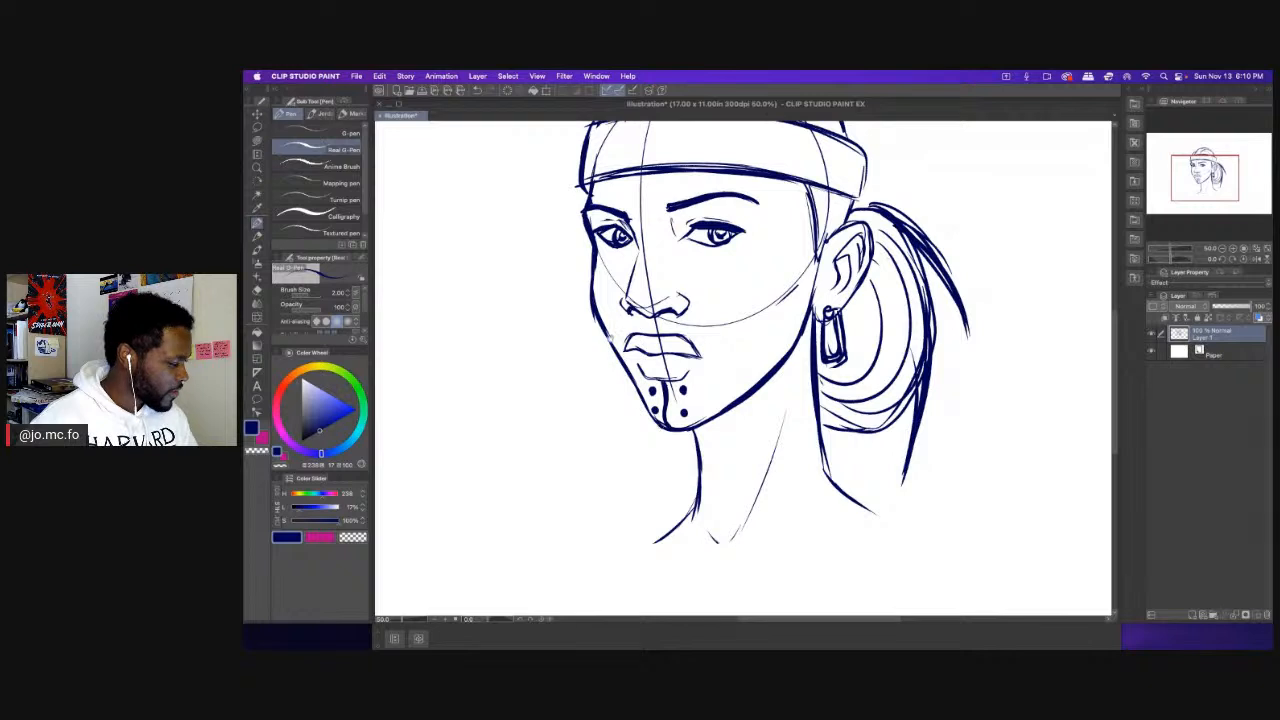
mouse_move(610, 338)
mouse_down()
mouse_move(596, 345)
mouse_move(640, 387)
mouse_move(662, 387)
mouse_up()
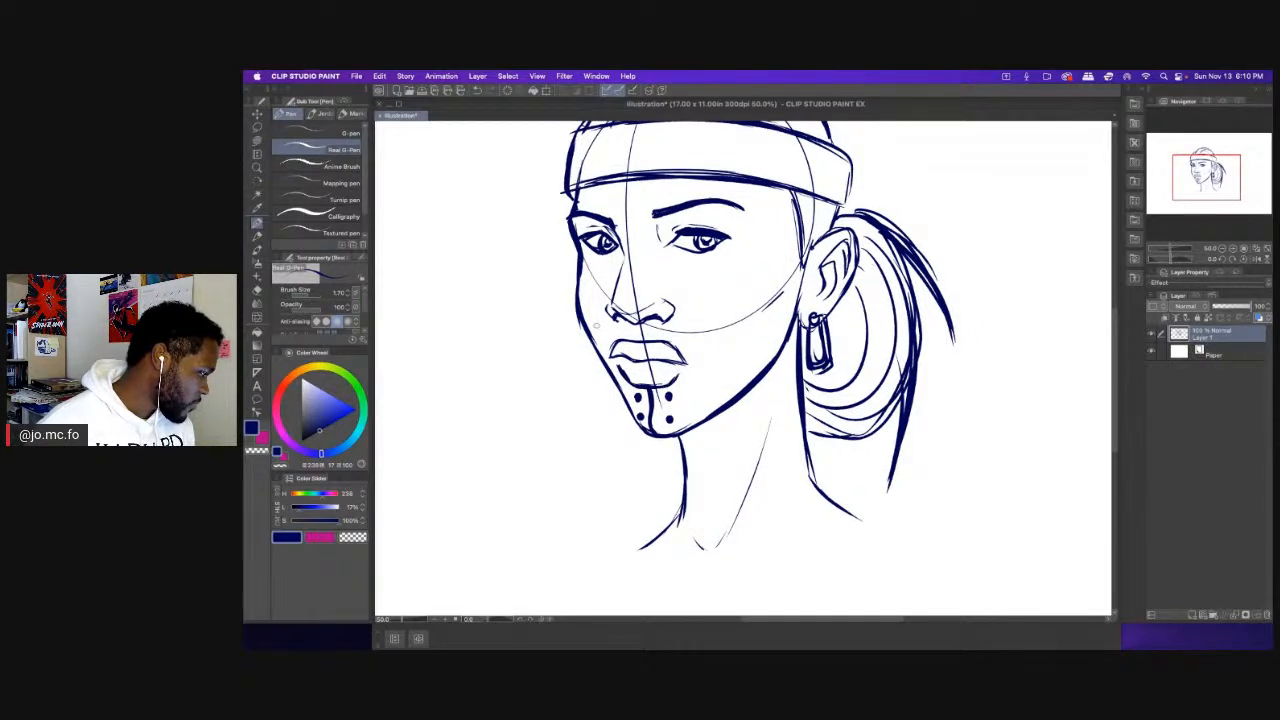
mouse_move(592, 292)
mouse_down()
mouse_move(588, 325)
mouse_move(567, 342)
mouse_up()
drag(722, 261, 727, 276)
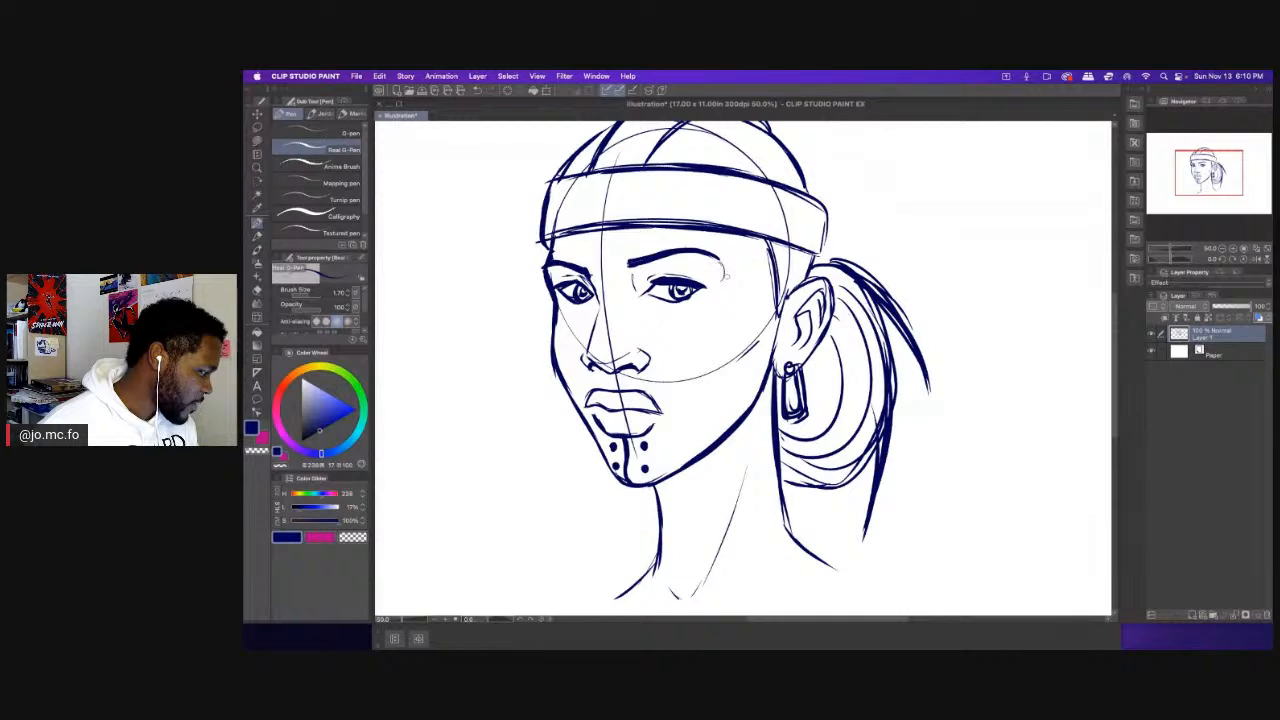
Divide the headband into square blocks, fill alternate blocks with navy, and add curved strands over the crown.
mouse_move(557, 265)
mouse_down()
mouse_move(590, 280)
mouse_move(698, 243)
mouse_move(724, 250)
mouse_move(727, 222)
mouse_up()
key(super+minus)
drag(577, 138, 619, 187)
drag(653, 250, 658, 280)
mouse_move(597, 249)
mouse_down()
mouse_move(595, 288)
mouse_move(604, 266)
mouse_move(648, 250)
mouse_move(626, 250)
mouse_move(655, 262)
mouse_move(644, 247)
mouse_move(705, 288)
mouse_move(742, 292)
mouse_move(730, 278)
mouse_move(744, 250)
mouse_move(709, 270)
mouse_move(750, 240)
mouse_move(764, 258)
mouse_move(728, 230)
mouse_move(756, 240)
mouse_move(674, 240)
mouse_move(684, 228)
mouse_up()
drag(674, 232, 746, 218)
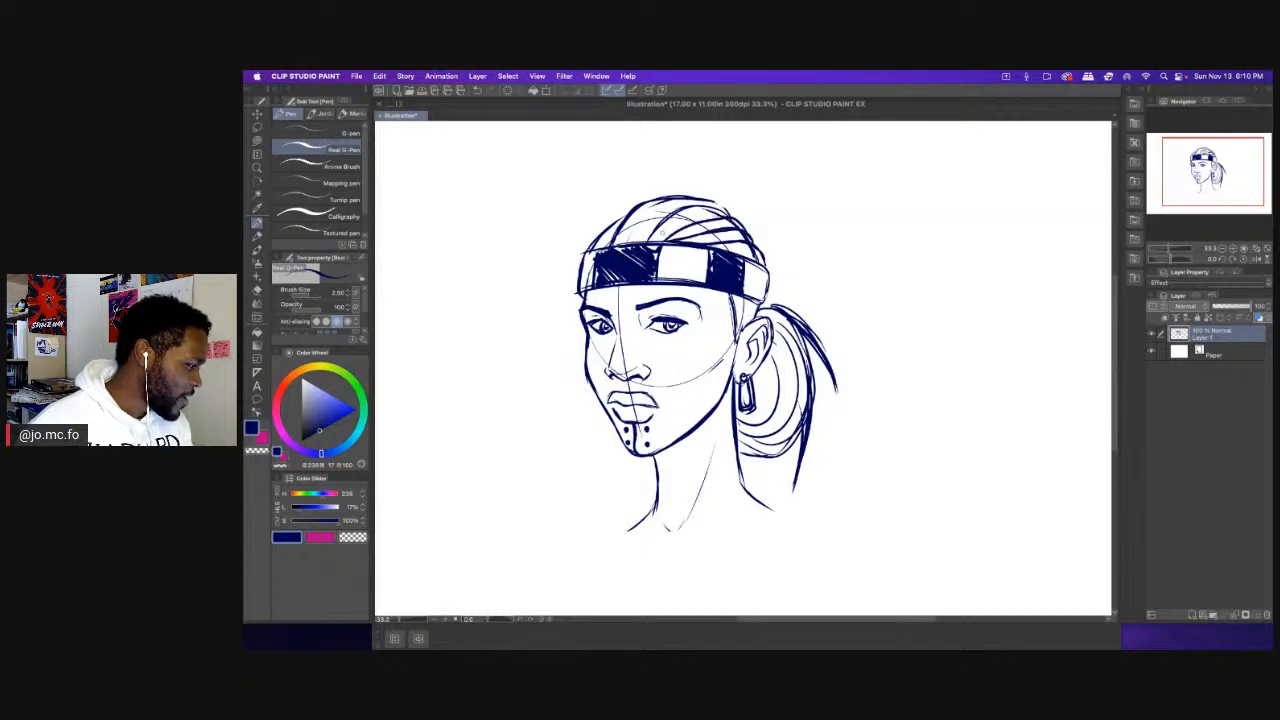
Add more hair strands across the crown and fill a dark navy patch at the top of the head.
drag(660, 240, 726, 210)
drag(603, 247, 611, 225)
mouse_move(607, 239)
mouse_down()
mouse_move(629, 213)
mouse_move(725, 206)
mouse_up()
key(])
key(])
key(])
key([)
key([)
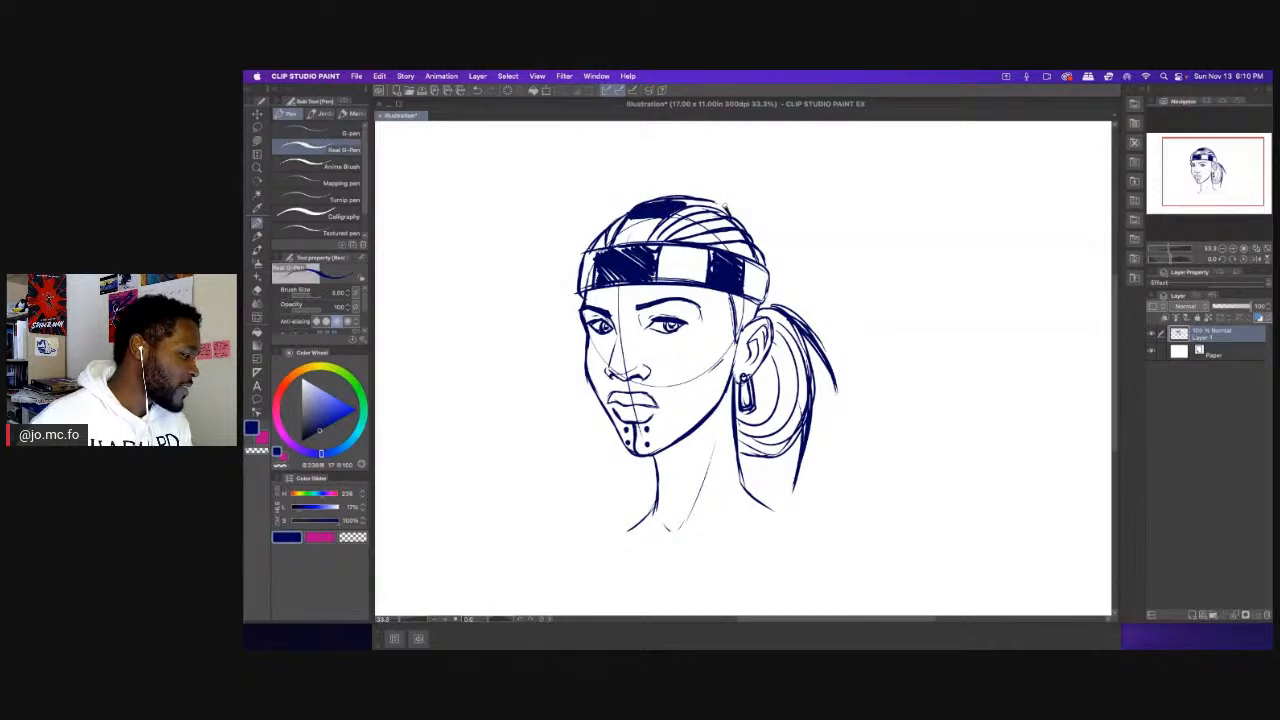
drag(651, 242, 666, 220)
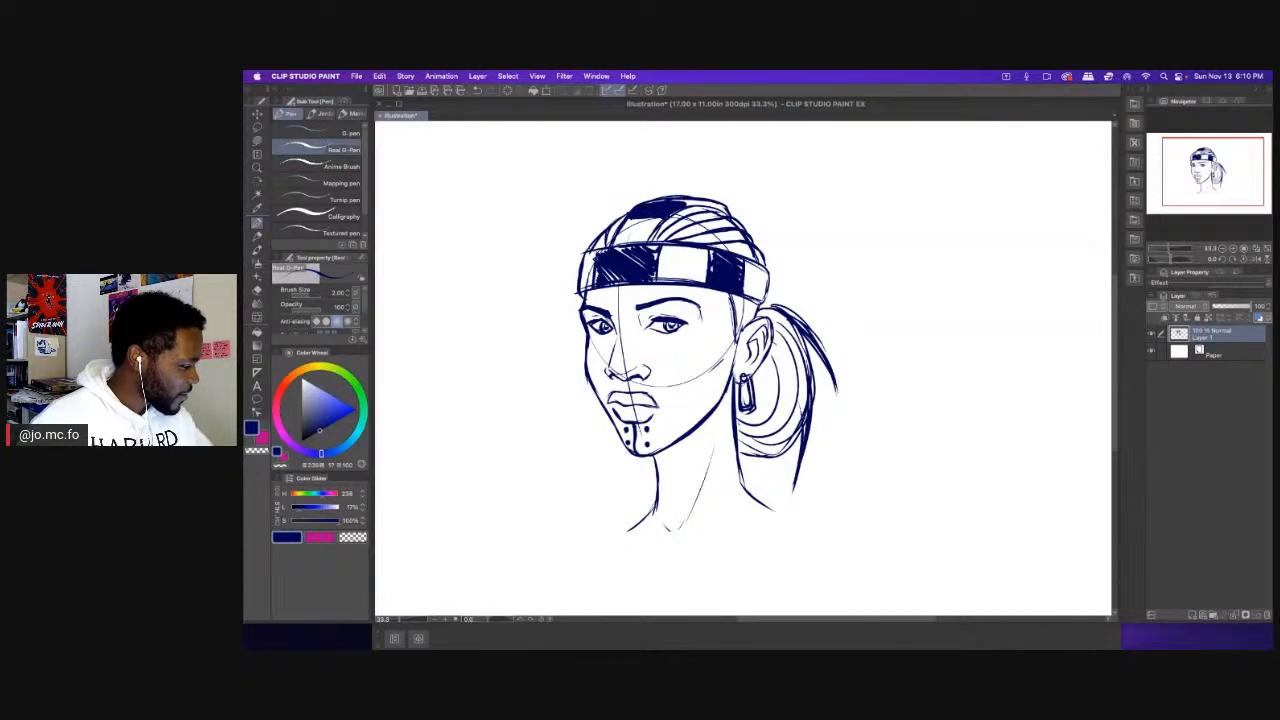
Dot a row of small navy marks across each cheek below the eyes.
drag(605, 324, 628, 281)
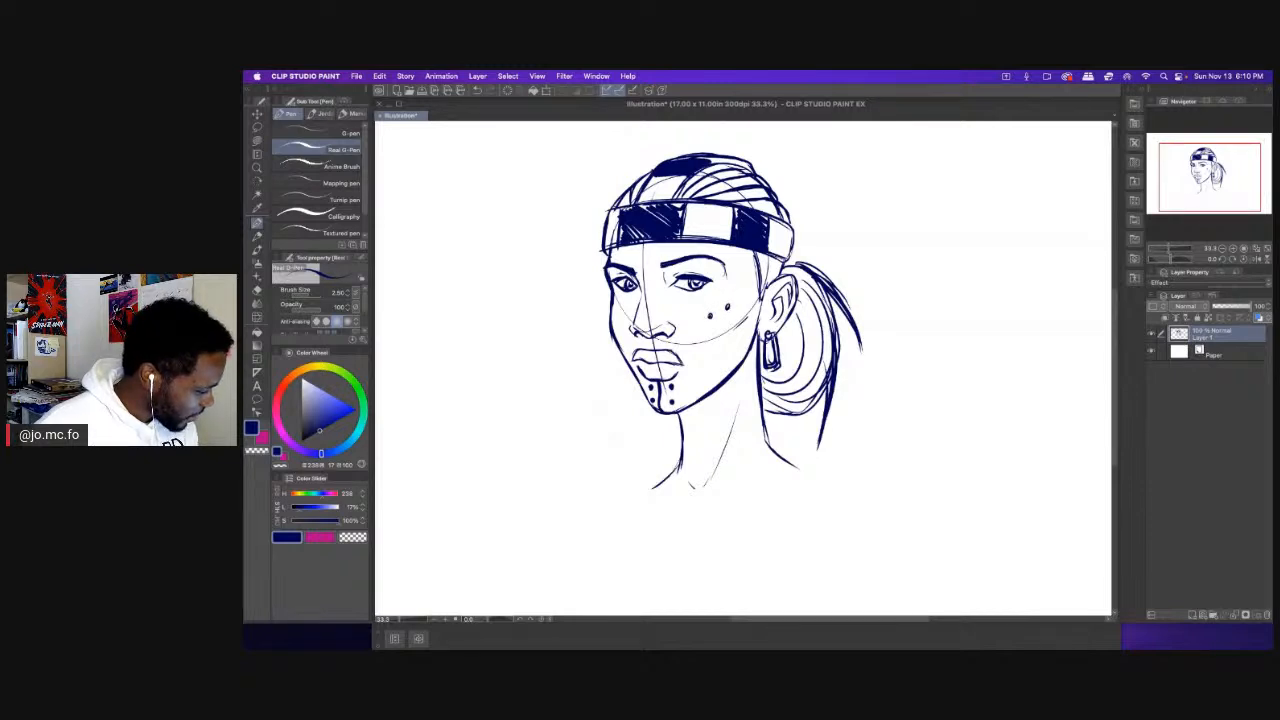
click(687, 323)
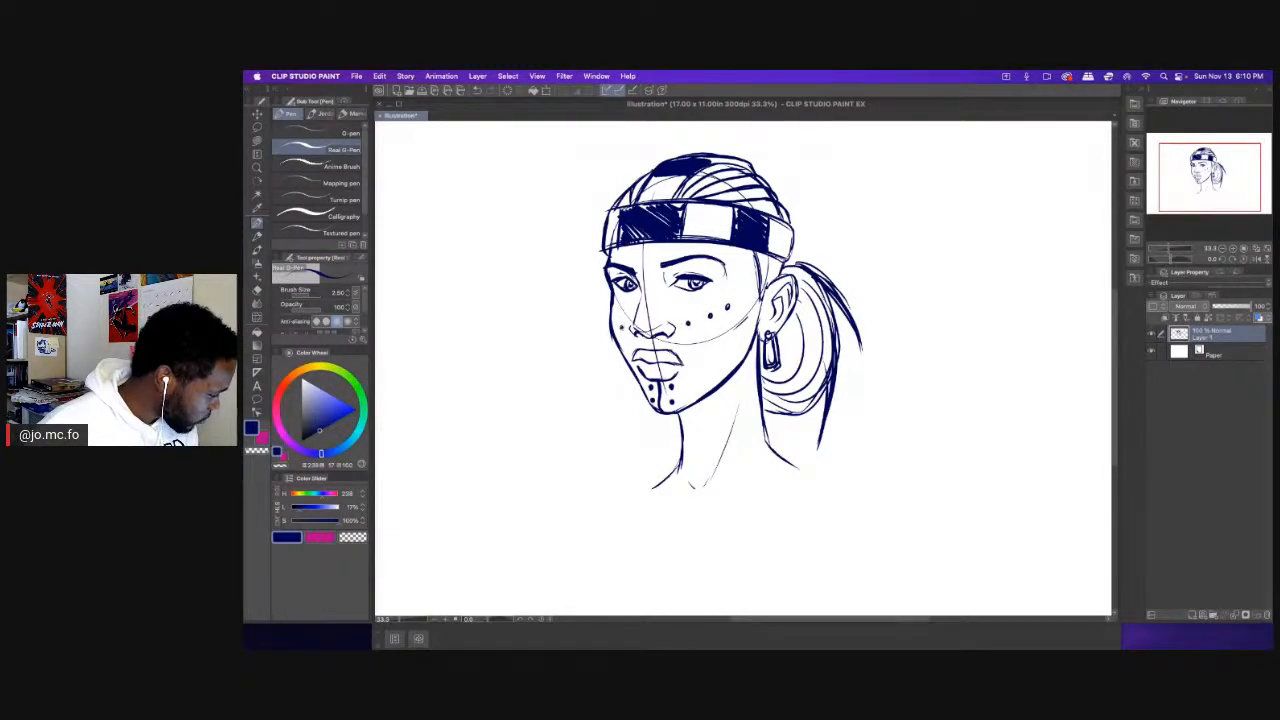
Lasso the far cheek contour and adjust its shape with Mesh Transformation.
key(m)
mouse_move(612, 295)
mouse_down()
mouse_move(630, 342)
mouse_move(593, 321)
mouse_move(600, 306)
mouse_up()
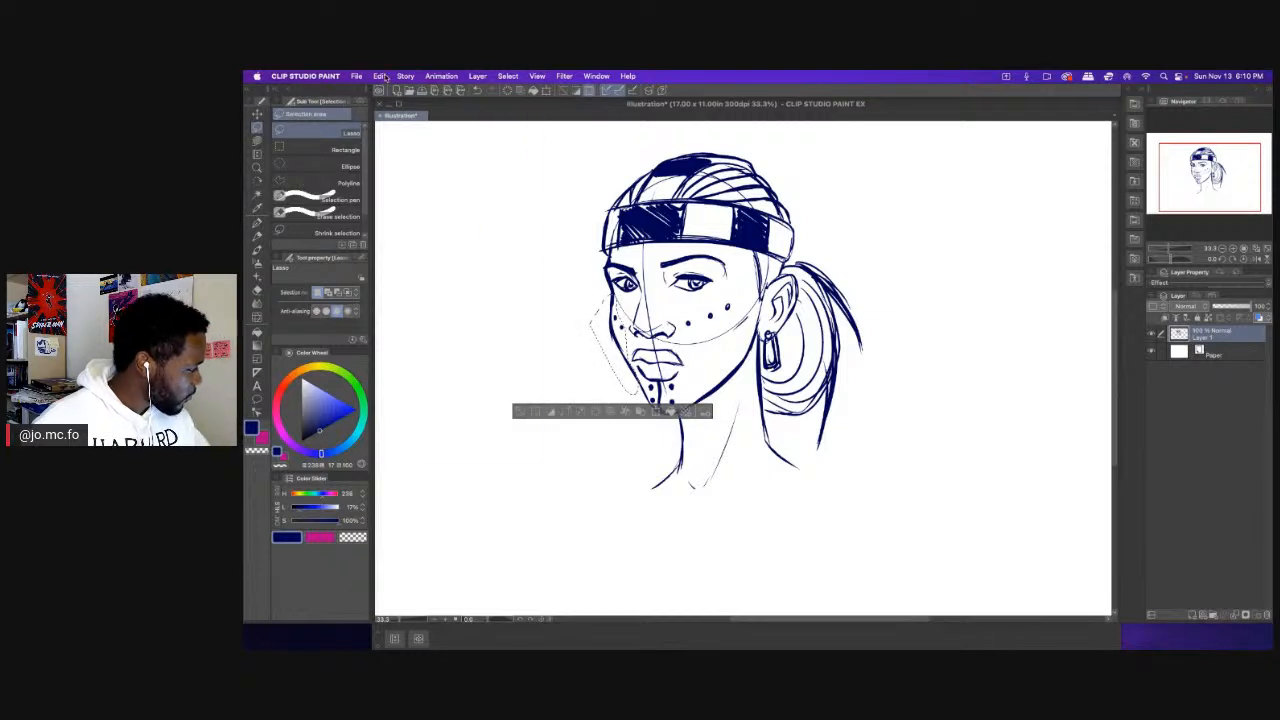
click(379, 76)
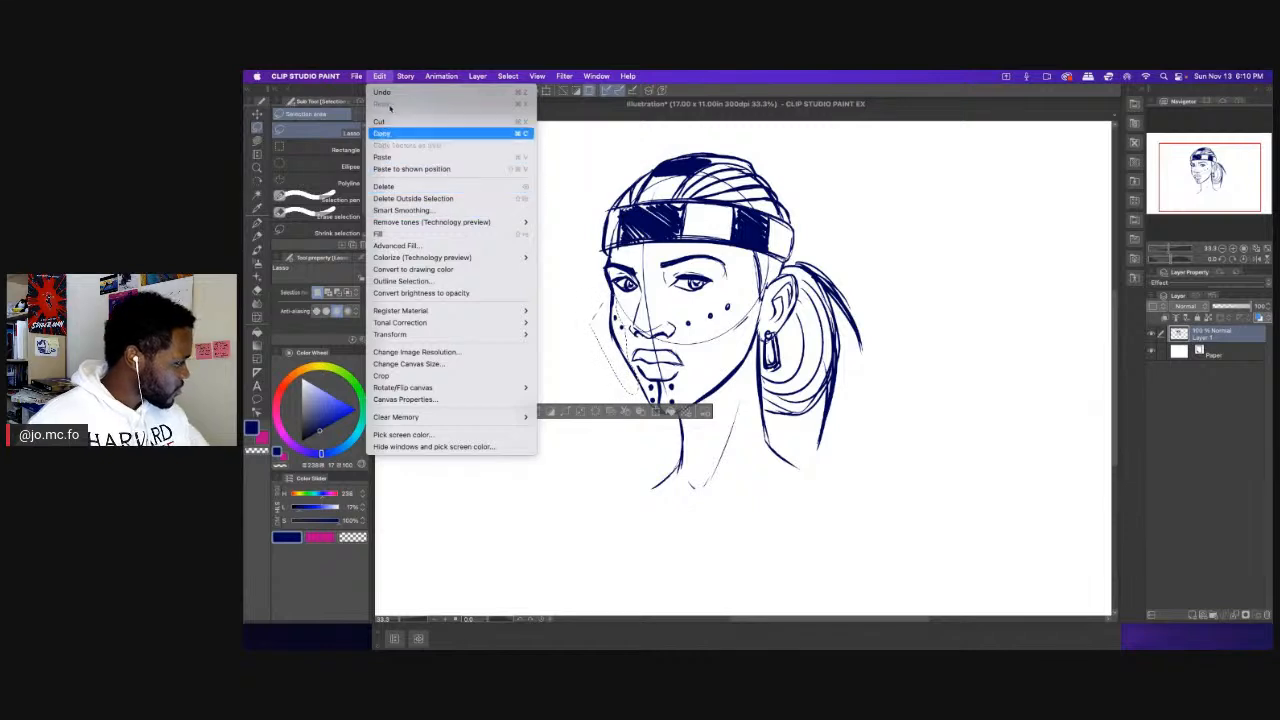
mouse_move(390, 334)
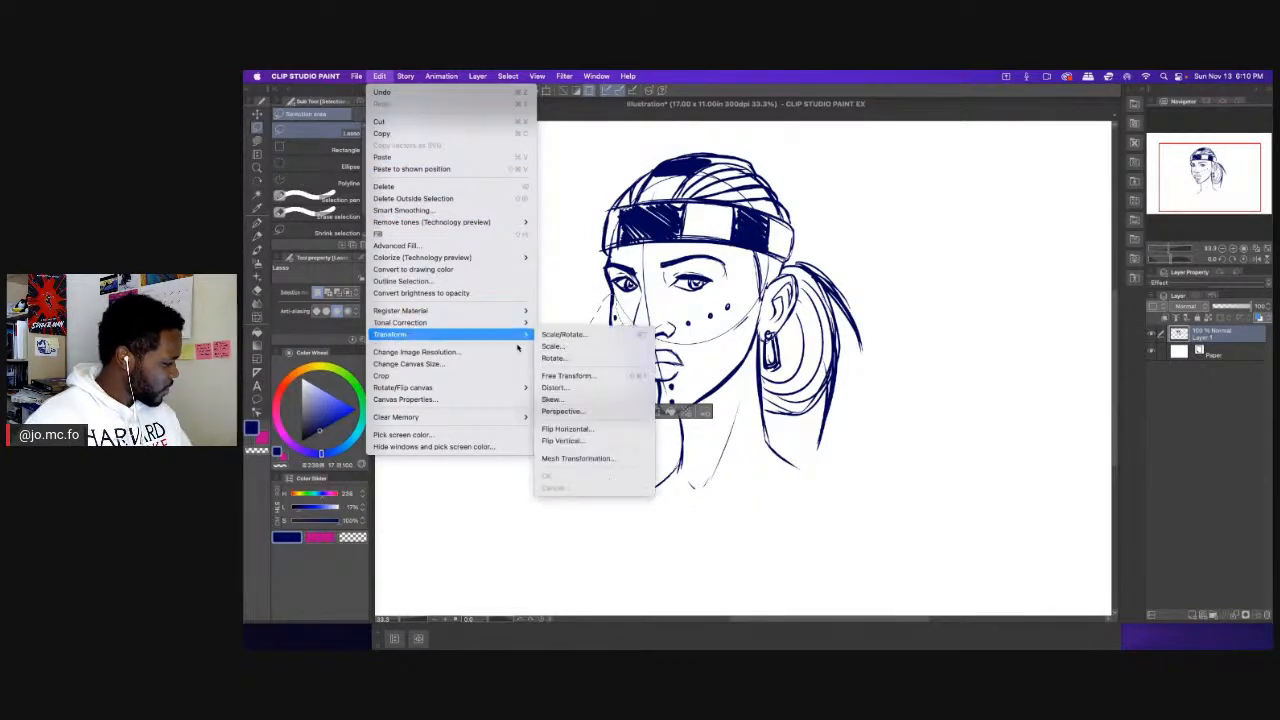
click(560, 462)
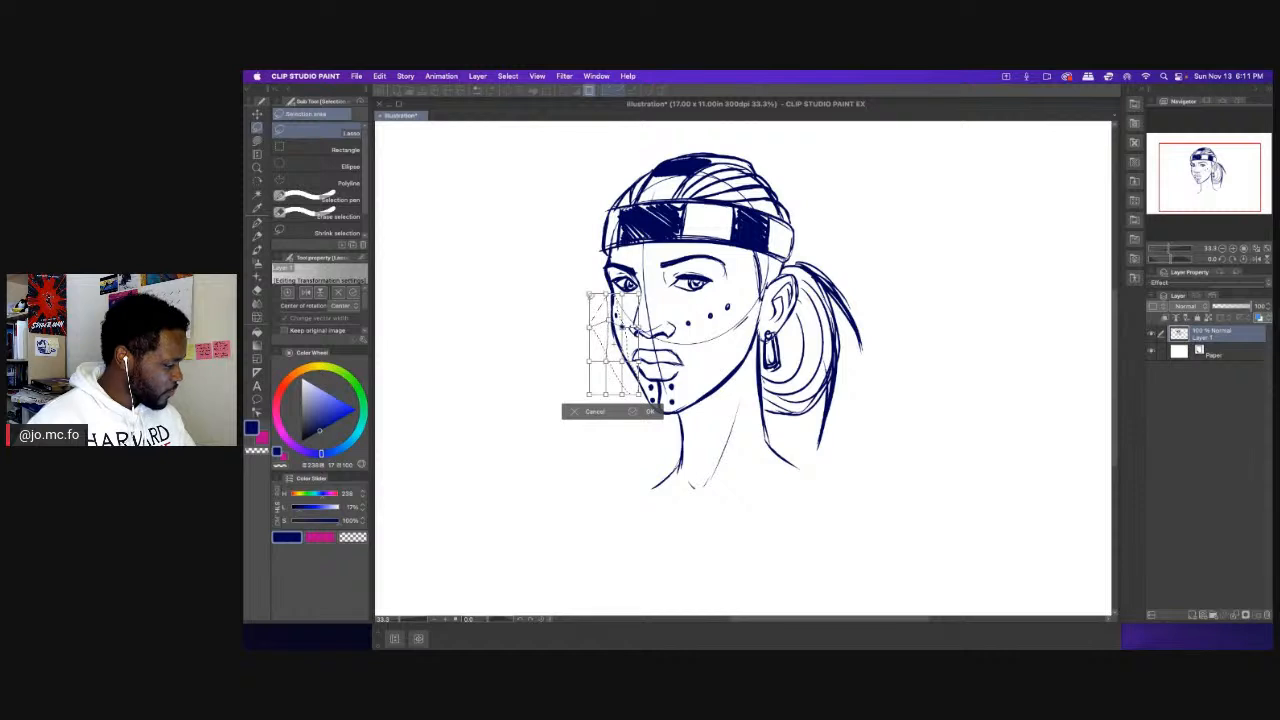
key(Return)
Lasso the near eye, adjust it with a transform, and clear the selection.
key(o)
mouse_move(706, 269)
mouse_down()
mouse_move(736, 285)
mouse_move(690, 310)
mouse_move(692, 282)
mouse_move(754, 273)
mouse_up()
click(257, 127)
key(ctrl+t)
key(asciicircum)
key(Return)
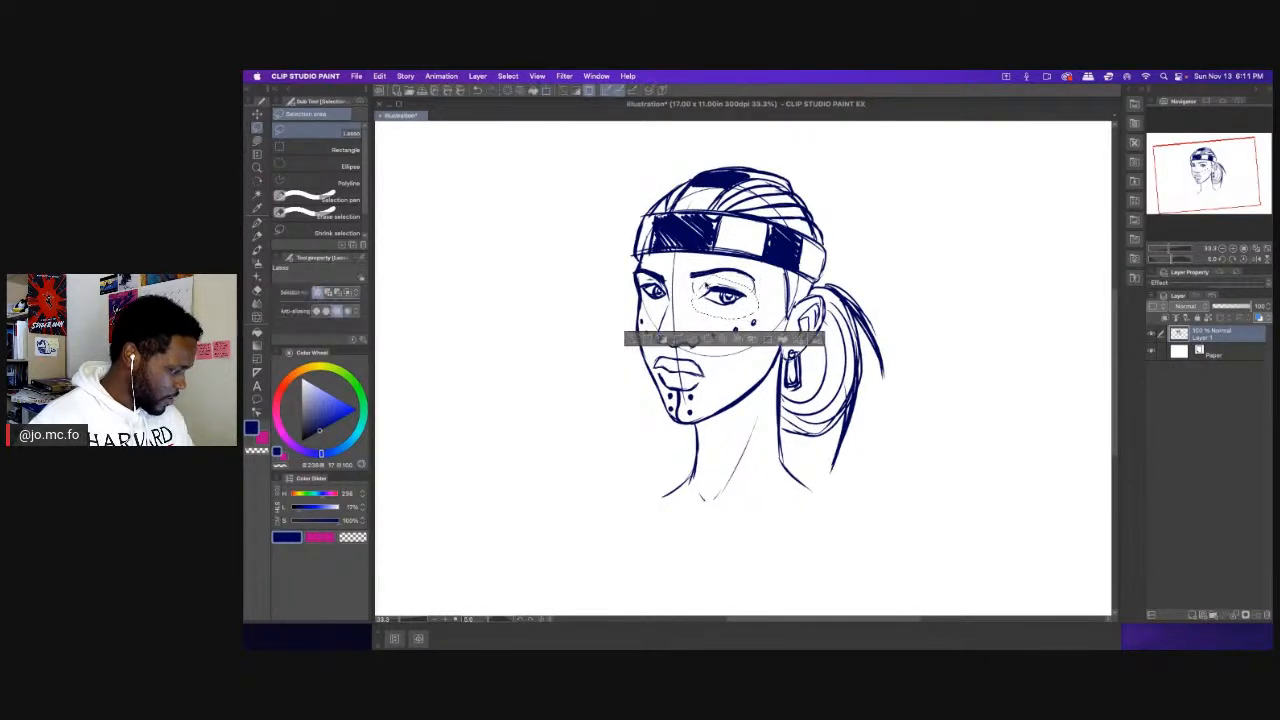
key(super+d)
Scale the whole head sketch down and move it into the upper-left corner of the page.
scroll(512, 358, down, 3)
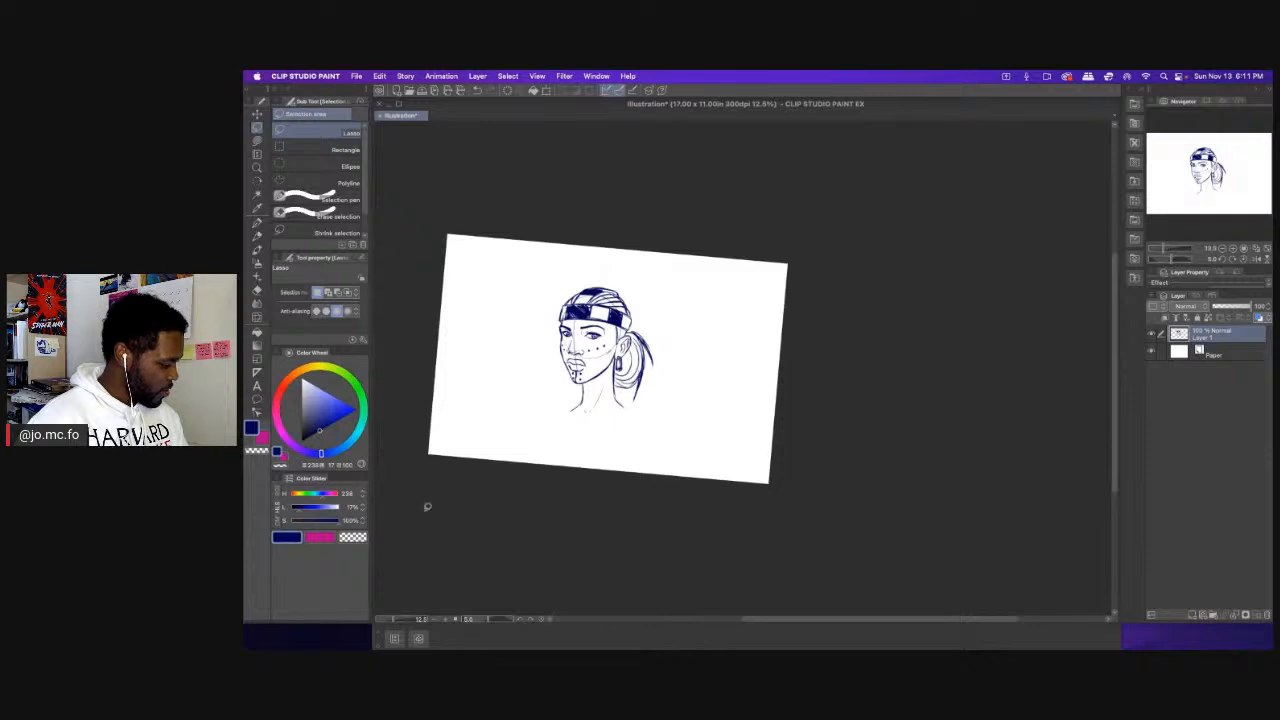
click(545, 619)
scroll(500, 374, up, 3)
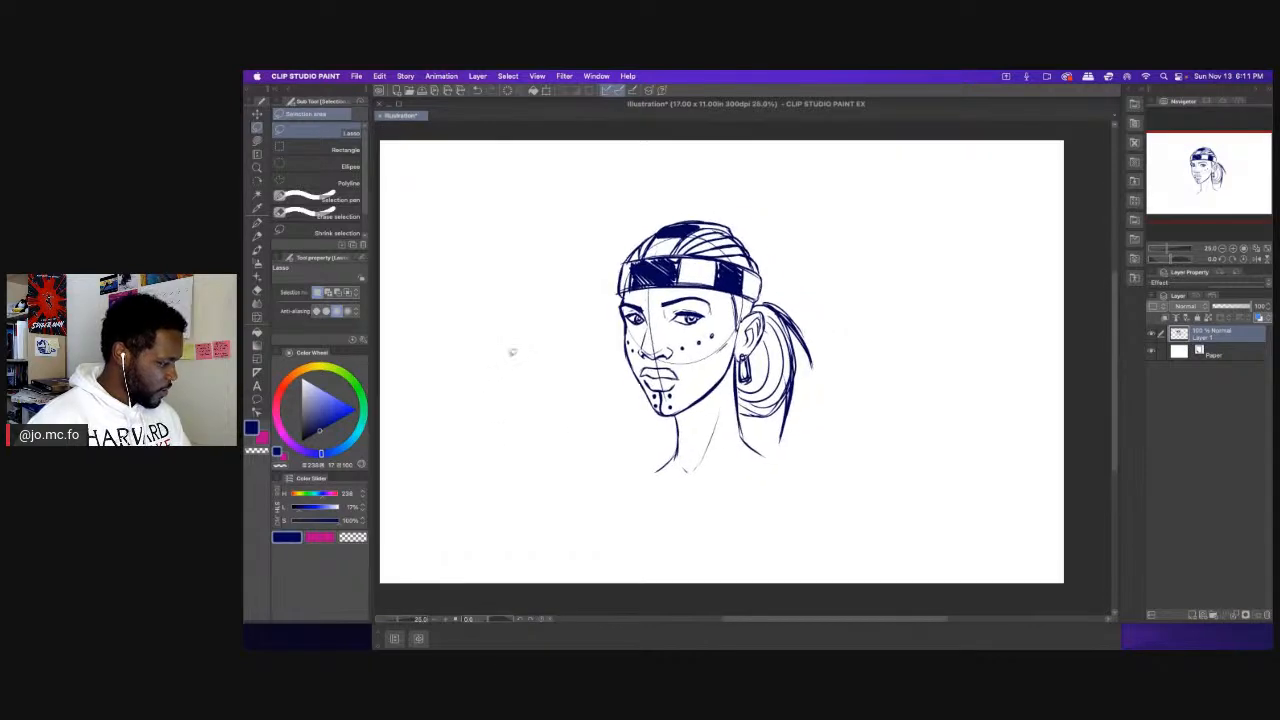
key(super+t)
drag(615, 221, 673, 291)
mouse_move(706, 352)
mouse_down()
mouse_move(480, 211)
mouse_move(436, 214)
mouse_up()
drag(404, 151, 426, 180)
drag(462, 236, 433, 205)
key(Return)
Switch the drawing tool from the Real G-Pen to the Sick Pencil Brush.
key(p)
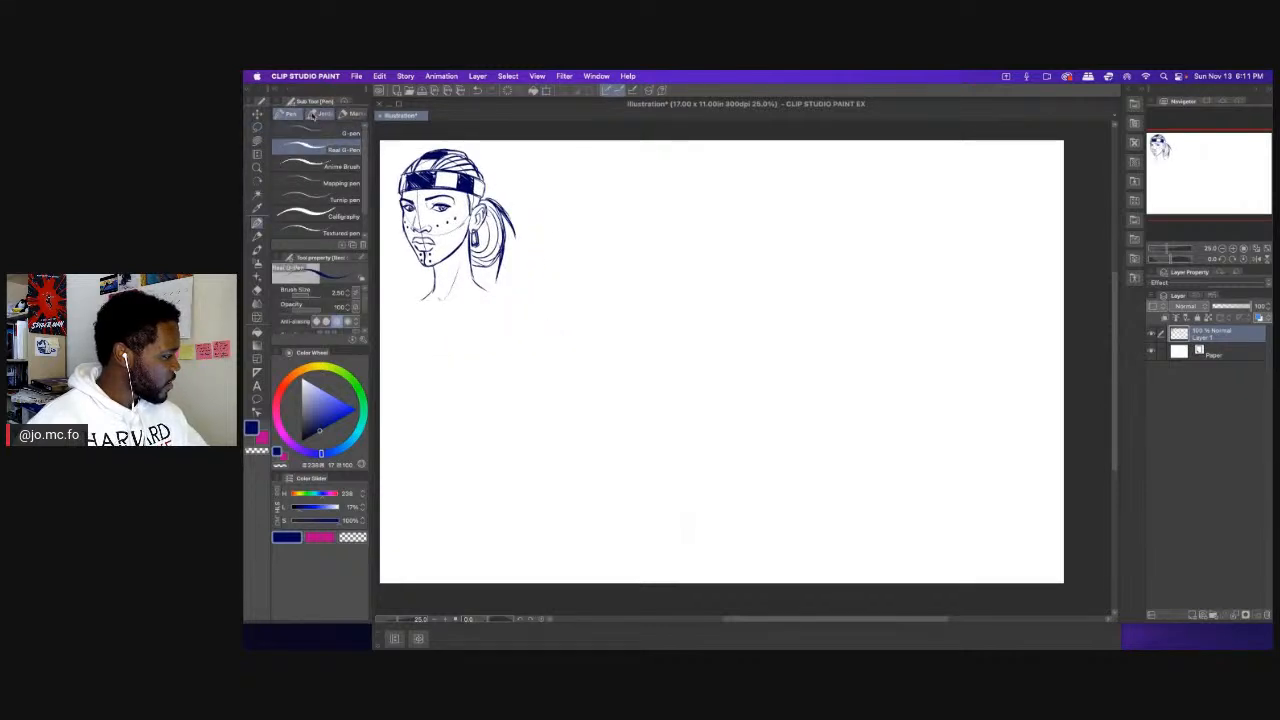
click(320, 113)
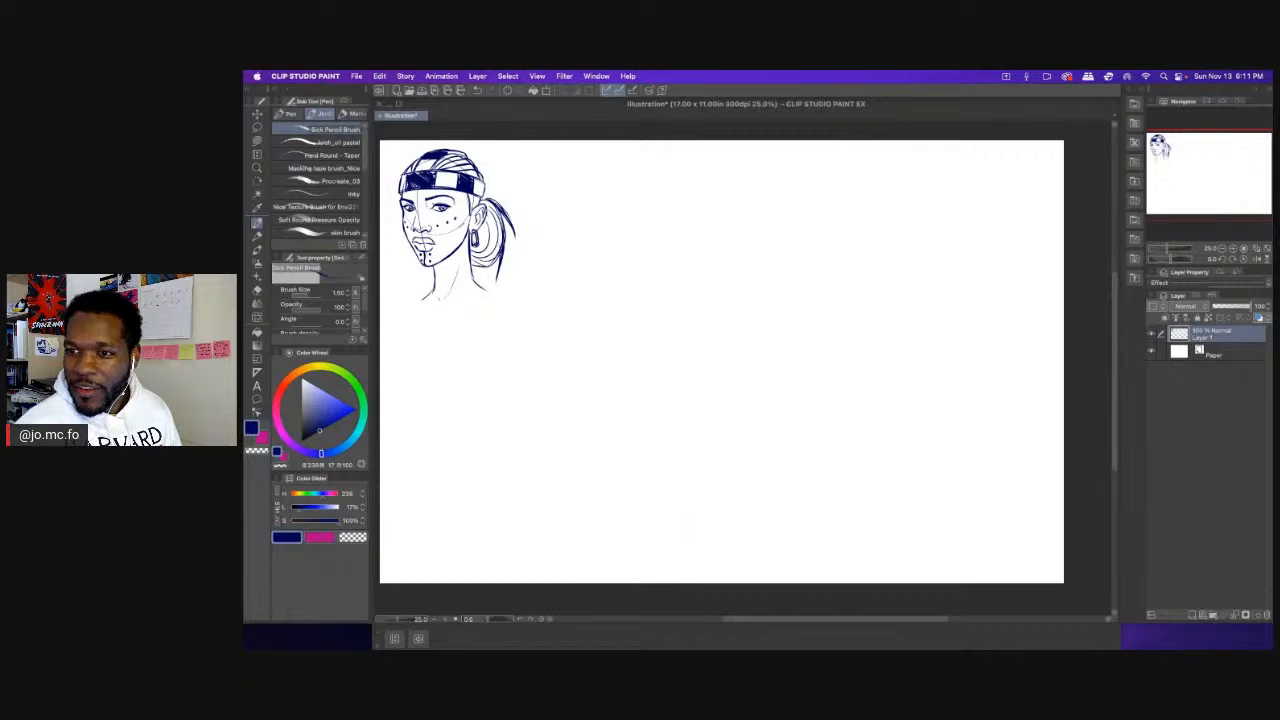
key(Tab)
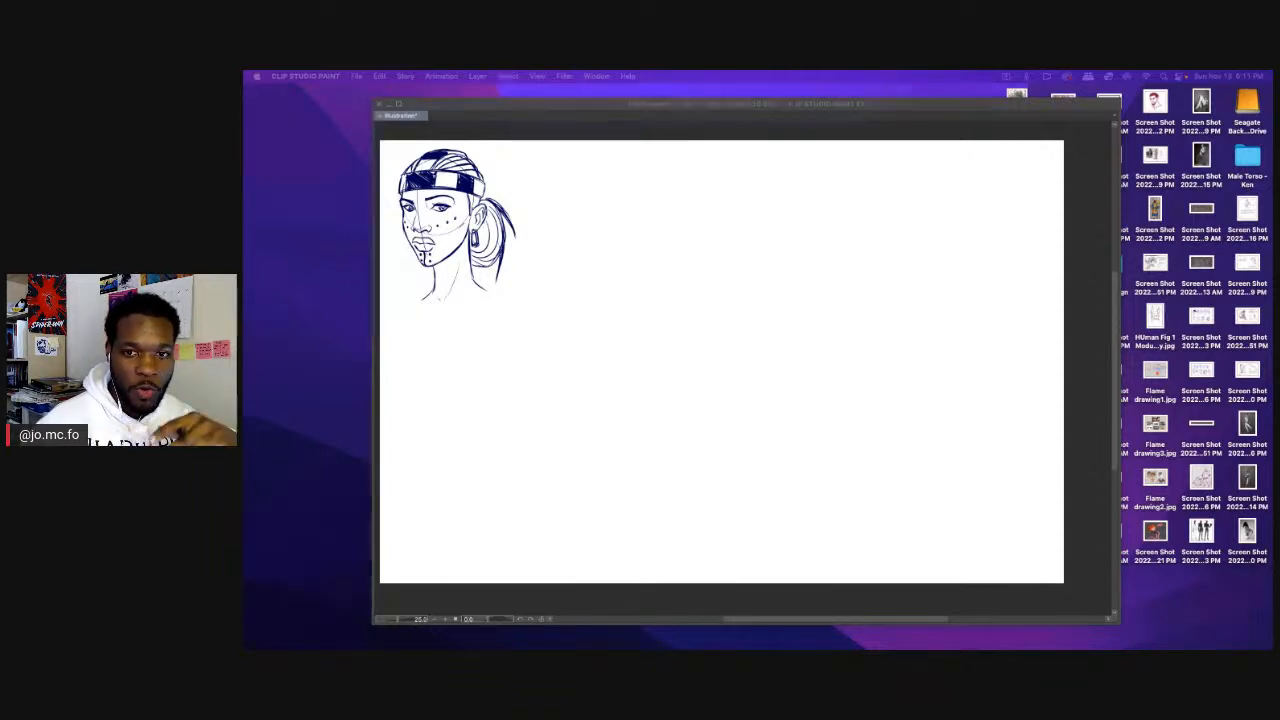
click(1027, 135)
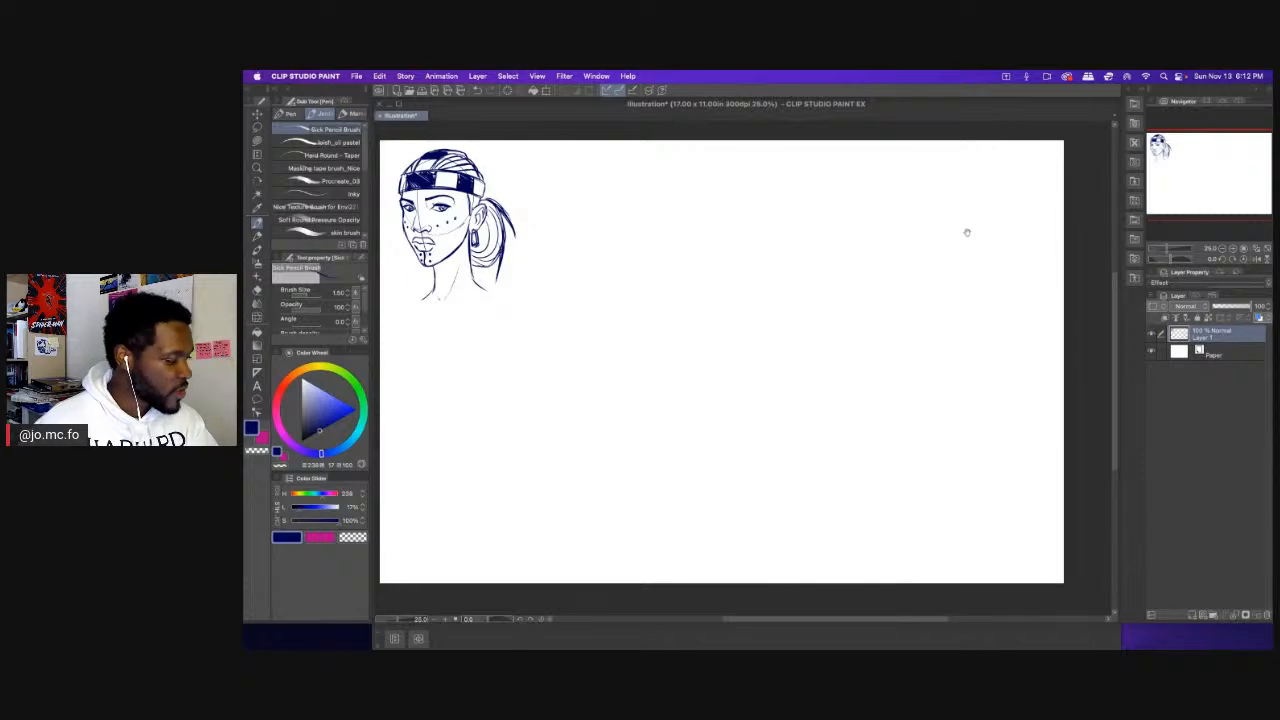
Nudge the head sketch slightly inward from the page's upper-left corner with a transform.
drag(978, 238, 1022, 268)
key(super+t)
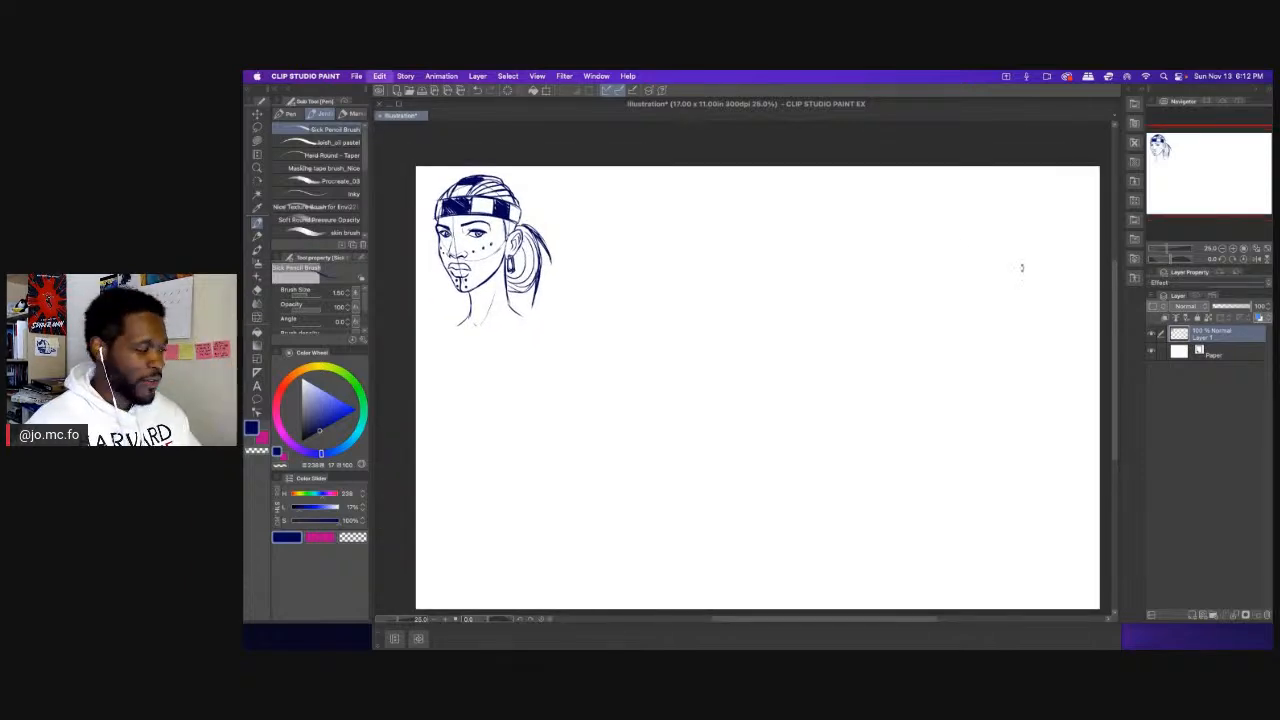
drag(476, 230, 482, 242)
key(Return)
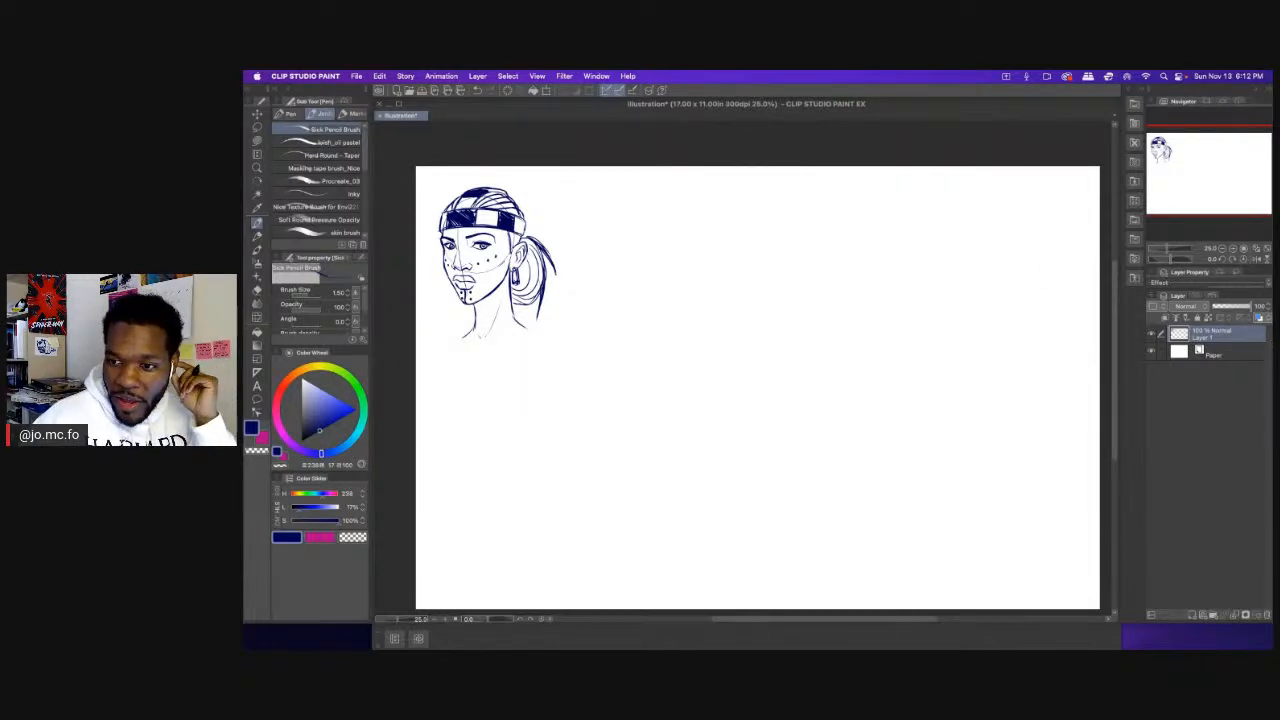
key(Tab)
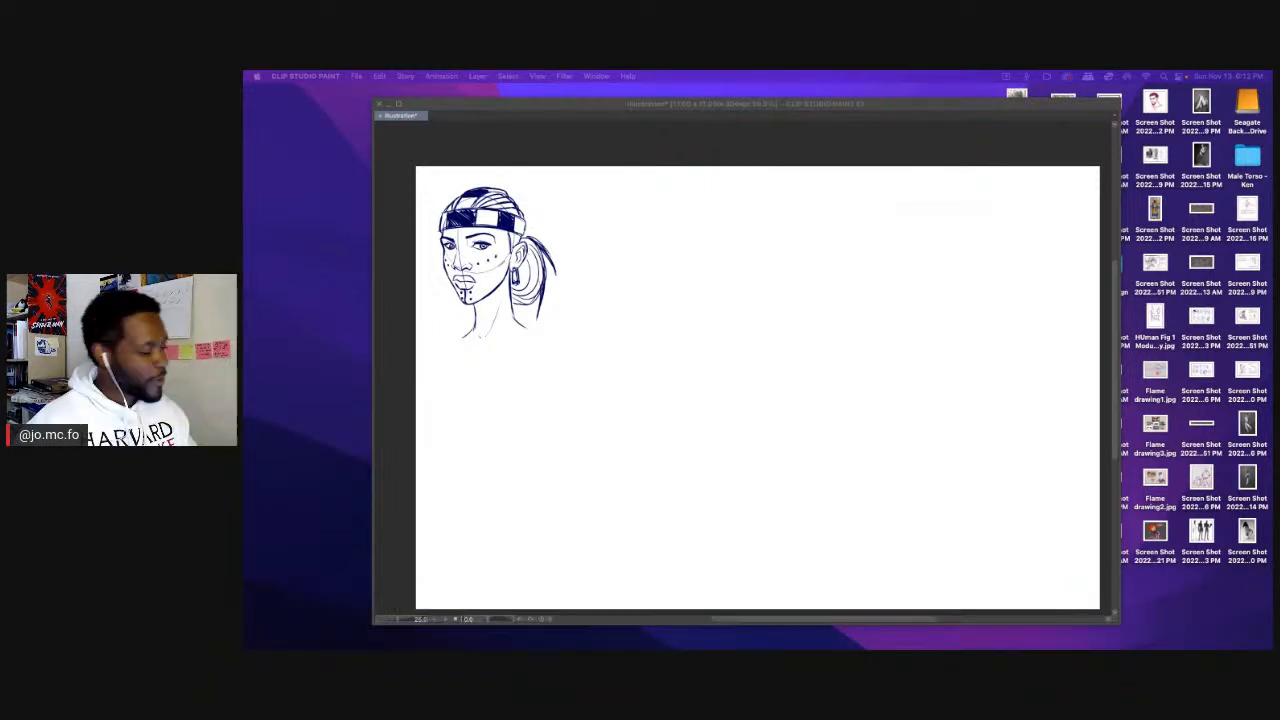
Sketch a loose double circle for a new head on the blank area beside the finished sketch with the Sick Pencil Brush.
click(680, 291)
key(super+plus)
drag(601, 261, 604, 314)
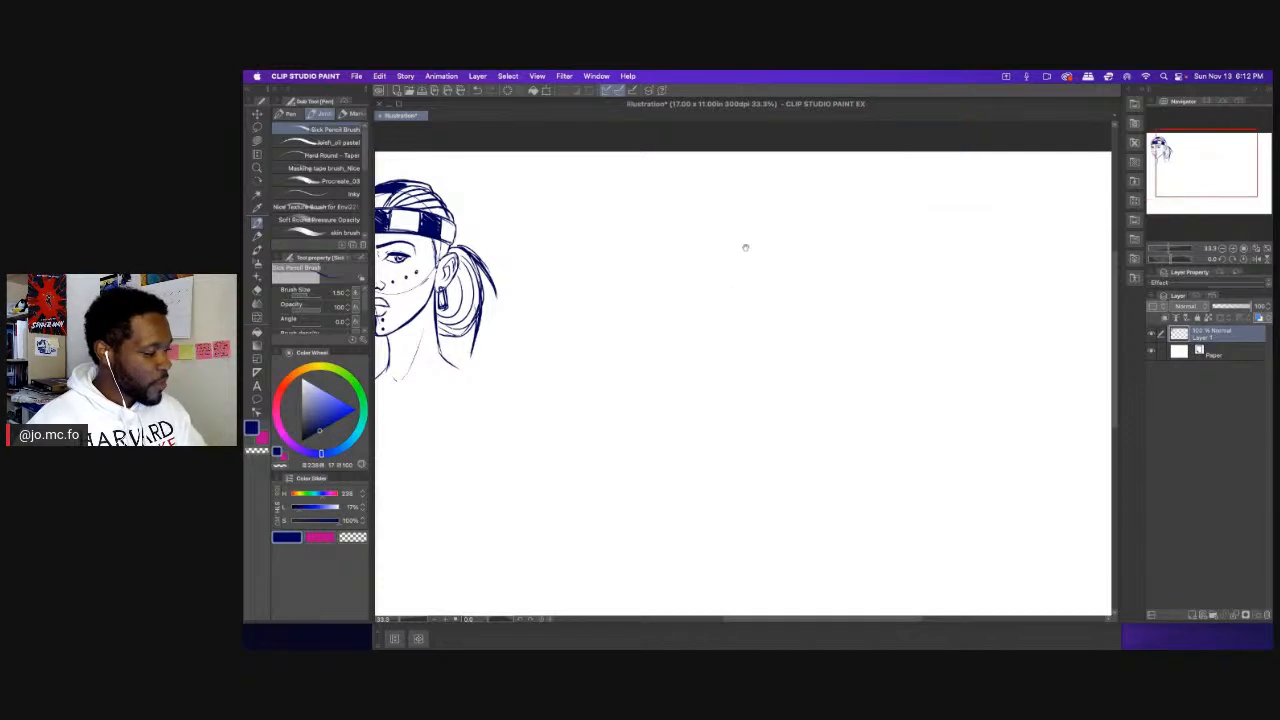
drag(745, 247, 706, 232)
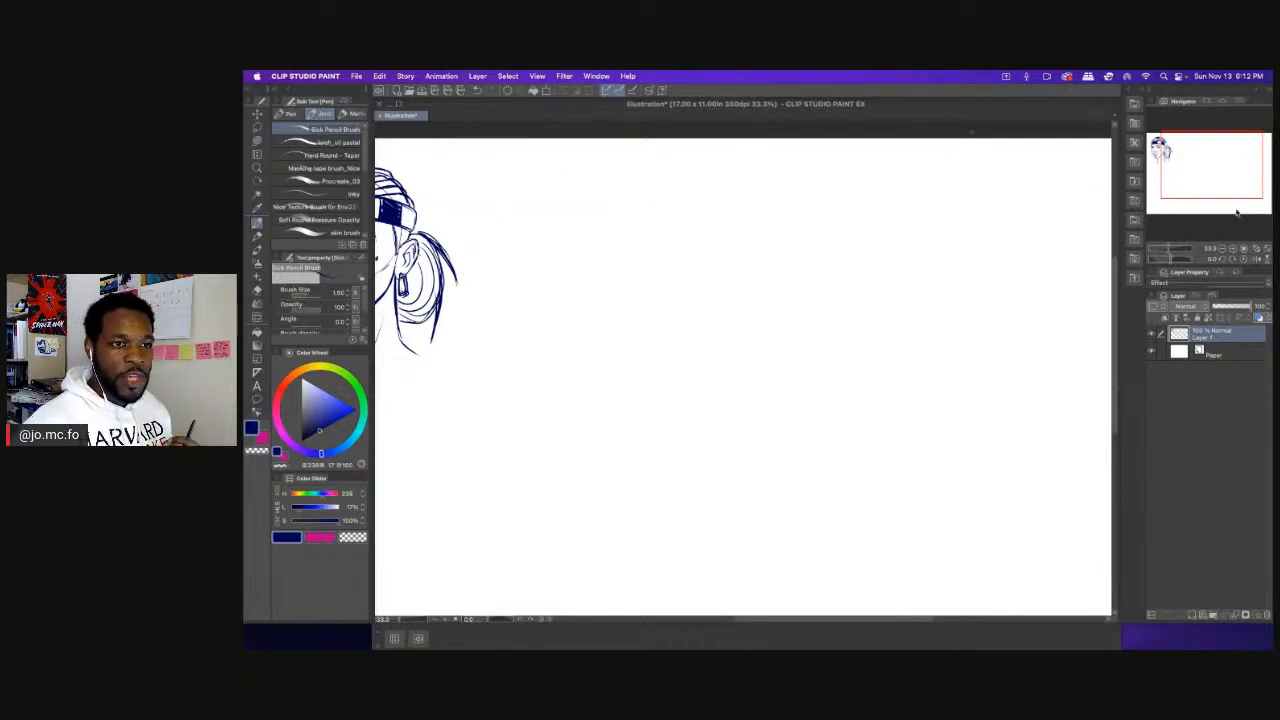
key(Tab)
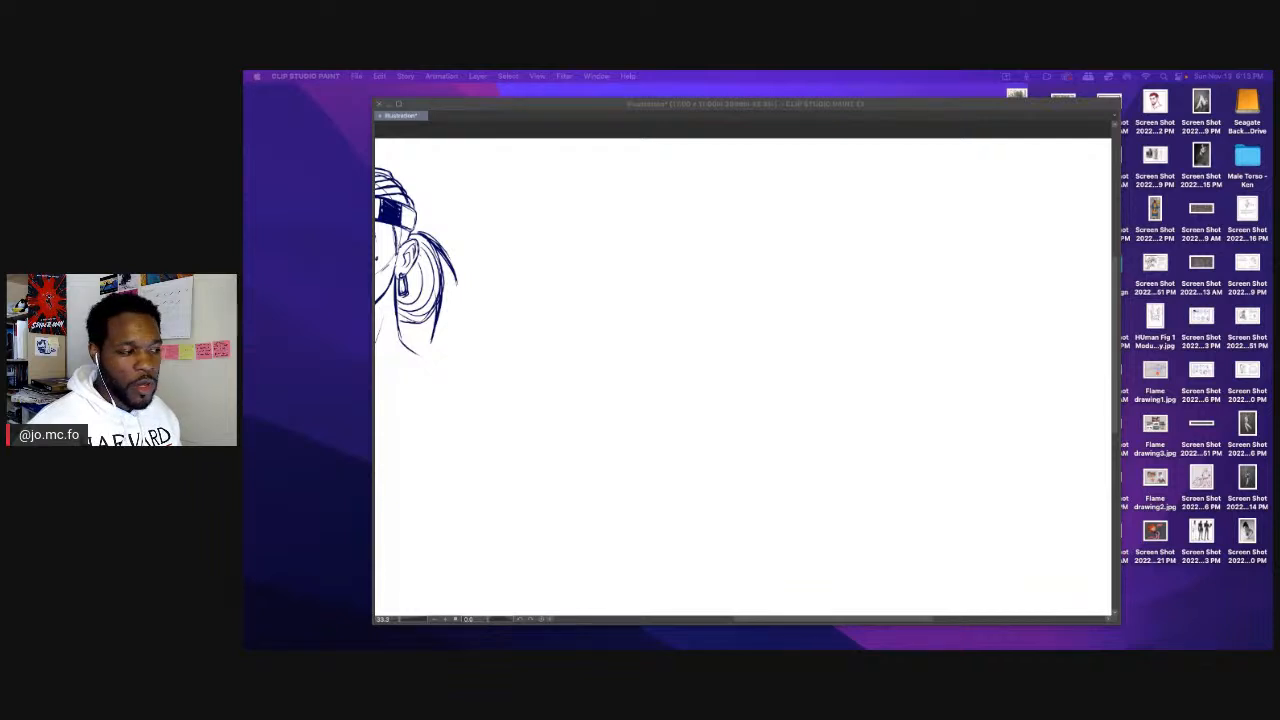
click(705, 230)
scroll(731, 240, up, 1)
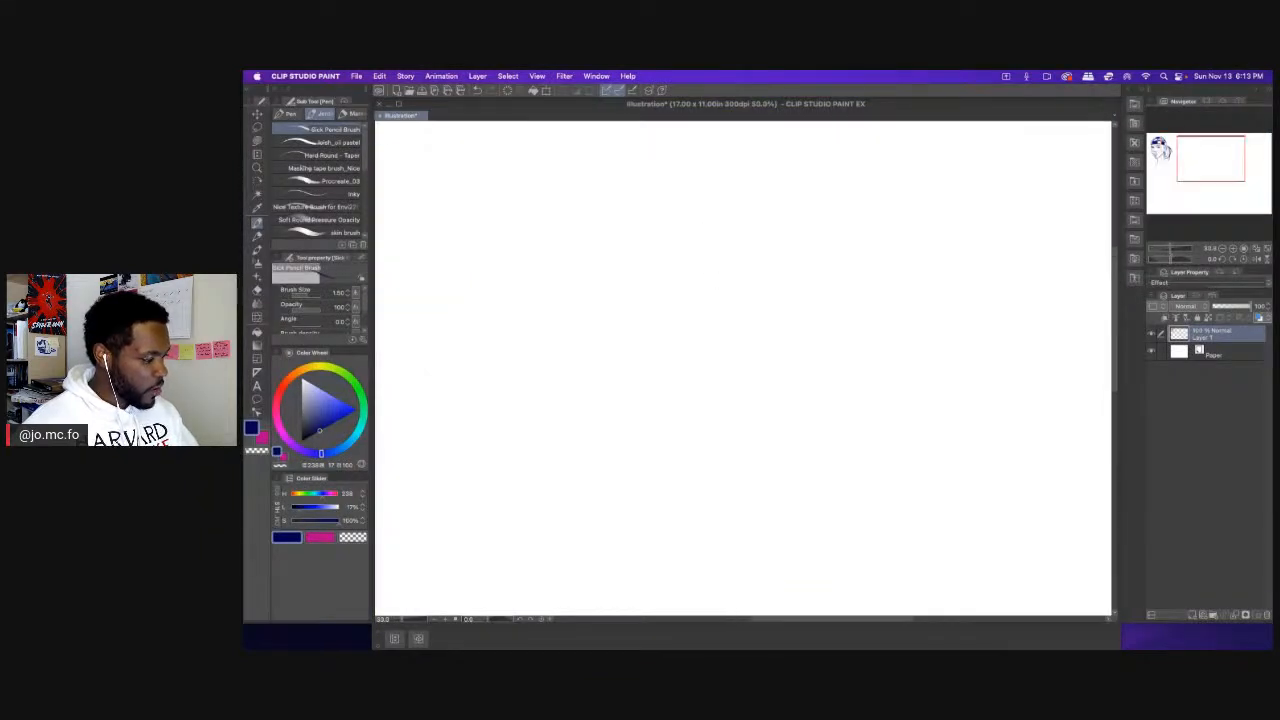
key(p)
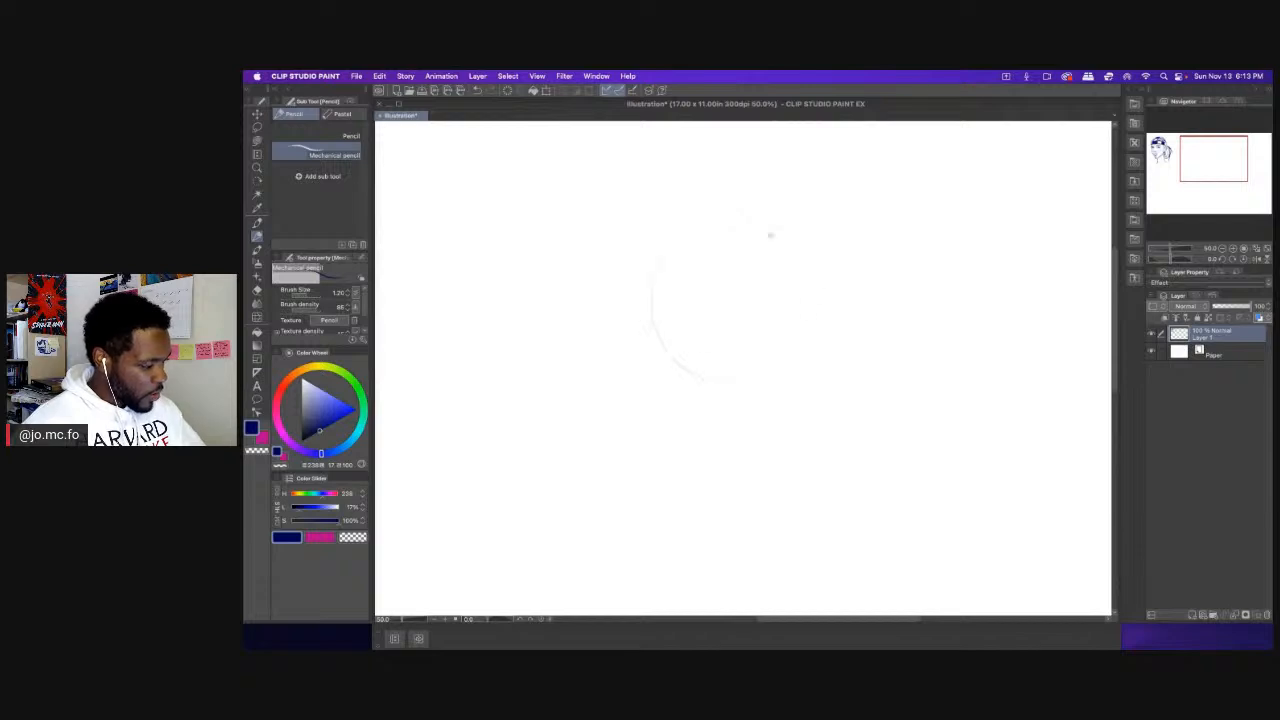
drag(770, 235, 786, 301)
key(p)
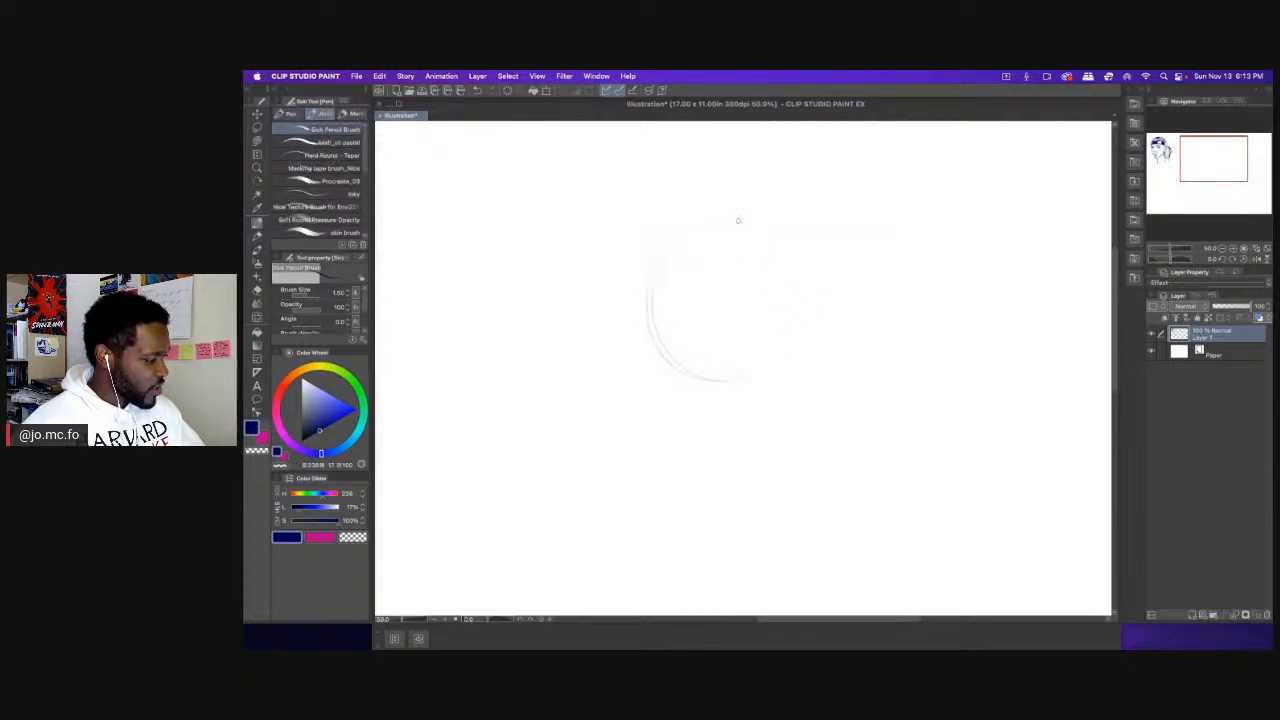
mouse_move(737, 217)
mouse_down()
mouse_move(732, 378)
mouse_move(633, 287)
mouse_move(676, 220)
mouse_move(832, 312)
mouse_up()
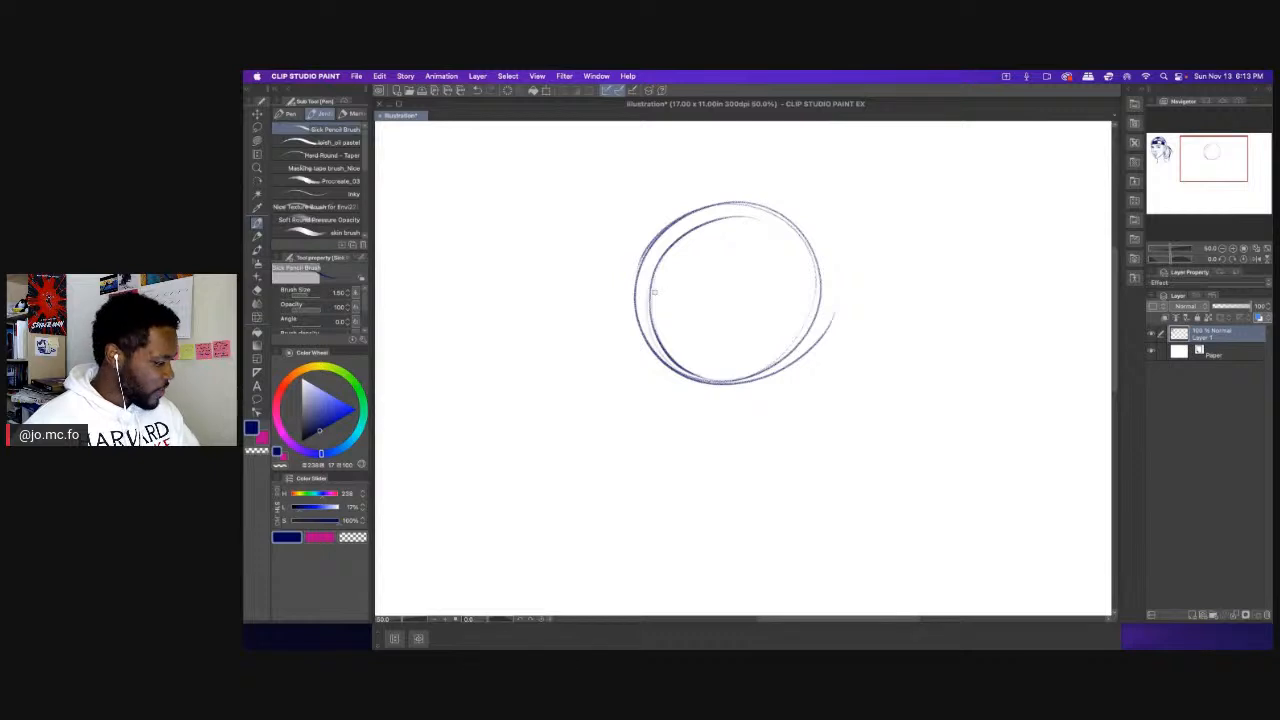
Lighten the circle's construction lines with an enlarged Soft eraser at brush density 48.
key(bracketleft)
key(e)
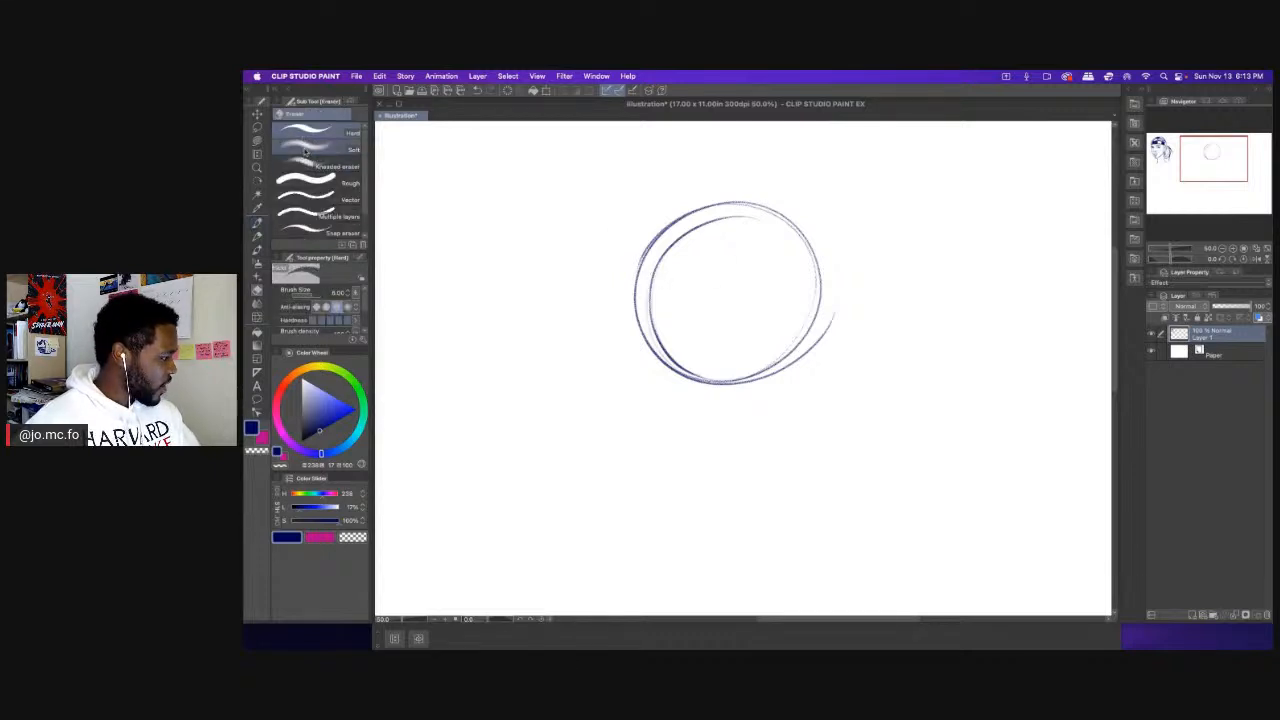
click(306, 150)
key(bracketright)
key(bracketright)
key(bracketright)
key(bracketright)
key(bracketright)
key(bracketright)
key(bracketright)
key(bracketright)
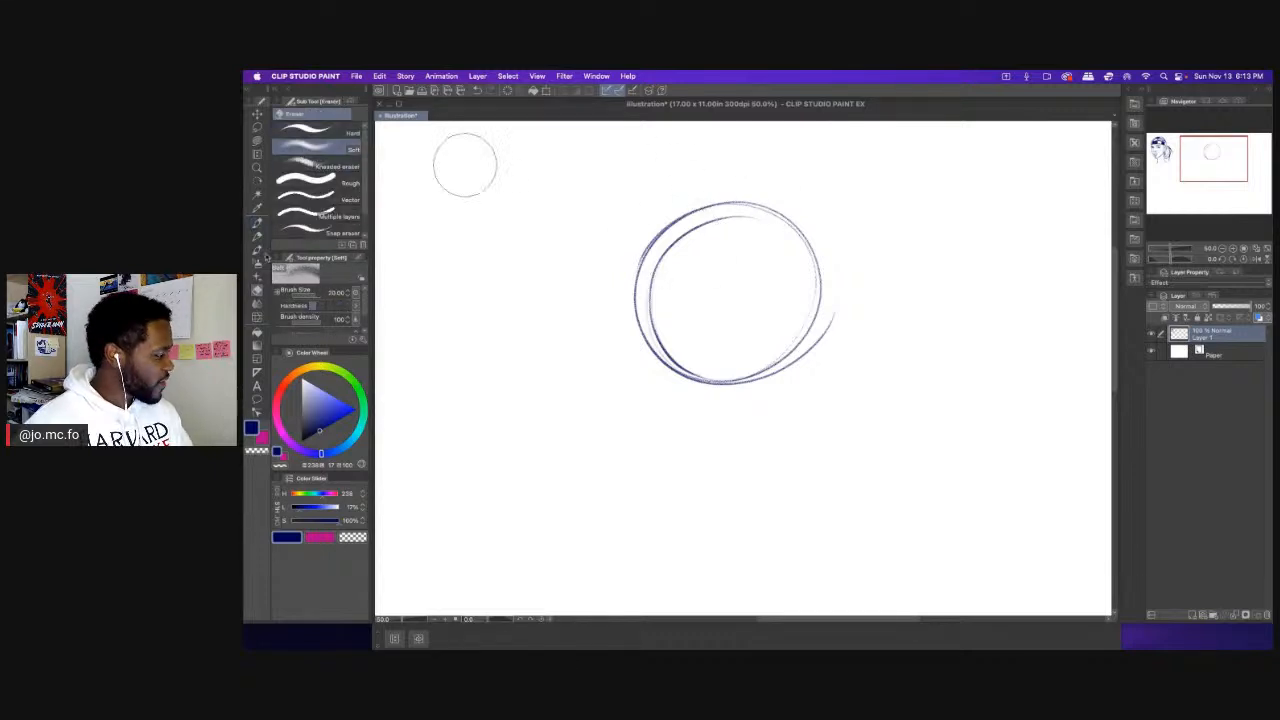
scroll(363, 299, down, 1)
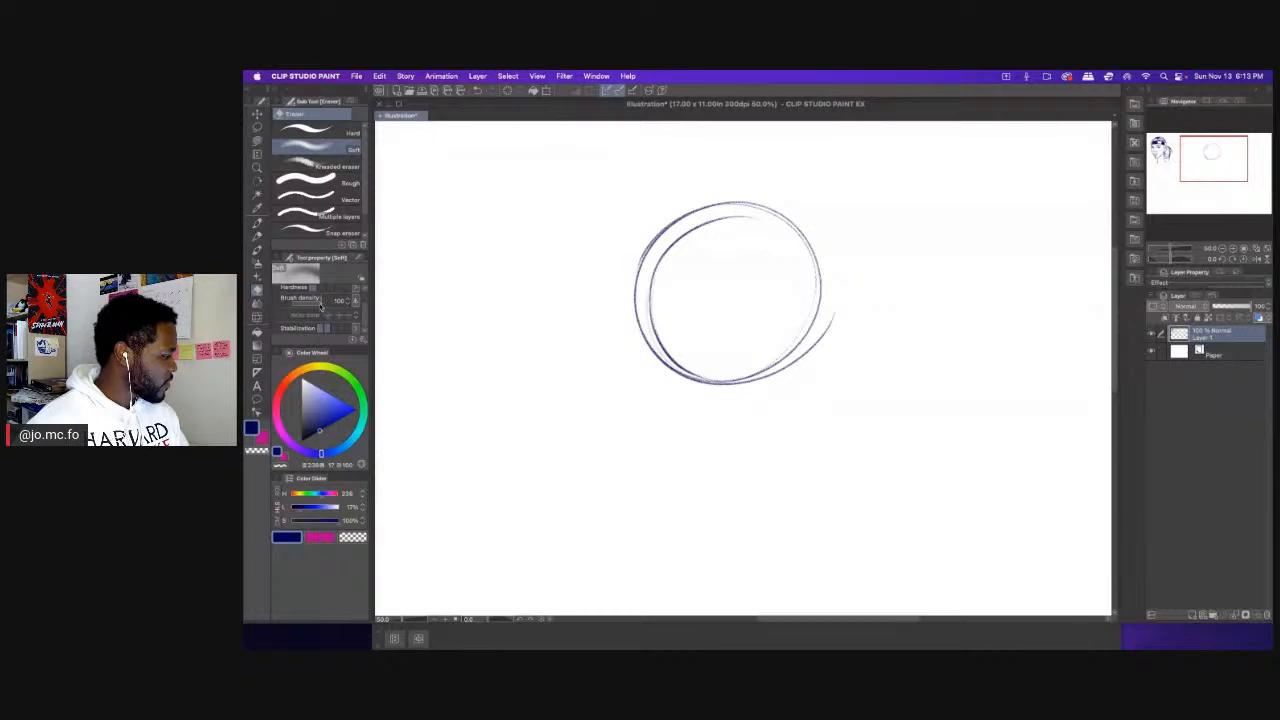
click(306, 306)
mouse_move(623, 234)
mouse_down()
mouse_move(692, 201)
mouse_move(823, 298)
mouse_move(787, 271)
mouse_move(669, 231)
mouse_move(657, 359)
mouse_move(650, 214)
mouse_up()
Sketch the face's guide line, brow and cheek contour, pointed chin, jaw and the side line of the skull over the circle.
key(p)
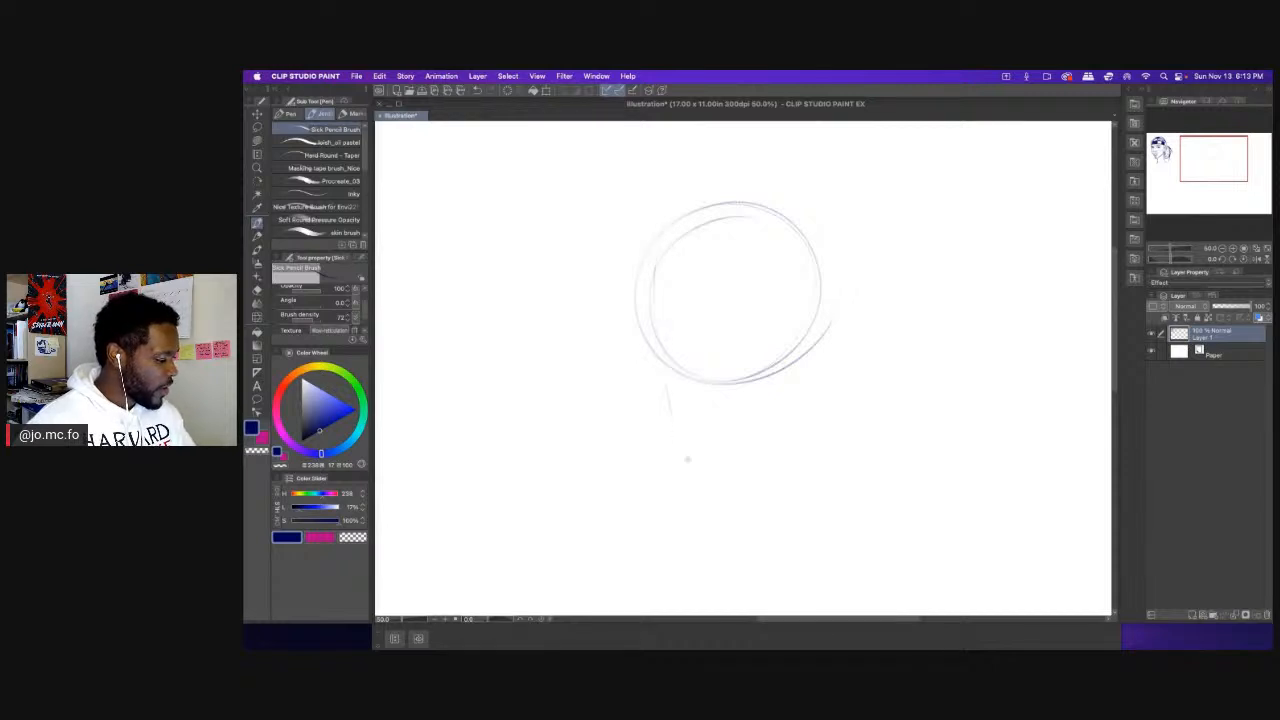
drag(656, 256, 673, 428)
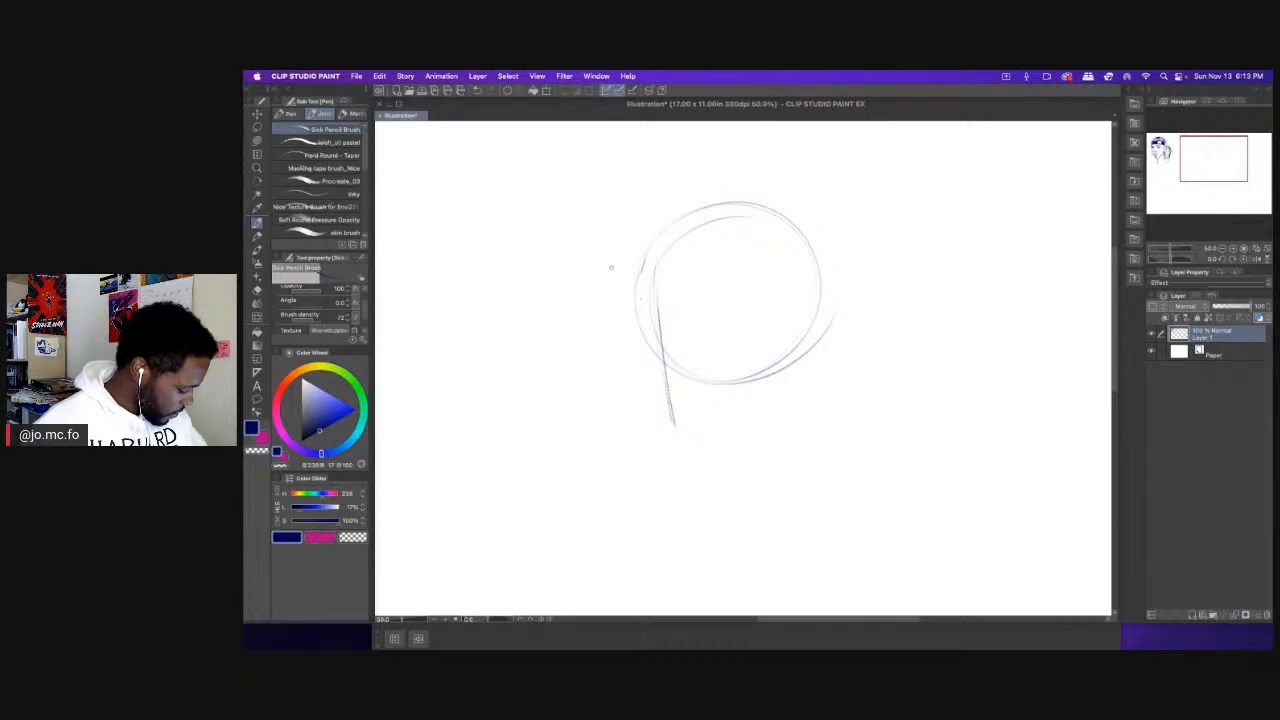
mouse_move(643, 264)
mouse_down()
mouse_move(637, 368)
mouse_move(675, 440)
mouse_up()
drag(638, 346, 686, 457)
mouse_move(804, 300)
mouse_down()
mouse_move(795, 382)
mouse_move(729, 451)
mouse_move(774, 412)
mouse_move(706, 455)
mouse_up()
mouse_move(762, 420)
mouse_down()
mouse_move(704, 452)
mouse_move(800, 314)
mouse_move(740, 194)
mouse_up()
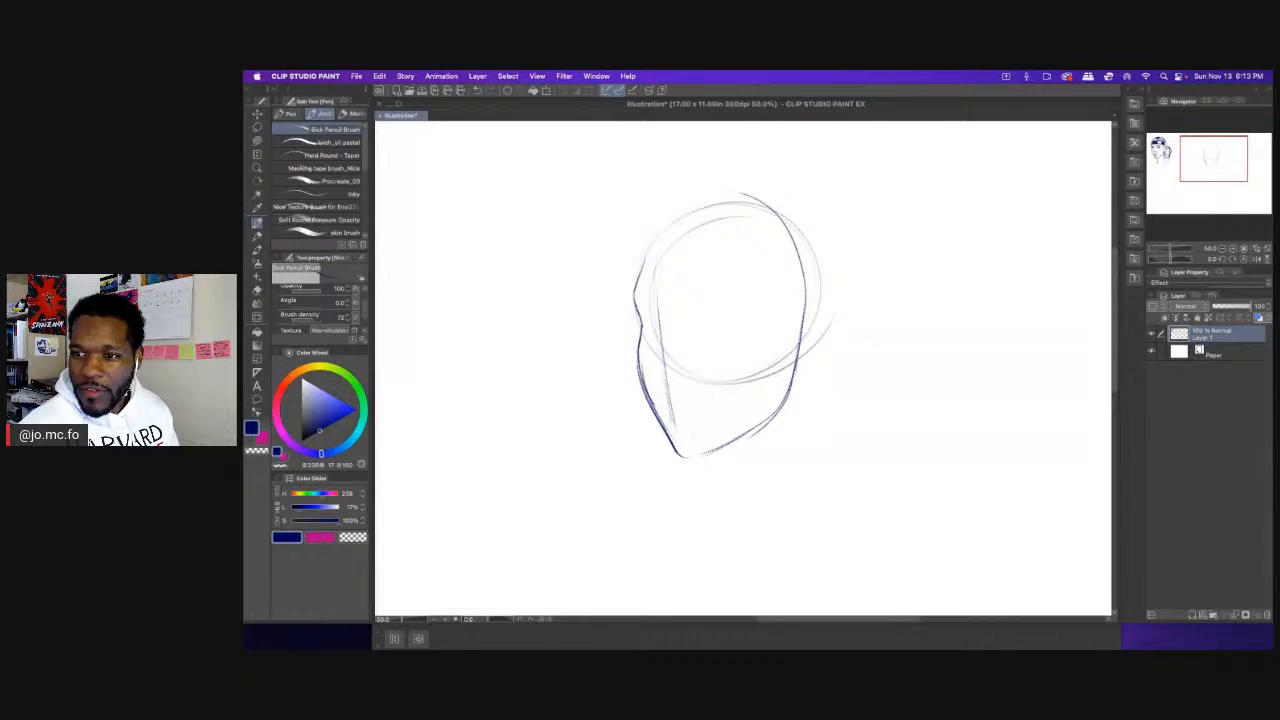
key(Tab)
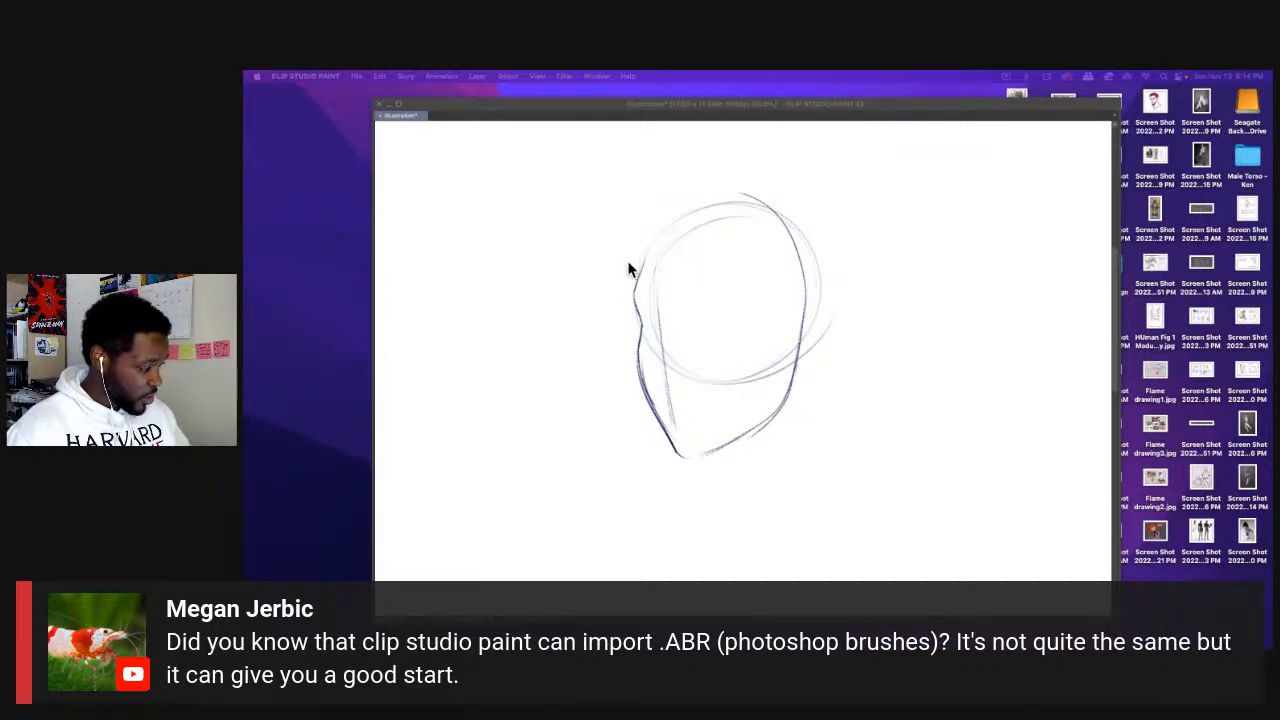
key(Tab)
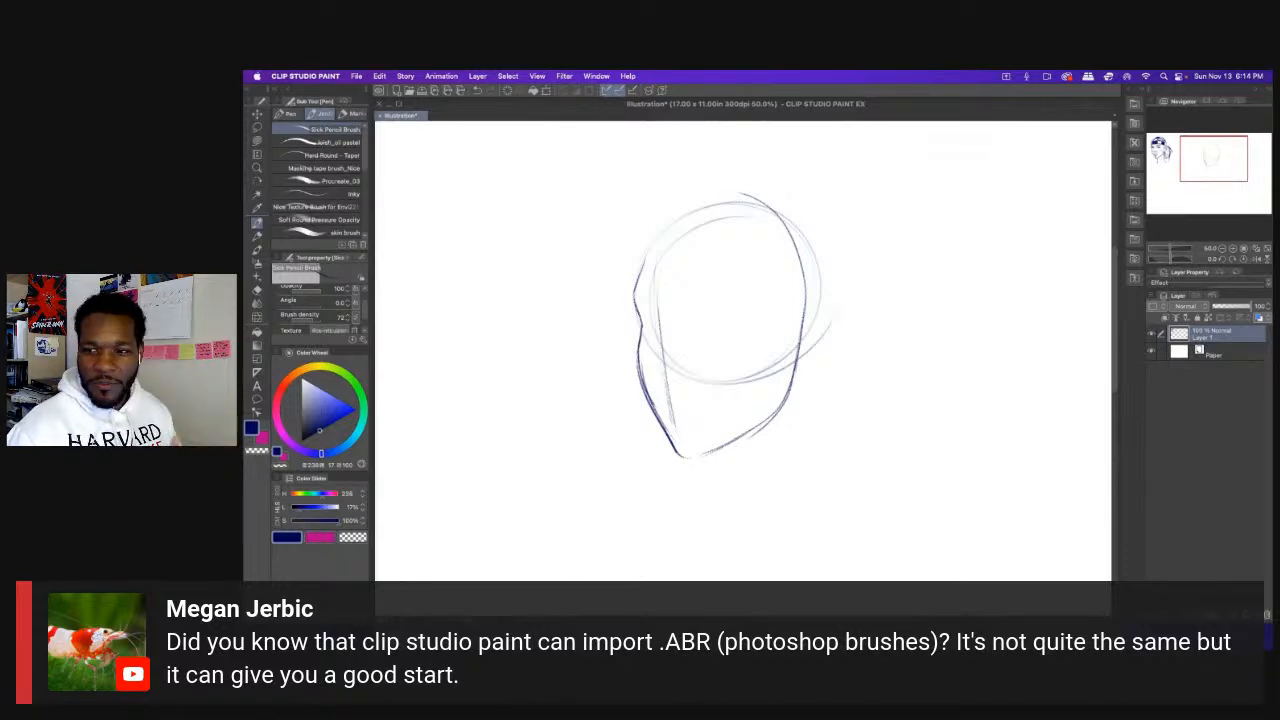
key(Tab)
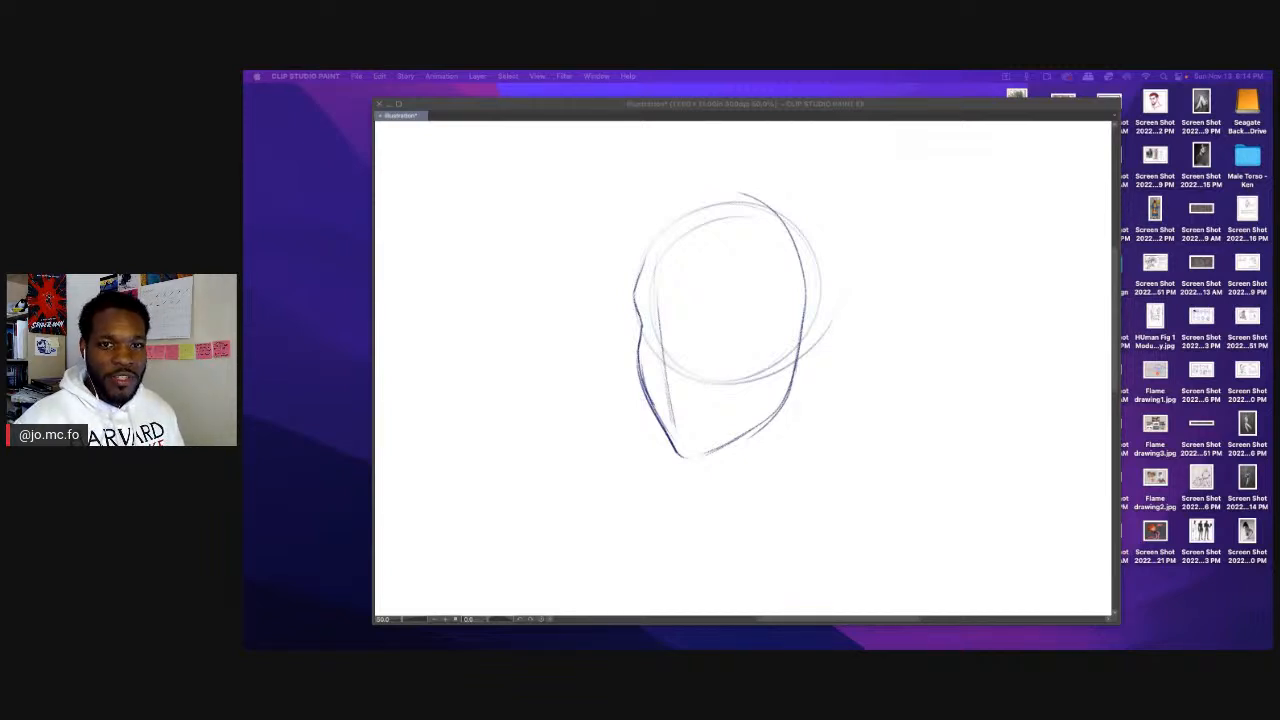
Bring the Firefox window with the Cicely Tyson search beside the canvas, show the image results and widen the window.
drag(1262, 166, 778, 112)
scroll(963, 314, right, 5)
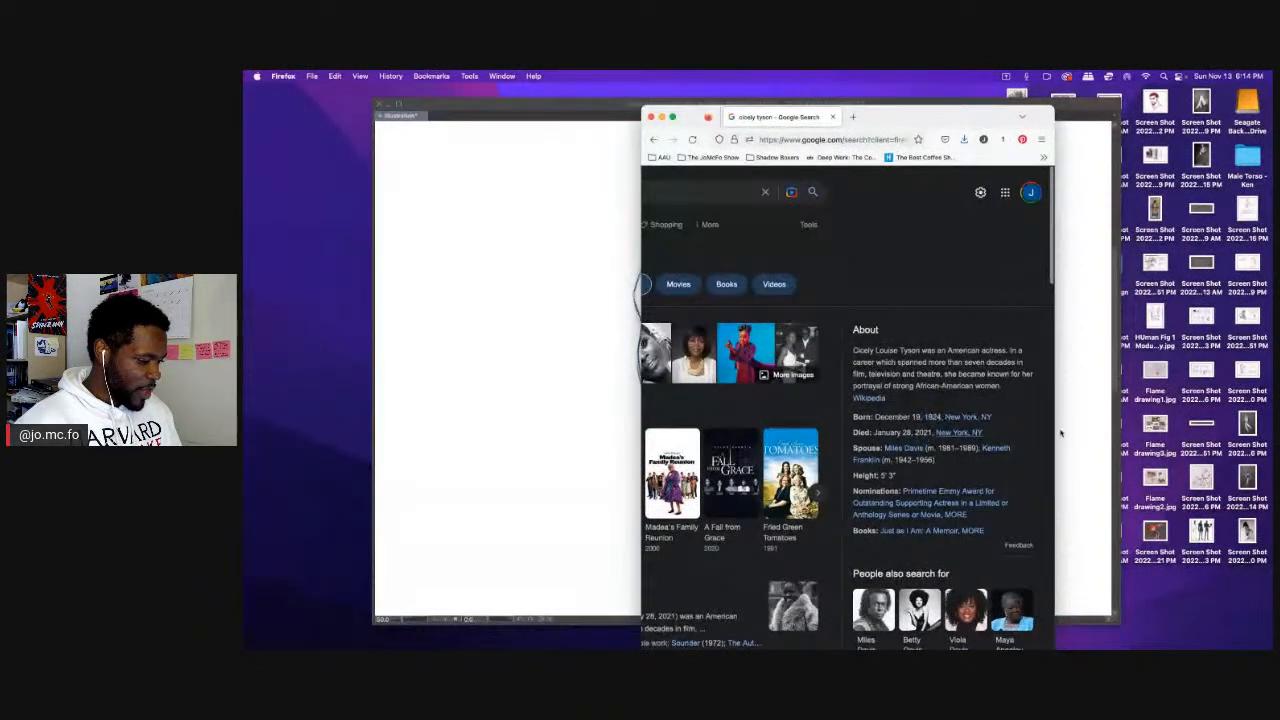
drag(1054, 427, 1160, 424)
scroll(1005, 470, down, 3)
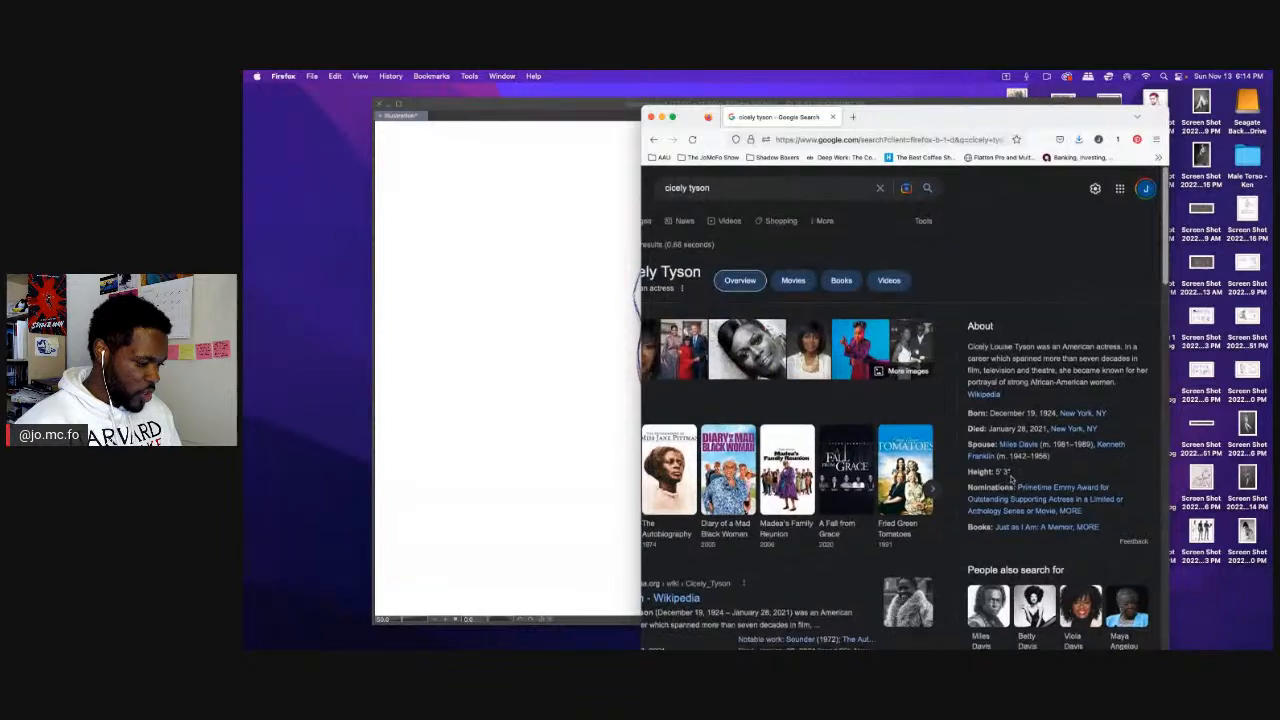
scroll(1005, 472, down, 1)
scroll(1005, 472, left, 2)
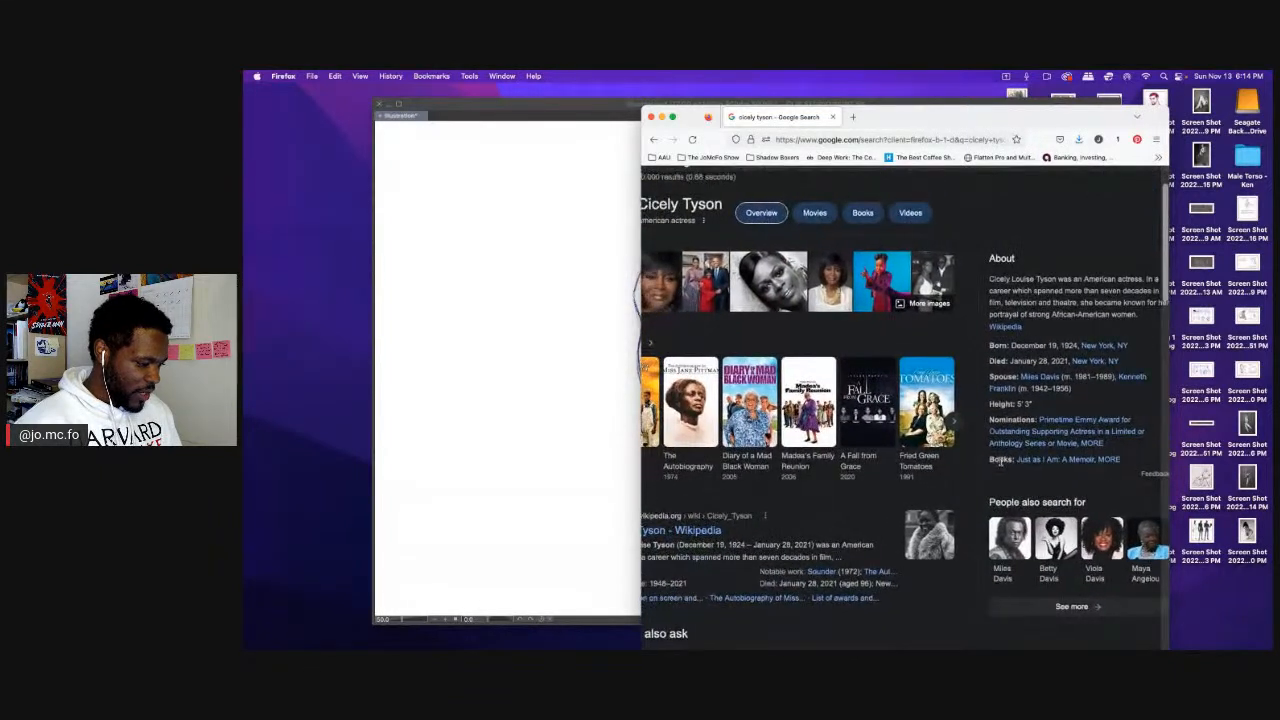
scroll(703, 337, left, 2)
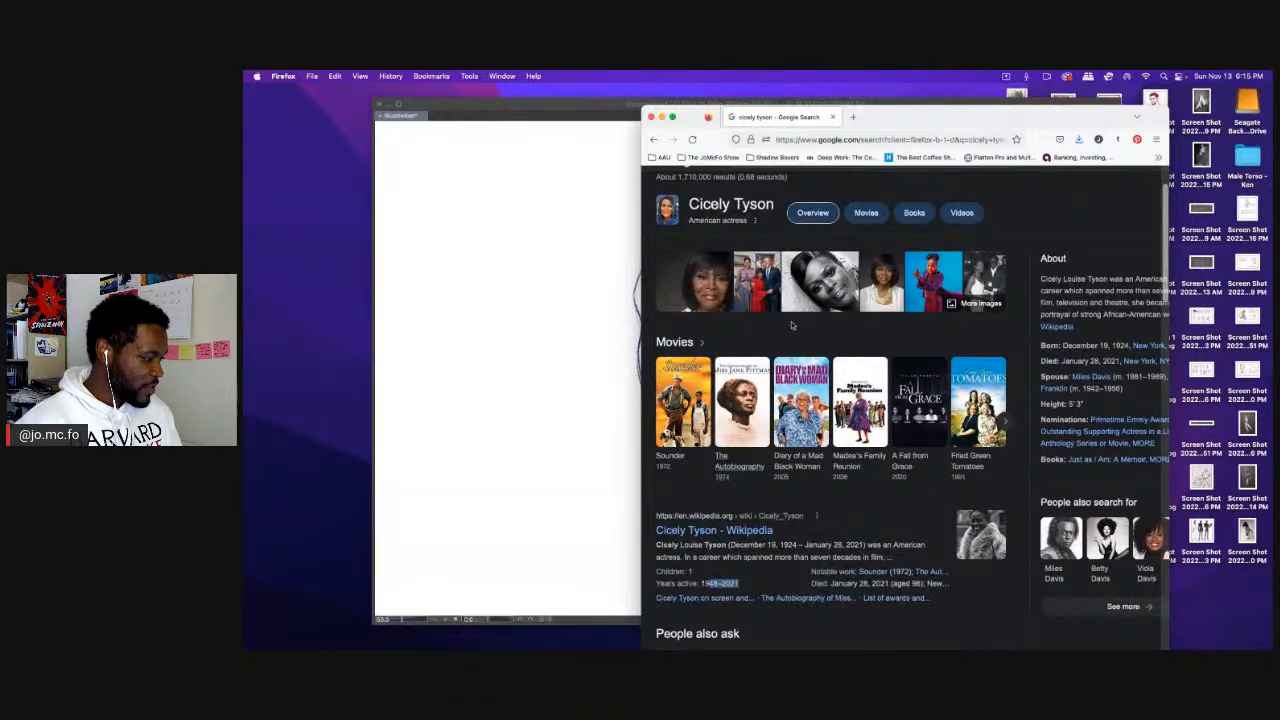
scroll(791, 321, up, 4)
click(716, 229)
drag(643, 223, 501, 223)
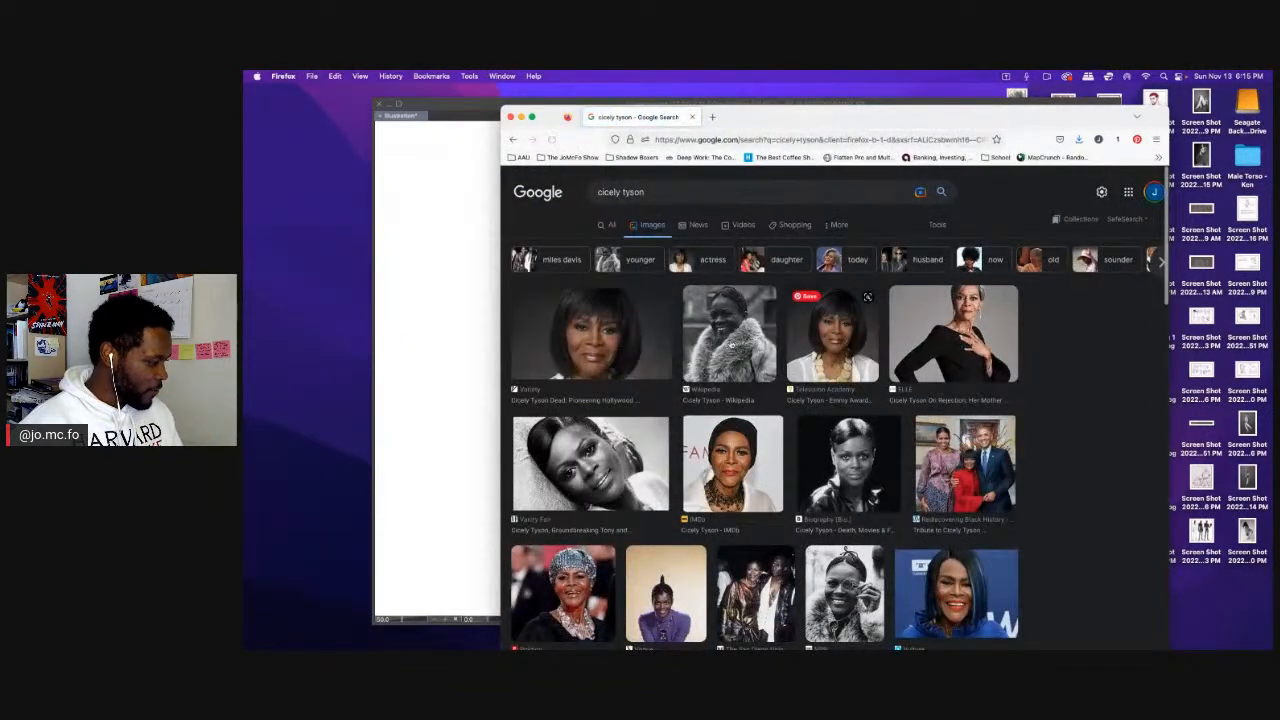
Open the preview of the IMDb portrait of Cicely Tyson in a black head covering from the image results.
scroll(745, 360, down, 2)
click(747, 393)
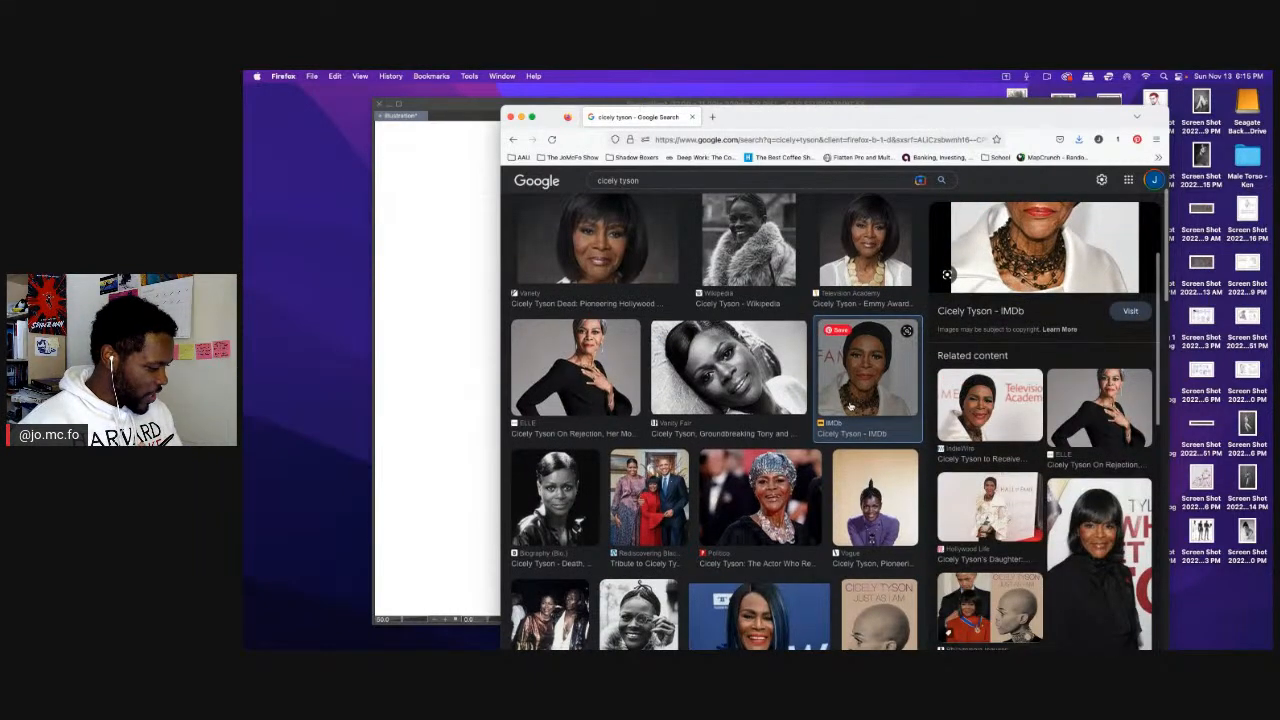
scroll(747, 405, down, 2)
scroll(747, 405, down, 3)
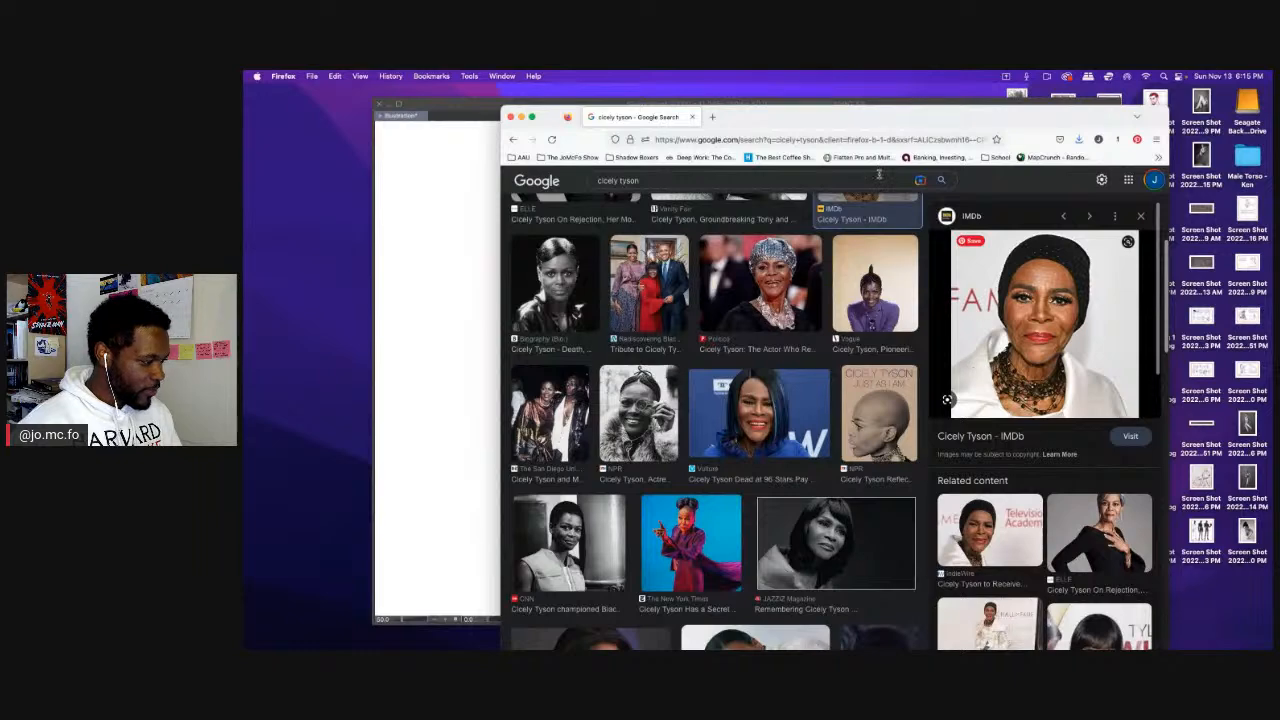
Narrow the canvas window and position the browser behind it so the portrait preview shows beside the head sketch.
drag(813, 124, 888, 114)
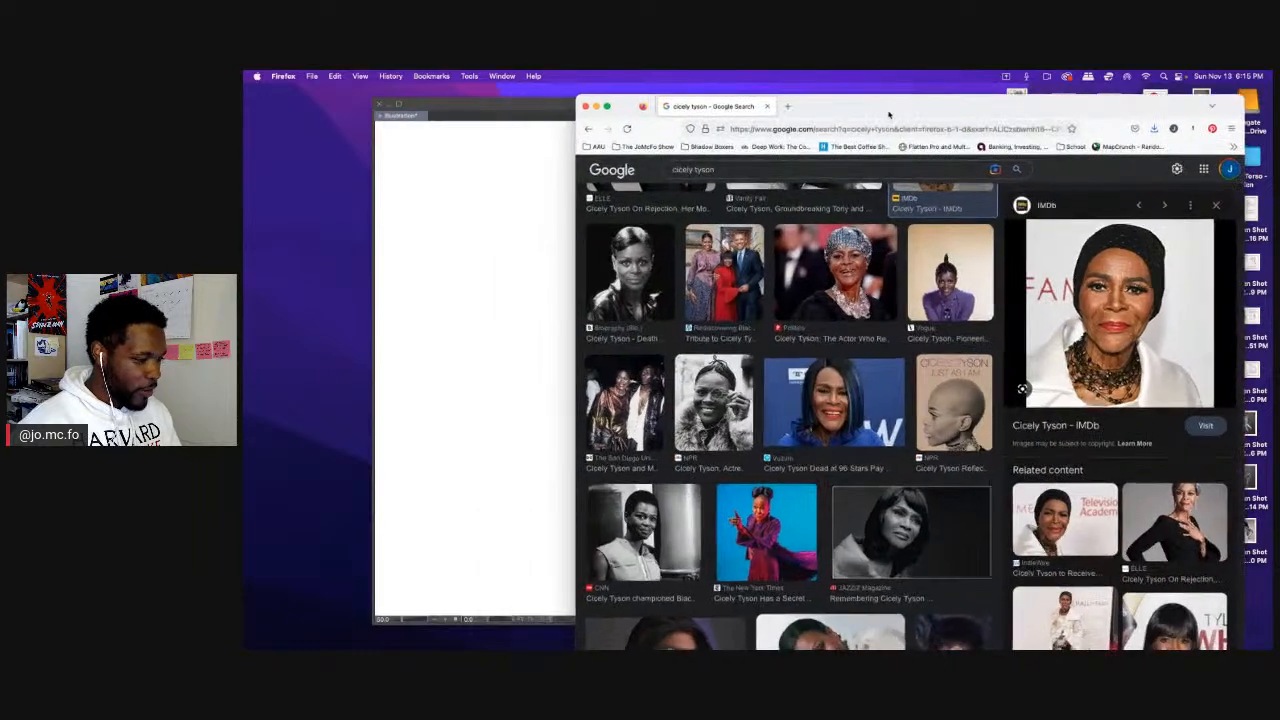
click(575, 116)
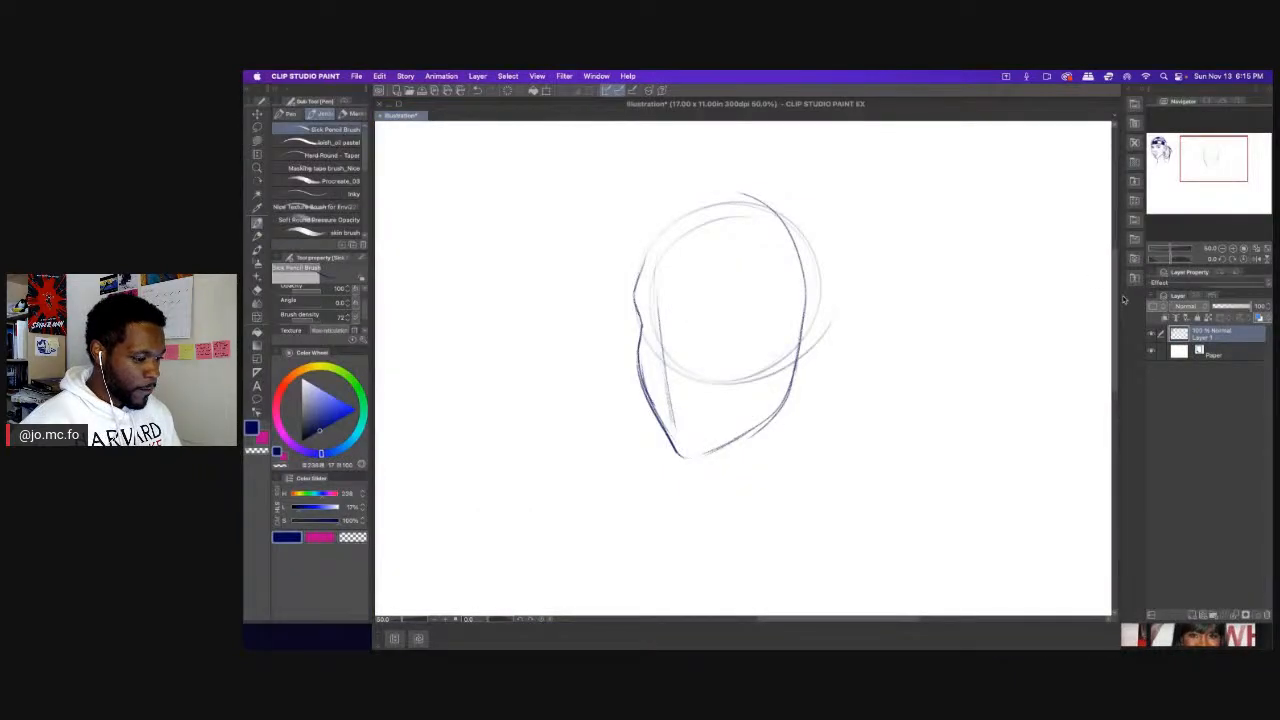
drag(1119, 297, 975, 292)
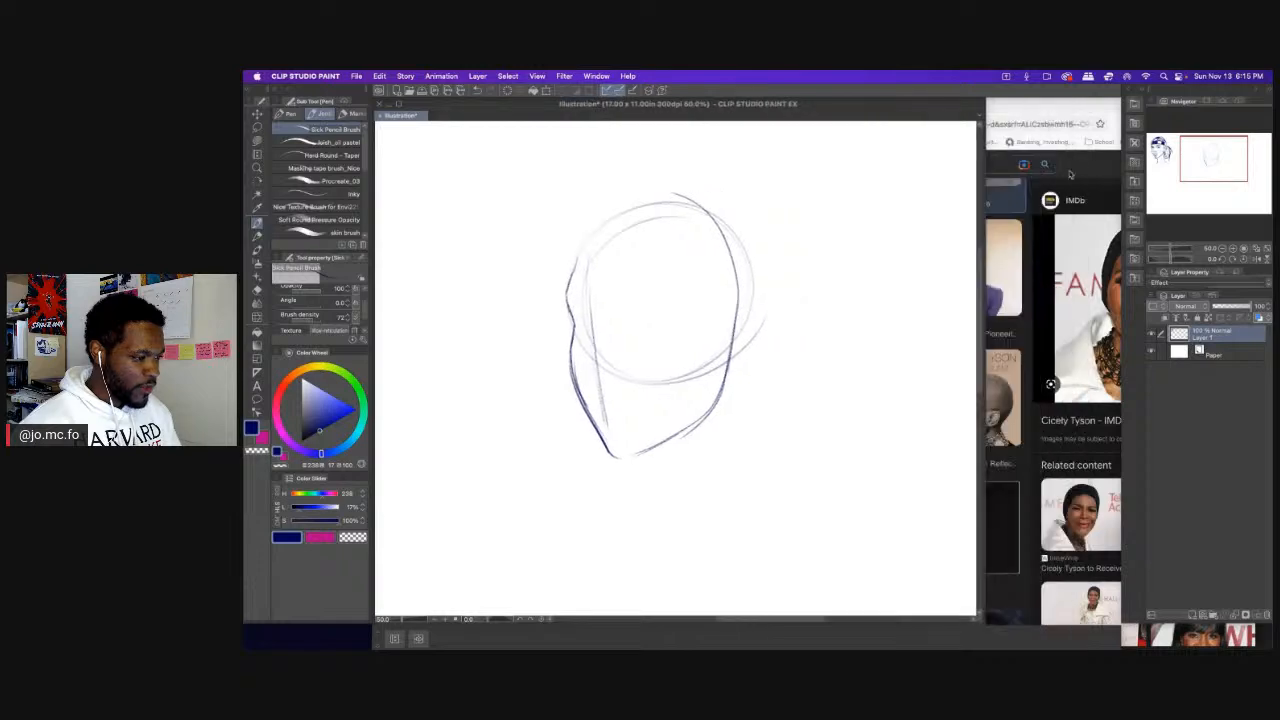
click(1080, 110)
drag(1028, 110, 944, 108)
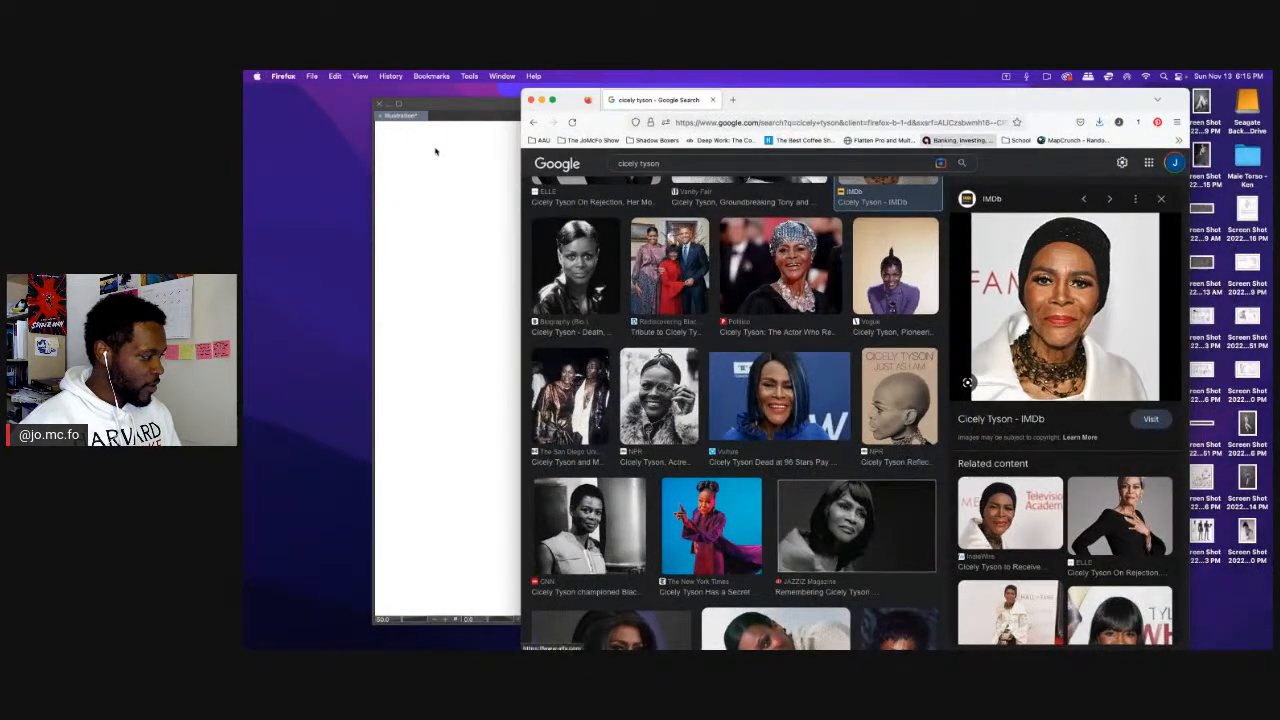
click(476, 114)
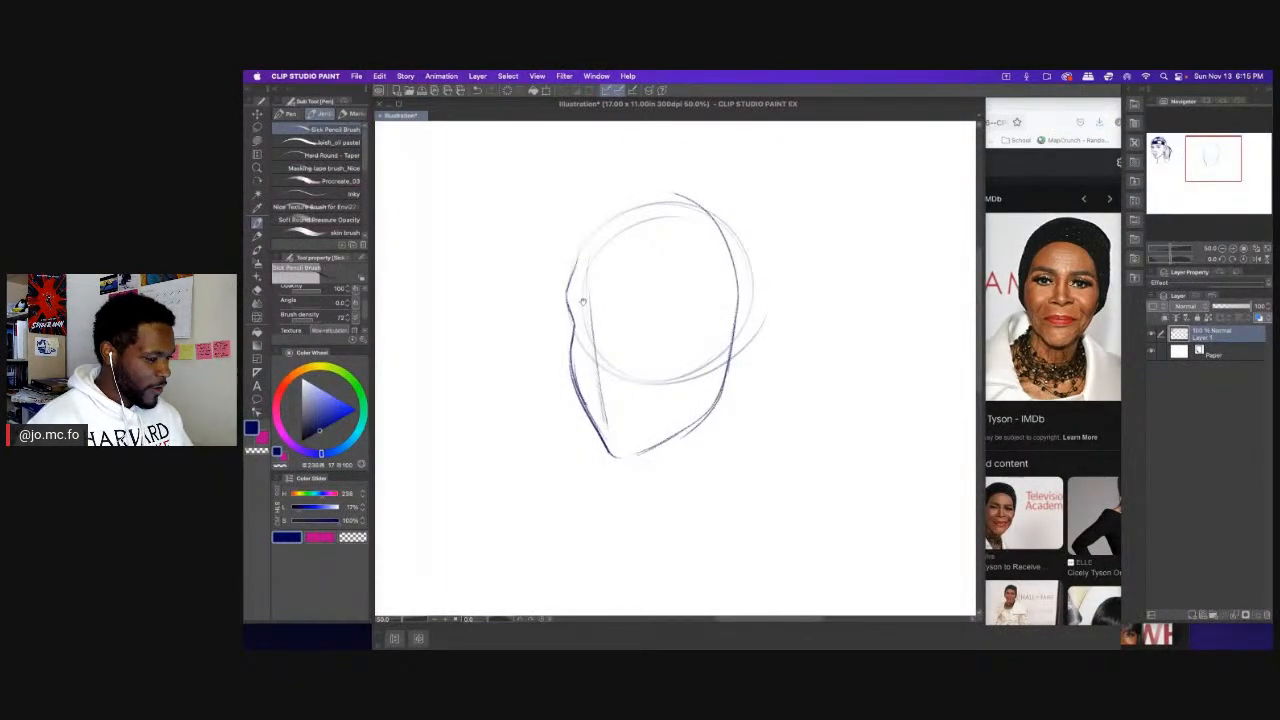
Fade the sketched jaw, chin and far cheek lines with the Soft eraser.
scroll(584, 304, up, 3)
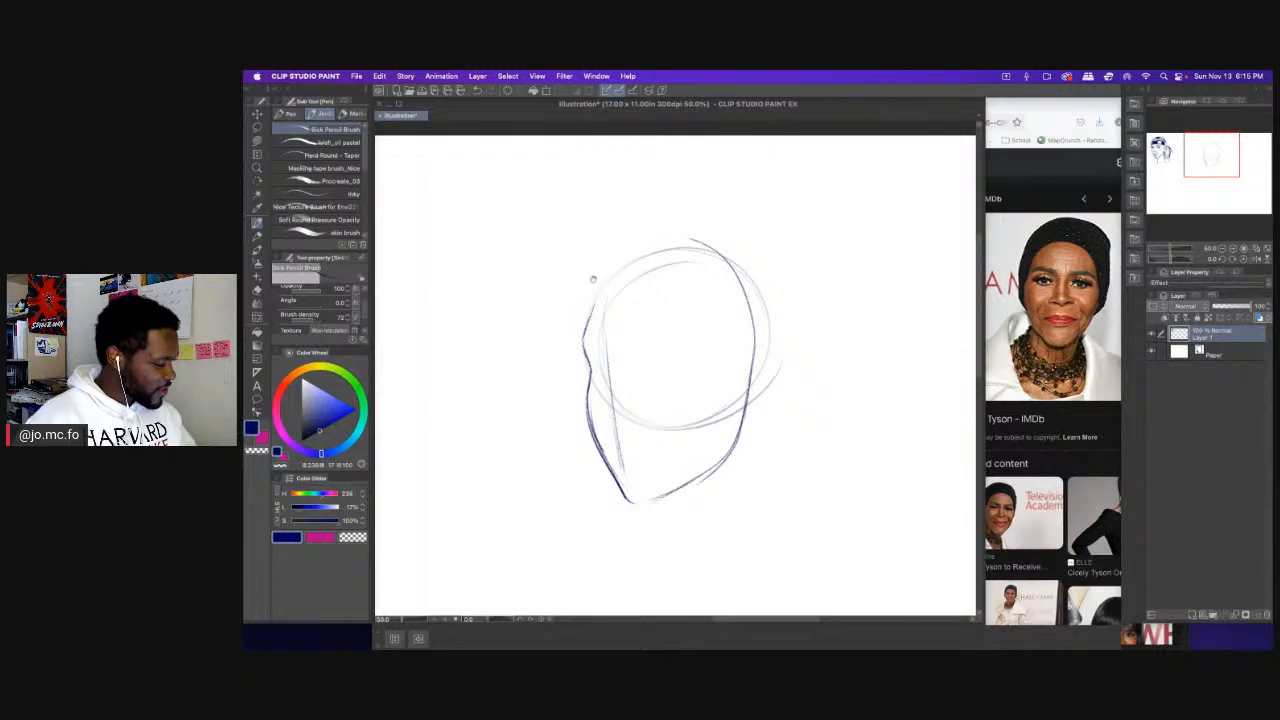
scroll(591, 277, up, 2)
scroll(641, 291, down, 2)
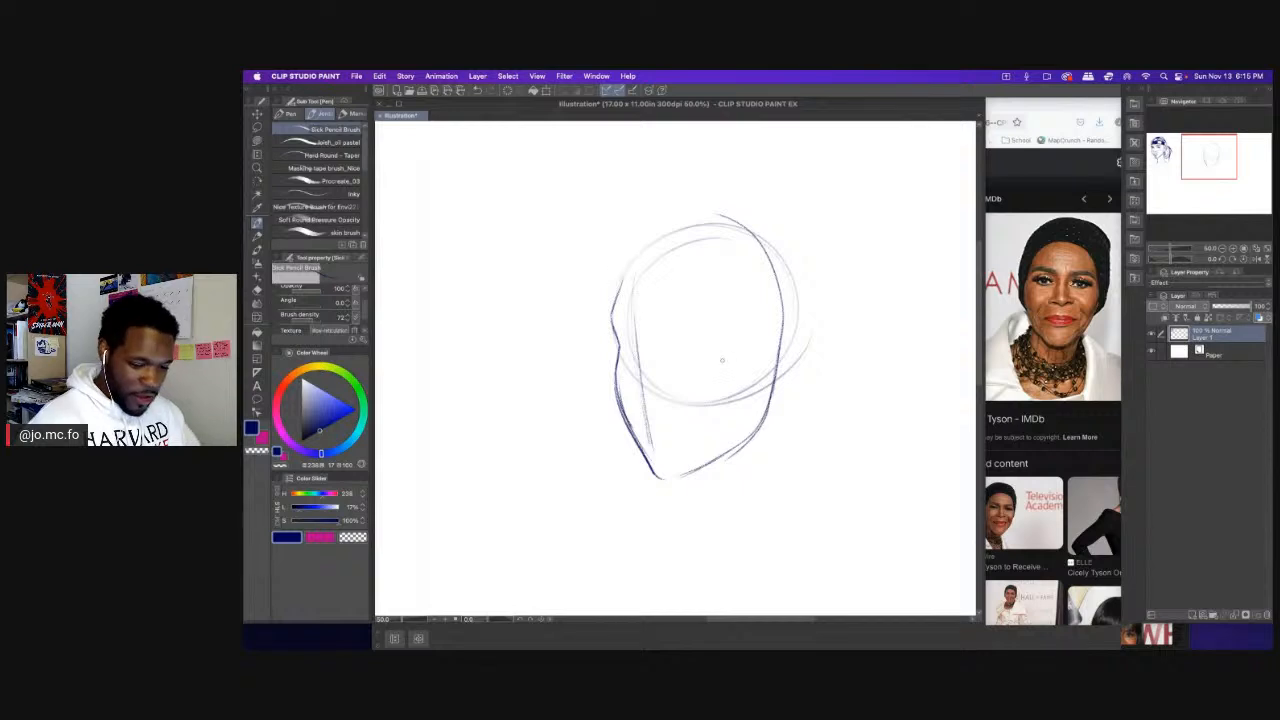
key(e)
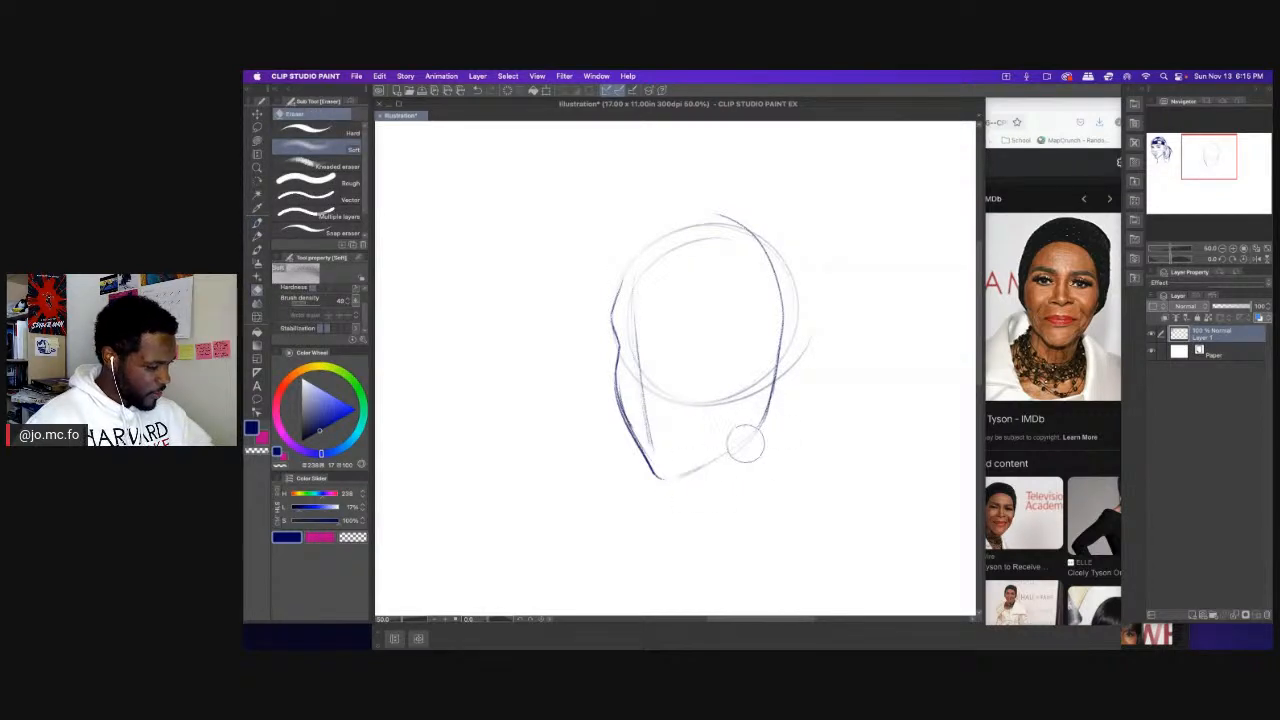
mouse_move(766, 417)
mouse_down()
mouse_move(671, 471)
mouse_move(609, 414)
mouse_move(613, 400)
mouse_up()
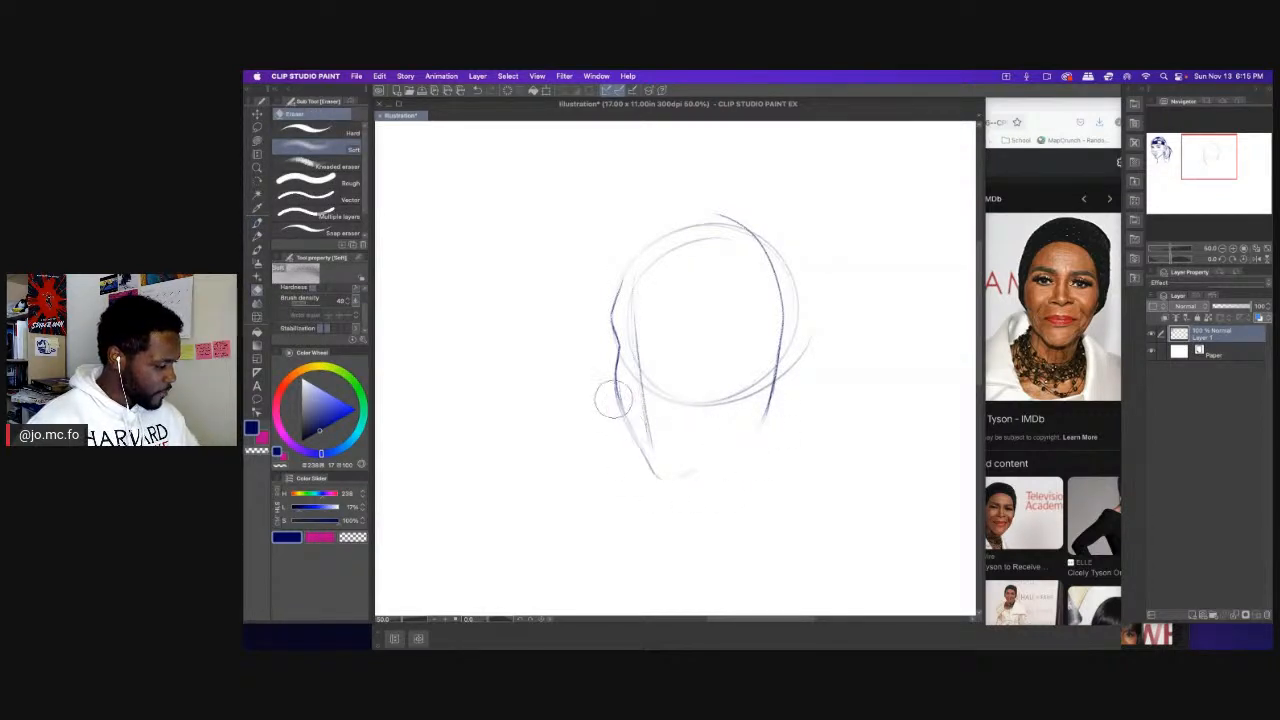
Rough in the near eye as a small oval and the far eye as a short curve at the face's edge with the Sick Pencil Brush.
key(p)
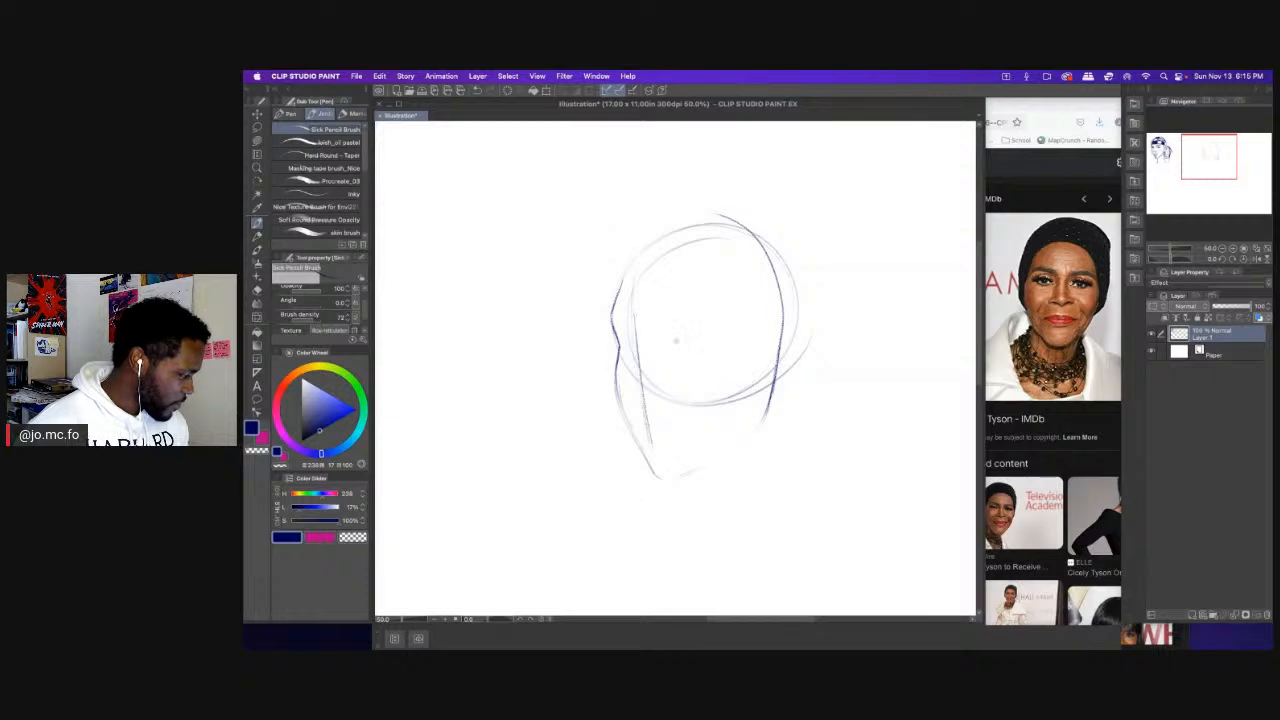
mouse_move(715, 352)
mouse_down()
mouse_move(679, 340)
mouse_move(716, 348)
mouse_up()
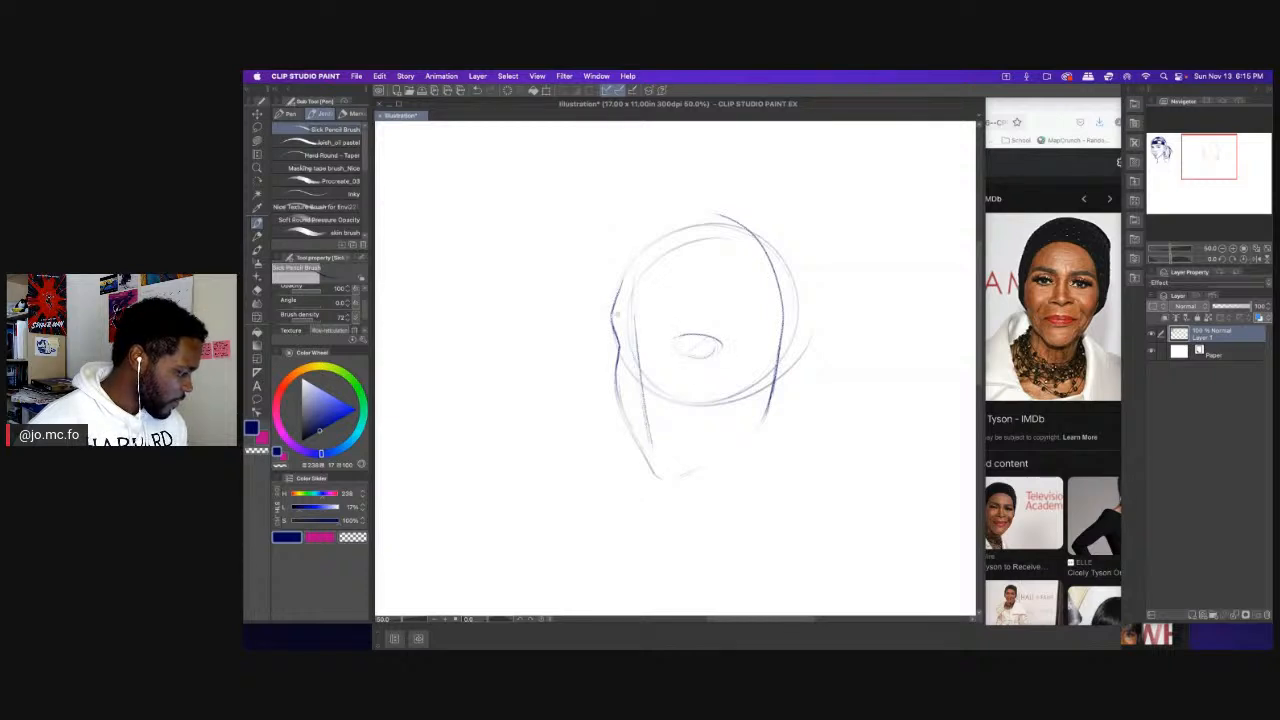
mouse_move(625, 341)
mouse_down()
mouse_move(632, 356)
mouse_move(621, 335)
mouse_up()
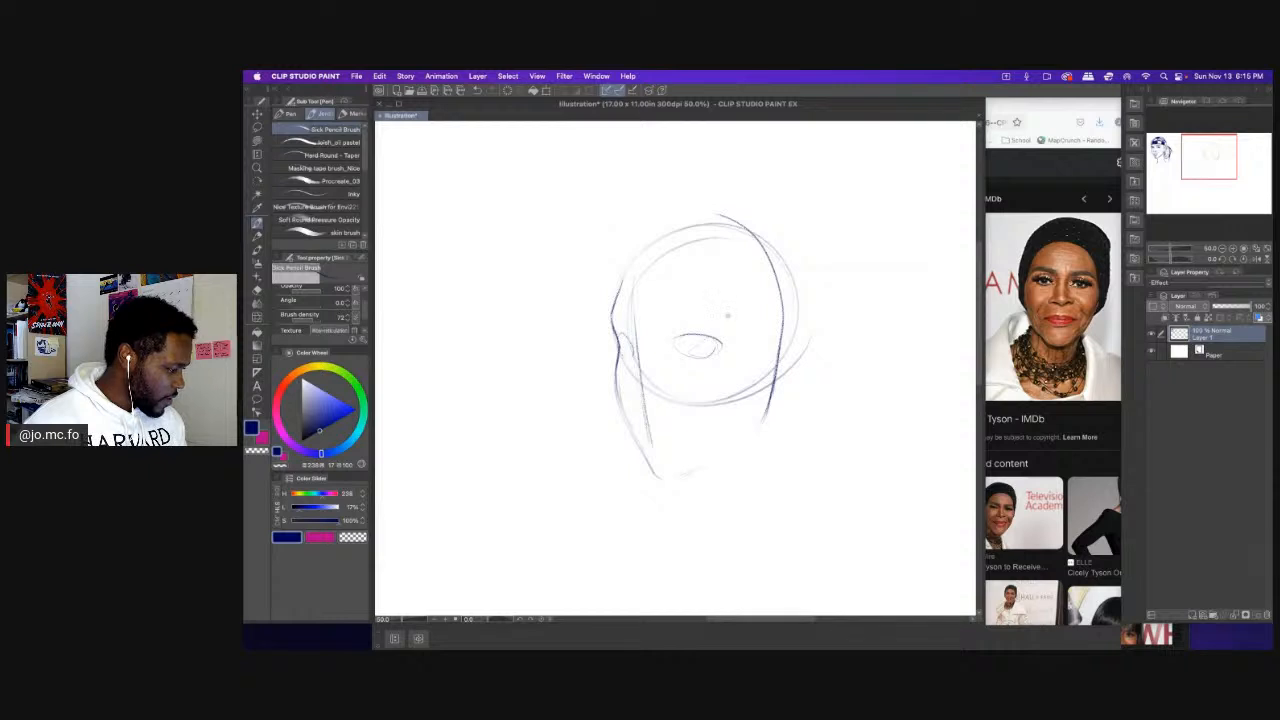
Sketch an arched brow above the near eye and rough in the nose's side and tip.
drag(735, 318, 663, 318)
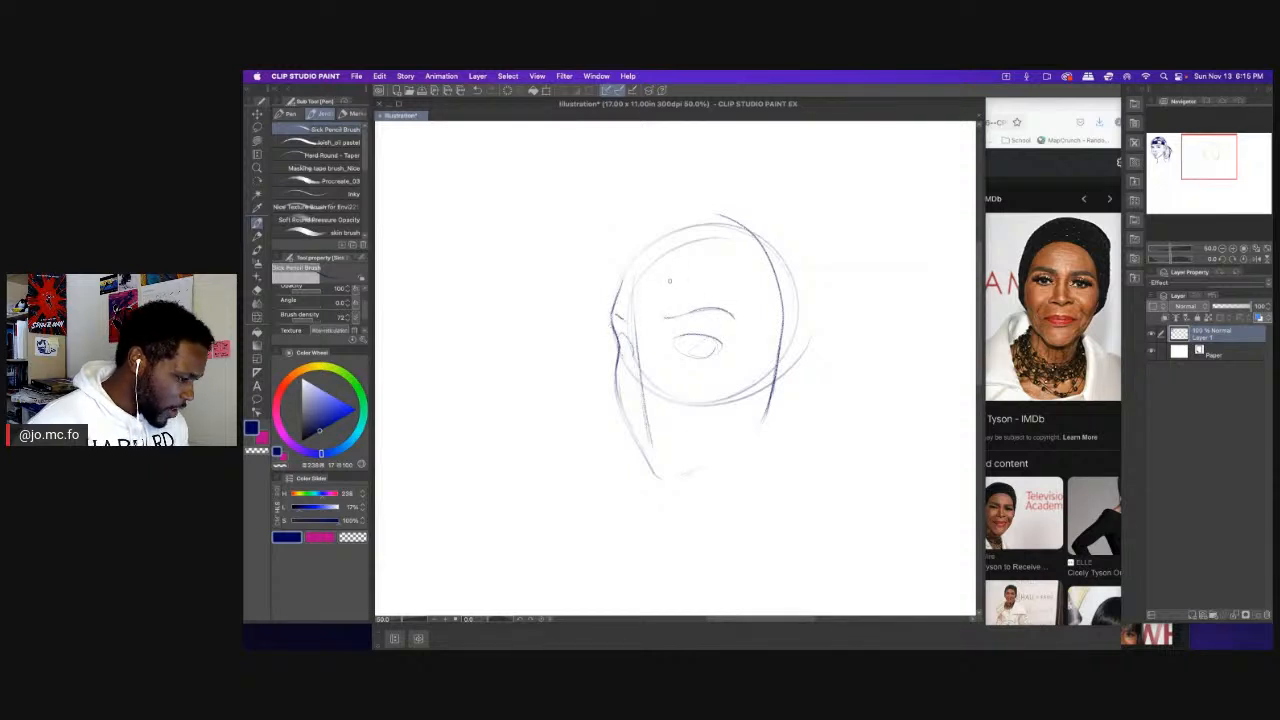
mouse_move(630, 326)
mouse_down()
mouse_move(626, 392)
mouse_move(630, 377)
mouse_move(633, 399)
mouse_move(666, 406)
mouse_up()
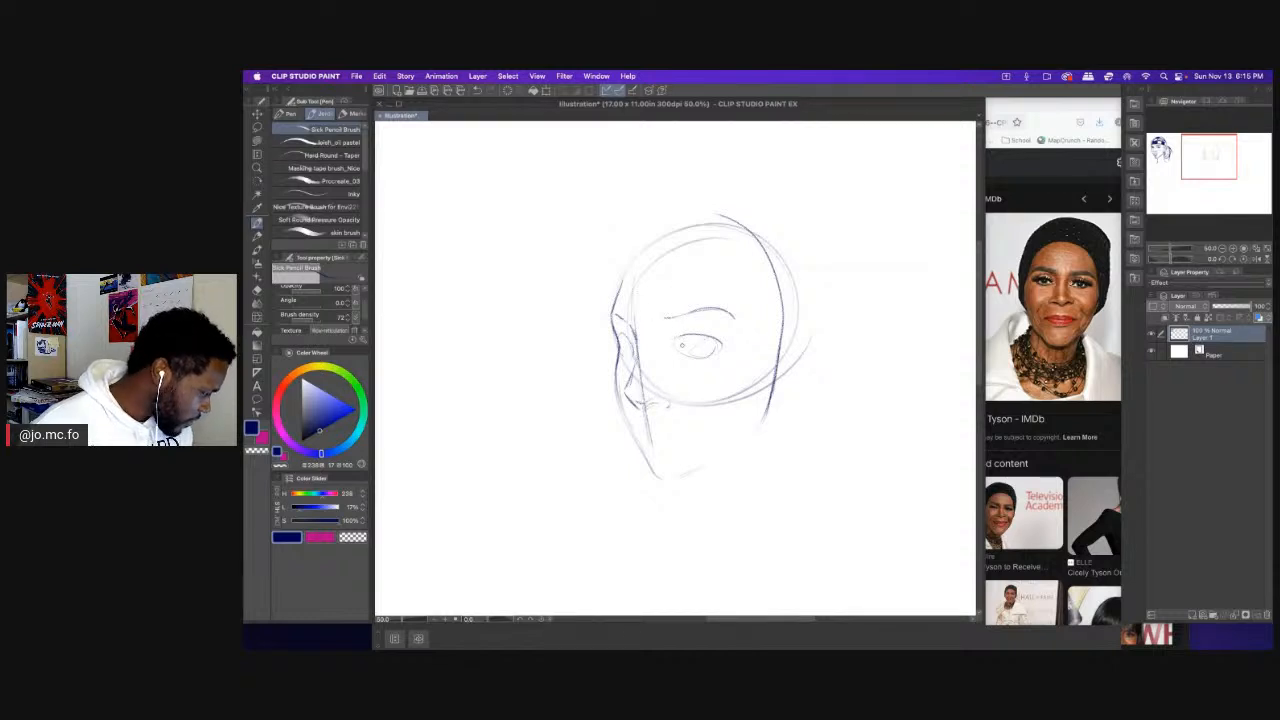
Define the lids of the near and far eyes with darker strokes and mark the near cheekbone with a short curve.
drag(677, 350, 716, 345)
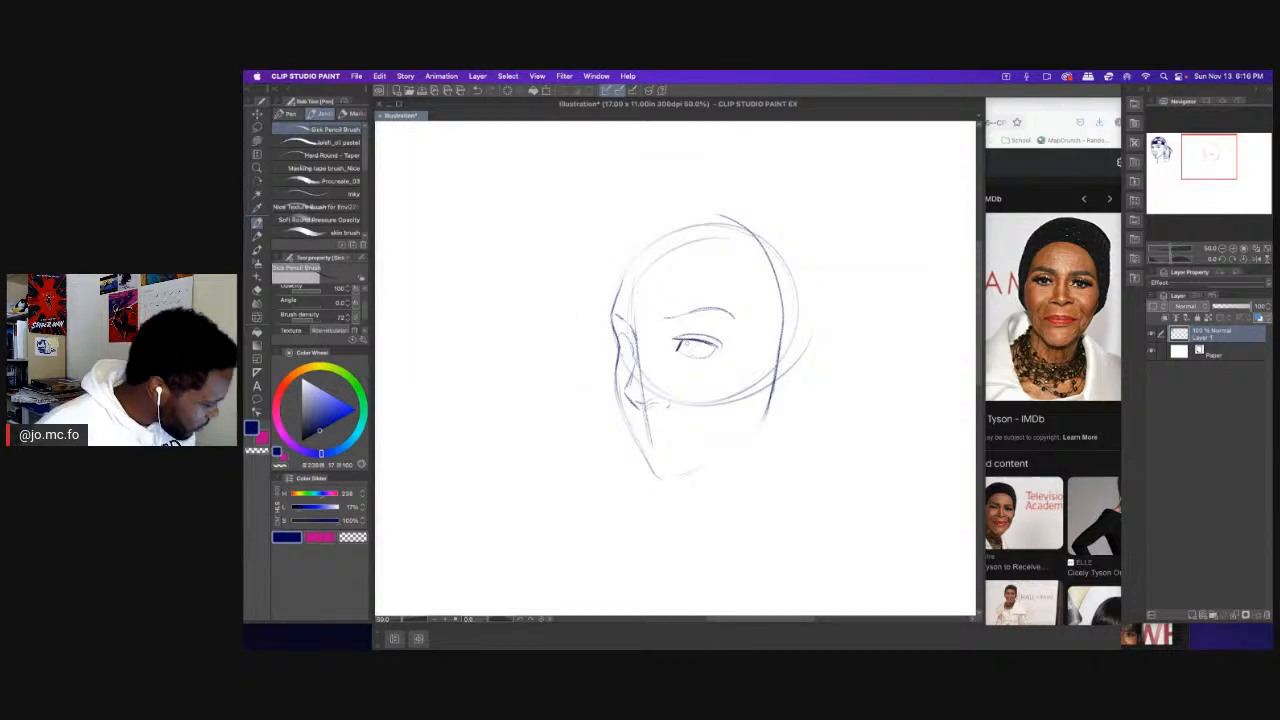
mouse_move(704, 342)
mouse_down()
mouse_move(719, 348)
mouse_move(682, 357)
mouse_move(700, 336)
mouse_move(634, 354)
mouse_move(618, 343)
mouse_up()
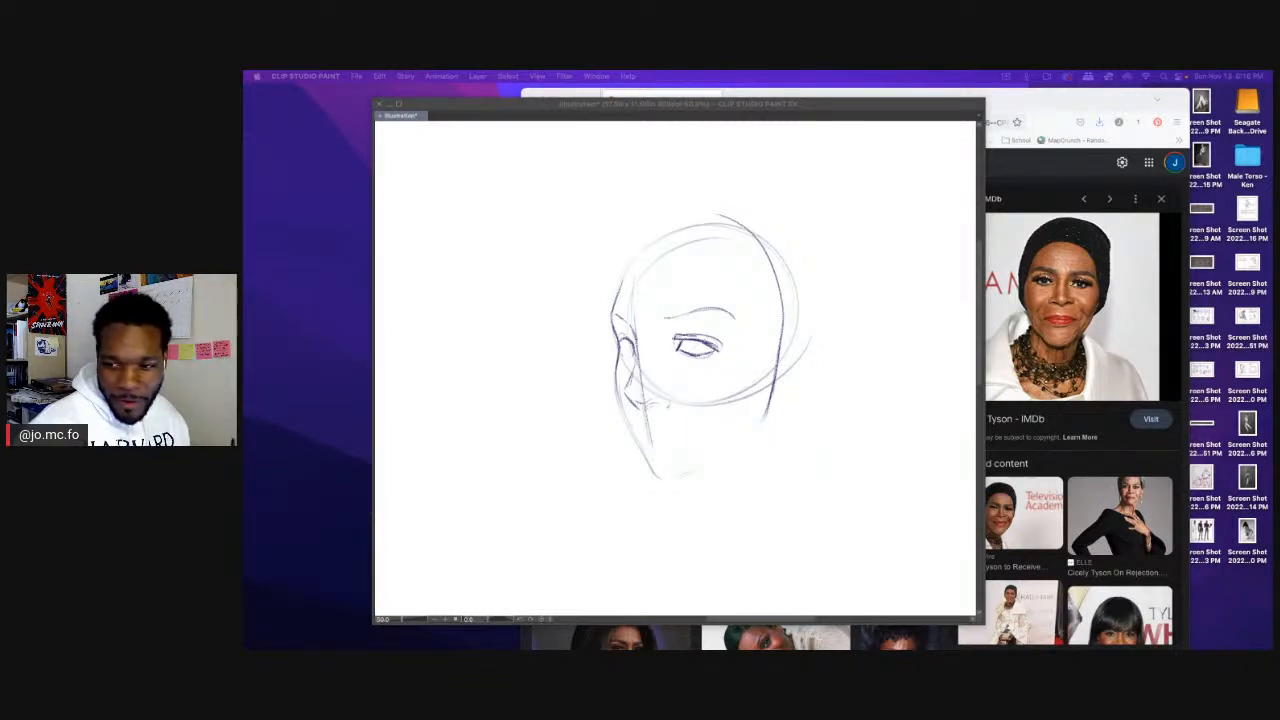
key(Tab)
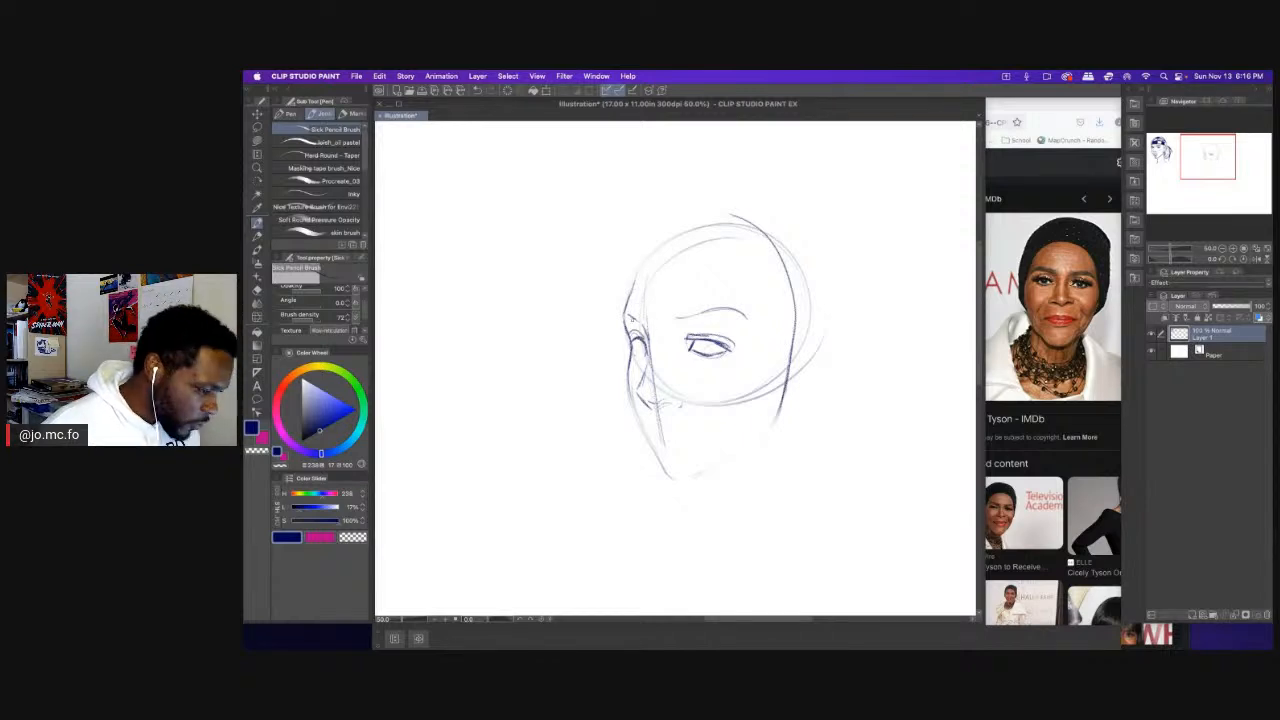
drag(639, 339, 626, 344)
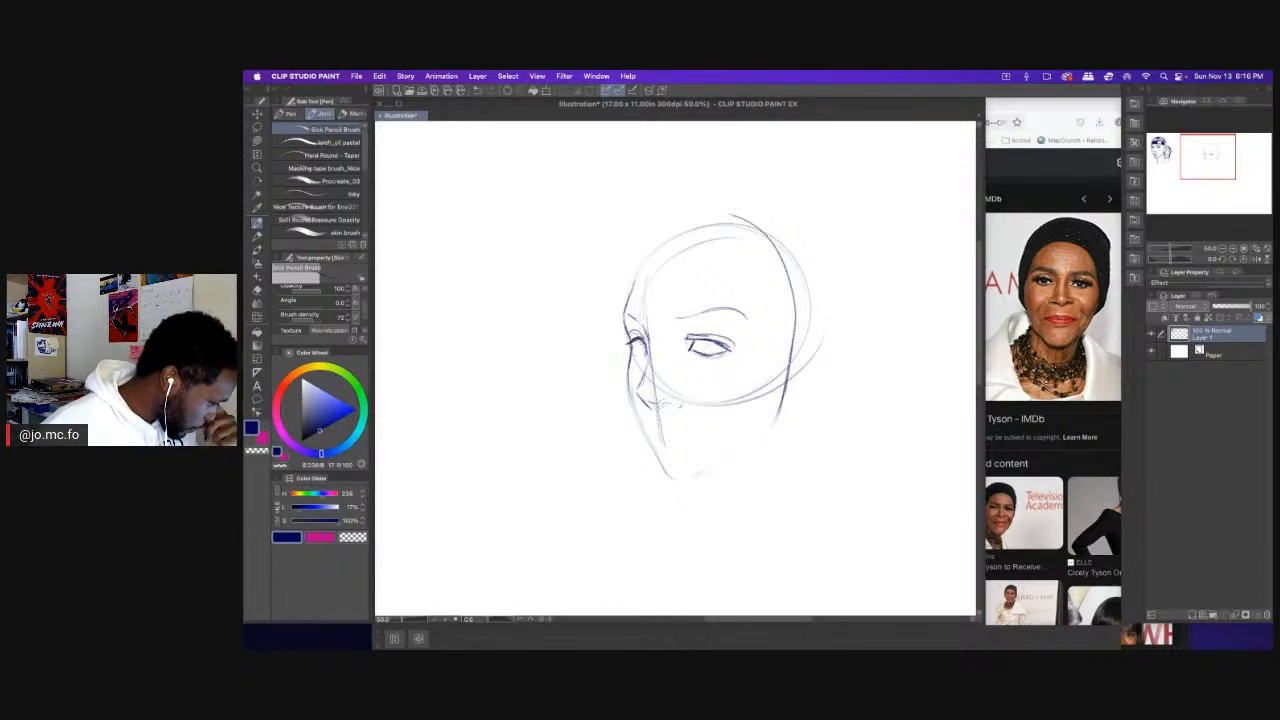
scroll(750, 360, down, 2)
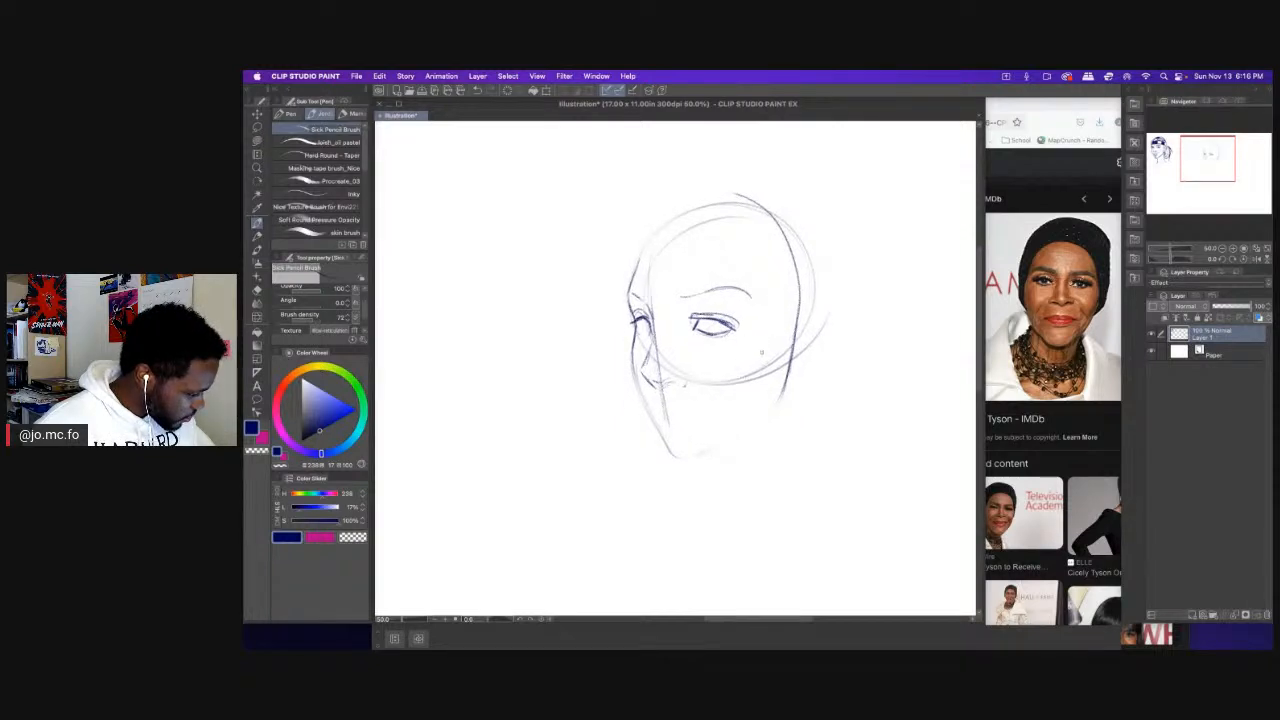
mouse_move(761, 356)
mouse_down()
mouse_move(719, 388)
mouse_move(755, 372)
mouse_up()
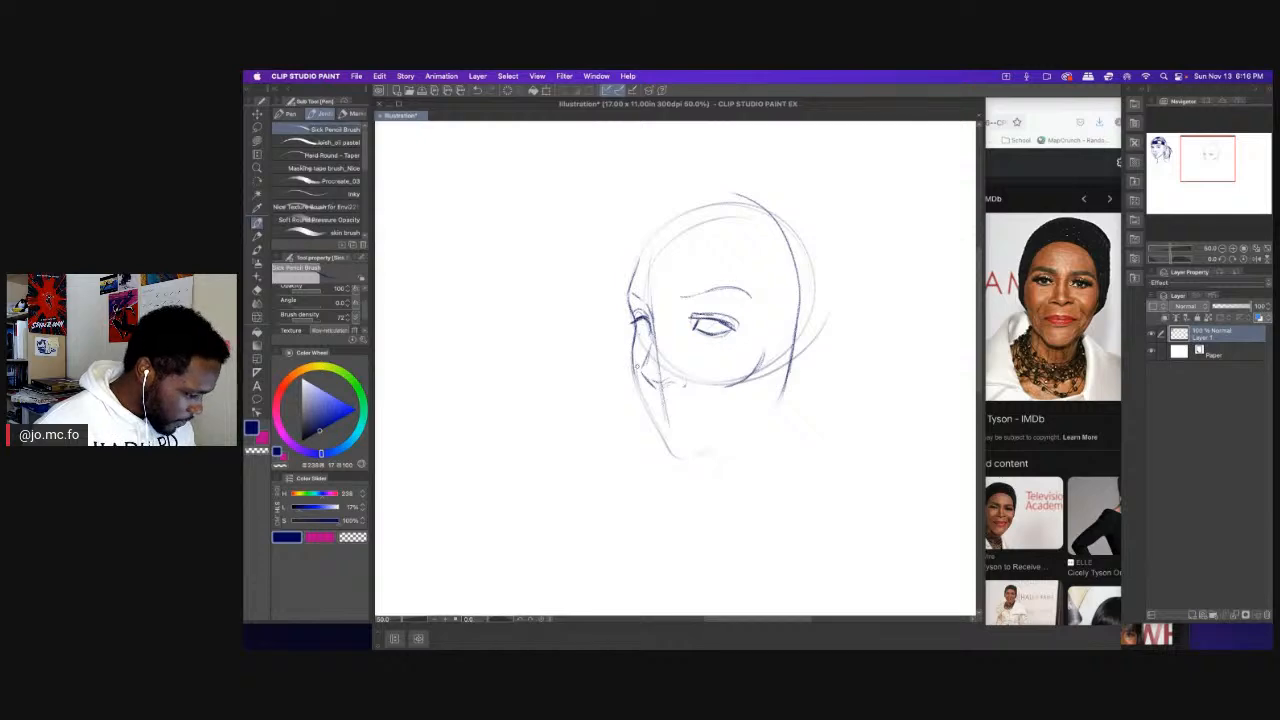
Switch to the browser, enlarge the Pittsburgh Post-Gazette portrait of Cicely Tyson with short spiky hair, and return to the canvas.
click(1017, 523)
click(1017, 523)
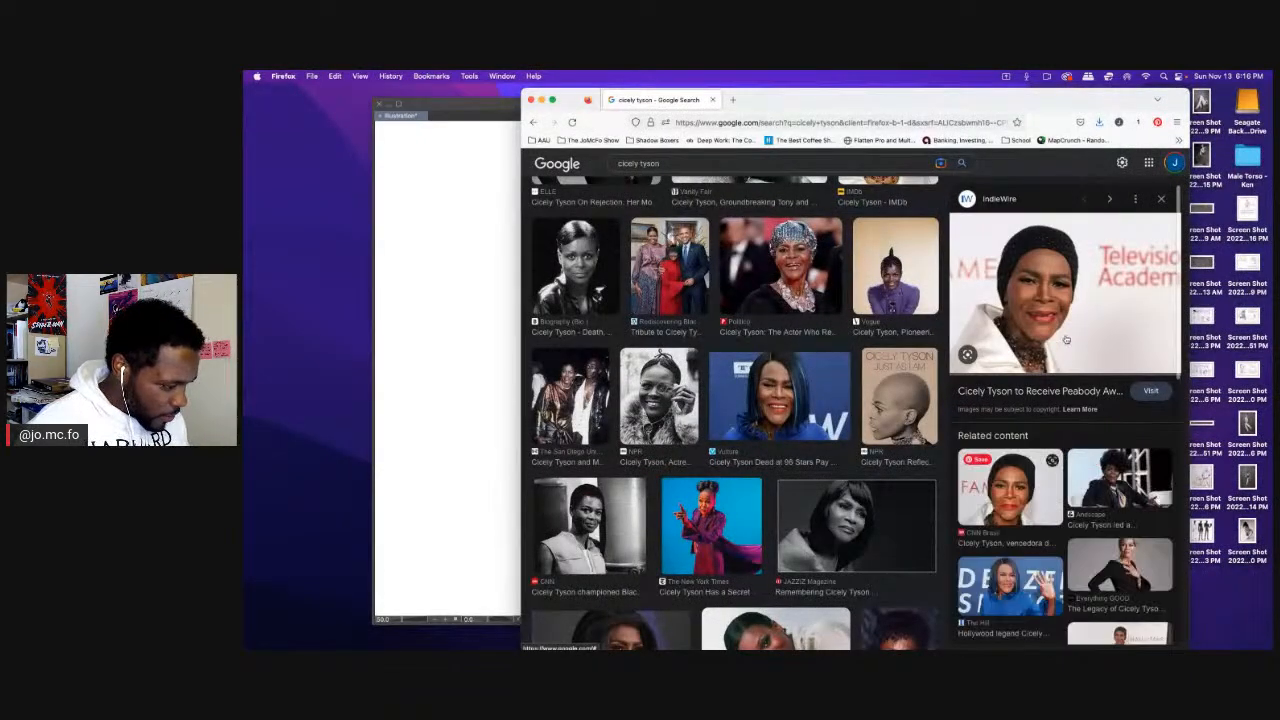
scroll(1063, 432, down, 8)
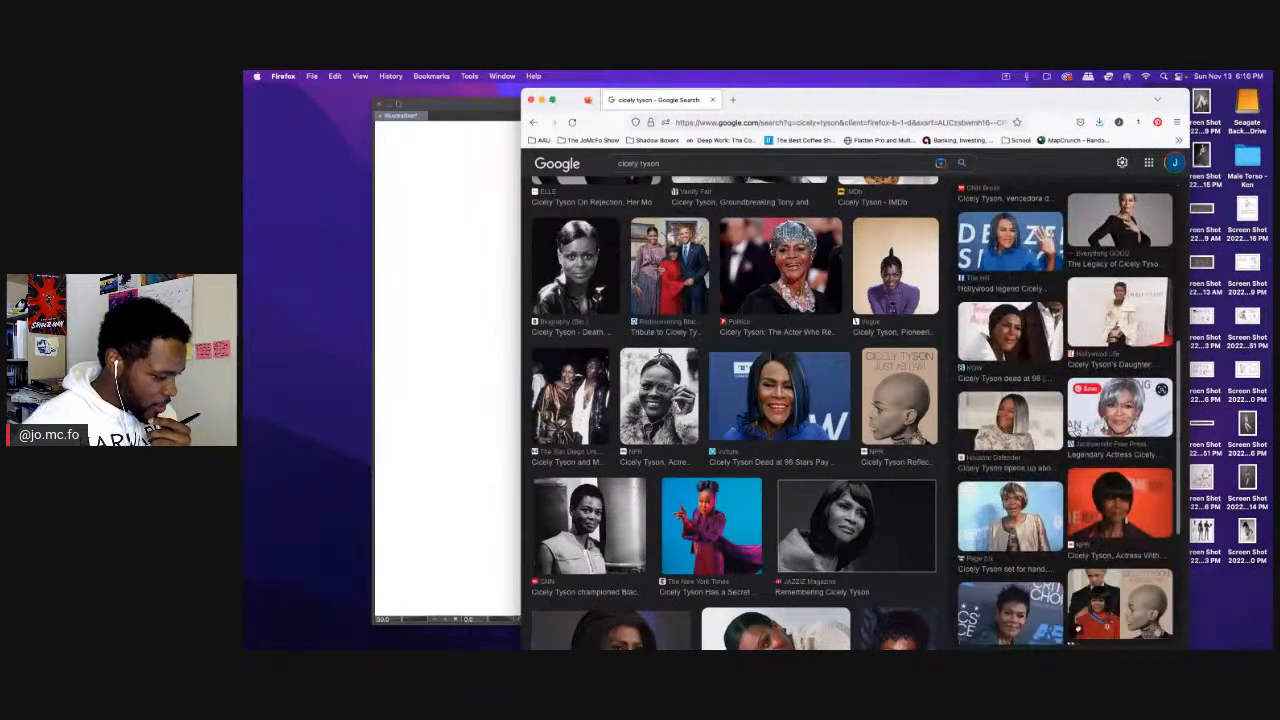
scroll(1048, 426, down, 4)
click(1046, 390)
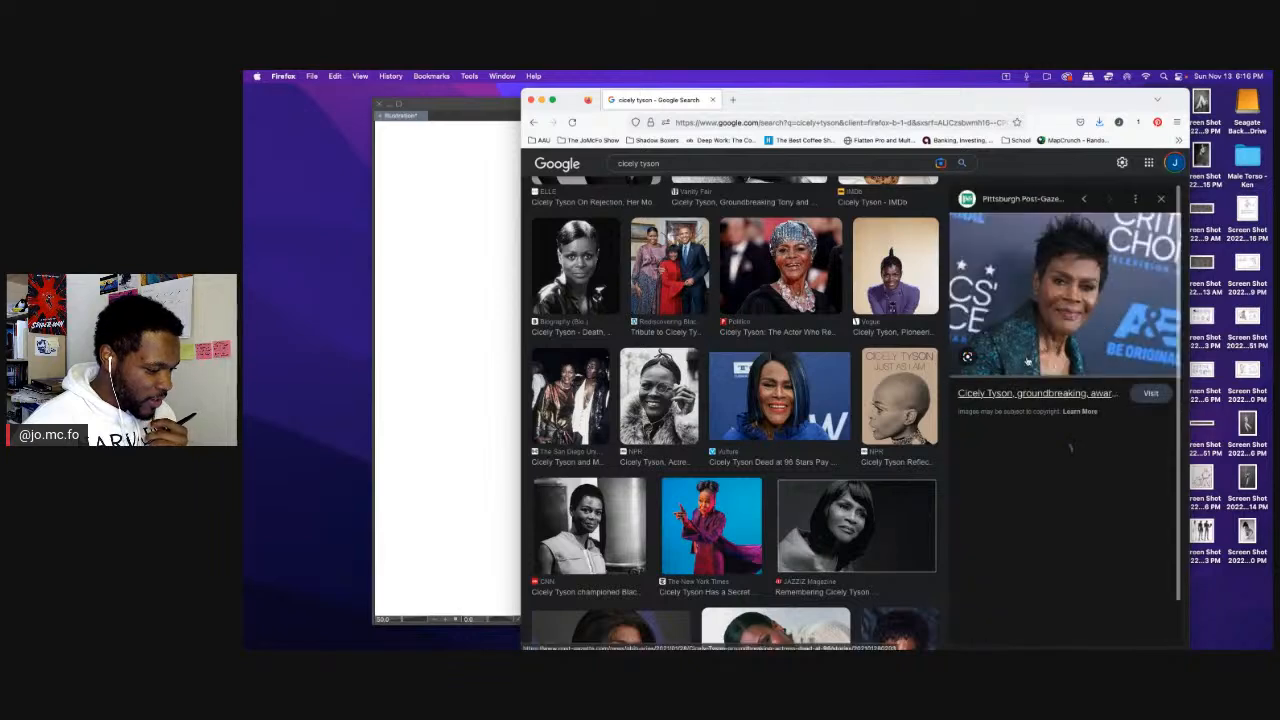
click(1047, 339)
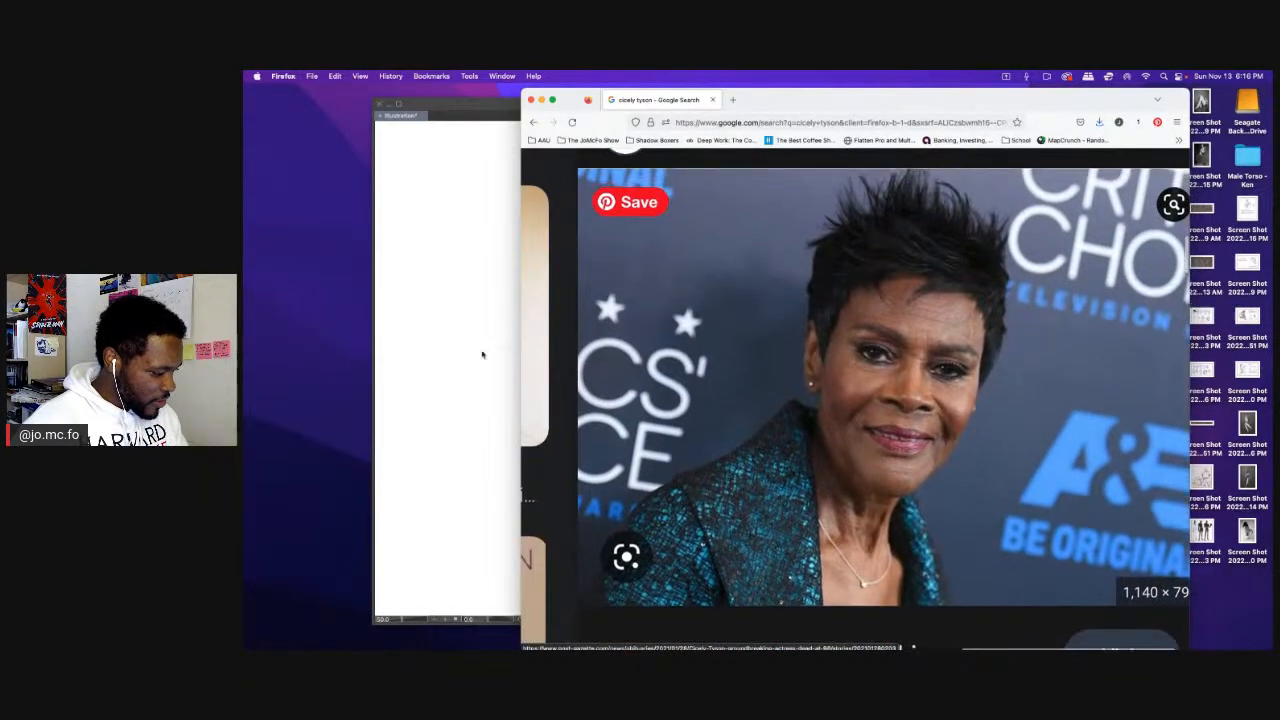
click(478, 357)
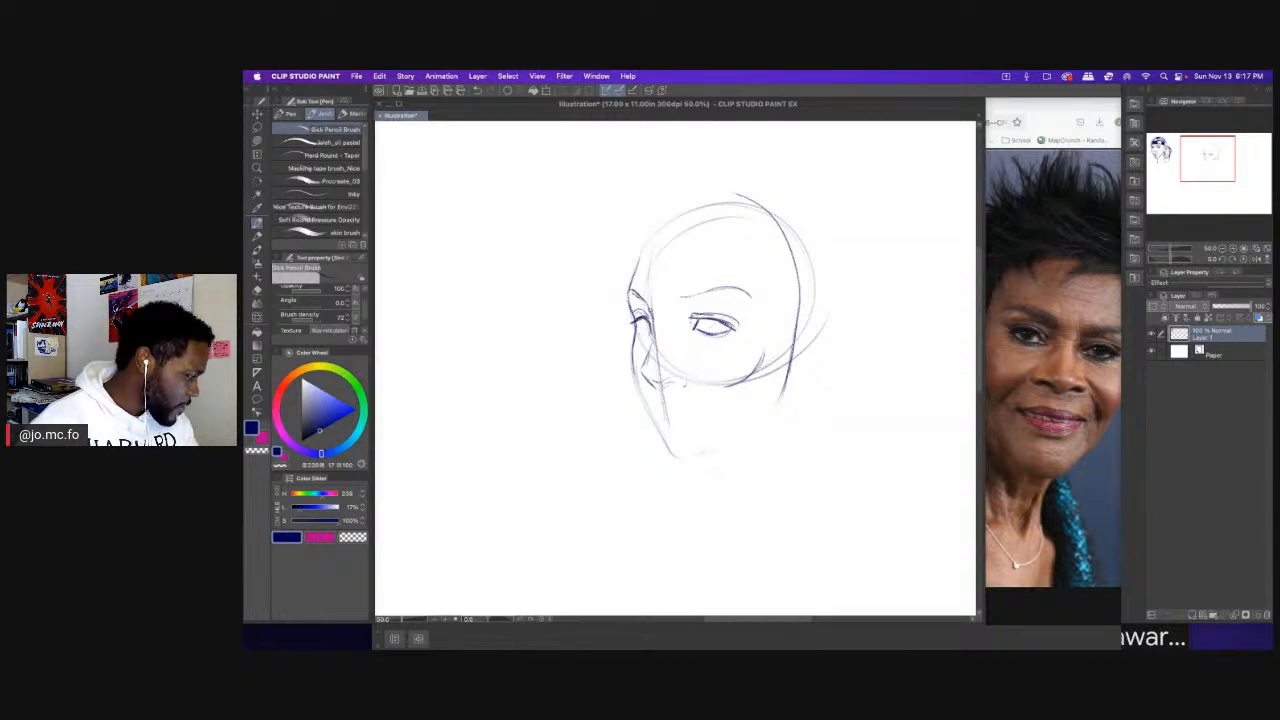
Thicken both eyebrows with dark strokes and add a short line from the near brow to the eye's inner corner.
mouse_move(638, 298)
mouse_down()
mouse_move(650, 312)
mouse_move(637, 298)
mouse_up()
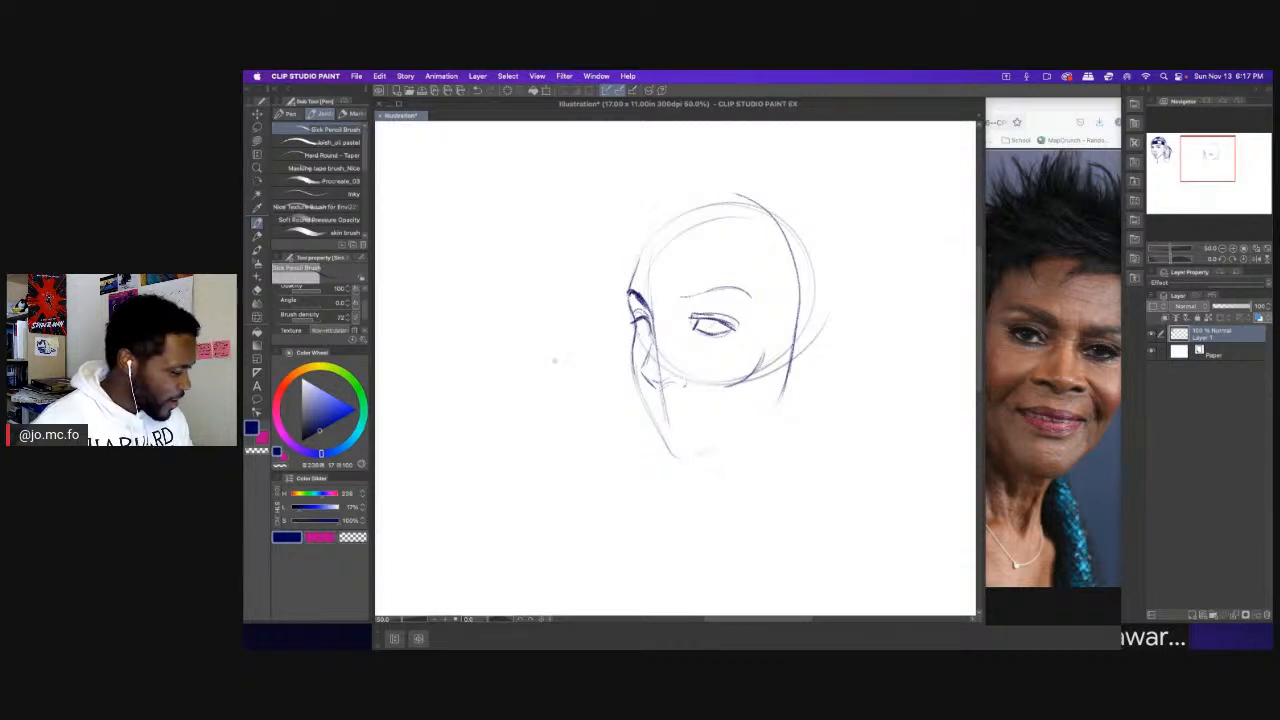
mouse_move(704, 292)
mouse_down()
mouse_move(676, 306)
mouse_move(750, 288)
mouse_up()
drag(740, 286, 678, 306)
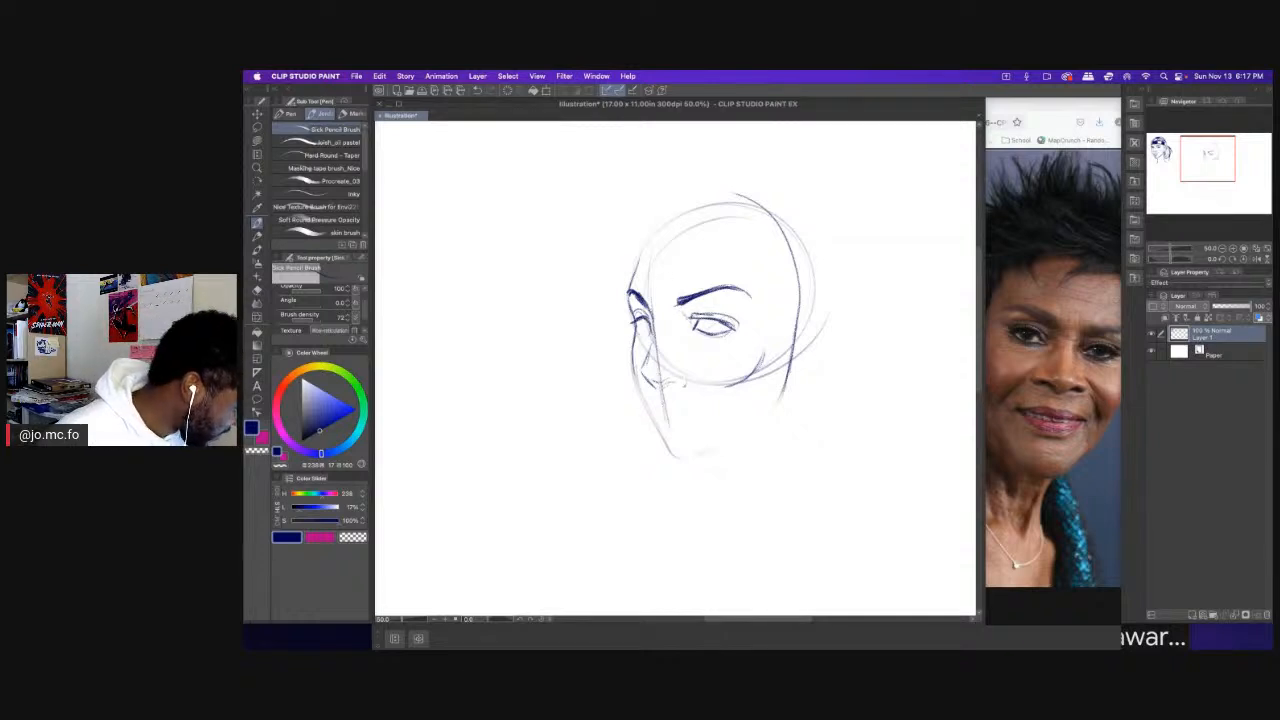
drag(679, 306, 689, 318)
drag(607, 334, 597, 322)
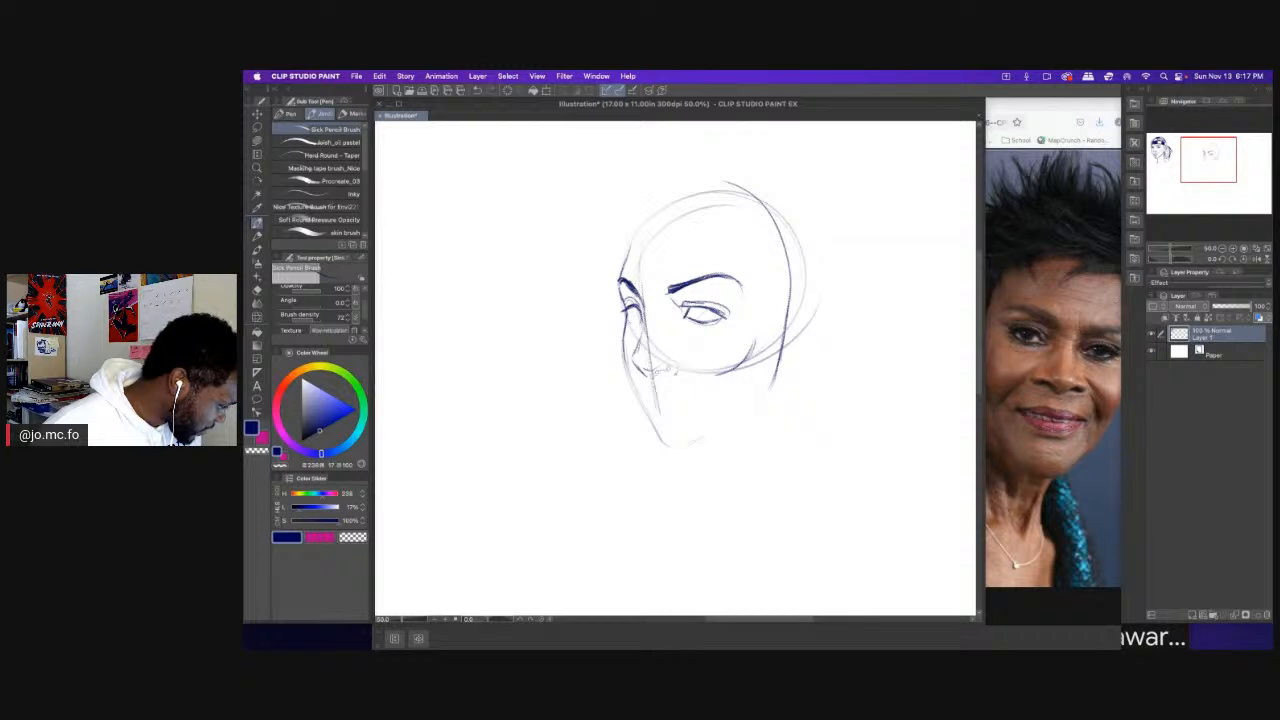
Draw the underside of the nose and add socket and lower-lid creases around both eyes.
drag(652, 371, 678, 372)
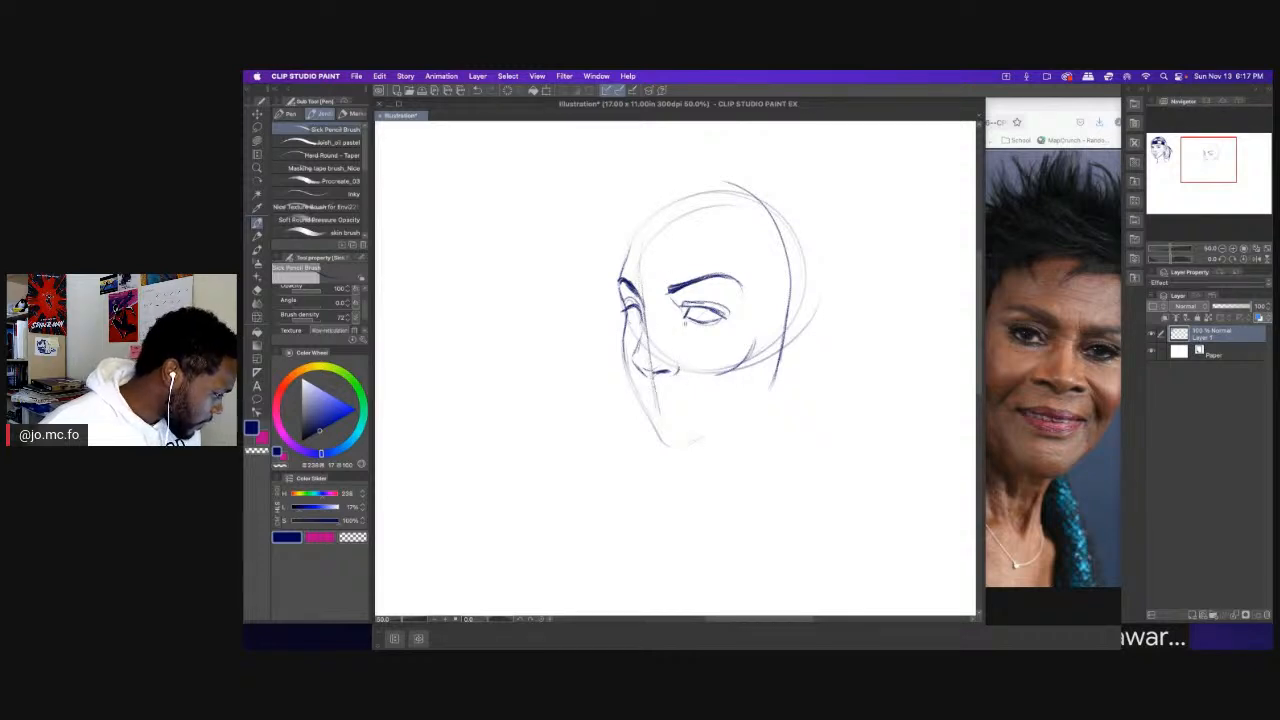
mouse_move(684, 321)
mouse_down()
mouse_move(716, 332)
mouse_move(742, 300)
mouse_up()
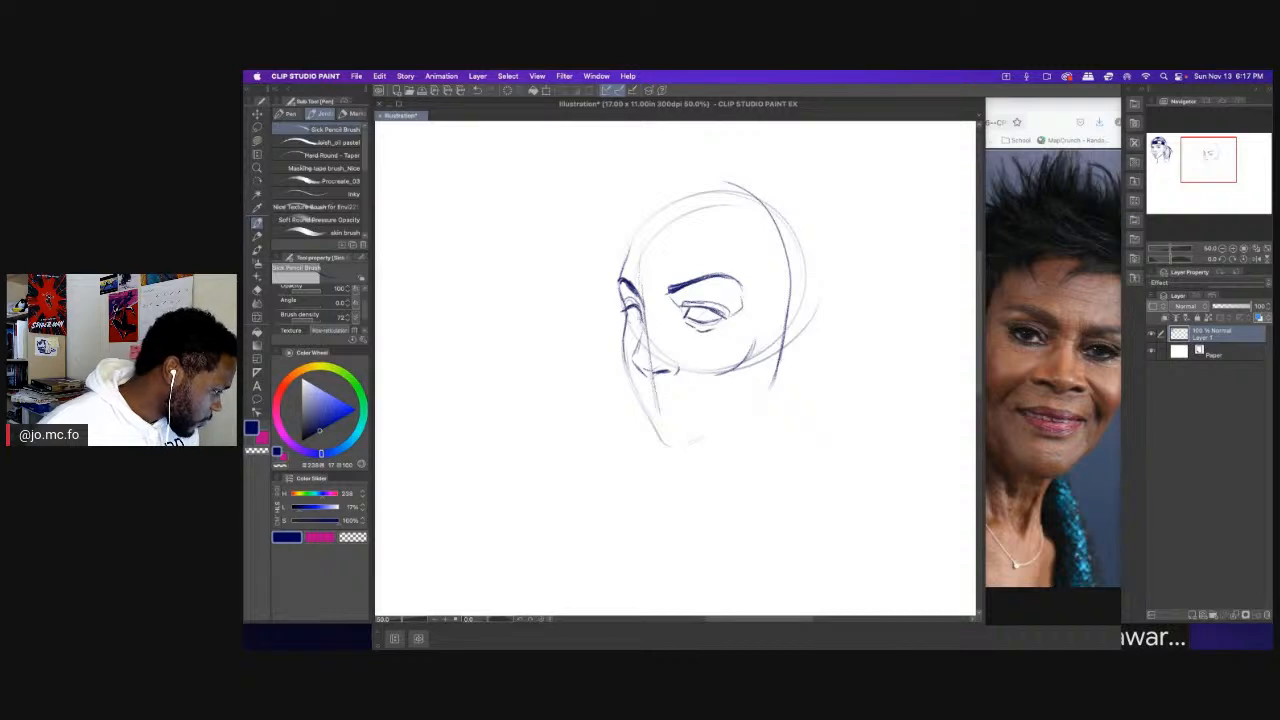
mouse_move(625, 318)
mouse_down()
mouse_move(641, 314)
mouse_move(619, 302)
mouse_move(638, 306)
mouse_move(643, 329)
mouse_up()
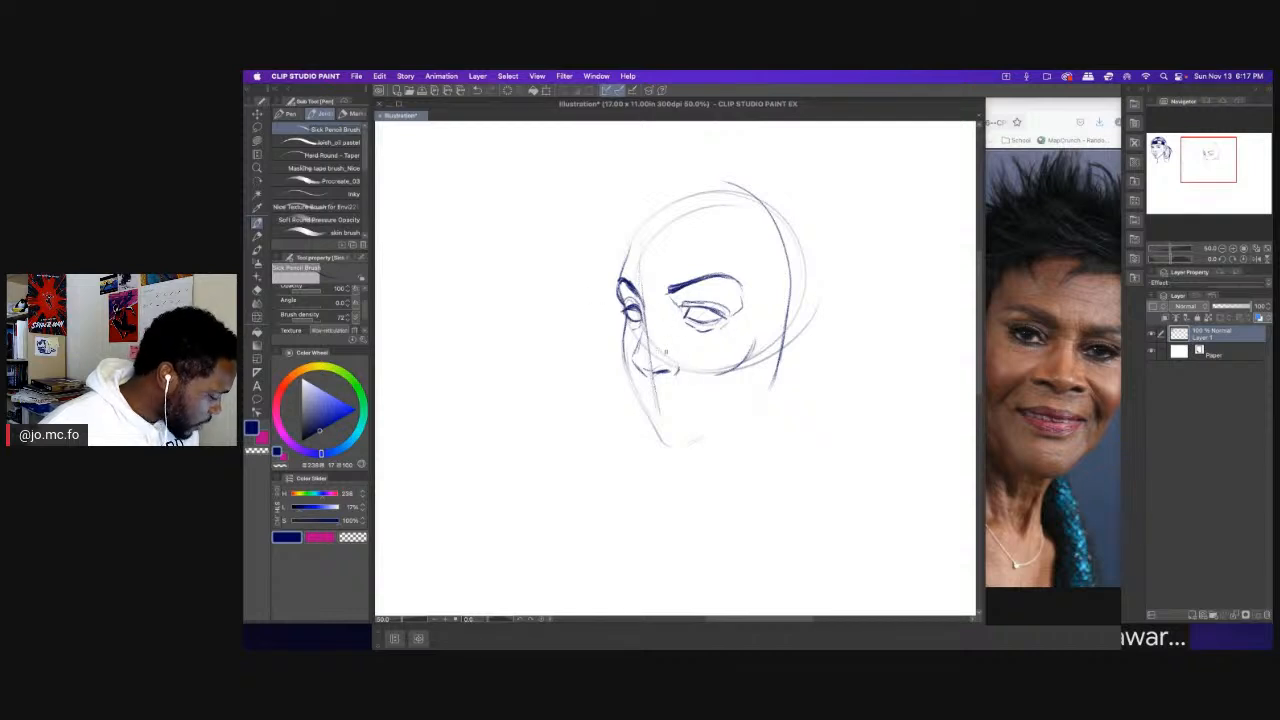
Sketch the fold from the nostril past the mouth, the far side of the muzzle, and the downturned lips.
drag(664, 356, 697, 399)
drag(631, 372, 643, 405)
mouse_move(625, 346)
mouse_down()
mouse_move(633, 388)
mouse_move(617, 333)
mouse_up()
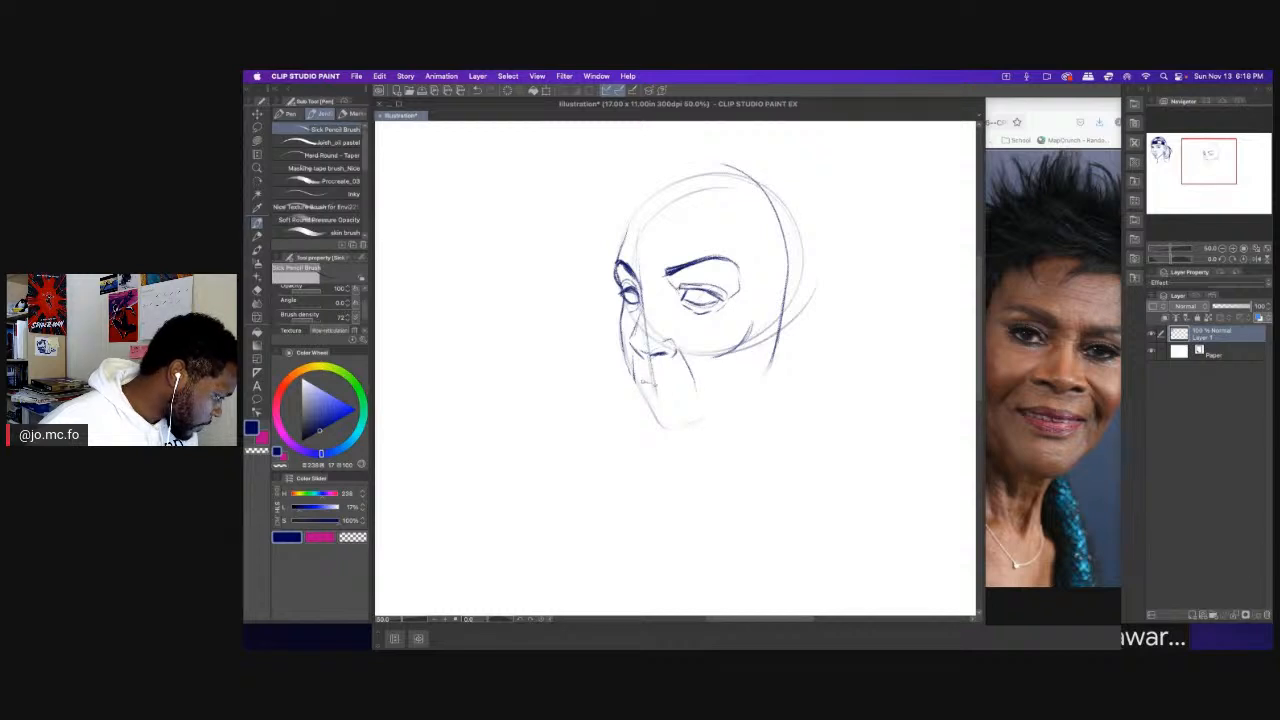
drag(648, 383, 685, 395)
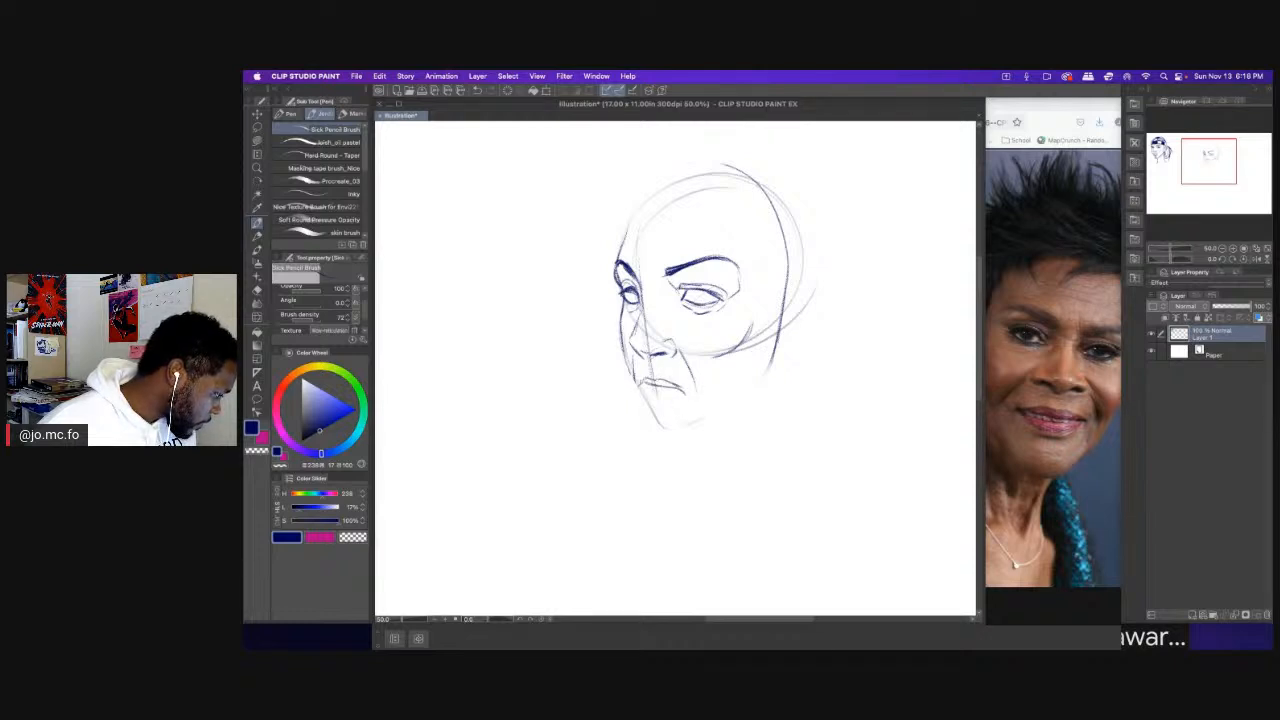
drag(650, 379, 664, 383)
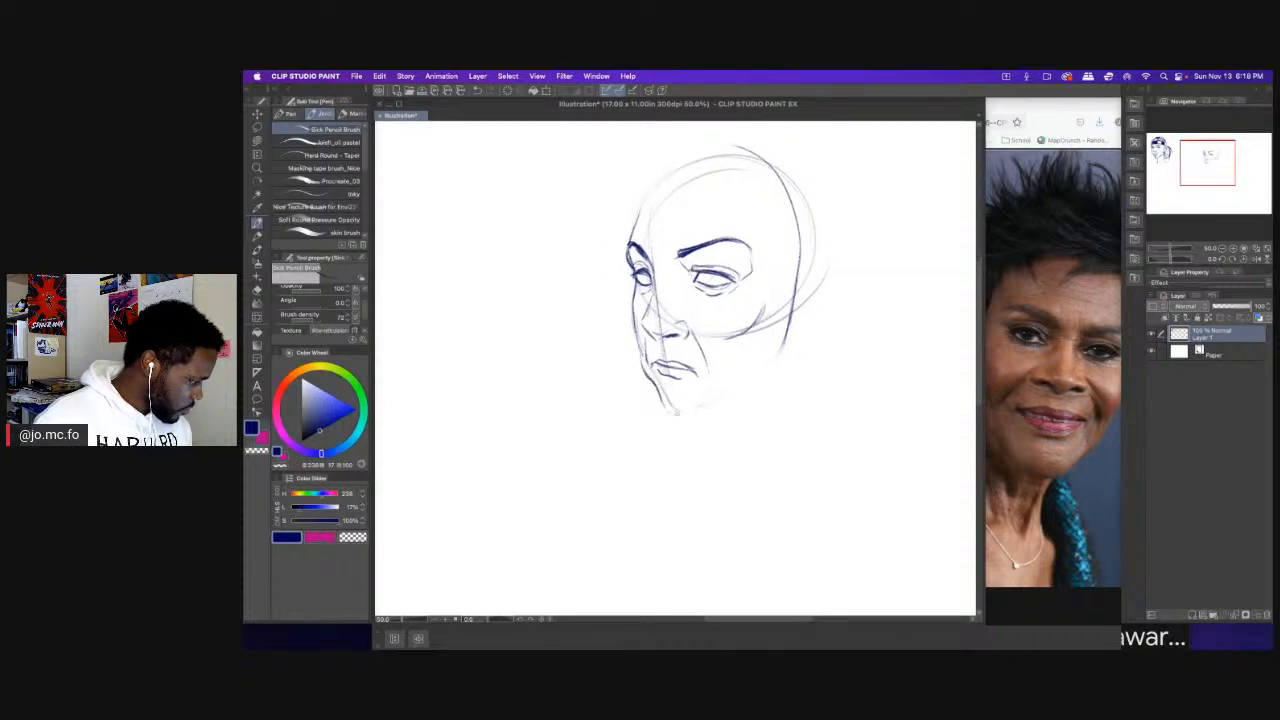
Outline the chin and lower jaw, and erase part of the chin line with the Hard eraser.
drag(645, 368, 686, 412)
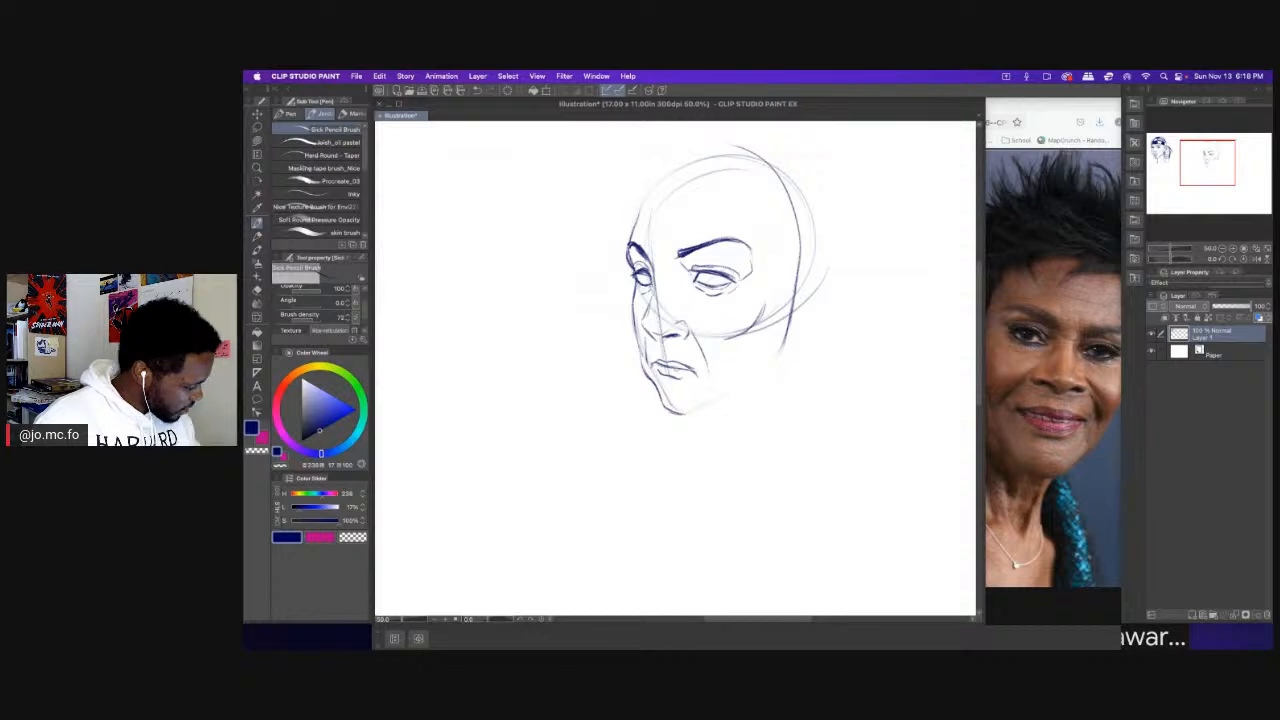
drag(668, 412, 745, 374)
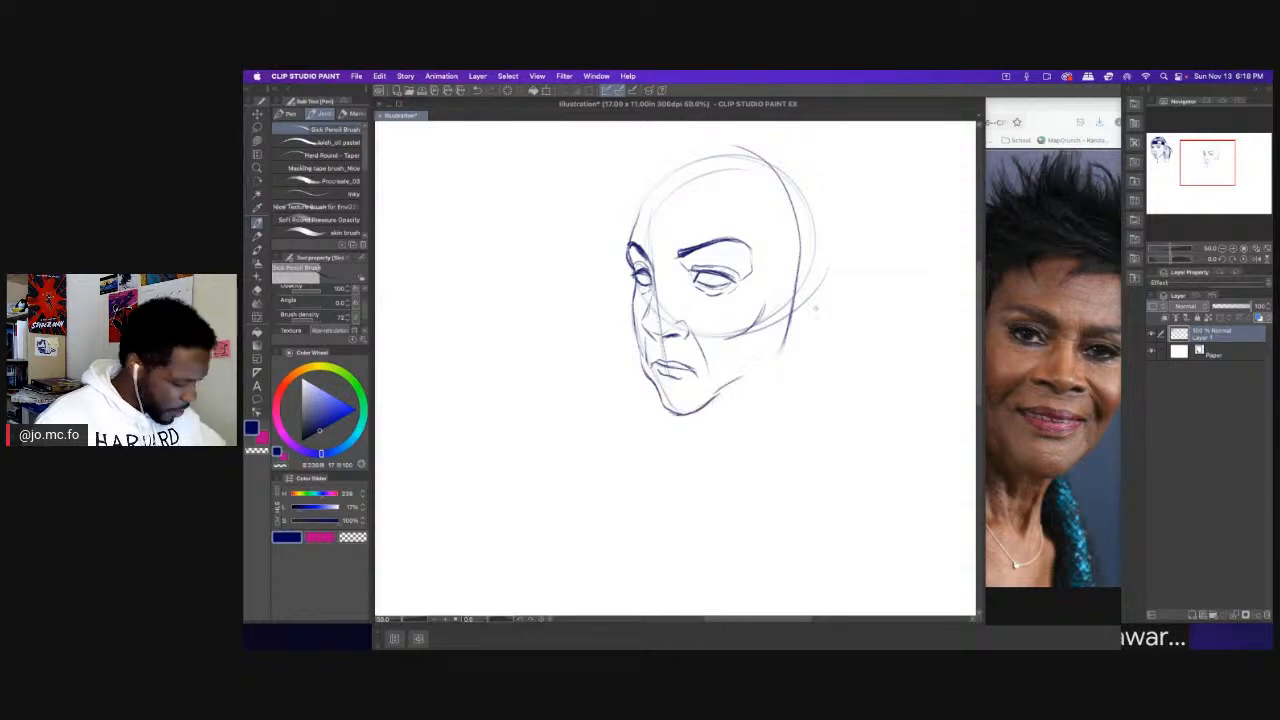
key(e)
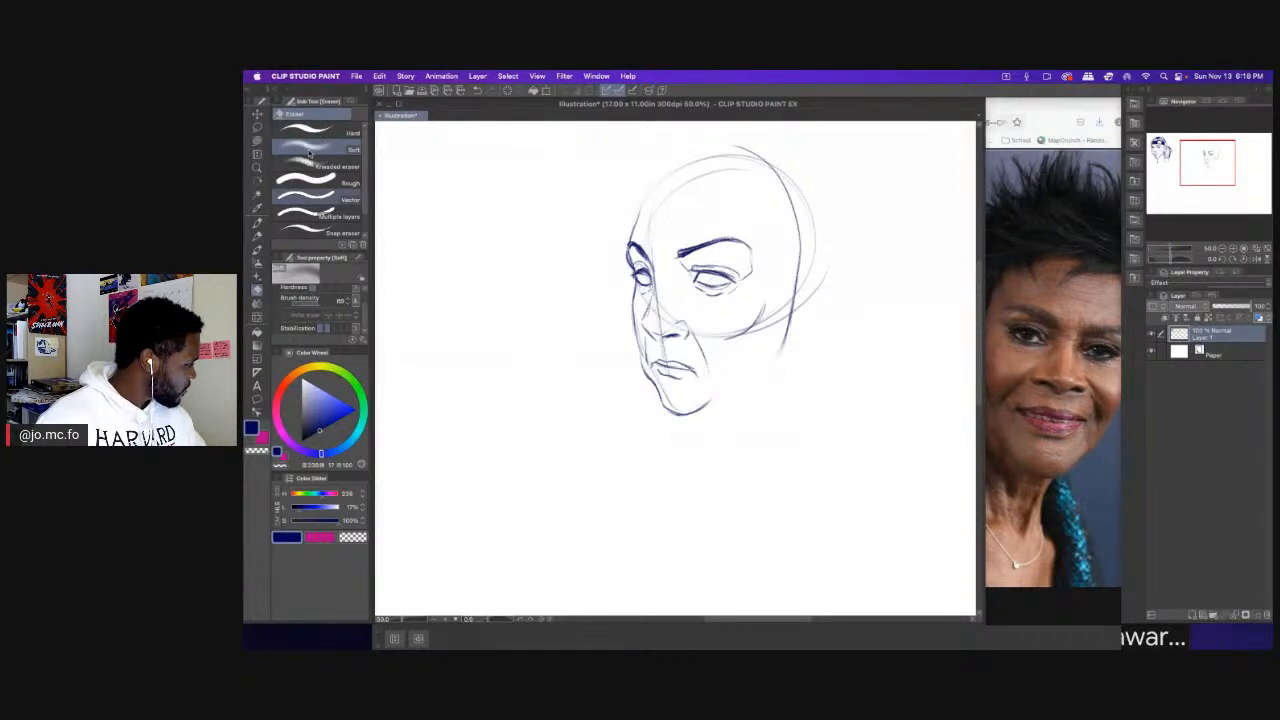
click(310, 129)
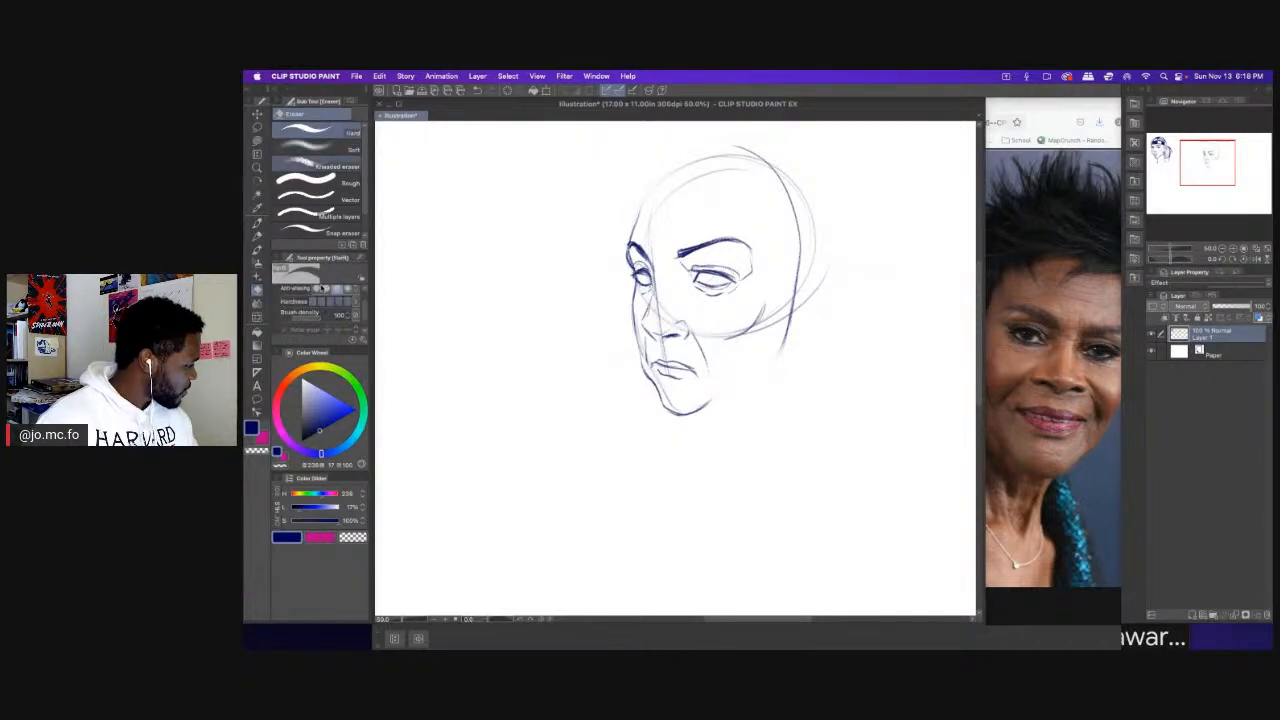
mouse_move(696, 397)
mouse_down()
mouse_move(664, 404)
mouse_move(673, 418)
mouse_move(710, 420)
mouse_move(757, 387)
mouse_move(708, 398)
mouse_up()
Redraw the chin lower with the Sick Pencil Brush and carry the jaw contour up the side of the head.
key(p)
drag(714, 372, 711, 407)
drag(772, 298, 736, 344)
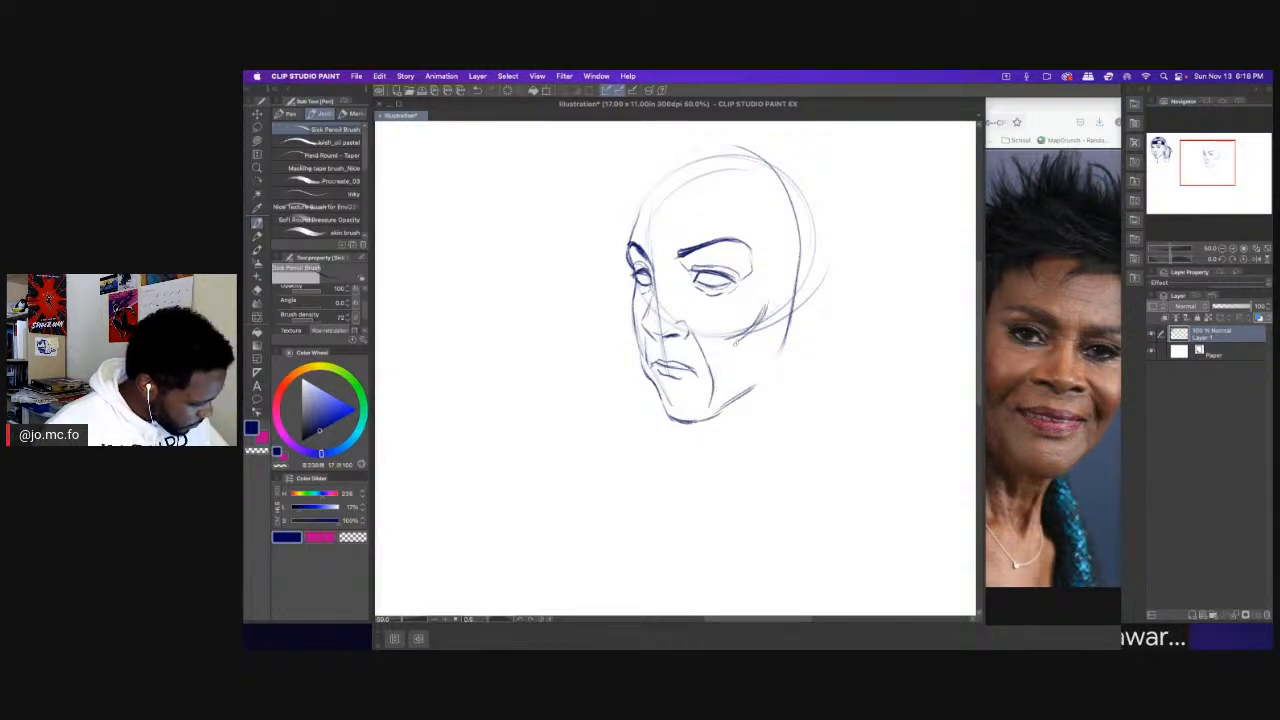
drag(793, 305, 746, 394)
drag(795, 274, 778, 364)
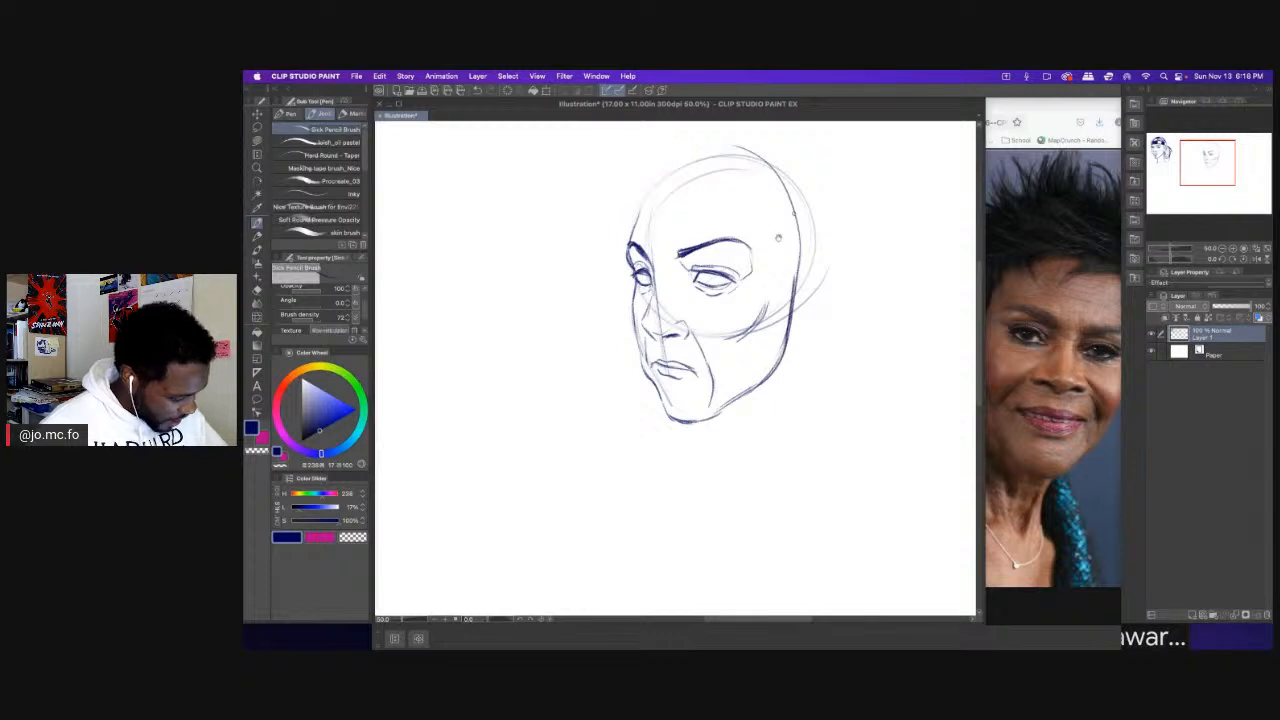
Draw the ear outline behind the jaw and a shallow curve across the forehead above the brows.
mouse_move(755, 238)
mouse_down()
mouse_move(732, 271)
mouse_move(715, 261)
mouse_move(788, 258)
mouse_move(806, 283)
mouse_move(802, 314)
mouse_move(756, 358)
mouse_up()
scroll(584, 299, up, 1)
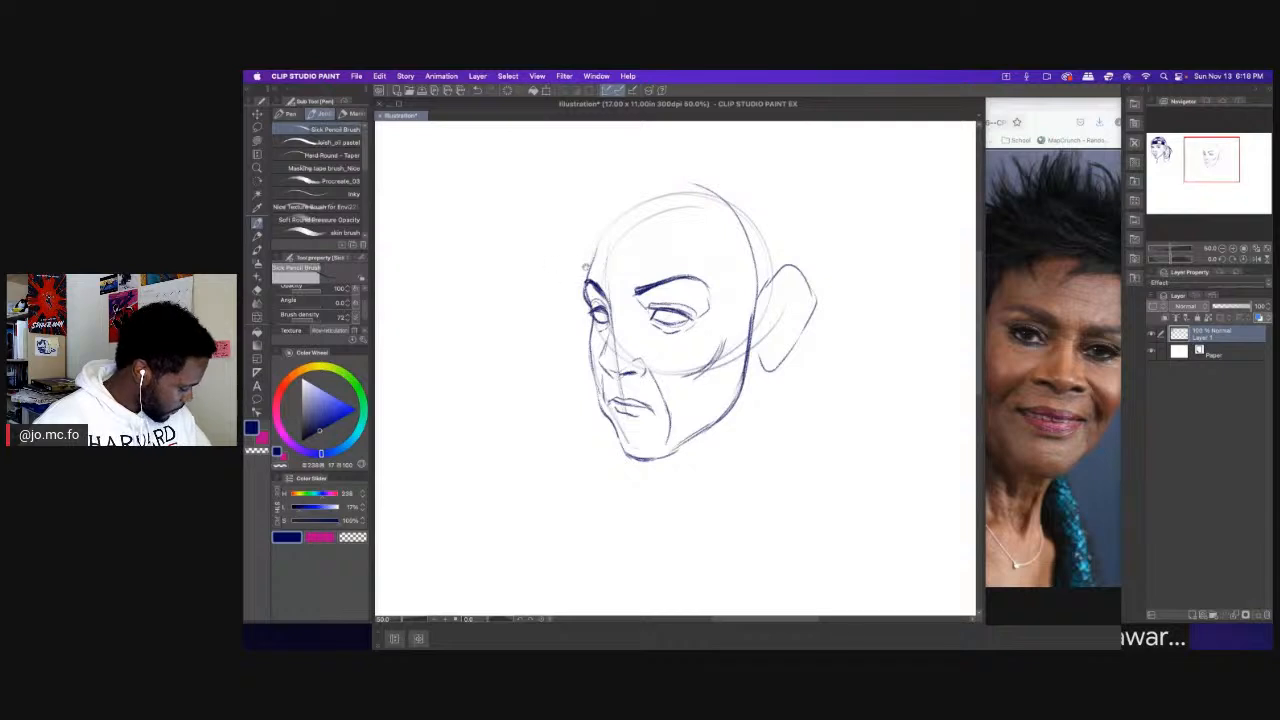
drag(667, 262, 598, 274)
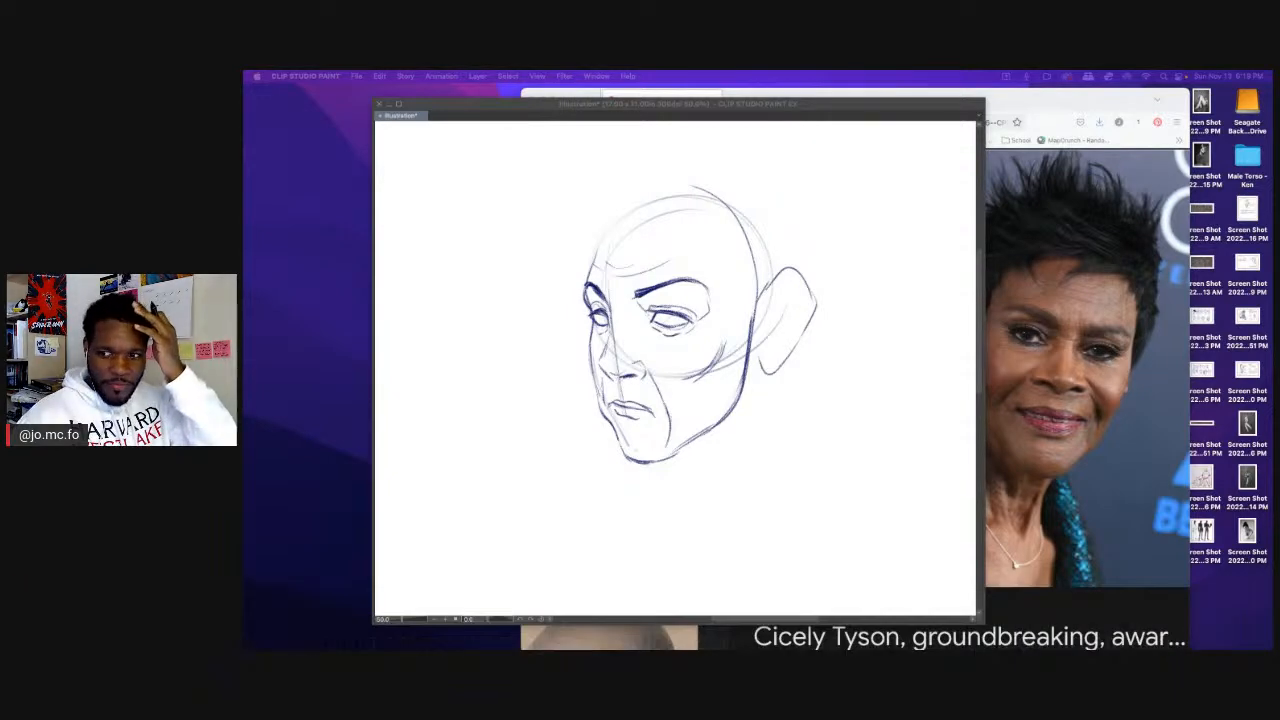
Refine the nose, eyes and lips and darken the far contour of the face from the cheek to the chin.
click(597, 322)
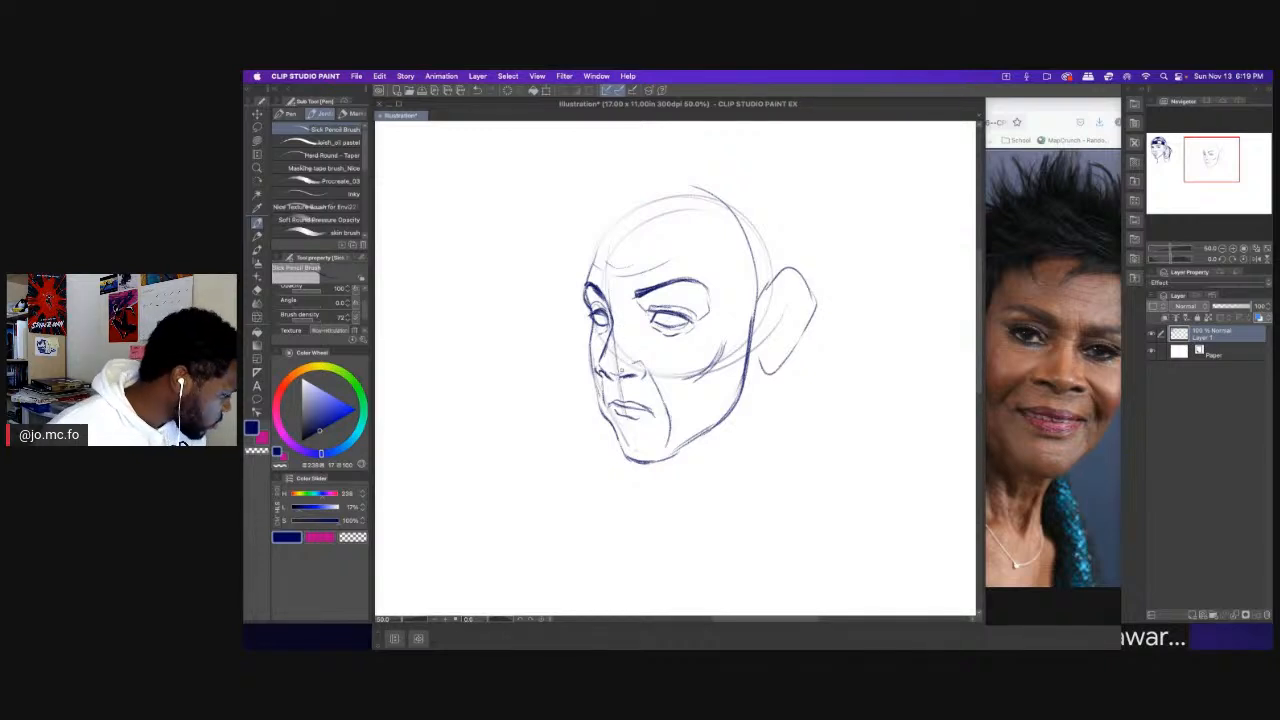
drag(627, 365, 630, 369)
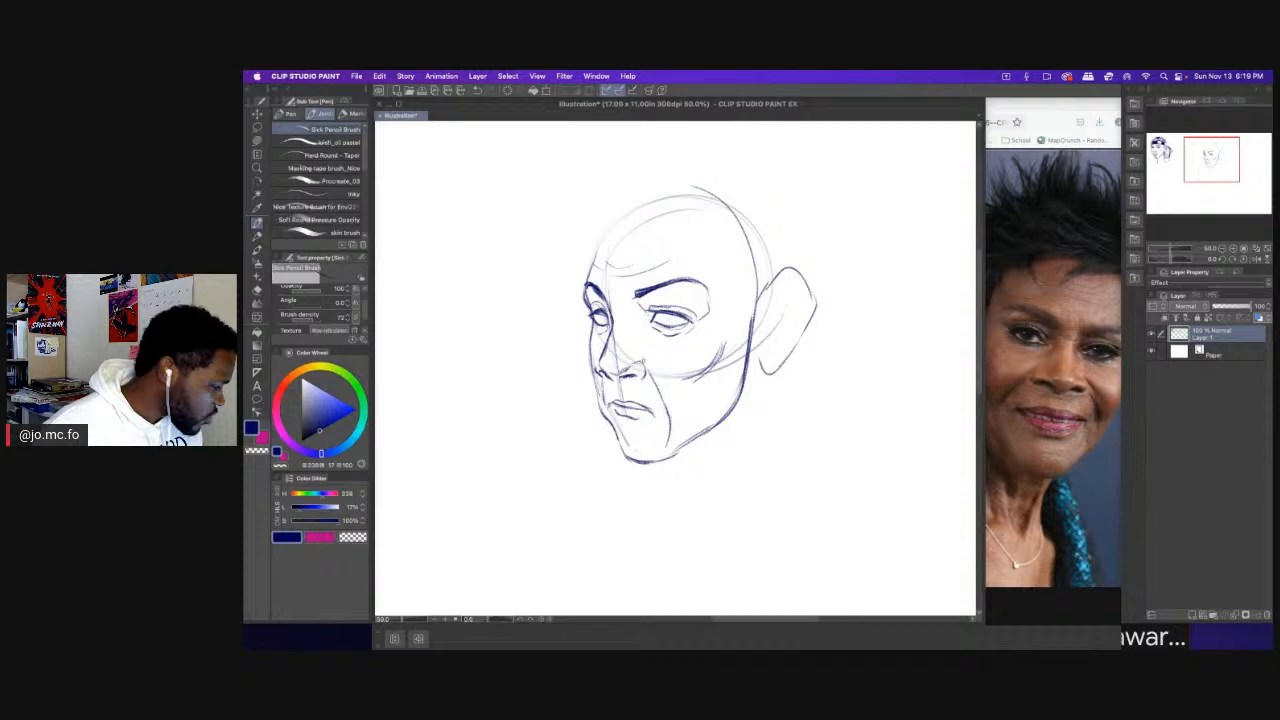
mouse_move(627, 302)
mouse_down()
mouse_move(637, 296)
mouse_move(622, 284)
mouse_move(647, 312)
mouse_move(692, 321)
mouse_move(650, 315)
mouse_move(646, 298)
mouse_move(607, 326)
mouse_move(584, 306)
mouse_move(589, 342)
mouse_move(647, 332)
mouse_move(594, 332)
mouse_move(592, 344)
mouse_move(606, 394)
mouse_move(630, 383)
mouse_move(662, 398)
mouse_move(636, 401)
mouse_move(650, 403)
mouse_up()
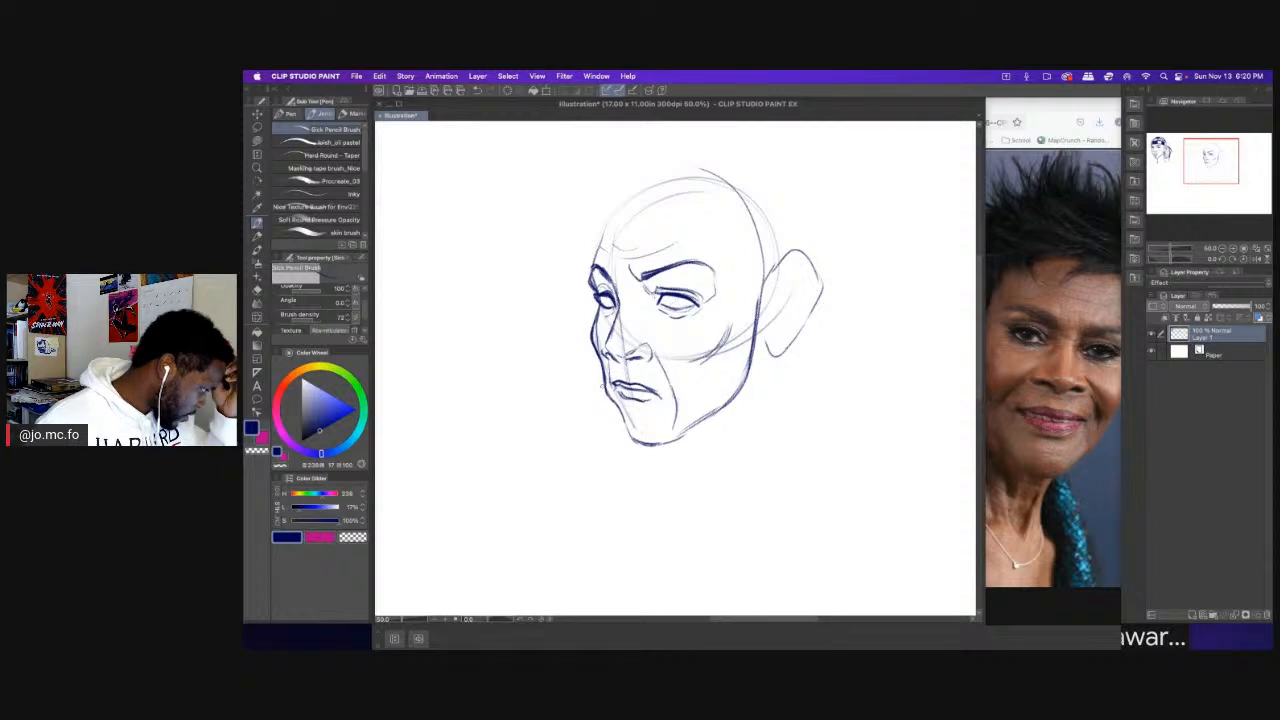
drag(595, 315, 591, 331)
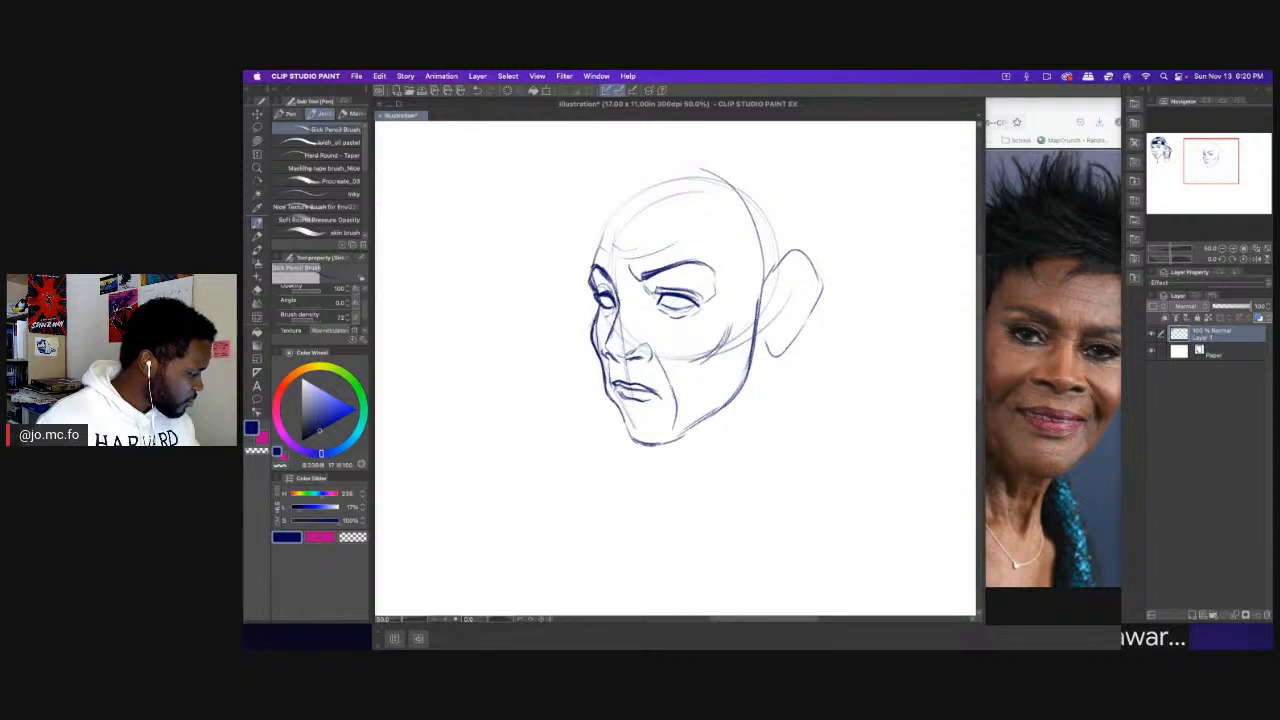
drag(606, 386, 626, 426)
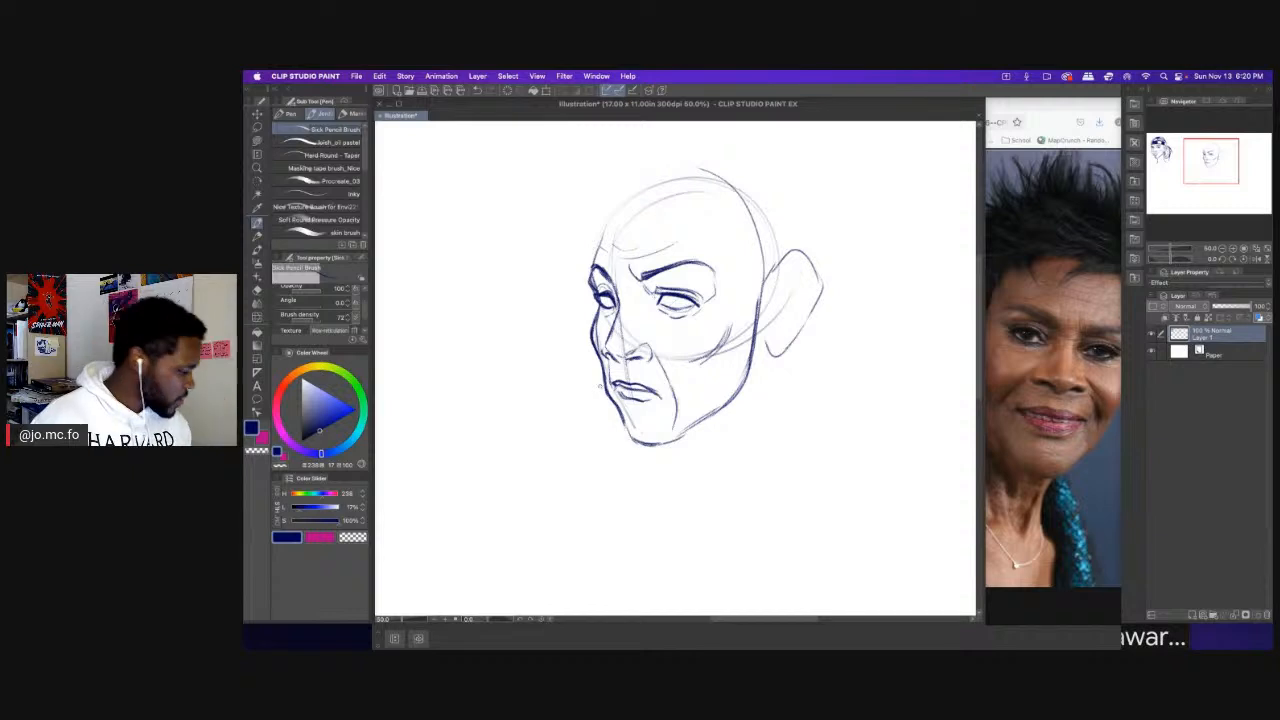
Reinforce the chin line and sketch the front of the neck below the jaw and its back below the ear.
drag(626, 424, 654, 446)
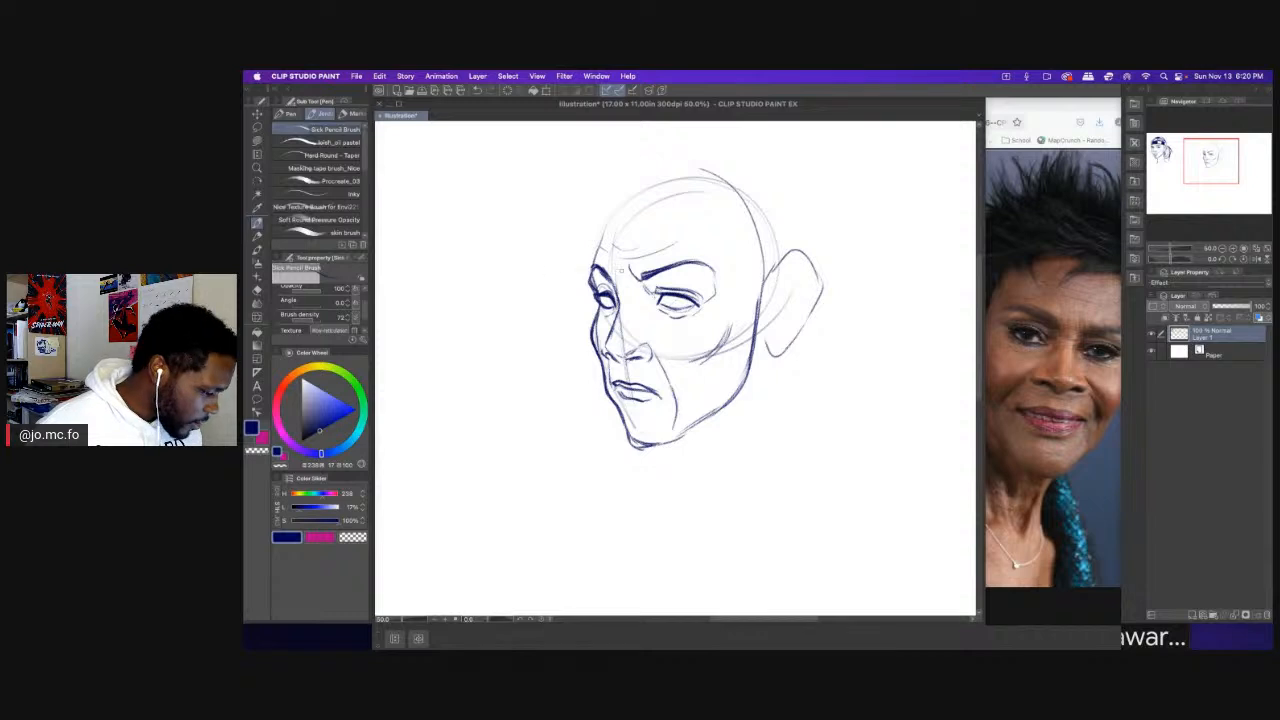
drag(638, 323, 641, 334)
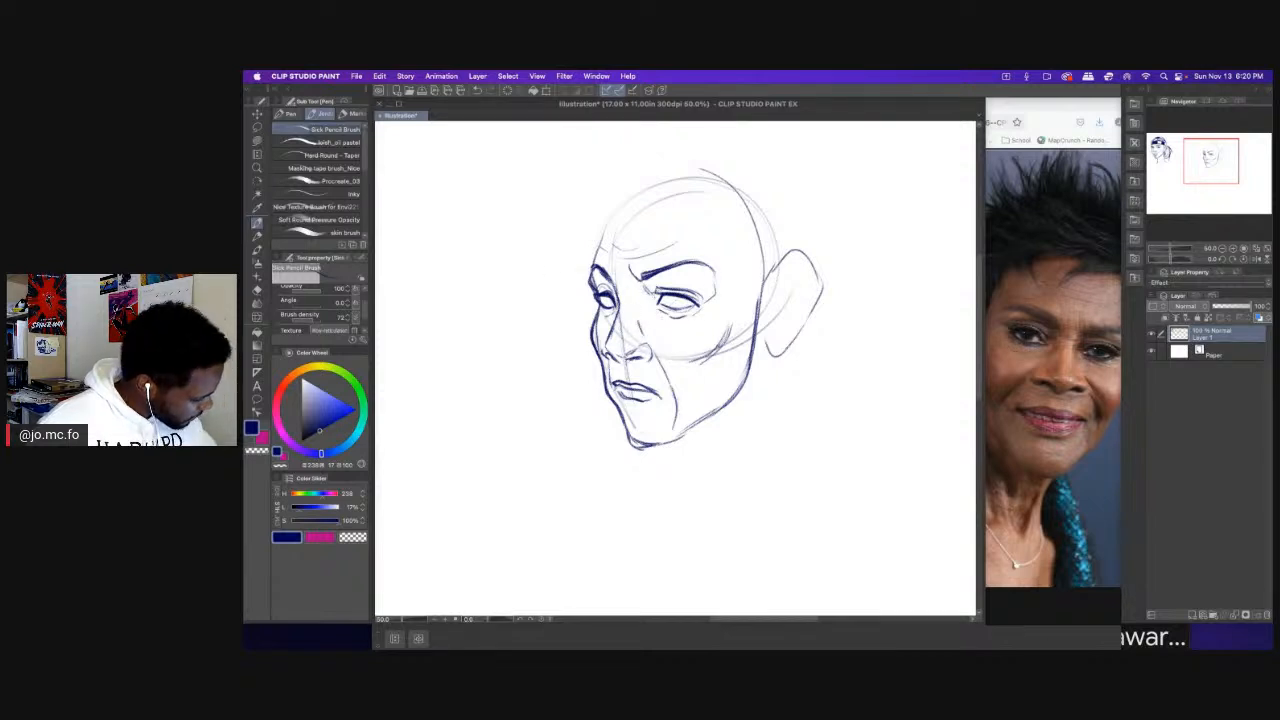
mouse_move(726, 334)
mouse_down()
mouse_move(668, 390)
mouse_move(665, 366)
mouse_move(696, 460)
mouse_up()
scroll(744, 346, down, 1)
mouse_move(688, 374)
mouse_down()
mouse_move(634, 400)
mouse_move(735, 342)
mouse_move(745, 298)
mouse_up()
mouse_move(650, 400)
mouse_down()
mouse_move(690, 395)
mouse_move(695, 476)
mouse_move(690, 456)
mouse_up()
drag(758, 298, 754, 340)
drag(760, 306, 760, 392)
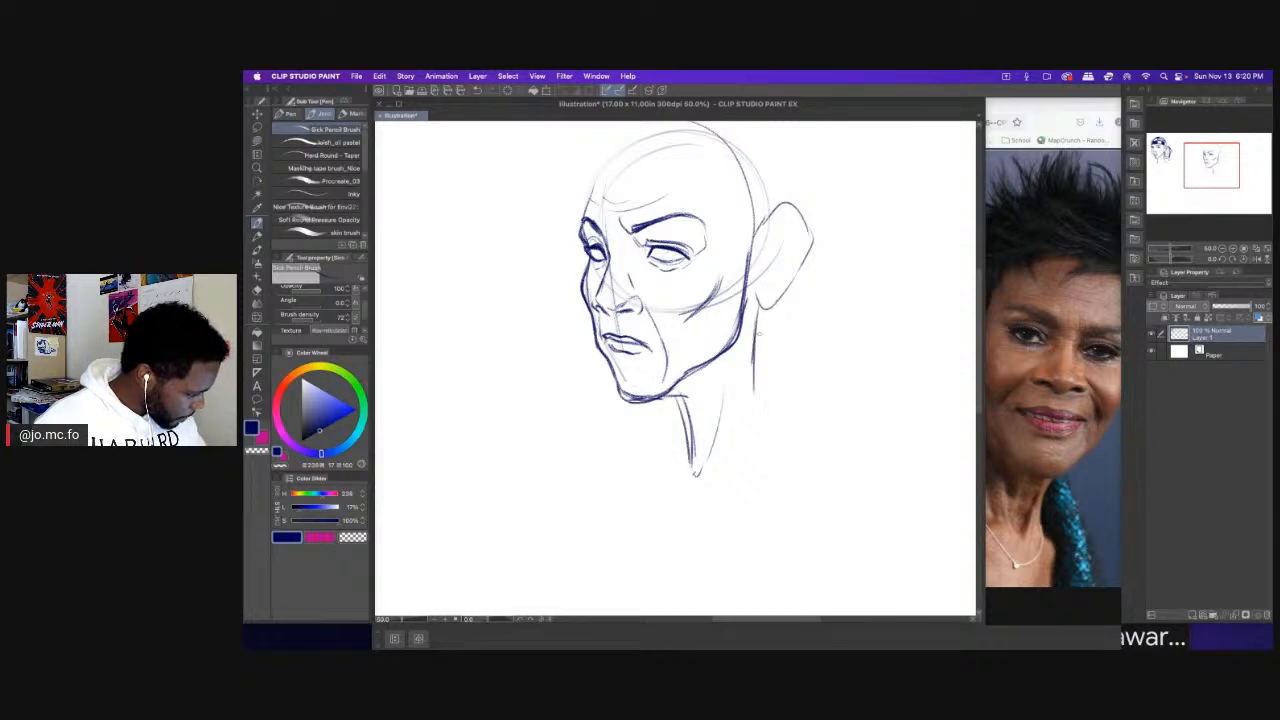
Extend the back of the neck outward at its base and close the neck with a curved neckline.
mouse_move(754, 332)
mouse_down()
mouse_move(772, 438)
mouse_move(706, 496)
mouse_move(752, 478)
mouse_up()
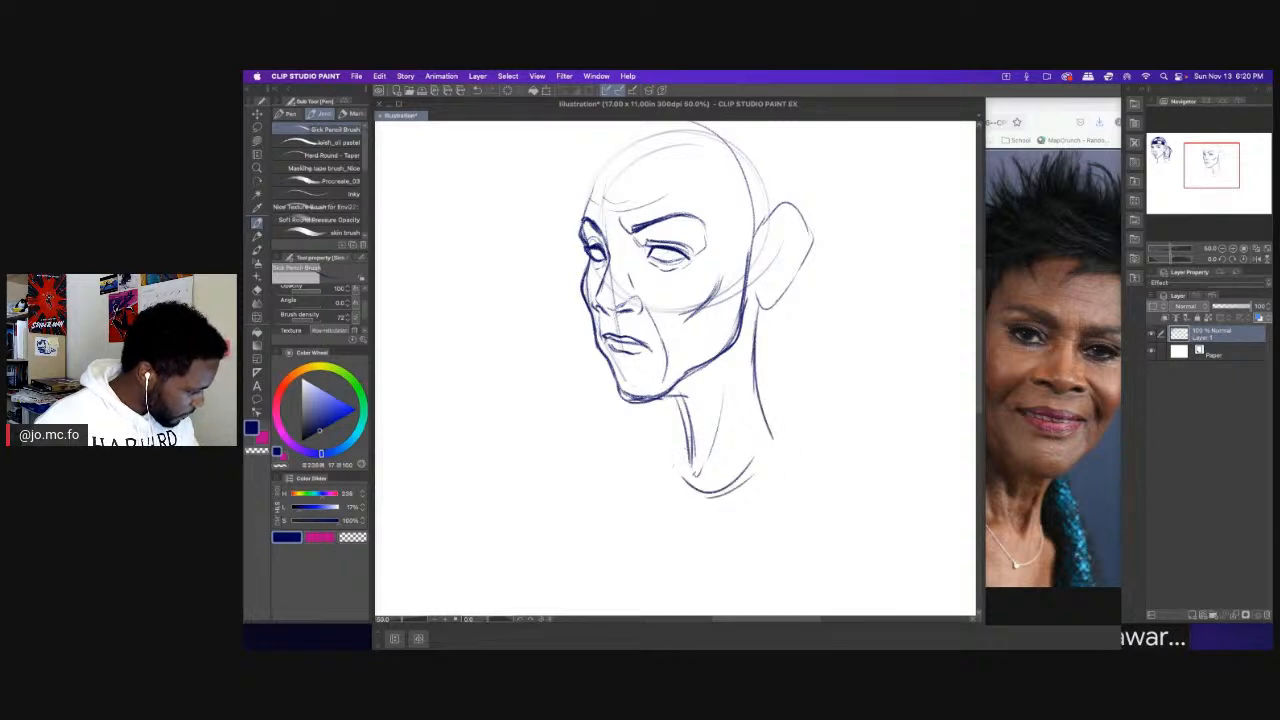
drag(688, 440, 674, 478)
drag(755, 348, 778, 452)
drag(776, 456, 676, 486)
drag(568, 287, 584, 374)
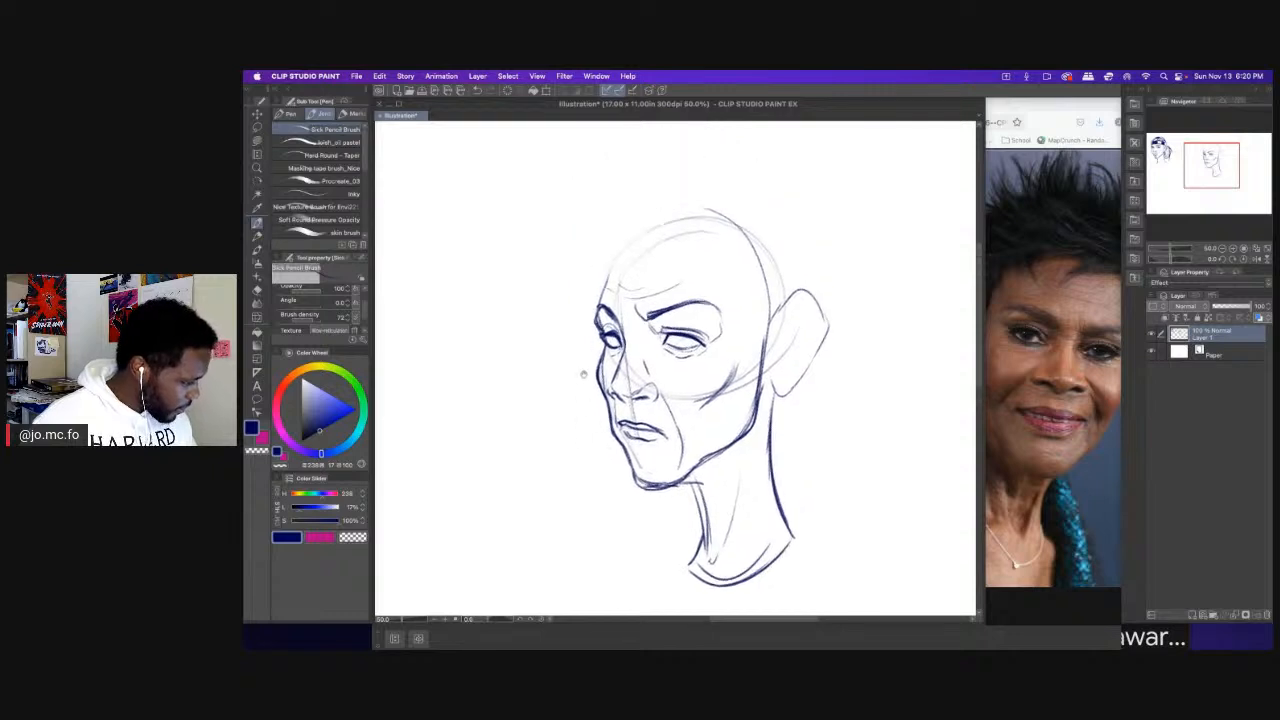
drag(593, 316, 589, 356)
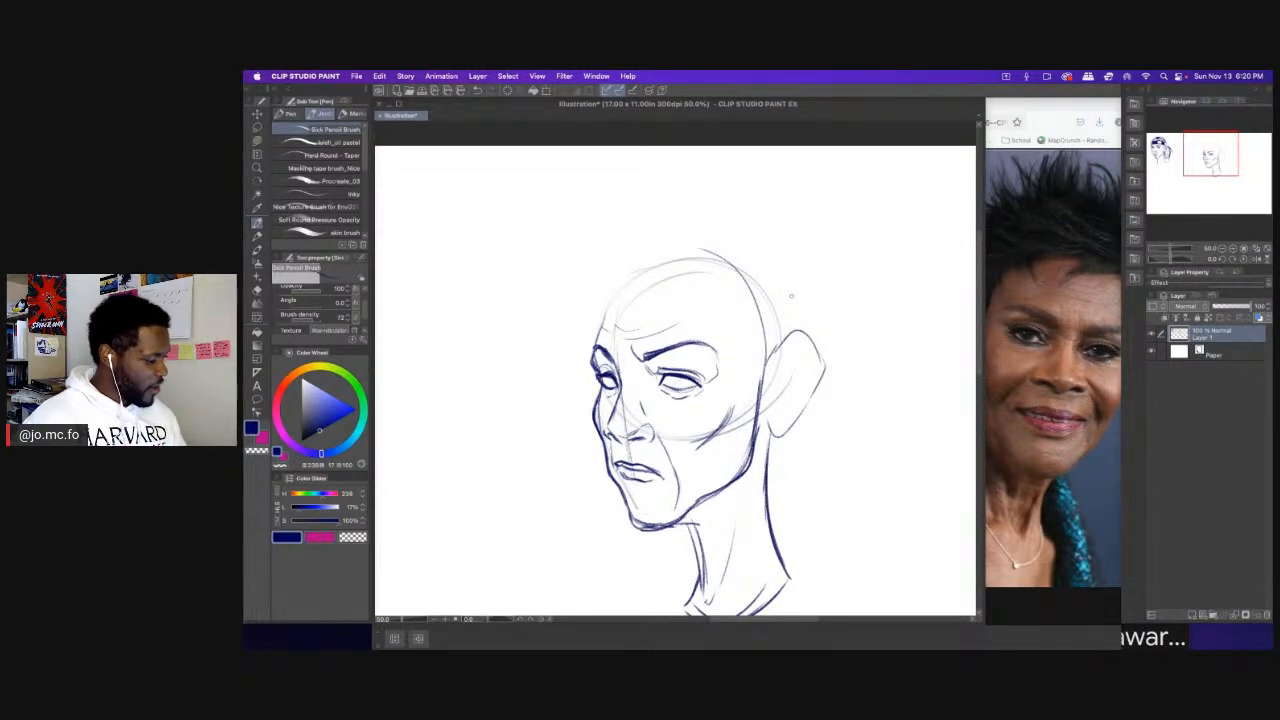
Switch to Firefox to check the full Cicely Tyson portrait, and return to the drawing in Clip Studio Paint.
click(992, 483)
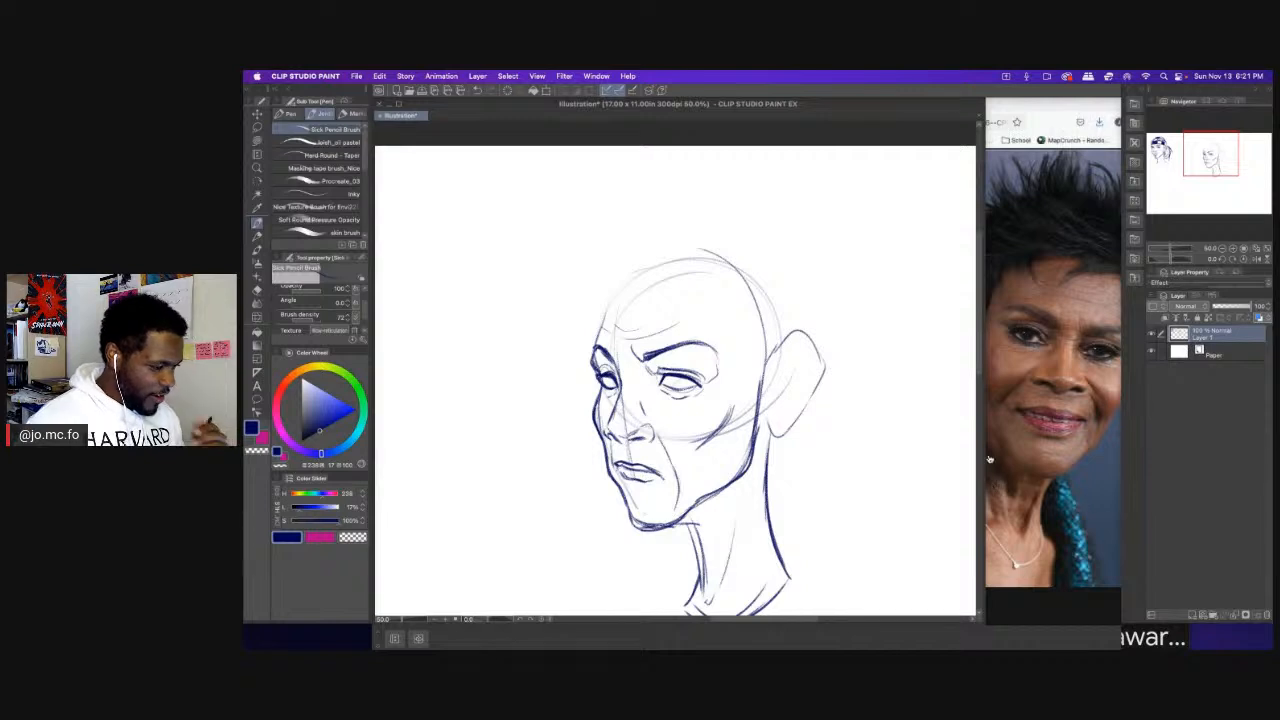
scroll(961, 423, right, 1)
scroll(943, 423, right, 1)
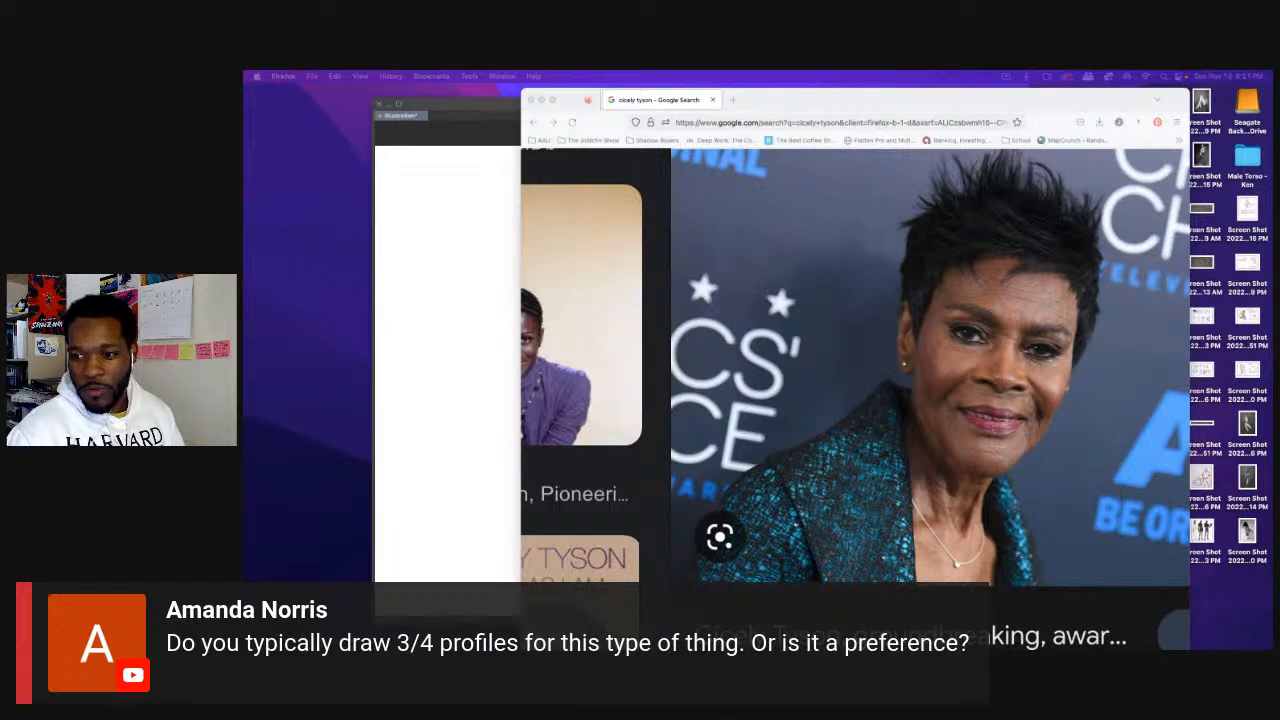
click(489, 257)
scroll(420, 302, down, 1)
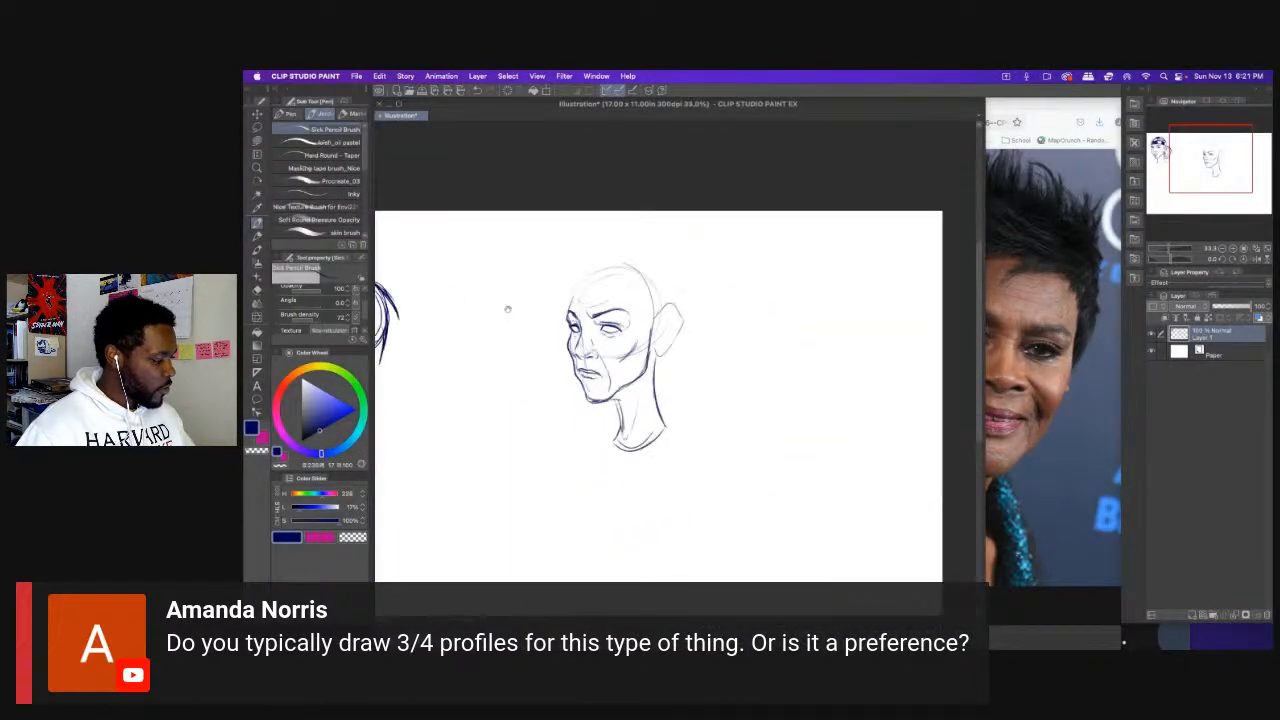
Lasso the new head and neck, rotate them slightly clockwise with Scale/Rotate, deselect, and return to the Sick Pencil Brush.
drag(508, 308, 576, 304)
key(m)
mouse_move(731, 251)
mouse_down()
mouse_move(581, 284)
mouse_move(586, 255)
mouse_up()
key(ctrl+t)
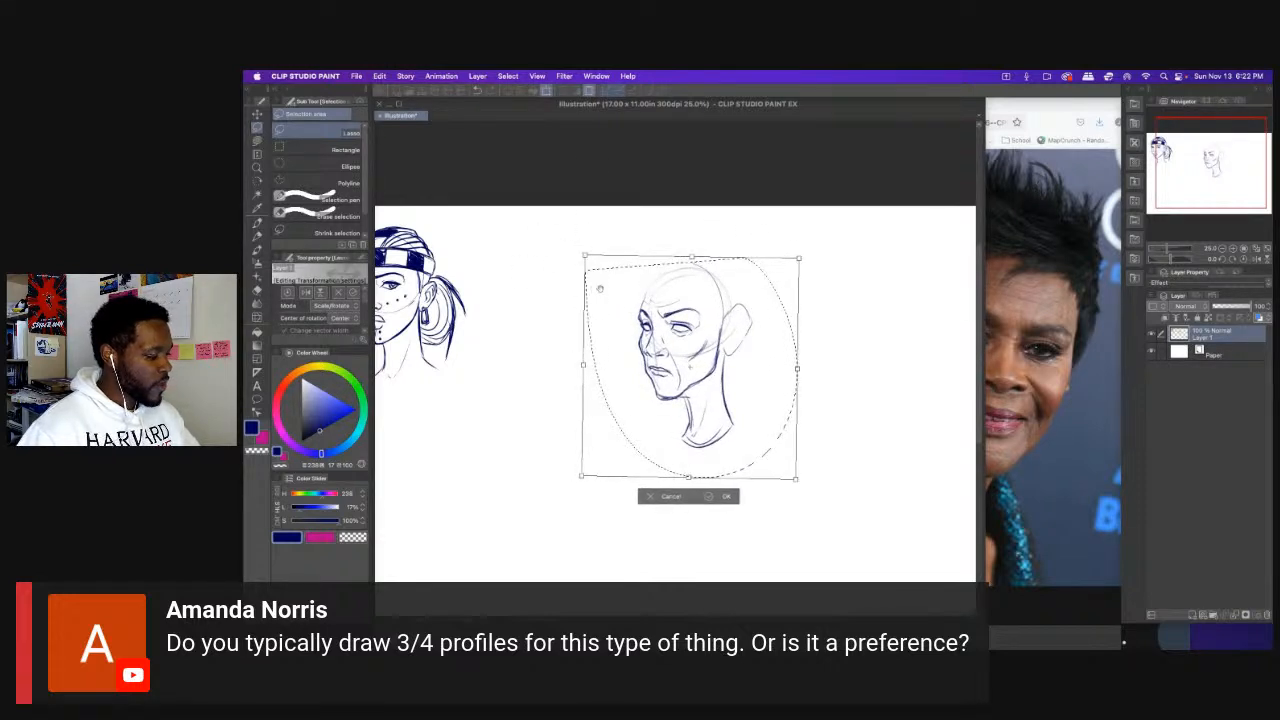
key(Return)
key(super+plus)
key(super+d)
key(p)
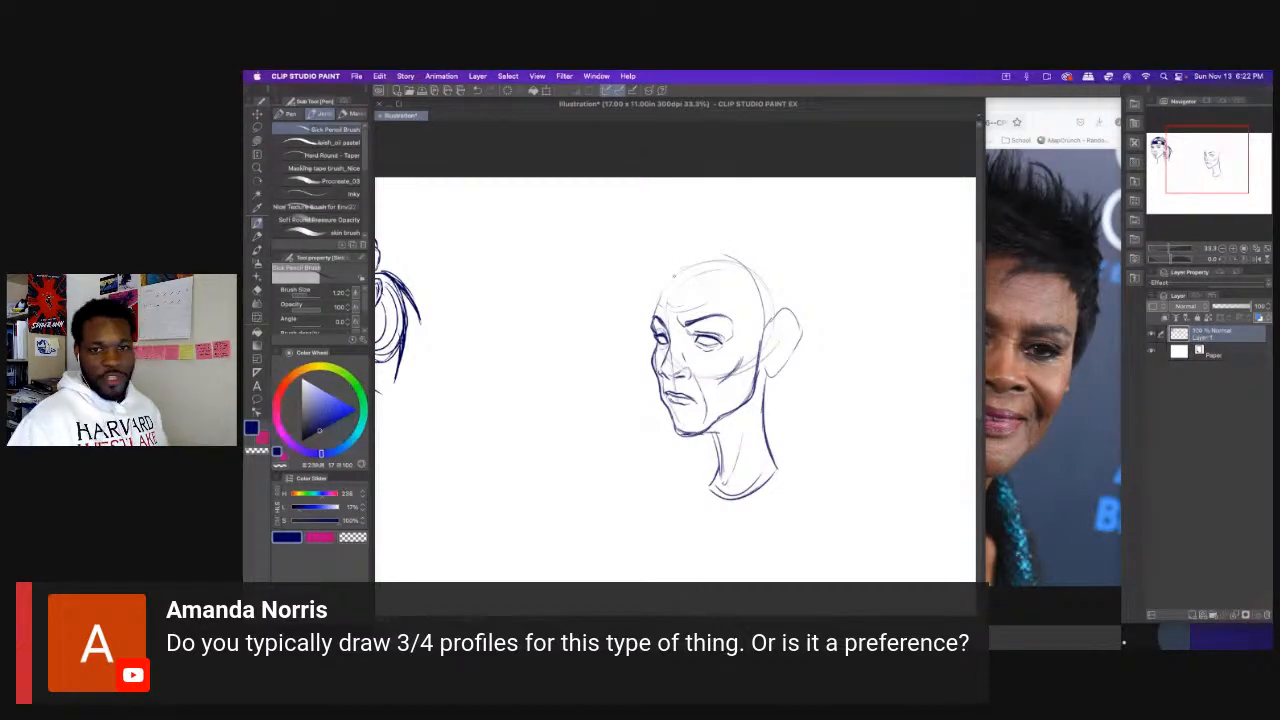
Set the pencil brush size to 1.20 and restate the back of the neck down to the neckline.
key([)
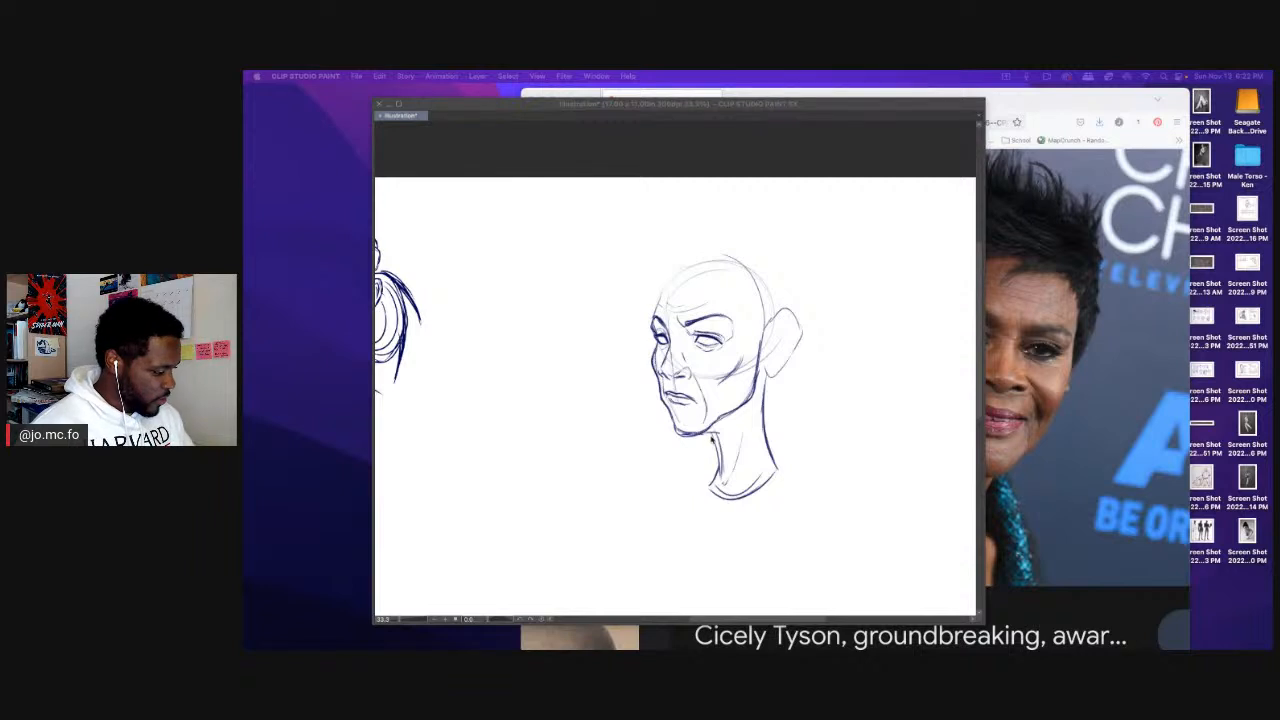
click(754, 110)
drag(732, 287, 718, 224)
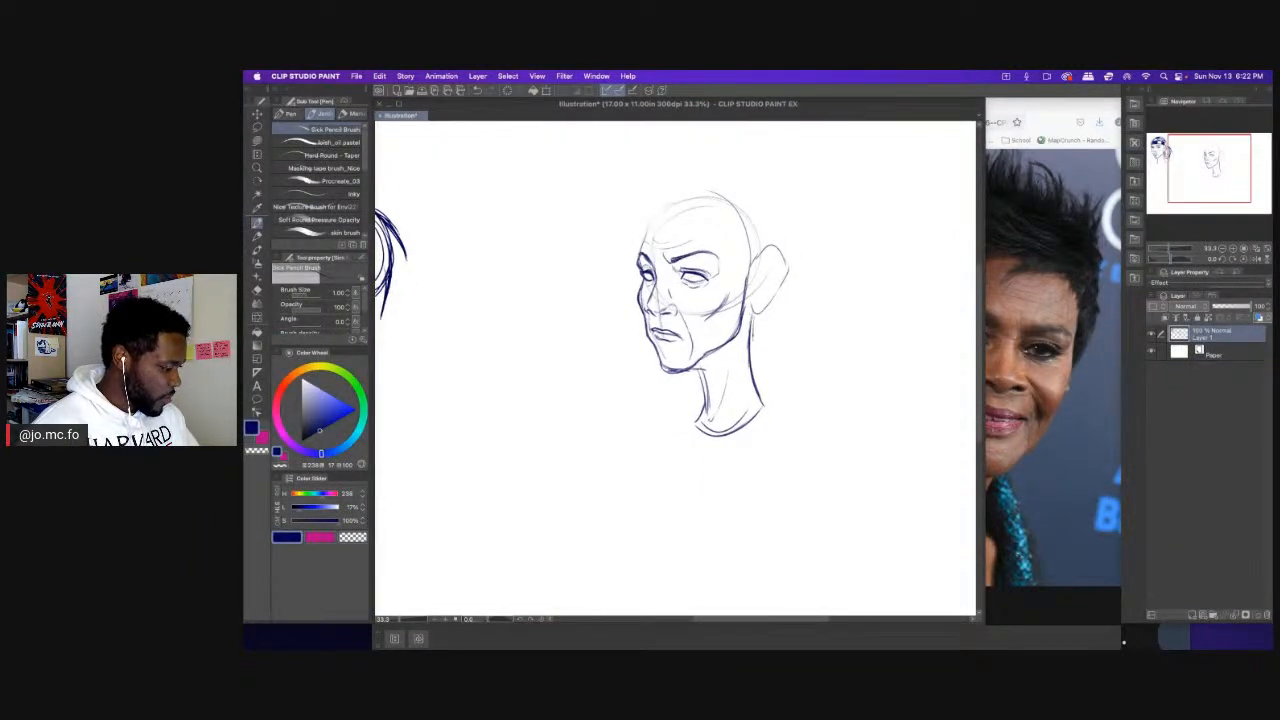
key(])
mouse_move(752, 348)
mouse_down()
mouse_move(773, 404)
mouse_move(746, 427)
mouse_up()
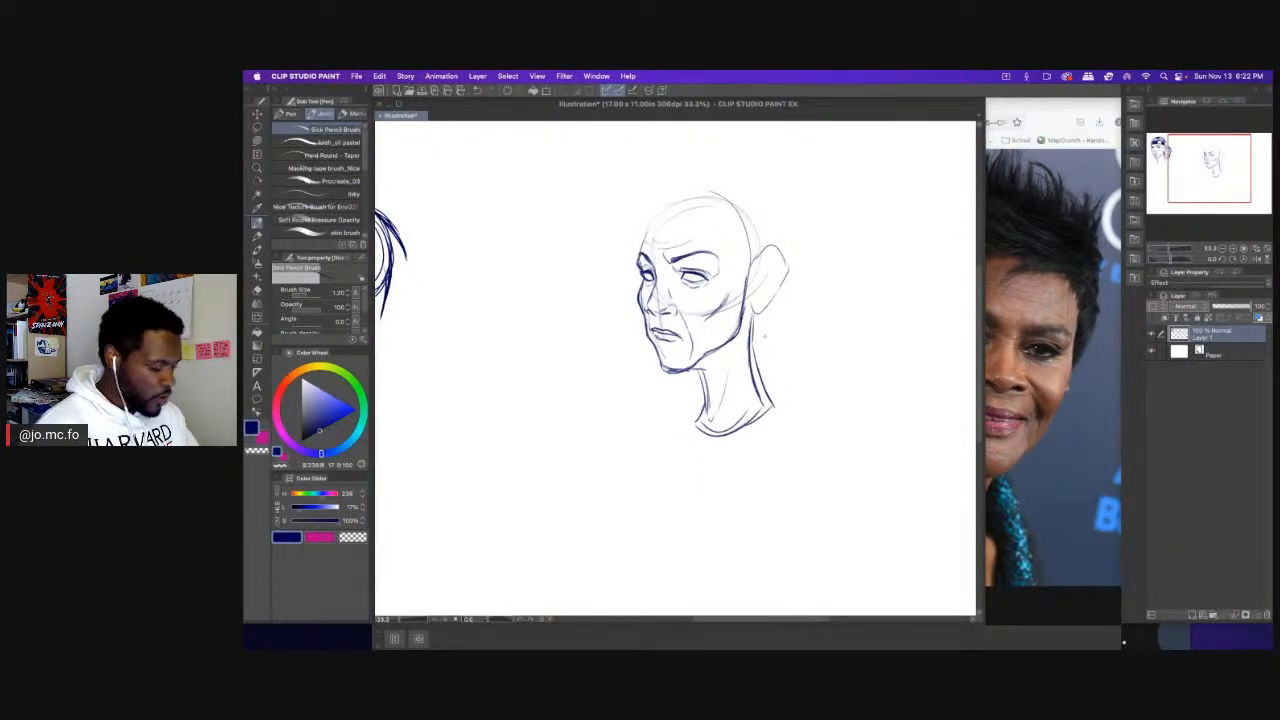
Clean up the back neck line with the Hard eraser and redraw the back, base and front of the neck in pencil.
key(e)
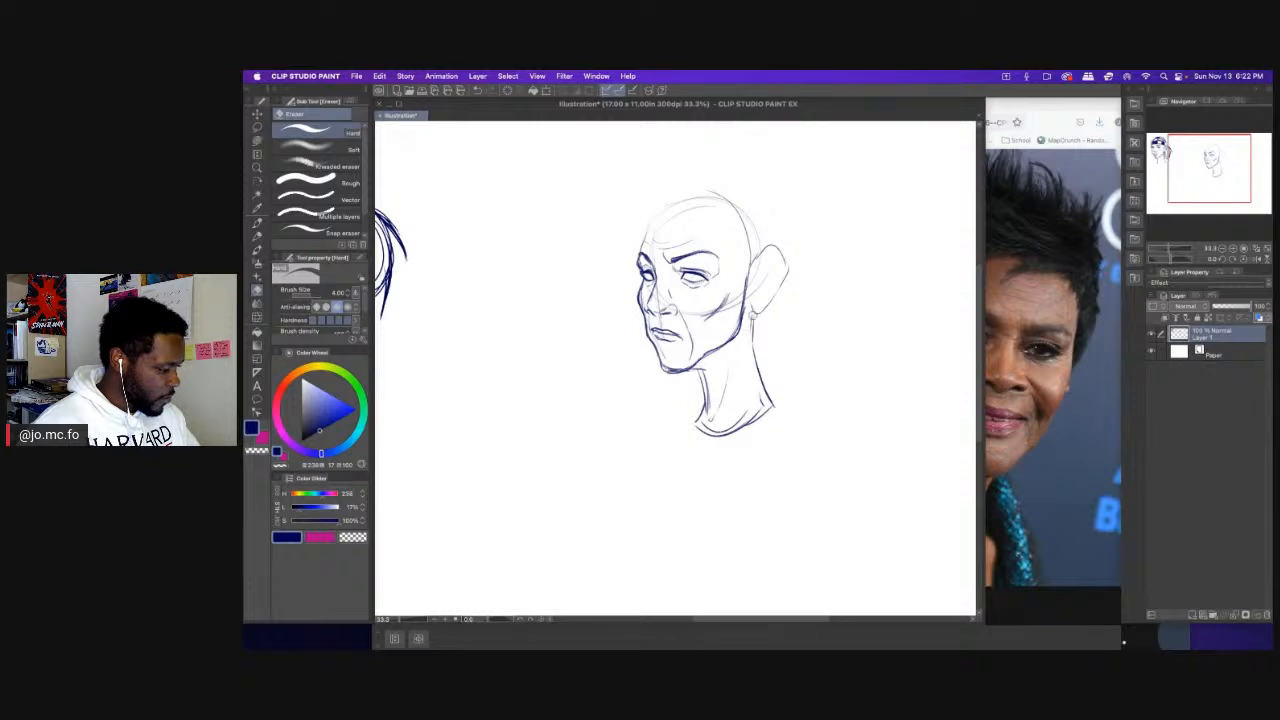
key(b)
key(p)
drag(753, 312, 776, 406)
drag(760, 419, 708, 434)
drag(706, 380, 702, 430)
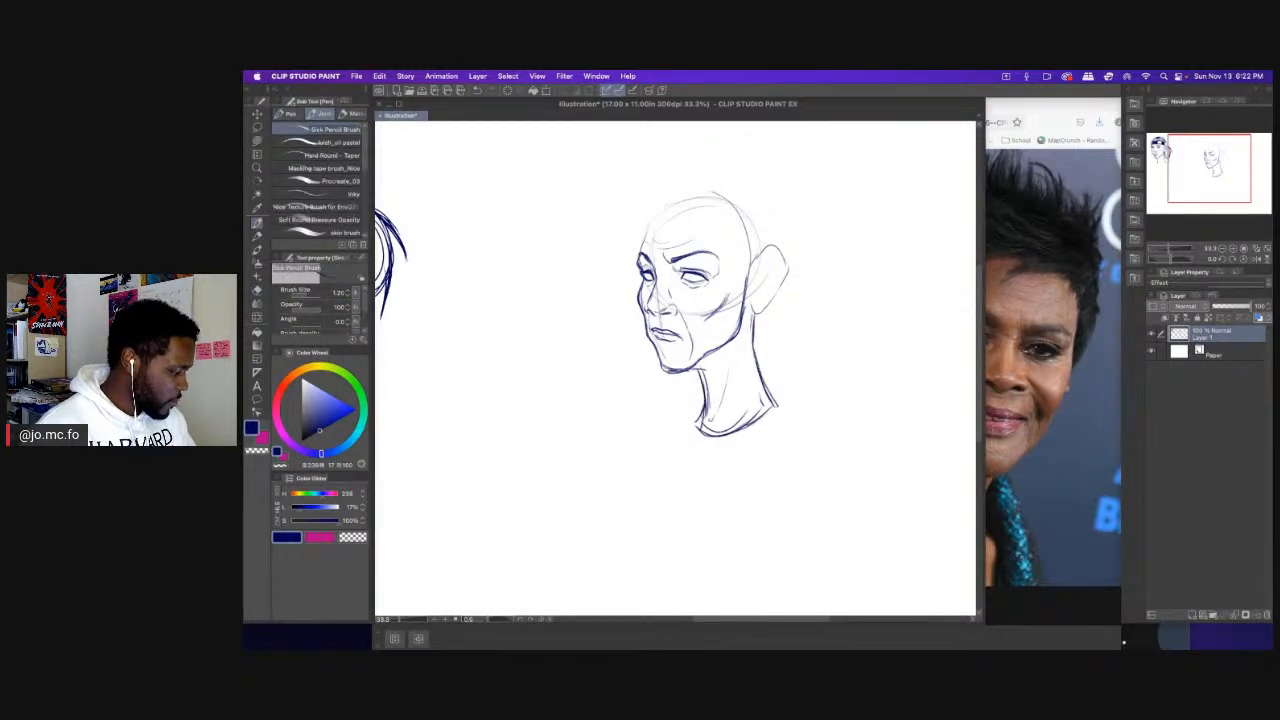
Draw the skull outline from the forehead over the top of the head and down toward the ear.
drag(643, 150, 635, 186)
mouse_move(638, 272)
mouse_down()
mouse_move(702, 228)
mouse_move(766, 268)
mouse_move(670, 229)
mouse_move(764, 274)
mouse_up()
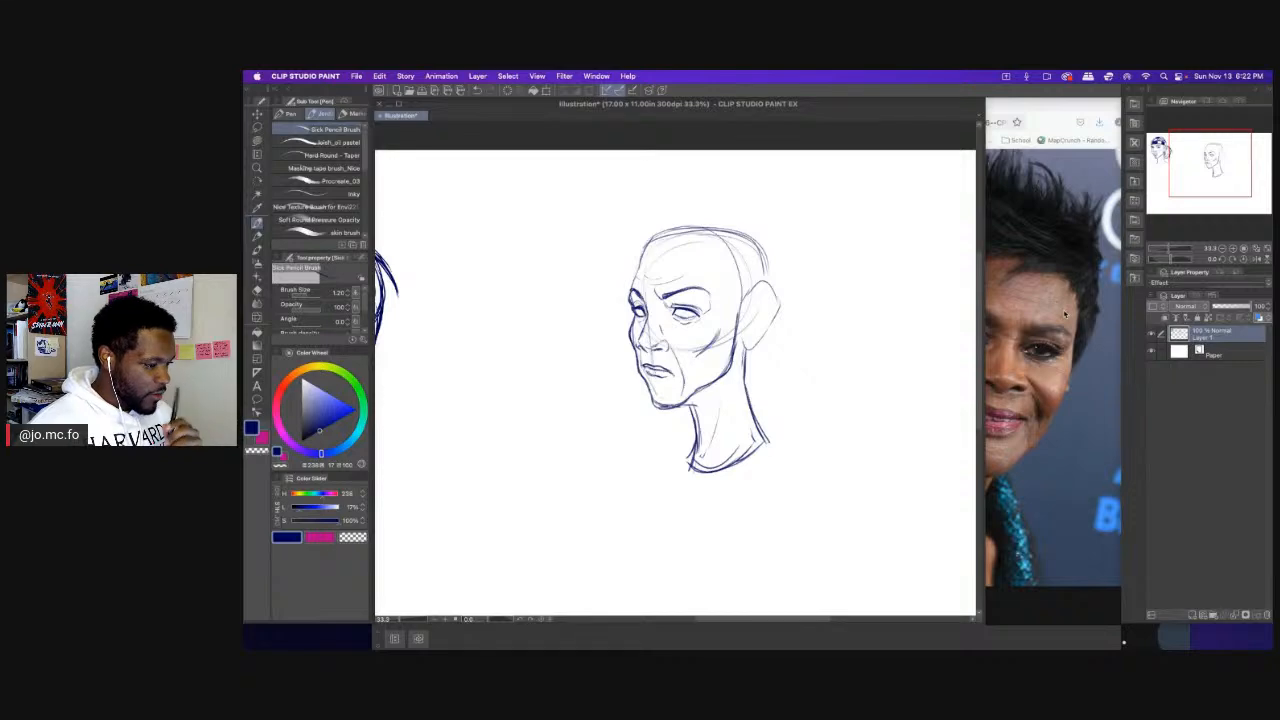
Switch to Firefox and look through the Cicely Tyson image results for further portrait references.
click(988, 312)
scroll(986, 315, down, 3)
scroll(985, 316, down, 5)
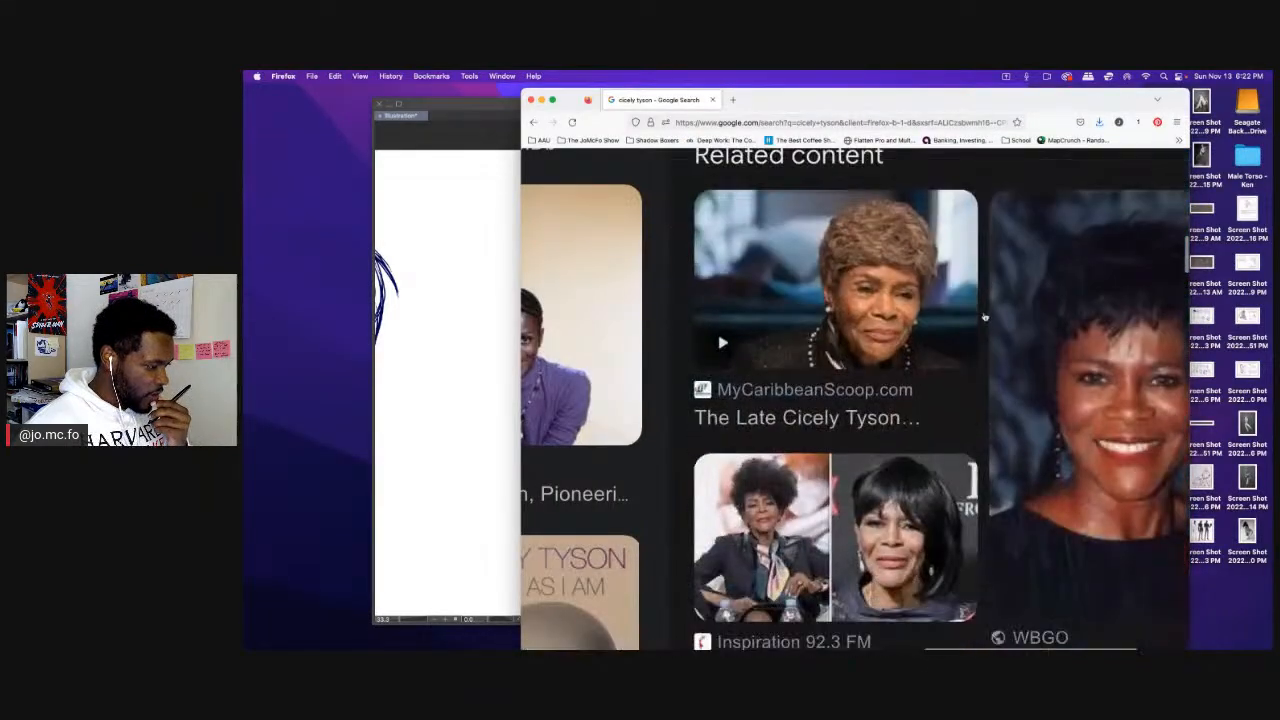
scroll(985, 372, down, 5)
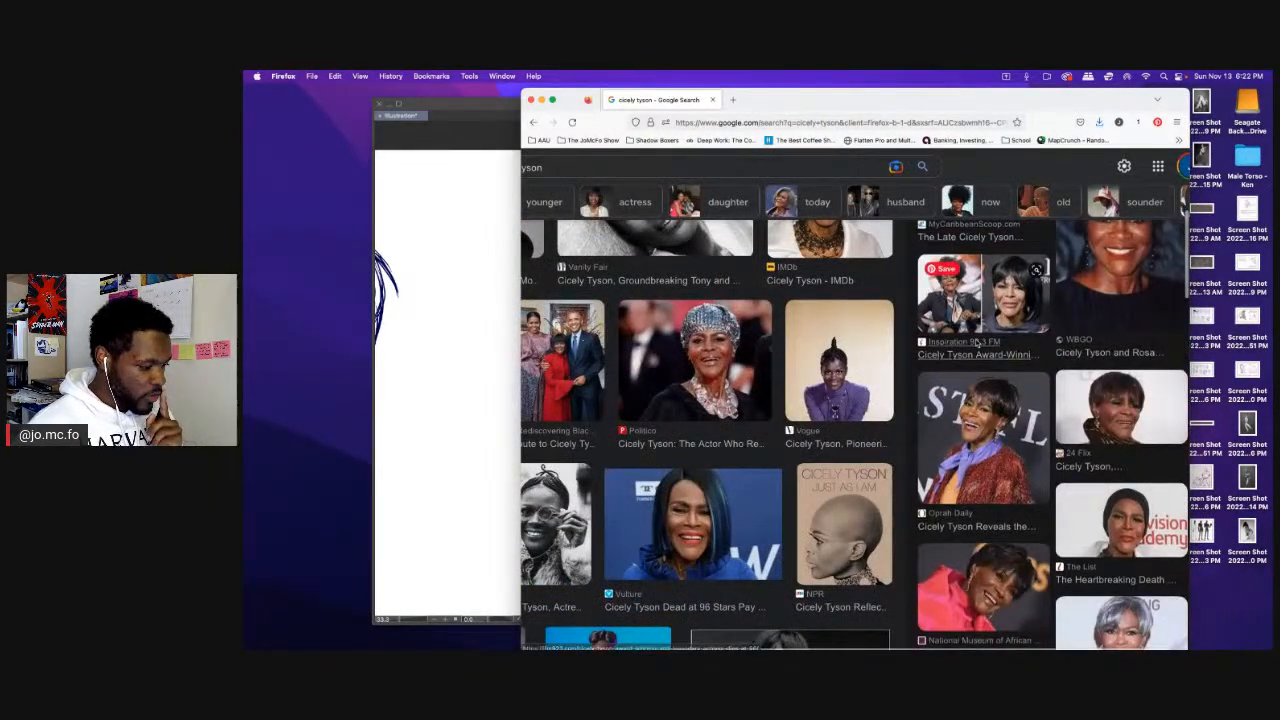
scroll(976, 346, down, 3)
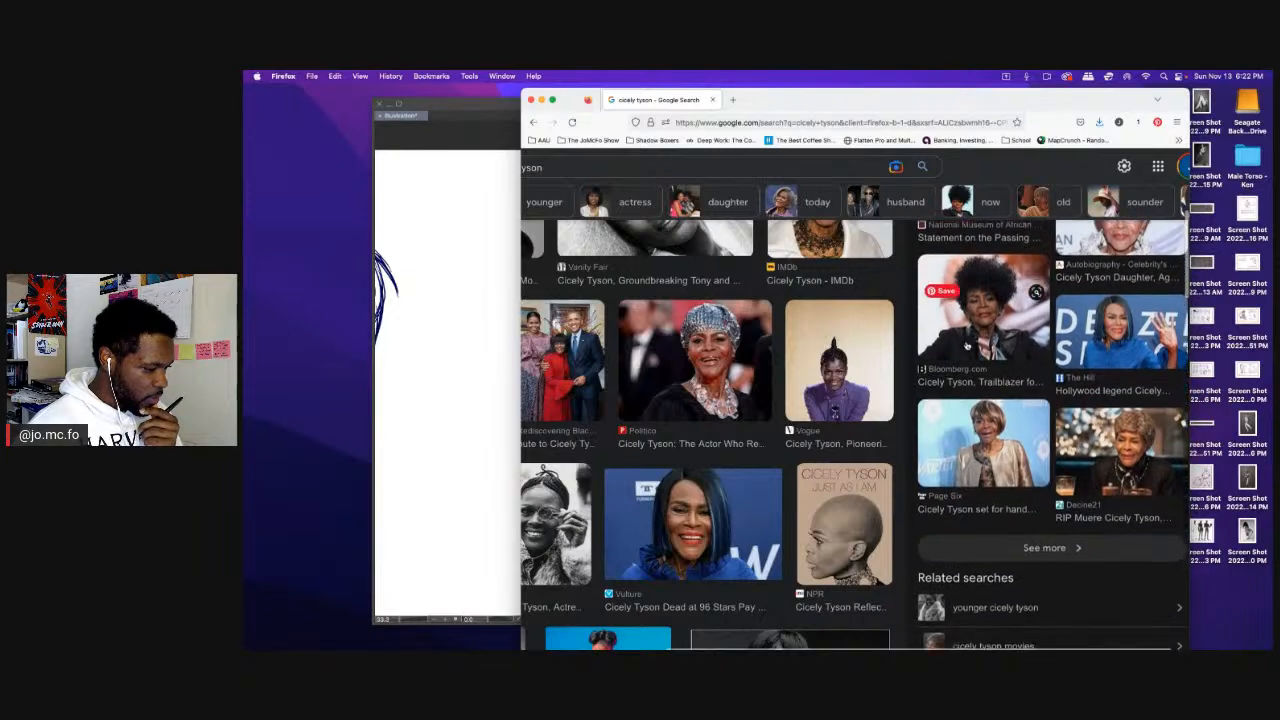
scroll(963, 343, down, 5)
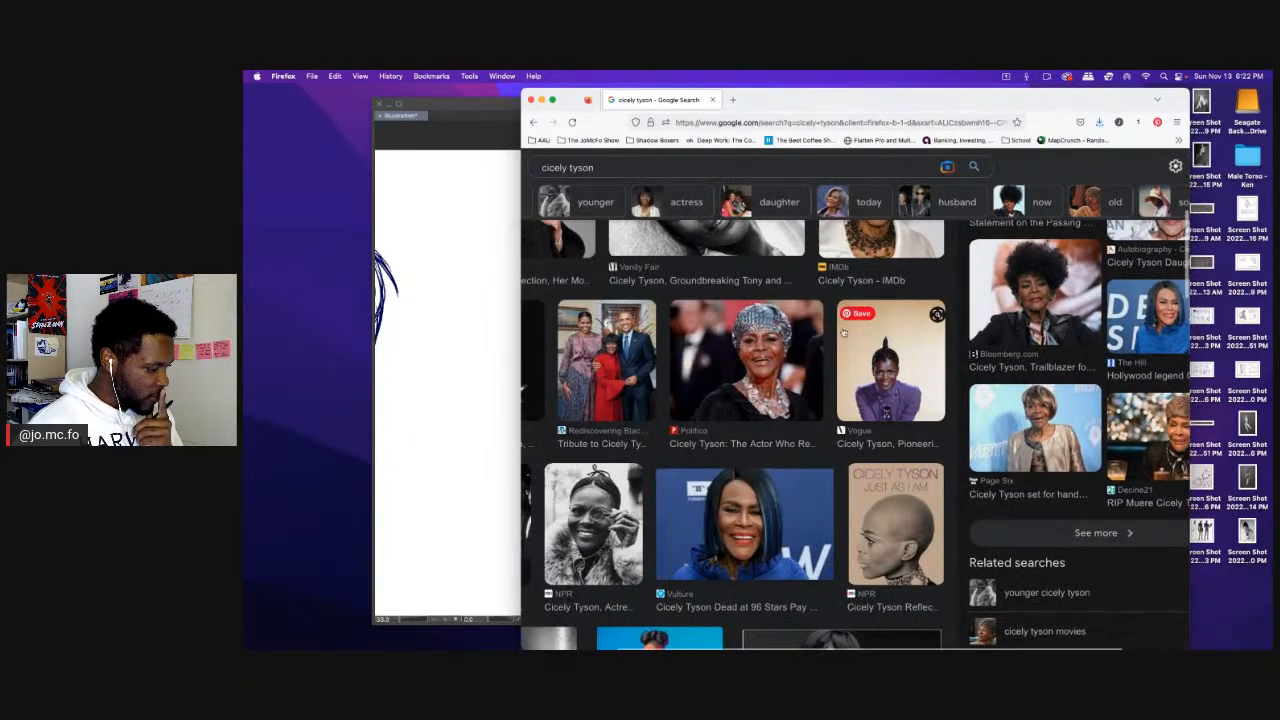
scroll(845, 334, down, 10)
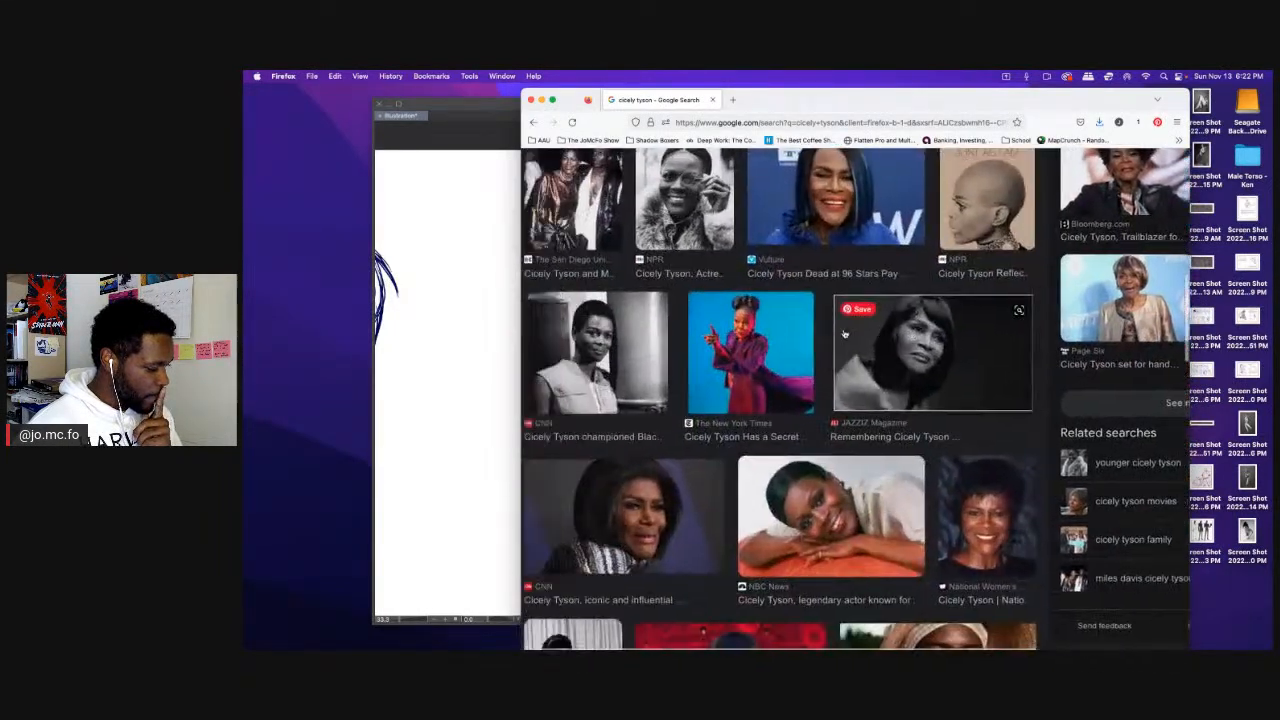
scroll(845, 334, down, 3)
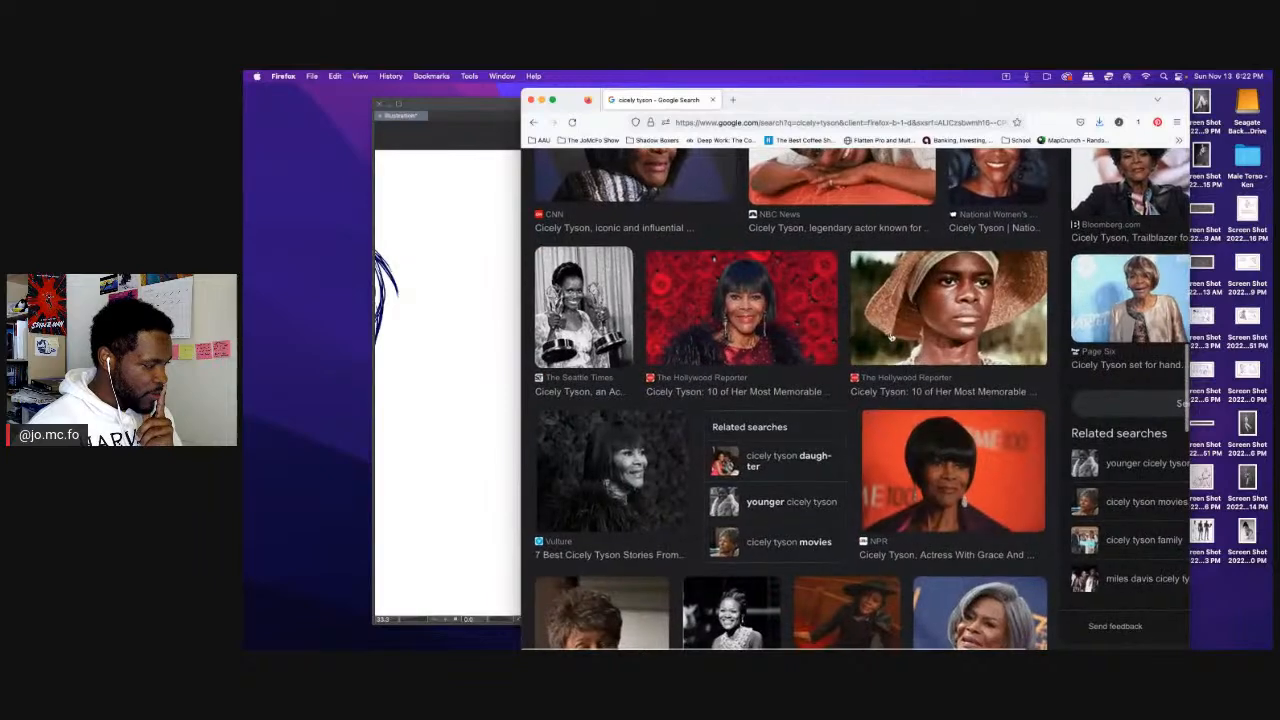
Browse the Shadow Boxers characters board on Pinterest and open the pin of the woman in a patterned headwrap.
key(super+shift+4)
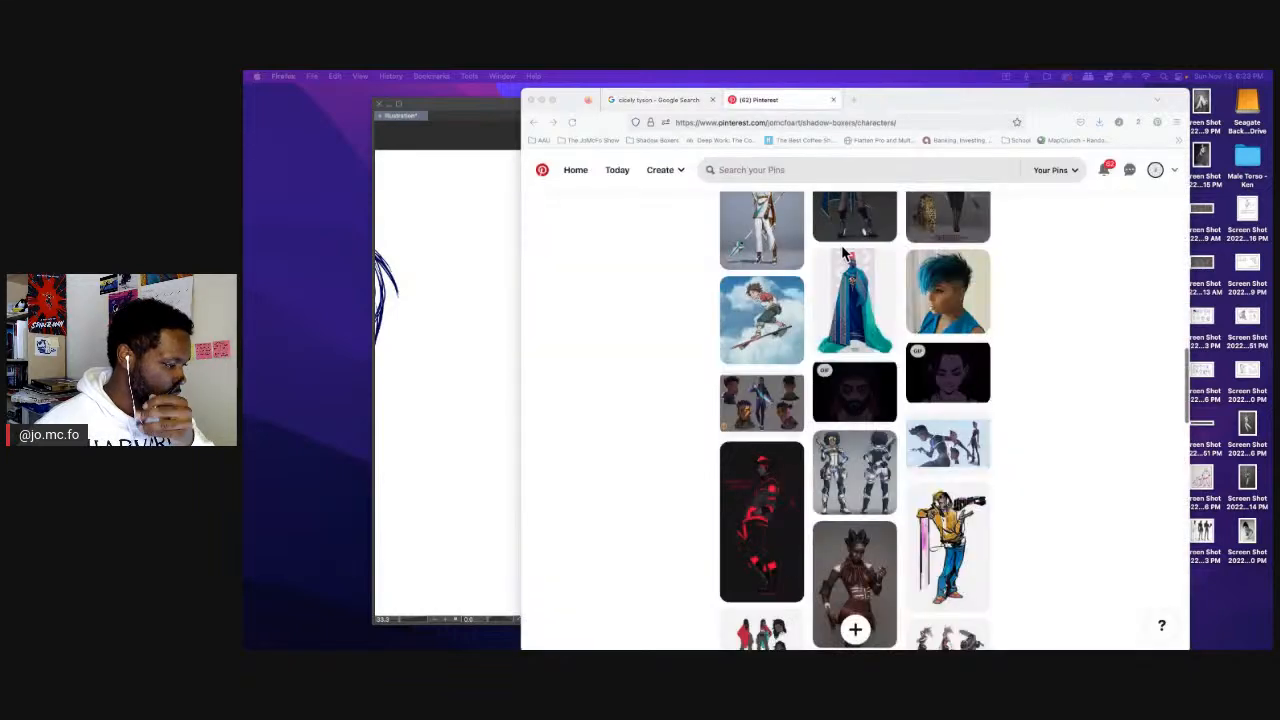
scroll(860, 287, down, 3)
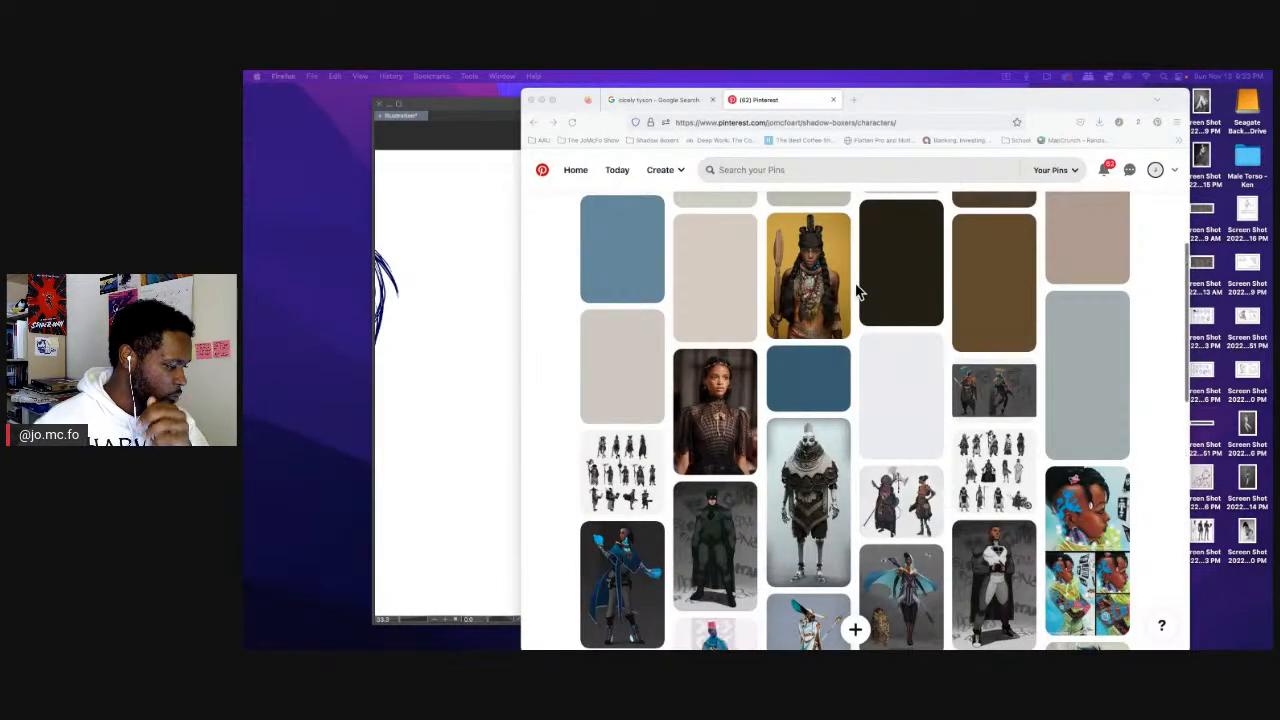
scroll(858, 290, down, 2)
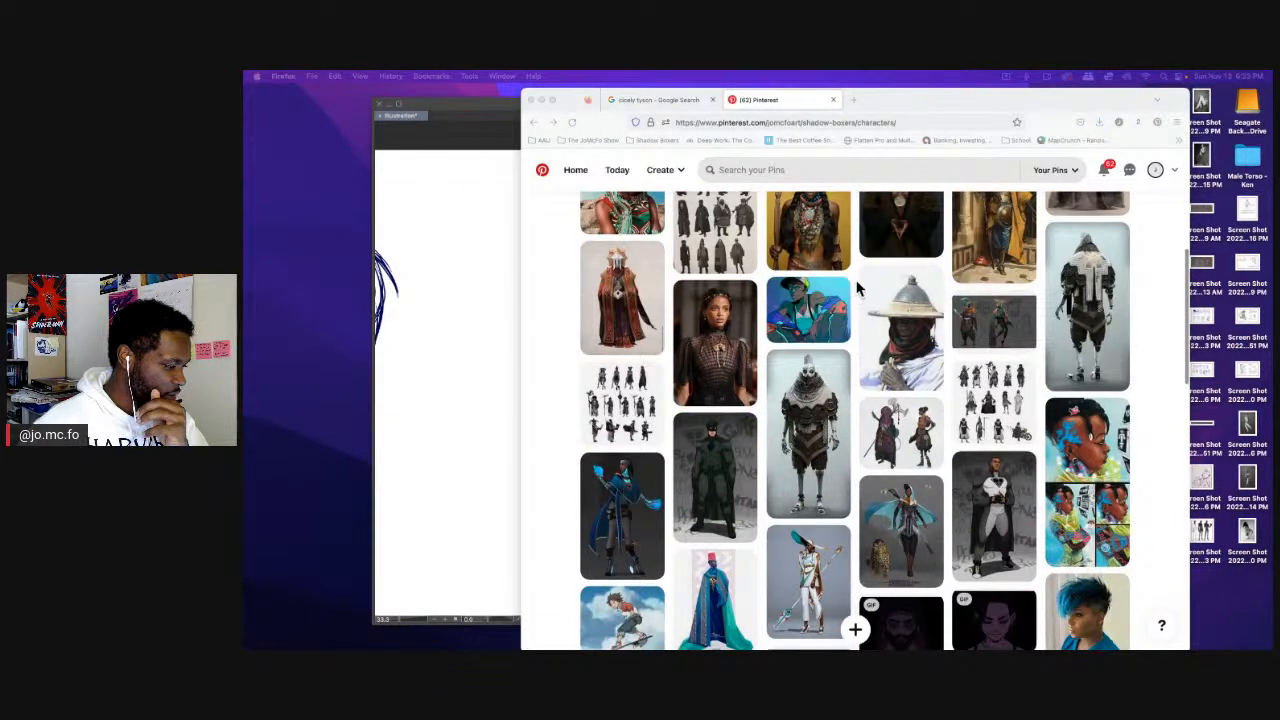
scroll(857, 288, up, 2)
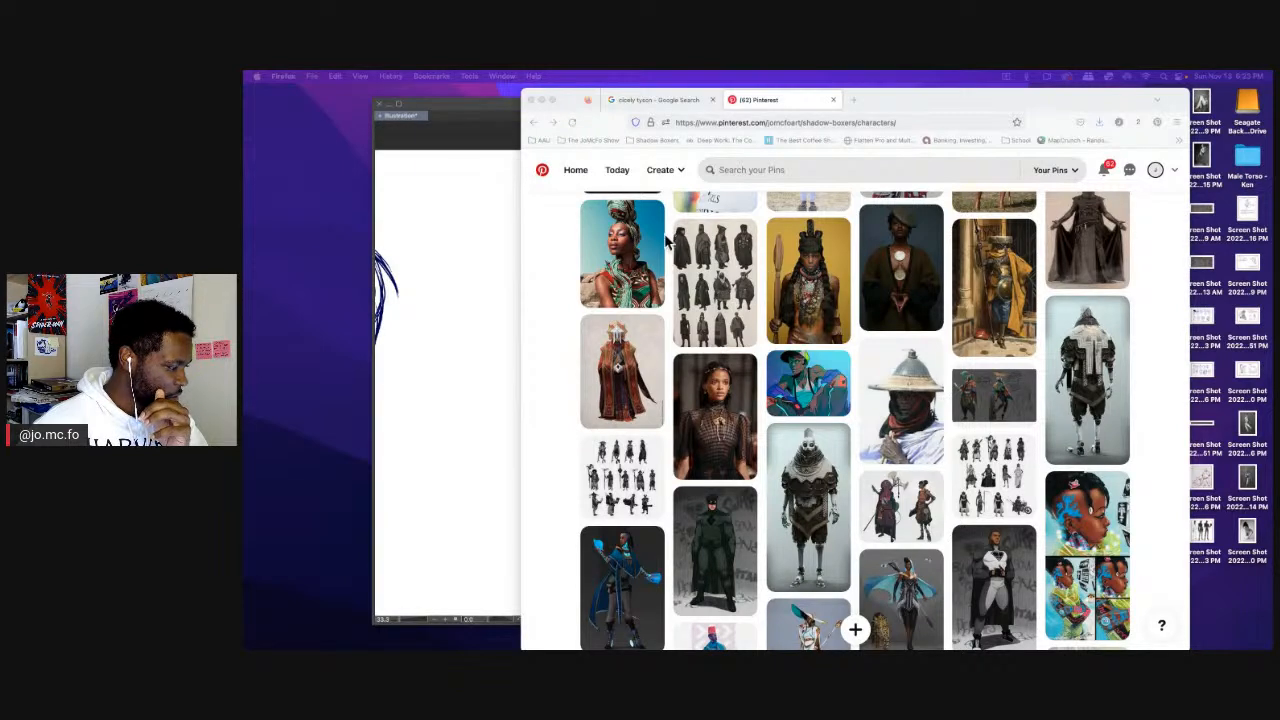
click(622, 250)
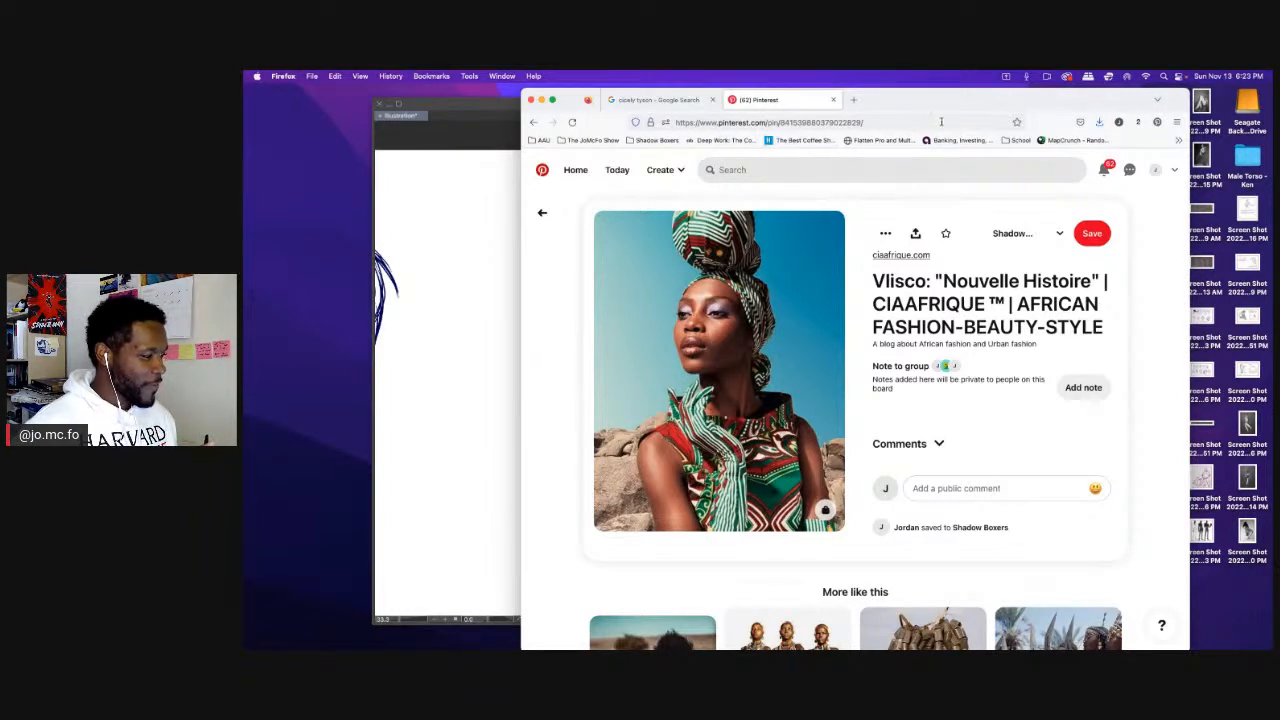
Move the browser window away, return to Clip Studio Paint, and widen the canvas window over the freed space.
mouse_move(879, 106)
mouse_down()
mouse_move(1202, 124)
mouse_move(1272, 106)
mouse_move(1272, 118)
mouse_move(1272, 96)
mouse_up()
key(super+h)
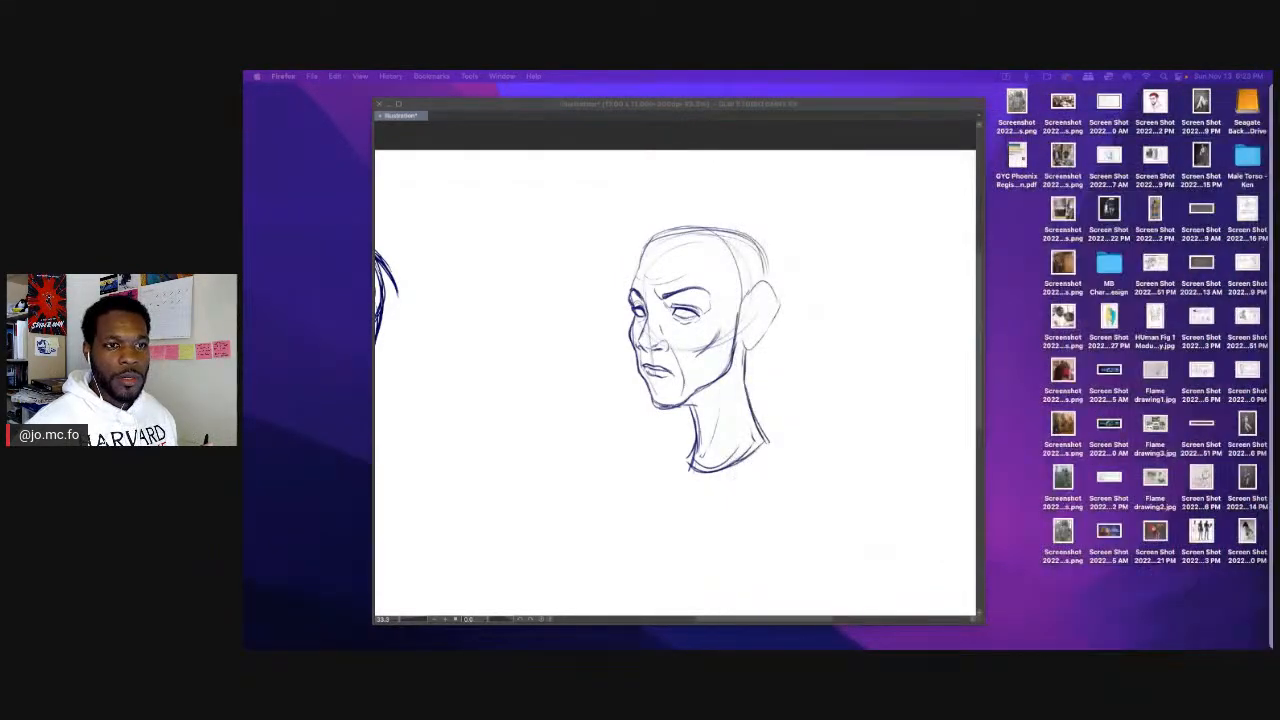
click(808, 202)
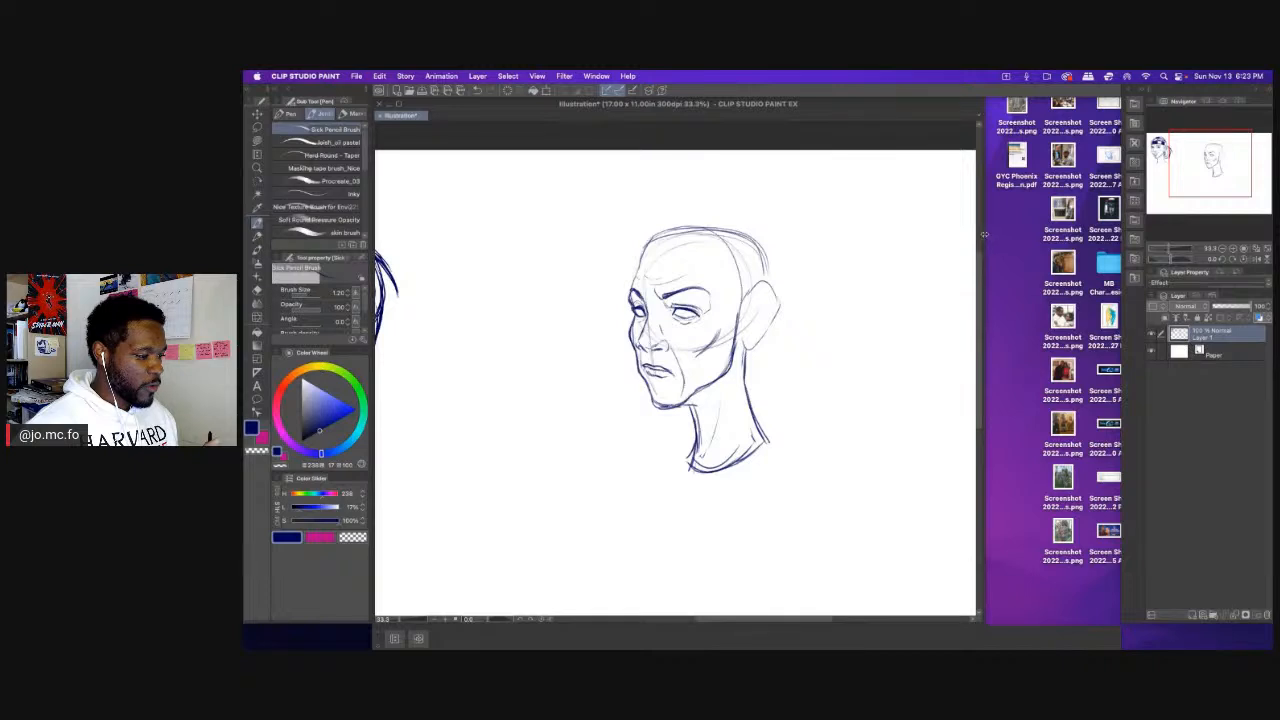
drag(983, 236, 1151, 236)
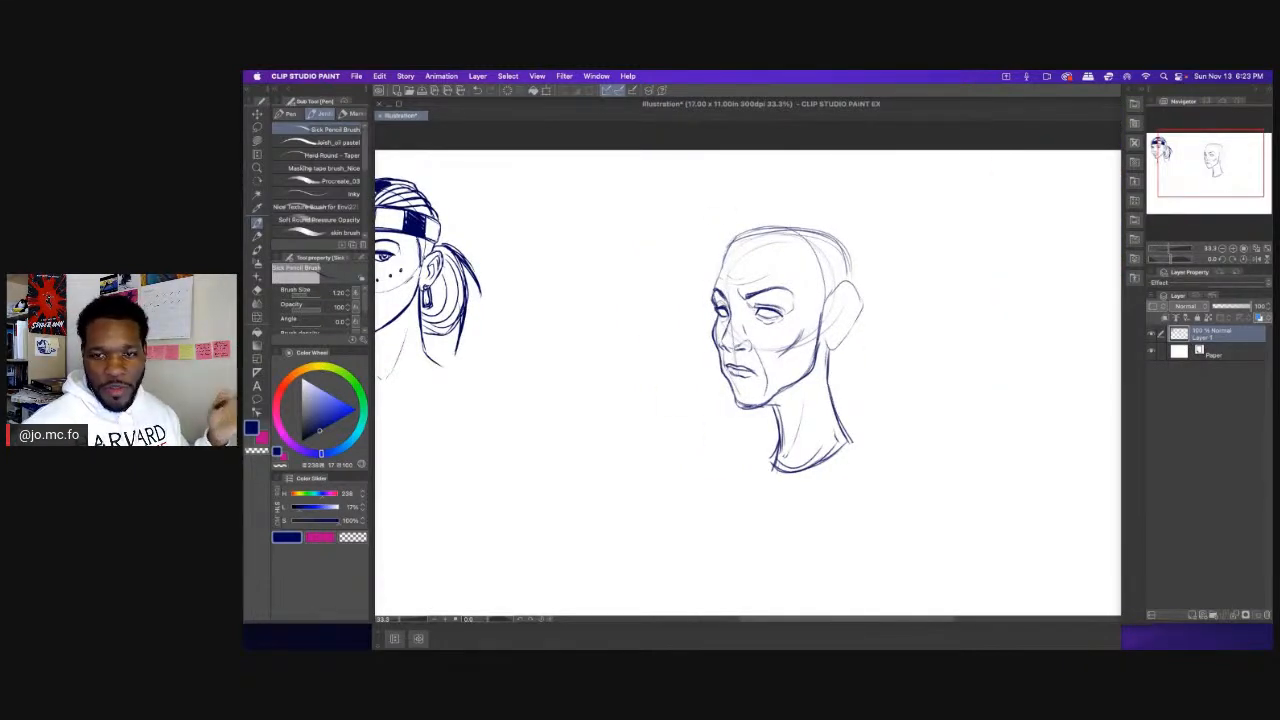
key(super+Tab)
click(692, 268)
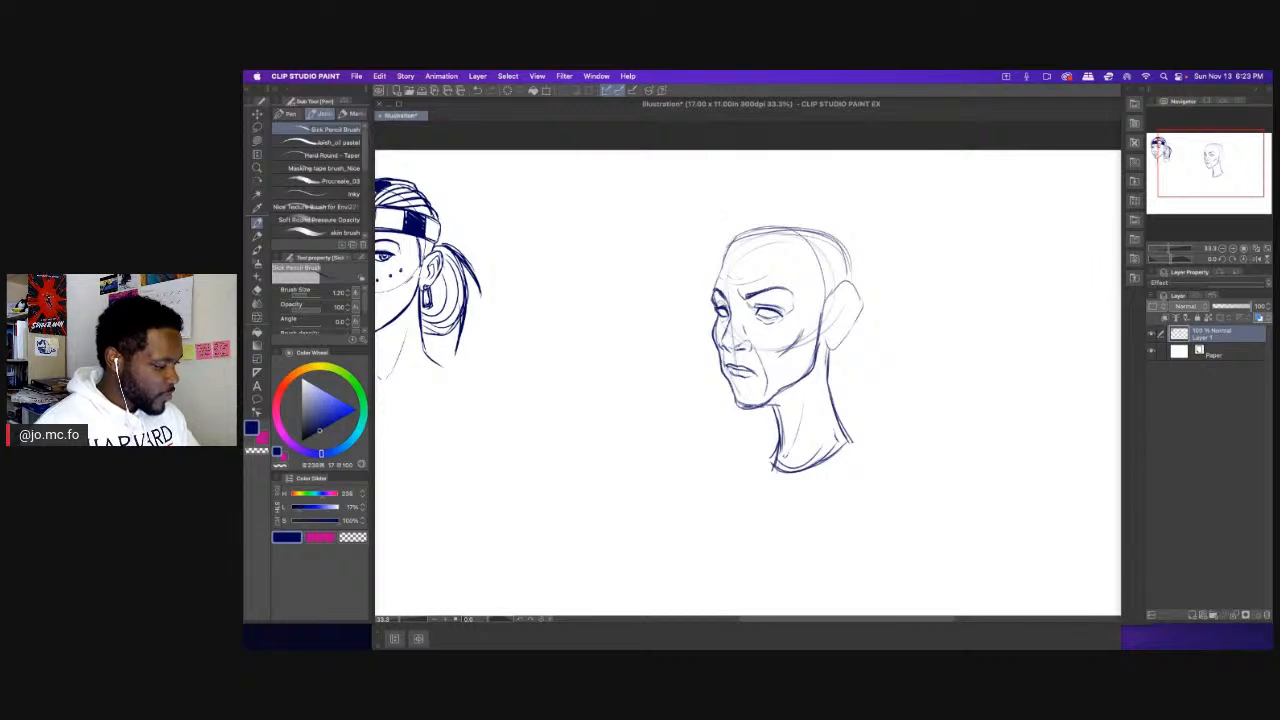
Strengthen the forehead contour, mark the start of the hairline, and draw the inner fold of the ear.
scroll(706, 254, up, 1)
drag(706, 263, 614, 209)
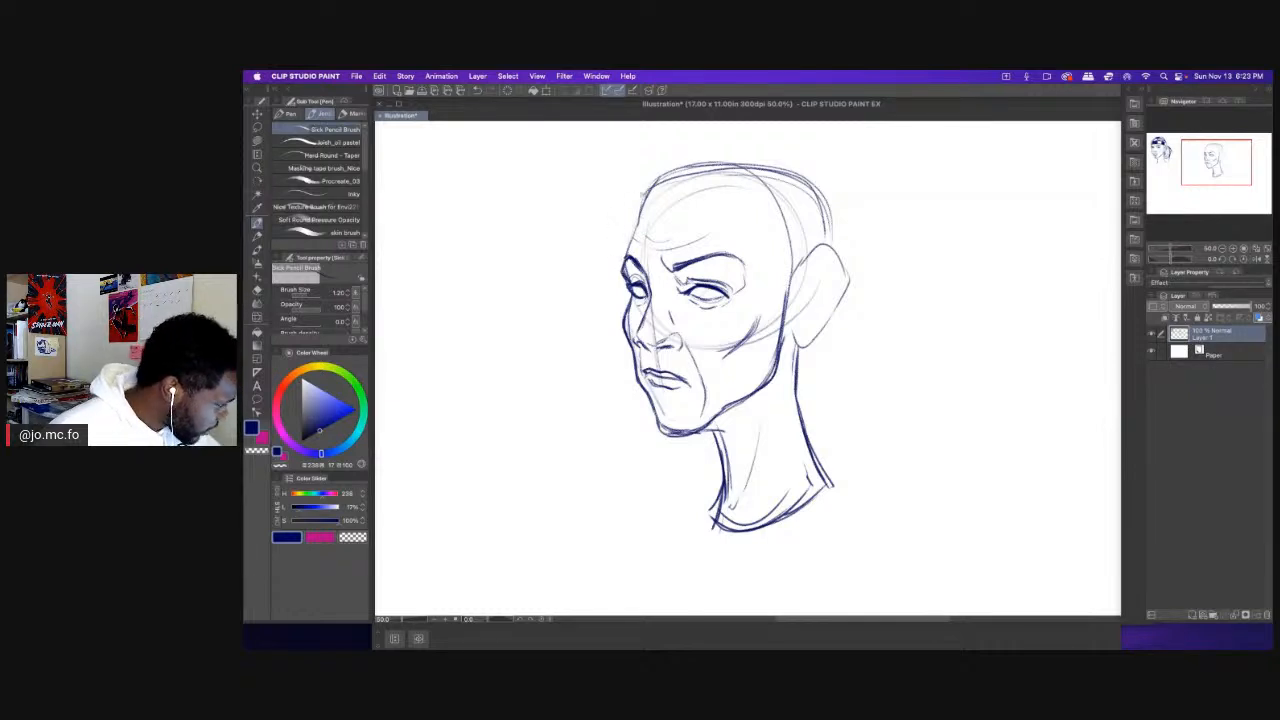
drag(638, 220, 628, 256)
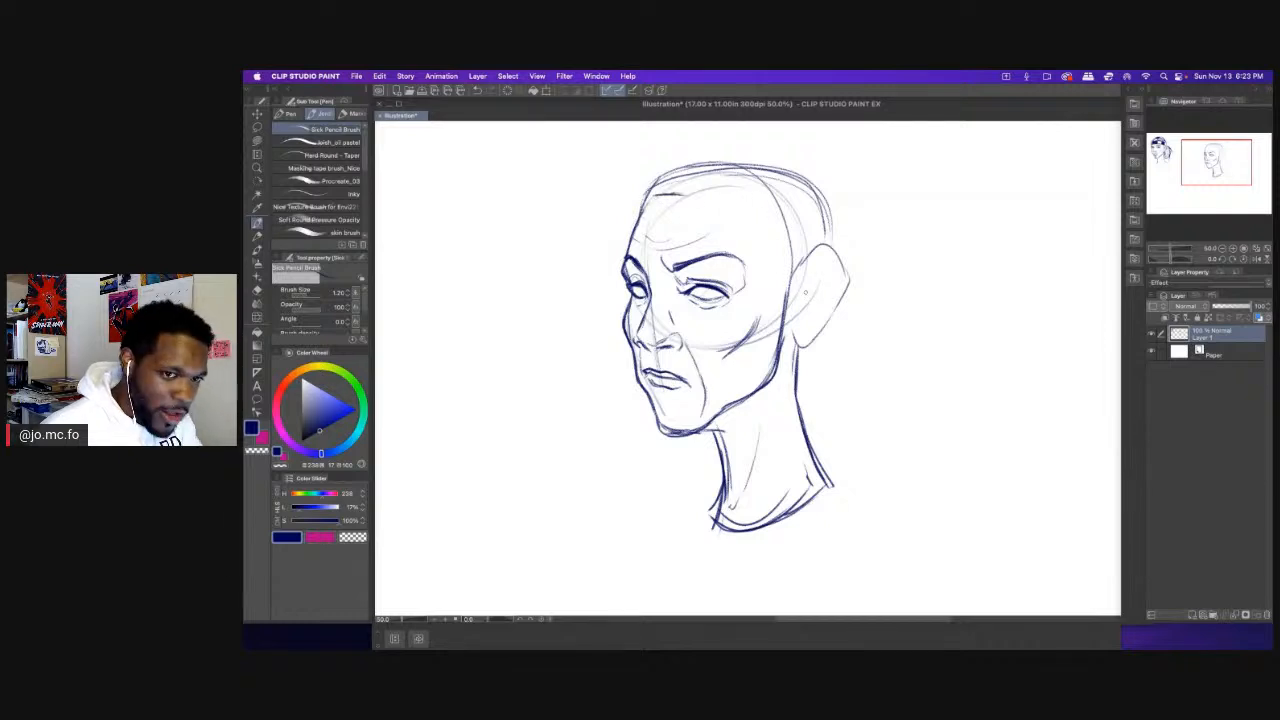
drag(822, 260, 803, 285)
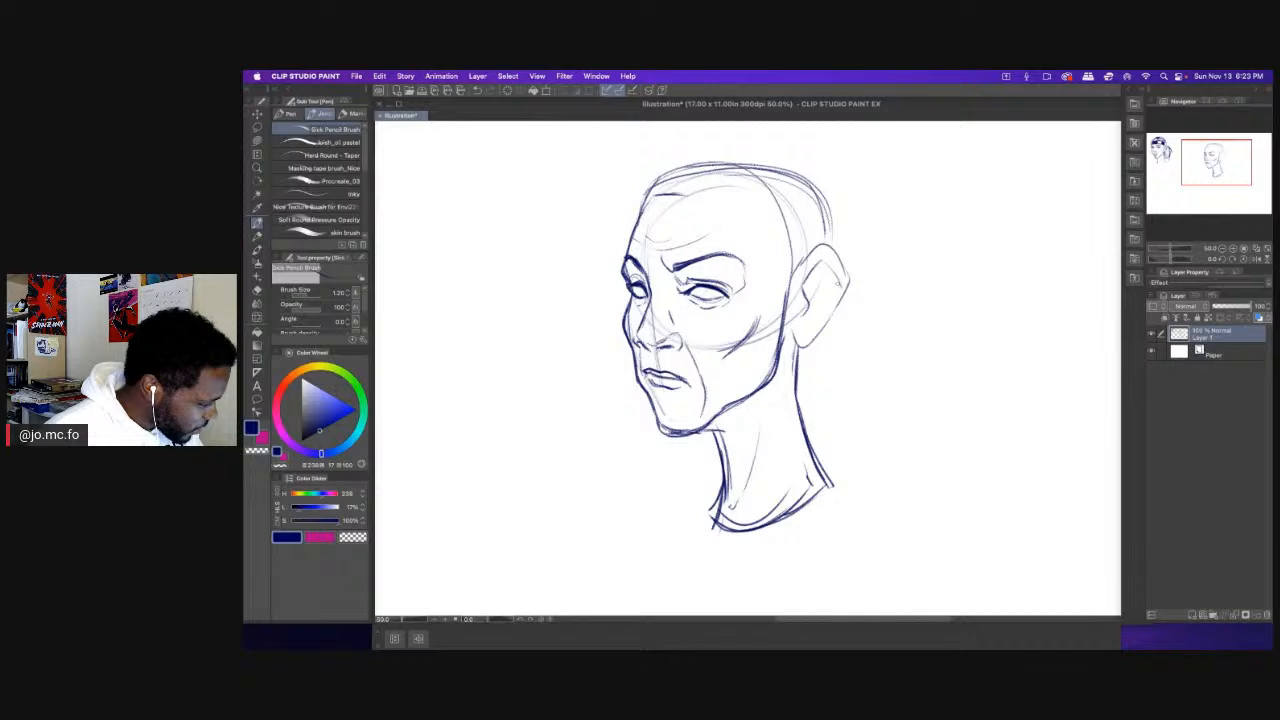
Draw the remaining inner folds of the ear and darken its outer contour.
mouse_move(840, 282)
mouse_down()
mouse_move(828, 312)
mouse_move(806, 320)
mouse_up()
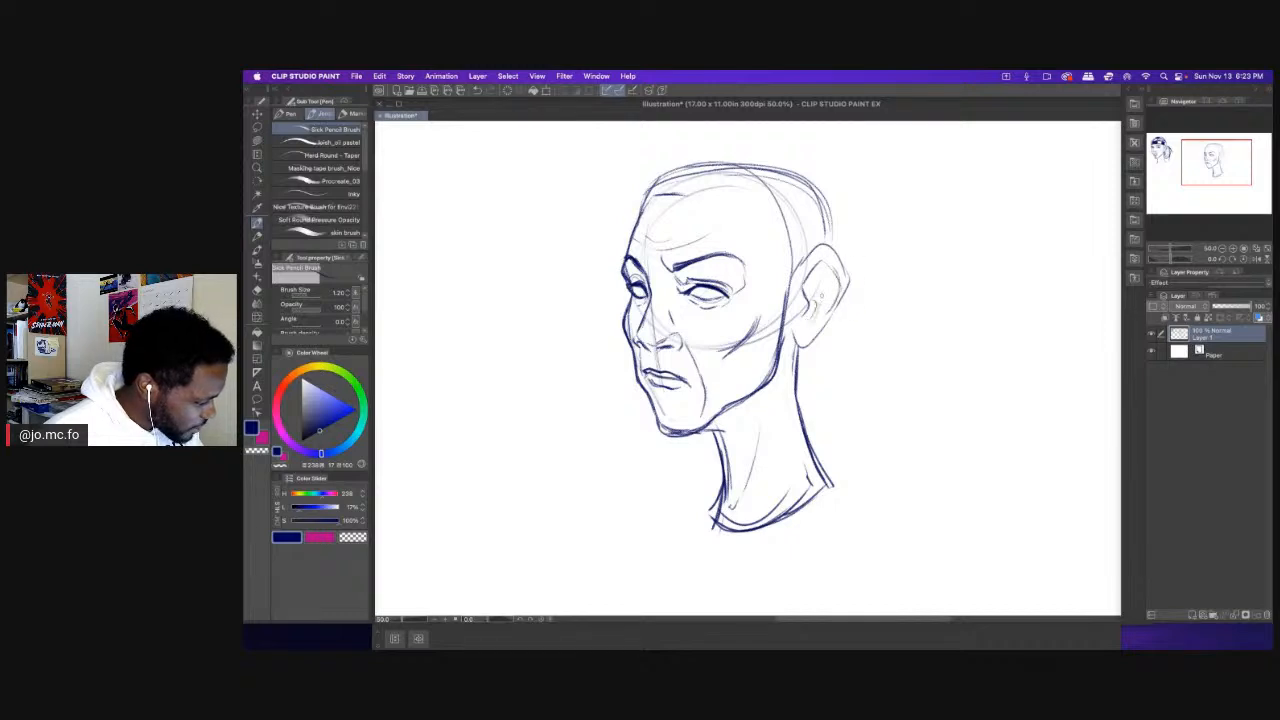
mouse_move(827, 247)
mouse_down()
mouse_move(847, 280)
mouse_move(800, 346)
mouse_move(788, 332)
mouse_move(824, 243)
mouse_move(792, 277)
mouse_up()
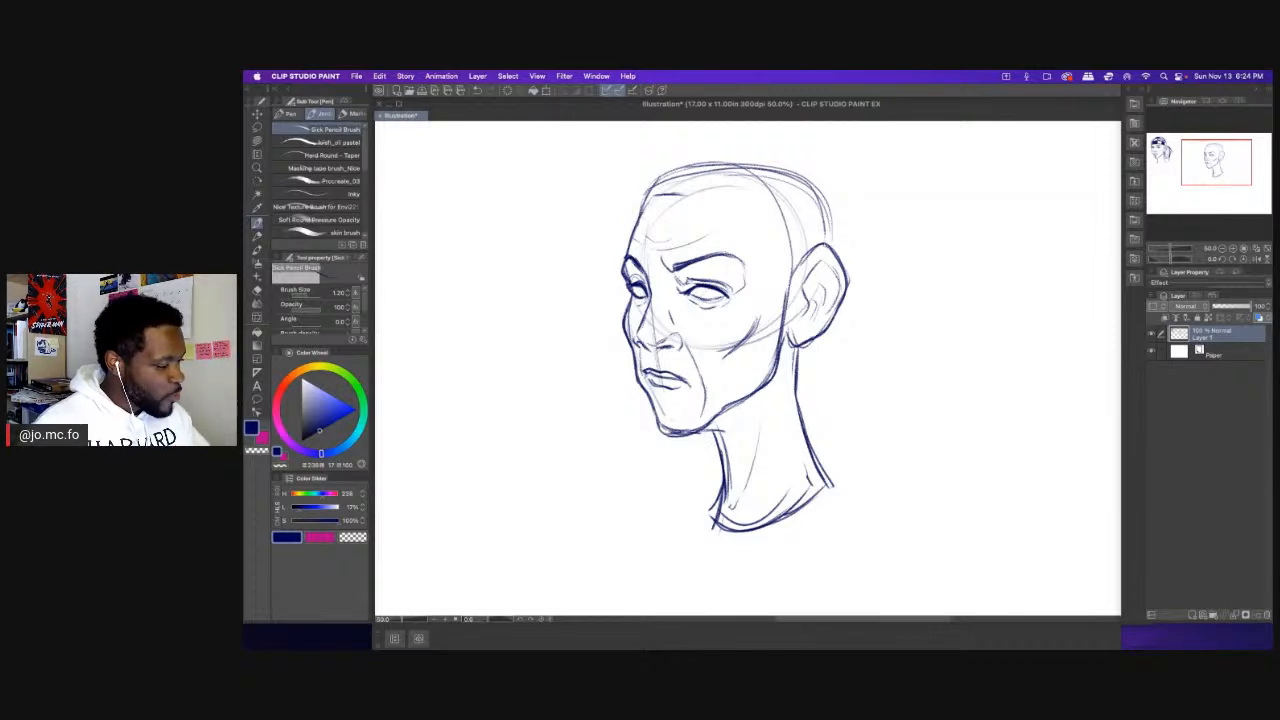
scroll(660, 230, up, 5)
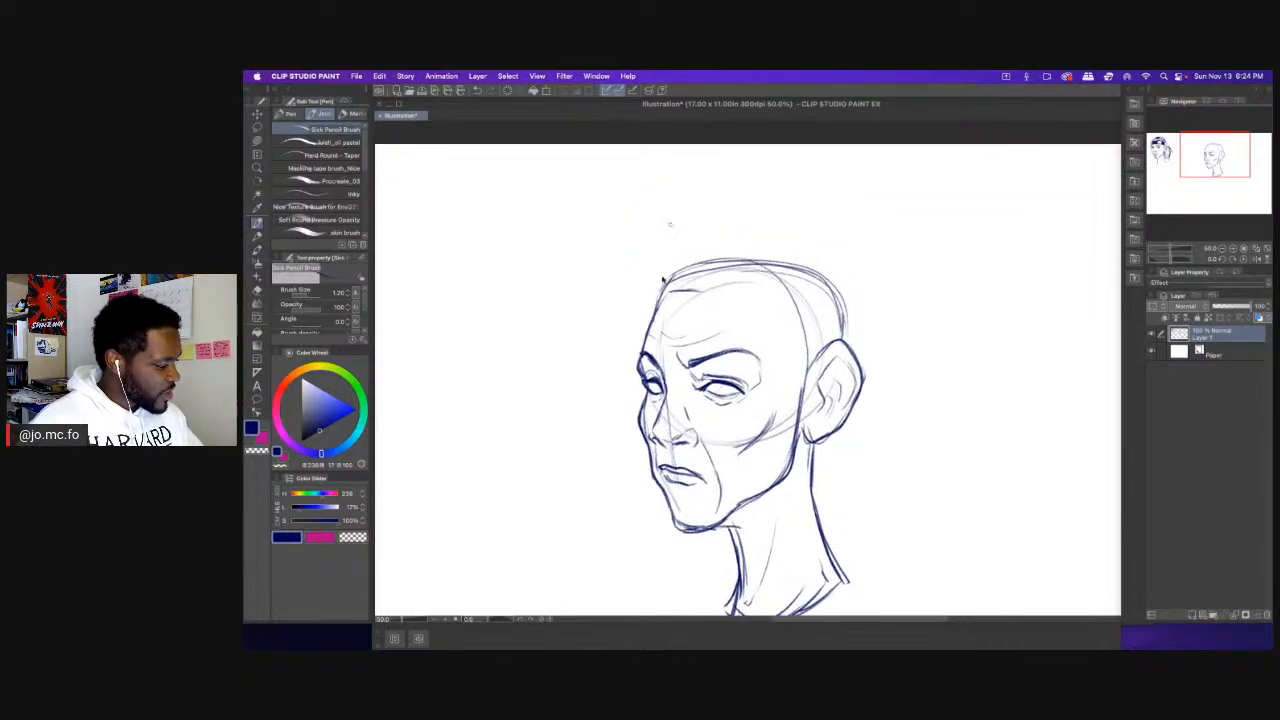
Lasso the second head with its neck, move it lower on the canvas, scale it down slightly, and deselect.
scroll(662, 240, down, 1)
key(m)
mouse_move(796, 197)
mouse_down()
mouse_move(721, 499)
mouse_move(588, 174)
mouse_up()
key(super+t)
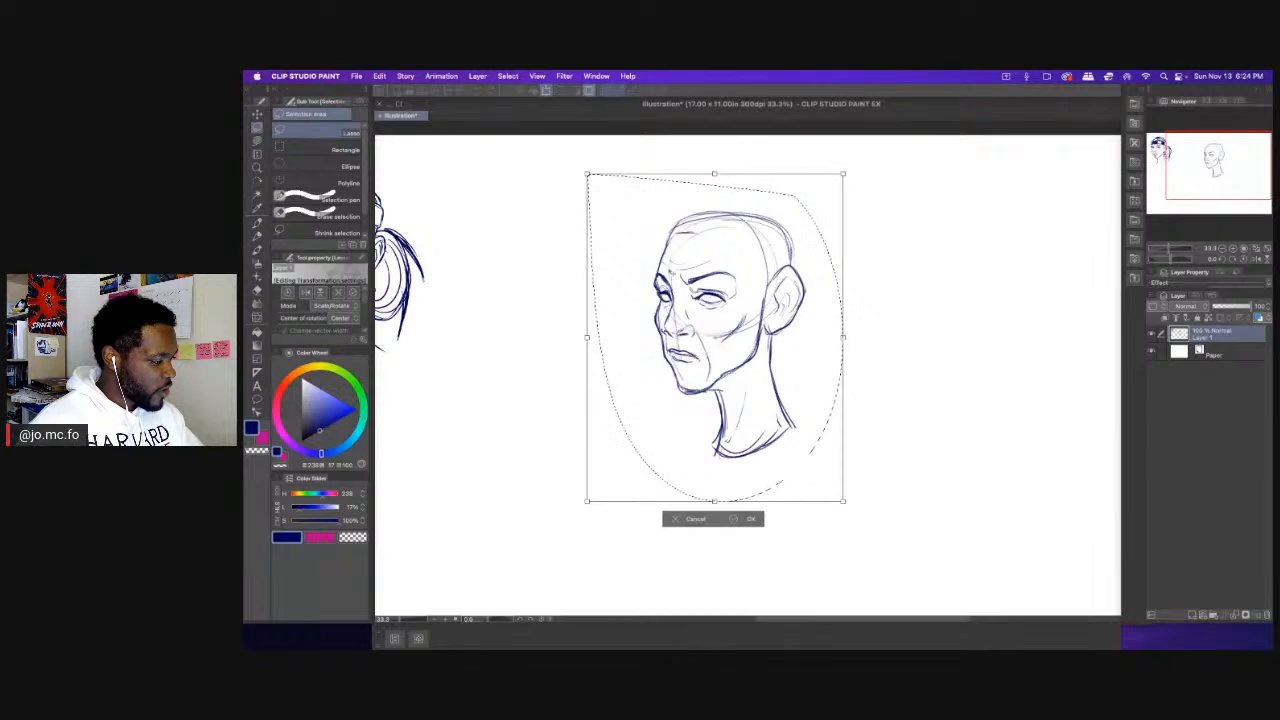
drag(714, 337, 745, 434)
drag(619, 271, 632, 288)
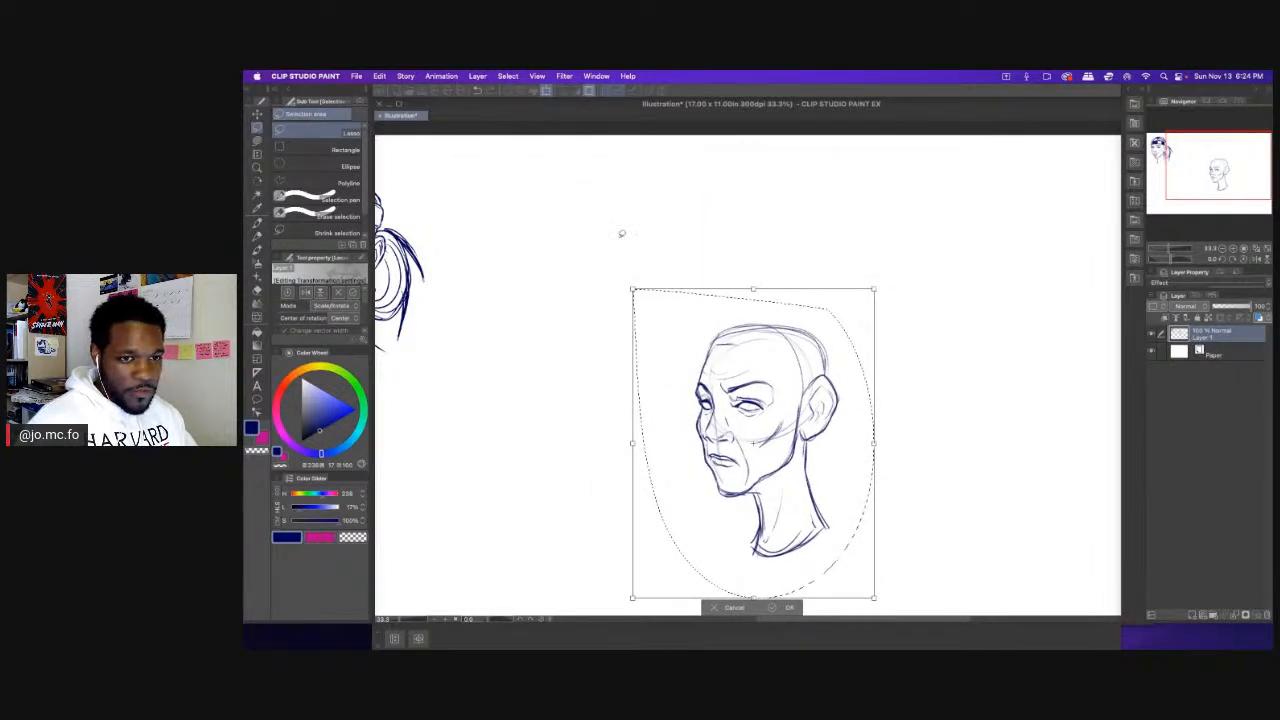
key(Return)
key(super+d)
Draw the lower edge of a headwrap band curving from the forehead down across the ear.
scroll(686, 280, down, 1)
key(p)
scroll(700, 316, up, 1)
scroll(637, 260, down, 3)
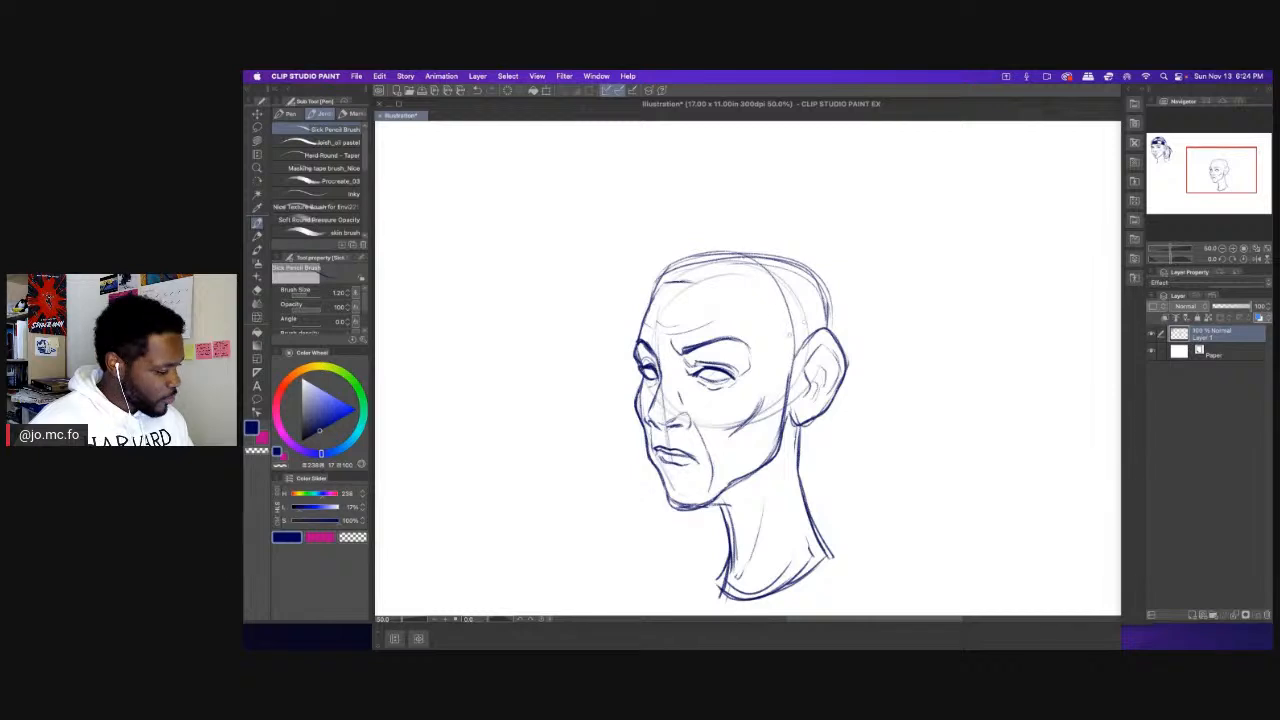
mouse_move(822, 370)
mouse_down()
mouse_move(772, 326)
mouse_move(690, 298)
mouse_move(636, 306)
mouse_move(780, 335)
mouse_move(855, 393)
mouse_up()
mouse_move(855, 393)
mouse_down()
mouse_move(714, 300)
mouse_move(640, 311)
mouse_move(706, 298)
mouse_up()
drag(772, 330, 838, 382)
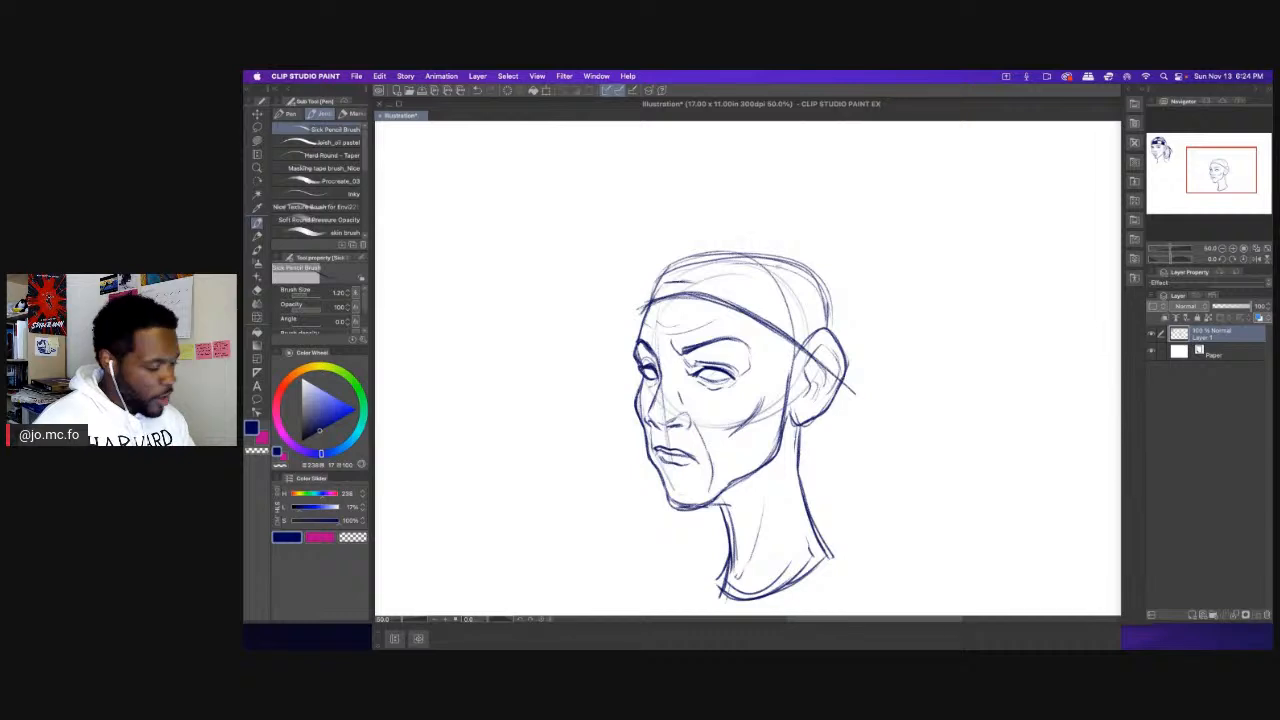
Erase the upper ear outline above the band and draw the band's upper edge and back end around the skull.
key(e)
mouse_move(795, 318)
mouse_down()
mouse_move(845, 378)
mouse_move(830, 342)
mouse_up()
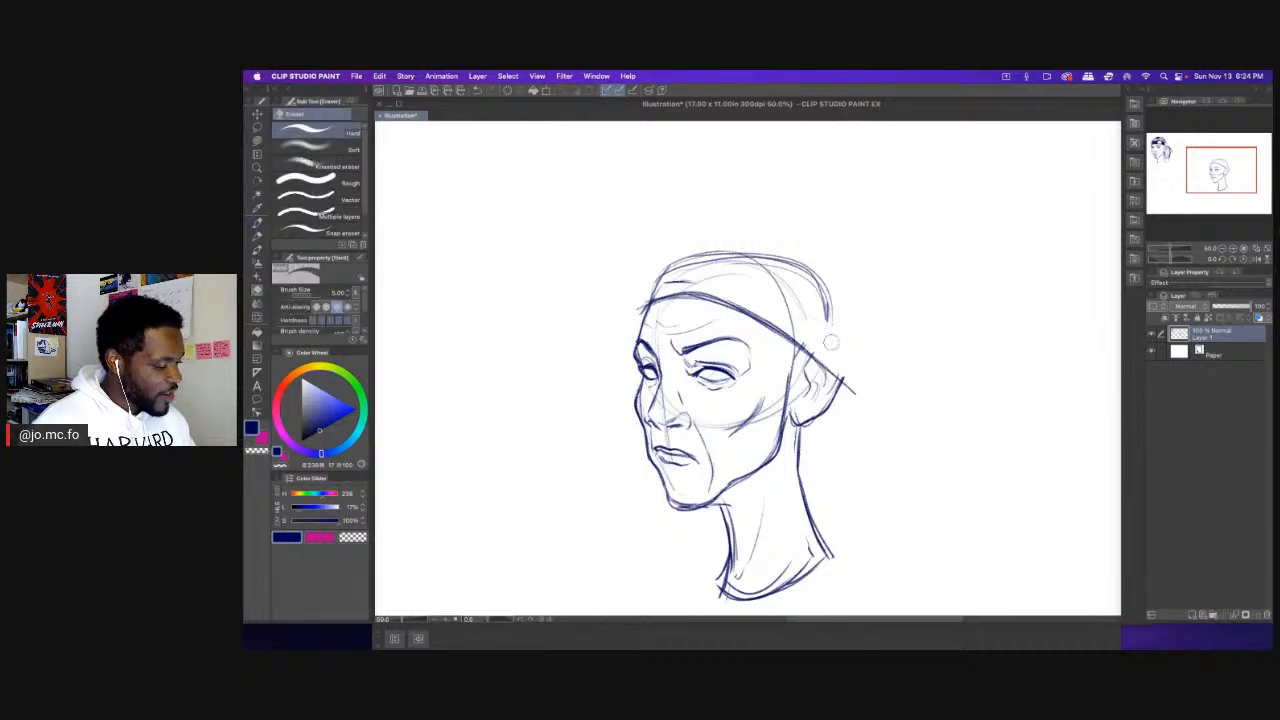
key(p)
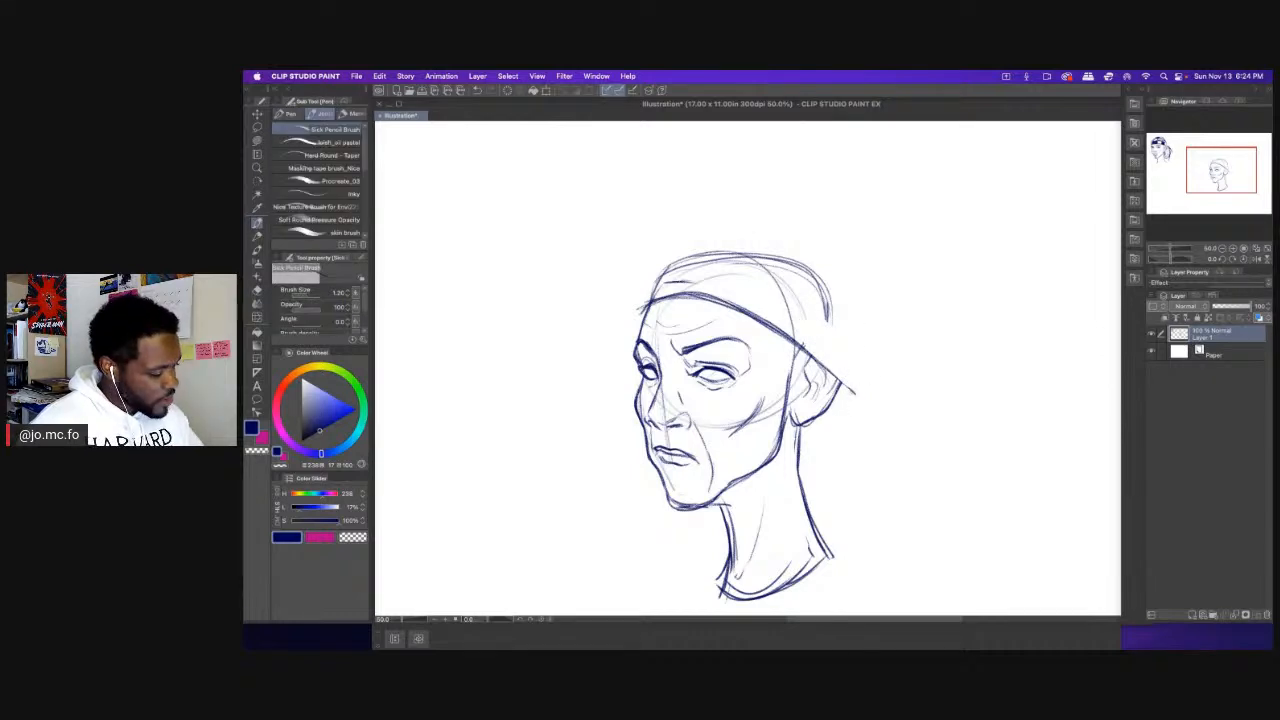
mouse_move(839, 395)
mouse_down()
mouse_move(857, 356)
mouse_move(849, 388)
mouse_move(740, 260)
mouse_move(653, 258)
mouse_move(642, 318)
mouse_up()
mouse_move(656, 274)
mouse_down()
mouse_move(642, 320)
mouse_move(650, 298)
mouse_move(740, 252)
mouse_move(768, 258)
mouse_move(856, 340)
mouse_move(848, 394)
mouse_up()
mouse_move(800, 286)
mouse_down()
mouse_move(786, 357)
mouse_move(851, 380)
mouse_up()
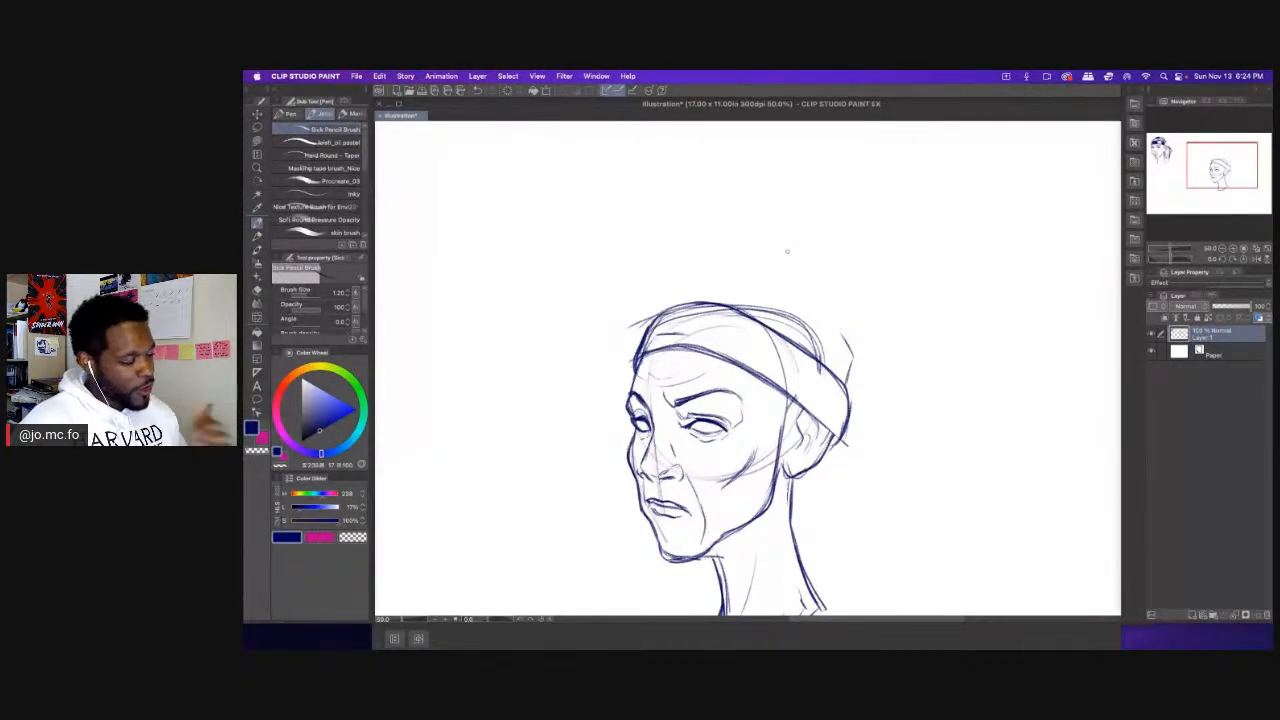
Draw the headwrap's crown over the skull and rough in a large circle above the head.
drag(661, 252, 649, 266)
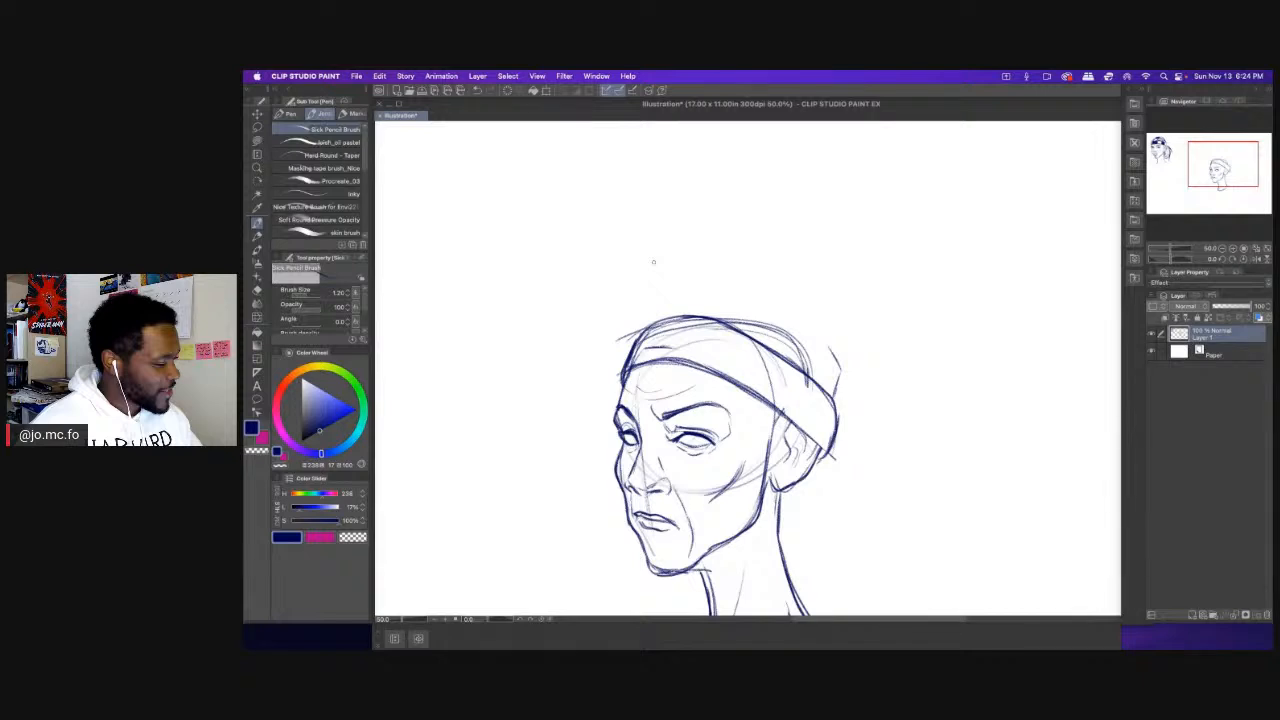
drag(666, 312, 838, 376)
drag(704, 294, 662, 318)
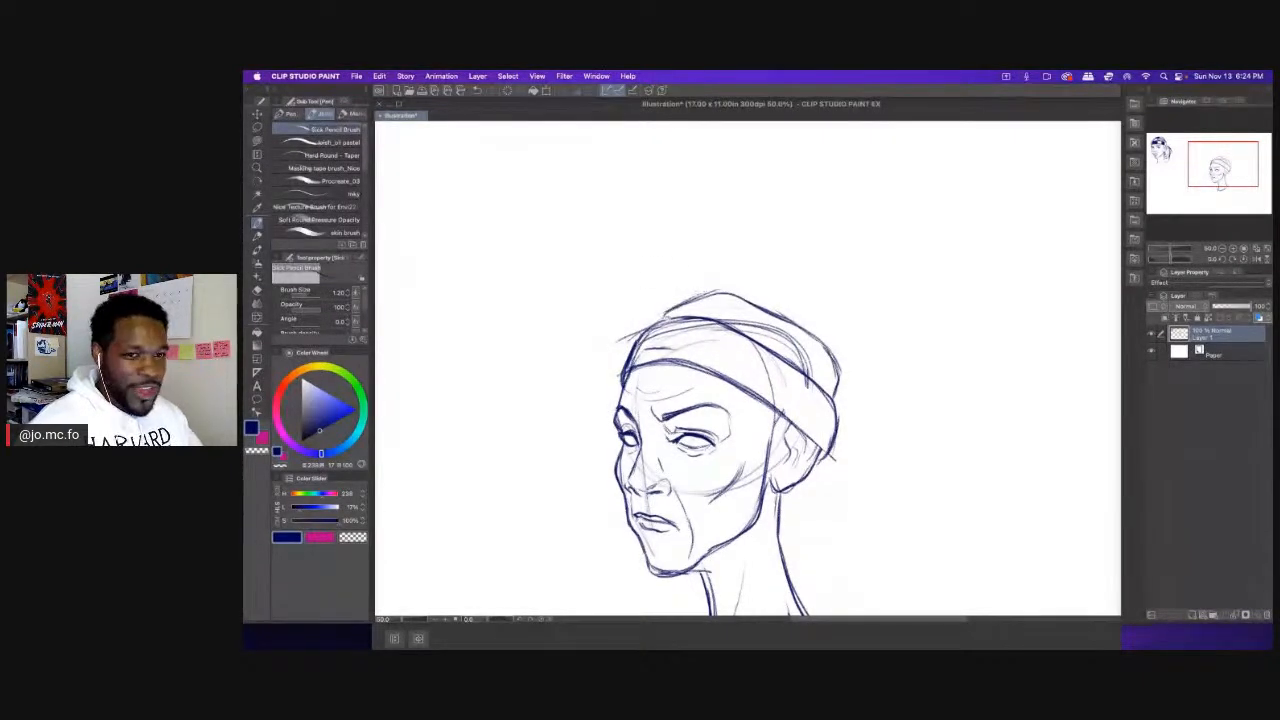
drag(712, 208, 706, 244)
mouse_move(676, 169)
mouse_down()
mouse_move(597, 306)
mouse_move(680, 334)
mouse_move(737, 200)
mouse_up()
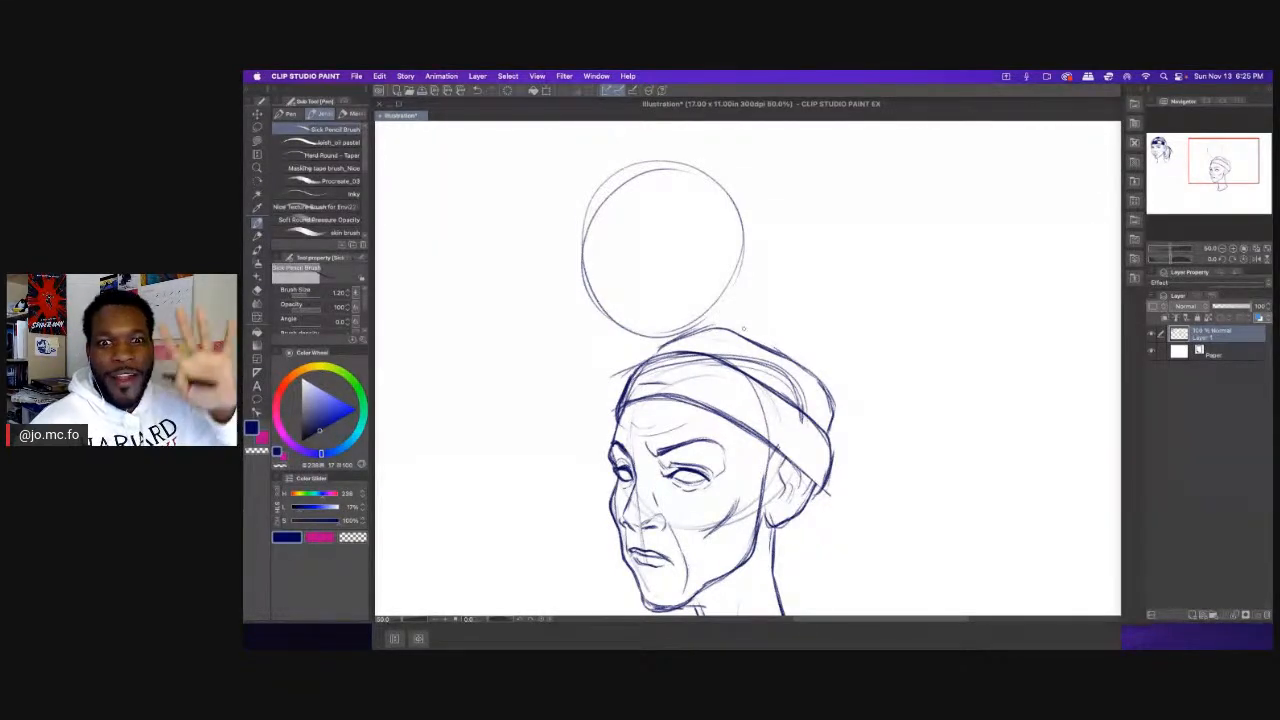
With a larger brush, darken the circle on top of the wrap and draw the cloth fold bulging behind it.
key(])
mouse_move(742, 236)
mouse_down()
mouse_move(742, 292)
mouse_move(719, 329)
mouse_move(744, 239)
mouse_up()
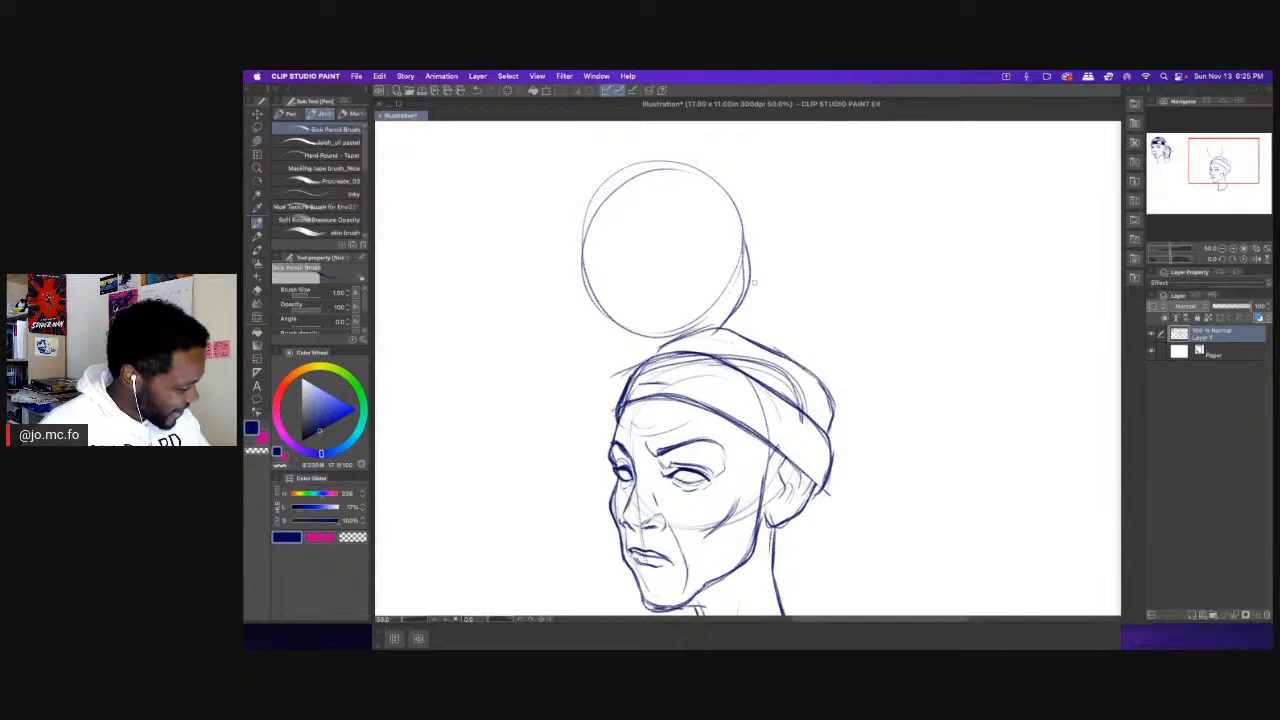
mouse_move(748, 283)
mouse_down()
mouse_move(787, 353)
mouse_move(772, 292)
mouse_move(742, 284)
mouse_up()
drag(655, 272, 693, 275)
drag(748, 333, 658, 348)
mouse_move(788, 282)
mouse_down()
mouse_move(681, 155)
mouse_move(624, 198)
mouse_up()
mouse_move(772, 232)
mouse_down()
mouse_move(658, 152)
mouse_move(616, 234)
mouse_move(664, 350)
mouse_move(718, 350)
mouse_move(624, 186)
mouse_up()
drag(787, 280, 748, 335)
drag(847, 389, 799, 271)
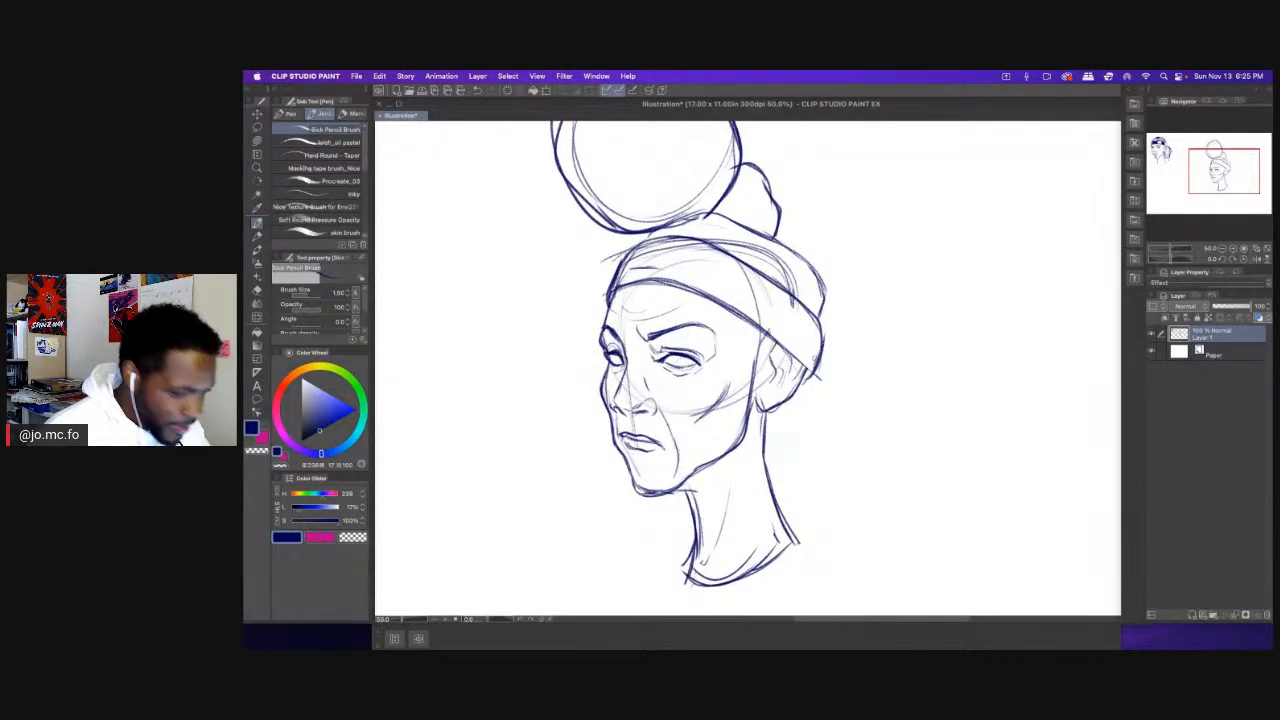
Add a fold at the ear end of the headwrap band, then erase and redraw the band's rear edge.
drag(754, 328, 788, 388)
mouse_move(818, 342)
mouse_down()
mouse_move(795, 396)
mouse_move(734, 310)
mouse_up()
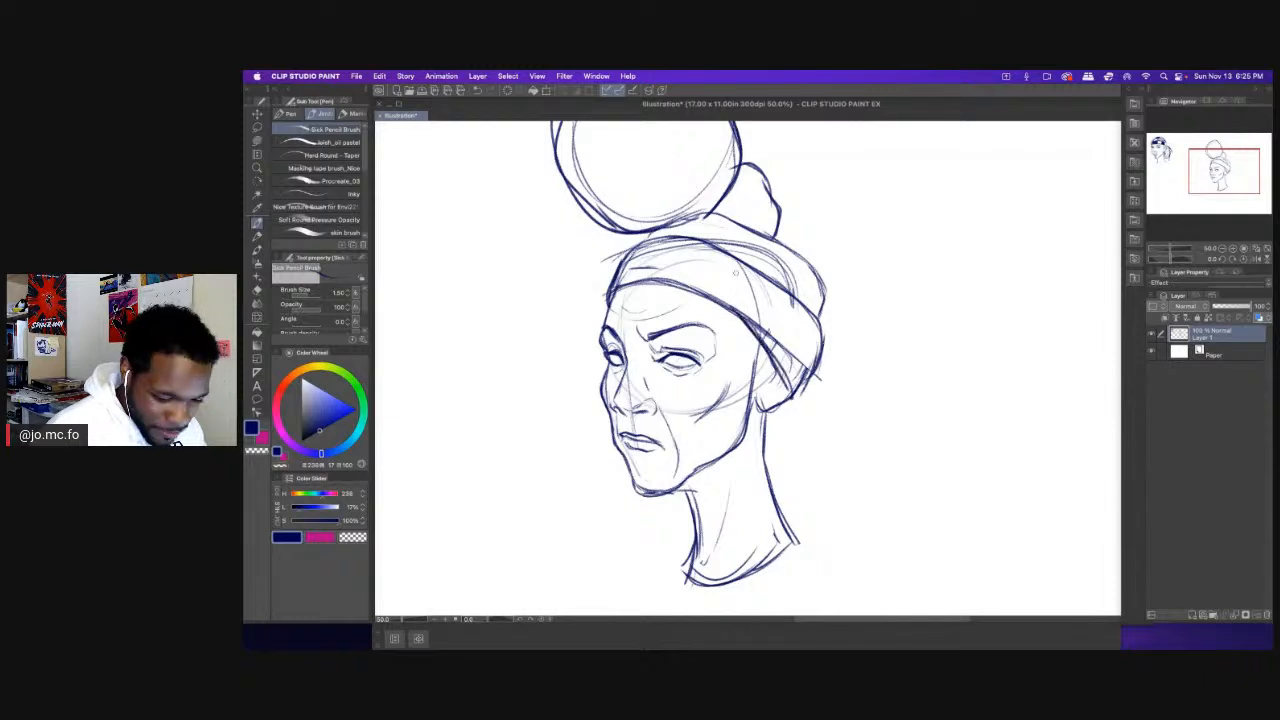
key(e)
mouse_move(812, 296)
mouse_down()
mouse_move(775, 283)
mouse_move(815, 340)
mouse_up()
key(p)
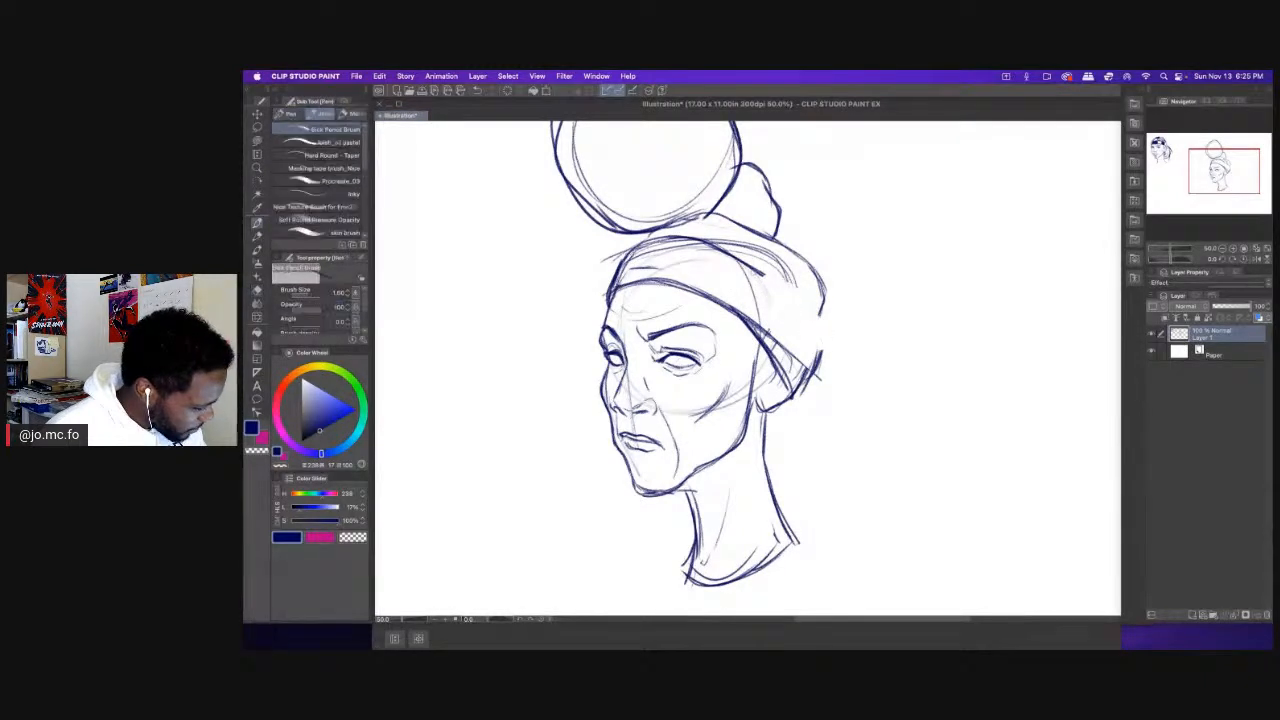
mouse_move(754, 268)
mouse_down()
mouse_move(790, 304)
mouse_move(798, 392)
mouse_up()
drag(778, 286, 815, 340)
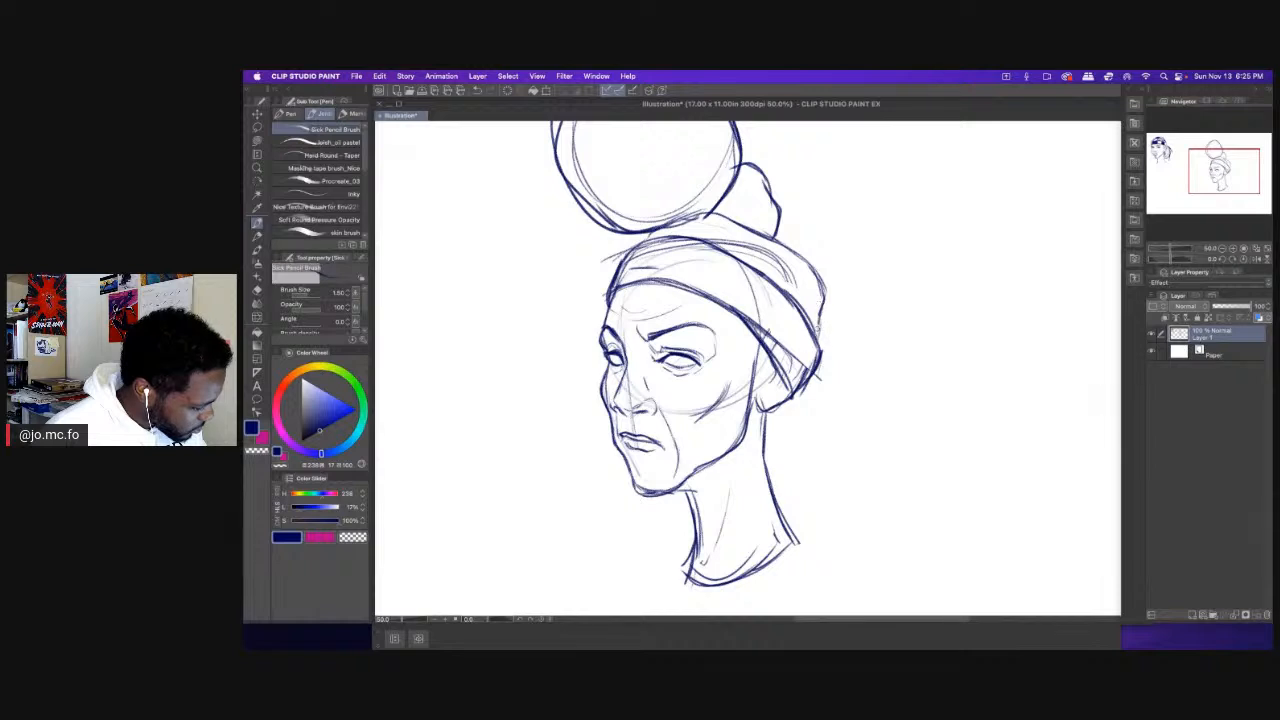
Draw a large round earring with an inner ring beneath the ear and reinforce the back of the neck.
drag(570, 252, 578, 235)
mouse_move(798, 388)
mouse_down()
mouse_move(772, 330)
mouse_move(738, 314)
mouse_up()
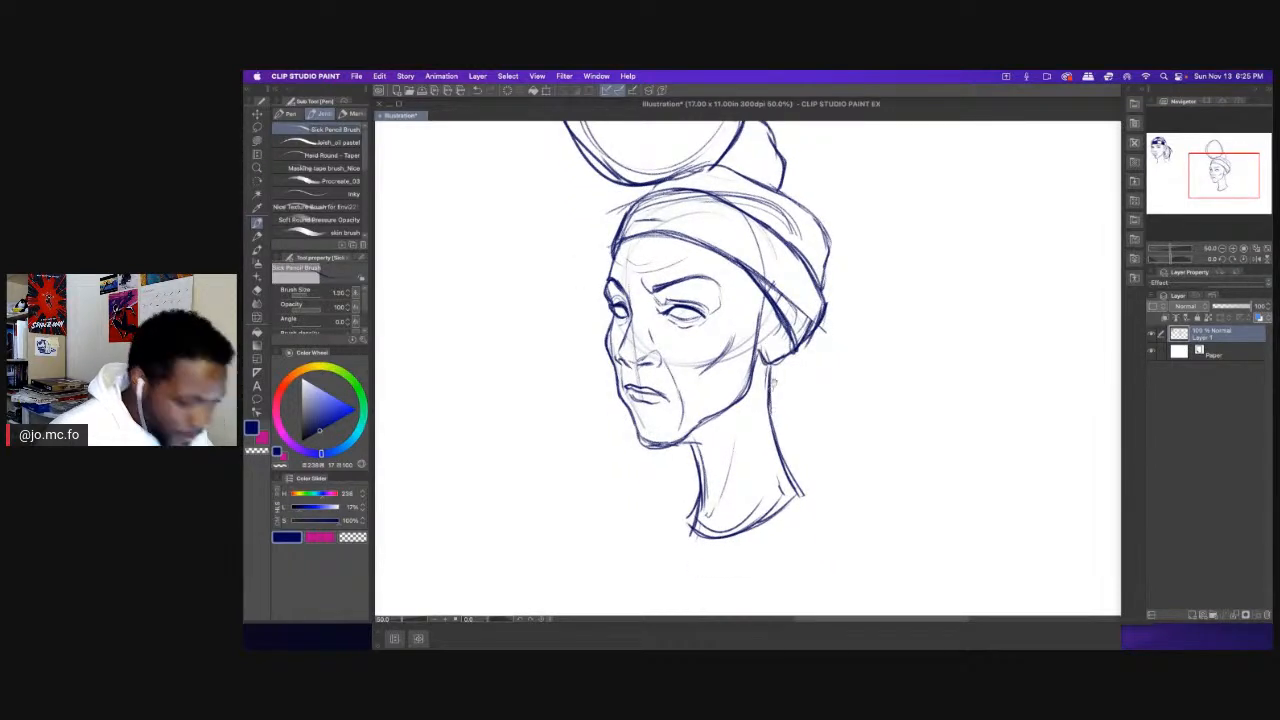
mouse_move(786, 354)
mouse_down()
mouse_move(828, 420)
mouse_move(822, 444)
mouse_up()
drag(820, 442, 766, 446)
drag(816, 382, 804, 446)
mouse_move(790, 384)
mouse_down()
mouse_move(782, 414)
mouse_move(800, 380)
mouse_move(776, 402)
mouse_move(802, 494)
mouse_up()
drag(570, 280, 610, 349)
scroll(573, 273, down, 2)
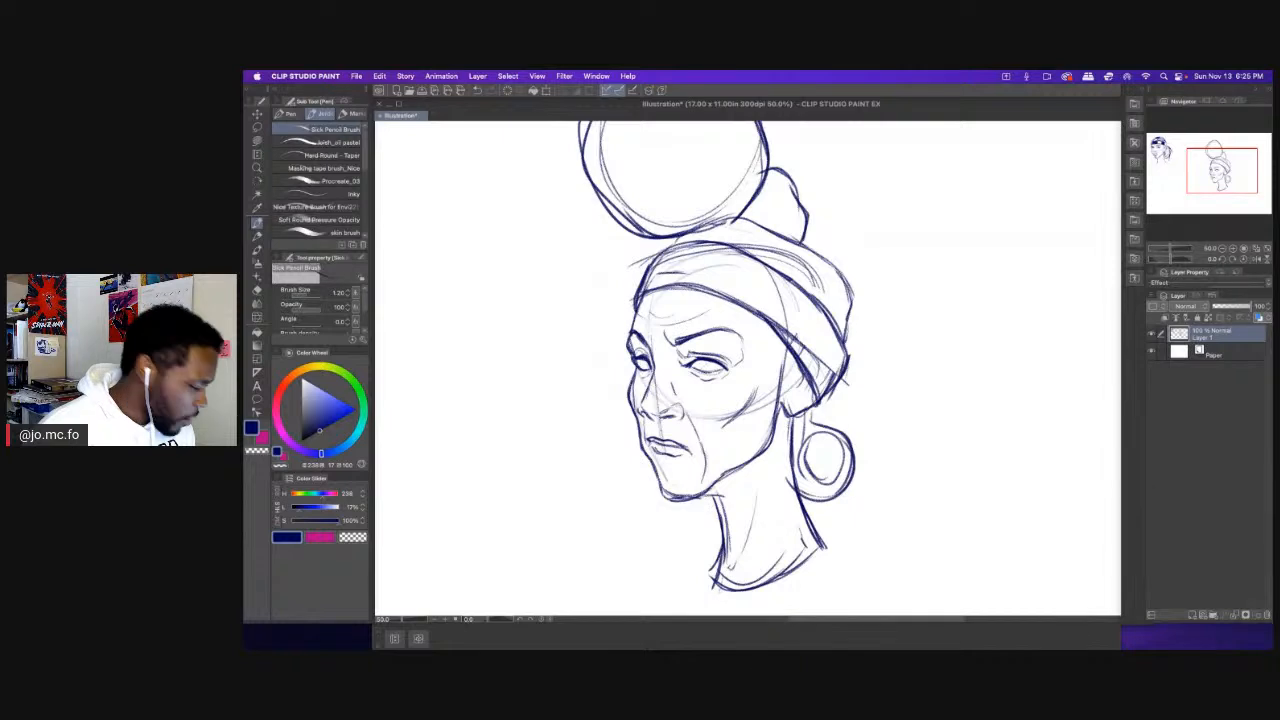
With a smaller brush, draw the irises and pupils in both eyes.
scroll(666, 303, up, 1)
key(bracketleft)
key(bracketleft)
drag(718, 374, 716, 390)
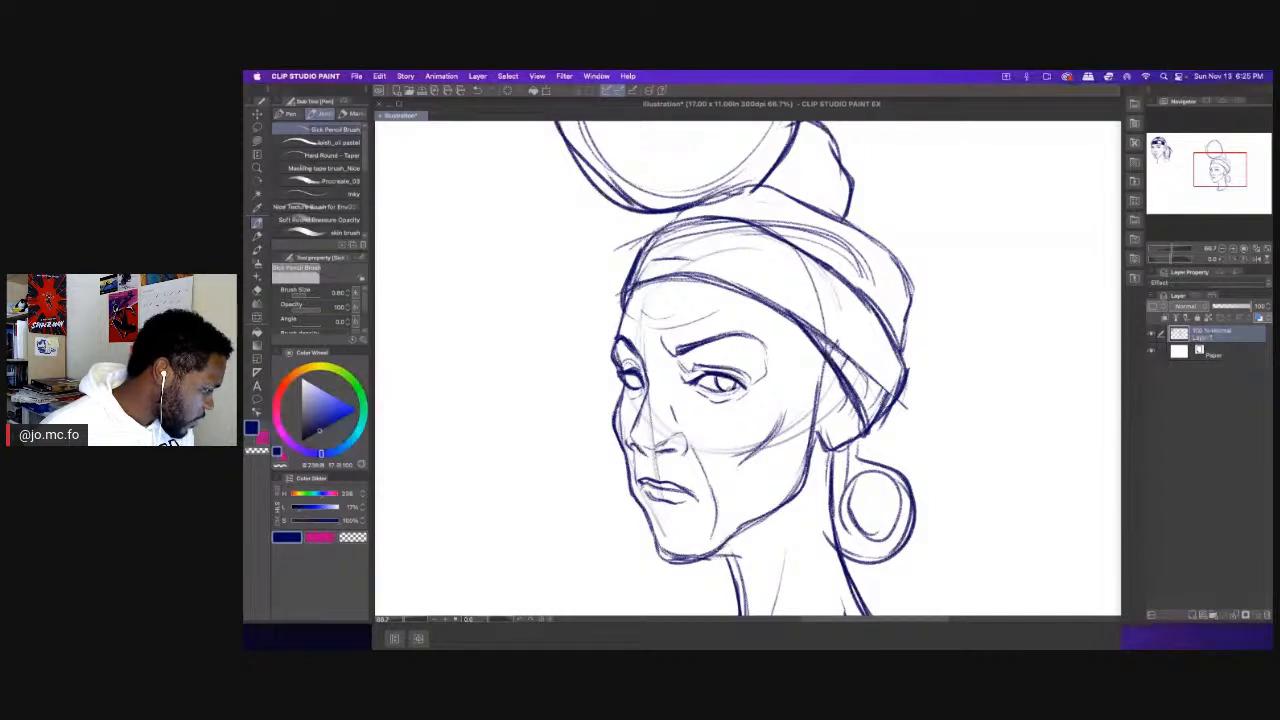
drag(722, 382, 712, 345)
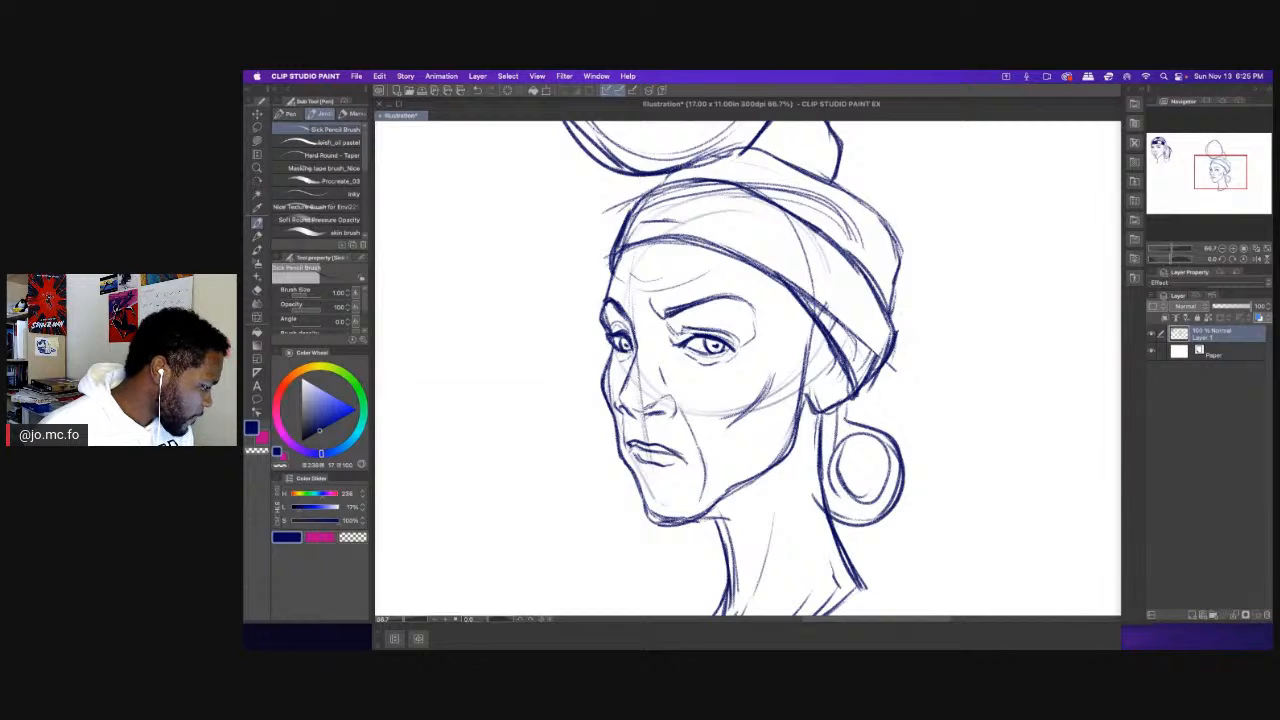
Lasso the mouth and adjust its shape with a free transform.
drag(592, 366, 605, 223)
key(m)
drag(655, 357, 714, 394)
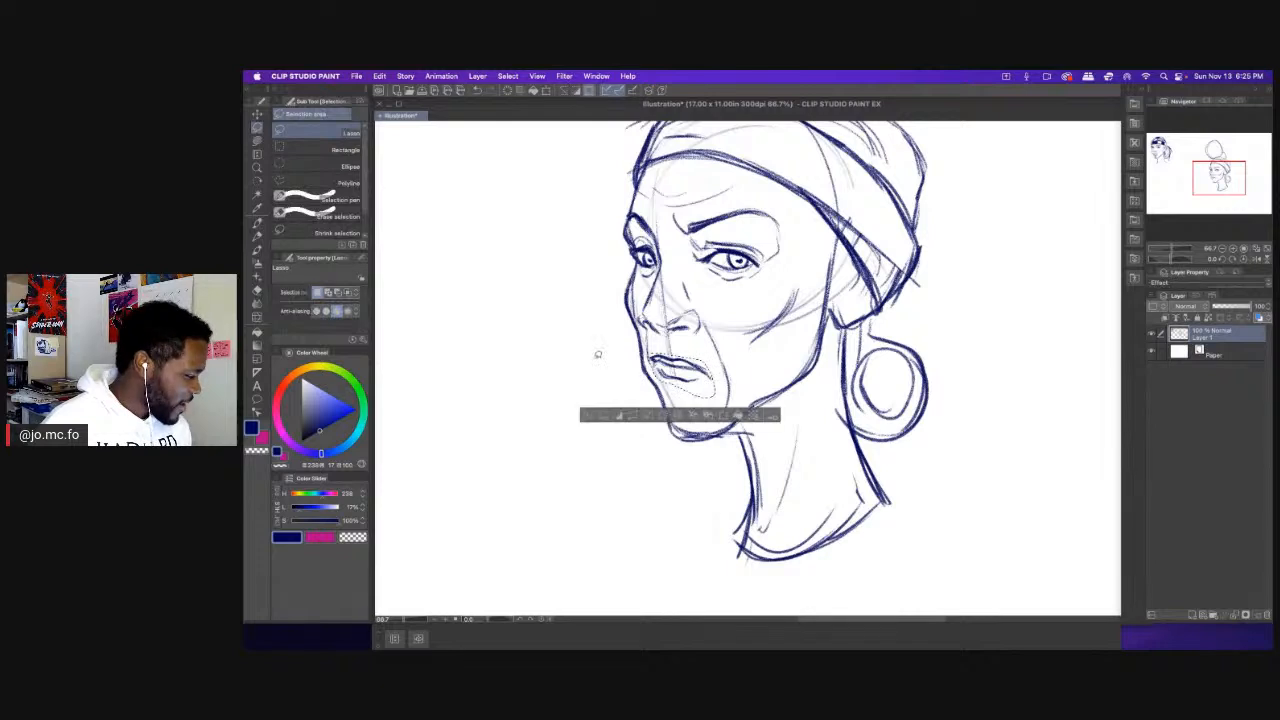
key(super+t)
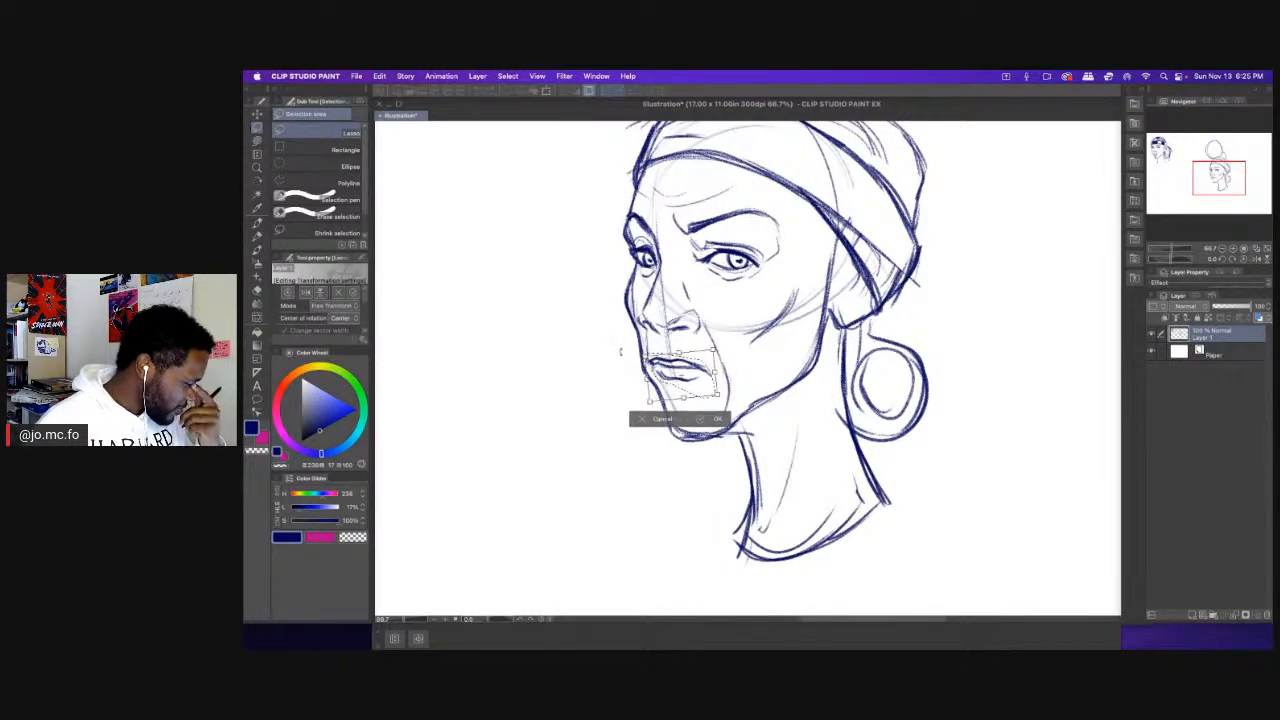
key(Return)
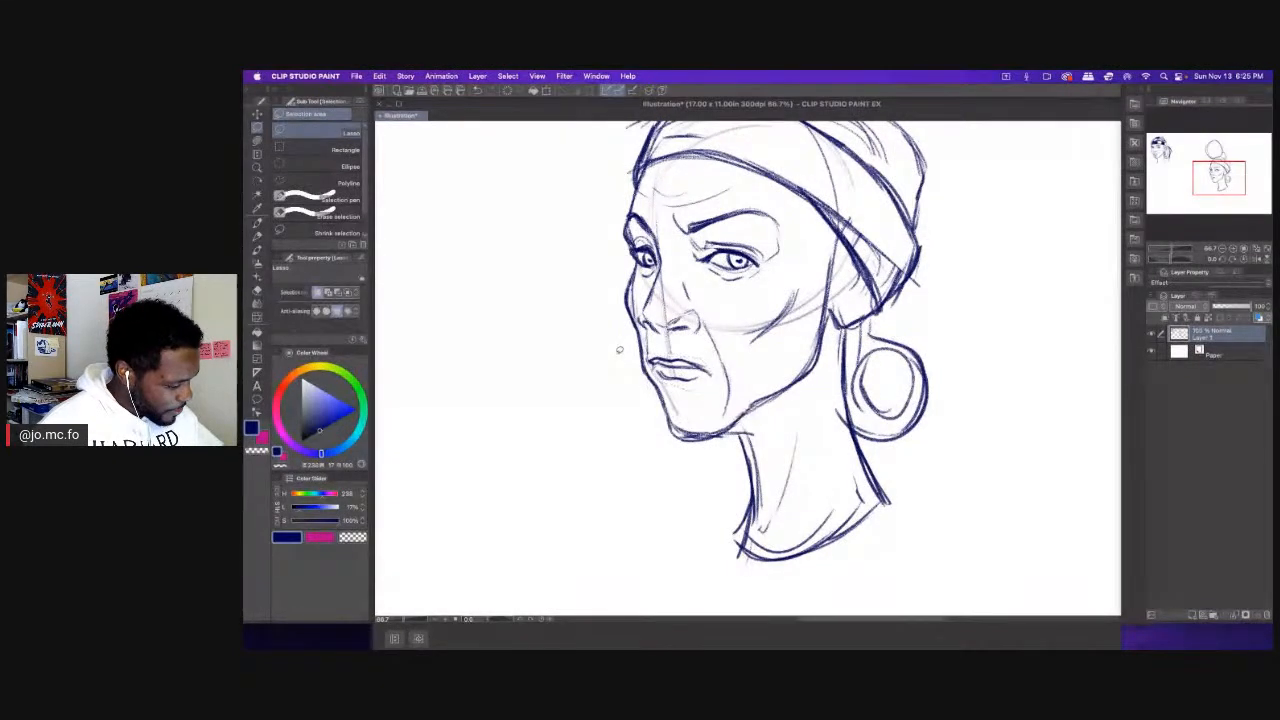
Erase the heavy cheek line and hatch a shadow plane along the underside of the jaw.
key(e)
mouse_move(812, 288)
mouse_down()
mouse_move(748, 336)
mouse_move(780, 324)
mouse_up()
key(p)
mouse_move(808, 376)
mouse_down()
mouse_move(746, 438)
mouse_move(738, 430)
mouse_up()
mouse_move(776, 392)
mouse_down()
mouse_move(748, 434)
mouse_move(762, 422)
mouse_up()
drag(796, 386, 748, 422)
key(super+minus)
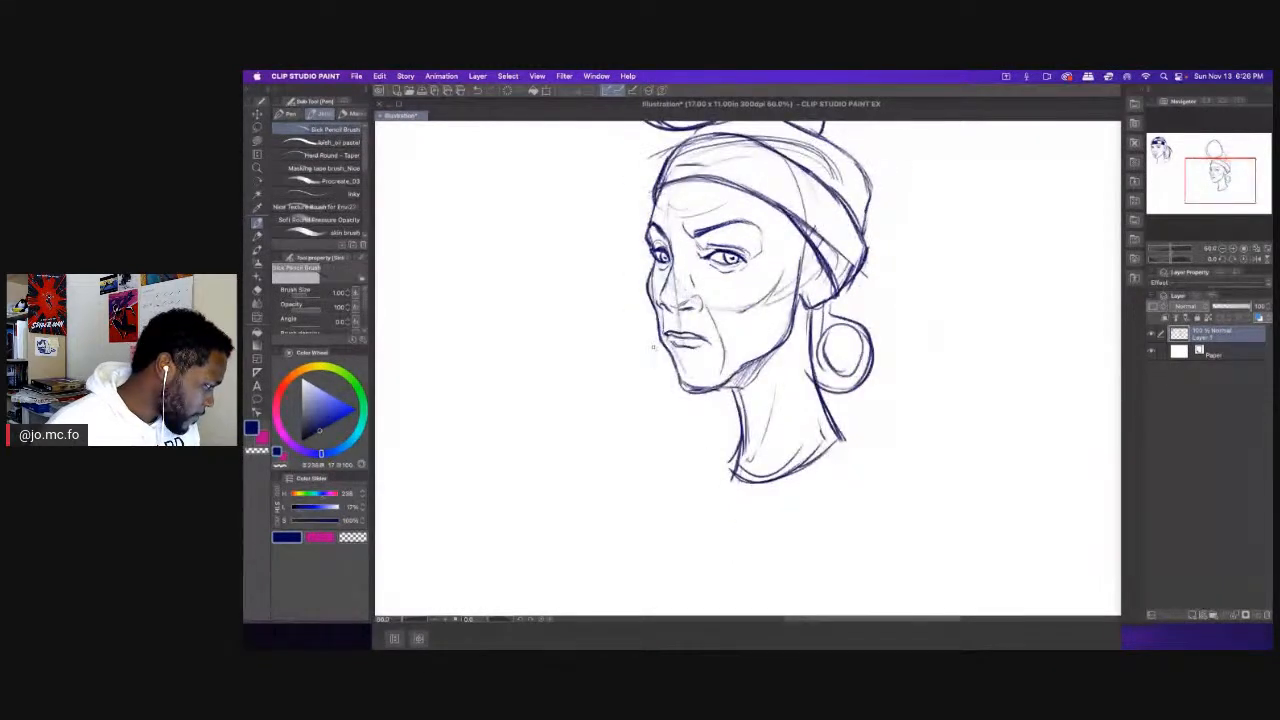
Erase the rough chin lines and redraw the chin and front jaw contour.
scroll(654, 349, up, 1)
key(e)
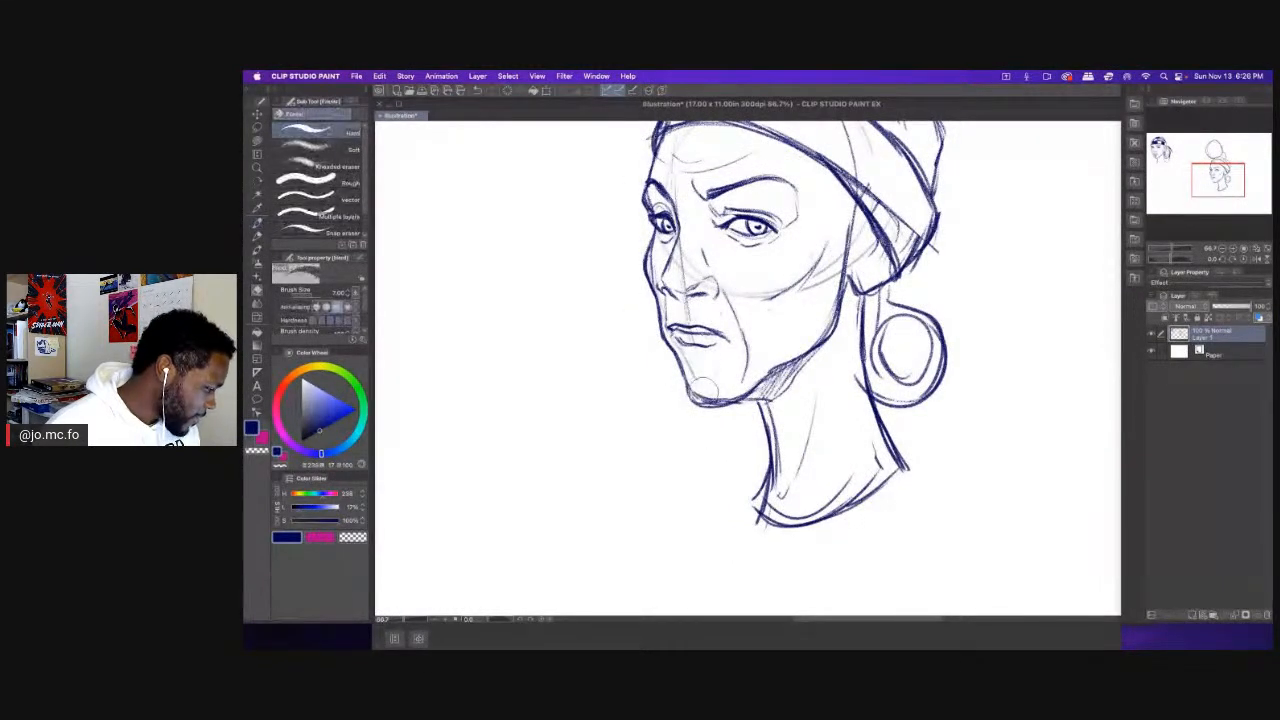
drag(698, 394, 738, 398)
key(p)
mouse_move(642, 348)
mouse_down()
mouse_move(634, 424)
mouse_move(711, 412)
mouse_up()
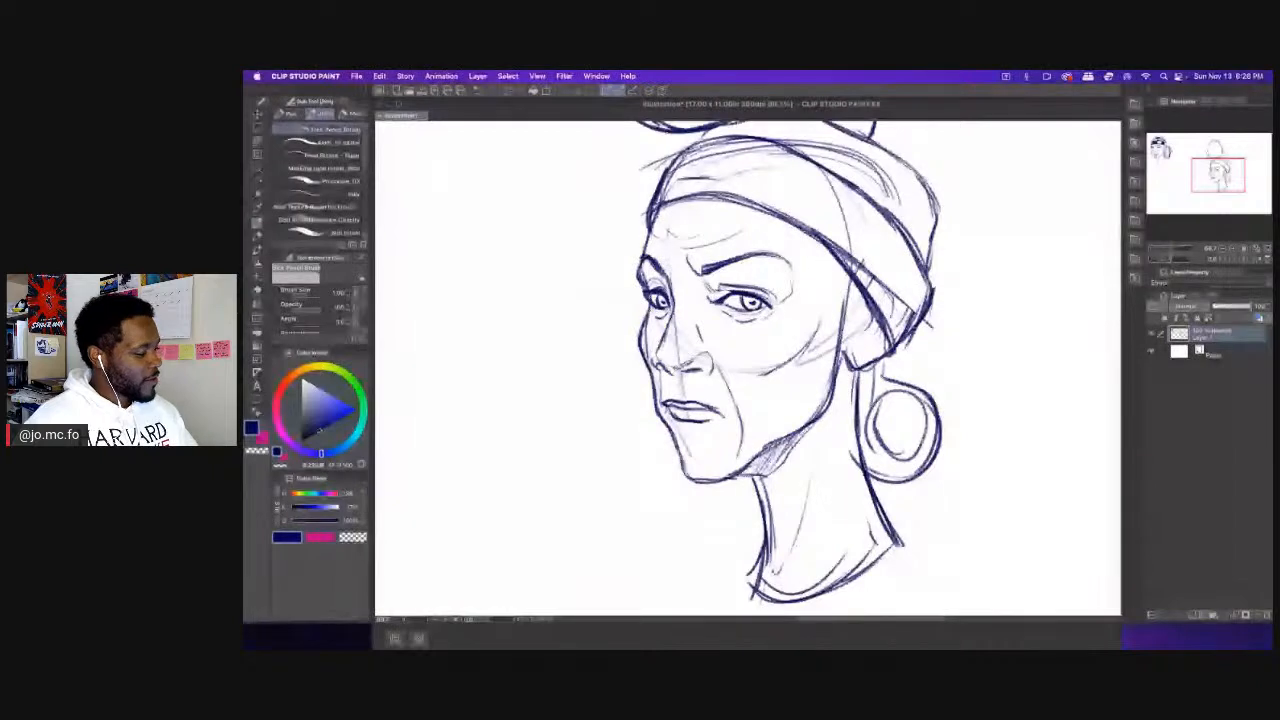
scroll(642, 277, down, 1)
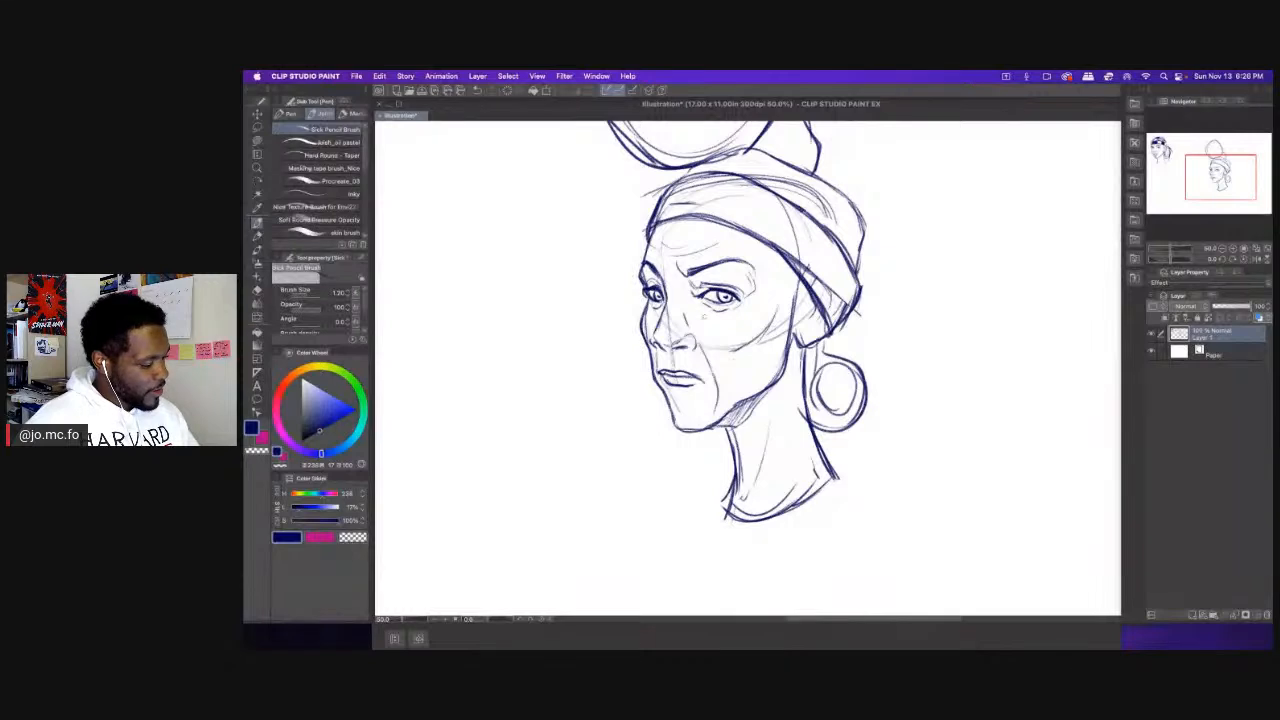
Redraw the visible part of the ear below the headwrap with its inner fold and lobe.
mouse_move(815, 343)
mouse_down()
mouse_move(800, 362)
mouse_move(792, 338)
mouse_move(804, 319)
mouse_move(802, 334)
mouse_move(816, 330)
mouse_up()
key(e)
key(p)
drag(822, 322, 804, 352)
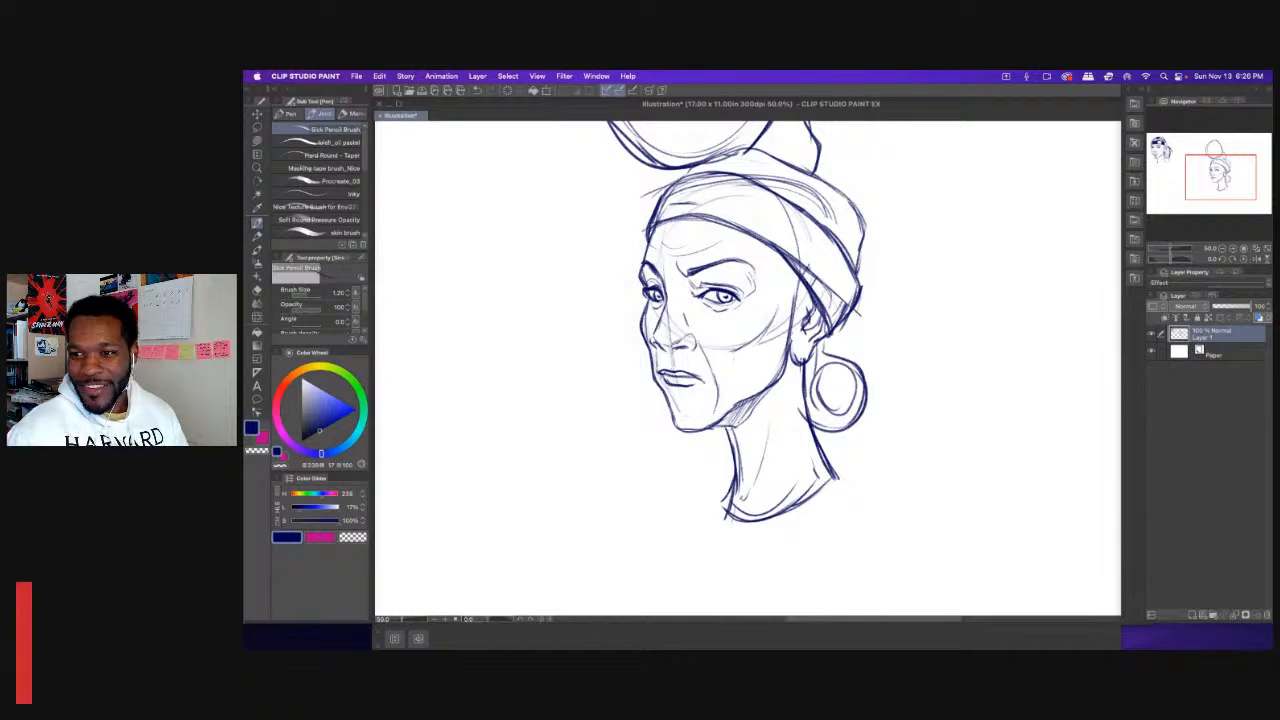
Refine the facial creases around the brow, cheek, nose and mouth.
key(Tab)
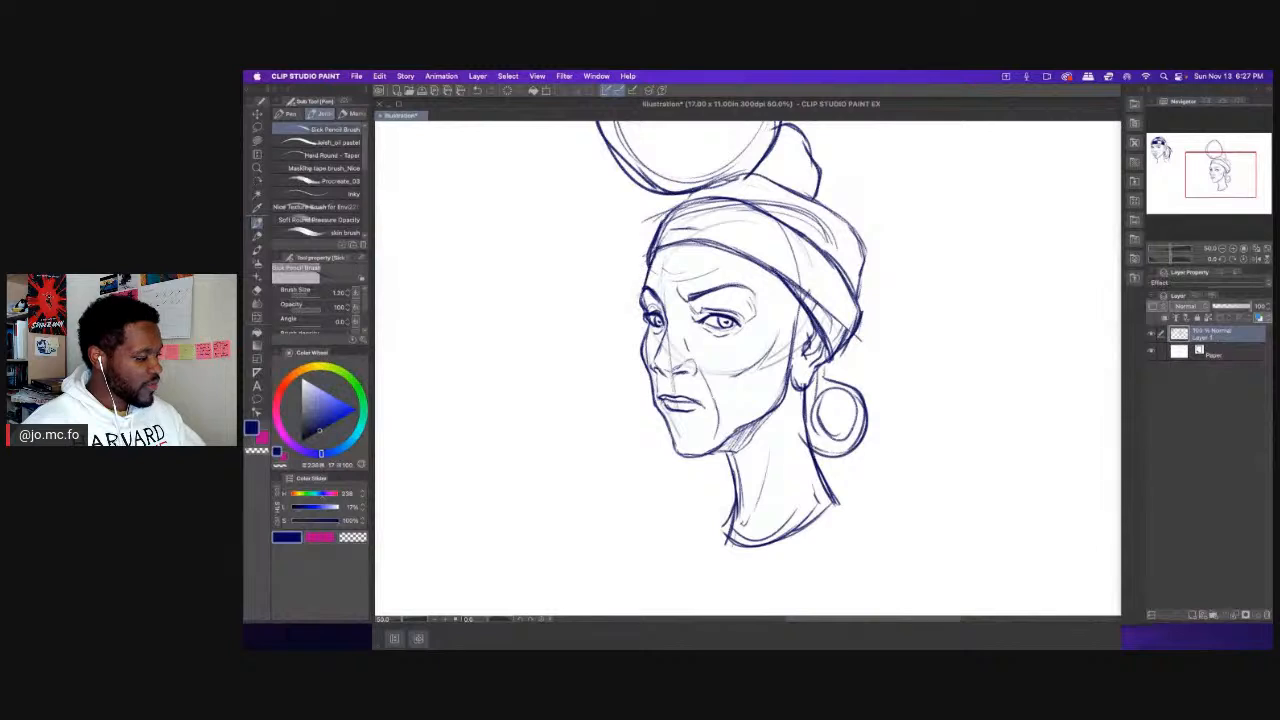
drag(693, 296, 686, 301)
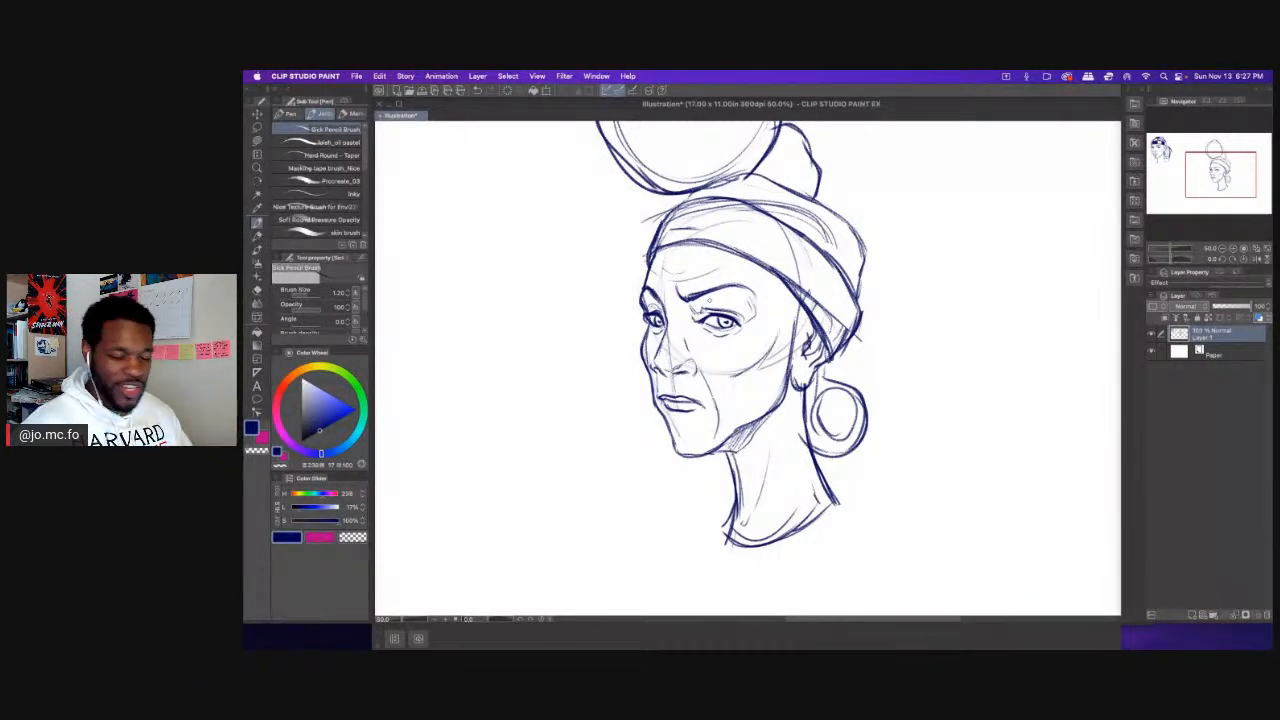
drag(754, 294, 720, 284)
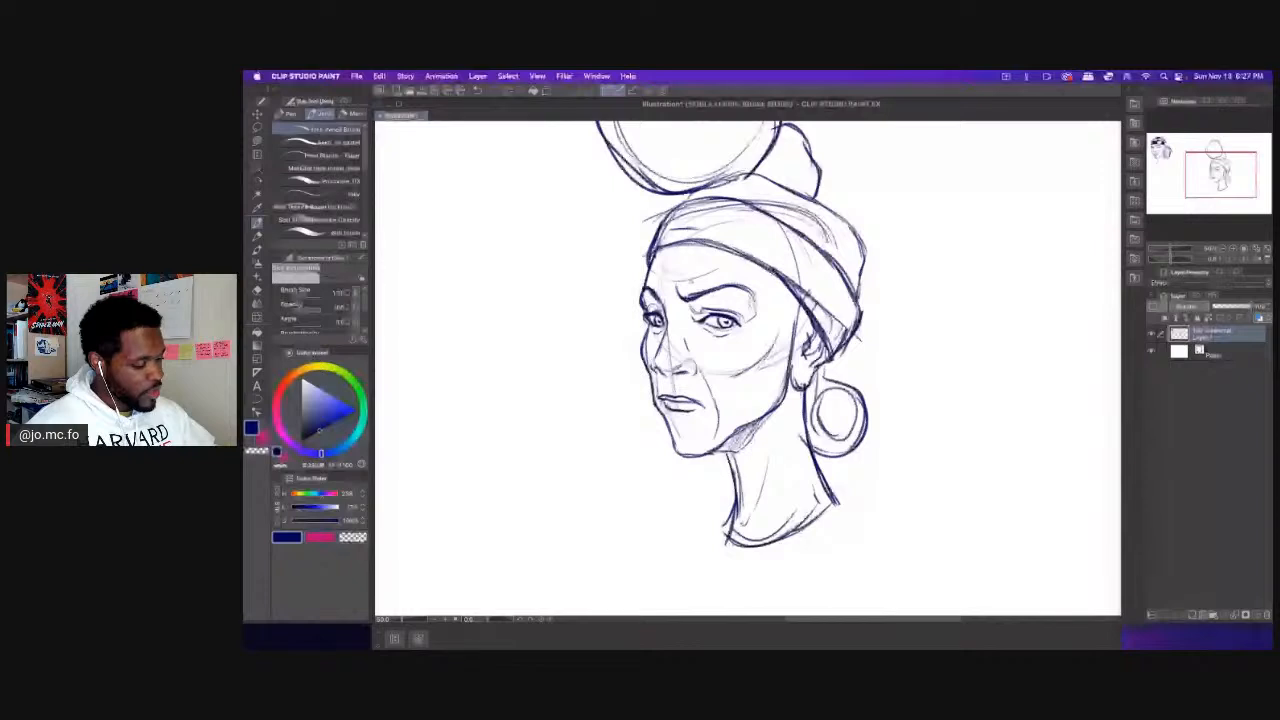
drag(748, 394, 784, 342)
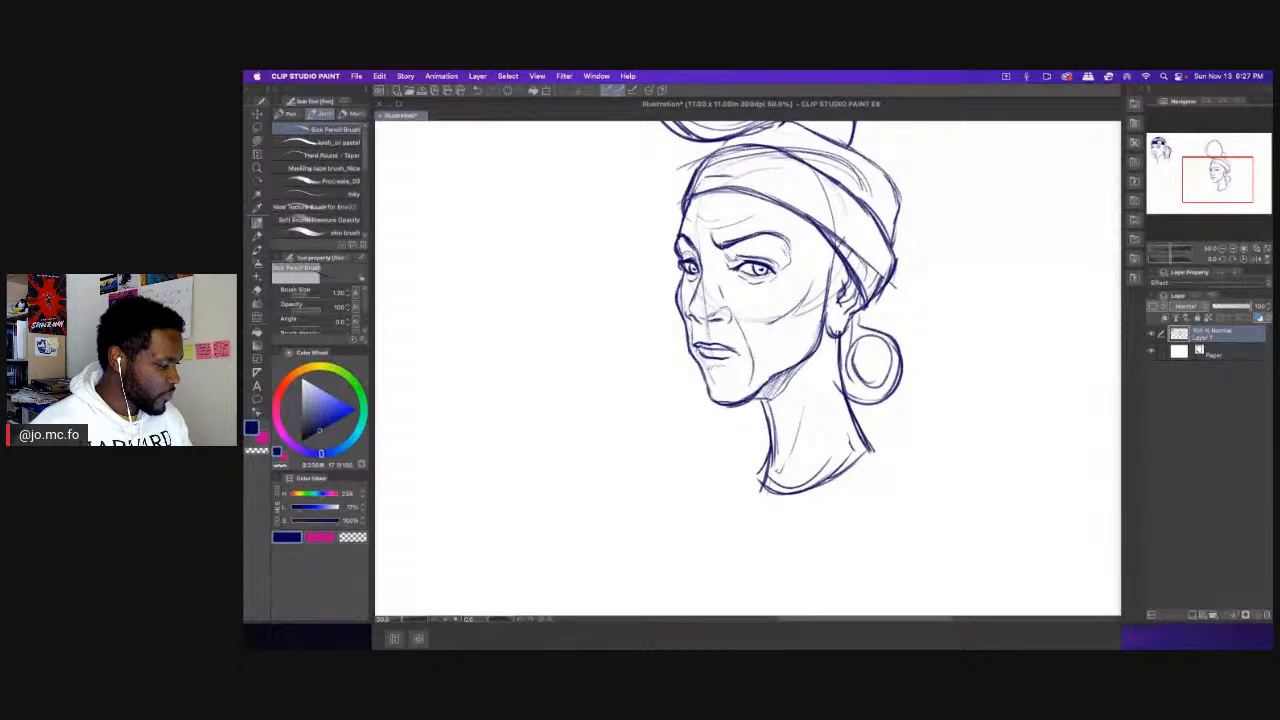
drag(694, 318, 733, 325)
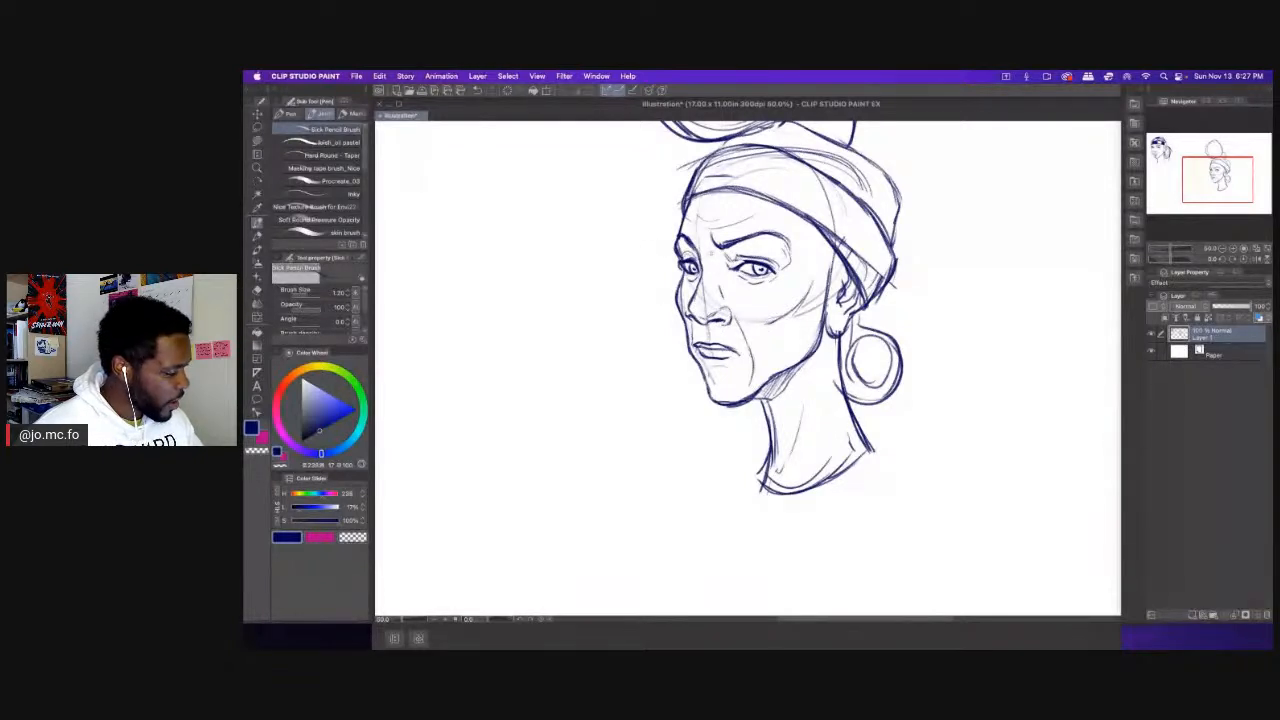
drag(726, 252, 726, 266)
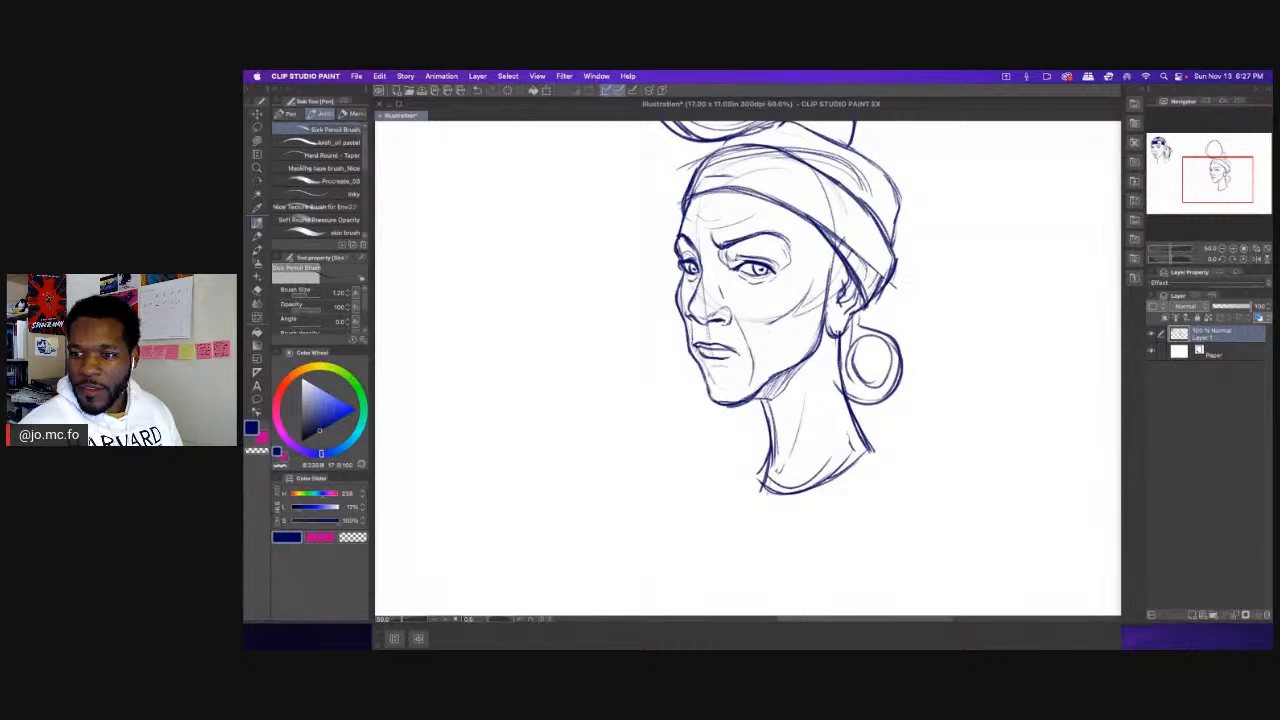
key(Tab)
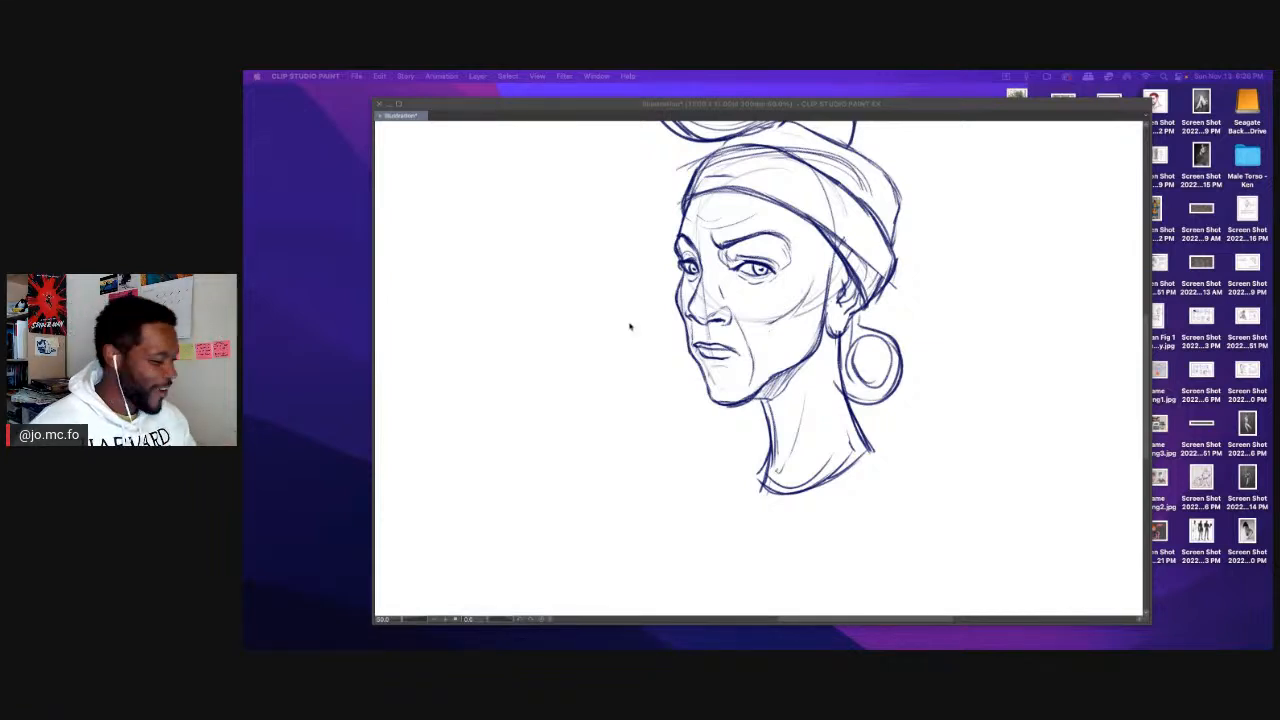
key(Tab)
key(p)
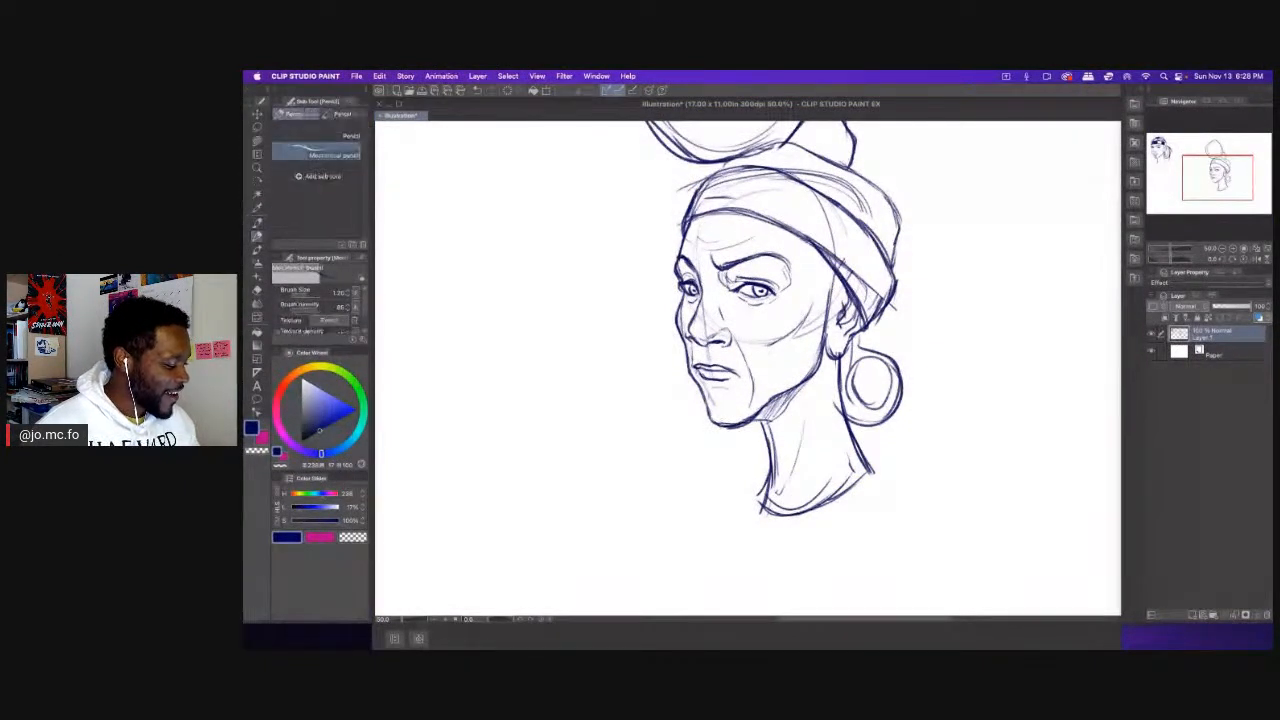
scroll(729, 399, down, 2)
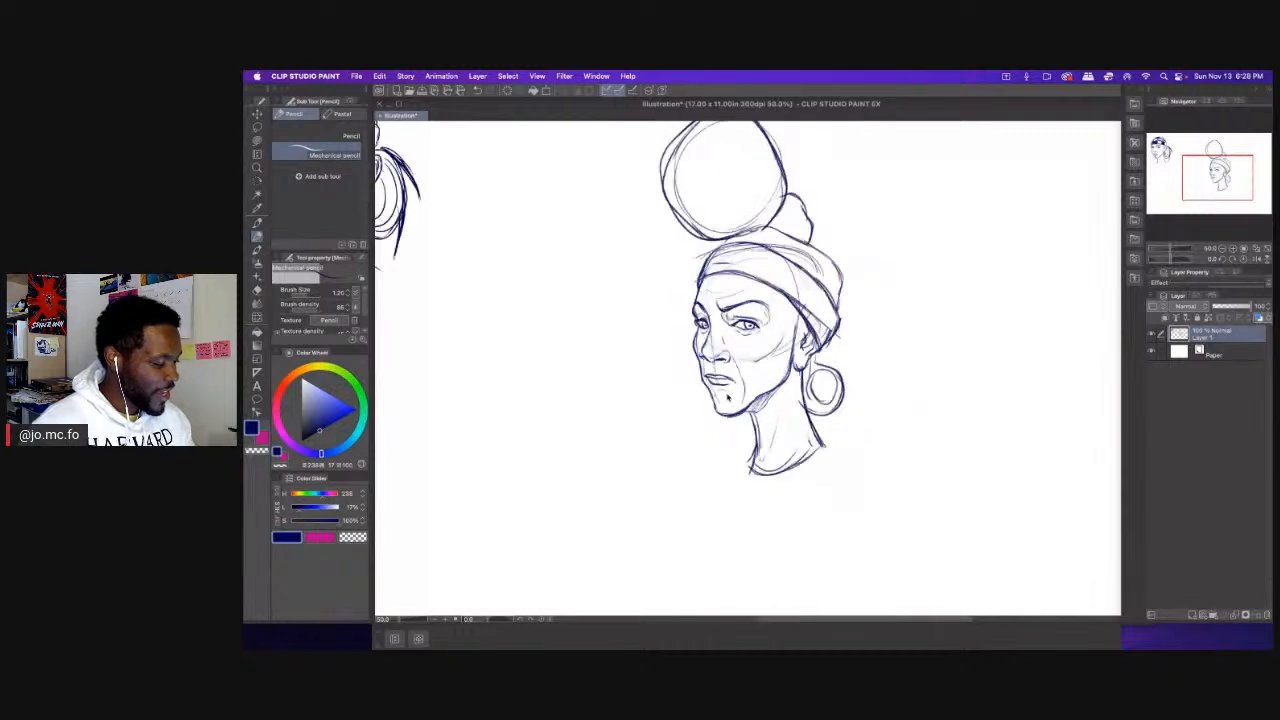
scroll(729, 399, up, 1)
scroll(677, 316, up, 3)
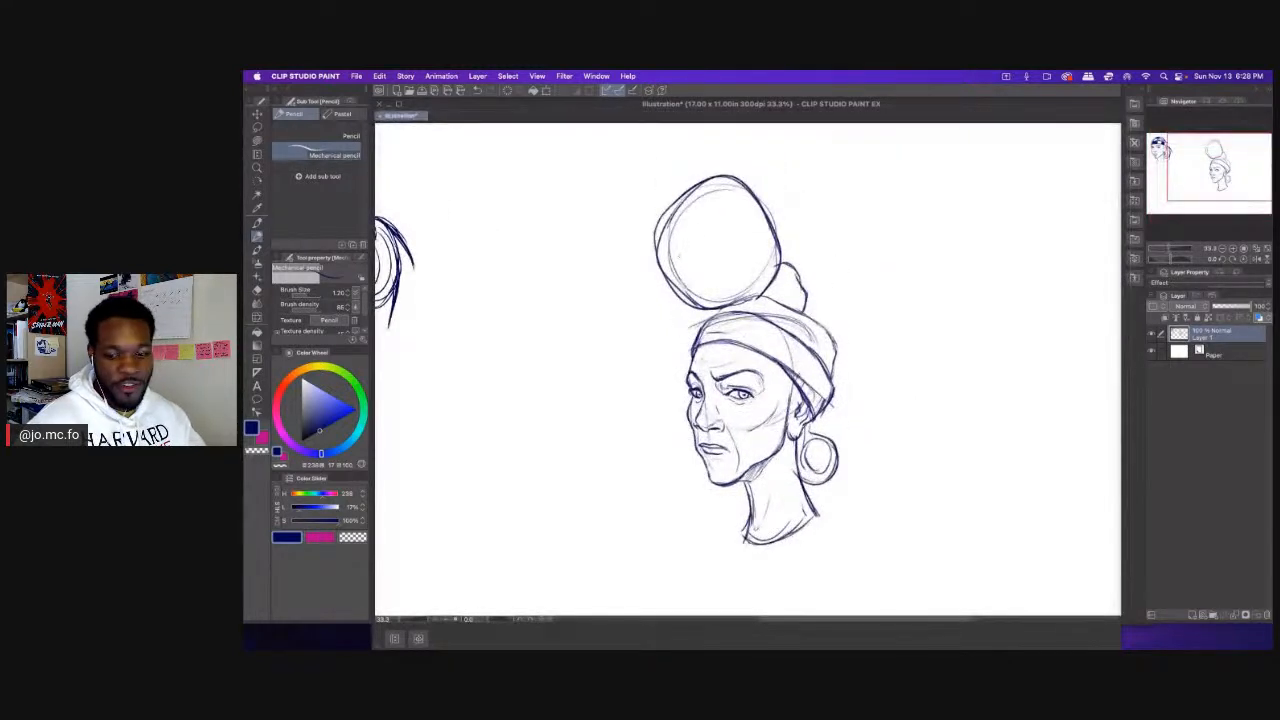
Draw spiral fold lines with the pencil brush inside the large round bun above the older woman's headwrap.
key(b)
scroll(710, 240, up, 3)
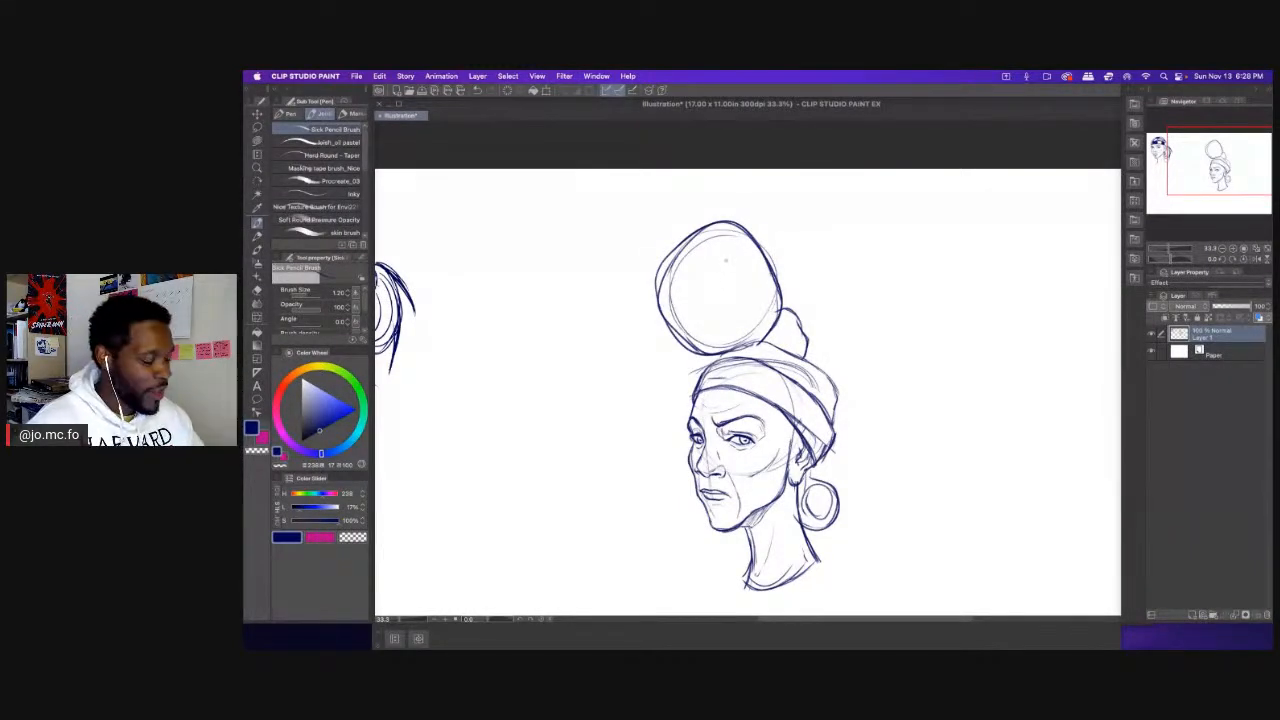
mouse_move(748, 242)
mouse_down()
mouse_move(716, 236)
mouse_move(696, 305)
mouse_move(730, 356)
mouse_move(706, 250)
mouse_up()
drag(708, 296, 702, 352)
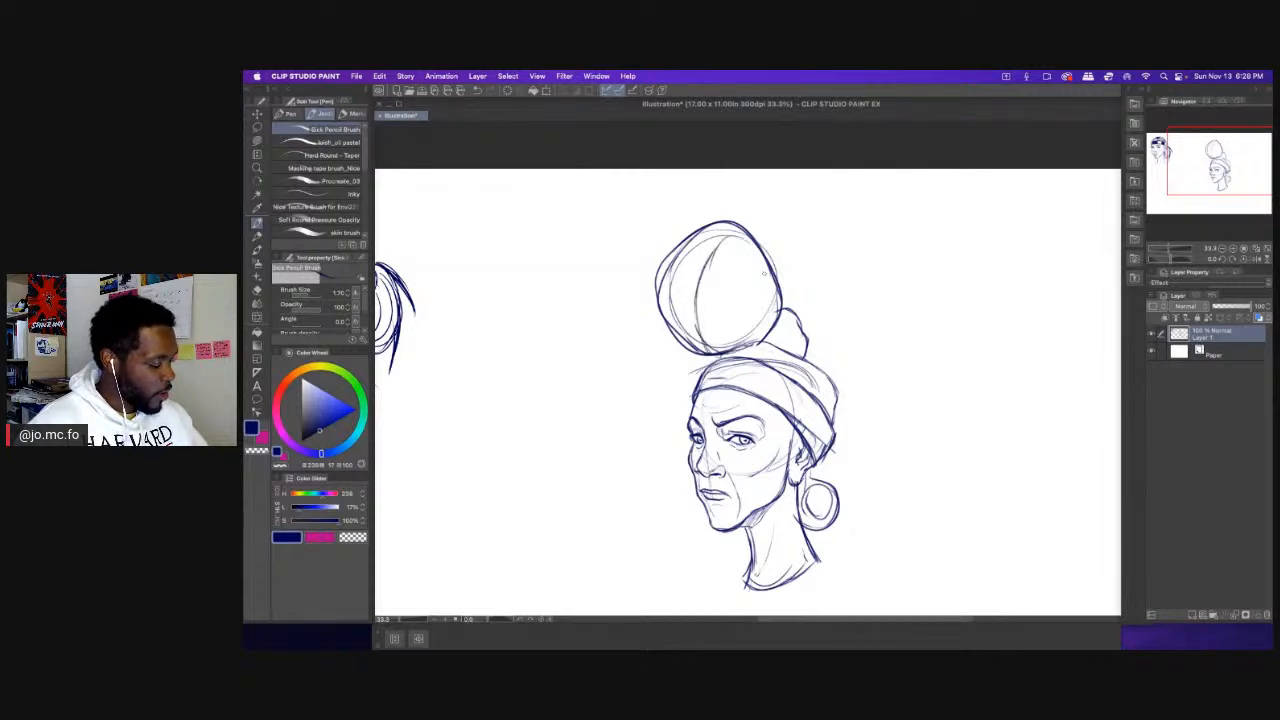
drag(742, 258, 718, 280)
mouse_move(754, 330)
mouse_down()
mouse_move(766, 308)
mouse_move(750, 302)
mouse_move(732, 324)
mouse_move(770, 298)
mouse_move(756, 266)
mouse_move(742, 316)
mouse_move(760, 252)
mouse_move(782, 310)
mouse_move(758, 345)
mouse_up()
Darken the outer contours of the bun and headwrap and add an inner fold to the small knot behind the bun.
mouse_move(758, 243)
mouse_down()
mouse_move(726, 220)
mouse_move(664, 276)
mouse_move(680, 342)
mouse_move(702, 354)
mouse_move(758, 340)
mouse_move(704, 354)
mouse_move(812, 366)
mouse_up()
drag(810, 362, 840, 426)
drag(799, 337, 807, 356)
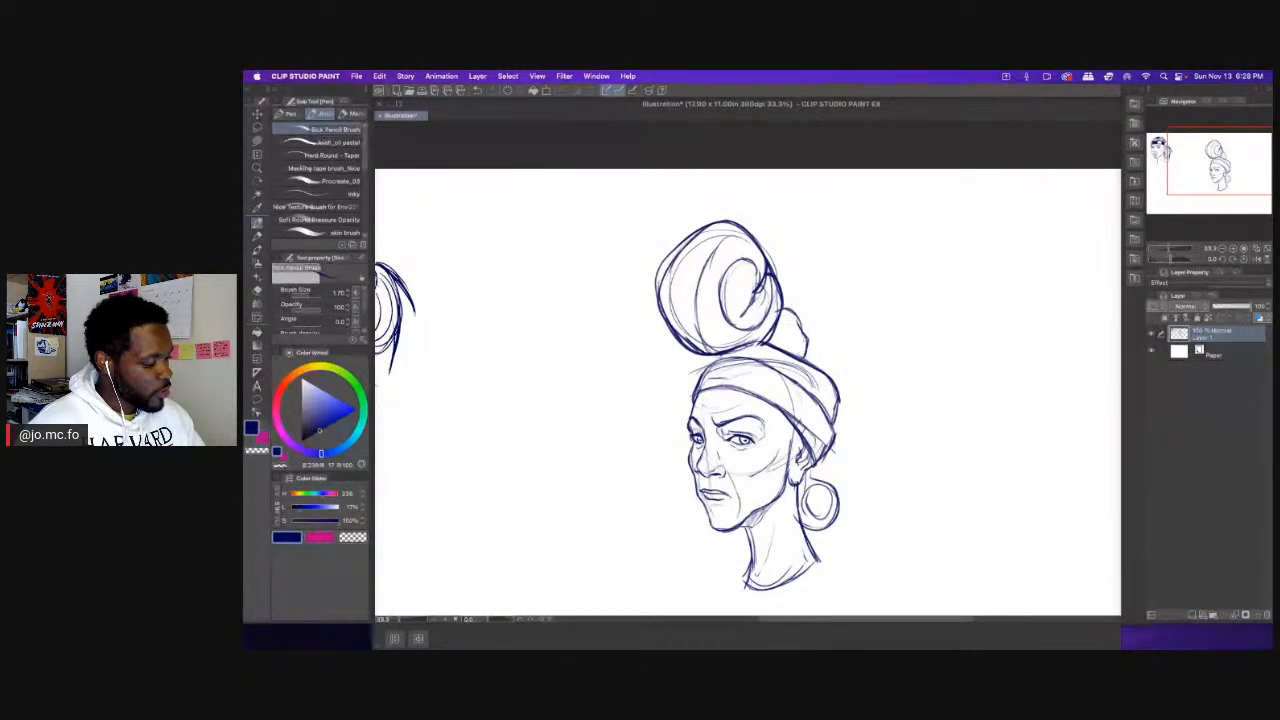
mouse_move(781, 313)
mouse_down()
mouse_move(807, 350)
mouse_move(797, 354)
mouse_up()
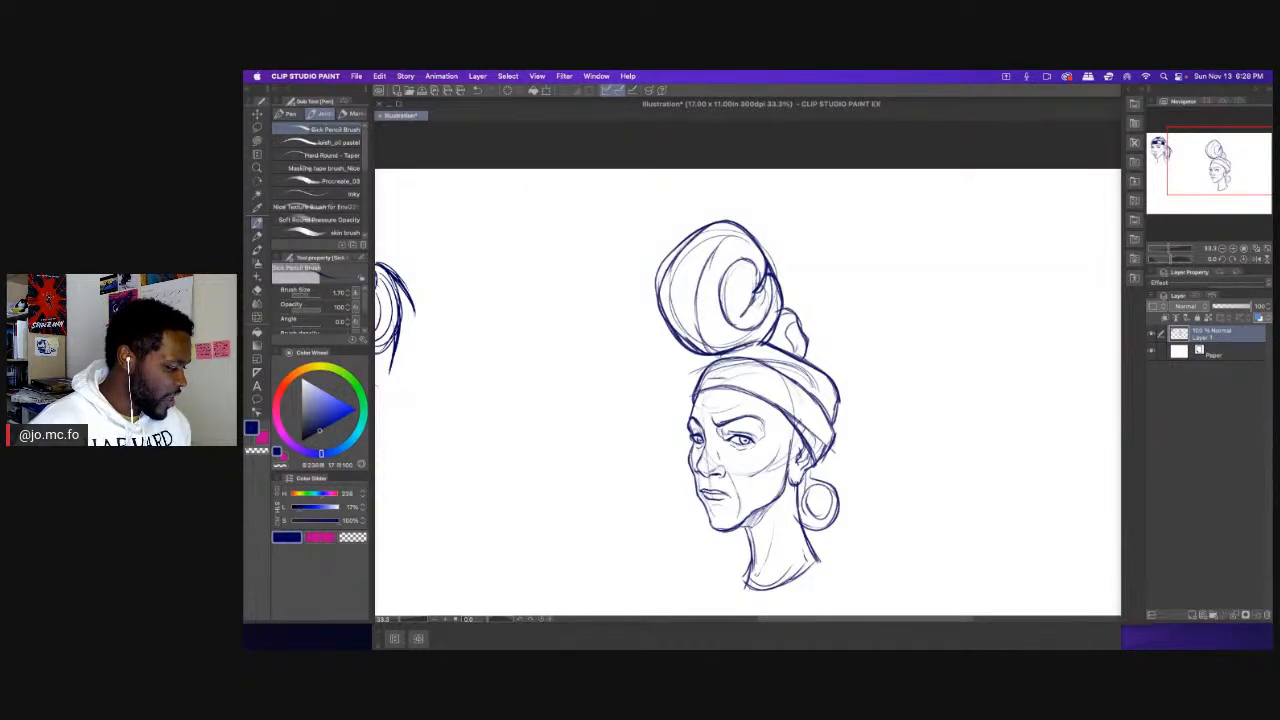
drag(730, 388, 778, 407)
Lasso the older woman's whole head with its bun, scale it down and move it close beside the checkered-headband head.
key(super+minus)
drag(660, 358, 672, 312)
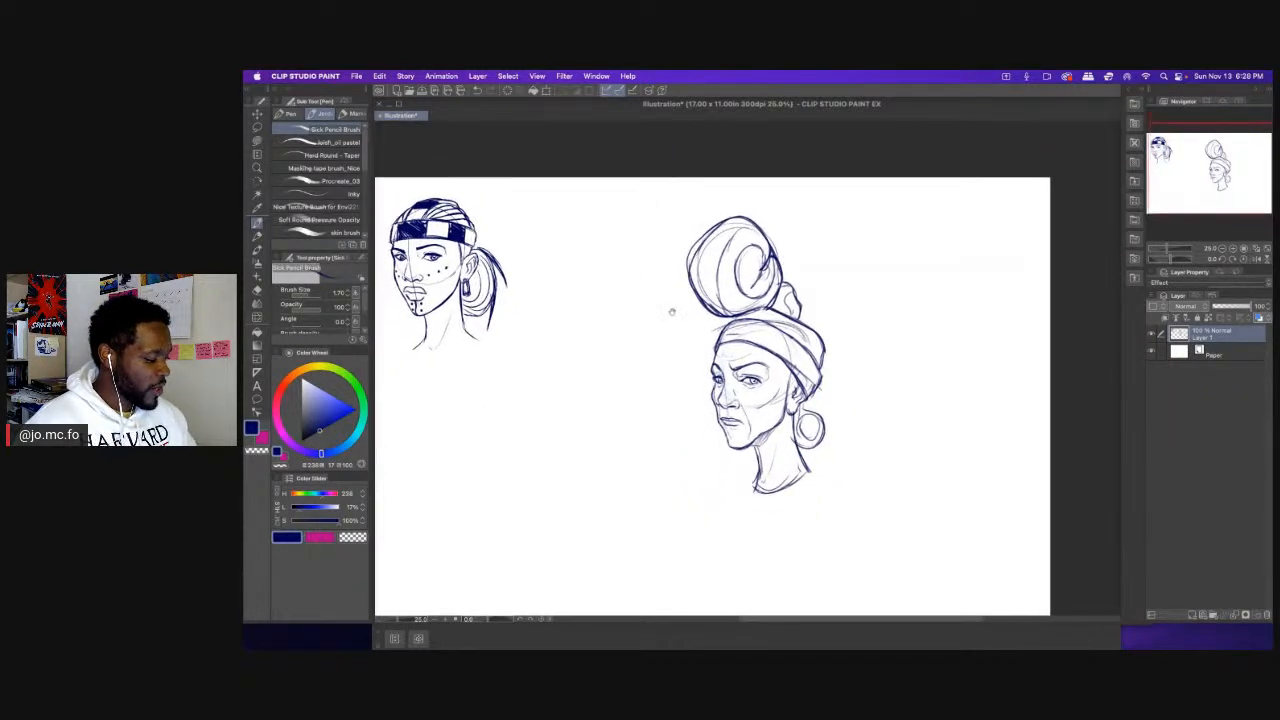
scroll(671, 312, up, 1)
key(m)
mouse_move(829, 149)
mouse_down()
mouse_move(641, 372)
mouse_move(689, 120)
mouse_move(760, 115)
mouse_up()
key(super+t)
scroll(628, 190, down, 1)
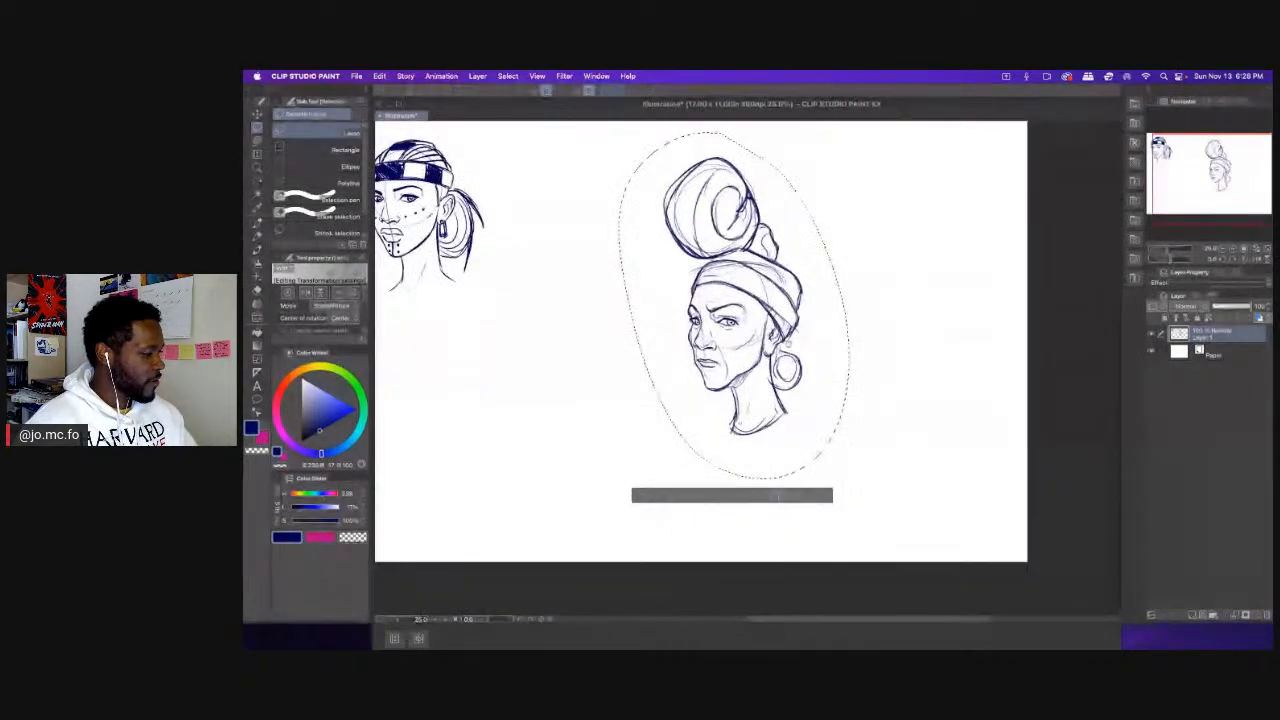
drag(738, 215, 828, 254)
drag(708, 171, 788, 291)
mouse_move(864, 405)
mouse_down()
mouse_move(639, 256)
mouse_move(634, 268)
mouse_up()
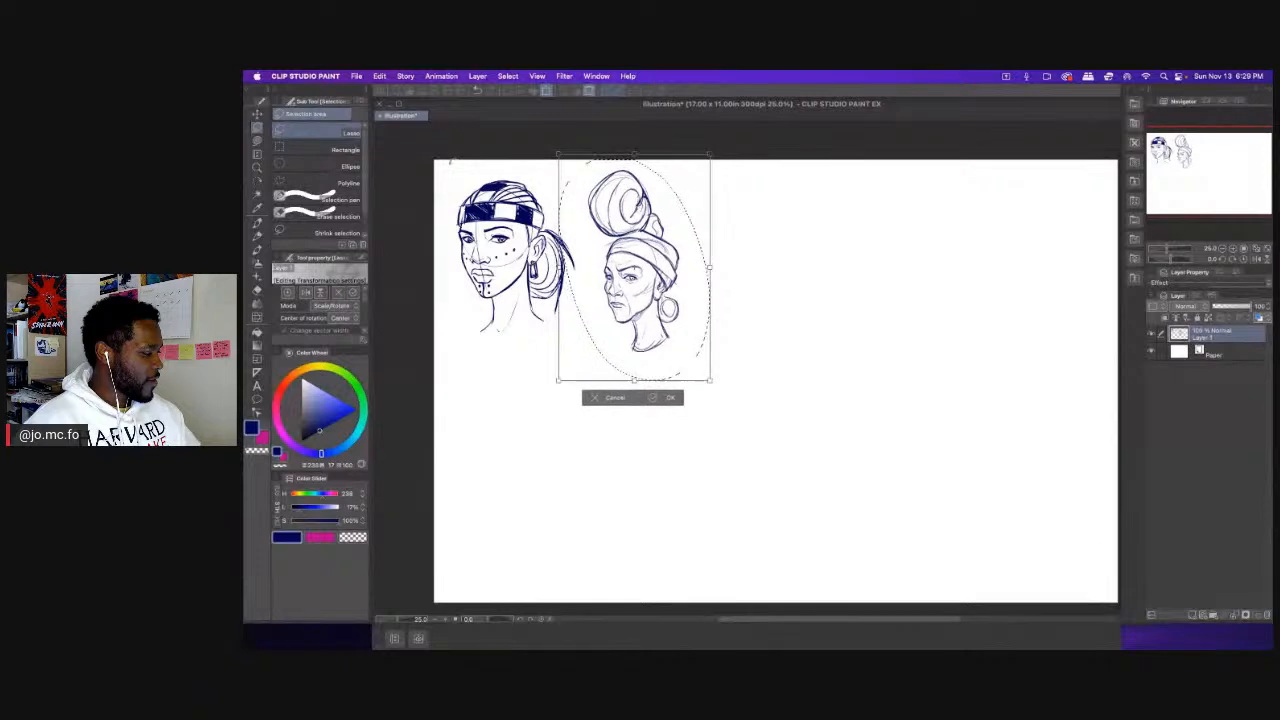
key(Return)
Lasso the checkered-headband head, move it slightly lower and closer to the older woman's head, and clear the selection.
mouse_move(540, 176)
mouse_down()
mouse_move(519, 367)
mouse_move(449, 158)
mouse_move(490, 255)
mouse_up()
key(super+t)
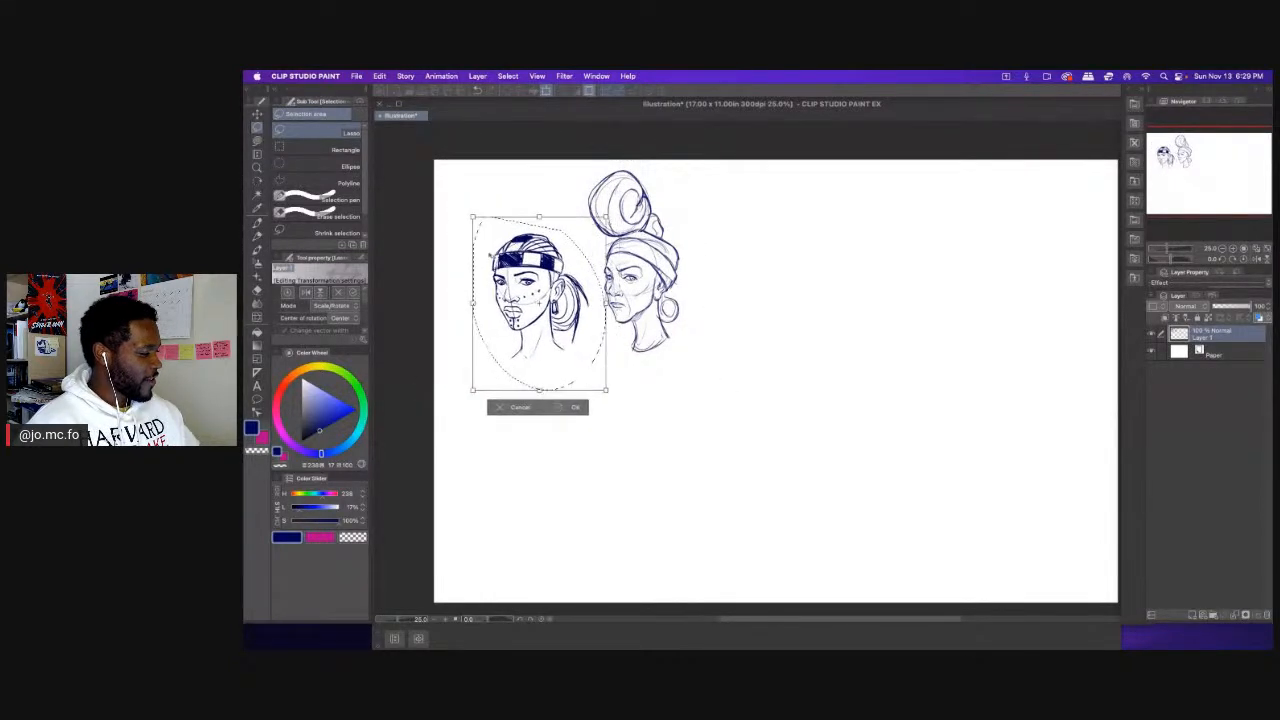
key(Return)
key(super+d)
scroll(564, 282, up, 1)
drag(580, 329, 566, 329)
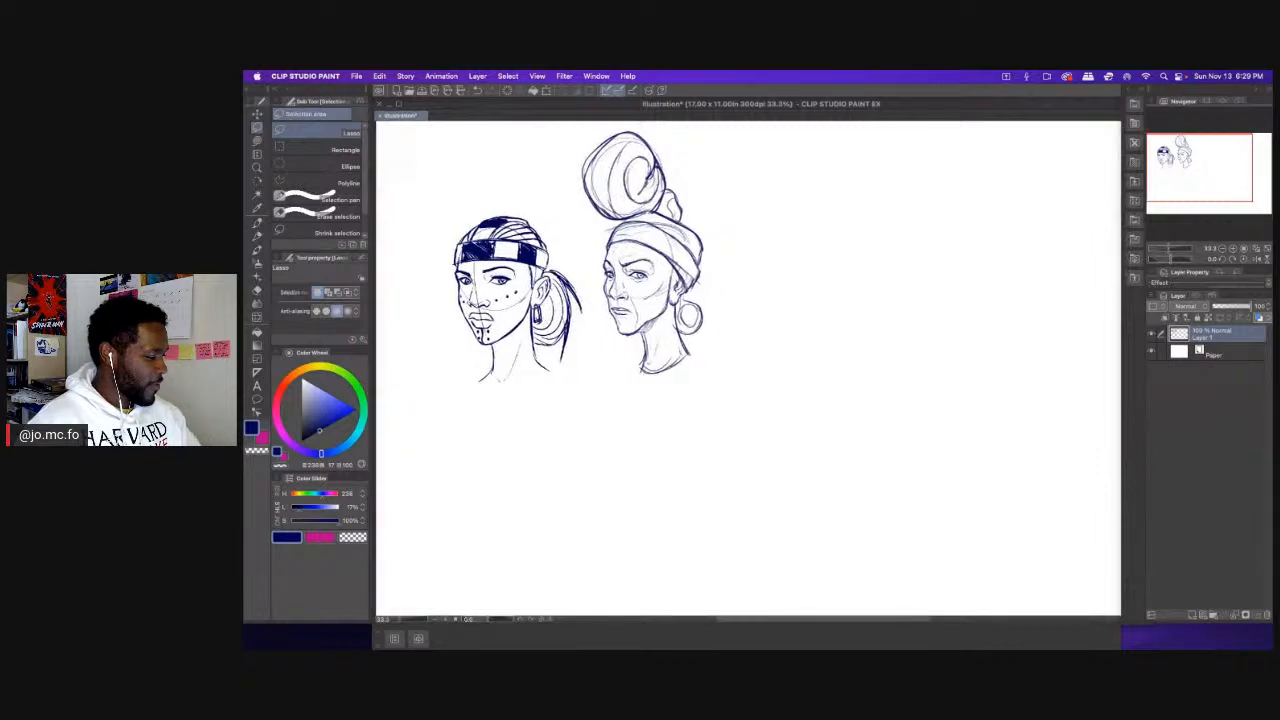
Sketch a light construction circle for a third head in the empty area beside the older woman, using the pencil brush at size 1.20.
key(p)
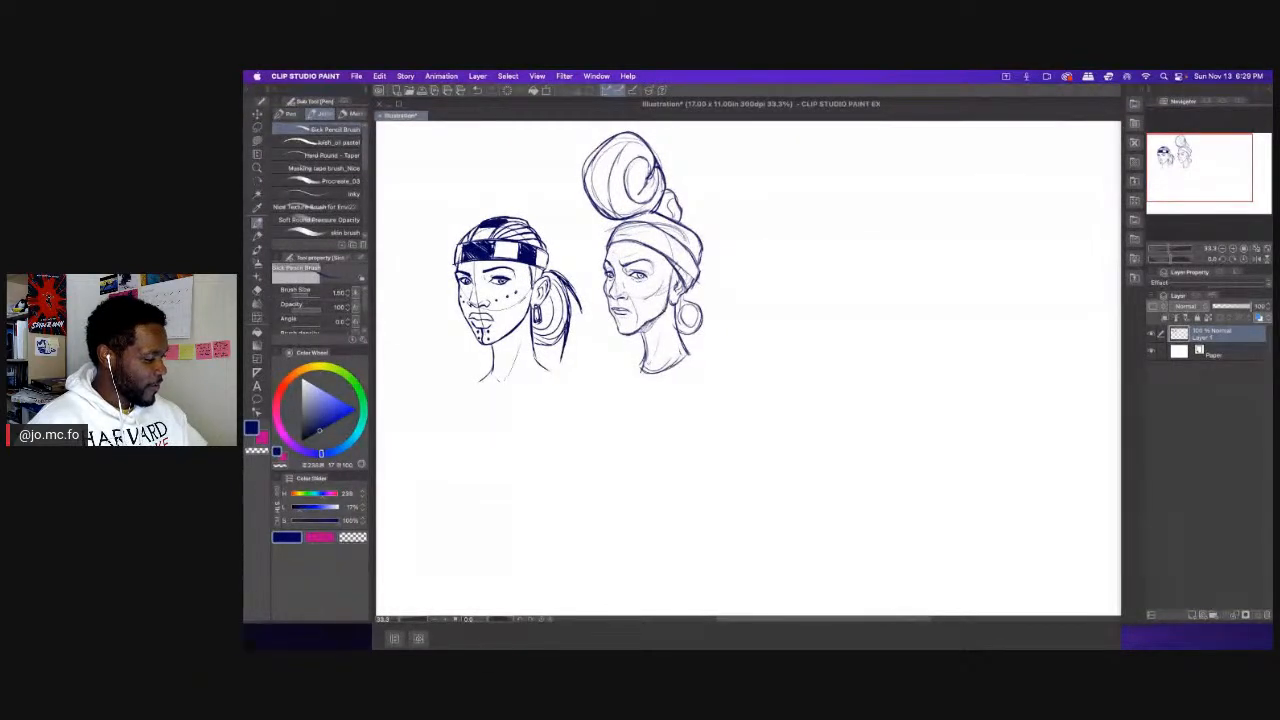
key(])
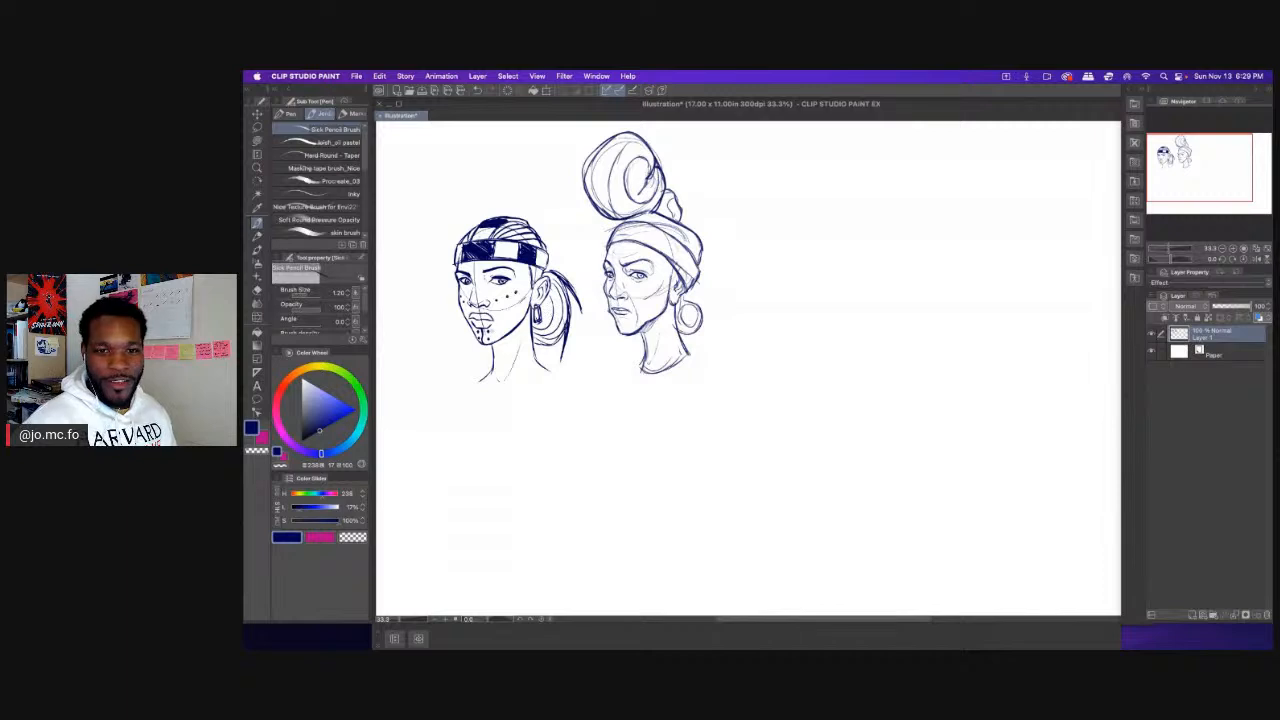
key(Tab)
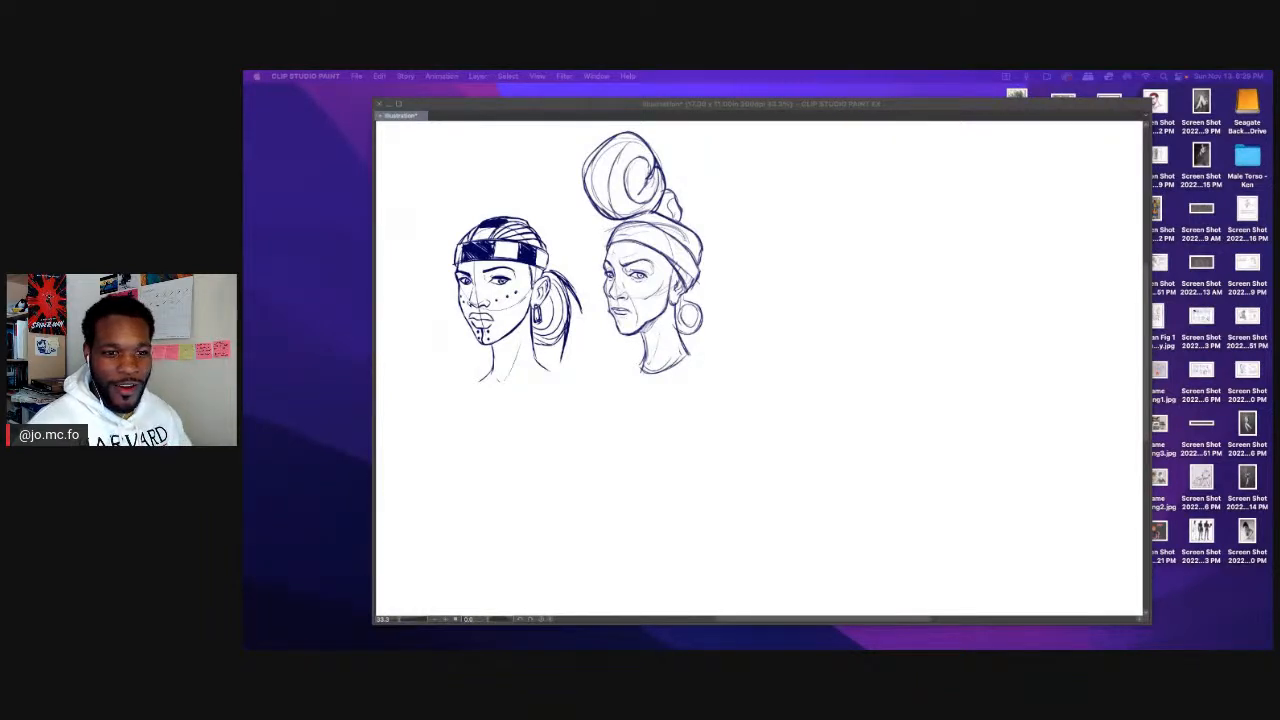
key(Tab)
scroll(803, 329, up, 1)
scroll(662, 370, right, 3)
scroll(662, 370, up, 1)
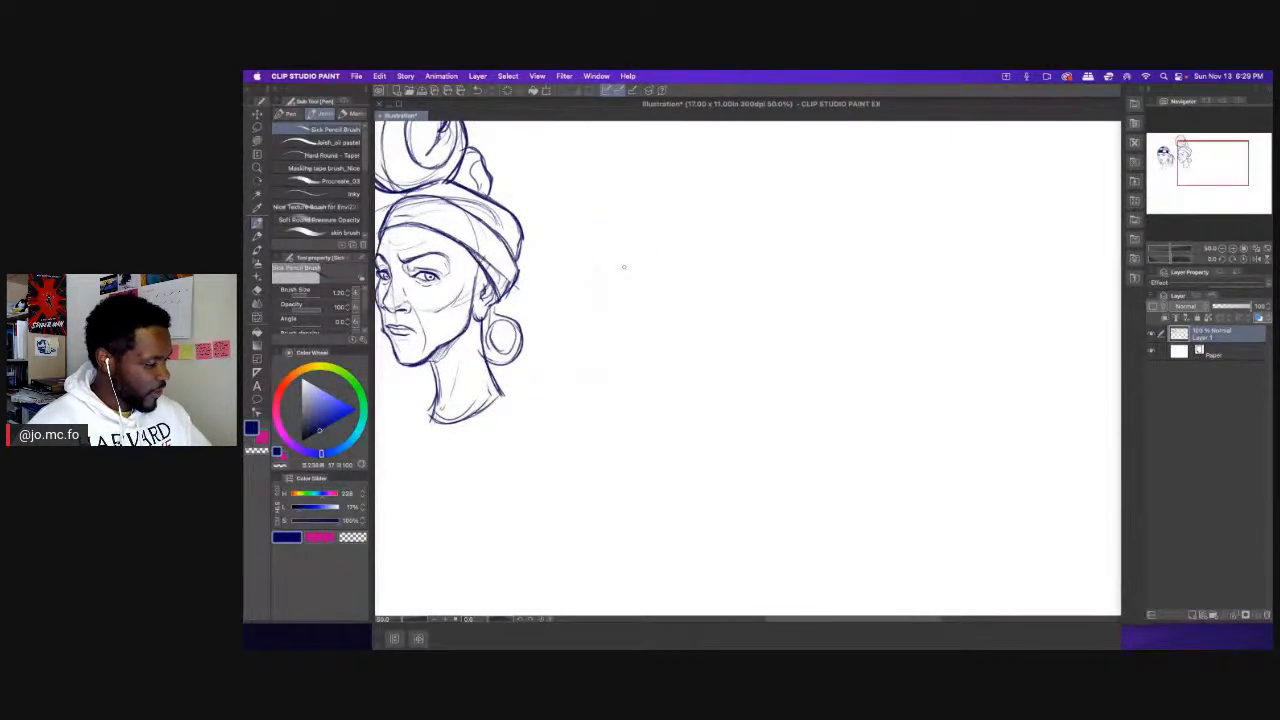
drag(730, 203, 735, 342)
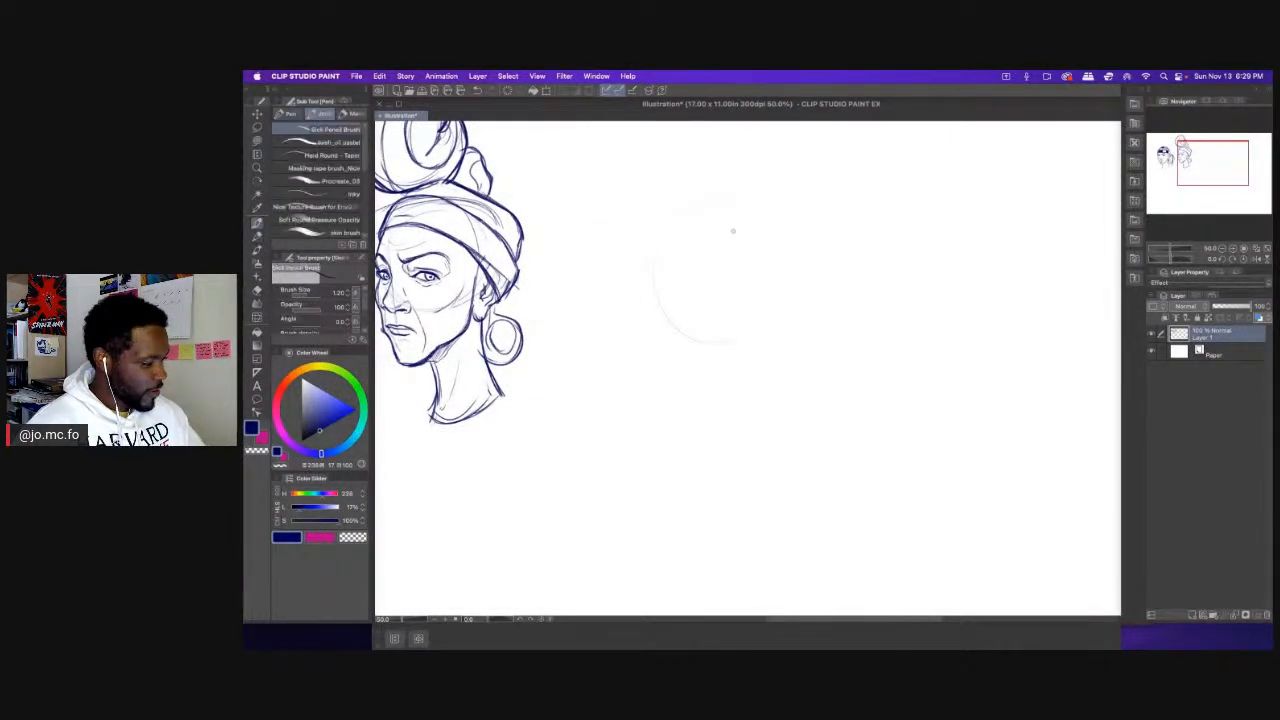
mouse_move(735, 212)
mouse_down()
mouse_move(651, 276)
mouse_move(789, 262)
mouse_move(652, 278)
mouse_move(788, 279)
mouse_move(645, 268)
mouse_move(783, 301)
mouse_move(741, 214)
mouse_move(740, 338)
mouse_up()
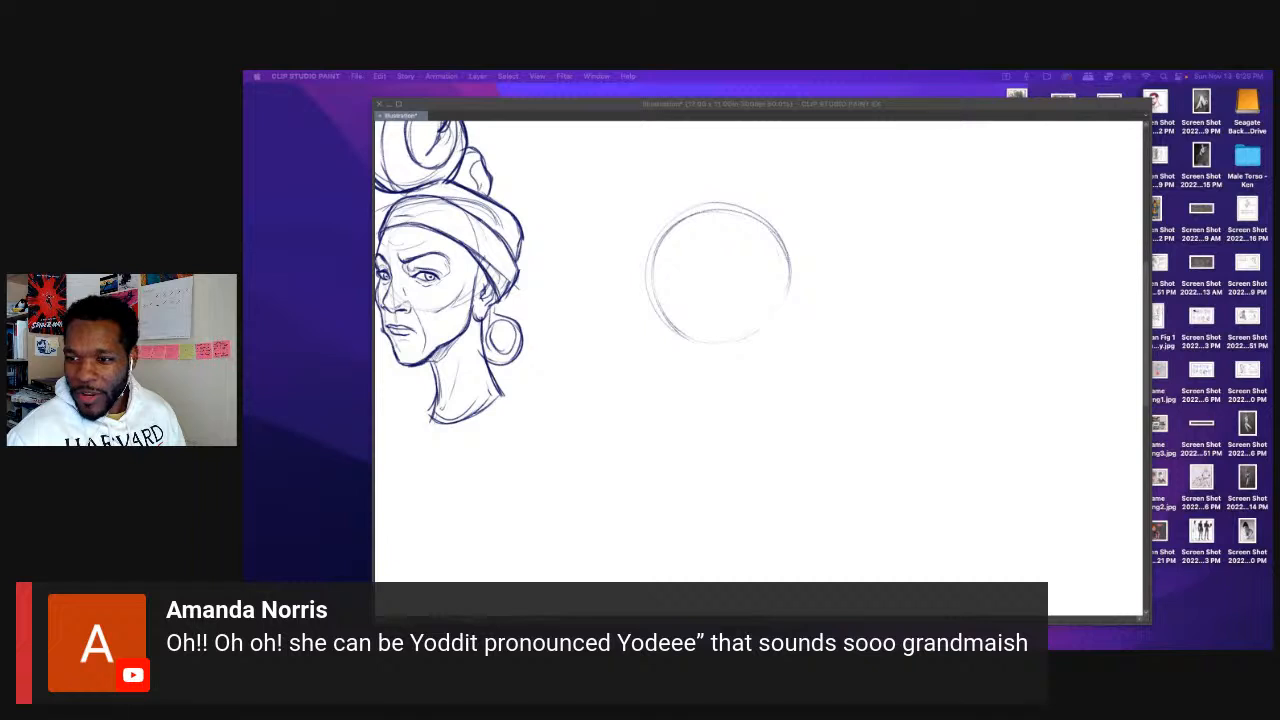
key(super+z)
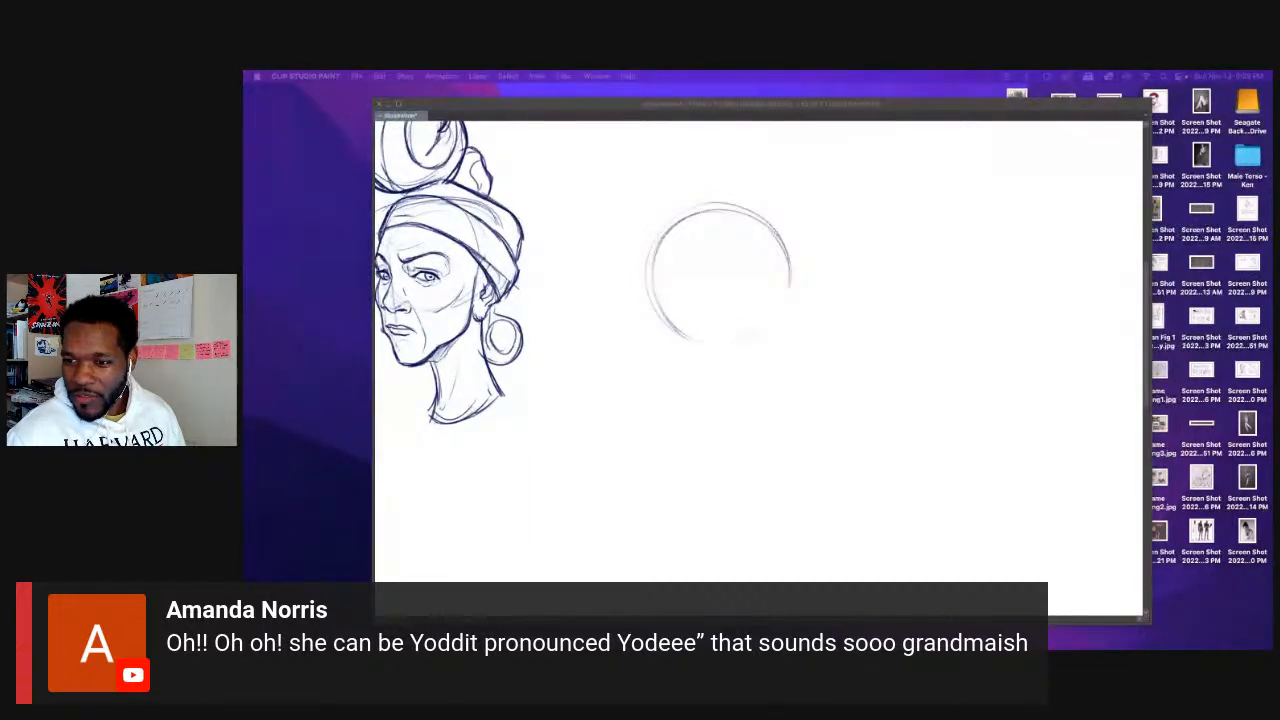
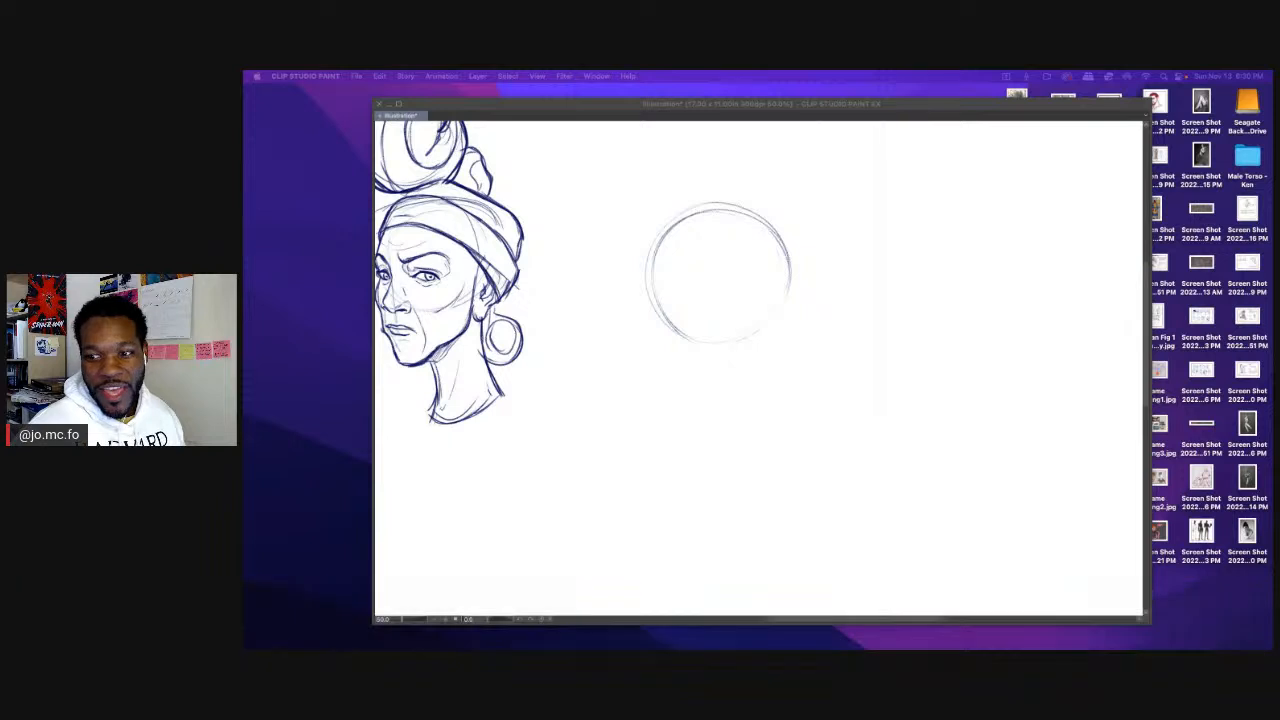
key(ctrl+z)
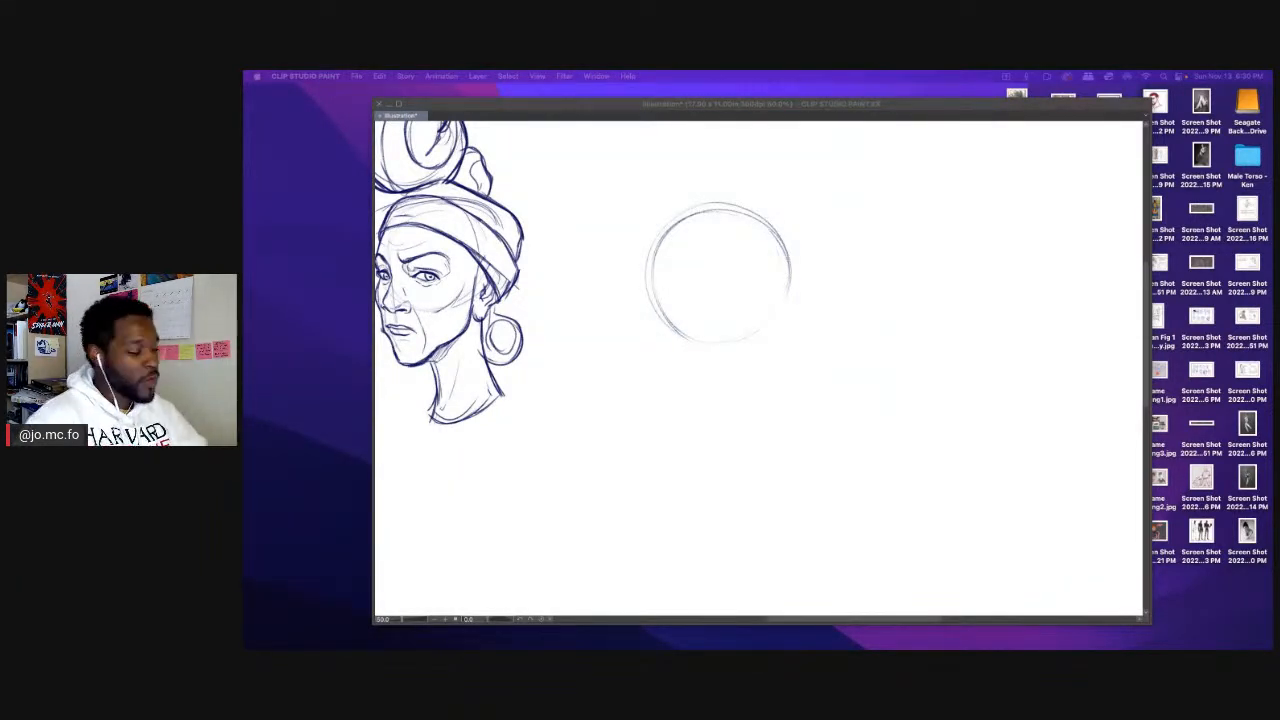
key(Tab)
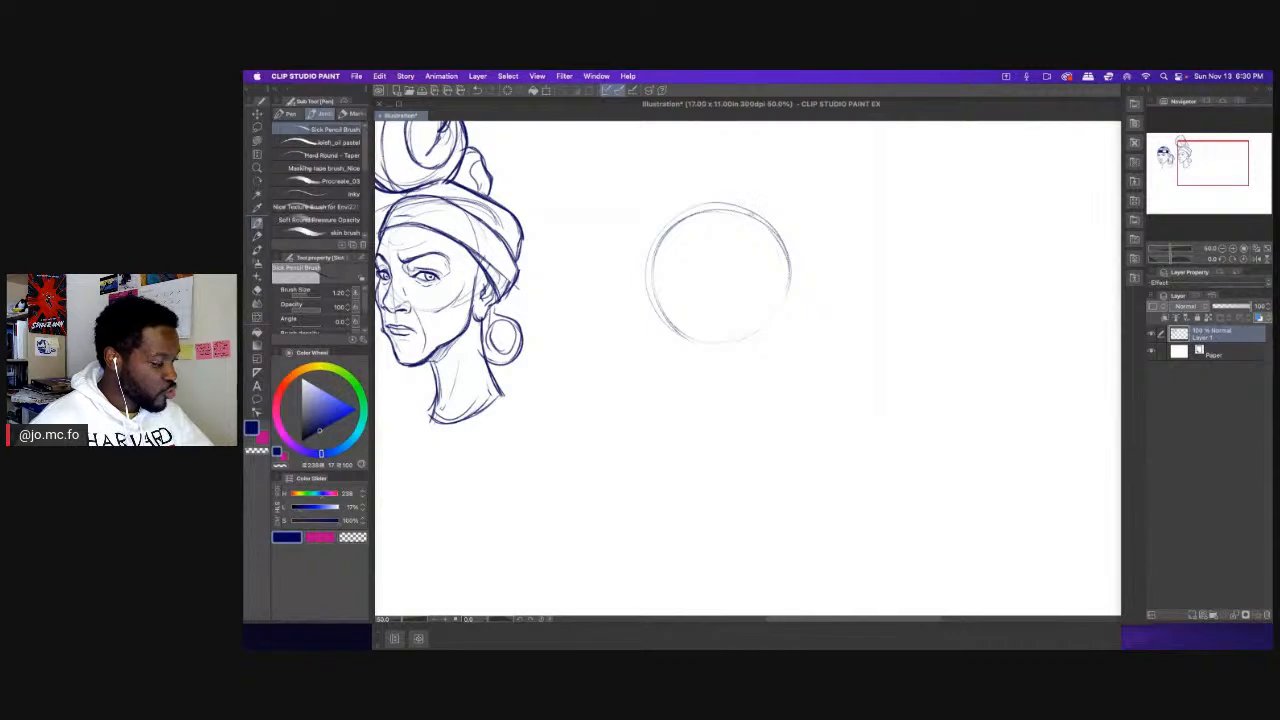
Sketch a vertical face guideline through the construction circle and block in the two sharp, angular eyebrows and the brow ridge.
drag(771, 300, 766, 349)
drag(773, 258, 767, 361)
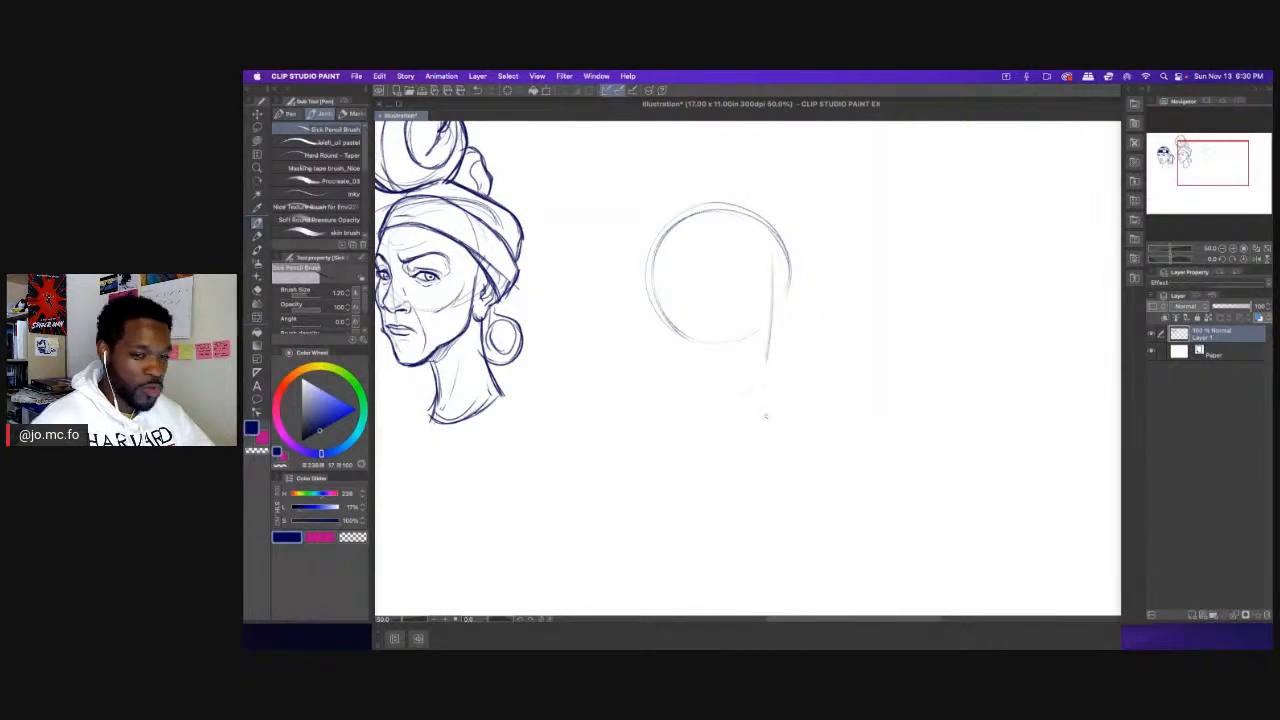
drag(779, 237, 808, 290)
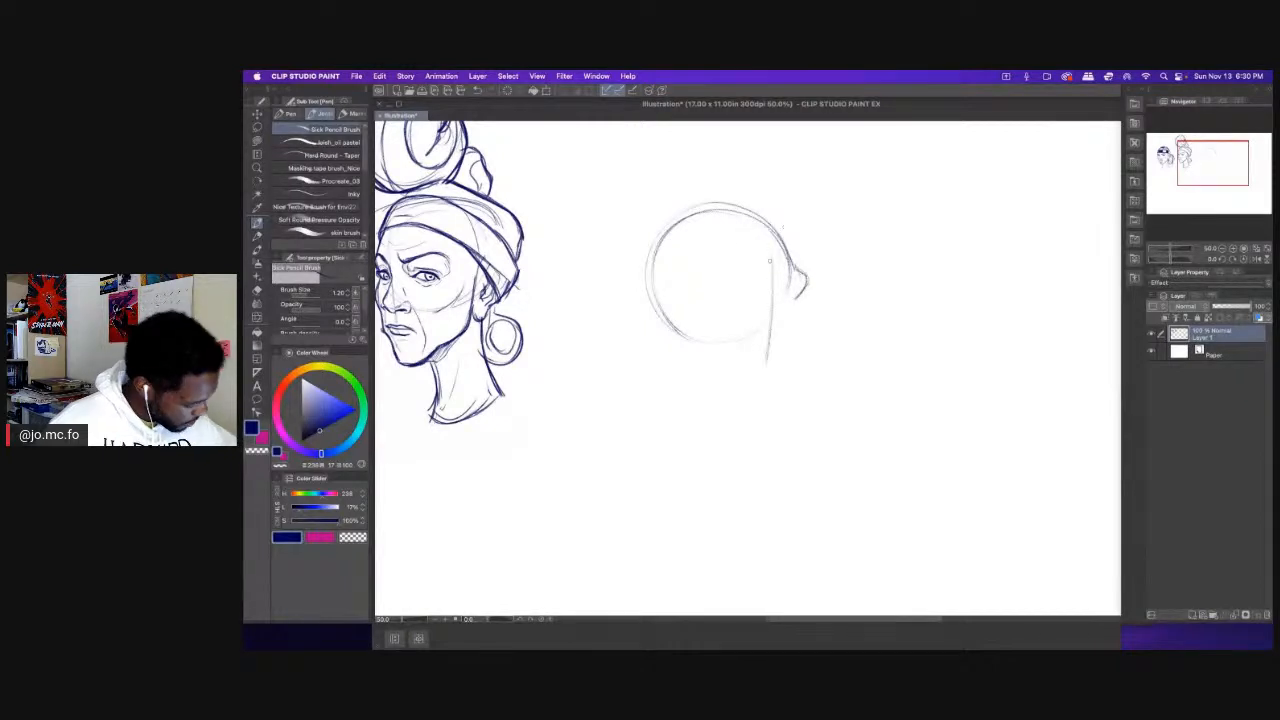
mouse_move(772, 291)
mouse_down()
mouse_move(746, 300)
mouse_move(699, 284)
mouse_move(724, 268)
mouse_move(712, 292)
mouse_move(694, 291)
mouse_up()
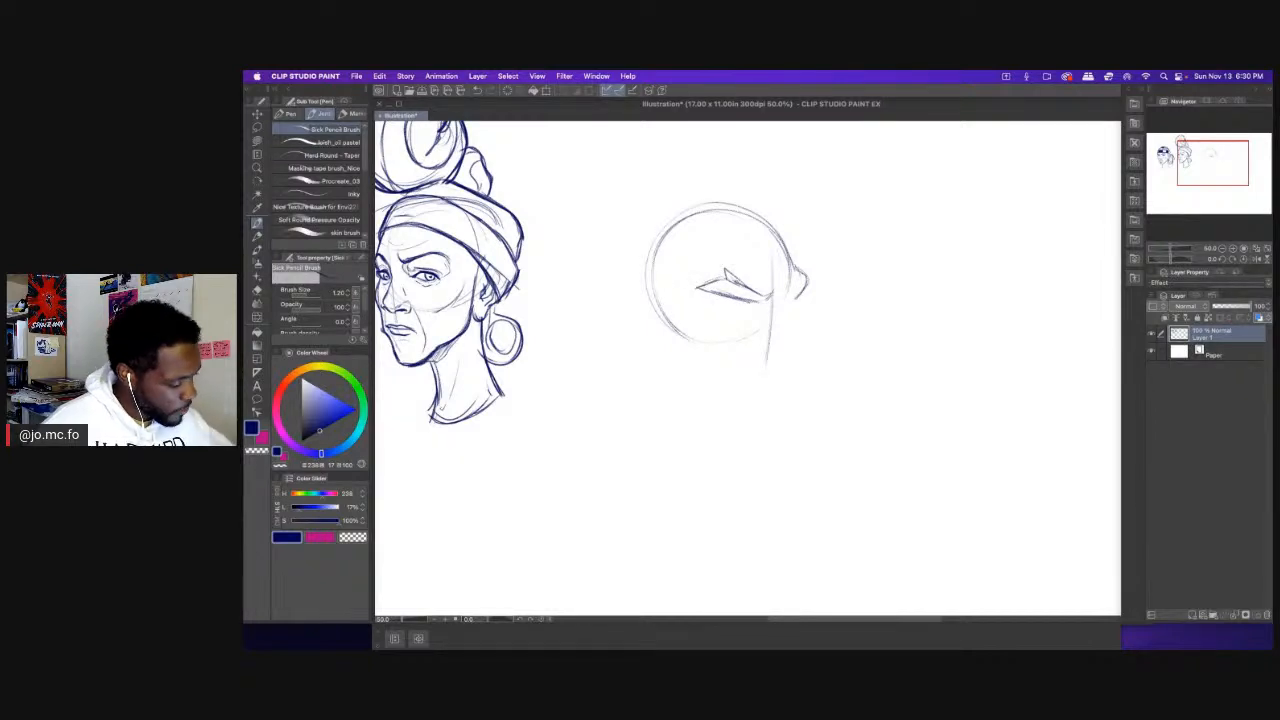
mouse_move(799, 289)
mouse_down()
mouse_move(790, 299)
mouse_move(816, 281)
mouse_move(802, 295)
mouse_move(793, 273)
mouse_move(793, 296)
mouse_move(770, 291)
mouse_move(733, 196)
mouse_up()
Sketch the third head's nose below the brows, with its bridge, tip and nostril wing.
key([)
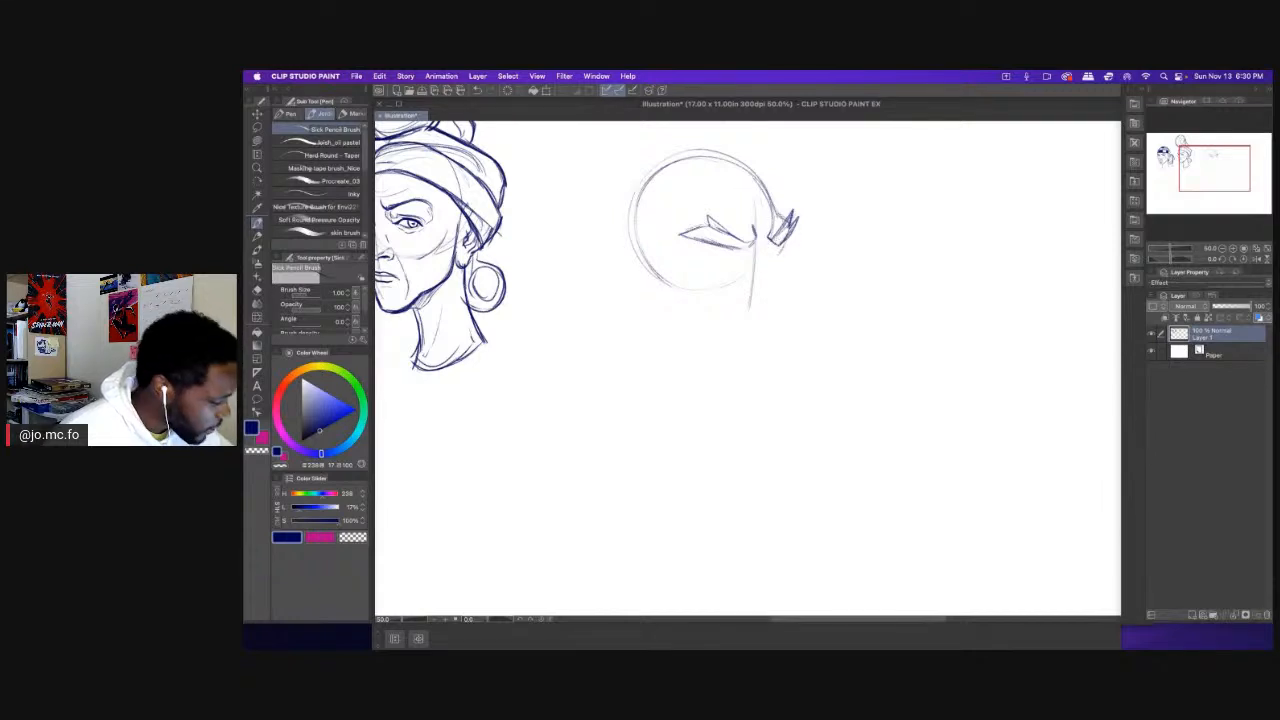
mouse_move(772, 251)
mouse_down()
mouse_move(783, 286)
mouse_move(772, 298)
mouse_up()
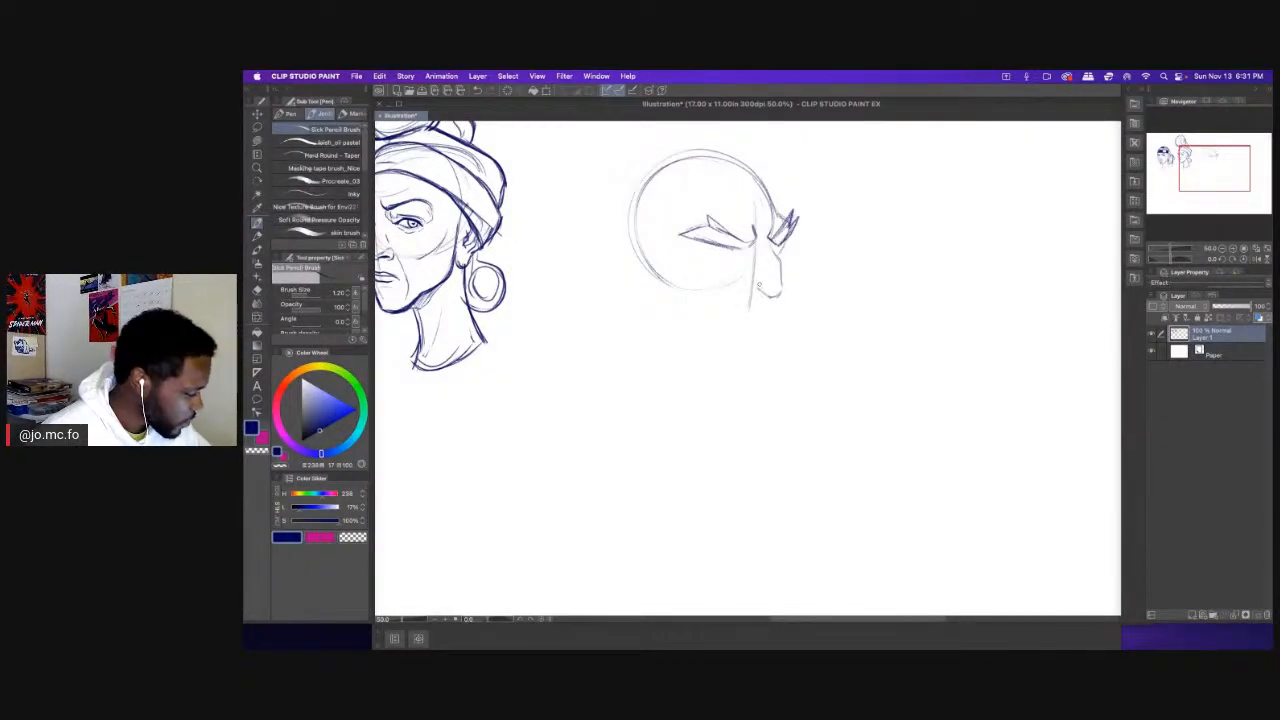
drag(766, 290, 738, 292)
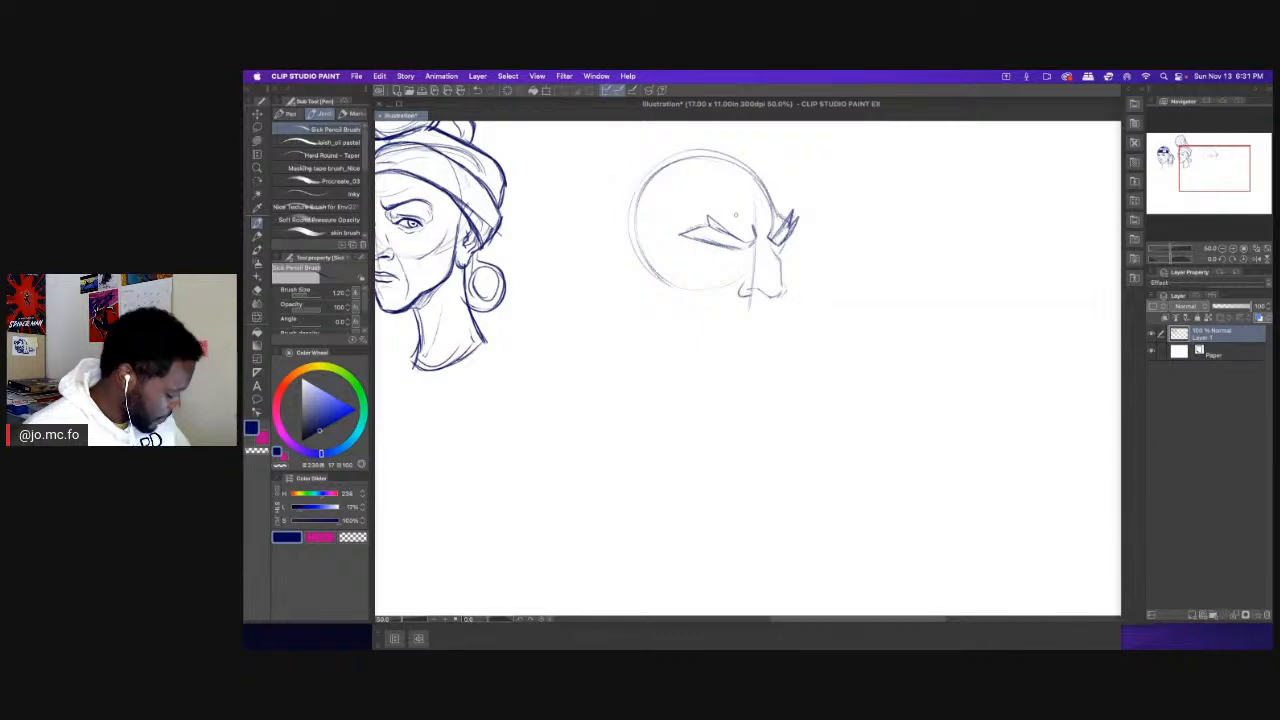
drag(776, 296, 757, 285)
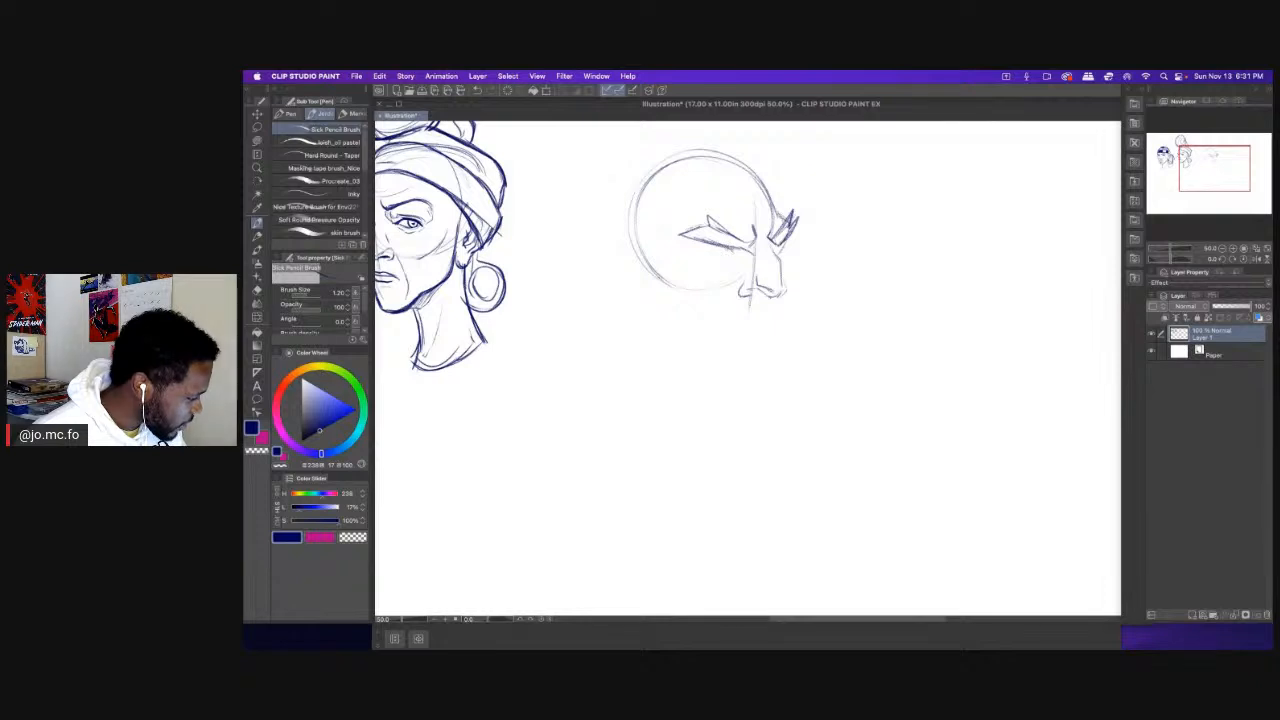
Draw the narrowed eyes beneath both eyebrows and the far cheek contour beside the nose of the third head.
mouse_move(719, 248)
mouse_down()
mouse_move(699, 252)
mouse_move(754, 249)
mouse_move(729, 263)
mouse_up()
key([)
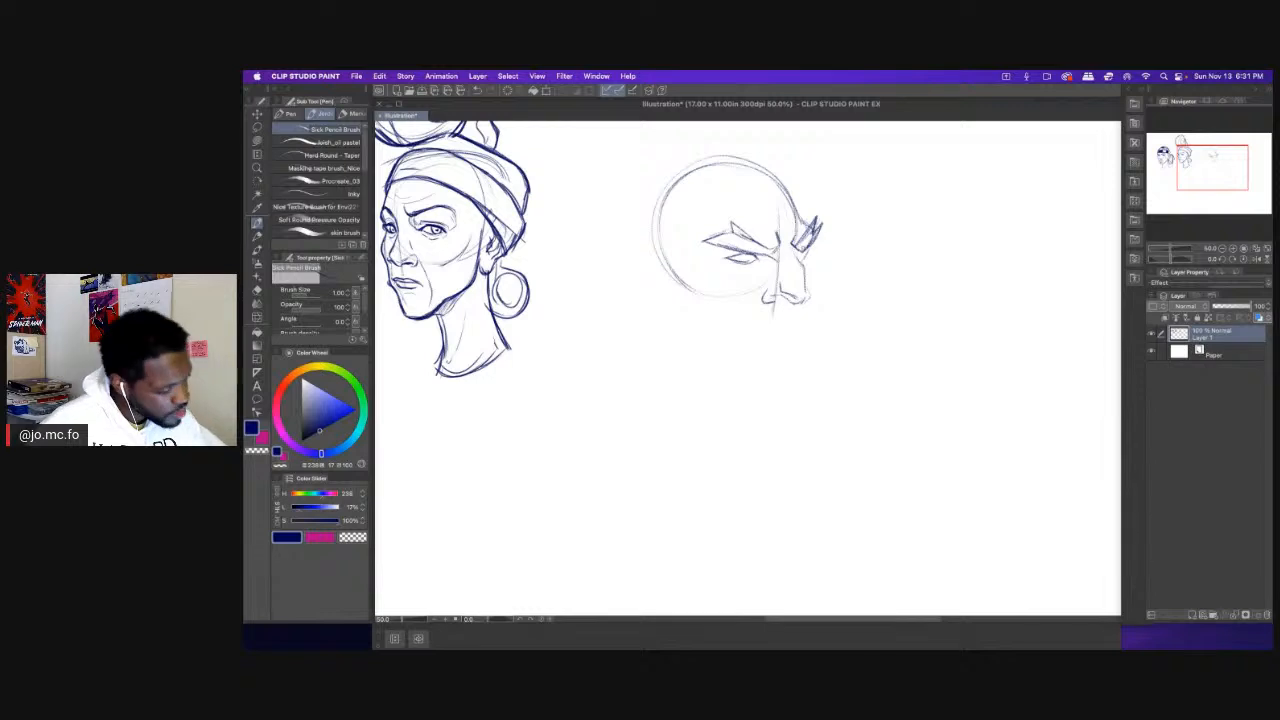
mouse_move(804, 245)
mouse_down()
mouse_move(789, 255)
mouse_move(801, 265)
mouse_move(722, 251)
mouse_move(749, 270)
mouse_up()
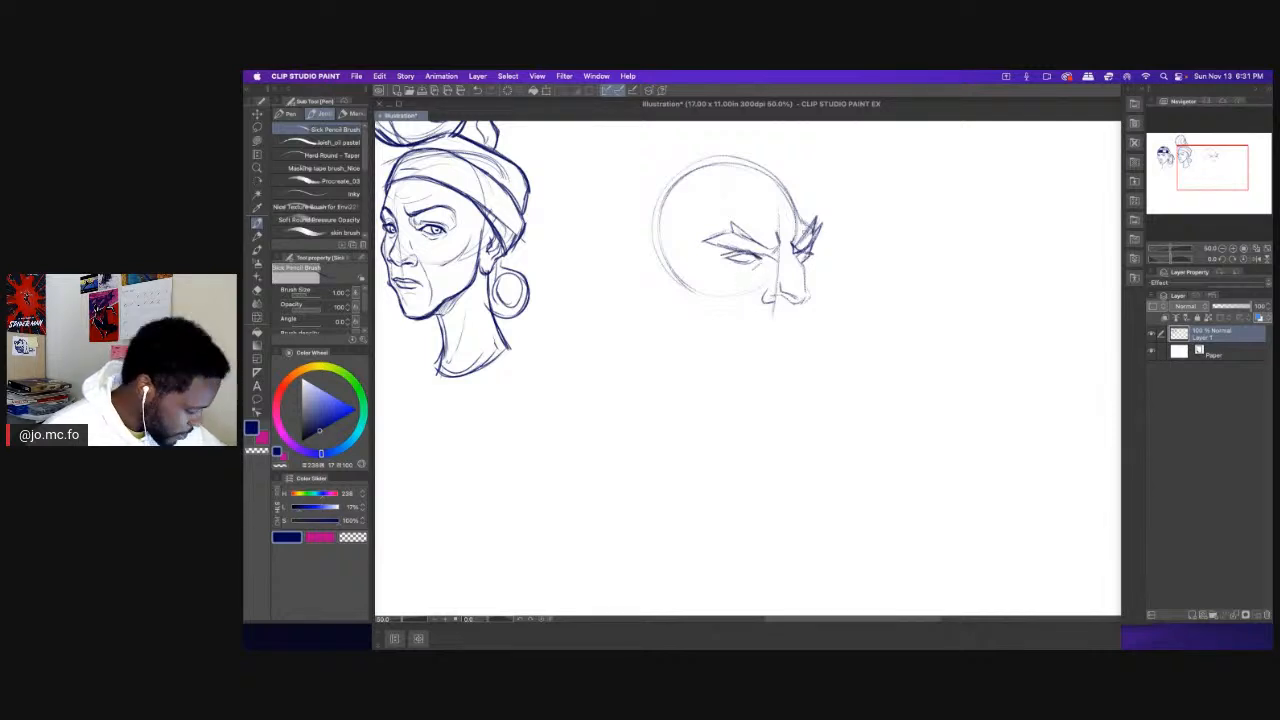
drag(814, 257, 811, 305)
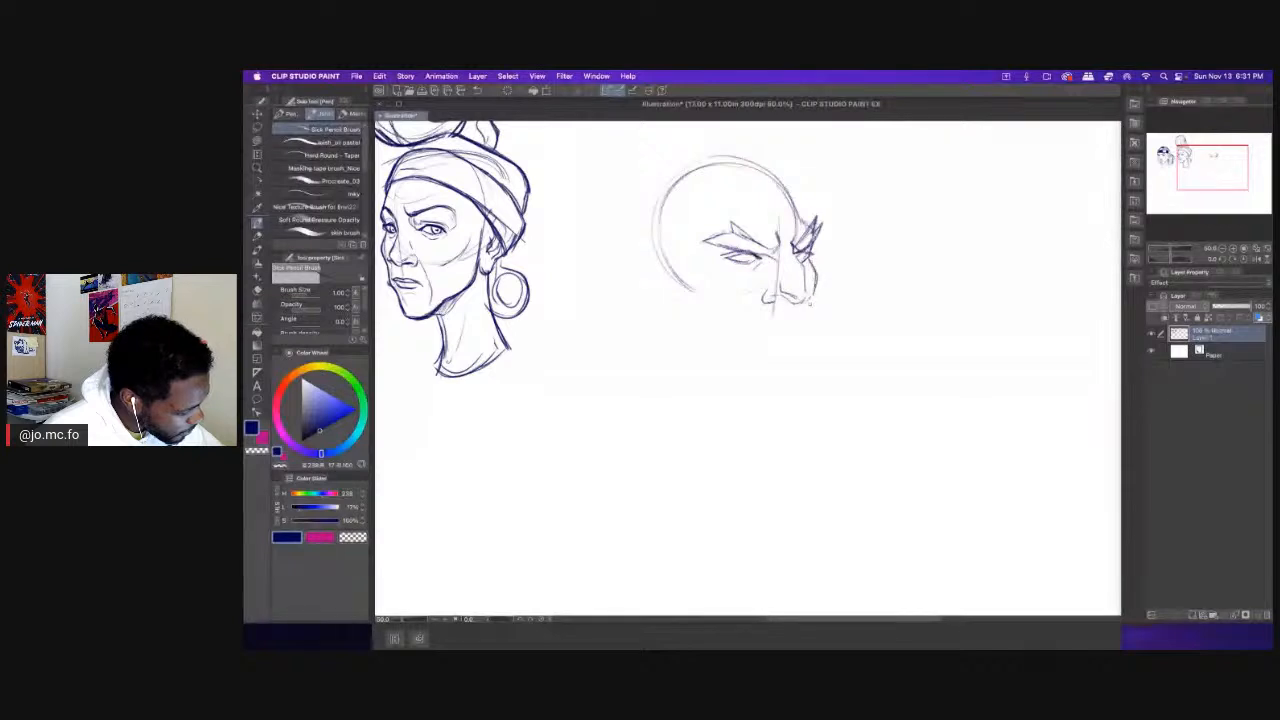
drag(716, 214, 717, 264)
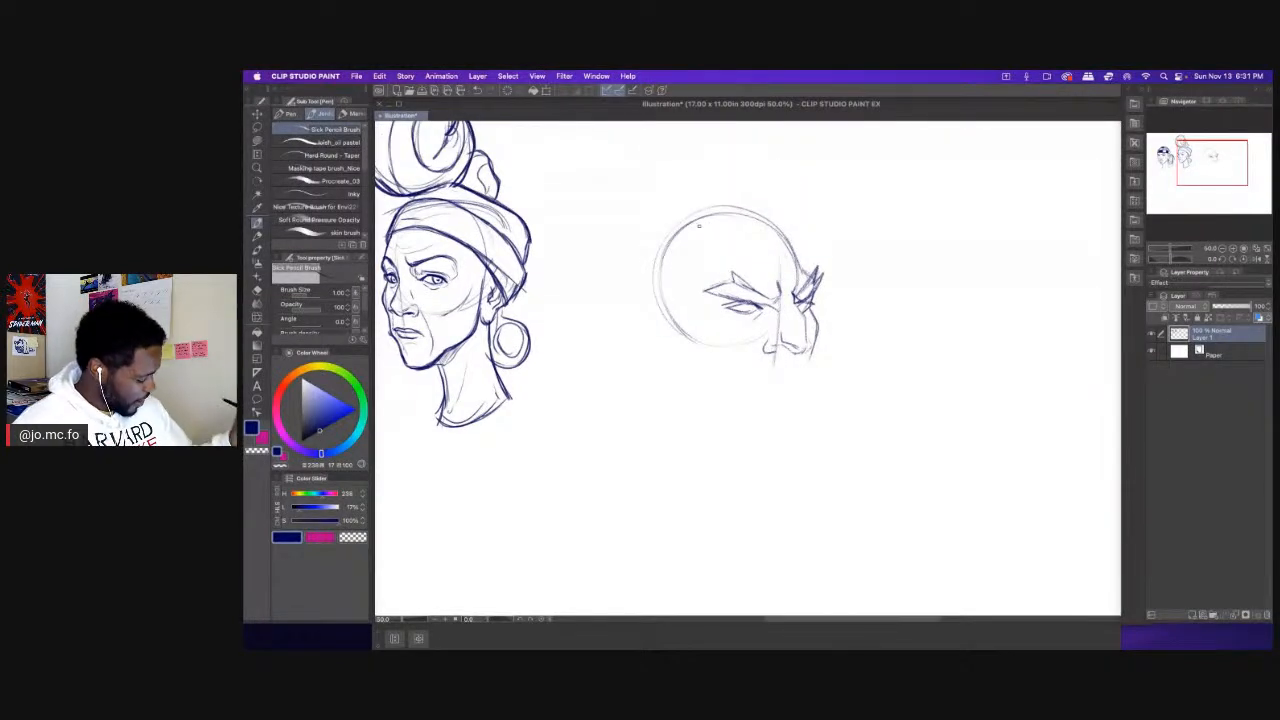
Strengthen the third head's forehead and crown contour over the construction circle and rework the far eye beside the nose bridge.
drag(808, 264, 798, 279)
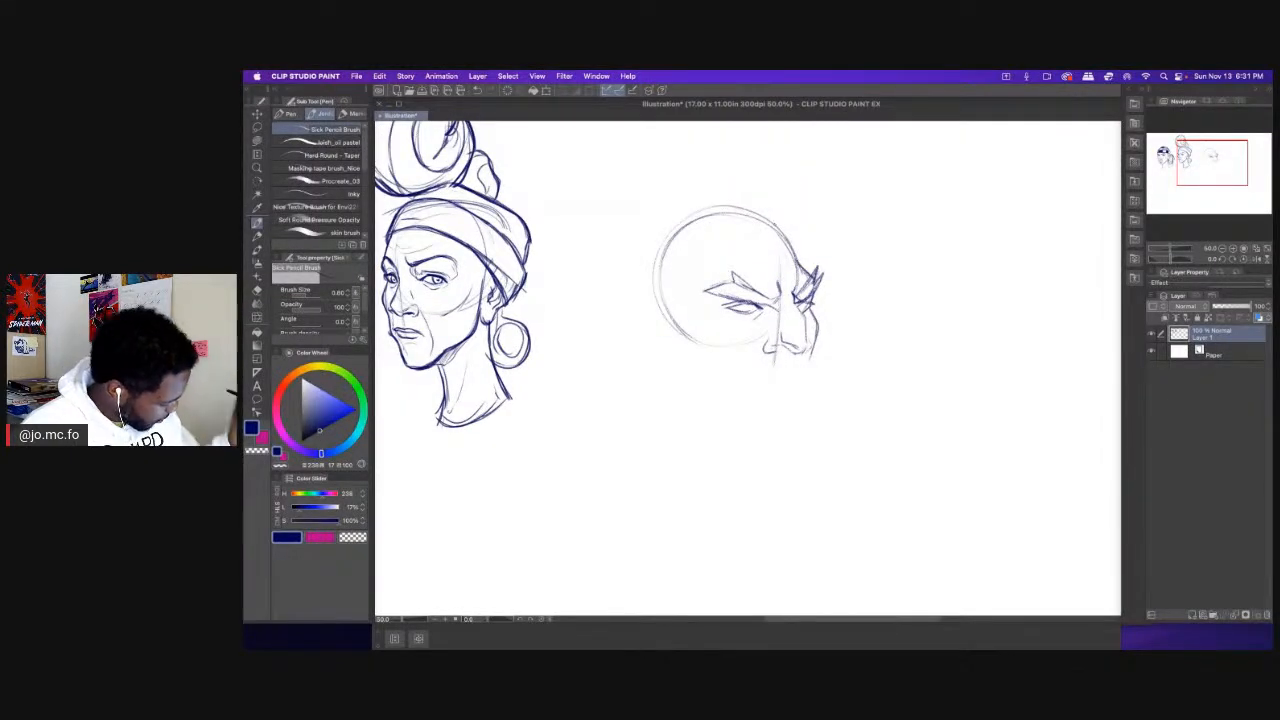
mouse_move(784, 224)
mouse_down()
mouse_move(798, 260)
mouse_move(690, 215)
mouse_up()
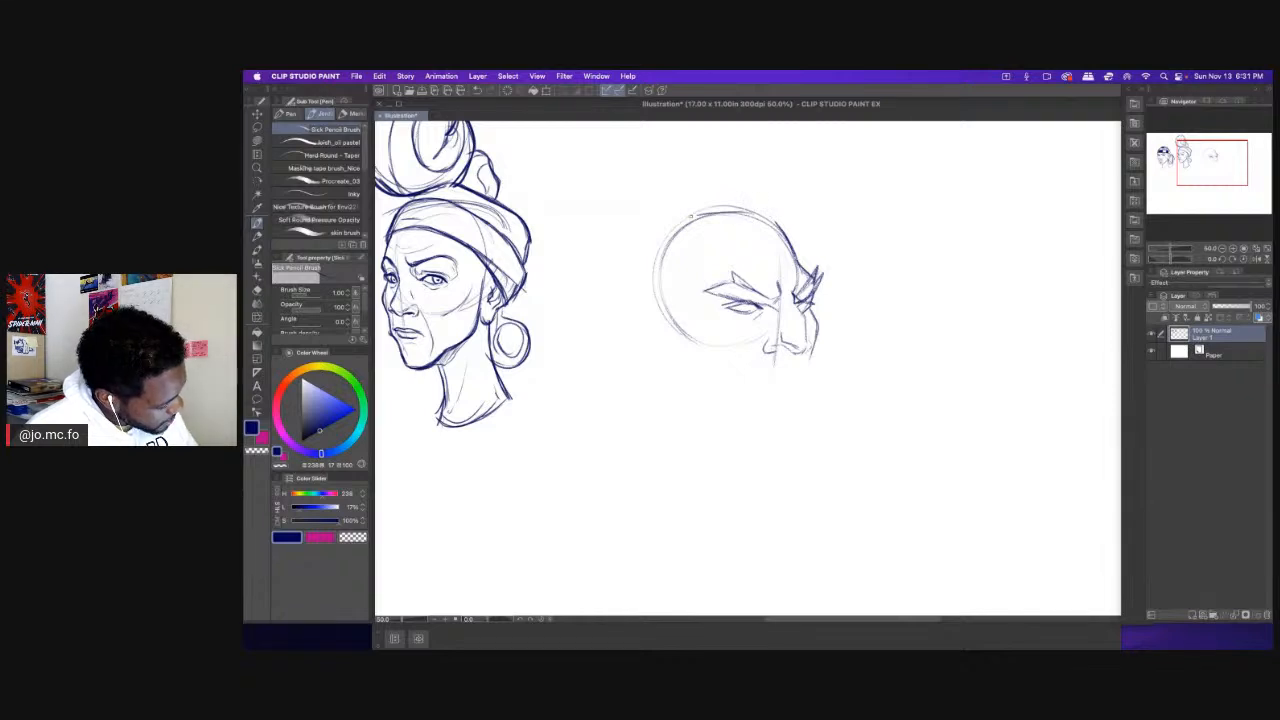
scroll(798, 265, up, 1)
drag(794, 314, 811, 363)
drag(802, 329, 807, 336)
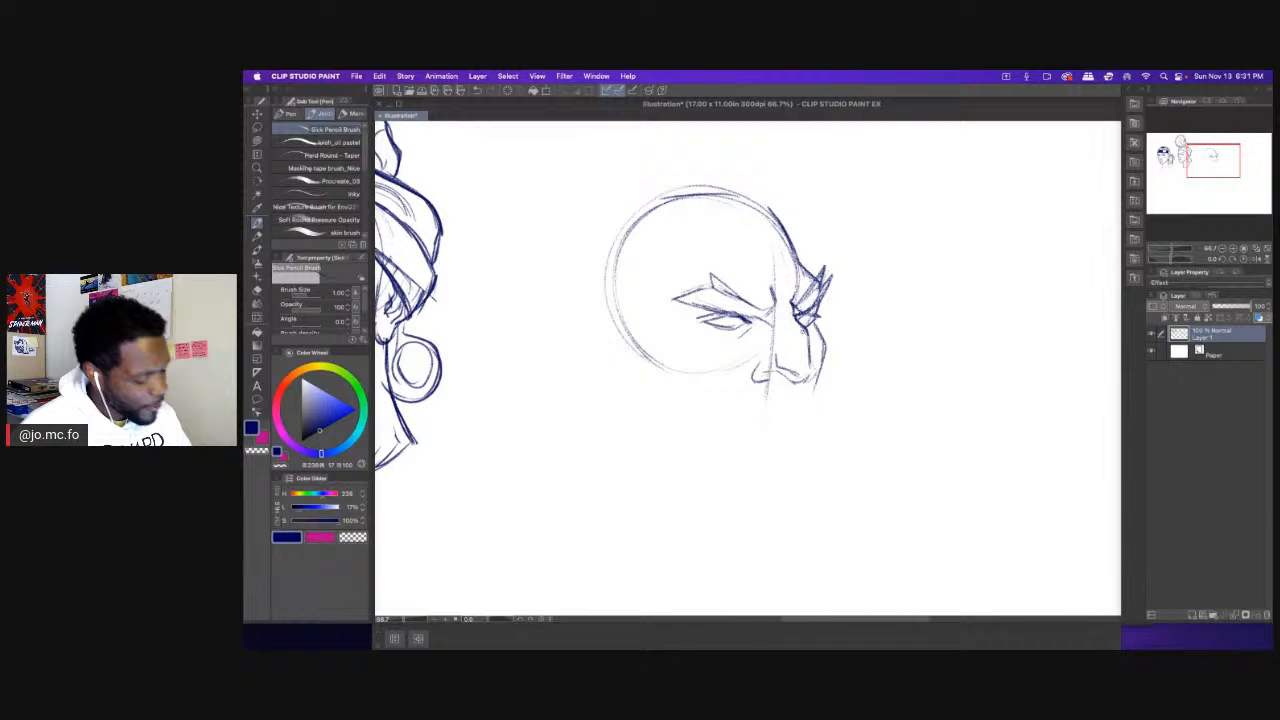
Darken the third head's nostril and sharpen the nostril wing and underside of the nose.
drag(644, 300, 639, 220)
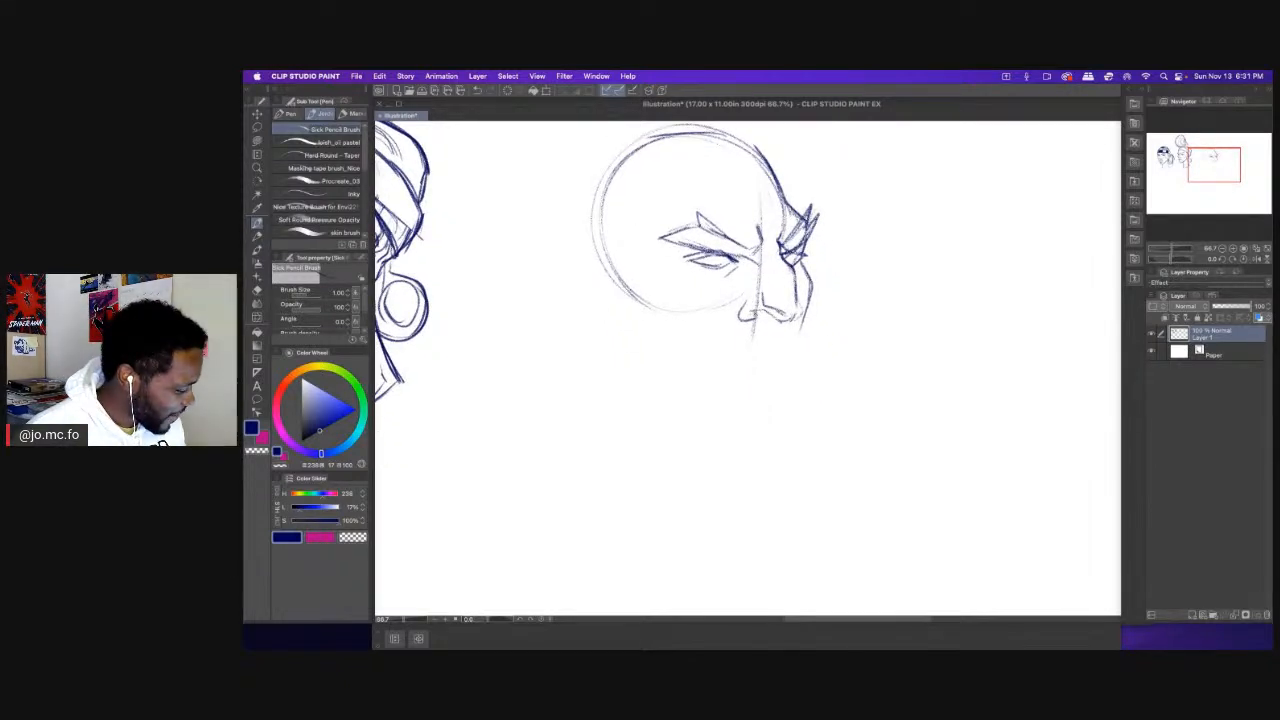
mouse_move(754, 308)
mouse_down()
mouse_move(778, 319)
mouse_move(767, 314)
mouse_up()
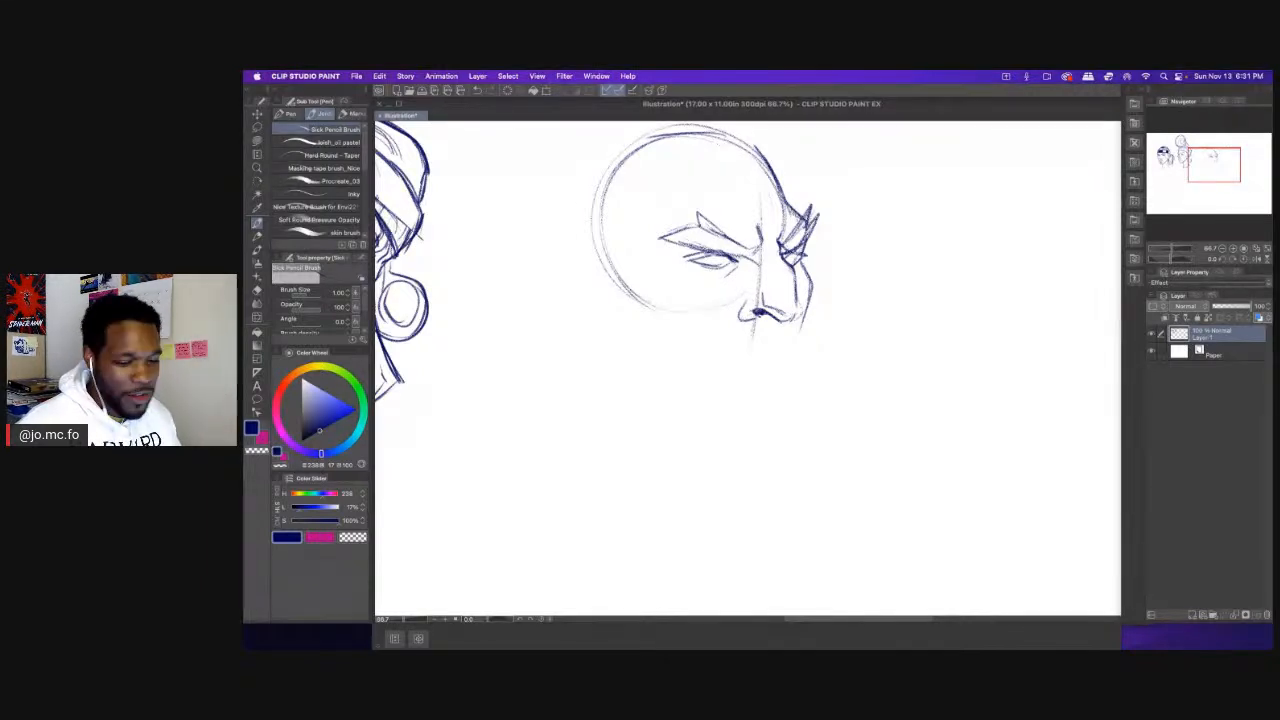
key(e)
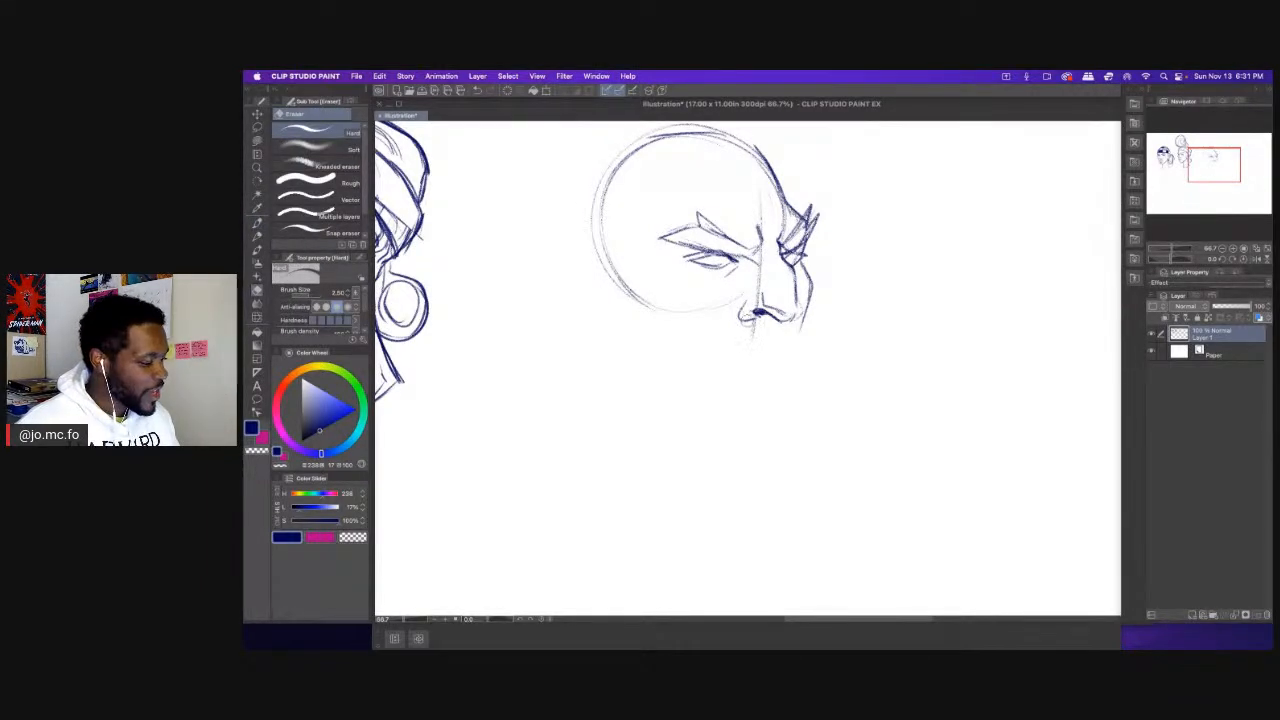
key(p)
mouse_move(751, 303)
mouse_down()
mouse_move(744, 317)
mouse_move(800, 309)
mouse_up()
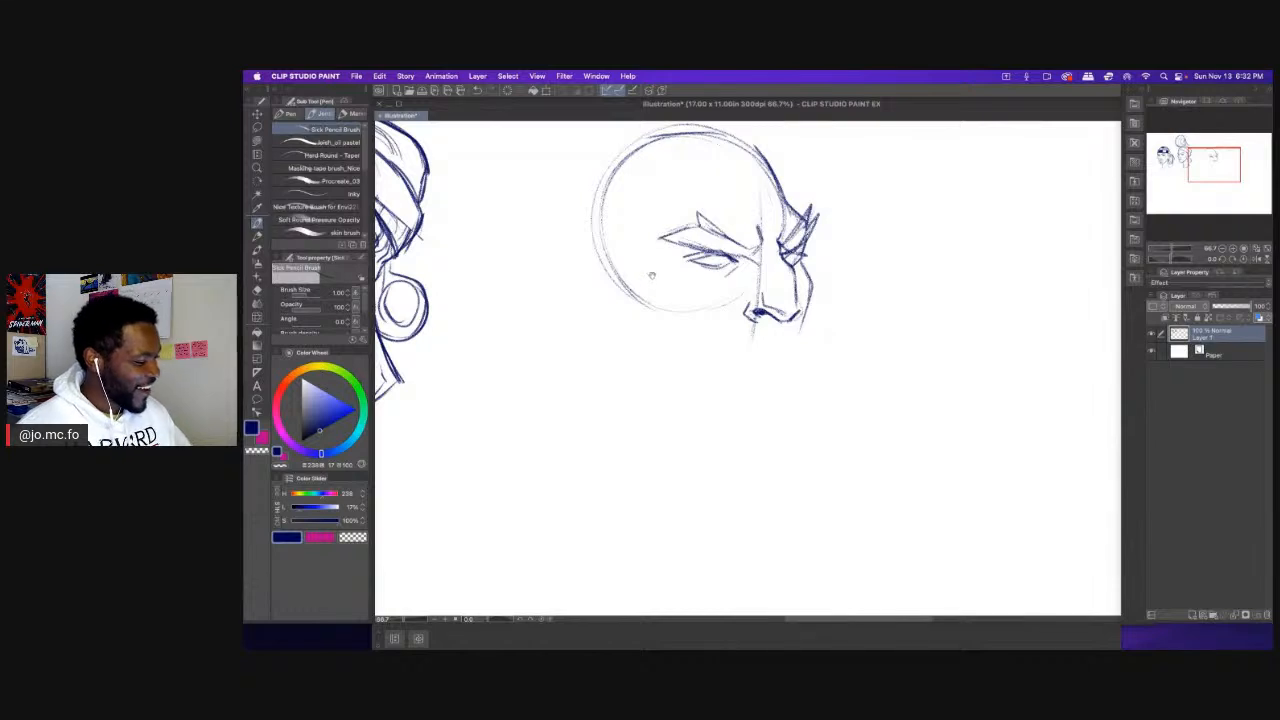
Fill both angular eyebrows of the third head with dense, dark hatching strokes.
scroll(656, 272, up, 2)
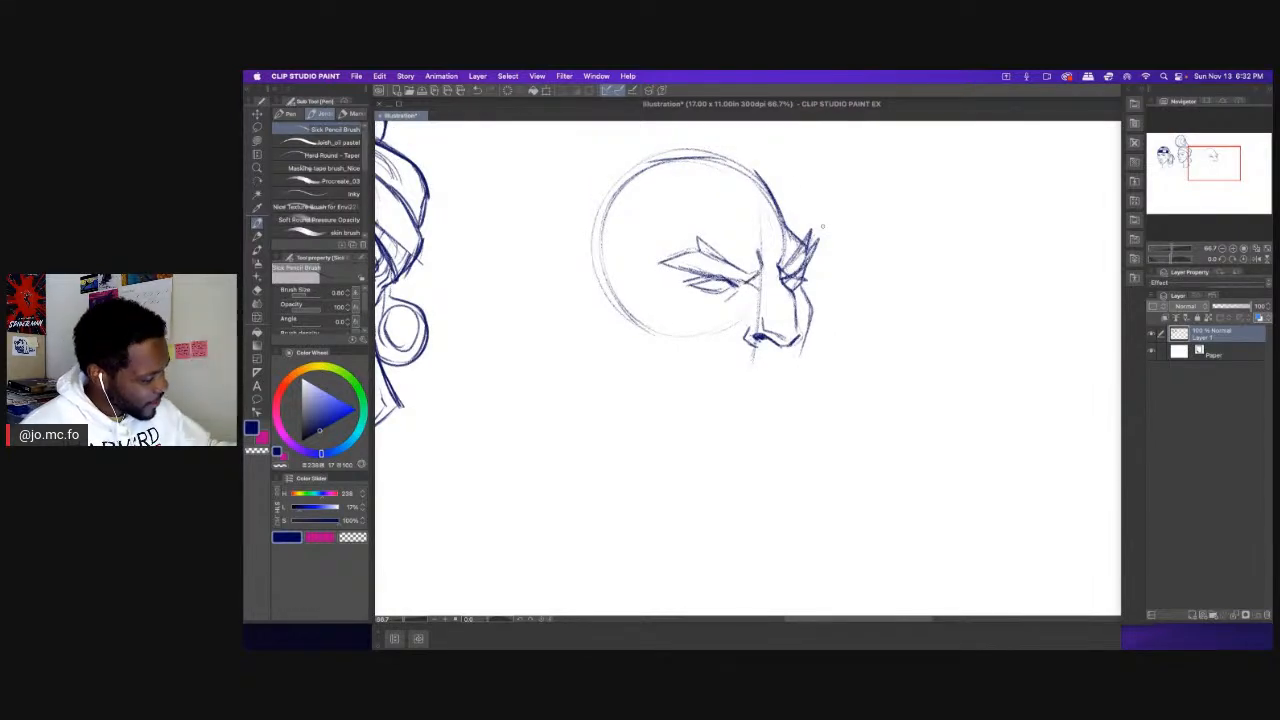
mouse_move(820, 254)
mouse_down()
mouse_move(805, 268)
mouse_move(796, 256)
mouse_up()
mouse_move(798, 250)
mouse_down()
mouse_move(788, 276)
mouse_move(802, 270)
mouse_move(708, 274)
mouse_up()
drag(712, 272, 672, 258)
drag(726, 282, 682, 258)
mouse_move(746, 288)
mouse_down()
mouse_move(686, 258)
mouse_move(696, 242)
mouse_move(742, 272)
mouse_move(686, 238)
mouse_up()
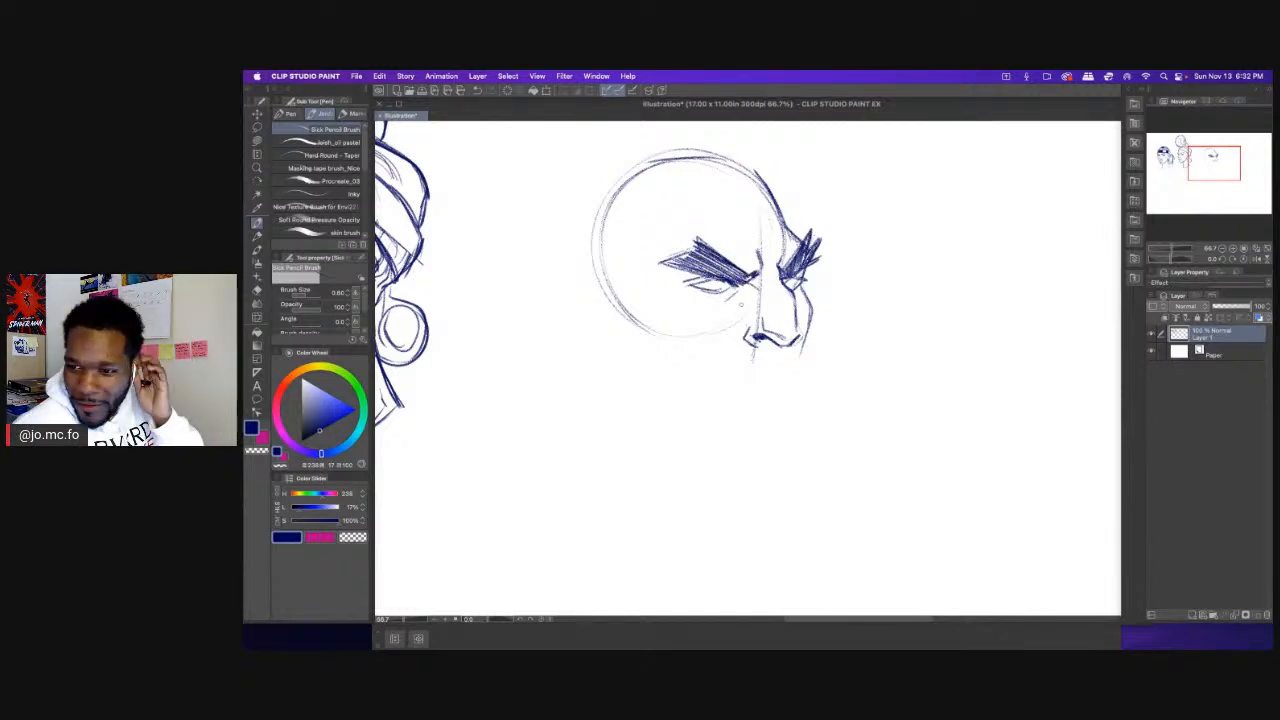
Handwrite the character's name with its quoted pronunciation below it beside the older woman's neck, using the pencil brush at size 0.70.
key(super+Tab)
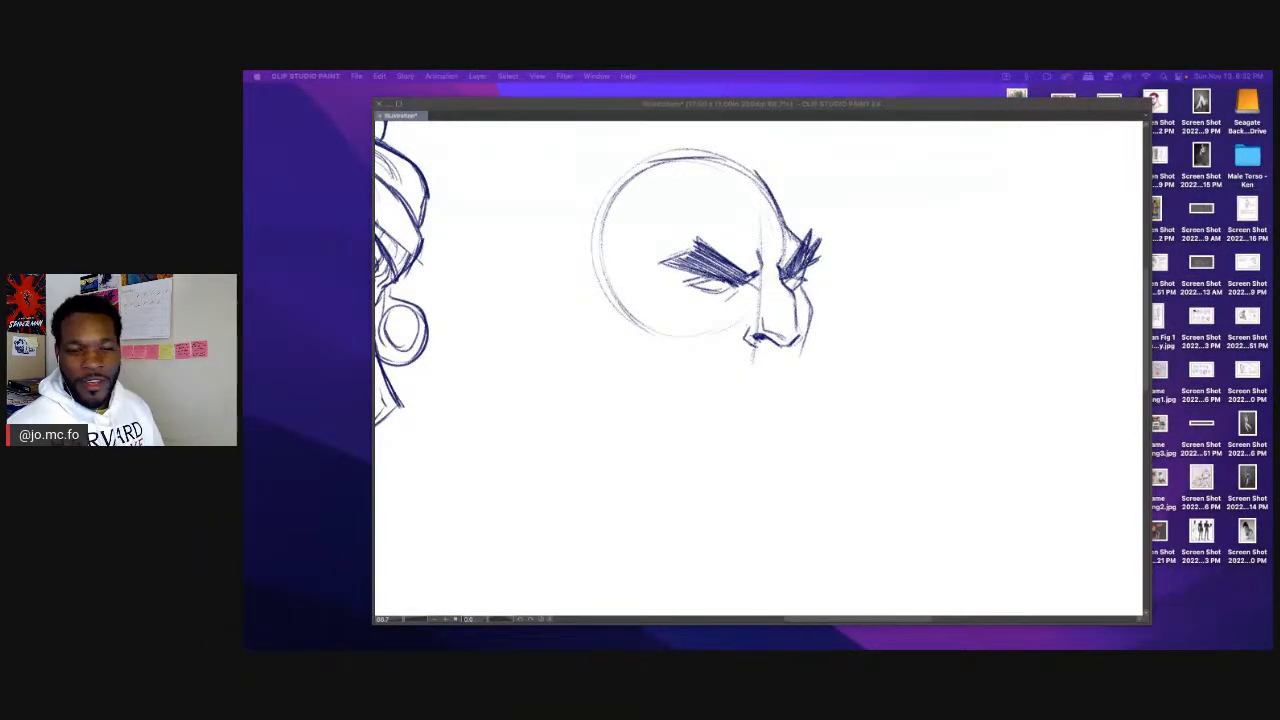
click(621, 357)
drag(590, 332, 769, 357)
drag(635, 334, 755, 408)
drag(484, 300, 571, 346)
drag(731, 226, 717, 262)
drag(612, 308, 633, 193)
key(bracketleft)
drag(637, 451, 639, 470)
drag(647, 455, 650, 462)
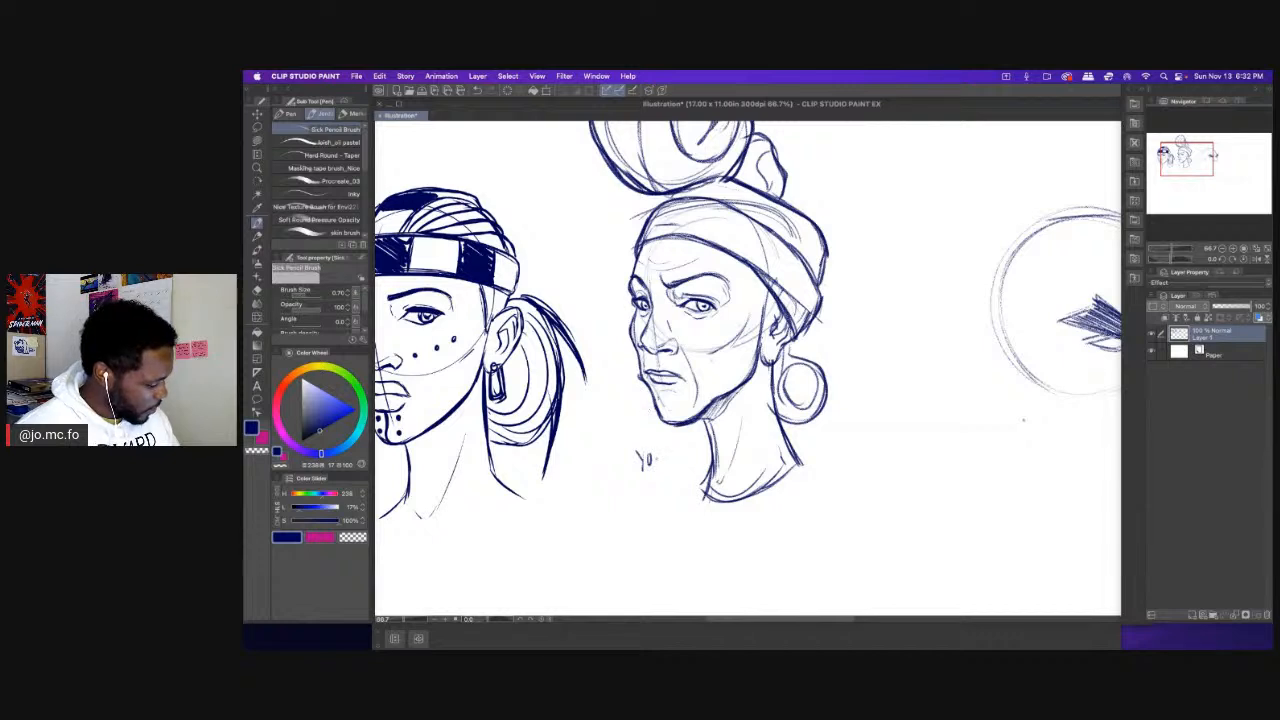
drag(656, 453, 663, 462)
drag(664, 450, 672, 459)
mouse_move(673, 450)
mouse_down()
mouse_move(642, 483)
mouse_move(663, 490)
mouse_move(693, 470)
mouse_up()
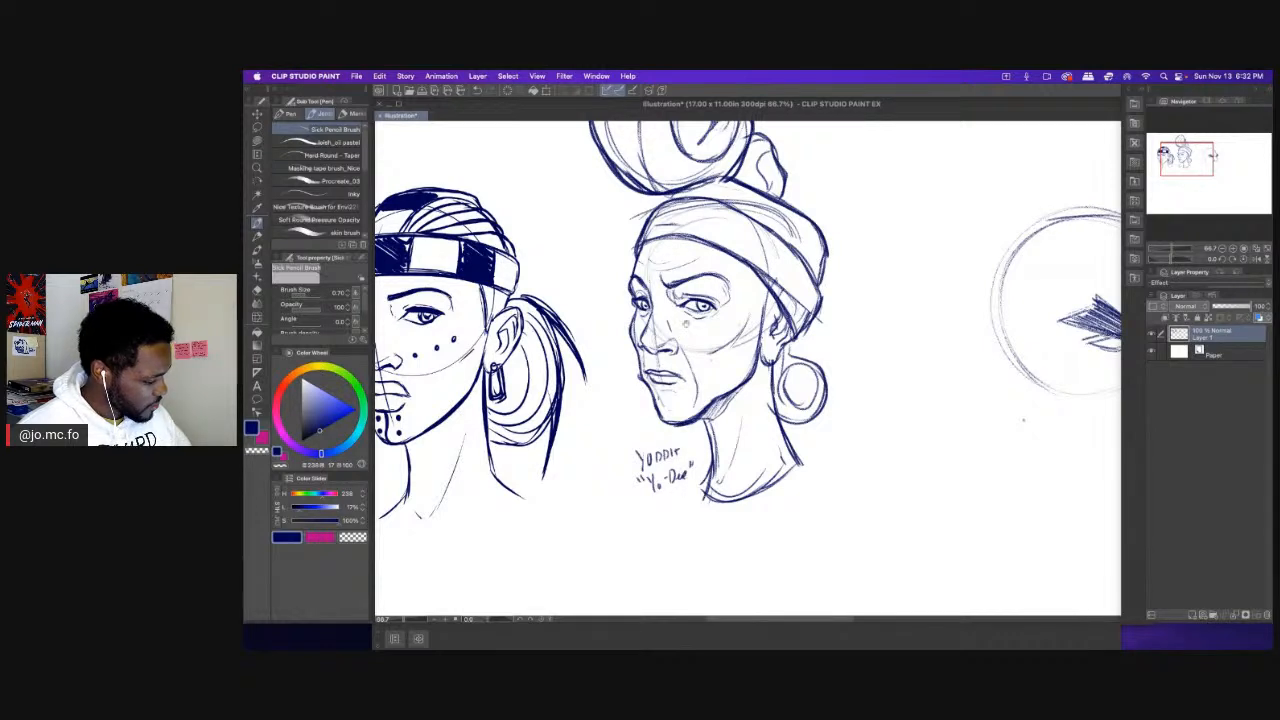
Draw the contour from the third head's nose down to the mouth, with the upper lip and the mouth line.
mouse_move(998, 303)
mouse_down()
mouse_move(768, 303)
mouse_move(588, 266)
mouse_move(580, 287)
mouse_up()
drag(642, 203, 716, 198)
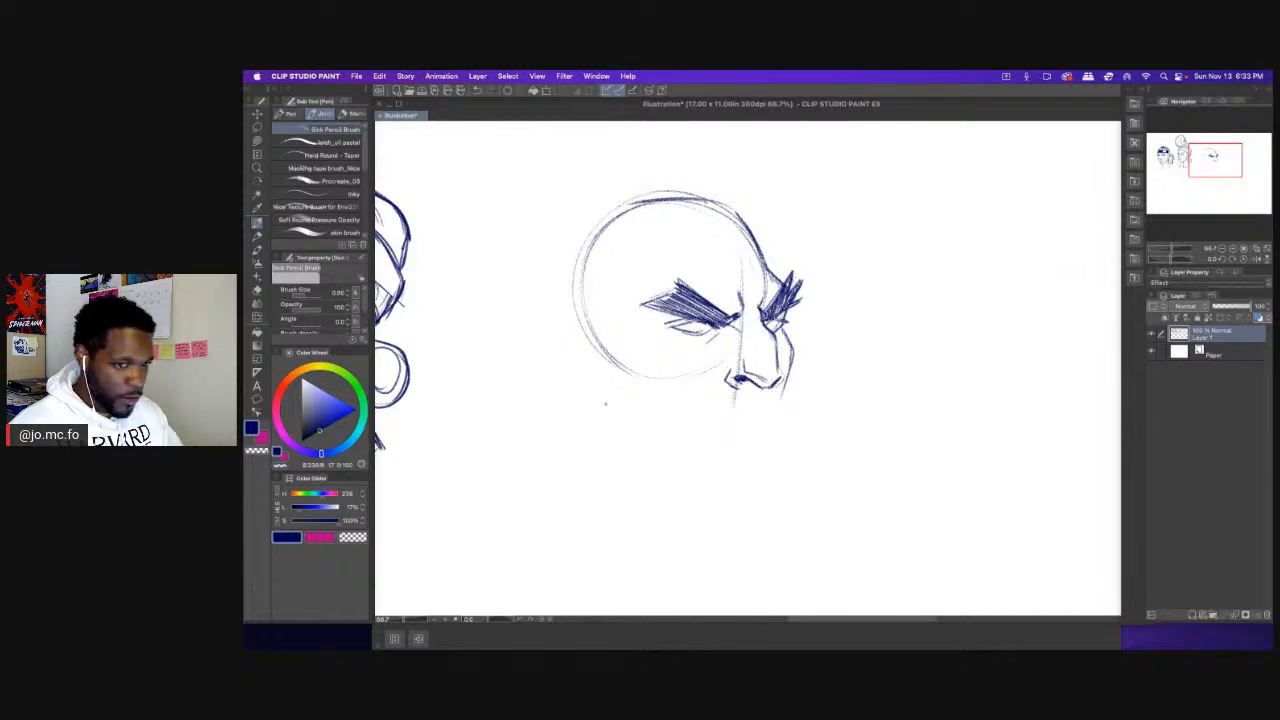
drag(608, 218, 656, 200)
key(])
drag(780, 399, 788, 434)
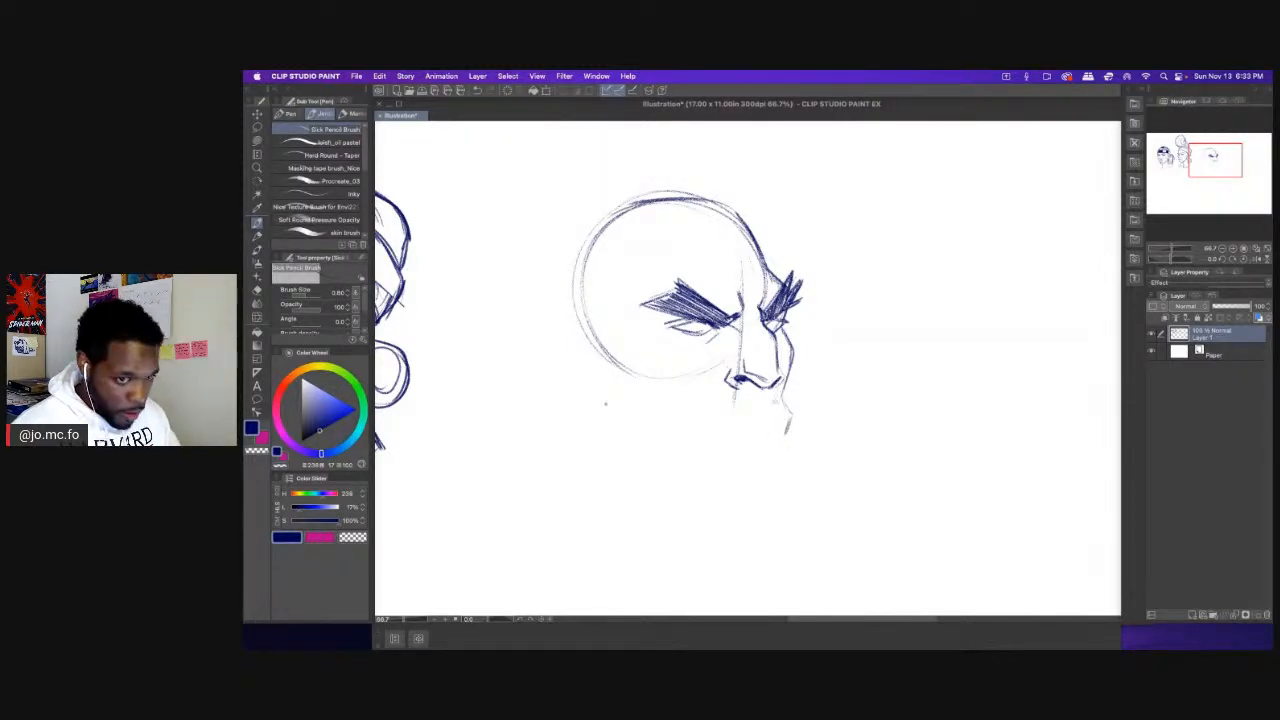
mouse_move(783, 433)
mouse_down()
mouse_move(731, 436)
mouse_move(766, 418)
mouse_move(731, 436)
mouse_up()
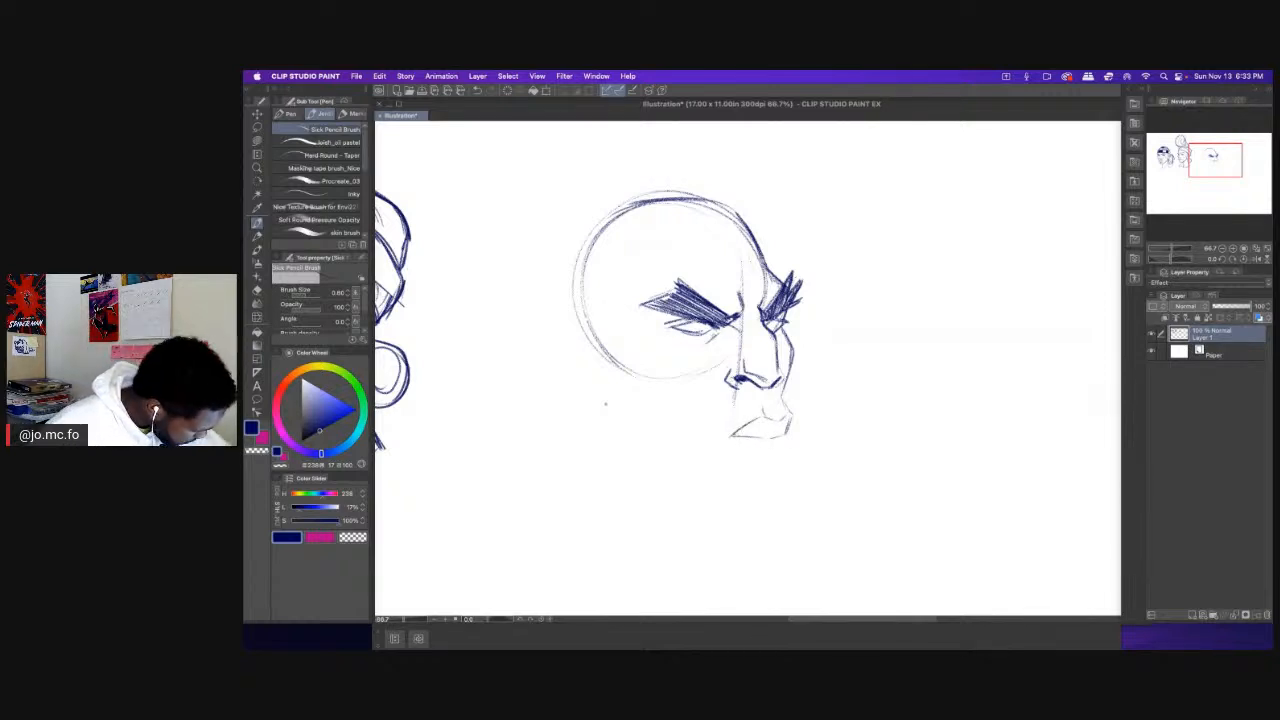
Add crease lines beneath and around the near eye of the third head and a wrinkle above the eyebrow.
mouse_move(688, 350)
mouse_down()
mouse_move(708, 345)
mouse_move(674, 342)
mouse_up()
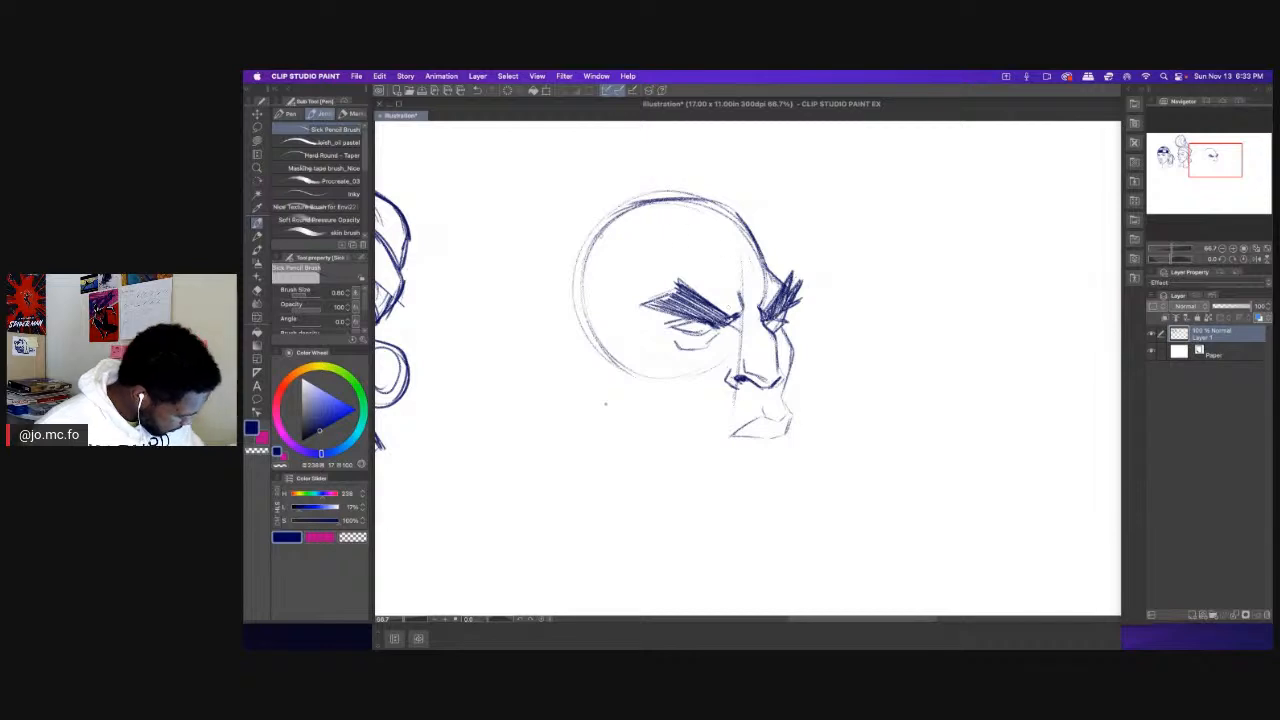
mouse_move(740, 314)
mouse_down()
mouse_move(722, 329)
mouse_move(784, 349)
mouse_move(787, 334)
mouse_up()
mouse_move(645, 307)
mouse_down()
mouse_move(662, 325)
mouse_move(644, 315)
mouse_up()
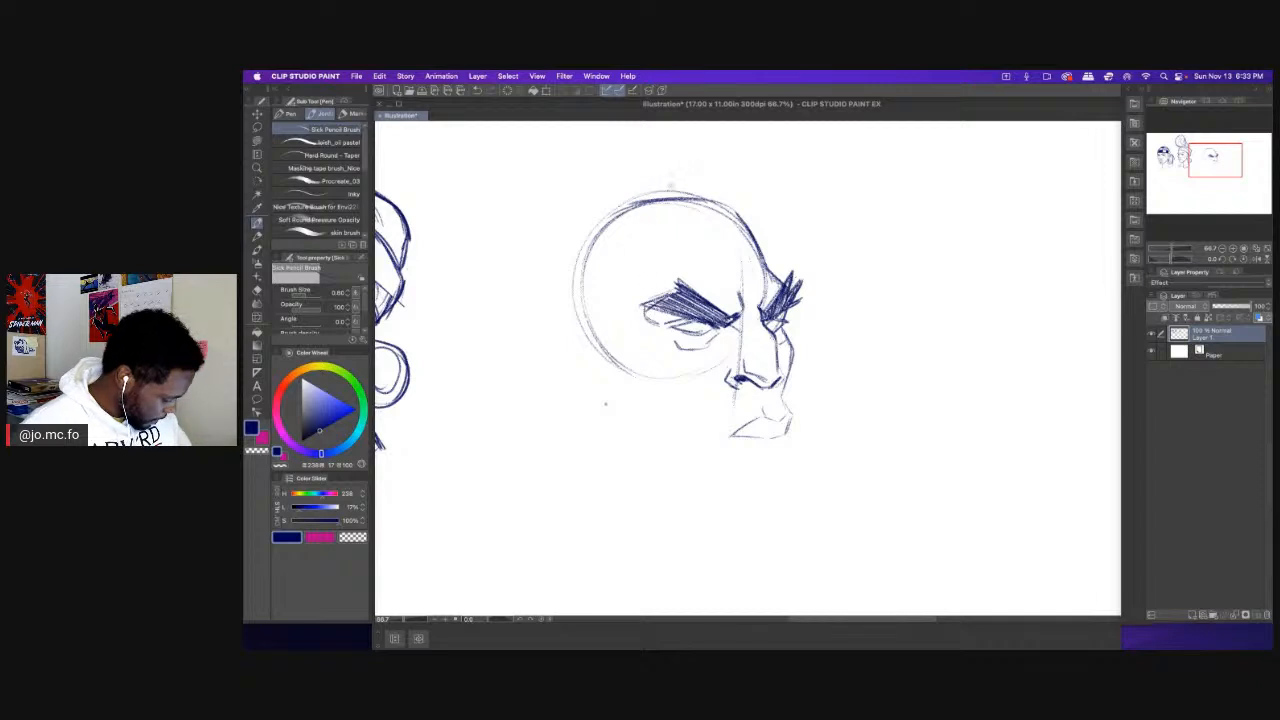
drag(681, 259, 755, 275)
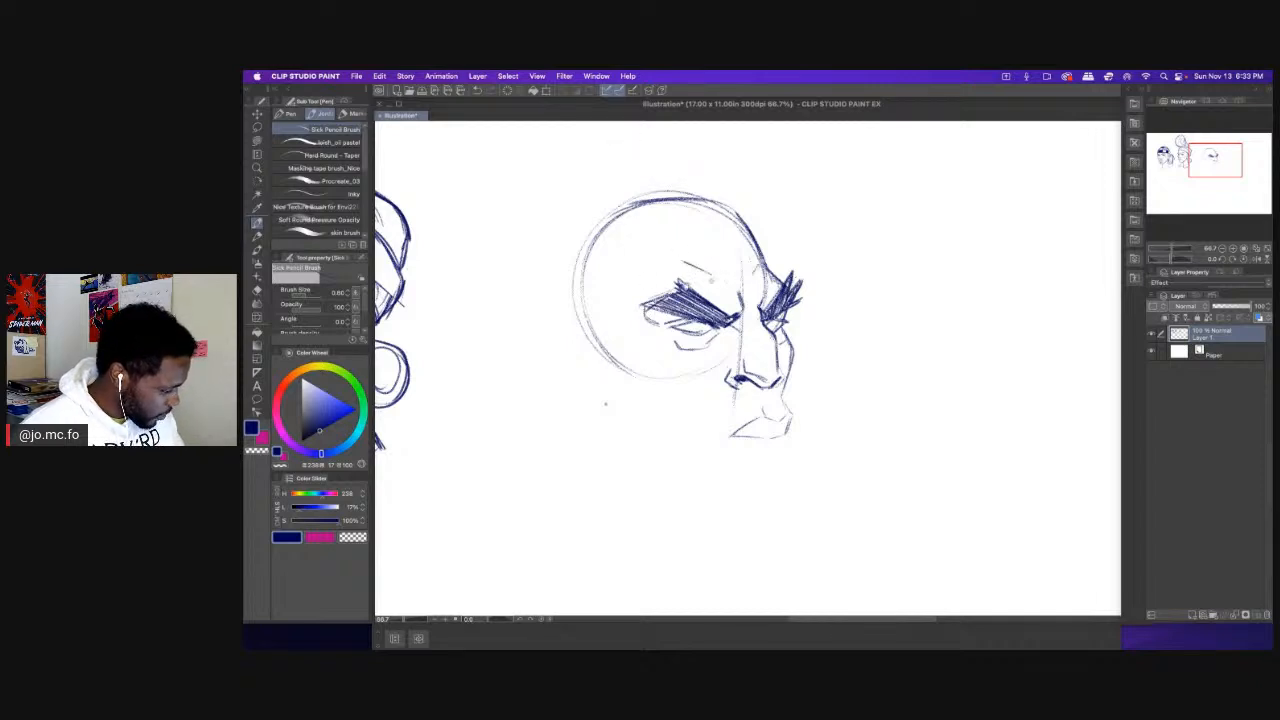
Draw the third head's lower lip and undo the unwanted strokes around it.
scroll(690, 290, down, 3)
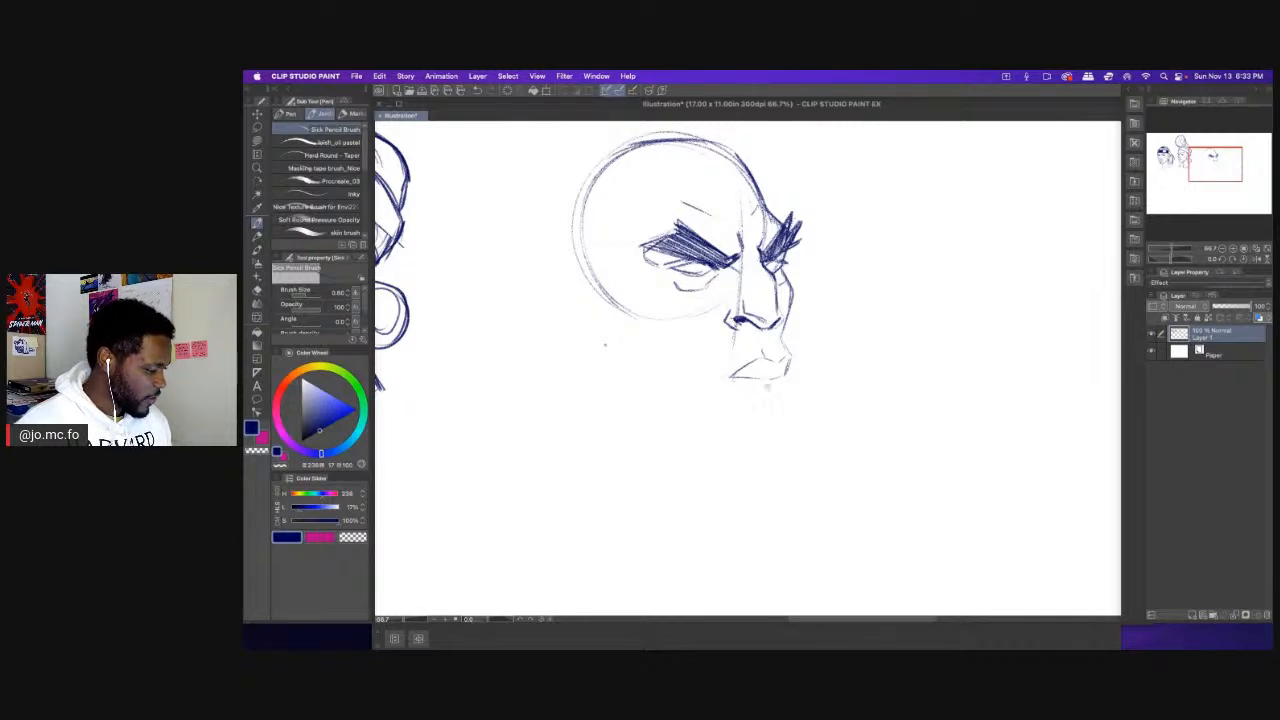
mouse_move(783, 381)
mouse_down()
mouse_move(785, 396)
mouse_move(744, 422)
mouse_move(762, 434)
mouse_move(796, 395)
mouse_move(816, 394)
mouse_move(776, 397)
mouse_move(816, 394)
mouse_up()
key(super+z)
key(super+z)
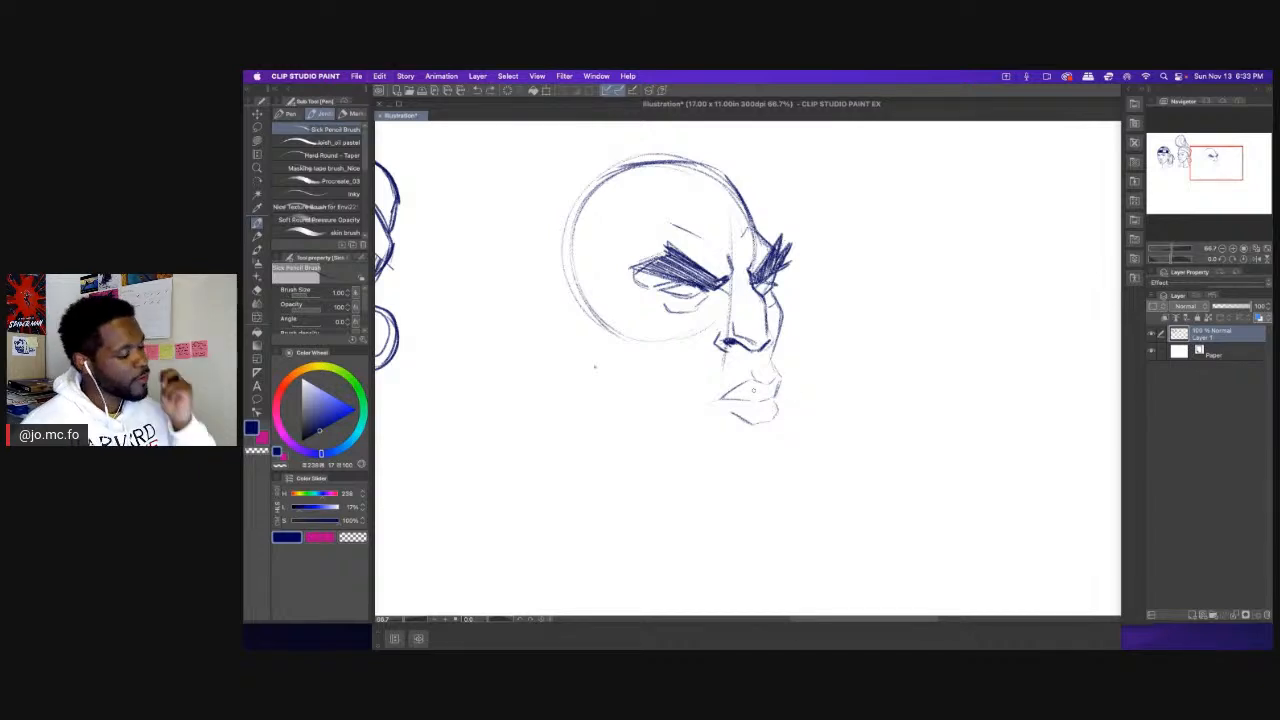
scroll(760, 410, down, 5)
scroll(760, 410, up, 4)
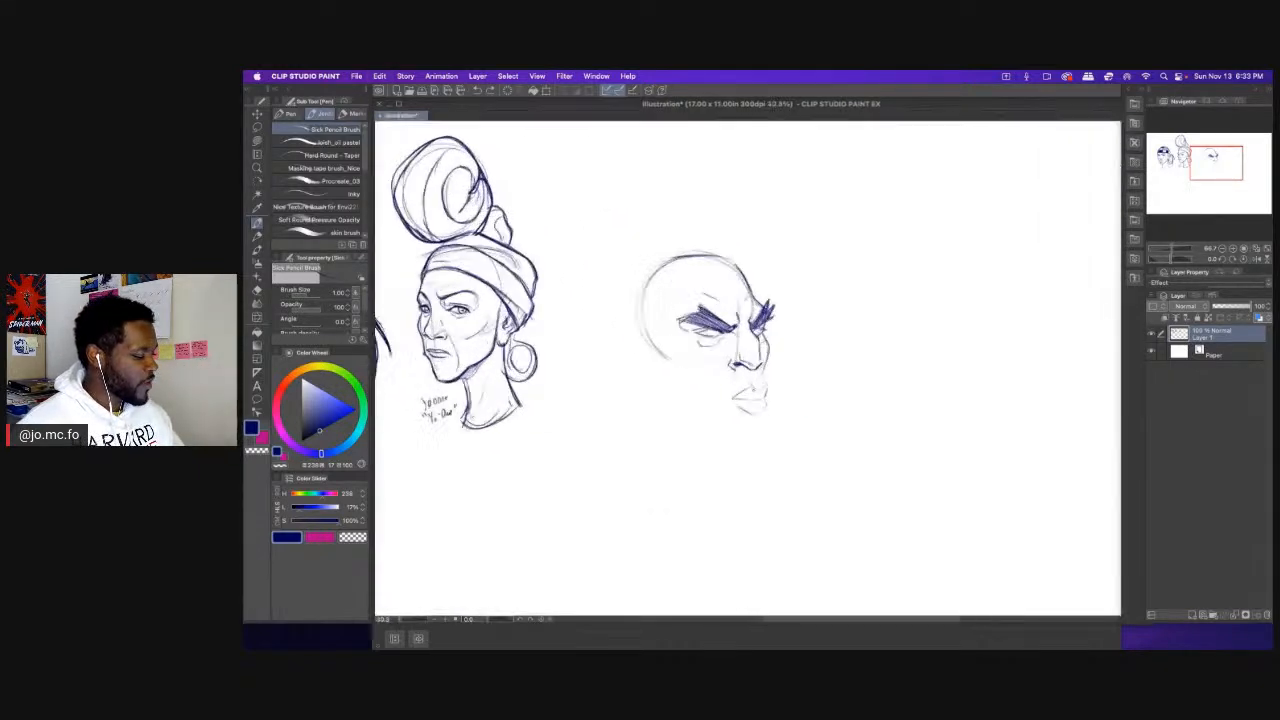
scroll(620, 320, down, 2)
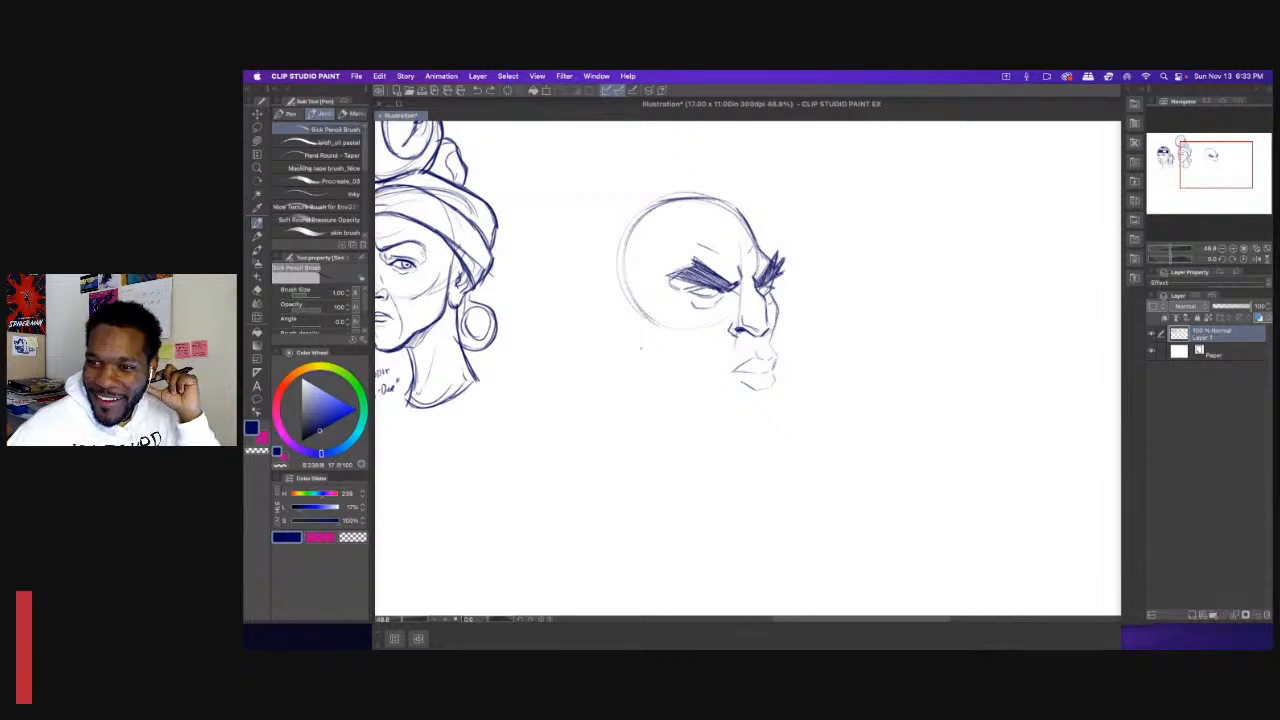
key(Tab)
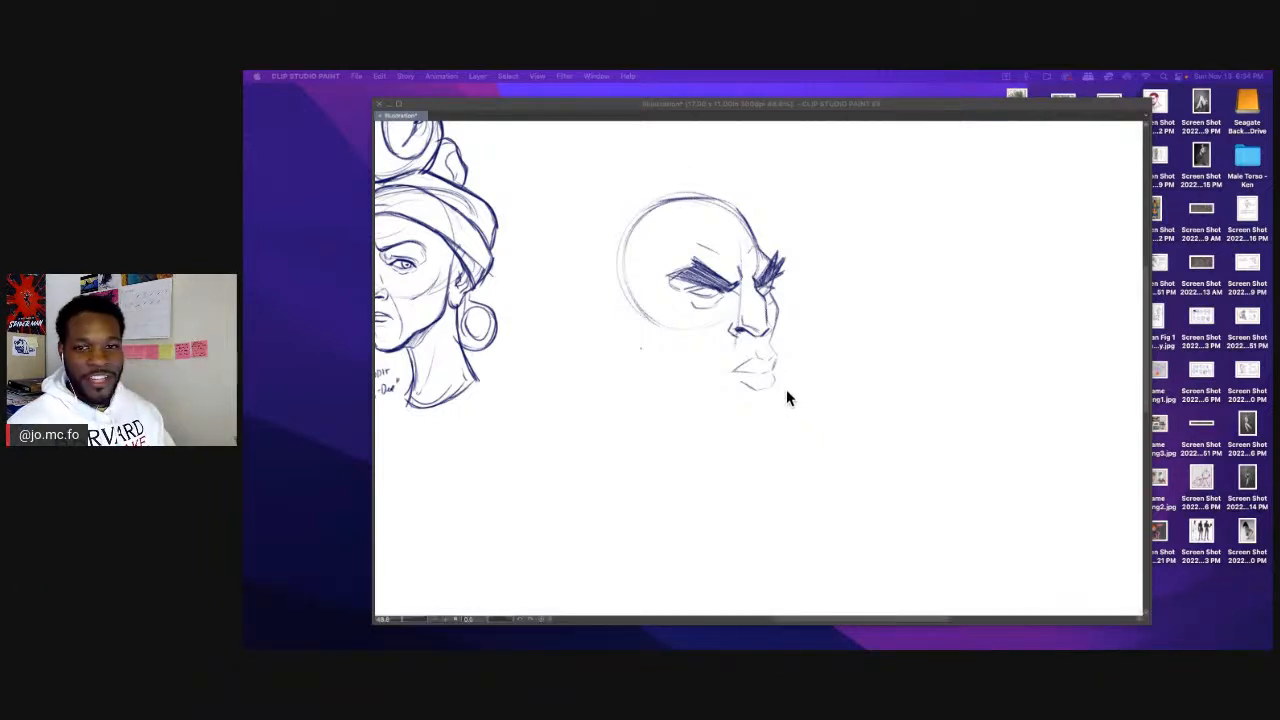
key(Tab)
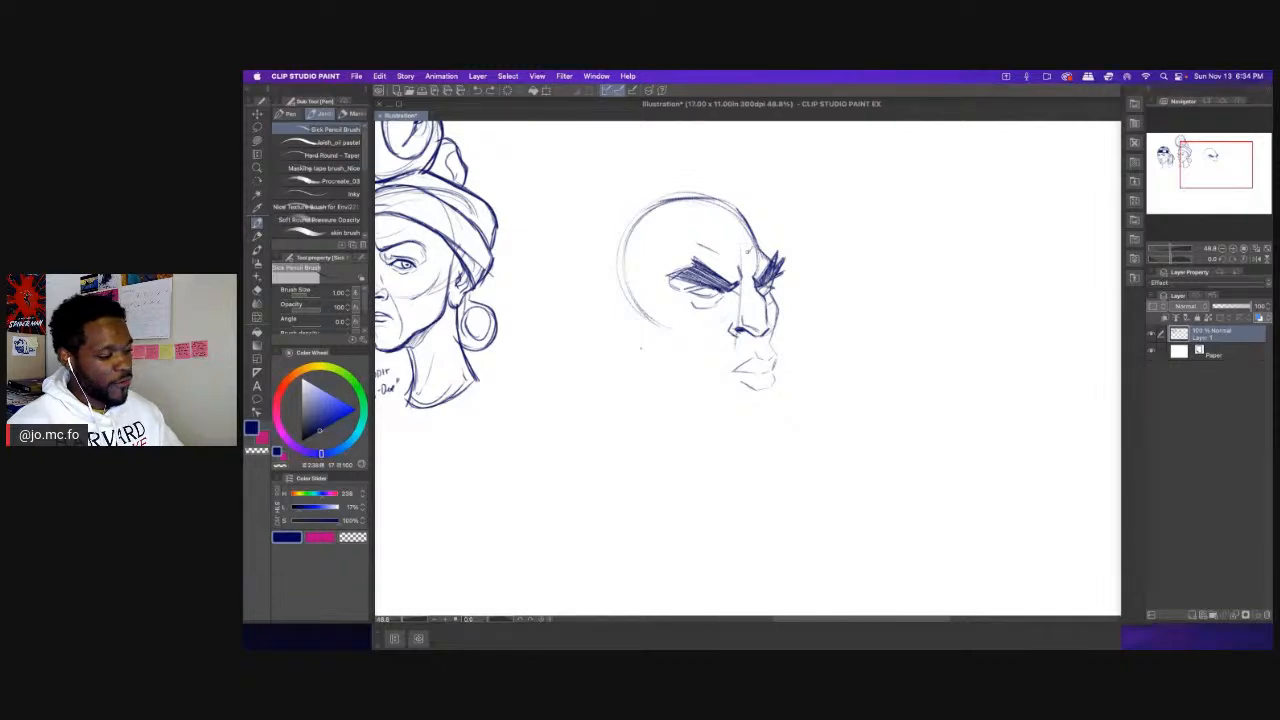
Sketch a small arrow in the empty space in front of the third head's face and erase it.
drag(825, 285, 850, 284)
drag(840, 274, 836, 292)
drag(570, 395, 798, 442)
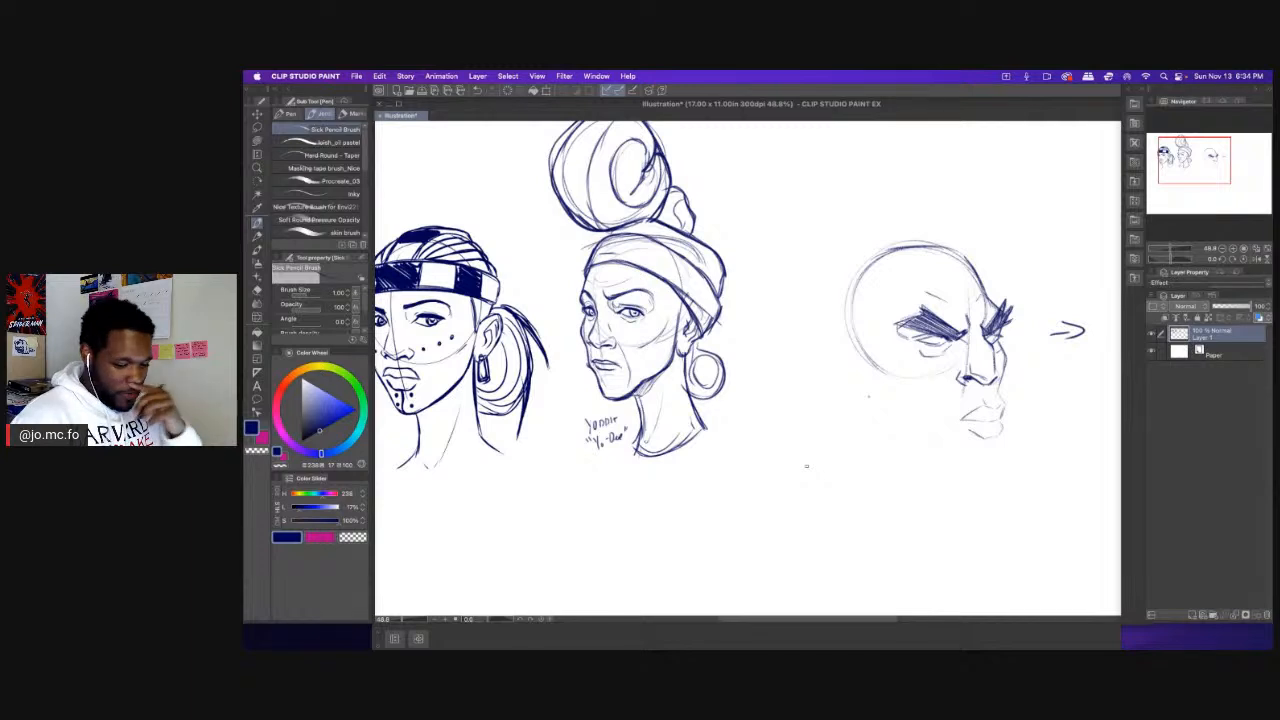
key(w)
drag(921, 238, 903, 232)
scroll(748, 370, right, 5)
scroll(748, 370, down, 2)
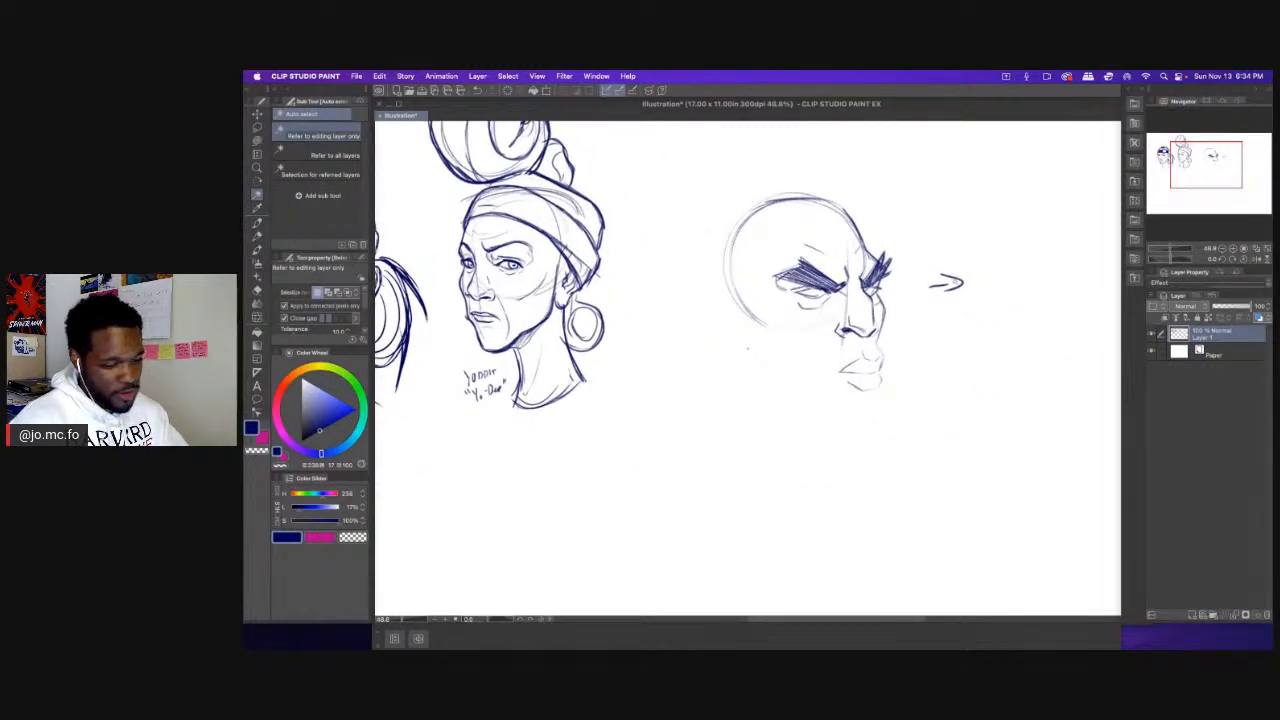
key(e)
drag(960, 278, 928, 292)
key(p)
scroll(684, 324, right, 3)
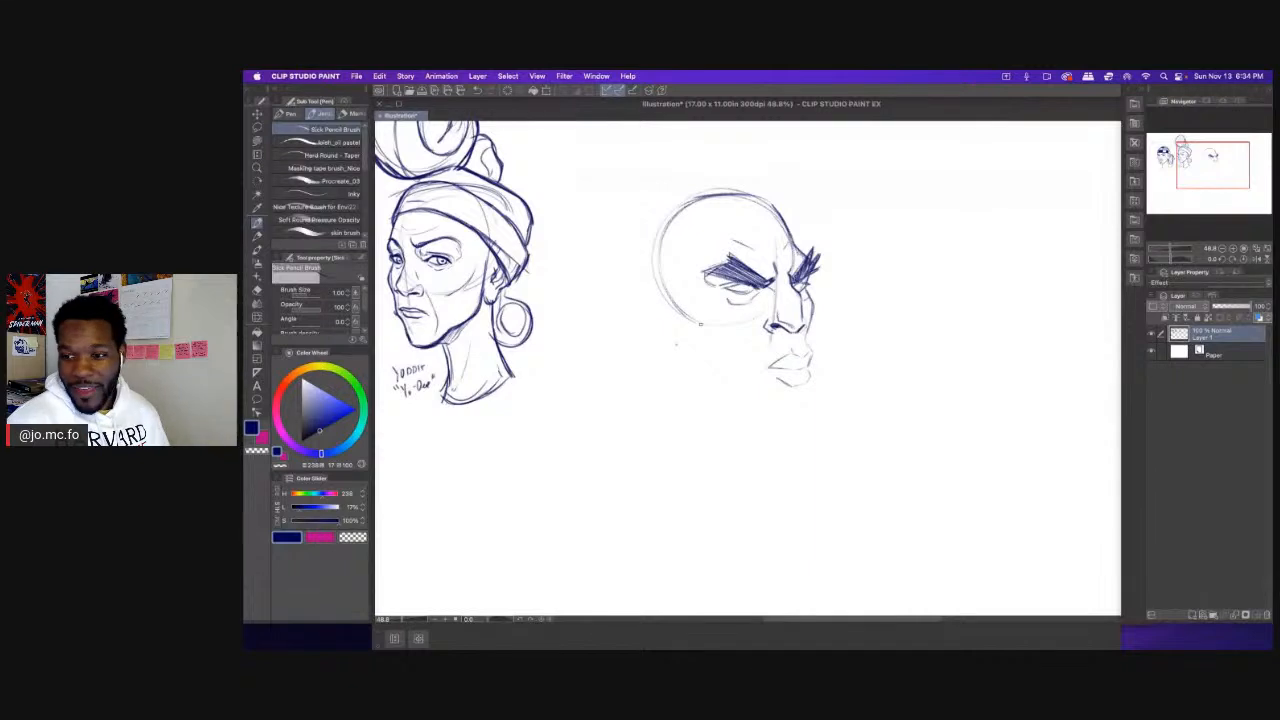
key(Tab)
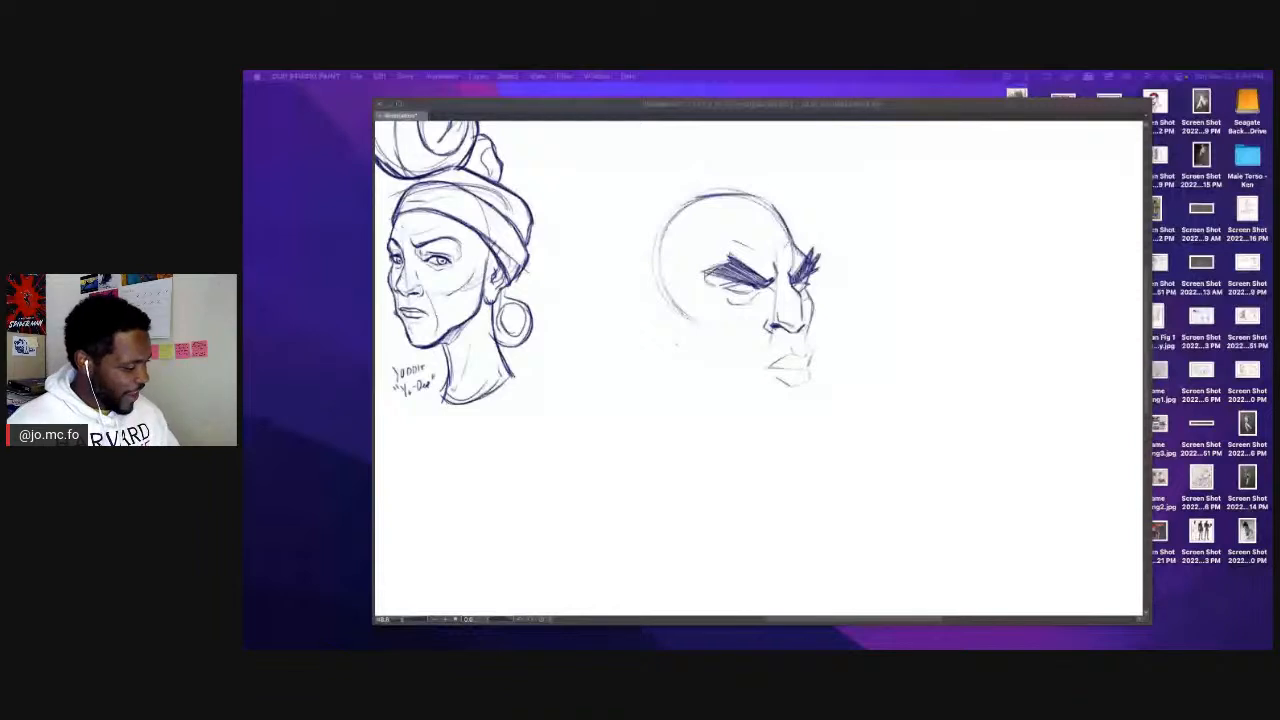
key(super+Tab)
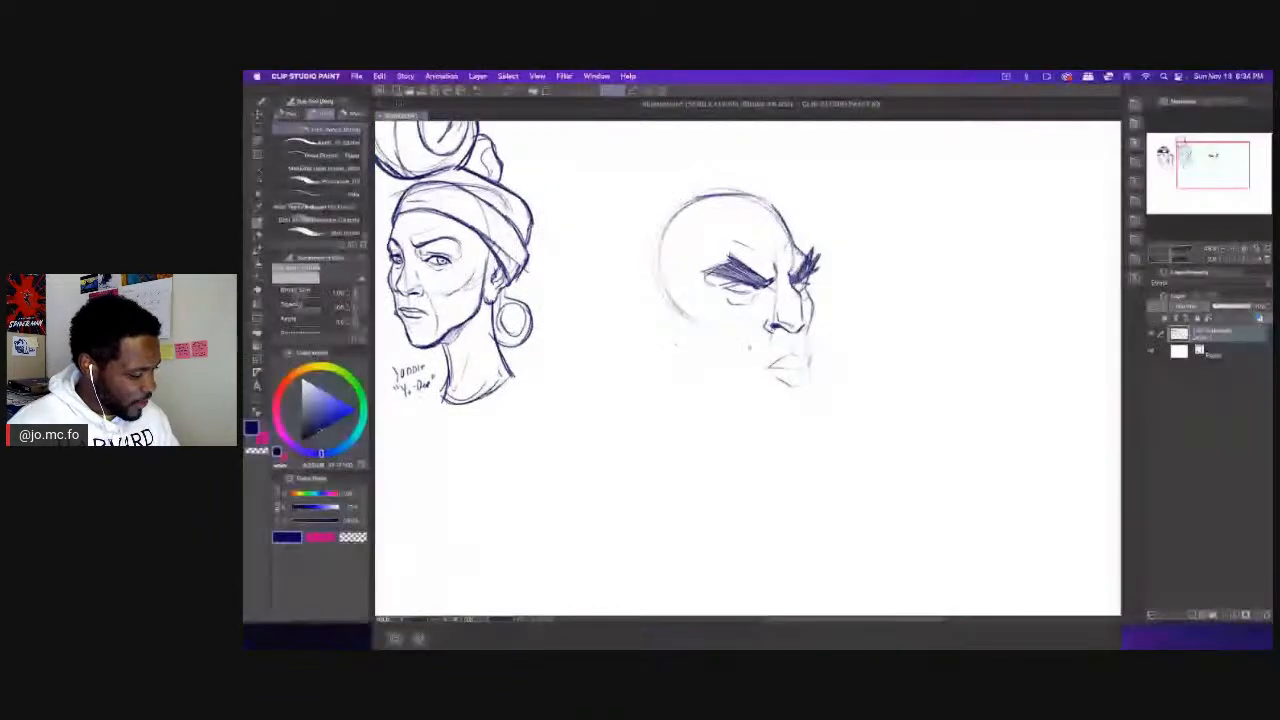
Draw the third head's chin below the lips and the angular jawline running back up to the skull circle.
key(super+plus)
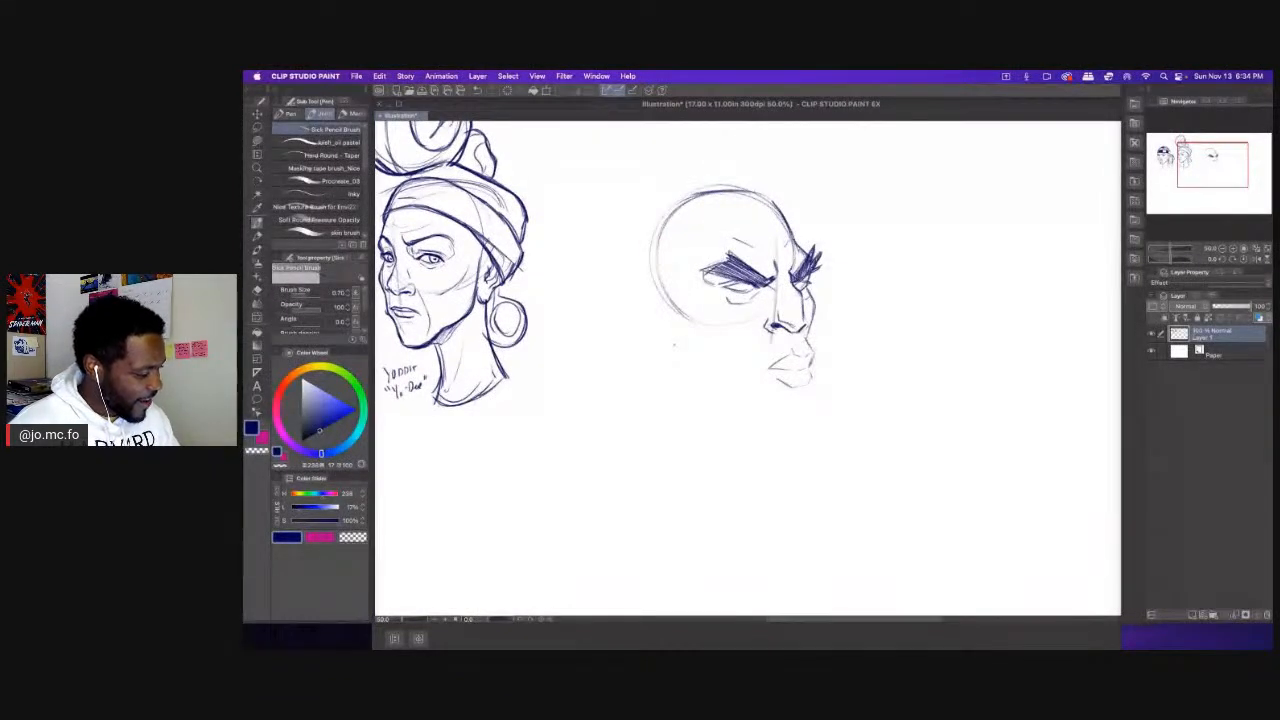
drag(737, 363, 753, 390)
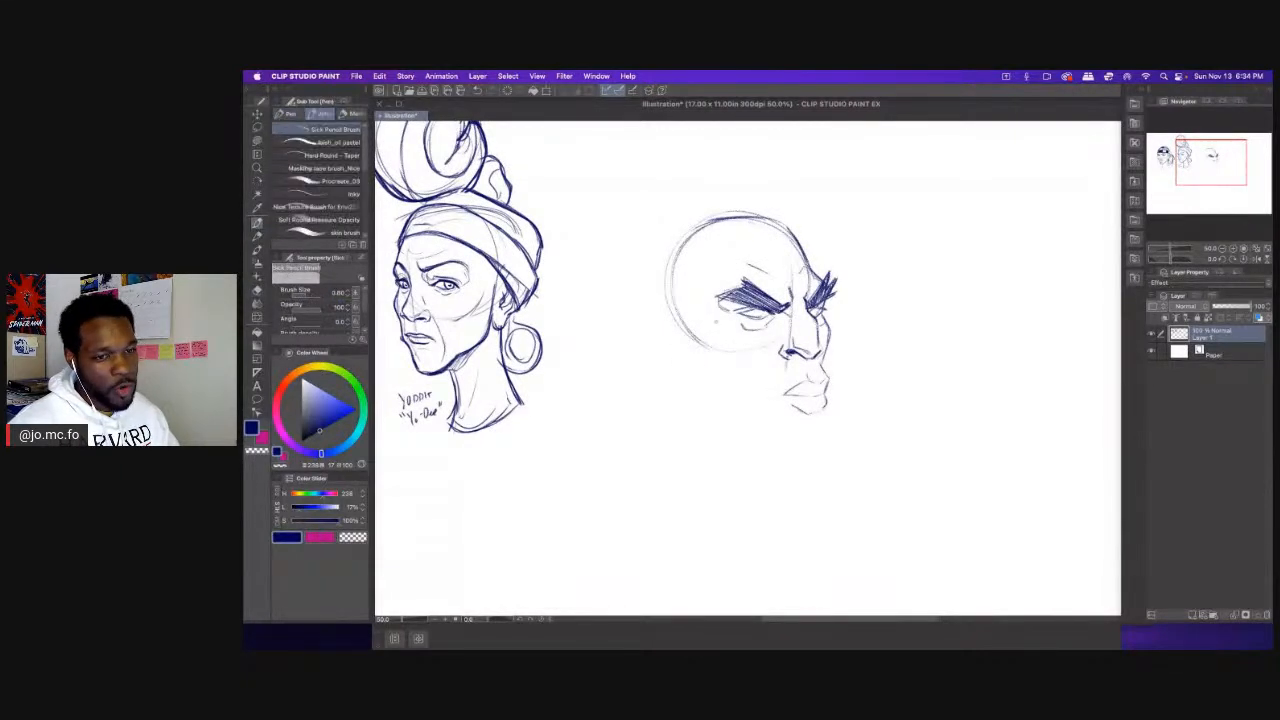
mouse_move(818, 410)
mouse_down()
mouse_move(808, 442)
mouse_move(784, 447)
mouse_up()
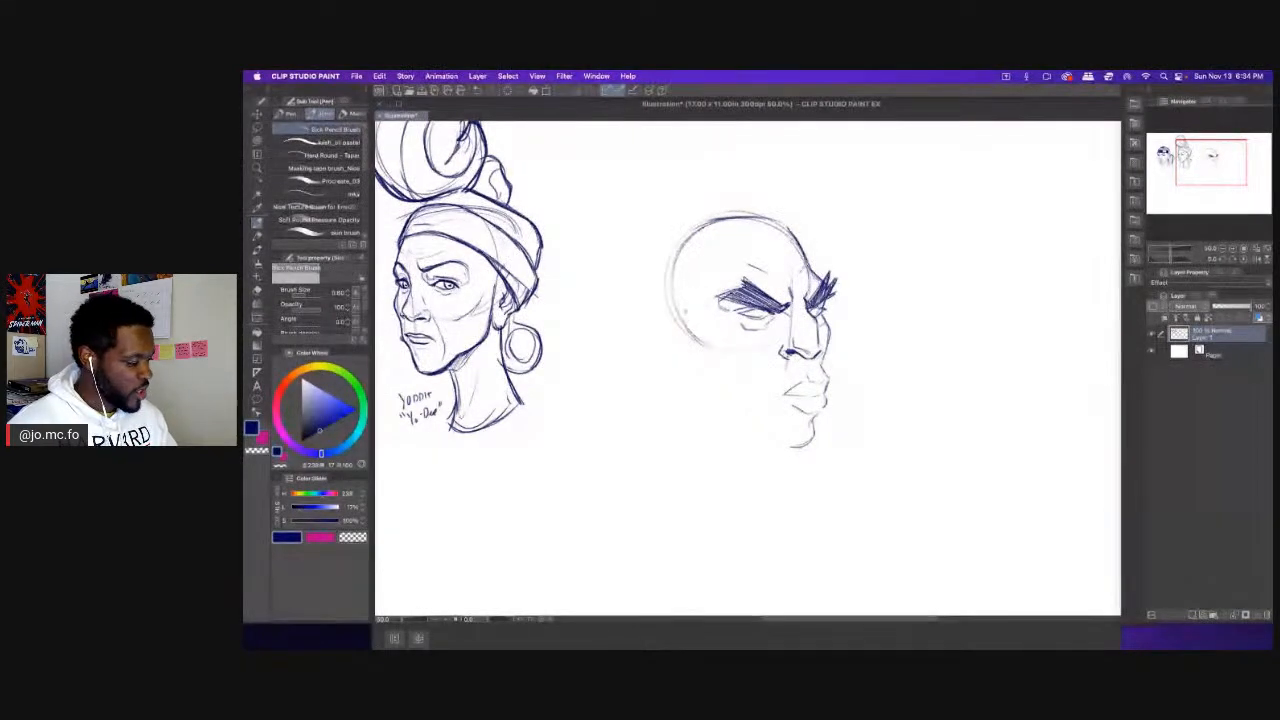
drag(683, 303, 694, 378)
mouse_move(768, 440)
mouse_down()
mouse_move(708, 418)
mouse_move(693, 373)
mouse_move(815, 430)
mouse_up()
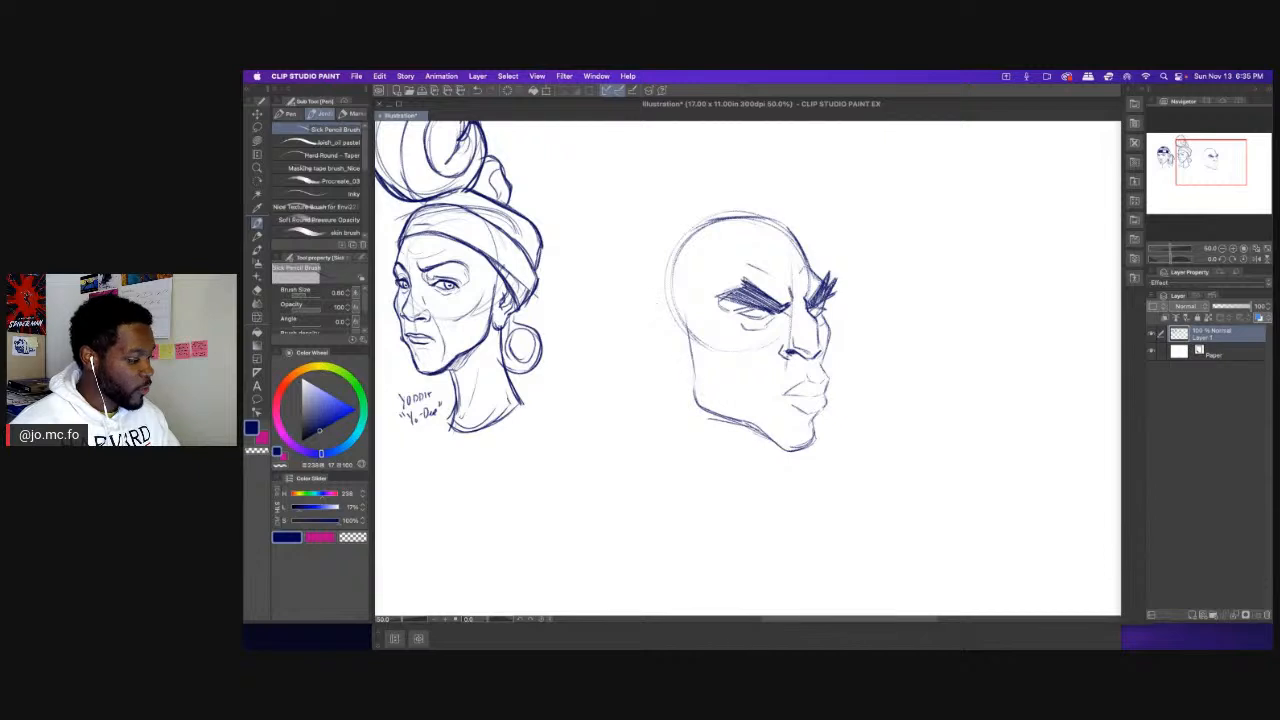
Reinforce the rear edge of the third head's jaw and outline the ear behind it.
drag(681, 318, 693, 390)
drag(653, 328, 684, 376)
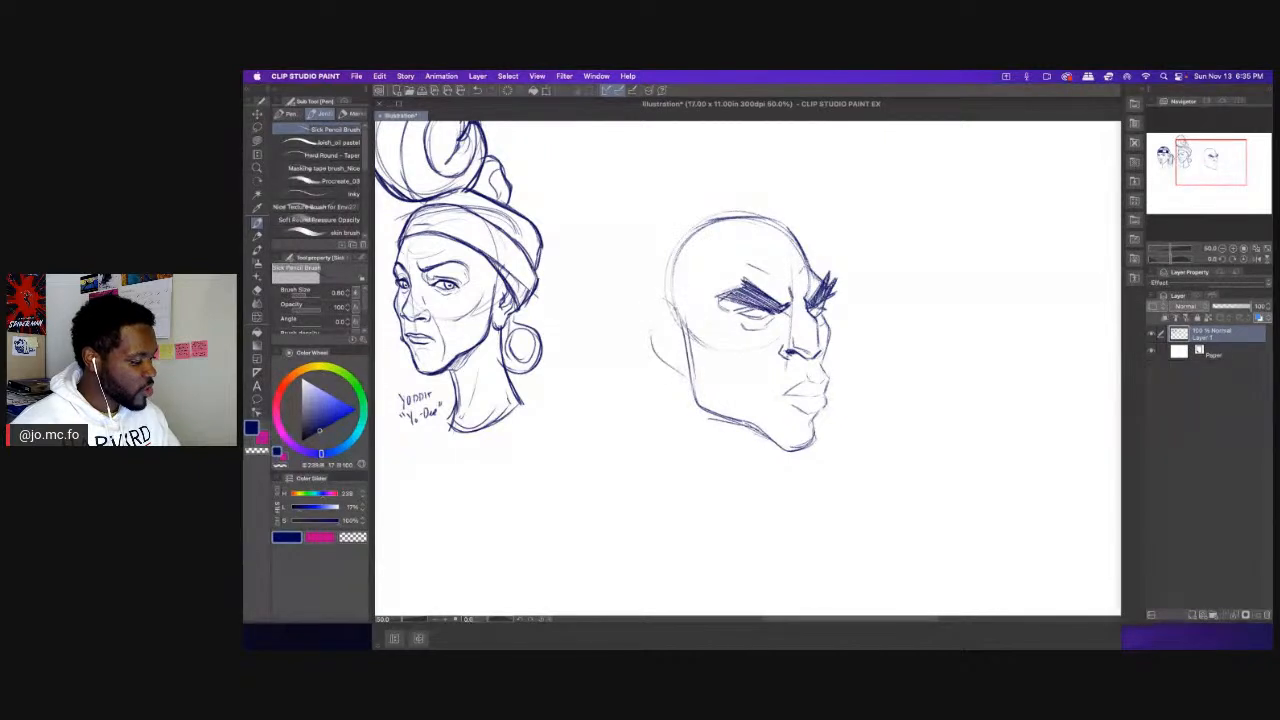
mouse_move(680, 316)
mouse_down()
mouse_move(645, 302)
mouse_move(650, 334)
mouse_up()
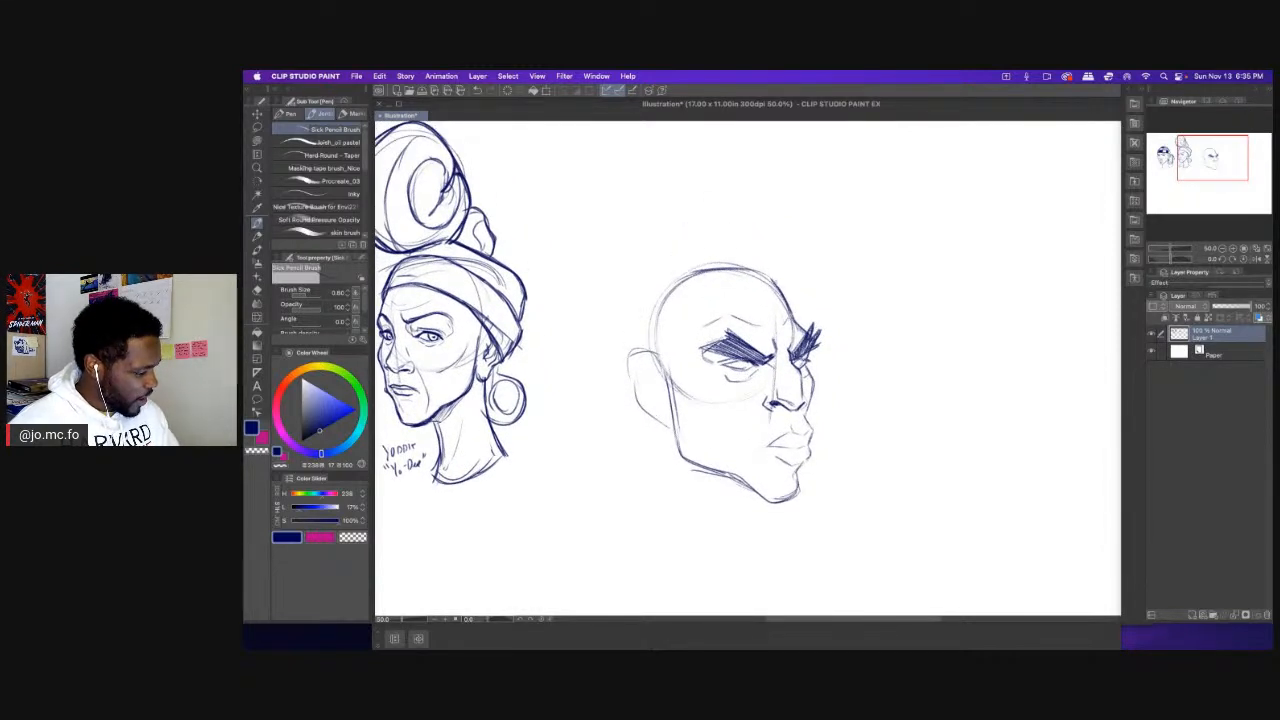
Sketch the back of the third head's cranium as layered curves running from the forehead around to the ear.
mouse_move(776, 283)
mouse_down()
mouse_move(678, 259)
mouse_move(633, 287)
mouse_up()
drag(634, 345, 629, 295)
mouse_move(776, 283)
mouse_down()
mouse_move(674, 250)
mouse_move(628, 300)
mouse_up()
mouse_move(638, 346)
mouse_down()
mouse_move(682, 252)
mouse_move(773, 286)
mouse_move(680, 254)
mouse_move(634, 295)
mouse_up()
key(super+minus)
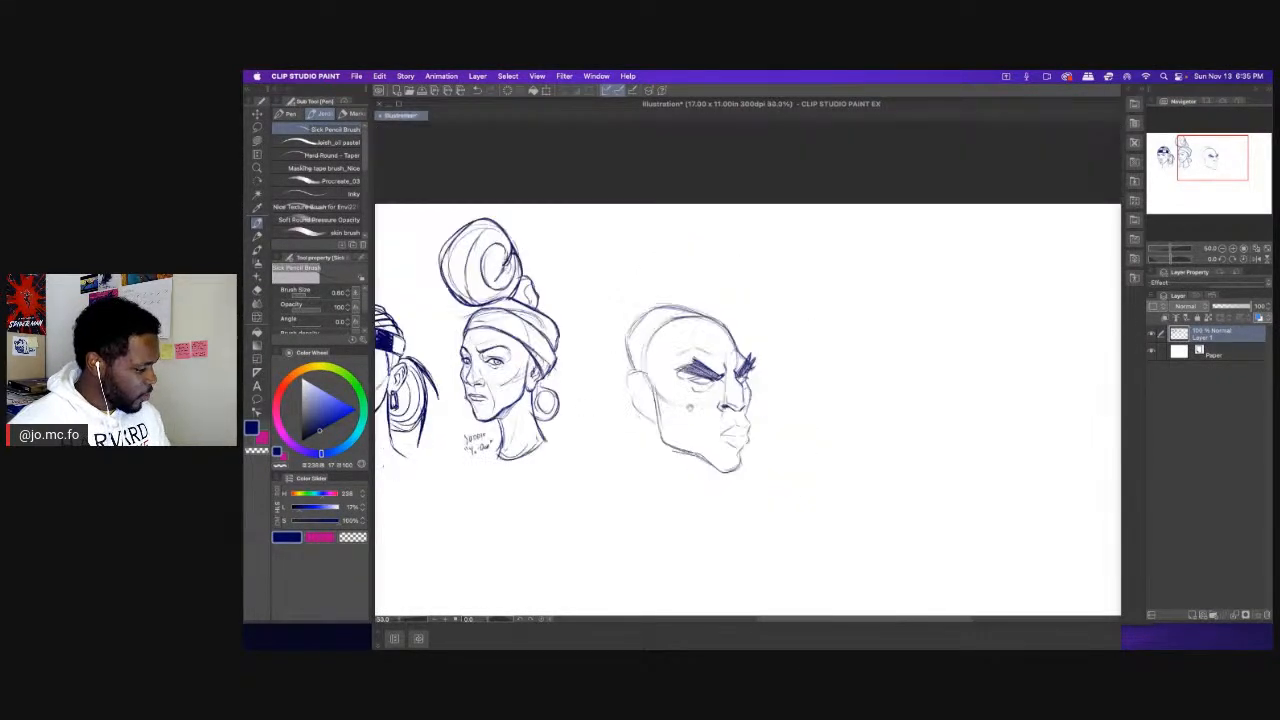
drag(650, 422, 712, 414)
Lasso the whole third head, scale it down slightly and reposition it beside the older woman.
key(super+plus)
key(m)
drag(973, 235, 896, 555)
key(super+t)
mouse_move(770, 253)
mouse_down()
mouse_move(771, 215)
mouse_move(762, 230)
mouse_up()
drag(734, 177, 755, 203)
key(Return)
key(super+d)
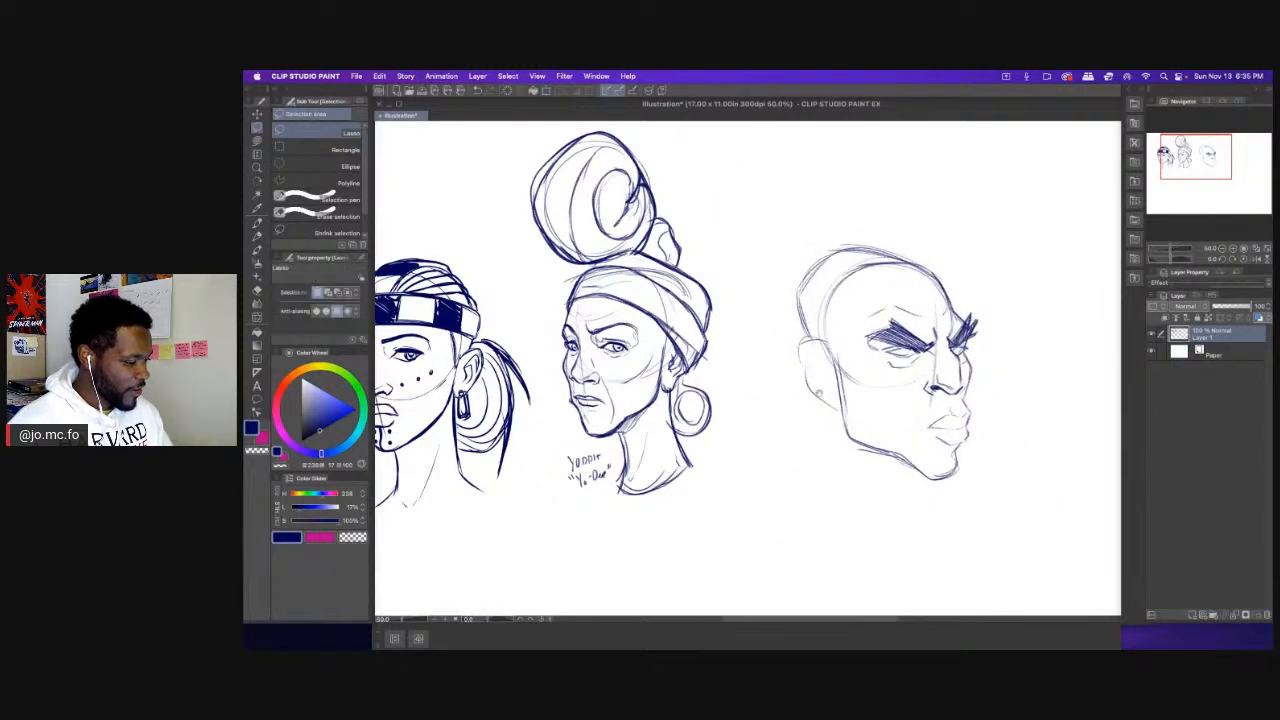
drag(810, 266, 698, 226)
Clean up the third head's narrowed eyes and draw the irises beneath the heavy brows.
key(p)
scroll(772, 328, up, 1)
drag(771, 328, 762, 330)
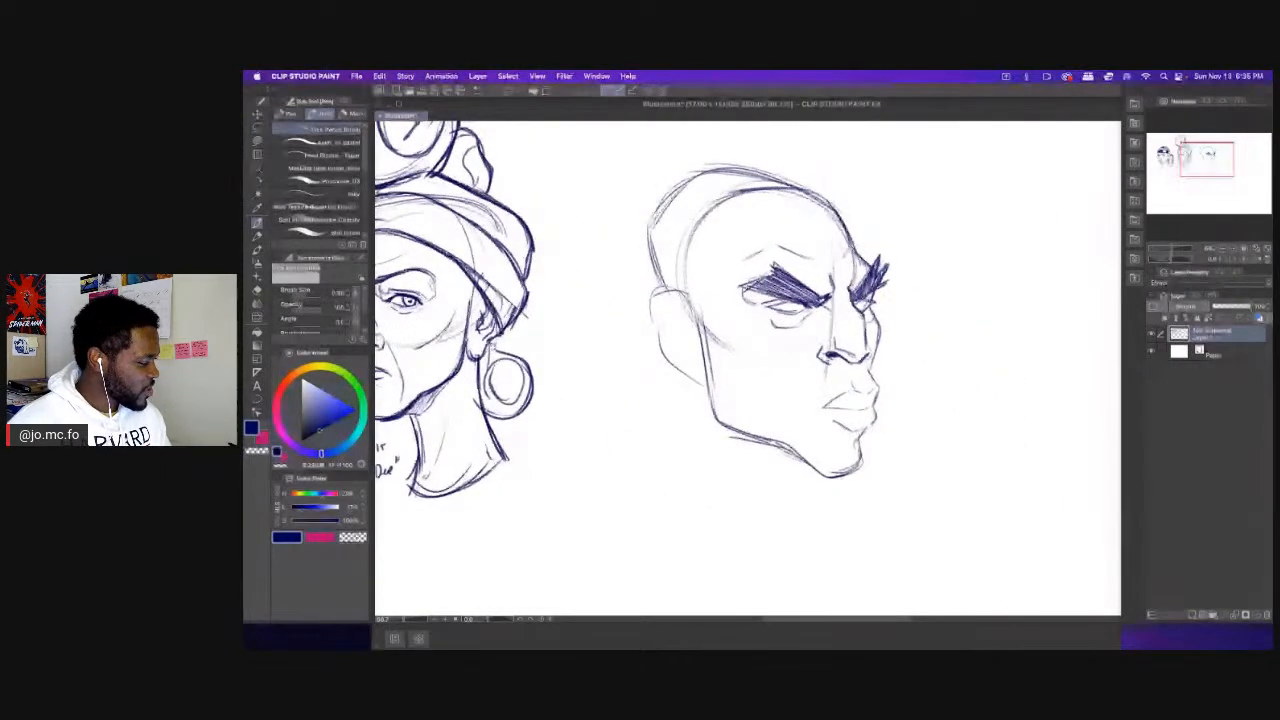
key(e)
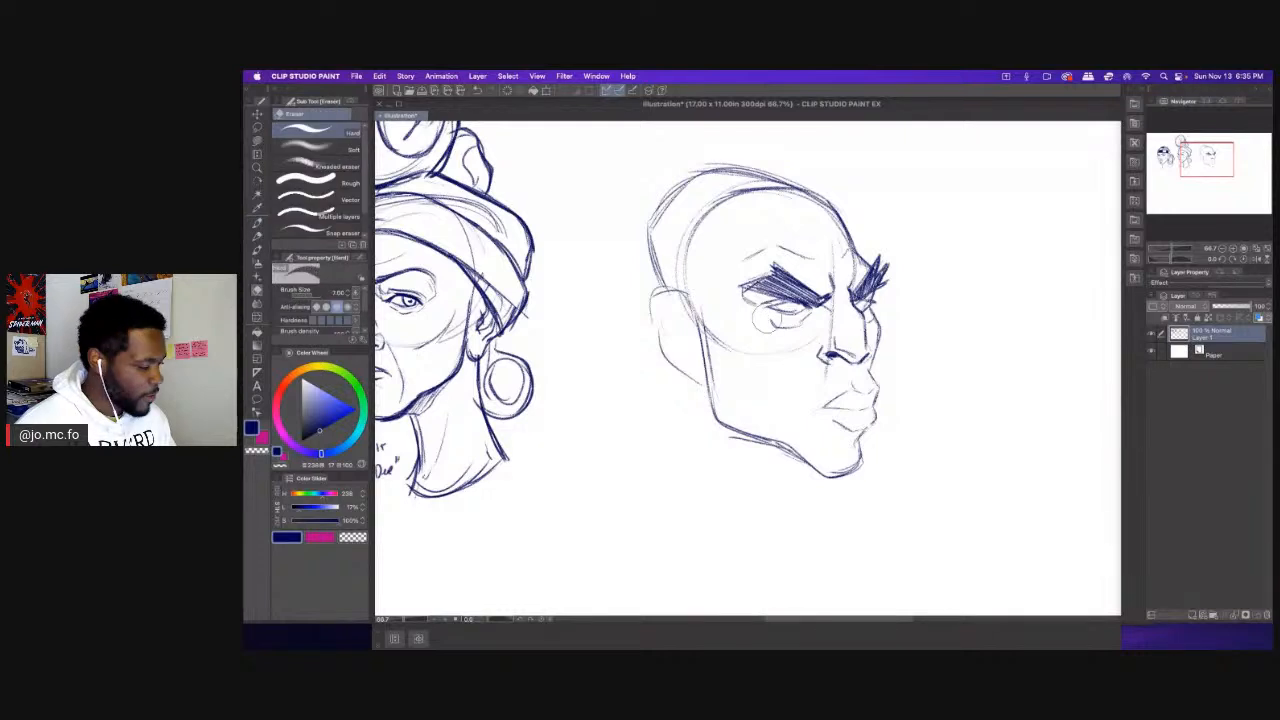
key(p)
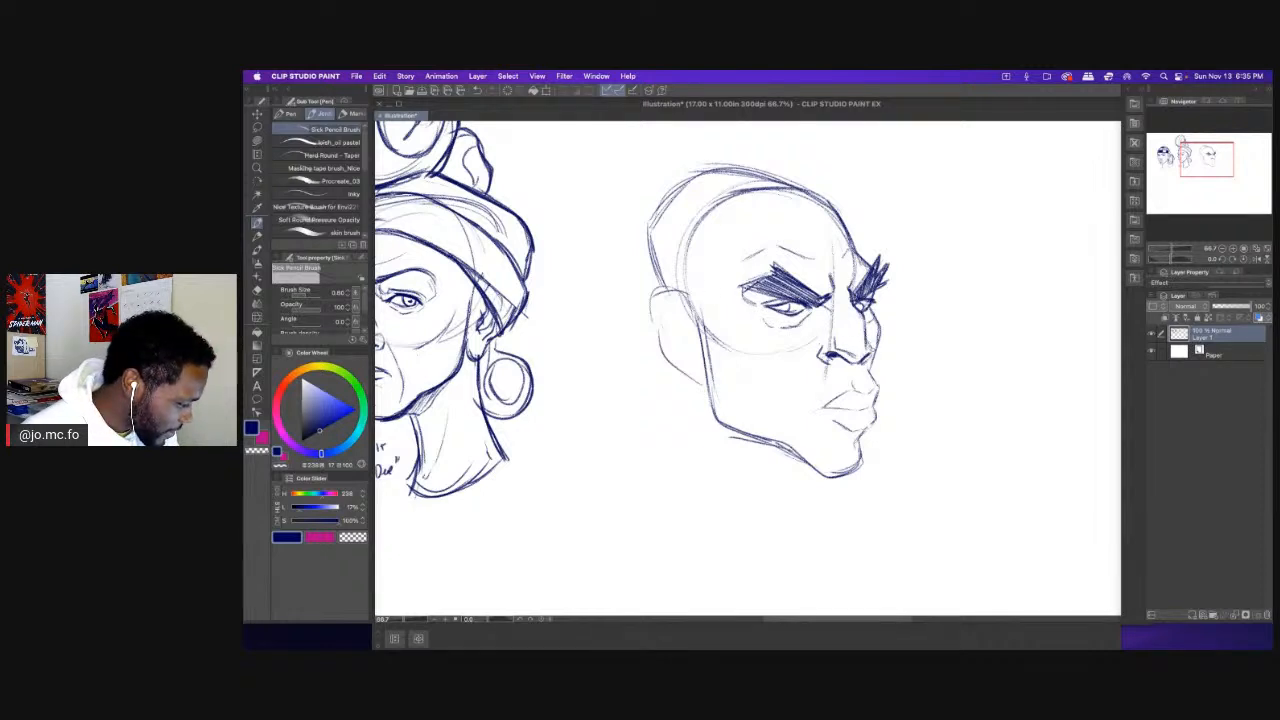
scroll(667, 218, down, 3)
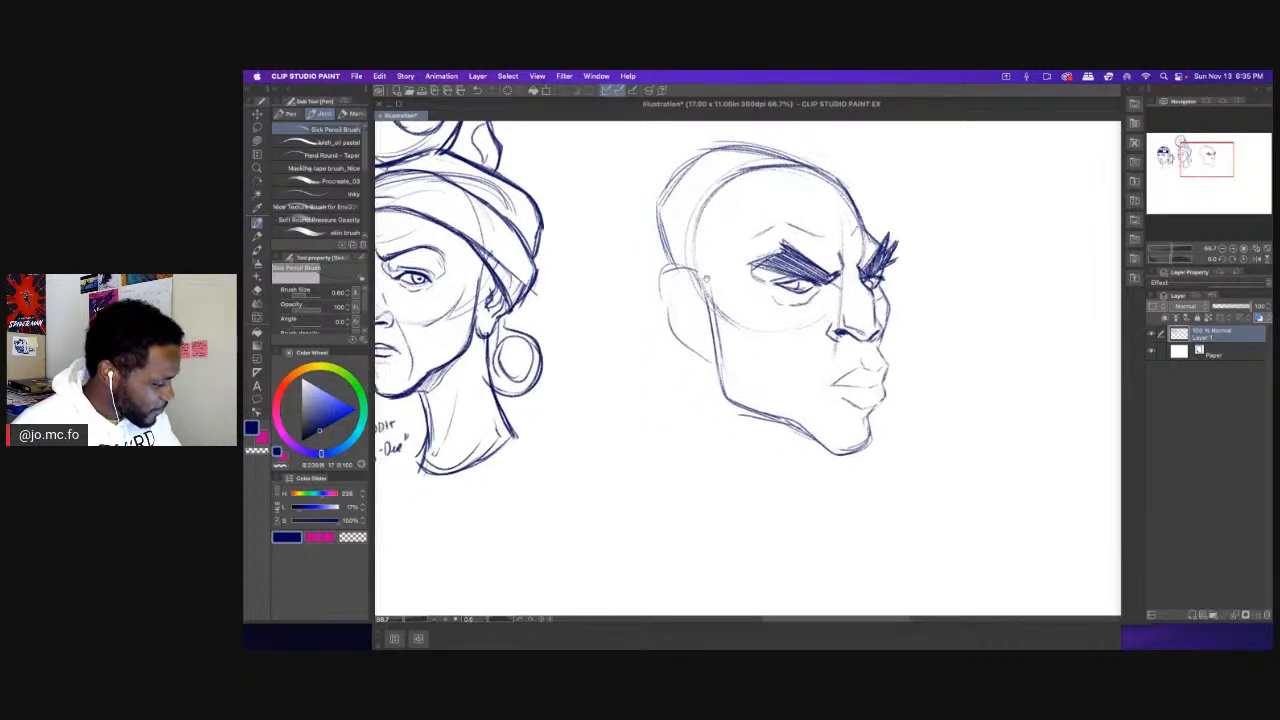
Draw the crease from the third head's nose past the mouth, and strengthen the lips with brush size 1.00.
drag(828, 280, 807, 366)
key(])
mouse_move(888, 318)
mouse_down()
mouse_move(830, 342)
mouse_move(850, 362)
mouse_up()
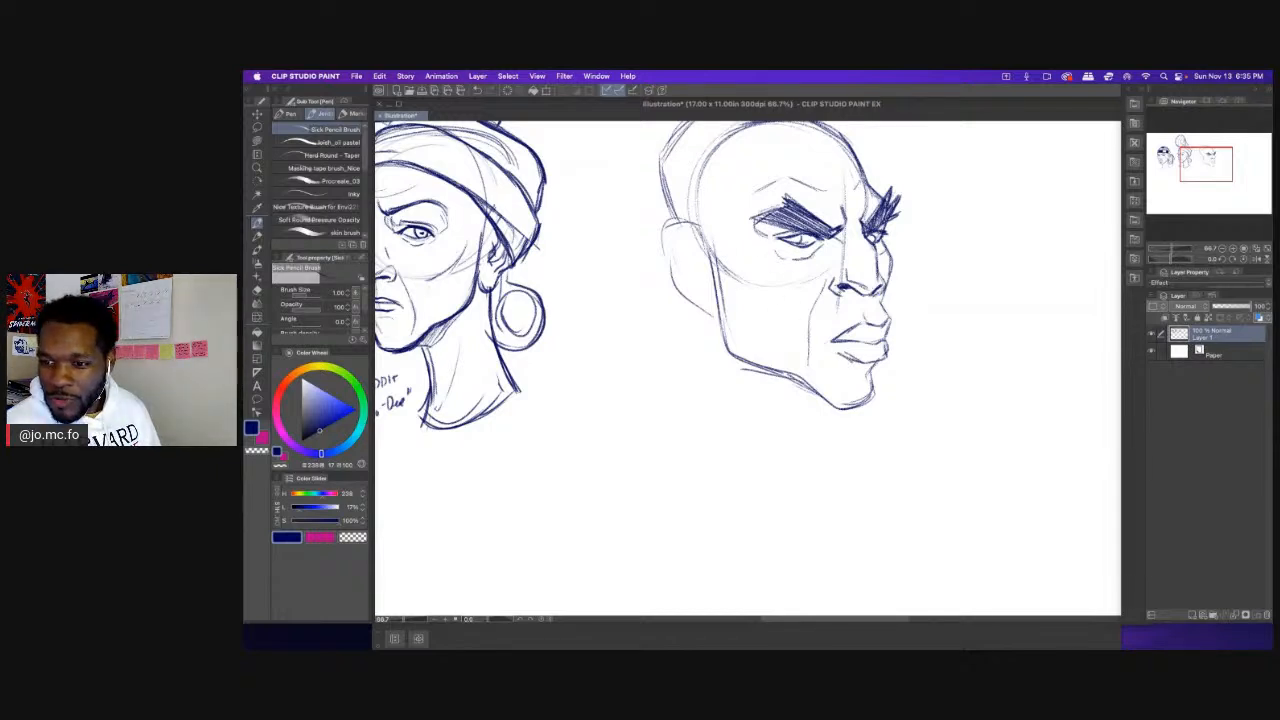
key(Tab)
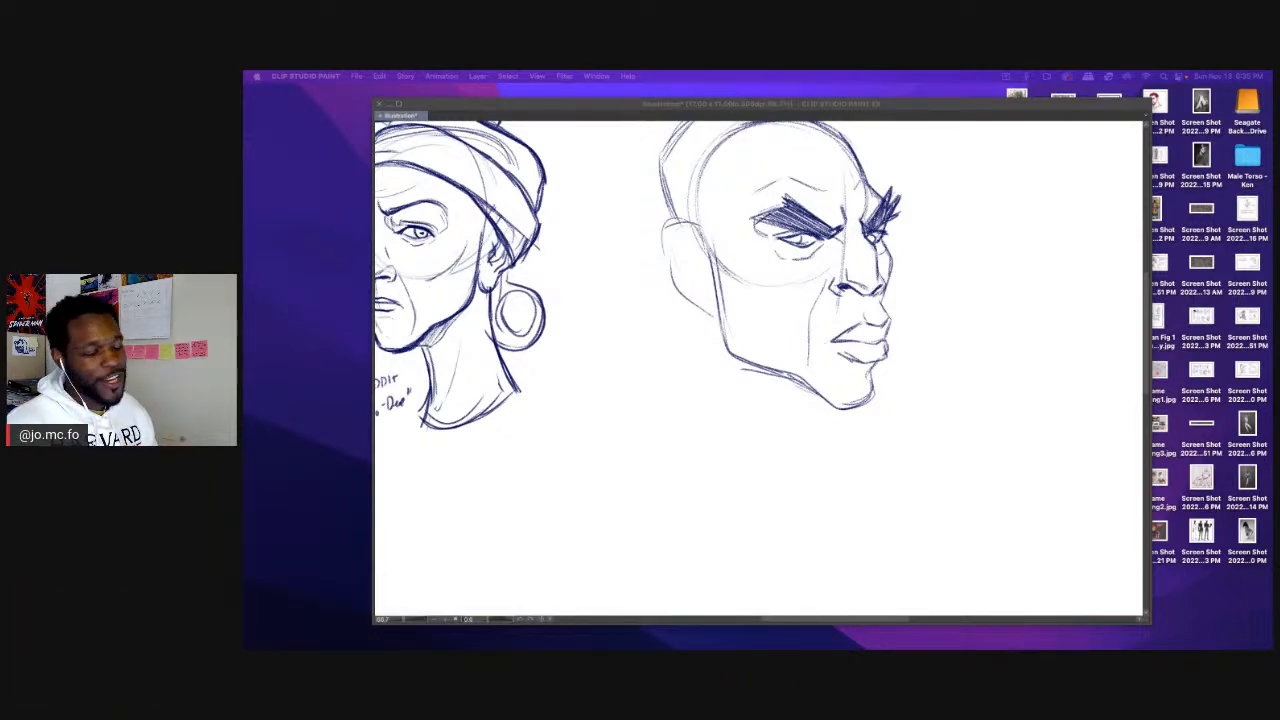
key(Tab)
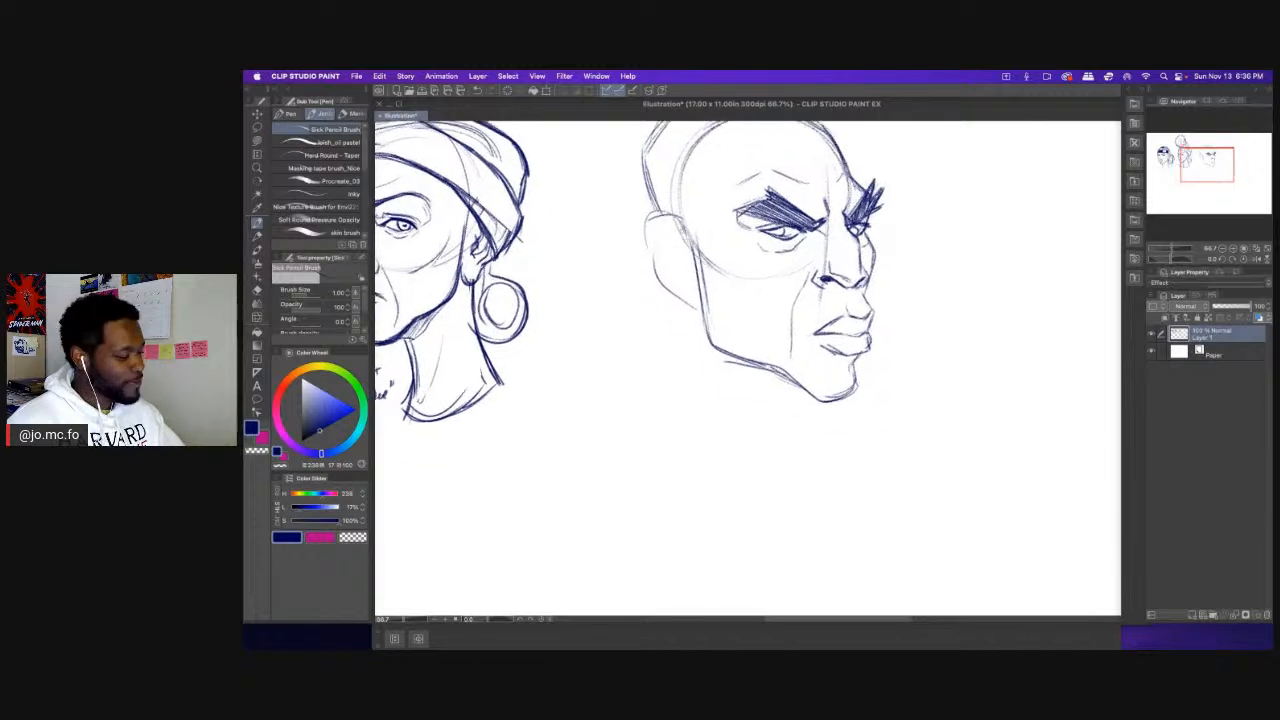
Draw the third head's cheekbone line slanting from the ear down toward the mouth crease.
drag(748, 368, 740, 390)
mouse_move(705, 276)
mouse_down()
mouse_move(728, 310)
mouse_move(733, 300)
mouse_move(770, 338)
mouse_up()
mouse_move(702, 274)
mouse_down()
mouse_move(782, 340)
mouse_move(781, 372)
mouse_up()
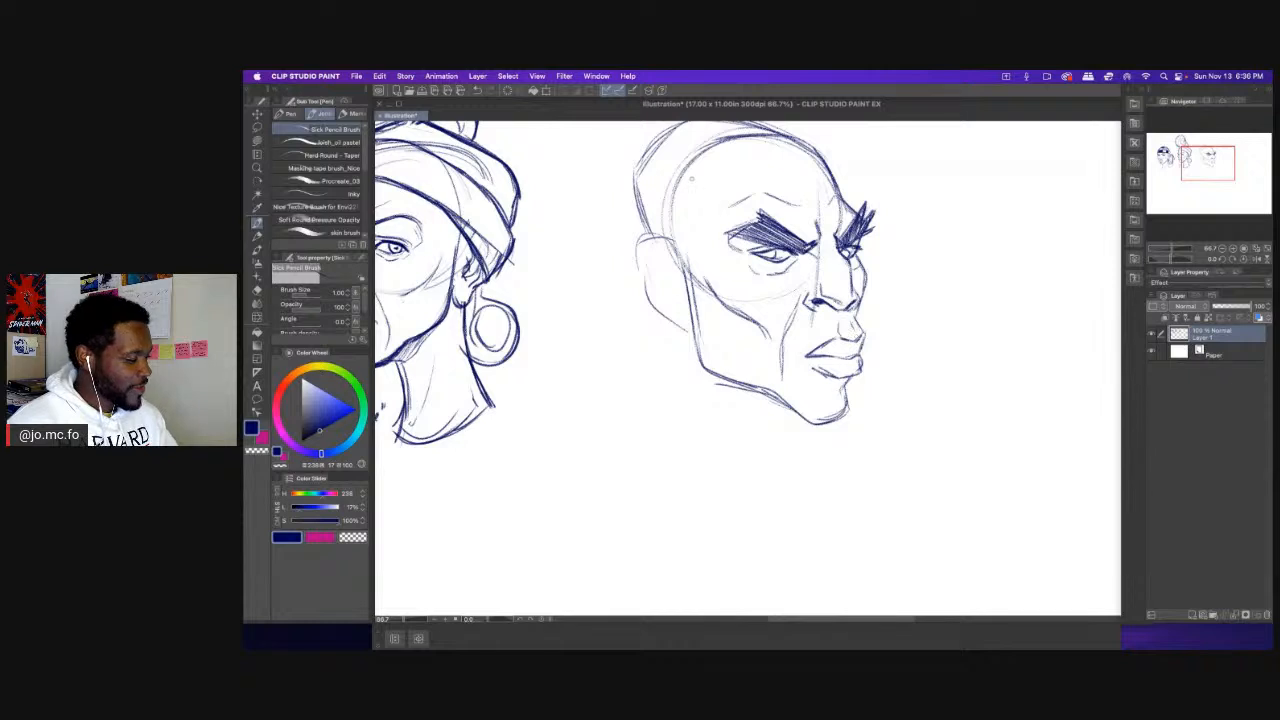
Lasso the third head's mouth and chin and shift them slightly back toward the jaw.
drag(692, 179, 680, 193)
key(o)
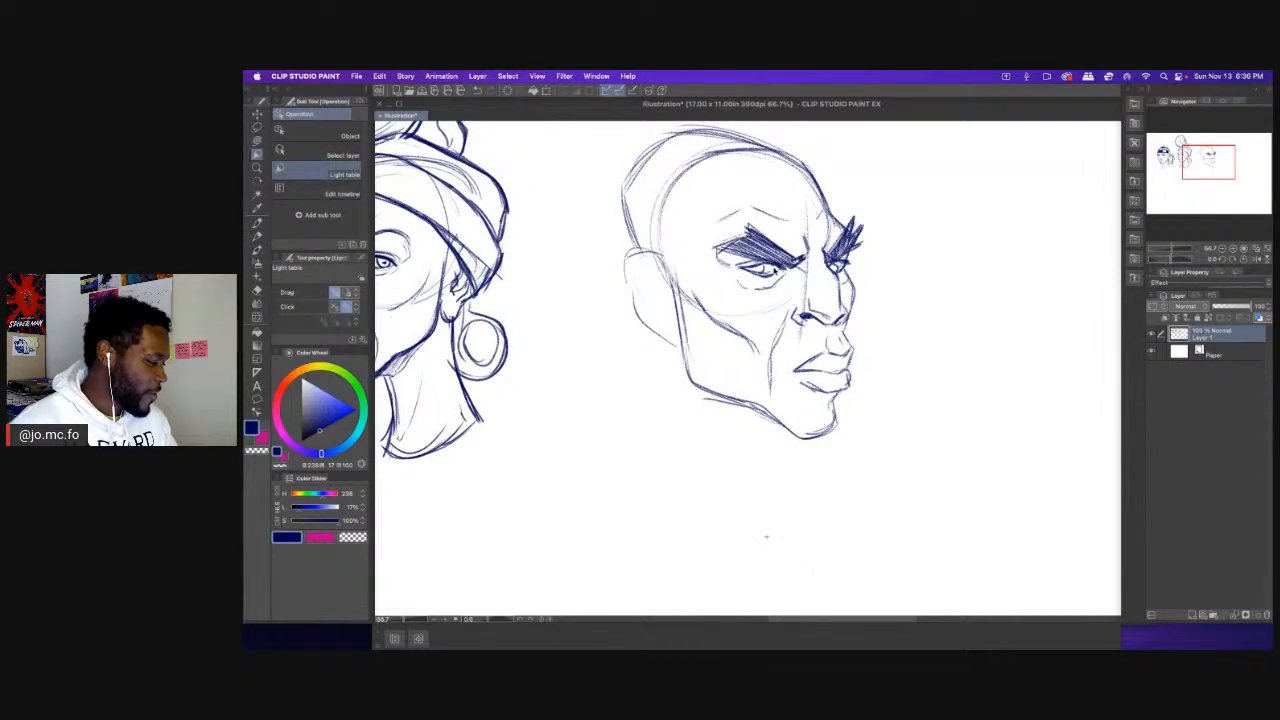
drag(720, 284, 754, 307)
drag(677, 264, 631, 291)
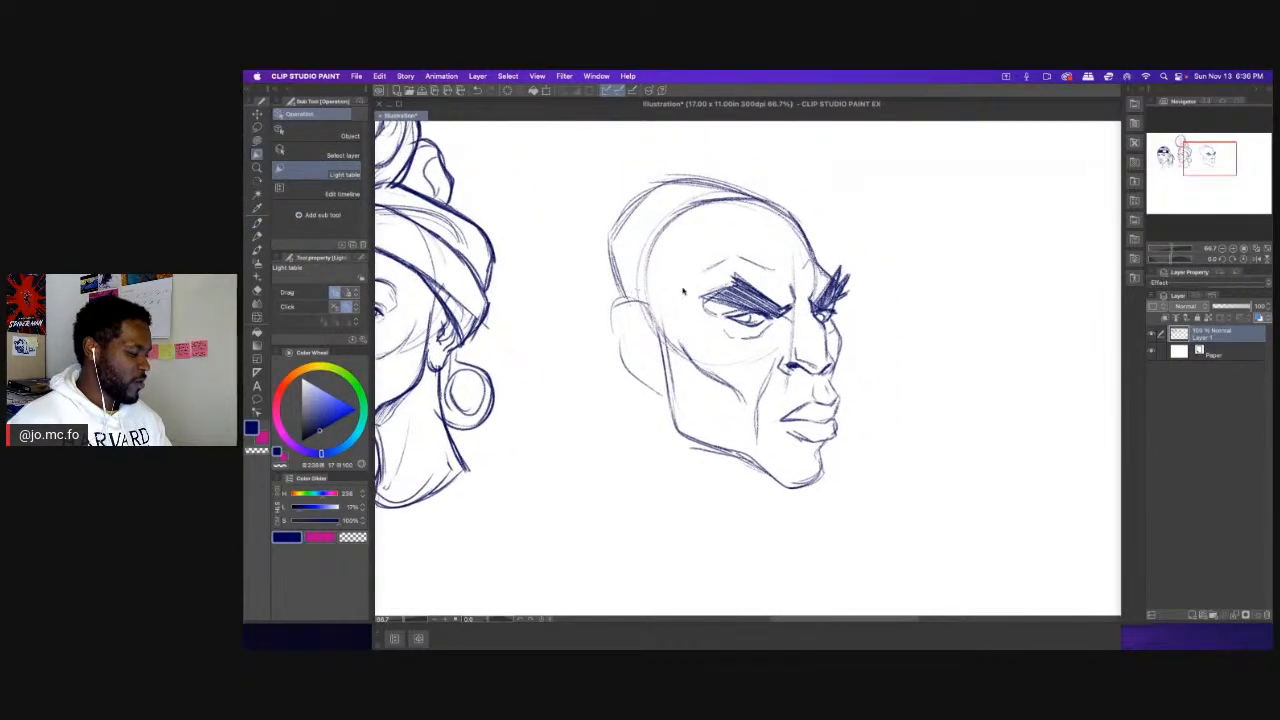
click(320, 193)
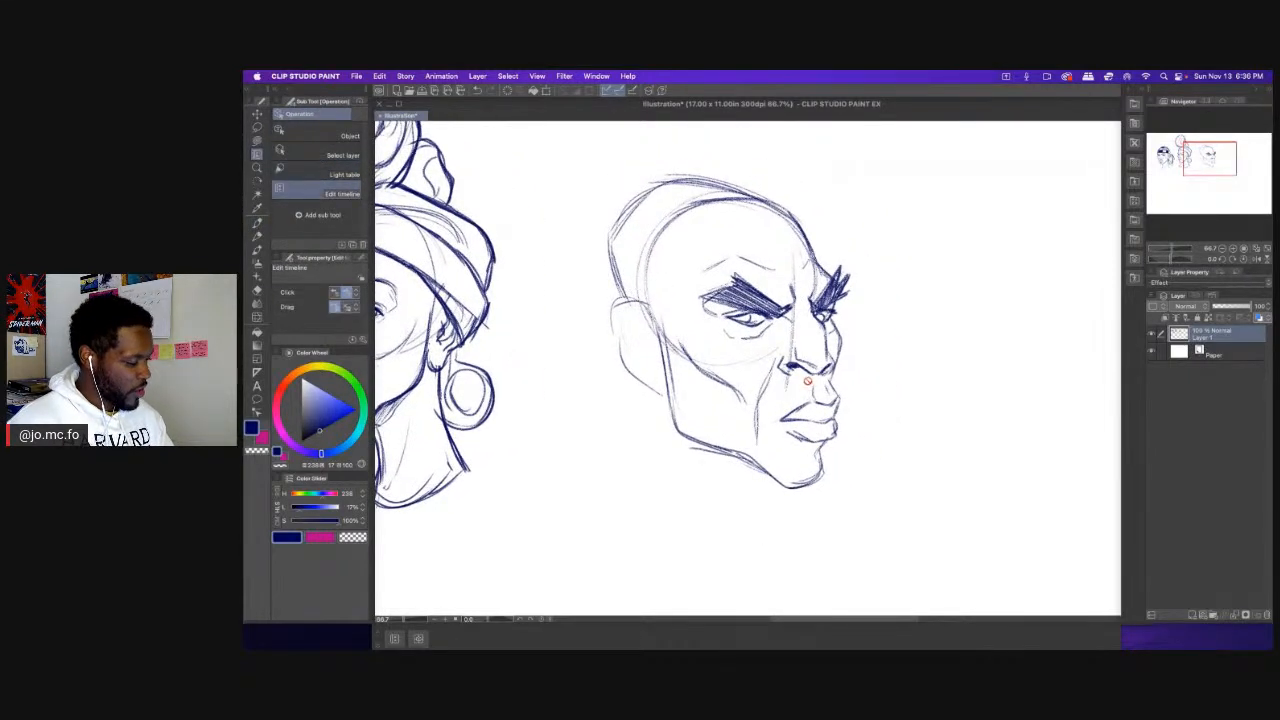
click(257, 128)
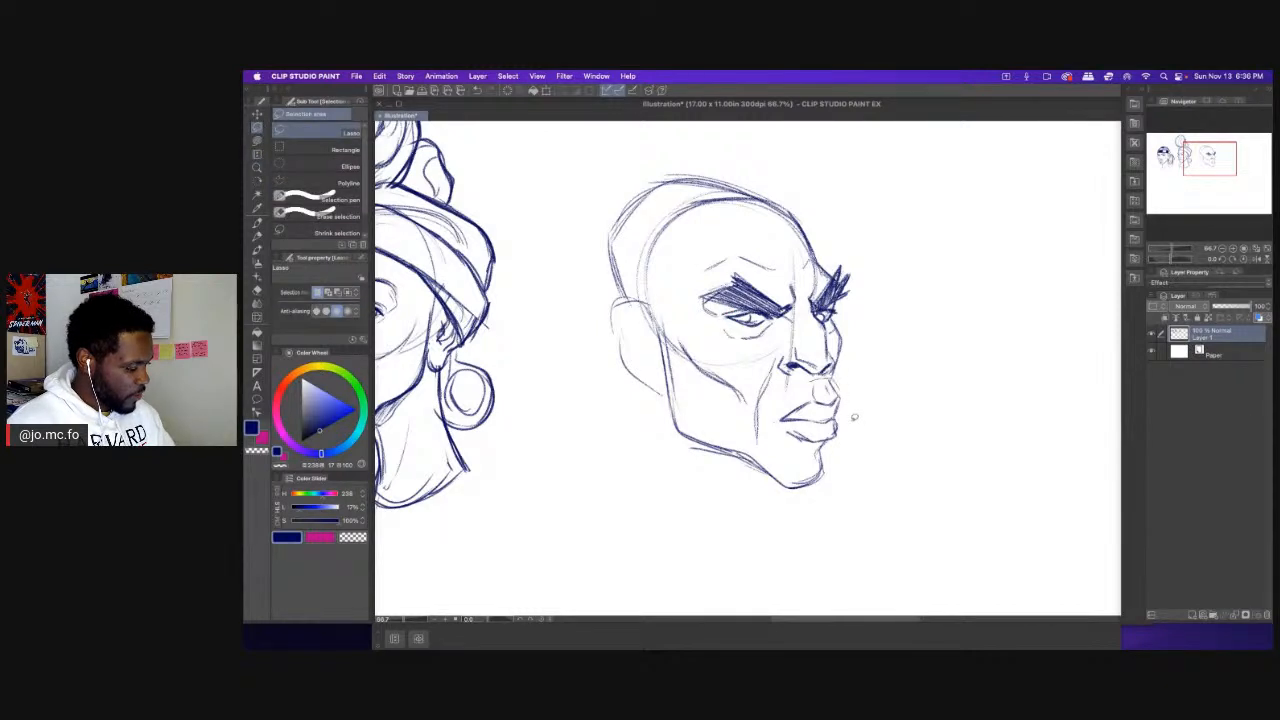
mouse_move(838, 390)
mouse_down()
mouse_move(790, 501)
mouse_move(772, 474)
mouse_move(774, 421)
mouse_move(796, 388)
mouse_up()
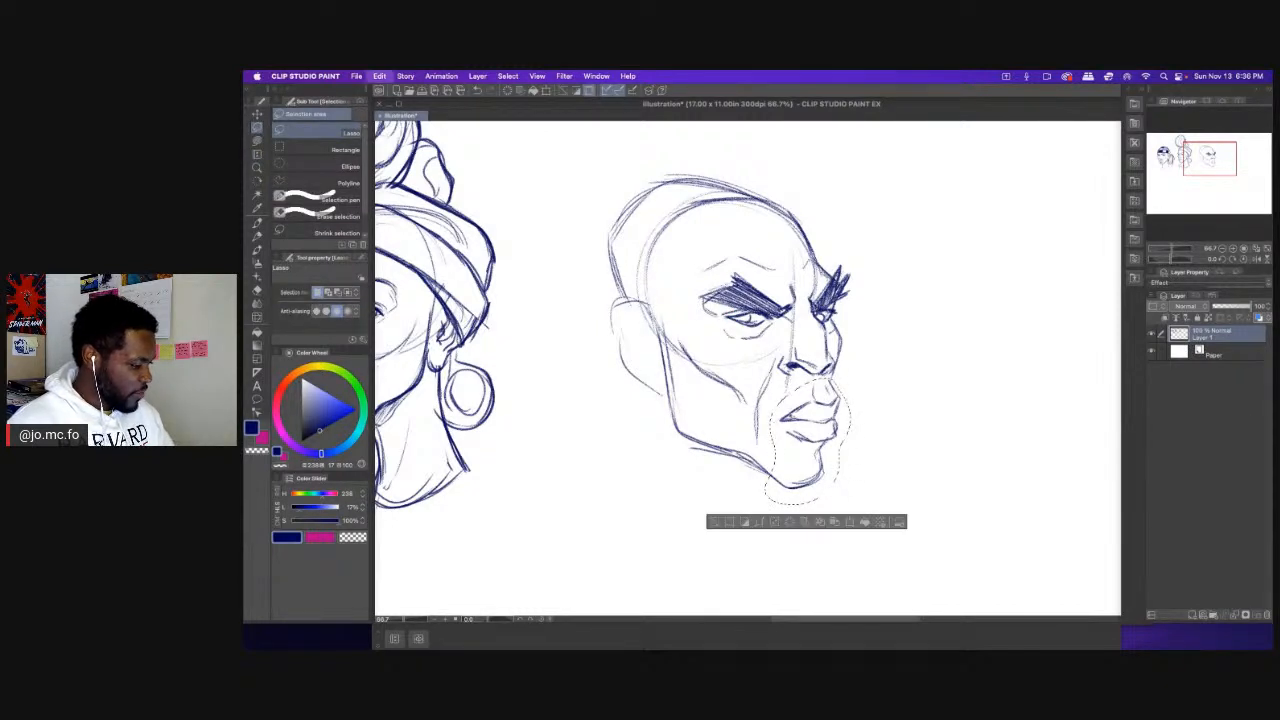
key(super+t)
drag(812, 432, 807, 433)
key(Return)
key(super+d)
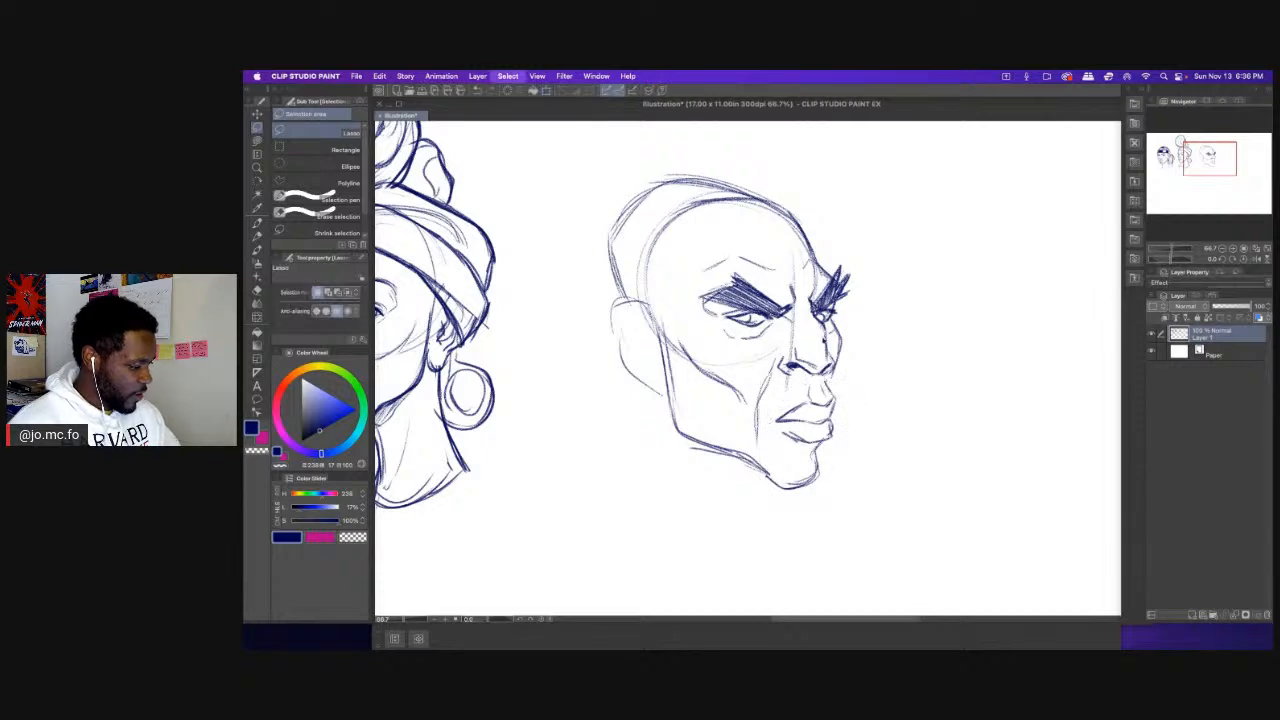
key(super+s)
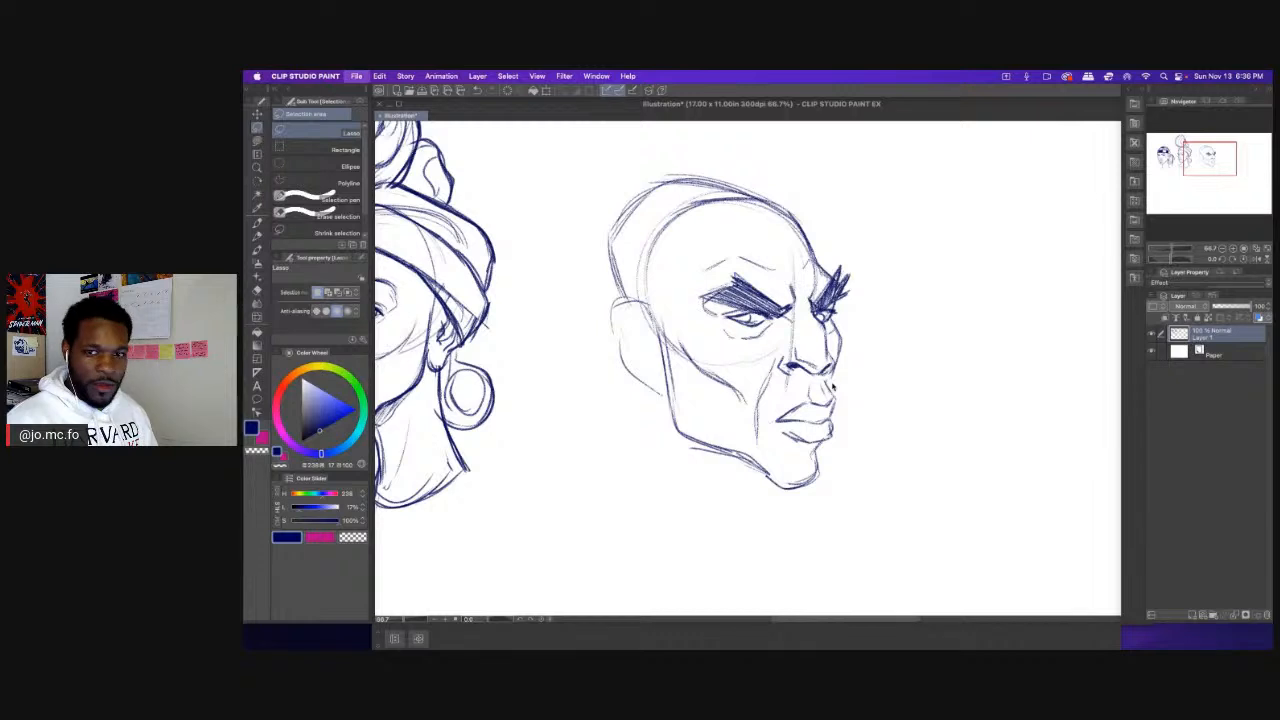
key(super+s)
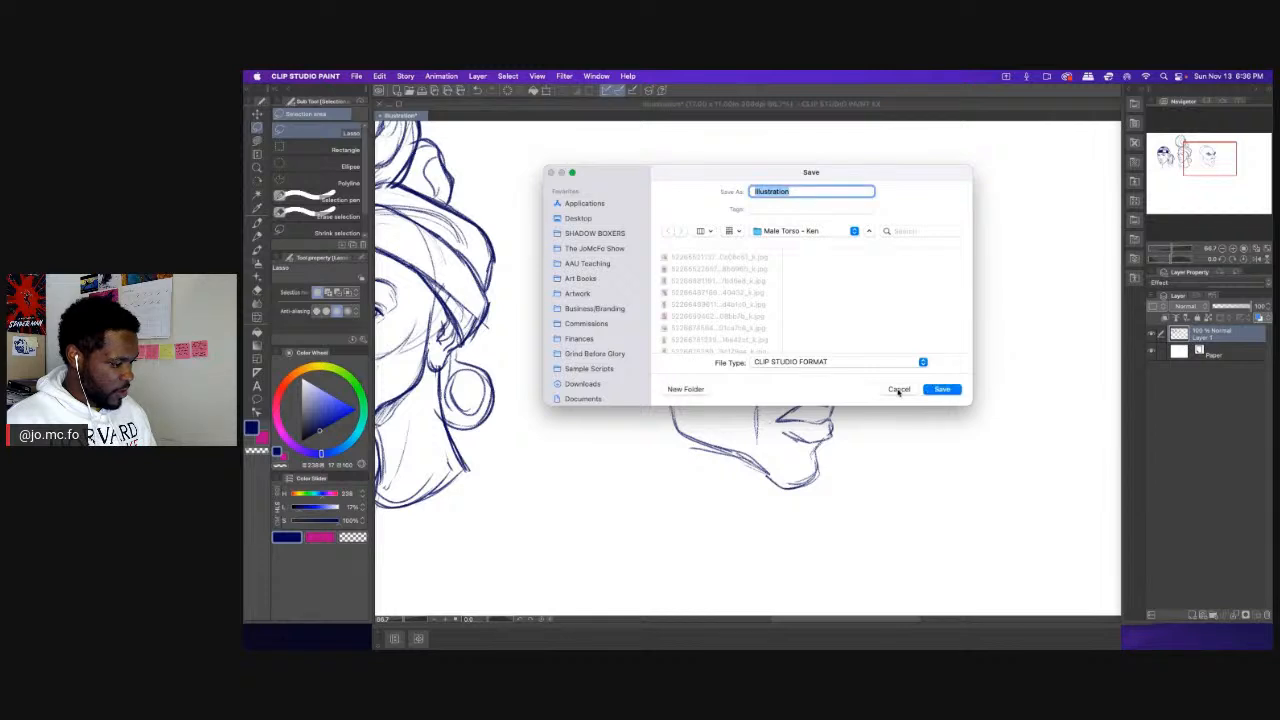
click(898, 390)
Touch up the third head's lips and add a slanted stroke on each side of the forehead above the brows.
key(p)
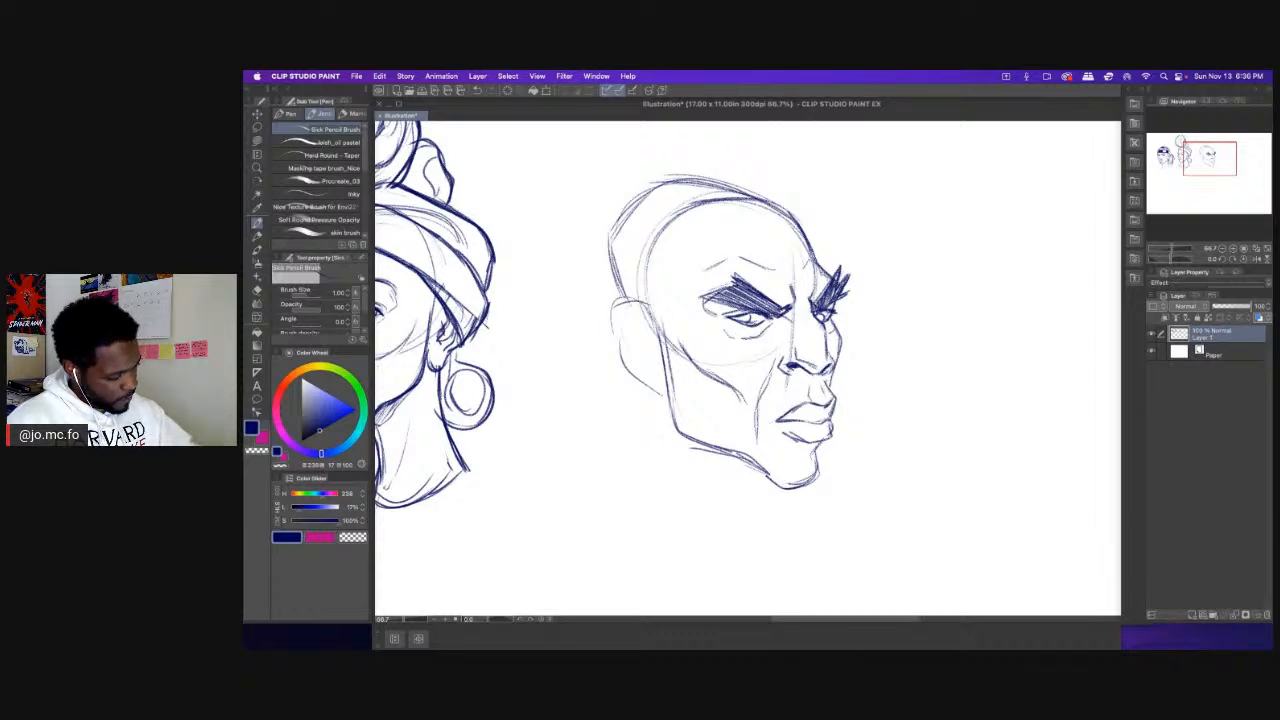
mouse_move(830, 416)
mouse_down()
mouse_move(775, 421)
mouse_move(818, 444)
mouse_up()
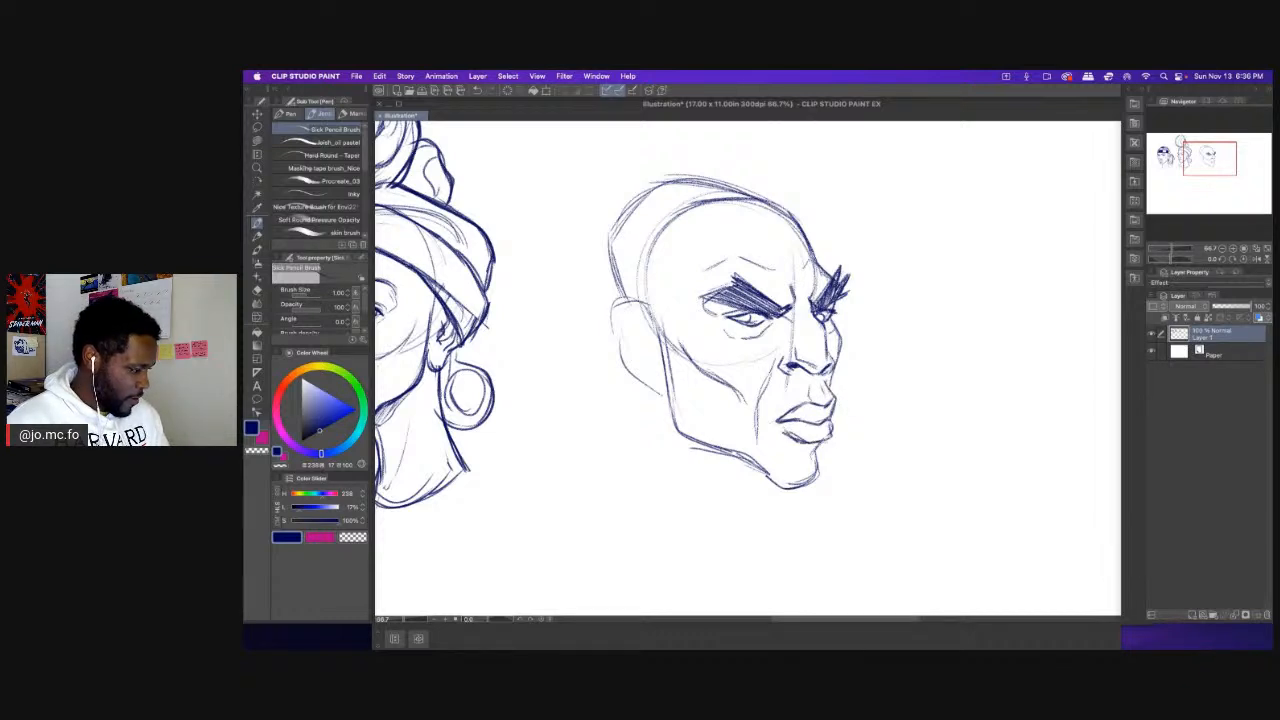
drag(605, 256, 619, 261)
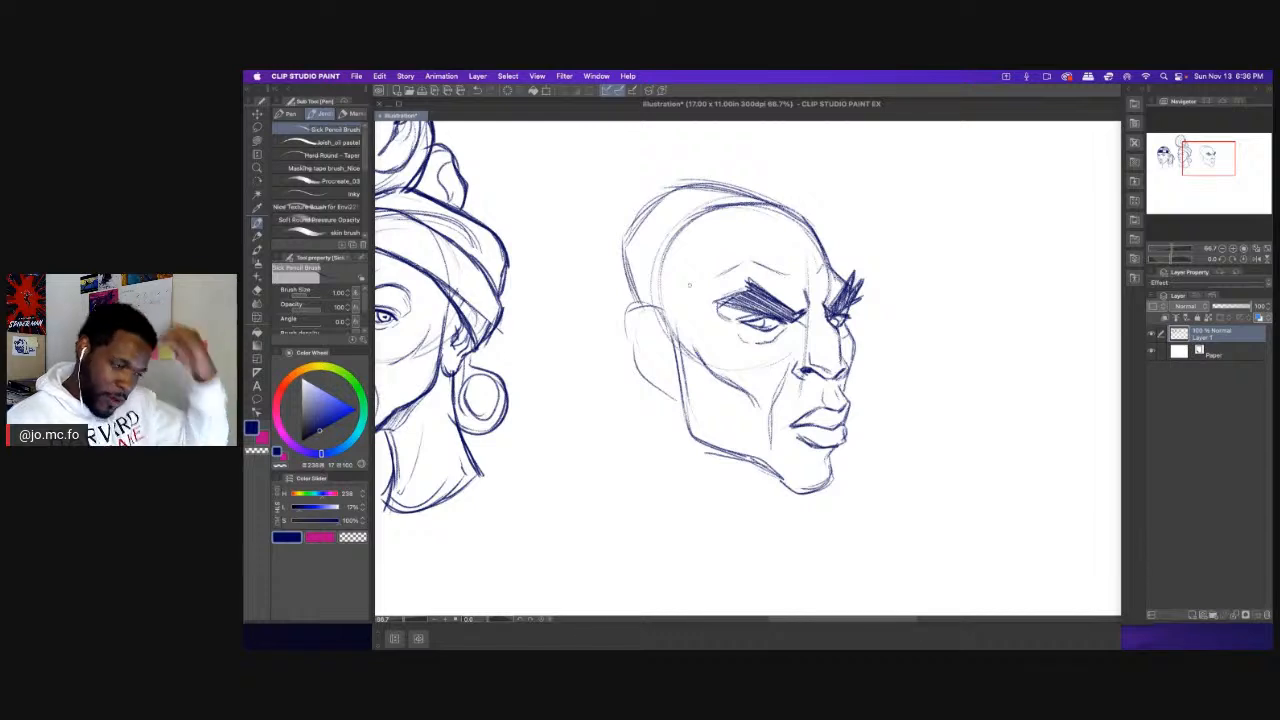
mouse_move(810, 249)
mouse_down()
mouse_move(840, 275)
mouse_move(784, 278)
mouse_up()
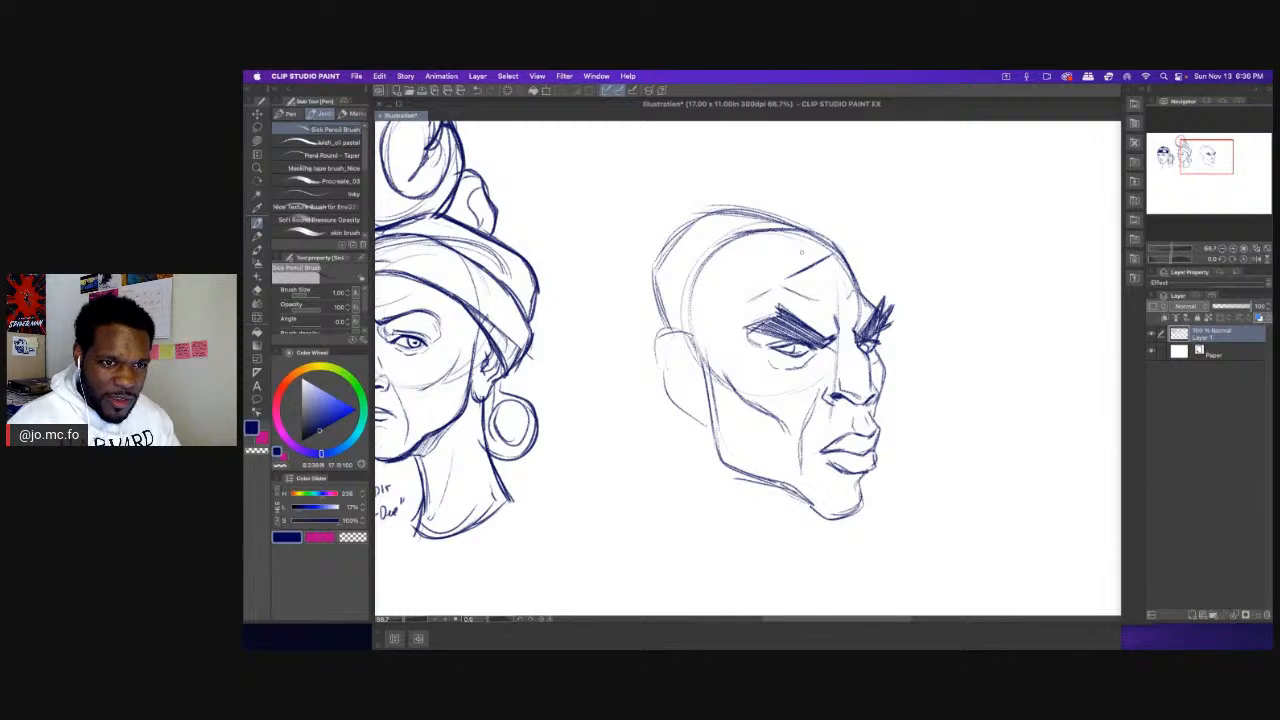
drag(863, 277, 841, 299)
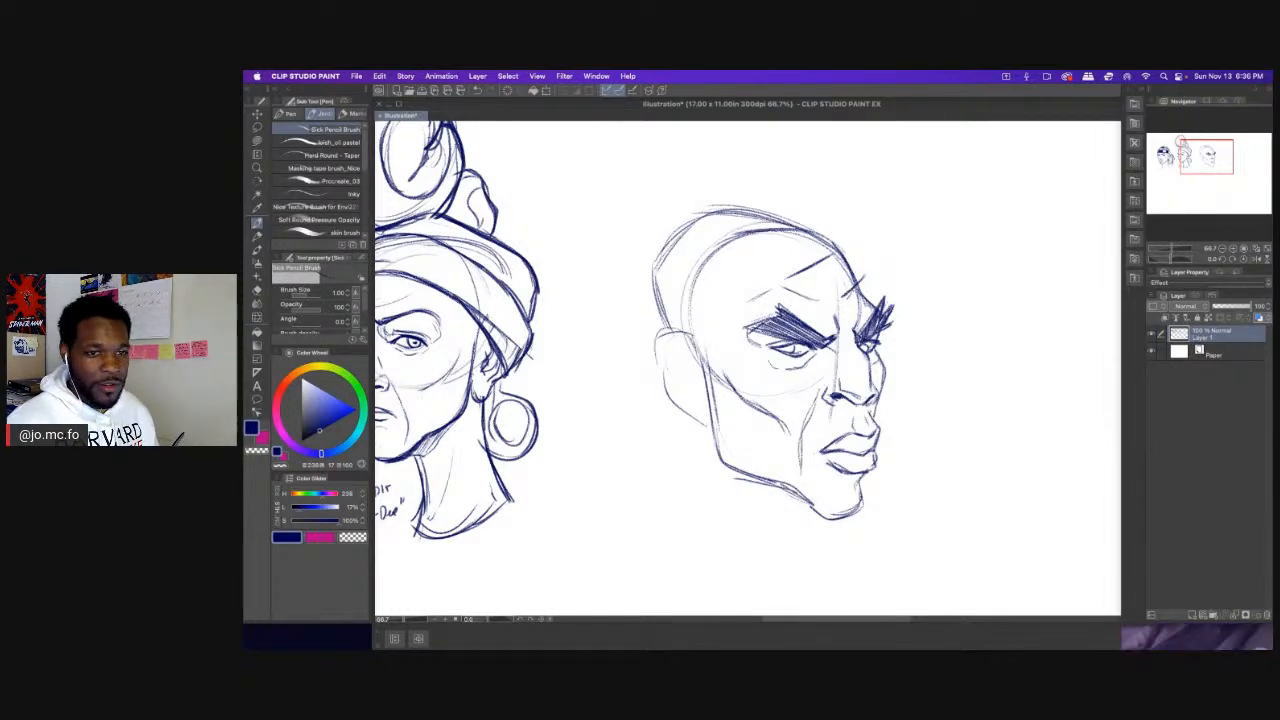
Switch to Firefox to study the Pinterest portrait "A well traveled woman", move its window aside and return to the drawing.
key(super+Tab)
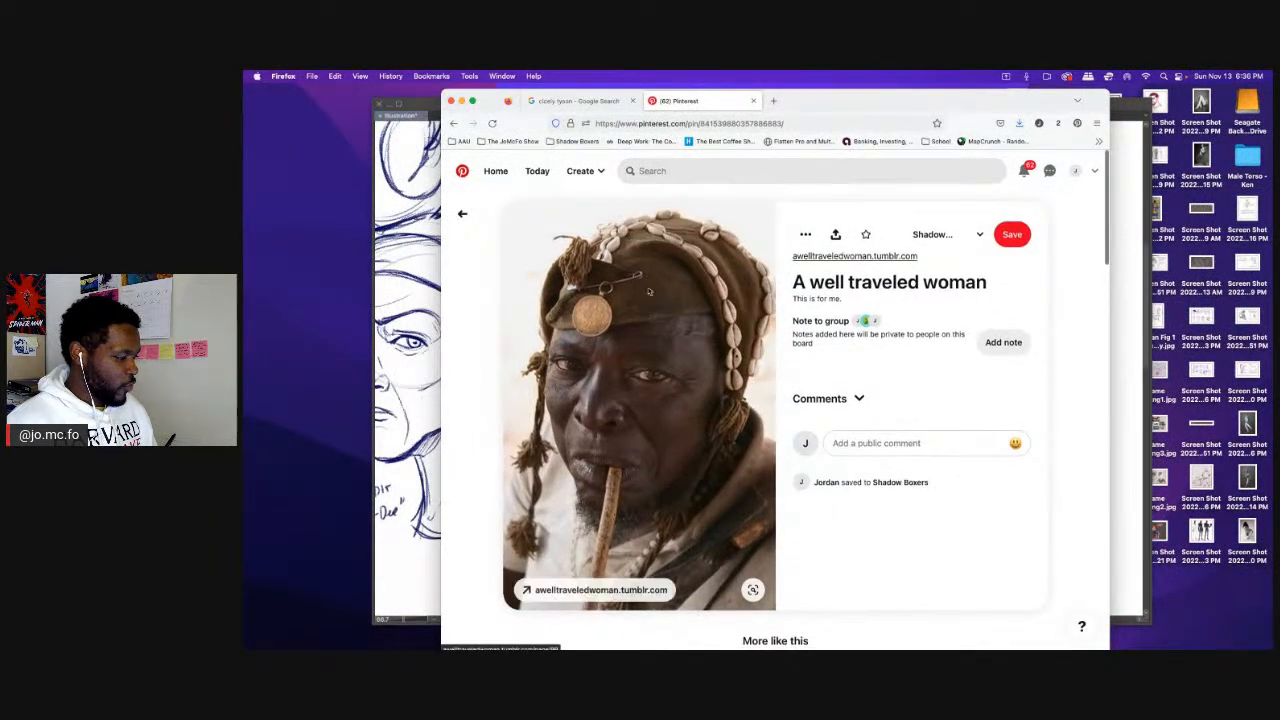
scroll(763, 412, down, 1)
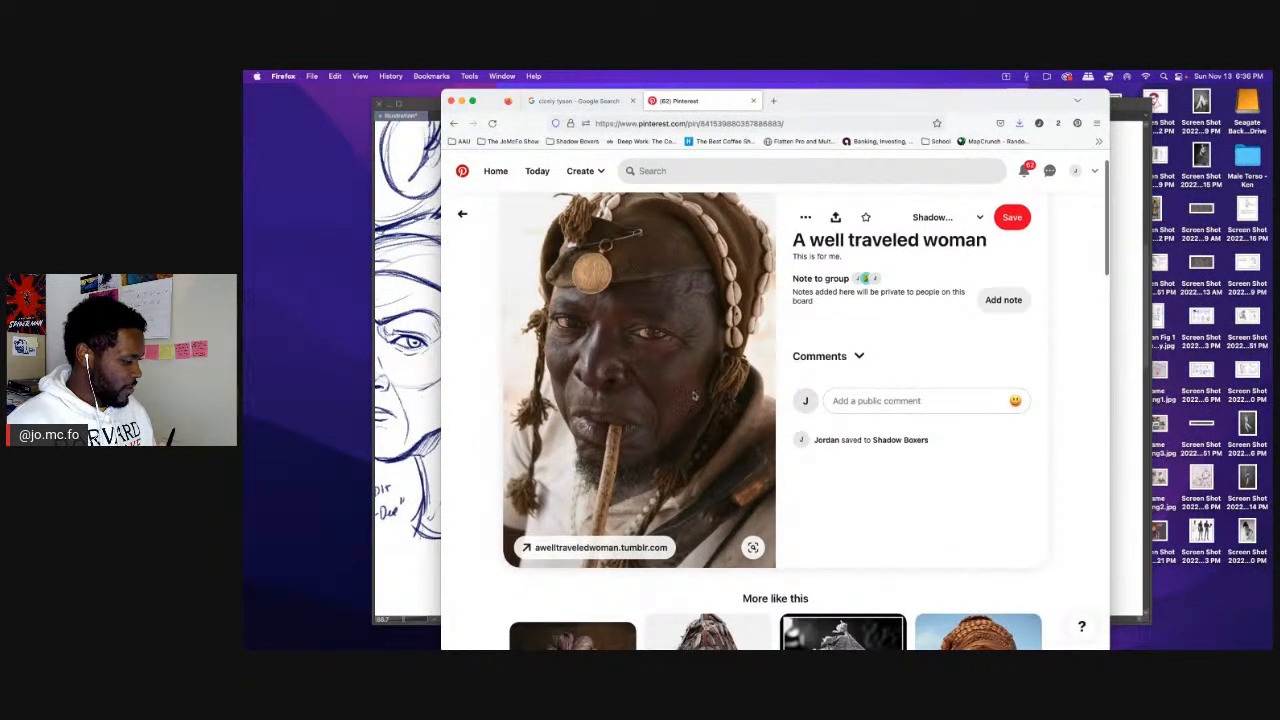
scroll(630, 300, up, 1)
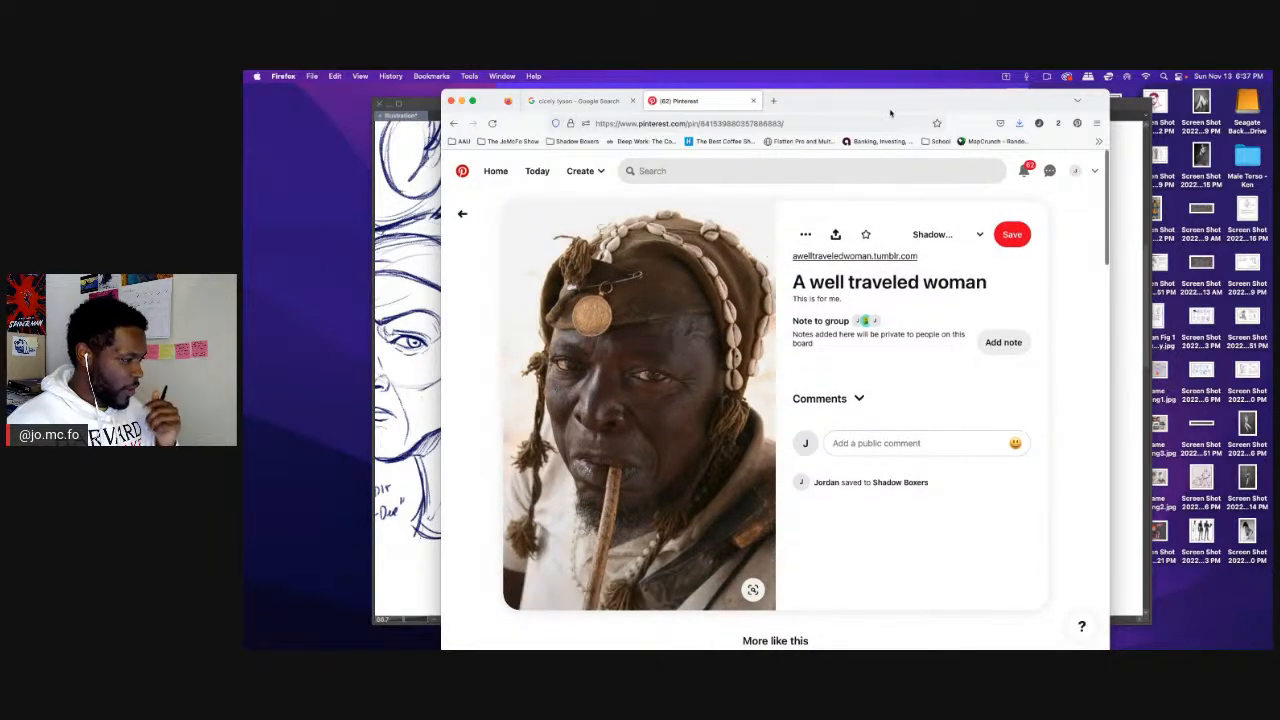
mouse_move(888, 108)
mouse_down()
mouse_move(1268, 150)
mouse_move(1279, 116)
mouse_up()
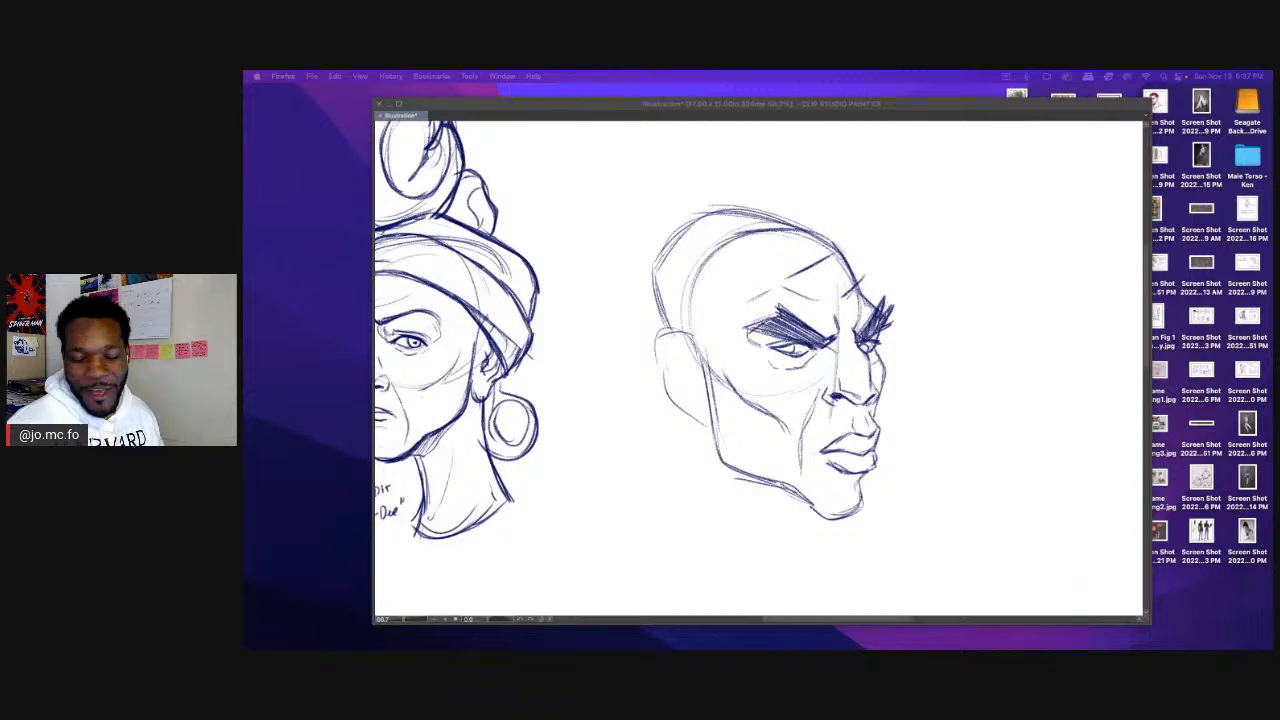
click(657, 312)
Extend the third head's near eyebrow to a pointed outer tail and reinforce the lines around the nose.
drag(685, 269, 668, 251)
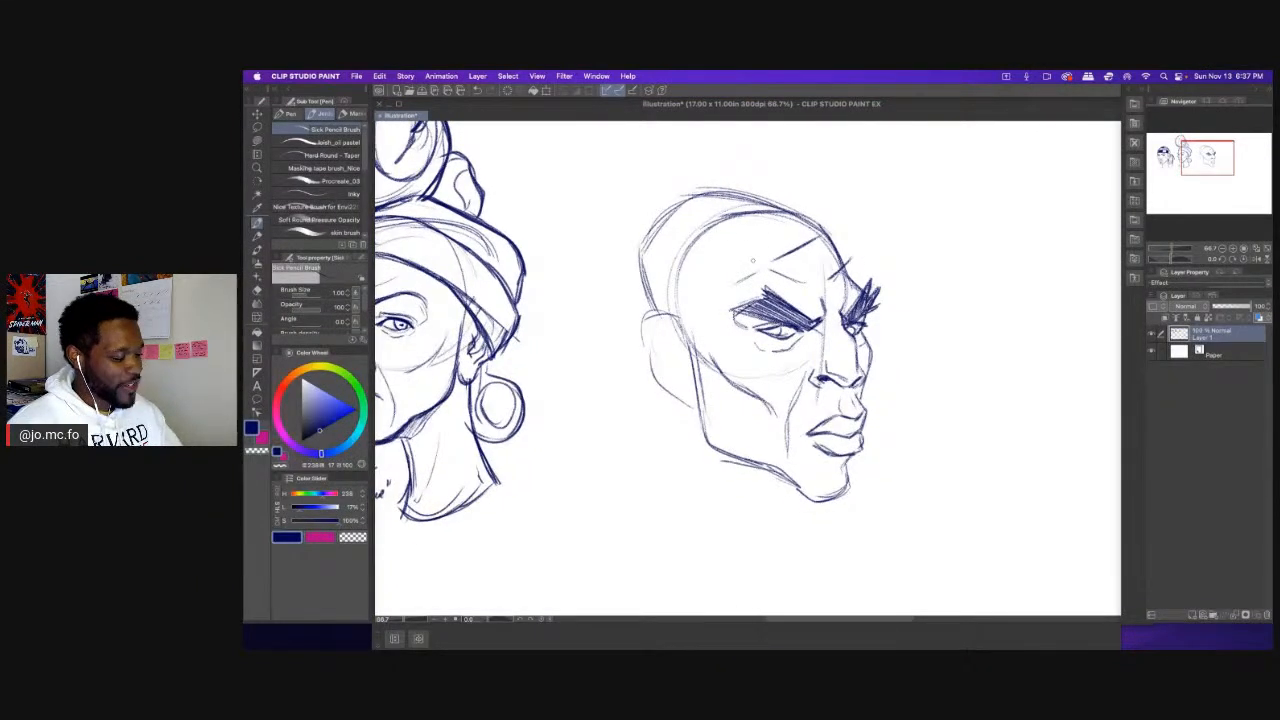
mouse_move(768, 306)
mouse_down()
mouse_move(712, 310)
mouse_move(766, 306)
mouse_up()
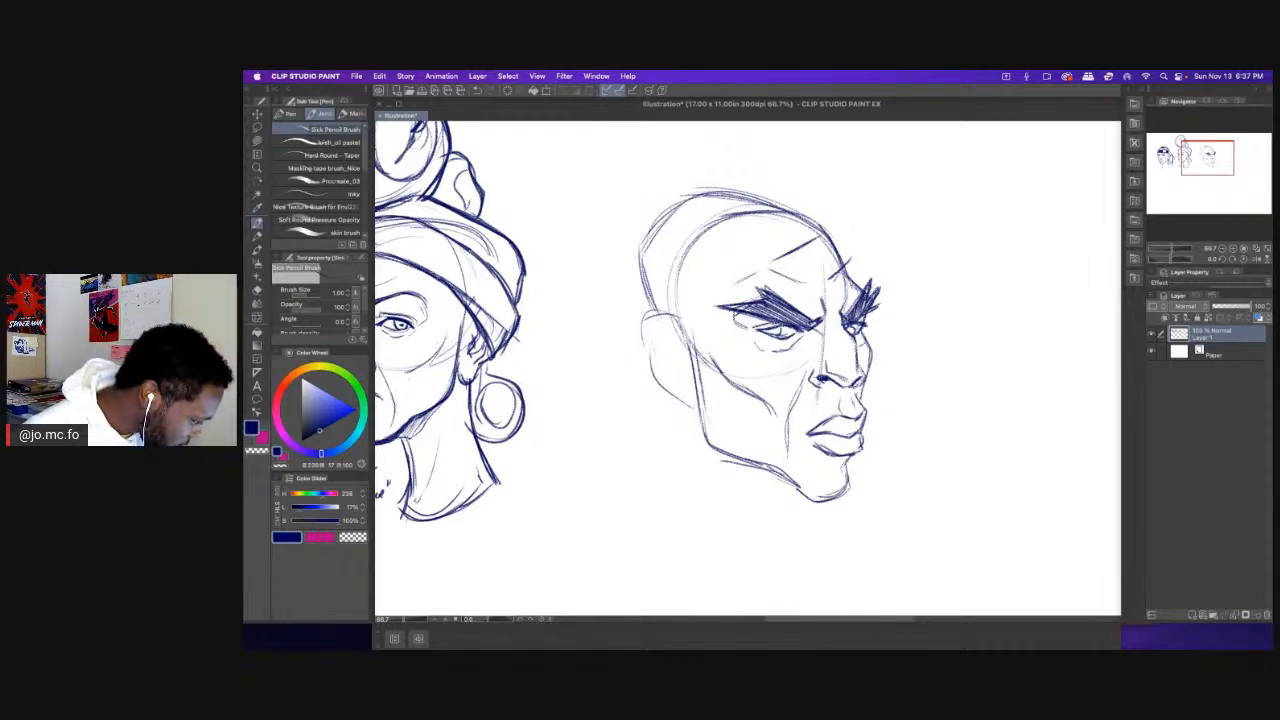
mouse_move(836, 387)
mouse_down()
mouse_move(854, 386)
mouse_move(804, 396)
mouse_up()
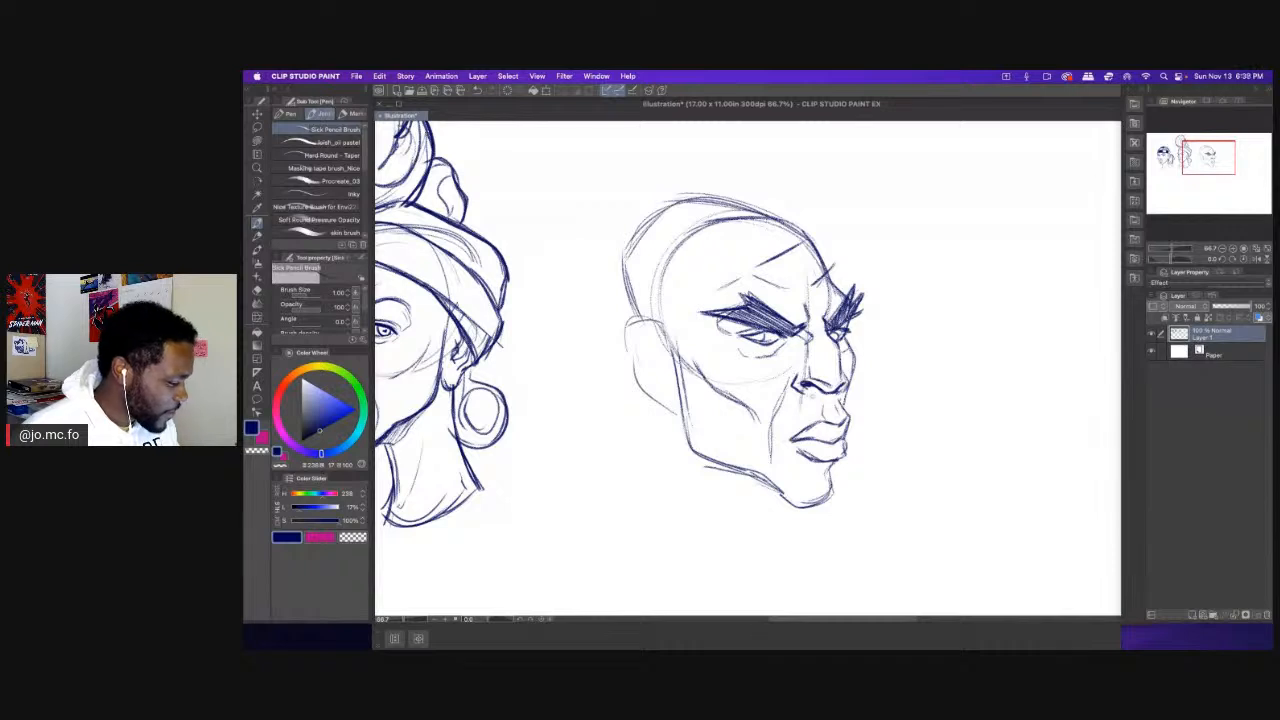
drag(692, 325, 706, 329)
drag(867, 355, 859, 419)
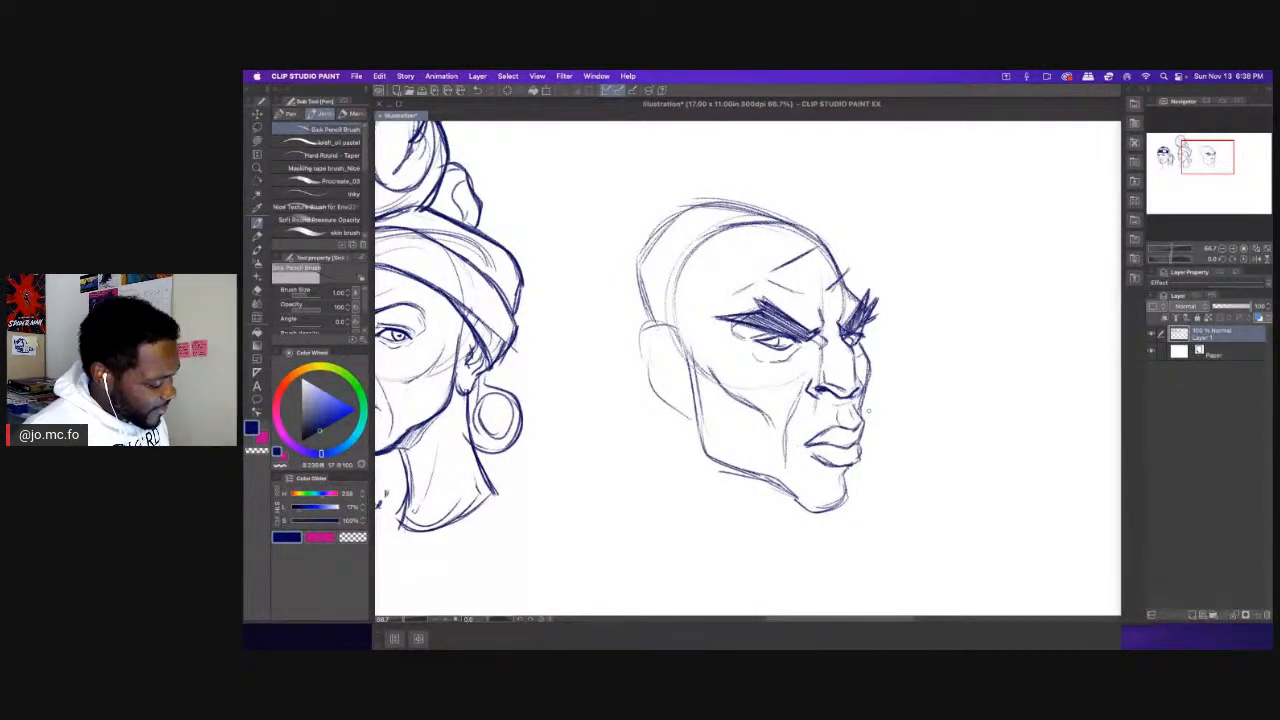
Lasso the lower part of the third head's nose and adjust it with a free transform.
drag(664, 286, 580, 236)
key(m)
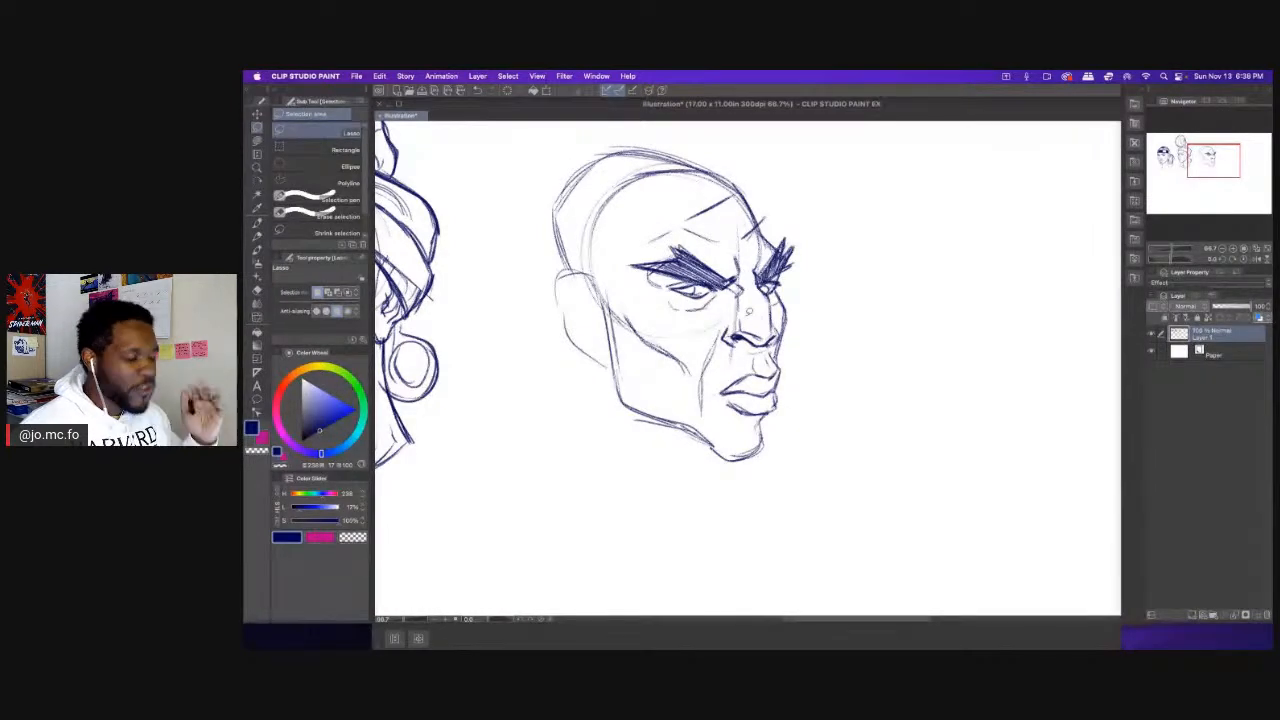
mouse_move(751, 317)
mouse_down()
mouse_move(726, 330)
mouse_move(775, 342)
mouse_move(752, 316)
mouse_move(743, 341)
mouse_up()
key(ctrl+t)
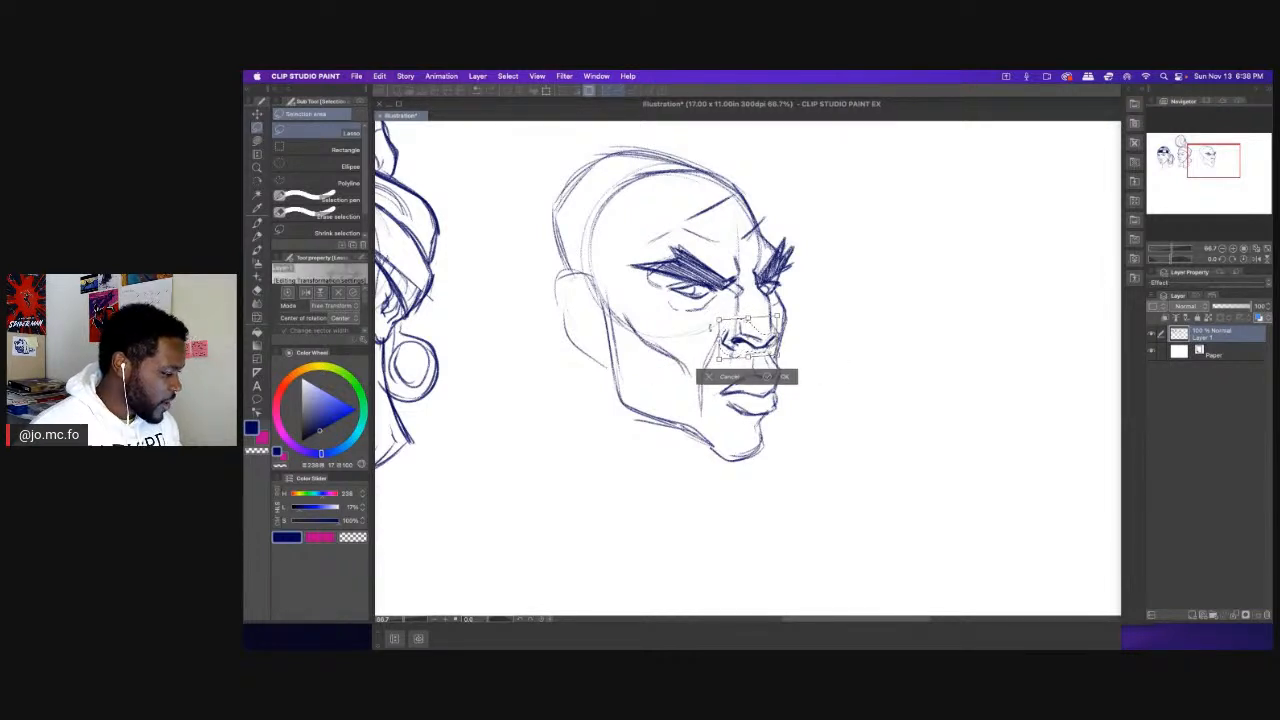
key(Return)
key(super+d)
drag(623, 305, 652, 283)
Erase the third head's jaw line and redraw it as a firmer contour from below the ear to the chin.
key(p)
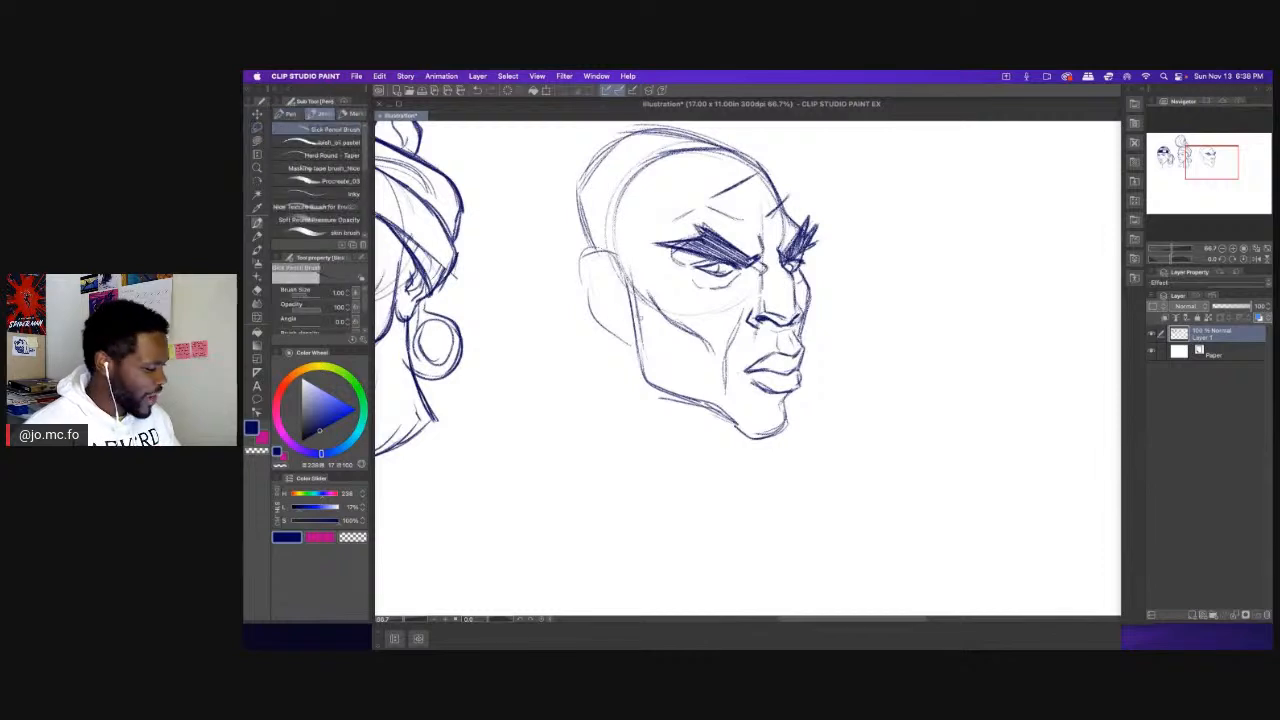
mouse_move(654, 343)
mouse_down()
mouse_move(678, 356)
mouse_move(690, 407)
mouse_move(662, 330)
mouse_up()
key(e)
key(p)
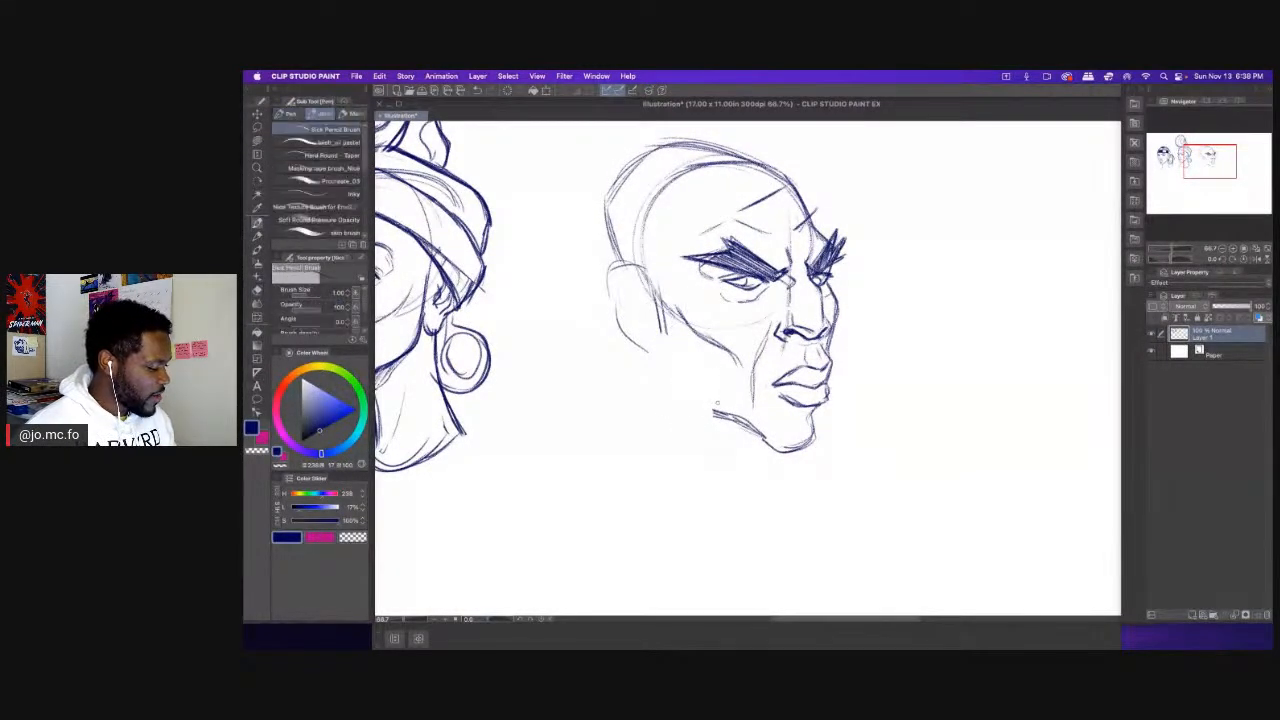
drag(724, 413, 663, 384)
mouse_move(656, 320)
mouse_down()
mouse_move(670, 392)
mouse_move(688, 404)
mouse_move(653, 296)
mouse_up()
drag(668, 348, 670, 270)
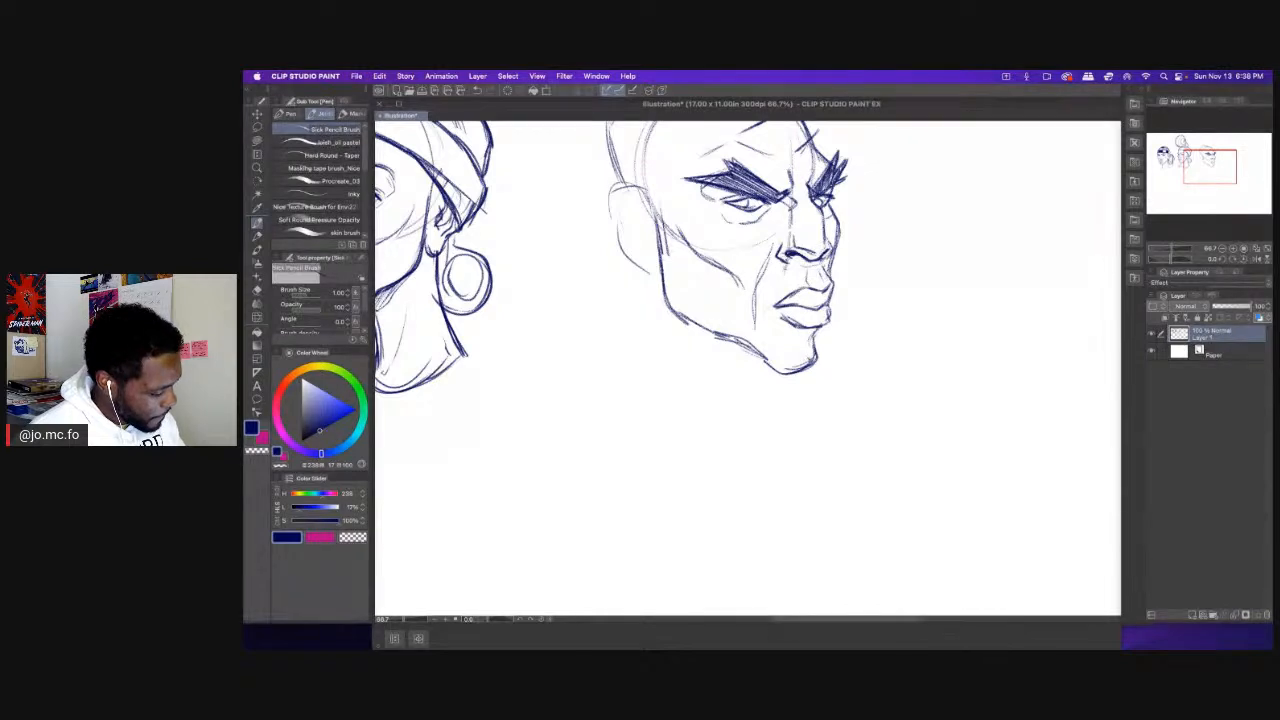
Scribble a dark goatee on the third head's chin and add a thin moustache around the upper lip.
mouse_move(814, 354)
mouse_down()
mouse_move(817, 378)
mouse_move(790, 384)
mouse_move(807, 359)
mouse_move(782, 386)
mouse_up()
mouse_move(790, 370)
mouse_down()
mouse_move(794, 398)
mouse_move(778, 406)
mouse_move(798, 412)
mouse_up()
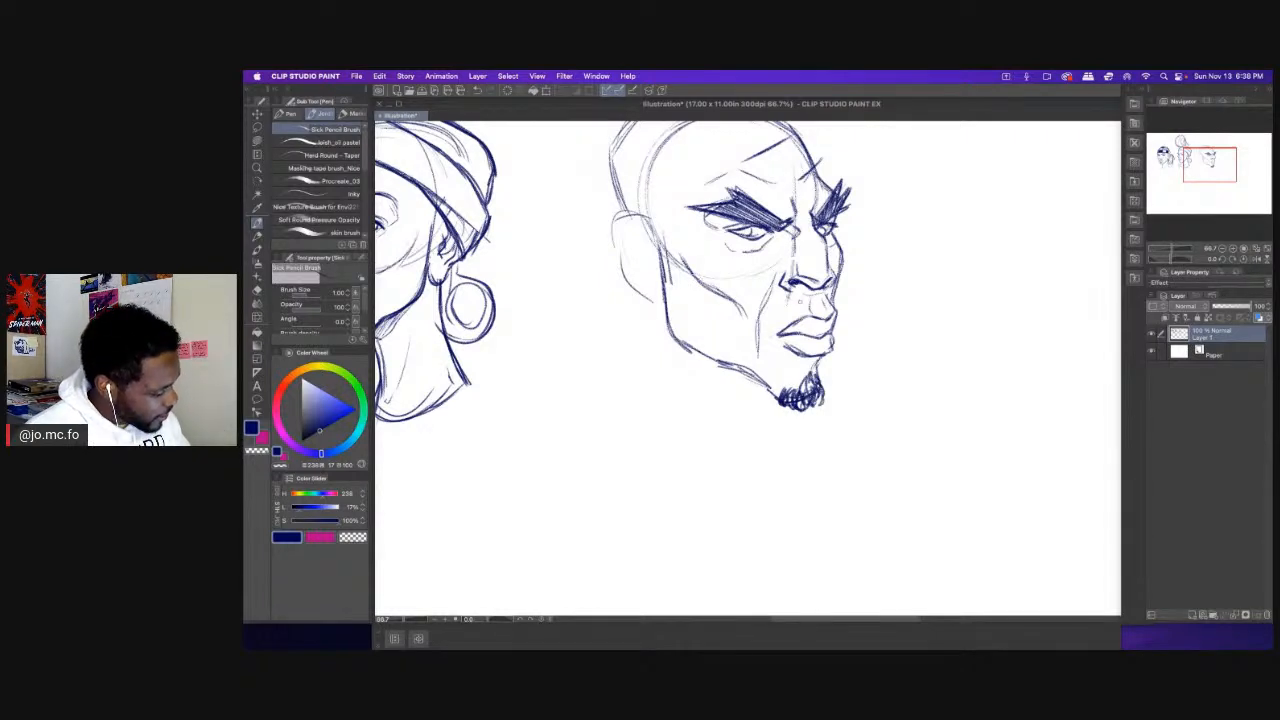
drag(792, 308, 768, 342)
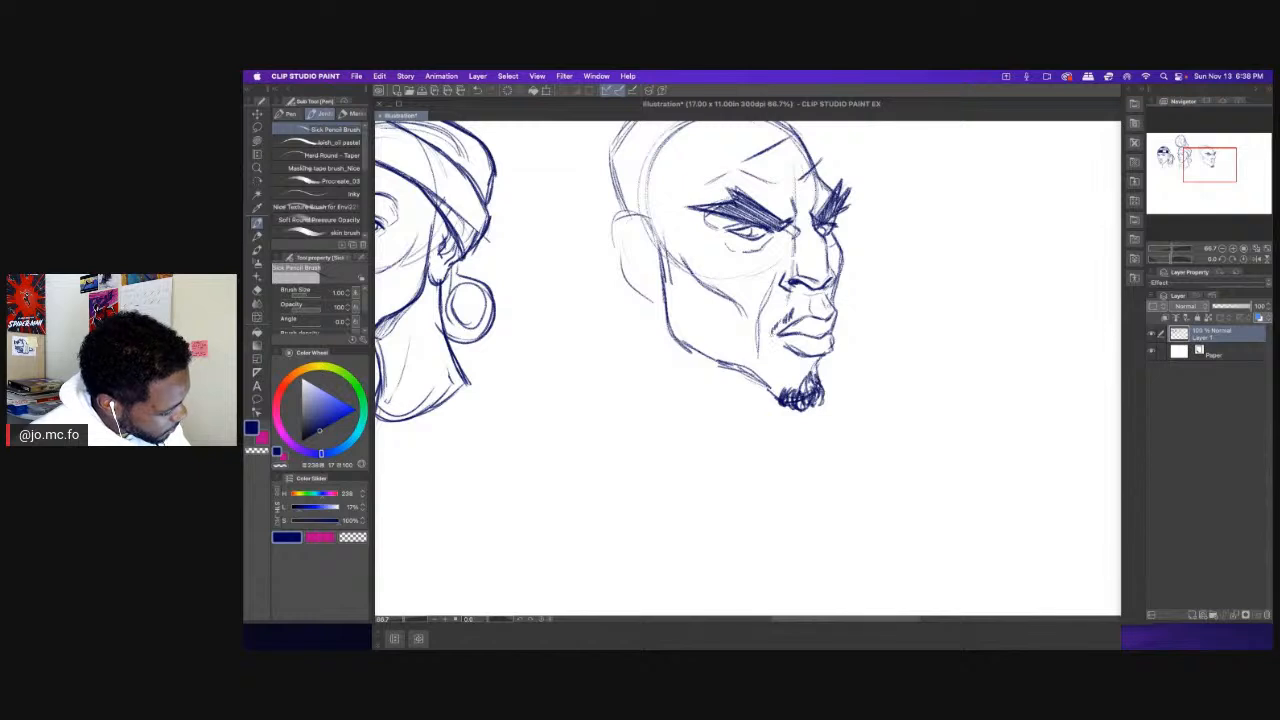
drag(829, 305, 831, 314)
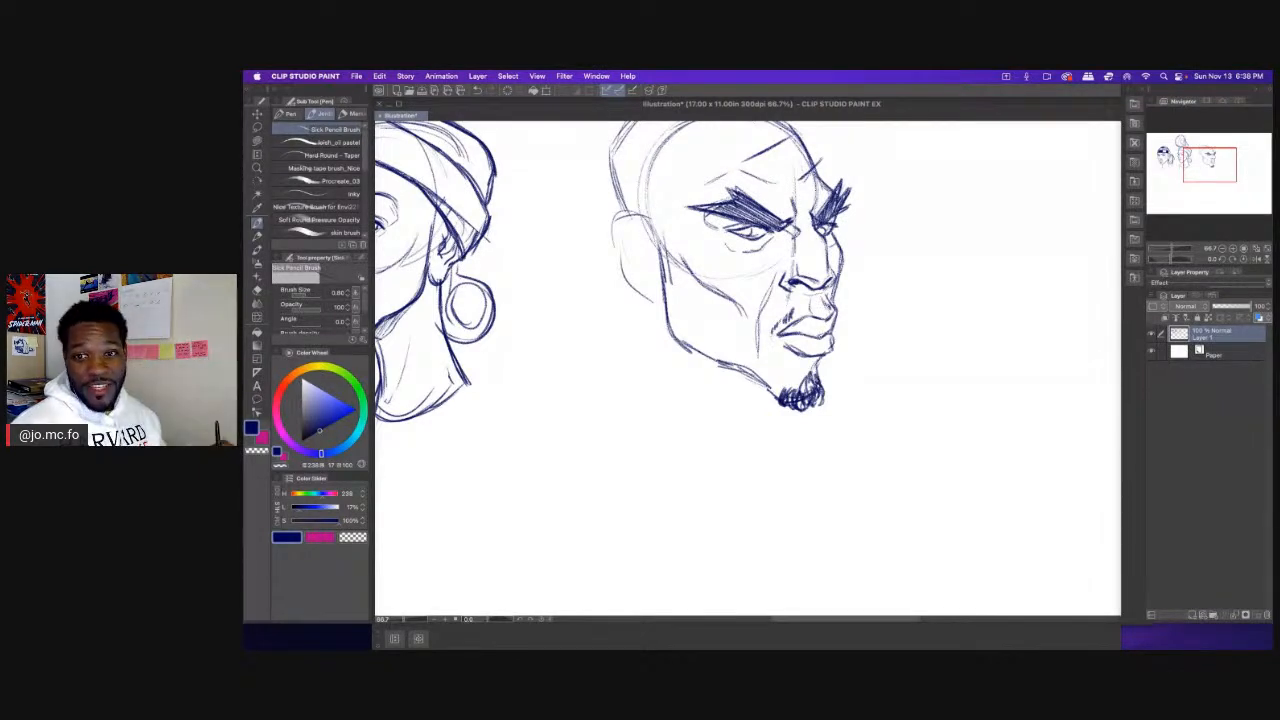
Redraw the third head's ear outline with a darker line and a rounded lobe.
drag(655, 394, 661, 441)
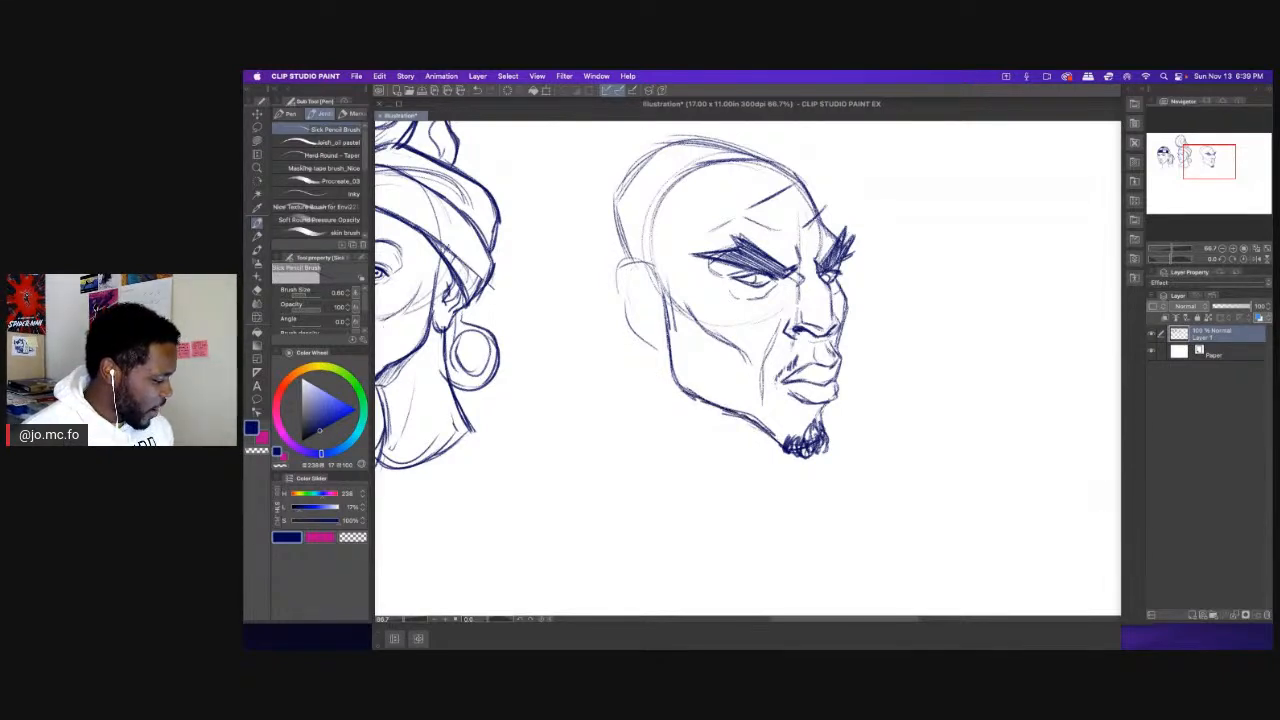
drag(582, 242, 587, 222)
mouse_move(662, 246)
mouse_down()
mouse_move(626, 238)
mouse_move(619, 278)
mouse_move(647, 323)
mouse_move(666, 322)
mouse_up()
drag(644, 268, 654, 224)
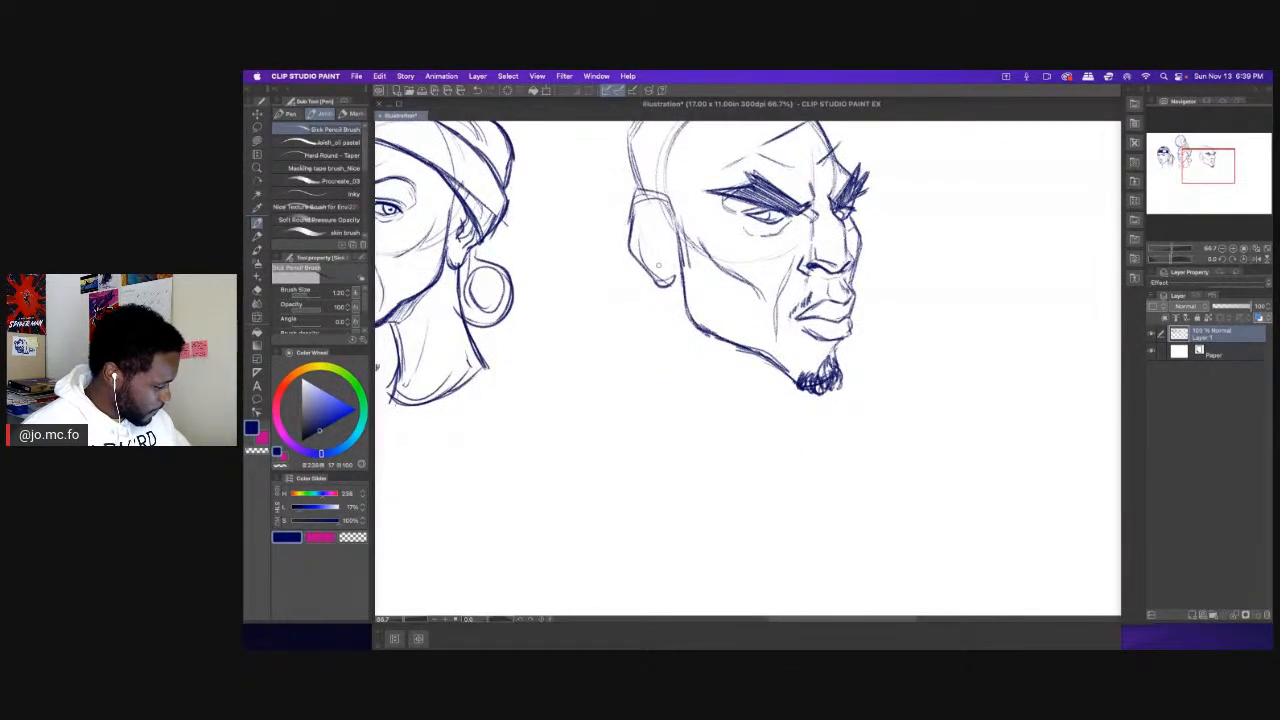
Draw the third head's neck with side contours, neck muscle lines and a curved base that closes the bust.
mouse_move(775, 371)
mouse_down()
mouse_move(743, 426)
mouse_move(746, 468)
mouse_up()
key(super+minus)
mouse_move(758, 434)
mouse_down()
mouse_move(762, 460)
mouse_move(737, 478)
mouse_up()
mouse_move(760, 428)
mouse_down()
mouse_move(739, 478)
mouse_move(660, 420)
mouse_up()
mouse_move(678, 342)
mouse_down()
mouse_move(652, 400)
mouse_move(706, 460)
mouse_up()
mouse_move(709, 385)
mouse_down()
mouse_move(725, 431)
mouse_move(712, 466)
mouse_up()
drag(730, 420, 720, 458)
drag(768, 403, 745, 480)
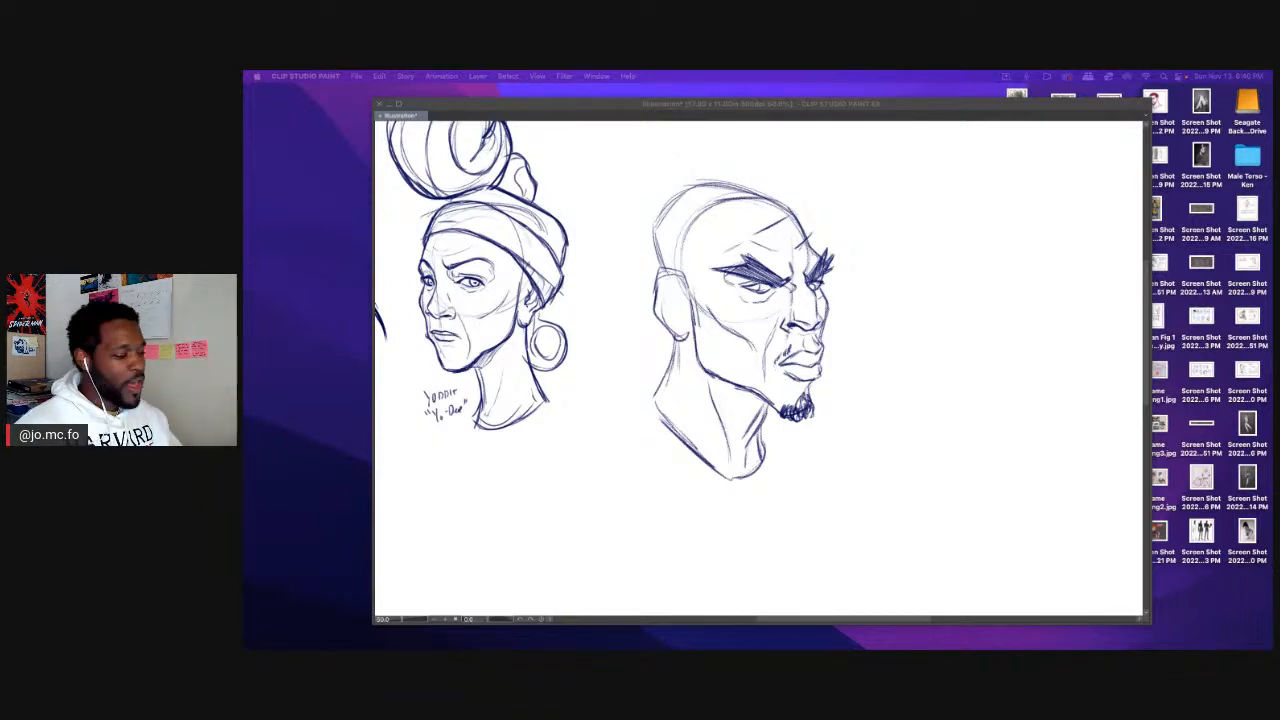
Draw the inner contour lines of the third head's ear.
key(Tab)
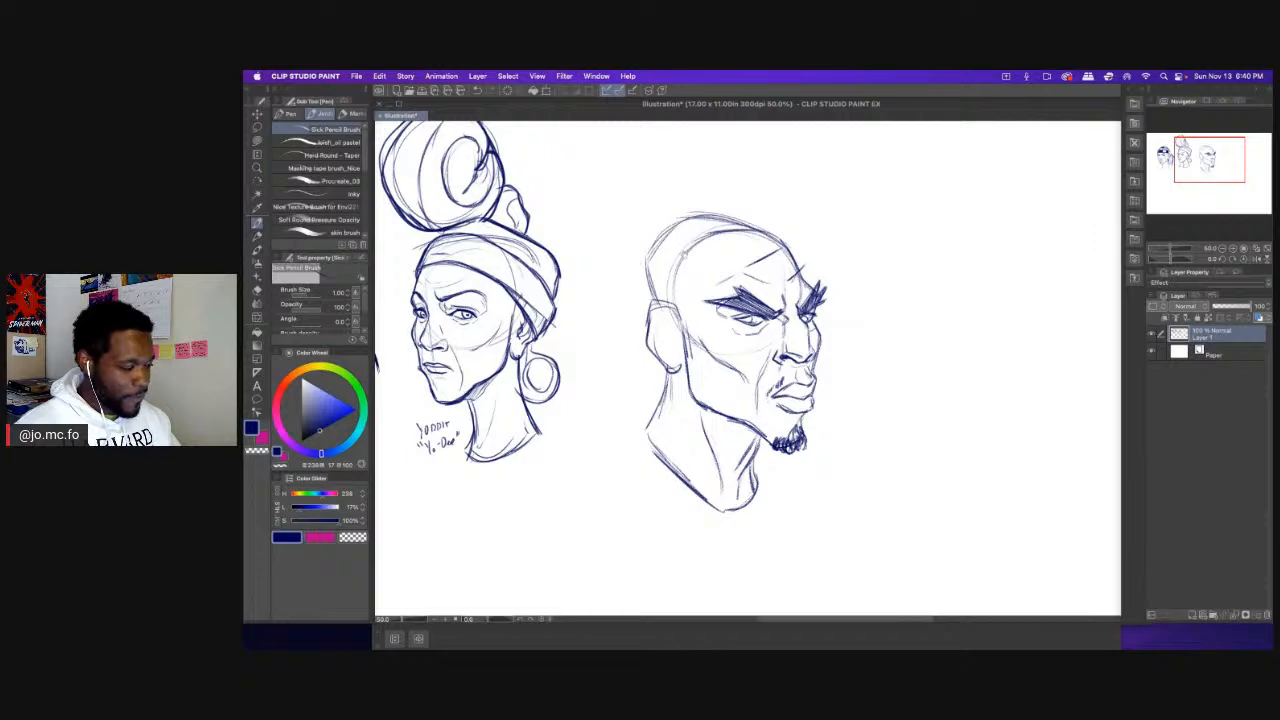
drag(681, 253, 676, 255)
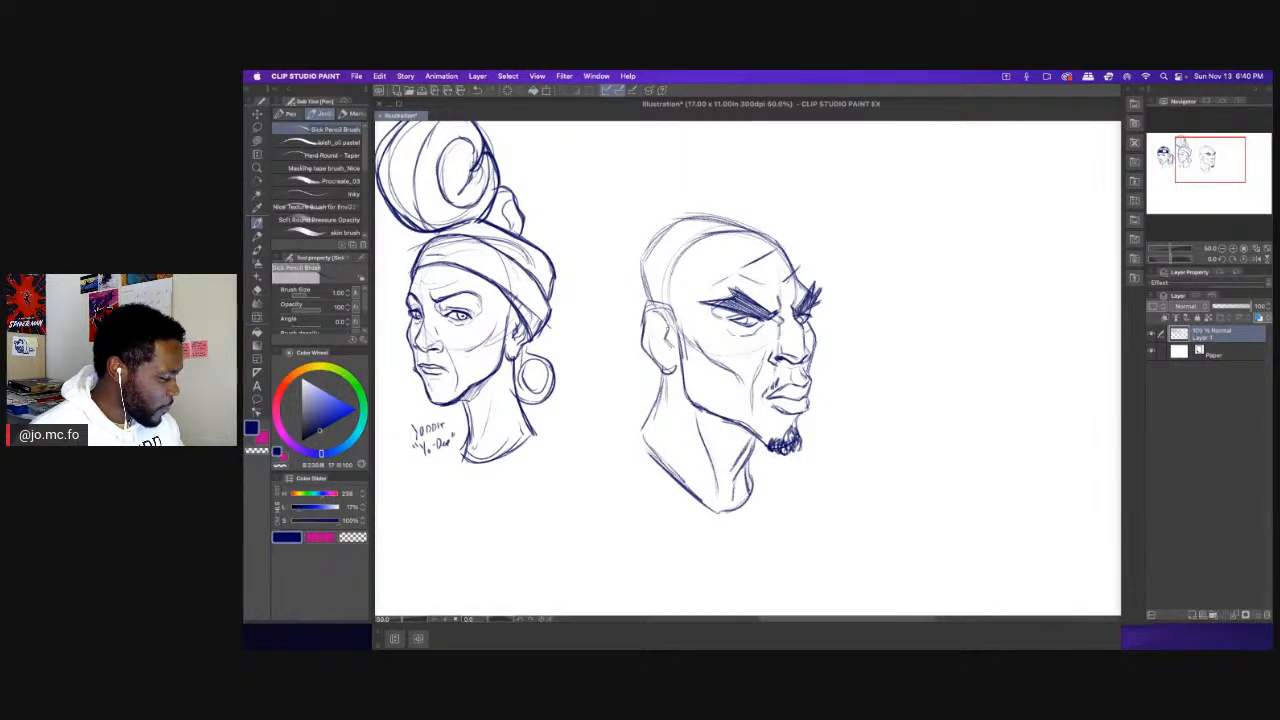
drag(666, 326, 662, 348)
drag(657, 228, 662, 258)
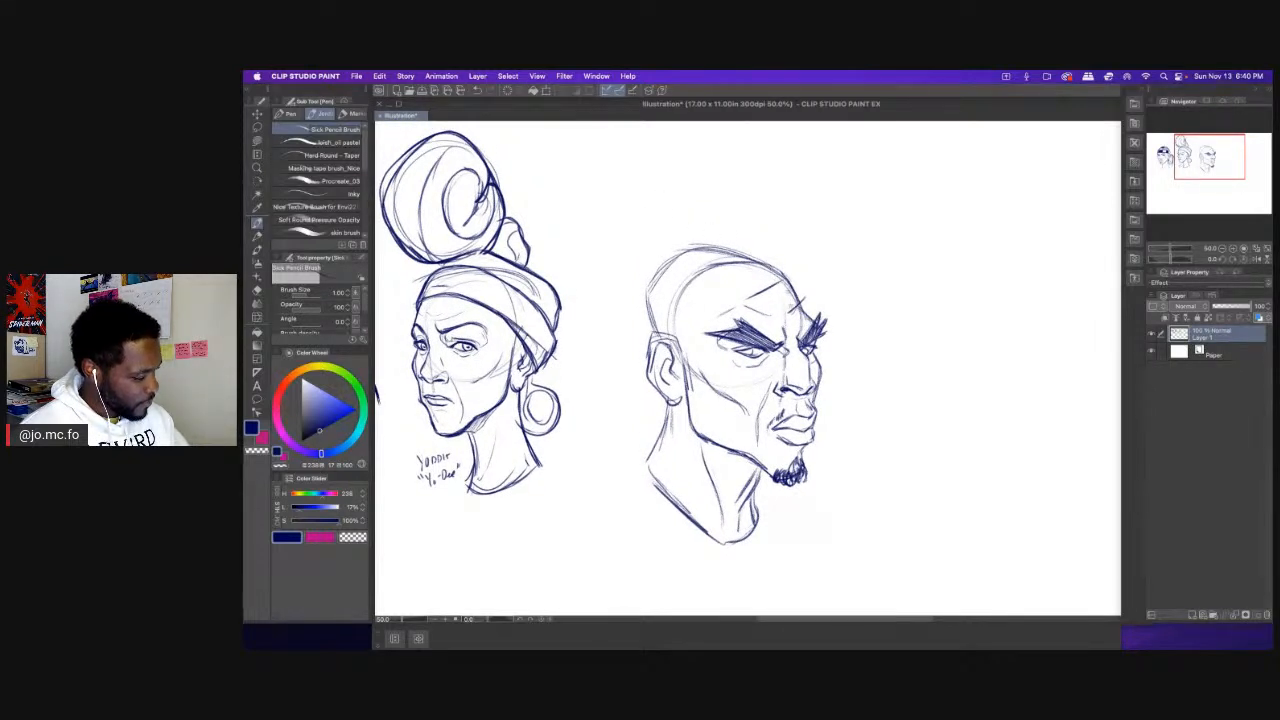
Draw a diamond-shaped ornament with a round gem on the third head's forehead and run a band from it toward the temple.
mouse_move(752, 297)
mouse_down()
mouse_move(786, 319)
mouse_move(799, 302)
mouse_move(778, 305)
mouse_move(790, 270)
mouse_up()
drag(788, 270, 808, 294)
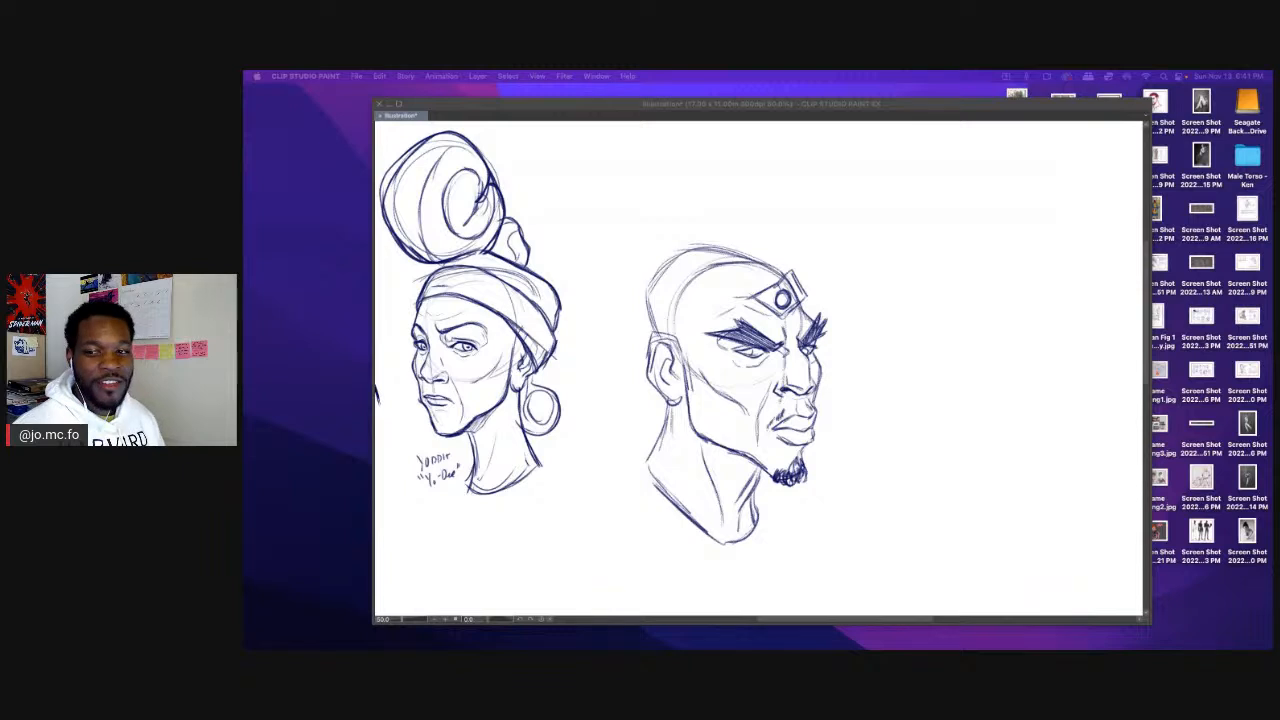
click(676, 259)
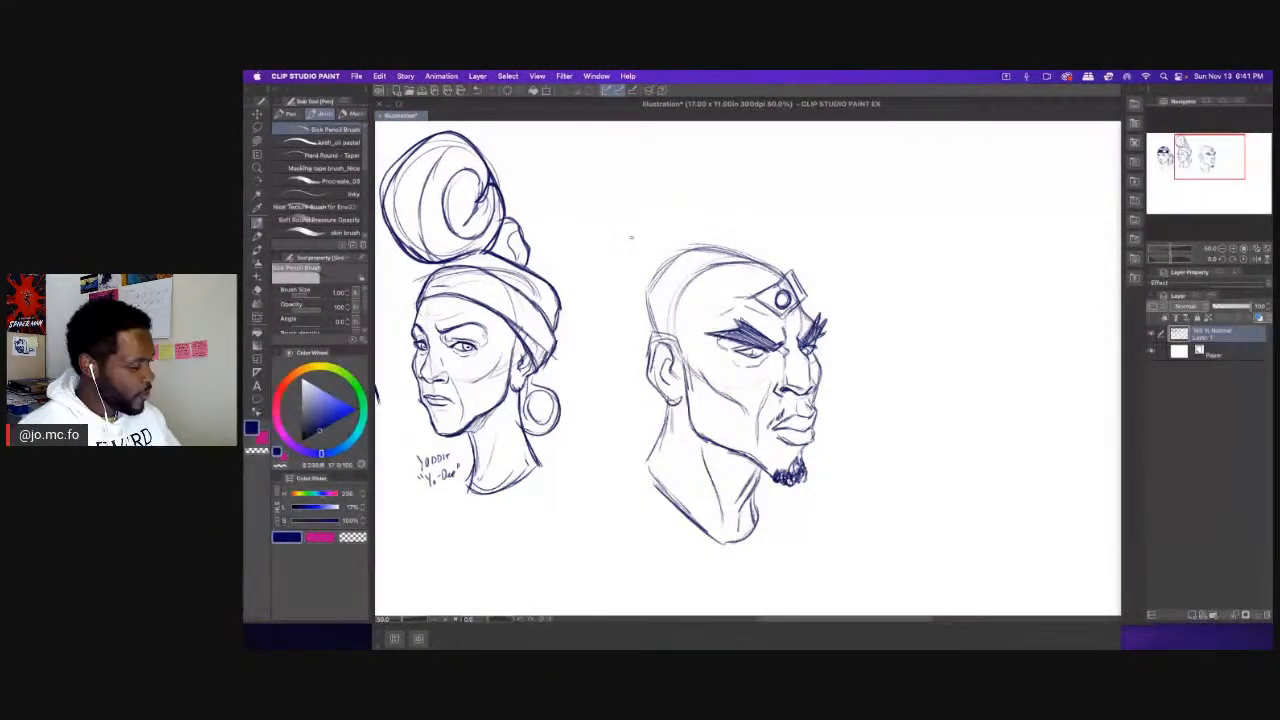
drag(756, 307, 686, 316)
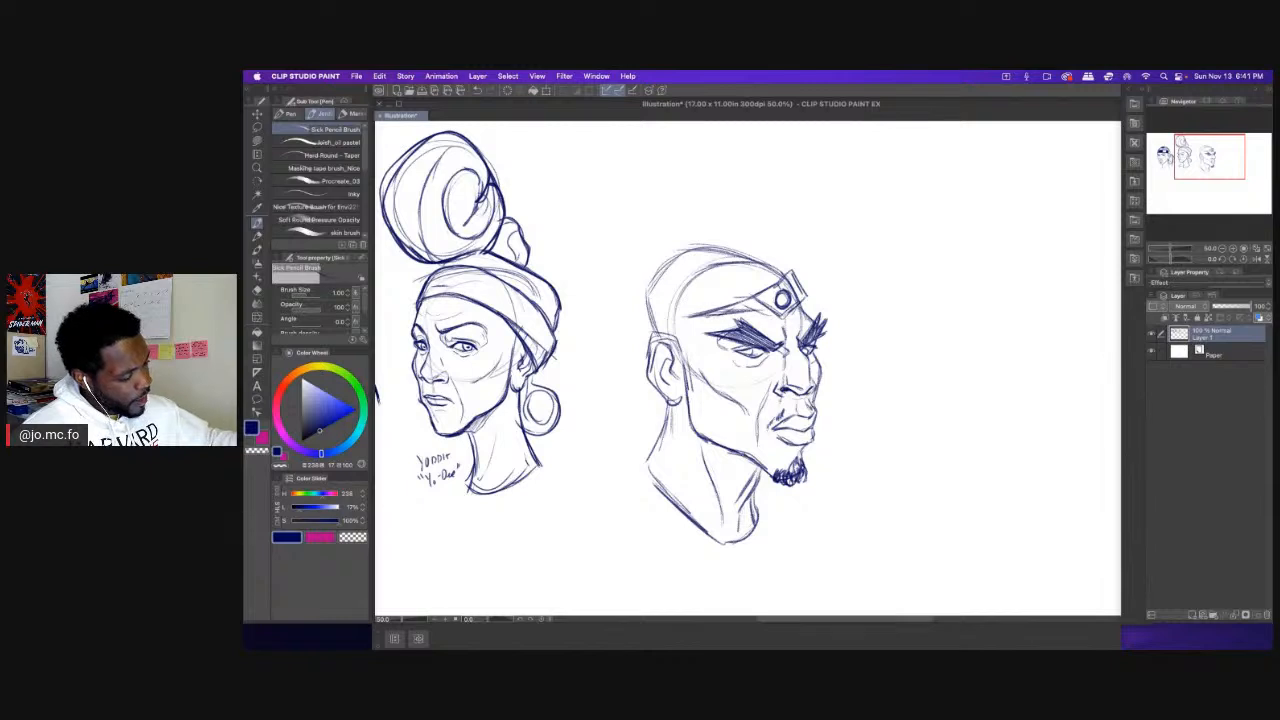
drag(785, 316, 800, 280)
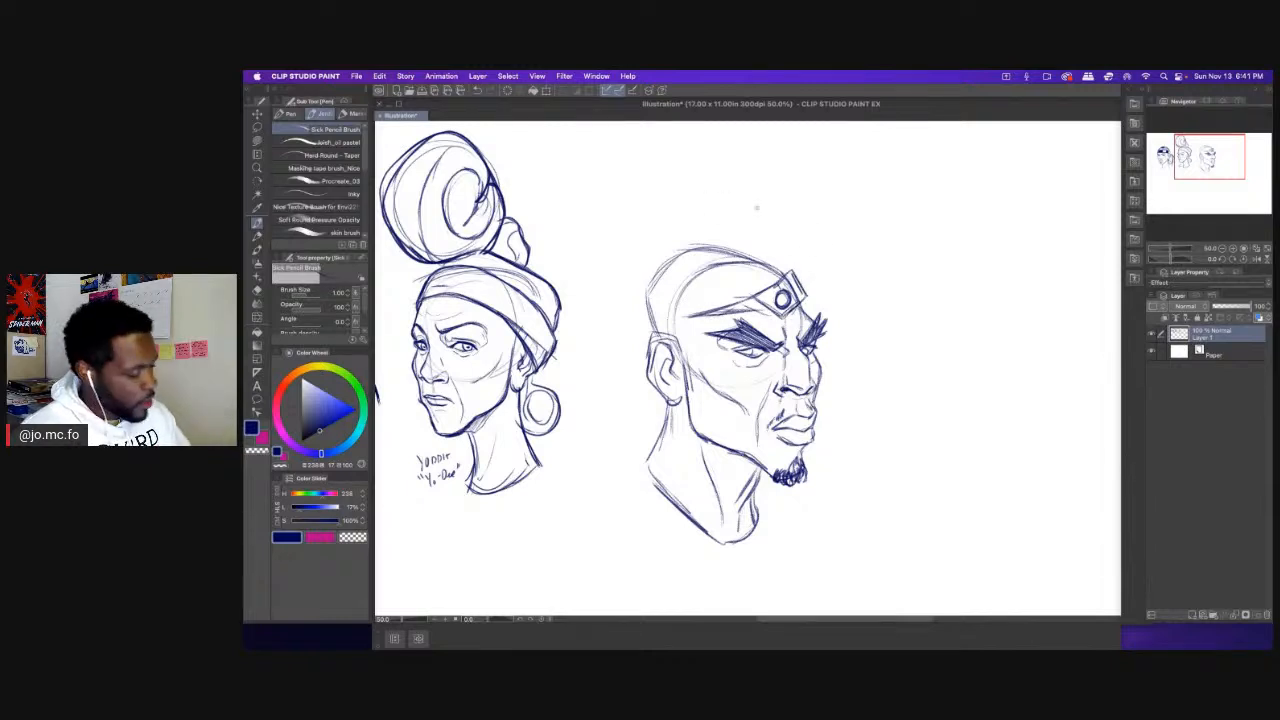
Reshape the third head's crown, add a pointed sideburn before the ear, and angle the back of the head down to the nape.
drag(778, 258, 770, 246)
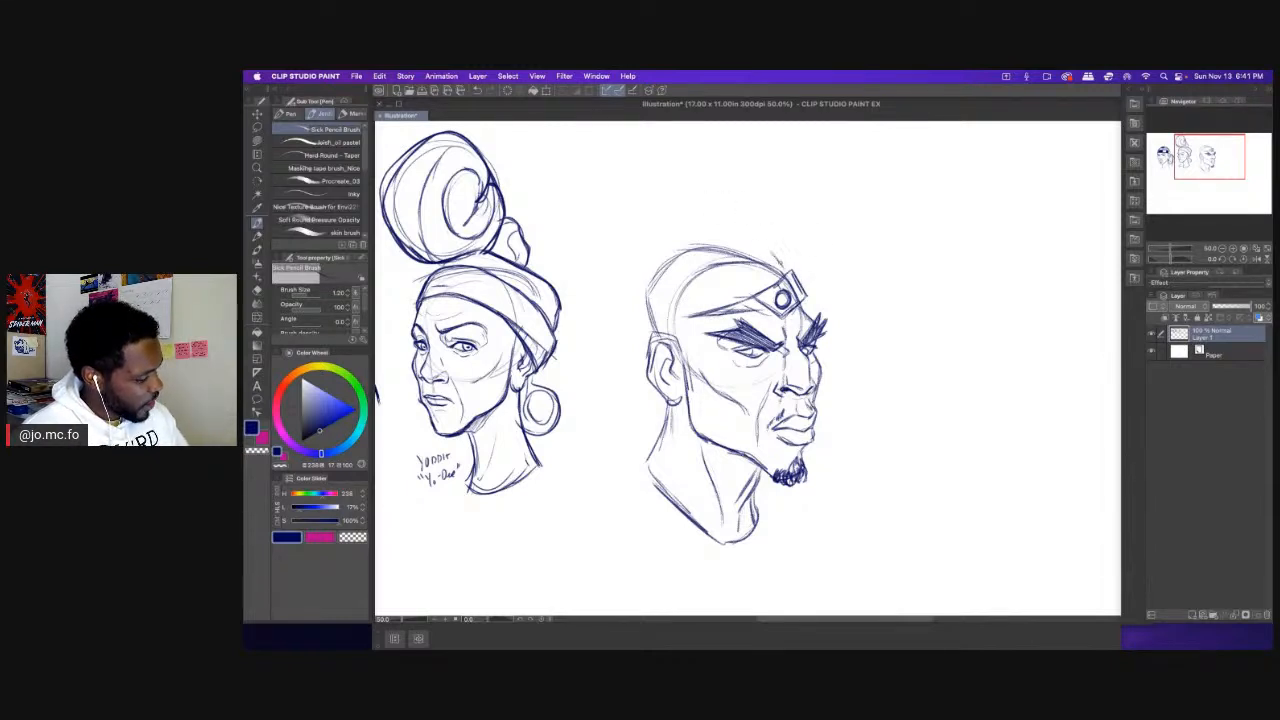
mouse_move(682, 248)
mouse_down()
mouse_move(768, 240)
mouse_move(726, 239)
mouse_up()
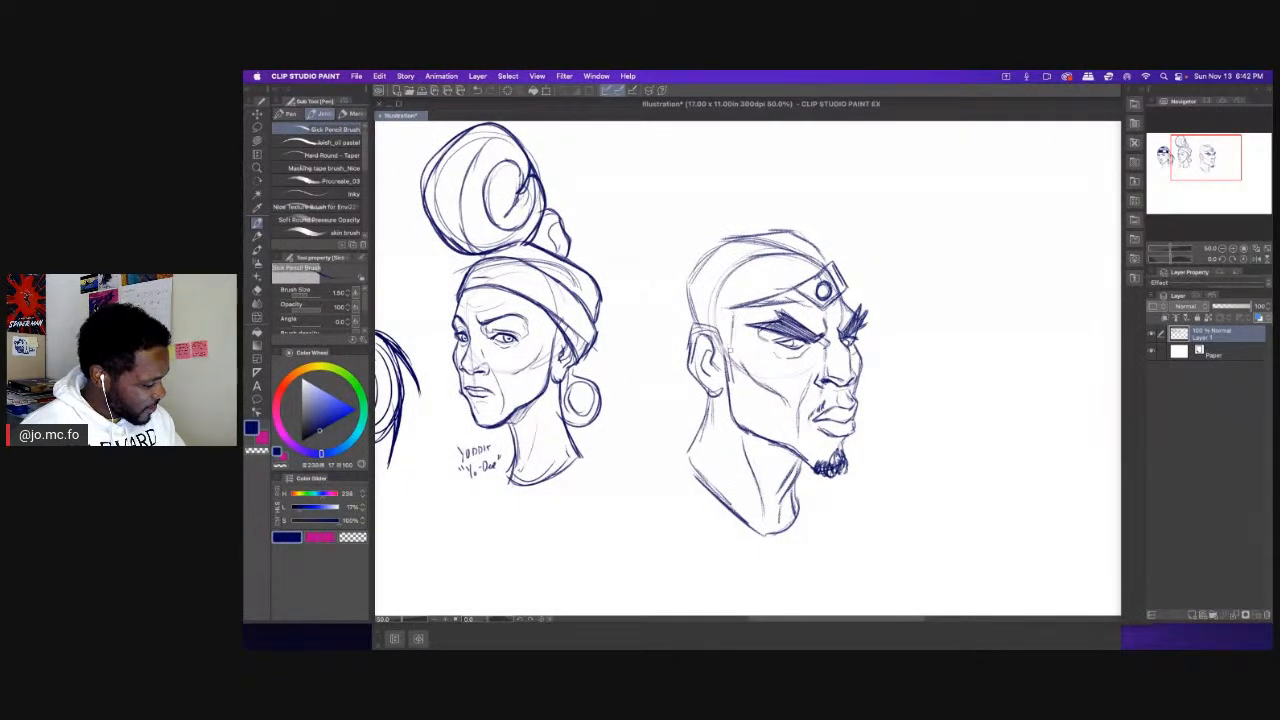
drag(712, 310, 728, 368)
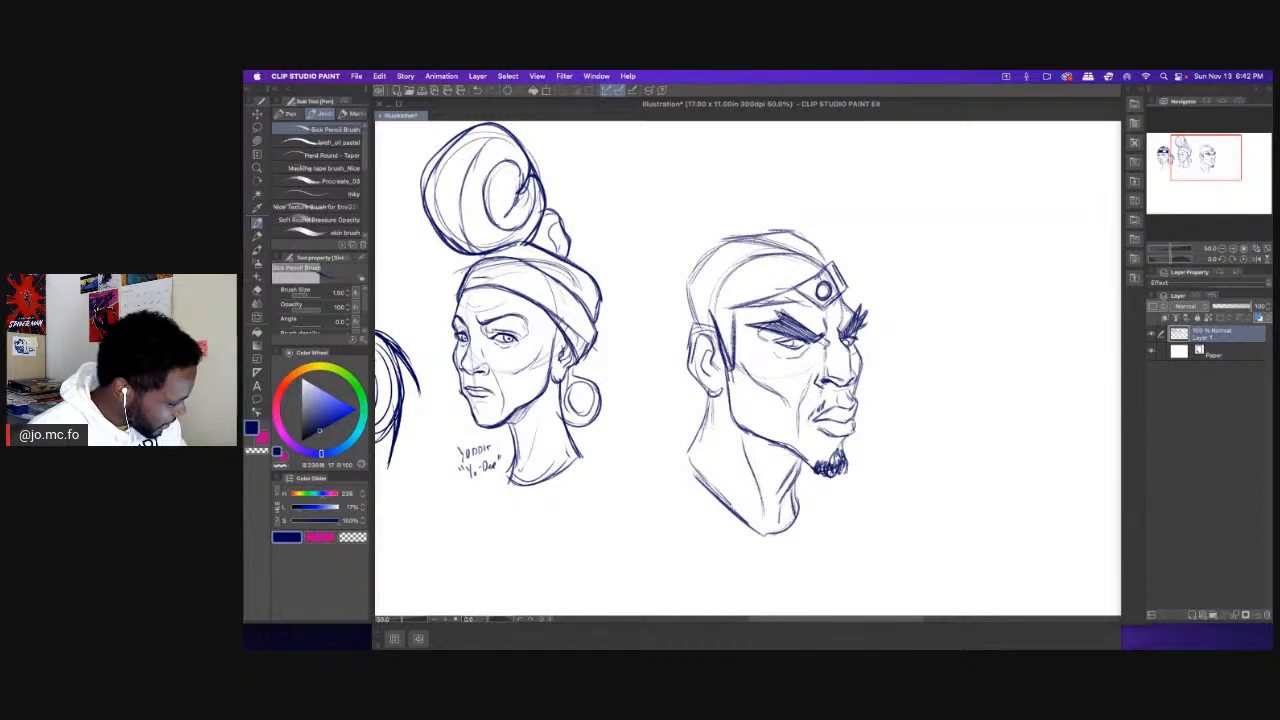
mouse_move(760, 235)
mouse_down()
mouse_move(692, 255)
mouse_move(676, 316)
mouse_move(692, 334)
mouse_up()
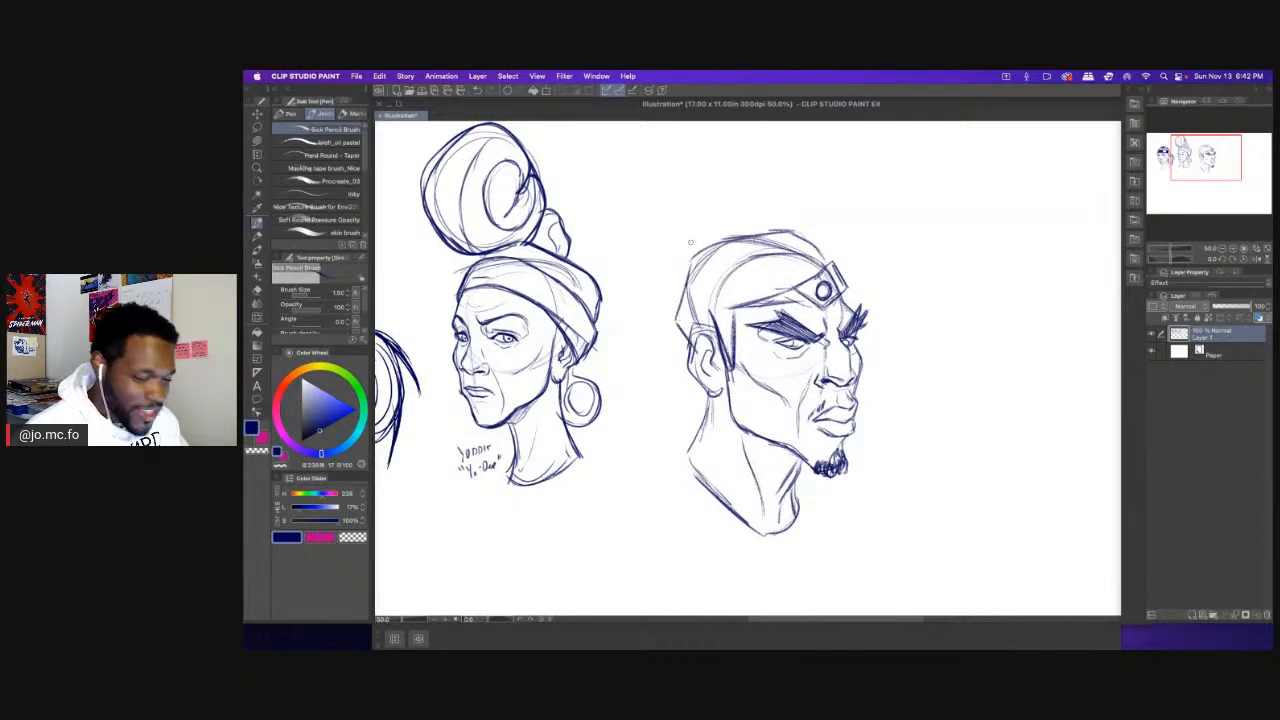
drag(690, 268, 678, 336)
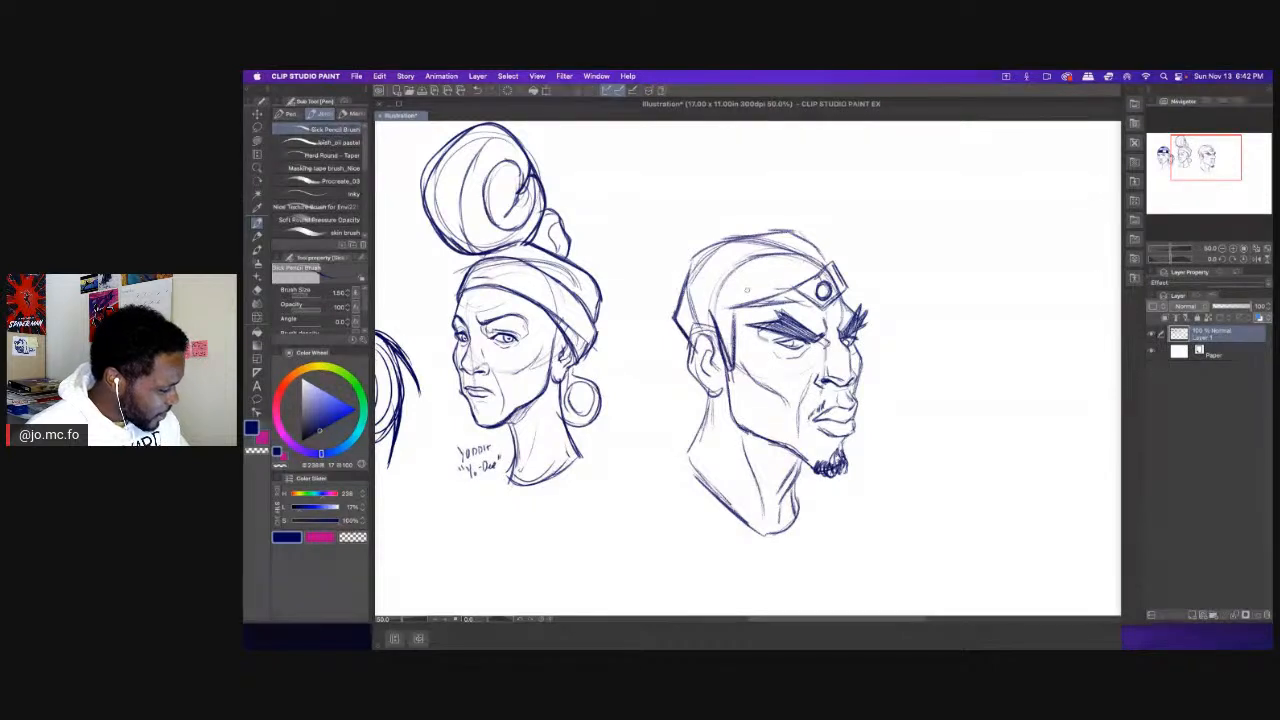
Draw a braided chain running from the forehead ornament back over the top of the third head.
drag(812, 266, 770, 234)
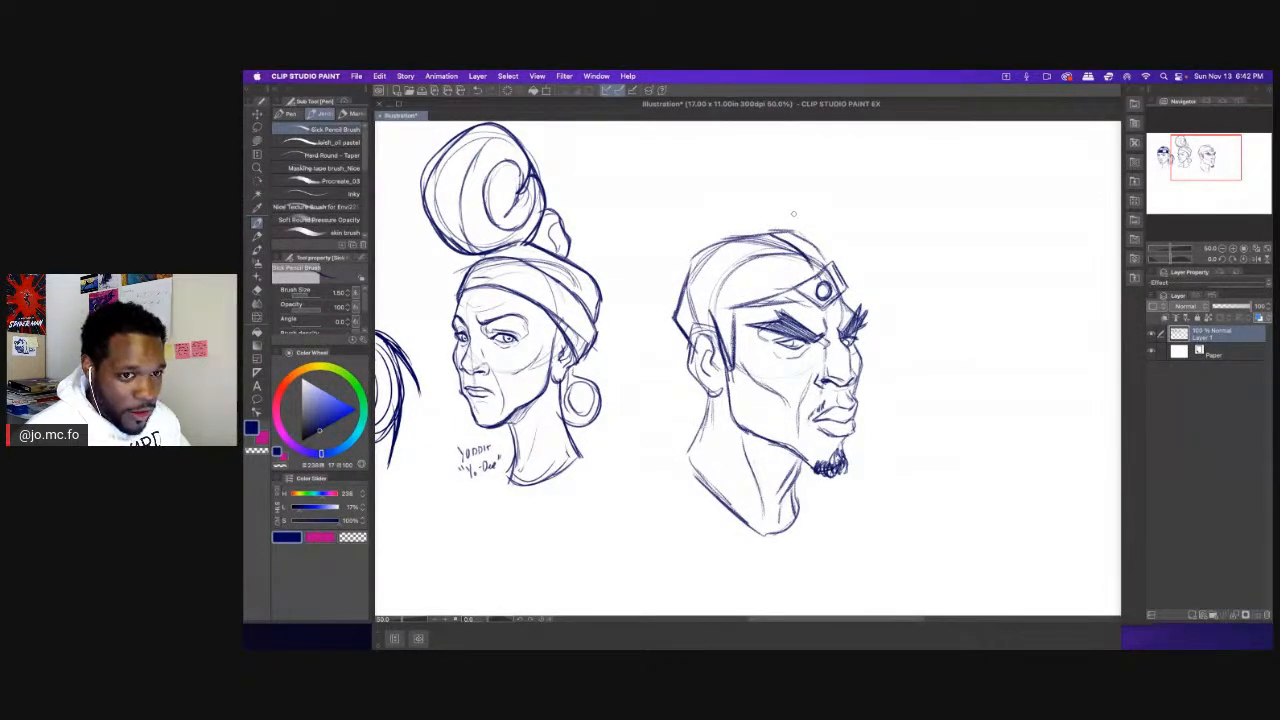
mouse_move(812, 276)
mouse_down()
mouse_move(774, 230)
mouse_move(756, 232)
mouse_up()
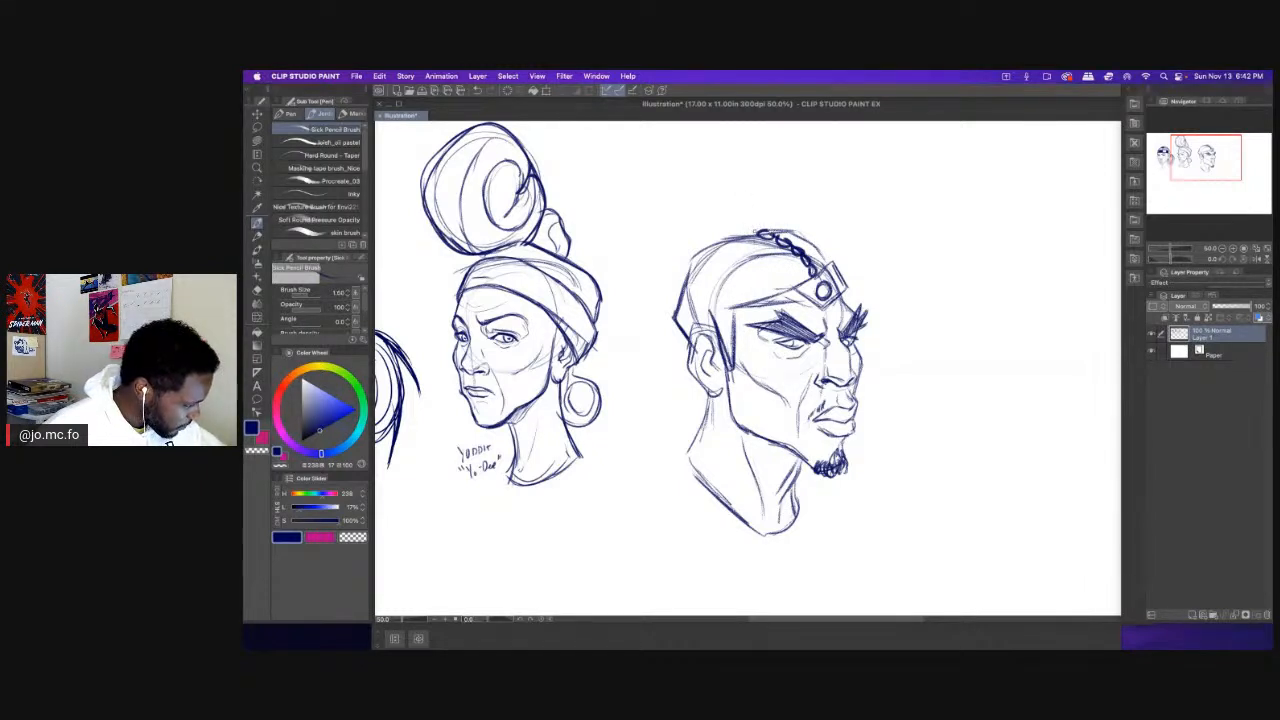
drag(758, 232, 730, 233)
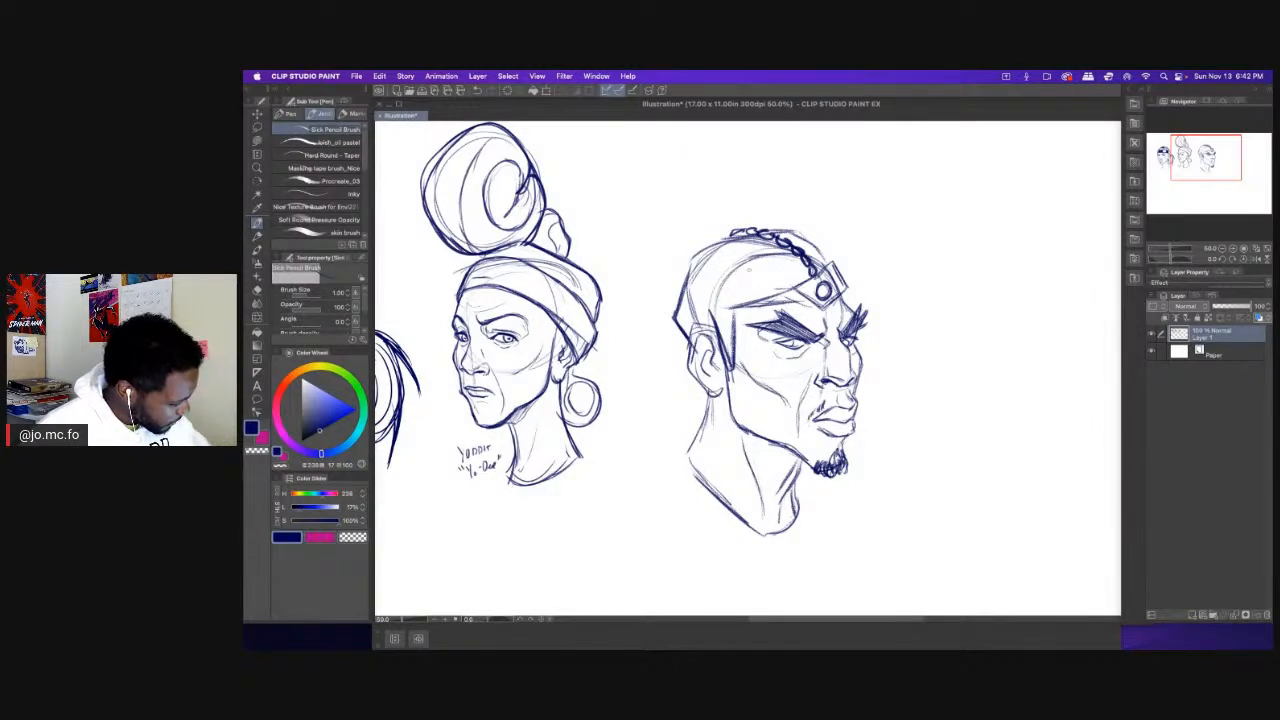
Darken the headpiece's edges around the temple and ornament, and hang a tasselled cord from it in front of the ear.
drag(741, 282, 729, 346)
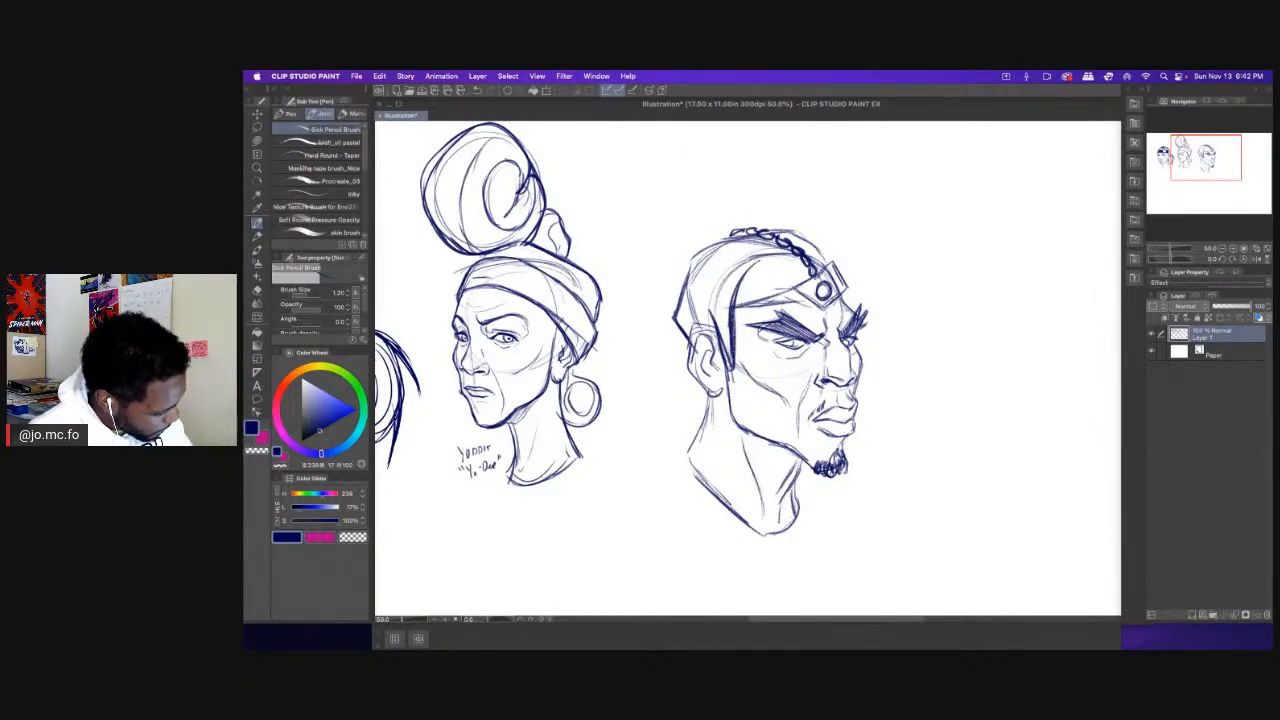
drag(840, 294, 858, 317)
mouse_move(697, 257)
mouse_down()
mouse_move(676, 316)
mouse_move(690, 350)
mouse_up()
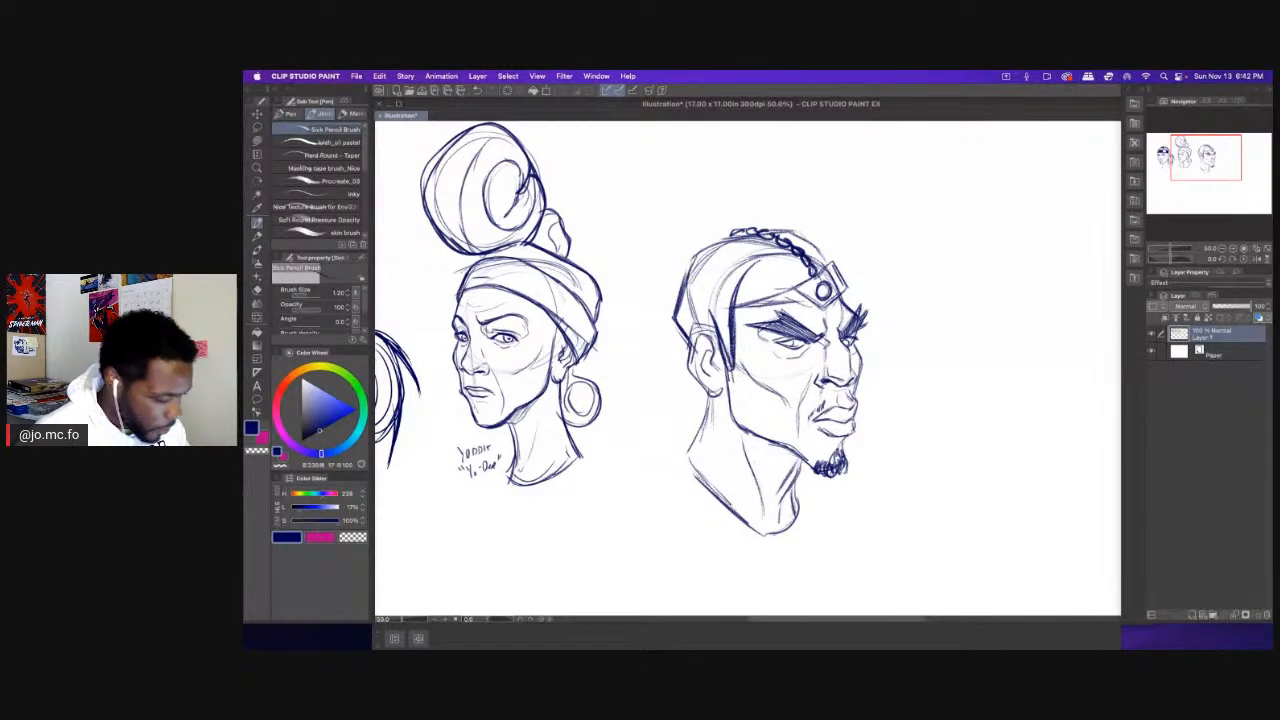
mouse_move(738, 361)
mouse_down()
mouse_move(727, 376)
mouse_move(740, 452)
mouse_move(728, 470)
mouse_up()
mouse_move(808, 299)
mouse_down()
mouse_move(762, 306)
mouse_move(846, 294)
mouse_up()
drag(832, 262, 848, 284)
drag(641, 146, 598, 75)
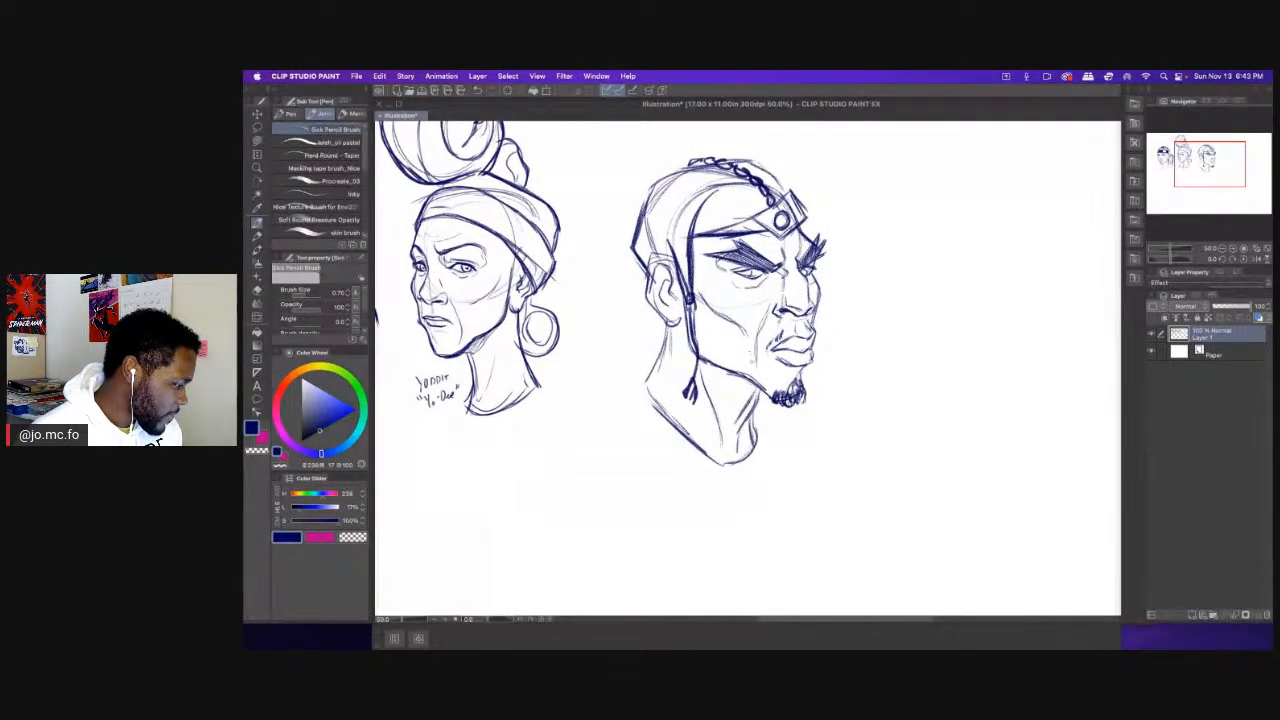
Shade the third head's lips with light strokes and reinforce the back line of the neck.
drag(759, 344, 757, 363)
mouse_move(766, 309)
mouse_down()
mouse_move(757, 342)
mouse_move(811, 336)
mouse_up()
key(])
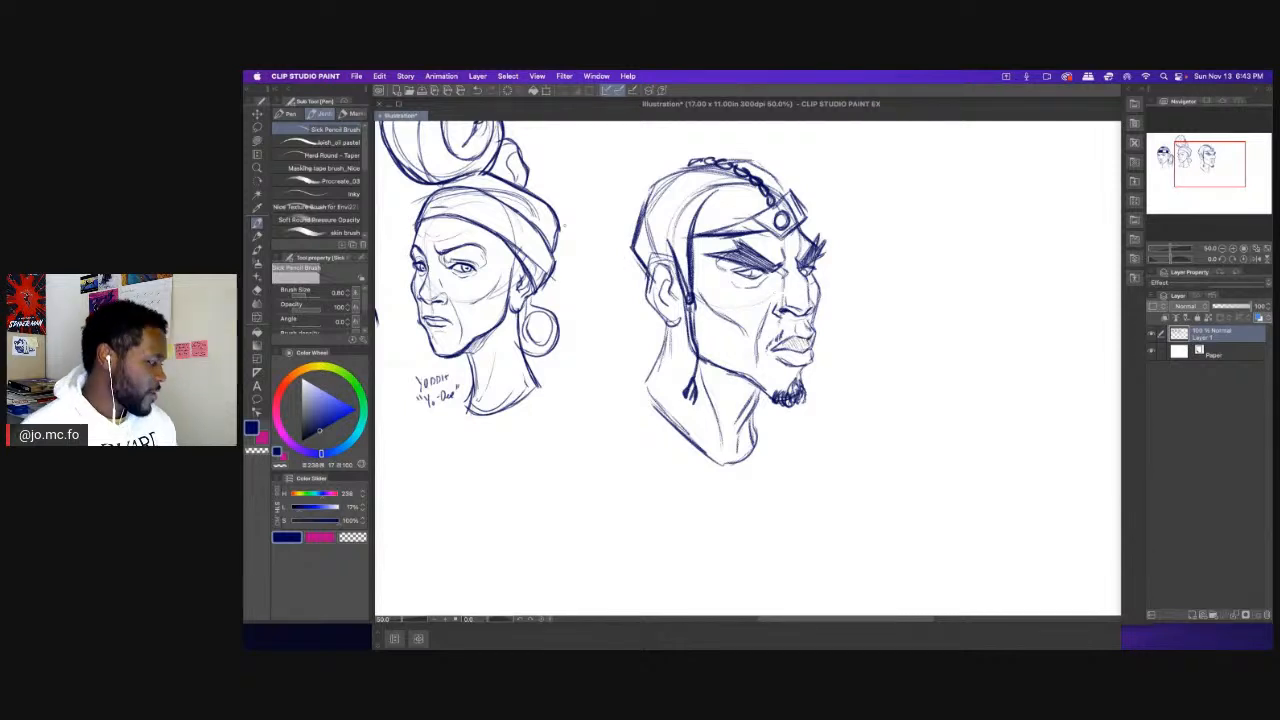
mouse_move(668, 330)
mouse_down()
mouse_move(643, 388)
mouse_move(696, 436)
mouse_up()
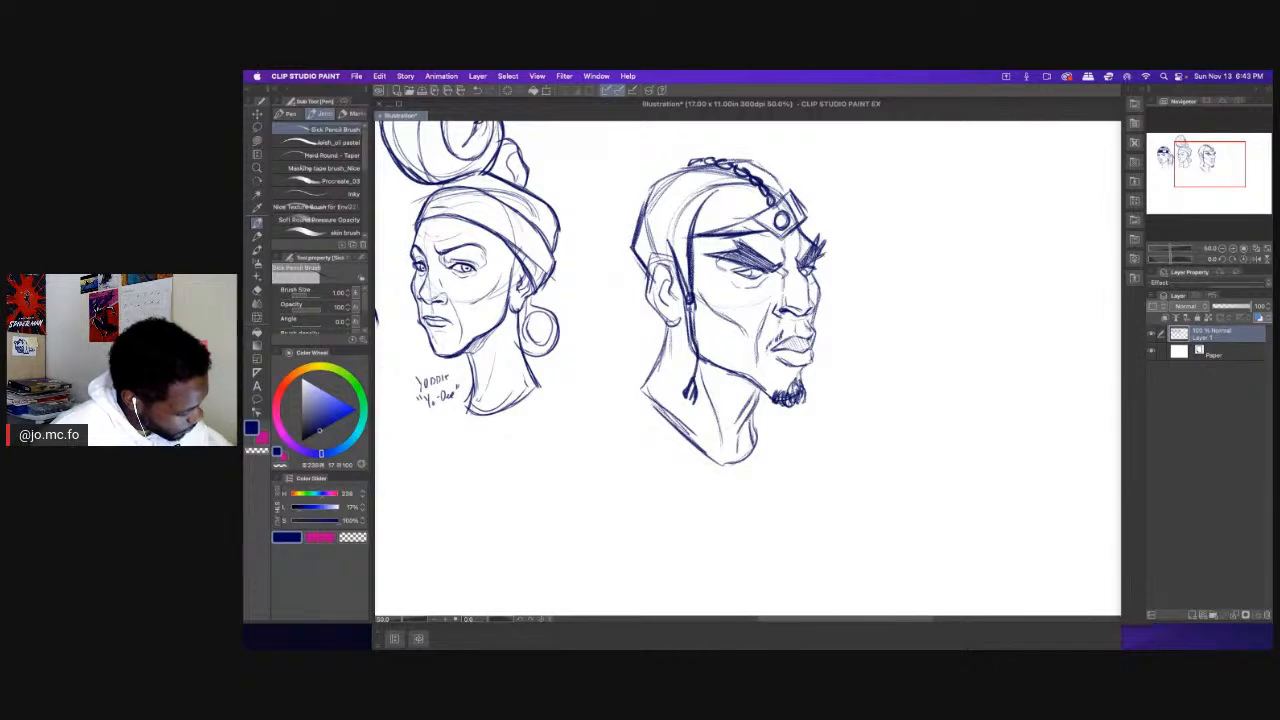
Reduce the pencil size to 0.70 and darken the iris of the goateed man's near eye.
scroll(806, 242, up, 1)
key([)
drag(731, 276, 730, 281)
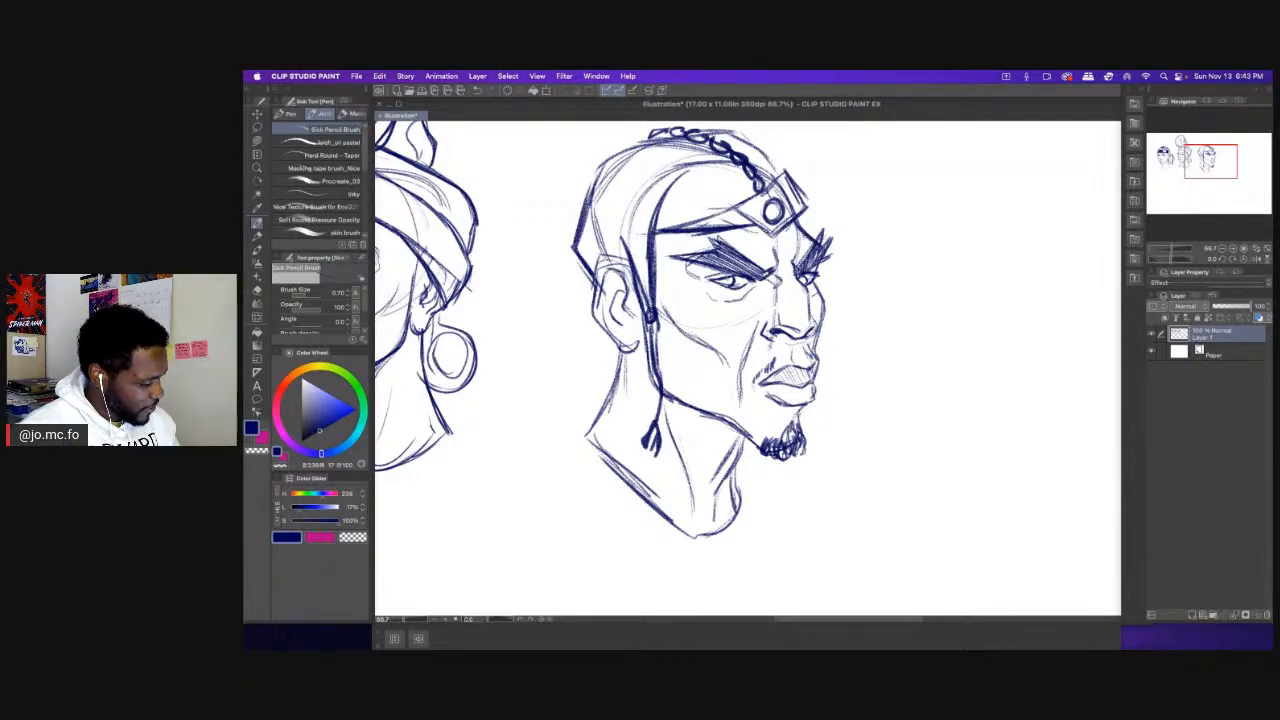
key([)
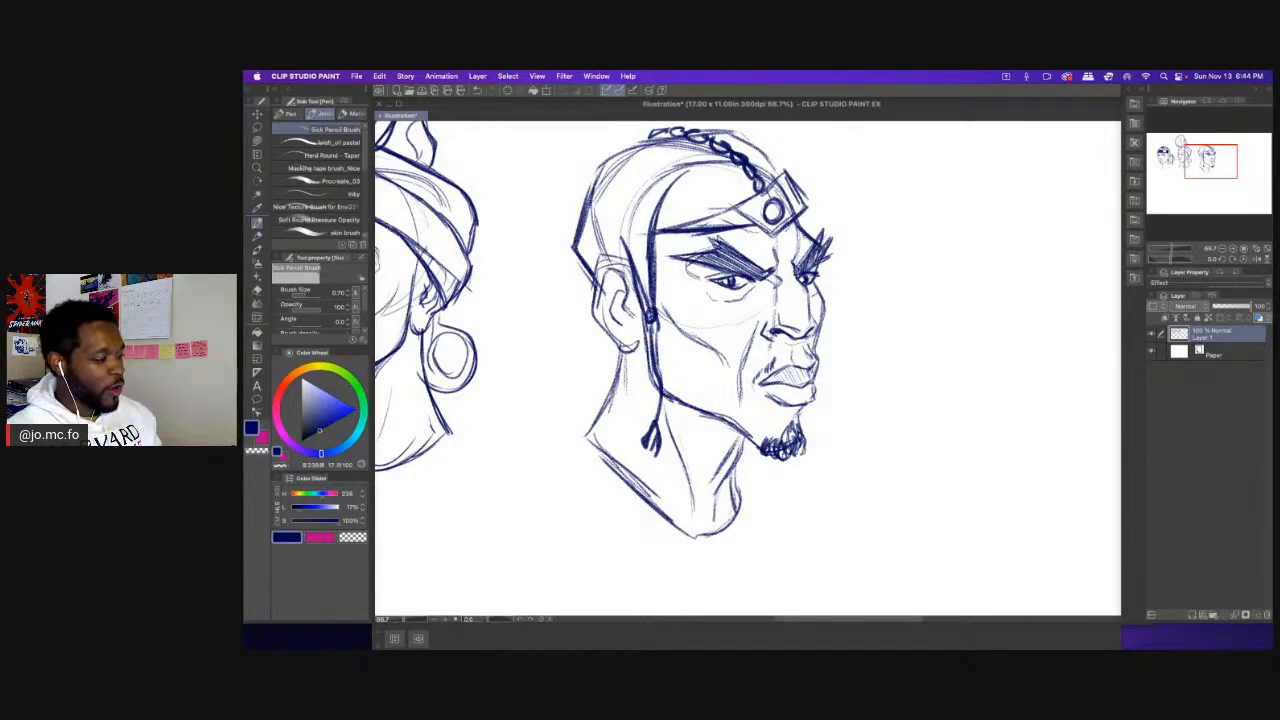
drag(679, 342, 726, 373)
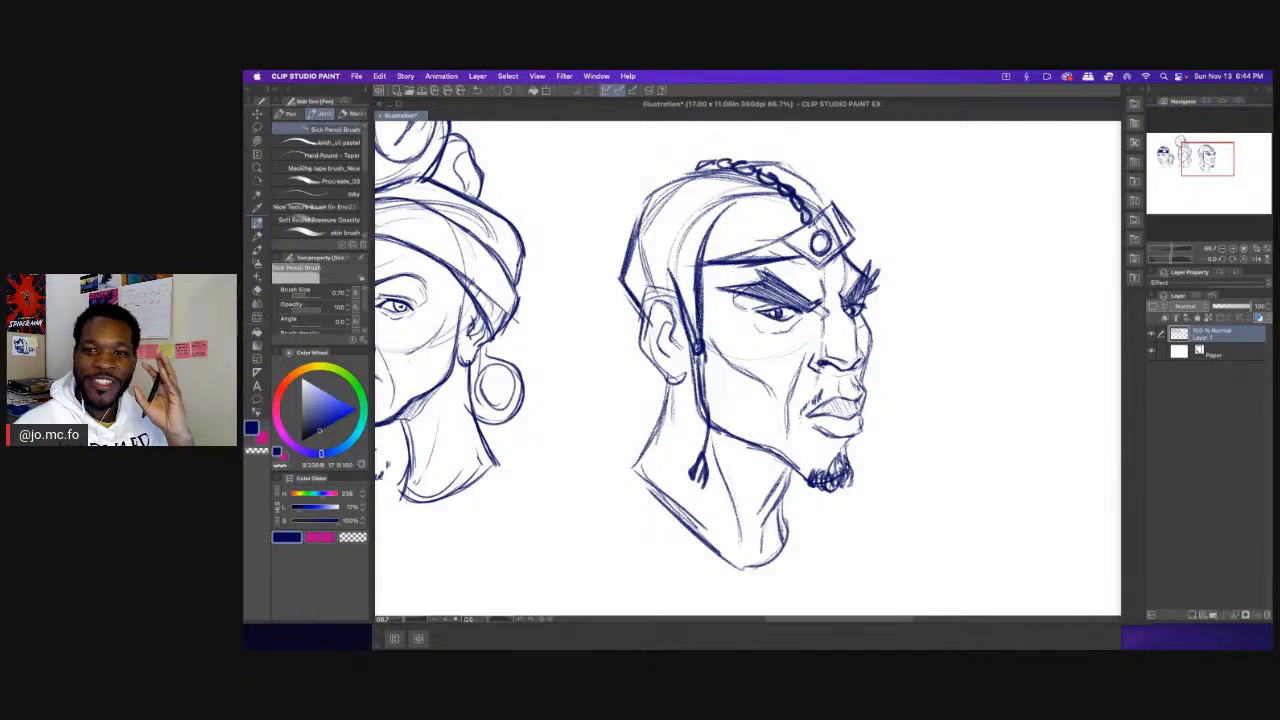
key(super+Tab)
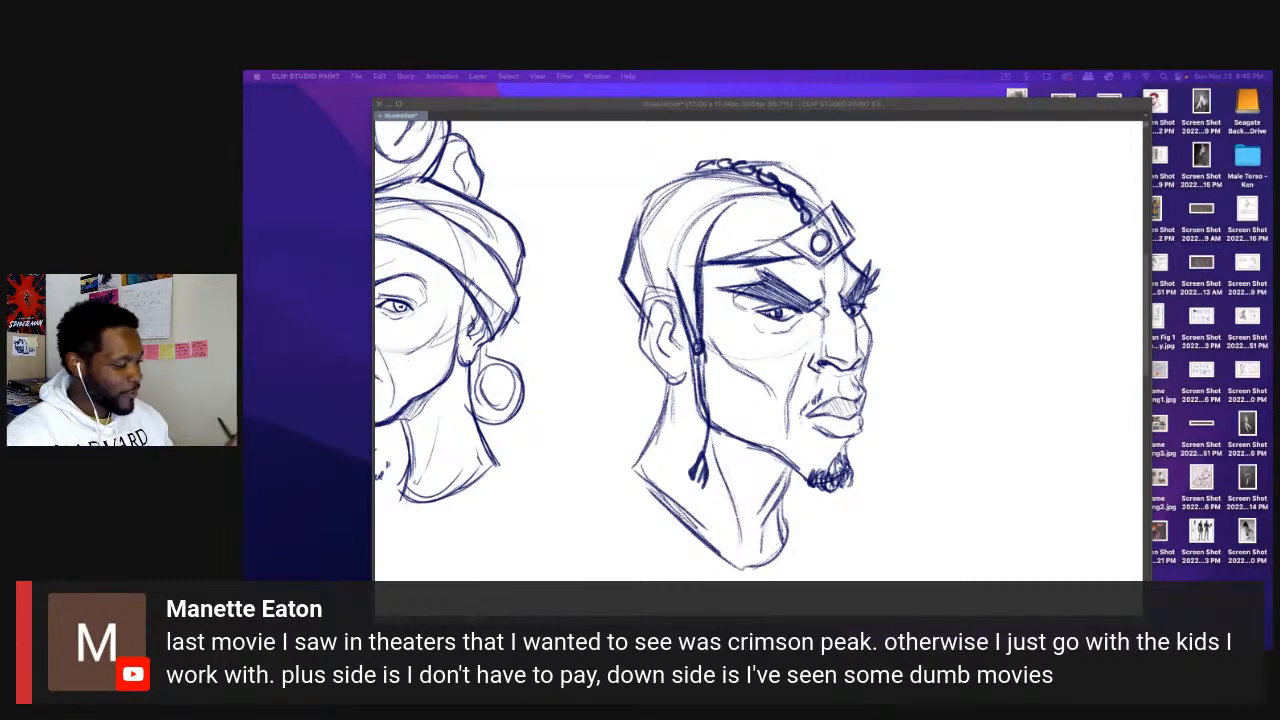
key(Tab)
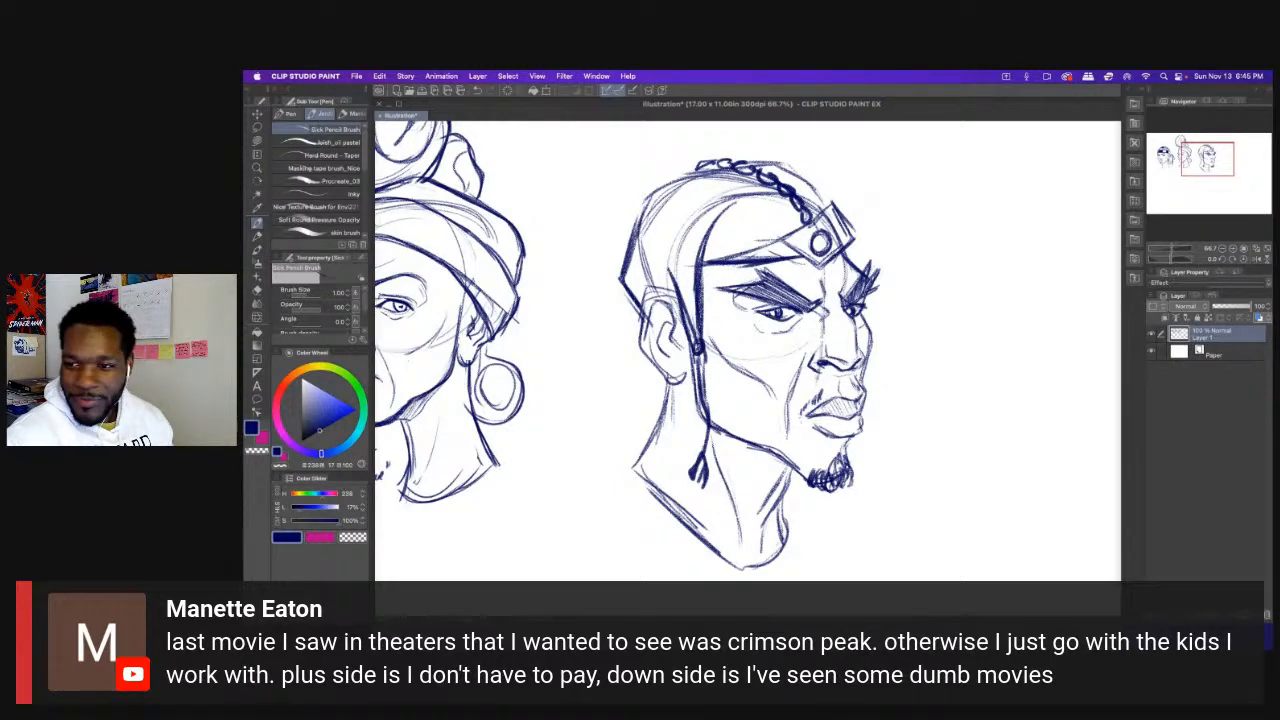
key(Tab)
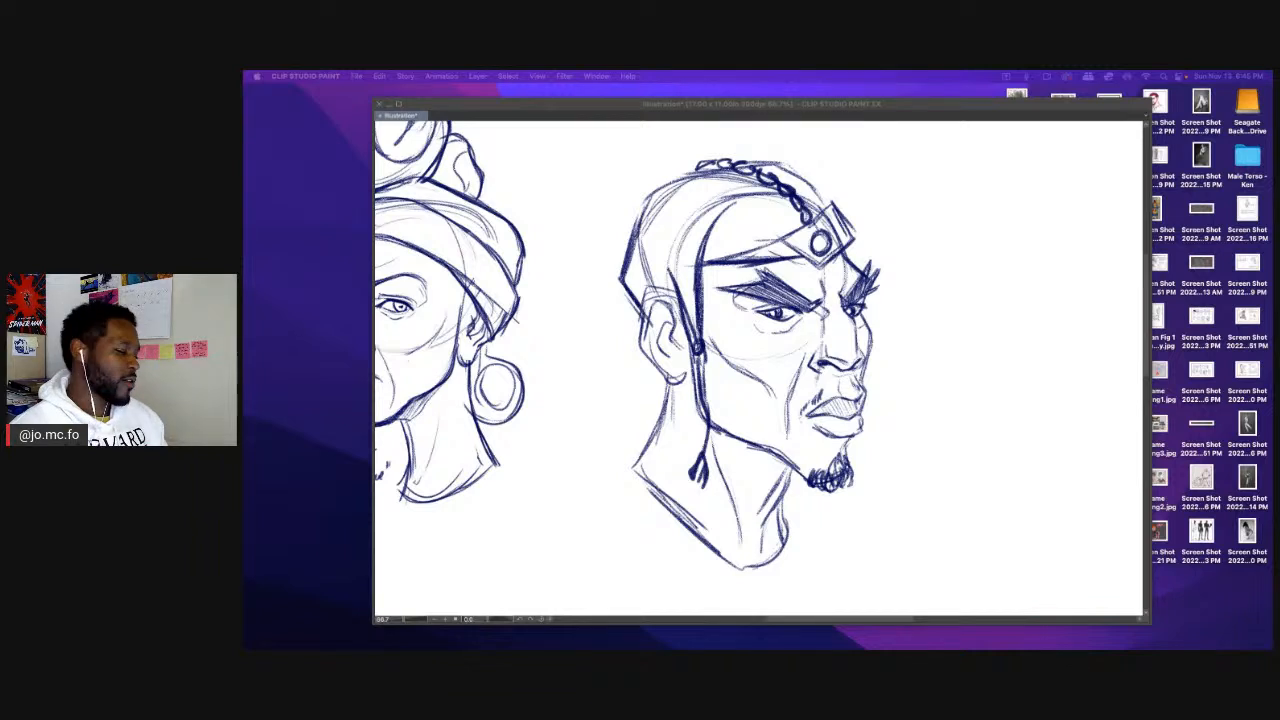
key(Tab)
drag(748, 368, 716, 362)
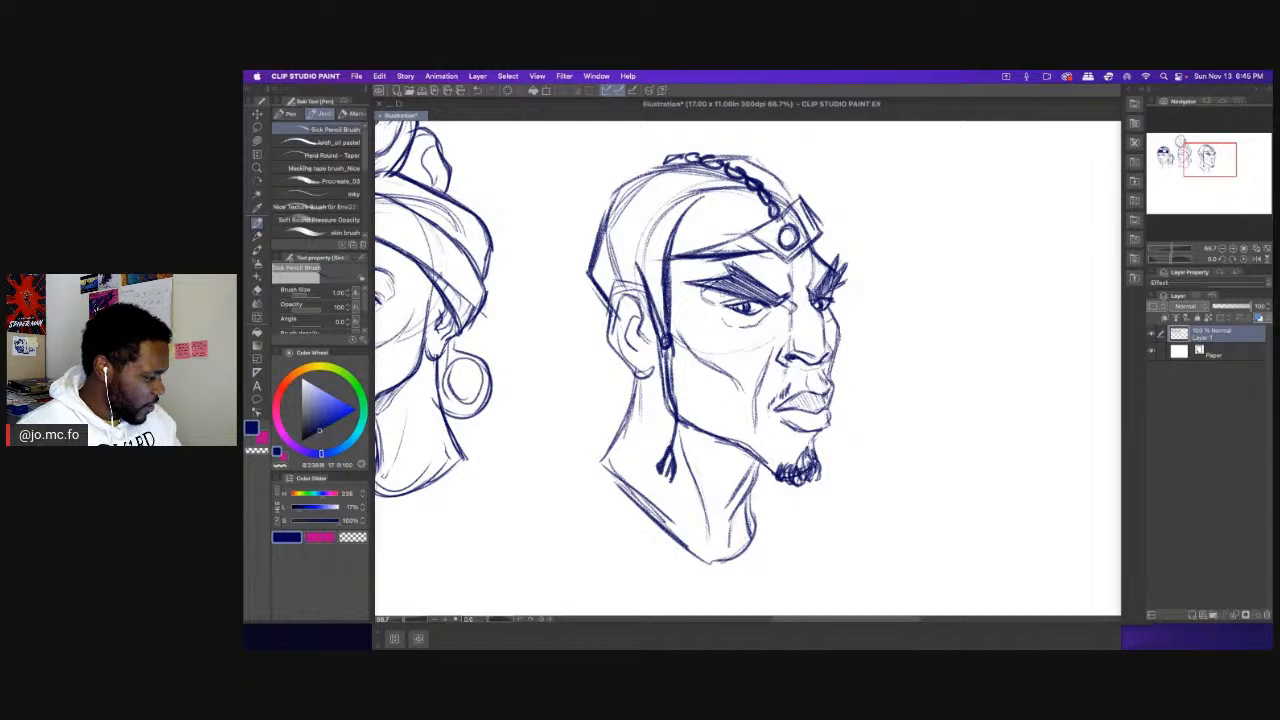
mouse_move(748, 228)
mouse_down()
mouse_move(718, 396)
mouse_move(776, 268)
mouse_move(780, 322)
mouse_up()
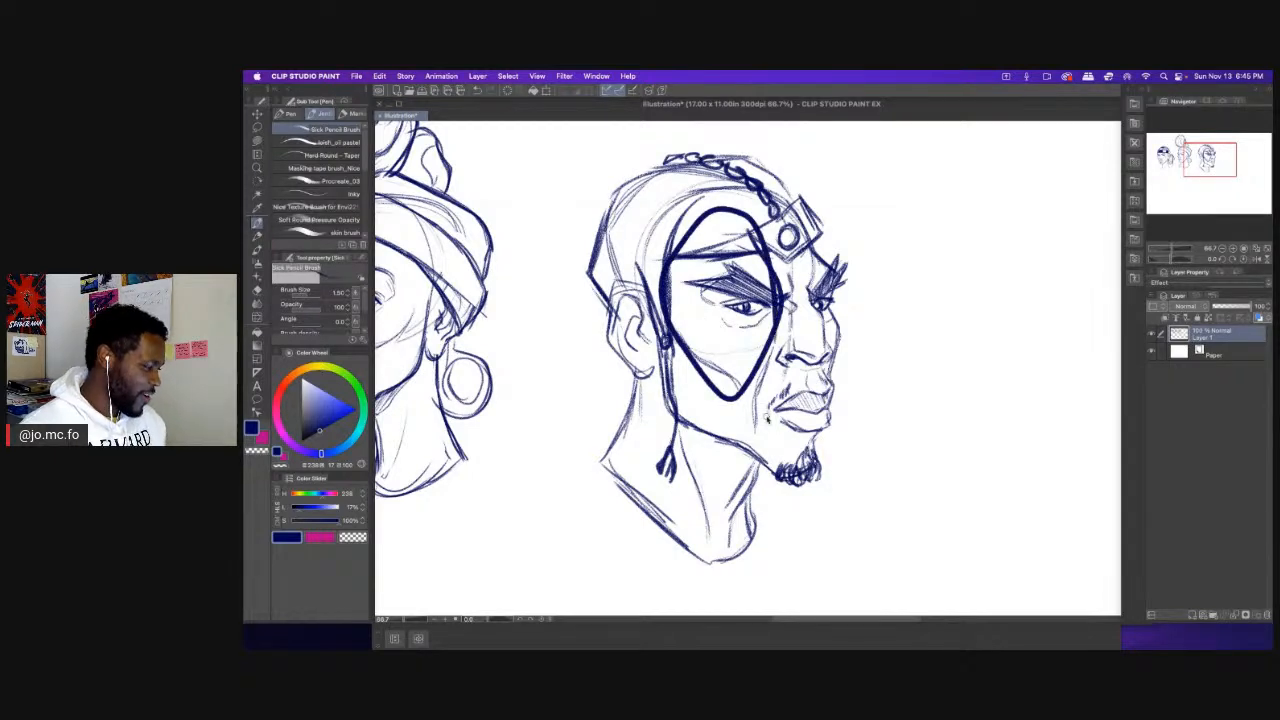
key(super+z)
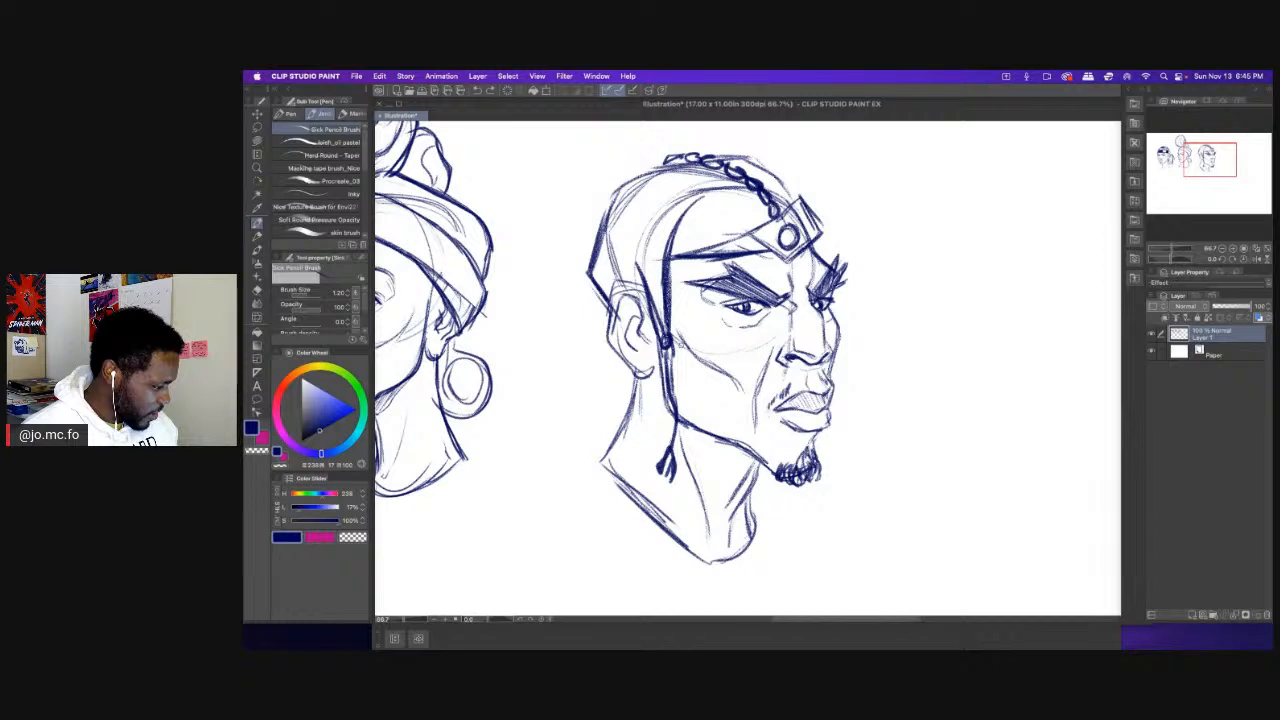
Draw a short vertical line between the man's lower lip and his goatee.
scroll(684, 342, up, 2)
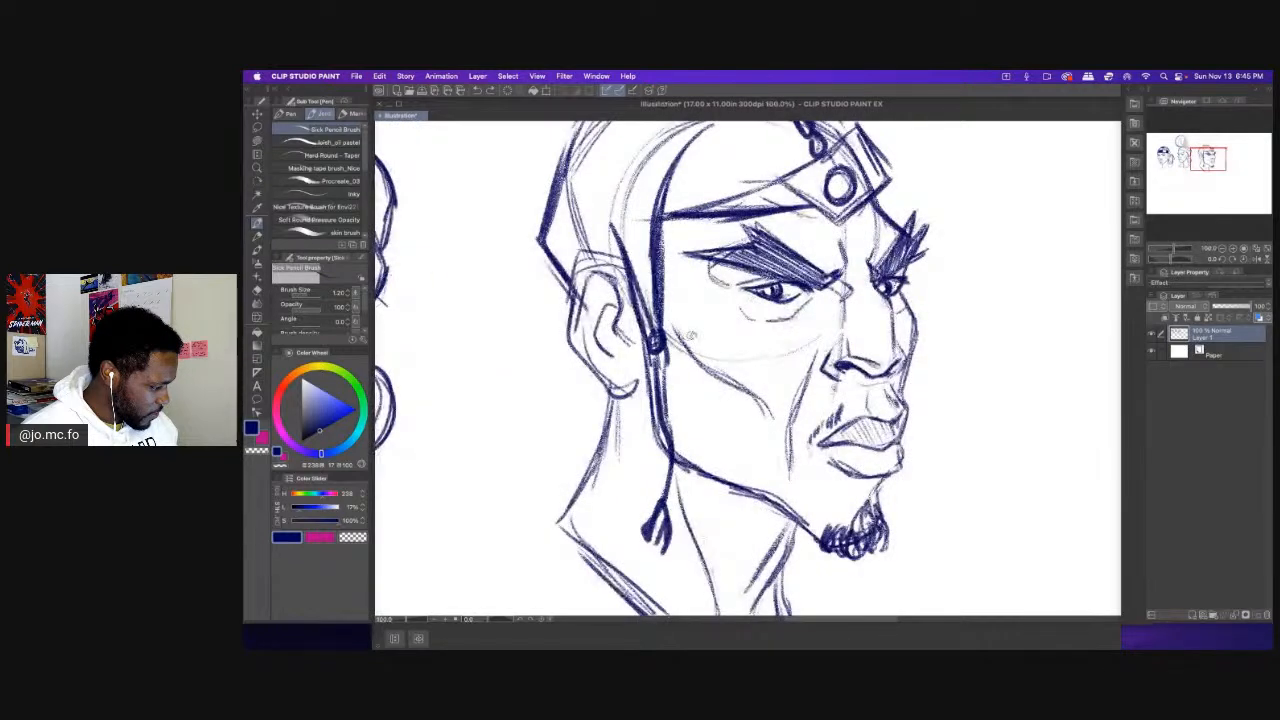
drag(686, 337, 638, 344)
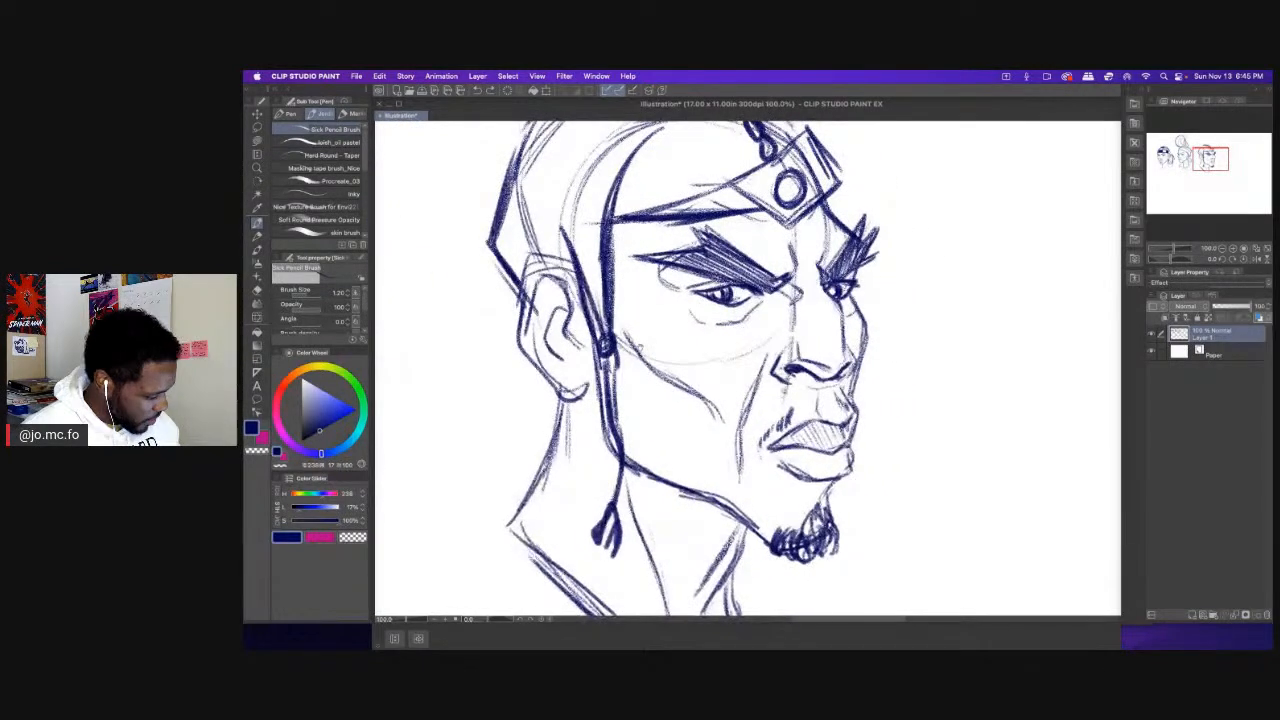
drag(634, 344, 614, 294)
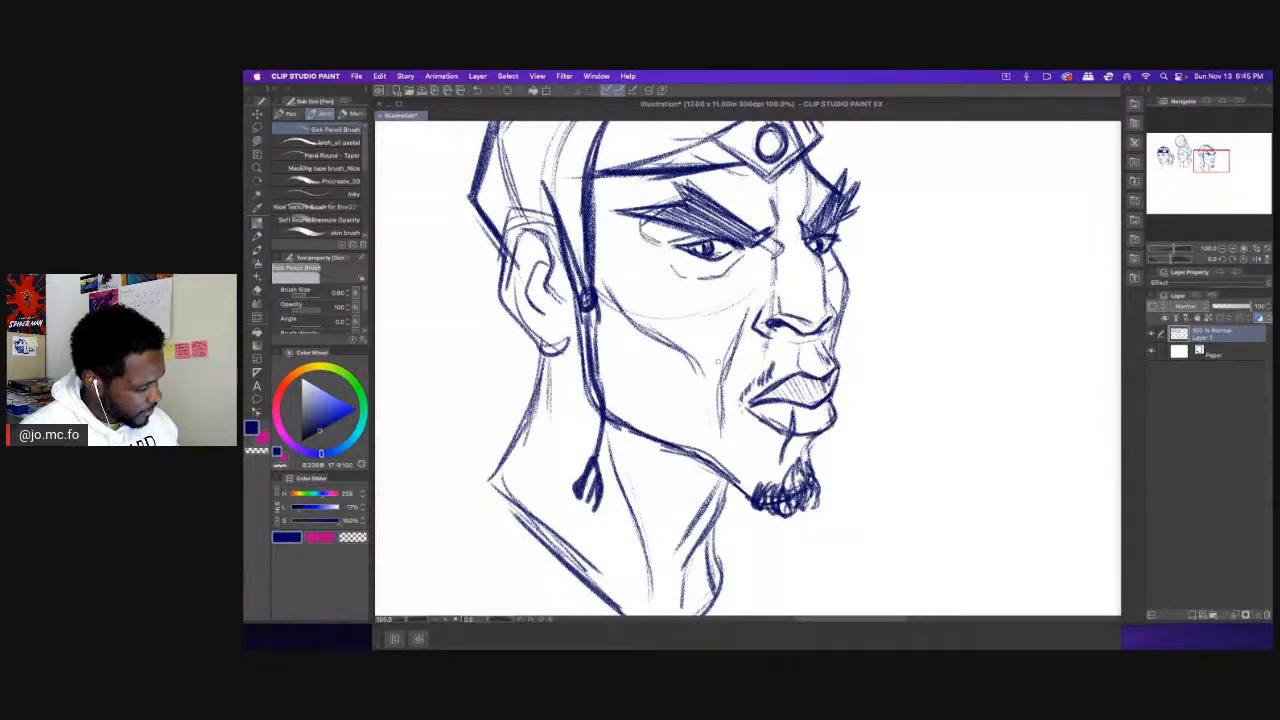
Hand-letter the name MUSA above the goateed man's head.
key(super+minus)
drag(712, 157, 745, 239)
drag(637, 208, 652, 205)
drag(655, 182, 664, 198)
drag(672, 200, 685, 190)
drag(627, 229, 632, 168)
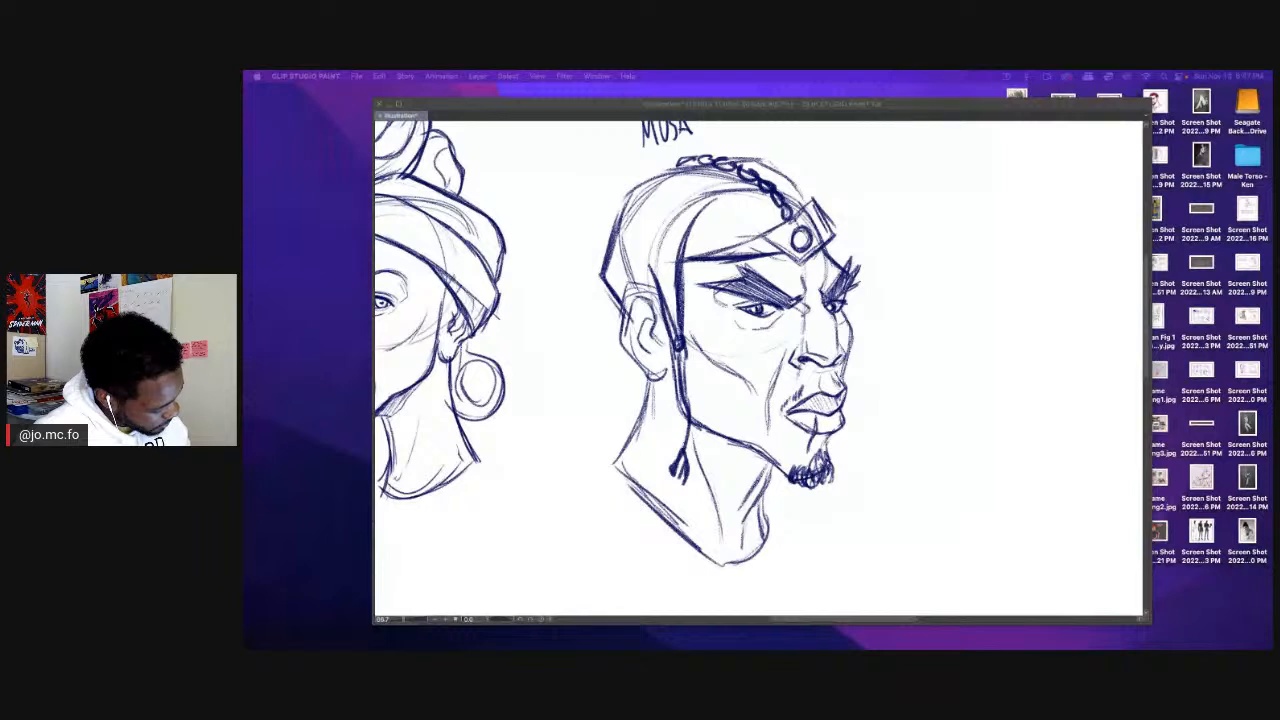
Add short beard strokes beneath the man's lower lip, leading down into the goatee.
key(Tab)
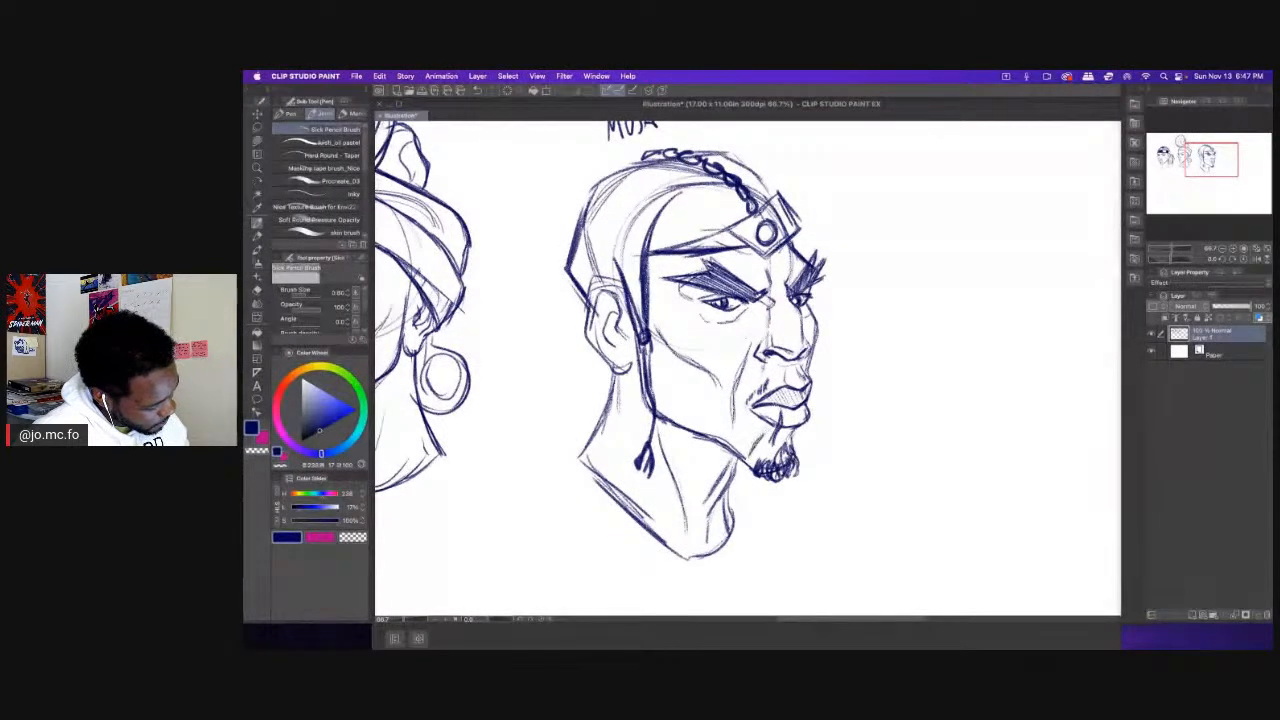
drag(773, 434, 765, 449)
mouse_move(775, 433)
mouse_down()
mouse_move(767, 447)
mouse_move(791, 443)
mouse_move(791, 457)
mouse_up()
Lasso the MUSA head with its name and move it closer to the woman with the hair bun.
mouse_move(797, 450)
mouse_down()
mouse_move(778, 477)
mouse_move(659, 410)
mouse_up()
key(super+minus)
key(super+minus)
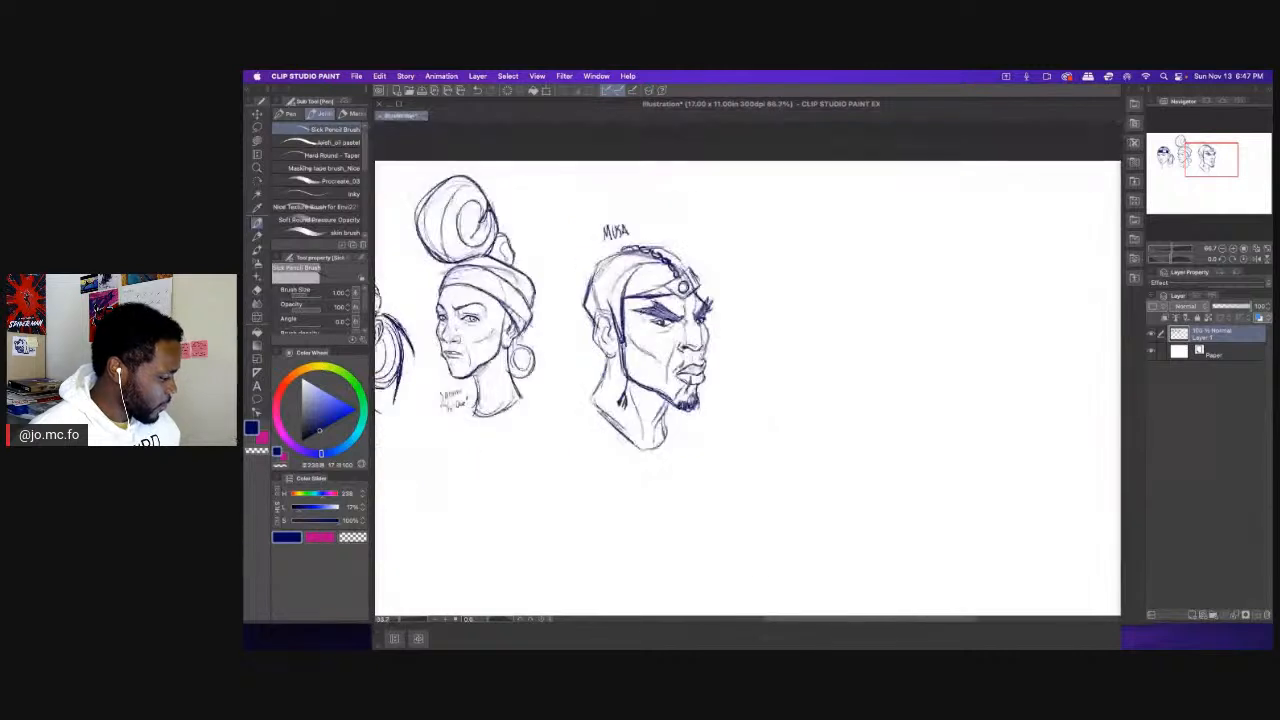
drag(606, 322, 708, 359)
key(m)
mouse_move(755, 214)
mouse_down()
mouse_move(706, 496)
mouse_move(654, 232)
mouse_move(666, 234)
mouse_up()
key(super+t)
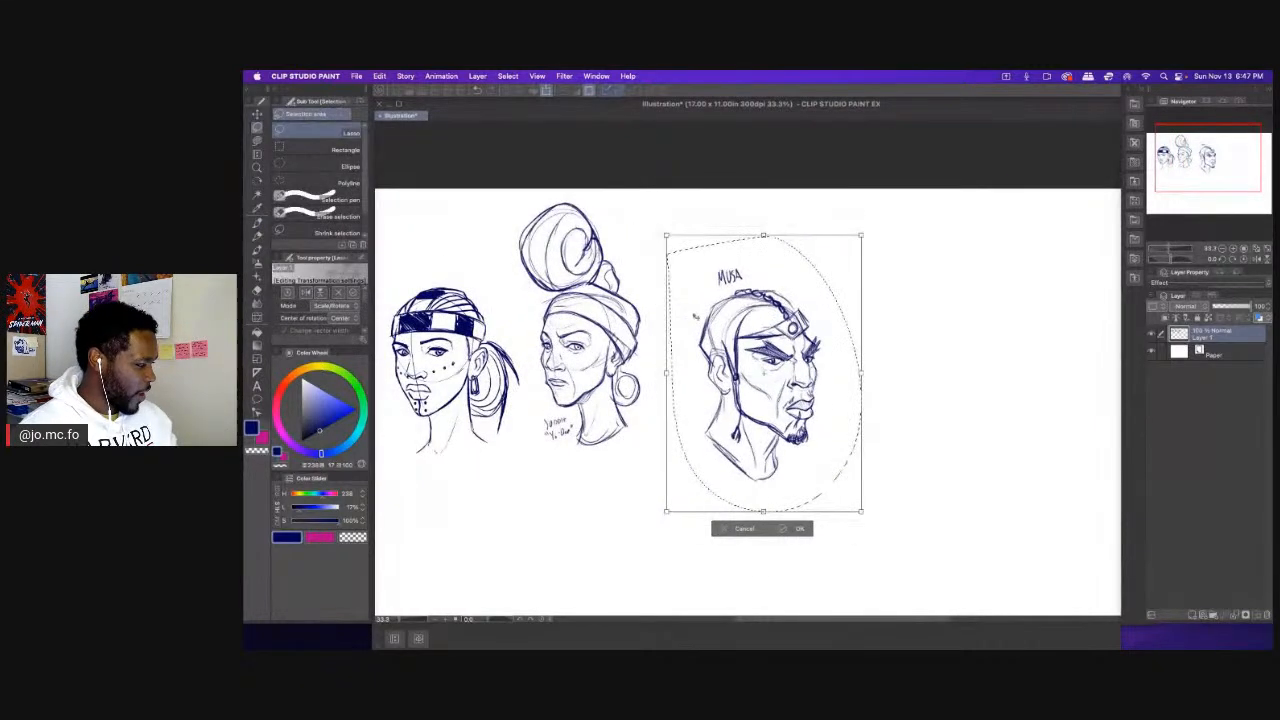
drag(695, 315, 658, 300)
drag(491, 271, 598, 269)
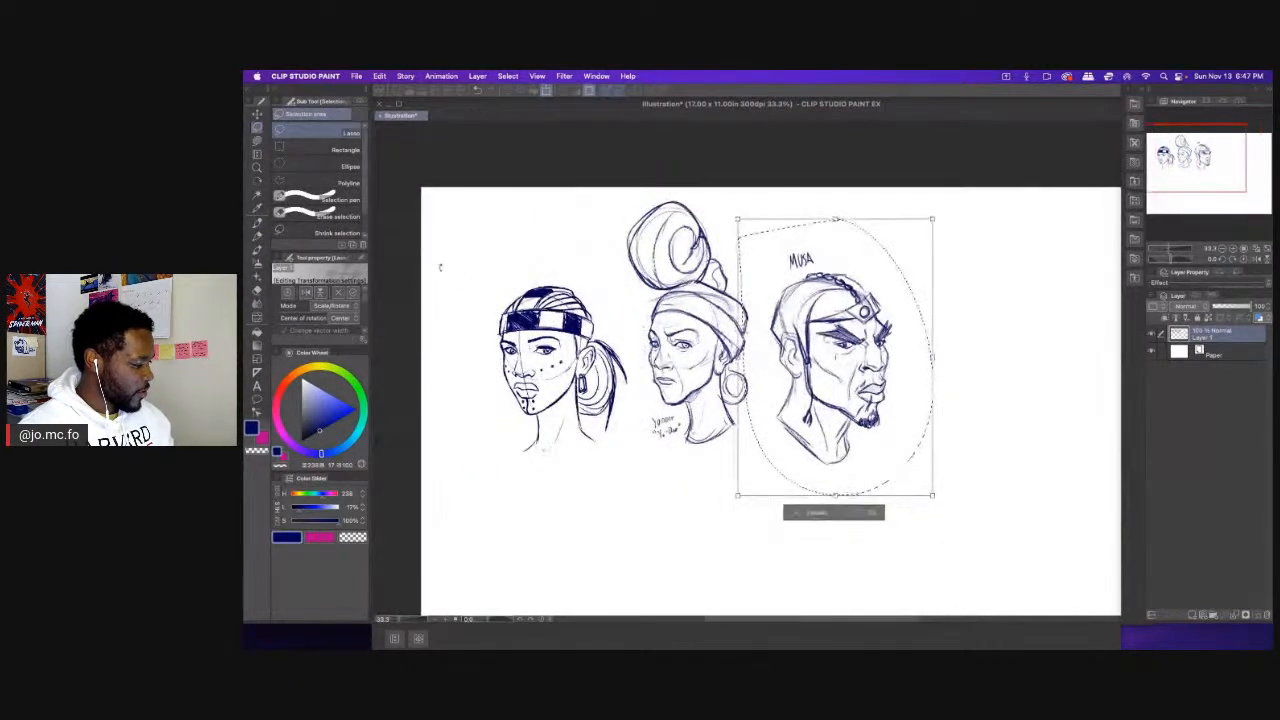
key(Return)
key(super+d)
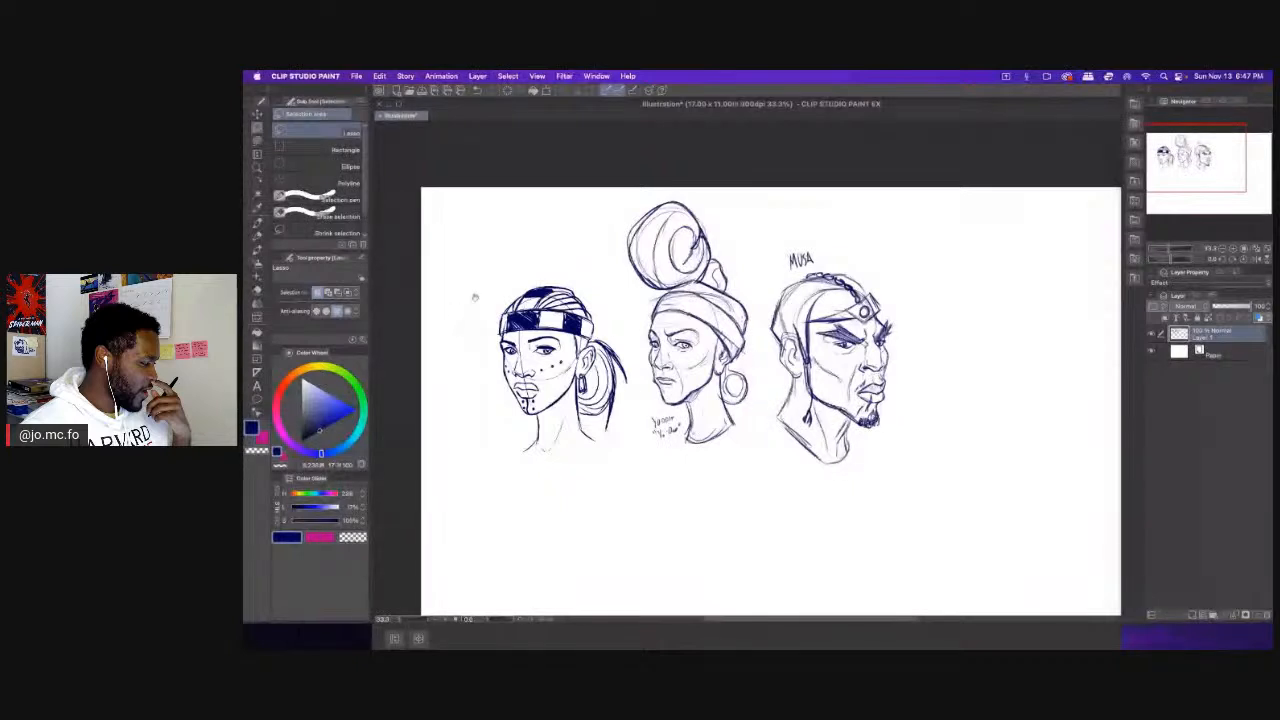
Lasso the far eye of the woman with the checkered headband and adjust it slightly with a transform.
scroll(471, 294, left, 3)
key(p)
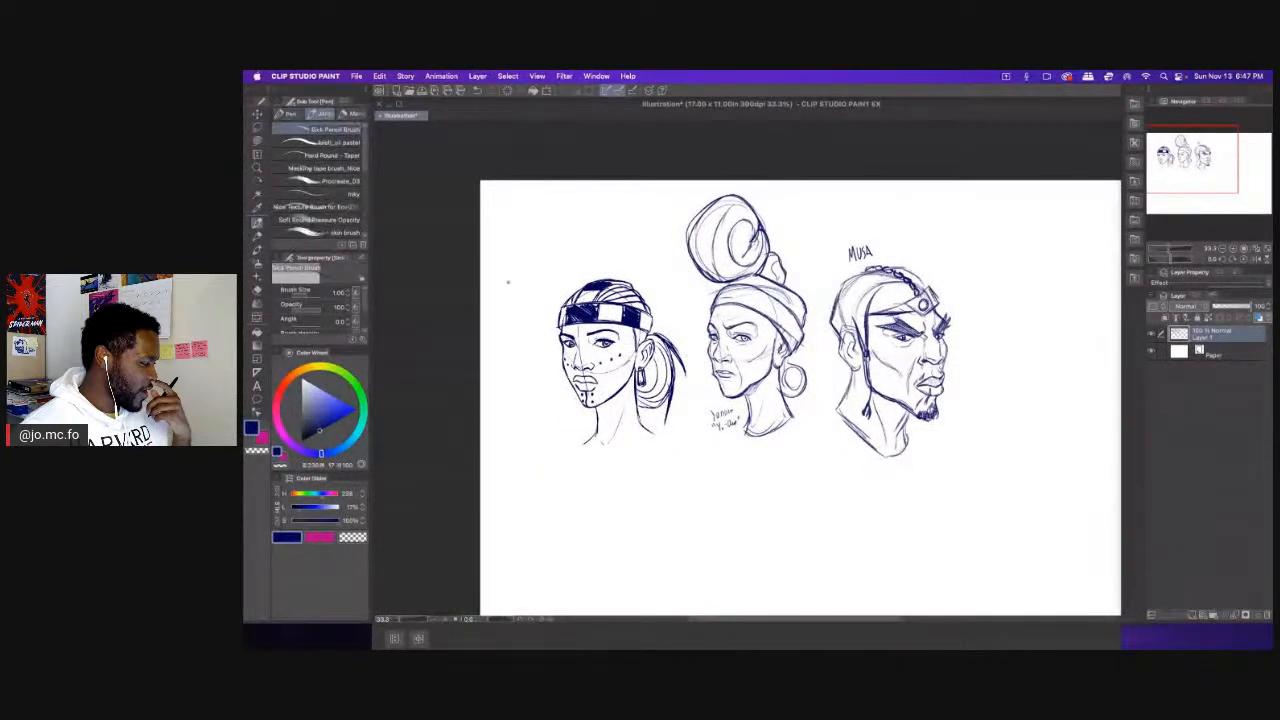
scroll(508, 282, up, 1)
scroll(548, 334, up, 1)
key(m)
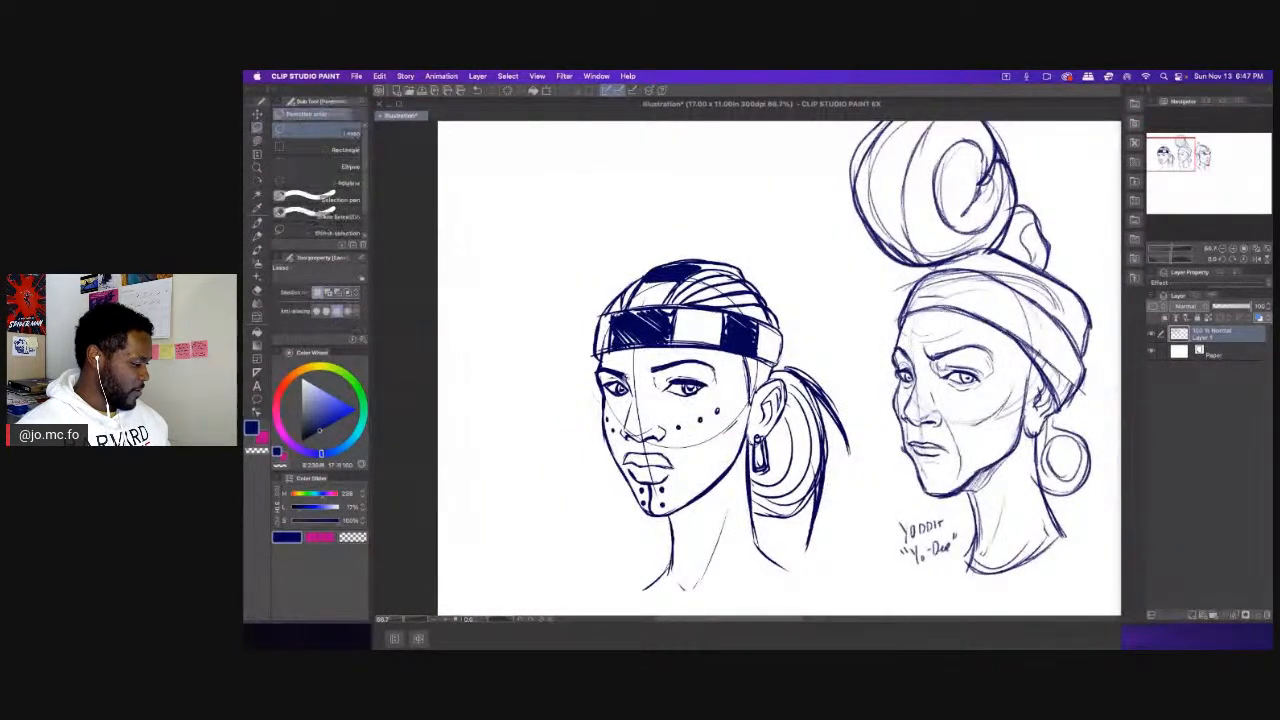
drag(600, 376, 628, 402)
key(super+t)
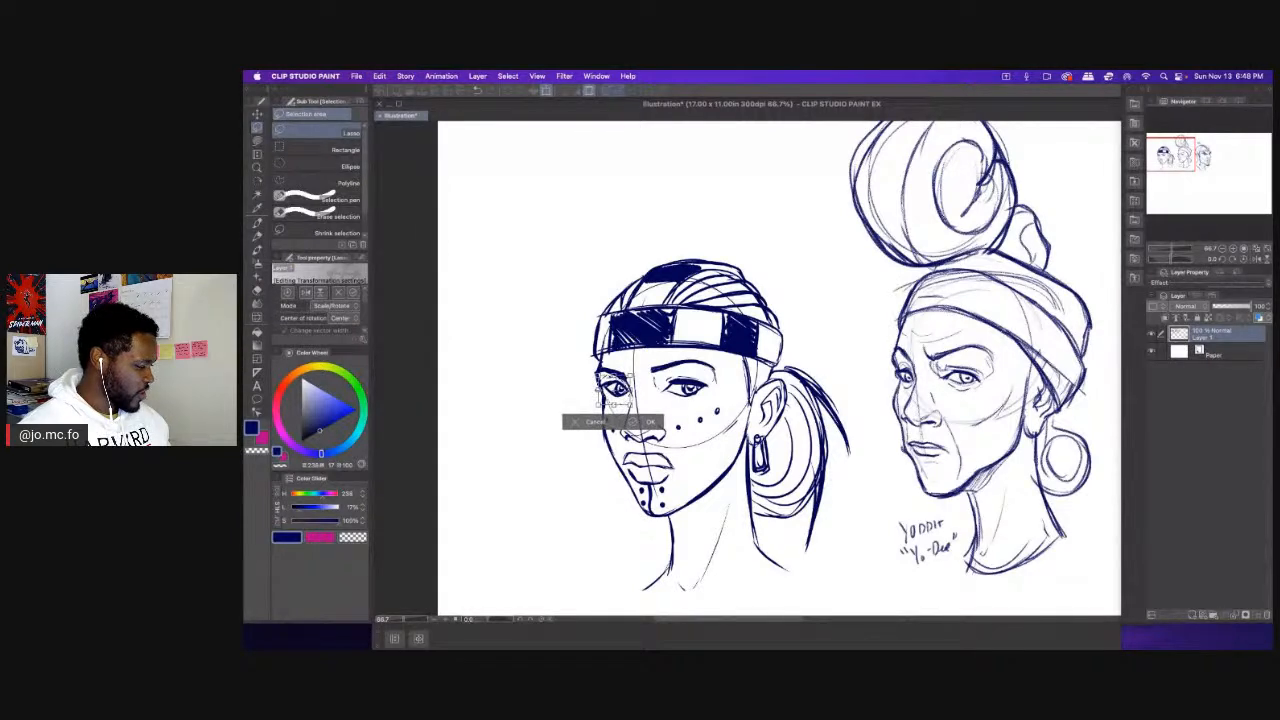
key(Return)
key(super+d)
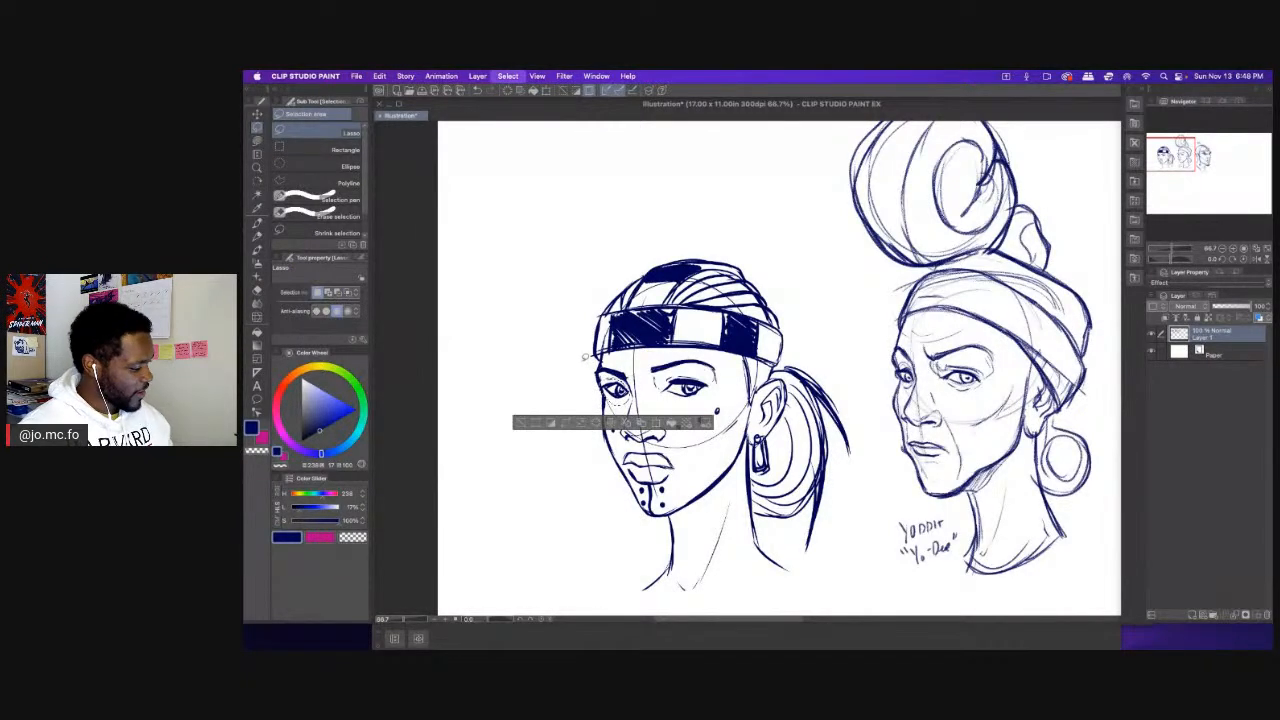
drag(560, 331, 466, 300)
scroll(441, 286, down, 2)
key(super+t)
key(Return)
drag(895, 483, 843, 445)
Sketch two narrow rectangular spectacle lenses low on Musa's nose with the pencil brush at size 0.70.
key(o)
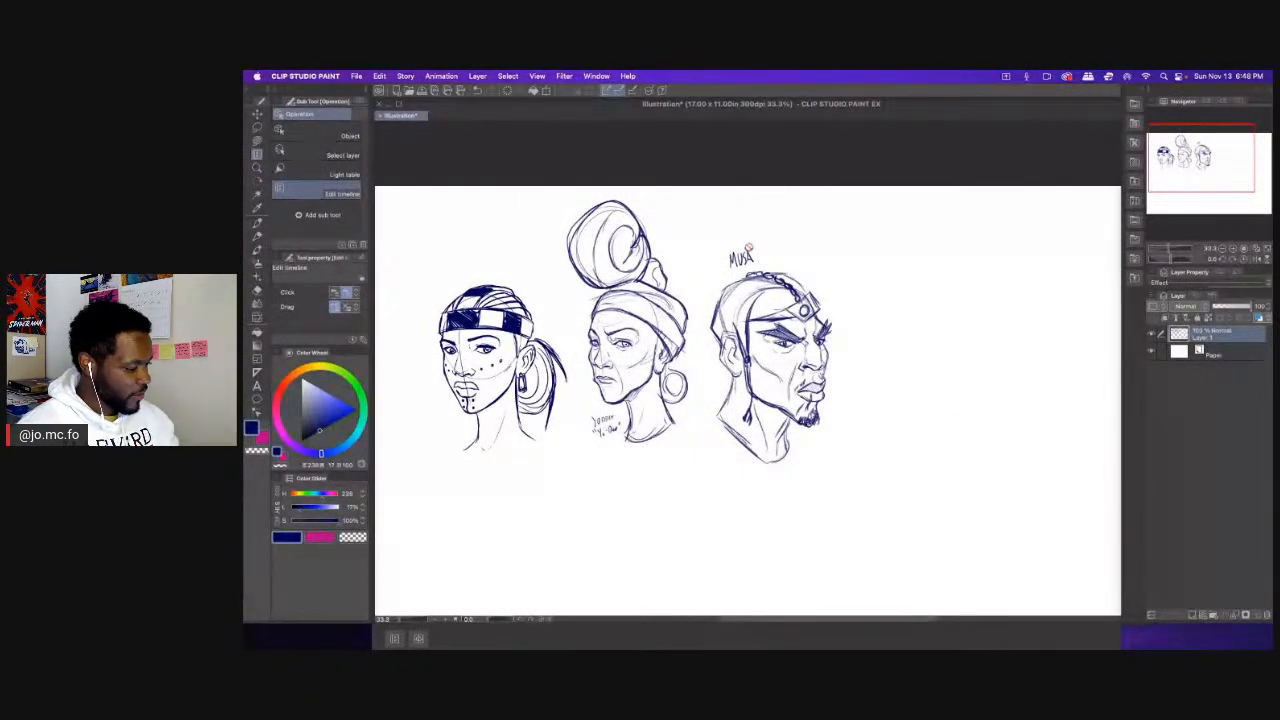
scroll(768, 268, up, 1)
drag(712, 299, 604, 269)
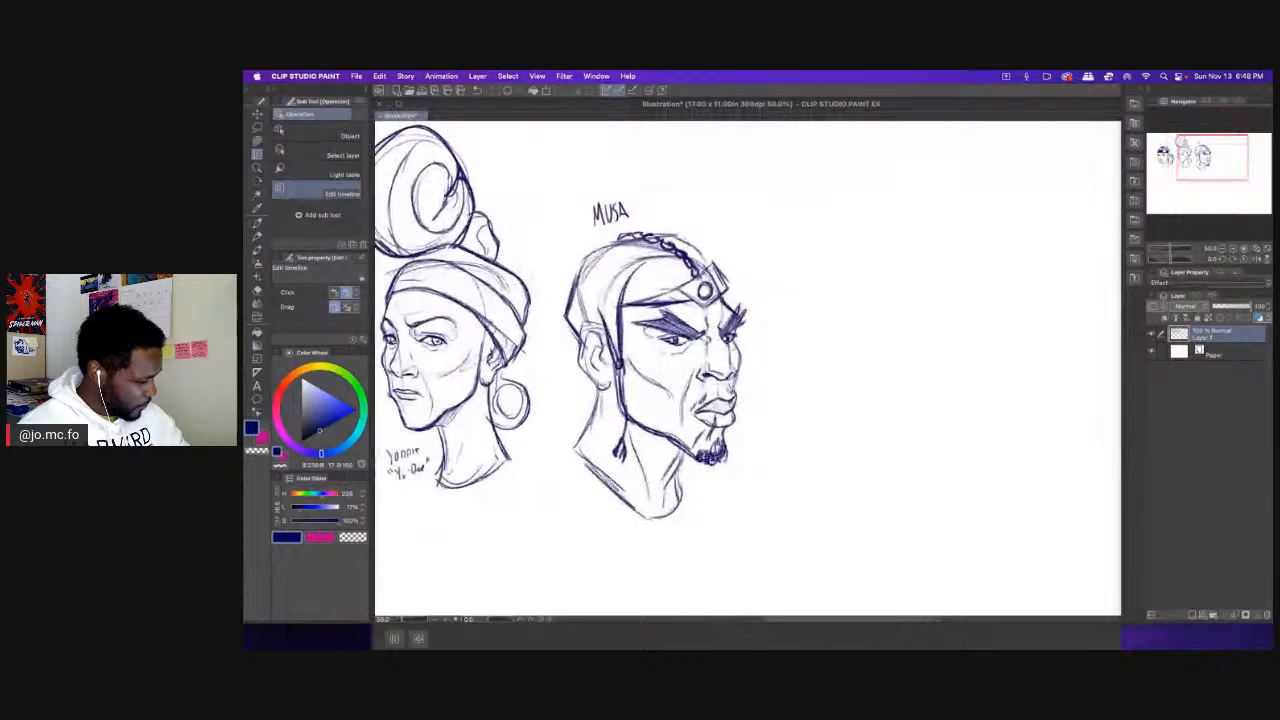
key(b)
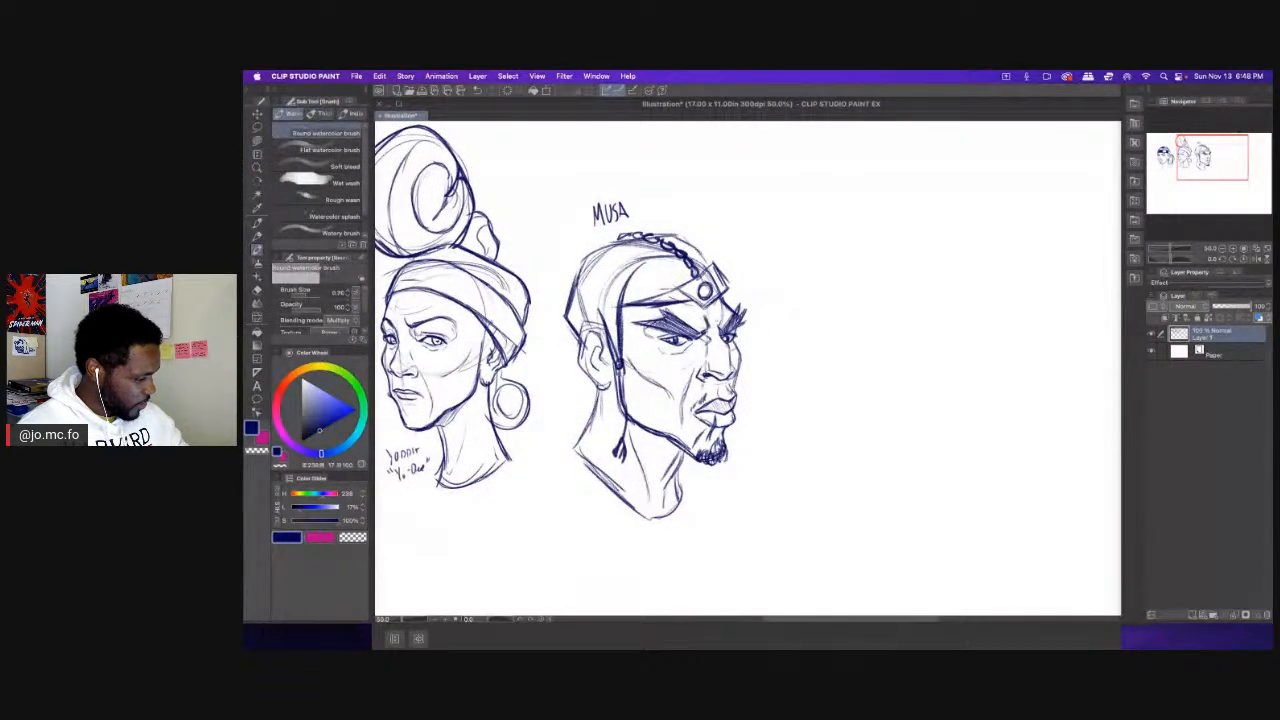
key(p)
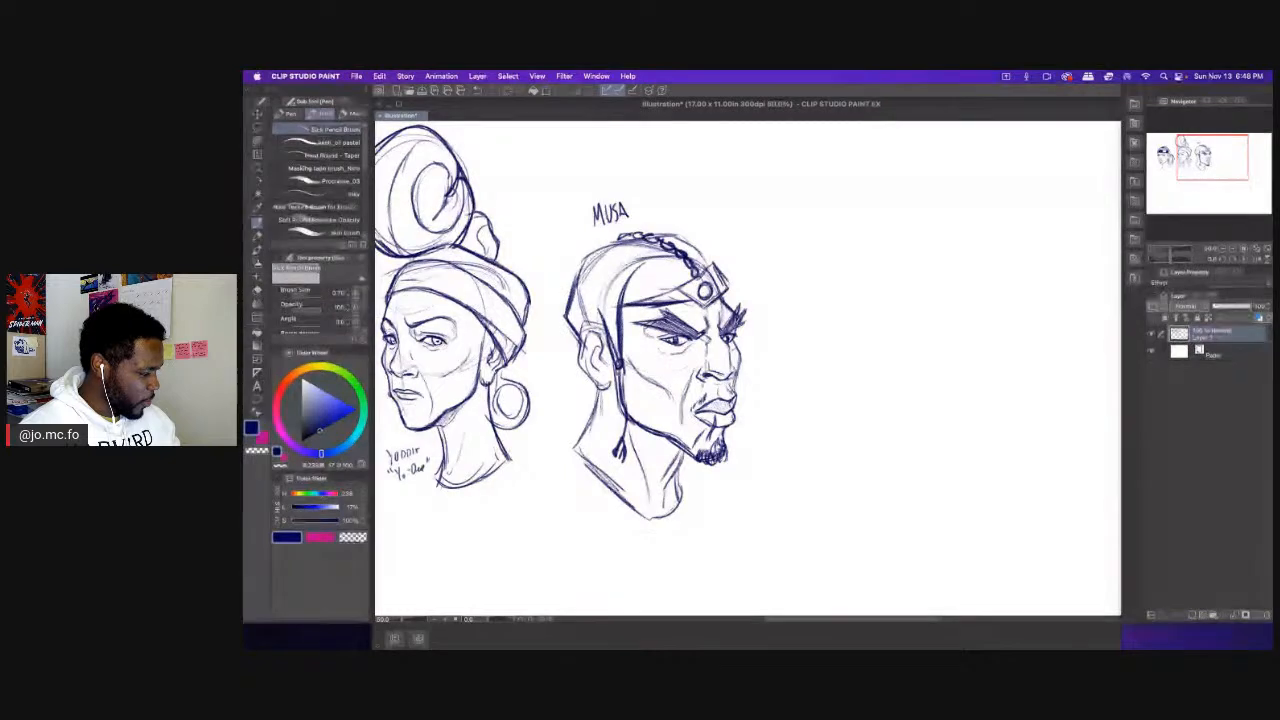
drag(660, 350, 747, 335)
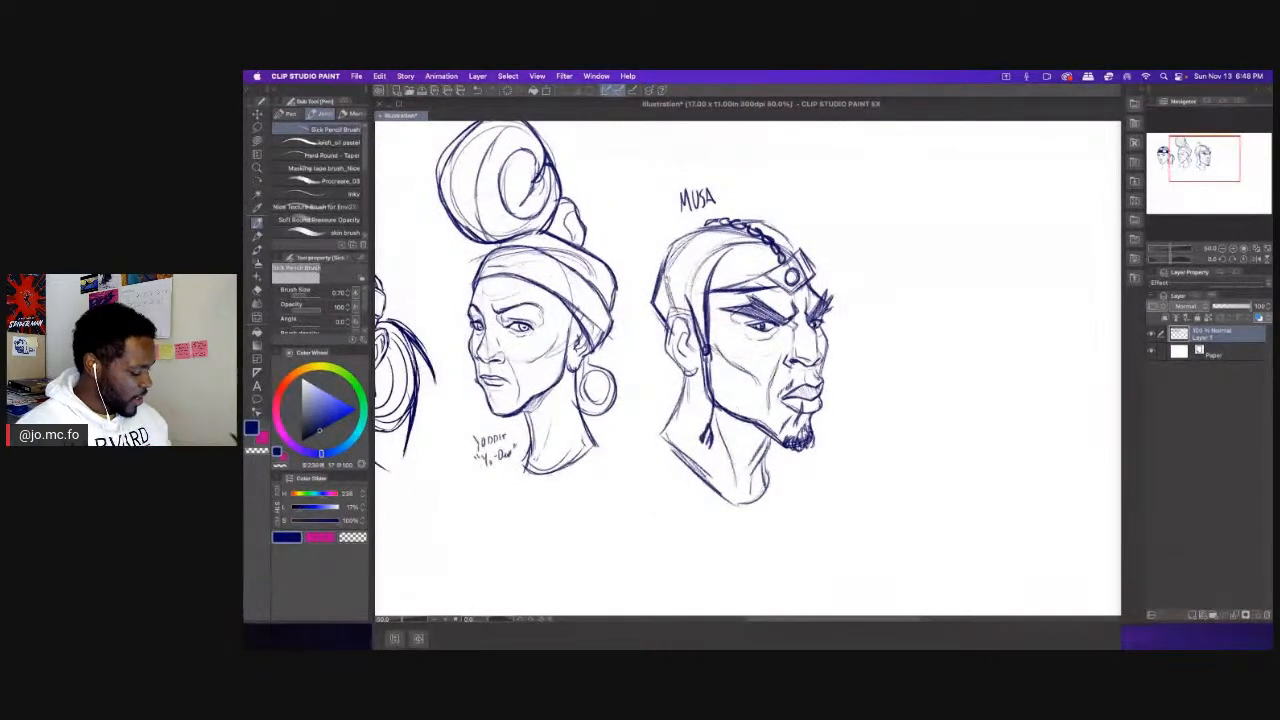
drag(657, 380, 566, 381)
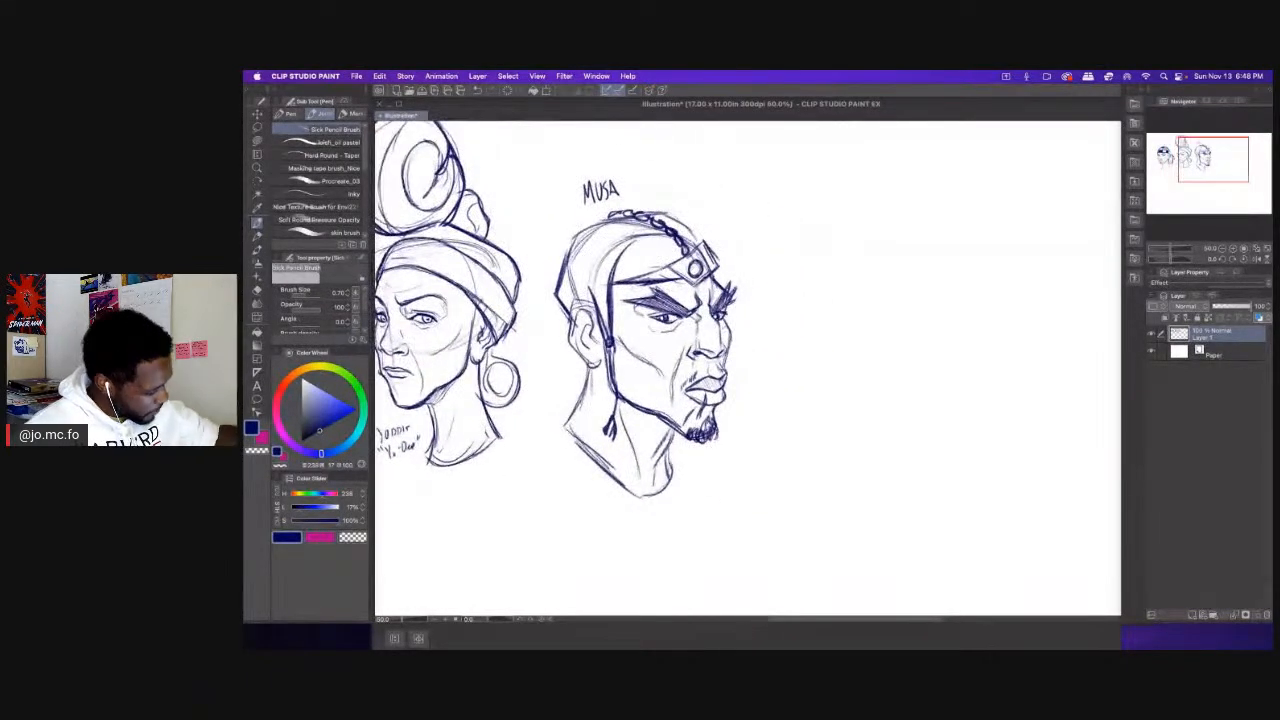
key(super+plus)
drag(512, 220, 534, 235)
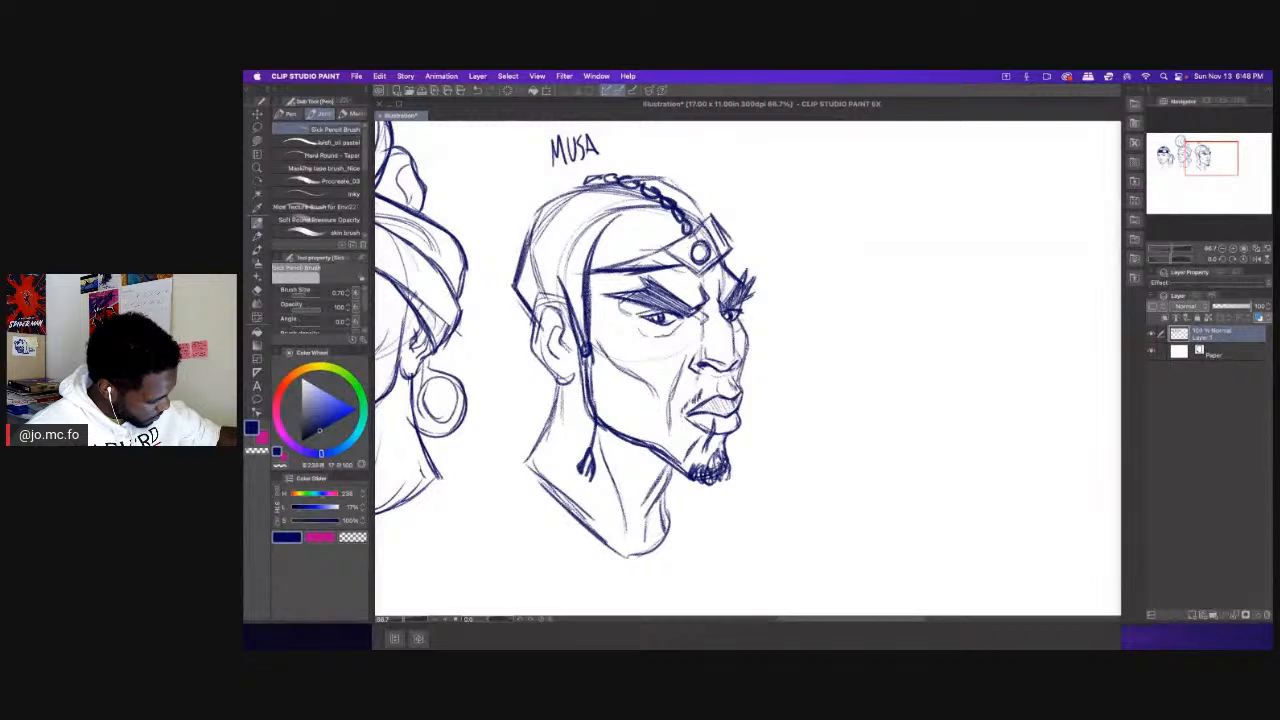
mouse_move(739, 319)
mouse_down()
mouse_move(761, 284)
mouse_move(761, 328)
mouse_up()
mouse_move(746, 334)
mouse_down()
mouse_move(732, 340)
mouse_move(763, 331)
mouse_move(738, 339)
mouse_move(762, 316)
mouse_move(766, 330)
mouse_up()
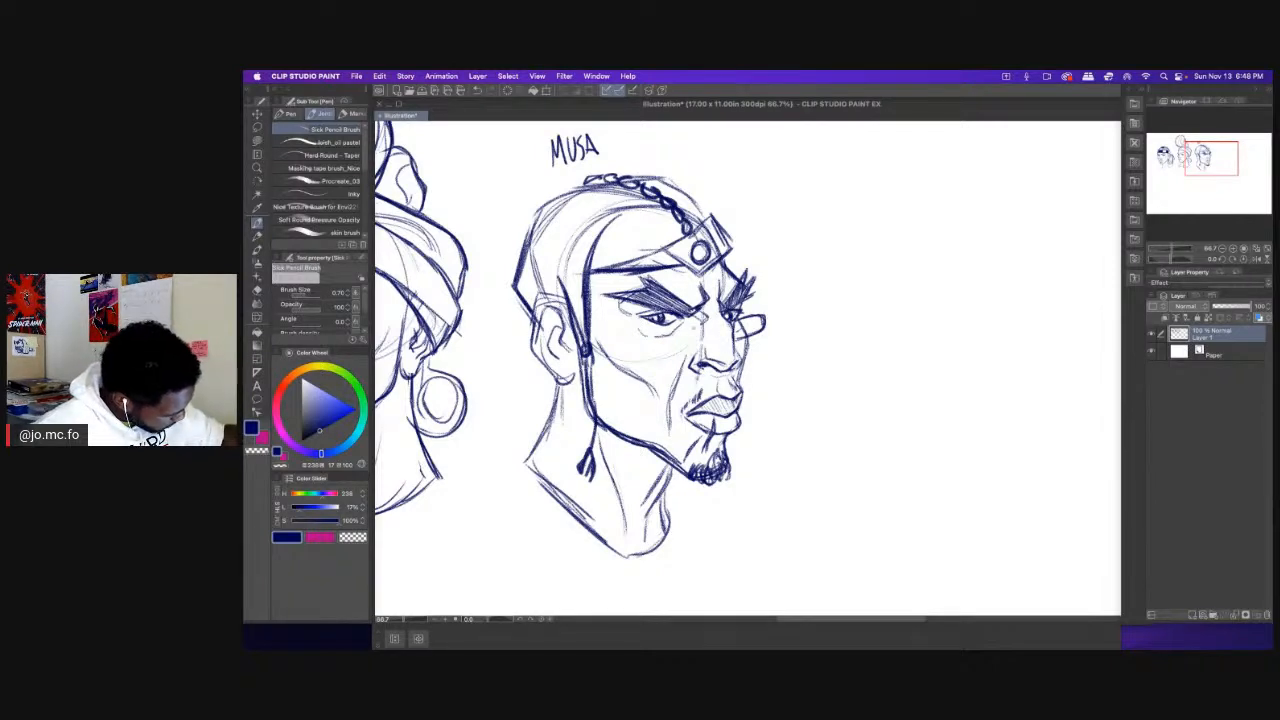
mouse_move(666, 330)
mouse_down()
mouse_move(704, 326)
mouse_move(648, 342)
mouse_move(700, 324)
mouse_move(704, 338)
mouse_move(734, 318)
mouse_up()
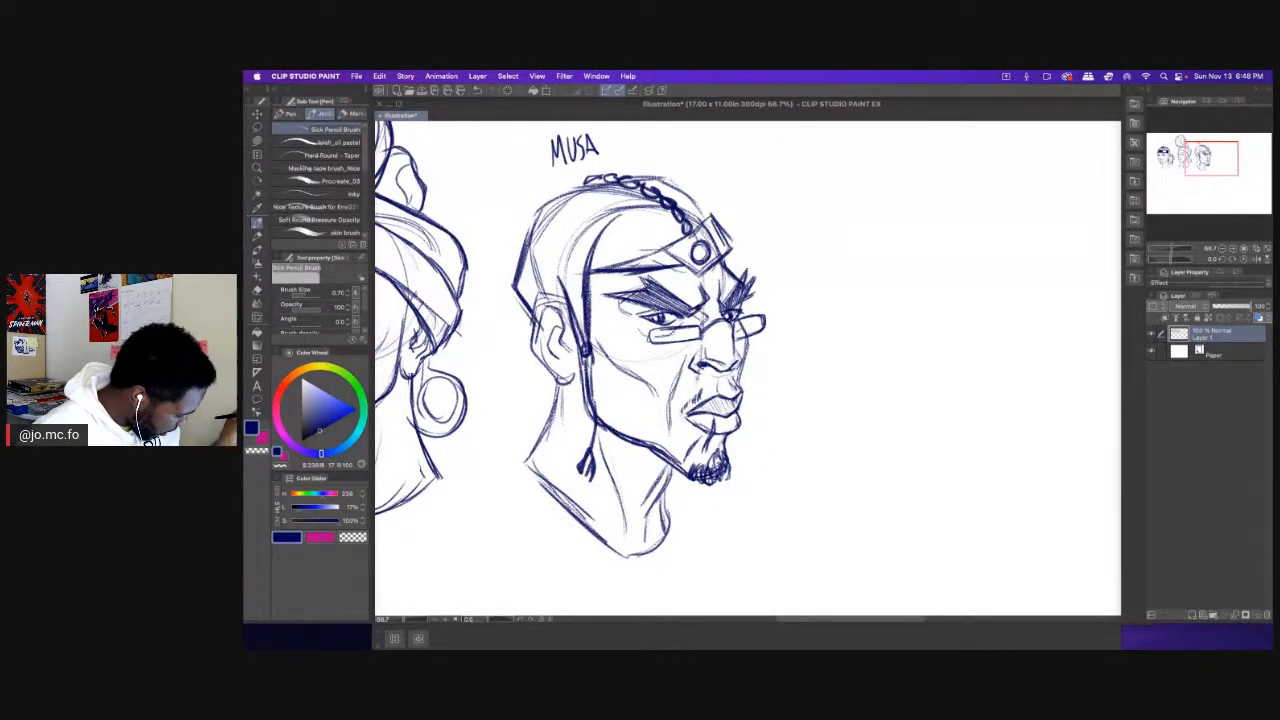
Draw the glasses' hinge and temple arm back toward Musa's ear, and reinforce the lens frames.
mouse_move(636, 334)
mouse_down()
mouse_move(648, 344)
mouse_move(638, 336)
mouse_up()
drag(564, 312, 612, 328)
drag(580, 314, 636, 334)
drag(742, 318, 760, 306)
drag(662, 346, 766, 314)
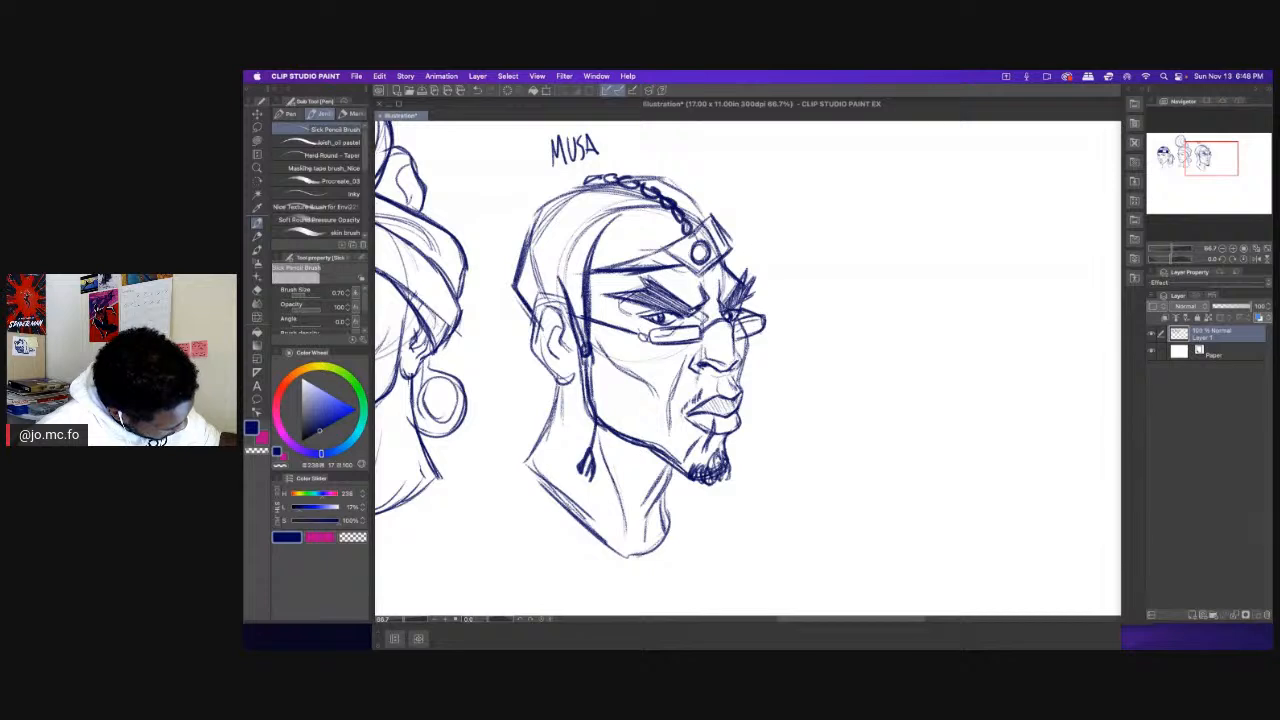
mouse_move(654, 334)
mouse_down()
mouse_move(696, 328)
mouse_move(670, 330)
mouse_up()
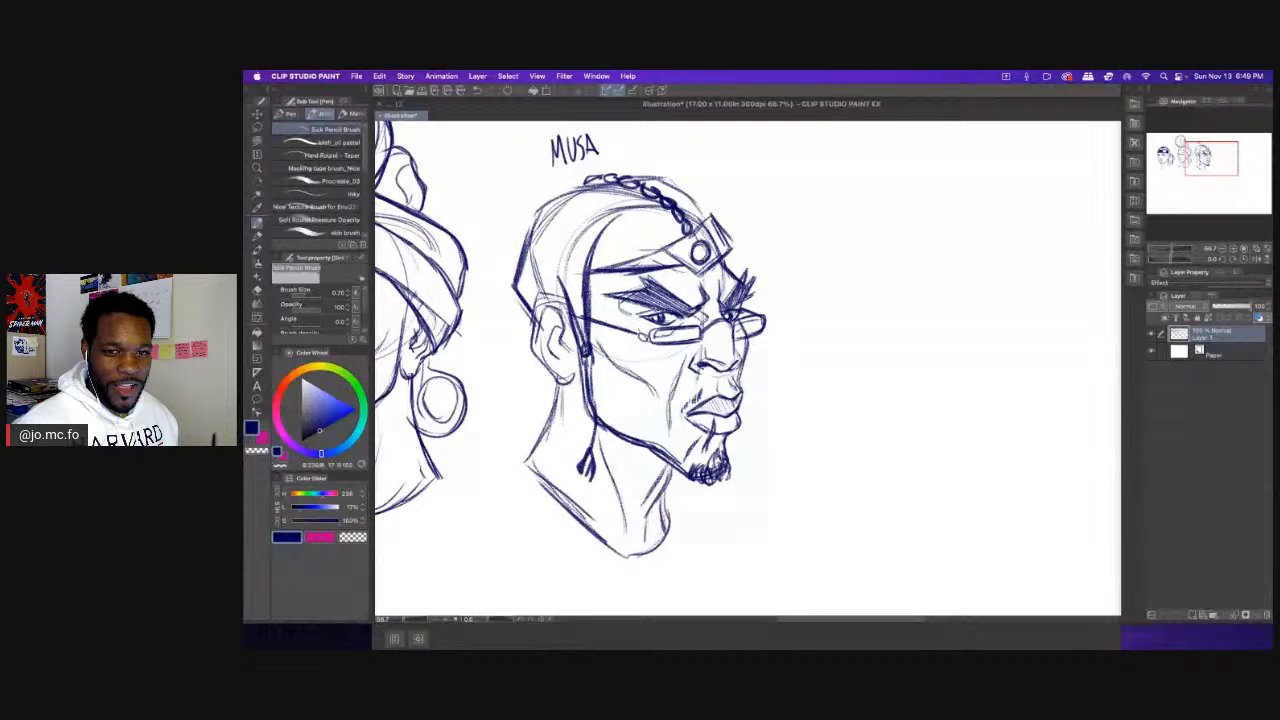
drag(733, 312, 588, 320)
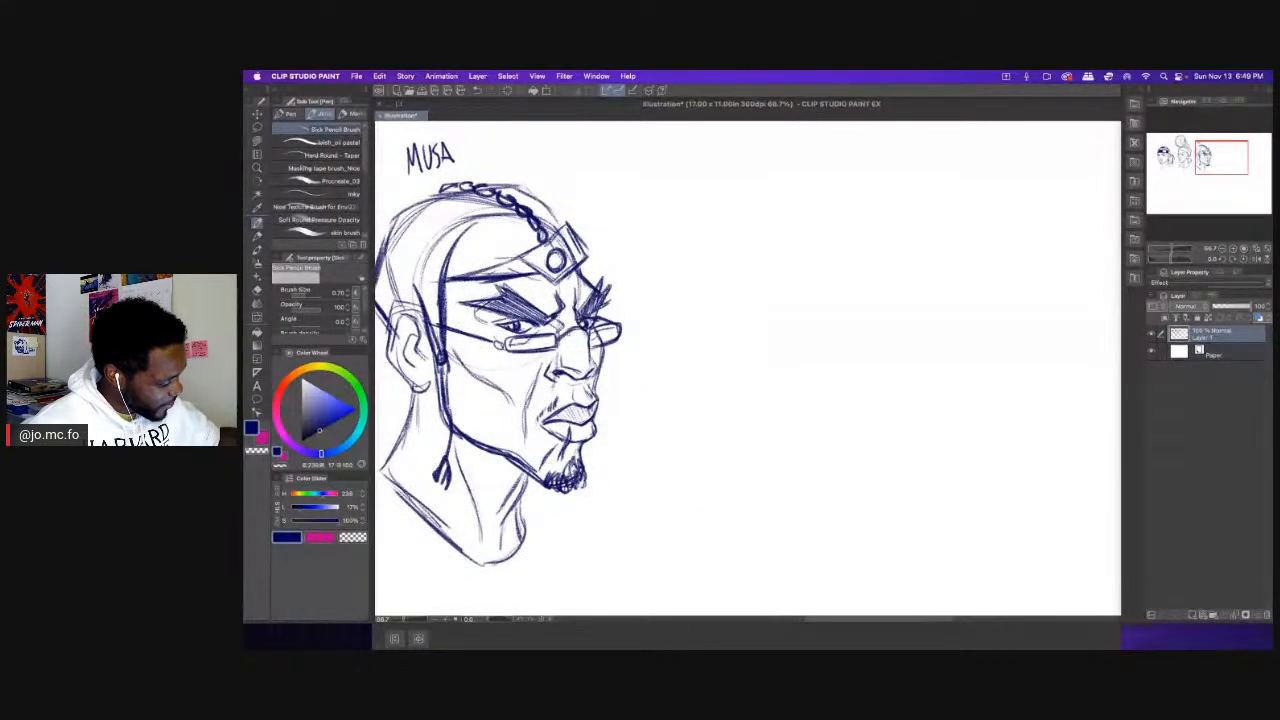
drag(712, 216, 780, 178)
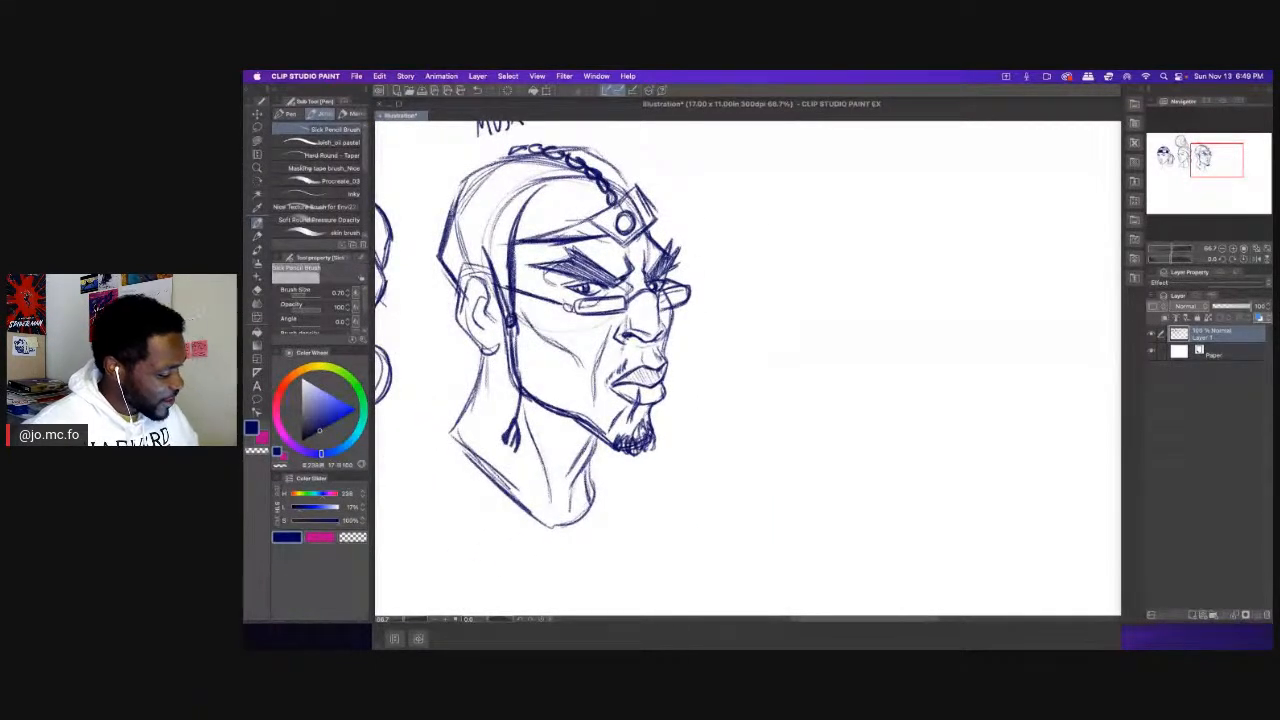
scroll(619, 320, right, 3)
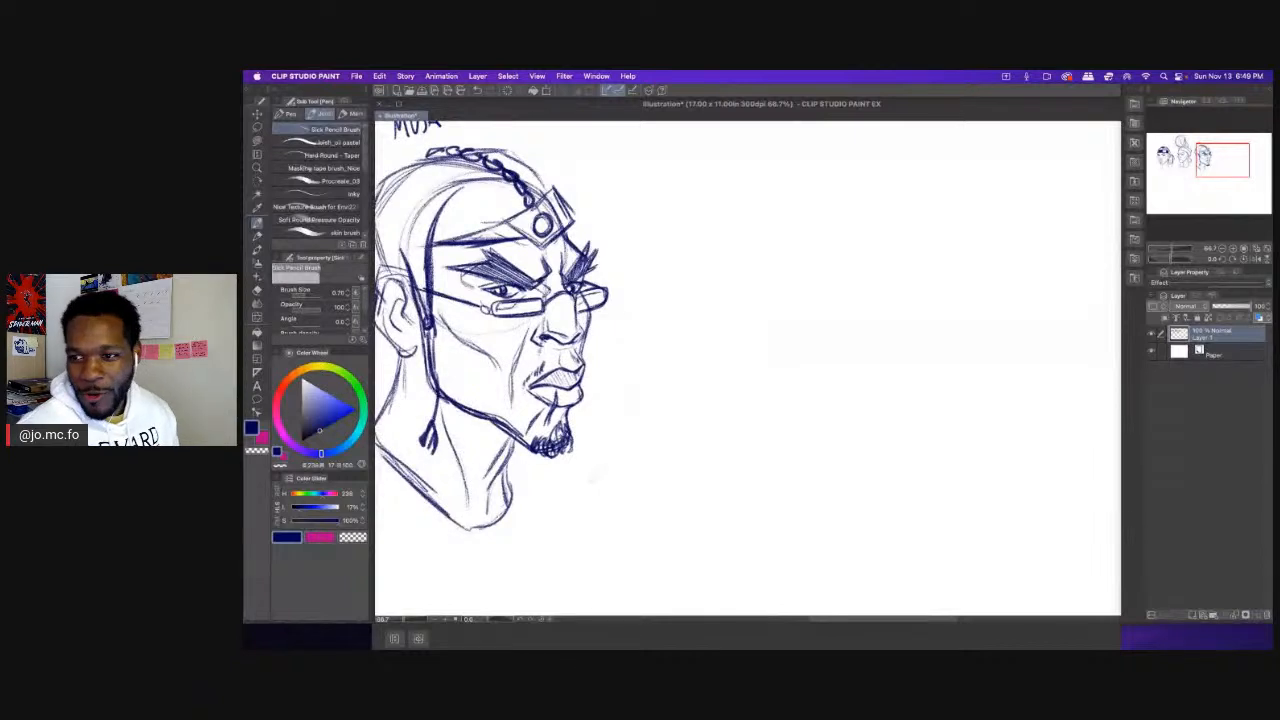
key(super+Tab)
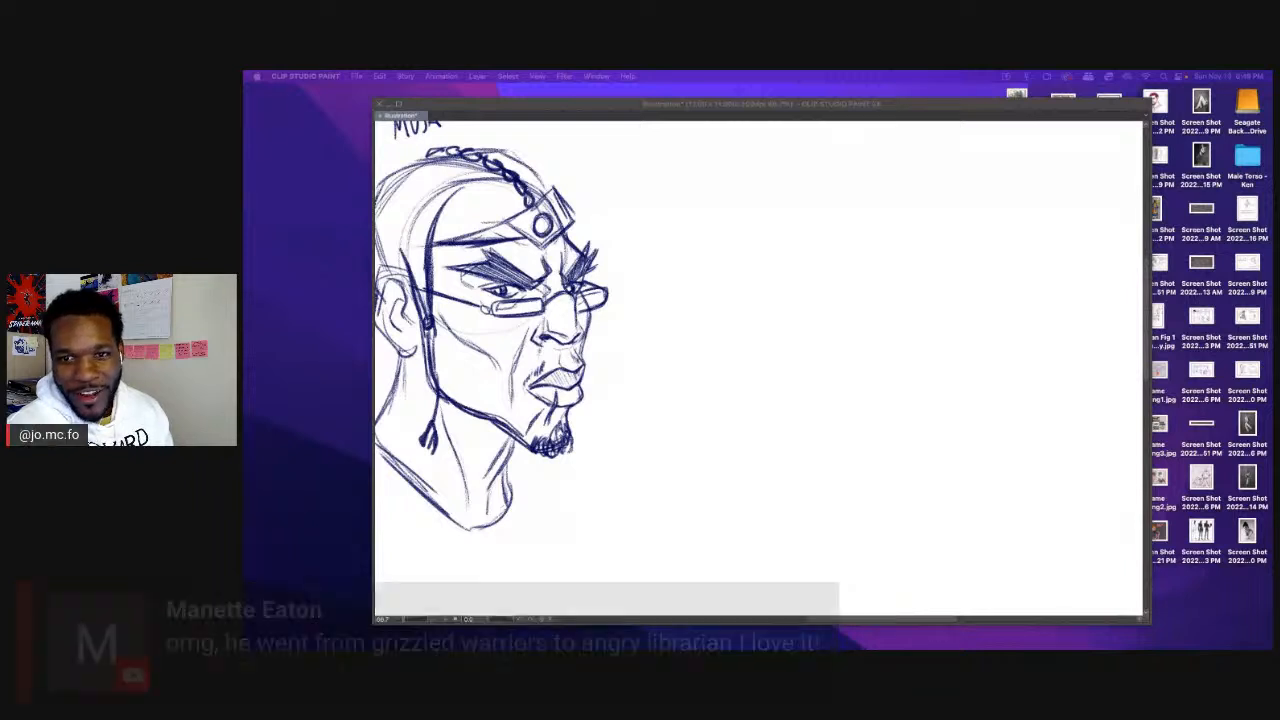
click(617, 317)
mouse_move(571, 278)
mouse_down()
mouse_move(675, 256)
mouse_move(684, 231)
mouse_up()
mouse_move(657, 396)
mouse_down()
mouse_move(649, 410)
mouse_move(683, 410)
mouse_move(648, 409)
mouse_up()
scroll(530, 300, down, 1)
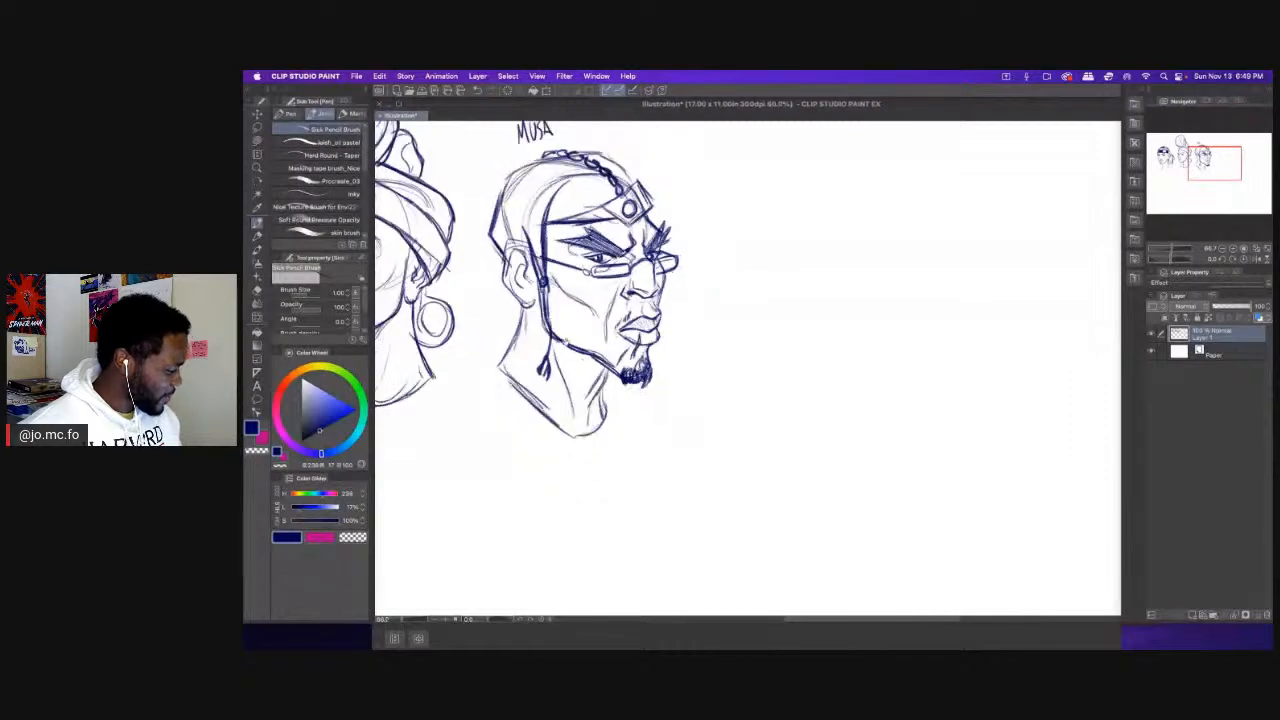
drag(528, 302, 555, 340)
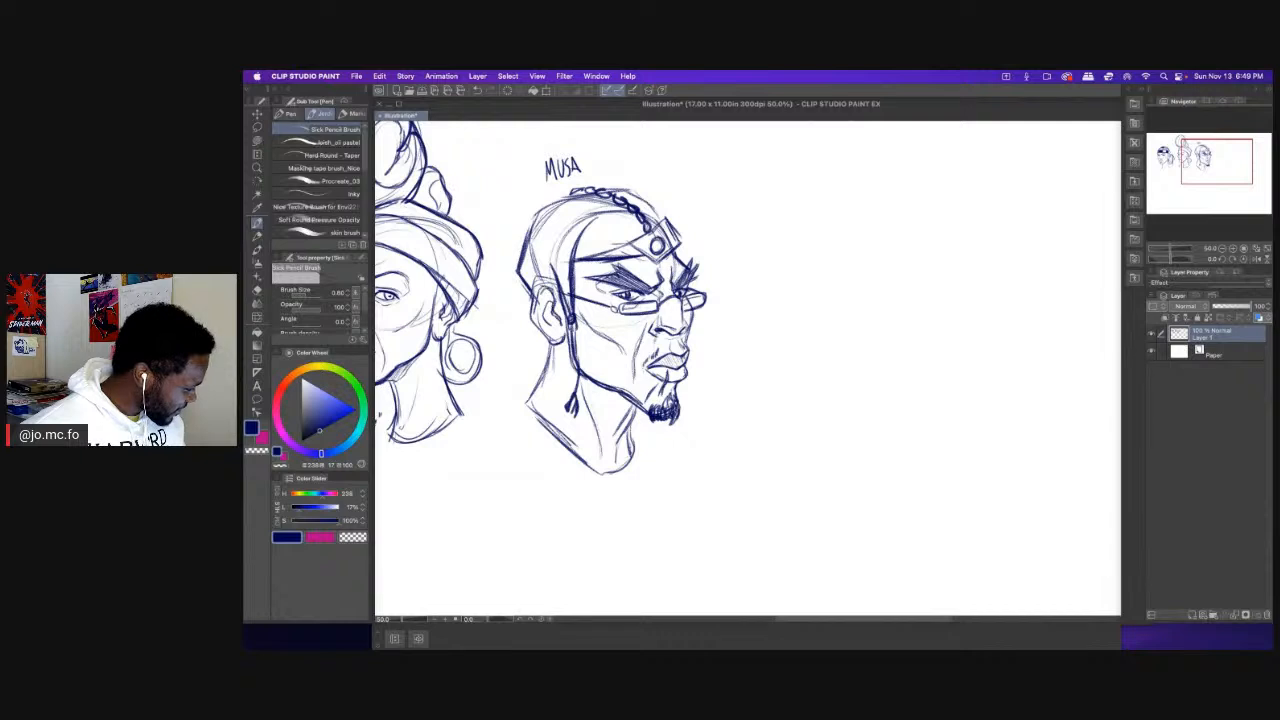
scroll(603, 345, down, 1)
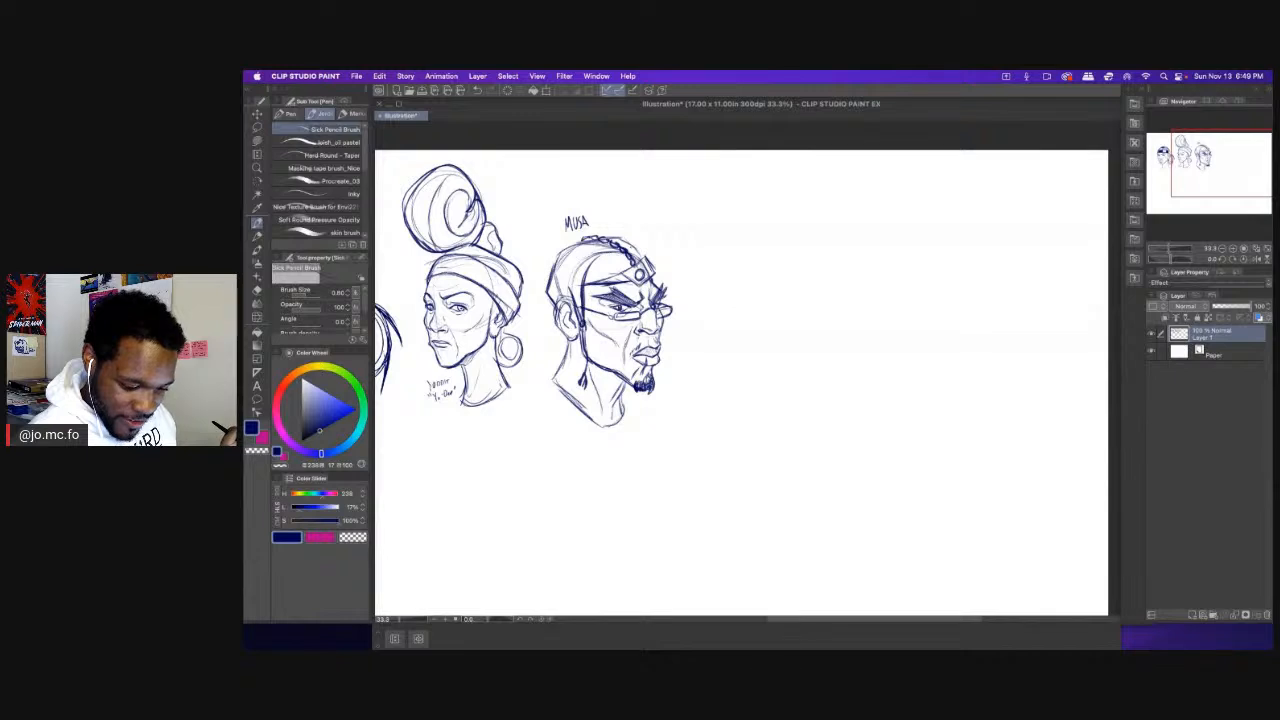
drag(660, 296, 563, 281)
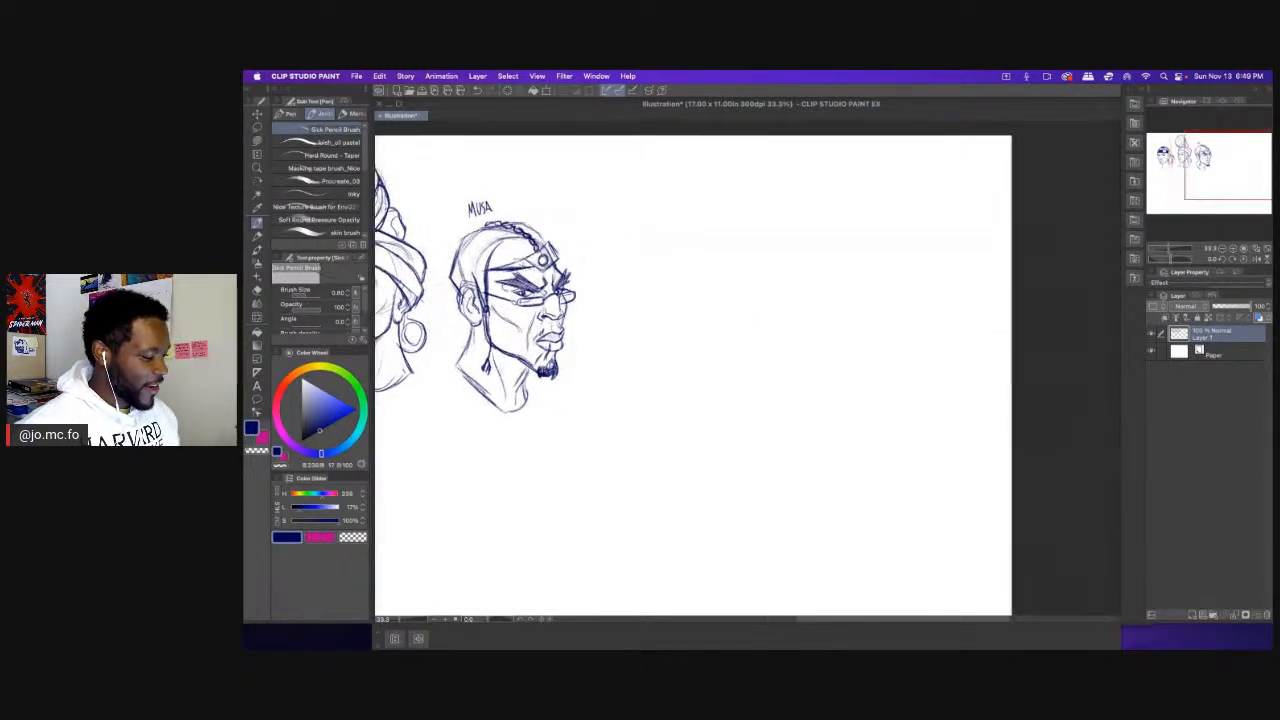
scroll(530, 258, up, 1)
scroll(603, 312, right, 2)
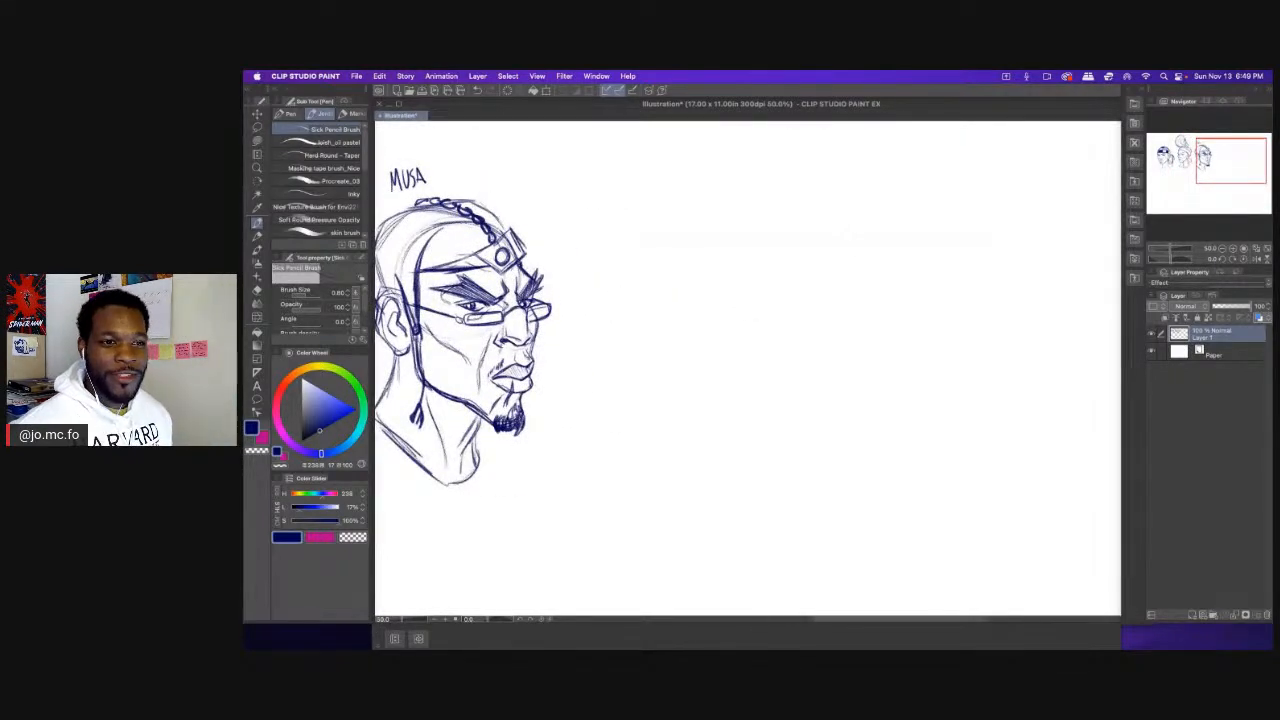
key(Tab)
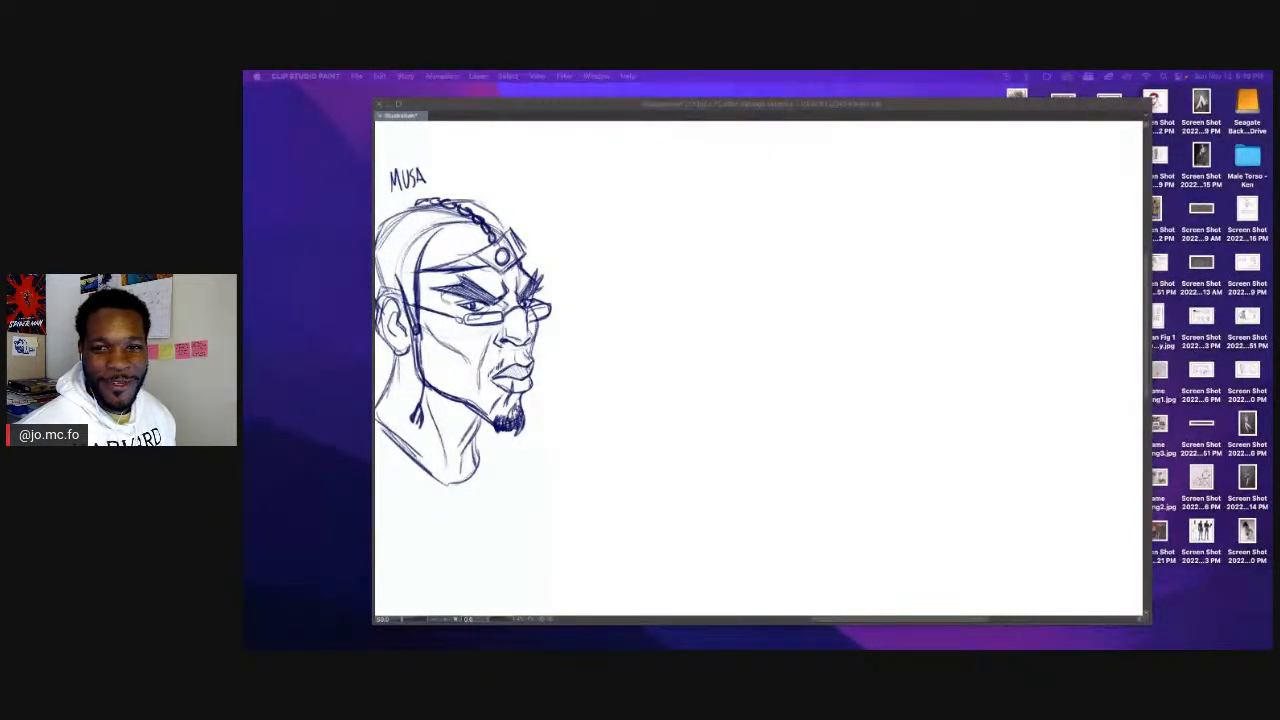
click(783, 266)
Sketch a light circle for a new head in the empty space beside Musa, with a vertical centre line and a curved brow guideline.
drag(749, 257, 687, 249)
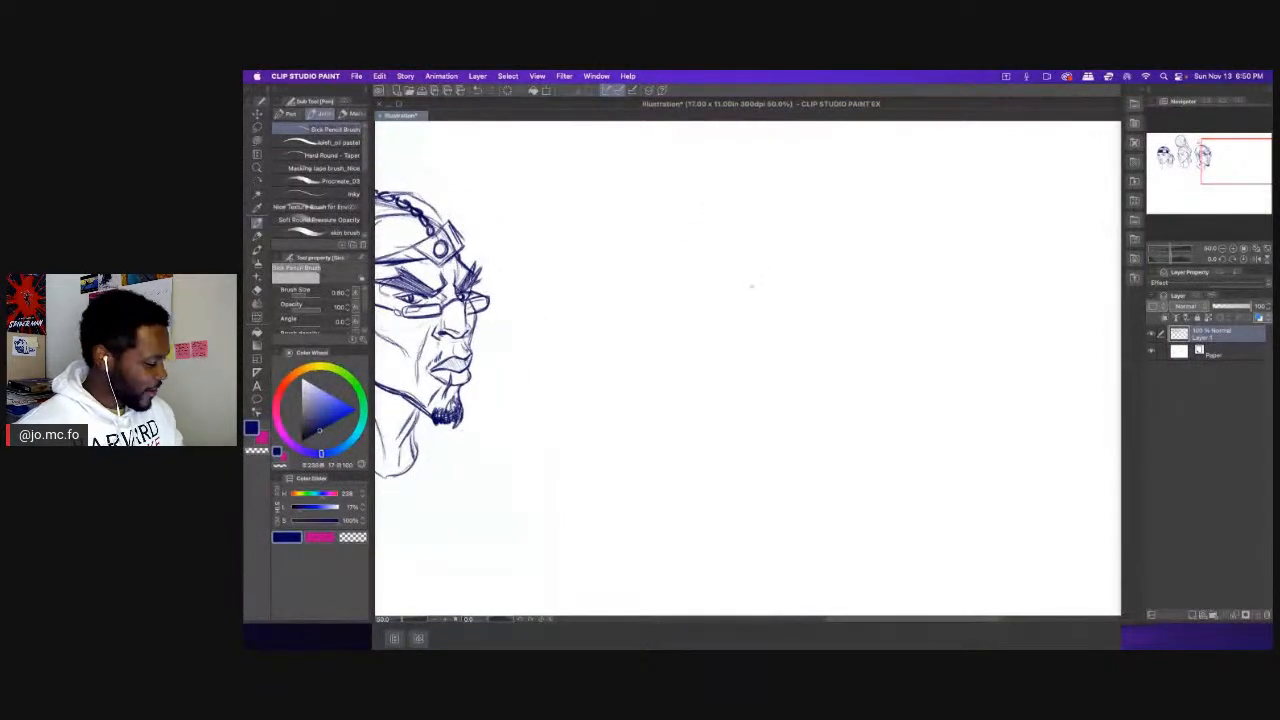
drag(666, 268, 680, 300)
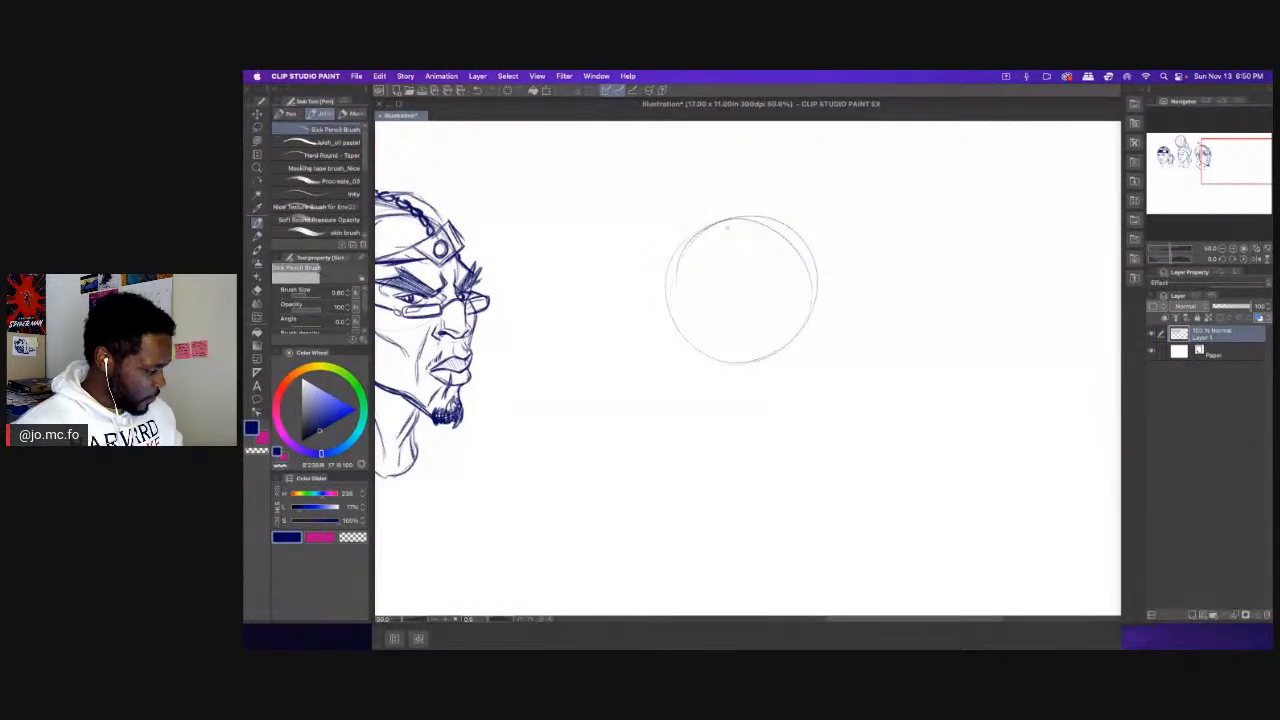
drag(724, 240, 744, 434)
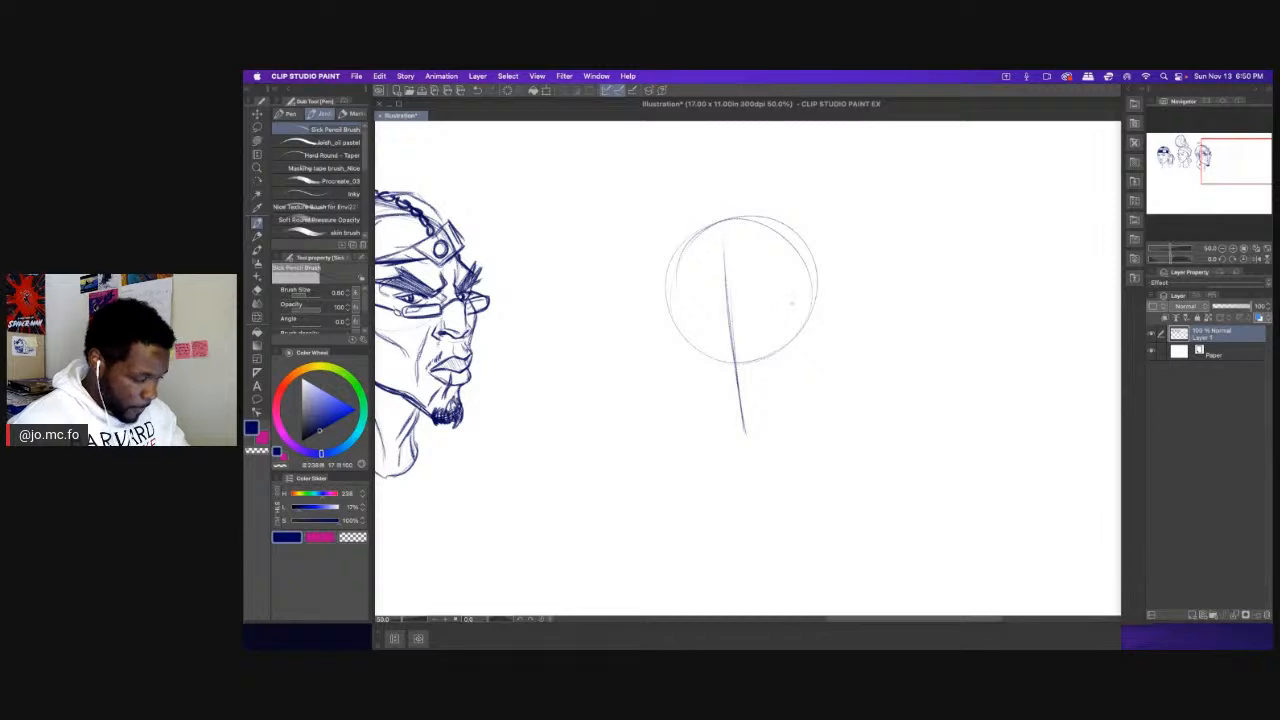
drag(753, 311, 795, 300)
drag(700, 317, 790, 302)
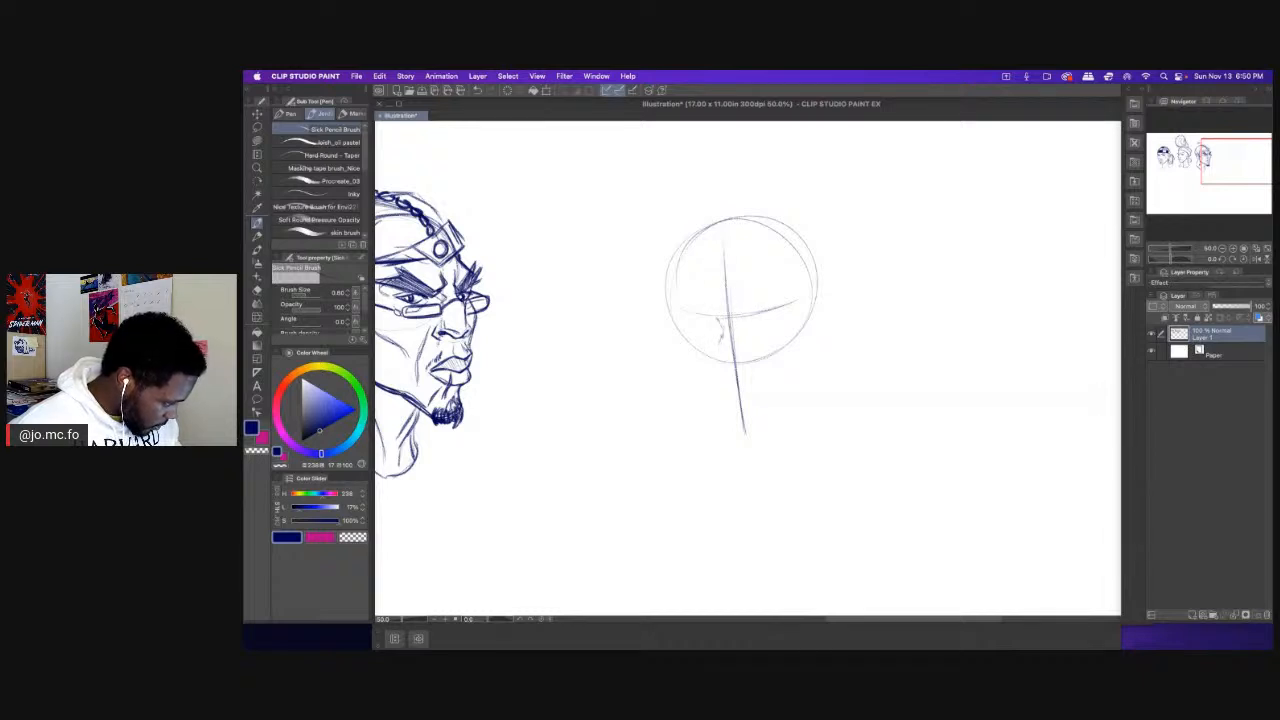
Block in the nose and slanted angry eyebrows on the new head, and add the label "ANGRY LIBRARIAN" beside the name MUSA.
mouse_move(720, 338)
mouse_down()
mouse_move(722, 382)
mouse_move(755, 374)
mouse_move(744, 382)
mouse_up()
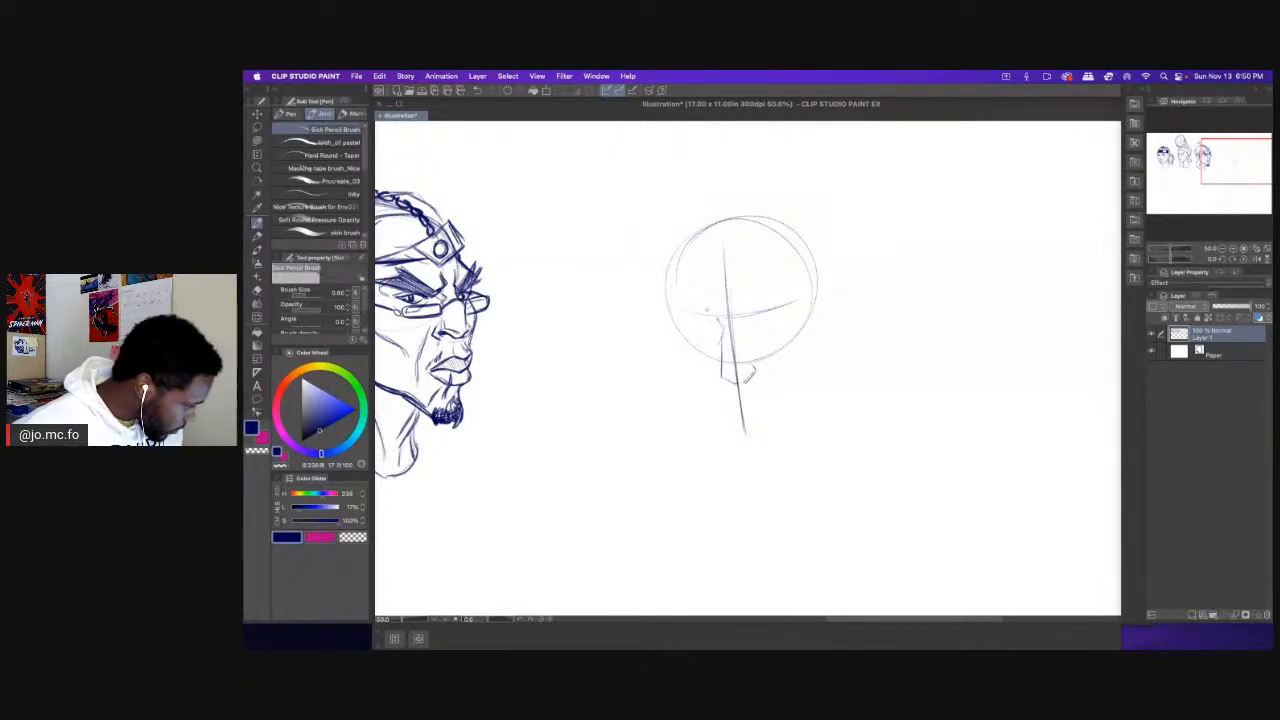
mouse_move(790, 299)
mouse_down()
mouse_move(757, 320)
mouse_move(672, 303)
mouse_move(879, 320)
mouse_move(944, 369)
mouse_up()
mouse_move(606, 234)
mouse_down()
mouse_move(634, 212)
mouse_move(622, 248)
mouse_move(672, 232)
mouse_move(627, 228)
mouse_move(626, 216)
mouse_move(532, 220)
mouse_up()
scroll(748, 370, right, 4)
scroll(748, 370, down, 2)
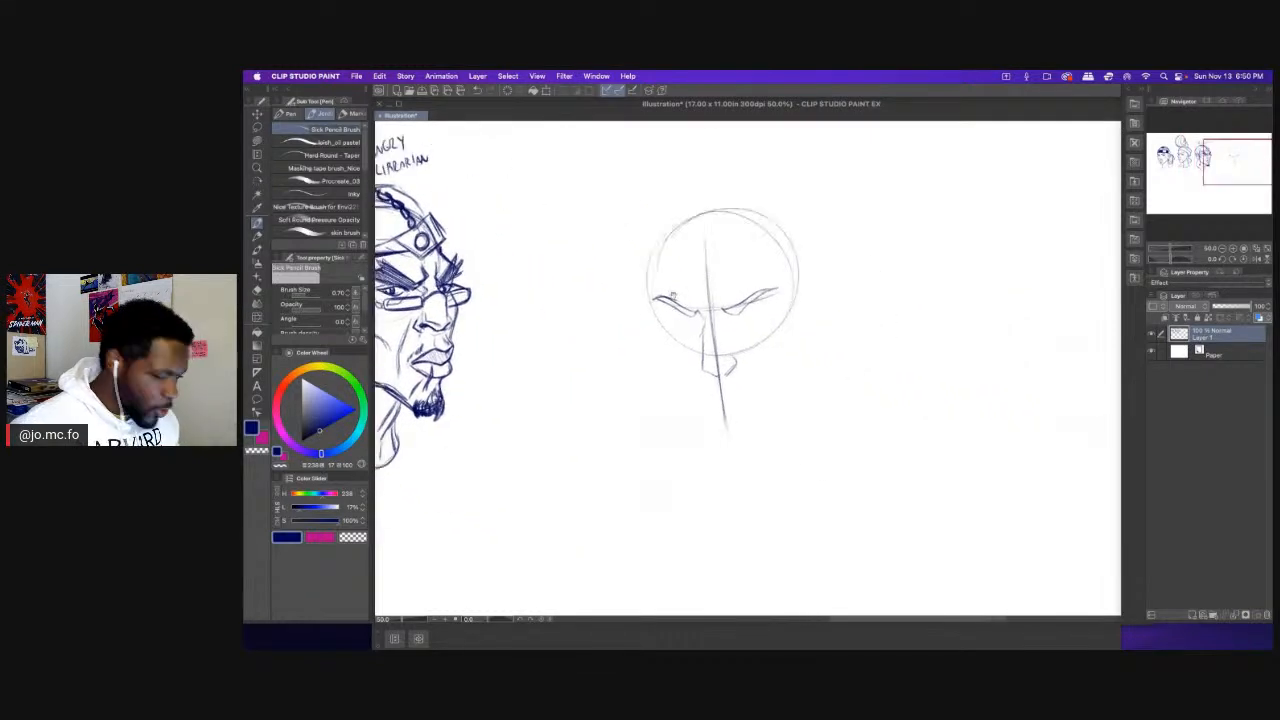
Draw the new head's far eye as a narrow almond shape beneath the brow with the pencil brush at size 0.70.
scroll(748, 370, right, 2)
drag(656, 320, 634, 312)
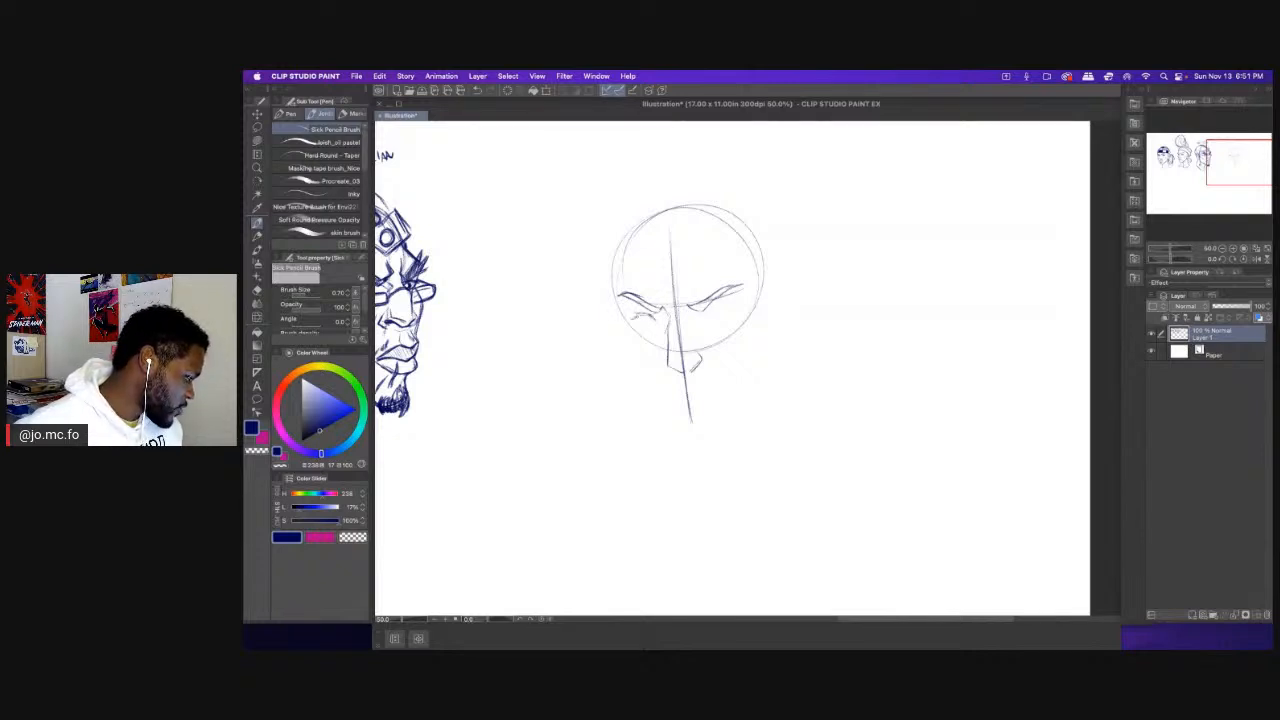
drag(646, 318, 660, 322)
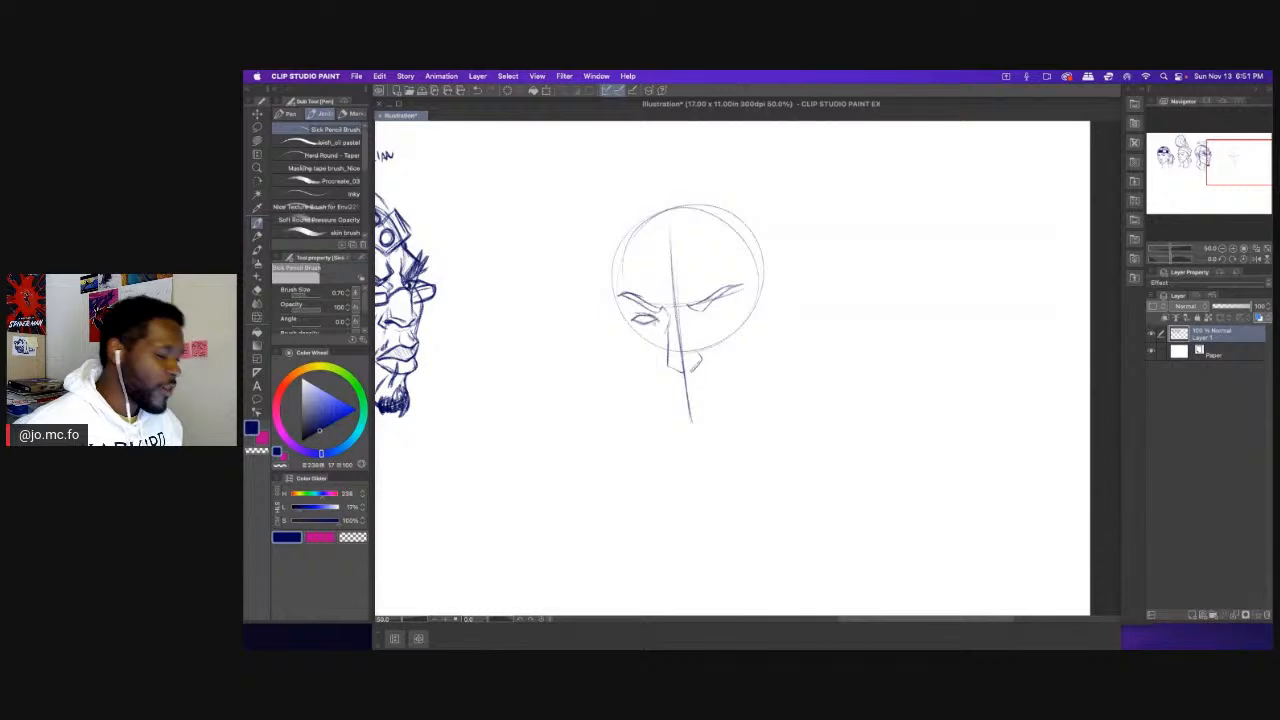
Lasso the new head's far eye, adjust it slightly with a transform, and return to the pencil brush.
key(m)
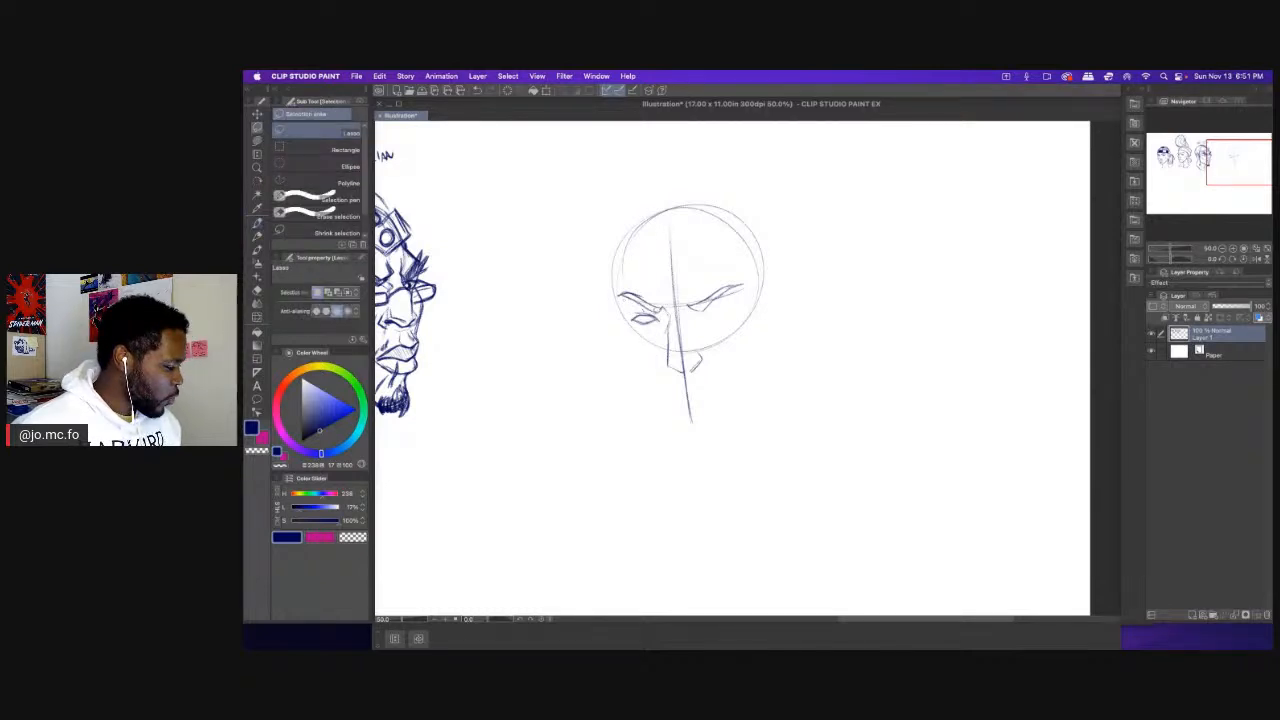
mouse_move(654, 326)
mouse_down()
mouse_move(628, 304)
mouse_move(644, 328)
mouse_up()
key(super+t)
key(Return)
key(super+d)
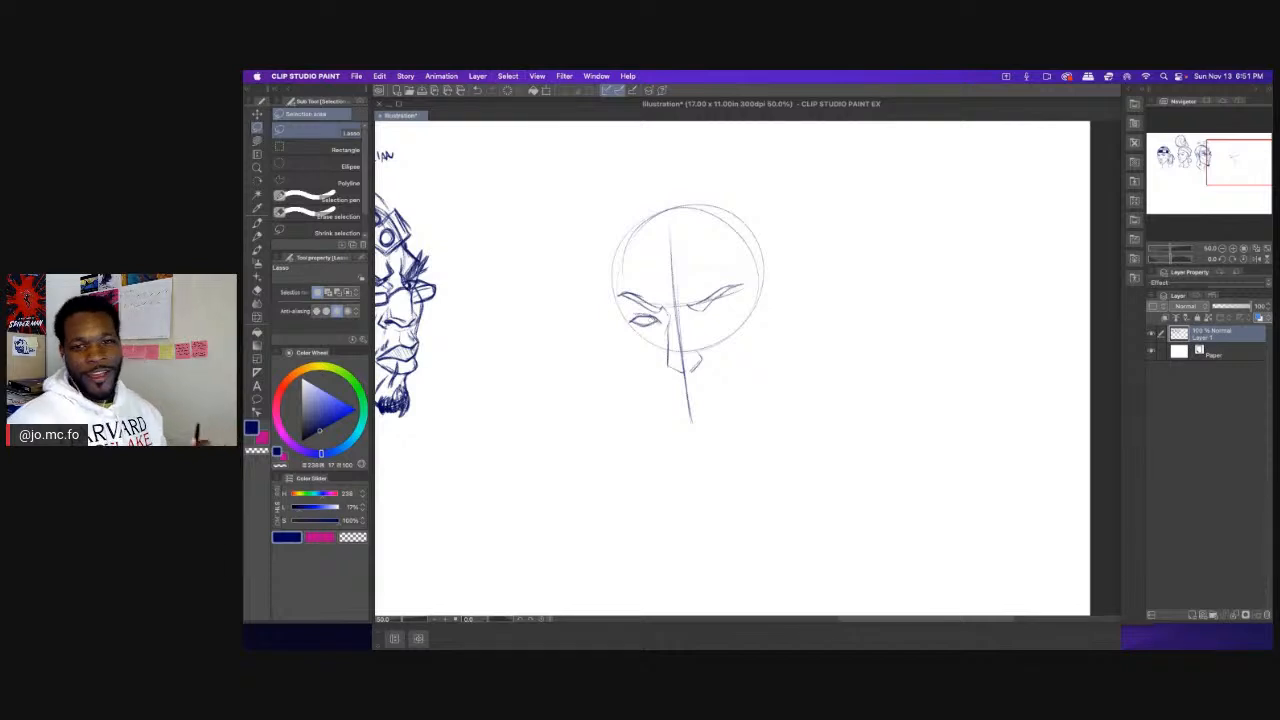
key(p)
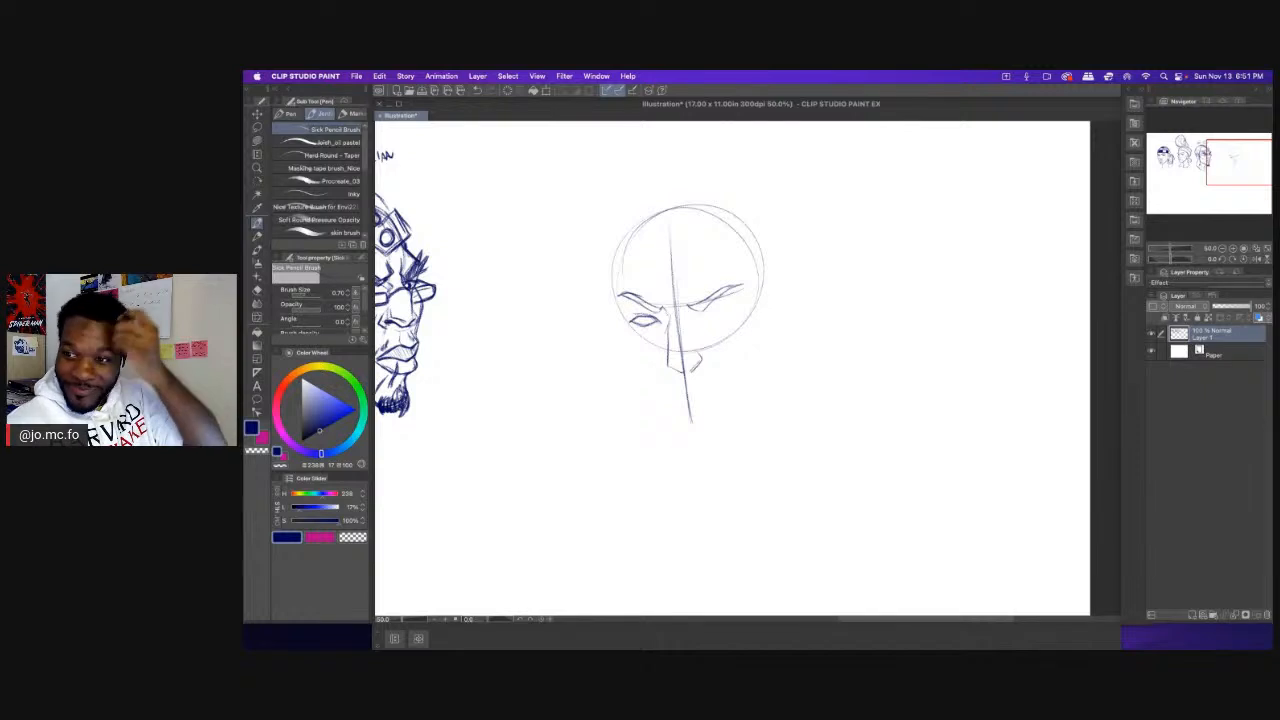
key(super+Tab)
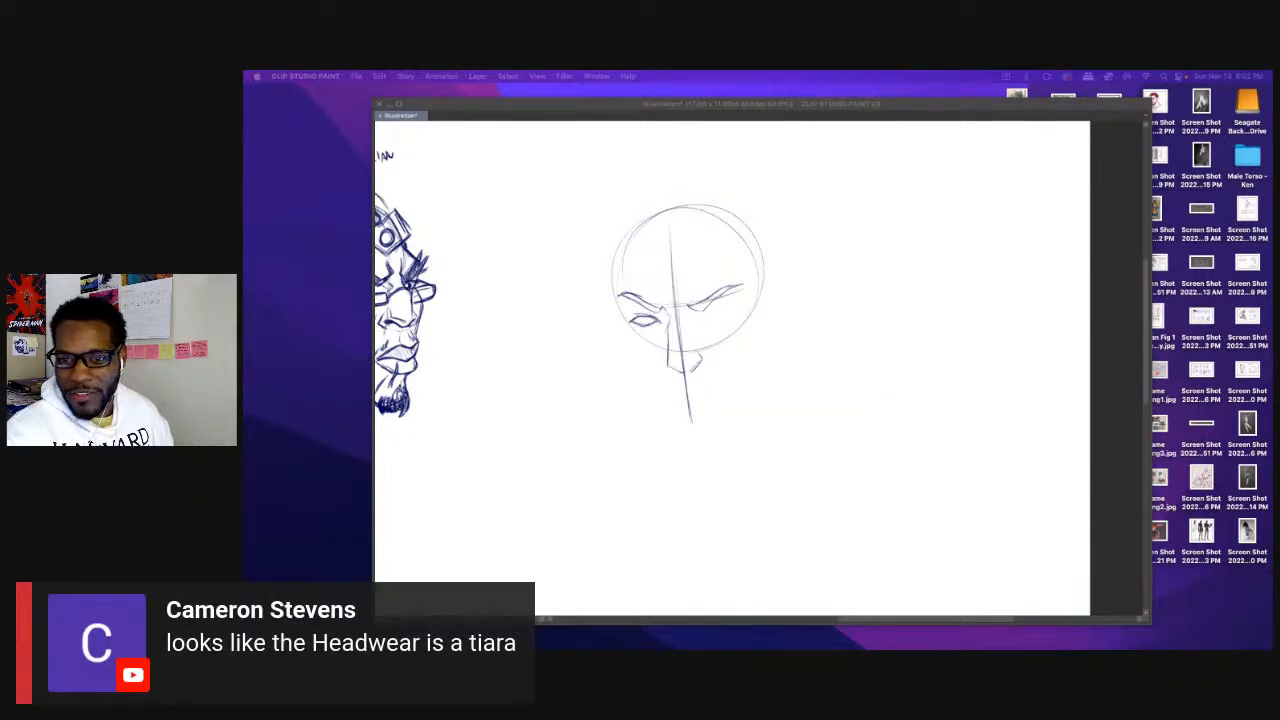
click(623, 371)
drag(502, 387, 723, 417)
scroll(722, 417, left, 5)
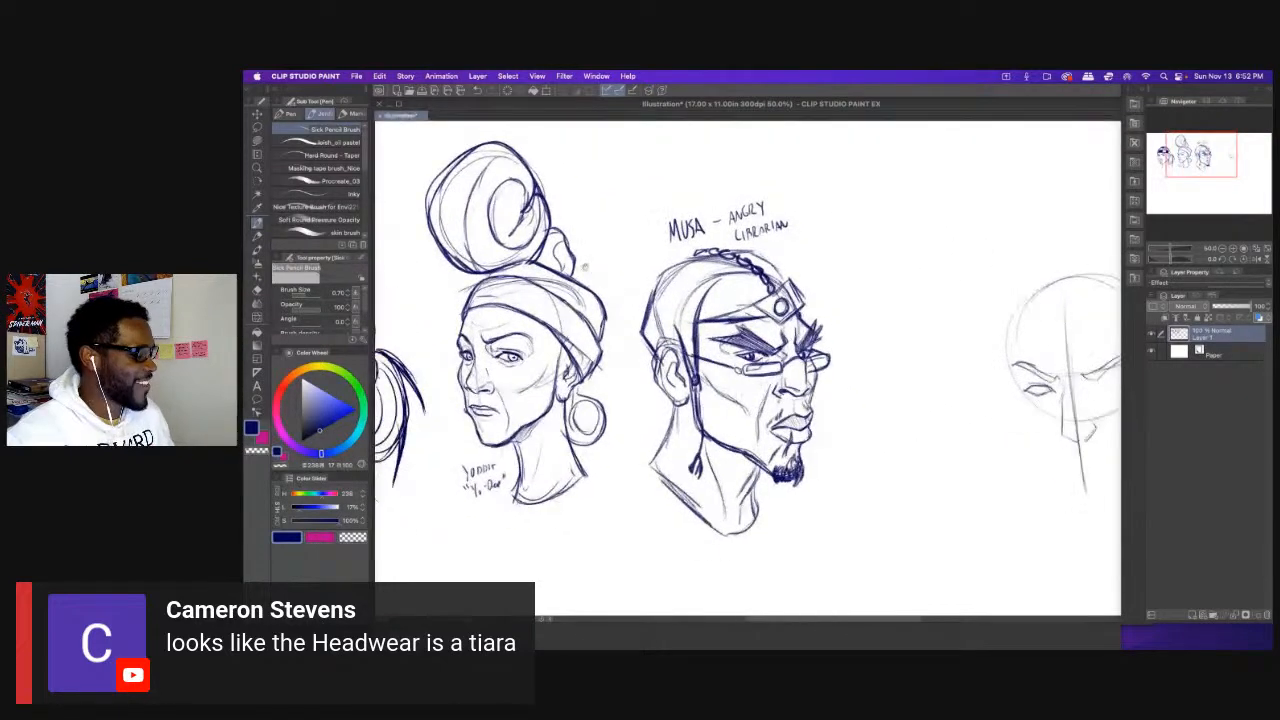
scroll(722, 417, right, 3)
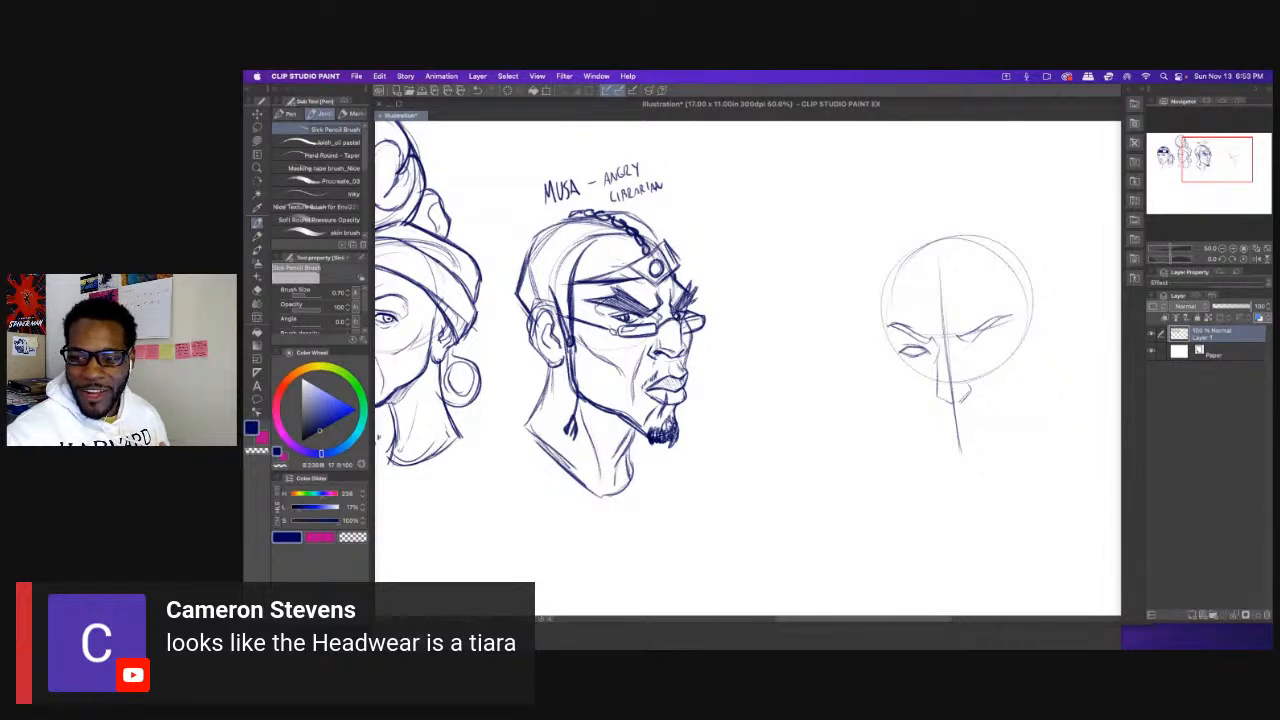
key(super+Tab)
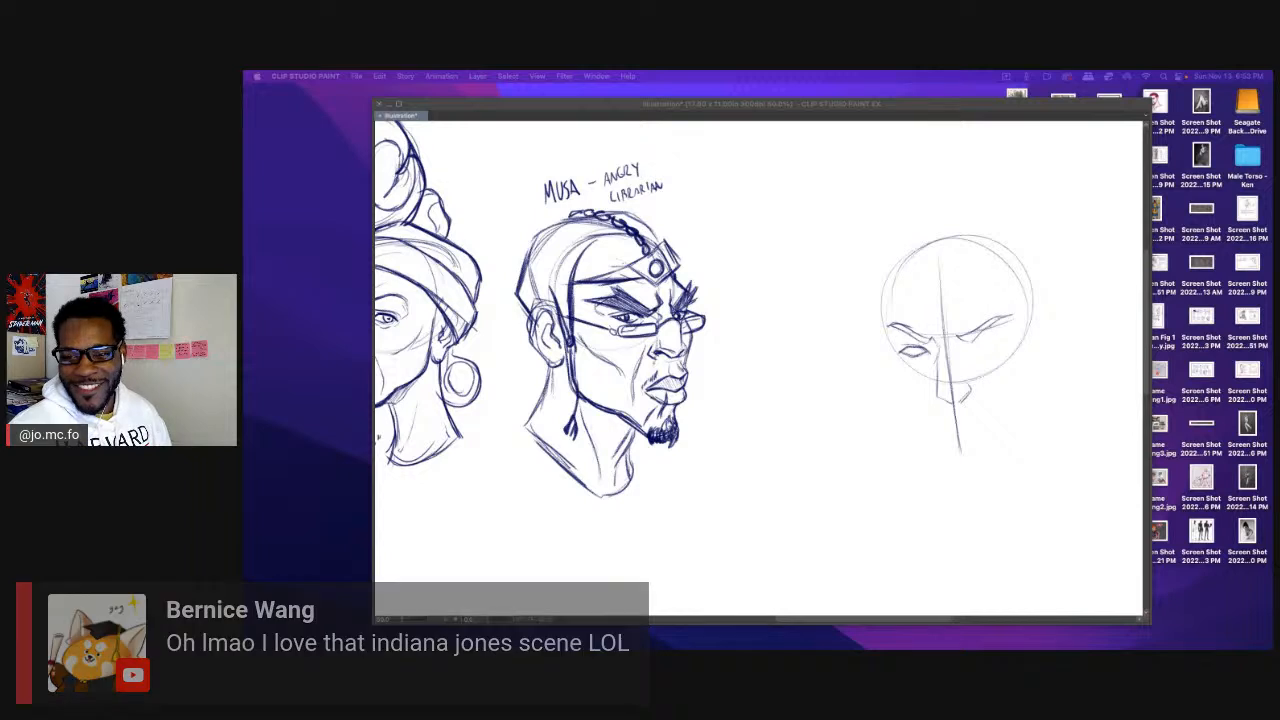
click(736, 311)
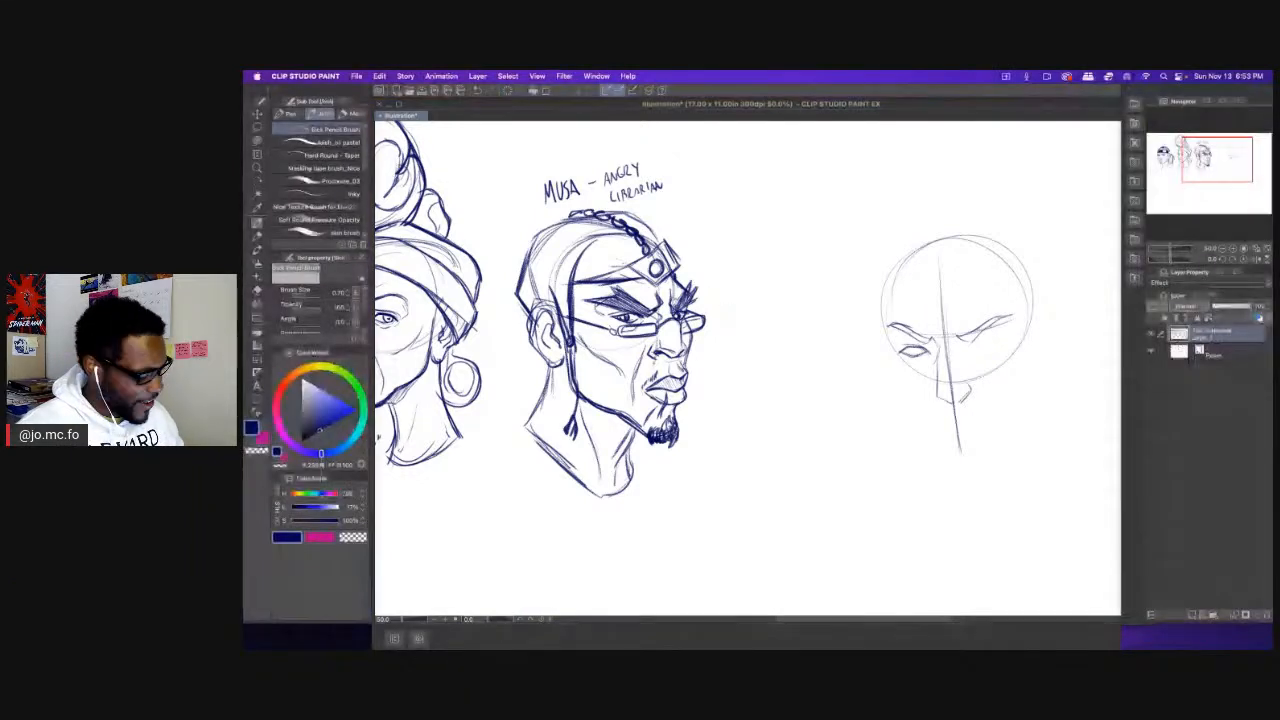
Draw the new head's second narrow, slanted eye beneath the near eyebrow.
drag(736, 311, 467, 276)
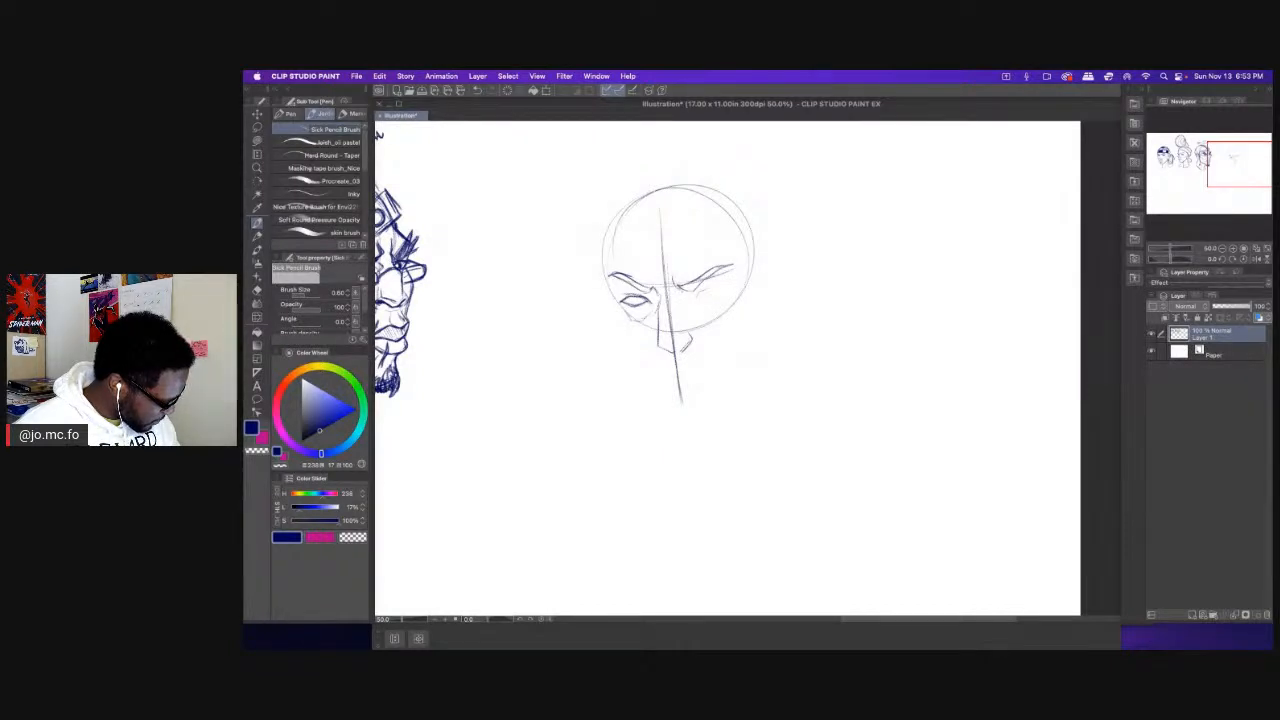
drag(701, 291, 726, 292)
drag(690, 295, 720, 290)
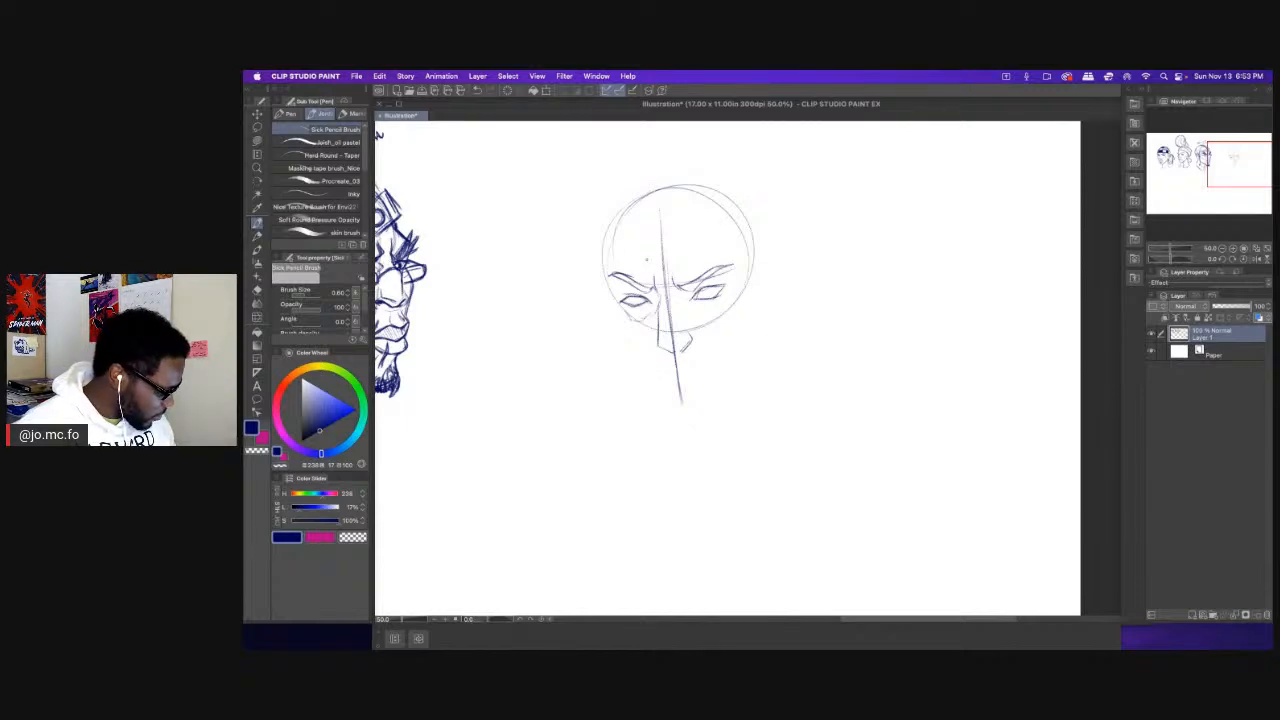
Outline the new face with curved cheekbones, a long boxy jaw and flat chin, and reinforce the contour of the skull.
drag(607, 314, 631, 337)
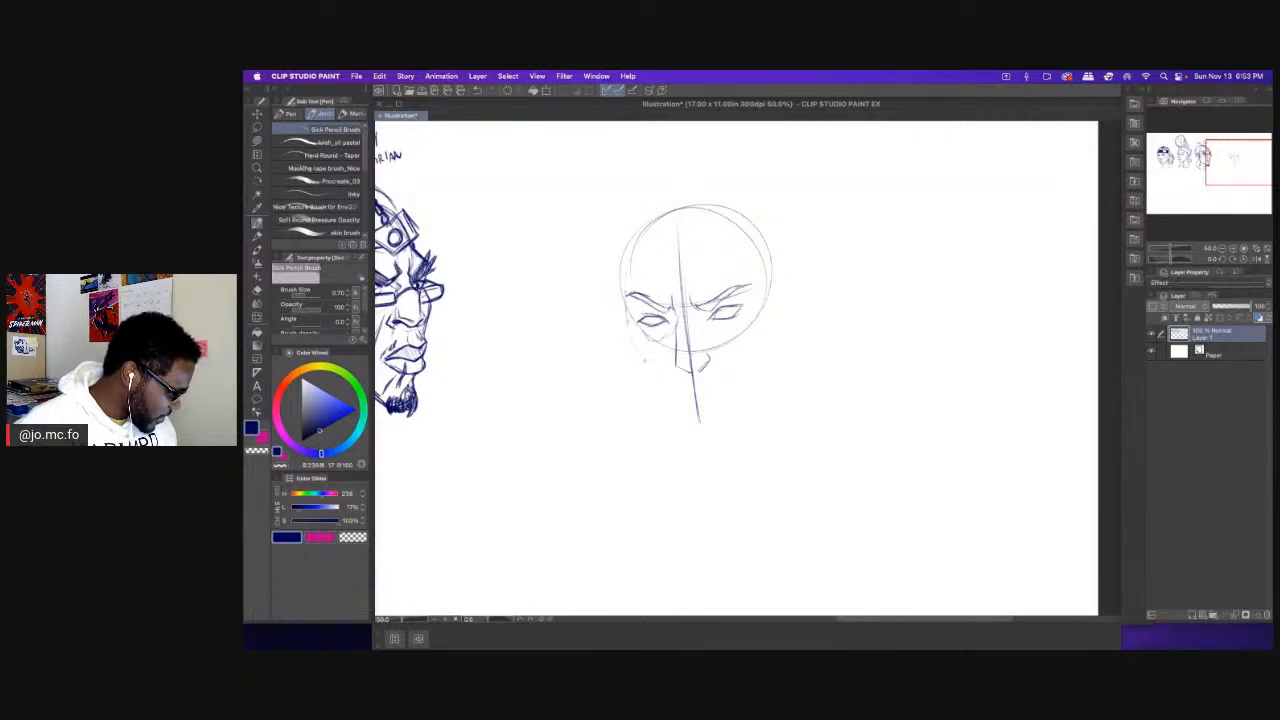
drag(632, 342, 654, 368)
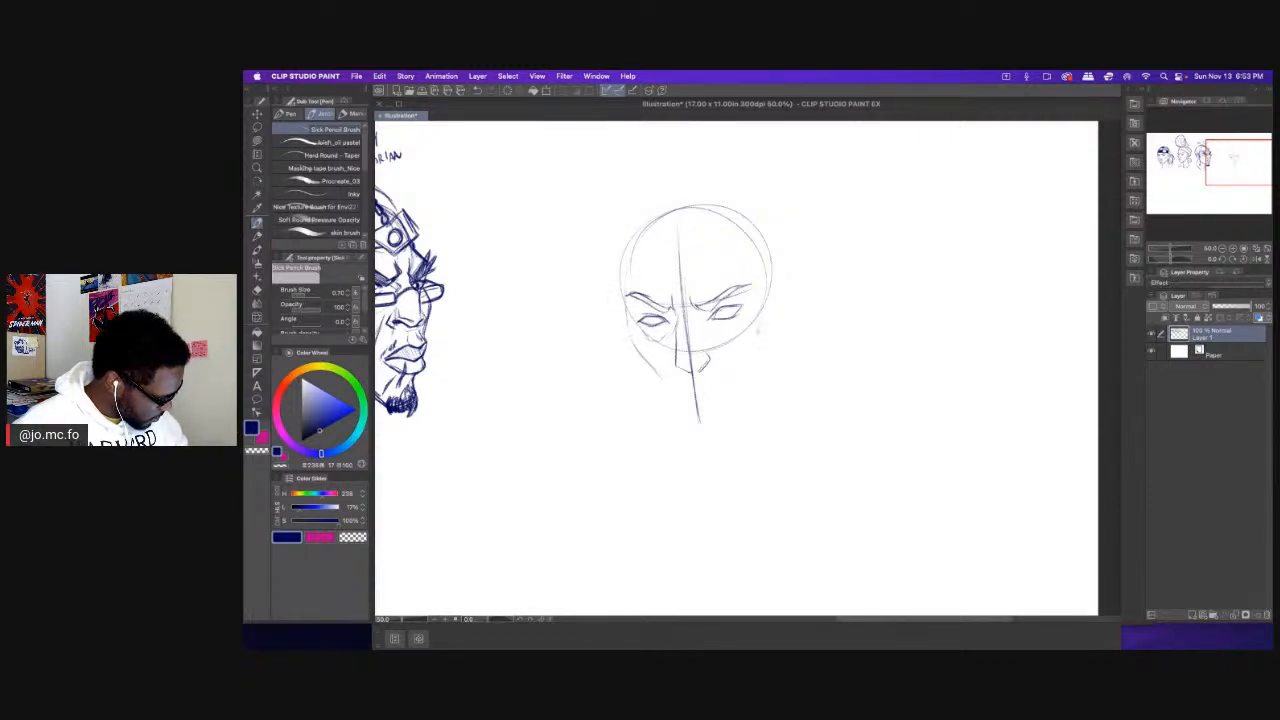
drag(766, 308, 732, 368)
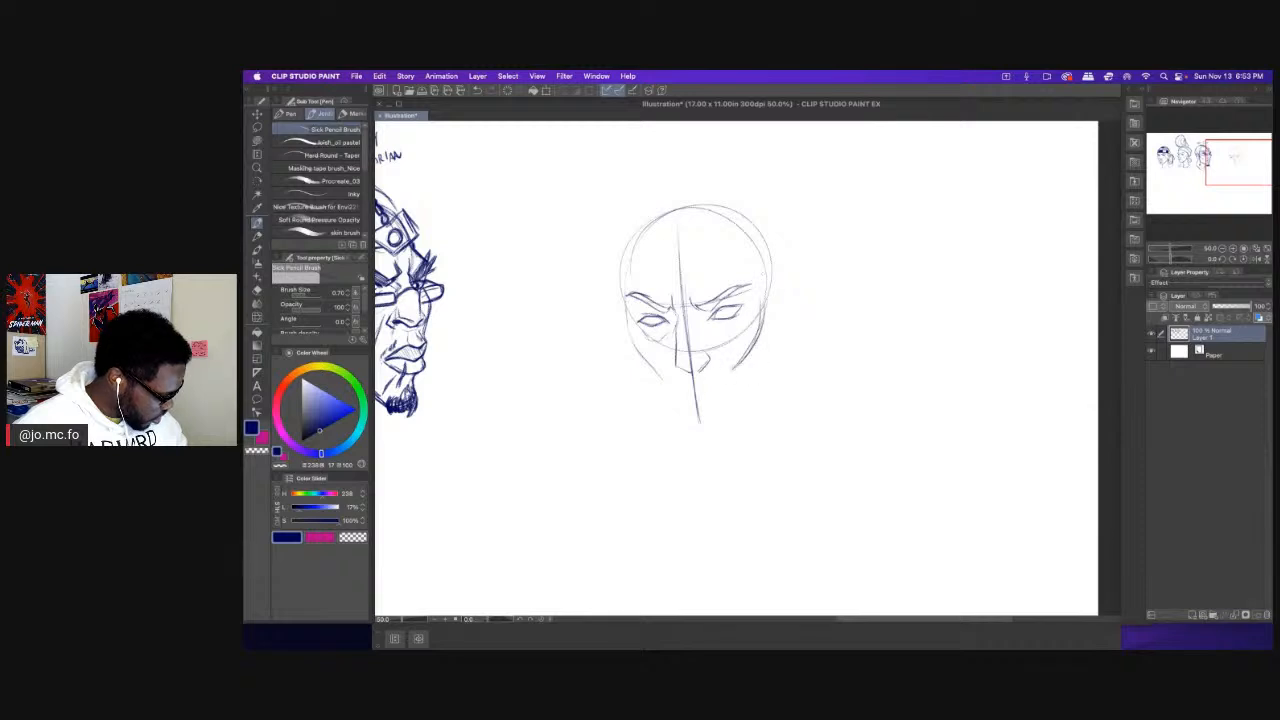
mouse_move(656, 378)
mouse_down()
mouse_move(671, 437)
mouse_move(686, 443)
mouse_move(674, 438)
mouse_up()
mouse_move(744, 390)
mouse_down()
mouse_move(730, 438)
mouse_move(698, 441)
mouse_move(740, 412)
mouse_up()
mouse_move(744, 370)
mouse_down()
mouse_move(738, 402)
mouse_move(694, 434)
mouse_up()
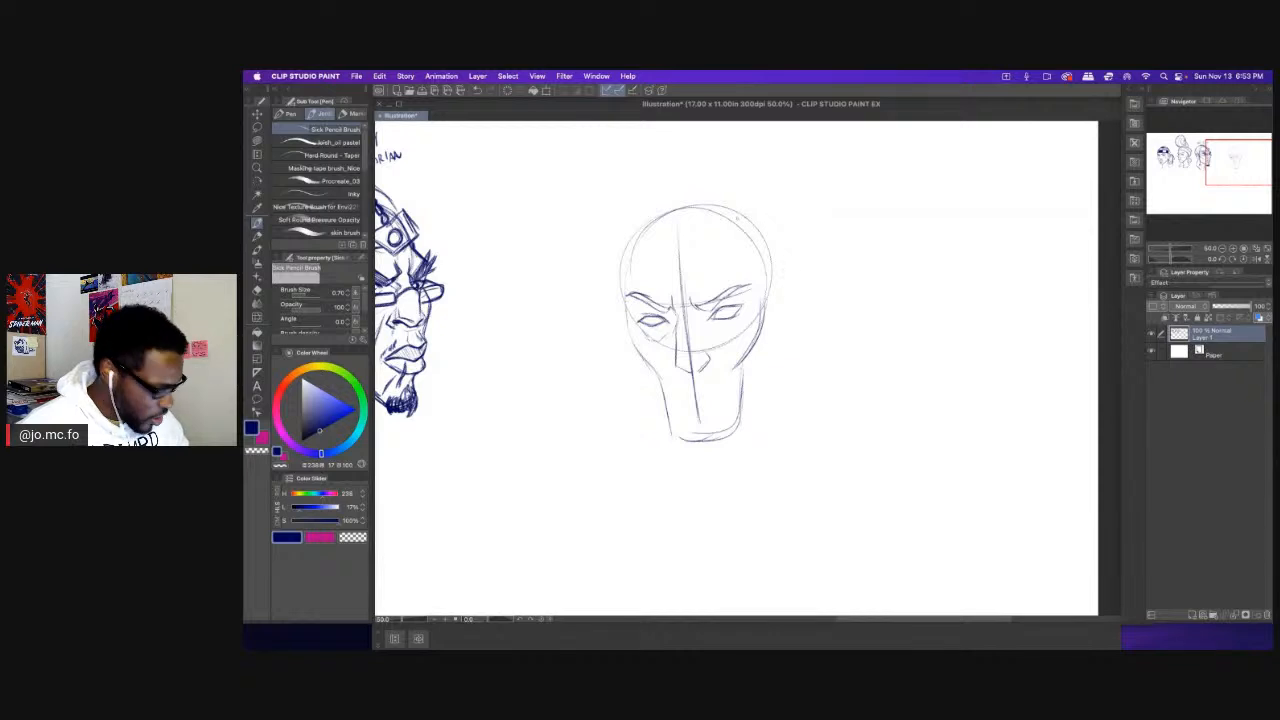
mouse_move(764, 304)
mouse_down()
mouse_move(746, 210)
mouse_move(658, 202)
mouse_up()
mouse_move(708, 197)
mouse_down()
mouse_move(646, 216)
mouse_move(621, 312)
mouse_up()
Refine the new head's nose with darker lines for the bridge, sides and nostrils.
scroll(619, 322, up, 3)
scroll(623, 348, up, 1)
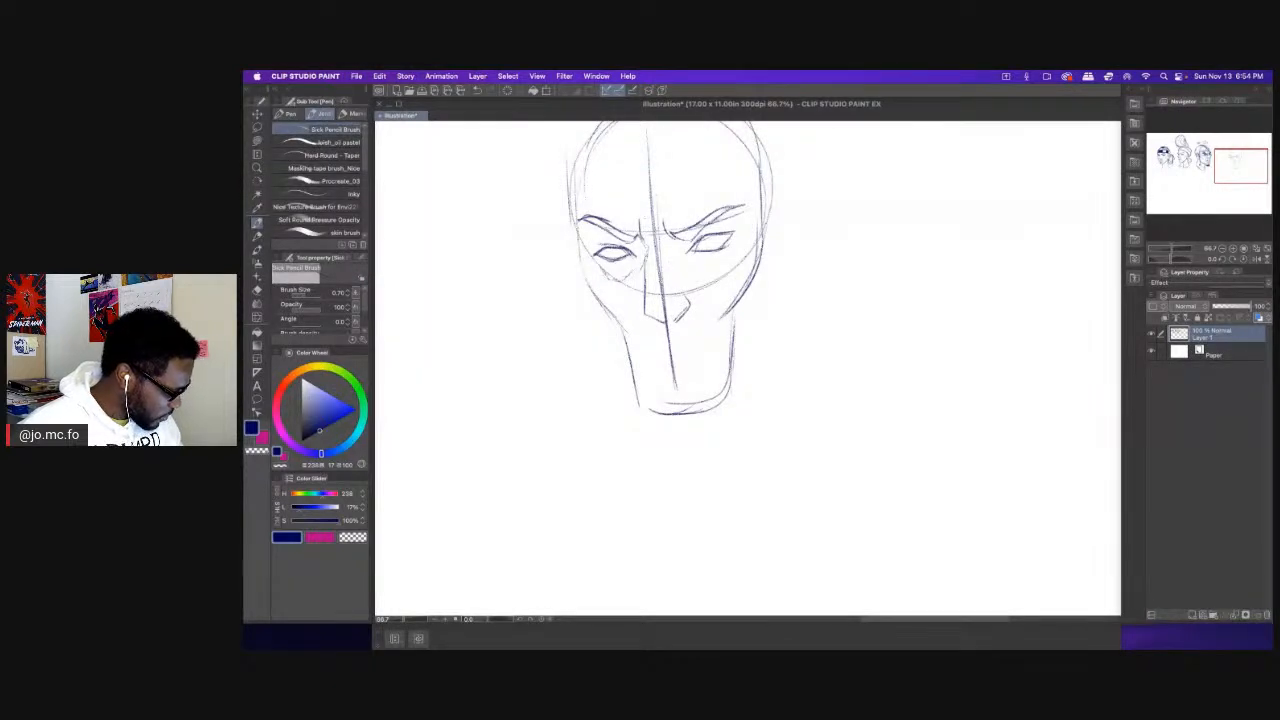
mouse_move(648, 236)
mouse_down()
mouse_move(647, 316)
mouse_move(666, 324)
mouse_move(686, 306)
mouse_up()
mouse_move(680, 237)
mouse_down()
mouse_move(668, 259)
mouse_move(692, 318)
mouse_move(650, 322)
mouse_move(672, 294)
mouse_up()
Darken the outlines of both eyes on the new head and erase stray lines around the far eye with the hard eraser.
drag(720, 244, 740, 239)
drag(696, 257, 728, 249)
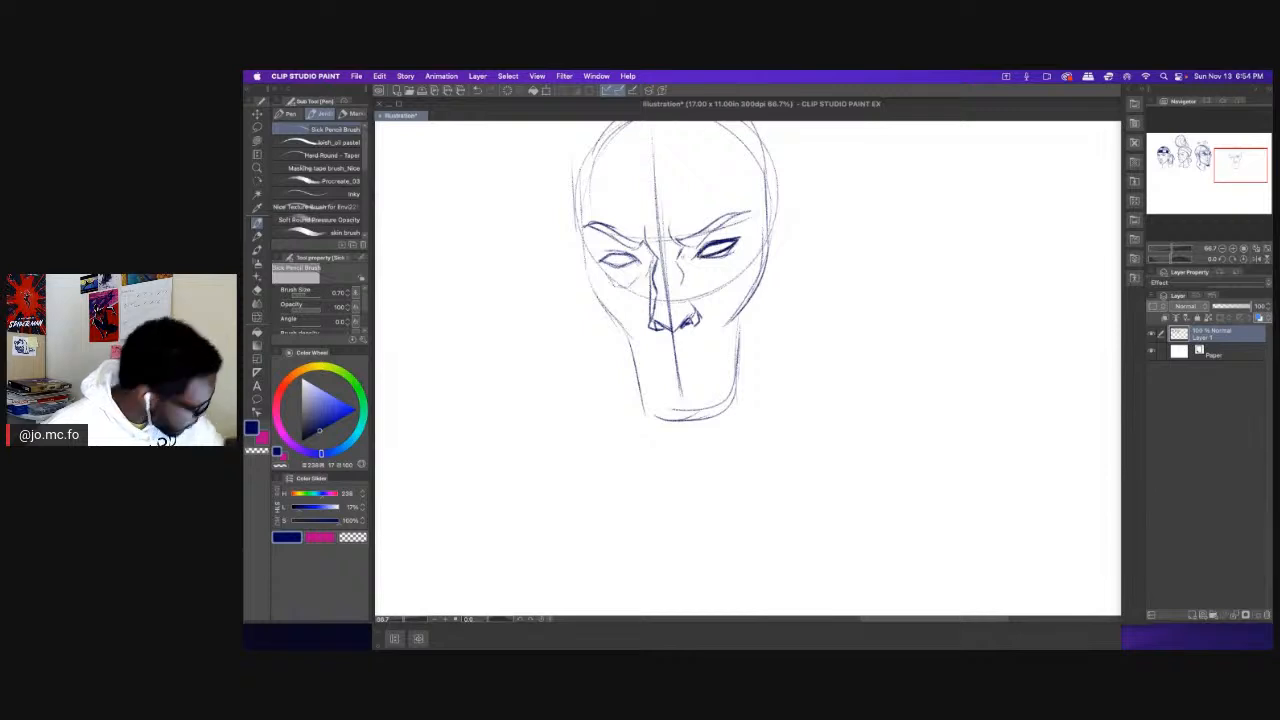
mouse_move(602, 260)
mouse_down()
mouse_move(638, 252)
mouse_move(618, 250)
mouse_move(638, 262)
mouse_up()
key(e)
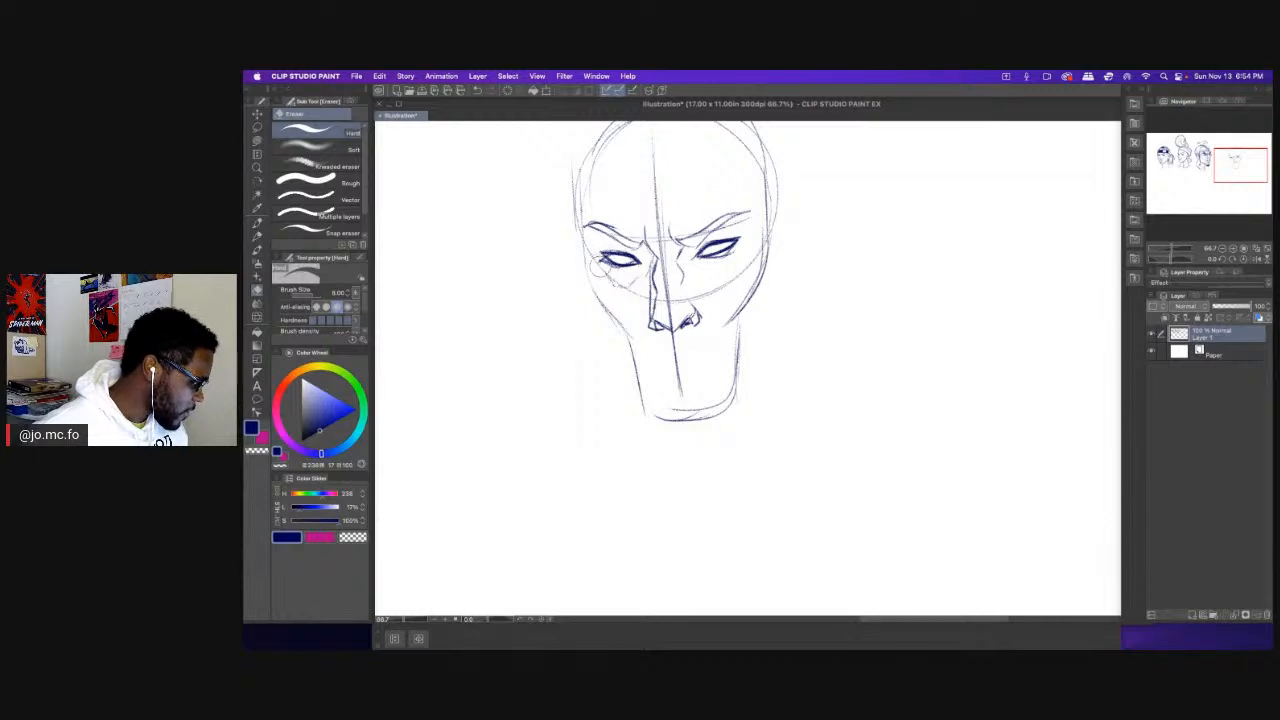
drag(600, 259, 627, 273)
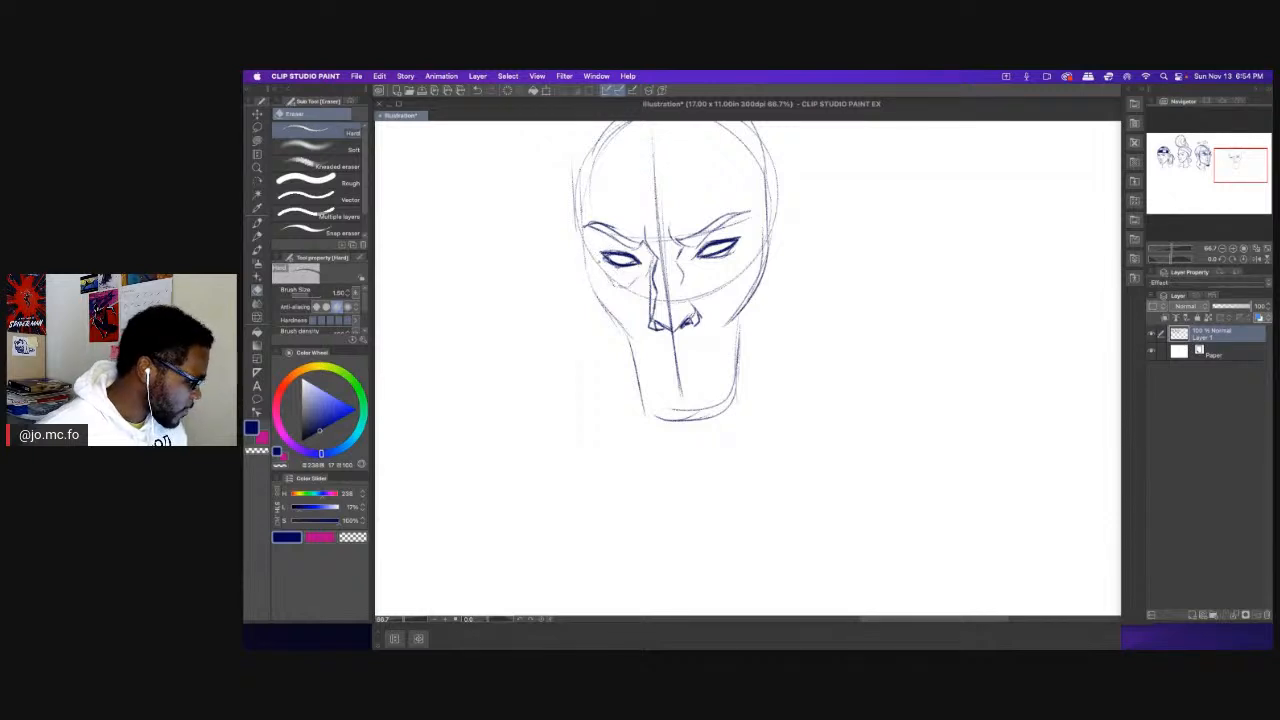
key(p)
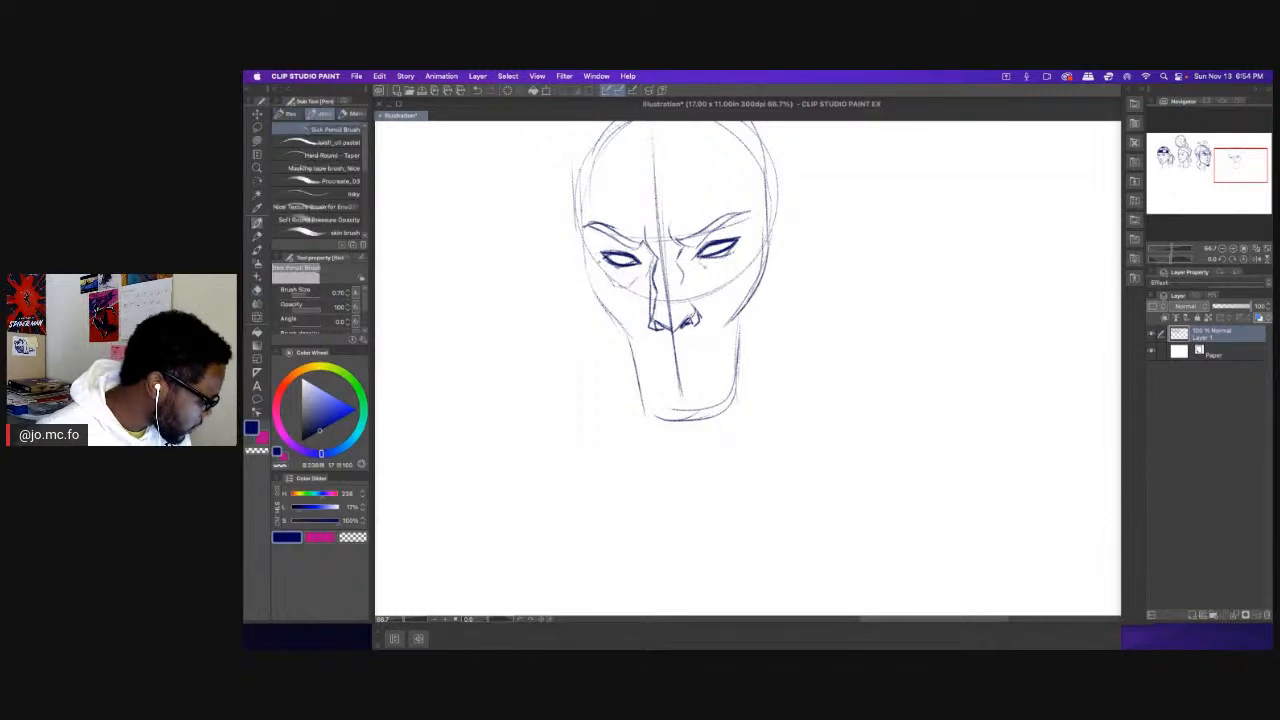
Add creases beneath both eyes of the new head and fill in its thick, dark eyebrows slanting down toward the nose.
drag(704, 270, 734, 261)
mouse_move(629, 277)
mouse_down()
mouse_move(643, 267)
mouse_move(617, 278)
mouse_move(621, 305)
mouse_up()
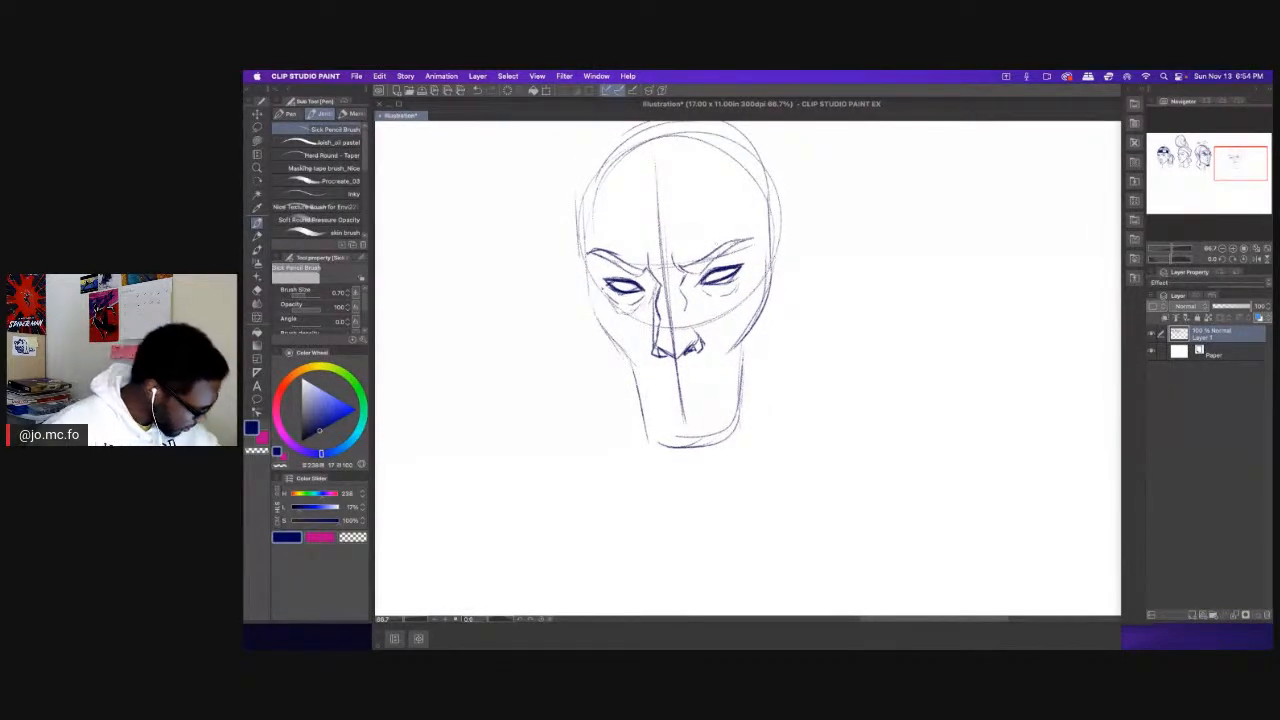
mouse_move(743, 242)
mouse_down()
mouse_move(698, 269)
mouse_move(678, 264)
mouse_move(740, 242)
mouse_up()
drag(686, 271, 700, 261)
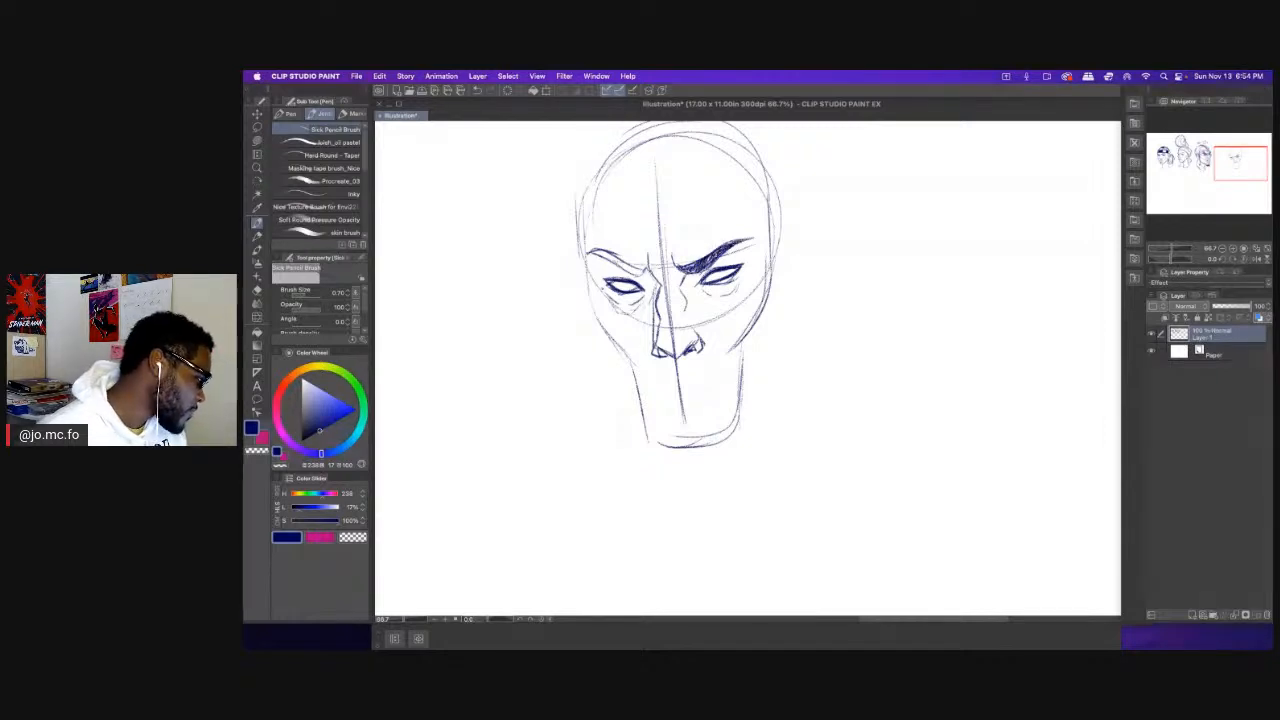
mouse_move(620, 265)
mouse_down()
mouse_move(650, 277)
mouse_move(593, 251)
mouse_up()
mouse_move(616, 262)
mouse_down()
mouse_move(592, 250)
mouse_move(643, 272)
mouse_up()
mouse_move(588, 250)
mouse_down()
mouse_move(650, 277)
mouse_move(649, 247)
mouse_move(671, 251)
mouse_up()
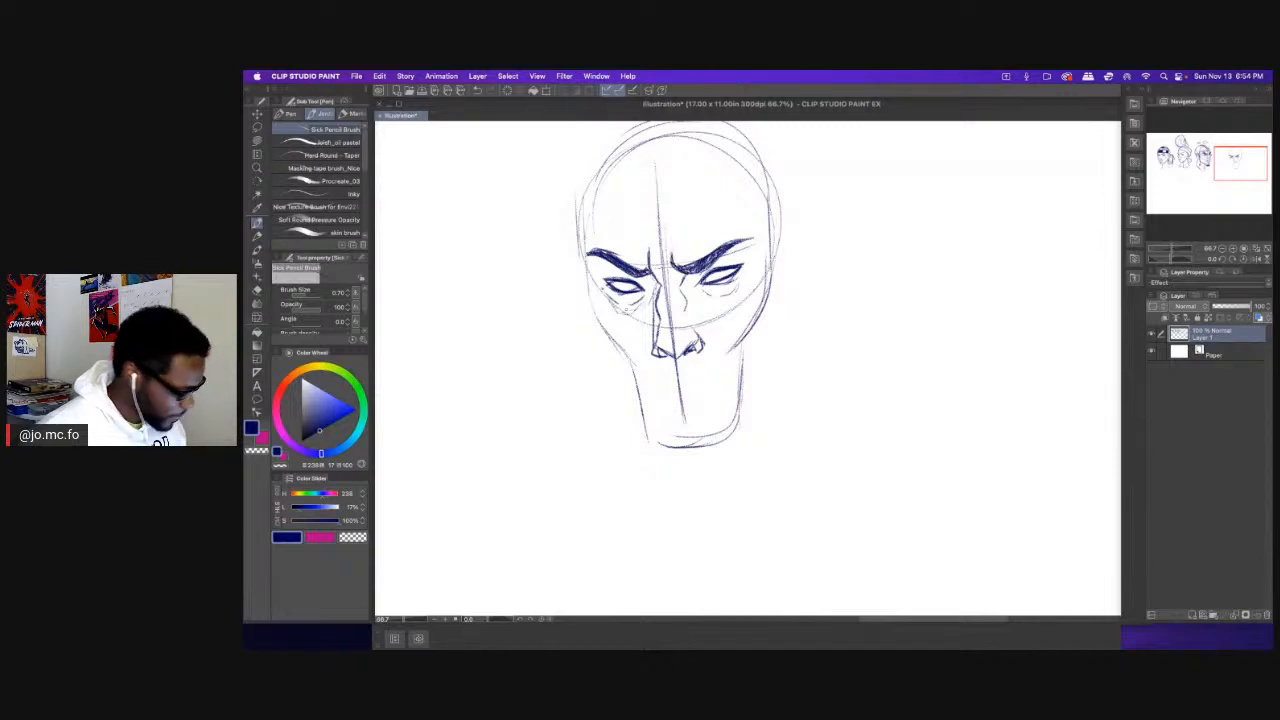
key(e)
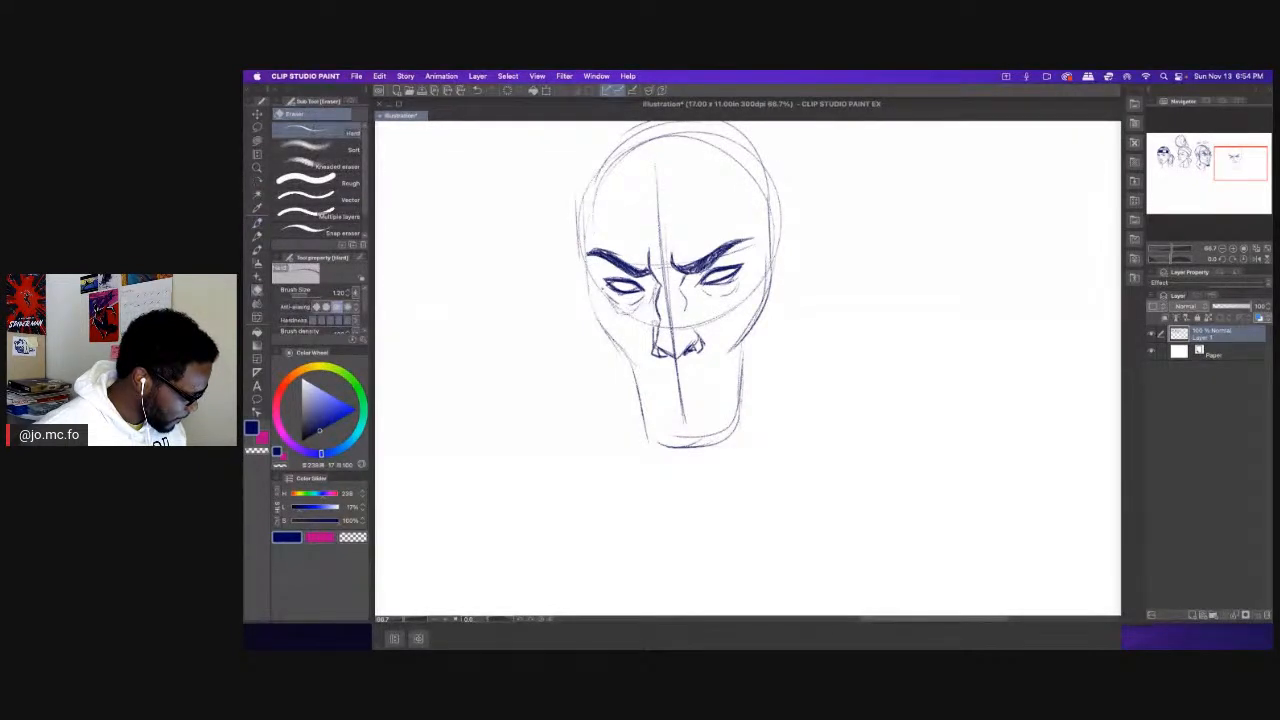
key(p)
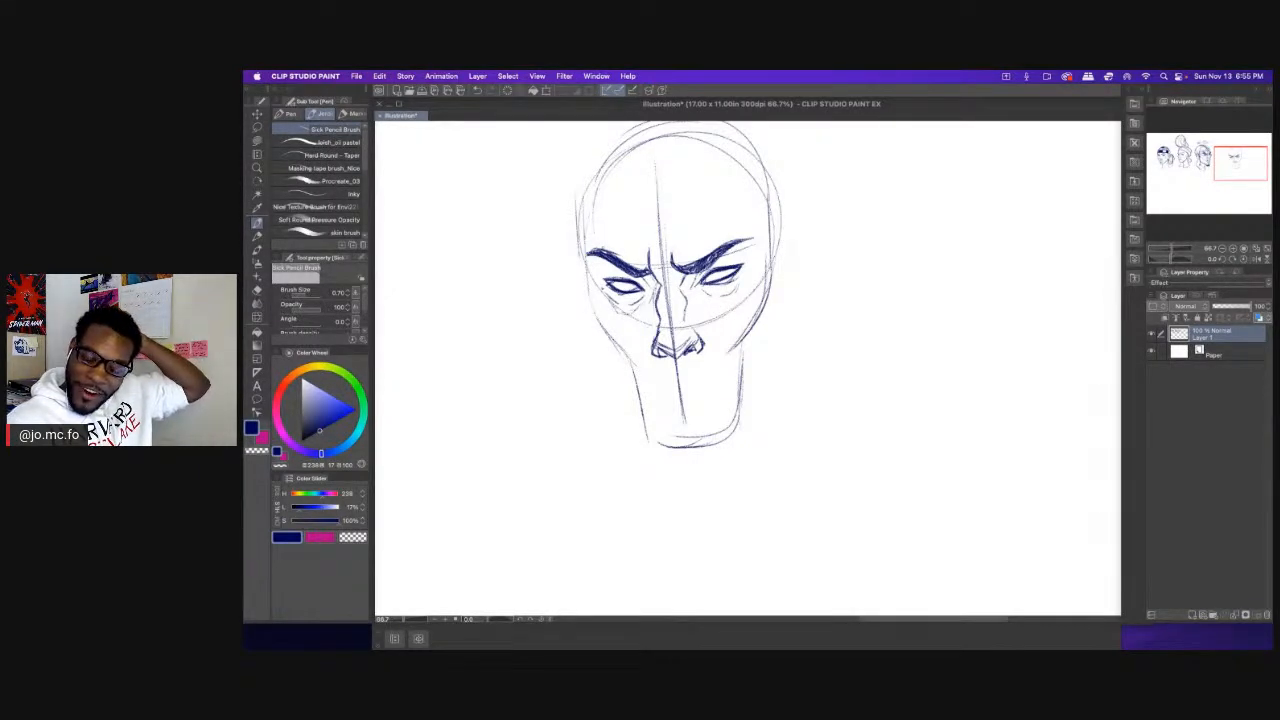
Lasso the new head's far eye with its lower creases and transform it slightly closer to the eyebrow.
mouse_move(620, 262)
mouse_down()
mouse_move(608, 312)
mouse_move(590, 272)
mouse_move(614, 262)
mouse_up()
key(m)
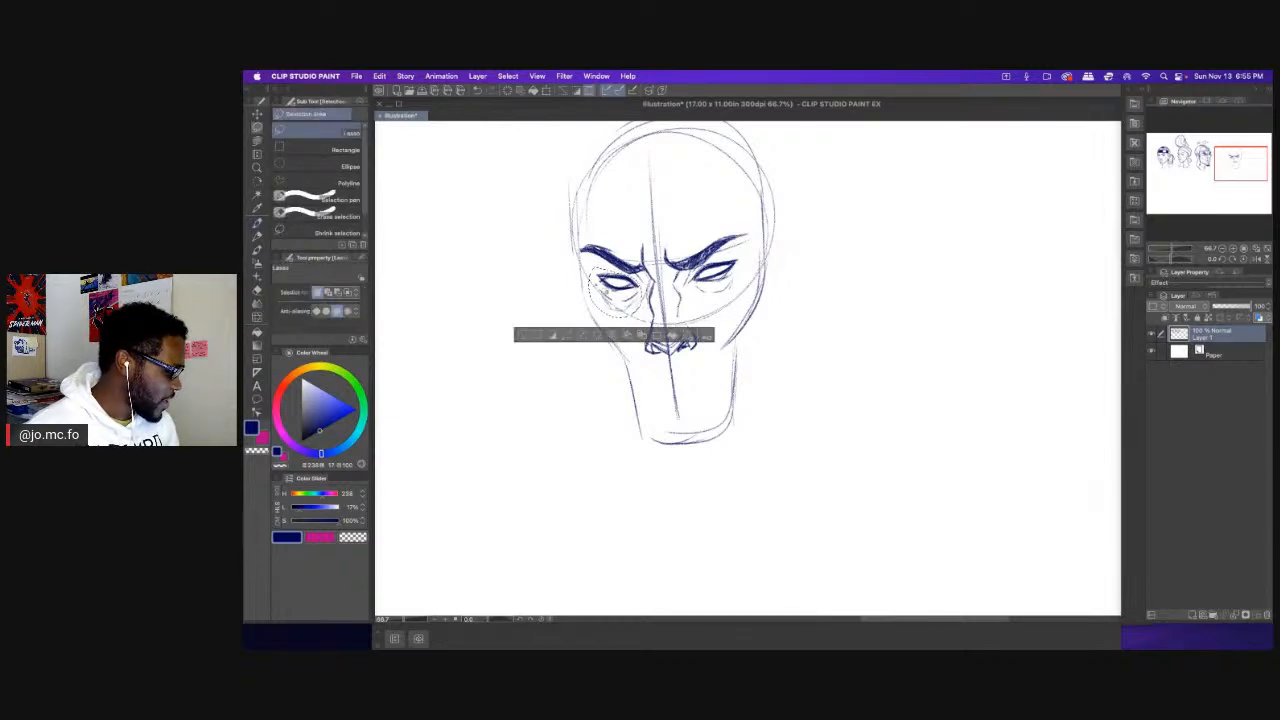
key(super+t)
key(Return)
key(super+d)
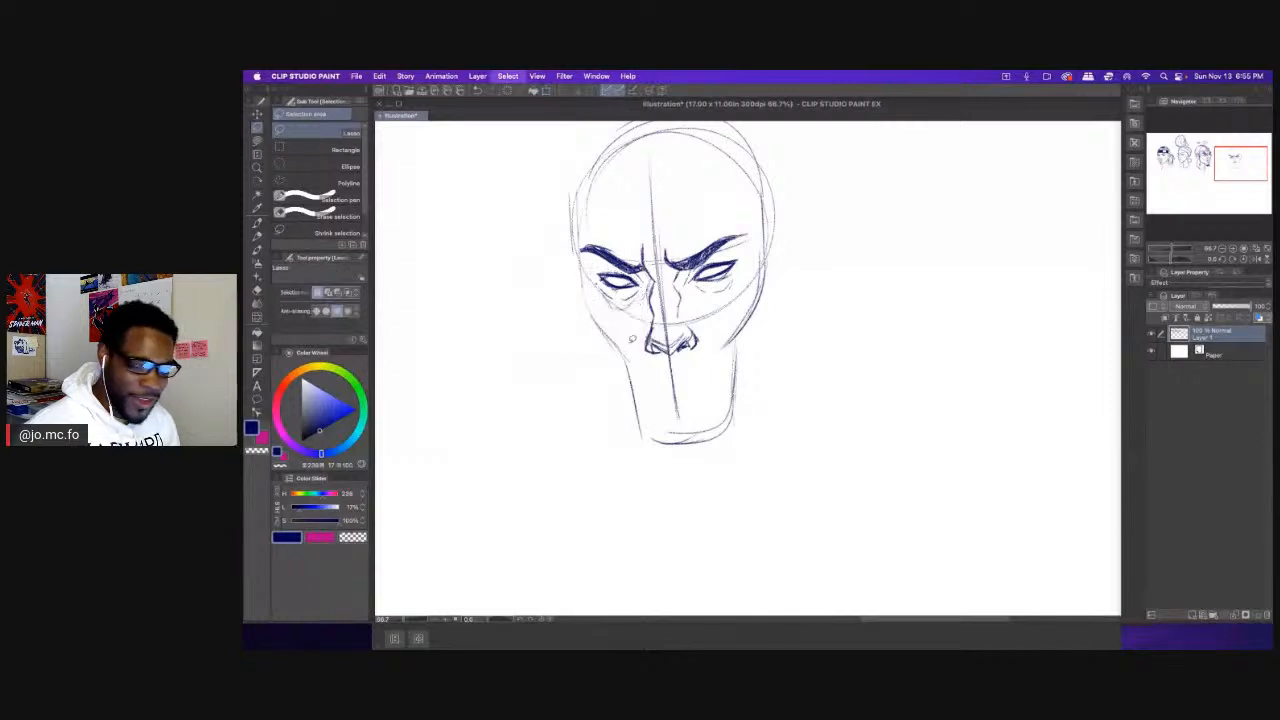
Draw the new head's stern, downturned mouth line and lower lip beneath the nose.
key(p)
drag(634, 380, 614, 355)
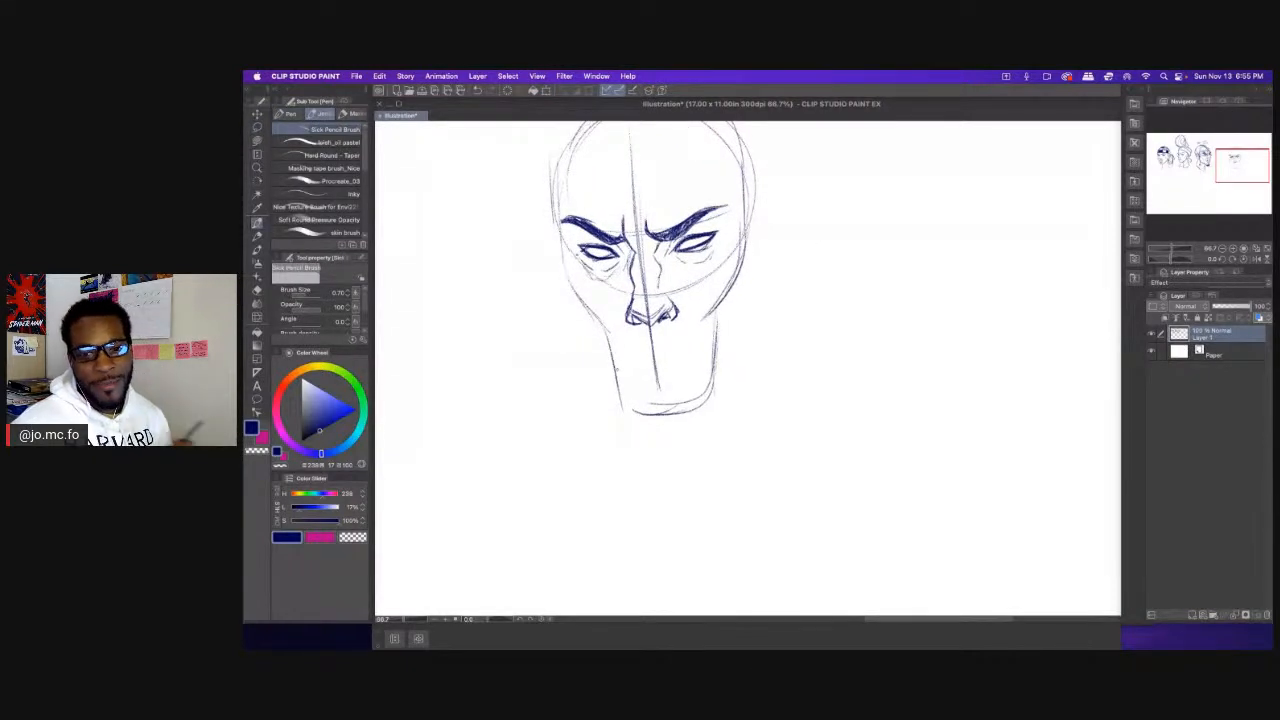
drag(616, 338, 638, 357)
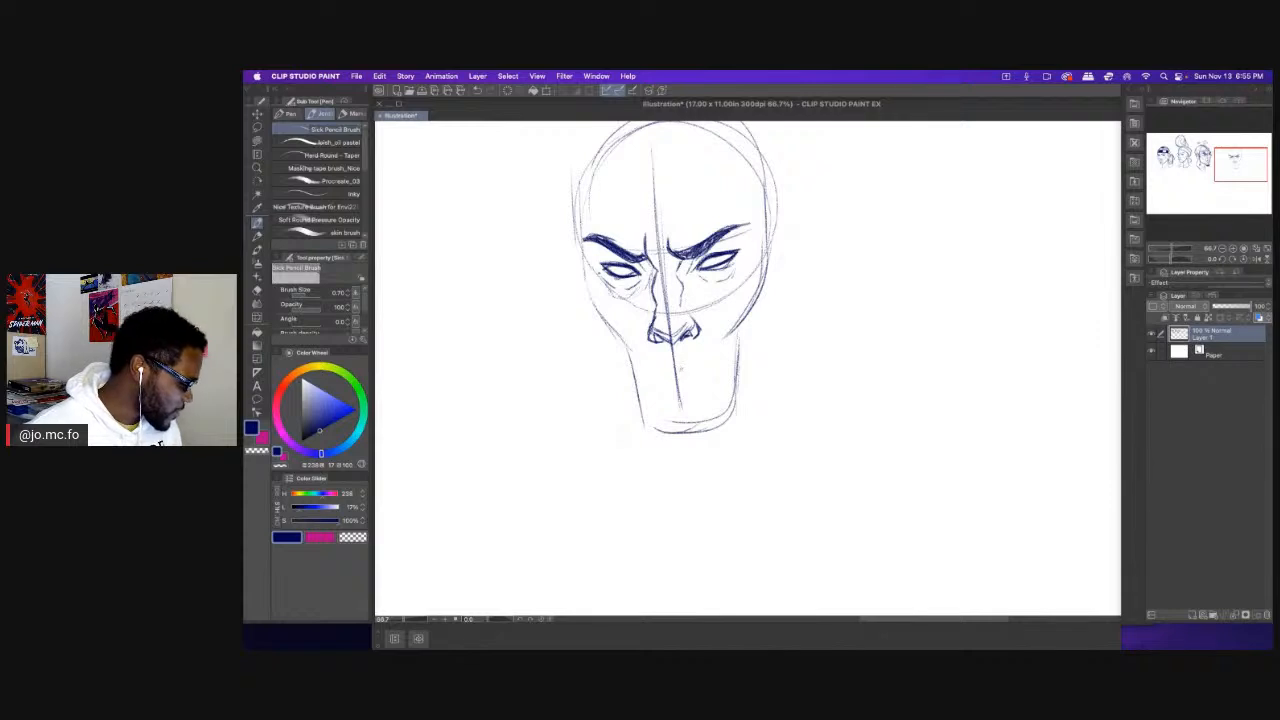
mouse_move(670, 370)
mouse_down()
mouse_move(712, 370)
mouse_move(736, 392)
mouse_move(652, 374)
mouse_move(683, 370)
mouse_up()
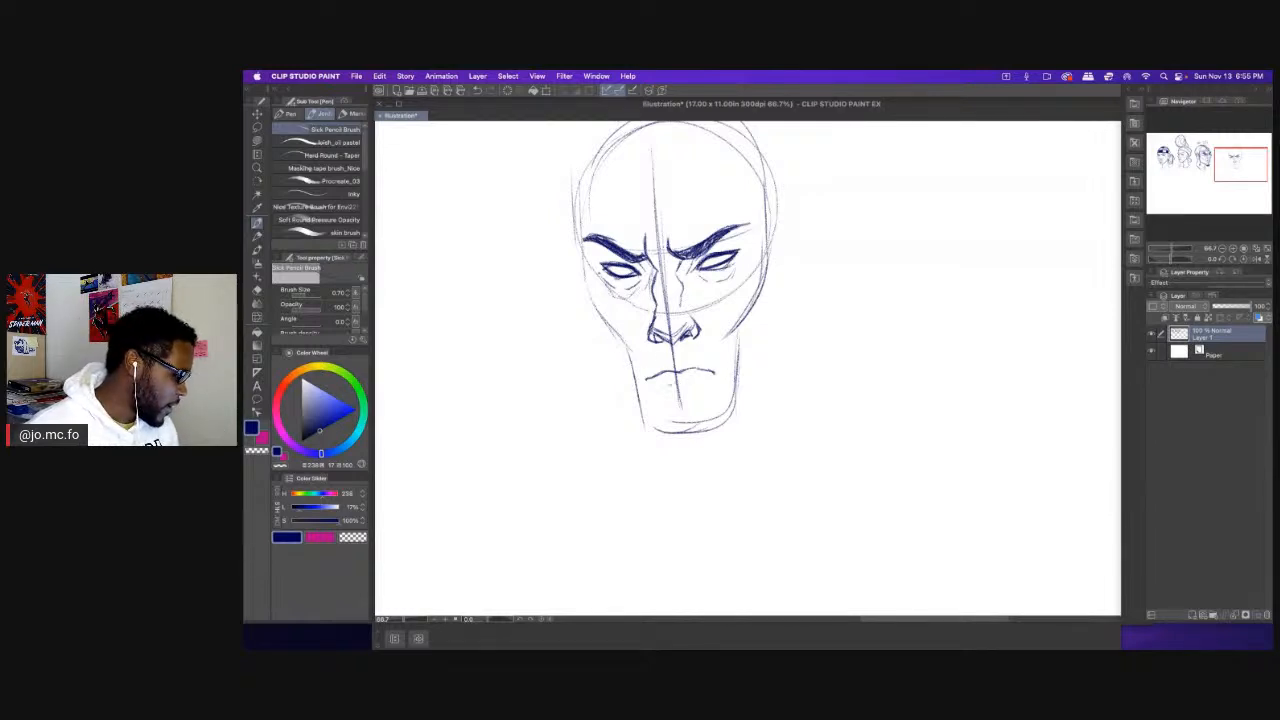
mouse_move(672, 384)
mouse_down()
mouse_move(688, 383)
mouse_move(651, 380)
mouse_move(680, 383)
mouse_up()
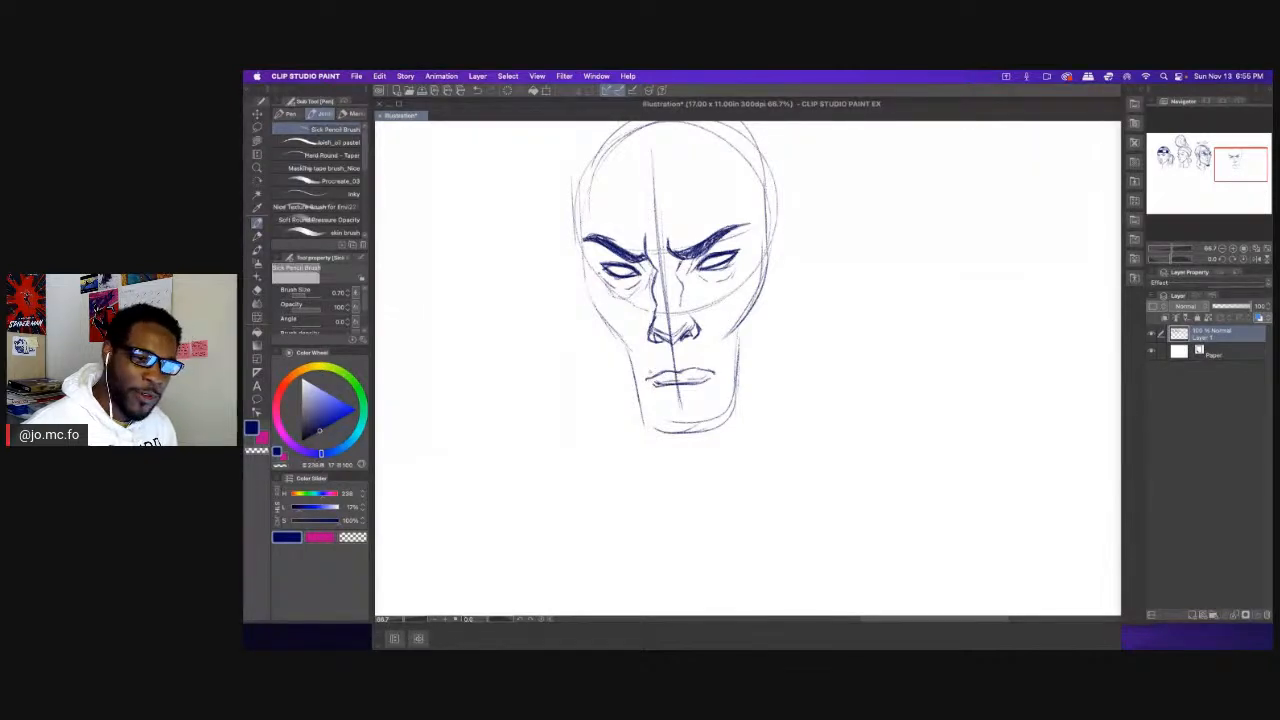
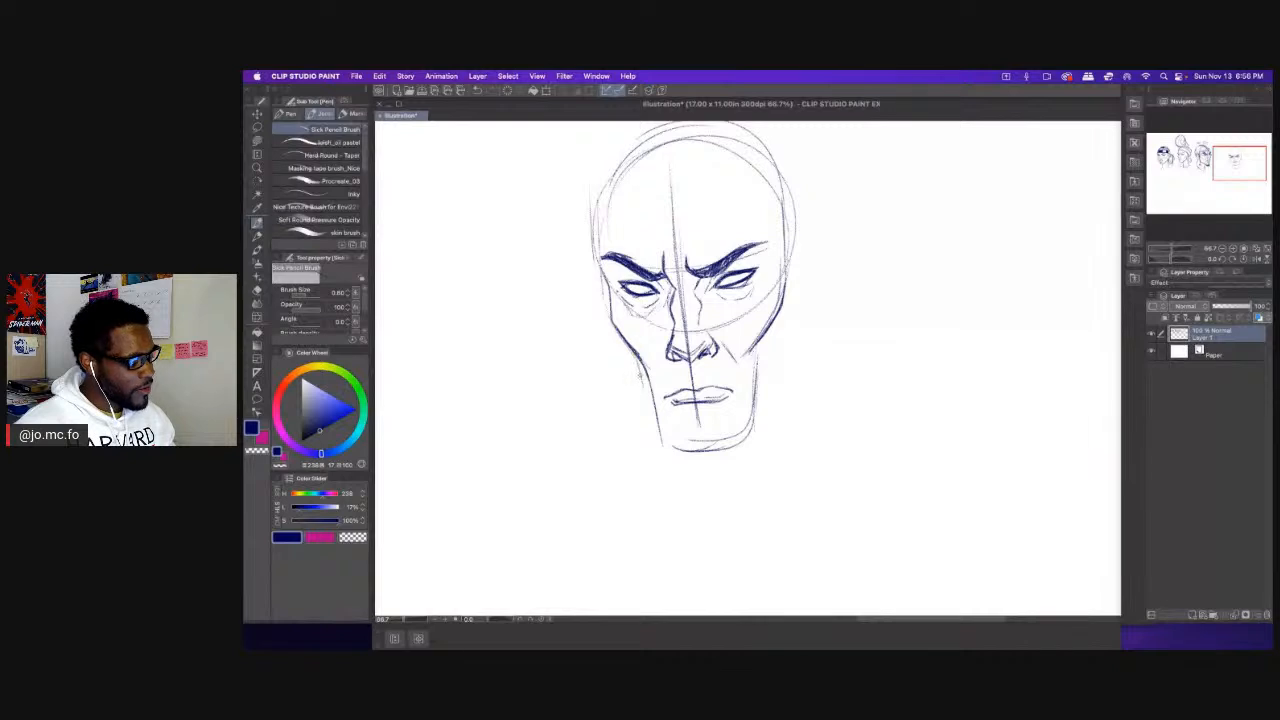
Darken the far cheek and jaw contour and draw the near jawline tapering down to the chin.
drag(640, 362, 662, 440)
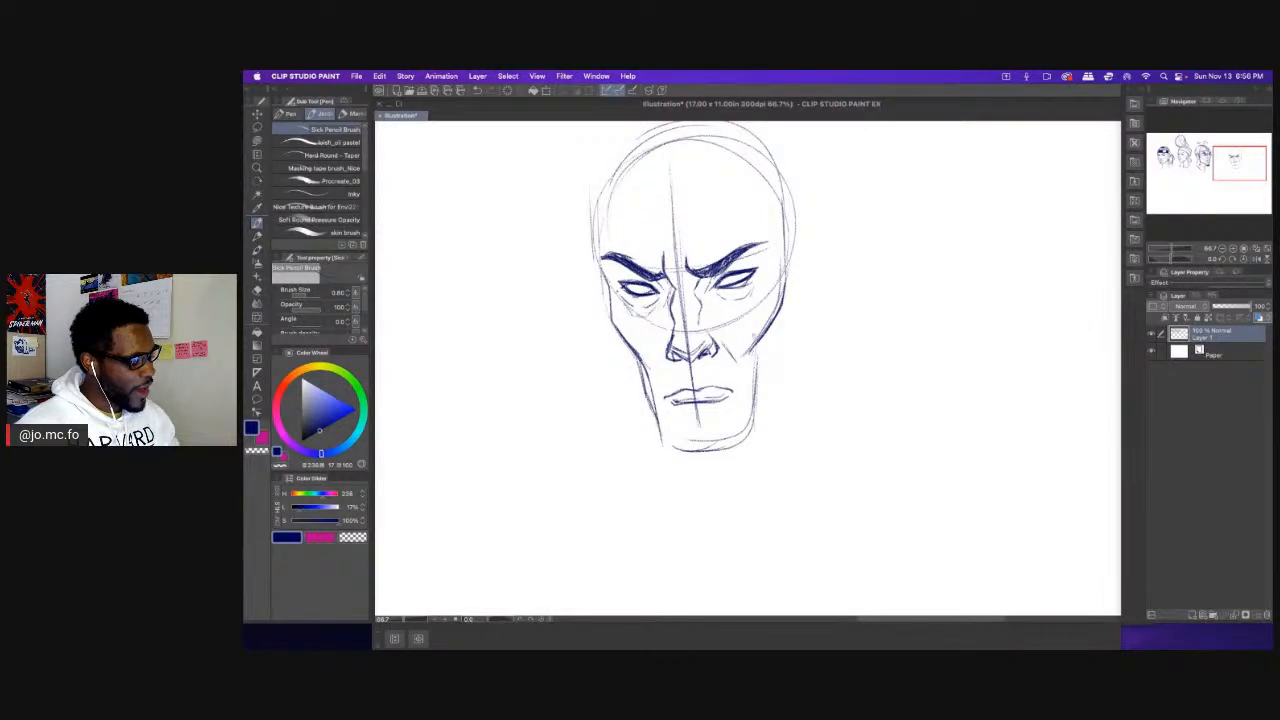
drag(780, 314, 752, 430)
drag(776, 378, 748, 438)
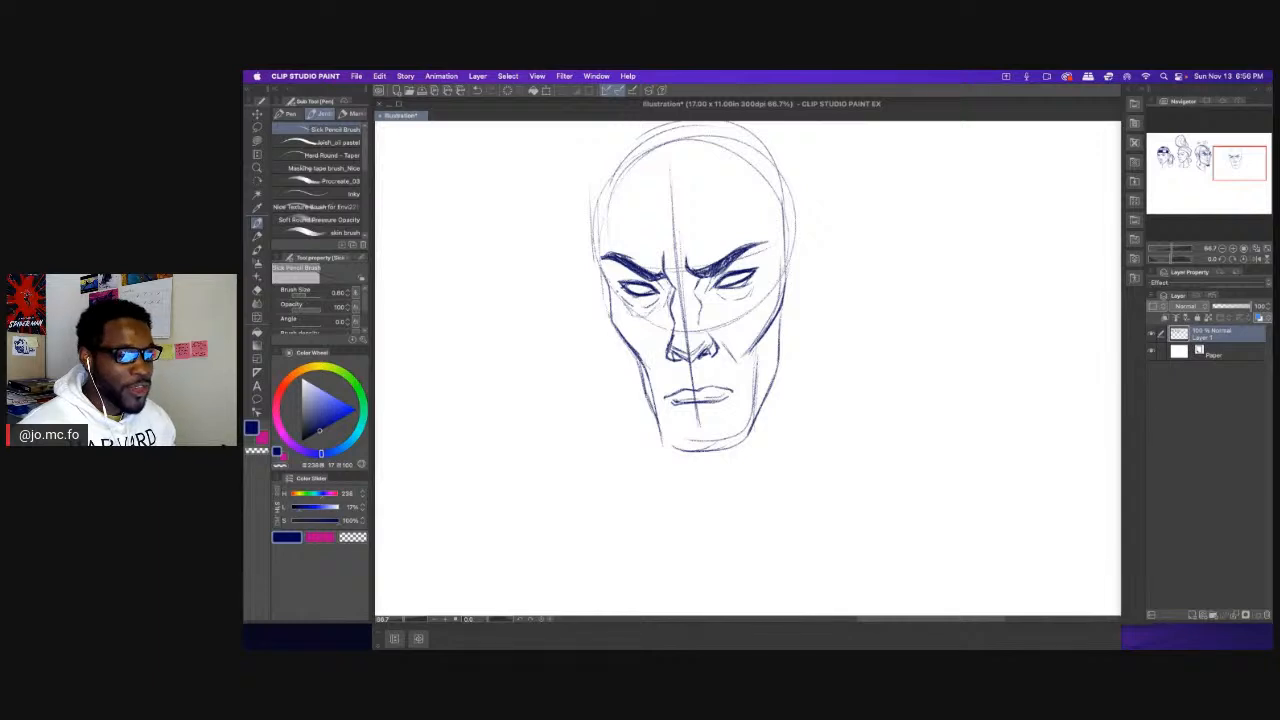
Outline a long, angular beard hanging below the chin and a drooping moustache around the mouth.
mouse_move(750, 352)
mouse_down()
mouse_move(773, 422)
mouse_move(773, 477)
mouse_move(780, 455)
mouse_move(742, 518)
mouse_up()
mouse_move(778, 454)
mouse_down()
mouse_move(740, 518)
mouse_move(662, 529)
mouse_up()
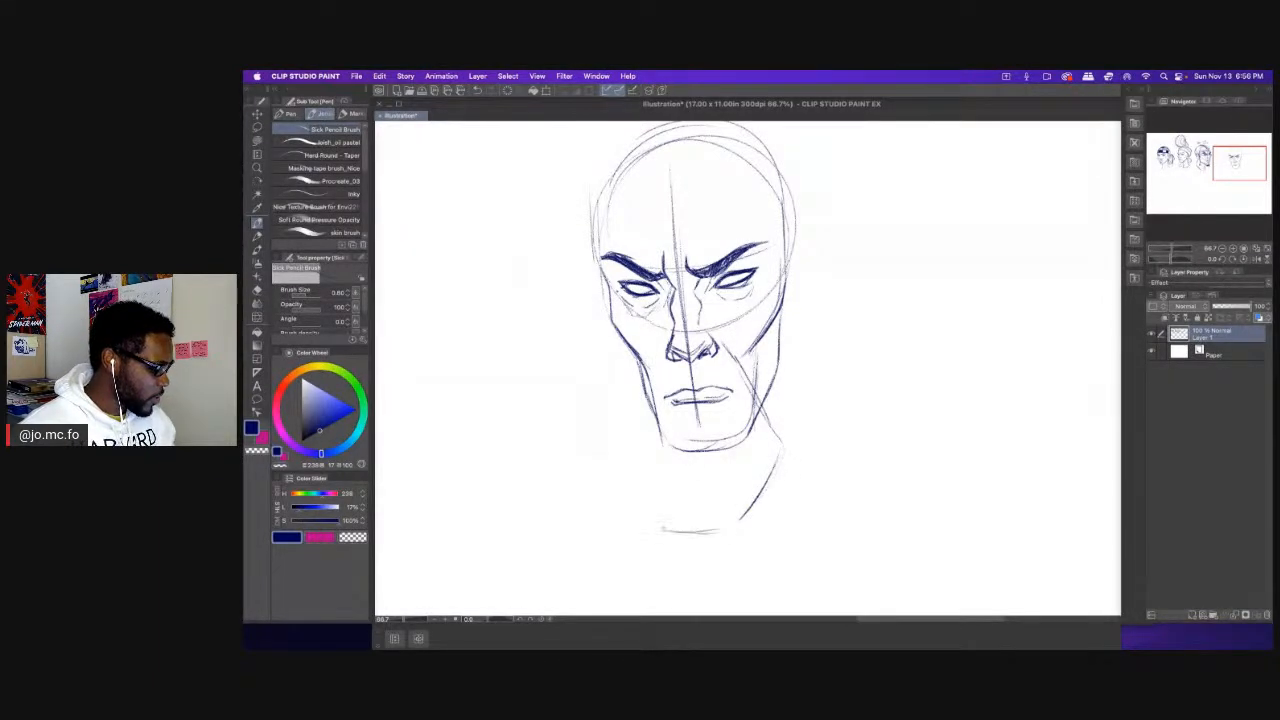
mouse_move(658, 370)
mouse_down()
mouse_move(635, 455)
mouse_move(680, 526)
mouse_up()
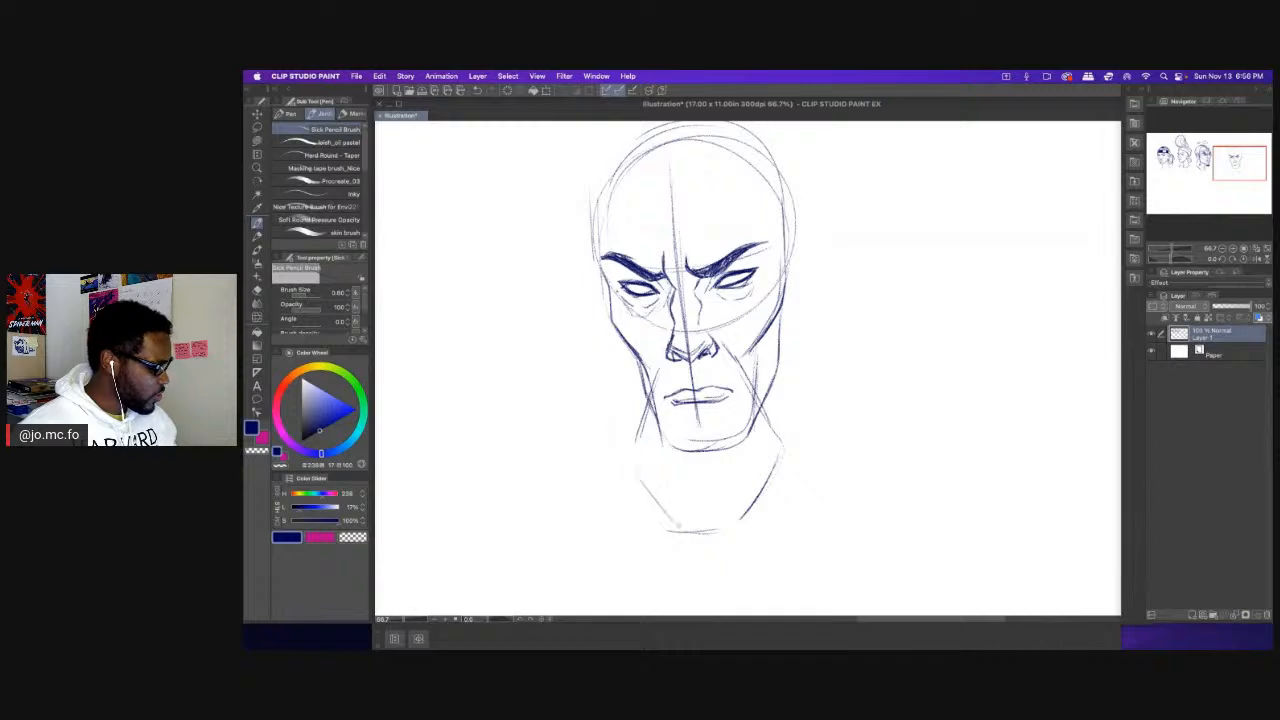
drag(634, 469, 640, 480)
mouse_move(650, 386)
mouse_down()
mouse_move(628, 462)
mouse_move(642, 498)
mouse_move(690, 535)
mouse_move(720, 530)
mouse_up()
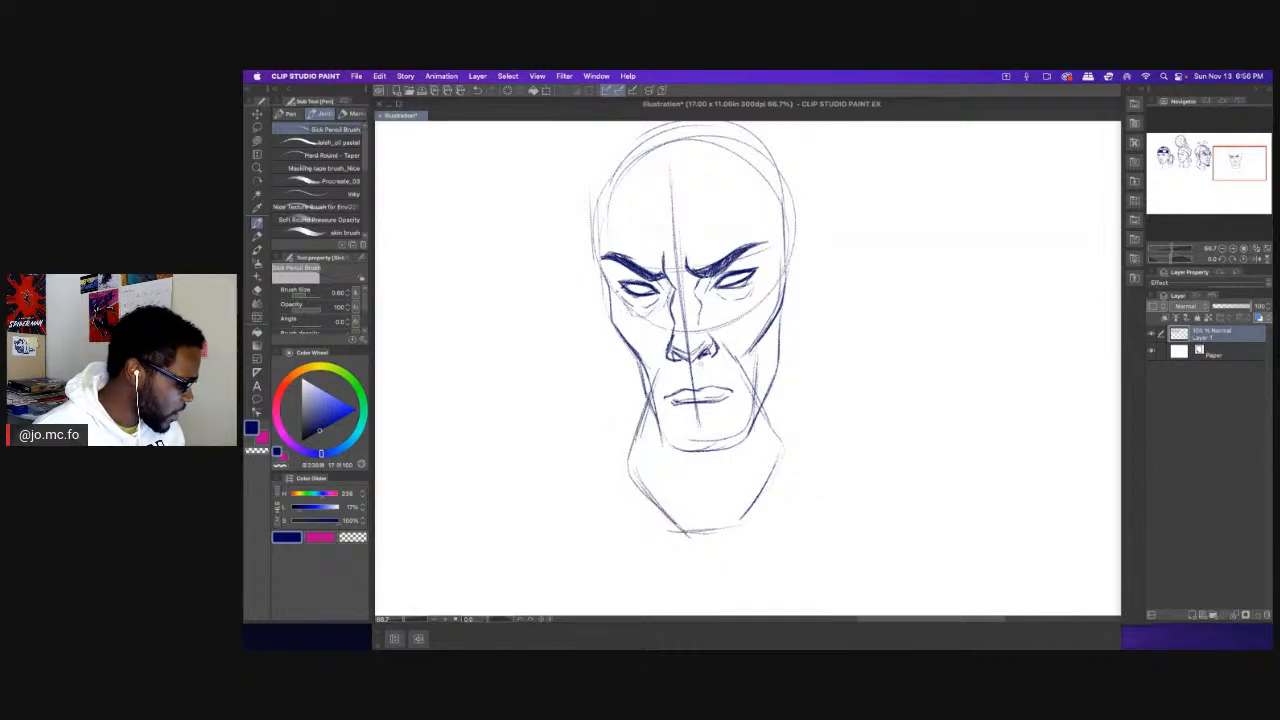
mouse_move(700, 364)
mouse_down()
mouse_move(754, 390)
mouse_move(698, 362)
mouse_move(648, 394)
mouse_up()
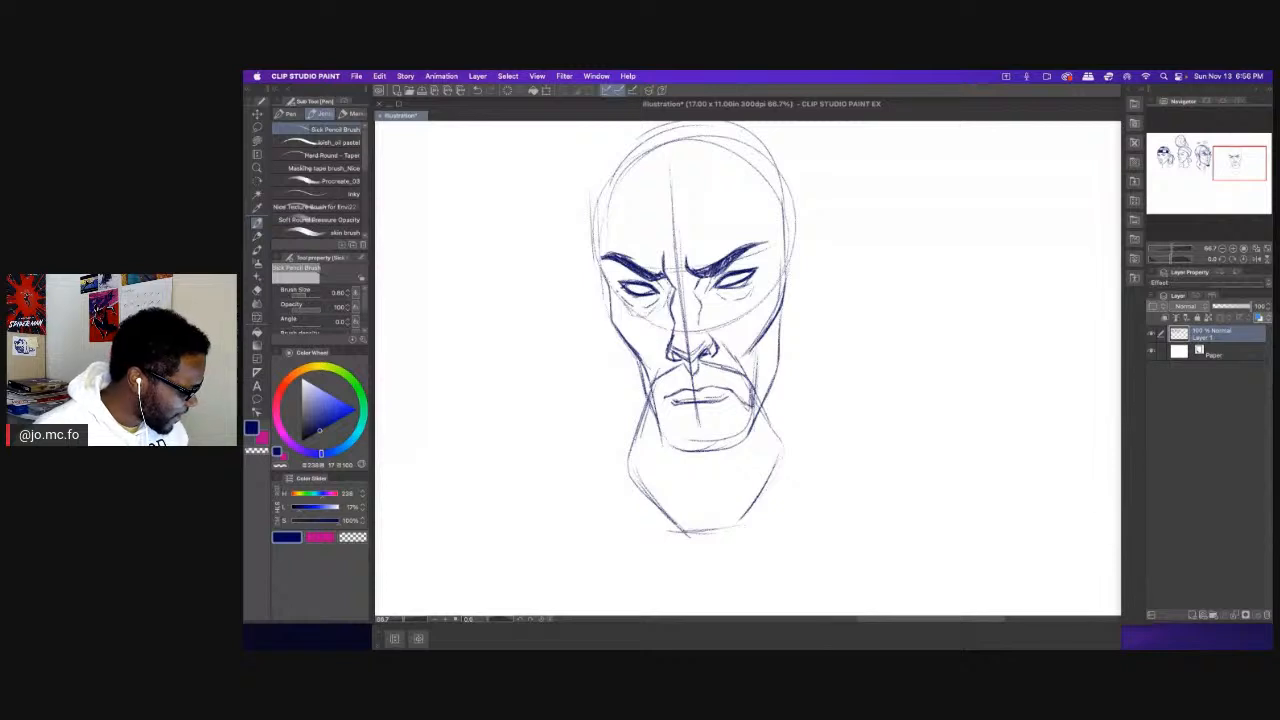
drag(654, 386, 649, 413)
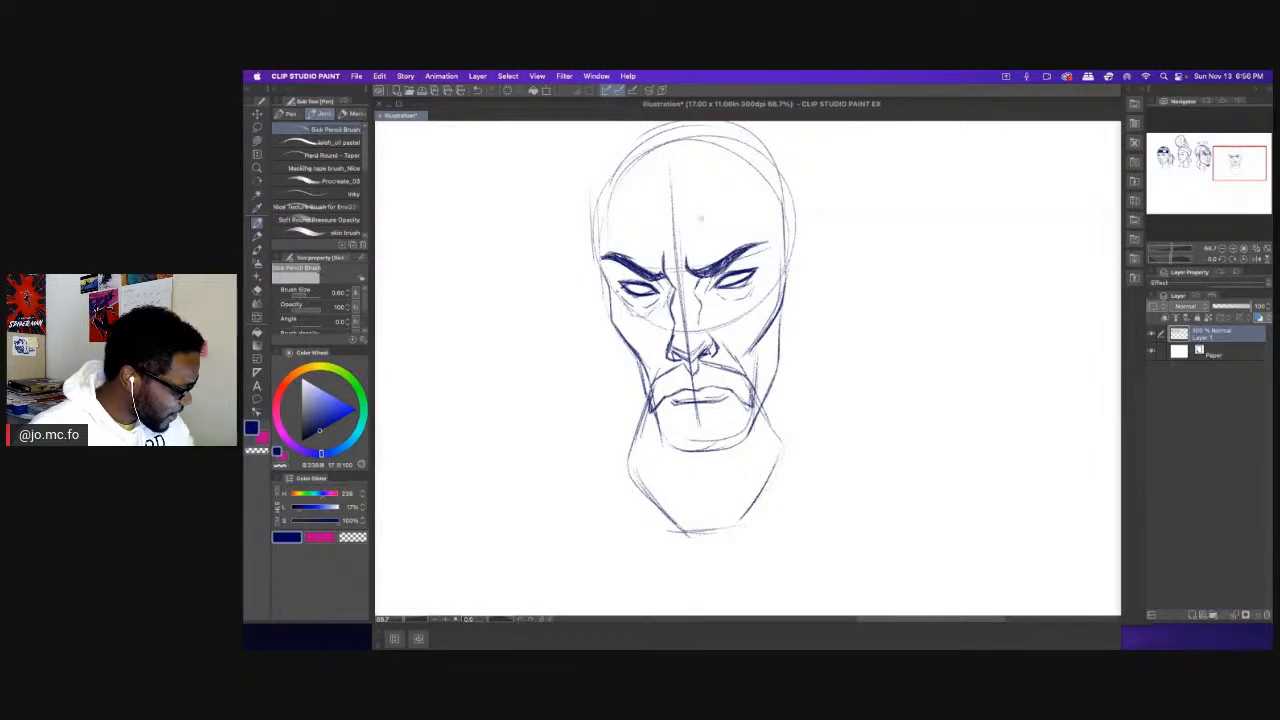
Sketch small brow-bone lines at the outer eyebrows and frown wrinkles across the forehead.
drag(655, 234, 646, 269)
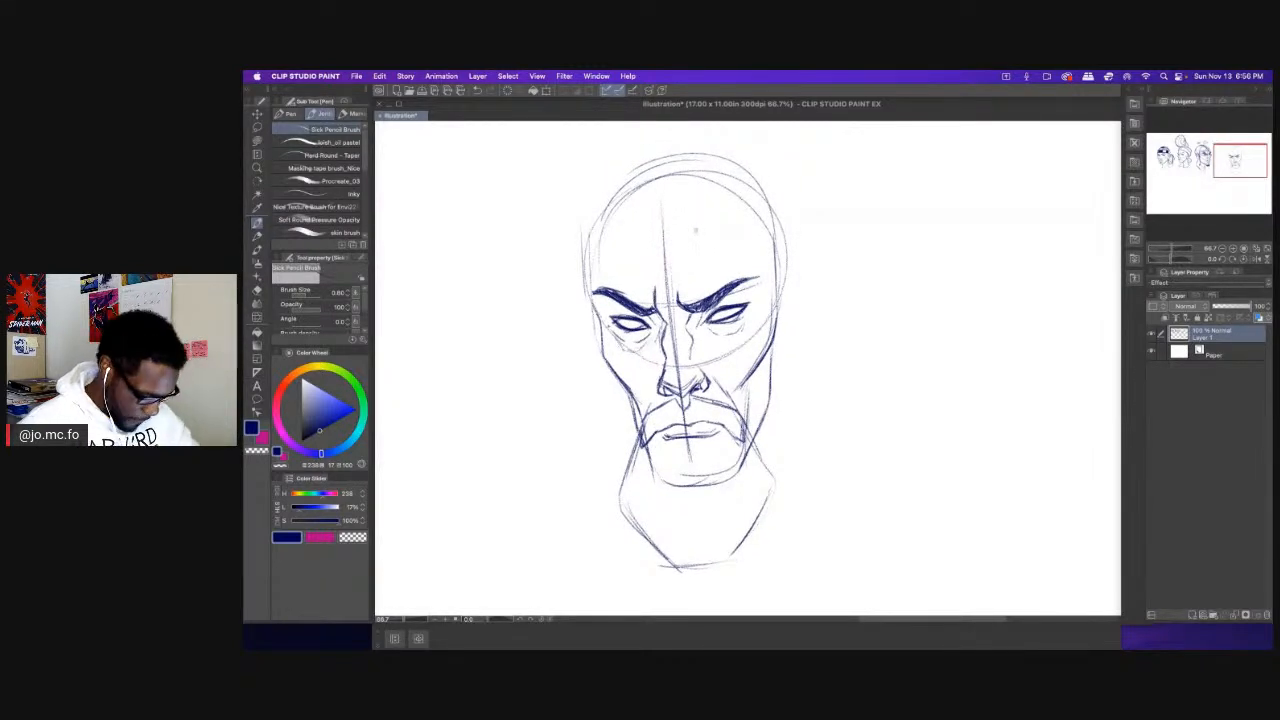
mouse_move(733, 283)
mouse_down()
mouse_move(760, 276)
mouse_move(748, 299)
mouse_up()
drag(613, 302, 598, 318)
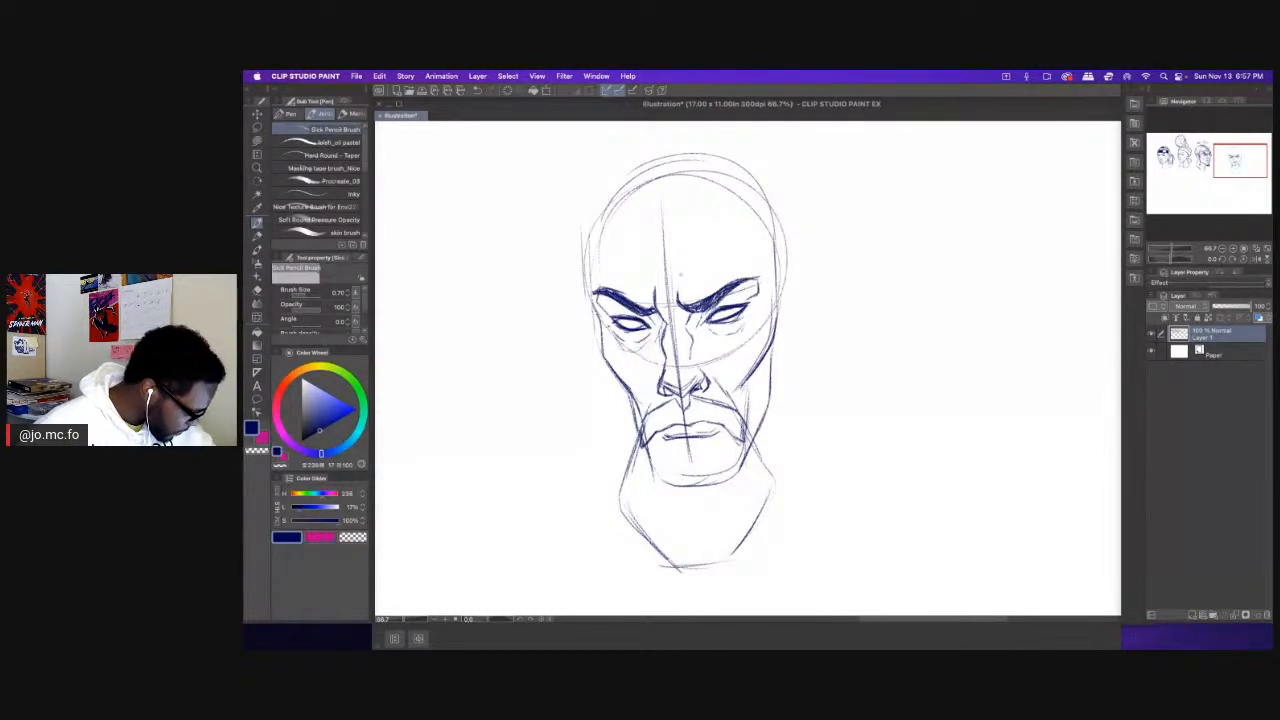
drag(686, 281, 716, 252)
mouse_move(645, 278)
mouse_down()
mouse_move(598, 256)
mouse_move(704, 236)
mouse_up()
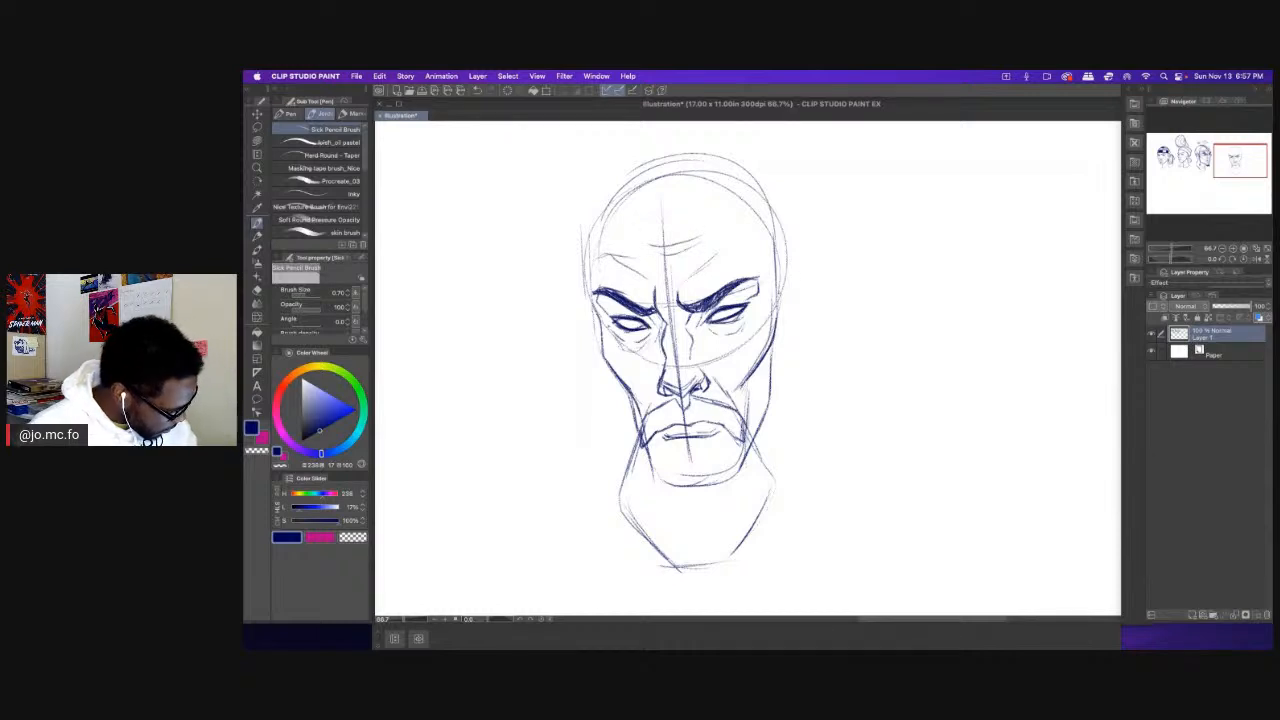
Mark the top of the near ear and reinforce the near edge and lower end of the beard.
drag(780, 292, 814, 264)
drag(690, 380, 676, 334)
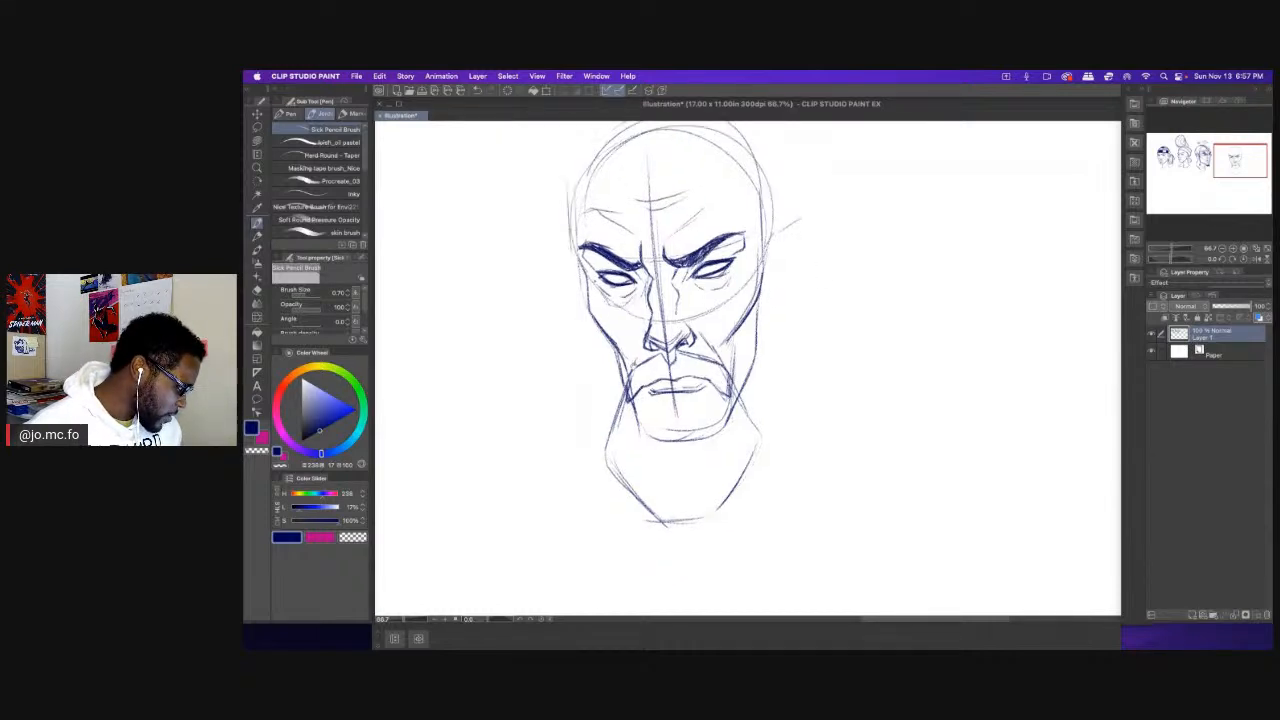
mouse_move(756, 436)
mouse_down()
mouse_move(730, 510)
mouse_move(688, 526)
mouse_up()
drag(690, 380, 706, 428)
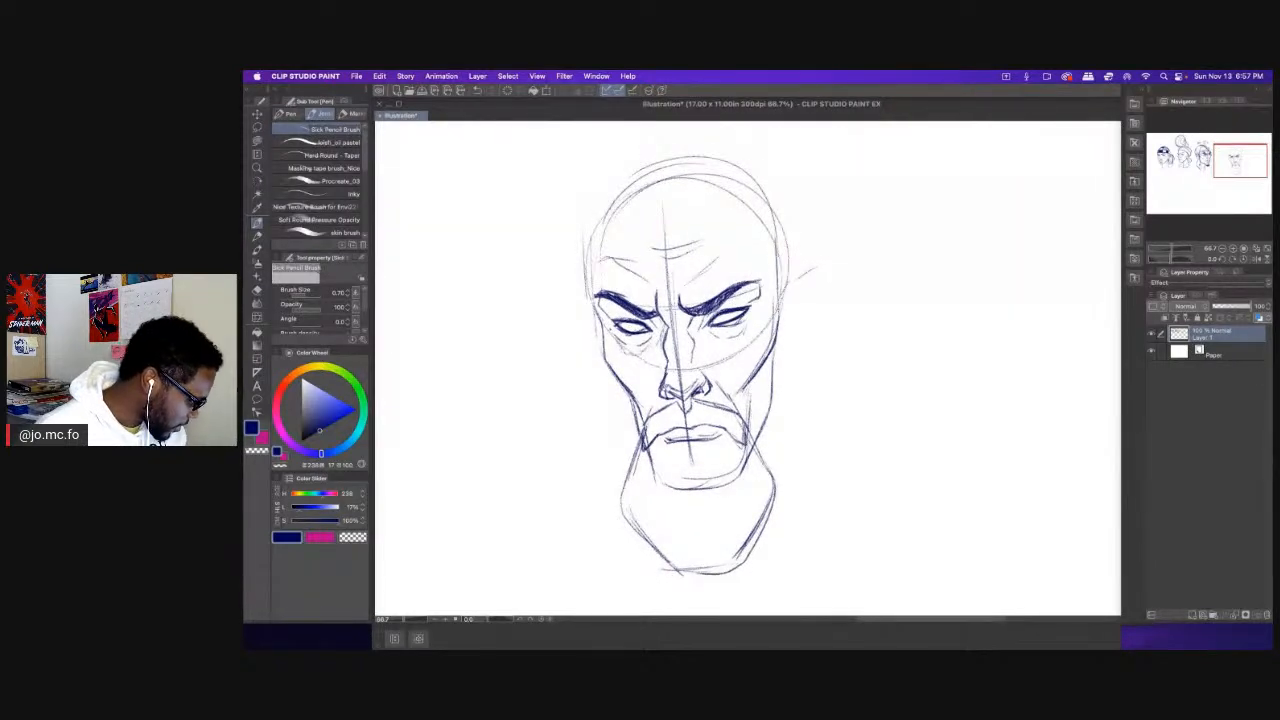
Draw the near side of the neck behind the beard, with a short line sloping out to the shoulder.
scroll(690, 347, down, 3)
drag(760, 268, 758, 366)
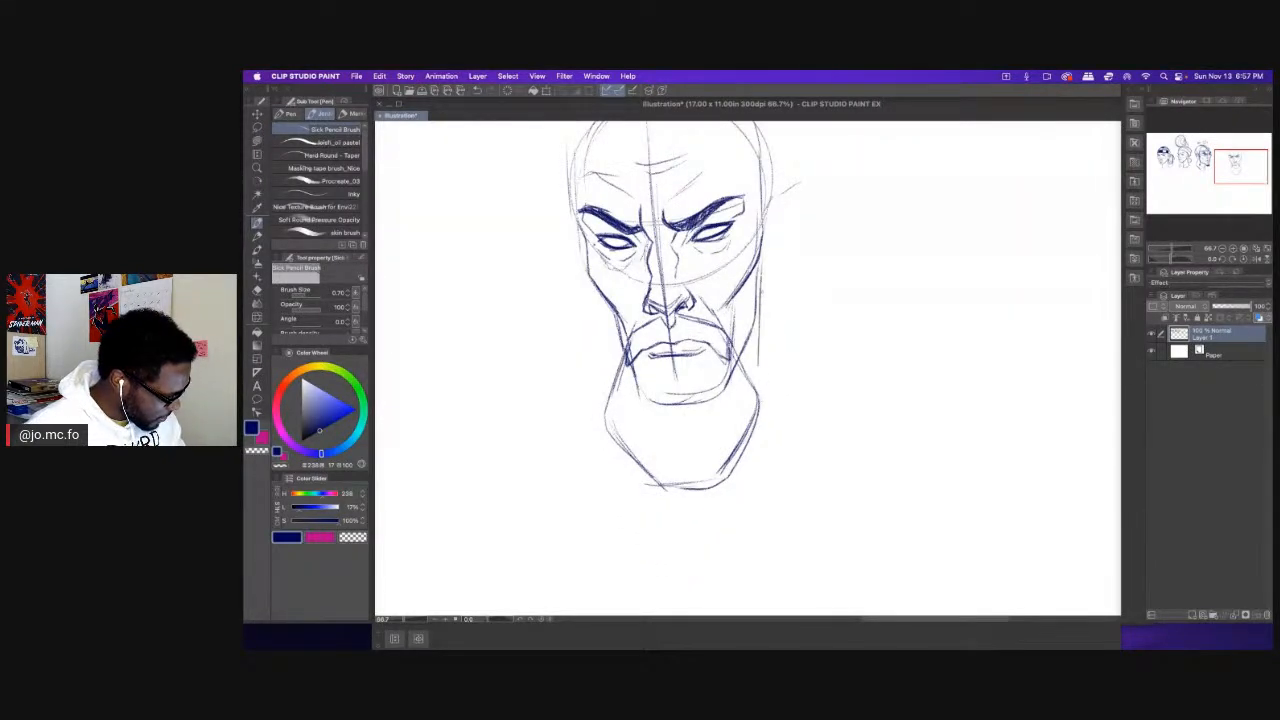
drag(754, 308, 770, 424)
drag(764, 372, 802, 422)
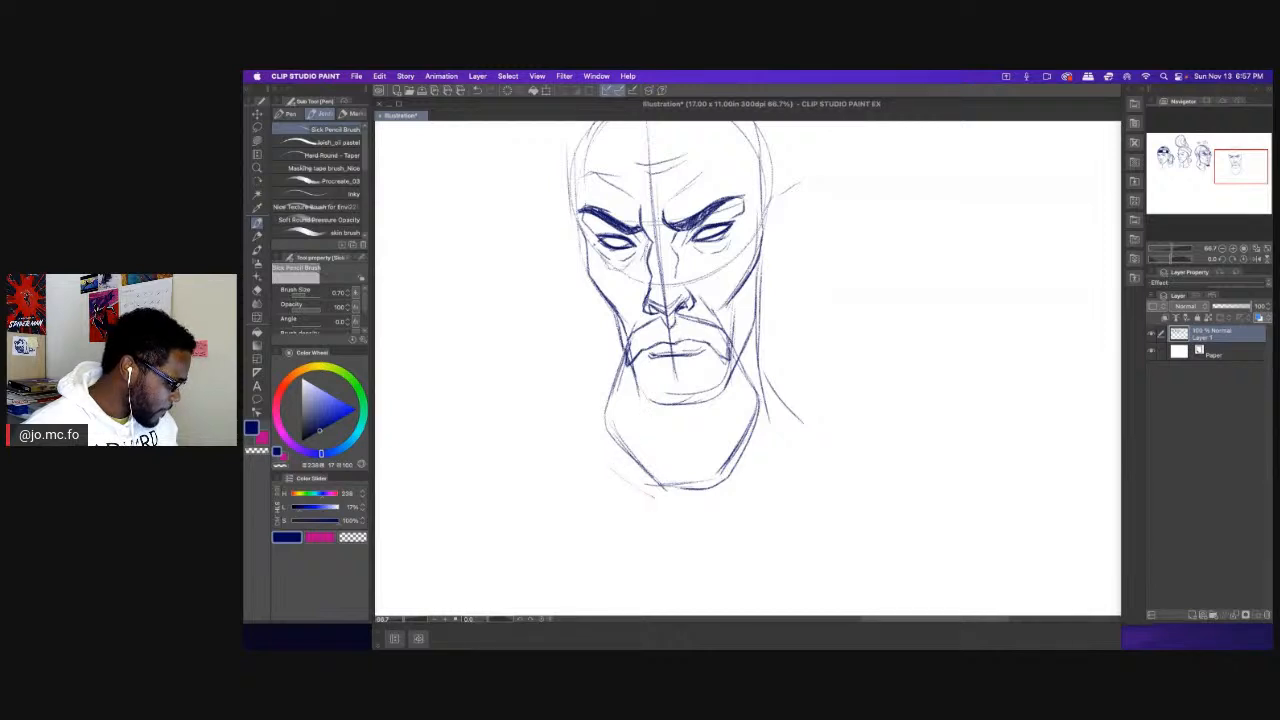
drag(660, 374, 652, 410)
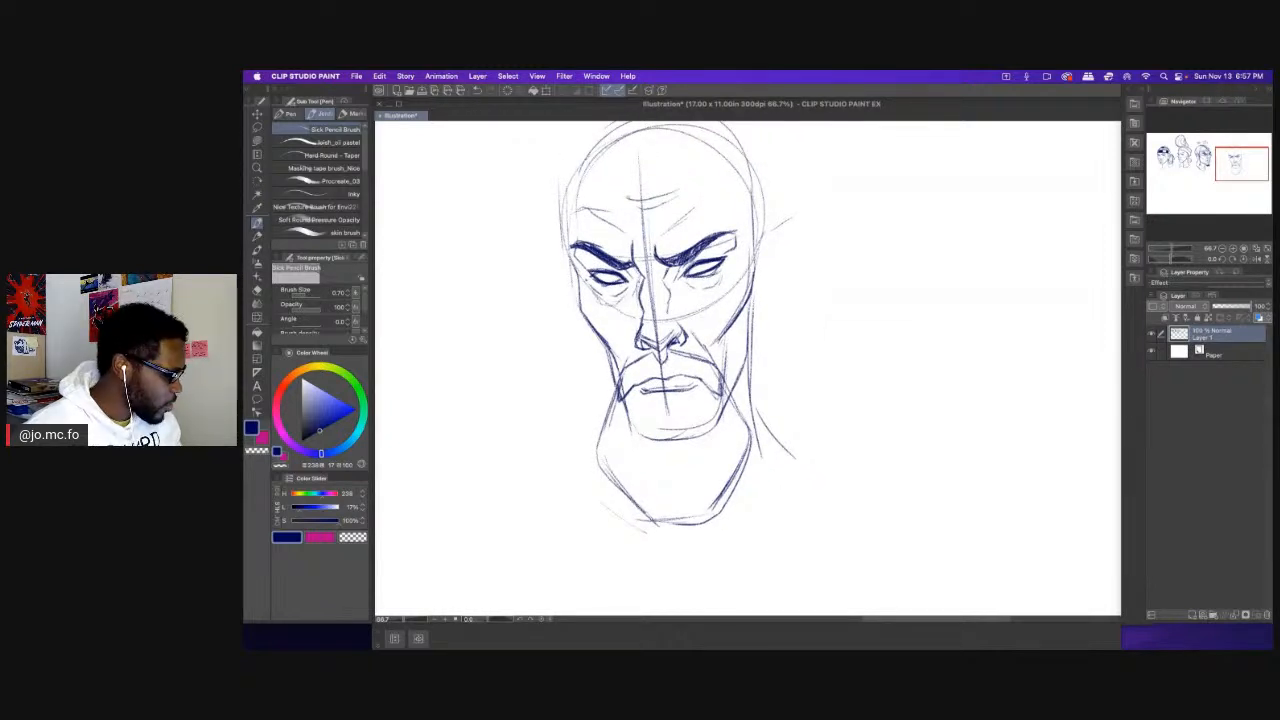
Strengthen the lower-lid creases and draw the irises inside both narrow eyes.
drag(691, 290, 719, 286)
mouse_move(630, 286)
mouse_down()
mouse_move(620, 297)
mouse_move(590, 288)
mouse_up()
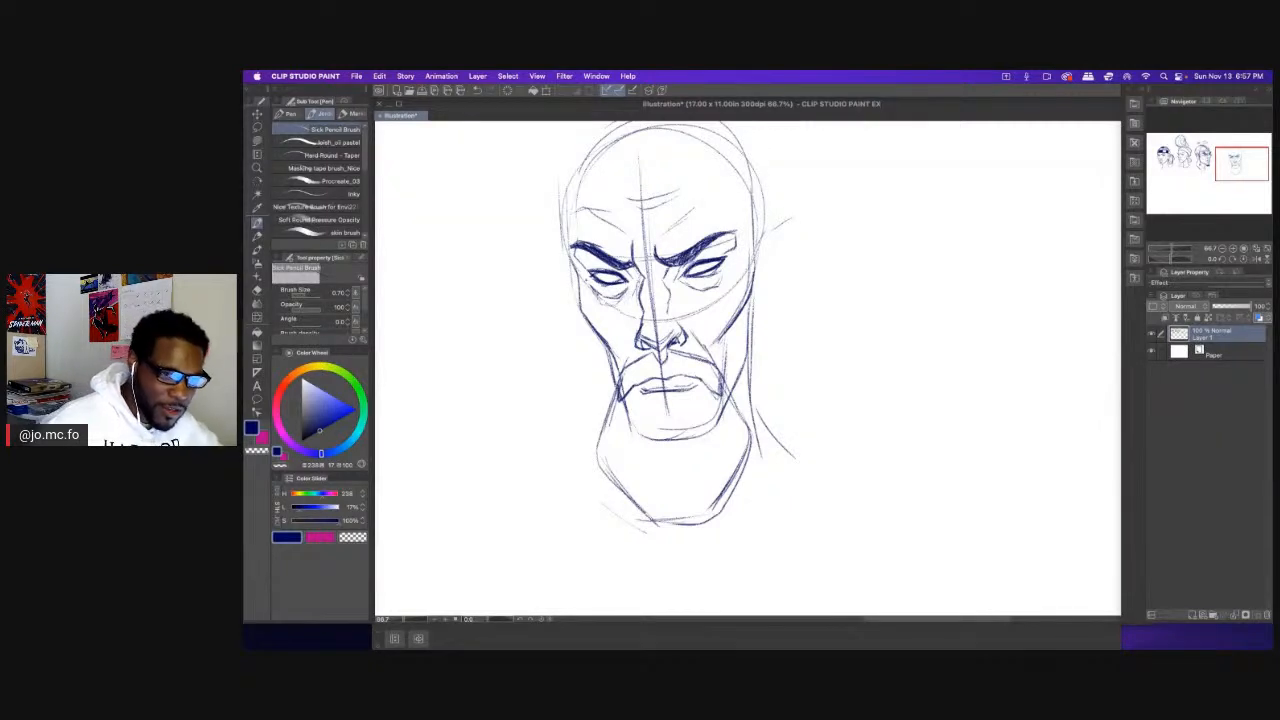
drag(702, 262, 713, 261)
drag(606, 278, 622, 273)
drag(699, 268, 719, 261)
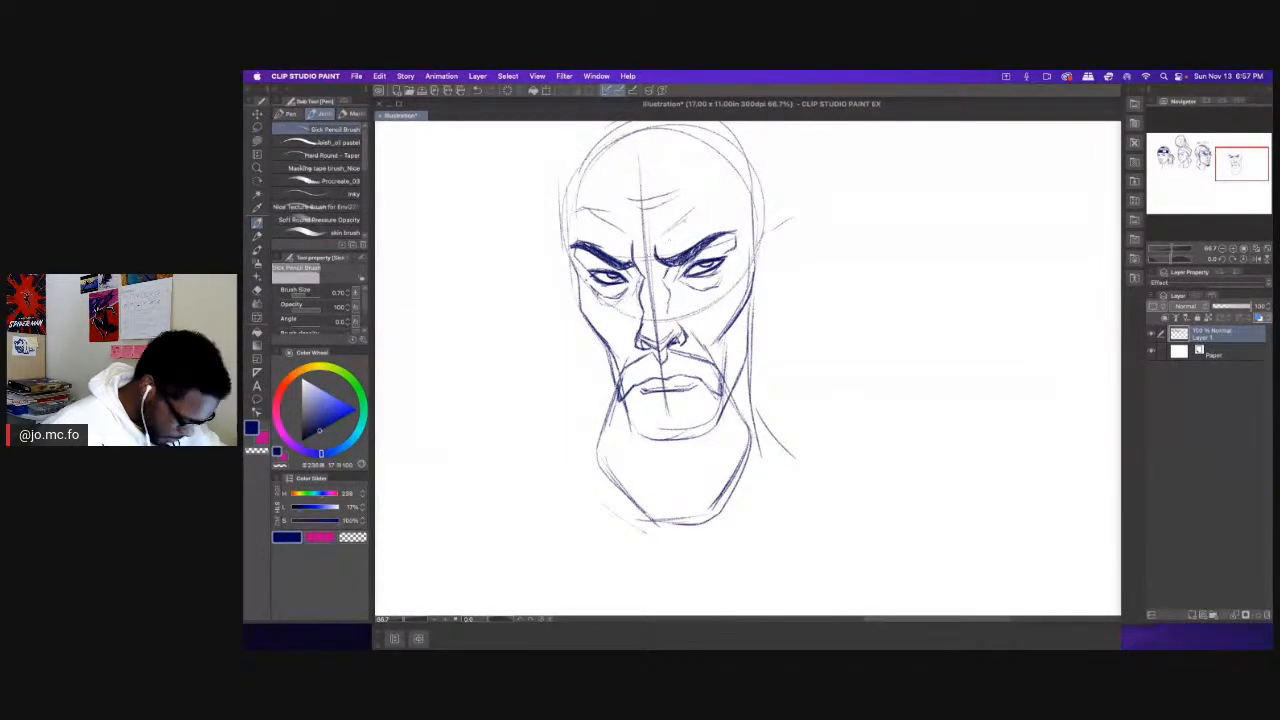
Draw the angular receding hairline across the forehead and down both temples, and darken the far side of the face.
mouse_move(681, 153)
mouse_down()
mouse_move(673, 226)
mouse_move(636, 238)
mouse_move(706, 197)
mouse_move(740, 202)
mouse_move(750, 300)
mouse_move(730, 214)
mouse_move(755, 308)
mouse_up()
drag(752, 226, 757, 252)
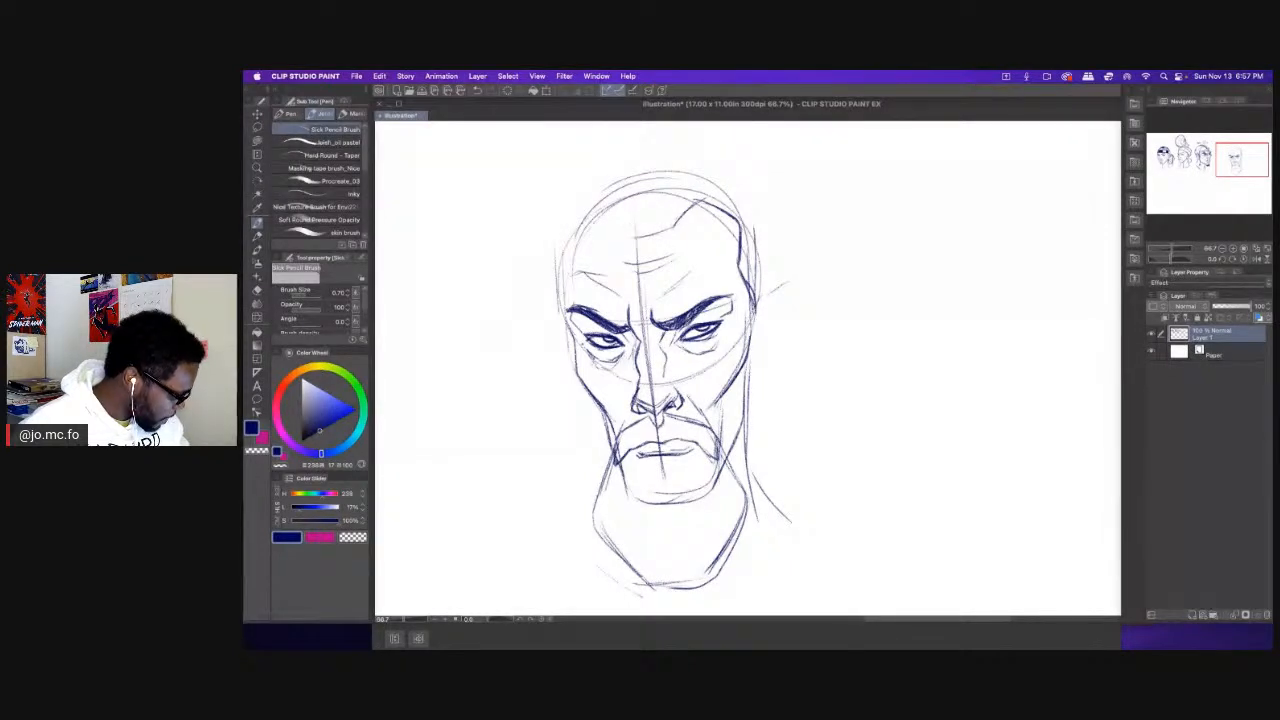
mouse_move(677, 228)
mouse_down()
mouse_move(619, 241)
mouse_move(597, 212)
mouse_move(574, 225)
mouse_move(560, 320)
mouse_move(566, 304)
mouse_up()
drag(572, 314, 563, 334)
mouse_move(572, 288)
mouse_down()
mouse_move(566, 344)
mouse_move(616, 430)
mouse_up()
Add a crease from the near nostril across the cheek and reinforce the near jawline.
mouse_move(702, 388)
mouse_down()
mouse_move(686, 422)
mouse_move(709, 426)
mouse_up()
drag(719, 401, 711, 417)
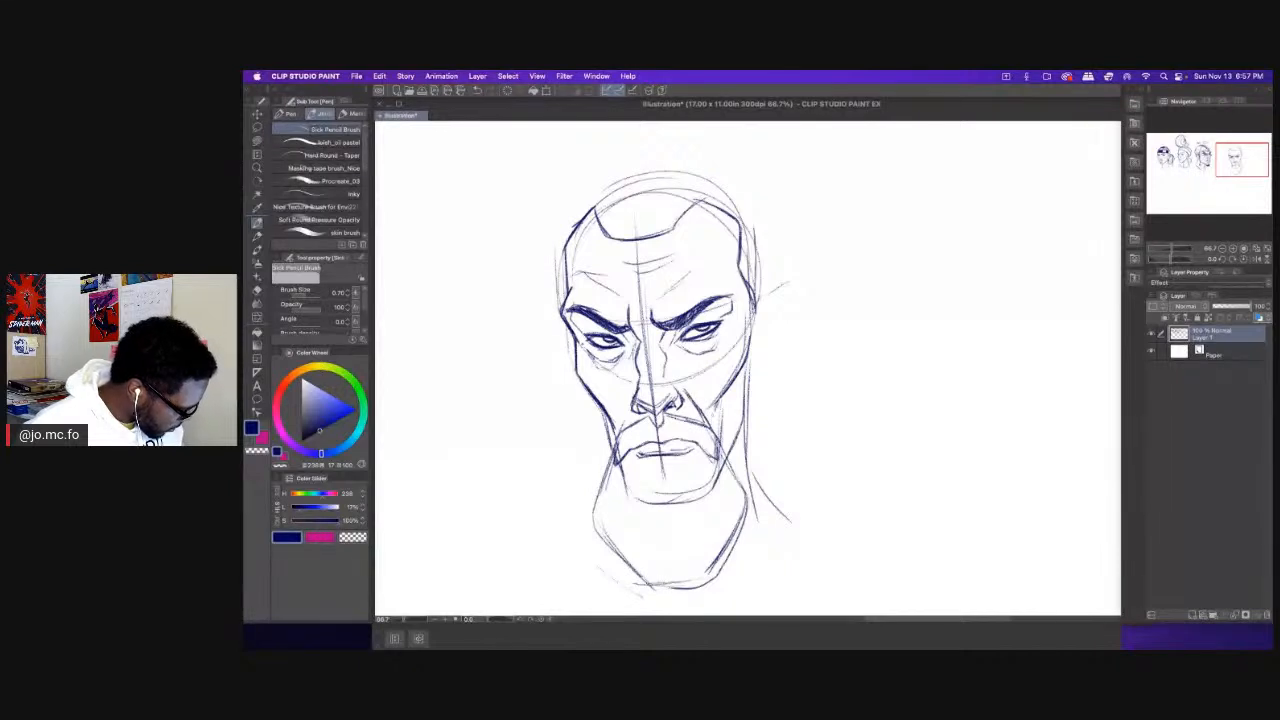
drag(750, 348, 747, 396)
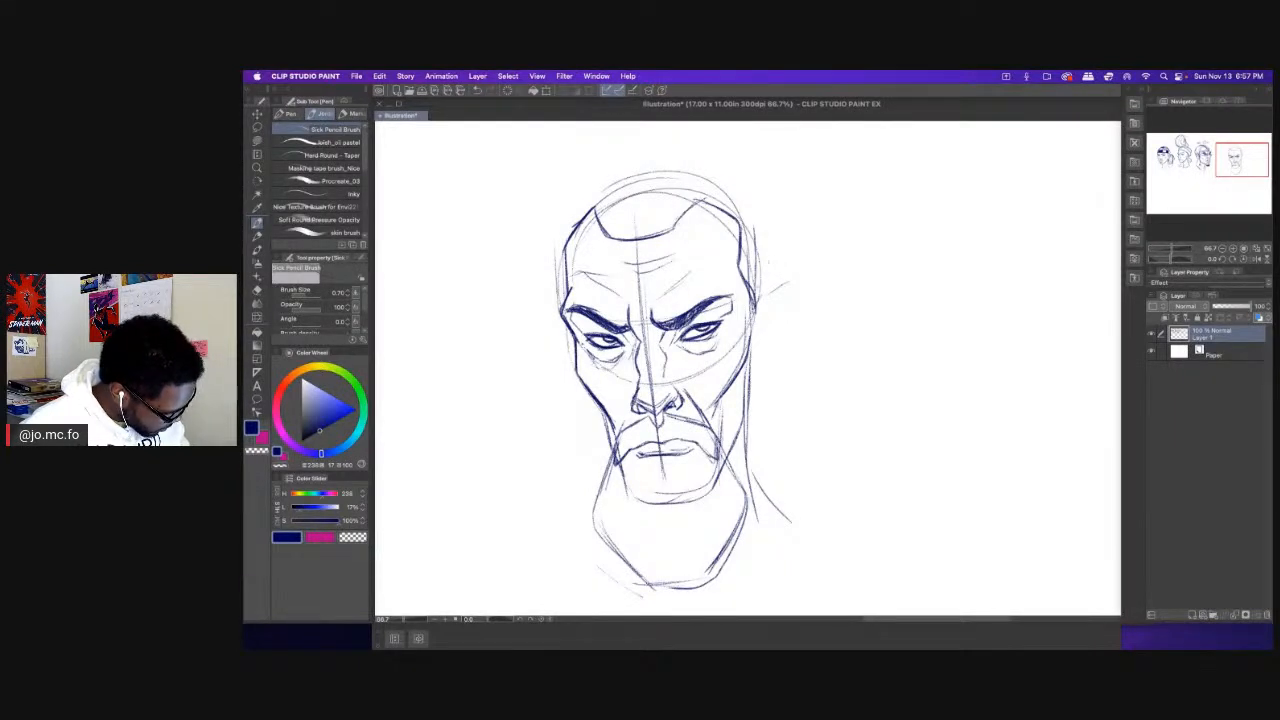
Draw the outer contours of both ears on the sides of the new head.
mouse_move(758, 302)
mouse_down()
mouse_move(795, 295)
mouse_move(792, 315)
mouse_move(756, 382)
mouse_up()
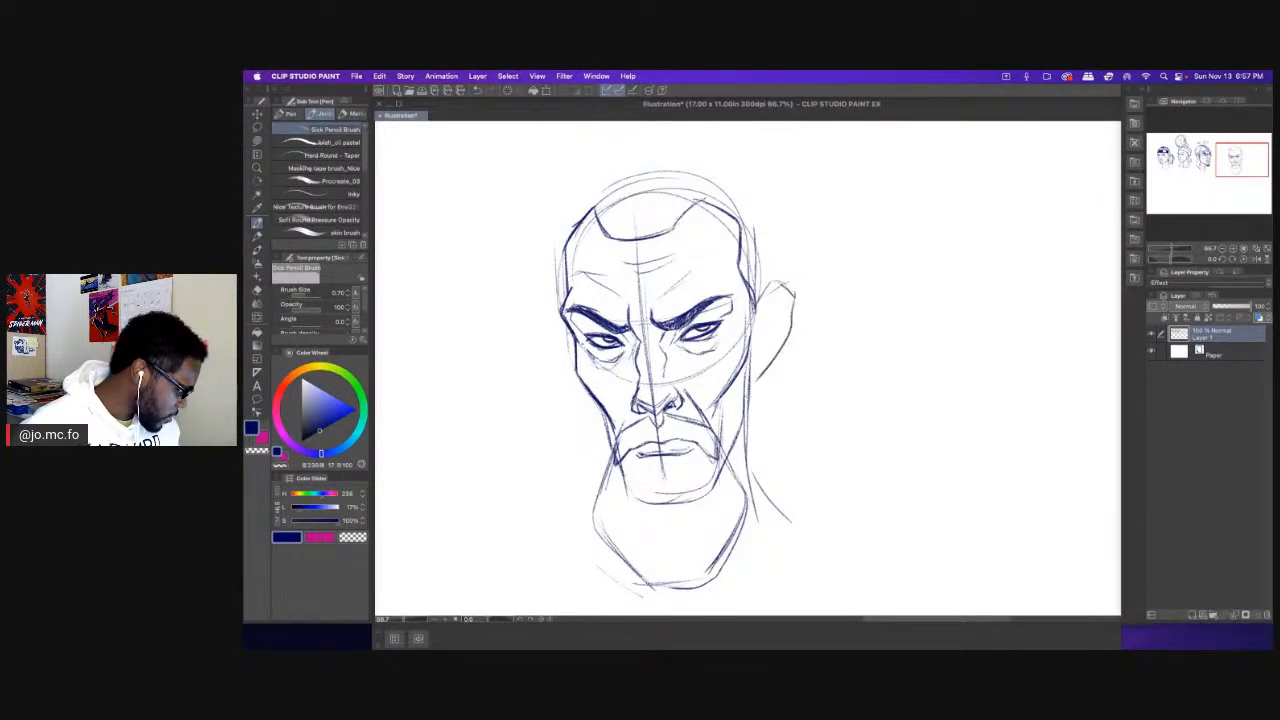
mouse_move(564, 316)
mouse_down()
mouse_move(550, 338)
mouse_move(590, 408)
mouse_move(552, 378)
mouse_up()
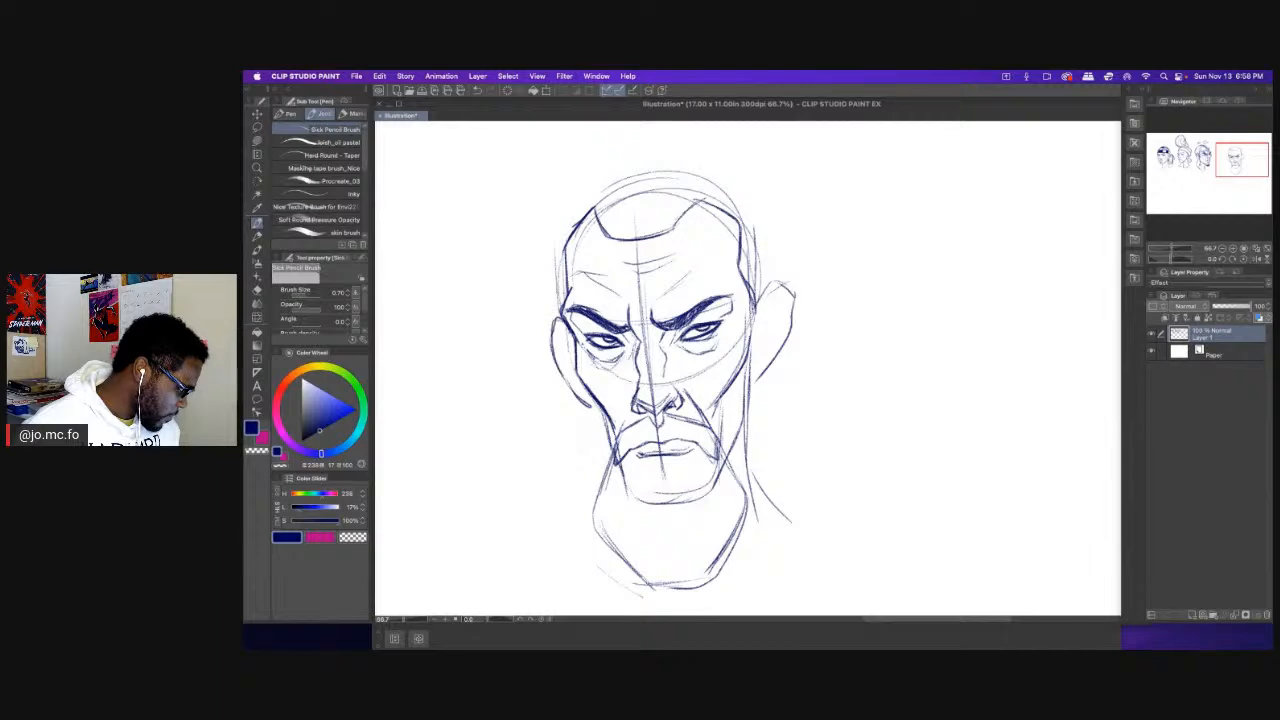
key(super+minus)
key(super+minus)
drag(700, 390, 832, 372)
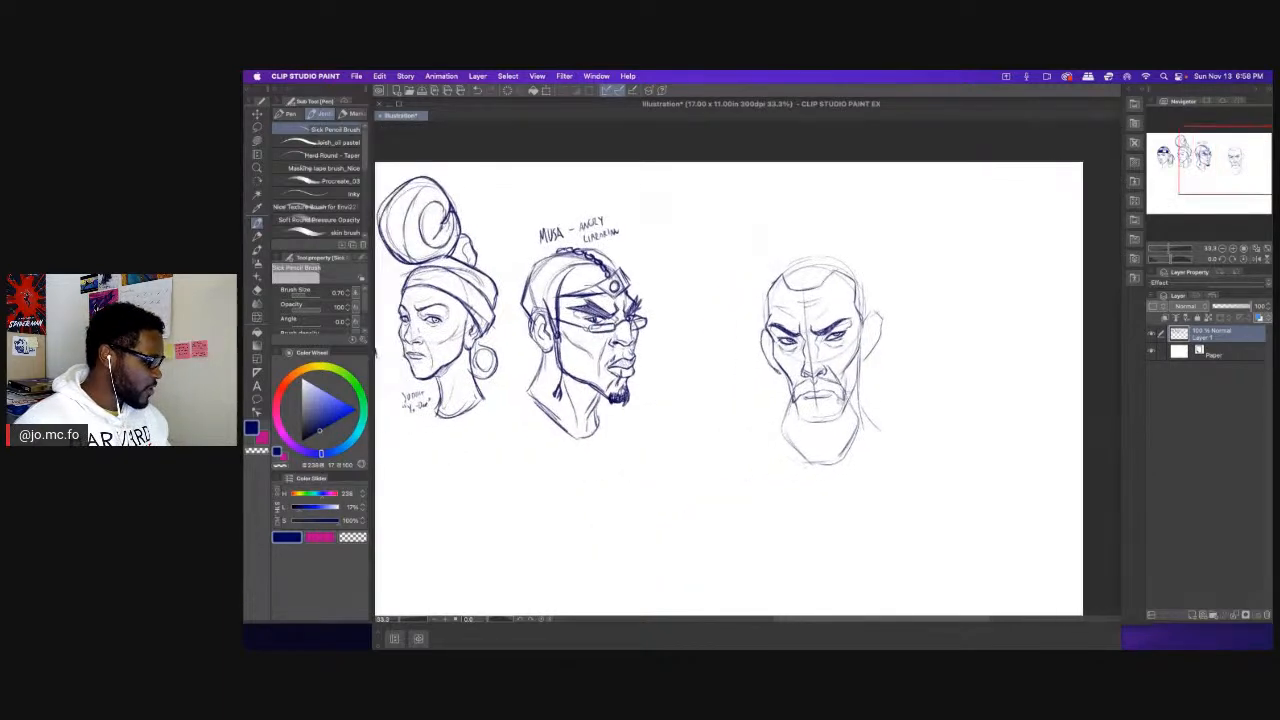
Darken the outer contour of the near ear from its upper curve down to the lobe.
drag(570, 459, 680, 449)
drag(857, 311, 709, 329)
key(super+plus)
key(super+plus)
mouse_move(651, 294)
mouse_down()
mouse_move(535, 276)
mouse_move(626, 338)
mouse_move(664, 398)
mouse_up()
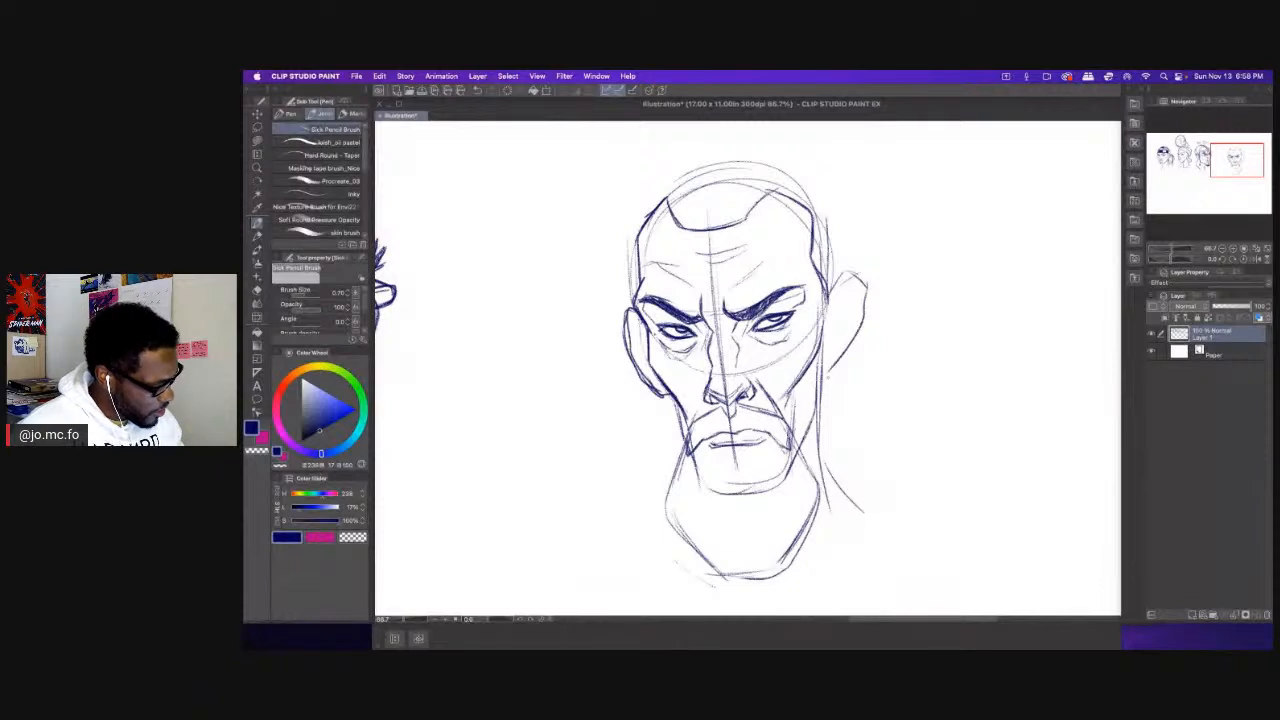
mouse_move(820, 380)
mouse_down()
mouse_move(850, 348)
mouse_move(864, 292)
mouse_move(844, 274)
mouse_up()
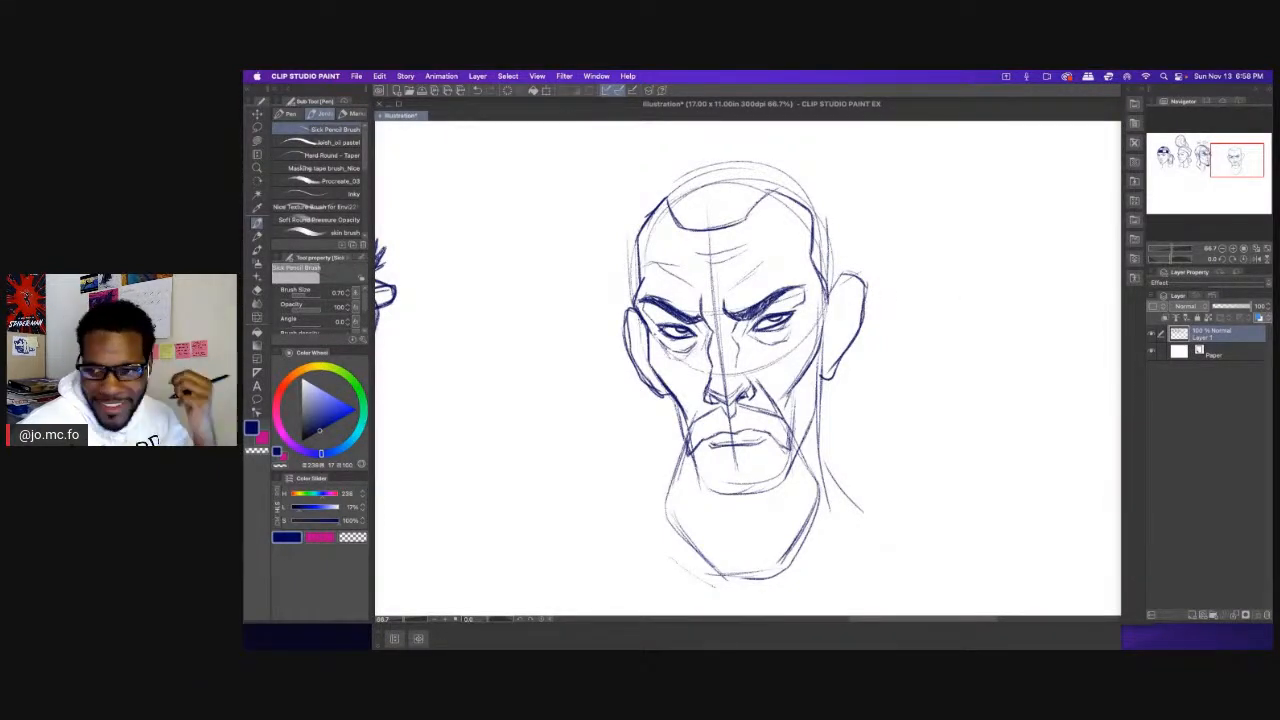
Erase the far ear's contour and redraw it along the side of the face.
key(Tab)
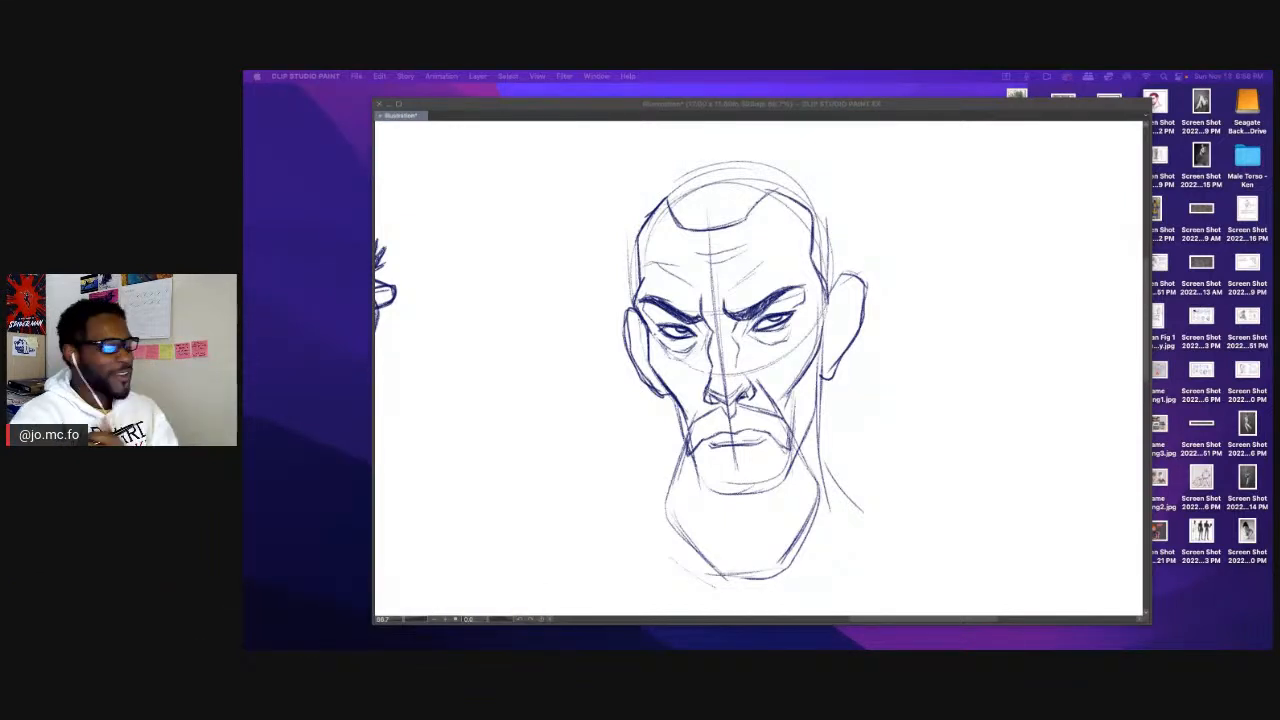
key(super+Tab)
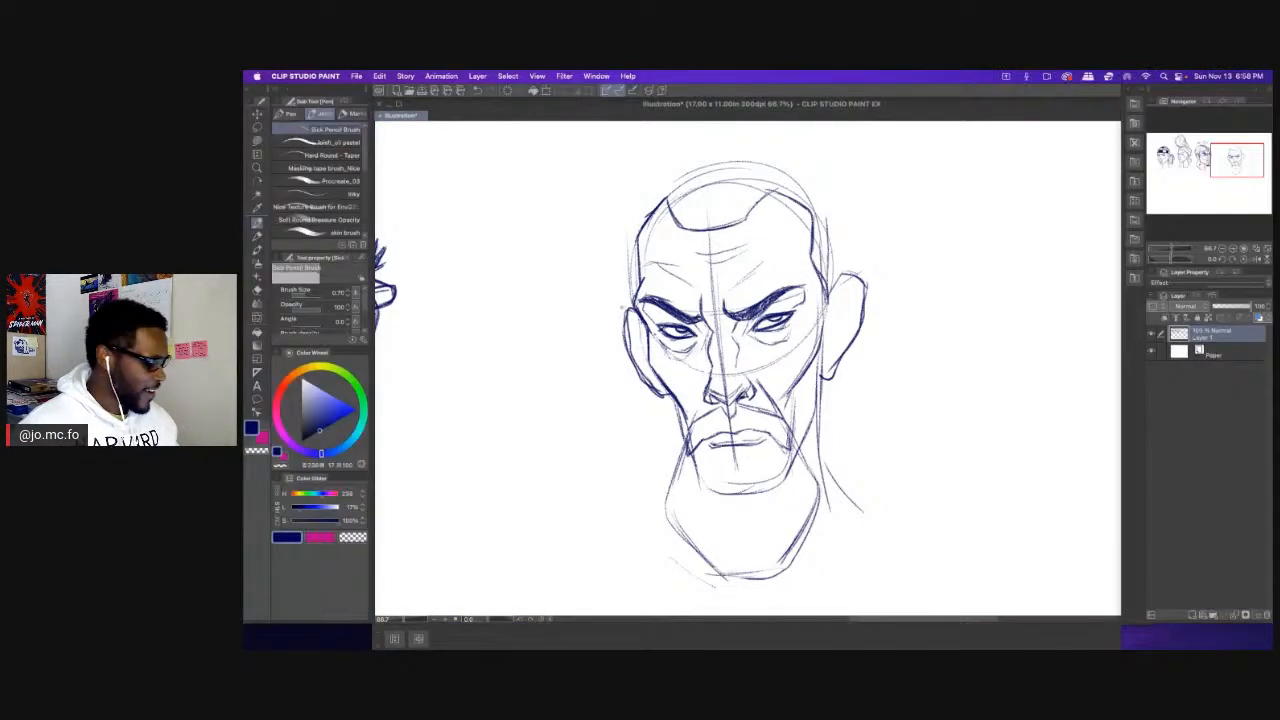
key(e)
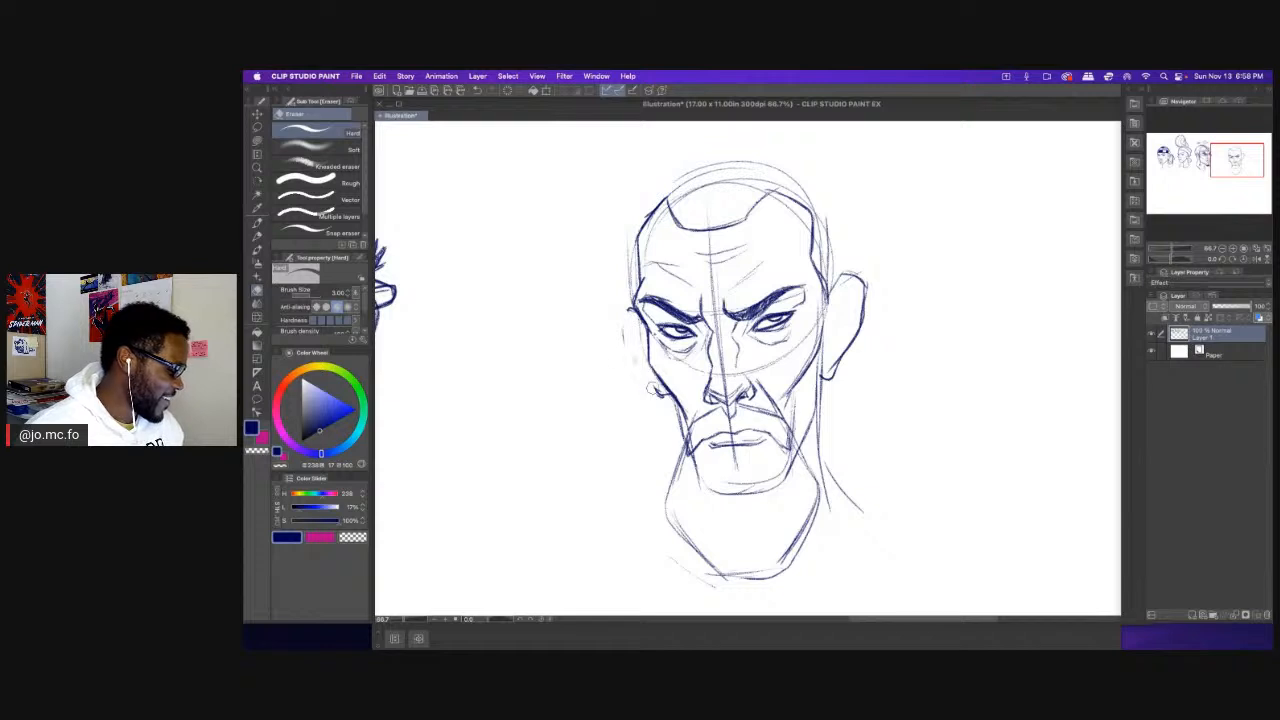
key(p)
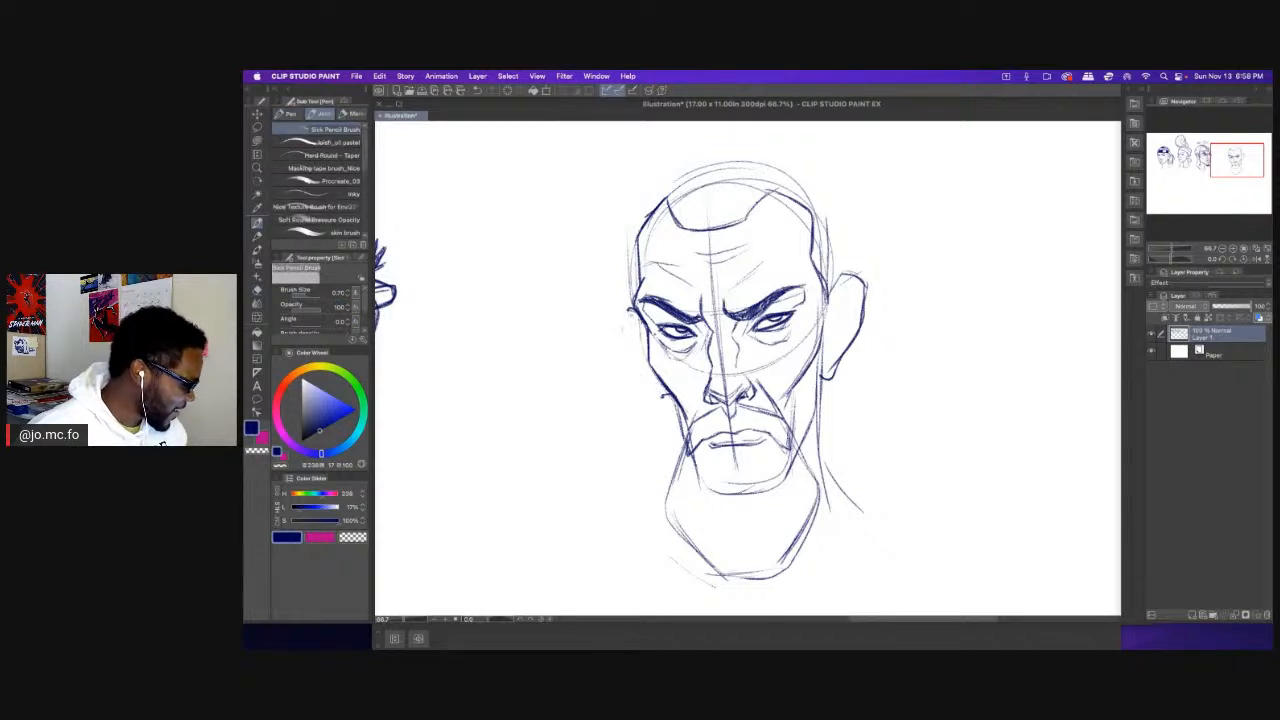
mouse_move(630, 308)
mouse_down()
mouse_move(629, 350)
mouse_move(667, 396)
mouse_up()
Draw the outline of the cropped hair from above the near ear up around the back and across the crown.
drag(838, 246, 815, 328)
drag(824, 268, 818, 326)
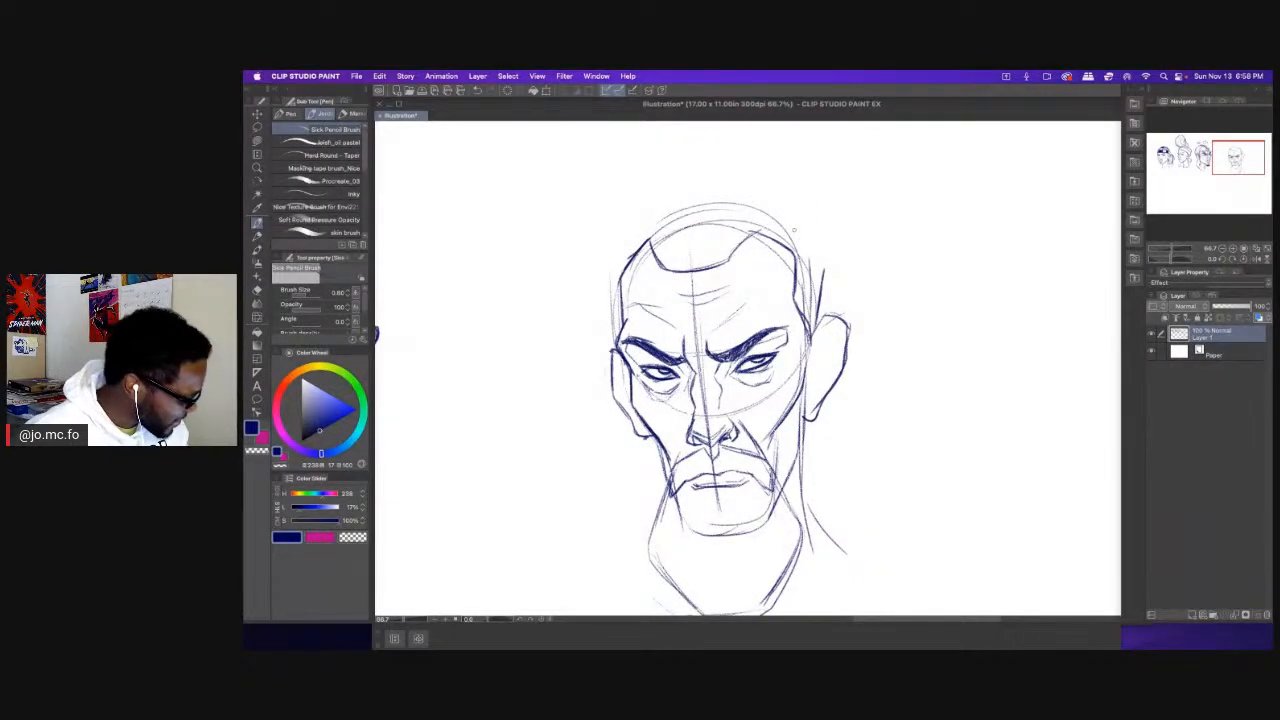
drag(794, 215, 824, 267)
drag(772, 205, 814, 247)
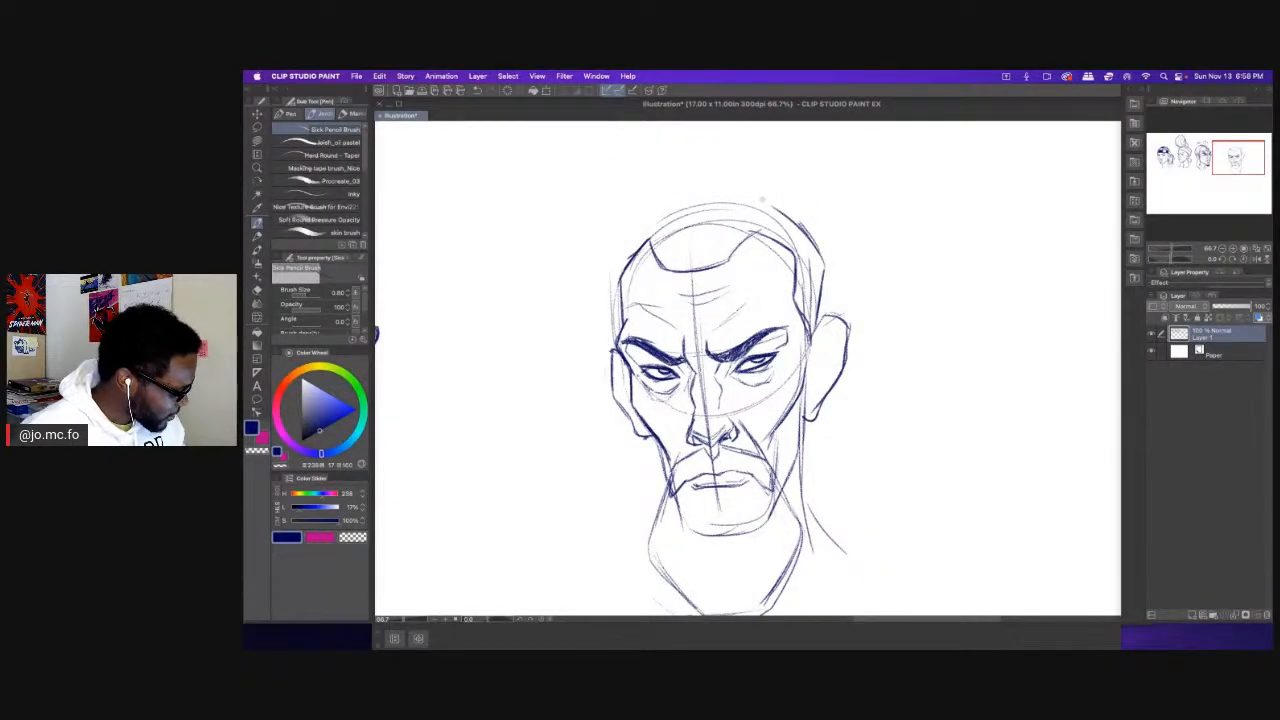
mouse_move(778, 208)
mouse_down()
mouse_move(694, 198)
mouse_move(722, 198)
mouse_move(822, 290)
mouse_move(808, 234)
mouse_up()
drag(766, 200, 672, 202)
drag(704, 197, 646, 206)
Erase the stray lines on the far side of the skull and redraw the head outline there down to the temple.
drag(565, 226, 686, 219)
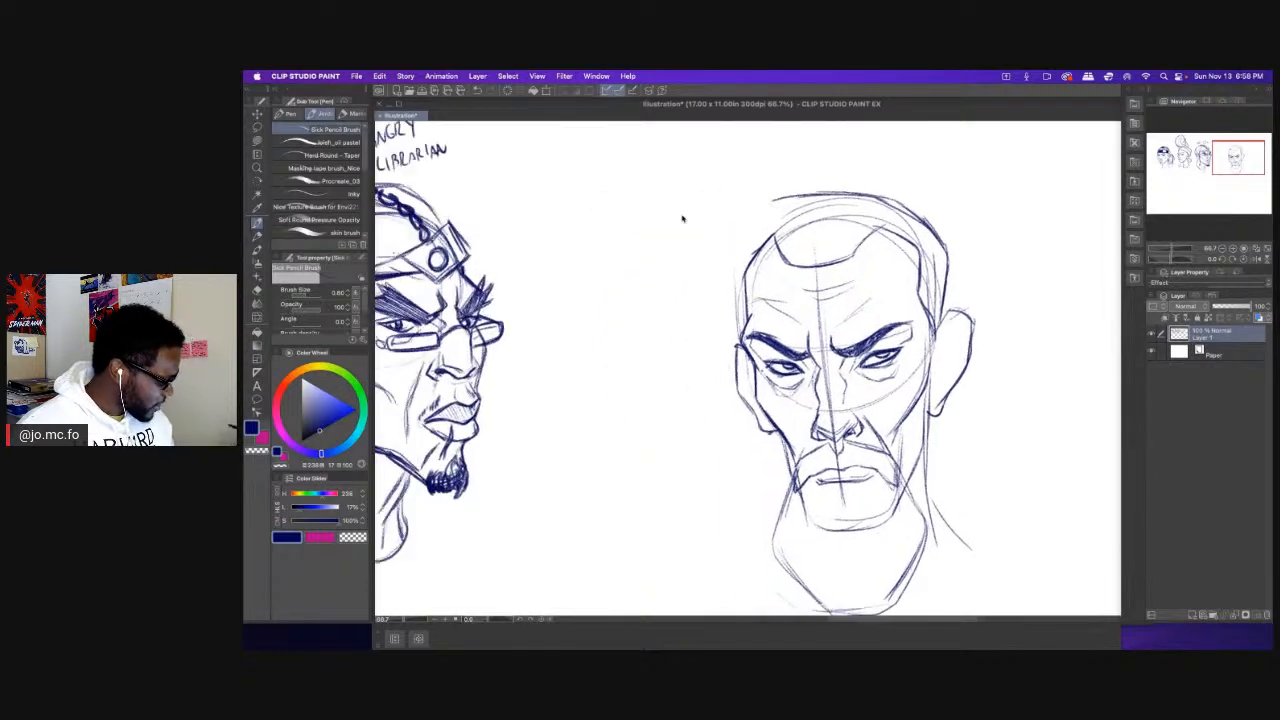
key(super+minus)
drag(654, 337, 643, 347)
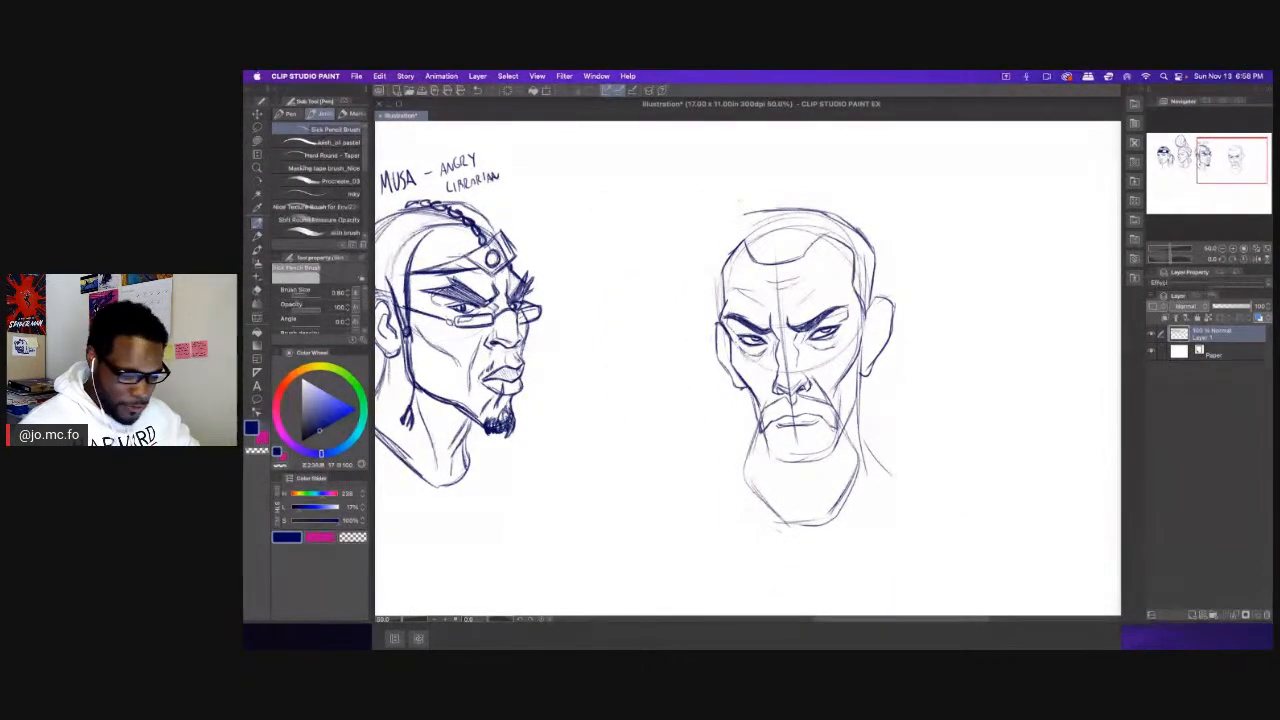
key(e)
mouse_move(740, 219)
mouse_down()
mouse_move(754, 213)
mouse_move(721, 263)
mouse_move(719, 310)
mouse_up()
key(p)
mouse_move(722, 266)
mouse_down()
mouse_move(744, 226)
mouse_move(838, 214)
mouse_move(872, 250)
mouse_move(869, 310)
mouse_up()
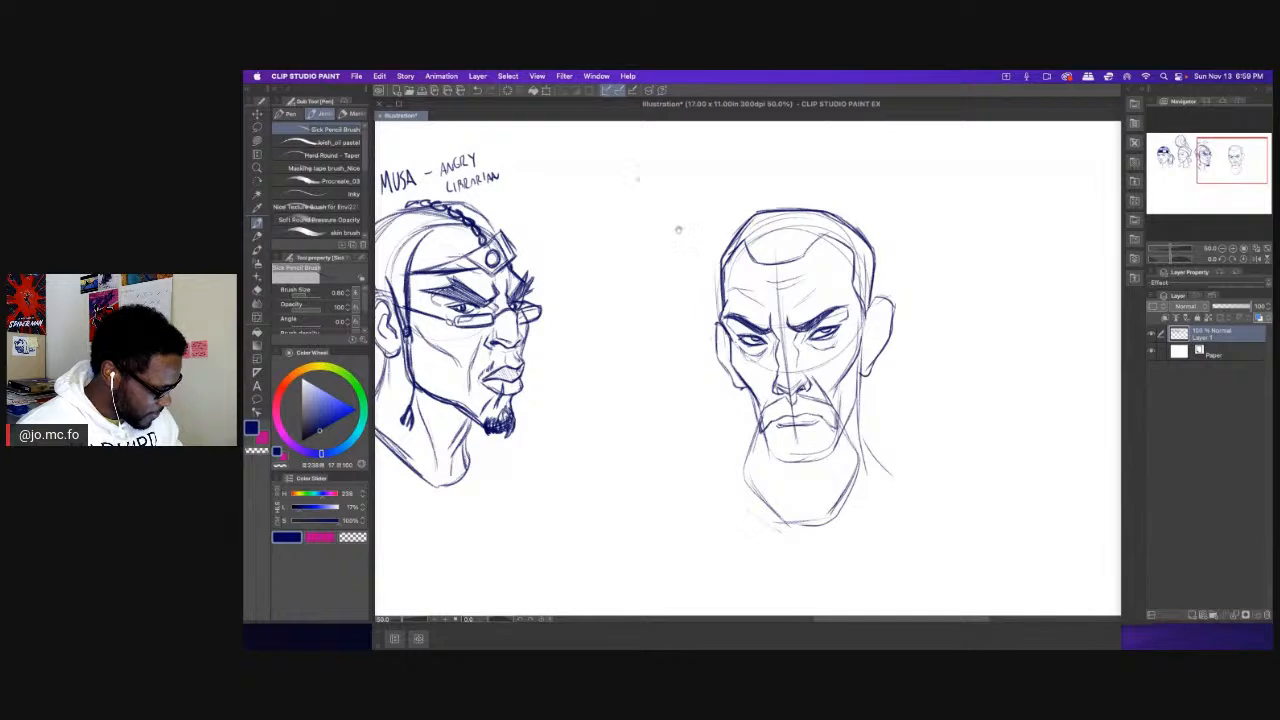
Reinforce the hairline at the near temple and the head contour at the far temple.
mouse_move(672, 239)
mouse_down()
mouse_move(624, 245)
mouse_move(712, 268)
mouse_move(798, 246)
mouse_move(814, 348)
mouse_up()
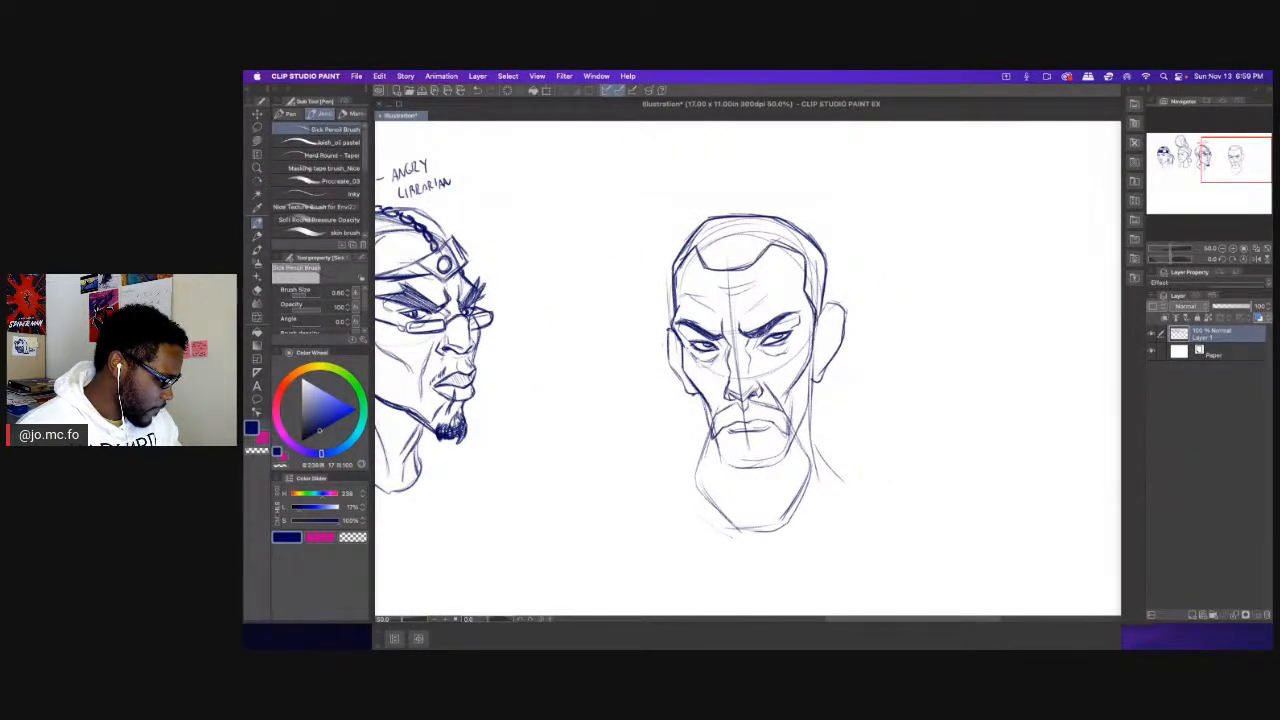
drag(814, 294, 814, 312)
drag(678, 270, 676, 302)
Sketch the inner edges of the beard on both sides of the chin below the lower lip.
scroll(687, 362, up, 1)
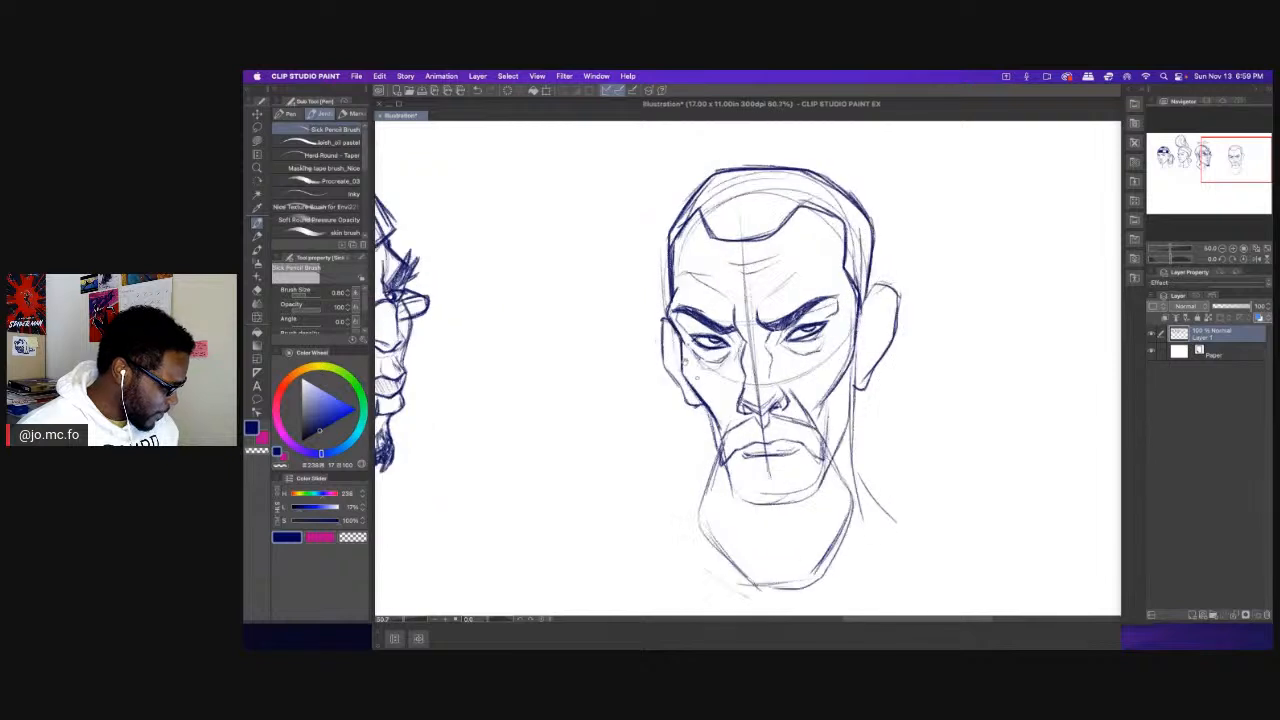
mouse_move(784, 462)
mouse_down()
mouse_move(714, 354)
mouse_move(746, 394)
mouse_move(735, 372)
mouse_up()
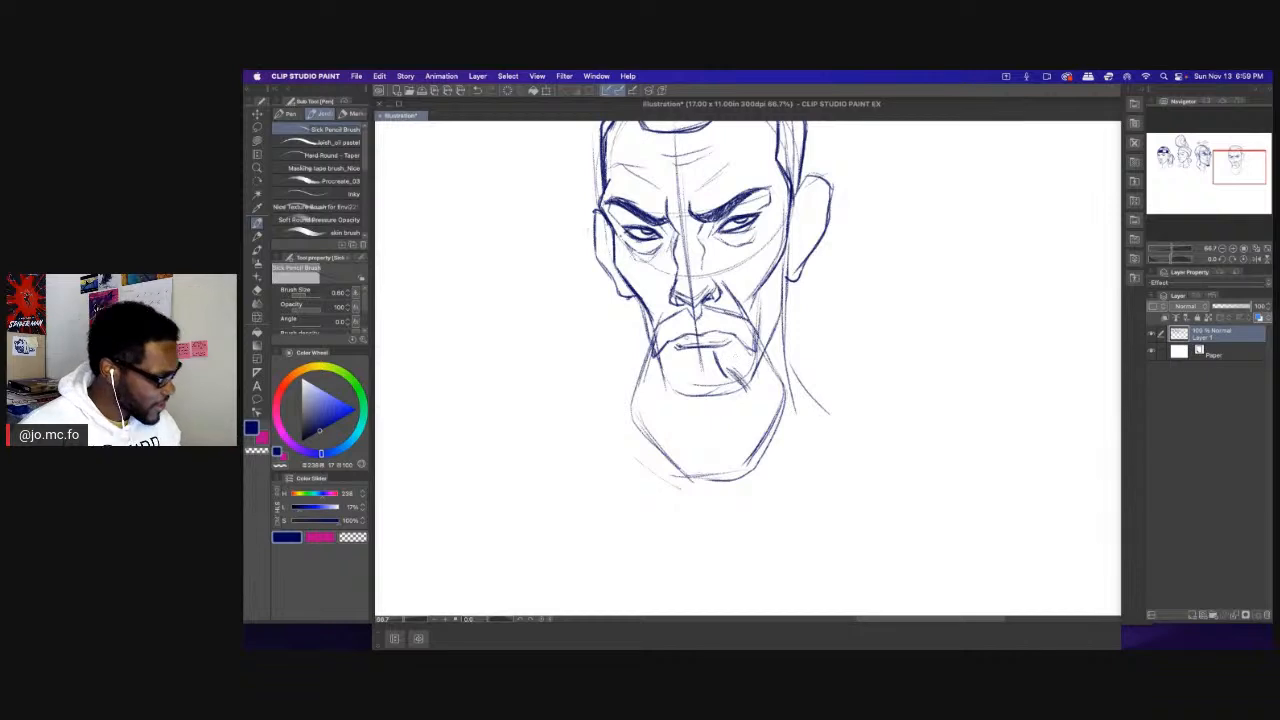
drag(688, 348, 677, 414)
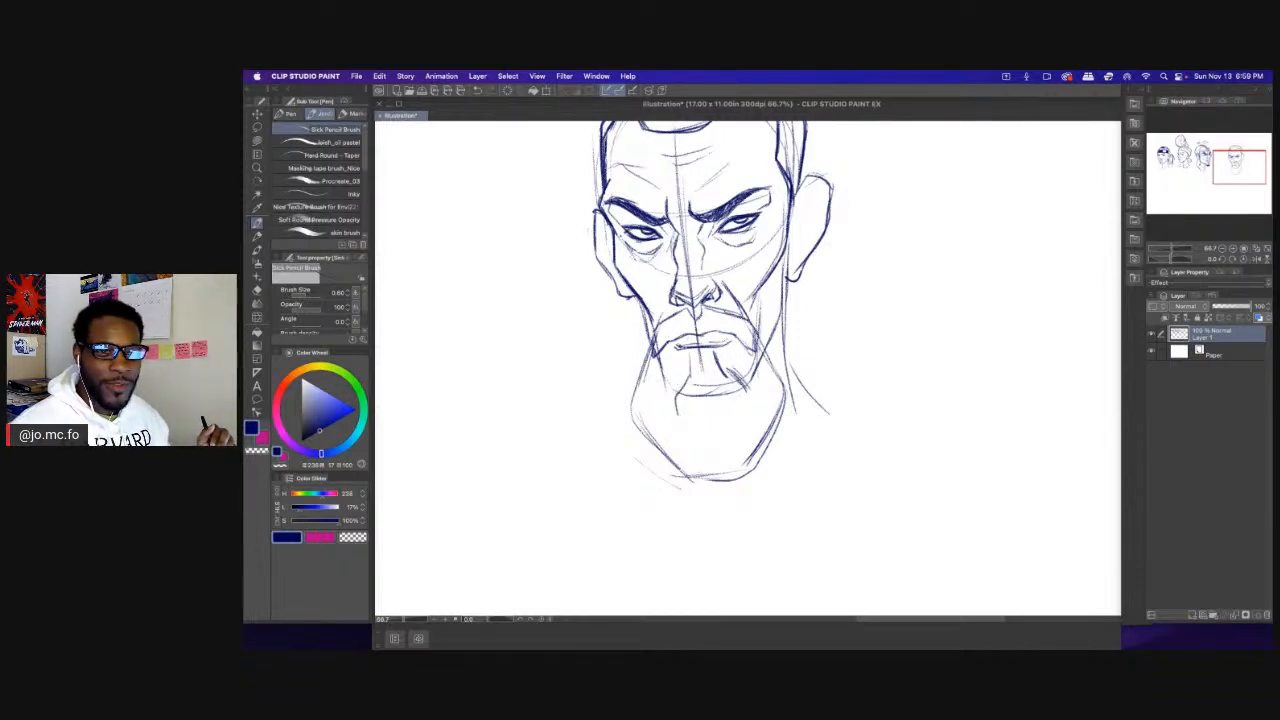
key(super+Tab)
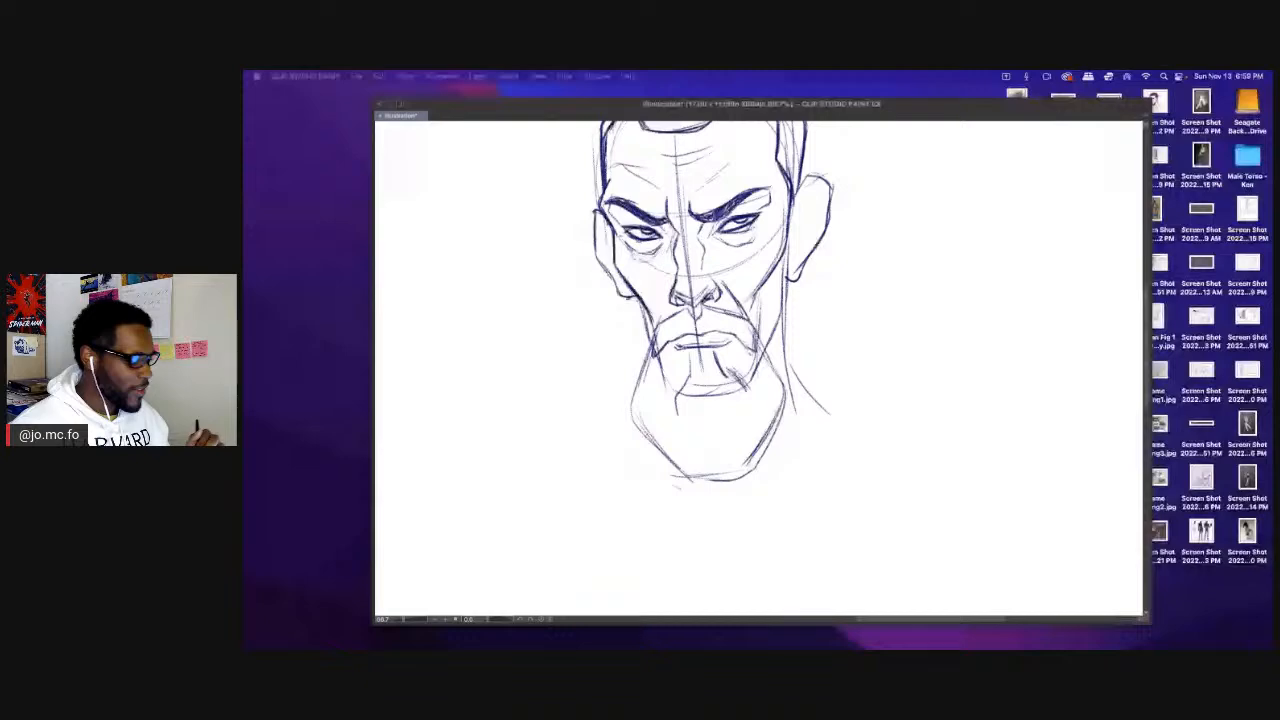
mouse_move(764, 76)
mouse_down()
mouse_move(898, 92)
mouse_move(1272, 92)
mouse_up()
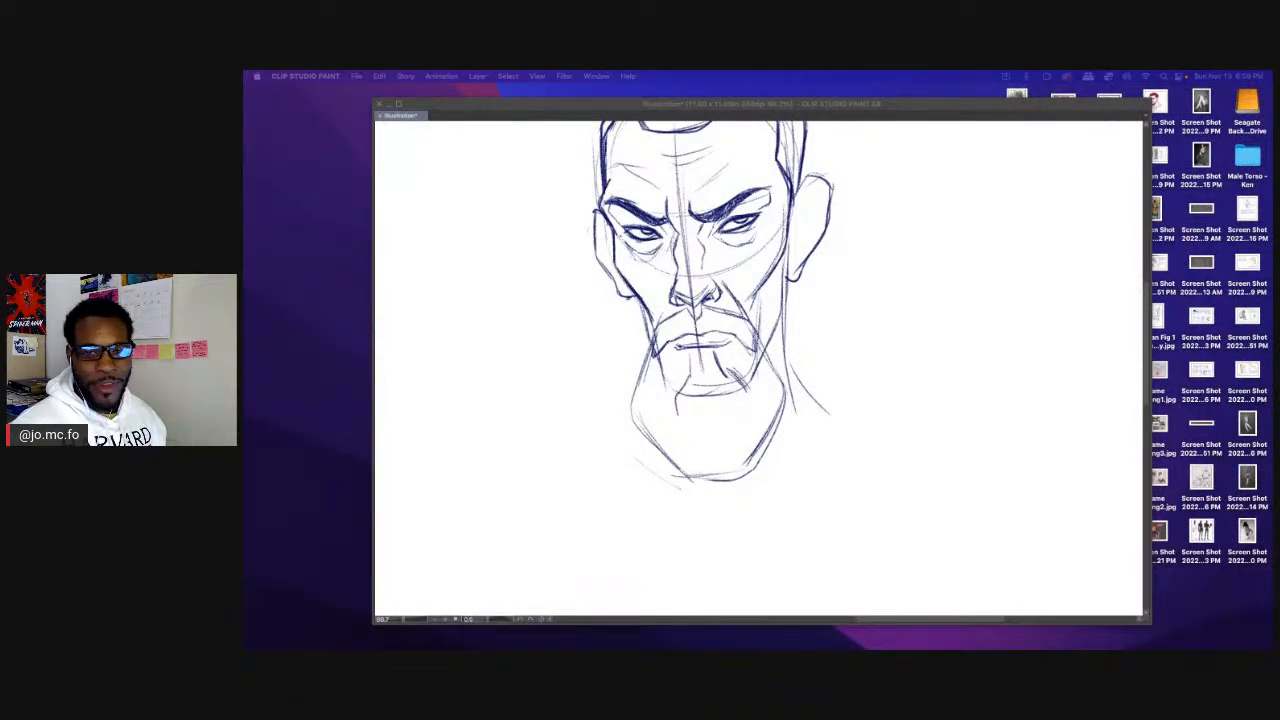
click(580, 349)
Touch up the frown crease between the brows and fill the near half of the moustache with dense hatching.
drag(580, 349, 551, 401)
mouse_move(661, 239)
mouse_down()
mouse_move(661, 255)
mouse_move(642, 253)
mouse_up()
scroll(684, 327, down, 2)
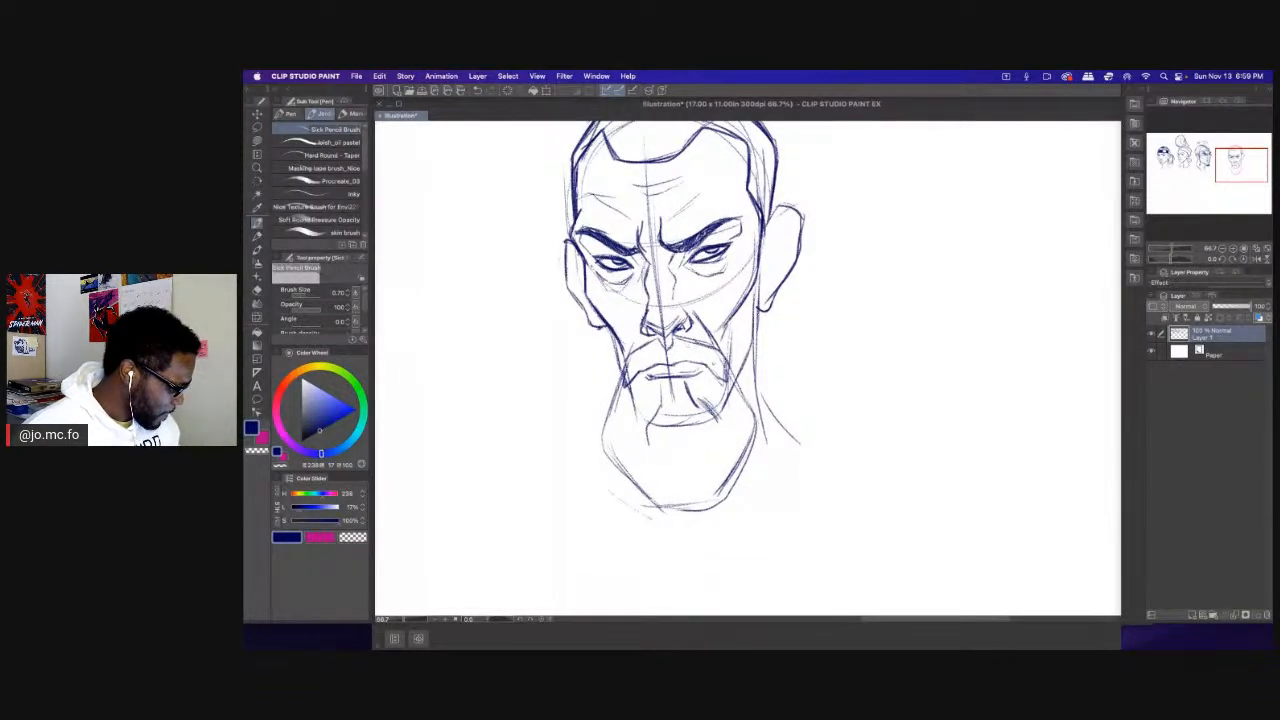
drag(670, 350, 722, 372)
drag(674, 336, 702, 346)
drag(706, 346, 730, 390)
mouse_move(708, 370)
mouse_down()
mouse_move(724, 384)
mouse_move(706, 370)
mouse_up()
mouse_move(676, 360)
mouse_down()
mouse_move(690, 362)
mouse_move(659, 368)
mouse_up()
Fill the far half of the moustache with dense hatching and darken its drooping tip.
drag(665, 340, 626, 386)
mouse_move(632, 358)
mouse_down()
mouse_move(626, 392)
mouse_move(628, 366)
mouse_up()
mouse_move(654, 342)
mouse_down()
mouse_move(636, 356)
mouse_move(652, 350)
mouse_up()
drag(672, 342, 625, 382)
drag(627, 382, 700, 359)
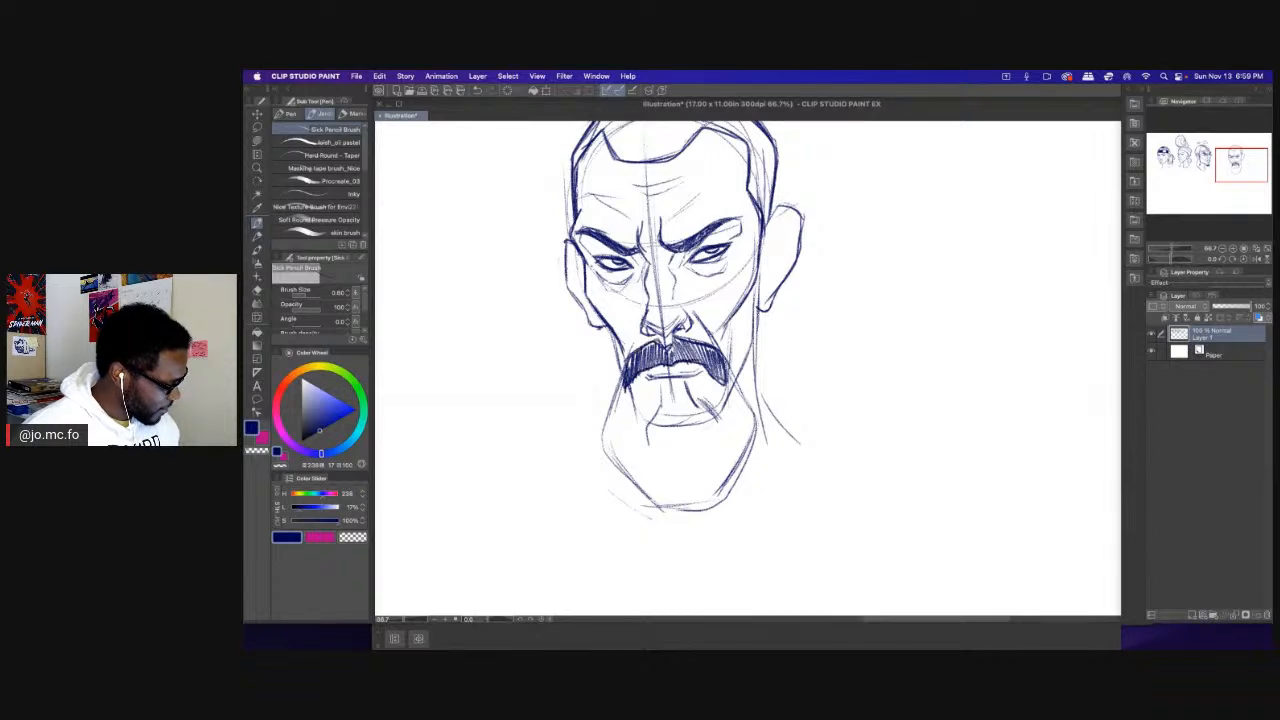
Darken both eyebrows and draw the inner folds of both ears.
mouse_move(590, 252)
mouse_down()
mouse_move(613, 255)
mouse_move(599, 251)
mouse_up()
drag(686, 256, 720, 240)
drag(685, 205, 675, 220)
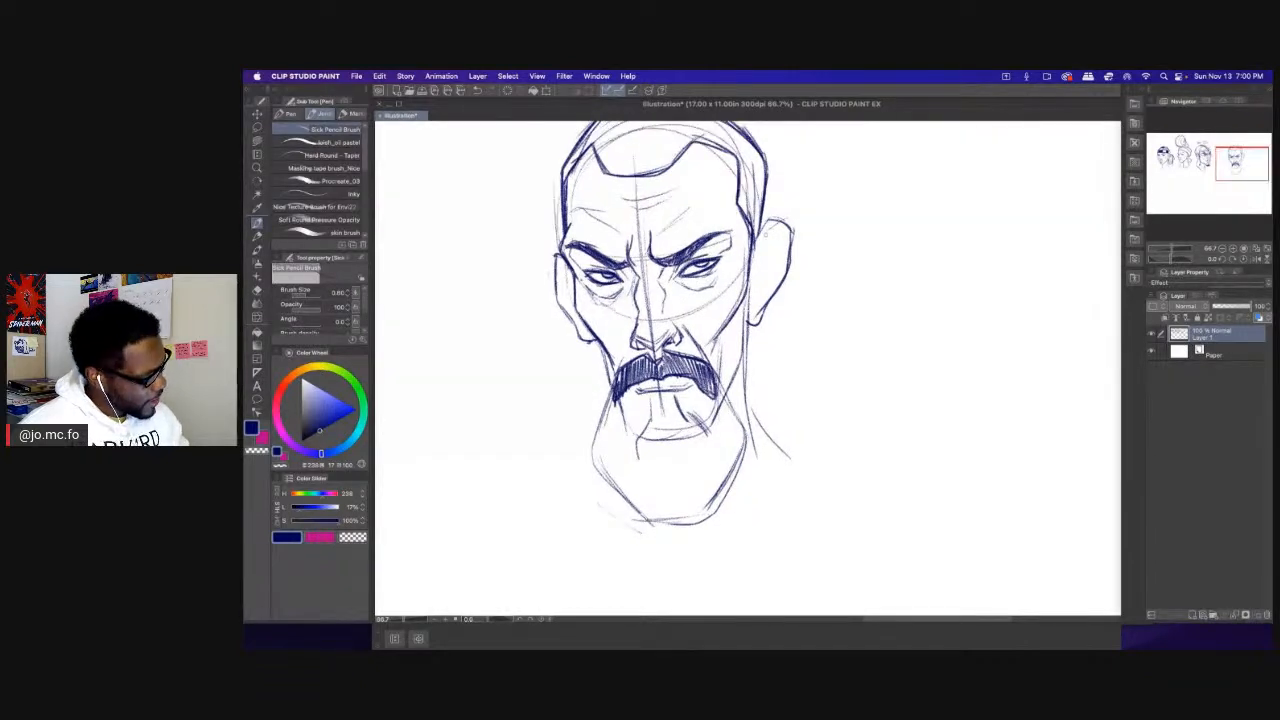
mouse_move(774, 230)
mouse_down()
mouse_move(756, 295)
mouse_move(788, 229)
mouse_move(762, 286)
mouse_move(784, 278)
mouse_up()
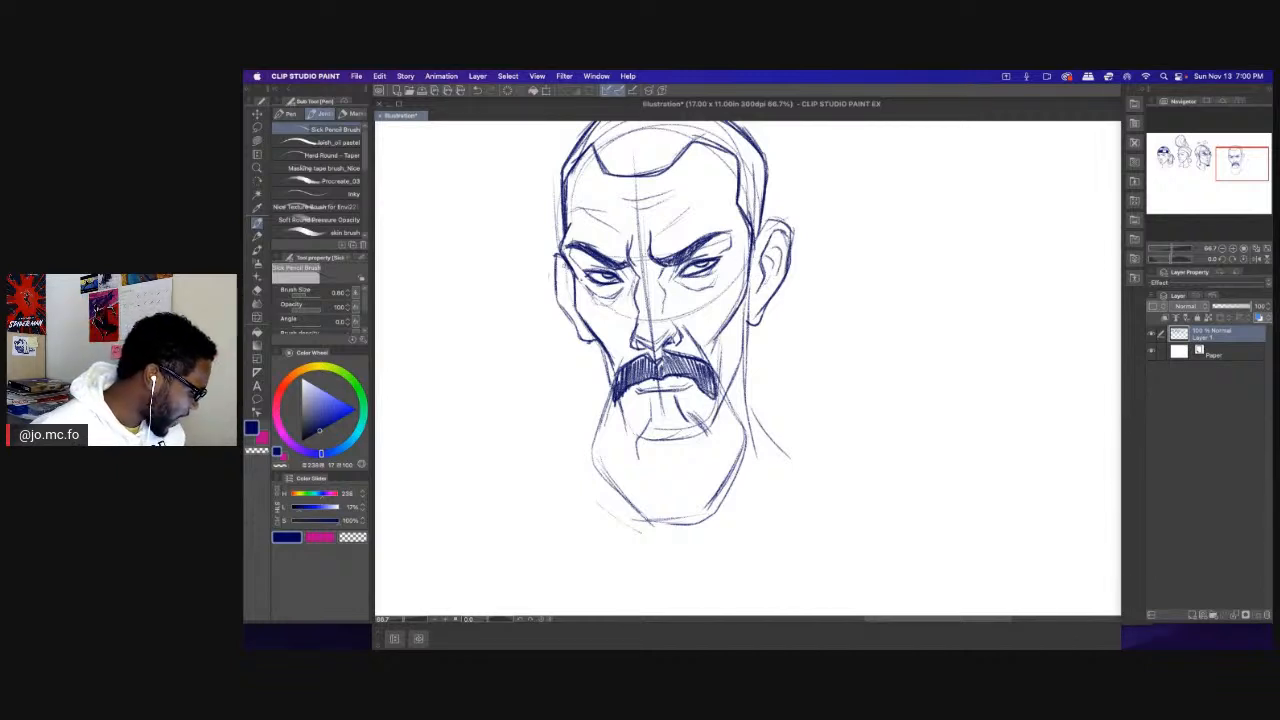
mouse_move(570, 264)
mouse_down()
mouse_move(568, 306)
mouse_move(556, 272)
mouse_move(570, 309)
mouse_up()
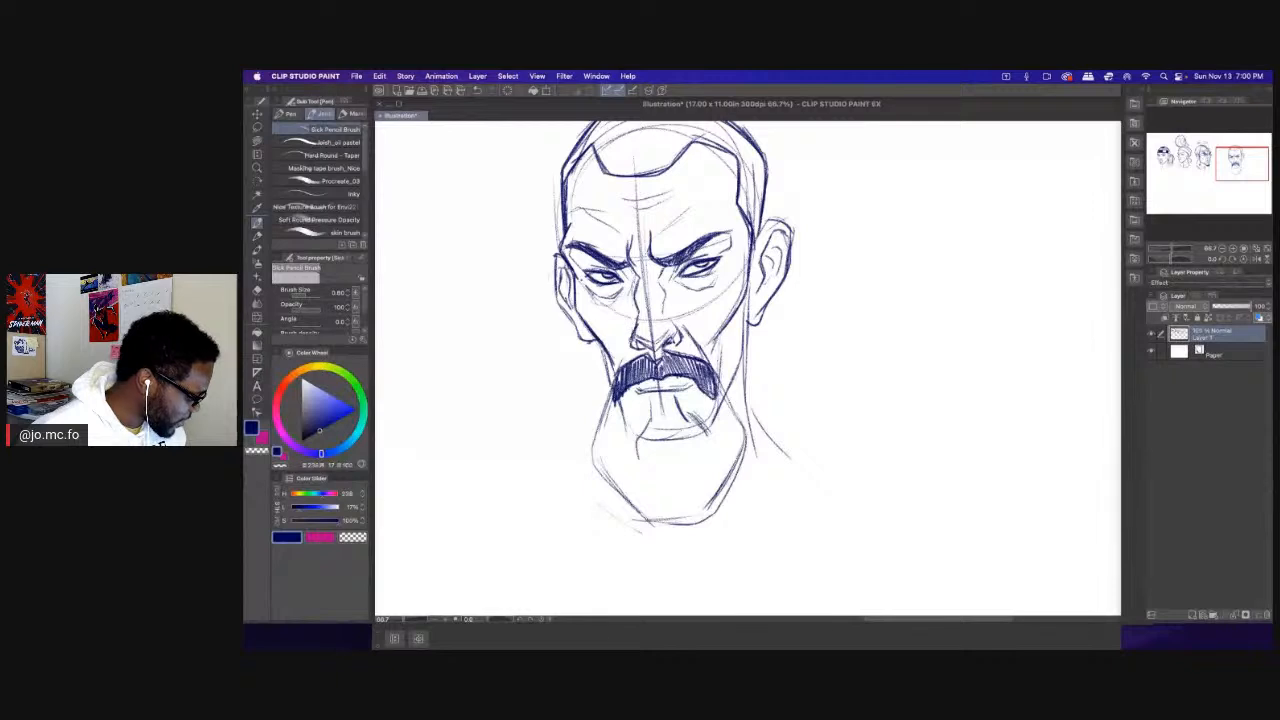
Darken the nostrils and underside of the nose, and strengthen the inner corners of both eyes.
drag(630, 338, 645, 347)
mouse_move(636, 338)
mouse_down()
mouse_move(639, 349)
mouse_move(684, 343)
mouse_up()
drag(658, 331, 665, 346)
drag(662, 273, 680, 279)
drag(604, 266, 622, 272)
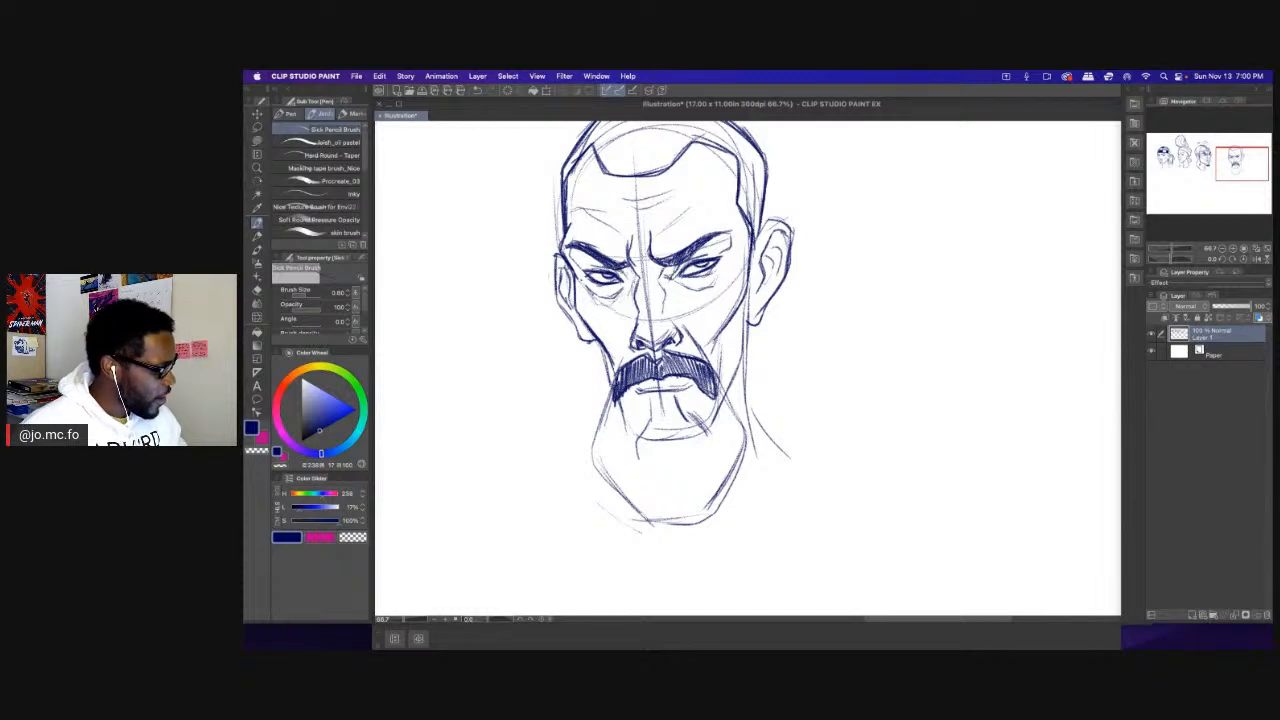
Draw jagged beard strands beside the near corner of the mouth and darken the beard's near outer contour.
key(super+minus)
mouse_move(688, 208)
mouse_down()
mouse_move(709, 279)
mouse_move(702, 267)
mouse_up()
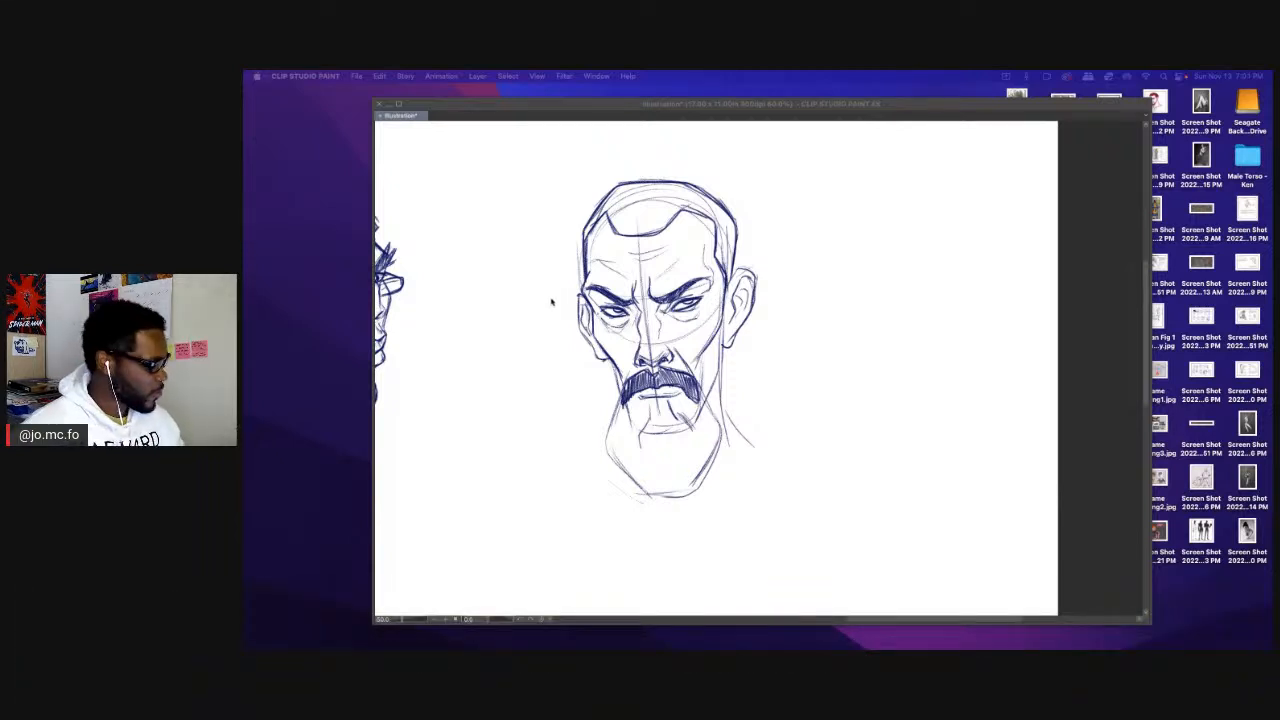
key(Tab)
drag(580, 205, 588, 235)
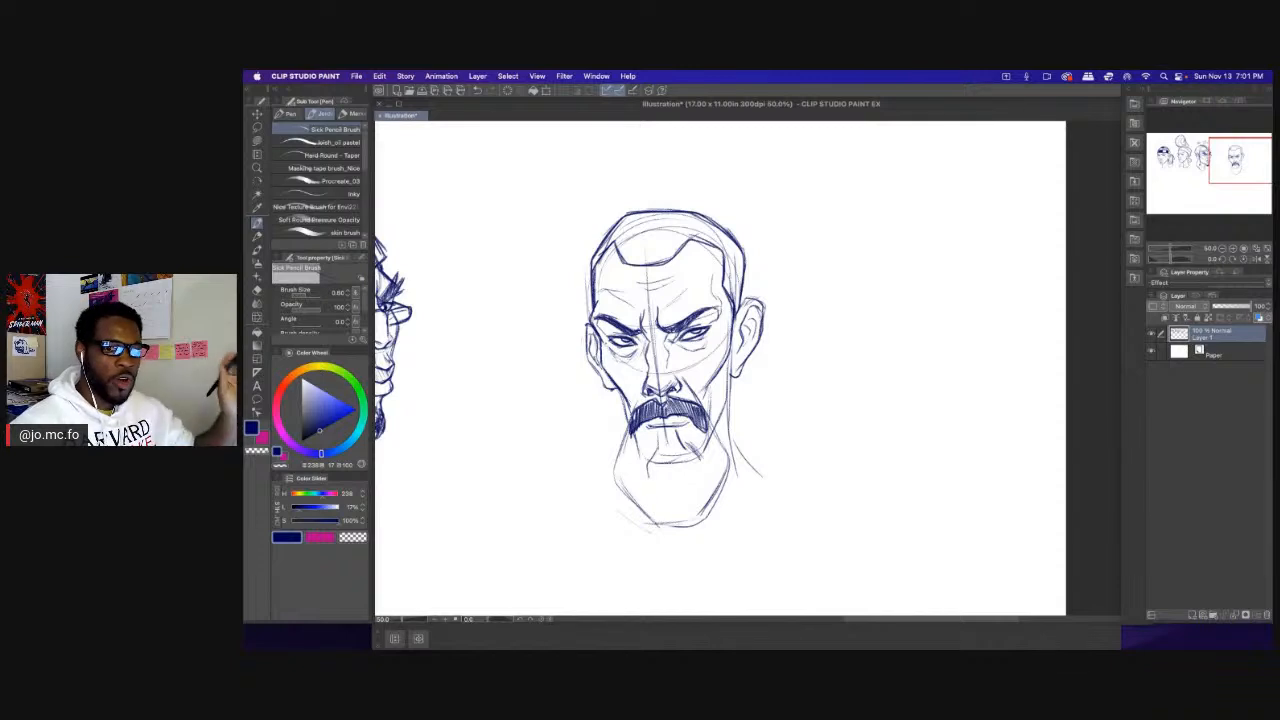
drag(616, 385, 605, 302)
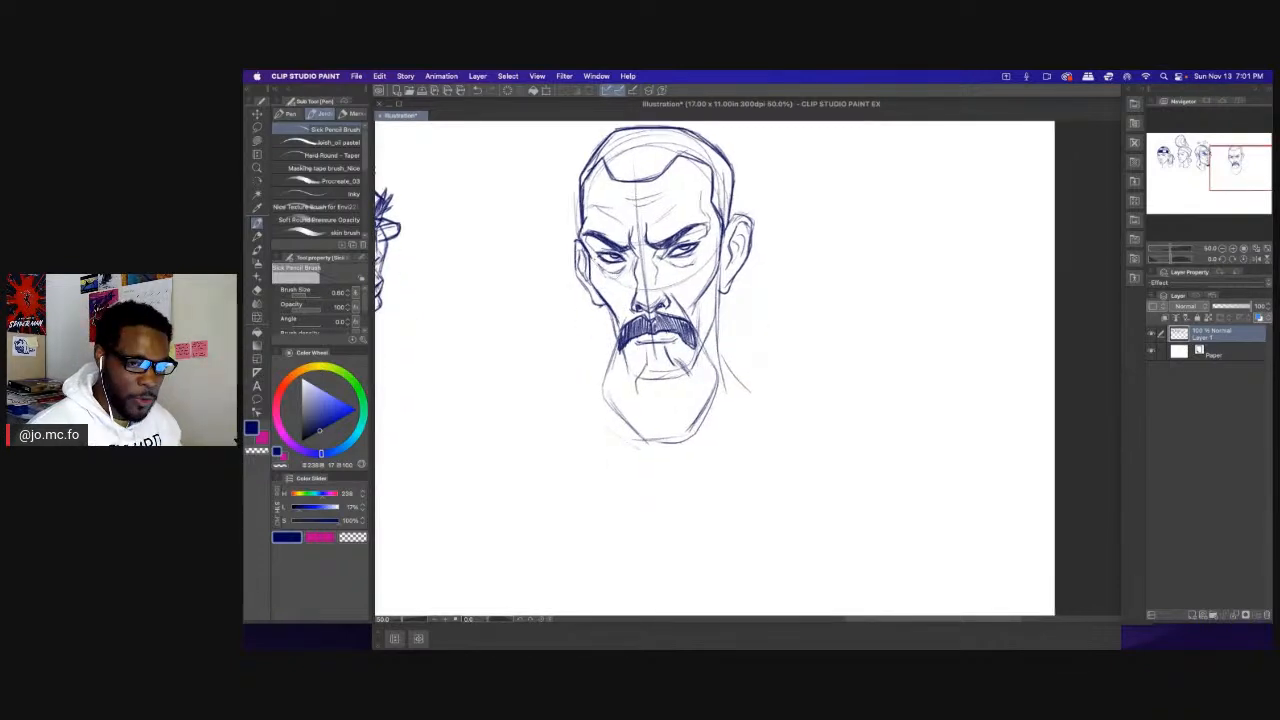
mouse_move(700, 353)
mouse_down()
mouse_move(695, 375)
mouse_move(683, 367)
mouse_up()
mouse_move(687, 353)
mouse_down()
mouse_move(681, 367)
mouse_move(716, 386)
mouse_up()
drag(720, 380, 706, 422)
drag(707, 422, 690, 438)
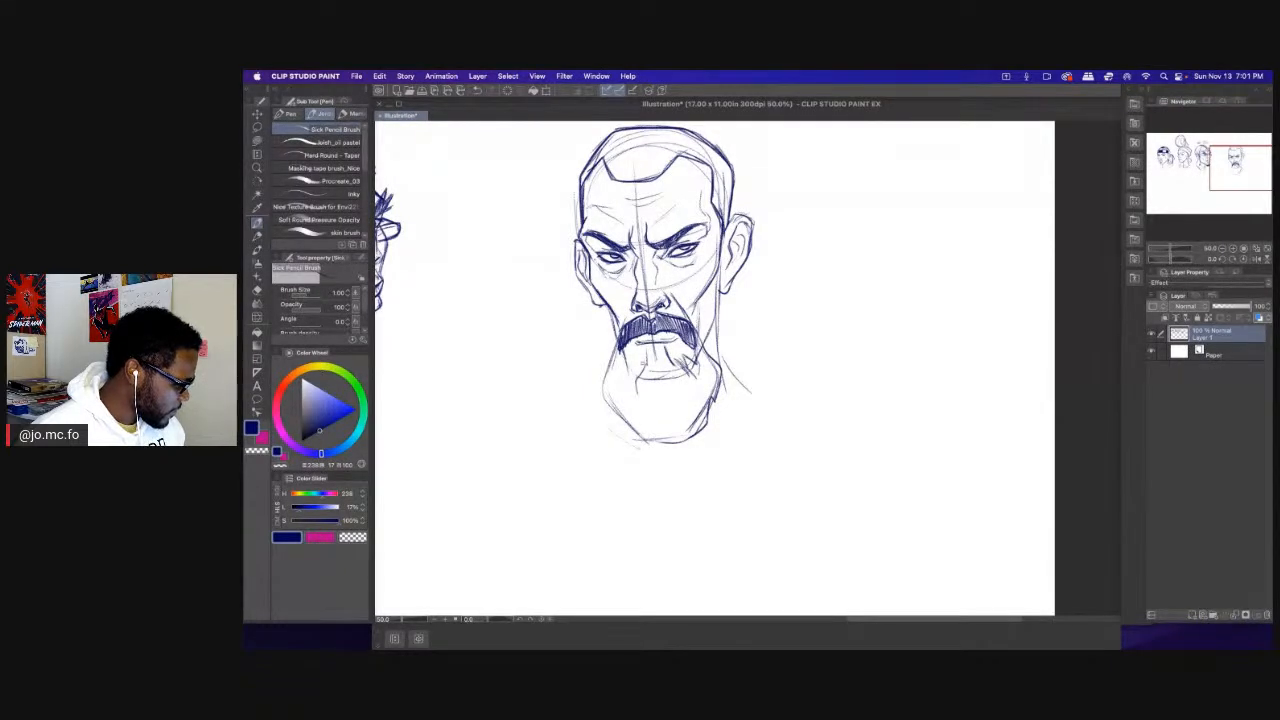
Draw jagged strands beside the far corner of the mouth and give the beard's far and lower edges a rough, curly contour.
drag(646, 355, 630, 375)
drag(636, 358, 623, 372)
drag(630, 347, 623, 368)
mouse_move(650, 356)
mouse_down()
mouse_move(601, 396)
mouse_move(612, 404)
mouse_up()
mouse_move(686, 437)
mouse_down()
mouse_move(640, 441)
mouse_move(606, 400)
mouse_move(603, 357)
mouse_move(619, 406)
mouse_up()
drag(687, 436, 657, 444)
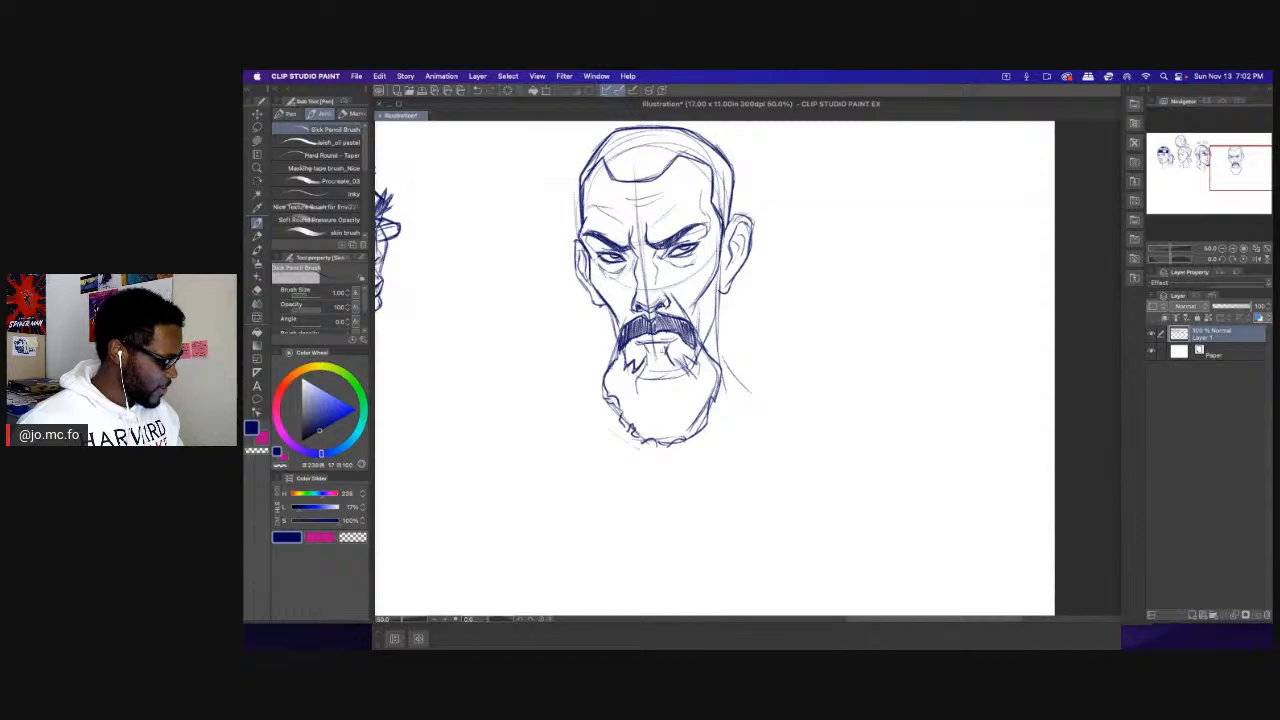
Add centre strands below the lip and down the beard, and thicken the strands at the mouth's near corner.
drag(657, 348, 660, 380)
drag(660, 390, 665, 422)
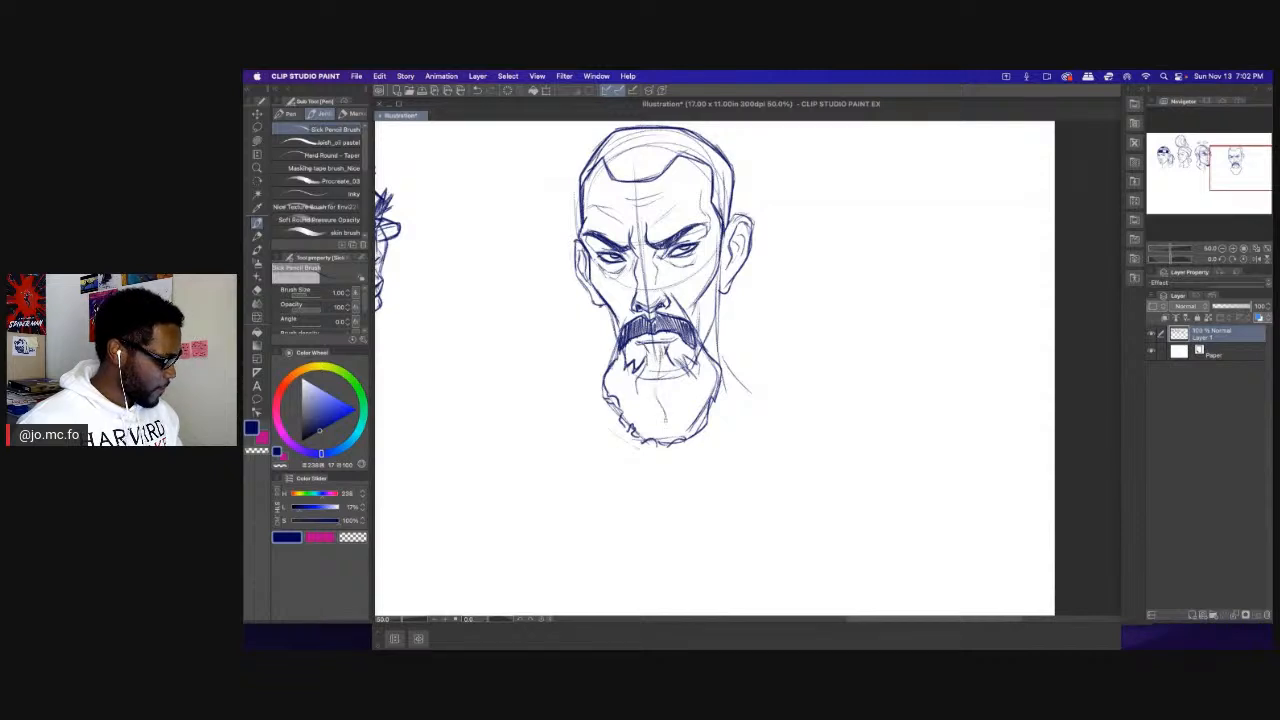
mouse_move(646, 345)
mouse_down()
mouse_move(647, 373)
mouse_move(700, 367)
mouse_up()
drag(620, 355, 604, 395)
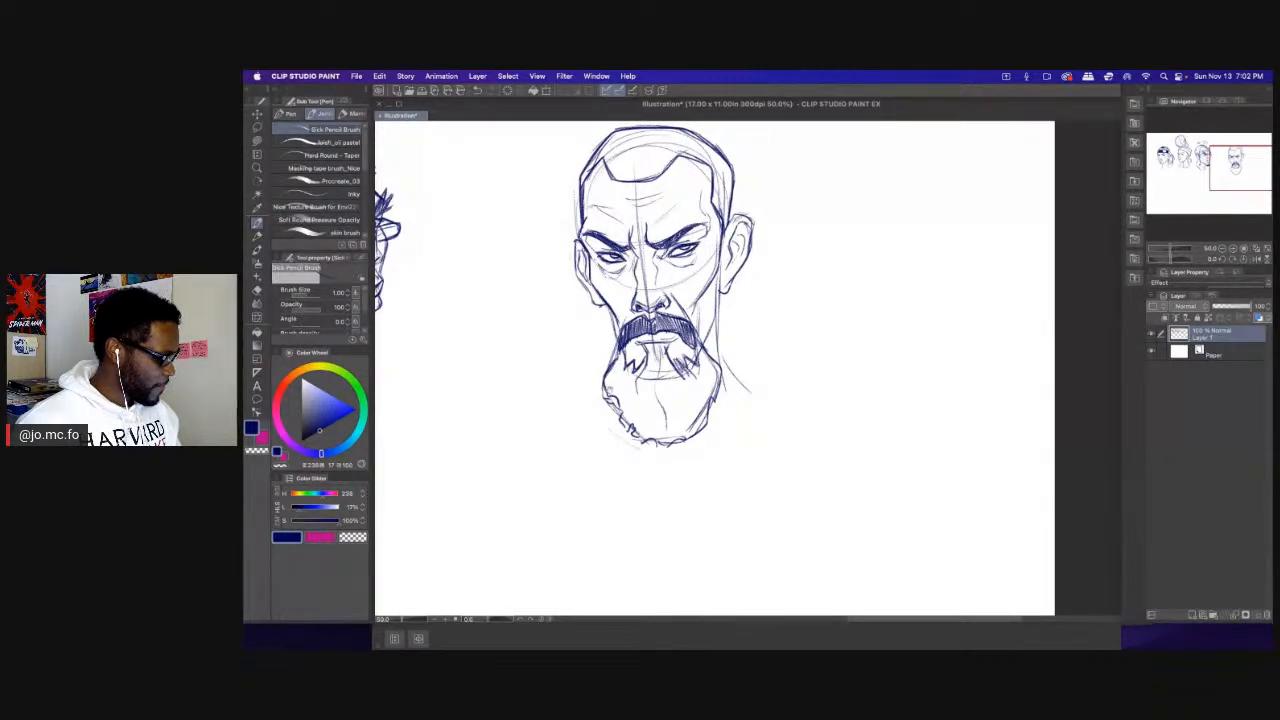
Reinforce the head outline from the crown down the near side of the skull.
drag(716, 297, 705, 366)
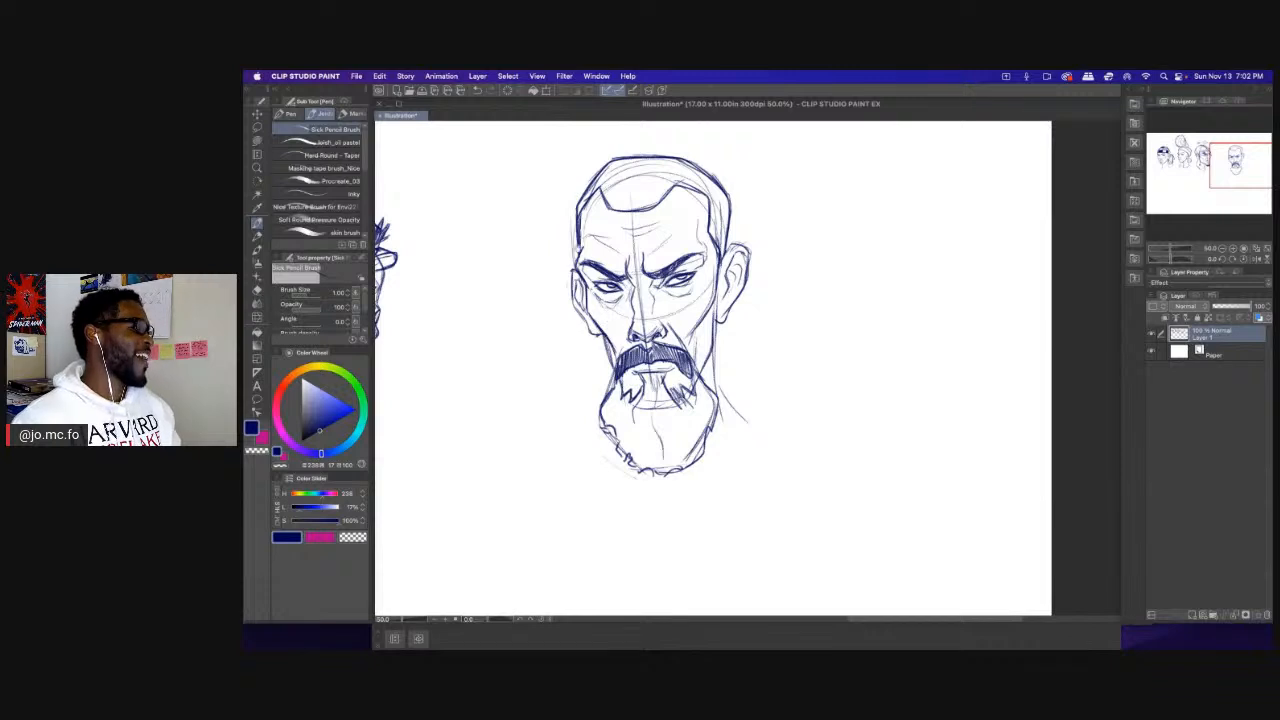
scroll(593, 246, up, 2)
key(e)
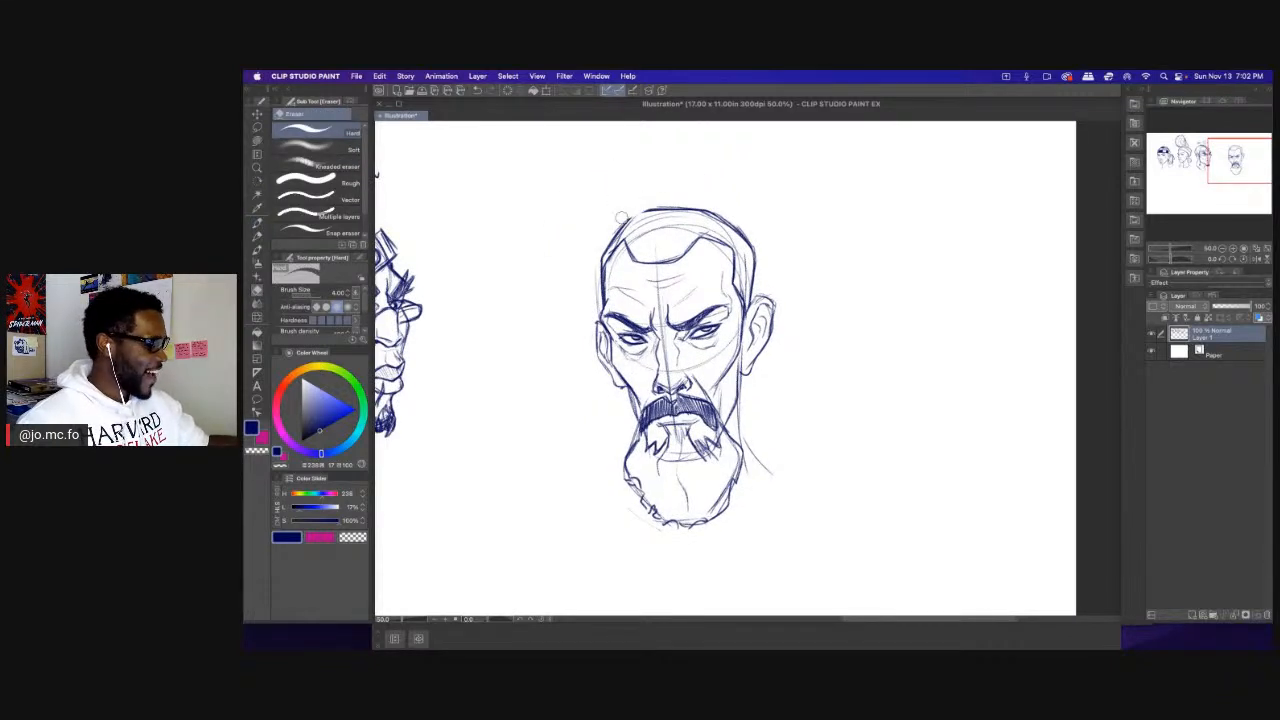
key(o)
drag(648, 216, 658, 212)
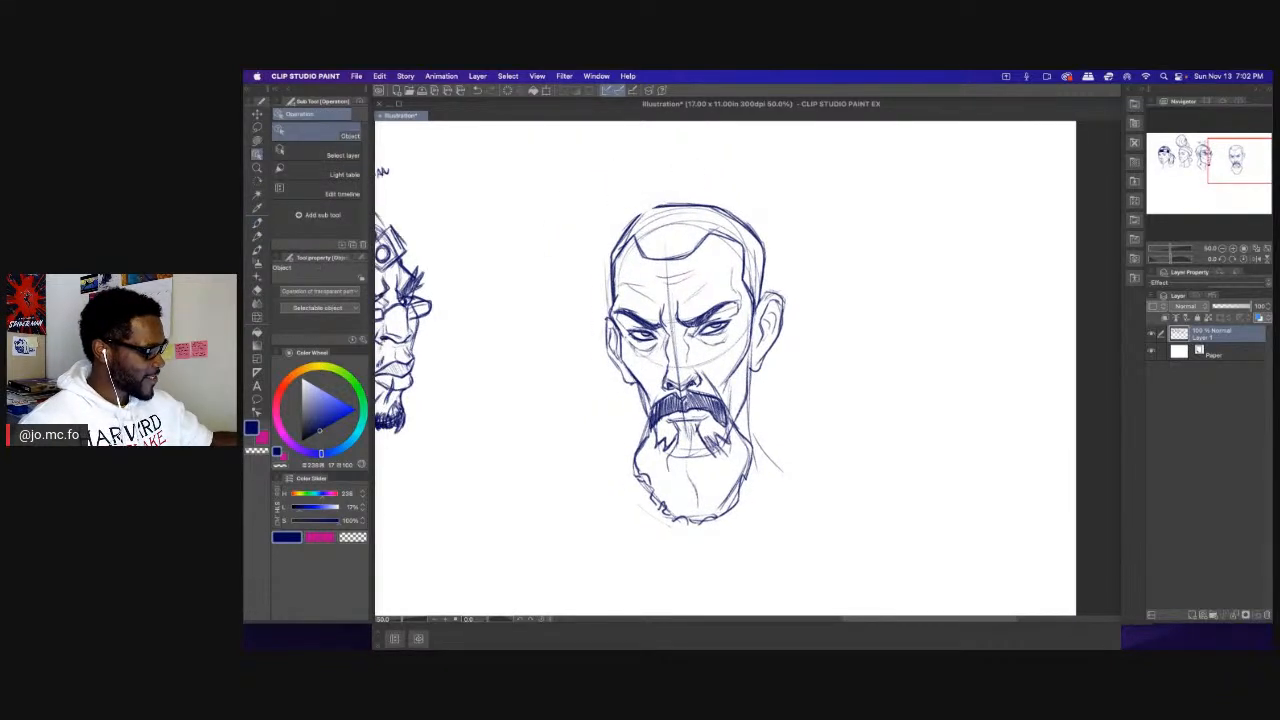
key(p)
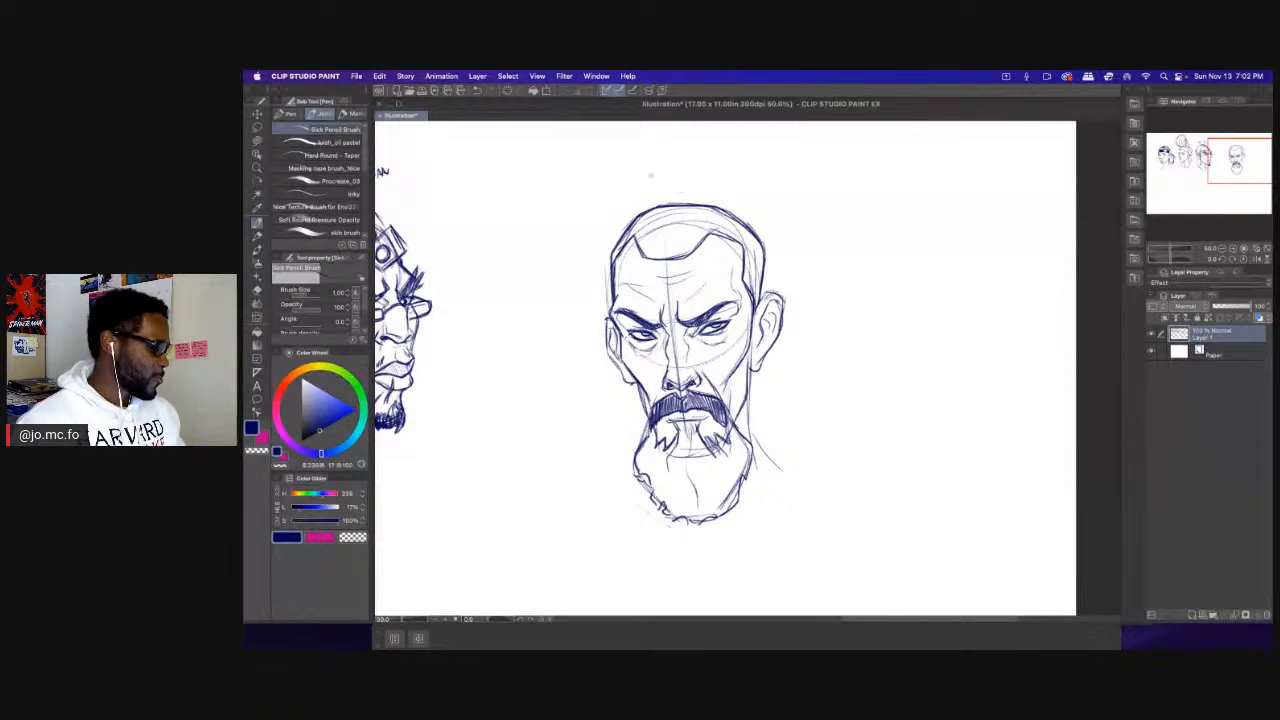
mouse_move(680, 205)
mouse_down()
mouse_move(748, 228)
mouse_move(763, 294)
mouse_up()
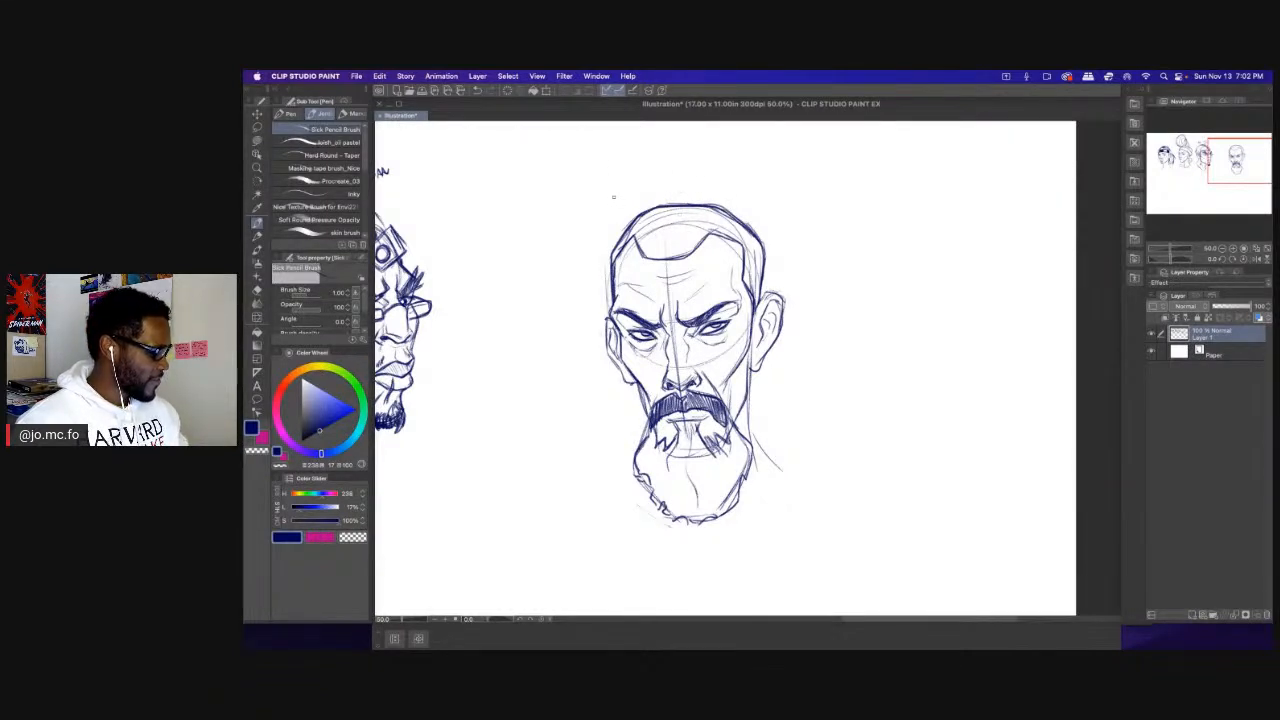
Add a curved strand running down the near half of the bearded man's beard.
scroll(612, 300, down, 3)
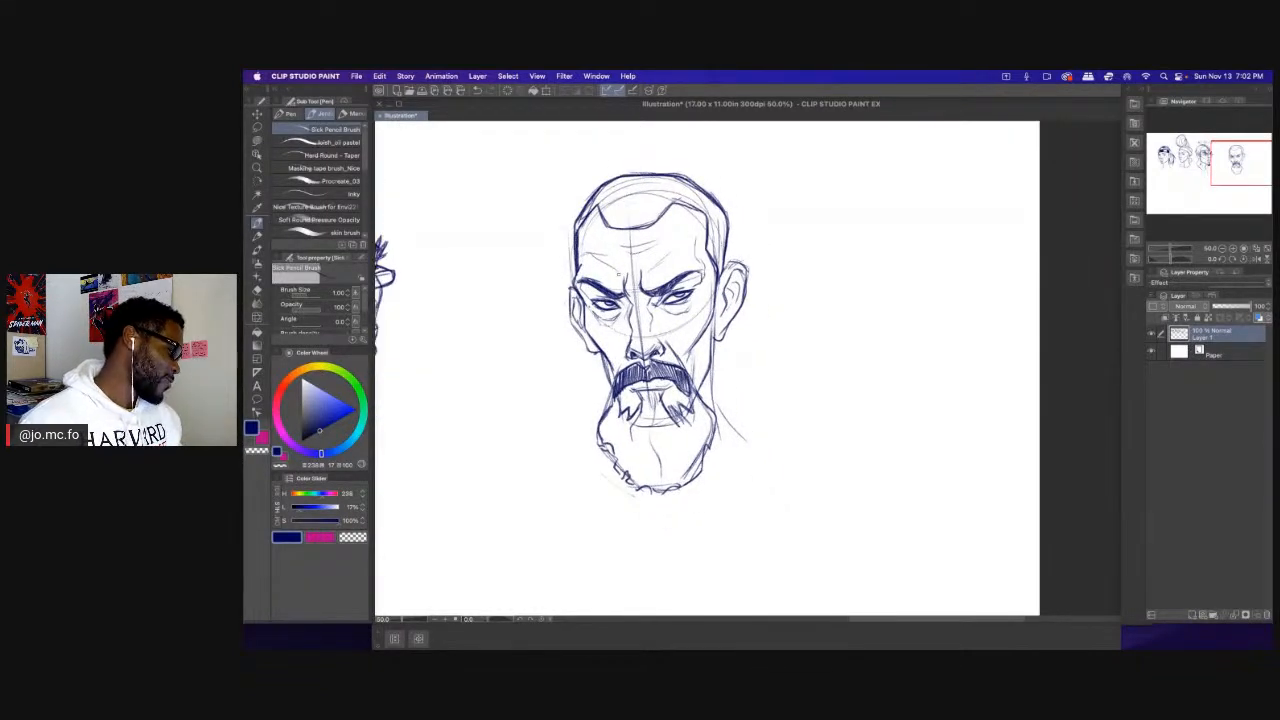
scroll(533, 236, down, 3)
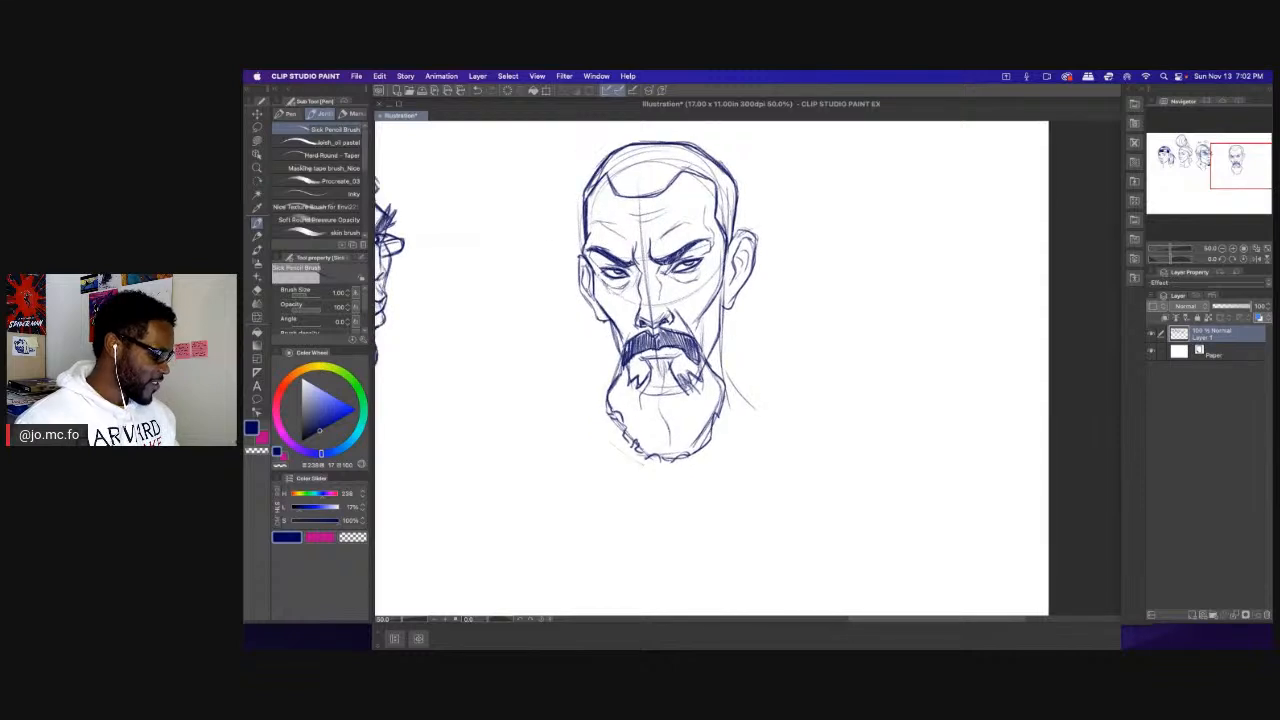
drag(671, 393, 687, 436)
scroll(588, 321, up, 2)
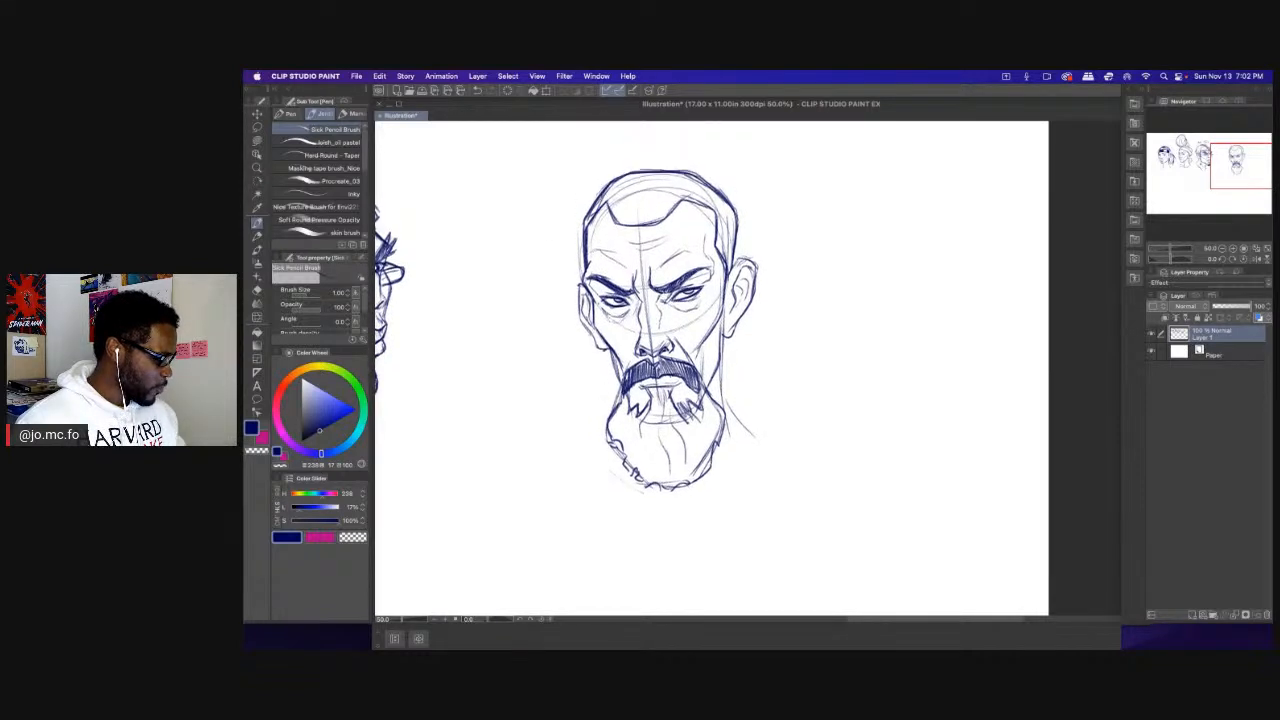
Reduce the brush size and dot a small dark mole on the bearded man's near cheek.
scroll(648, 261, up, 1)
key(bracketleft)
key(bracketleft)
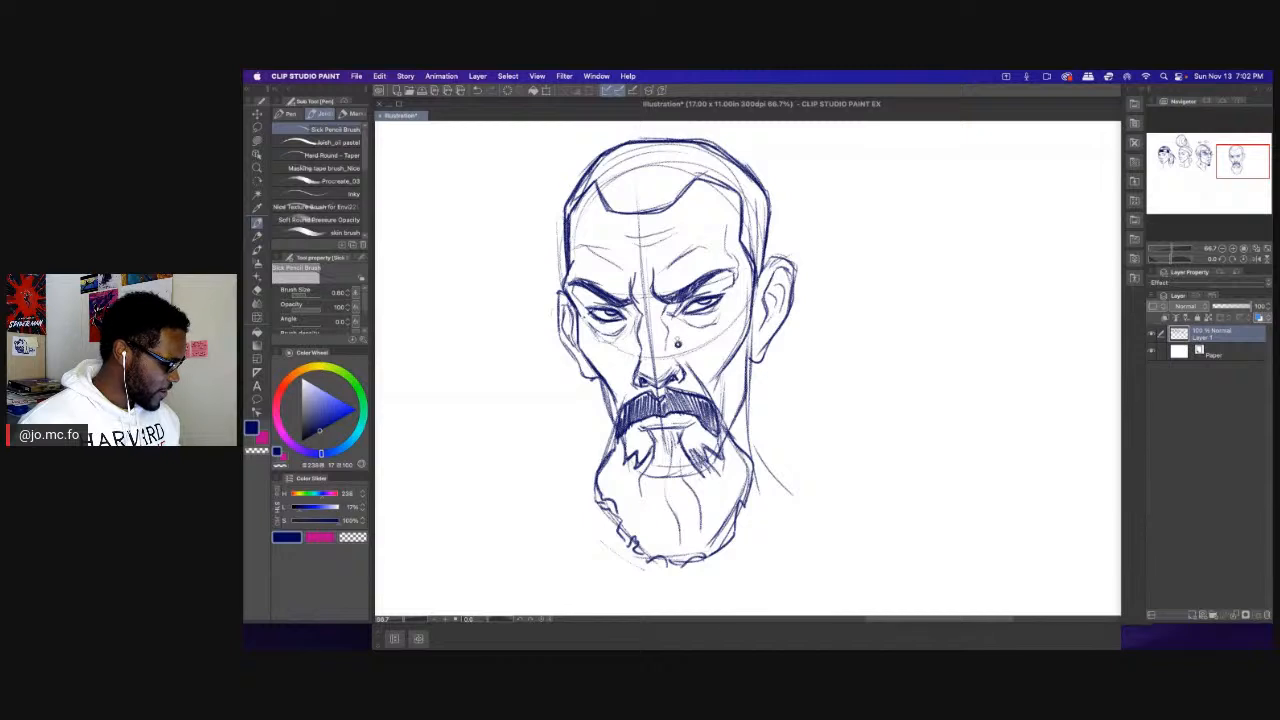
Add more thin, flowing strands below the mouth, running down the far and near halves of the beard.
scroll(586, 352, down, 1)
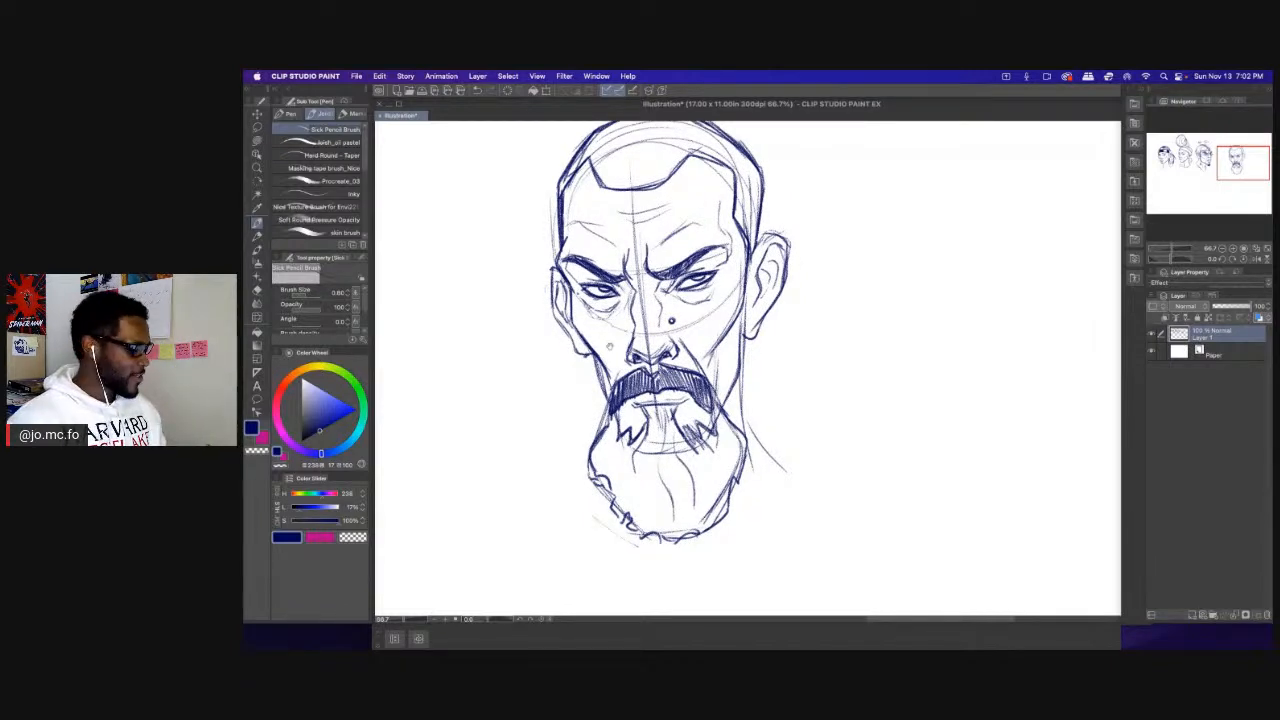
scroll(583, 328, down, 1)
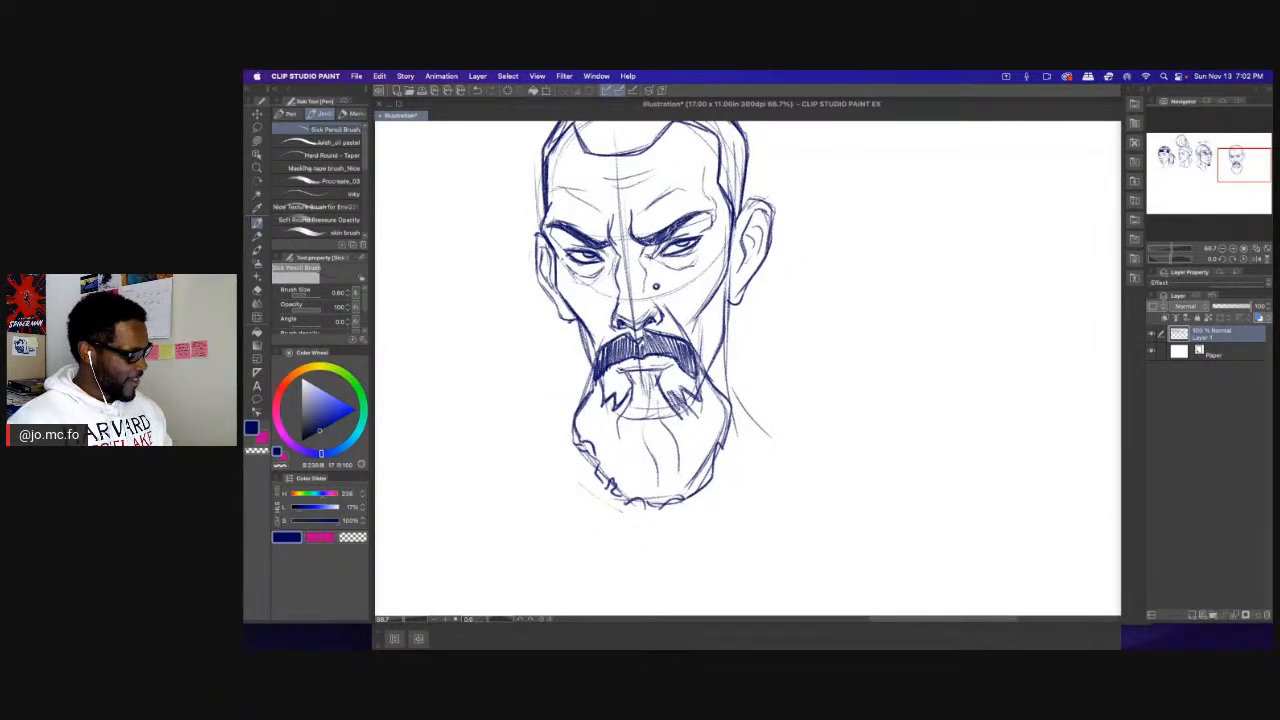
drag(646, 386, 670, 464)
mouse_move(616, 390)
mouse_down()
mouse_move(638, 458)
mouse_move(597, 464)
mouse_up()
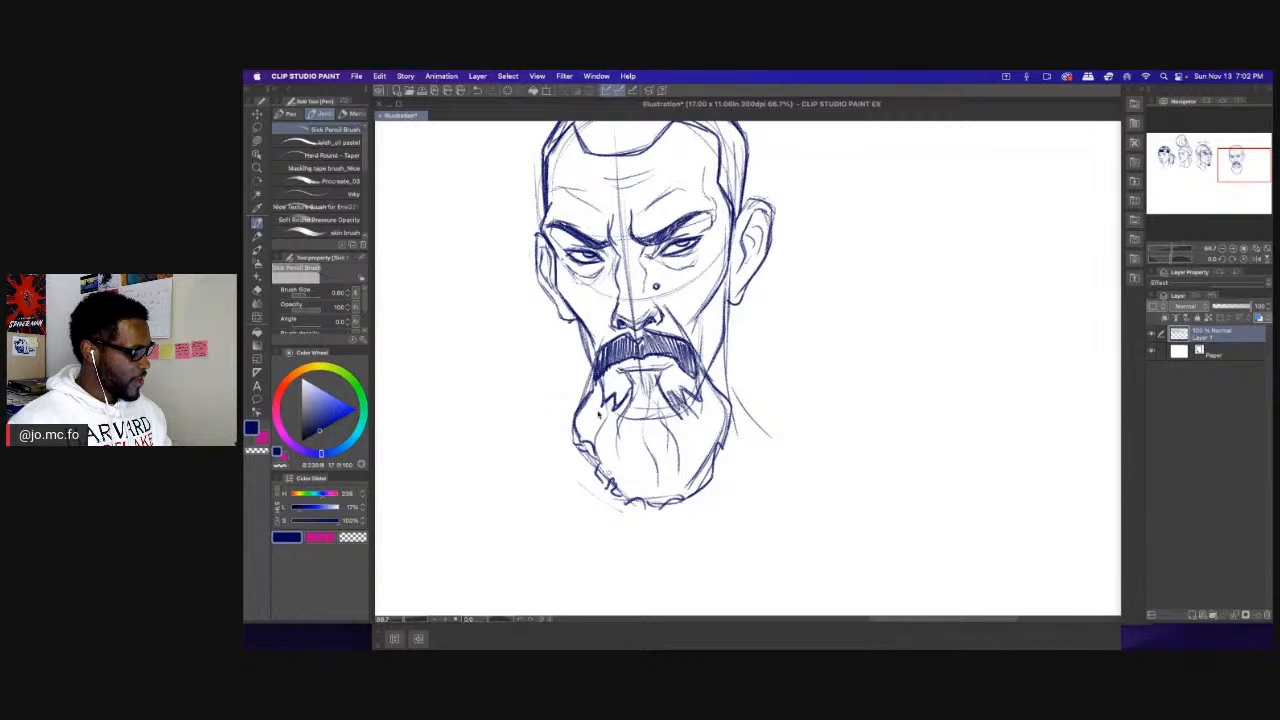
scroll(599, 414, down, 1)
scroll(576, 451, down, 1)
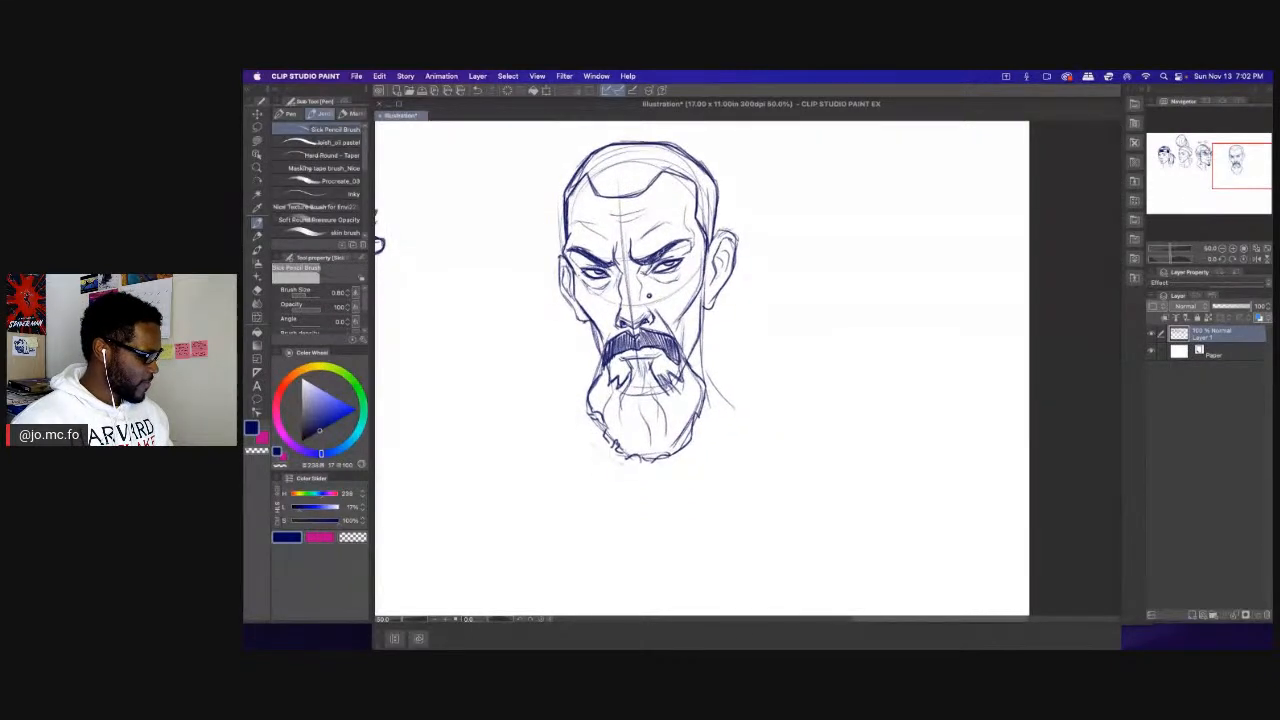
scroll(557, 405, up, 1)
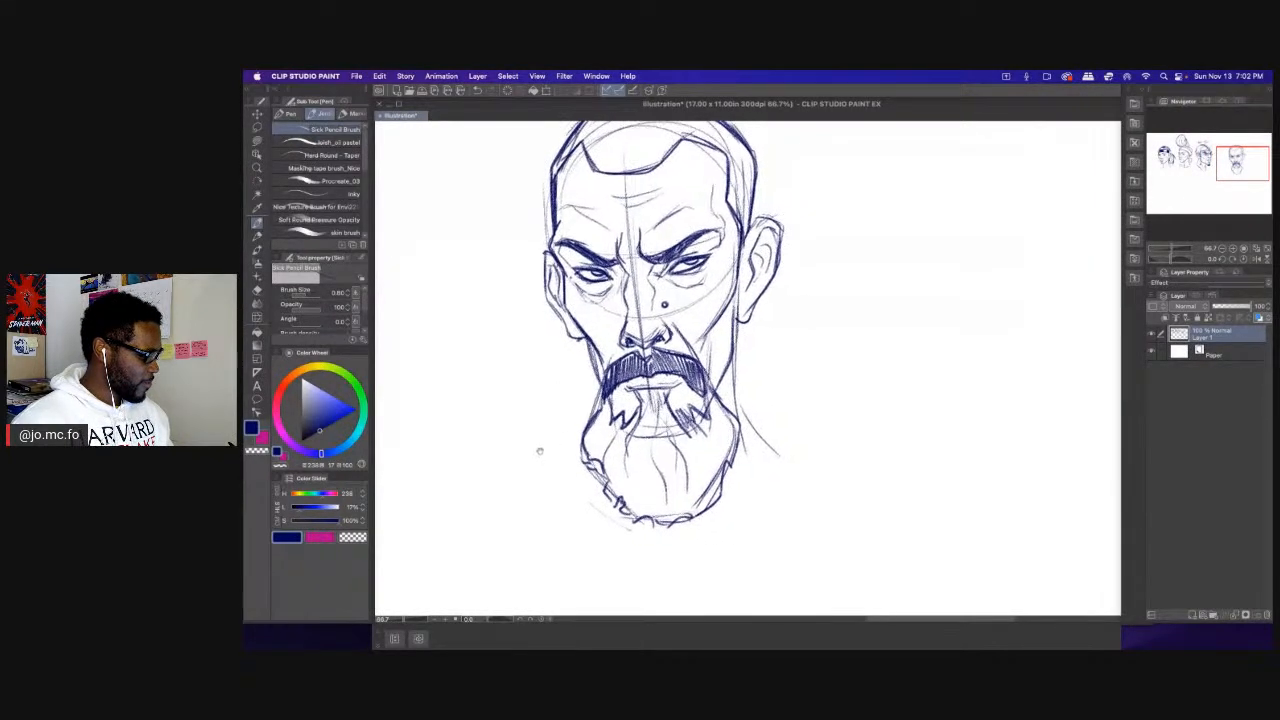
Touch up the beard's sides beneath the moustache ends and the cheek contours leading down to them.
drag(532, 419, 501, 375)
drag(678, 366, 702, 382)
drag(579, 367, 569, 421)
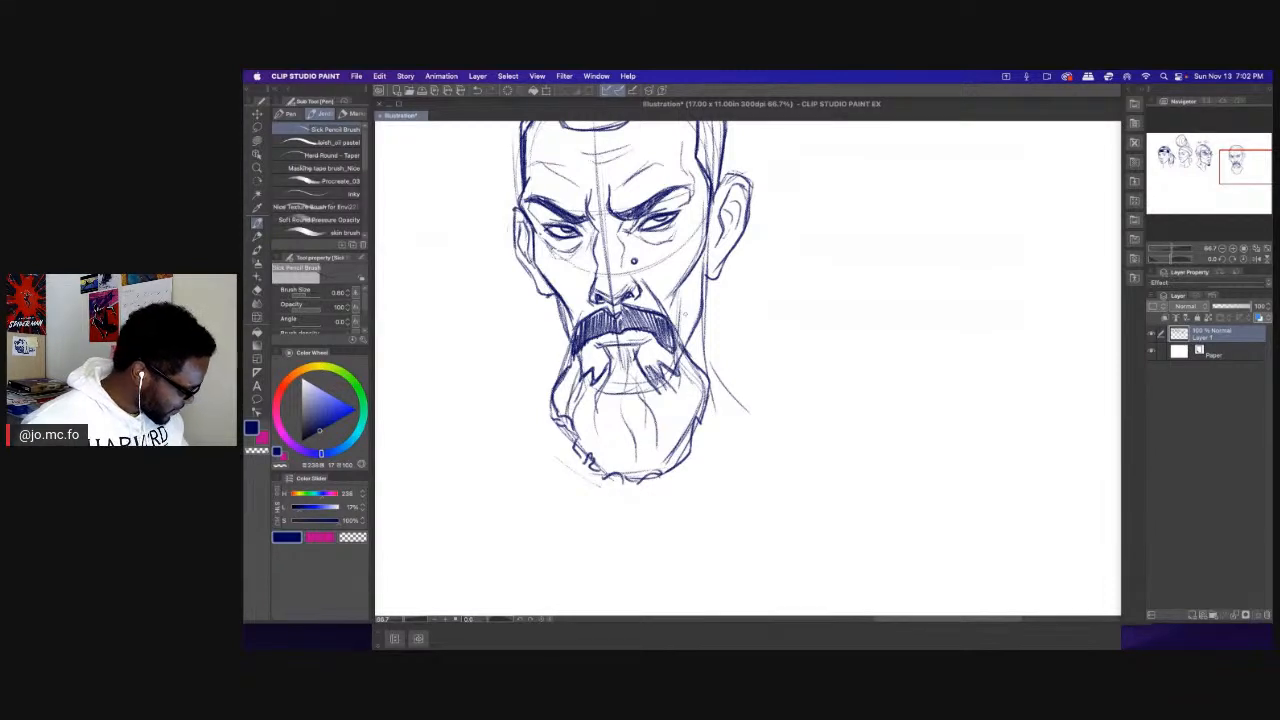
drag(706, 256, 686, 345)
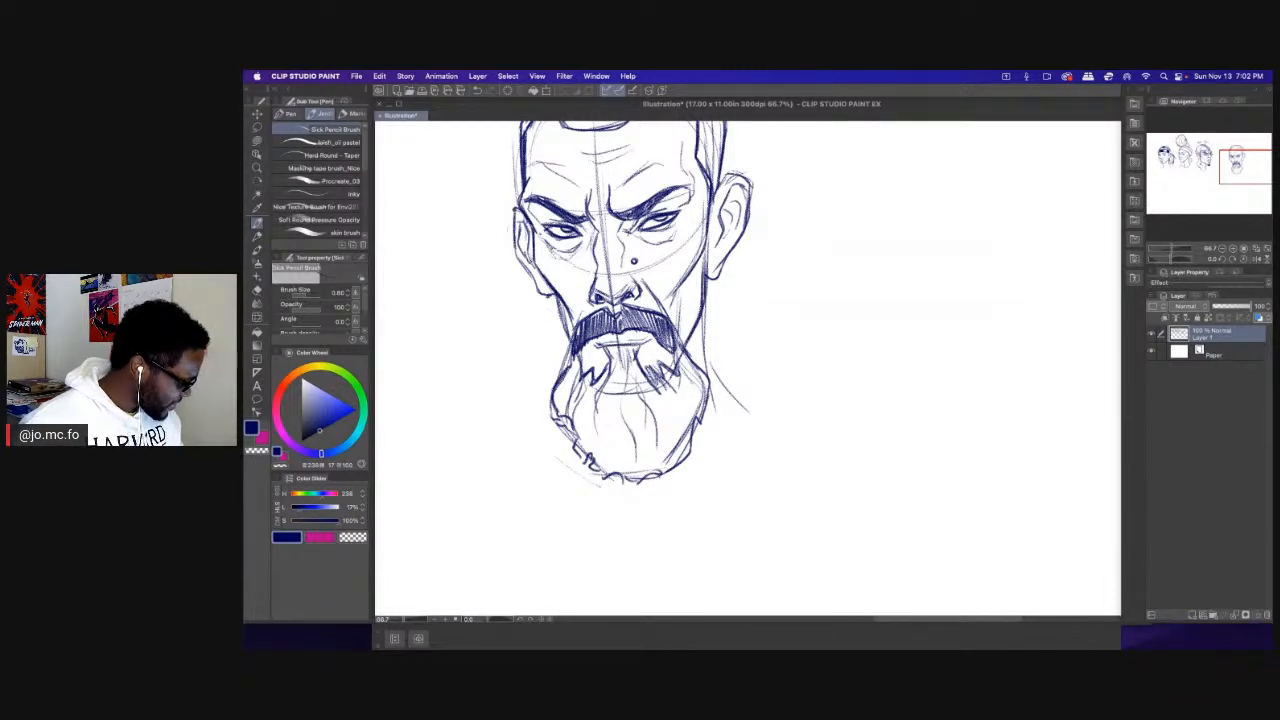
mouse_move(558, 307)
mouse_down()
mouse_move(572, 350)
mouse_move(566, 334)
mouse_up()
Lasso the bearded head, scale it down slightly and move it closer to Musa in the lineup.
key(super+minus)
drag(608, 388, 692, 491)
key(m)
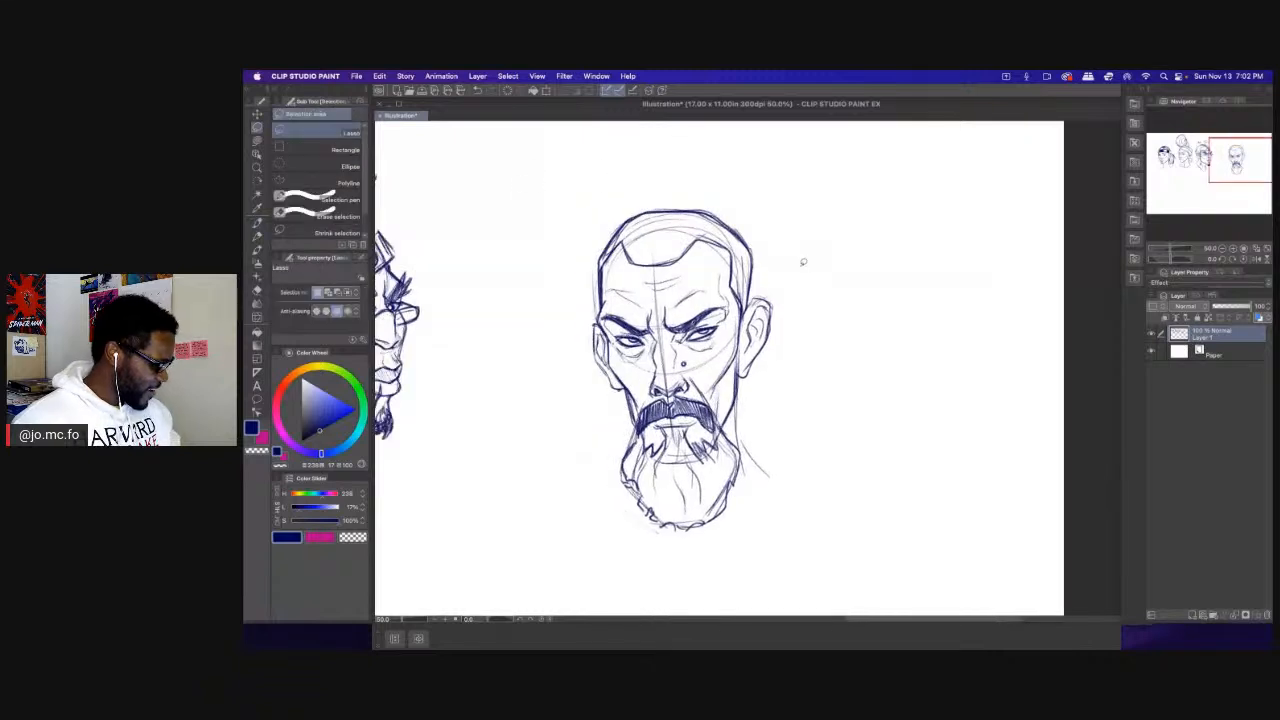
drag(738, 183, 530, 187)
key(super+t)
mouse_move(544, 374)
mouse_down()
mouse_move(446, 334)
mouse_move(561, 327)
mouse_move(685, 380)
mouse_move(526, 362)
mouse_up()
key(Return)
drag(740, 349, 780, 351)
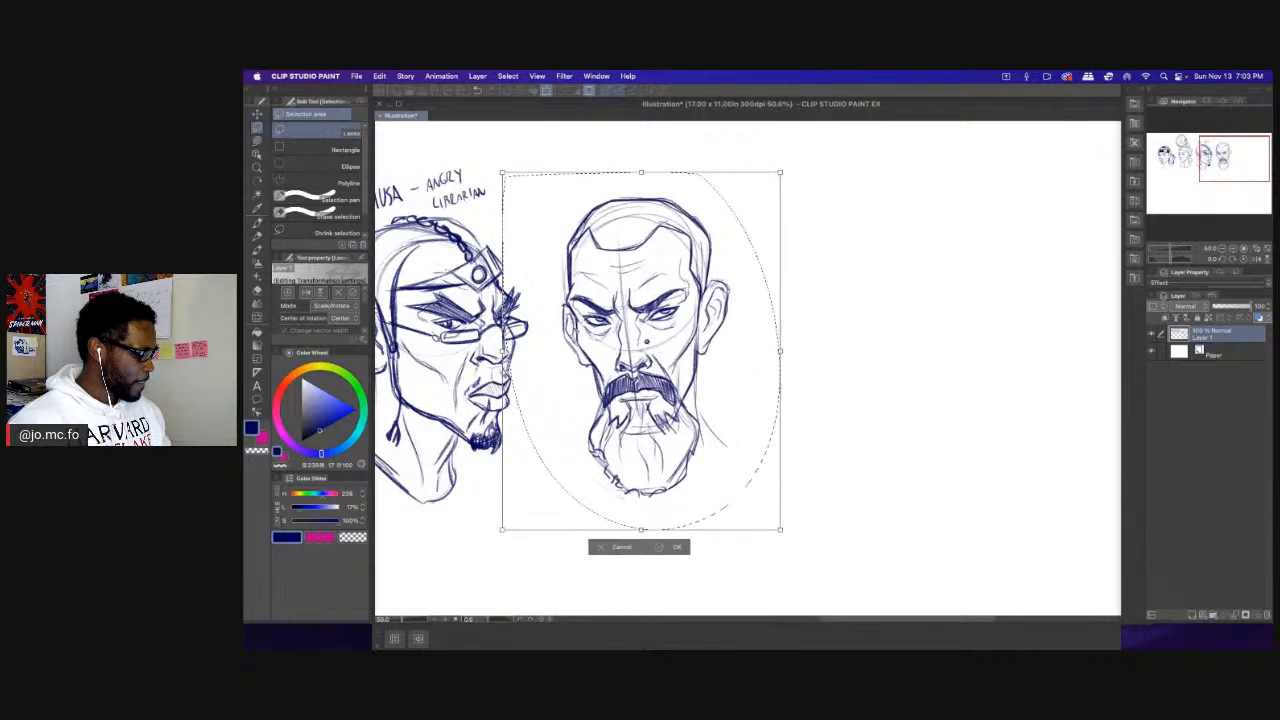
drag(641, 351, 640, 348)
key(Return)
drag(577, 408, 627, 380)
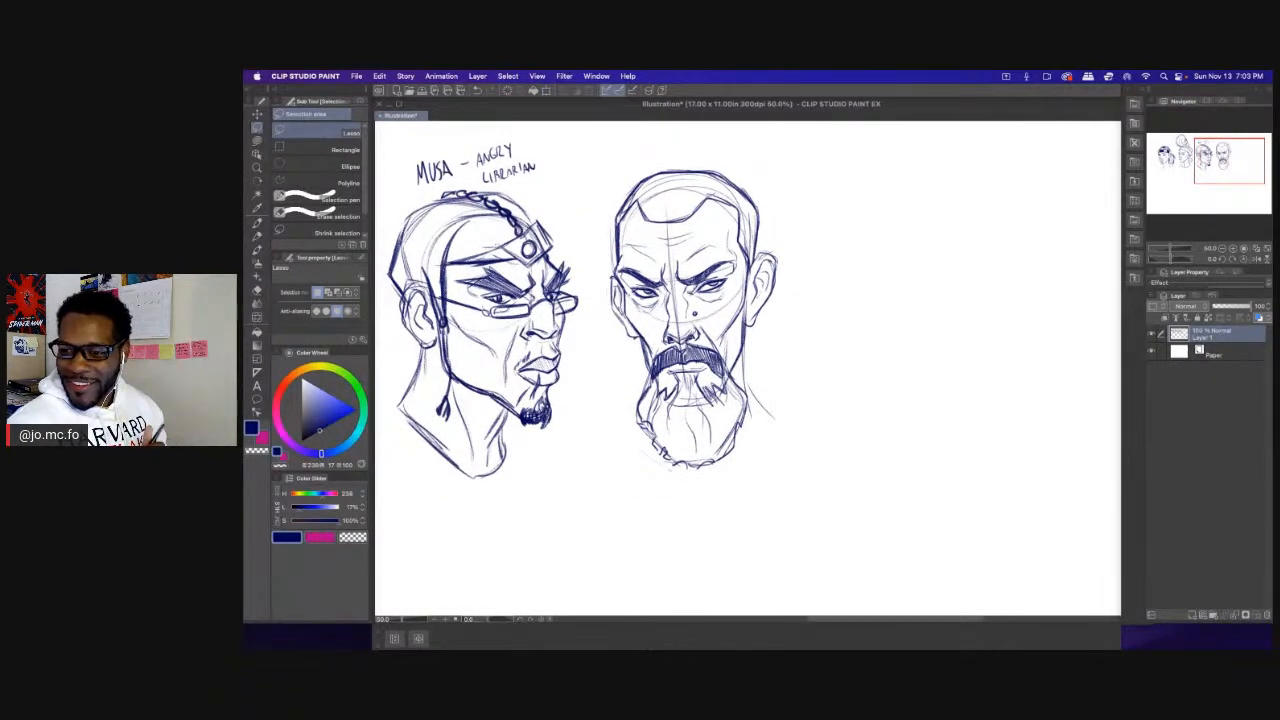
key(Tab)
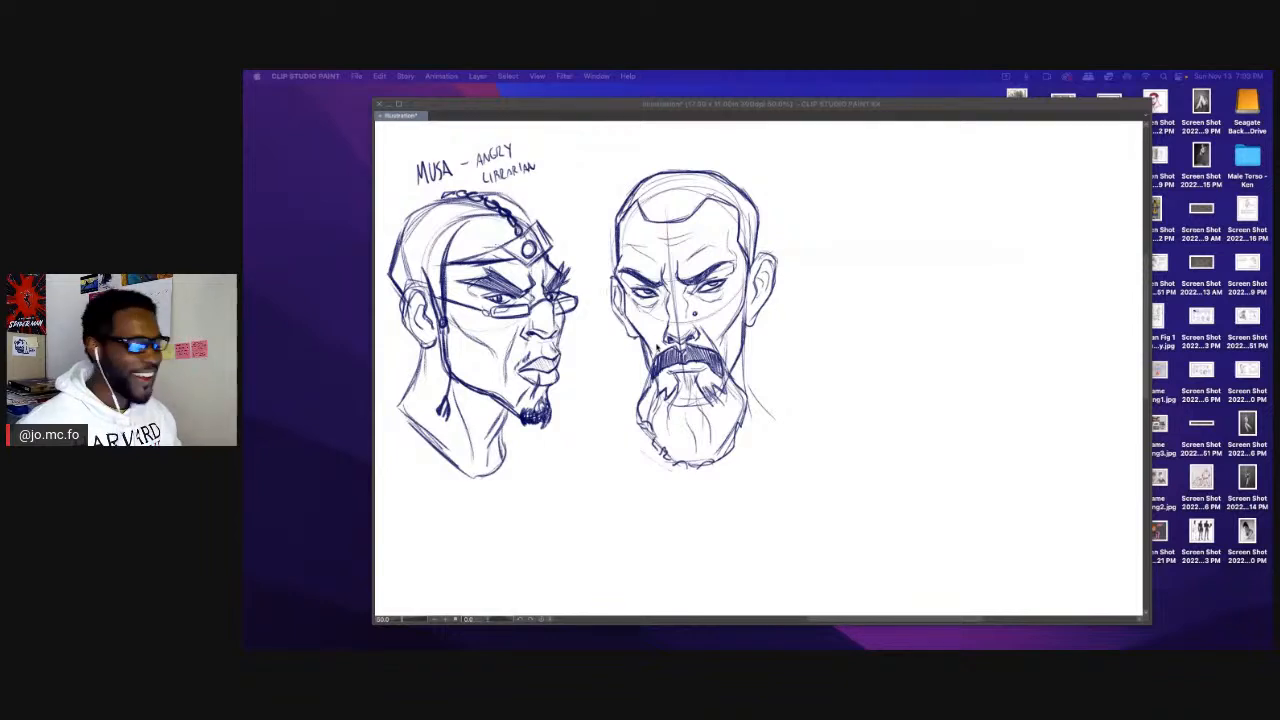
click(629, 348)
drag(629, 348, 539, 344)
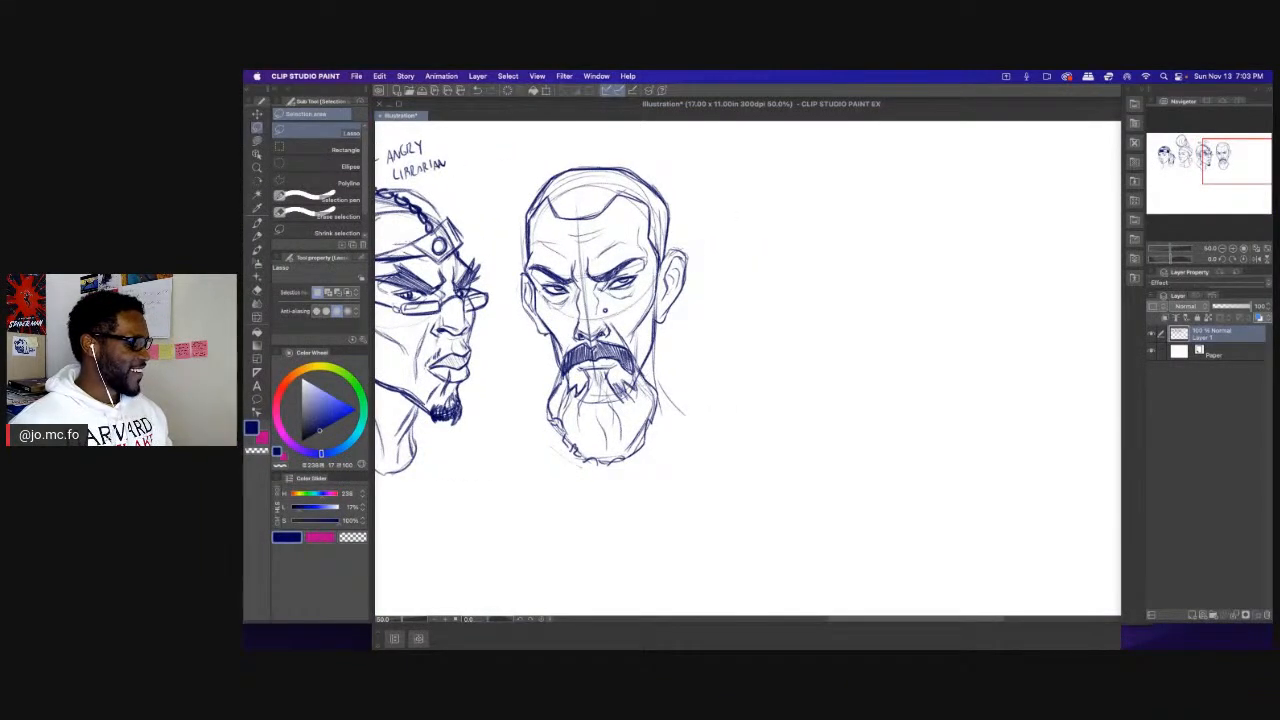
Hatch the bearded man's short hair and beard with Sick Pencil Brush, and sketch his neck and shoulder lines.
key(p)
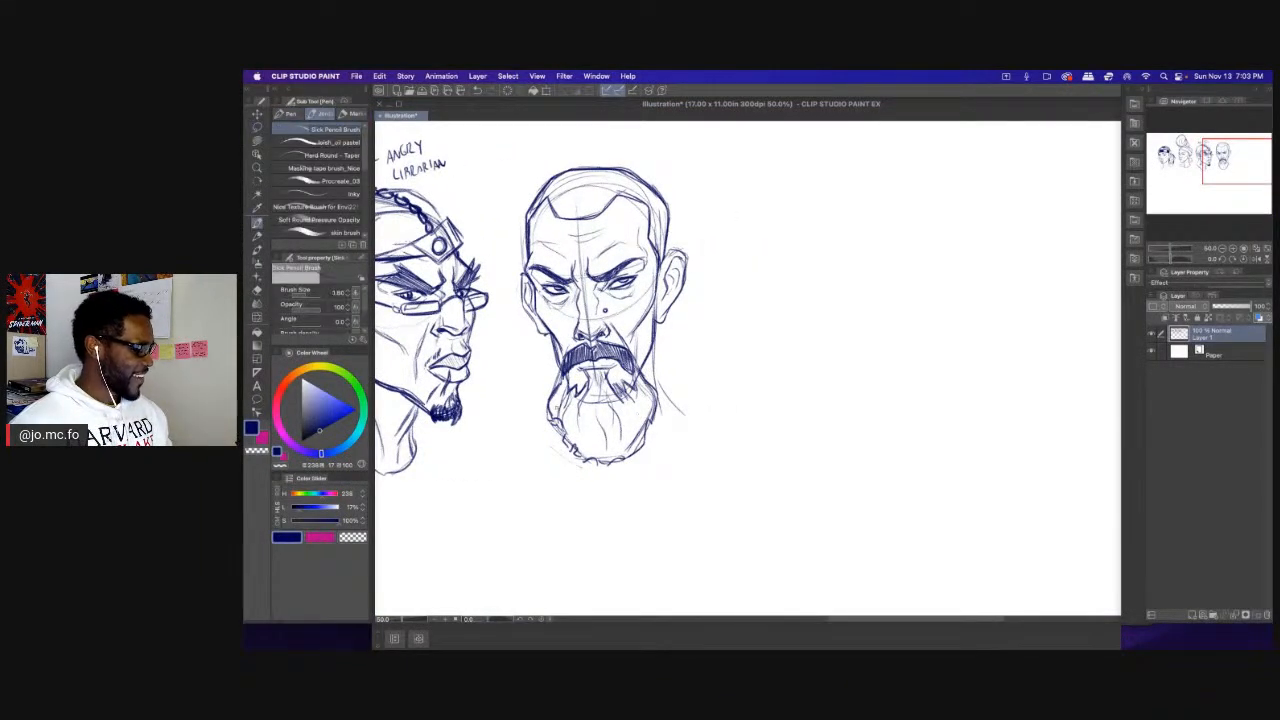
scroll(560, 408, down, 1)
drag(544, 392, 666, 374)
scroll(405, 330, down, 1)
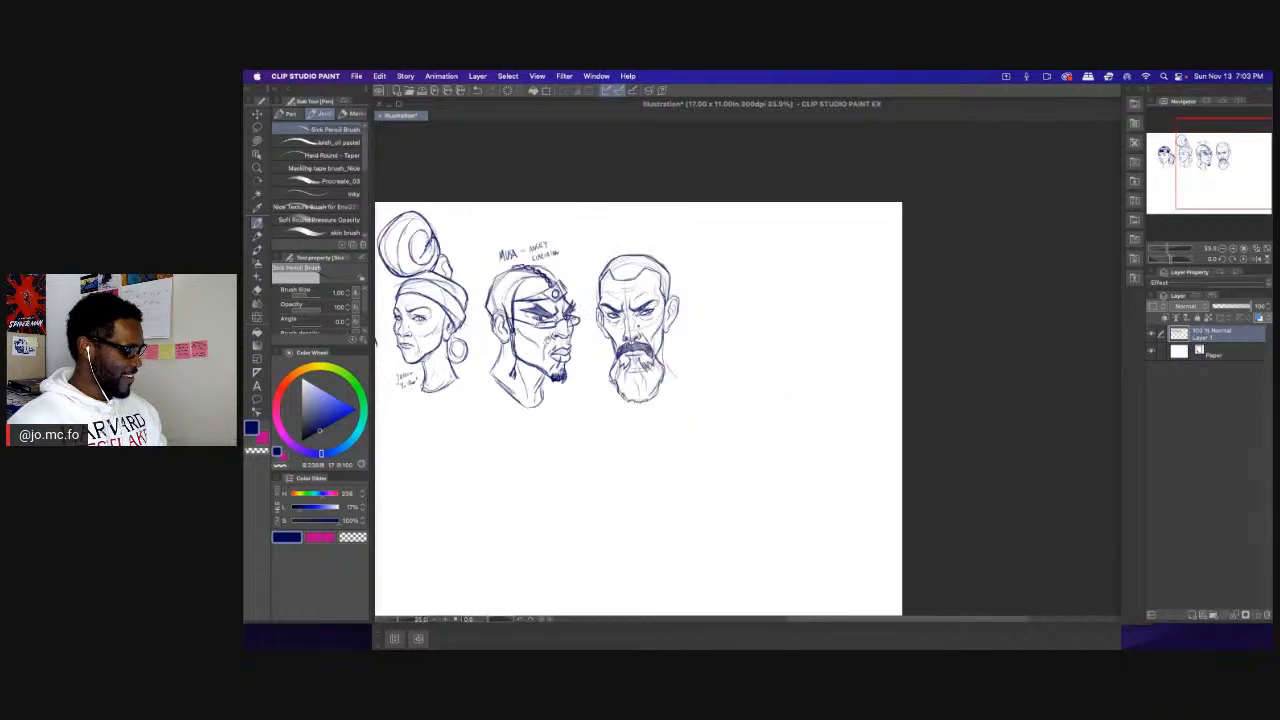
scroll(640, 380, up, 4)
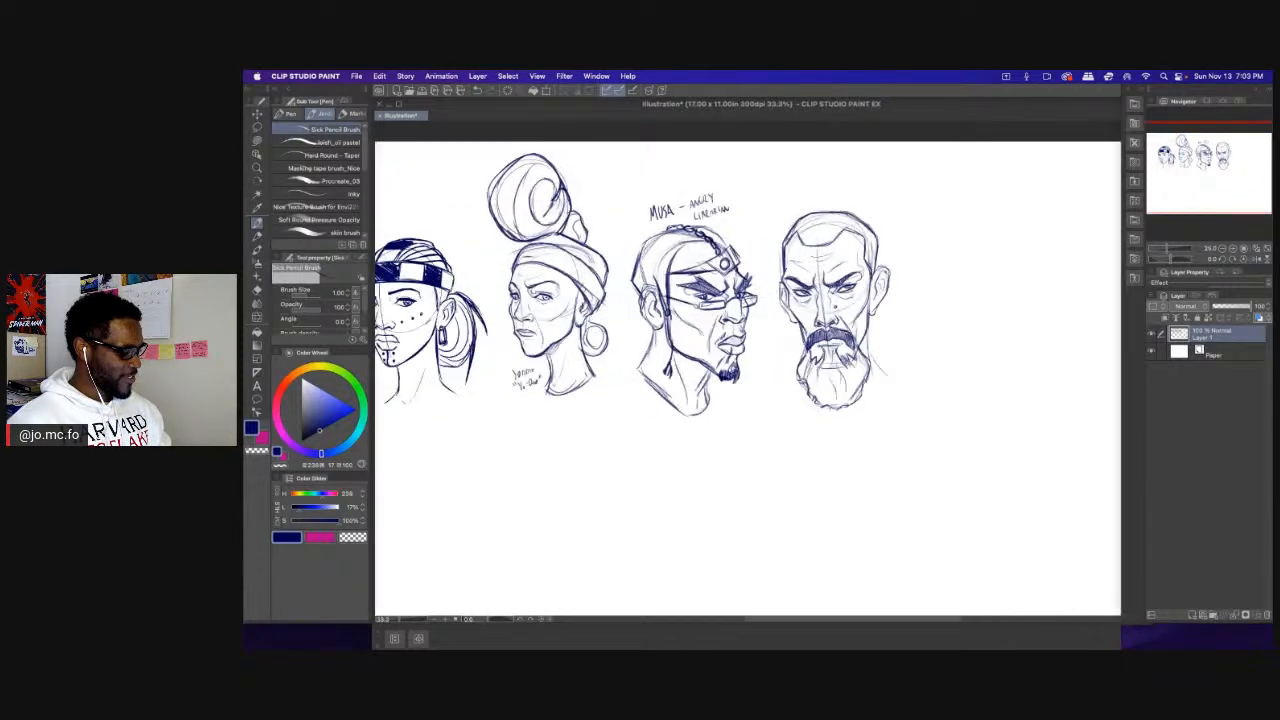
scroll(740, 380, right, 3)
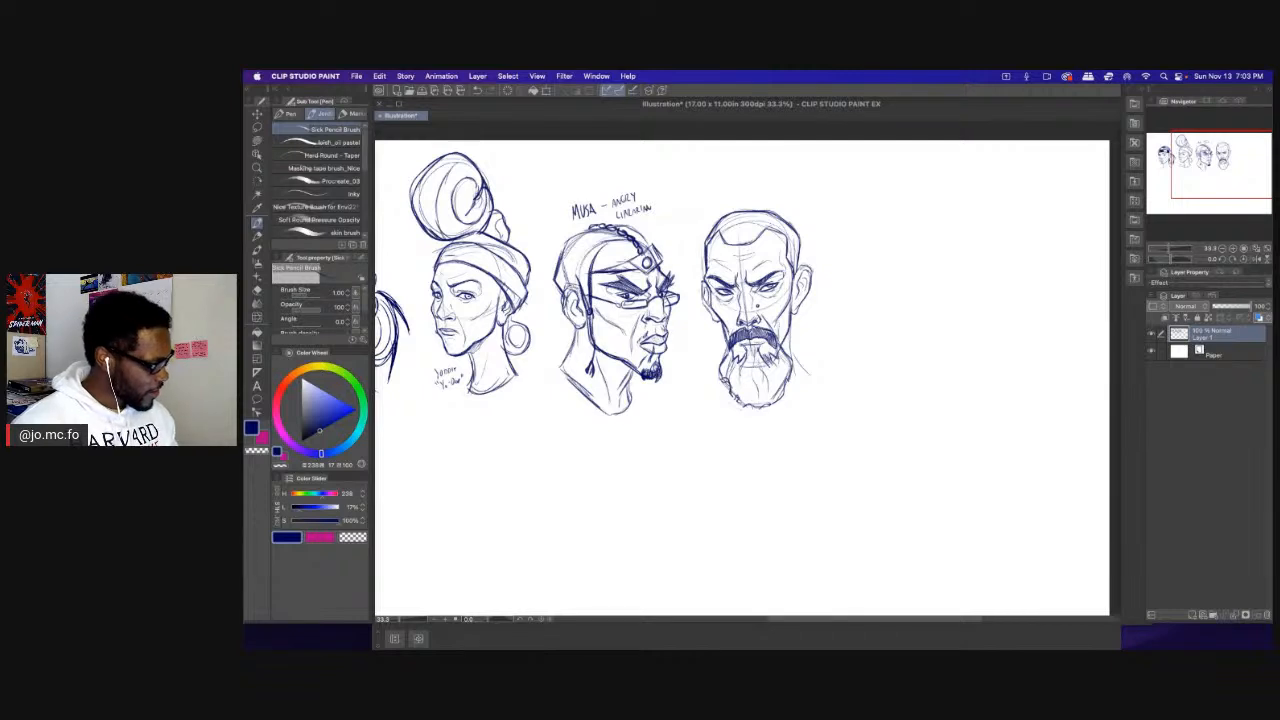
key([)
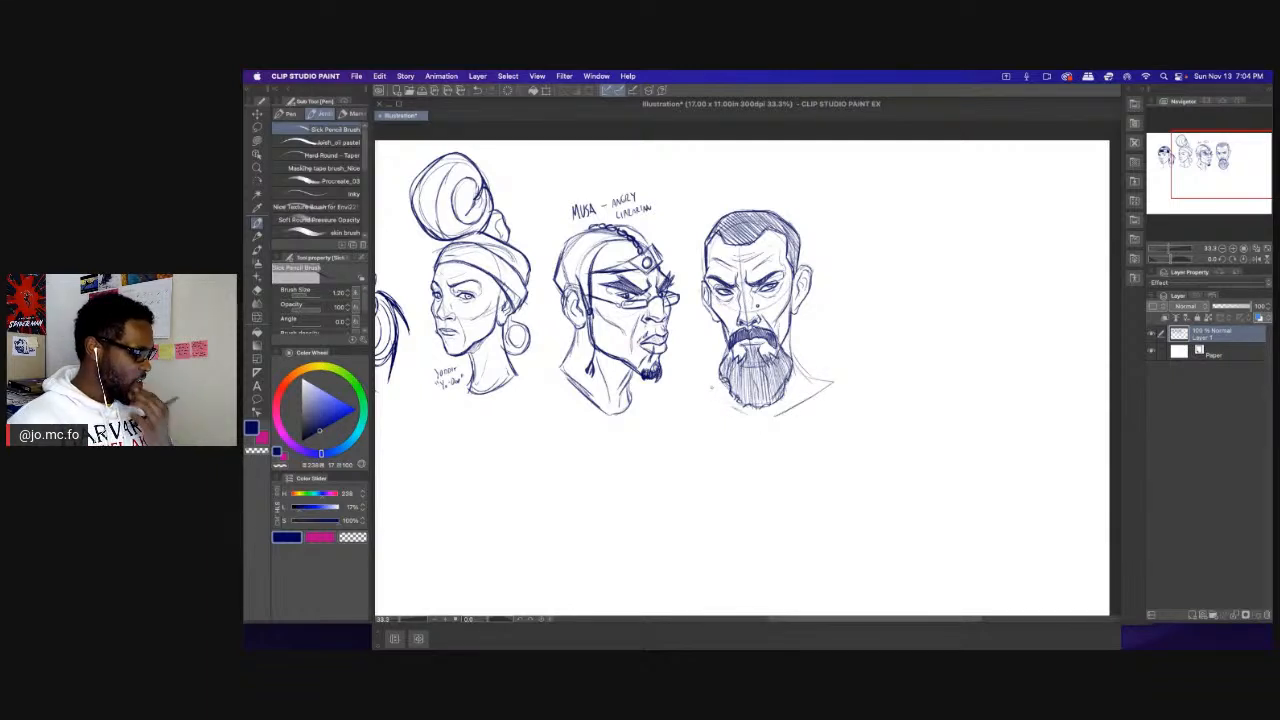
drag(795, 333, 598, 333)
key(p)
scroll(624, 388, up, 1)
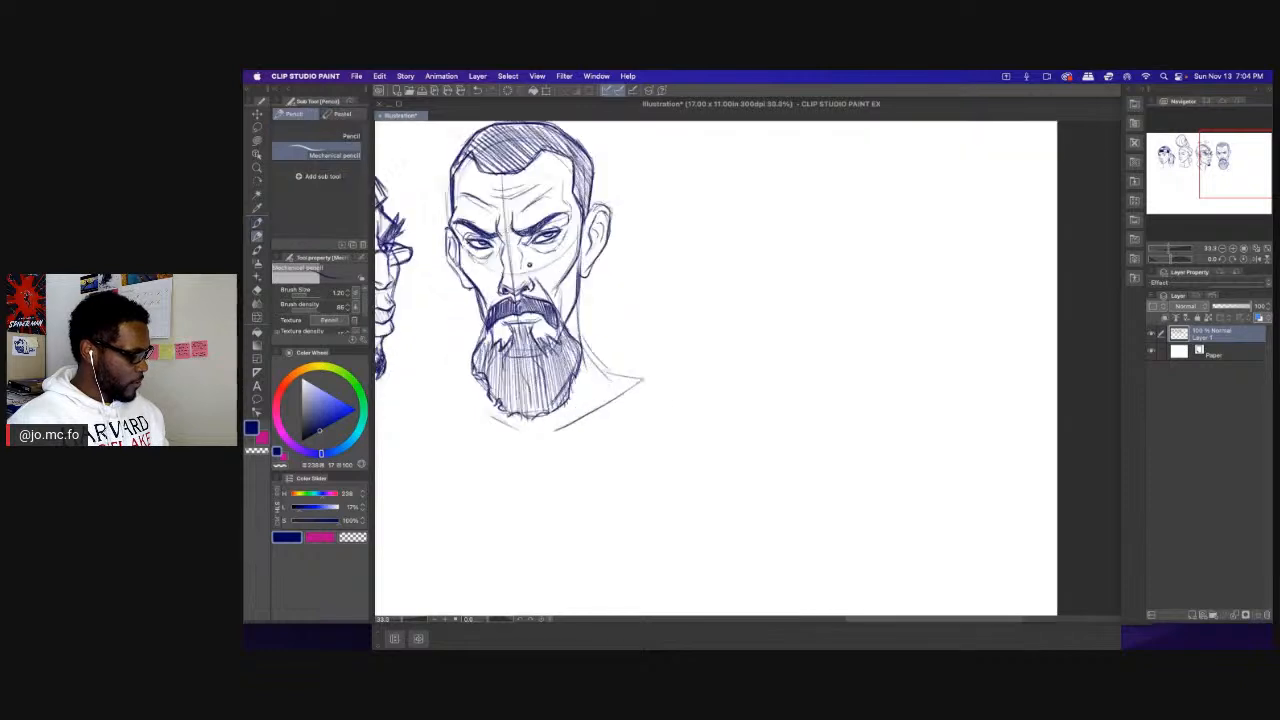
drag(632, 419, 541, 445)
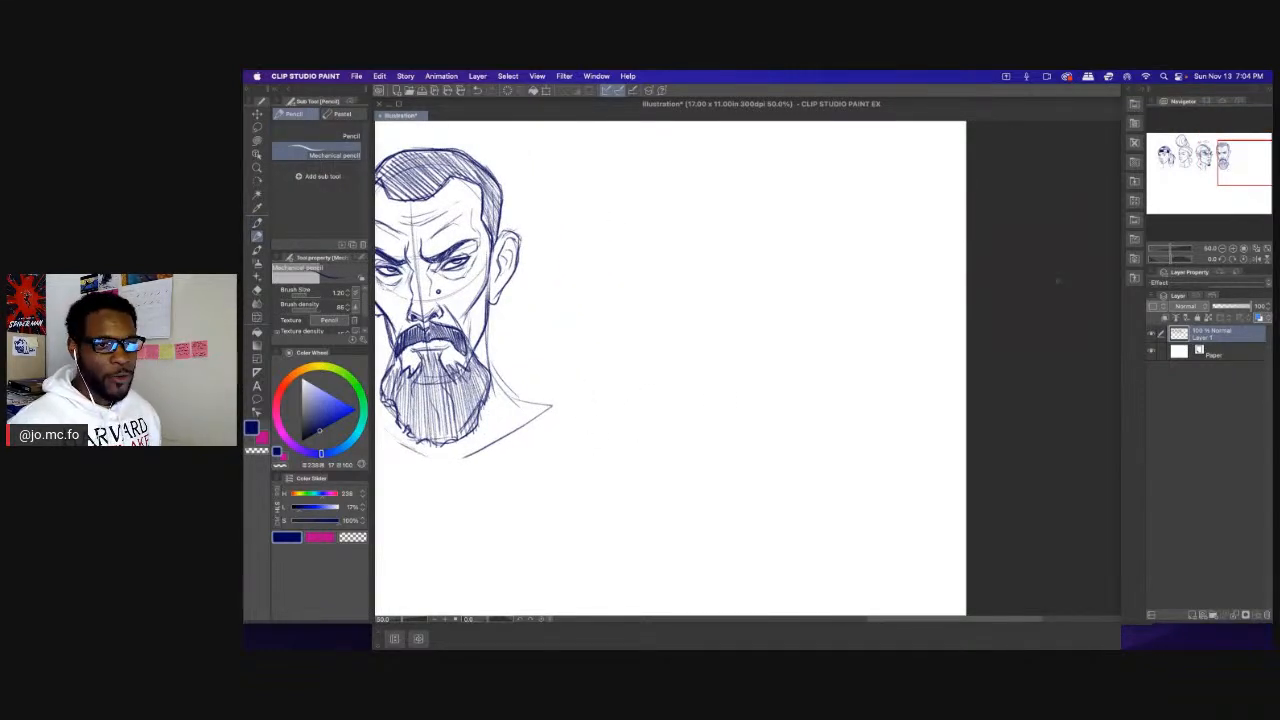
Switch to Firefox, widen its window and examine the childhood reference photos of Parker McKenna Posey in the image results.
key(super+Tab)
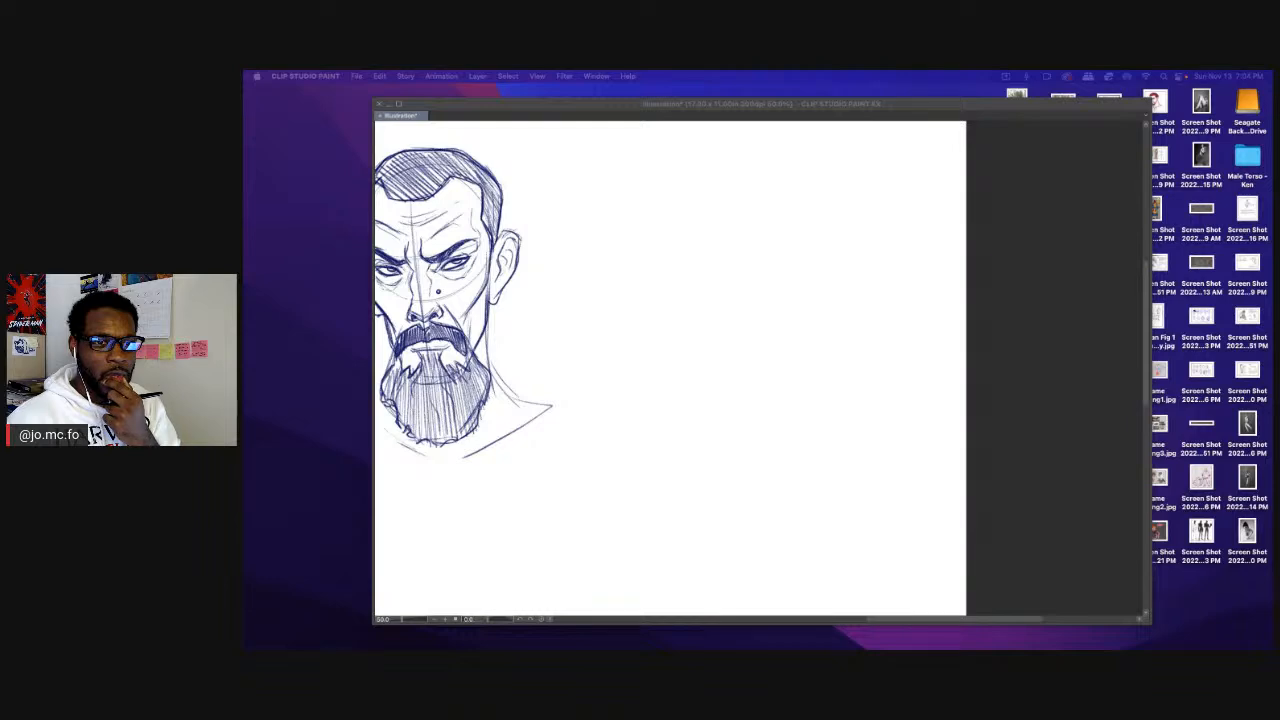
drag(1257, 149, 992, 95)
click(684, 275)
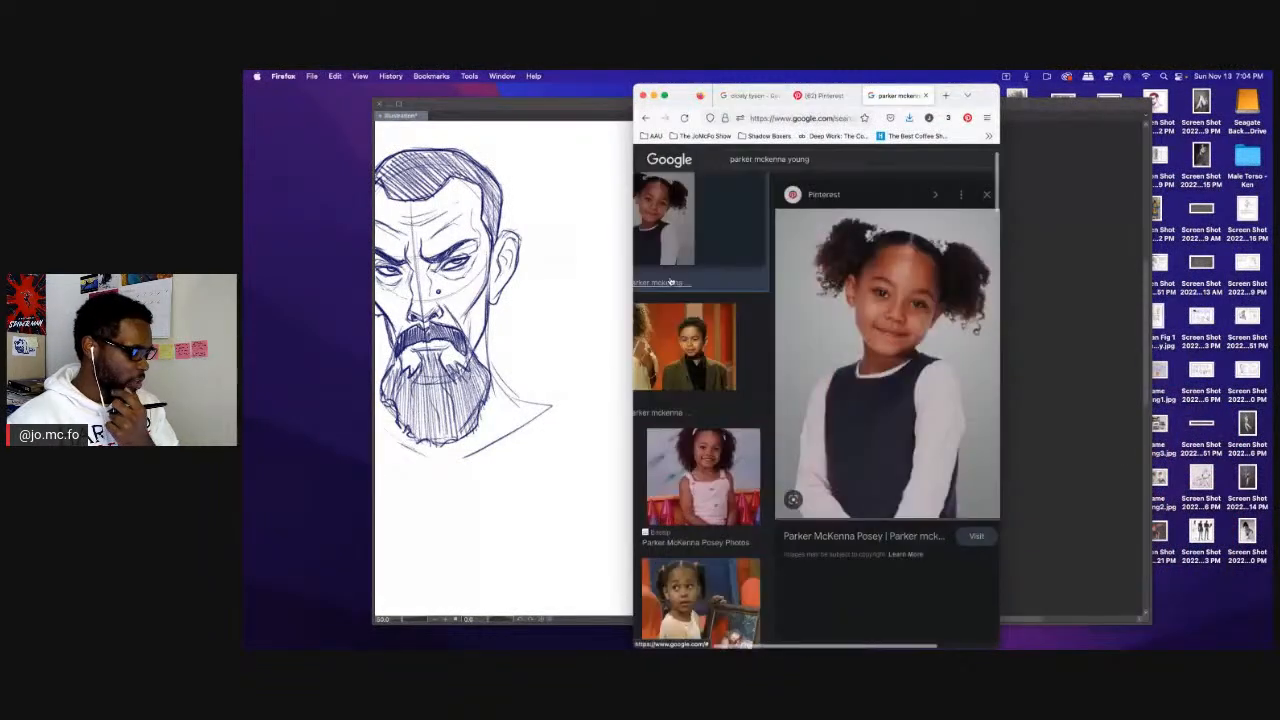
drag(995, 283, 1166, 280)
click(860, 350)
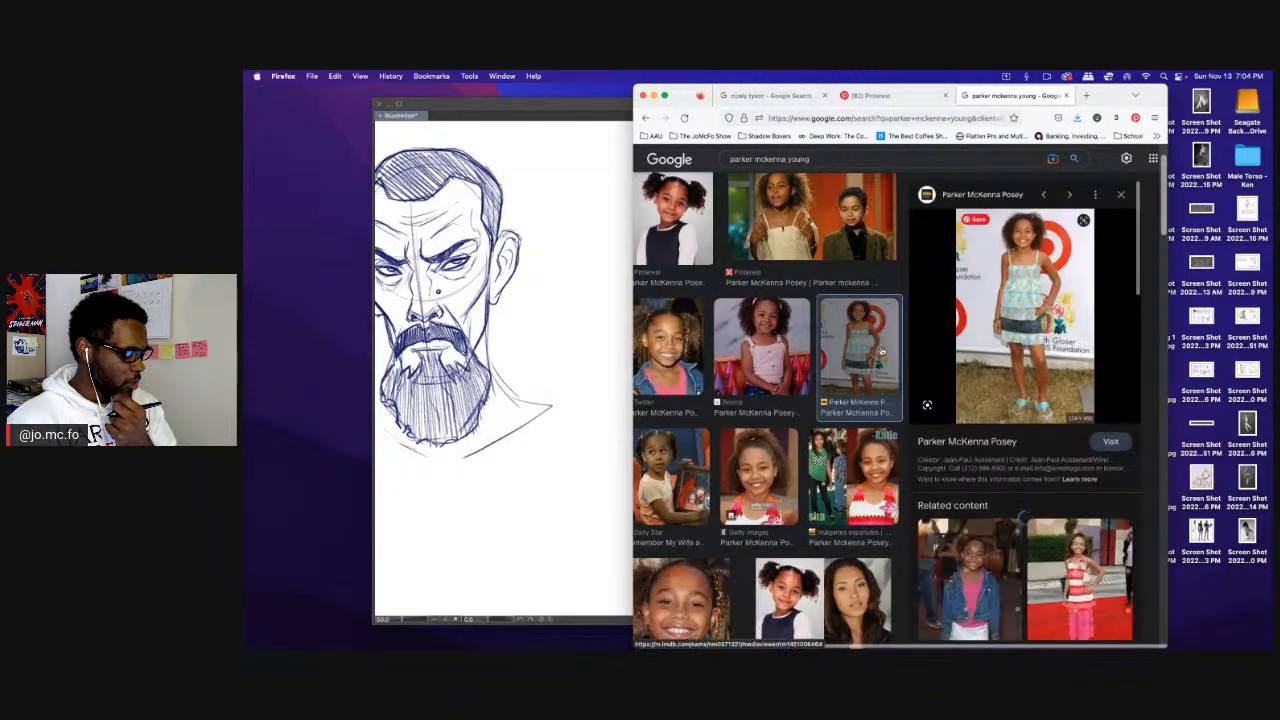
scroll(886, 348, down, 3)
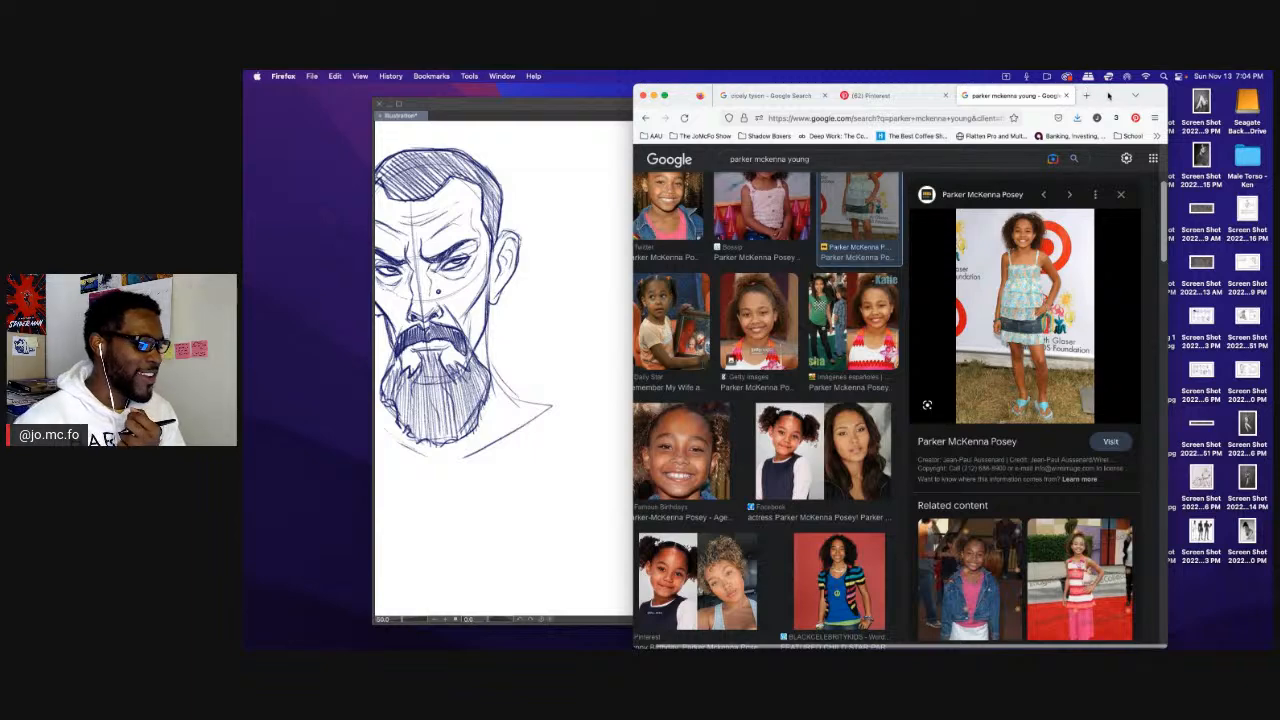
drag(1107, 97, 1273, 98)
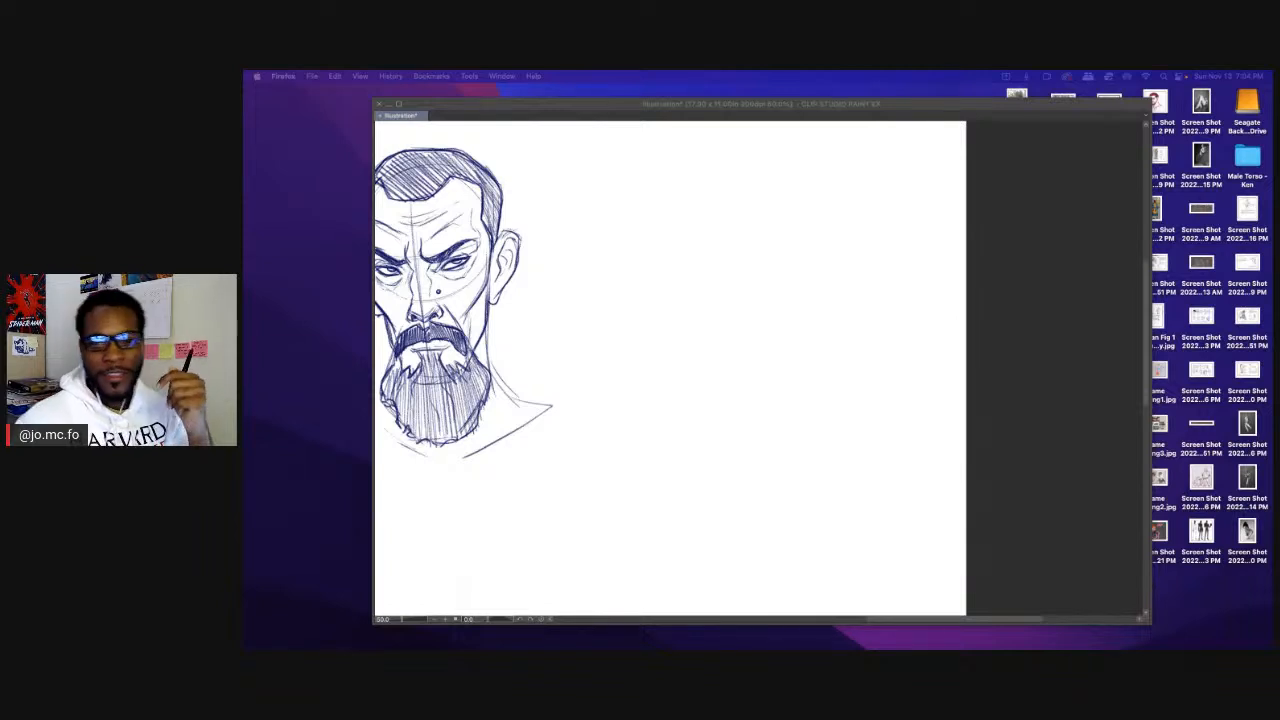
Return to Clip Studio Paint and sketch a construction circle beside the bearded head, with a face guide line curving down toward the chin.
click(646, 281)
drag(742, 315, 764, 335)
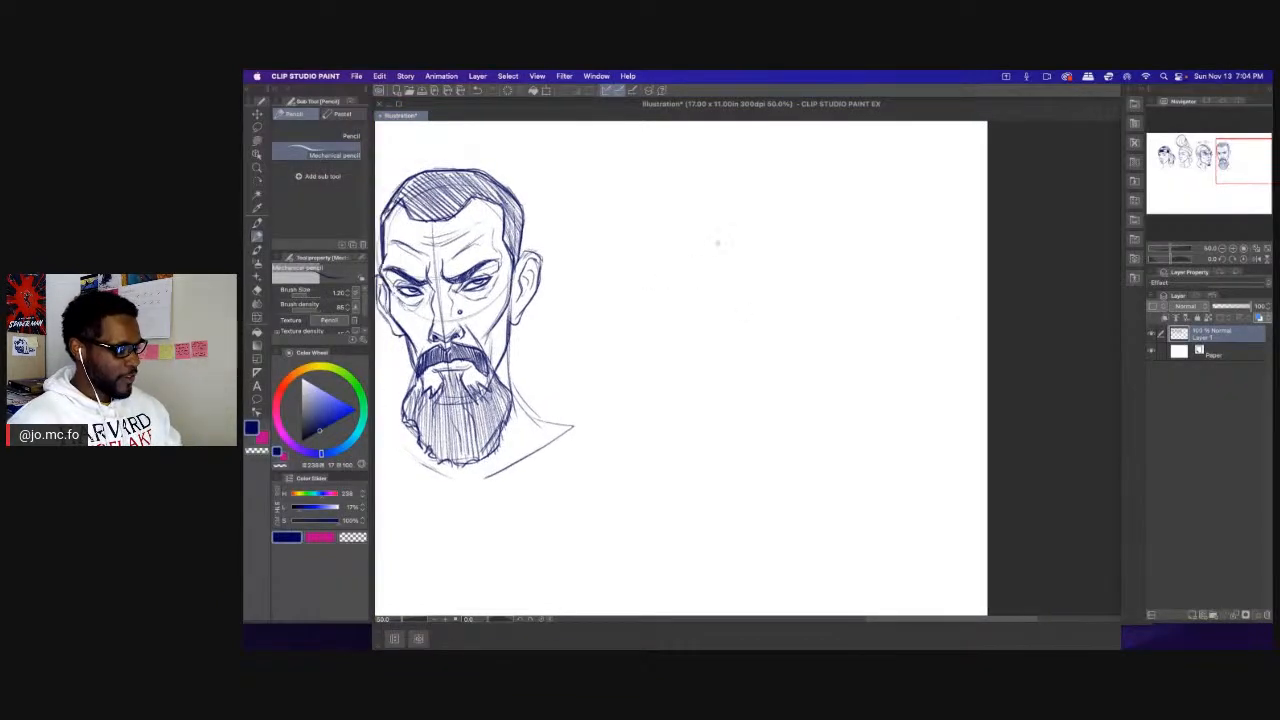
key(p)
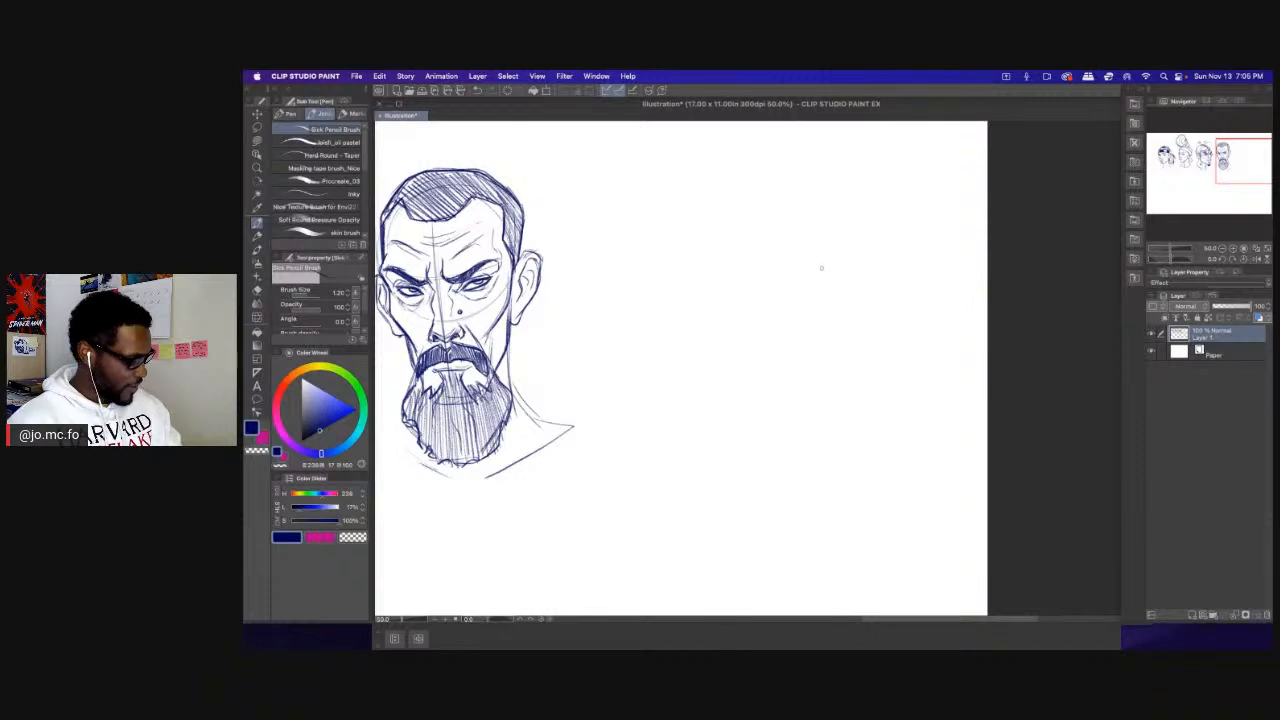
mouse_move(690, 300)
mouse_down()
mouse_move(822, 240)
mouse_move(846, 262)
mouse_move(812, 384)
mouse_up()
drag(822, 300, 808, 405)
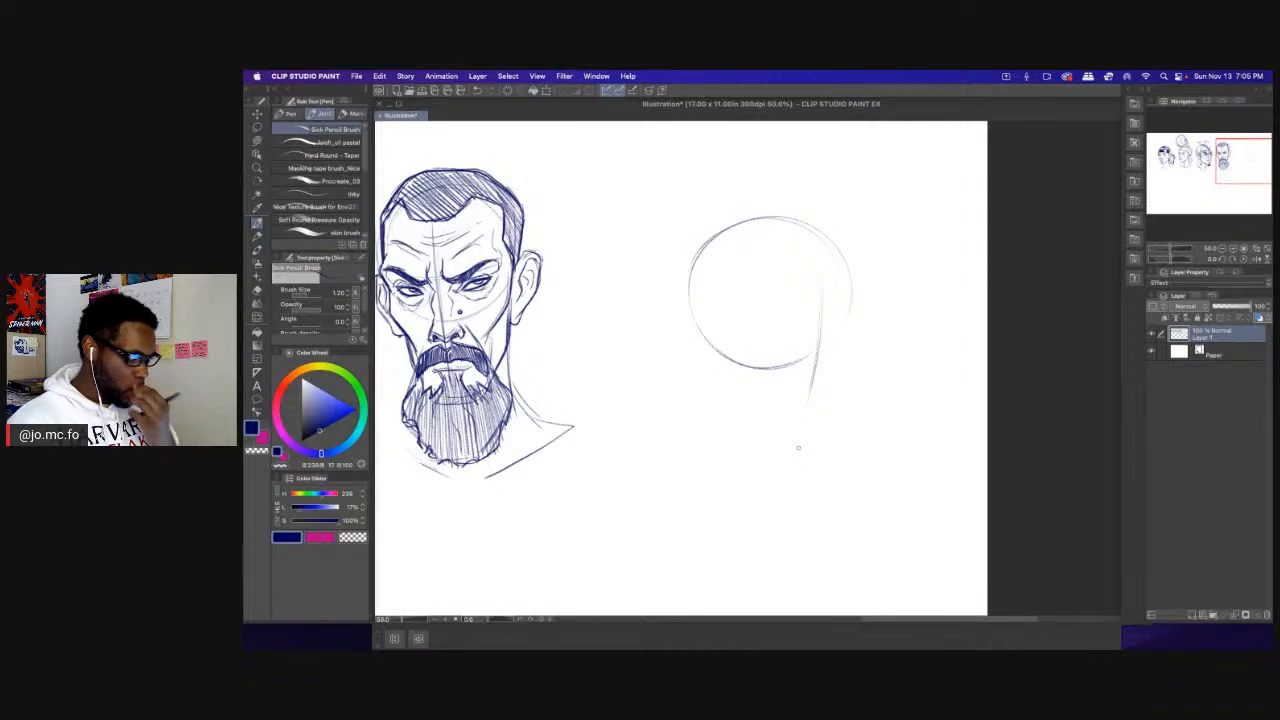
Draw the new head's far cheek contour, reinforce its upper skull curve, and add the near side and jawline meeting at the chin.
mouse_move(851, 302)
mouse_down()
mouse_move(849, 380)
mouse_move(820, 406)
mouse_up()
mouse_move(854, 357)
mouse_down()
mouse_move(817, 407)
mouse_move(854, 348)
mouse_up()
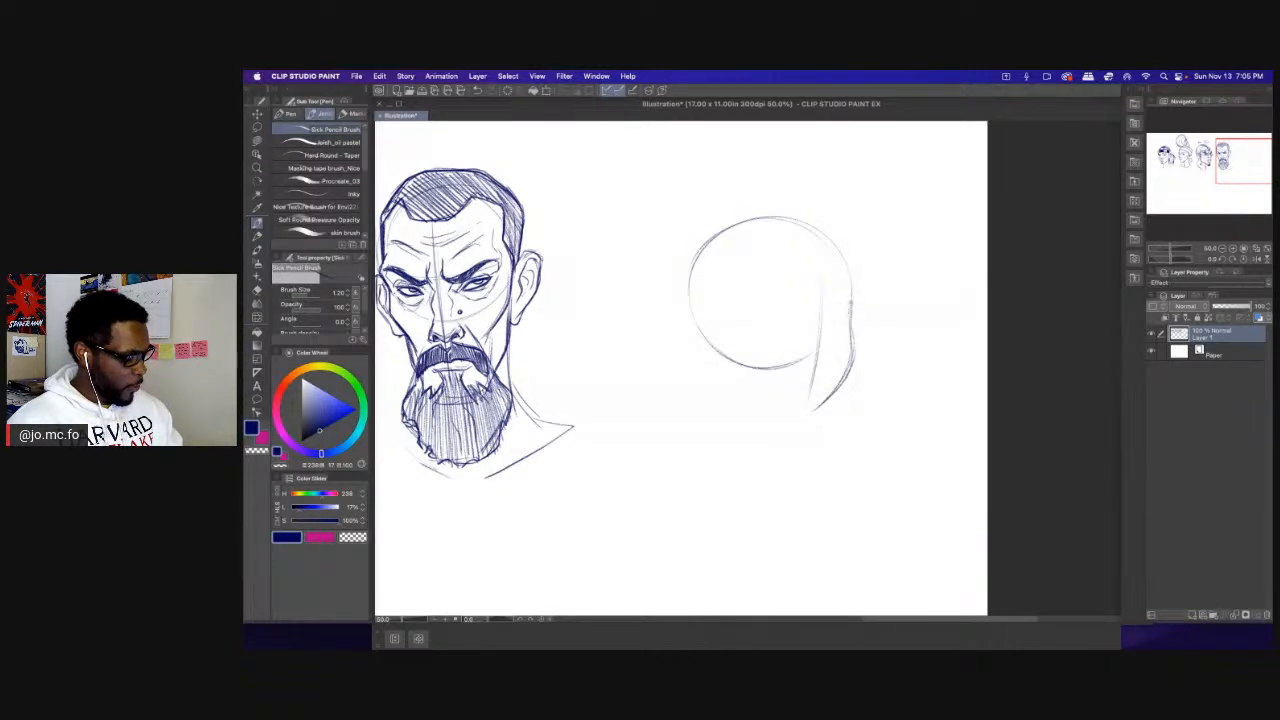
drag(852, 290, 832, 234)
drag(690, 290, 700, 356)
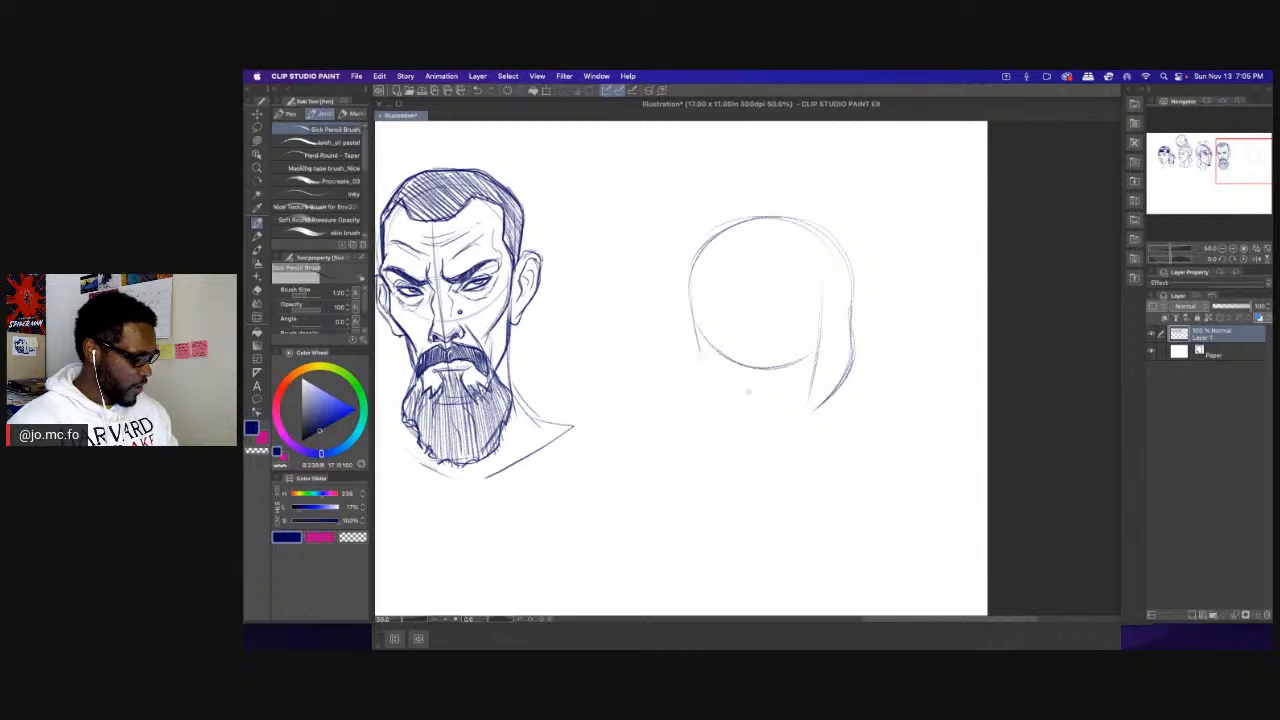
drag(788, 412, 745, 403)
drag(718, 386, 770, 406)
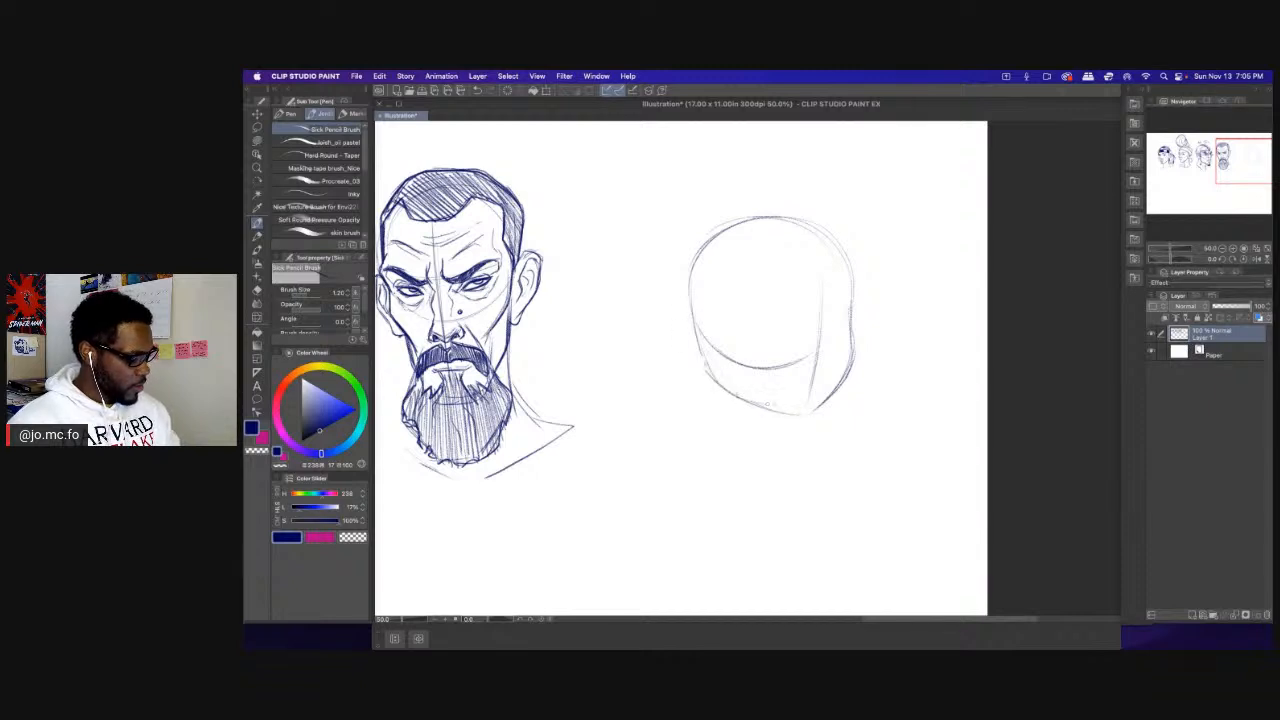
drag(705, 325, 897, 333)
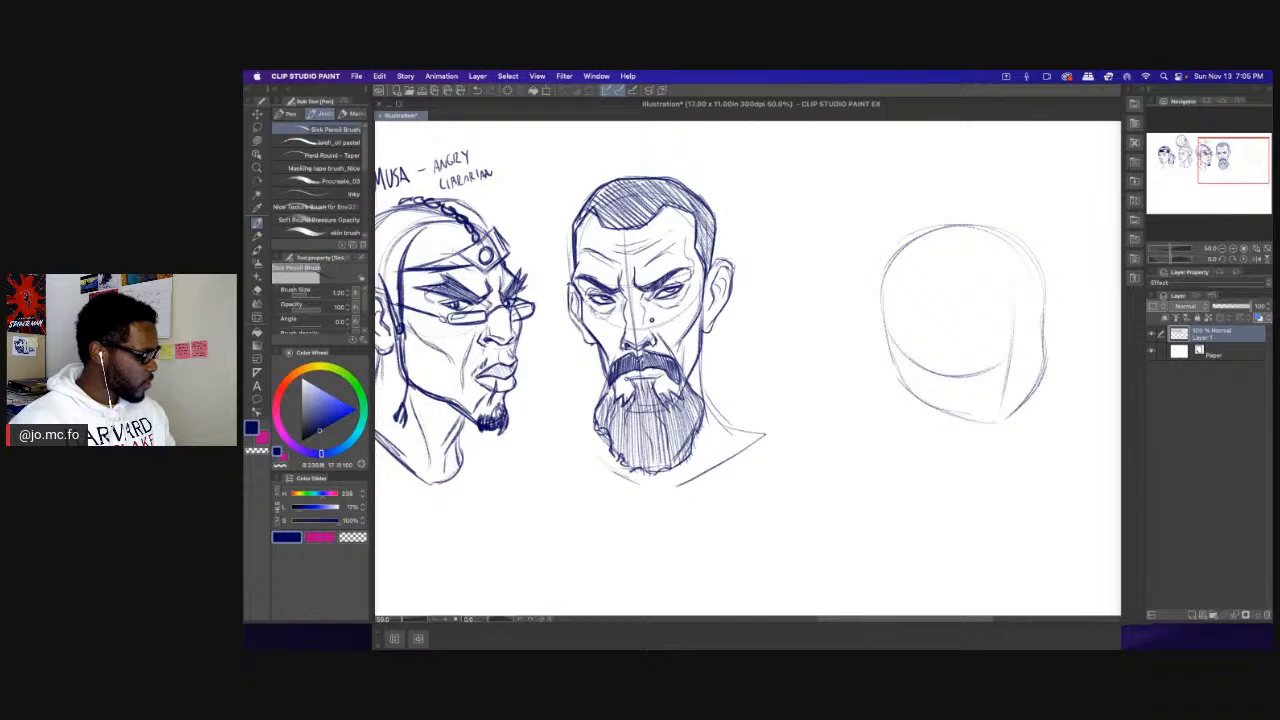
Sketch the child's near ear, a curved eye guide line across the face, and two large round eyes on it.
scroll(567, 270, right, 8)
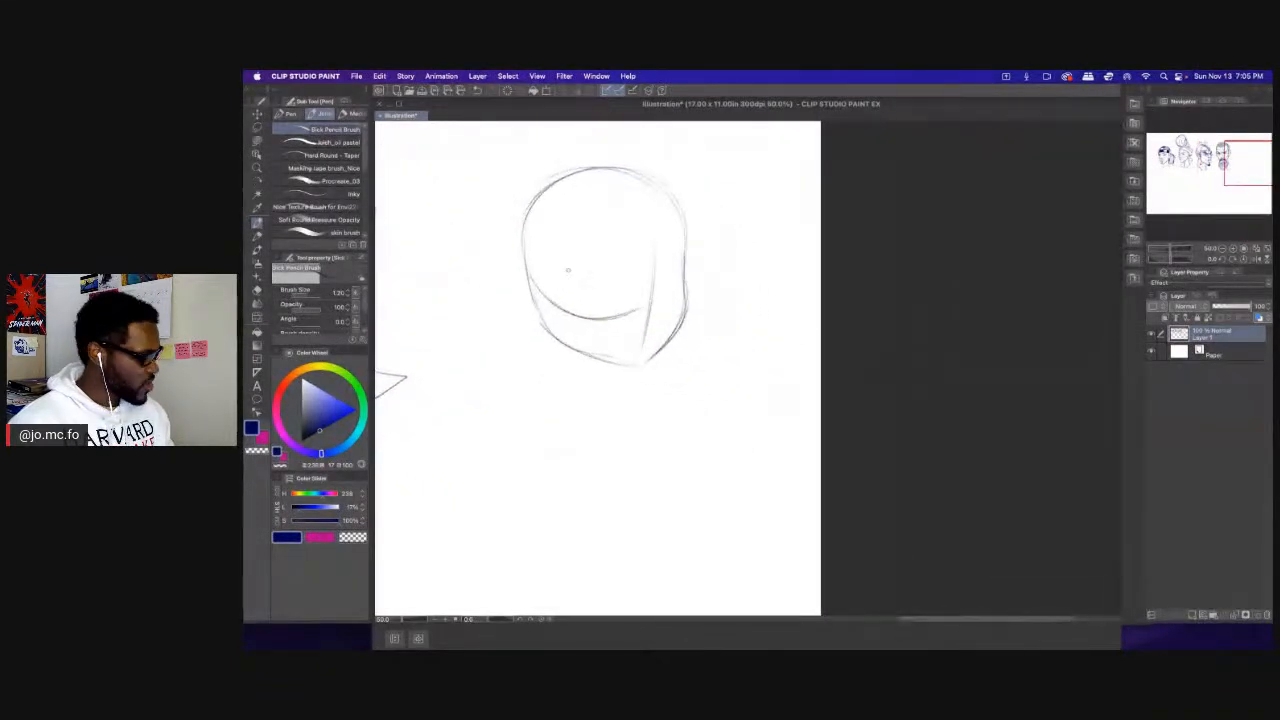
mouse_move(526, 255)
mouse_down()
mouse_move(655, 251)
mouse_move(635, 303)
mouse_move(652, 339)
mouse_up()
drag(648, 290, 648, 342)
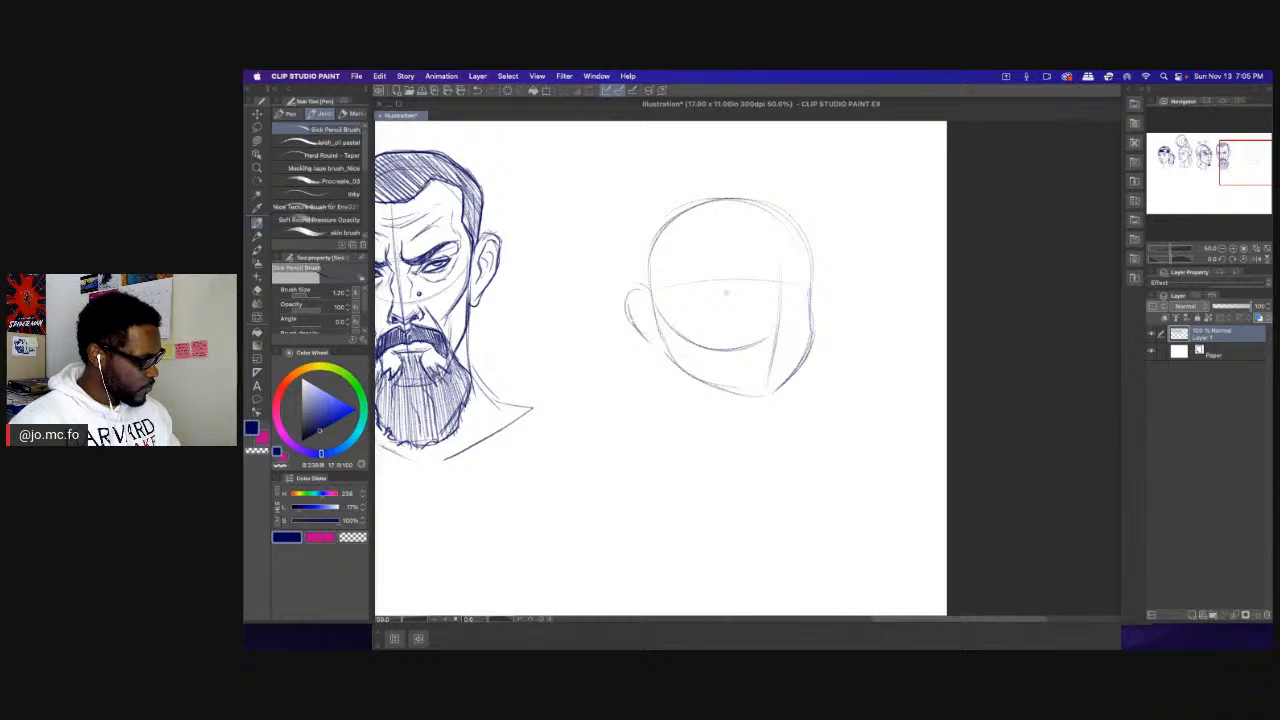
drag(753, 295, 709, 288)
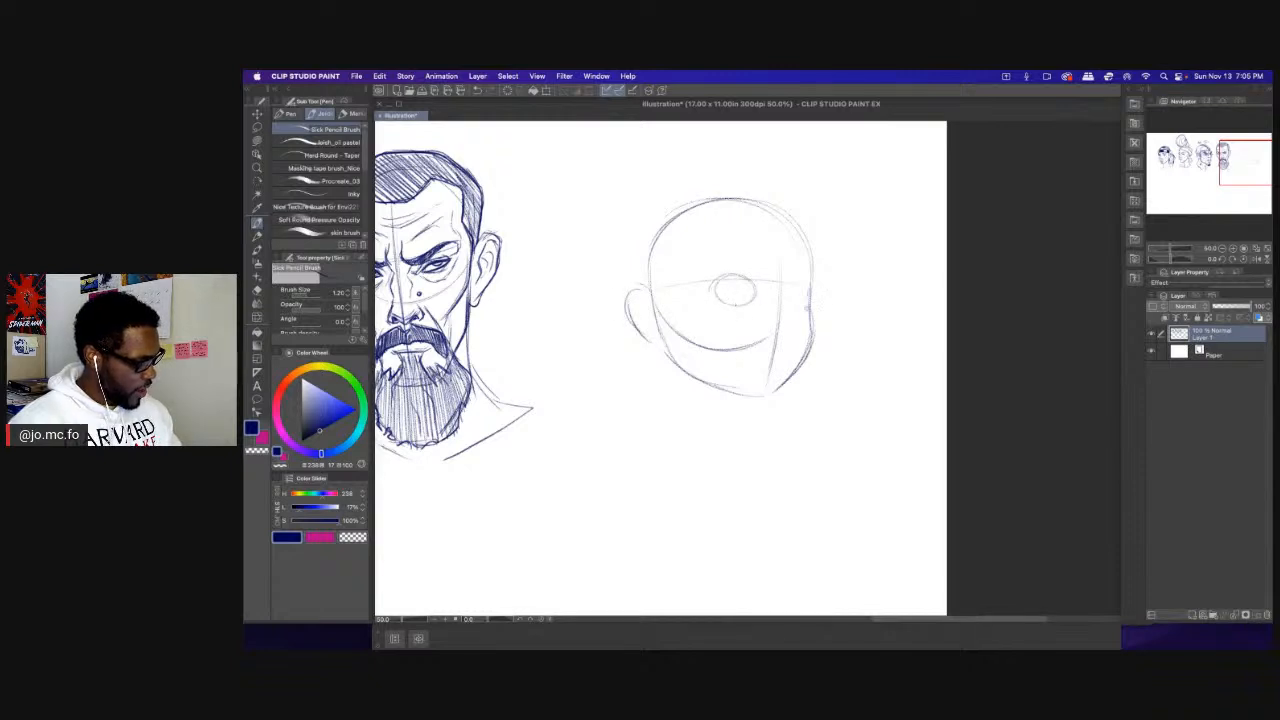
mouse_move(798, 286)
mouse_down()
mouse_move(792, 305)
mouse_move(806, 288)
mouse_up()
mouse_move(718, 298)
mouse_down()
mouse_move(714, 284)
mouse_move(752, 279)
mouse_move(737, 305)
mouse_up()
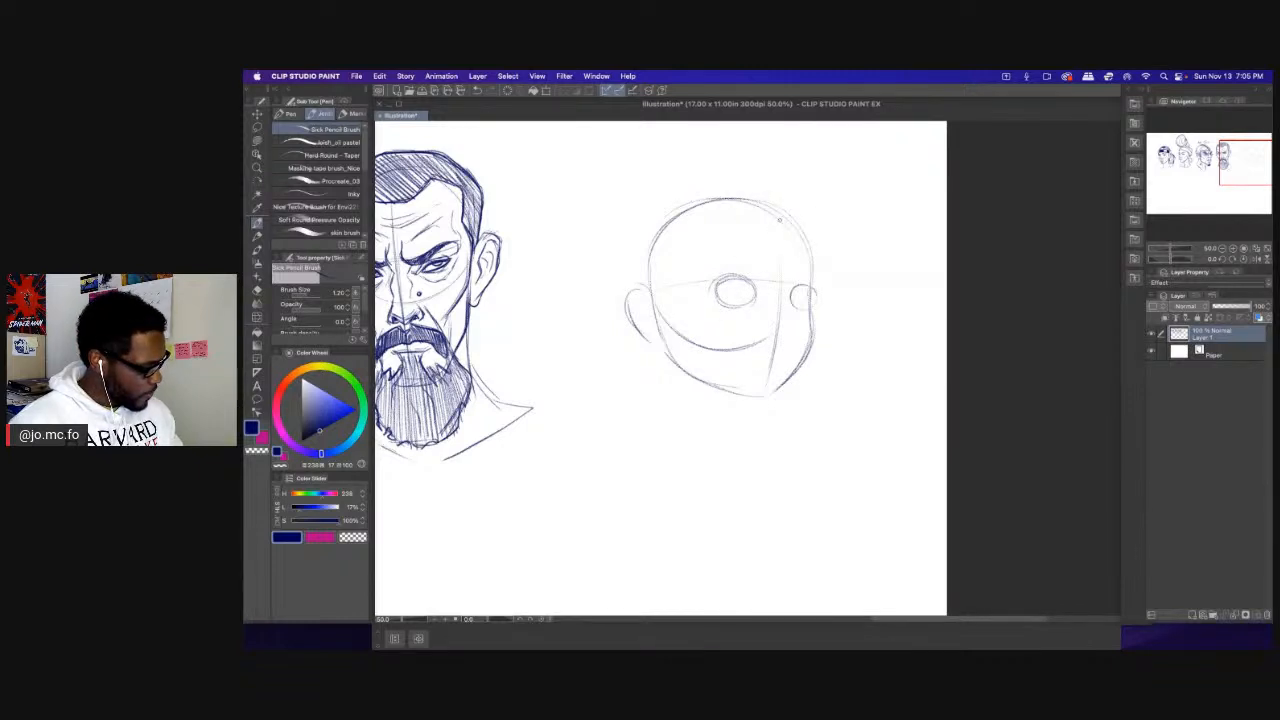
Sketch the forehead hairline, reinforce the crown above the skull, and add light arched eyebrows over both eyes.
mouse_move(730, 222)
mouse_down()
mouse_move(783, 216)
mouse_move(758, 214)
mouse_move(810, 250)
mouse_up()
drag(750, 198, 786, 216)
mouse_move(710, 198)
mouse_down()
mouse_move(798, 220)
mouse_move(660, 212)
mouse_move(644, 240)
mouse_up()
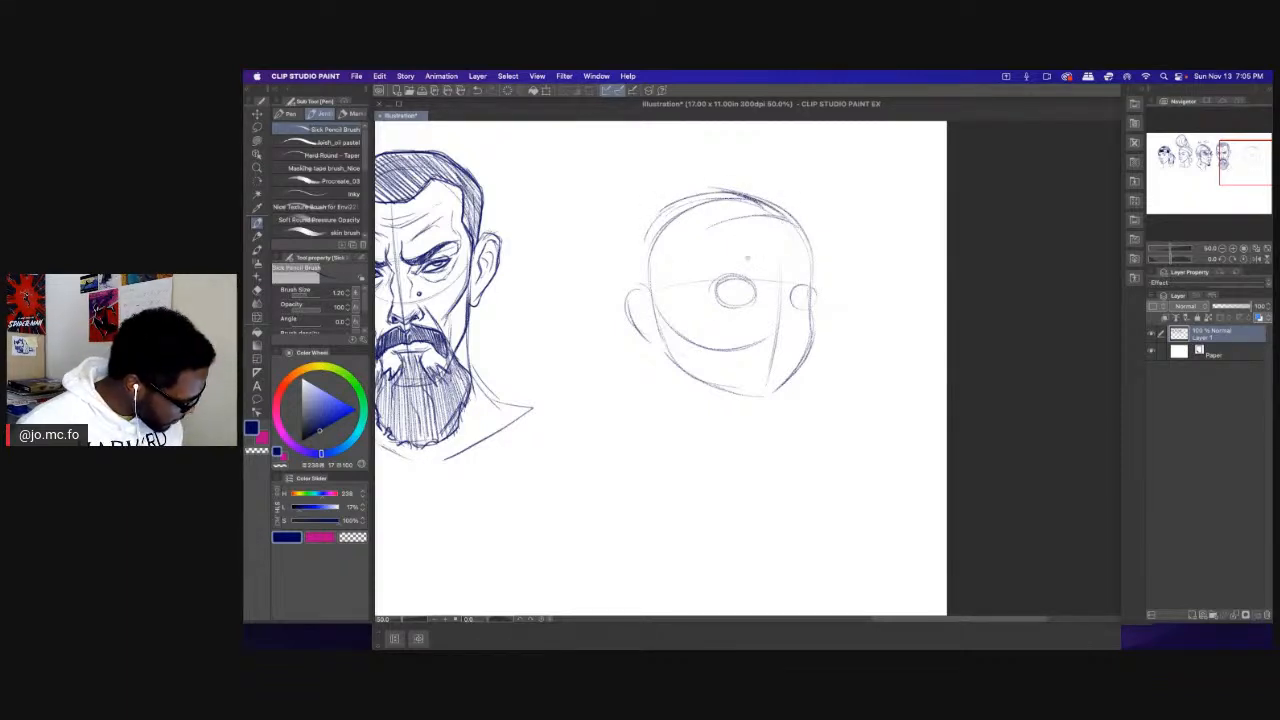
drag(710, 257, 805, 268)
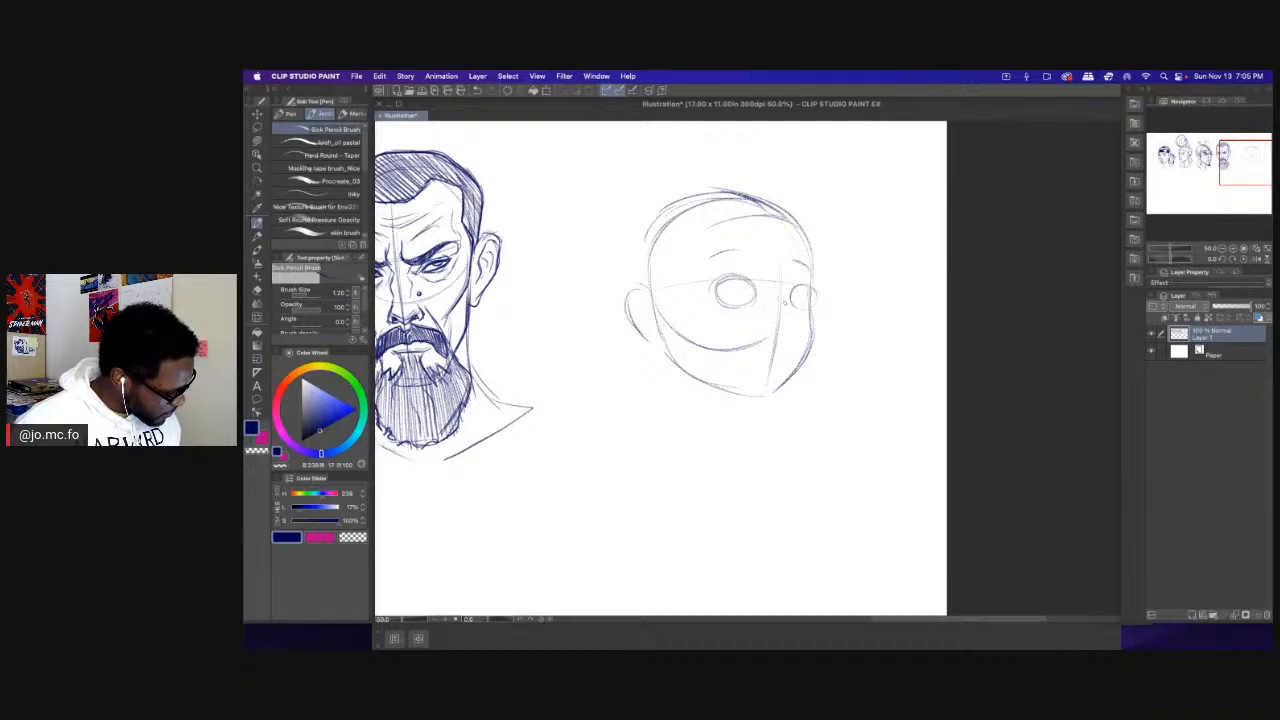
Draw the child's small nose, far cheek crease and wide open smile, and add irises inside both eyes.
scroll(784, 299, up, 2)
scroll(784, 299, down, 1)
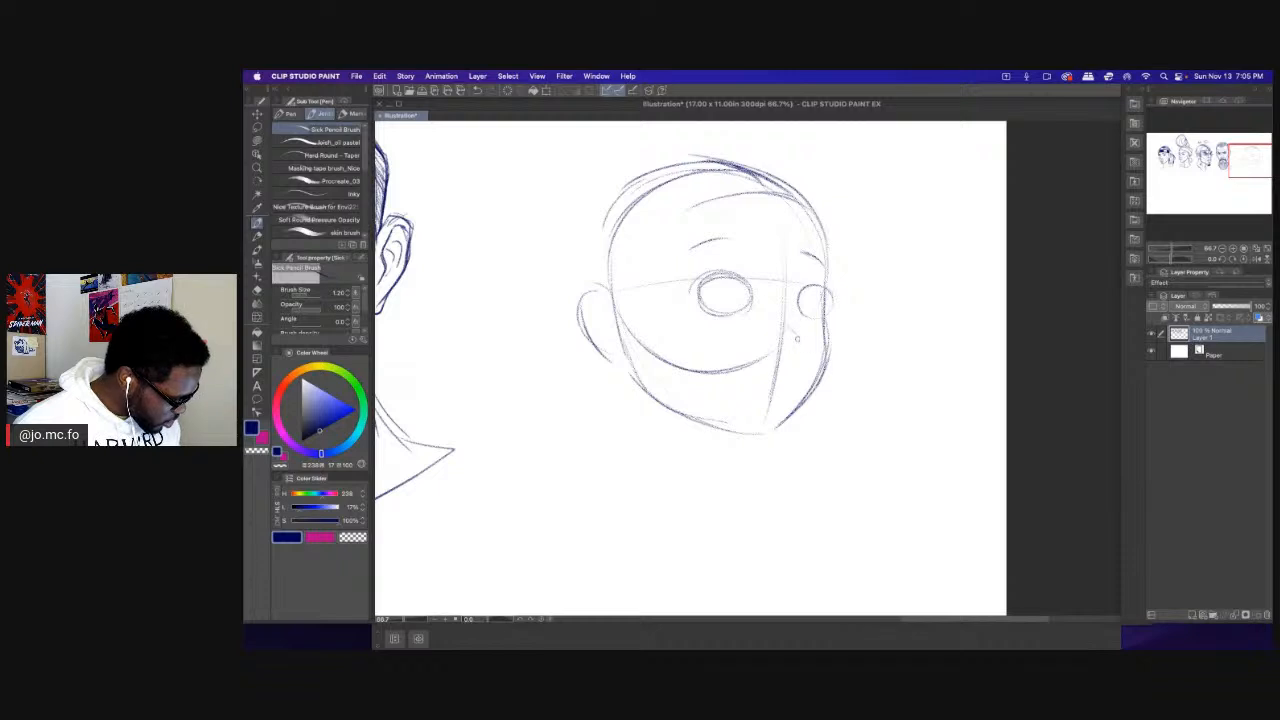
mouse_move(794, 333)
mouse_down()
mouse_move(792, 352)
mouse_move(704, 356)
mouse_up()
mouse_move(802, 368)
mouse_down()
mouse_move(720, 360)
mouse_move(756, 402)
mouse_move(706, 372)
mouse_move(758, 398)
mouse_move(796, 372)
mouse_up()
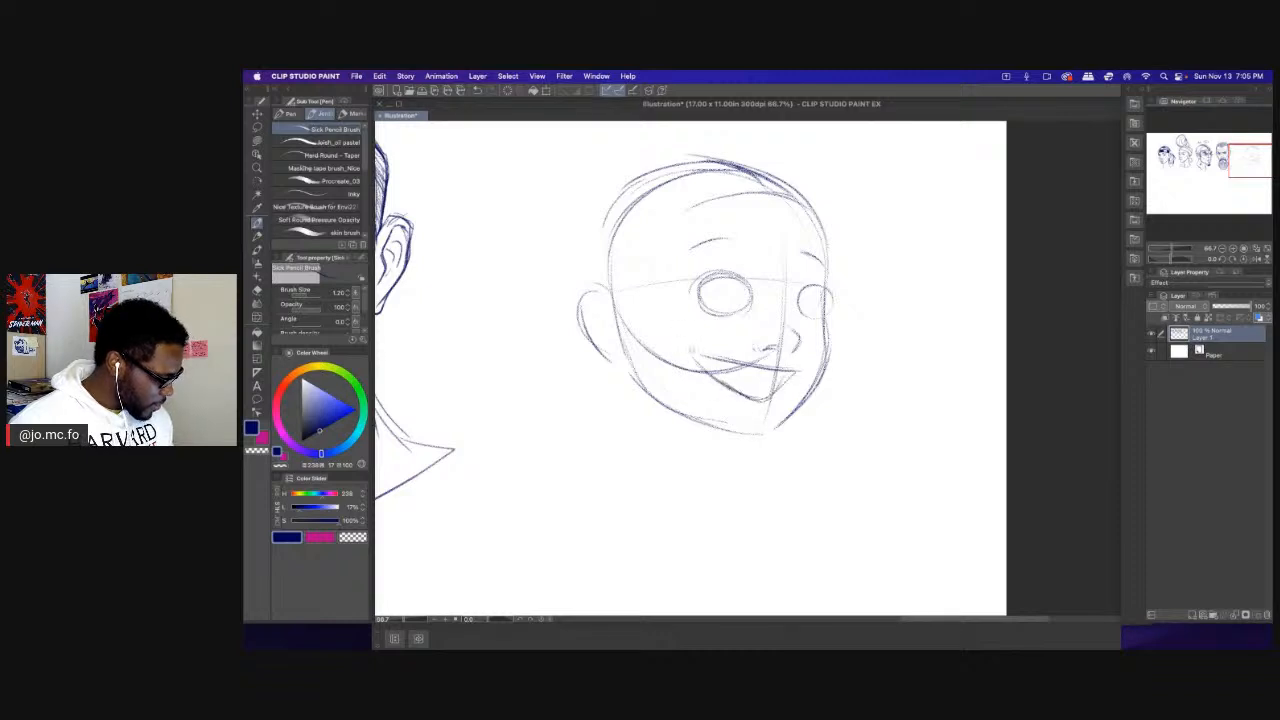
drag(692, 350, 796, 372)
mouse_move(750, 292)
mouse_down()
mouse_move(742, 275)
mouse_move(688, 286)
mouse_move(732, 312)
mouse_move(712, 302)
mouse_up()
drag(812, 289, 806, 310)
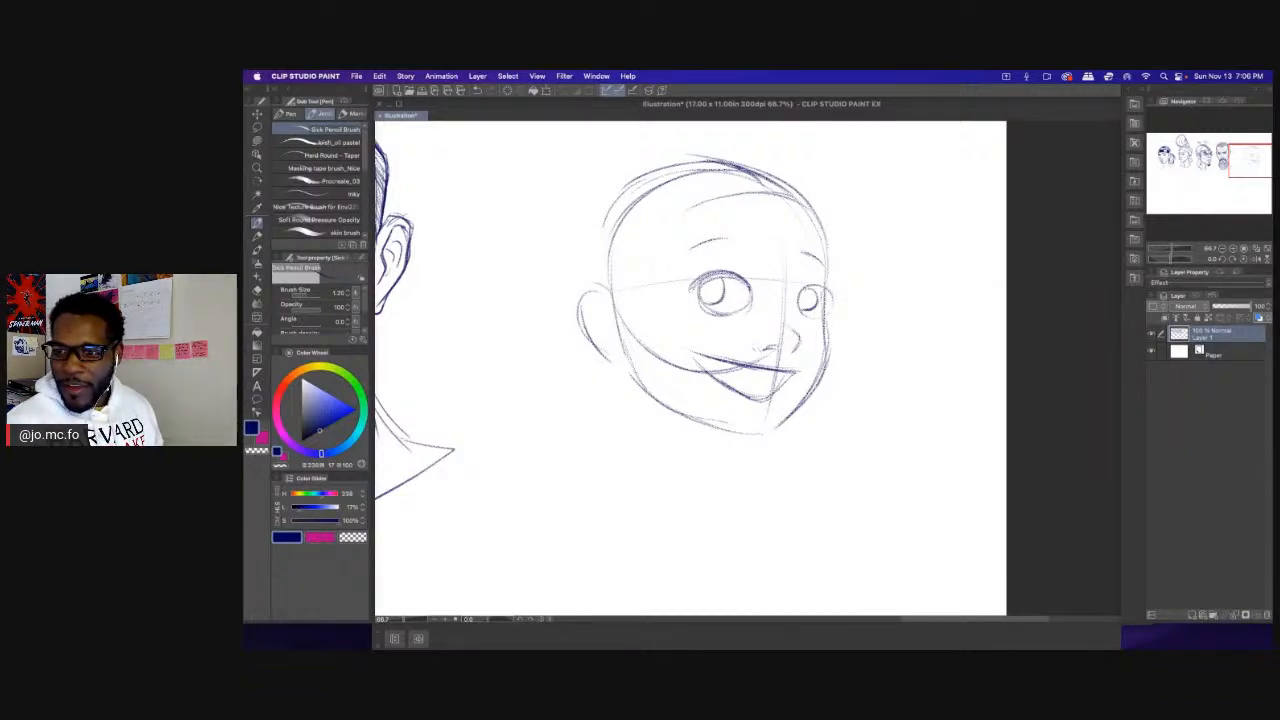
key(Tab)
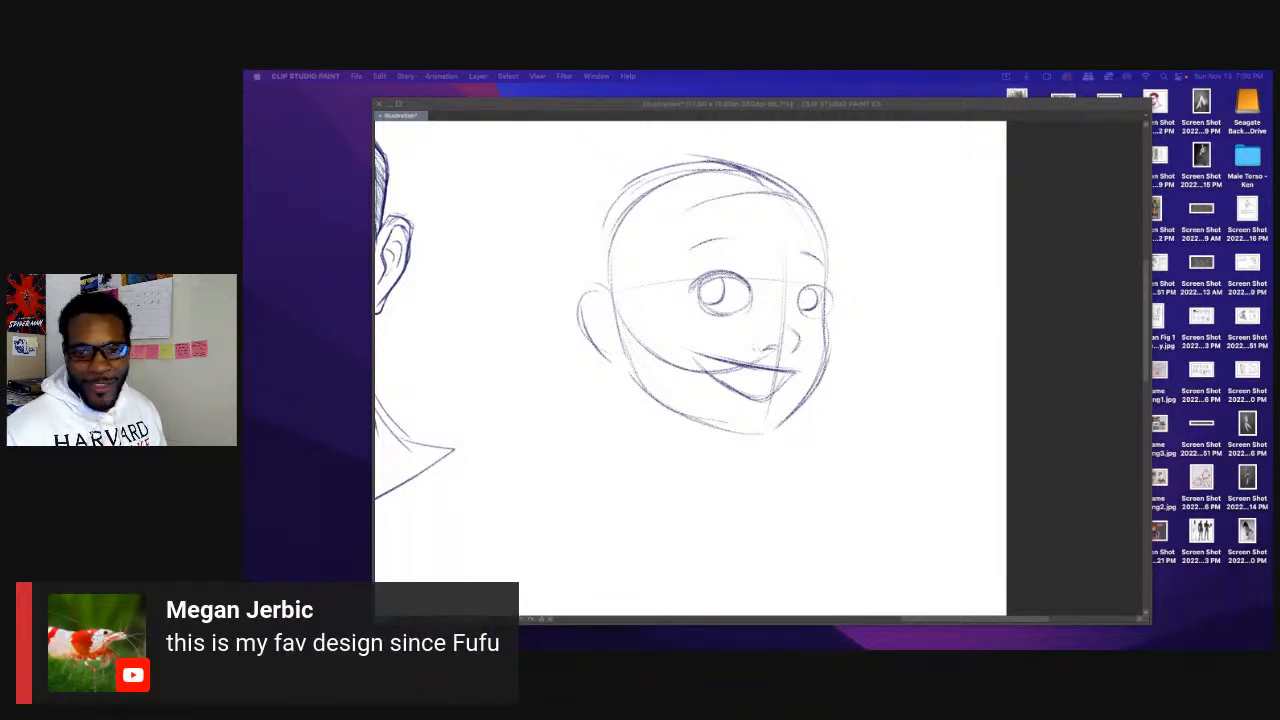
click(567, 399)
drag(855, 426, 949, 418)
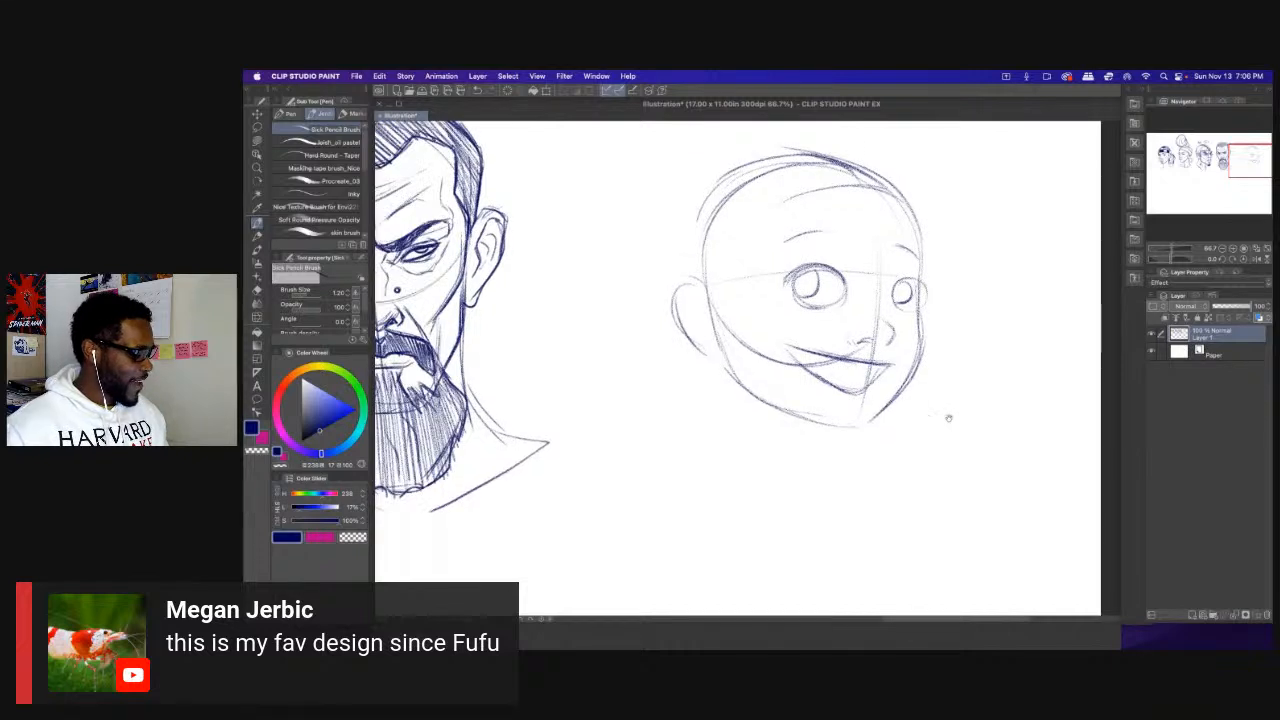
mouse_move(681, 393)
mouse_down()
mouse_move(962, 418)
mouse_move(678, 414)
mouse_up()
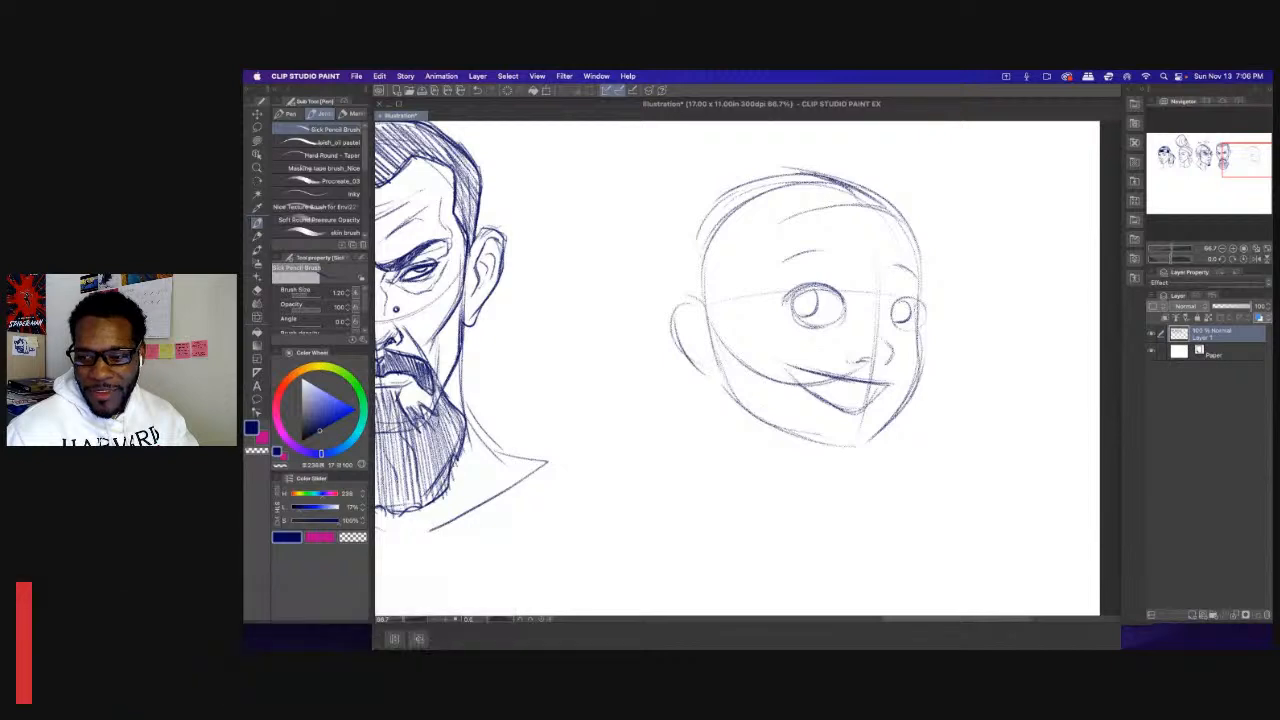
Bring up the Firefox image results for "anya reference spy", examine the character's face, and return to the Clip Studio Paint canvas.
key(Tab)
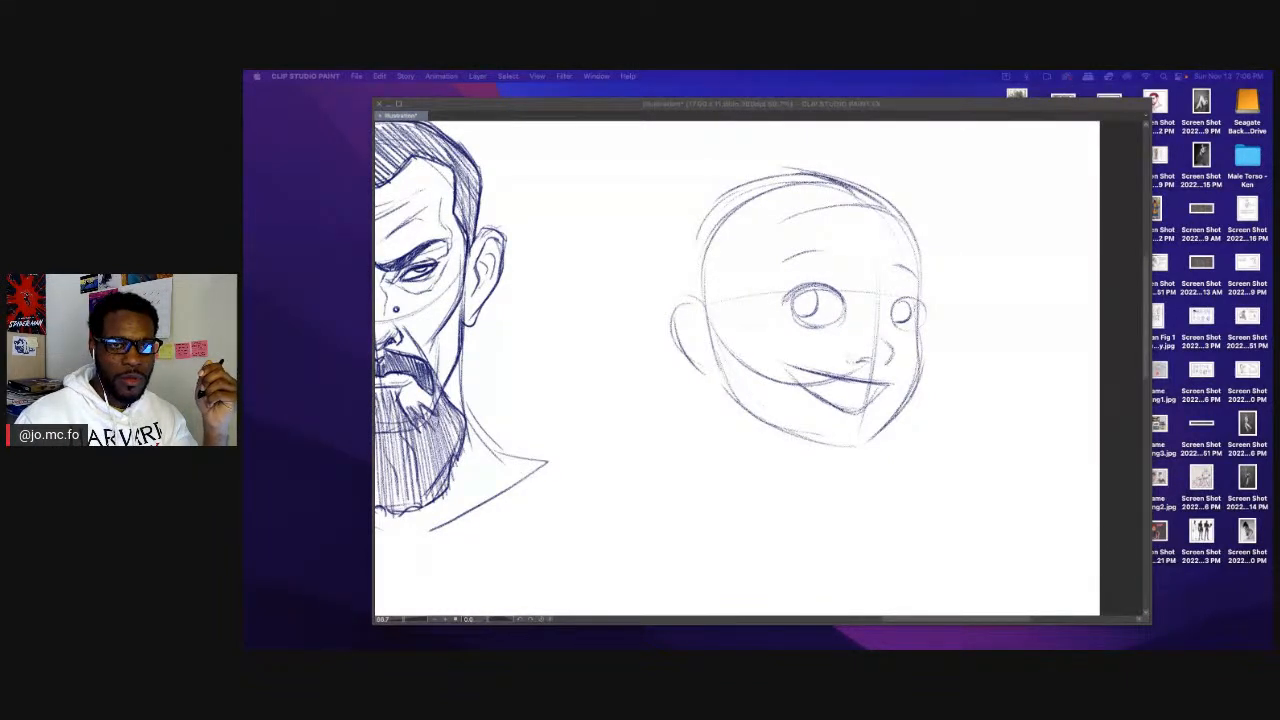
drag(1268, 132, 1092, 100)
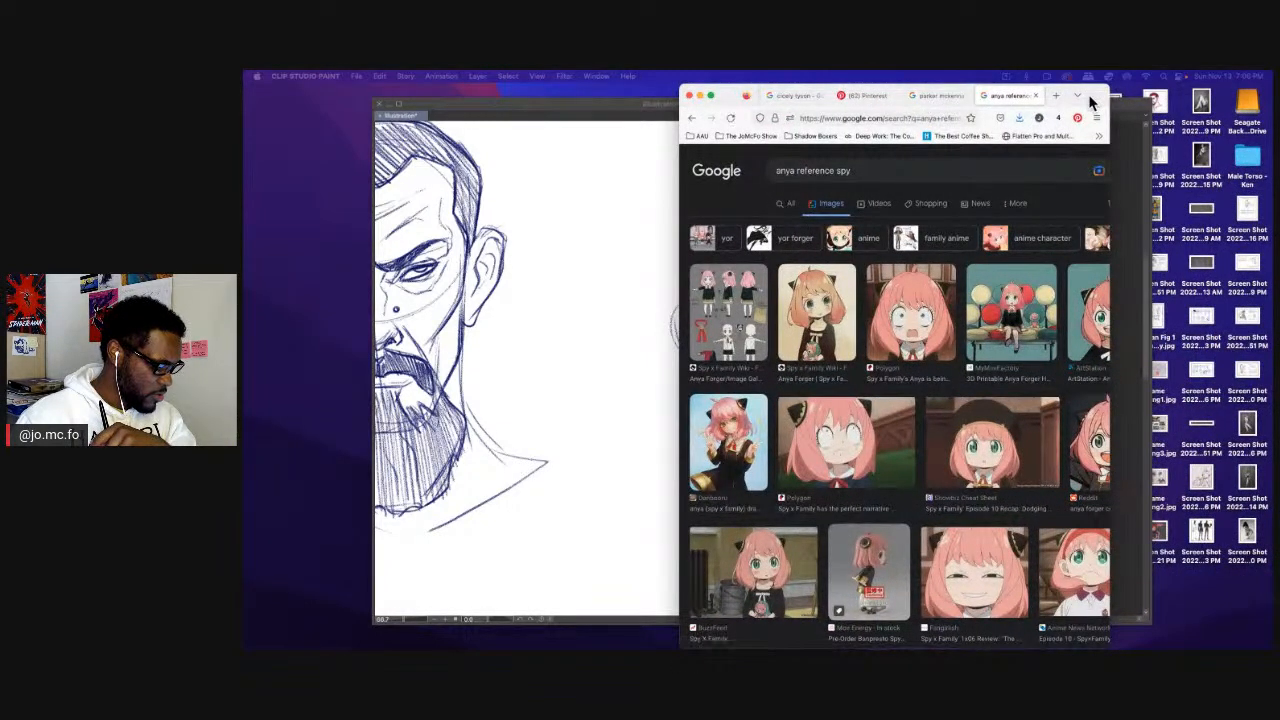
drag(1092, 100, 1279, 101)
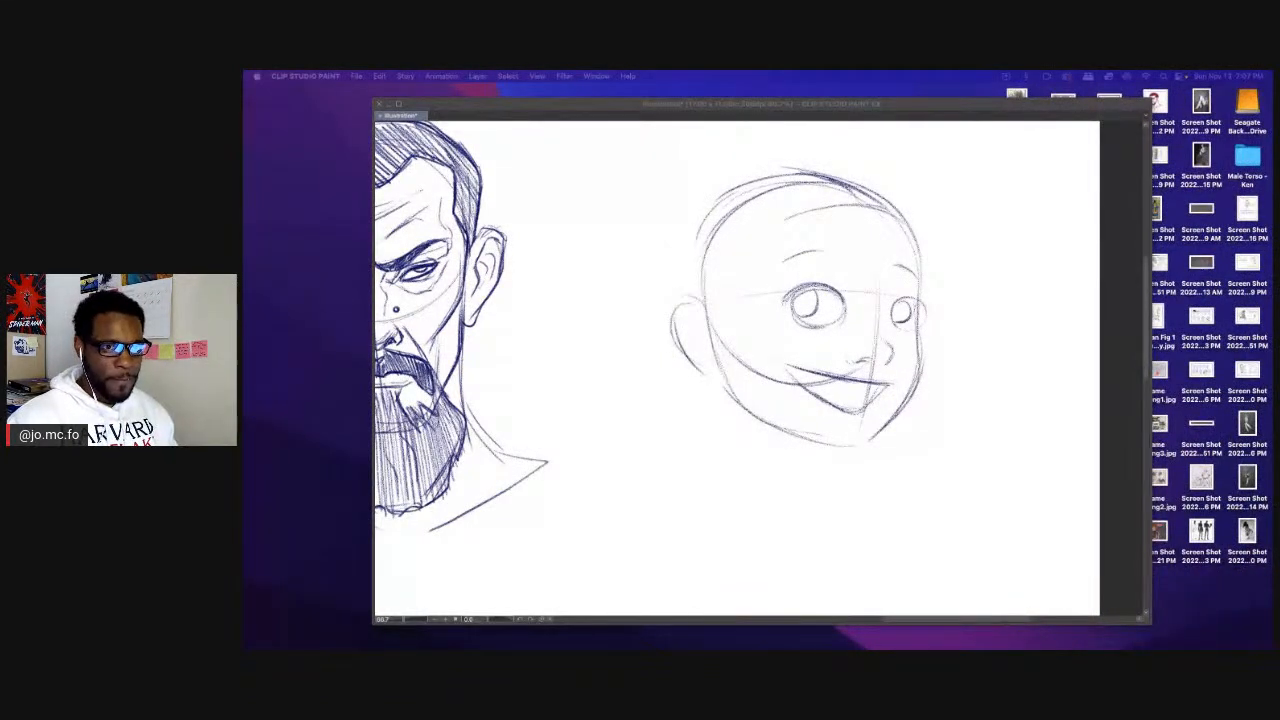
click(748, 320)
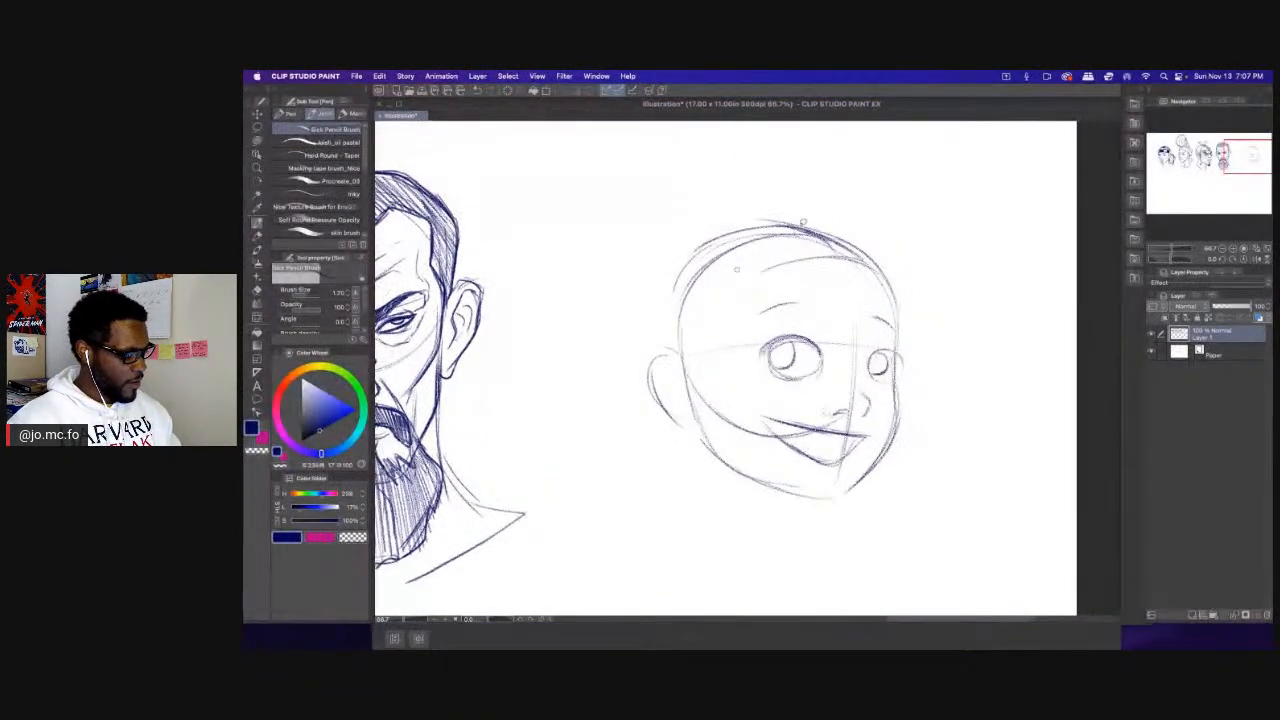
Lasso the child's head, move it slightly lower on the page with a transform, and deselect it.
key(m)
mouse_move(868, 197)
mouse_down()
mouse_move(832, 535)
mouse_move(627, 144)
mouse_up()
key(super+t)
mouse_move(679, 215)
mouse_down()
mouse_move(674, 283)
mouse_move(623, 229)
mouse_up()
key(Return)
key(super+d)
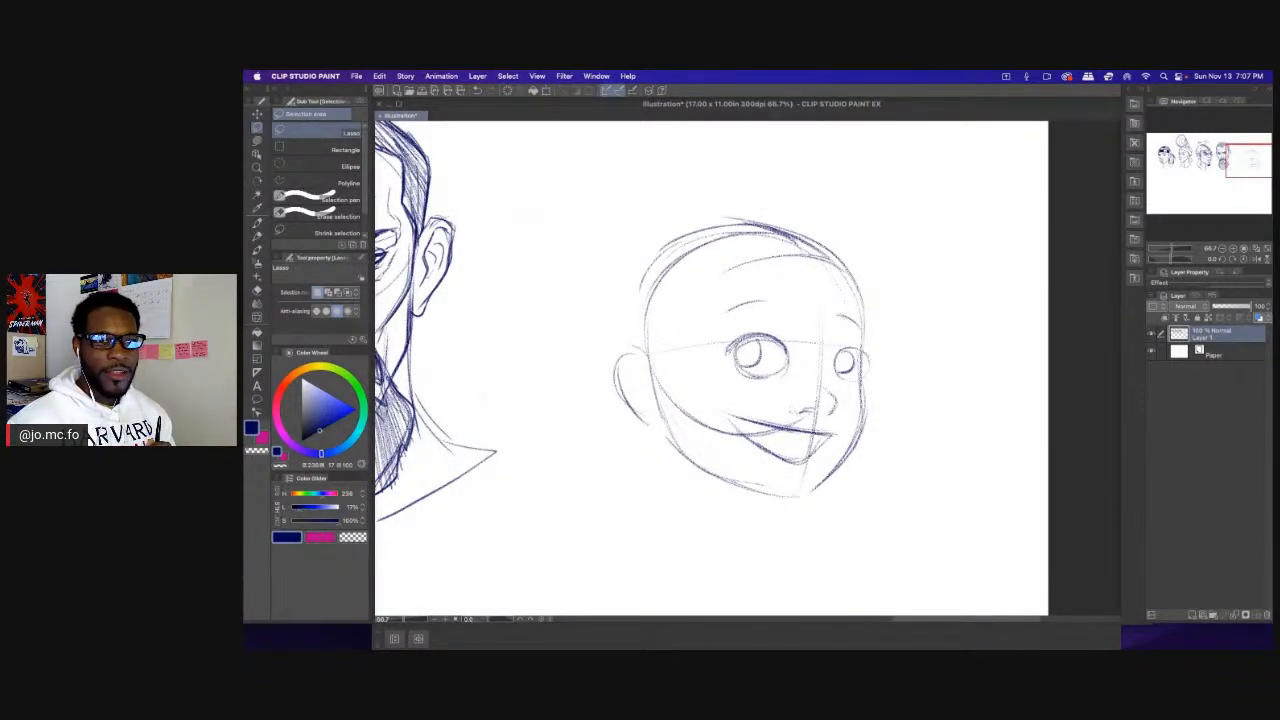
Erase the near eyebrow, the construction curve across the lower face and the open smile from the child's head.
key(Tab)
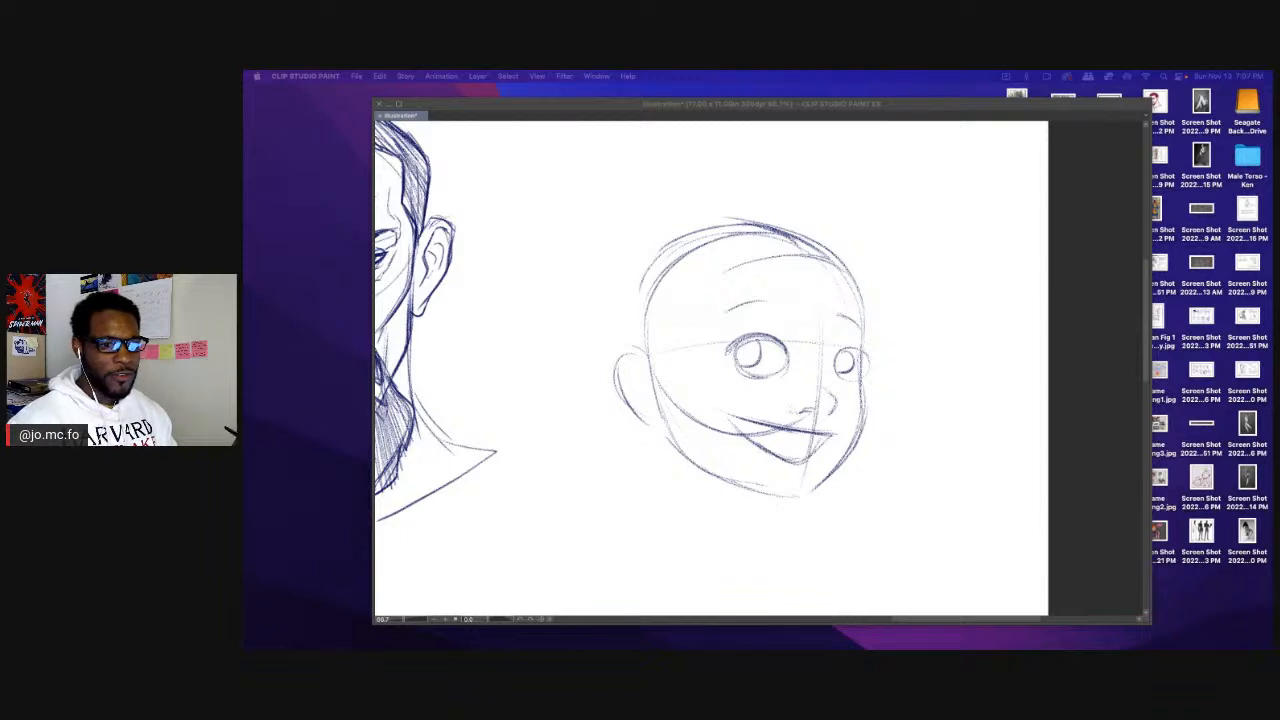
key(Tab)
scroll(700, 300, up, 3)
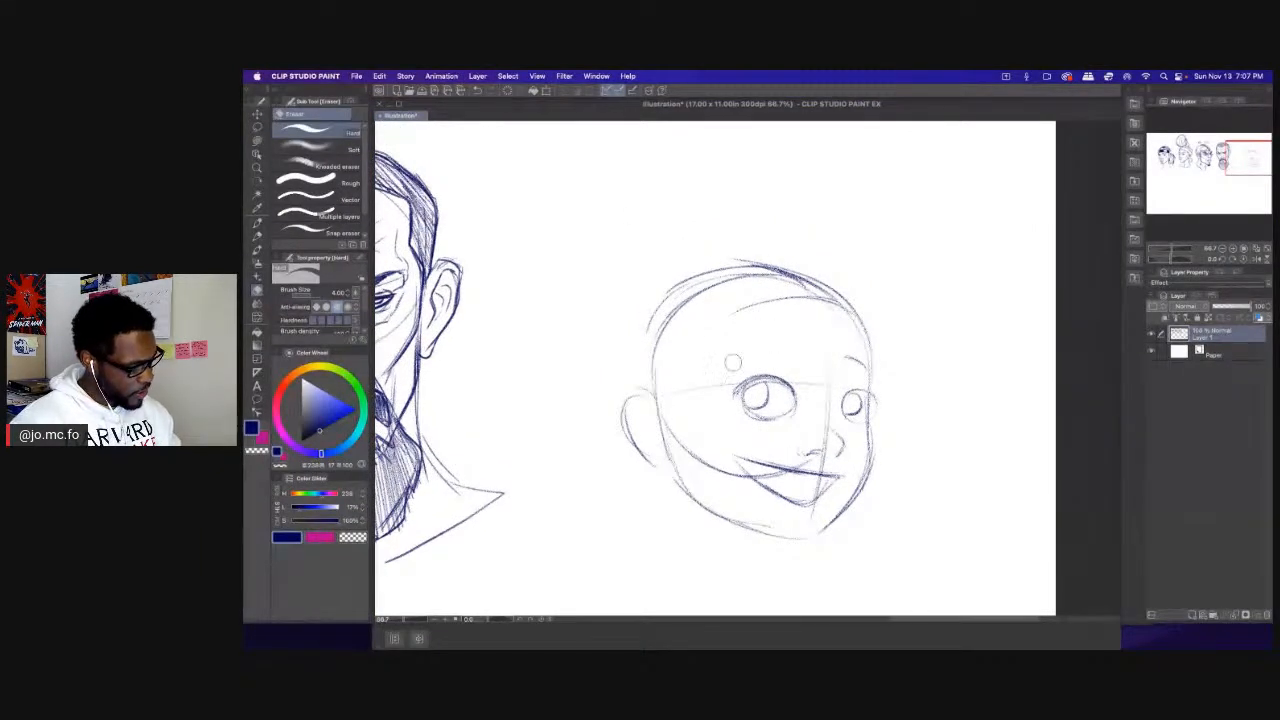
key(p)
scroll(731, 260, down, 2)
scroll(731, 260, down, 2)
key(e)
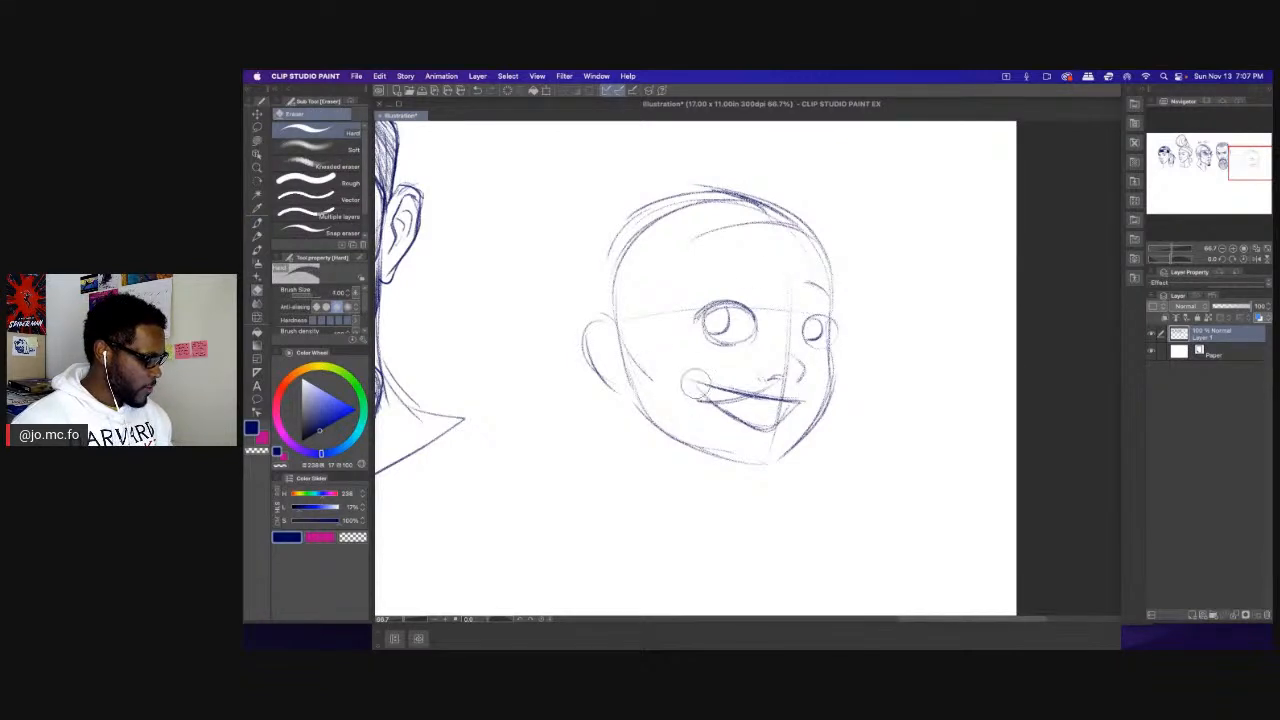
mouse_move(705, 382)
mouse_down()
mouse_move(795, 405)
mouse_move(717, 402)
mouse_move(783, 428)
mouse_move(740, 425)
mouse_move(706, 412)
mouse_move(775, 409)
mouse_move(680, 385)
mouse_move(703, 420)
mouse_up()
key(p)
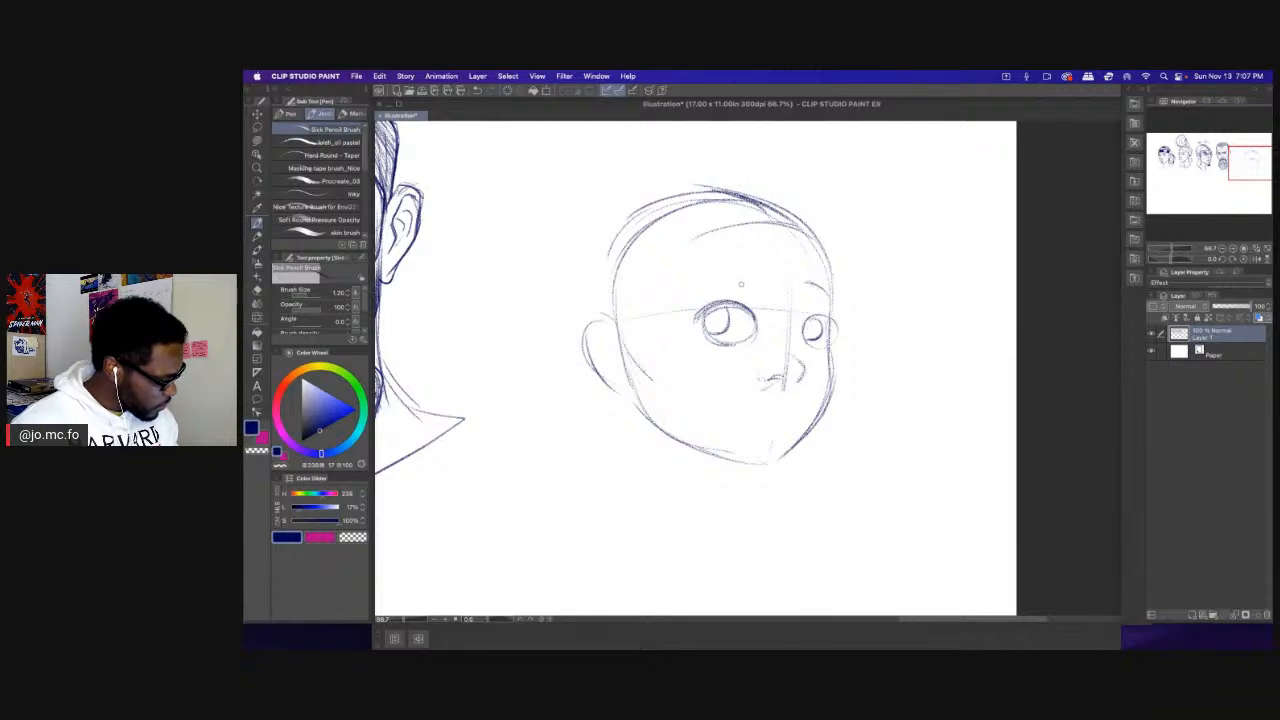
Redraw both eyebrows darker with Sick Pencil Brush and reinforce the far contour from forehead to cheek.
mouse_move(741, 284)
mouse_down()
mouse_move(705, 275)
mouse_move(824, 287)
mouse_move(812, 280)
mouse_up()
drag(828, 250, 834, 300)
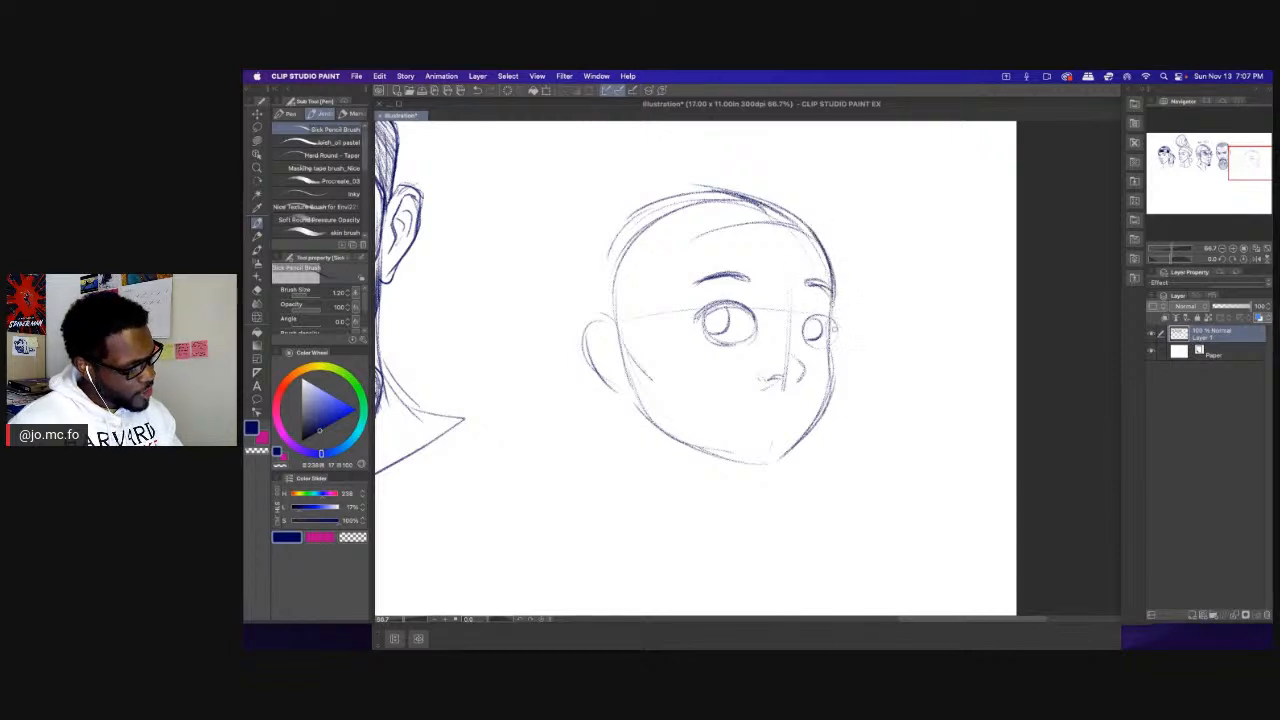
drag(834, 308, 831, 370)
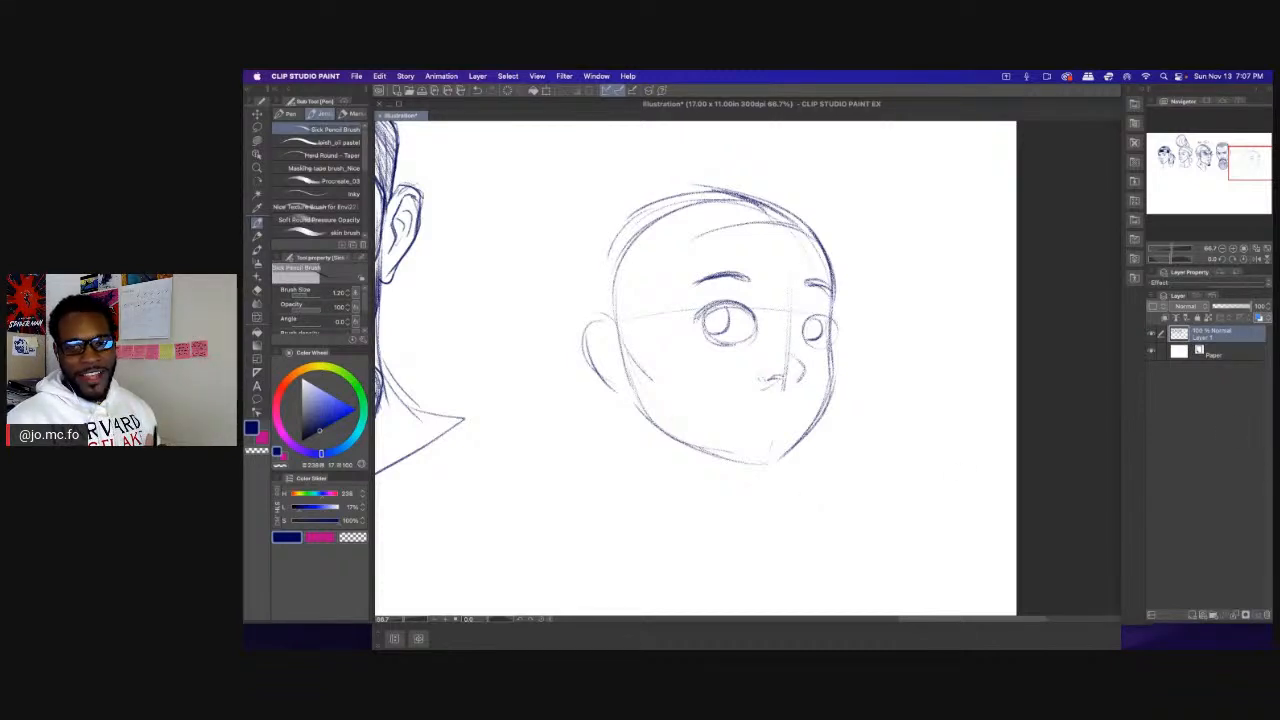
Sketch tall swept hair on the child, with front strands over the far forehead and a high outline above the skull.
key(Tab)
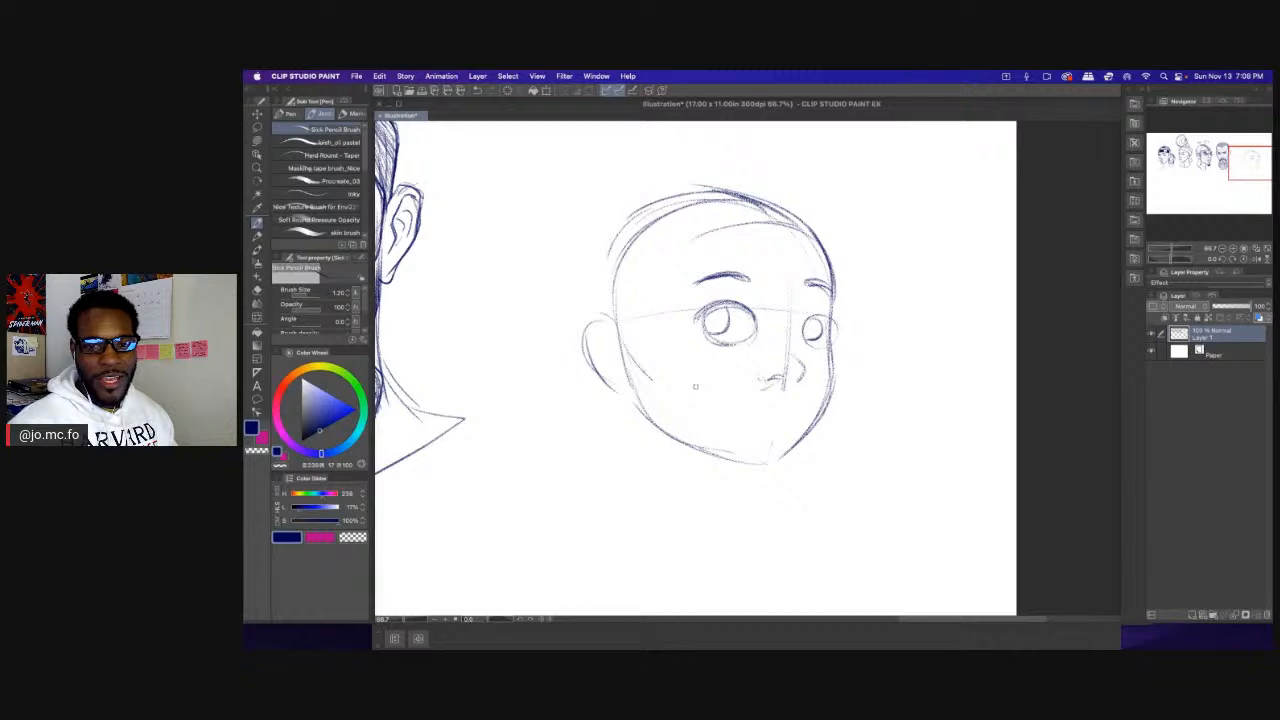
scroll(640, 340, up, 3)
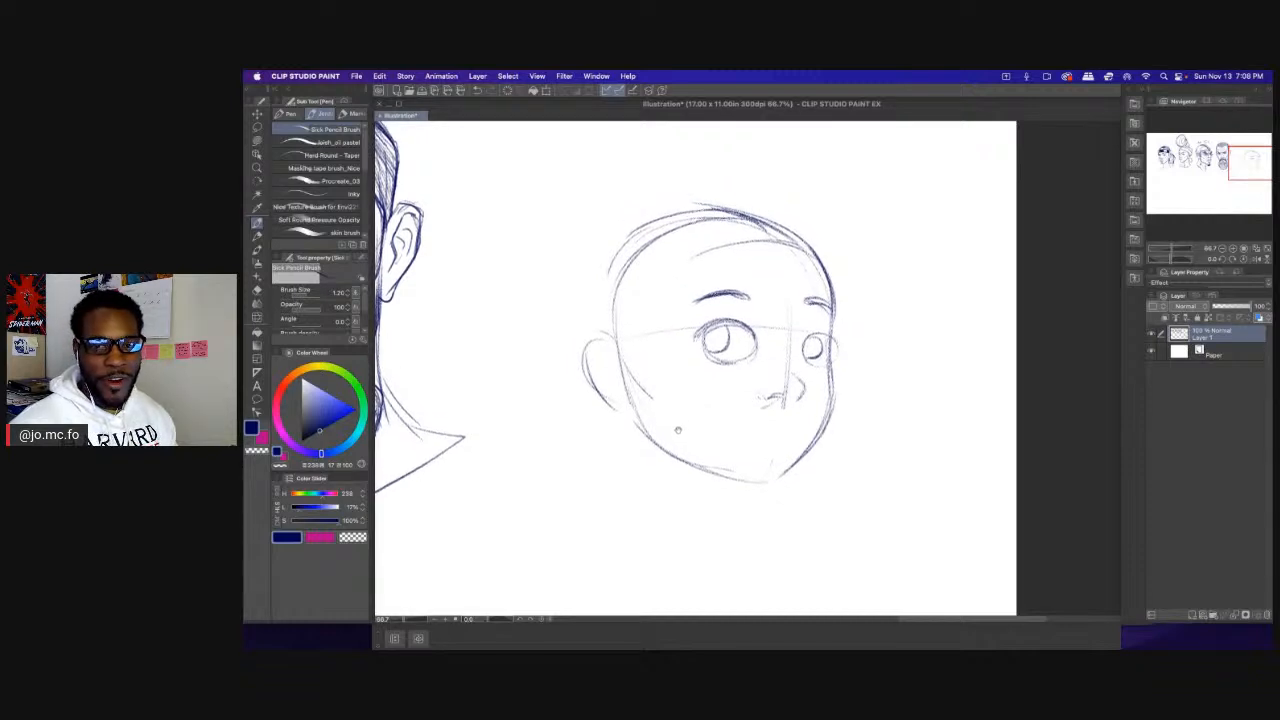
scroll(597, 304, up, 5)
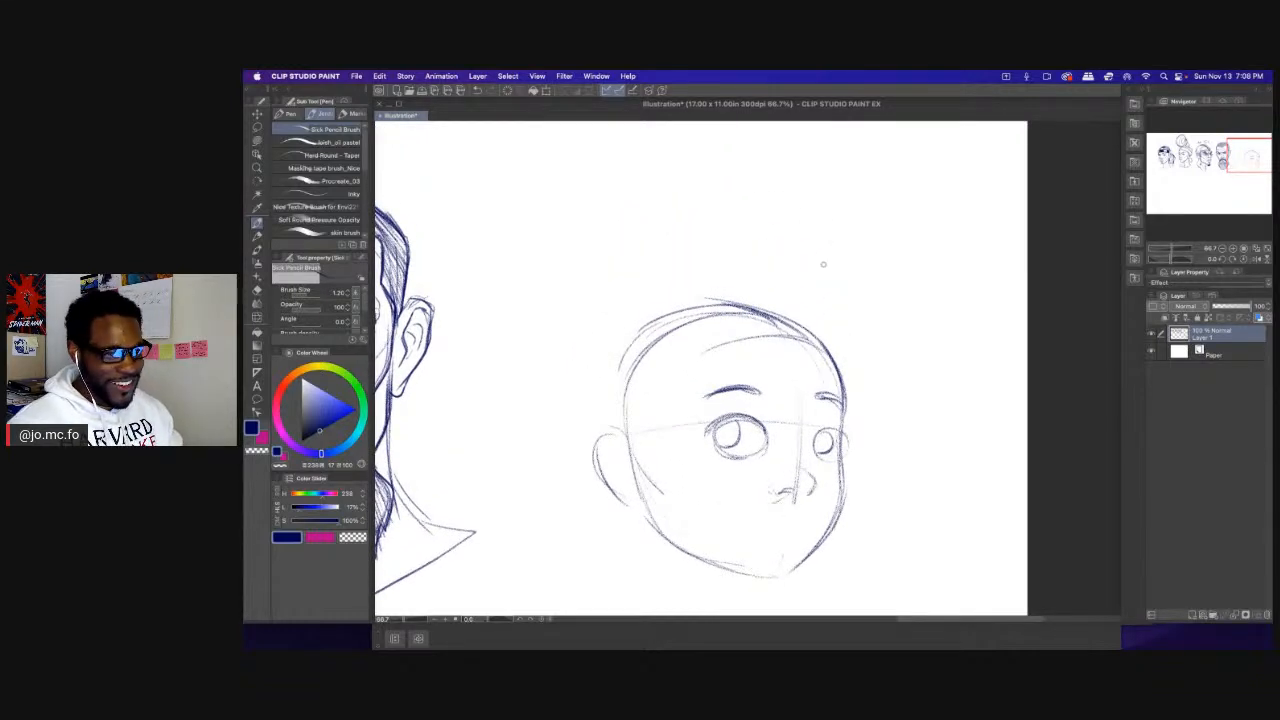
drag(810, 320, 856, 382)
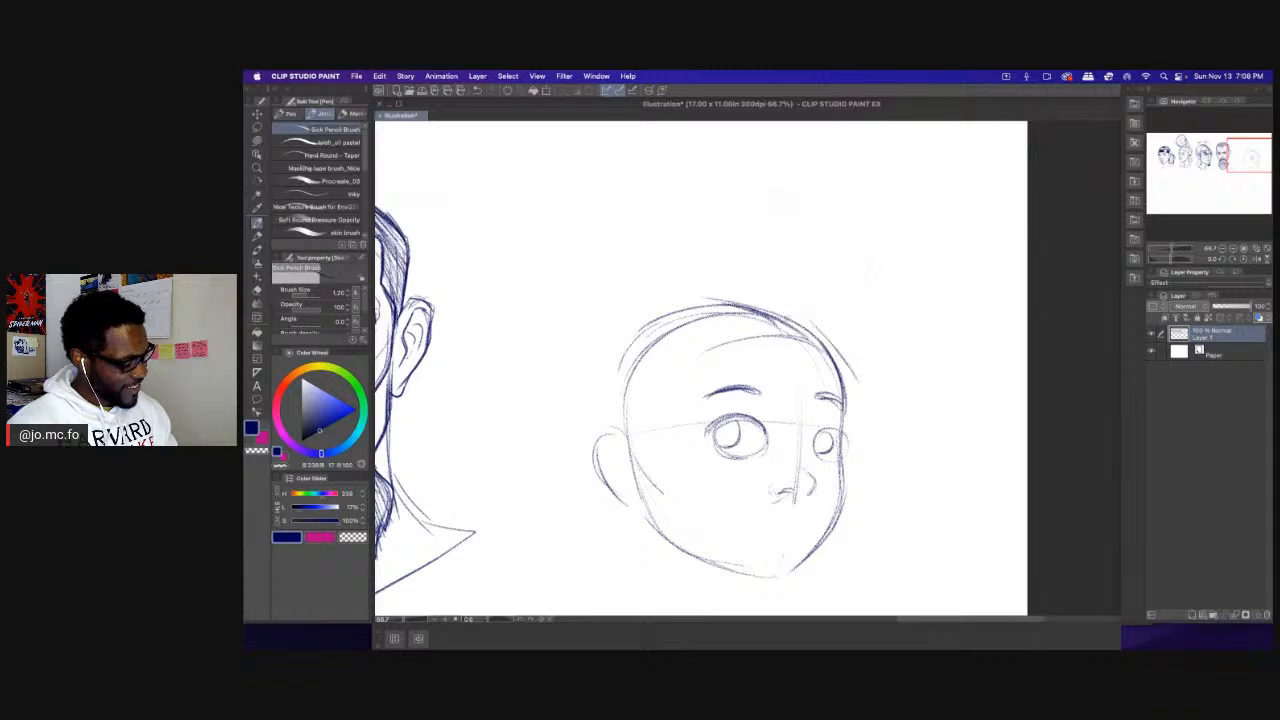
drag(738, 322, 866, 425)
drag(786, 264, 862, 402)
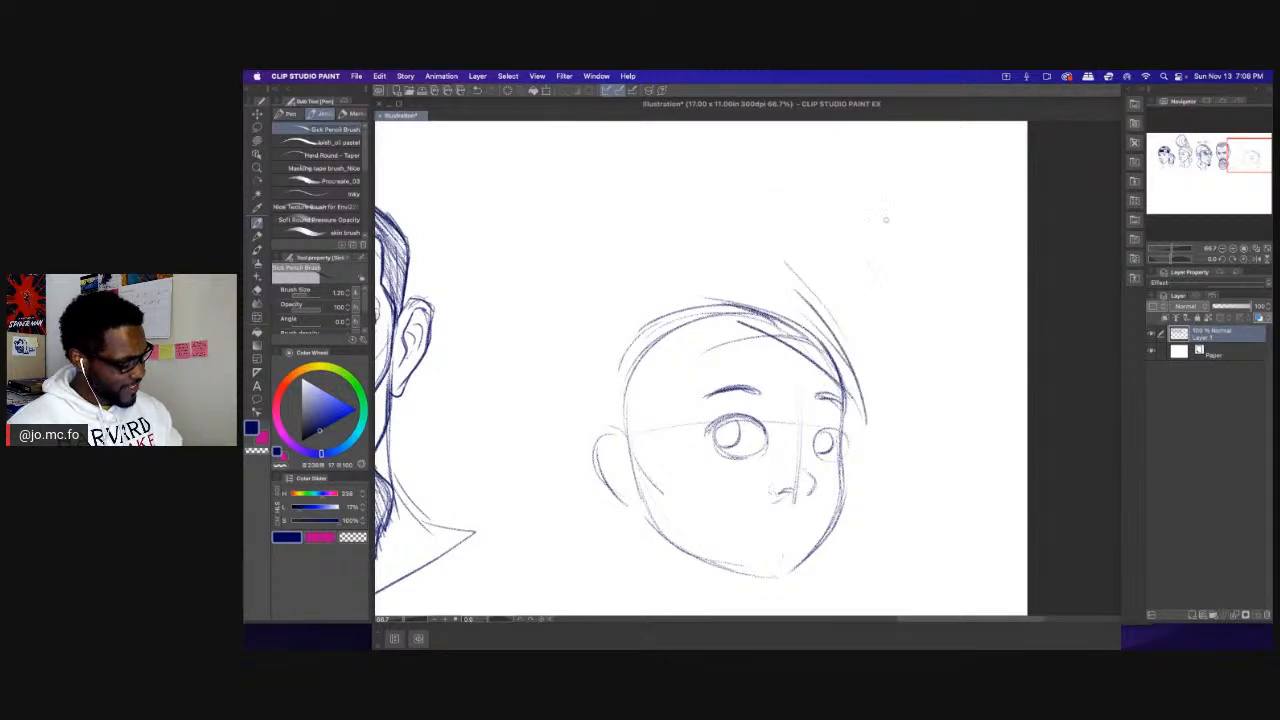
drag(640, 250, 864, 205)
mouse_move(622, 305)
mouse_down()
mouse_move(615, 352)
mouse_move(619, 272)
mouse_move(745, 185)
mouse_up()
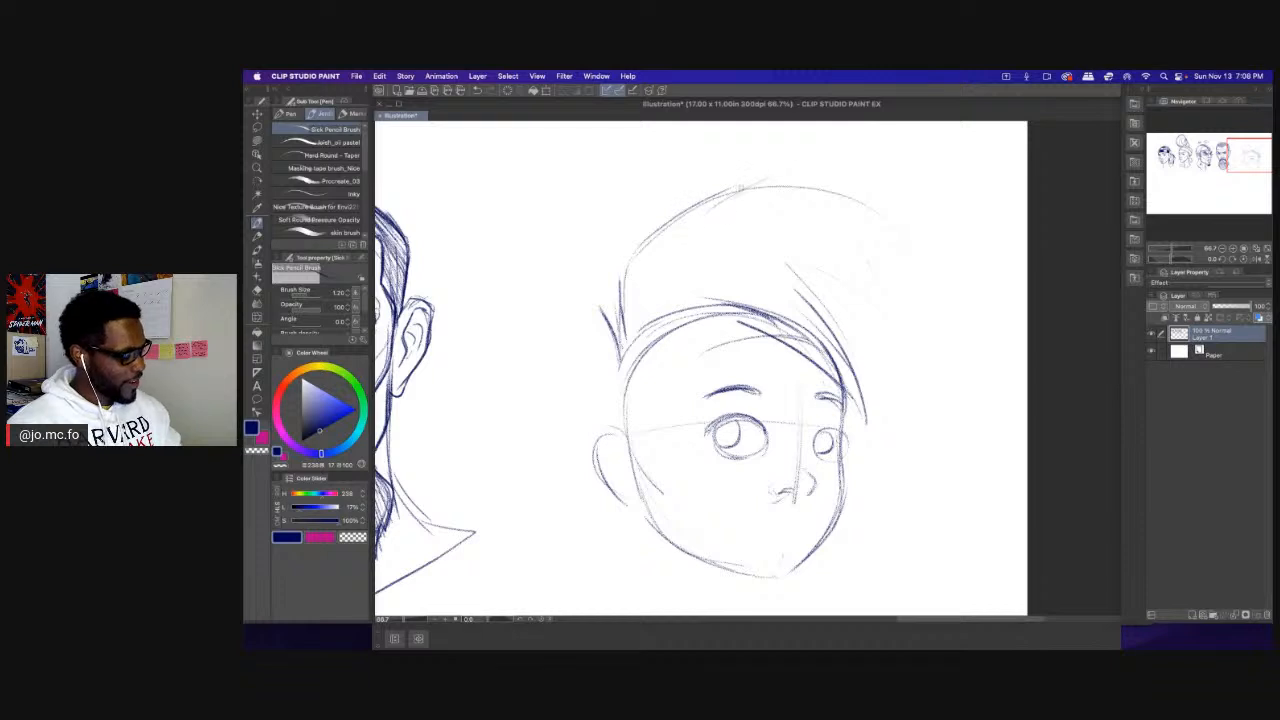
mouse_move(690, 236)
mouse_down()
mouse_move(749, 181)
mouse_move(930, 318)
mouse_up()
drag(824, 300, 962, 408)
Draw the hairline curving from the forehead around the near temple and down toward the ear.
mouse_move(664, 355)
mouse_down()
mouse_move(692, 319)
mouse_move(677, 417)
mouse_up()
mouse_move(702, 332)
mouse_down()
mouse_move(658, 426)
mouse_move(674, 392)
mouse_up()
drag(742, 306, 706, 334)
mouse_move(690, 384)
mouse_down()
mouse_move(654, 416)
mouse_move(640, 338)
mouse_move(660, 422)
mouse_up()
Draw the side hair edge down to the near ear and add short spiky tufts at the back of the head.
scroll(623, 311, down, 2)
drag(622, 323, 624, 386)
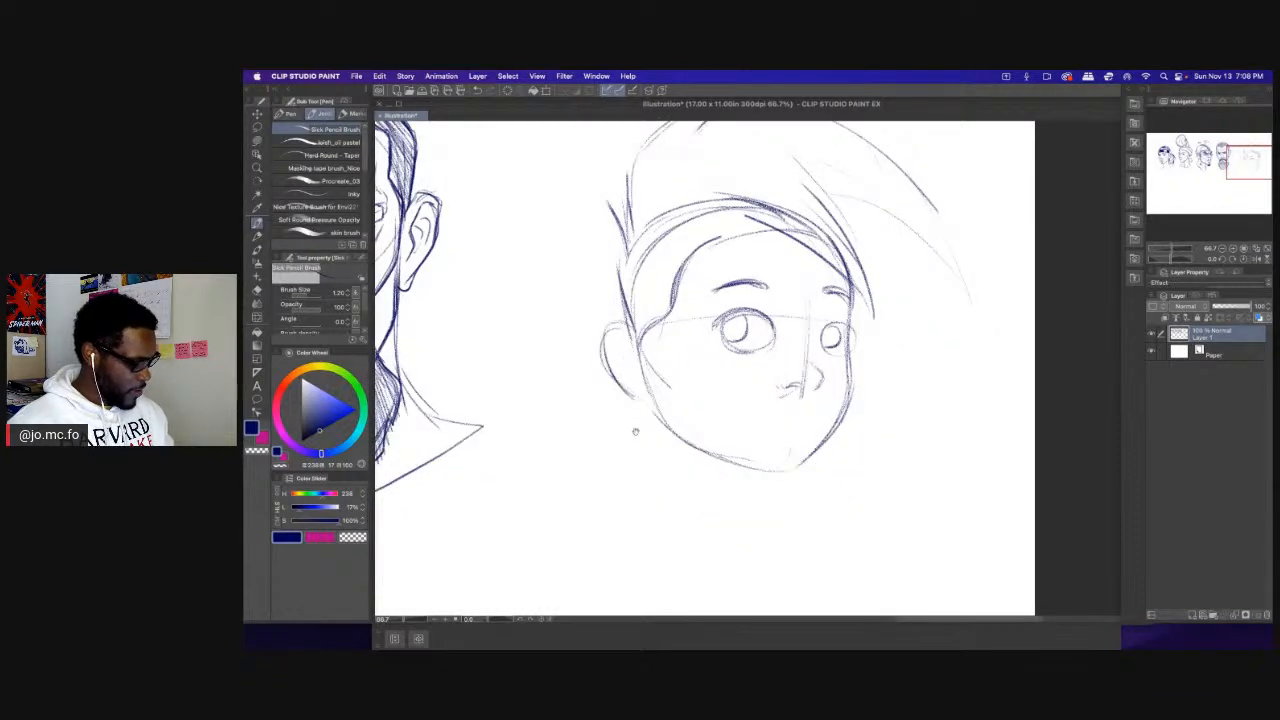
scroll(634, 431, up, 3)
mouse_move(612, 338)
mouse_down()
mouse_move(634, 371)
mouse_move(632, 347)
mouse_move(620, 352)
mouse_move(637, 390)
mouse_up()
drag(655, 321, 630, 368)
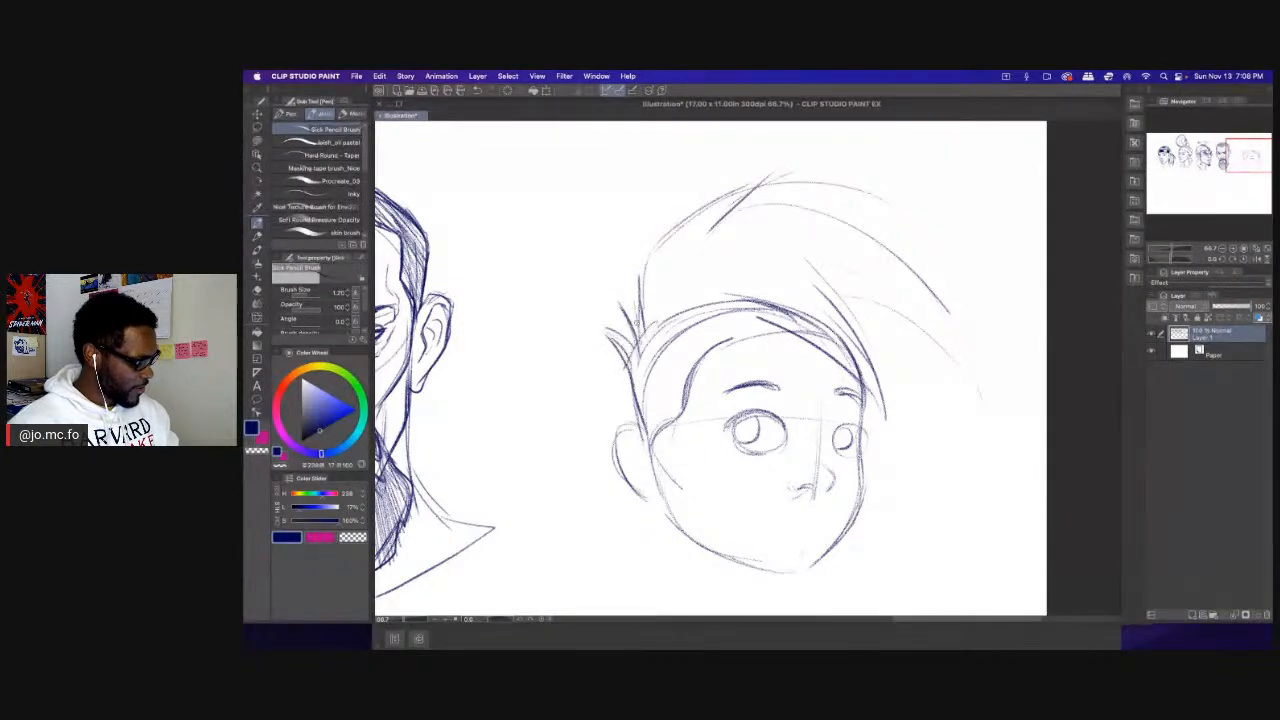
Darken the near side of the child's face from beside the ear down to the jaw.
scroll(640, 340, down, 4)
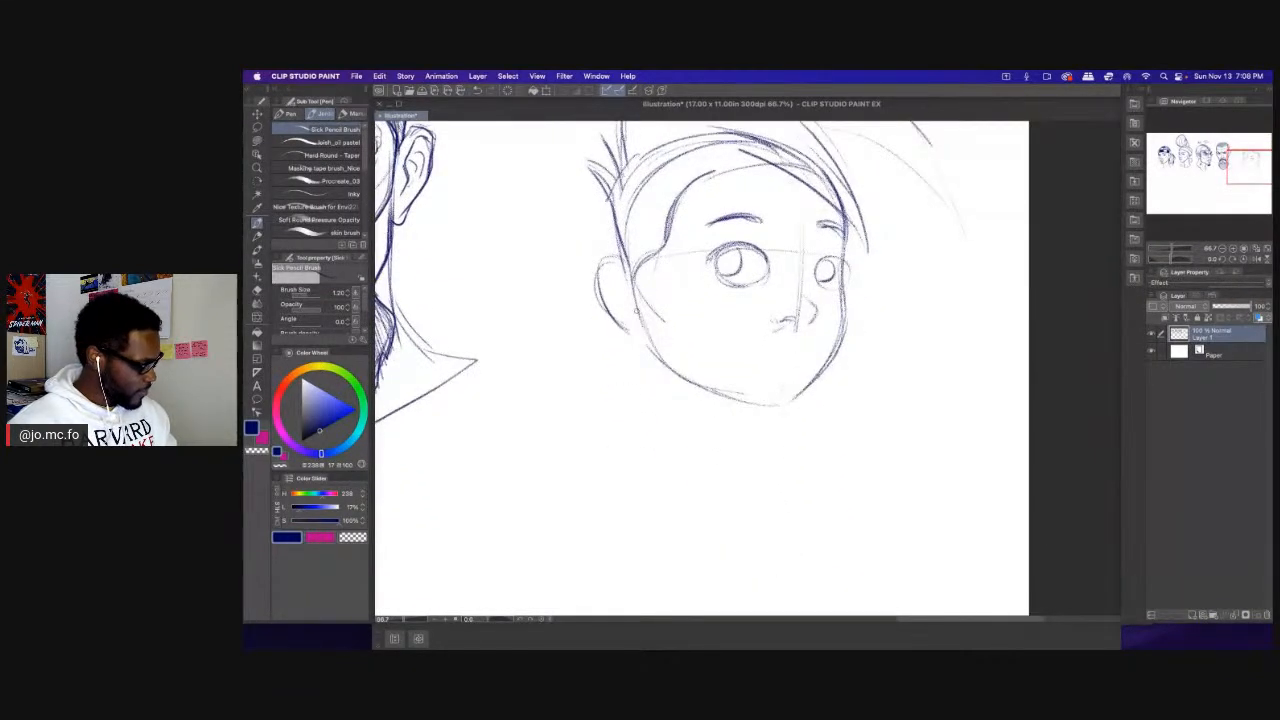
drag(636, 306, 646, 328)
drag(634, 284, 660, 362)
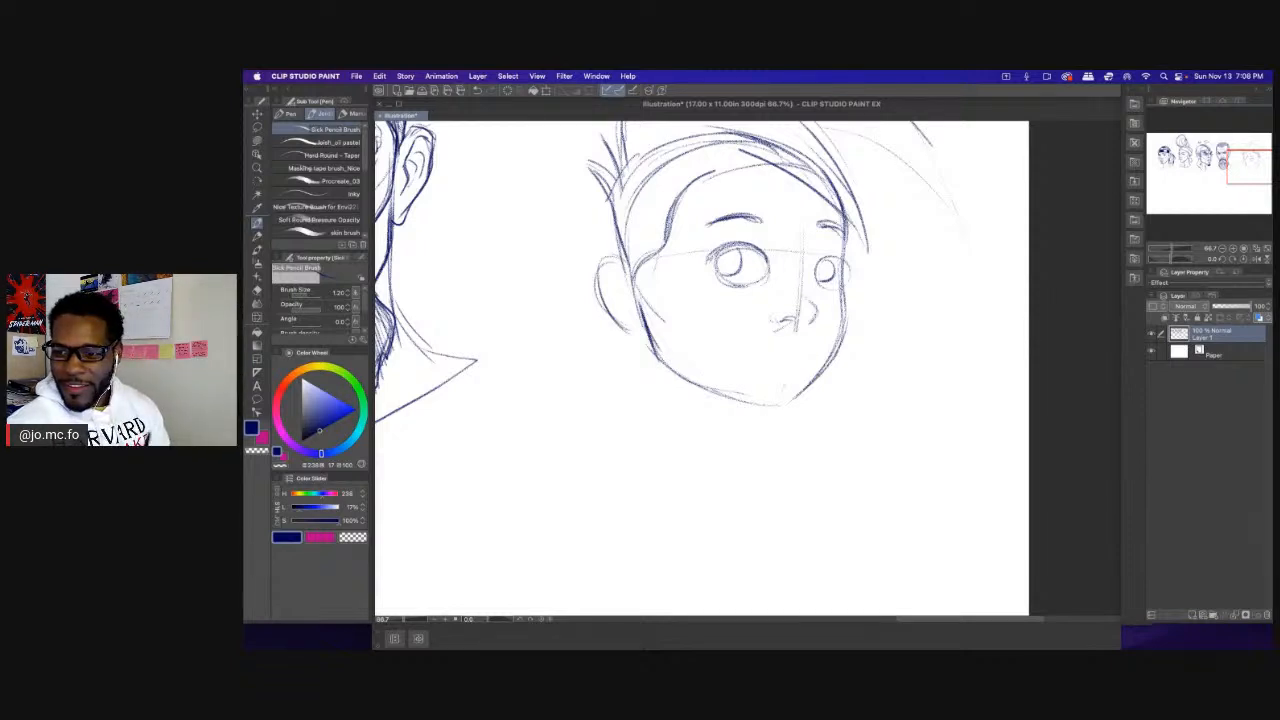
key(Tab)
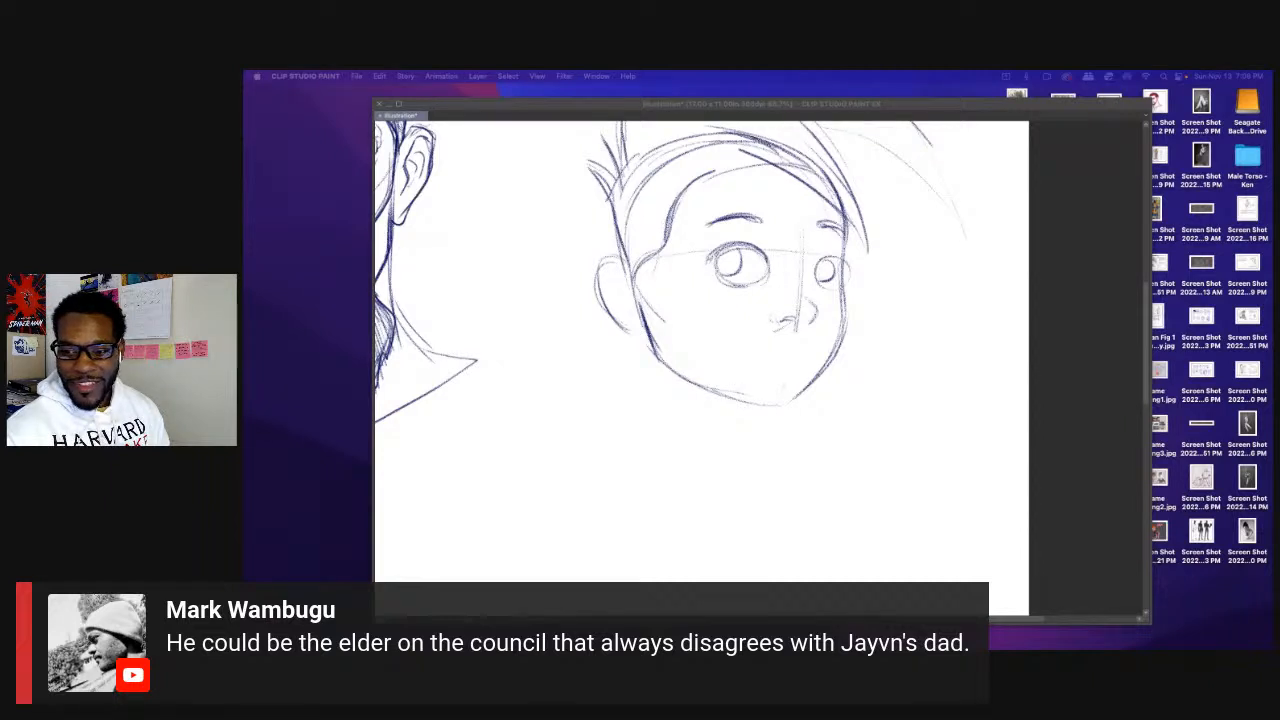
key(Tab)
scroll(837, 403, left, 5)
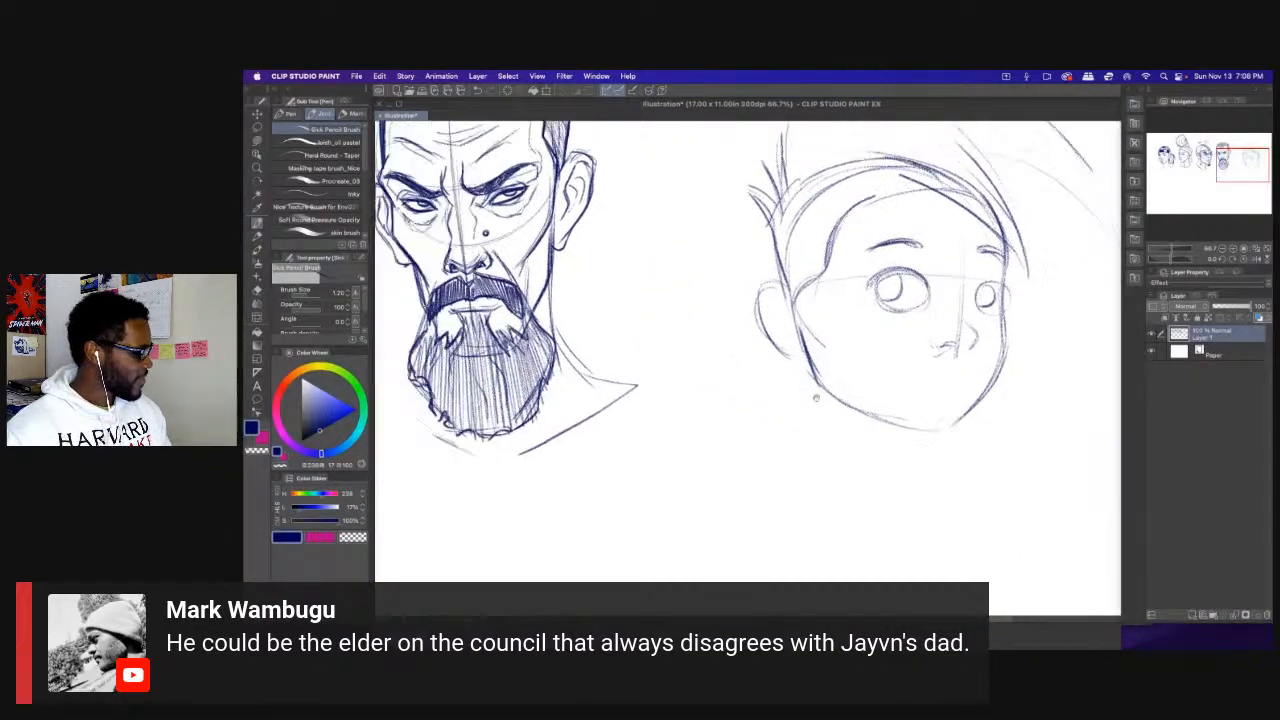
Darken the outline of the child's near ear and the side hair edge just above it.
scroll(771, 437, right, 5)
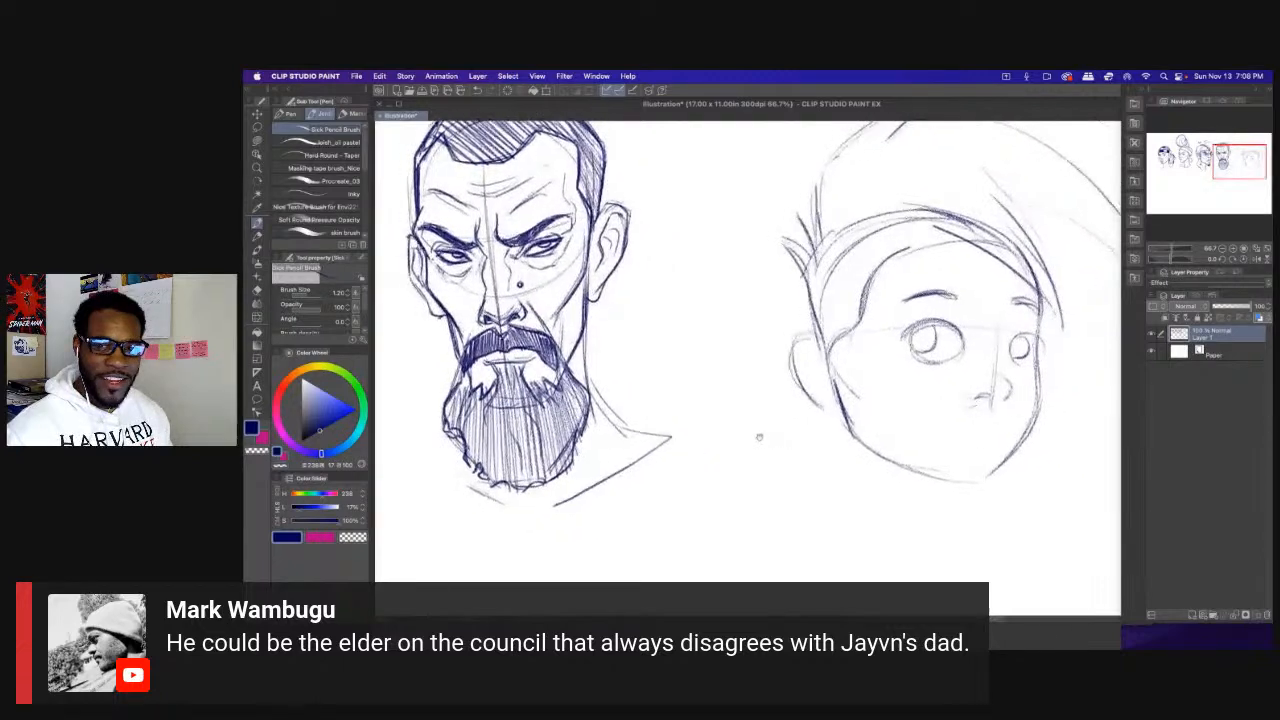
scroll(759, 442, right, 5)
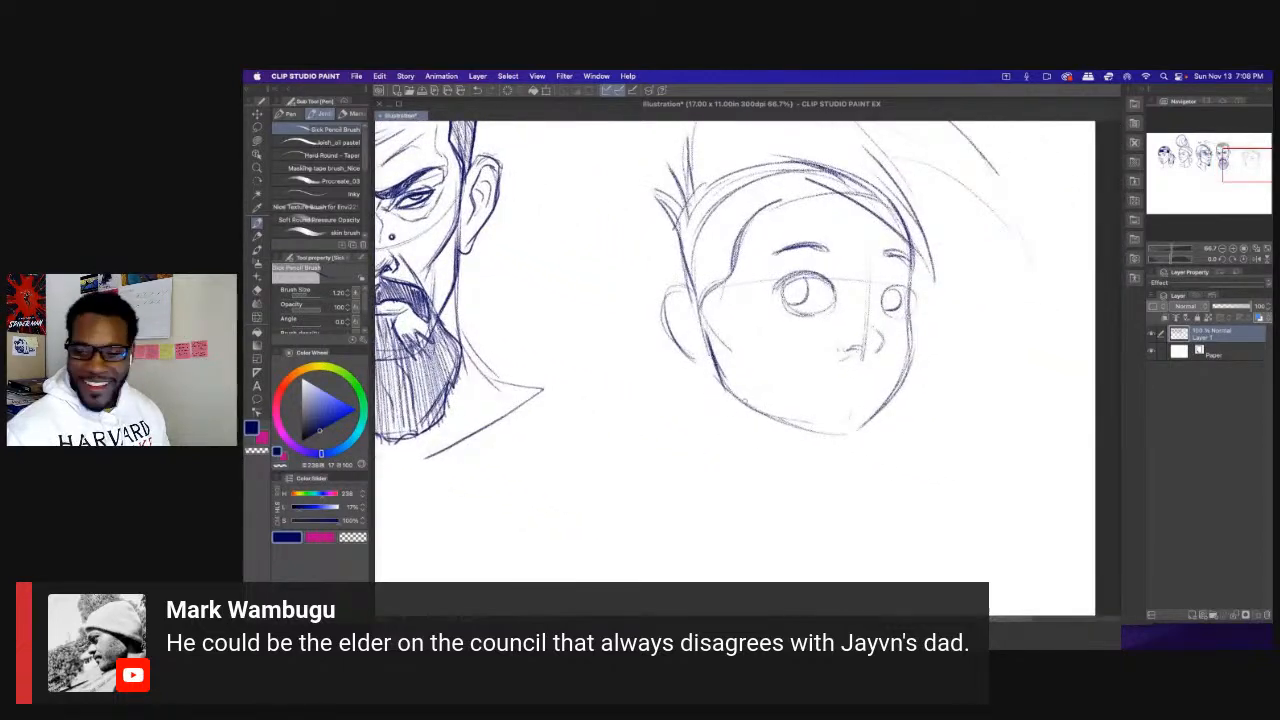
key(Tab)
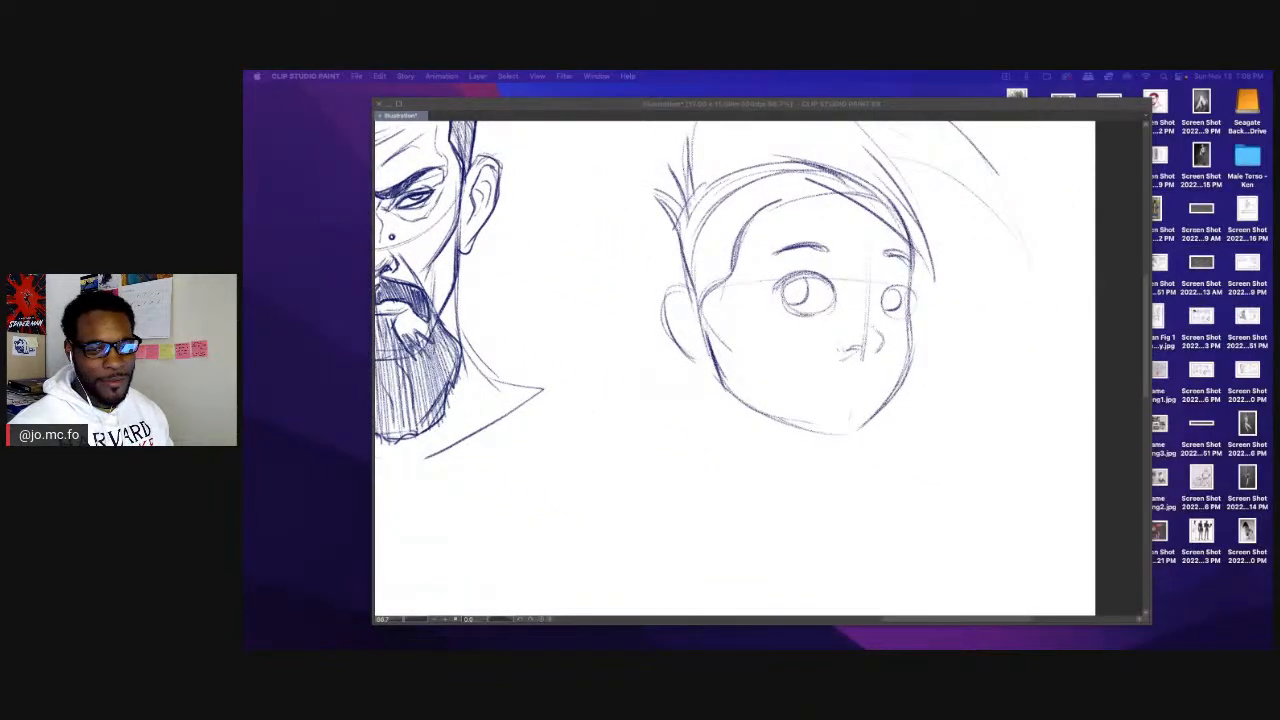
key(Tab)
scroll(735, 370, right, 3)
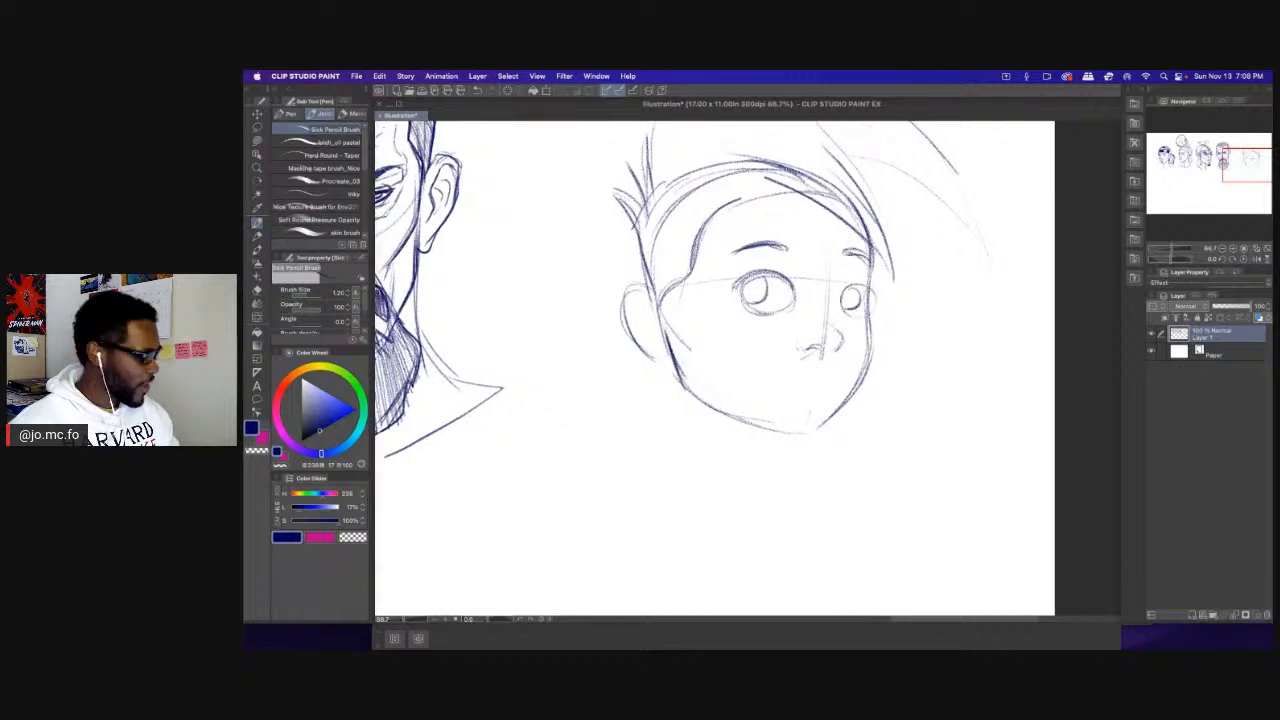
mouse_move(650, 300)
mouse_down()
mouse_move(624, 288)
mouse_move(618, 328)
mouse_move(658, 370)
mouse_up()
drag(628, 236, 639, 290)
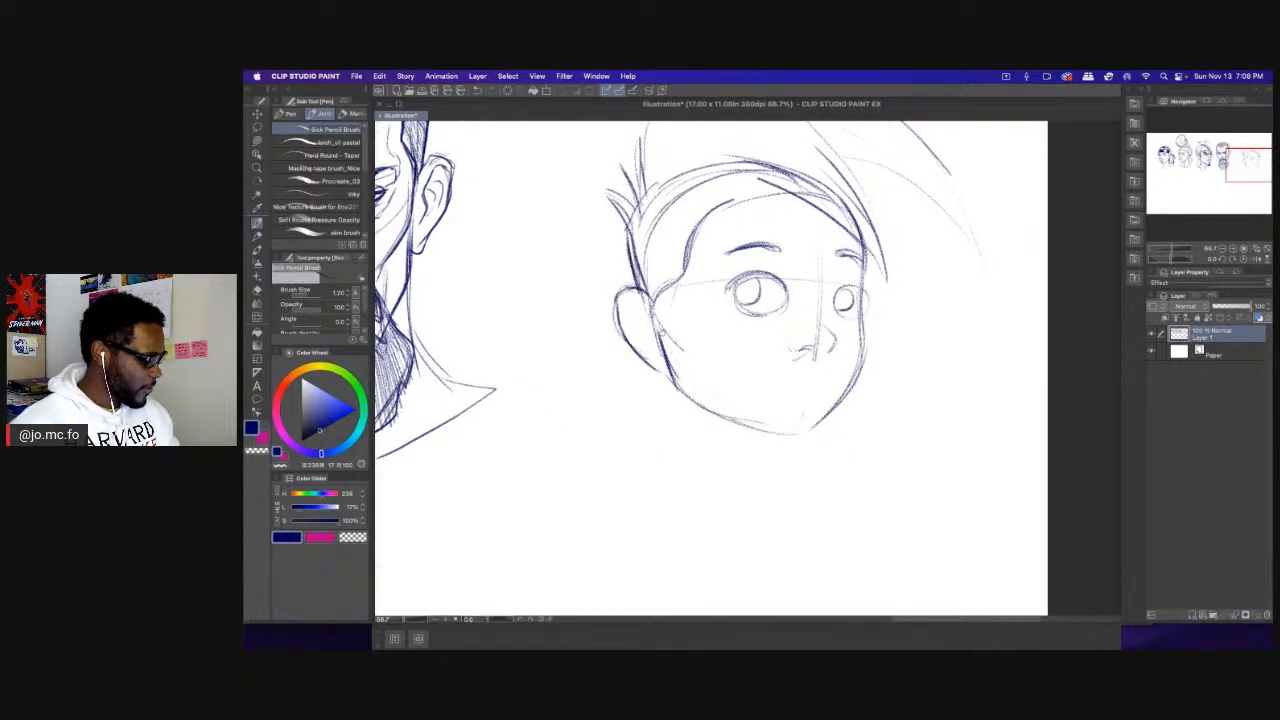
mouse_move(644, 358)
mouse_down()
mouse_move(615, 329)
mouse_move(674, 376)
mouse_up()
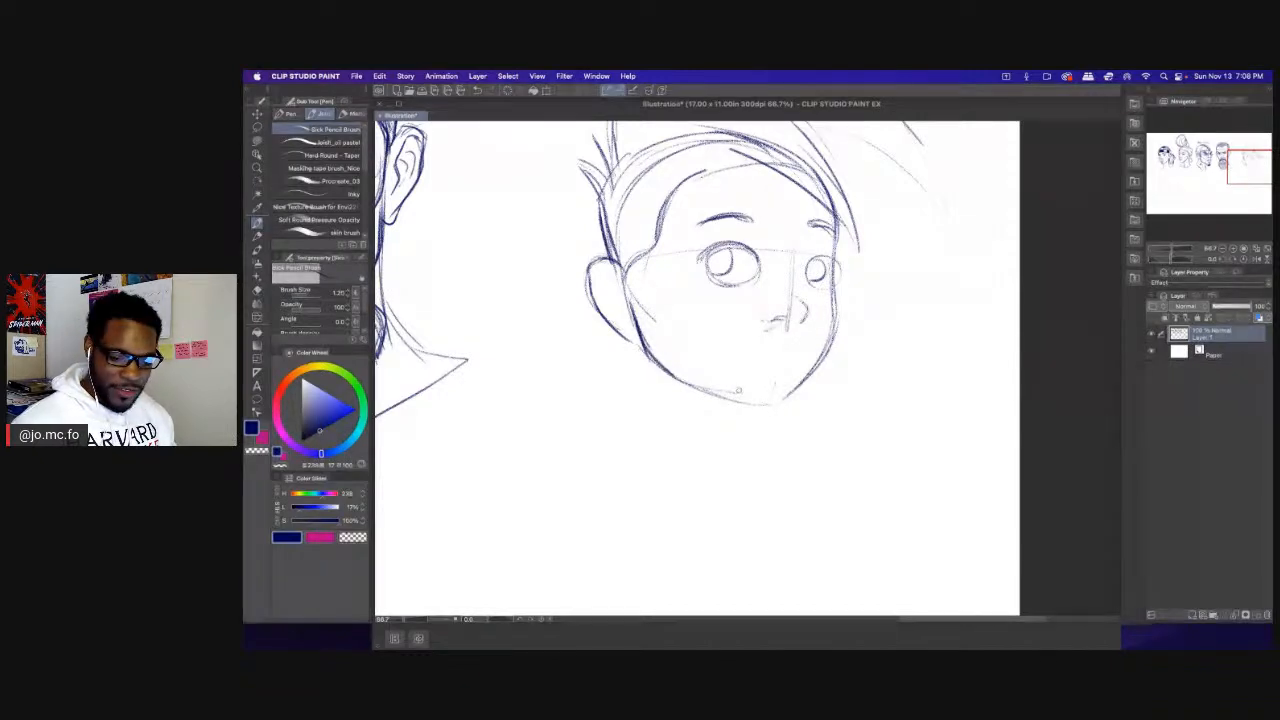
Refine the child's lower jaw line toward the chin and darken the outlines of both eyes.
key(e)
mouse_move(645, 300)
mouse_down()
mouse_move(632, 345)
mouse_move(602, 335)
mouse_move(628, 336)
mouse_move(624, 314)
mouse_move(655, 362)
mouse_move(694, 386)
mouse_move(774, 407)
mouse_move(790, 396)
mouse_up()
key(p)
drag(700, 361, 668, 366)
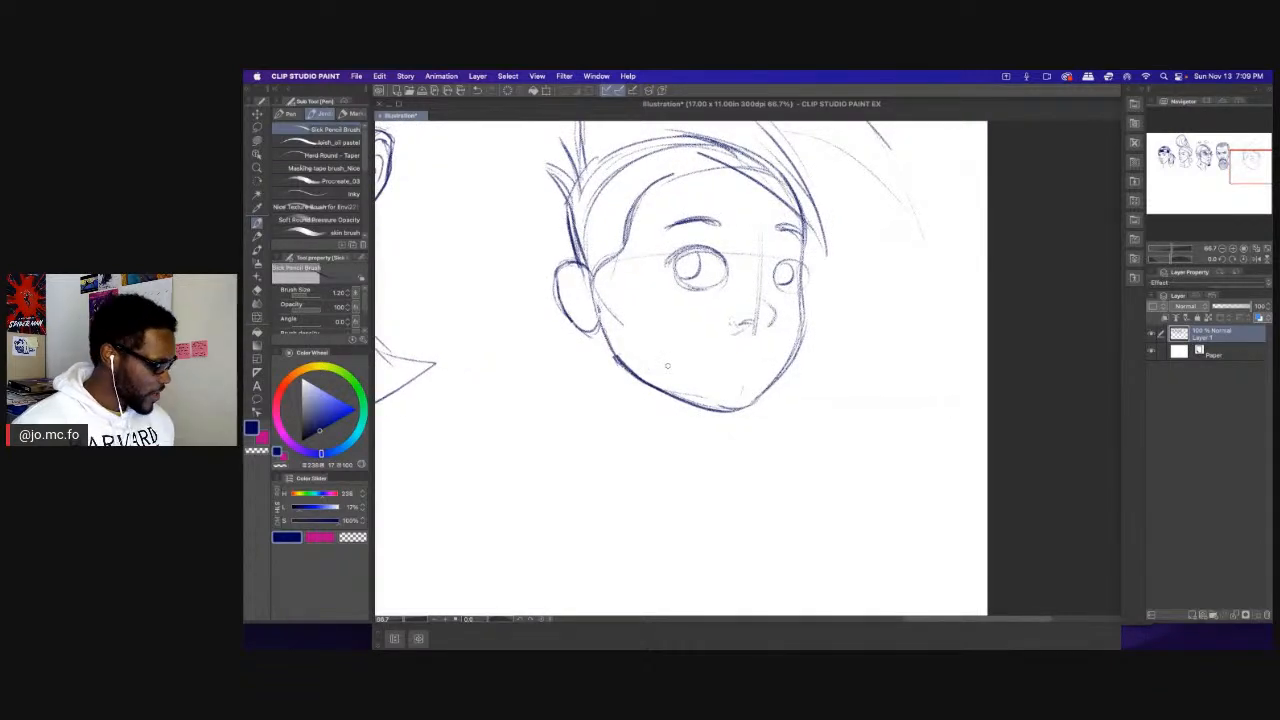
mouse_move(727, 271)
mouse_down()
mouse_move(702, 247)
mouse_move(670, 264)
mouse_move(722, 258)
mouse_move(676, 258)
mouse_move(674, 280)
mouse_move(698, 290)
mouse_move(806, 256)
mouse_move(808, 288)
mouse_move(792, 296)
mouse_move(796, 274)
mouse_up()
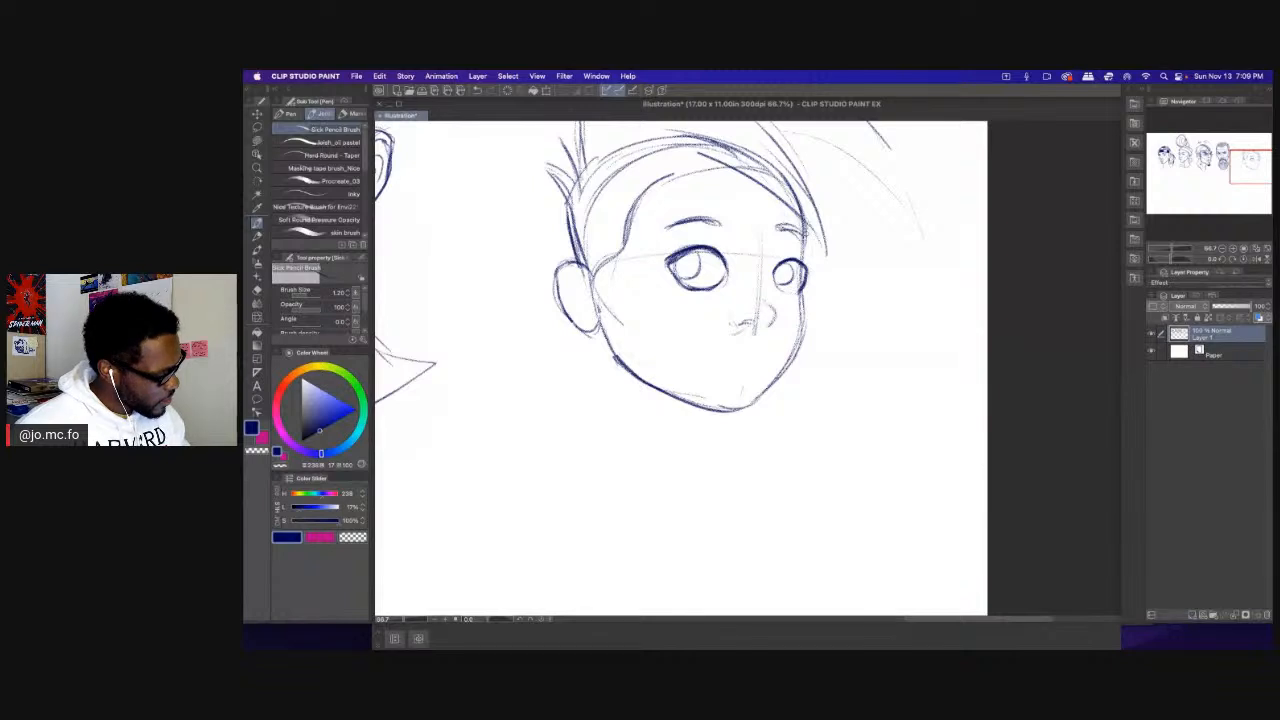
Darken the far side of the child's face from the temple down the cheek to the chin.
drag(810, 208, 804, 274)
drag(808, 230, 806, 262)
drag(800, 200, 804, 266)
drag(806, 260, 806, 314)
drag(804, 278, 804, 322)
drag(806, 290, 796, 362)
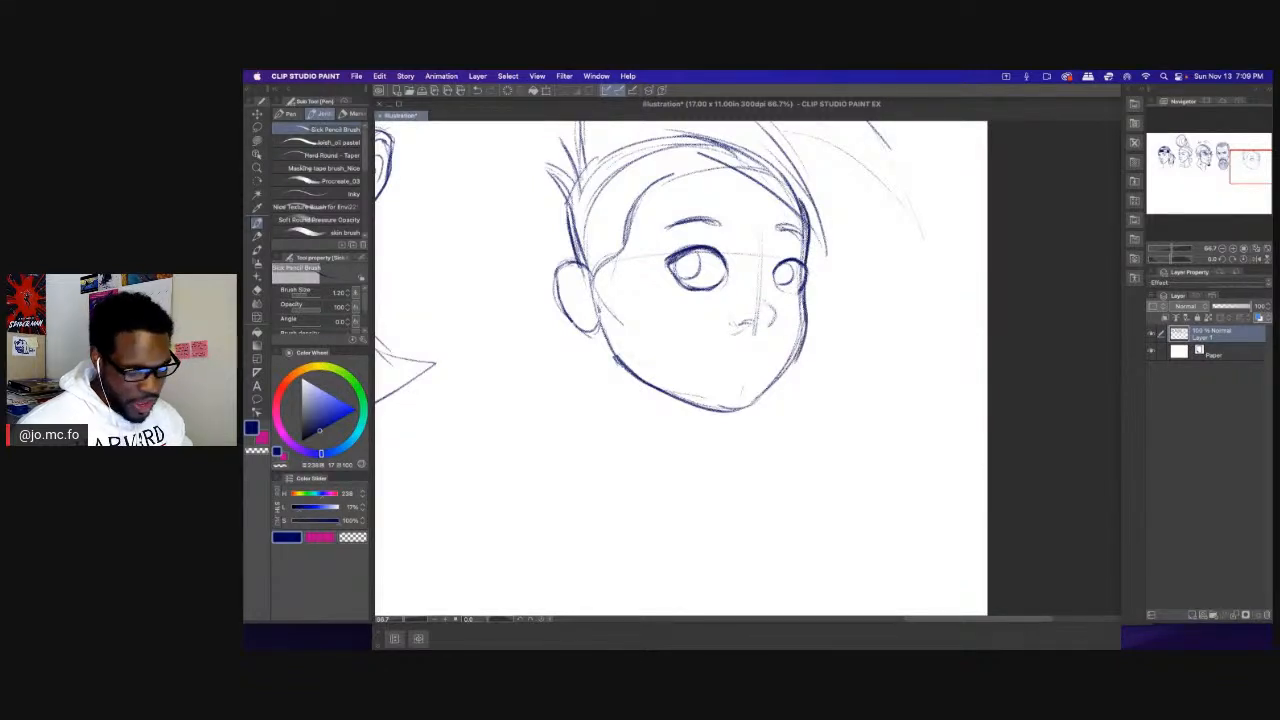
key(super+z)
mouse_move(804, 288)
mouse_down()
mouse_move(800, 346)
mouse_move(774, 384)
mouse_up()
drag(806, 328, 752, 402)
drag(772, 386, 726, 410)
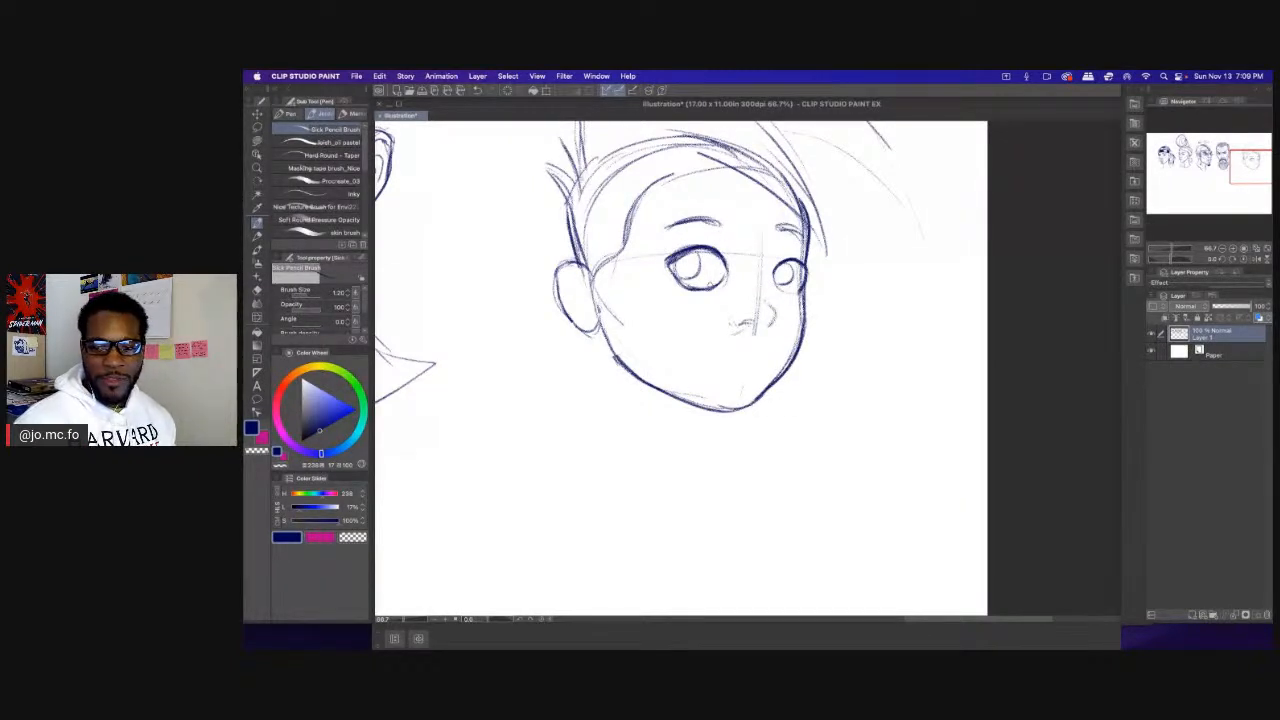
Darken the child's nose and thicken the far eyebrow.
mouse_move(741, 338)
mouse_down()
mouse_move(729, 366)
mouse_move(744, 355)
mouse_move(721, 353)
mouse_move(750, 355)
mouse_move(762, 339)
mouse_move(760, 355)
mouse_up()
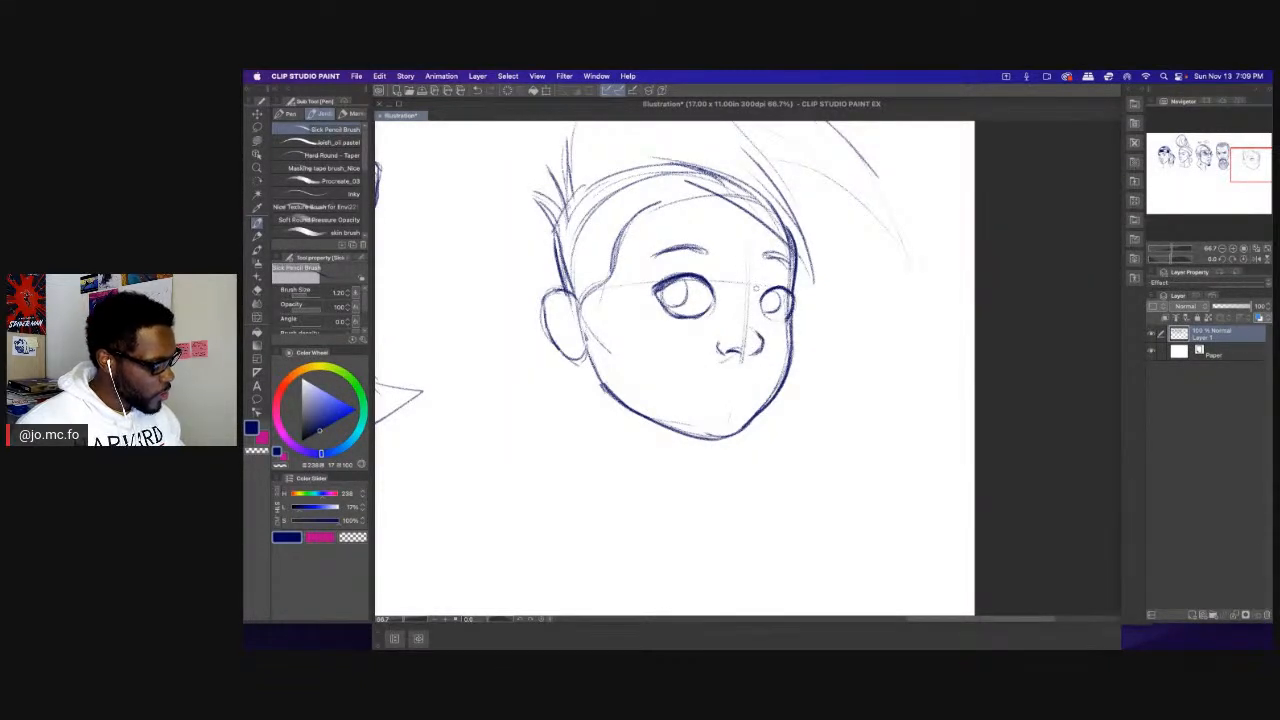
mouse_move(762, 275)
mouse_down()
mouse_move(754, 290)
mouse_move(780, 251)
mouse_move(798, 268)
mouse_move(782, 252)
mouse_up()
drag(784, 256, 793, 265)
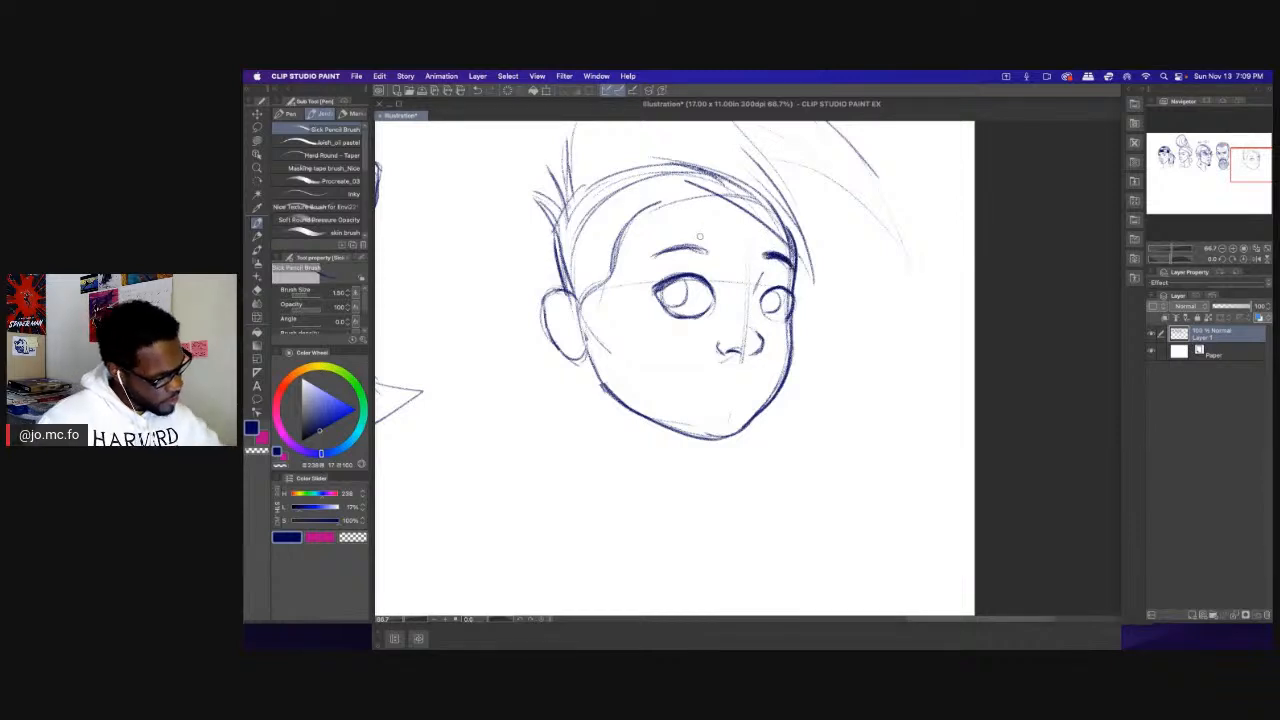
Thicken the child's near eyebrow and transform it to sit slightly higher on the forehead.
mouse_move(703, 250)
mouse_down()
mouse_move(656, 254)
mouse_move(709, 250)
mouse_move(712, 203)
mouse_up()
key(m)
key(ctrl+t)
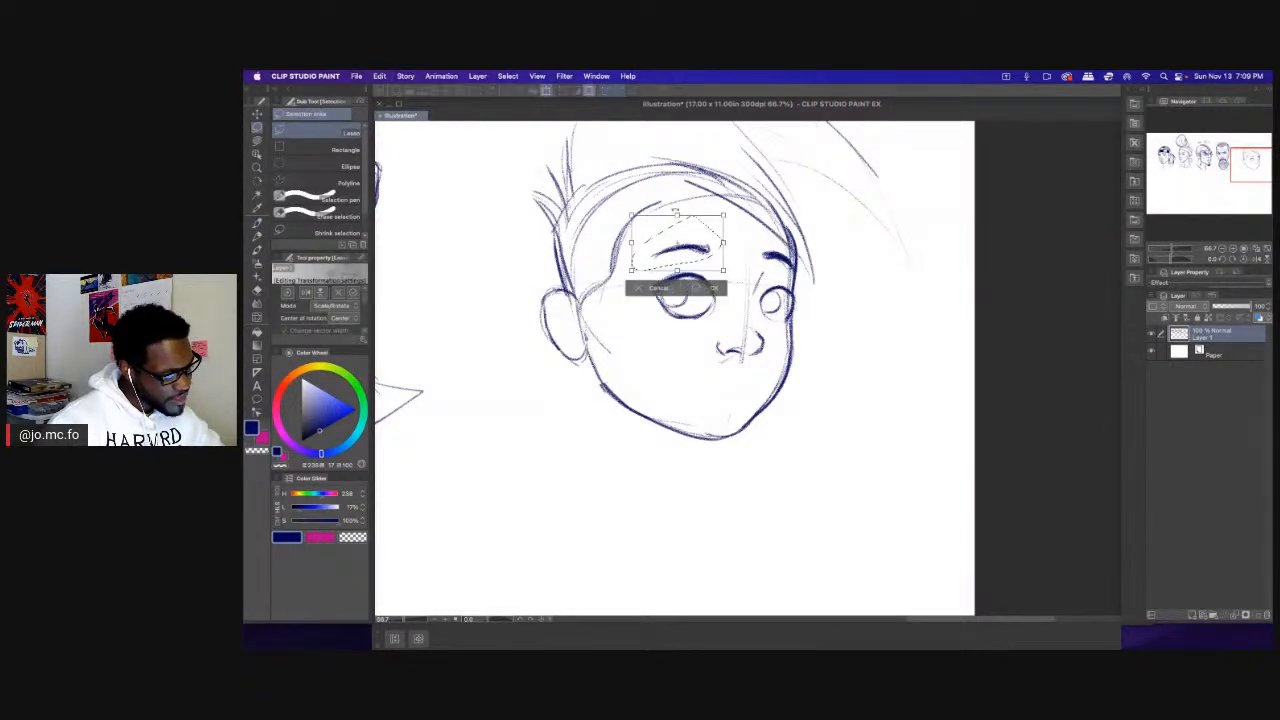
key(Return)
key(super+d)
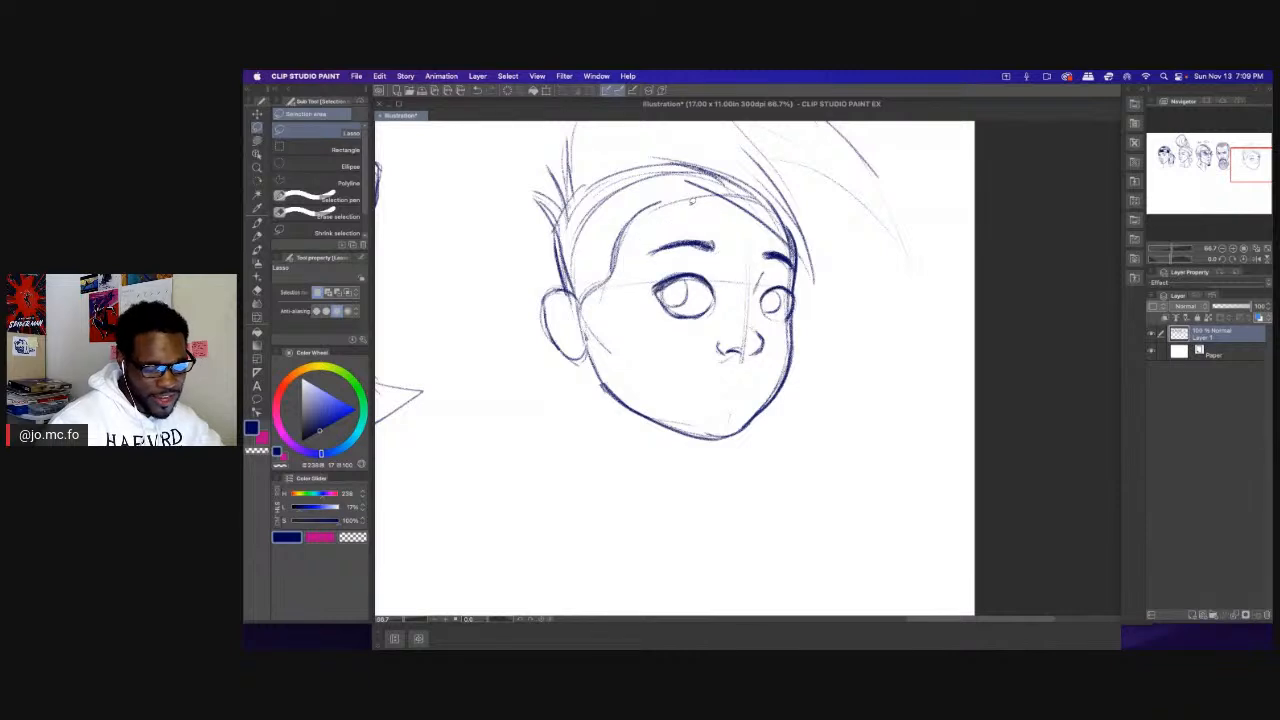
key(p)
mouse_move(706, 243)
mouse_down()
mouse_move(652, 252)
mouse_move(681, 243)
mouse_up()
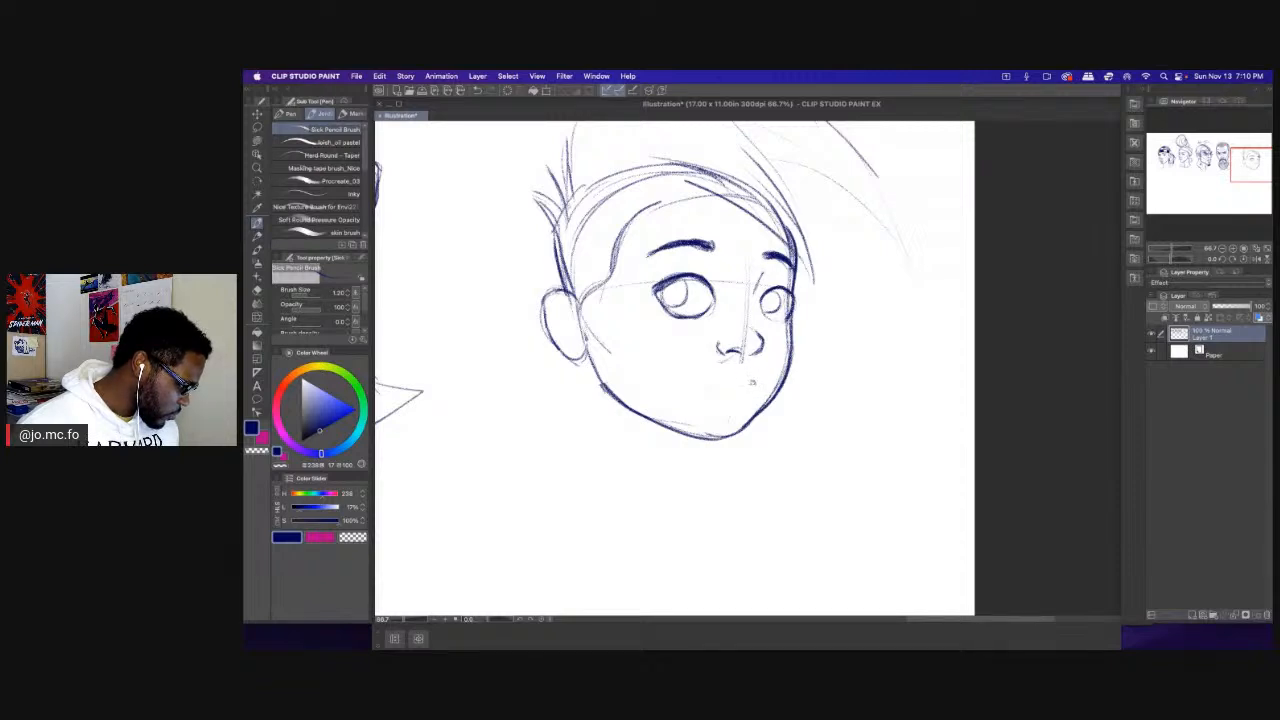
Draw a small closed mouth and add inner folds and a stud earring to the near ear.
mouse_move(752, 382)
mouse_down()
mouse_move(712, 380)
mouse_move(755, 386)
mouse_move(720, 393)
mouse_move(750, 393)
mouse_move(730, 396)
mouse_move(727, 382)
mouse_up()
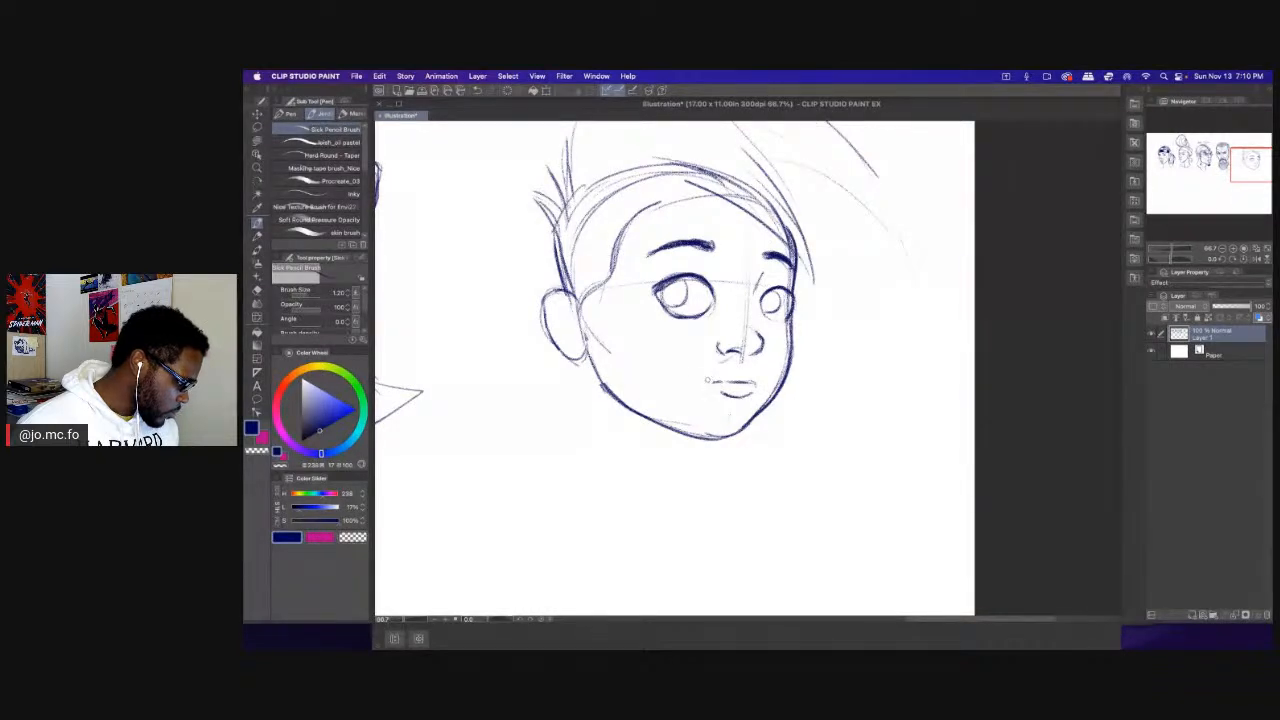
drag(678, 278, 684, 306)
drag(772, 292, 776, 314)
mouse_move(616, 276)
mouse_down()
mouse_move(645, 218)
mouse_move(620, 308)
mouse_move(650, 344)
mouse_up()
drag(618, 298, 636, 330)
mouse_move(600, 236)
mouse_down()
mouse_move(574, 240)
mouse_move(572, 262)
mouse_move(602, 276)
mouse_move(596, 246)
mouse_move(580, 256)
mouse_move(601, 266)
mouse_move(606, 291)
mouse_move(586, 232)
mouse_move(573, 276)
mouse_move(618, 297)
mouse_up()
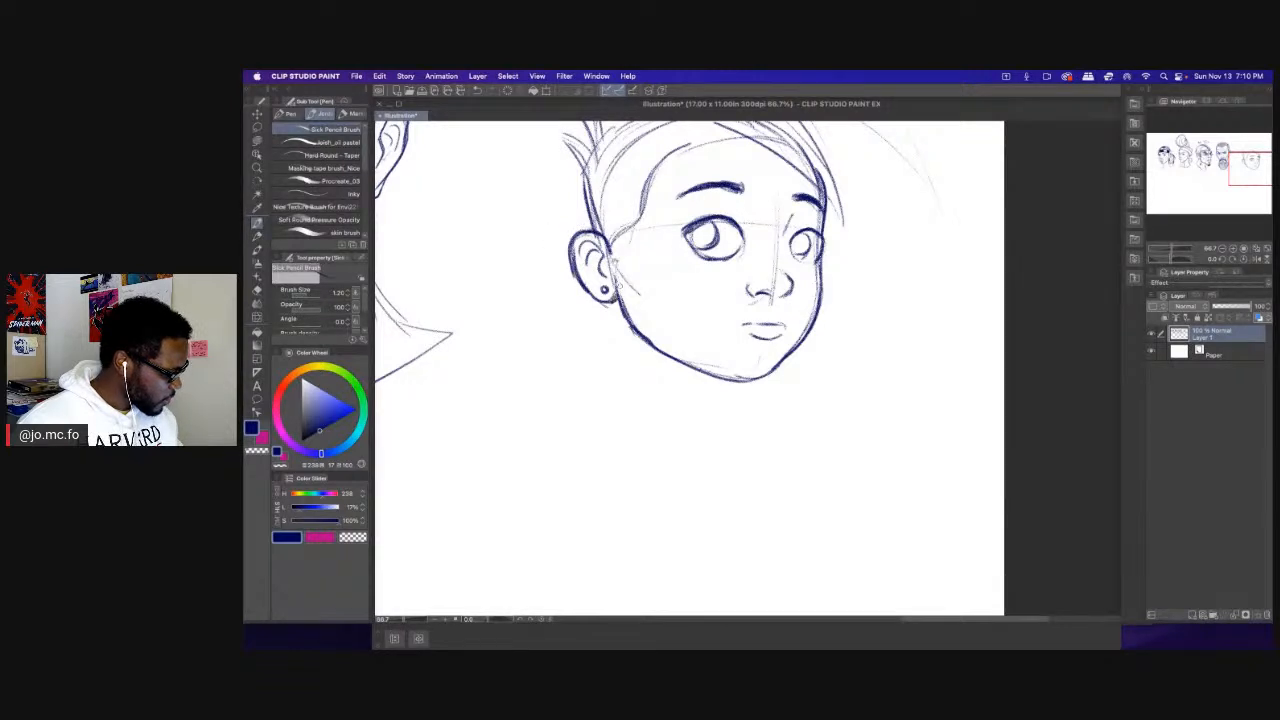
Thicken the hairline at the near temple and add pupils and iris shading to both eyes.
drag(611, 353, 614, 419)
drag(682, 216, 612, 310)
mouse_move(689, 263)
mouse_down()
mouse_move(668, 268)
mouse_move(688, 307)
mouse_up()
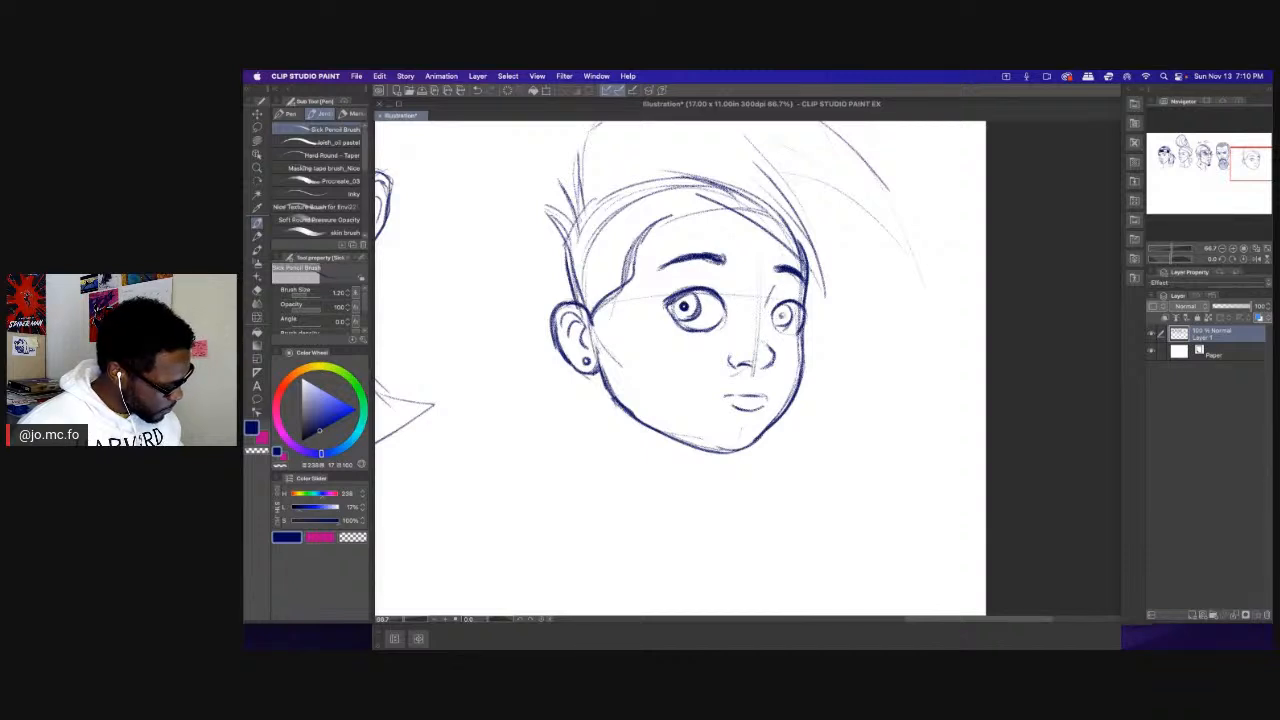
mouse_move(778, 310)
mouse_down()
mouse_move(794, 312)
mouse_move(782, 327)
mouse_move(790, 318)
mouse_up()
mouse_move(694, 292)
mouse_down()
mouse_move(696, 318)
mouse_move(672, 318)
mouse_move(684, 328)
mouse_up()
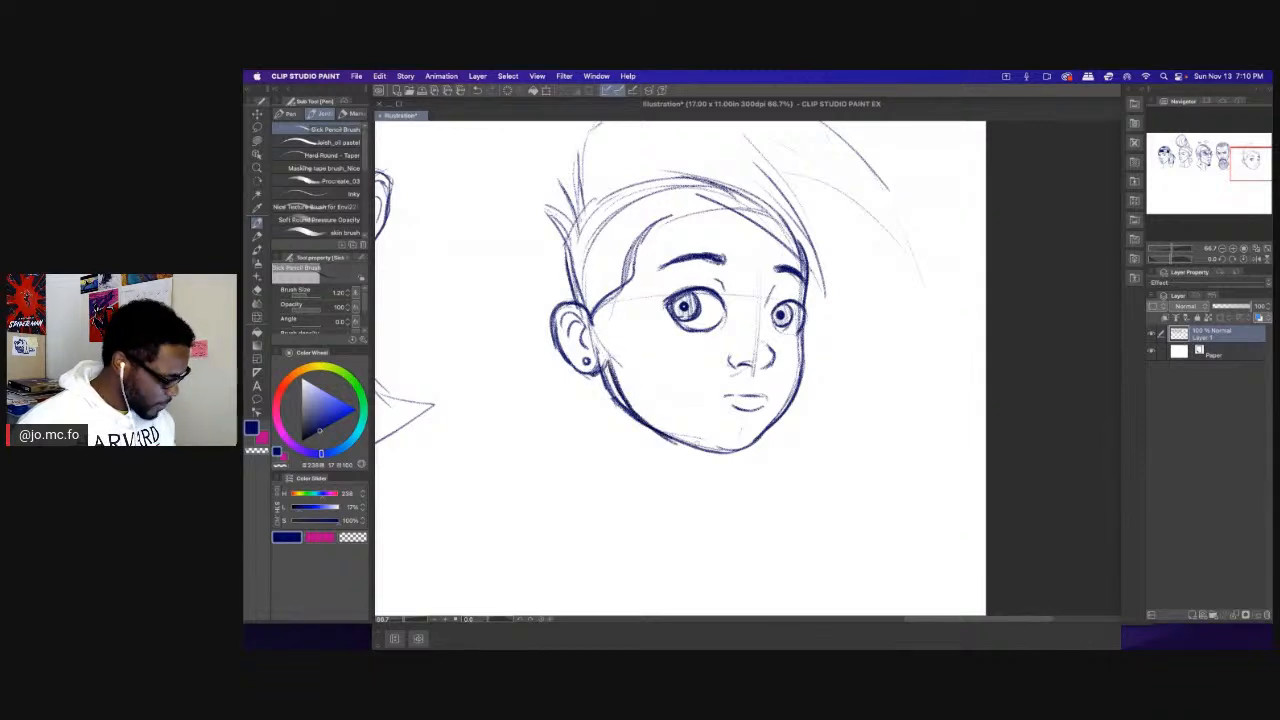
Erase the stray lines along the jaw just below the near ear.
key(e)
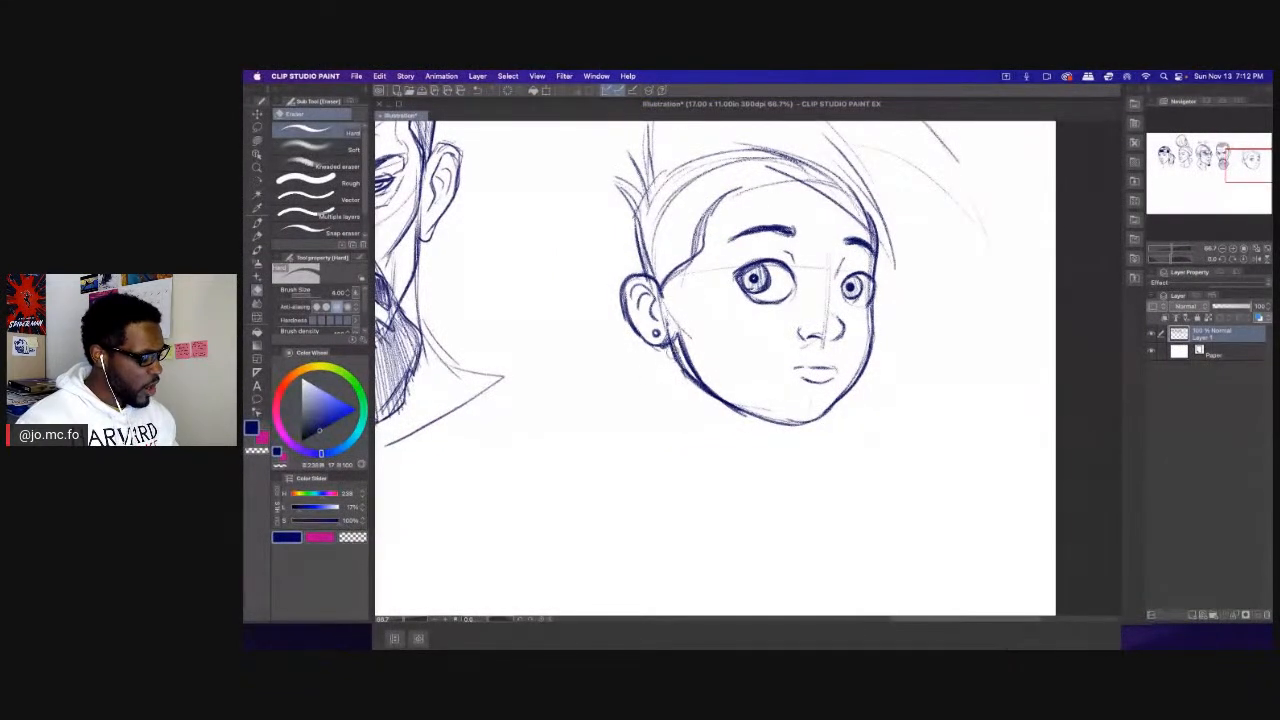
drag(668, 346, 702, 396)
key([)
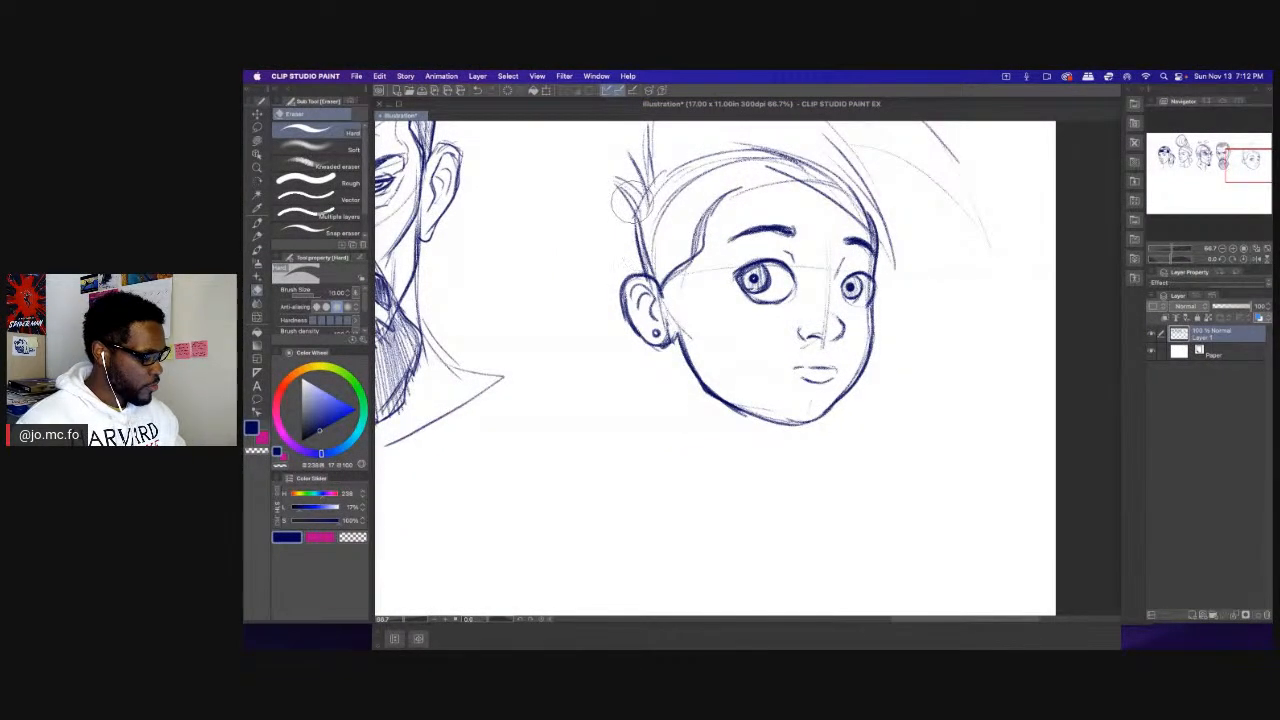
Lasso the near ear with the hair tufts behind it, and shift and rotate them slightly toward the face.
key(m)
drag(586, 273, 634, 134)
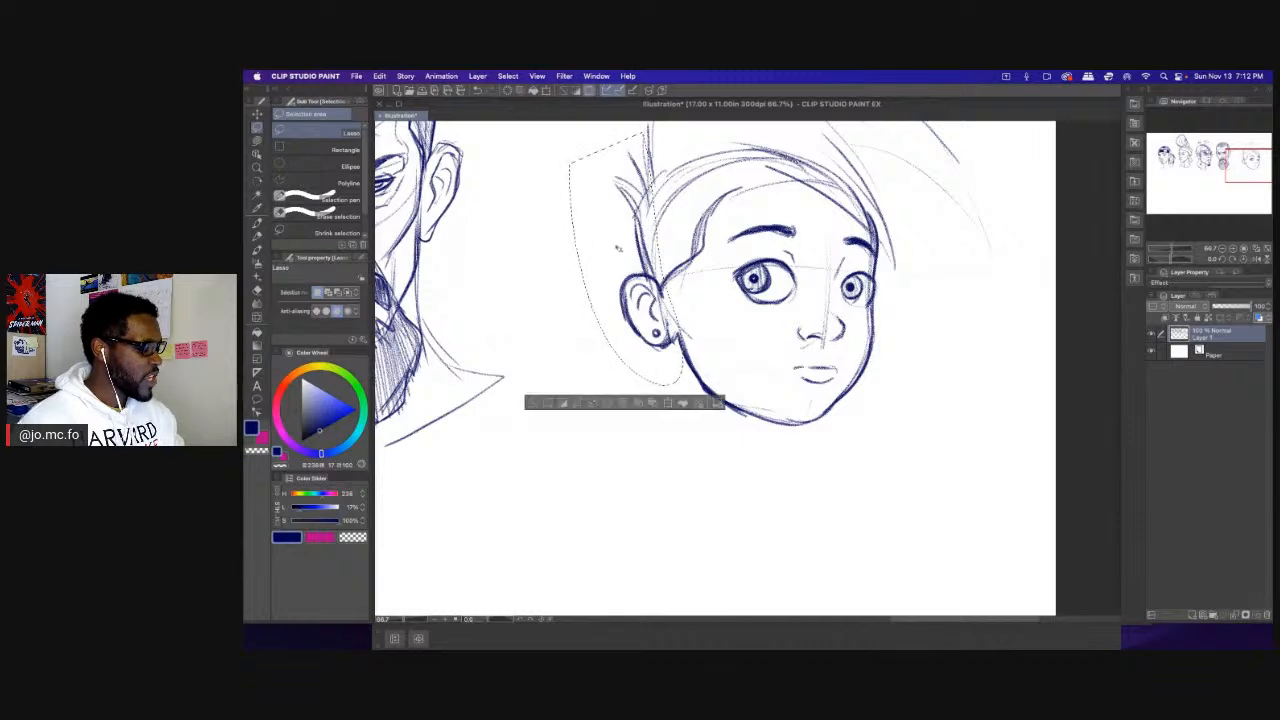
key(super+t)
mouse_move(616, 250)
mouse_down()
mouse_move(630, 260)
mouse_move(573, 263)
mouse_up()
drag(550, 217, 557, 214)
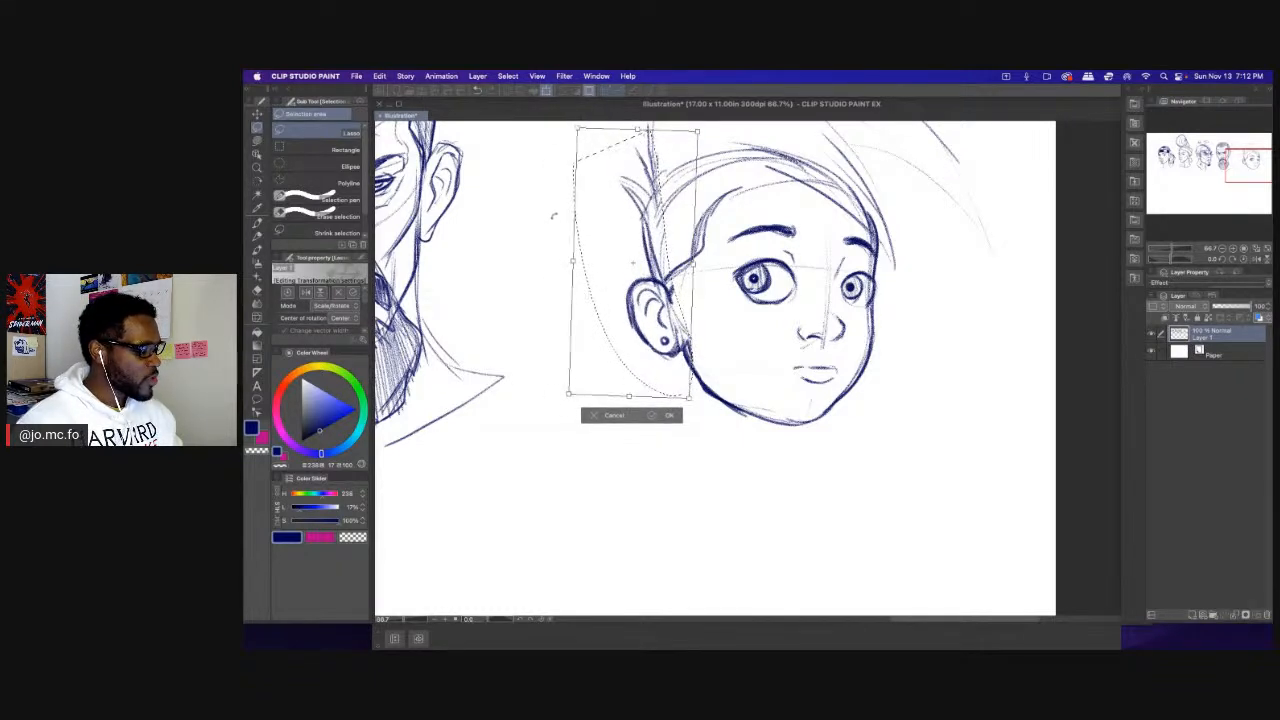
drag(637, 265, 641, 262)
key(Return)
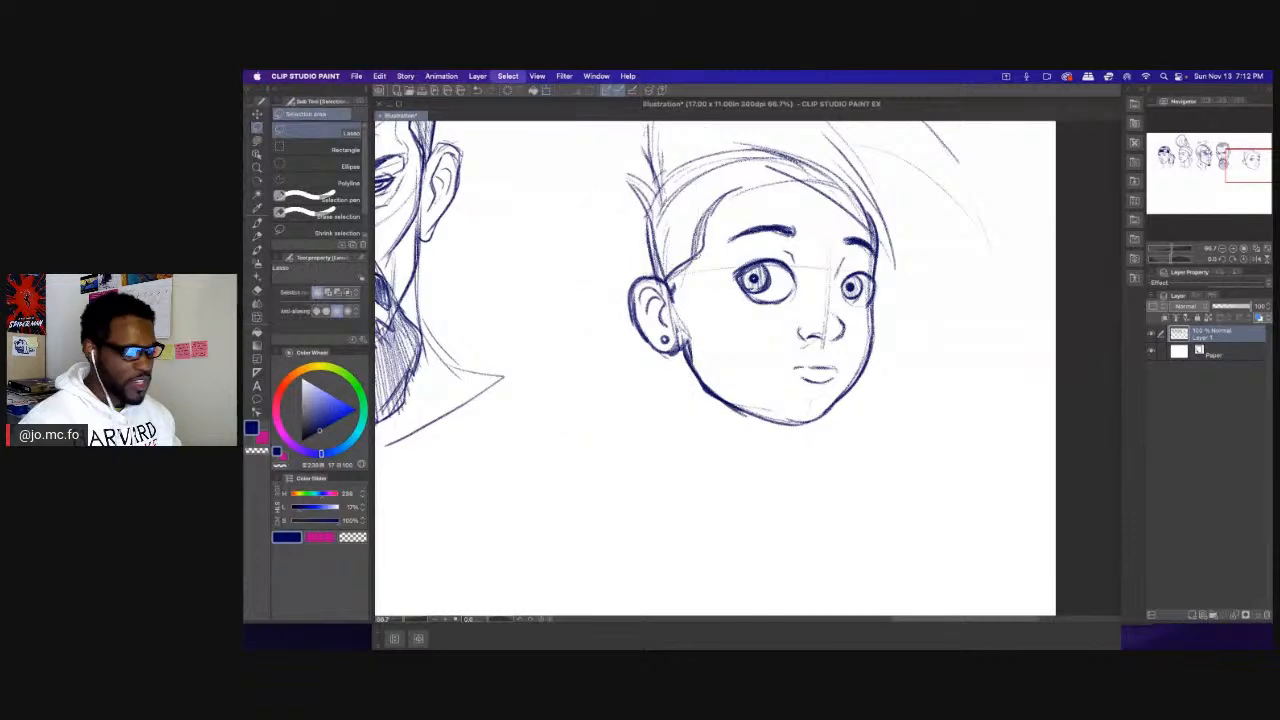
Clean up the overlap beside the moved ear and redraw the hairline from the temple to the ear.
key(p)
key(e)
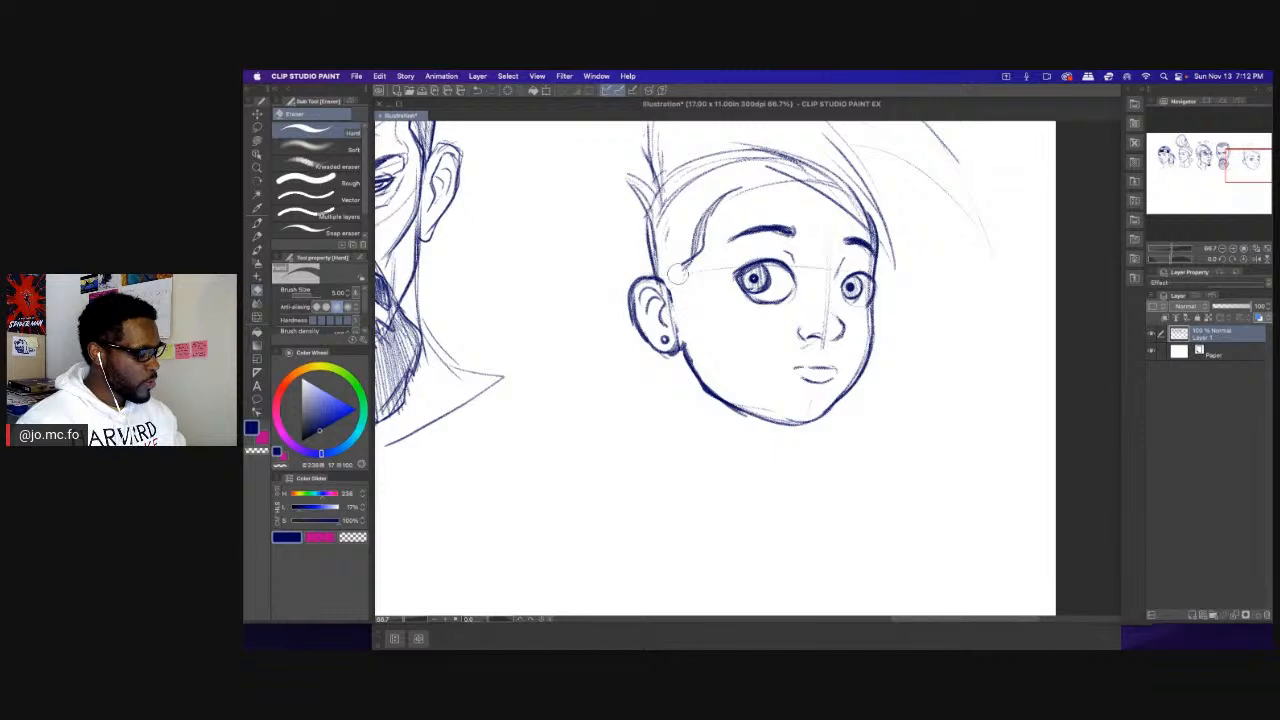
key(p)
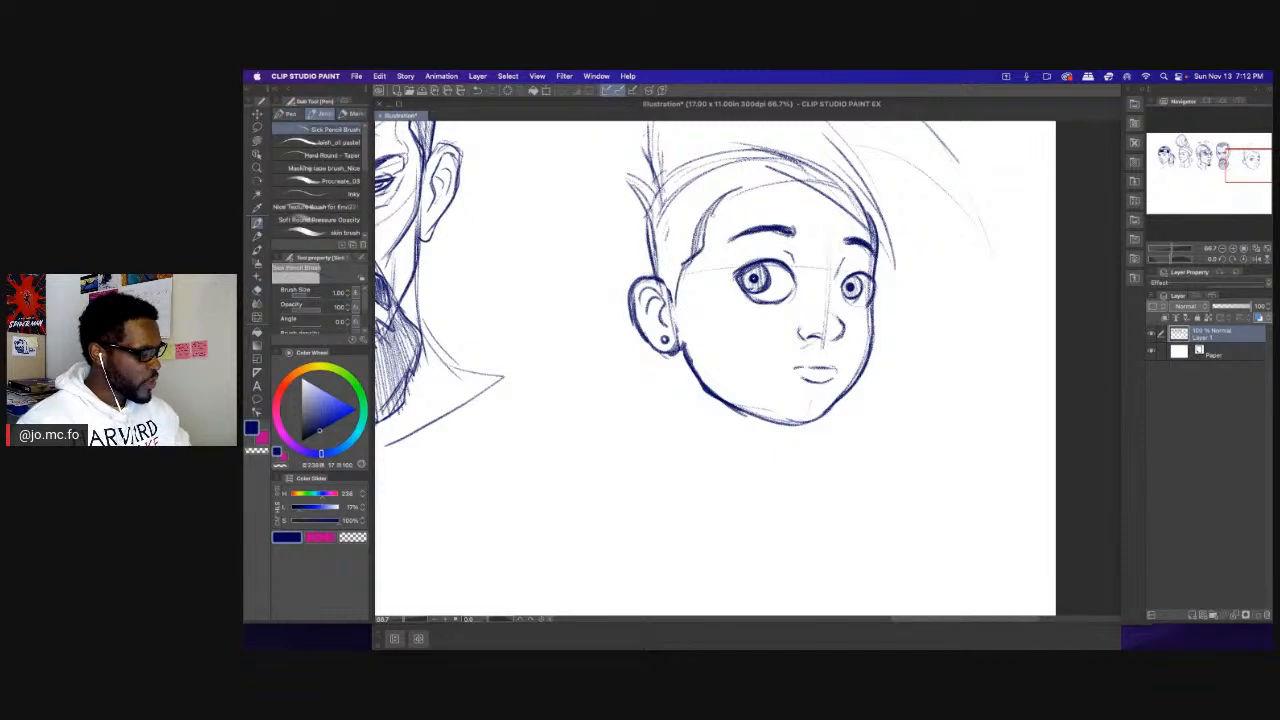
drag(734, 193, 674, 286)
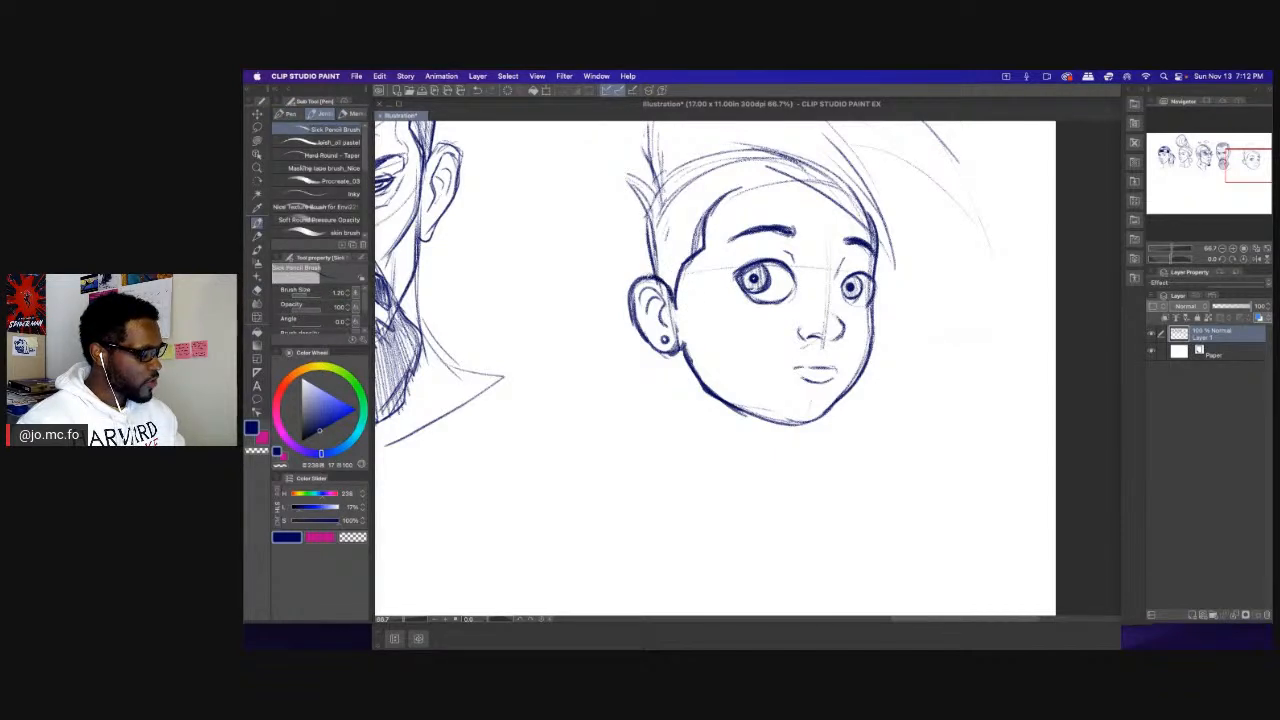
drag(645, 216, 651, 257)
Redraw the jaw as a clean dark contour from below the near ear around the chin.
mouse_move(678, 378)
mouse_down()
mouse_move(662, 325)
mouse_move(717, 365)
mouse_move(670, 324)
mouse_move(732, 362)
mouse_move(808, 357)
mouse_up()
key(e)
key(p)
drag(766, 287, 752, 307)
mouse_move(798, 378)
mouse_down()
mouse_move(844, 290)
mouse_move(817, 359)
mouse_up()
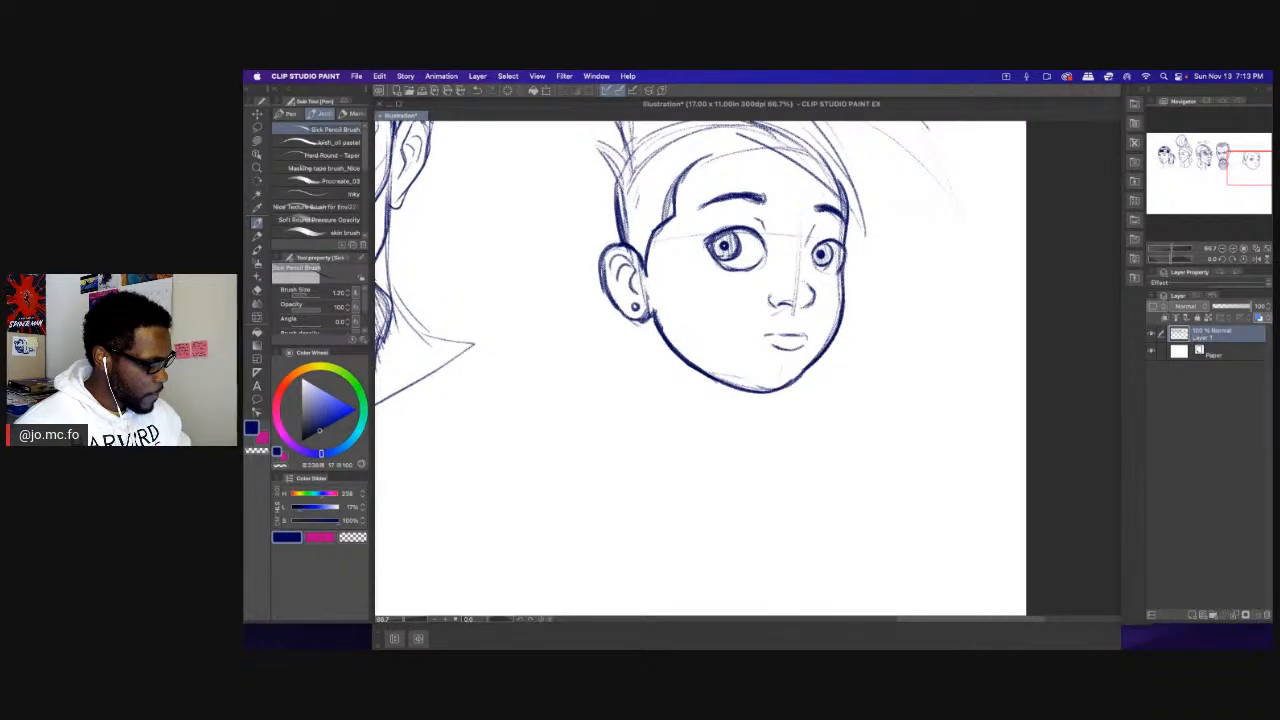
drag(842, 286, 846, 172)
drag(766, 287, 774, 314)
Draw the back and front lines of the neck below the child's ear and jaw.
drag(657, 340, 643, 453)
drag(720, 408, 727, 494)
scroll(708, 452, down, 1)
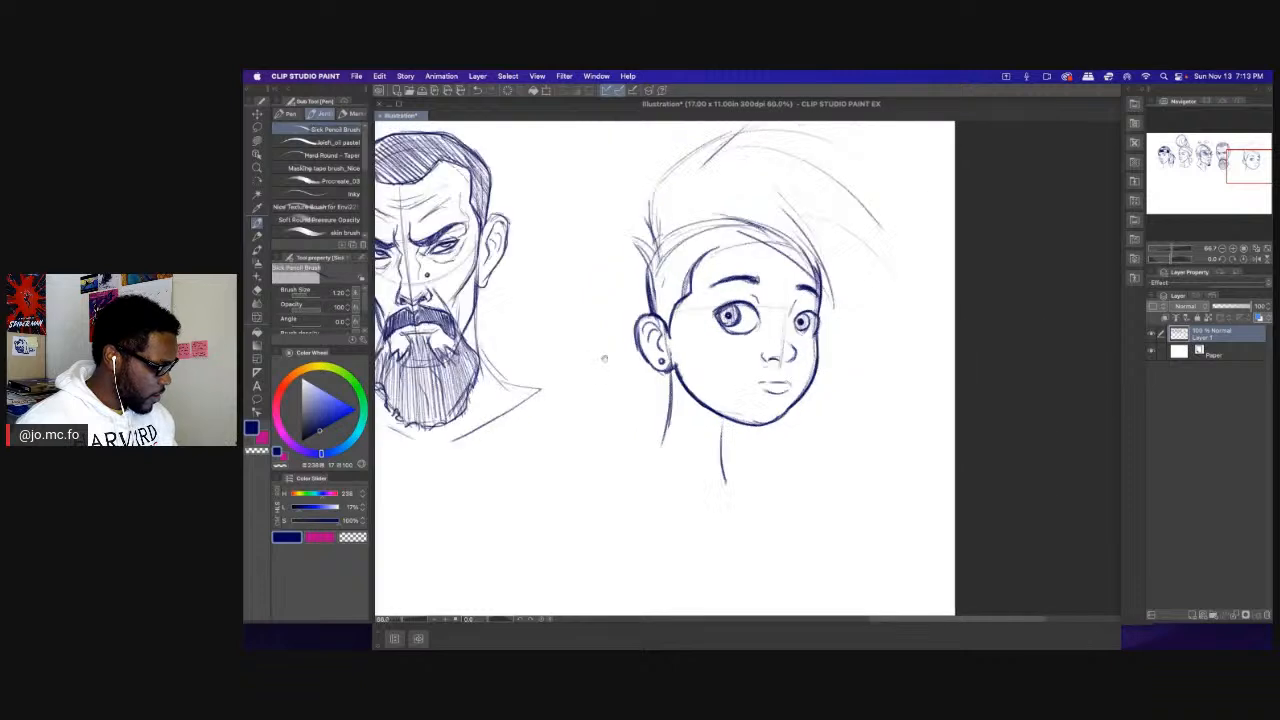
drag(580, 416, 575, 470)
scroll(510, 335, down, 1)
scroll(510, 335, up, 1)
scroll(737, 458, up, 1)
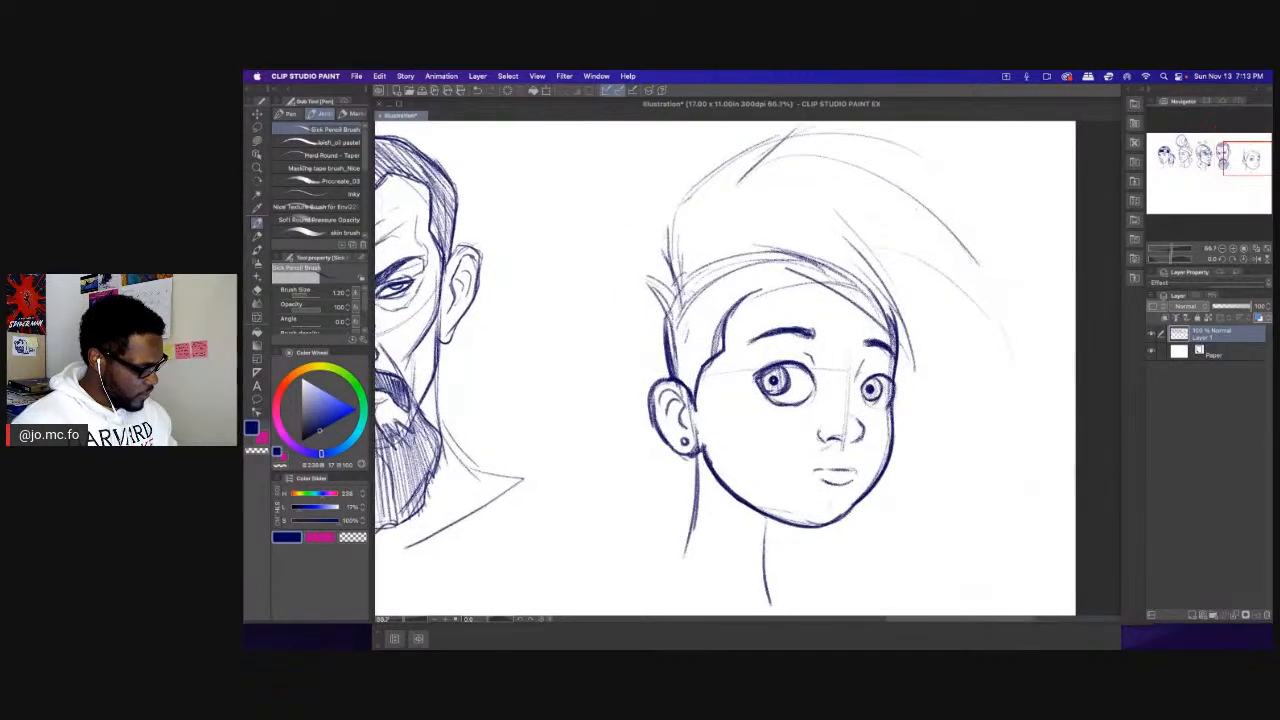
Lasso the child's eyes, brows, nose and mouth together and shift them slightly lower on the face.
drag(801, 336, 828, 347)
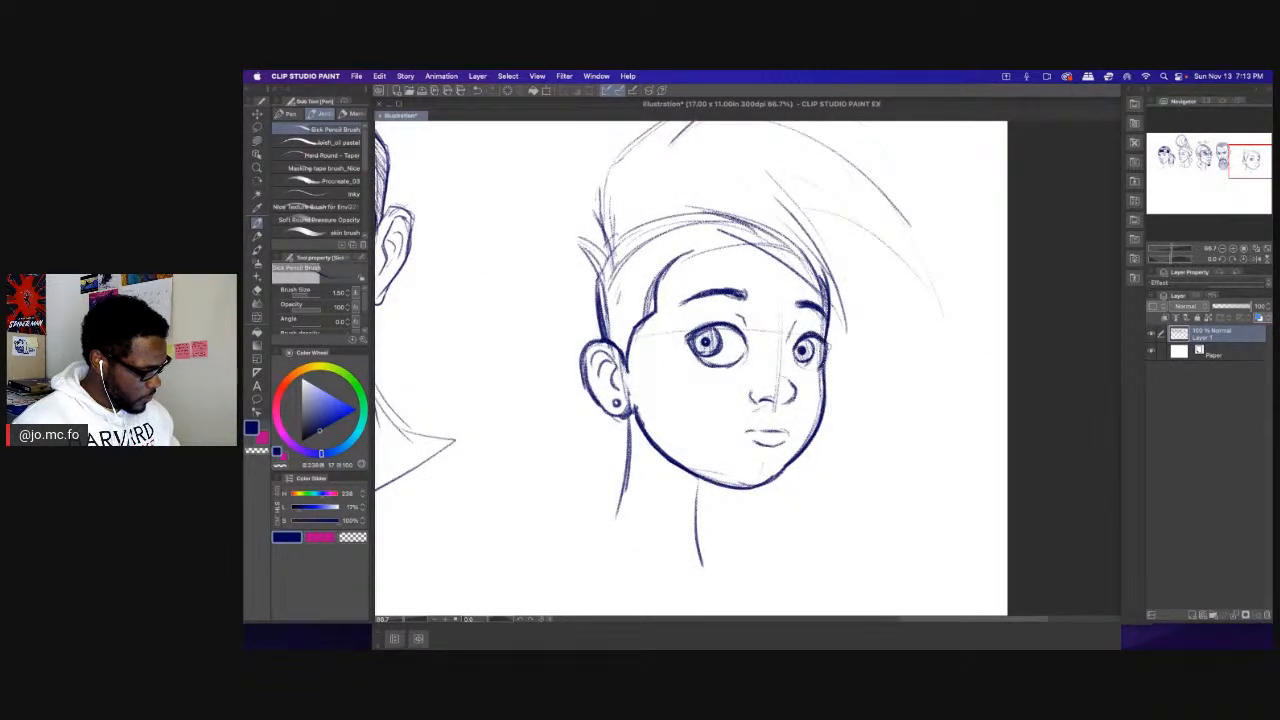
key(m)
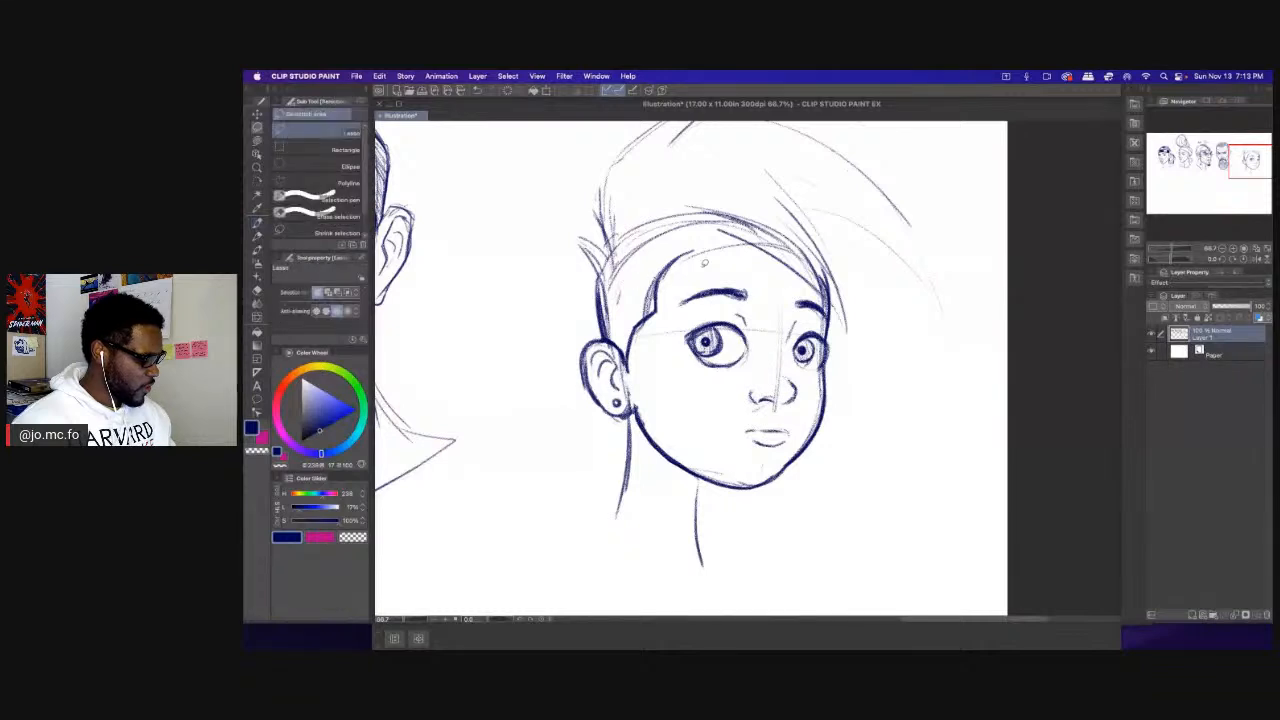
mouse_move(704, 269)
mouse_down()
mouse_move(704, 423)
mouse_move(759, 455)
mouse_move(796, 436)
mouse_move(828, 330)
mouse_up()
drag(741, 256, 725, 268)
key(super+t)
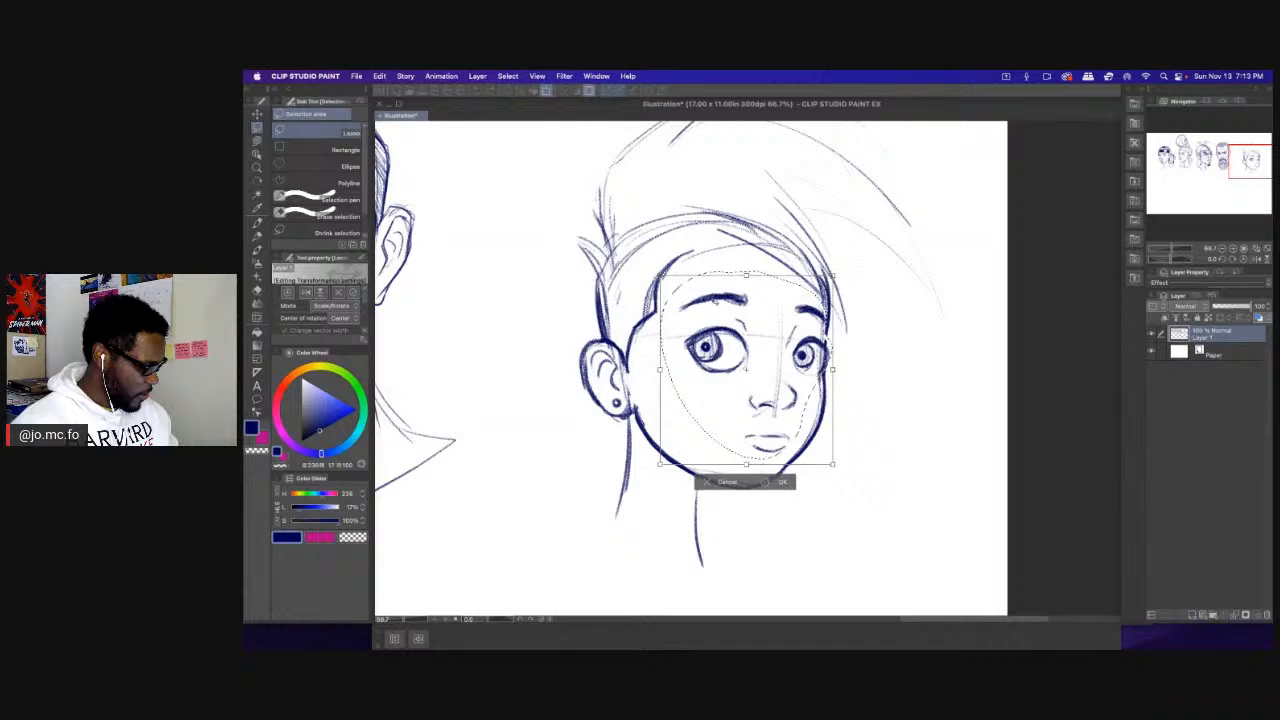
key(Return)
key(super+d)
key(super+minus)
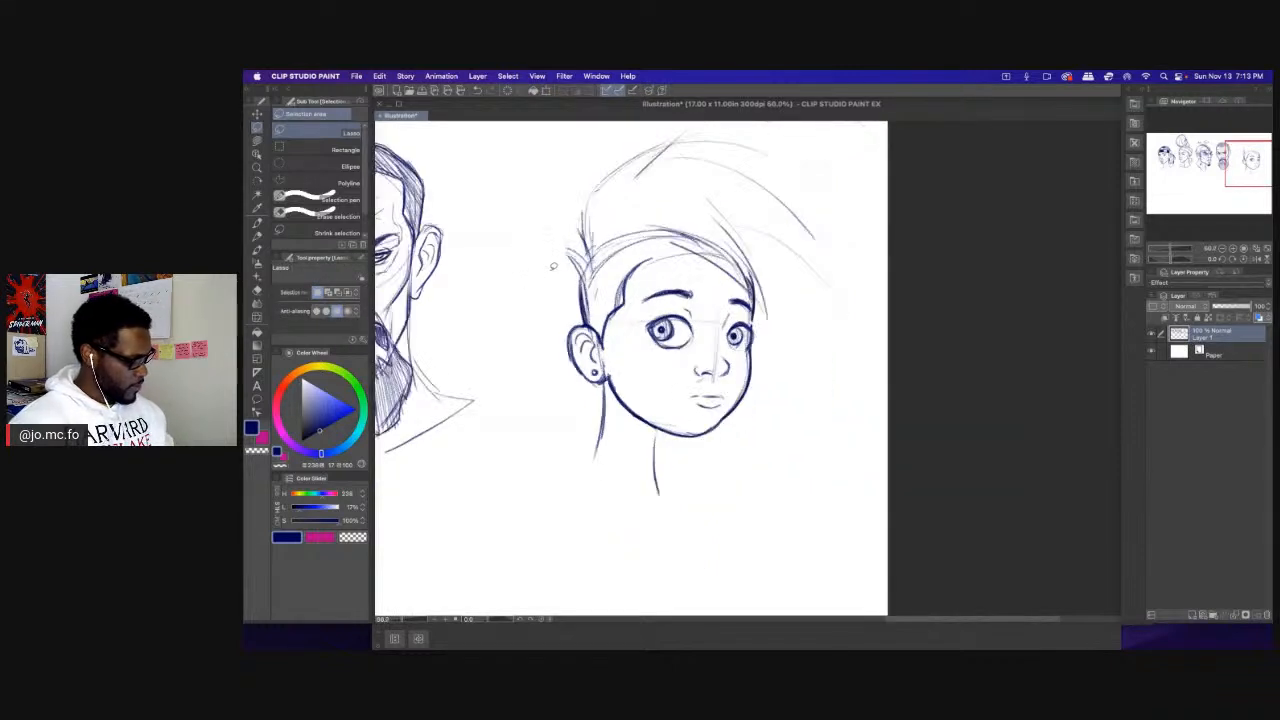
key(p)
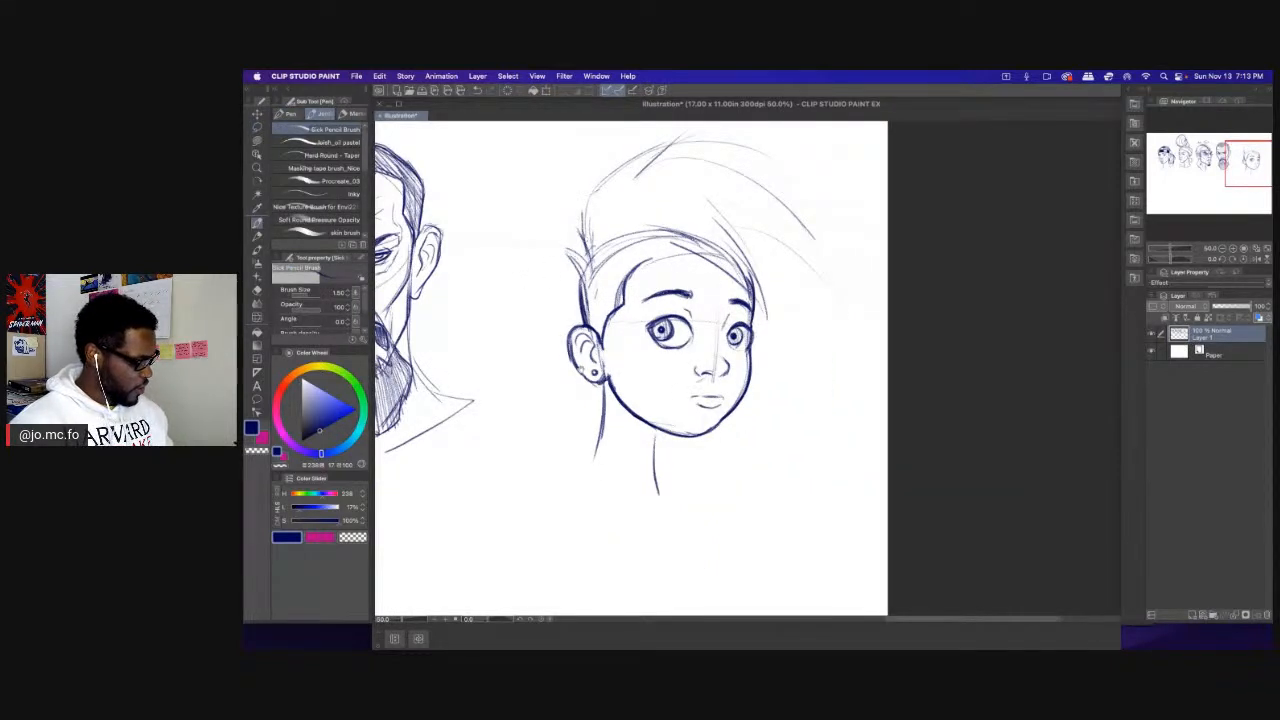
Erase the near side of the jaw and redraw it as a straighter, heavier line from below the ear to the chin.
key(super+plus)
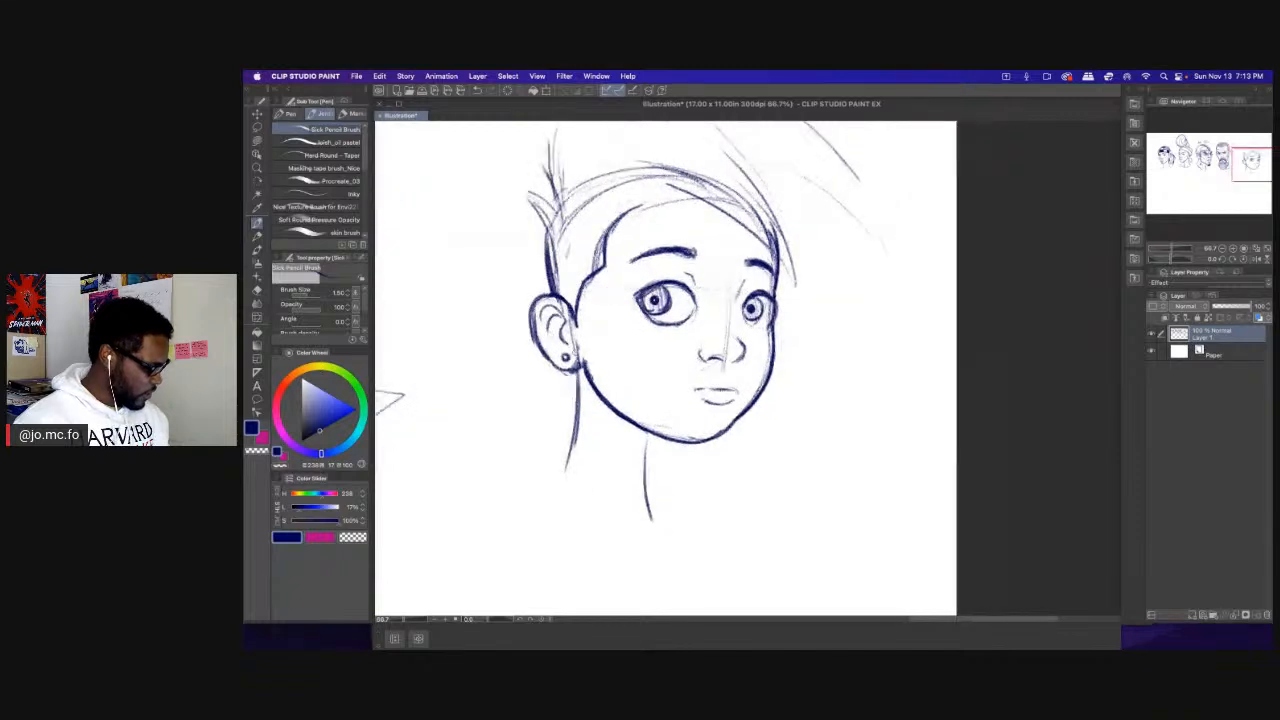
key(e)
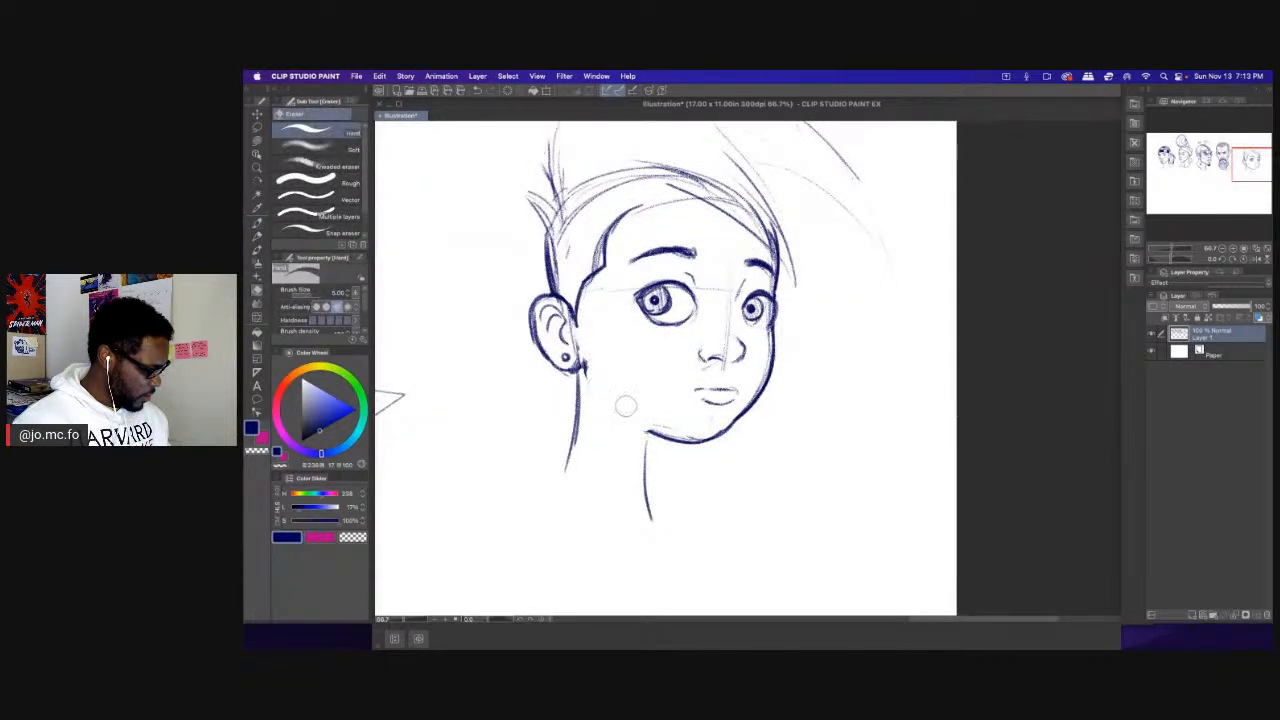
key(p)
drag(586, 370, 684, 434)
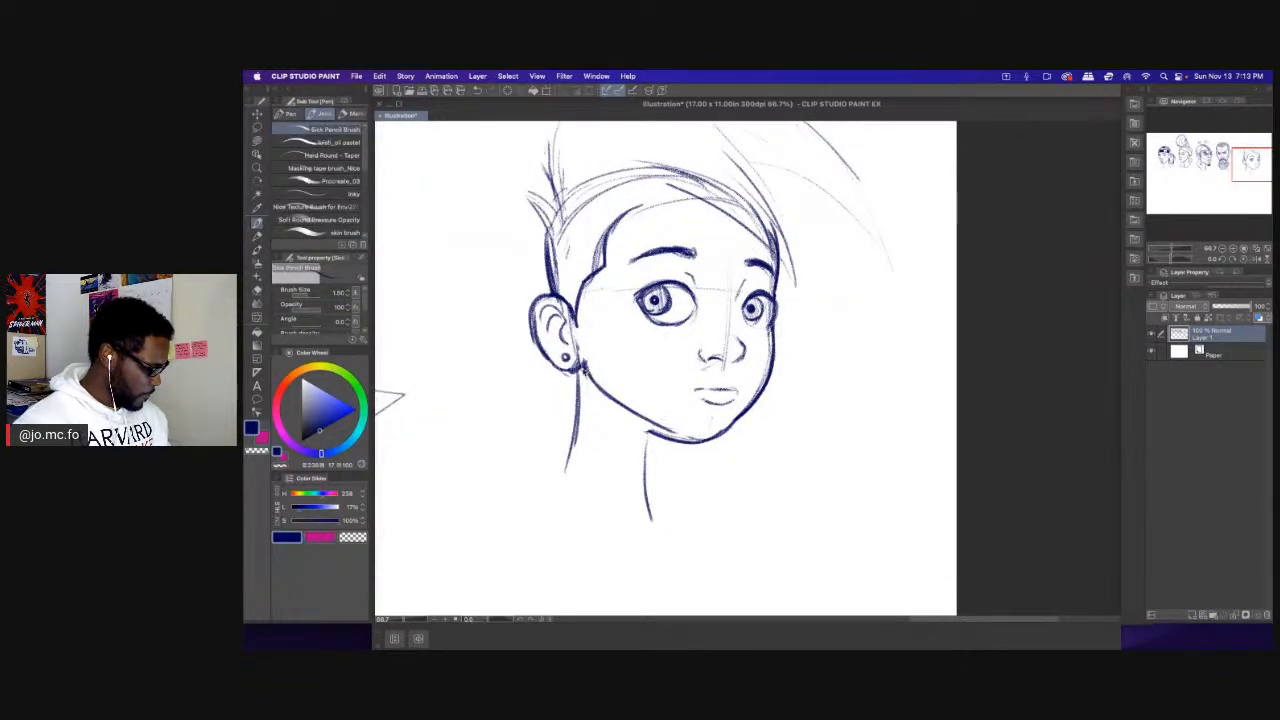
key(super+z)
key(super+z)
mouse_move(584, 368)
mouse_down()
mouse_move(682, 442)
mouse_move(738, 420)
mouse_up()
drag(614, 404, 696, 440)
drag(590, 380, 686, 444)
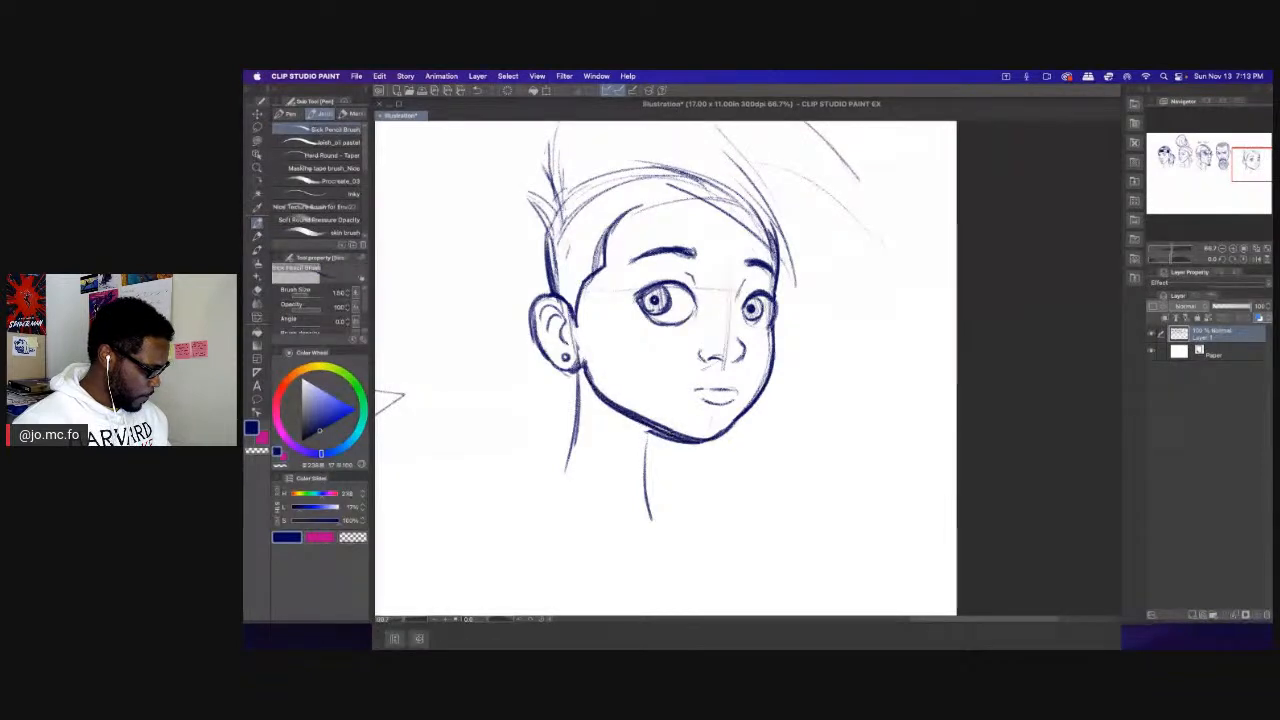
Darken the temple hairline and draw a bold strand across the side hair from behind the ear toward the forehead.
mouse_move(614, 416)
mouse_down()
mouse_move(659, 517)
mouse_move(675, 523)
mouse_move(663, 528)
mouse_up()
drag(628, 330, 678, 312)
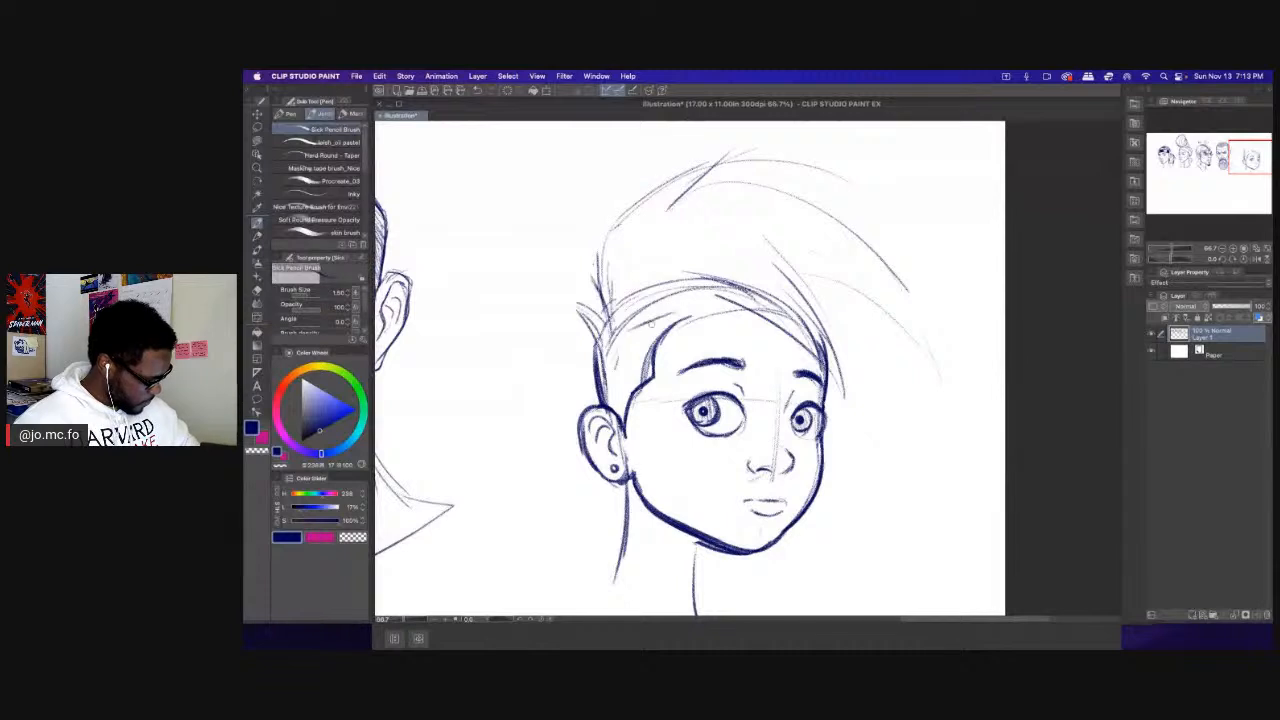
drag(600, 350, 690, 310)
drag(566, 263, 514, 249)
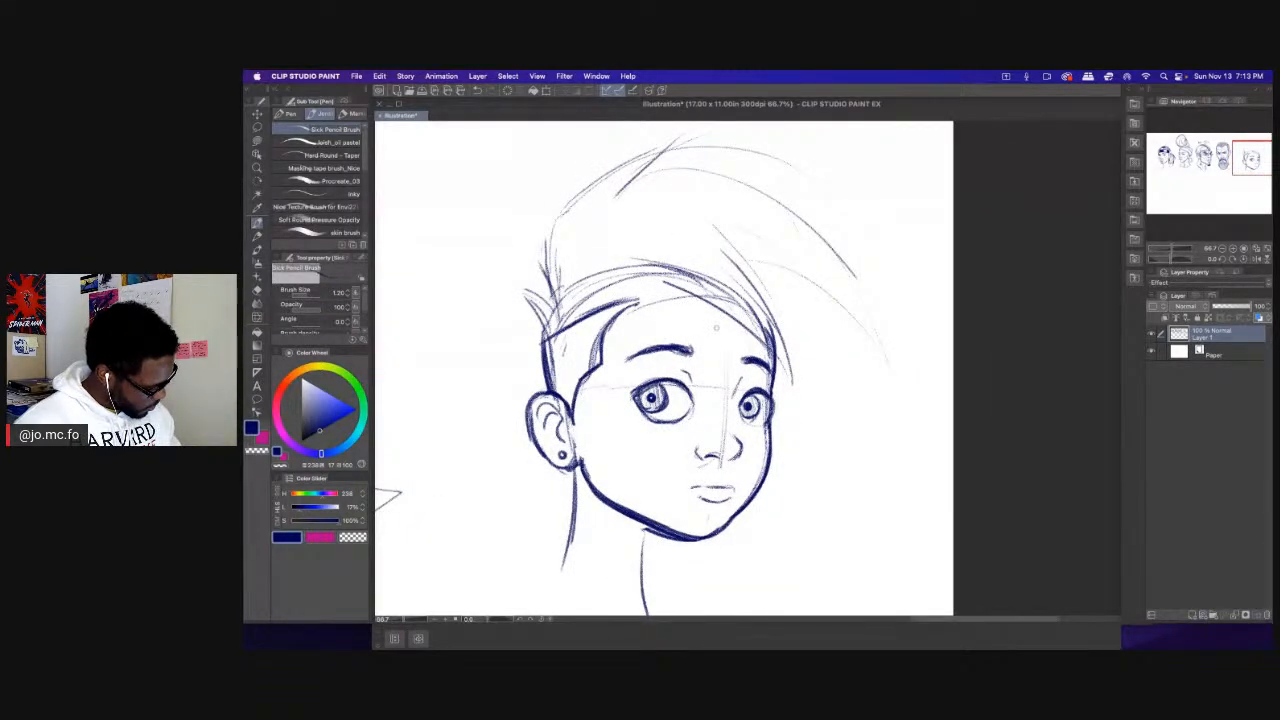
Draw a pointed lock of bangs falling between the child's eyebrows and darken the hair edge beside the far temple.
drag(722, 322, 714, 388)
drag(684, 302, 716, 366)
drag(726, 298, 712, 382)
mouse_move(686, 306)
mouse_down()
mouse_move(716, 342)
mouse_move(666, 322)
mouse_up()
drag(670, 282, 640, 300)
drag(734, 298, 706, 314)
drag(734, 314, 790, 394)
mouse_move(760, 292)
mouse_down()
mouse_move(790, 392)
mouse_move(792, 372)
mouse_up()
drag(526, 273, 577, 282)
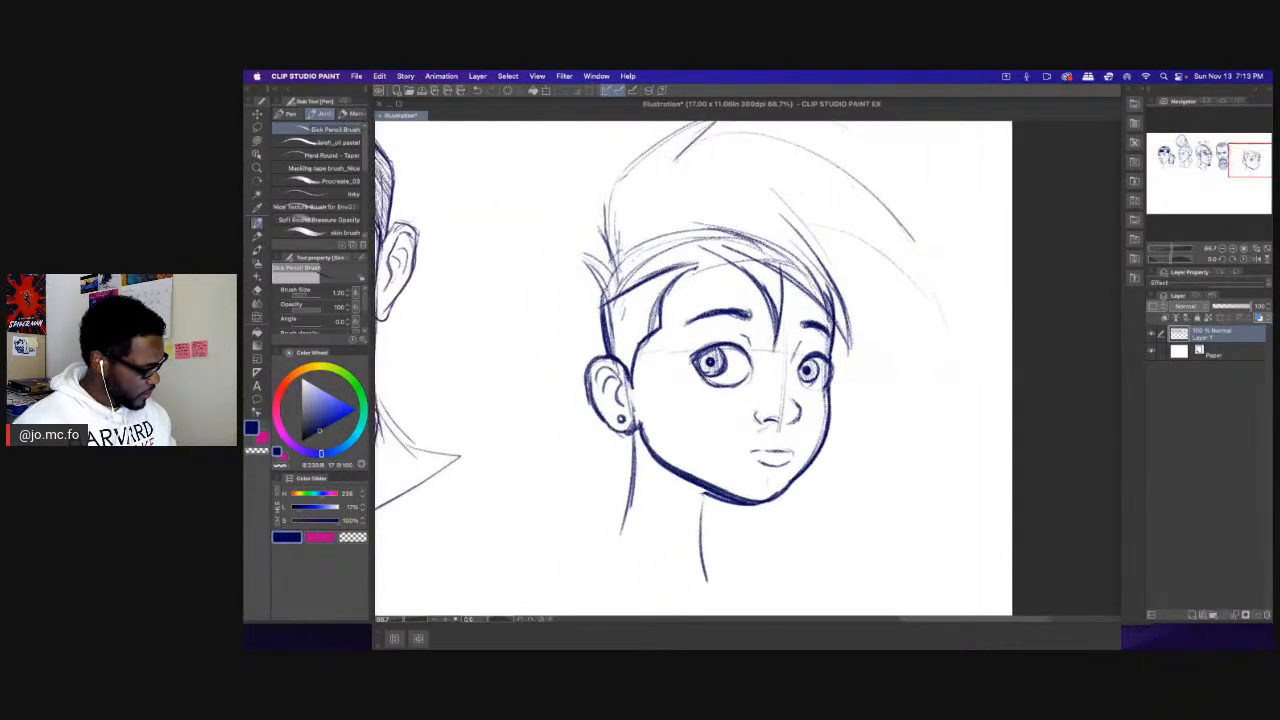
Add a new layer and sketch a magenta headphone cup as thick overlapping ovals around the child's ear.
click(1191, 614)
click(281, 452)
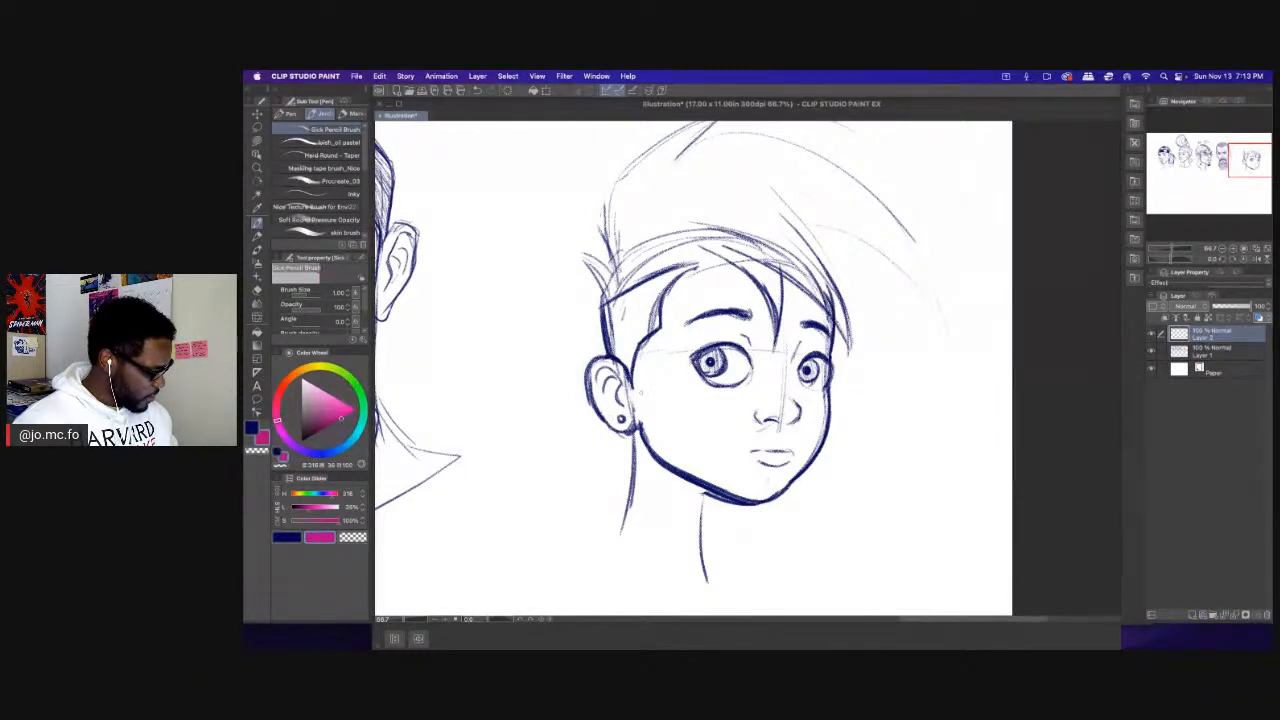
mouse_move(606, 352)
mouse_down()
mouse_move(646, 376)
mouse_move(636, 434)
mouse_up()
mouse_move(648, 380)
mouse_down()
mouse_move(606, 350)
mouse_move(640, 372)
mouse_move(620, 412)
mouse_up()
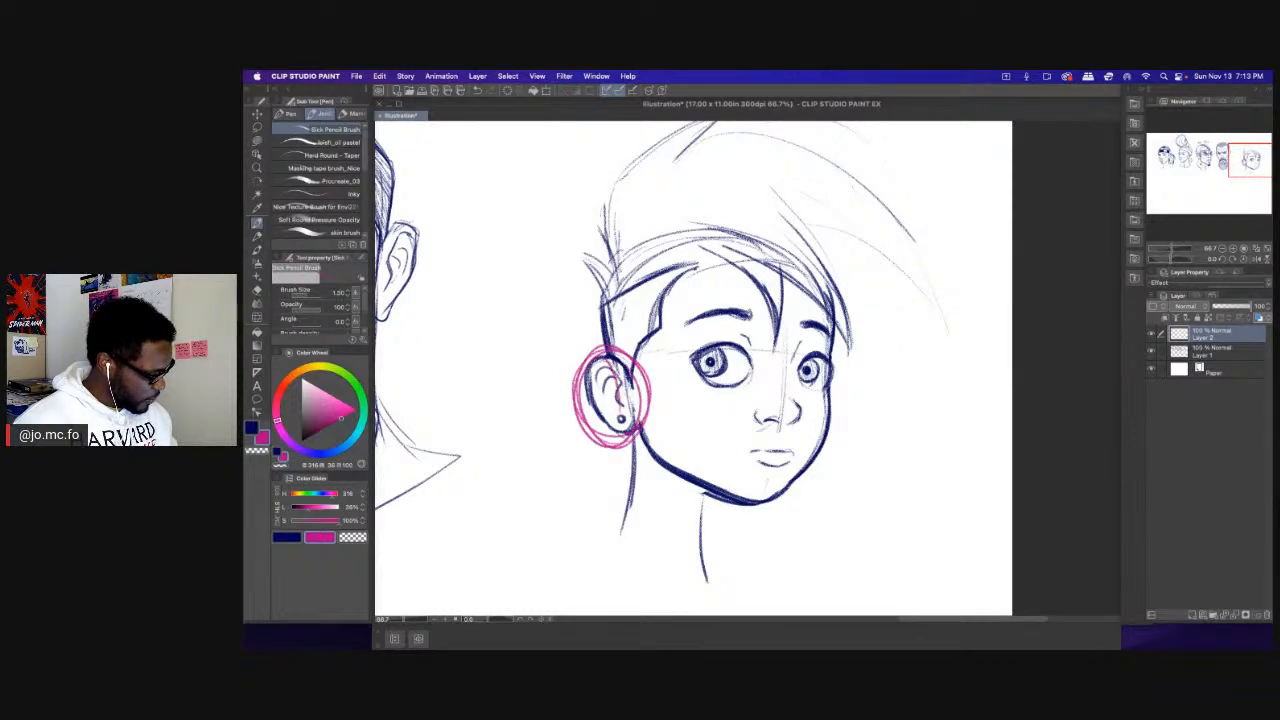
drag(610, 366, 614, 440)
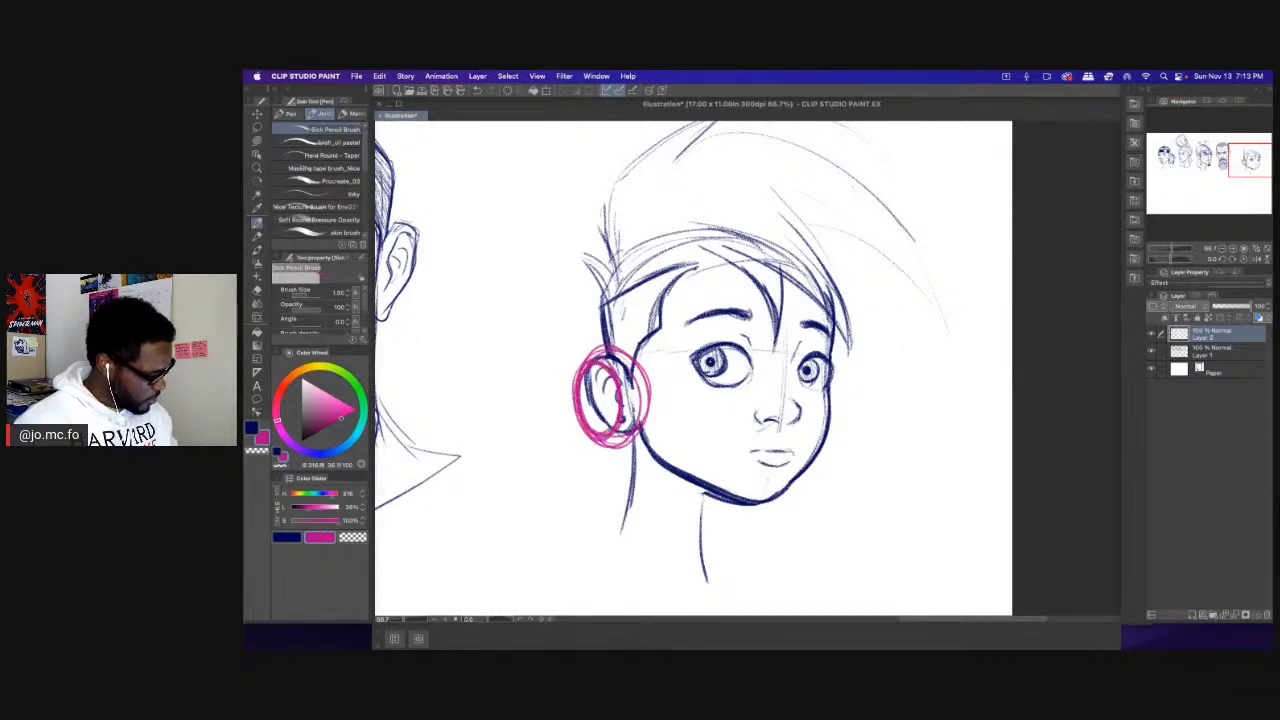
mouse_move(614, 348)
mouse_down()
mouse_move(650, 382)
mouse_move(610, 446)
mouse_up()
drag(640, 370, 608, 446)
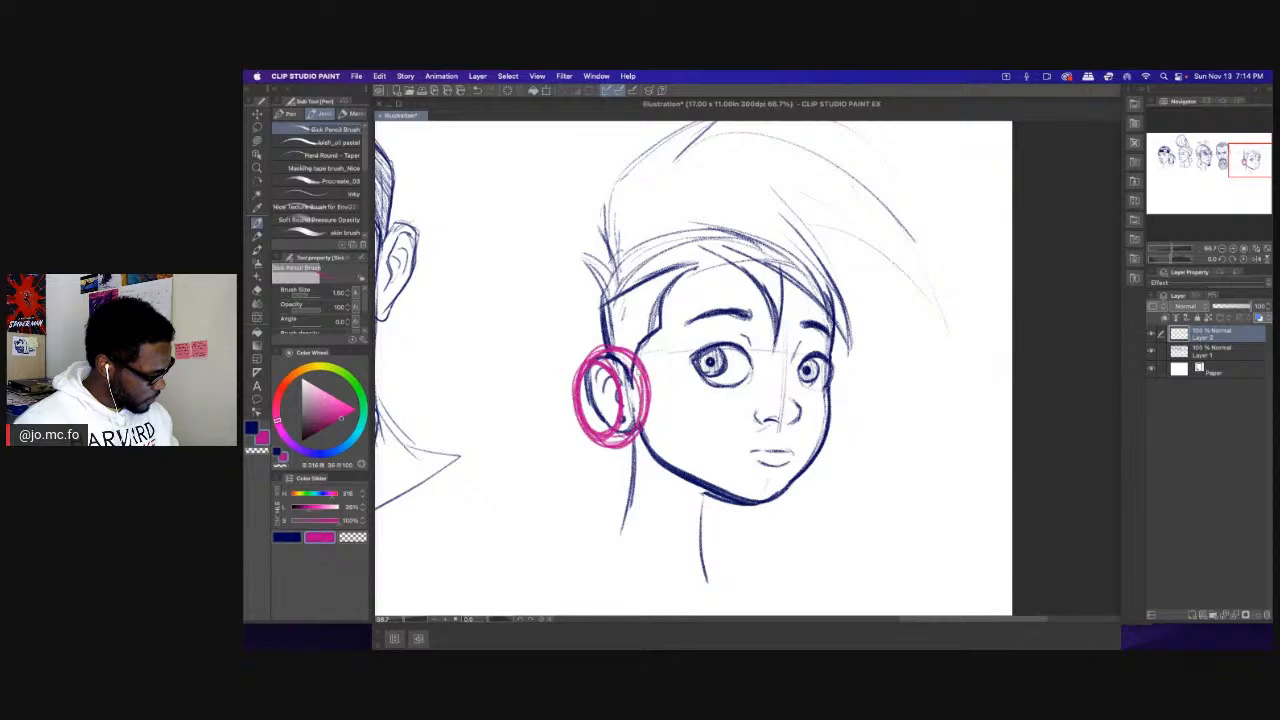
mouse_move(612, 346)
mouse_down()
mouse_move(646, 390)
mouse_move(604, 442)
mouse_up()
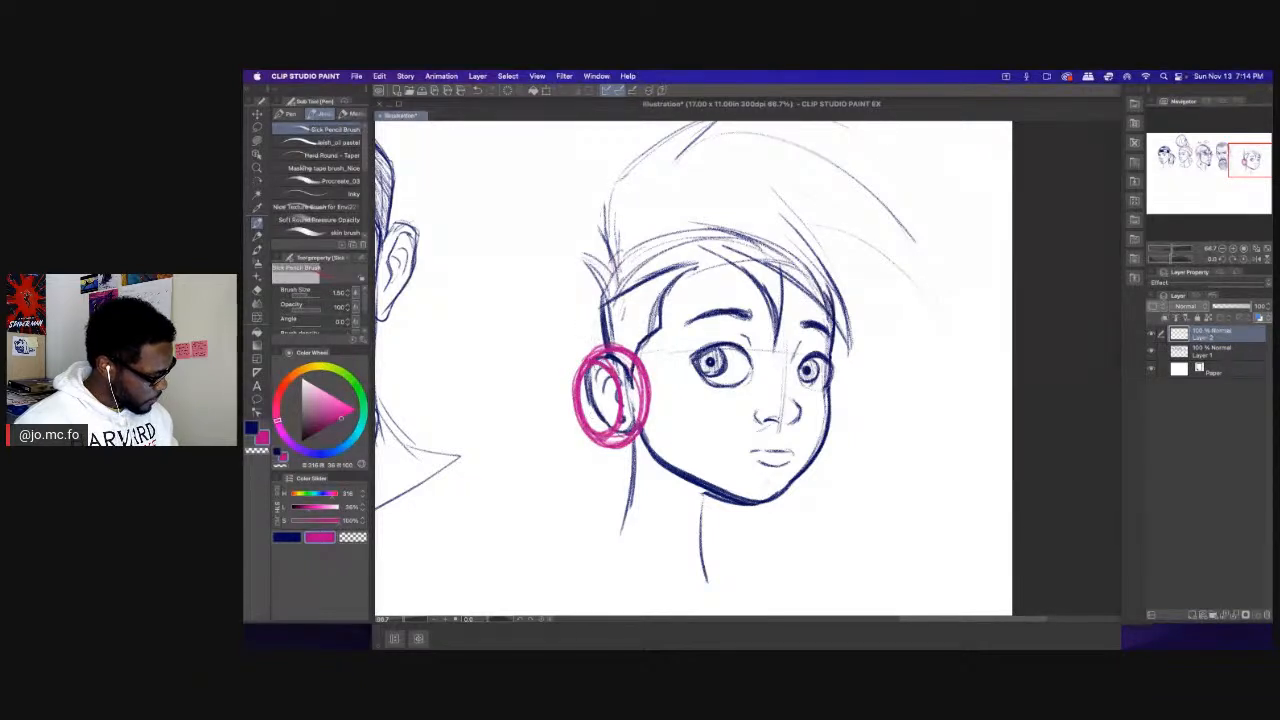
Scale the magenta headphone cup down slightly so it fits closer around the ear.
key(e)
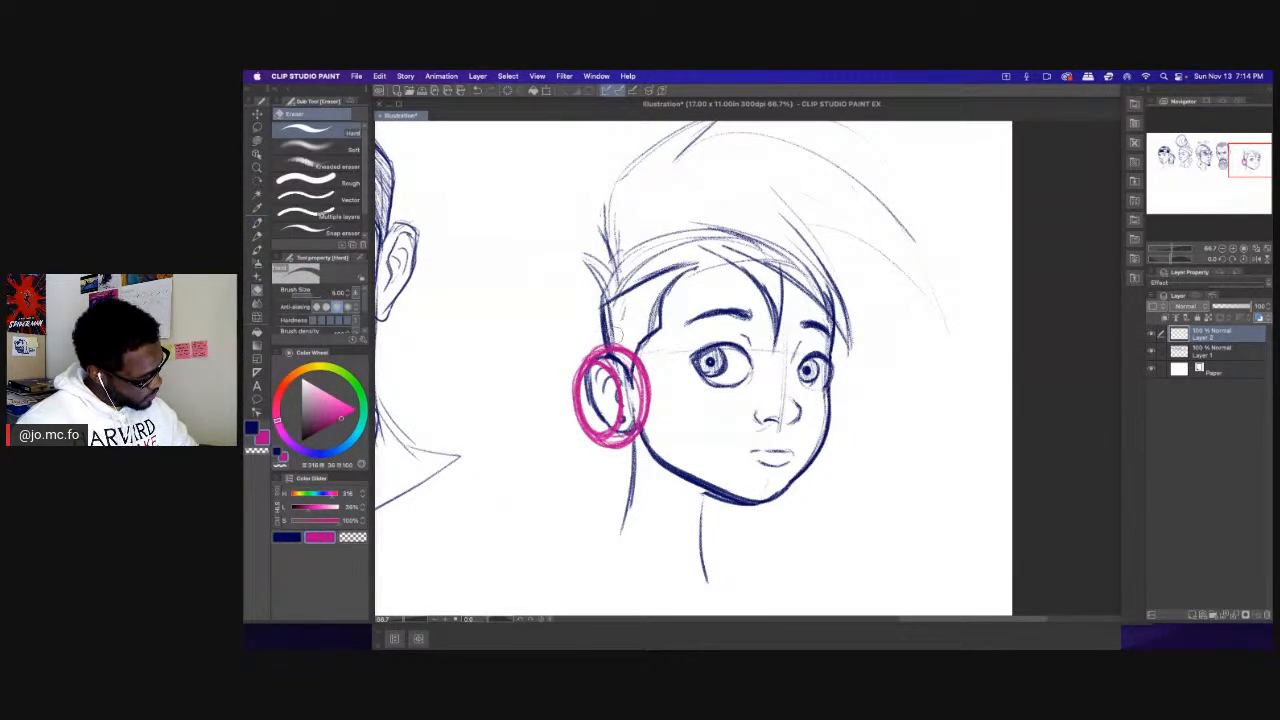
key([)
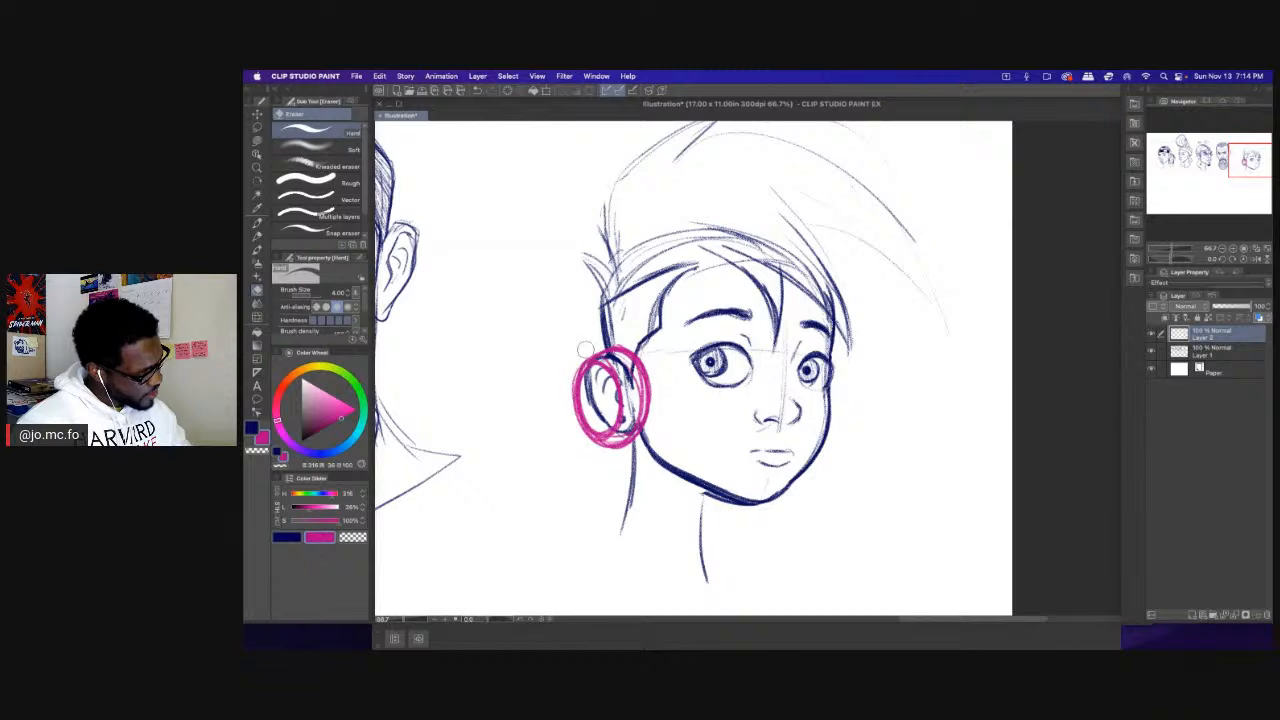
key(bracketleft)
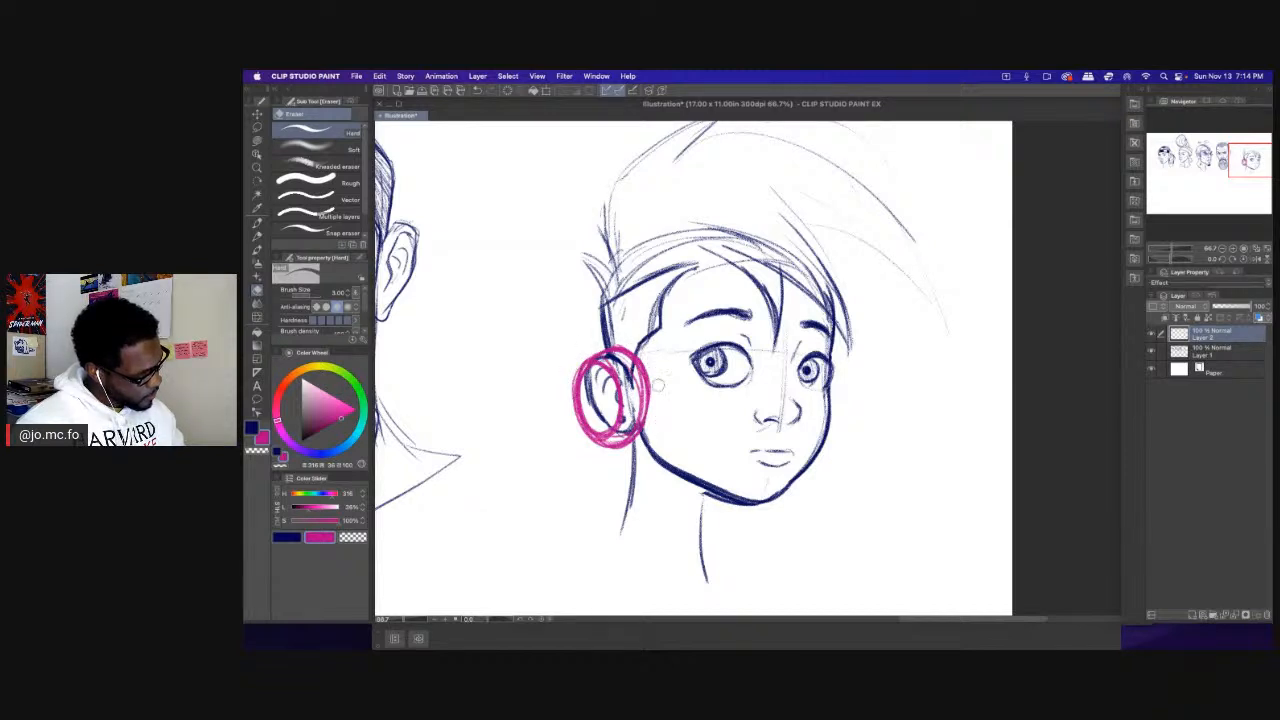
key(super+t)
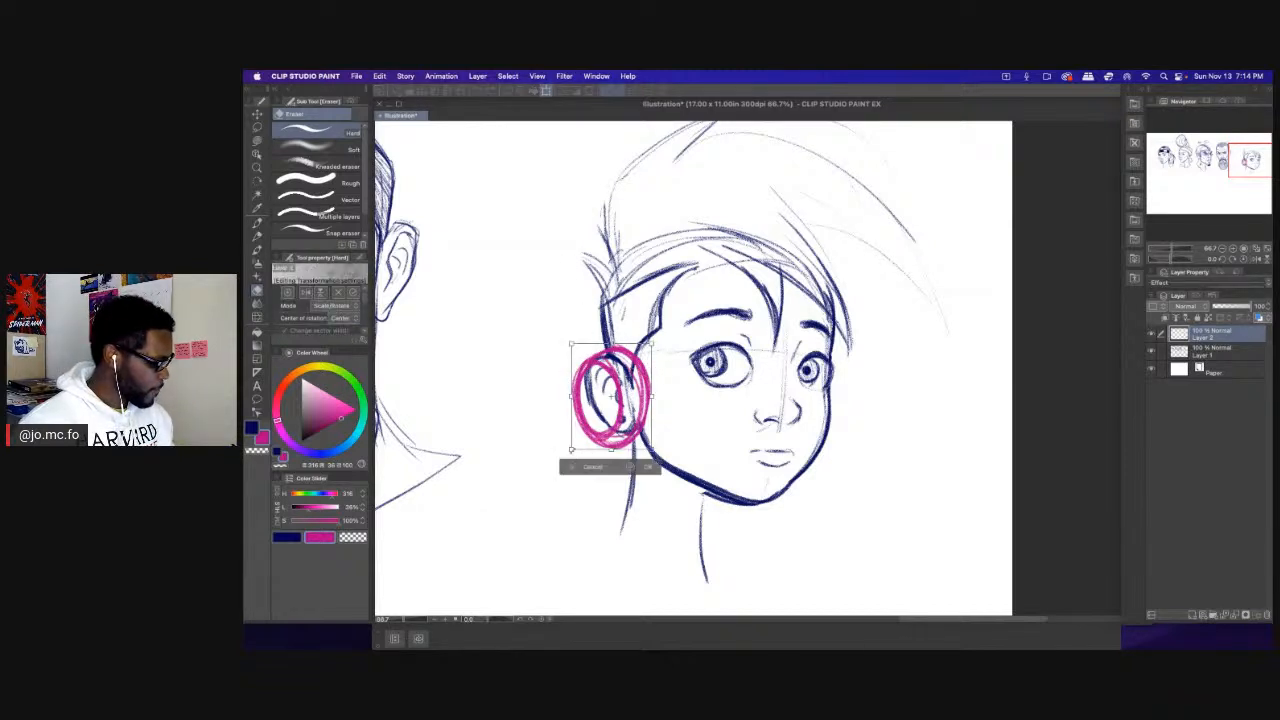
drag(571, 449, 576, 440)
key(Return)
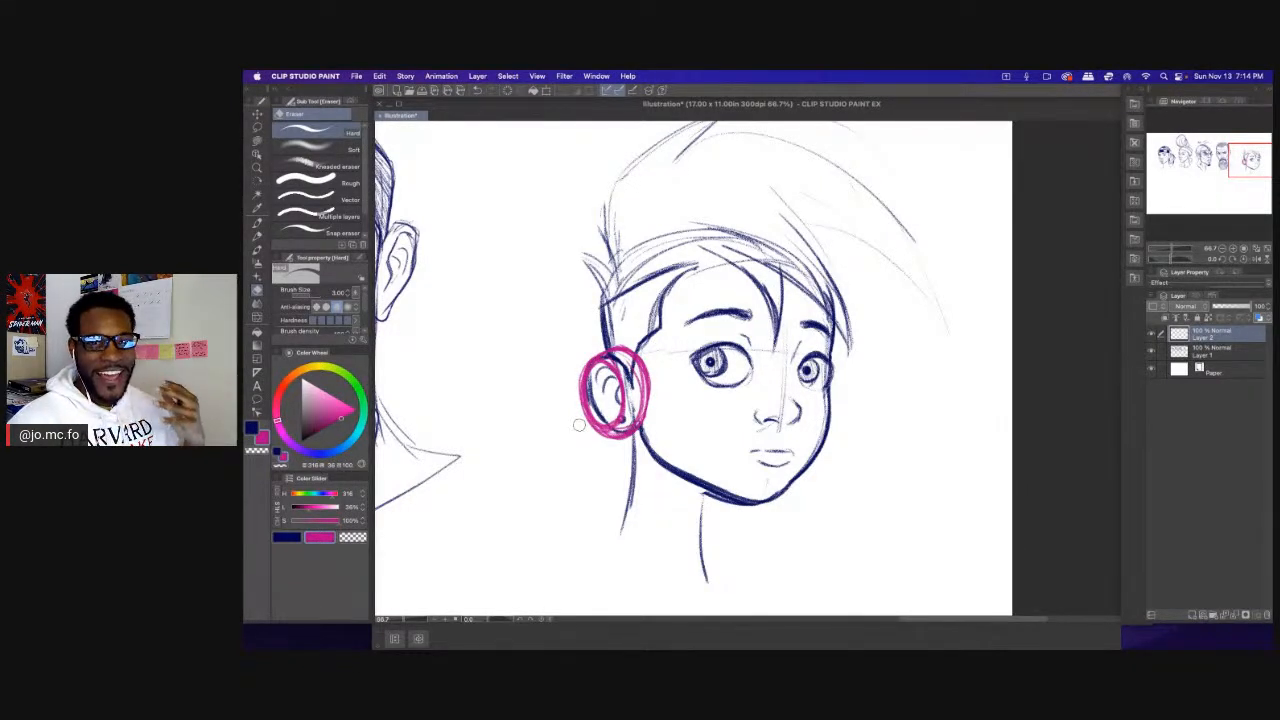
Lower the opacity of Layer 1 to 44% and make Layer 2 active again.
scroll(579, 425, up, 1)
scroll(692, 368, up, 2)
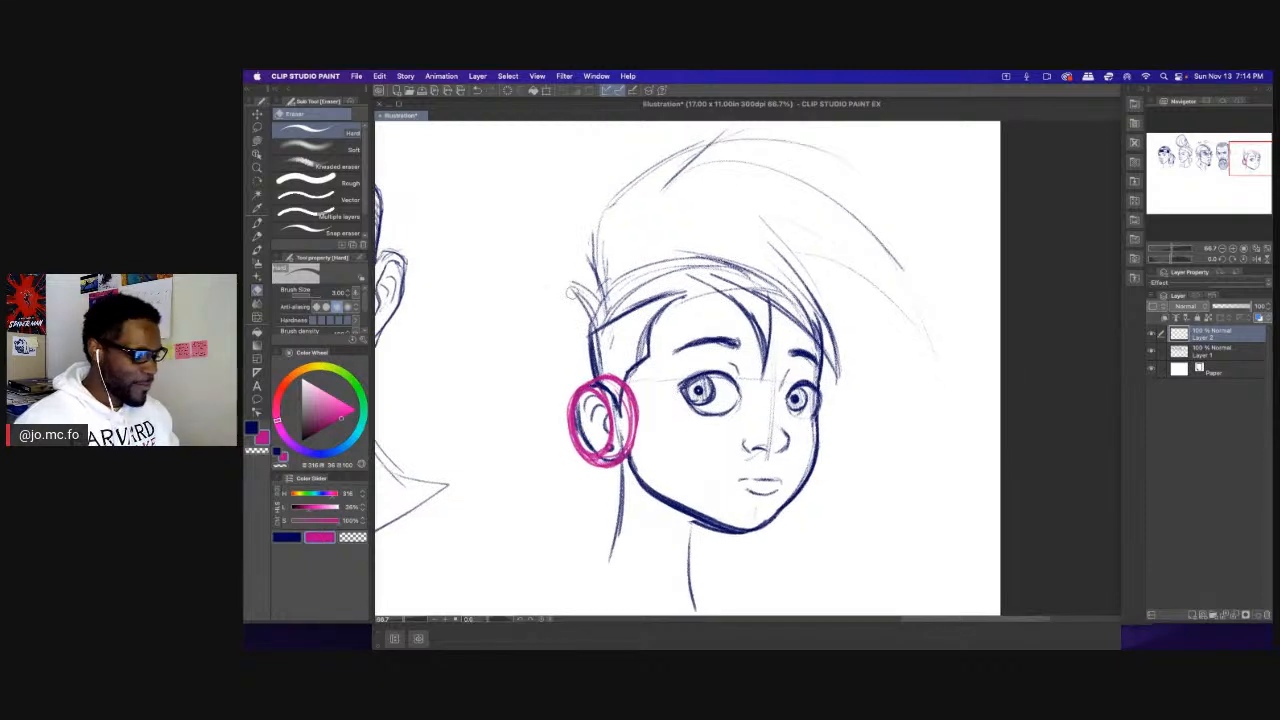
click(1219, 356)
drag(1247, 309, 1224, 307)
click(1200, 334)
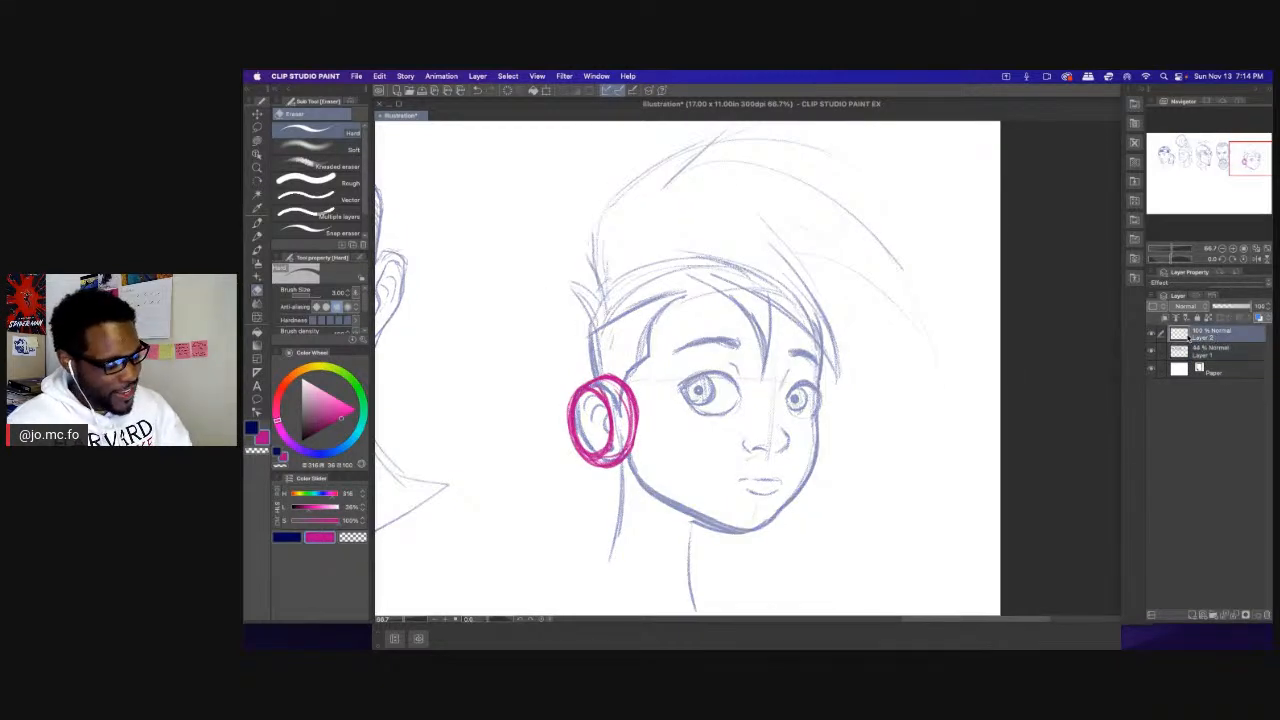
Draw the magenta headband rising from the cup over the hair, and mark the cup's face with an X.
key(p)
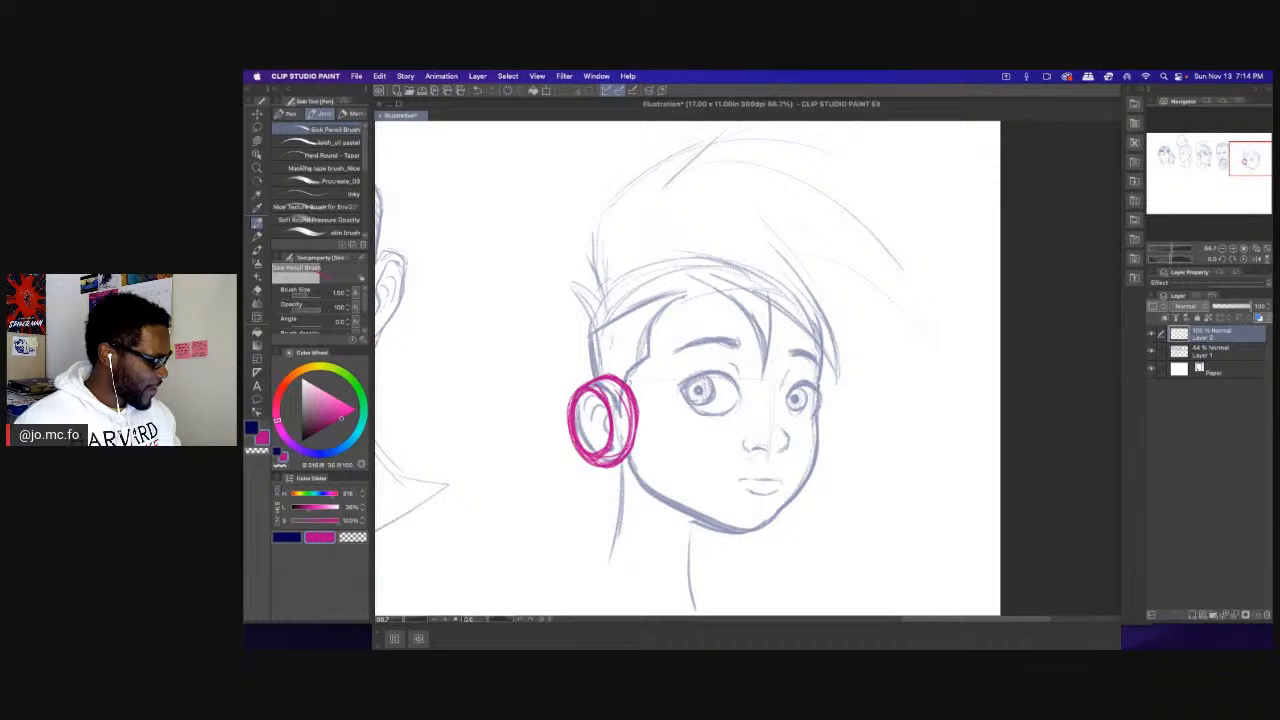
mouse_move(628, 378)
mouse_down()
mouse_move(634, 295)
mouse_move(632, 370)
mouse_move(677, 239)
mouse_move(611, 266)
mouse_move(602, 385)
mouse_move(630, 254)
mouse_up()
mouse_move(672, 242)
mouse_down()
mouse_move(646, 279)
mouse_move(628, 460)
mouse_up()
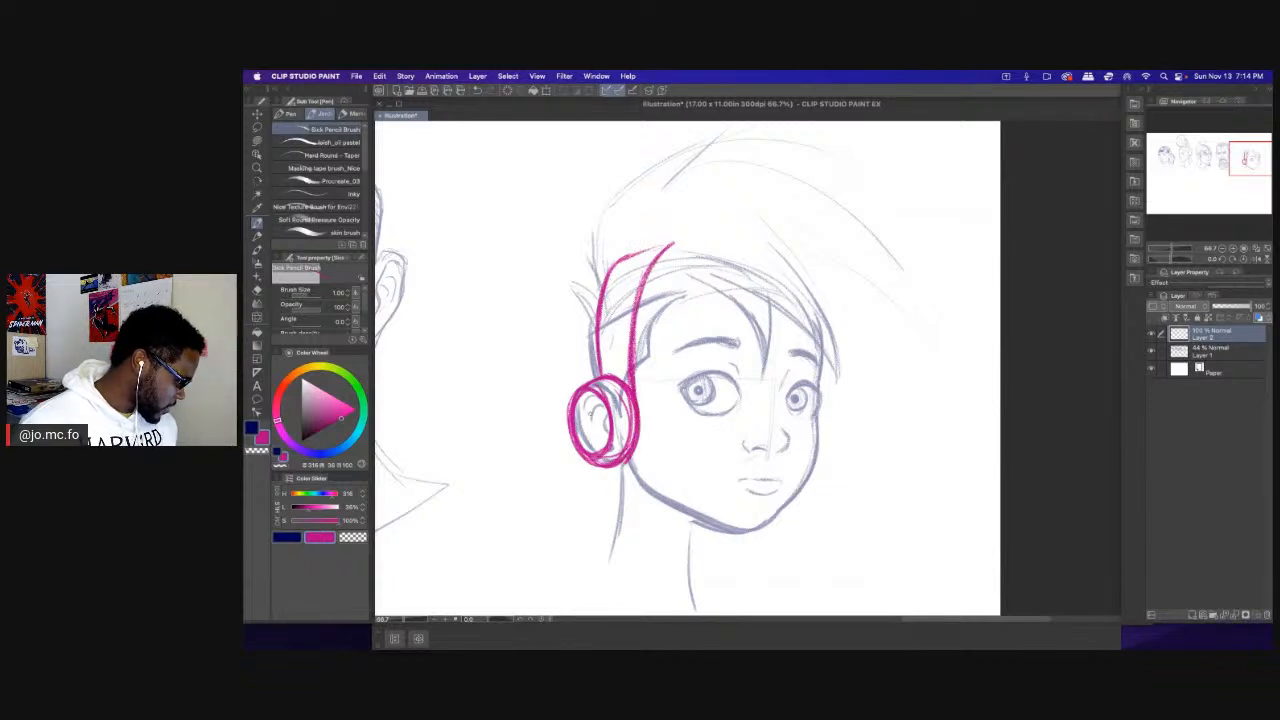
mouse_move(594, 403)
mouse_down()
mouse_move(580, 436)
mouse_move(606, 430)
mouse_move(584, 439)
mouse_move(598, 438)
mouse_up()
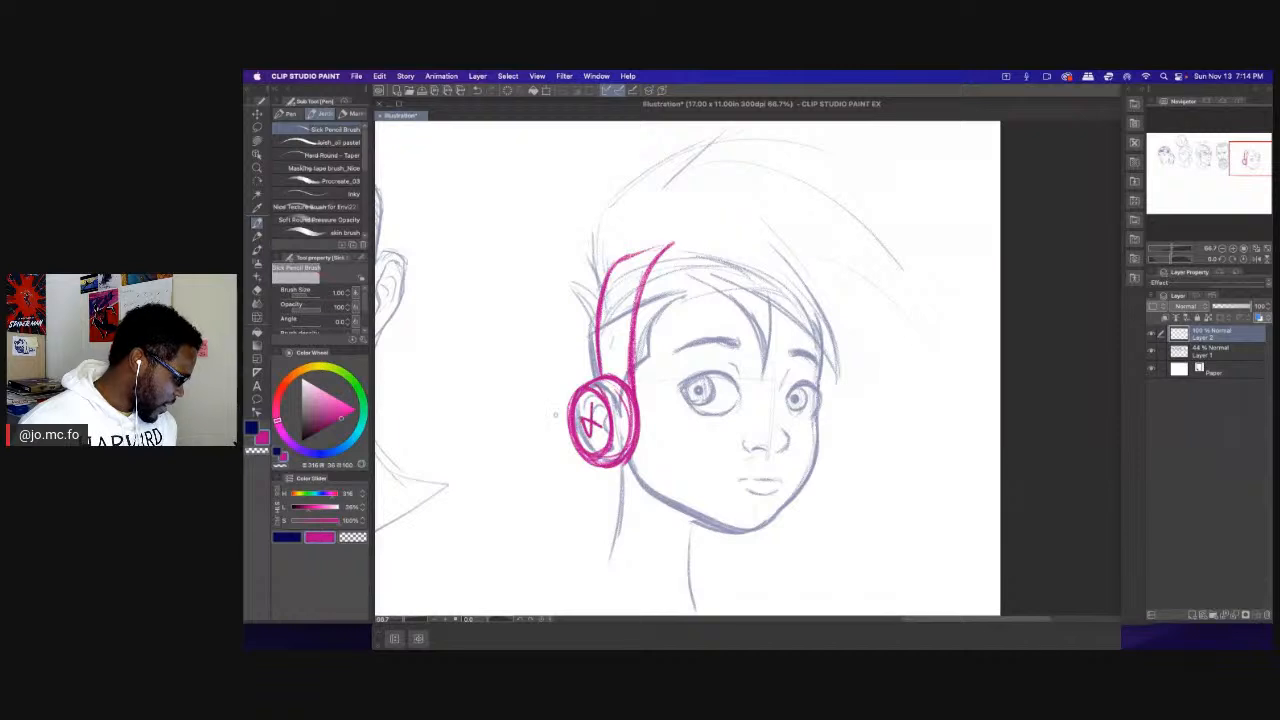
mouse_move(584, 280)
mouse_down()
mouse_move(592, 258)
mouse_move(640, 285)
mouse_move(640, 268)
mouse_move(676, 272)
mouse_up()
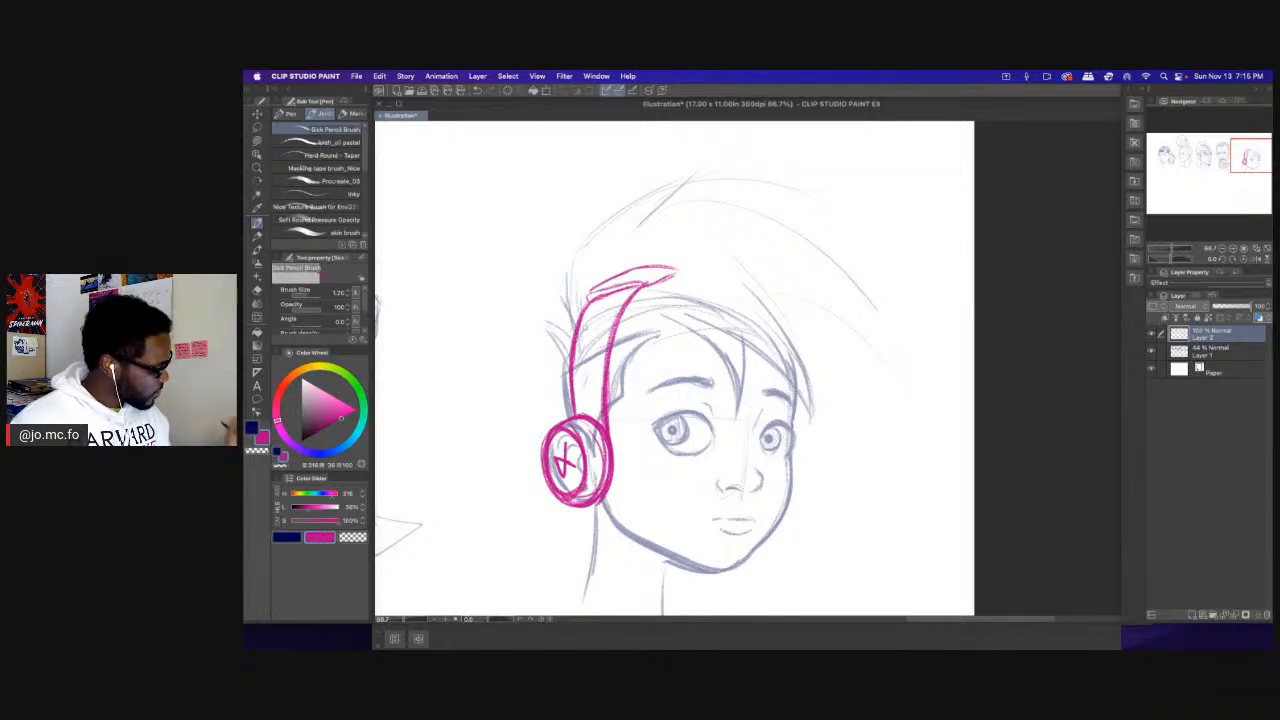
Switch to dark blue on Layer 1 and draw a curved hairline across the forehead from the temple to the bangs.
click(251, 428)
click(1210, 350)
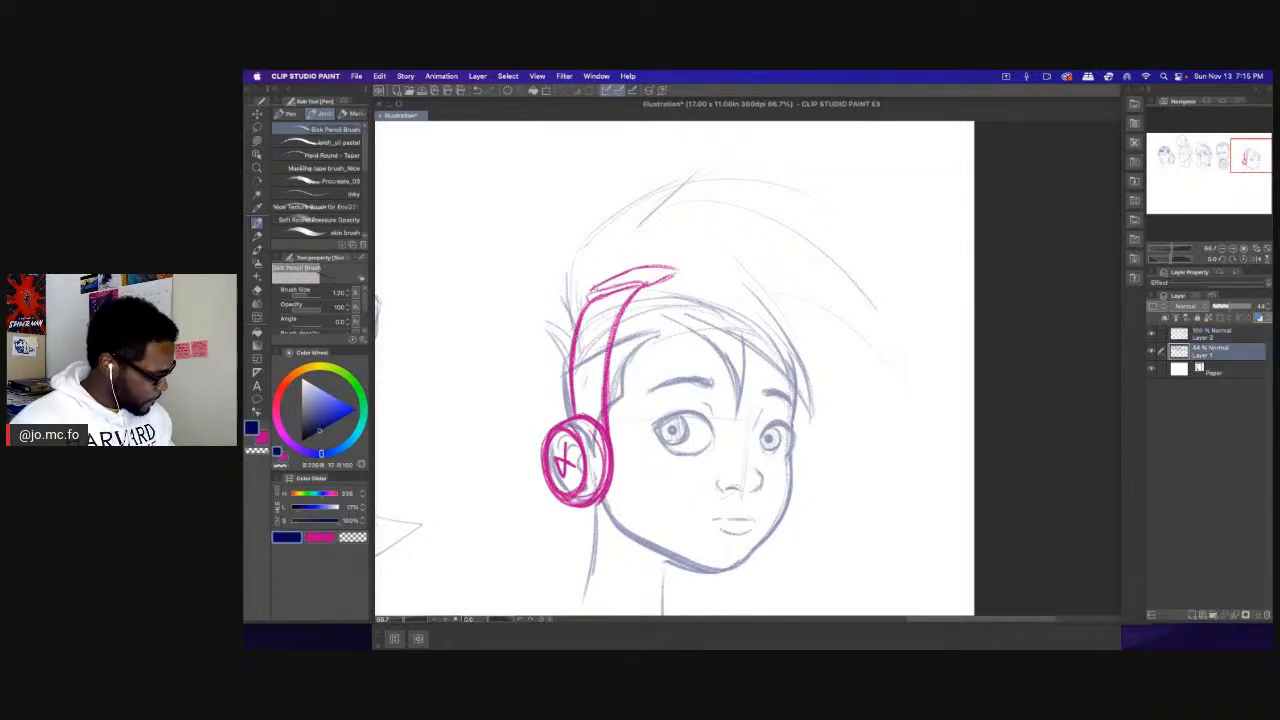
mouse_move(670, 326)
mouse_down()
mouse_move(665, 366)
mouse_move(650, 336)
mouse_move(613, 334)
mouse_up()
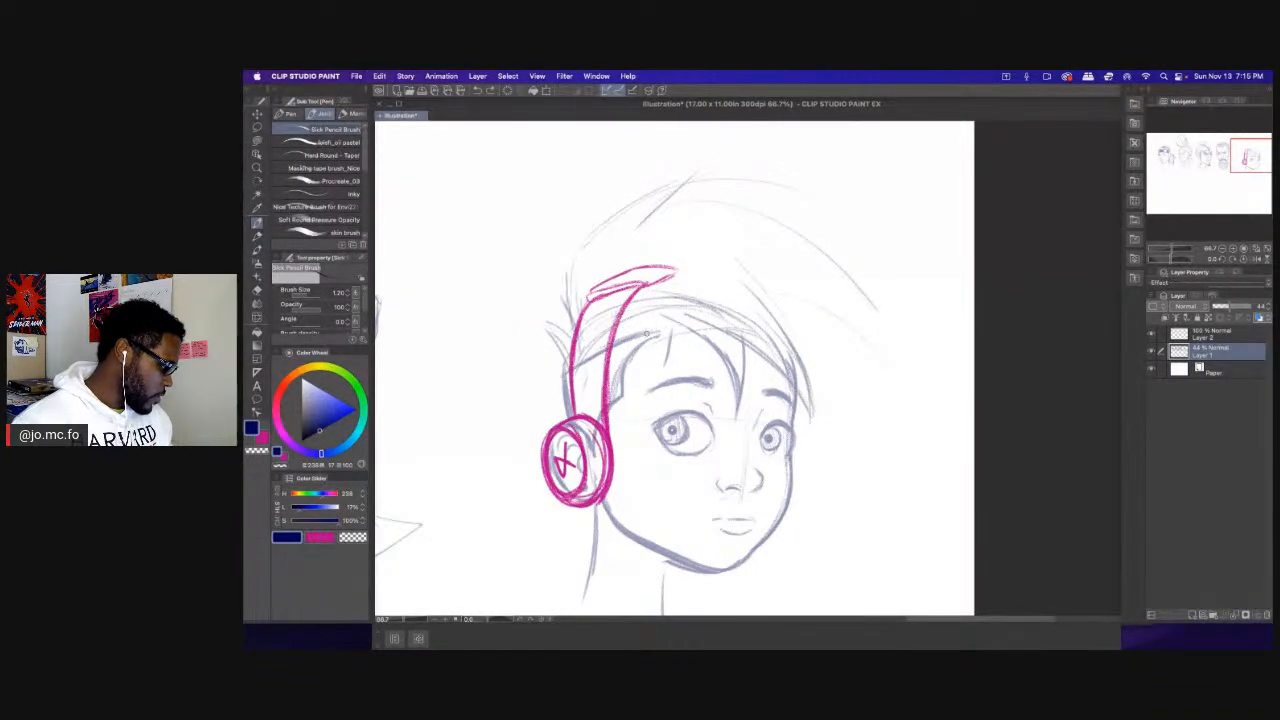
drag(640, 336, 700, 334)
key(e)
key(p)
drag(642, 336, 683, 334)
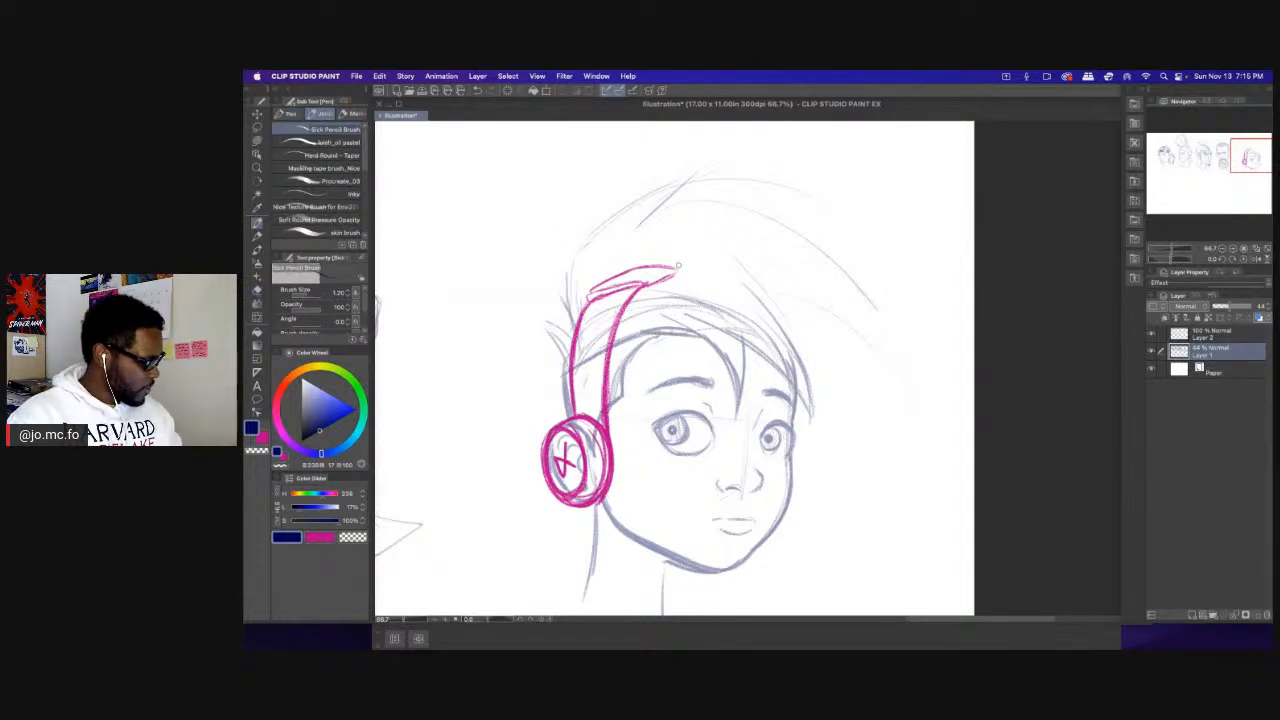
Draw the swept hair in front of the headband with a curved top edge and pointed spikes past the far temple.
mouse_move(688, 262)
mouse_down()
mouse_move(711, 237)
mouse_move(792, 242)
mouse_move(776, 239)
mouse_move(908, 342)
mouse_up()
drag(826, 286, 898, 346)
drag(808, 262, 902, 376)
drag(788, 282, 832, 392)
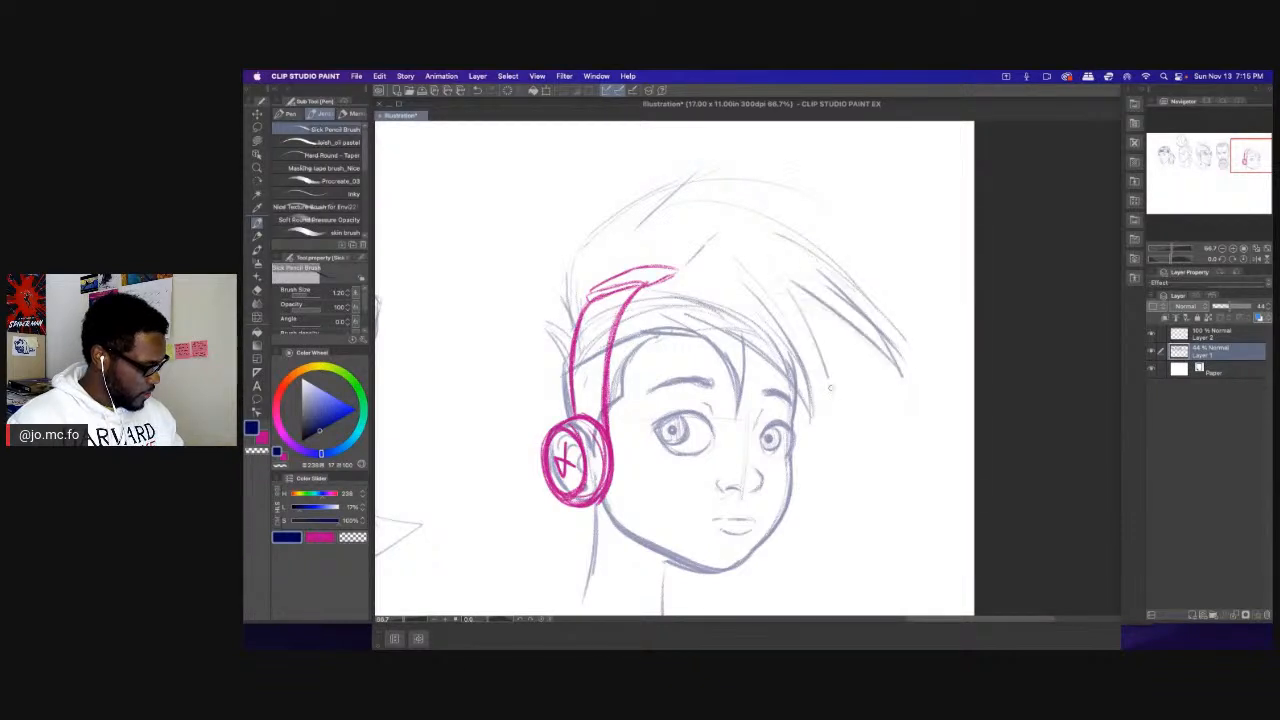
drag(802, 344, 836, 418)
mouse_move(694, 246)
mouse_down()
mouse_move(832, 262)
mouse_move(680, 272)
mouse_up()
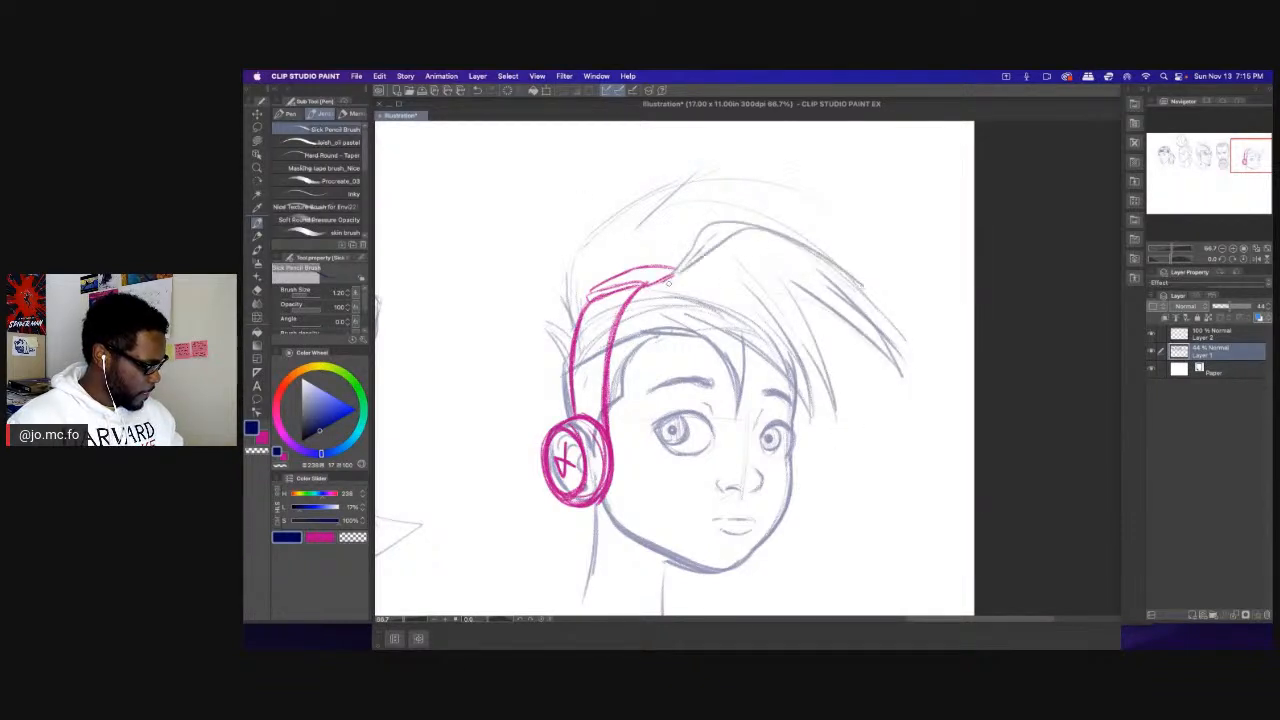
Draw the raised hair above and behind the headband, with short strands at the band and a spiky back contour.
mouse_move(718, 222)
mouse_down()
mouse_move(664, 270)
mouse_move(674, 262)
mouse_move(634, 242)
mouse_move(606, 274)
mouse_move(688, 268)
mouse_move(683, 256)
mouse_move(674, 272)
mouse_move(658, 268)
mouse_up()
key(e)
key(p)
mouse_move(652, 248)
mouse_down()
mouse_move(650, 266)
mouse_move(694, 264)
mouse_move(704, 246)
mouse_move(666, 278)
mouse_up()
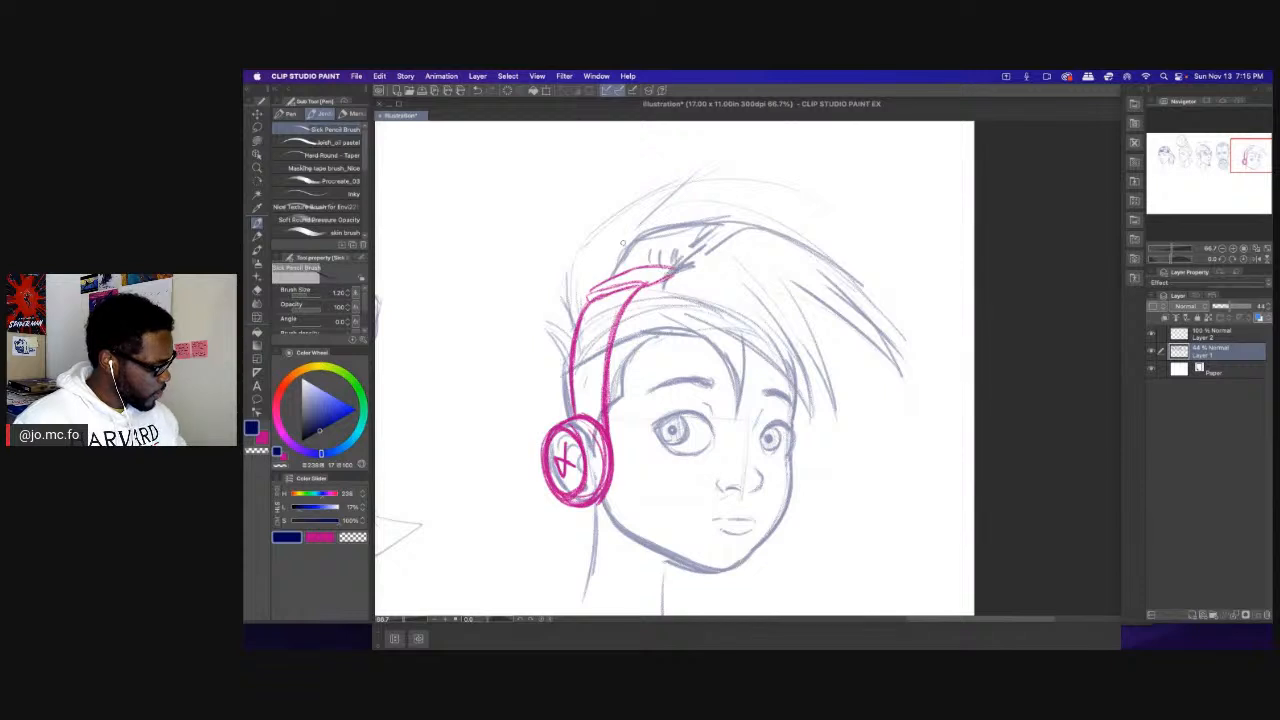
drag(660, 210, 628, 234)
mouse_move(680, 186)
mouse_down()
mouse_move(638, 254)
mouse_move(600, 252)
mouse_up()
mouse_move(596, 268)
mouse_down()
mouse_move(588, 296)
mouse_move(668, 196)
mouse_up()
drag(589, 270, 578, 314)
mouse_move(579, 310)
mouse_down()
mouse_move(591, 258)
mouse_move(575, 324)
mouse_up()
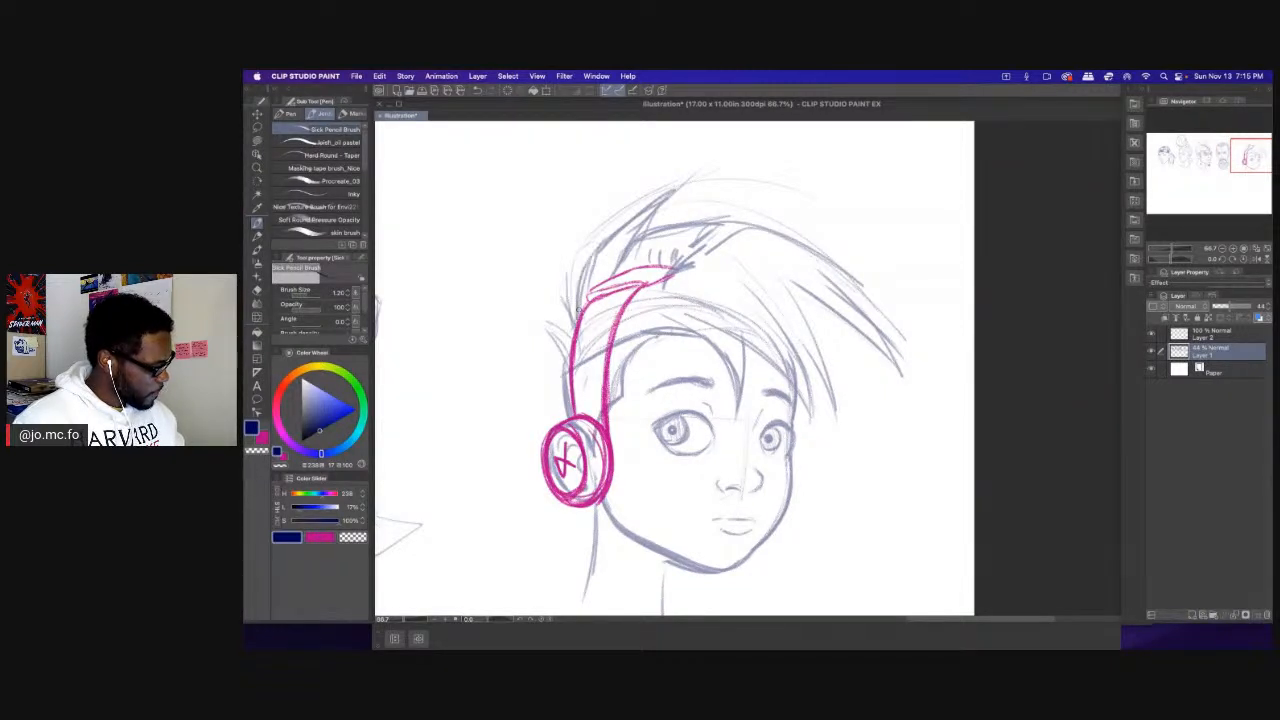
Restore the opacity of Layer 1 to 100%.
drag(517, 397, 668, 412)
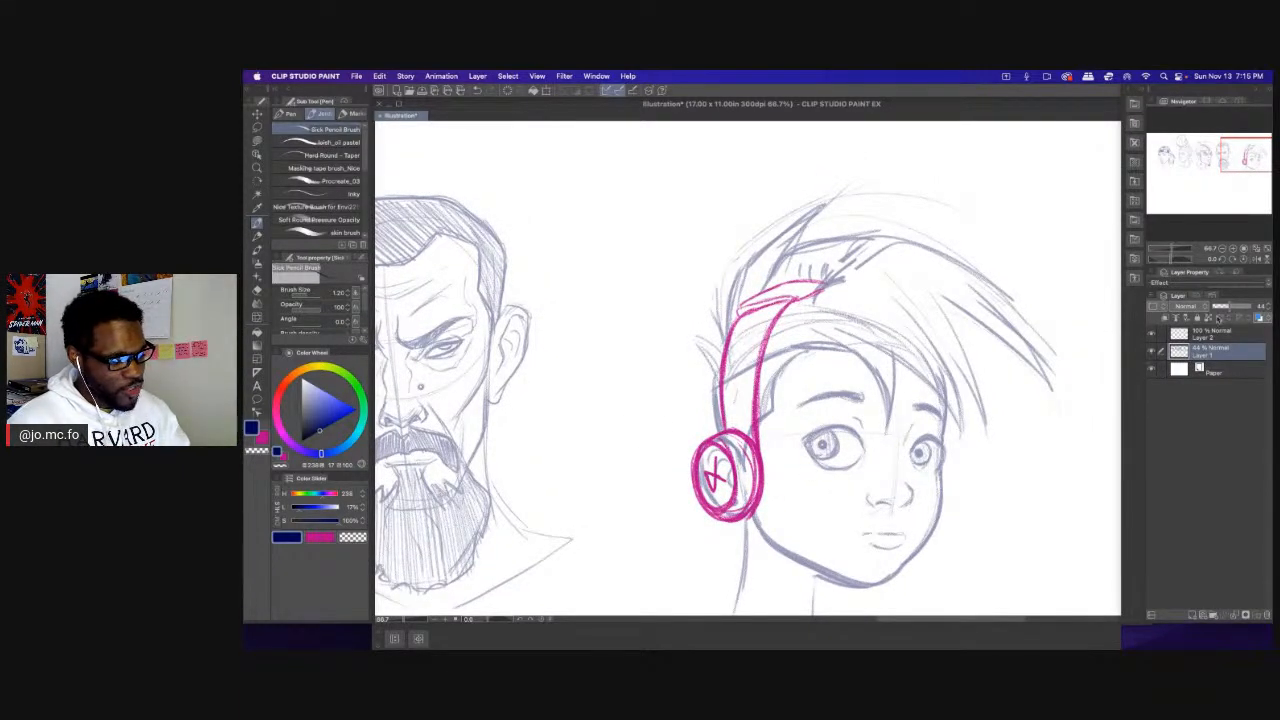
drag(1230, 307, 1252, 307)
scroll(741, 198, down, 2)
scroll(741, 198, down, 5)
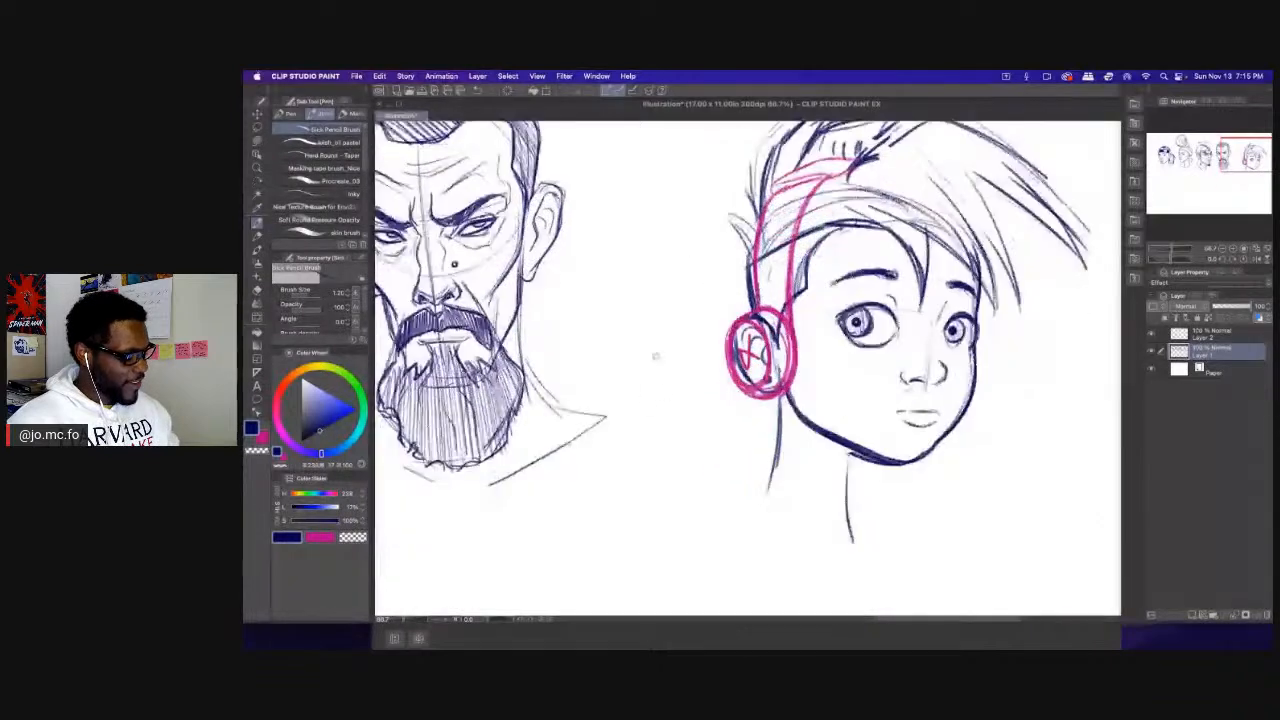
Sketch a thin bottle-shaped figure with a boxy head, widening body and two short legs in the empty area below the heads.
key(super+plus)
scroll(680, 414, down, 2)
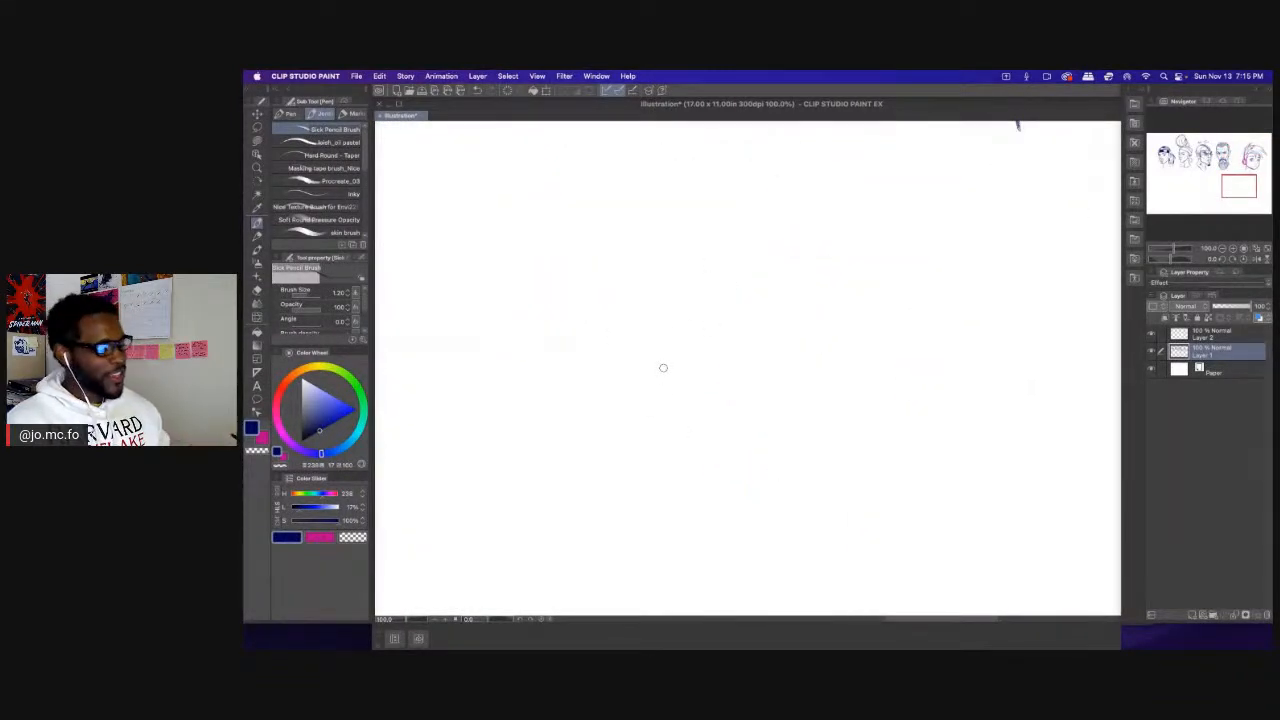
key(bracketleft)
key(bracketleft)
mouse_move(749, 194)
mouse_down()
mouse_move(766, 256)
mouse_move(694, 240)
mouse_move(740, 188)
mouse_move(691, 283)
mouse_up()
key(bracketleft)
mouse_move(766, 248)
mouse_down()
mouse_move(853, 466)
mouse_move(686, 490)
mouse_up()
drag(684, 266, 672, 500)
mouse_move(843, 482)
mouse_down()
mouse_move(851, 554)
mouse_move(808, 571)
mouse_up()
mouse_move(727, 502)
mouse_down()
mouse_move(728, 562)
mouse_move(688, 545)
mouse_up()
Enlarge the brush to 1.00 and draw two thick curved belt lines around the figure's body with a round buckle between them.
key(bracketright)
key(bracketright)
drag(832, 357, 662, 374)
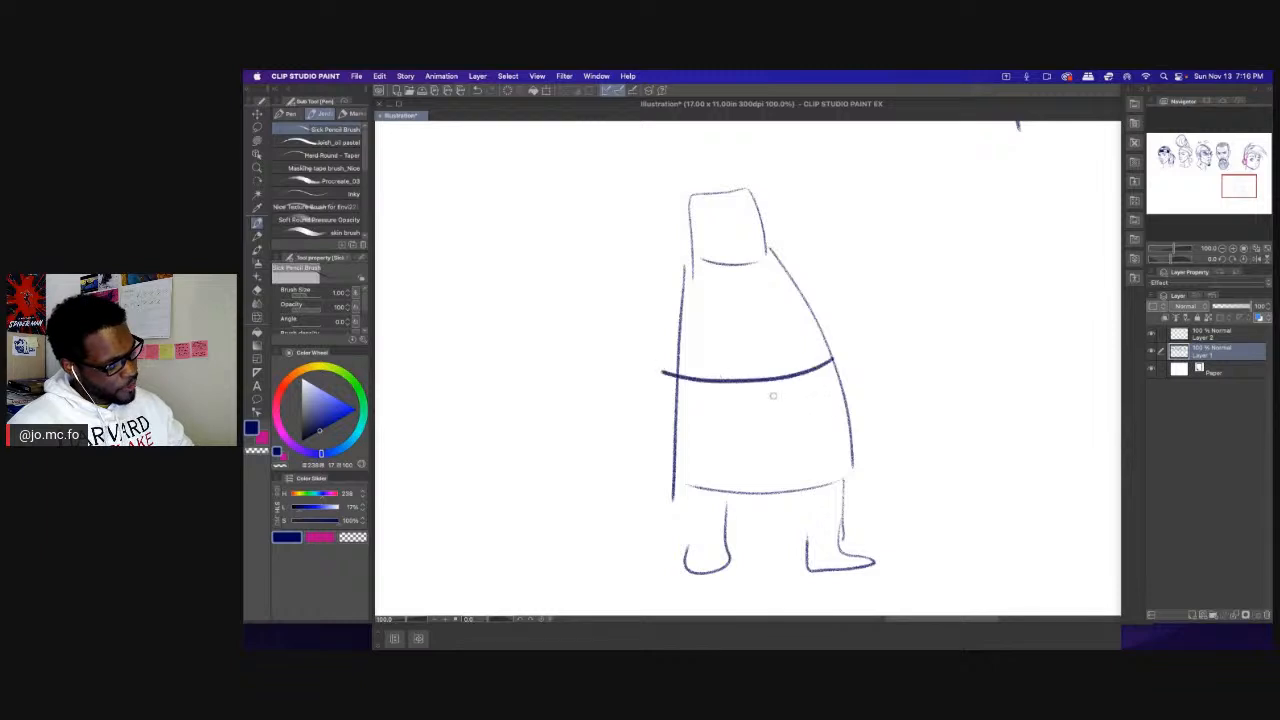
mouse_move(850, 408)
mouse_down()
mouse_move(688, 444)
mouse_move(652, 428)
mouse_up()
mouse_move(780, 376)
mouse_down()
mouse_move(750, 410)
mouse_move(786, 384)
mouse_move(804, 398)
mouse_up()
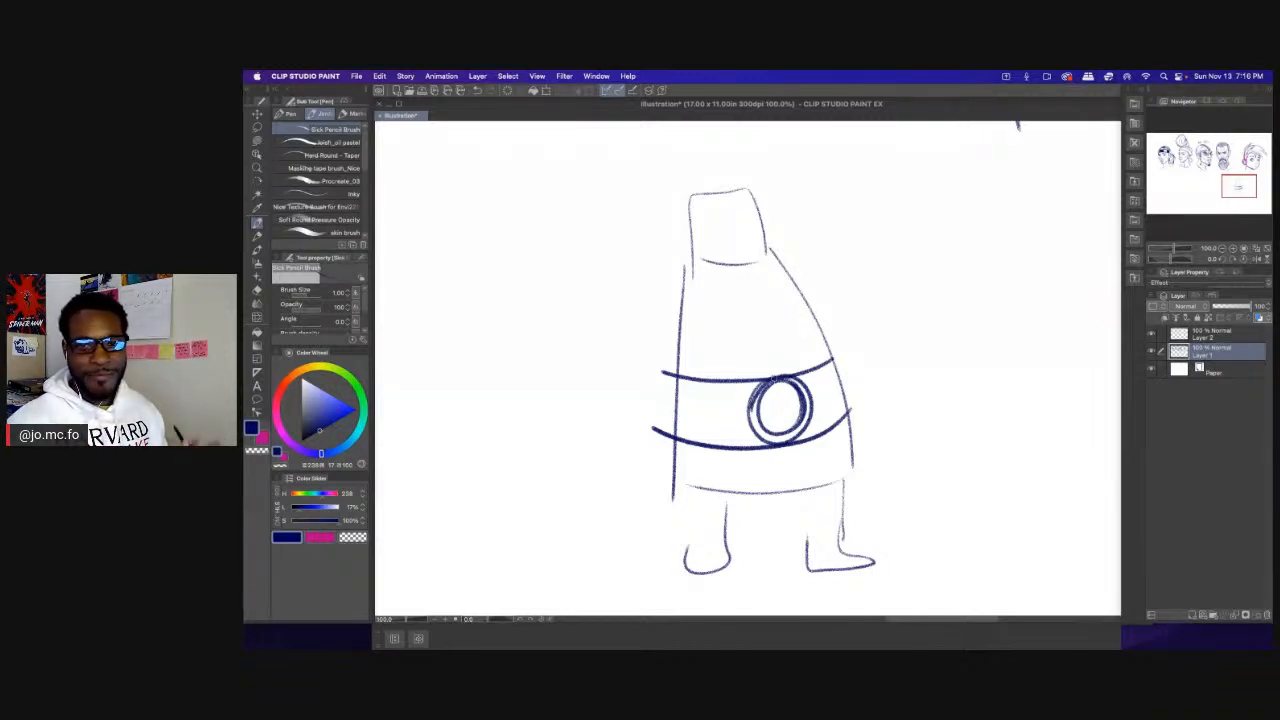
Lasso the belted bottle-shaped figure below the heads, delete it and clear the selection.
drag(660, 382, 643, 378)
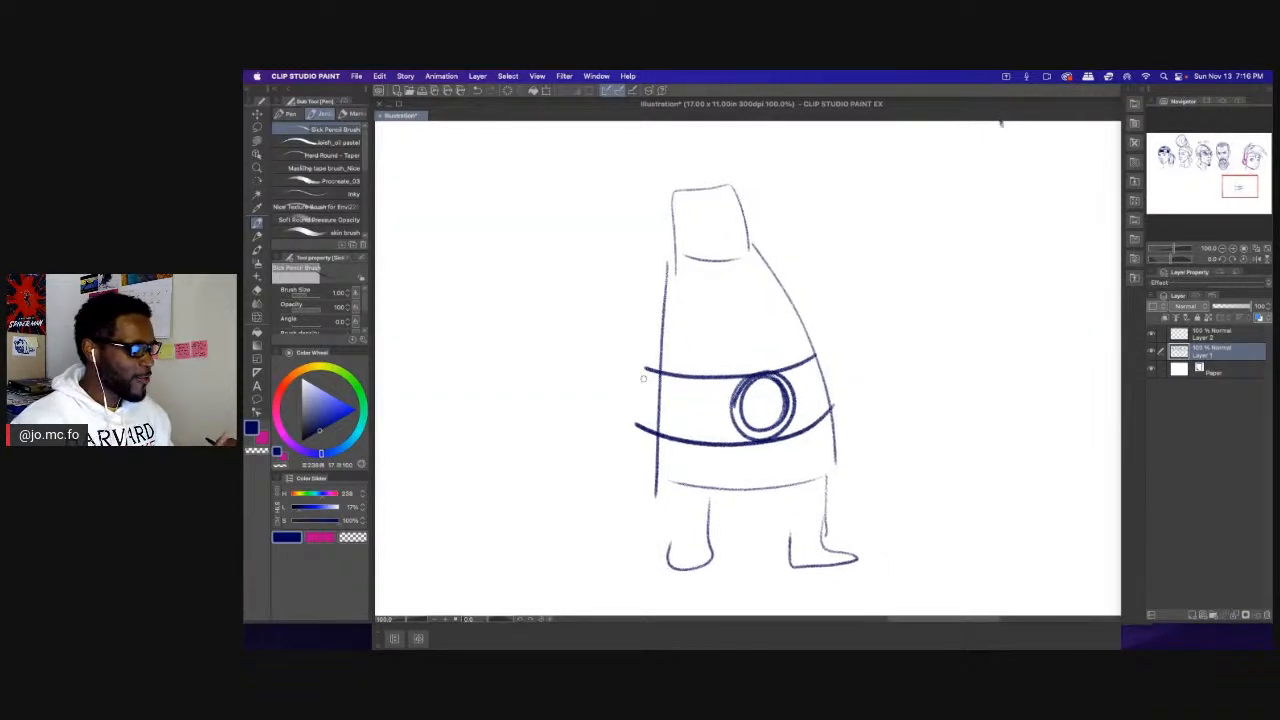
scroll(643, 378, down, 2)
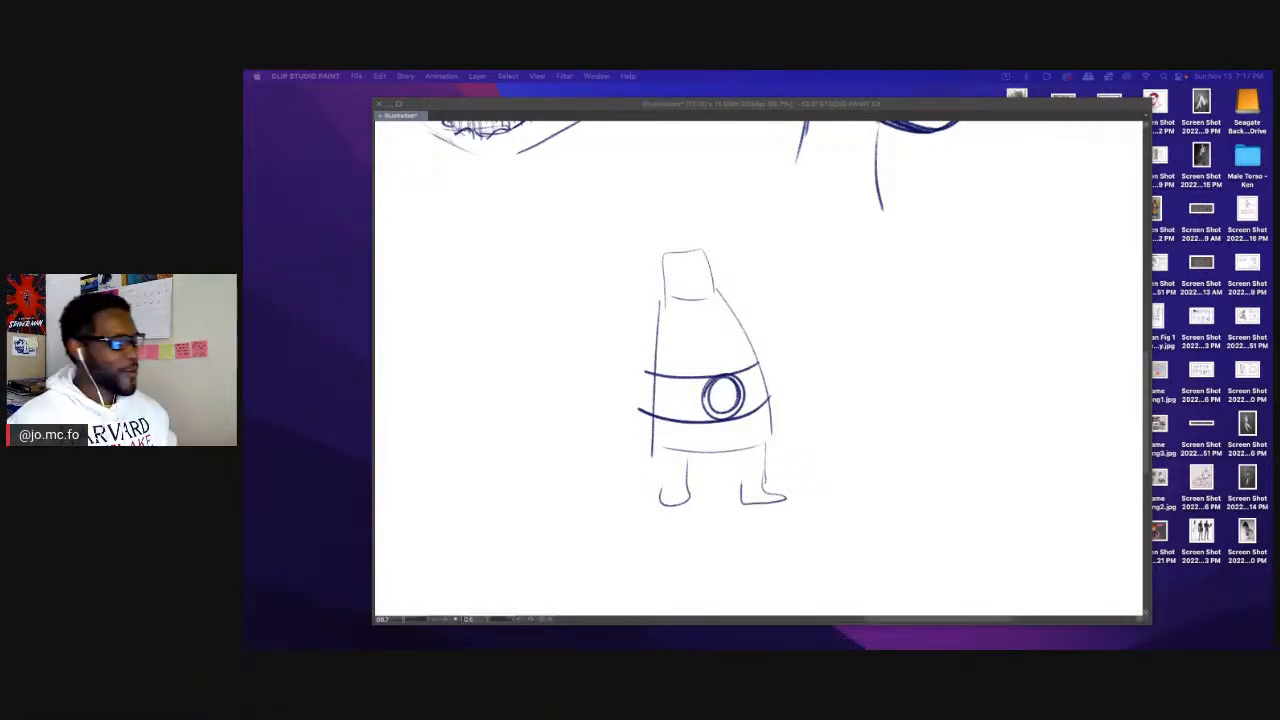
click(746, 226)
key(m)
mouse_move(739, 219)
mouse_down()
mouse_move(663, 543)
mouse_move(521, 210)
mouse_up()
key(Delete)
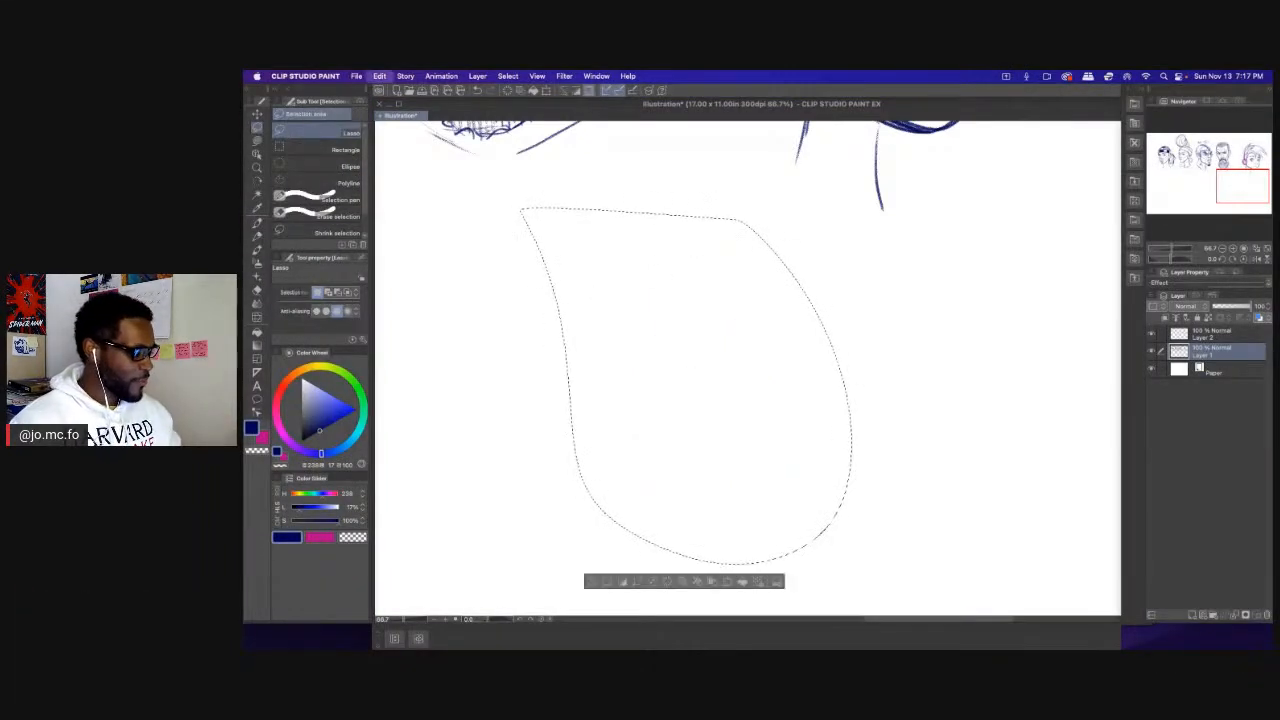
key(super+d)
Lower the opacity of Layer 1 to 43% so the pink headphones stand out over the child's head.
scroll(791, 329, up, 5)
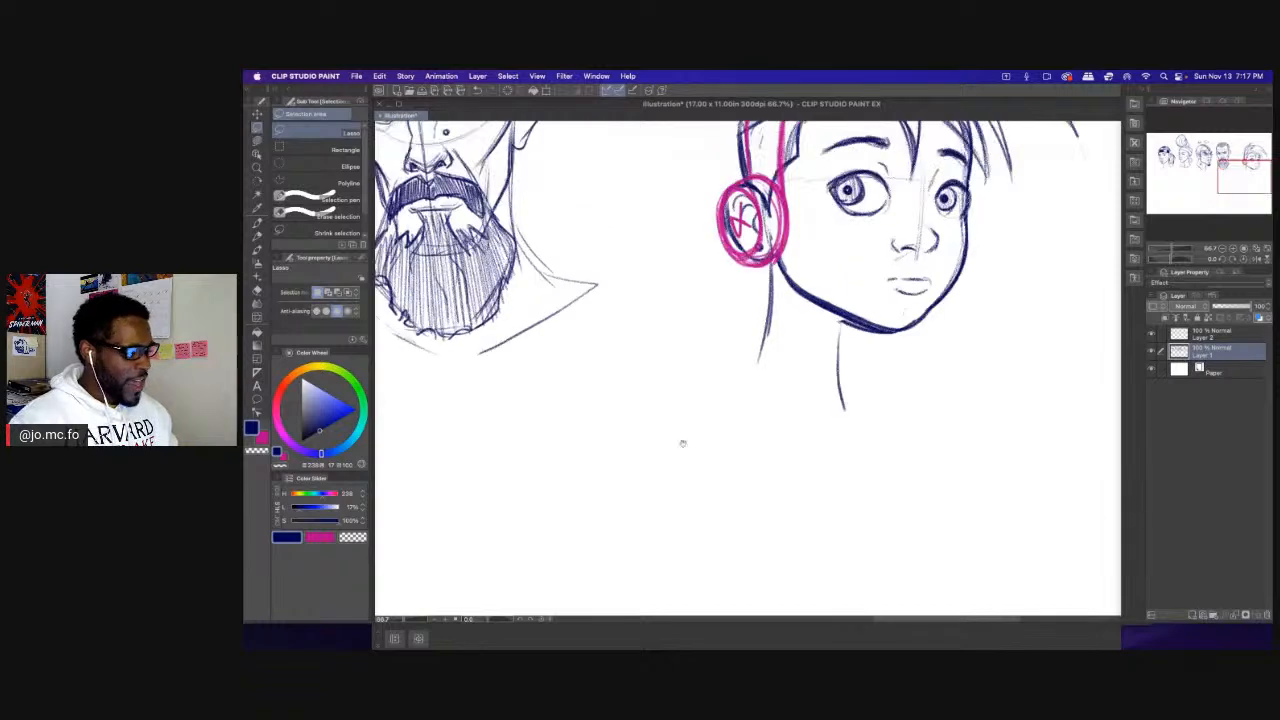
drag(683, 443, 566, 567)
click(1152, 334)
click(1152, 334)
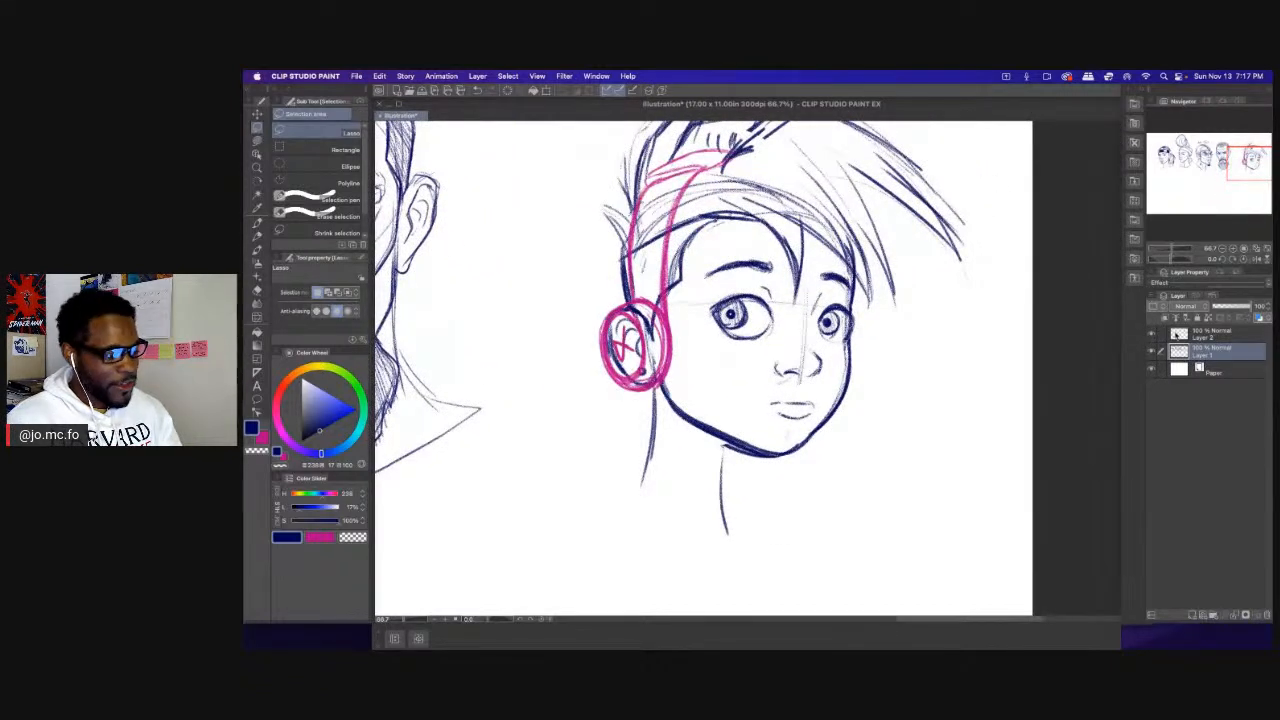
drag(1247, 306, 1228, 306)
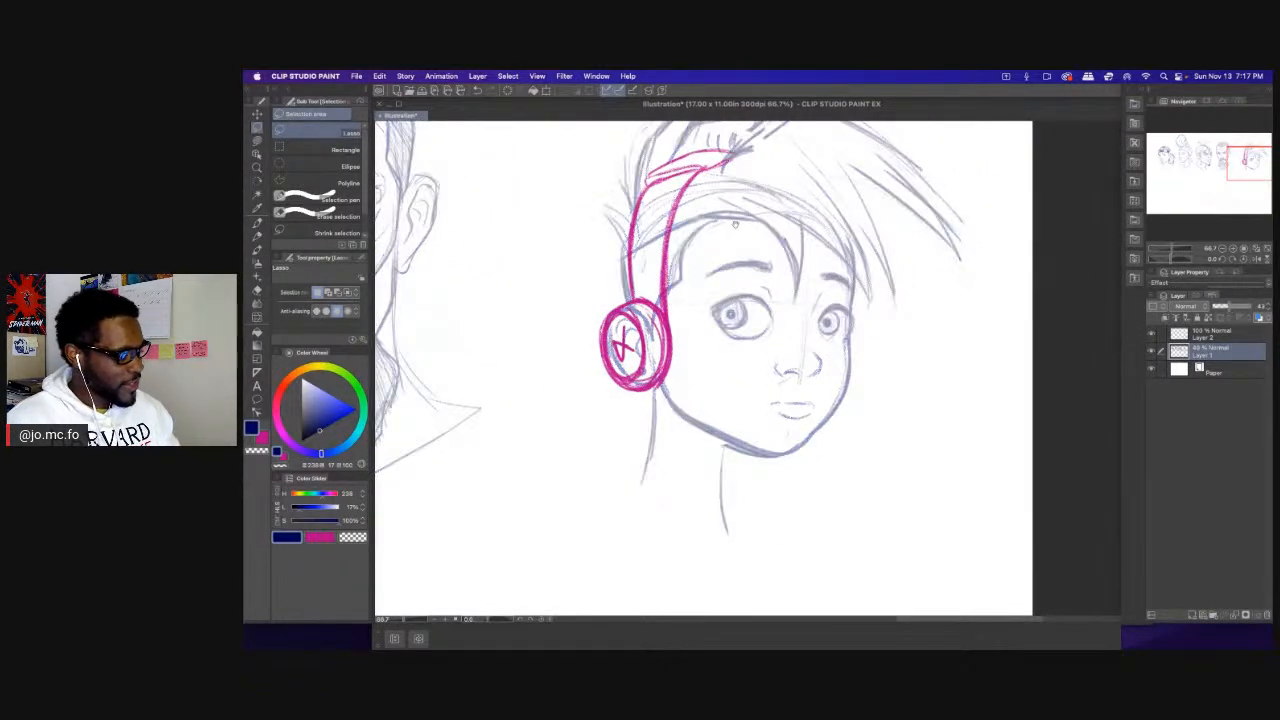
Erase the tall crown outline and the long swept hair strands at the upper front with an enlarged eraser.
scroll(735, 224, up, 3)
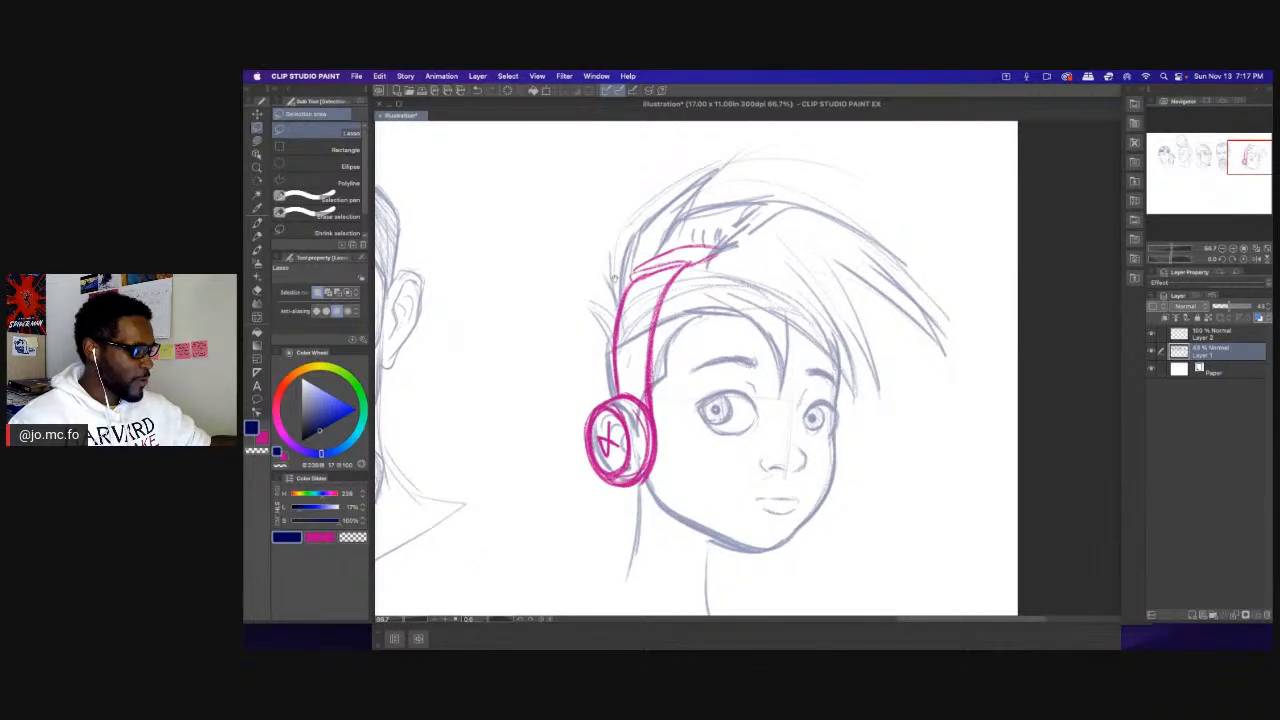
key(e)
scroll(614, 279, right, 1)
drag(752, 208, 622, 241)
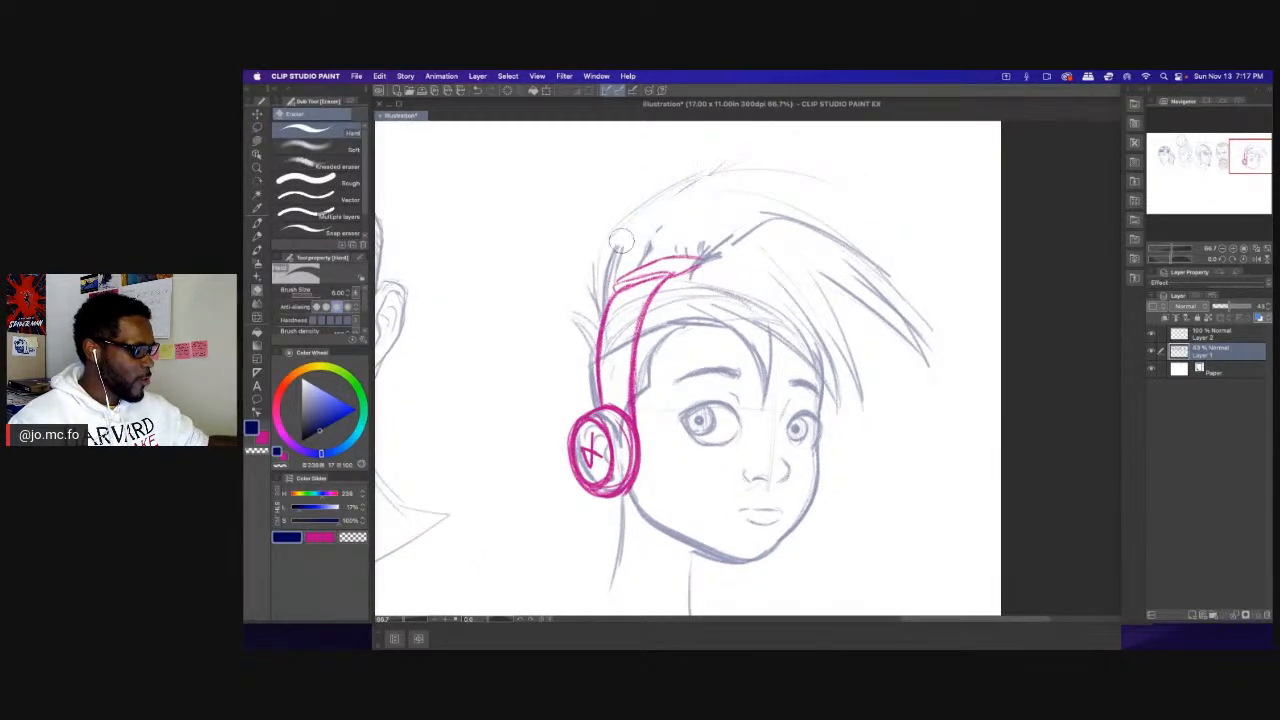
key(])
mouse_move(776, 168)
mouse_down()
mouse_move(578, 255)
mouse_move(737, 213)
mouse_move(798, 213)
mouse_move(689, 188)
mouse_up()
key(p)
key(e)
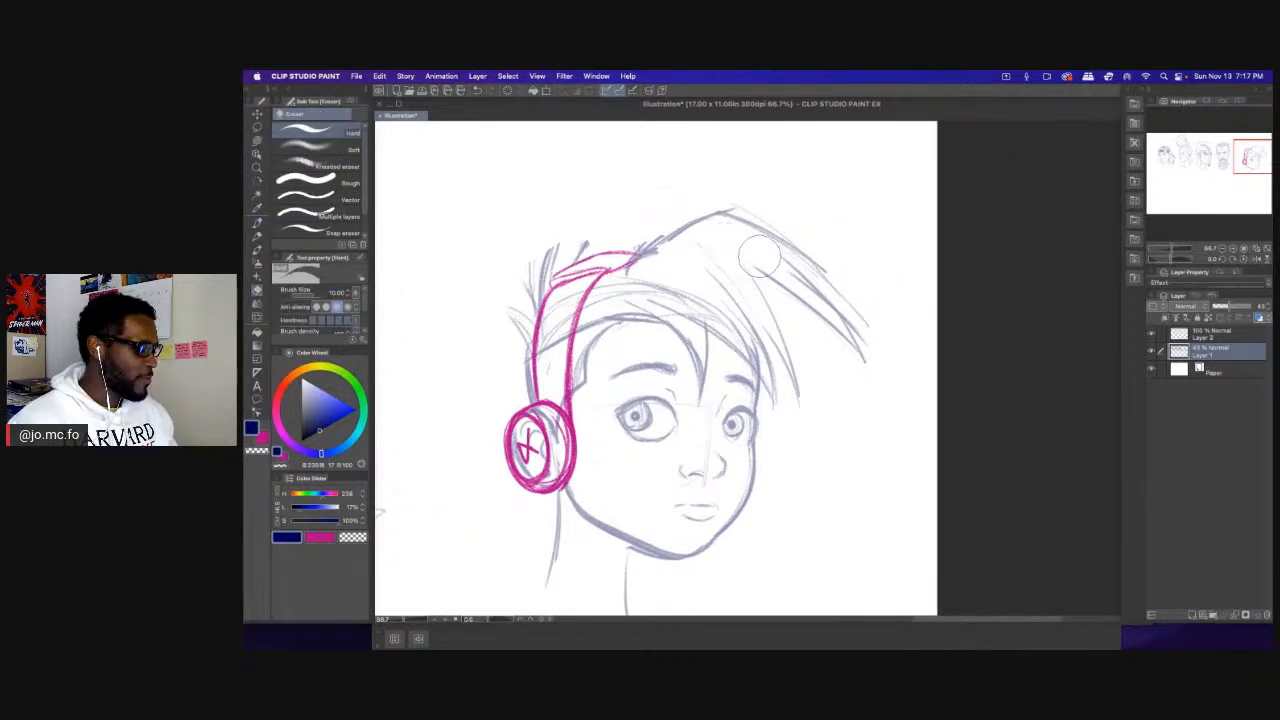
mouse_move(759, 257)
mouse_down()
mouse_move(869, 348)
mouse_move(733, 232)
mouse_move(836, 292)
mouse_up()
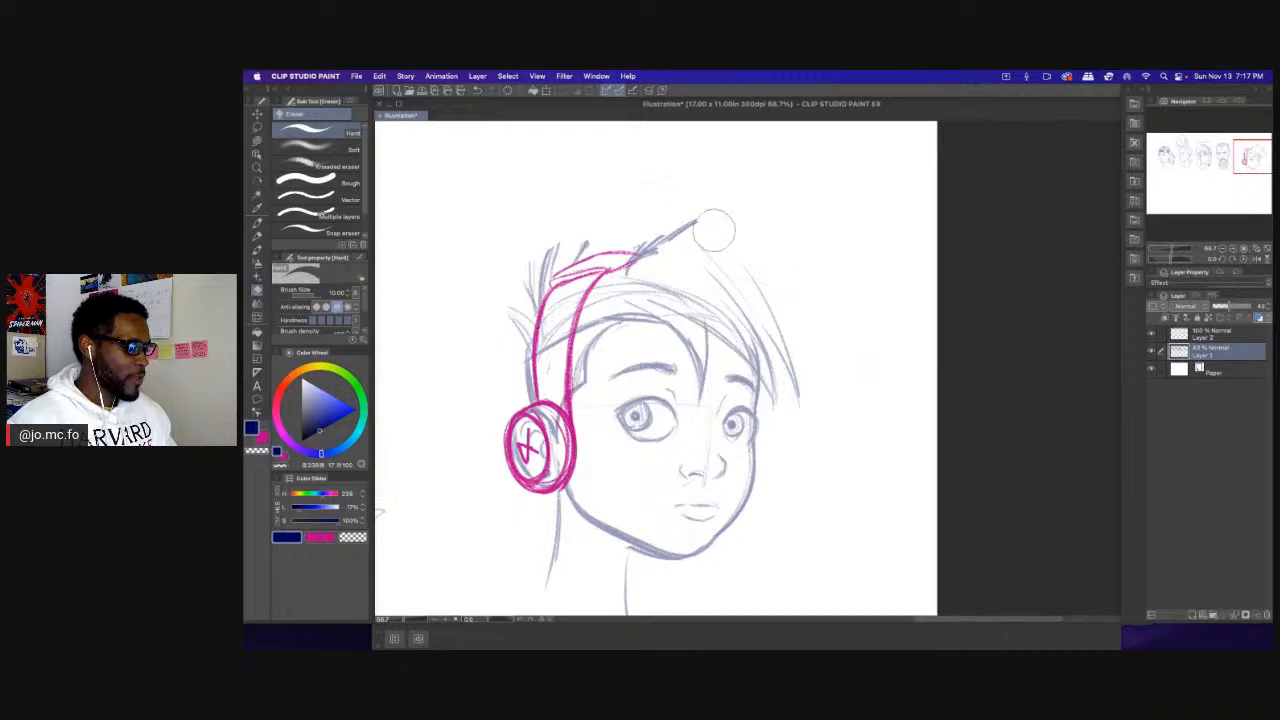
Redraw the front hair as a shorter curved lock sweeping forward from the crown to a point.
key(p)
drag(712, 226, 830, 314)
mouse_move(745, 280)
mouse_down()
mouse_move(830, 312)
mouse_move(700, 225)
mouse_move(652, 241)
mouse_up()
drag(772, 252, 836, 312)
drag(826, 305, 778, 291)
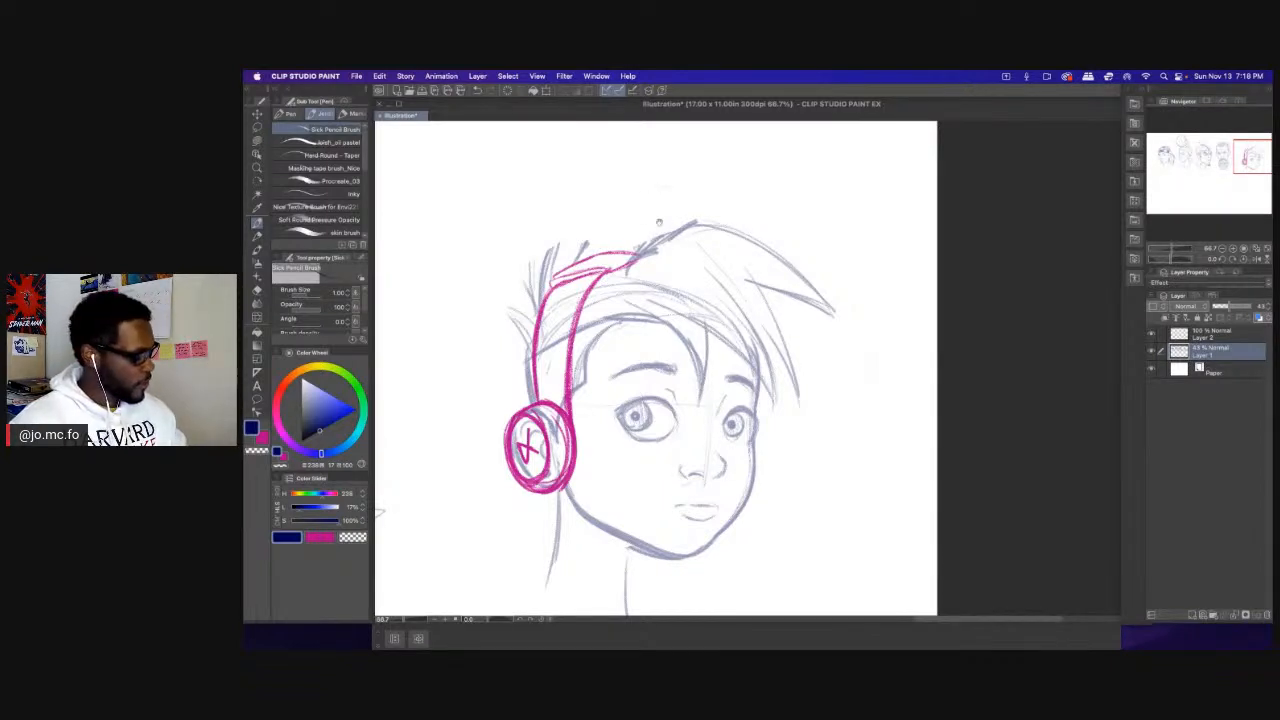
Add an upright tuft at the crown, extend the swept lock into a longer point and strengthen the fringe strands beside the eye.
drag(670, 232, 700, 200)
drag(640, 250, 712, 182)
mouse_move(684, 228)
mouse_down()
mouse_move(711, 218)
mouse_move(836, 312)
mouse_move(854, 352)
mouse_up()
drag(754, 280, 844, 345)
mouse_move(744, 283)
mouse_down()
mouse_move(833, 334)
mouse_move(736, 277)
mouse_move(770, 304)
mouse_move(797, 425)
mouse_up()
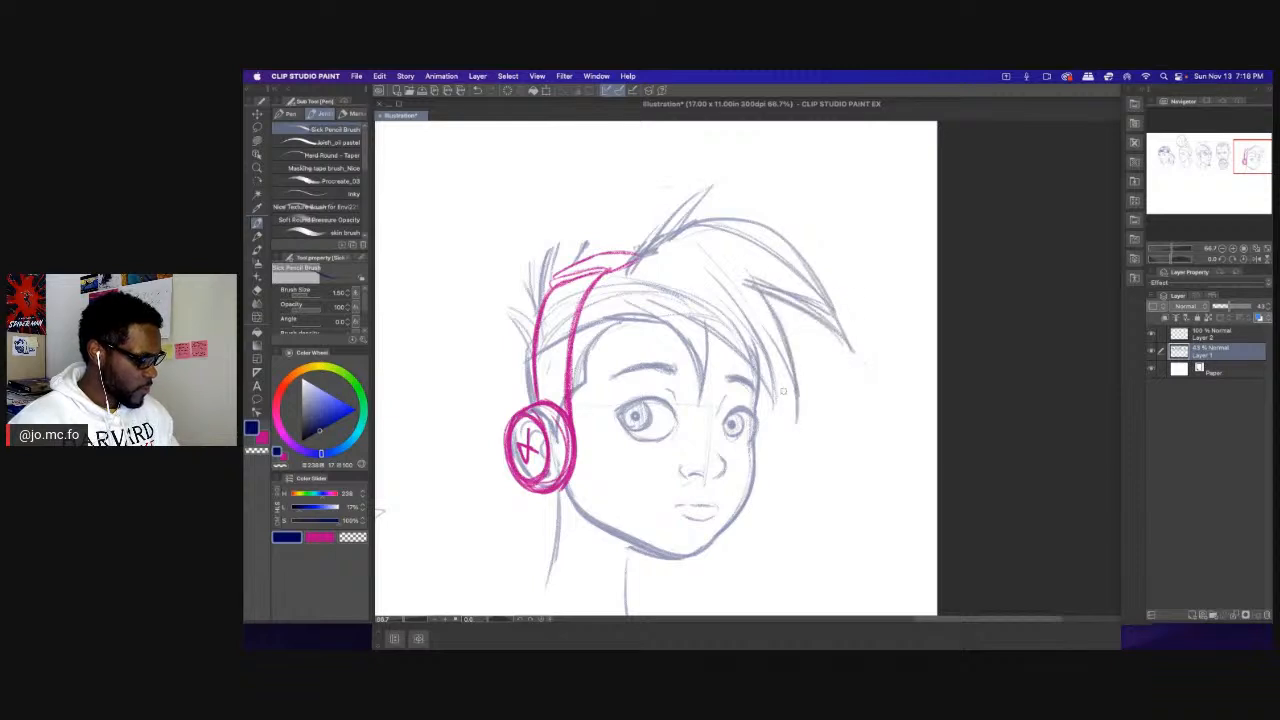
mouse_move(727, 327)
mouse_down()
mouse_move(781, 424)
mouse_move(790, 366)
mouse_up()
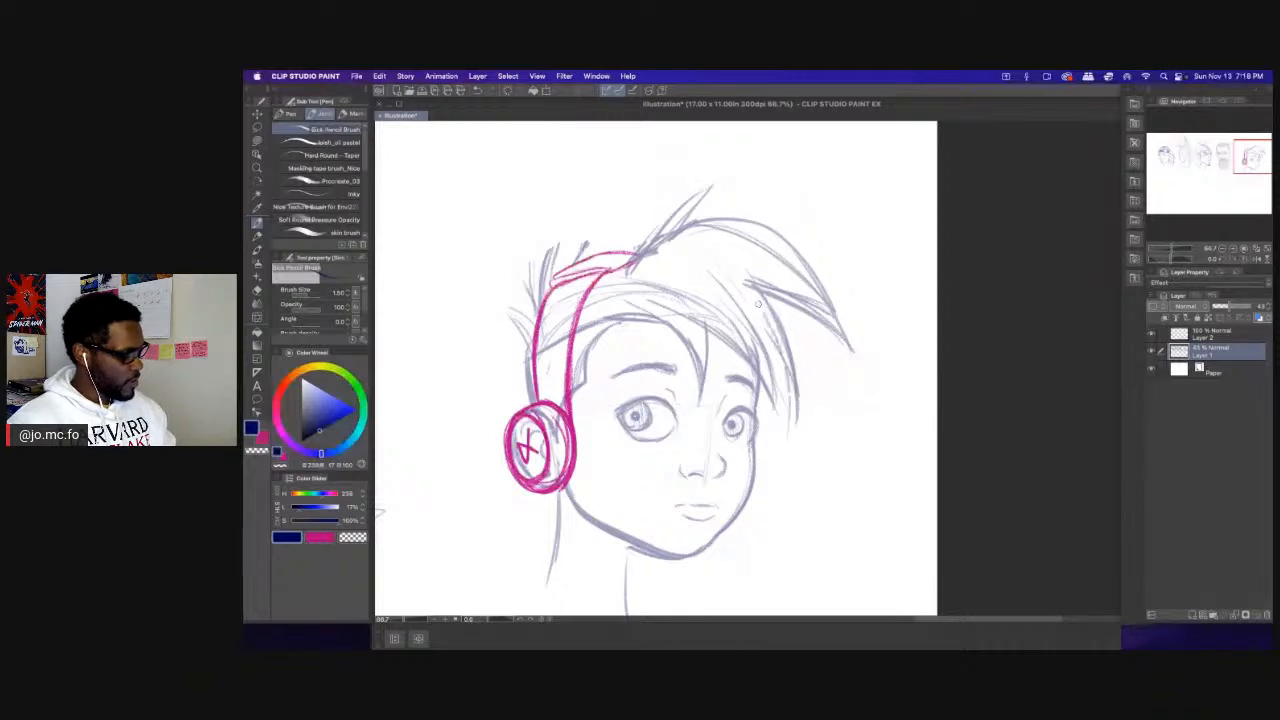
Free-transform the headphones on Layer 2, tilting the band backward and reshaping it to sit behind the head.
key(super+minus)
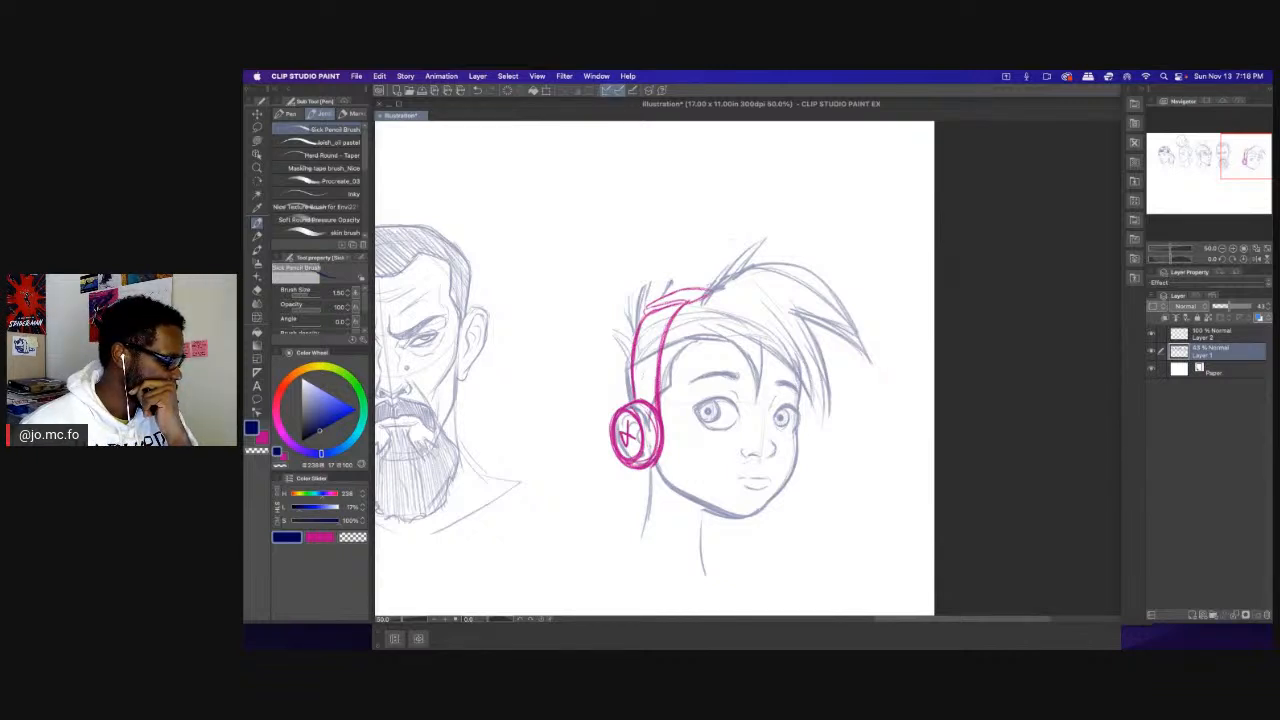
scroll(585, 313, up, 1)
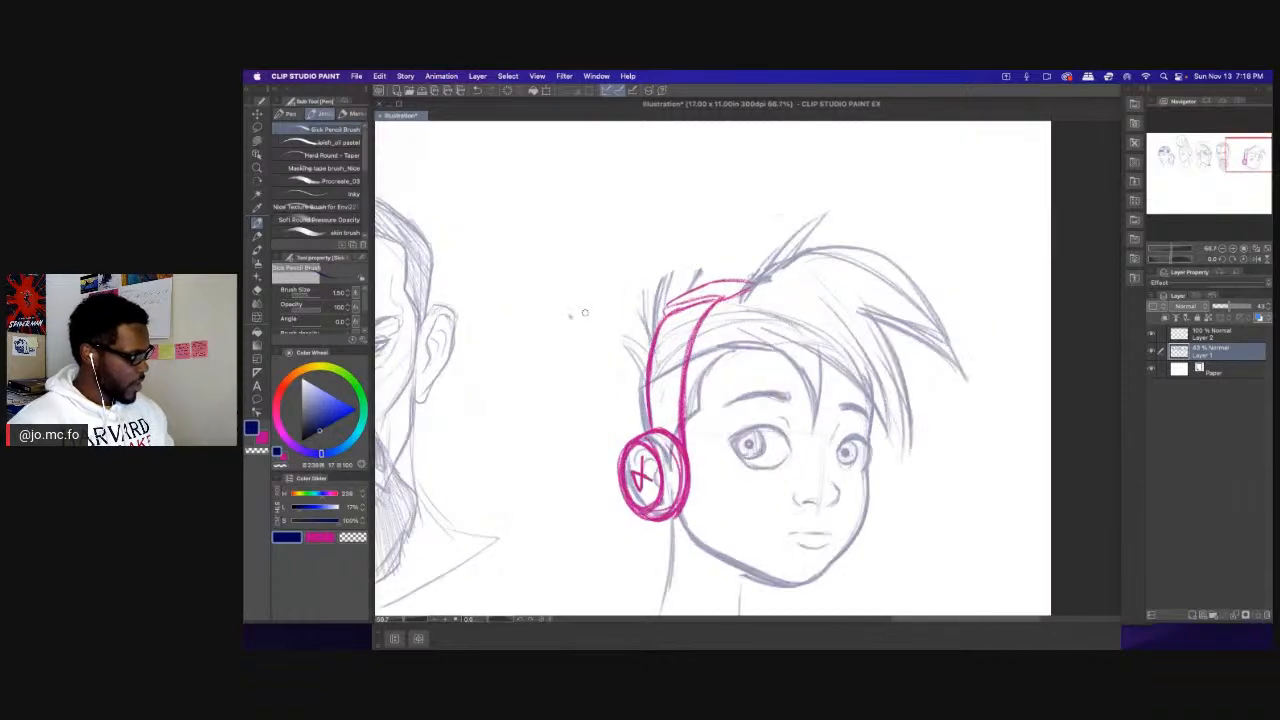
drag(605, 284, 563, 262)
key(m)
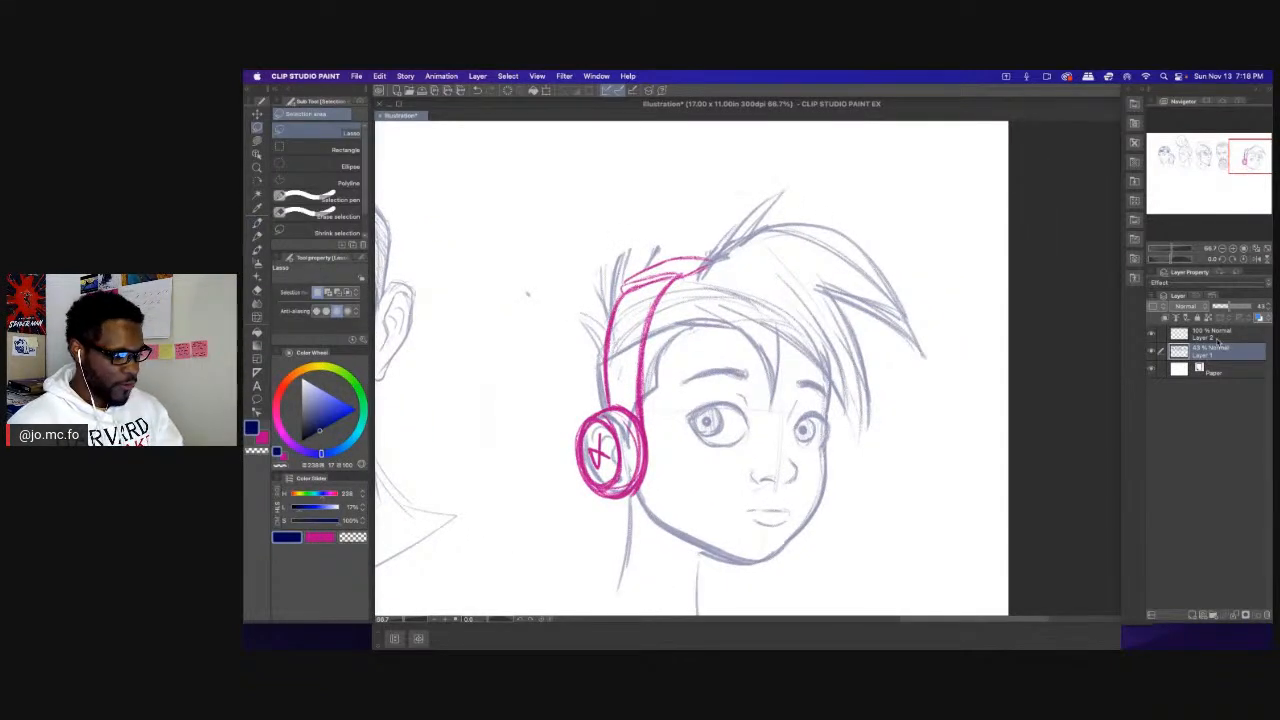
click(1212, 334)
key(ctrl+t)
drag(487, 281, 474, 307)
drag(594, 319, 536, 319)
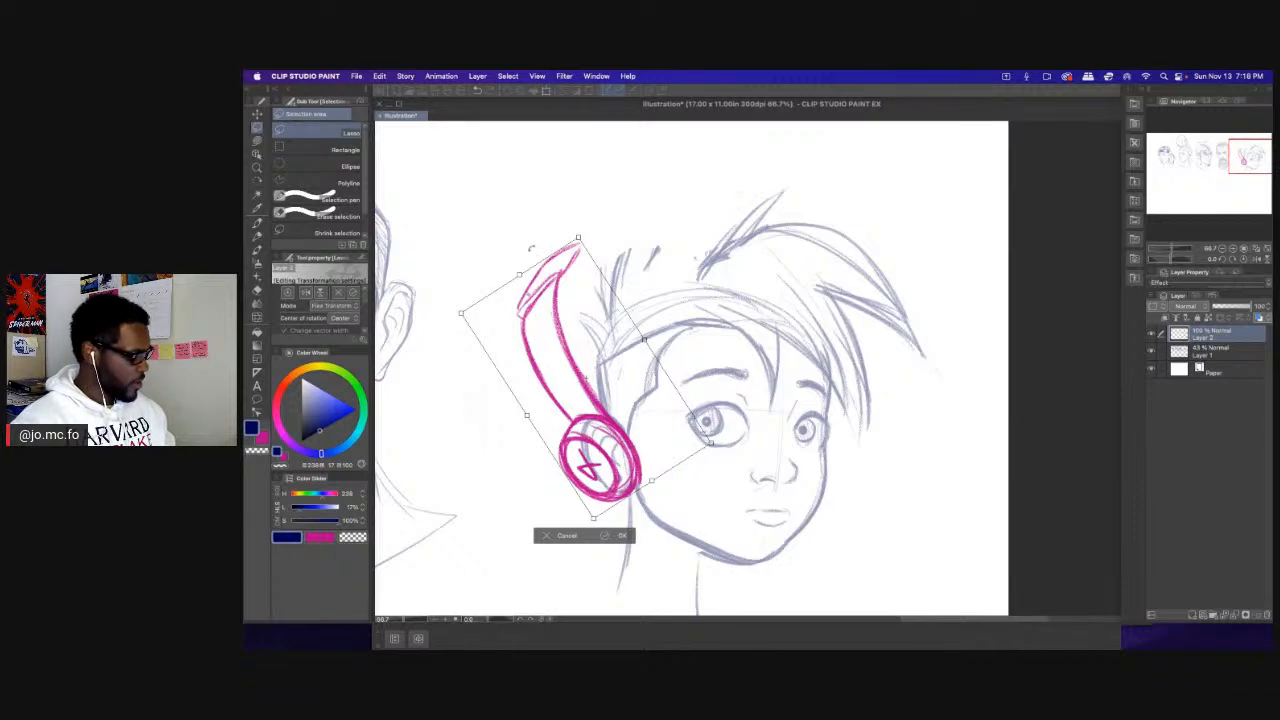
drag(578, 238, 618, 300)
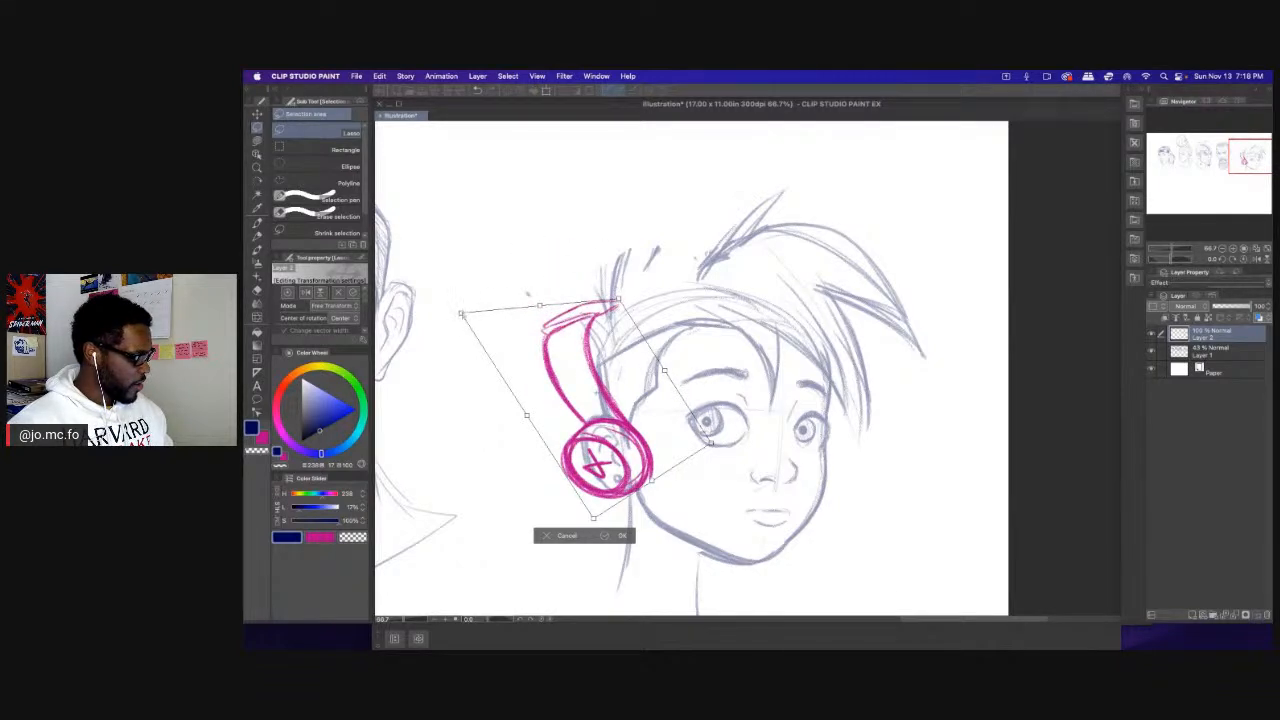
mouse_move(480, 322)
mouse_down()
mouse_move(520, 340)
mouse_move(580, 334)
mouse_up()
drag(598, 456, 592, 442)
key(Return)
Return Layer 1 to 100% opacity.
key(p)
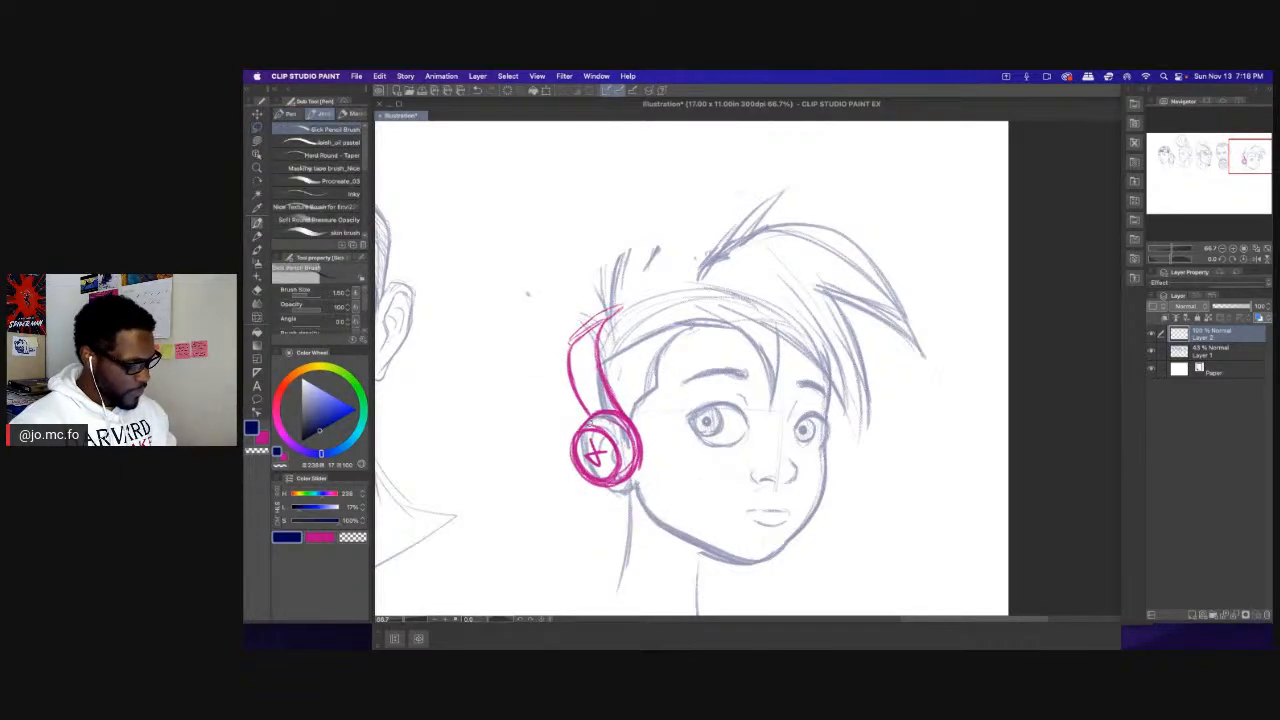
click(1218, 353)
drag(1234, 307, 1254, 307)
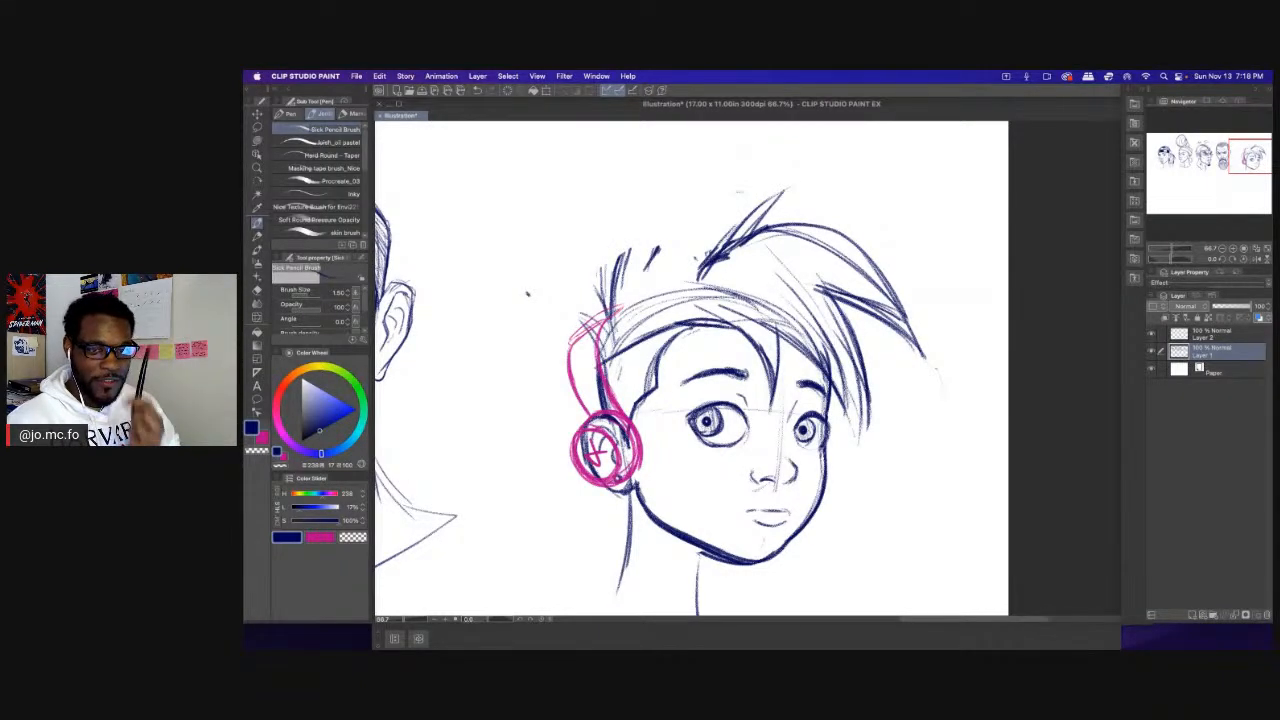
Draw a tall spiky tuft rising from the back of the head over the crown, and darken the swept front lock.
key(p)
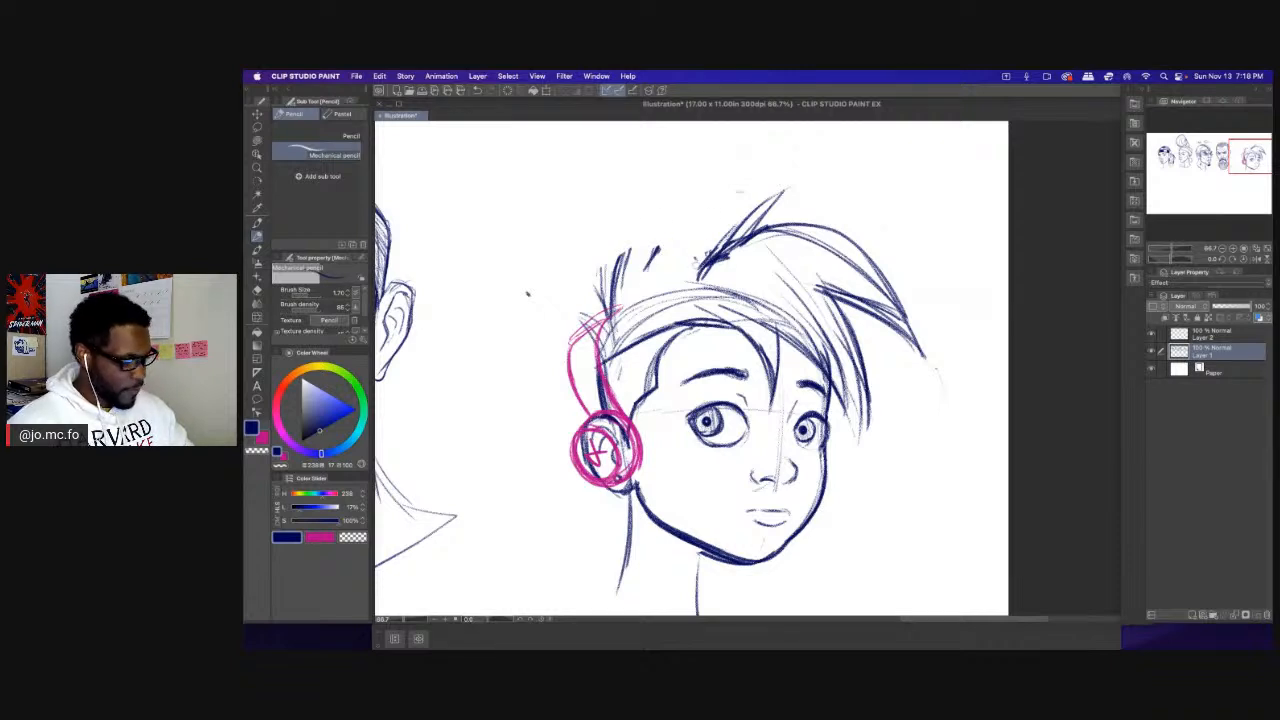
key(b)
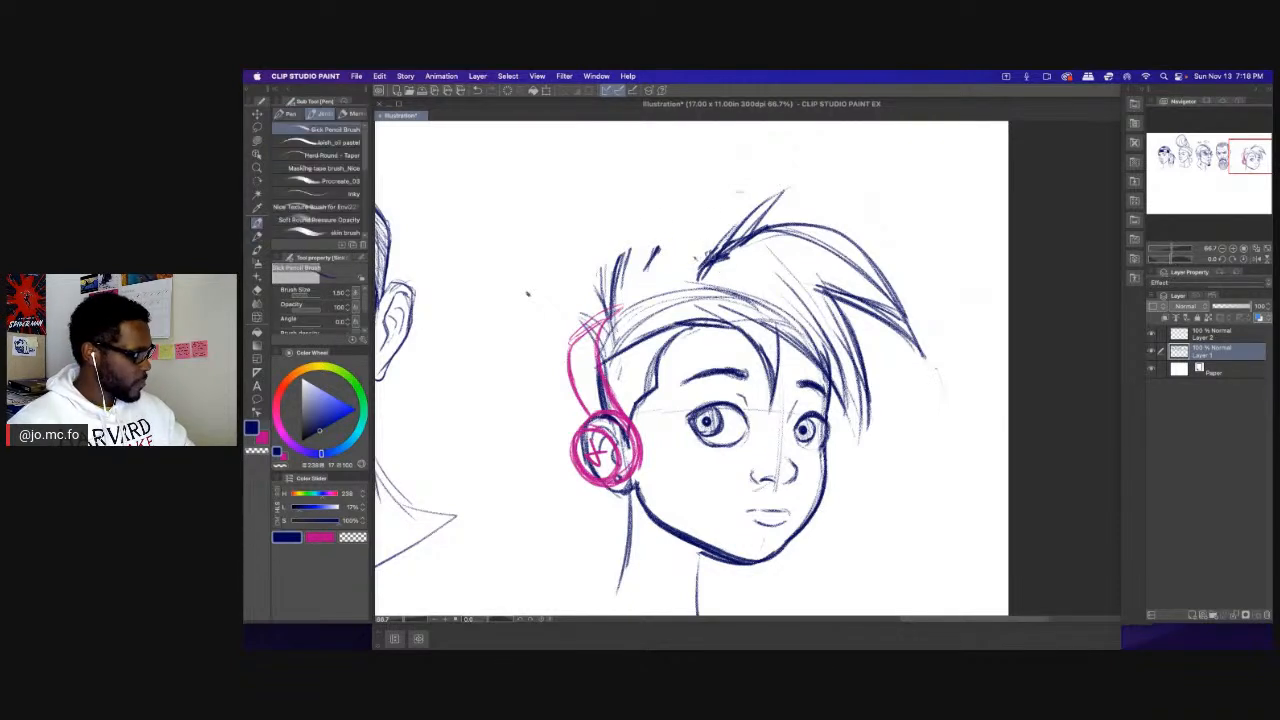
mouse_move(712, 268)
mouse_down()
mouse_move(725, 216)
mouse_move(677, 231)
mouse_move(612, 318)
mouse_up()
drag(628, 286, 746, 167)
mouse_move(746, 167)
mouse_down()
mouse_move(689, 276)
mouse_move(814, 197)
mouse_up()
mouse_move(722, 254)
mouse_down()
mouse_move(876, 276)
mouse_move(922, 352)
mouse_up()
drag(906, 339, 862, 312)
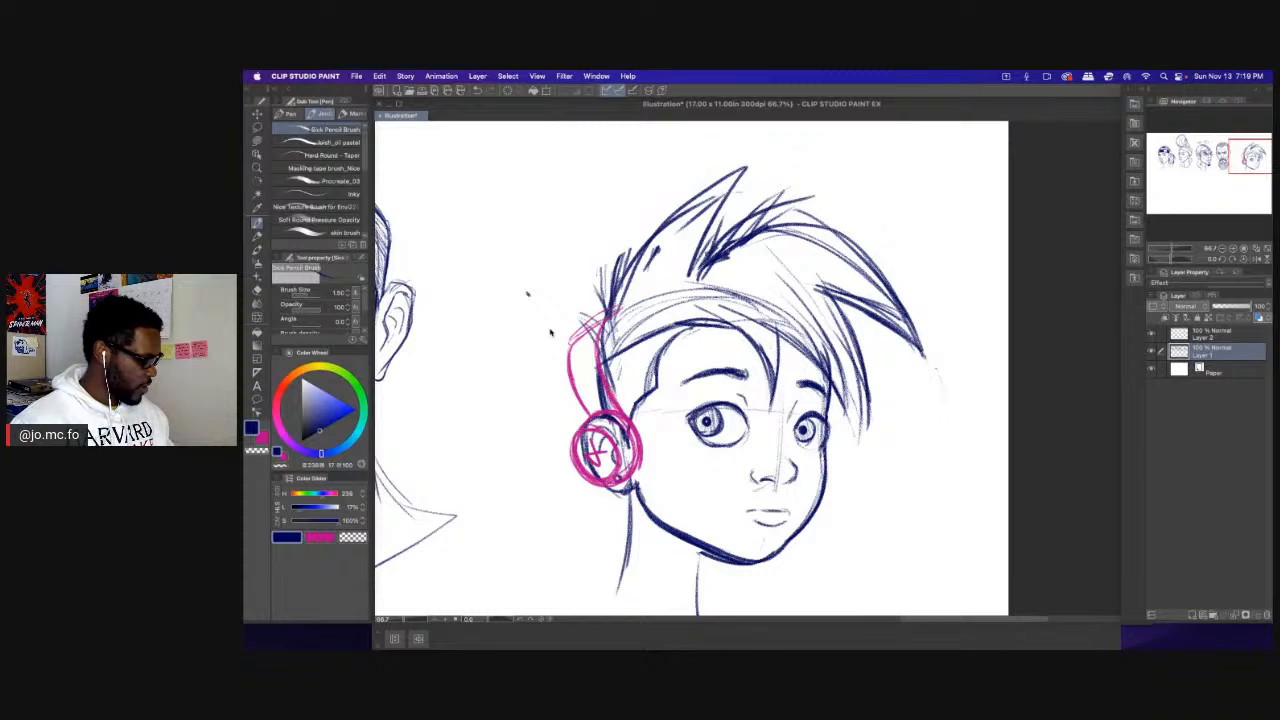
Merge the headphones layer down into Layer 1 and fill the existing lines with navy while transparent pixels are locked.
key(super+minus)
key(super+minus)
key(e)
drag(610, 390, 592, 310)
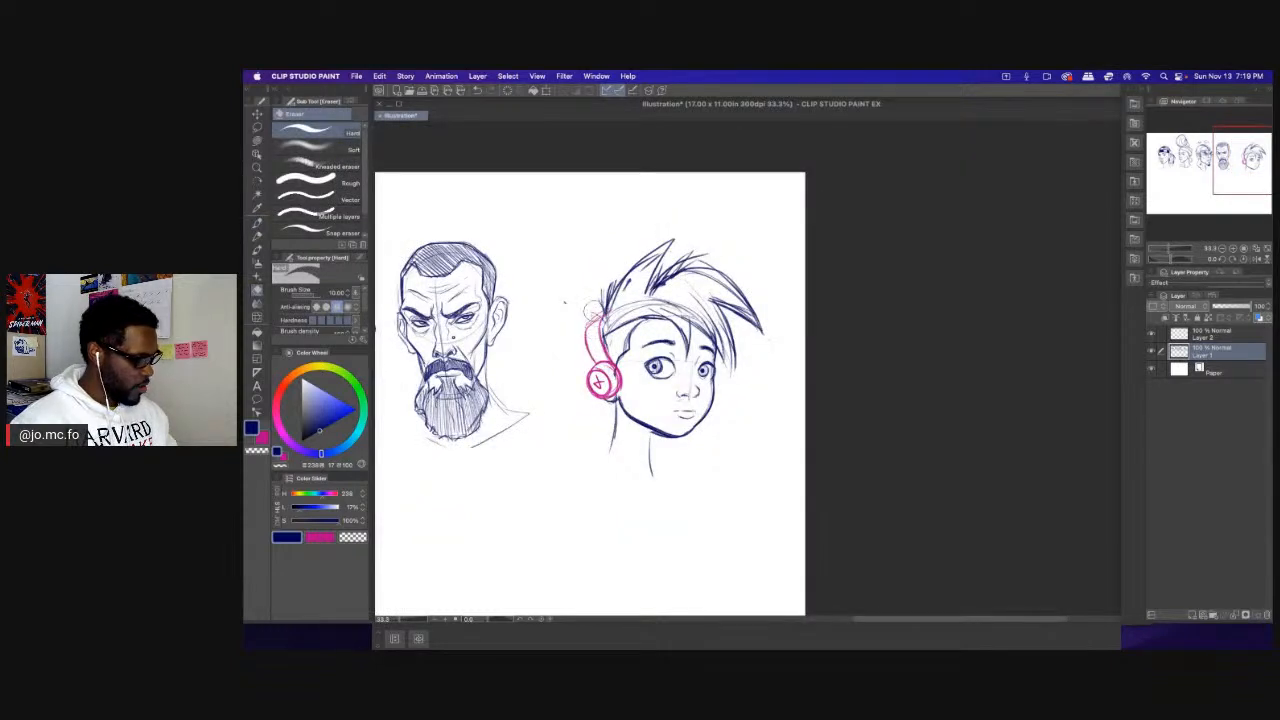
click(1208, 332)
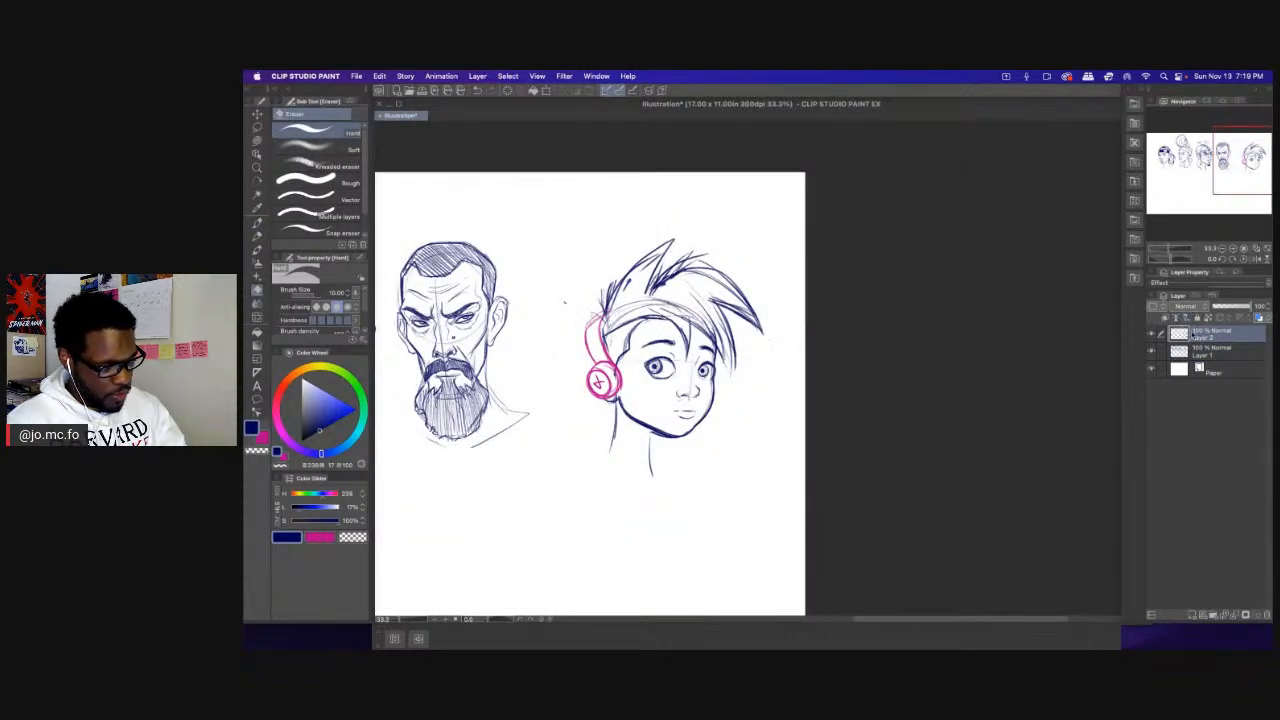
right_click(1210, 333)
mouse_move(1167, 468)
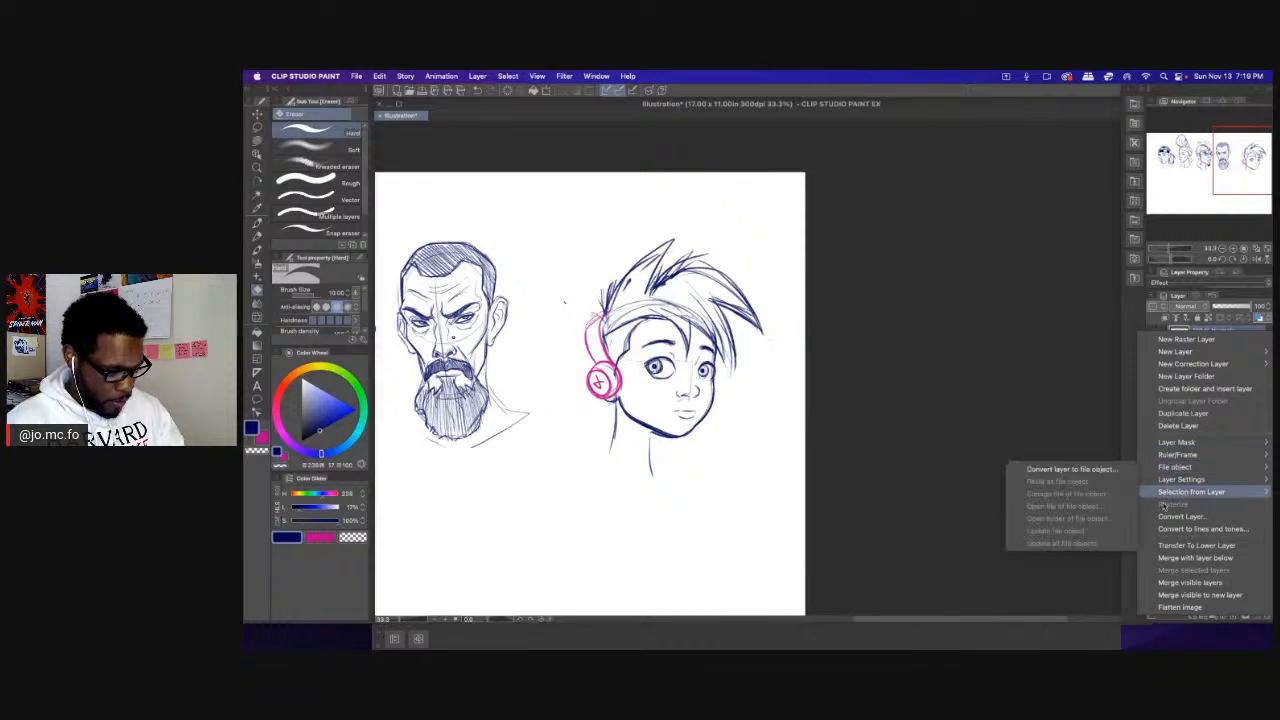
click(1178, 557)
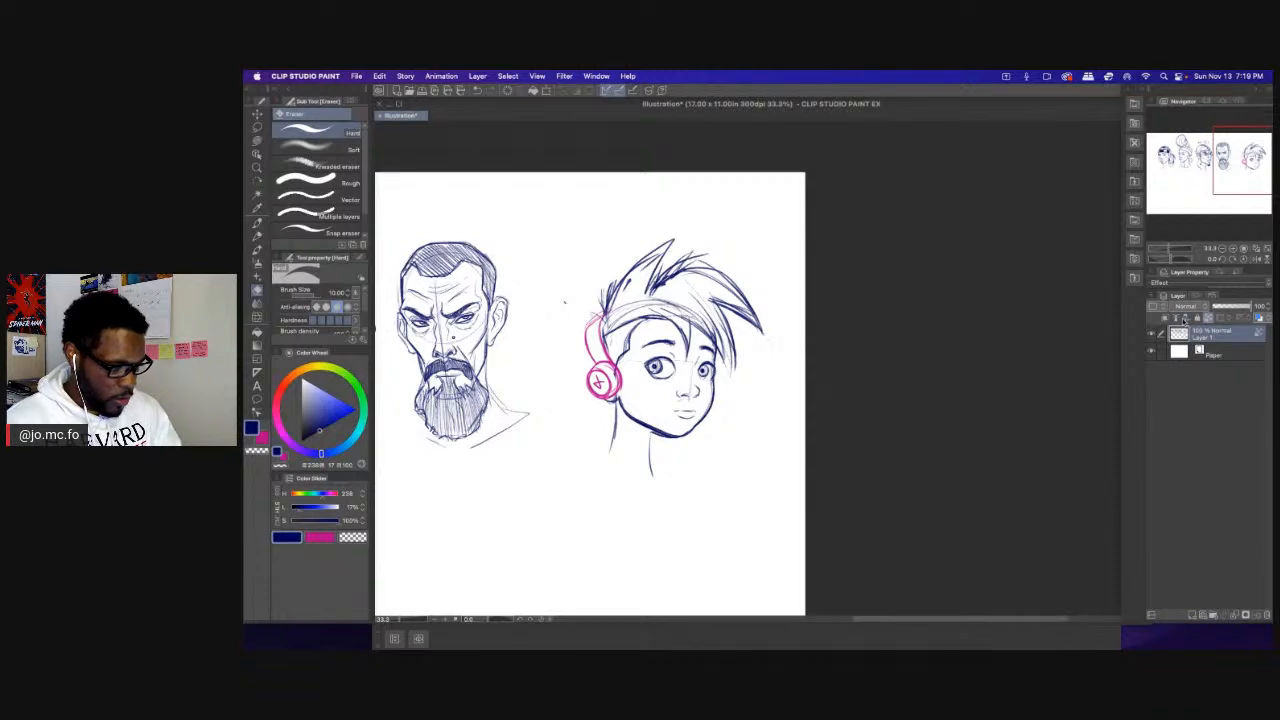
key(alt+Delete)
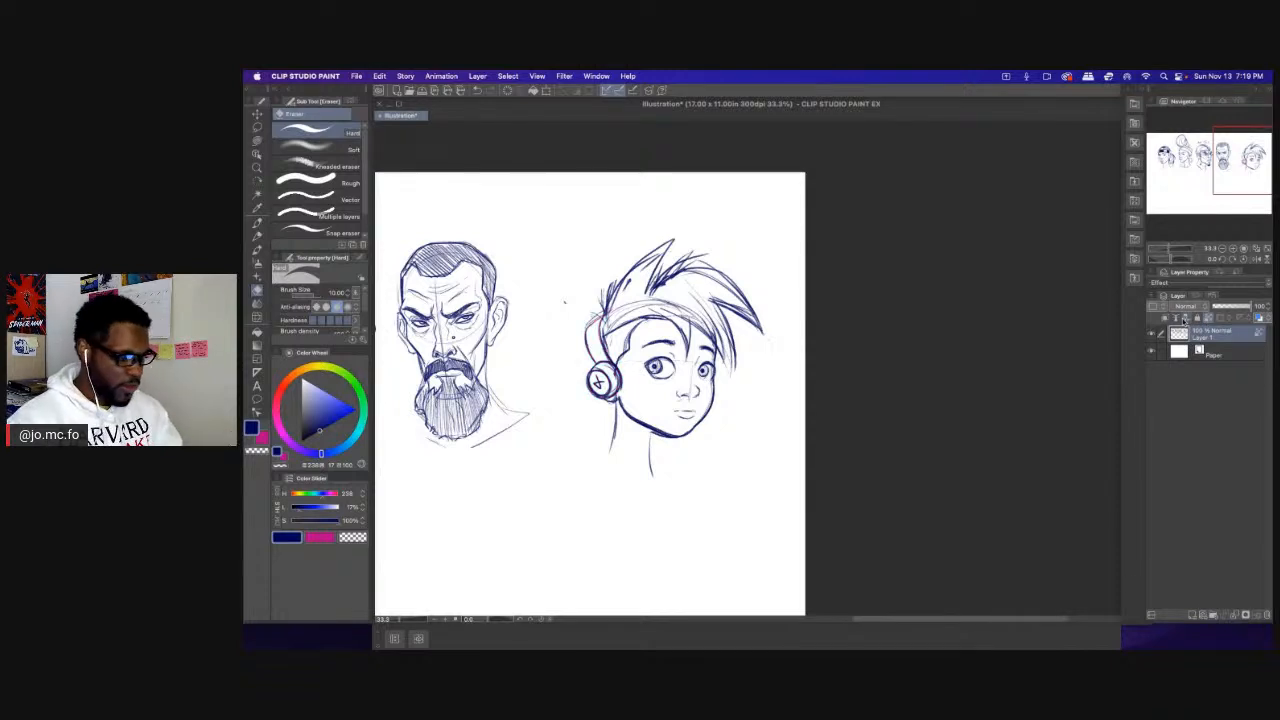
Thicken the fringe point beside the eye and redraw the front neck line darker and longer.
key(super+plus)
drag(622, 318, 748, 308)
key(p)
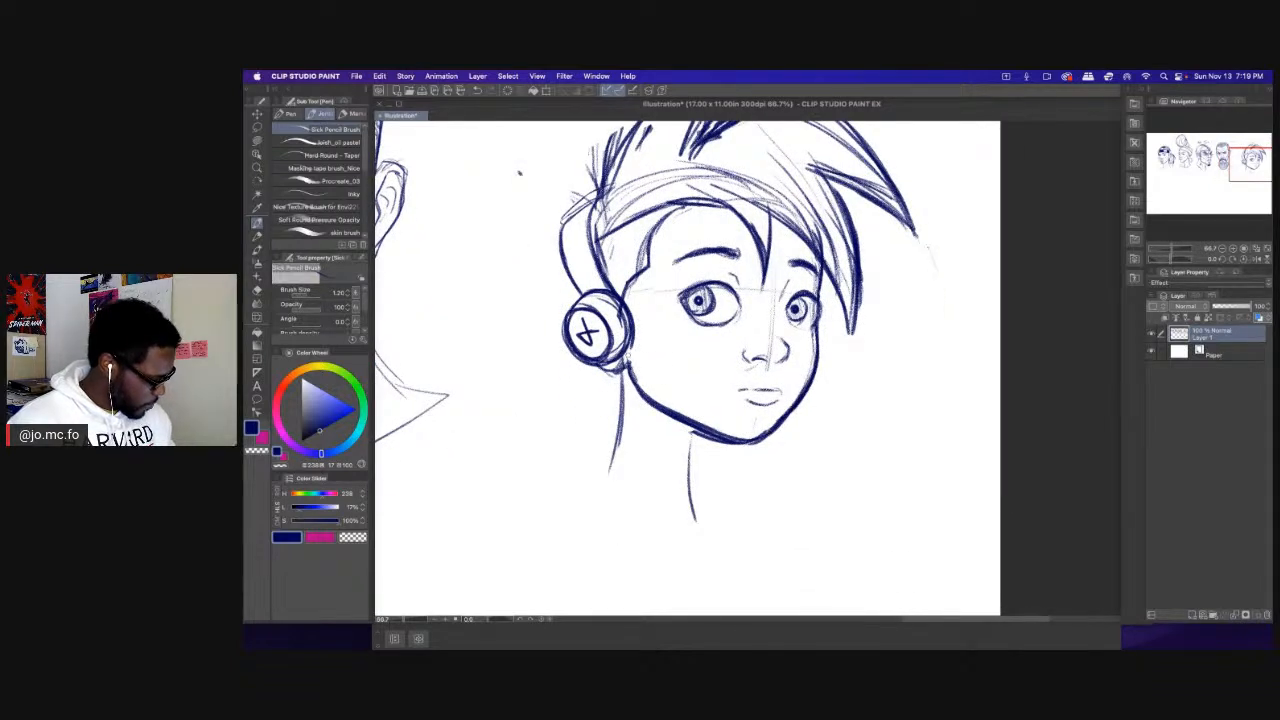
drag(689, 430, 684, 532)
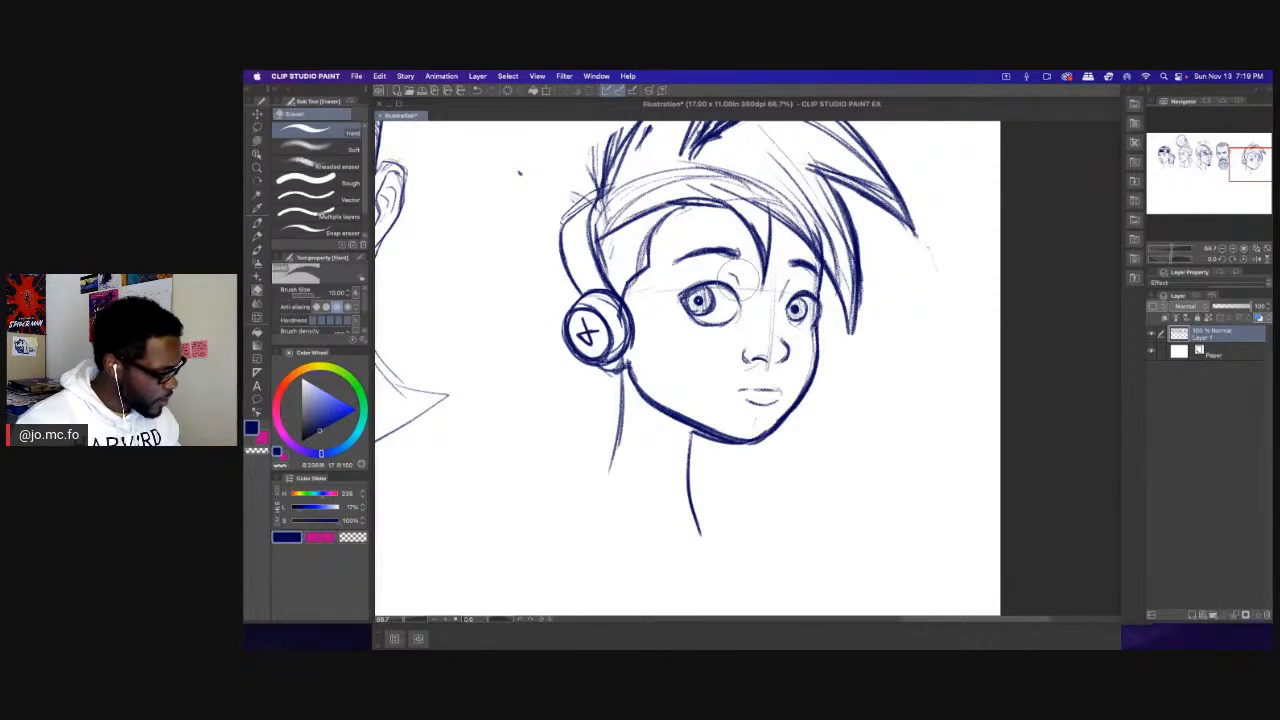
Clean up faint construction lines on the face with a smaller eraser, and shade the side of the headphone cup at brush size 1.20.
key(e)
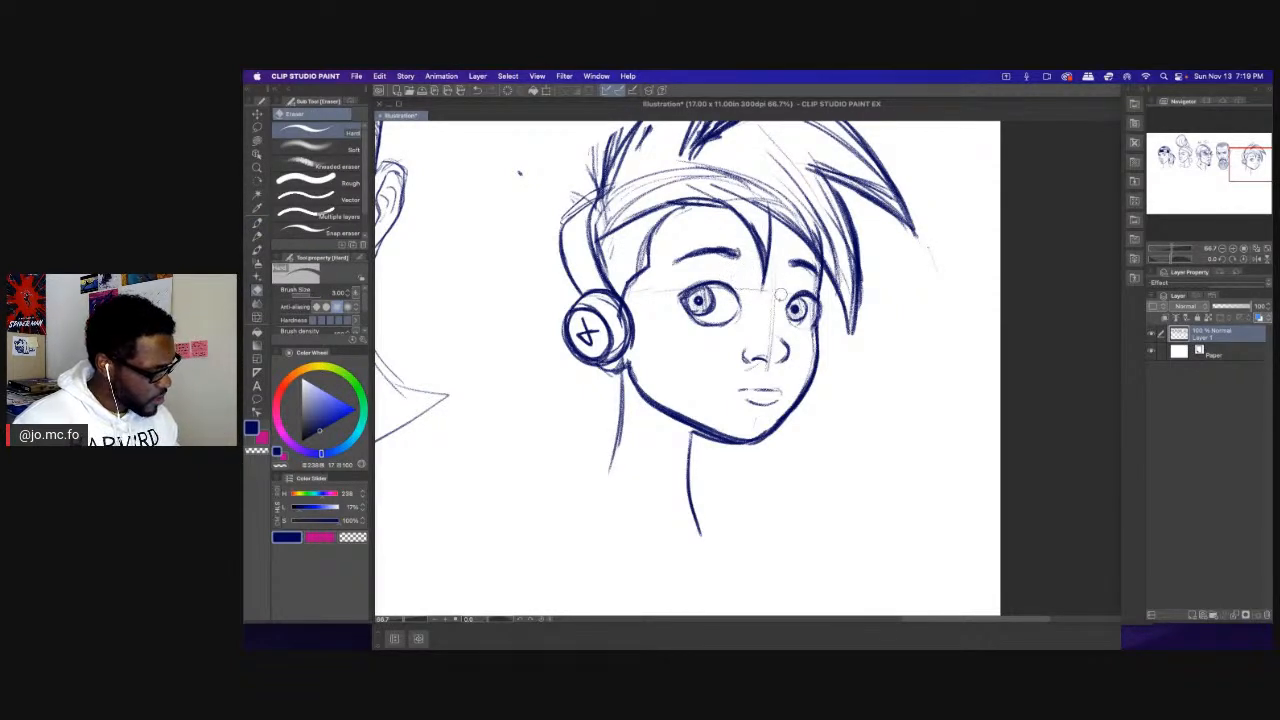
key(m)
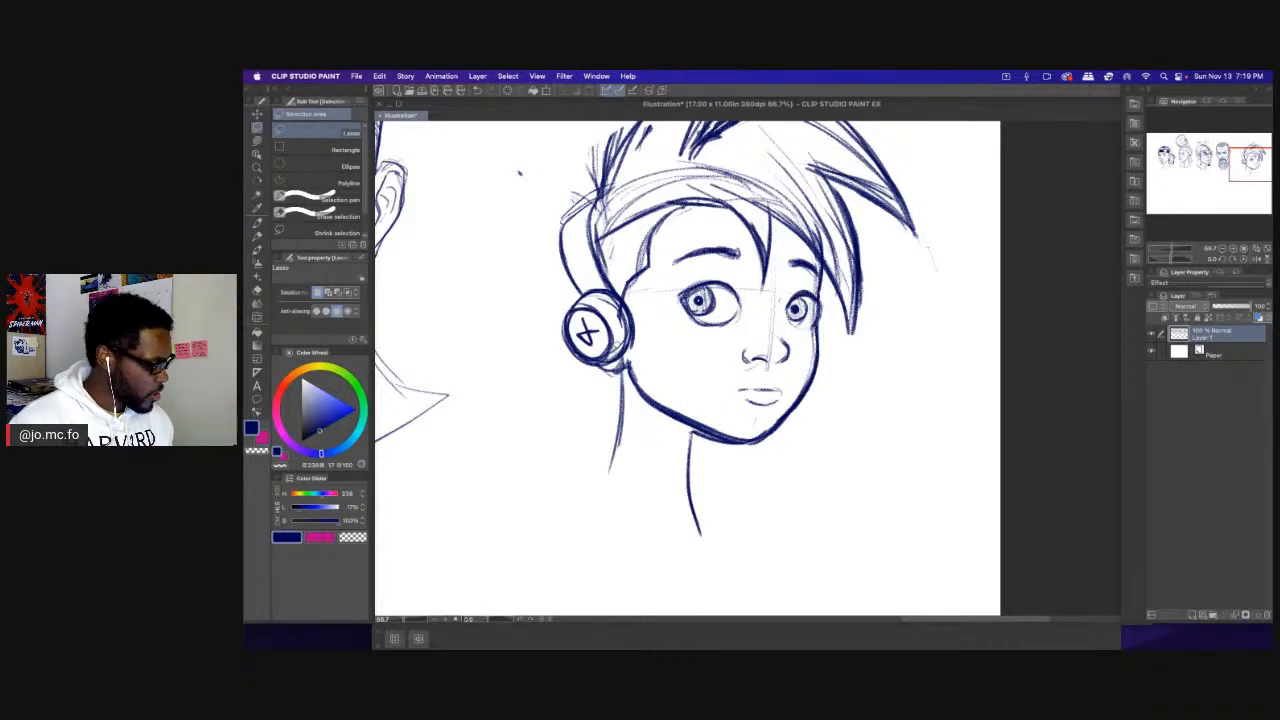
scroll(618, 345, down, 1)
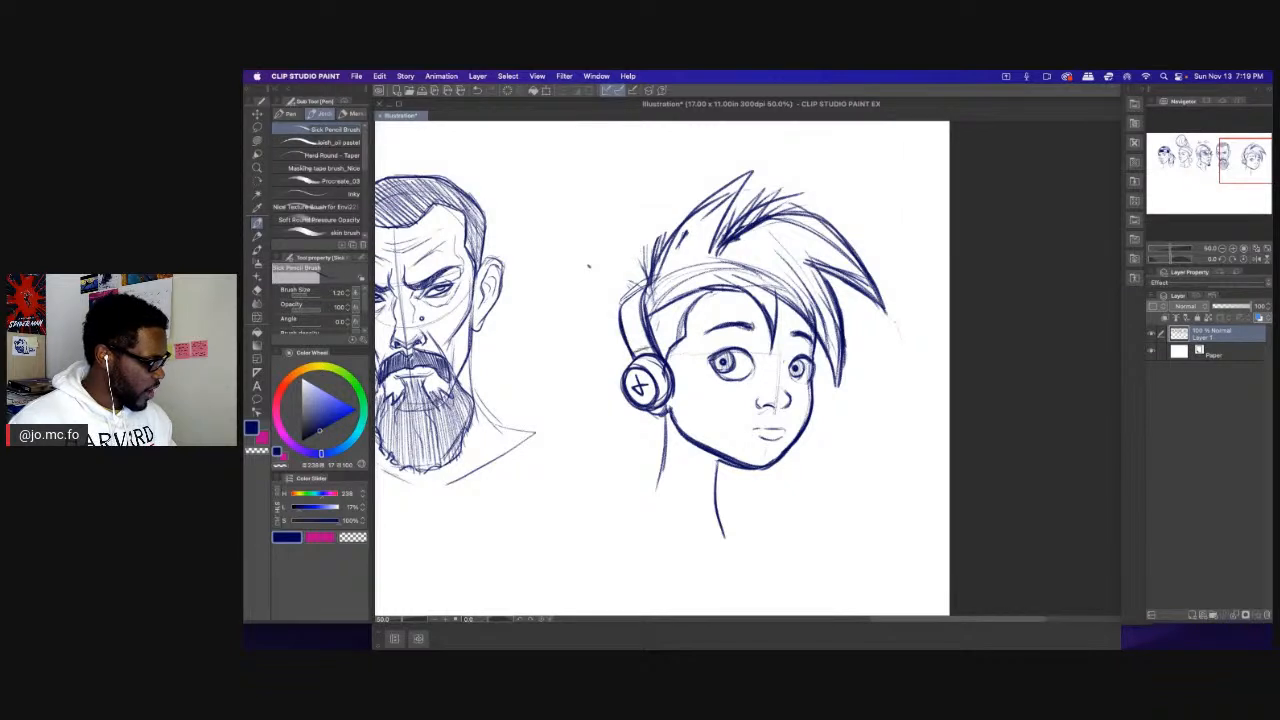
key(e)
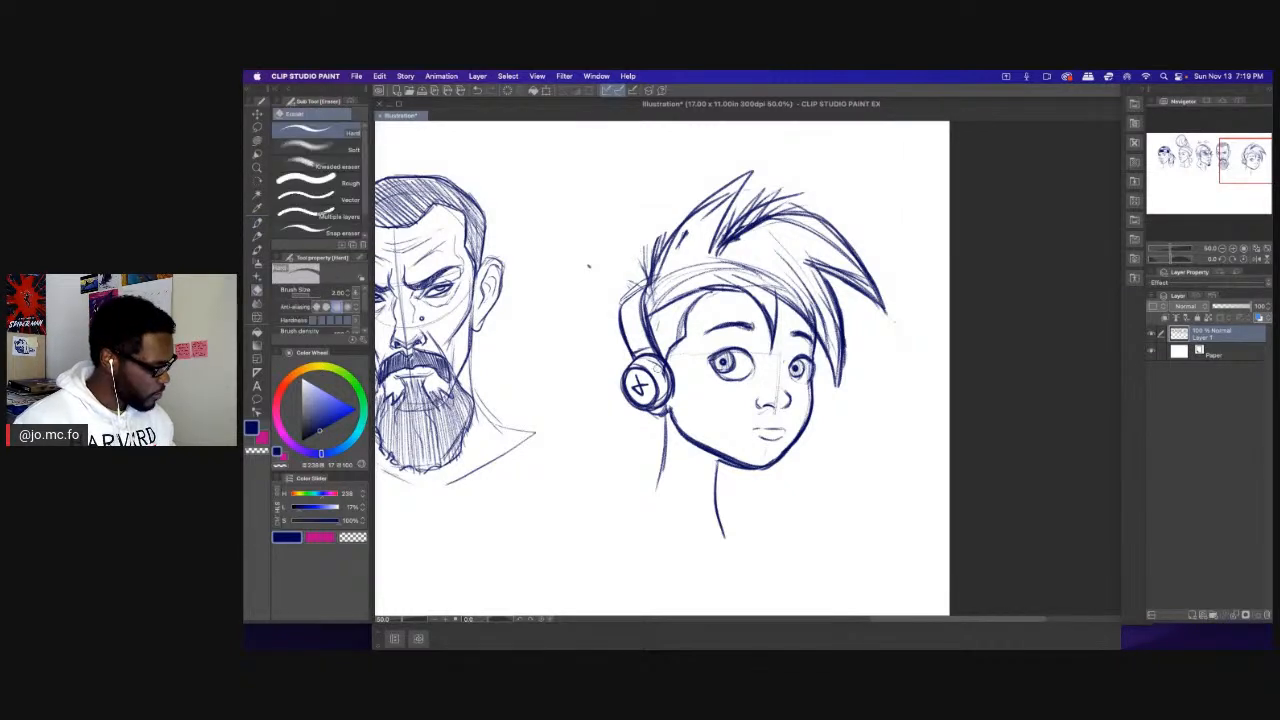
key(p)
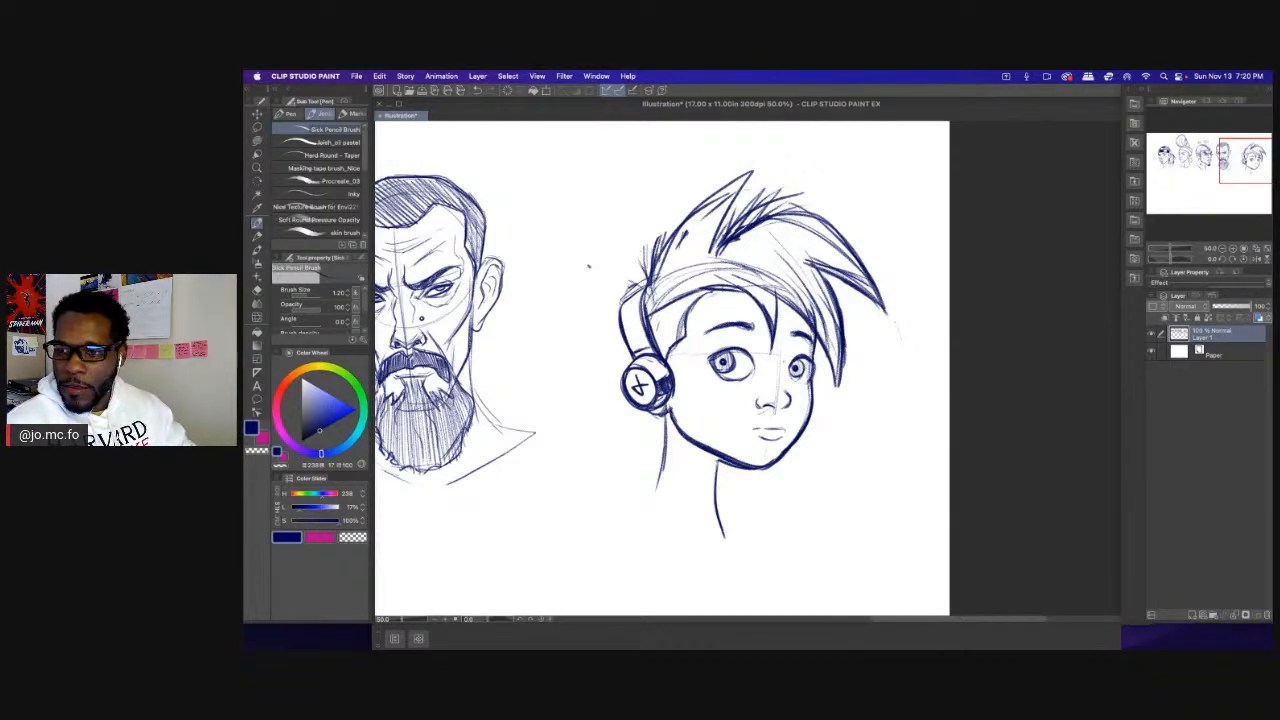
Switch to Firefox, view the image results for "dragon prince toad" with the wide-eyed toad enlarged, and close the page.
key(Tab)
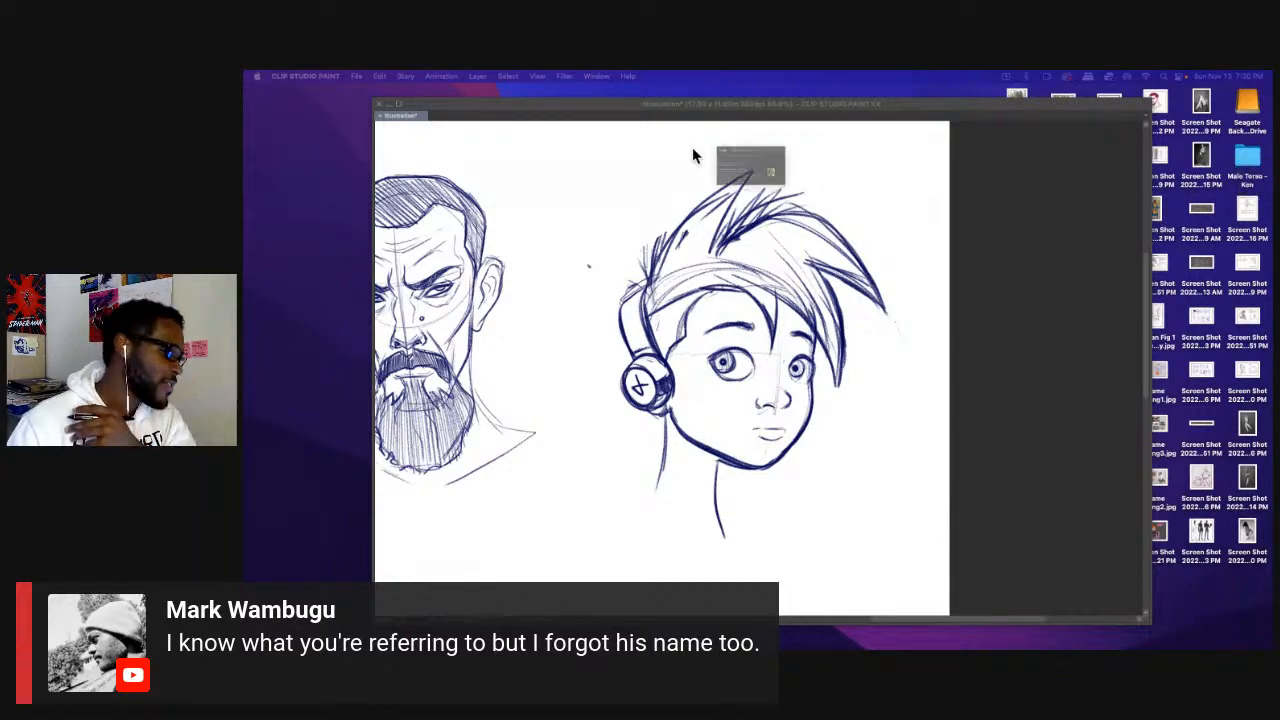
key(super+Tab)
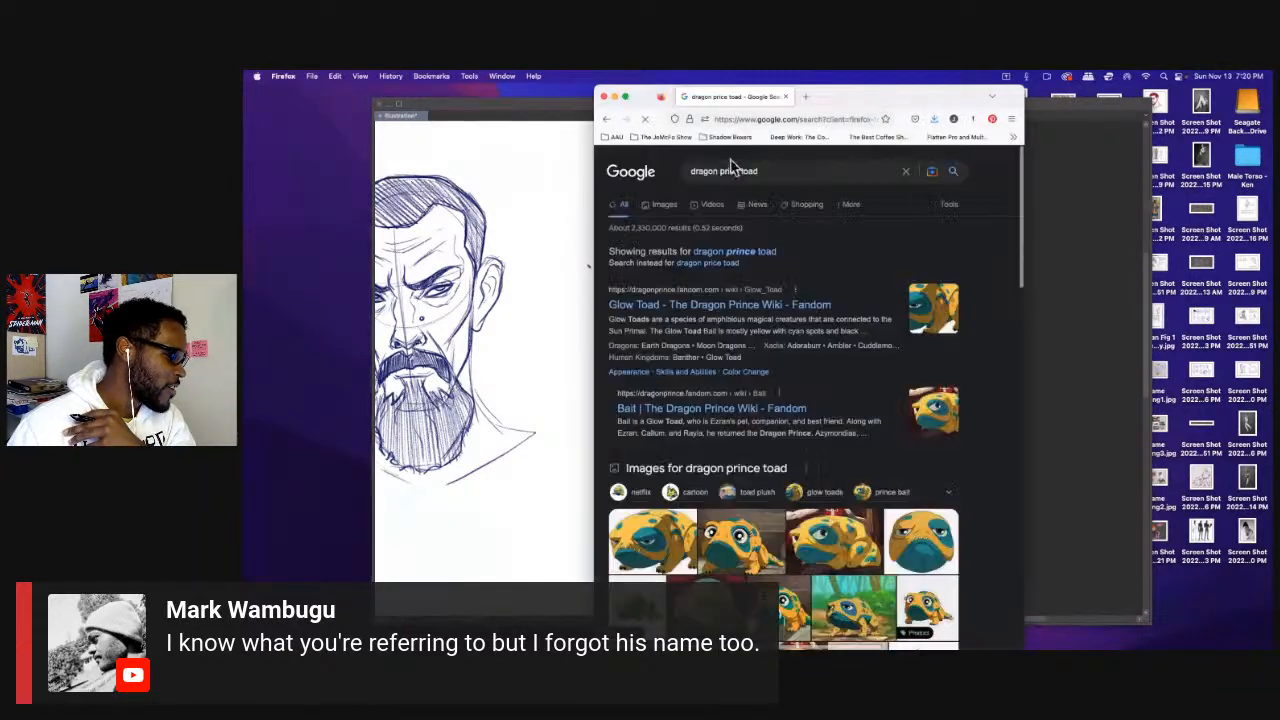
click(672, 203)
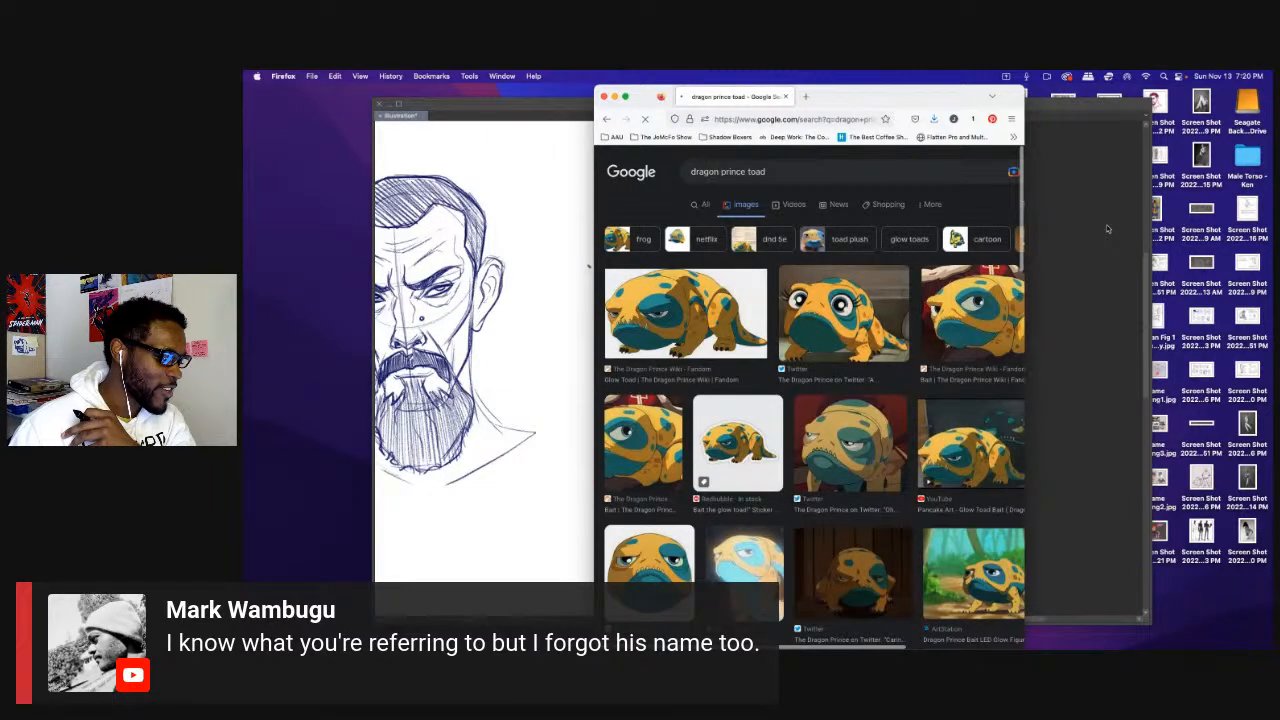
drag(1107, 229, 1232, 232)
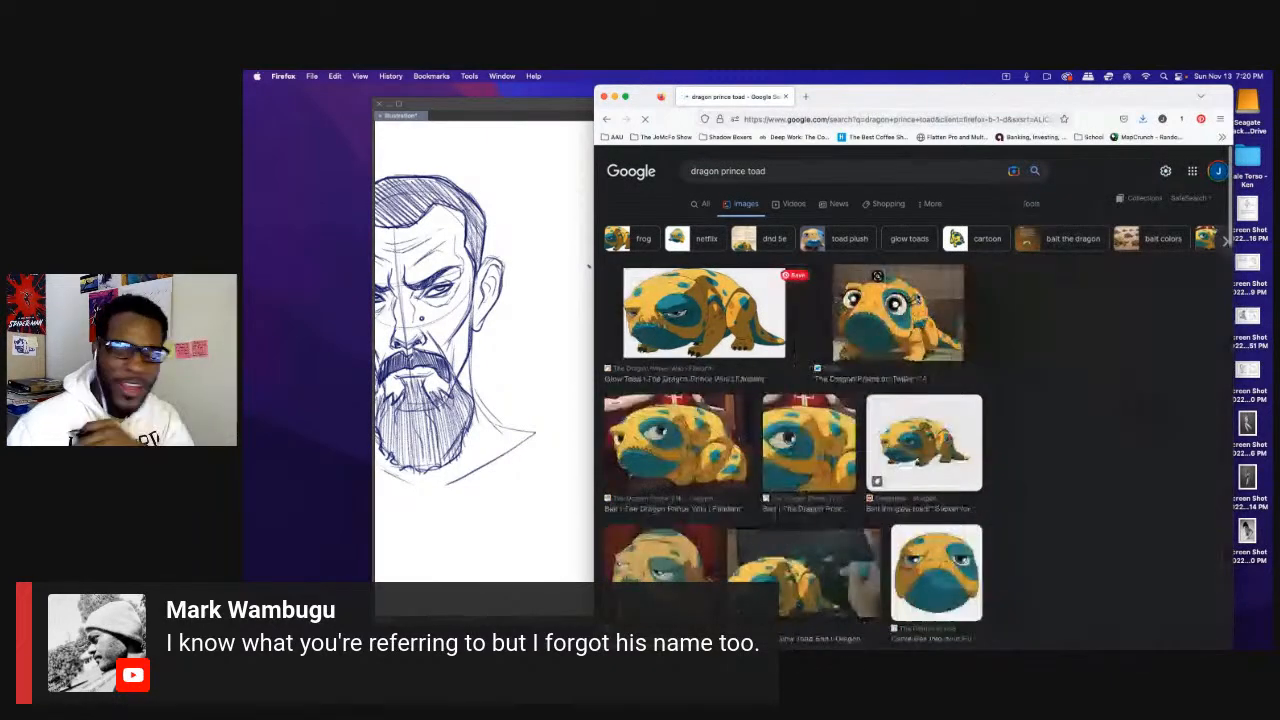
click(890, 310)
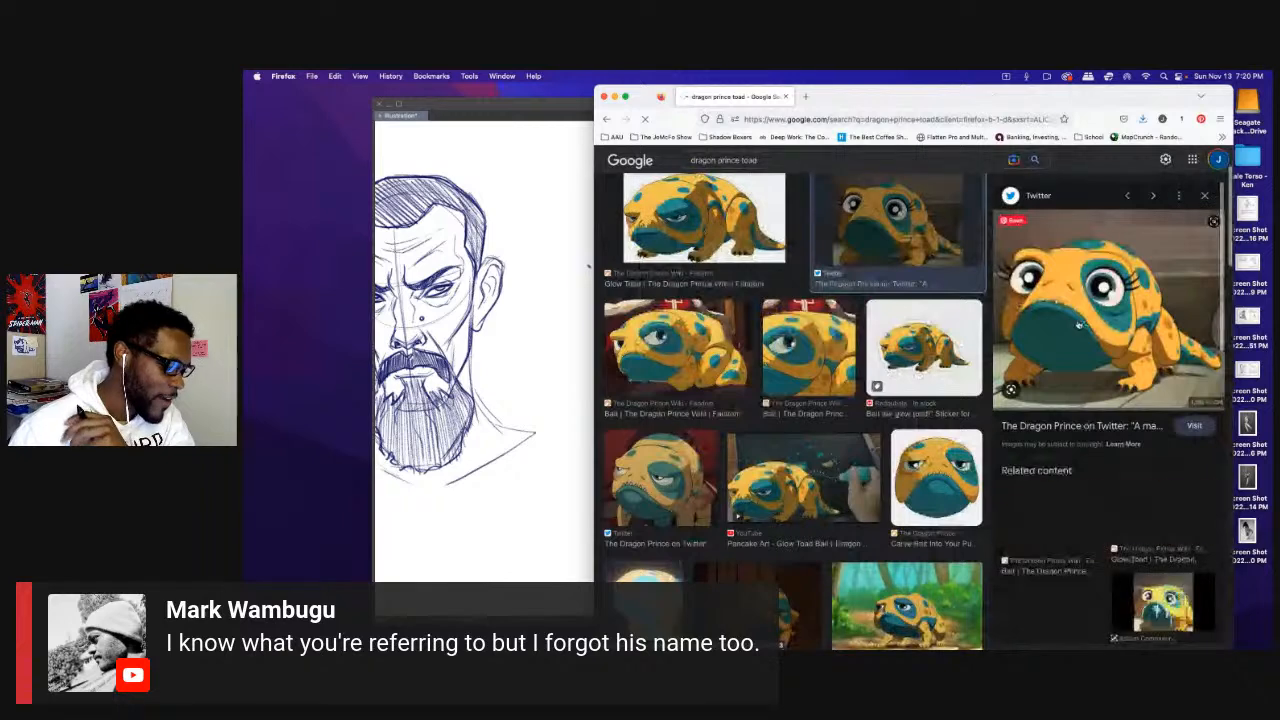
scroll(912, 357, down, 1)
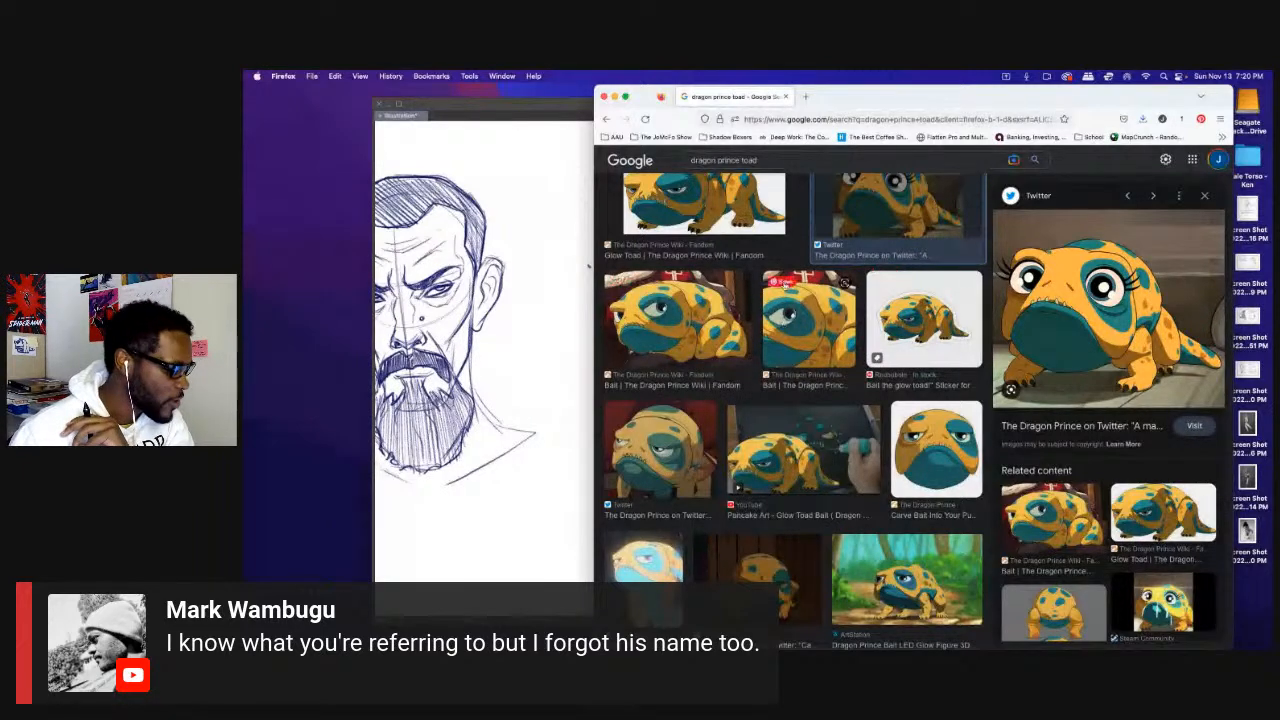
click(787, 96)
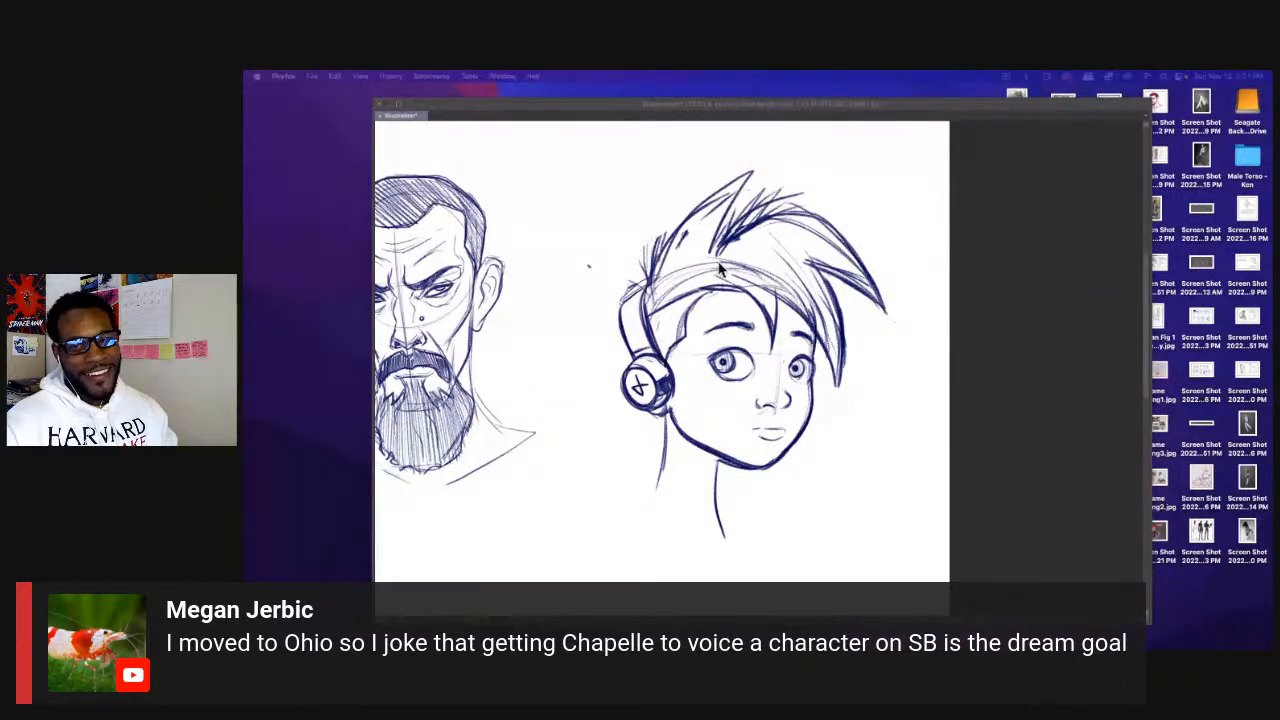
click(493, 295)
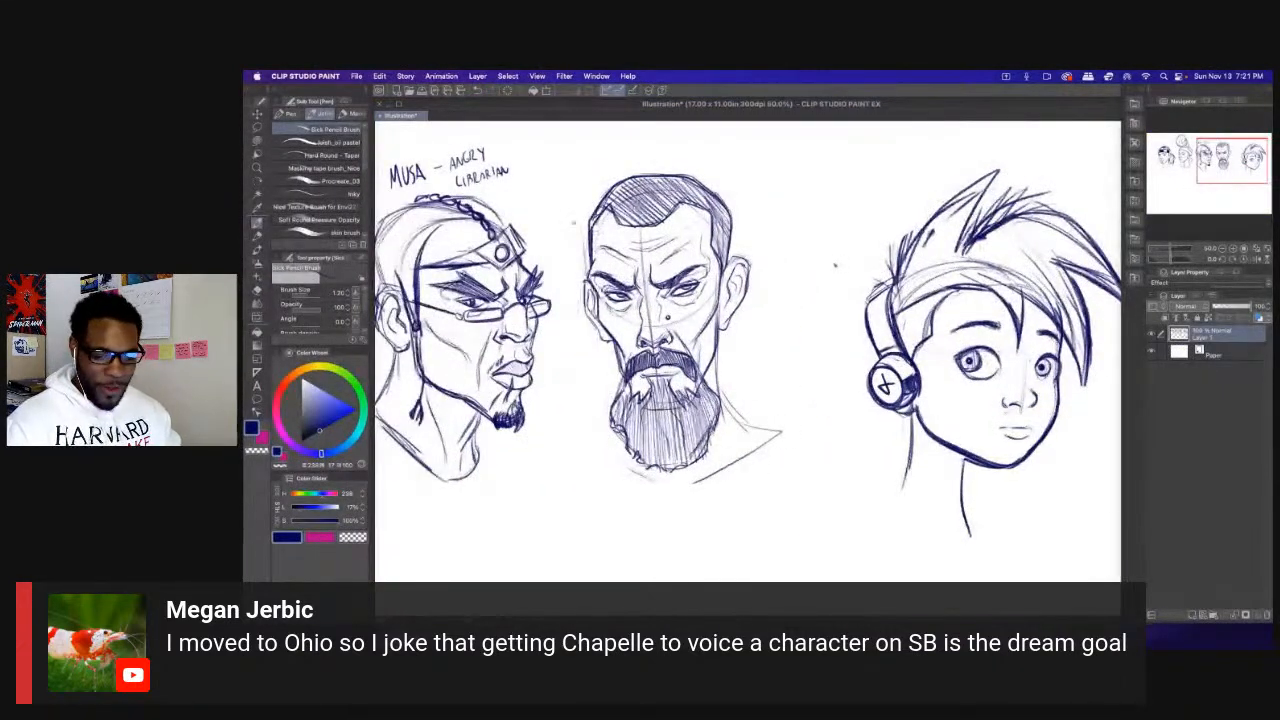
key(e)
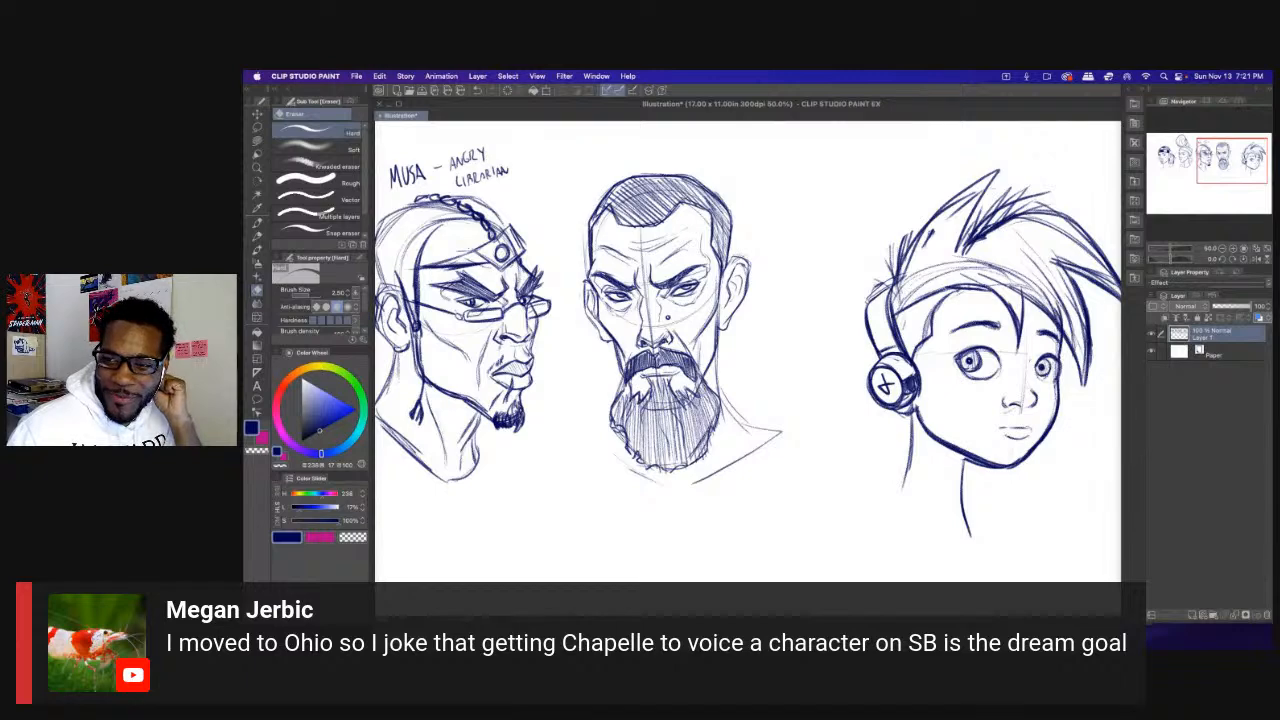
key(super+Tab)
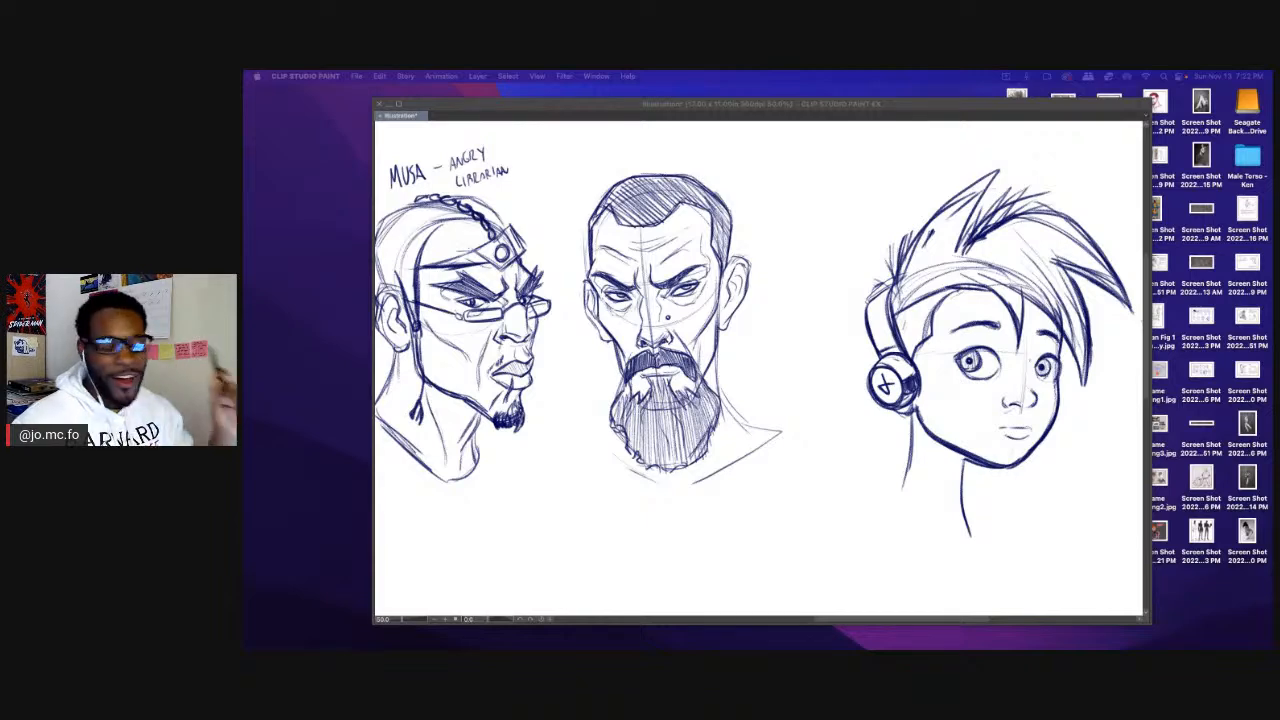
Return to the drawing in Clip Studio Paint, transform a lassoed part of the child's face, and deselect it.
click(728, 312)
mouse_move(1008, 336)
mouse_down()
mouse_move(795, 310)
mouse_move(784, 384)
mouse_move(740, 316)
mouse_move(758, 351)
mouse_up()
scroll(795, 310, up, 1)
key(m)
key(super+t)
key(Return)
key(super+d)
Erase both of the child's eyebrows with a larger hard eraser.
key(e)
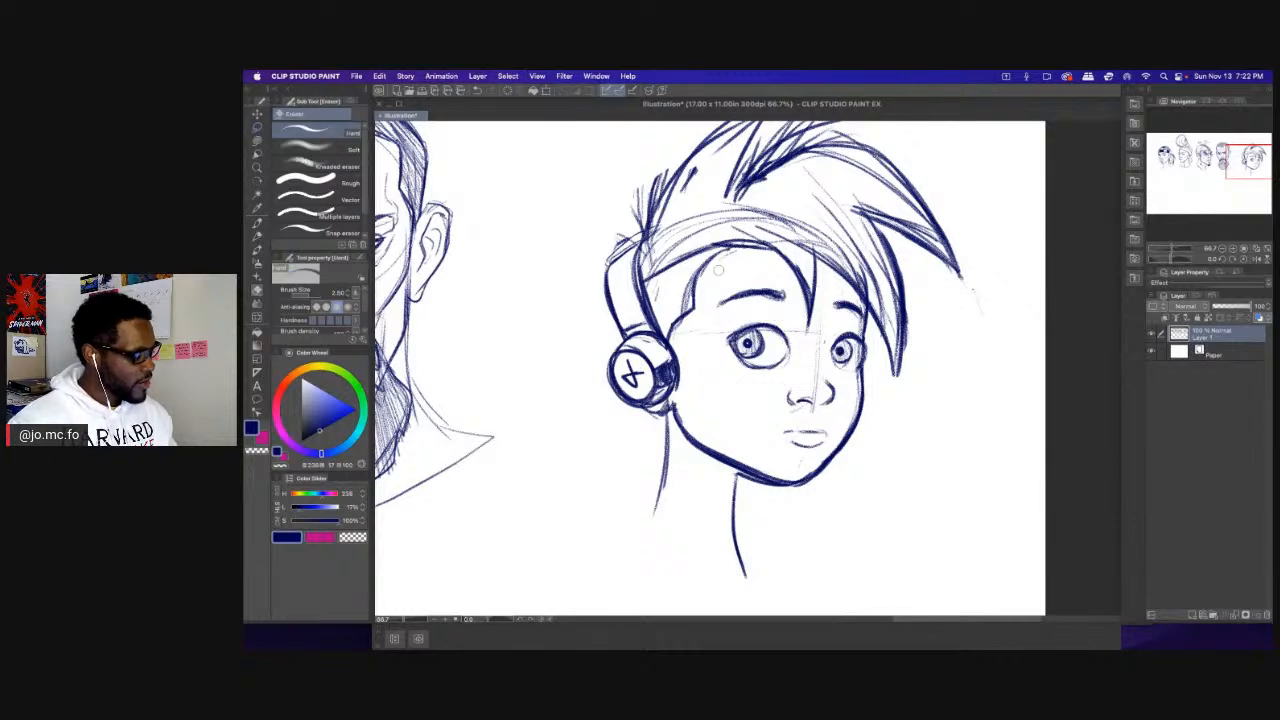
key(bracketright)
key(bracketright)
key(bracketright)
drag(783, 296, 714, 303)
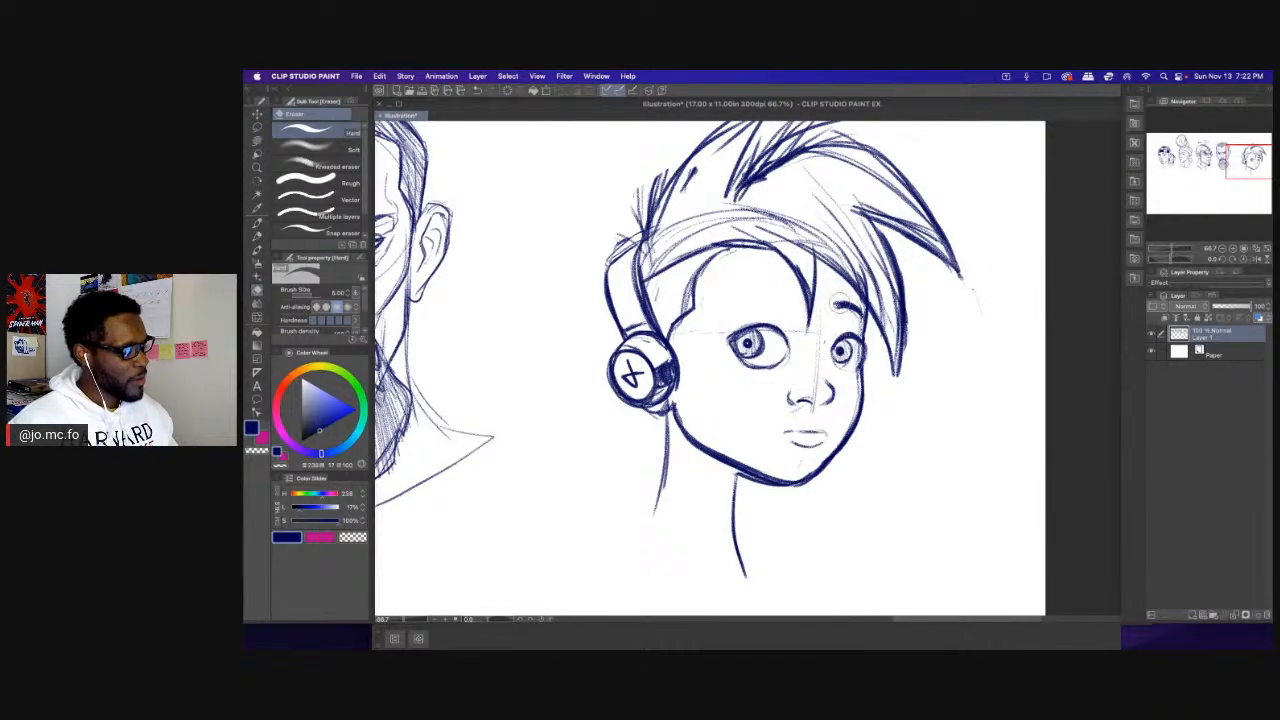
drag(840, 302, 854, 320)
Try a new pencil stroke for the child's eyebrow and undo it.
key(p)
mouse_move(732, 288)
mouse_down()
mouse_move(696, 278)
mouse_move(700, 303)
mouse_move(762, 325)
mouse_up()
key(super+z)
key(super+z)
key(super+z)
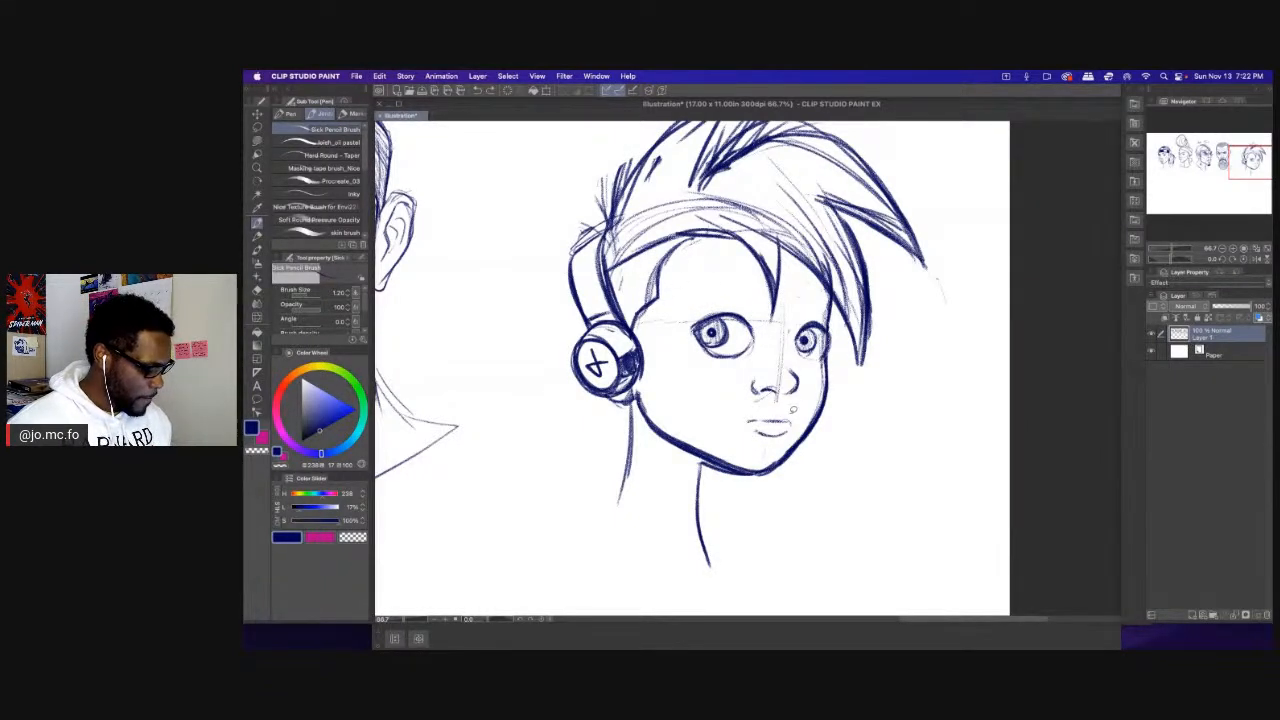
Lasso the child's small mouth, delete it, and clear the selection.
key(m)
mouse_move(762, 403)
mouse_down()
mouse_move(770, 446)
mouse_move(760, 408)
mouse_up()
key(Delete)
key(super+d)
Redraw both of the child's eyebrows as raised strokes slanting up toward the middle of the forehead.
key(p)
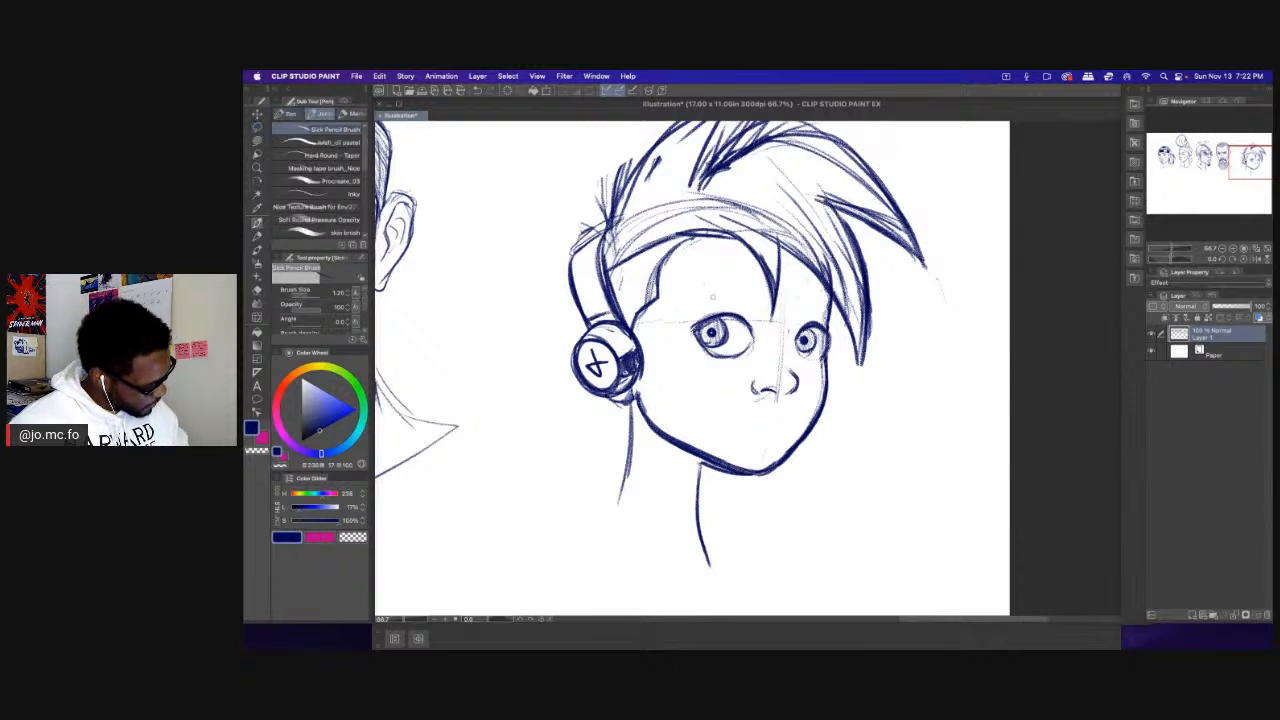
drag(748, 284, 692, 302)
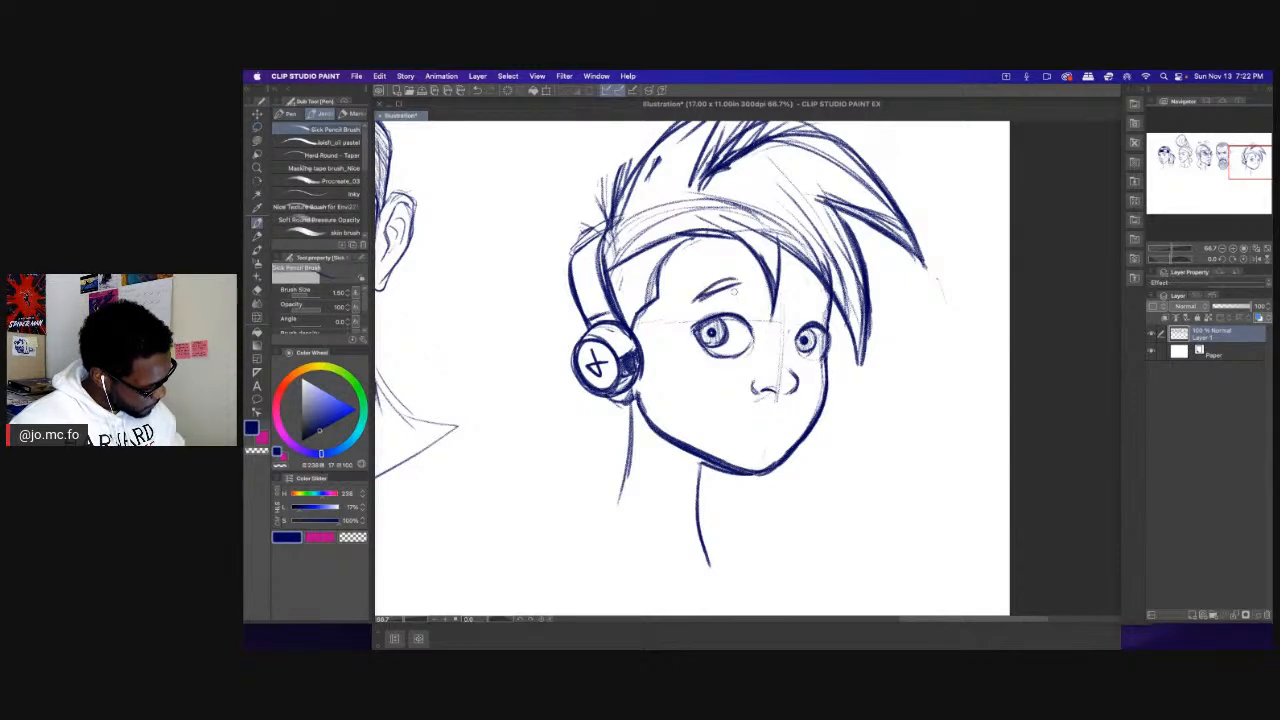
mouse_move(822, 311)
mouse_down()
mouse_move(801, 299)
mouse_move(818, 306)
mouse_up()
Draw a wide, lopsided open grin below the child's nose with a short lower-lip line, using a smaller pencil.
key([)
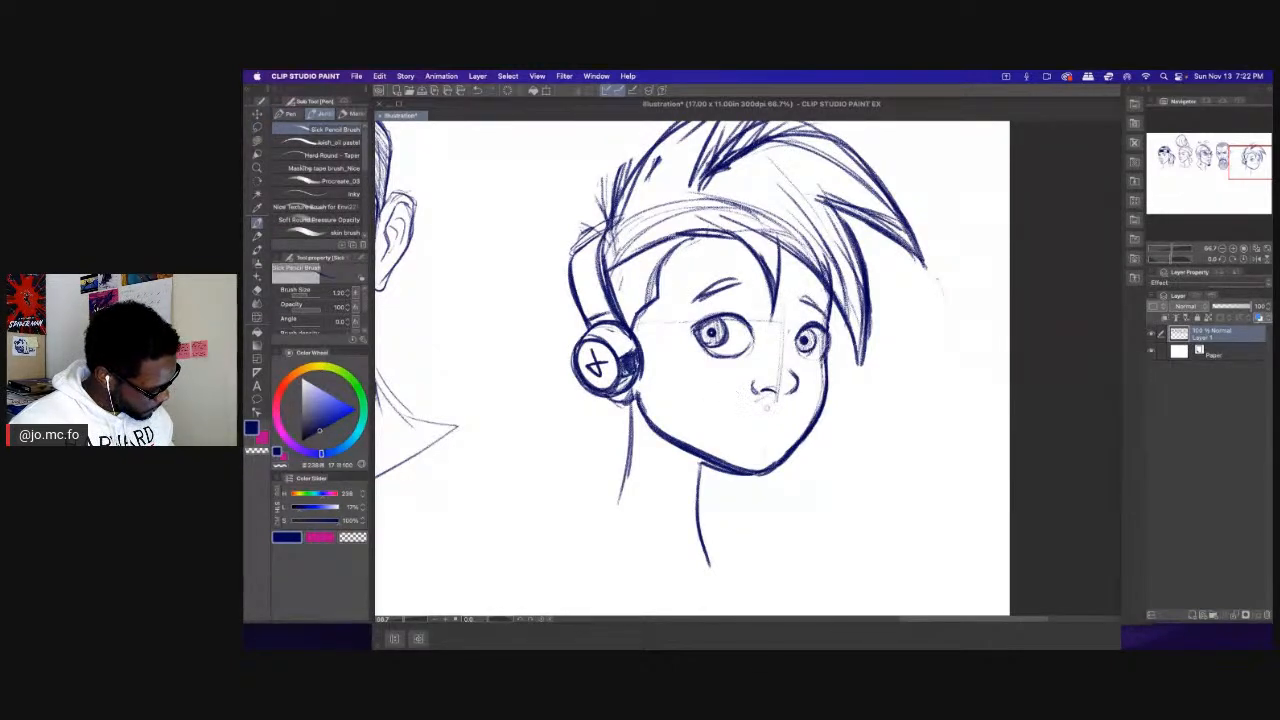
drag(692, 356, 643, 303)
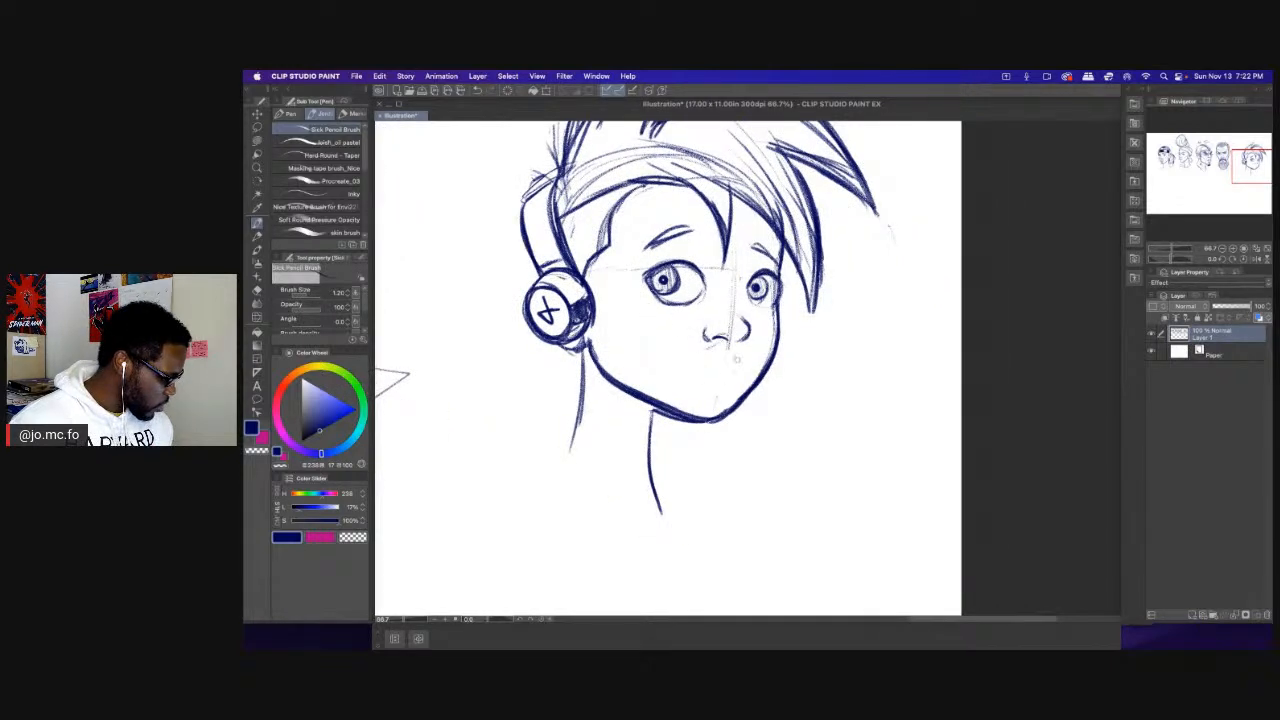
mouse_move(752, 358)
mouse_down()
mouse_move(680, 359)
mouse_move(640, 342)
mouse_up()
mouse_move(738, 368)
mouse_down()
mouse_move(720, 387)
mouse_move(662, 359)
mouse_up()
mouse_move(737, 373)
mouse_down()
mouse_move(674, 356)
mouse_move(738, 372)
mouse_up()
mouse_move(652, 343)
mouse_down()
mouse_move(750, 367)
mouse_move(676, 370)
mouse_move(726, 386)
mouse_move(702, 397)
mouse_up()
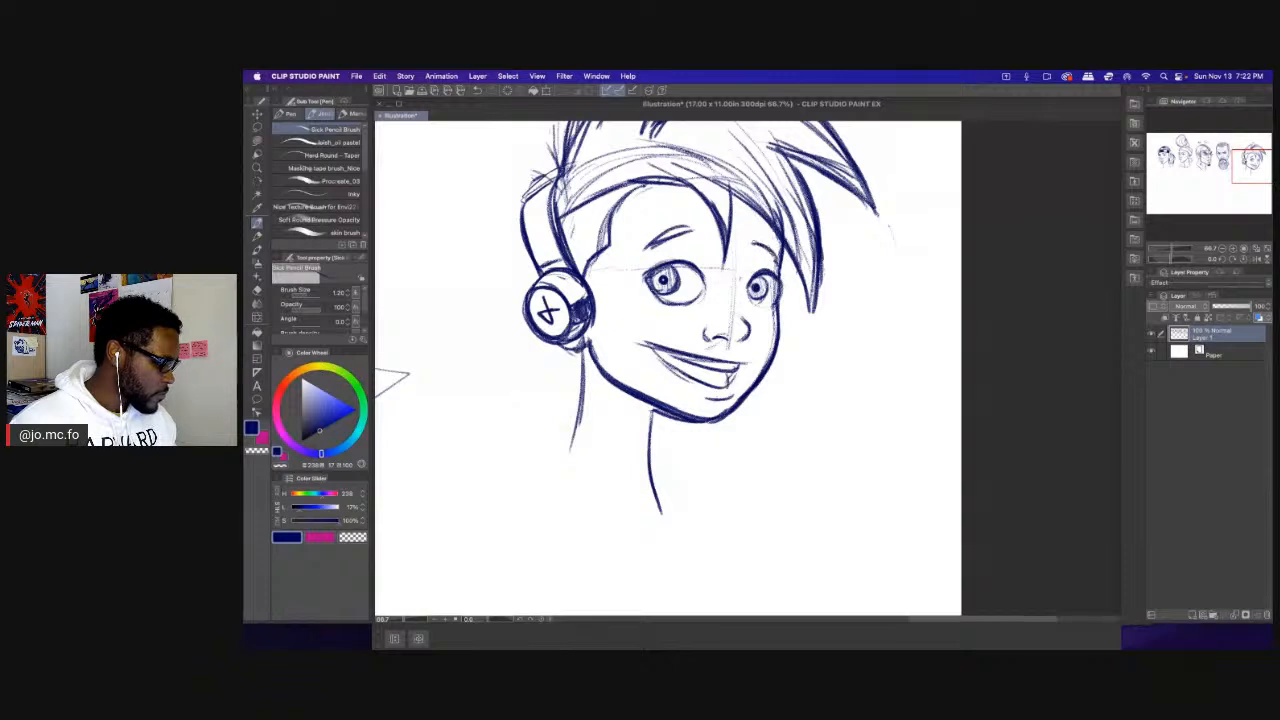
Adjust the eyebrow above the child's nearer eye and redraw it as a longer, fuller arch.
key(m)
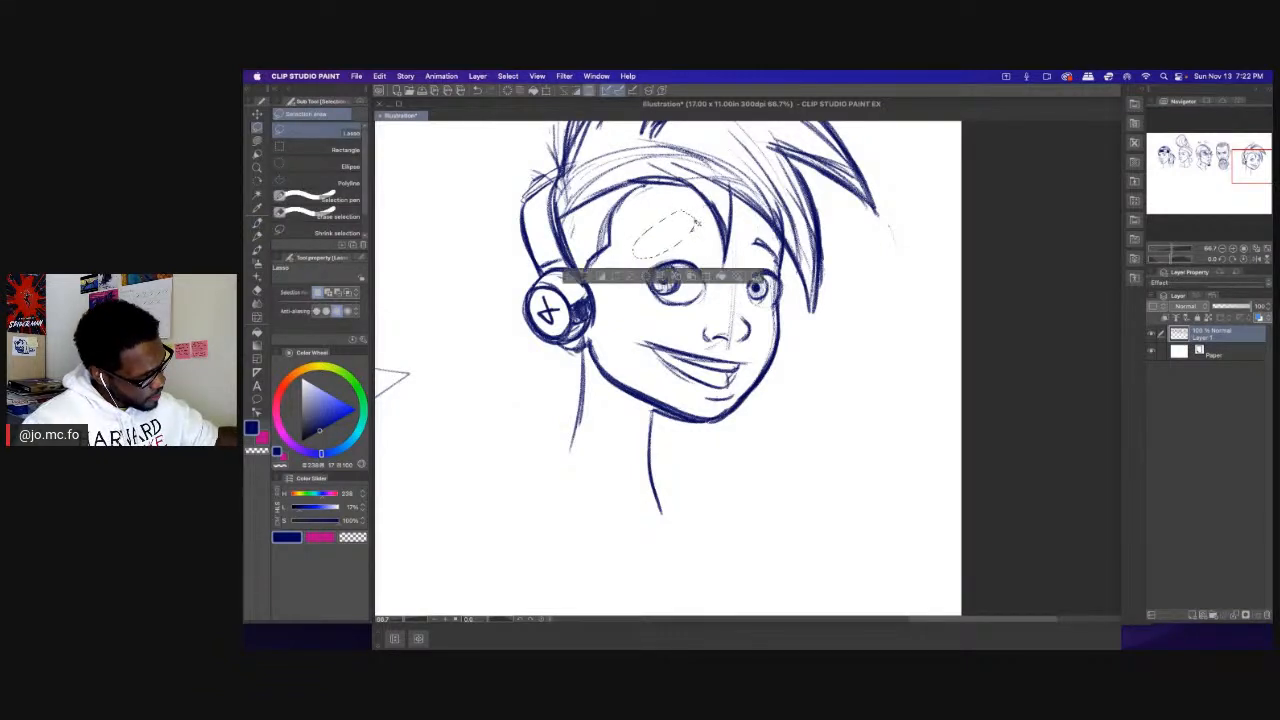
key(p)
mouse_move(648, 246)
mouse_down()
mouse_move(700, 224)
mouse_move(686, 226)
mouse_up()
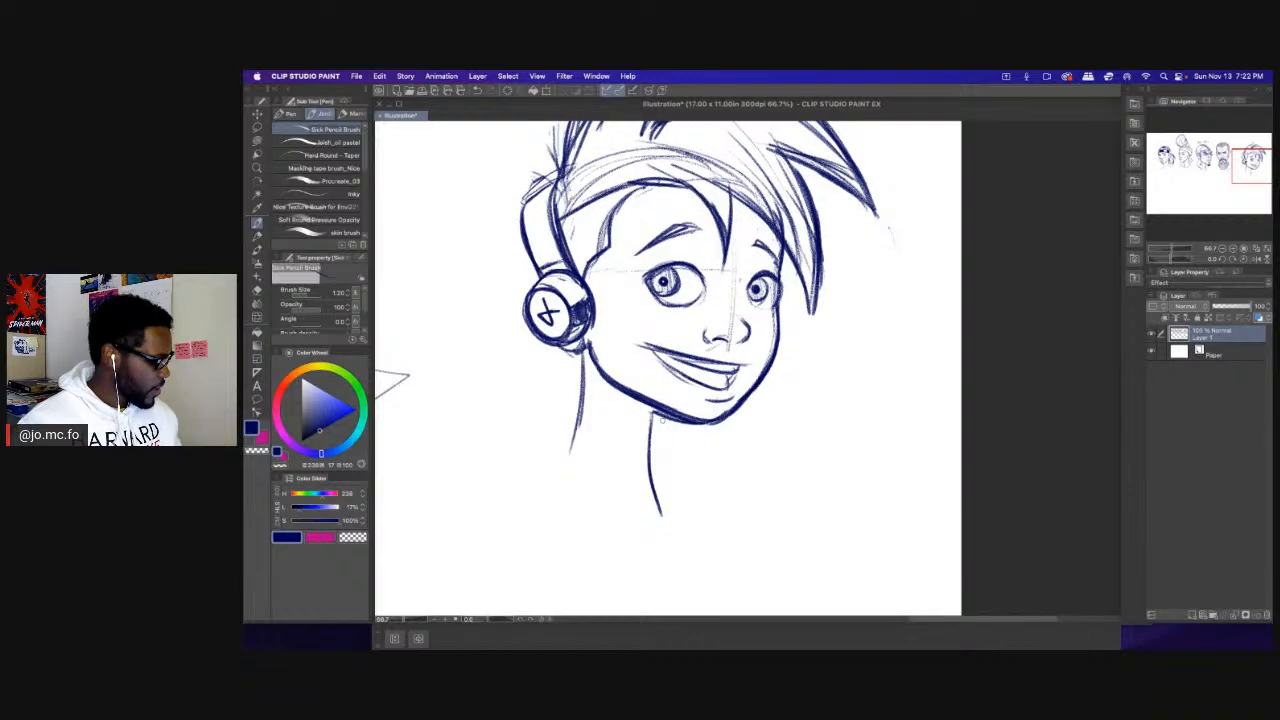
Redraw the child's neck with two lines slanting back from the jaw and a curved line closing its base.
mouse_move(655, 418)
mouse_down()
mouse_move(662, 486)
mouse_move(614, 512)
mouse_up()
mouse_move(588, 405)
mouse_down()
mouse_move(593, 447)
mouse_move(559, 505)
mouse_up()
drag(559, 503, 636, 547)
Lasso the child's head, scale it down to match the other heads, and move it closer to the bearded man.
key(super+minus)
drag(532, 259, 590, 282)
key(super+minus)
key(super+minus)
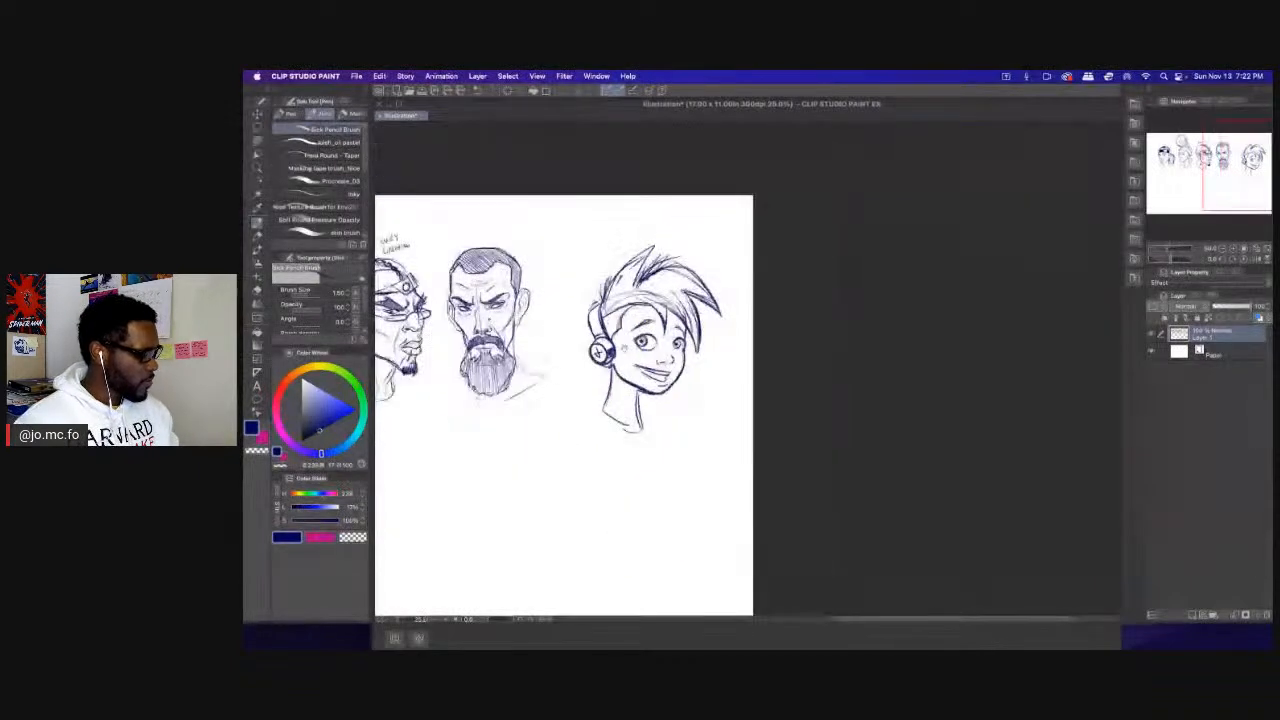
drag(620, 380, 675, 383)
key(m)
mouse_move(712, 233)
mouse_down()
mouse_move(610, 238)
mouse_move(633, 267)
mouse_up()
key(super+t)
drag(665, 310, 627, 275)
key(Return)
drag(481, 343, 611, 316)
drag(492, 420, 522, 408)
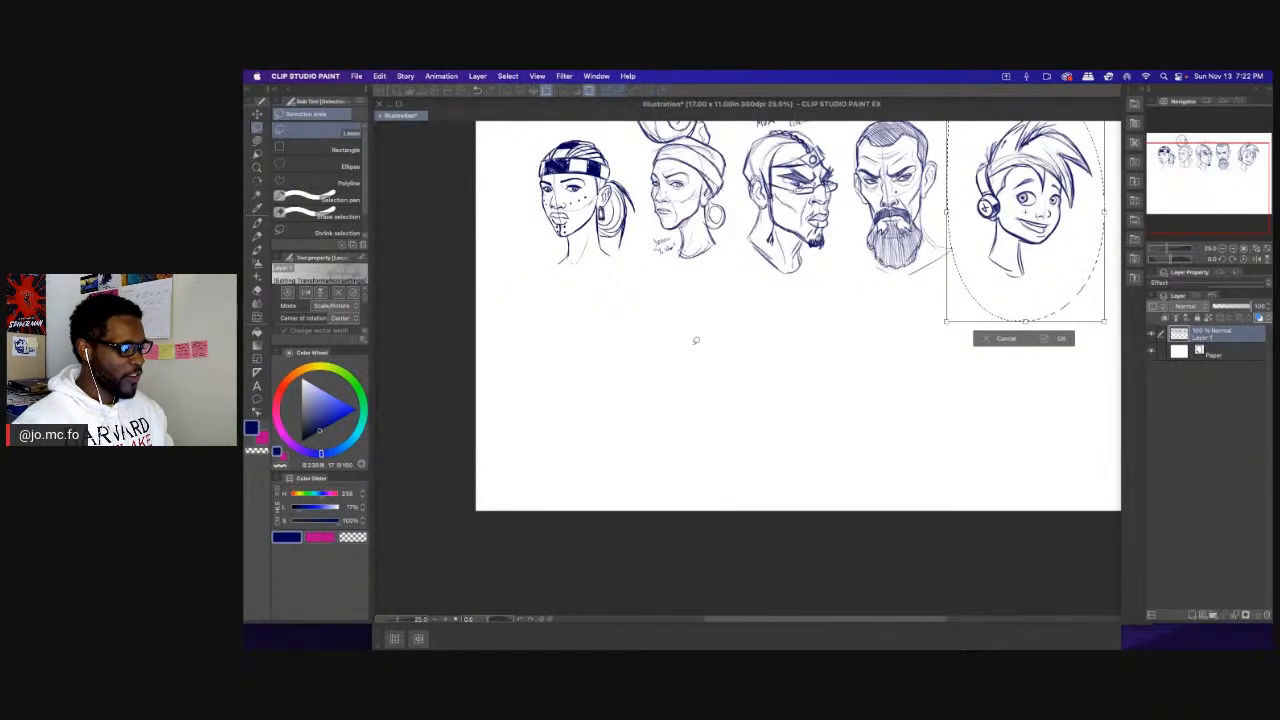
key(Return)
Scale the whole lineup of five heads down slightly and place it in the upper part of the canvas.
key(super+0)
key(super+t)
drag(750, 357, 752, 325)
drag(675, 282, 674, 293)
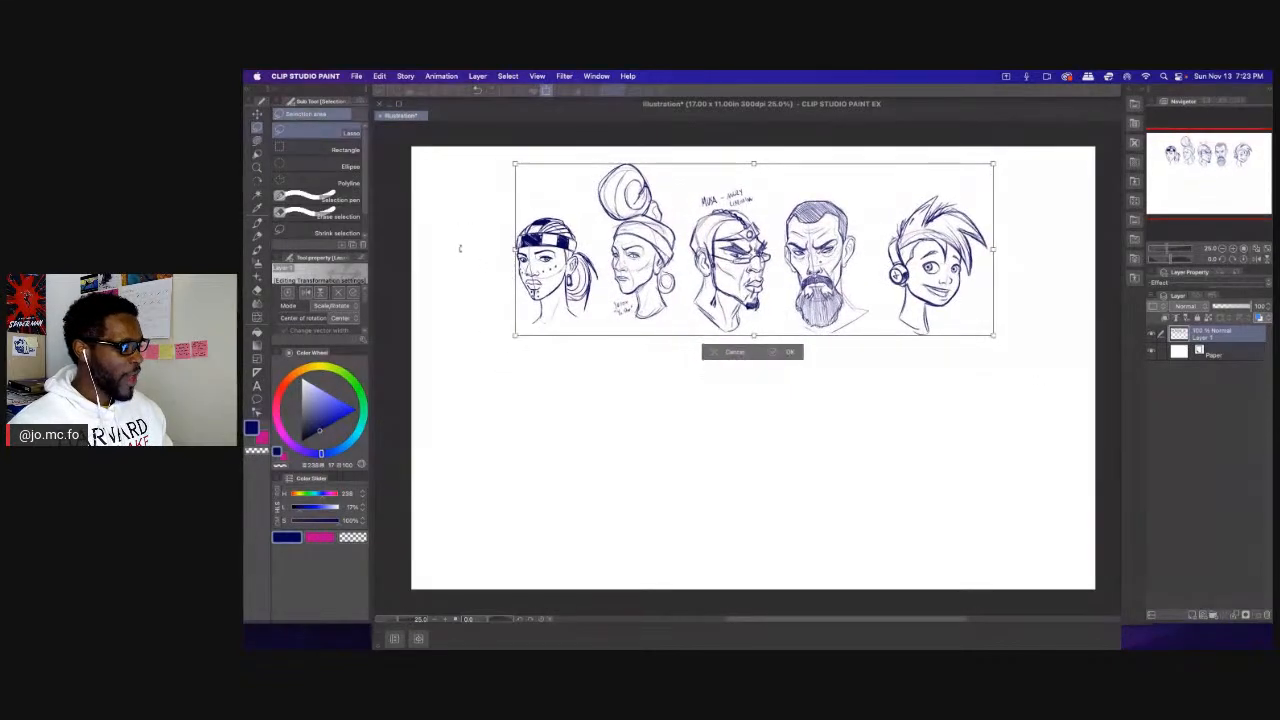
key(Return)
Enlarge the whole lineup with a transform so it spans most of the upper canvas, starting near the left edge.
mouse_move(577, 237)
mouse_down()
mouse_move(604, 275)
mouse_move(581, 223)
mouse_up()
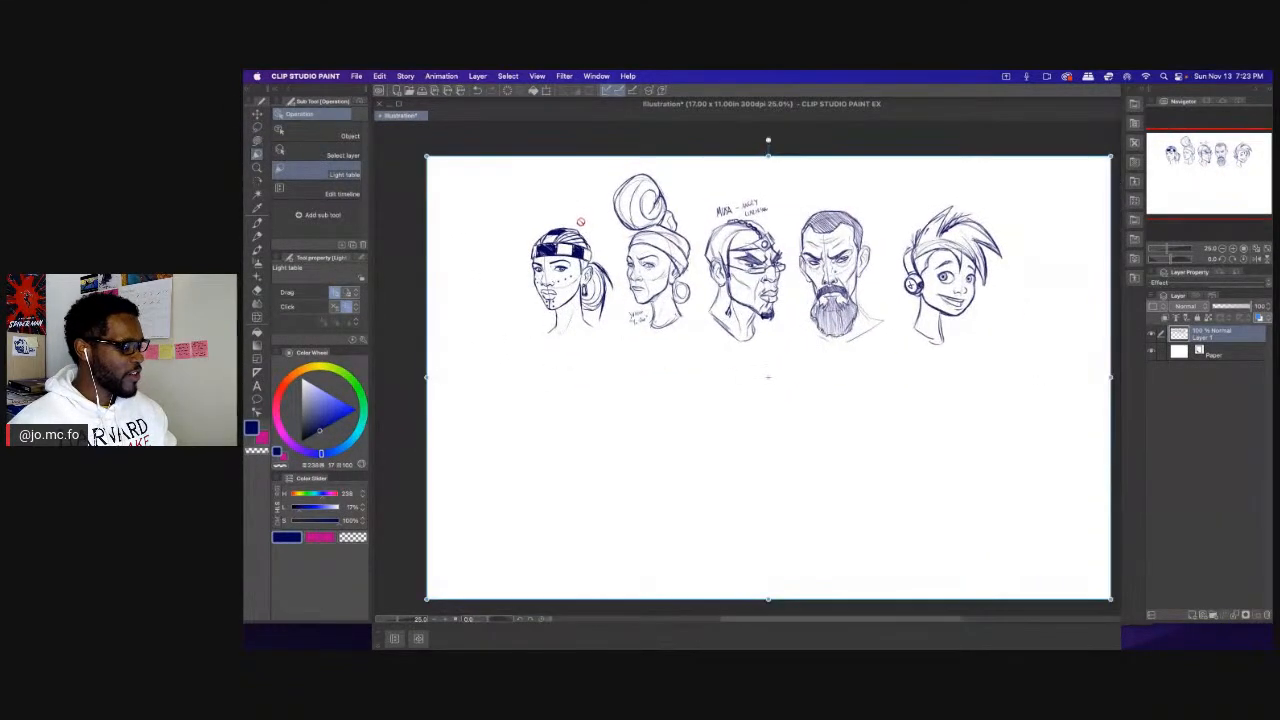
key(o)
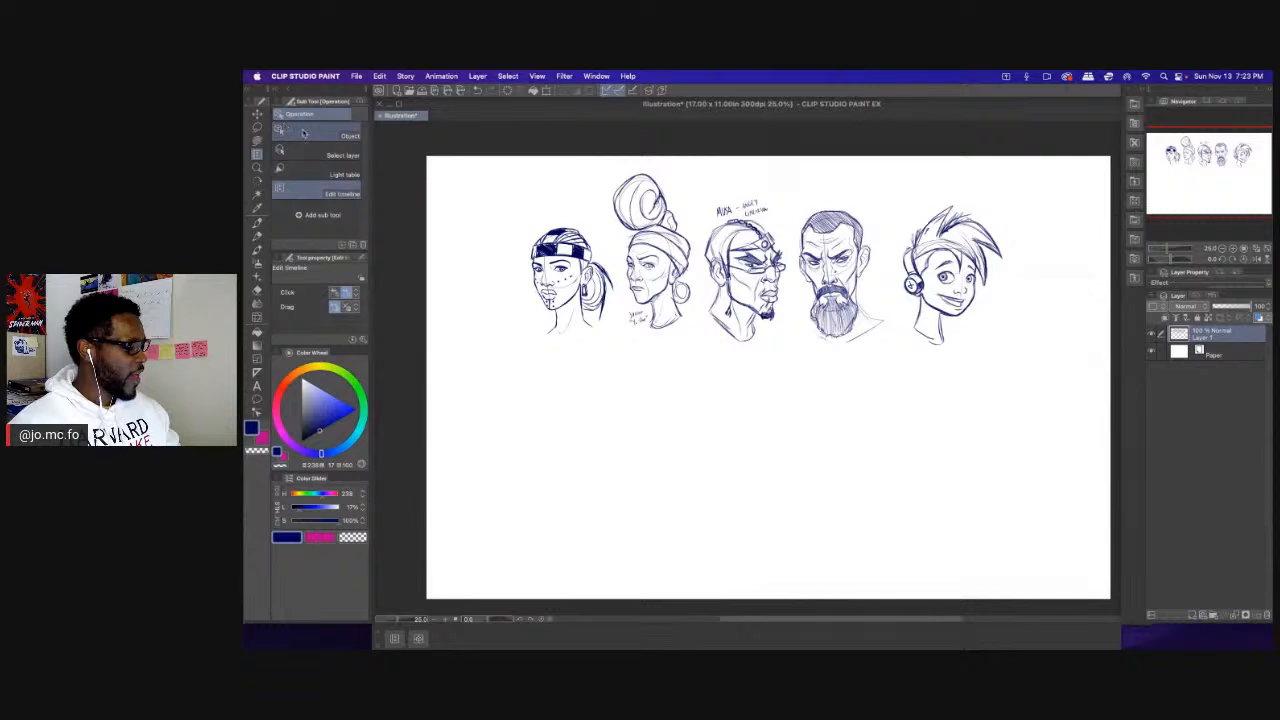
click(257, 128)
key(super+t)
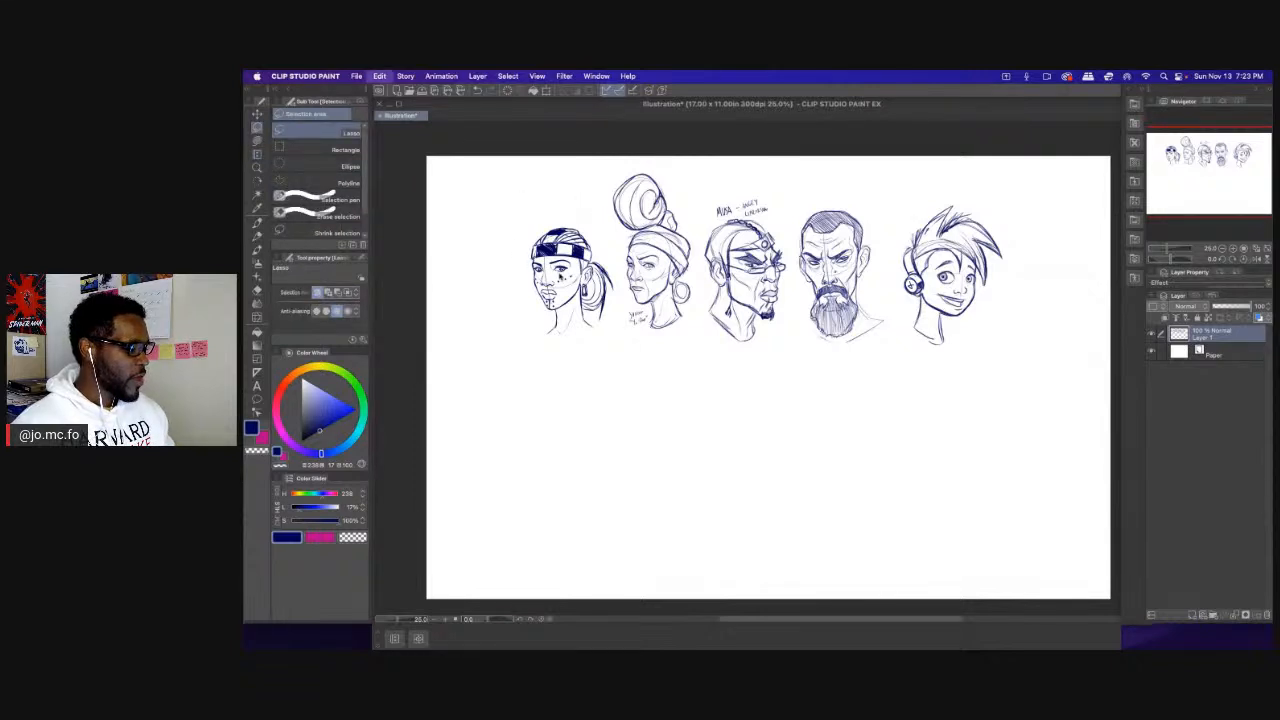
drag(870, 271, 795, 270)
drag(932, 258, 1014, 268)
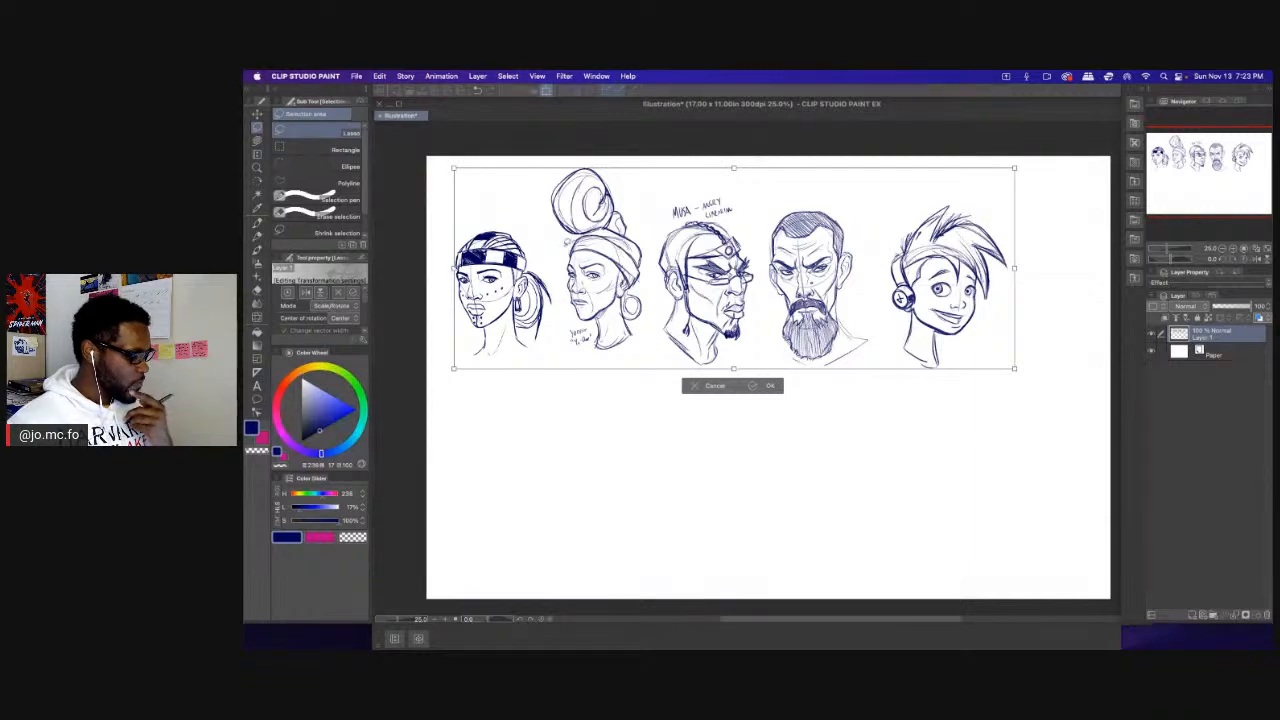
key(Return)
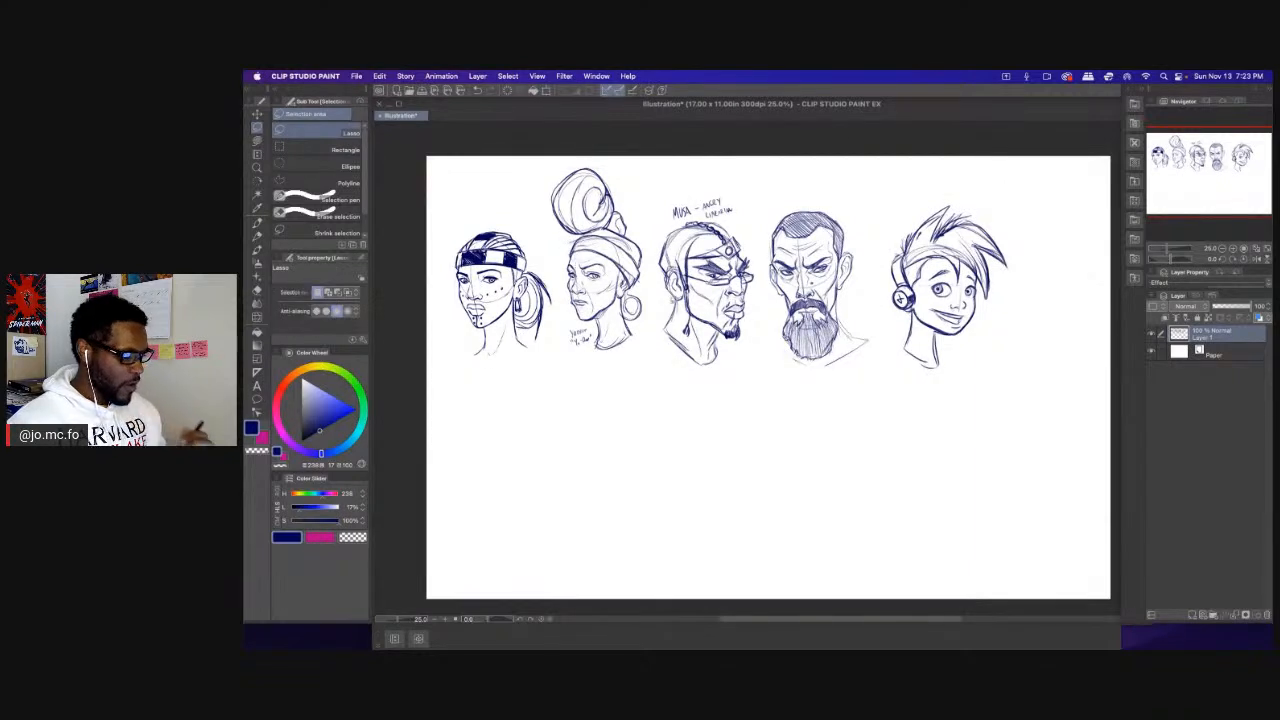
Add a new layer above Layer 1 and choose SHADOW BOXERS > Artwork > Characters > Background Characters as the save folder.
click(1191, 614)
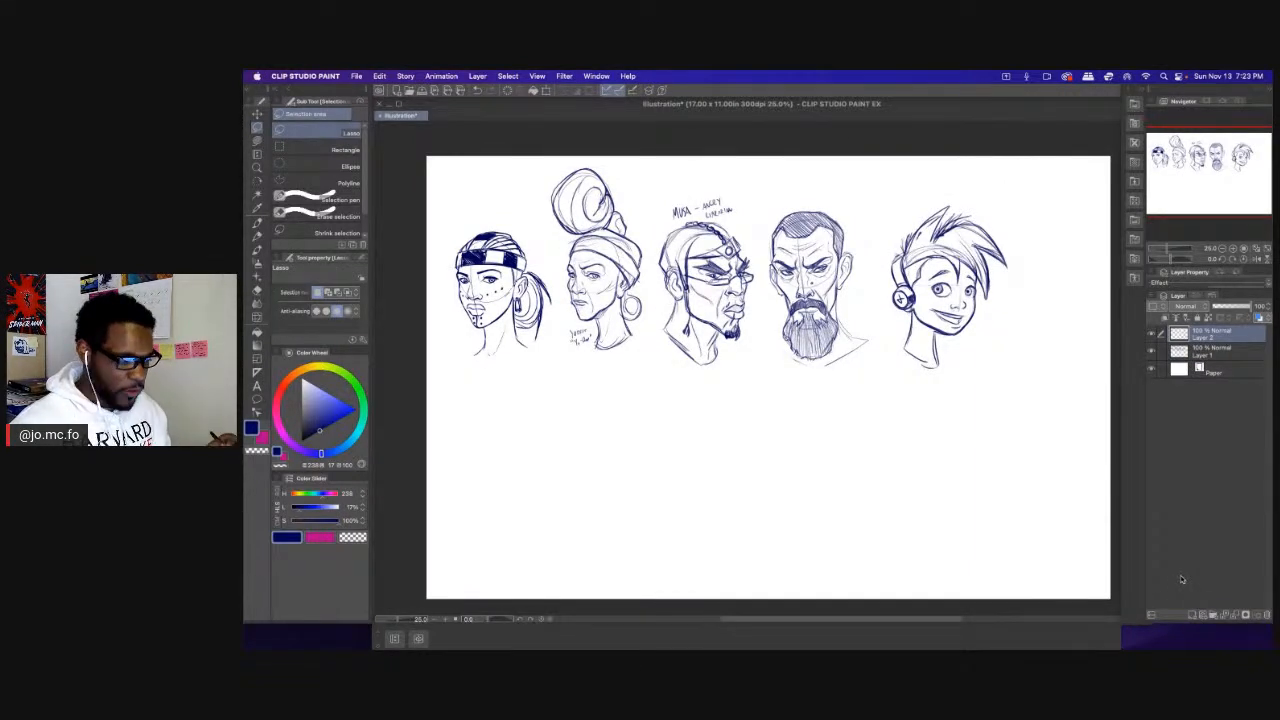
key(super+s)
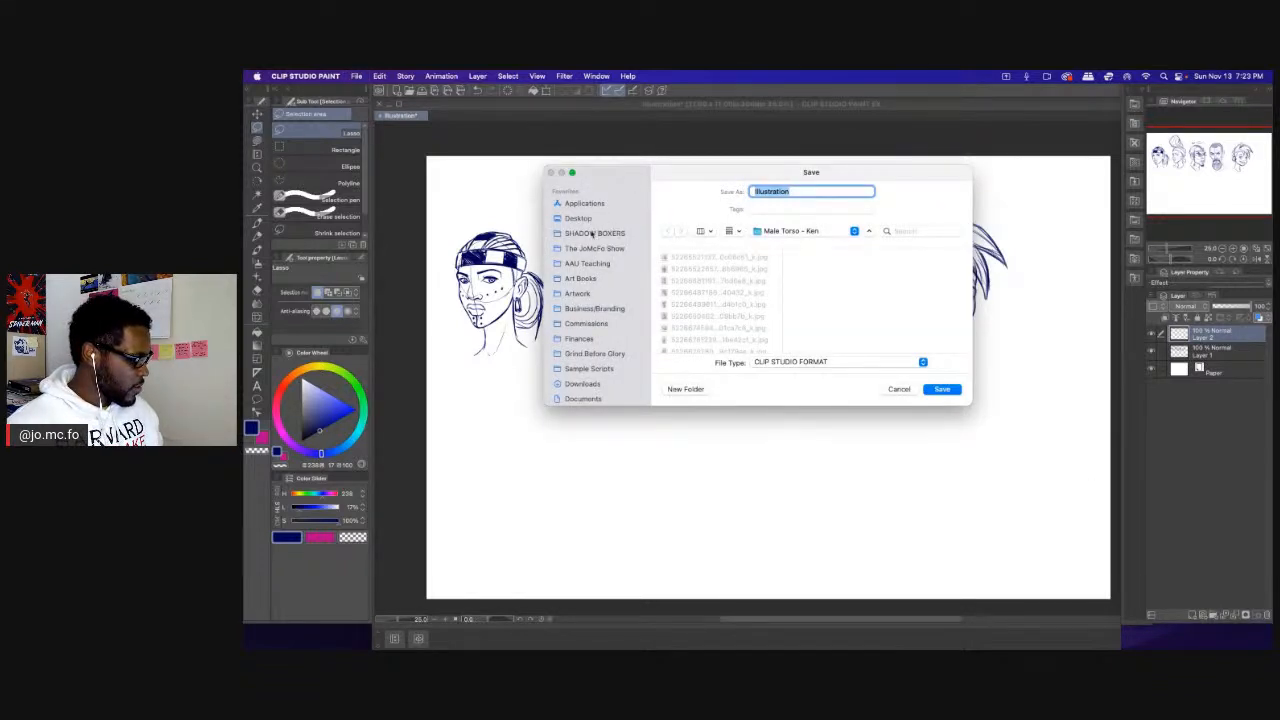
click(591, 233)
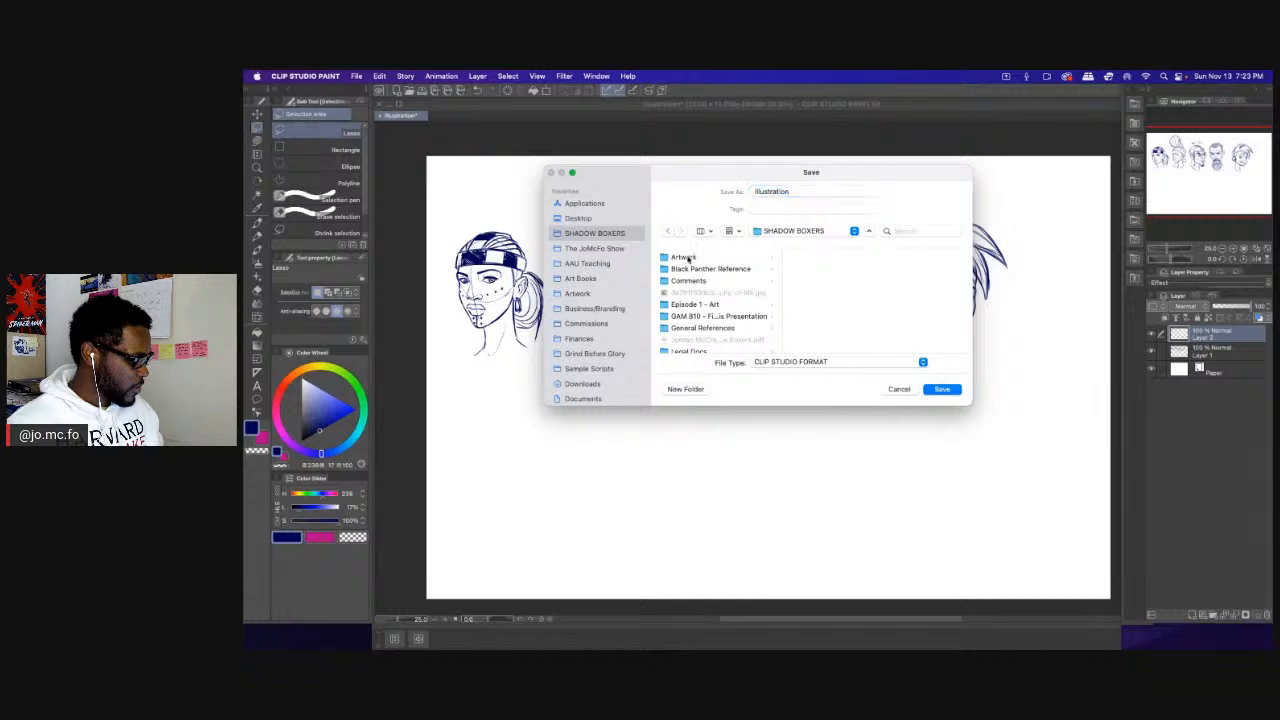
click(686, 258)
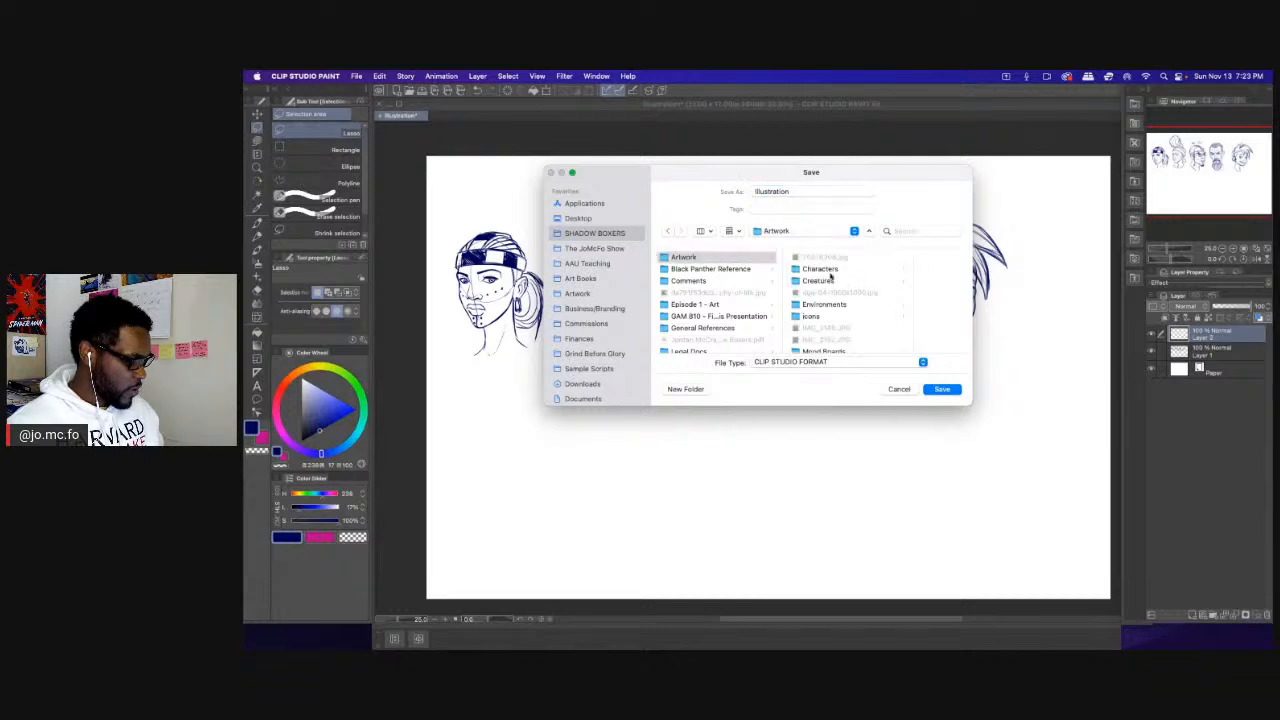
click(826, 270)
click(778, 292)
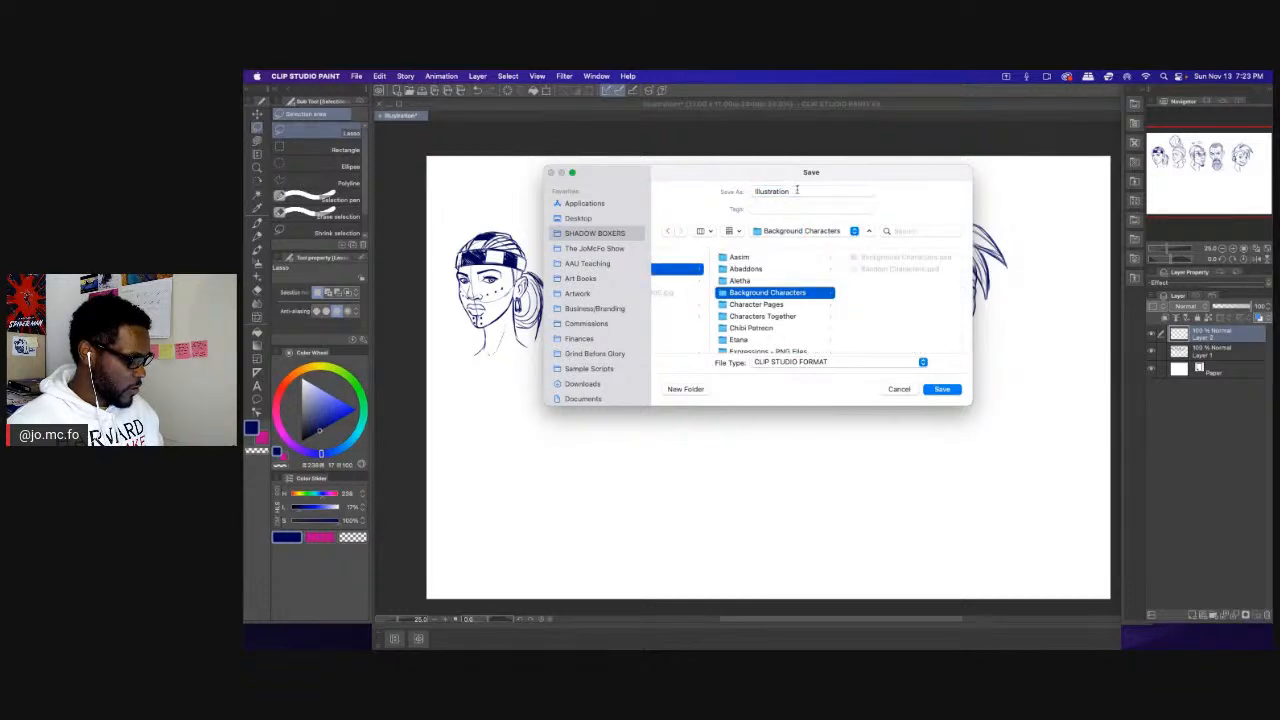
Name the file "Background character head sketches" and save it in Clip Studio format in the Background Characters folder.
click(797, 190)
text(Backg)
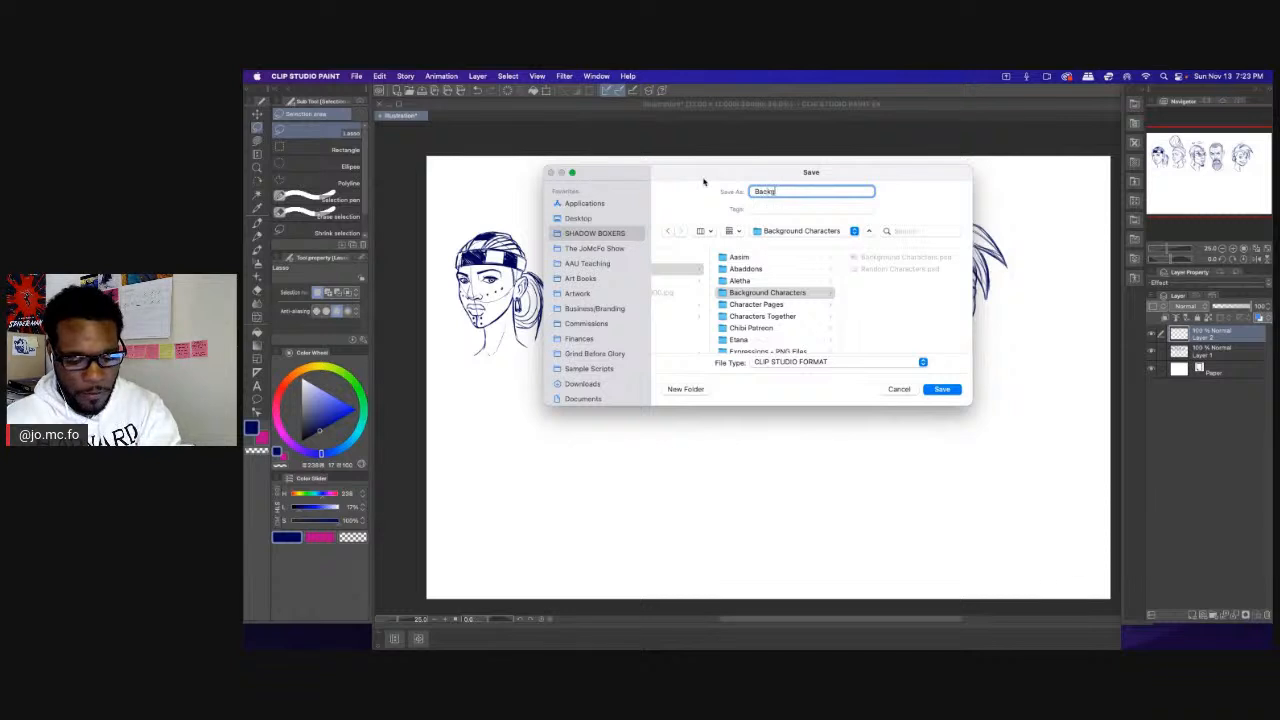
text(round charact)
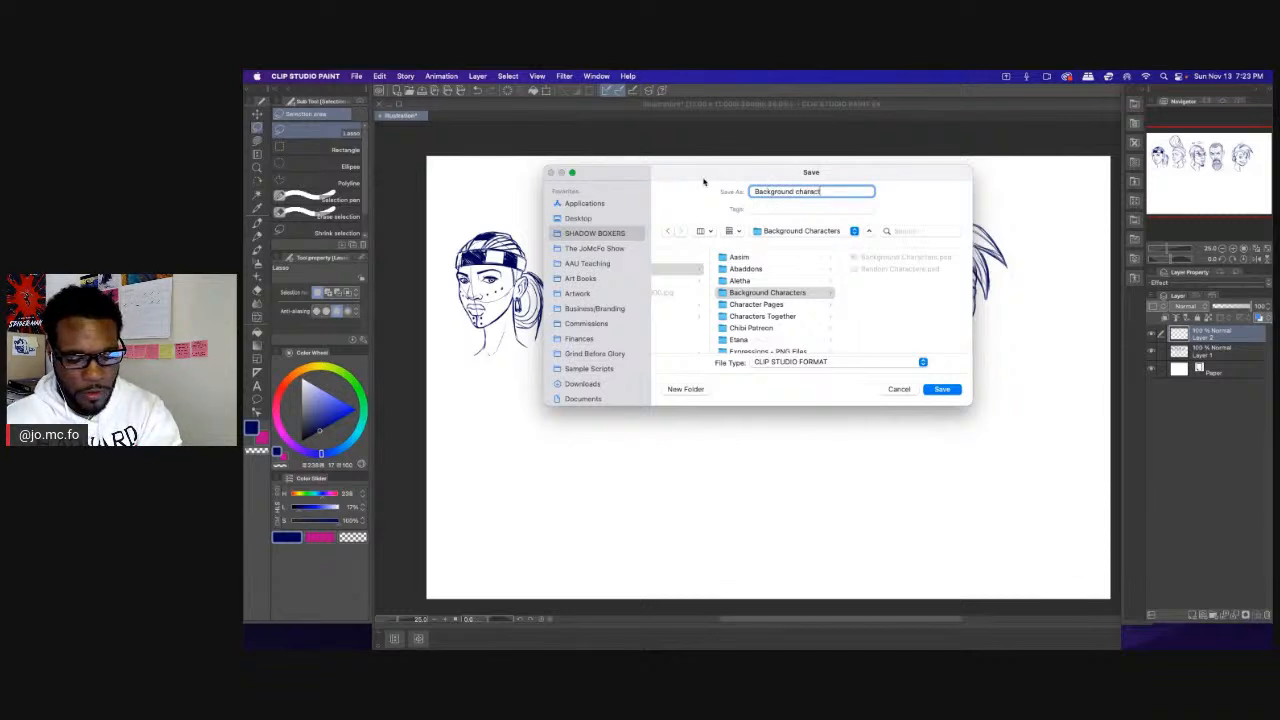
text(er head sketches)
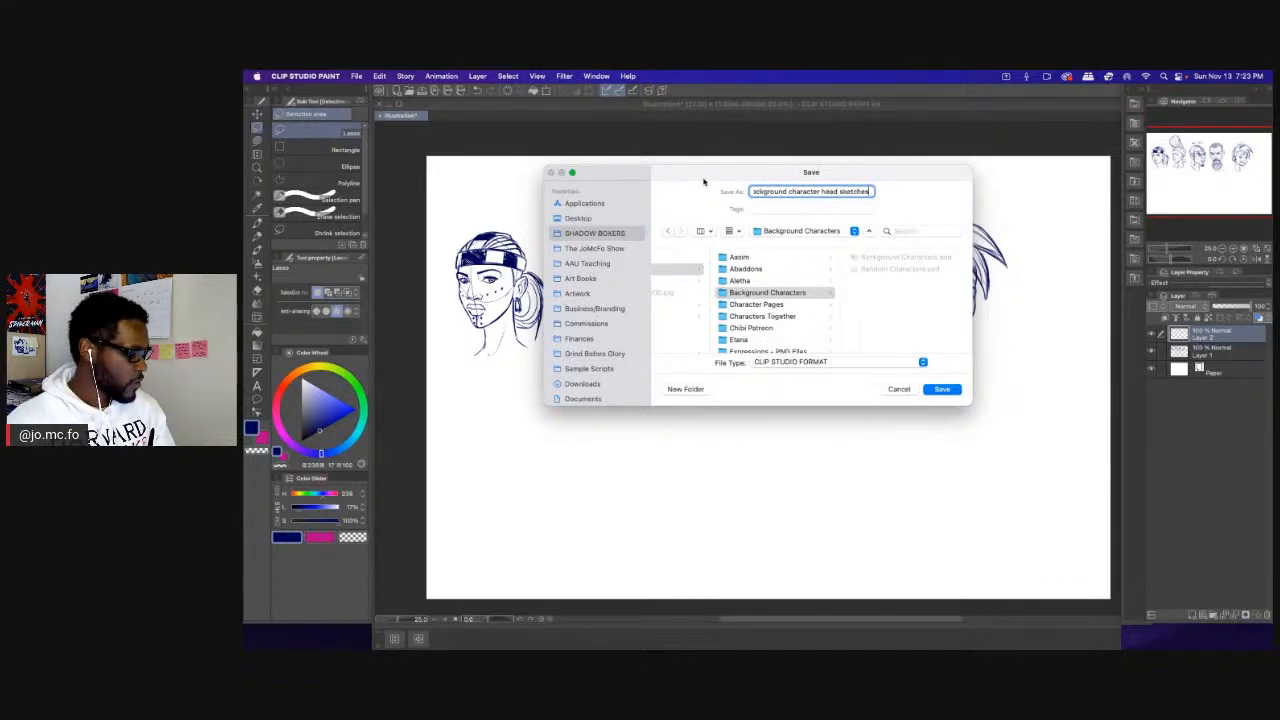
key(Return)
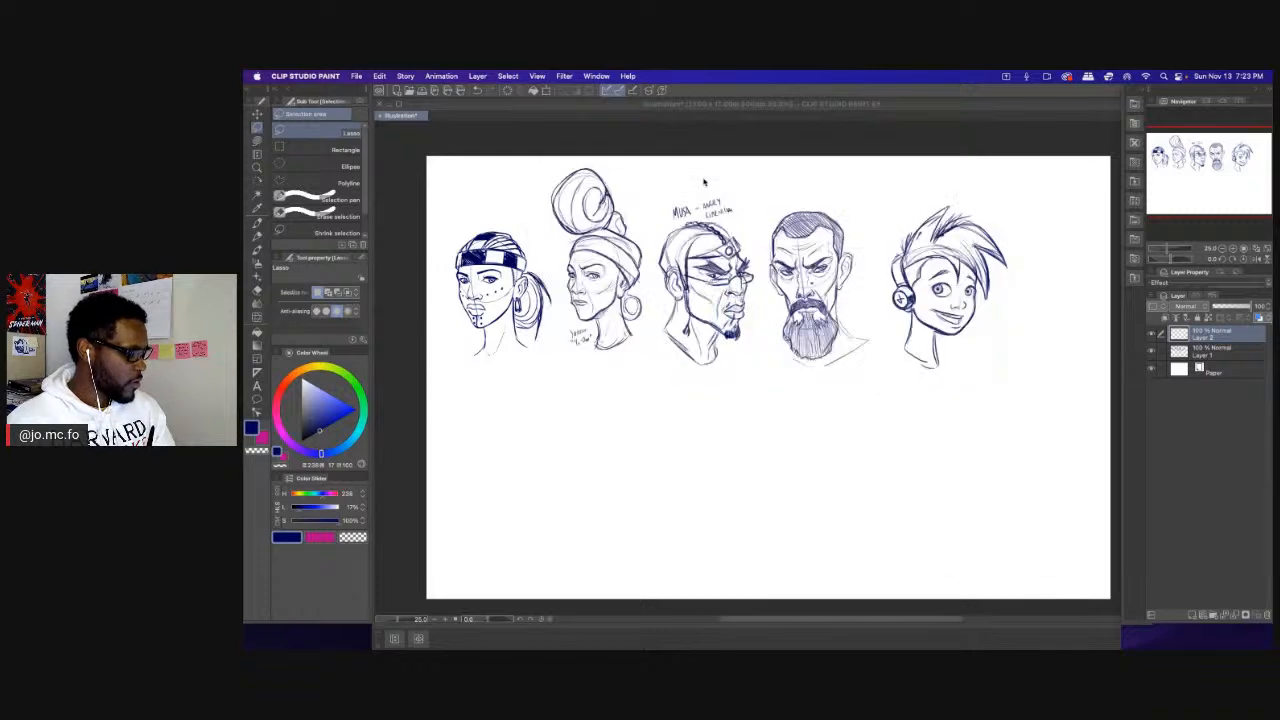
key(super+Tab)
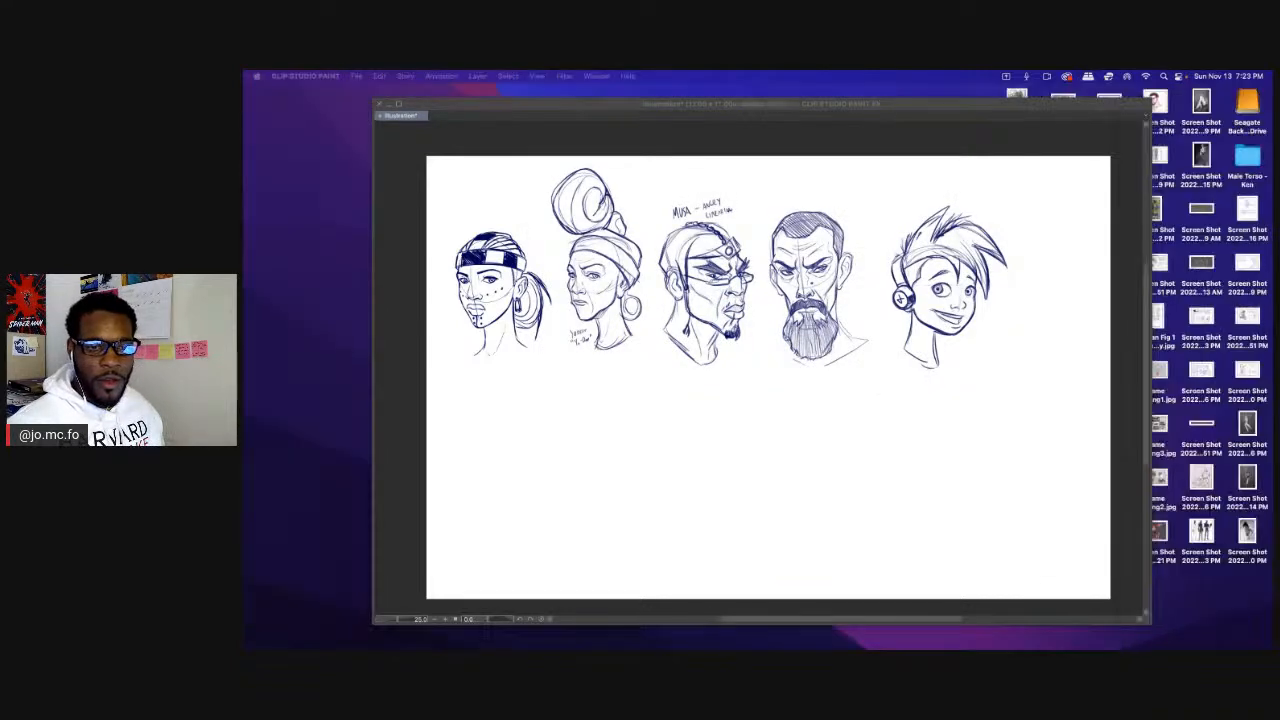
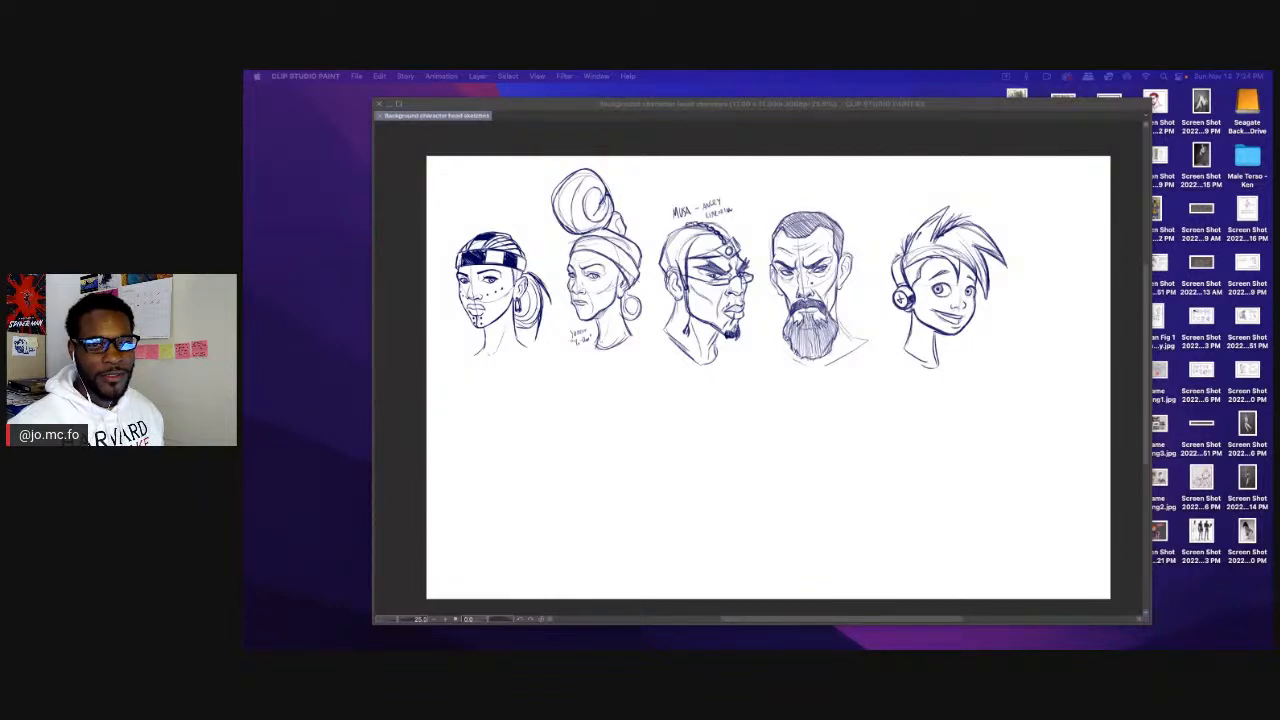
Bring the browser with the Terry Crews image search beside the canvas, narrowing the drawing window to make room for the reference.
drag(1272, 85, 1040, 82)
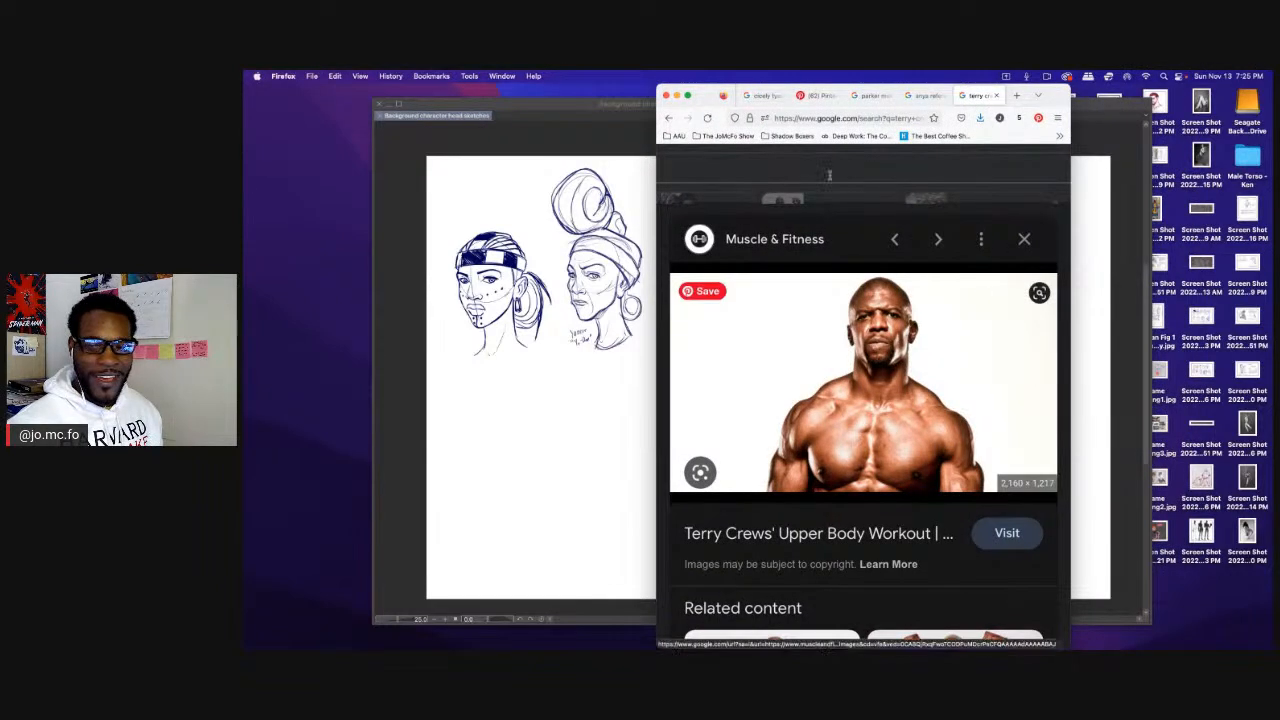
click(1092, 220)
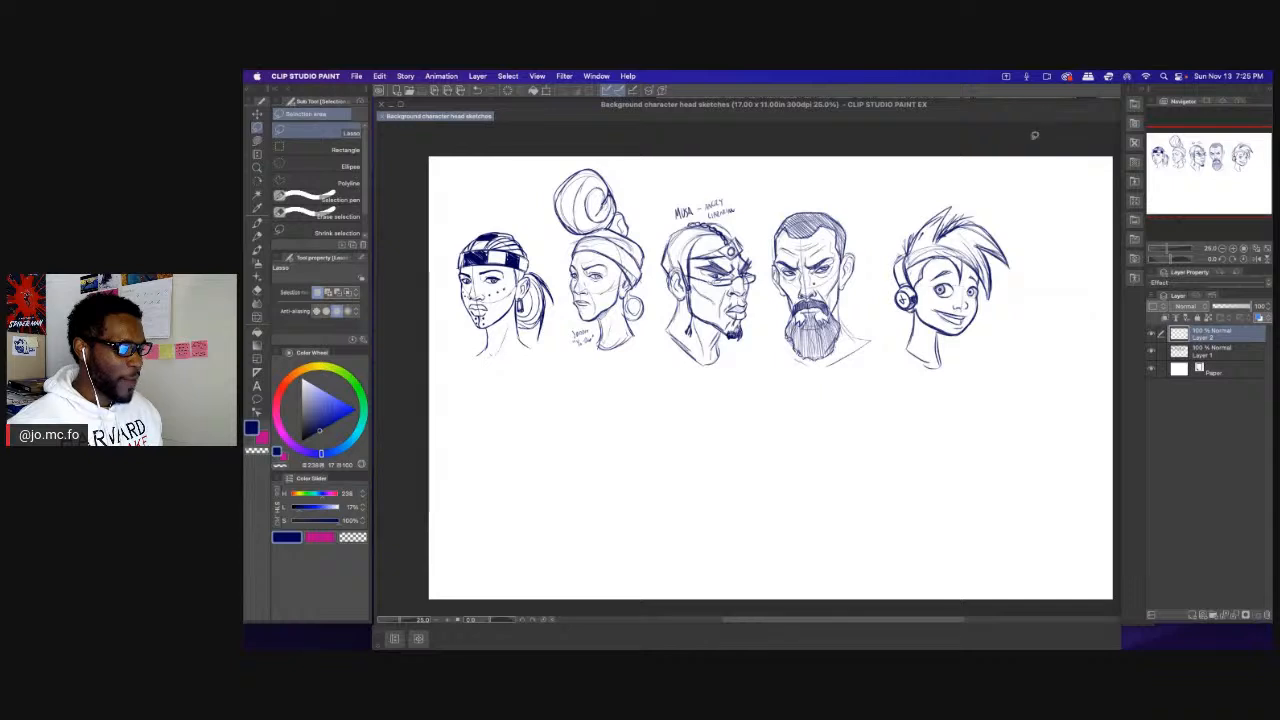
scroll(1036, 135, down, 3)
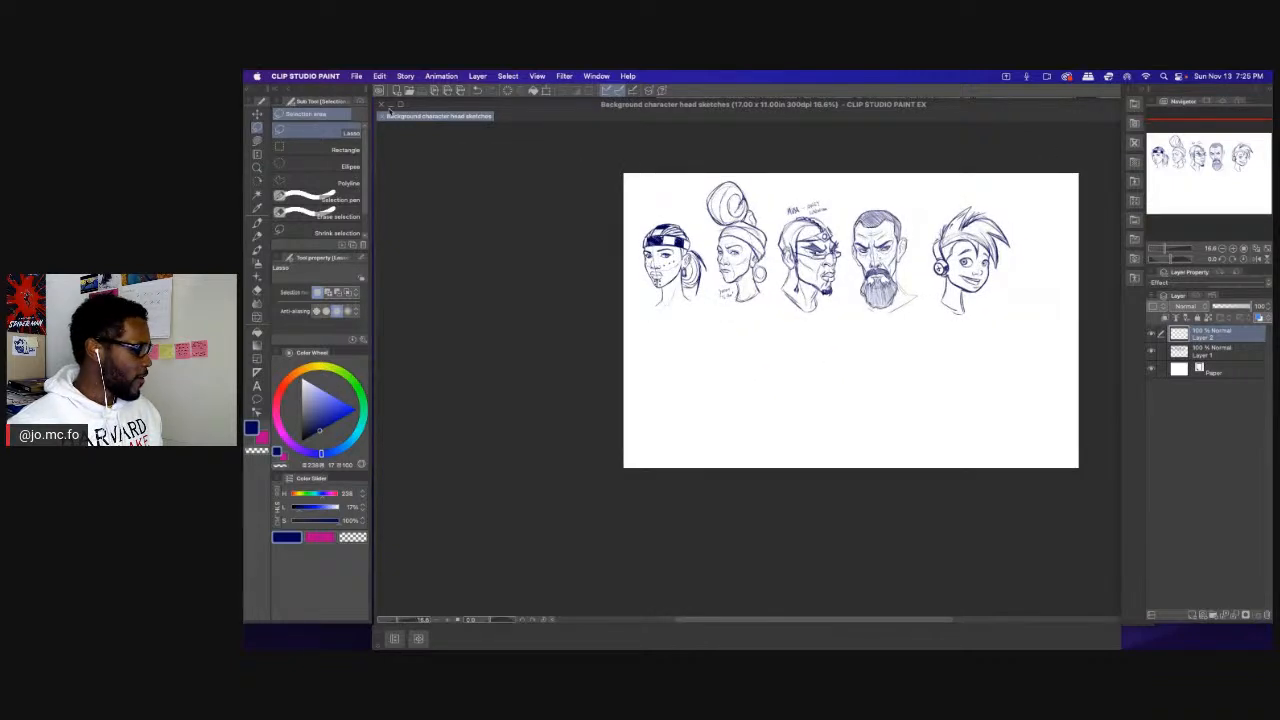
click(401, 105)
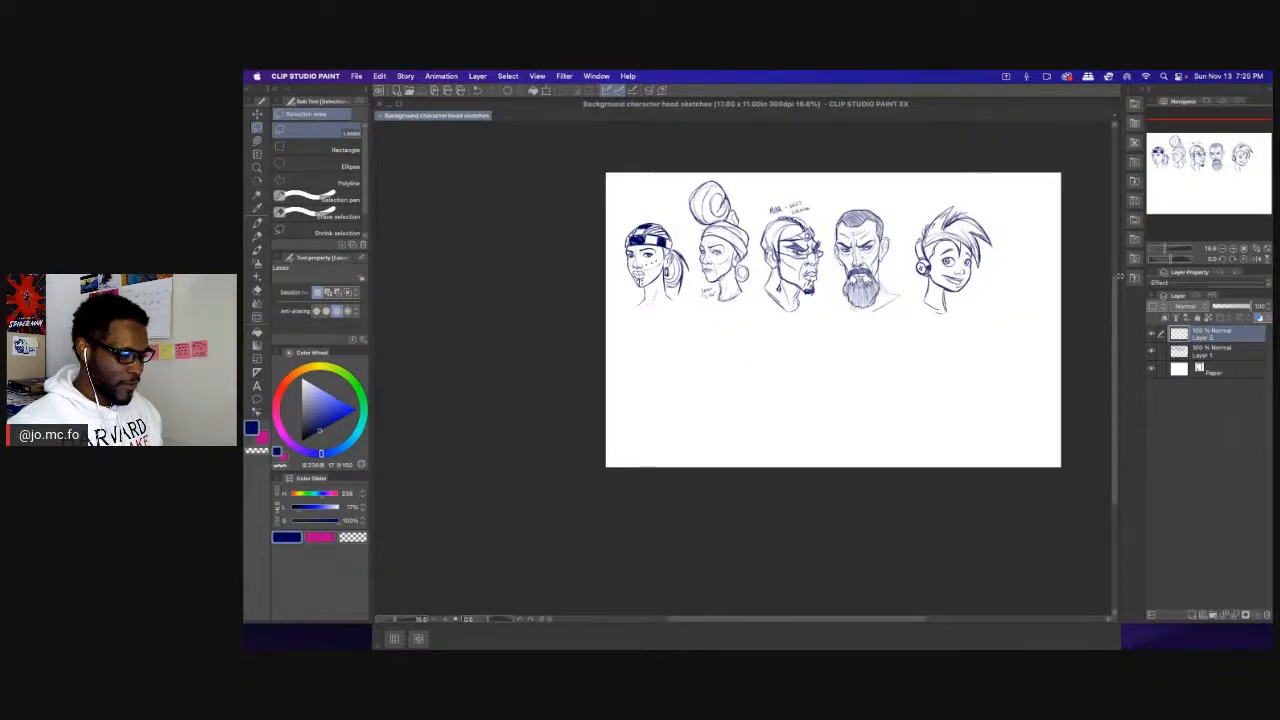
drag(1119, 277, 919, 270)
click(1033, 101)
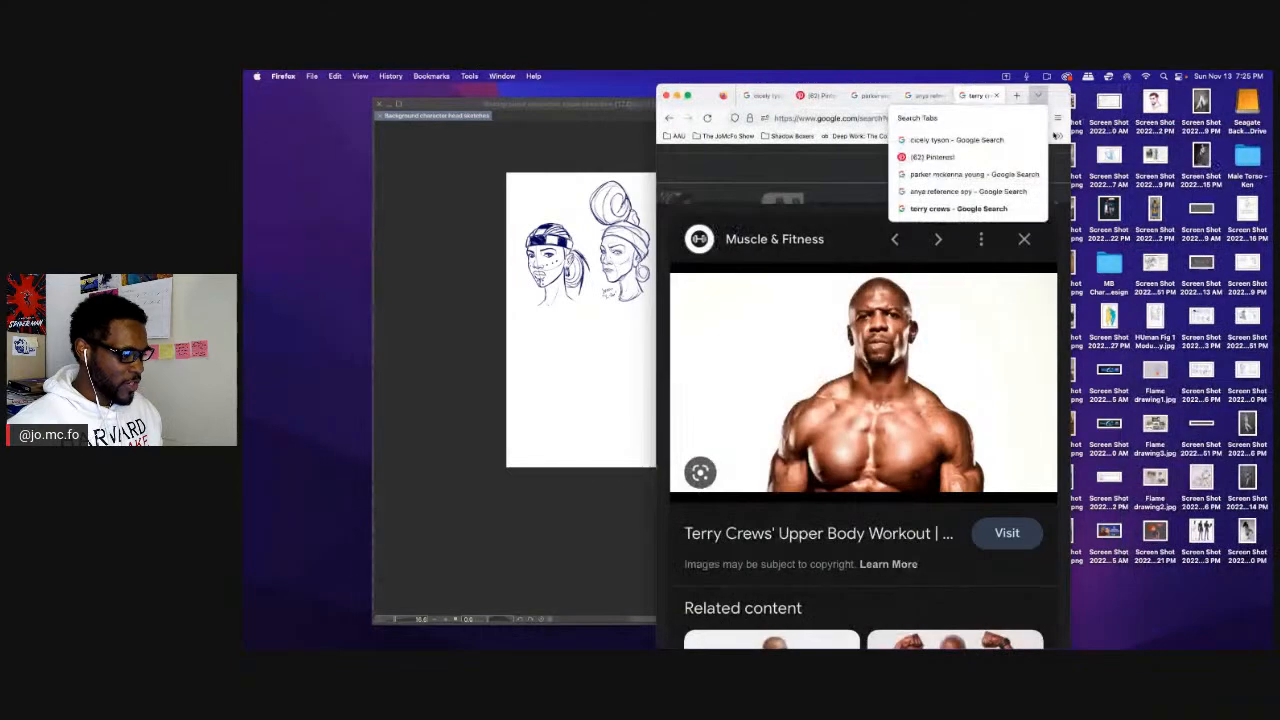
drag(877, 86, 939, 86)
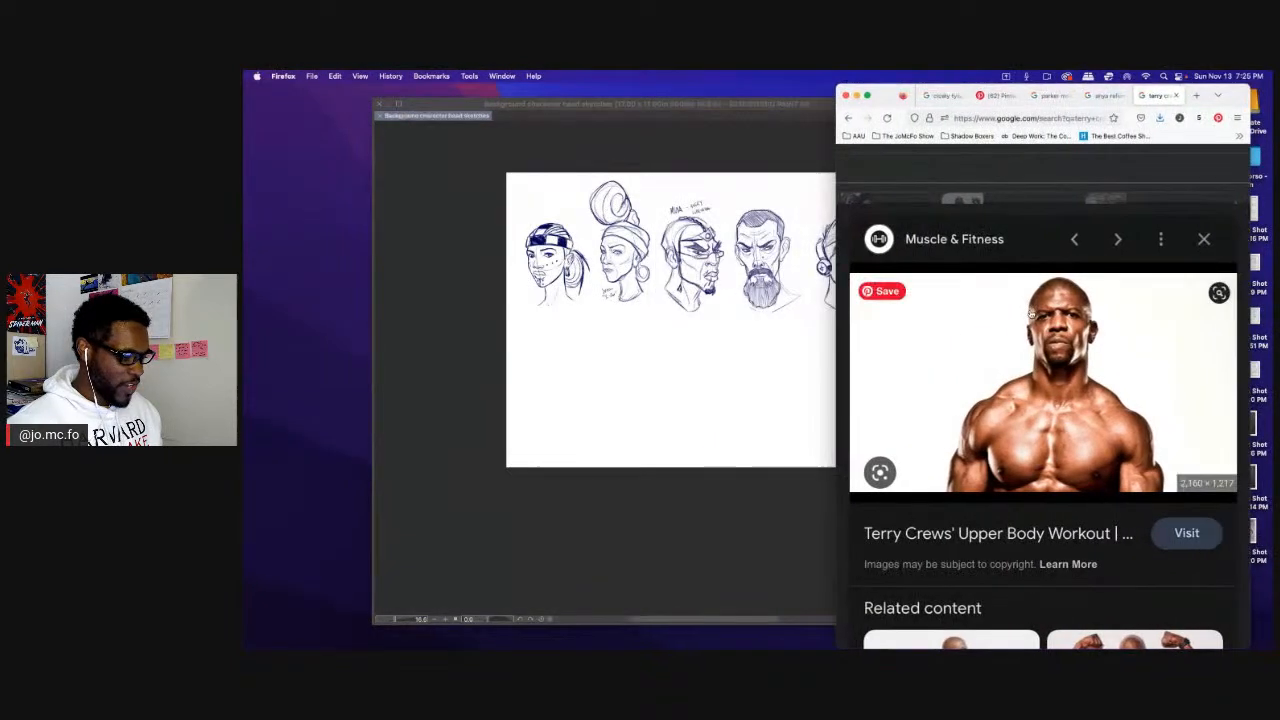
Browse the related Terry Crews photos and open the Goalcast image with the skeptical three-quarter expression as the reference.
scroll(1049, 324, down, 8)
scroll(1049, 324, down, 2)
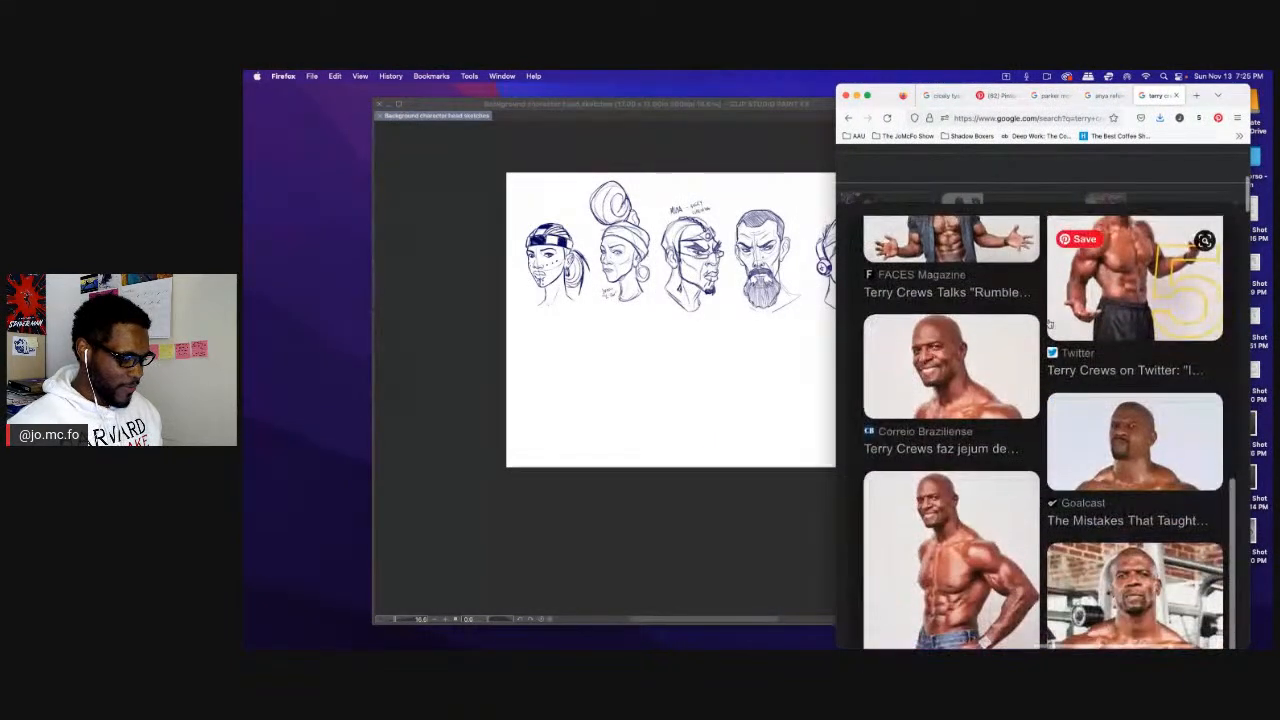
scroll(1027, 336, down, 2)
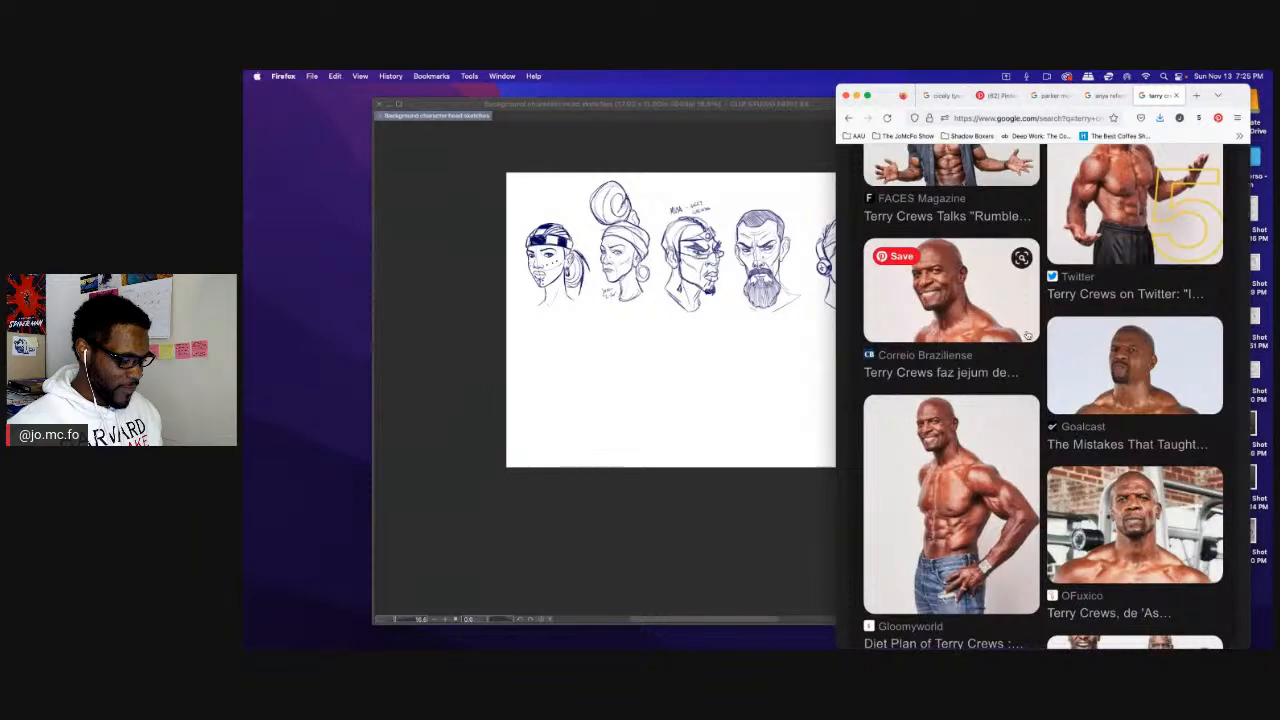
scroll(1027, 336, down, 4)
scroll(1020, 350, down, 3)
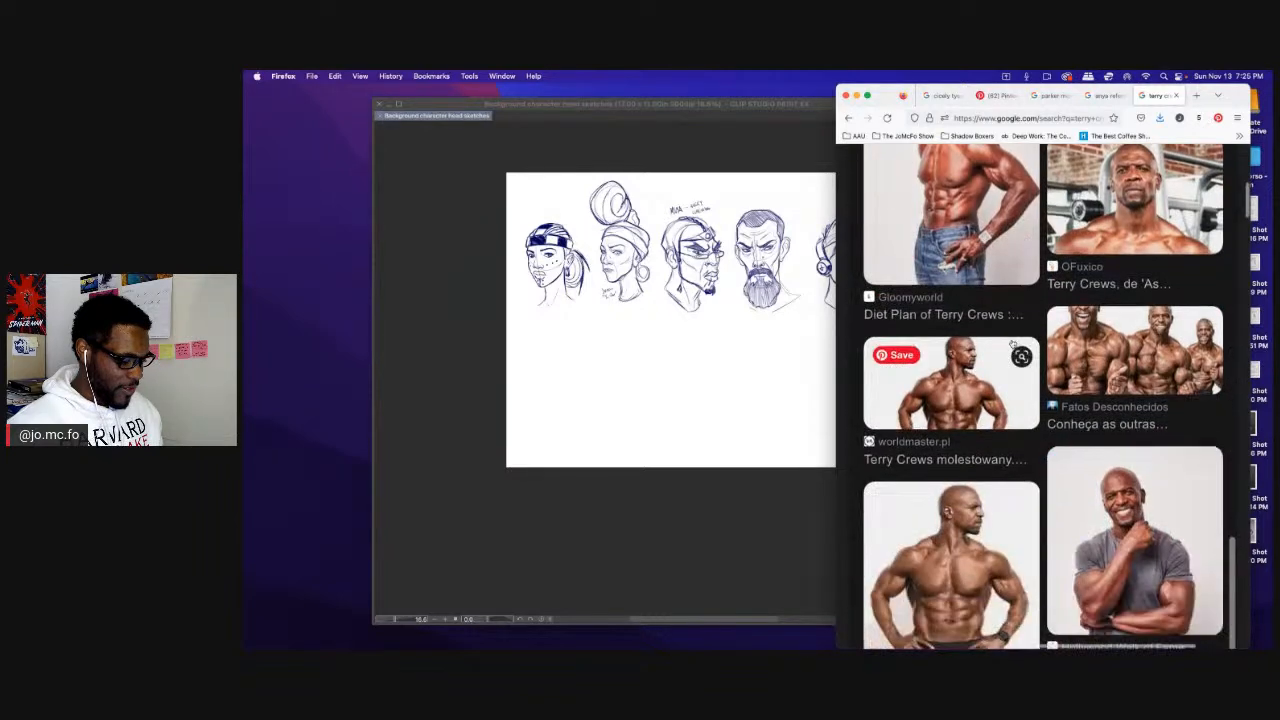
scroll(1126, 293, up, 6)
scroll(1126, 293, up, 3)
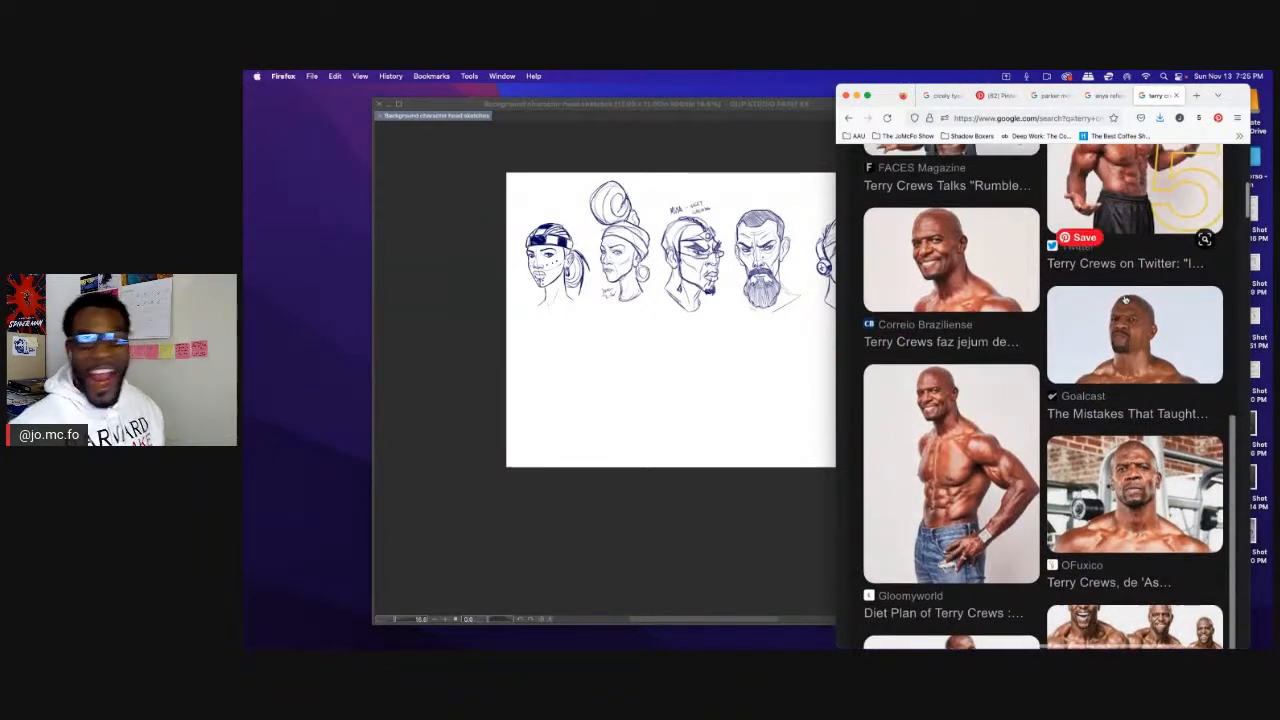
scroll(1088, 268, up, 5)
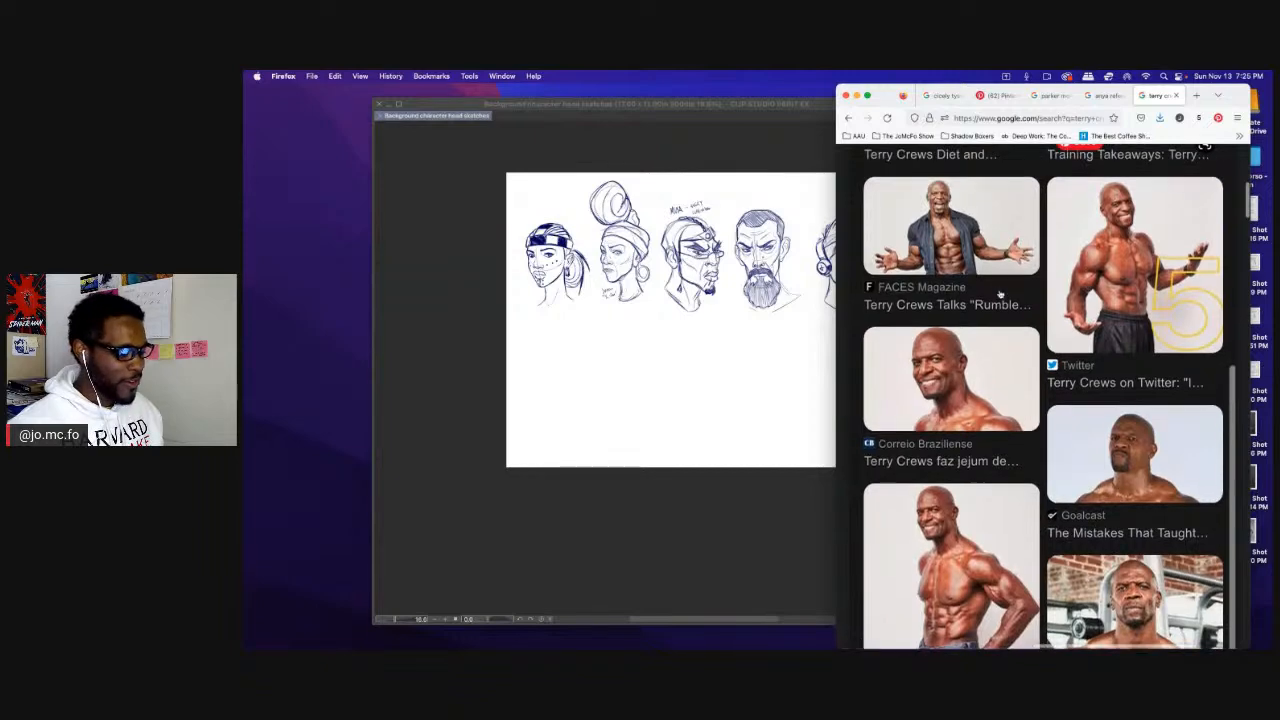
scroll(999, 293, down, 8)
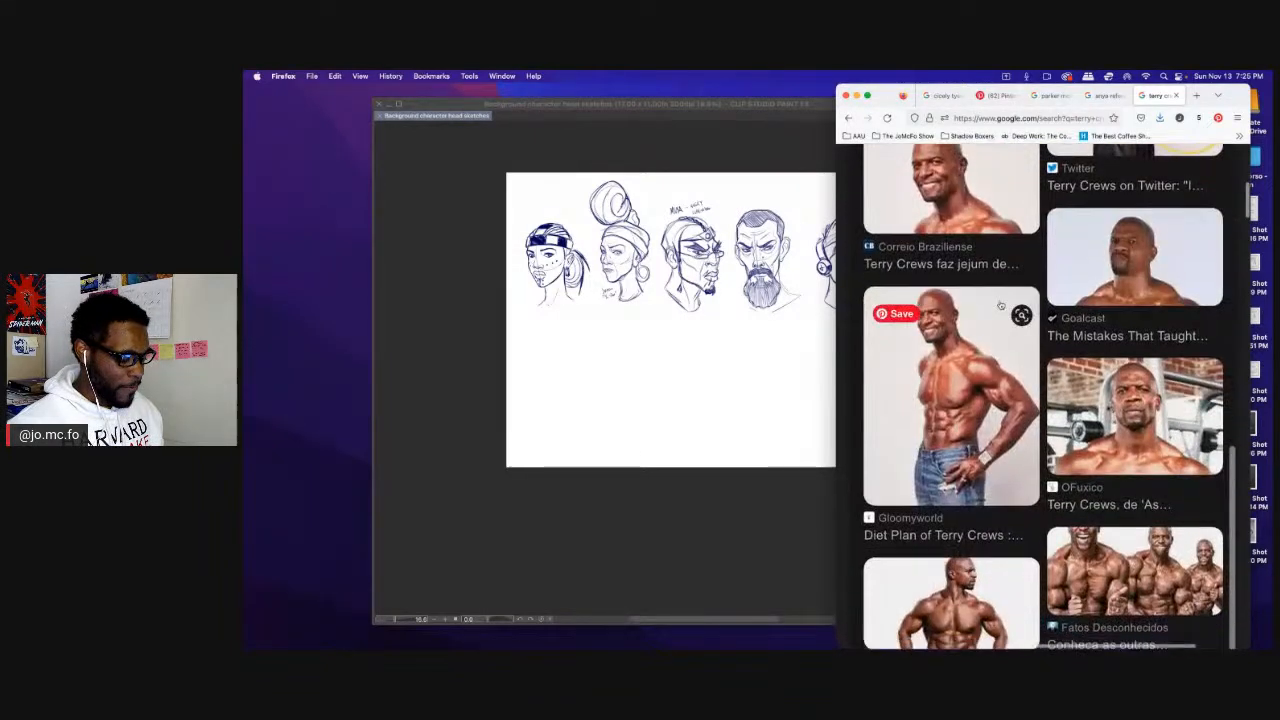
scroll(999, 293, down, 4)
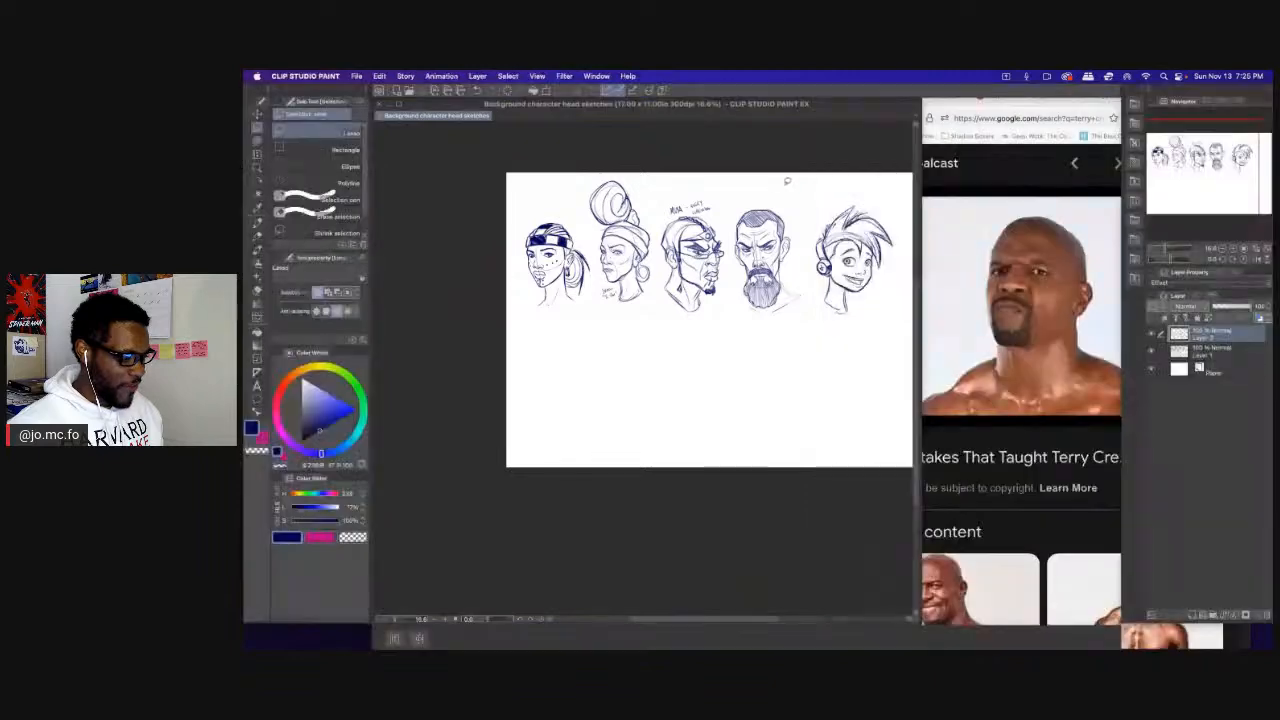
Sketch a light head circle with a vertical centre line and a curved brow guide in the empty area below the lineup.
scroll(625, 383, up, 1)
scroll(626, 384, up, 2)
drag(792, 372, 797, 417)
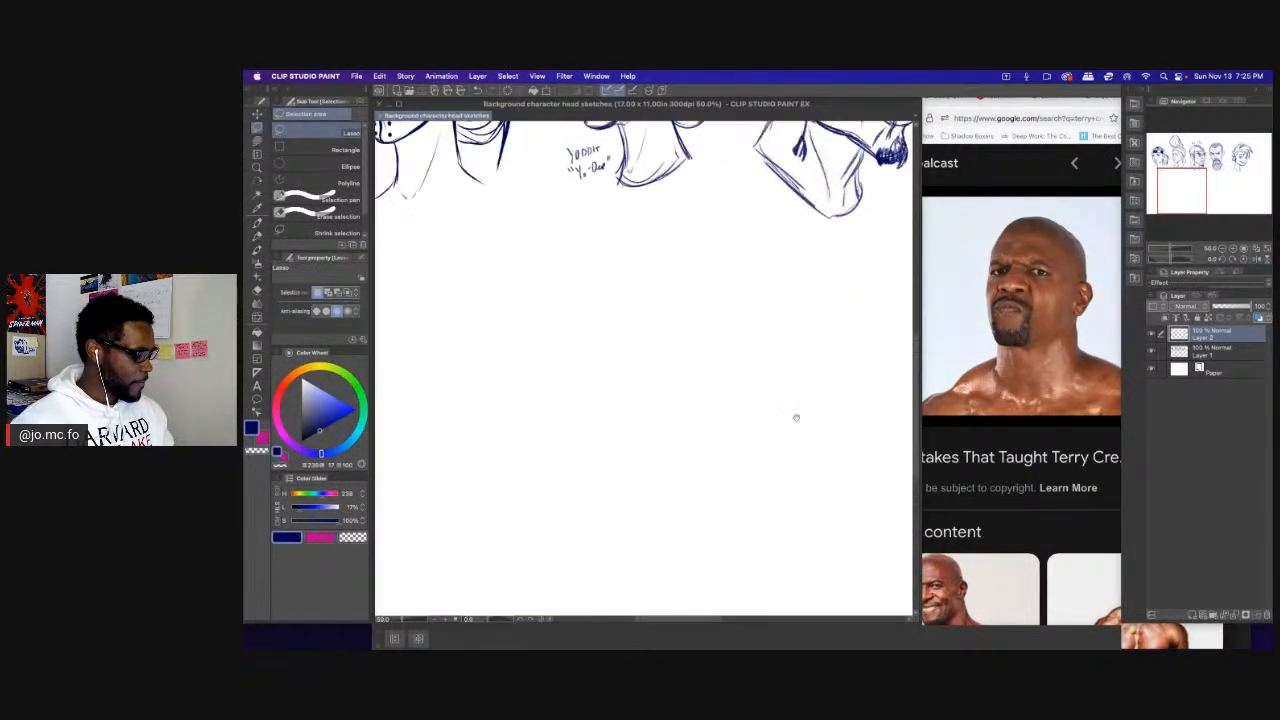
drag(466, 372, 724, 384)
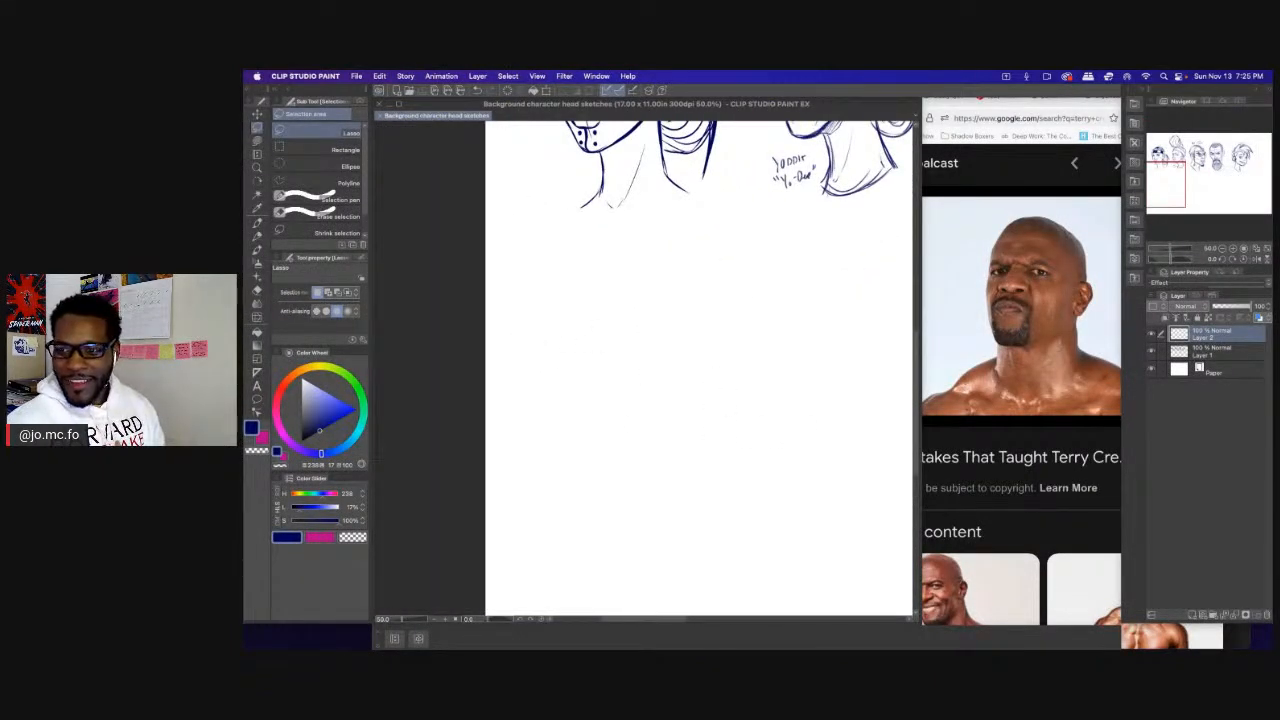
key(super+Tab)
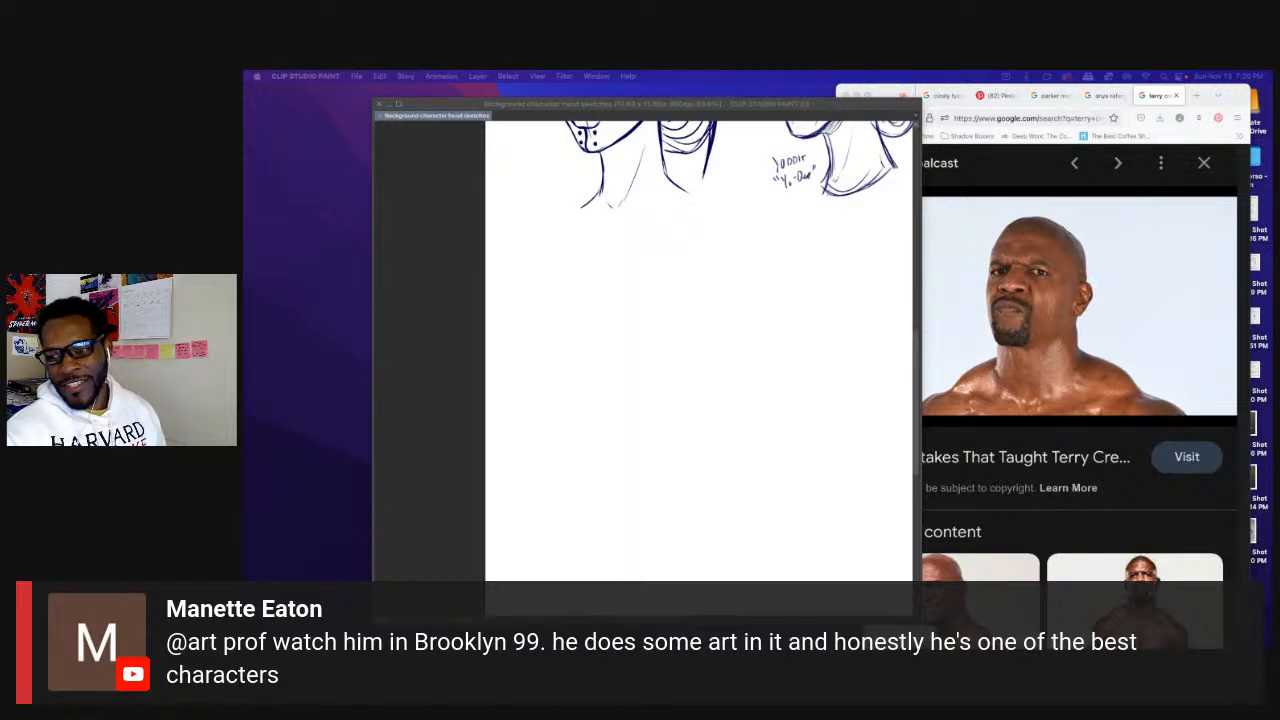
key(Tab)
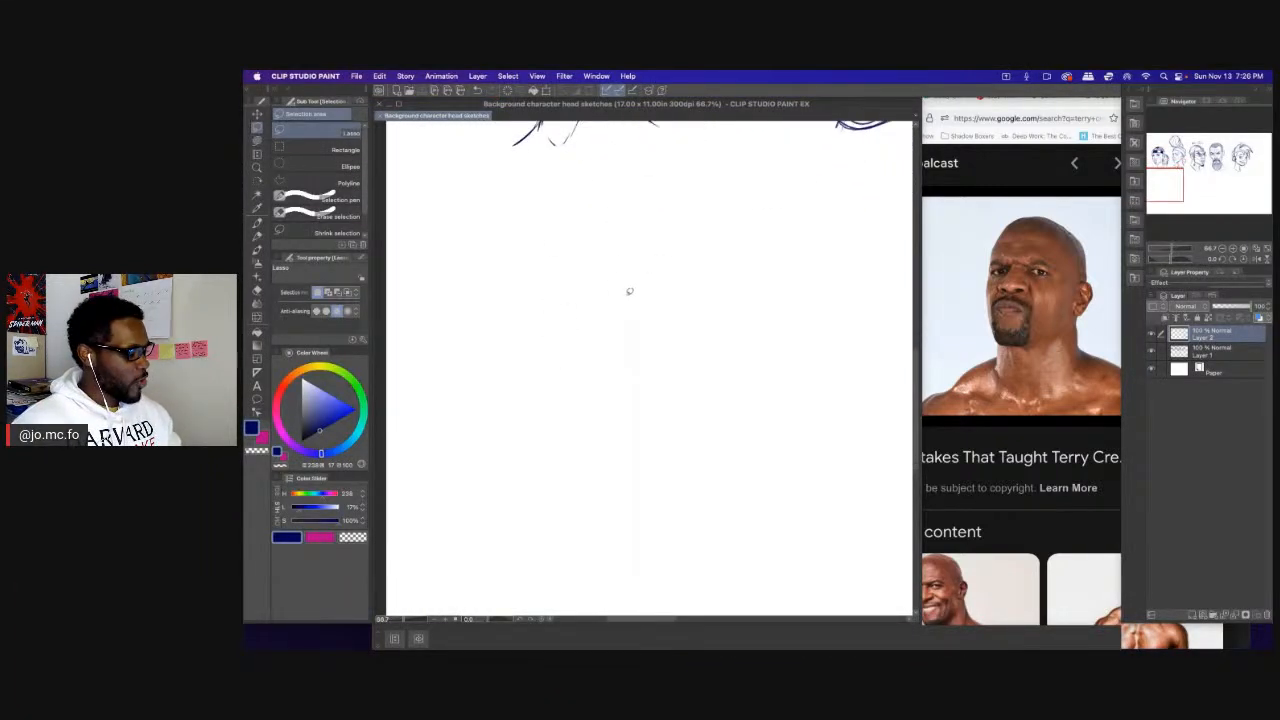
key(p)
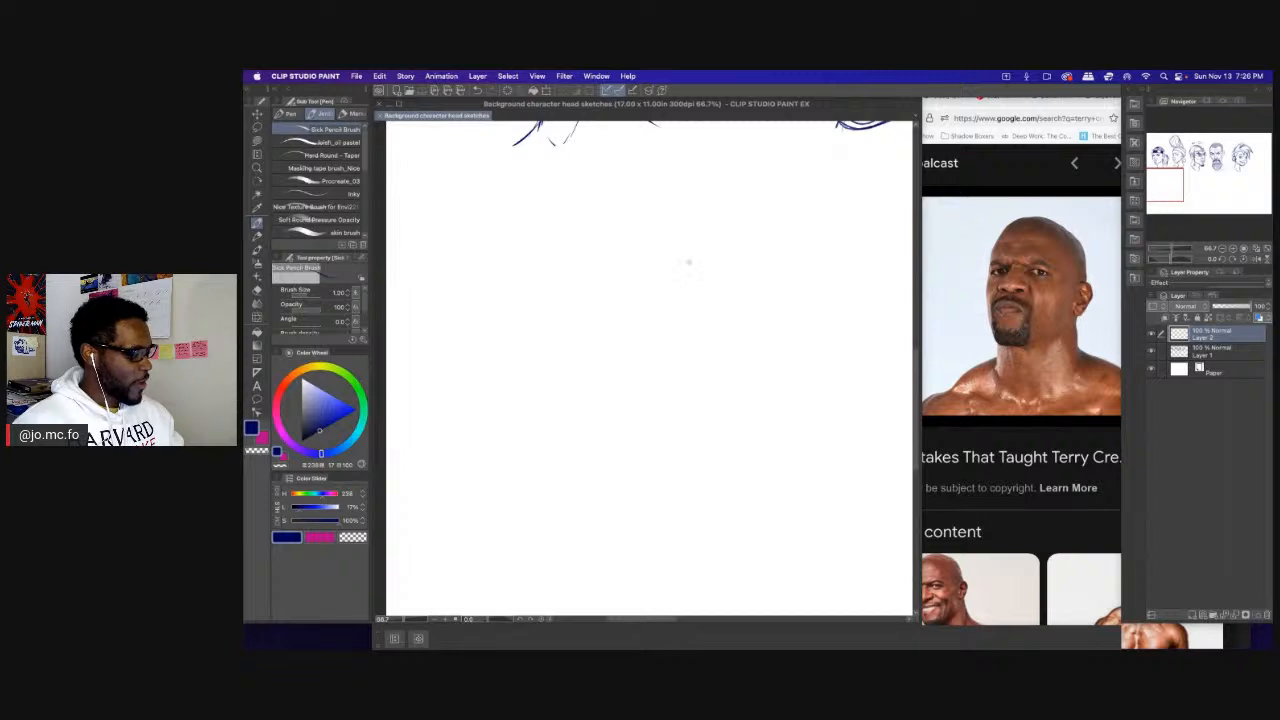
mouse_move(598, 240)
mouse_down()
mouse_move(655, 369)
mouse_move(664, 228)
mouse_move(586, 354)
mouse_move(707, 337)
mouse_move(588, 292)
mouse_move(582, 382)
mouse_up()
drag(705, 280, 607, 258)
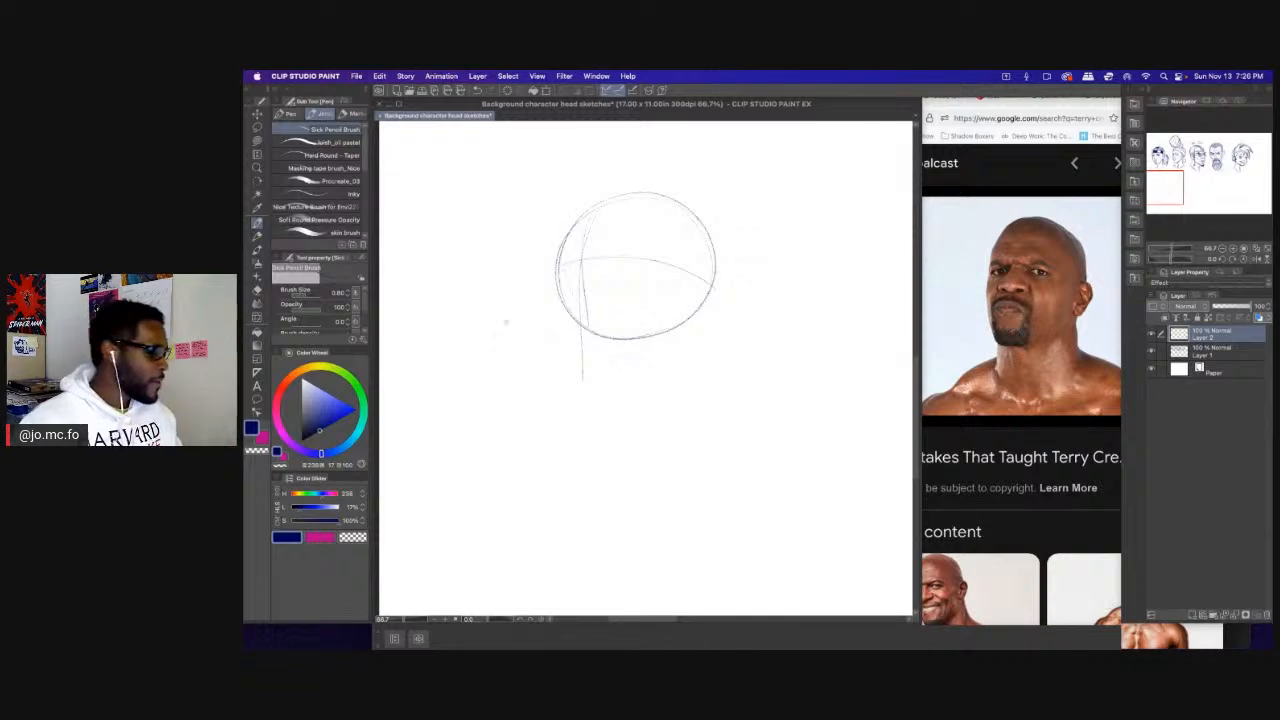
Draw the two angled, furrowed eyebrows along the brow guide, using a slightly larger pencil size for the darker strokes.
scroll(531, 297, up, 2)
drag(564, 290, 636, 296)
drag(656, 289, 629, 296)
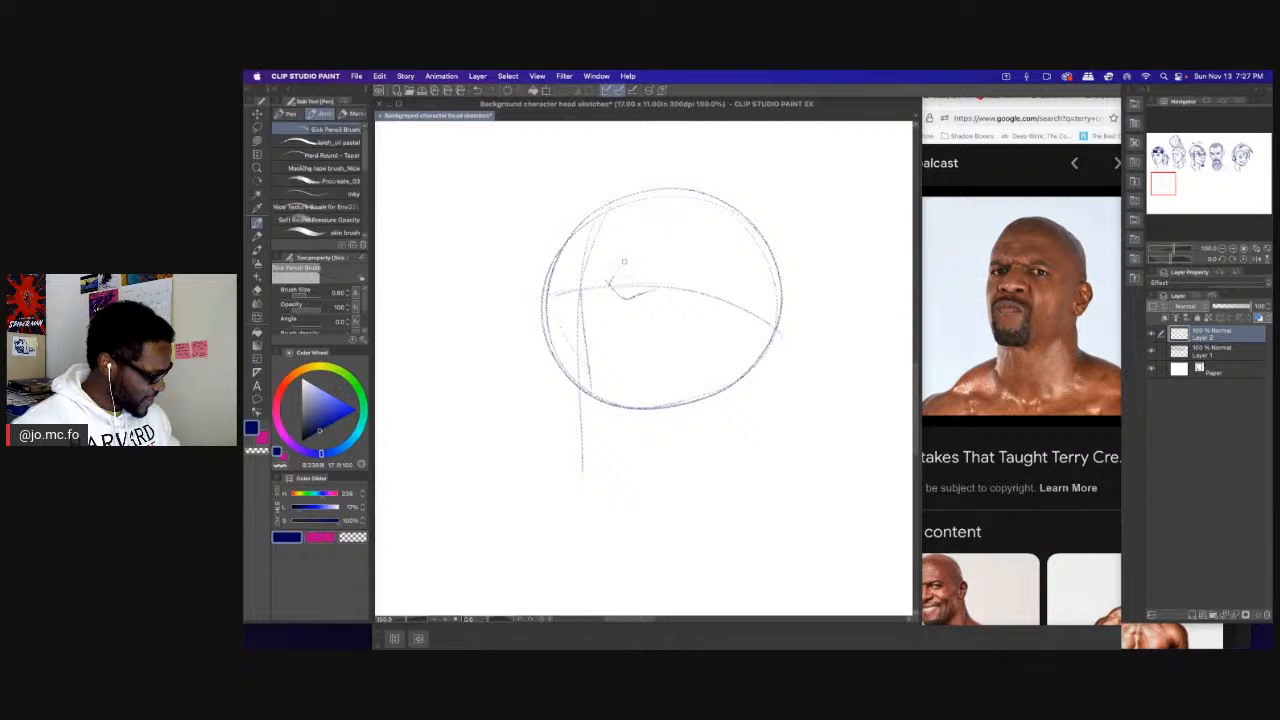
mouse_move(622, 261)
mouse_down()
mouse_move(632, 301)
mouse_move(640, 283)
mouse_move(716, 295)
mouse_up()
key(])
mouse_move(624, 294)
mouse_down()
mouse_move(684, 278)
mouse_move(718, 296)
mouse_up()
mouse_move(622, 298)
mouse_down()
mouse_move(688, 282)
mouse_move(621, 294)
mouse_move(638, 306)
mouse_move(650, 292)
mouse_move(636, 306)
mouse_move(572, 306)
mouse_move(551, 279)
mouse_move(540, 296)
mouse_move(568, 306)
mouse_up()
drag(566, 284, 538, 296)
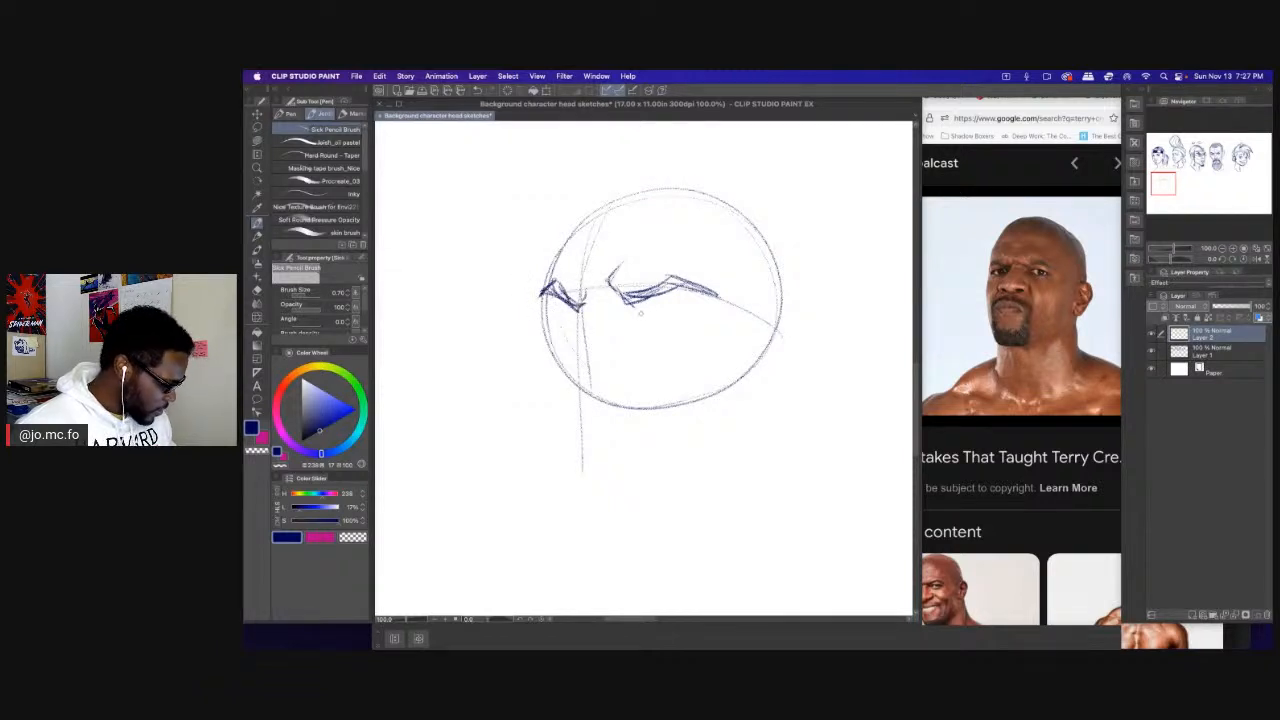
Draw the two narrow diamond-shaped eyes under the brows and rework the line for the bridge of the nose.
mouse_move(648, 308)
mouse_down()
mouse_move(706, 321)
mouse_move(674, 326)
mouse_move(694, 330)
mouse_up()
mouse_move(578, 310)
mouse_down()
mouse_move(548, 322)
mouse_move(568, 308)
mouse_move(574, 324)
mouse_move(594, 295)
mouse_move(569, 369)
mouse_move(584, 326)
mouse_up()
drag(575, 337, 571, 367)
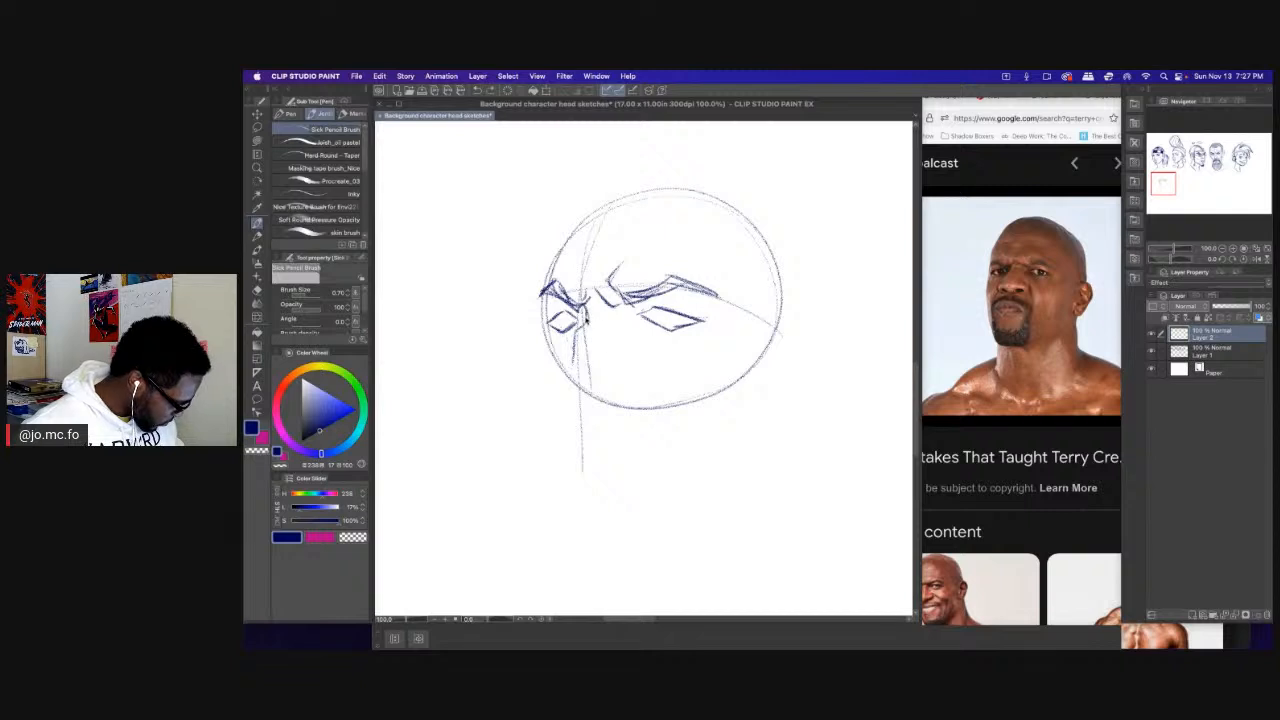
key(super+z)
drag(585, 313, 577, 372)
key(super+z)
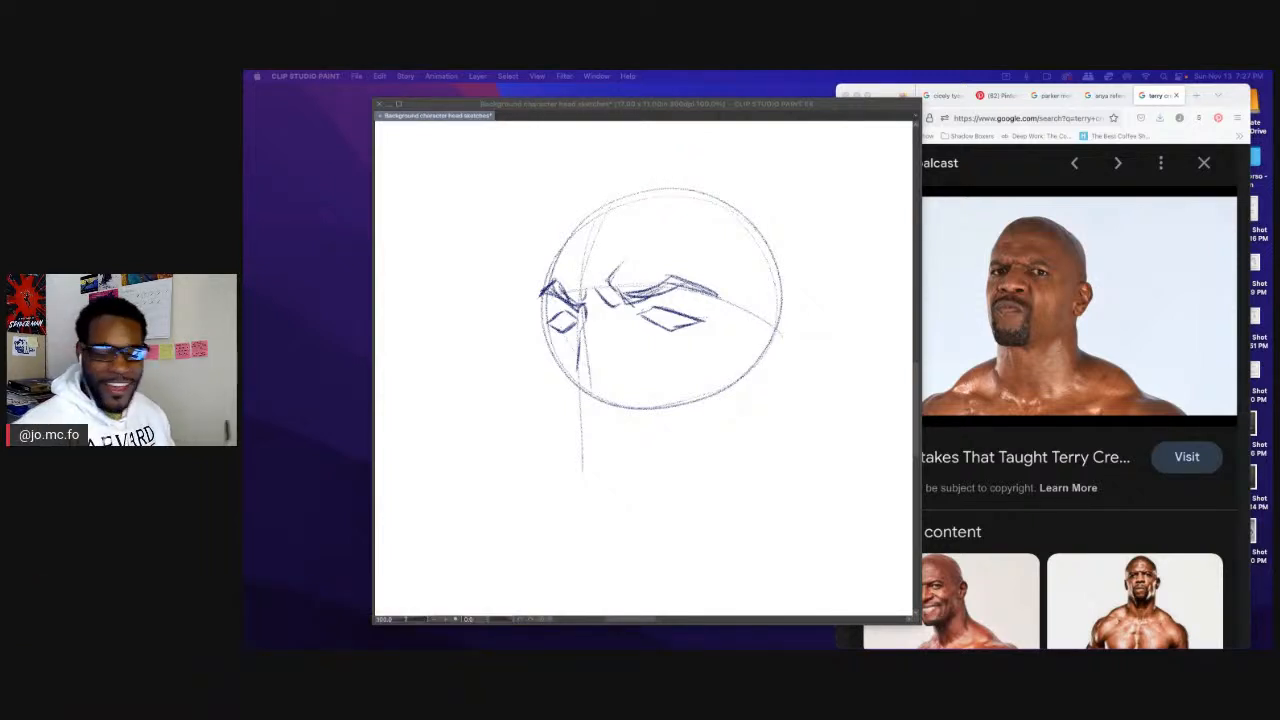
Sketch the nose with its nostrils below the brows, and add crease lines around the near eye.
click(577, 263)
drag(577, 263, 612, 202)
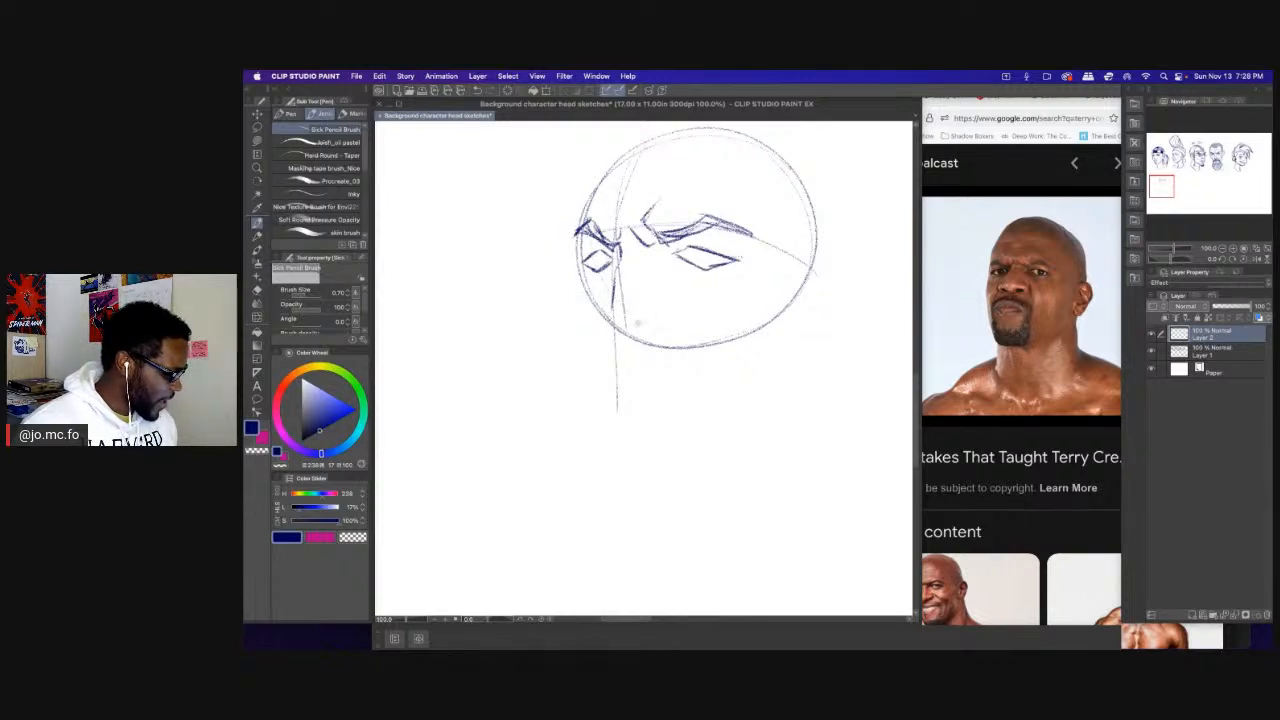
mouse_move(631, 323)
mouse_down()
mouse_move(640, 322)
mouse_move(665, 323)
mouse_move(645, 297)
mouse_move(663, 300)
mouse_move(599, 313)
mouse_up()
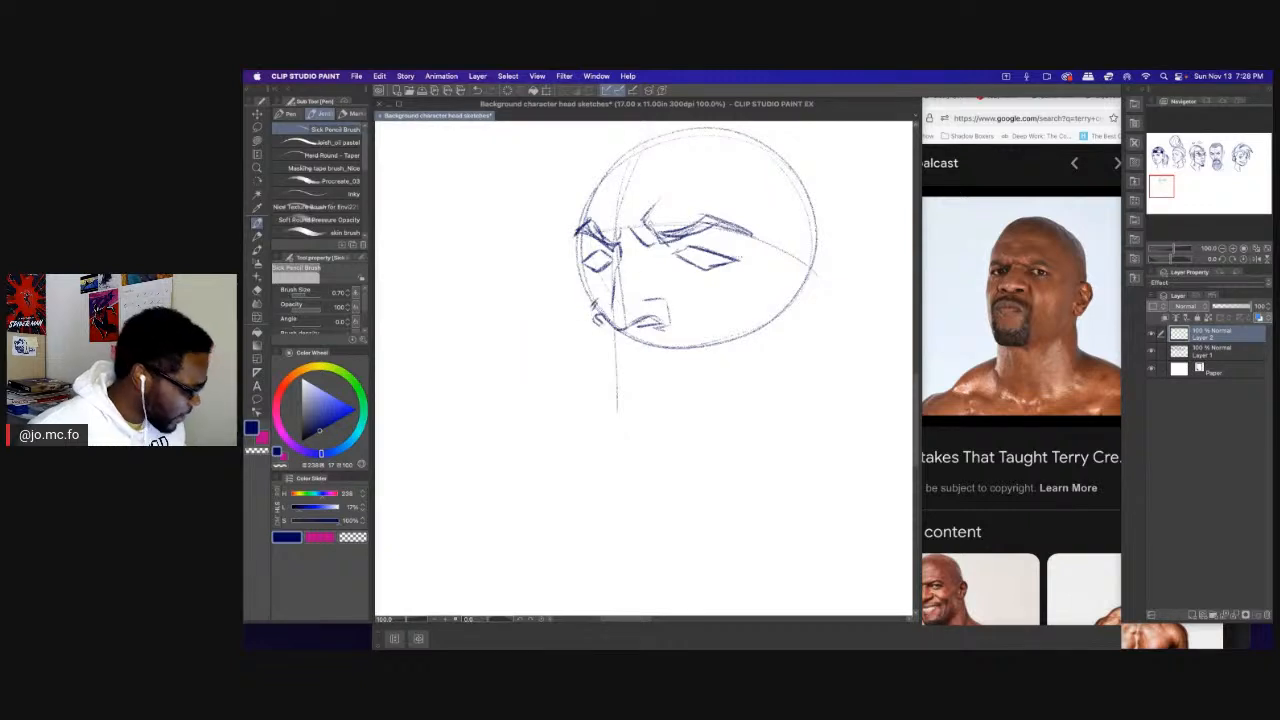
mouse_move(645, 255)
mouse_down()
mouse_move(647, 272)
mouse_move(688, 275)
mouse_move(714, 239)
mouse_move(755, 238)
mouse_up()
mouse_move(554, 237)
mouse_down()
mouse_move(546, 252)
mouse_move(572, 281)
mouse_move(570, 264)
mouse_move(571, 303)
mouse_up()
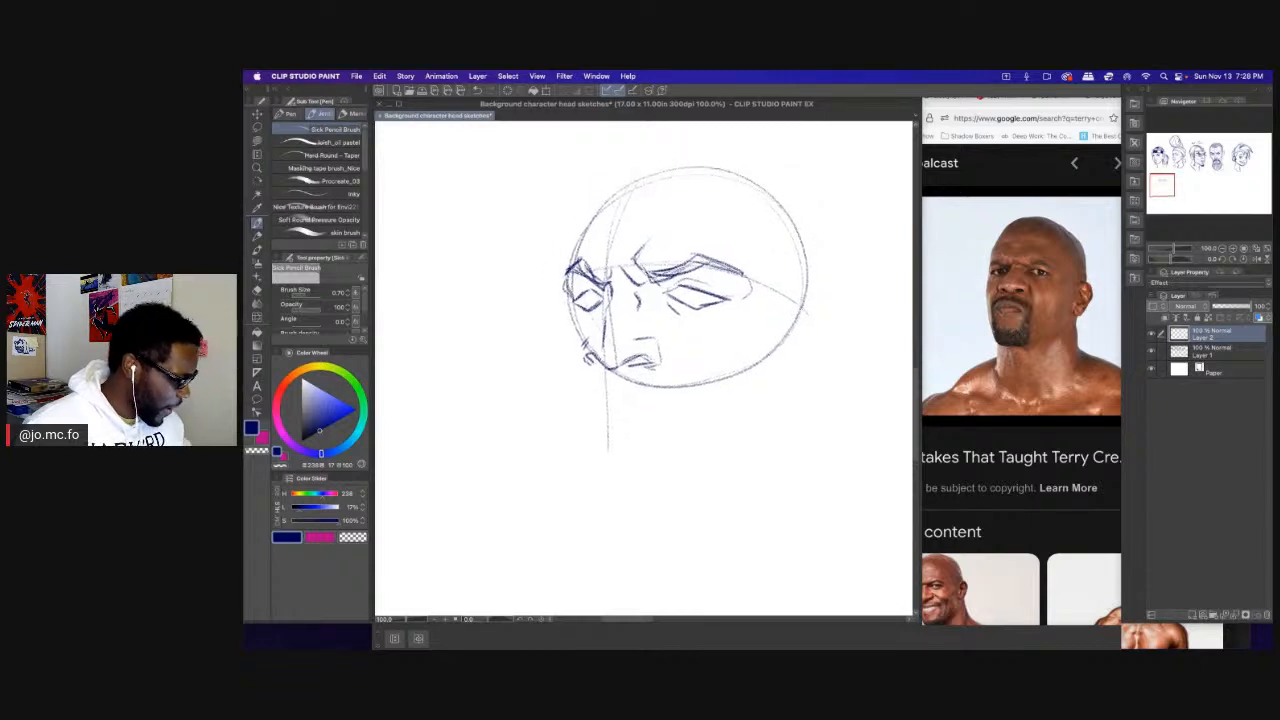
Draw the skull outline from the far brow up the forehead, over the crown and down the back of the head.
mouse_move(605, 186)
mouse_down()
mouse_move(595, 230)
mouse_move(567, 256)
mouse_move(575, 246)
mouse_up()
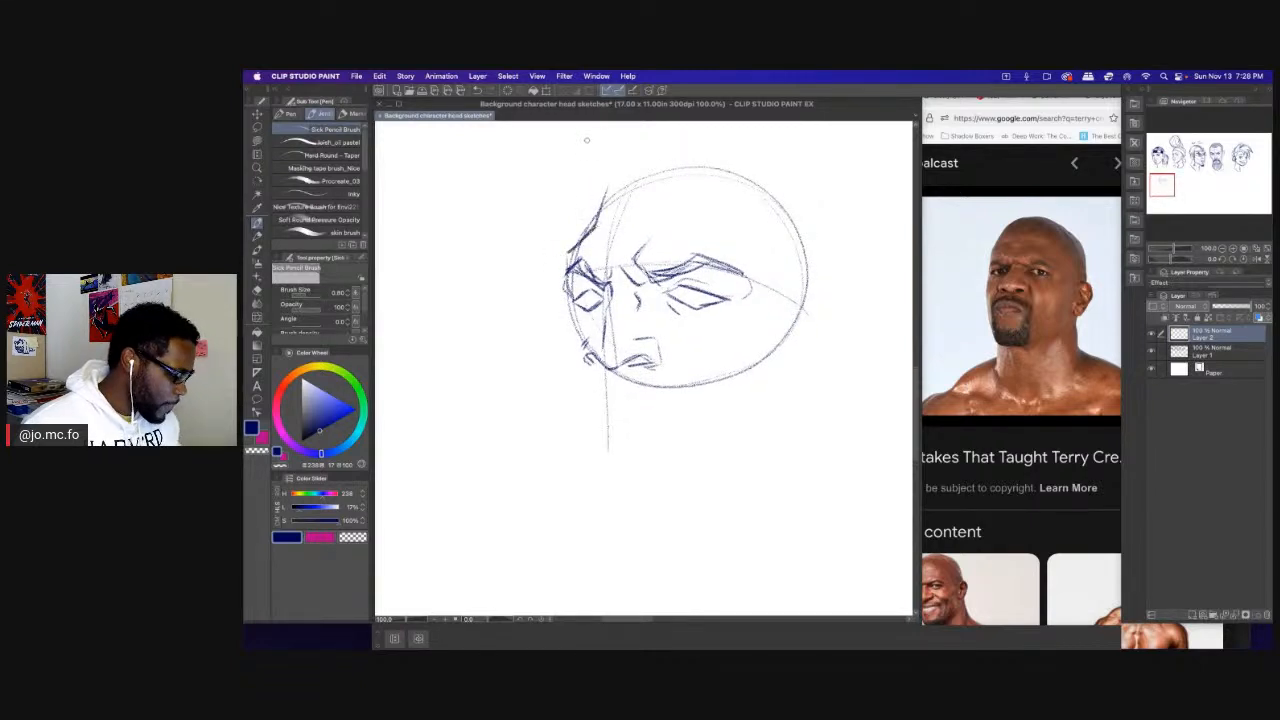
drag(604, 196, 750, 168)
drag(628, 174, 736, 166)
mouse_move(756, 178)
mouse_down()
mouse_move(814, 254)
mouse_move(802, 330)
mouse_up()
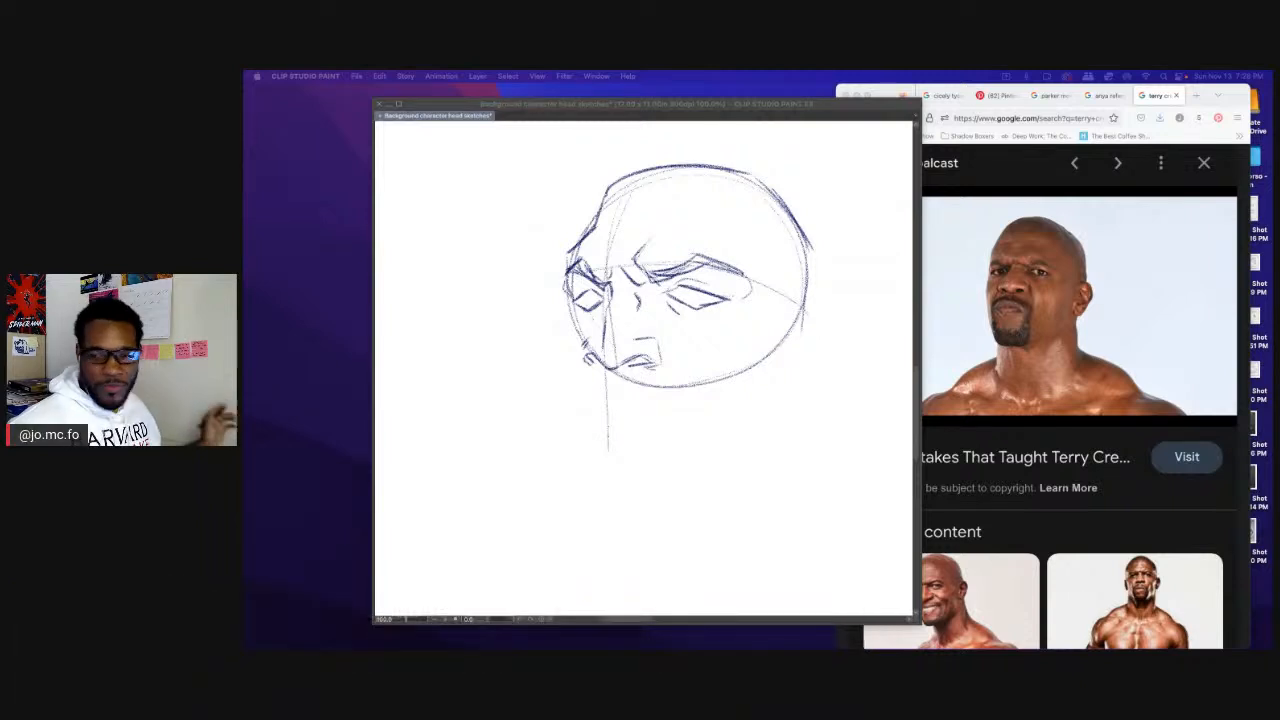
Sketch the mouth lines under the nose and the far-side face contour from the cheek down to the chin.
key(super+Tab)
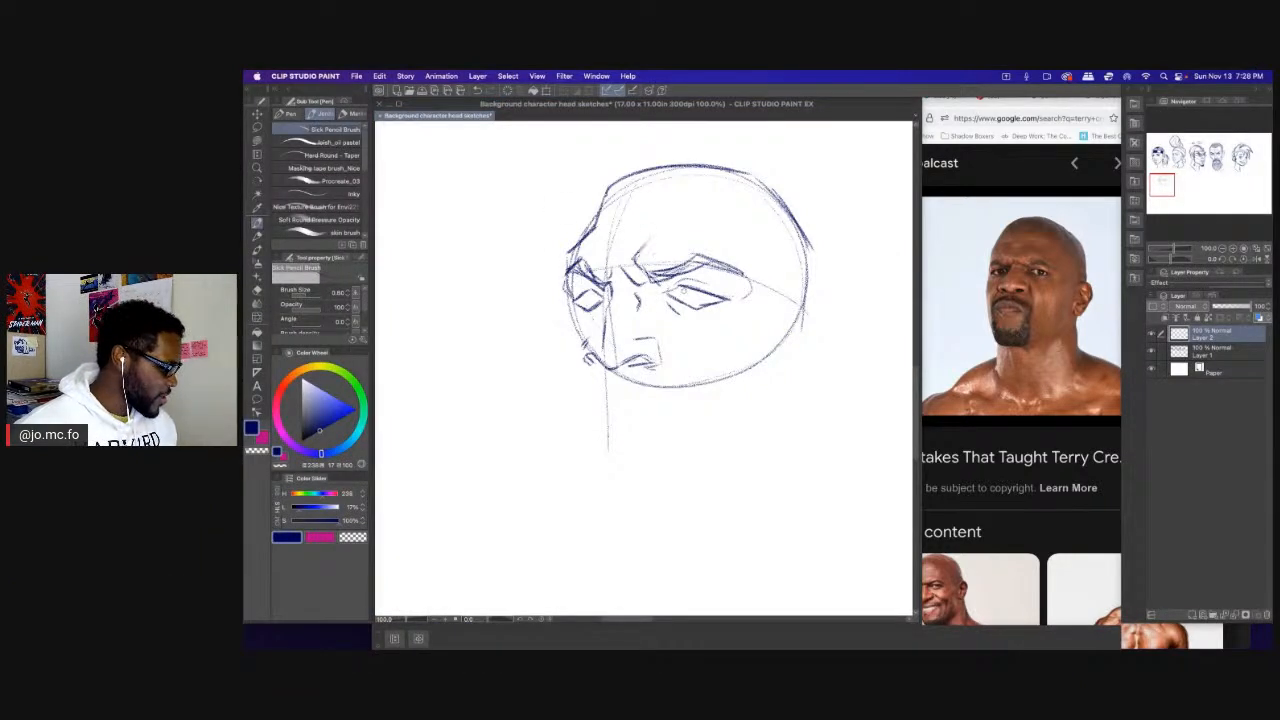
scroll(557, 258, down, 3)
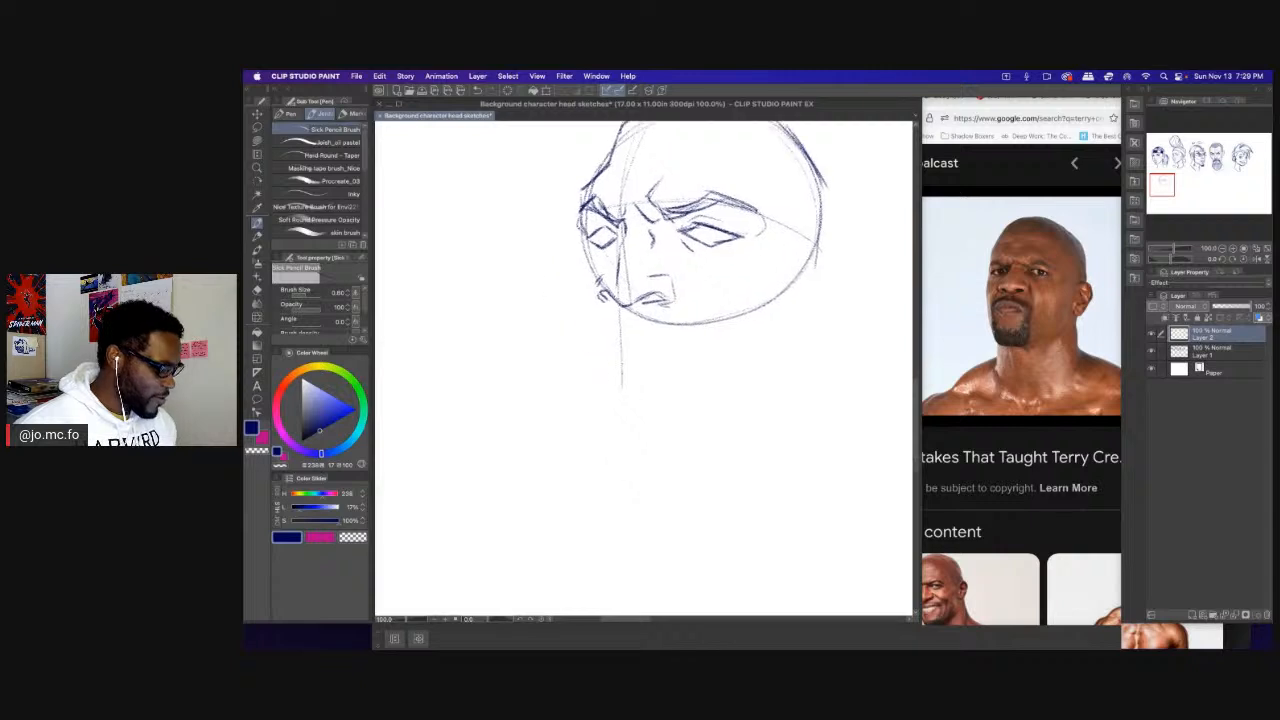
mouse_move(646, 346)
mouse_down()
mouse_move(600, 328)
mouse_move(641, 344)
mouse_move(592, 342)
mouse_up()
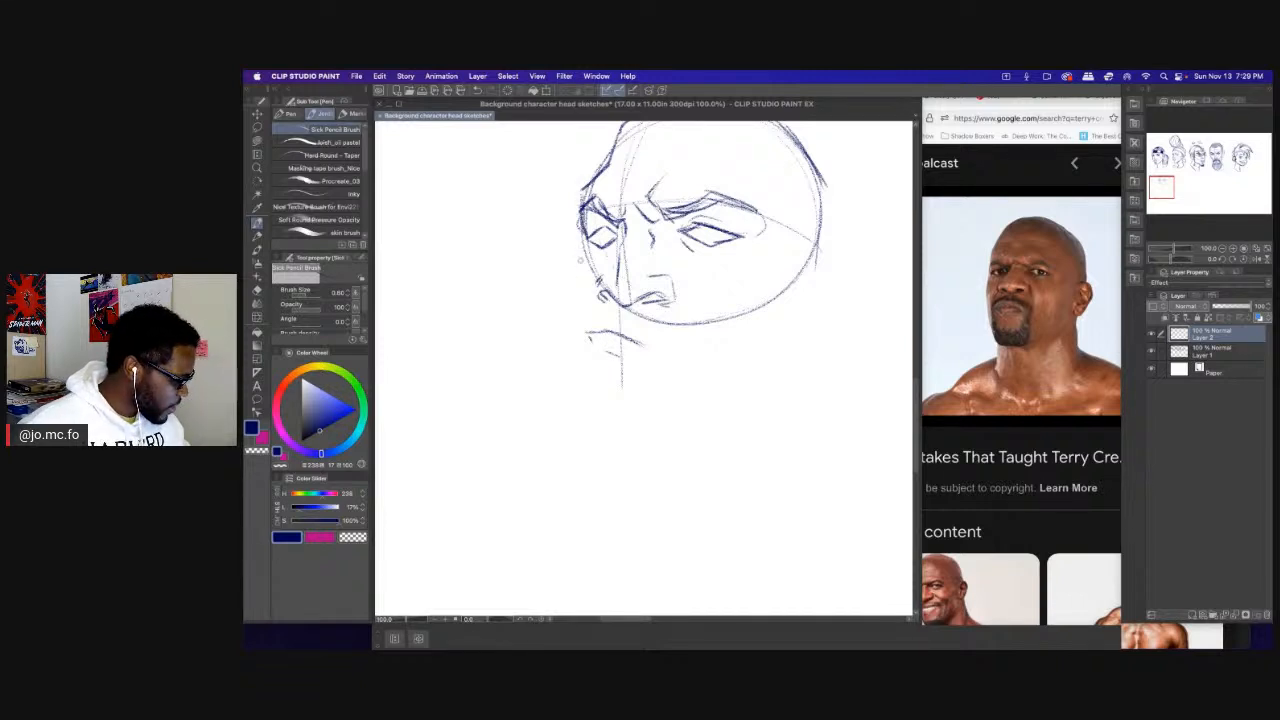
mouse_move(582, 266)
mouse_down()
mouse_move(572, 316)
mouse_move(574, 286)
mouse_move(588, 436)
mouse_up()
drag(580, 358, 590, 432)
mouse_move(590, 436)
mouse_down()
mouse_move(640, 464)
mouse_move(664, 460)
mouse_move(578, 452)
mouse_up()
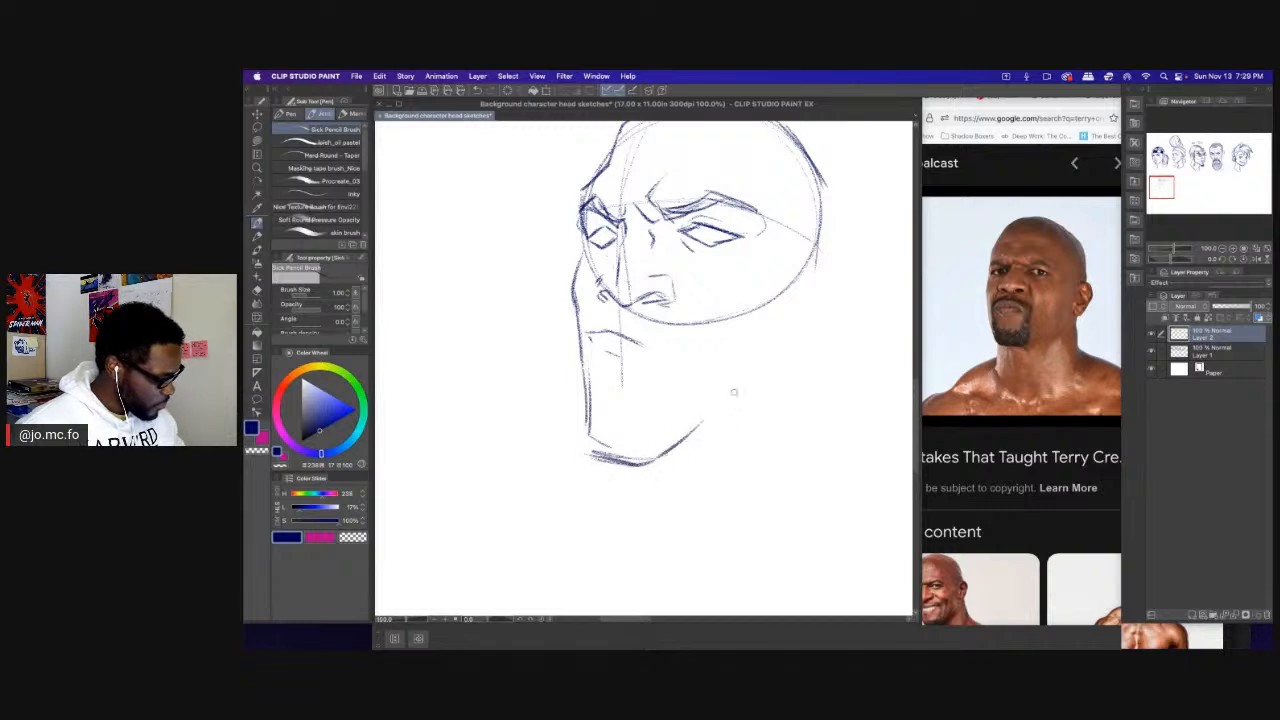
Draw an angular jawline from the chin up to the ear and block in the ear's outline.
mouse_move(802, 250)
mouse_down()
mouse_move(771, 367)
mouse_move(694, 470)
mouse_move(787, 355)
mouse_move(728, 408)
mouse_up()
drag(790, 318, 716, 414)
drag(788, 372, 738, 408)
mouse_move(796, 282)
mouse_down()
mouse_move(784, 376)
mouse_move(650, 464)
mouse_move(608, 456)
mouse_up()
mouse_move(782, 264)
mouse_down()
mouse_move(773, 293)
mouse_move(809, 273)
mouse_move(818, 298)
mouse_move(790, 352)
mouse_move(772, 356)
mouse_up()
drag(758, 308, 748, 350)
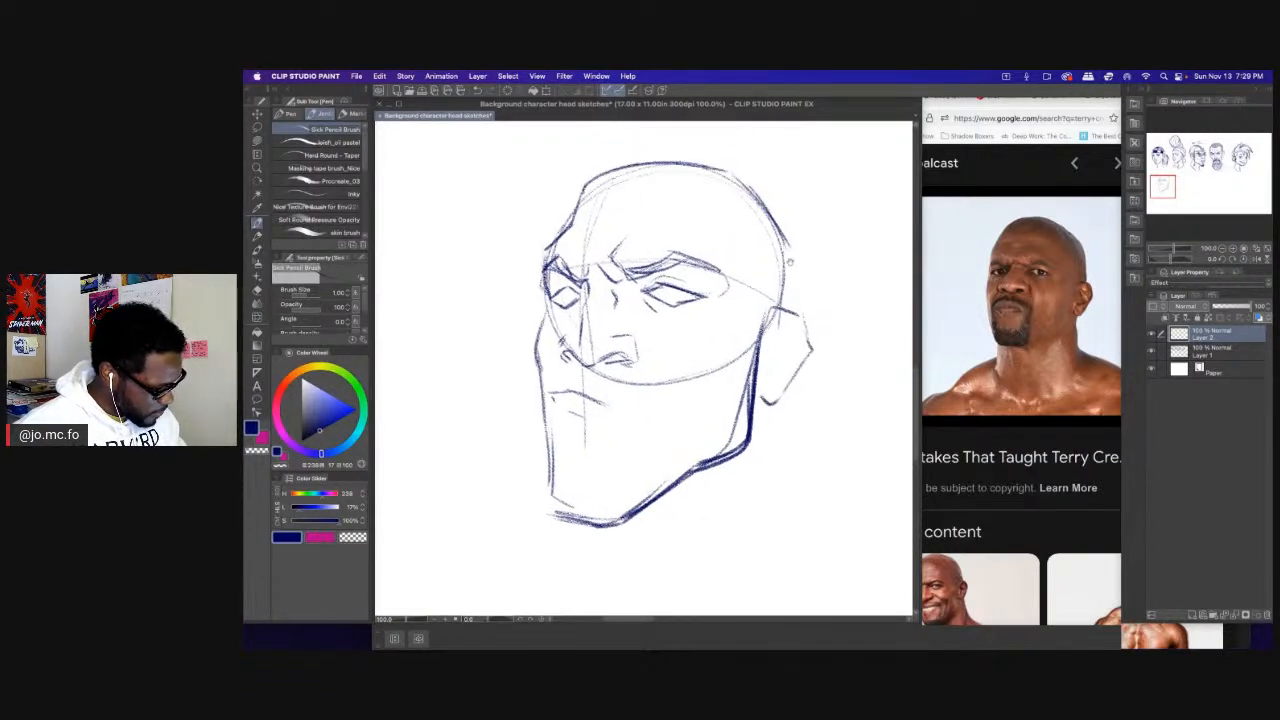
Thicken the back of the head down to the ear and reshape the crown into a slightly higher peak.
mouse_move(796, 314)
mouse_down()
mouse_move(792, 238)
mouse_move(724, 169)
mouse_move(791, 310)
mouse_up()
drag(798, 246, 722, 168)
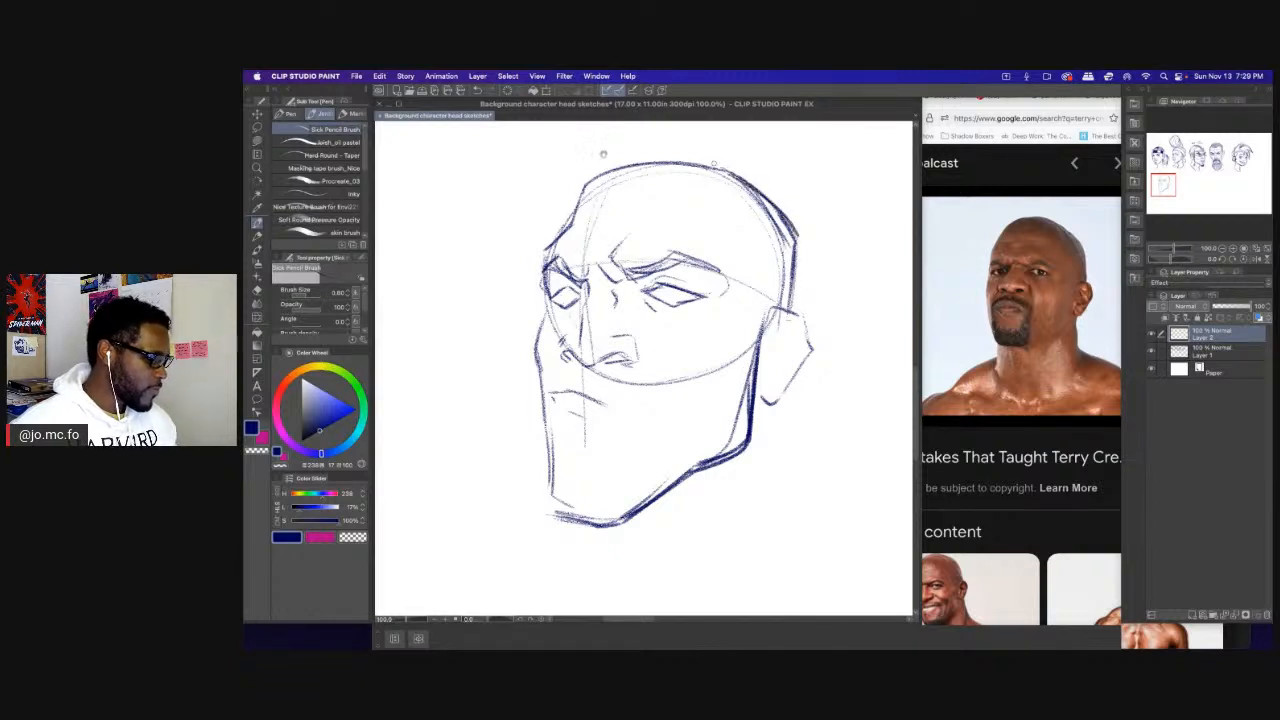
drag(618, 193, 622, 215)
drag(754, 212, 692, 184)
mouse_move(740, 206)
mouse_down()
mouse_move(678, 178)
mouse_move(598, 206)
mouse_up()
drag(686, 181, 624, 198)
mouse_move(519, 273)
mouse_down()
mouse_move(547, 246)
mouse_move(547, 215)
mouse_up()
key([)
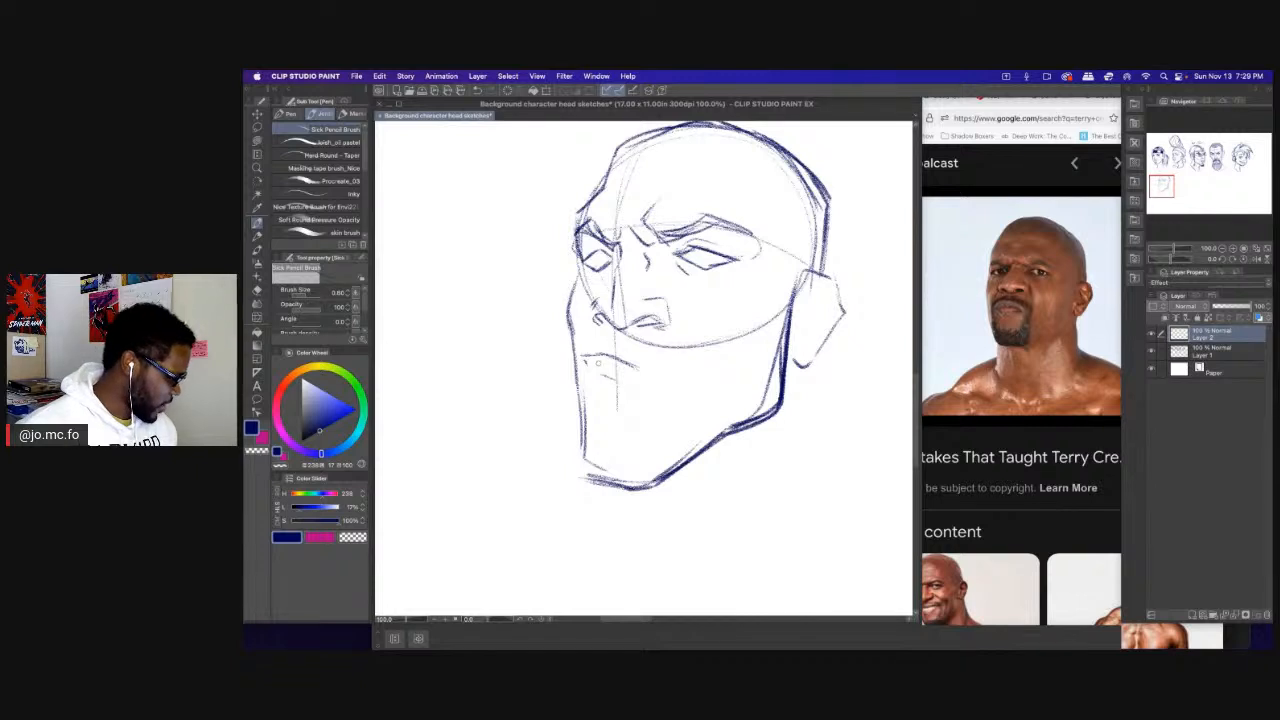
Refine the facial features: the frowning mouth, the nose wings with the near-side cheek fold, and the near eye.
mouse_move(648, 378)
mouse_down()
mouse_move(582, 354)
mouse_move(624, 377)
mouse_move(604, 370)
mouse_up()
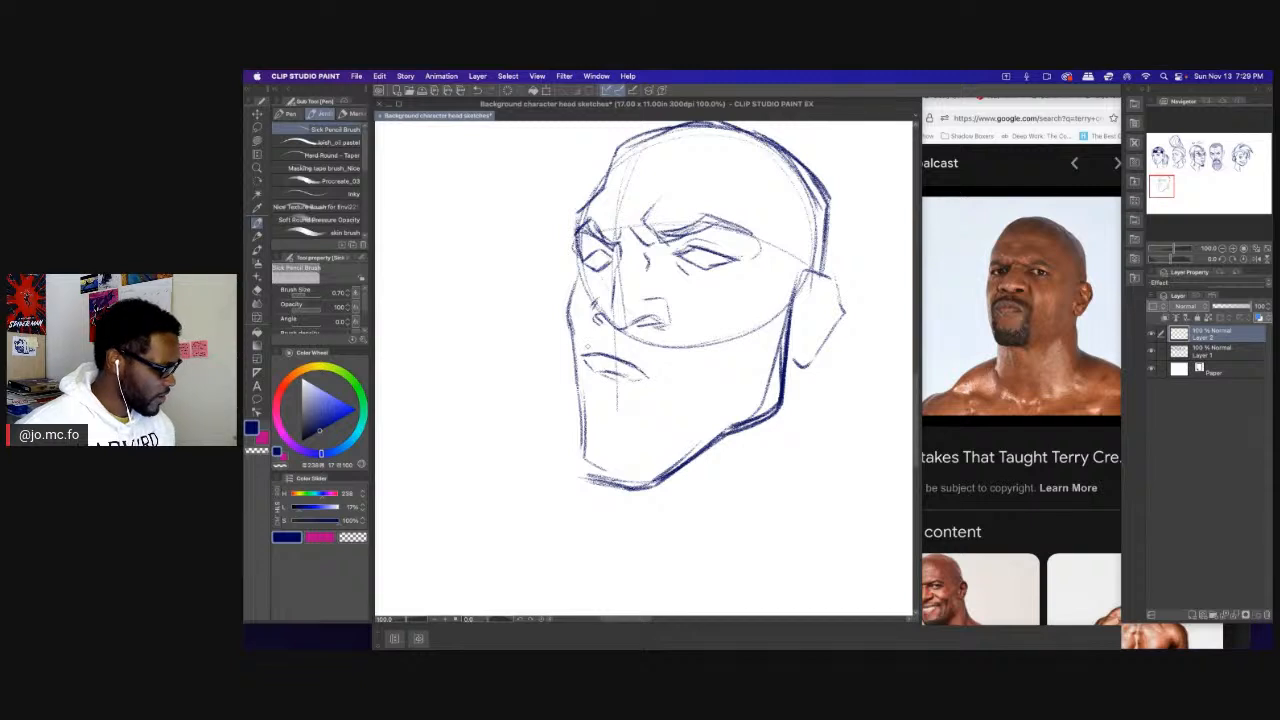
mouse_move(606, 294)
mouse_down()
mouse_move(634, 324)
mouse_move(620, 326)
mouse_move(680, 335)
mouse_move(684, 362)
mouse_move(650, 299)
mouse_move(596, 324)
mouse_up()
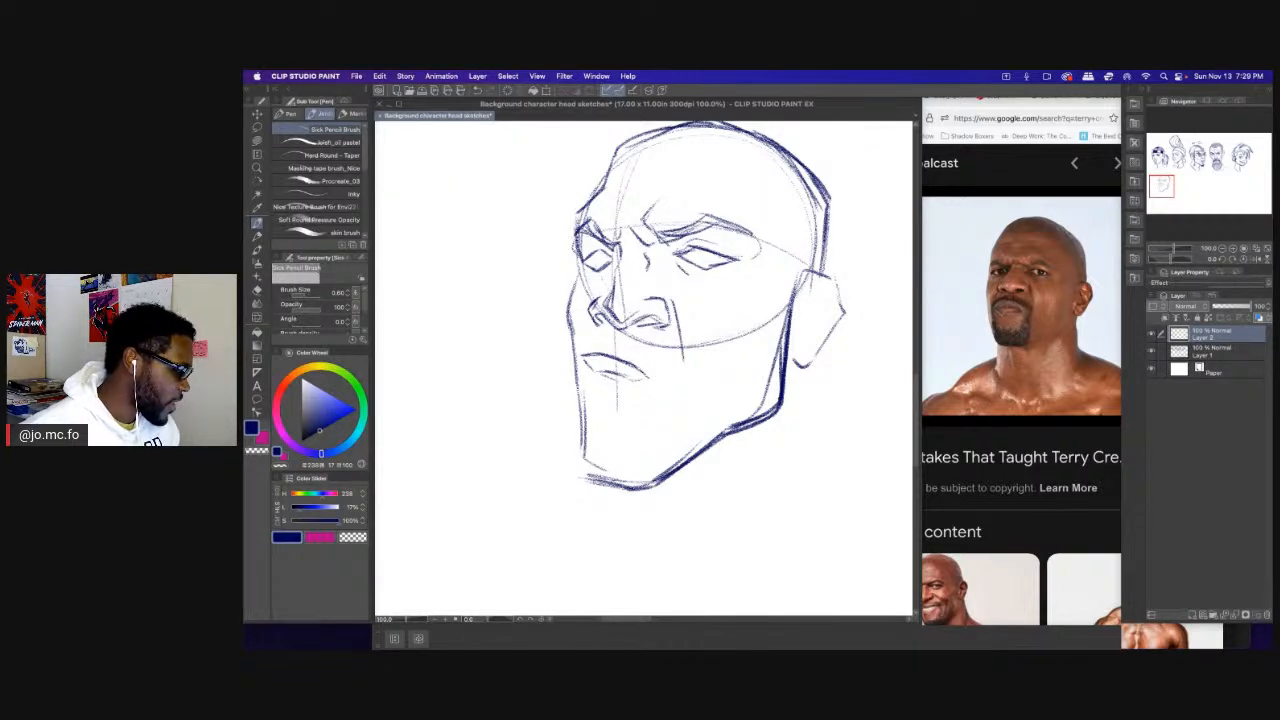
drag(698, 250, 728, 260)
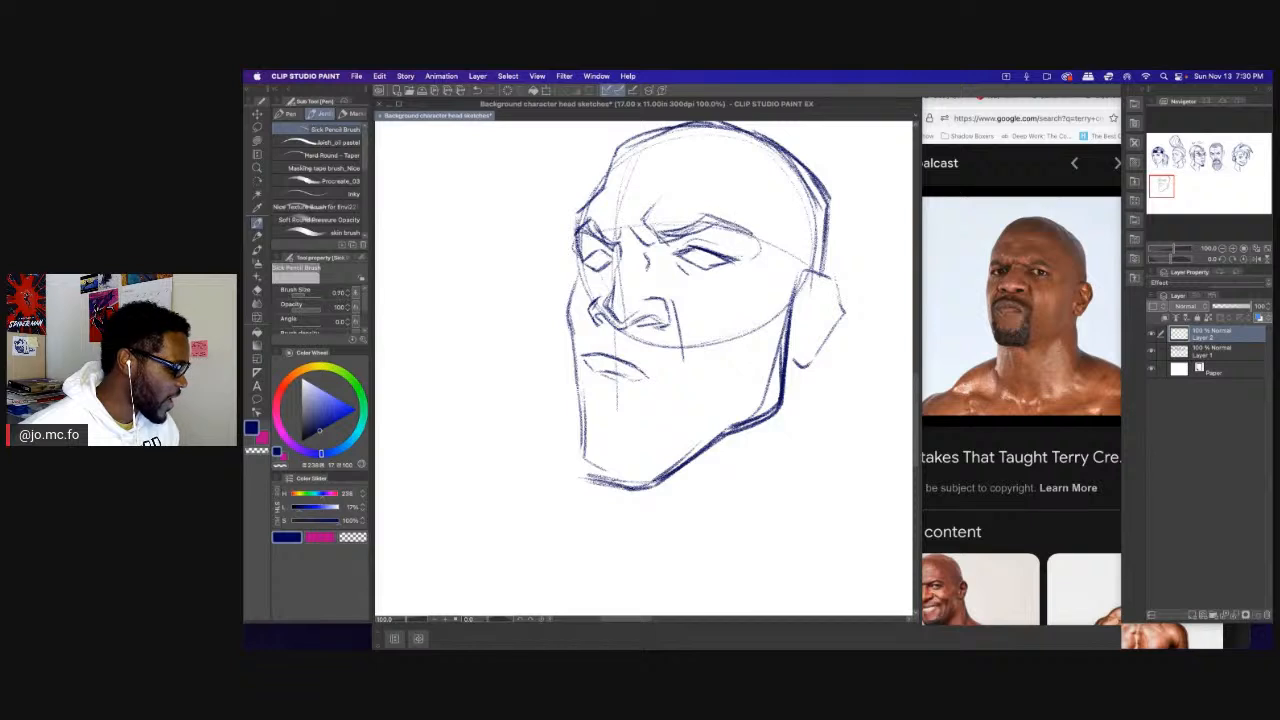
Fill both angry eyebrows with solid dark strokes.
drag(748, 232, 655, 236)
mouse_move(721, 210)
mouse_down()
mouse_move(781, 202)
mouse_move(720, 230)
mouse_up()
drag(700, 300, 610, 330)
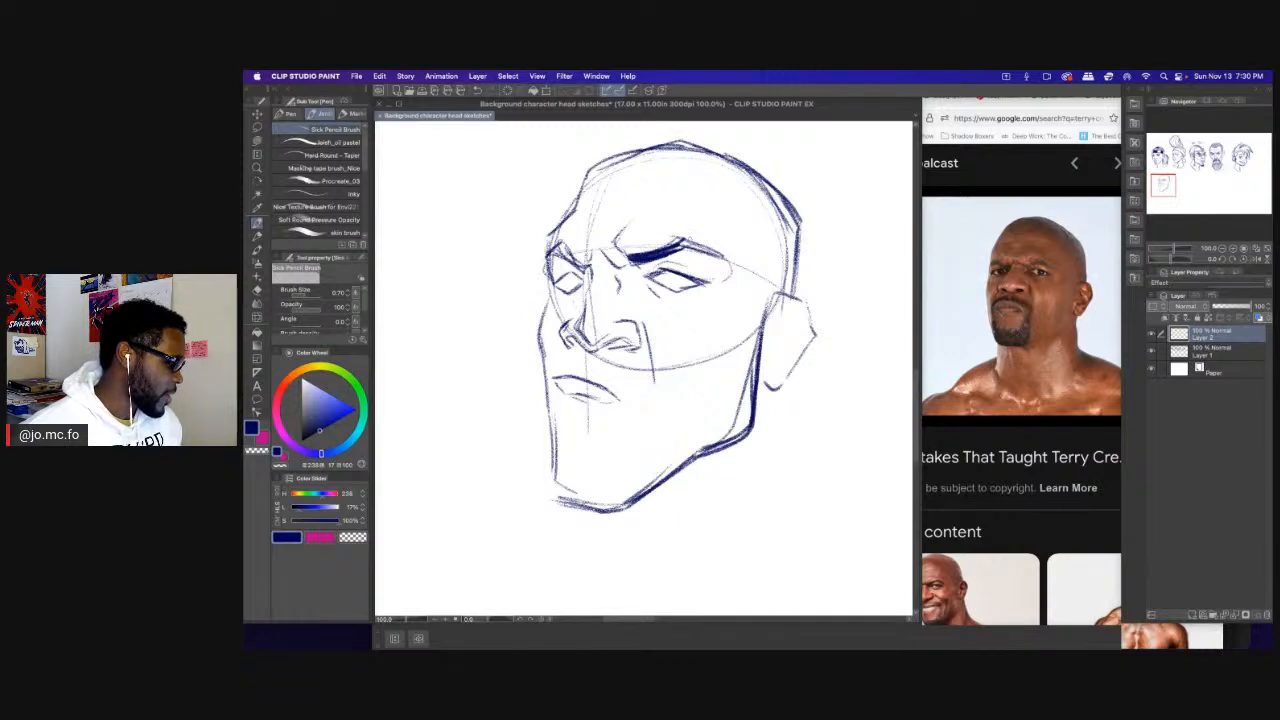
mouse_move(718, 242)
mouse_down()
mouse_move(676, 256)
mouse_move(686, 244)
mouse_move(672, 240)
mouse_up()
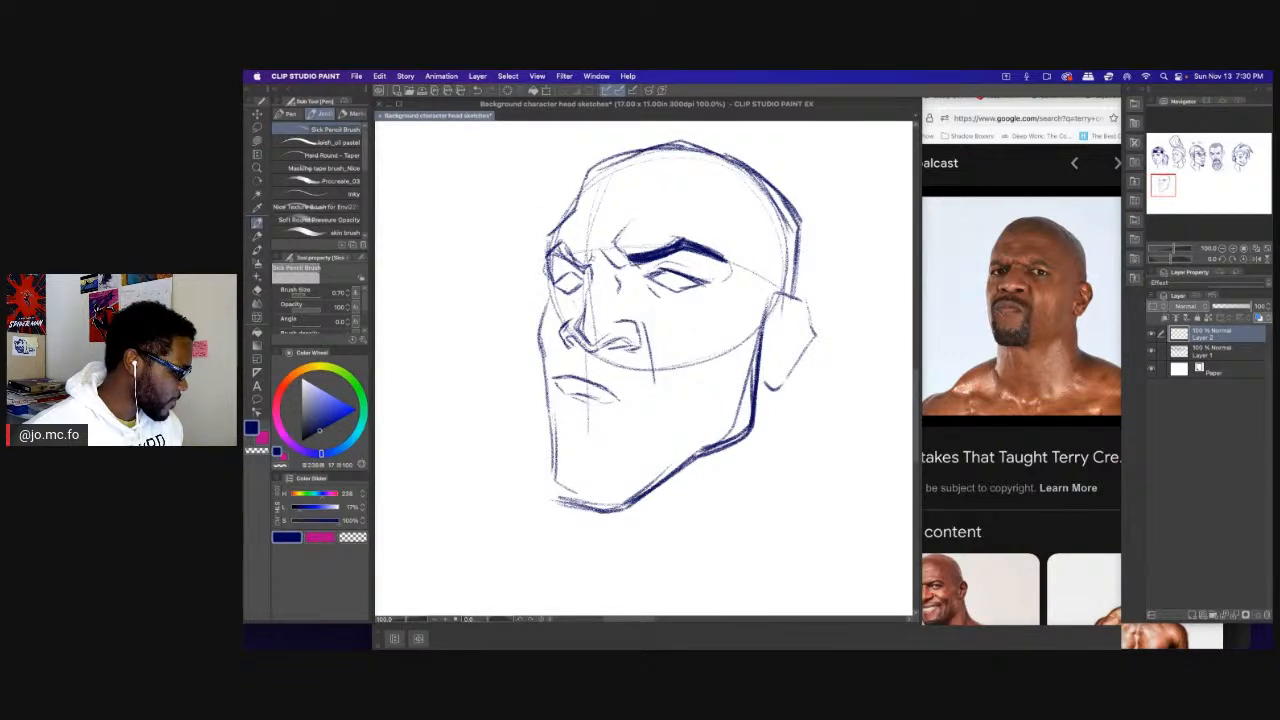
mouse_move(592, 268)
mouse_down()
mouse_move(550, 242)
mouse_move(554, 284)
mouse_up()
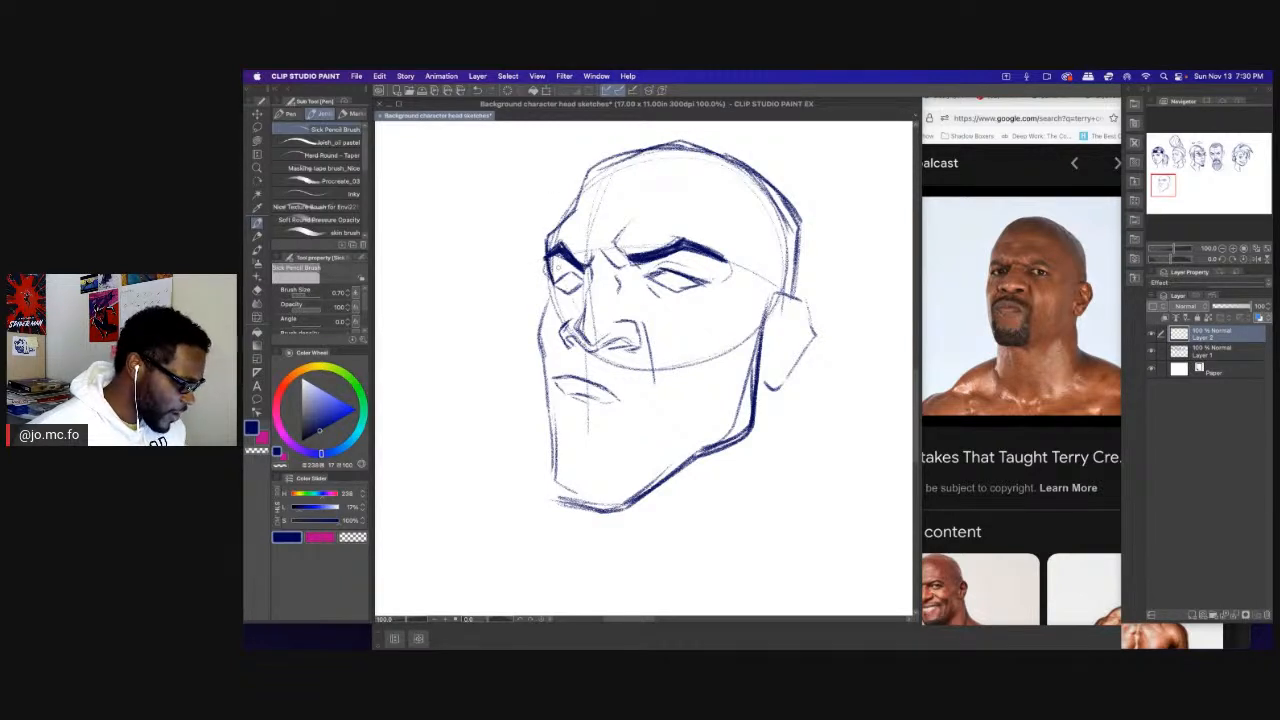
Clean up and redraw the far eye and nostrils, and thicken the face contour from the far cheek to the chin.
key(e)
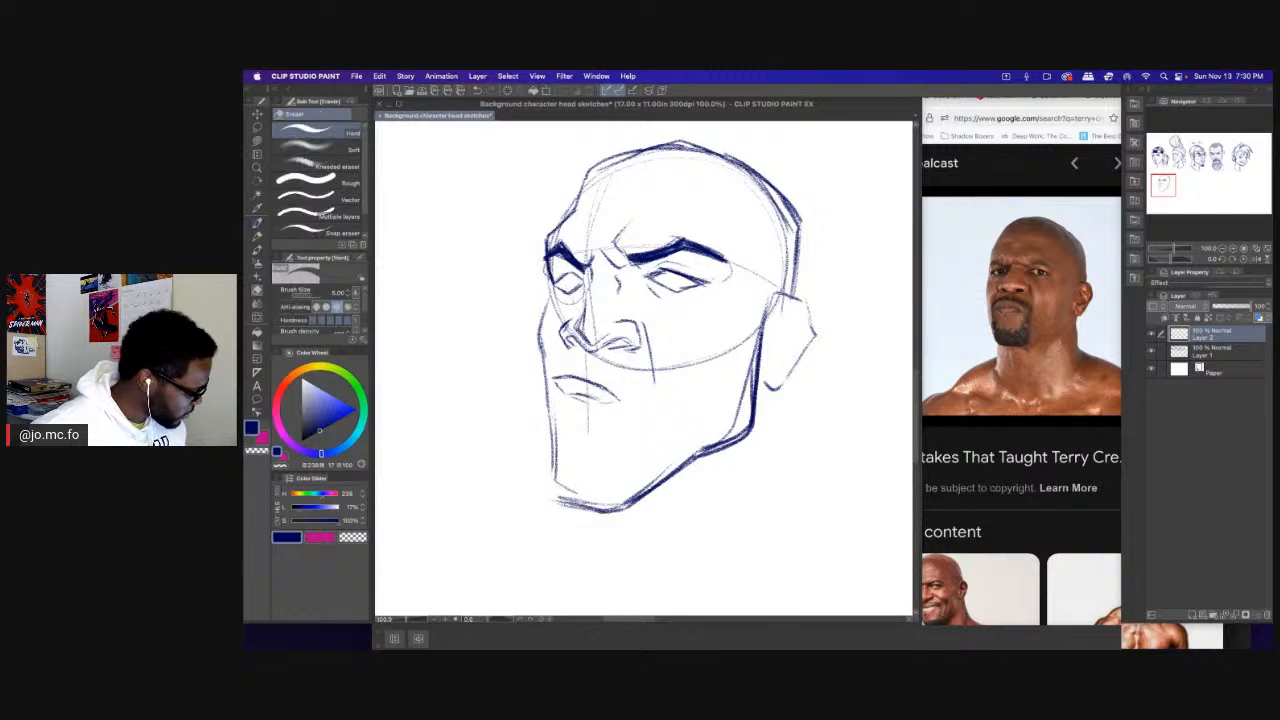
key(p)
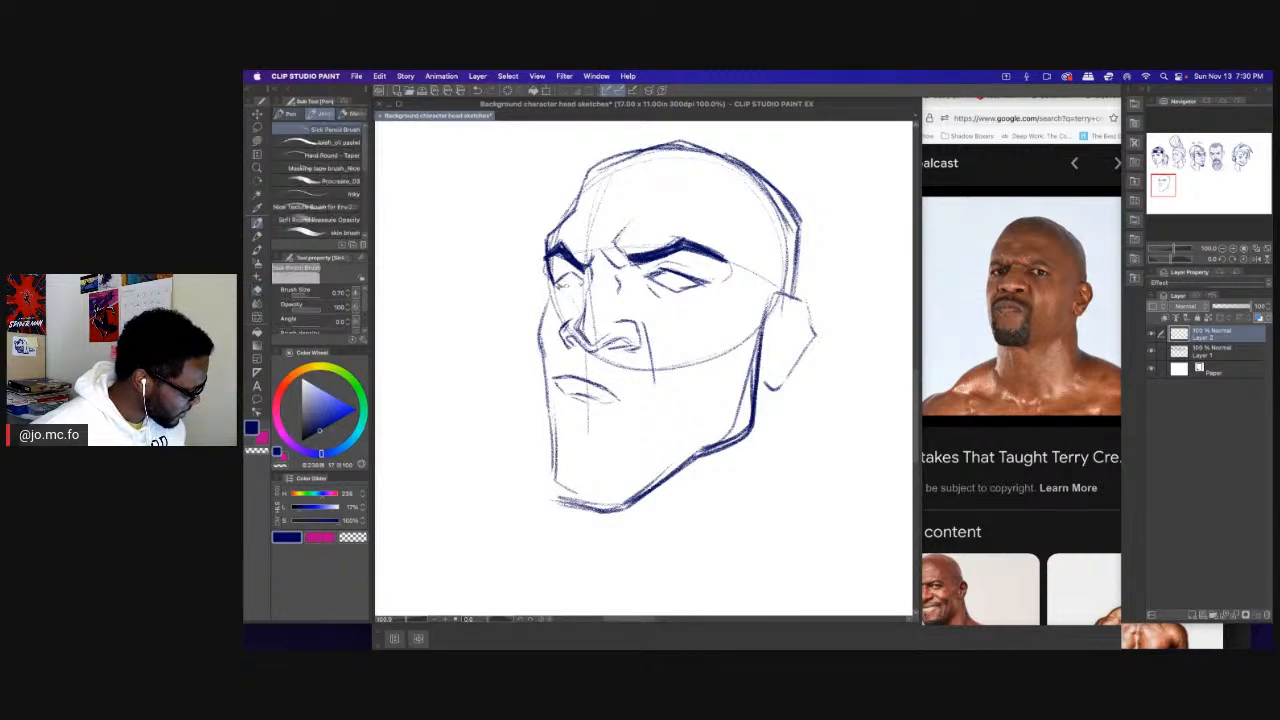
mouse_move(554, 284)
mouse_down()
mouse_move(586, 288)
mouse_move(578, 273)
mouse_move(551, 285)
mouse_move(584, 276)
mouse_move(574, 328)
mouse_move(628, 341)
mouse_move(584, 346)
mouse_up()
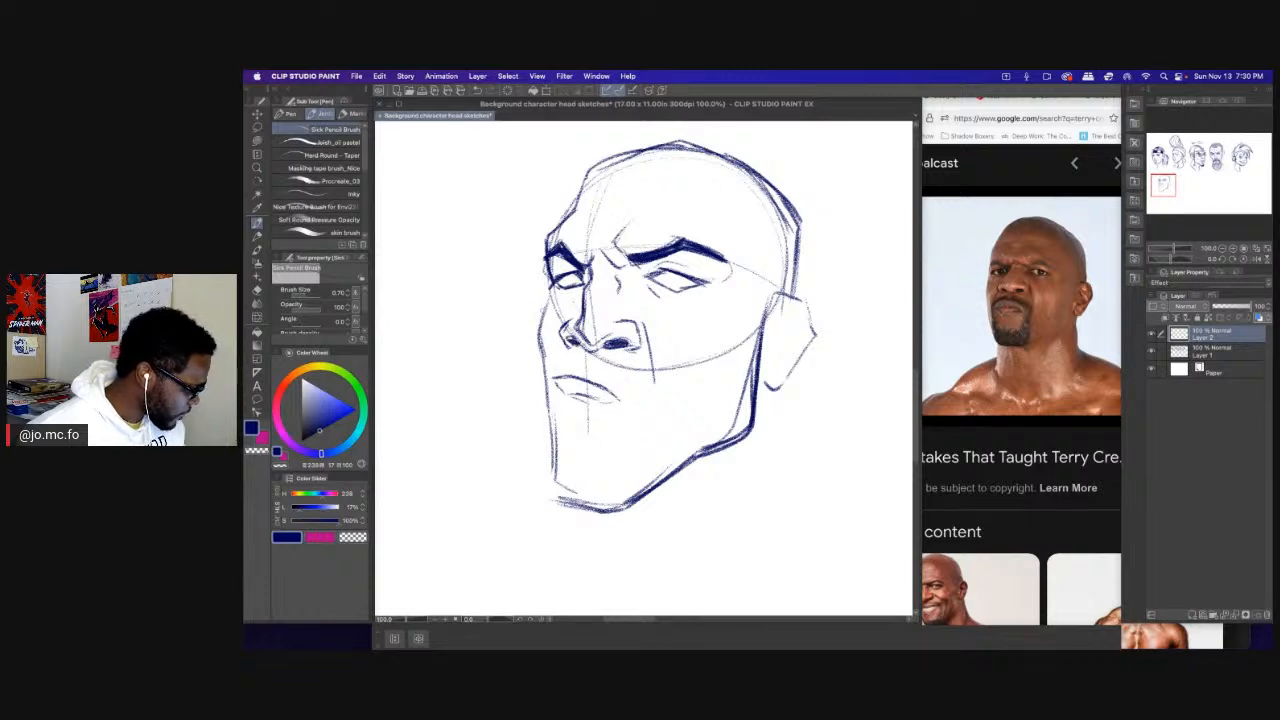
mouse_move(554, 272)
mouse_down()
mouse_move(536, 328)
mouse_move(550, 408)
mouse_up()
drag(547, 364, 555, 488)
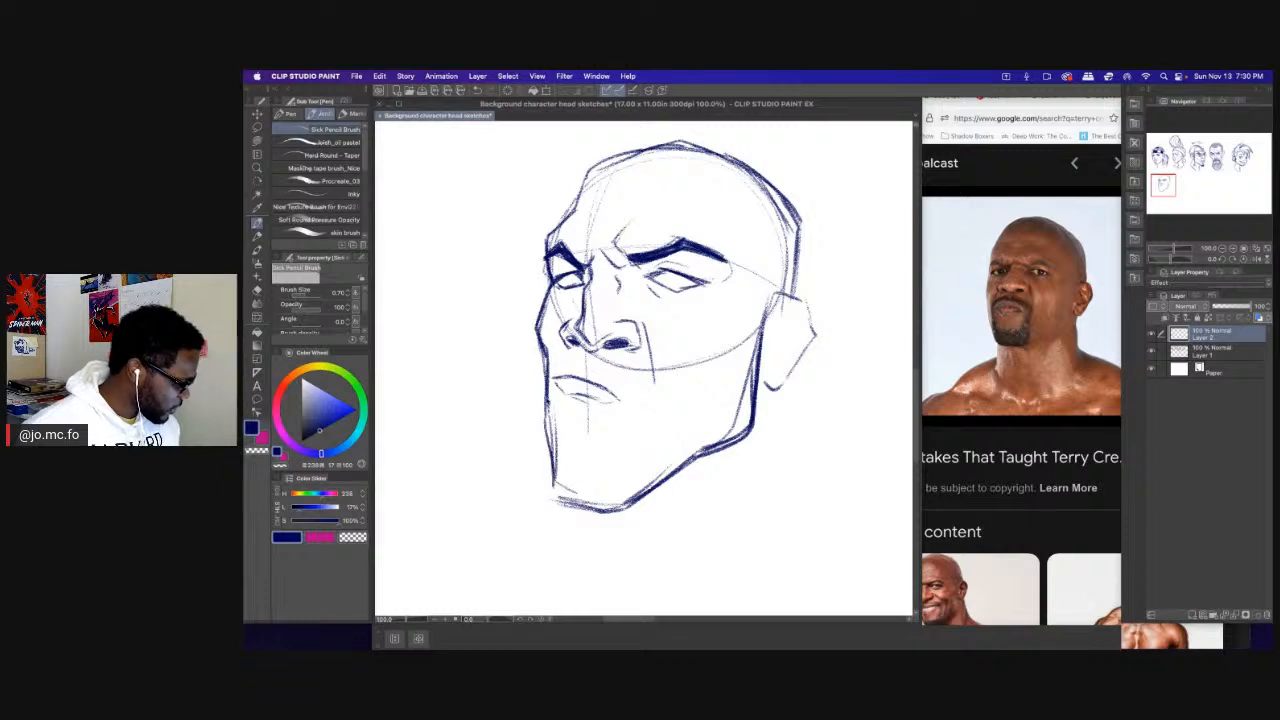
Sketch the neck with sloping shoulder lines meeting in a V shape below the head.
scroll(548, 423, down, 2)
mouse_move(548, 434)
mouse_down()
mouse_move(555, 466)
mouse_move(569, 441)
mouse_up()
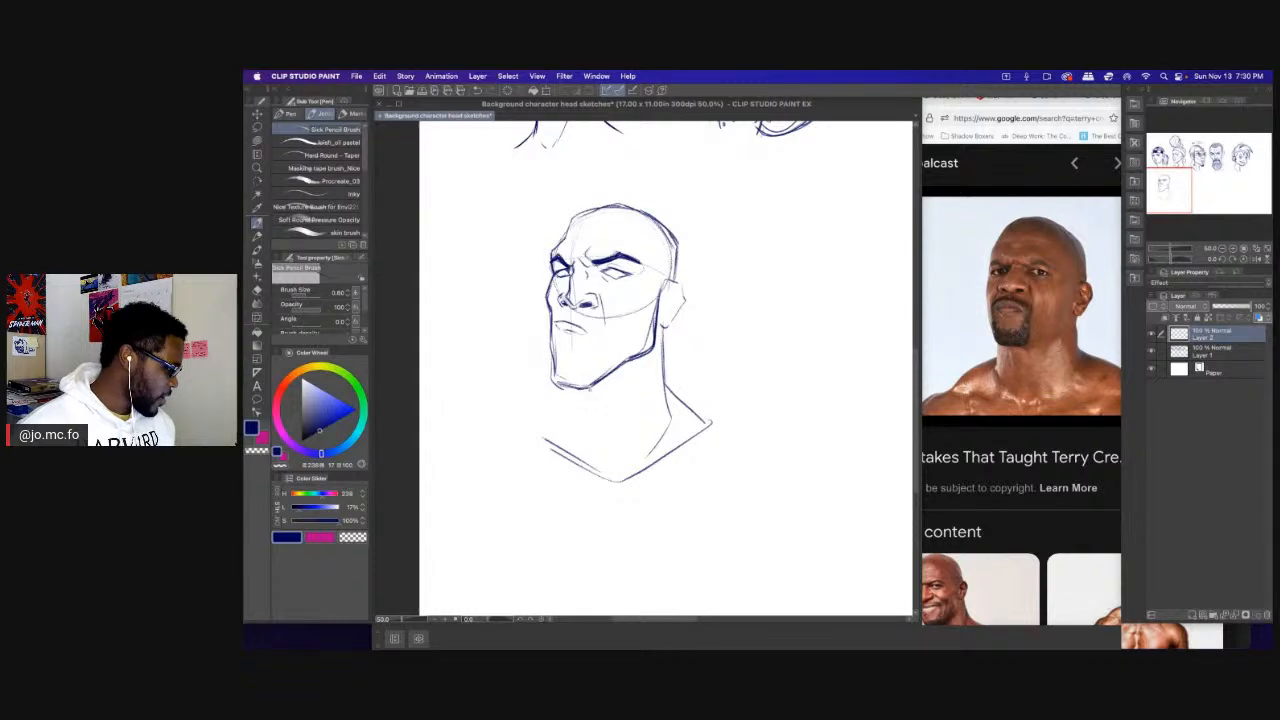
Outline a mustache and goatee around the mouth, running down both sides to the chin, with a finer brush.
key([)
scroll(550, 305, up, 1)
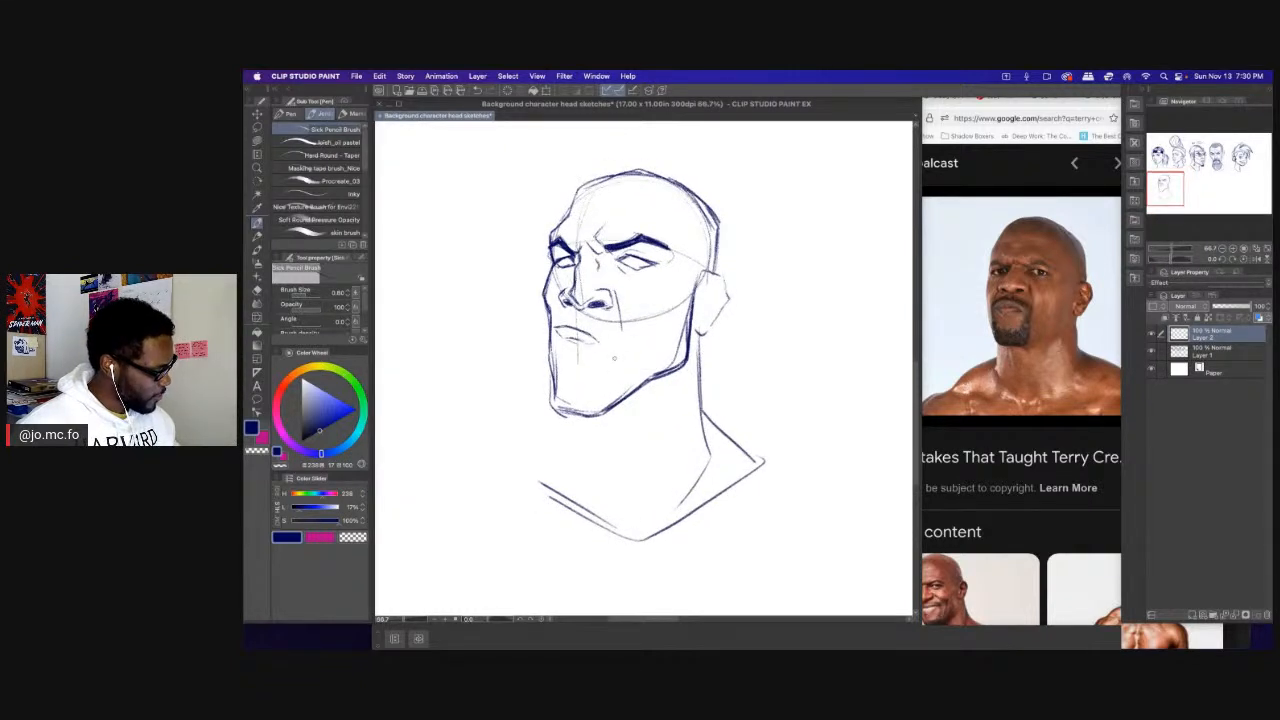
drag(622, 332, 612, 402)
drag(621, 348, 612, 399)
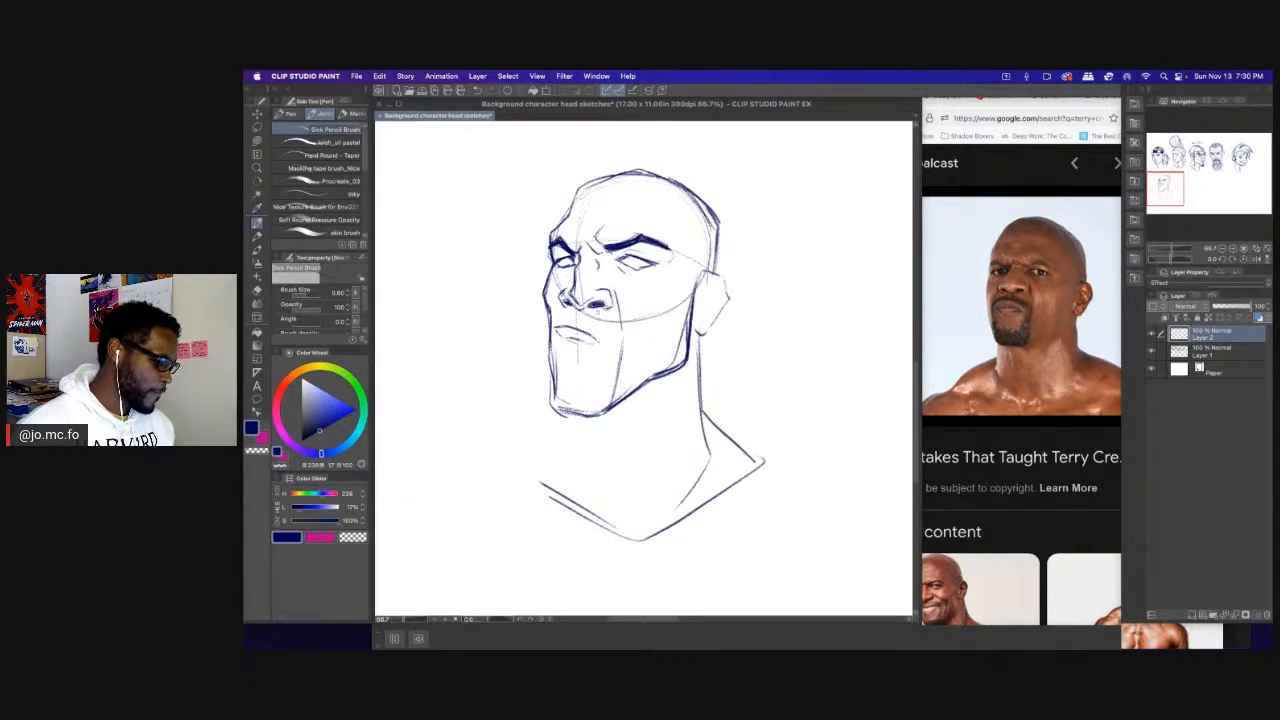
mouse_move(615, 326)
mouse_down()
mouse_move(549, 319)
mouse_move(622, 343)
mouse_up()
mouse_move(584, 314)
mouse_down()
mouse_move(546, 316)
mouse_move(610, 347)
mouse_move(600, 382)
mouse_move(557, 386)
mouse_up()
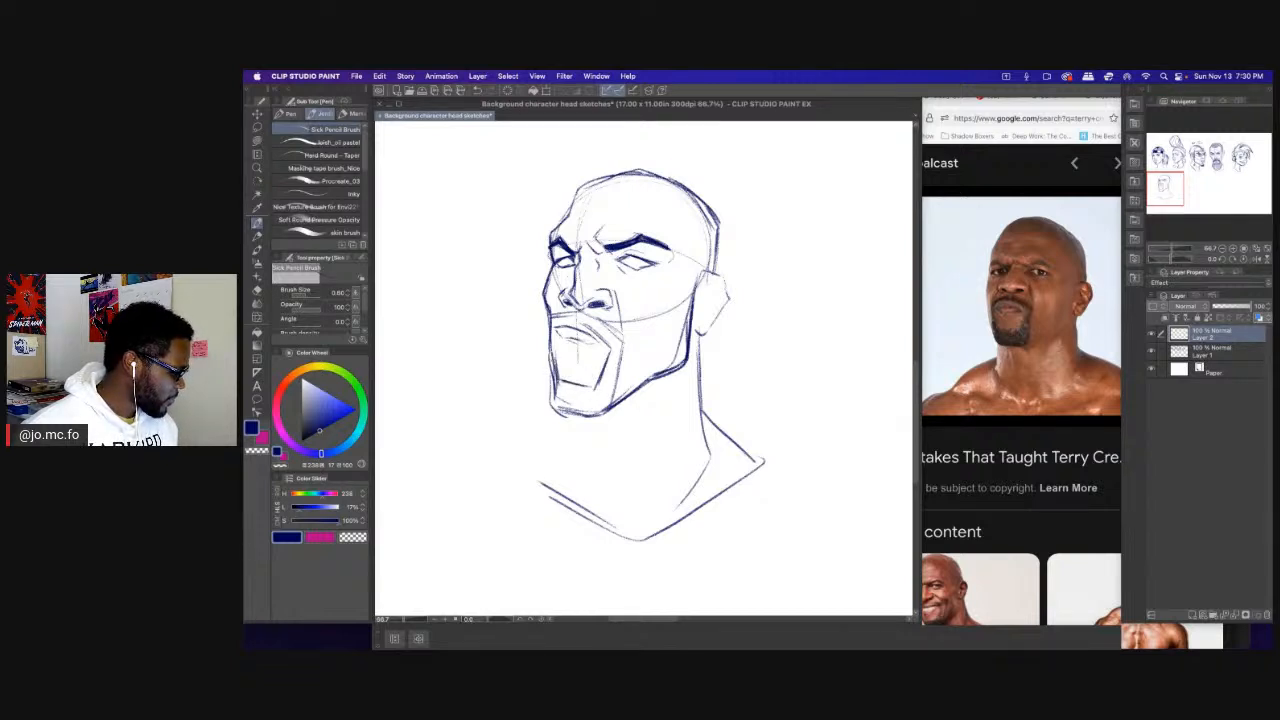
drag(580, 318, 552, 327)
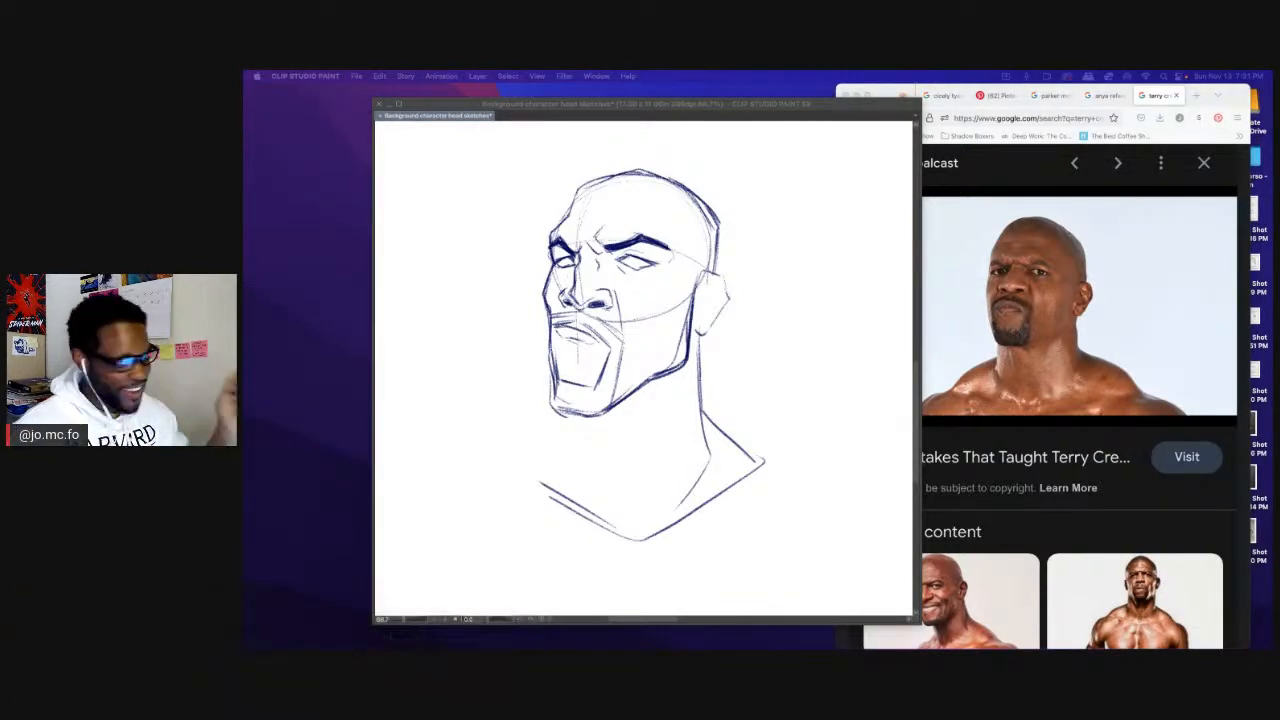
Reinforce the back of the skull, erase the stray construction lines inside it, and redraw the ear with a cleaner outline.
key(super+Tab)
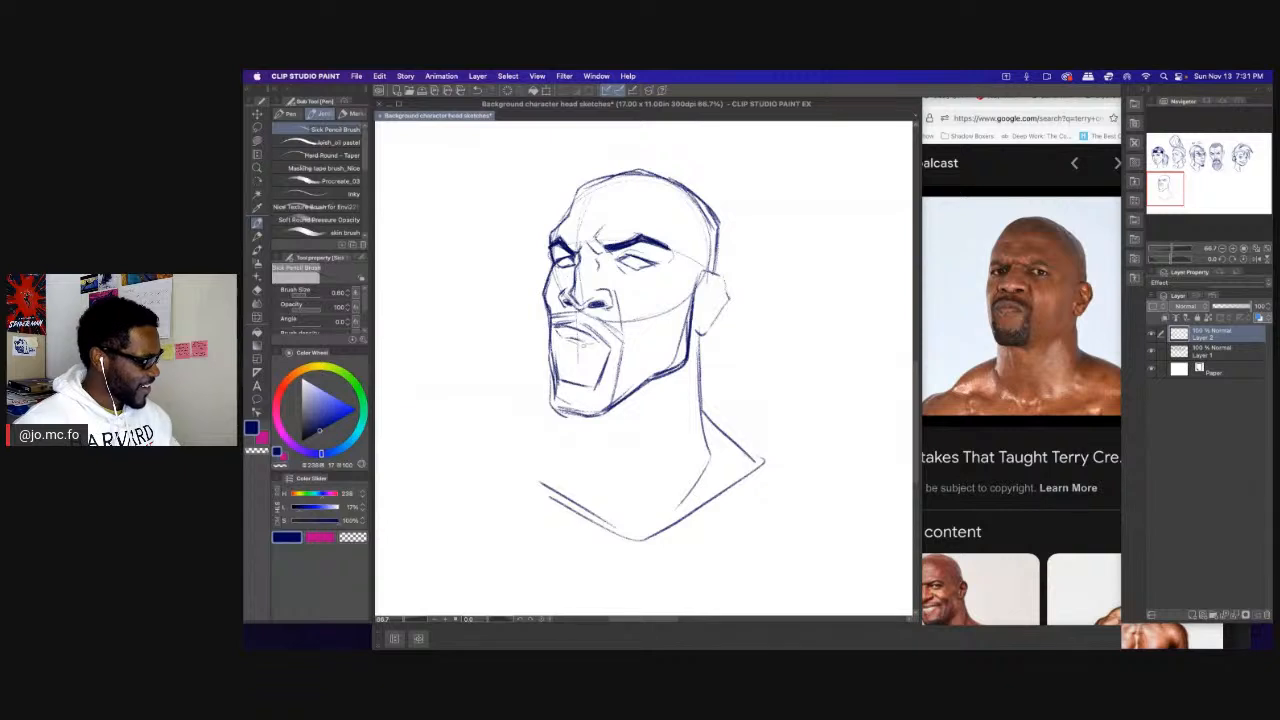
drag(547, 199, 556, 206)
mouse_move(698, 198)
mouse_down()
mouse_move(728, 232)
mouse_move(731, 282)
mouse_up()
mouse_move(722, 220)
mouse_down()
mouse_move(731, 278)
mouse_move(729, 226)
mouse_move(719, 282)
mouse_move(718, 226)
mouse_up()
key(e)
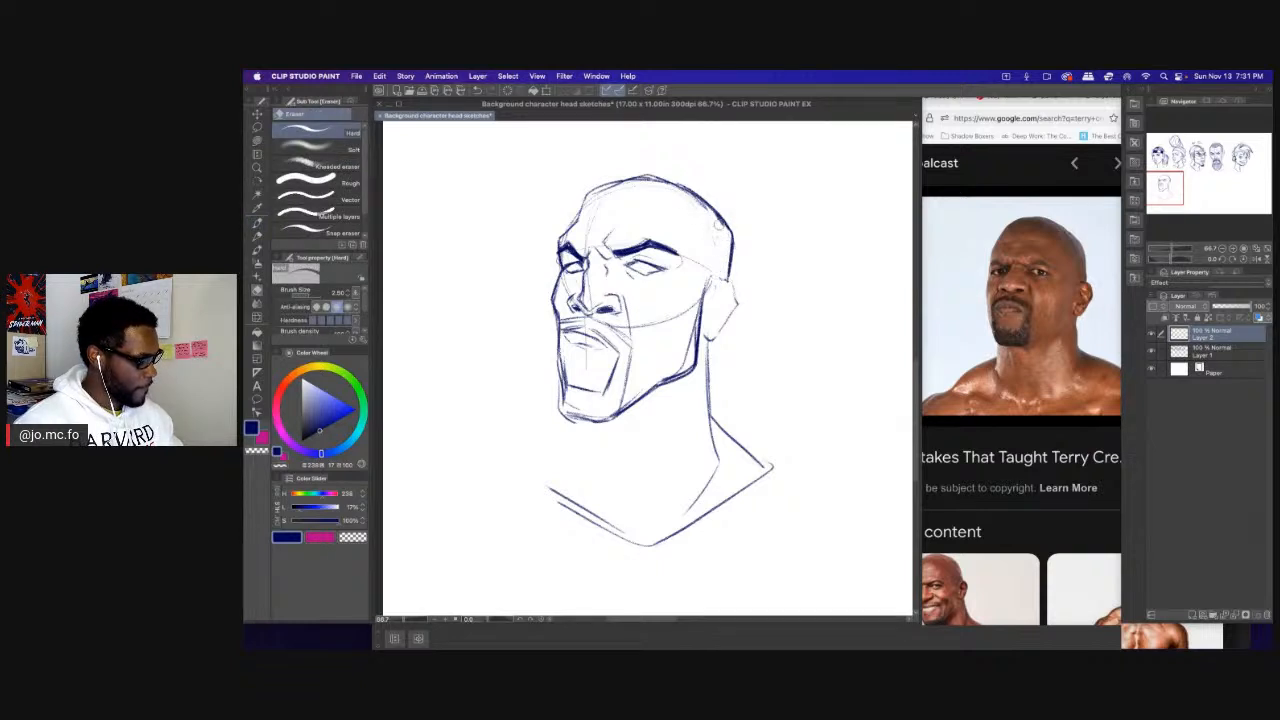
key(p)
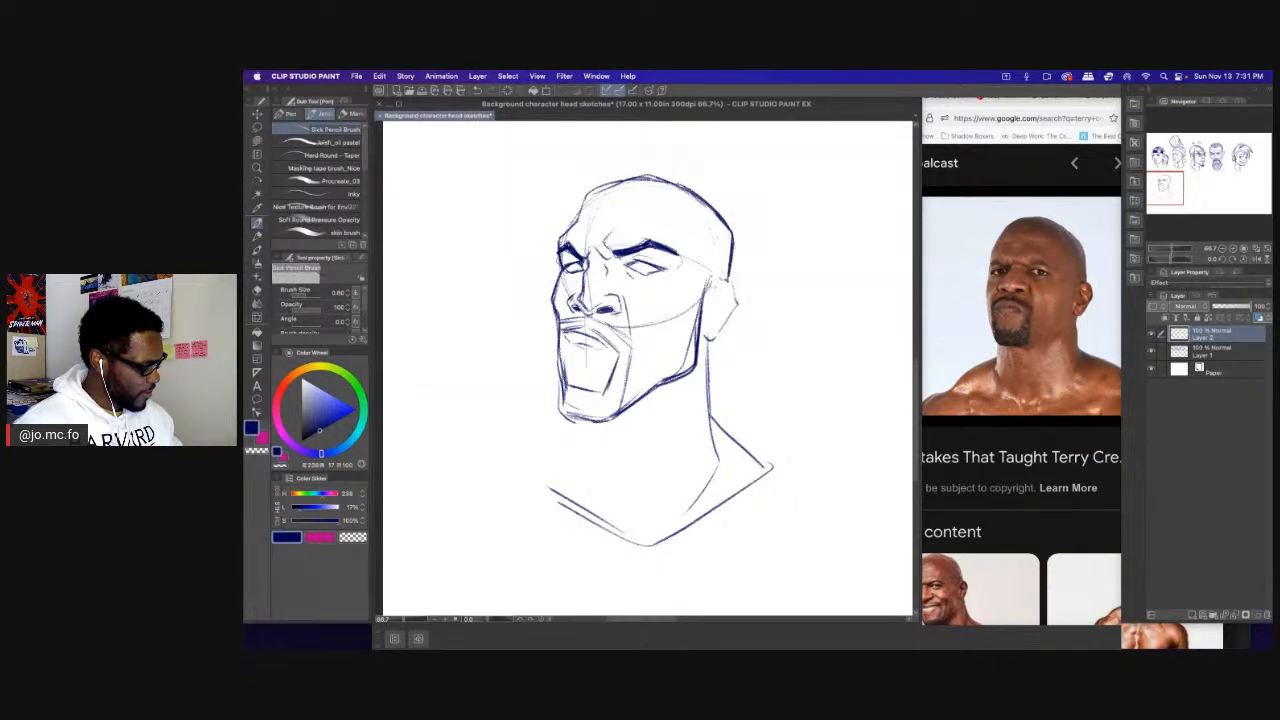
mouse_move(708, 278)
mouse_down()
mouse_move(738, 302)
mouse_move(702, 350)
mouse_up()
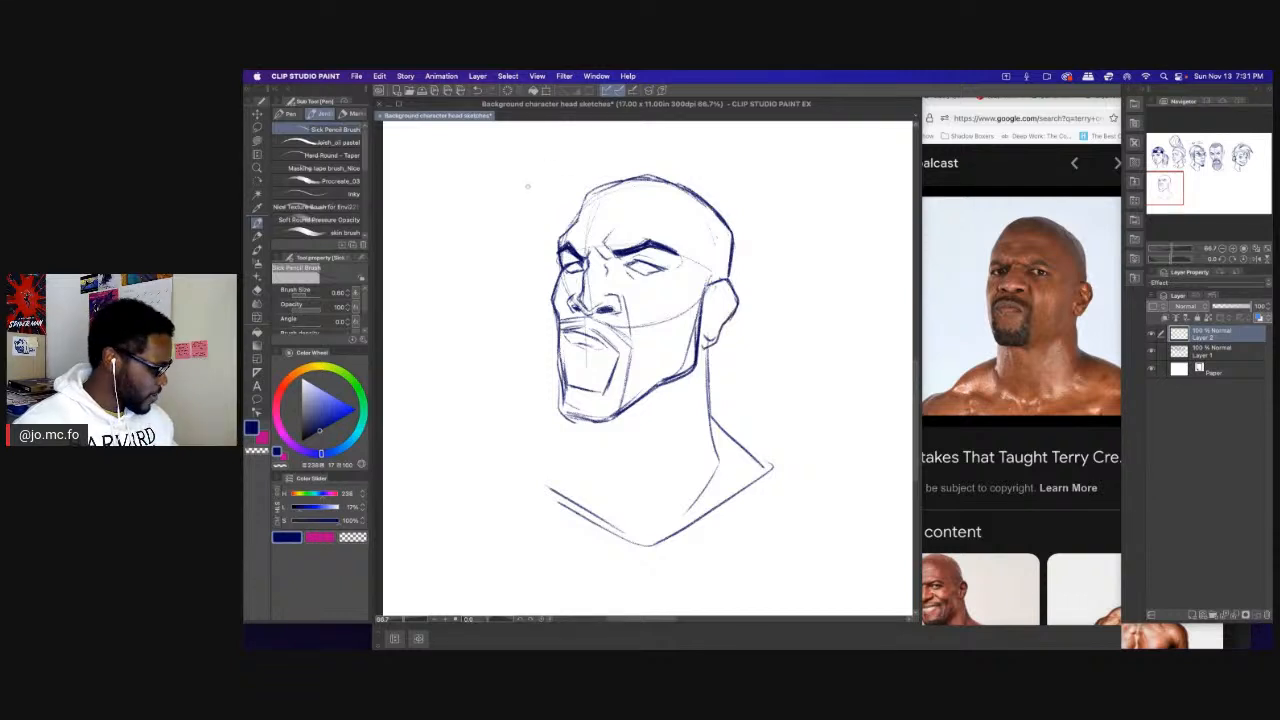
Darken the far edge of the goatee and the line of the mouth.
scroll(590, 330, up, 2)
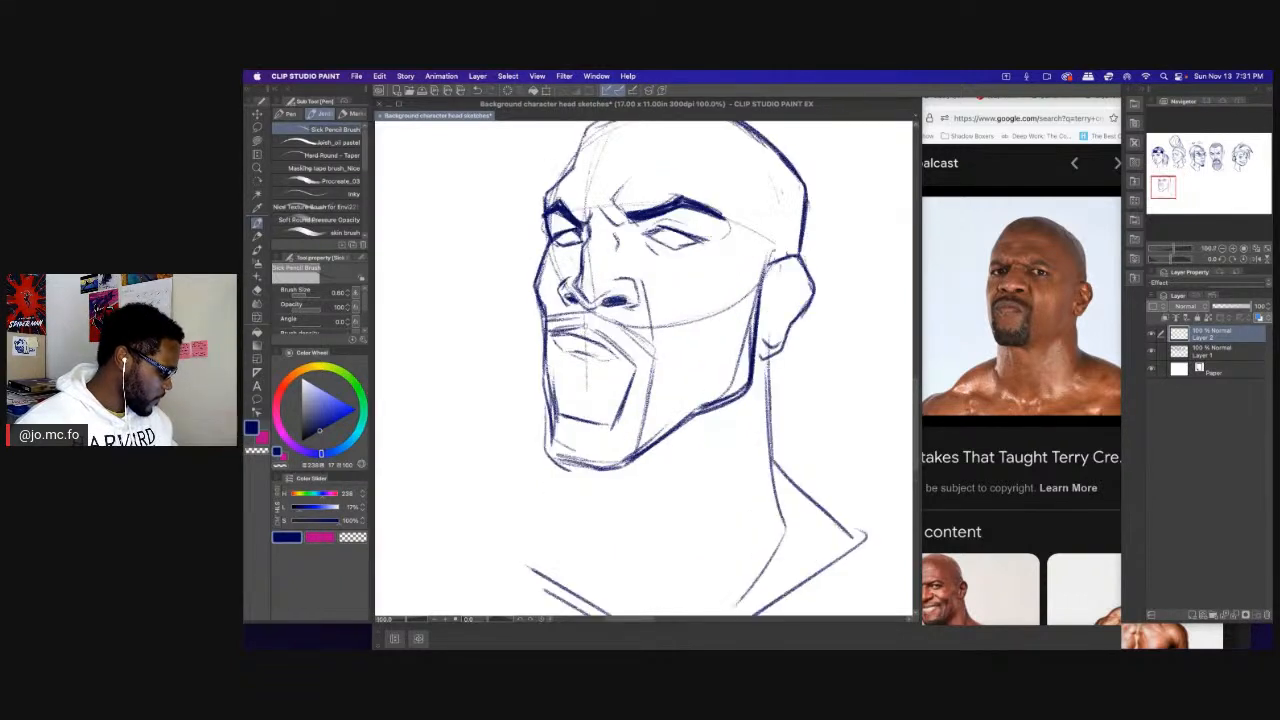
drag(556, 346, 546, 414)
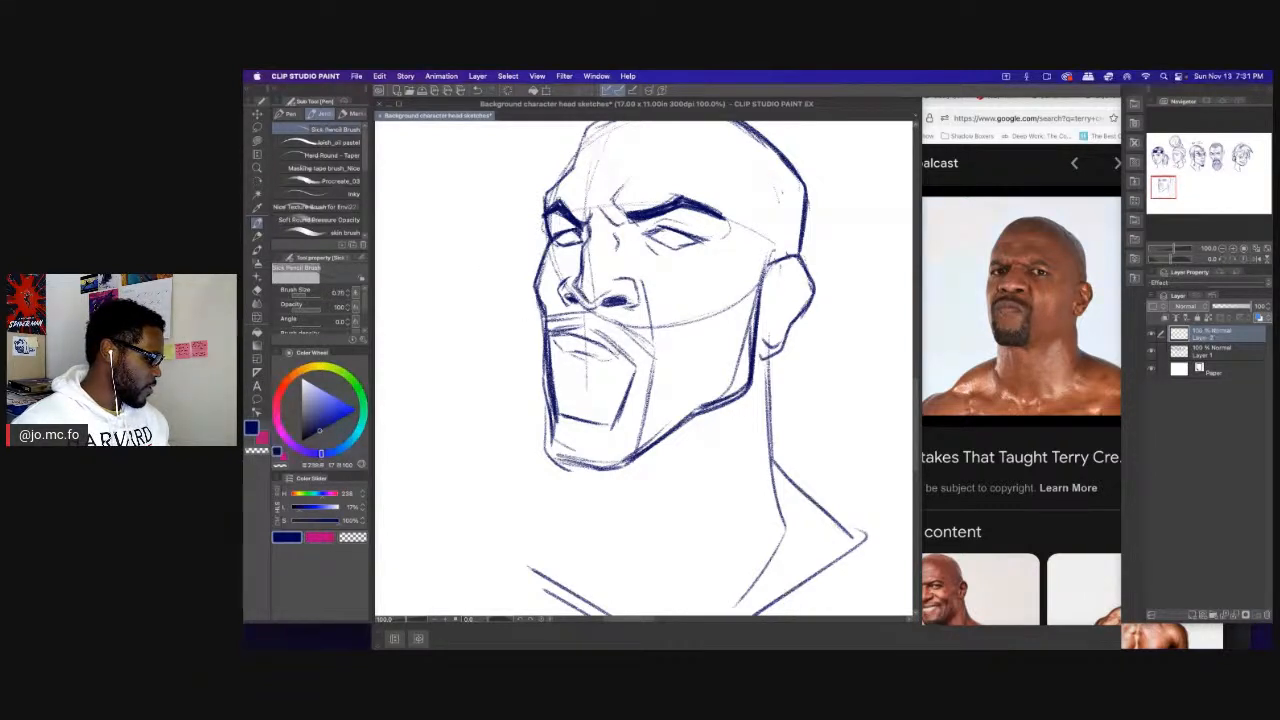
drag(550, 320, 618, 356)
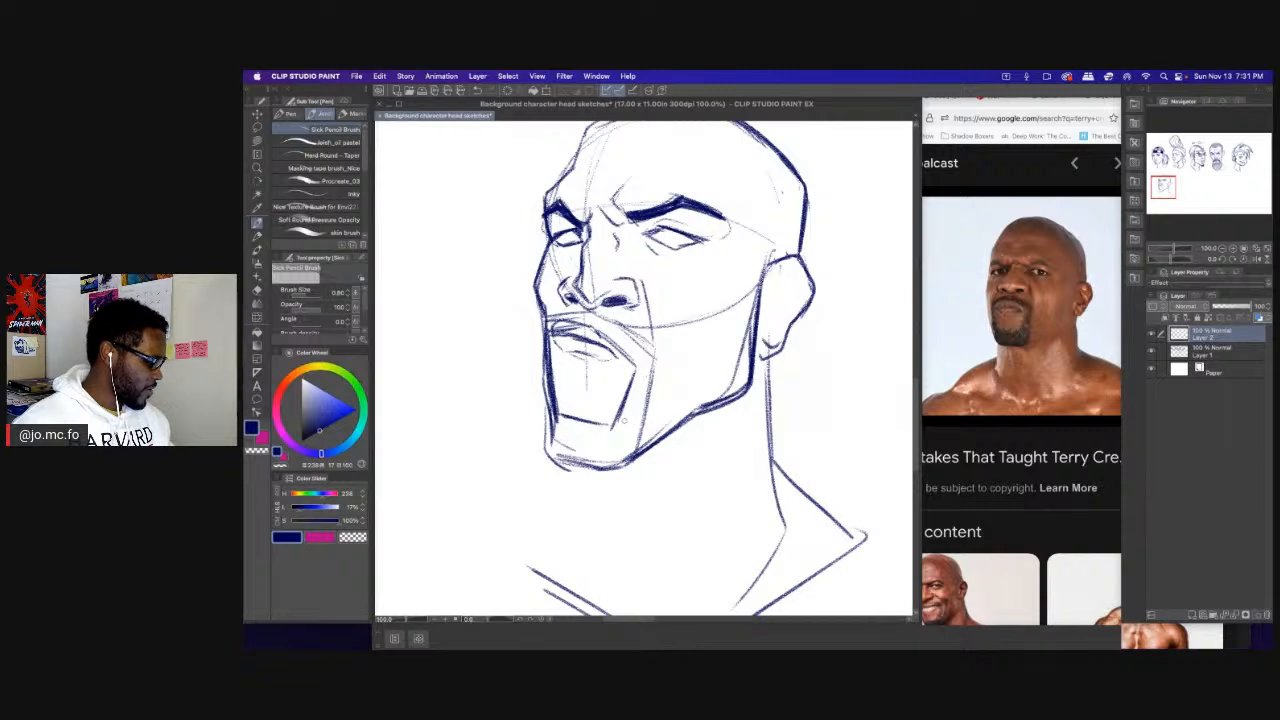
Fill the sides and chin area of the goatee with solid dark blue using an enlarged brush.
key(bracketright)
key(bracketright)
key(bracketright)
key(bracketright)
key(bracketright)
mouse_move(648, 360)
mouse_down()
mouse_move(634, 444)
mouse_move(626, 370)
mouse_move(616, 448)
mouse_move(632, 458)
mouse_move(616, 428)
mouse_move(556, 427)
mouse_move(547, 358)
mouse_up()
key(bracketleft)
mouse_move(549, 406)
mouse_down()
mouse_move(553, 450)
mouse_move(612, 464)
mouse_move(620, 444)
mouse_move(572, 446)
mouse_move(602, 434)
mouse_move(550, 446)
mouse_move(618, 464)
mouse_up()
mouse_move(622, 404)
mouse_down()
mouse_move(606, 460)
mouse_move(607, 441)
mouse_move(547, 372)
mouse_move(560, 465)
mouse_up()
key([)
key([)
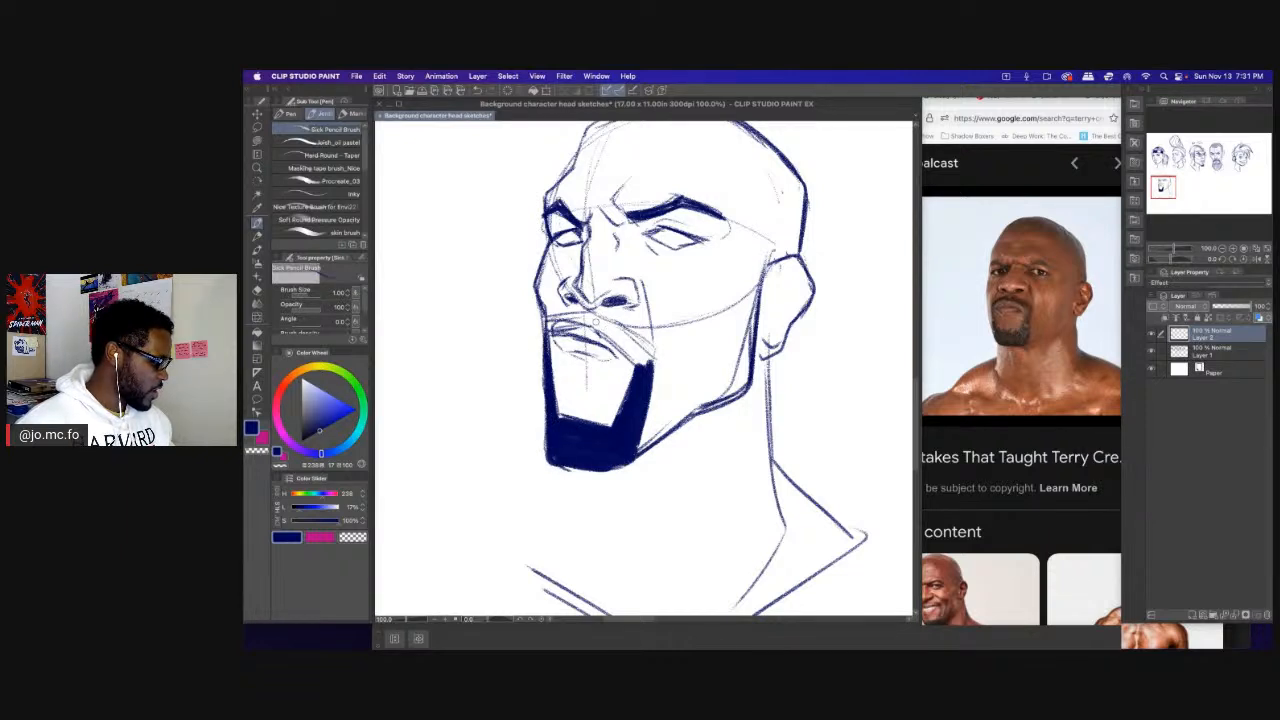
Fill both sides of the mustache above the lips with solid dark blue strokes.
drag(598, 324, 646, 362)
mouse_move(600, 322)
mouse_down()
mouse_move(650, 355)
mouse_move(600, 320)
mouse_move(550, 325)
mouse_up()
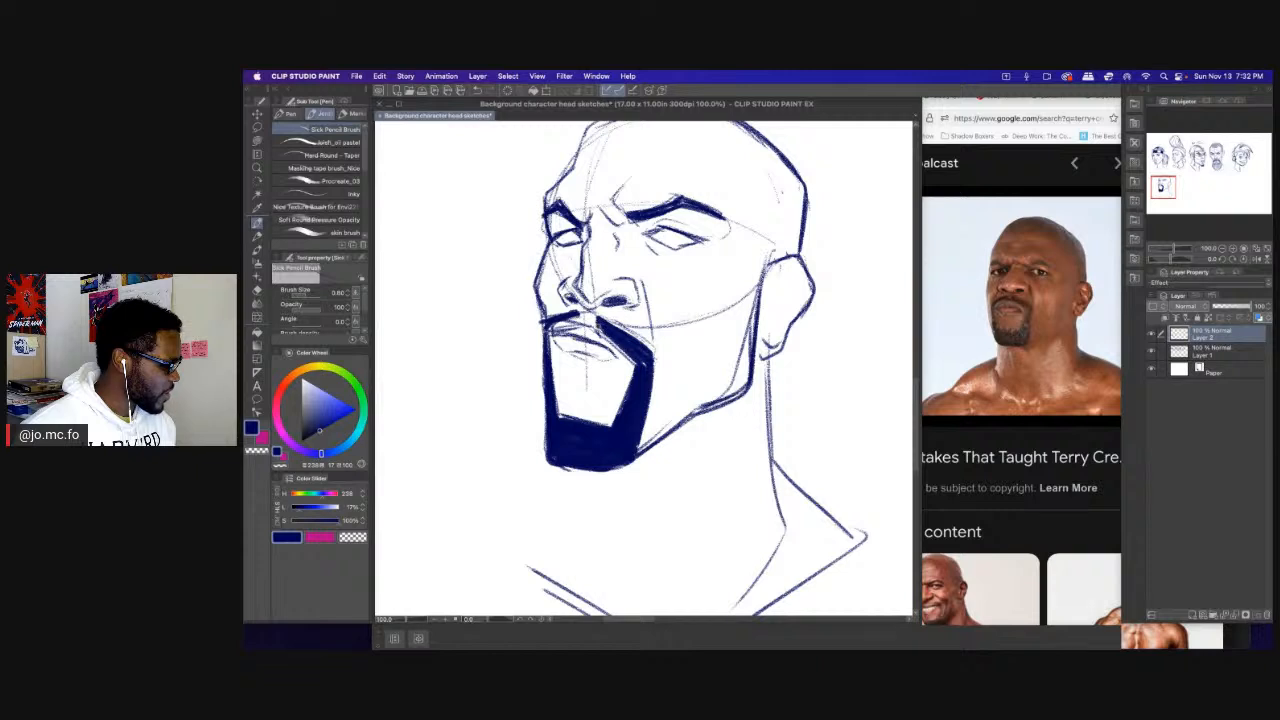
drag(571, 347, 541, 377)
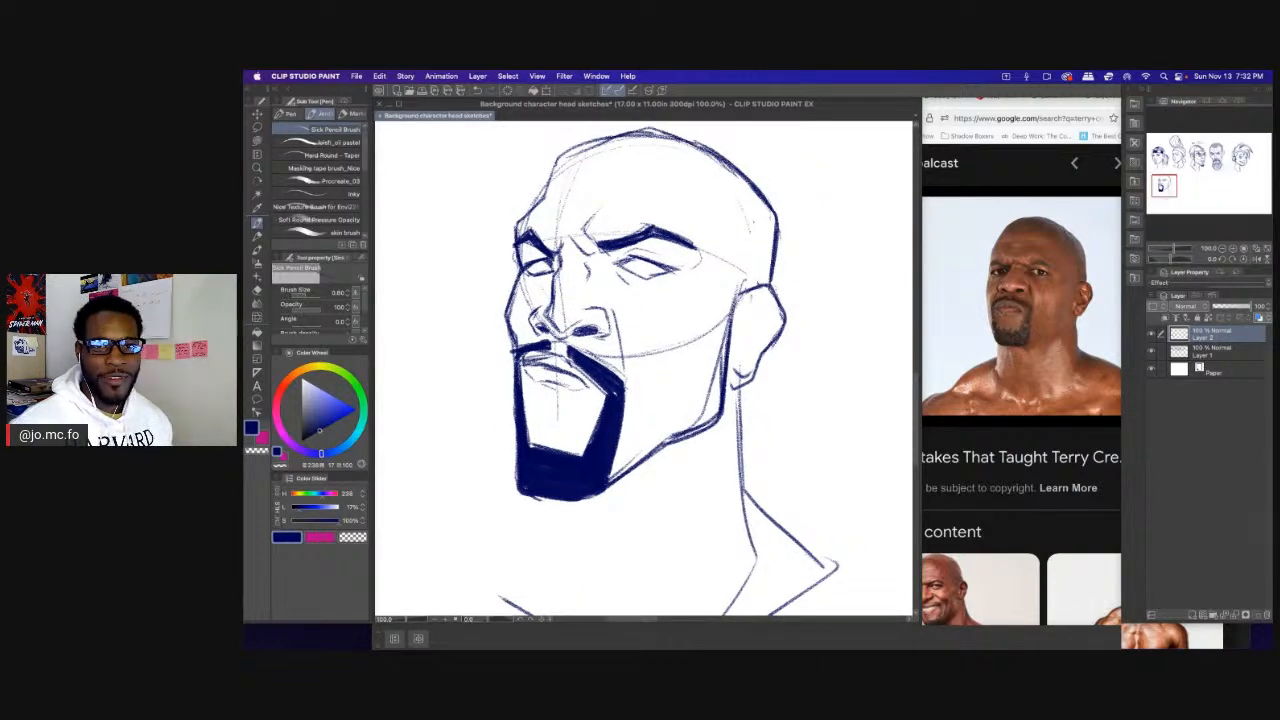
Switch to Firefox and view the image result for the DSharp violin cover of Trip.
key(super+Tab)
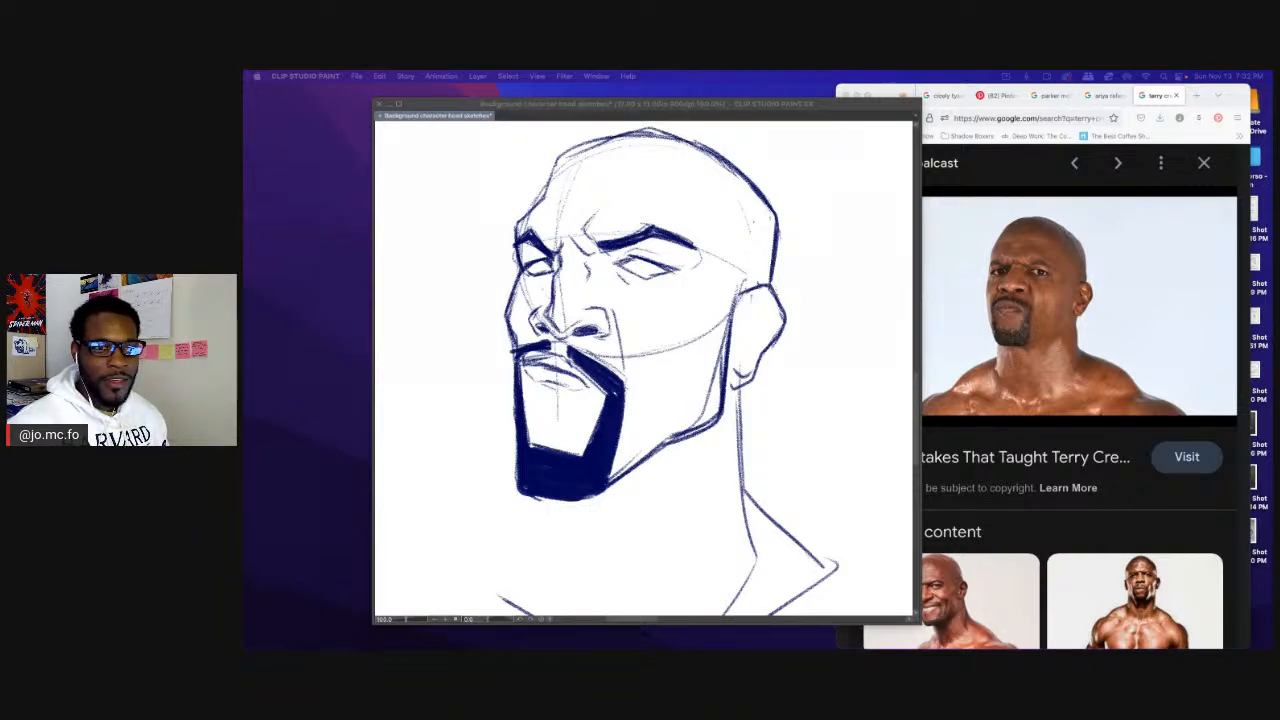
drag(1270, 80, 736, 86)
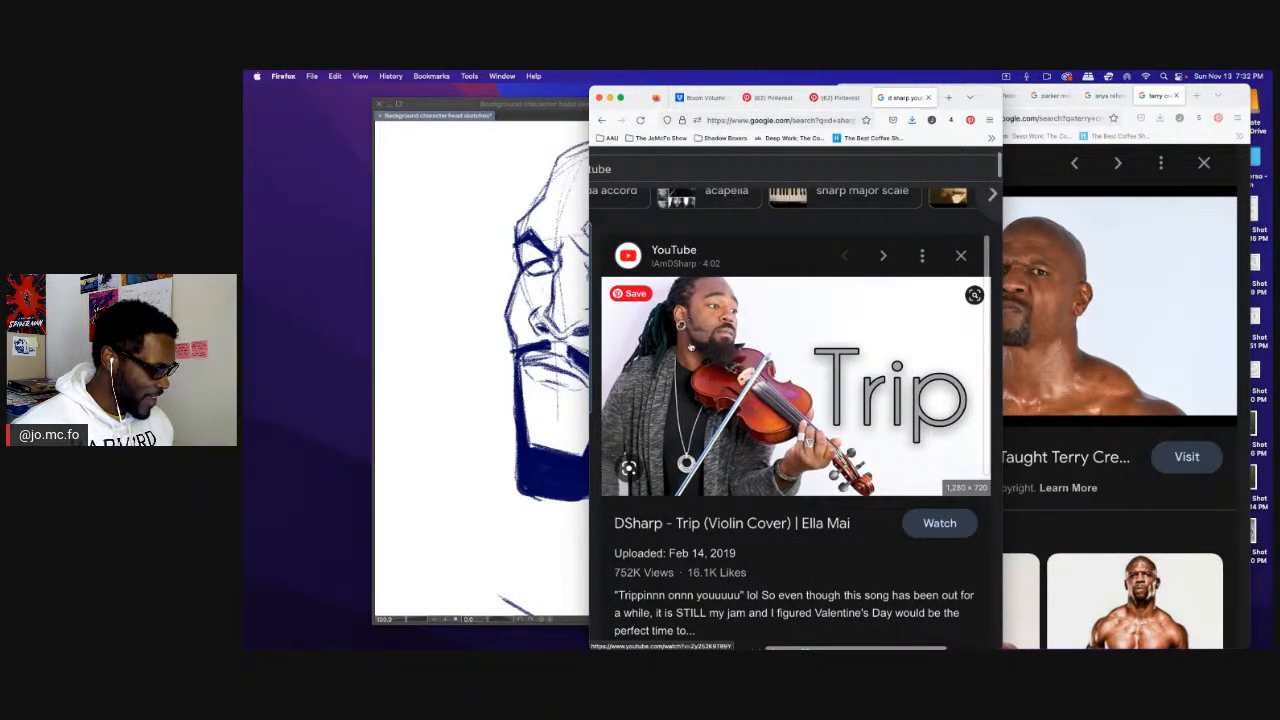
scroll(680, 414, down, 2)
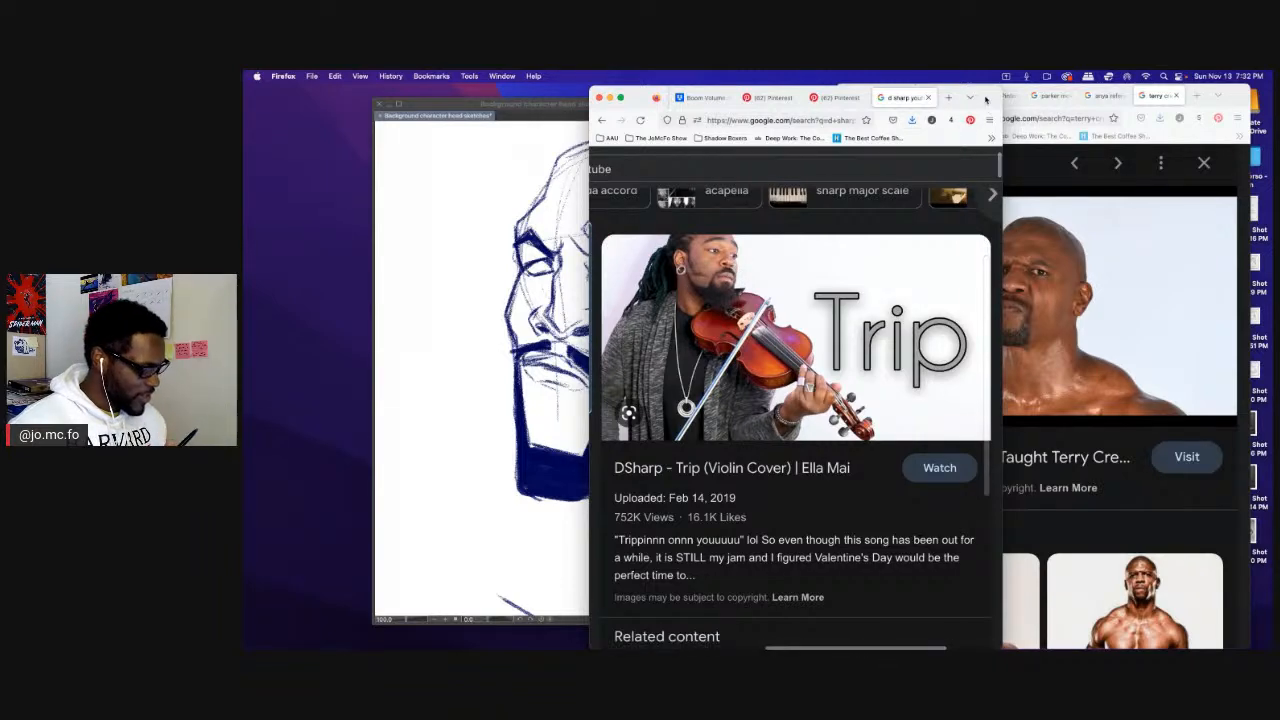
mouse_move(985, 98)
mouse_down()
mouse_move(1120, 191)
mouse_move(1115, 646)
mouse_up()
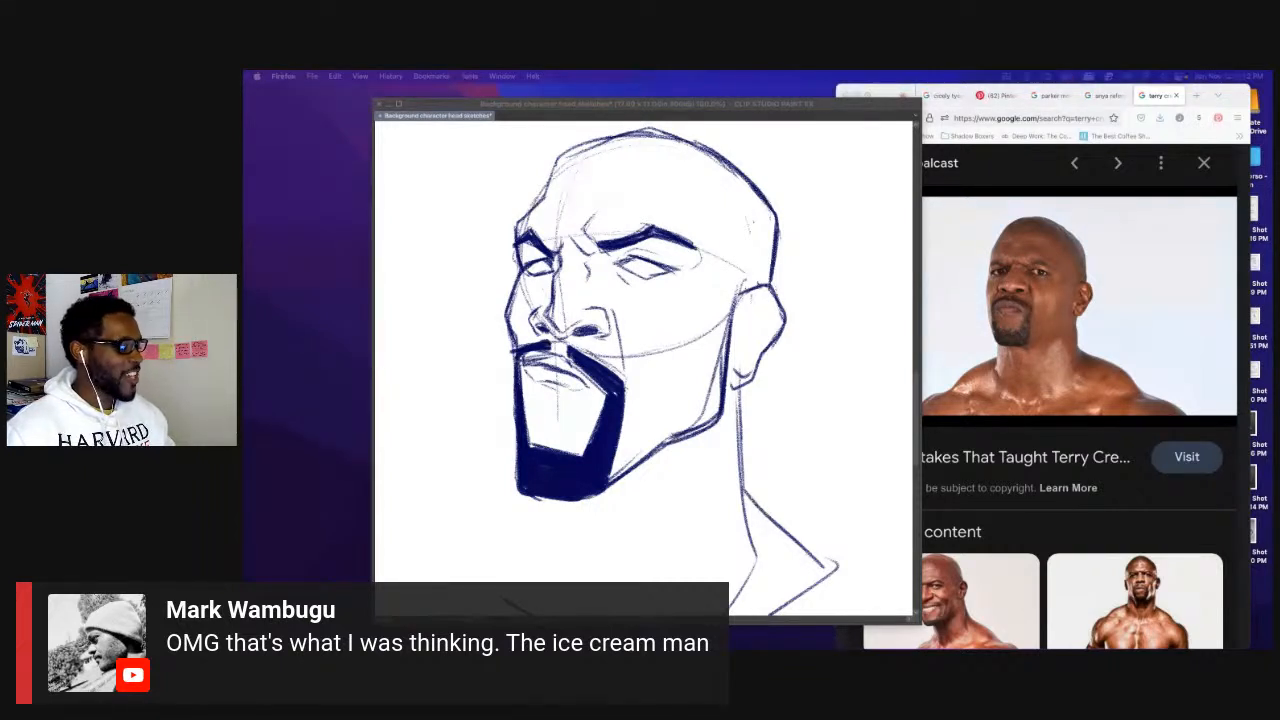
Trim the near edge of the mustache and goatee with the Hard eraser and restore the jaw line where it meets the goatee.
mouse_move(481, 292)
mouse_down()
mouse_move(541, 288)
mouse_move(498, 280)
mouse_up()
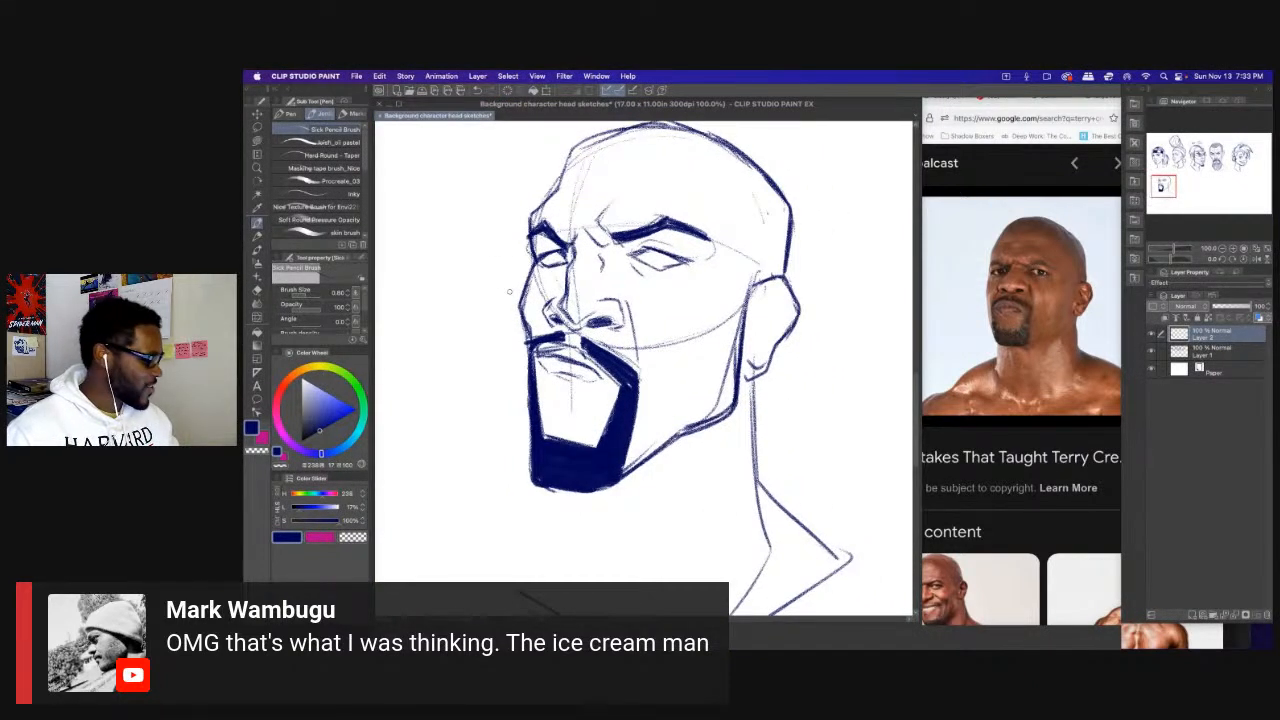
drag(532, 349, 532, 346)
key(bracketright)
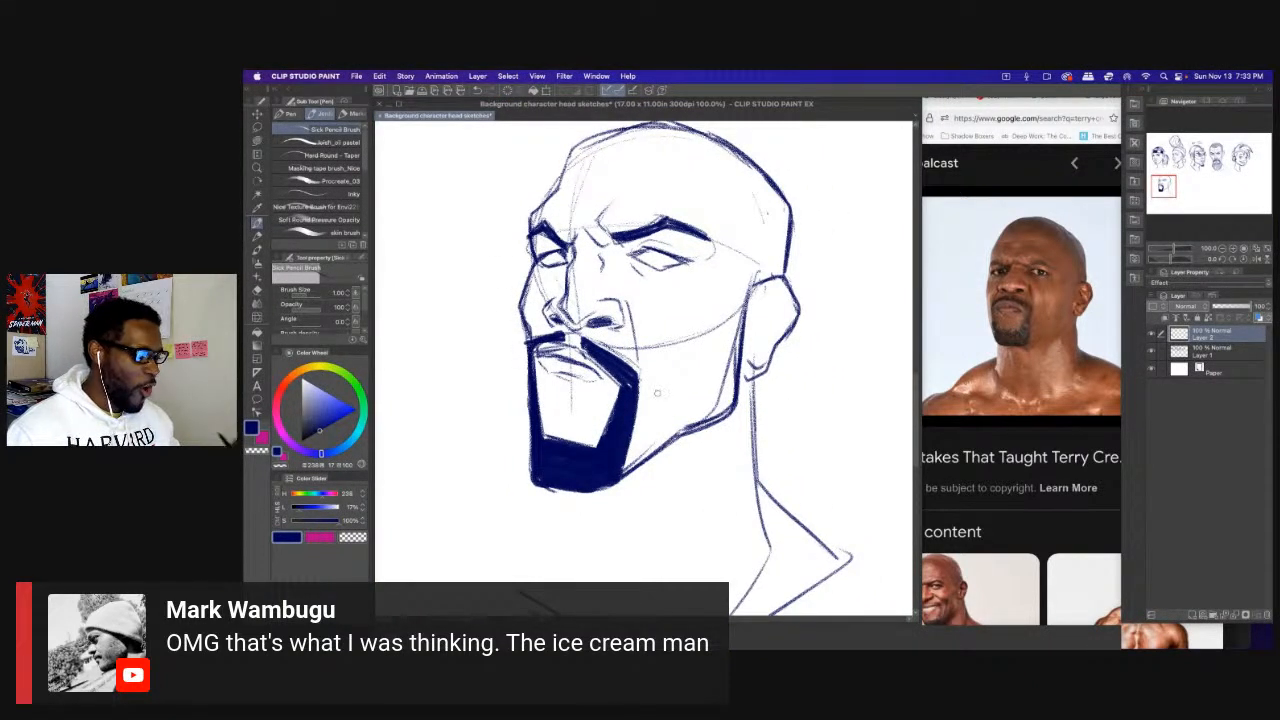
key(e)
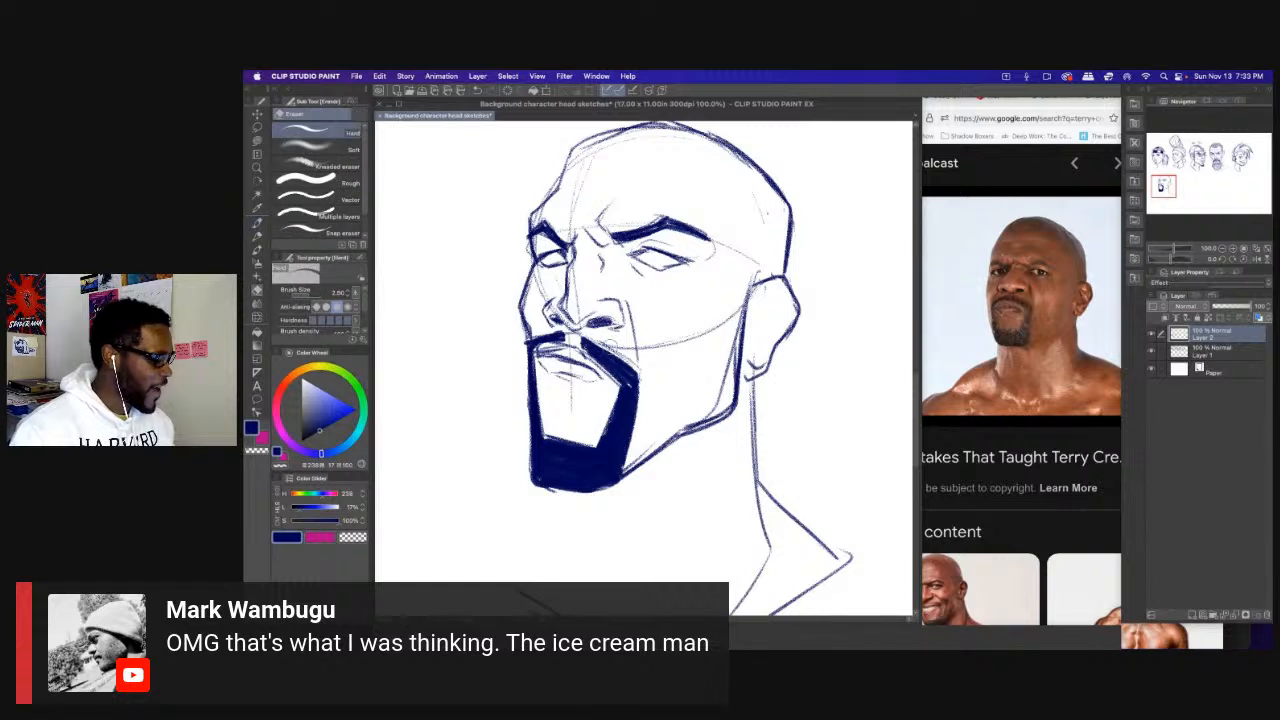
drag(601, 339, 641, 371)
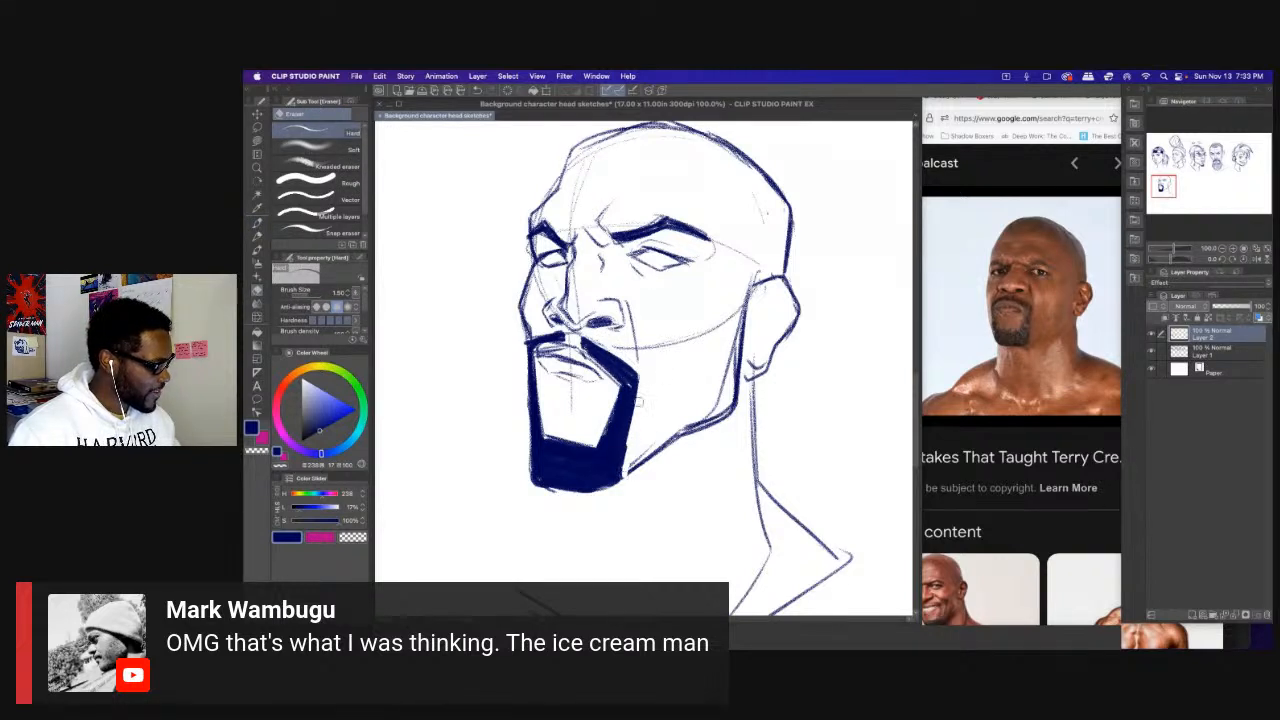
key(p)
drag(634, 465, 621, 477)
Block in a solid tapered shadow from the front of the ear down under the cheekbone, trimming its lower edge with the eraser.
mouse_move(724, 298)
mouse_down()
mouse_move(727, 337)
mouse_move(663, 388)
mouse_move(726, 354)
mouse_up()
key([)
mouse_move(664, 388)
mouse_down()
mouse_move(734, 354)
mouse_move(742, 323)
mouse_move(662, 389)
mouse_move(746, 300)
mouse_move(692, 376)
mouse_move(672, 382)
mouse_move(744, 298)
mouse_move(722, 354)
mouse_up()
key(])
key(])
key([)
key(e)
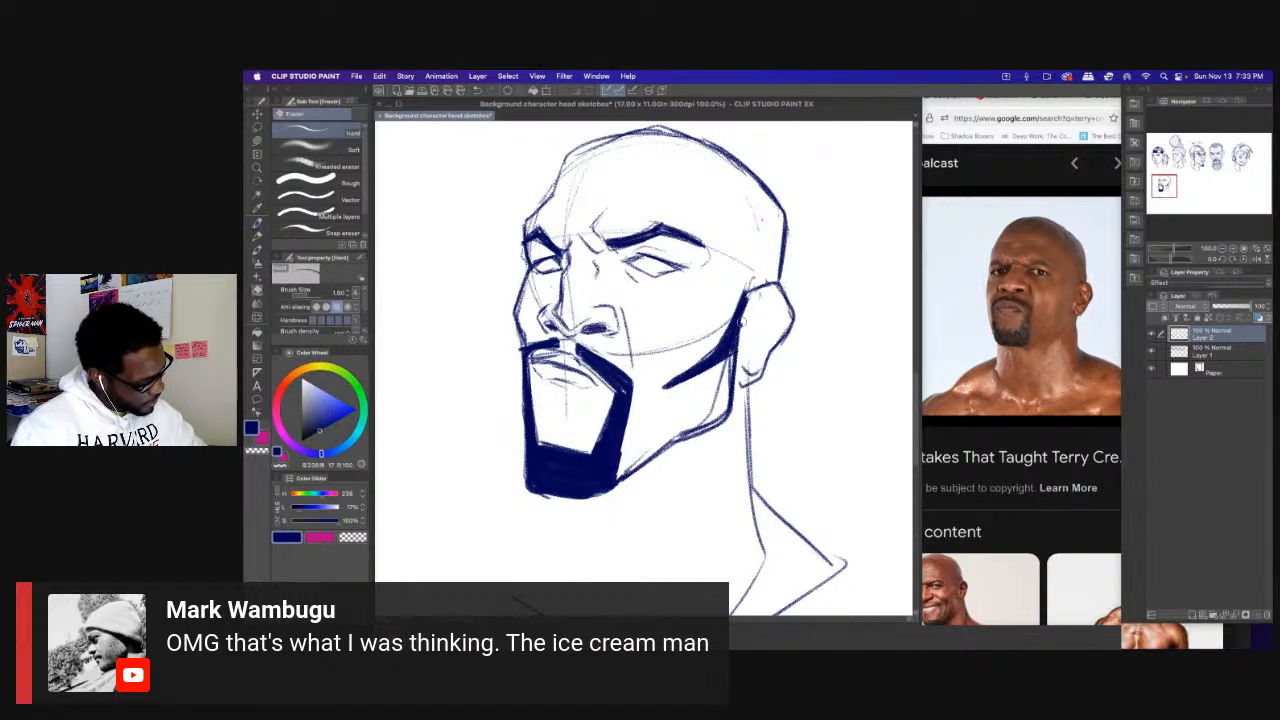
drag(740, 324, 688, 375)
key([)
key(p)
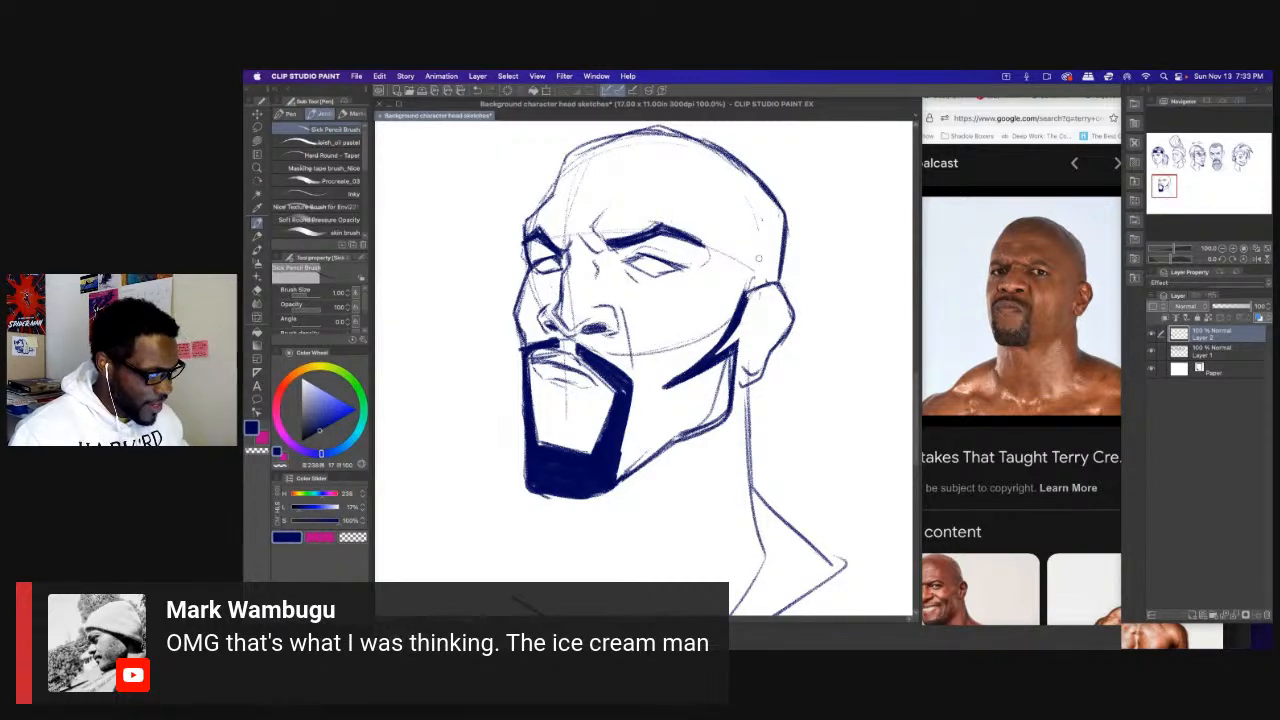
Sketch the inner folds of the ear and a temple contour on the near side of the forehead with a finer brush.
key([)
mouse_move(759, 307)
mouse_down()
mouse_move(772, 291)
mouse_move(756, 356)
mouse_up()
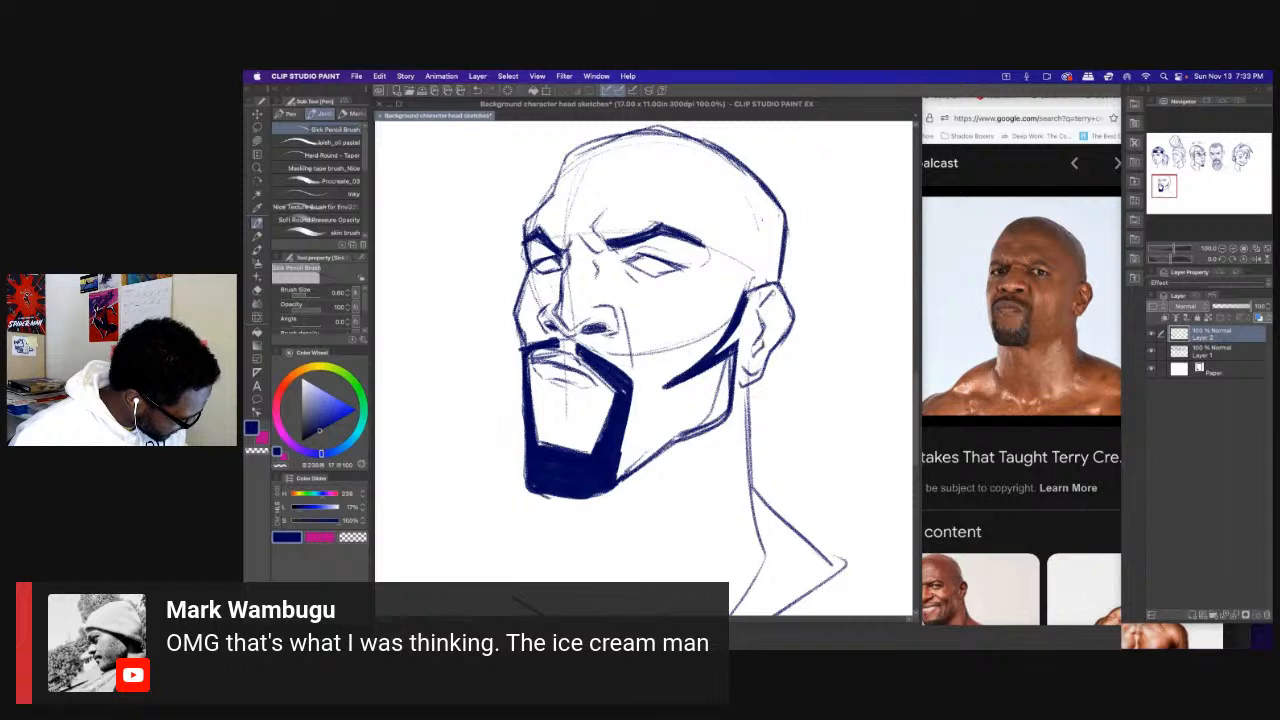
scroll(743, 257, up, 2)
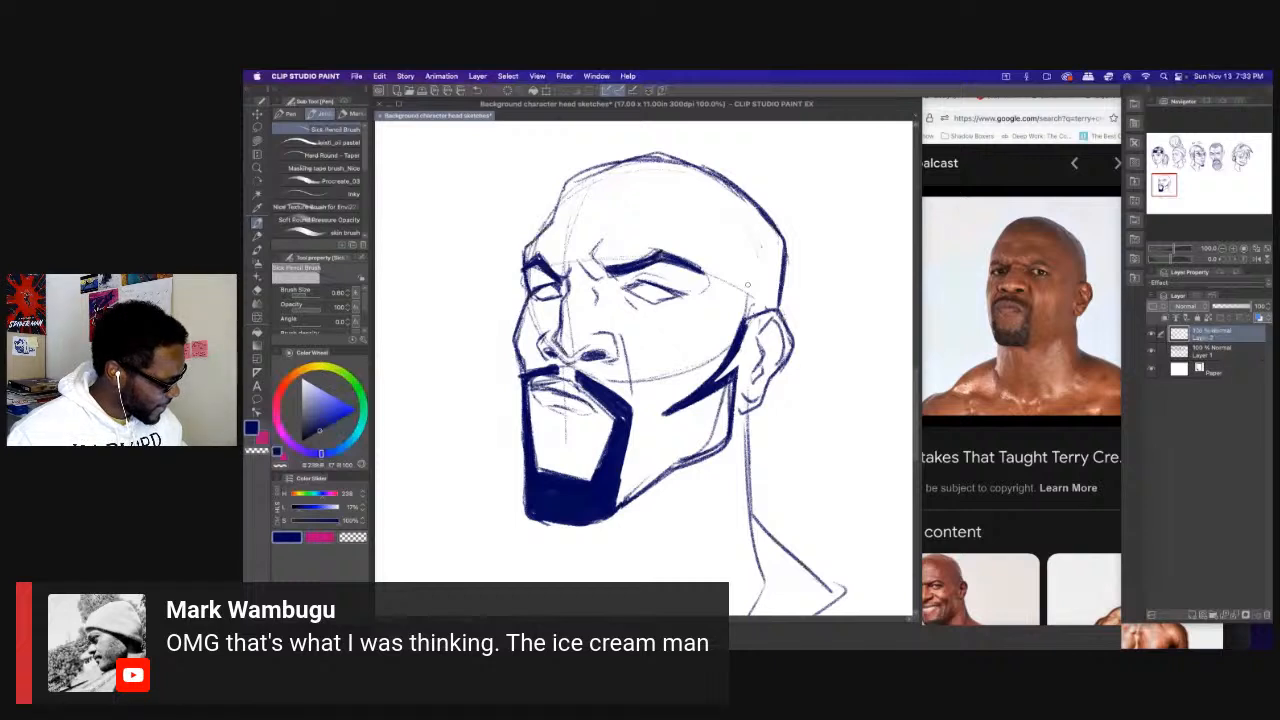
scroll(747, 285, up, 2)
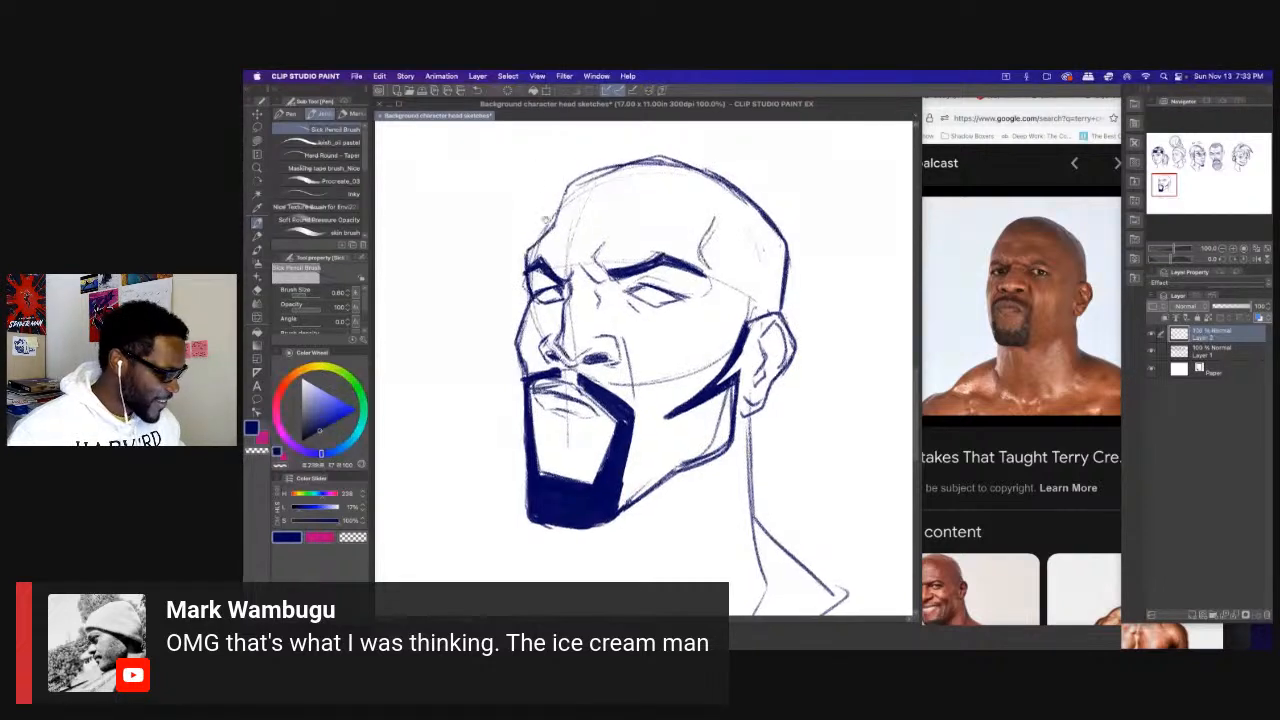
drag(566, 223, 532, 287)
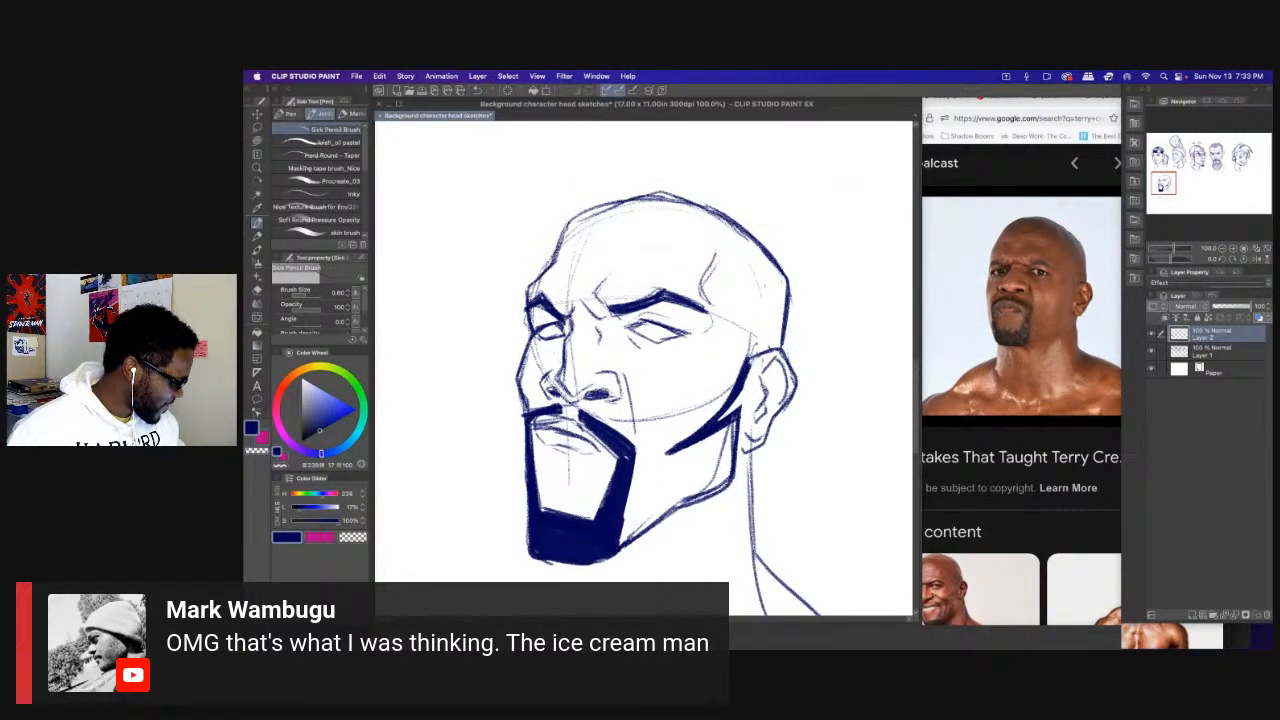
Extend the goatee below the chin into a pointed beard and fill it solid dark blue with an enlarged brush.
scroll(580, 300, down, 5)
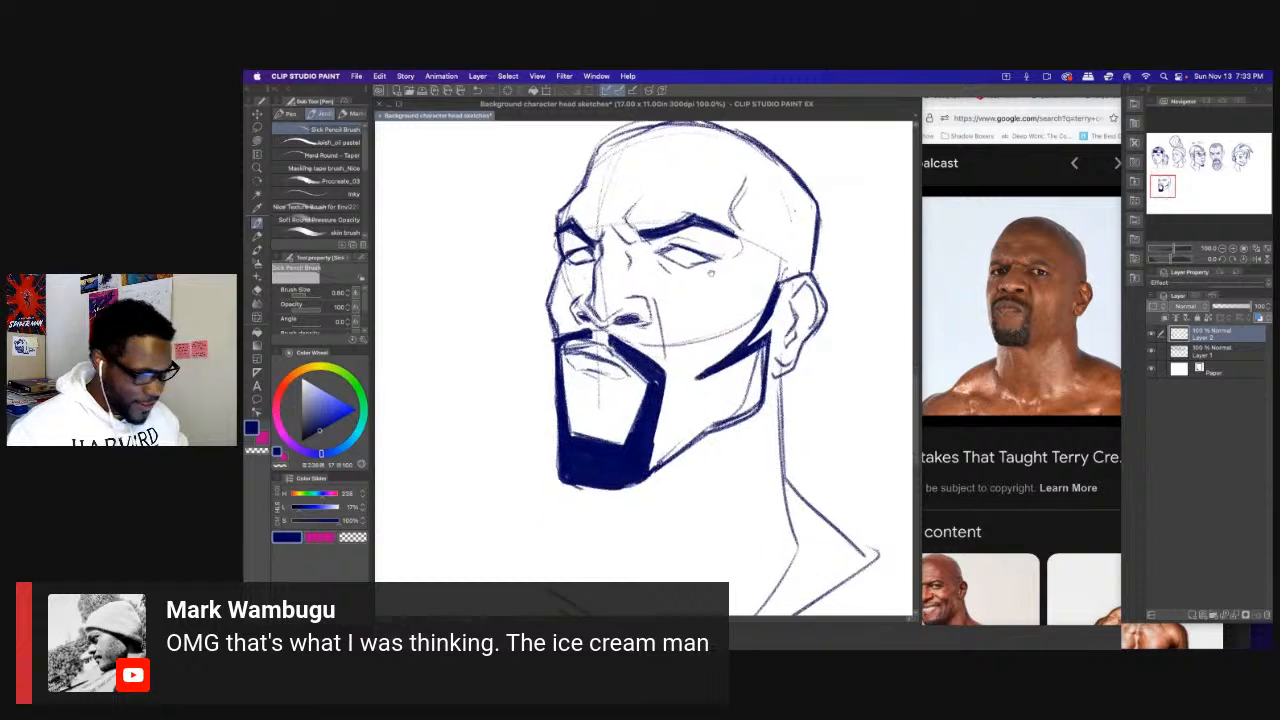
drag(587, 337, 606, 322)
key(])
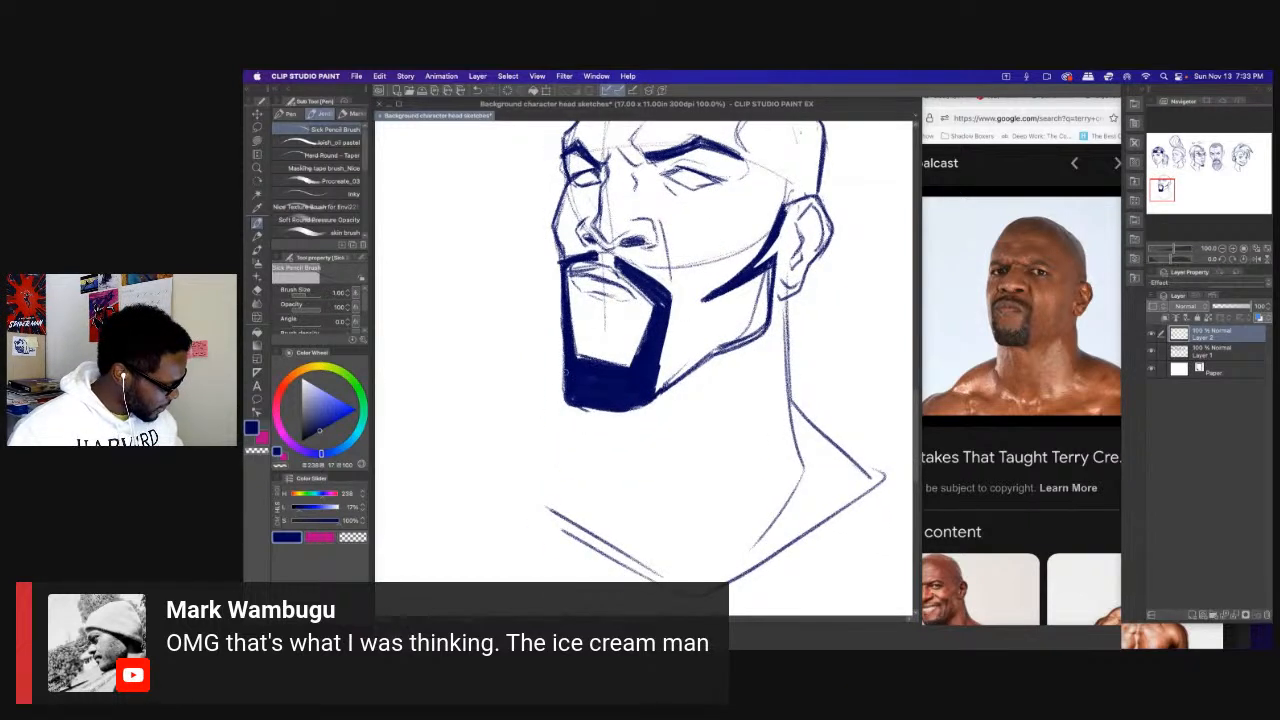
mouse_move(565, 372)
mouse_down()
mouse_move(556, 398)
mouse_move(570, 440)
mouse_up()
key(])
drag(648, 405, 585, 448)
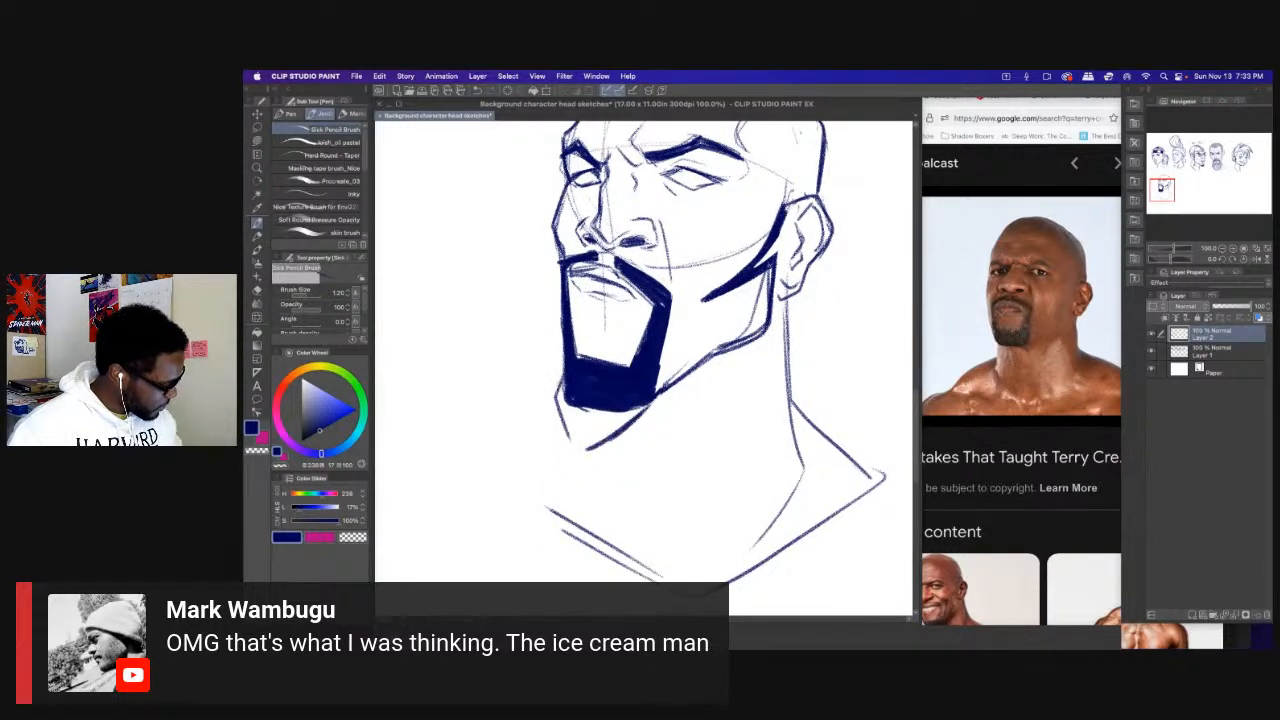
drag(557, 398, 578, 454)
drag(646, 407, 583, 448)
mouse_move(556, 384)
mouse_down()
mouse_move(576, 455)
mouse_move(632, 402)
mouse_move(582, 446)
mouse_move(566, 400)
mouse_move(578, 452)
mouse_move(646, 406)
mouse_up()
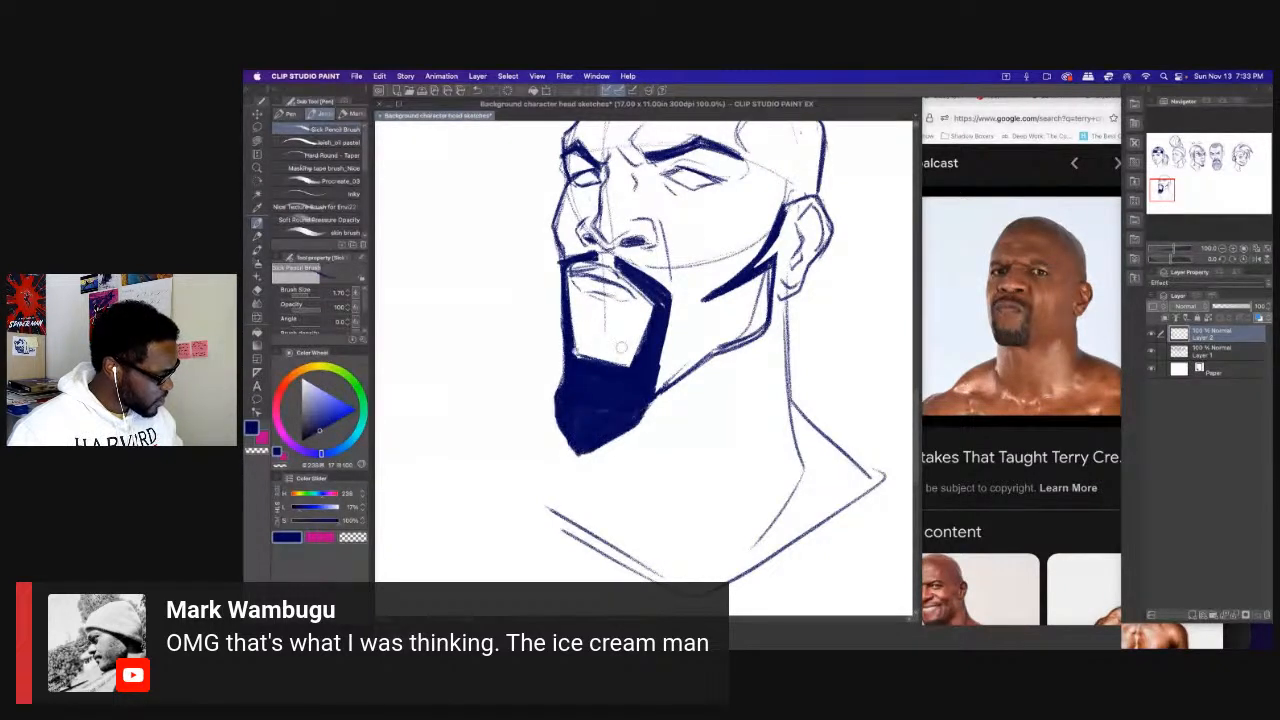
Draw the irises in both eyes with a fine brush.
mouse_move(543, 306)
mouse_down()
mouse_move(537, 375)
mouse_move(518, 380)
mouse_up()
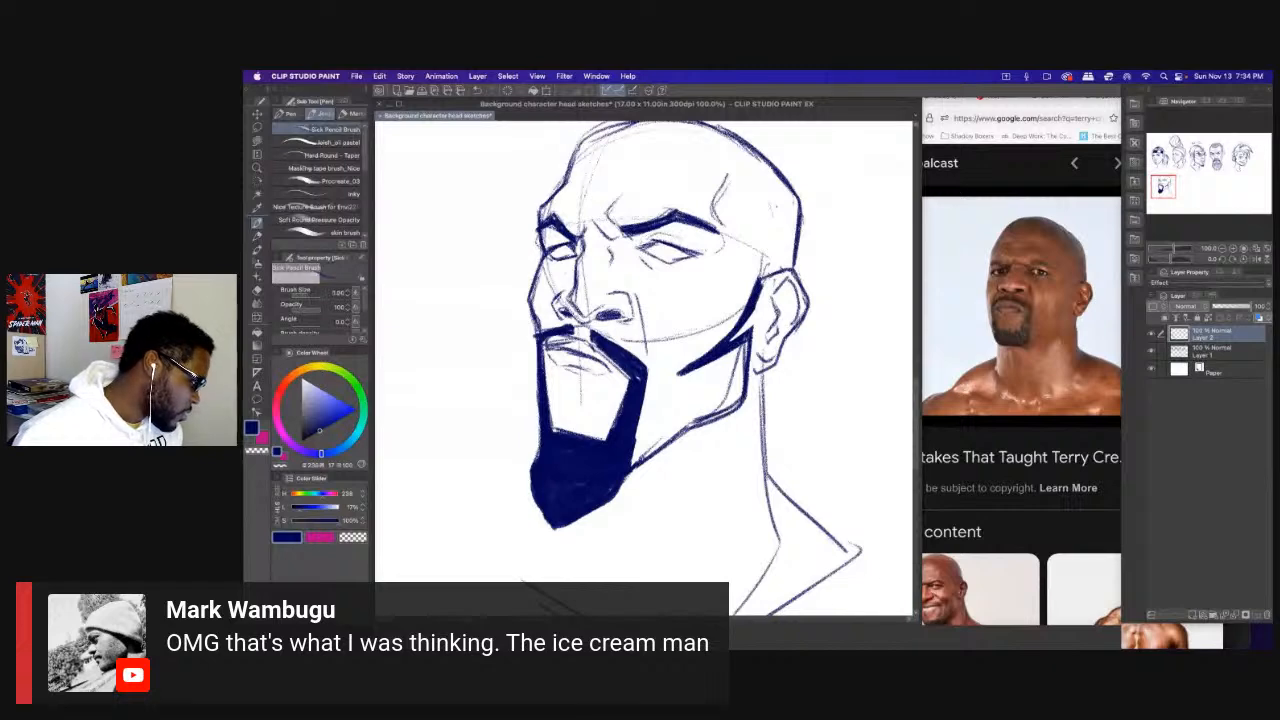
scroll(643, 249, up, 2)
key(bracketright)
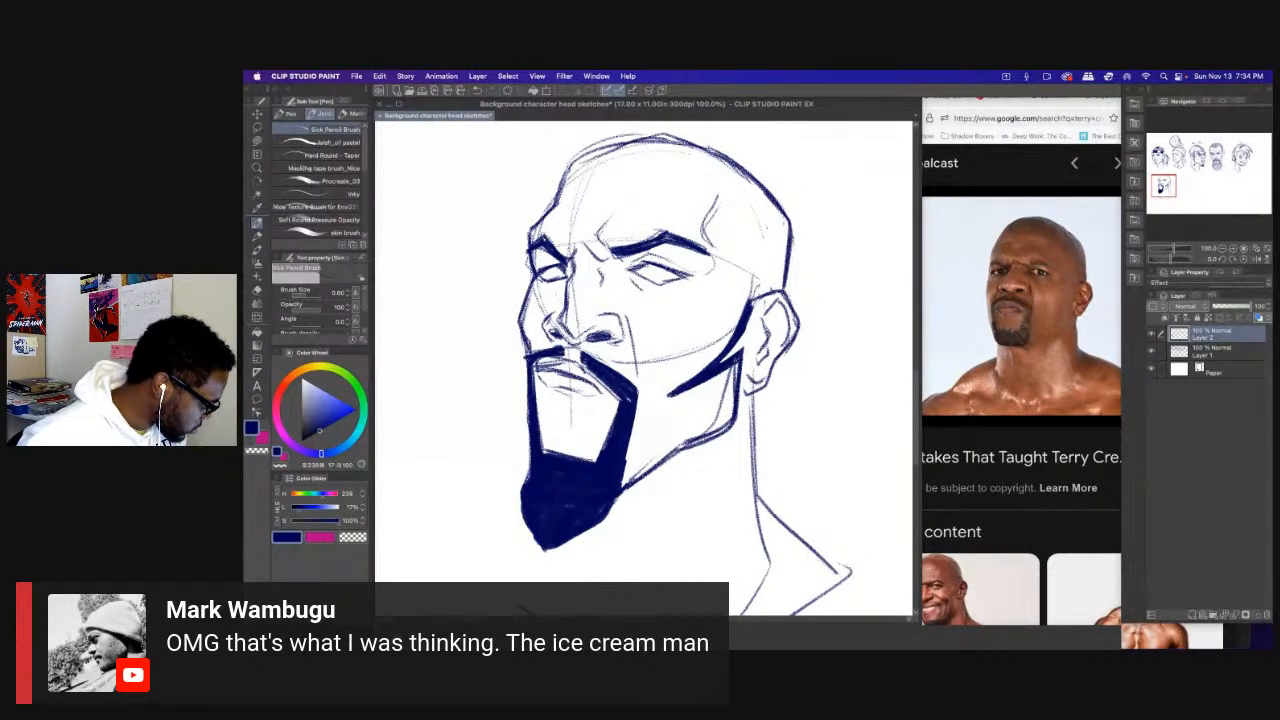
drag(654, 265, 662, 274)
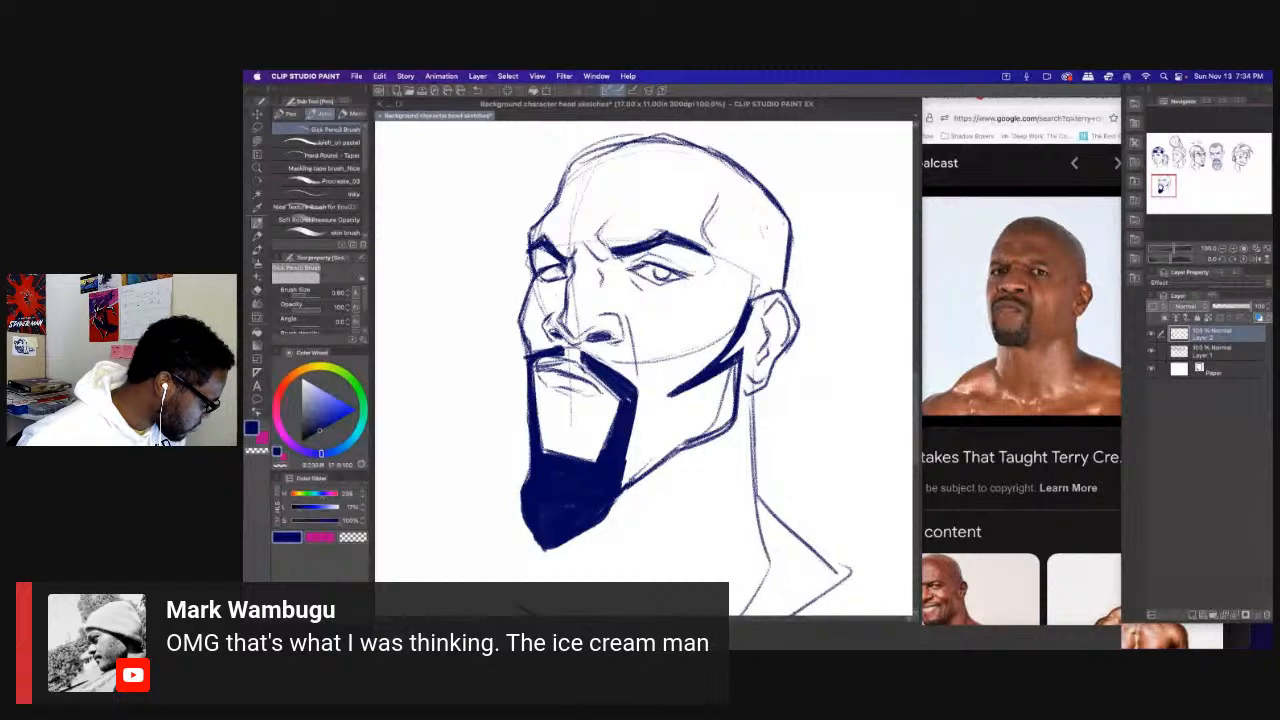
drag(560, 272, 570, 273)
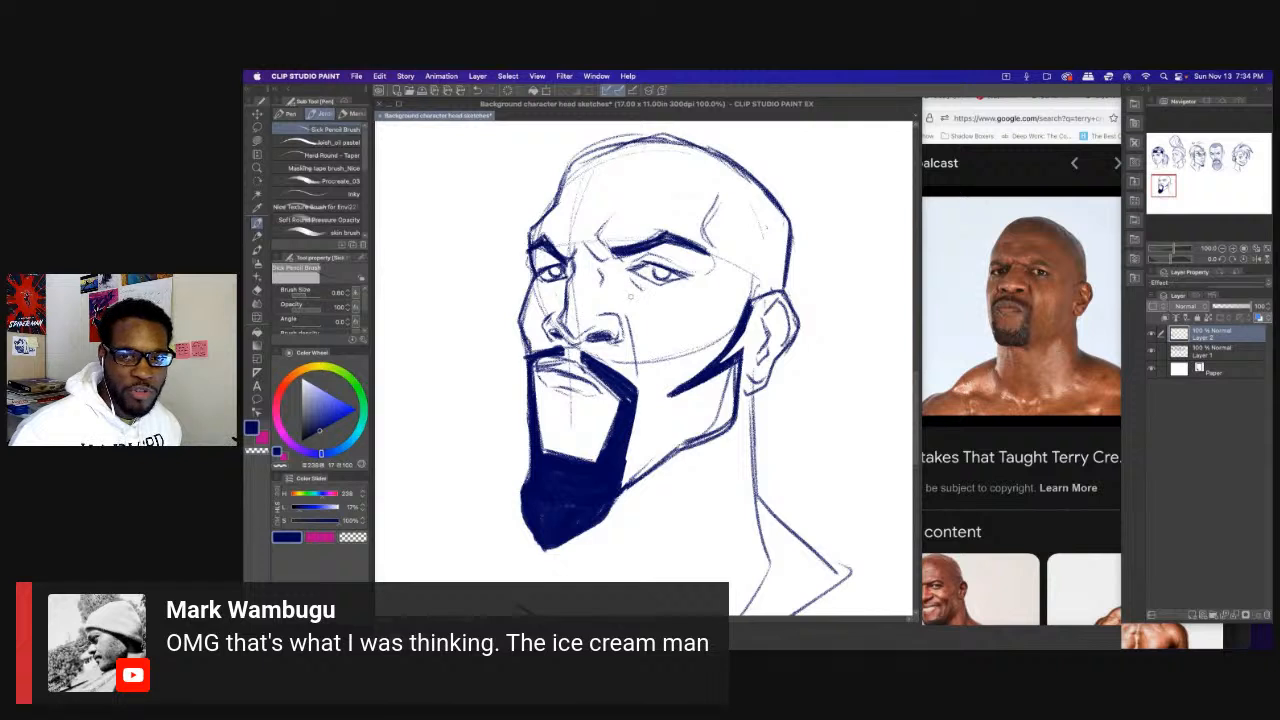
Add crease lines around both eyes, between the eyebrows and up the far side of the forehead.
mouse_move(670, 342)
mouse_down()
mouse_move(720, 307)
mouse_move(712, 338)
mouse_up()
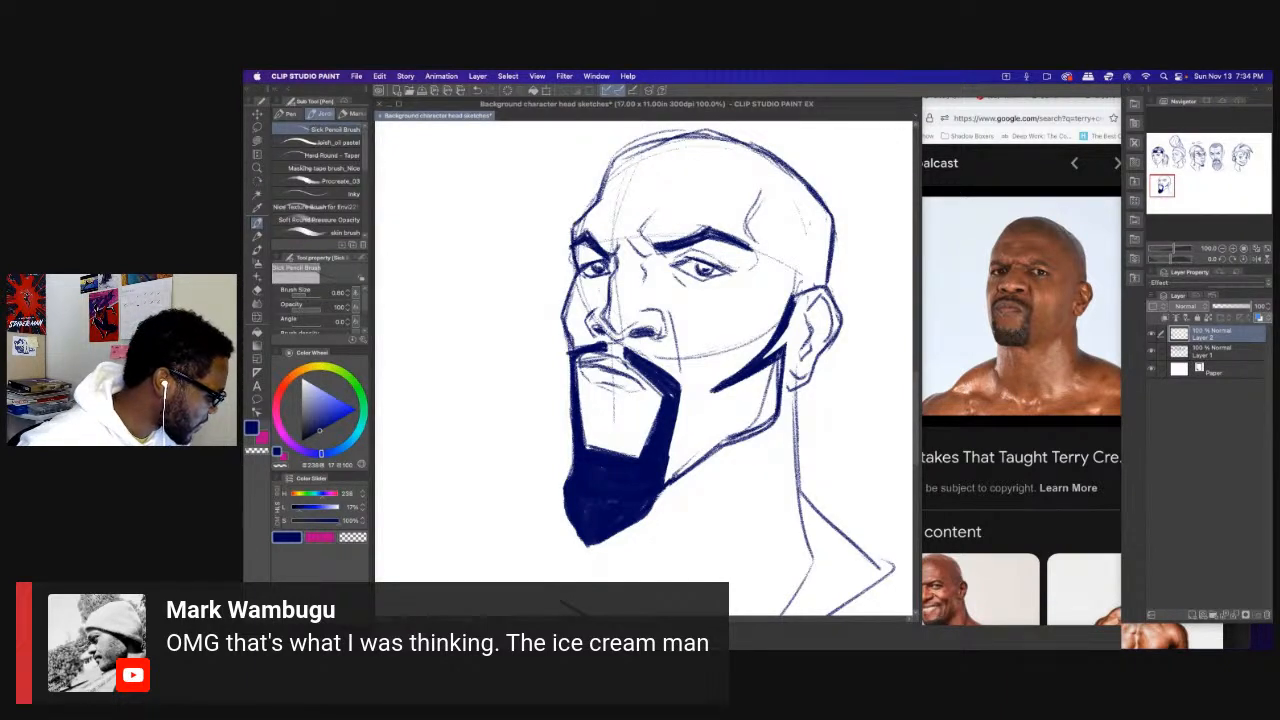
drag(734, 269, 754, 259)
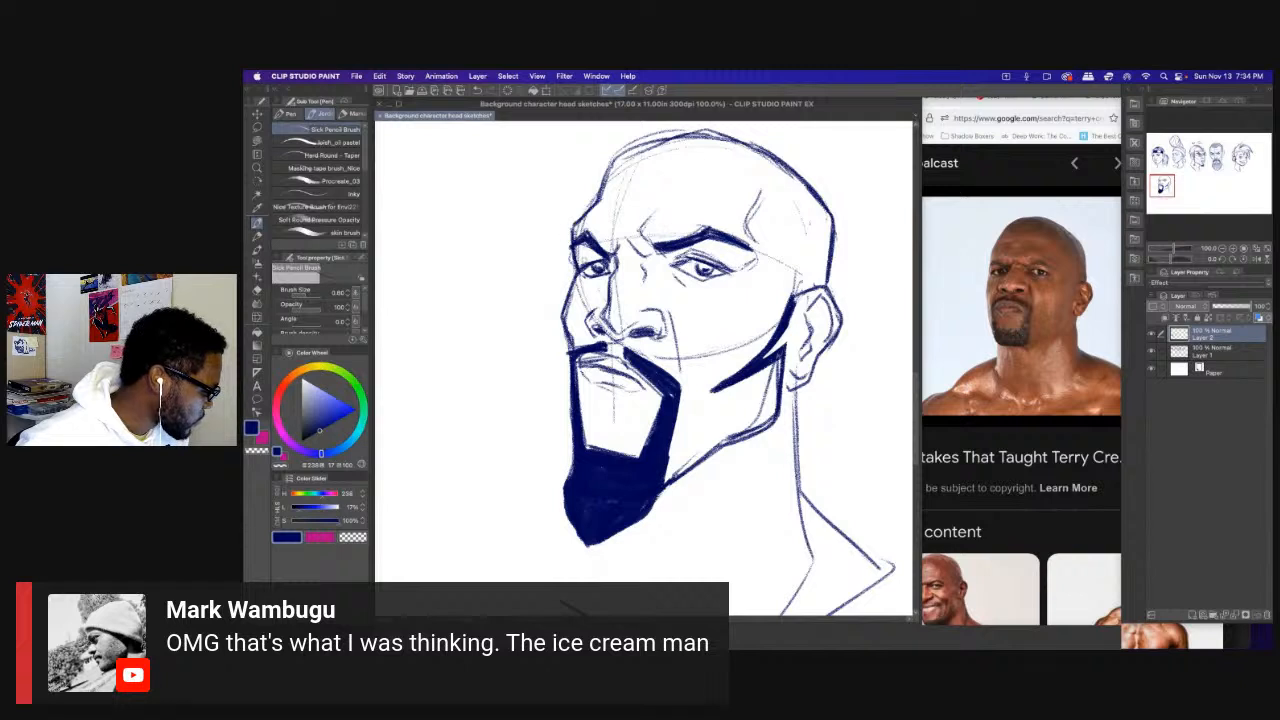
drag(608, 261, 584, 256)
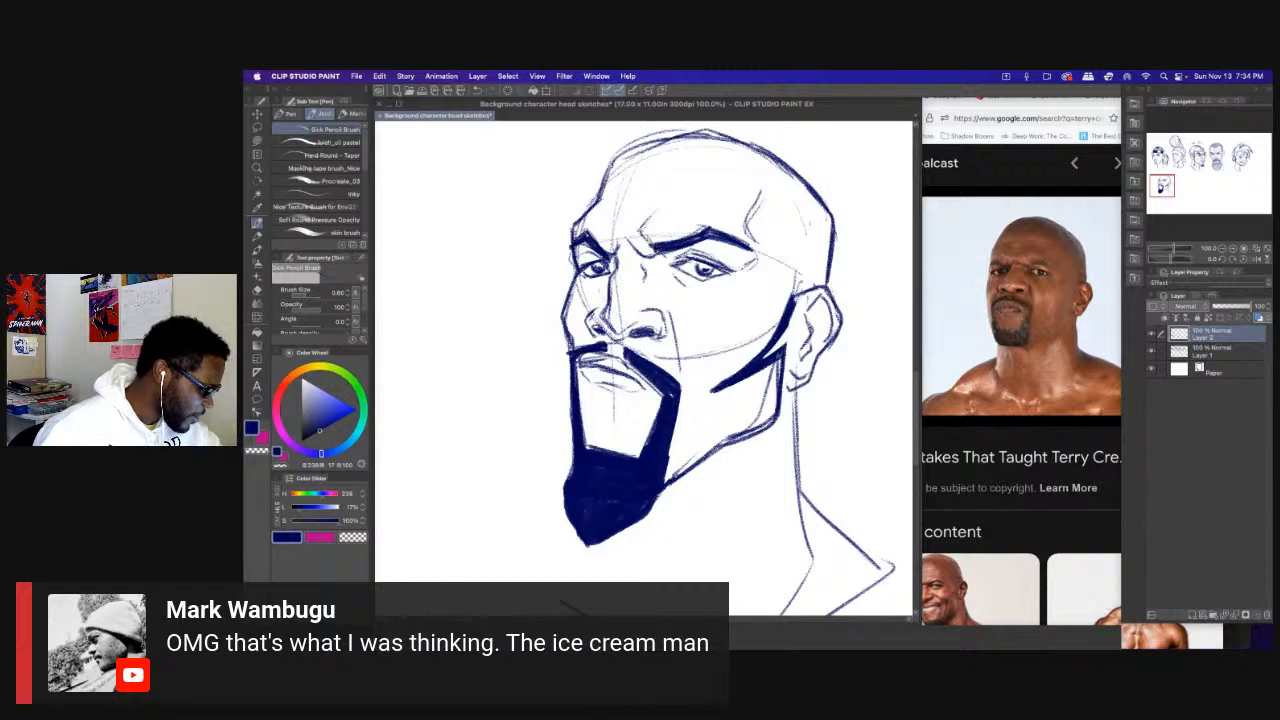
mouse_move(632, 233)
mouse_down()
mouse_move(650, 207)
mouse_move(635, 251)
mouse_move(617, 222)
mouse_up()
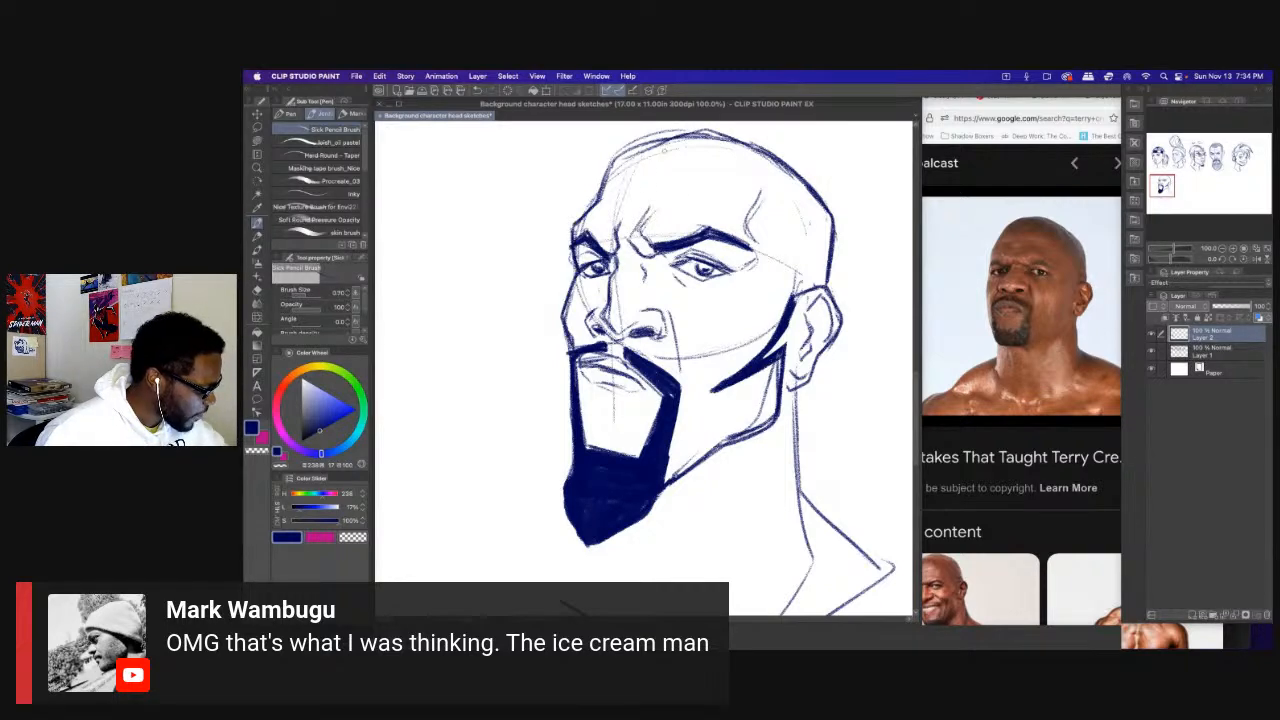
drag(664, 151, 631, 203)
Draw and fill a small soul patch below the lower lip.
key(super+minus)
key(super+minus)
key(super+minus)
key(super+plus)
key(super+plus)
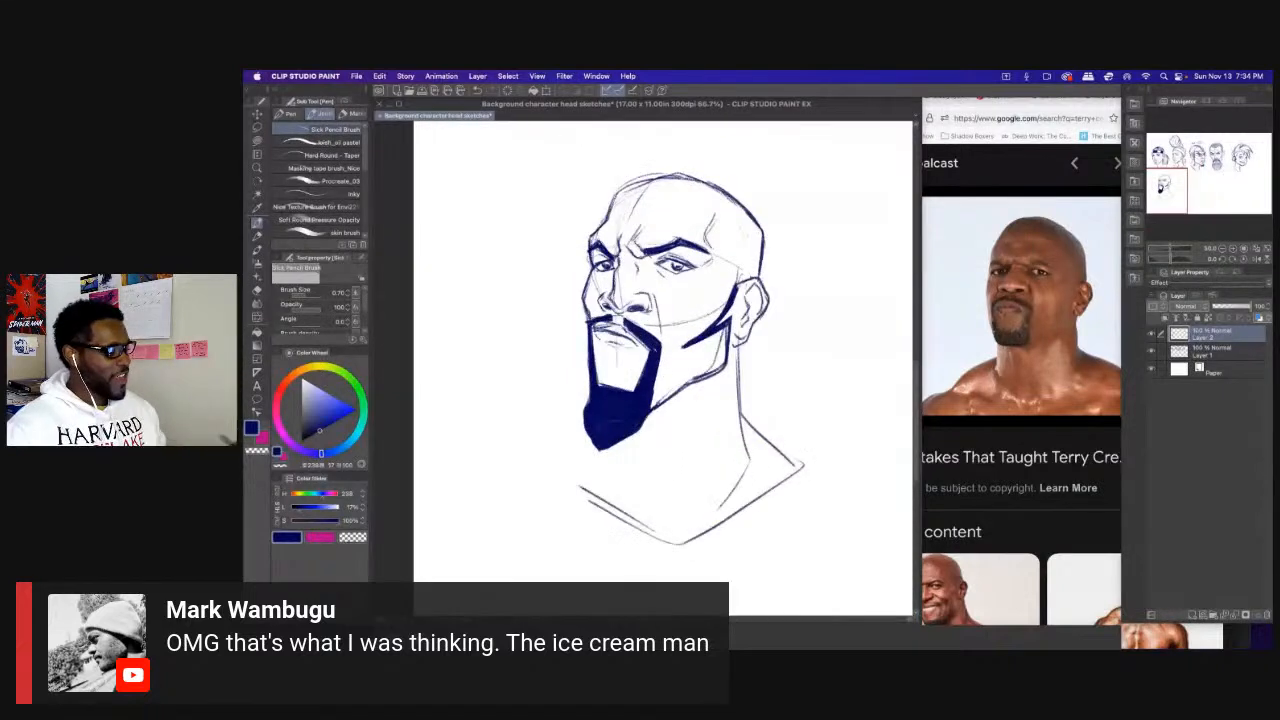
scroll(663, 368, down, 2)
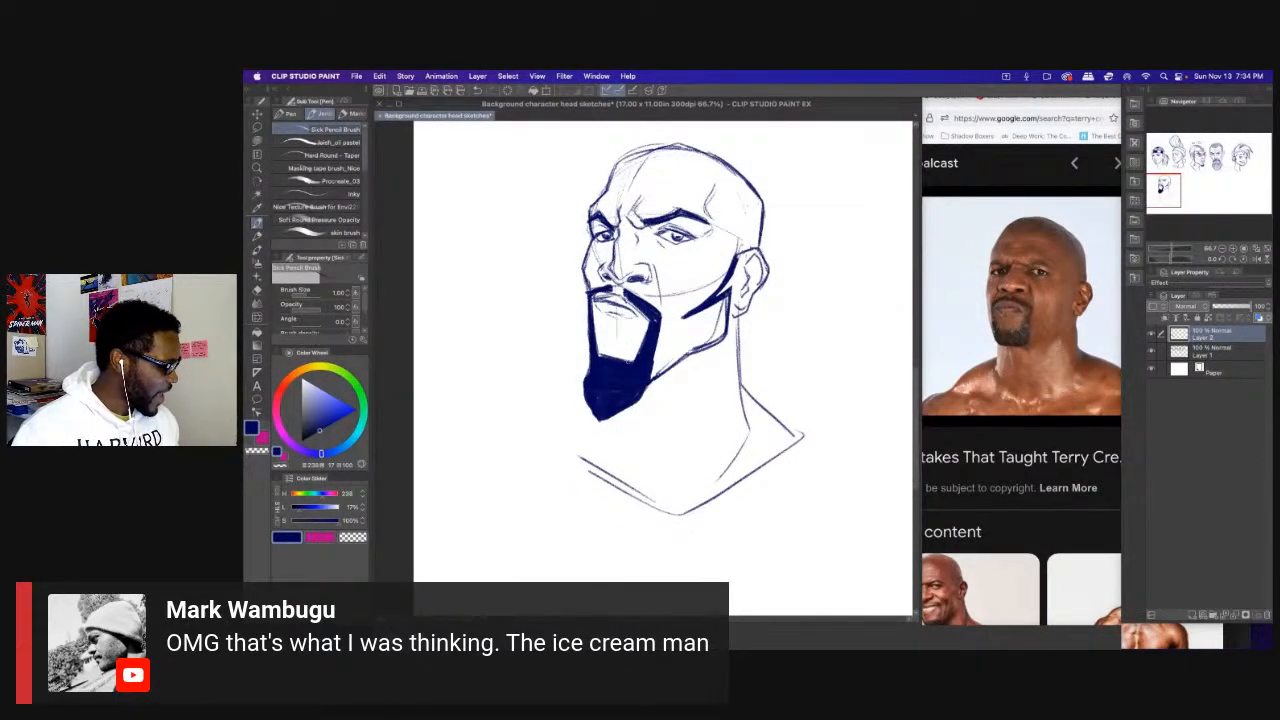
drag(598, 362, 634, 356)
key(])
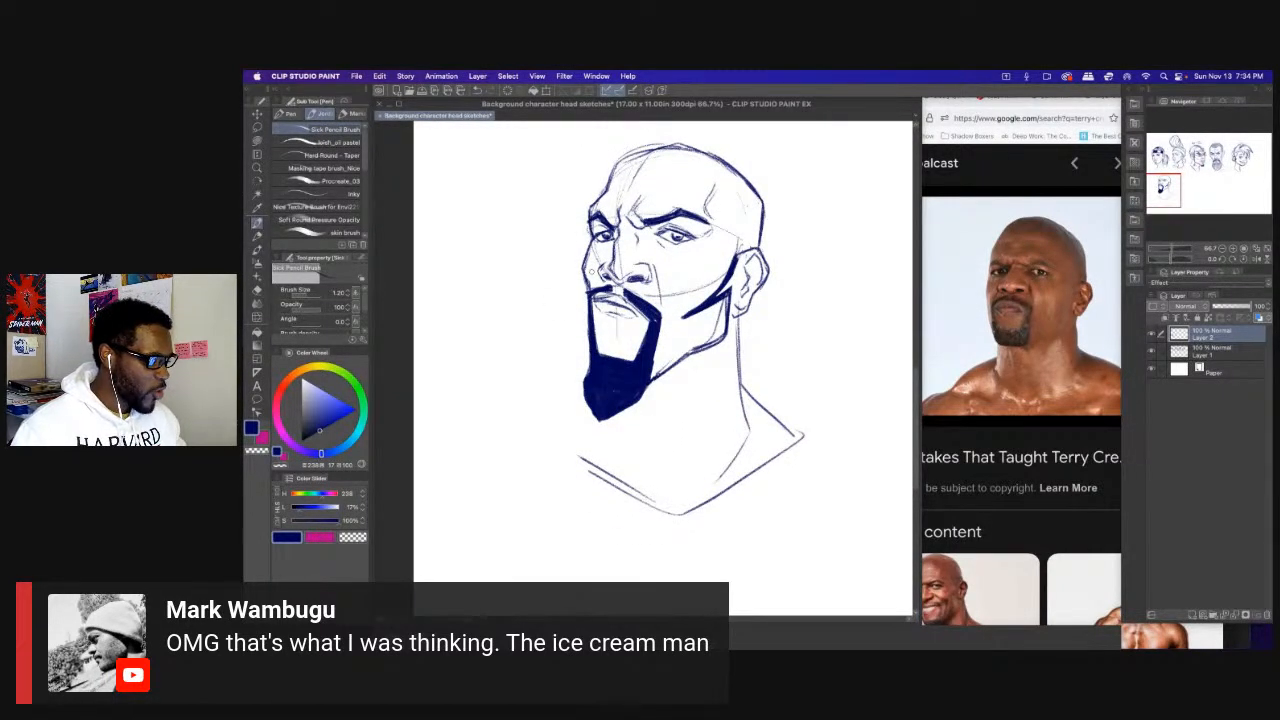
key(bracketleft)
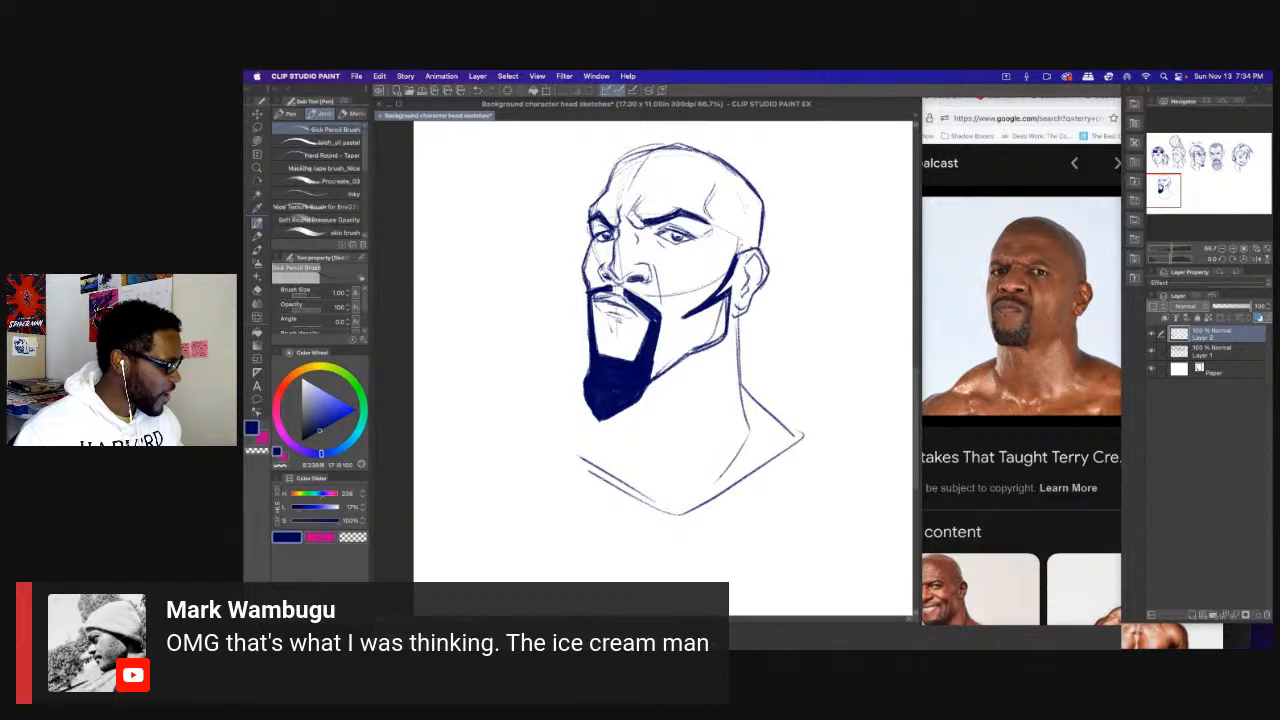
mouse_move(616, 320)
mouse_down()
mouse_move(610, 356)
mouse_move(598, 352)
mouse_move(622, 356)
mouse_up()
Strengthen the upper lid line of the near eye with the brush size set to 1.00.
drag(651, 243, 634, 279)
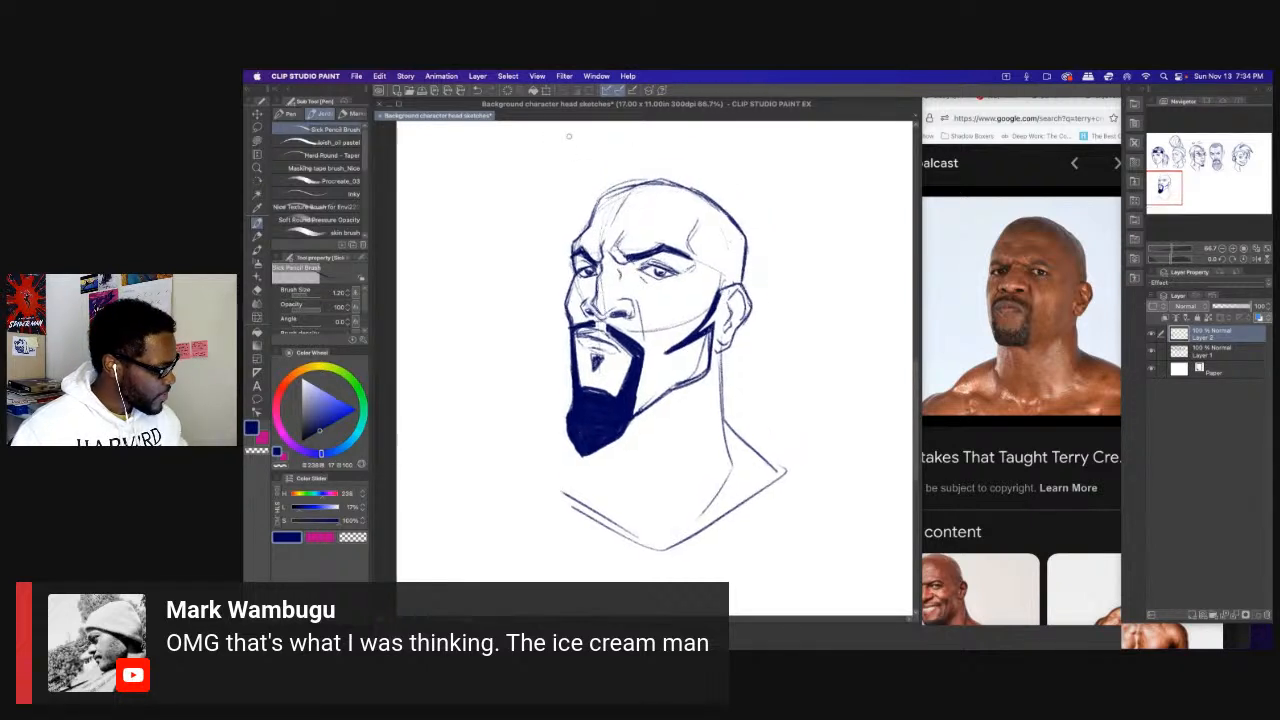
key(bracketleft)
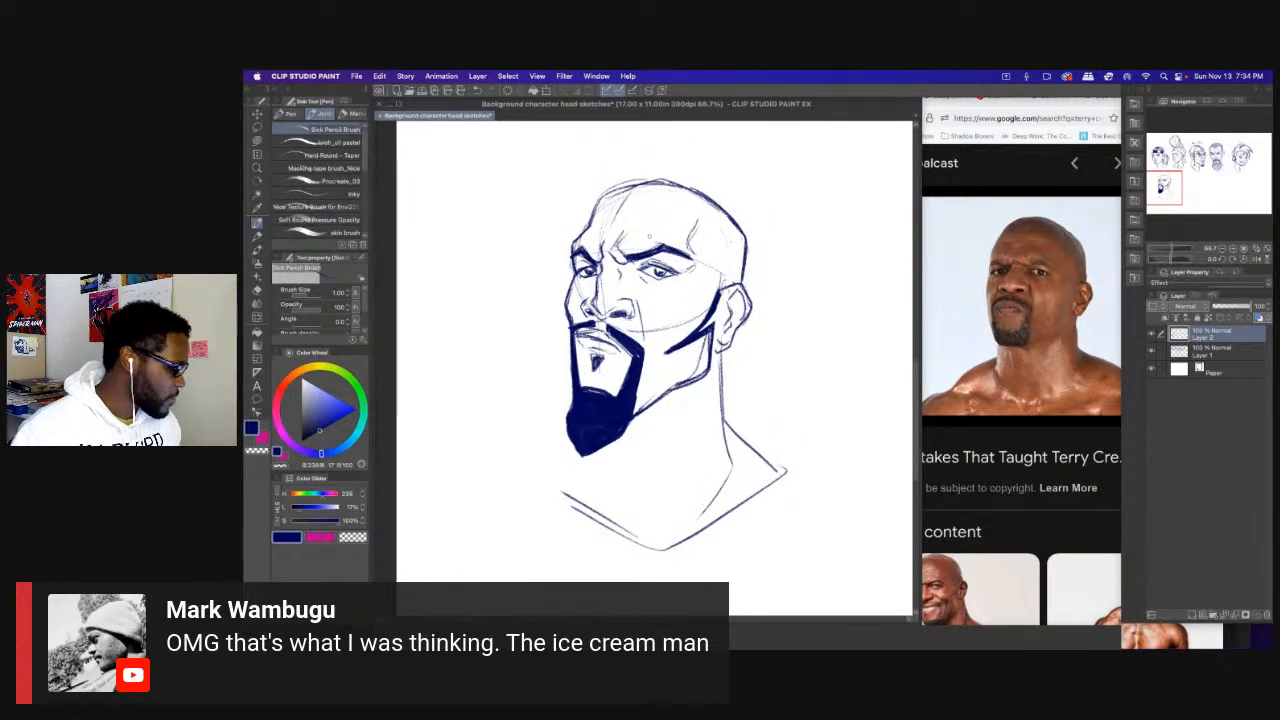
drag(637, 268, 693, 273)
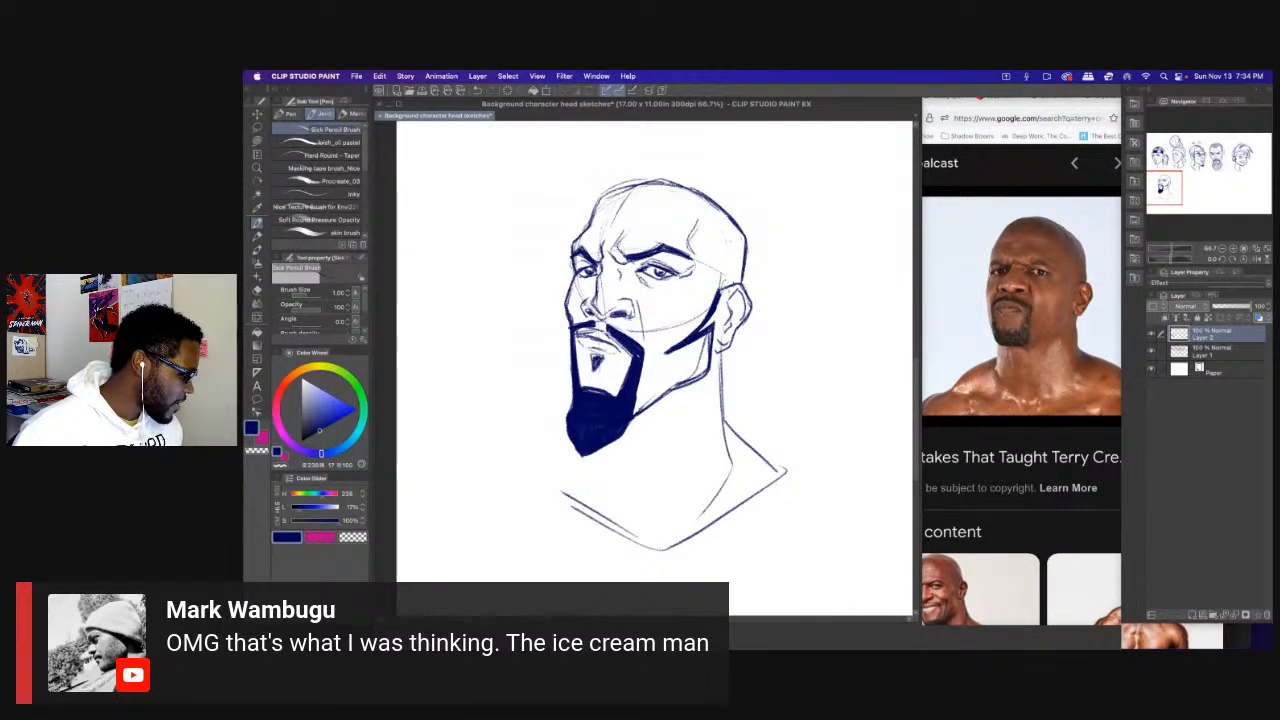
Draw the throat and shoulder lines below the beard and thicken the back of the neck and the neckline.
drag(594, 280, 578, 282)
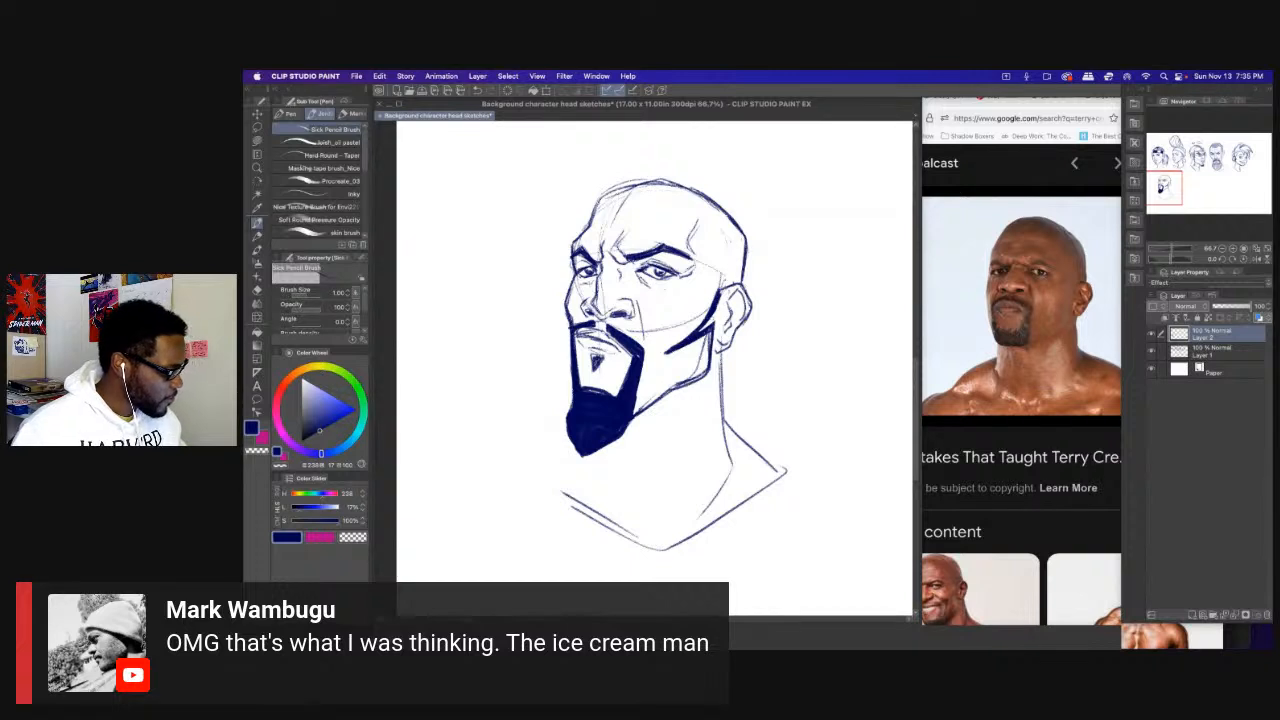
scroll(670, 340, down, 3)
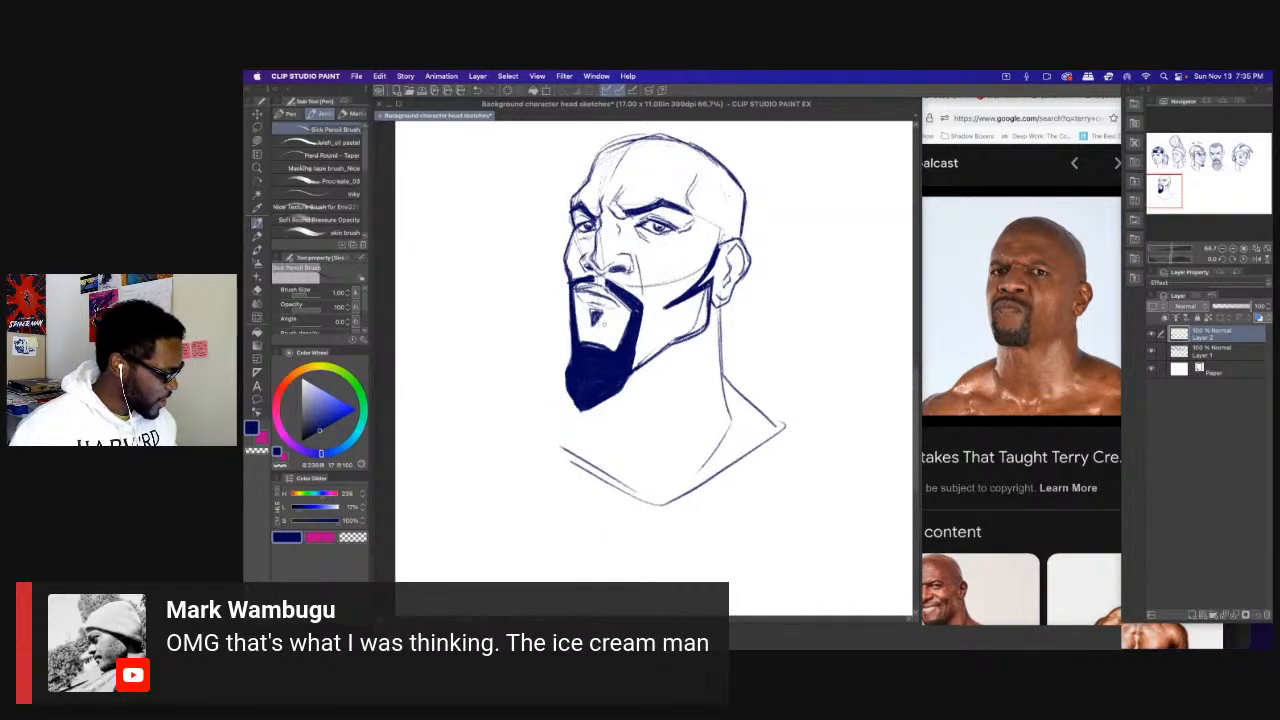
drag(627, 384, 648, 452)
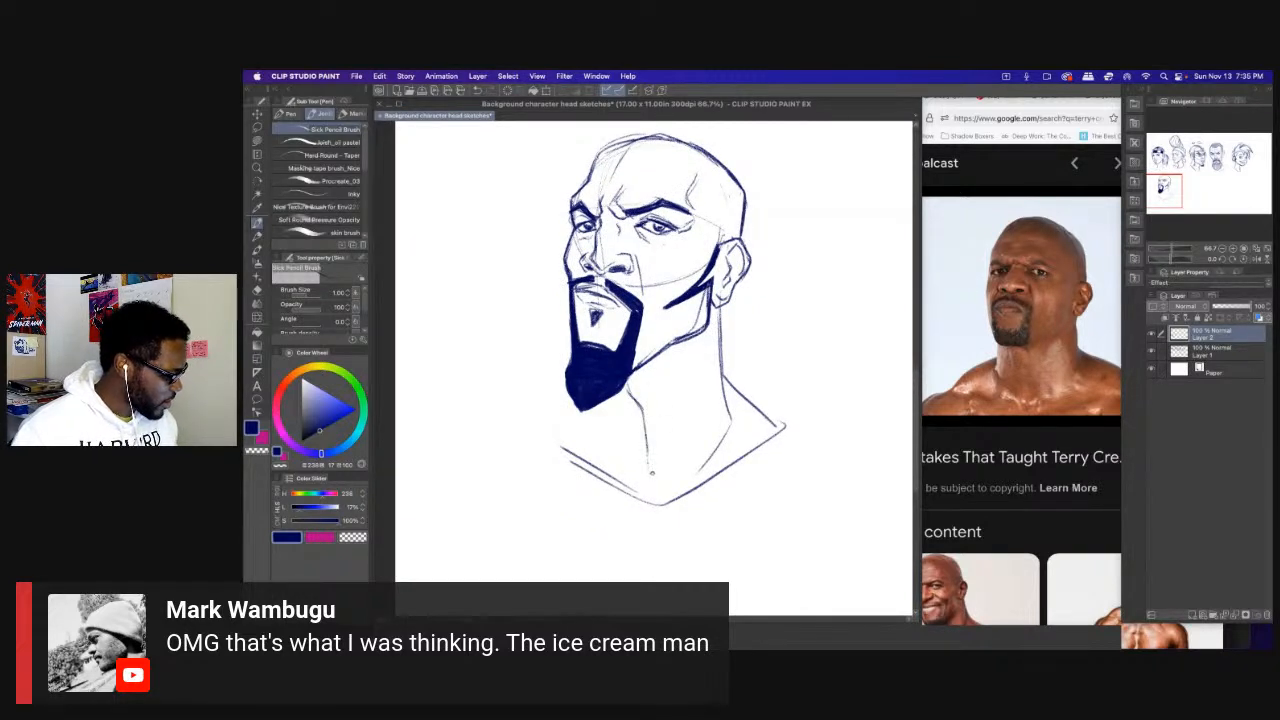
mouse_move(597, 392)
mouse_down()
mouse_move(595, 430)
mouse_move(545, 447)
mouse_up()
mouse_move(725, 372)
mouse_down()
mouse_move(724, 402)
mouse_move(808, 416)
mouse_move(740, 456)
mouse_up()
key([)
drag(719, 304, 725, 392)
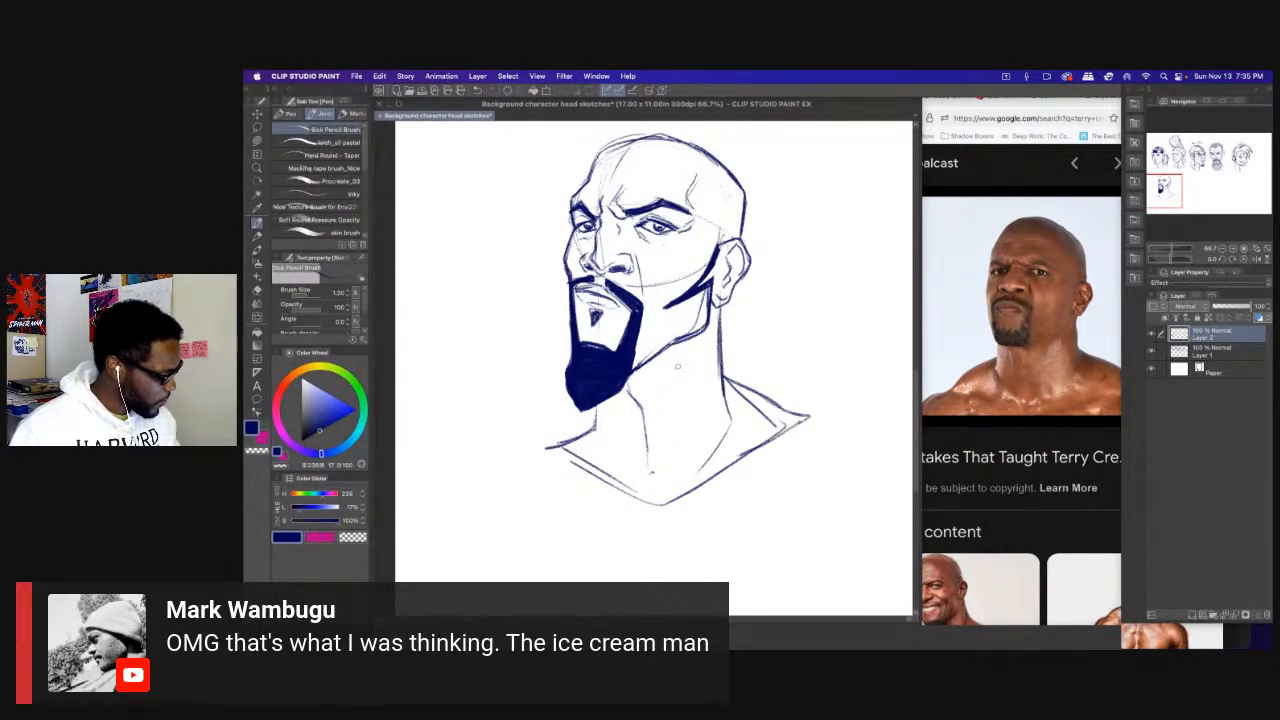
mouse_move(595, 404)
mouse_down()
mouse_move(592, 447)
mouse_move(538, 454)
mouse_move(618, 487)
mouse_move(609, 492)
mouse_up()
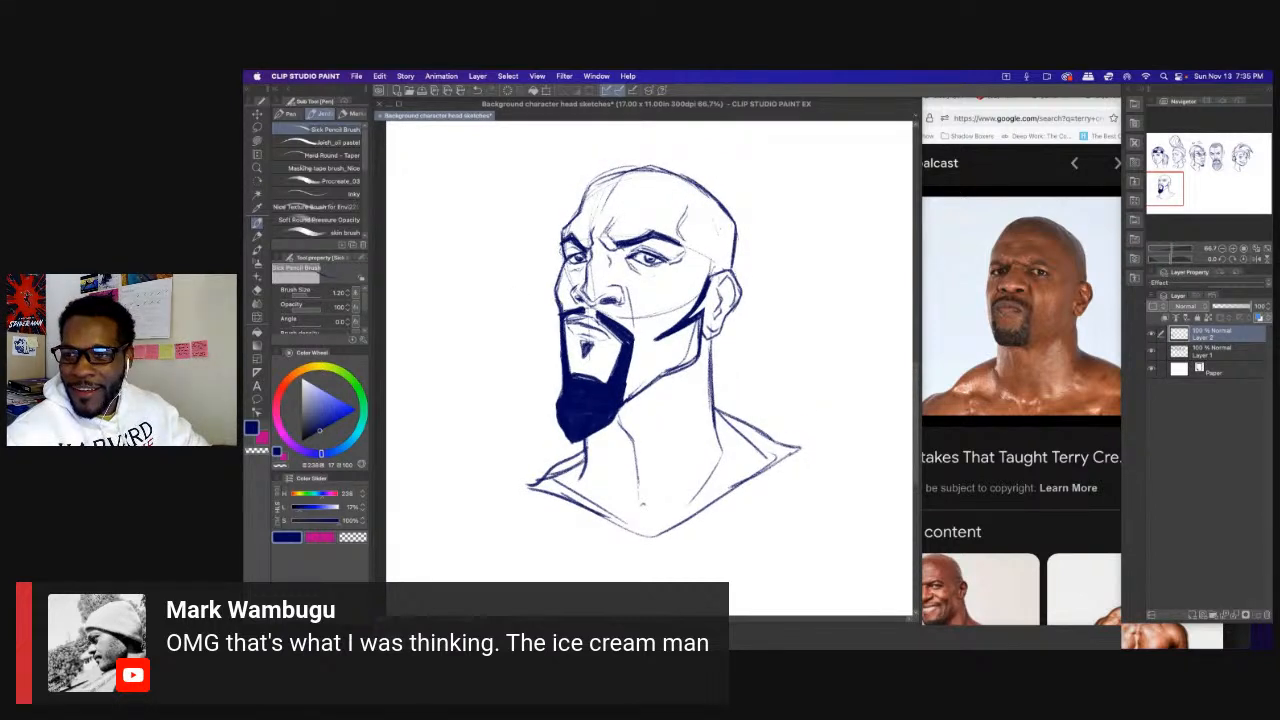
Widen the canvas window toward the reference photo, keeping the photographed face in view.
key(super+Tab)
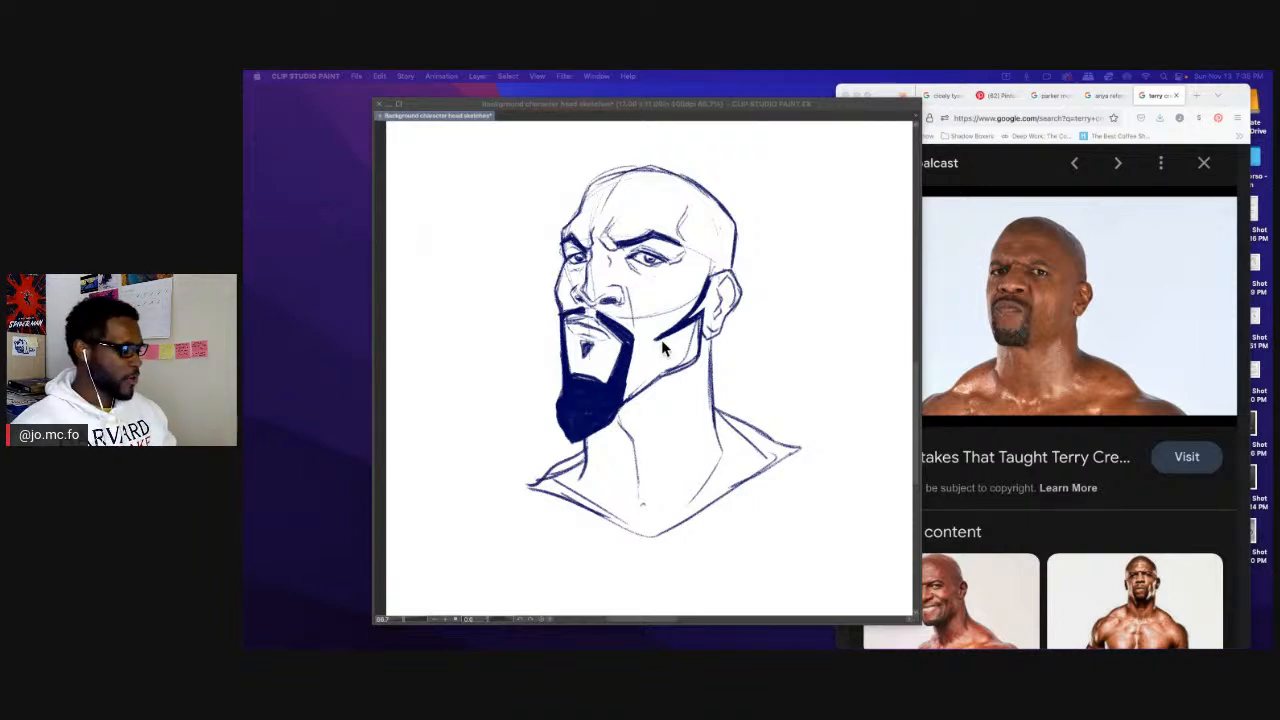
key(Tab)
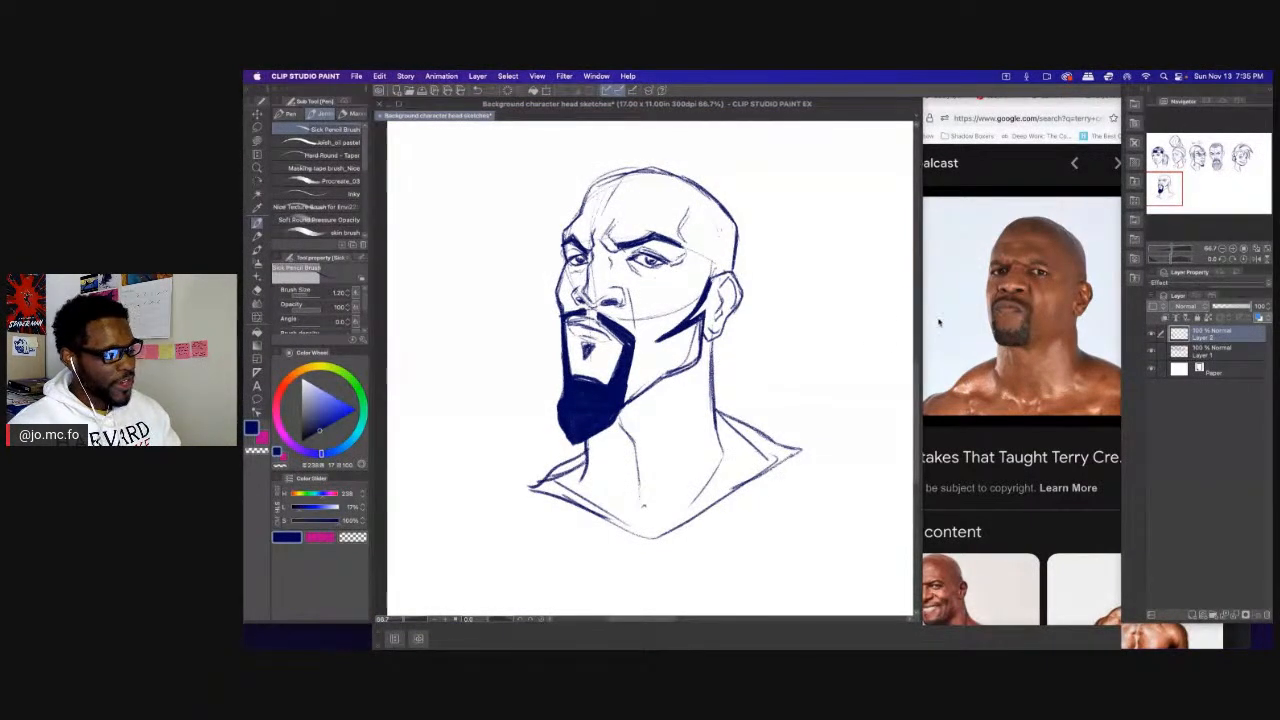
drag(920, 318, 975, 318)
drag(588, 191, 578, 310)
Redraw and thicken the skull outline from the forehead over the crown to the back of the head with the pencil brush.
key(e)
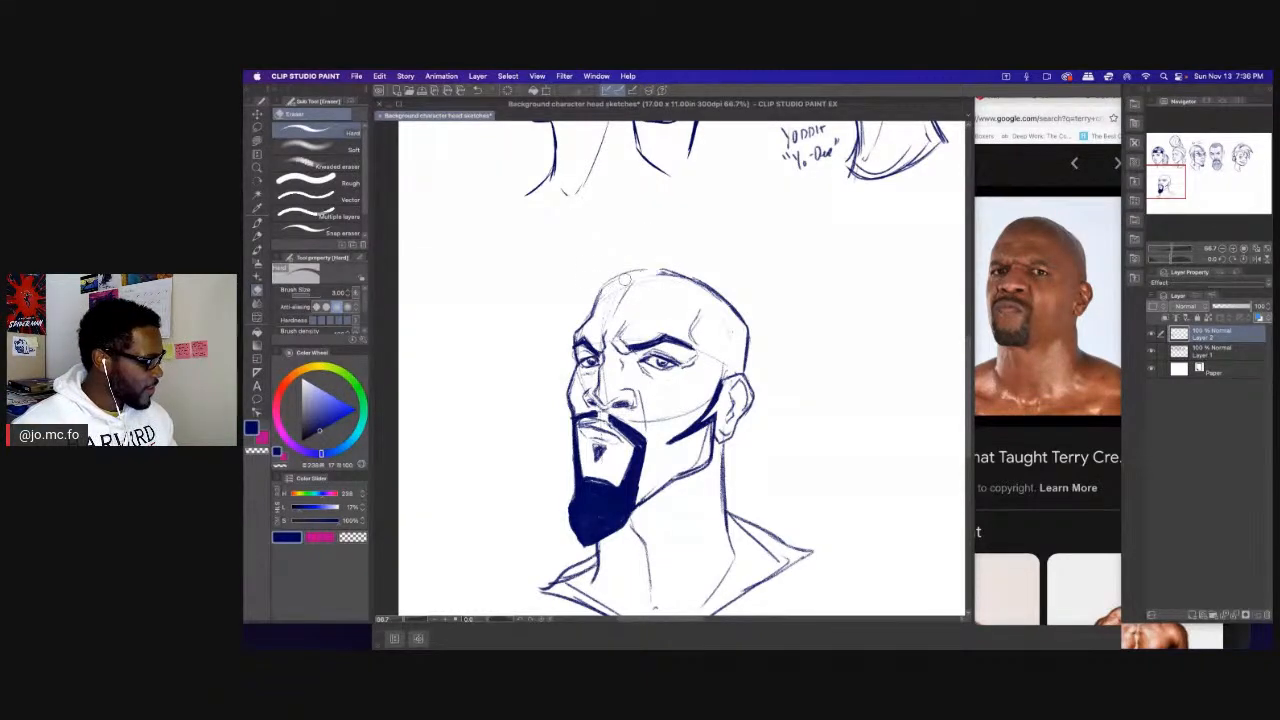
key(p)
drag(598, 302, 659, 269)
mouse_move(592, 303)
mouse_down()
mouse_move(674, 271)
mouse_move(604, 295)
mouse_up()
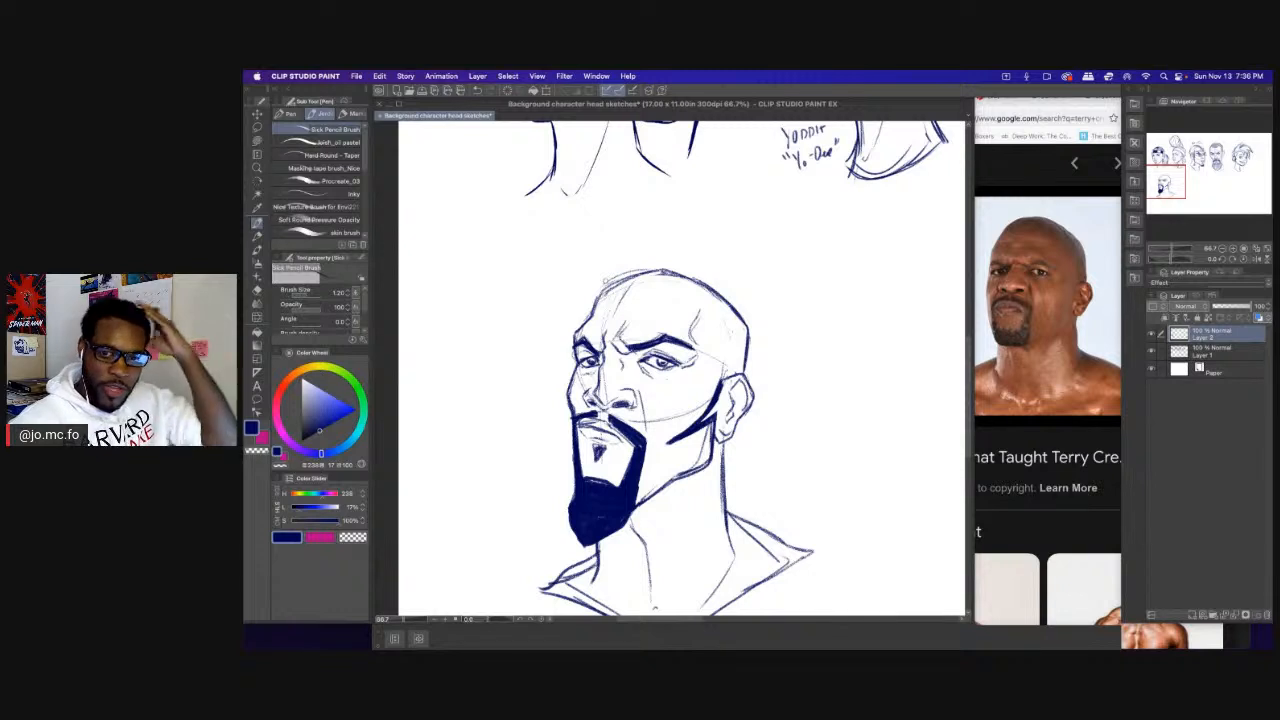
mouse_move(598, 302)
mouse_down()
mouse_move(606, 285)
mouse_move(667, 268)
mouse_move(736, 310)
mouse_move(748, 362)
mouse_up()
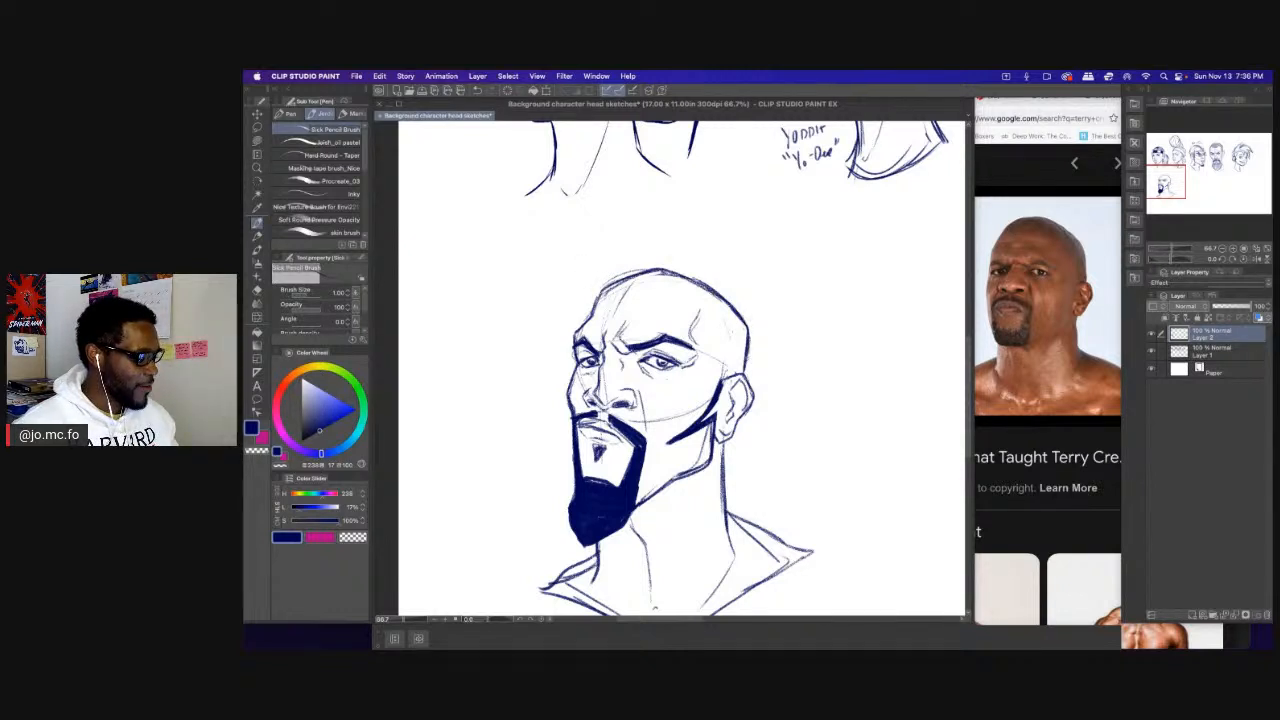
drag(738, 312, 748, 352)
drag(666, 273, 704, 289)
Add a light crease across the forehead and a muscle line running down the neck to the point of the neckline.
drag(563, 288, 580, 252)
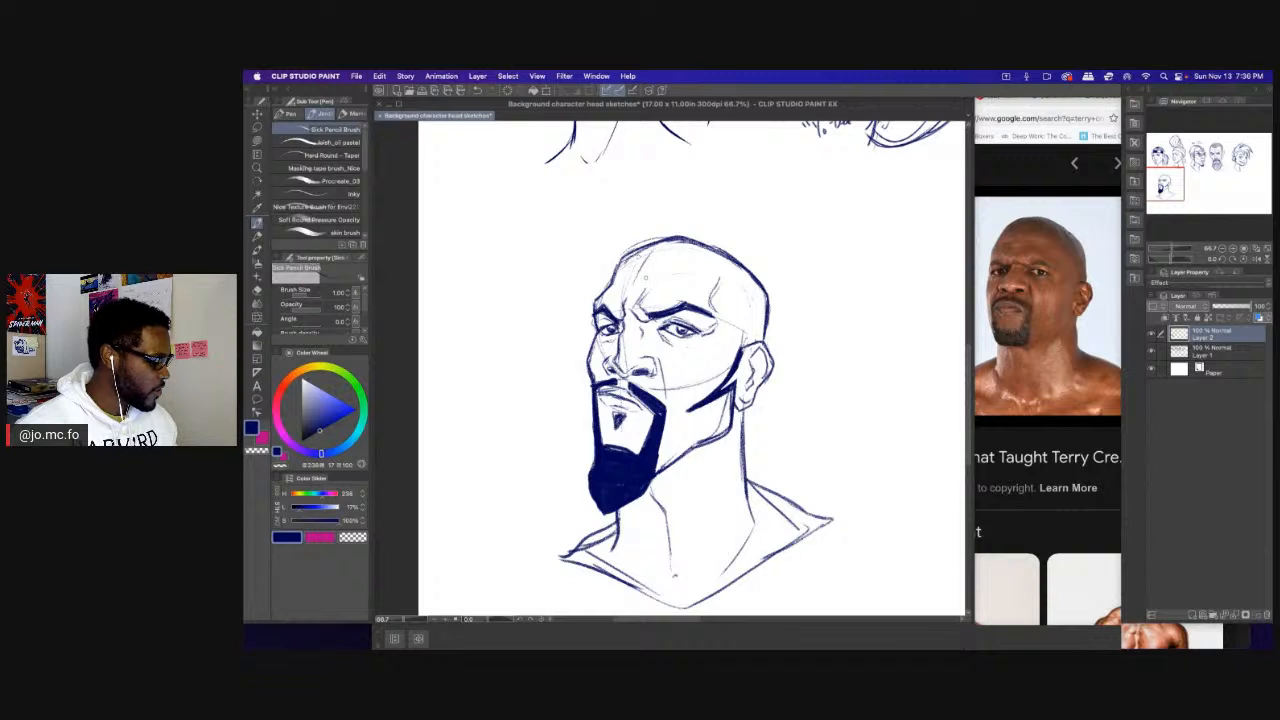
drag(628, 276, 664, 273)
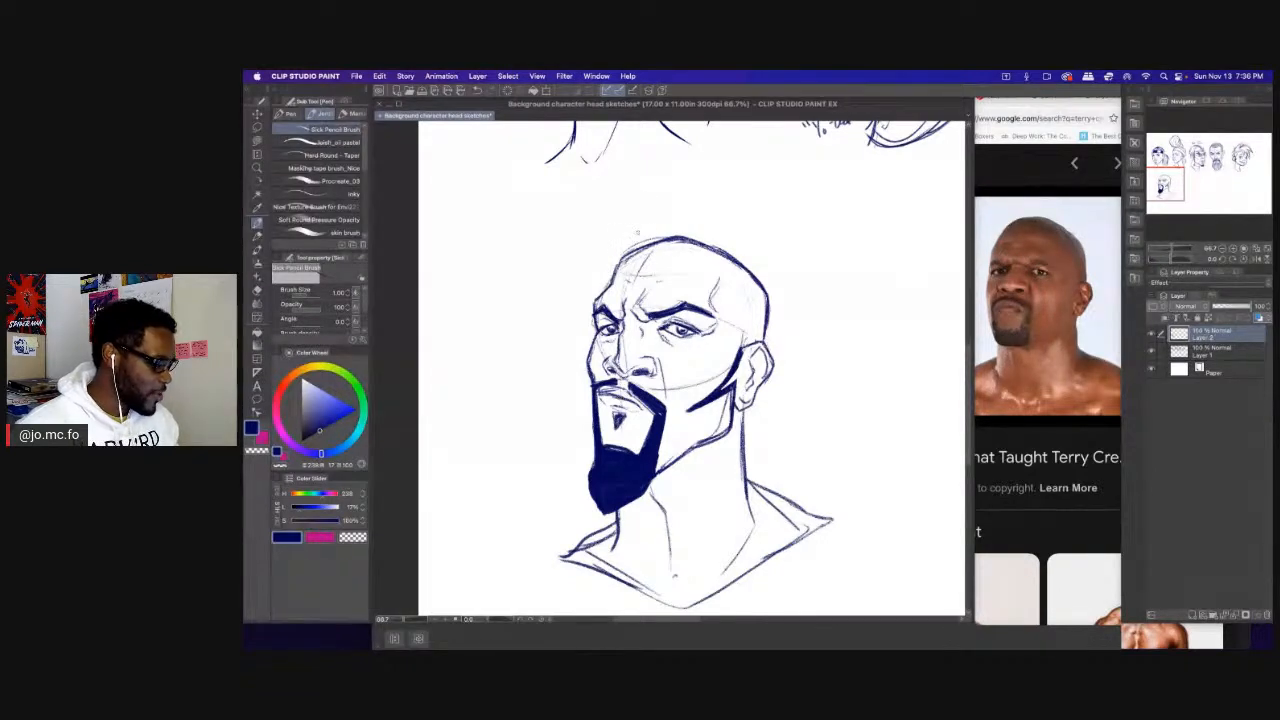
drag(597, 244, 615, 183)
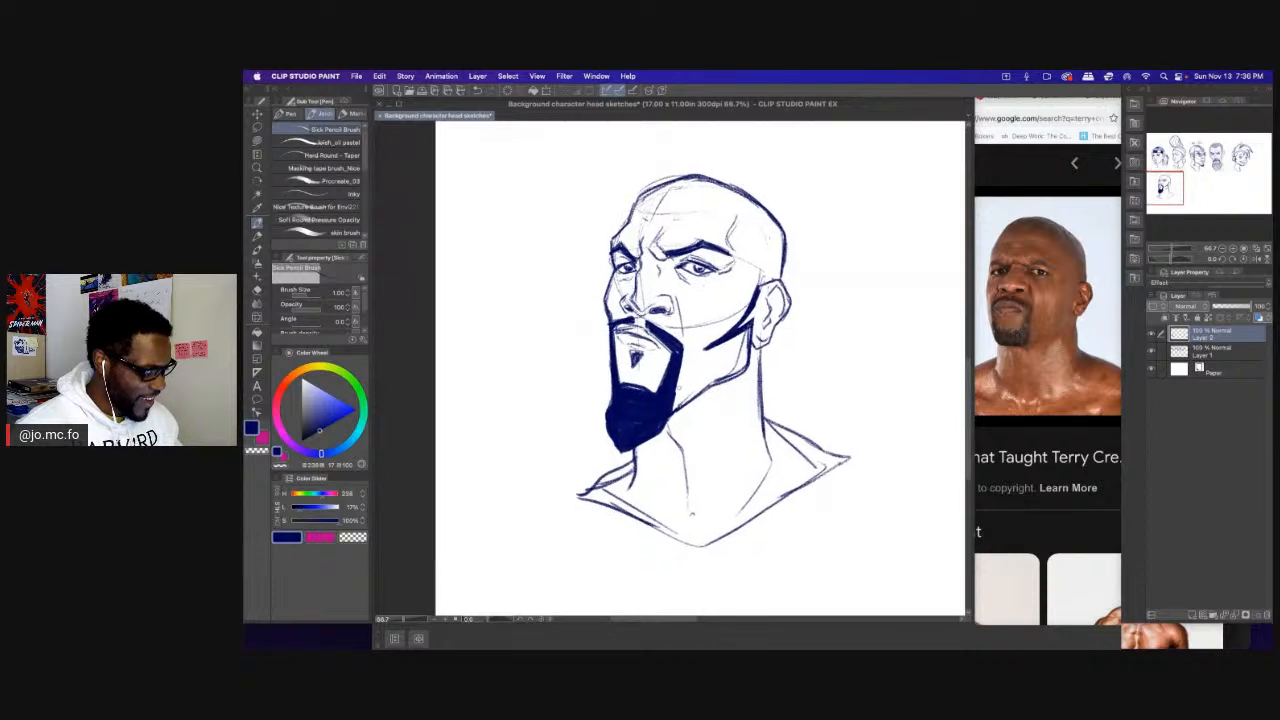
mouse_move(692, 396)
mouse_down()
mouse_move(716, 372)
mouse_move(653, 322)
mouse_up()
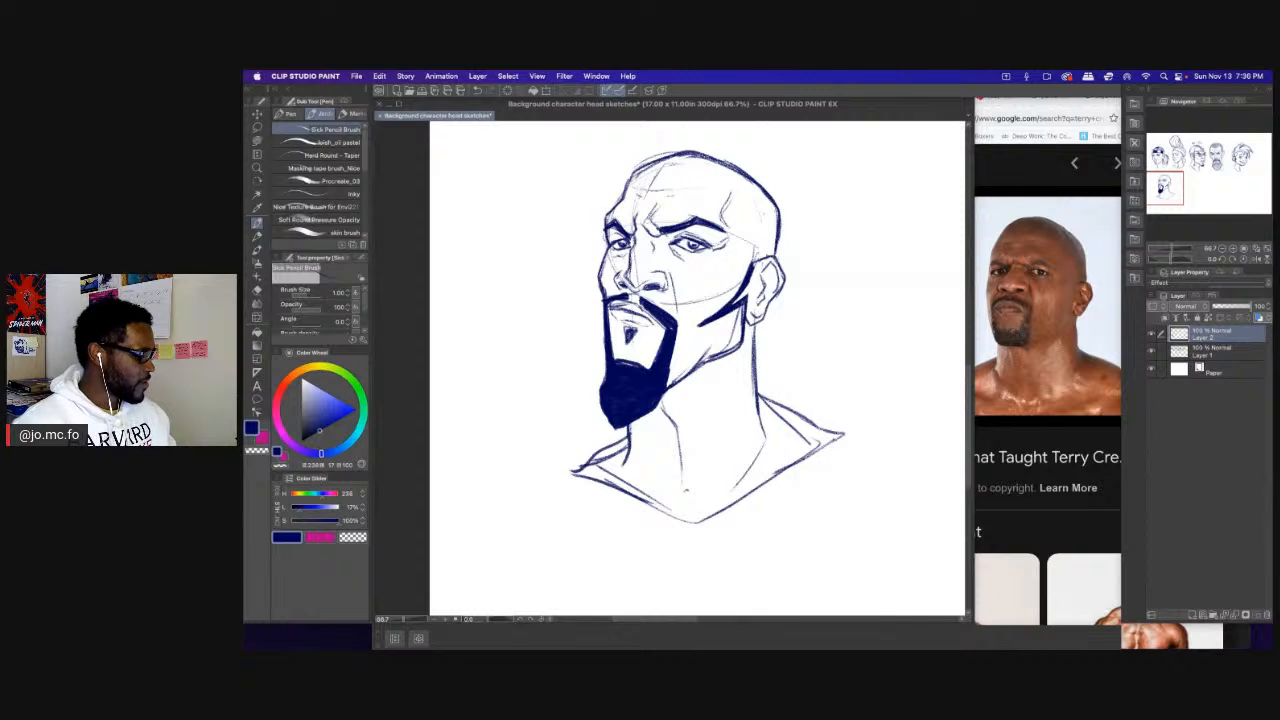
mouse_move(611, 224)
mouse_down()
mouse_move(647, 318)
mouse_move(575, 310)
mouse_up()
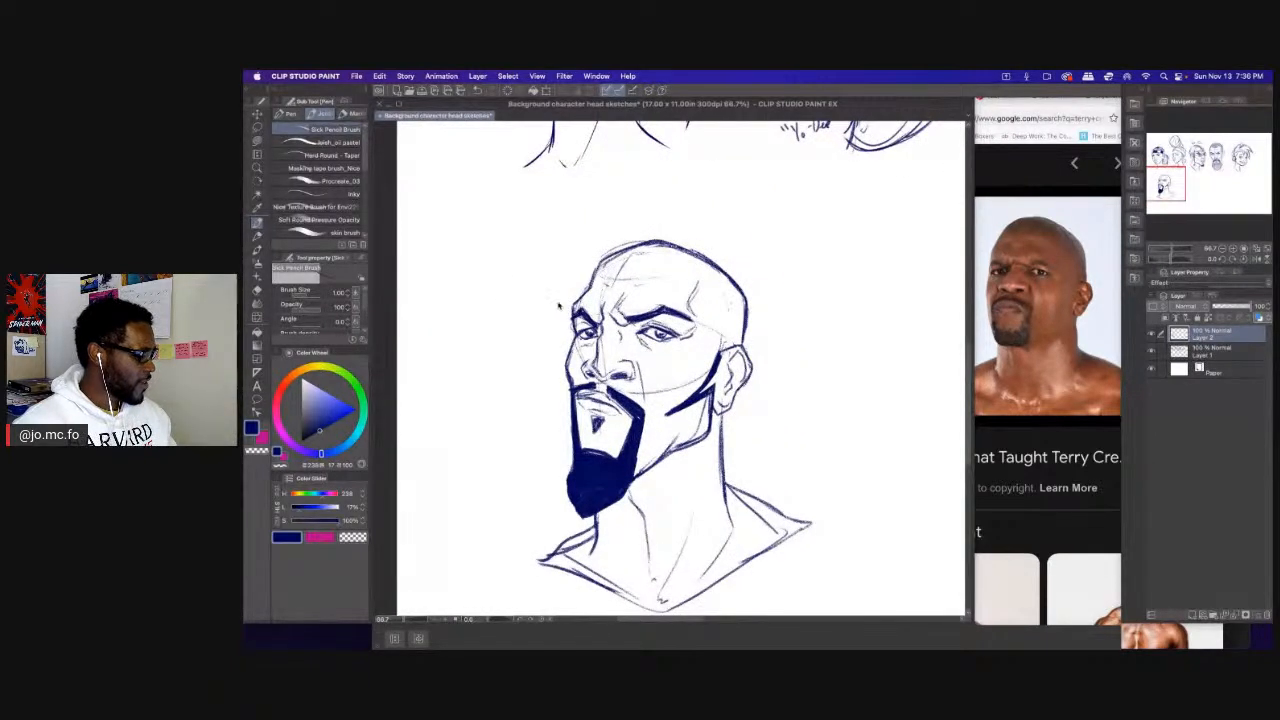
Lasso the whole bald head and shift it slightly up and toward the sheet's left edge, then deselect it.
scroll(545, 300, down, 3)
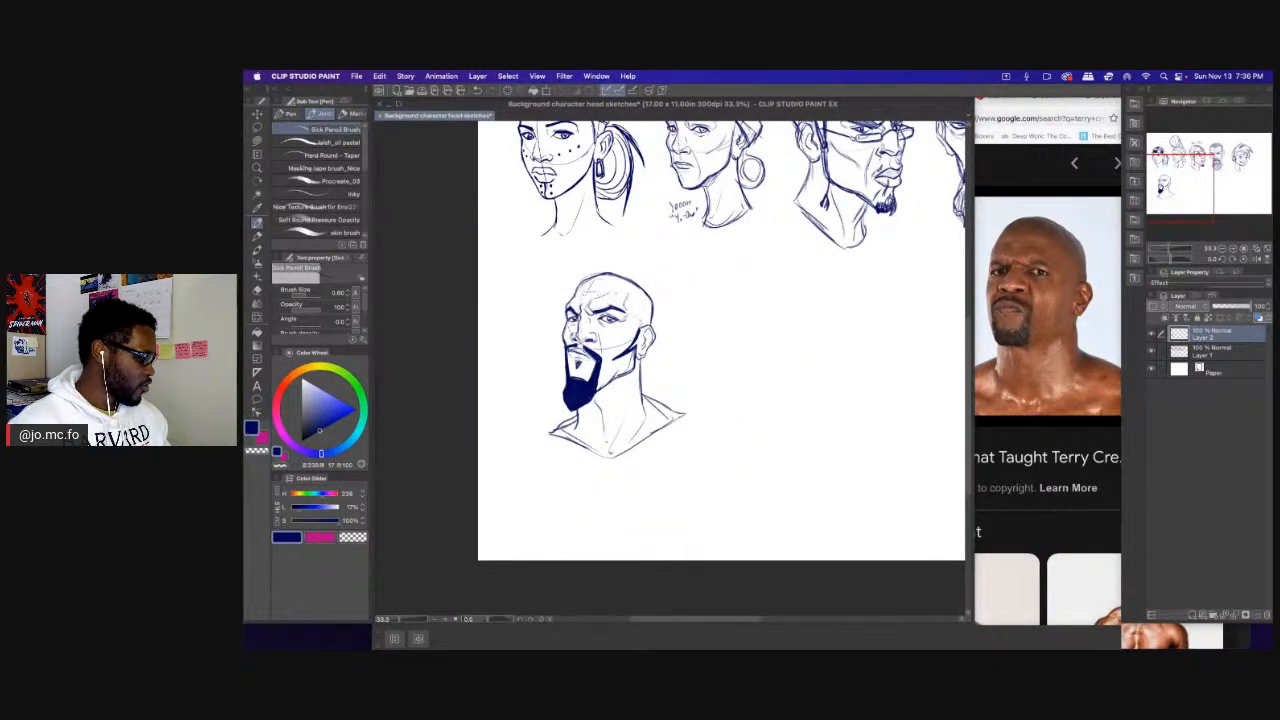
scroll(546, 274, up, 2)
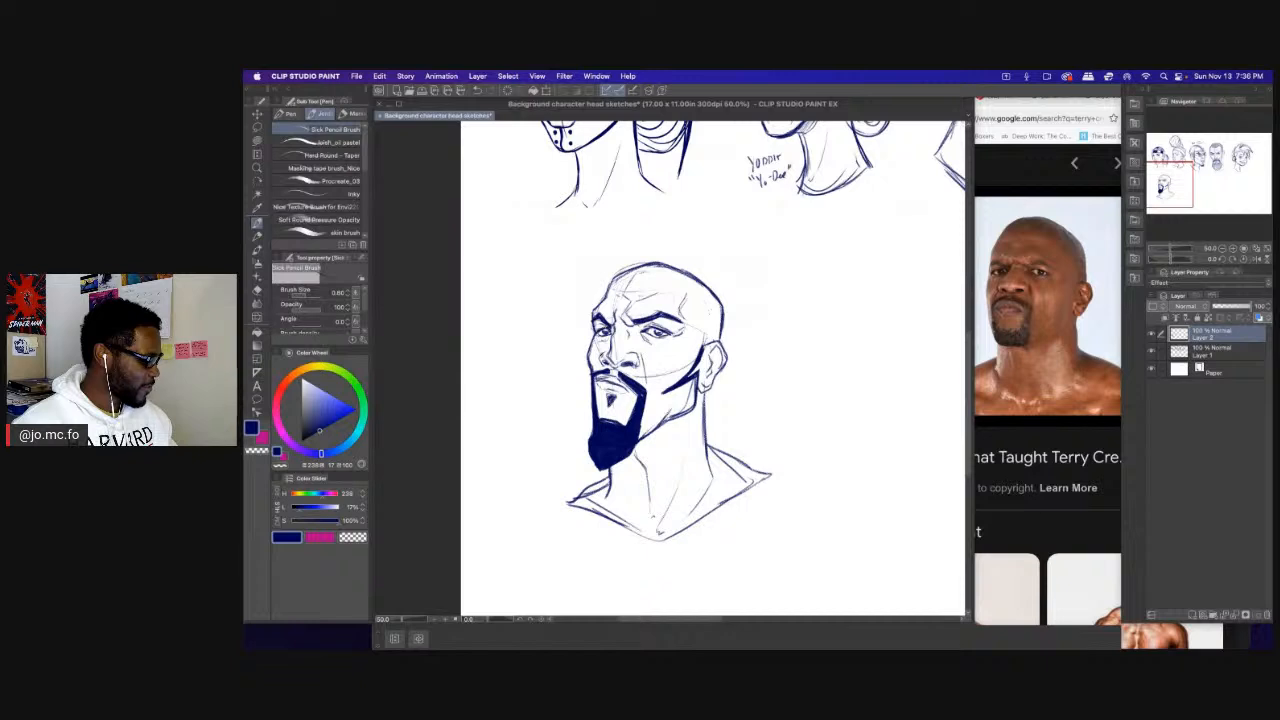
key(m)
mouse_move(717, 241)
mouse_down()
mouse_move(531, 528)
mouse_move(530, 216)
mouse_up()
key(super+t)
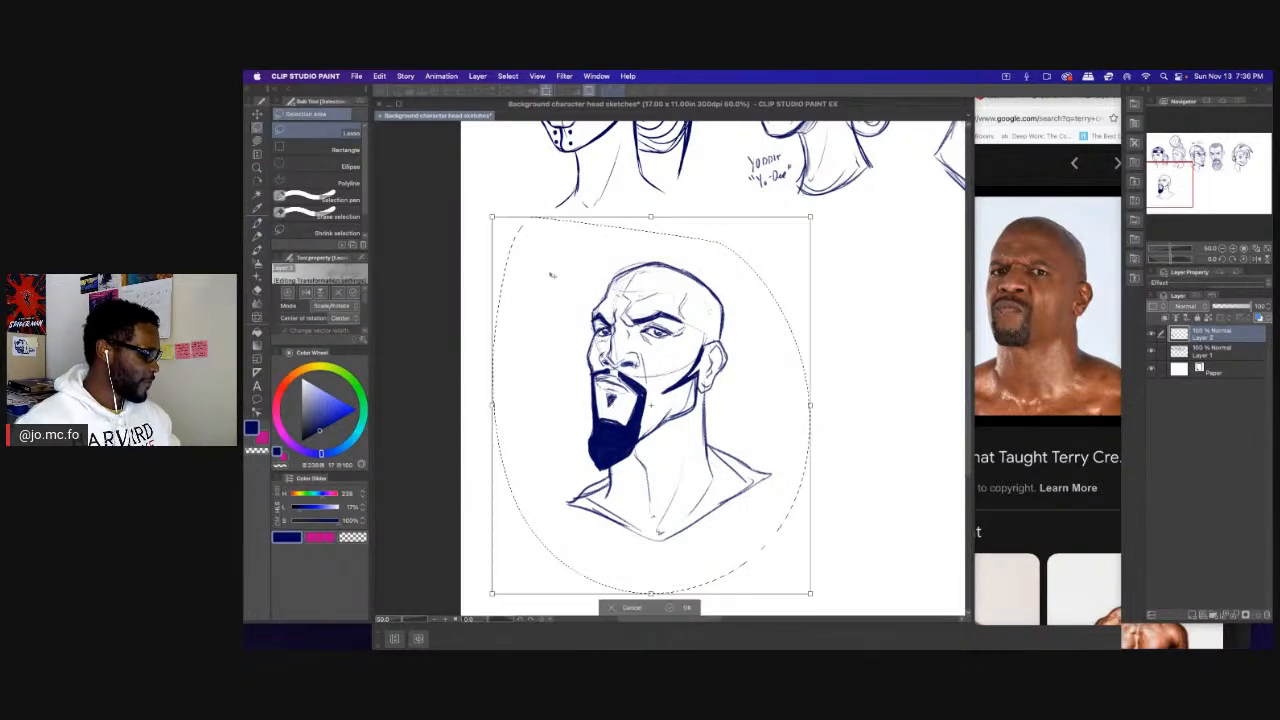
drag(578, 266, 540, 255)
key(Return)
key(super+d)
drag(517, 355, 409, 354)
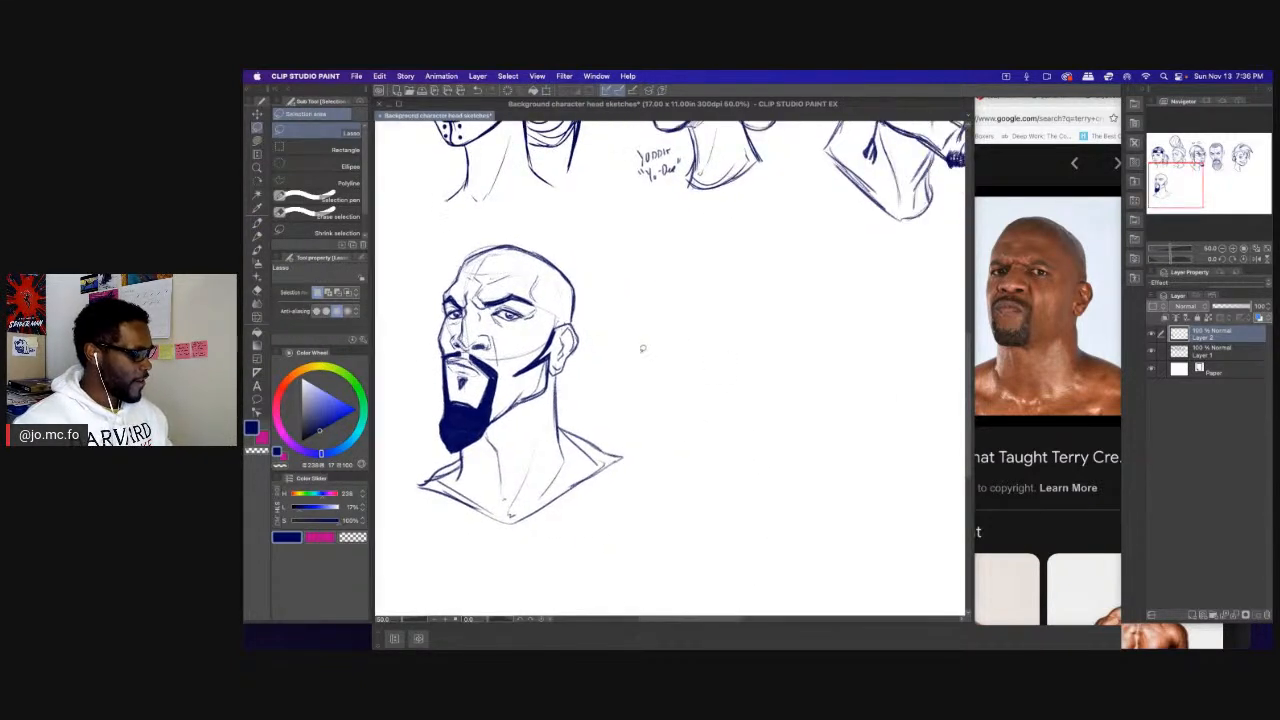
Refine the nostril wing on the near side of the nose with the pencil brush at size 0.70.
key(p)
drag(746, 397, 615, 387)
drag(823, 382, 1078, 362)
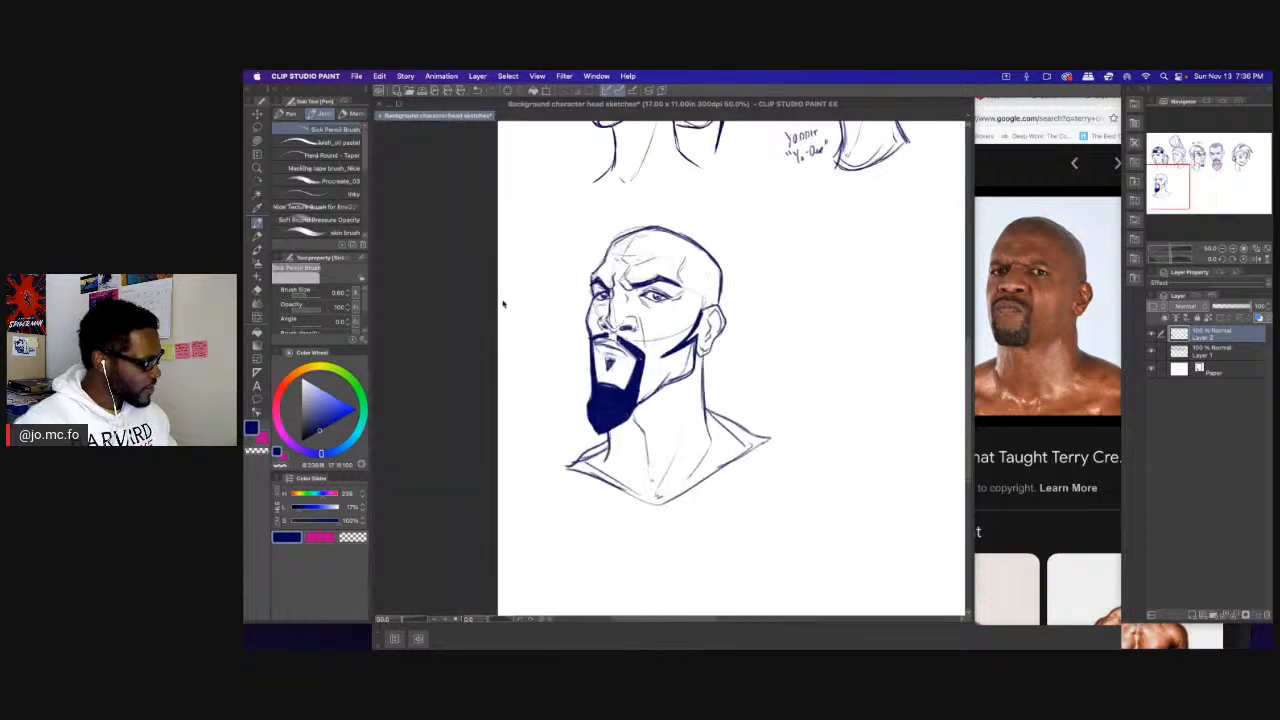
scroll(567, 301, up, 2)
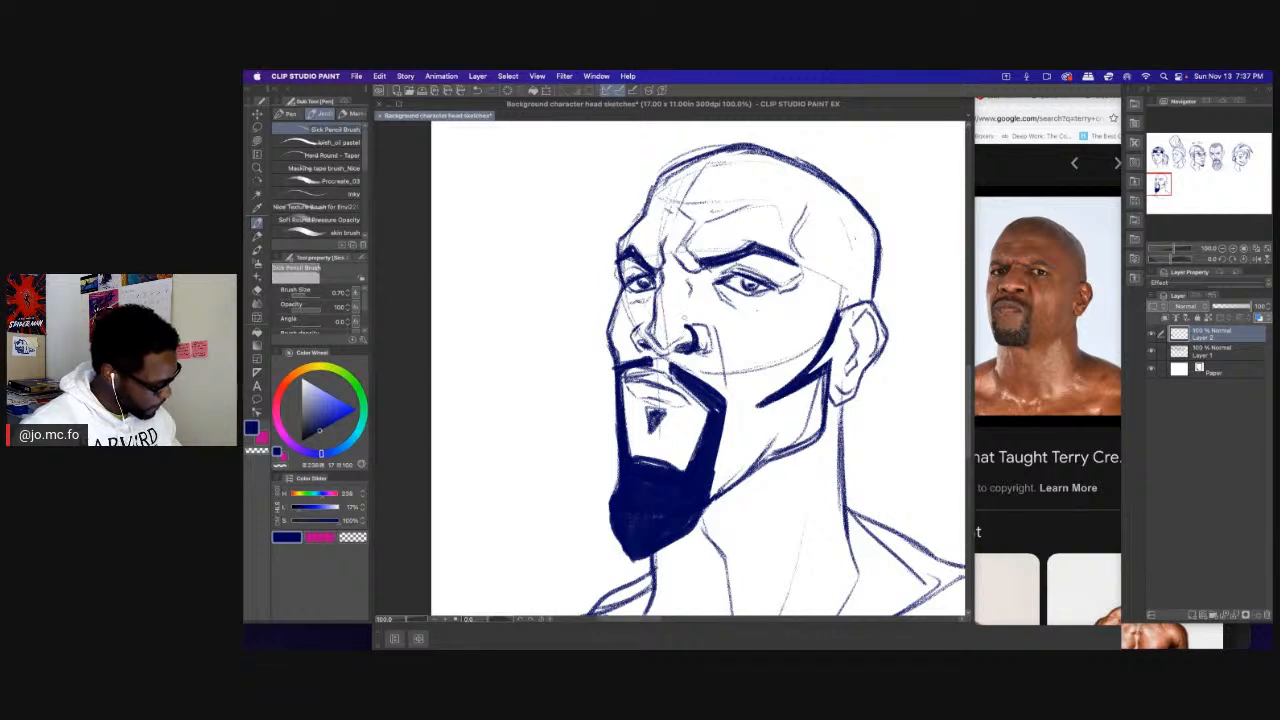
key(e)
key(bracketleft)
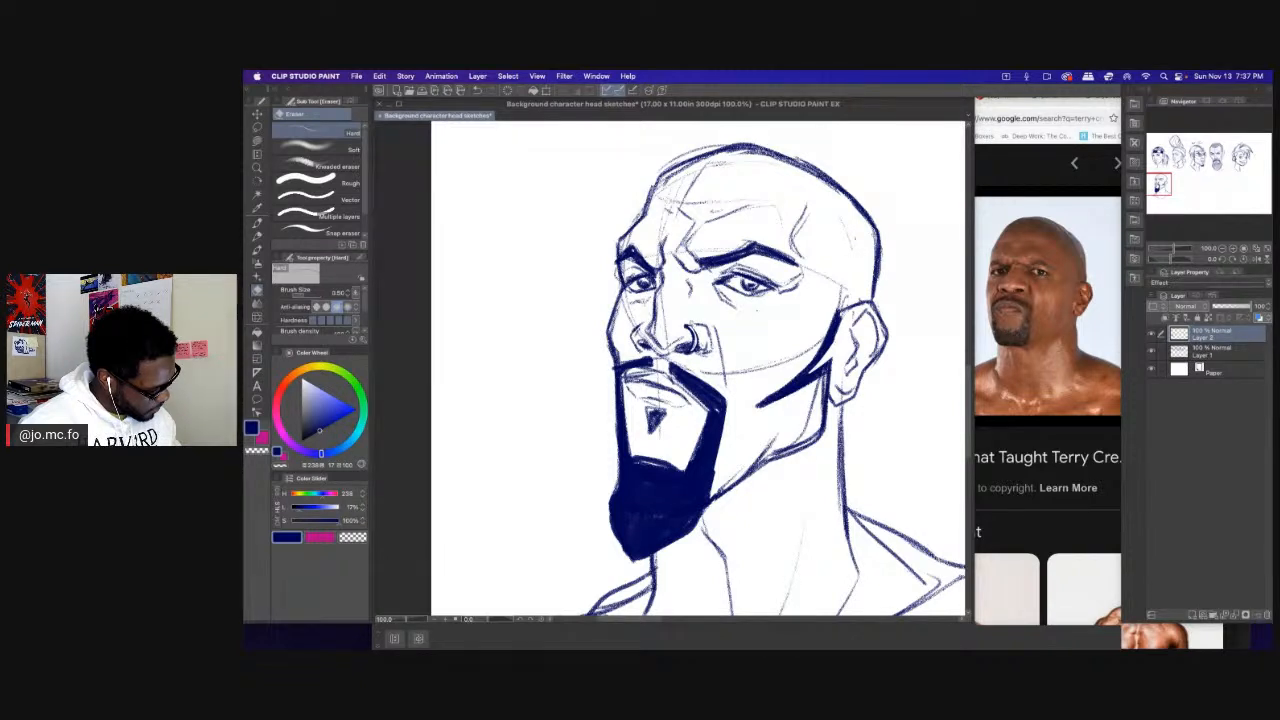
key(bracketright)
key(p)
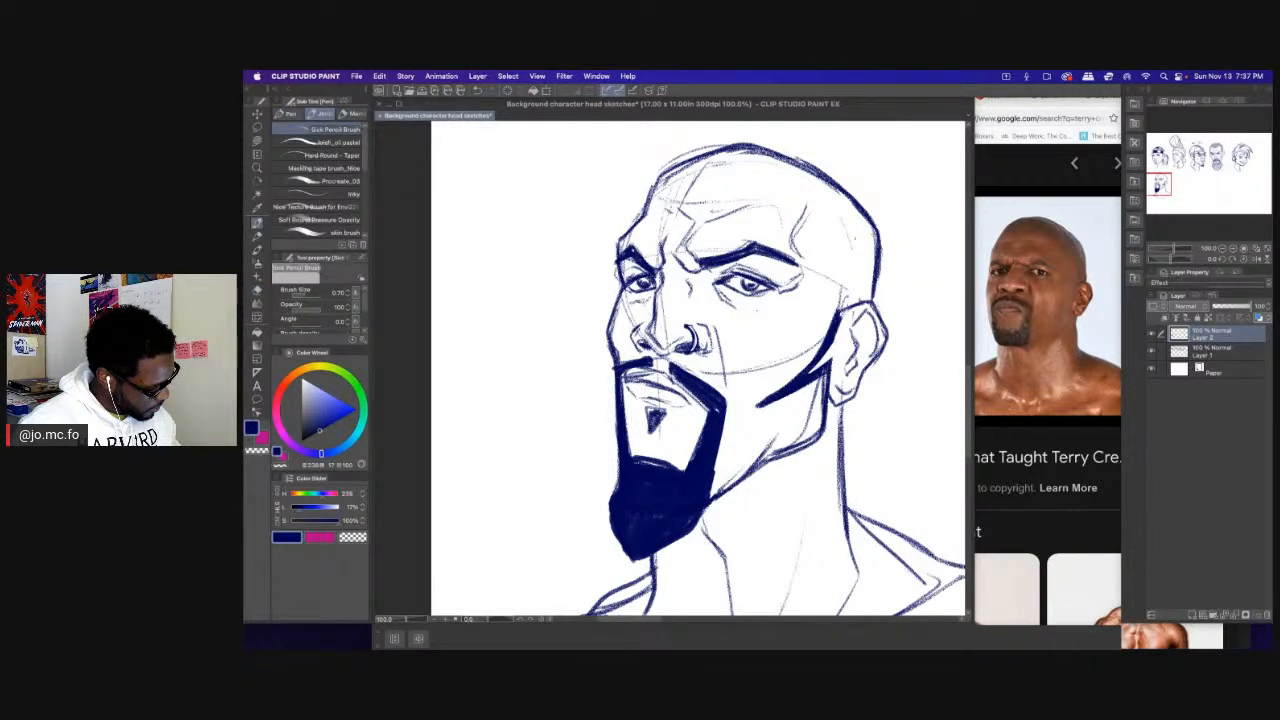
key(e)
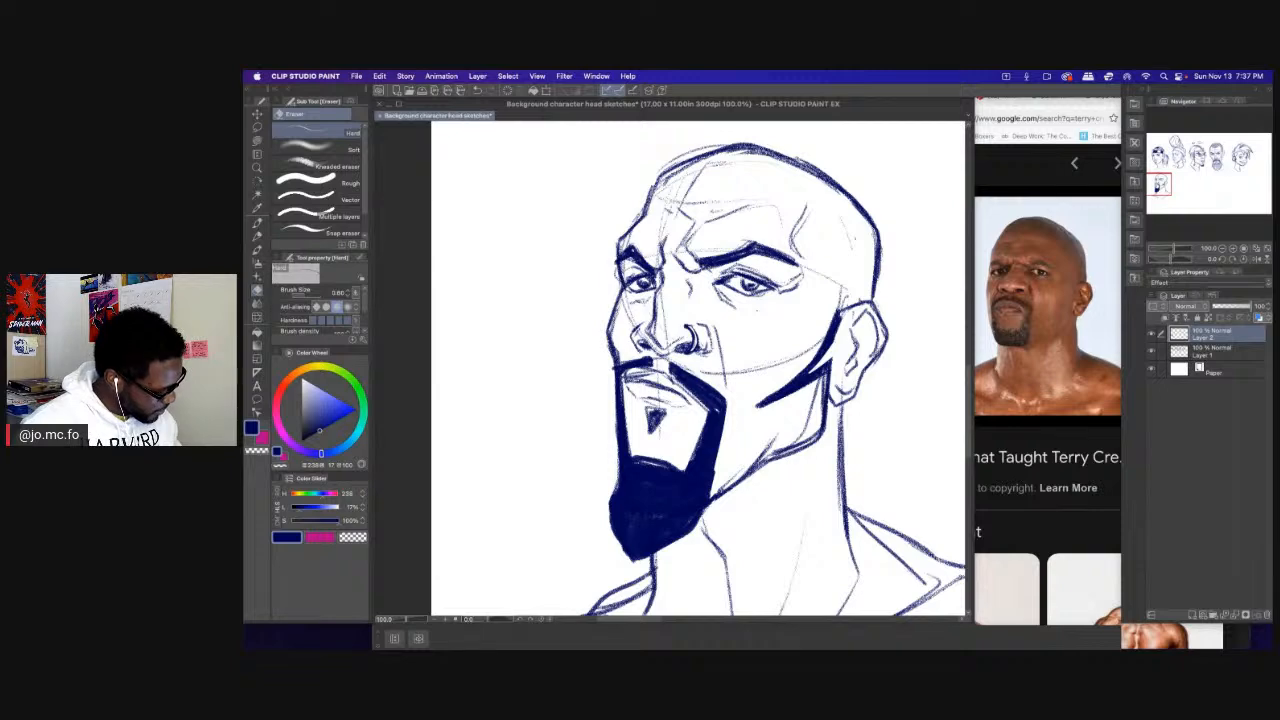
Straighten the canvas, enlarge the lassoed bald head slightly beneath the first row, and set the pencil brush size to 1.20.
scroll(592, 262, down, 2)
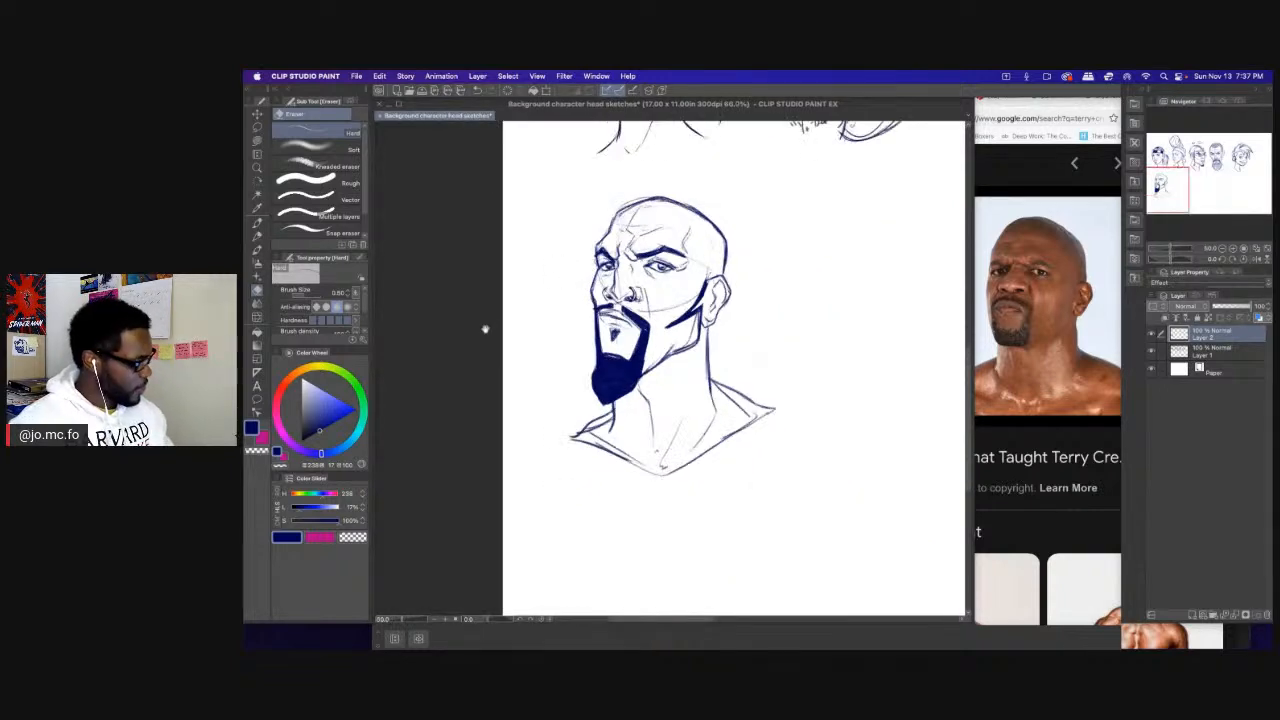
drag(486, 329, 448, 353)
key(p)
scroll(420, 314, down, 3)
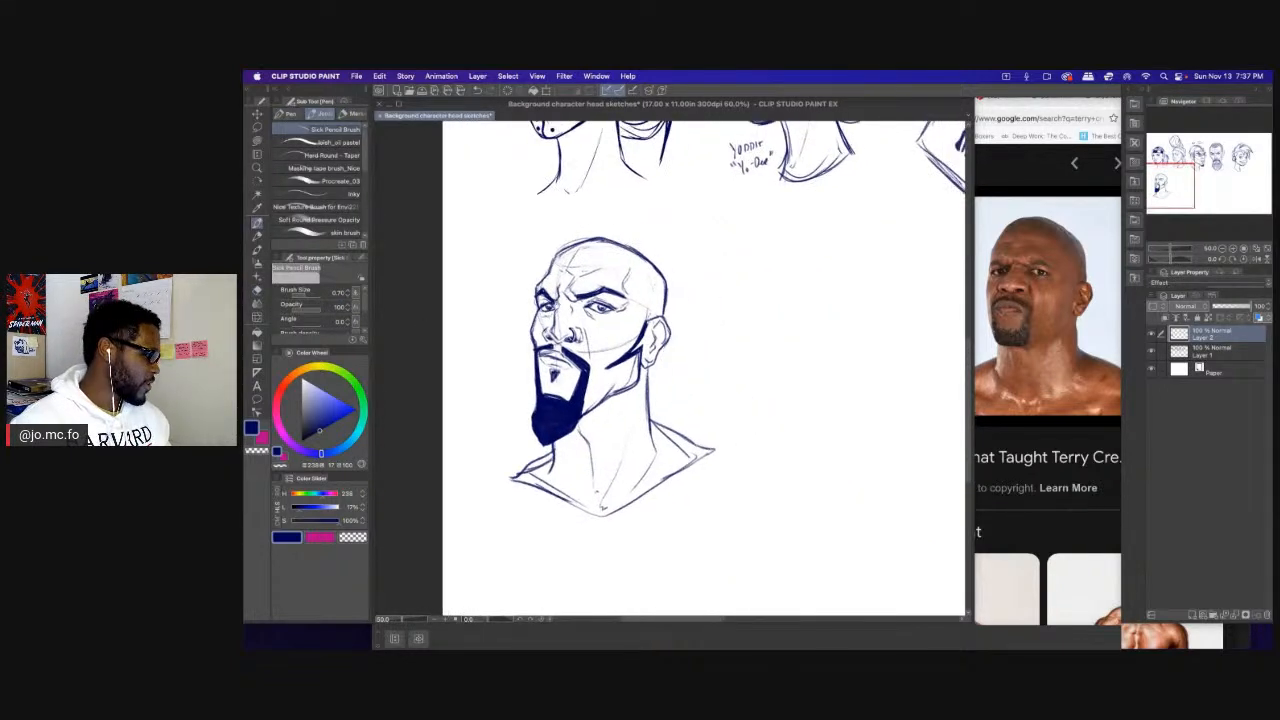
scroll(402, 313, down, 1)
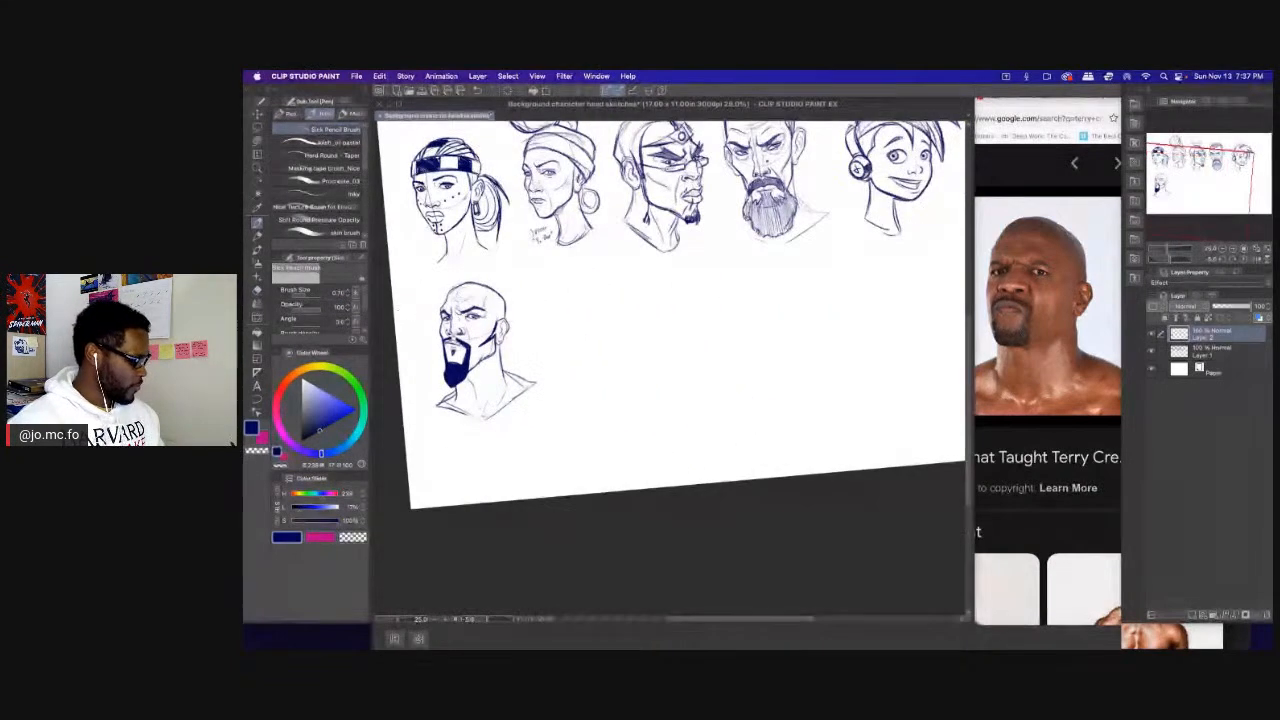
click(541, 619)
drag(560, 459, 557, 533)
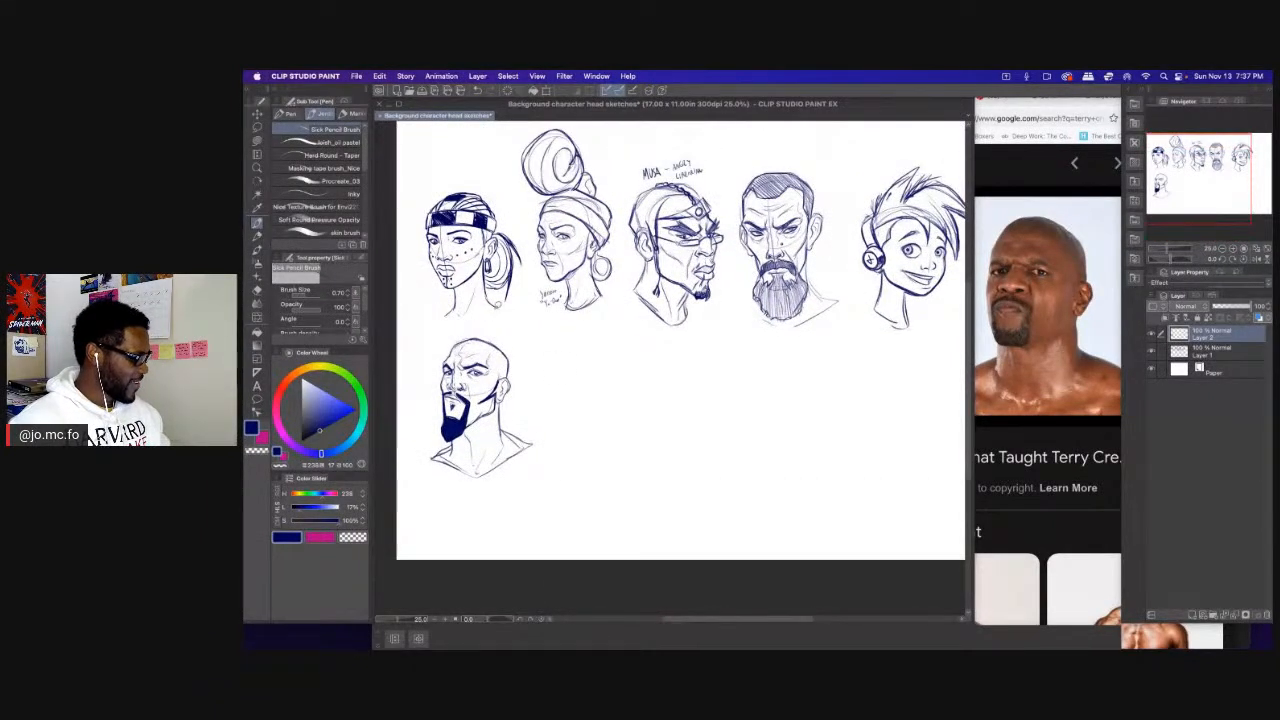
key(m)
mouse_move(480, 320)
mouse_down()
mouse_move(486, 511)
mouse_move(447, 322)
mouse_move(480, 305)
mouse_move(481, 280)
mouse_move(466, 340)
mouse_up()
key(super+t)
key(Return)
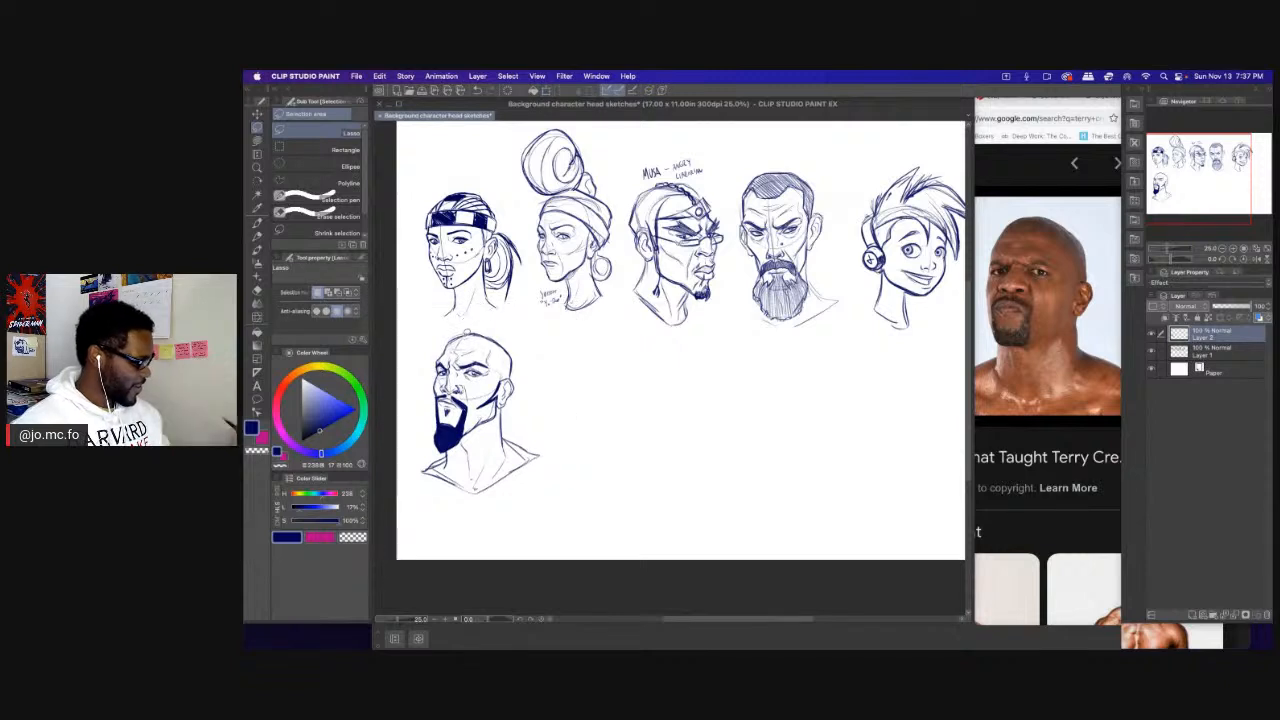
key(p)
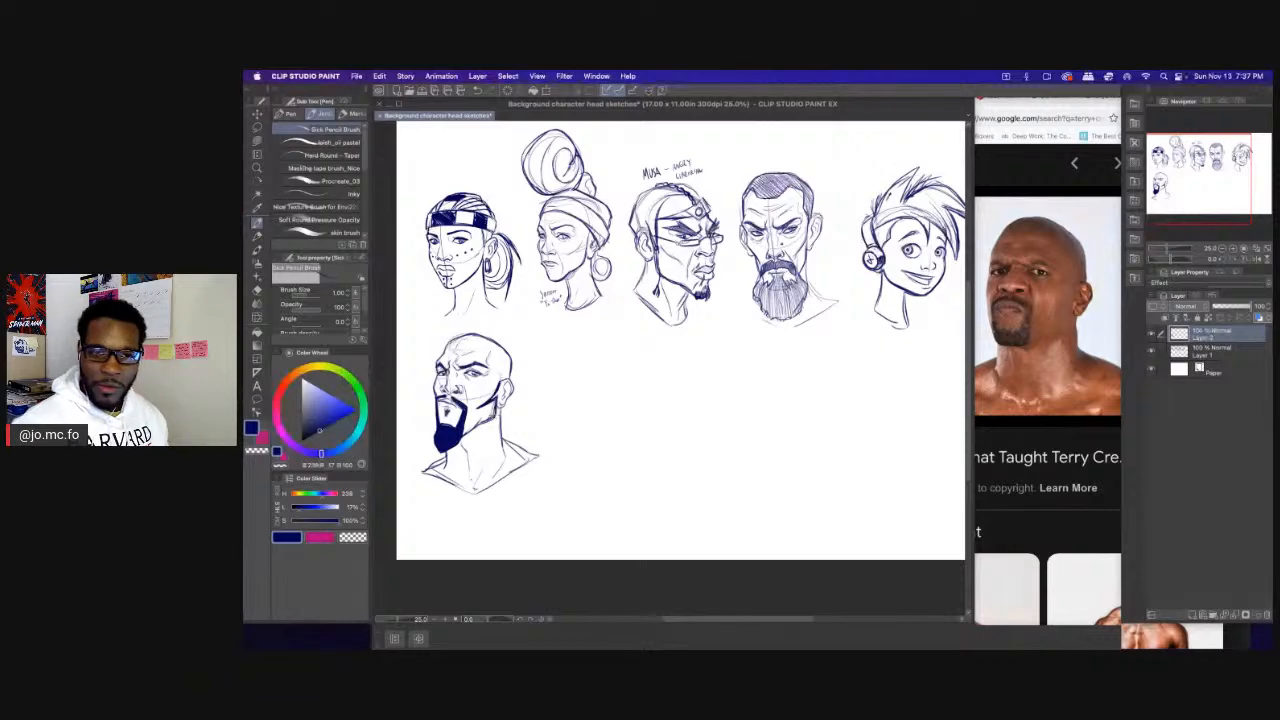
key(])
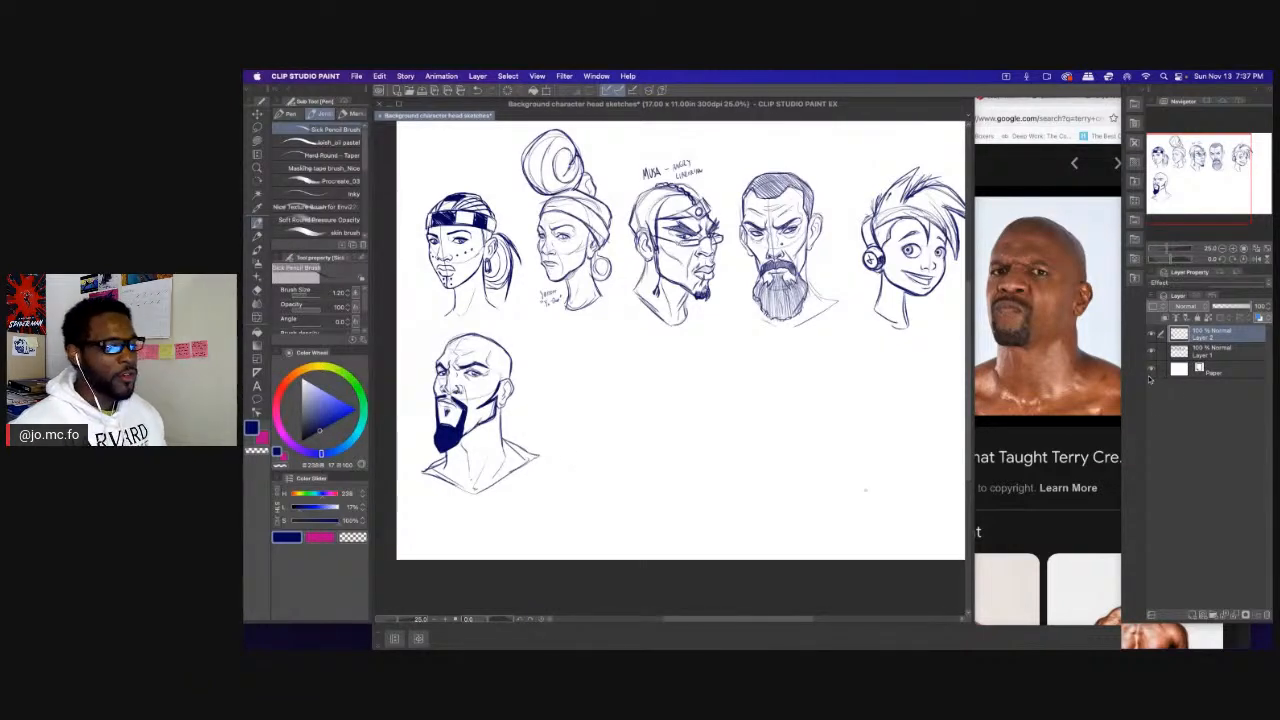
Switch to Firefox and replace the current Google image search with "lizzo" to look for a new reference.
click(980, 122)
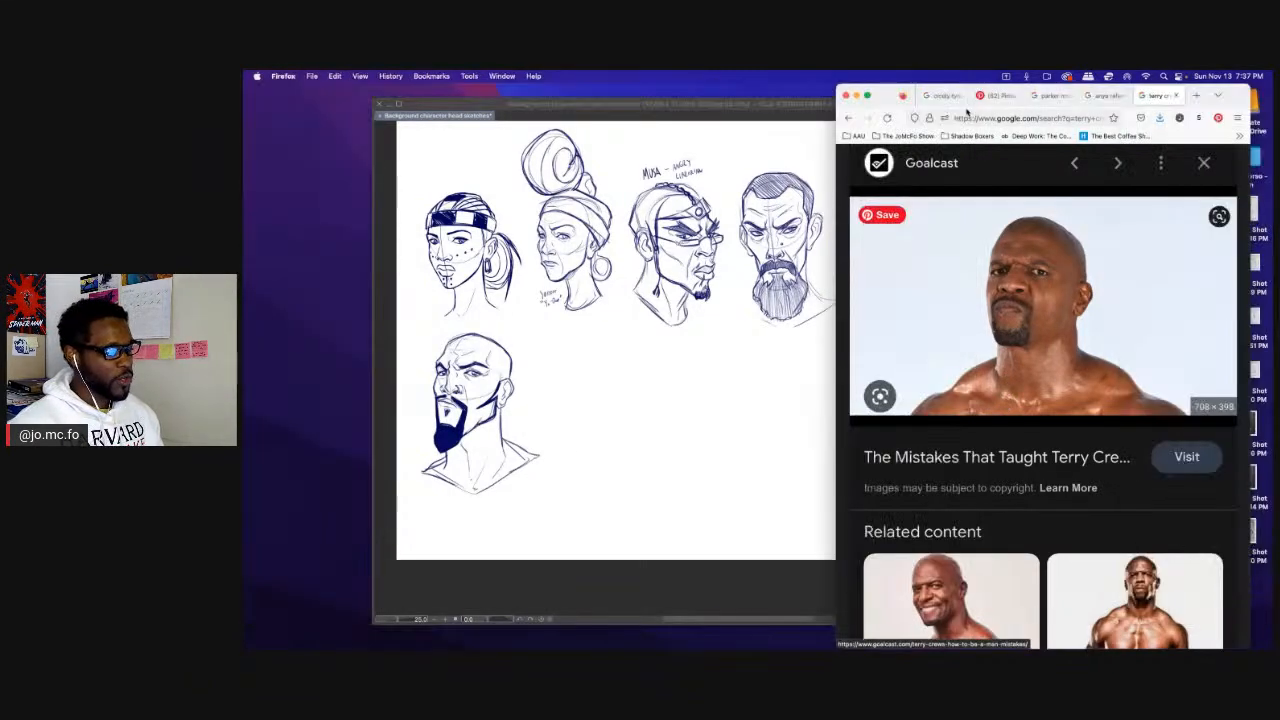
scroll(983, 200, up, 3)
scroll(981, 192, down, 2)
click(980, 188)
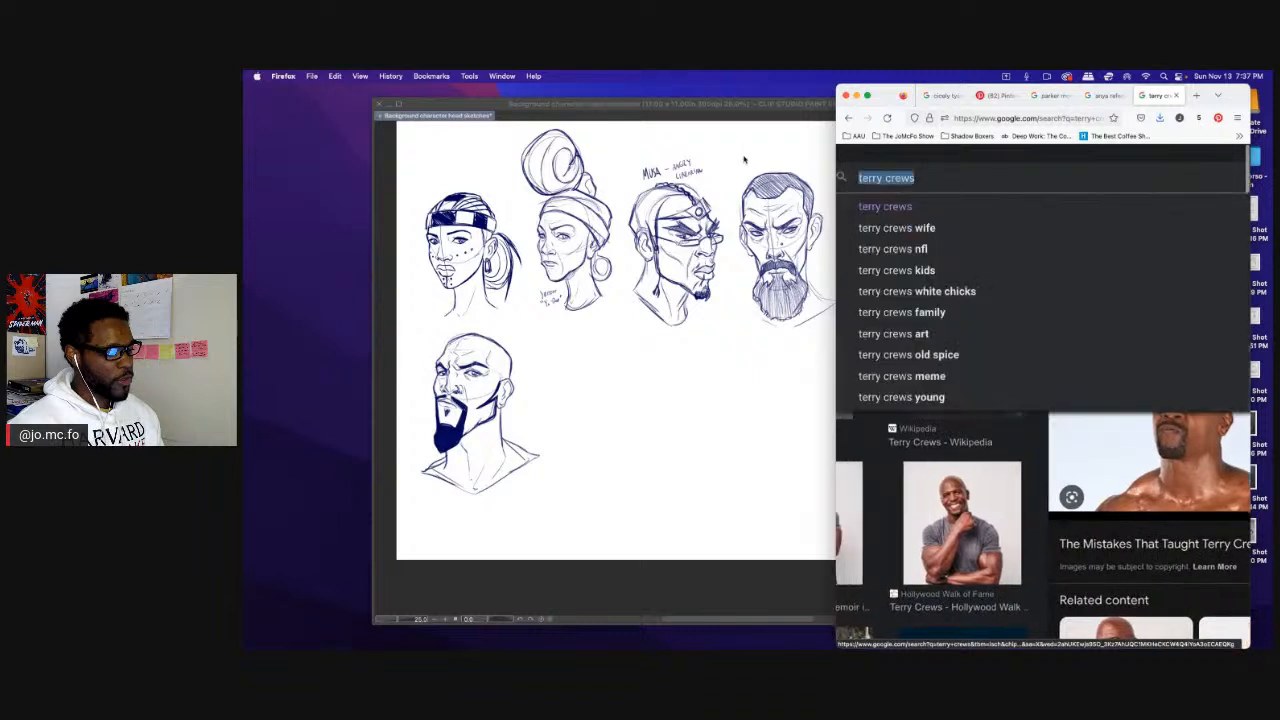
key(BackSpace)
text(lizzo)
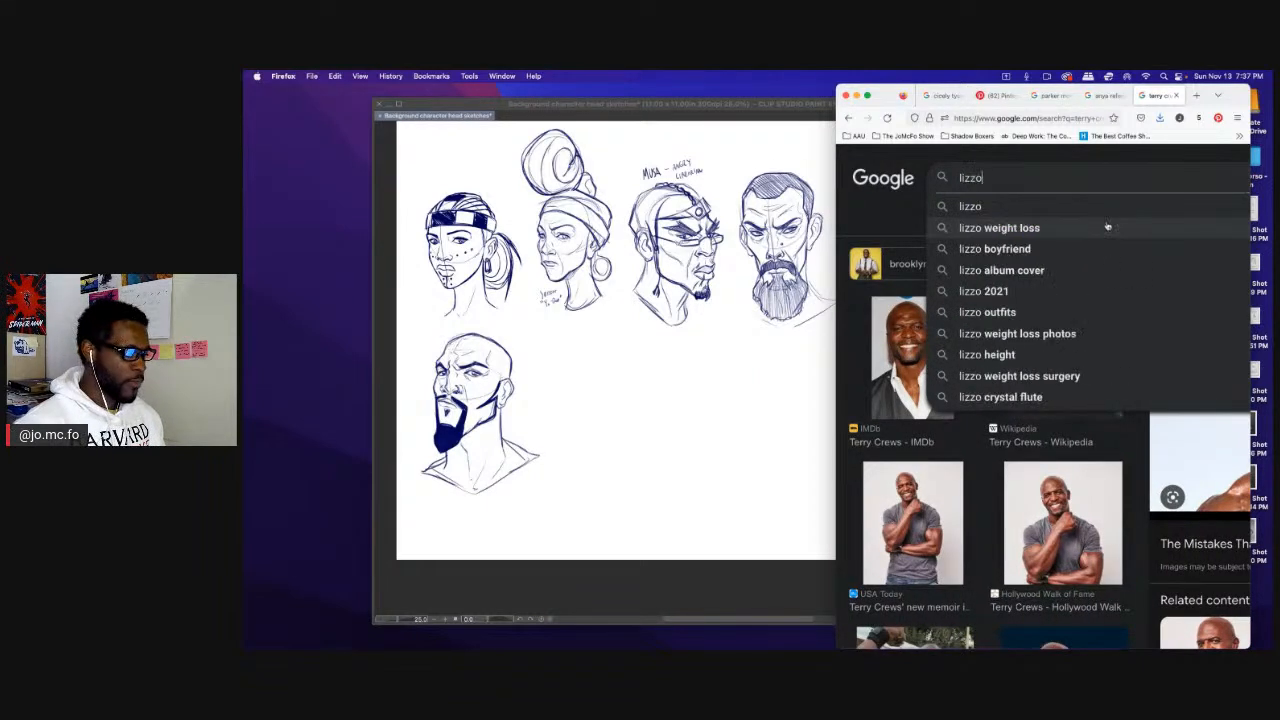
key(Return)
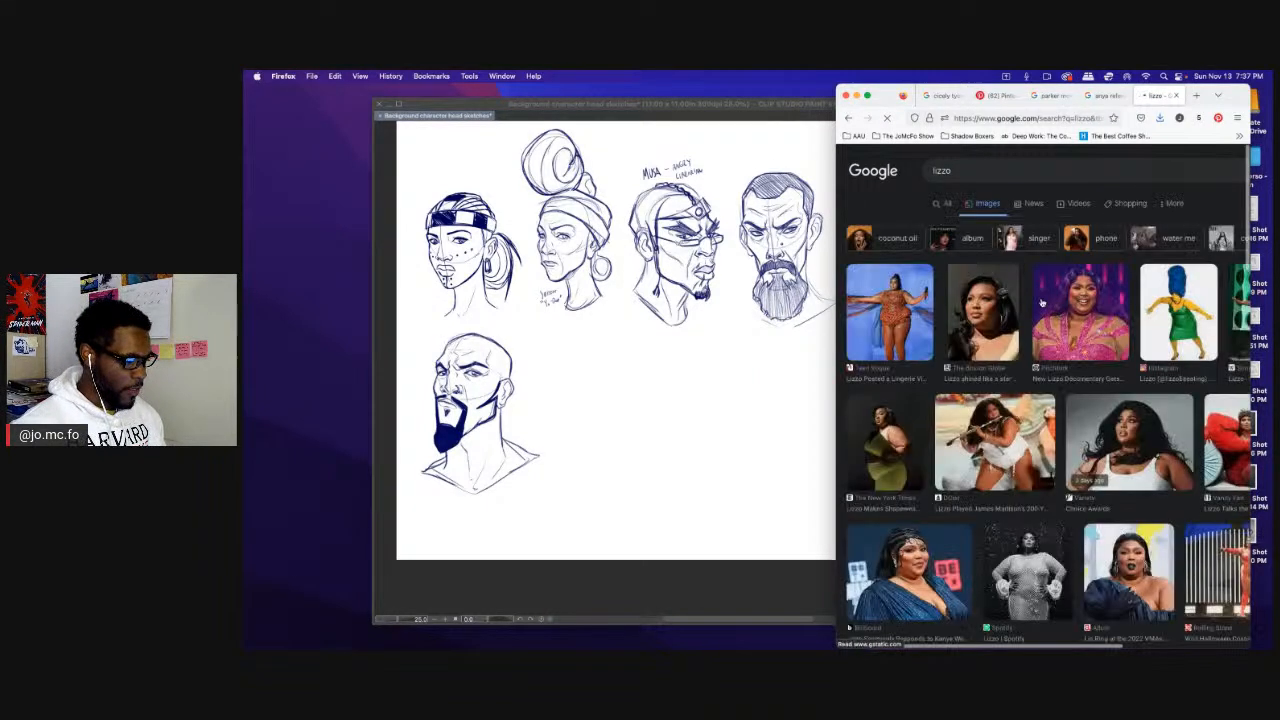
Open the Billboard photo of Lizzo in a blue dress from the image results as reference and return to Clip Studio Paint.
scroll(1055, 320, right, 1)
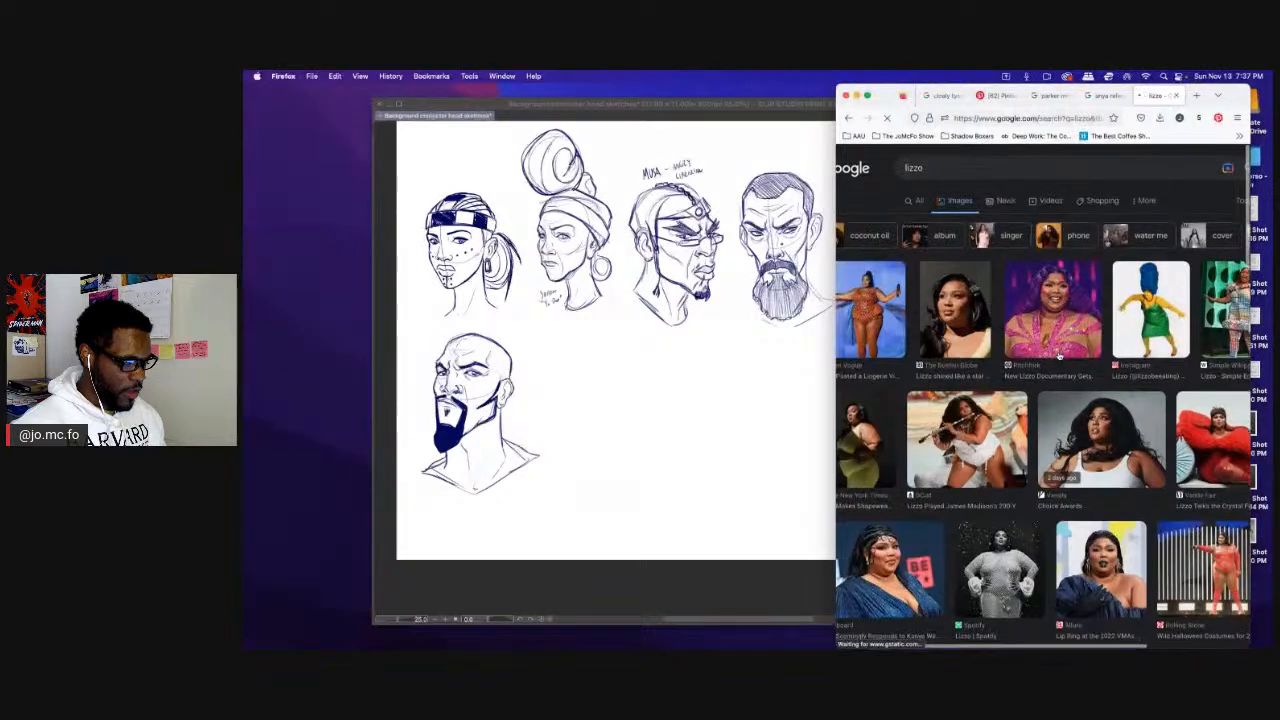
scroll(1055, 322, down, 3)
click(888, 398)
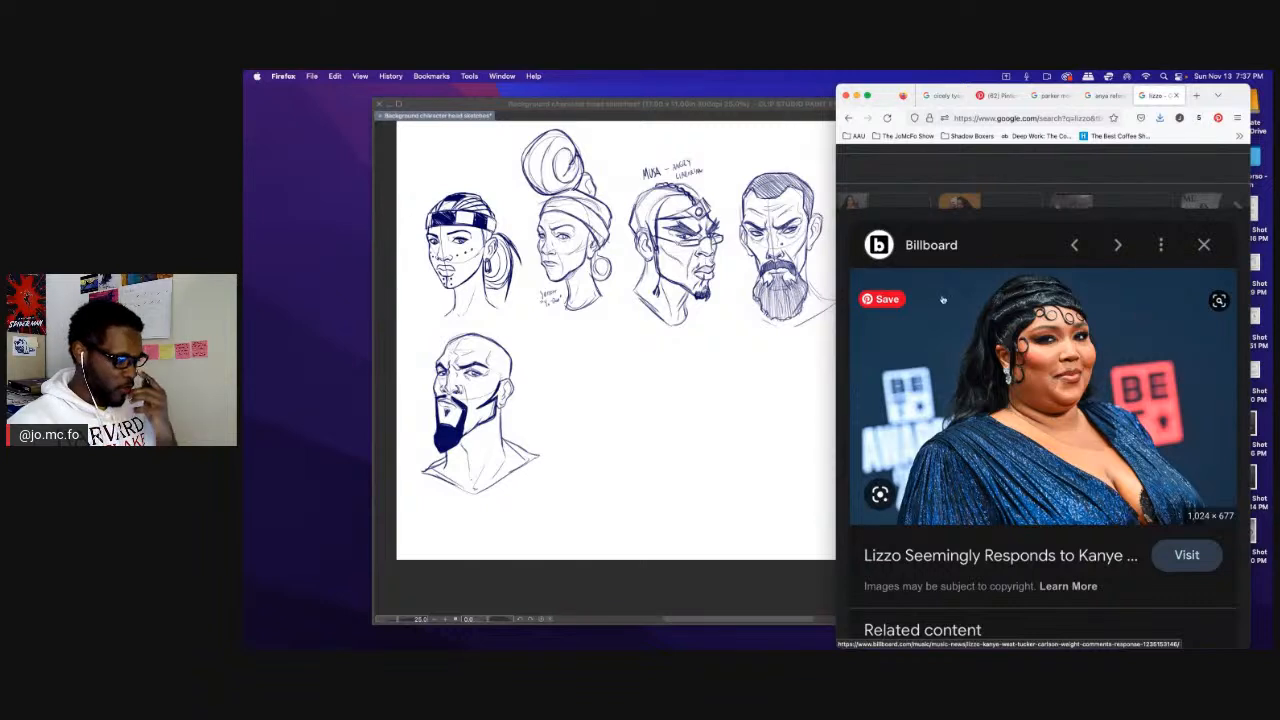
click(757, 150)
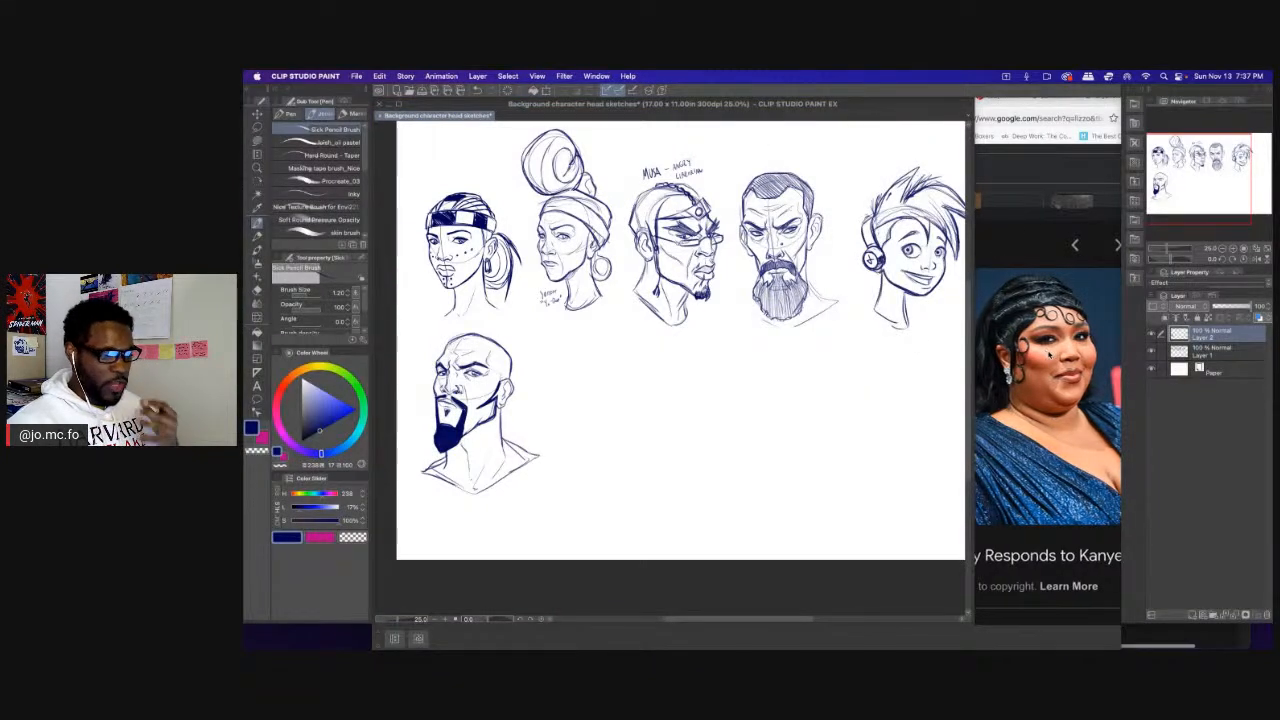
Sketch a construction circle with a curved centre line and a full cheek and jaw beside the bald head.
scroll(1037, 341, left, 1)
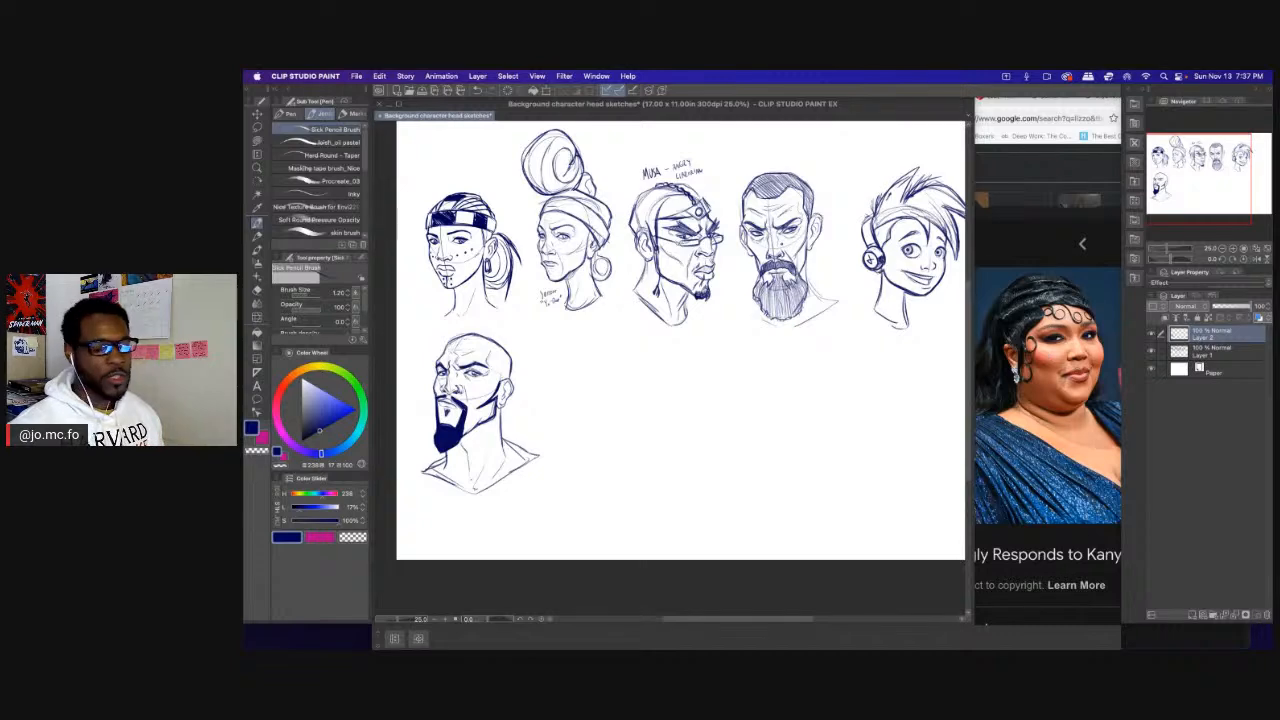
scroll(503, 340, up, 2)
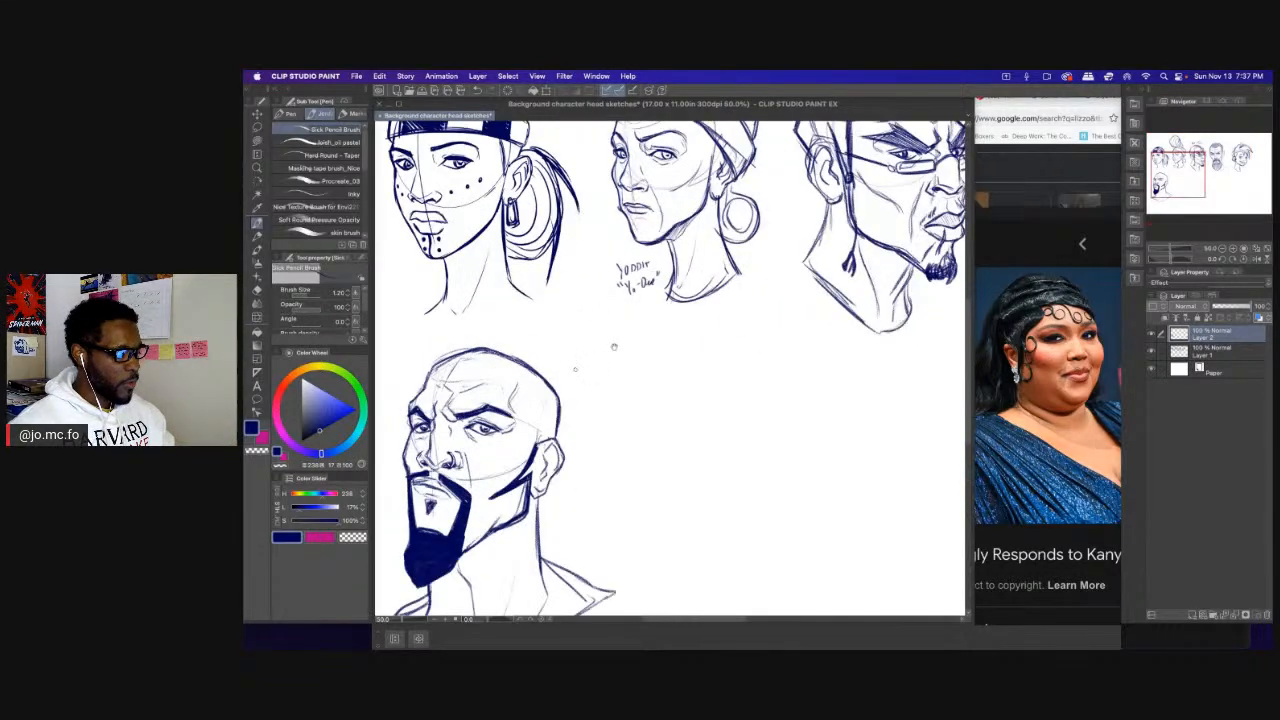
drag(614, 346, 543, 224)
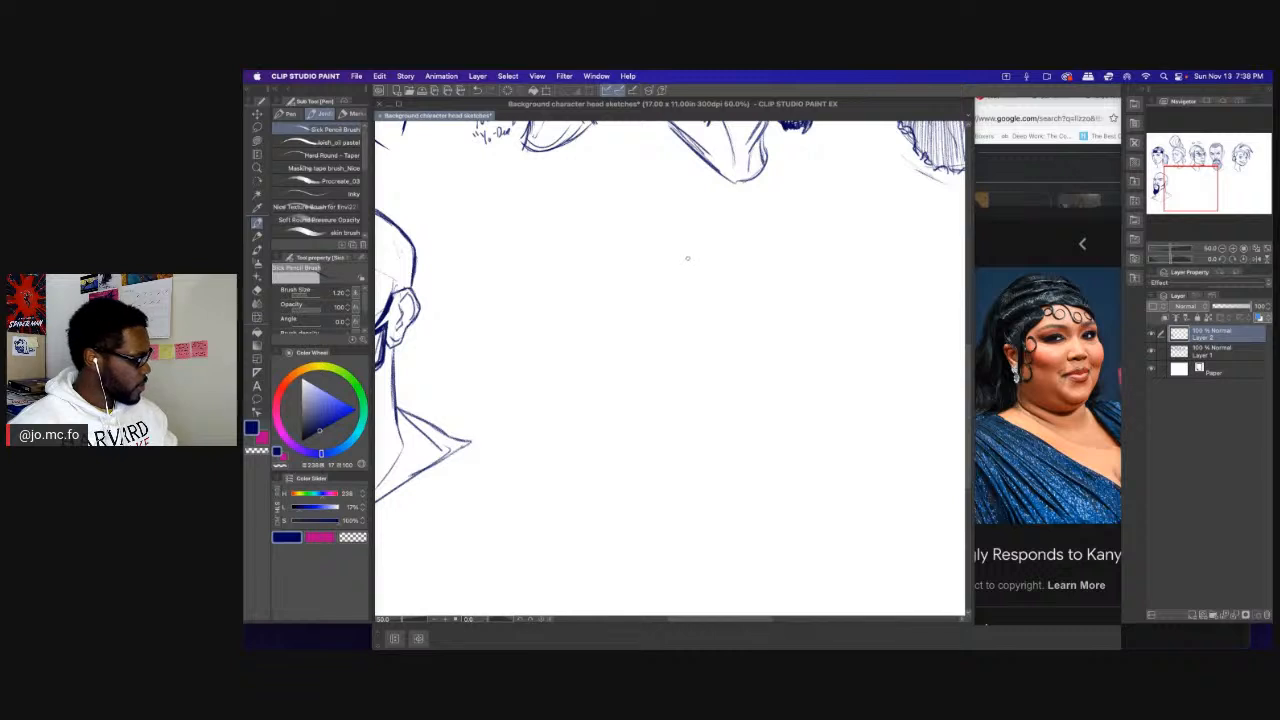
mouse_move(637, 311)
mouse_down()
mouse_move(718, 377)
mouse_move(621, 313)
mouse_move(753, 380)
mouse_move(664, 253)
mouse_move(636, 380)
mouse_move(789, 314)
mouse_move(634, 280)
mouse_move(738, 400)
mouse_move(716, 244)
mouse_move(760, 432)
mouse_up()
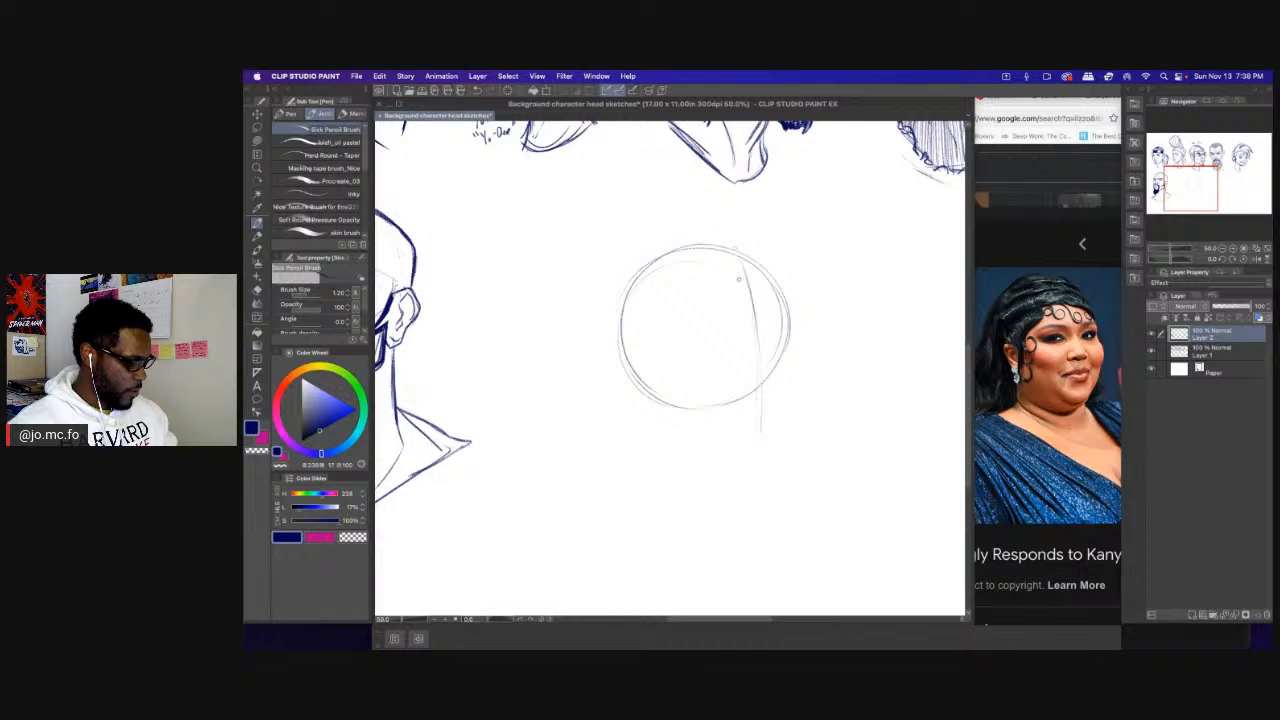
drag(745, 288, 762, 430)
mouse_move(775, 282)
mouse_down()
mouse_move(803, 350)
mouse_move(796, 412)
mouse_move(766, 461)
mouse_move(680, 452)
mouse_up()
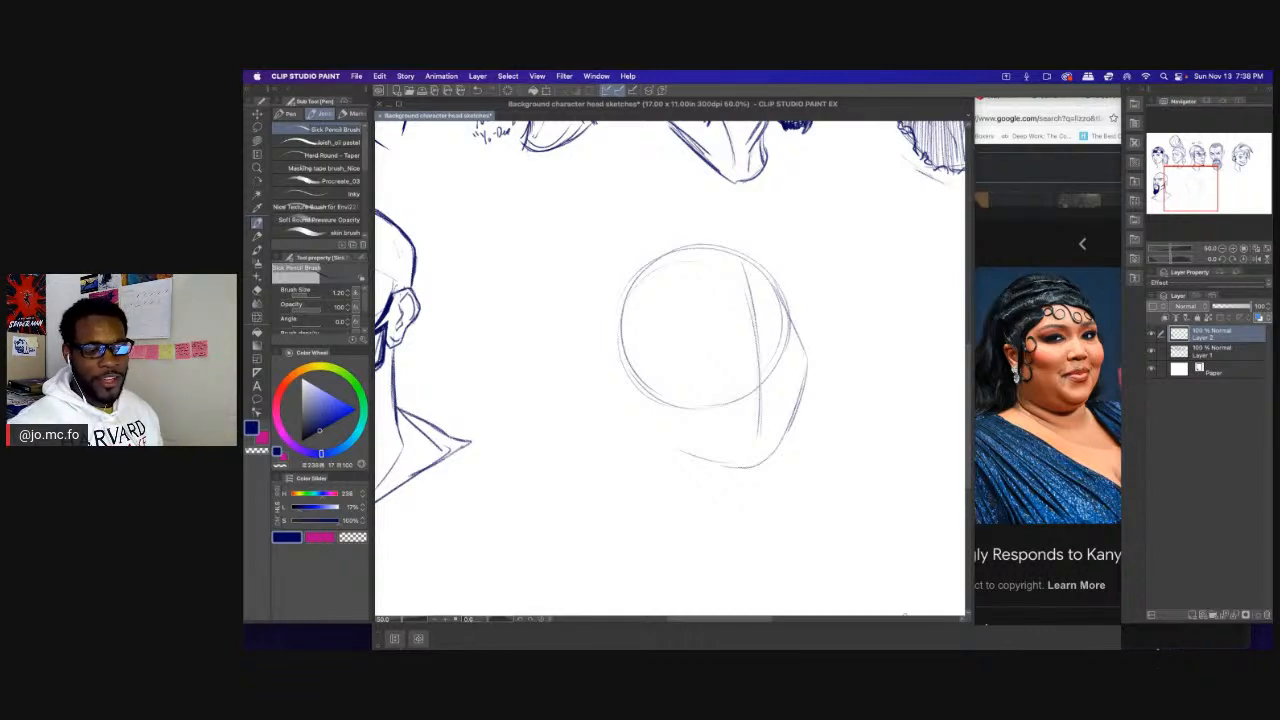
Switch to Finder, preview the image SB Pilot Episode Lineup.png, and return to the head sketch in Clip Studio Paint.
key(super+Tab)
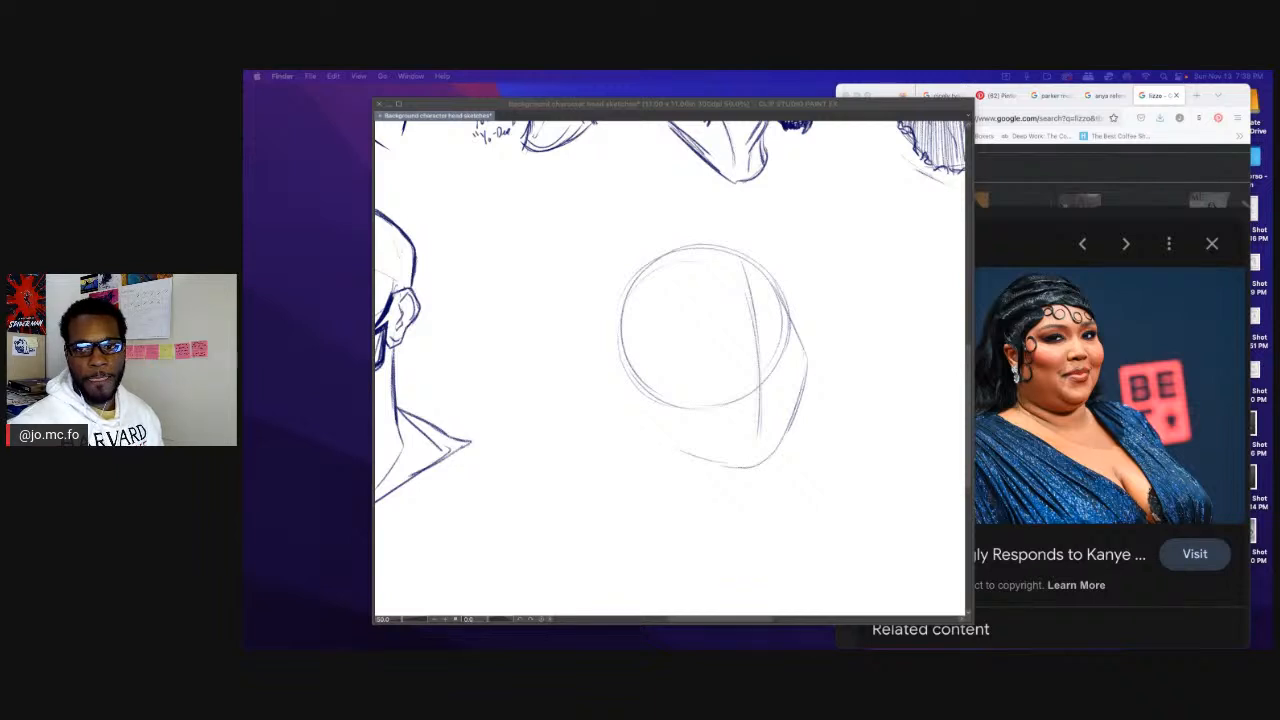
drag(1279, 160, 793, 106)
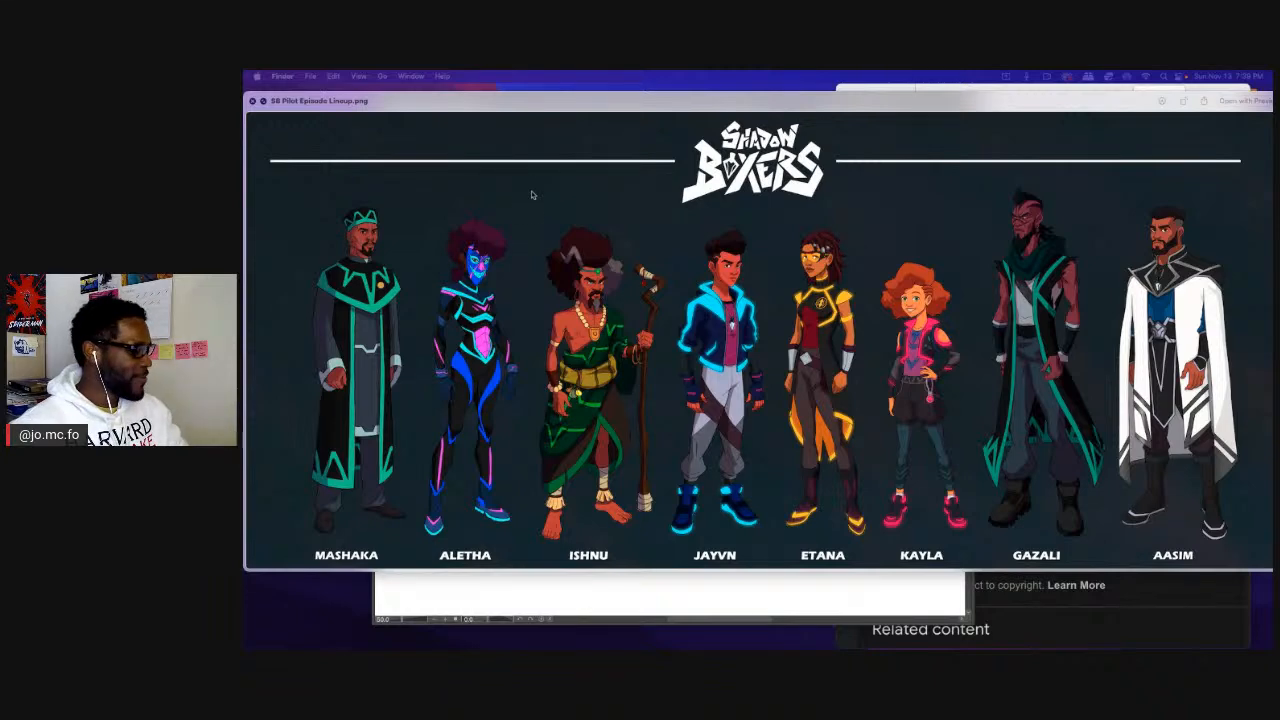
key(space)
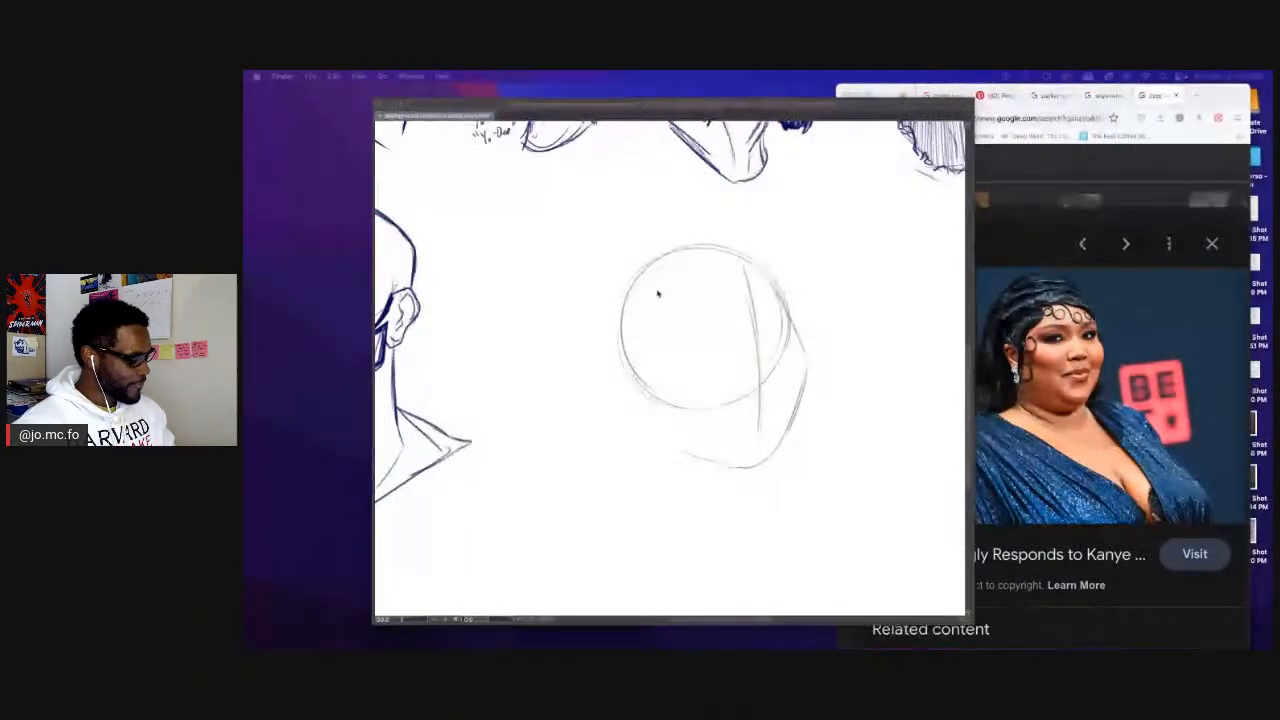
click(657, 294)
Sketch oval guides for the near and far eyes on either side of the face's centre line.
scroll(681, 297, up, 1)
mouse_move(737, 317)
mouse_down()
mouse_move(687, 290)
mouse_move(690, 330)
mouse_move(766, 300)
mouse_move(781, 321)
mouse_up()
mouse_move(692, 321)
mouse_down()
mouse_move(658, 345)
mouse_move(642, 316)
mouse_move(684, 327)
mouse_up()
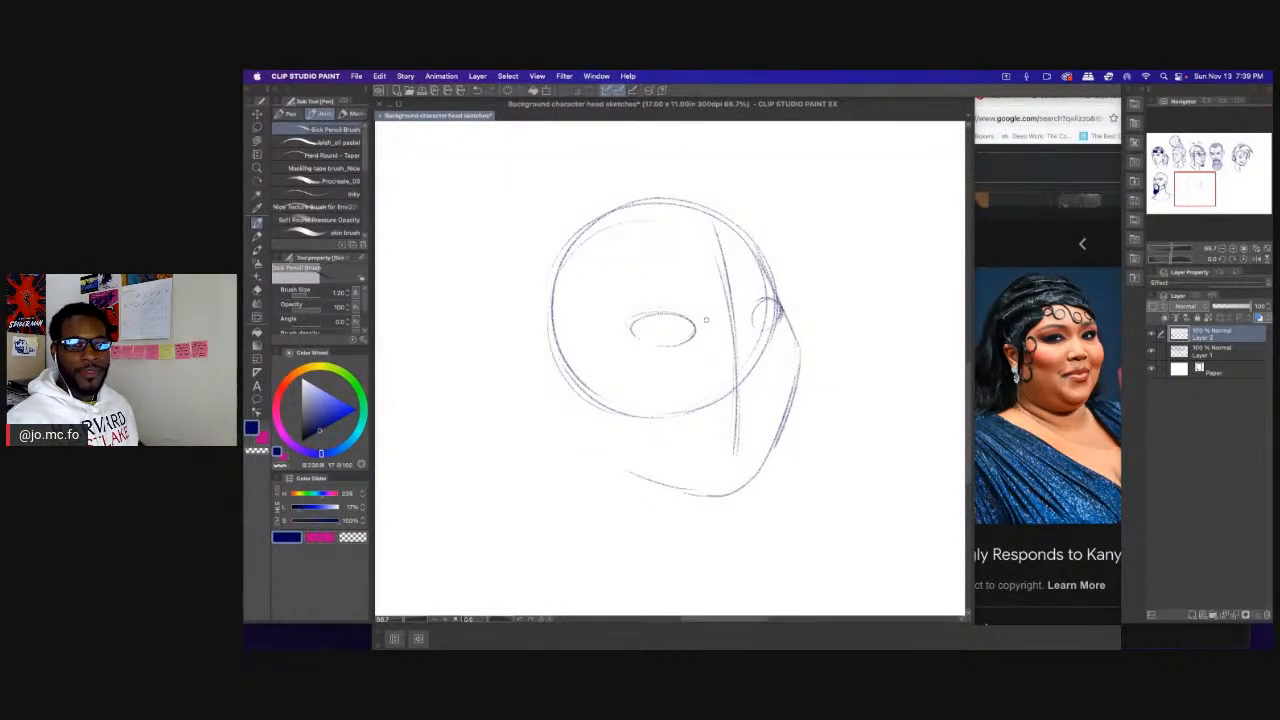
key(super+Tab)
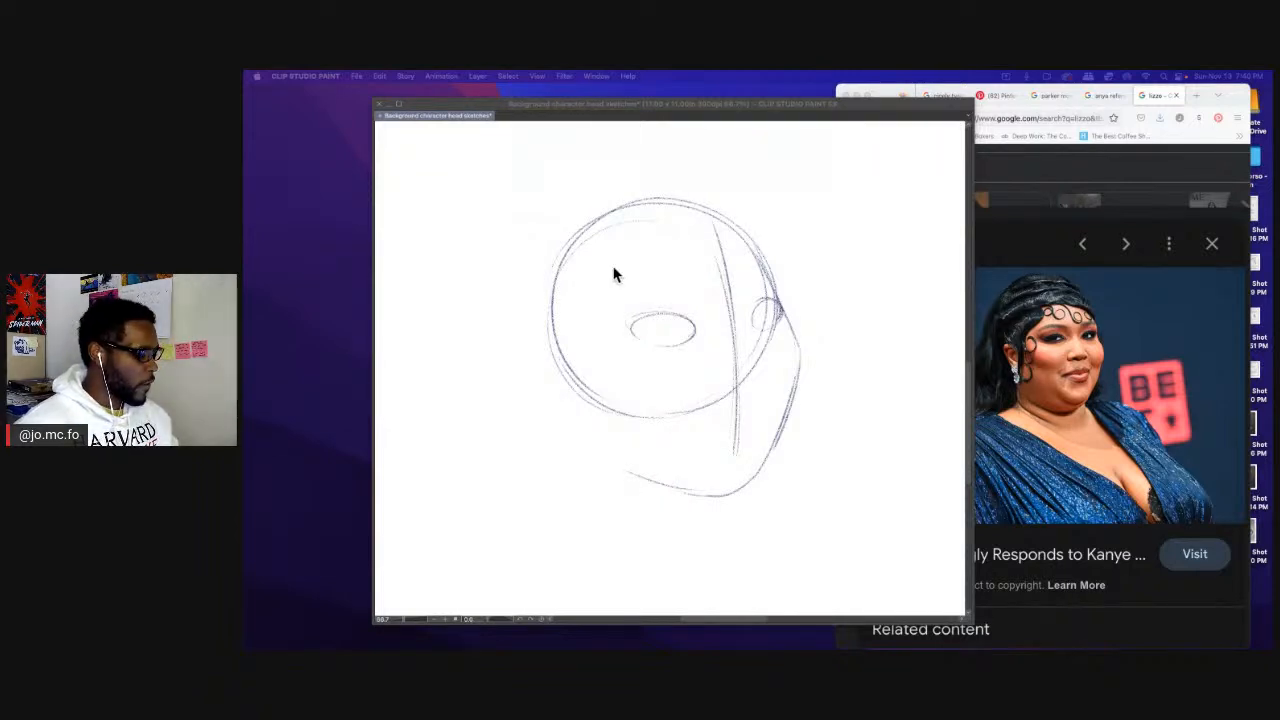
key(Tab)
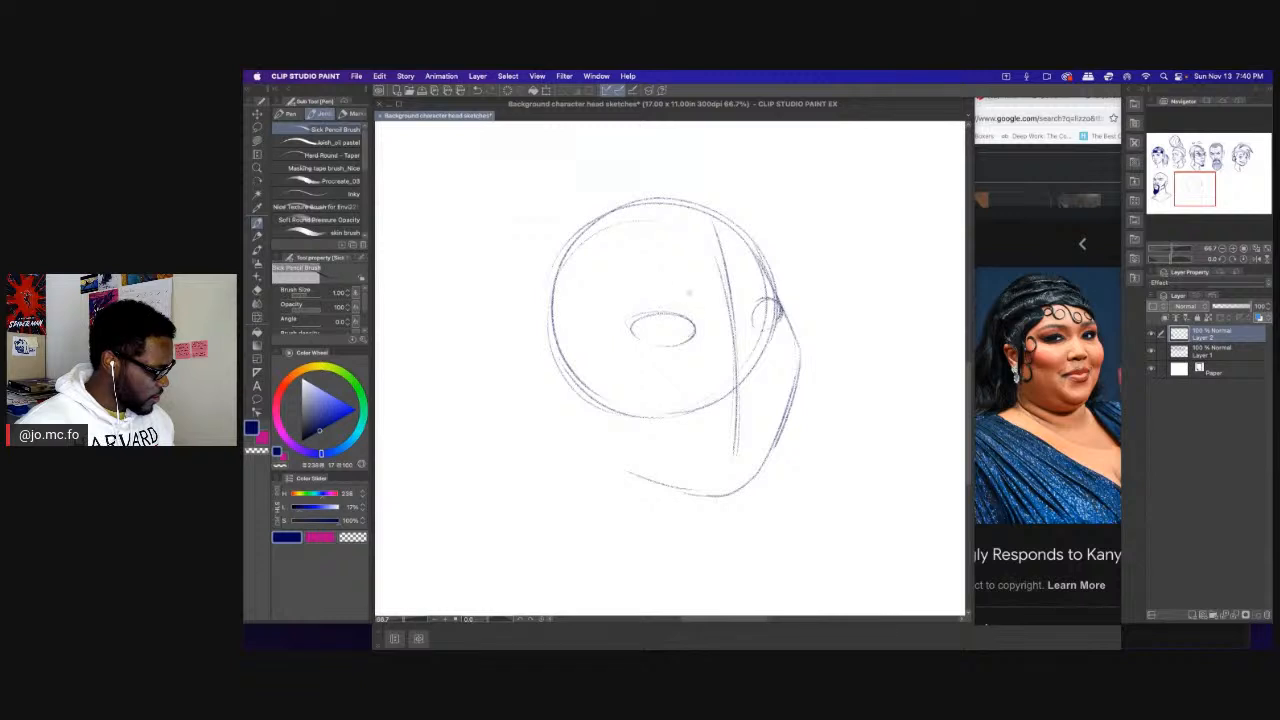
Draw both arched eyebrows and the brow ridge on the far side of the face with the pencil brush at size 1.00.
mouse_move(642, 279)
mouse_down()
mouse_move(690, 293)
mouse_move(610, 289)
mouse_move(692, 298)
mouse_up()
mouse_move(608, 291)
mouse_down()
mouse_move(690, 292)
mouse_move(769, 263)
mouse_move(758, 268)
mouse_up()
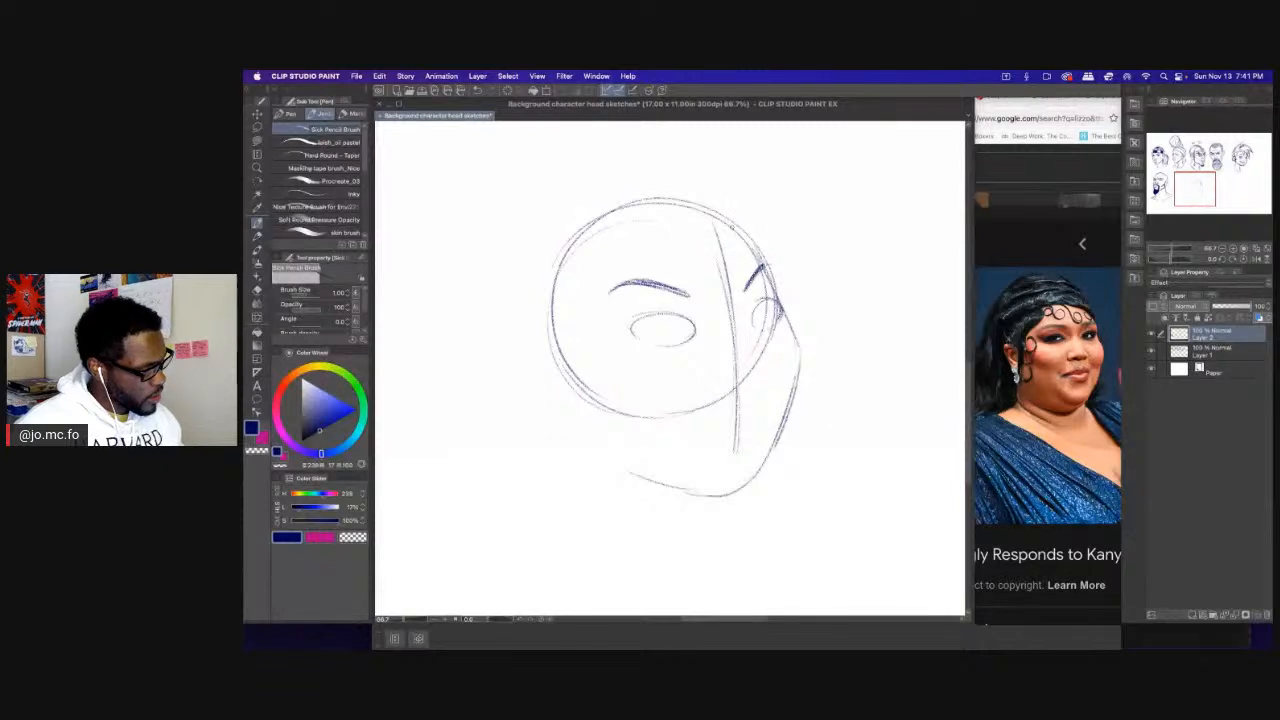
drag(757, 250, 780, 298)
drag(760, 254, 780, 300)
mouse_move(740, 234)
mouse_down()
mouse_move(776, 272)
mouse_move(780, 306)
mouse_up()
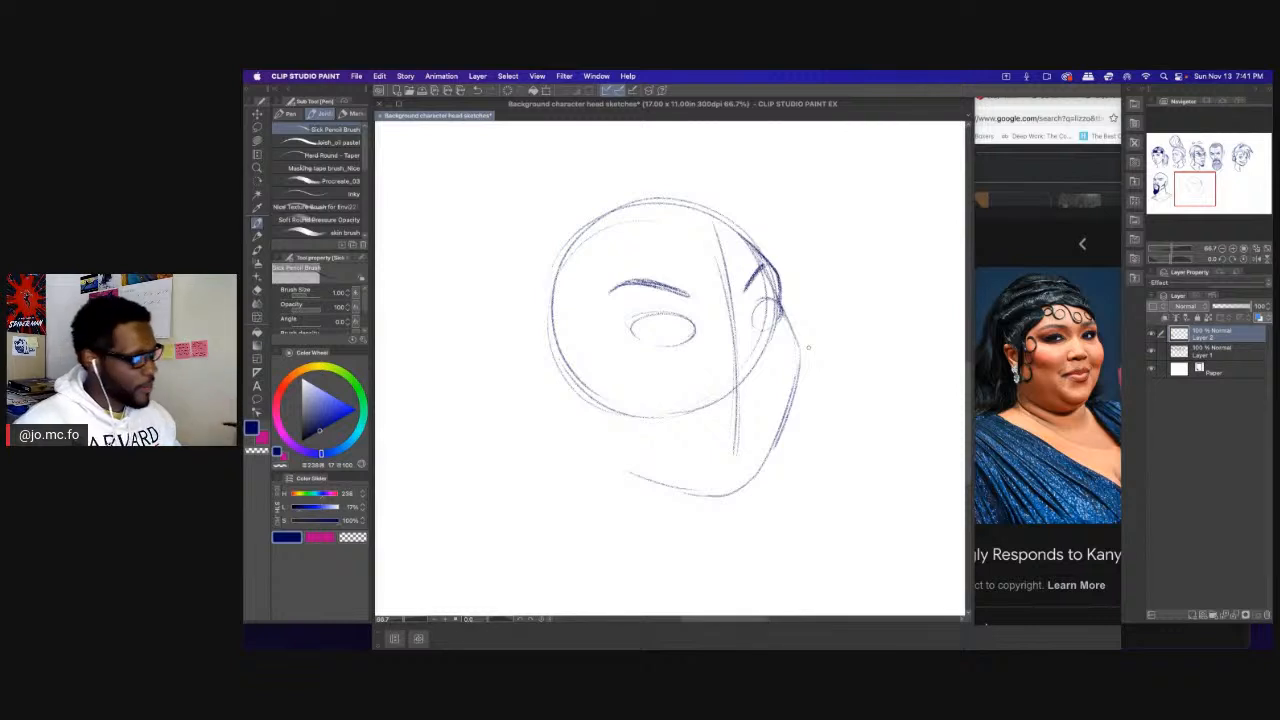
Lasso the near eyebrow, shift it slightly toward the centre line, deselect it, and save the file.
key(m)
drag(615, 315, 600, 318)
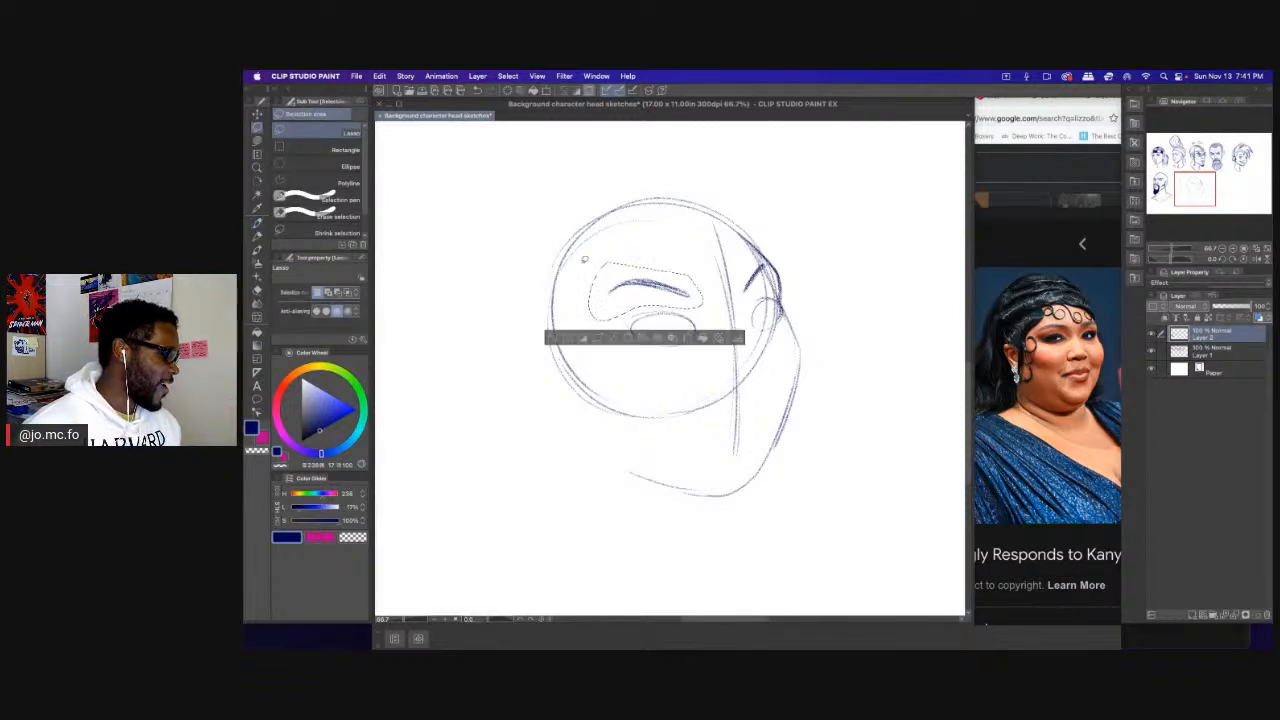
key(ctrl+t)
key(Return)
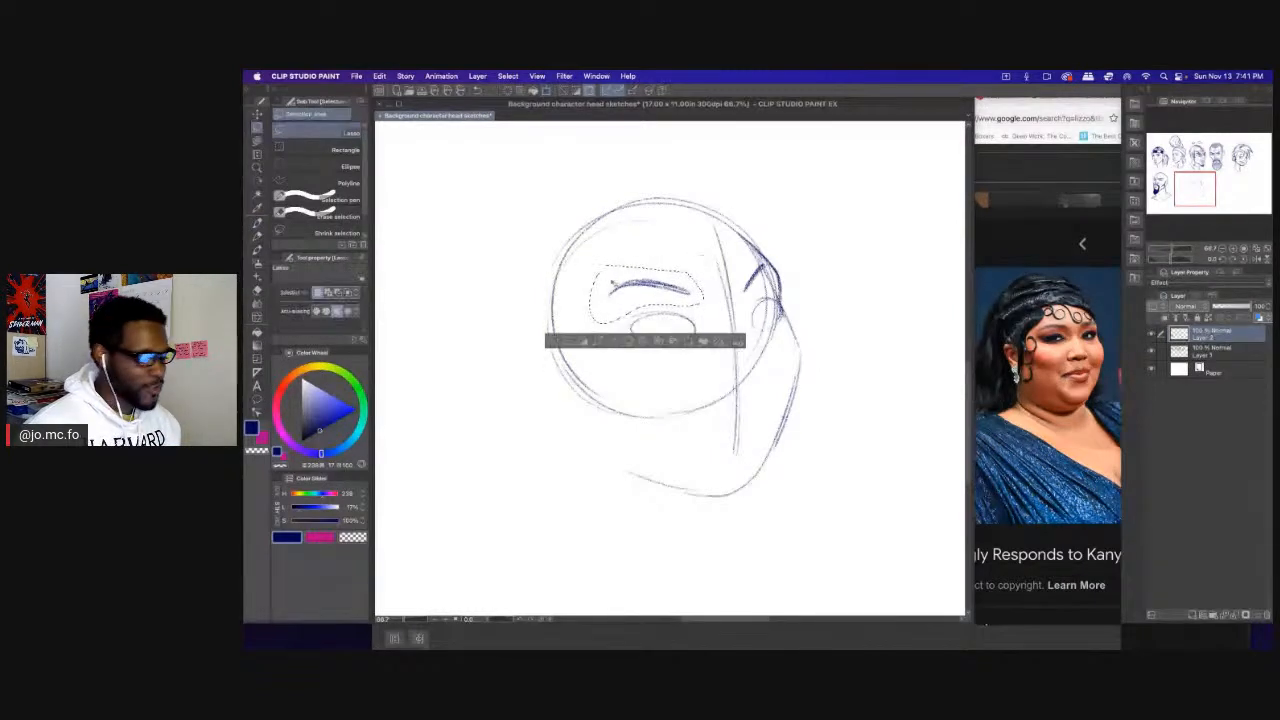
key(super+t)
drag(612, 292, 618, 295)
key(Return)
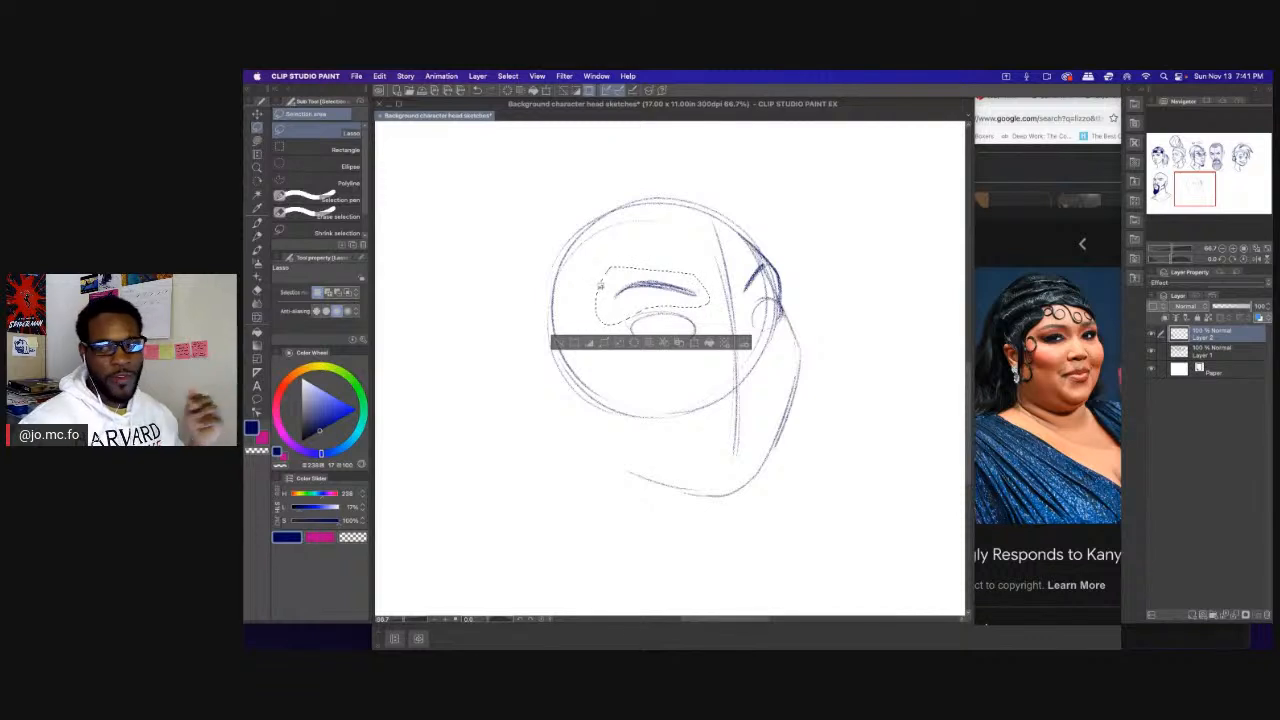
key(super+d)
key(super+s)
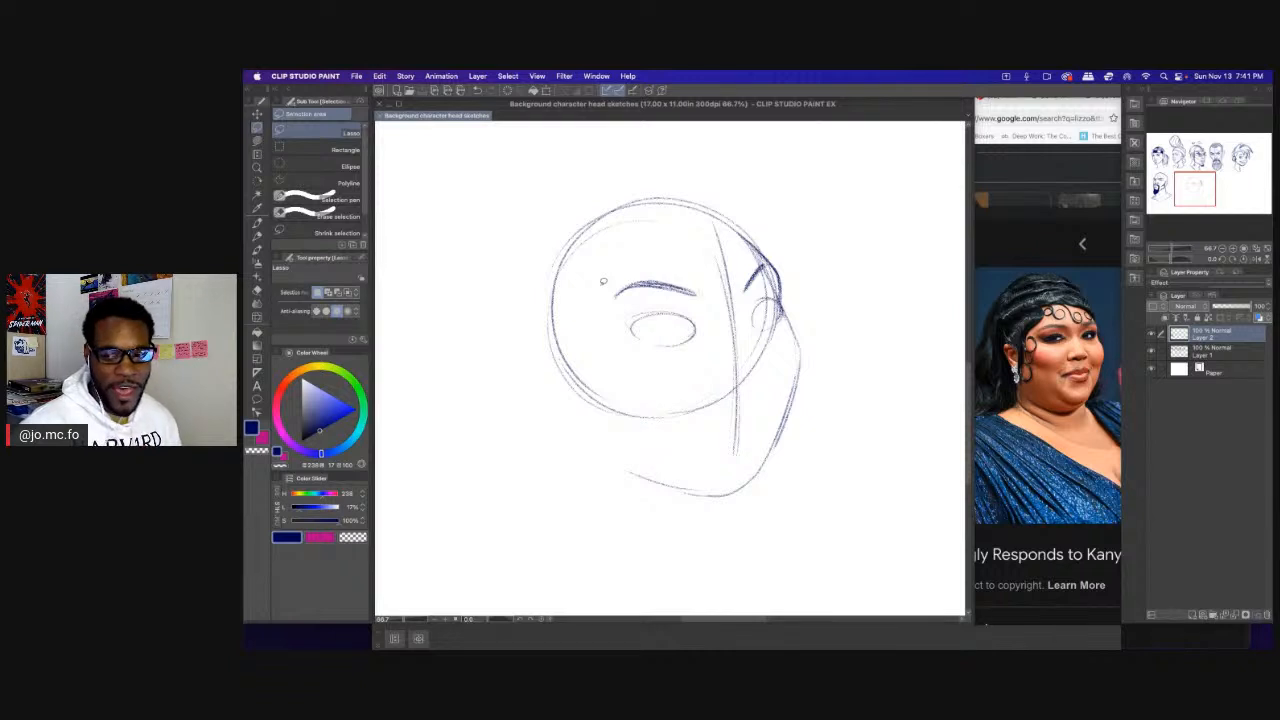
Draw the upper and lower lid lines of both eyes over the oval guides with the pencil brush.
drag(742, 288, 730, 282)
key(p)
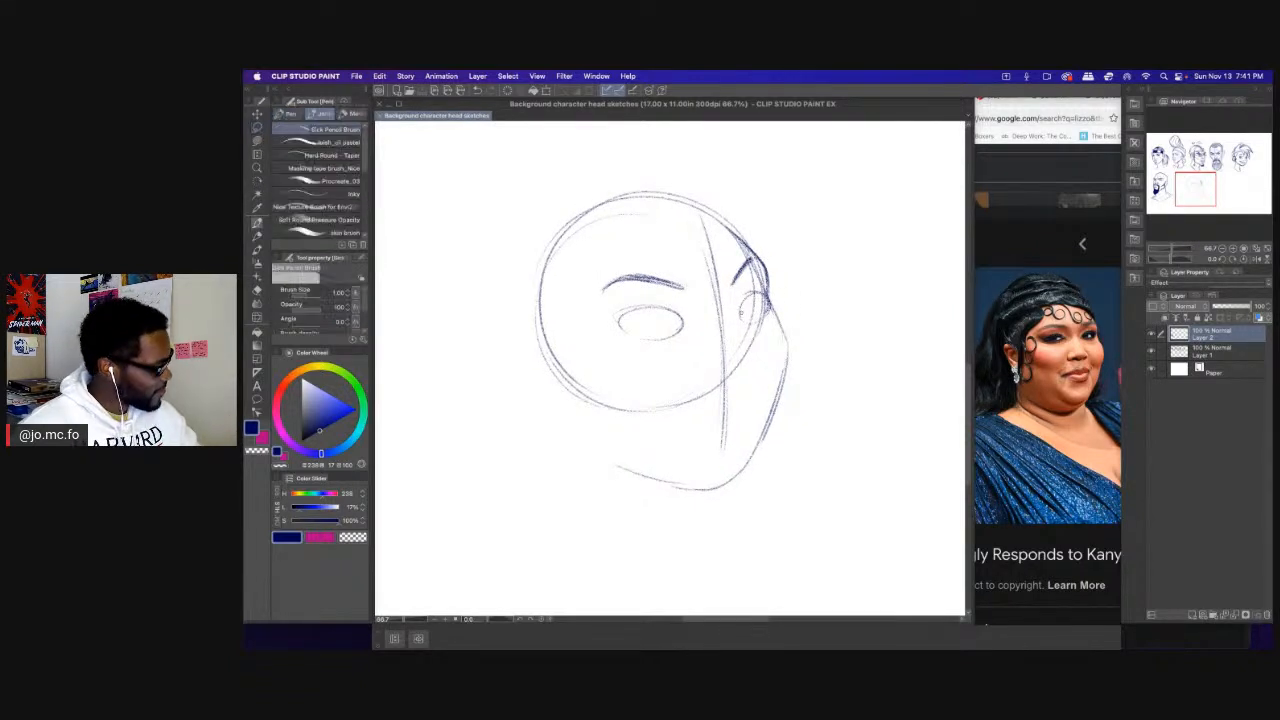
drag(746, 308, 756, 294)
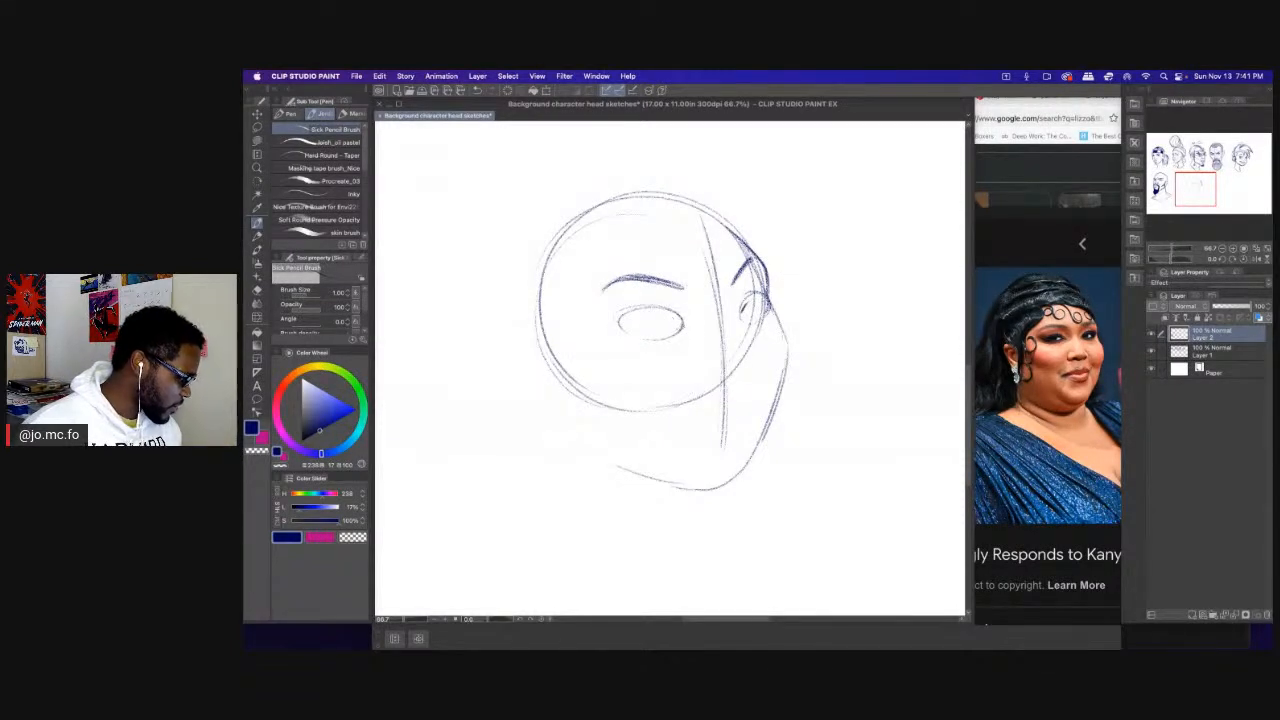
drag(612, 320, 680, 324)
key(ctrl+z)
mouse_move(626, 324)
mouse_down()
mouse_move(670, 330)
mouse_move(684, 323)
mouse_move(678, 304)
mouse_move(739, 318)
mouse_move(763, 297)
mouse_up()
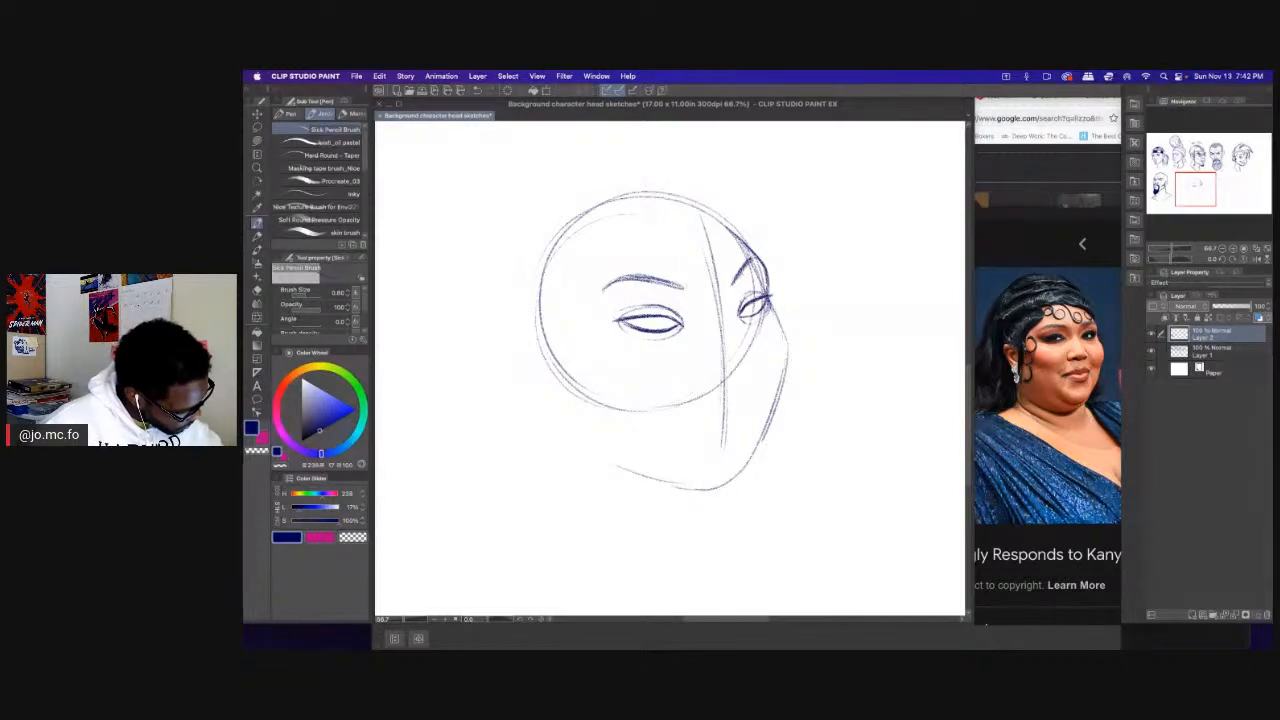
Thicken both eyebrows with the pencil brush at size 1.00 and sketch the nose bridge, tip and nostrils.
drag(731, 286, 755, 257)
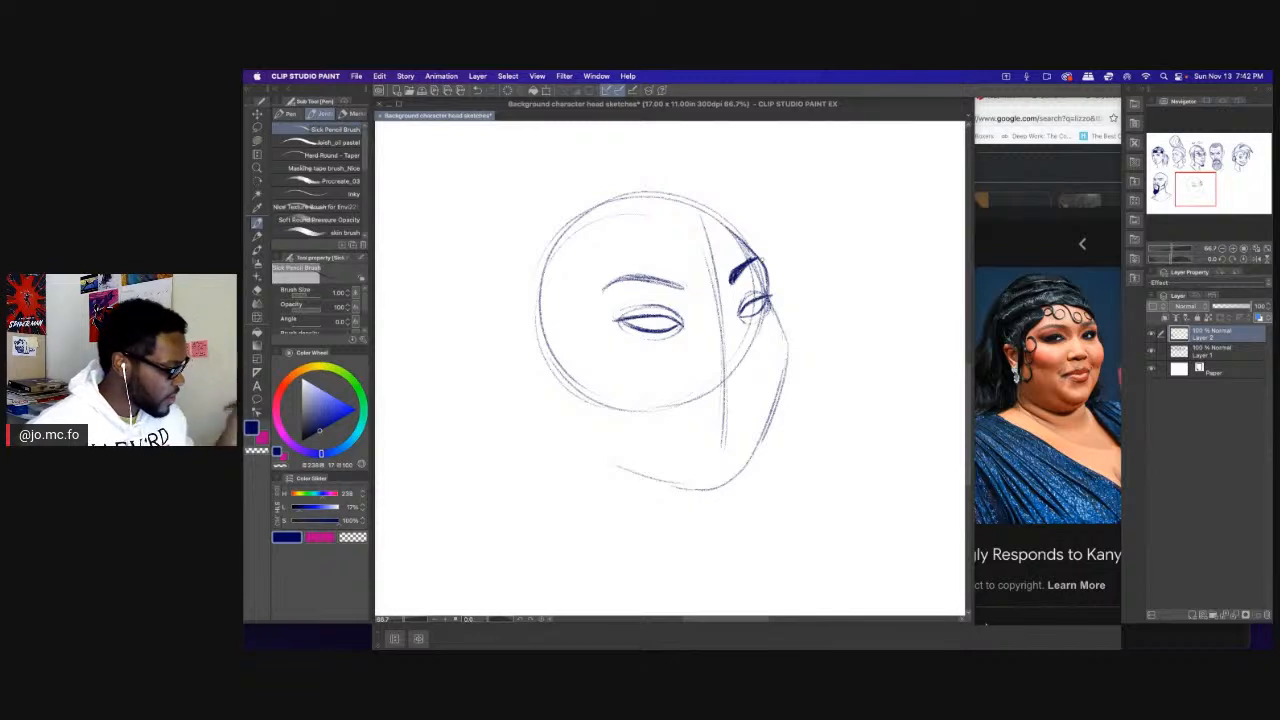
mouse_move(687, 290)
mouse_down()
mouse_move(634, 278)
mouse_move(603, 290)
mouse_move(683, 280)
mouse_move(638, 278)
mouse_move(688, 286)
mouse_move(587, 245)
mouse_up()
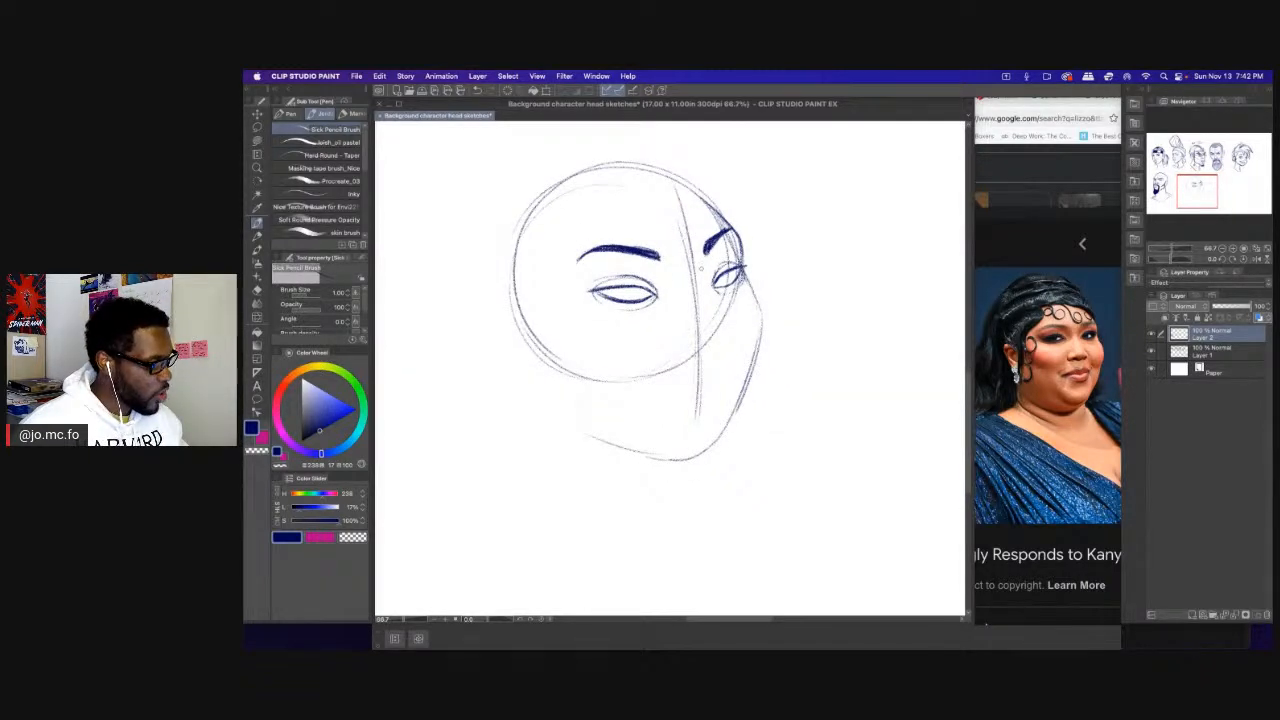
drag(704, 258, 704, 272)
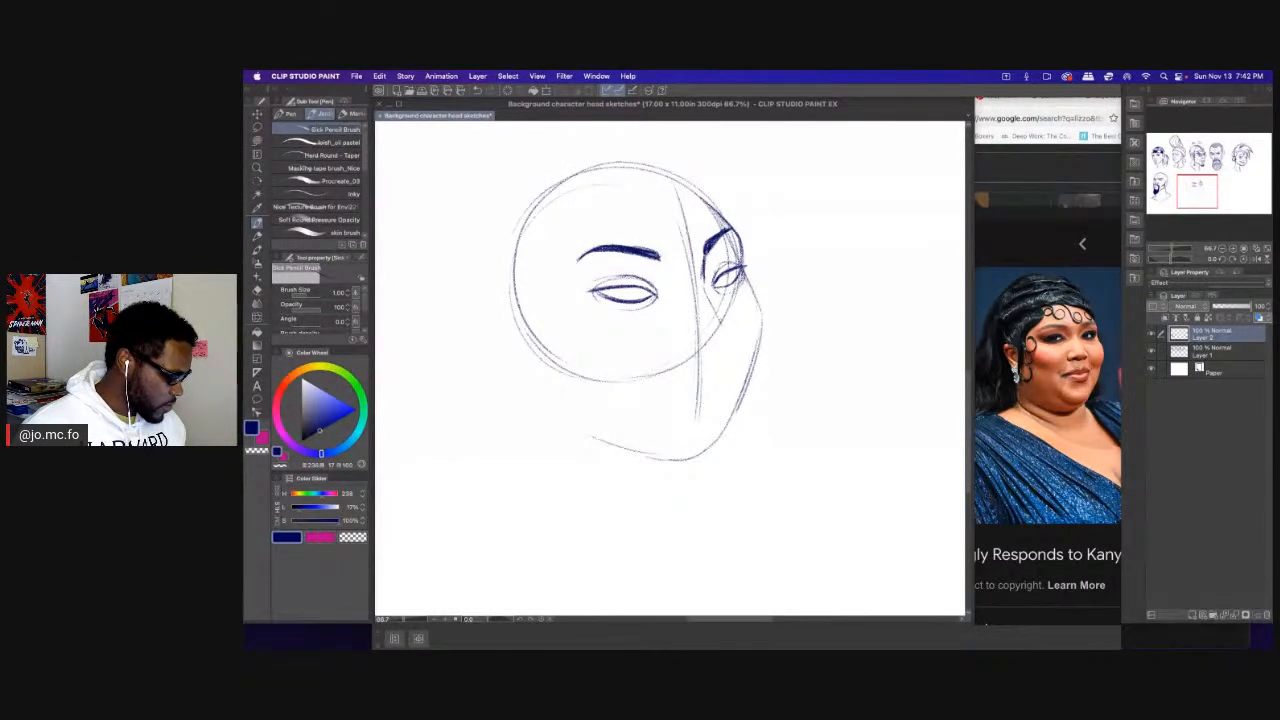
mouse_move(725, 326)
mouse_down()
mouse_move(713, 356)
mouse_move(724, 346)
mouse_move(676, 362)
mouse_up()
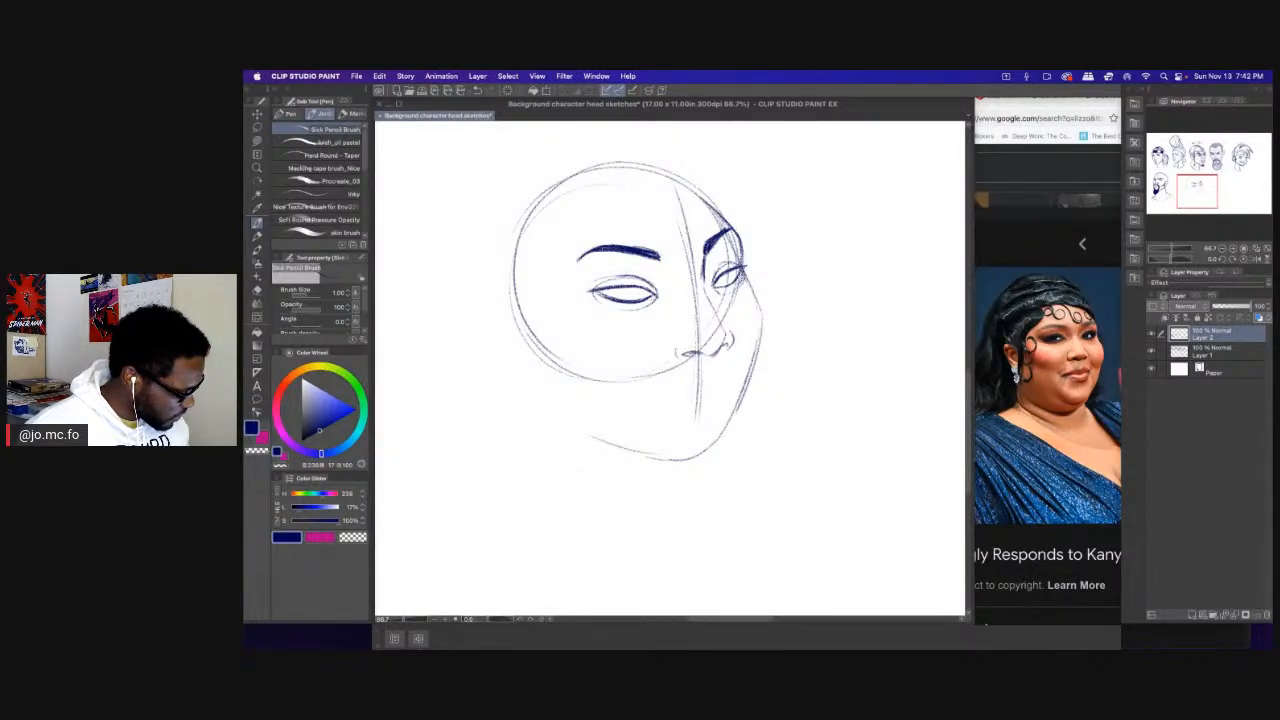
Outline the far side of the face from the eye socket over the full cheek down to the chin.
mouse_move(746, 274)
mouse_down()
mouse_move(768, 333)
mouse_move(762, 315)
mouse_move(744, 396)
mouse_up()
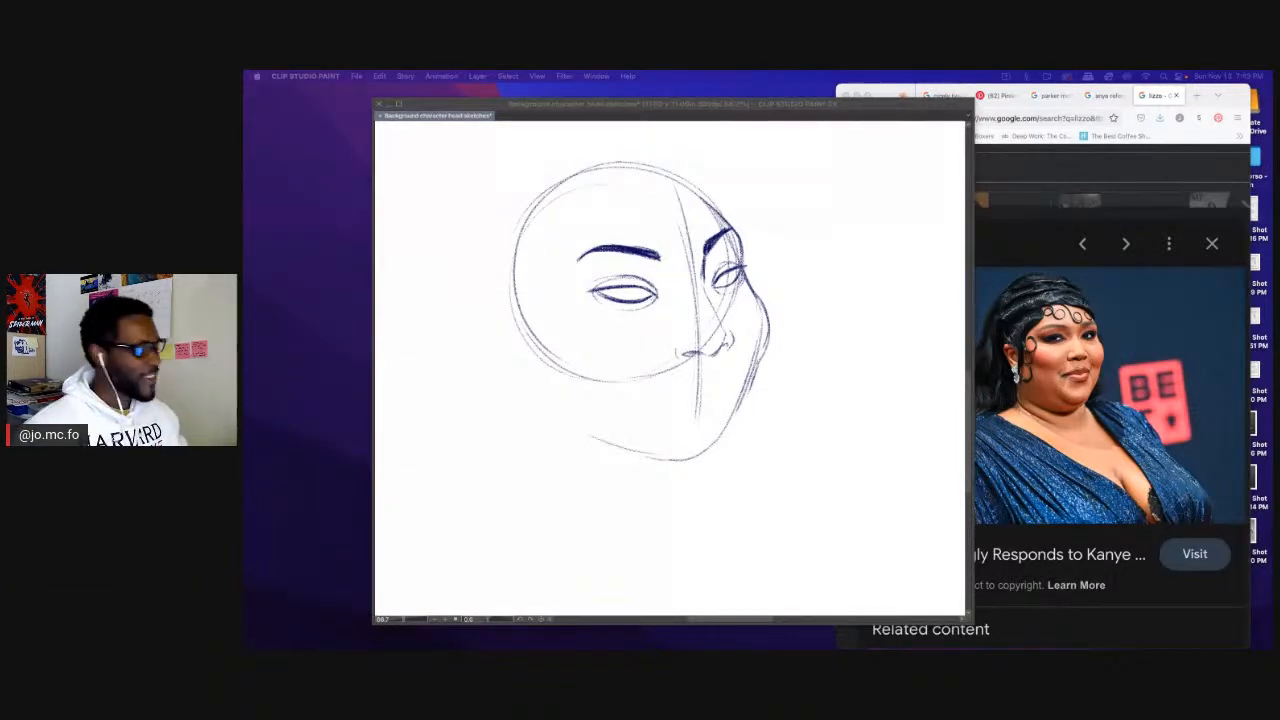
click(553, 255)
drag(566, 219, 550, 173)
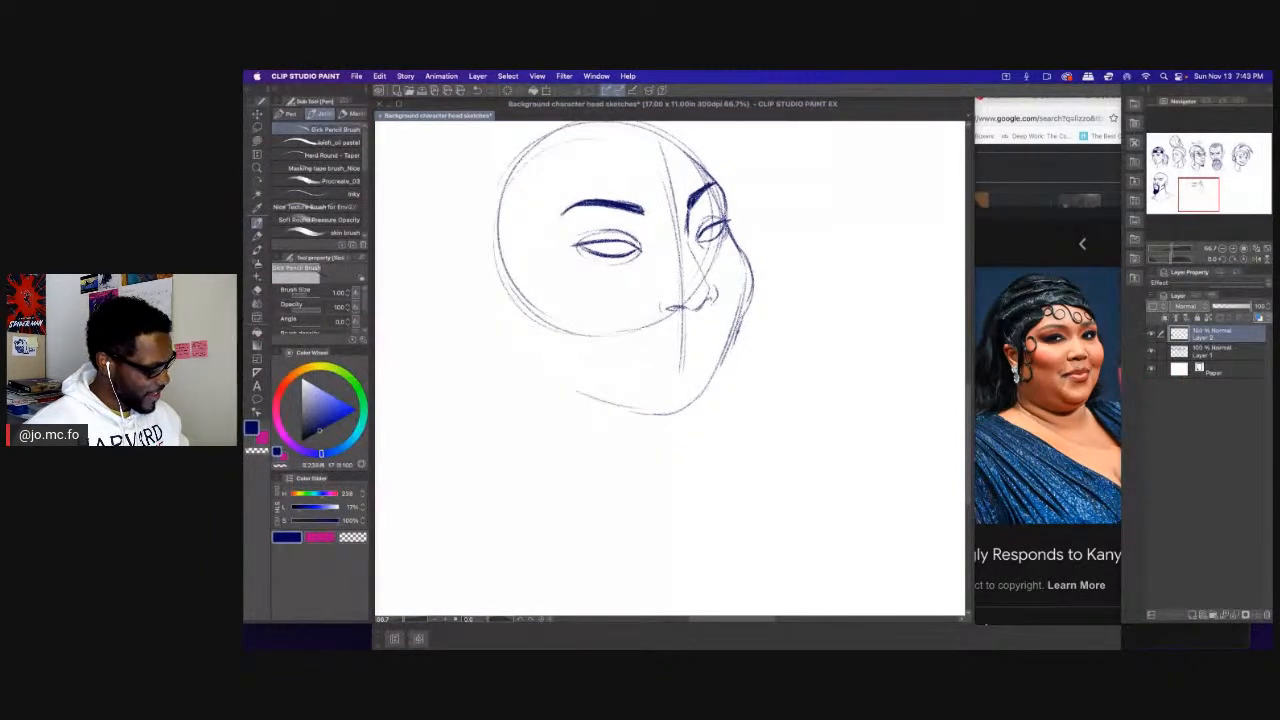
mouse_move(738, 326)
mouse_down()
mouse_move(690, 422)
mouse_move(658, 424)
mouse_up()
scroll(597, 341, up, 2)
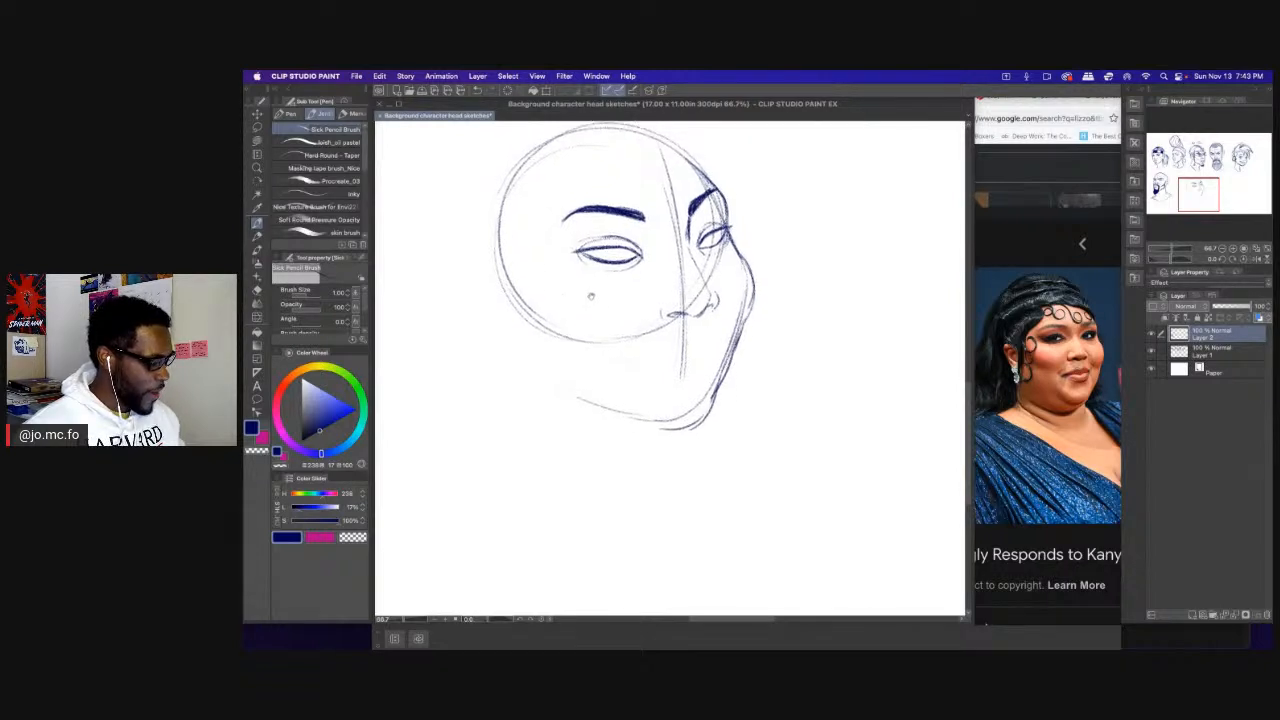
Rework the near eye's upper lid line, extending it past the outer corner.
drag(636, 262, 570, 268)
key(super+z)
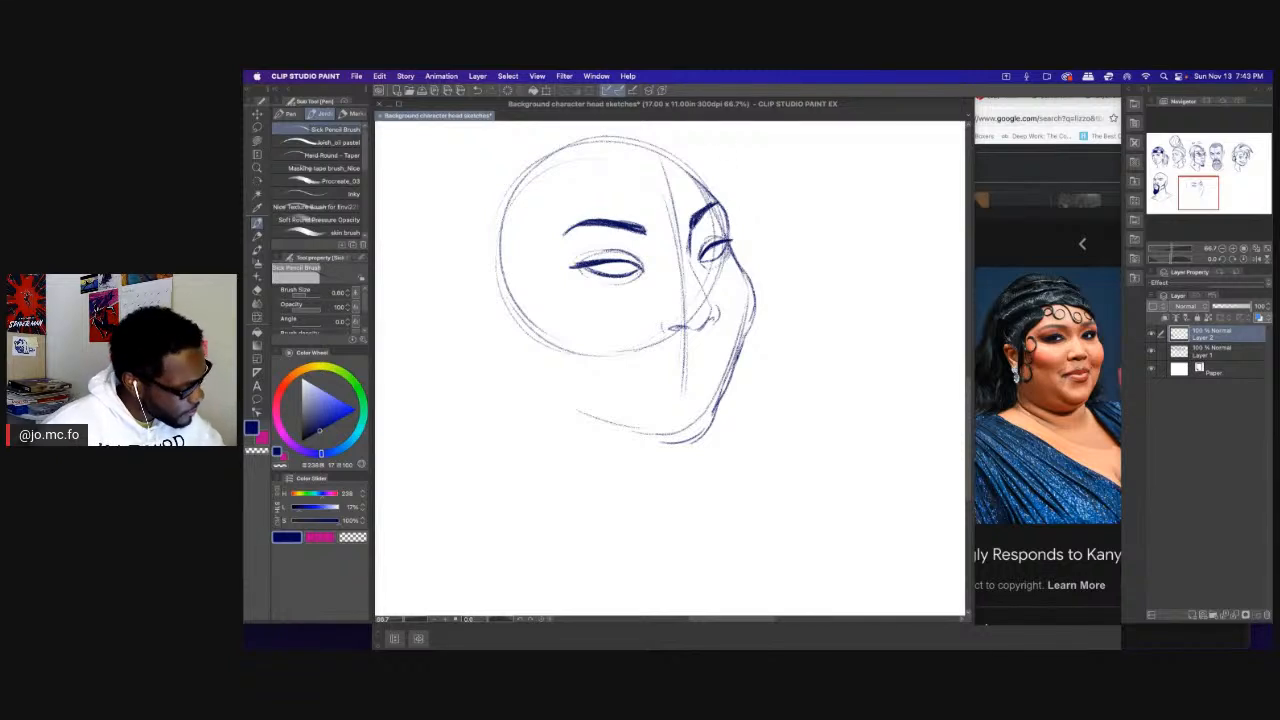
Darken both nostrils and define the nose wings with the pencil brush, and add an iris to the near eye.
scroll(620, 280, down, 2)
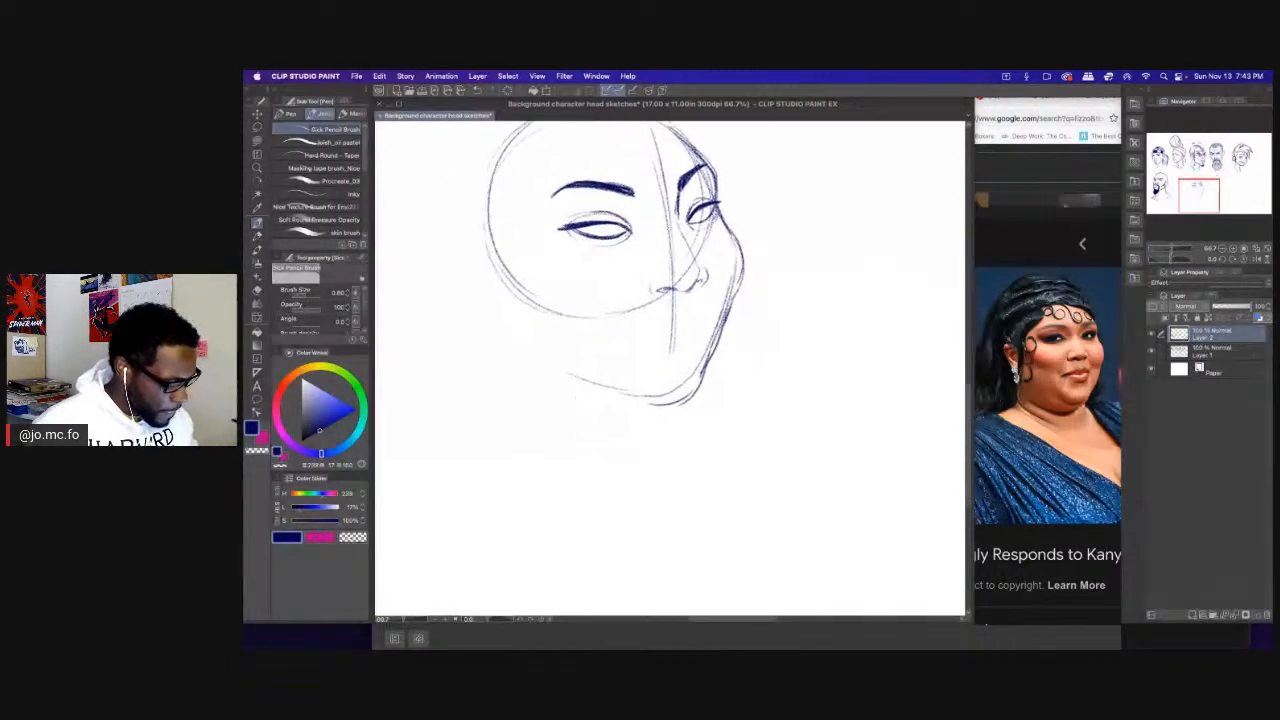
drag(656, 289, 670, 289)
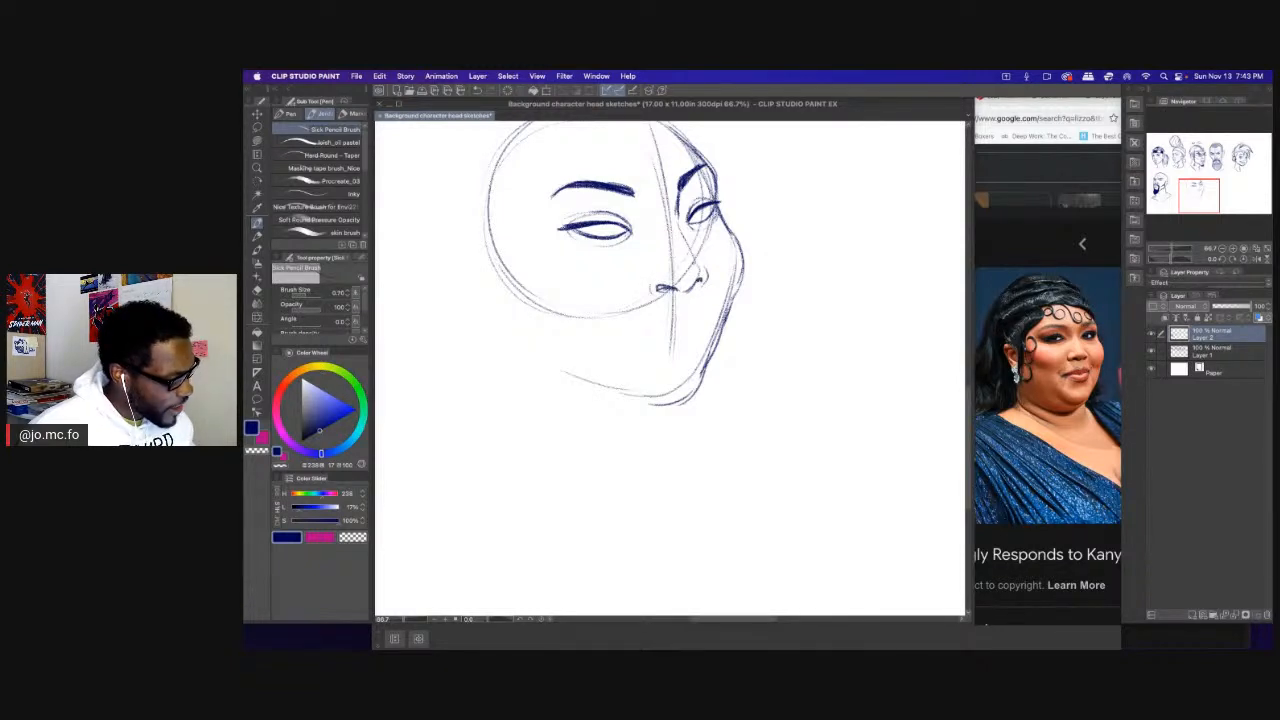
drag(700, 275, 686, 281)
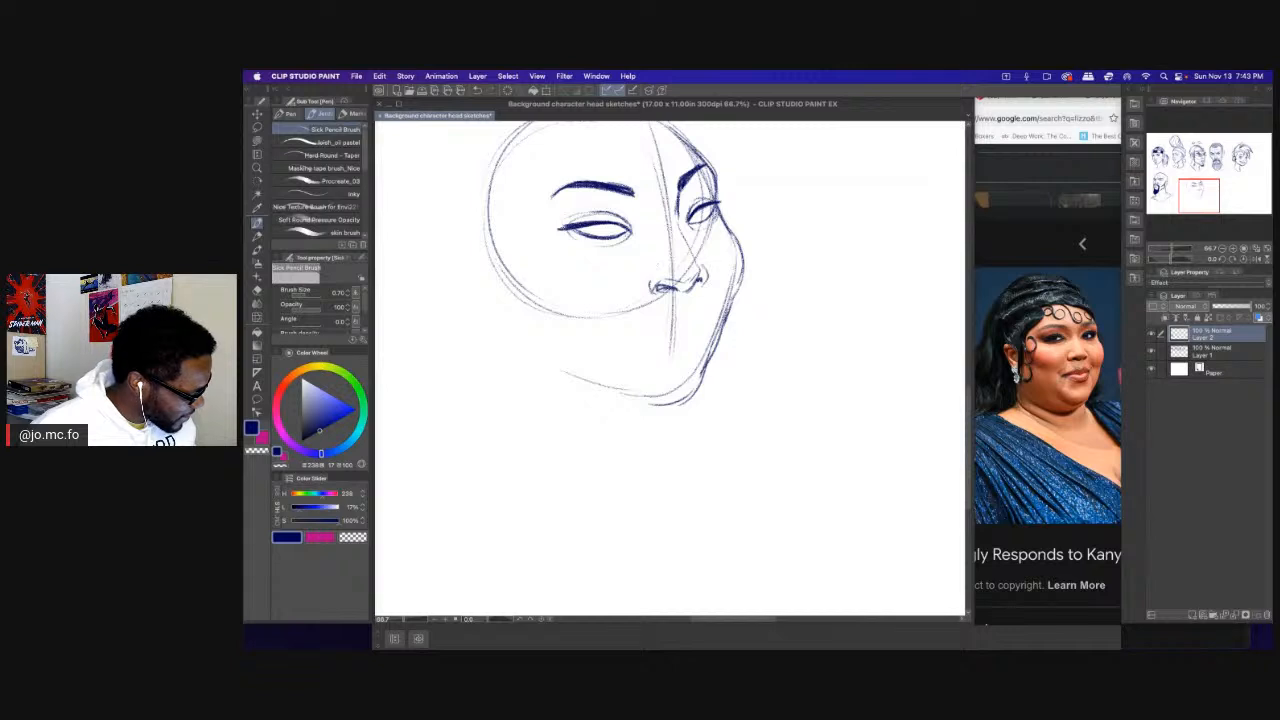
drag(703, 267, 707, 285)
mouse_move(565, 211)
mouse_down()
mouse_move(620, 277)
mouse_move(622, 205)
mouse_up()
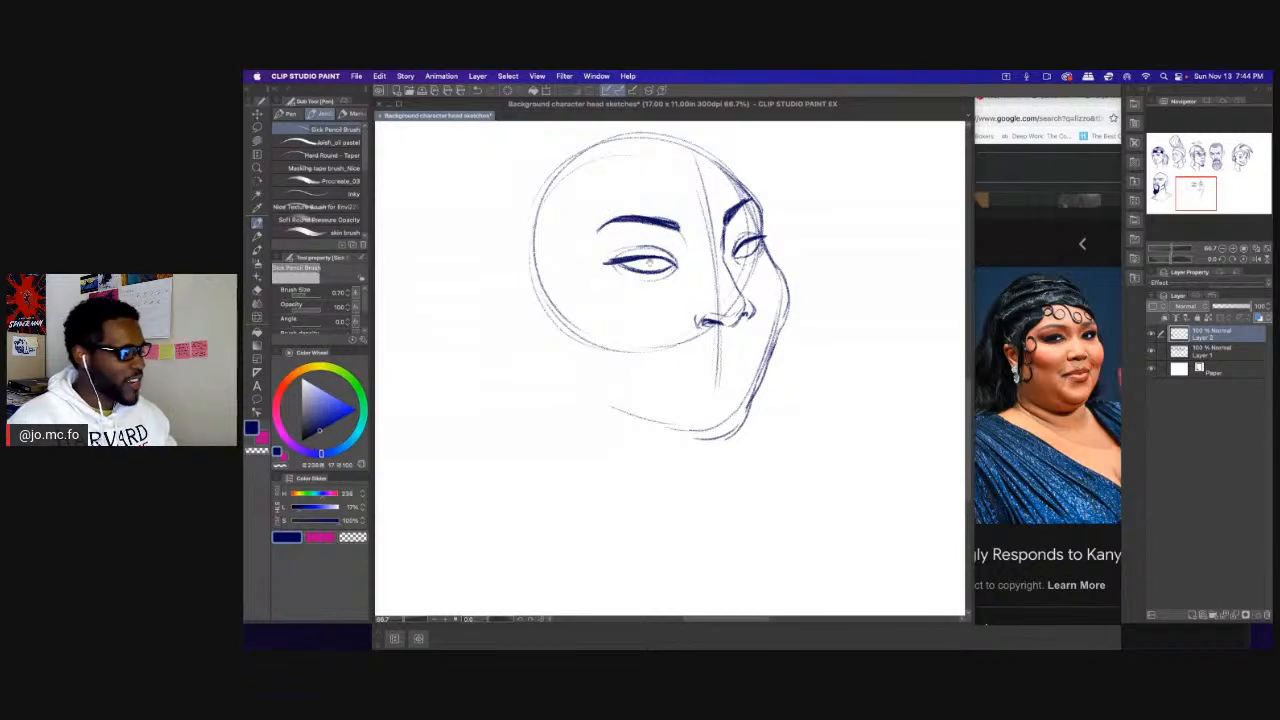
Darken the far cheek contour from below the far eye down to the chin.
mouse_move(581, 197)
mouse_down()
mouse_move(581, 269)
mouse_move(581, 253)
mouse_up()
scroll(683, 340, down, 1)
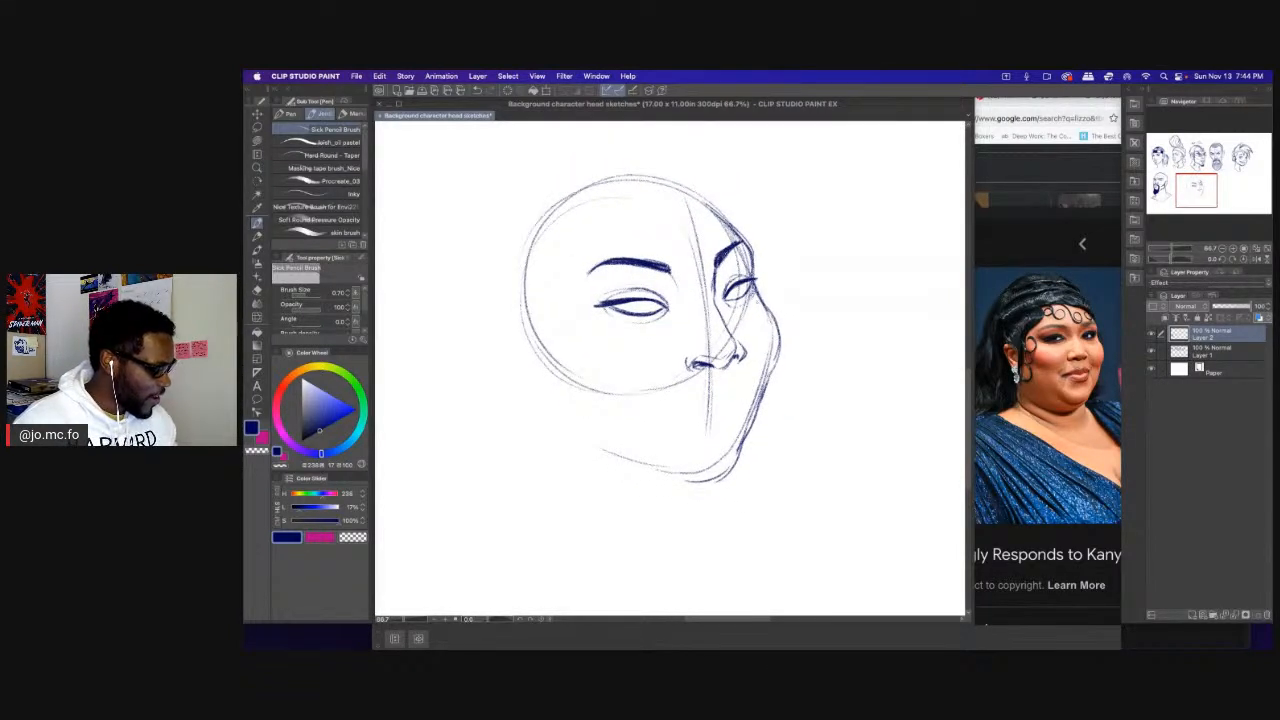
mouse_move(770, 298)
mouse_down()
mouse_move(777, 362)
mouse_move(733, 470)
mouse_move(706, 483)
mouse_up()
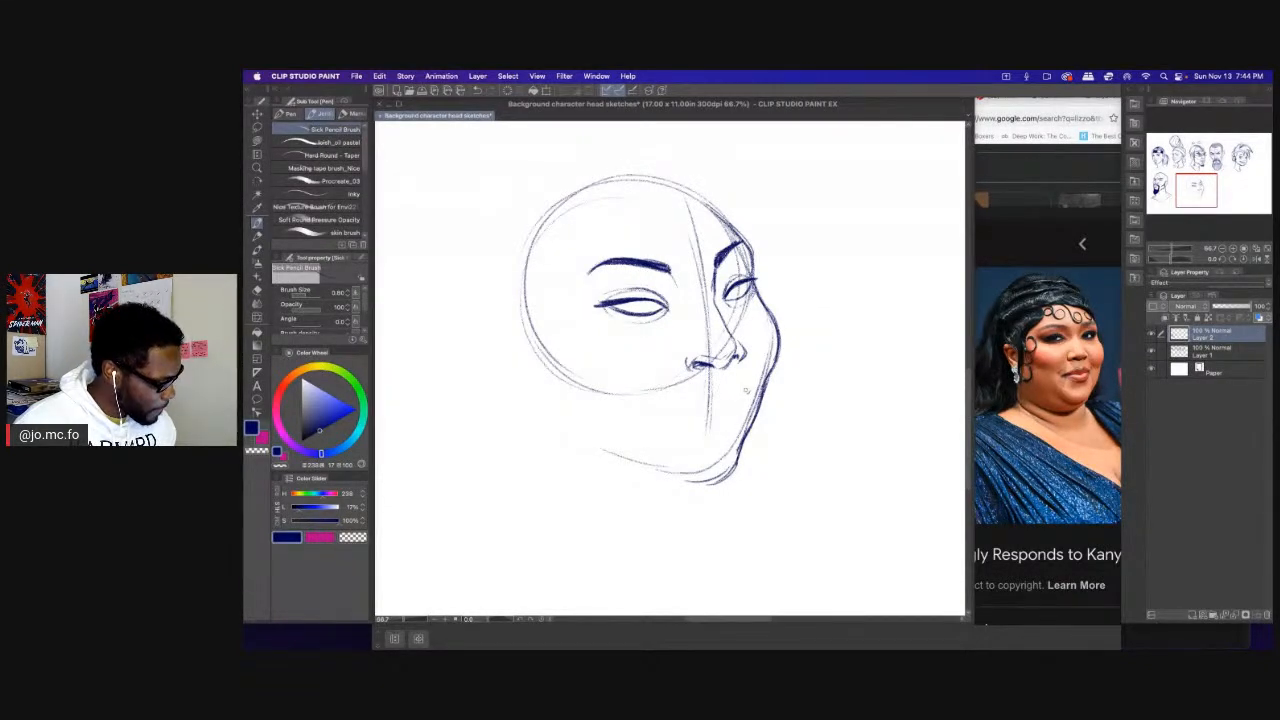
Sketch the mouth below the nose, with the parting line, a peaked upper lip and a full lower lip.
drag(746, 395, 670, 408)
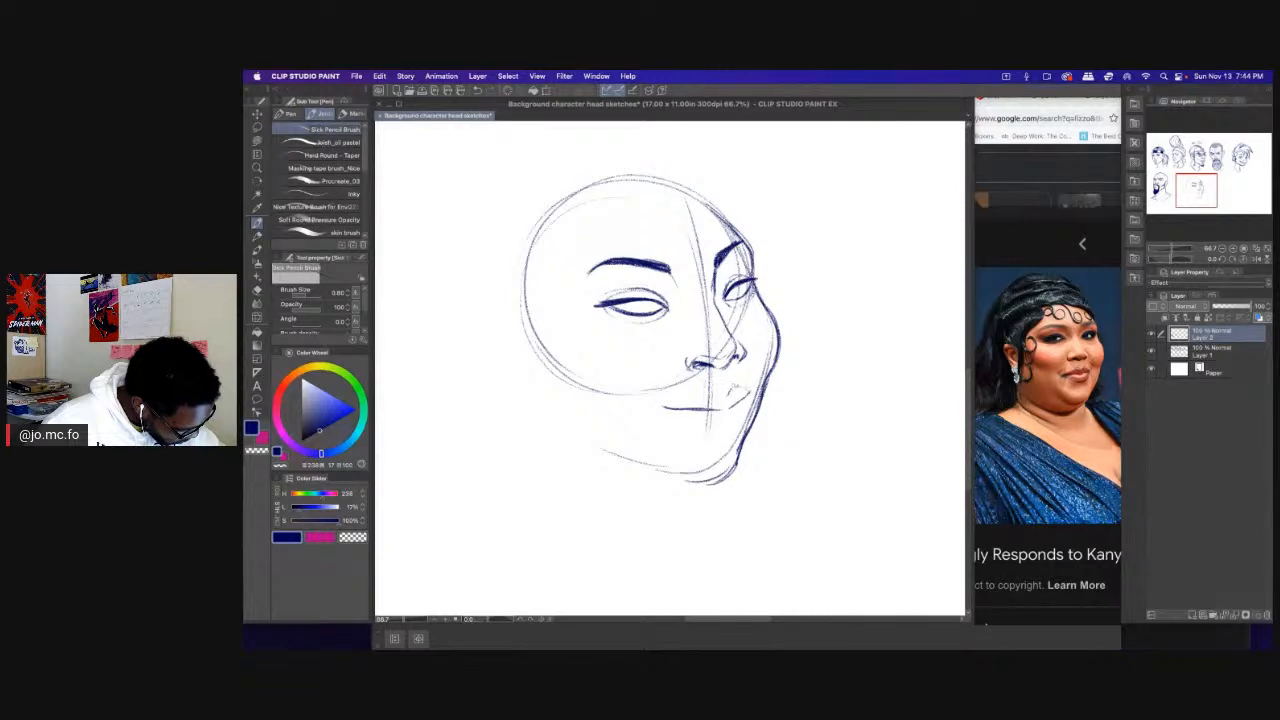
mouse_move(734, 386)
mouse_down()
mouse_move(676, 408)
mouse_move(738, 420)
mouse_move(726, 428)
mouse_up()
drag(734, 418, 701, 431)
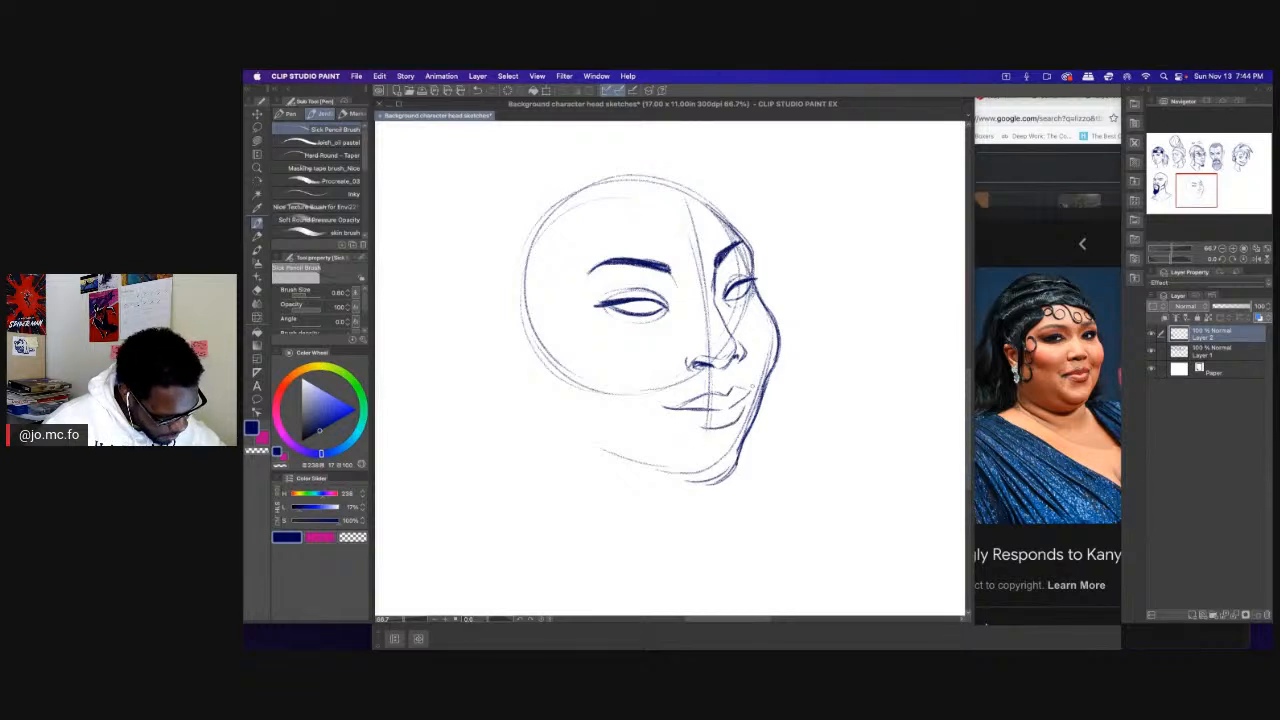
drag(733, 386, 721, 392)
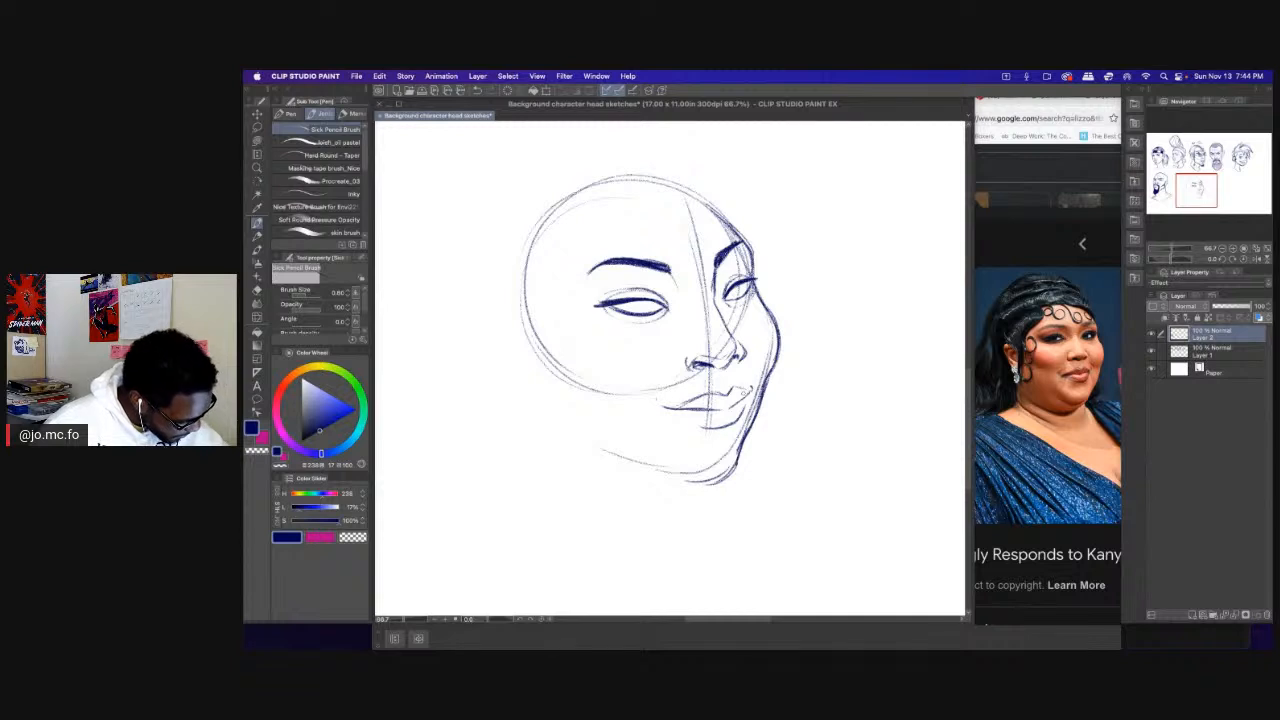
mouse_move(745, 403)
mouse_down()
mouse_move(707, 428)
mouse_move(712, 410)
mouse_move(676, 410)
mouse_up()
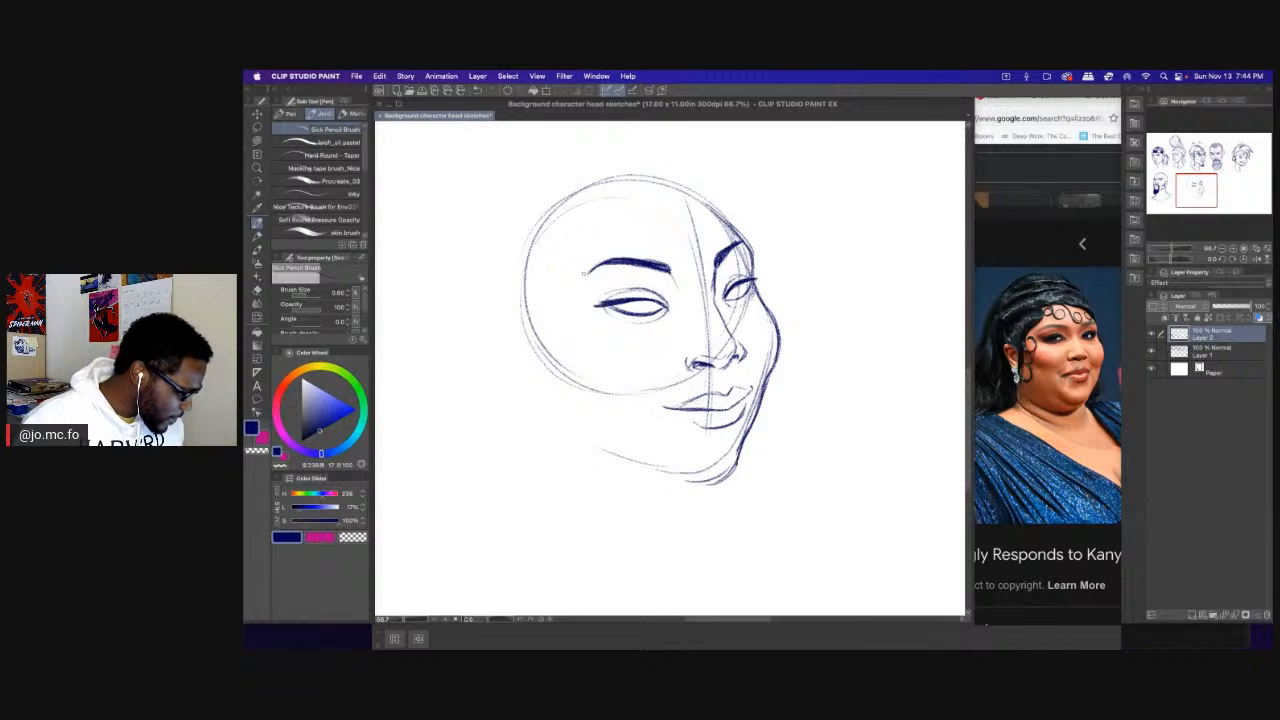
Lasso the near eye, transform it so its outer corner tilts slightly upward, and deselect.
key(m)
mouse_move(575, 266)
mouse_down()
mouse_move(572, 292)
mouse_move(583, 289)
mouse_up()
key(super+t)
key(Return)
key(super+d)
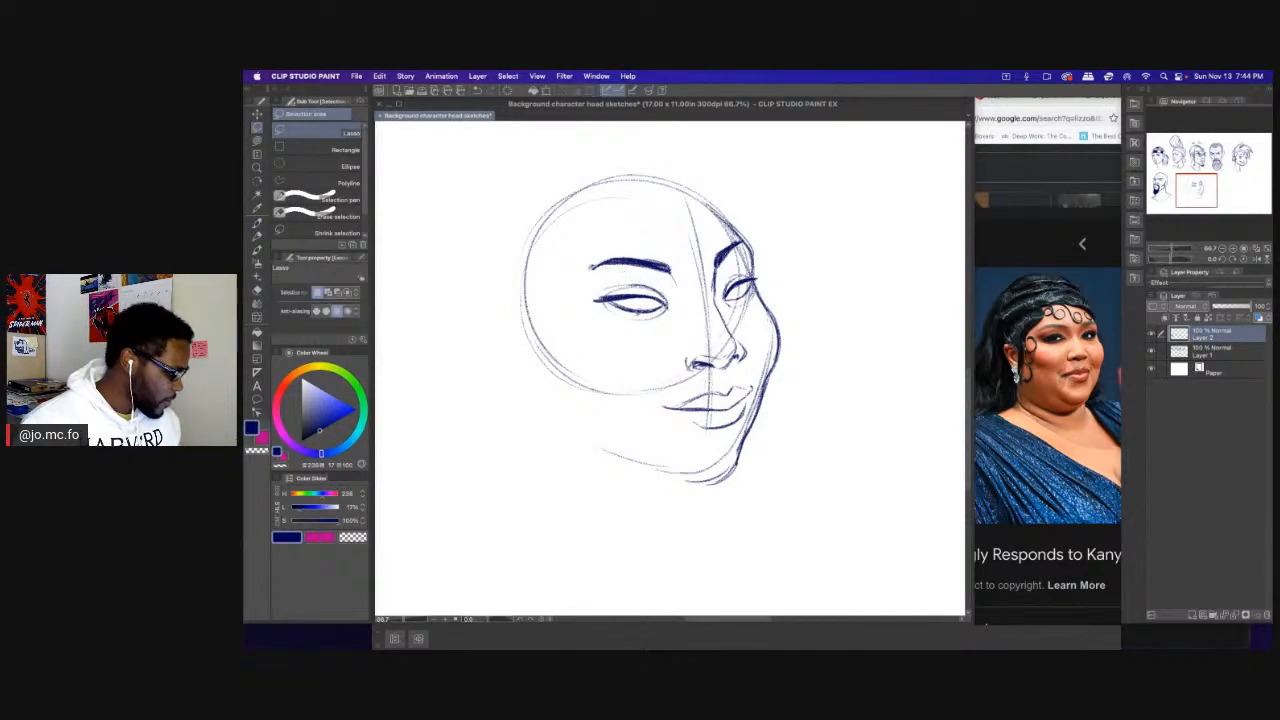
Add a short crease under the near eye and darken the cheek curve and chin with the pencil brush at size 1.00.
key(p)
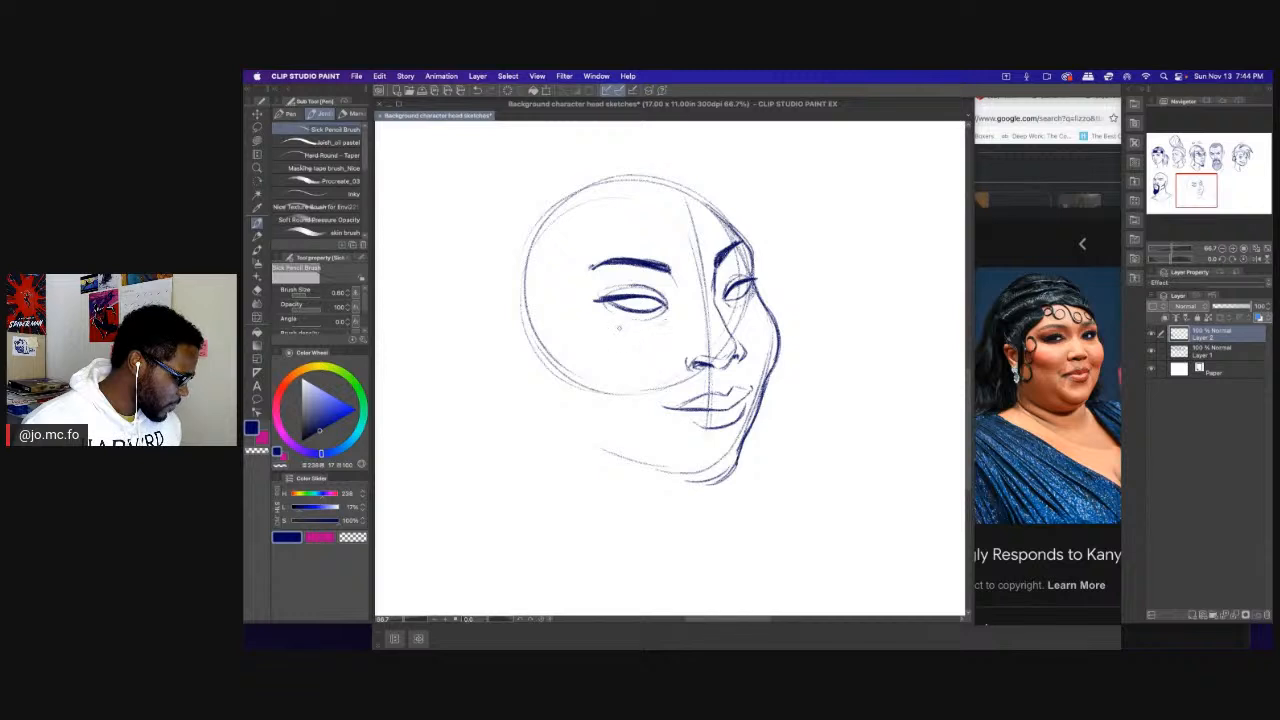
mouse_move(634, 334)
mouse_down()
mouse_move(605, 336)
mouse_move(575, 366)
mouse_move(605, 384)
mouse_up()
key(])
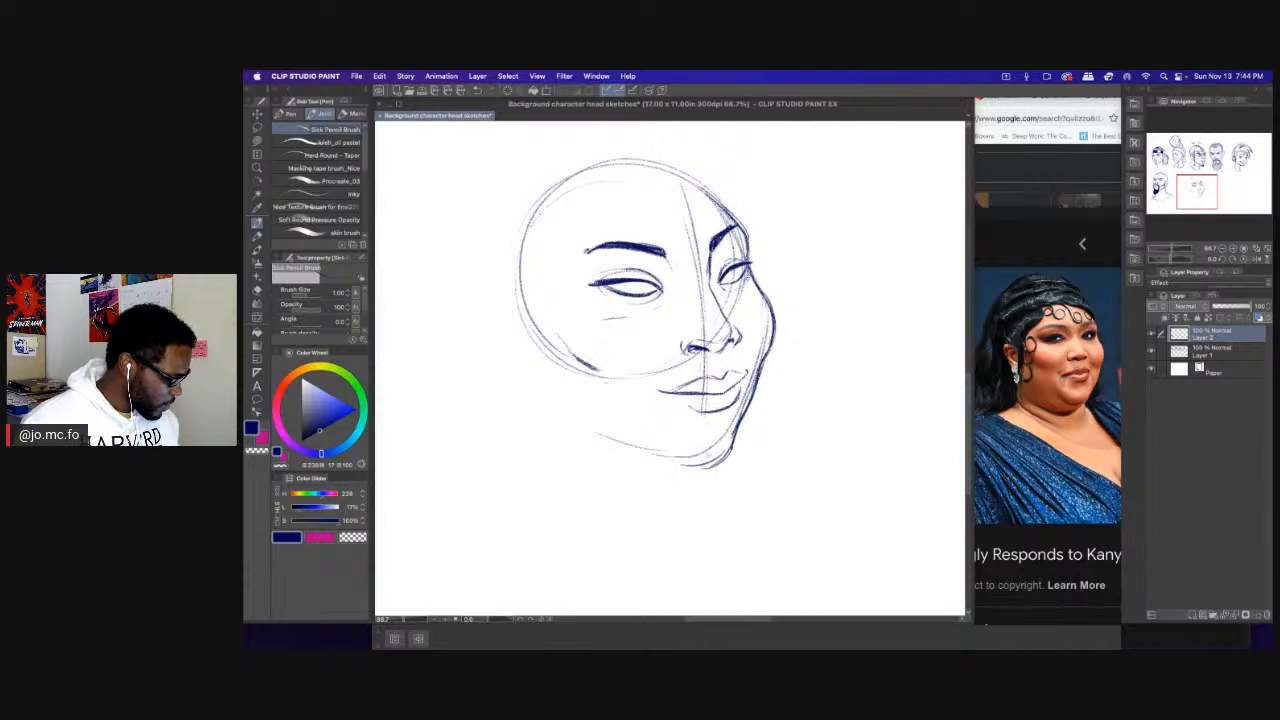
mouse_move(733, 434)
mouse_down()
mouse_move(714, 462)
mouse_move(666, 458)
mouse_up()
drag(634, 371, 608, 351)
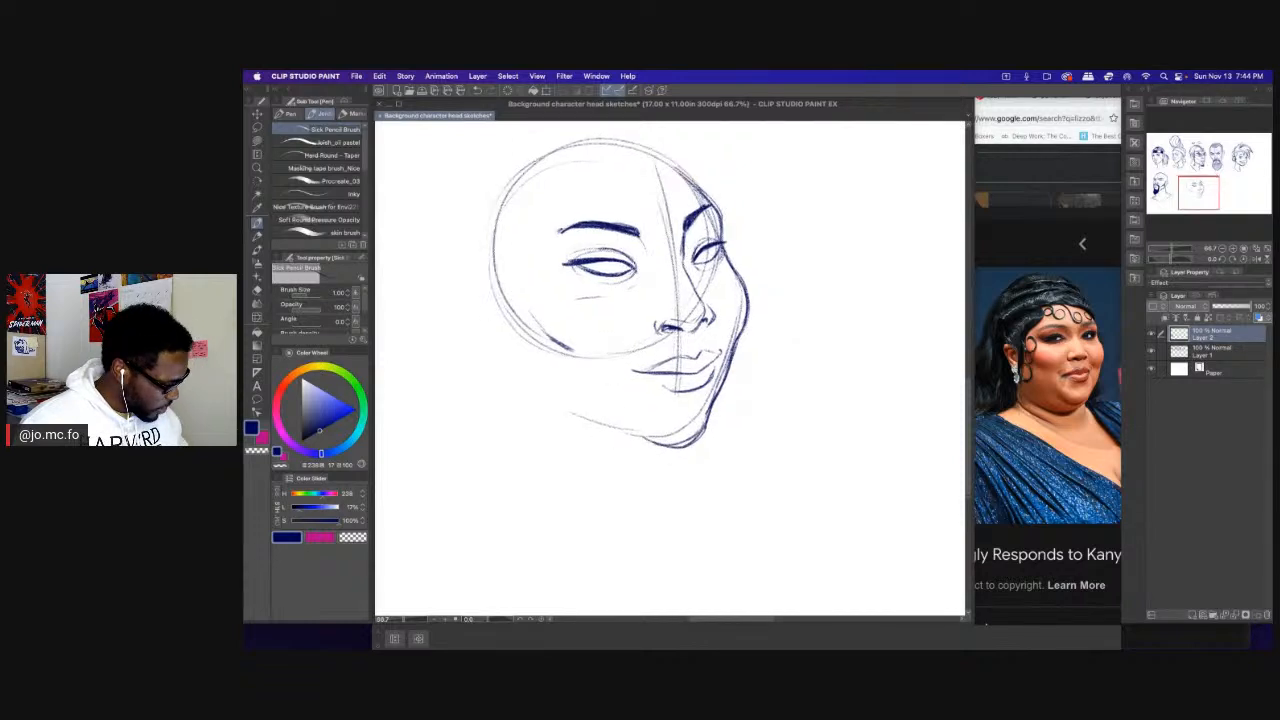
Outline the double chin beneath the chin and carry the full jawline around and up toward the ear.
drag(721, 394, 704, 446)
mouse_move(706, 436)
mouse_down()
mouse_move(680, 461)
mouse_move(696, 462)
mouse_move(588, 474)
mouse_up()
mouse_move(666, 470)
mouse_down()
mouse_move(602, 476)
mouse_move(536, 440)
mouse_move(498, 380)
mouse_up()
drag(486, 328, 512, 412)
drag(490, 264, 498, 382)
drag(490, 294, 538, 438)
drag(475, 262, 490, 306)
Outline the top and back of the cranium with the pencil brush at size 1.20 and draw the near ear's outline.
drag(588, 174, 608, 269)
mouse_move(700, 274)
mouse_down()
mouse_move(666, 238)
mouse_move(516, 278)
mouse_up()
drag(556, 228, 508, 368)
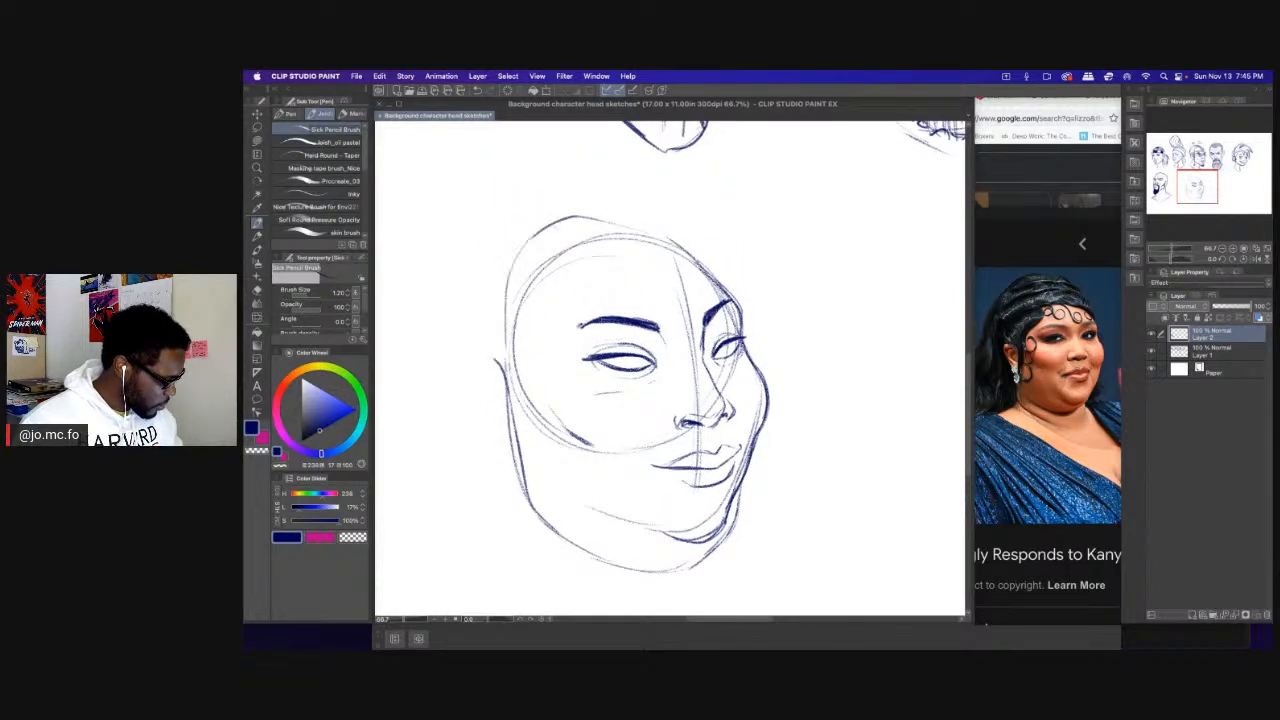
drag(696, 256, 584, 215)
drag(656, 232, 504, 306)
drag(542, 286, 586, 228)
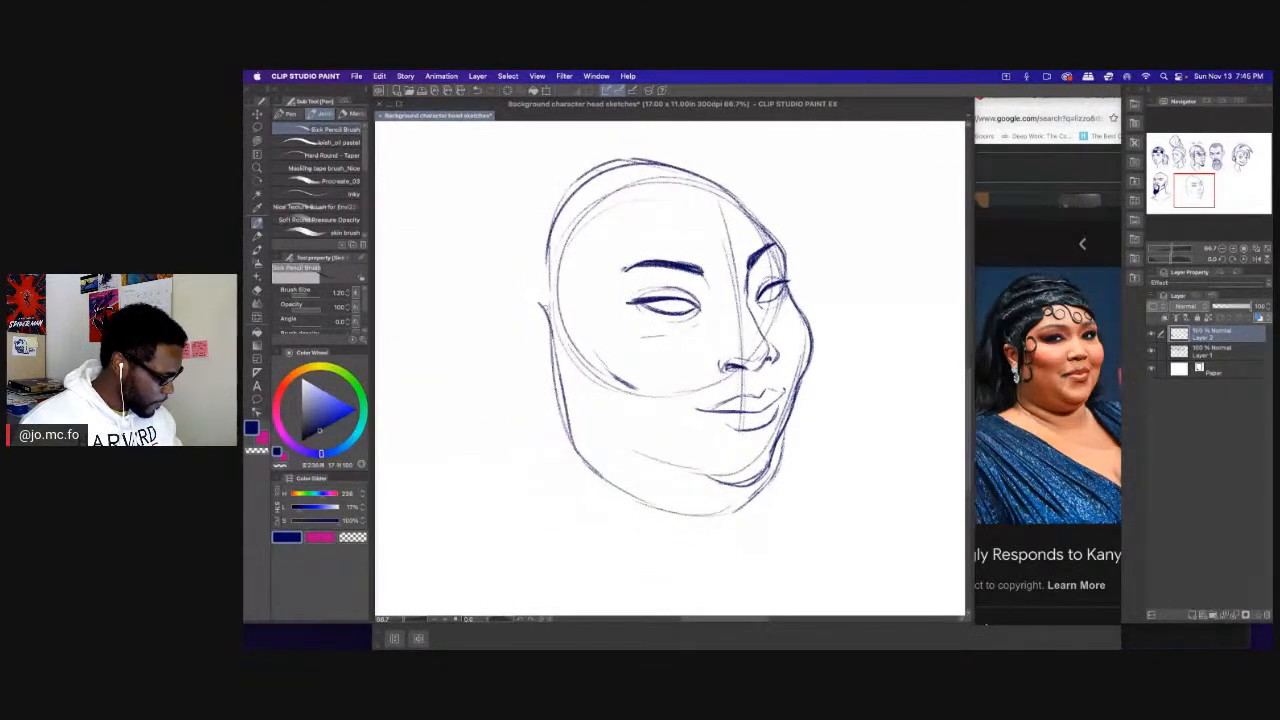
mouse_move(534, 306)
mouse_down()
mouse_move(503, 315)
mouse_move(536, 341)
mouse_move(503, 344)
mouse_move(545, 404)
mouse_move(508, 326)
mouse_move(506, 366)
mouse_up()
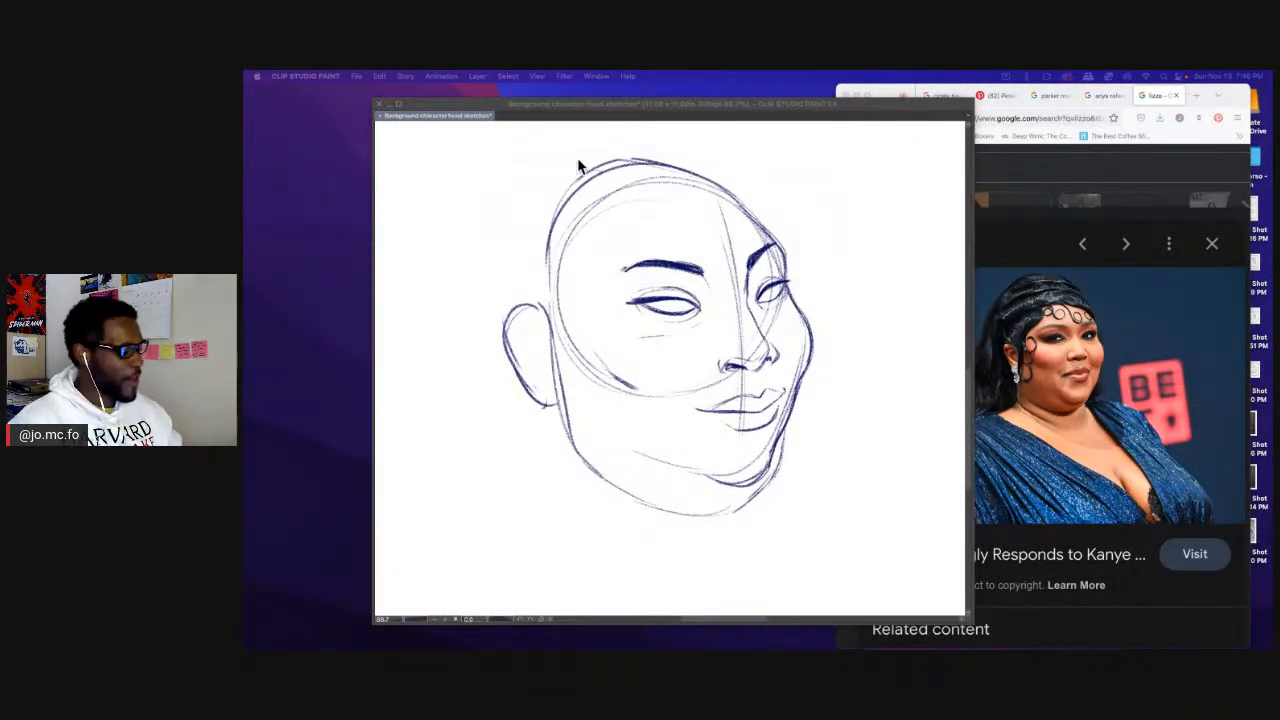
Extend the back of the head outward with a curve from the crown down to the top of the ear.
click(600, 188)
drag(600, 188, 630, 208)
mouse_move(704, 188)
mouse_down()
mouse_move(568, 199)
mouse_move(545, 308)
mouse_up()
drag(547, 254, 548, 314)
mouse_move(586, 194)
mouse_down()
mouse_move(543, 262)
mouse_move(547, 312)
mouse_up()
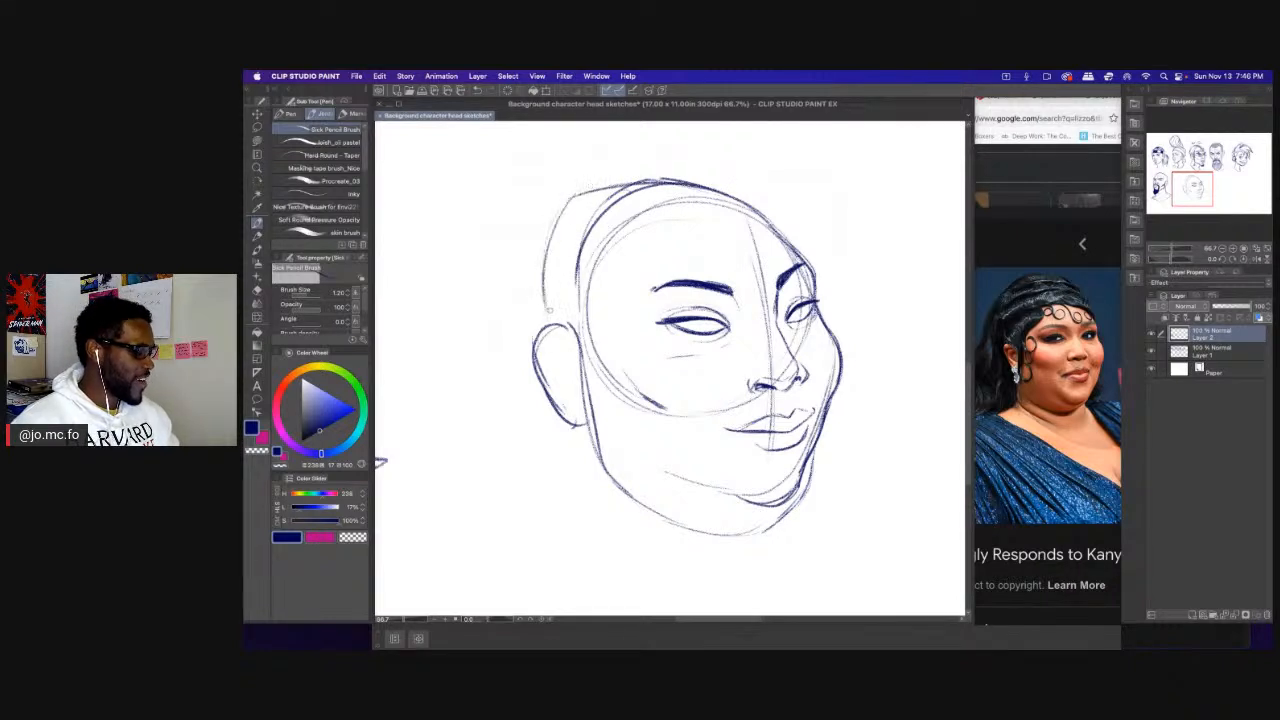
drag(642, 181, 548, 291)
drag(550, 224, 546, 330)
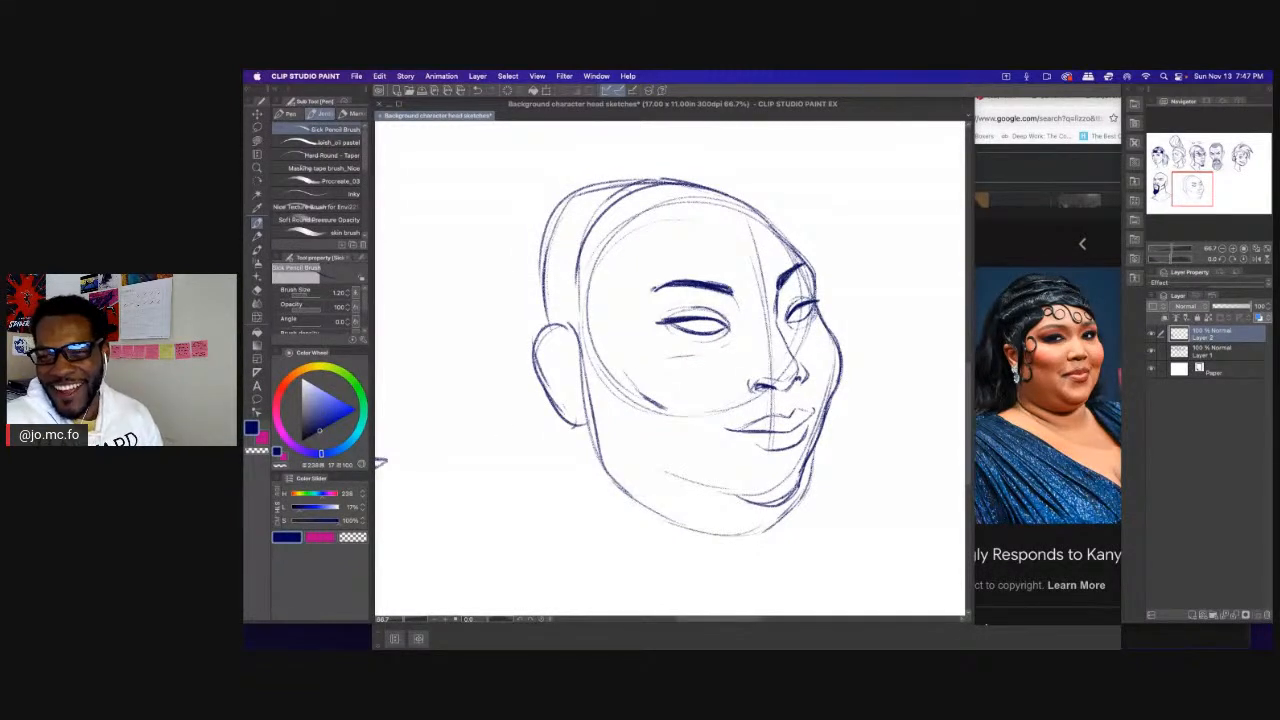
Thicken the upper lash lines of both eyes into winged corners with the pencil brush at size 1.00.
key(Tab)
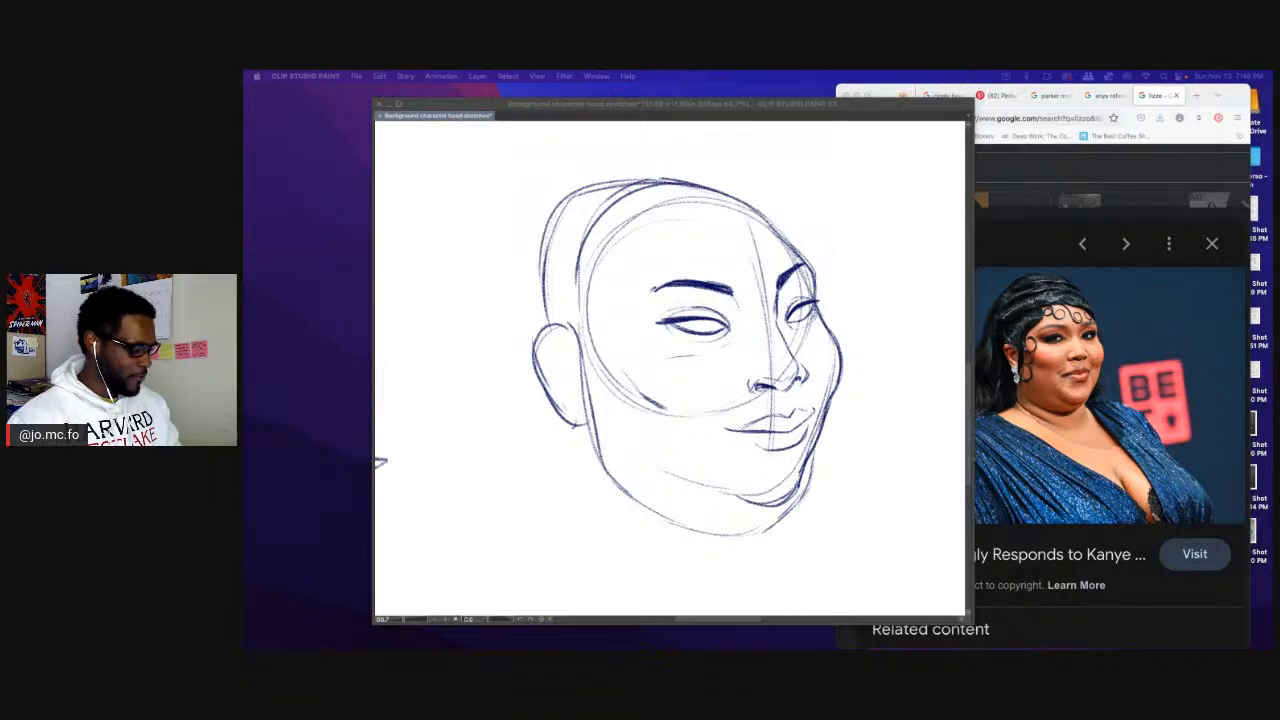
key(Tab)
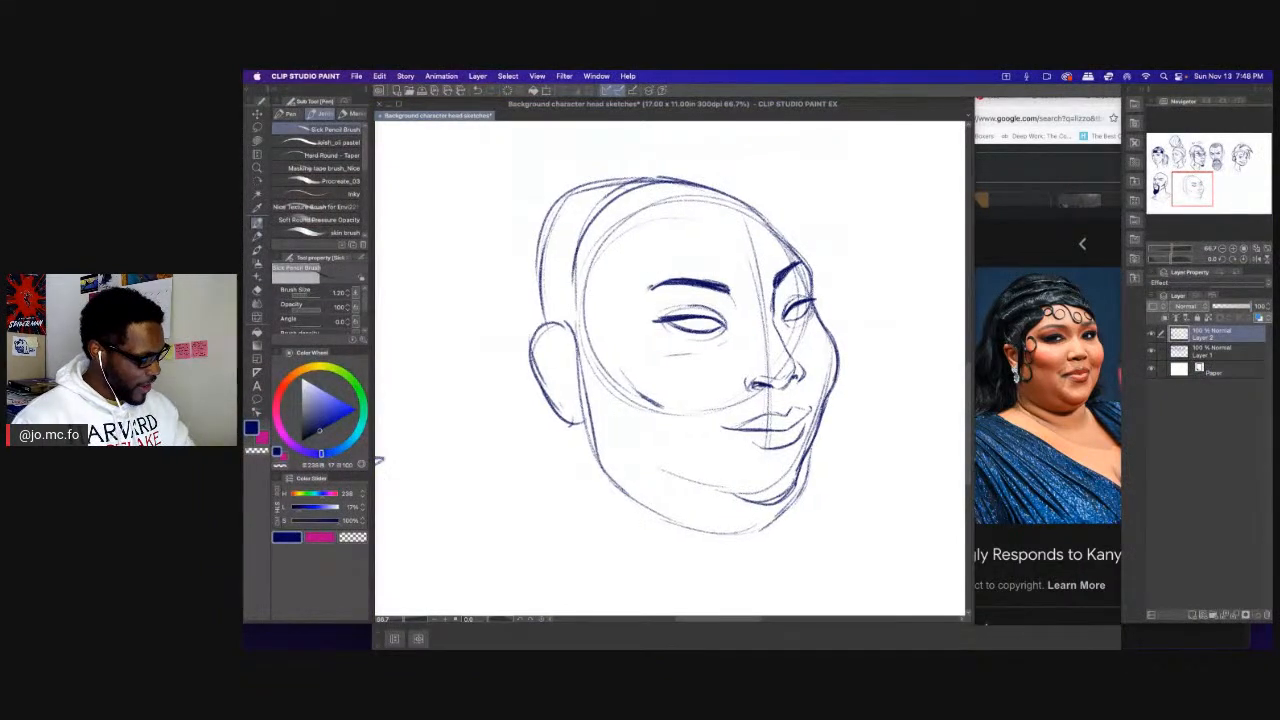
drag(639, 299, 624, 293)
key([)
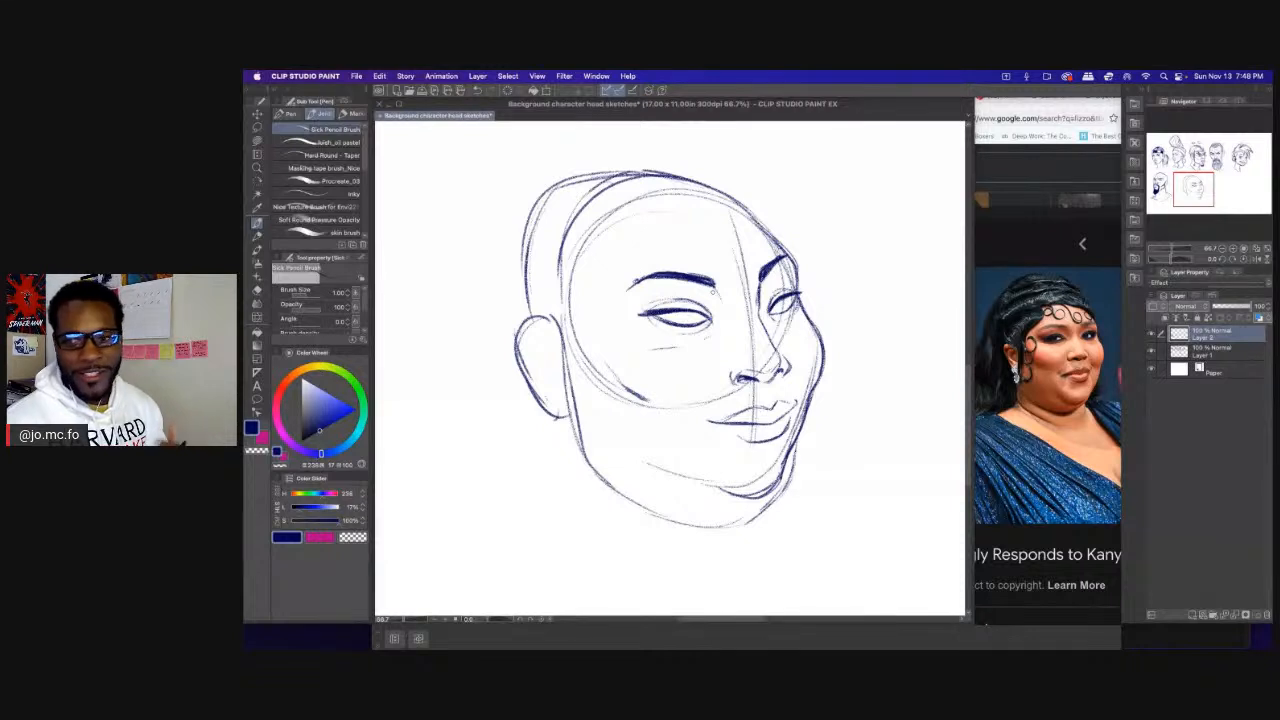
drag(608, 304, 588, 296)
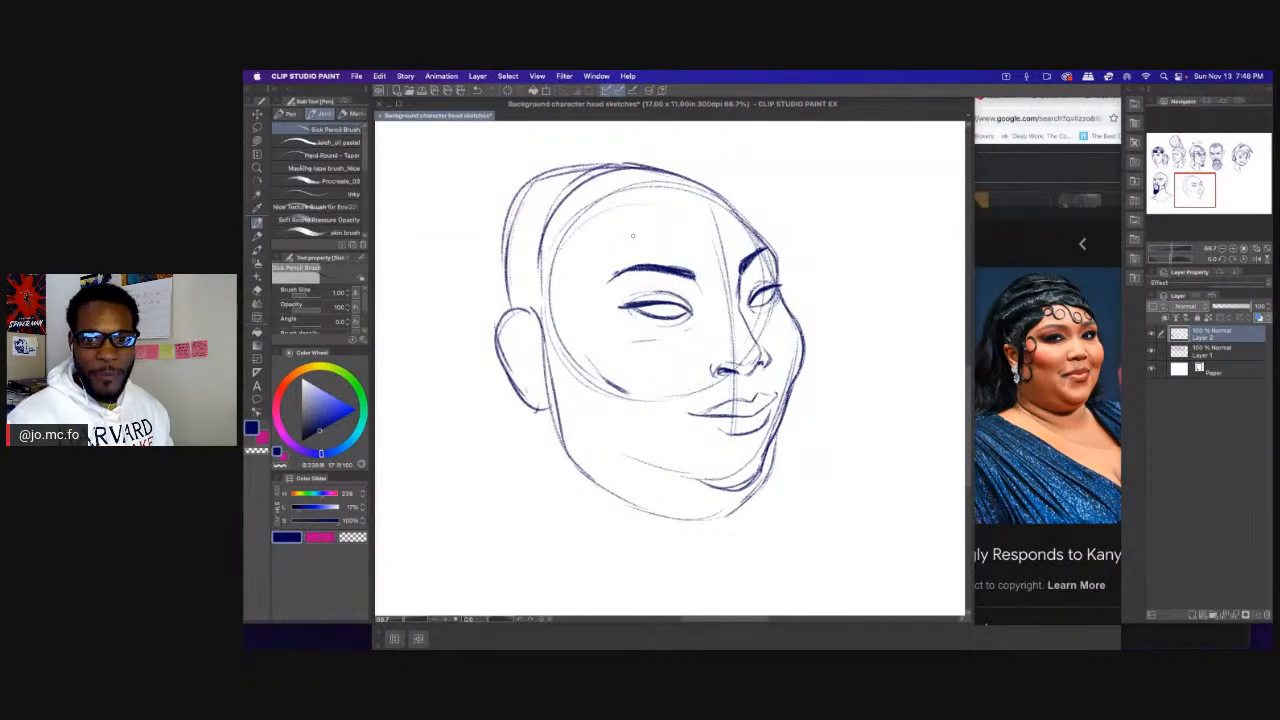
key([)
drag(628, 294, 670, 293)
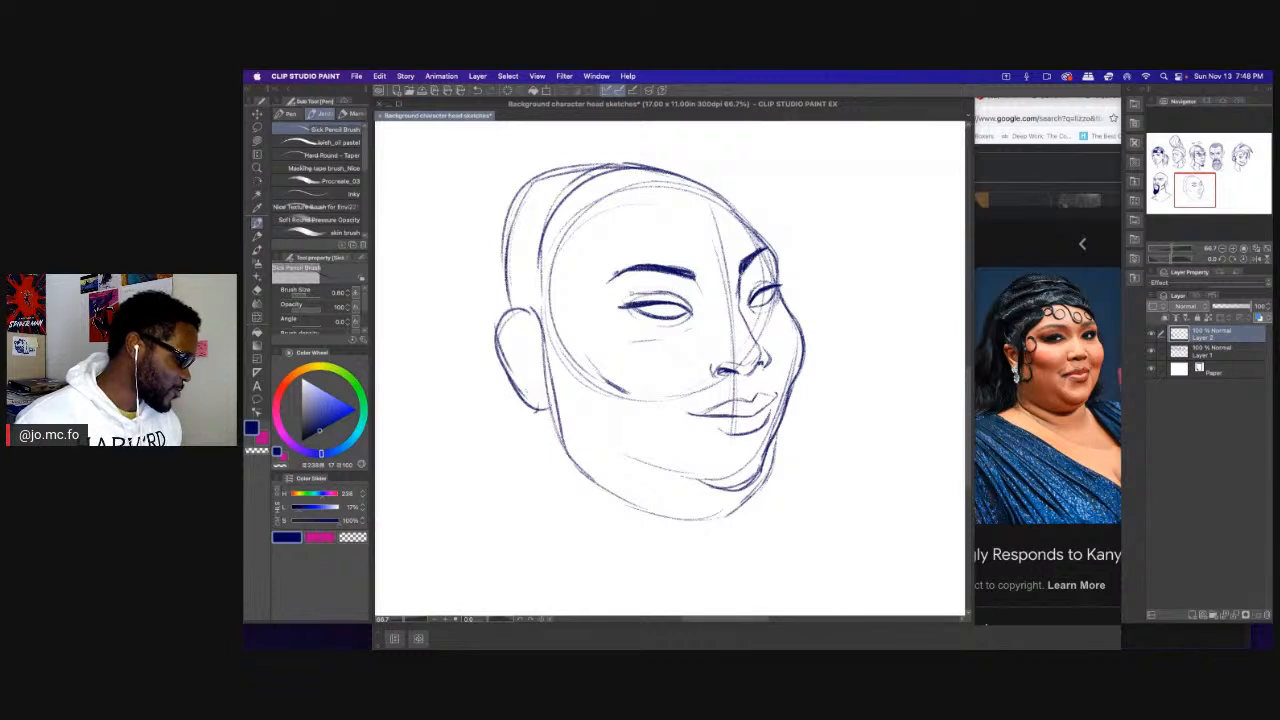
key(])
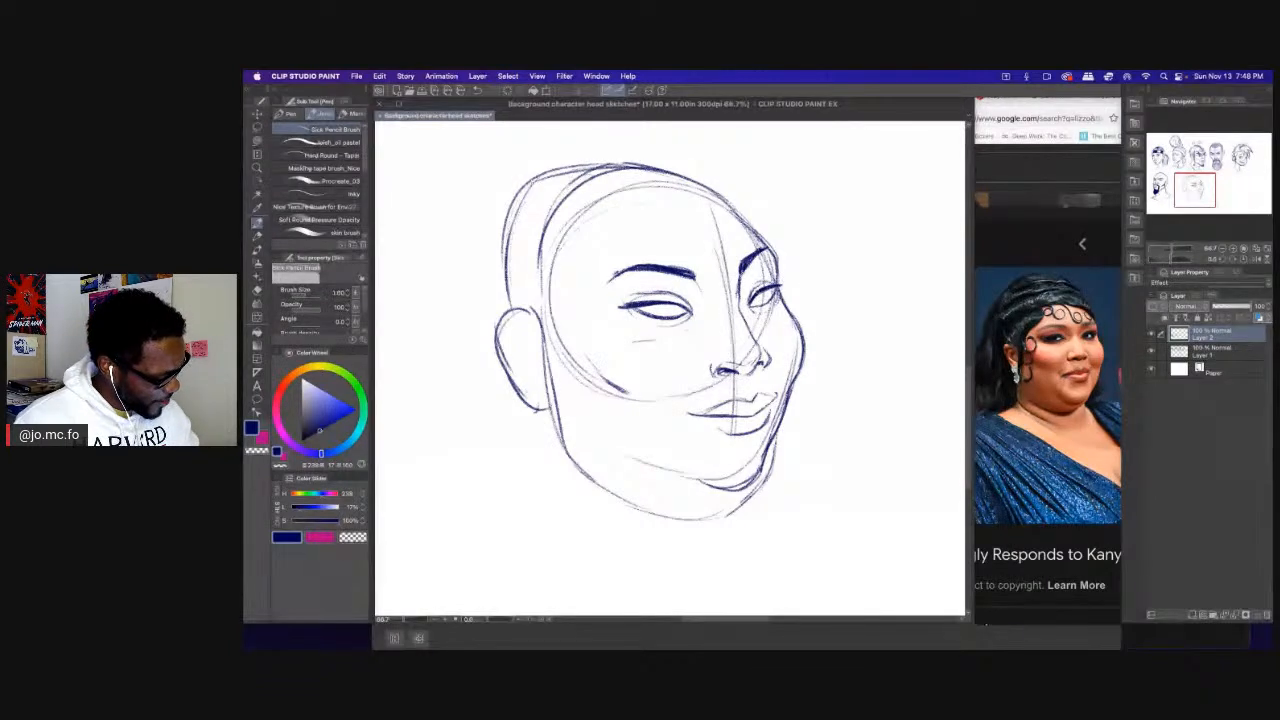
mouse_move(770, 285)
mouse_down()
mouse_move(786, 278)
mouse_move(770, 302)
mouse_up()
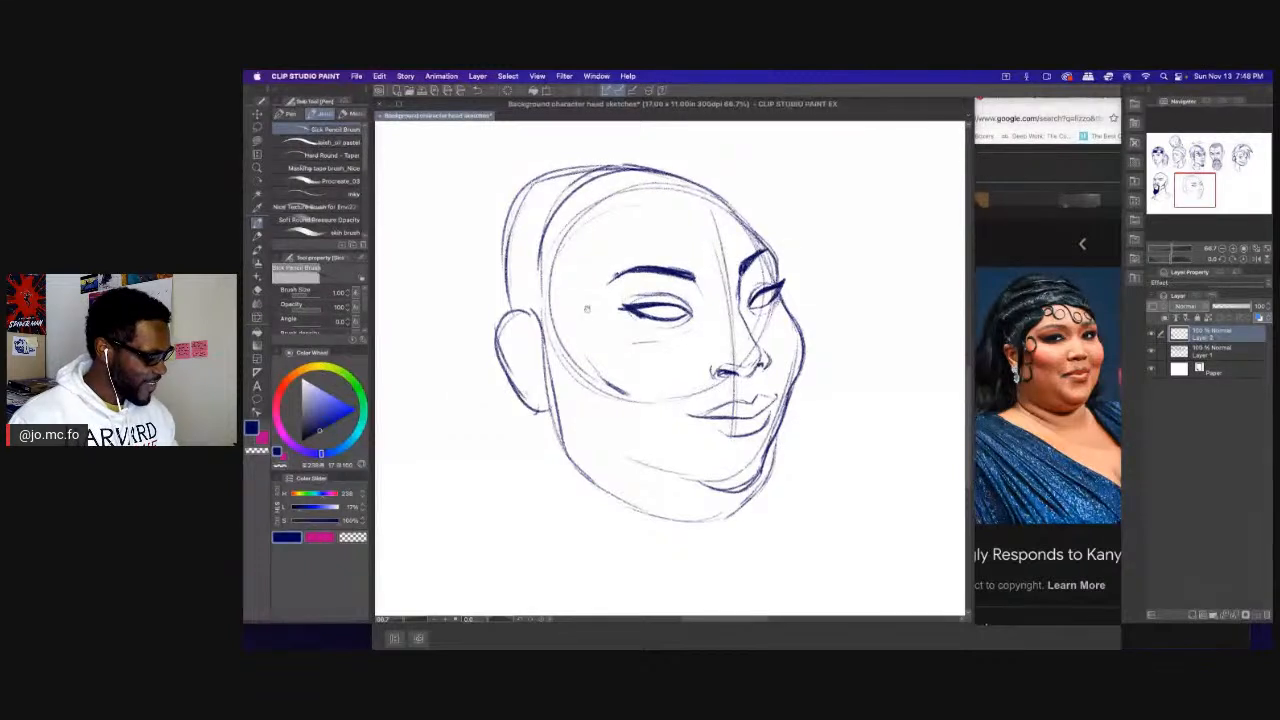
Darken the chin curve with a crease at its near end and reinforce the double chin contour below it.
scroll(586, 306, right, 1)
scroll(672, 320, down, 3)
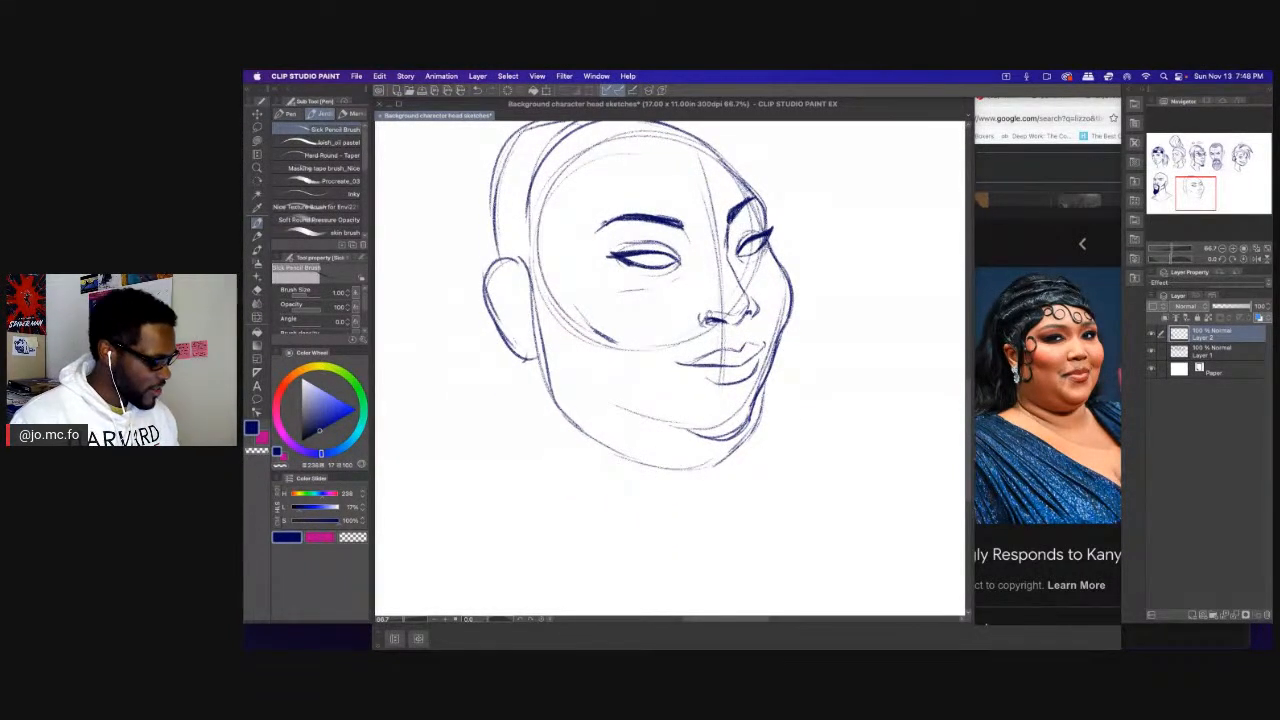
scroll(741, 344, up, 1)
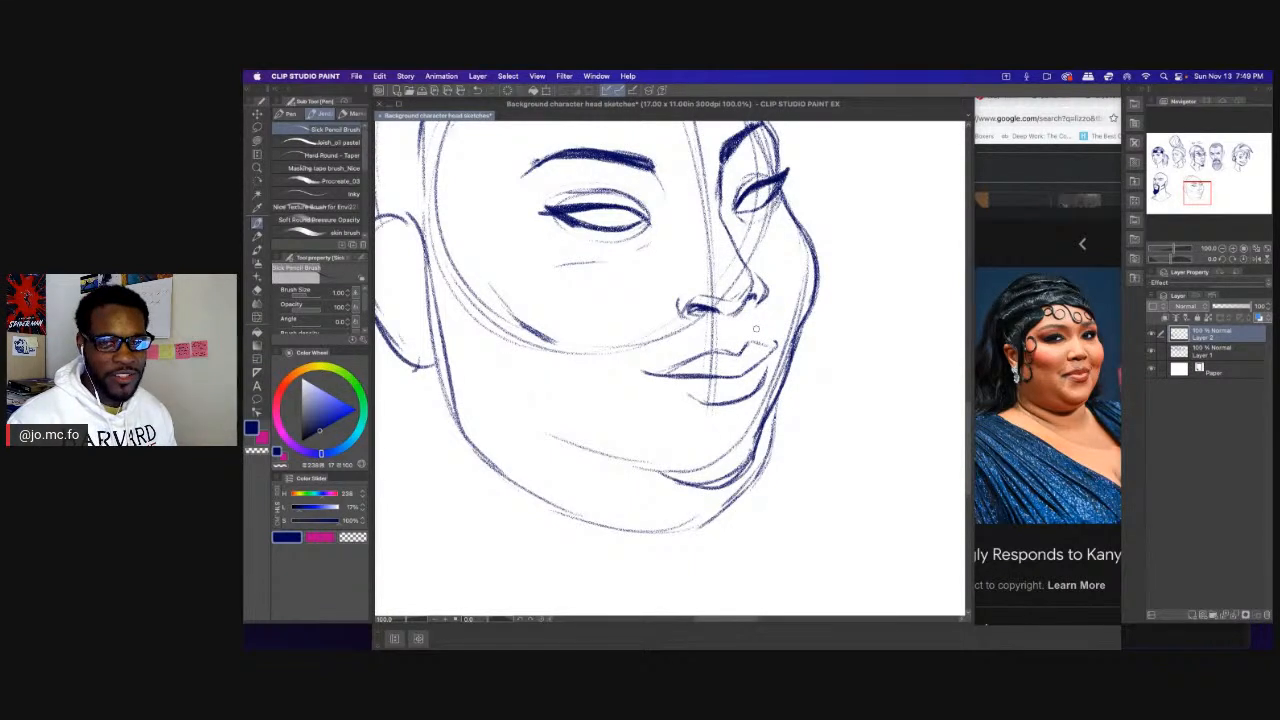
drag(711, 326, 735, 276)
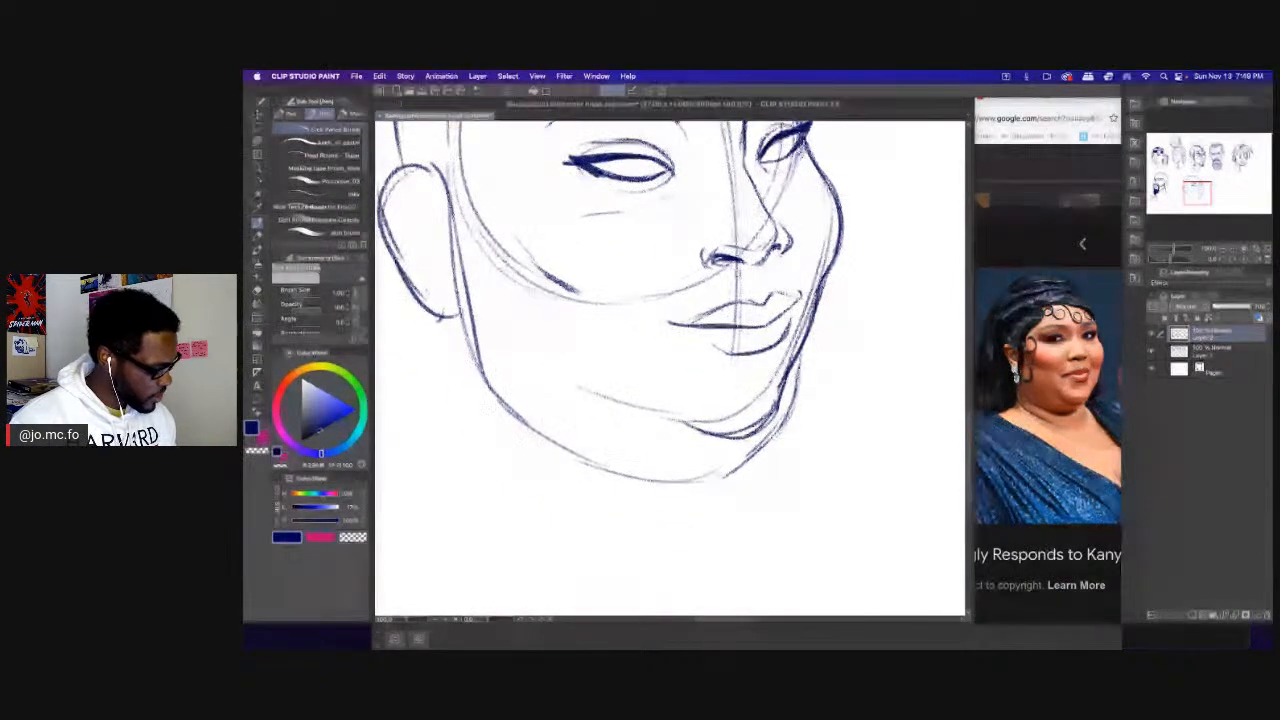
drag(654, 394, 710, 437)
mouse_move(786, 388)
mouse_down()
mouse_move(724, 436)
mouse_move(684, 420)
mouse_up()
drag(806, 354, 746, 466)
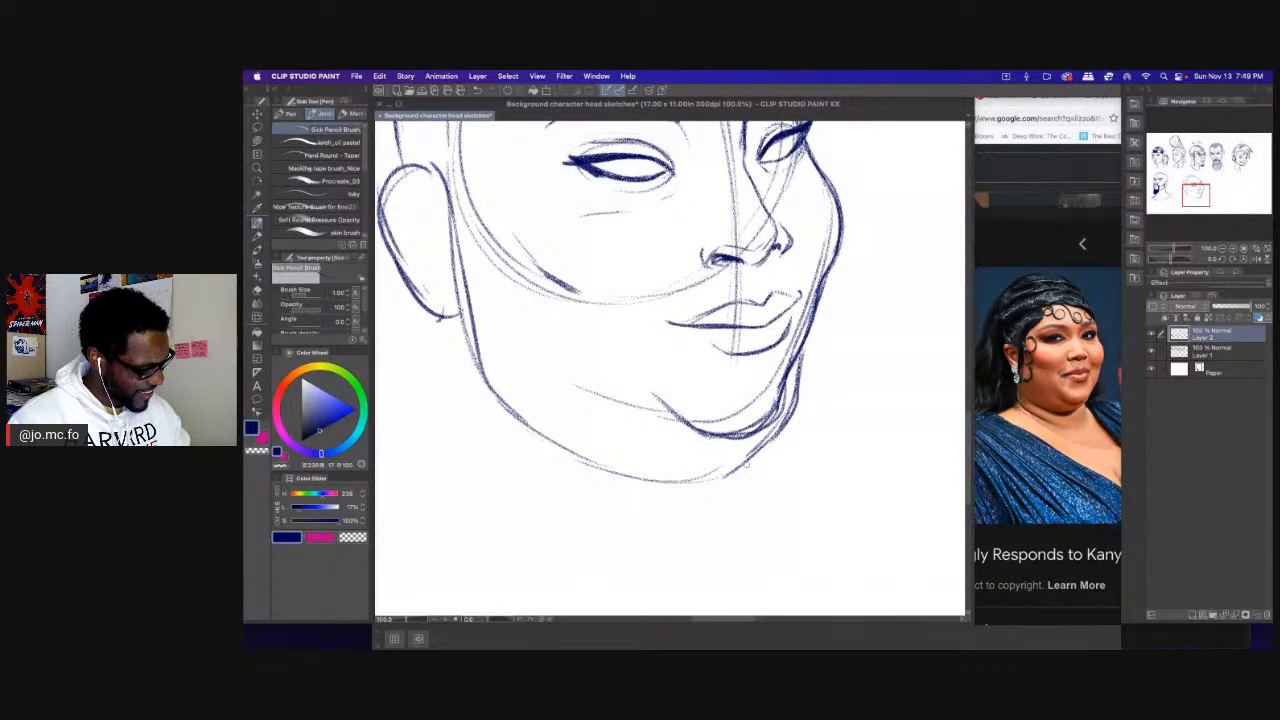
mouse_move(786, 420)
mouse_down()
mouse_move(724, 476)
mouse_move(688, 483)
mouse_up()
Darken the near jawline from under the double chin up to the ear.
drag(582, 410, 654, 398)
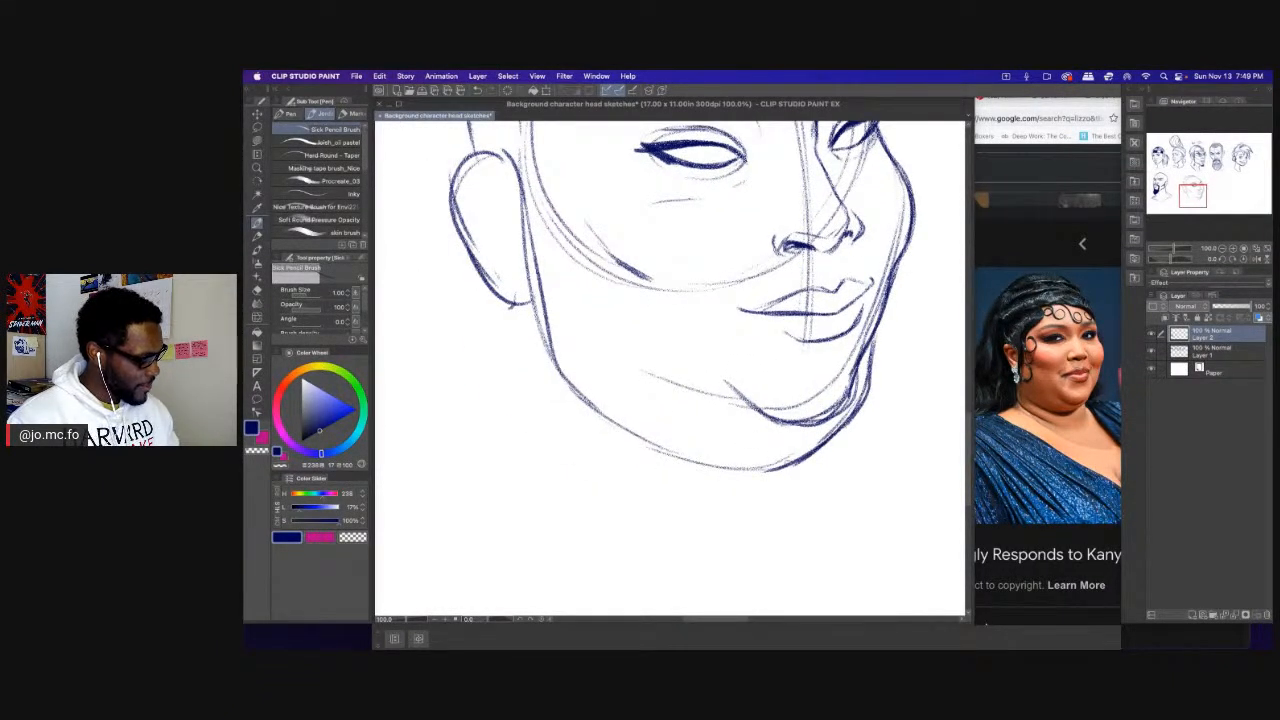
mouse_move(788, 464)
mouse_down()
mouse_move(662, 449)
mouse_move(564, 386)
mouse_move(536, 260)
mouse_up()
drag(553, 310, 565, 357)
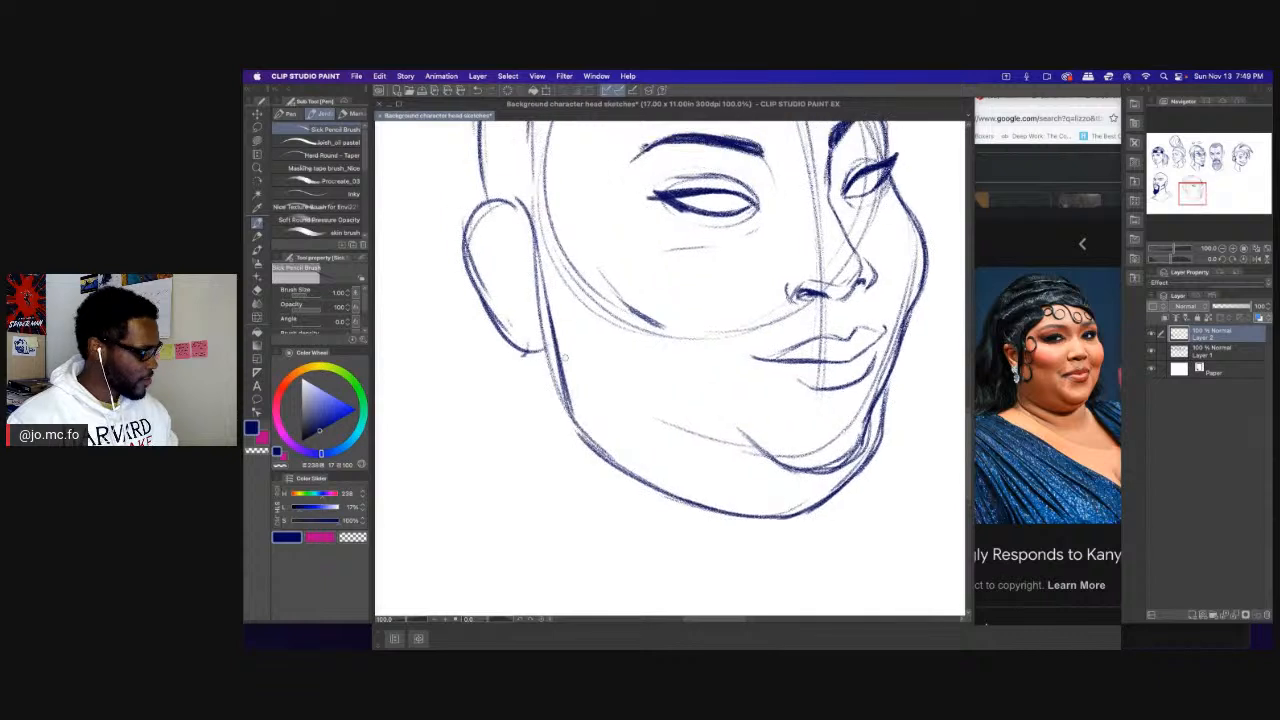
drag(538, 288, 598, 454)
mouse_move(536, 322)
mouse_down()
mouse_move(530, 274)
mouse_move(577, 399)
mouse_up()
Erase the doubled inner strokes along the near jawline with the hard eraser at a larger size.
key(e)
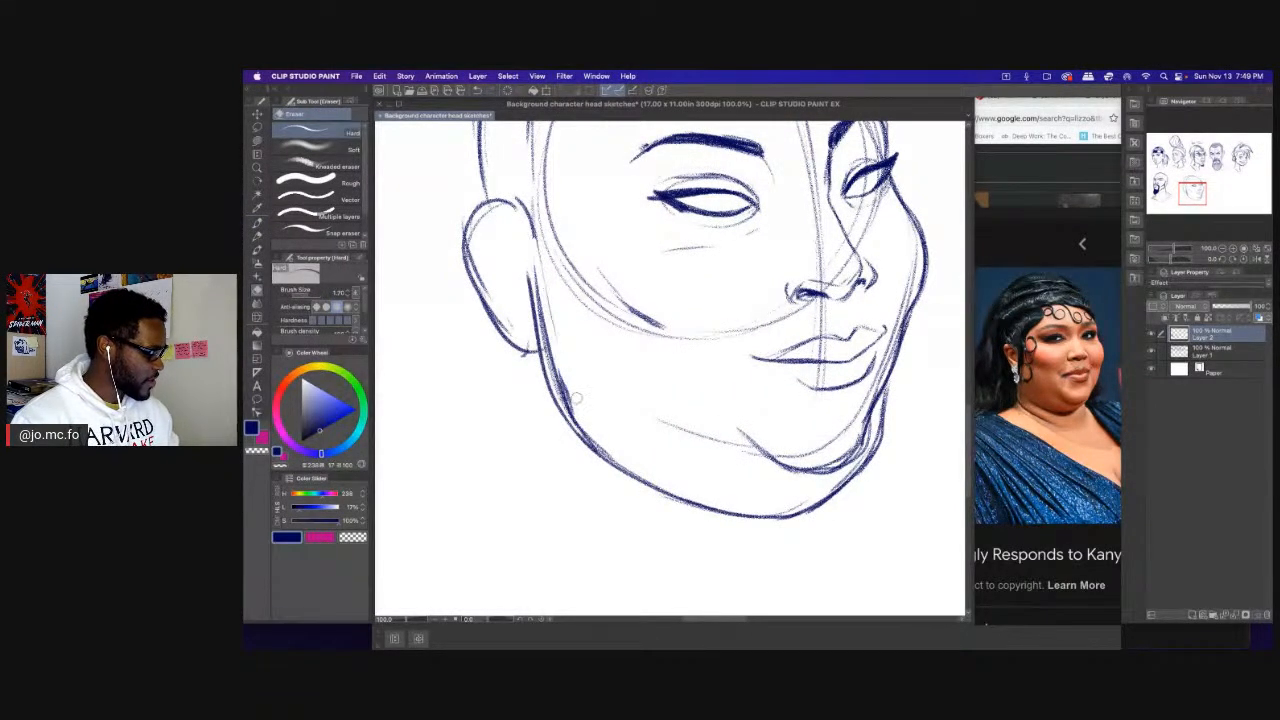
key(bracketright)
key(bracketright)
mouse_move(537, 262)
mouse_down()
mouse_move(560, 380)
mouse_move(536, 259)
mouse_move(593, 431)
mouse_move(565, 393)
mouse_move(606, 450)
mouse_up()
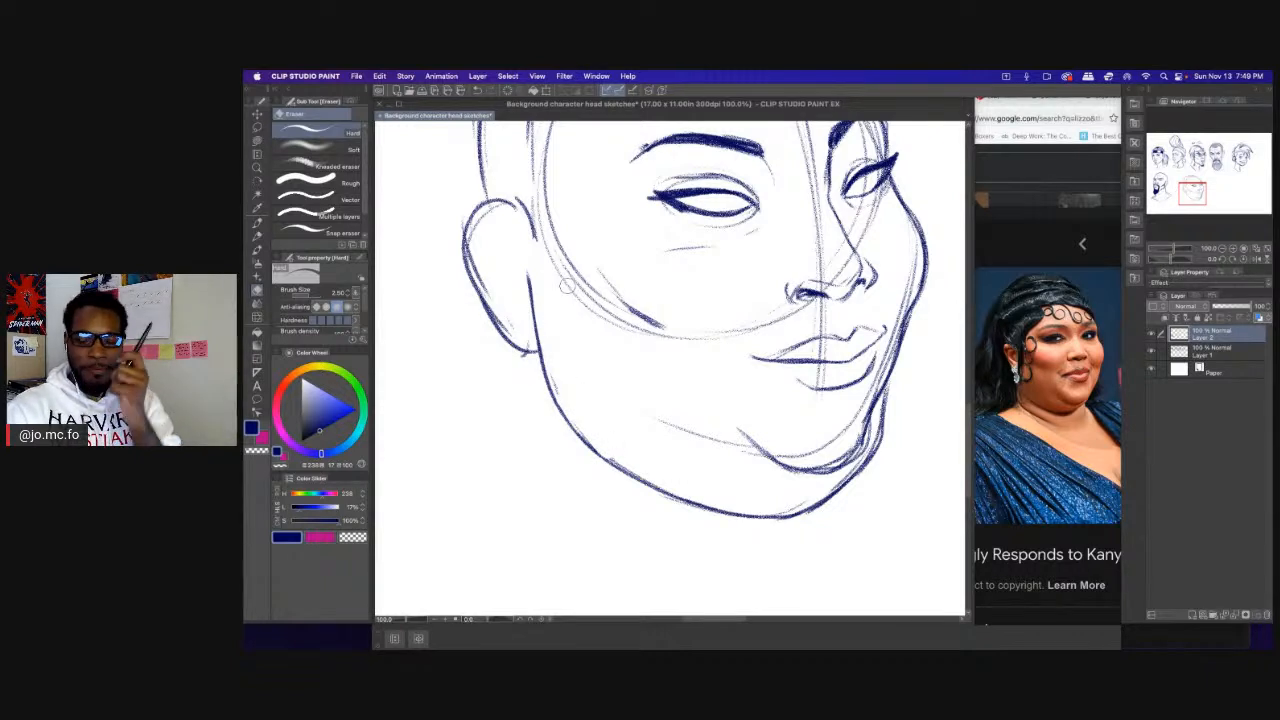
Draw the hairline across the forehead and down past the temple to the ear with the pencil brush at size 1.20.
scroll(566, 287, down, 2)
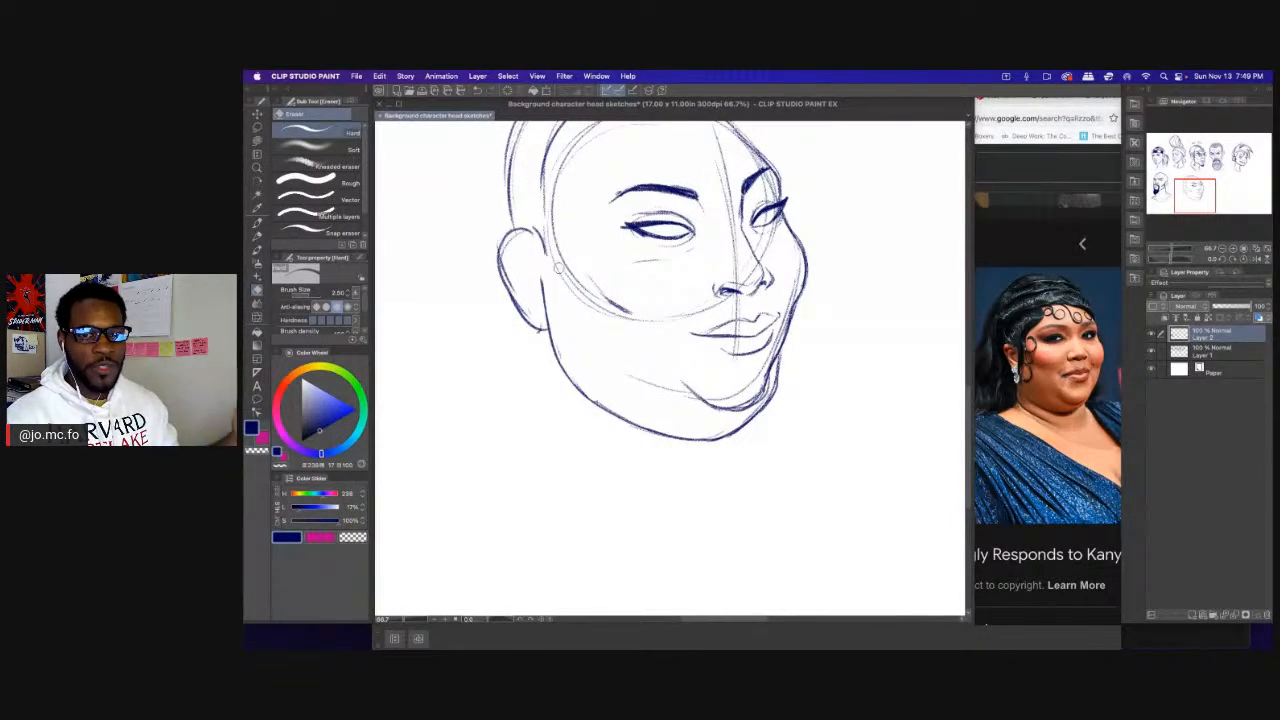
scroll(643, 280, up, 5)
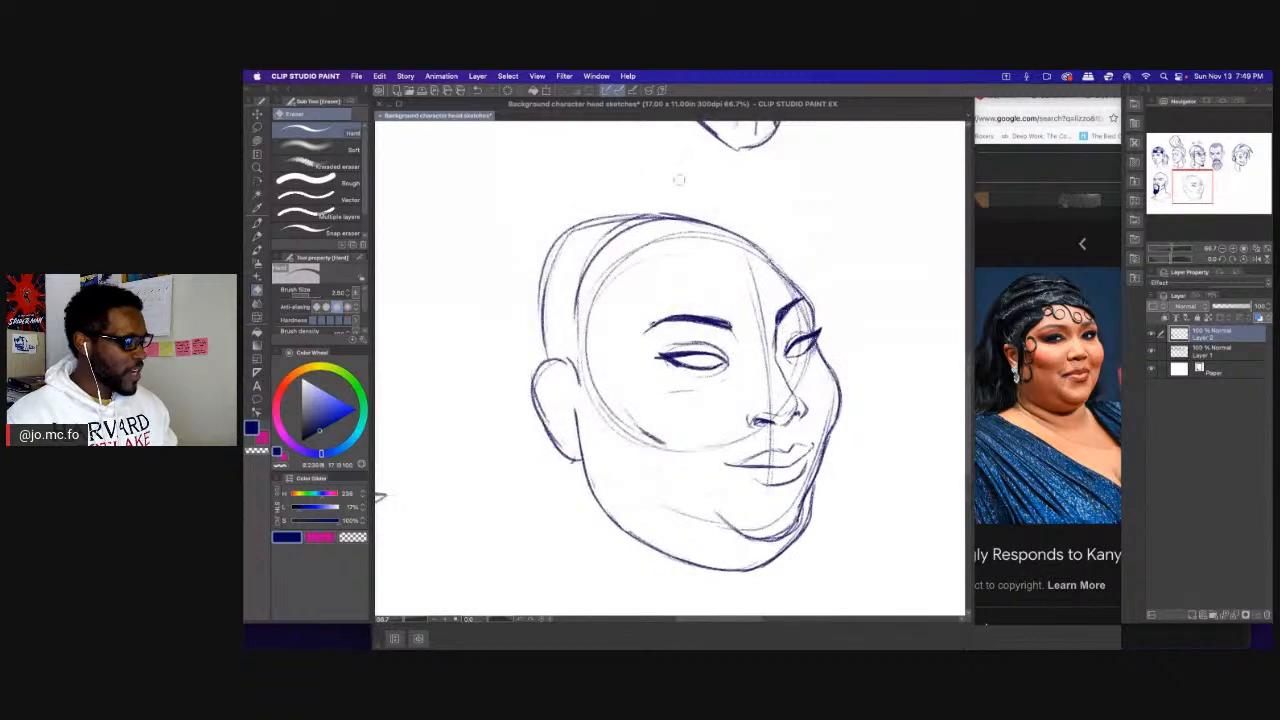
key(p)
scroll(660, 200, left, 2)
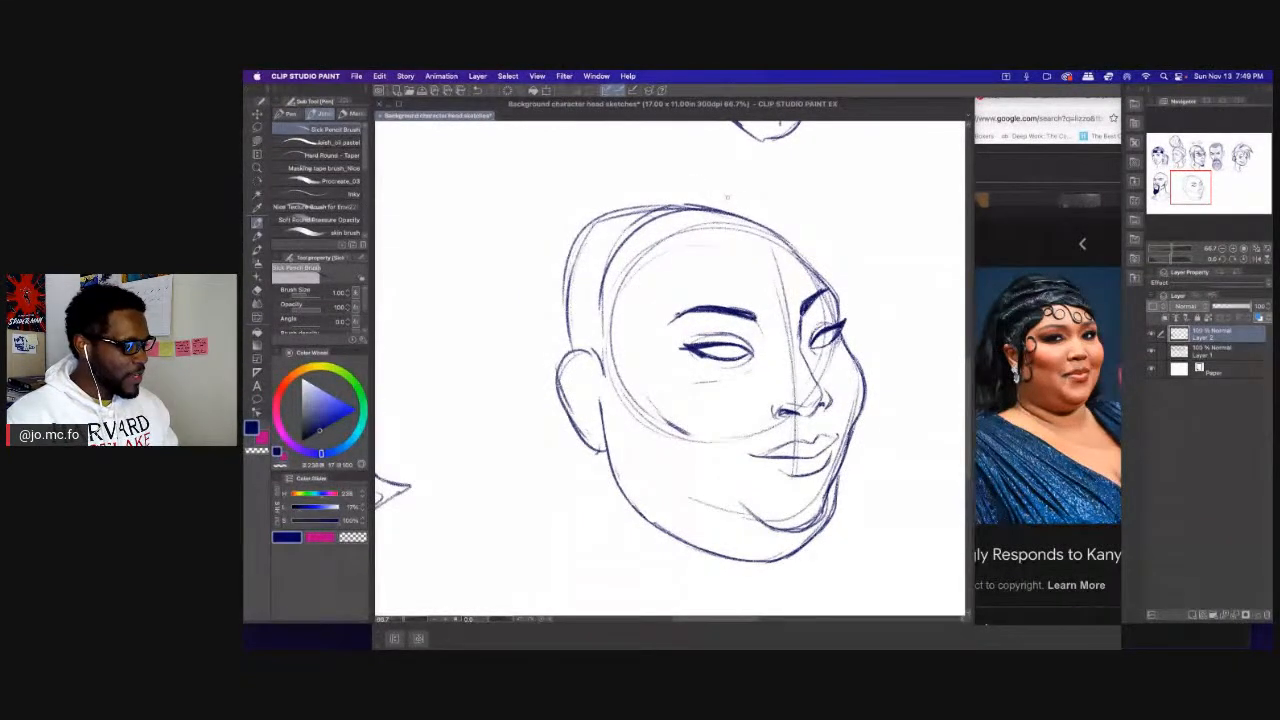
mouse_move(738, 235)
mouse_down()
mouse_move(762, 246)
mouse_move(654, 246)
mouse_move(612, 320)
mouse_up()
mouse_move(644, 258)
mouse_down()
mouse_move(614, 318)
mouse_move(622, 348)
mouse_move(606, 404)
mouse_up()
drag(632, 340, 602, 406)
drag(632, 292, 626, 342)
drag(676, 242, 646, 258)
drag(694, 236, 642, 268)
drag(636, 282, 626, 338)
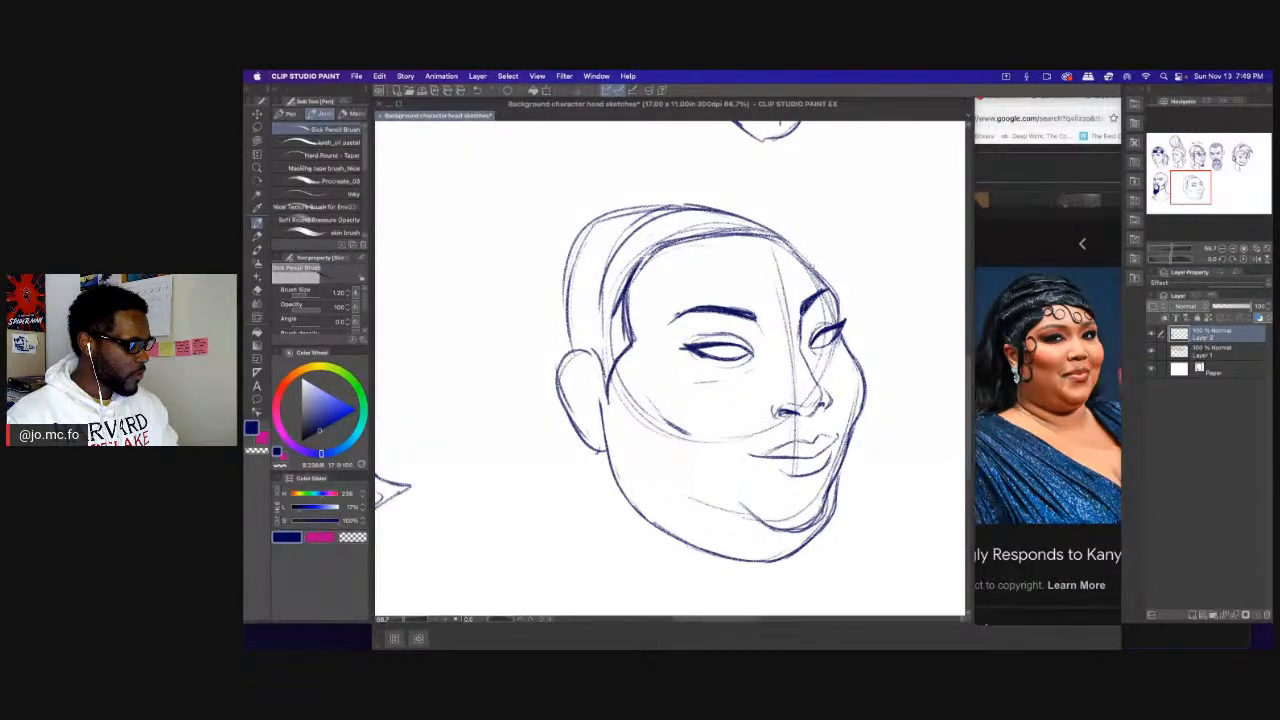
Darken the far forehead edge and the outer hair contour from the crown down behind the ear.
mouse_move(796, 250)
mouse_down()
mouse_move(830, 290)
mouse_move(816, 274)
mouse_up()
mouse_move(738, 220)
mouse_down()
mouse_move(802, 262)
mouse_move(644, 214)
mouse_move(574, 248)
mouse_move(568, 366)
mouse_up()
scroll(670, 340, down, 2)
scroll(670, 340, down, 2)
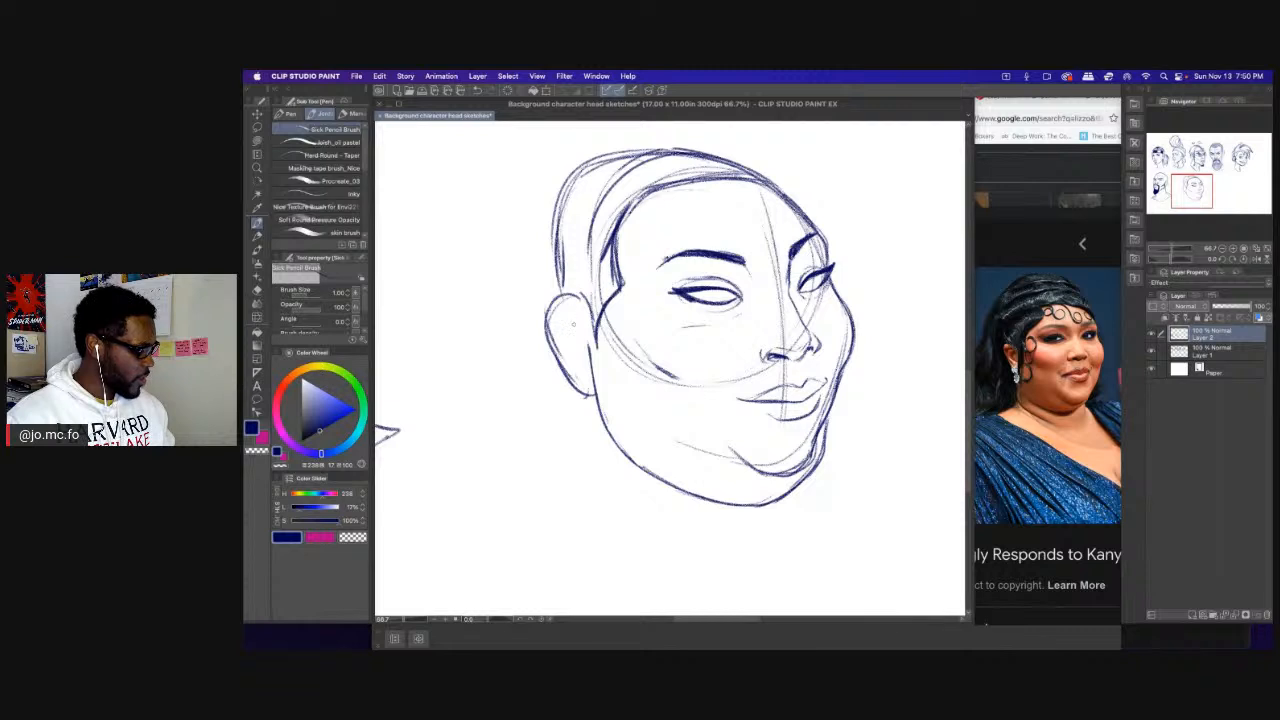
Clean up the ear's outer contour and draw an earring of two stacked rings hanging from the earlobe.
key(e)
mouse_move(552, 314)
mouse_down()
mouse_move(564, 300)
mouse_move(578, 300)
mouse_move(548, 307)
mouse_move(582, 310)
mouse_move(572, 291)
mouse_move(546, 308)
mouse_move(550, 346)
mouse_up()
key(p)
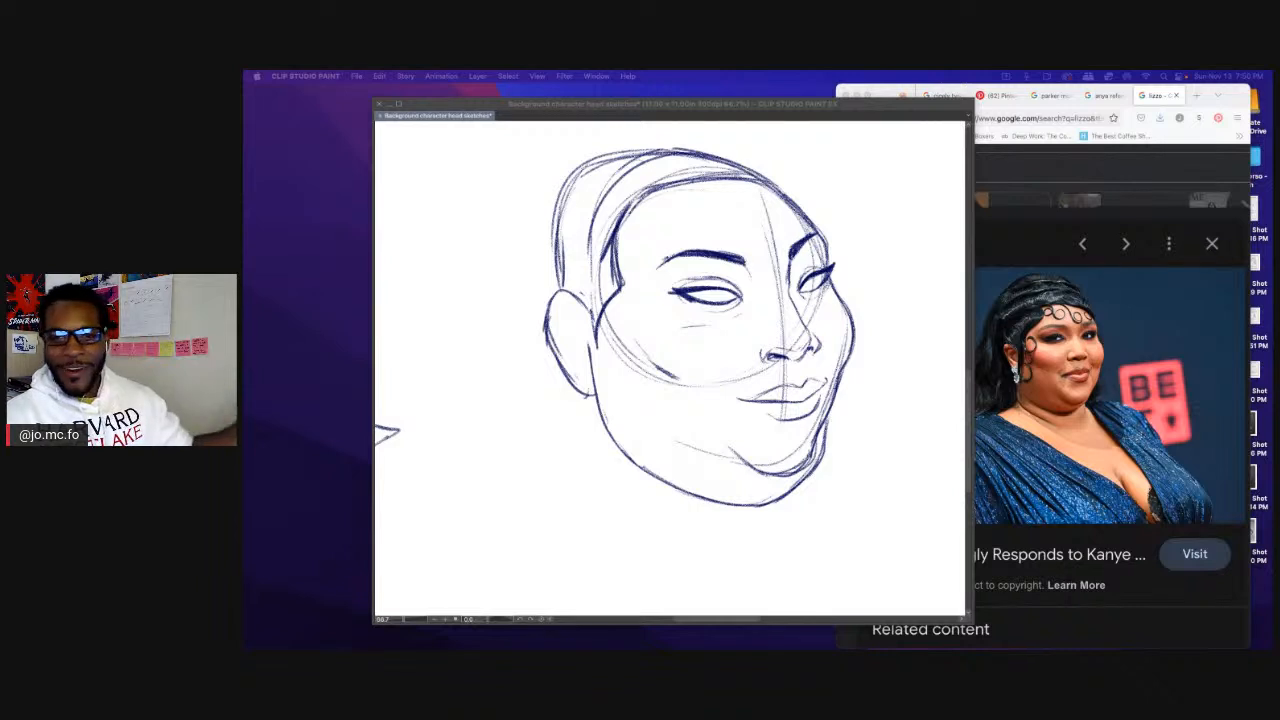
click(554, 296)
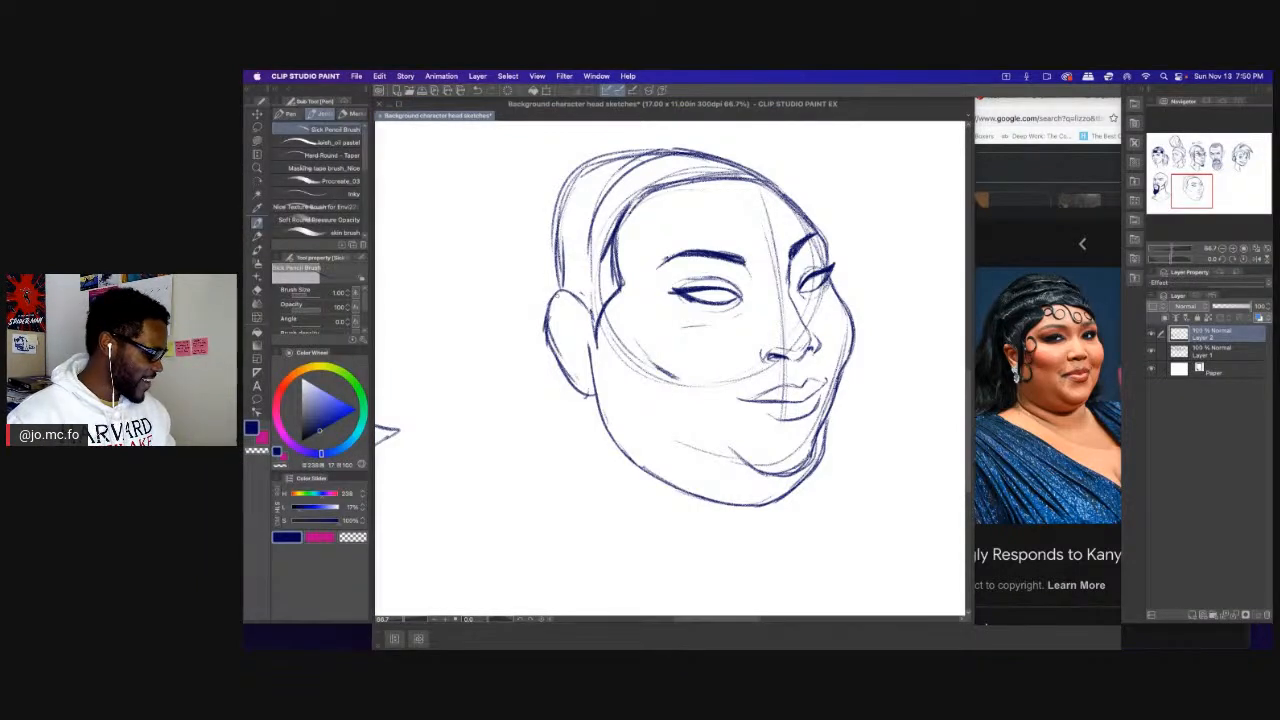
drag(584, 376, 589, 389)
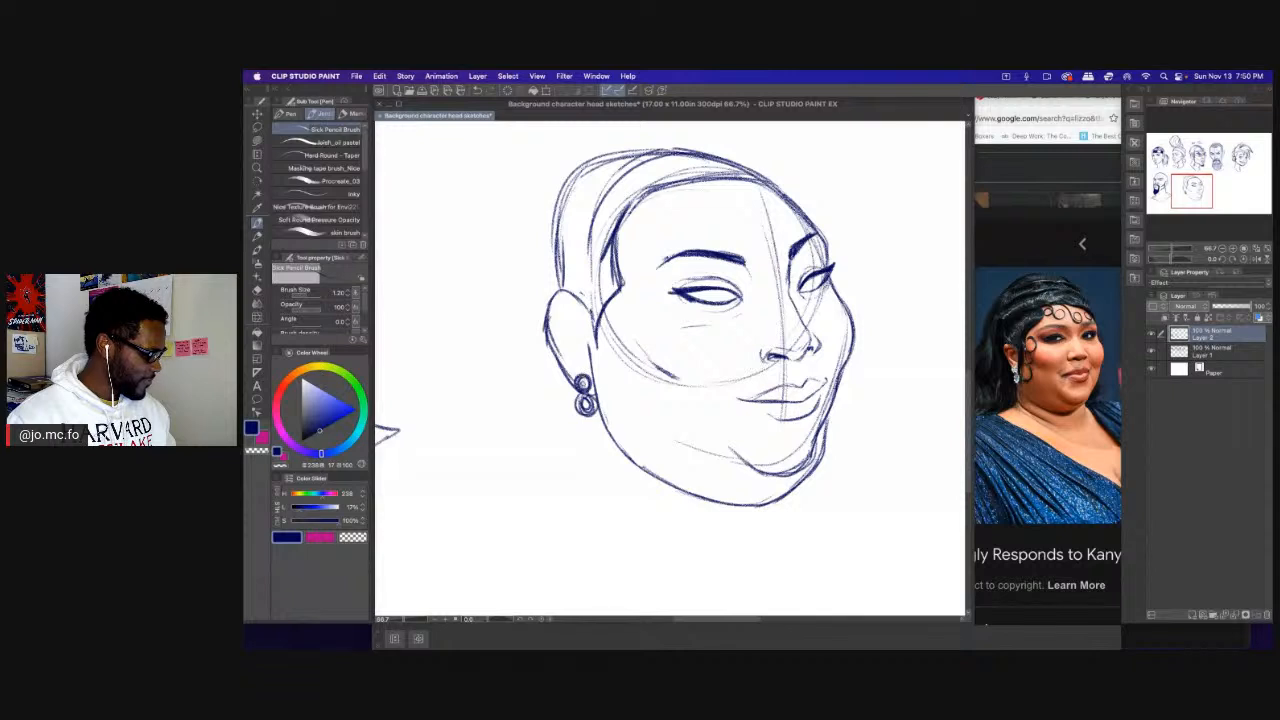
Redraw the near jawline starting just below the earring and erase the old jaw stroke beside the ear.
drag(576, 412, 648, 471)
key(e)
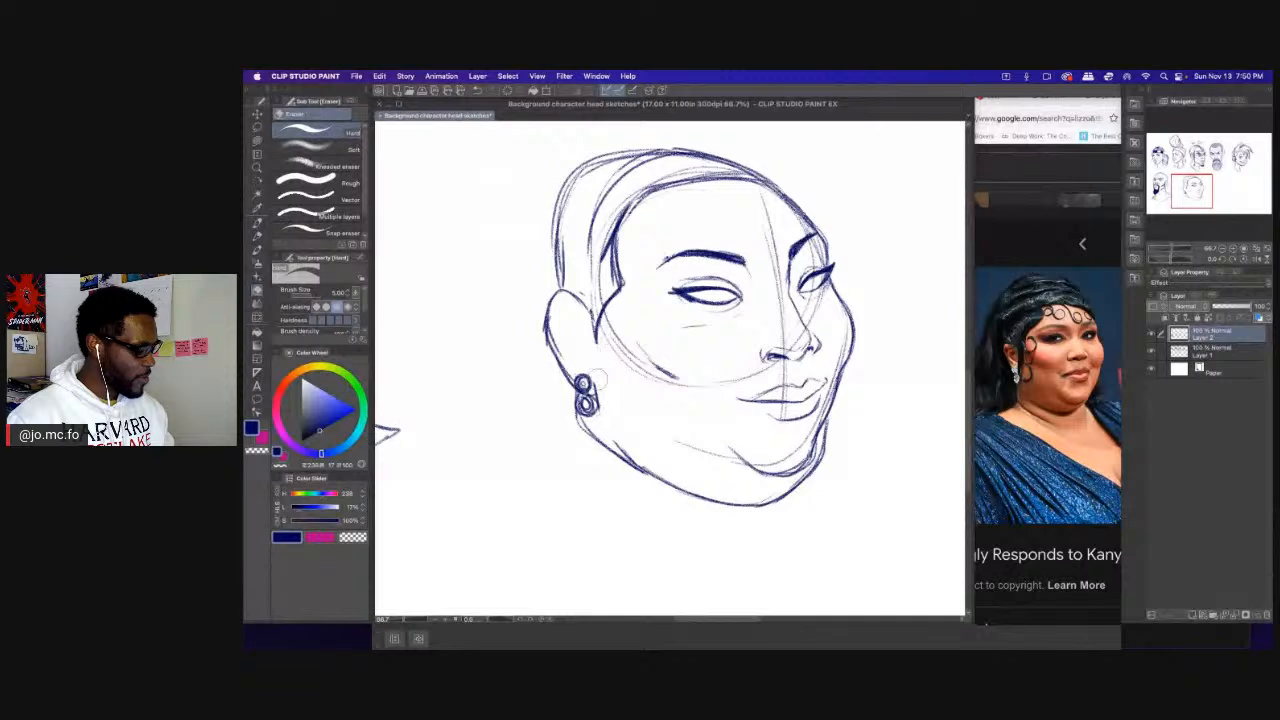
drag(640, 452, 585, 372)
key(p)
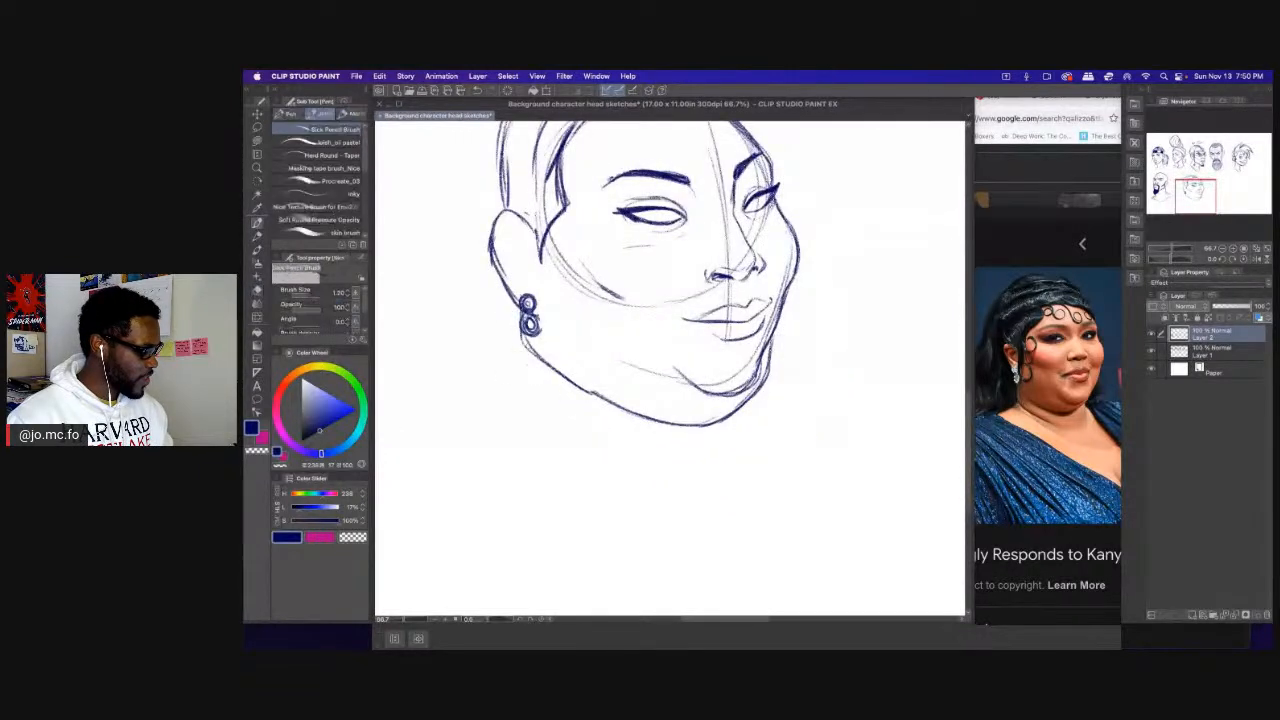
drag(671, 365, 706, 391)
Sketch the inner folds of the ear and add irises to both eyes.
key(super+minus)
mouse_move(604, 298)
mouse_down()
mouse_move(632, 366)
mouse_move(659, 378)
mouse_up()
drag(624, 250, 607, 218)
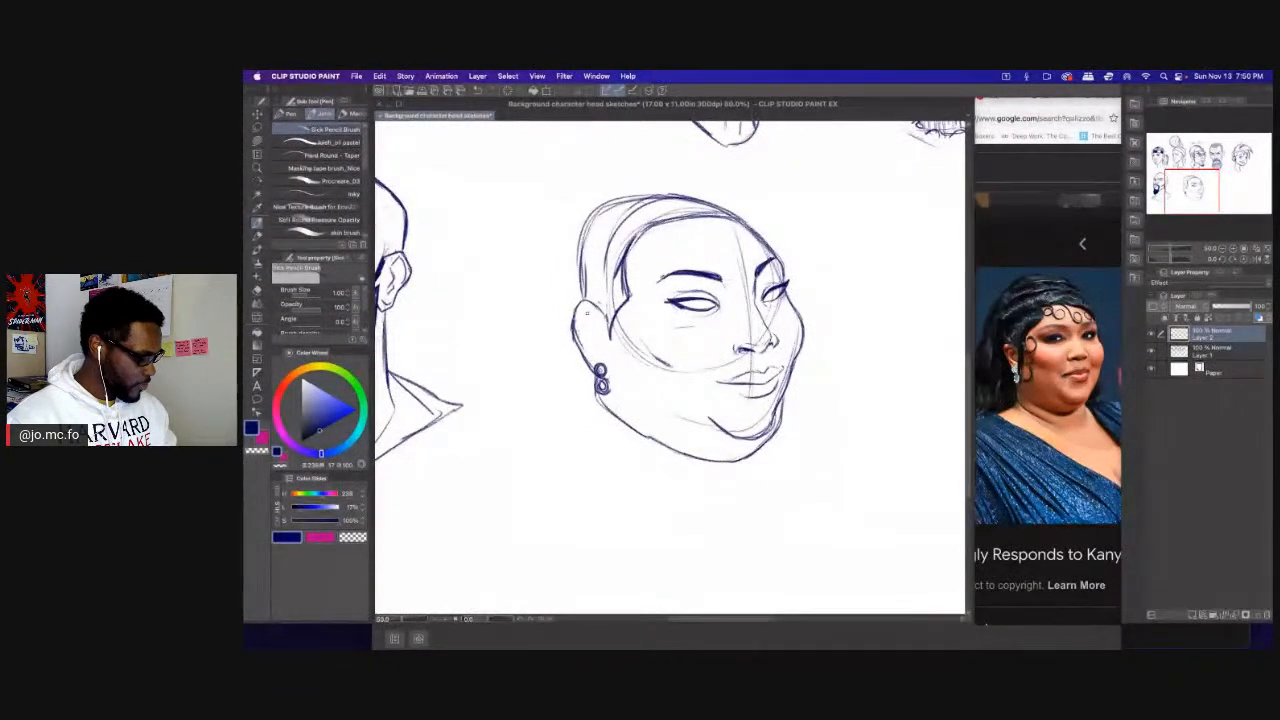
mouse_move(601, 340)
mouse_down()
mouse_move(592, 314)
mouse_move(580, 338)
mouse_move(596, 338)
mouse_up()
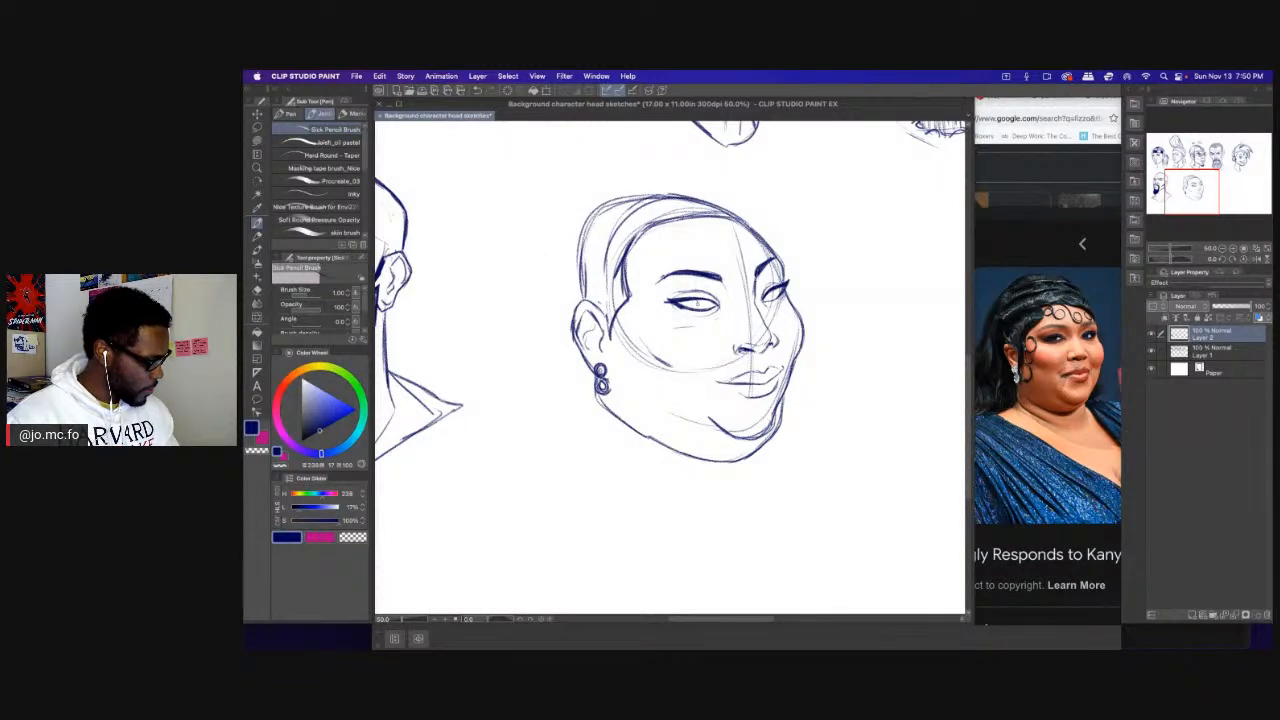
drag(770, 290, 778, 304)
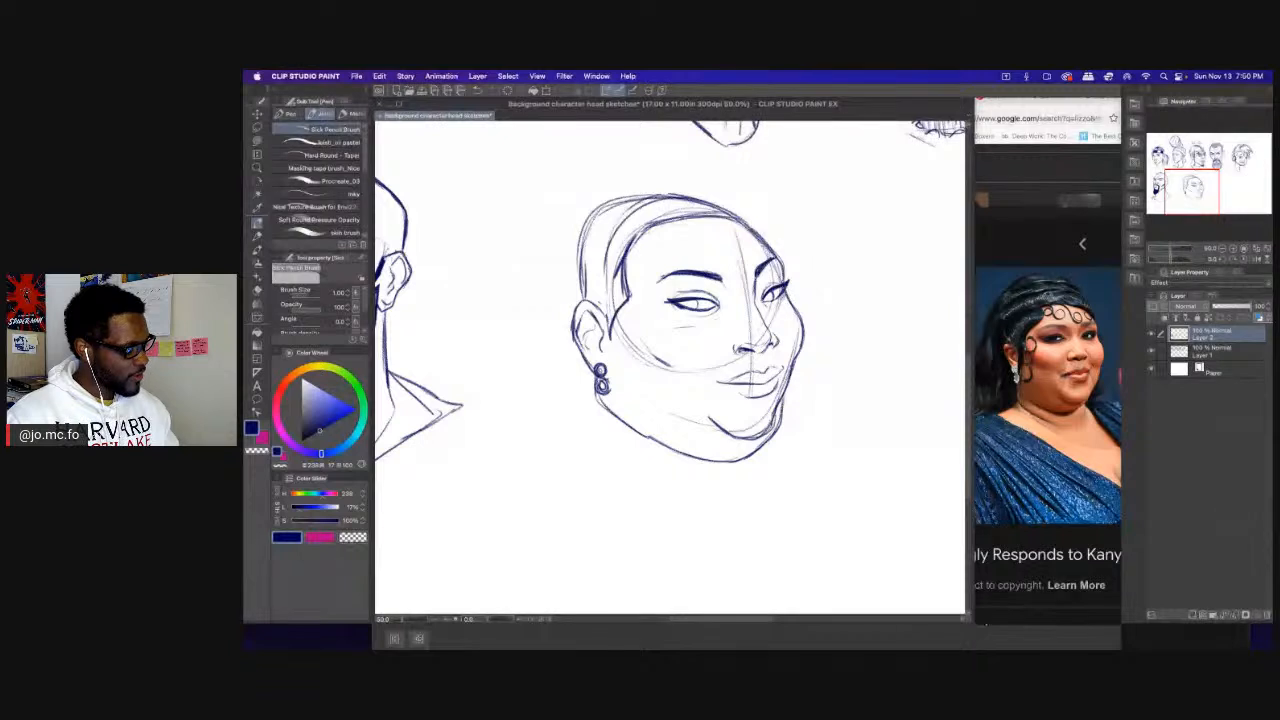
drag(768, 243, 786, 286)
drag(734, 216, 767, 244)
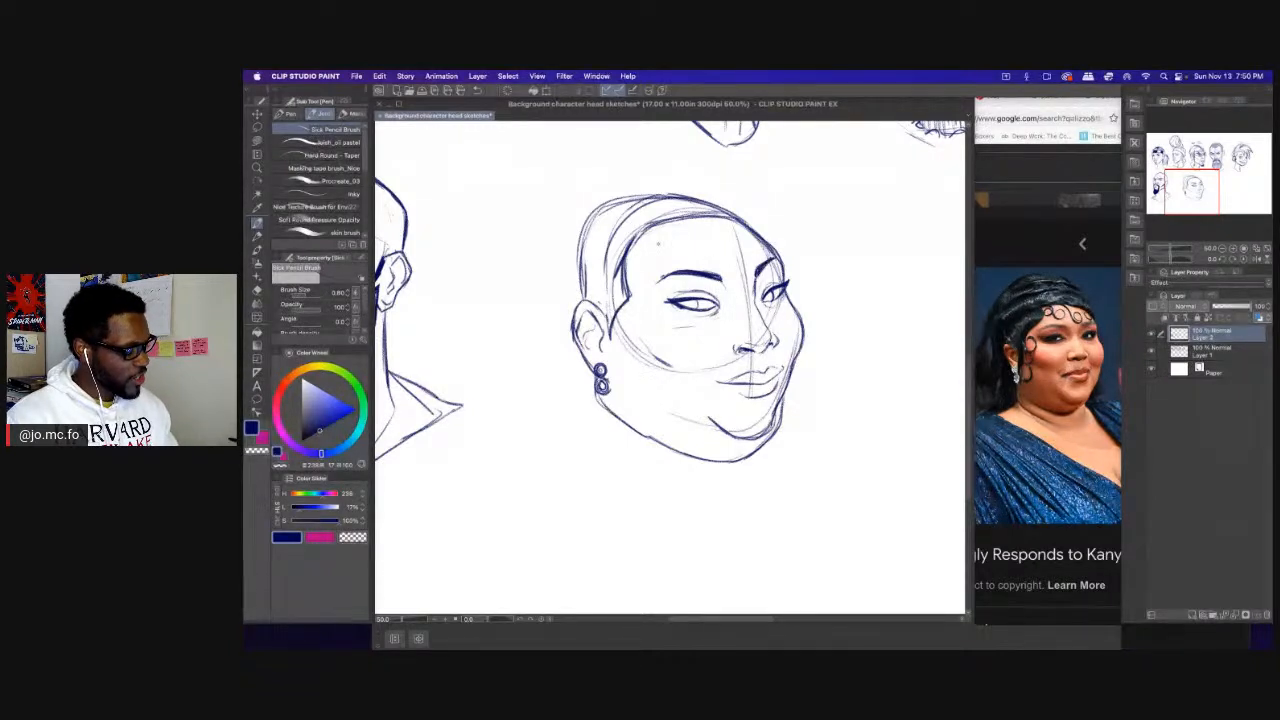
Darken both nostril wings and extend the near eye's outer lash line with the pencil brush at size 0.70.
key(super+plus)
key(super+plus)
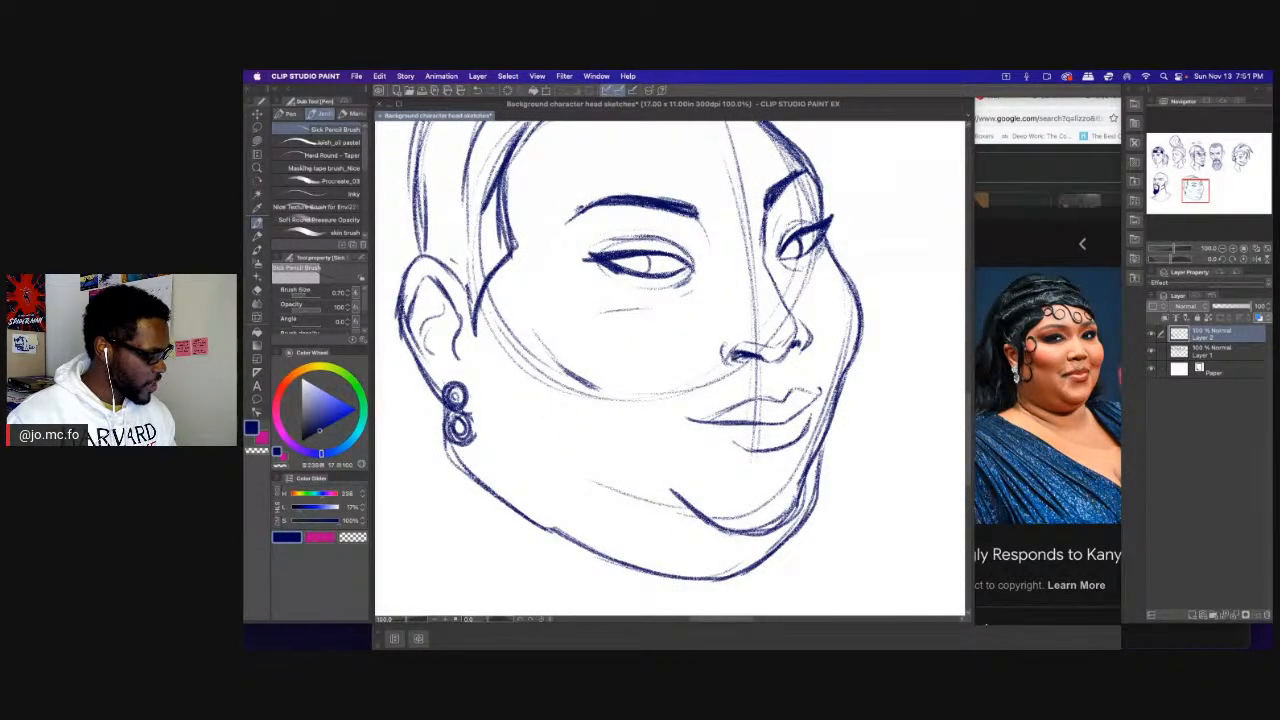
mouse_move(728, 337)
mouse_down()
mouse_move(718, 355)
mouse_move(732, 364)
mouse_up()
drag(797, 332, 802, 353)
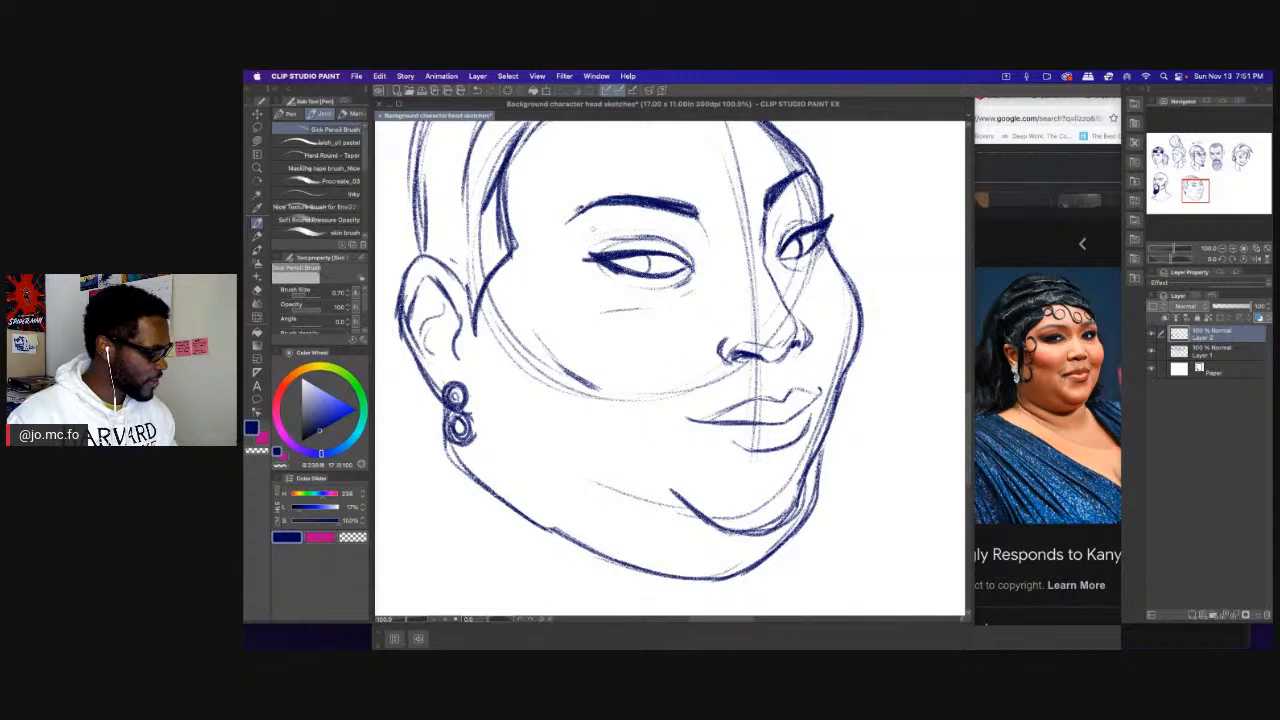
drag(597, 261, 578, 250)
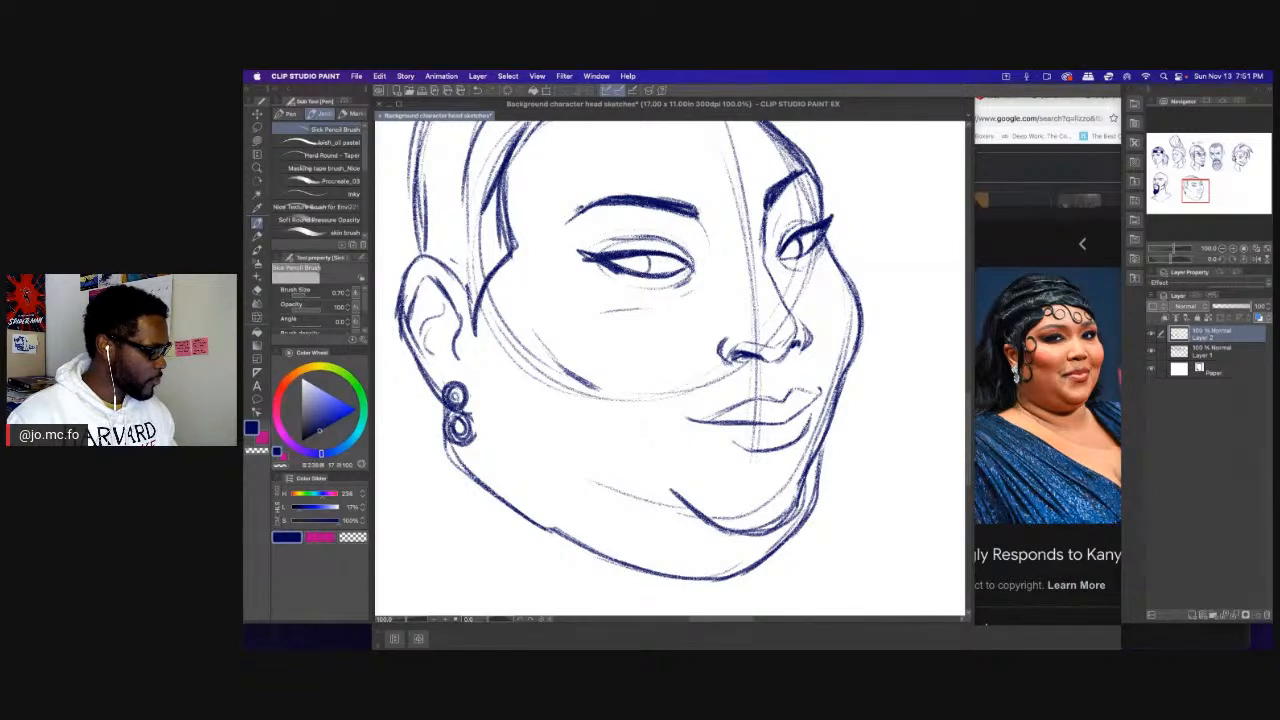
Shape the lower part of the earring into a teardrop drop with an outline around the ring.
drag(540, 300, 615, 292)
drag(541, 386, 552, 430)
drag(542, 362, 542, 398)
mouse_move(506, 254)
mouse_down()
mouse_move(540, 278)
mouse_move(557, 315)
mouse_up()
key(super+minus)
key(super+minus)
drag(578, 398, 634, 432)
drag(612, 358, 643, 407)
key(bracketright)
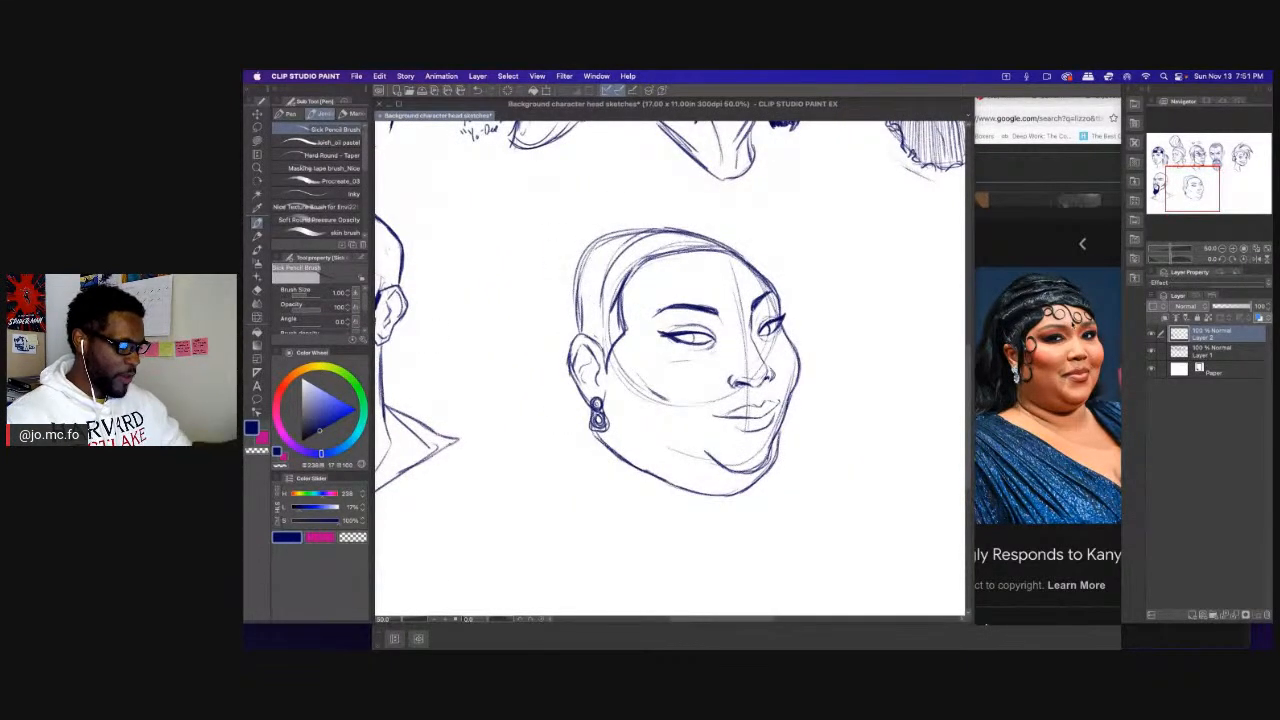
Switch to Firefox, open the NZ Herald photo of Lizzo with slicked-back hair as the reference, and return to the canvas.
click(1062, 329)
scroll(1062, 329, down, 5)
scroll(1062, 329, down, 5)
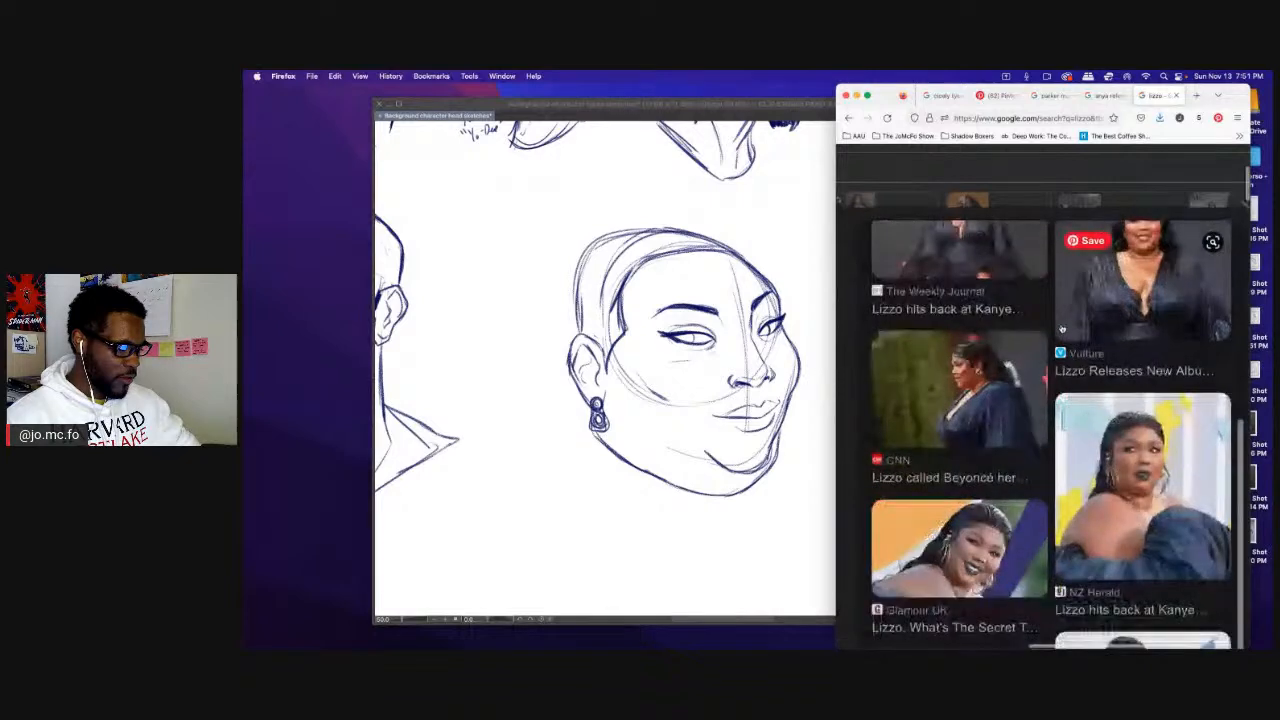
scroll(1141, 378, down, 3)
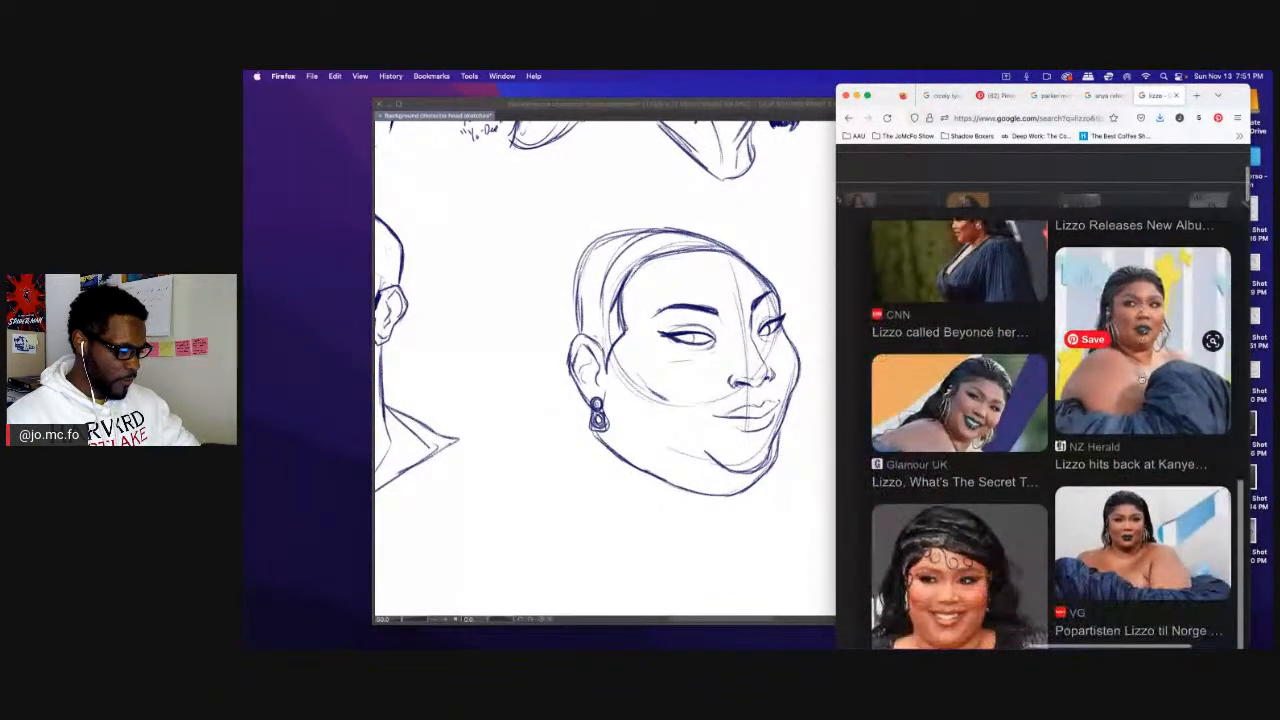
click(1141, 378)
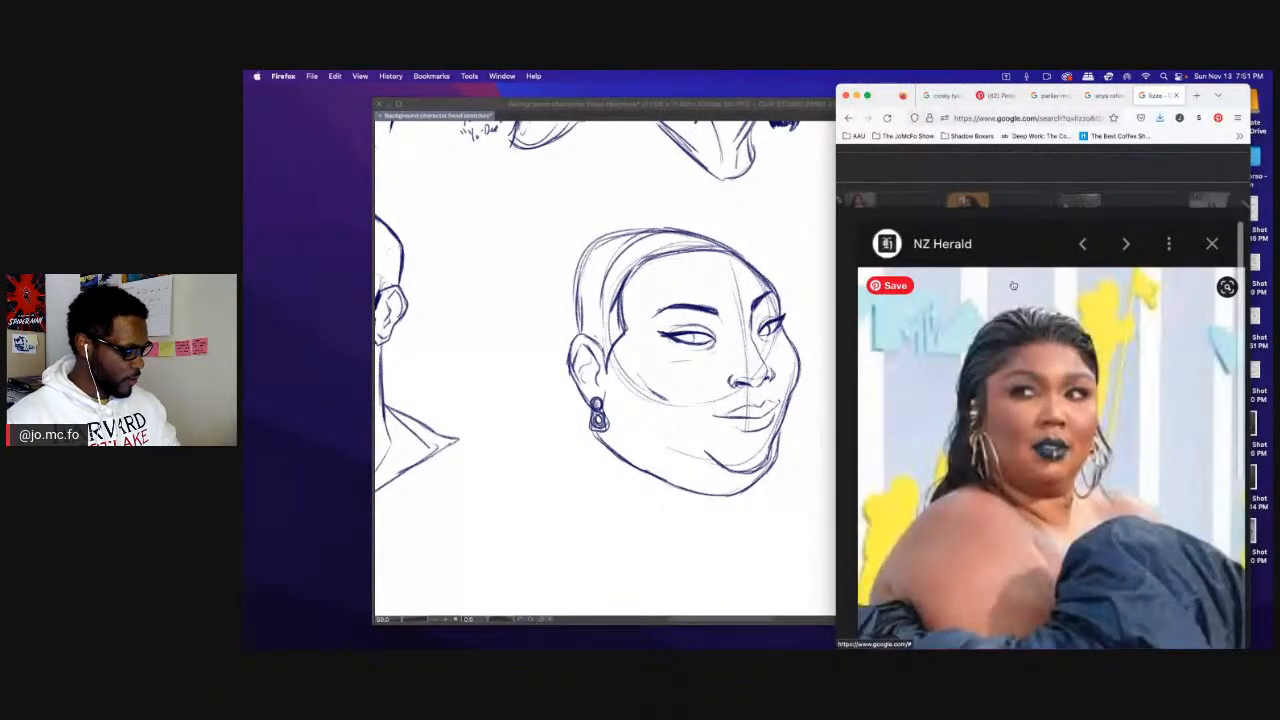
click(551, 287)
drag(551, 287, 542, 305)
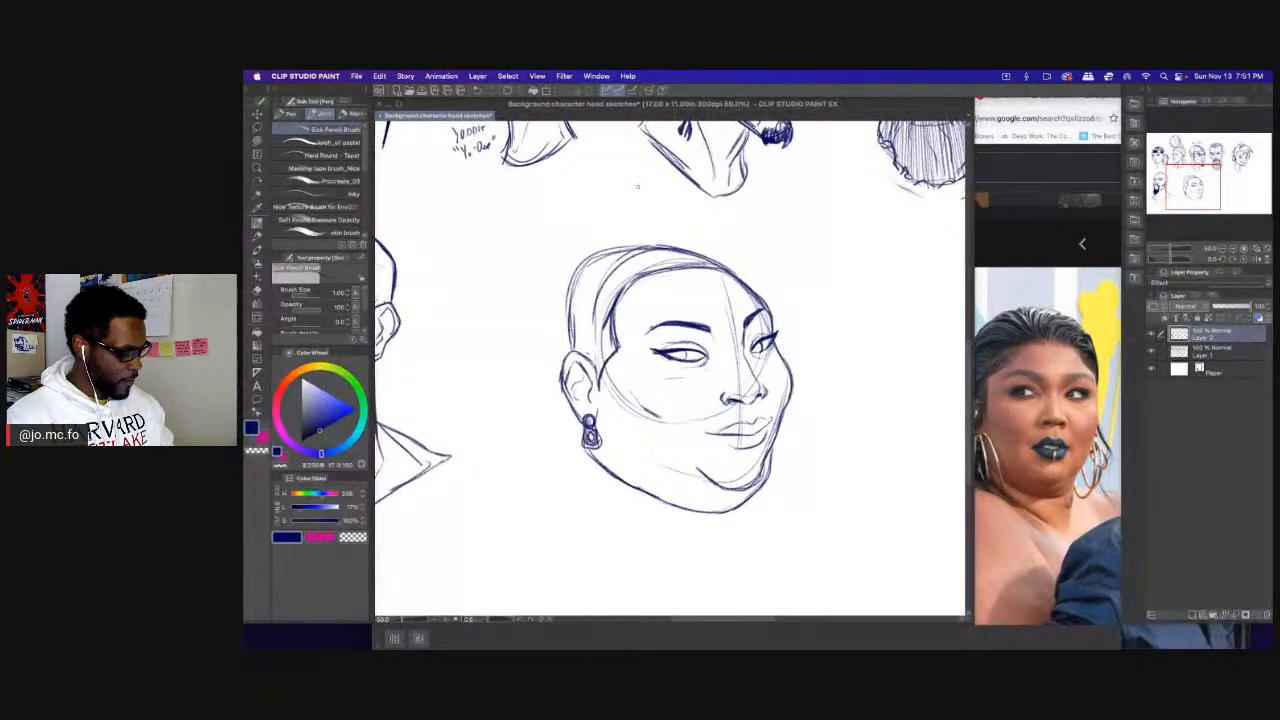
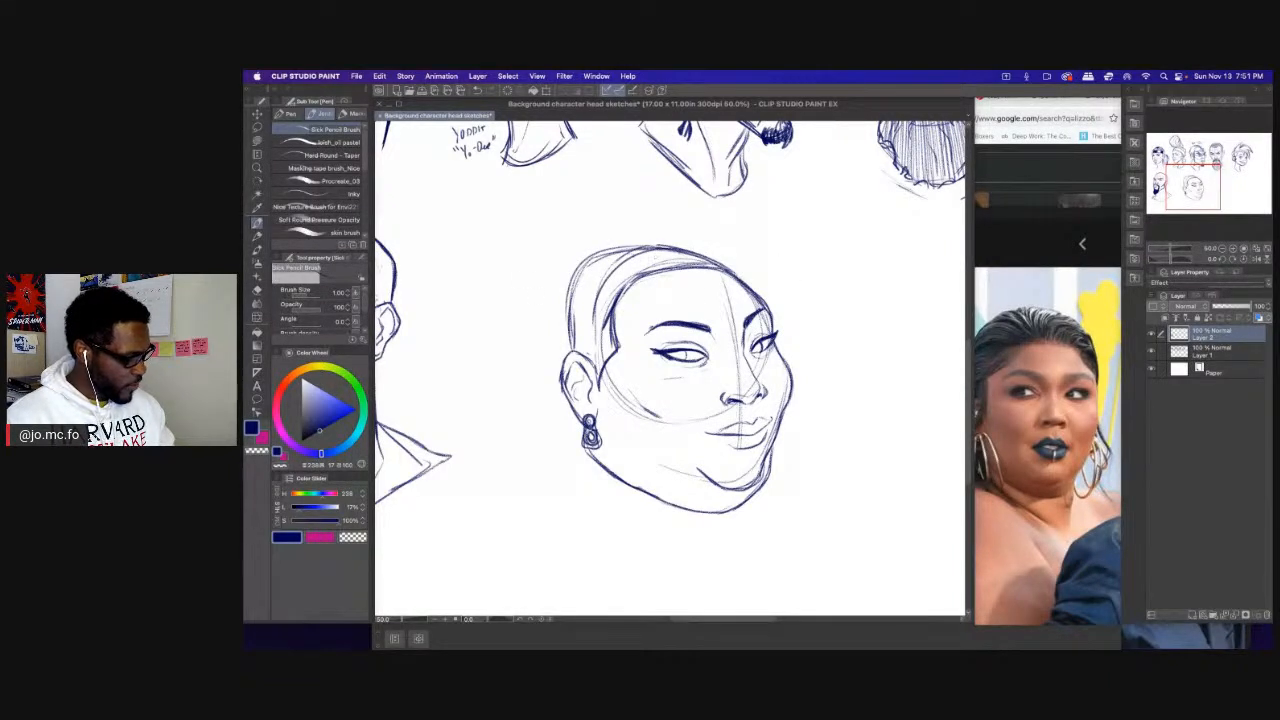
Draw the slicked-back hair volume from the far hairline over the crown and down behind the ear with the pencil at size 1.20.
drag(716, 260, 643, 229)
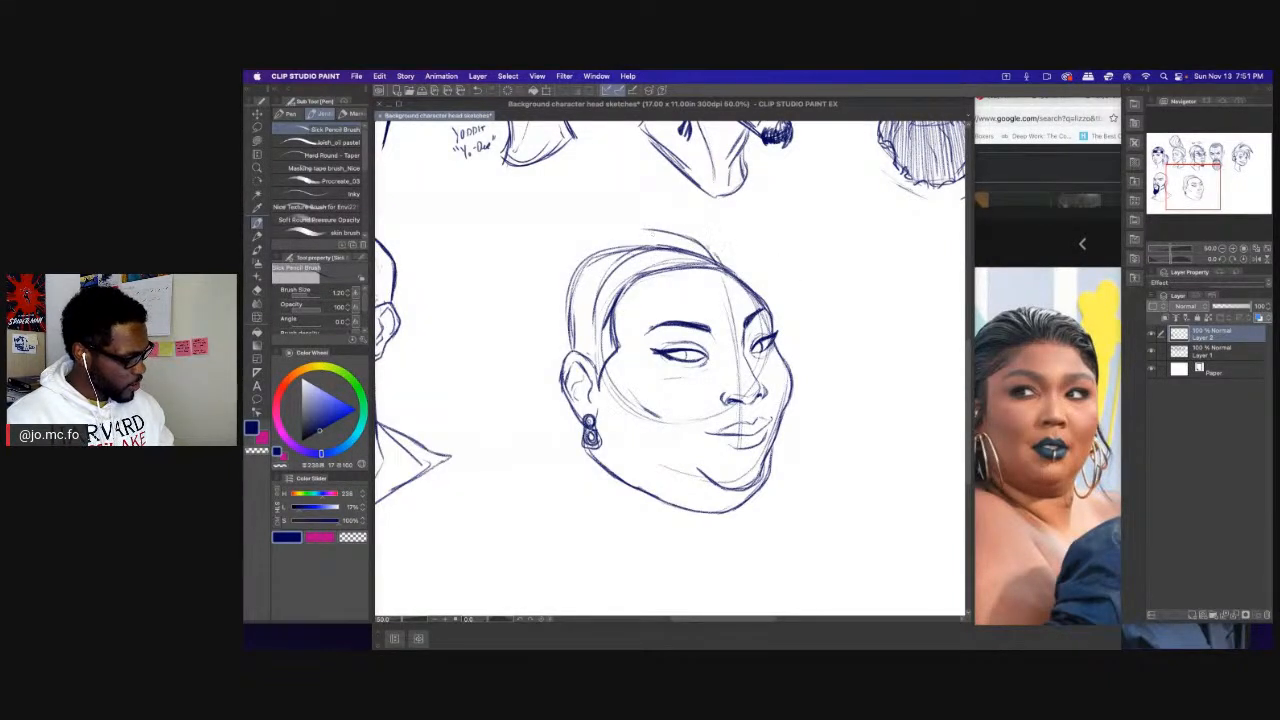
mouse_move(714, 254)
mouse_down()
mouse_move(621, 232)
mouse_move(738, 276)
mouse_move(726, 246)
mouse_move(625, 229)
mouse_up()
drag(586, 256, 636, 254)
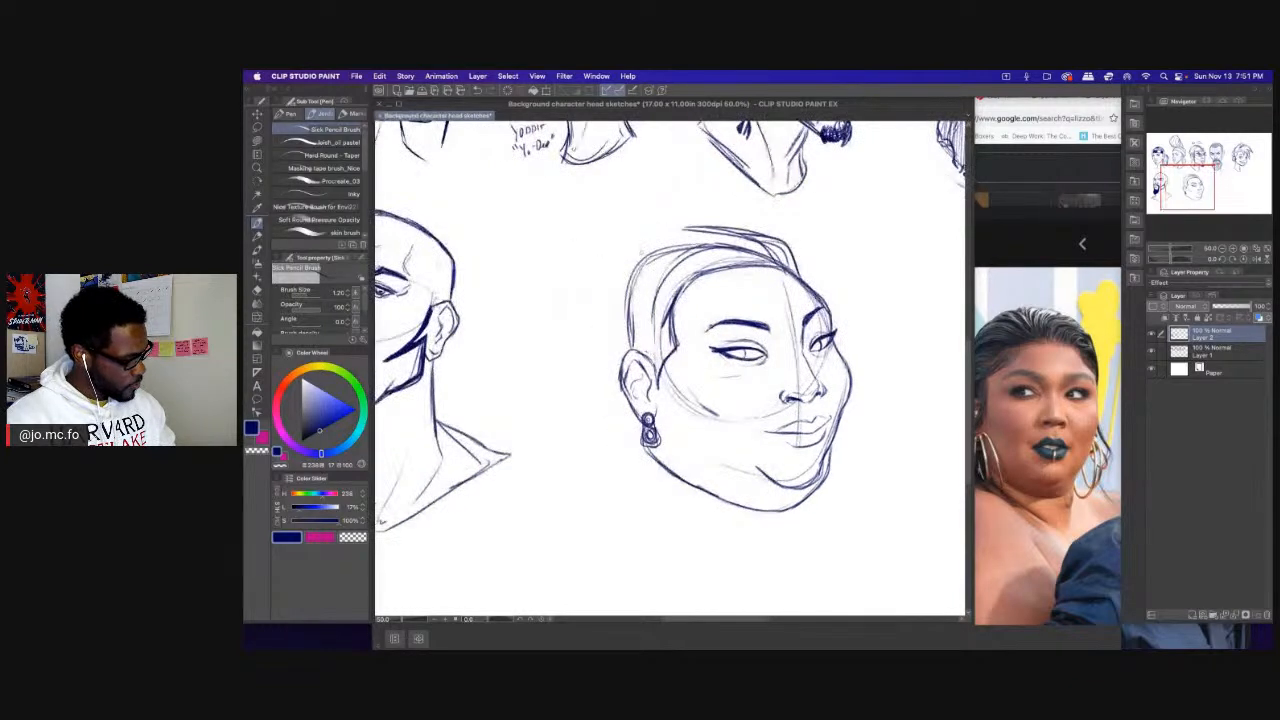
mouse_move(728, 268)
mouse_down()
mouse_move(630, 280)
mouse_move(606, 322)
mouse_up()
mouse_move(706, 230)
mouse_down()
mouse_move(604, 278)
mouse_move(602, 334)
mouse_up()
drag(612, 284, 602, 380)
drag(614, 306, 601, 449)
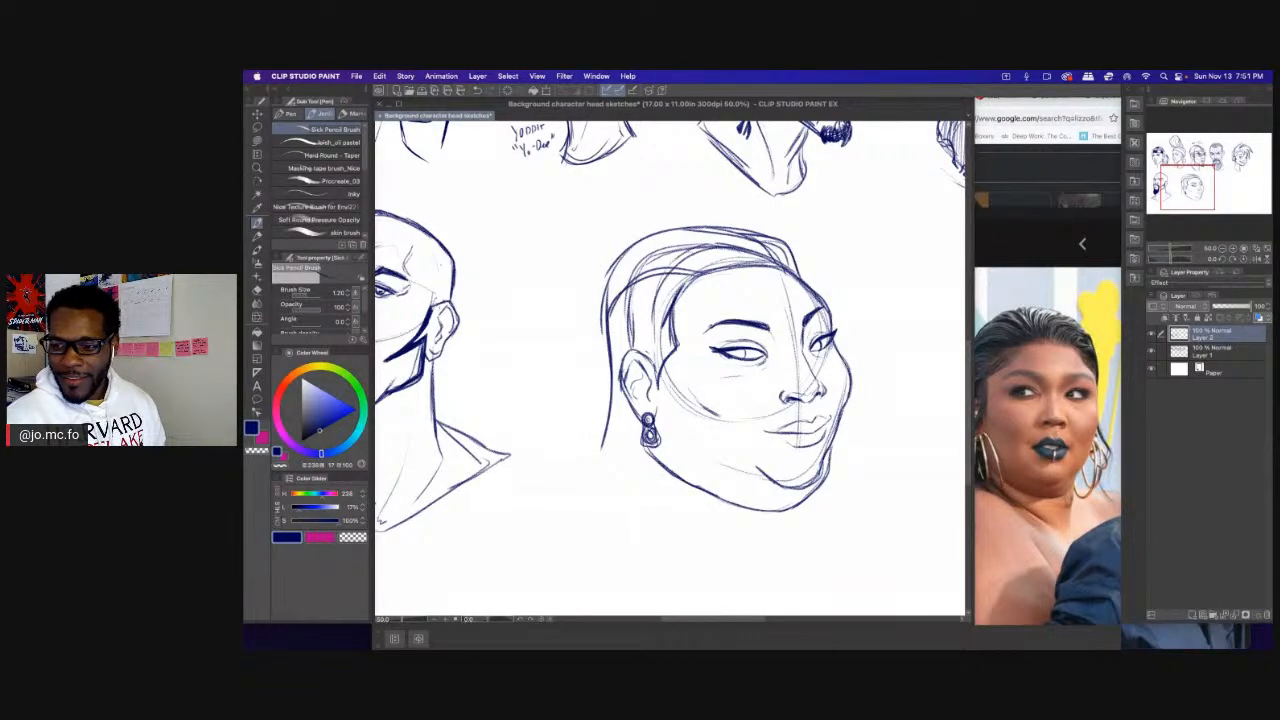
Narrow the canvas window so that more of the reference photo shows beside it.
key(super+Tab)
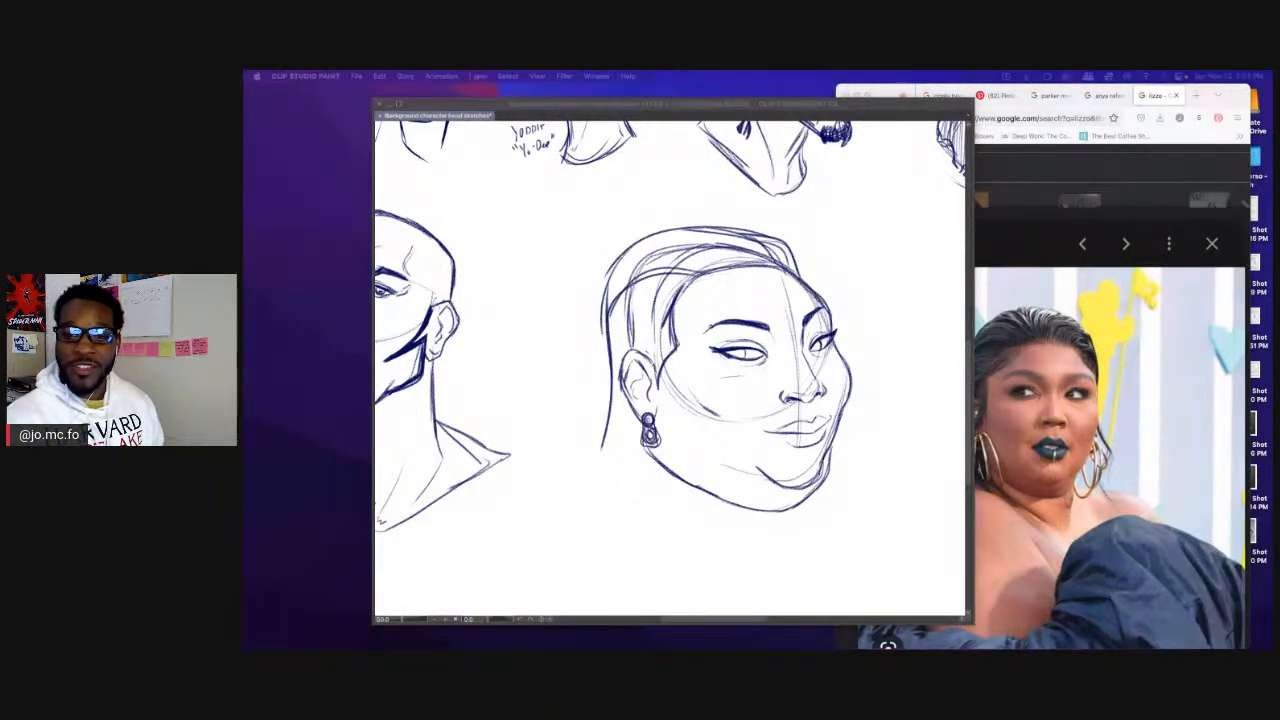
click(606, 310)
drag(606, 370, 626, 320)
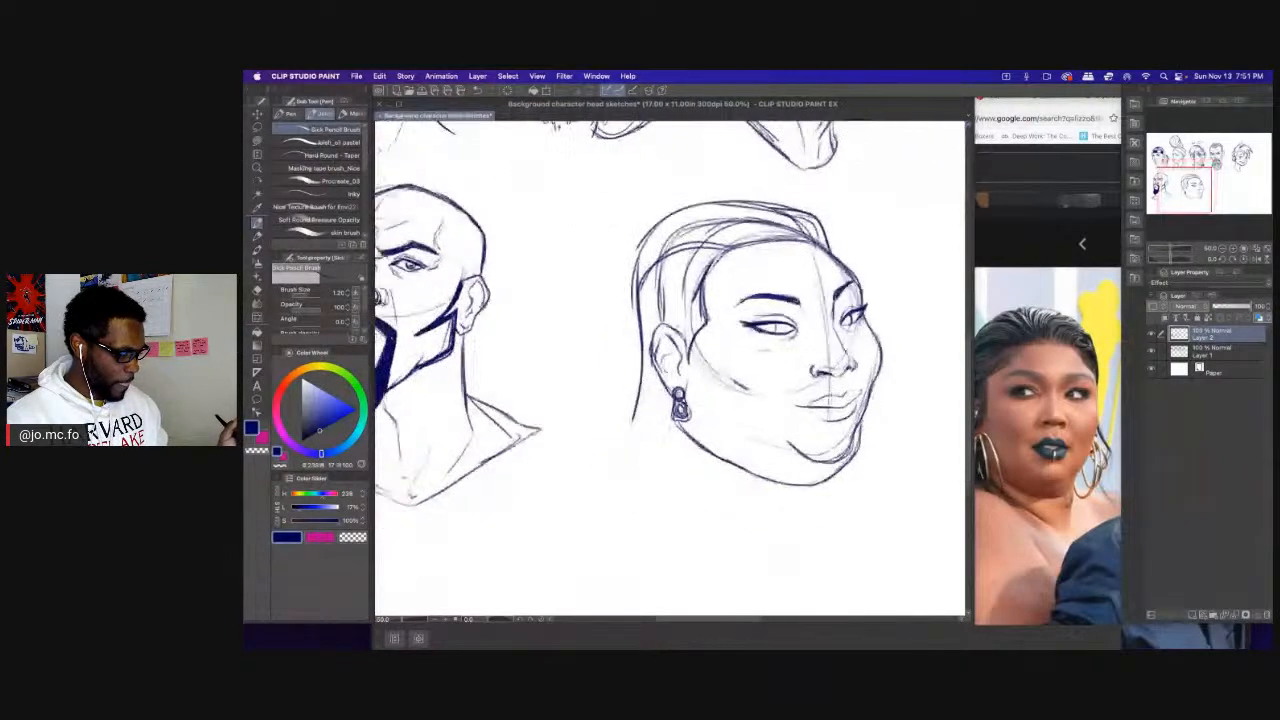
drag(939, 458, 937, 453)
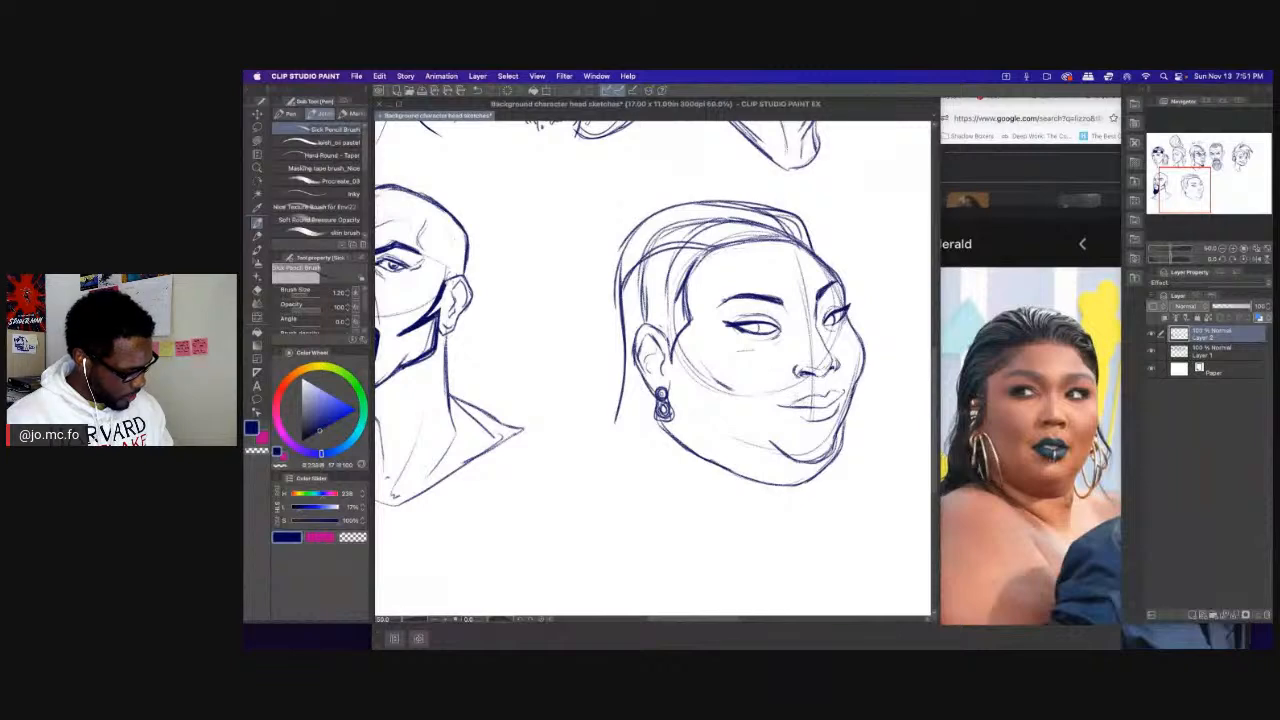
Draw a small ring piercing on the middle of the lower lip.
scroll(776, 372, up, 1)
drag(847, 422, 795, 386)
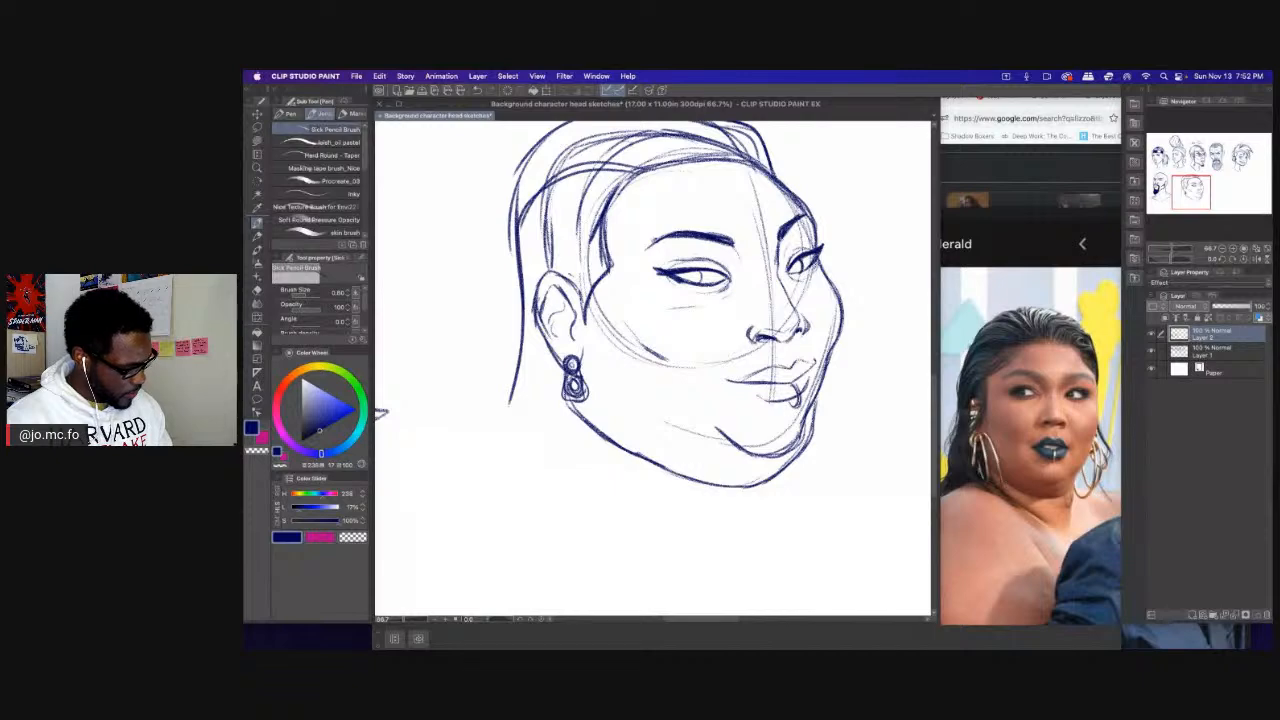
drag(675, 440, 742, 510)
Darken and lengthen the hair's back edge from the crown down past the nape with the pencil at size 1.70.
key(])
key(])
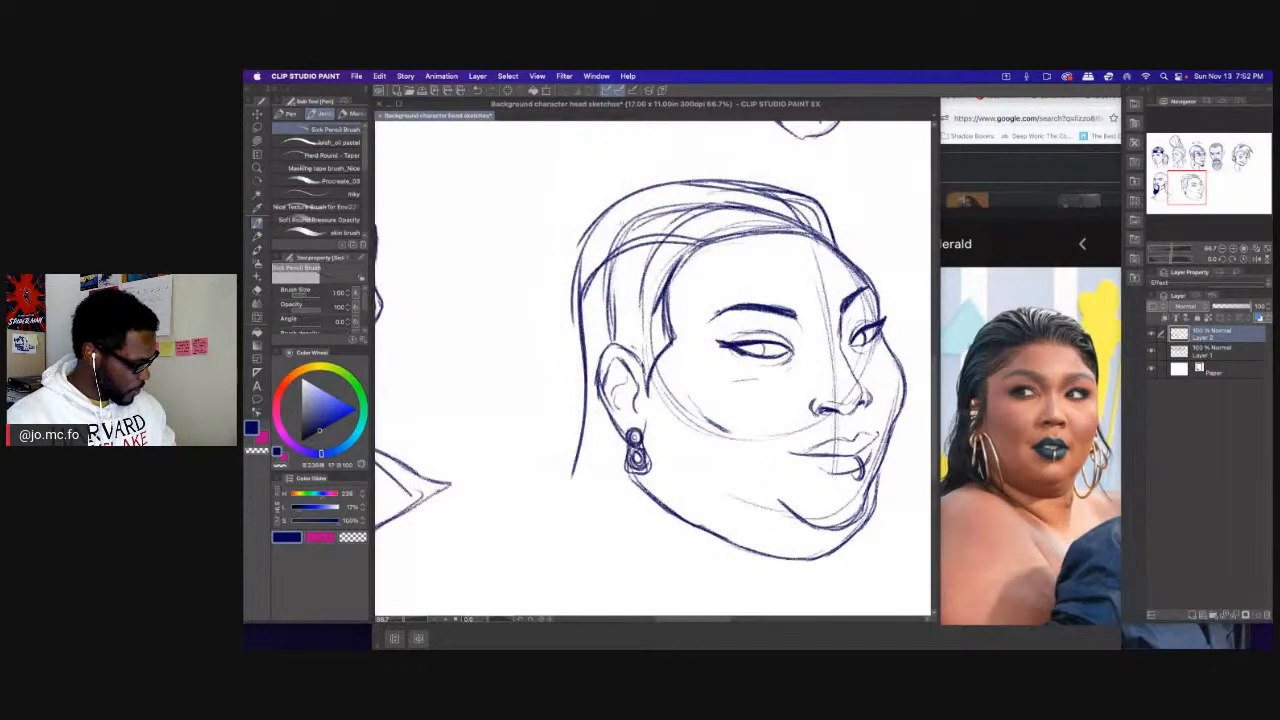
mouse_move(579, 270)
mouse_down()
mouse_move(567, 502)
mouse_move(589, 358)
mouse_move(567, 434)
mouse_up()
scroll(570, 498, down, 3)
drag(589, 354, 568, 436)
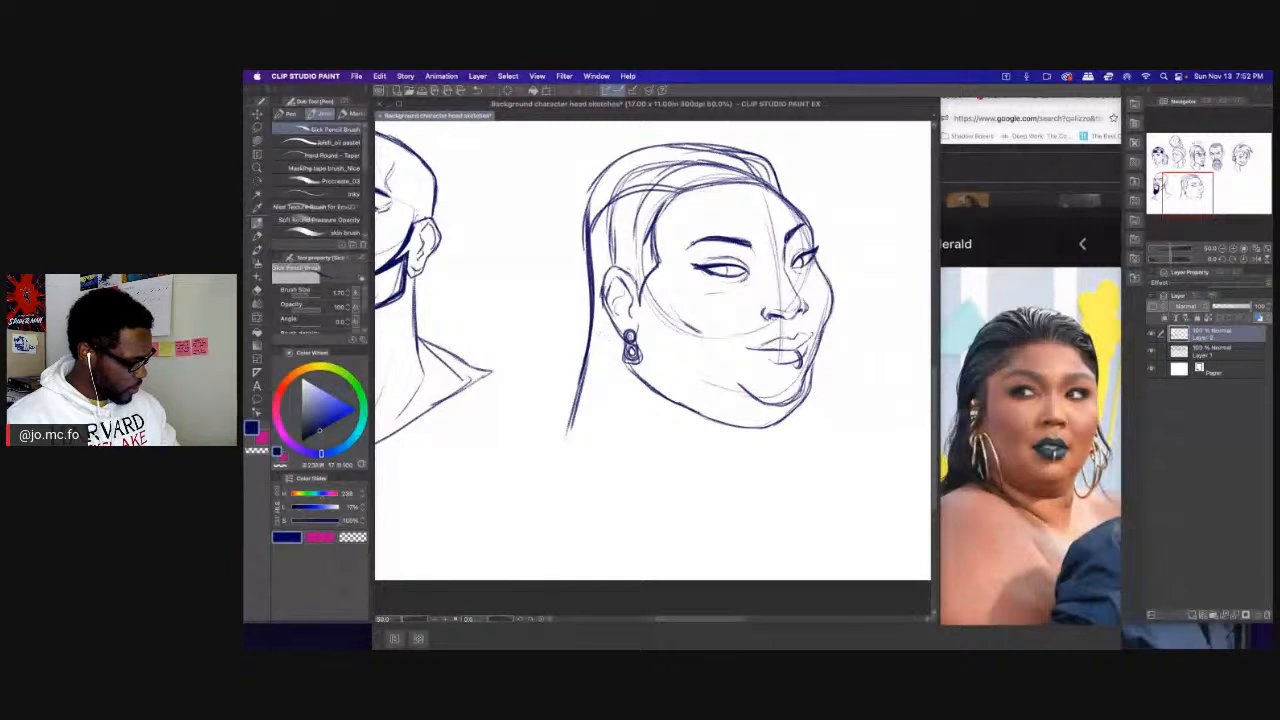
Draw the near line from behind the earring down the neck, plus the far neck edge and sloping far shoulder.
mouse_move(630, 276)
mouse_down()
mouse_move(580, 440)
mouse_move(587, 466)
mouse_up()
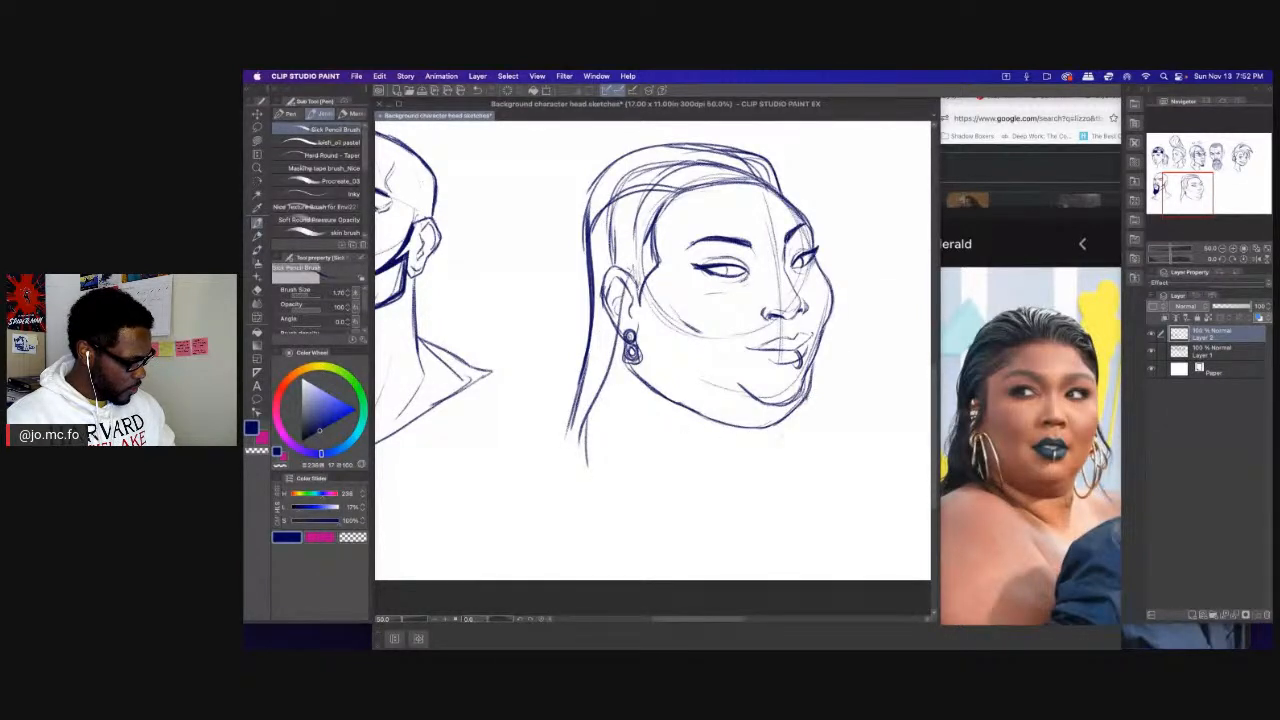
mouse_move(810, 370)
mouse_down()
mouse_move(784, 460)
mouse_move(857, 455)
mouse_up()
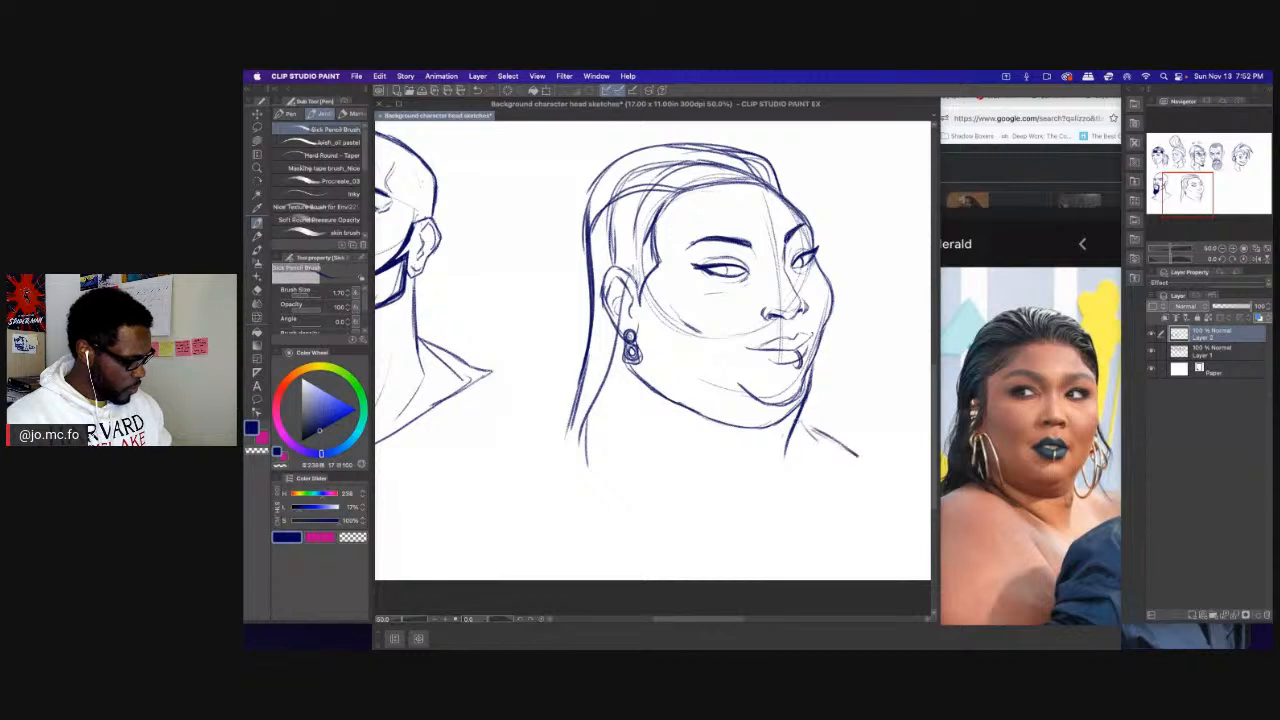
drag(654, 363, 630, 376)
Erase the middle stretch of the near jawline between the earring and the double chin with the hard eraser.
key(e)
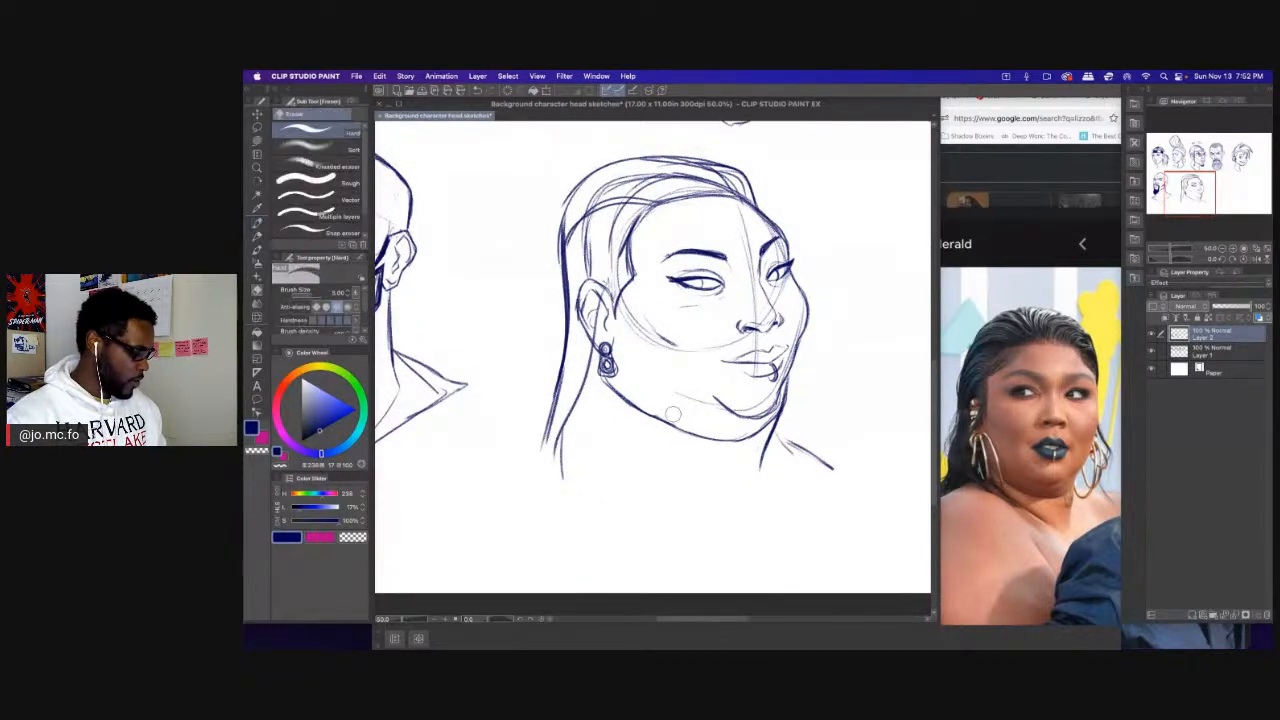
mouse_move(700, 432)
mouse_down()
mouse_move(618, 390)
mouse_move(704, 438)
mouse_up()
key(p)
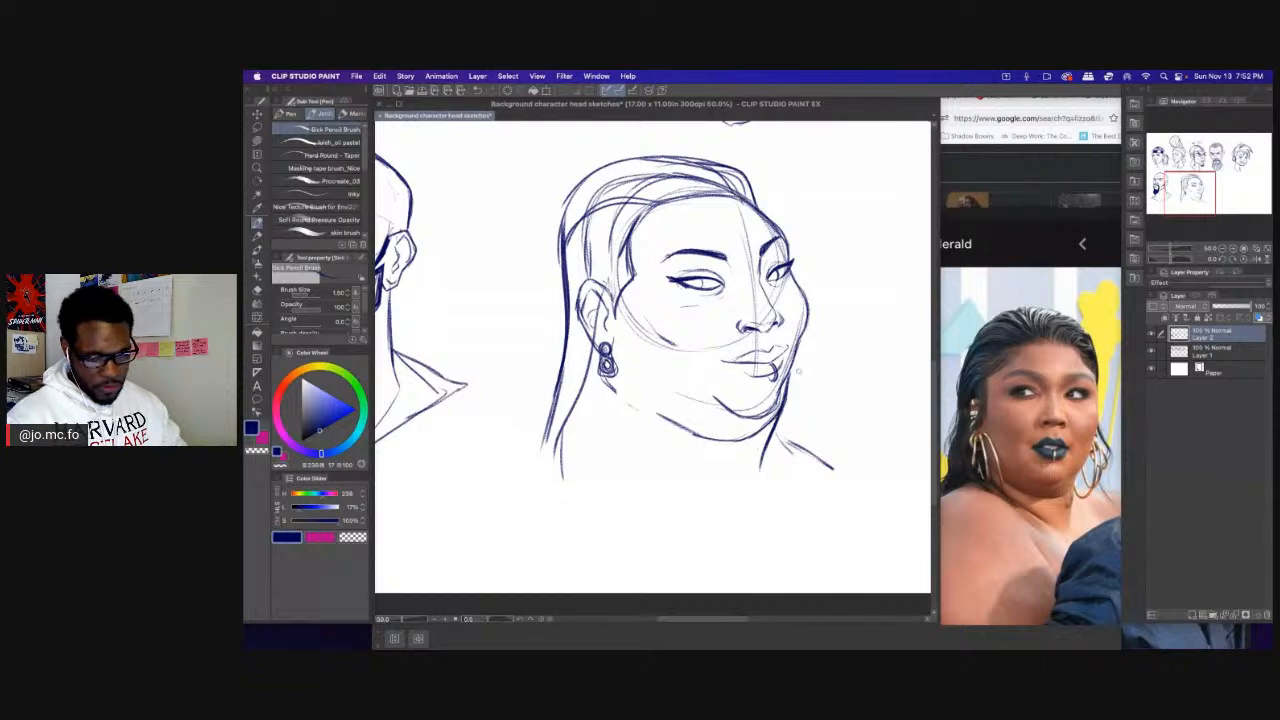
Trim the far jaw edge beside the chin with the hard eraser at size 2.00 and redraw it with the pencil.
key(e)
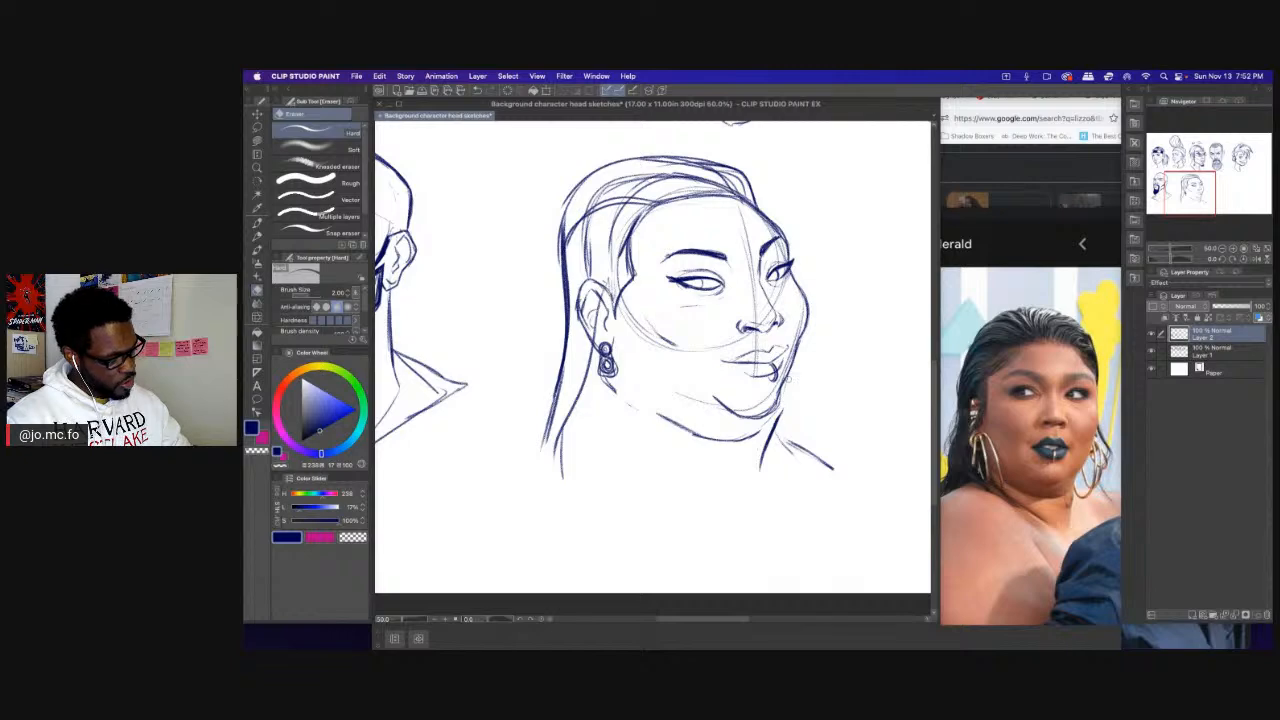
key(p)
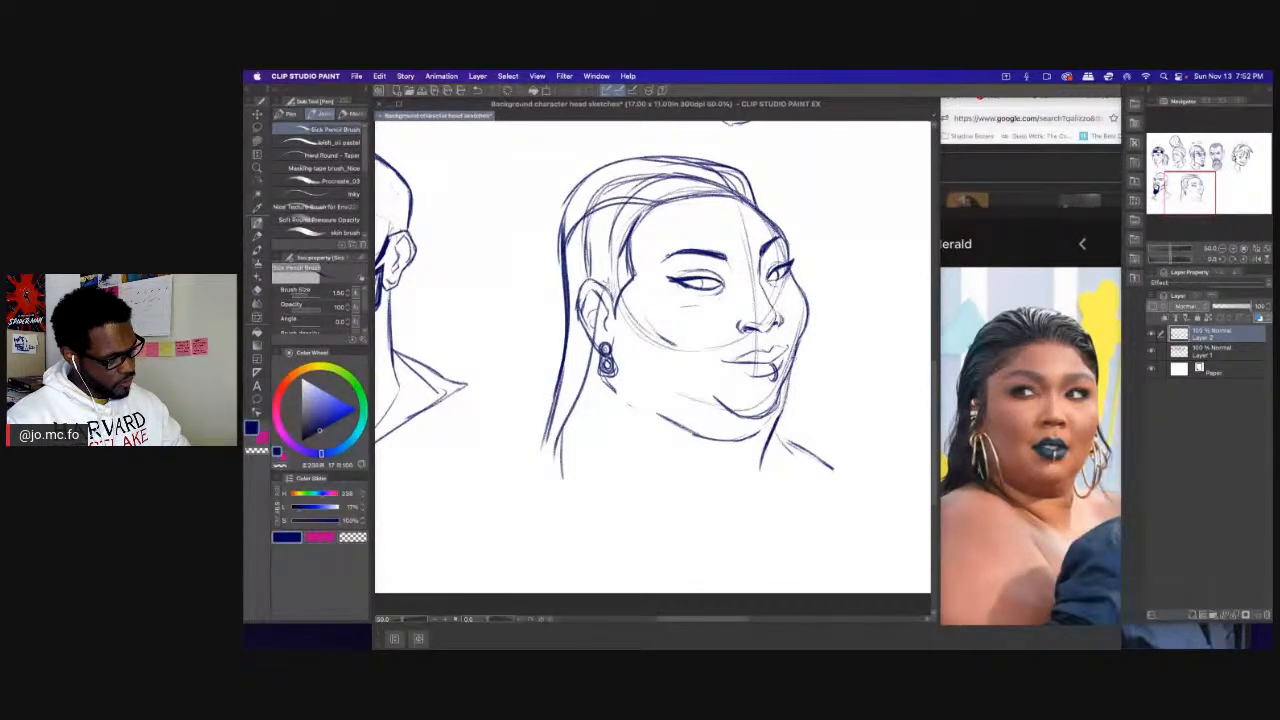
drag(788, 390, 780, 414)
mouse_move(795, 356)
mouse_down()
mouse_move(782, 412)
mouse_move(765, 420)
mouse_up()
scroll(671, 353, down, 2)
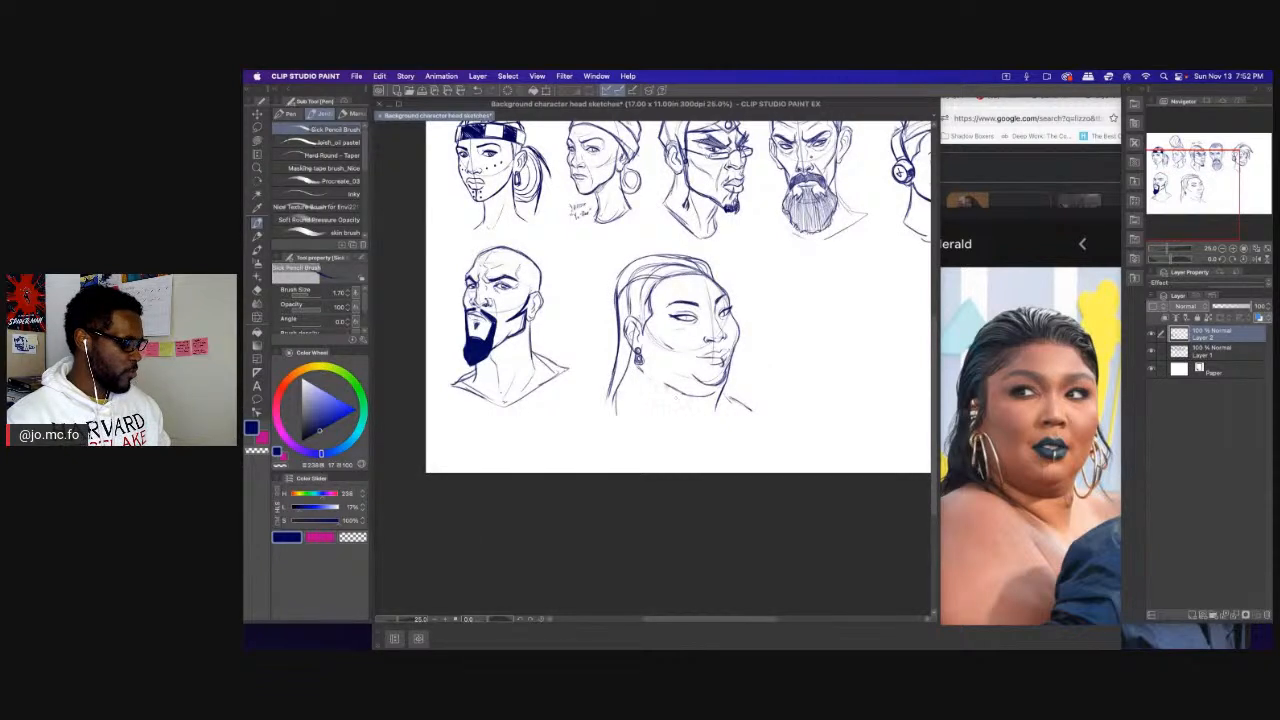
key(super+plus)
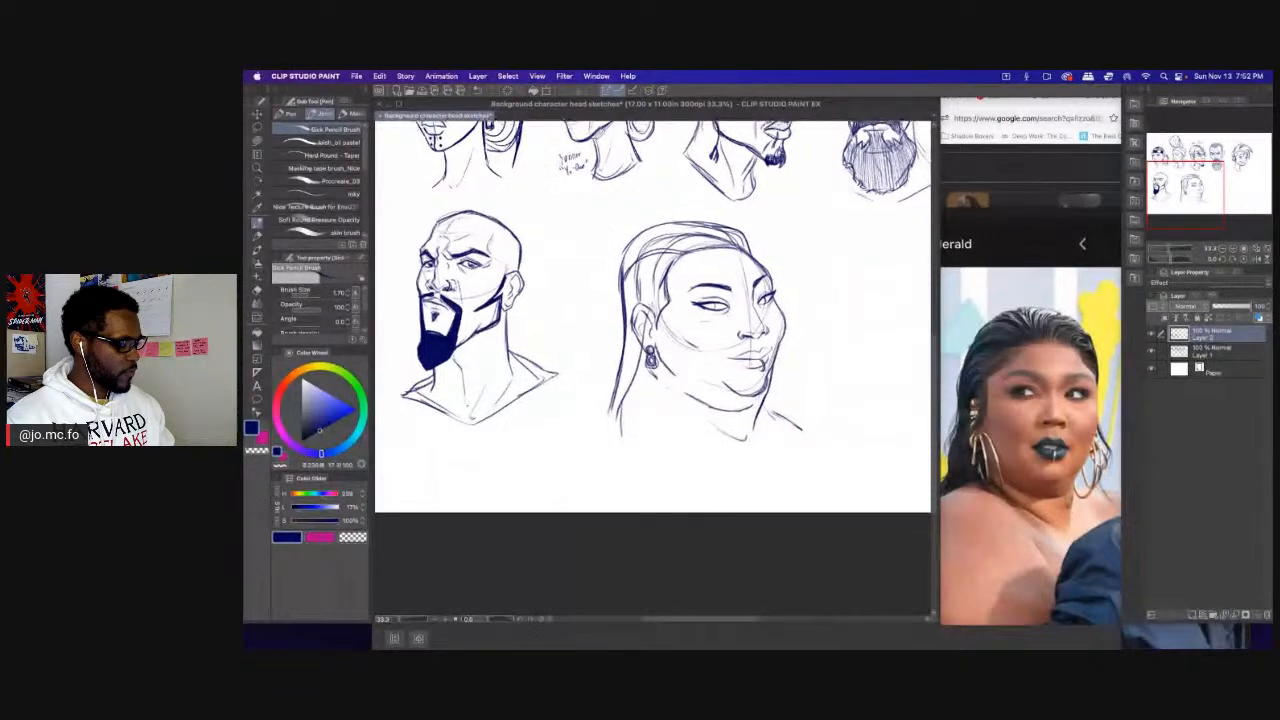
Lasso the woman's near nostril wing and shift it slightly outward toward the near cheek.
key(super+plus)
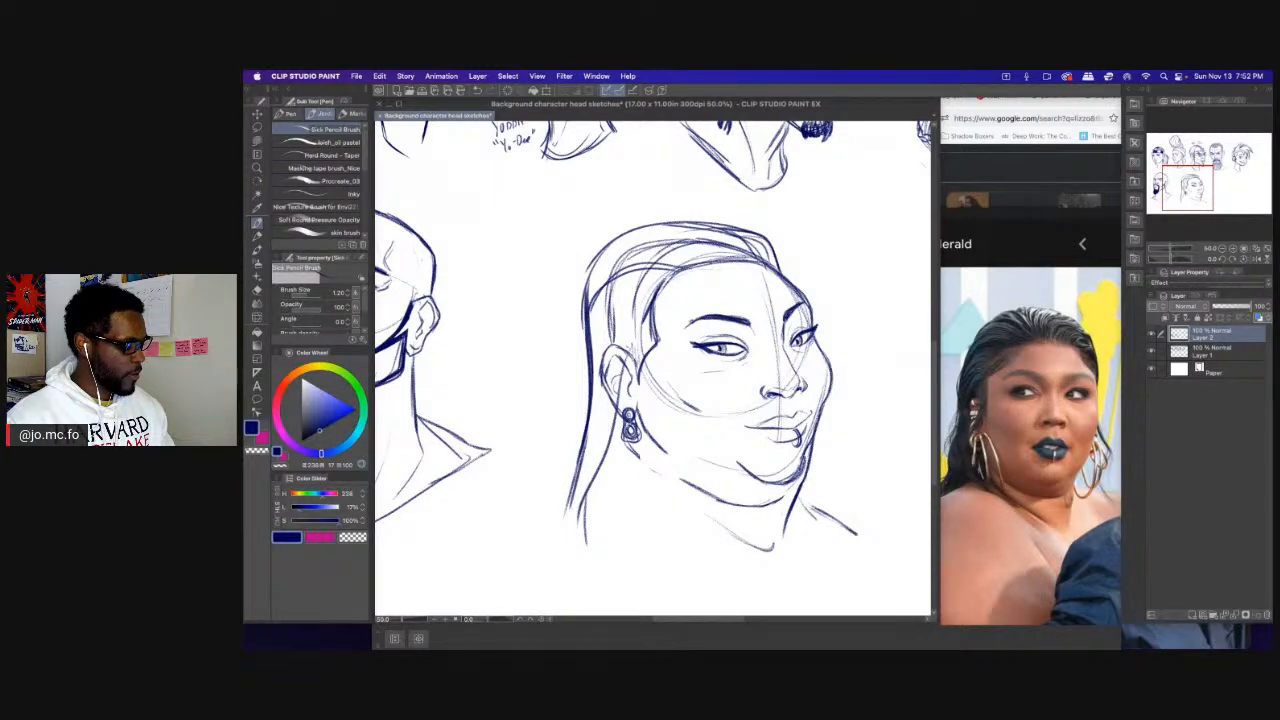
key(super+minus)
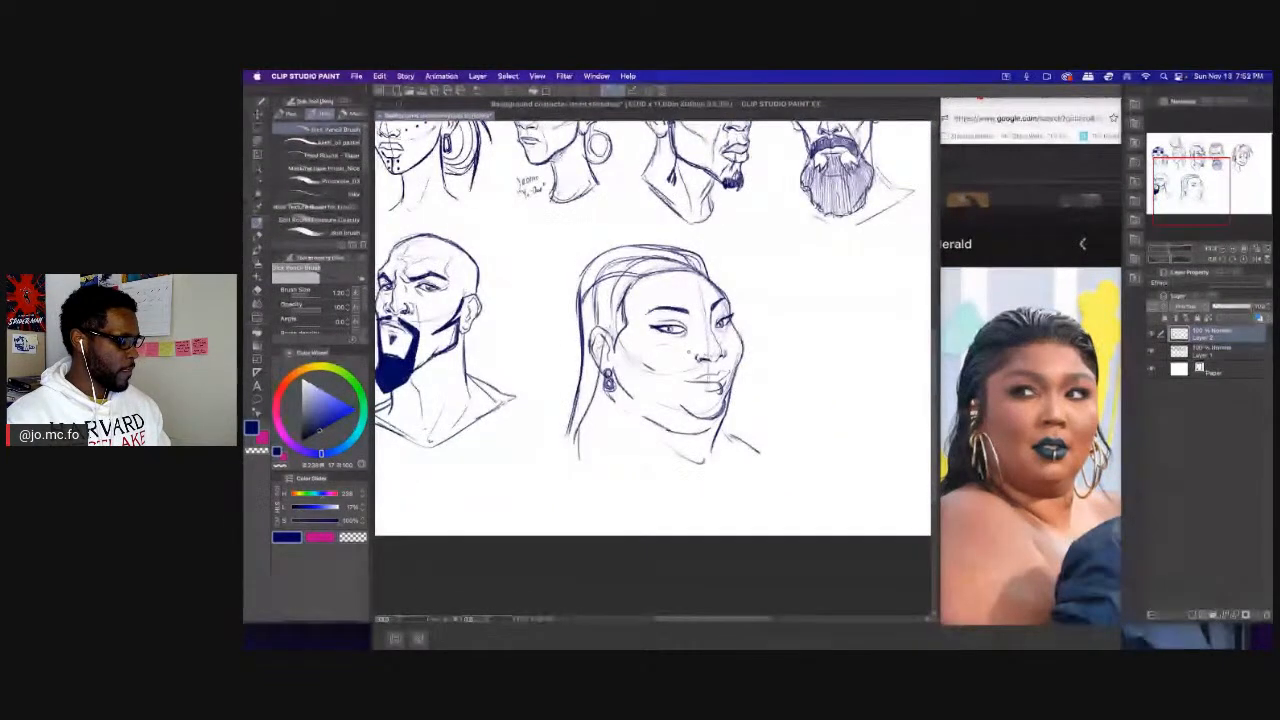
key(super+plus)
key(m)
drag(702, 352, 688, 356)
key(super+t)
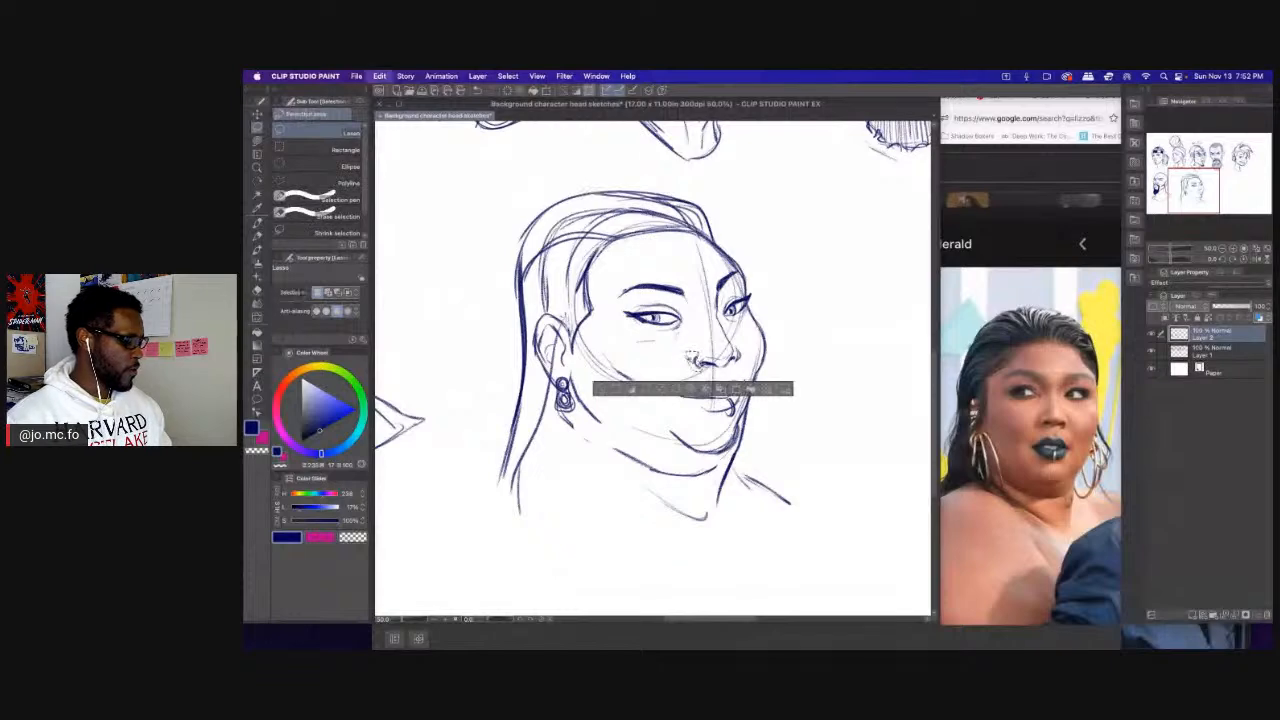
scroll(682, 355, up, 5)
scroll(700, 360, up, 3)
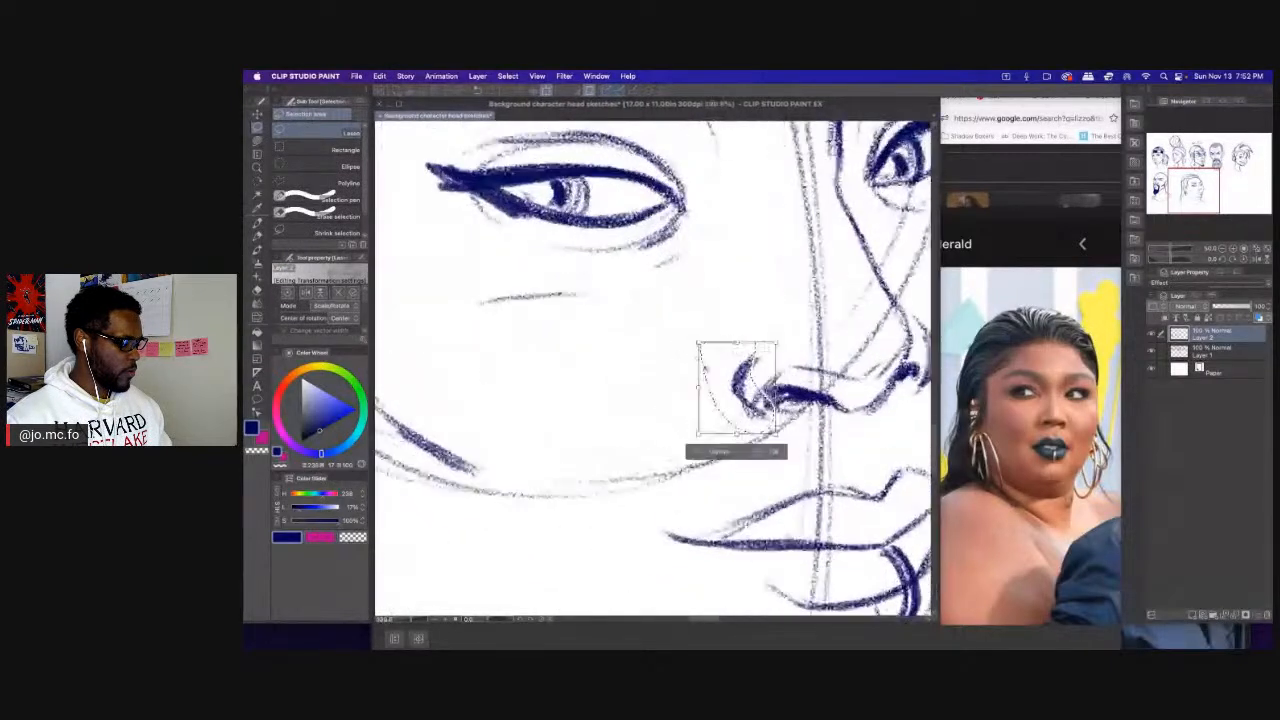
drag(710, 360, 697, 358)
key(Return)
scroll(672, 348, down, 5)
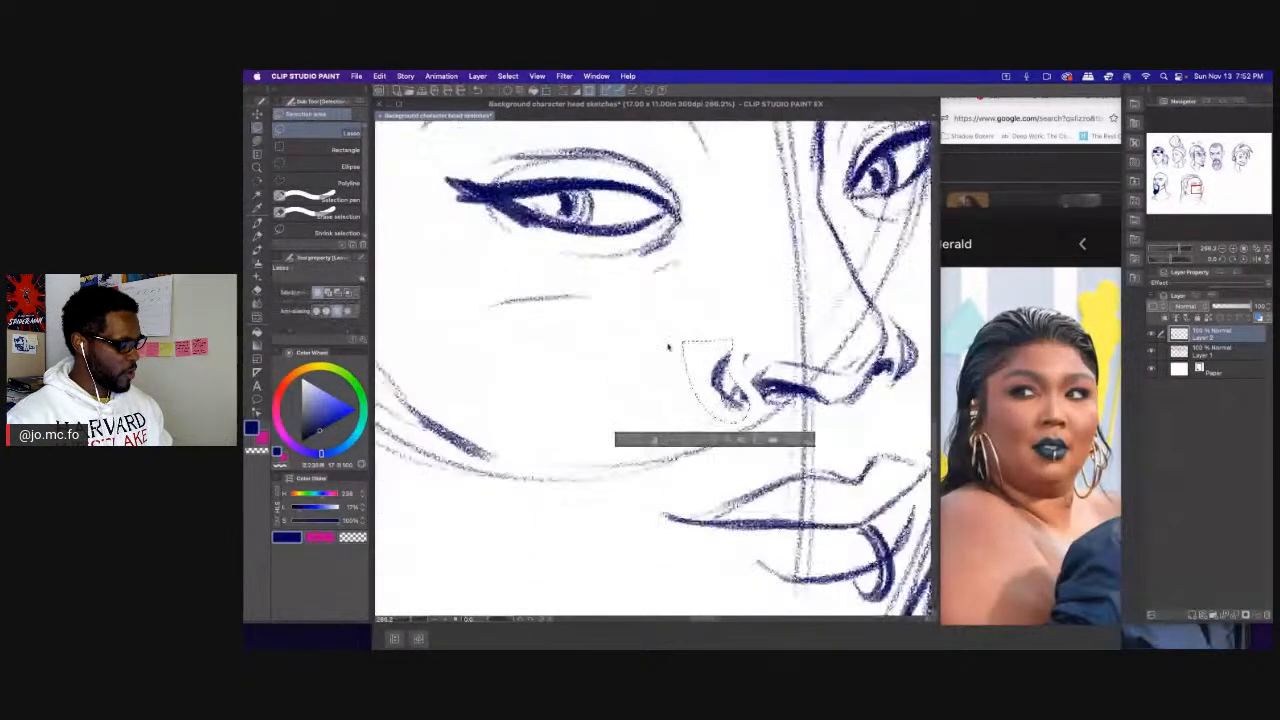
key(ctrl+d)
Clean up the shifted nostril wing with the hard eraser at size 2.00 and redraw its curve with the pencil.
key(p)
scroll(715, 350, up, 2)
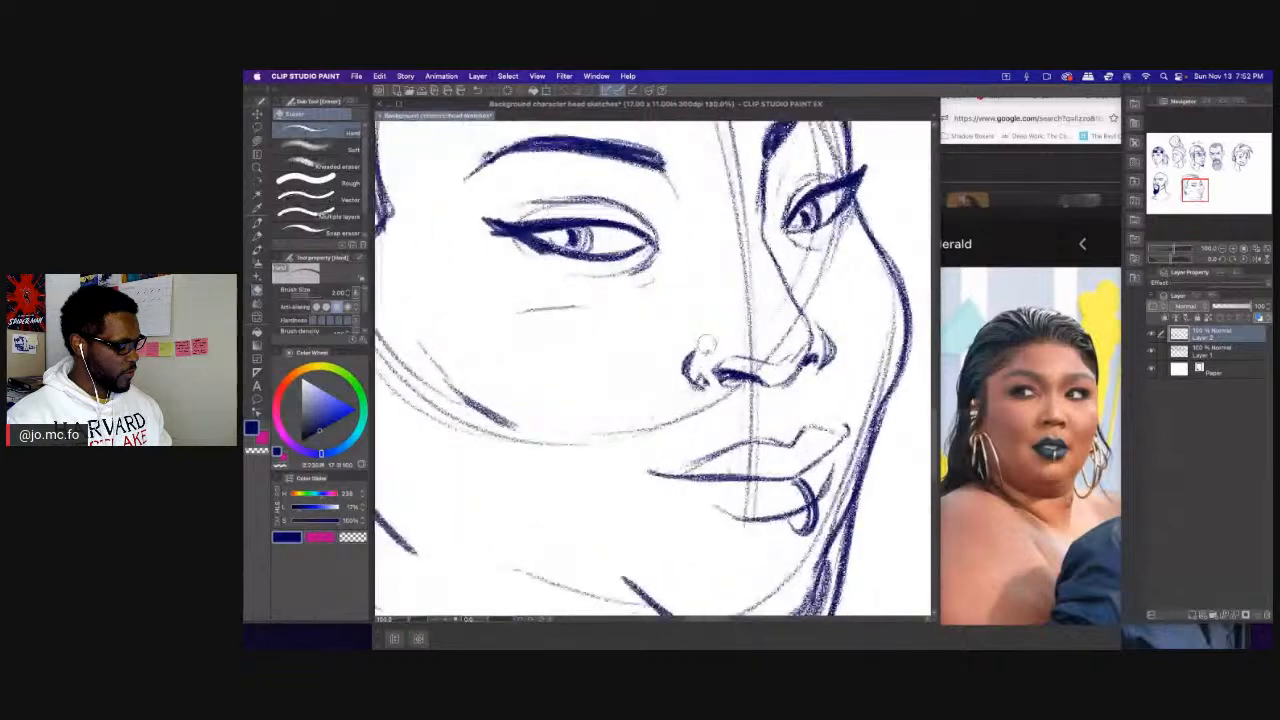
mouse_move(710, 387)
mouse_down()
mouse_move(704, 345)
mouse_move(710, 384)
mouse_up()
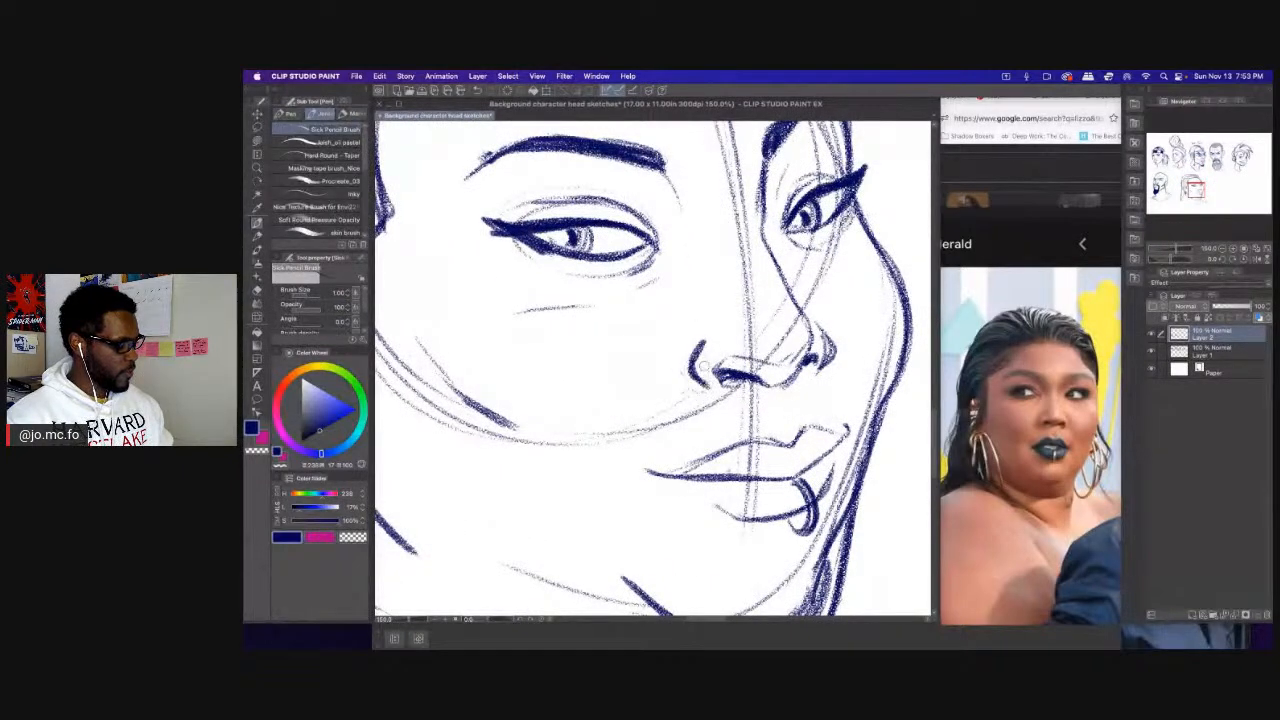
scroll(703, 331, down, 2)
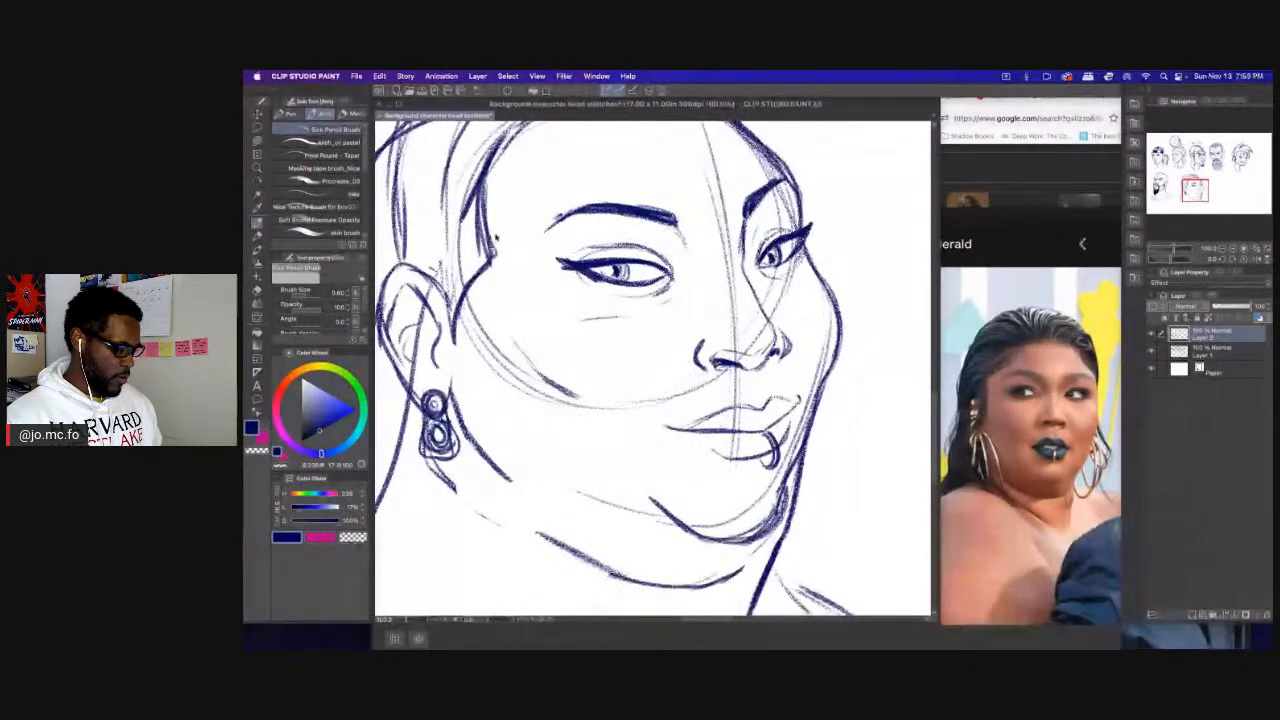
scroll(682, 246, down, 3)
scroll(775, 415, down, 2)
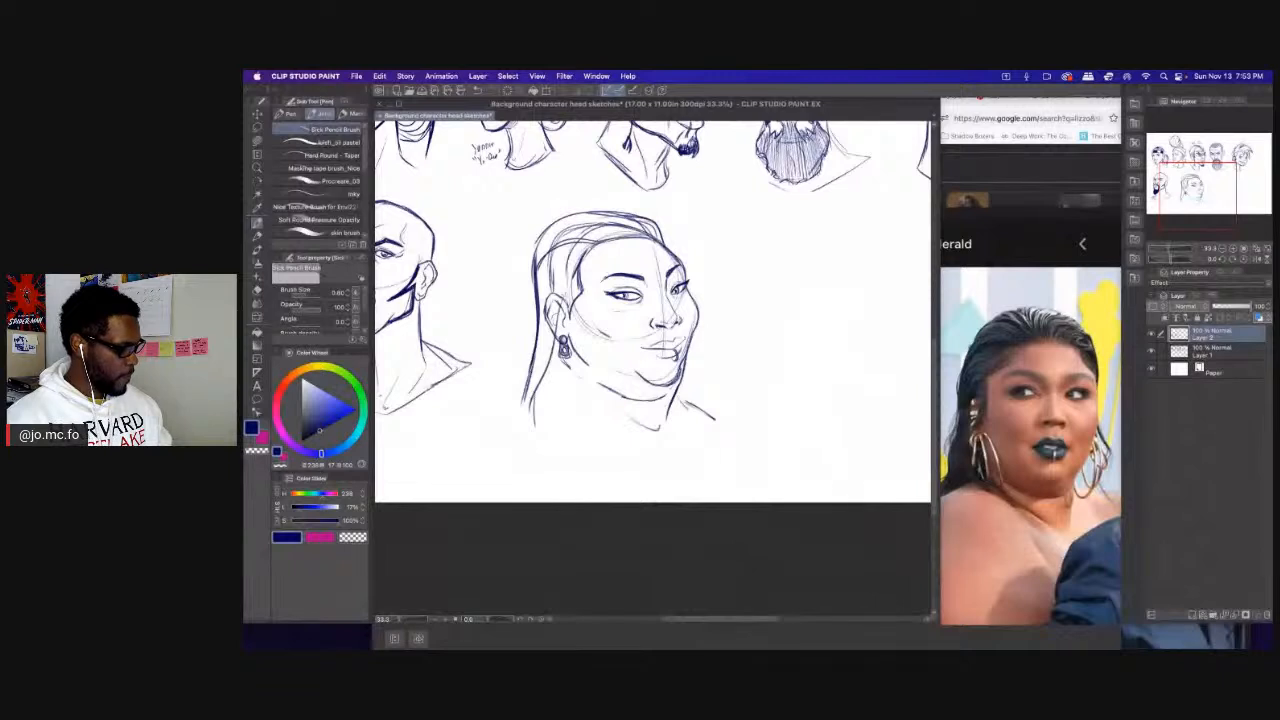
Shorten the far neck edge with the hard eraser at size 4.00 and extend the neckline below the double chin in pencil.
drag(613, 309, 671, 327)
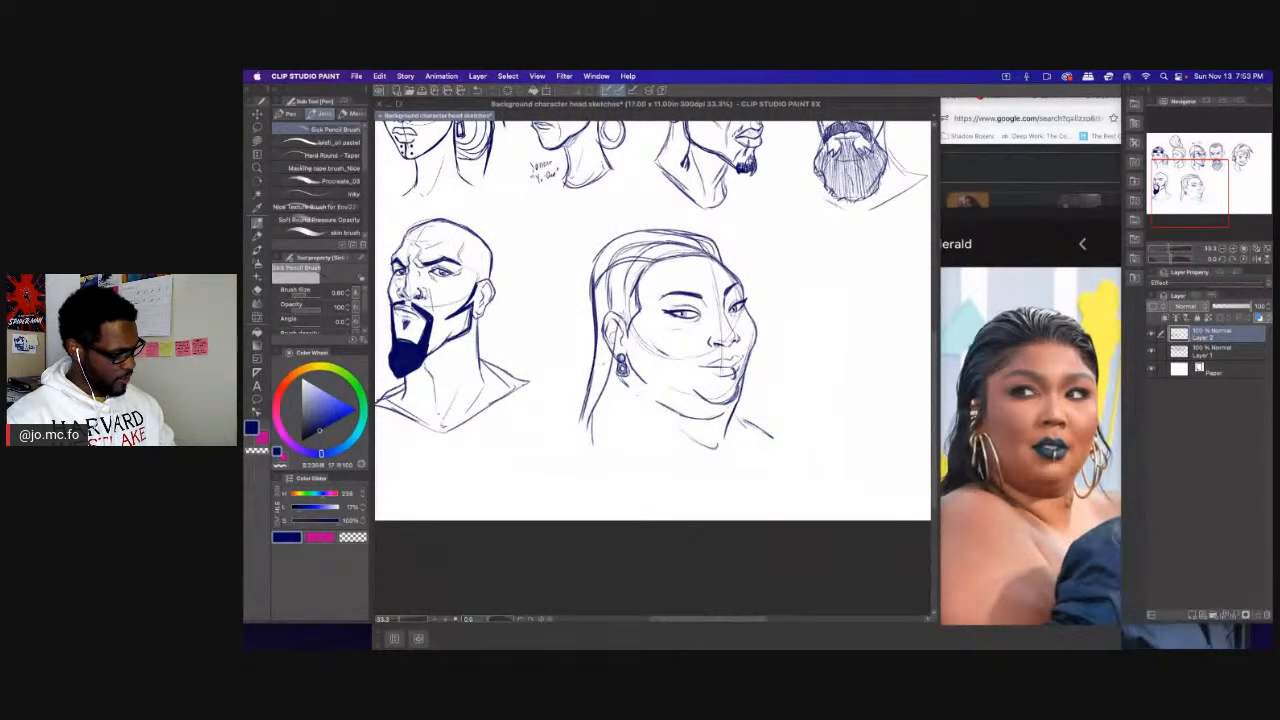
key(e)
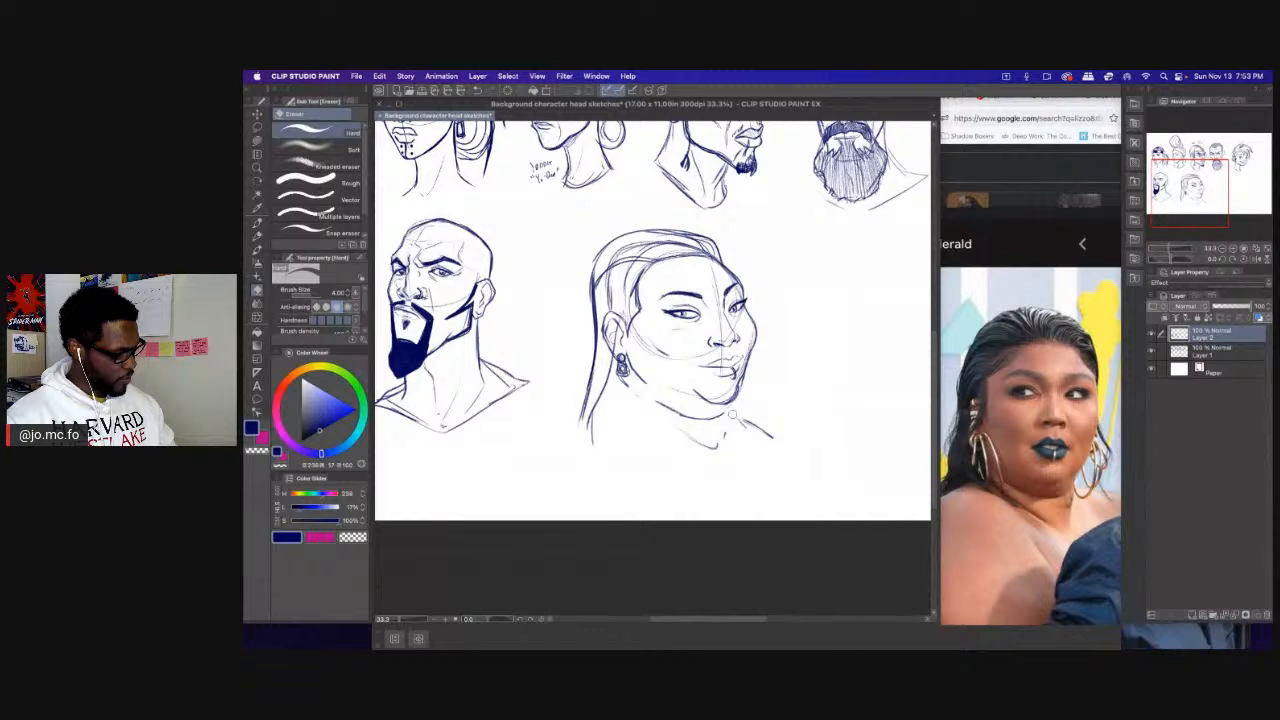
key(p)
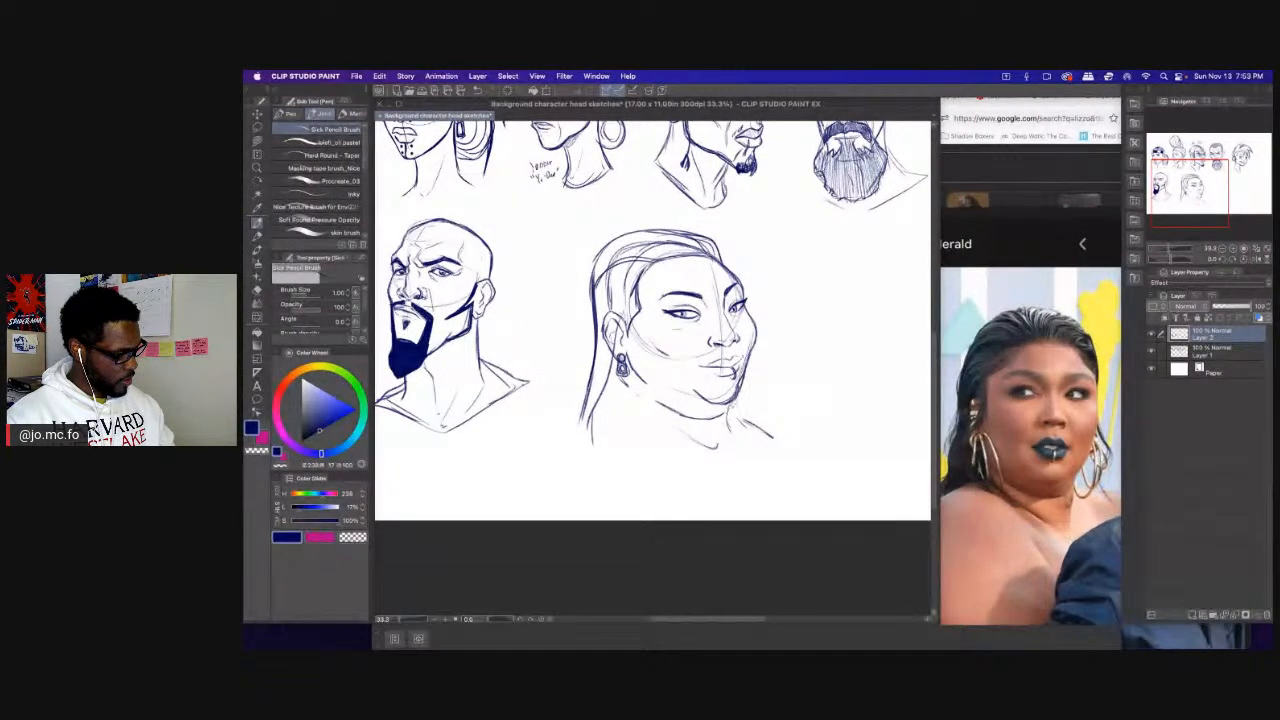
key(e)
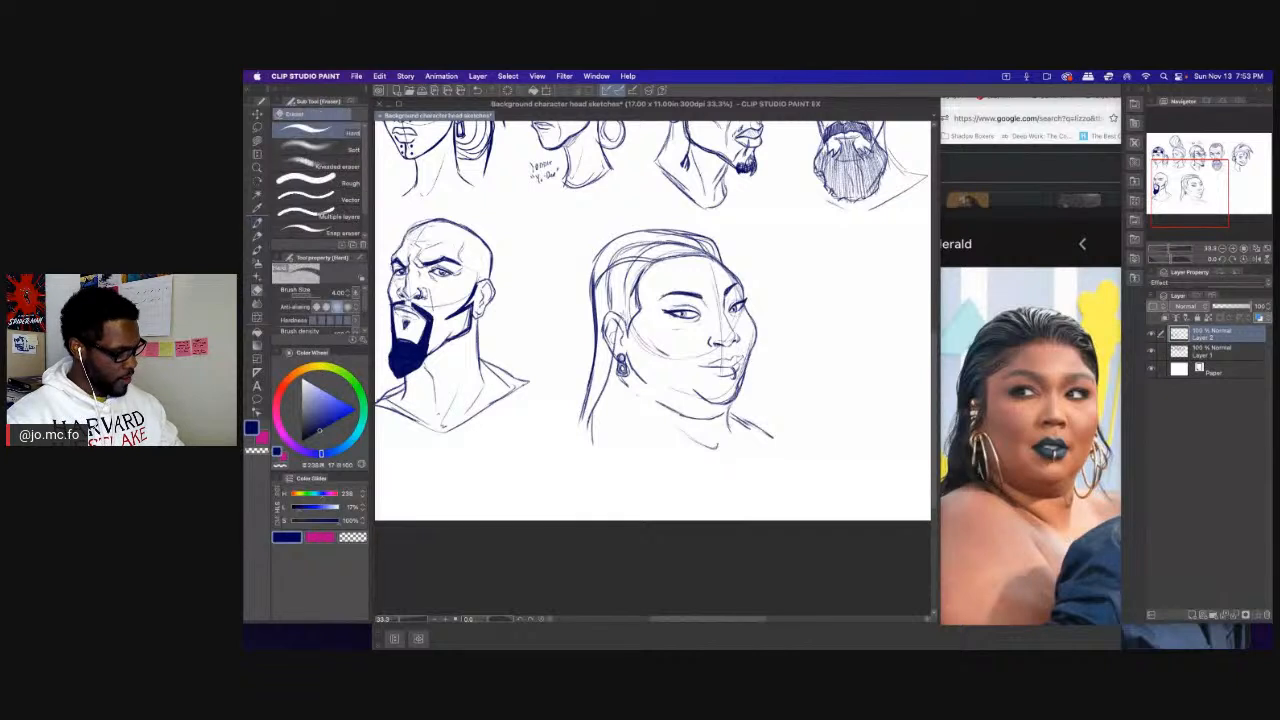
key(p)
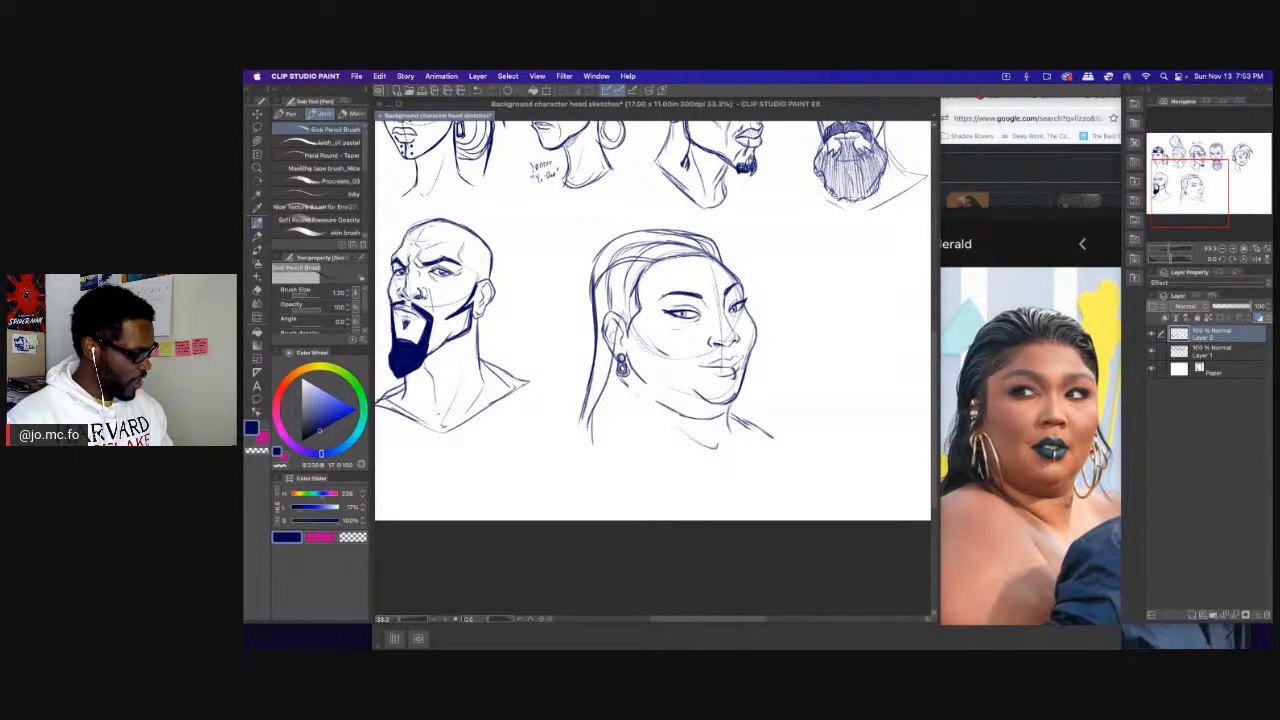
drag(692, 446, 647, 423)
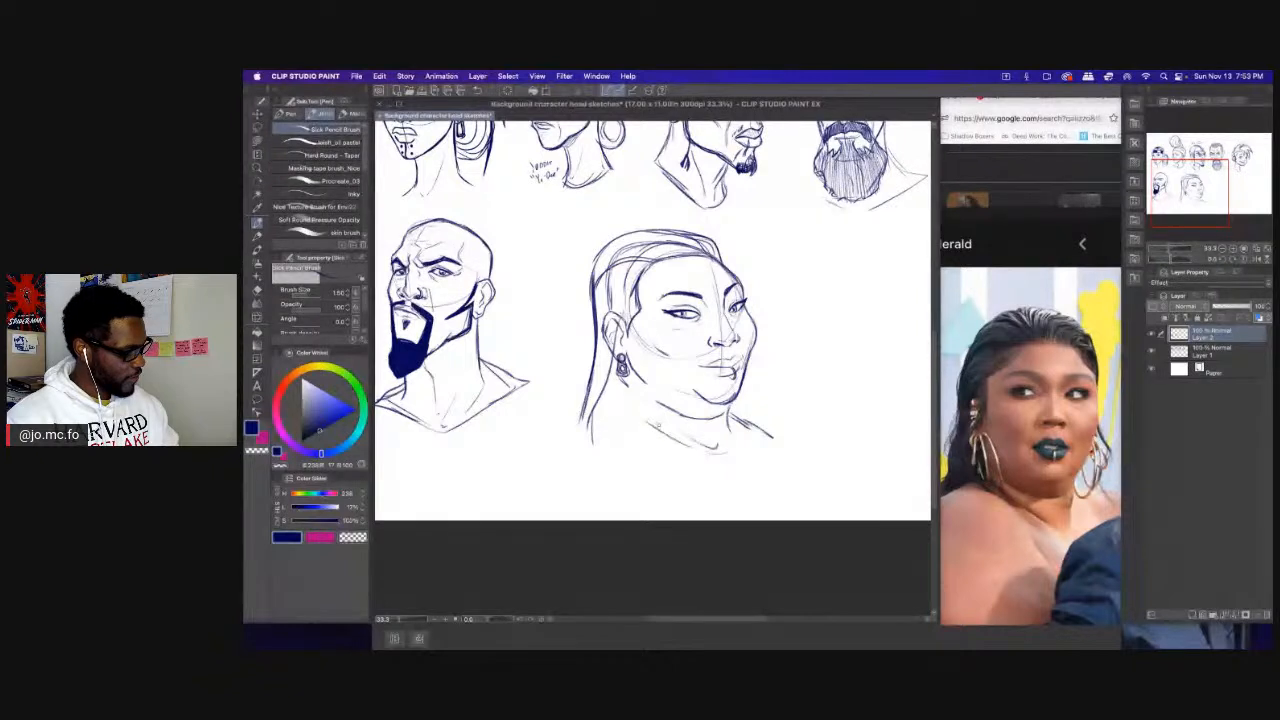
Lasso the woman's whole head and shoulders, scale the sketch down and place it closer beside the bald bearded man.
mouse_move(698, 235)
mouse_down()
mouse_move(612, 262)
mouse_move(585, 438)
mouse_up()
key(super+minus)
key(m)
mouse_move(769, 369)
mouse_down()
mouse_move(580, 503)
mouse_move(735, 301)
mouse_up()
key(super+t)
drag(553, 268, 607, 325)
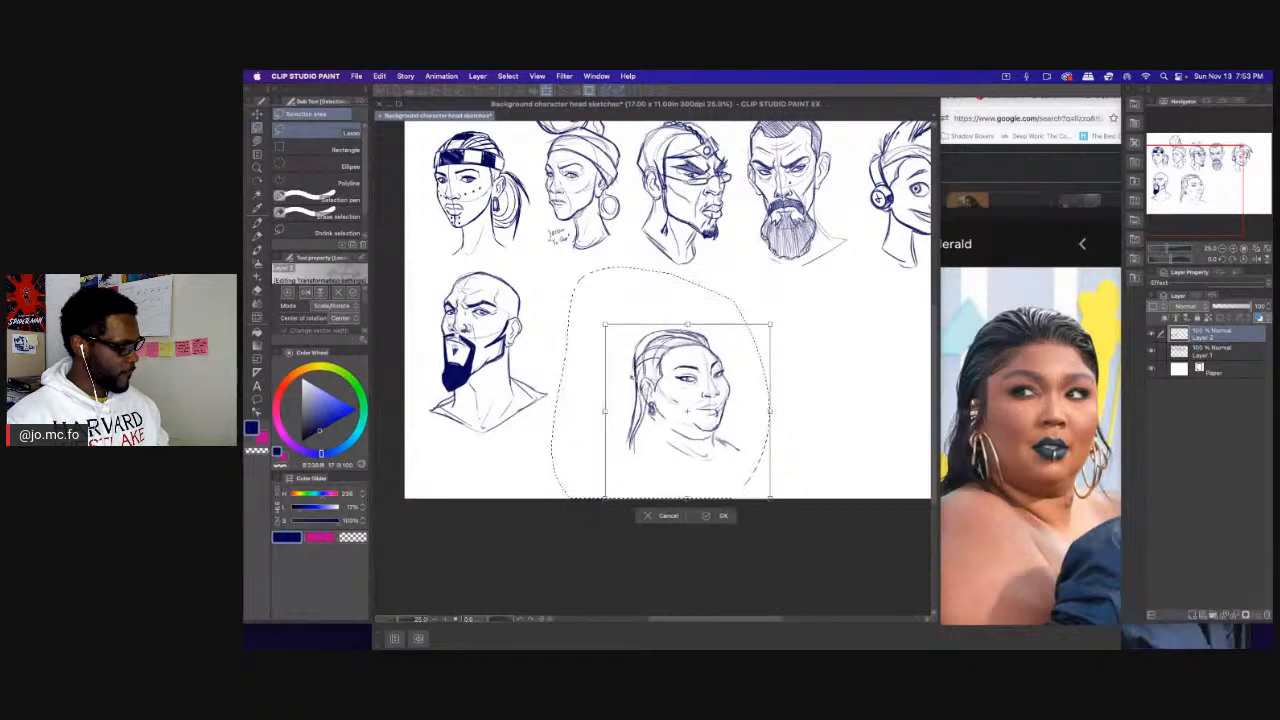
drag(687, 411, 623, 352)
drag(541, 352, 526, 352)
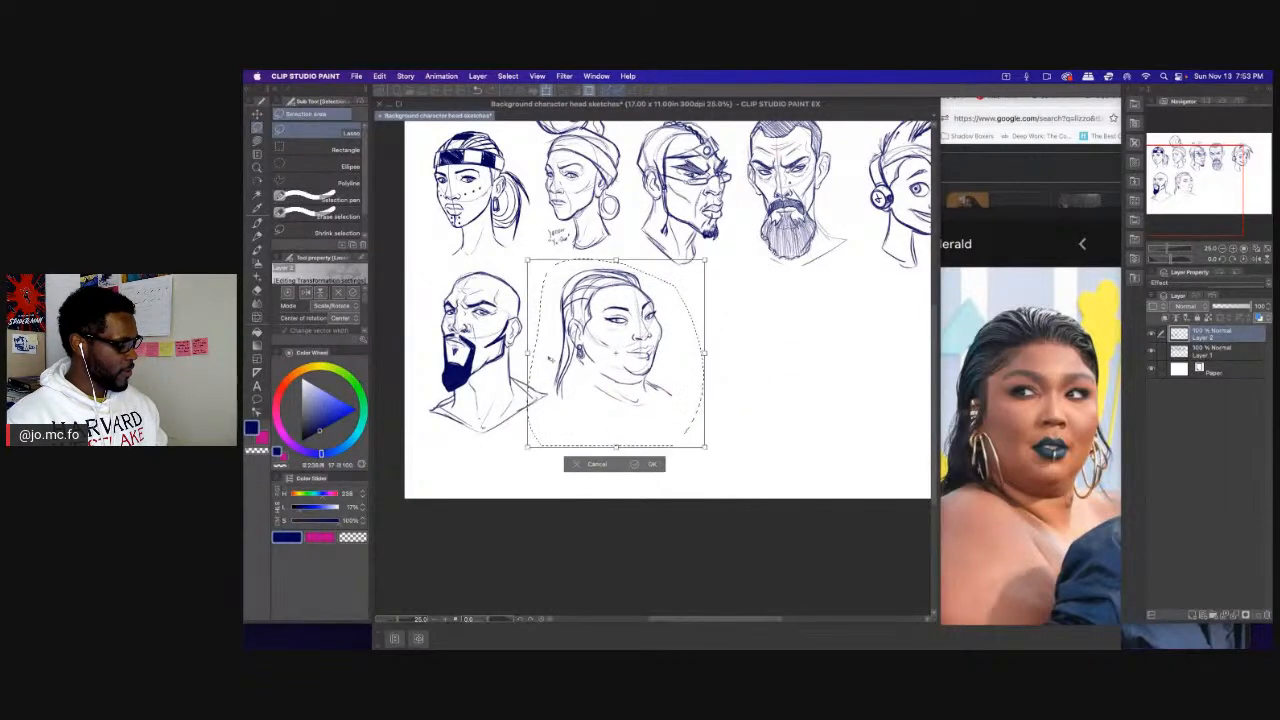
drag(616, 351, 618, 360)
key(super+plus)
key(Return)
key(super+d)
key(p)
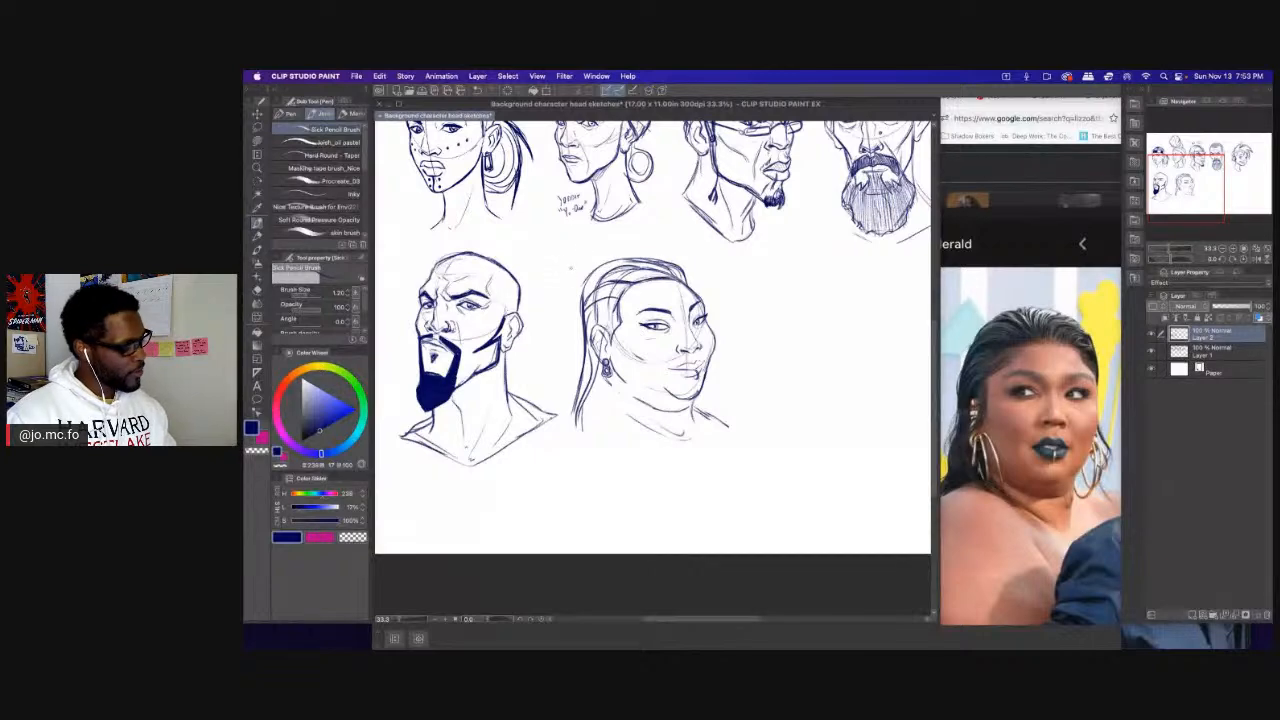
Switch to Firefox and look through the related Lizzo image results below the reference photo.
click(1026, 409)
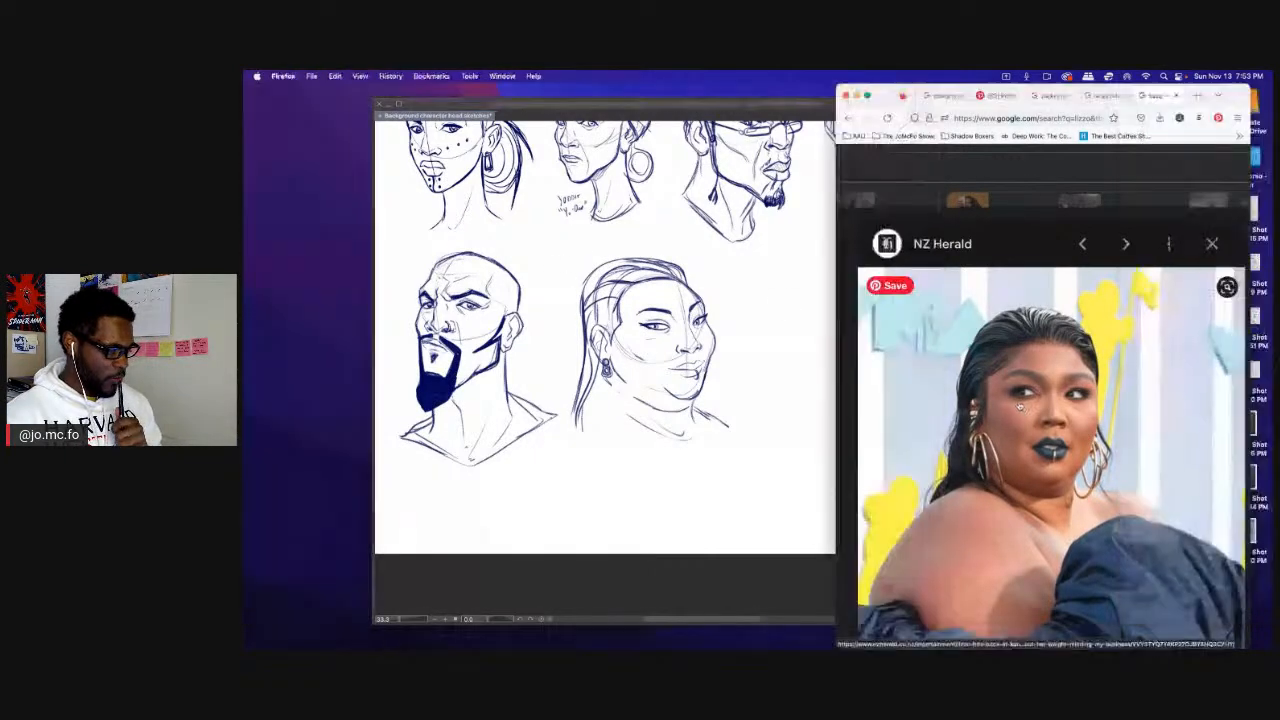
scroll(1018, 400, down, 10)
scroll(989, 384, up, 5)
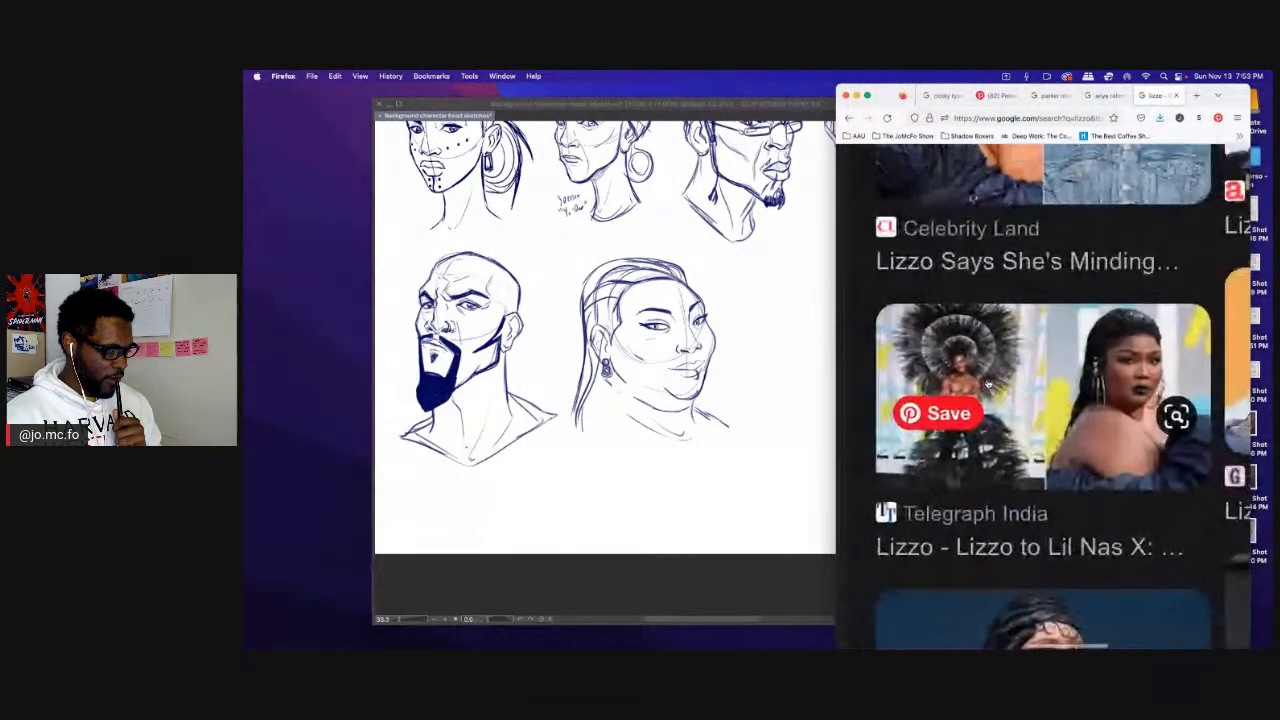
scroll(989, 384, down, 10)
Browse the Pinterest board of character and portrait pins for a reference for another head.
click(996, 96)
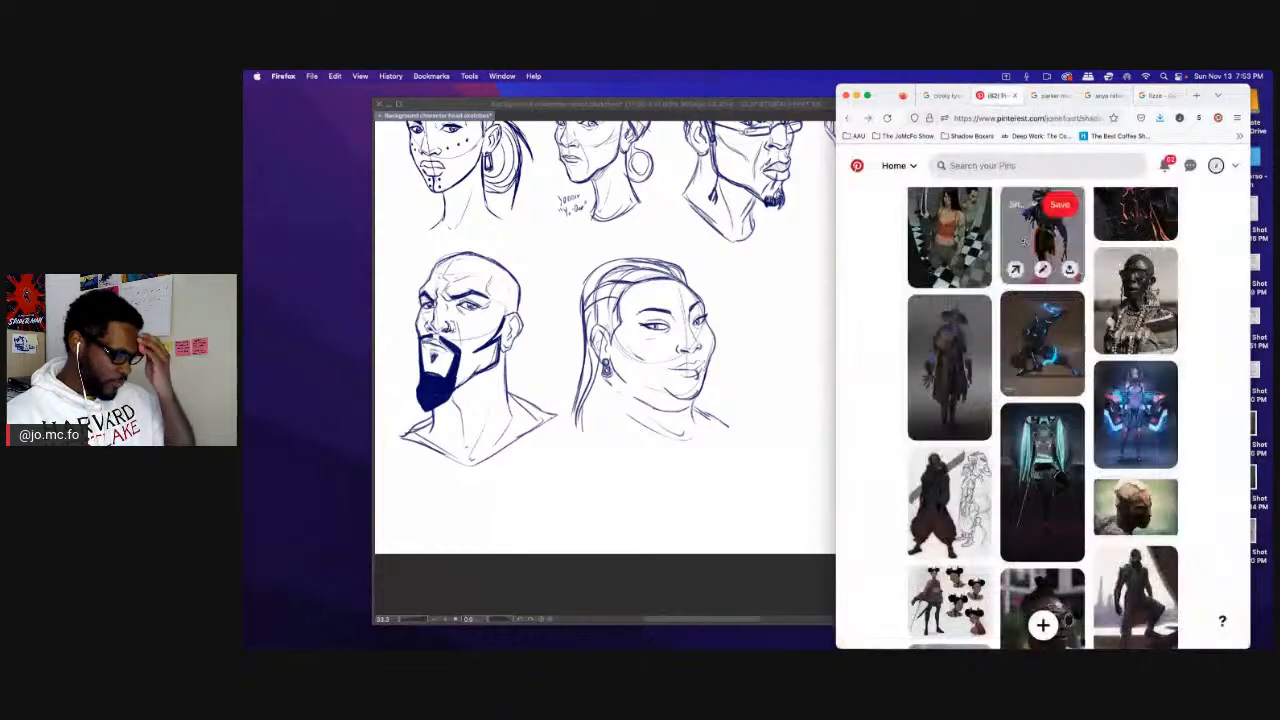
scroll(1055, 280, down, 5)
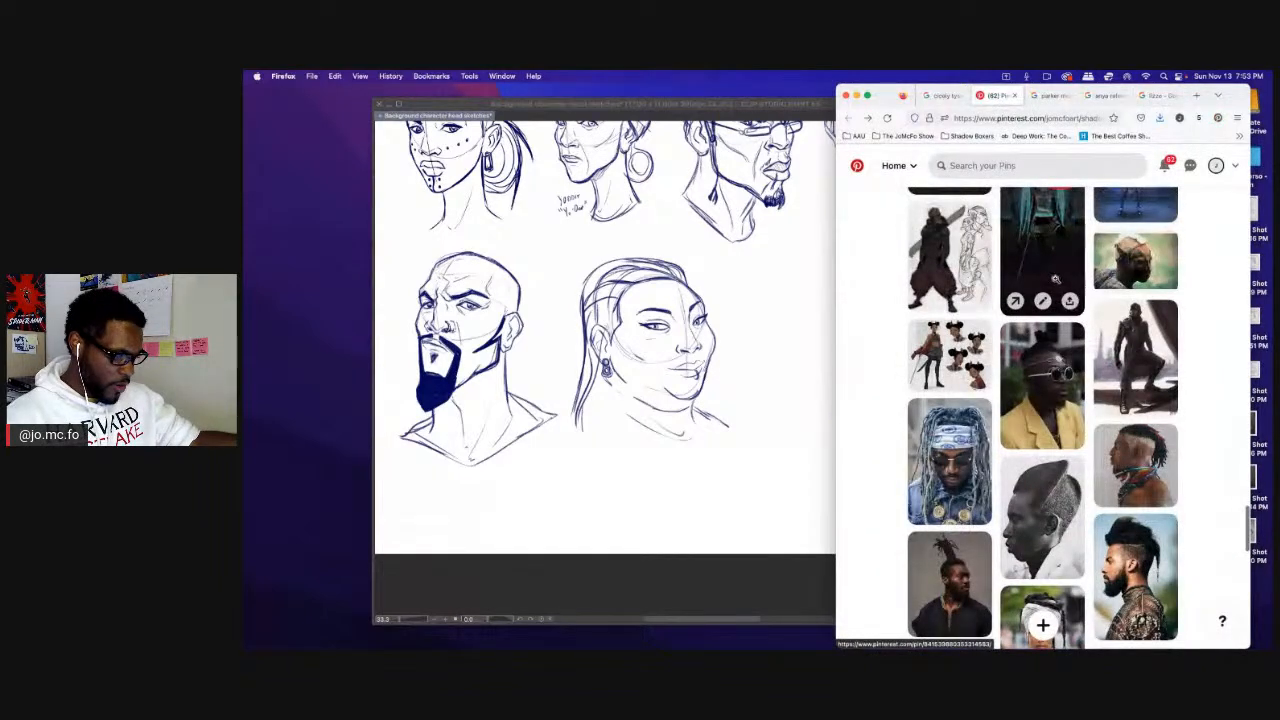
scroll(1055, 280, down, 2)
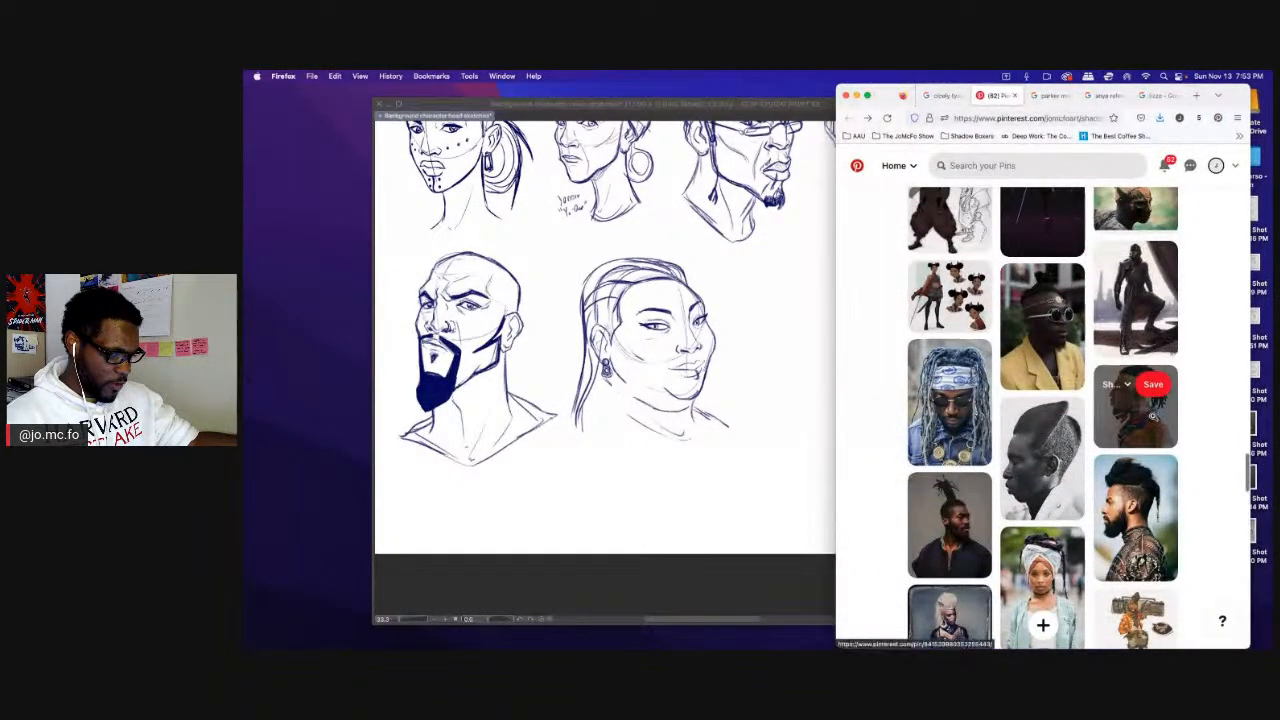
scroll(1144, 405, down, 3)
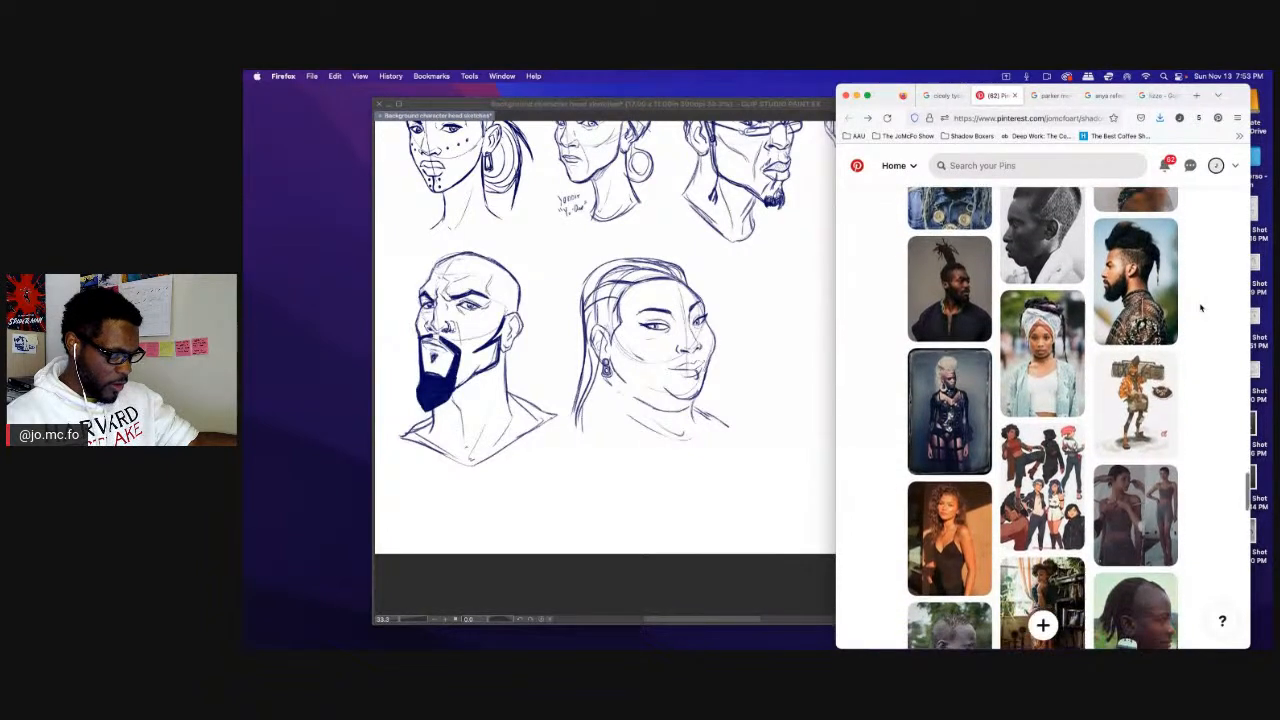
scroll(1201, 308, down, 3)
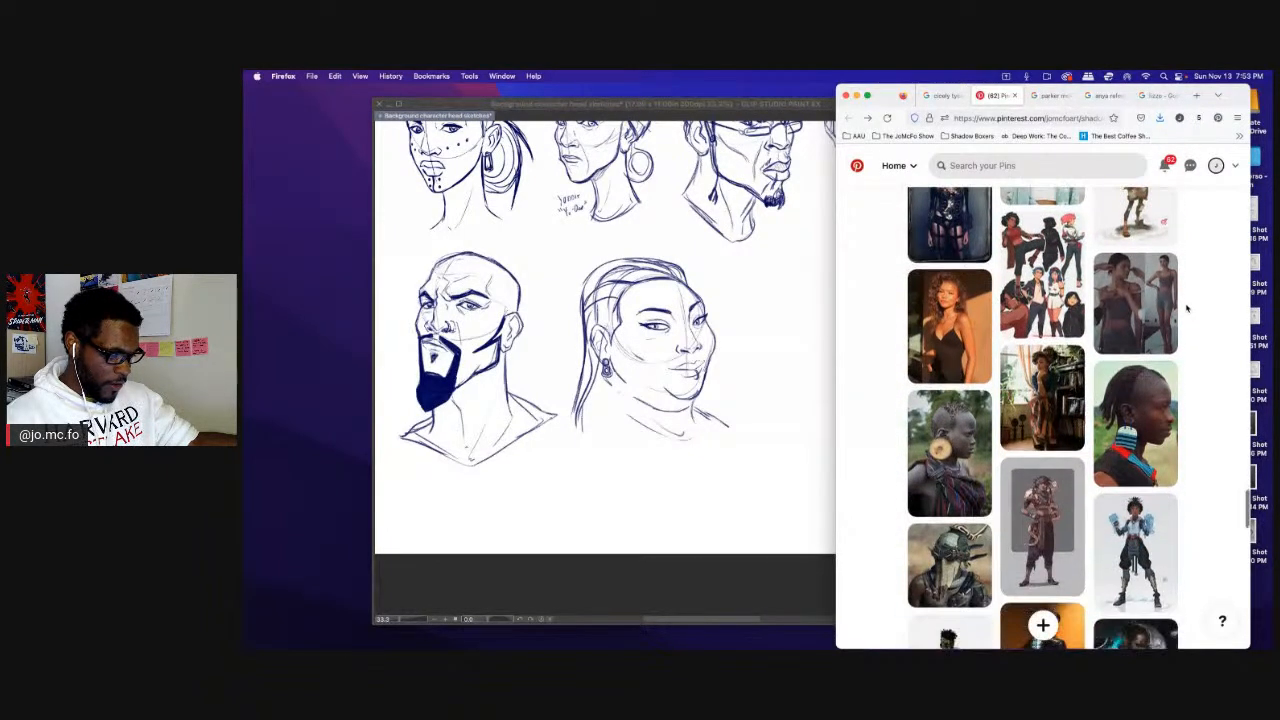
scroll(969, 335, down, 10)
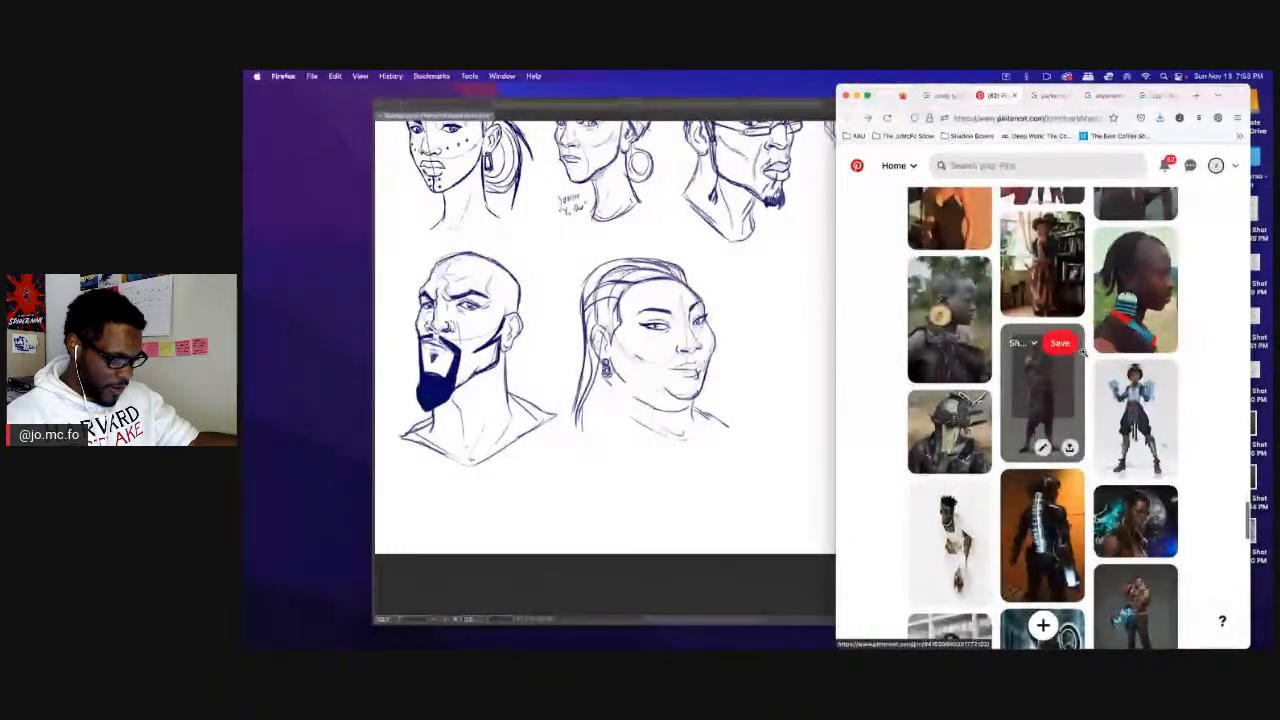
scroll(1060, 320, down, 10)
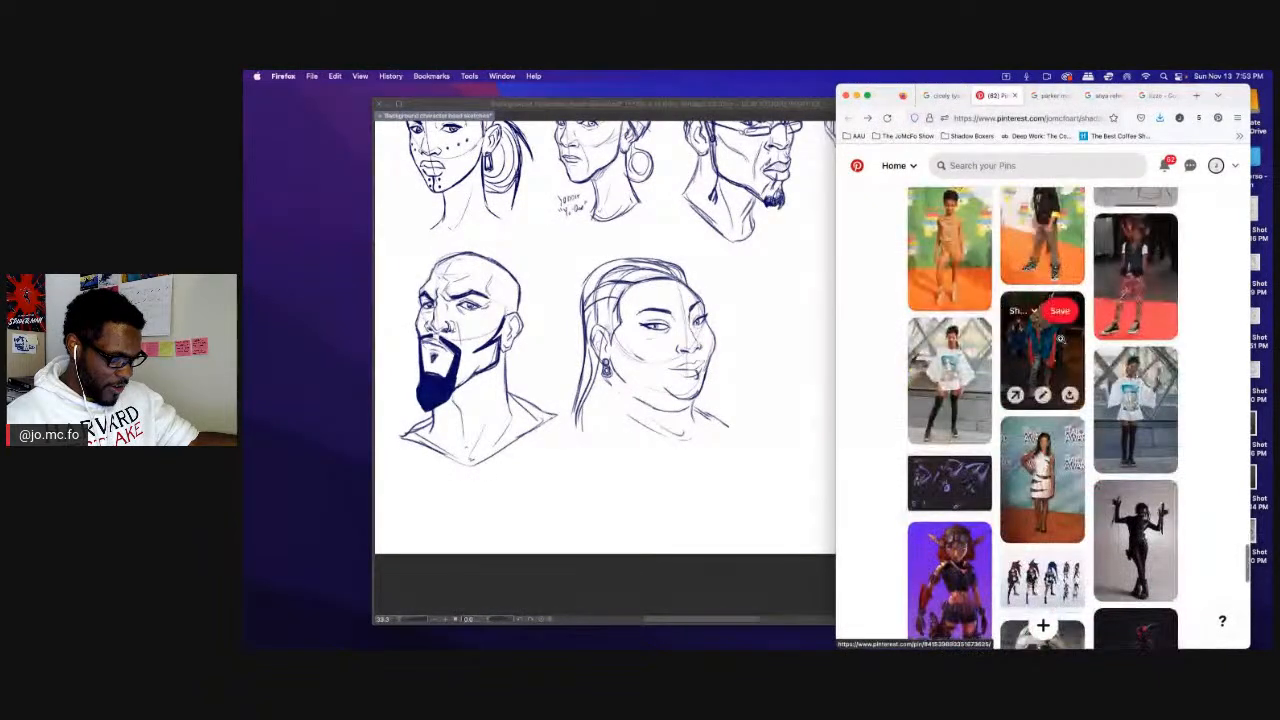
scroll(1060, 339, down, 2)
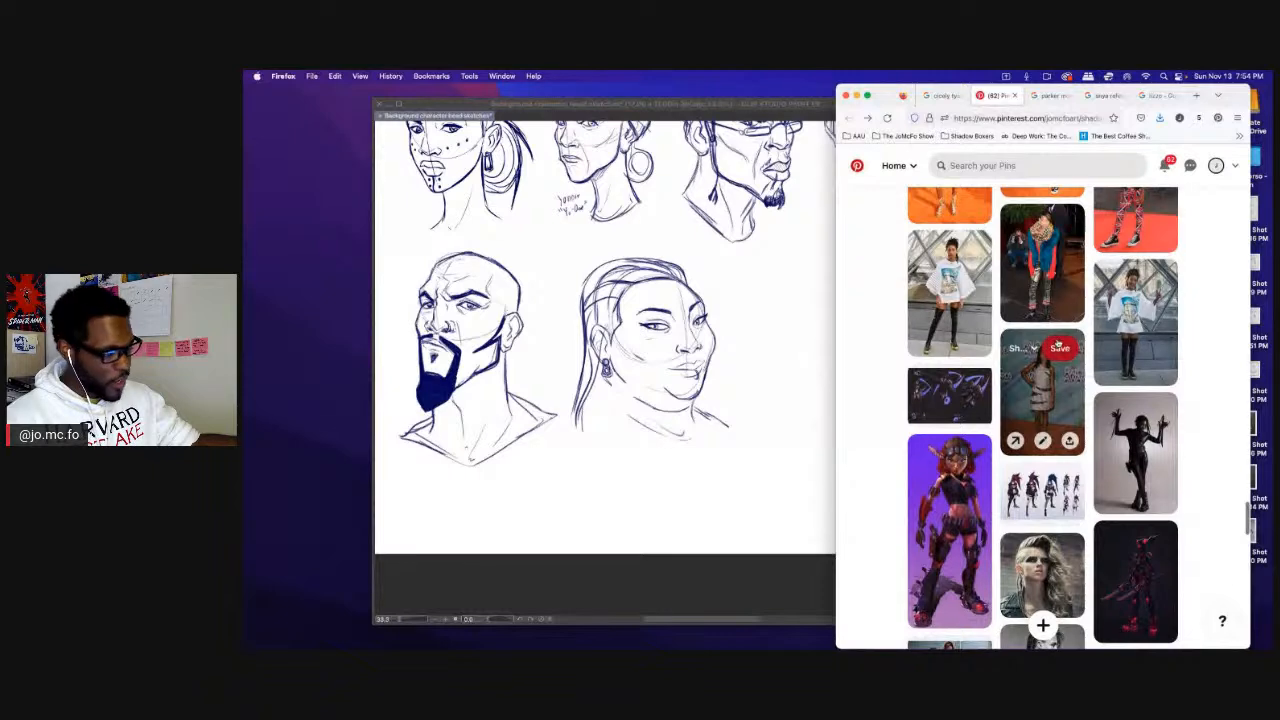
scroll(1057, 339, down, 8)
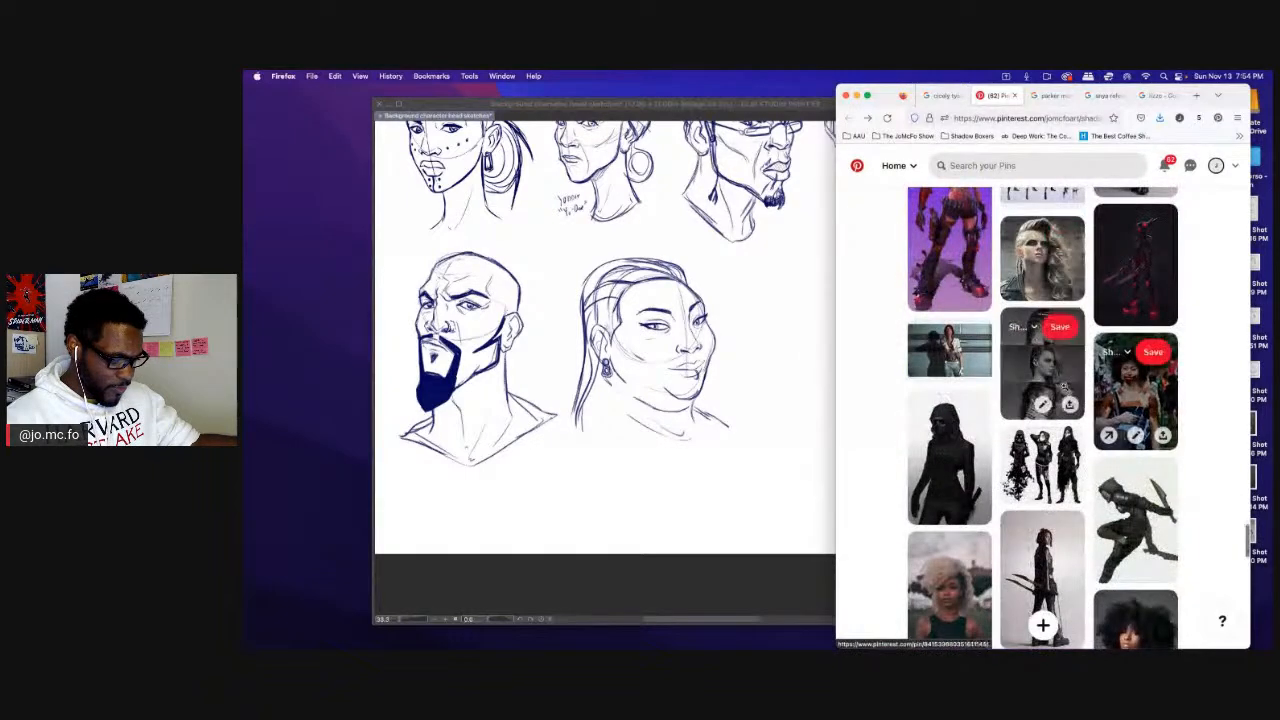
scroll(1064, 387, down, 15)
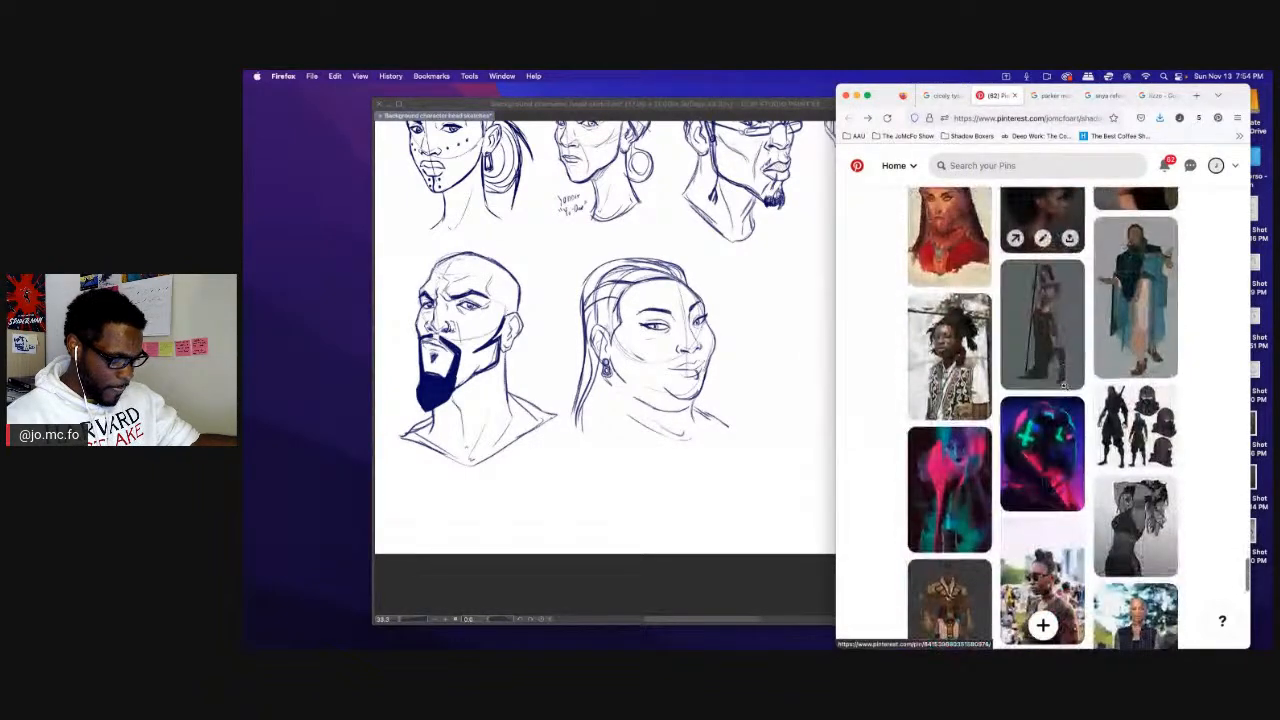
scroll(1064, 387, up, 2)
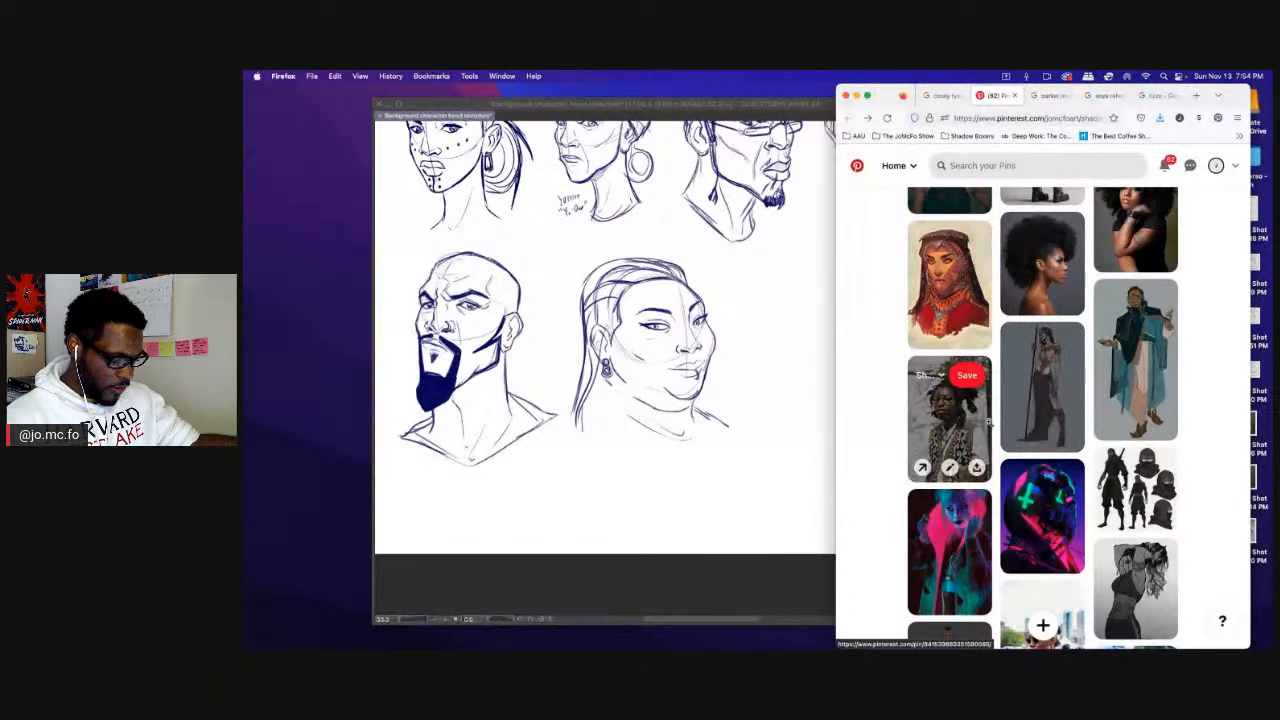
scroll(1193, 462, down, 8)
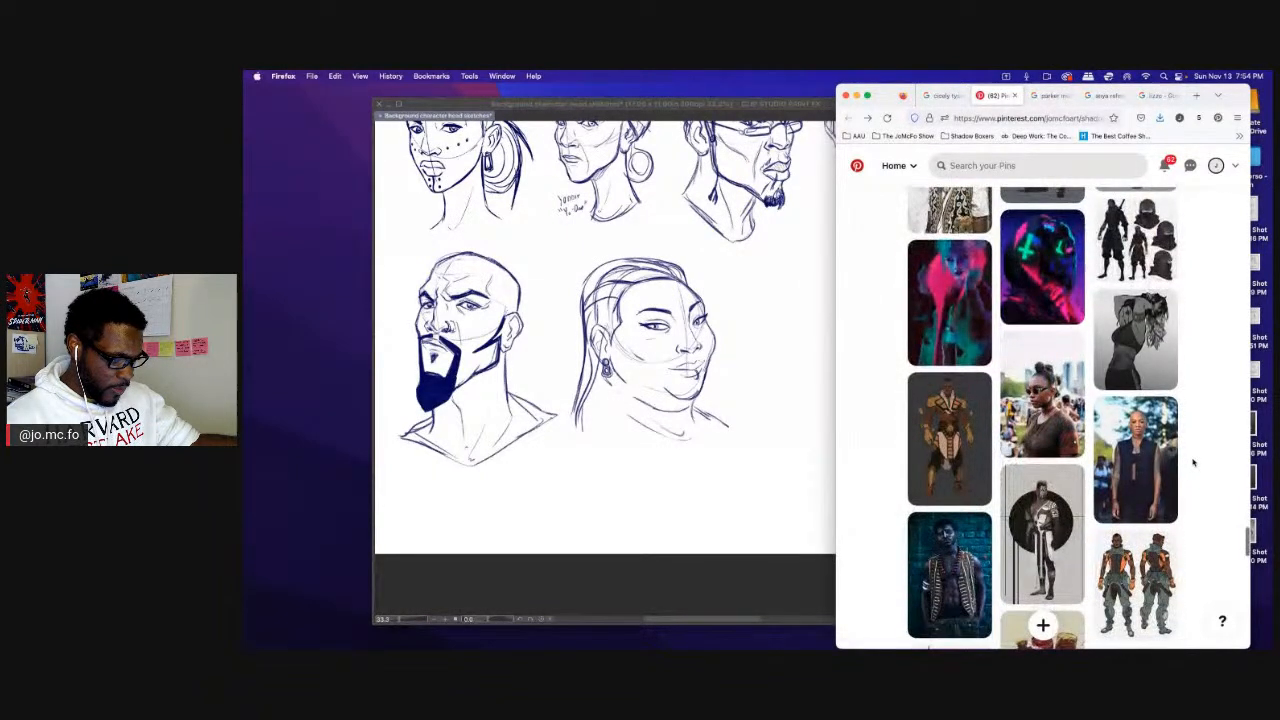
scroll(1193, 462, down, 2)
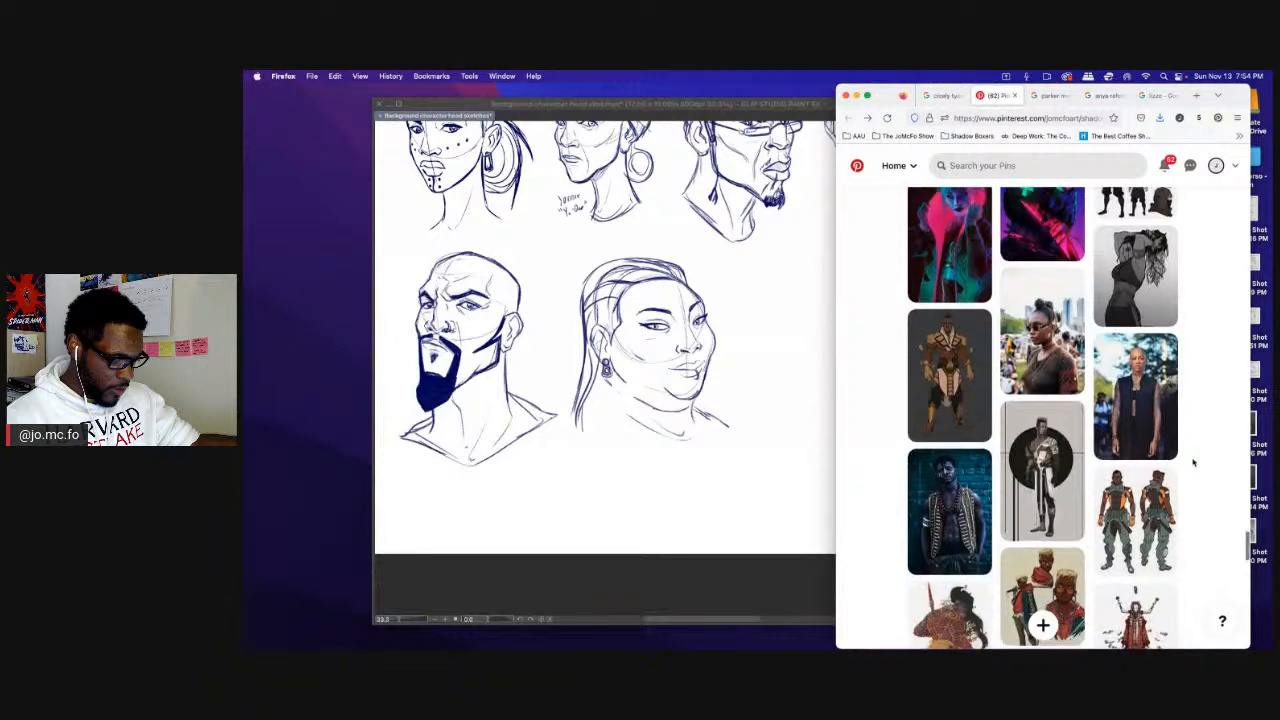
scroll(1193, 462, down, 6)
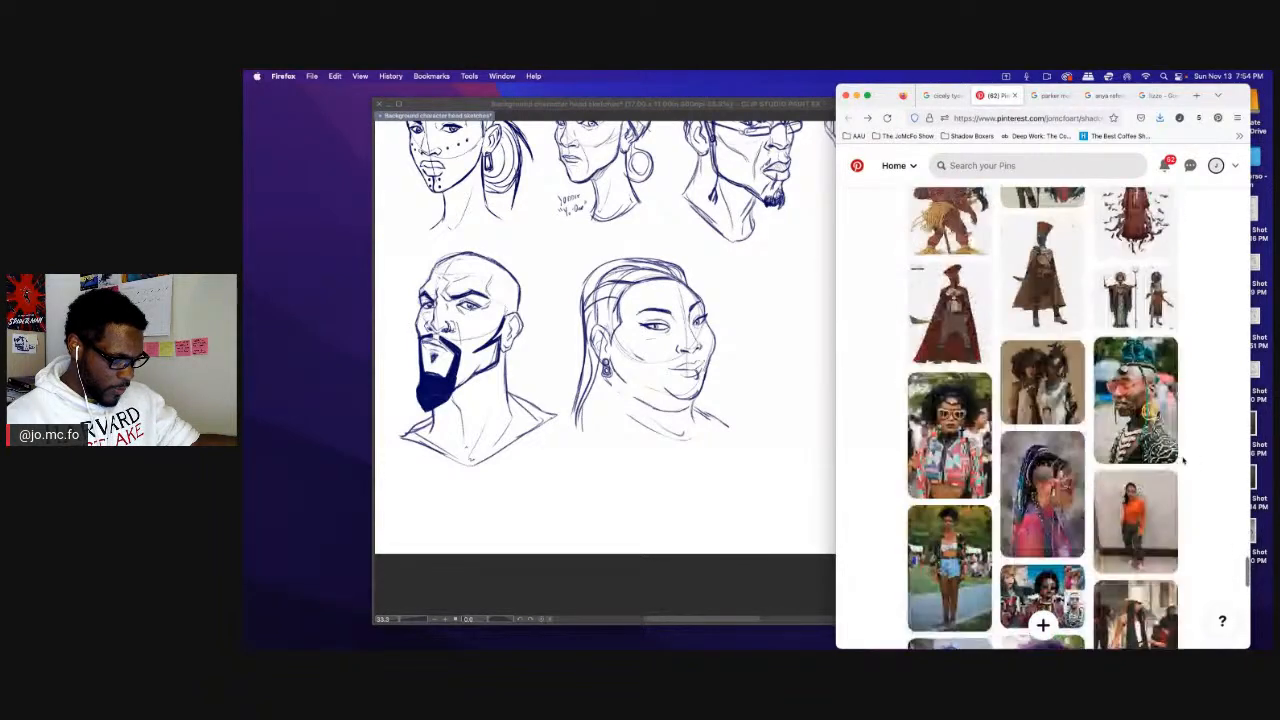
scroll(1183, 460, down, 5)
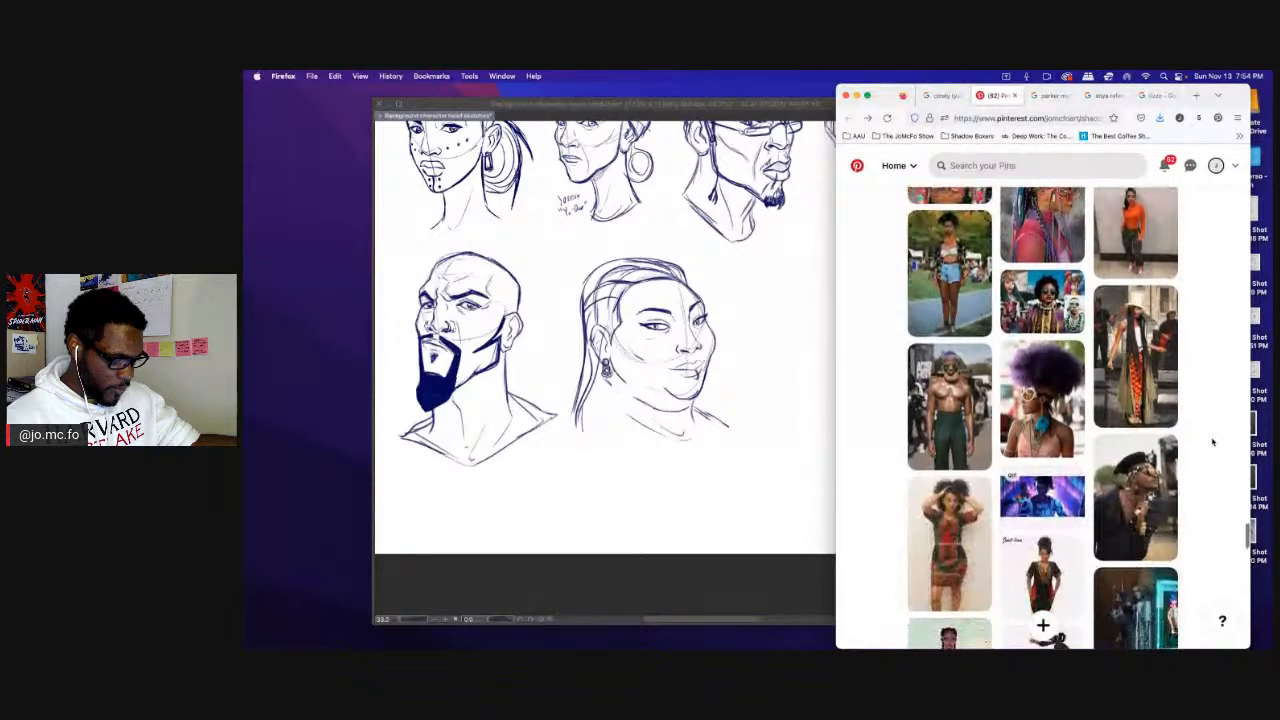
scroll(1212, 441, down, 10)
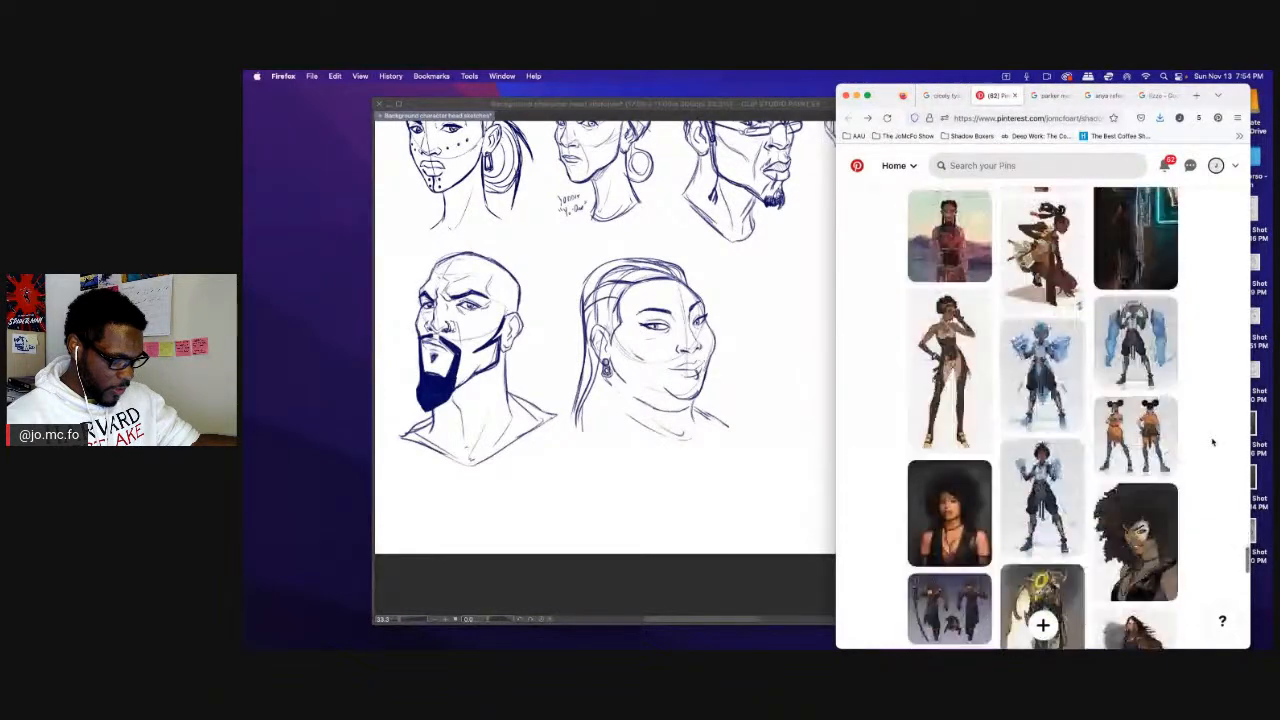
scroll(1212, 441, down, 3)
scroll(1212, 441, down, 10)
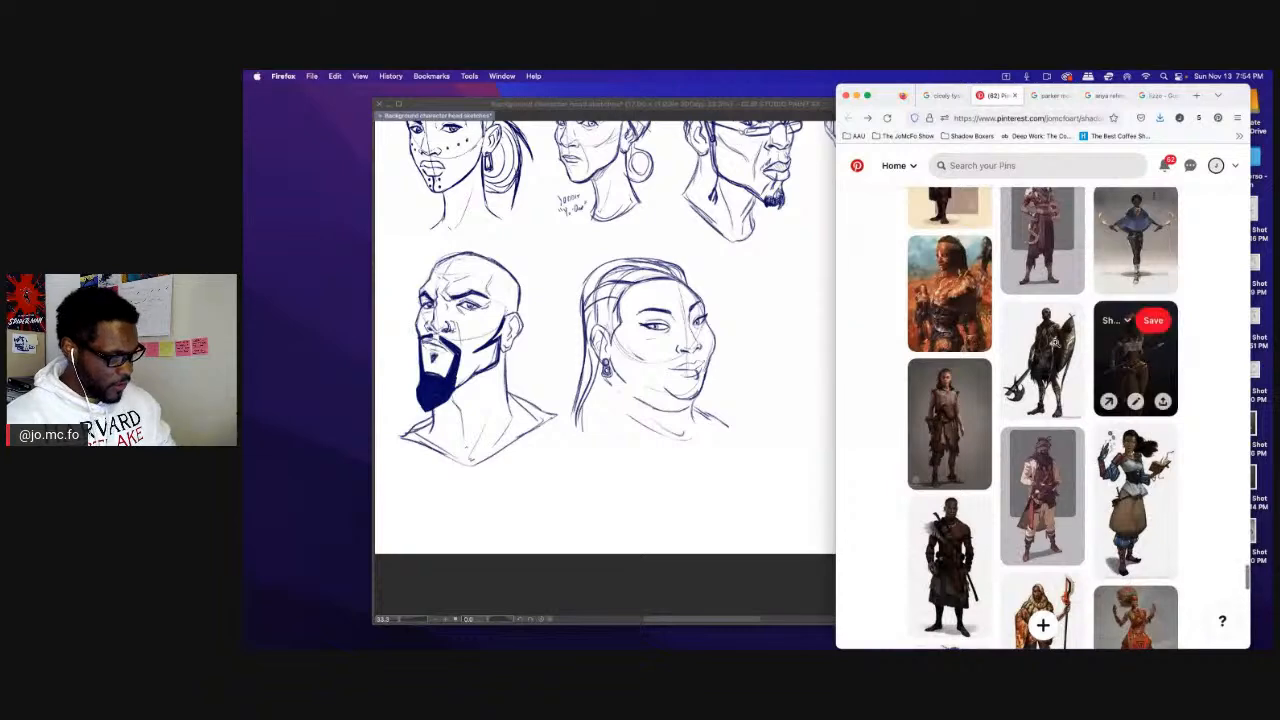
Switch to Clip Studio Paint and pencil a diamond-shaped jewel on the woman's forehead with the short far section of its band.
click(600, 236)
scroll(600, 237, up, 3)
scroll(589, 220, down, 2)
scroll(589, 220, right, 2)
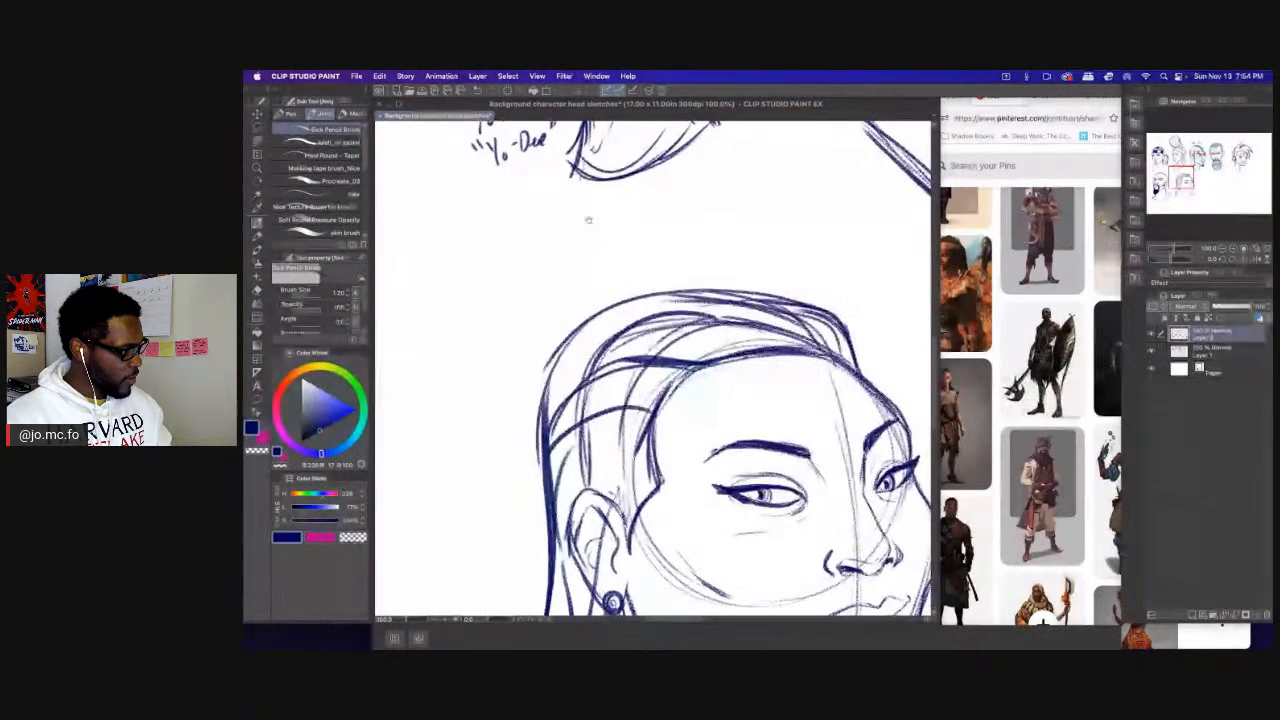
mouse_move(713, 291)
mouse_down()
mouse_move(730, 334)
mouse_move(700, 318)
mouse_move(726, 300)
mouse_move(728, 334)
mouse_move(701, 321)
mouse_move(732, 340)
mouse_move(704, 330)
mouse_up()
mouse_move(706, 322)
mouse_down()
mouse_move(724, 334)
mouse_move(756, 286)
mouse_up()
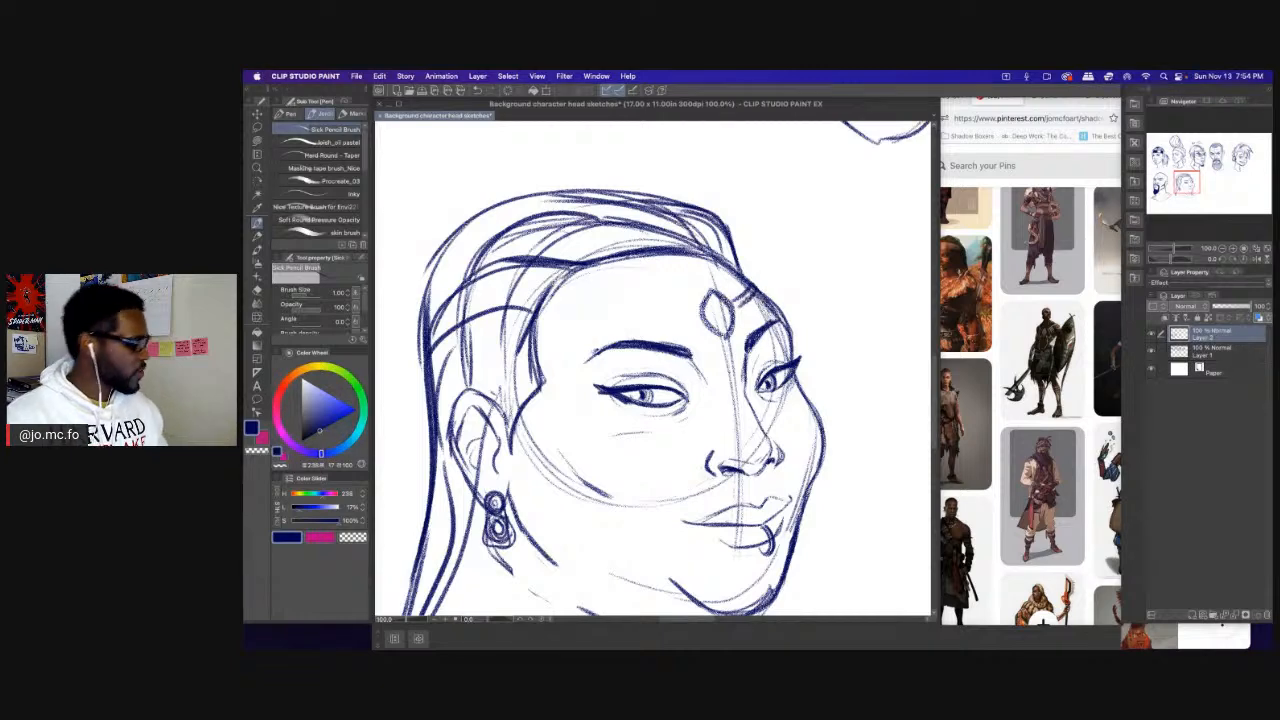
Draw the circlet's double-lined band from the jewel across the forehead to the near hairline and add an inner outline to the jewel.
mouse_move(698, 322)
mouse_down()
mouse_move(542, 300)
mouse_move(708, 318)
mouse_up()
drag(550, 292, 704, 322)
mouse_move(622, 320)
mouse_down()
mouse_move(554, 306)
mouse_move(608, 314)
mouse_up()
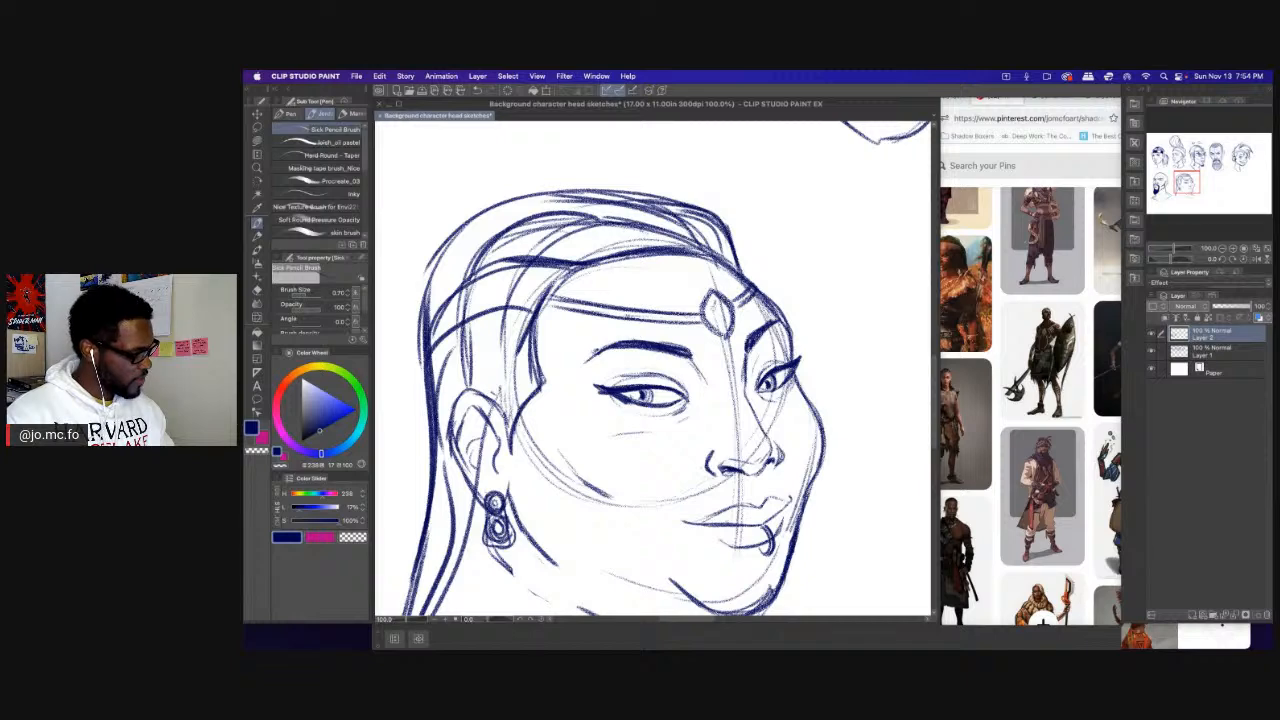
drag(716, 298, 722, 324)
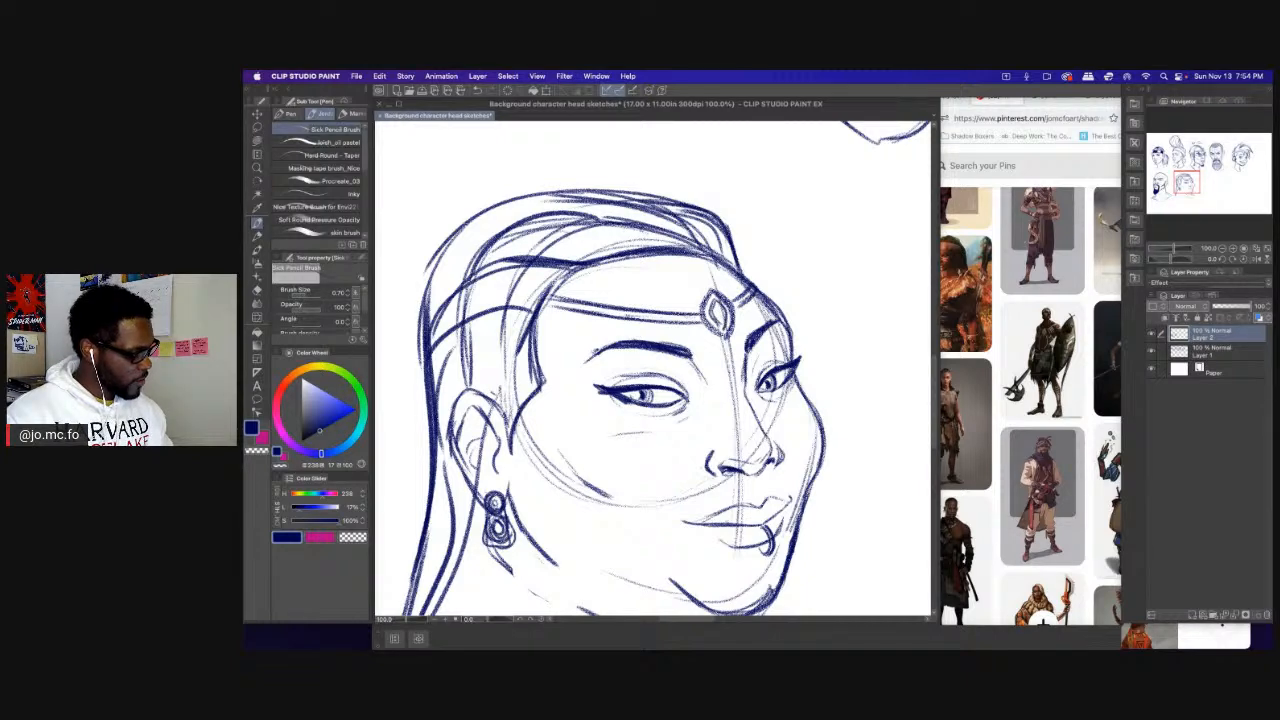
Add a row of three small dots on the near cheek below the eye and two matching dots on the far cheek.
drag(678, 443, 684, 366)
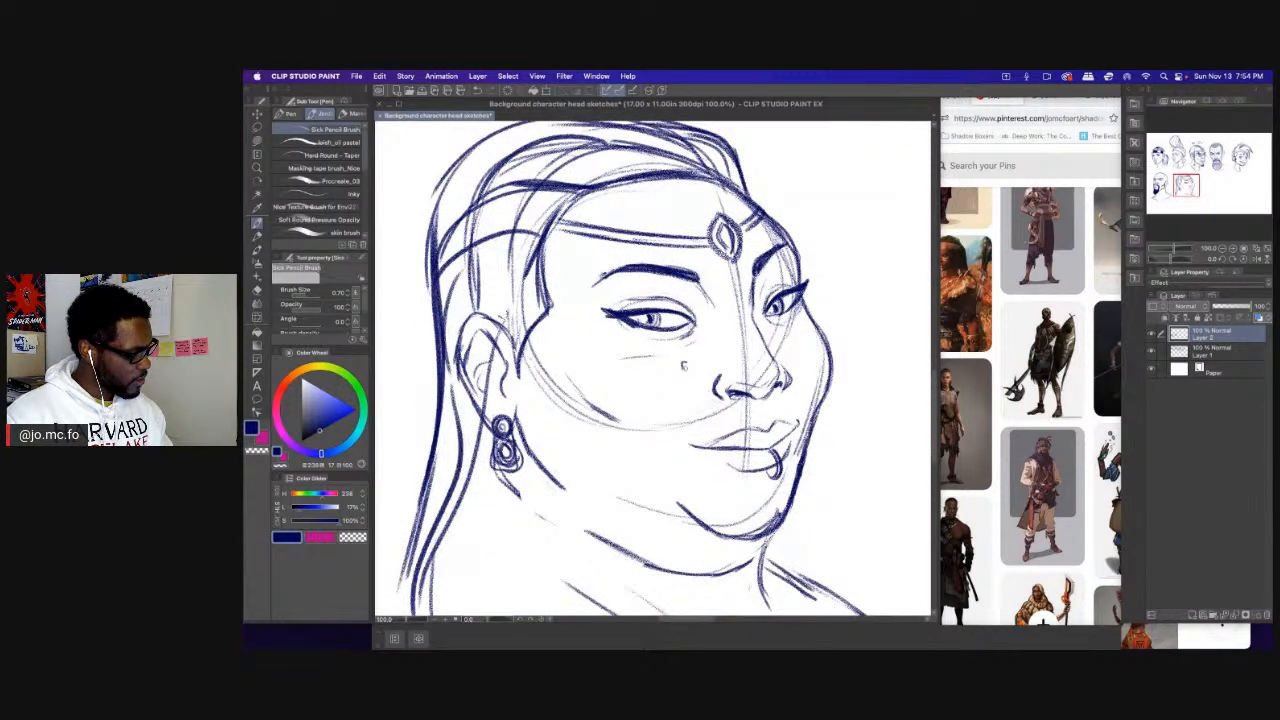
click(660, 364)
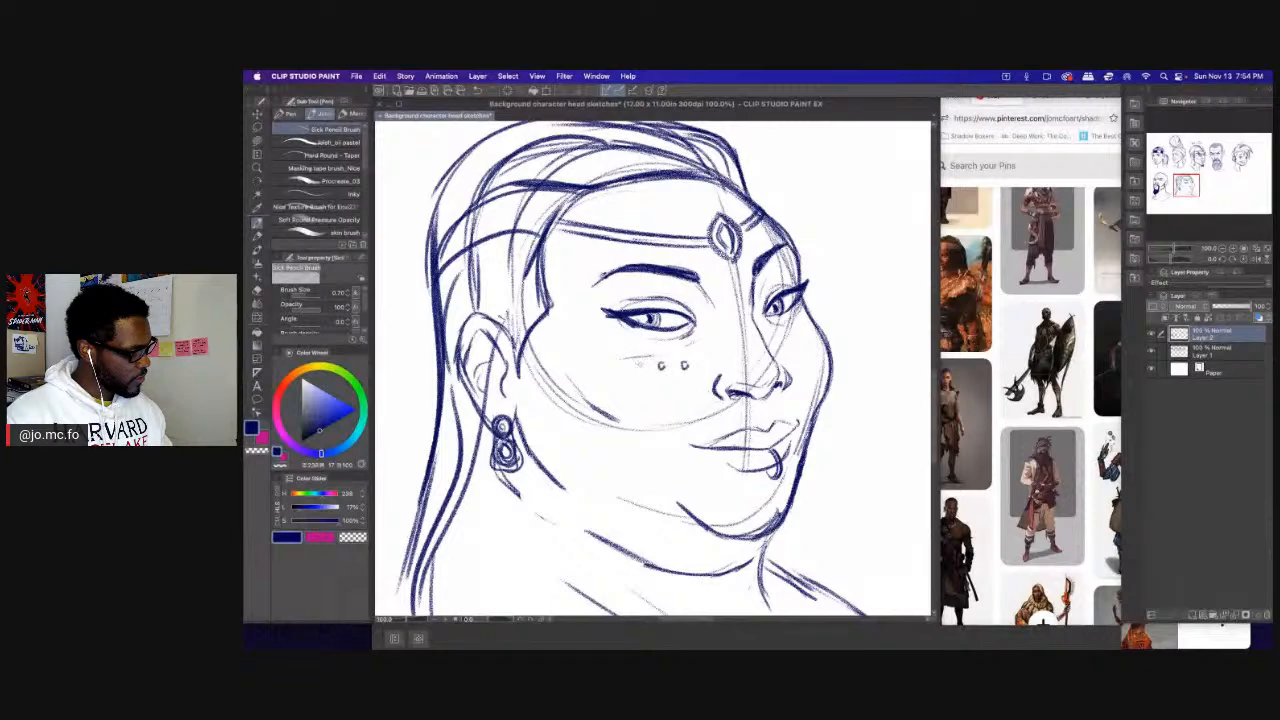
click(640, 366)
click(790, 345)
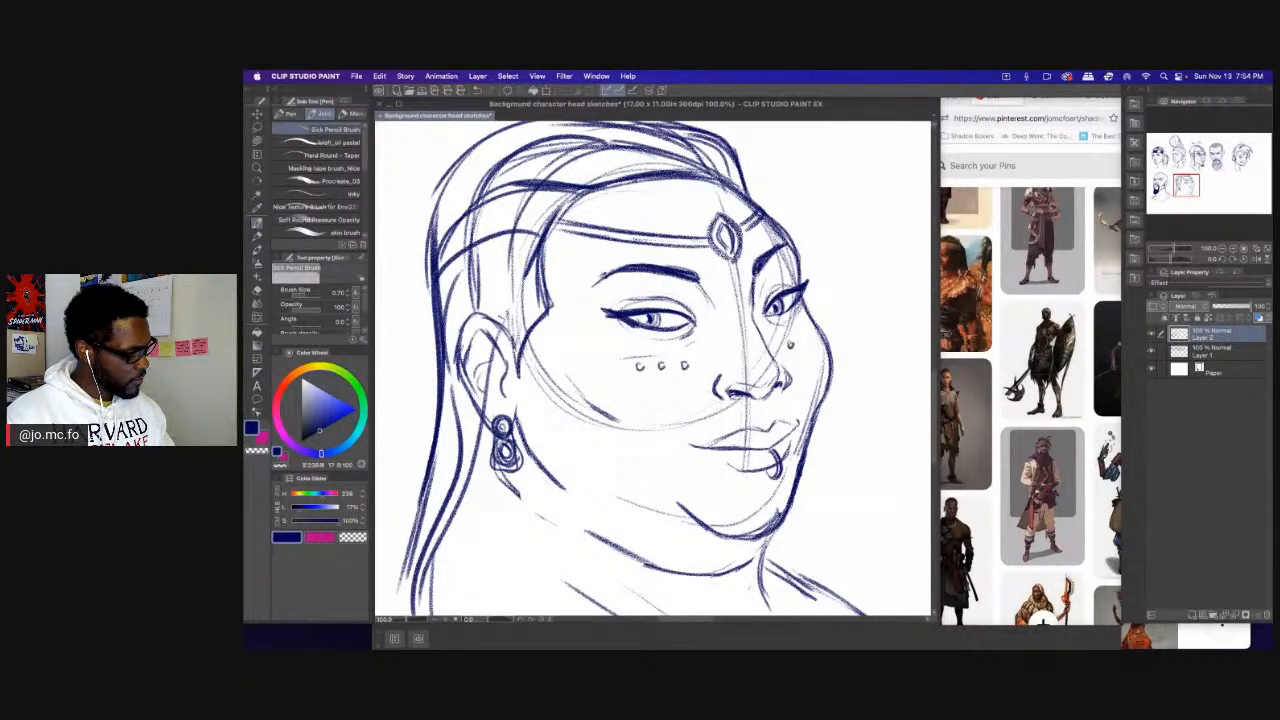
click(817, 334)
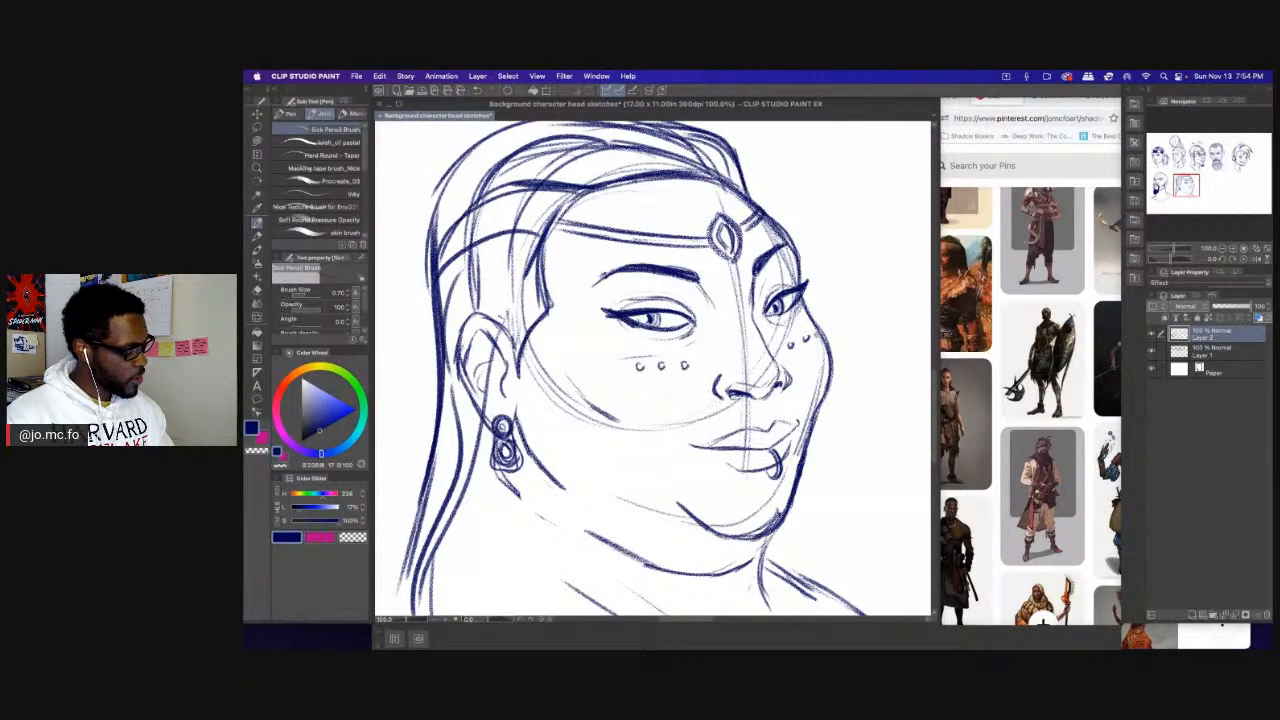
key(super+minus)
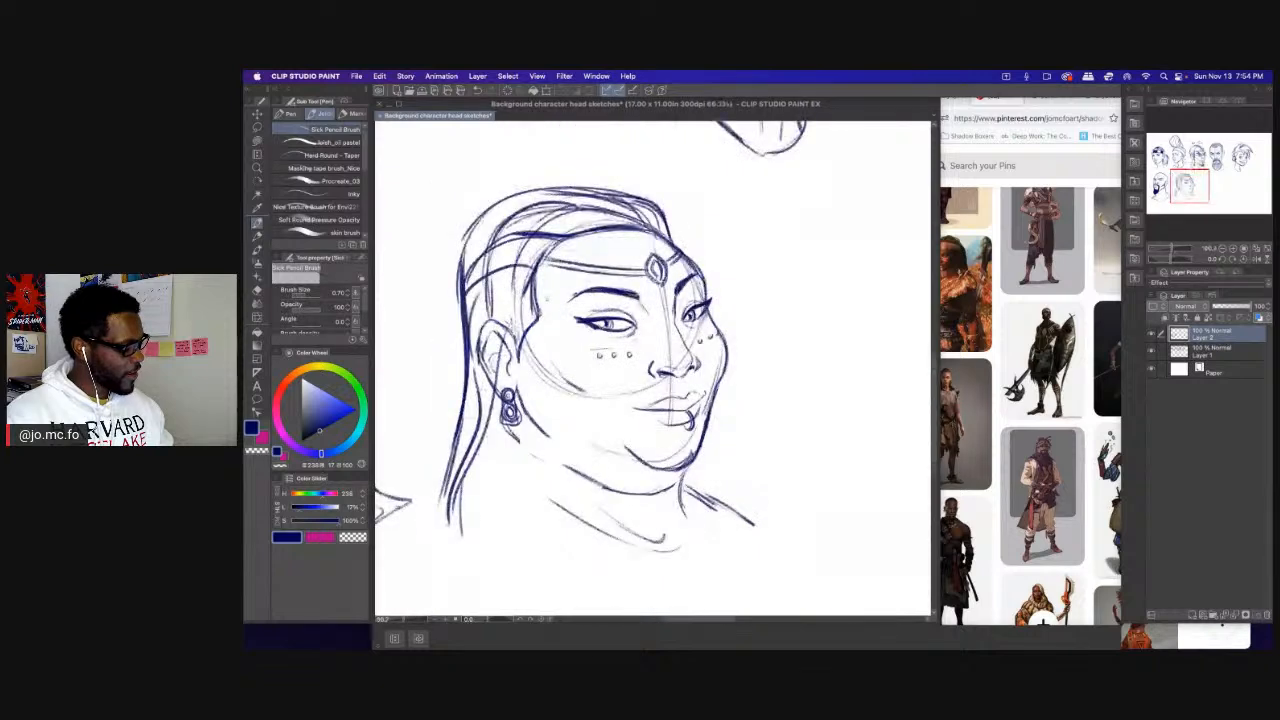
drag(598, 281, 665, 282)
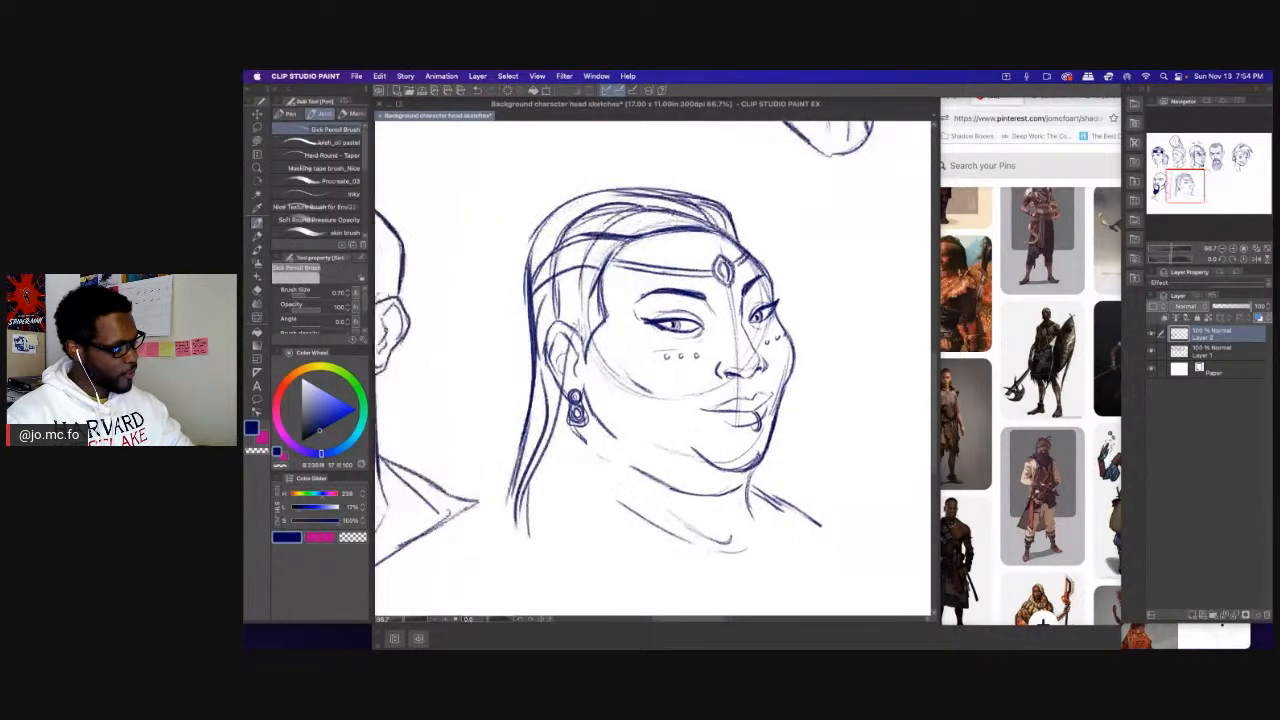
key(e)
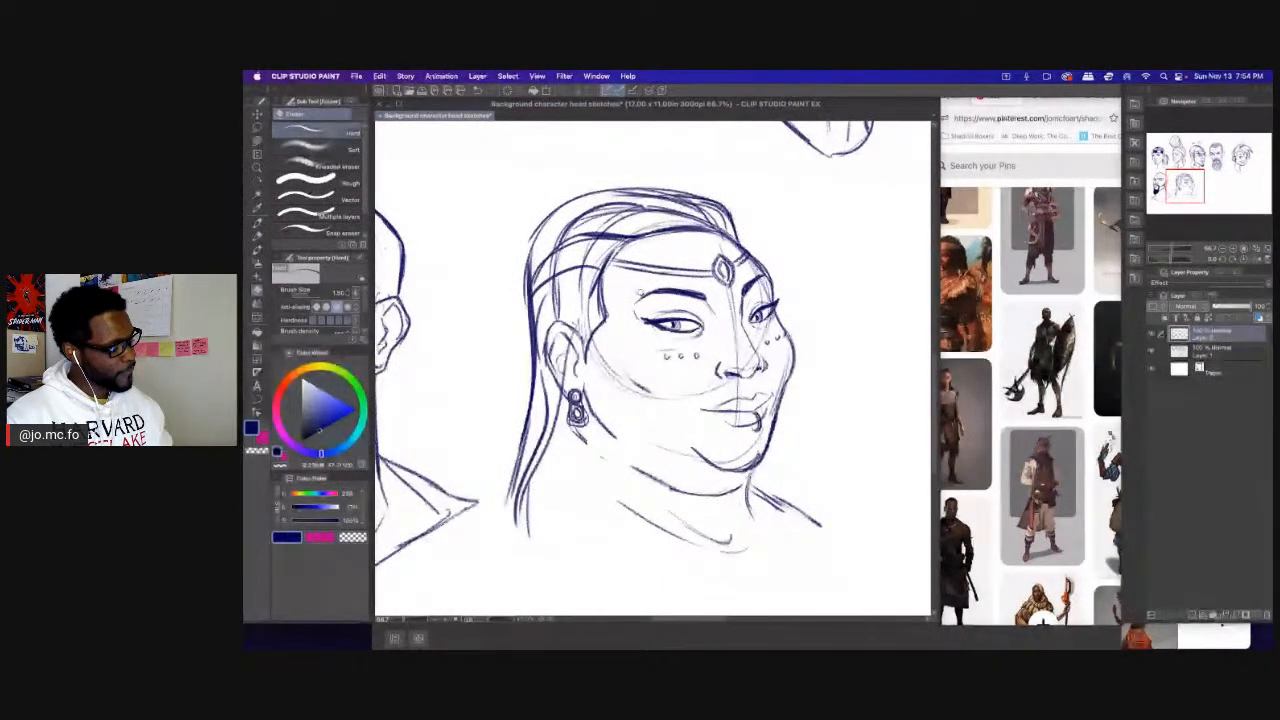
key(p)
key(super+minus)
key(super+minus)
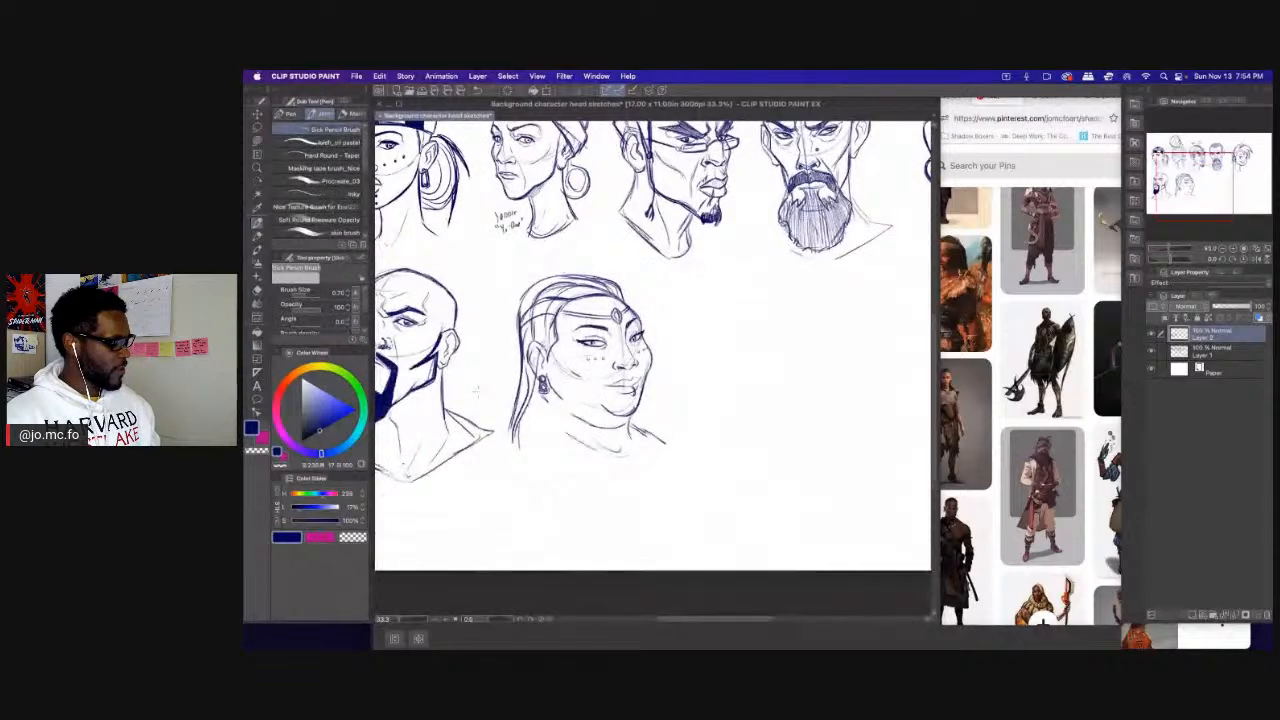
mouse_move(490, 368)
mouse_down()
mouse_move(534, 384)
mouse_move(504, 319)
mouse_up()
Shade the woman's lips with close pencil hatching, filling in the upper lip.
key(super+plus)
key(super+plus)
key(super+plus)
key(m)
key(p)
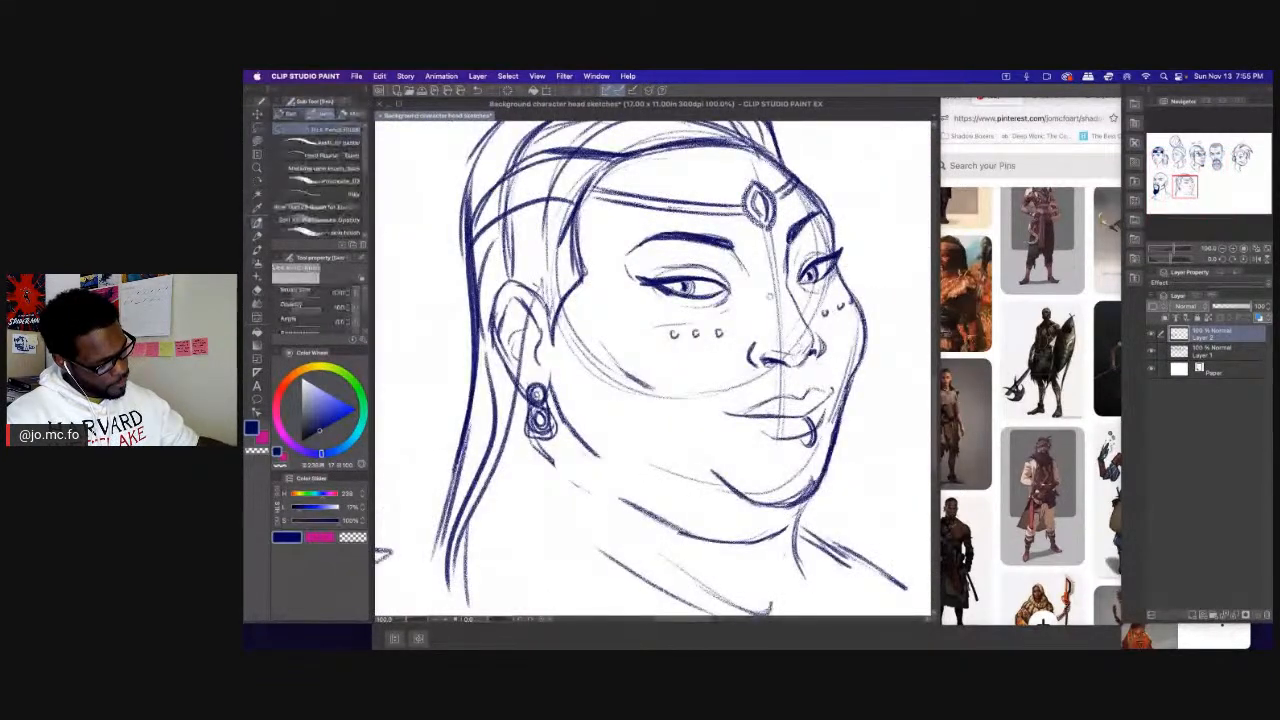
drag(652, 368, 636, 322)
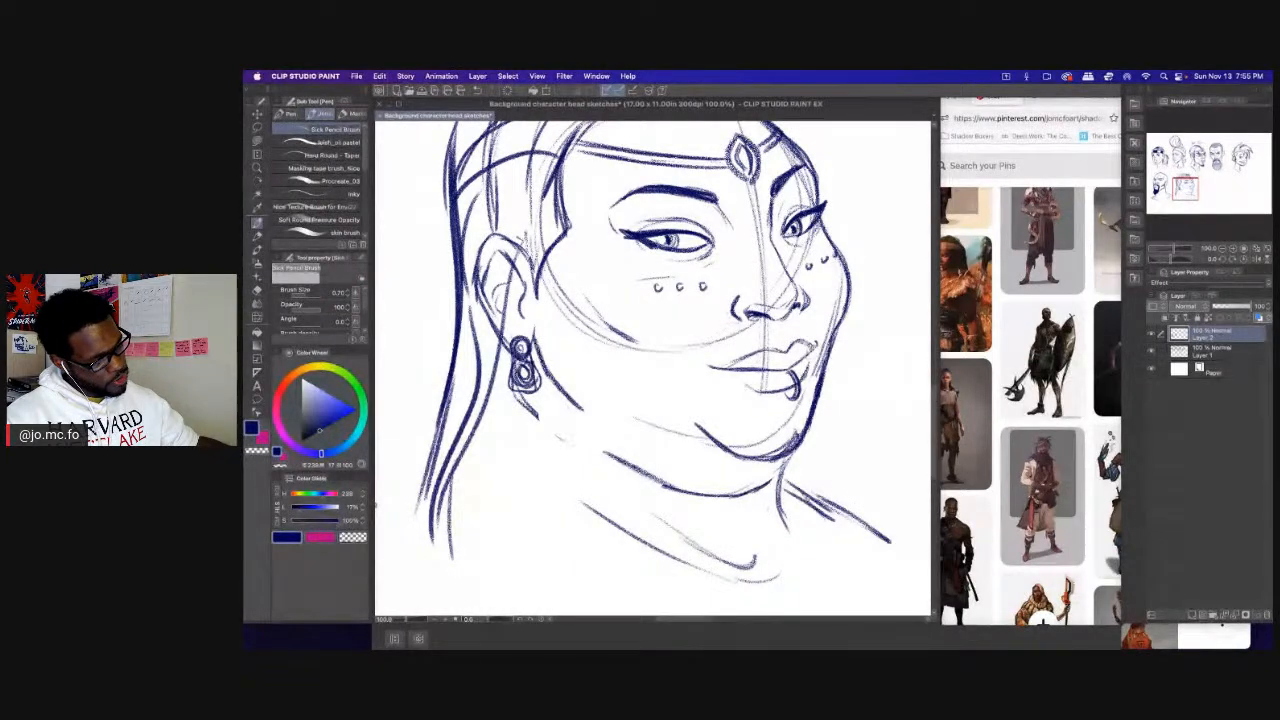
drag(807, 341, 791, 363)
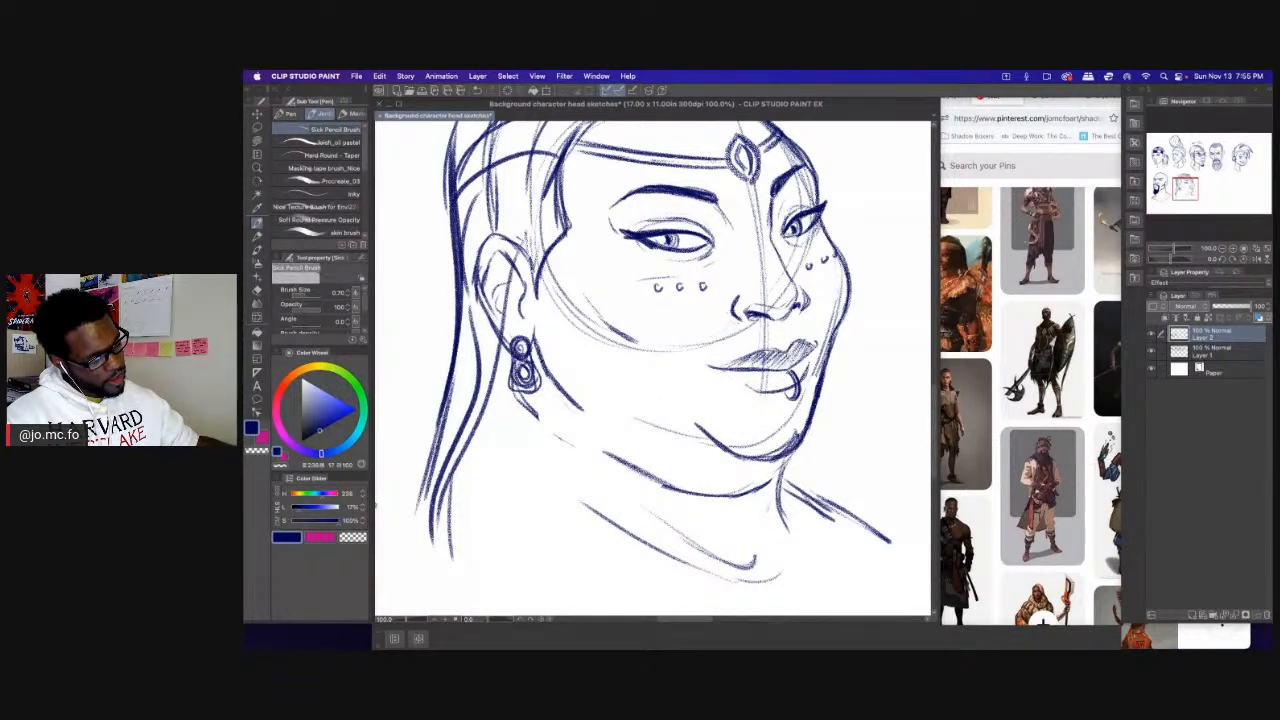
mouse_move(742, 360)
mouse_down()
mouse_move(814, 340)
mouse_move(784, 370)
mouse_move(732, 376)
mouse_move(766, 352)
mouse_move(734, 366)
mouse_move(754, 389)
mouse_up()
key(super+minus)
key(super+minus)
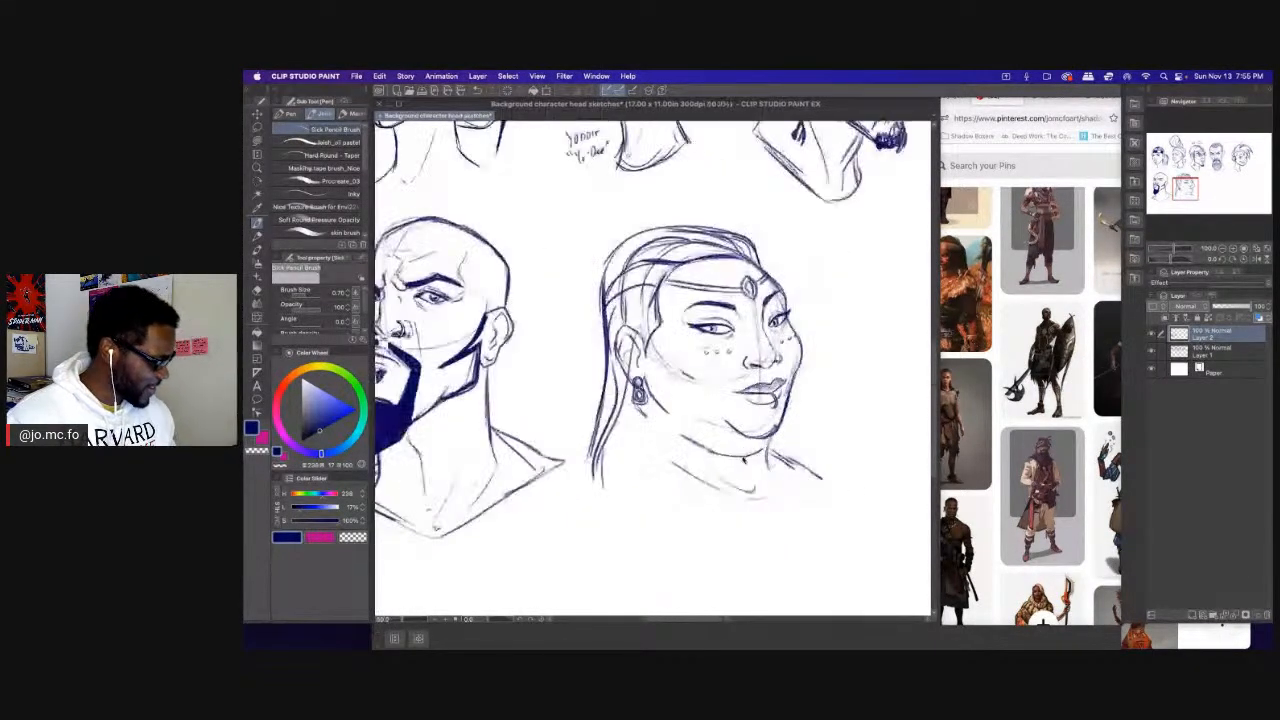
Lasso the woman's finished head and shoulders, nudge the sketch slightly closer to the bald bearded man, and clear the selection.
key(m)
mouse_move(770, 290)
mouse_down()
mouse_move(750, 530)
mouse_move(636, 505)
mouse_move(662, 282)
mouse_up()
drag(720, 390, 709, 388)
key(Return)
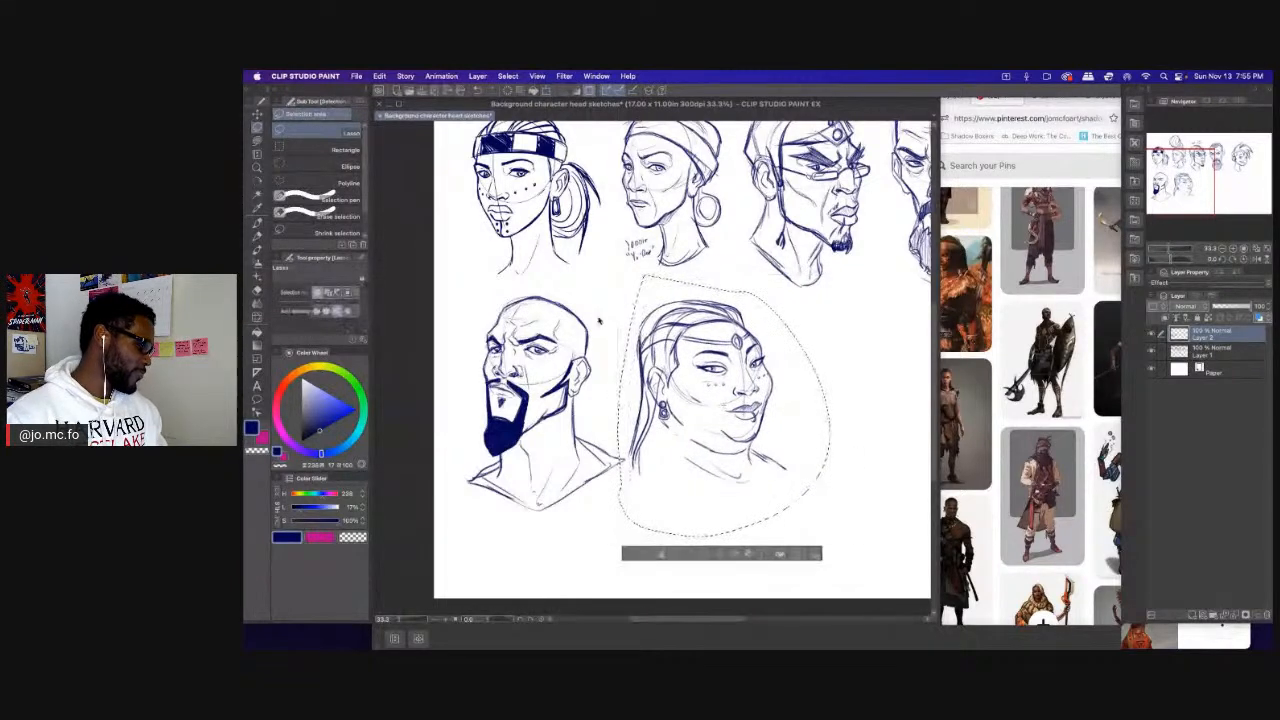
key(super+d)
key(b)
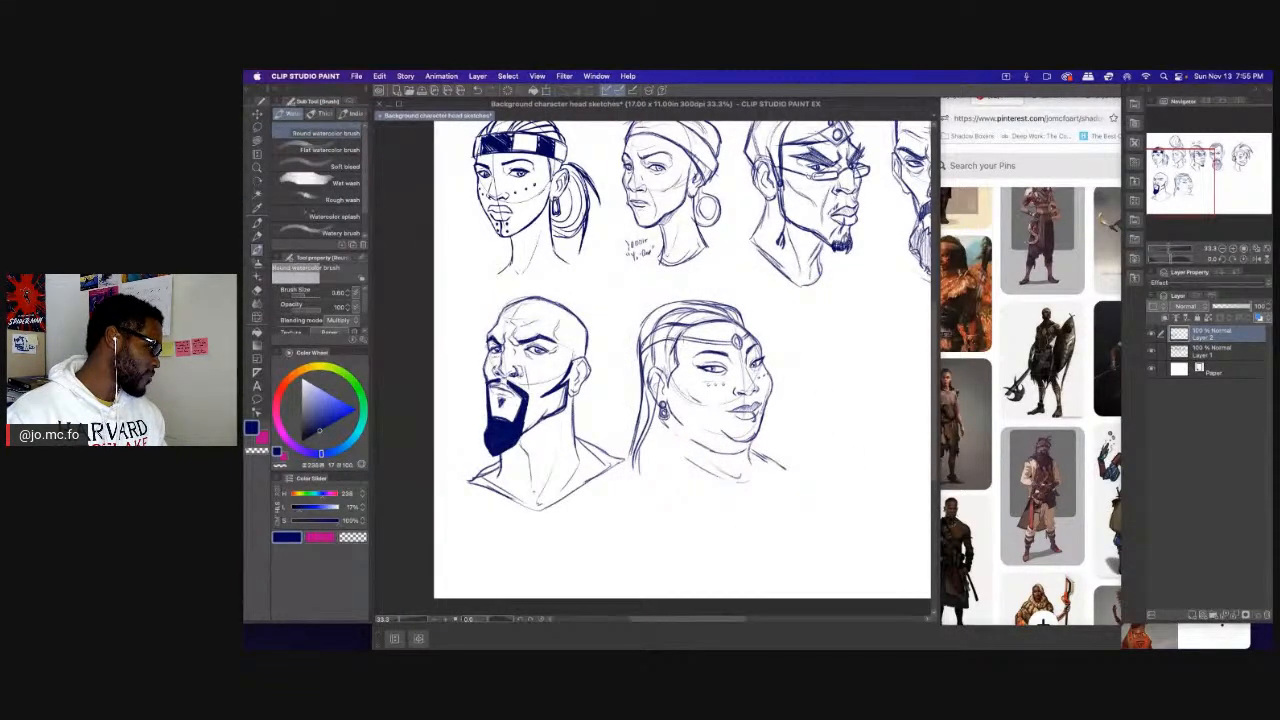
Widen the canvas window and review the full sheet of character head sketches.
key(p)
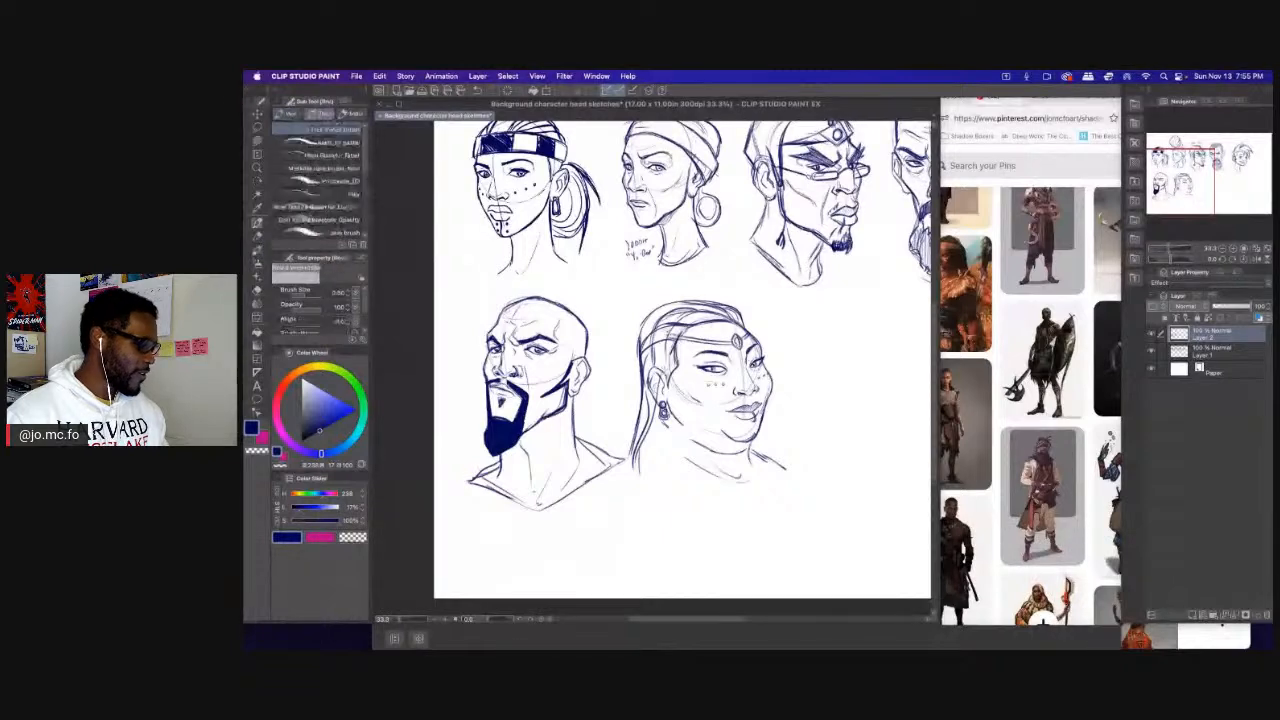
drag(682, 360, 542, 359)
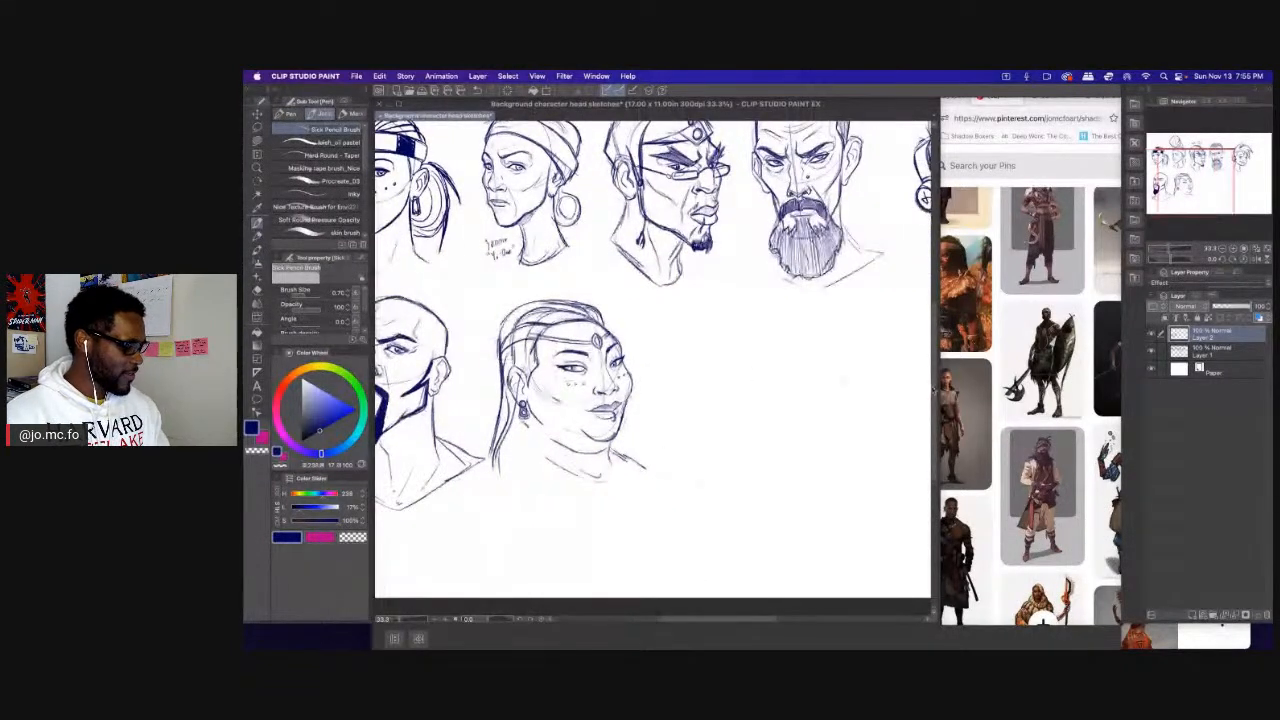
drag(934, 392, 1144, 394)
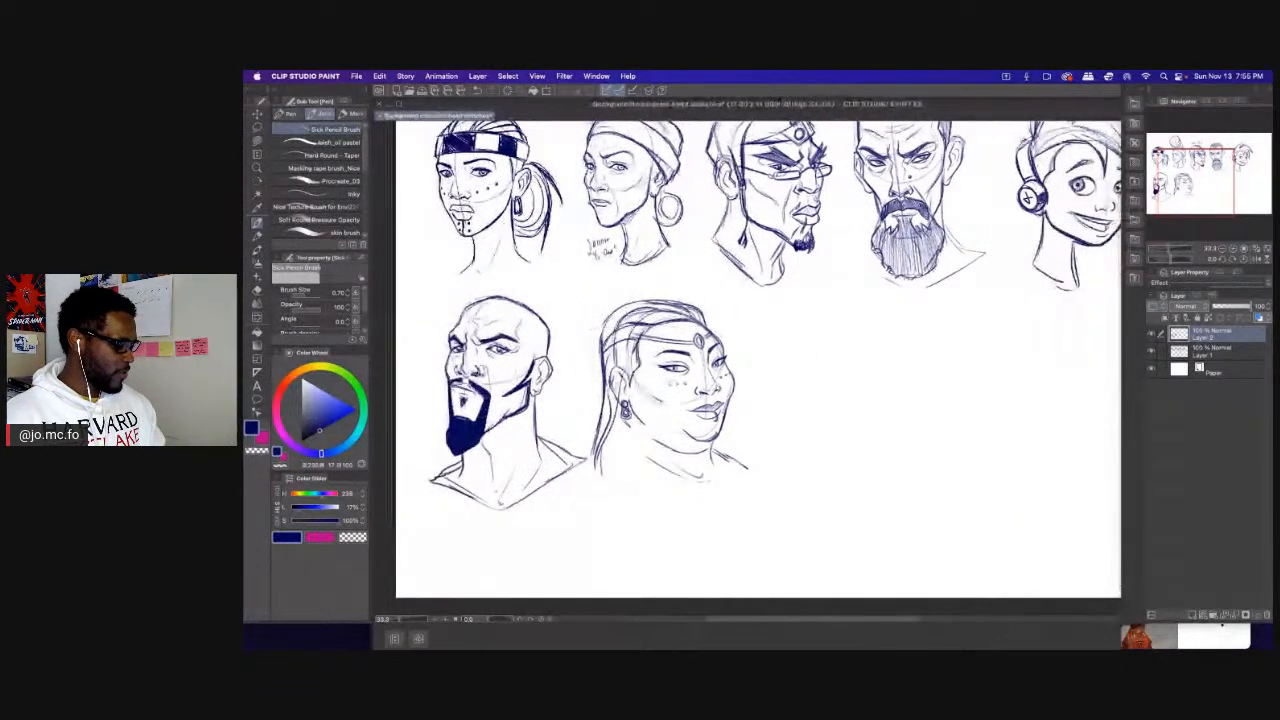
scroll(1013, 365, down, 1)
drag(515, 378, 491, 394)
scroll(490, 394, up, 1)
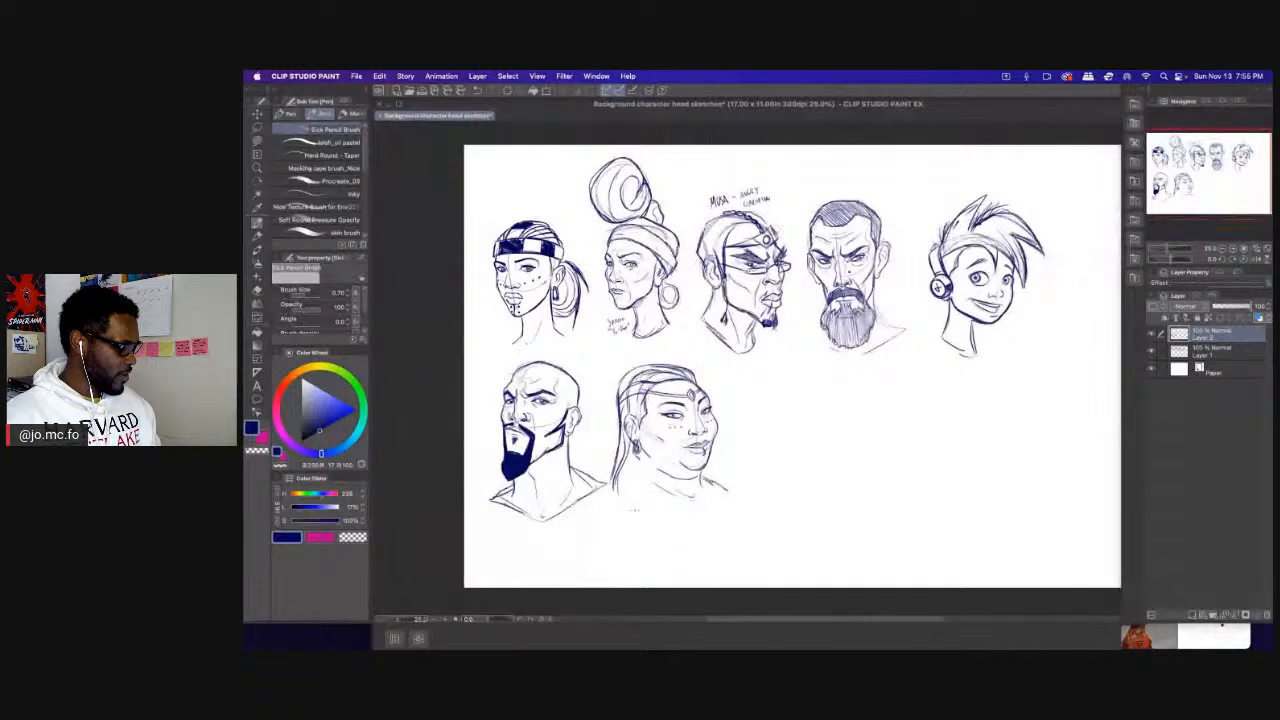
scroll(490, 394, right, 2)
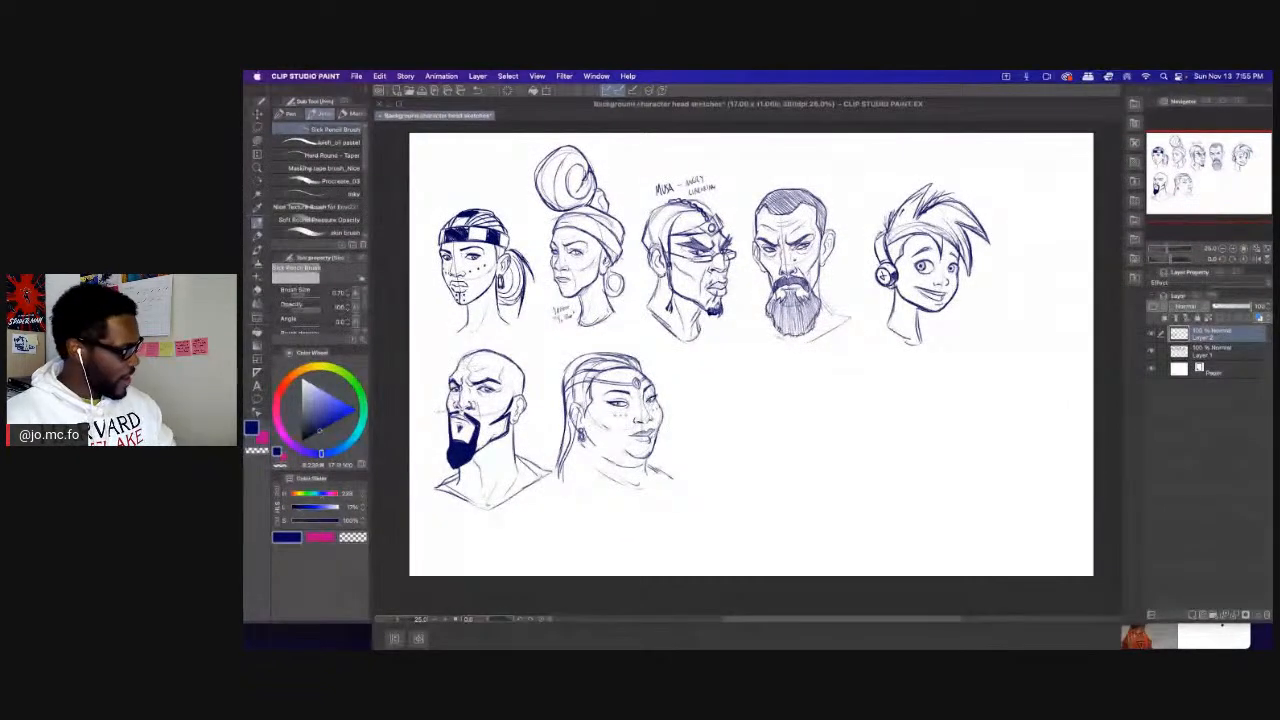
scroll(447, 122, right, 1)
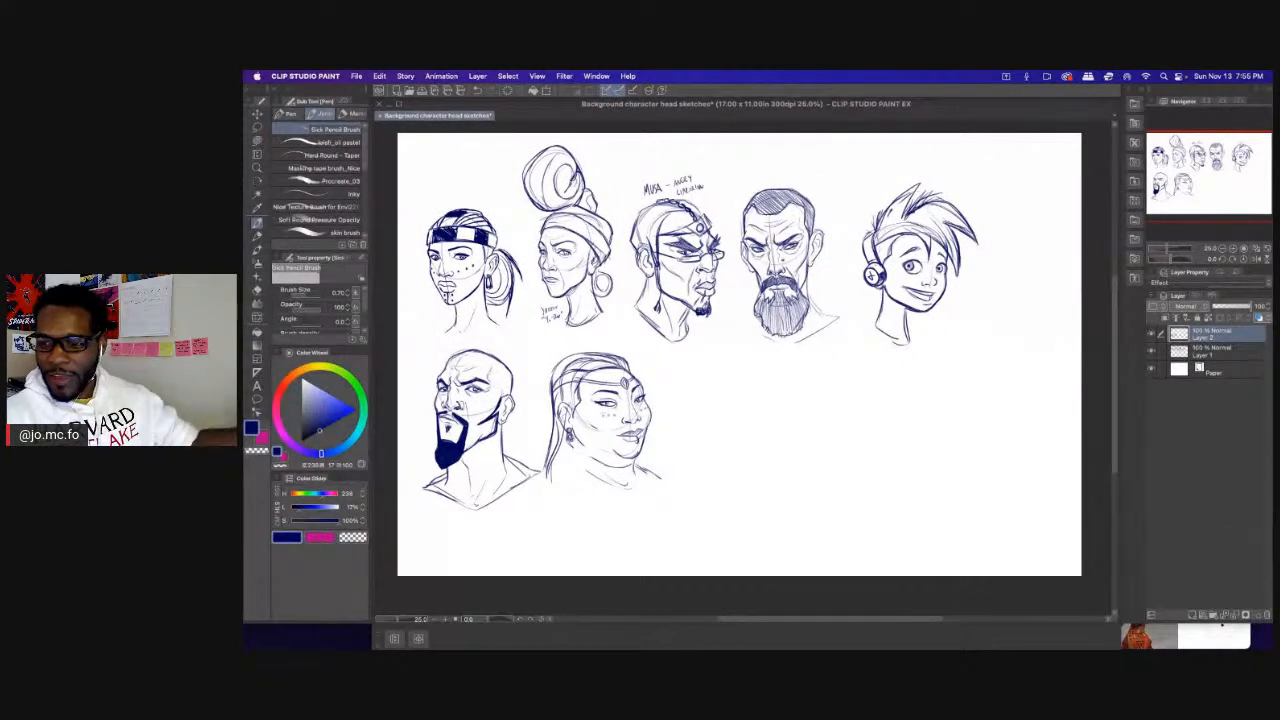
key(super+Tab)
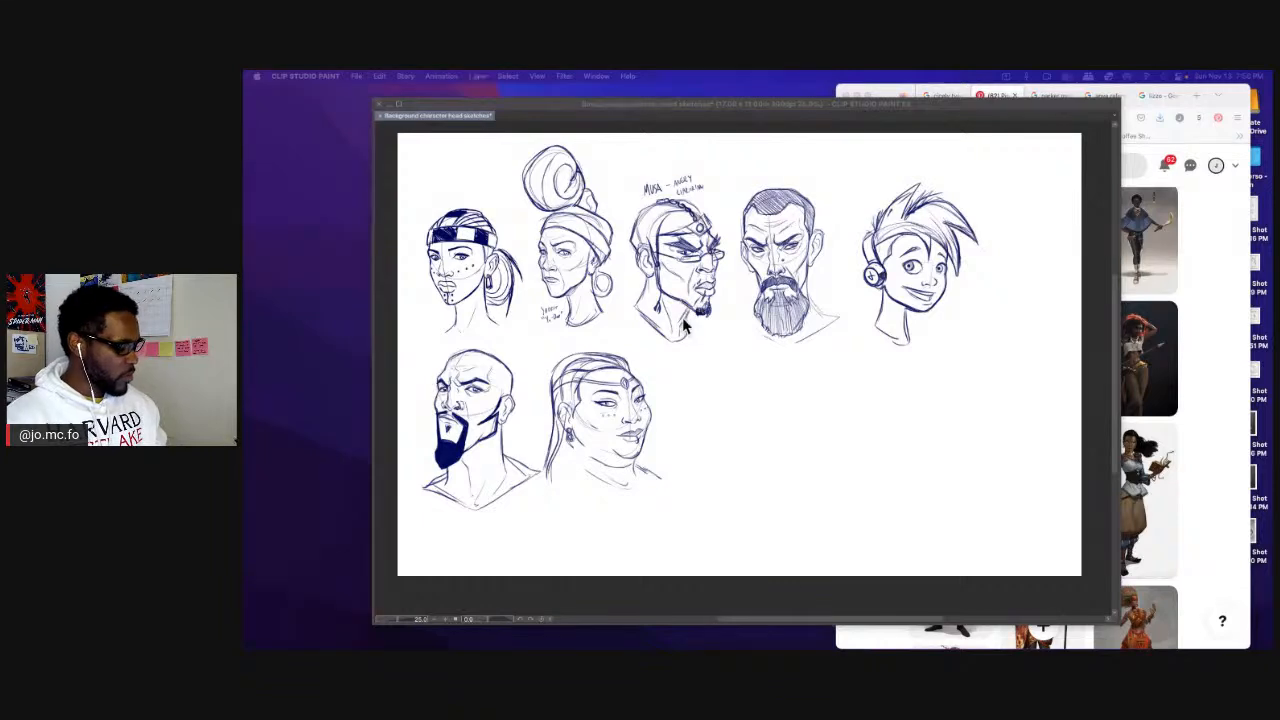
Examine the full-cheeked woman's head, neck and shoulders up close, then compare it with the neighbouring heads.
click(692, 366)
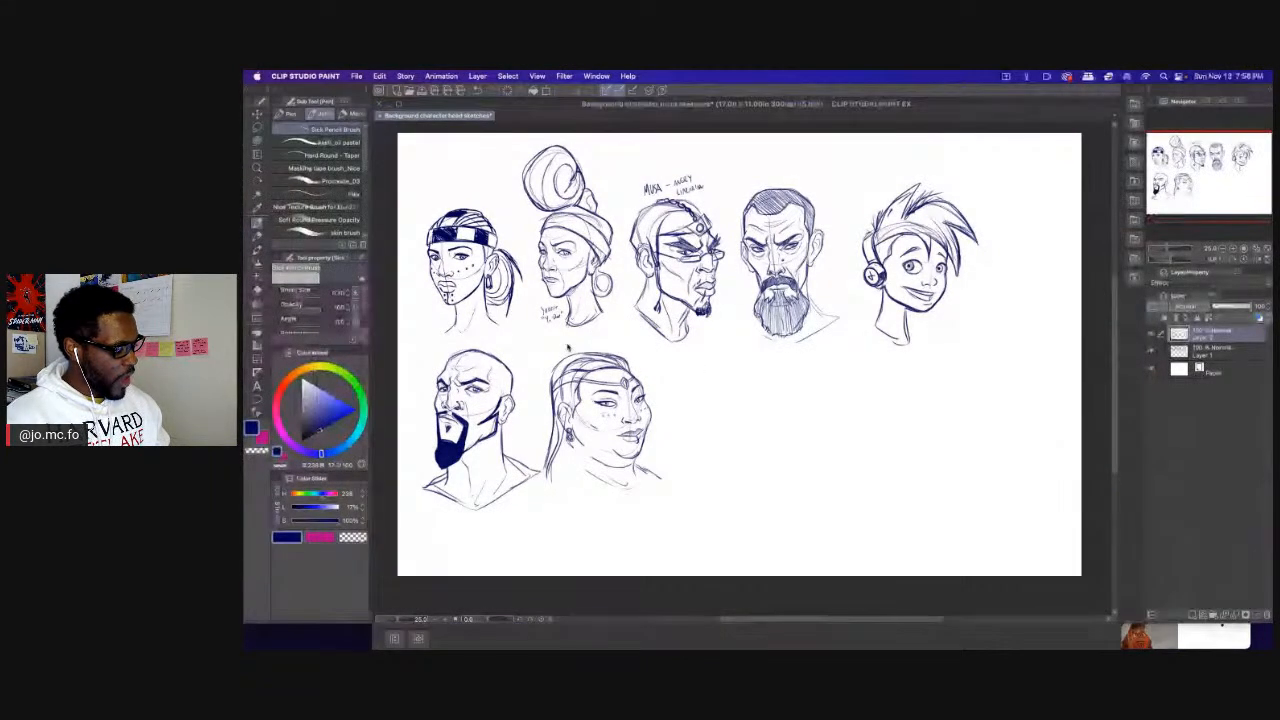
scroll(574, 332, up, 2)
scroll(571, 350, up, 3)
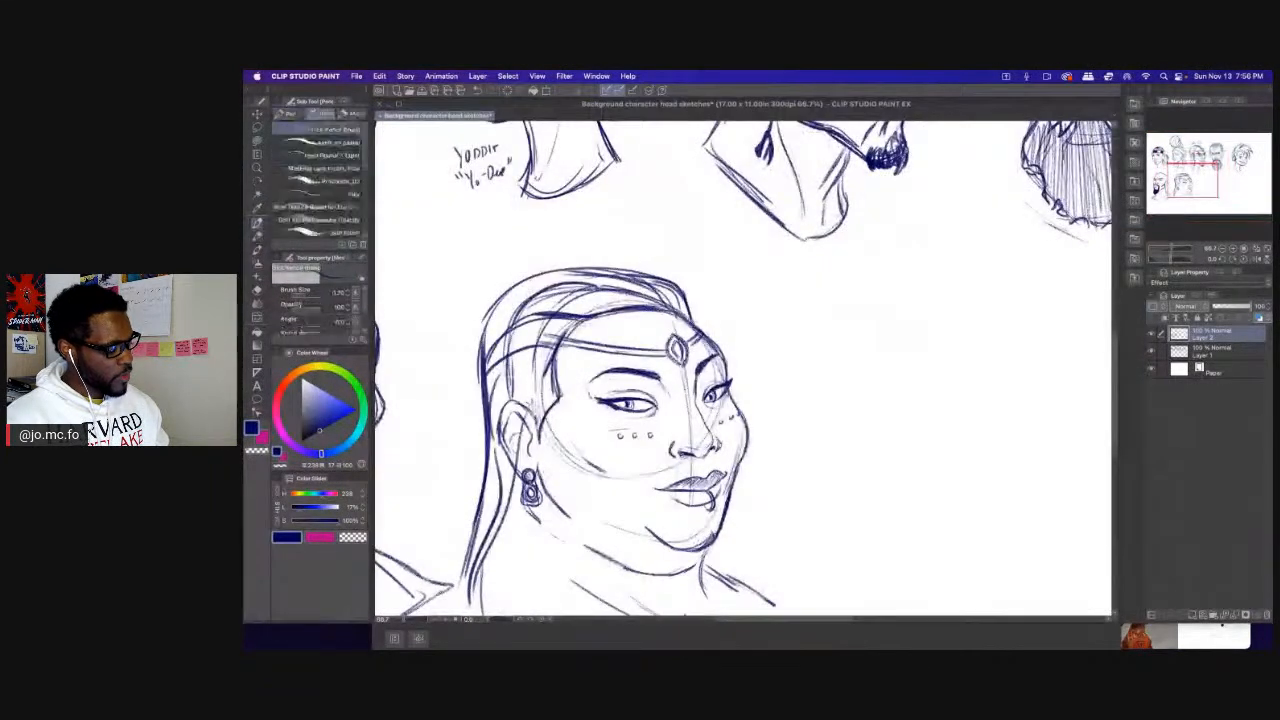
drag(748, 437, 723, 509)
drag(676, 459, 690, 345)
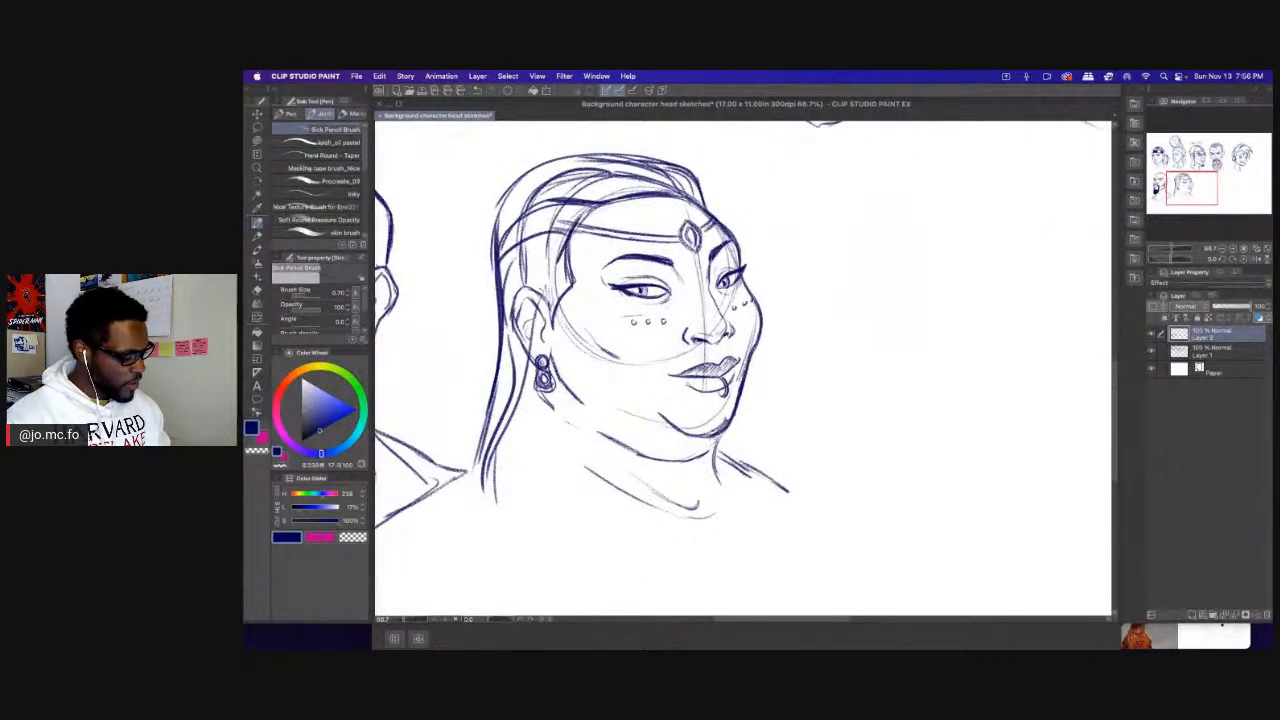
key(e)
key(p)
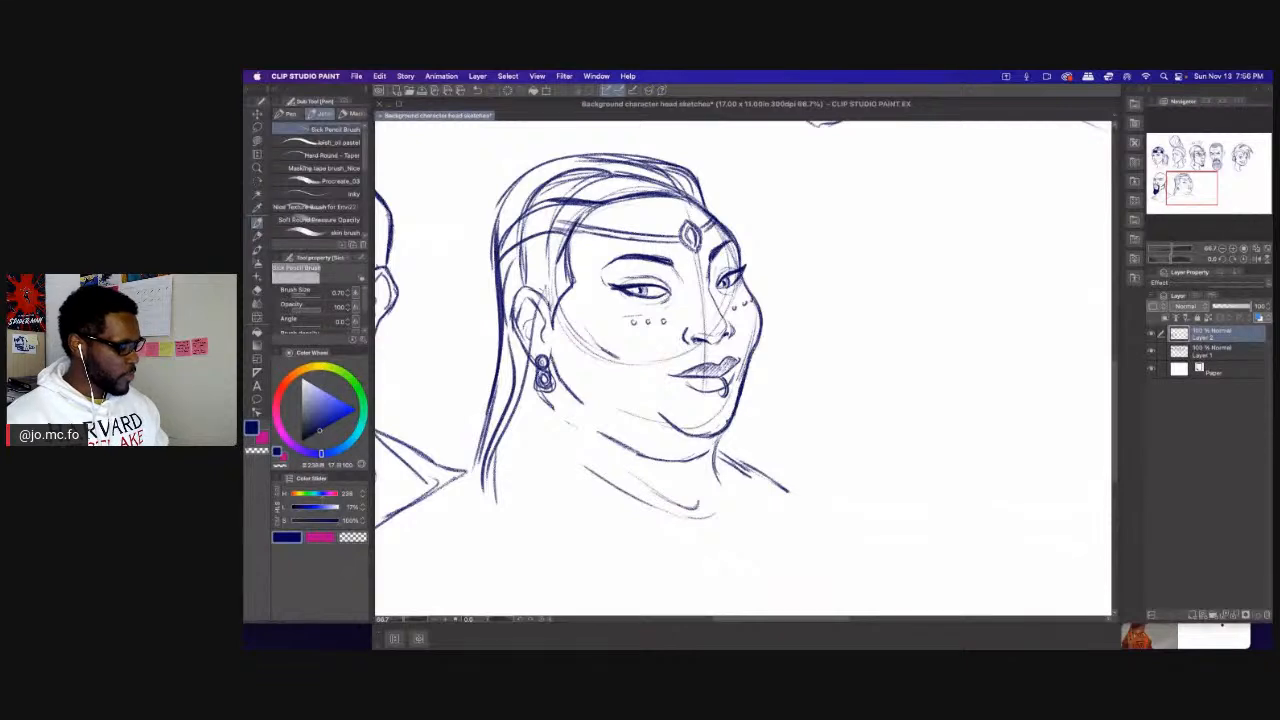
scroll(676, 408, down, 2)
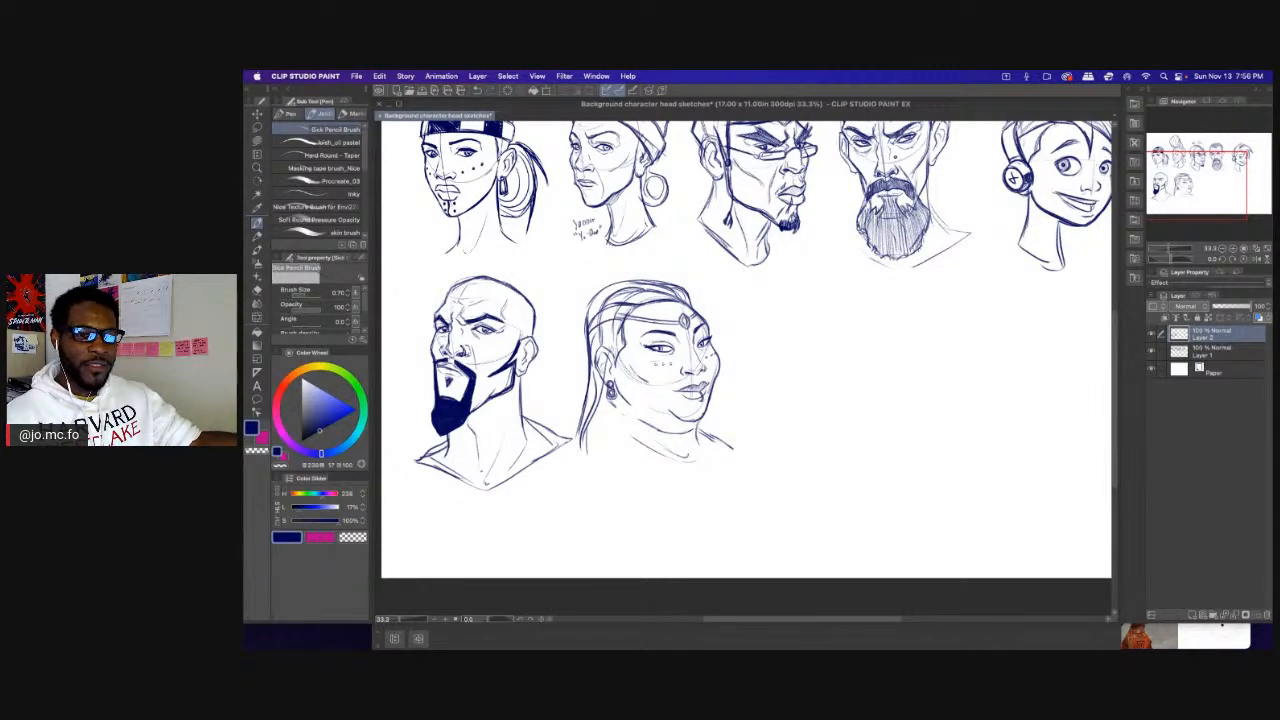
Switch to the Pinterest board in Firefox, browse its character references and open the portrait of the figure in the blue turban.
key(super+Tab)
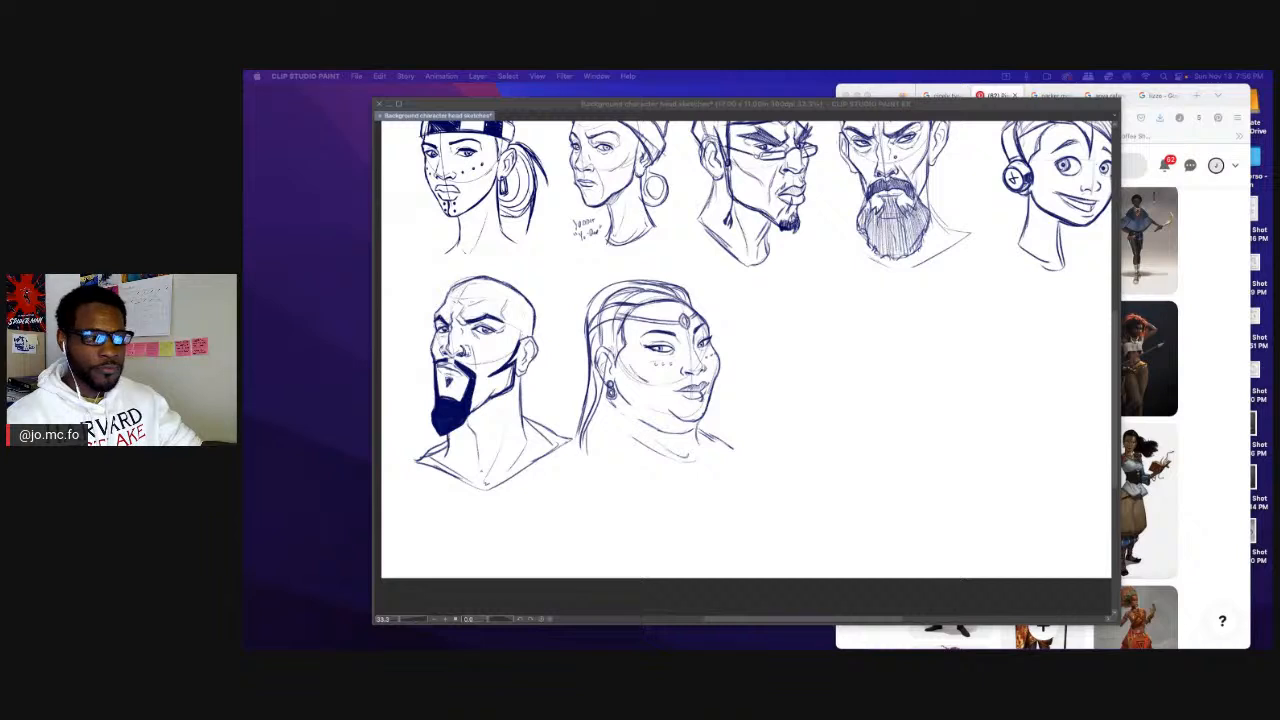
click(1186, 302)
scroll(1117, 300, down, 1)
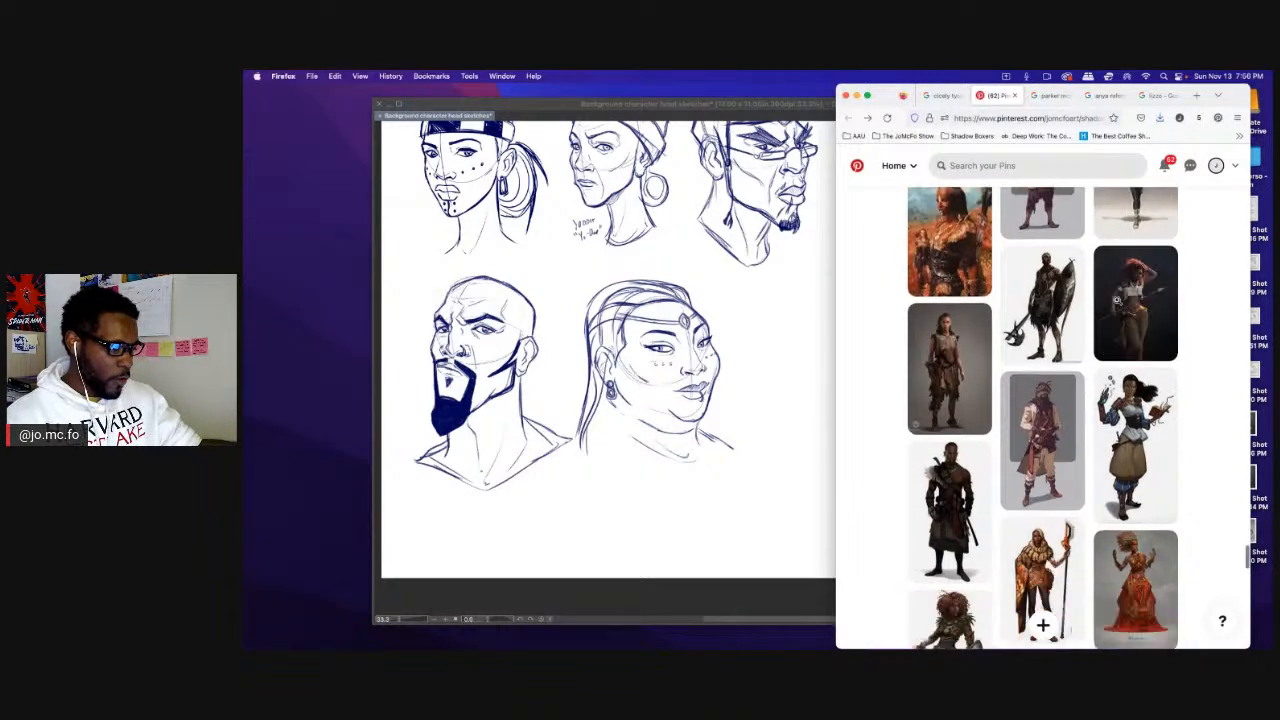
scroll(1116, 300, down, 10)
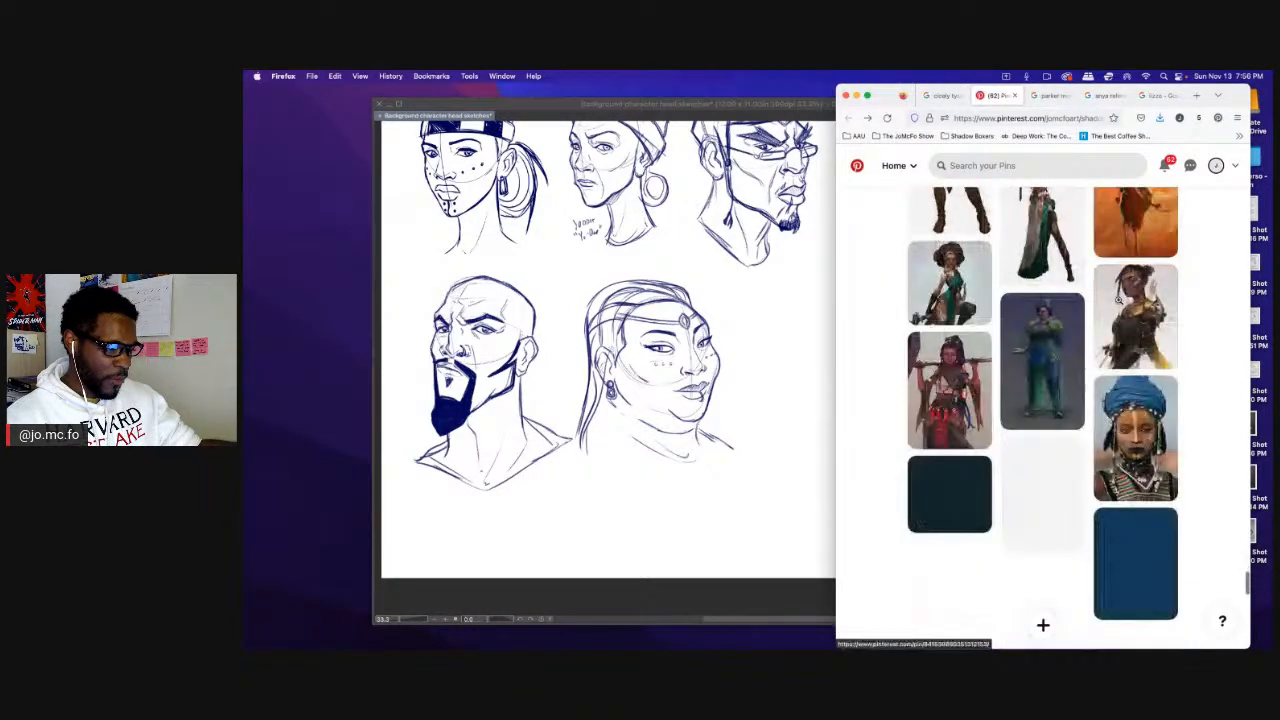
scroll(1127, 303, down, 3)
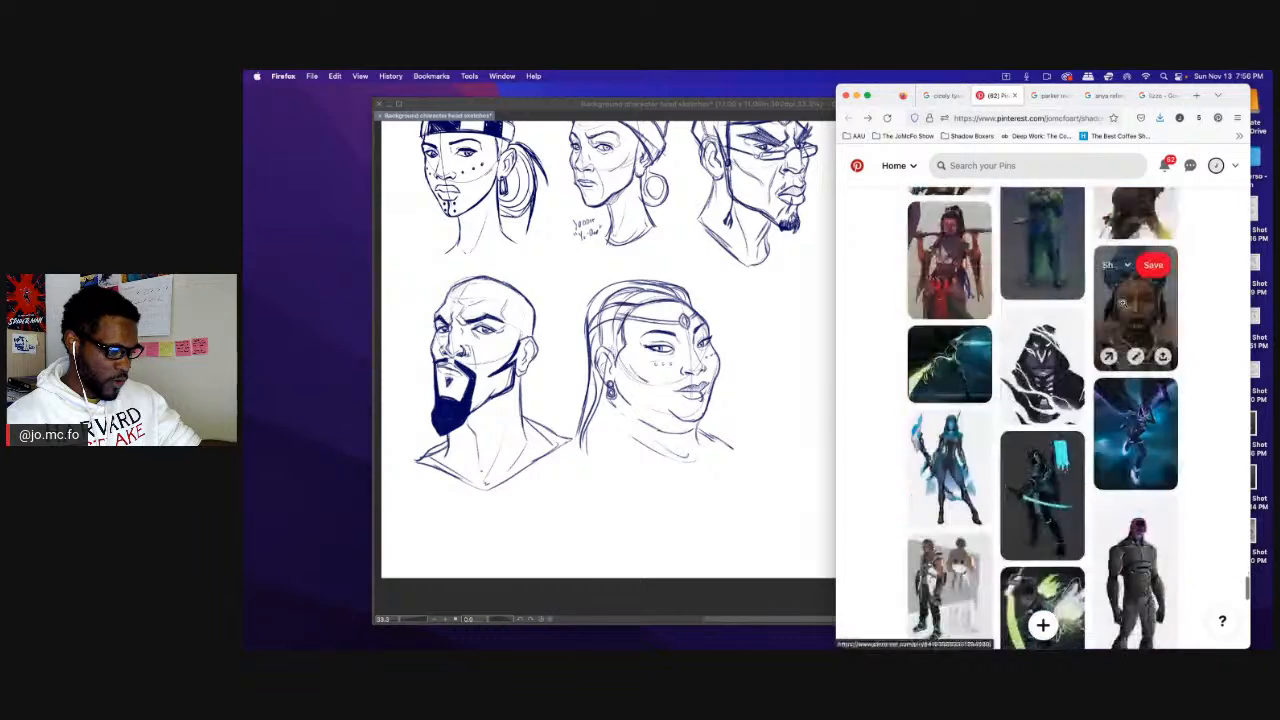
click(1127, 303)
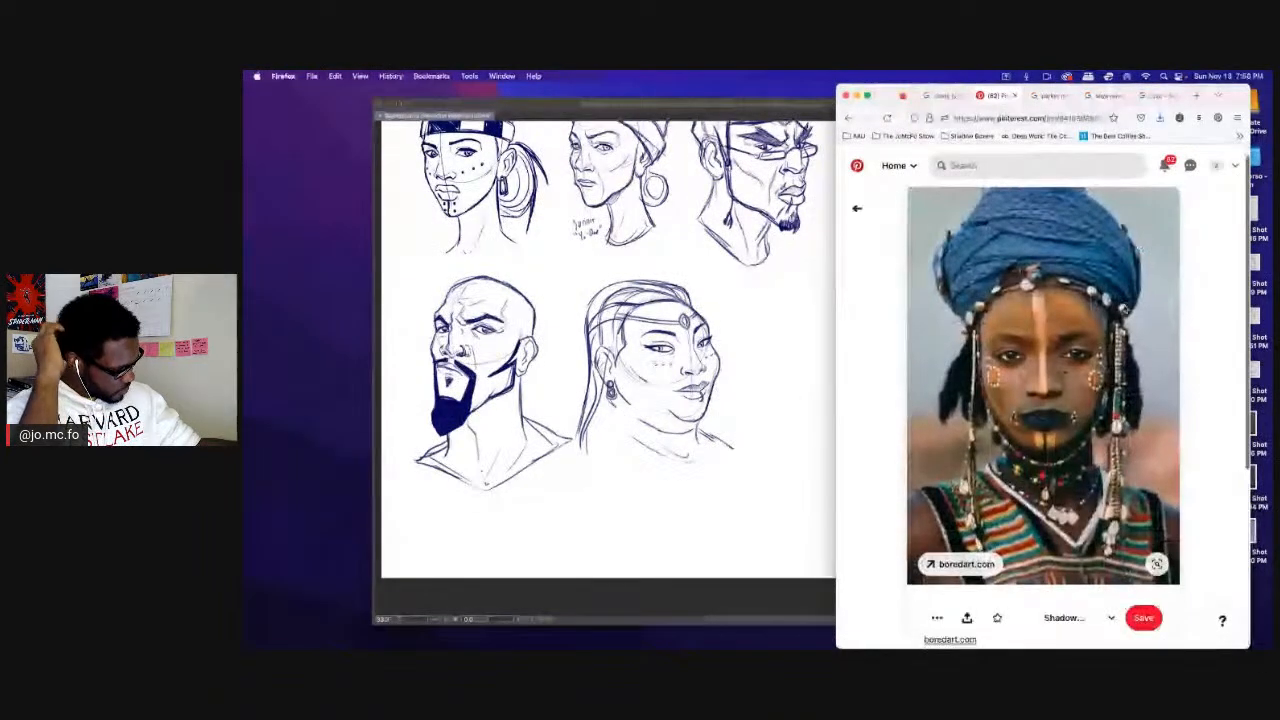
Browse the related pins and open the portrait of the figure with the black turban, white face paint and beaded strands.
scroll(1043, 400, down, 3)
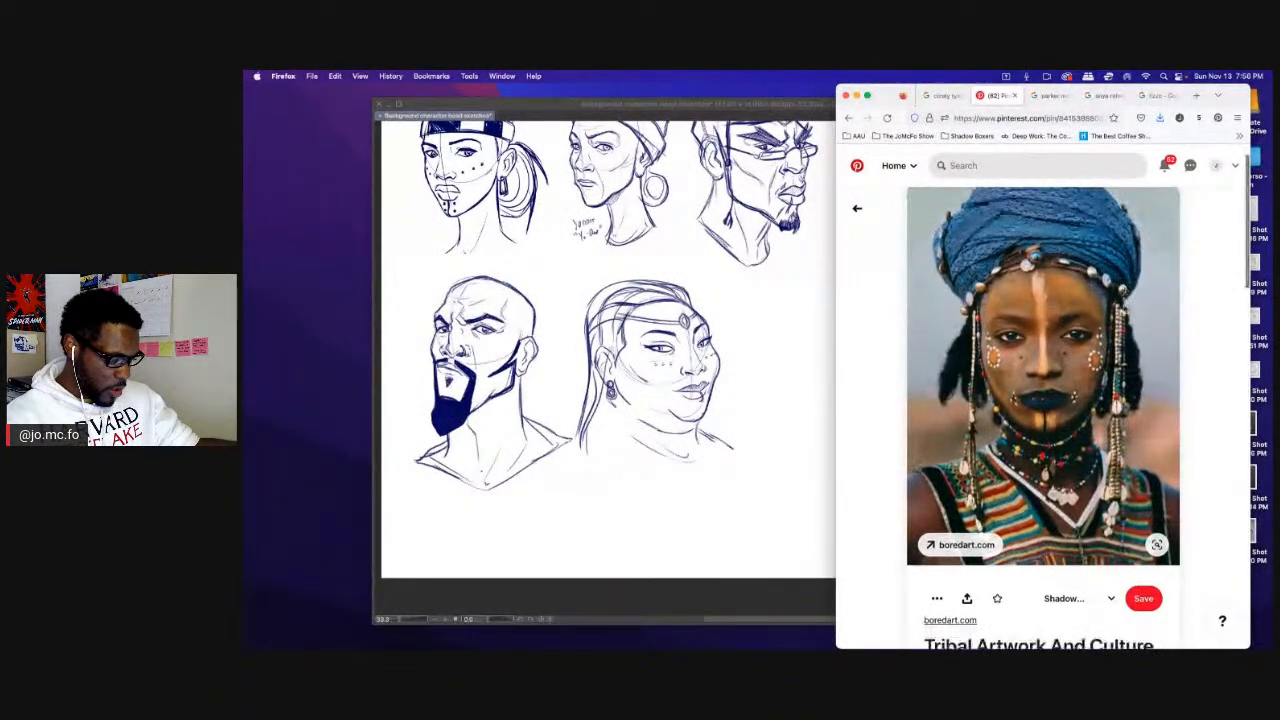
scroll(1178, 370, down, 5)
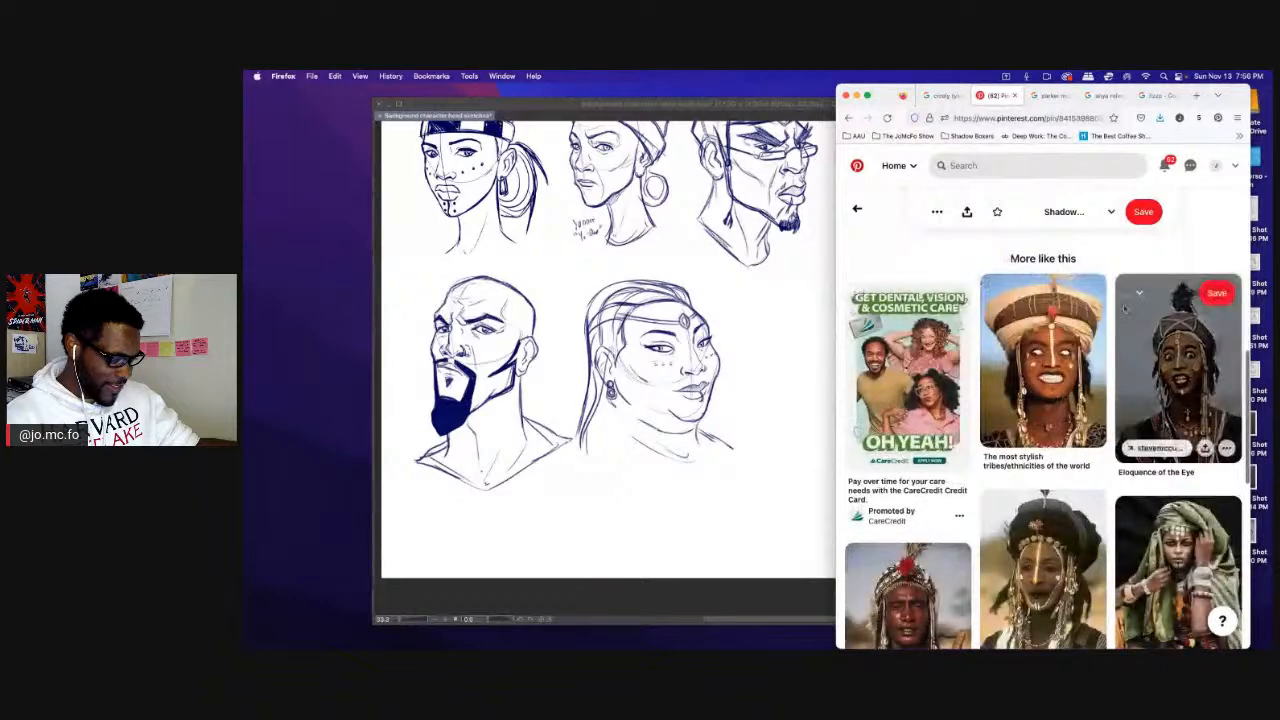
click(1100, 393)
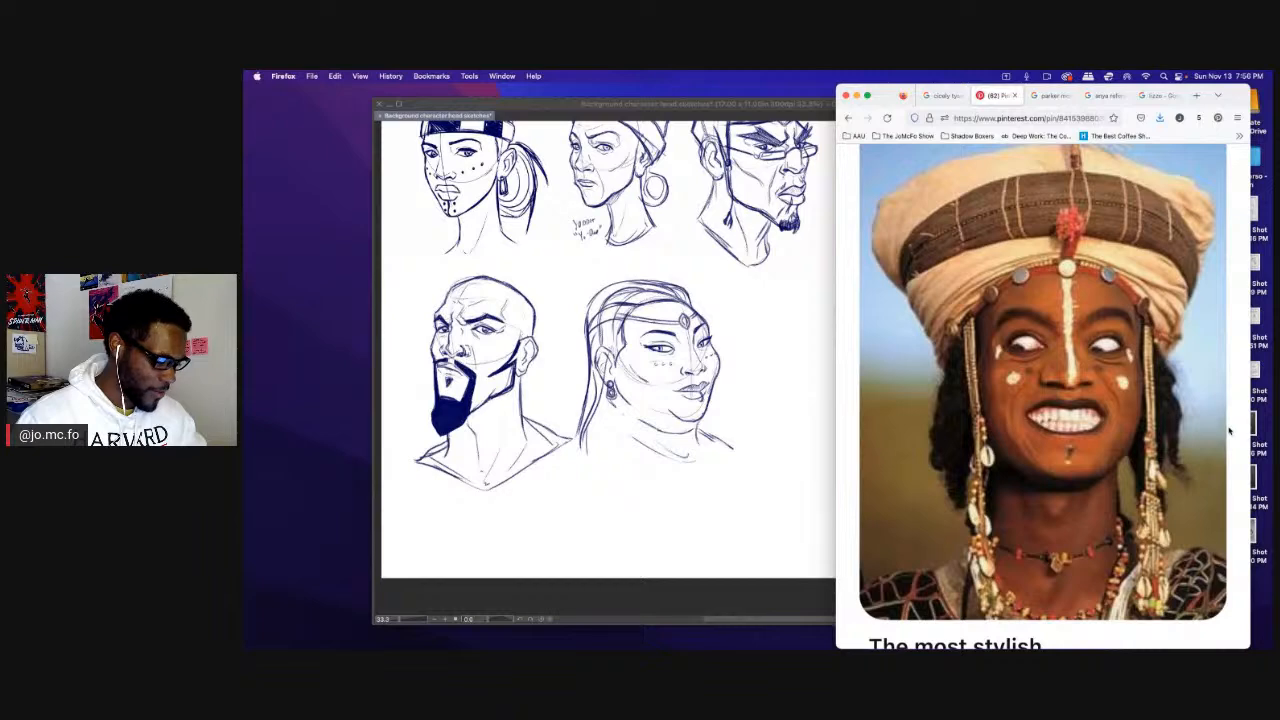
click(1230, 430)
scroll(1200, 430, down, 5)
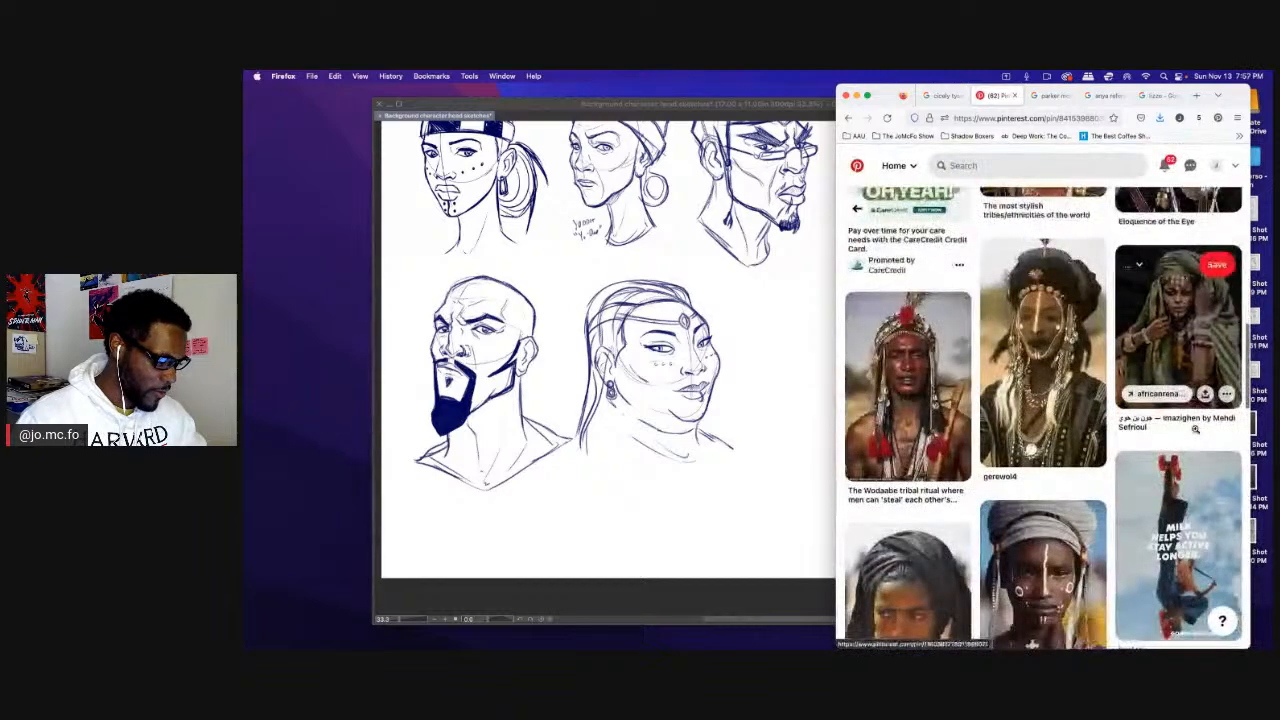
click(1043, 360)
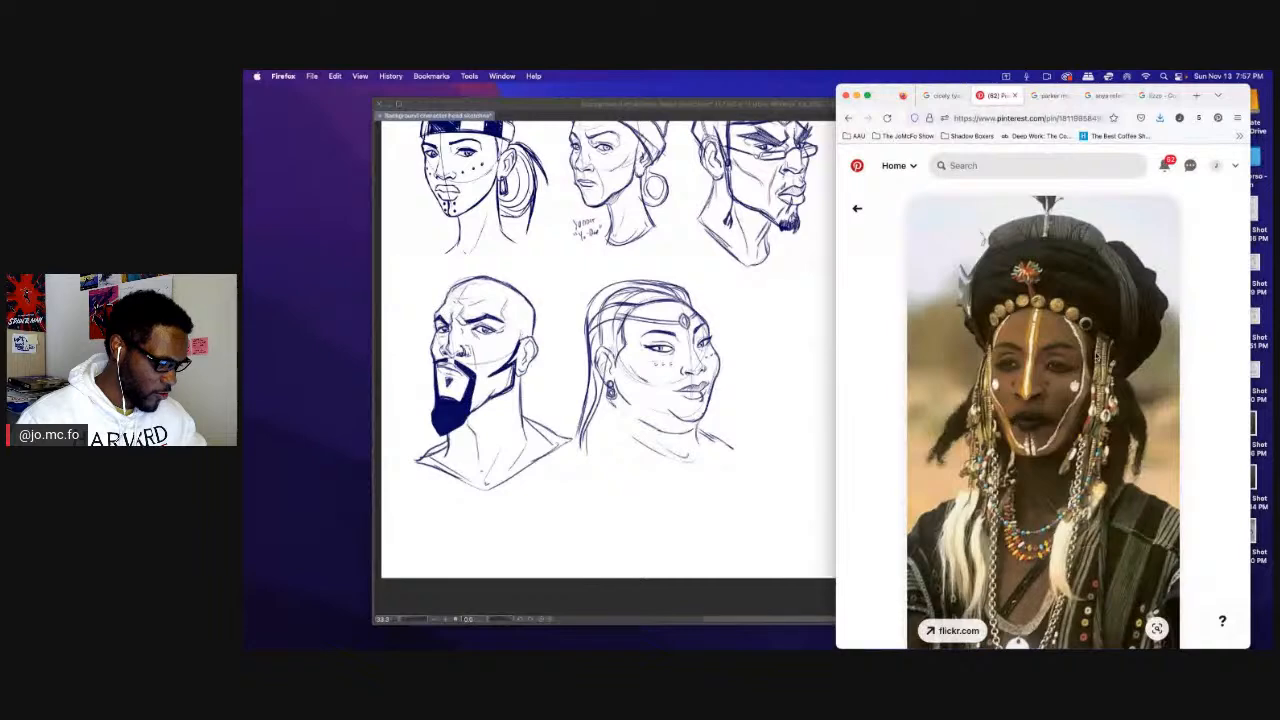
Return to Clip Studio Paint and narrow the canvas window so the turbaned reference portrait shows beside it.
click(814, 334)
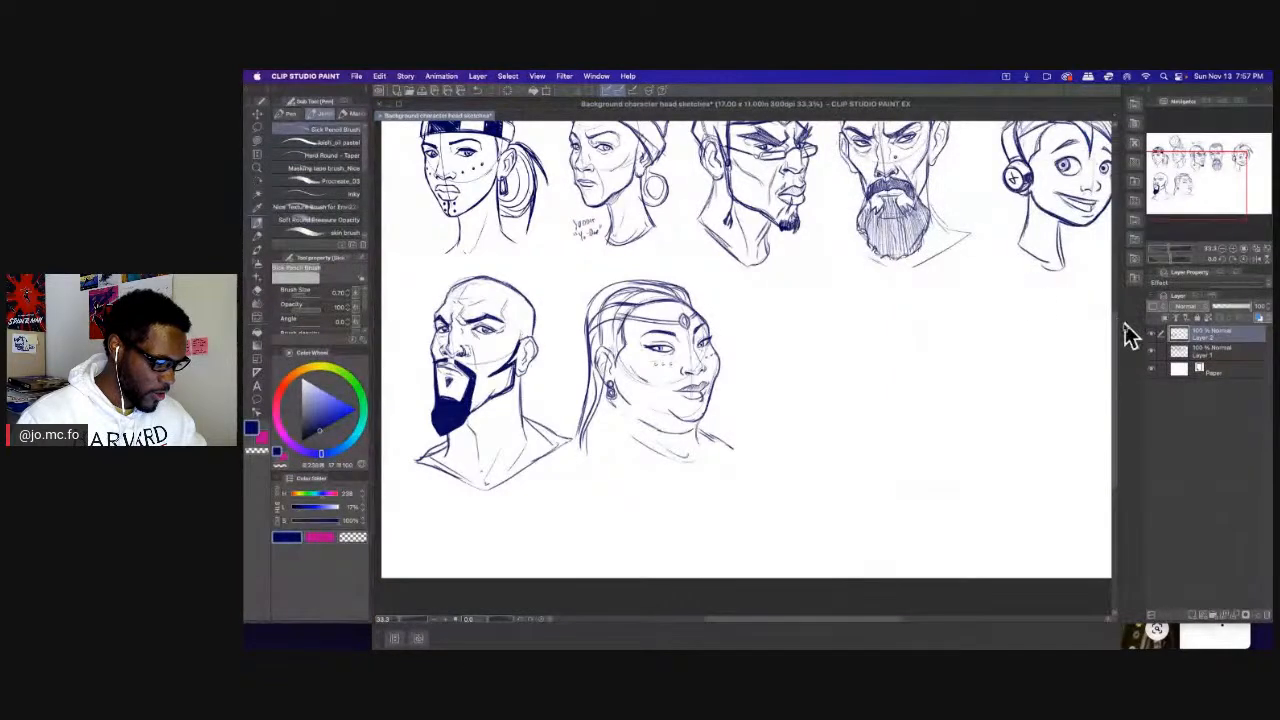
drag(1120, 308, 943, 304)
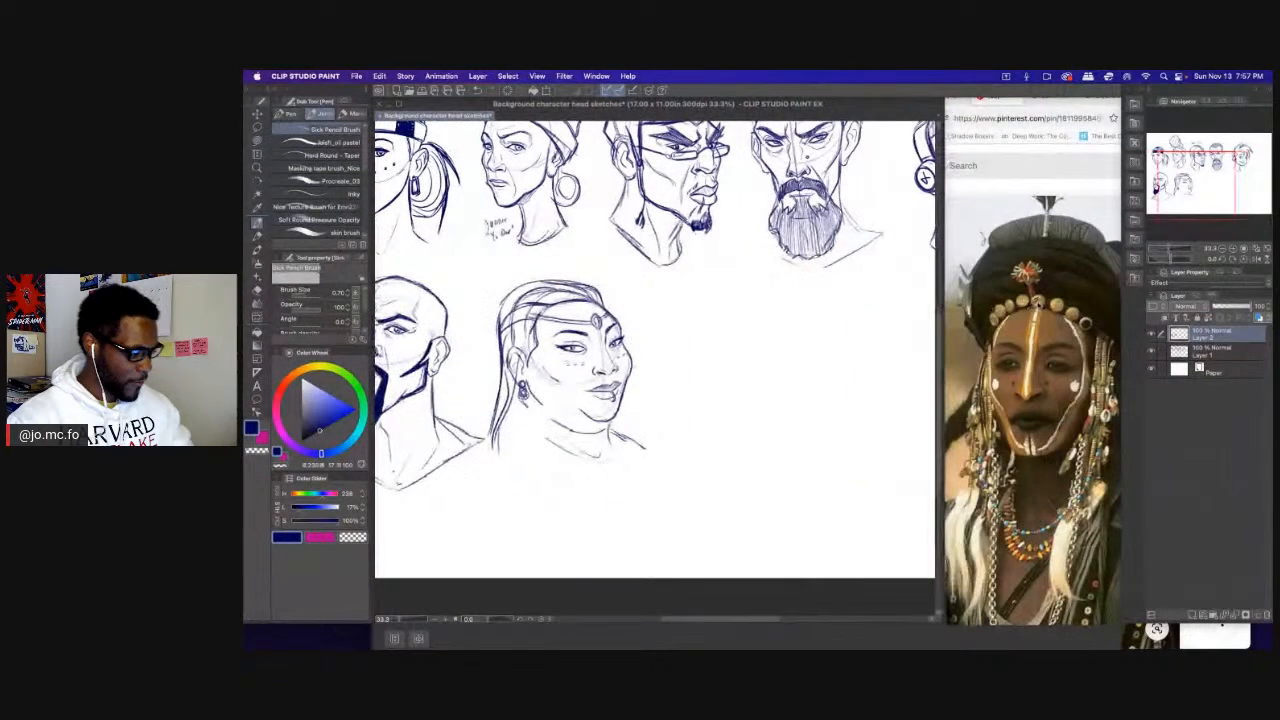
Sketch a light pencil circle for a new head's cranium in the empty space beside the full-cheeked woman, with faint brow and centre guides.
scroll(714, 330, up, 1)
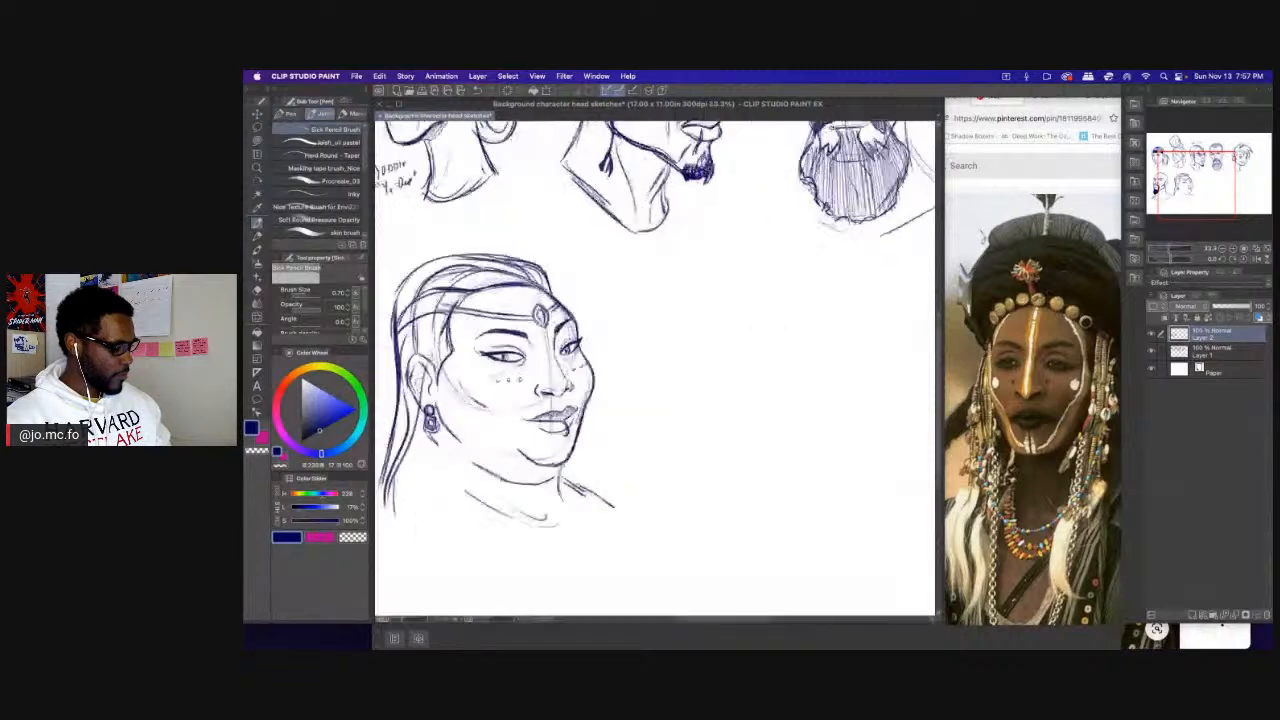
mouse_move(860, 315)
mouse_down()
mouse_move(700, 282)
mouse_move(744, 272)
mouse_up()
key(p)
key(p)
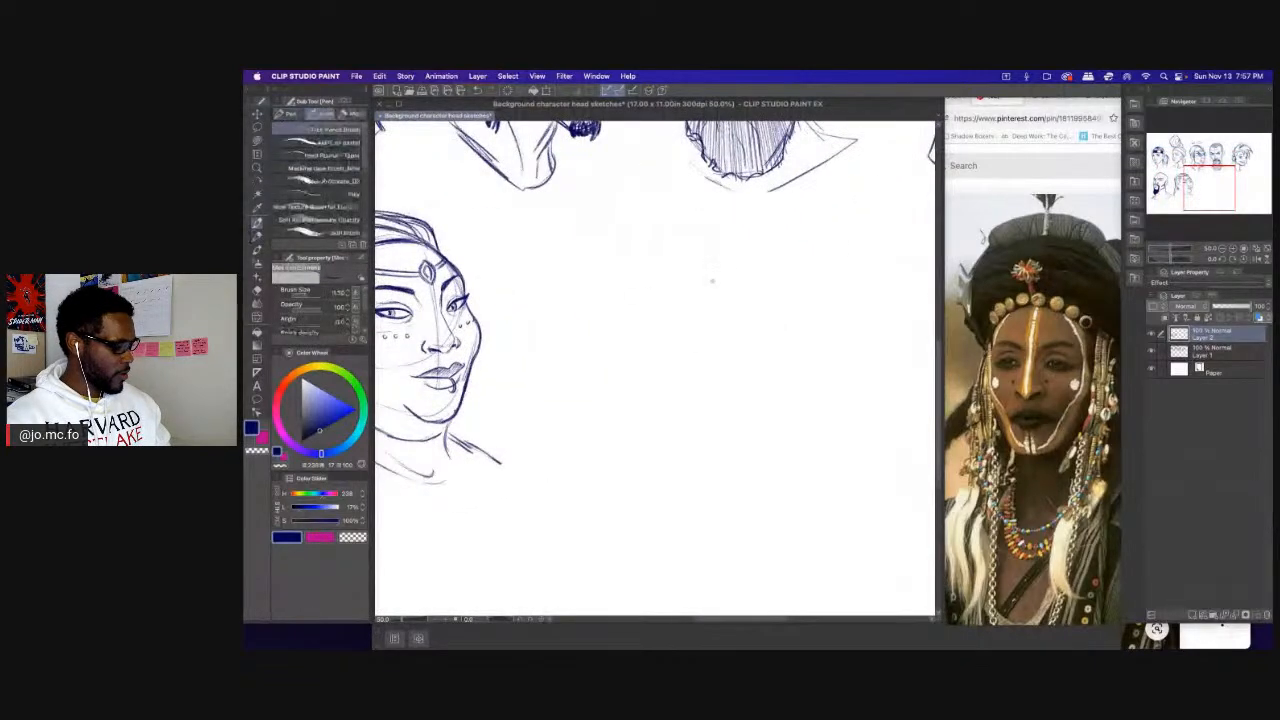
scroll(720, 294, down, 2)
scroll(798, 375, up, 1)
scroll(699, 249, up, 2)
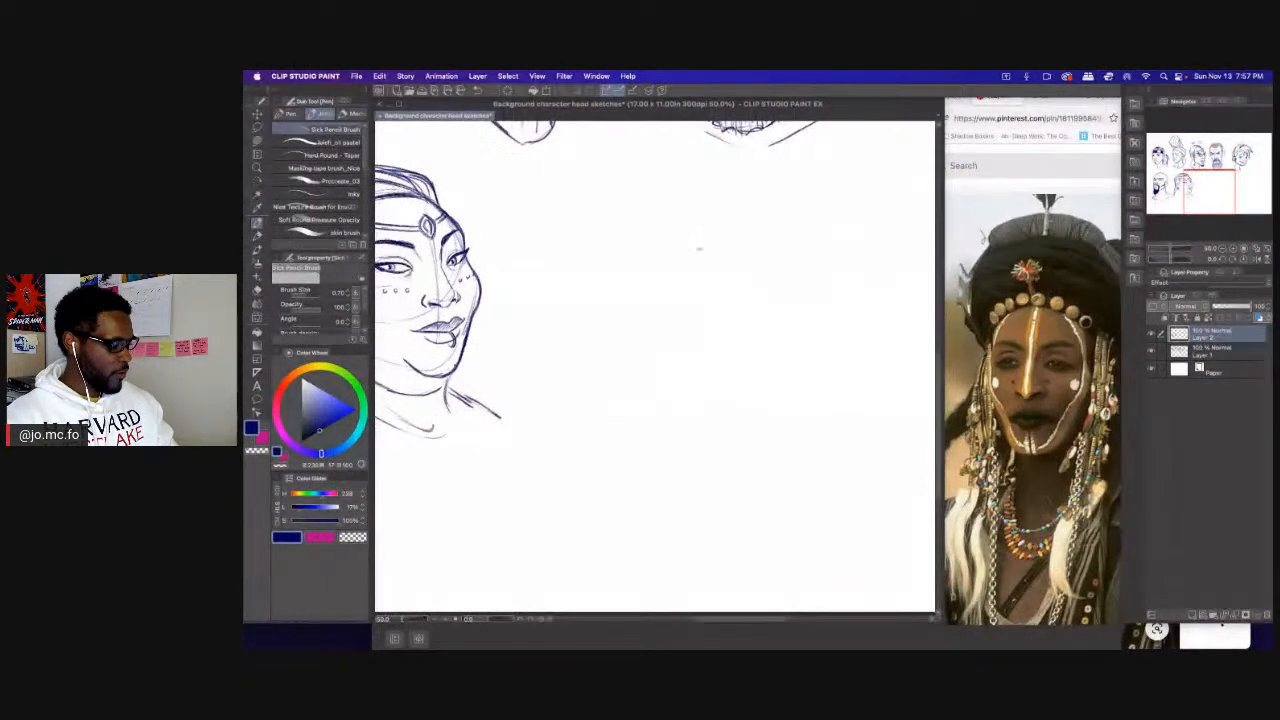
mouse_move(770, 230)
mouse_down()
mouse_move(658, 325)
mouse_move(797, 345)
mouse_up()
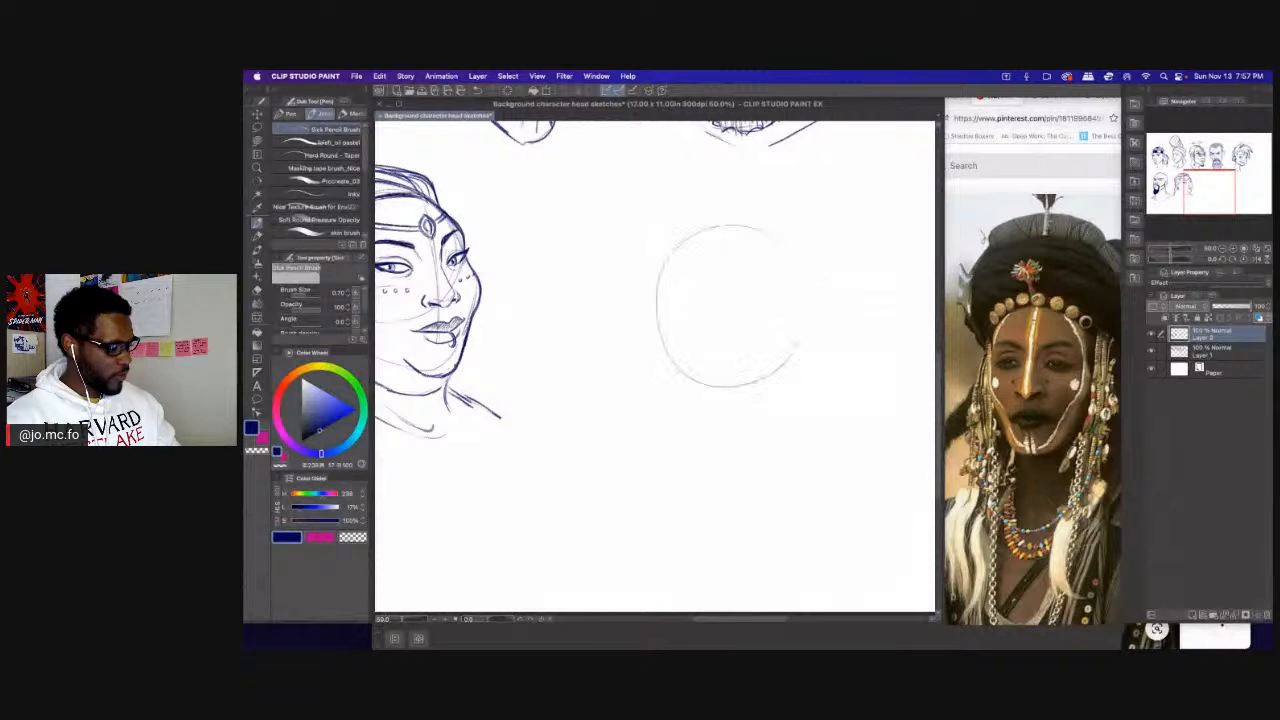
drag(740, 226, 803, 335)
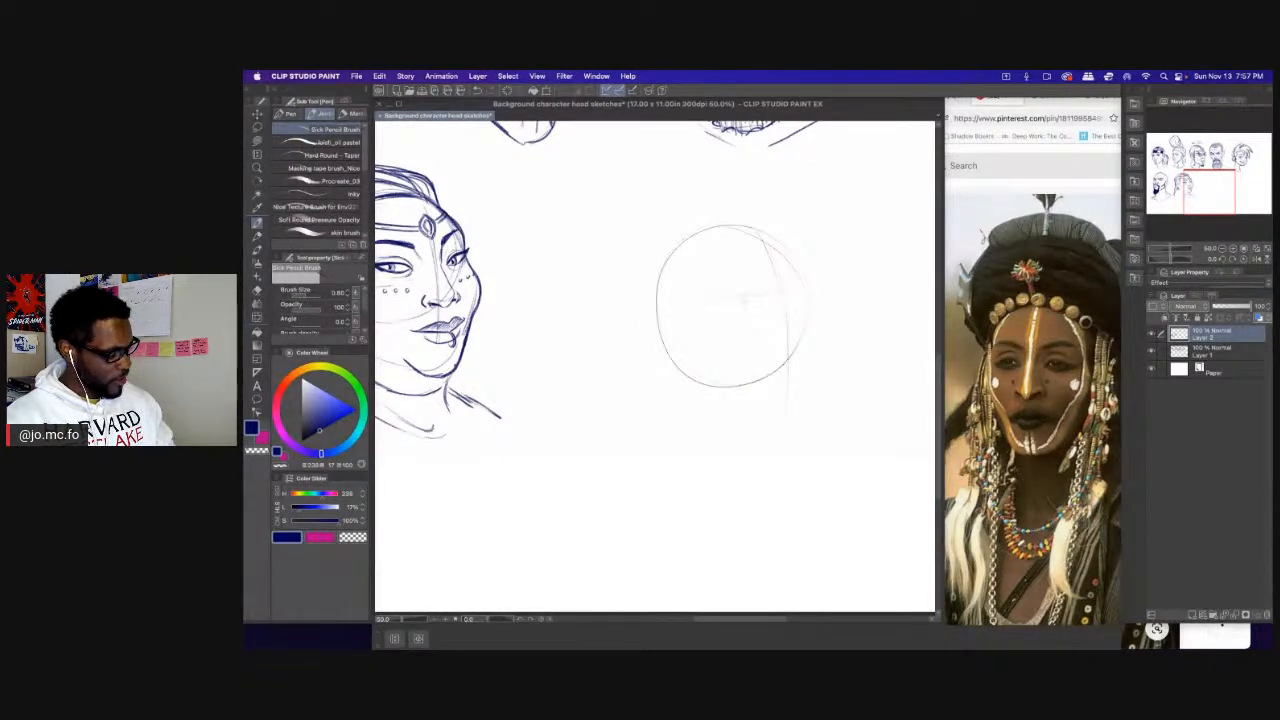
Sketch the new head's far brow and cheek, pointed chin, near jawline and ear, and round out the back of the skull.
drag(816, 301, 818, 348)
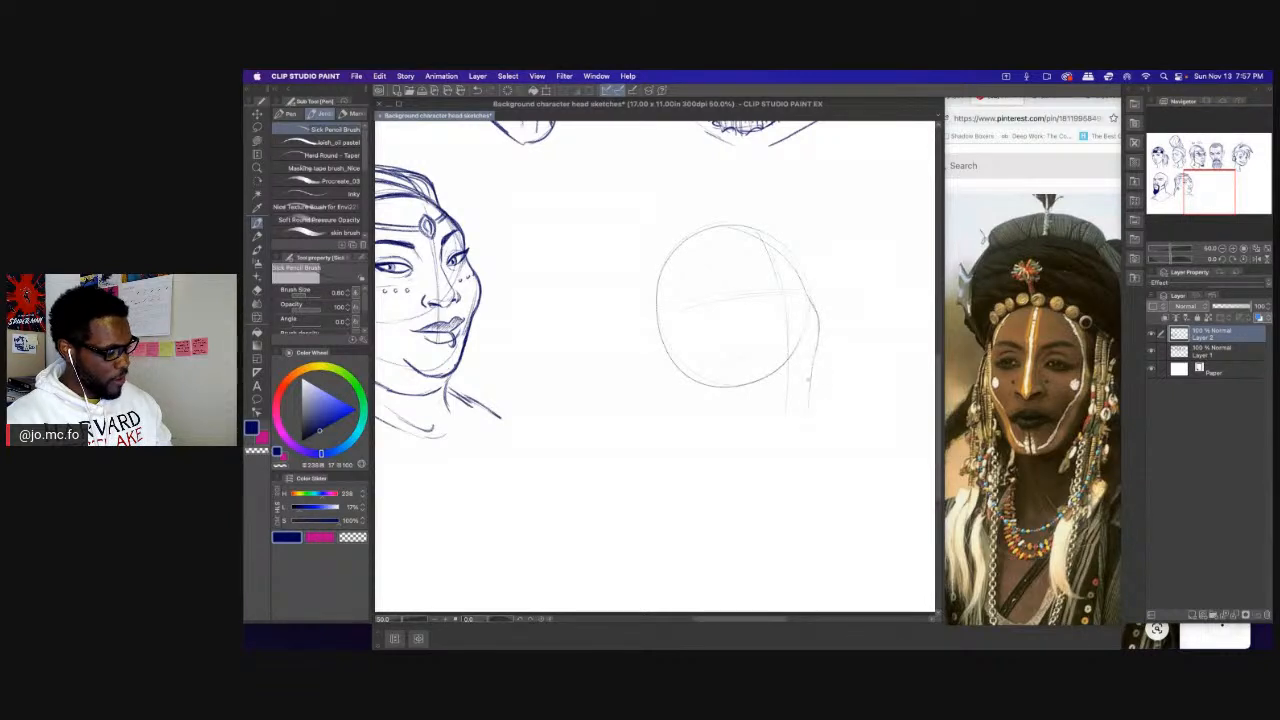
mouse_move(797, 418)
mouse_down()
mouse_move(744, 430)
mouse_move(790, 439)
mouse_move(802, 421)
mouse_move(790, 396)
mouse_move(795, 433)
mouse_move(802, 418)
mouse_move(775, 448)
mouse_up()
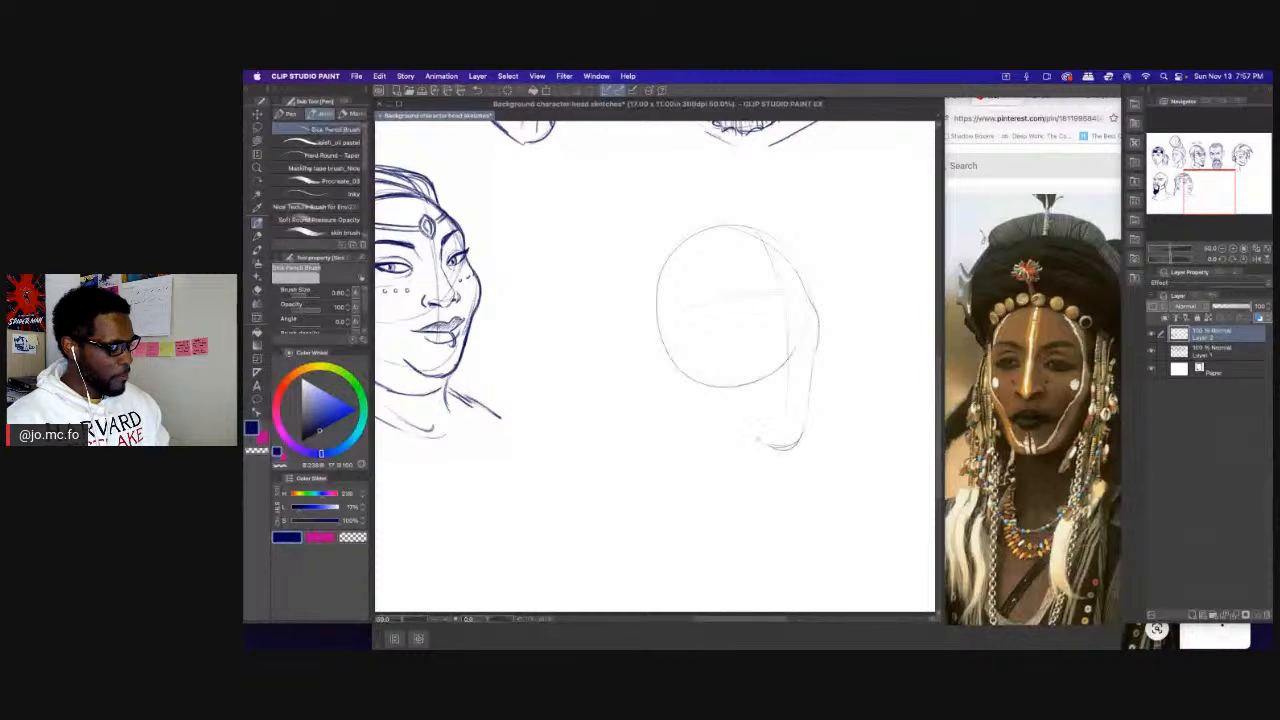
mouse_move(684, 396)
mouse_down()
mouse_move(752, 438)
mouse_move(736, 430)
mouse_up()
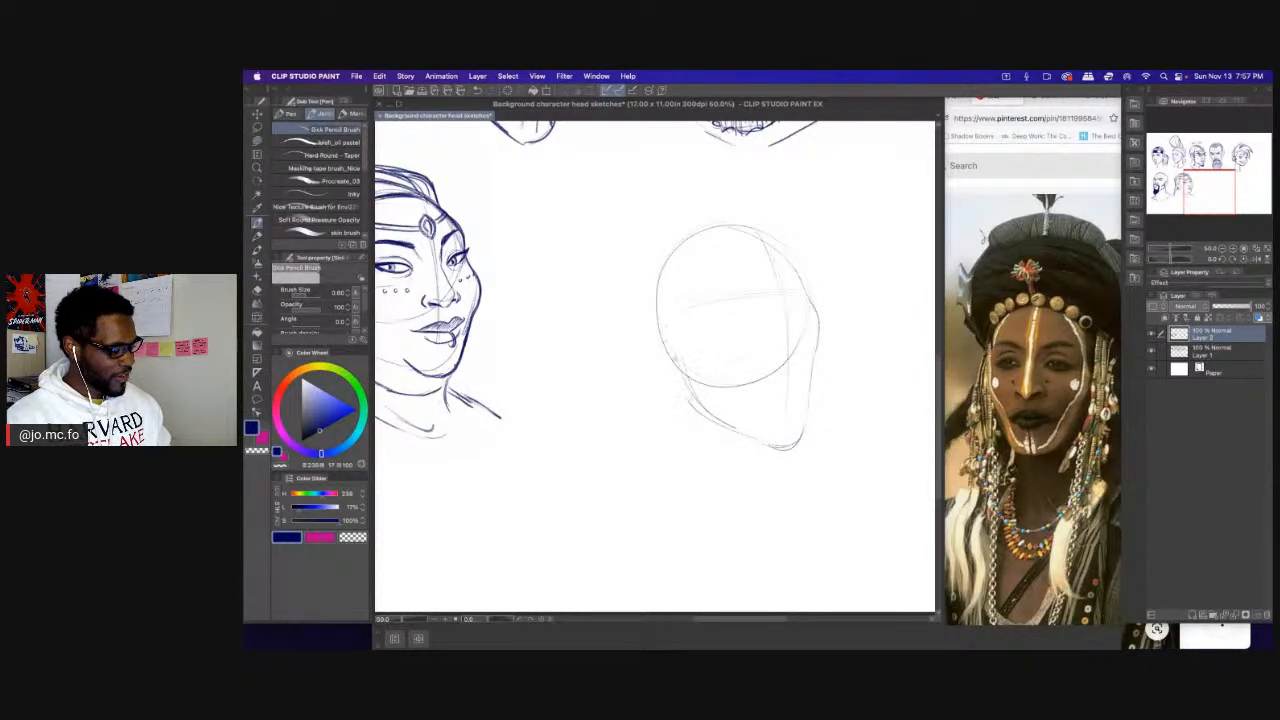
drag(686, 388, 718, 428)
drag(664, 326, 702, 414)
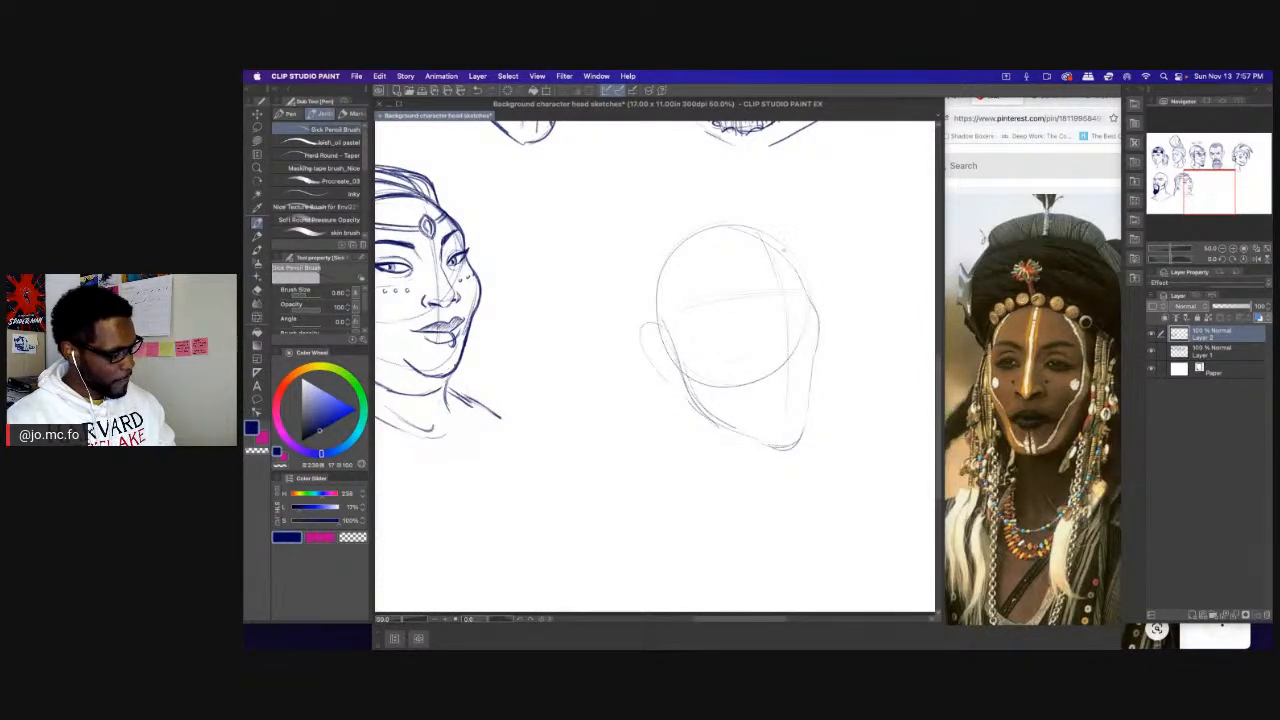
drag(684, 258, 648, 310)
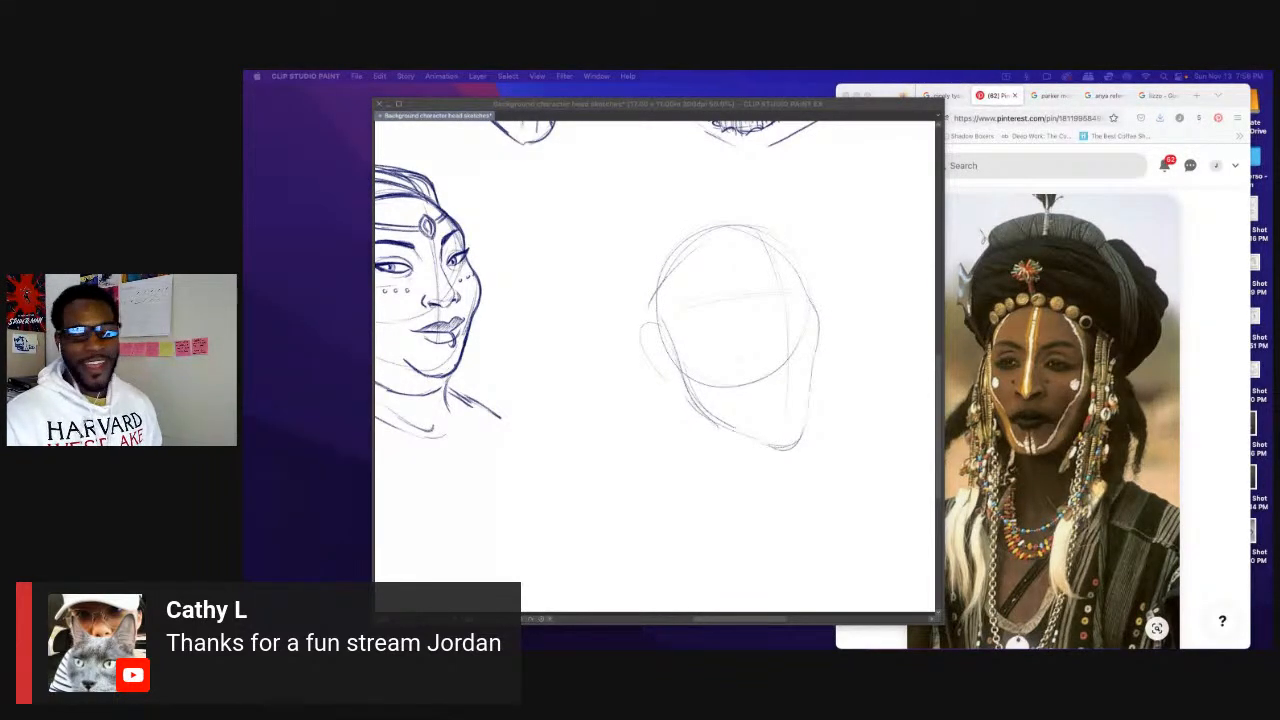
click(769, 263)
drag(634, 277, 603, 282)
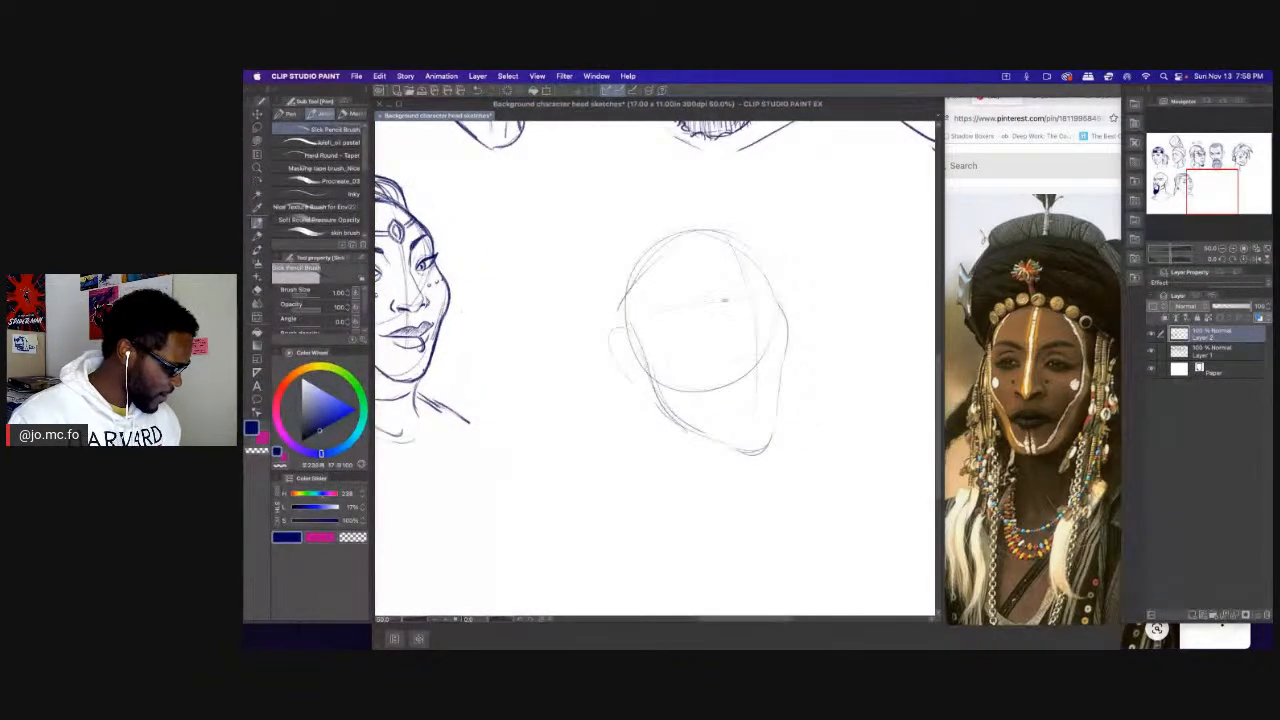
Sketch an arched near eyebrow and a short, slanted far eyebrow along the new head's brow guide.
drag(686, 295, 729, 298)
drag(677, 301, 770, 289)
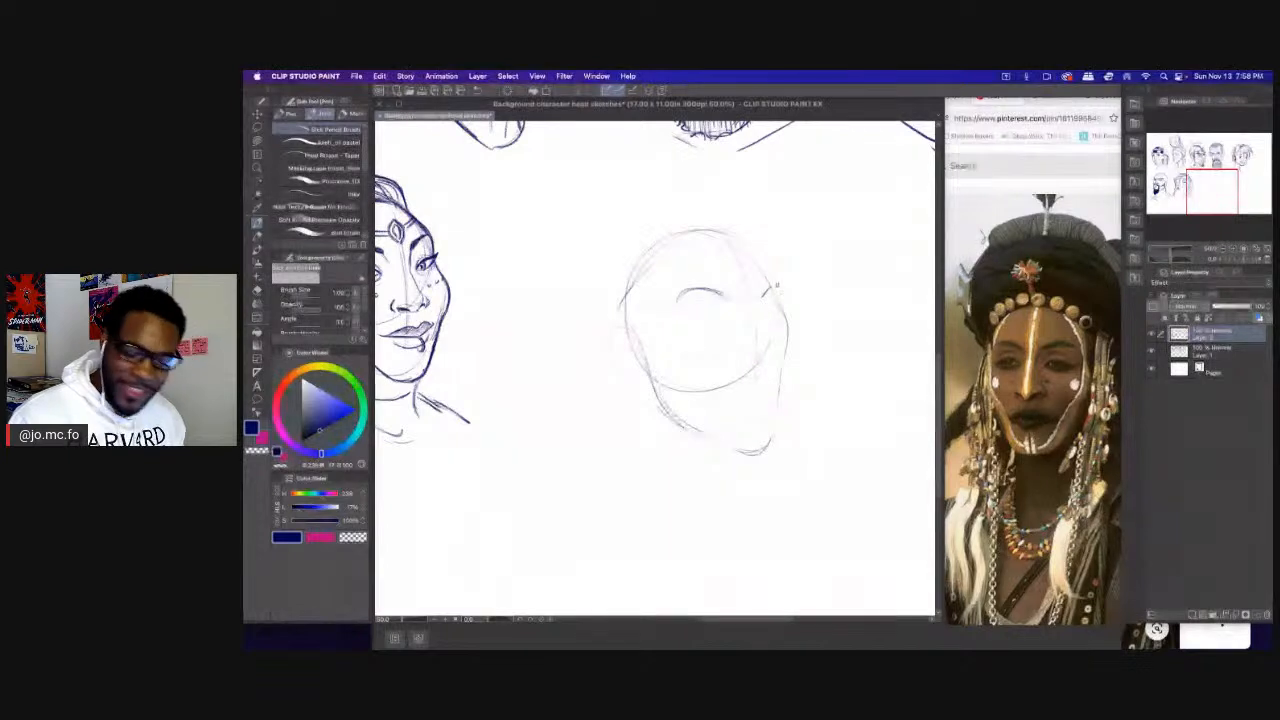
scroll(772, 321, up, 1)
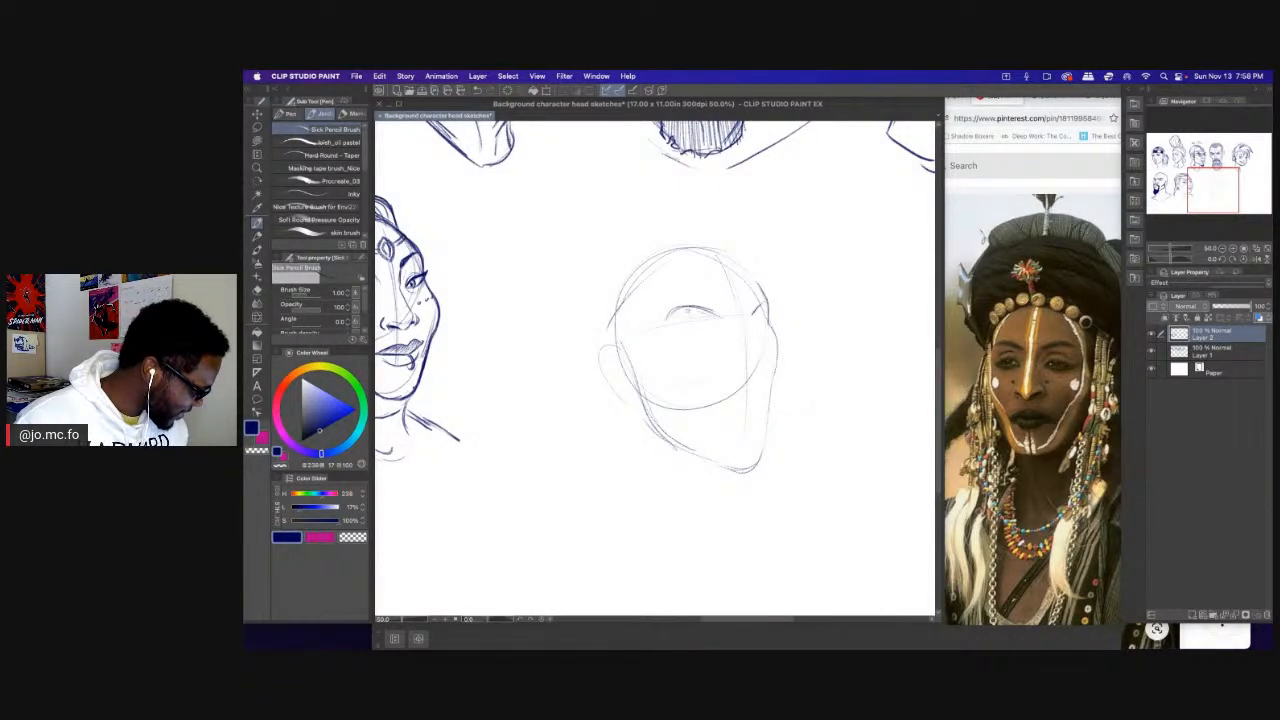
mouse_move(684, 310)
mouse_down()
mouse_move(722, 318)
mouse_move(712, 314)
mouse_up()
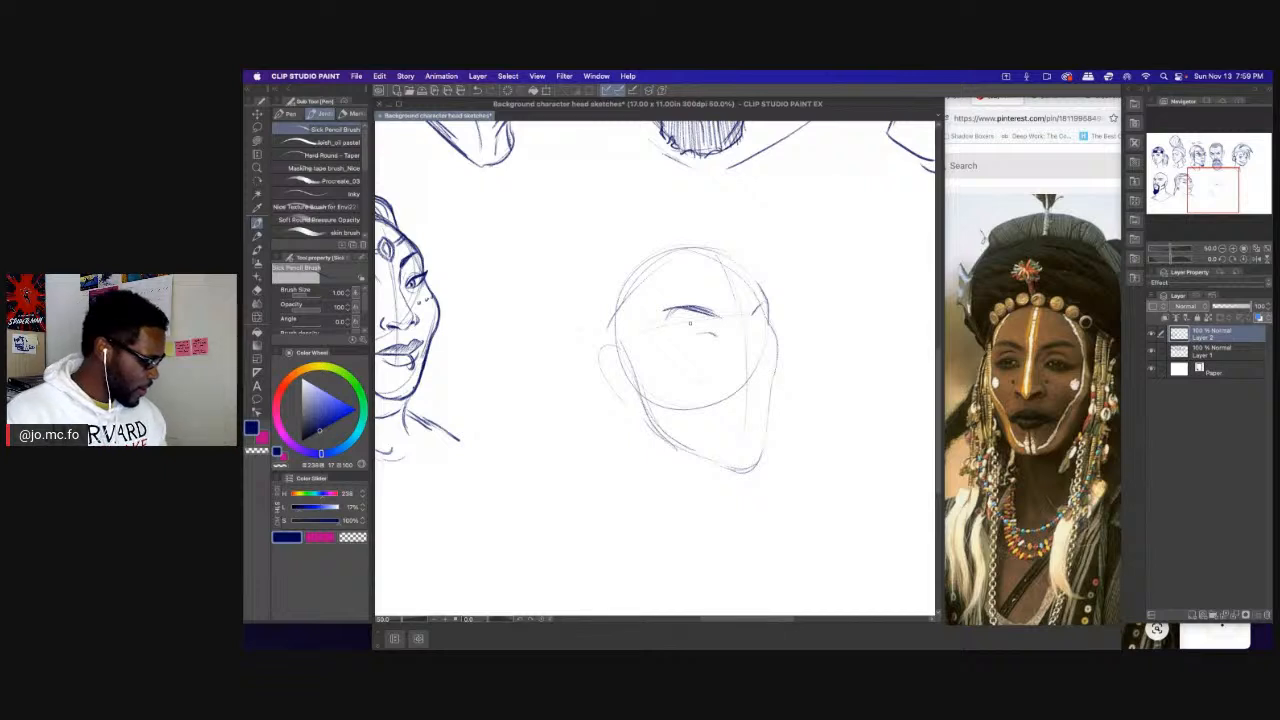
Erase the first eye stroke and sketch the narrow, half-closed near eye below the eyebrow, plus the far eye at the face's edge.
drag(720, 356, 860, 379)
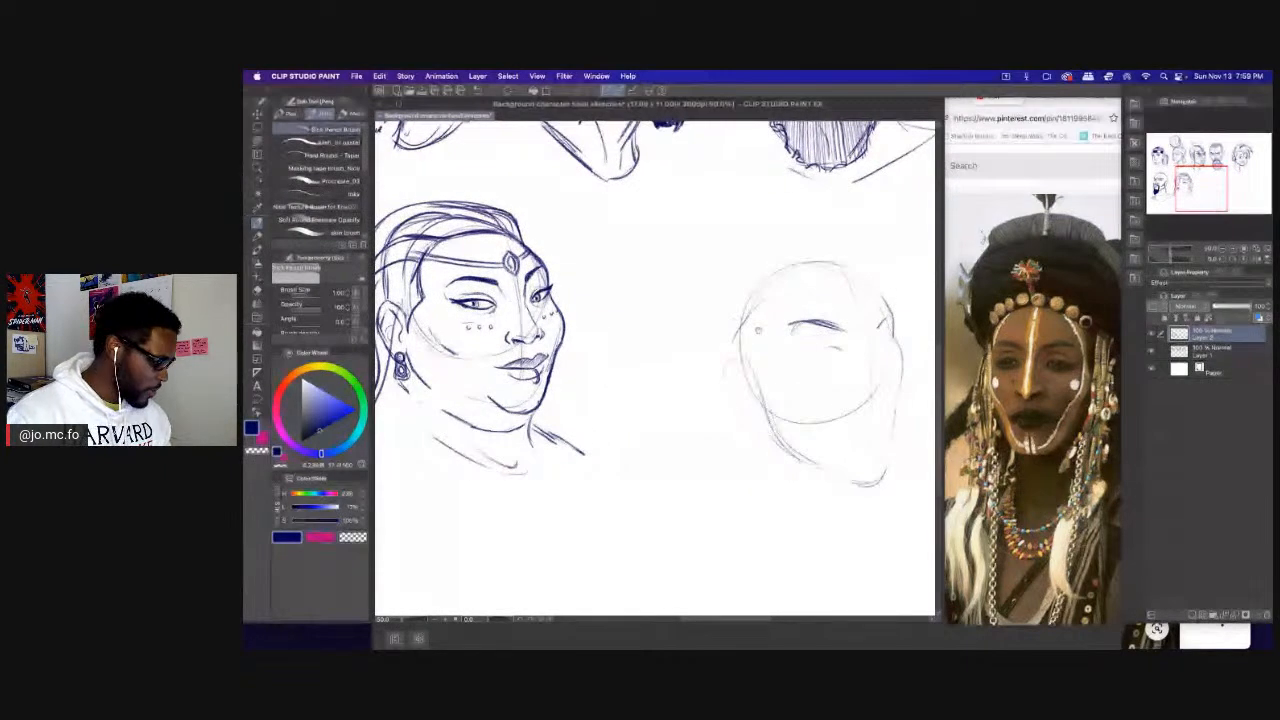
drag(690, 313, 540, 281)
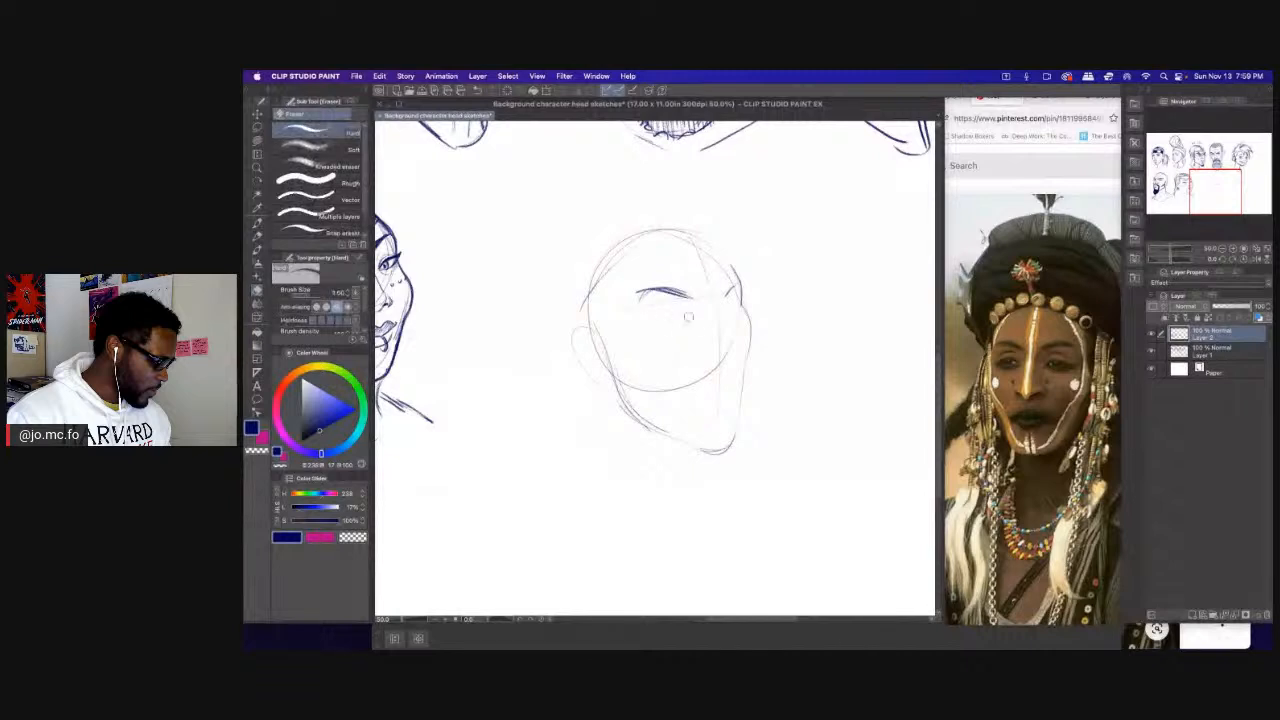
mouse_move(670, 323)
mouse_down()
mouse_move(690, 322)
mouse_move(642, 328)
mouse_move(696, 325)
mouse_up()
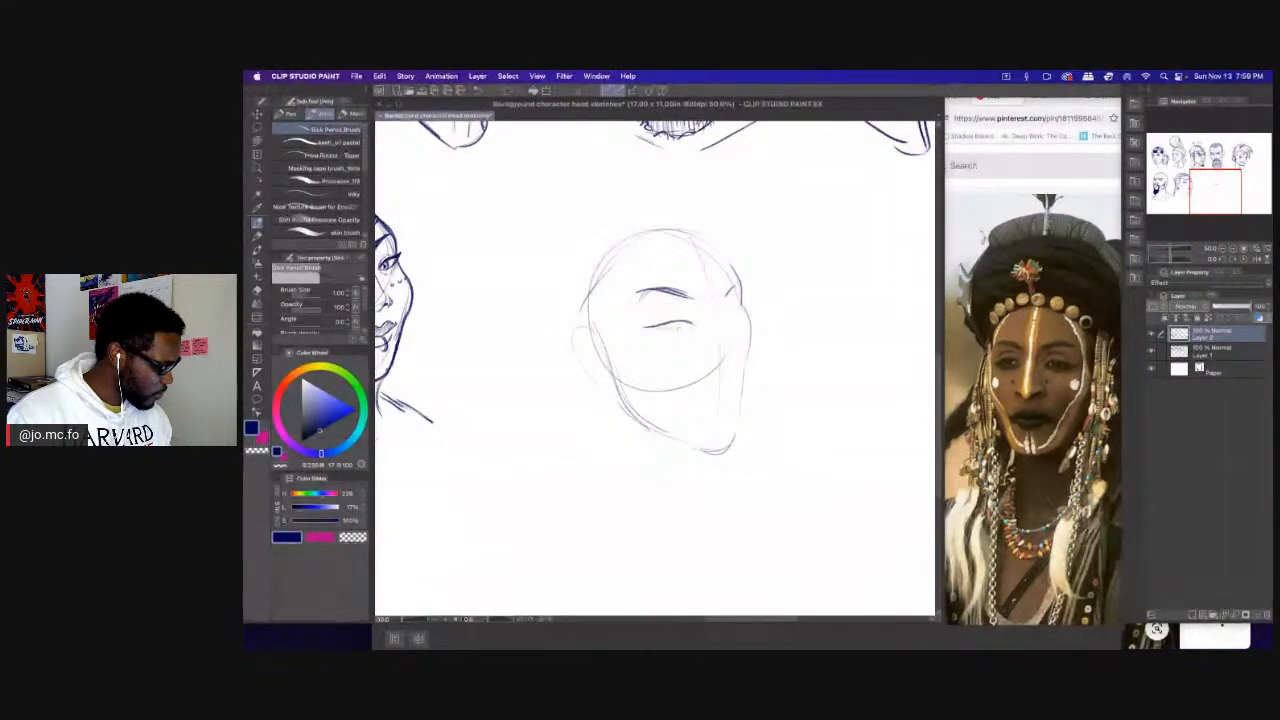
drag(660, 327, 695, 324)
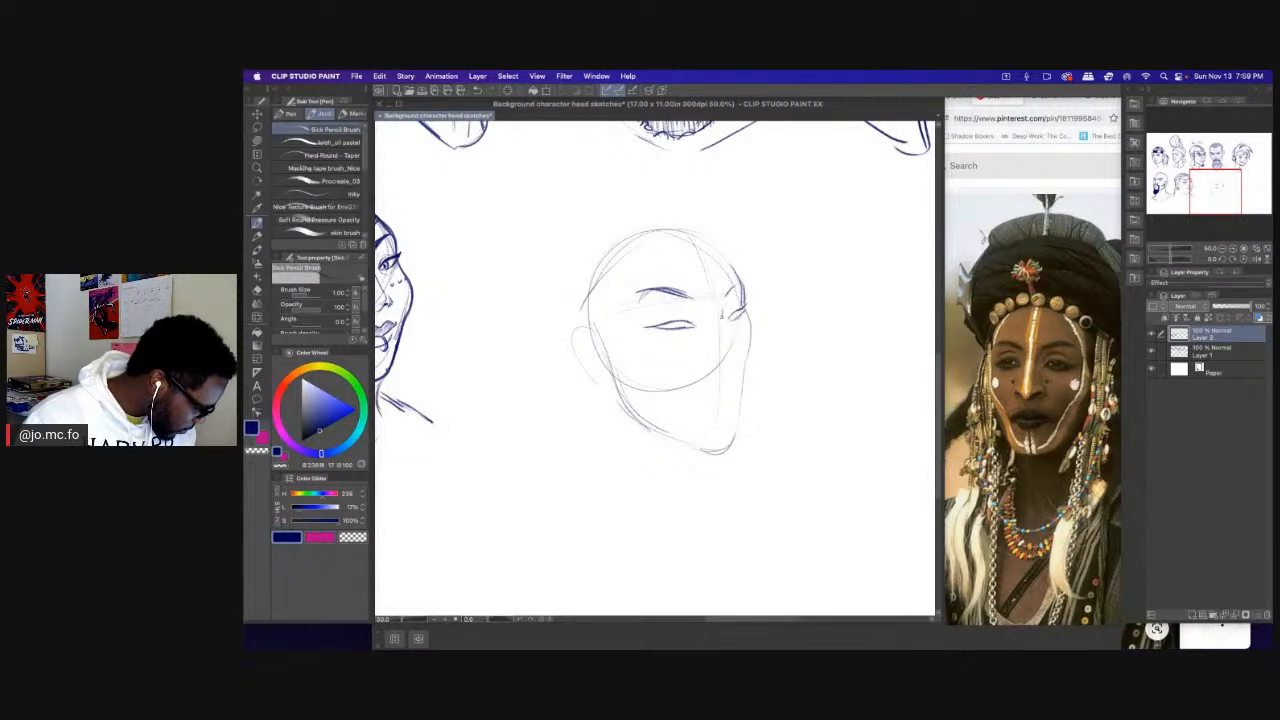
Sketch the nose's bridge, tip and underside along the centre guide, and outline the protruding far cheekbone.
drag(728, 336, 734, 365)
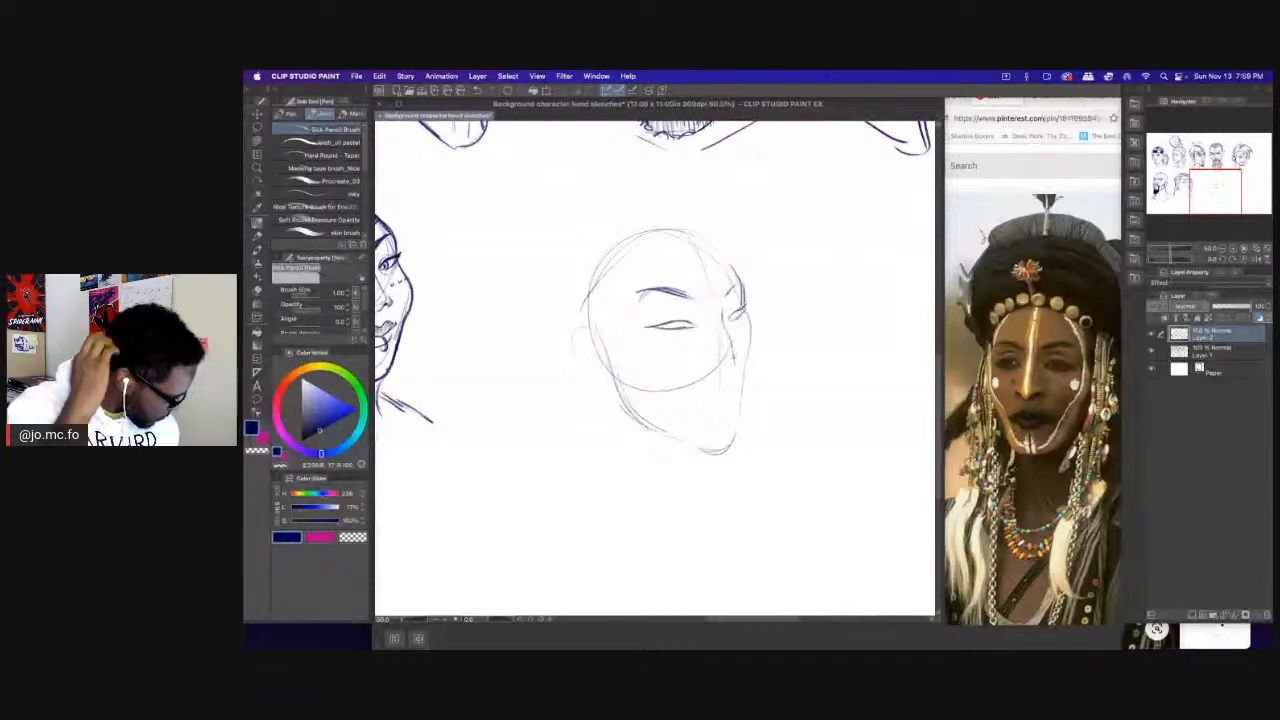
mouse_move(735, 363)
mouse_down()
mouse_move(726, 381)
mouse_move(736, 375)
mouse_up()
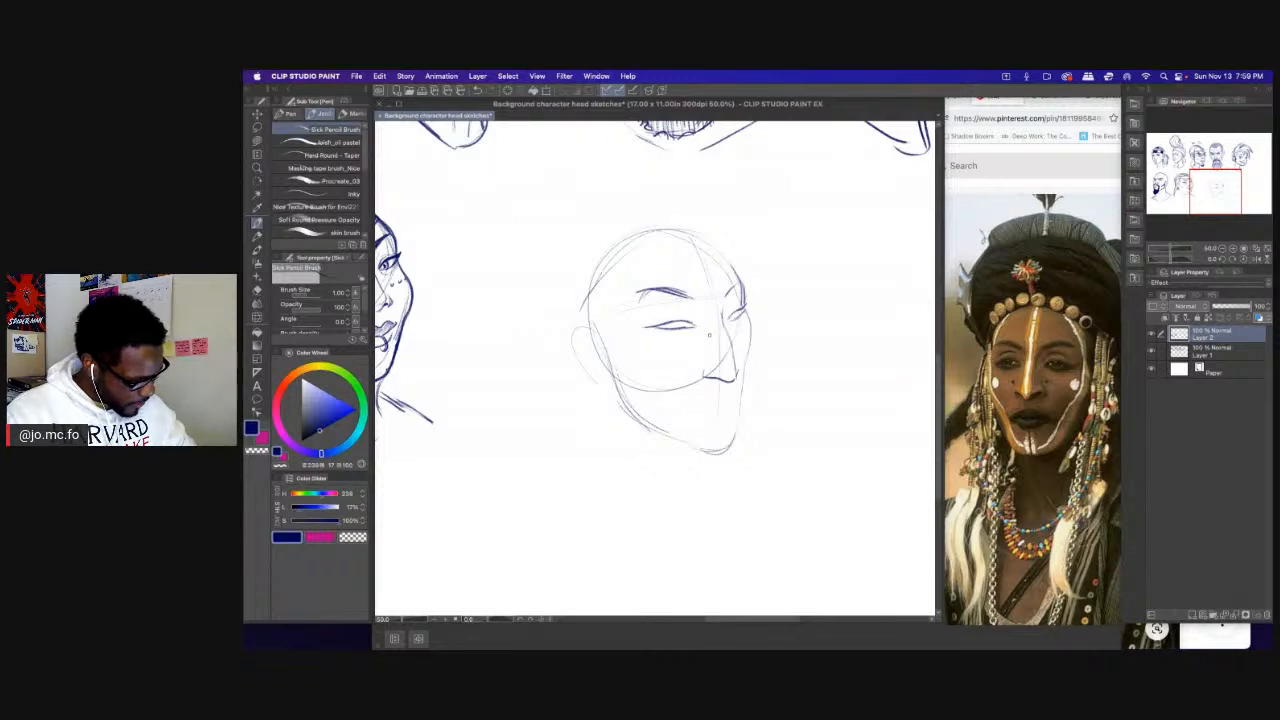
mouse_move(722, 304)
mouse_down()
mouse_move(742, 286)
mouse_move(686, 295)
mouse_up()
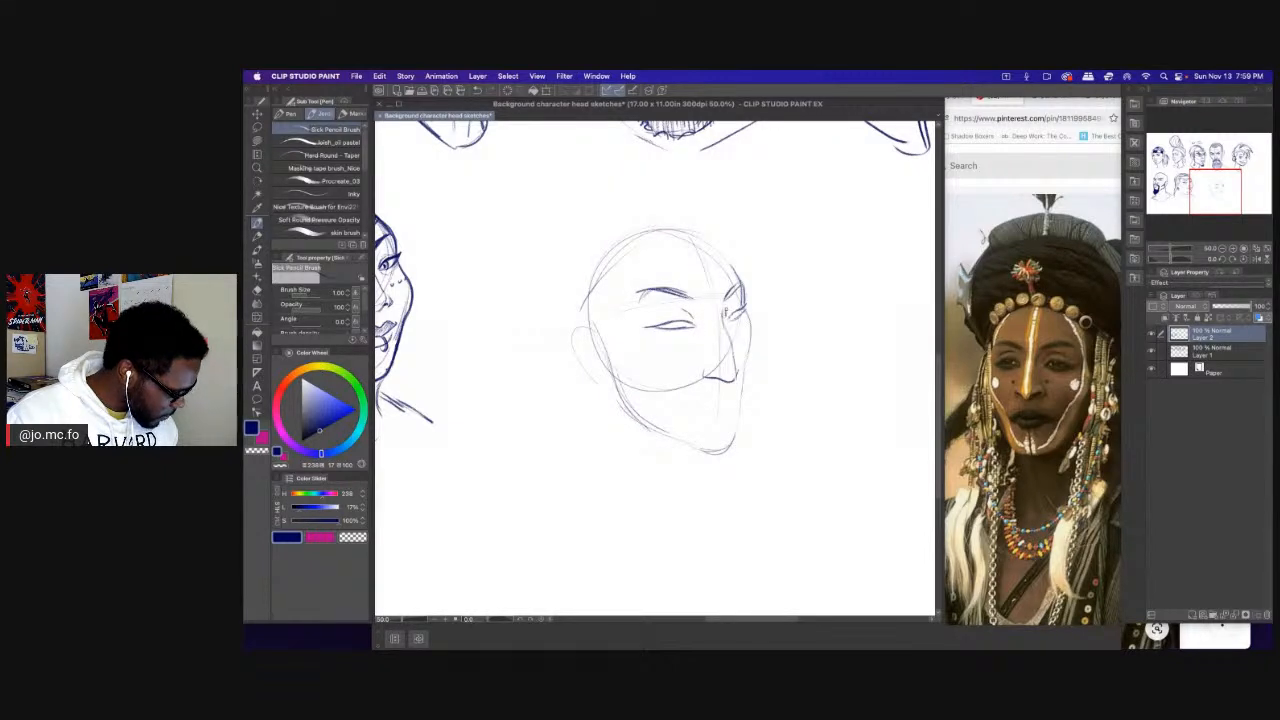
drag(612, 307, 605, 298)
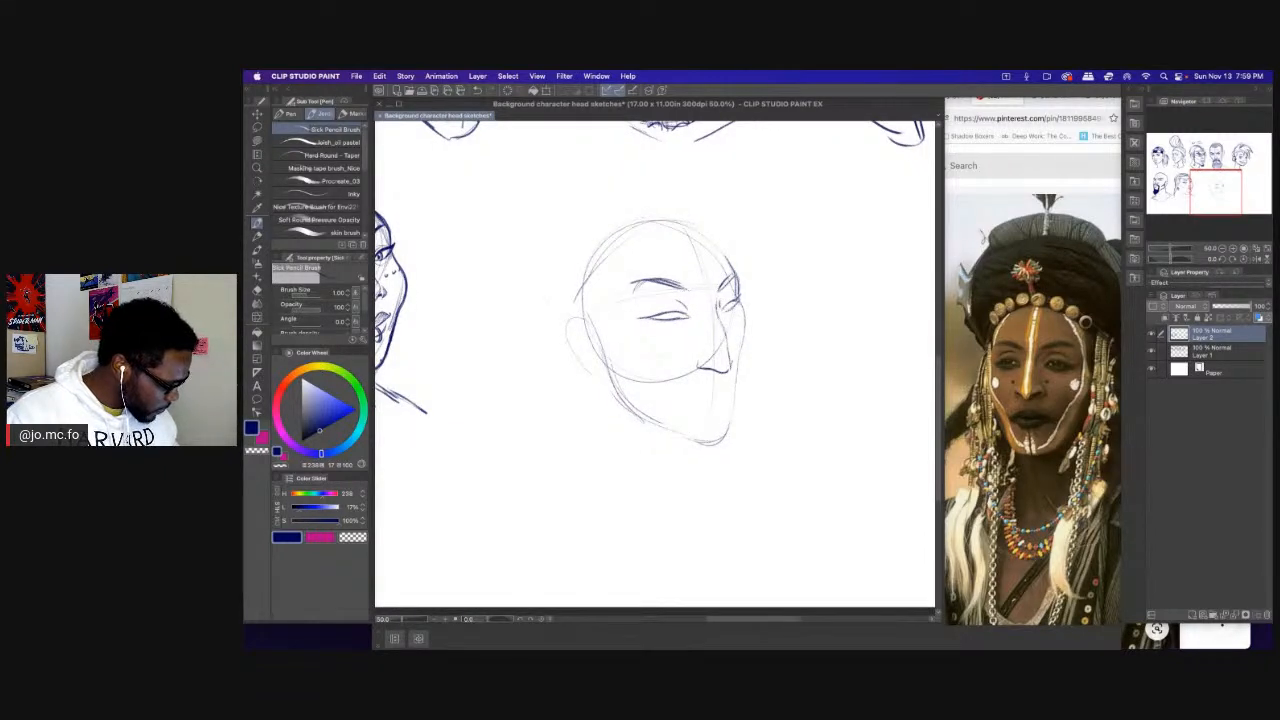
drag(739, 297, 741, 361)
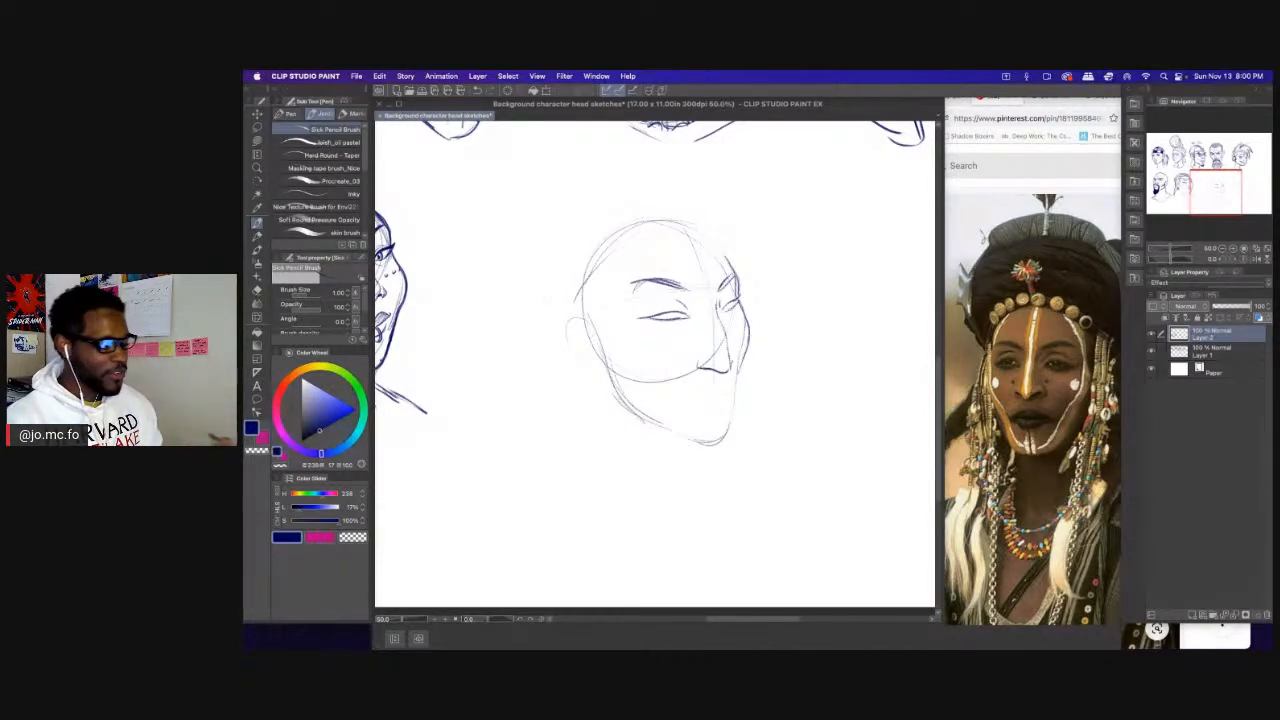
Clean up the near eyebrow's outer end and redraw both eyebrows as thick, dark tapered arches.
scroll(640, 322, up, 1)
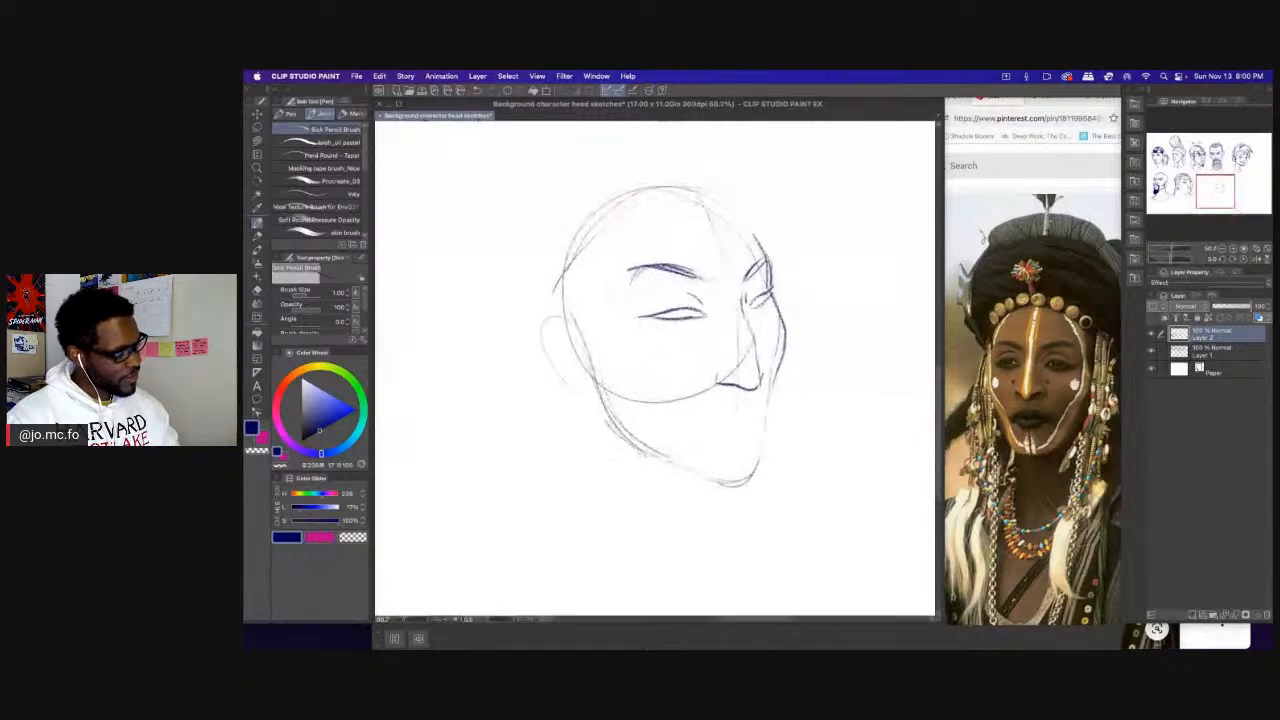
drag(705, 316, 636, 316)
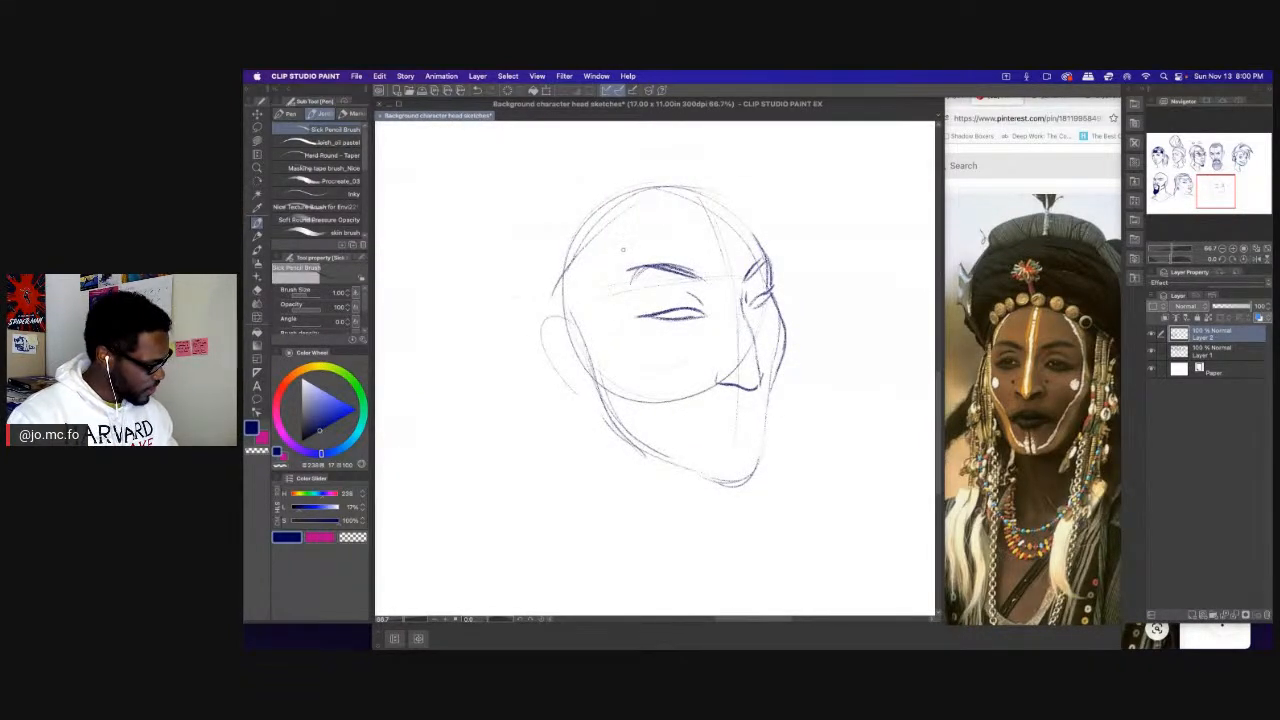
key(e)
key(p)
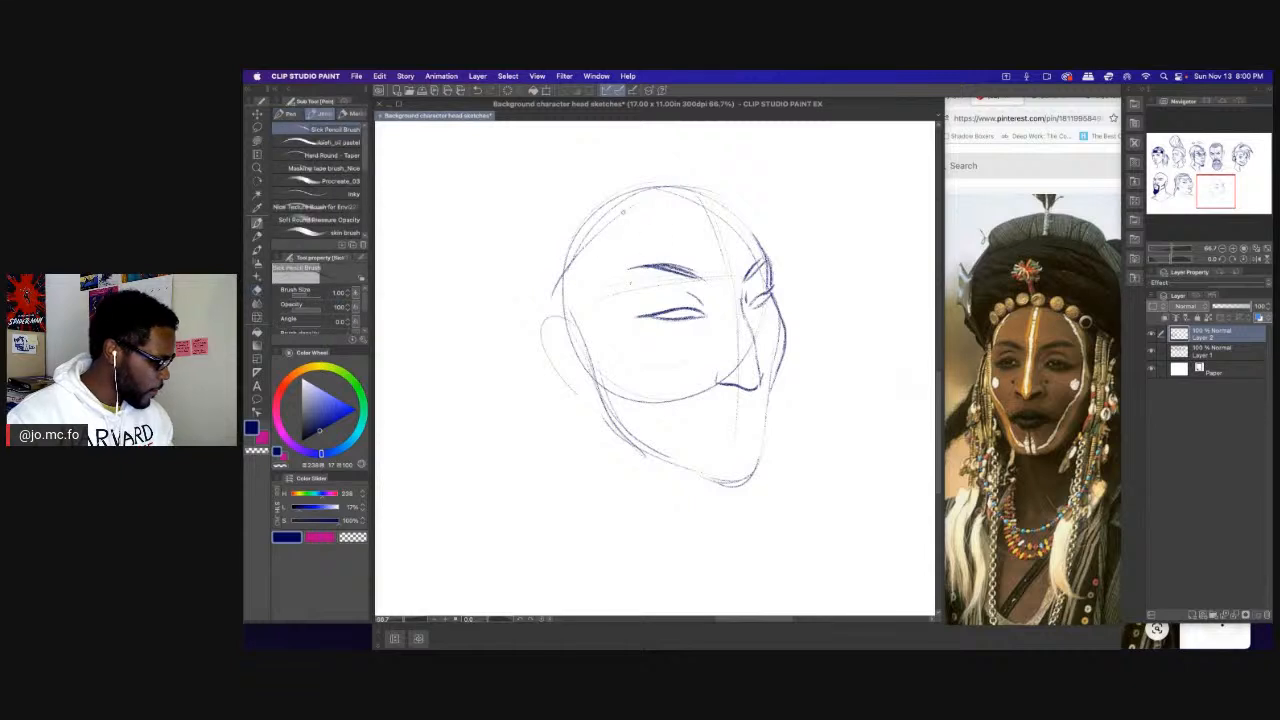
mouse_move(668, 270)
mouse_down()
mouse_move(708, 280)
mouse_move(634, 268)
mouse_move(648, 264)
mouse_up()
drag(758, 266, 746, 280)
mouse_move(762, 256)
mouse_down()
mouse_move(746, 284)
mouse_move(766, 244)
mouse_up()
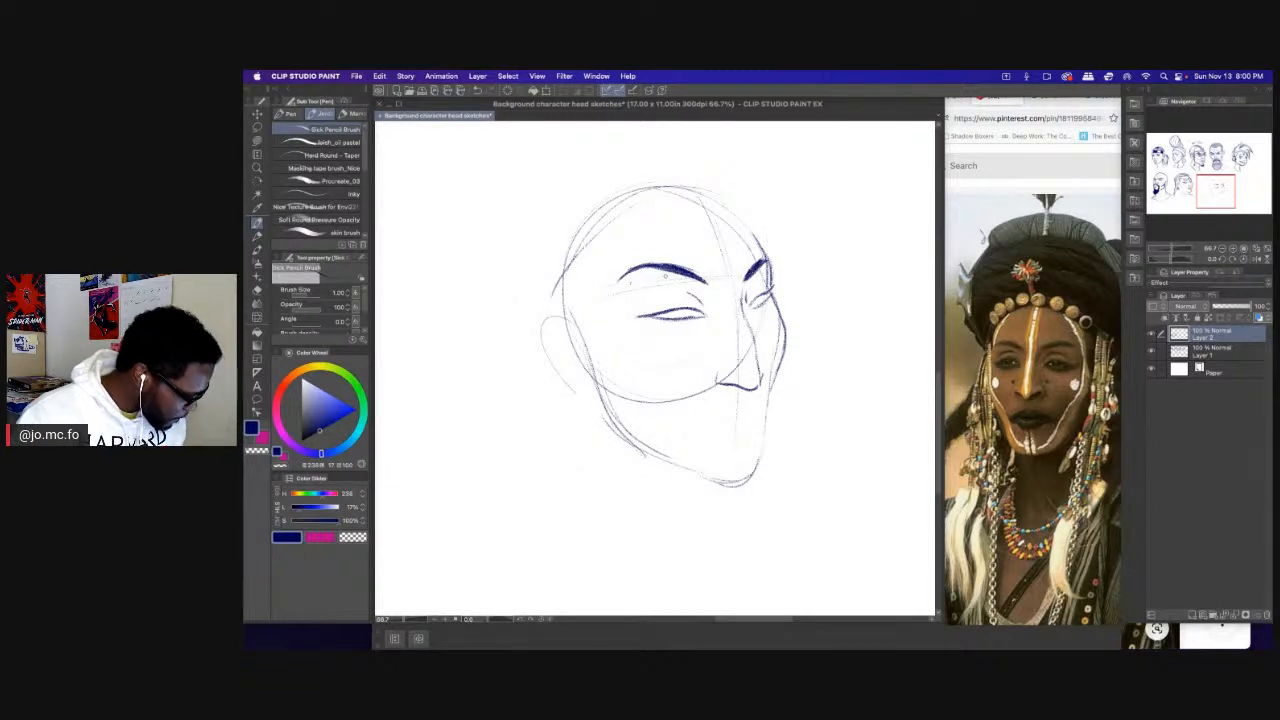
Darken both eyes' lid lines and strengthen the nose bridge, far forehead edge and far cheek contour.
drag(650, 313, 748, 306)
key(])
drag(766, 290, 758, 304)
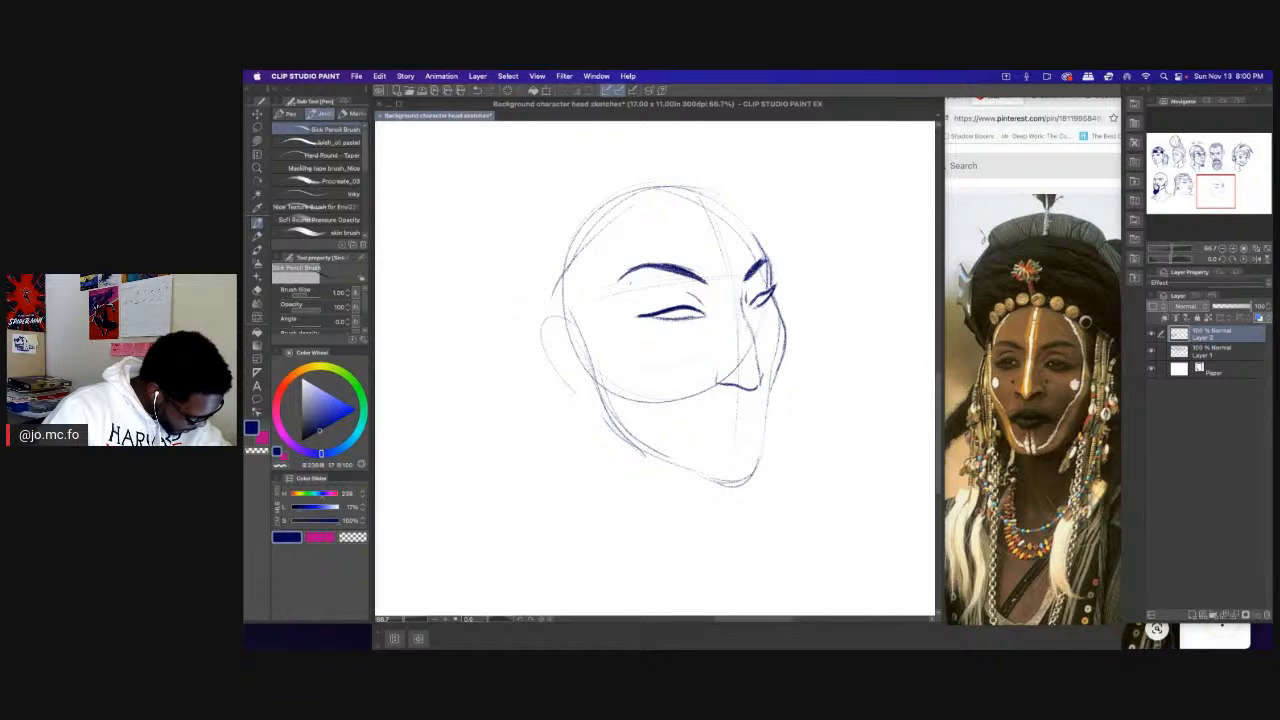
drag(746, 286, 739, 304)
drag(764, 252, 737, 210)
mouse_move(784, 322)
mouse_down()
mouse_move(768, 404)
mouse_move(728, 397)
mouse_up()
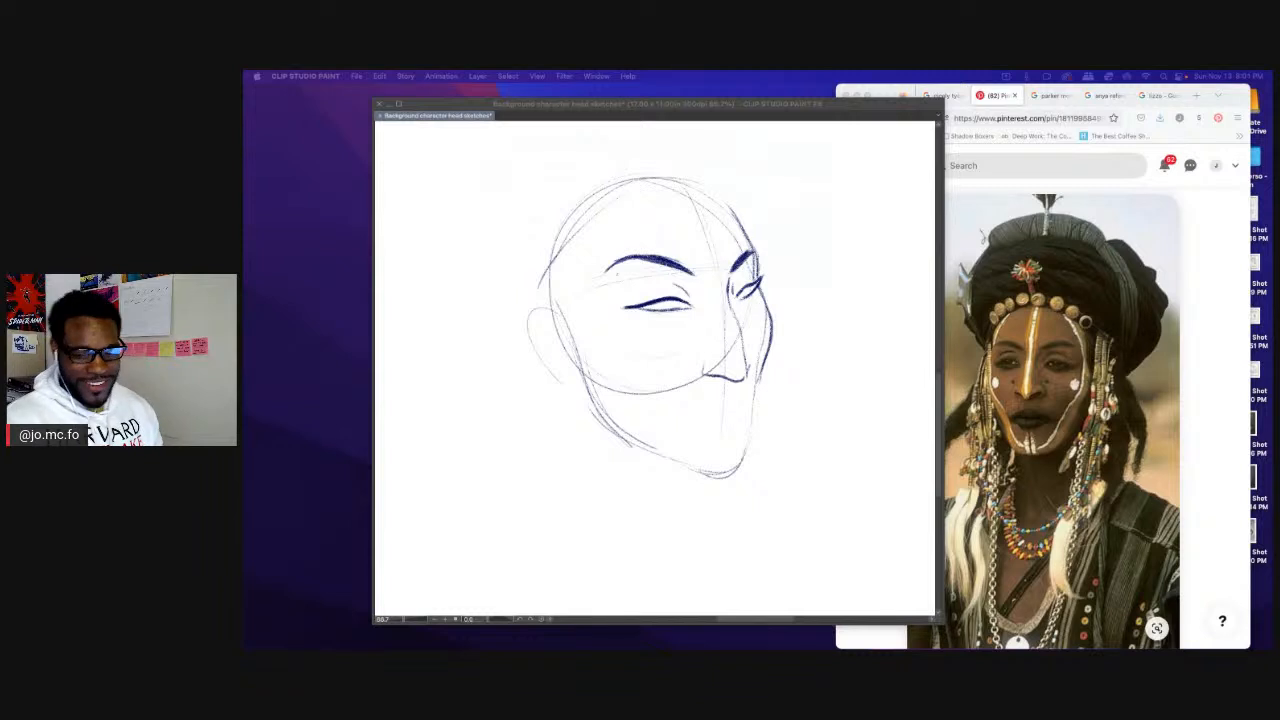
Add a solid round face-paint dot on the cheek beneath each eye, following the turbaned reference portrait.
key(Tab)
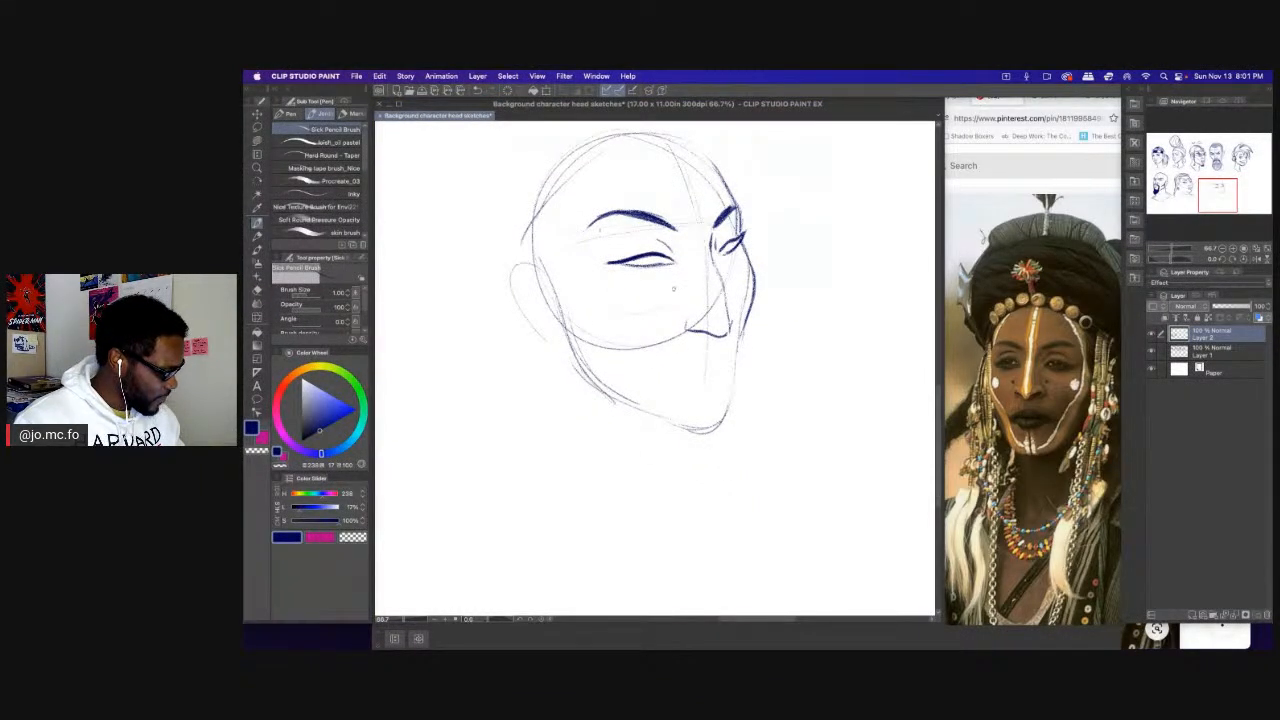
click(733, 277)
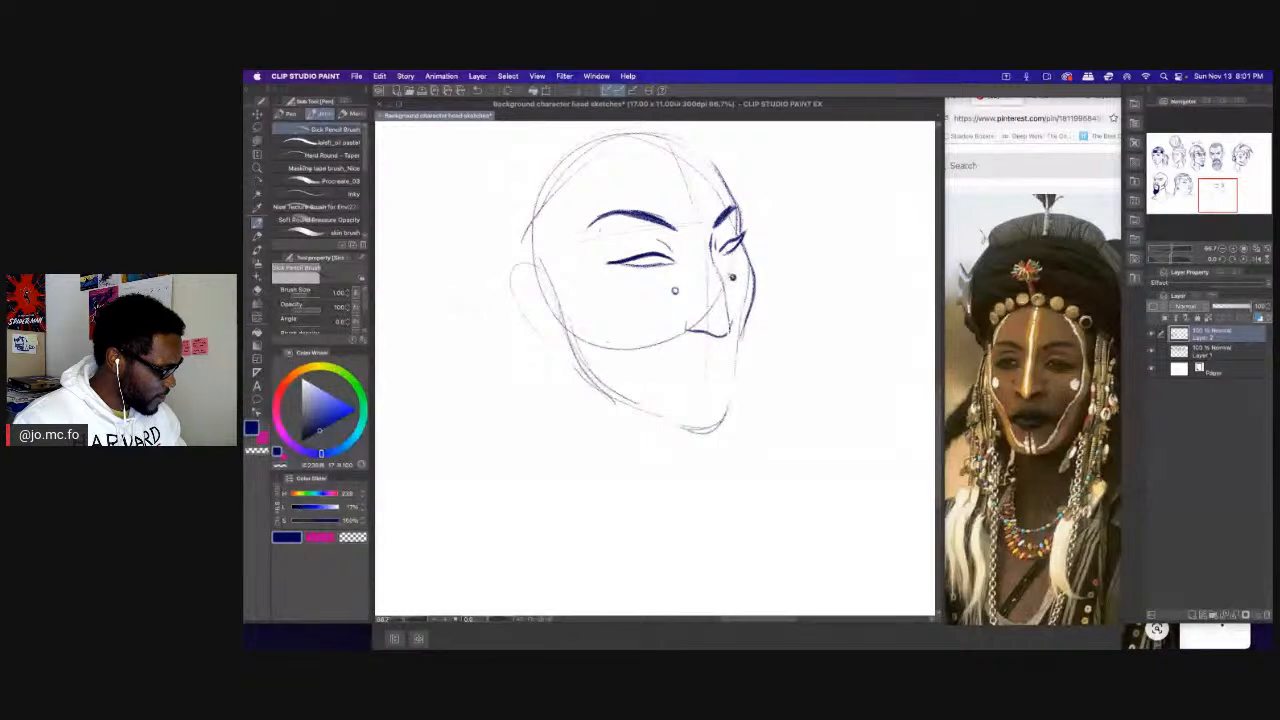
click(675, 291)
Sketch the full lips below the nose, with a downturned mouth line and a rounded lower lip.
drag(609, 394, 599, 376)
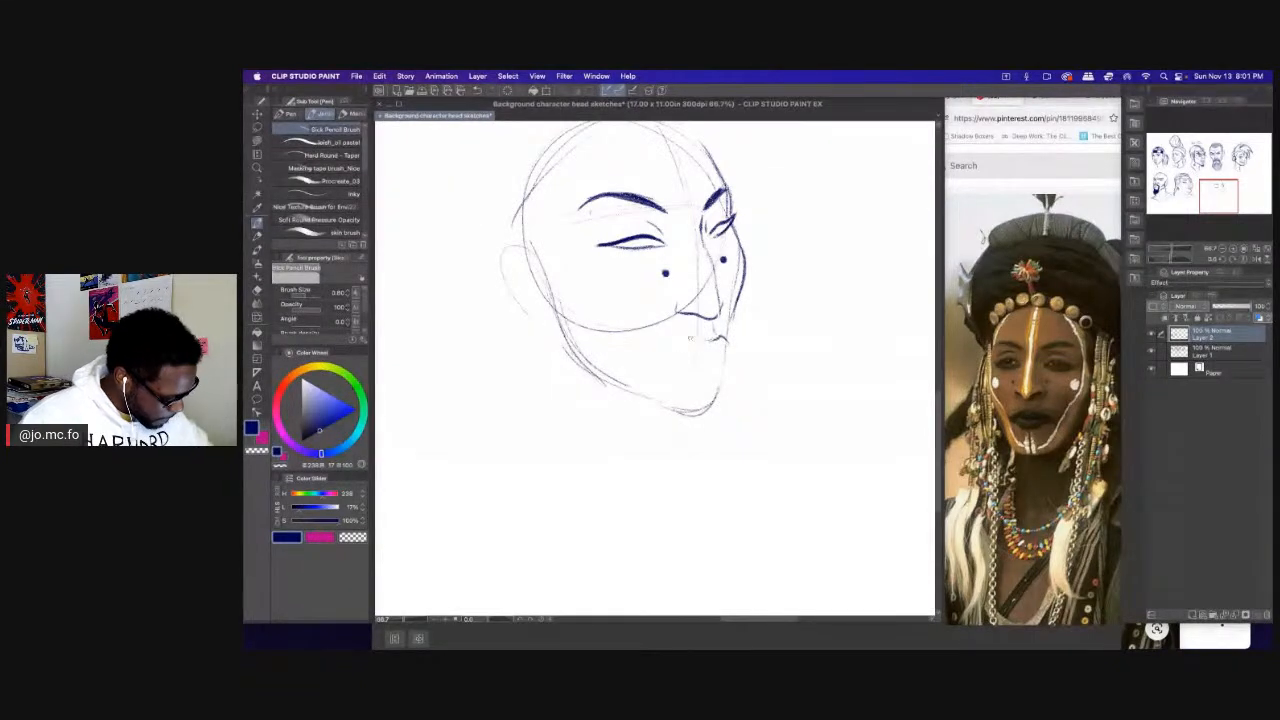
key(e)
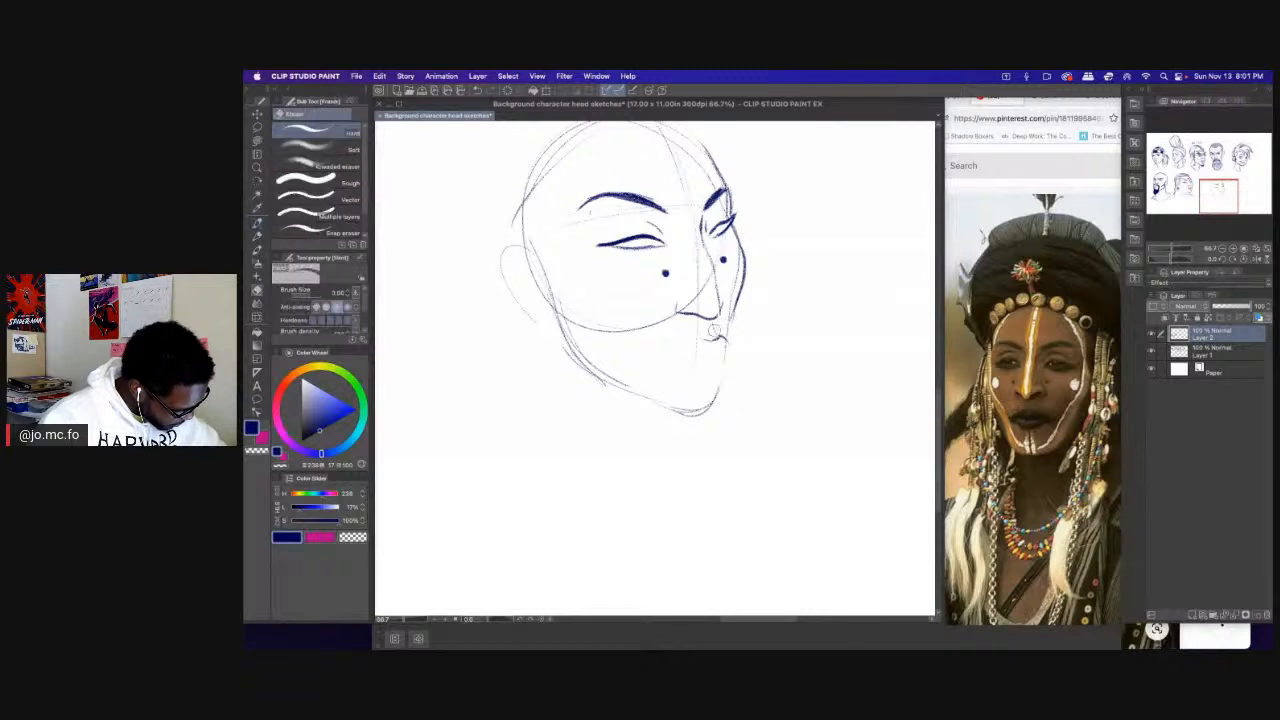
key(p)
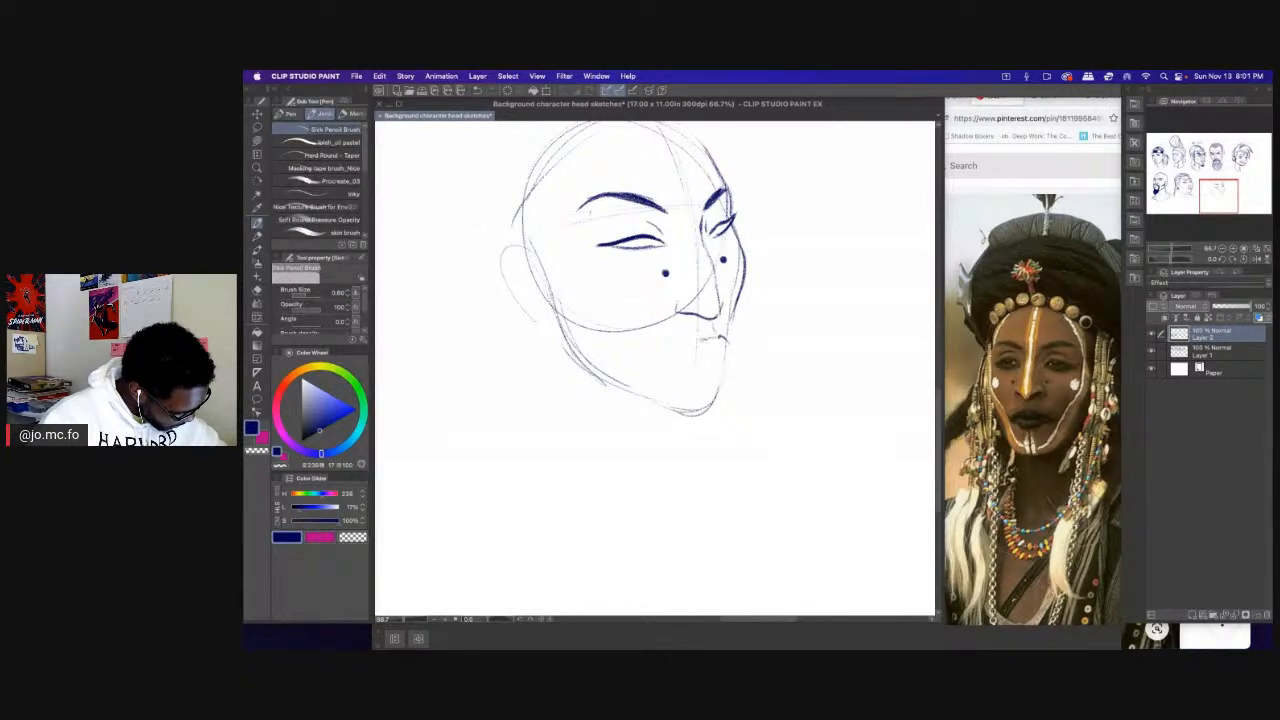
drag(699, 339, 681, 357)
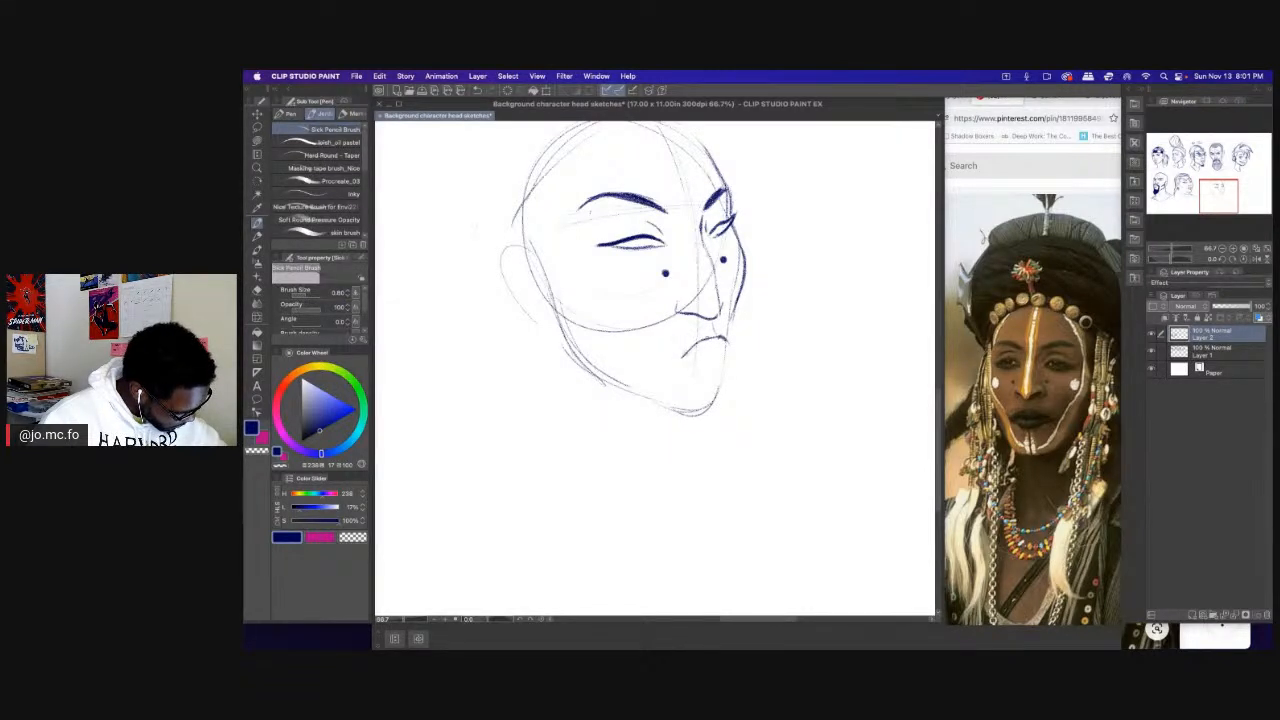
mouse_move(720, 352)
mouse_down()
mouse_move(680, 363)
mouse_move(692, 346)
mouse_move(680, 360)
mouse_move(709, 378)
mouse_up()
key(super+minus)
key(super+minus)
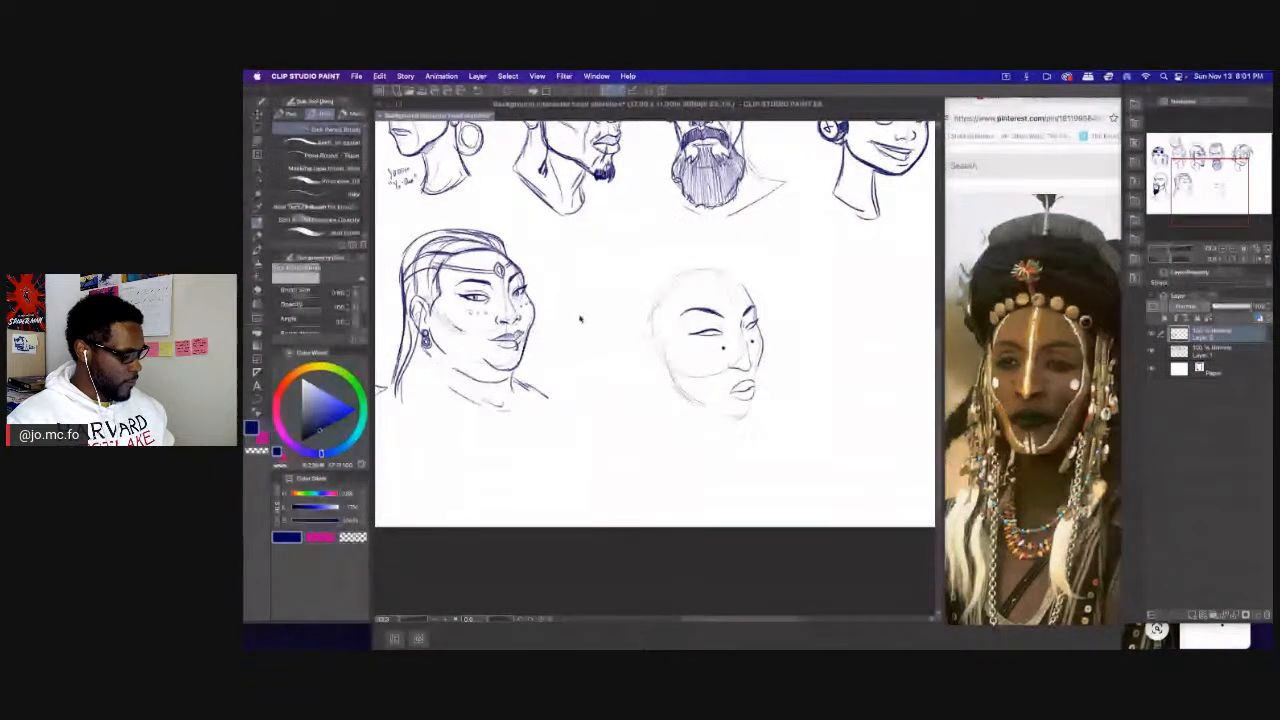
Compare the head with the reference portrait and draw the far jaw contour from beside the mouth down to the chin.
super+click(582, 320)
drag(590, 322, 476, 272)
drag(655, 350, 633, 334)
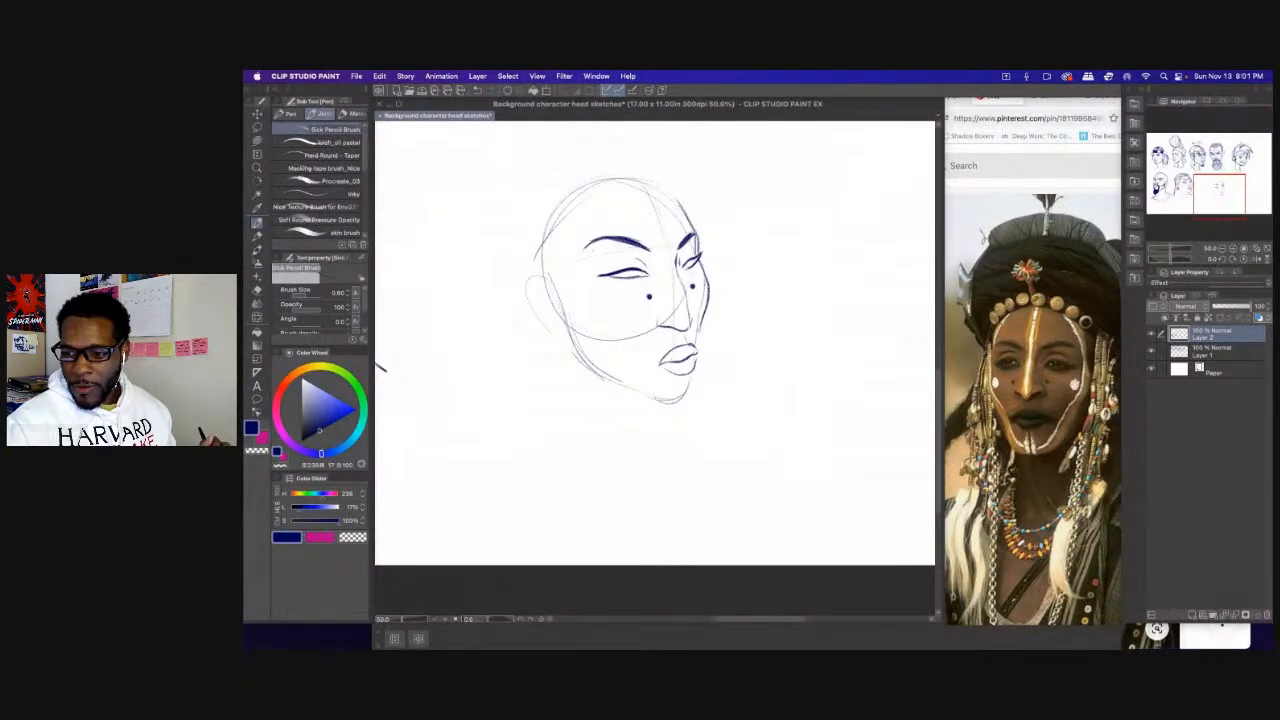
key(Tab)
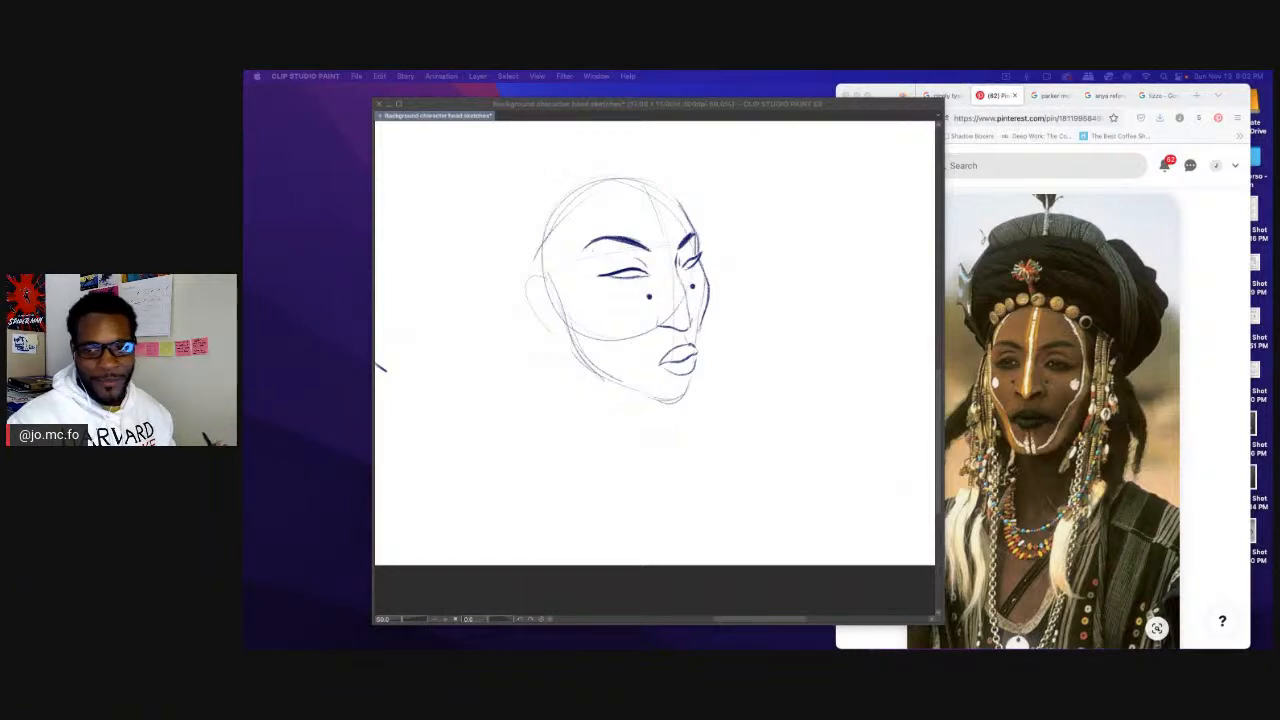
key(Tab)
drag(600, 349, 628, 361)
key(super+plus)
mouse_move(757, 318)
mouse_down()
mouse_move(736, 418)
mouse_move(712, 432)
mouse_up()
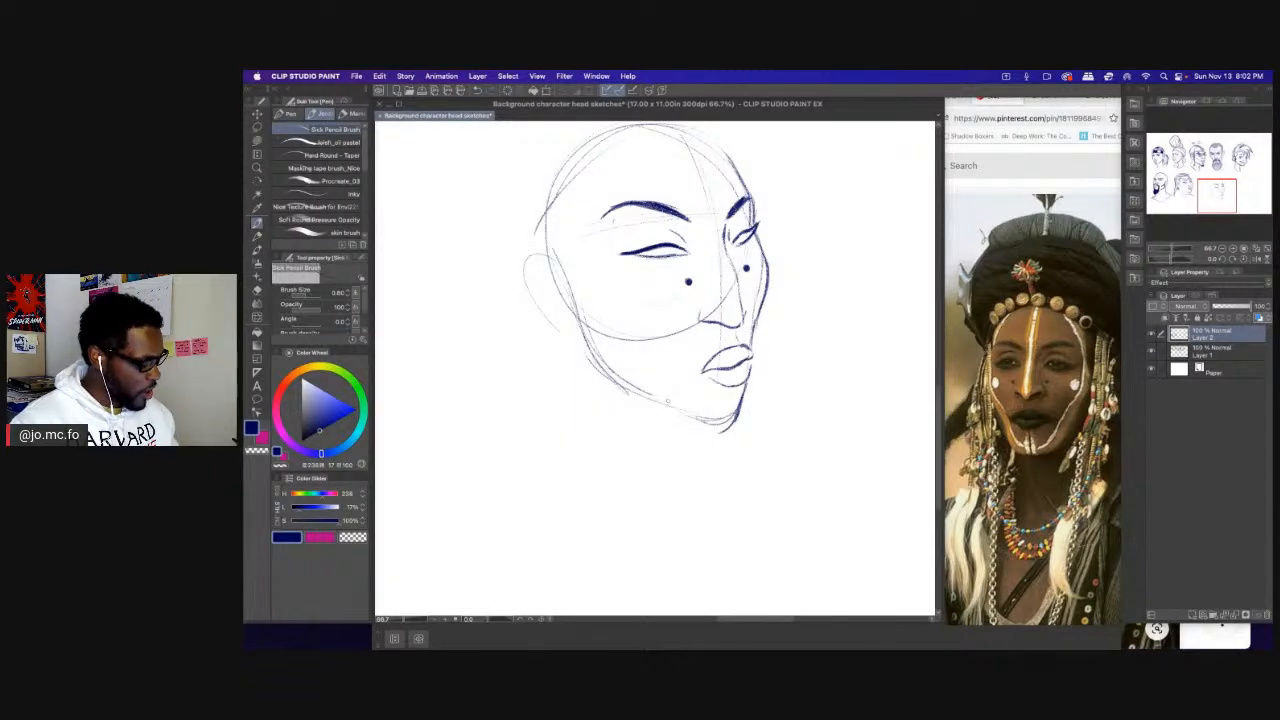
Enlarge the brush slightly and draw a heavy, angular near jawline from below the ear round to the chin.
key(])
drag(578, 322, 601, 378)
drag(727, 427, 698, 431)
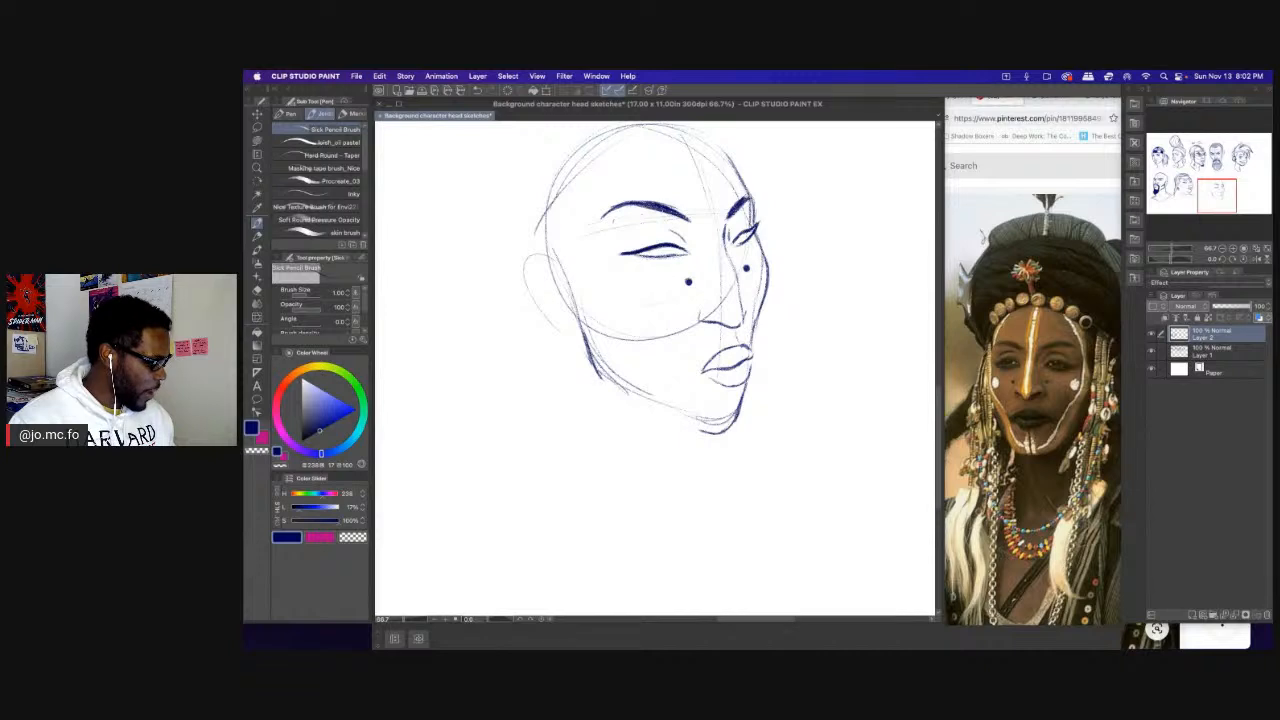
mouse_move(595, 376)
mouse_down()
mouse_move(715, 436)
mouse_move(740, 430)
mouse_up()
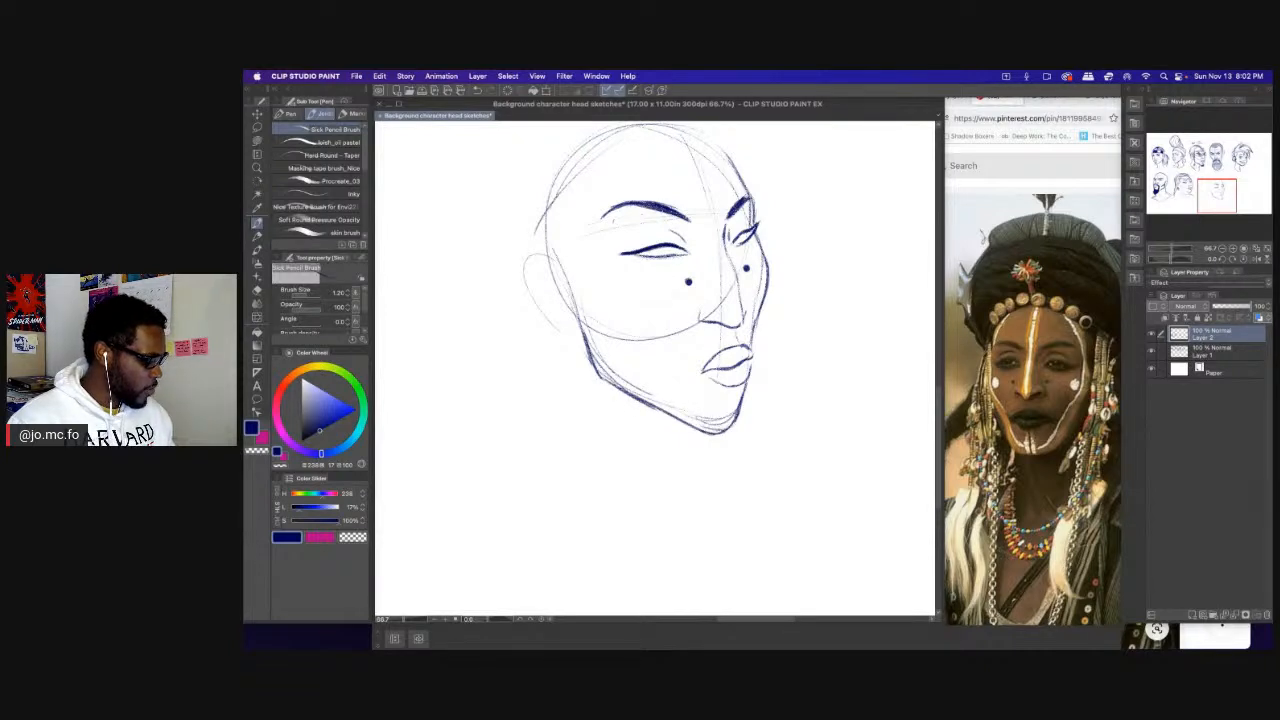
drag(653, 410, 723, 434)
drag(618, 386, 670, 414)
drag(598, 362, 638, 398)
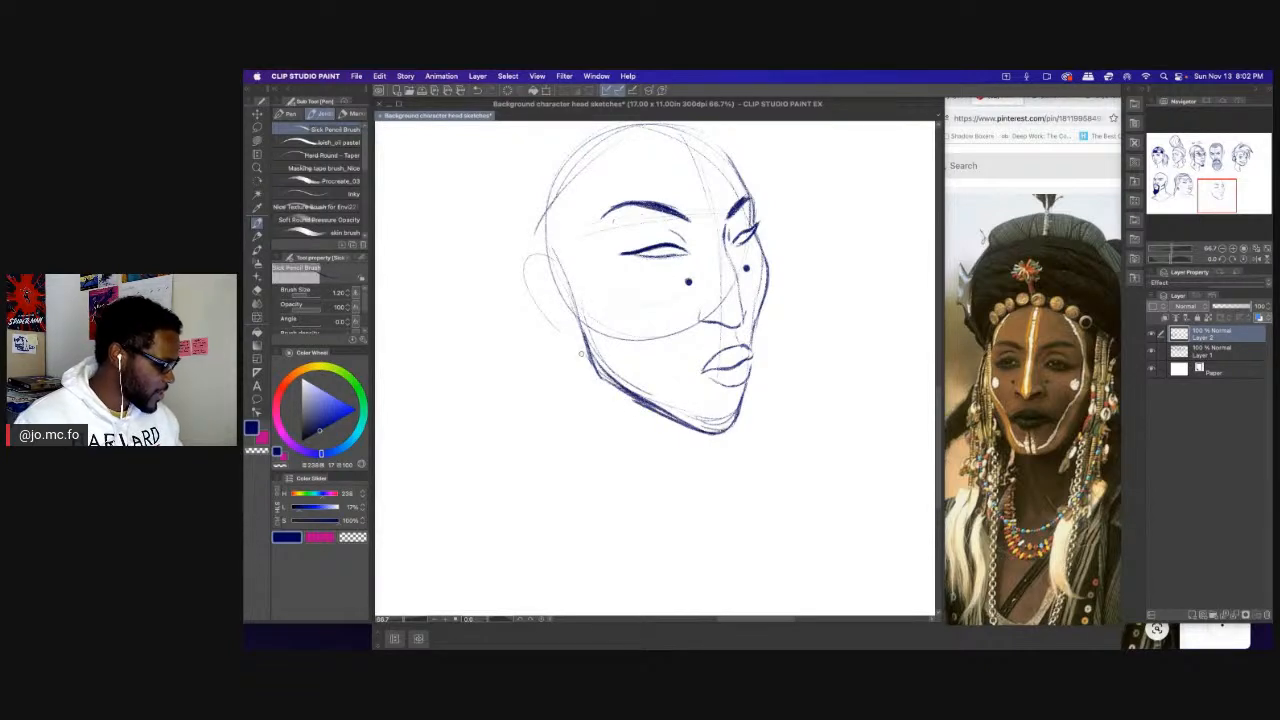
mouse_move(585, 338)
mouse_down()
mouse_move(591, 364)
mouse_move(587, 340)
mouse_up()
Undo the stray stroke on the near cheek and sketch the near nostril wing at the nose's base.
drag(708, 285, 673, 300)
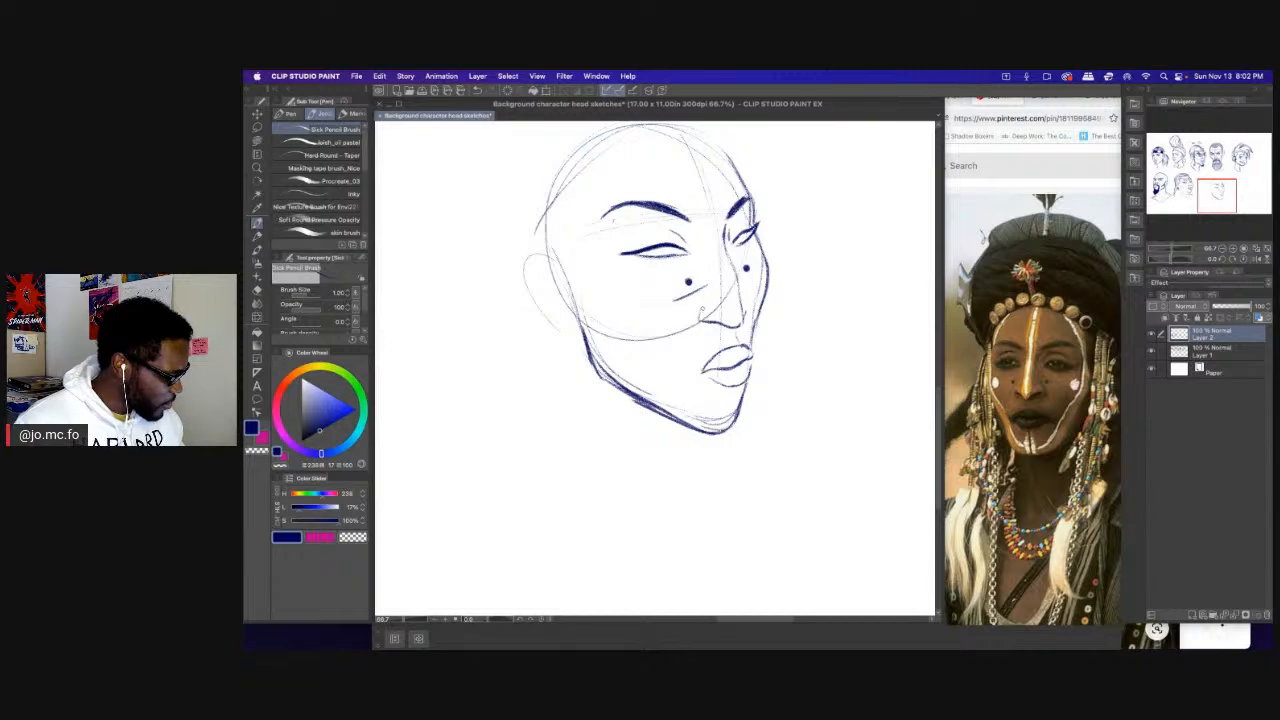
key(super+z)
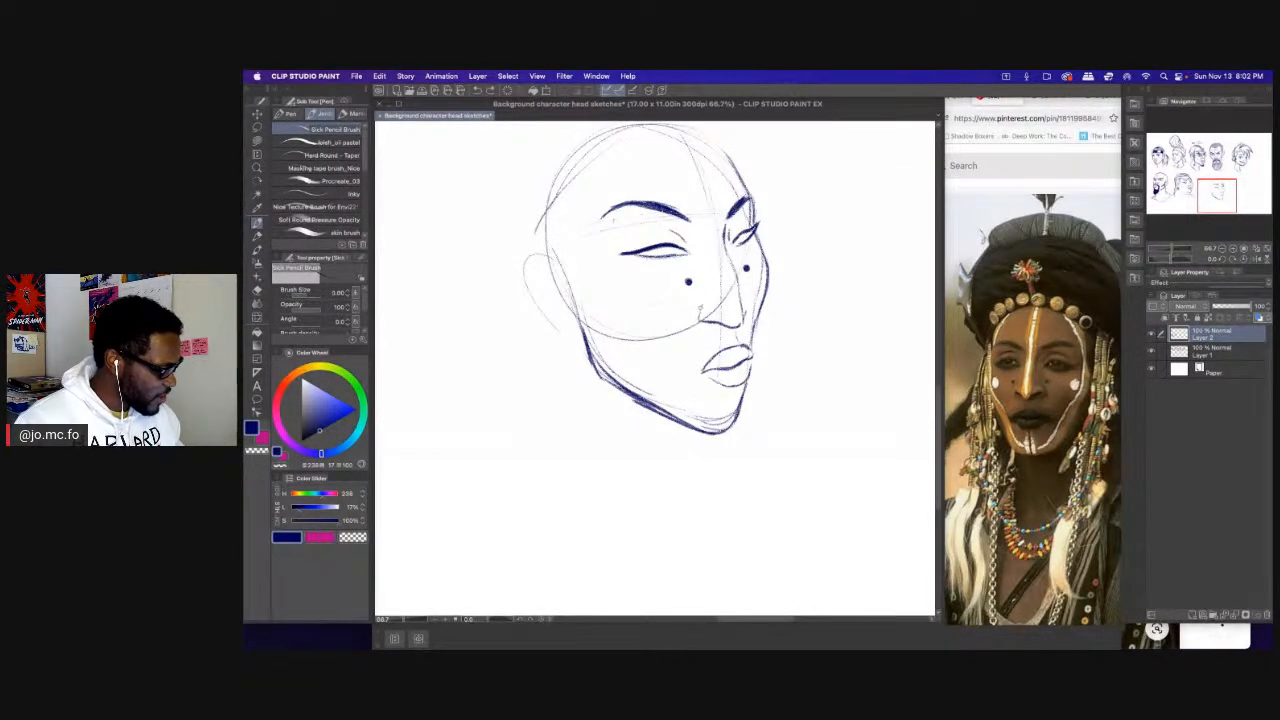
mouse_move(703, 306)
mouse_down()
mouse_move(700, 321)
mouse_move(716, 324)
mouse_move(744, 312)
mouse_move(728, 395)
mouse_up()
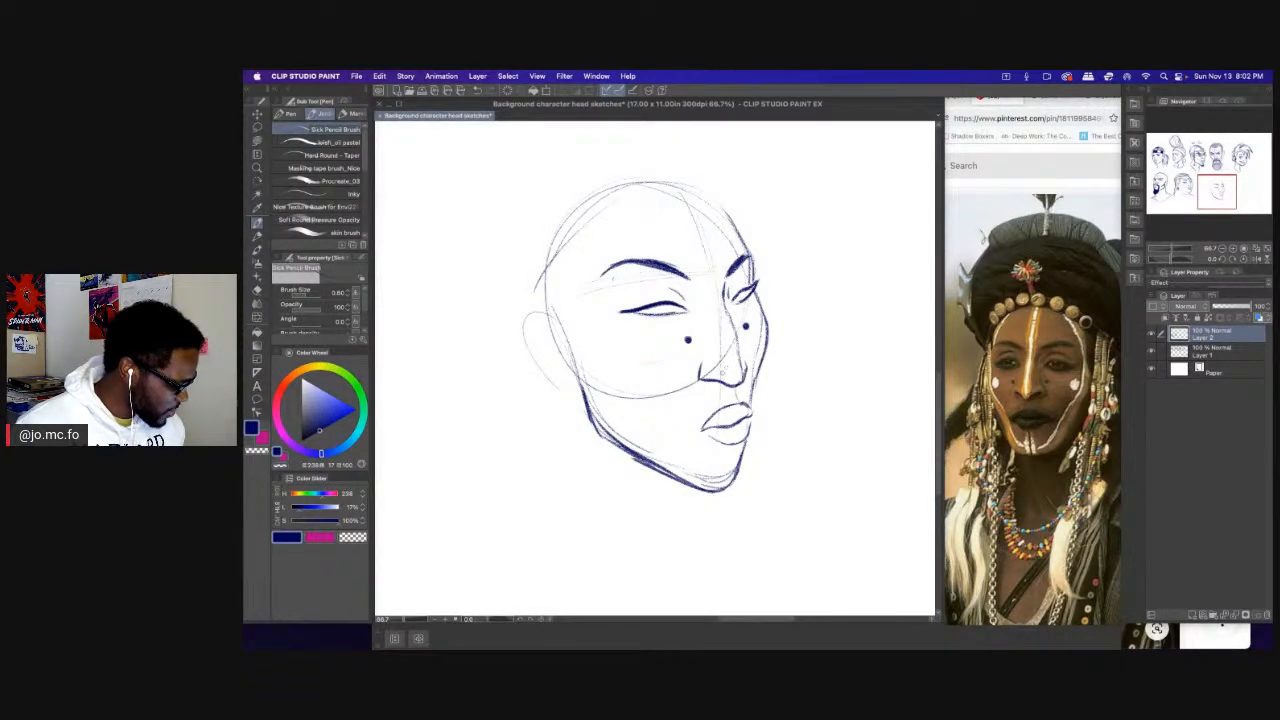
drag(690, 280, 700, 292)
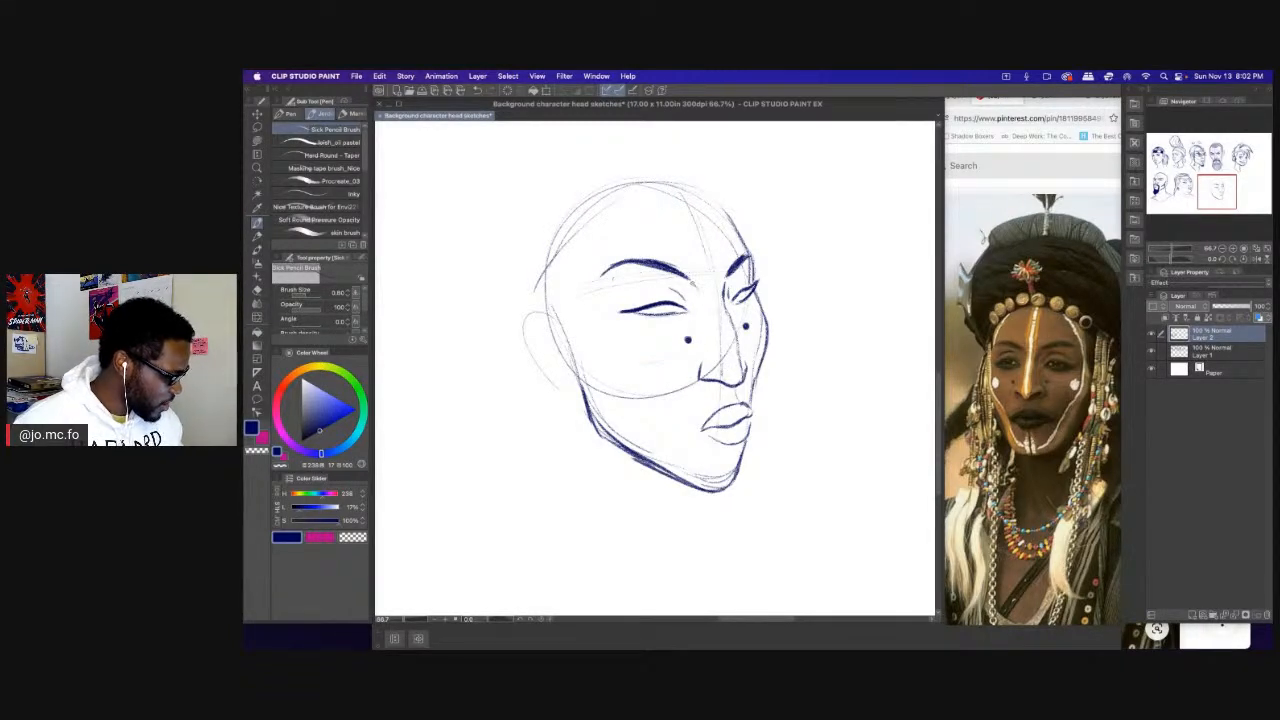
Compare the head with the reference portrait and outline the skull in a heavier line over the forehead, crown and back.
drag(590, 270, 610, 285)
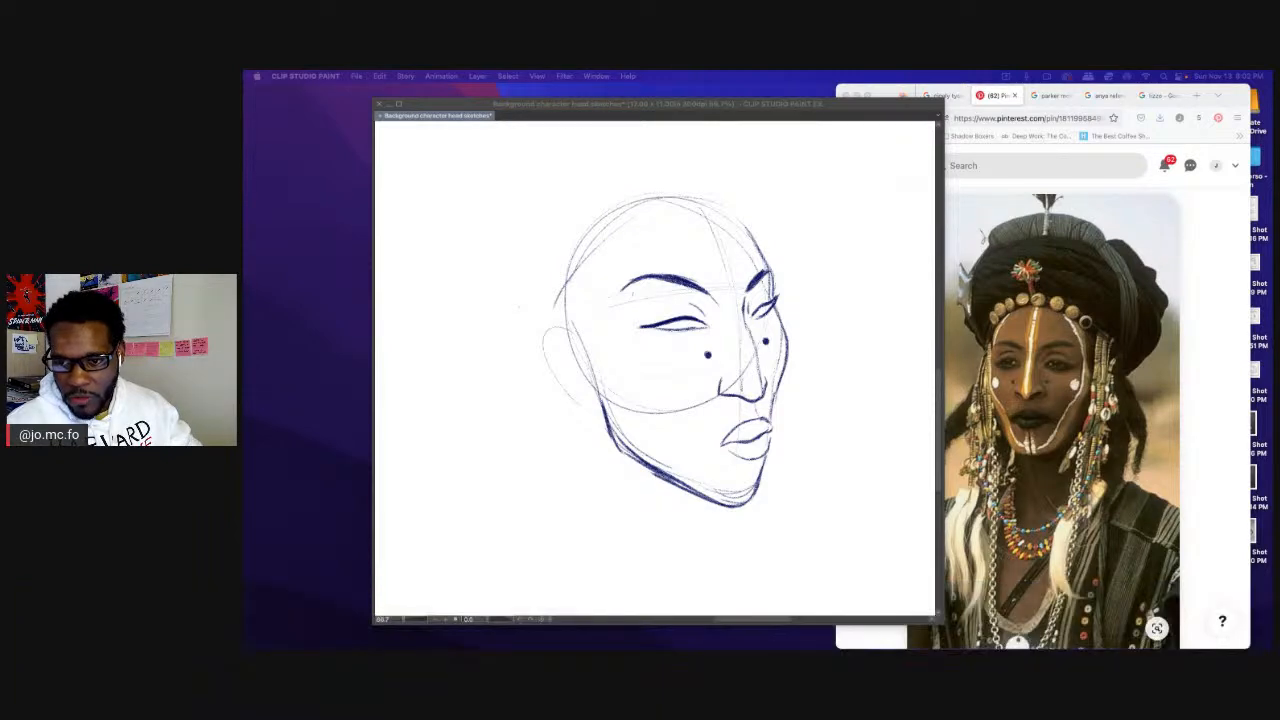
click(619, 242)
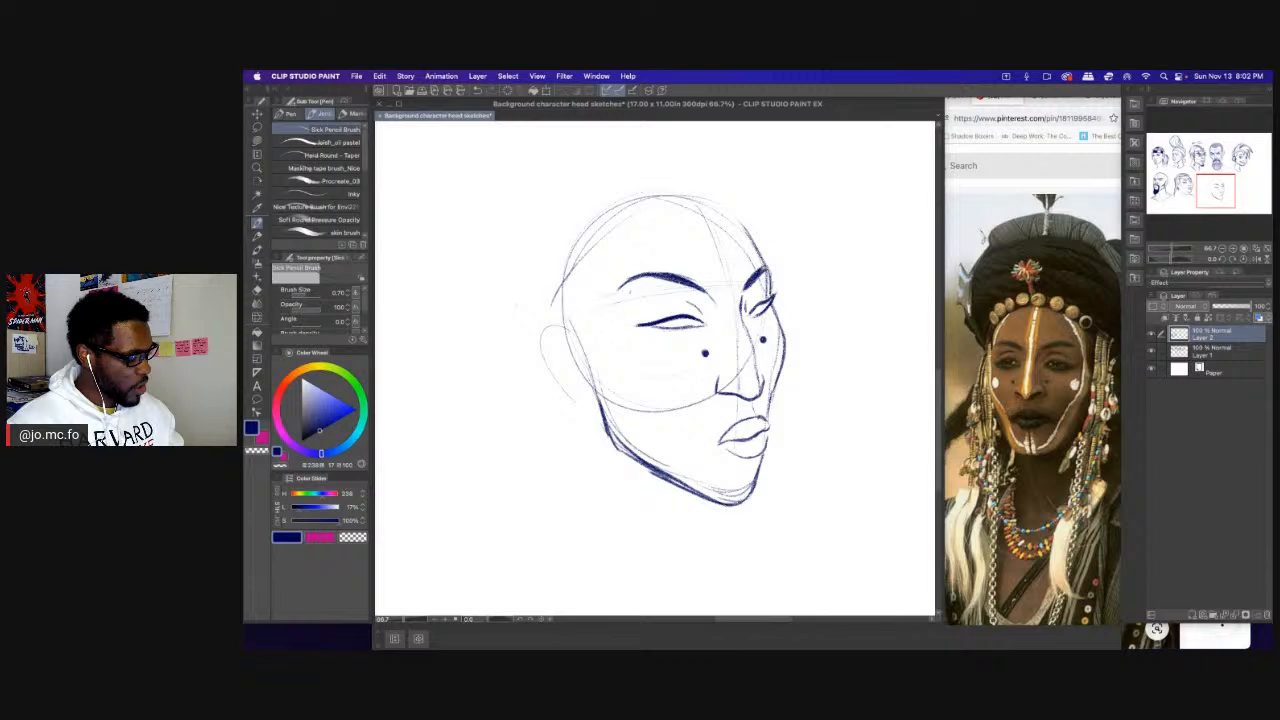
mouse_move(770, 288)
mouse_down()
mouse_move(740, 212)
mouse_move(646, 204)
mouse_move(590, 244)
mouse_up()
key(])
mouse_move(644, 207)
mouse_down()
mouse_move(573, 264)
mouse_move(550, 316)
mouse_up()
drag(572, 272, 552, 312)
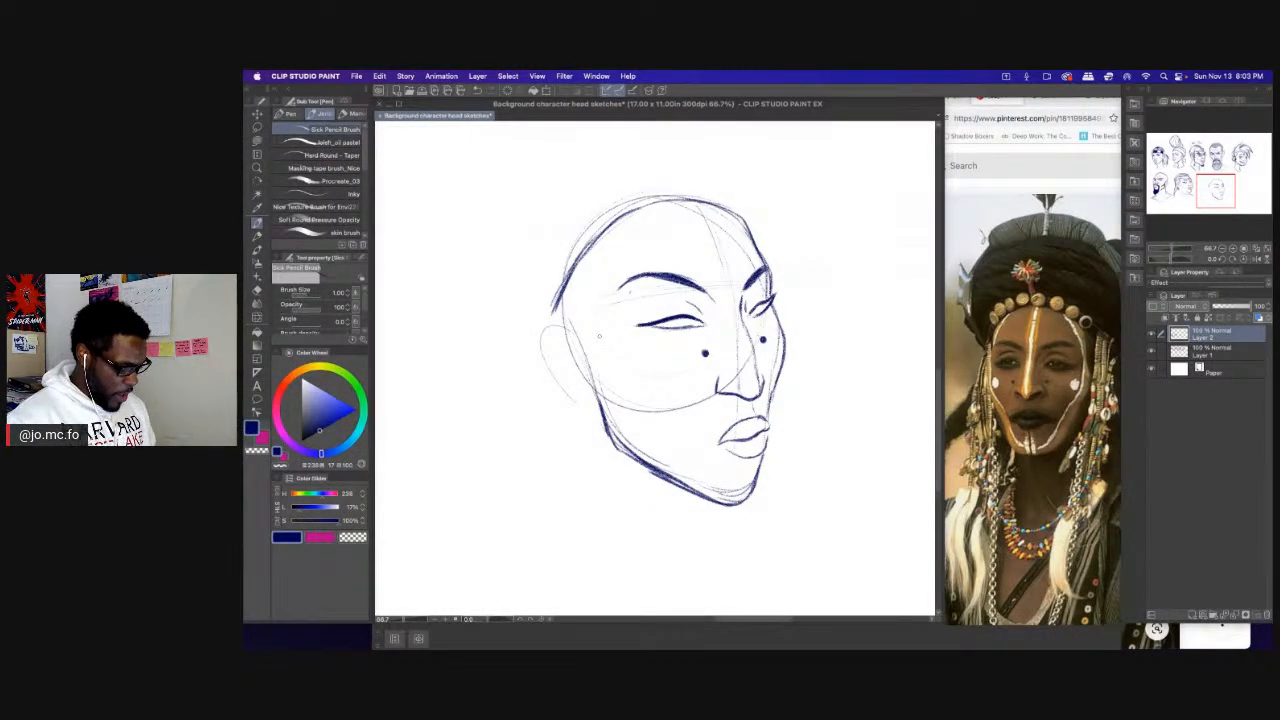
Reduce the brush size slightly and sketch the lower lids and iris lines in both eyes.
mouse_move(643, 303)
mouse_down()
mouse_move(593, 277)
mouse_move(622, 303)
mouse_up()
key([)
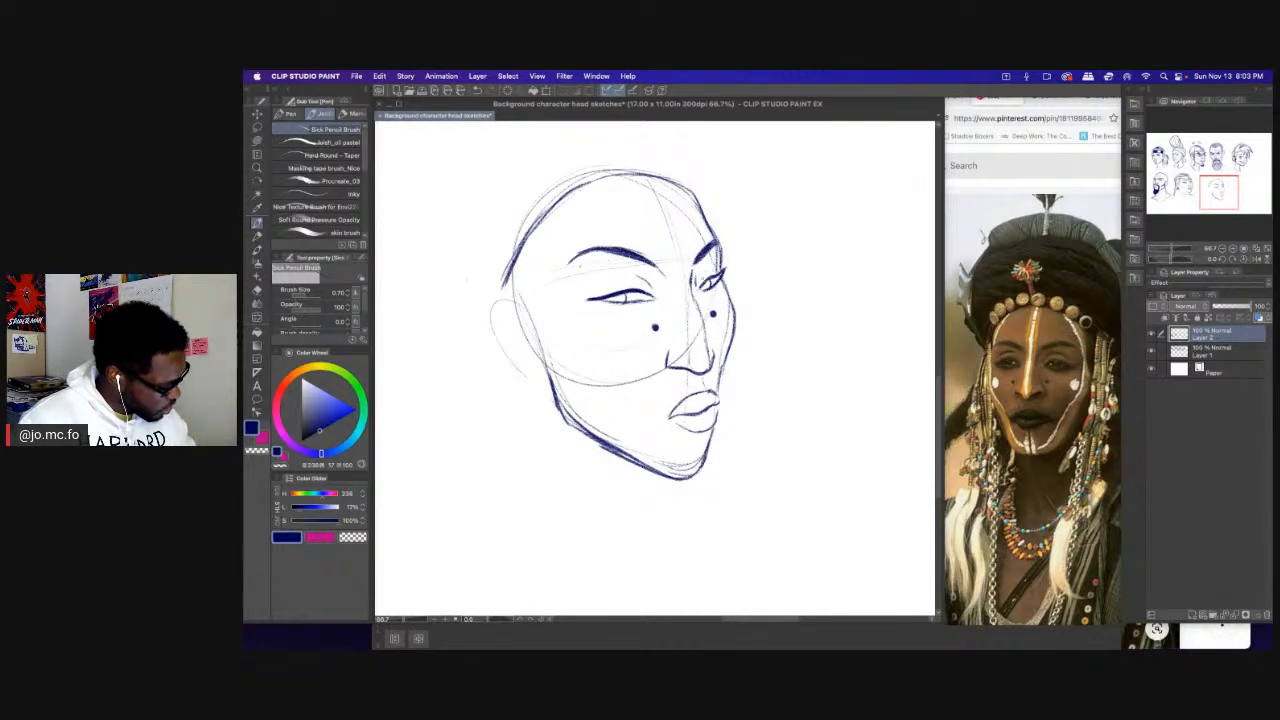
drag(714, 263, 697, 275)
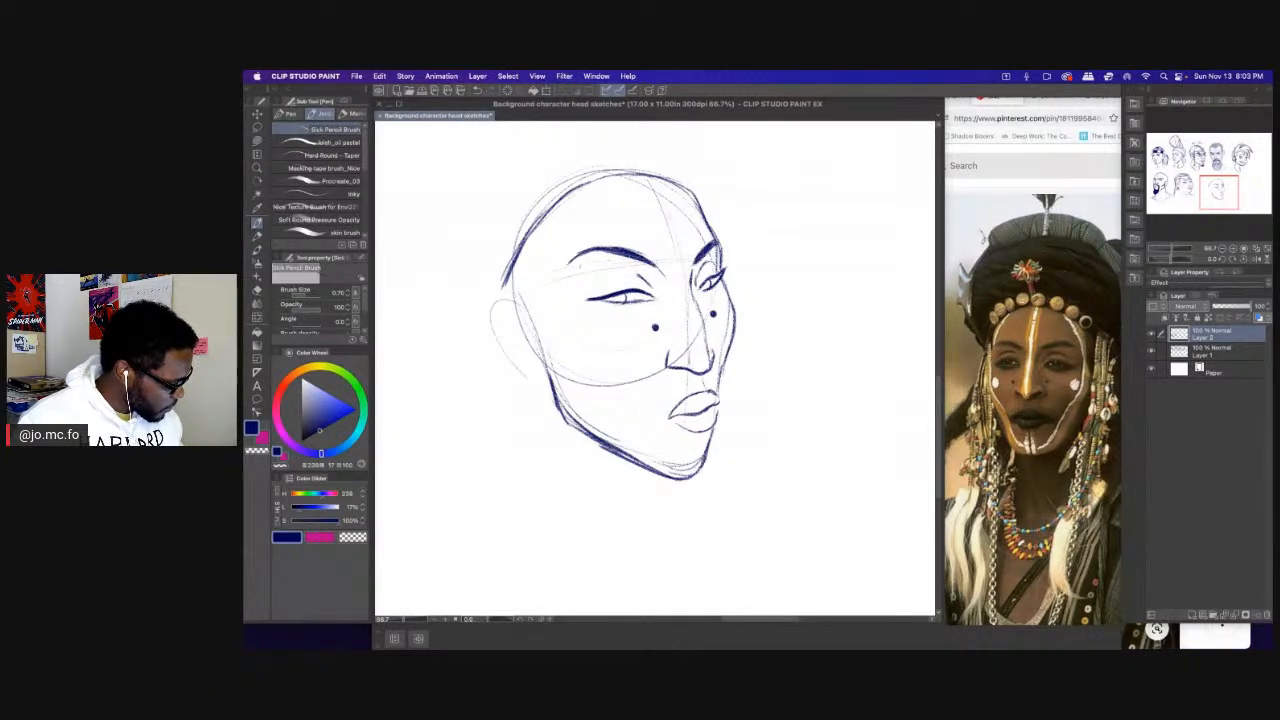
drag(714, 352, 714, 420)
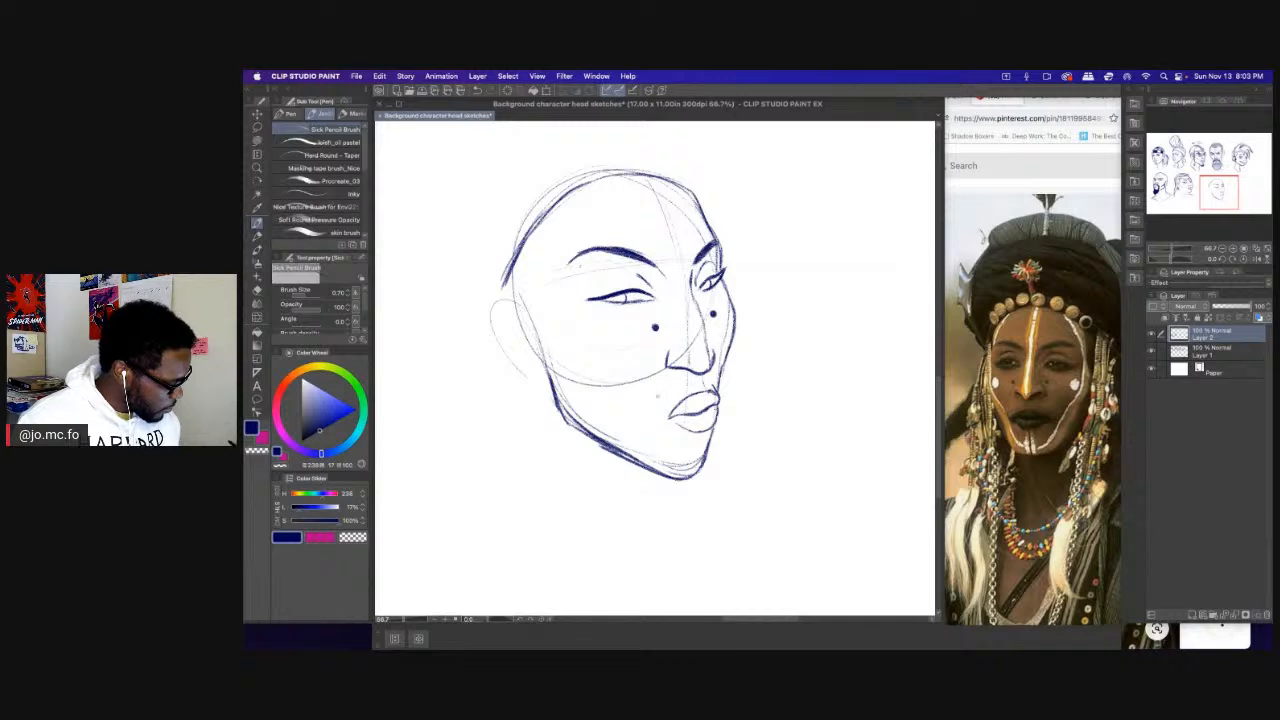
Draw a thick shadow stroke below the lower lip and reinforce the far contour around the chin.
key(super+plus)
drag(679, 363, 676, 306)
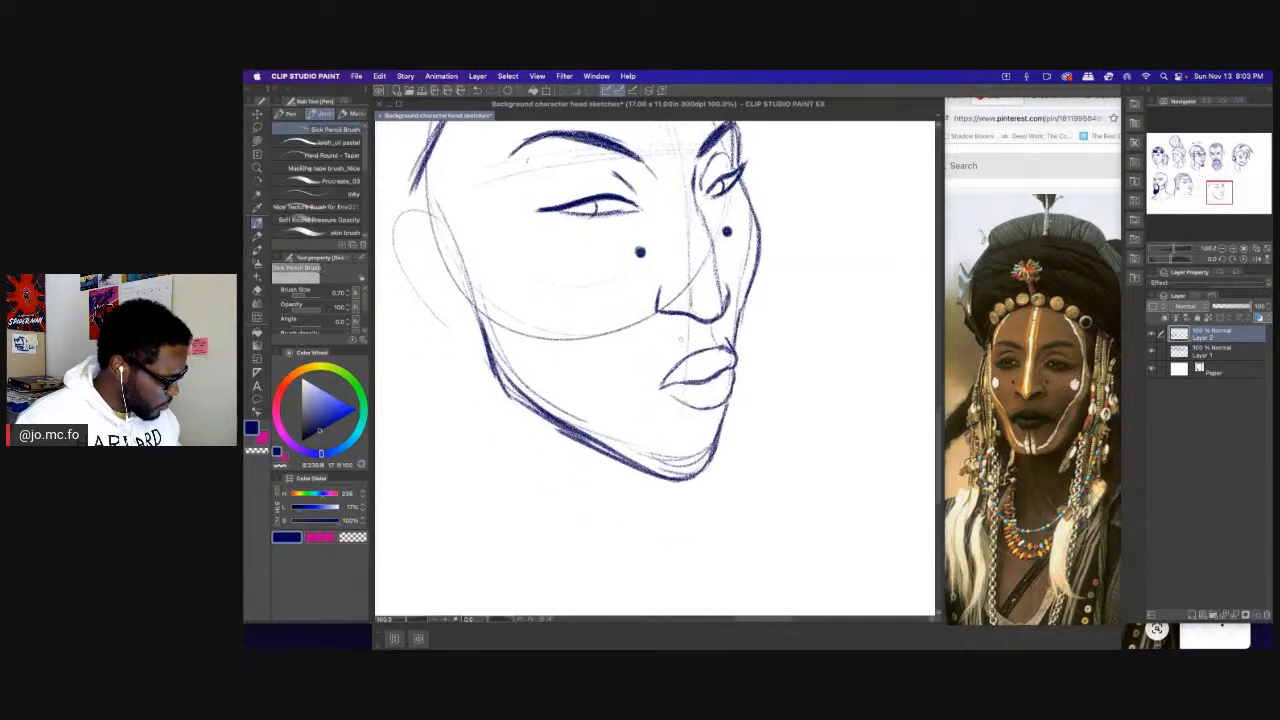
mouse_move(711, 407)
mouse_down()
mouse_move(709, 466)
mouse_move(708, 436)
mouse_move(688, 476)
mouse_up()
key(])
key([)
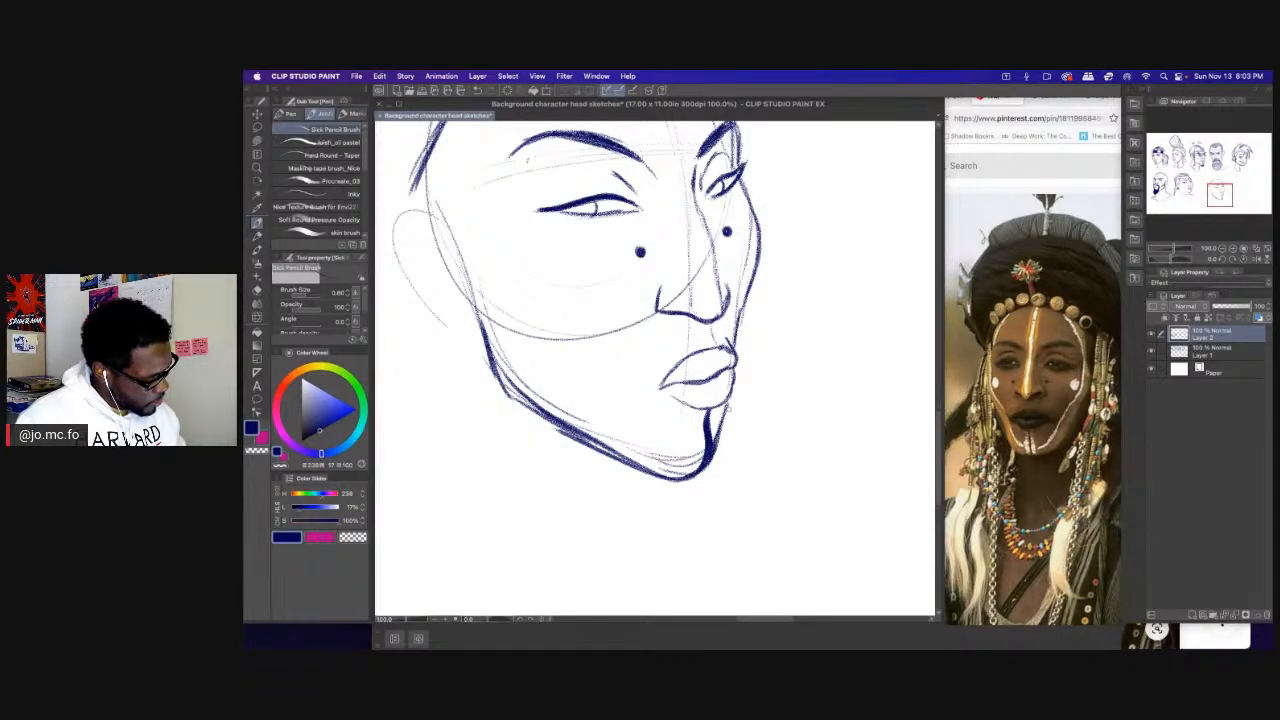
mouse_move(728, 408)
mouse_down()
mouse_move(690, 475)
mouse_move(664, 477)
mouse_up()
key(space)
mouse_move(570, 318)
mouse_down()
mouse_move(600, 357)
mouse_move(622, 351)
mouse_move(608, 349)
mouse_up()
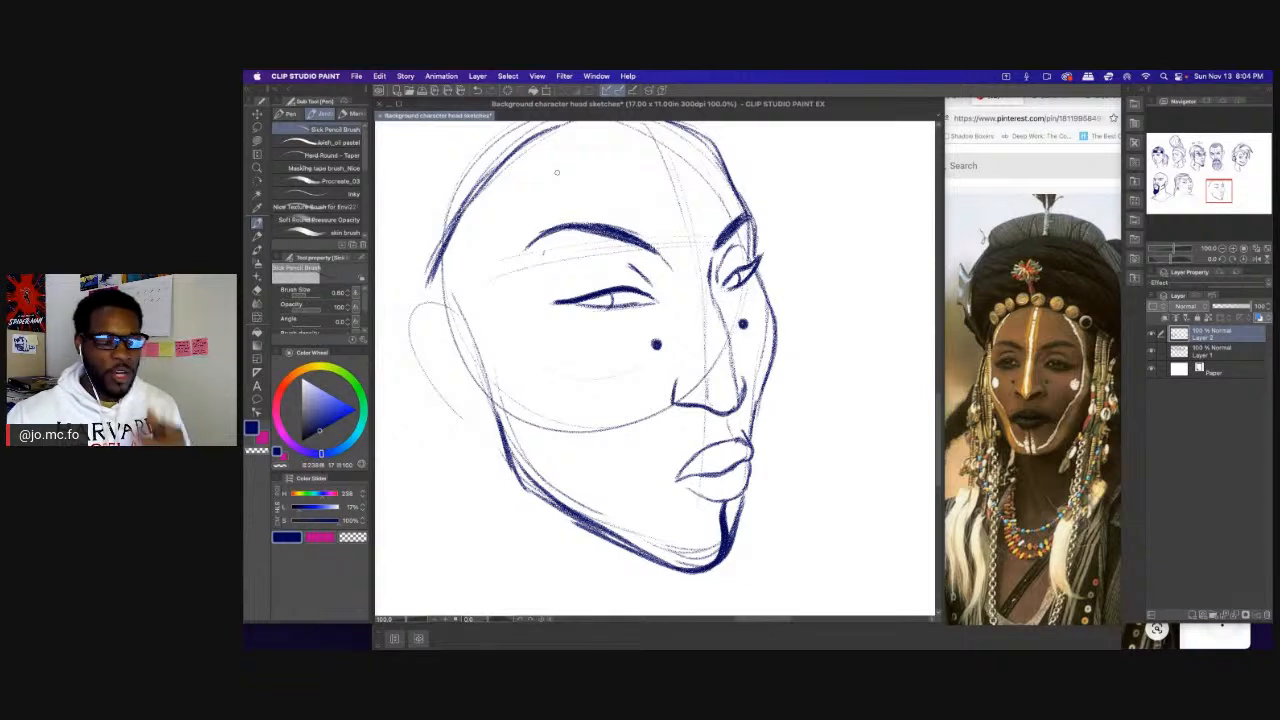
Reinforce the far brow and cheek contour and darken the irises in both eyes.
mouse_move(738, 196)
mouse_down()
mouse_move(775, 350)
mouse_move(762, 398)
mouse_up()
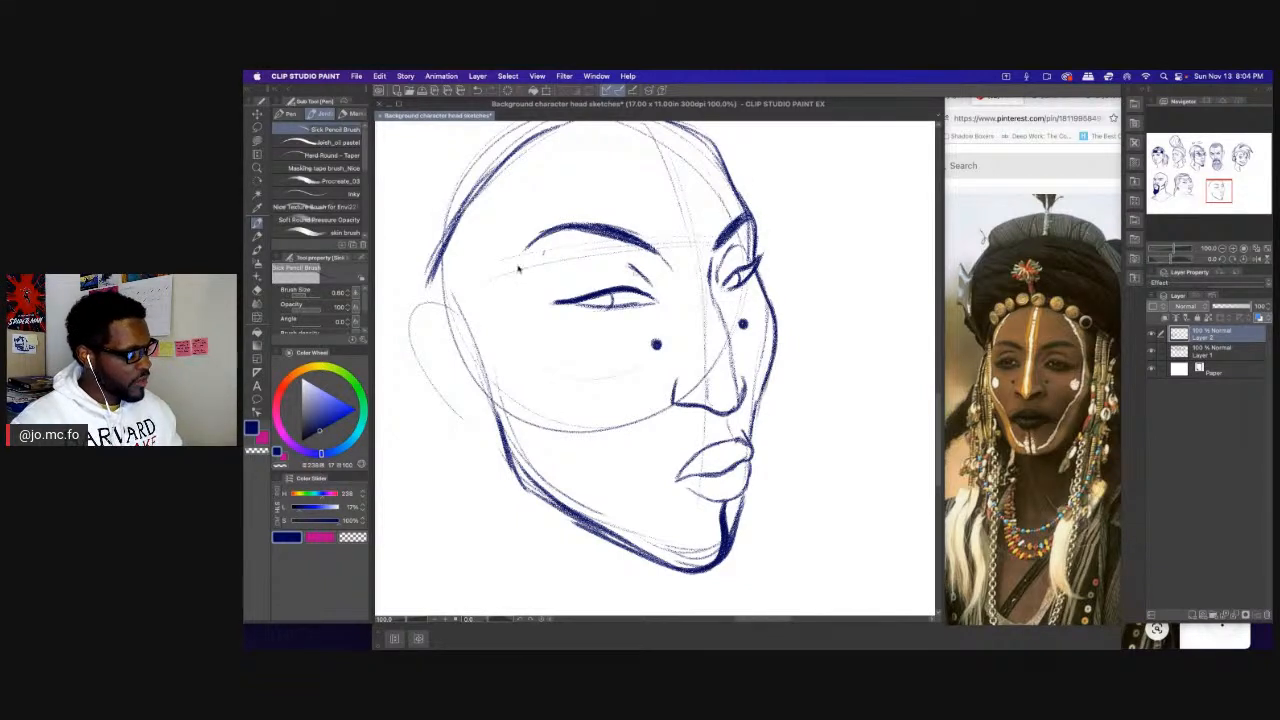
scroll(518, 291, down, 1)
scroll(538, 302, left, 3)
scroll(637, 282, up, 1)
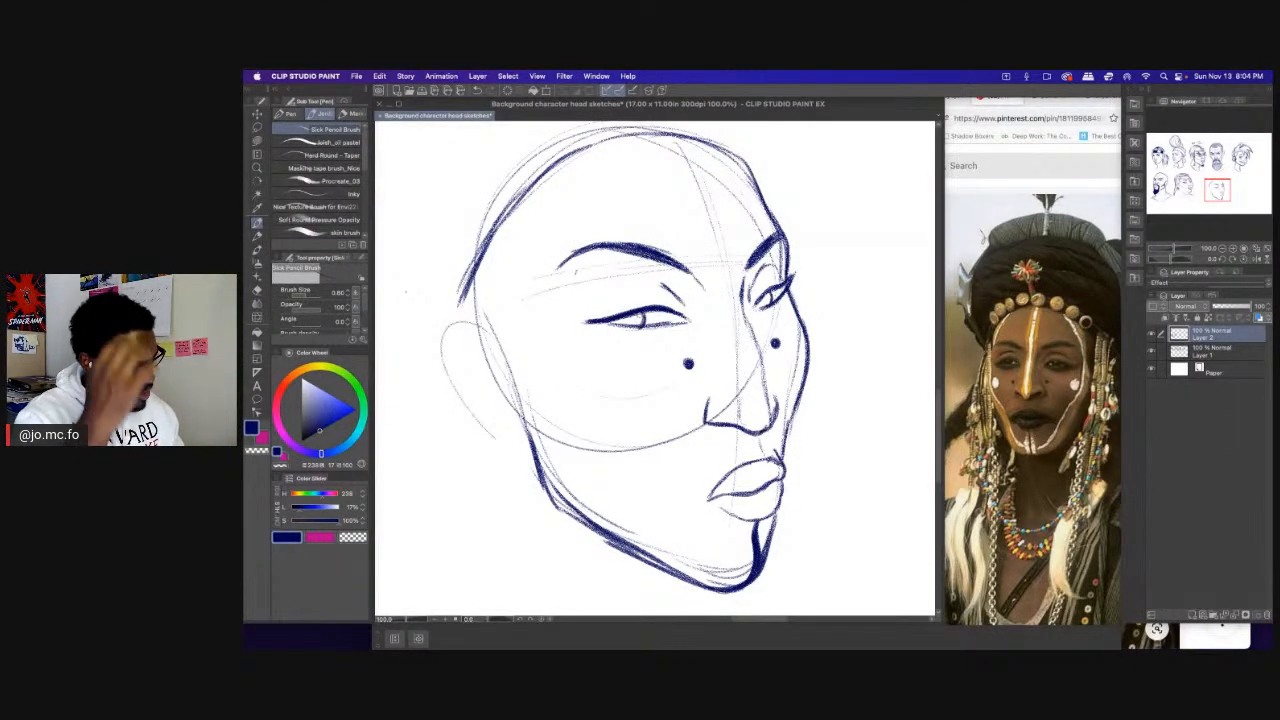
drag(636, 316, 618, 321)
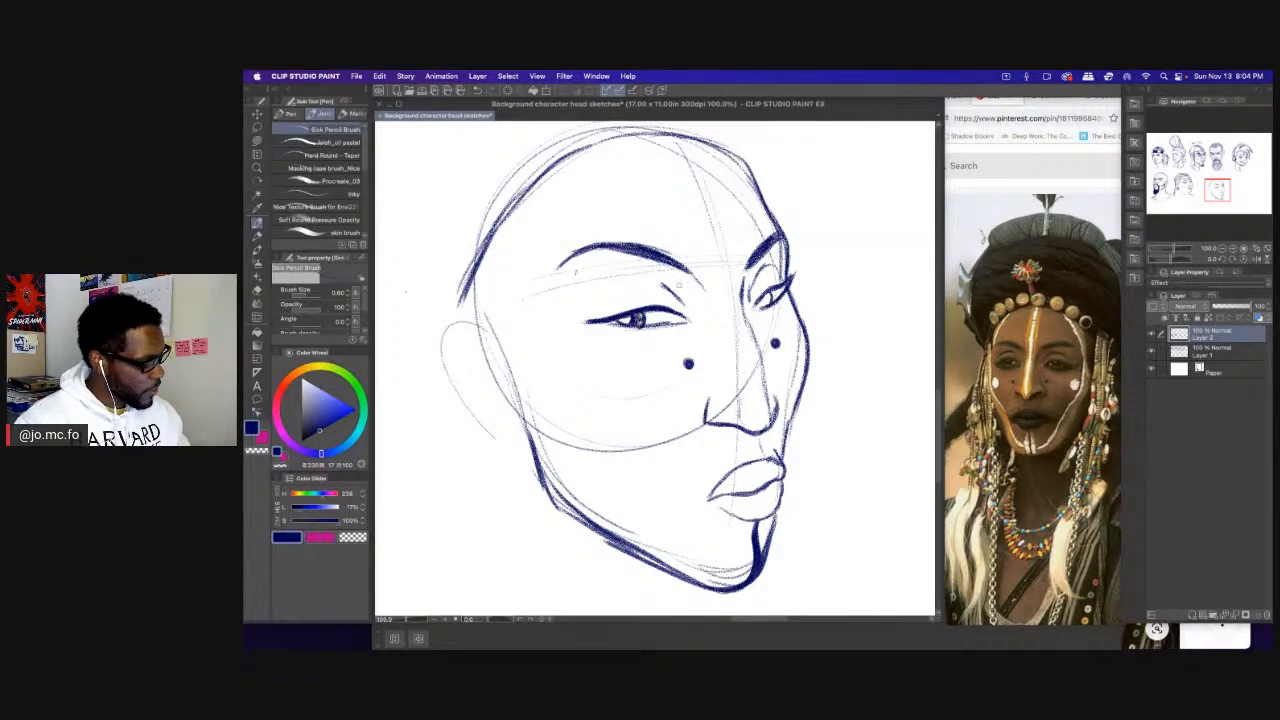
drag(768, 296, 764, 290)
scroll(726, 266, down, 2)
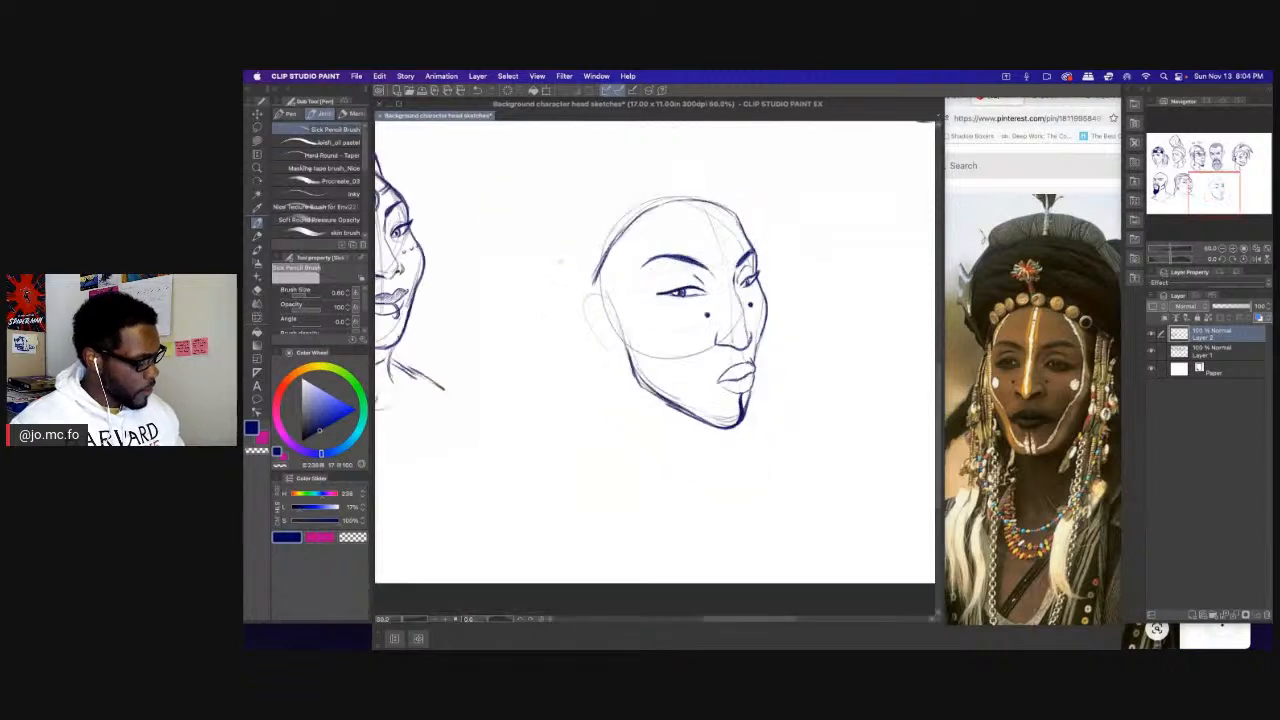
Enlarge the brush and add soft shading along the lower lids of the near and far eyes.
key(super+plus)
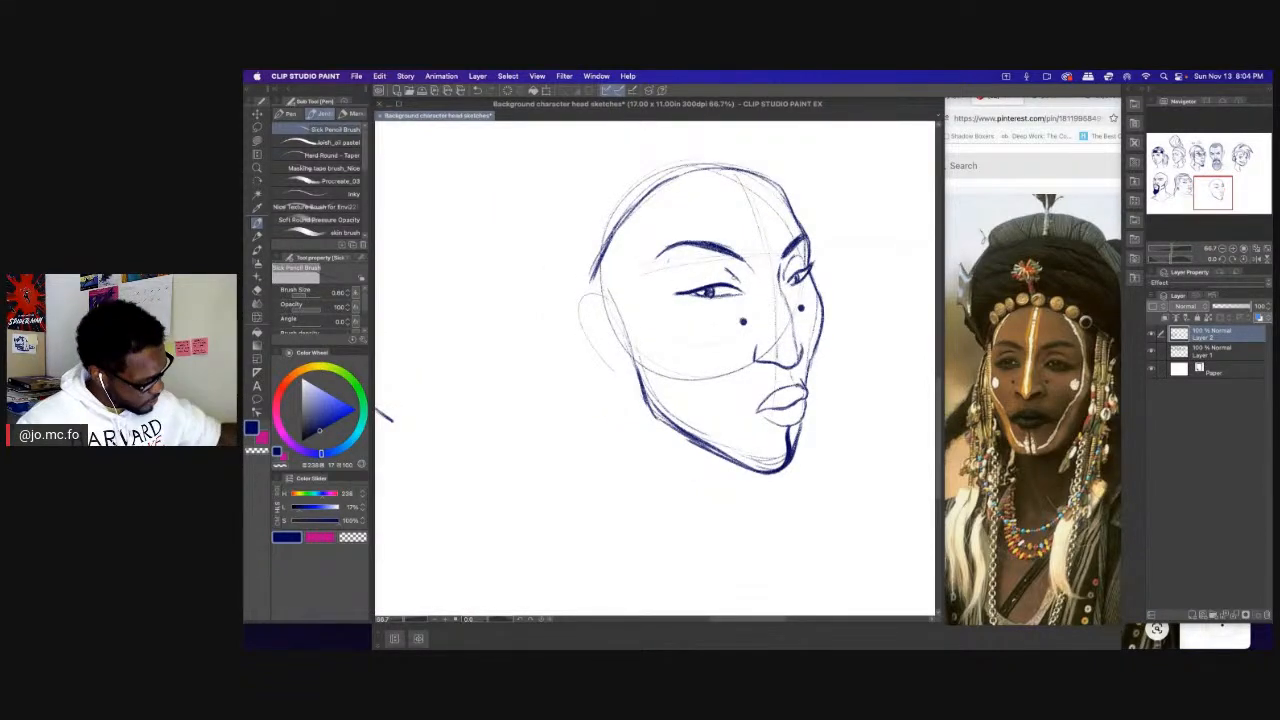
key(])
key(])
key(])
drag(742, 297, 679, 294)
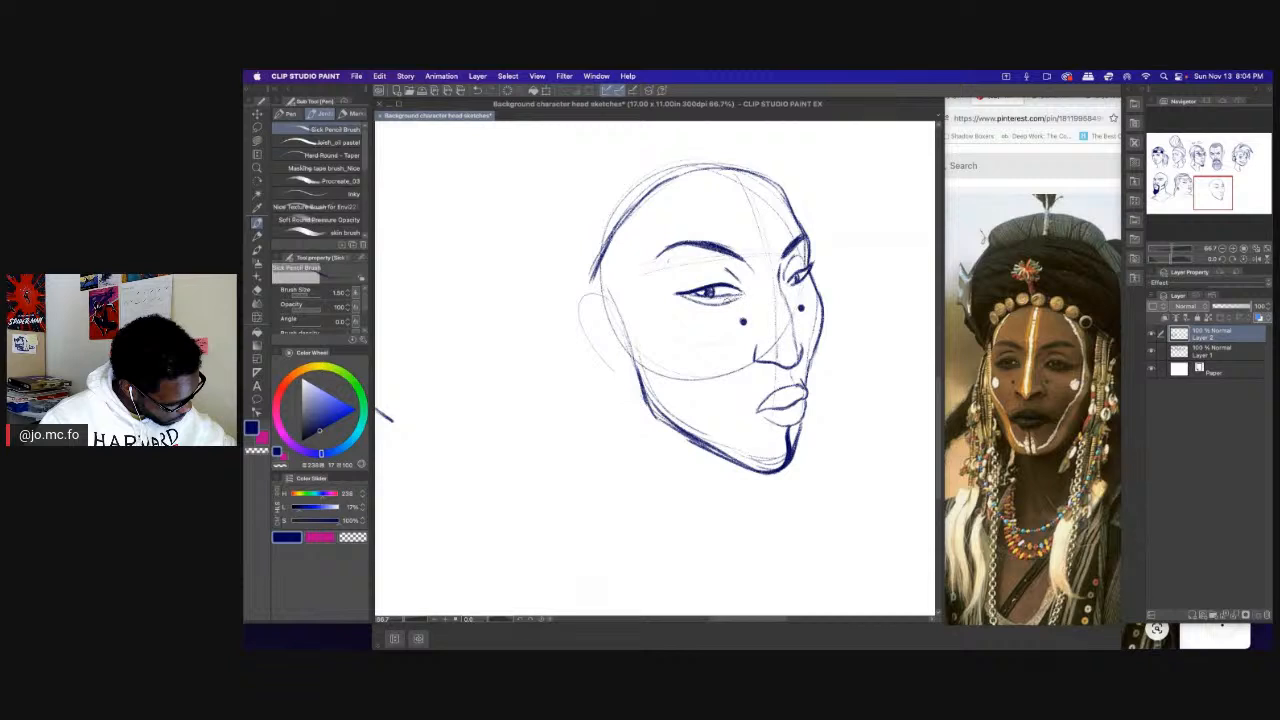
mouse_move(813, 266)
mouse_down()
mouse_move(788, 287)
mouse_move(697, 296)
mouse_up()
key(bracketright)
key(bracketleft)
drag(519, 292, 451, 284)
drag(591, 317, 617, 317)
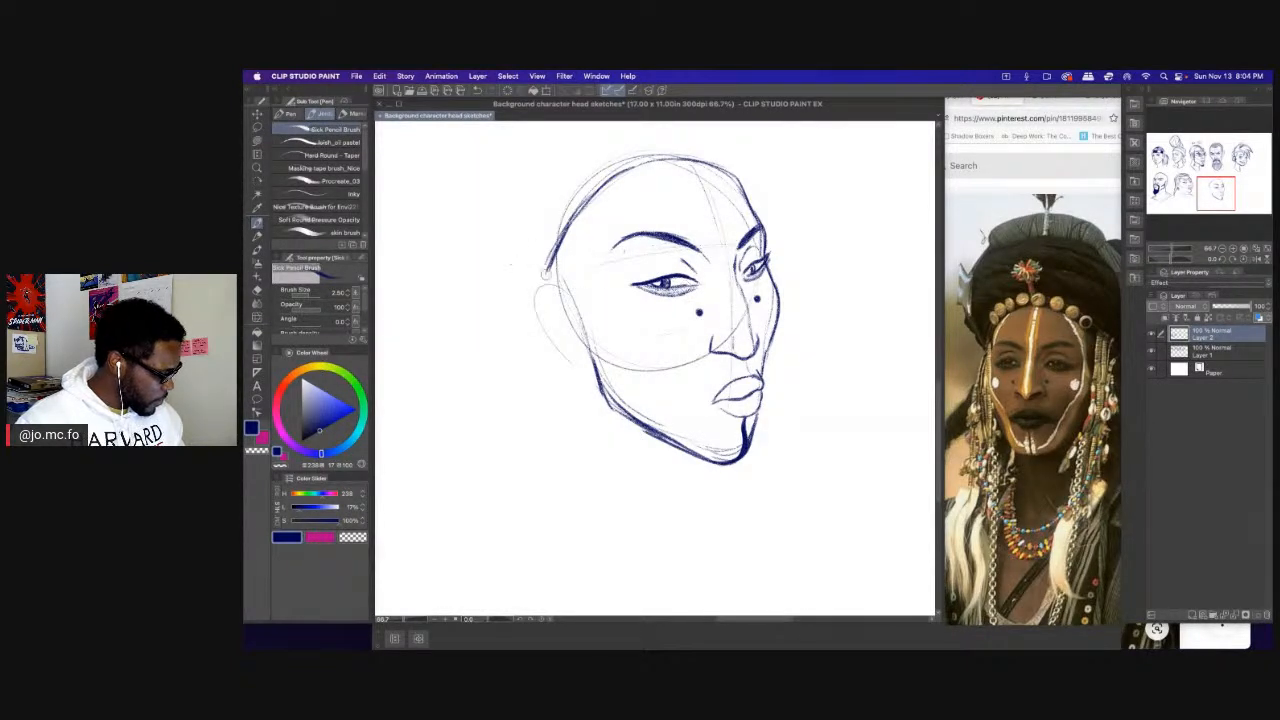
Delete the dot under the near eye with a lasso selection and erase the dot under the far eye.
key(m)
drag(708, 302, 690, 300)
key(Delete)
key(super+d)
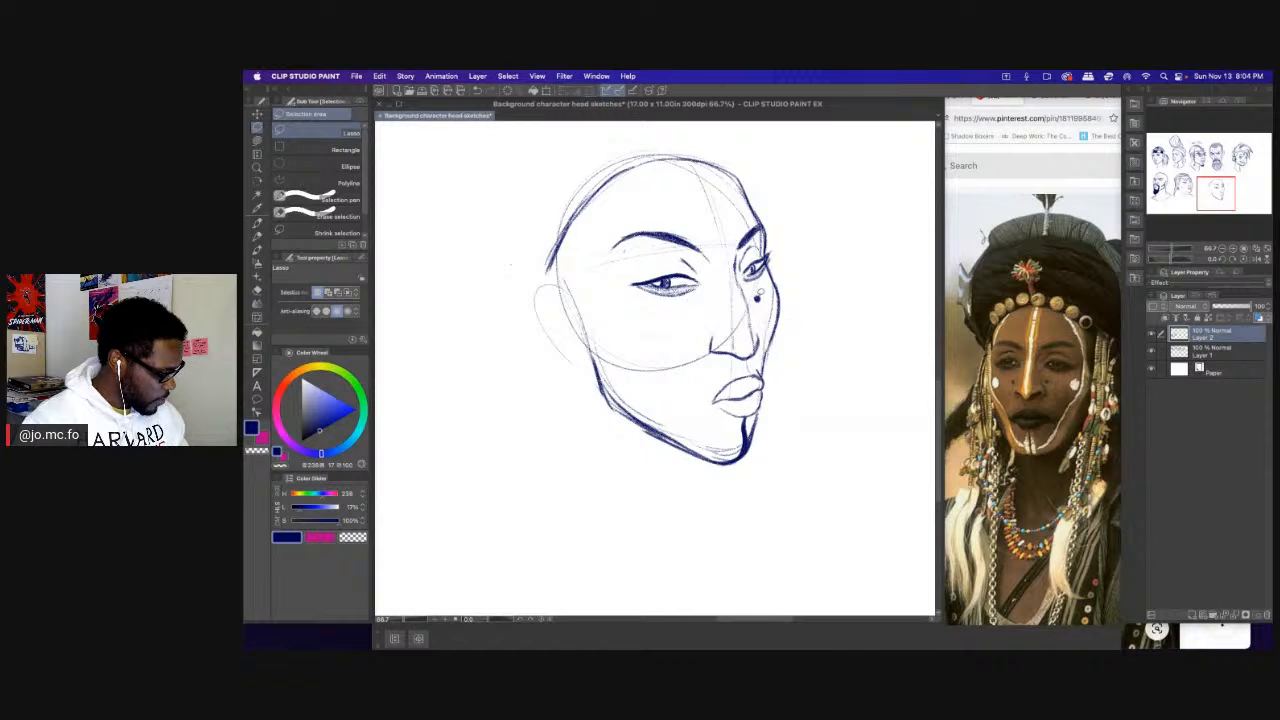
key(e)
click(757, 297)
key(p)
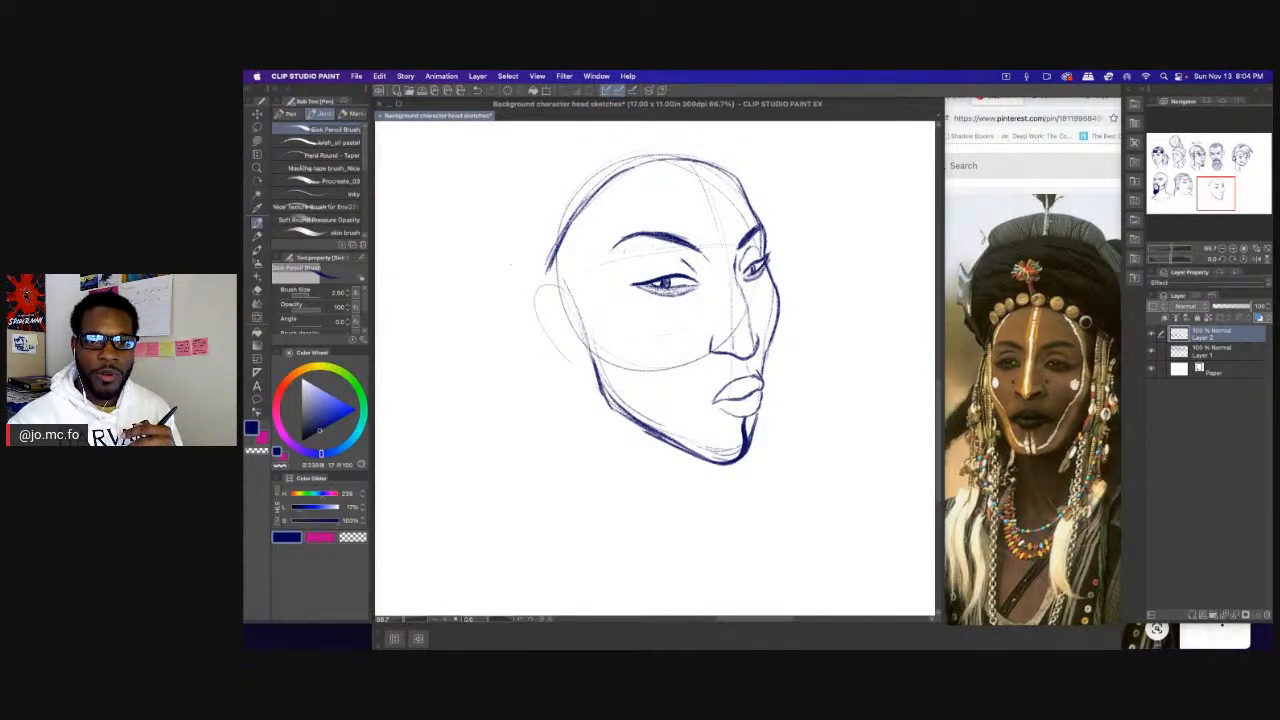
Check the reference portrait and draw a small dot beside the nose bridge between the eyes with the Sick Pencil Brush.
key(super+Tab)
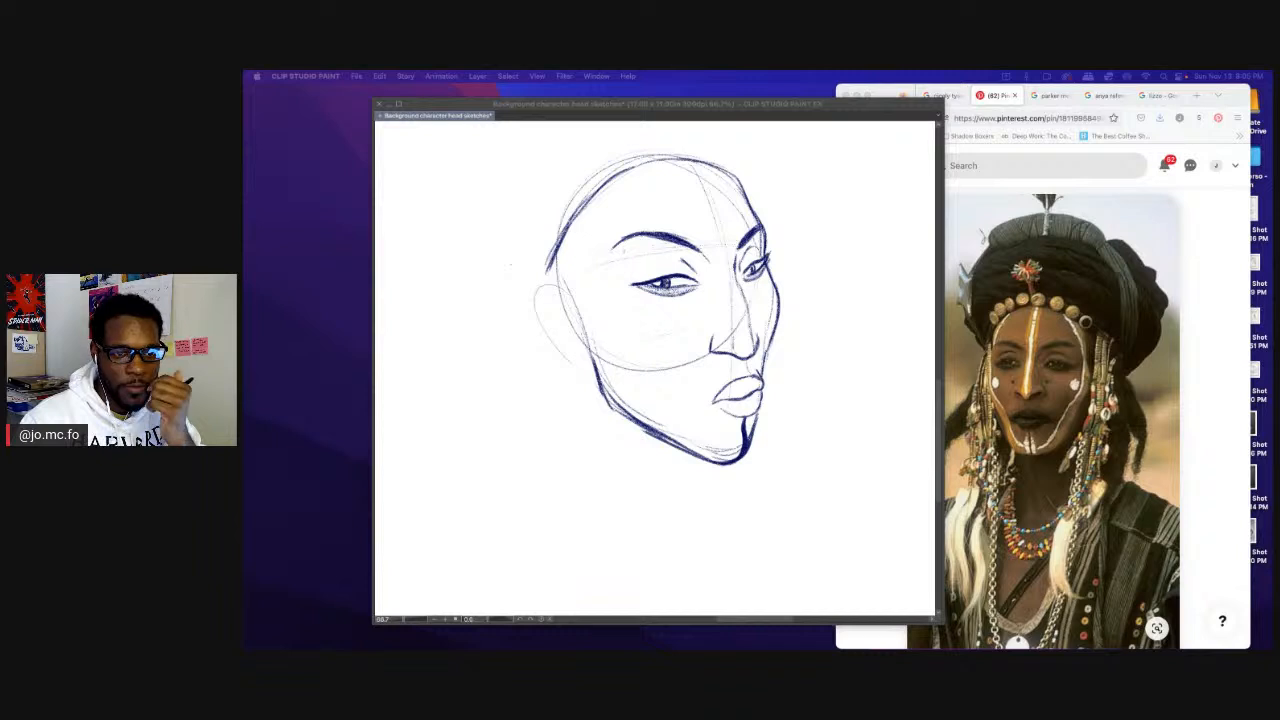
click(666, 238)
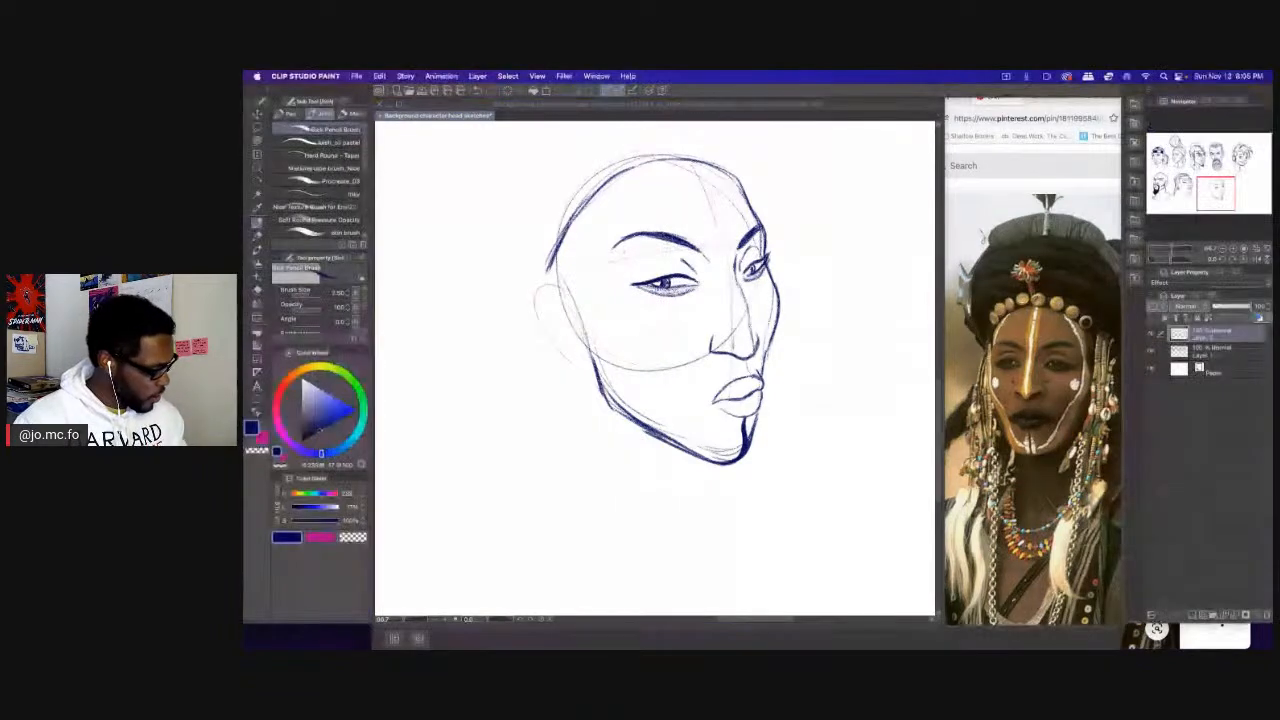
key(p)
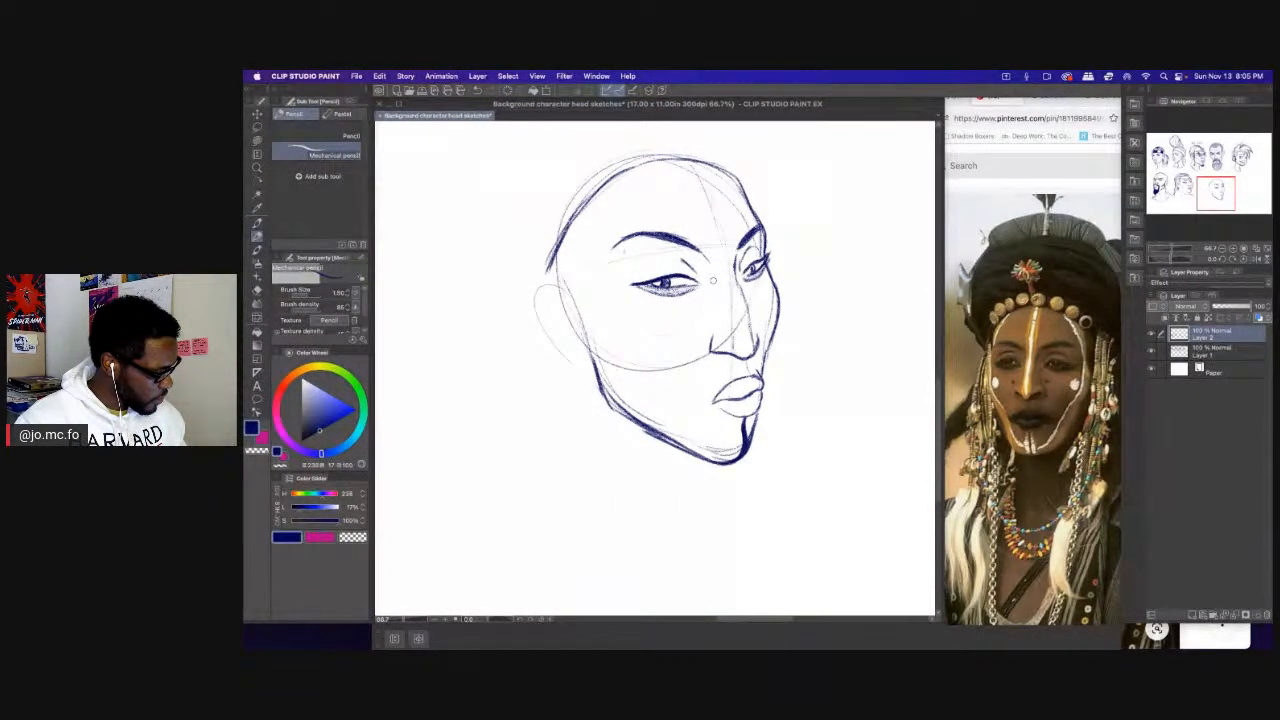
key(b)
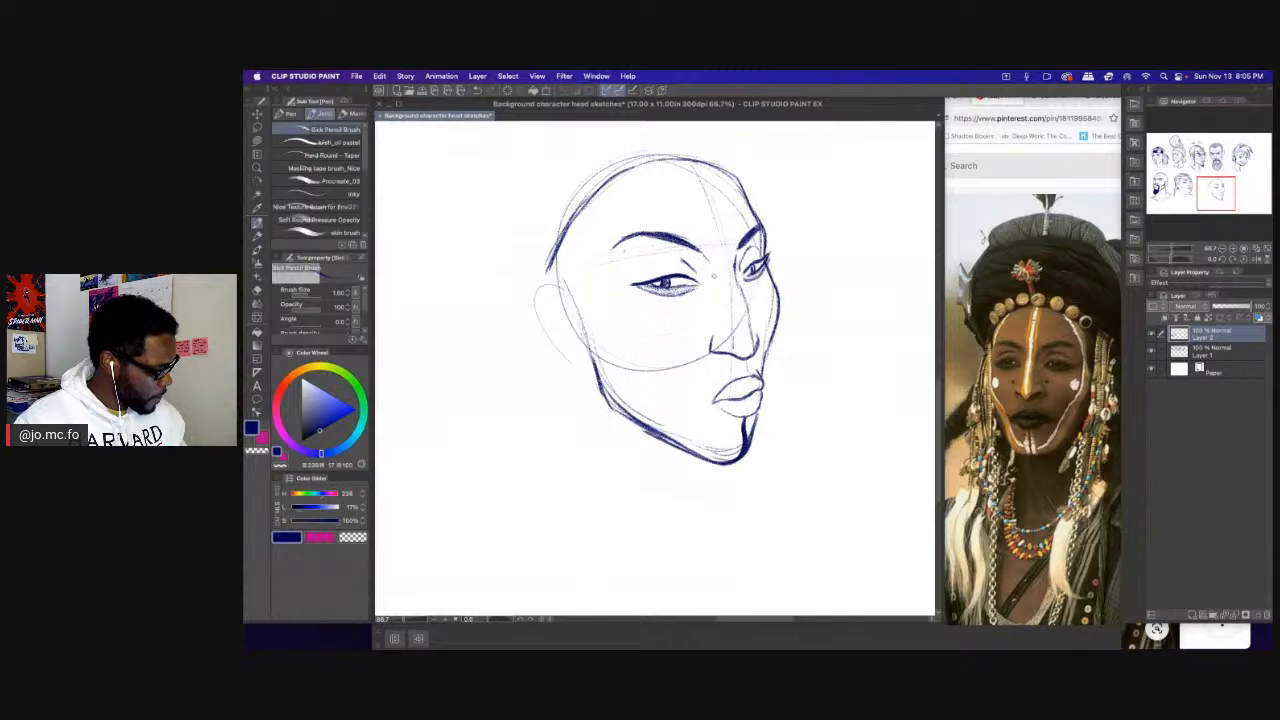
drag(712, 279, 715, 282)
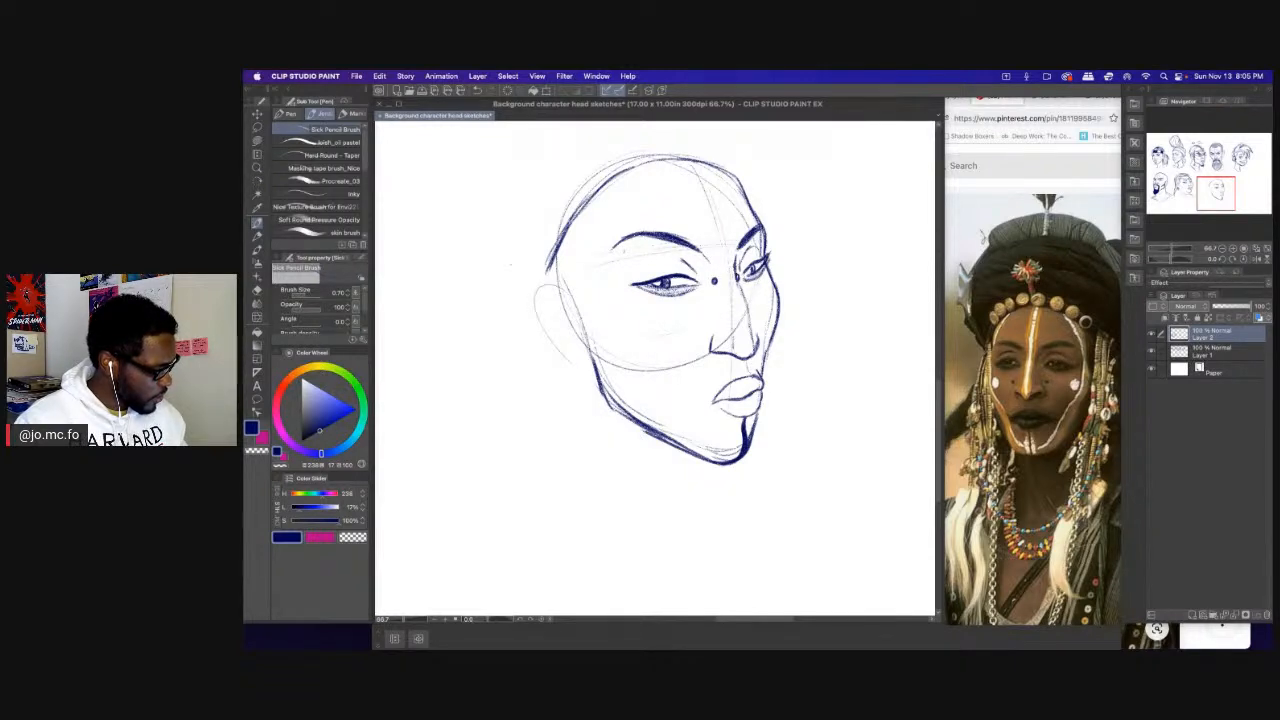
Strengthen the nose bridge, then sketch a diagonal line under the near cheekbone and a side plane line along the temple.
drag(591, 271, 616, 243)
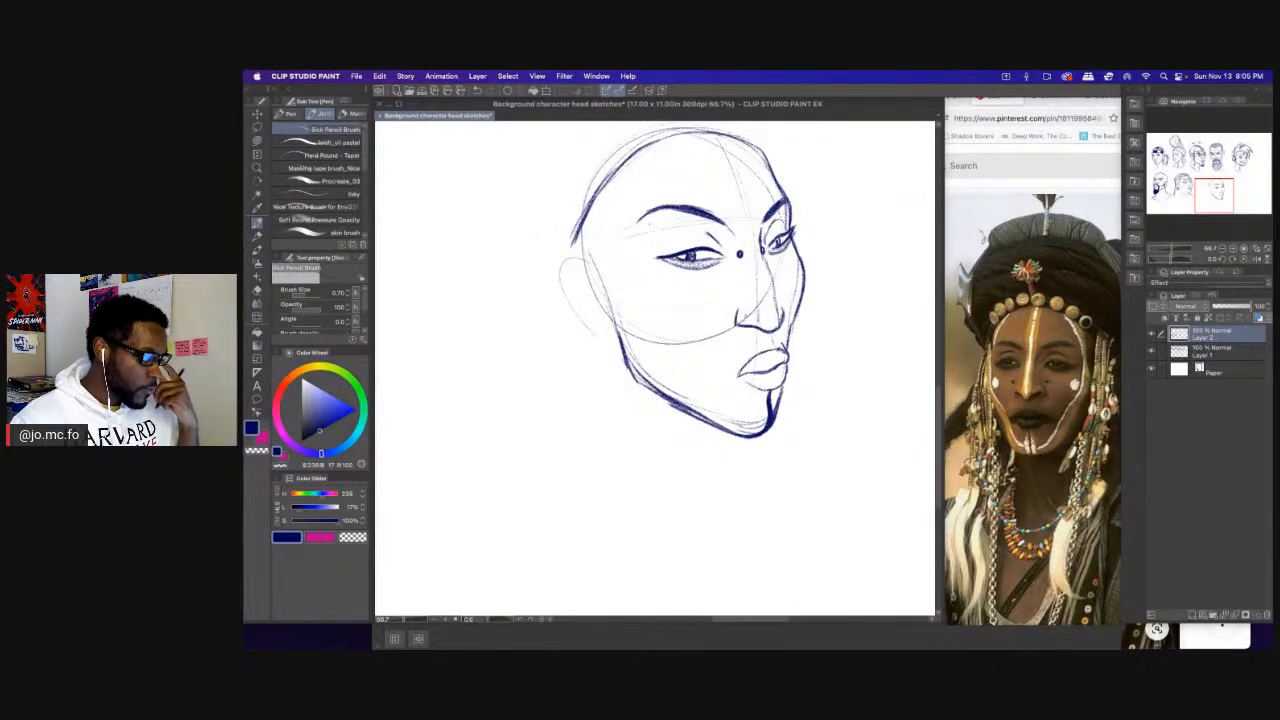
drag(762, 250, 778, 310)
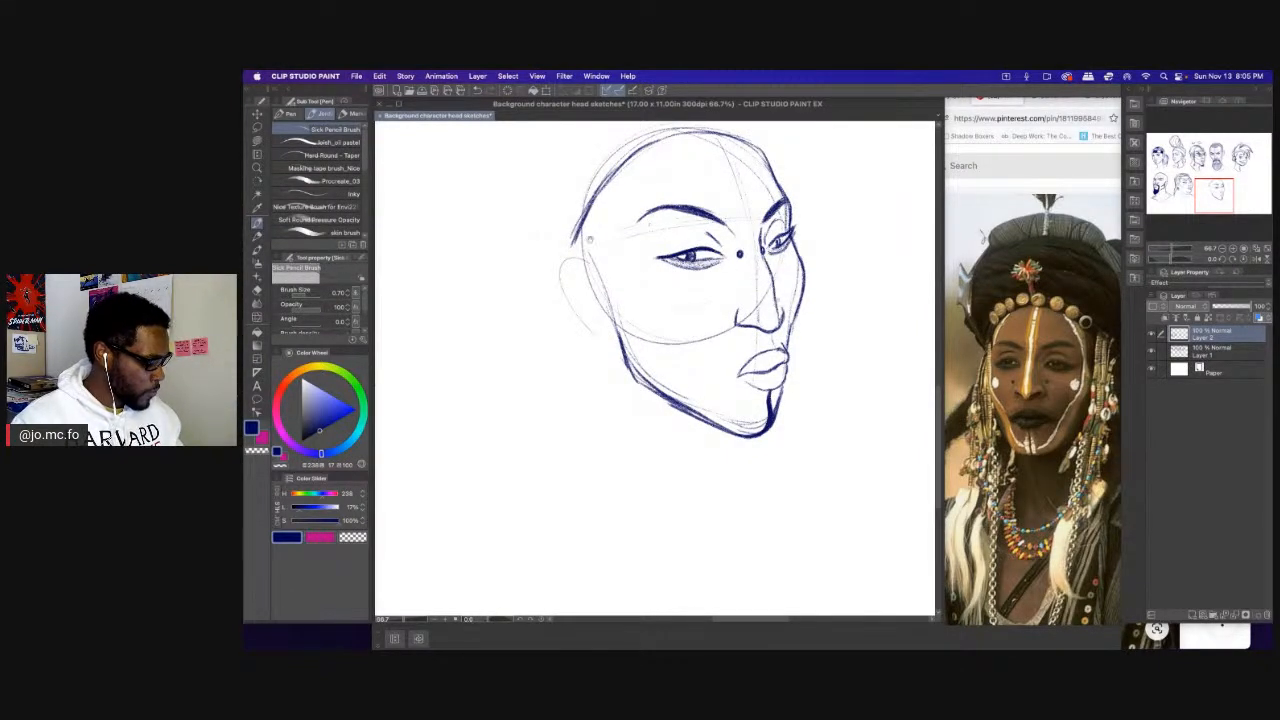
drag(590, 240, 595, 252)
scroll(543, 286, down, 1)
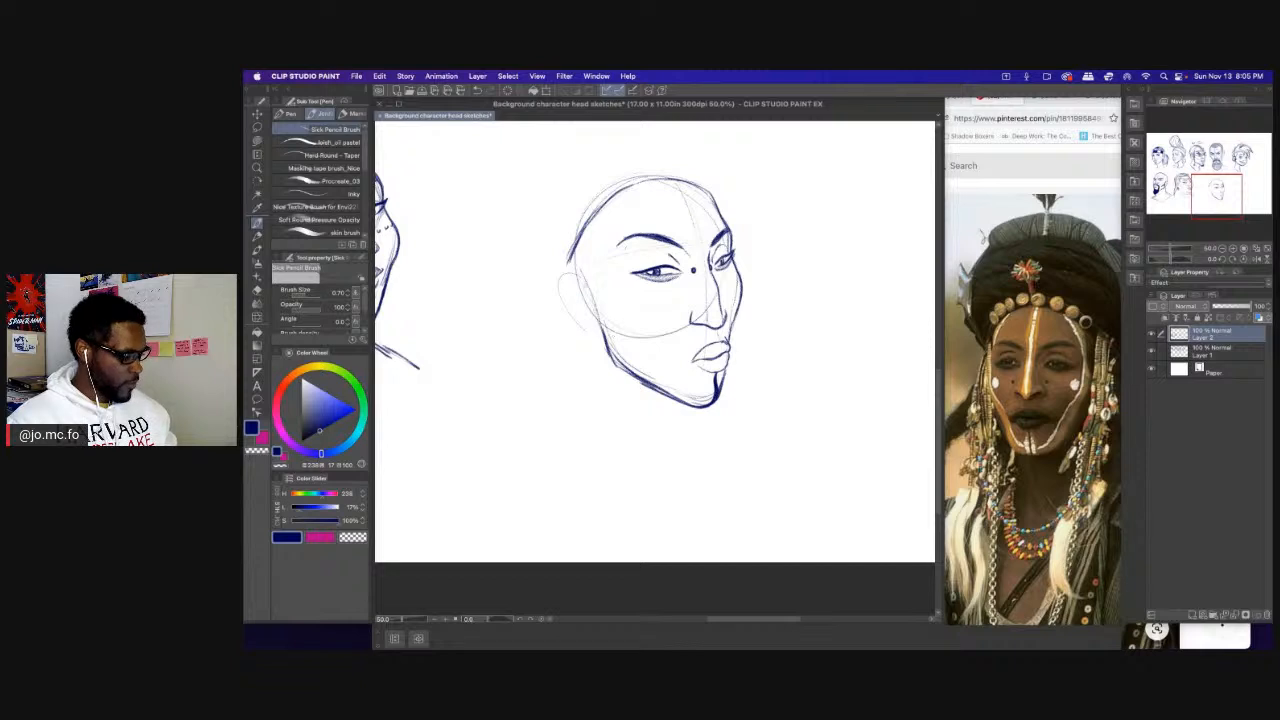
key(])
mouse_move(582, 310)
mouse_down()
mouse_move(572, 314)
mouse_move(627, 332)
mouse_up()
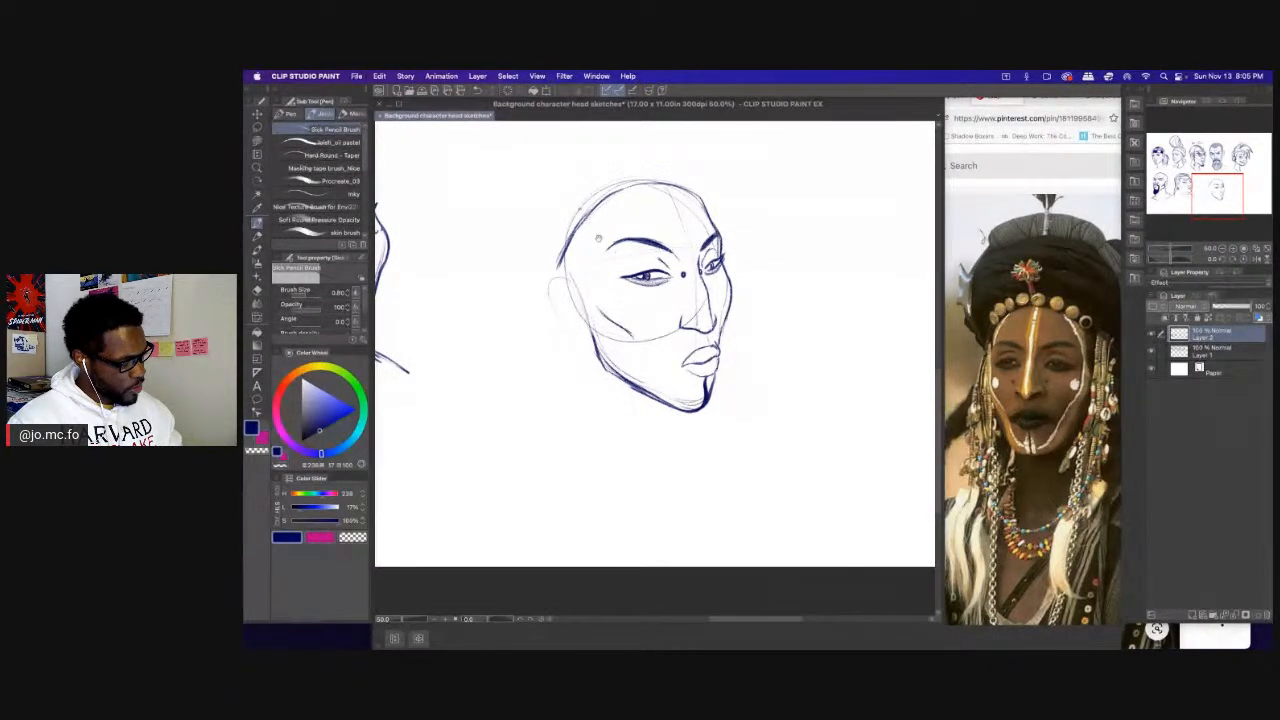
drag(589, 267, 579, 289)
mouse_move(545, 246)
mouse_down()
mouse_move(569, 240)
mouse_move(537, 203)
mouse_move(637, 232)
mouse_move(638, 303)
mouse_up()
Sketch the long neck below the jaw with a curved neckline and a pointed outline across the shoulders.
mouse_move(646, 256)
mouse_down()
mouse_move(640, 344)
mouse_move(676, 394)
mouse_move(654, 336)
mouse_move(628, 344)
mouse_move(626, 416)
mouse_up()
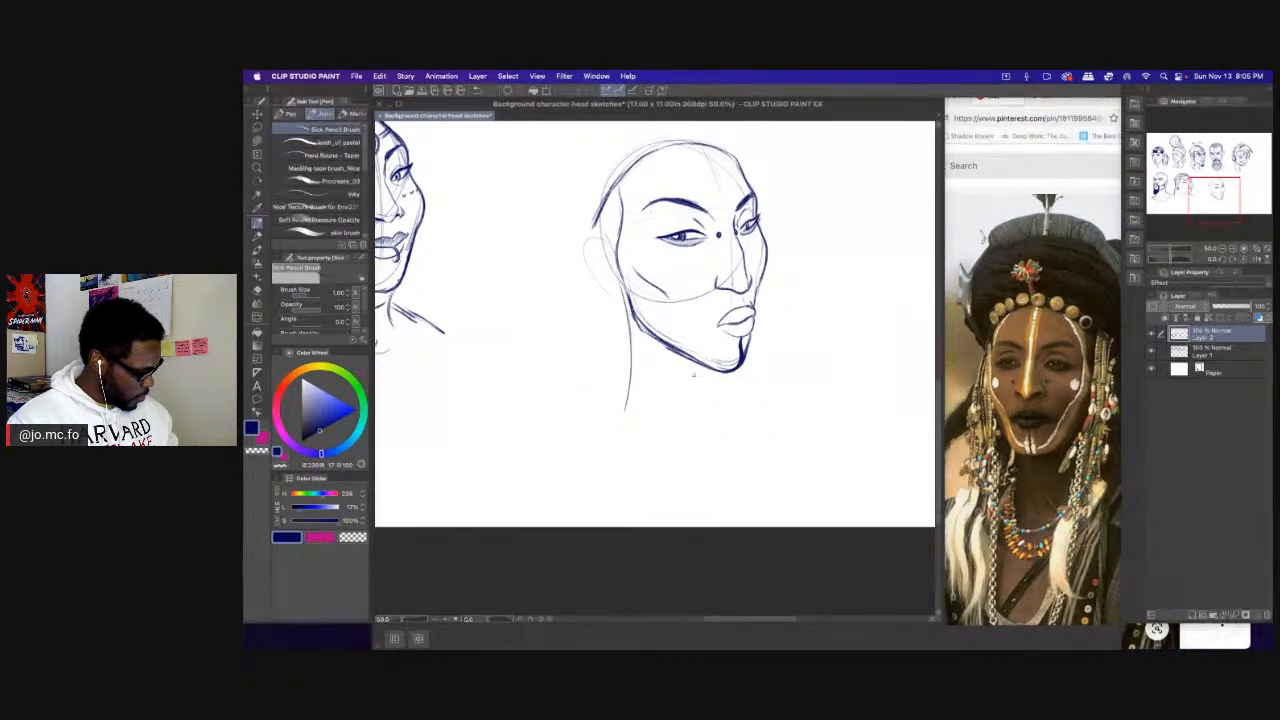
mouse_move(696, 372)
mouse_down()
mouse_move(706, 436)
mouse_move(722, 440)
mouse_up()
drag(644, 452, 710, 458)
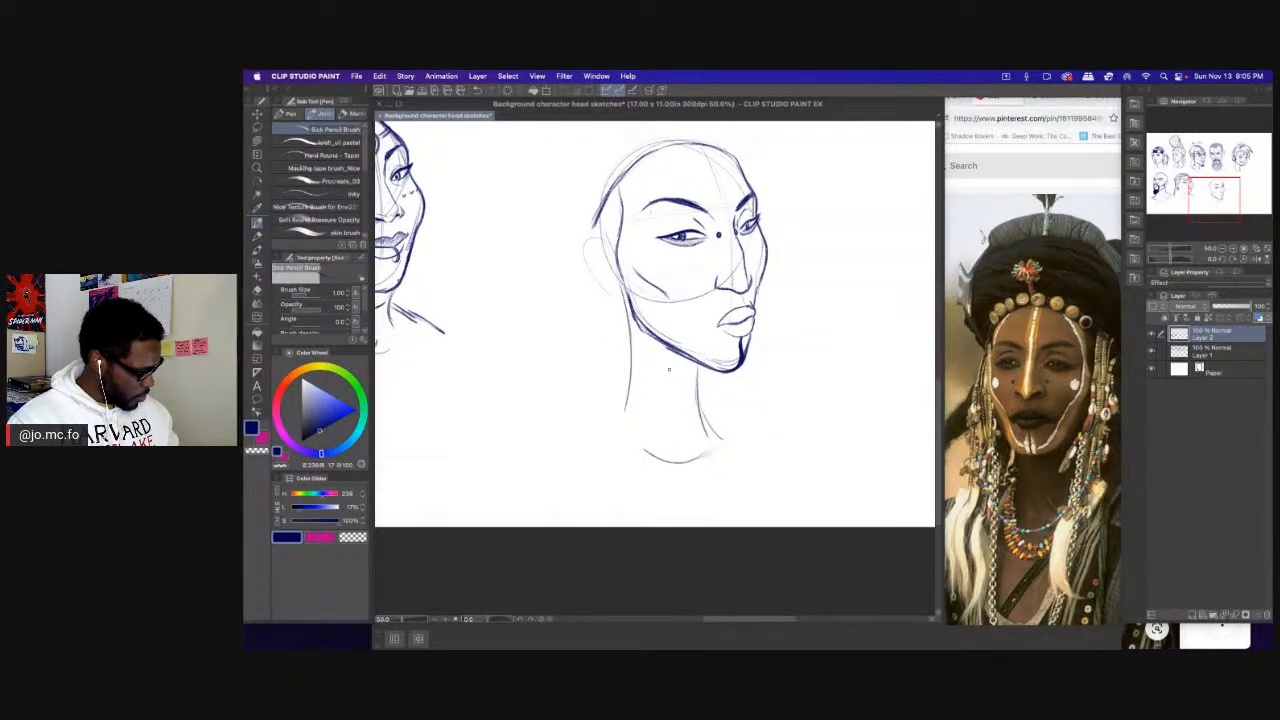
mouse_move(706, 364)
mouse_down()
mouse_move(714, 416)
mouse_move(732, 430)
mouse_up()
drag(724, 446, 666, 460)
mouse_move(628, 308)
mouse_down()
mouse_move(621, 434)
mouse_move(664, 463)
mouse_up()
mouse_move(716, 406)
mouse_down()
mouse_move(727, 418)
mouse_move(630, 464)
mouse_move(582, 447)
mouse_up()
drag(632, 404, 578, 455)
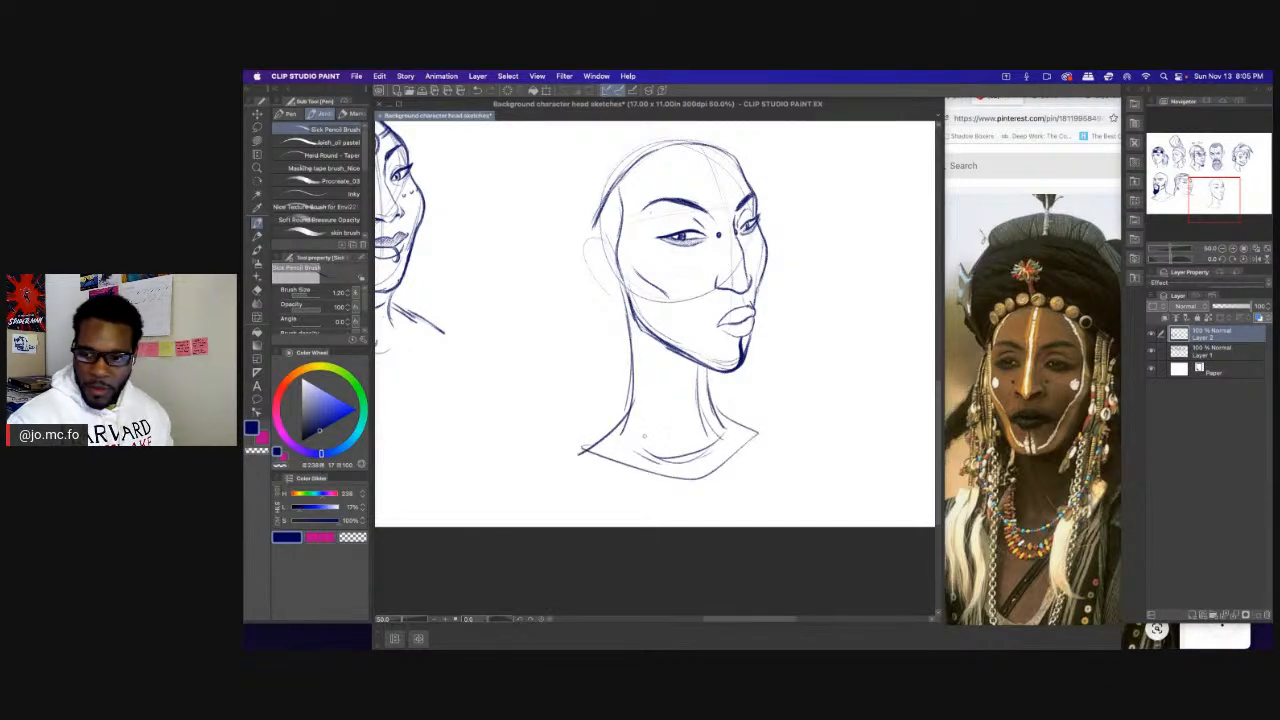
key(super+Tab)
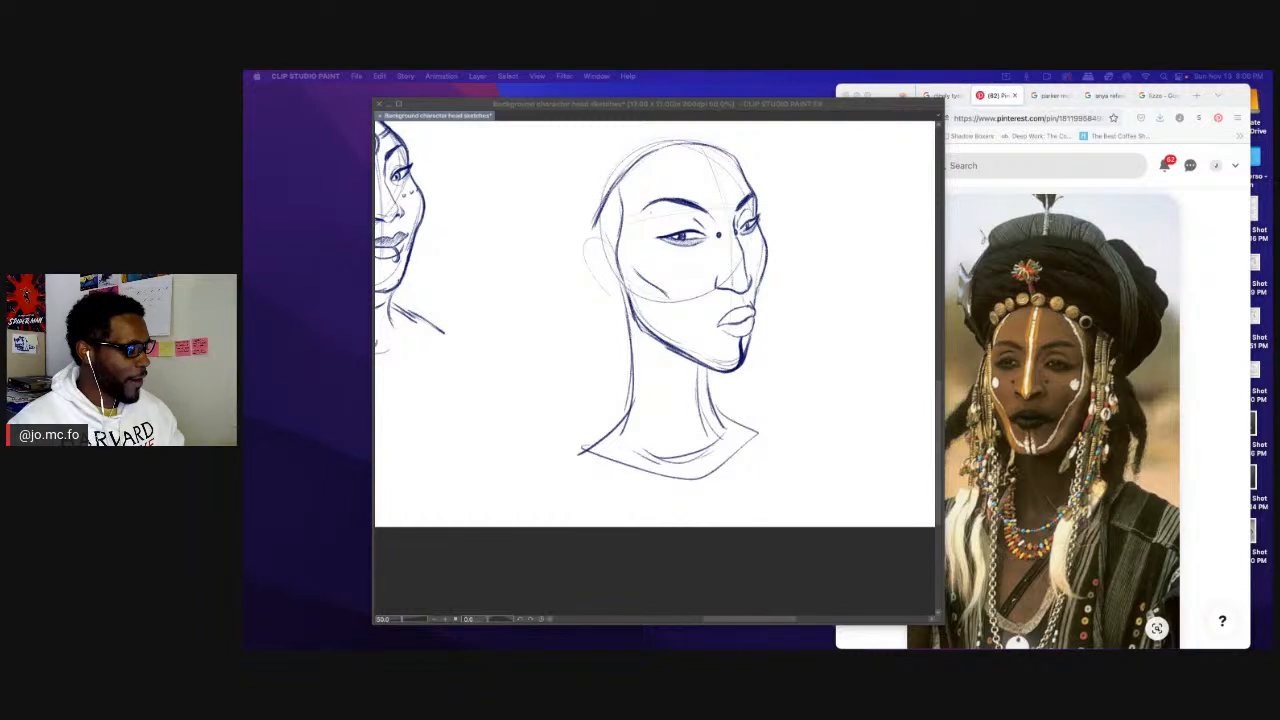
key(Tab)
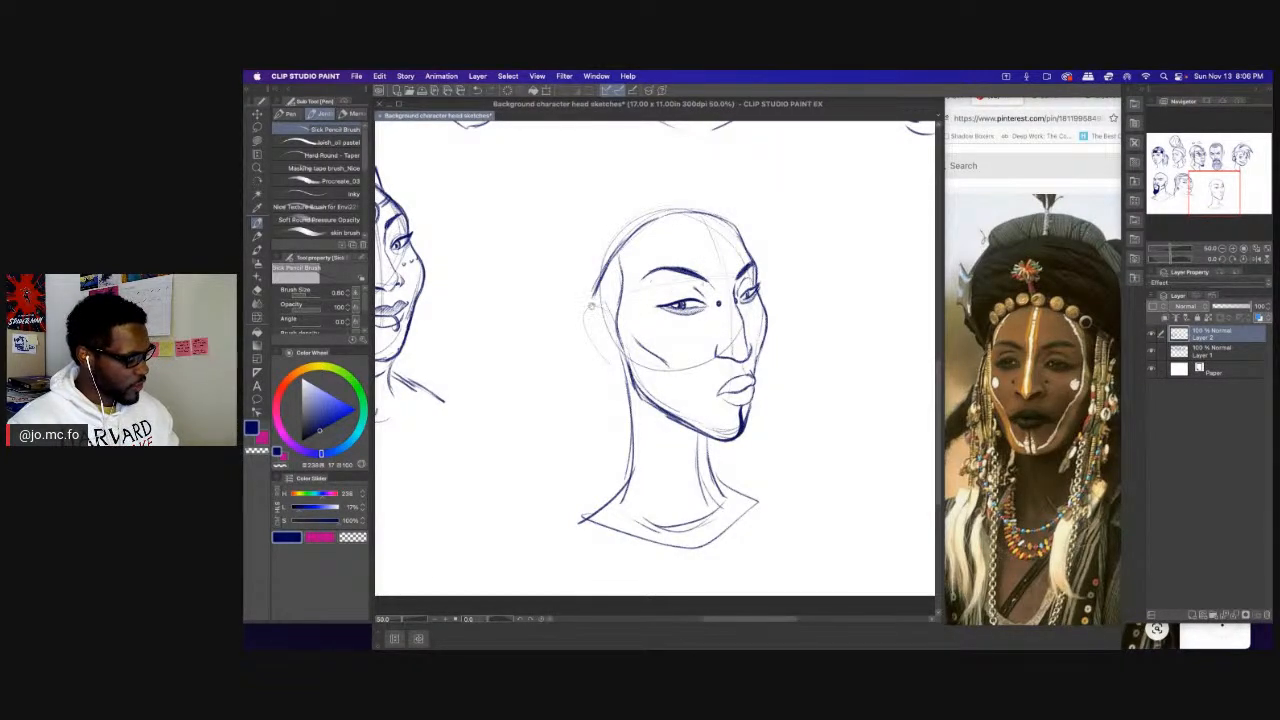
drag(592, 306, 632, 290)
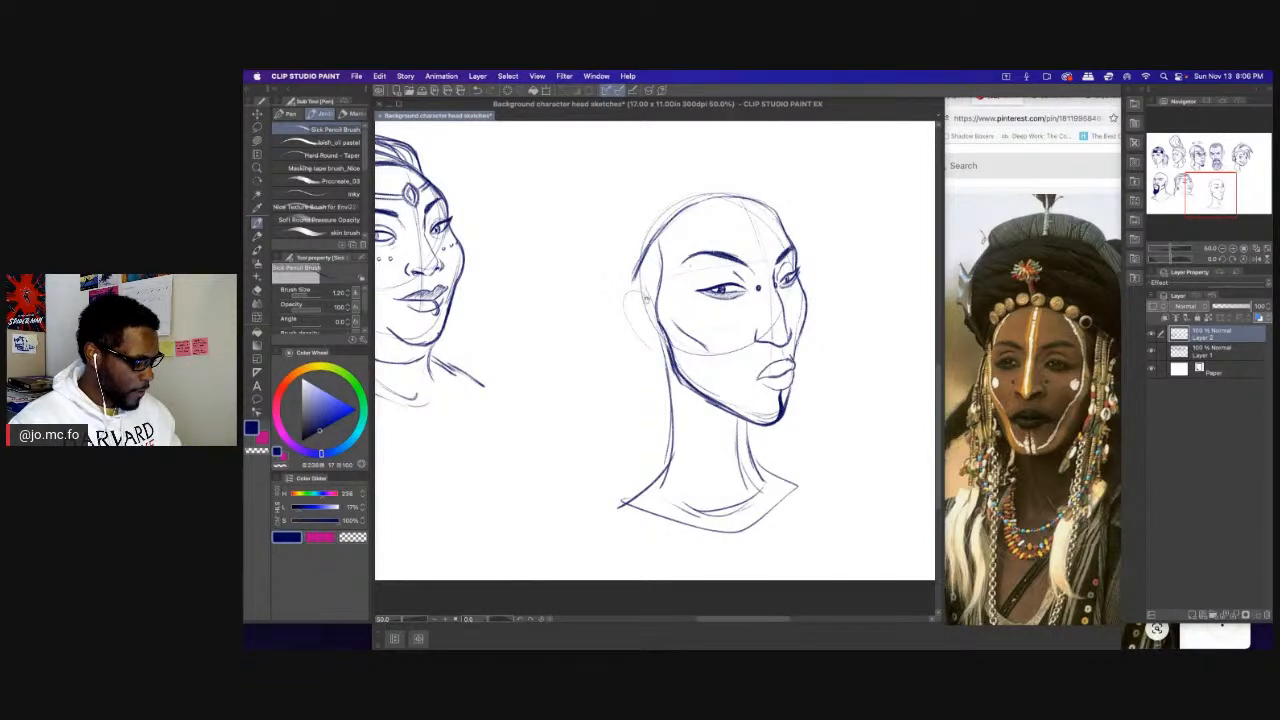
scroll(646, 300, right, 2)
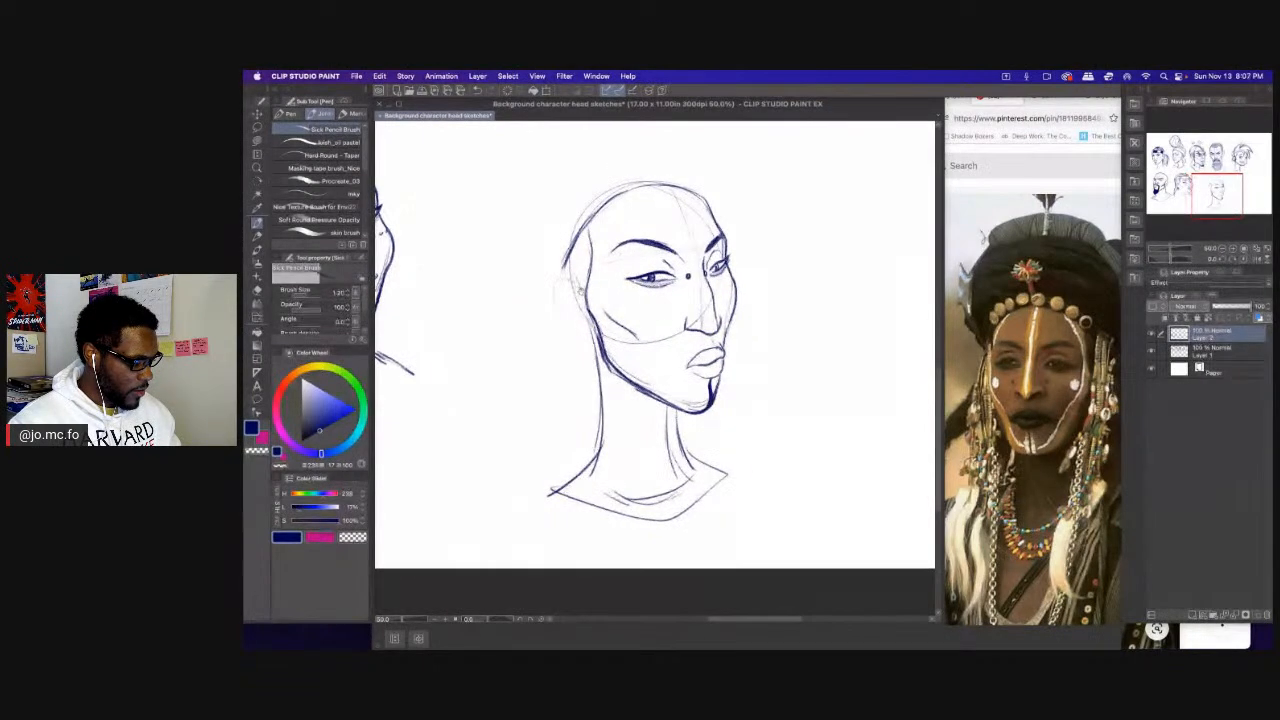
Try to nudge the whole head, neck and shoulders slightly upward with a lasso selection and a transform.
mouse_move(581, 291)
mouse_down()
mouse_move(599, 305)
mouse_move(615, 290)
mouse_up()
scroll(660, 236, down, 1)
key(m)
mouse_move(690, 180)
mouse_down()
mouse_move(800, 290)
mouse_move(595, 345)
mouse_move(645, 195)
mouse_up()
key(super+t)
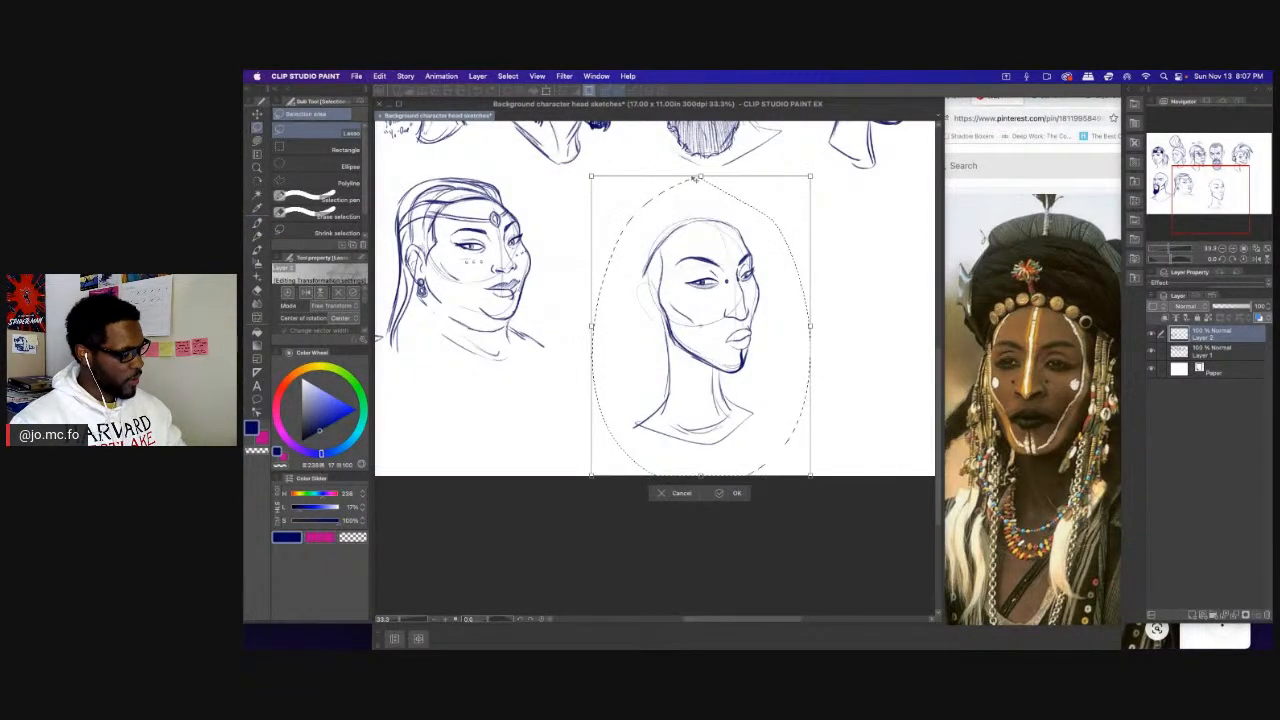
drag(706, 203, 706, 178)
key(Return)
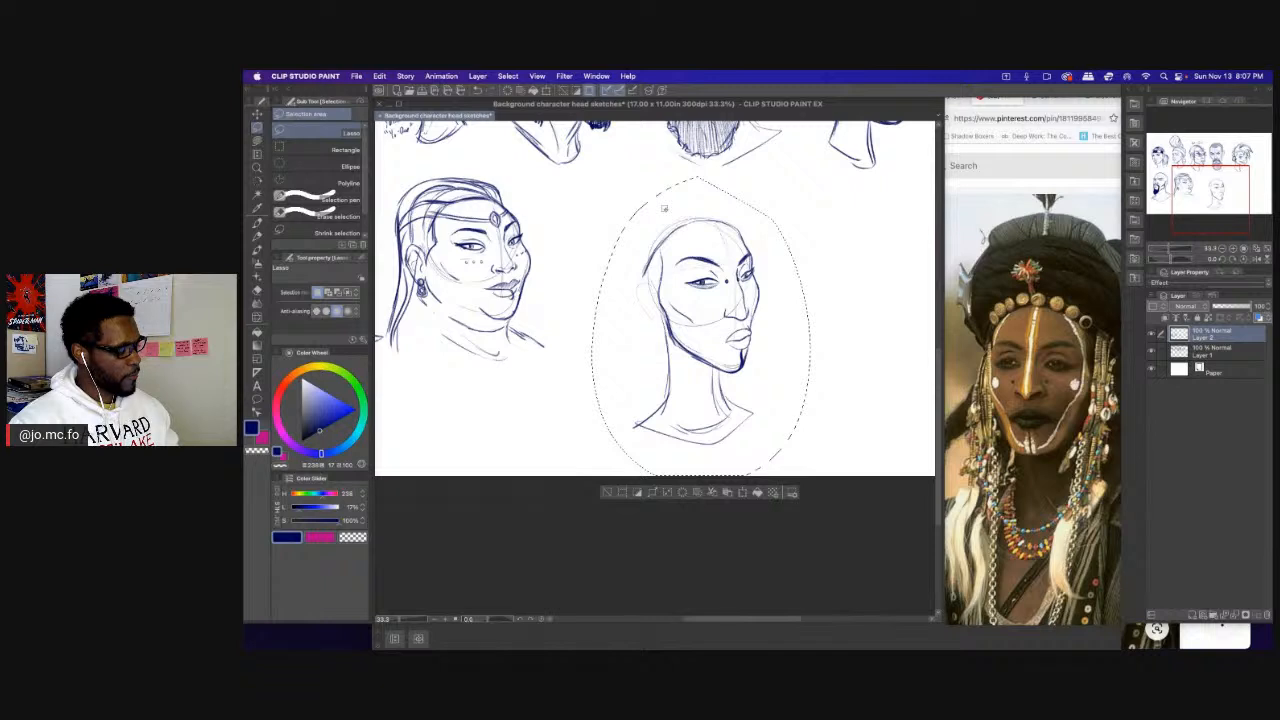
key(super+d)
Sketch light curved lines around the crown and back of the skull with the Sick Pencil Brush.
key(p)
drag(648, 232, 618, 328)
drag(650, 247, 634, 259)
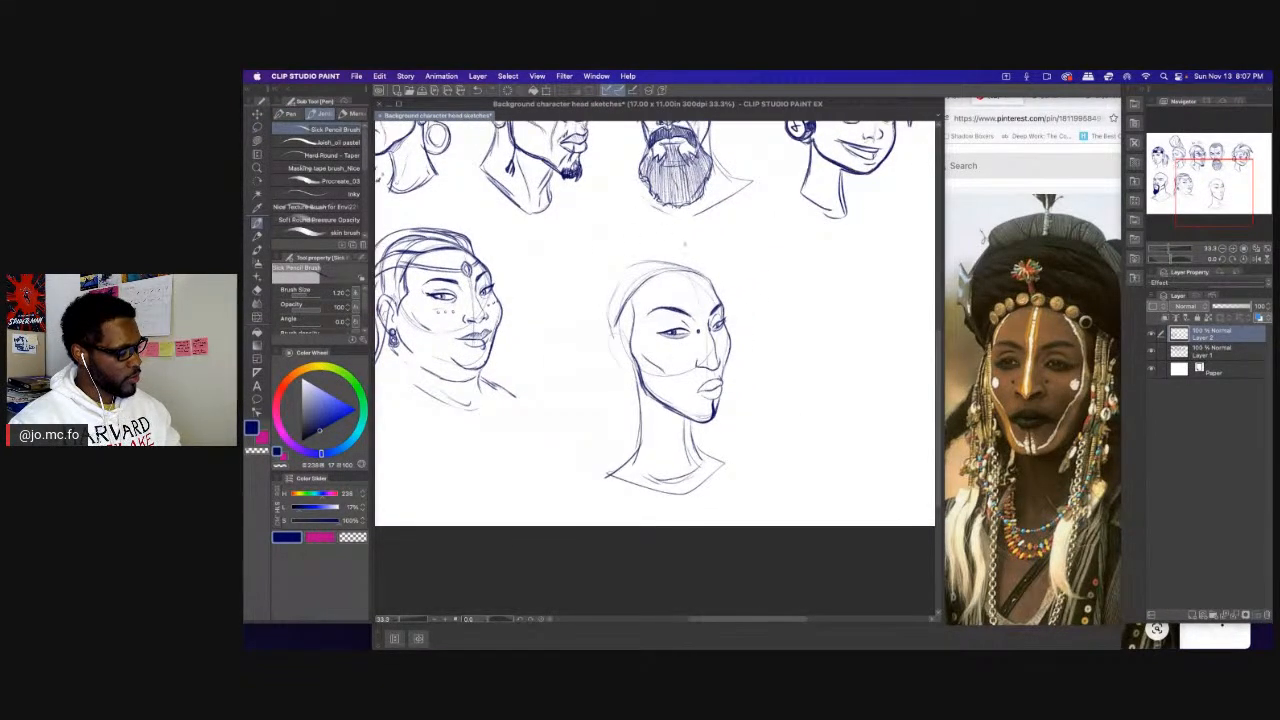
Lasso-select the whole head with its neck and shoulders, scale it down slightly and reposition it beside the earringed woman's head.
key(m)
mouse_move(727, 260)
mouse_down()
mouse_move(779, 443)
mouse_move(612, 505)
mouse_move(700, 245)
mouse_up()
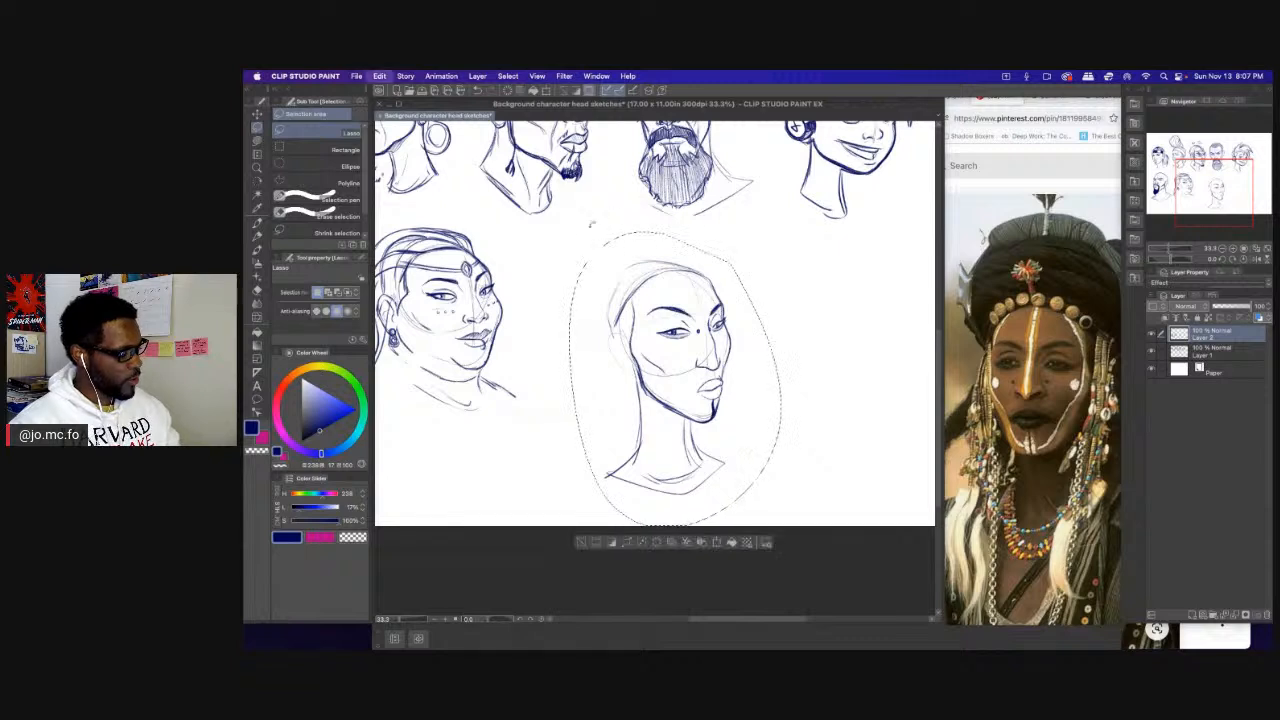
key(super+t)
drag(568, 229, 600, 274)
drag(659, 303, 629, 287)
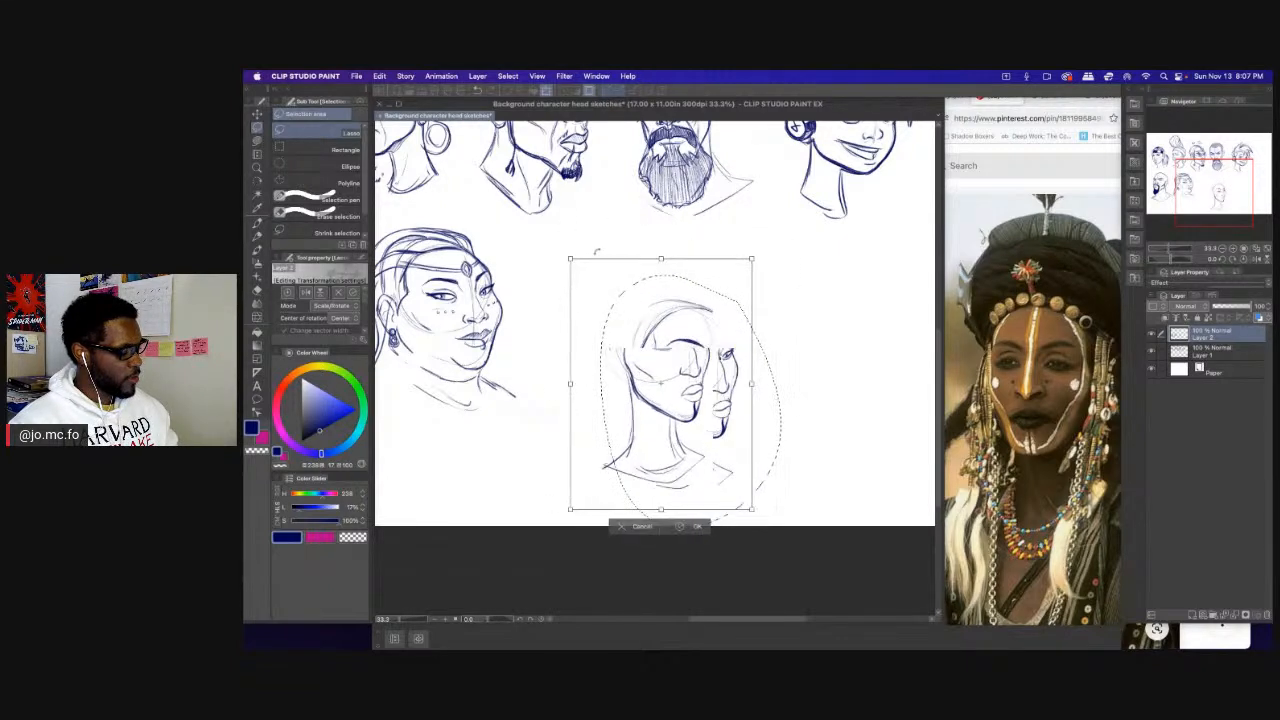
key(Return)
key(super+d)
Strengthen the neckline and the far shoulder's pointed outline with the Sick Pencil Brush.
key(p)
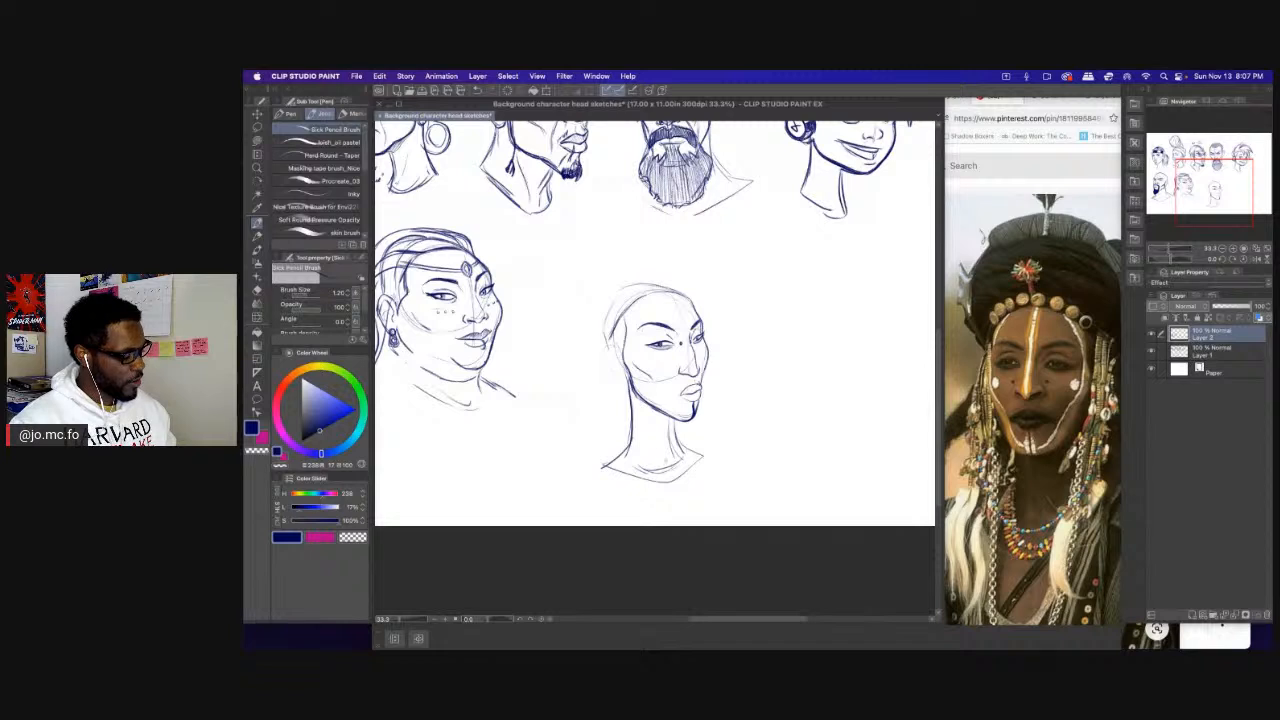
mouse_move(660, 468)
mouse_down()
mouse_move(676, 447)
mouse_move(698, 455)
mouse_up()
drag(702, 457, 672, 479)
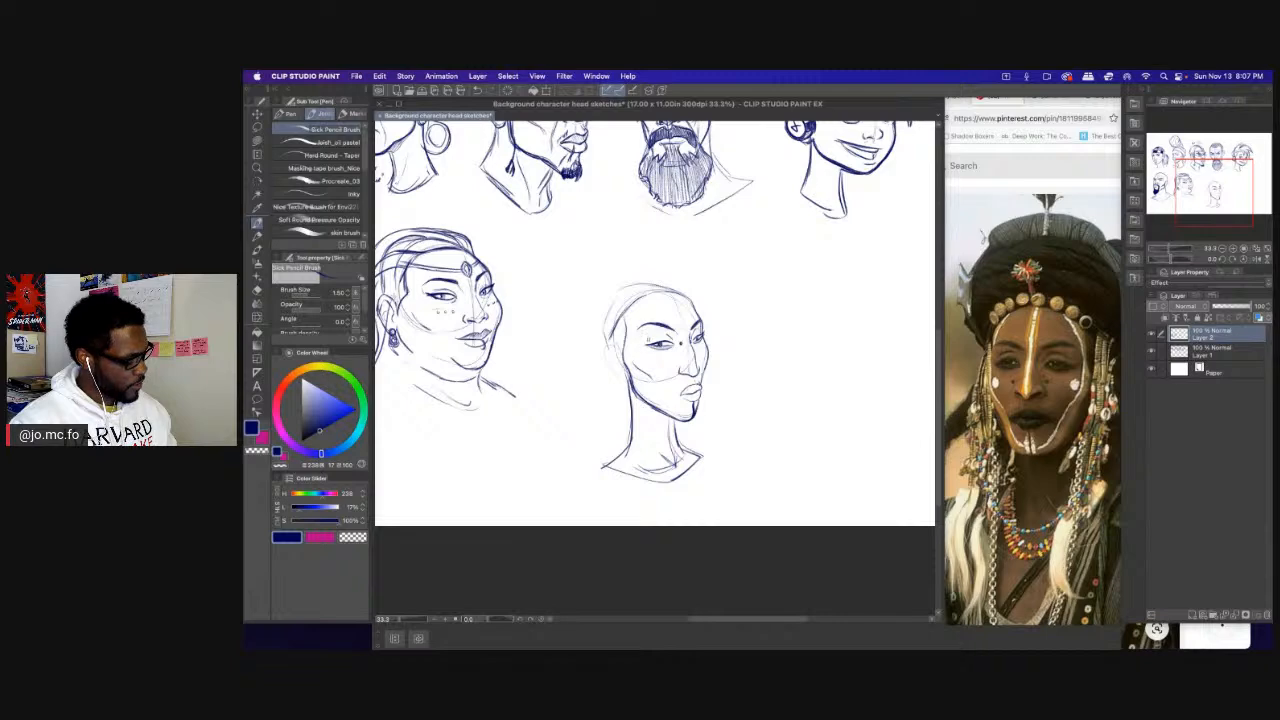
Switch to Pinterest in Firefox and browse the related pins below the turbaned reference portrait.
click(1046, 201)
scroll(1086, 216, down, 10)
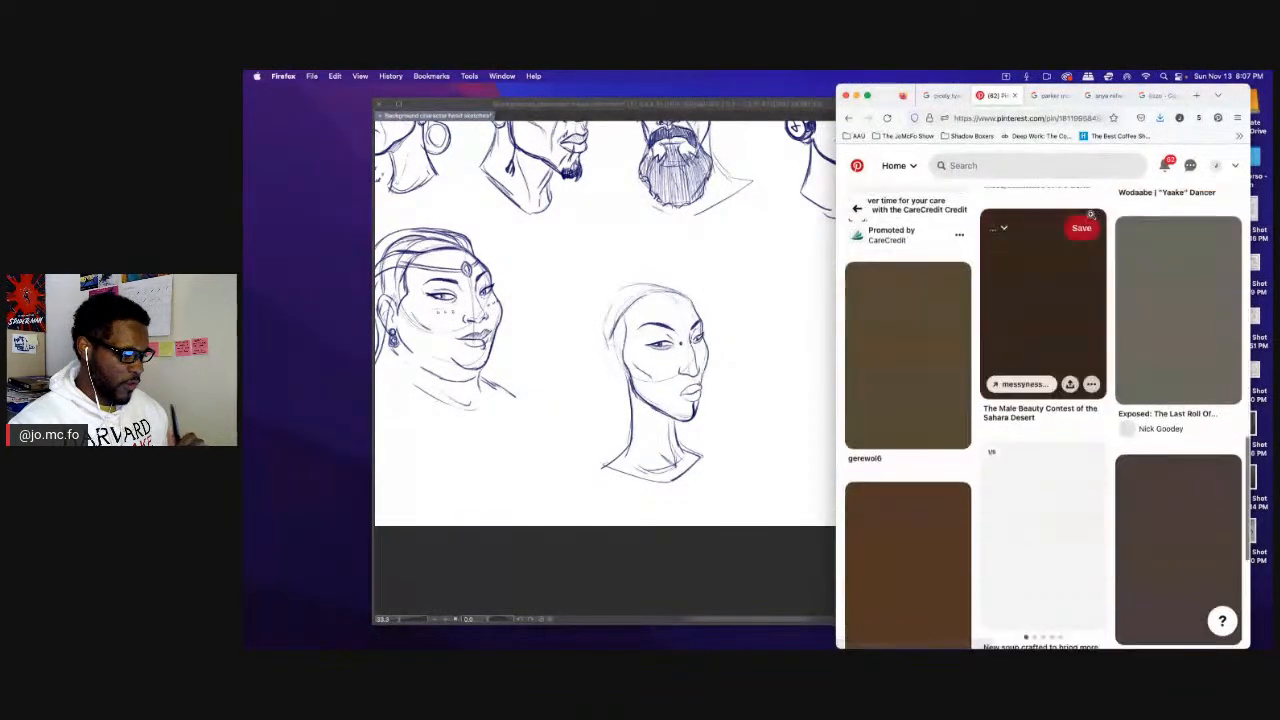
Find the portrait with the blue headwrap among the similar pins, open it as reference, and switch to Clip Studio Paint.
scroll(1092, 218, up, 2)
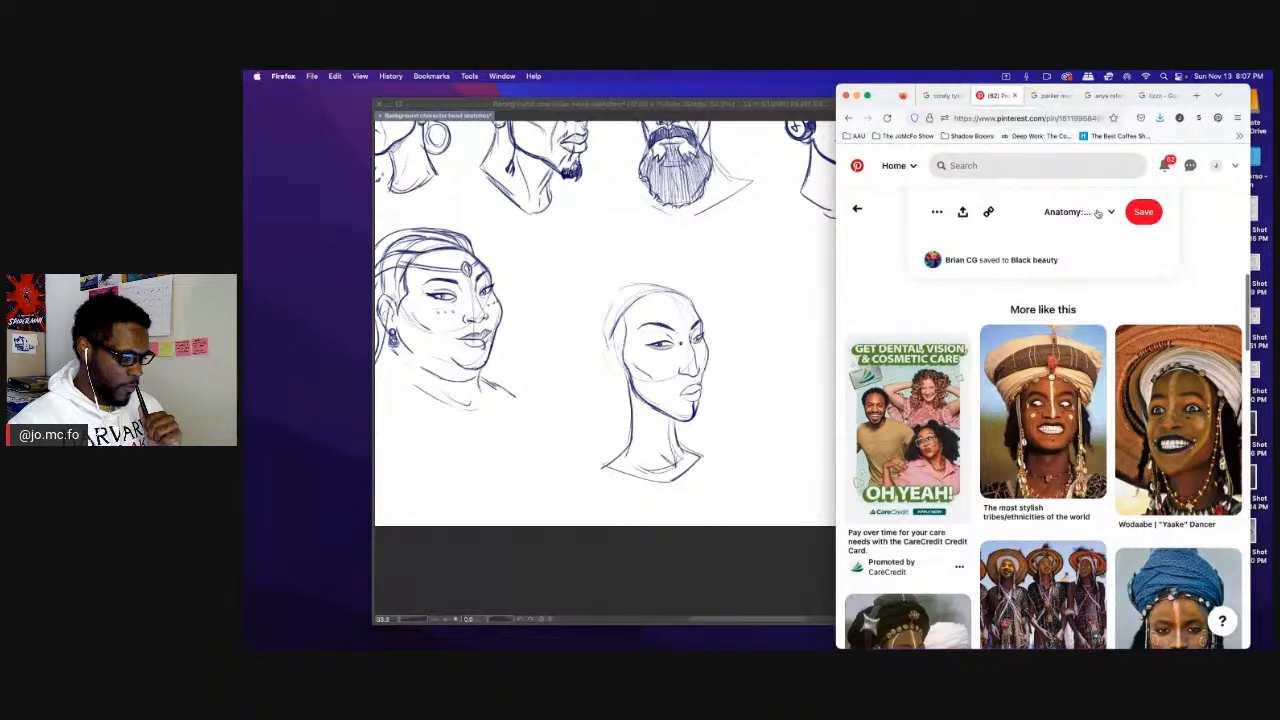
scroll(1075, 297, down, 2)
scroll(1075, 297, down, 1)
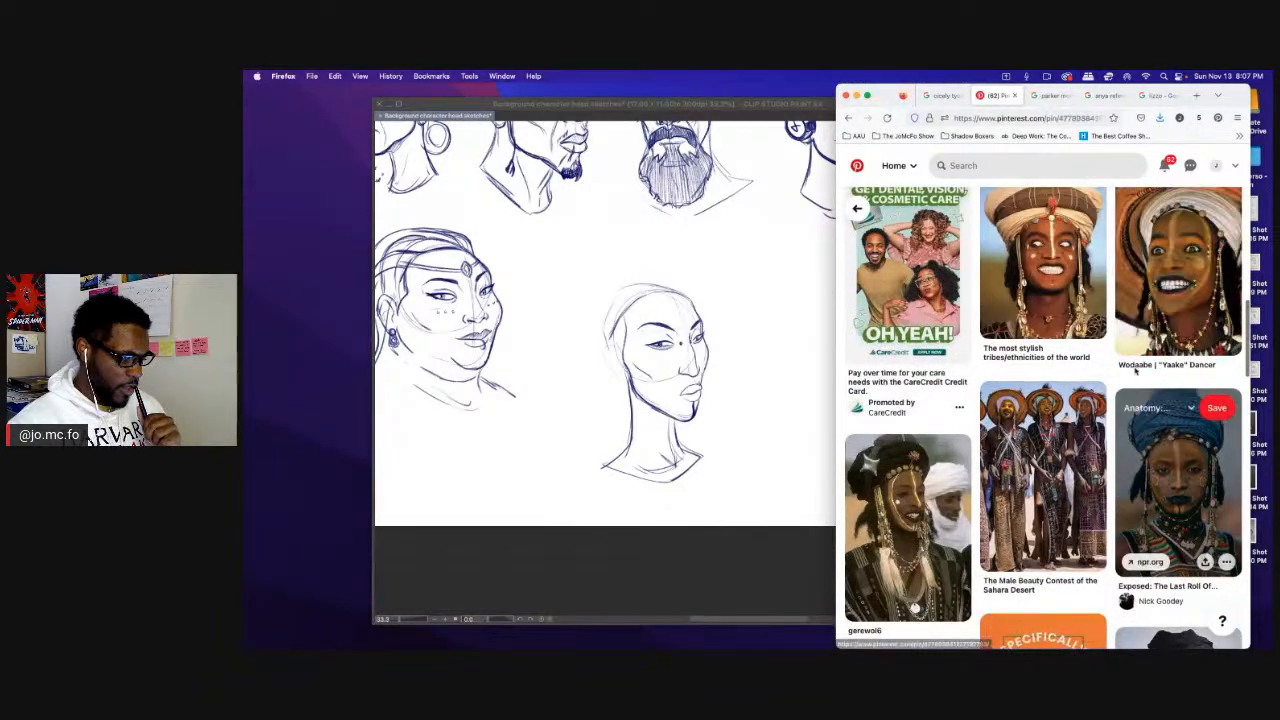
click(1175, 470)
click(625, 310)
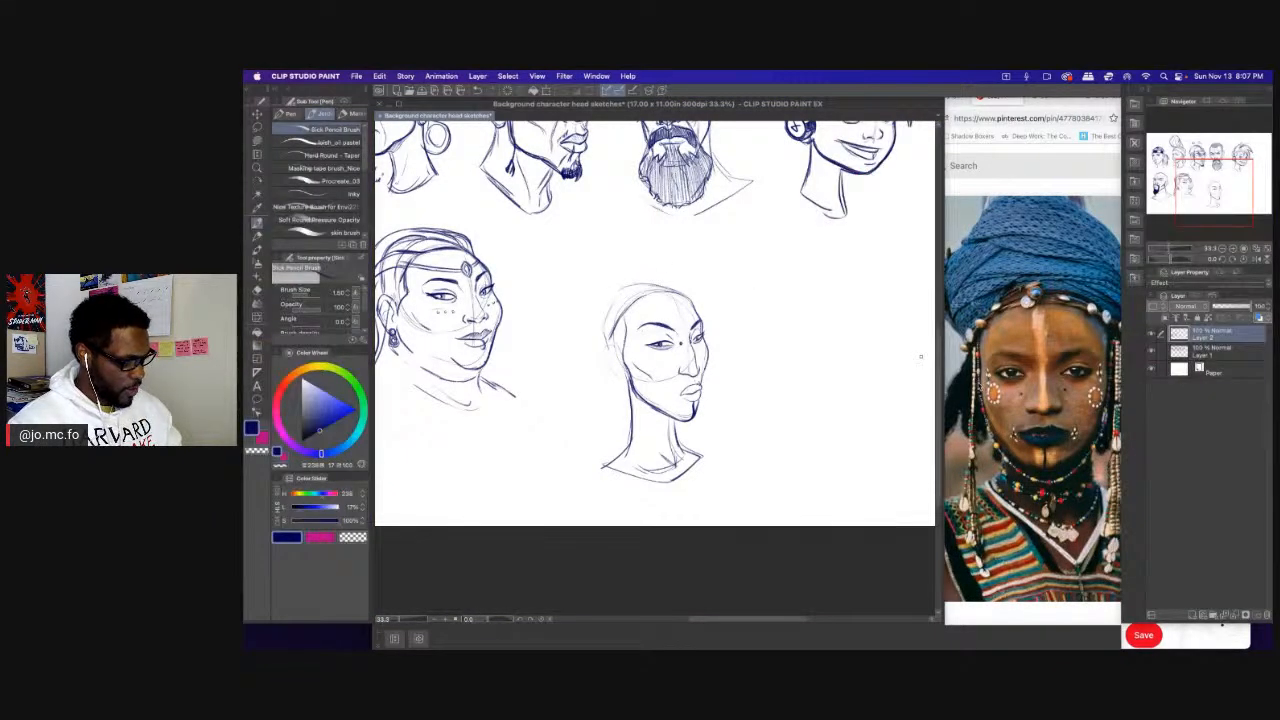
Draw a filled spot ringed by small dots on the cheek of the unfinished long-necked head, using a fine pencil brush.
super+click(646, 357)
drag(645, 357, 600, 345)
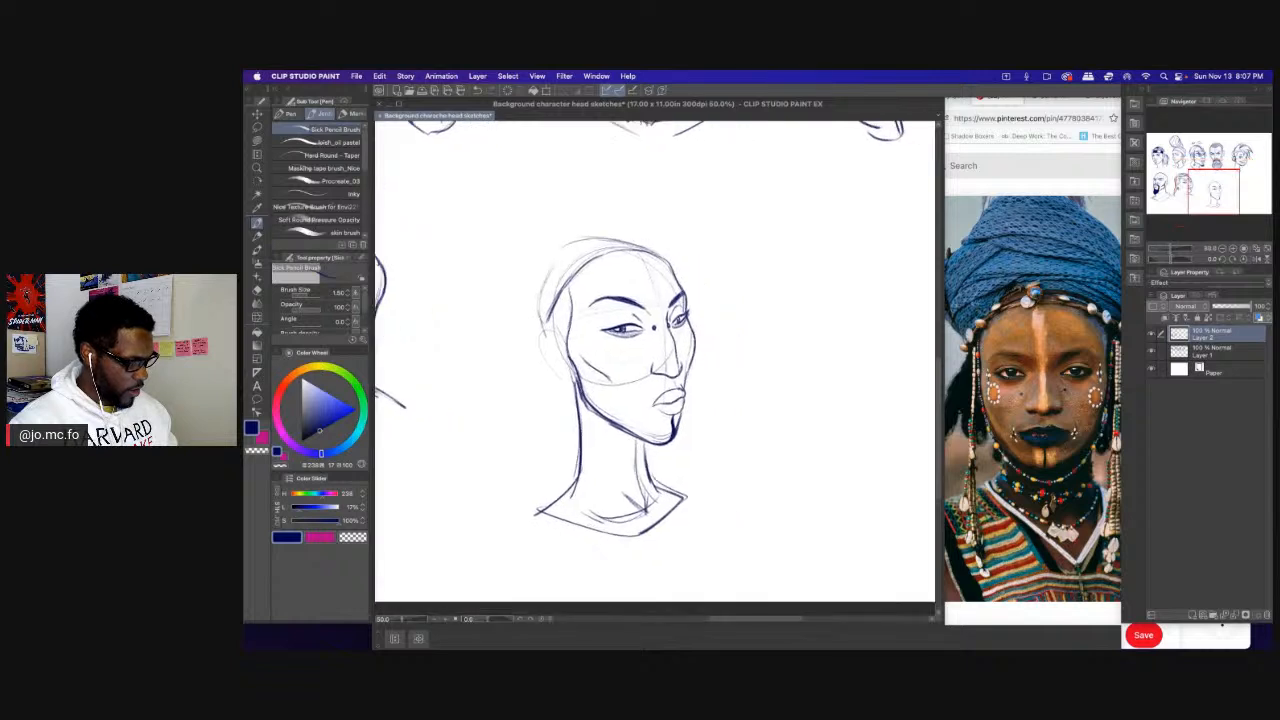
key(bracketright)
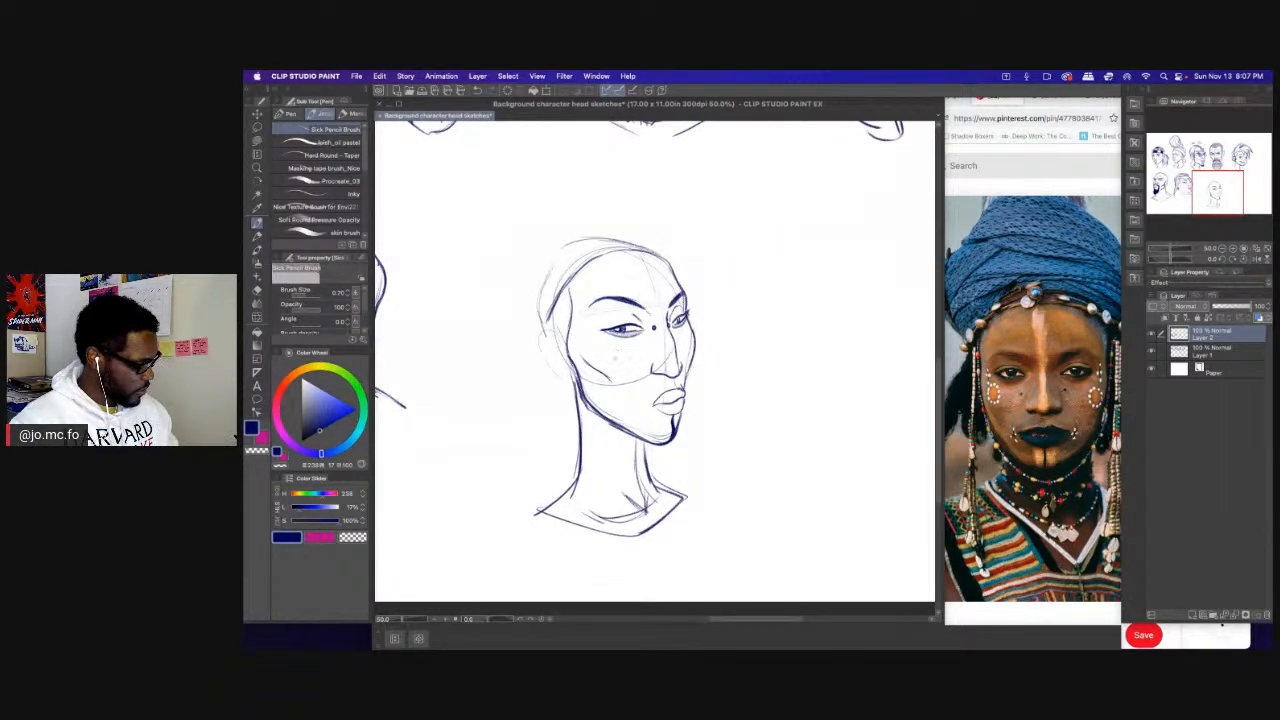
mouse_move(610, 351)
mouse_down()
mouse_move(605, 360)
mouse_move(611, 351)
mouse_up()
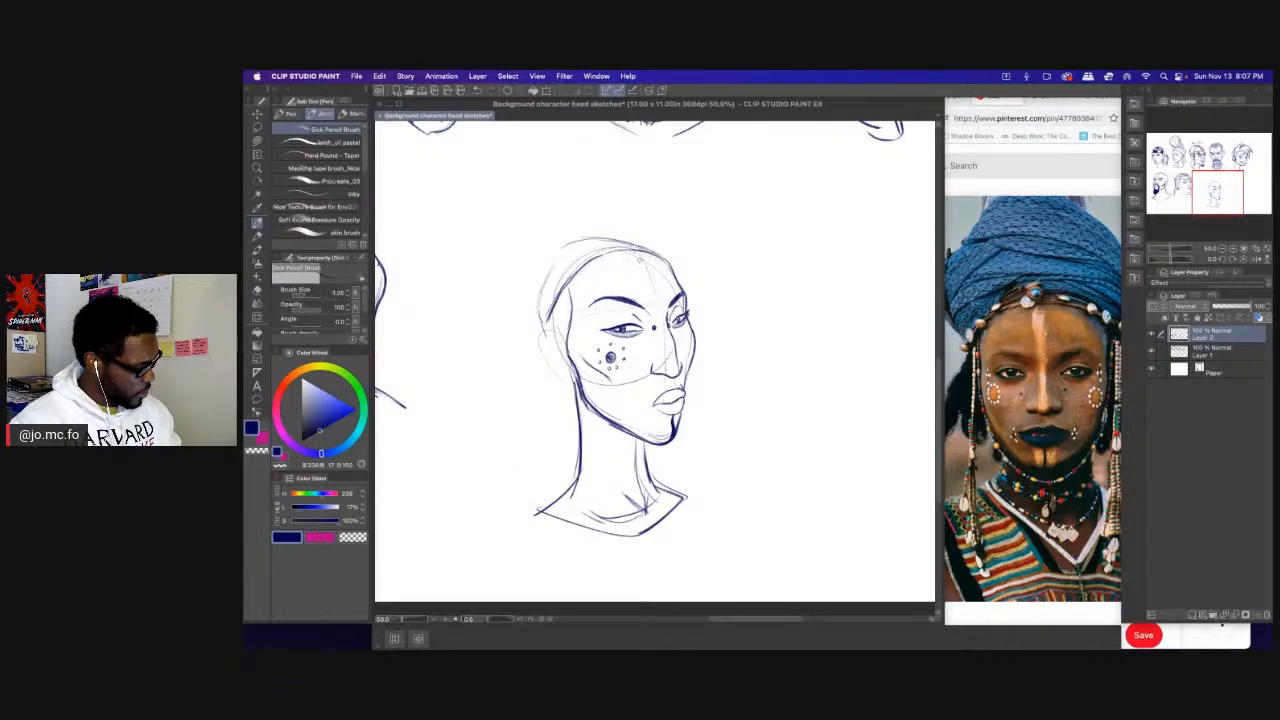
Draw a face-paint stripe from the hairline down the forehead and nose, widening and shading it at the top.
drag(637, 250, 676, 383)
drag(664, 331, 655, 292)
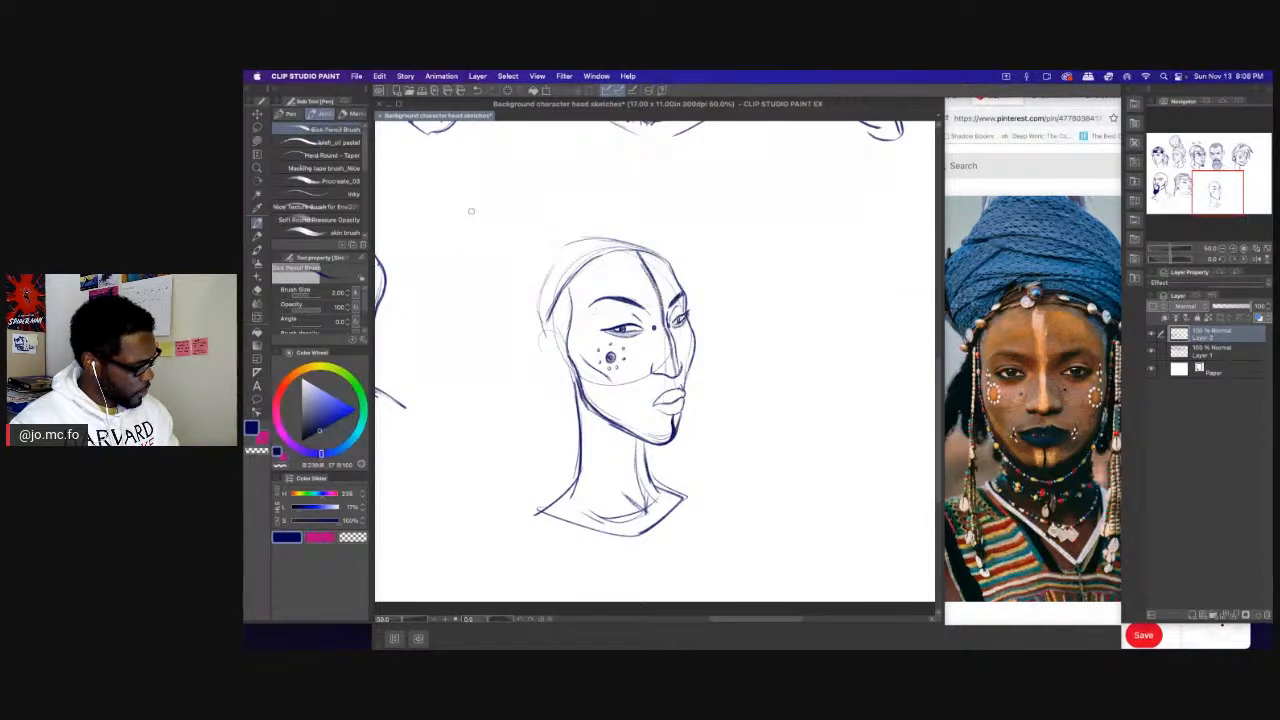
scroll(632, 283, up, 2)
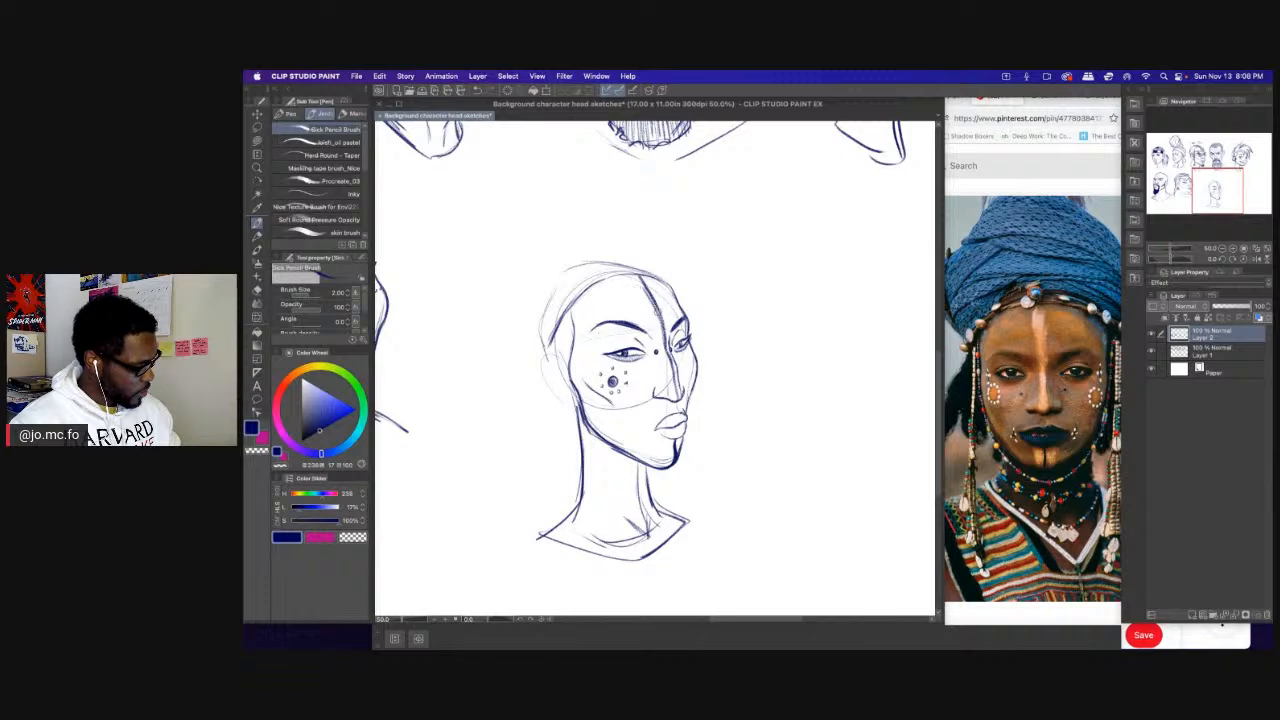
mouse_move(628, 274)
mouse_down()
mouse_move(662, 316)
mouse_move(630, 274)
mouse_move(652, 290)
mouse_move(642, 278)
mouse_move(574, 293)
mouse_up()
drag(619, 251, 611, 251)
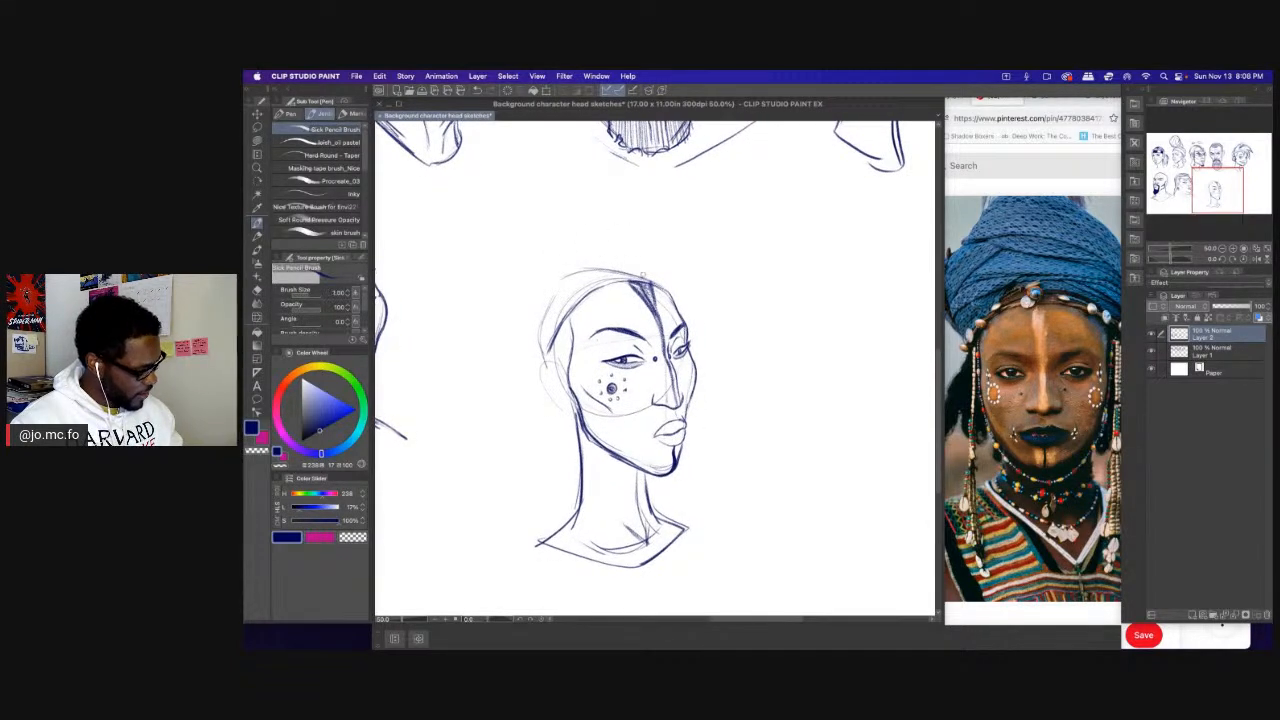
Sketch a headwrap around the long-necked head, with a band above the forehead and a full outline sweeping behind the ear.
key([)
mouse_move(679, 297)
mouse_down()
mouse_move(665, 257)
mouse_move(612, 249)
mouse_move(547, 306)
mouse_up()
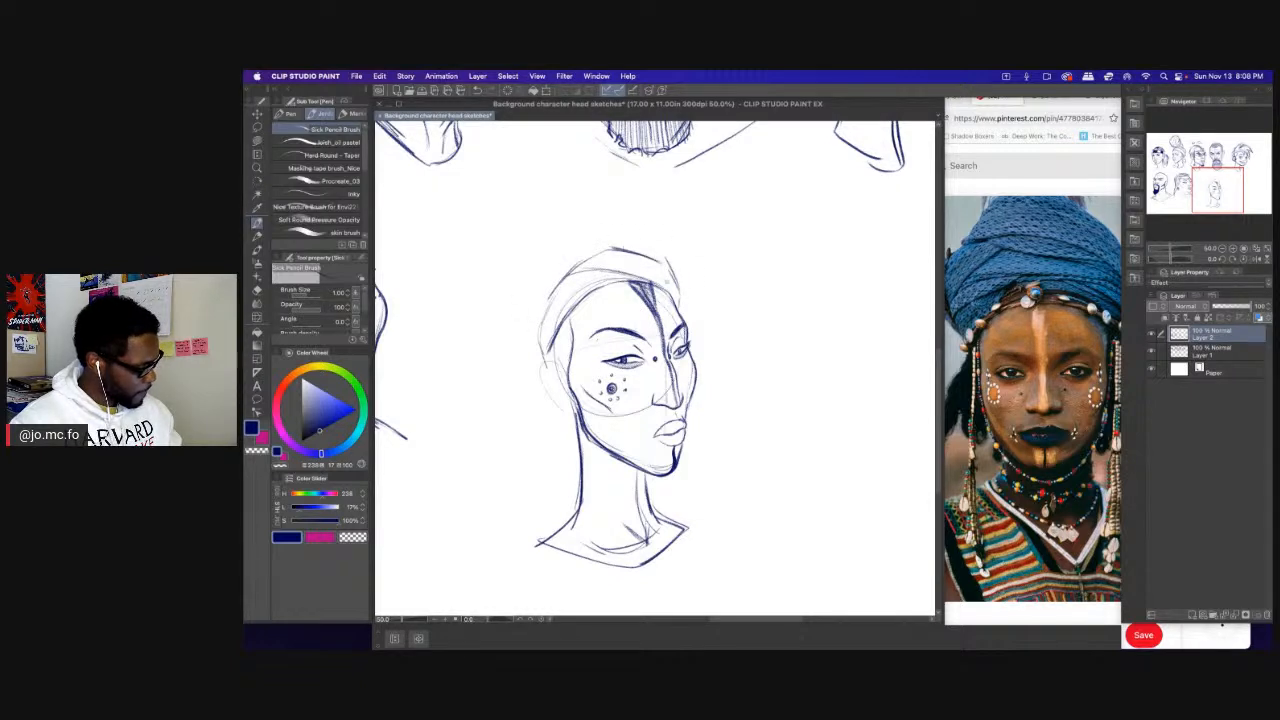
mouse_move(682, 288)
mouse_down()
mouse_move(650, 230)
mouse_move(585, 215)
mouse_move(546, 244)
mouse_move(522, 302)
mouse_up()
drag(544, 250, 513, 322)
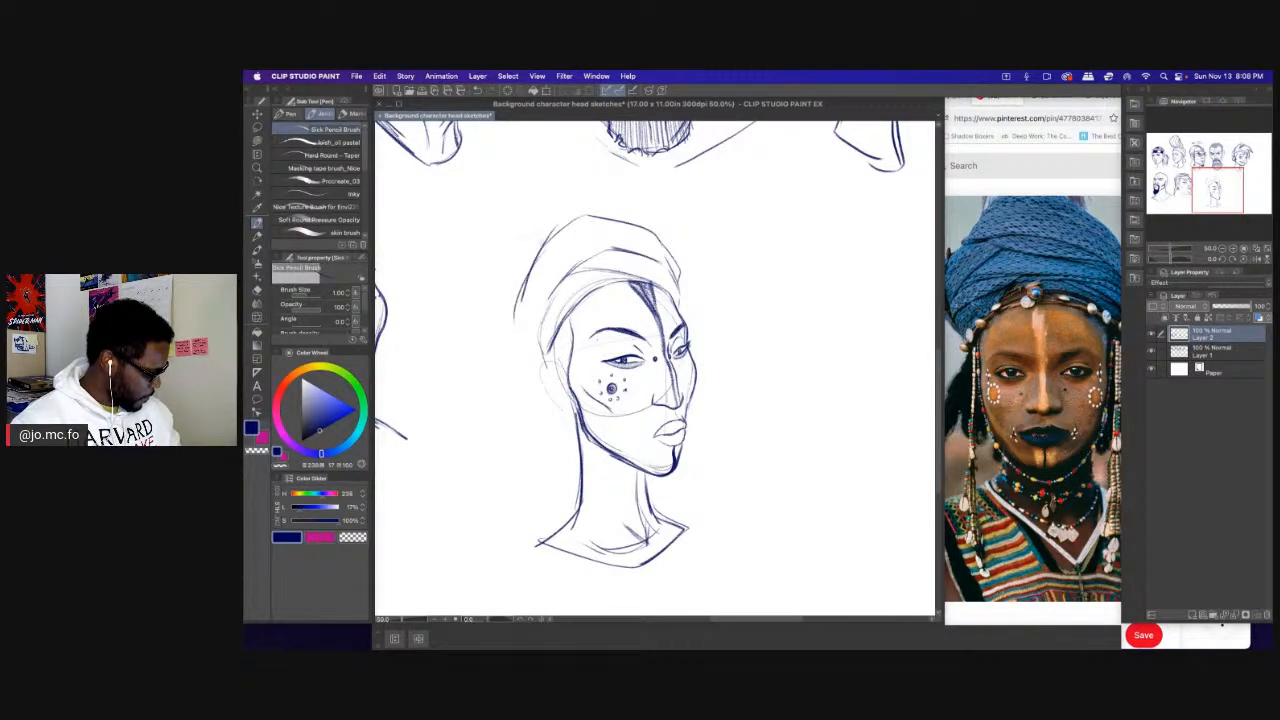
mouse_move(543, 244)
mouse_down()
mouse_move(504, 352)
mouse_move(542, 386)
mouse_move(532, 328)
mouse_move(544, 329)
mouse_up()
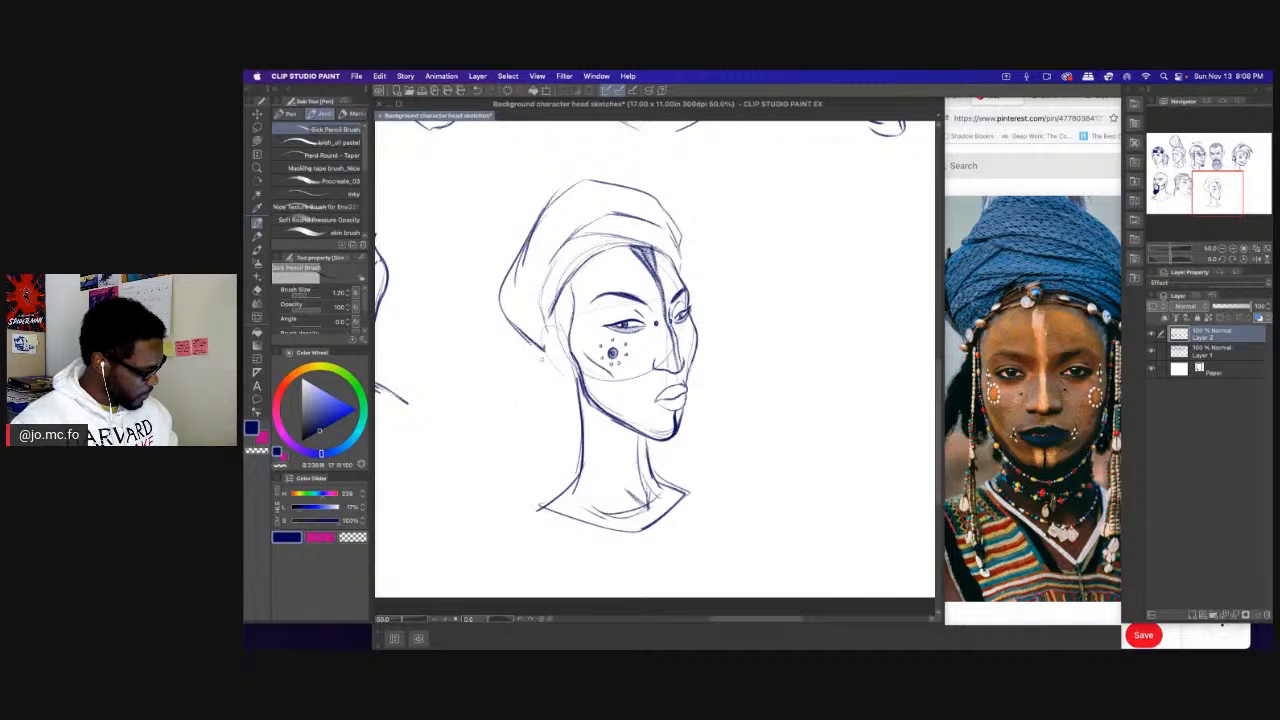
scroll(554, 458, up, 2)
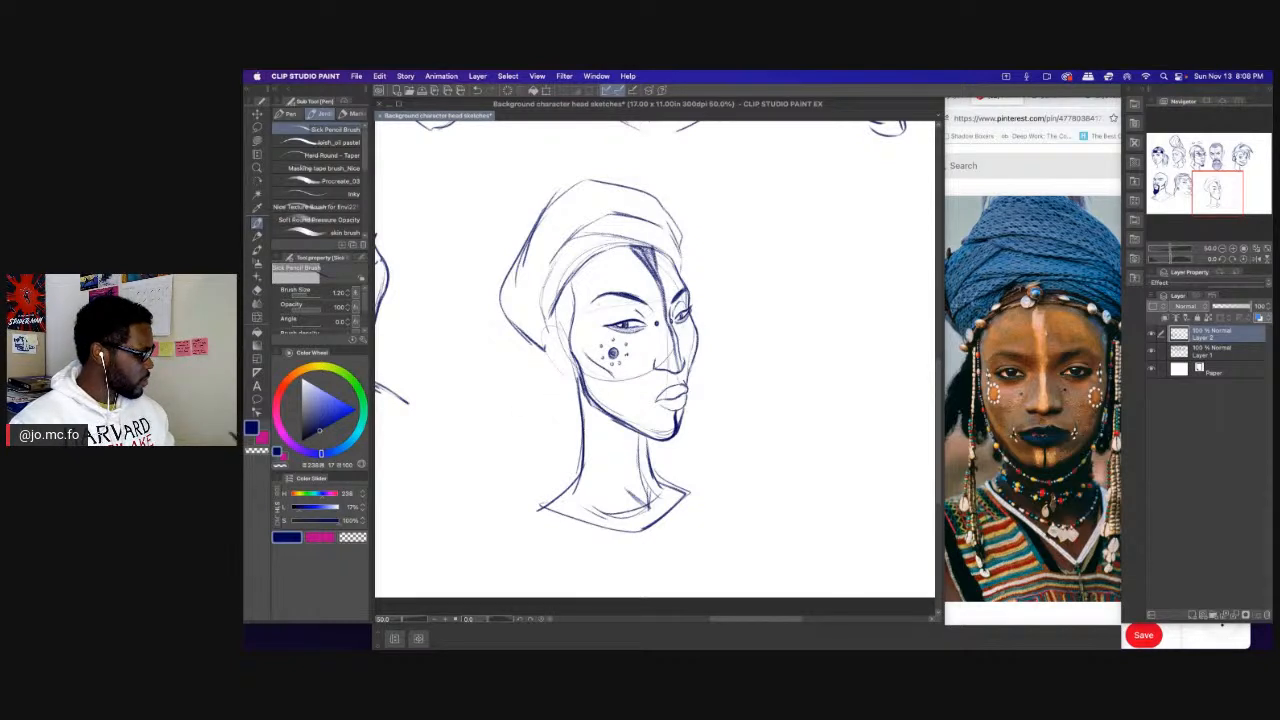
scroll(575, 393, down, 1)
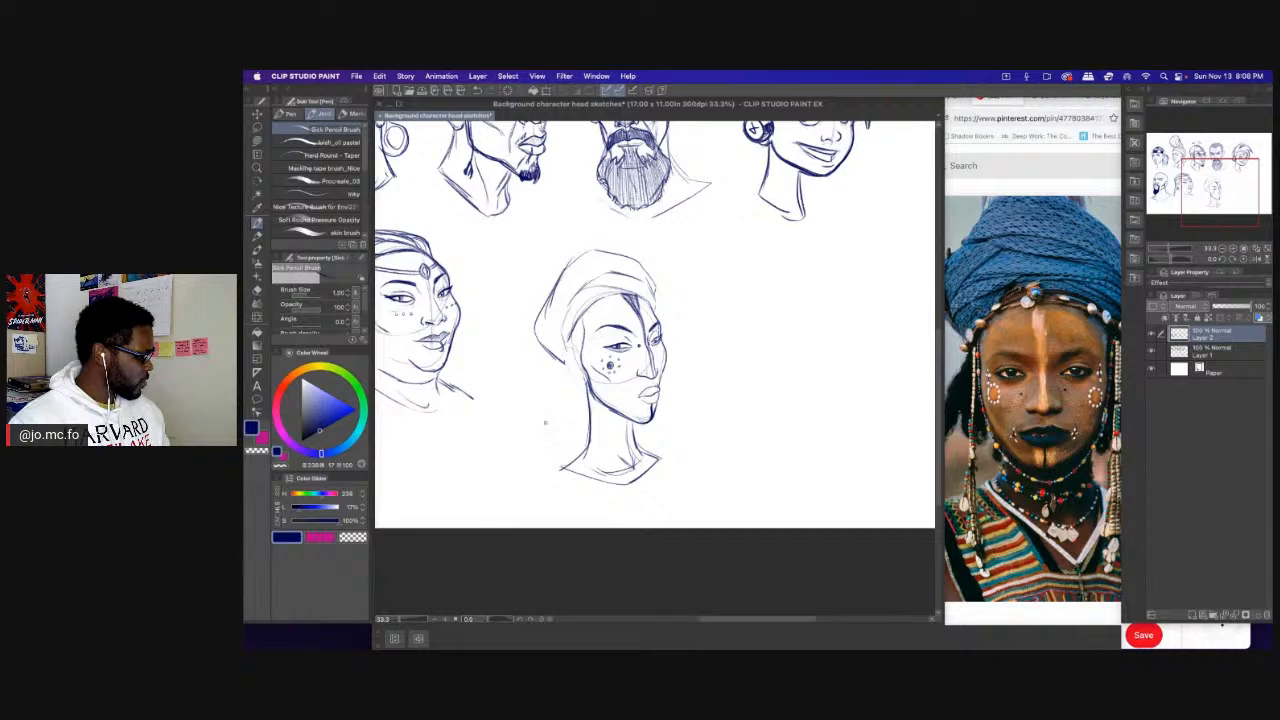
key(bracketright)
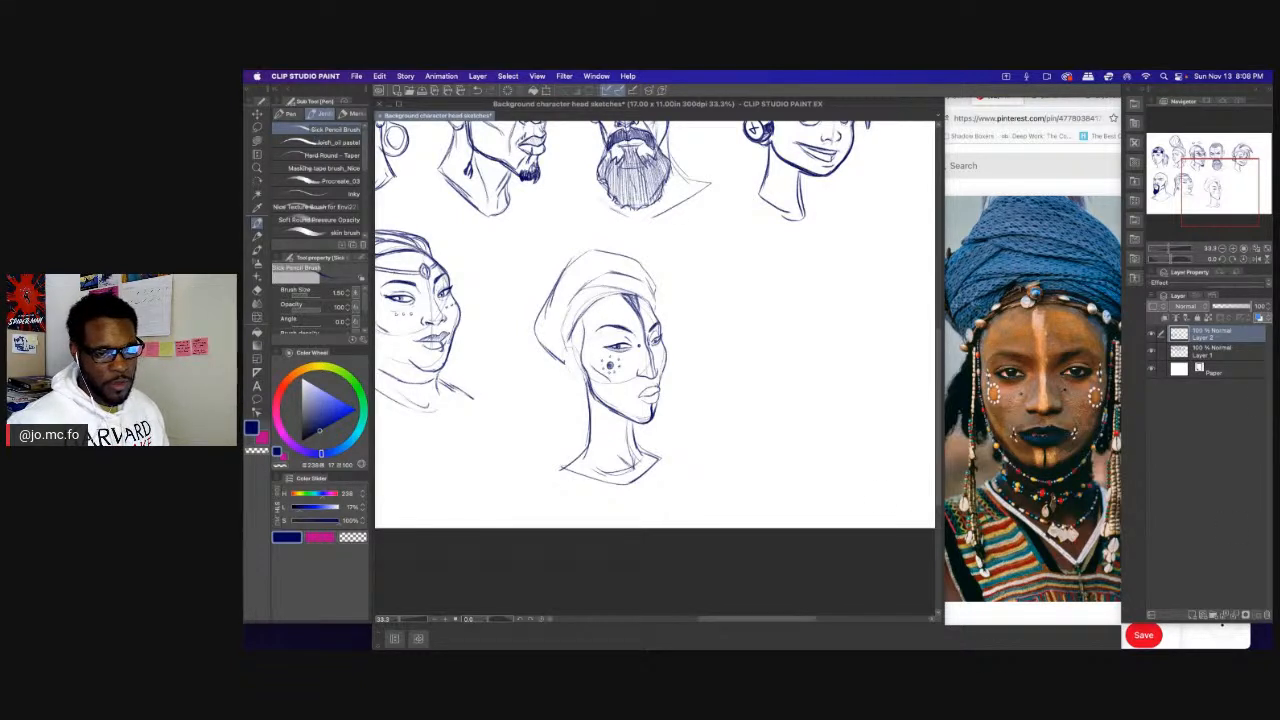
Continue past the introduction of the Wacom Tablet installer and move its window clear of the artwork.
click(1261, 637)
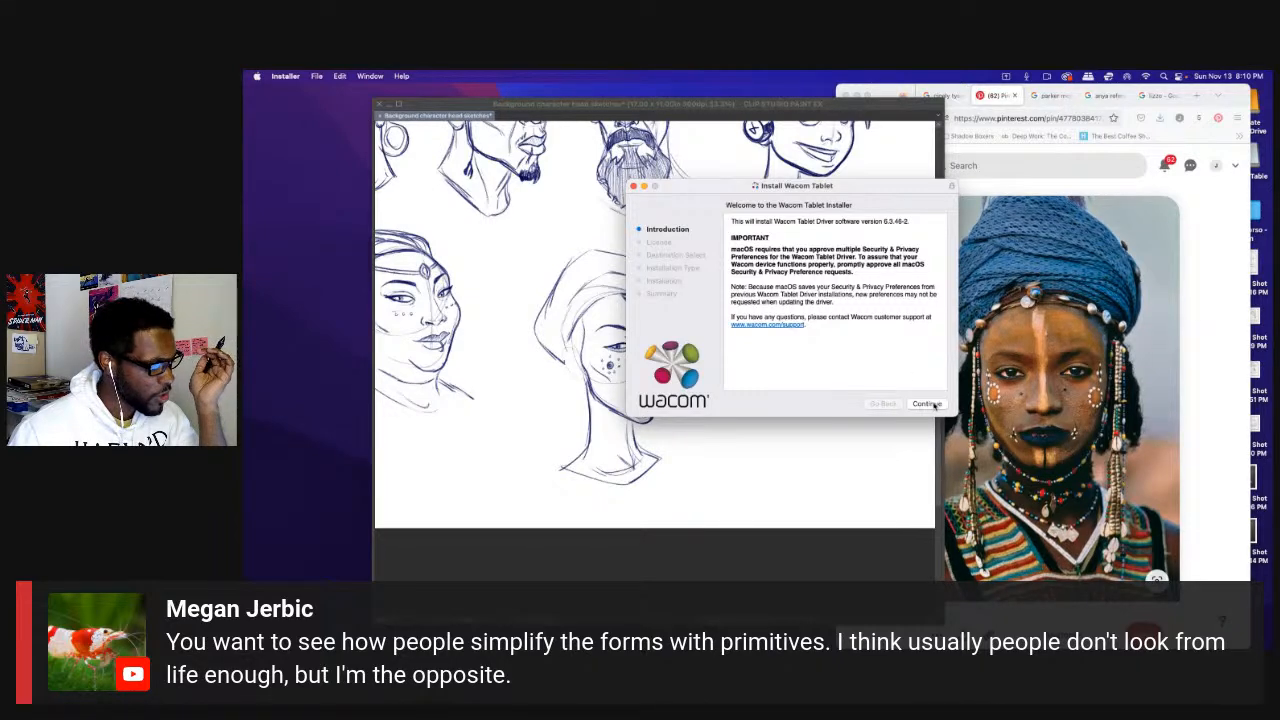
click(930, 404)
drag(780, 186, 1273, 172)
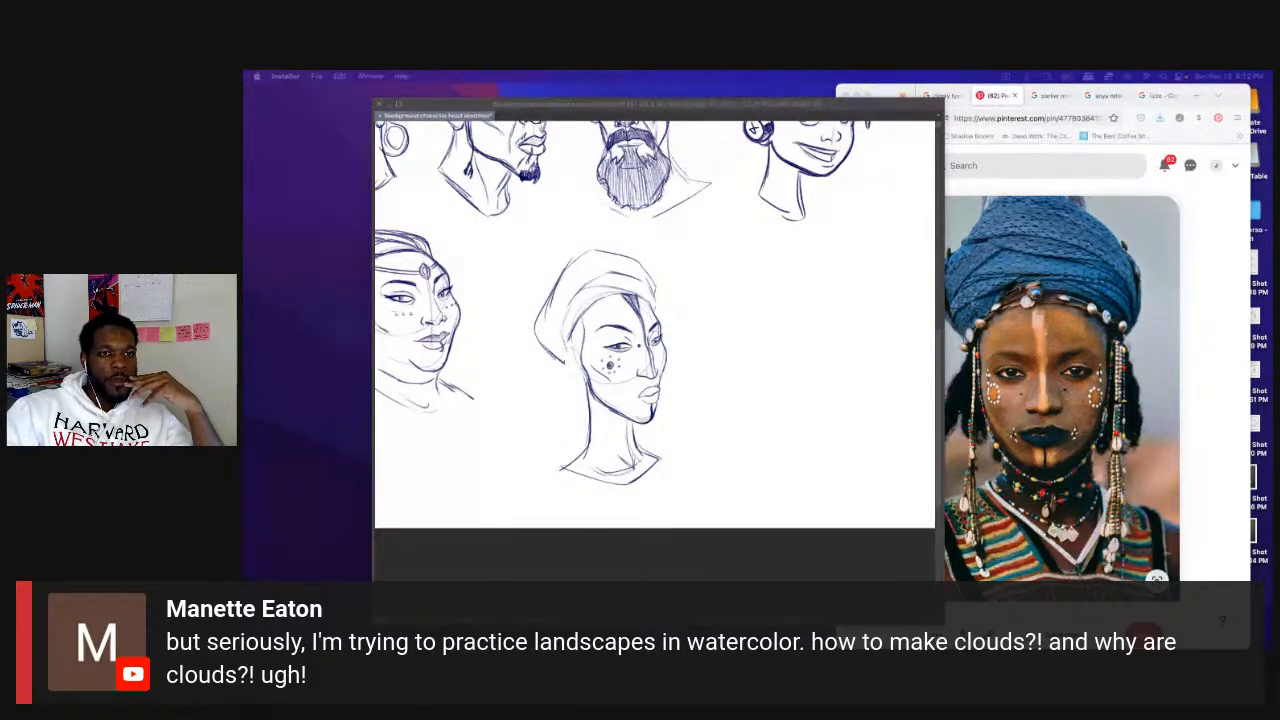
Bring the Finder window over the canvas and browse the Art Books folder in column view.
drag(1109, 207, 749, 86)
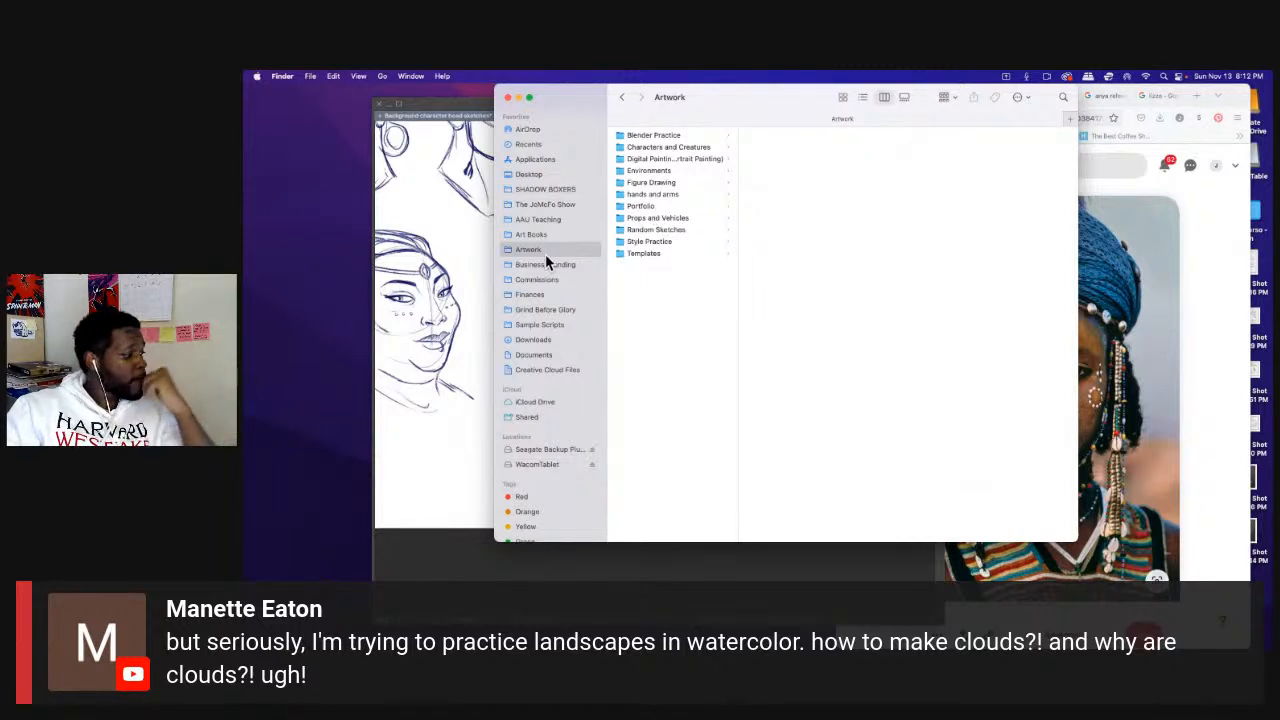
click(579, 238)
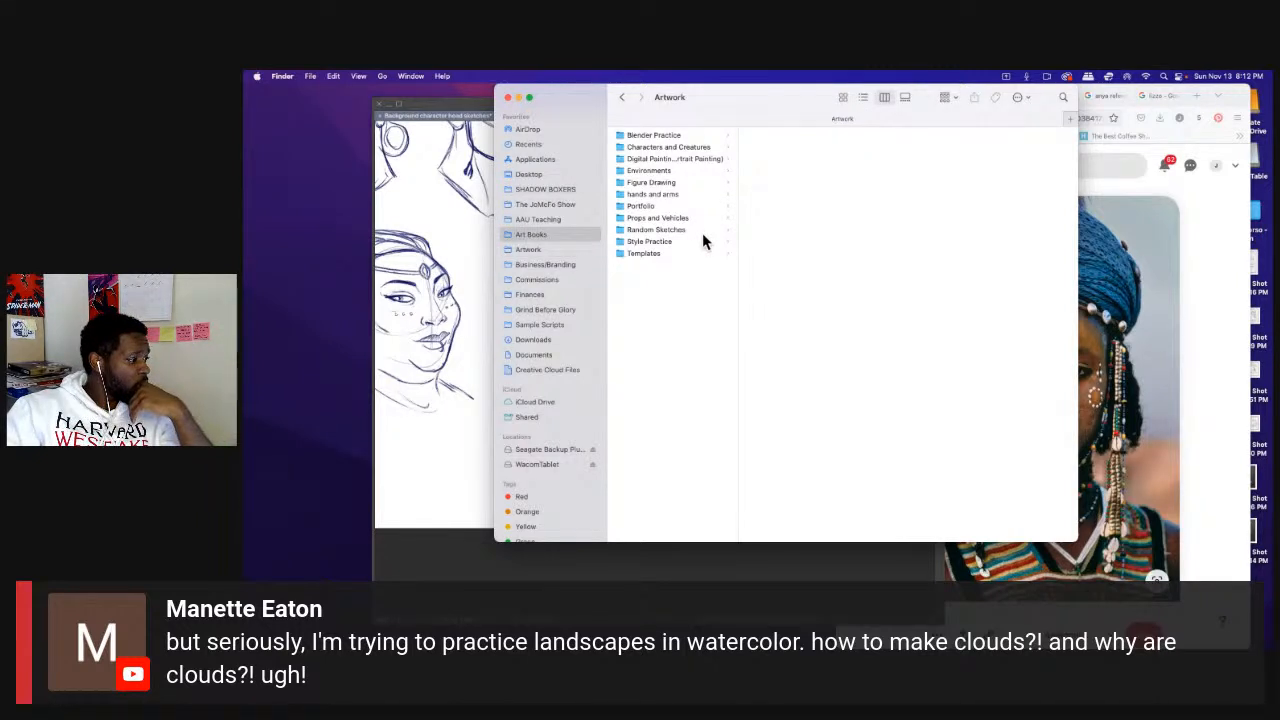
click(651, 166)
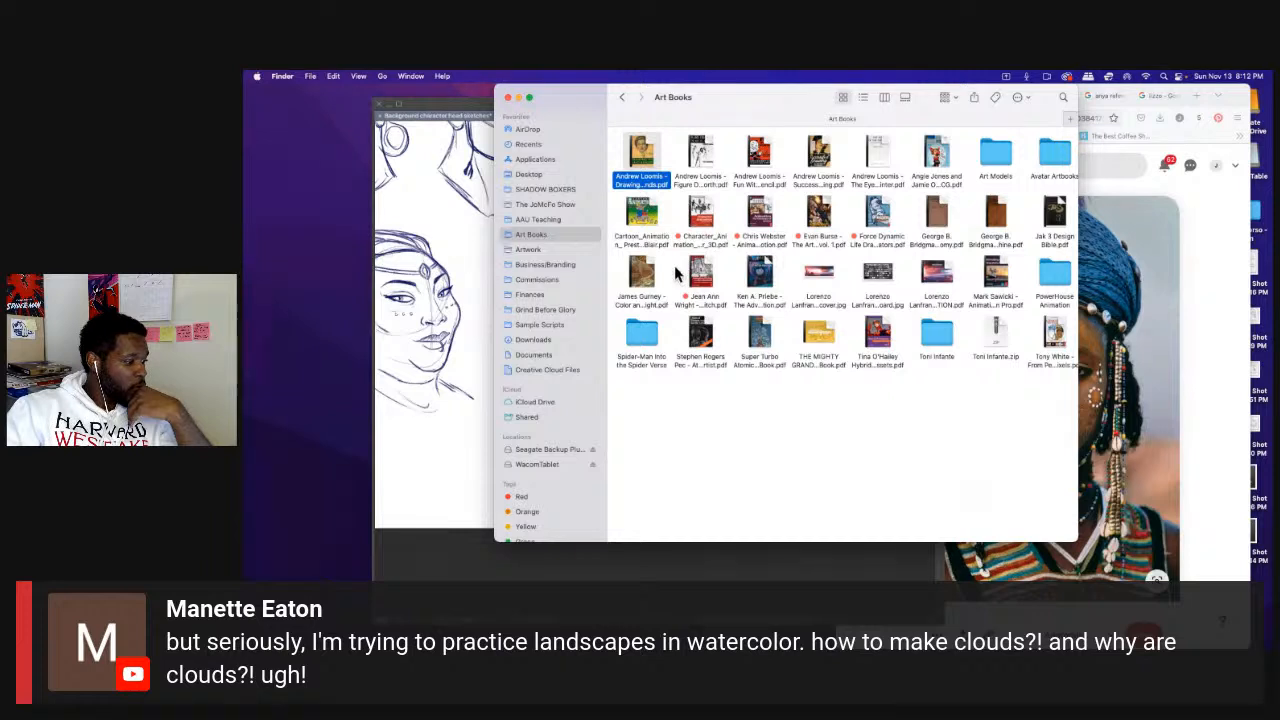
click(885, 96)
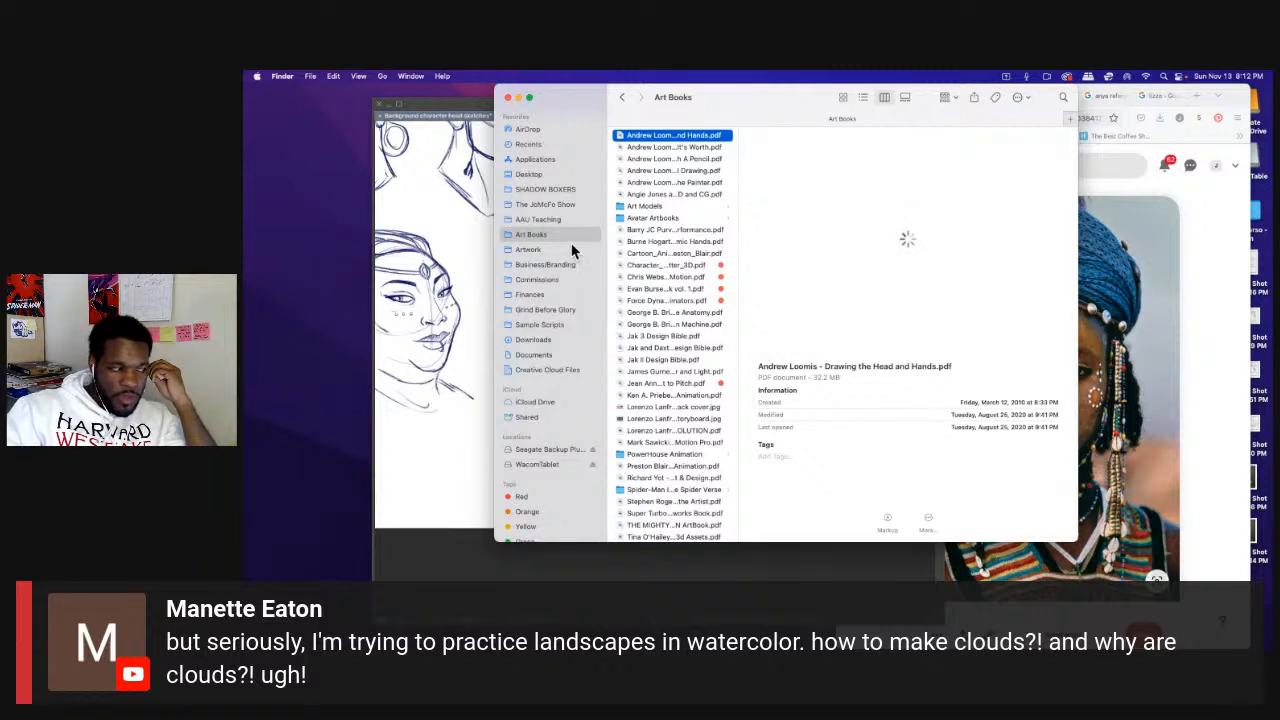
scroll(652, 268, down, 3)
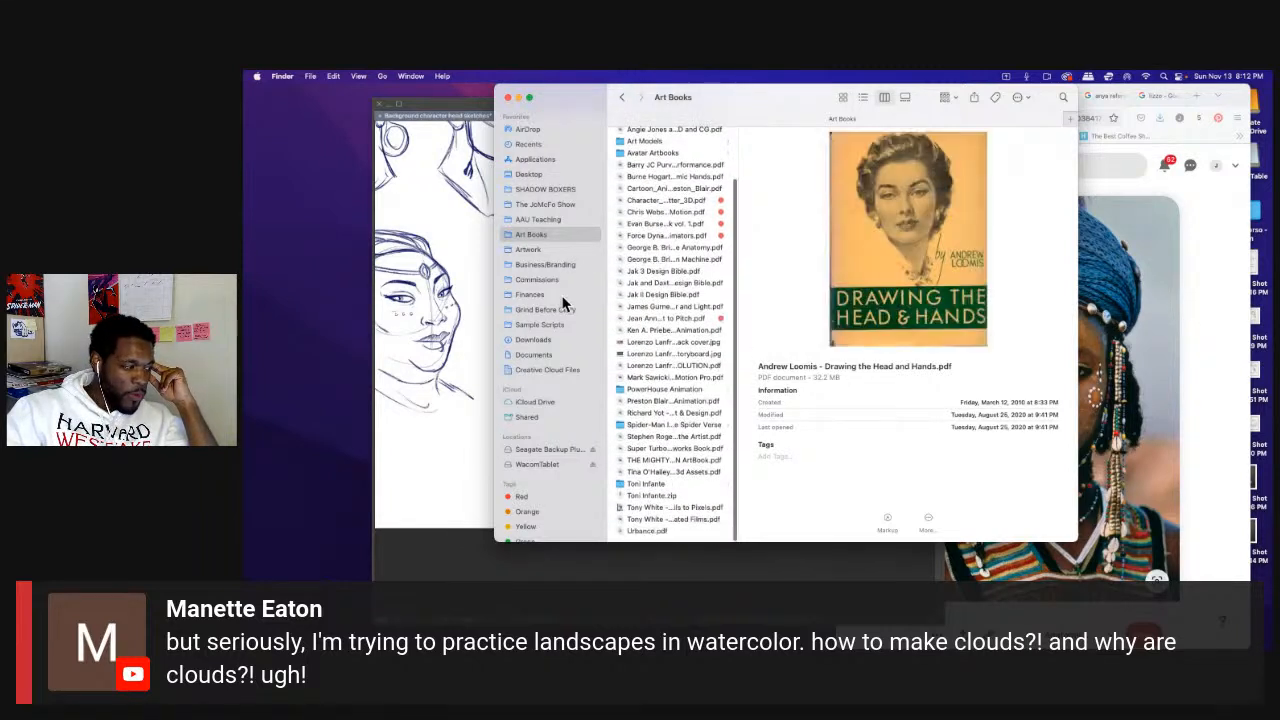
Look through the Artwork subfolders, including Random Sketches, Props and Vehicles, Environments, Figure Drawing, Templates and Style Practice.
click(538, 249)
click(670, 229)
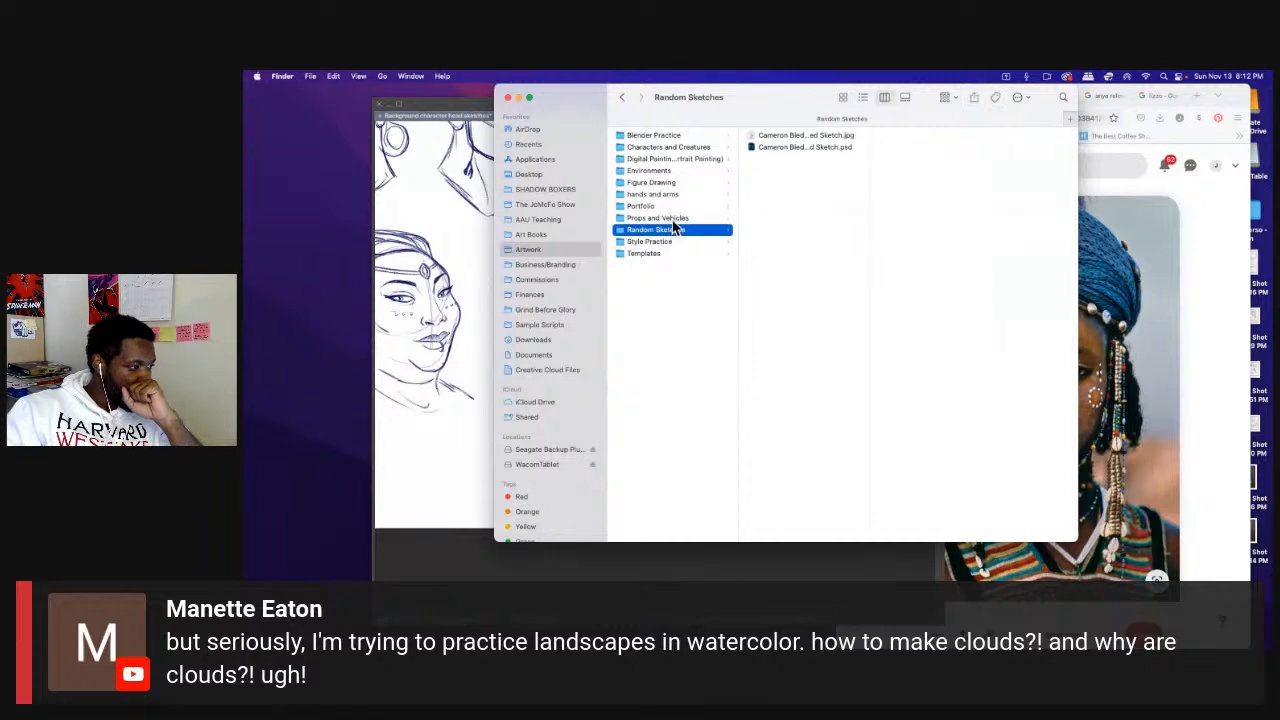
click(665, 218)
click(661, 171)
click(657, 183)
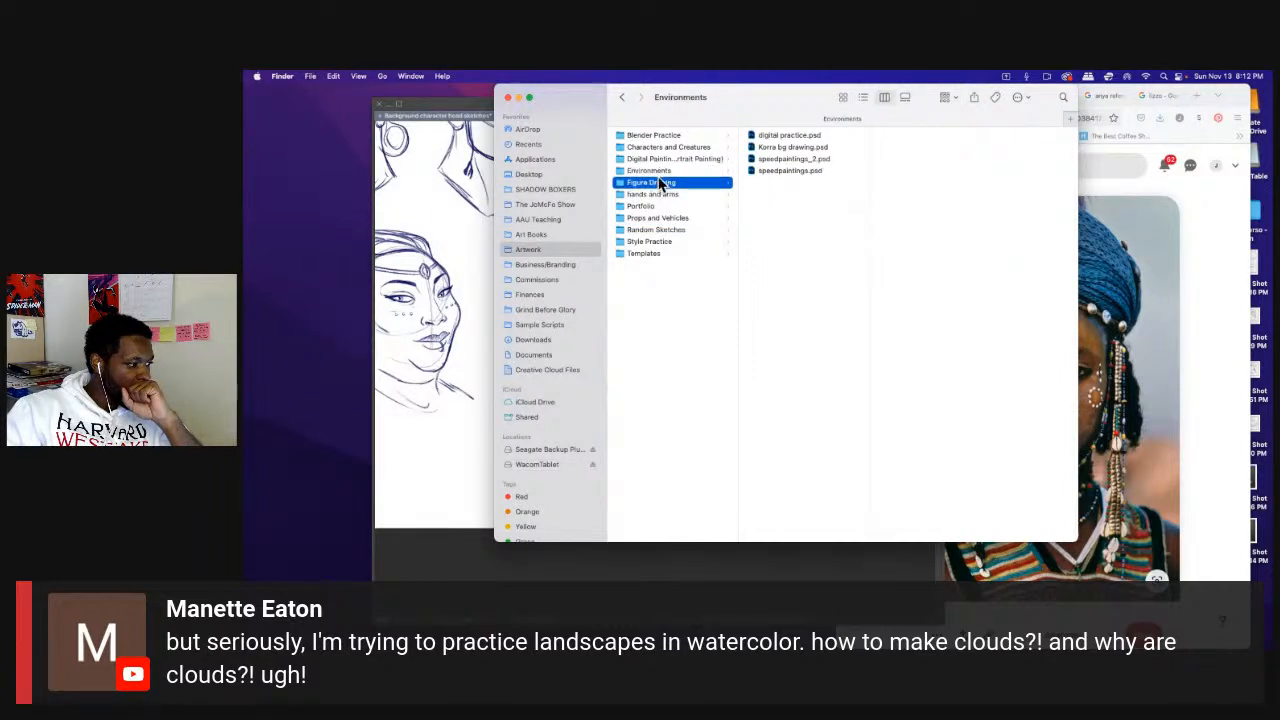
click(650, 254)
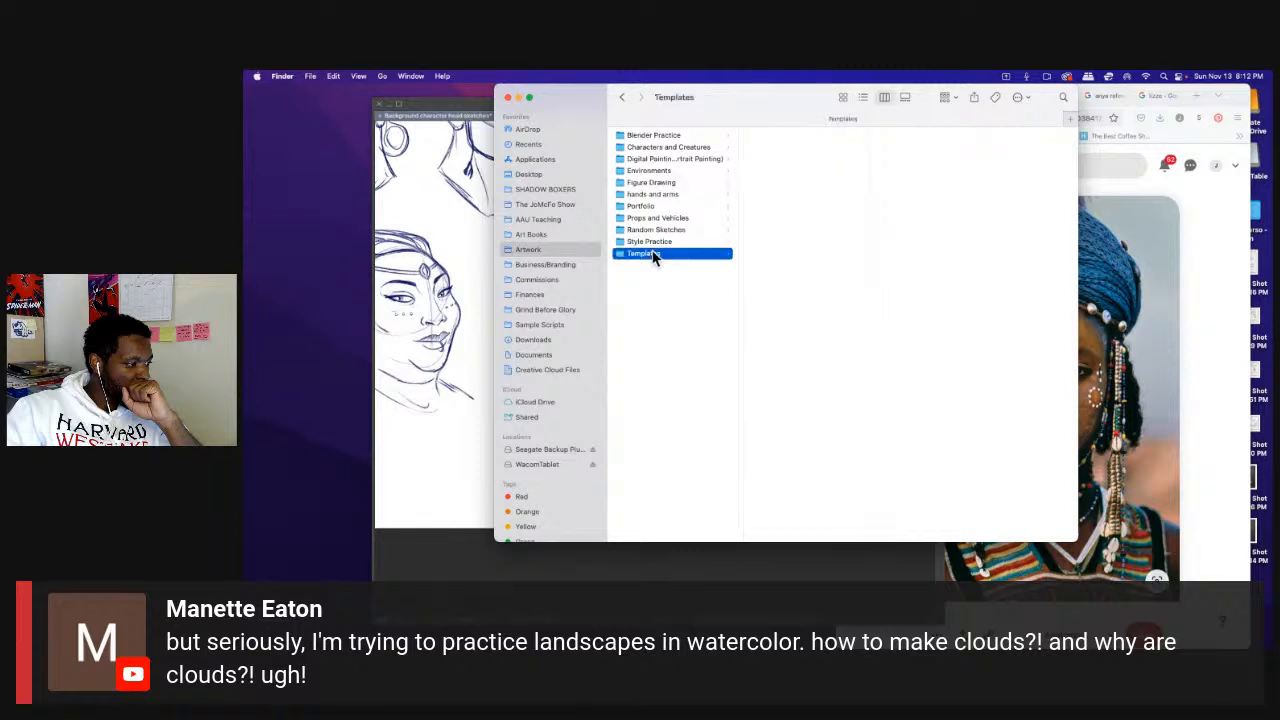
click(656, 243)
click(656, 229)
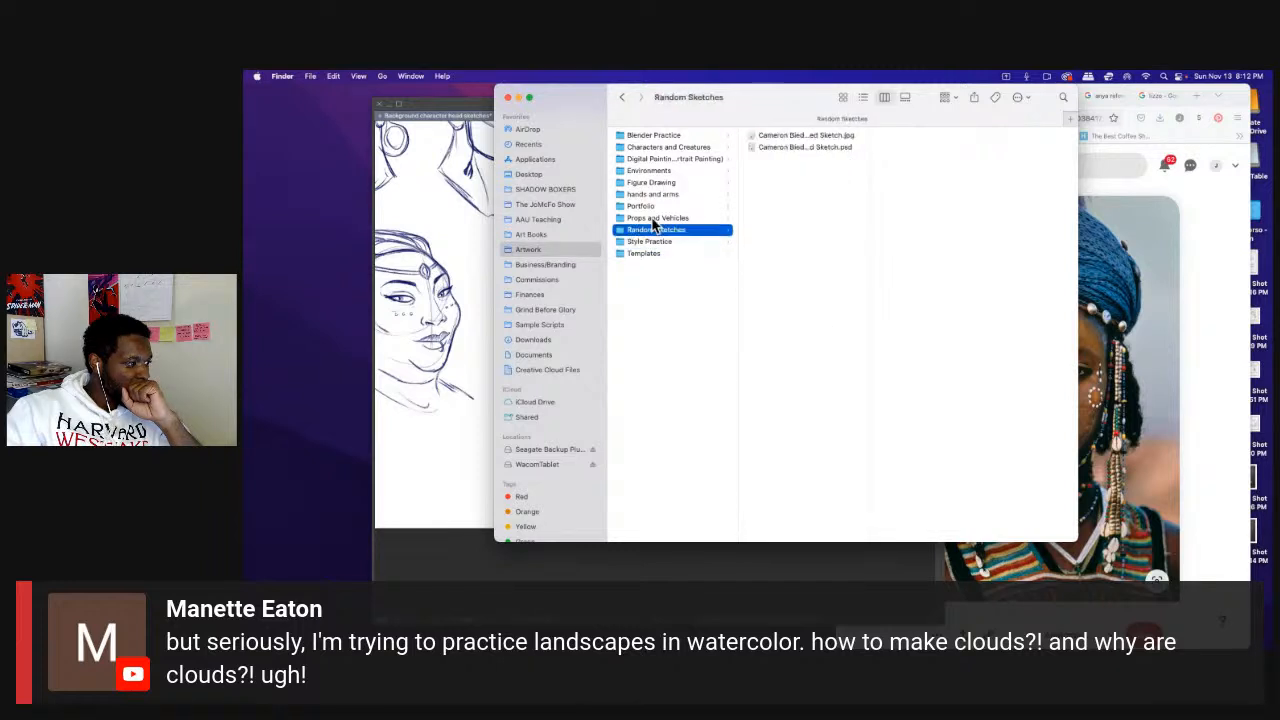
Look through the Art Books list again and open the AAU Teaching folder.
click(544, 234)
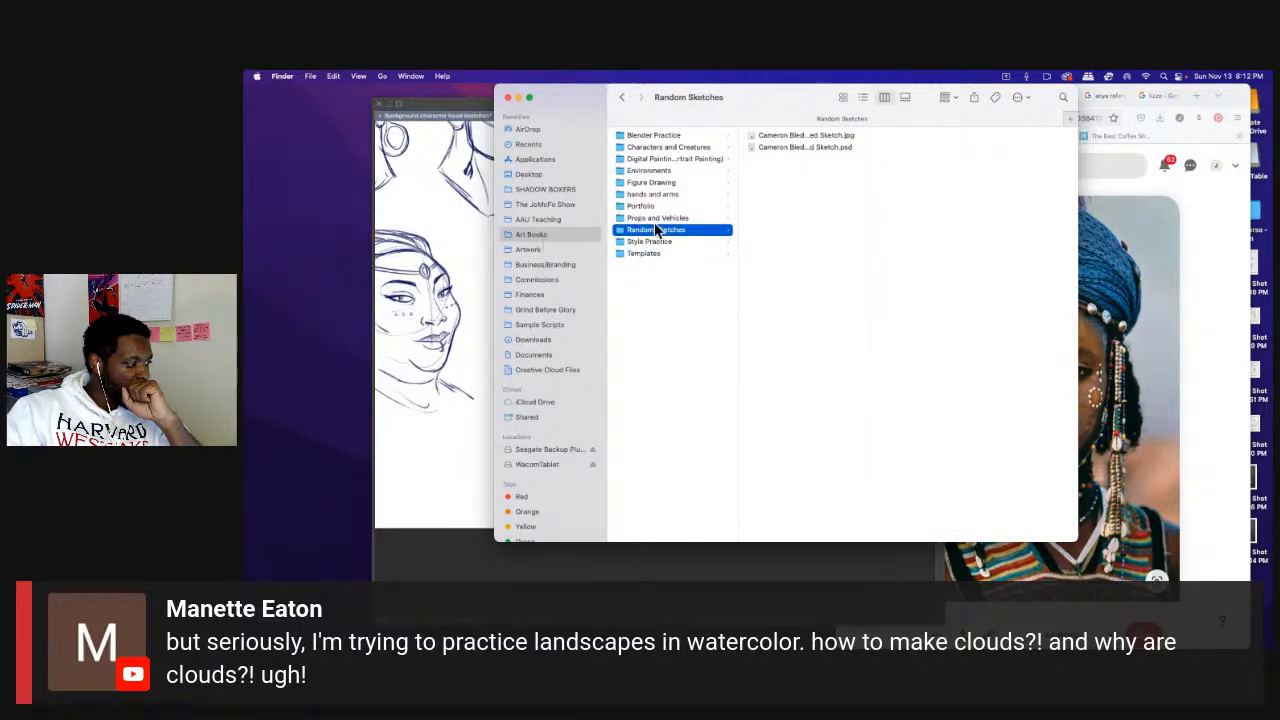
scroll(656, 229, down, 4)
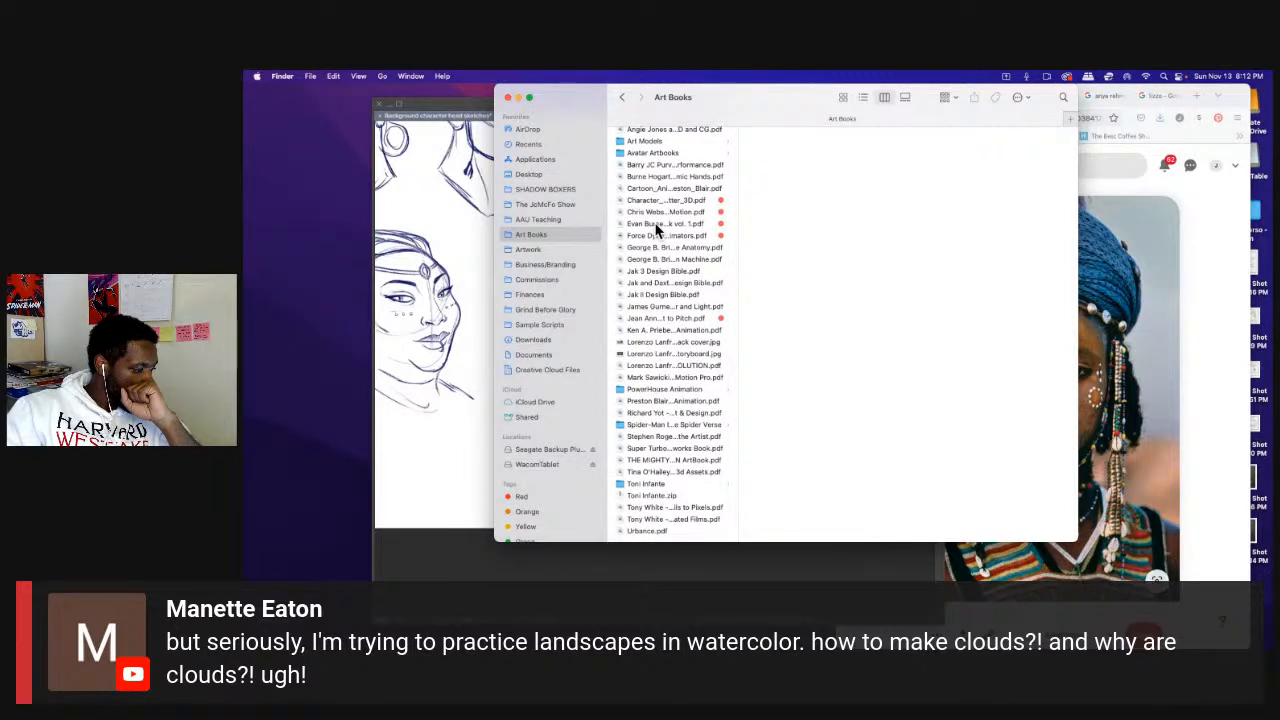
scroll(654, 222, up, 3)
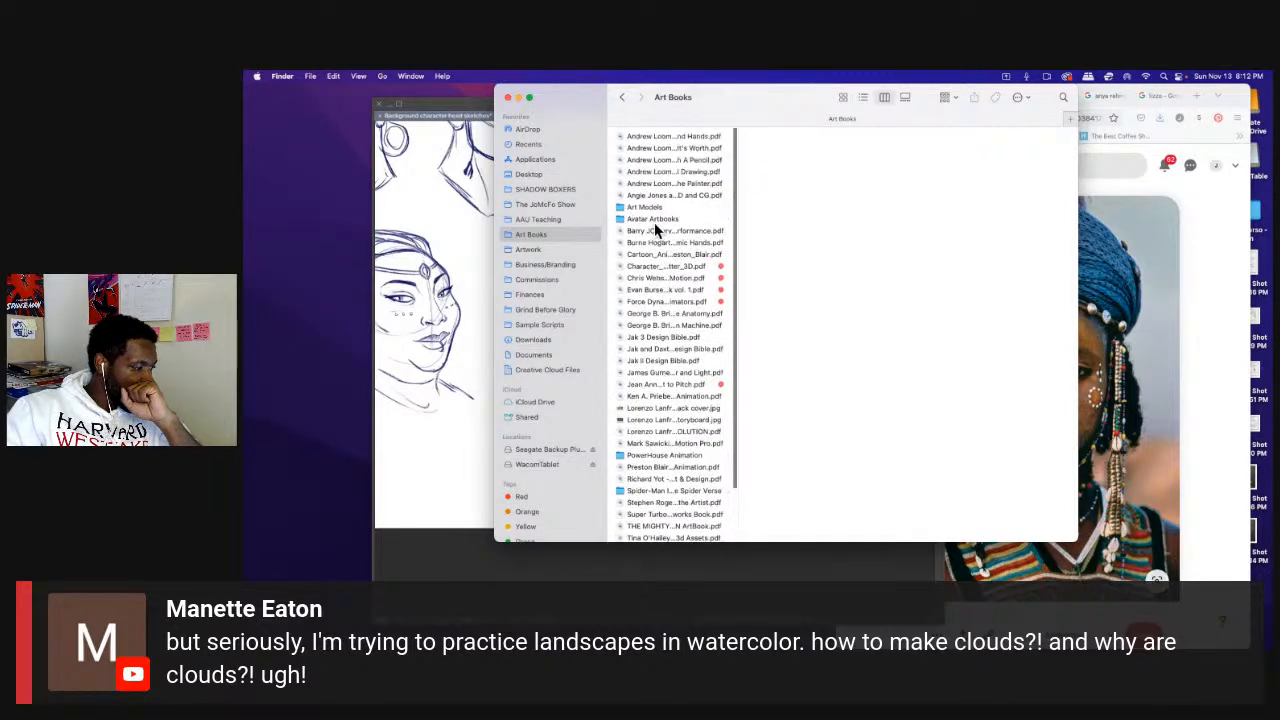
click(540, 219)
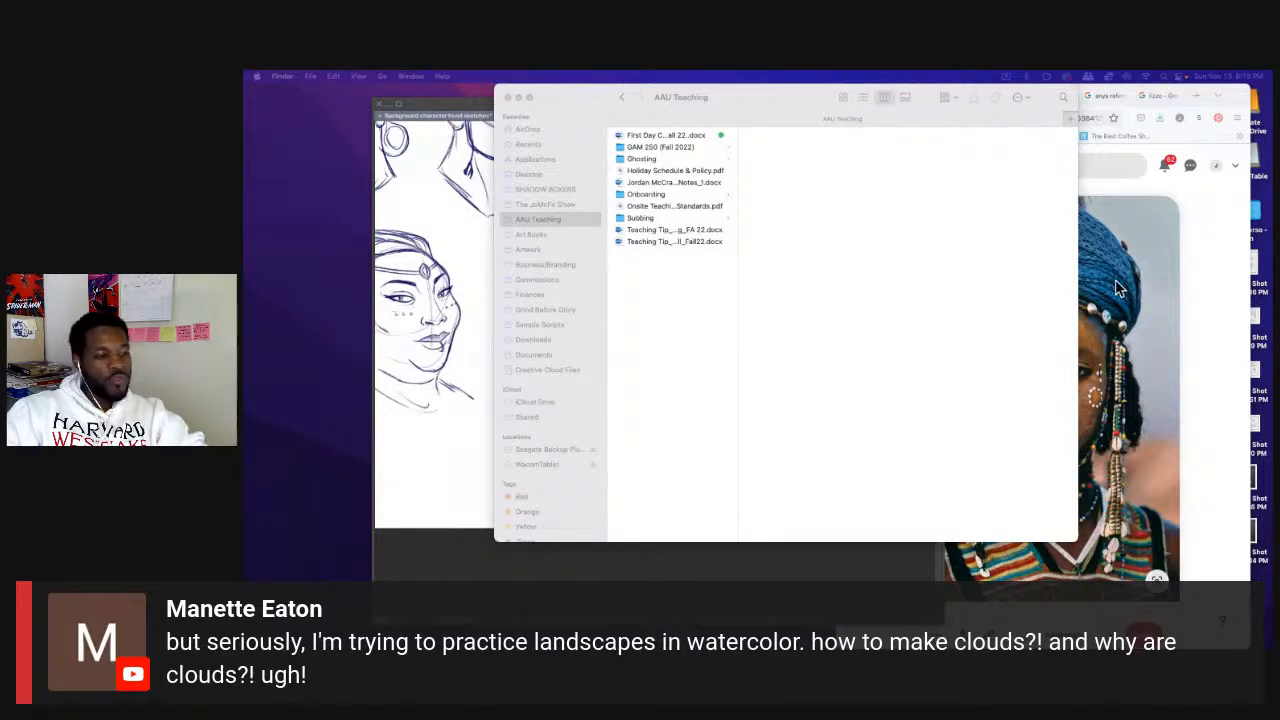
Return to Clip Studio Paint, widen the canvas window over the reference photo, and fit the whole sheet of head sketches in view.
click(446, 272)
scroll(564, 275, up, 3)
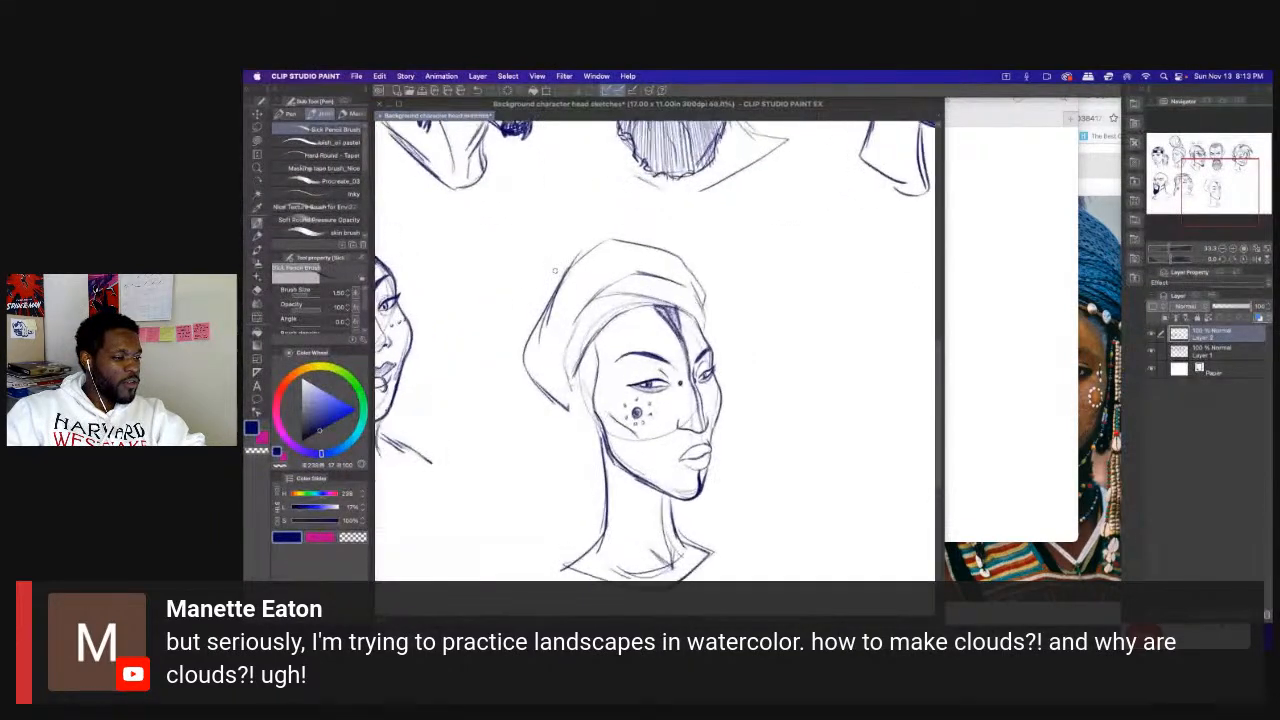
scroll(564, 275, down, 2)
drag(940, 330, 1114, 330)
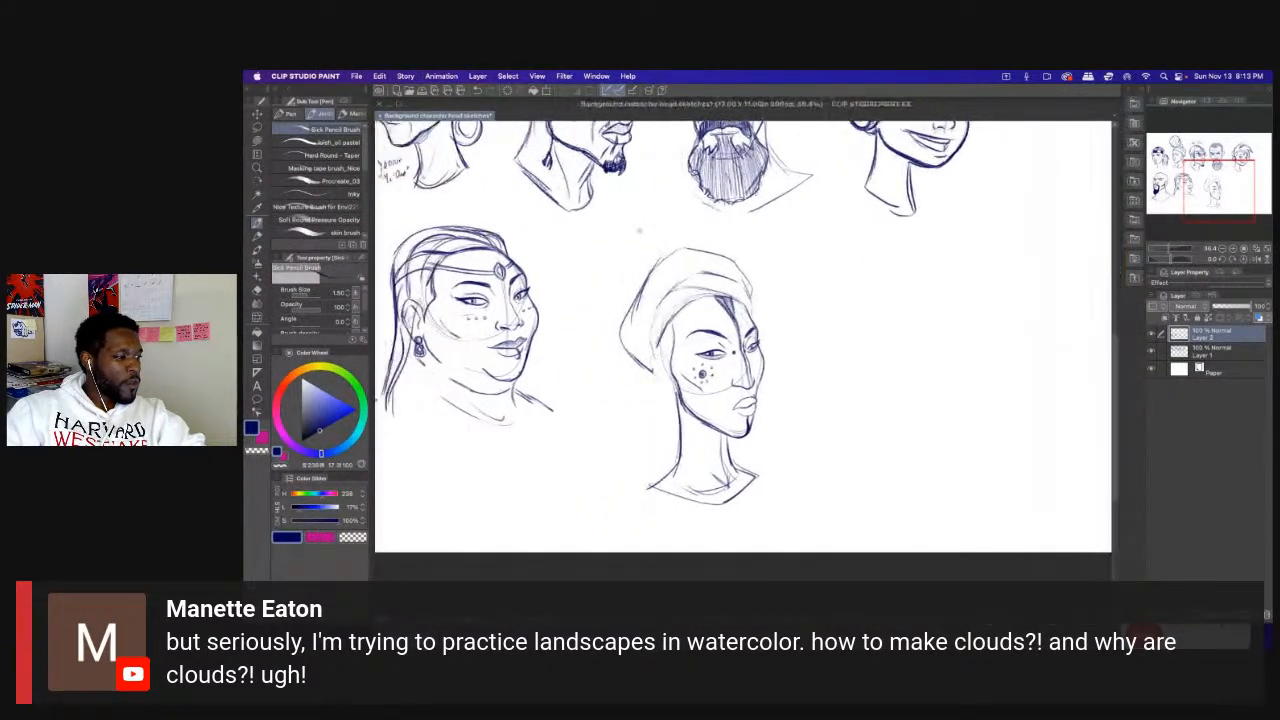
scroll(643, 231, up, 3)
scroll(643, 231, down, 2)
mouse_move(724, 287)
mouse_down()
mouse_move(909, 393)
mouse_move(924, 485)
mouse_up()
scroll(808, 400, down, 3)
drag(898, 360, 826, 309)
key(super+Tab)
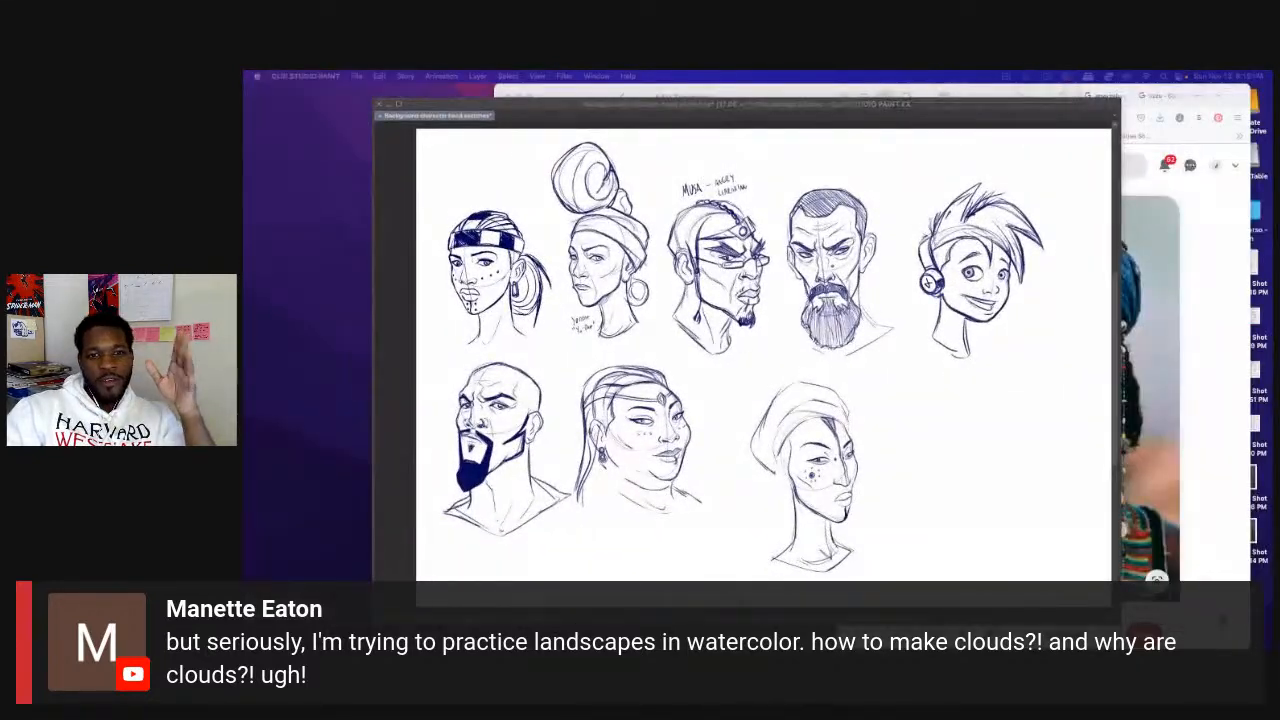
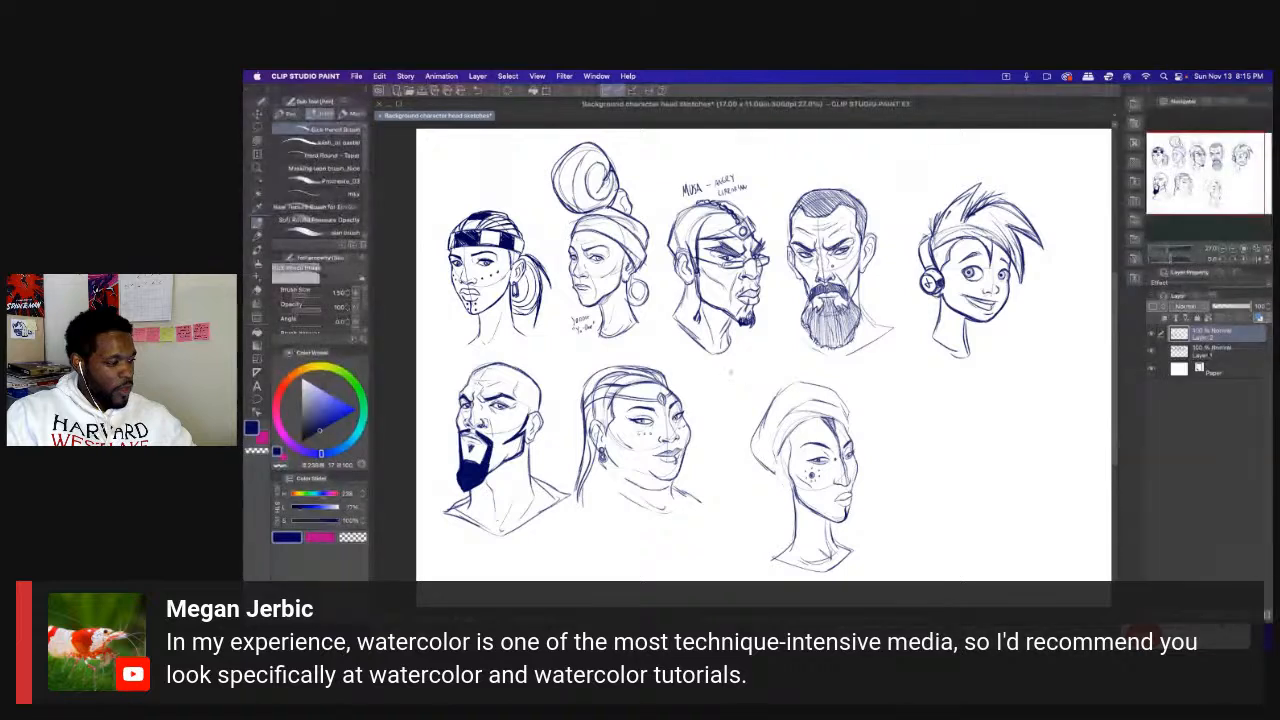
Scribble a small dark blue mark in the blank space between the two rows of heads, just above the headwrapped head.
mouse_move(750, 356)
mouse_down()
mouse_move(733, 380)
mouse_move(742, 386)
mouse_move(762, 373)
mouse_move(746, 362)
mouse_up()
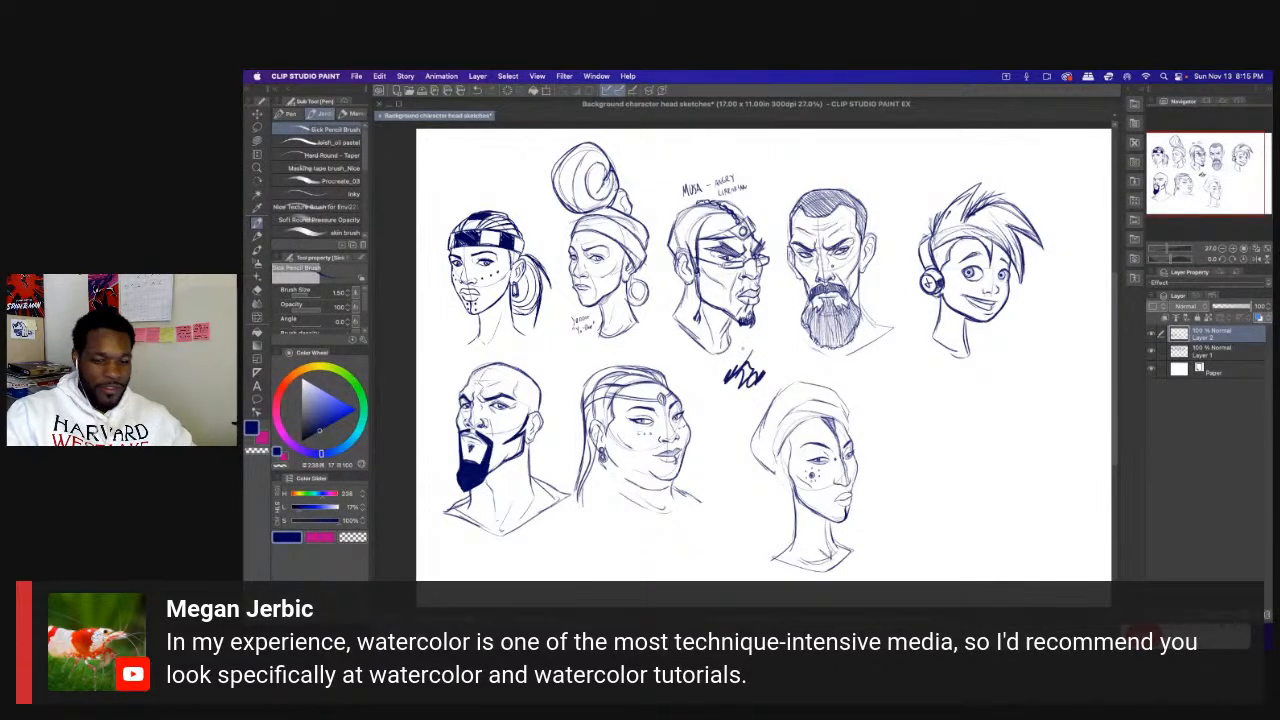
Undo the scribble in the blank space above the headwrapped head.
key(super+z)
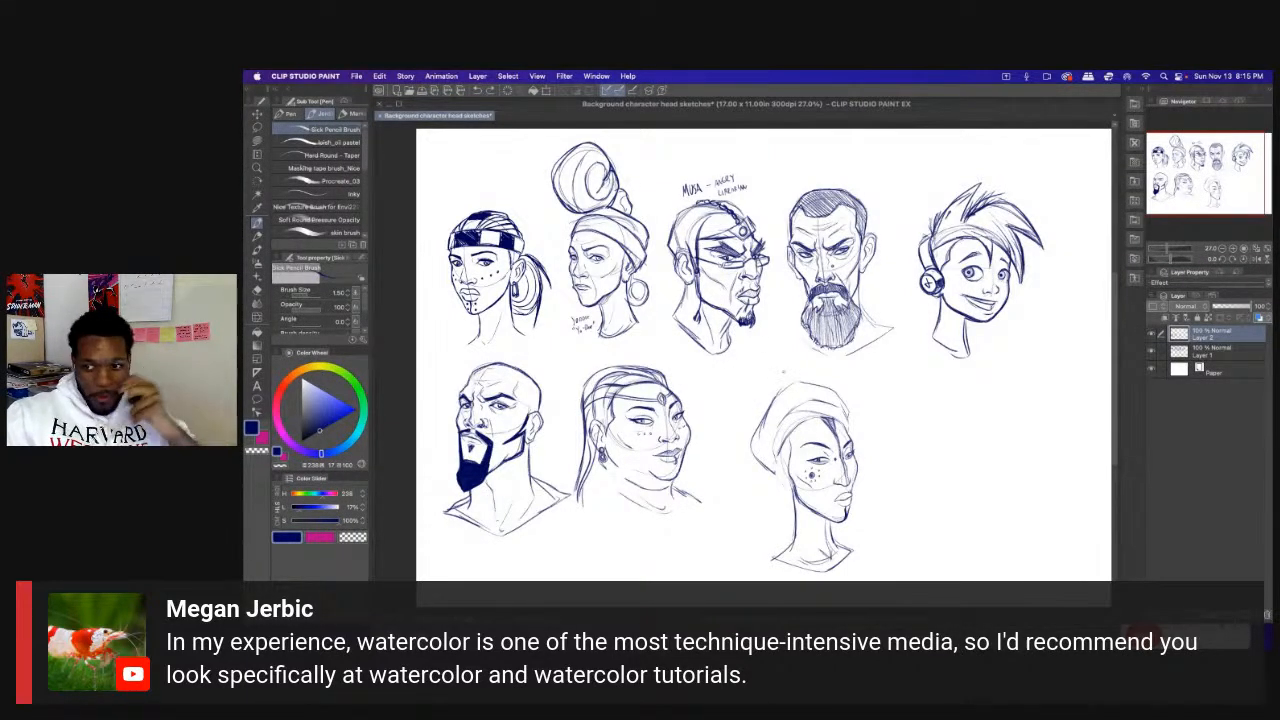
key(super+Tab)
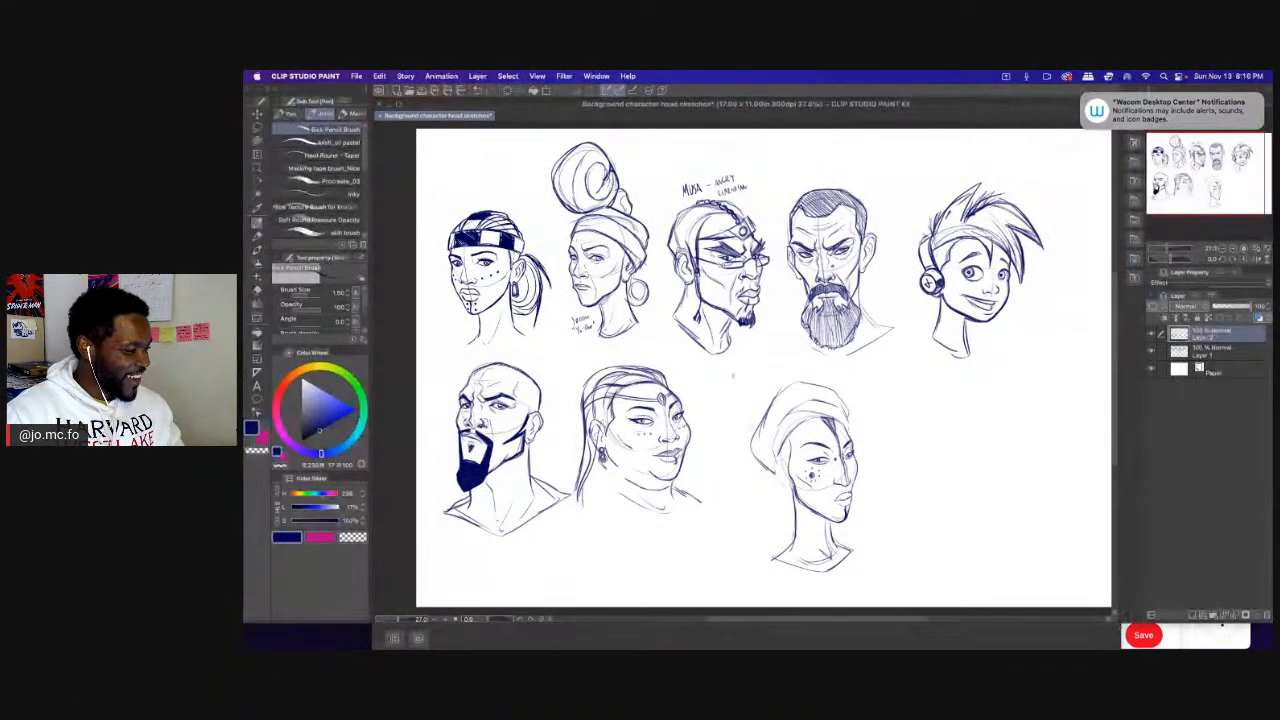
Number the five heads of the upper row 1 to 5 with small circled numerals beside each head.
scroll(740, 370, up, 3)
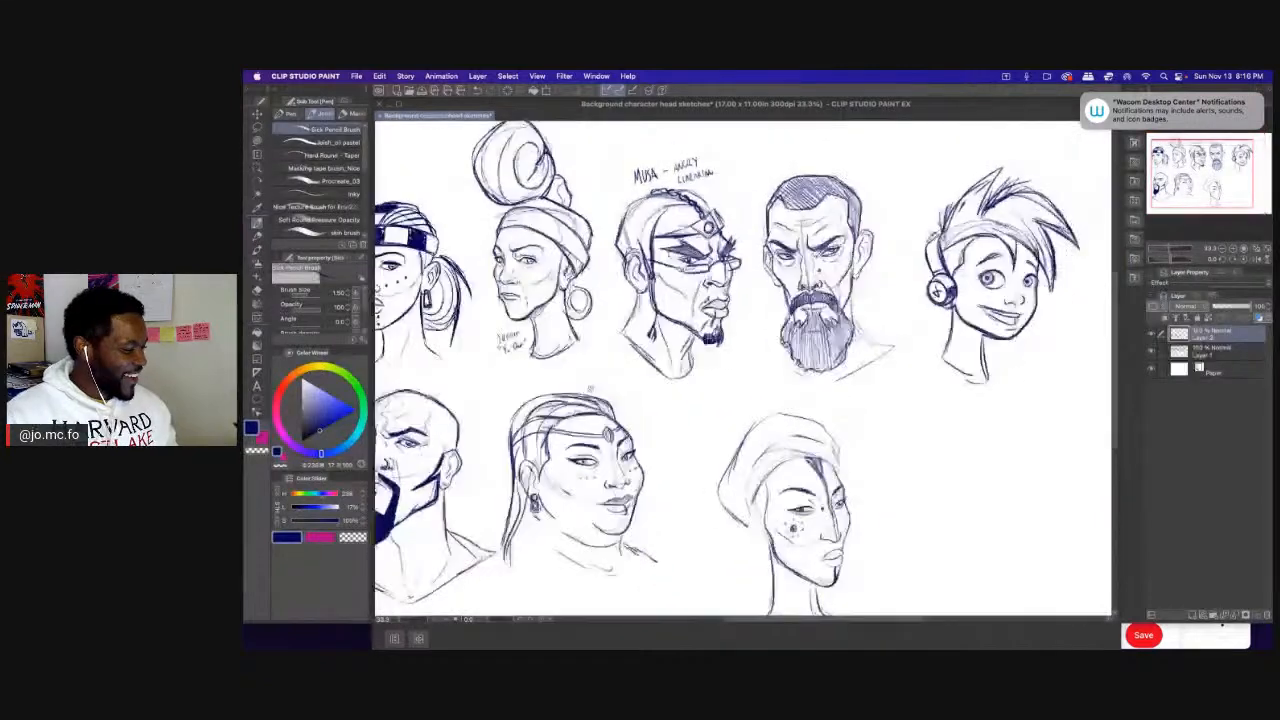
mouse_move(321, 177)
mouse_down()
mouse_move(407, 173)
mouse_move(516, 235)
mouse_move(427, 201)
mouse_move(393, 230)
mouse_move(394, 205)
mouse_up()
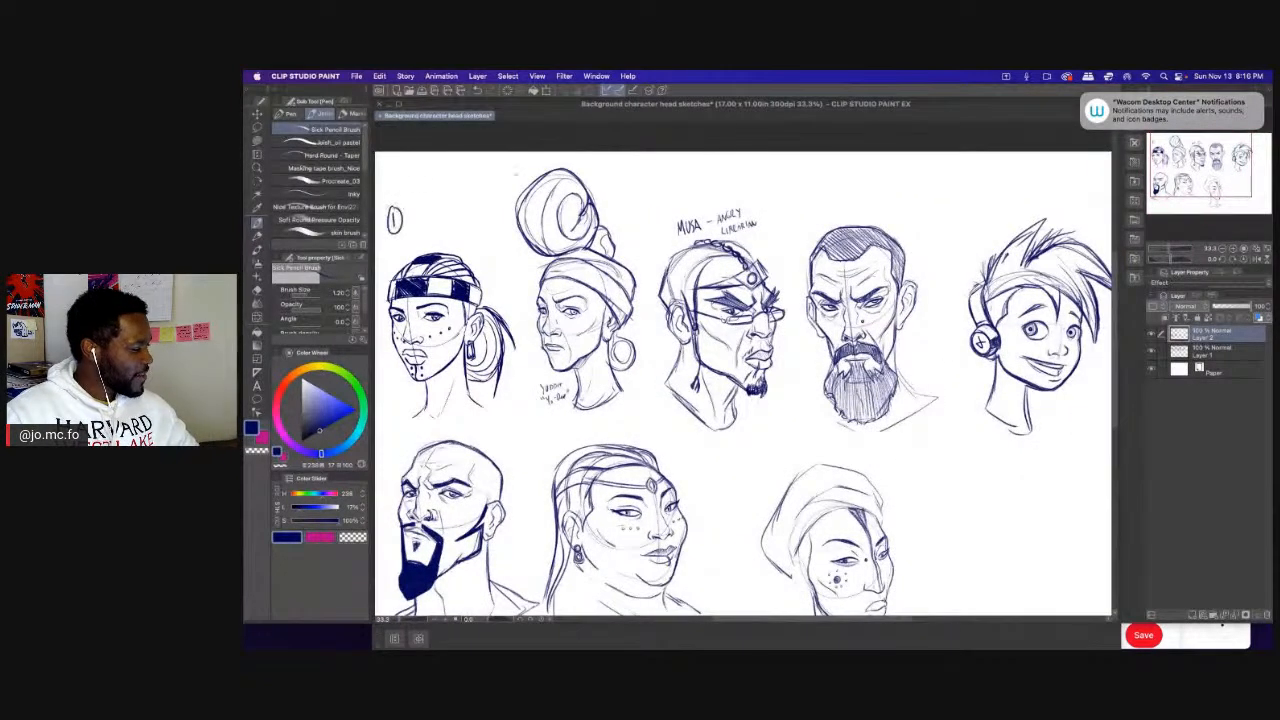
drag(498, 228, 508, 243)
drag(501, 219, 503, 220)
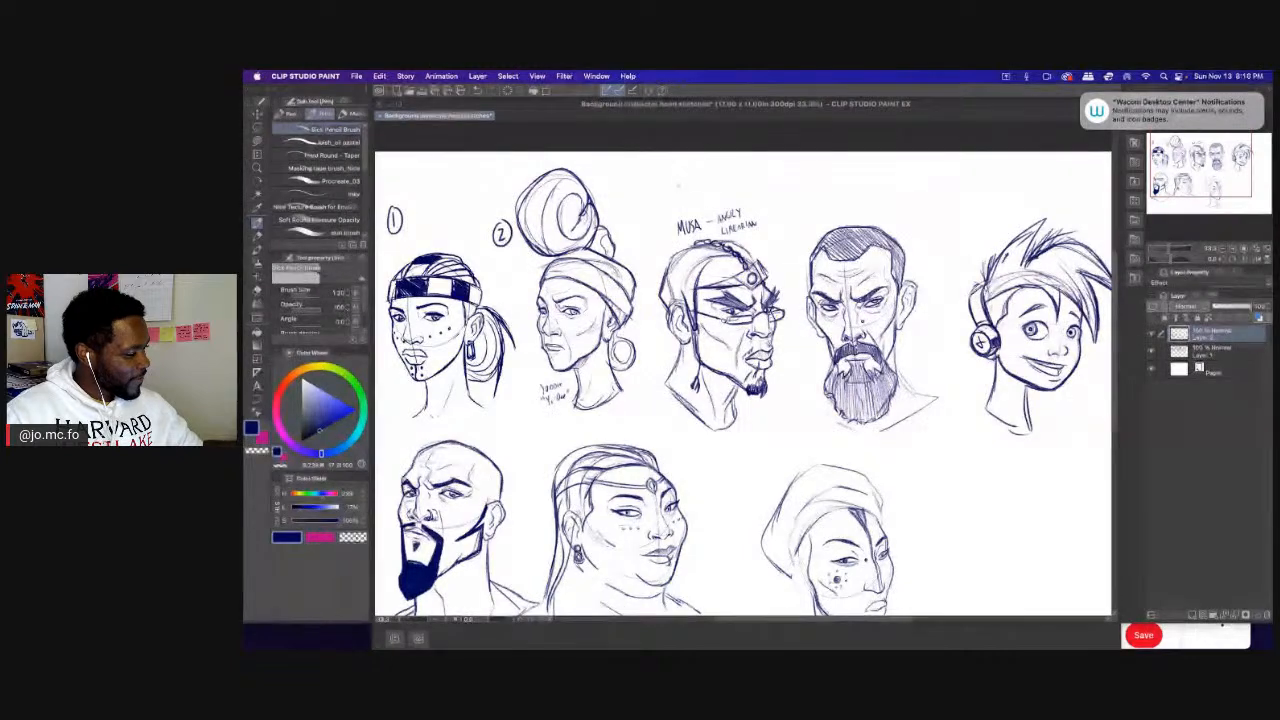
drag(671, 188, 672, 205)
drag(674, 184, 676, 185)
drag(846, 188, 851, 204)
drag(848, 183, 850, 184)
mouse_move(1020, 191)
mouse_down()
mouse_move(1010, 209)
mouse_move(1014, 182)
mouse_up()
Number the three heads of the lower row 6, 7 and 8 with circled numerals.
drag(552, 325, 669, 229)
mouse_move(502, 348)
mouse_down()
mouse_move(499, 362)
mouse_move(496, 343)
mouse_up()
drag(672, 334, 668, 334)
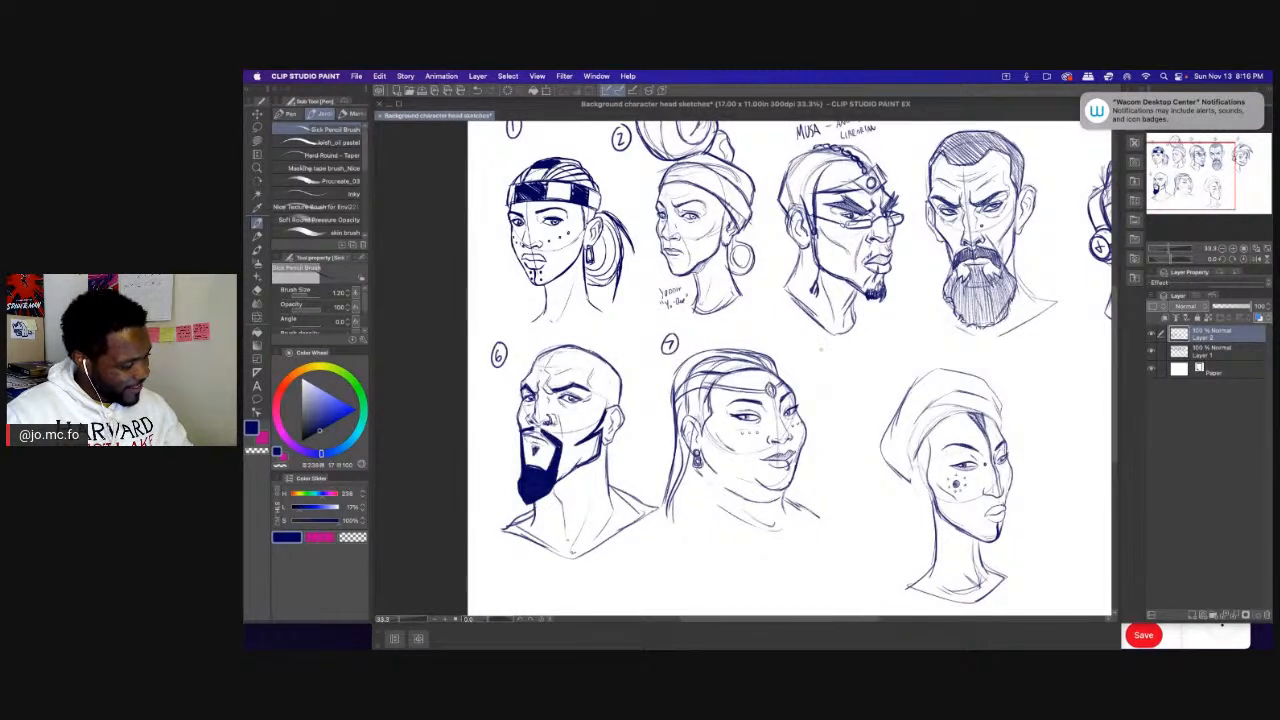
mouse_move(898, 361)
mouse_down()
mouse_move(894, 371)
mouse_move(897, 361)
mouse_up()
mouse_move(893, 355)
mouse_down()
mouse_move(893, 376)
mouse_move(897, 356)
mouse_up()
Zoom in on head 8 and narrow the canvas window so the Pinterest reference photo shows beside it.
drag(636, 265, 458, 201)
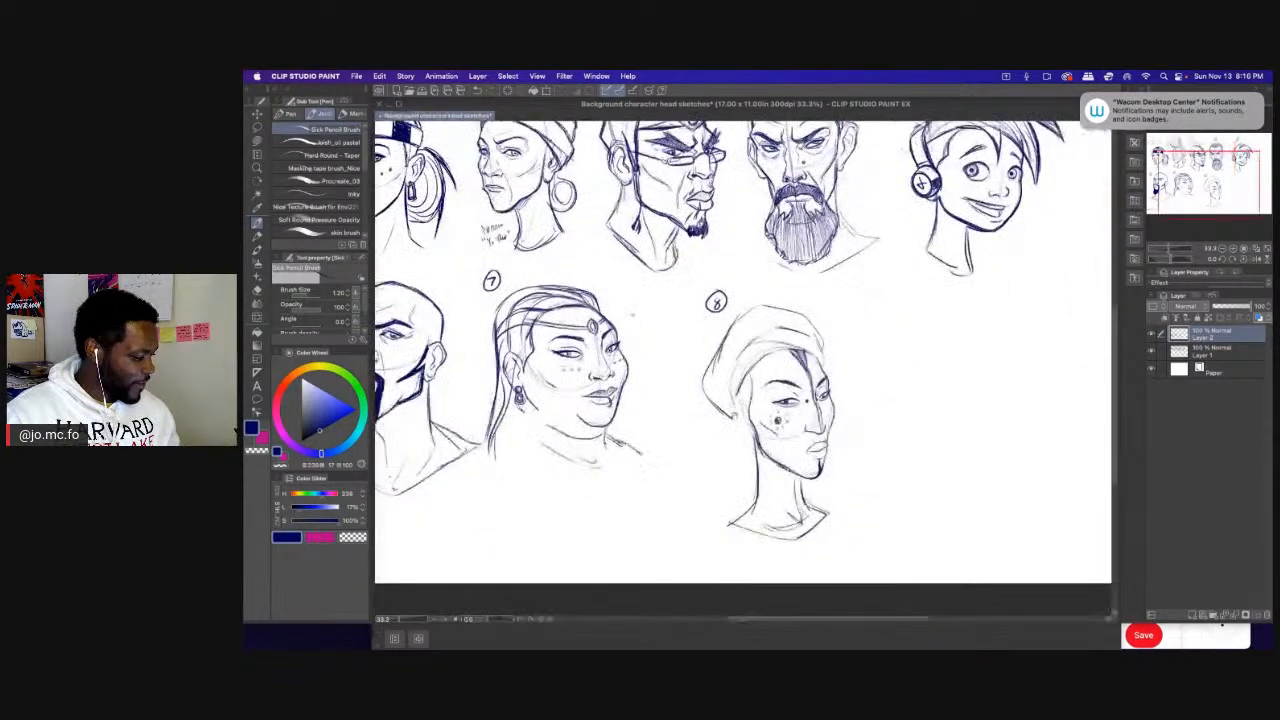
key(super+plus)
drag(594, 294, 494, 220)
click(398, 106)
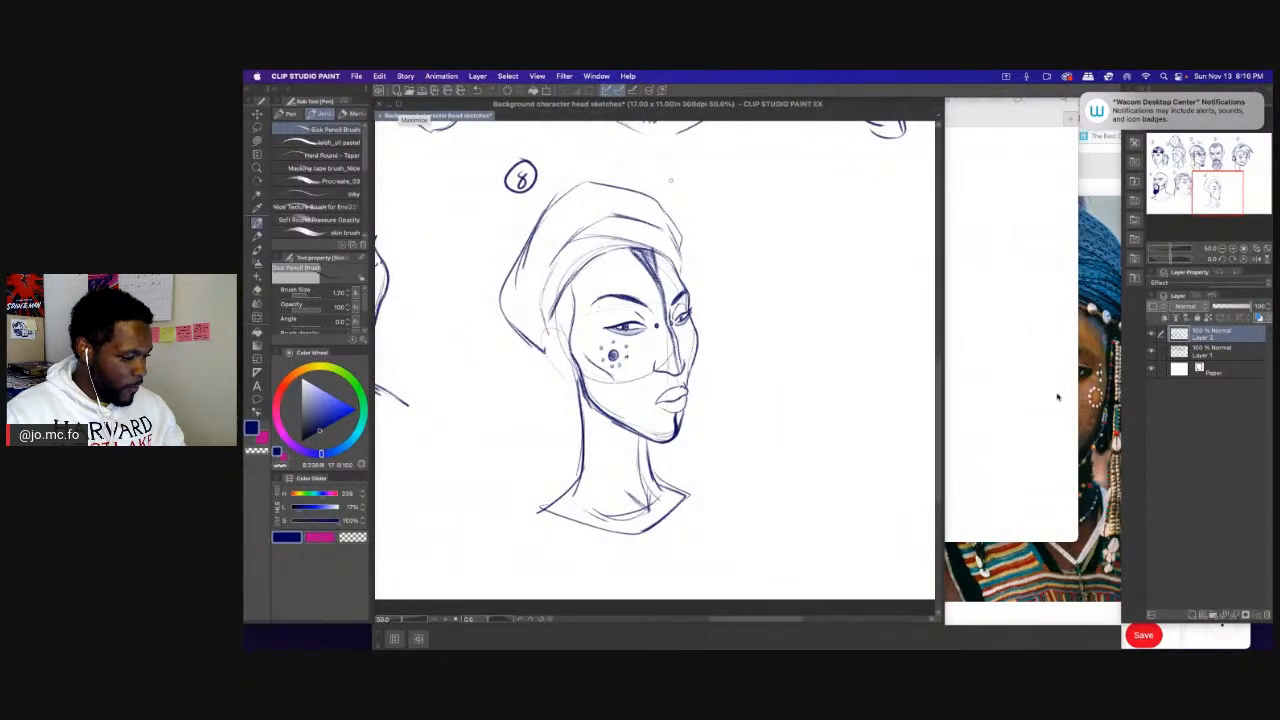
click(1095, 384)
click(656, 294)
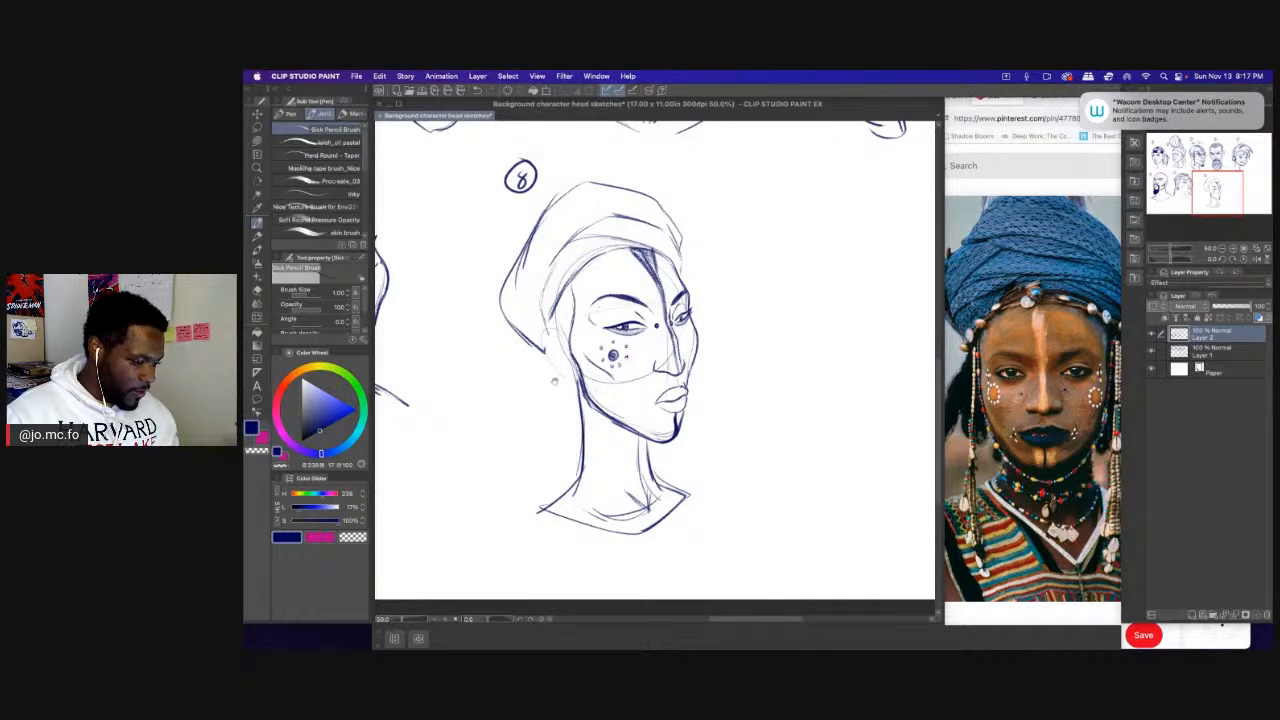
drag(555, 381, 584, 401)
click(985, 443)
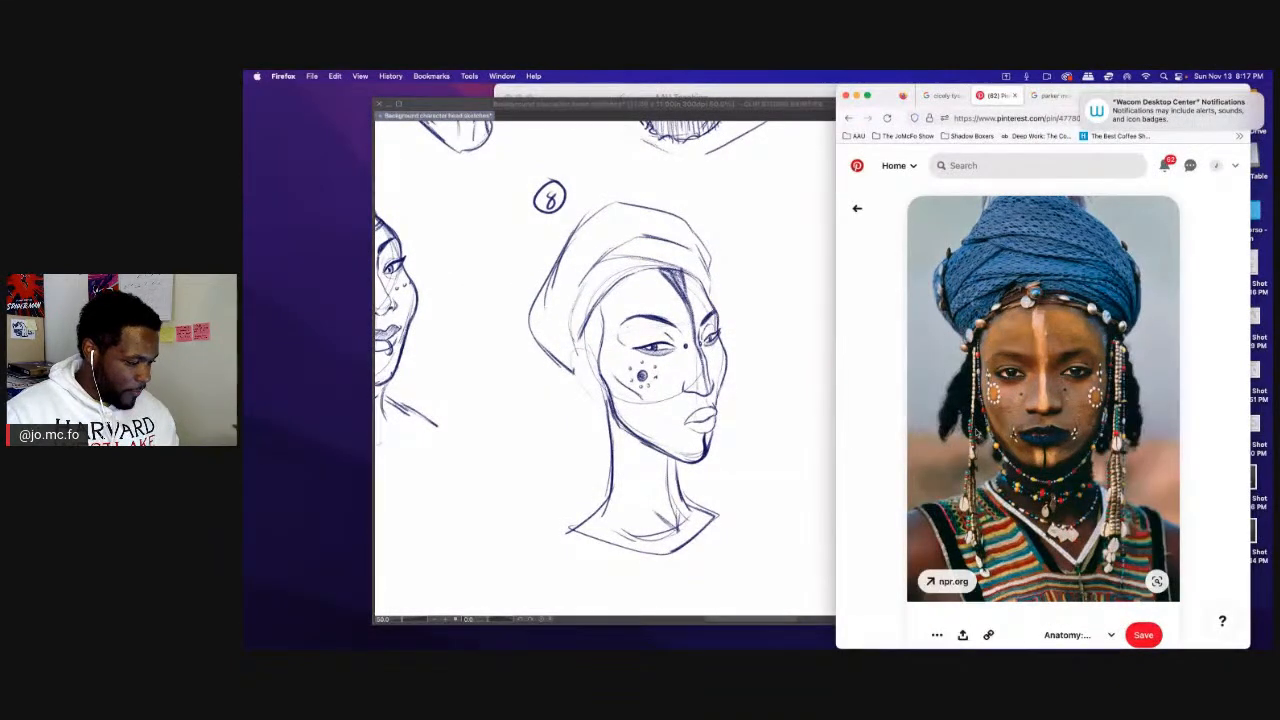
click(536, 369)
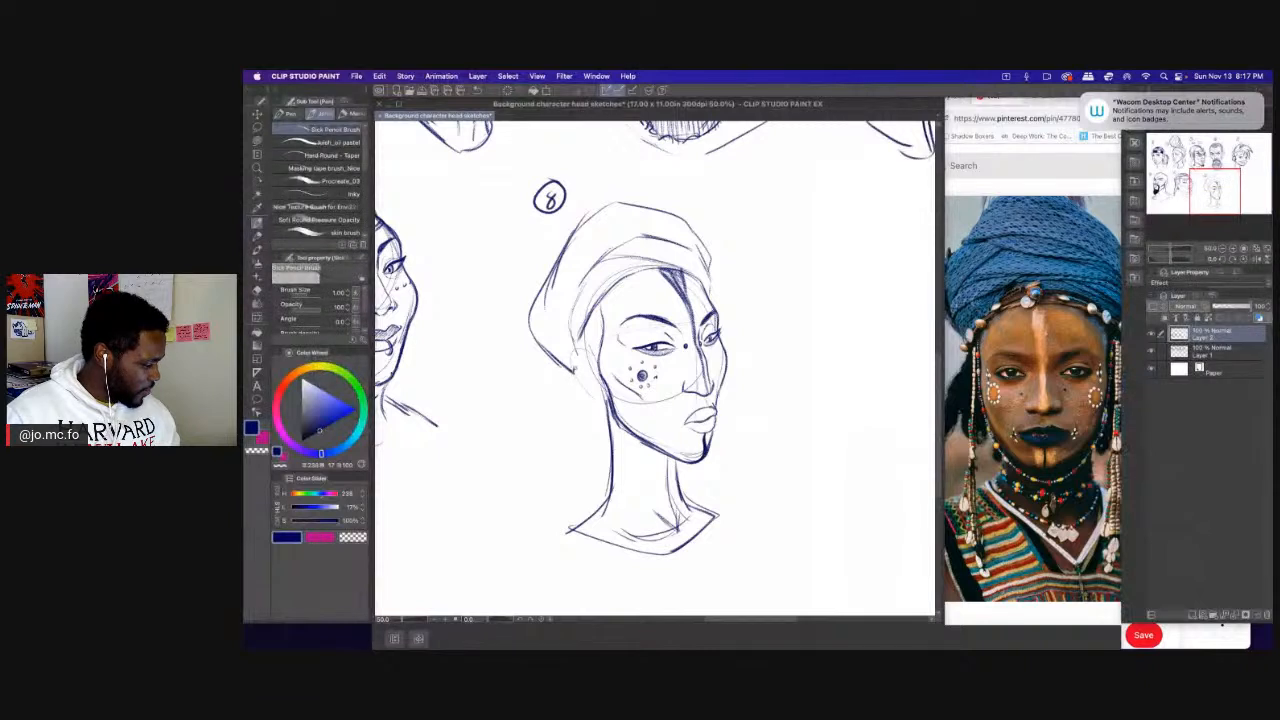
Draw pointed locks of hair hanging from the back of head 8's headwrap down beside the neck.
drag(578, 372, 568, 462)
mouse_move(582, 408)
mouse_down()
mouse_move(570, 462)
mouse_move(560, 446)
mouse_up()
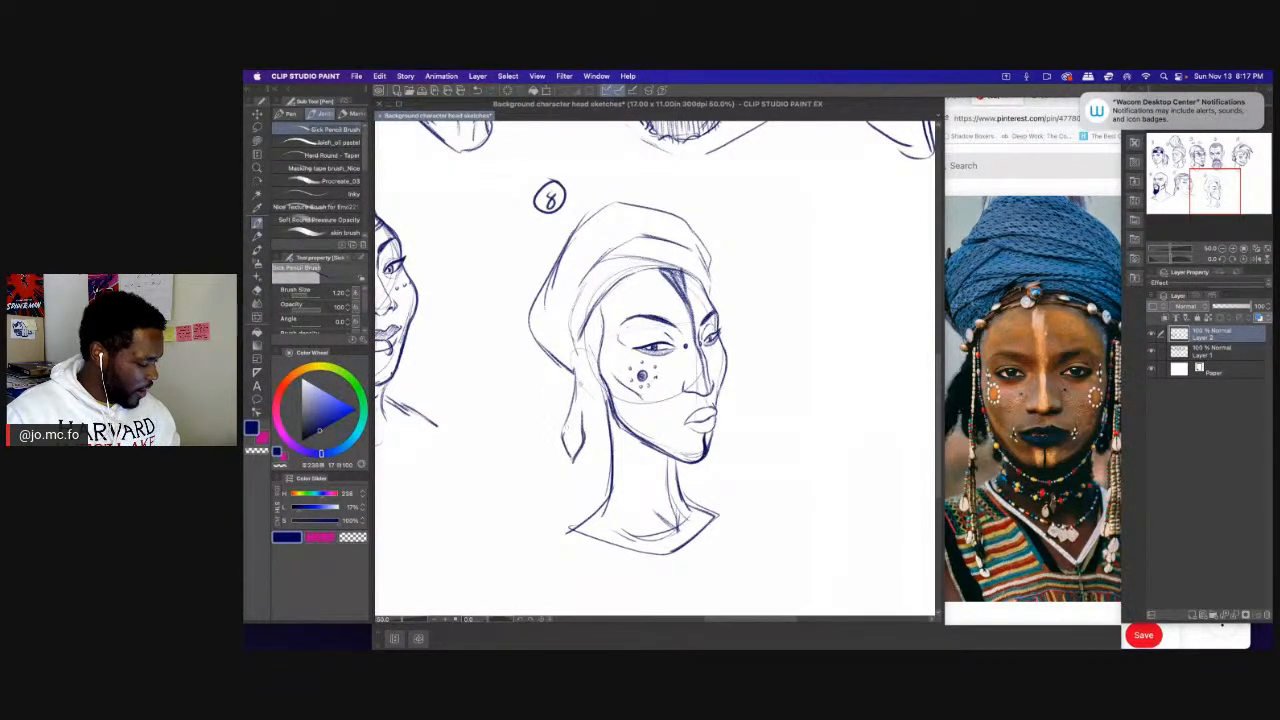
drag(590, 385, 594, 466)
drag(604, 432, 592, 471)
drag(591, 396, 585, 460)
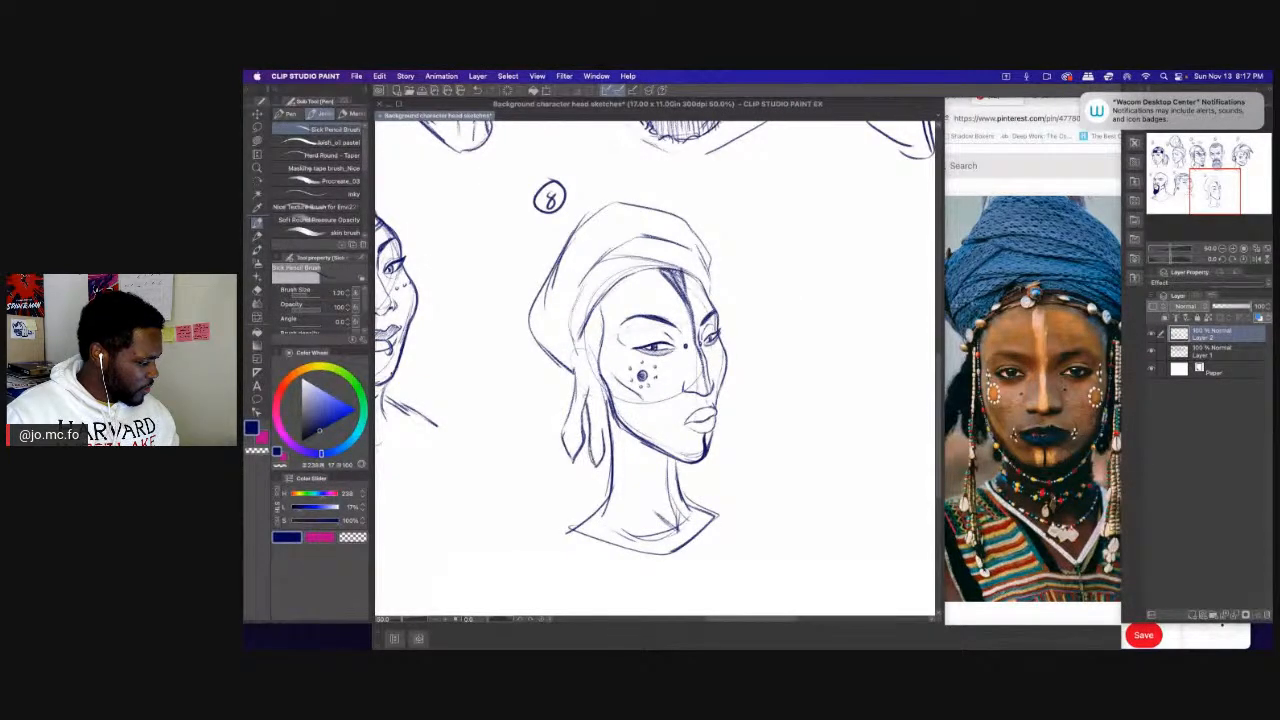
drag(606, 404, 602, 486)
Darken the lower edge of head 8's headwrap from the temple across the forehead, rotating the canvas for the strokes.
drag(600, 300, 570, 364)
drag(493, 336, 419, 355)
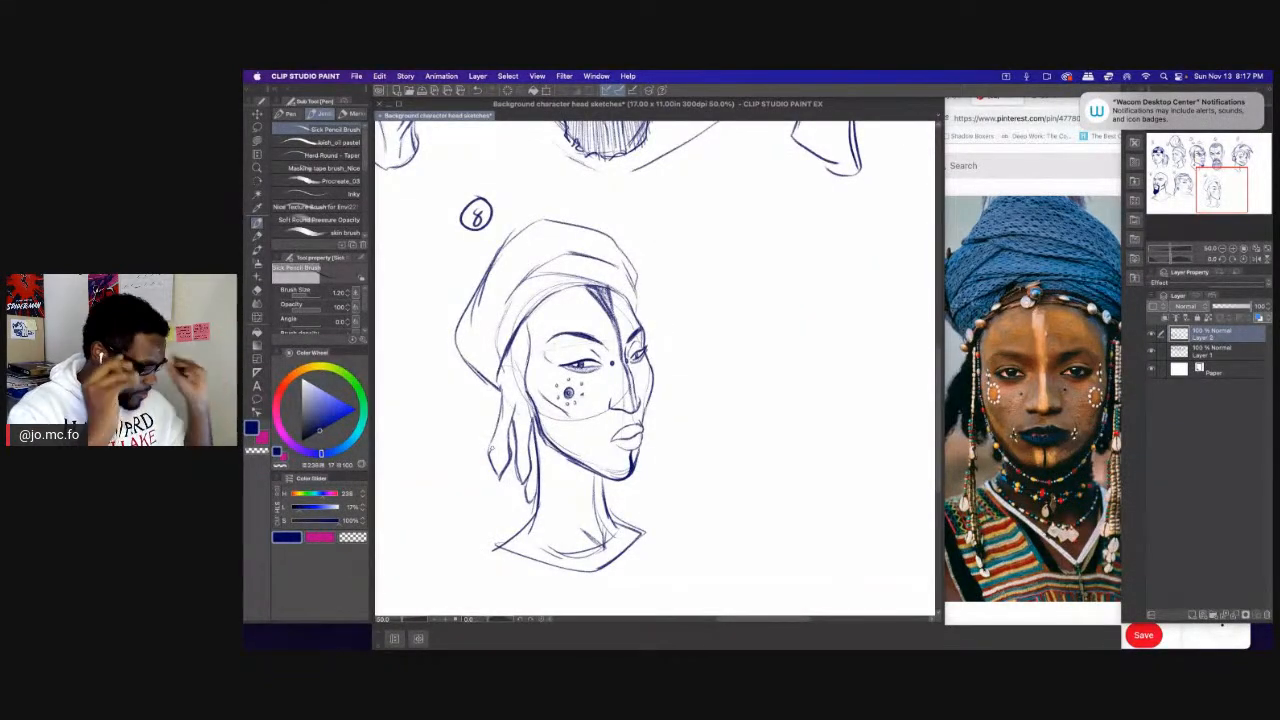
drag(655, 220, 761, 265)
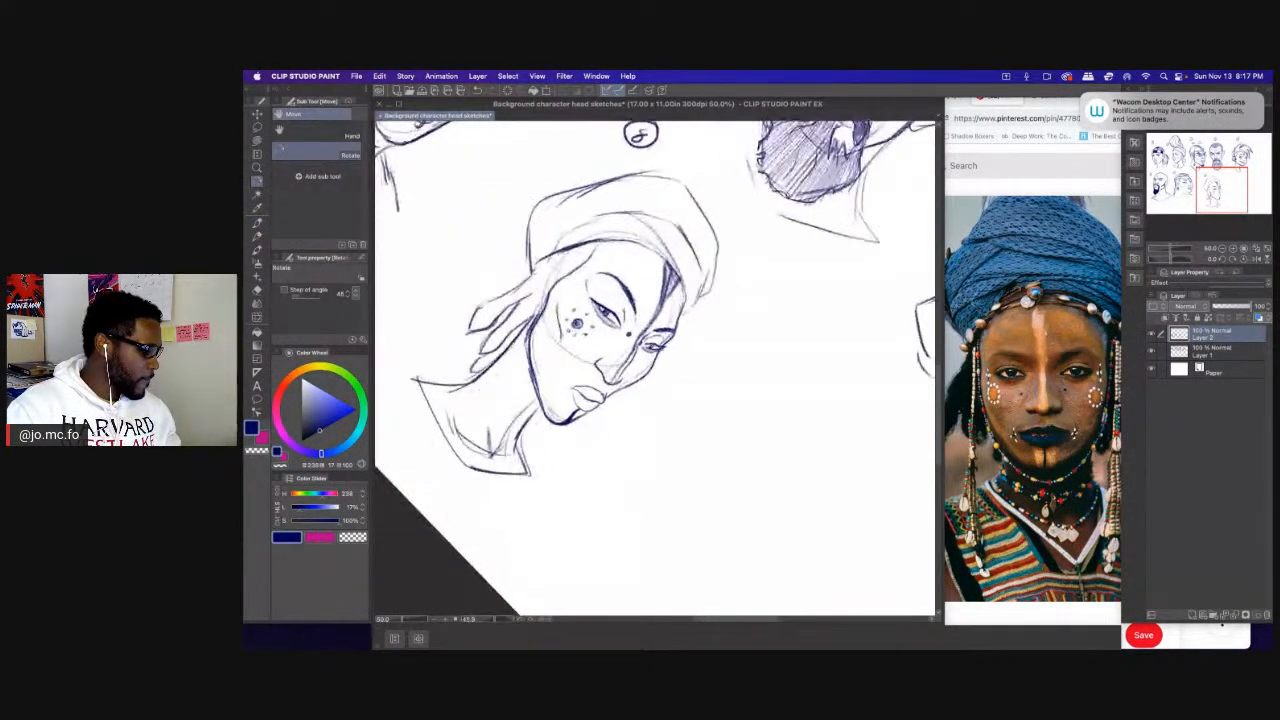
mouse_move(616, 243)
mouse_down()
mouse_move(682, 294)
mouse_move(671, 271)
mouse_move(686, 298)
mouse_up()
drag(602, 240, 666, 268)
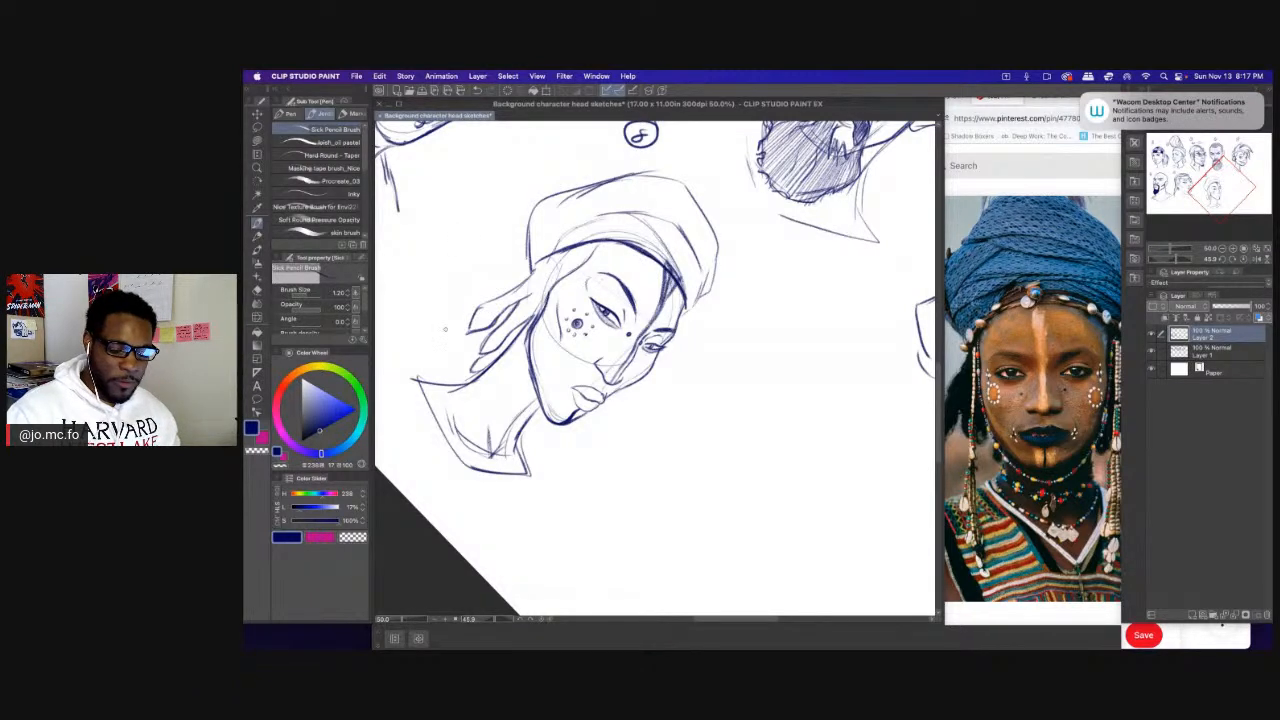
key(shift+space)
mouse_move(453, 439)
mouse_down()
mouse_move(486, 500)
mouse_move(588, 570)
mouse_move(493, 421)
mouse_up()
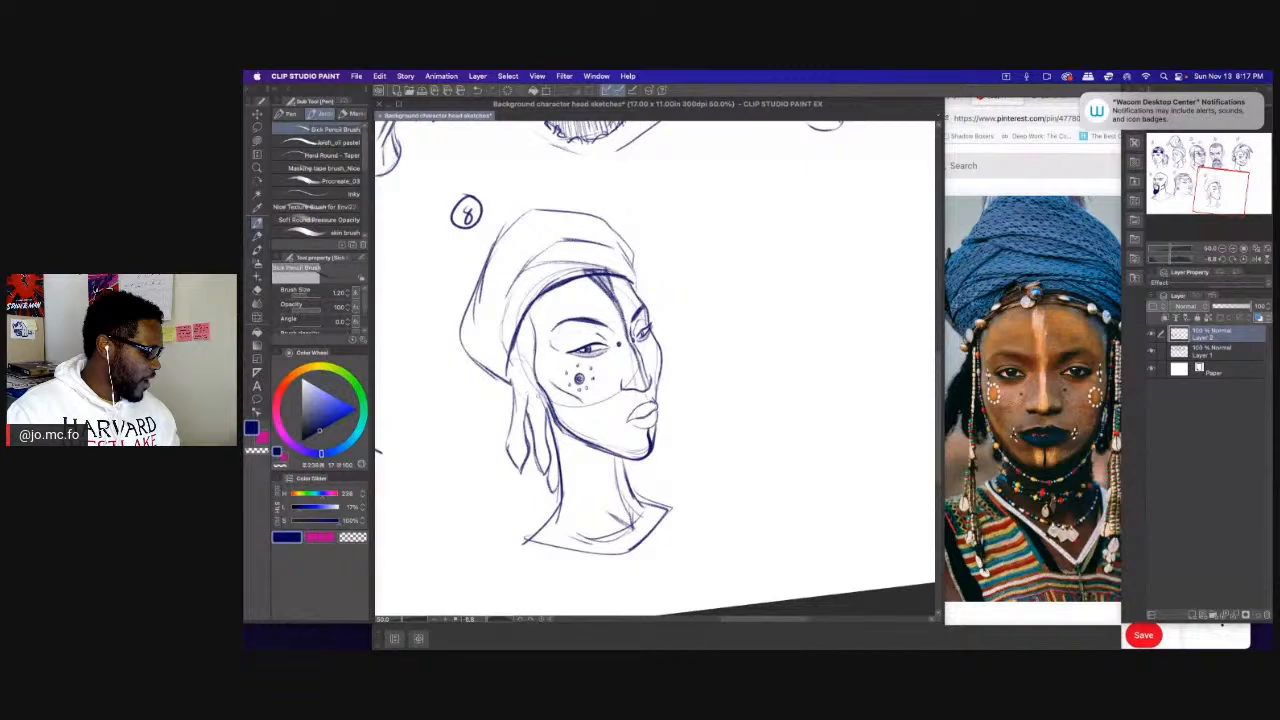
Refine the hanging hair locks of head 8 and add a short lock on the far side of the neck.
drag(525, 404, 520, 354)
key(space)
drag(627, 312, 607, 325)
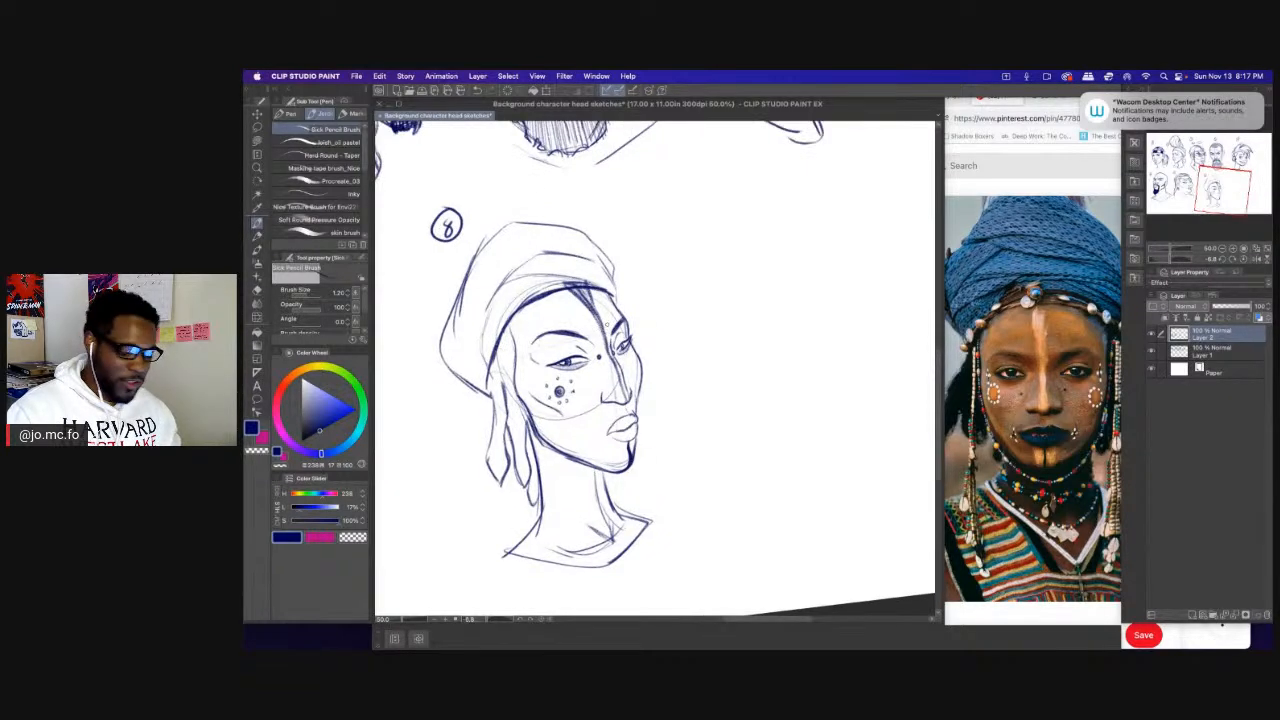
mouse_move(500, 365)
mouse_down()
mouse_move(502, 342)
mouse_move(565, 327)
mouse_move(550, 317)
mouse_up()
mouse_move(644, 440)
mouse_down()
mouse_move(636, 467)
mouse_move(647, 452)
mouse_up()
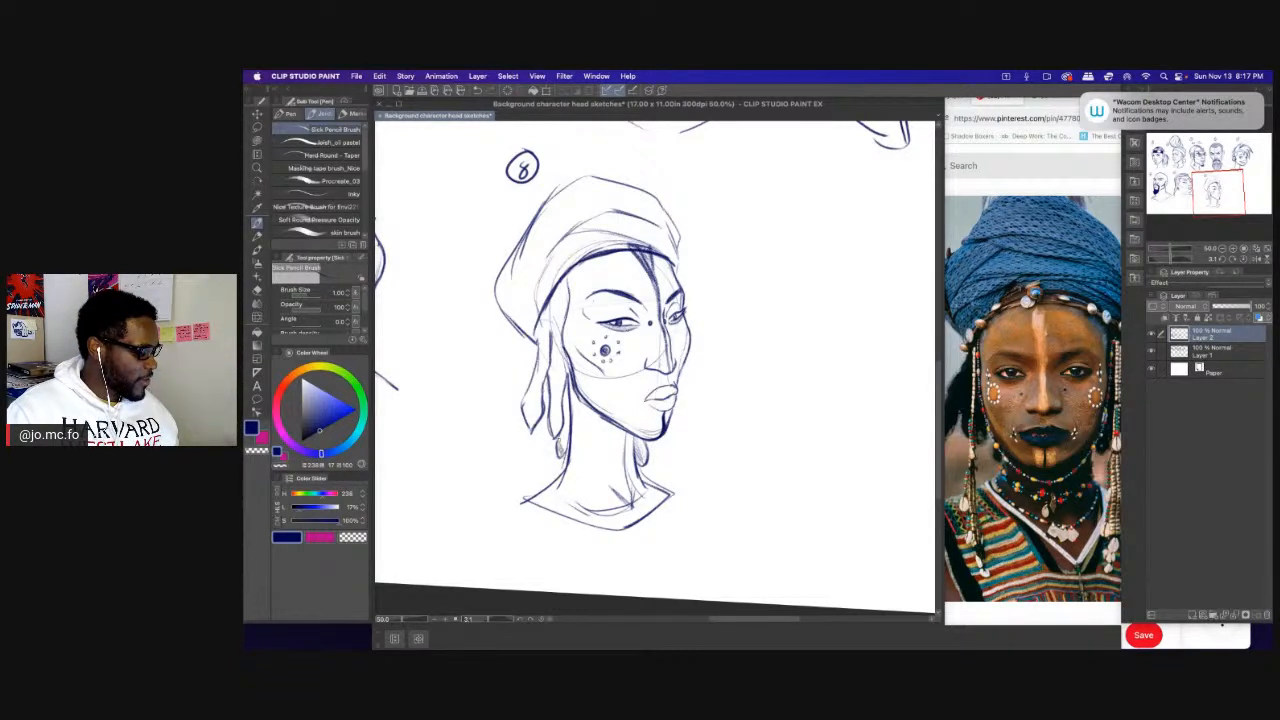
Hatch the hanging hair locks and the hair at the temple of head 8 with diagonal strokes.
drag(560, 450, 557, 358)
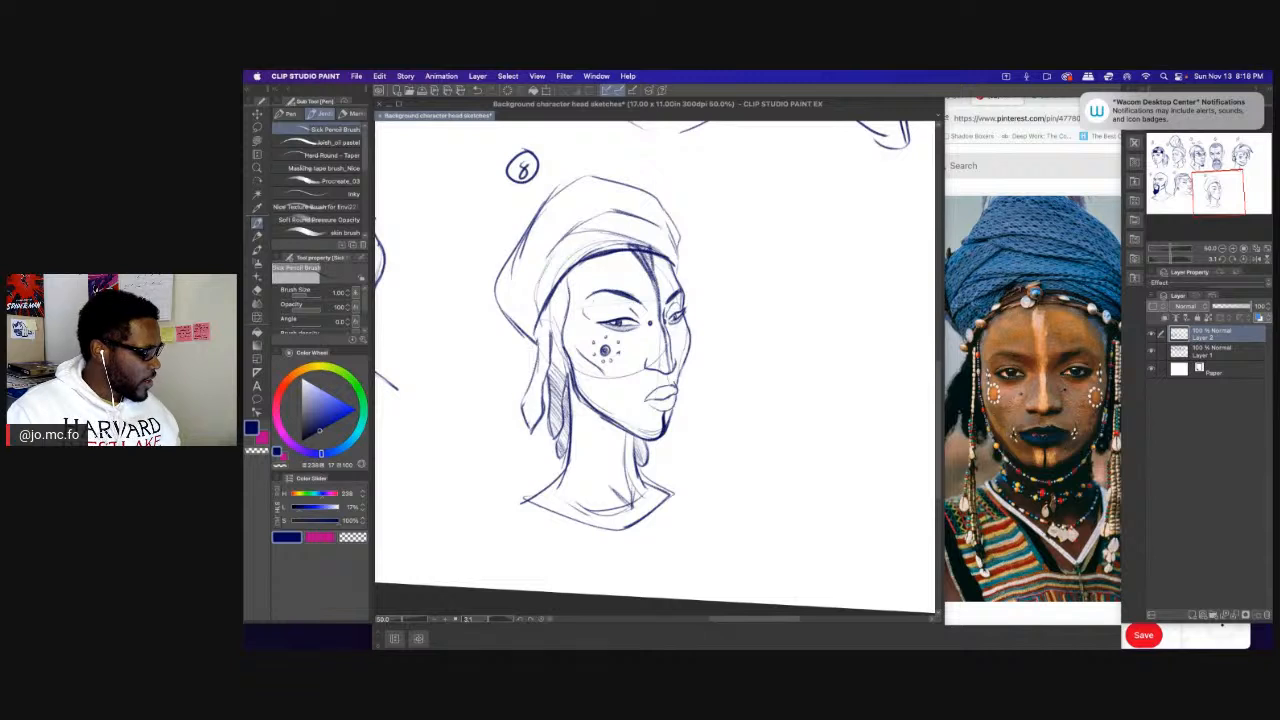
mouse_move(528, 426)
mouse_down()
mouse_move(548, 314)
mouse_move(566, 294)
mouse_up()
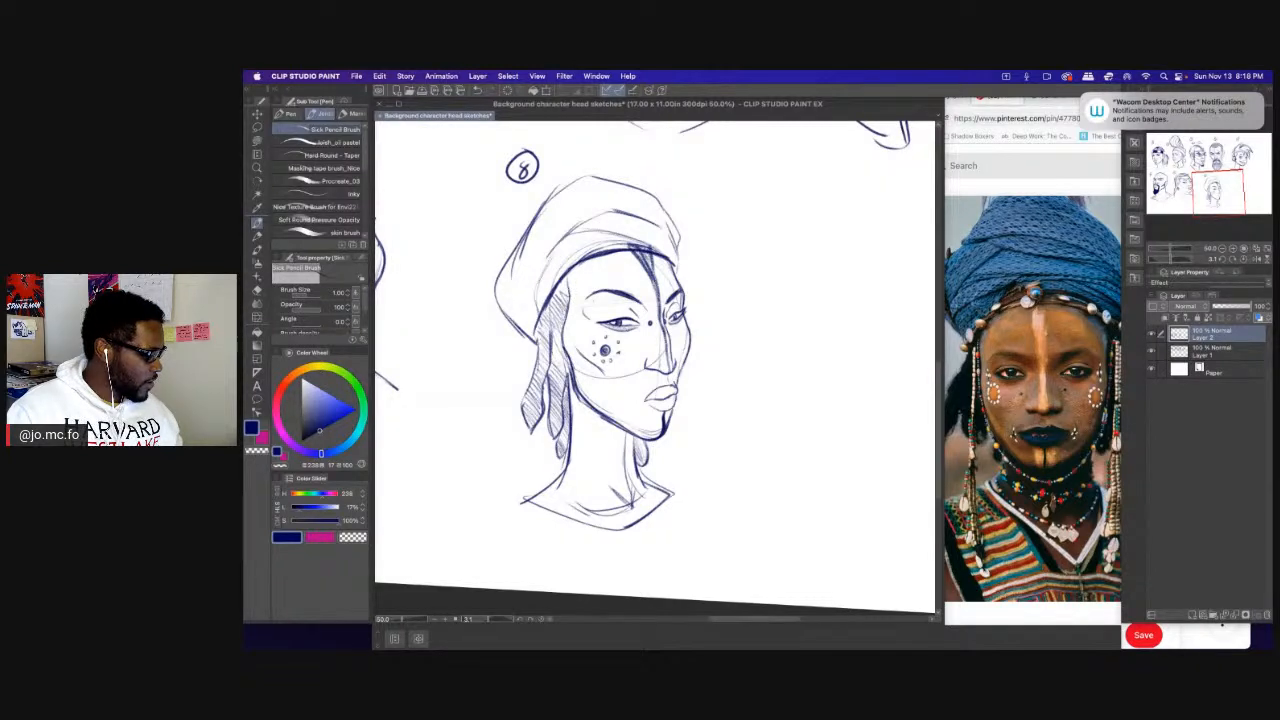
mouse_move(557, 370)
mouse_down()
mouse_move(562, 332)
mouse_move(569, 365)
mouse_move(560, 324)
mouse_up()
Shade the upper lip of head 8, reduce the brush size to 0.70, and touch up the far eye and cheek.
drag(599, 376, 583, 359)
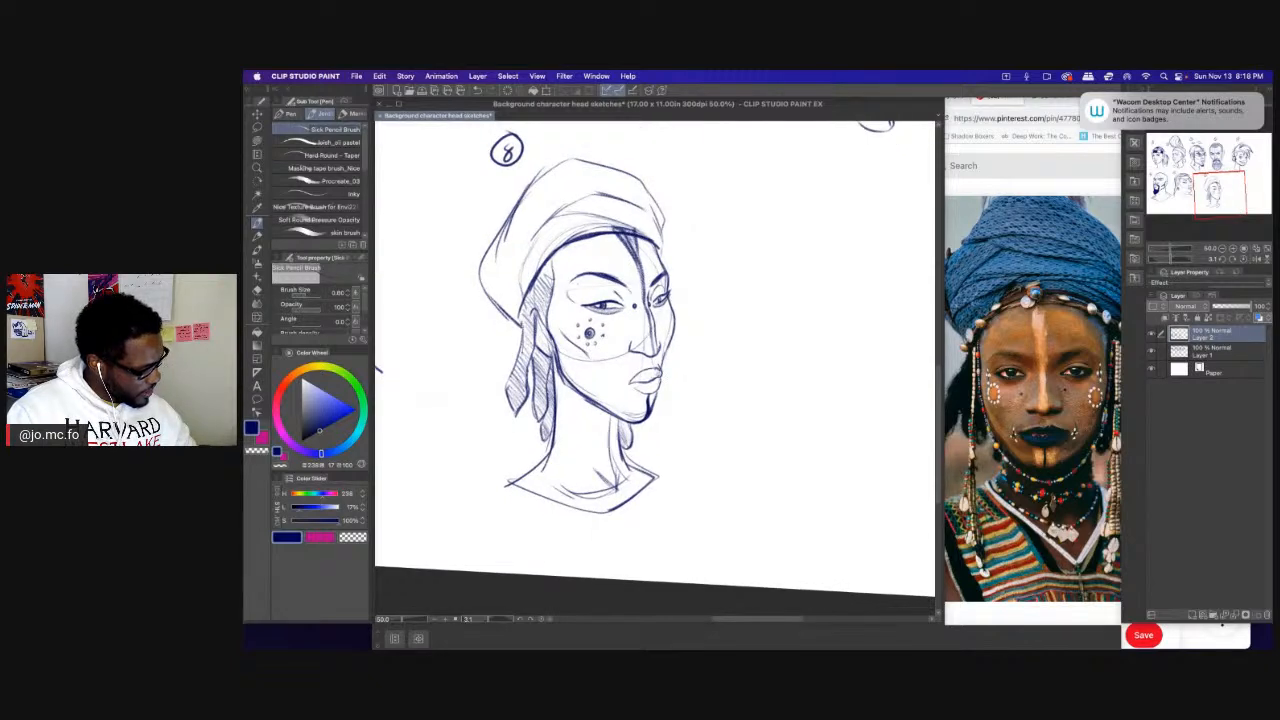
drag(650, 371, 632, 383)
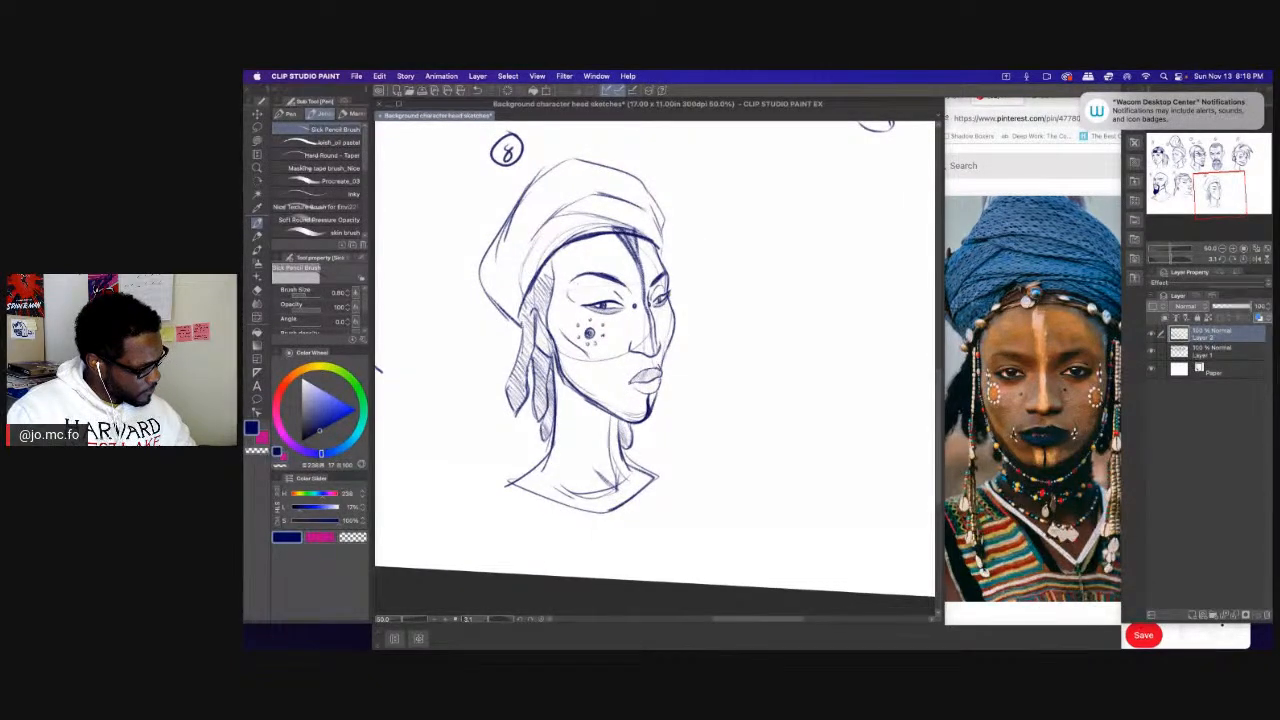
key([)
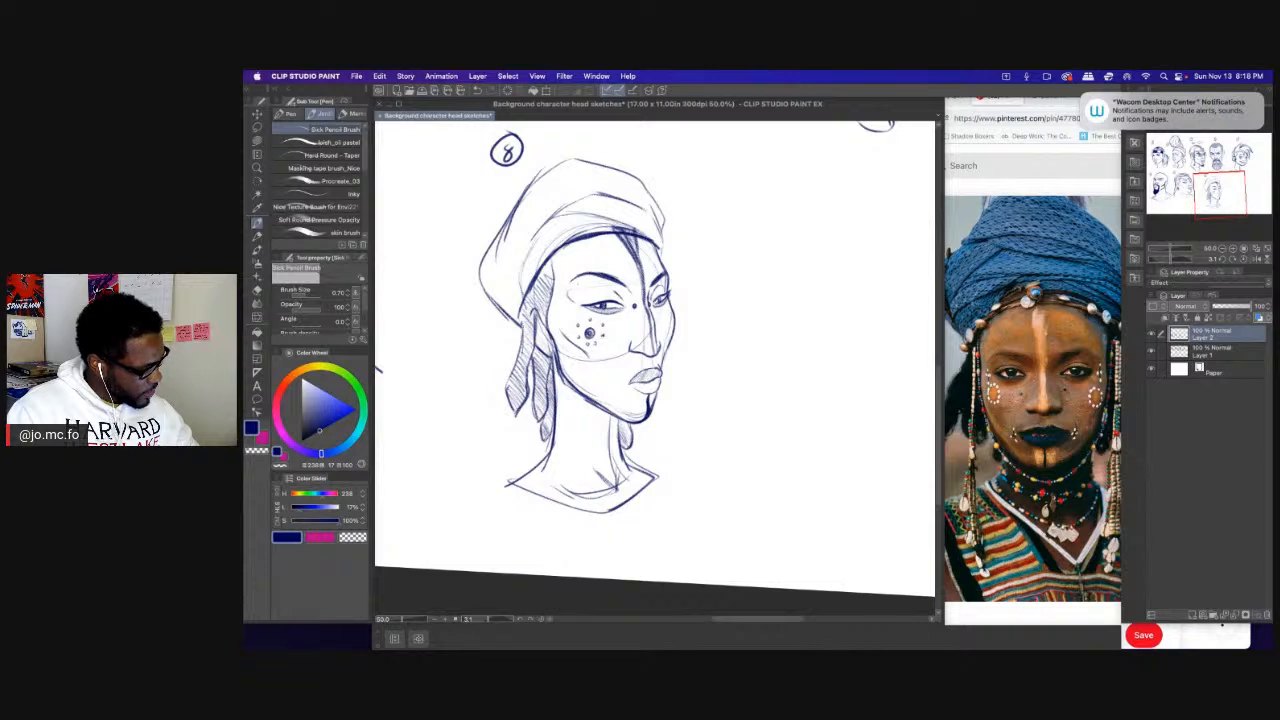
drag(653, 300, 667, 292)
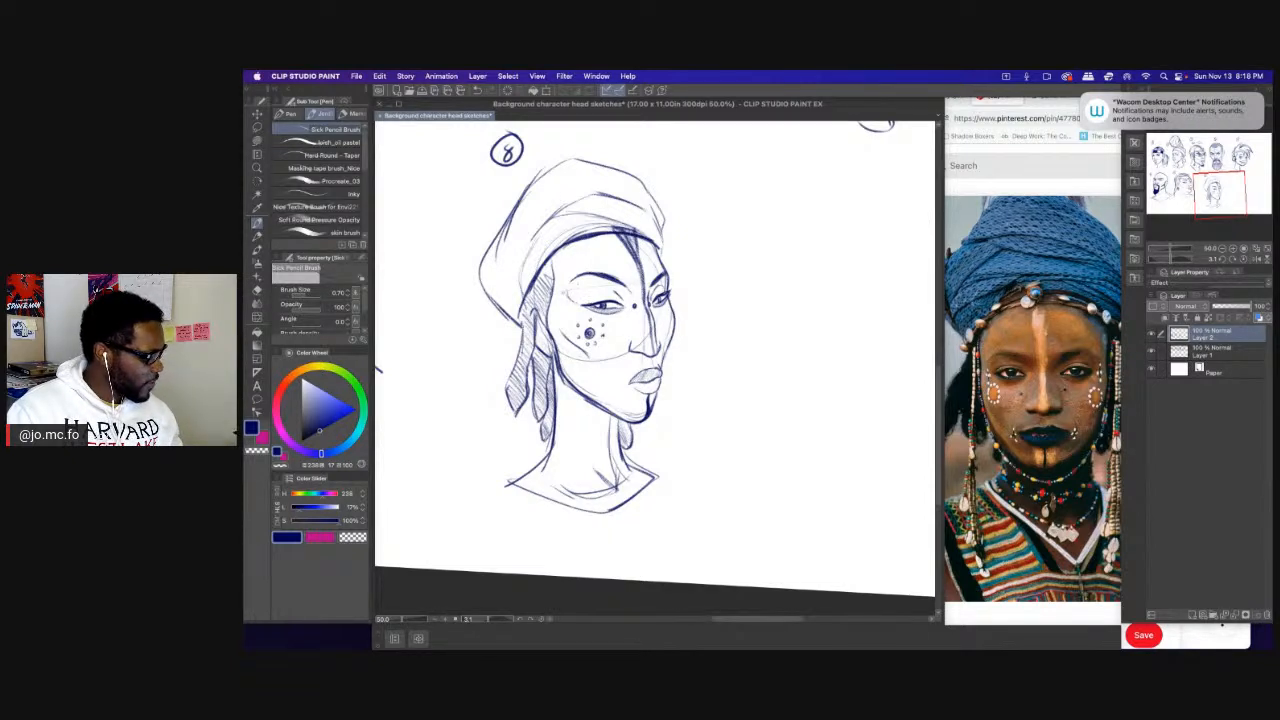
drag(614, 342, 612, 342)
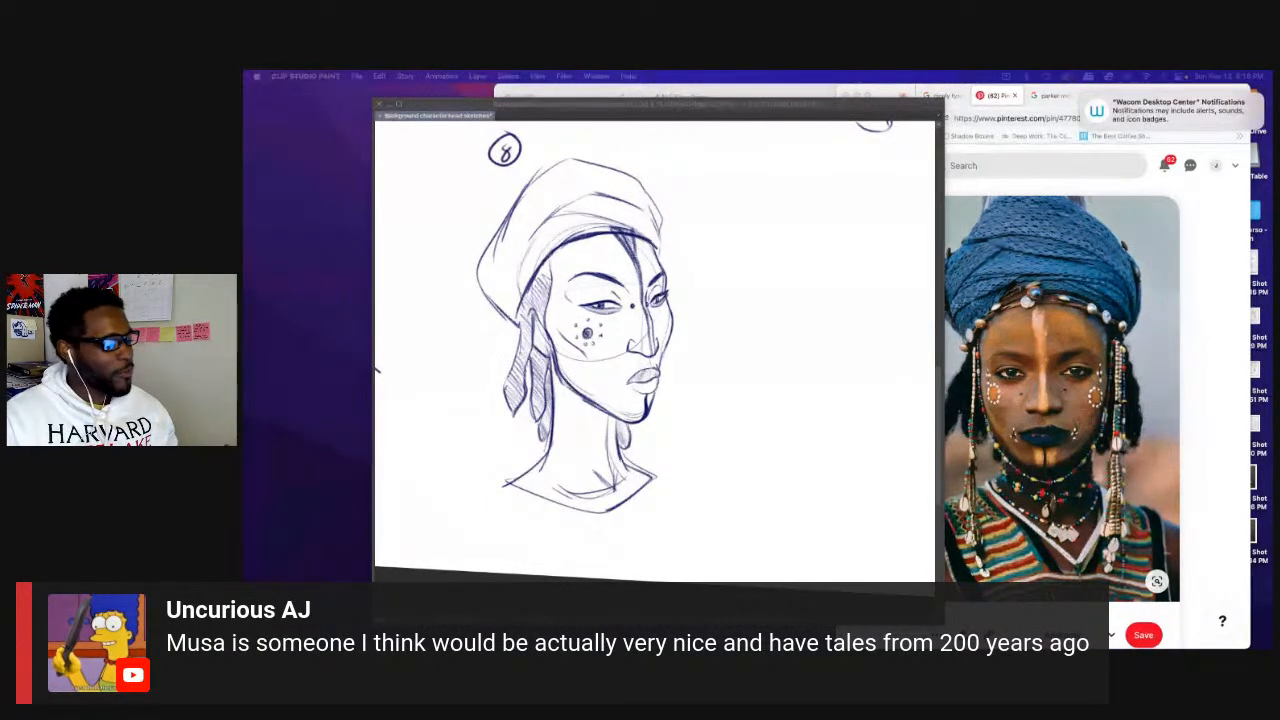
Examine the Musa angry librarian head in the upper row.
key(Tab)
drag(759, 387, 890, 443)
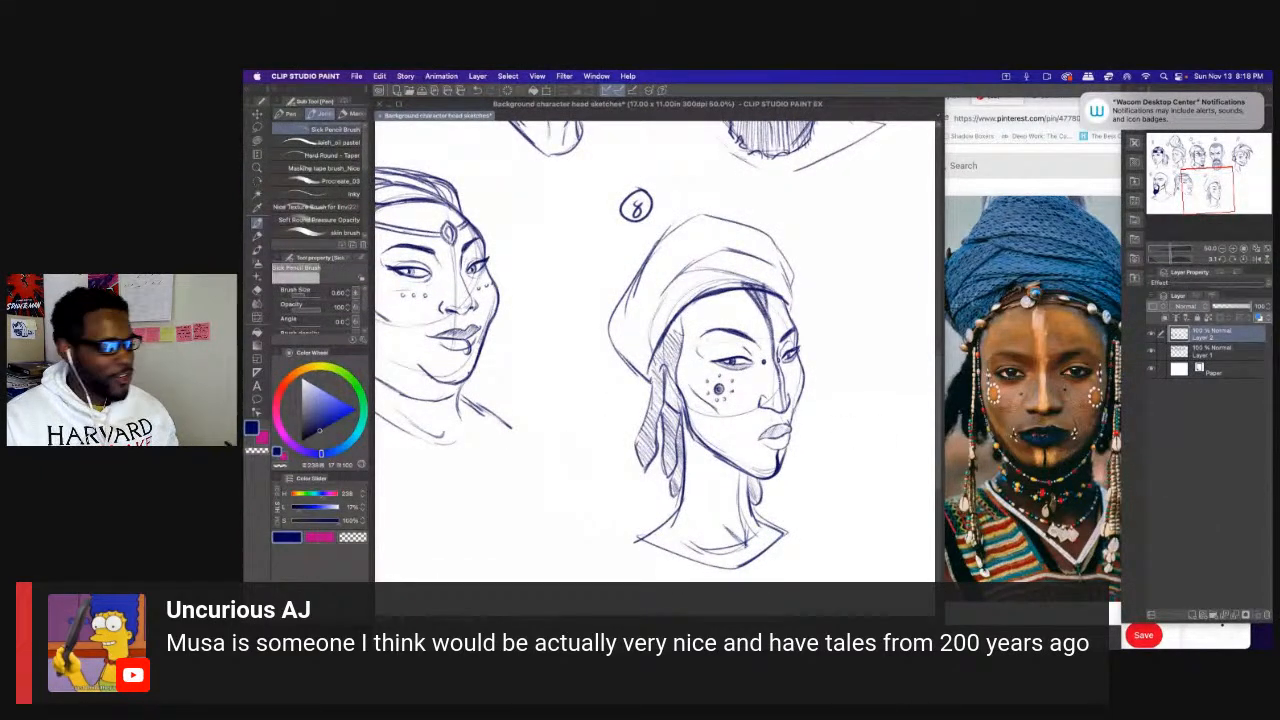
drag(638, 400, 680, 539)
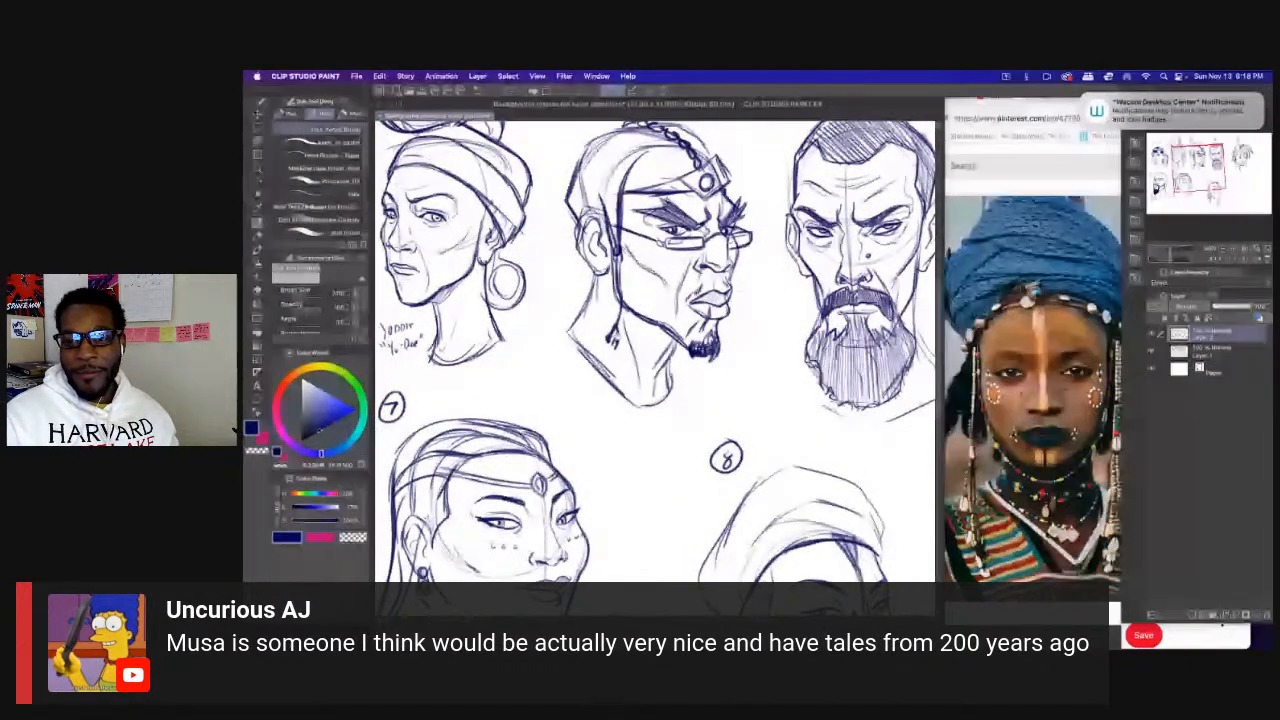
drag(677, 412, 690, 452)
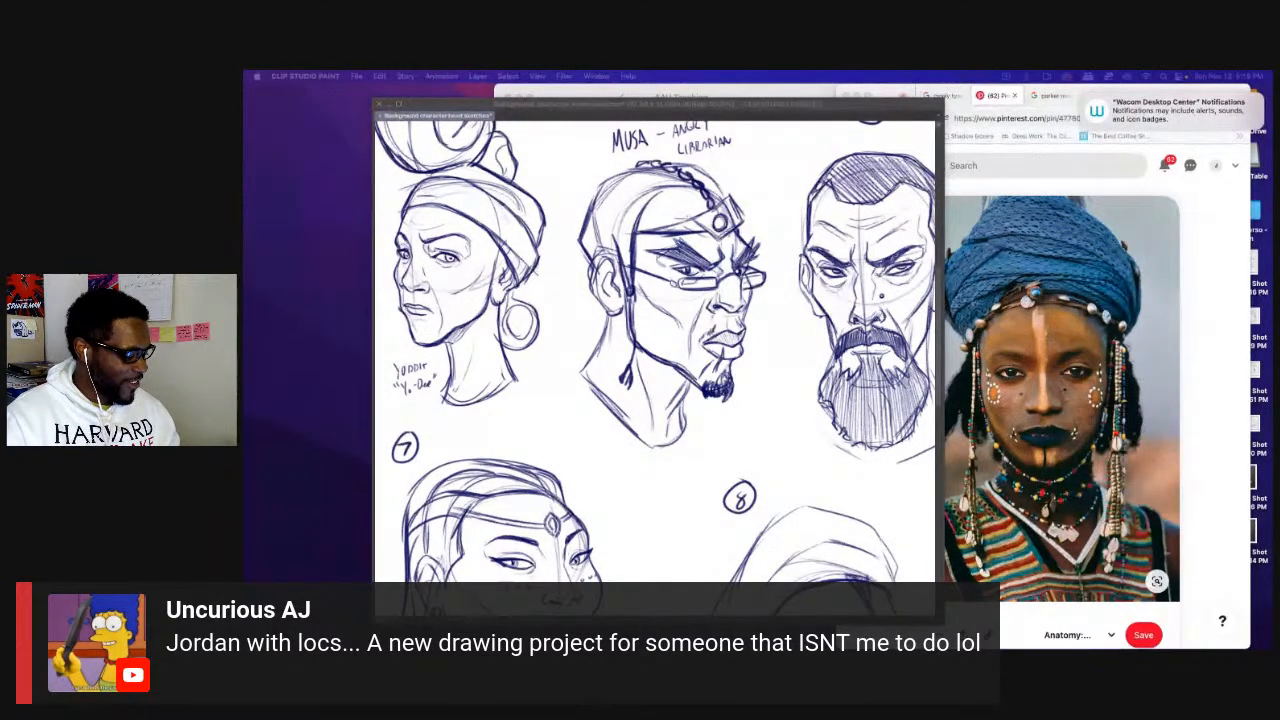
click(726, 446)
Return to head 8 and draw darker fold lines along the headwrap's front band with a larger brush.
drag(705, 433, 591, 196)
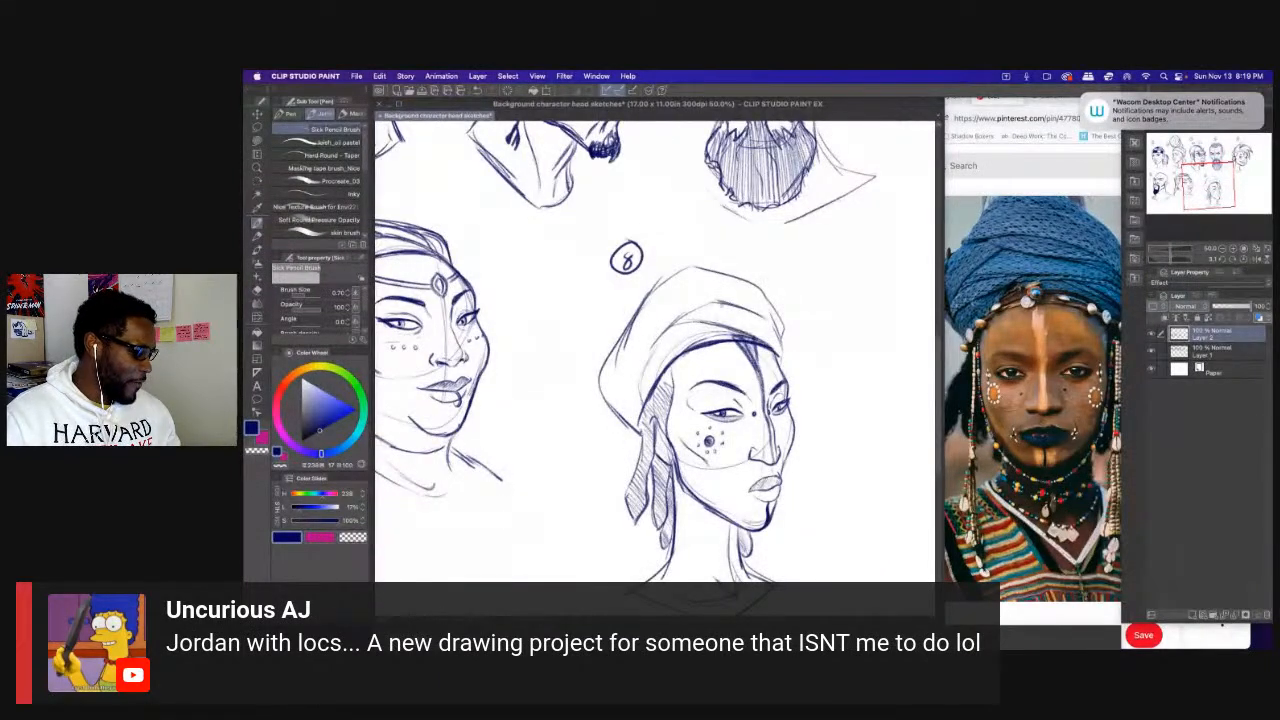
mouse_move(784, 366)
mouse_down()
mouse_move(776, 322)
mouse_move(742, 310)
mouse_move(778, 336)
mouse_up()
key(])
mouse_move(665, 300)
mouse_down()
mouse_move(681, 296)
mouse_move(660, 371)
mouse_up()
mouse_move(685, 323)
mouse_down()
mouse_move(656, 411)
mouse_move(631, 397)
mouse_move(622, 436)
mouse_up()
drag(650, 374, 624, 436)
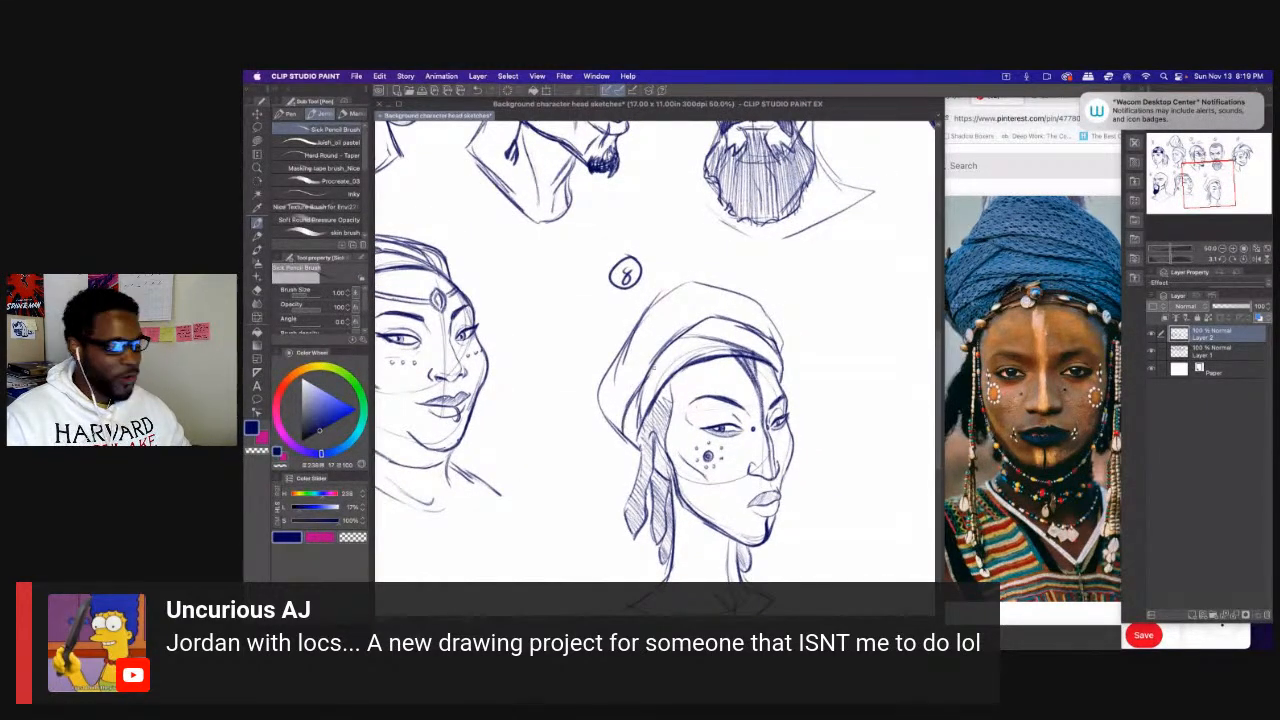
Darken the outer contour of head 8's headwrap from the front edge up toward the crown.
drag(694, 376, 666, 382)
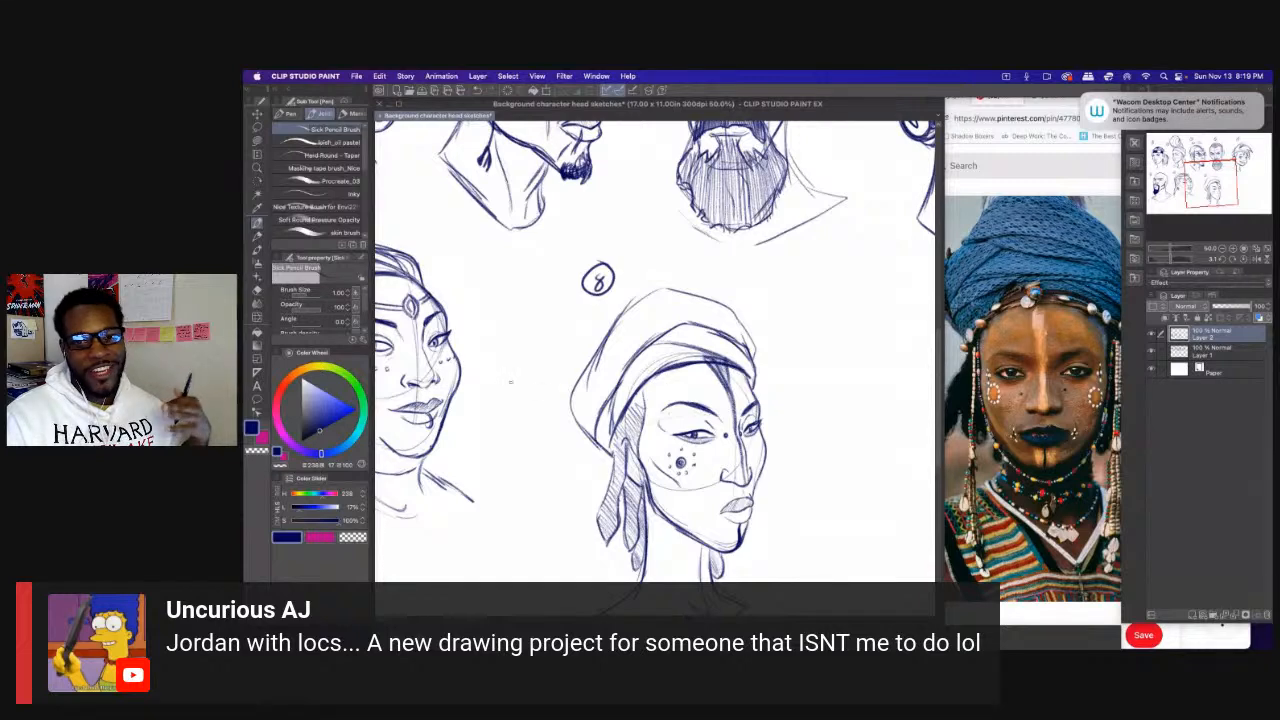
key(super+Tab)
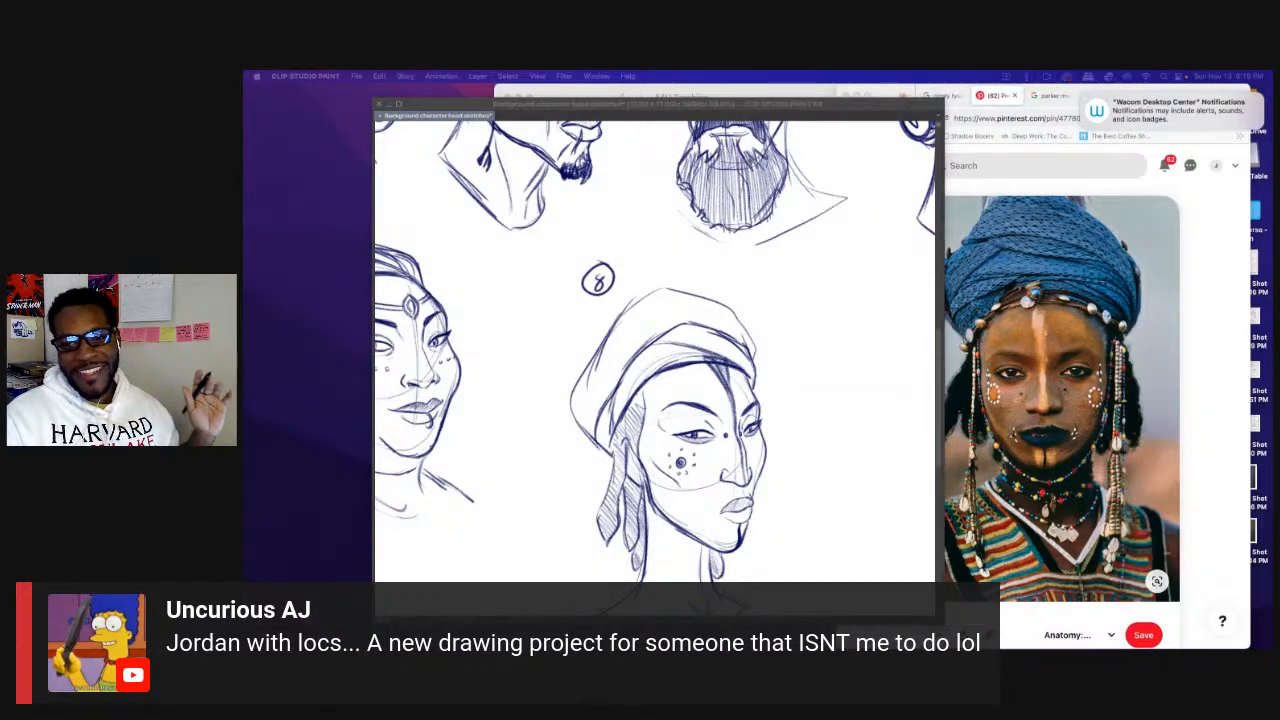
click(660, 327)
drag(660, 327, 690, 336)
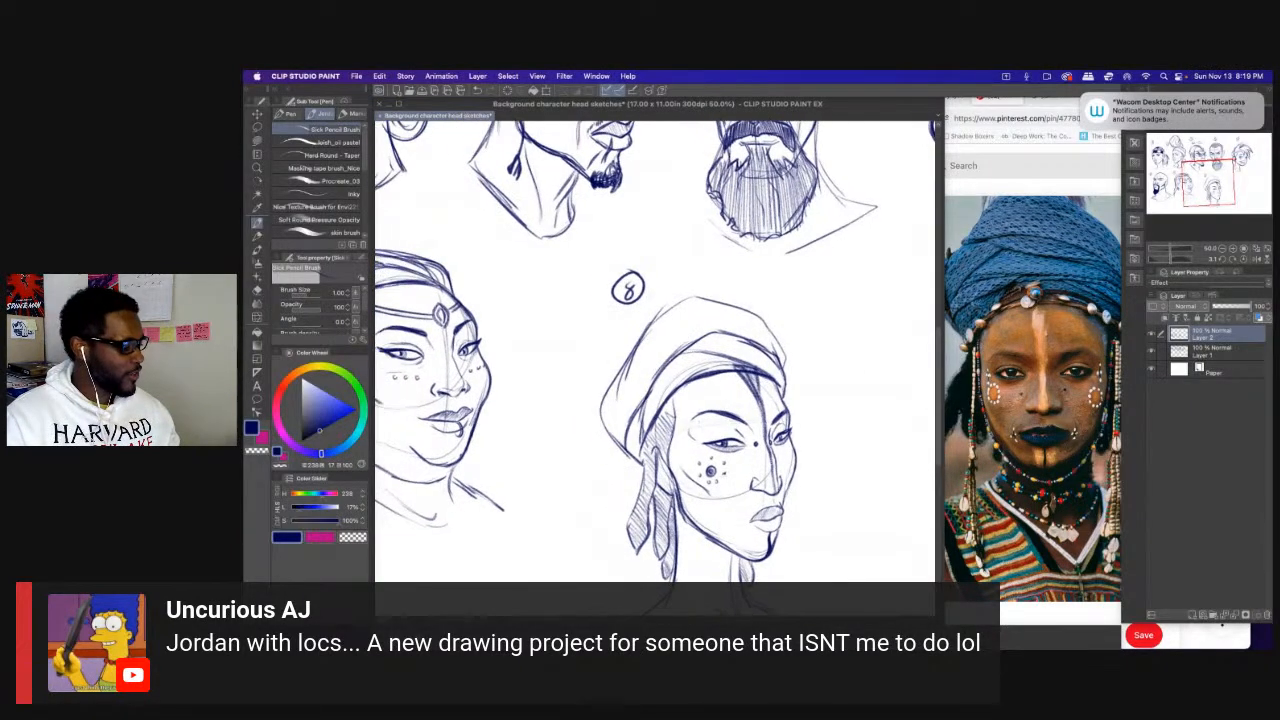
mouse_move(783, 362)
mouse_down()
mouse_move(759, 316)
mouse_move(732, 300)
mouse_up()
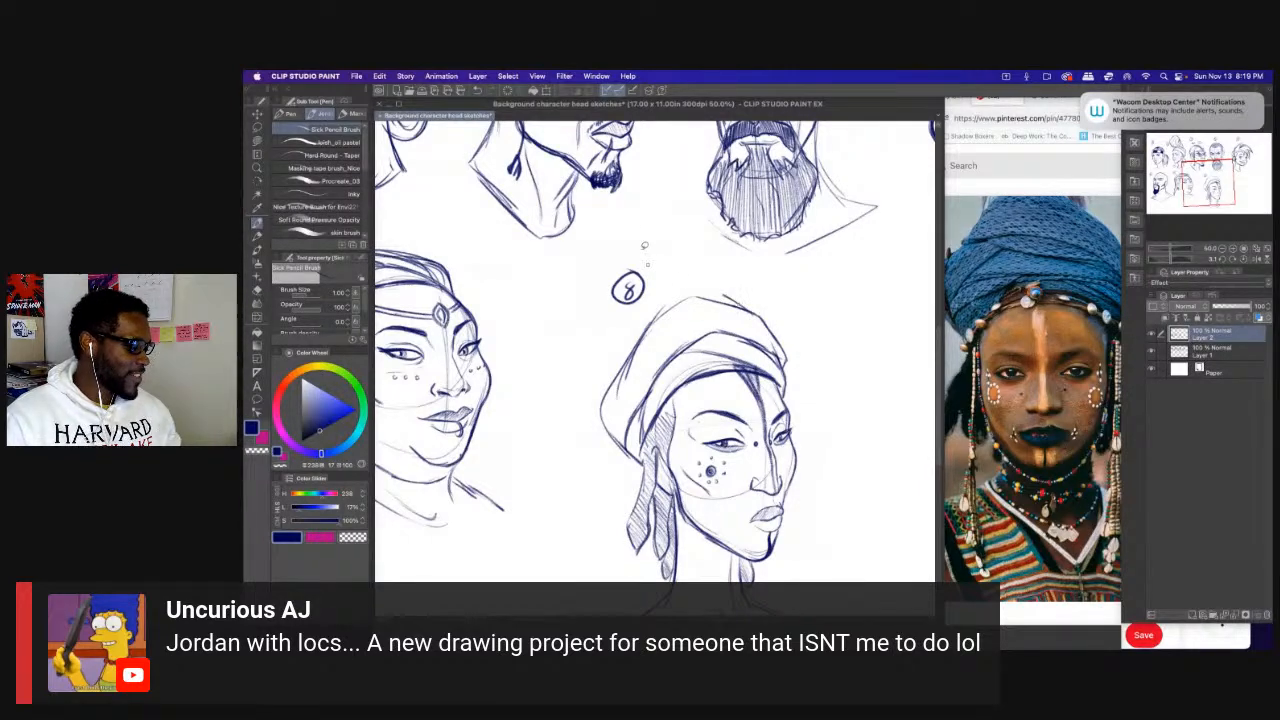
Lasso the circled number 8 and move it further away from the top of the headwrap, toward head 7.
key(m)
mouse_move(645, 247)
mouse_down()
mouse_move(604, 278)
mouse_move(564, 272)
mouse_up()
key(super+t)
key(Return)
key(ctrl+d)
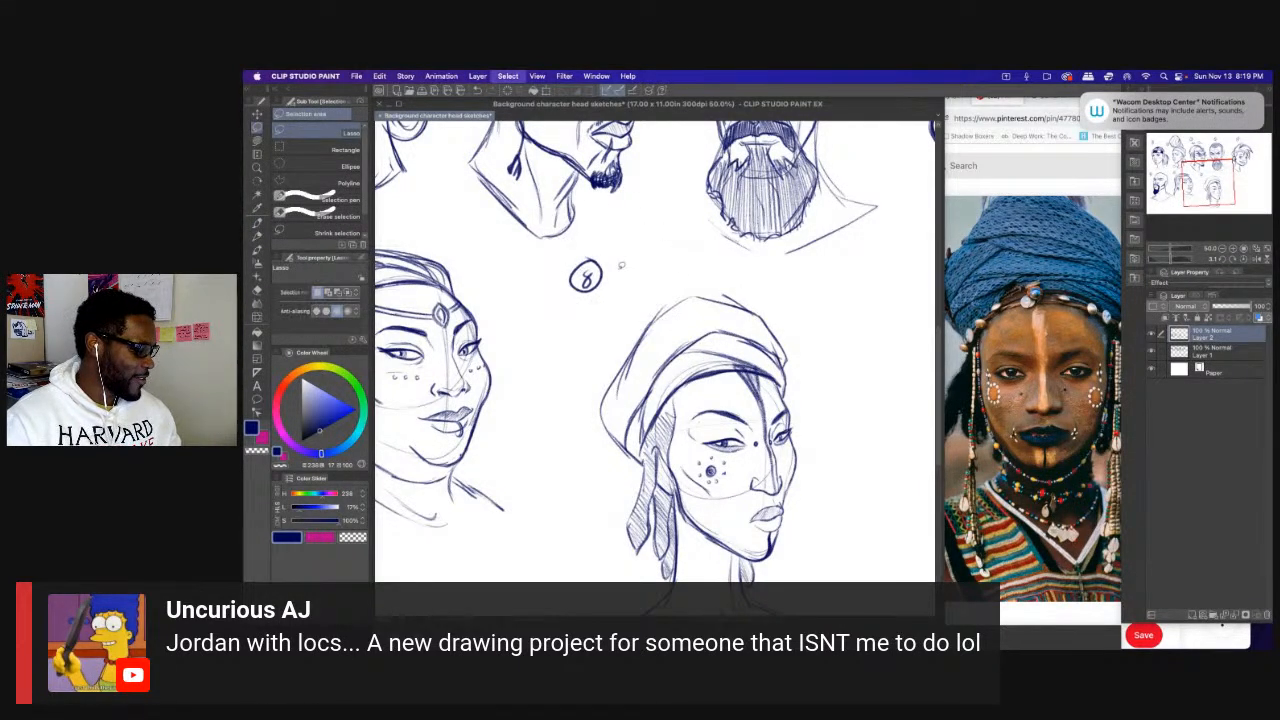
Sketch a small pronged comb shape in the empty space beside head 8.
key(p)
mouse_move(726, 298)
mouse_down()
mouse_move(691, 285)
mouse_move(649, 305)
mouse_up()
mouse_move(886, 341)
mouse_down()
mouse_move(834, 319)
mouse_move(850, 358)
mouse_move(800, 305)
mouse_up()
mouse_move(829, 375)
mouse_down()
mouse_move(836, 400)
mouse_move(824, 392)
mouse_up()
drag(800, 345, 856, 345)
mouse_move(838, 310)
mouse_down()
mouse_move(838, 350)
mouse_move(822, 348)
mouse_up()
drag(813, 305, 813, 350)
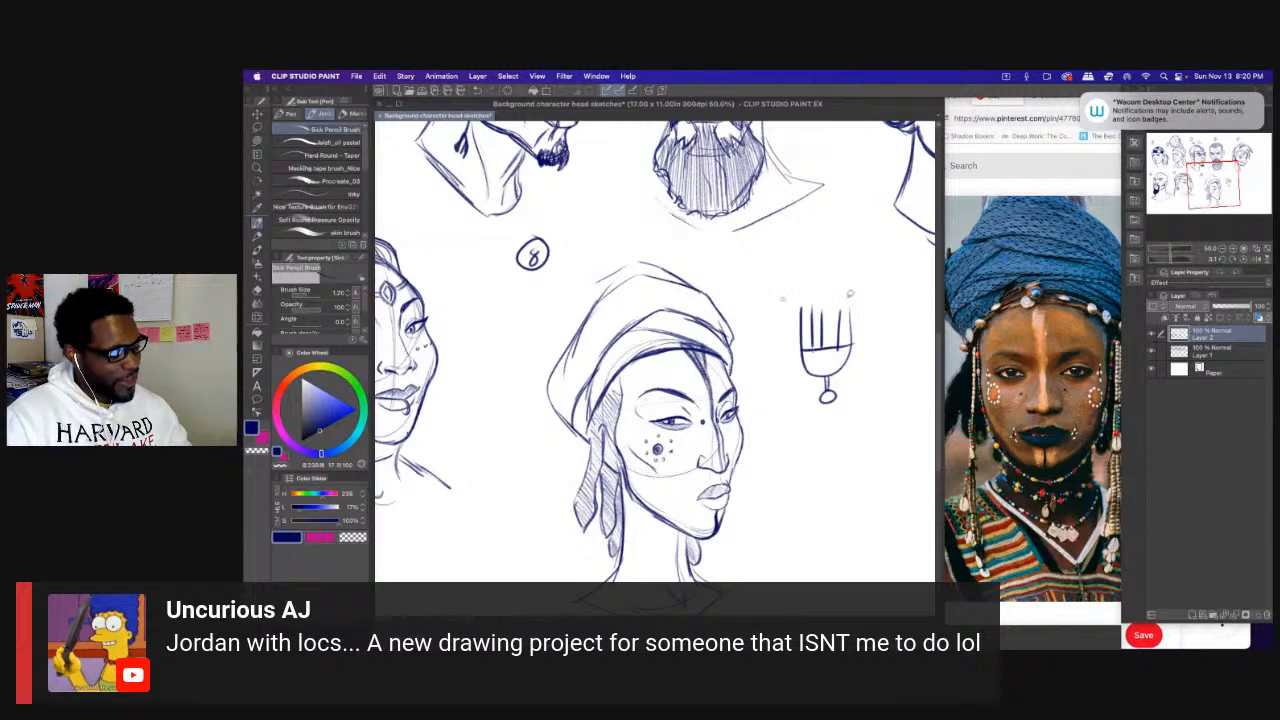
Lasso the comb doodle beside head 8, delete it, and clear the selection.
key(m)
mouse_move(853, 281)
mouse_down()
mouse_move(826, 443)
mouse_move(740, 297)
mouse_up()
key(Delete)
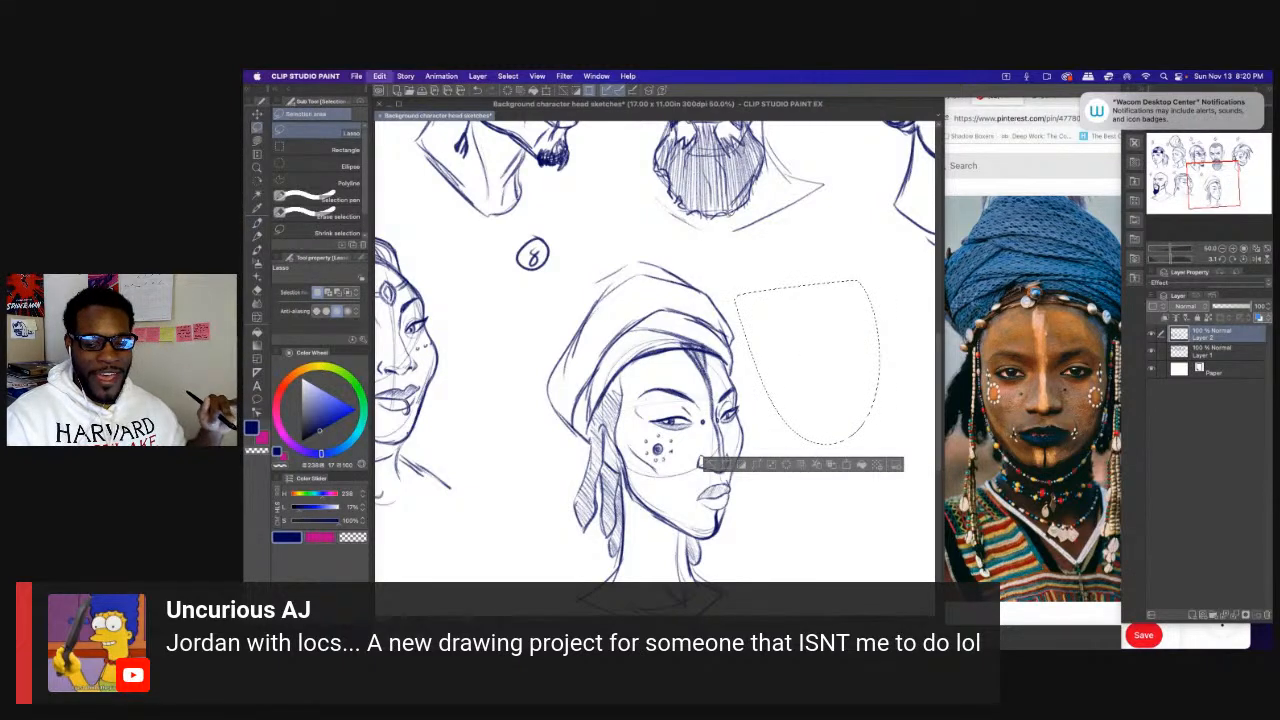
key(super+d)
Darken the crown and back contour of head 8's headwrap down to where it meets the hair.
drag(559, 387, 585, 391)
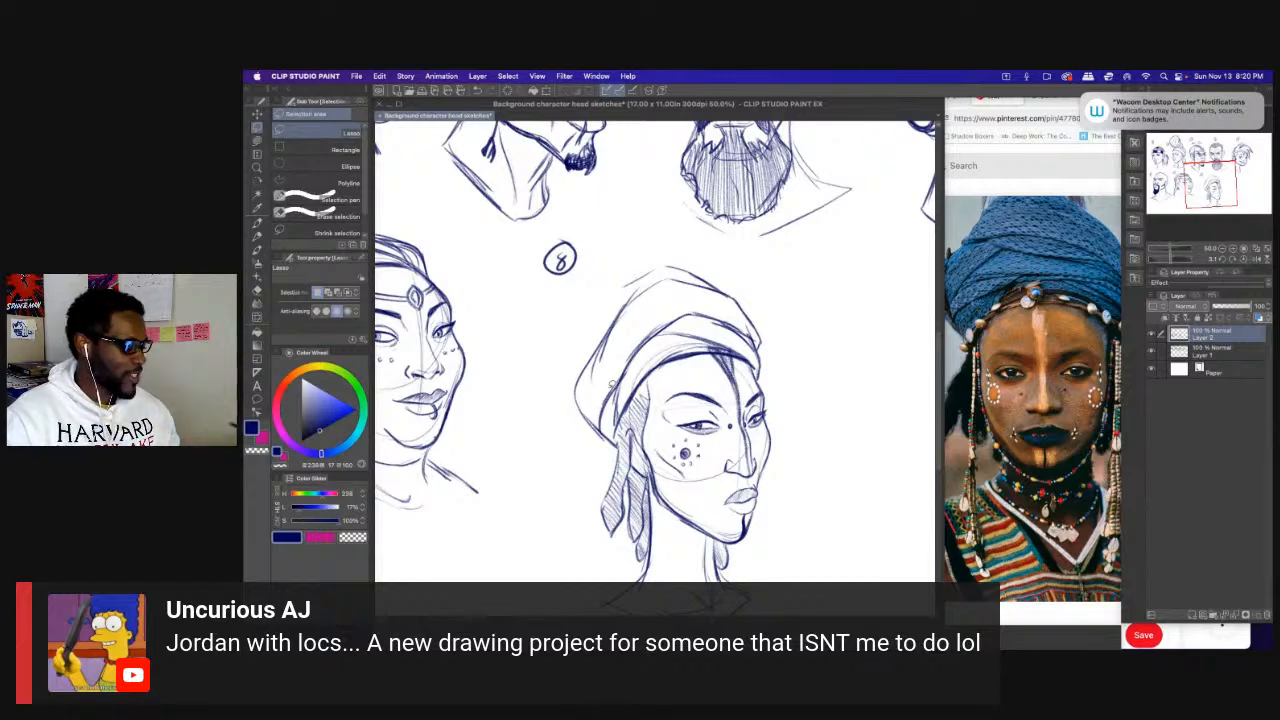
key(p)
mouse_move(654, 268)
mouse_down()
mouse_move(592, 312)
mouse_move(578, 376)
mouse_move(590, 314)
mouse_move(652, 266)
mouse_move(710, 284)
mouse_up()
mouse_move(626, 312)
mouse_down()
mouse_move(590, 368)
mouse_move(582, 418)
mouse_move(606, 442)
mouse_up()
mouse_move(586, 398)
mouse_down()
mouse_move(576, 426)
mouse_move(574, 408)
mouse_up()
mouse_move(600, 344)
mouse_down()
mouse_move(578, 380)
mouse_move(671, 280)
mouse_up()
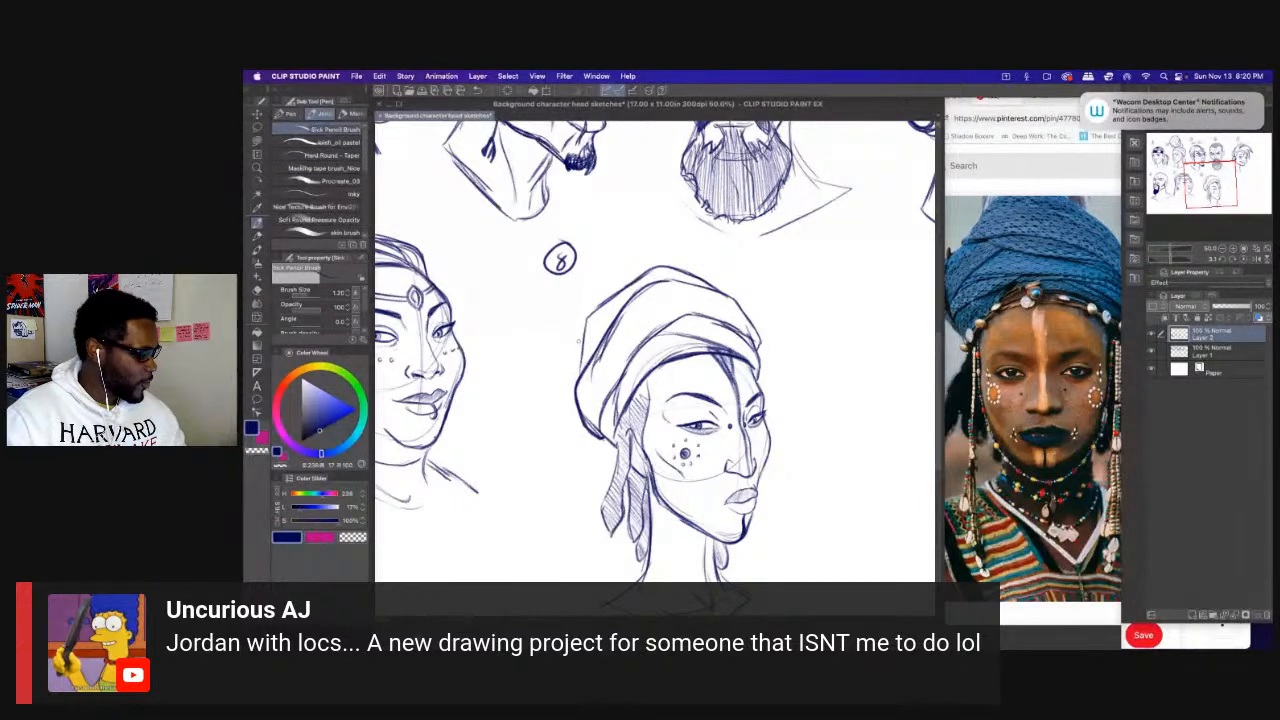
drag(590, 320, 572, 380)
Reduce the brush size to 1.00, reinforce the near side of the face, and draw hair locks behind head 8's far cheek and jaw.
key(bracketleft)
mouse_move(612, 325)
mouse_down()
mouse_move(602, 287)
mouse_move(632, 346)
mouse_move(608, 382)
mouse_move(650, 334)
mouse_move(628, 356)
mouse_up()
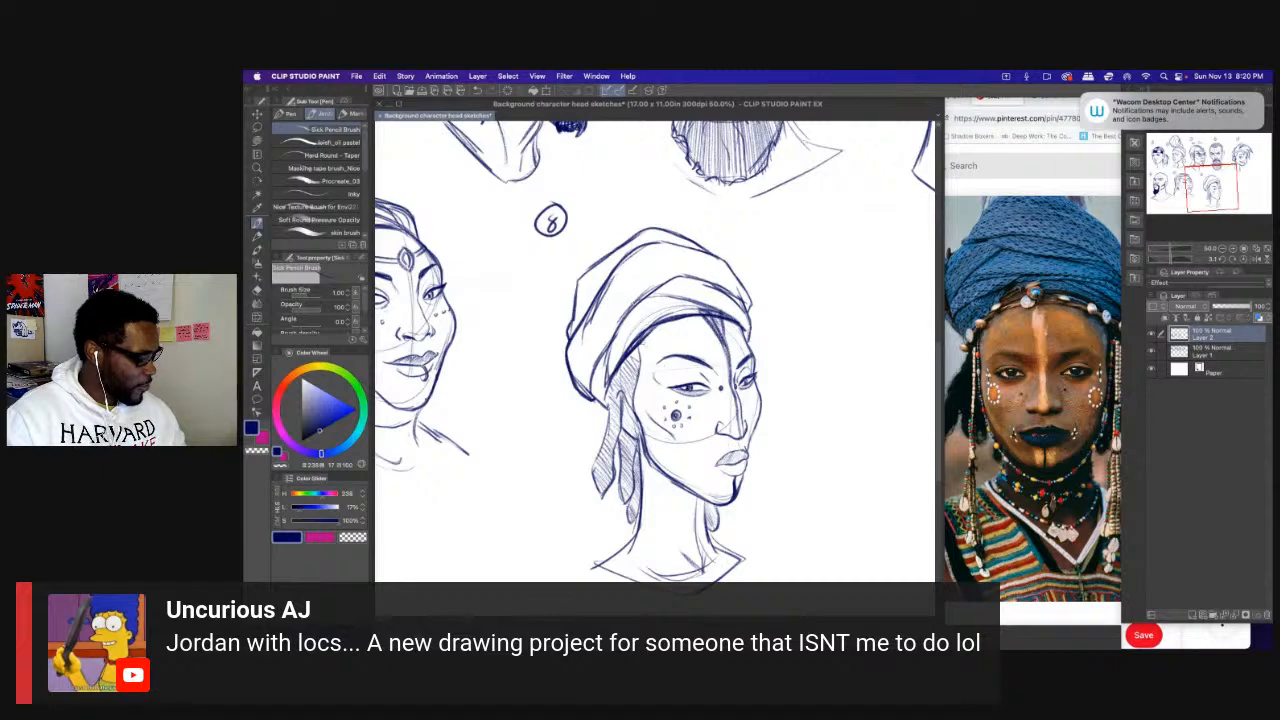
drag(639, 345, 642, 395)
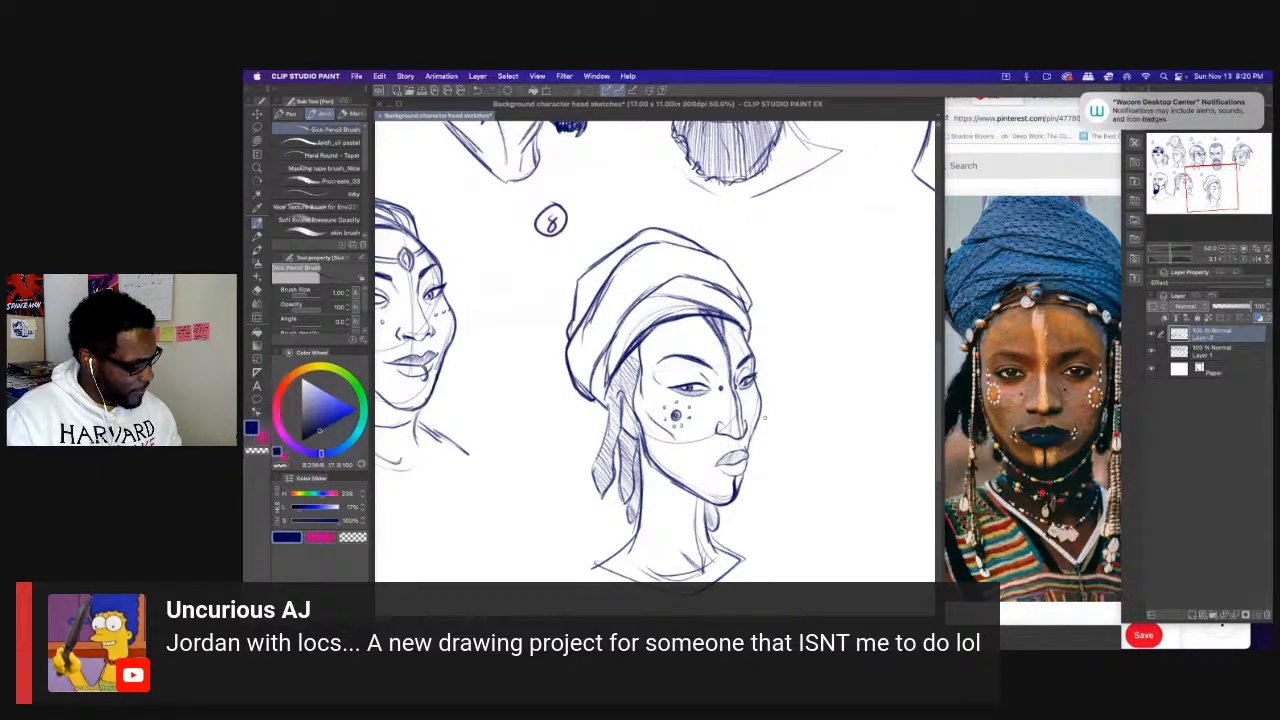
mouse_move(762, 410)
mouse_down()
mouse_move(768, 452)
mouse_move(746, 330)
mouse_move(770, 456)
mouse_move(730, 515)
mouse_up()
mouse_move(745, 501)
mouse_down()
mouse_move(707, 535)
mouse_move(717, 550)
mouse_up()
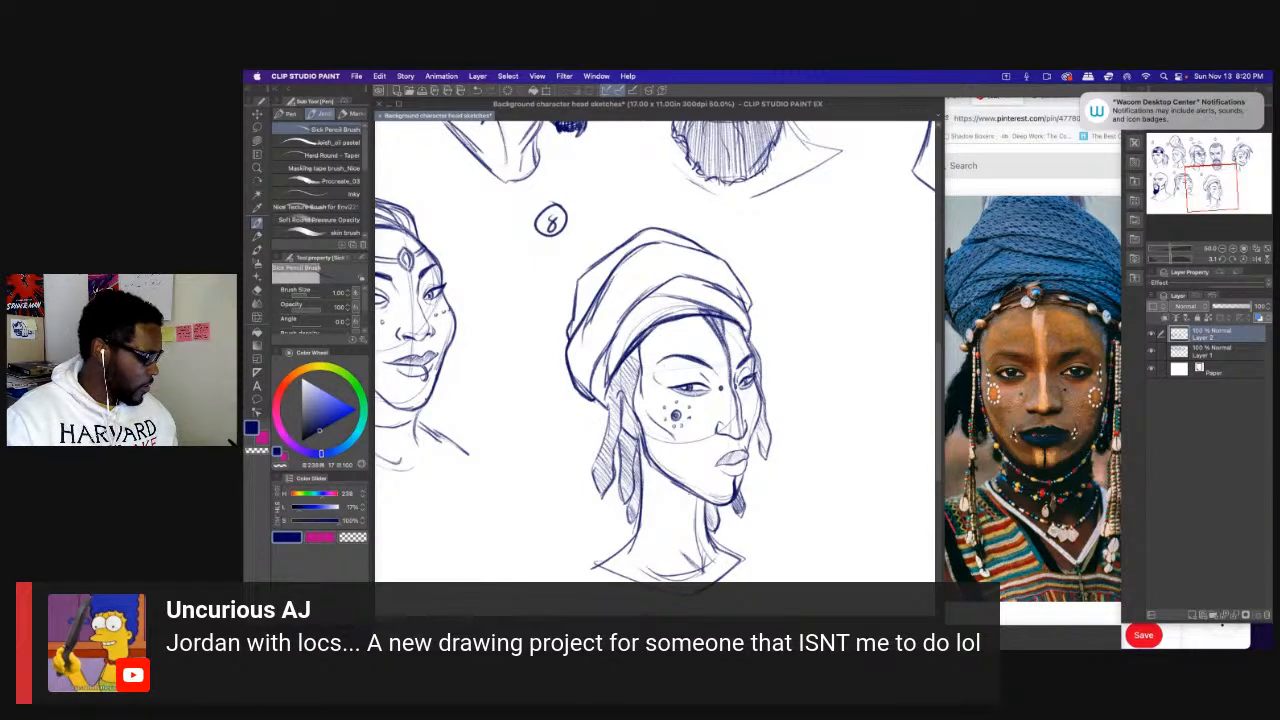
Draw loose strands falling over head 8's forehead below the headwrap band.
mouse_move(646, 328)
mouse_down()
mouse_move(588, 317)
mouse_move(635, 346)
mouse_move(674, 346)
mouse_move(676, 334)
mouse_up()
drag(682, 308, 678, 342)
drag(690, 316, 680, 344)
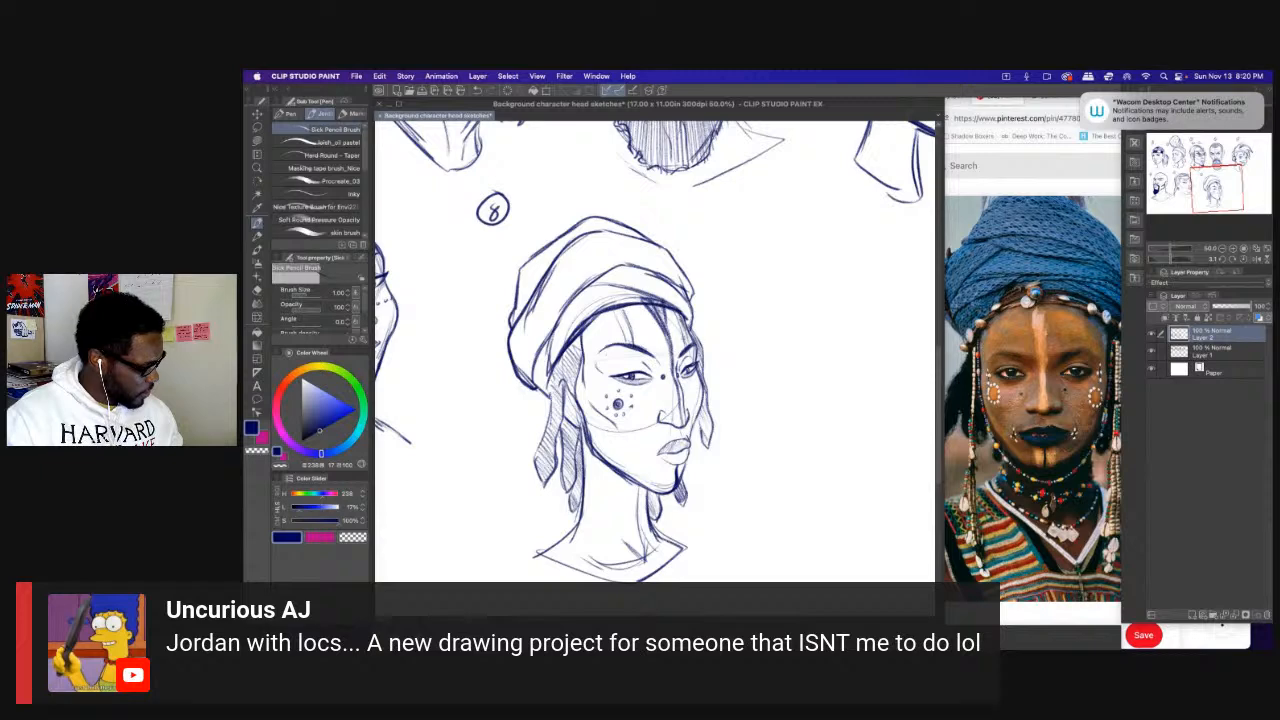
drag(625, 309, 627, 340)
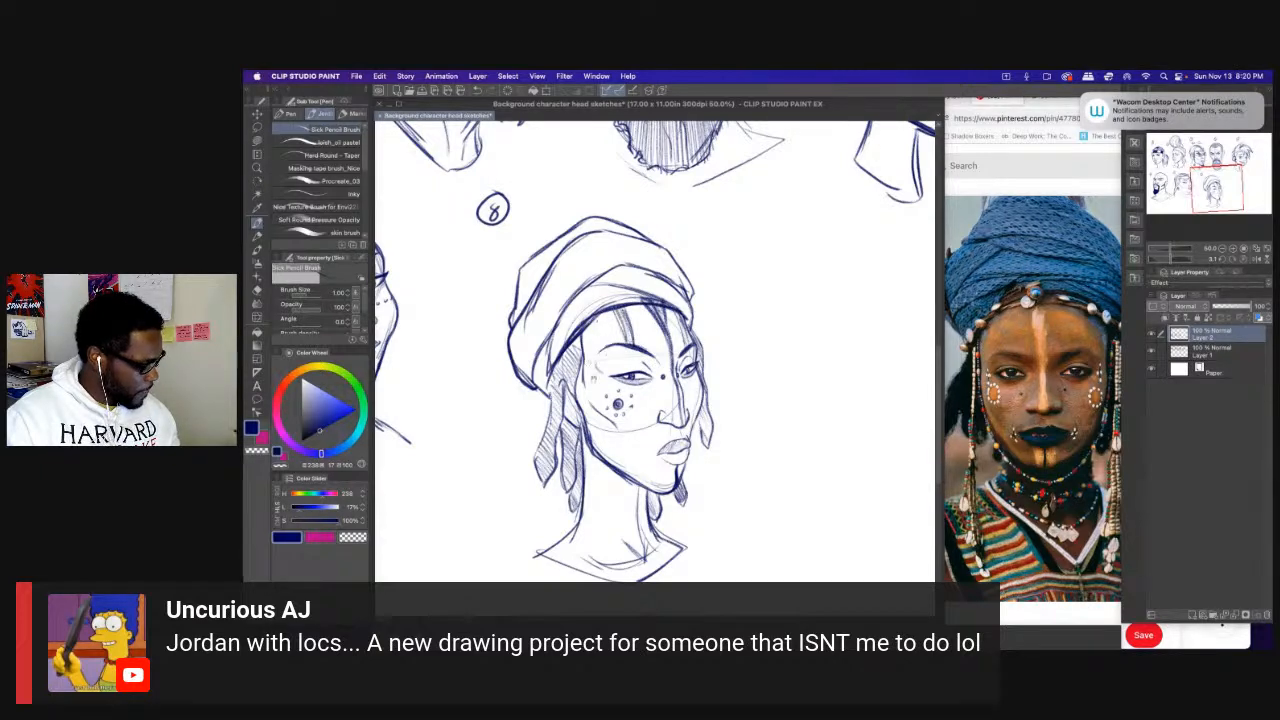
Reduce the brush size to 0.80 and add face-paint dots on head 8's far cheek.
drag(640, 400, 622, 375)
key(bracketleft)
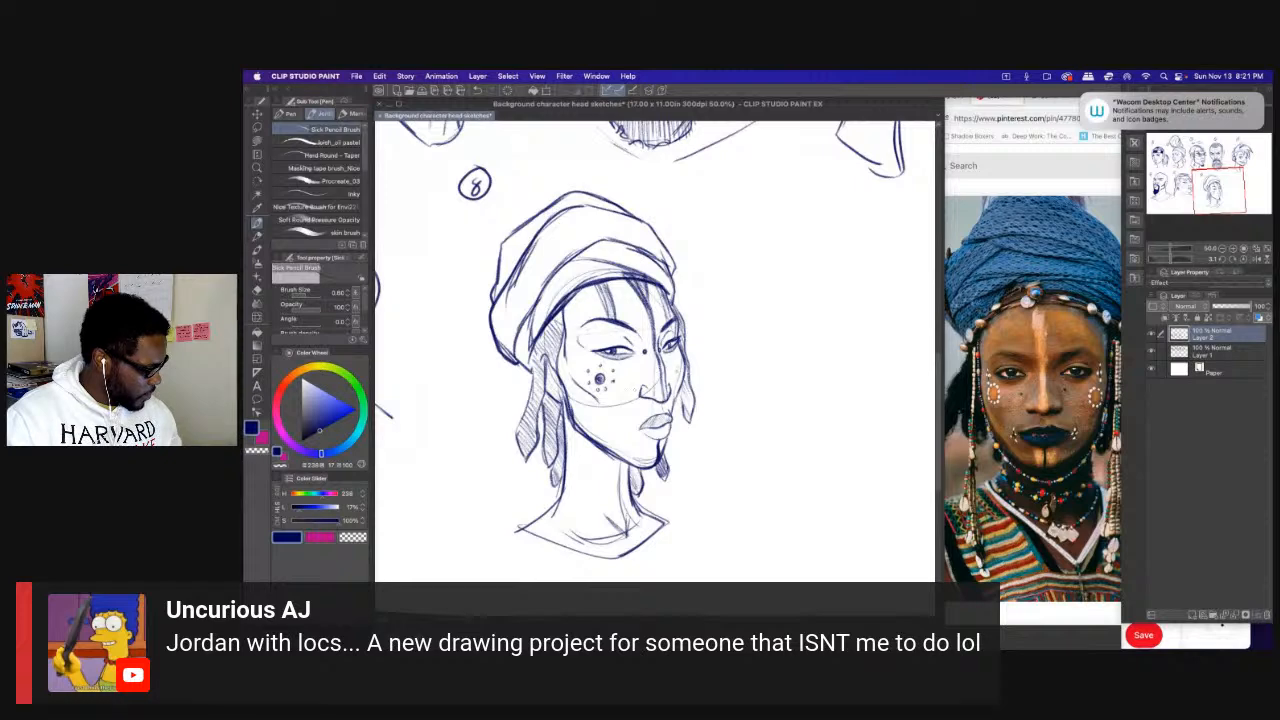
click(679, 369)
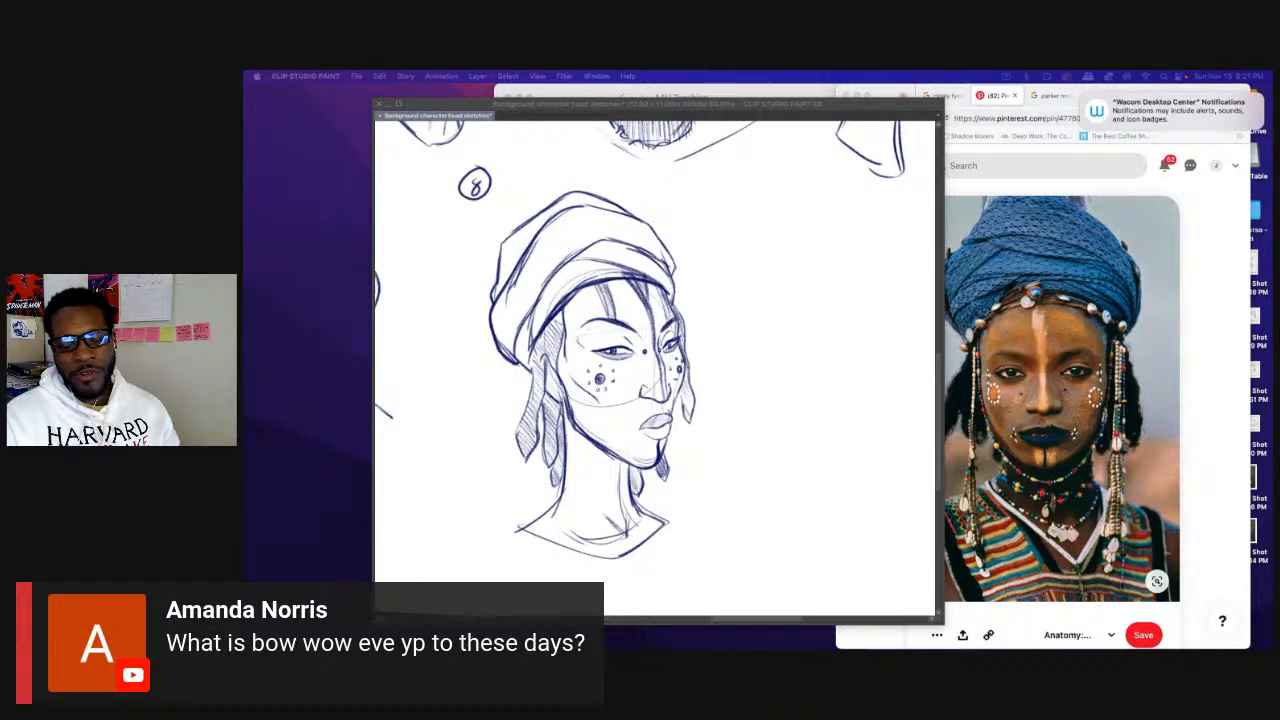
click(1082, 97)
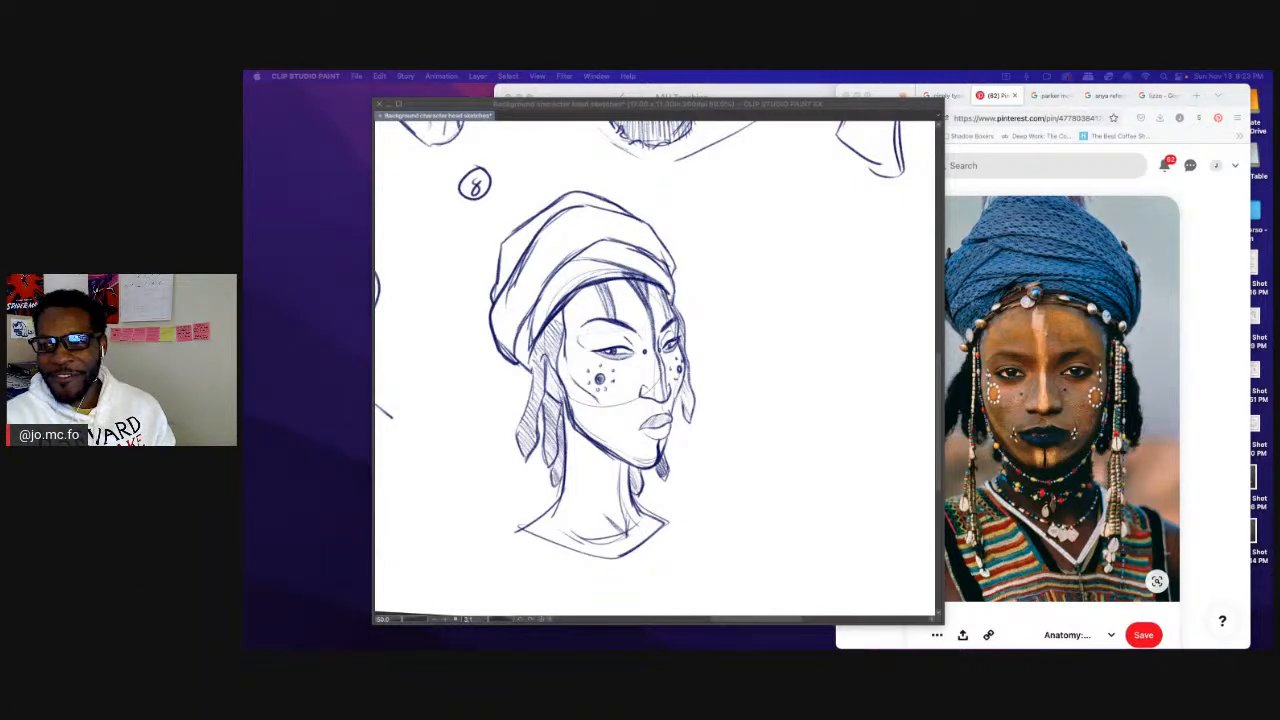
click(703, 357)
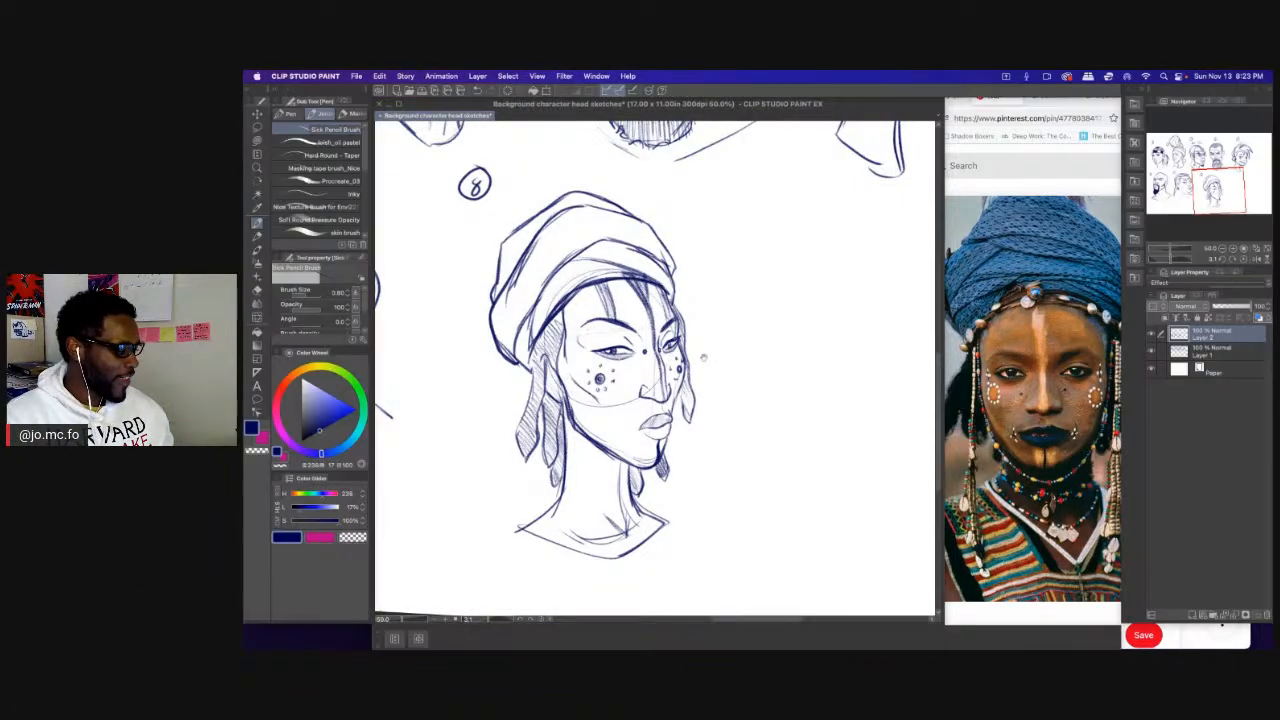
Reduce the brush size to 0.60 and shade the near-side hair lock hanging below head 8's headwrap.
drag(703, 357, 814, 365)
scroll(773, 312, up, 1)
mouse_move(778, 298)
mouse_down()
mouse_move(802, 392)
mouse_move(790, 446)
mouse_move(782, 415)
mouse_move(763, 495)
mouse_up()
key(bracketleft)
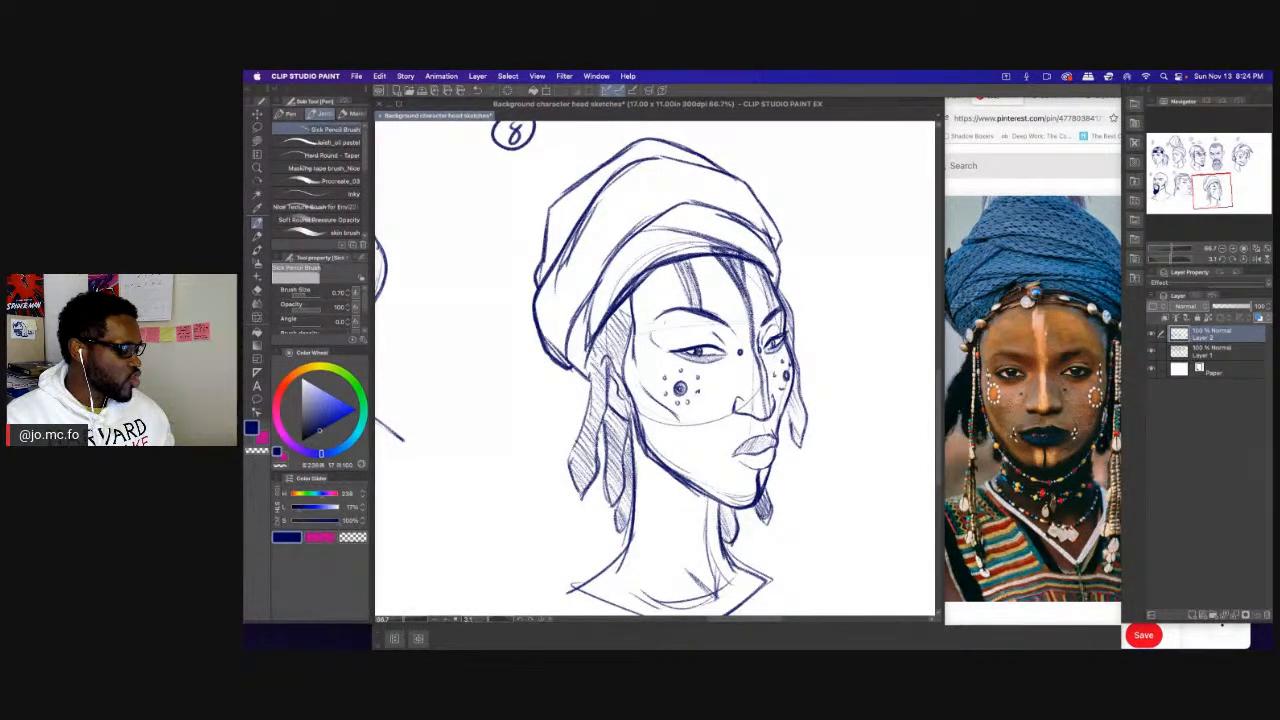
key([)
mouse_move(608, 361)
mouse_down()
mouse_move(612, 393)
mouse_move(606, 383)
mouse_move(591, 394)
mouse_move(576, 448)
mouse_up()
drag(575, 447, 570, 478)
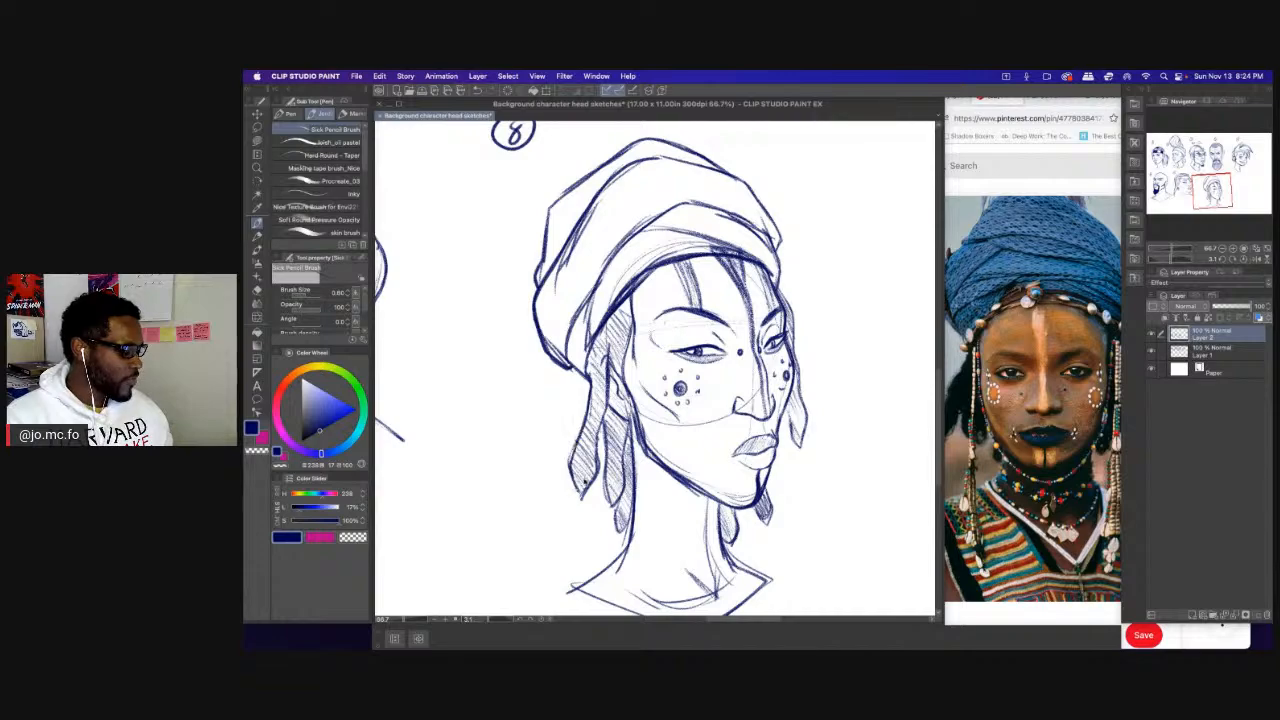
Reset the canvas rotation, lasso head 8 without its number, and move it slightly upward.
key(super+minus)
key(super+minus)
drag(614, 420, 656, 424)
key(m)
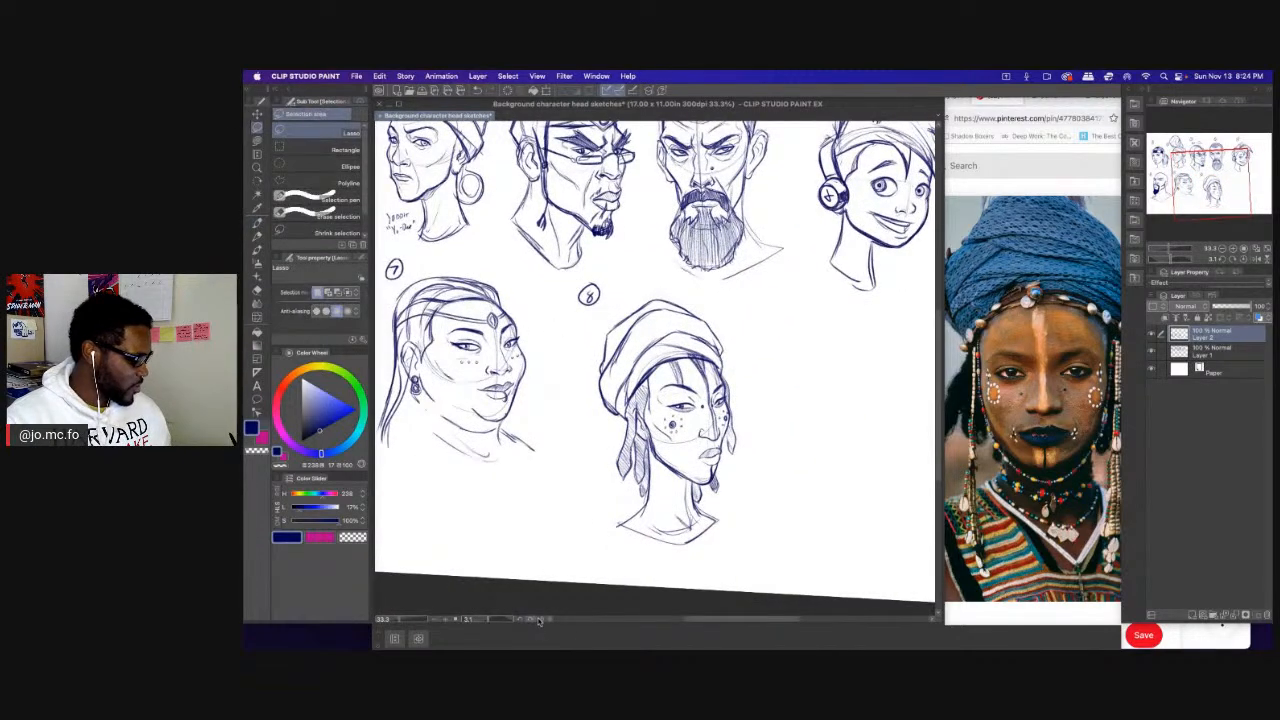
click(539, 621)
key(o)
mouse_move(704, 294)
mouse_down()
mouse_move(722, 519)
mouse_move(653, 207)
mouse_move(645, 372)
mouse_move(638, 322)
mouse_move(712, 321)
mouse_move(736, 342)
mouse_move(779, 521)
mouse_move(596, 561)
mouse_move(568, 430)
mouse_move(613, 332)
mouse_move(655, 310)
mouse_up()
scroll(706, 325, down, 2)
key(m)
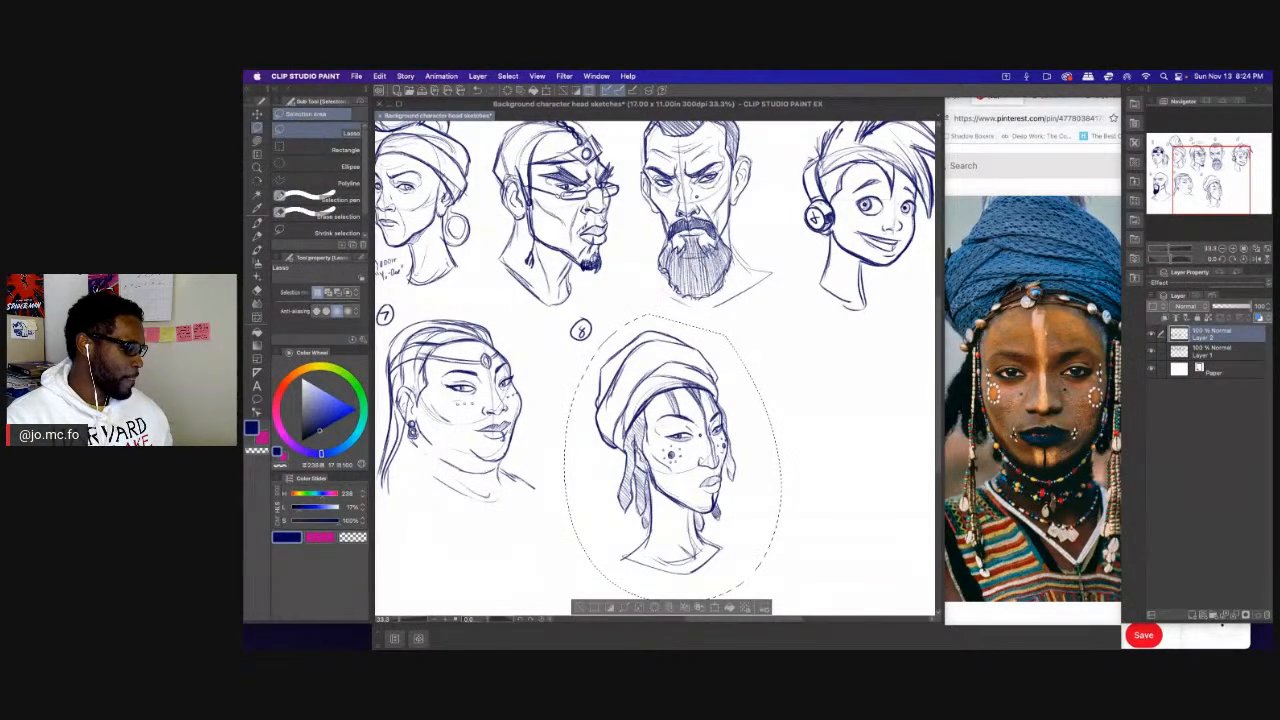
key(super+t)
drag(624, 428, 622, 417)
key(Return)
key(super+d)
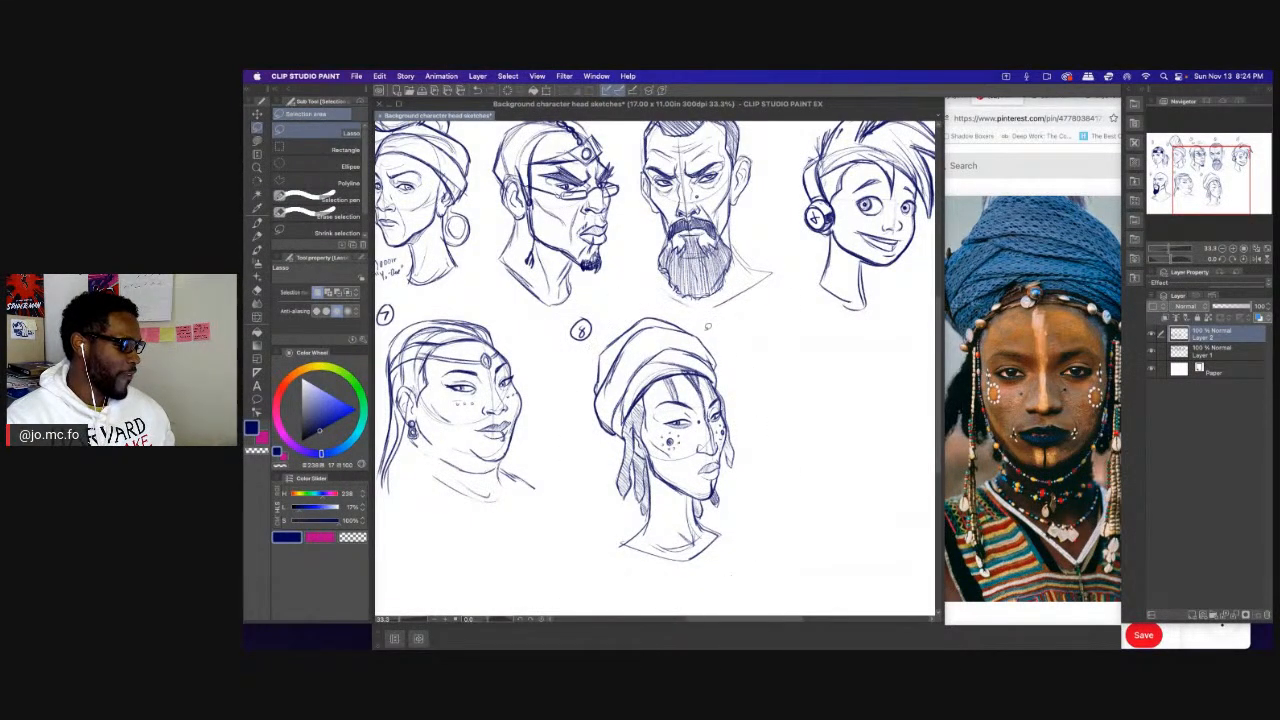
Lasso head 8 together with its number, scale both down slightly, and save the file.
mouse_move(708, 326)
mouse_down()
mouse_move(747, 563)
mouse_move(543, 359)
mouse_move(600, 301)
mouse_move(642, 292)
mouse_move(700, 322)
mouse_up()
key(super+t)
drag(680, 440, 670, 437)
drag(773, 589, 745, 560)
key(Return)
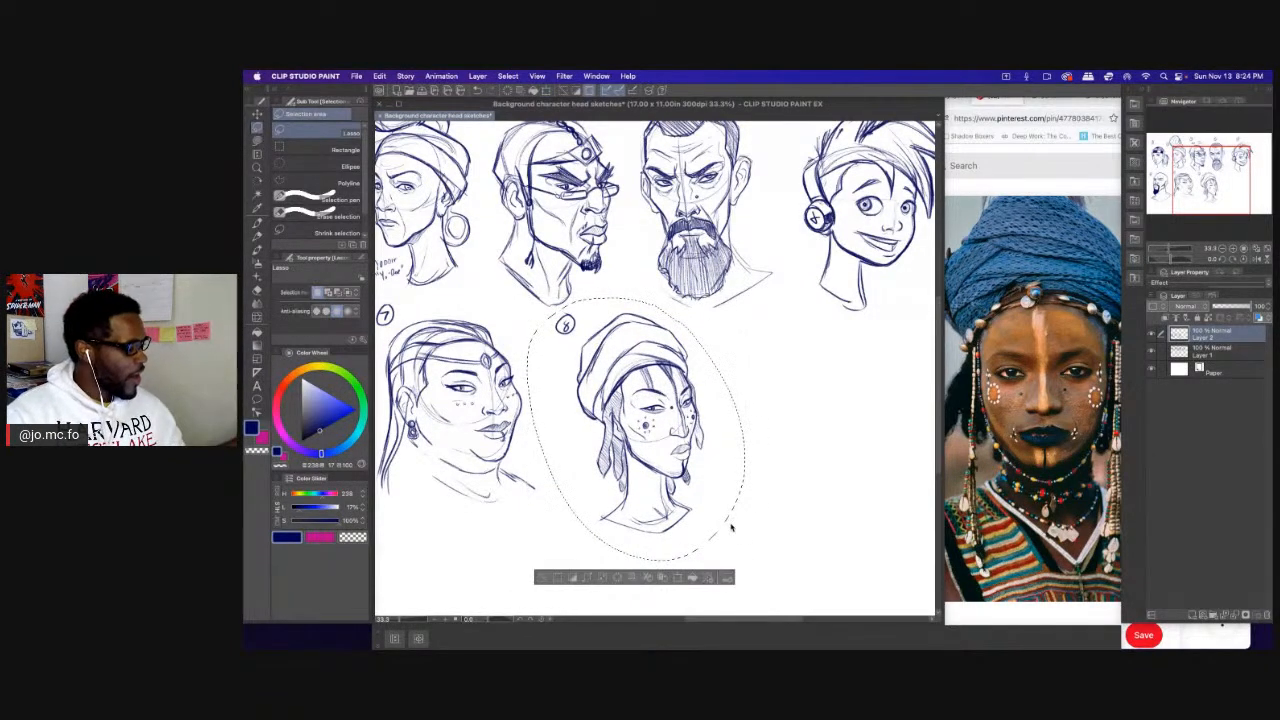
scroll(731, 528, down, 1)
key(super+d)
key(b)
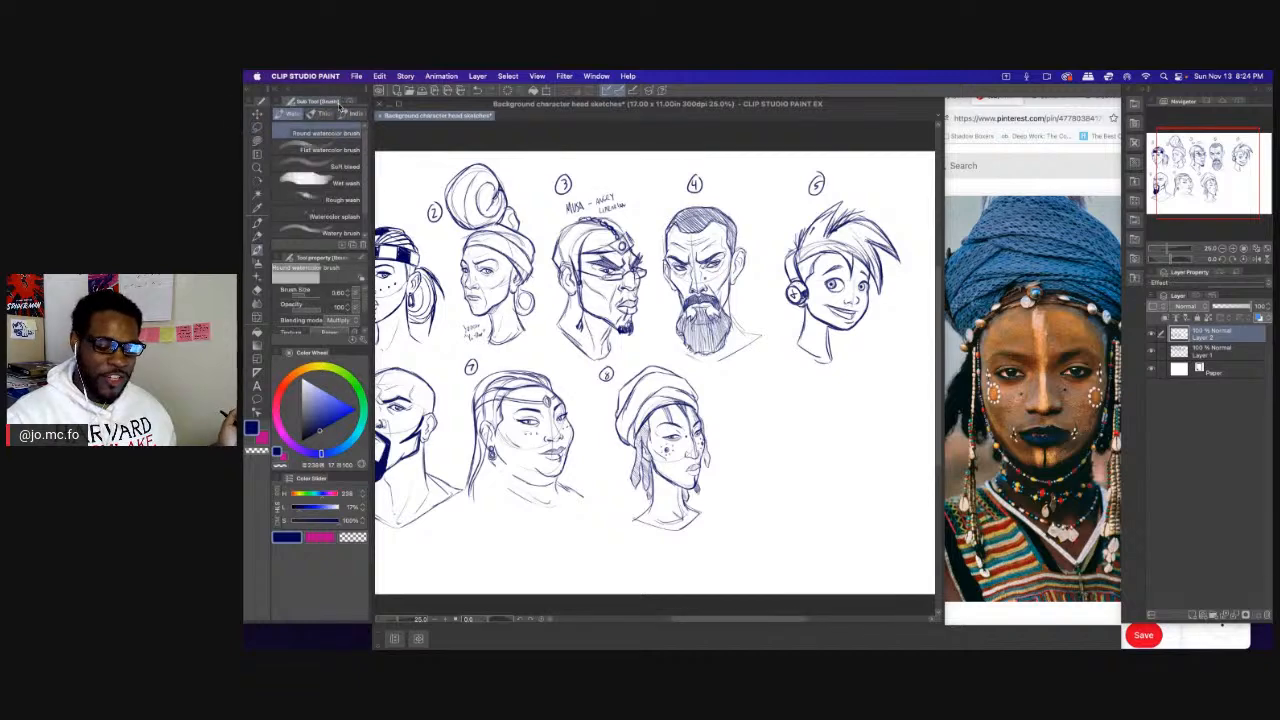
key(super+s)
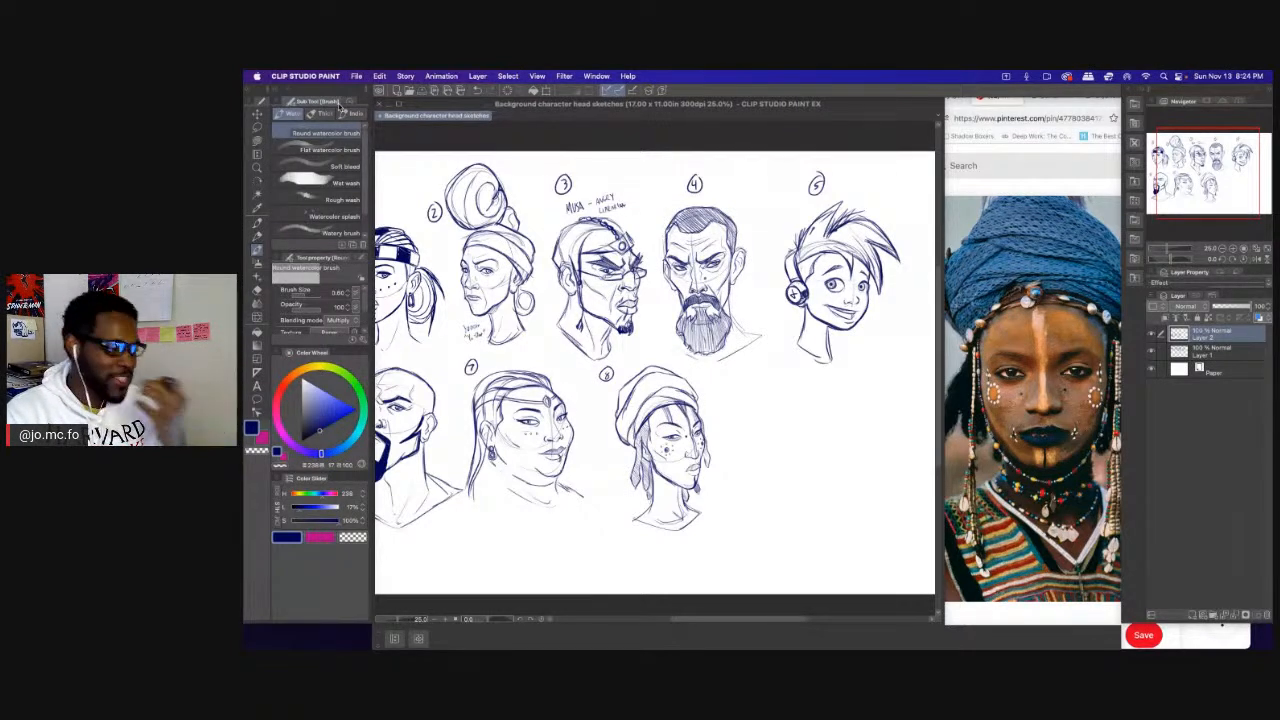
Lasso head 8 without its number and shift it slightly closer to head 7.
key(m)
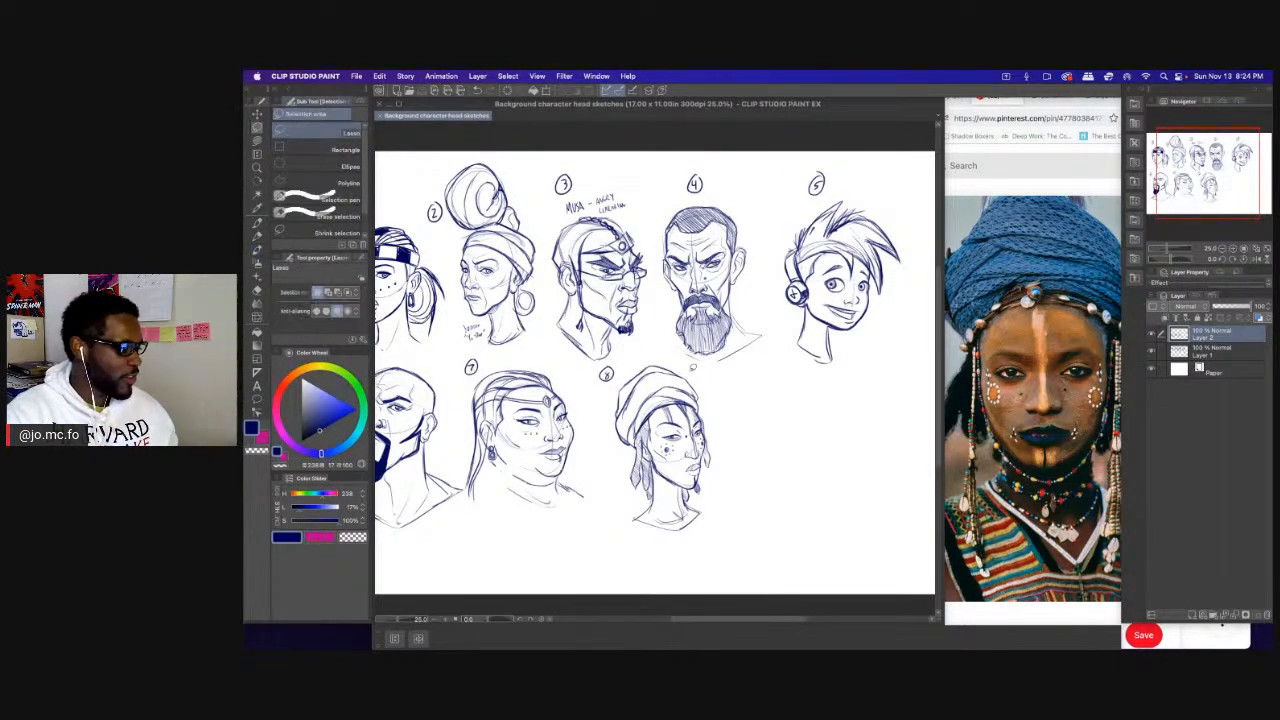
mouse_move(695, 369)
mouse_down()
mouse_move(739, 453)
mouse_move(616, 470)
mouse_move(622, 378)
mouse_move(662, 355)
mouse_move(763, 352)
mouse_up()
key(ctrl+t)
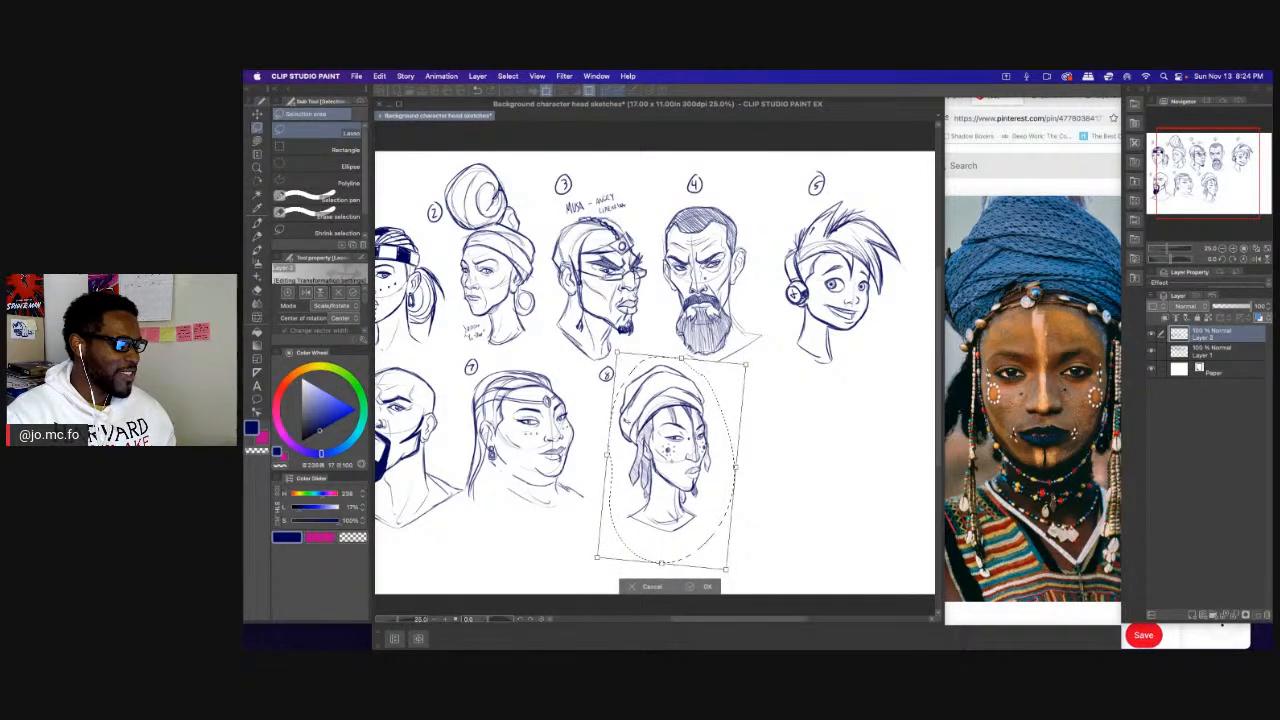
drag(672, 458, 662, 454)
key(Return)
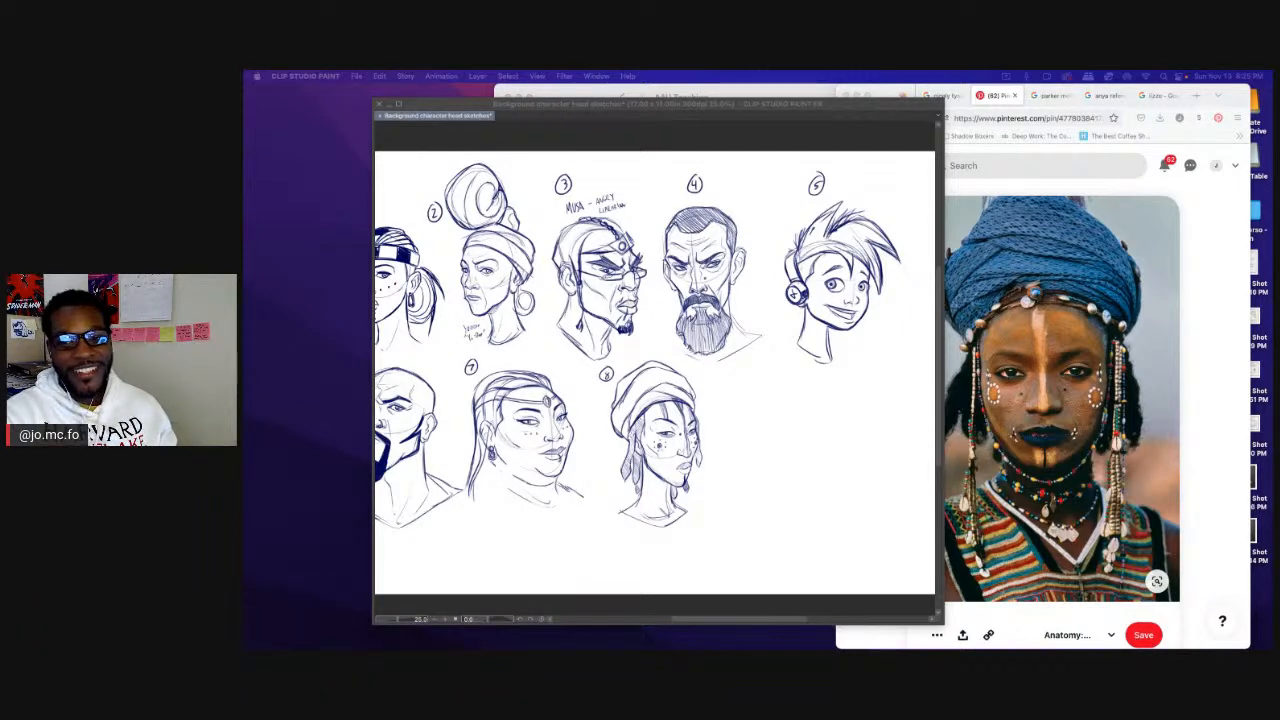
click(826, 426)
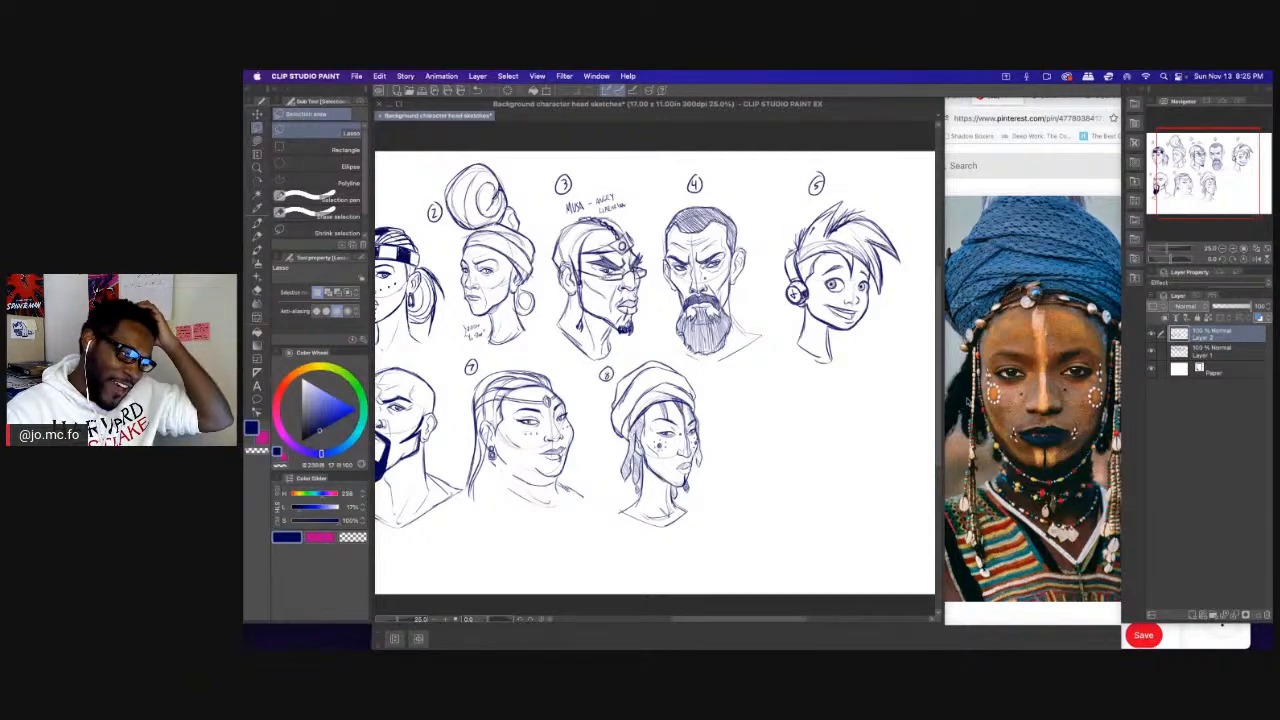
Switch to the Pinterest reference and examine the lower part of the portrait with the necklaces and collar.
click(969, 401)
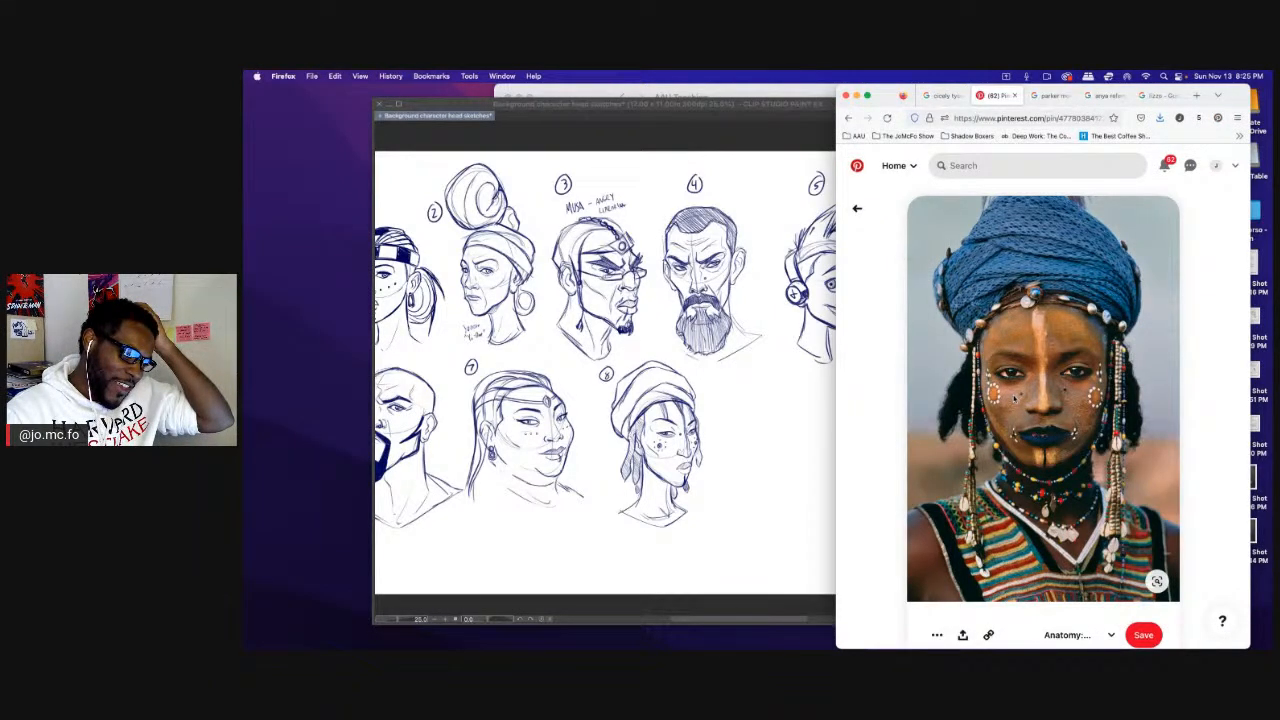
key(super+Tab)
scroll(1014, 398, down, 3)
Return to head 8 and thicken the headwrap's lower edge across the forehead with a larger brush.
scroll(631, 378, up, 2)
drag(649, 299, 647, 254)
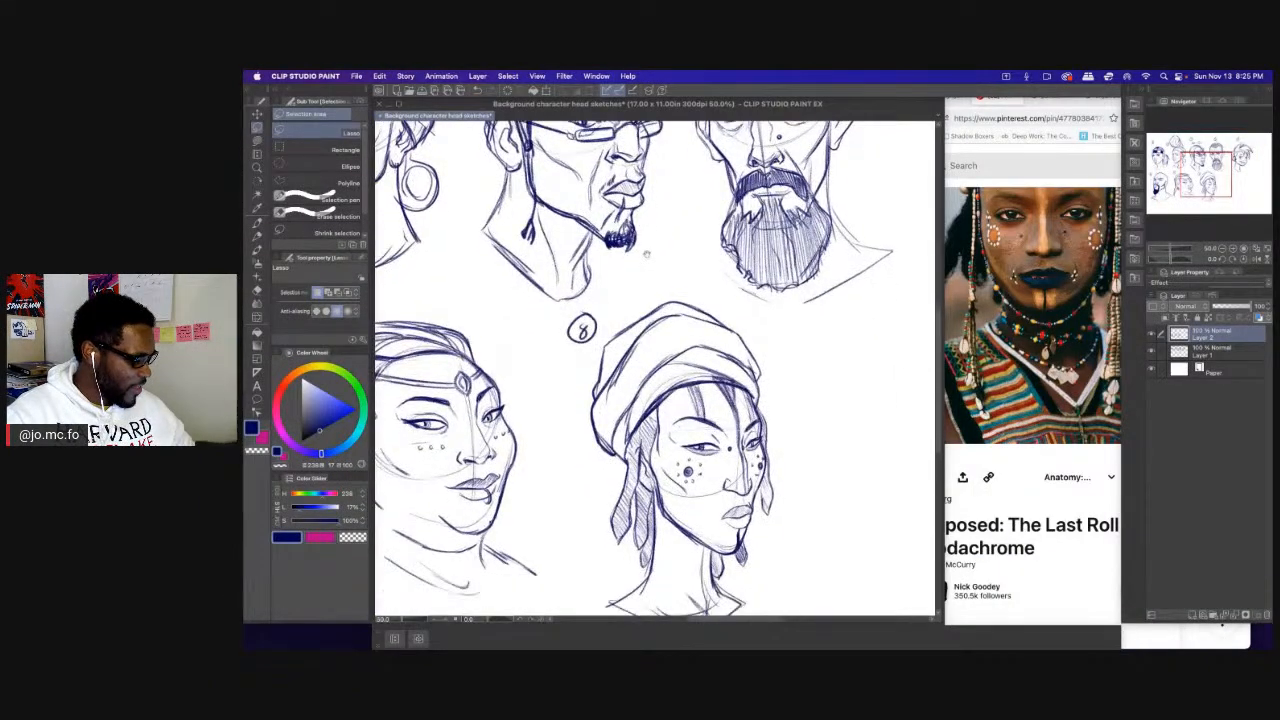
scroll(678, 284, up, 3)
key(p)
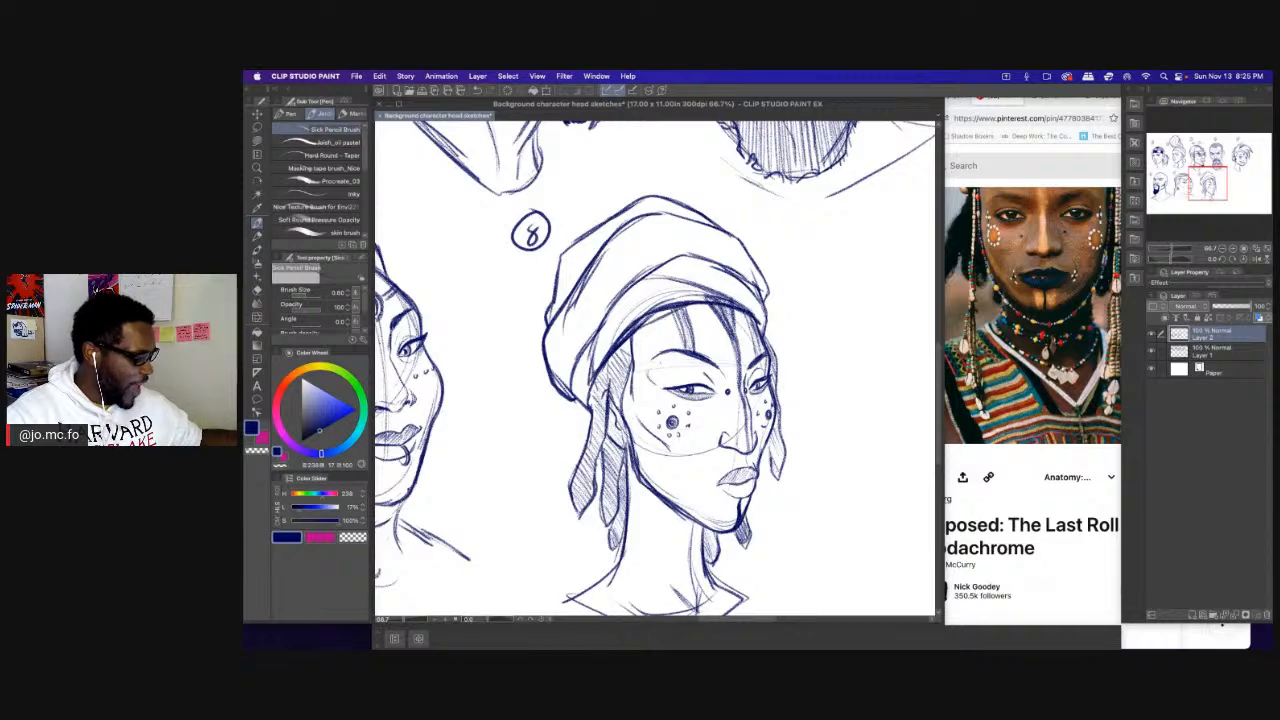
drag(684, 308, 630, 338)
key(])
mouse_move(738, 307)
mouse_down()
mouse_move(652, 320)
mouse_move(592, 380)
mouse_move(585, 410)
mouse_up()
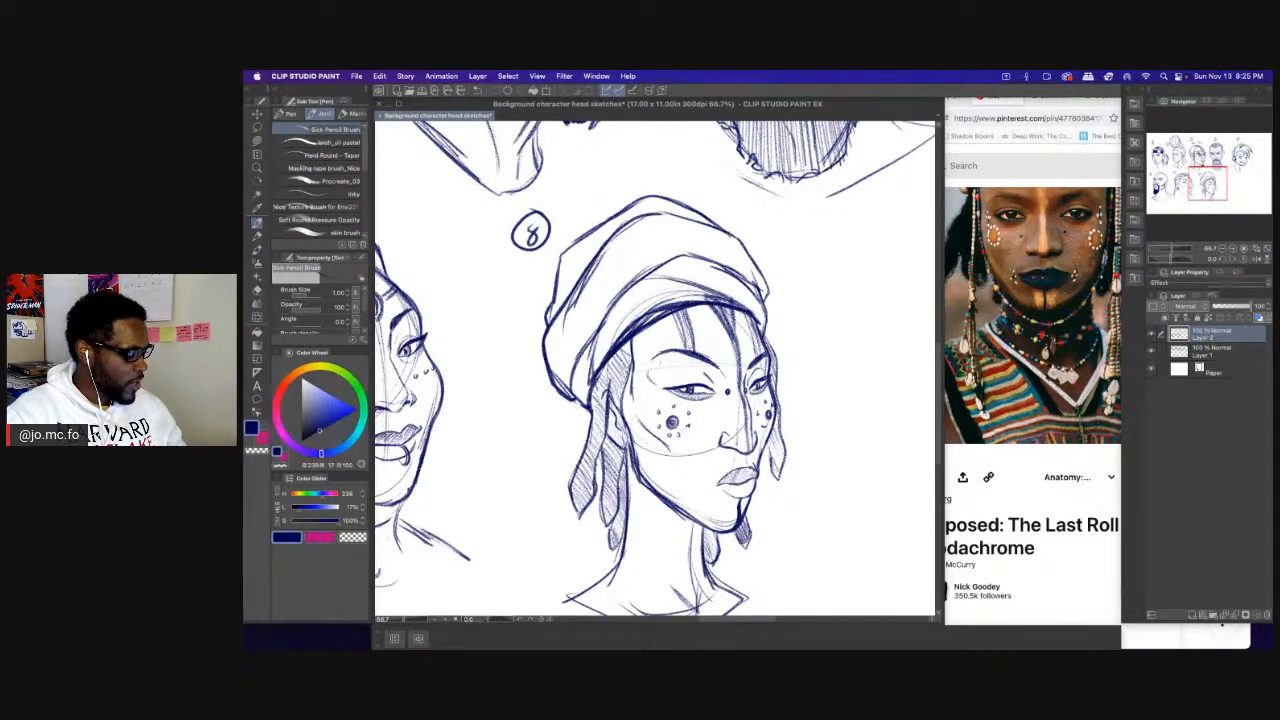
mouse_move(756, 334)
mouse_down()
mouse_move(768, 292)
mouse_move(738, 236)
mouse_move(694, 218)
mouse_move(645, 249)
mouse_up()
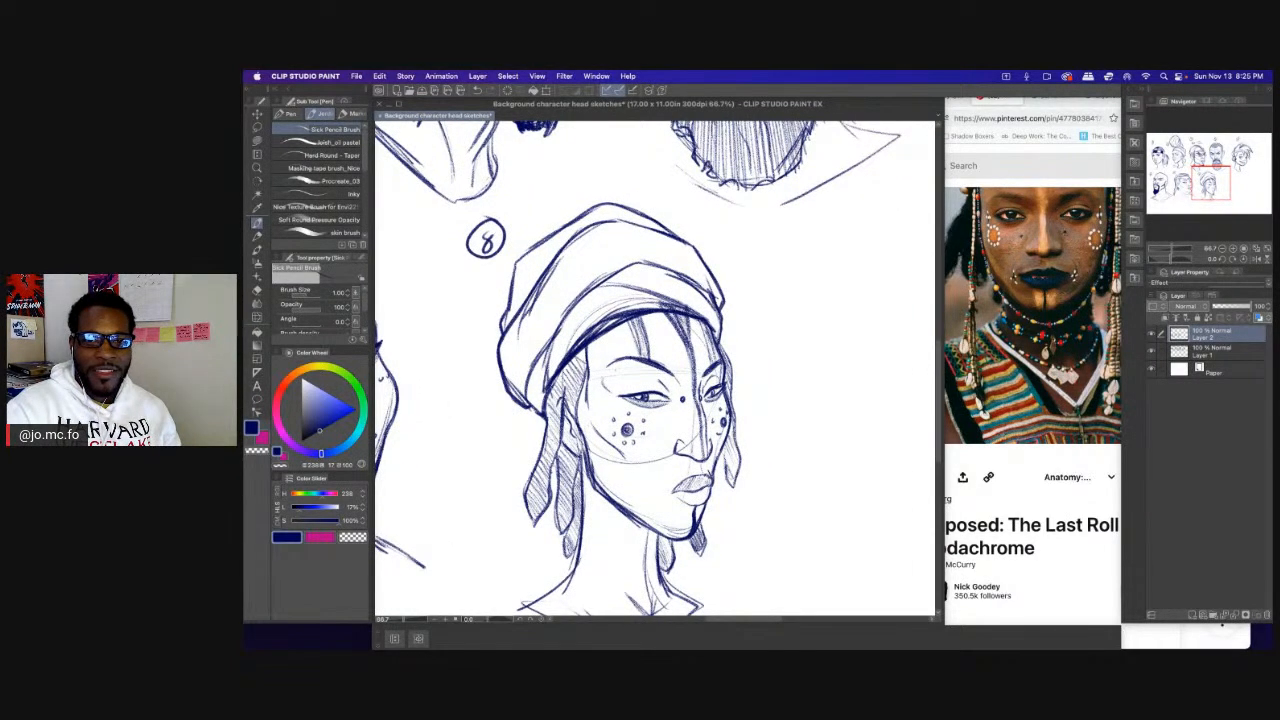
Switch to the Firefox window with the Facebook photo, widen it to view the Pic-Man drawing, and move the window aside.
key(super+Tab)
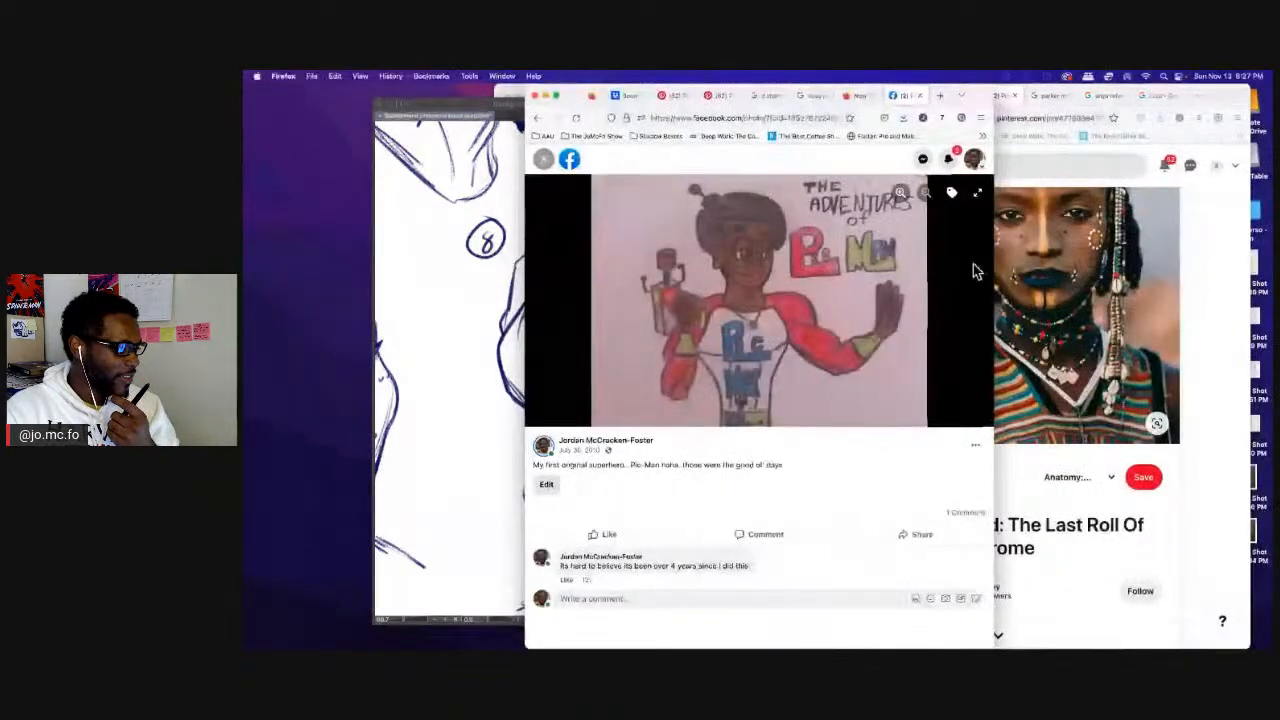
drag(993, 262, 1190, 325)
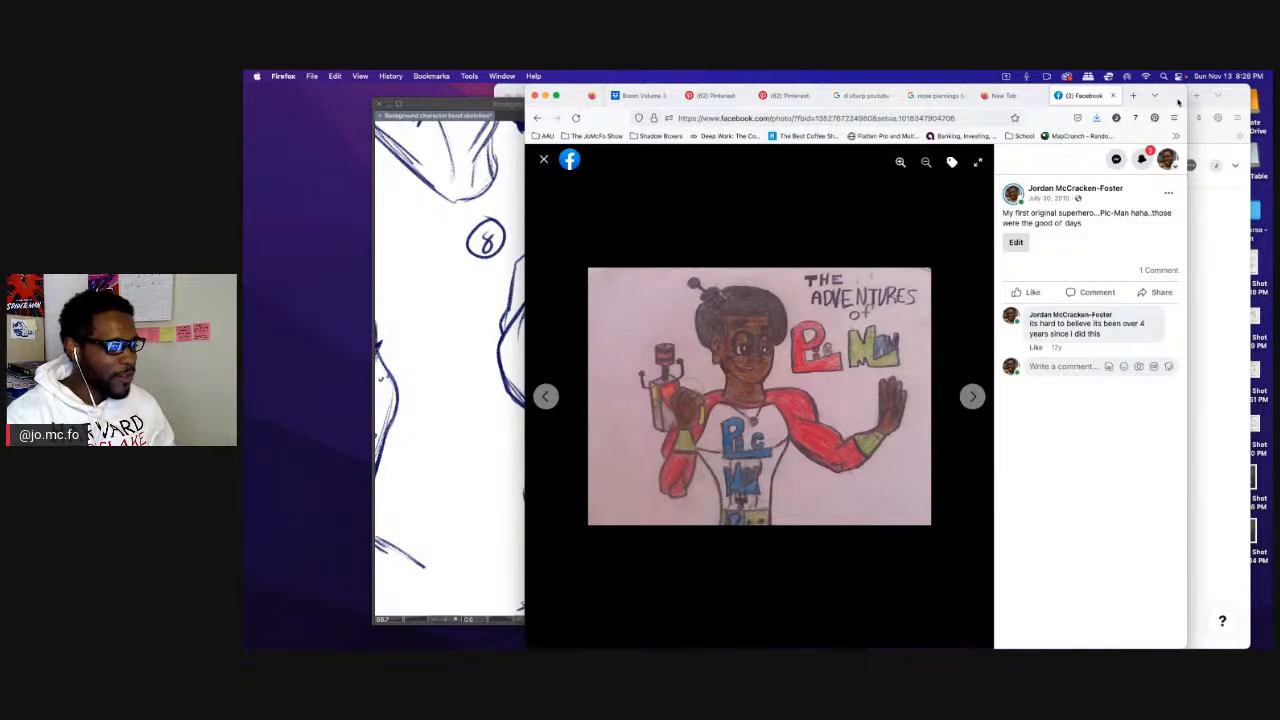
drag(1178, 100, 1183, 103)
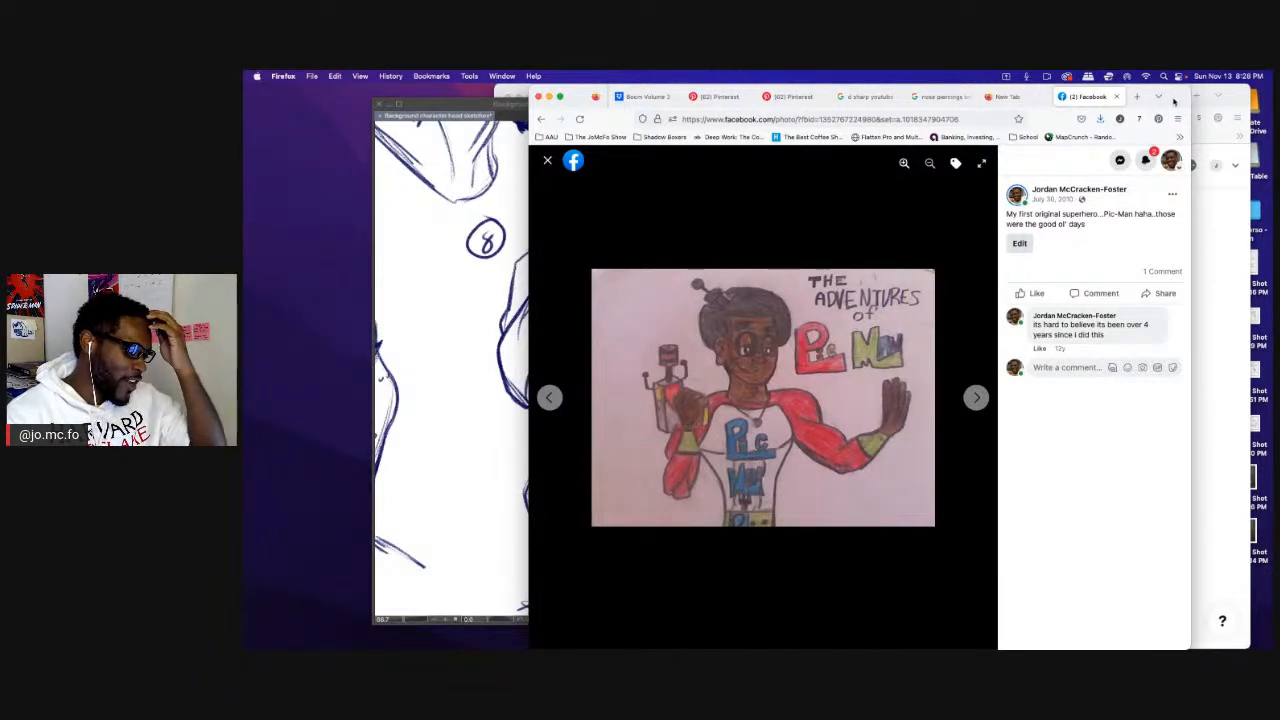
drag(1174, 101, 1248, 106)
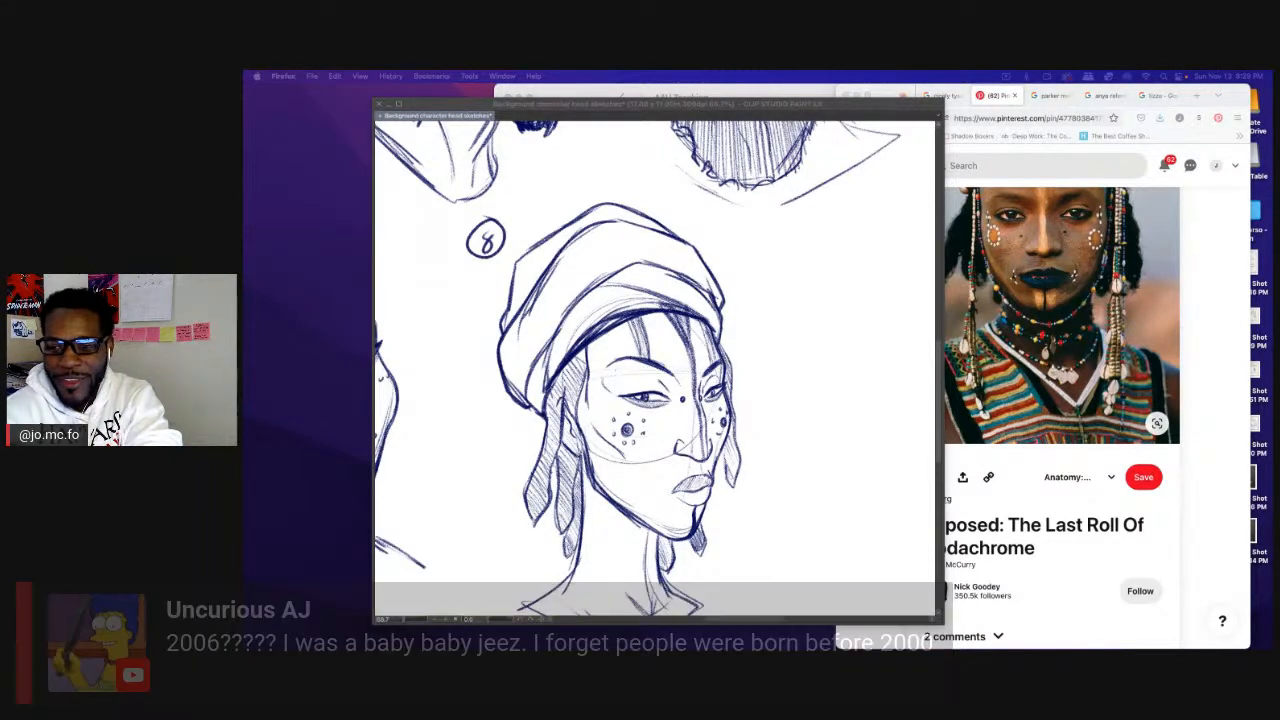
Return to Clip Studio Paint, lasso head 8's neck and collar, and move them slightly up toward the chin to shorten the neck.
click(702, 373)
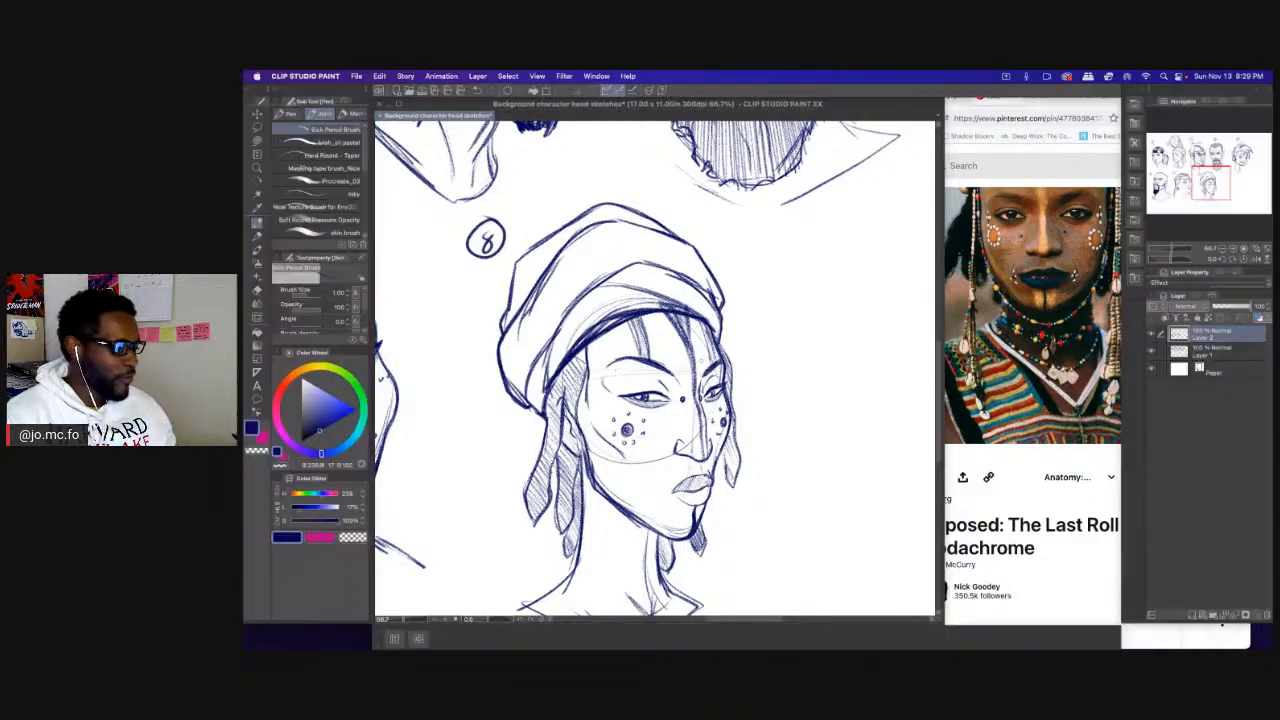
drag(702, 287, 706, 274)
drag(640, 249, 655, 212)
mouse_move(615, 388)
mouse_down()
mouse_move(640, 390)
mouse_move(803, 495)
mouse_move(600, 606)
mouse_move(541, 399)
mouse_up()
key(m)
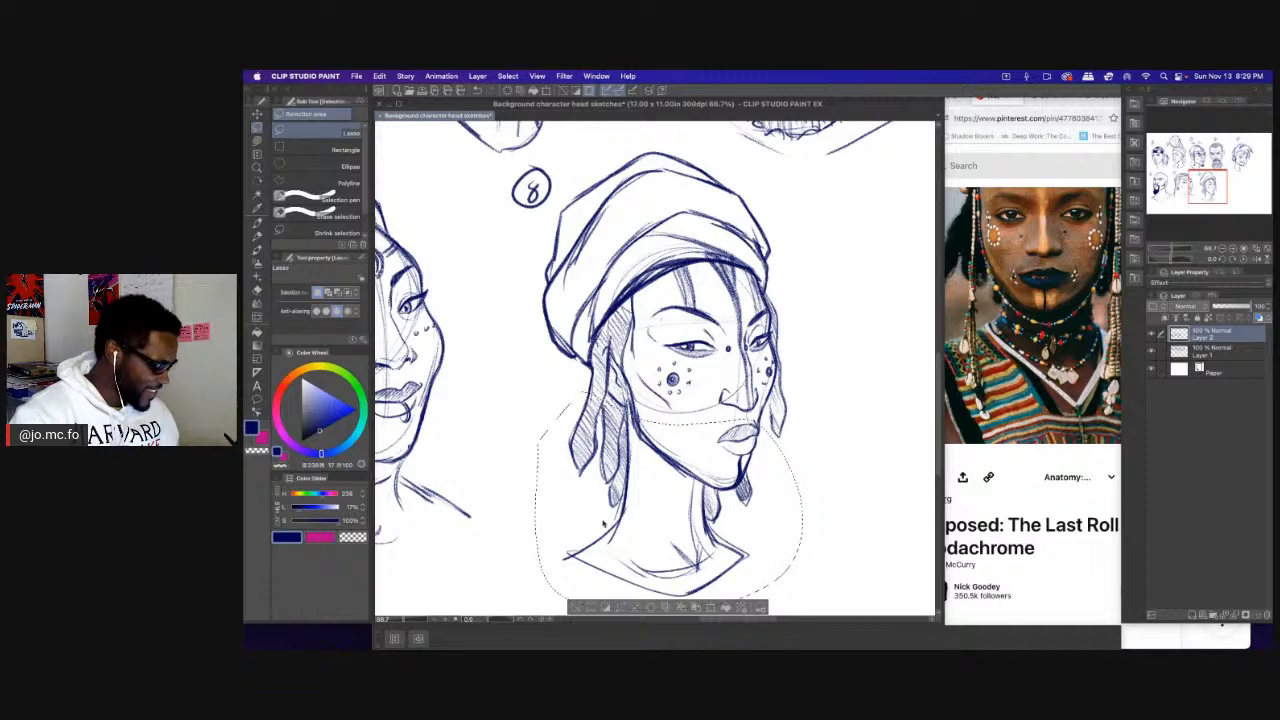
key(super+t)
scroll(663, 540, down, 2)
drag(668, 546, 670, 528)
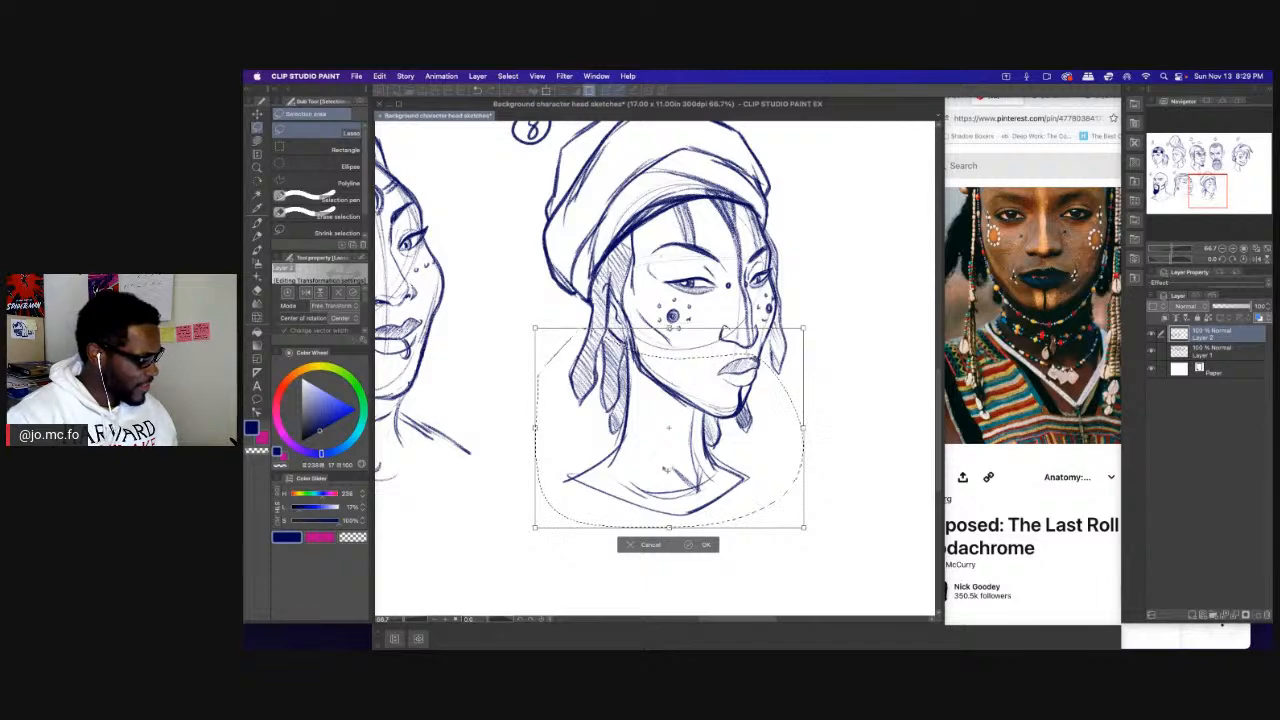
key(Return)
scroll(660, 481, up, 2)
key(Return)
key(super+d)
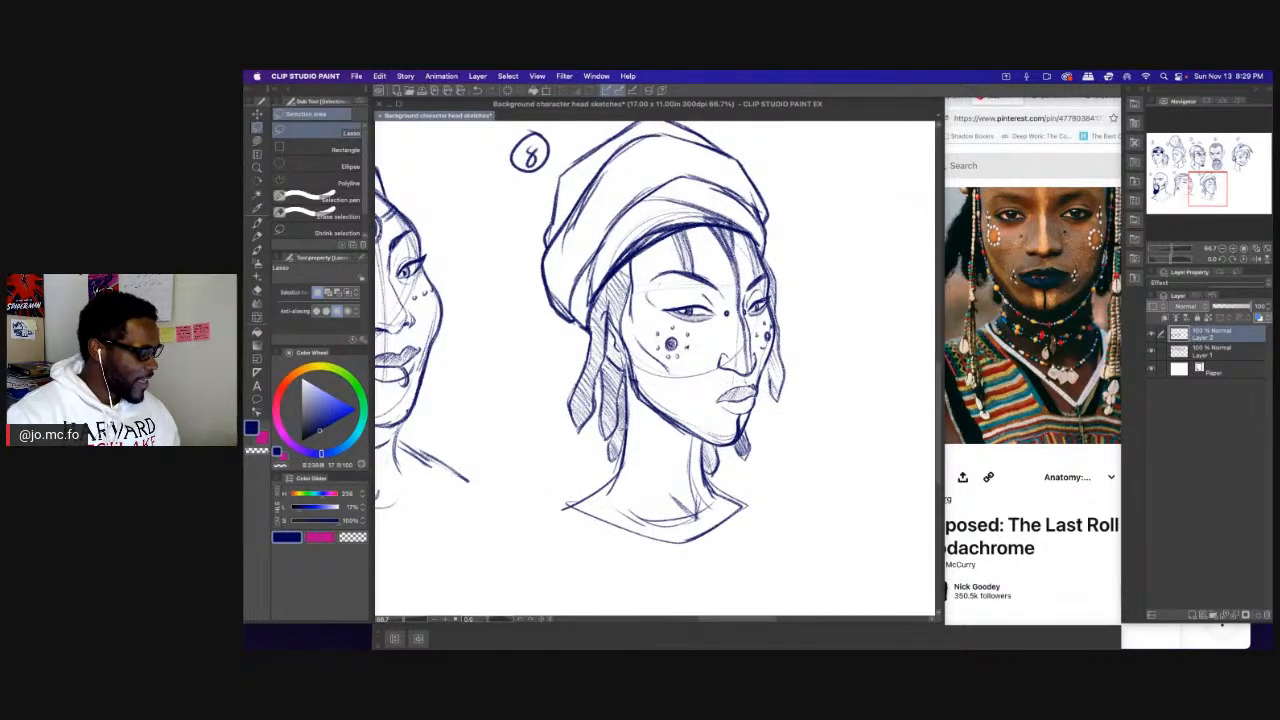
Switch back to the pencil brush and compare head 8 with the neighbouring heads on the sheet.
key(p)
drag(647, 345, 585, 345)
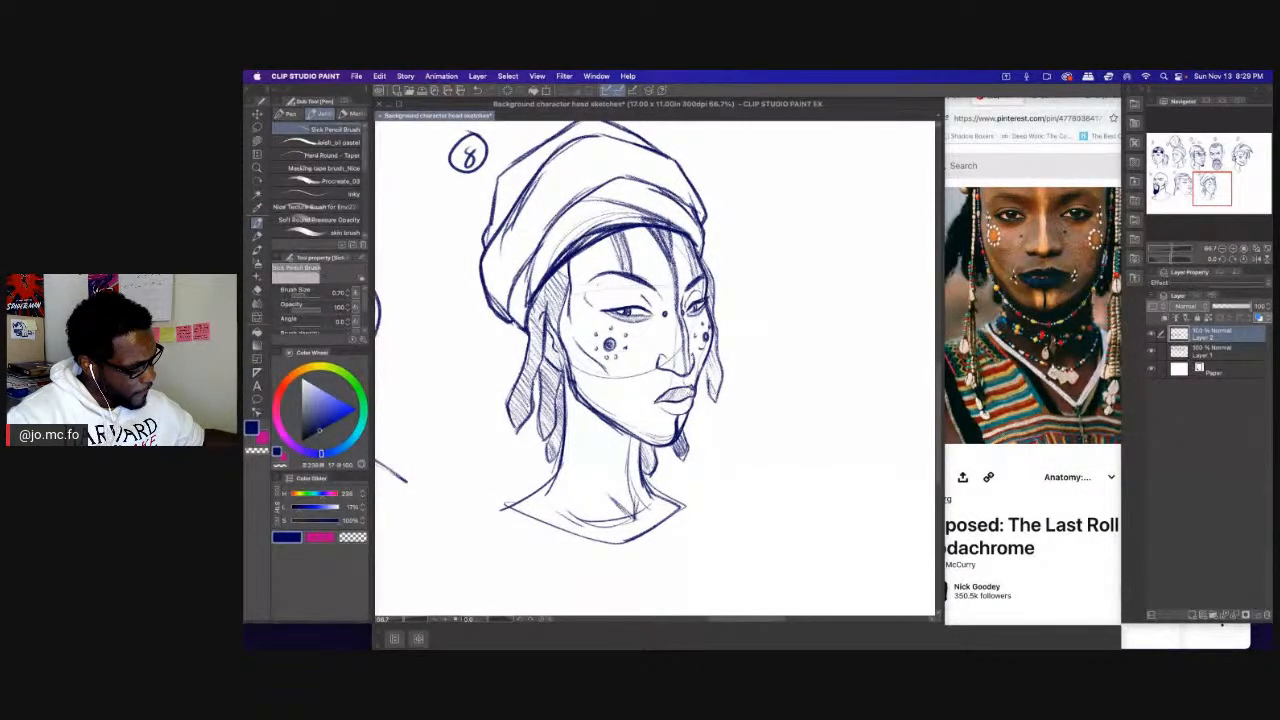
scroll(661, 405, down, 2)
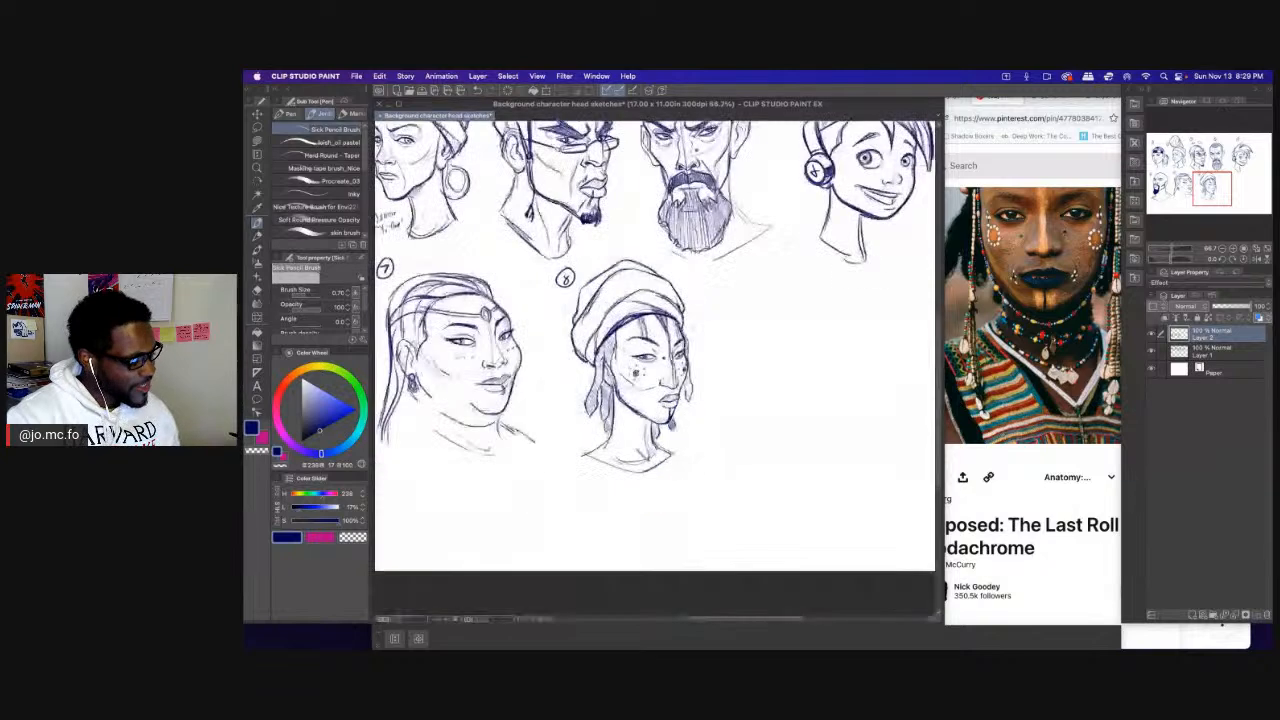
drag(716, 244, 667, 273)
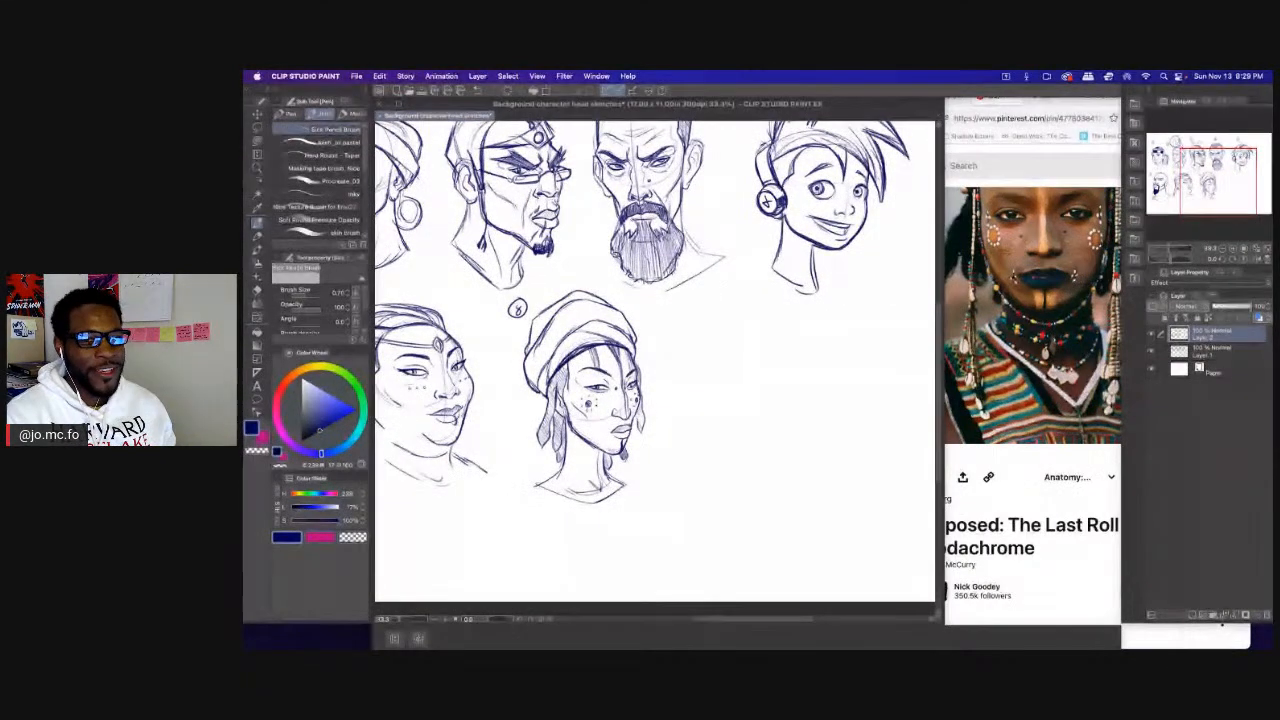
Switch to the Pinterest page in Firefox and browse the related portraits under the current pin for a new face reference.
key(super+Tab)
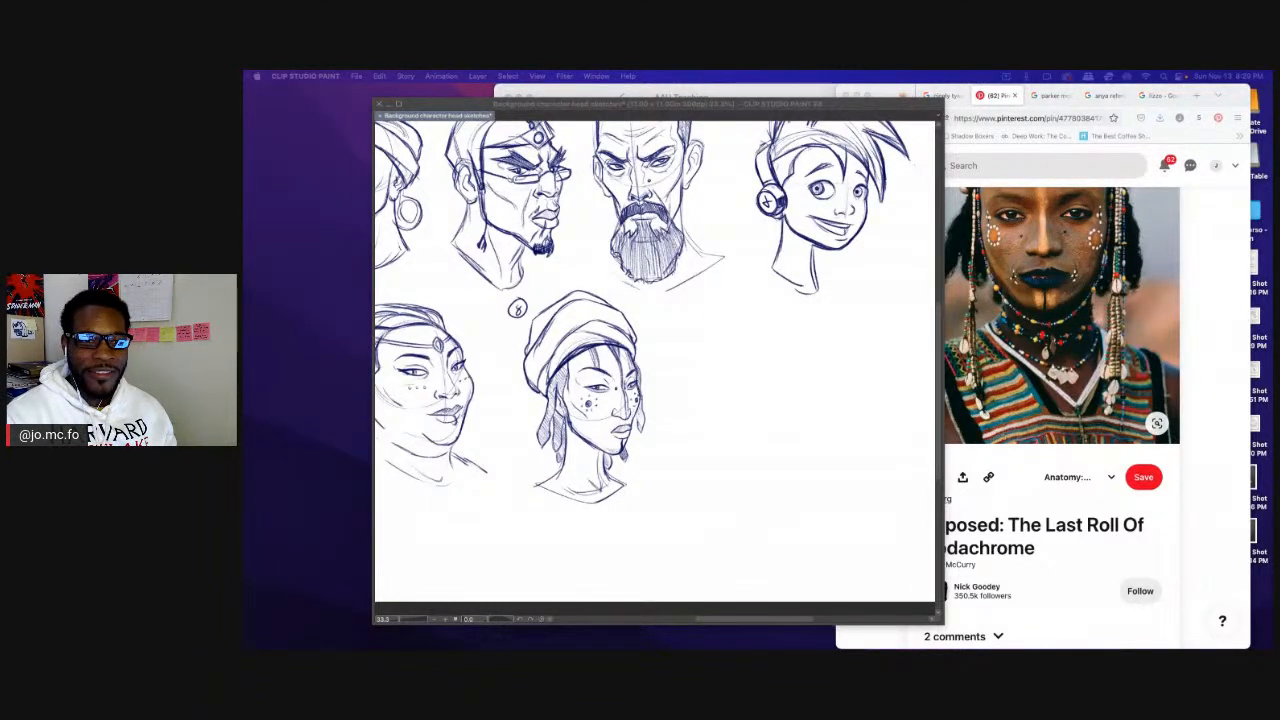
click(1080, 283)
scroll(1080, 283, down, 10)
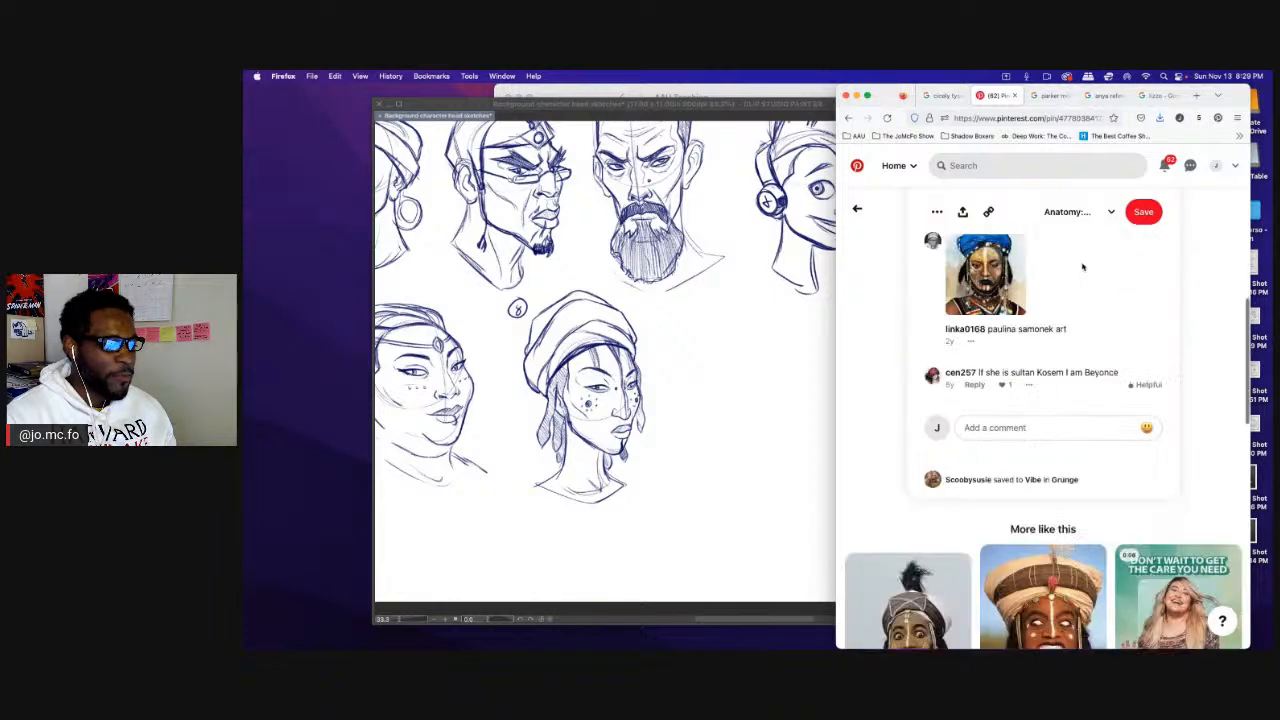
scroll(1080, 283, up, 2)
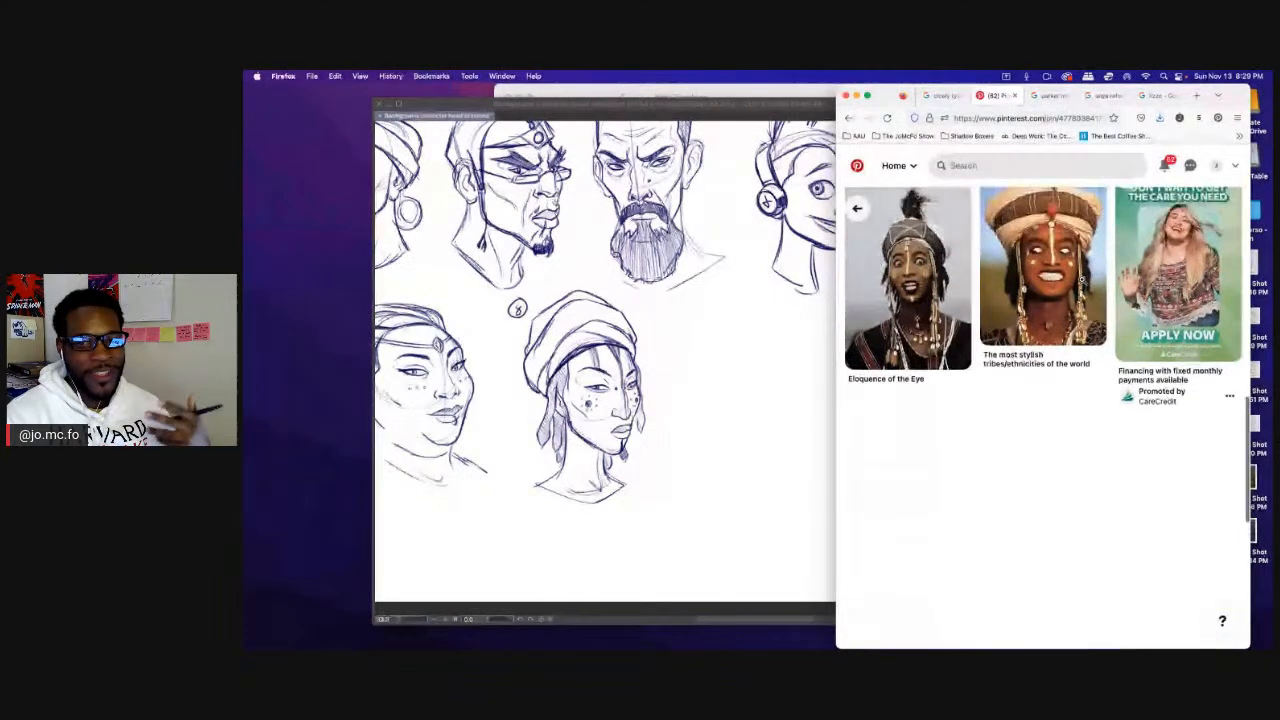
scroll(1082, 285, up, 1)
scroll(1082, 285, down, 4)
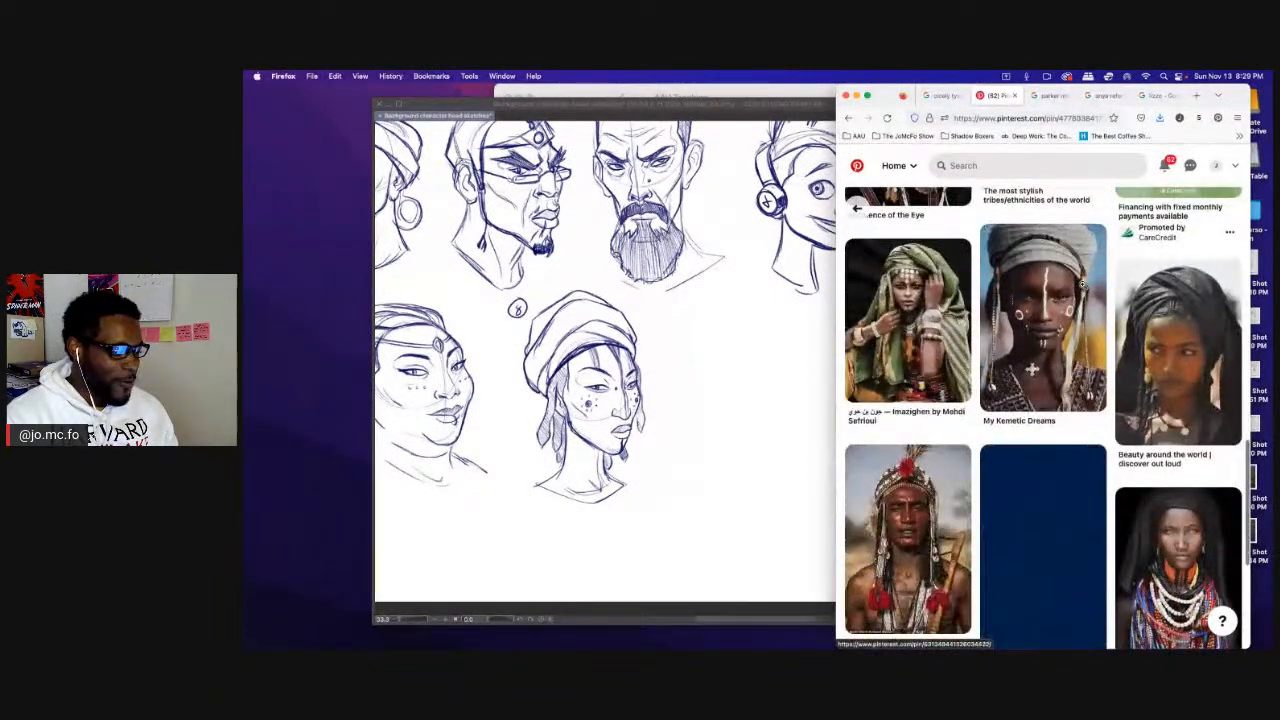
scroll(1082, 285, down, 3)
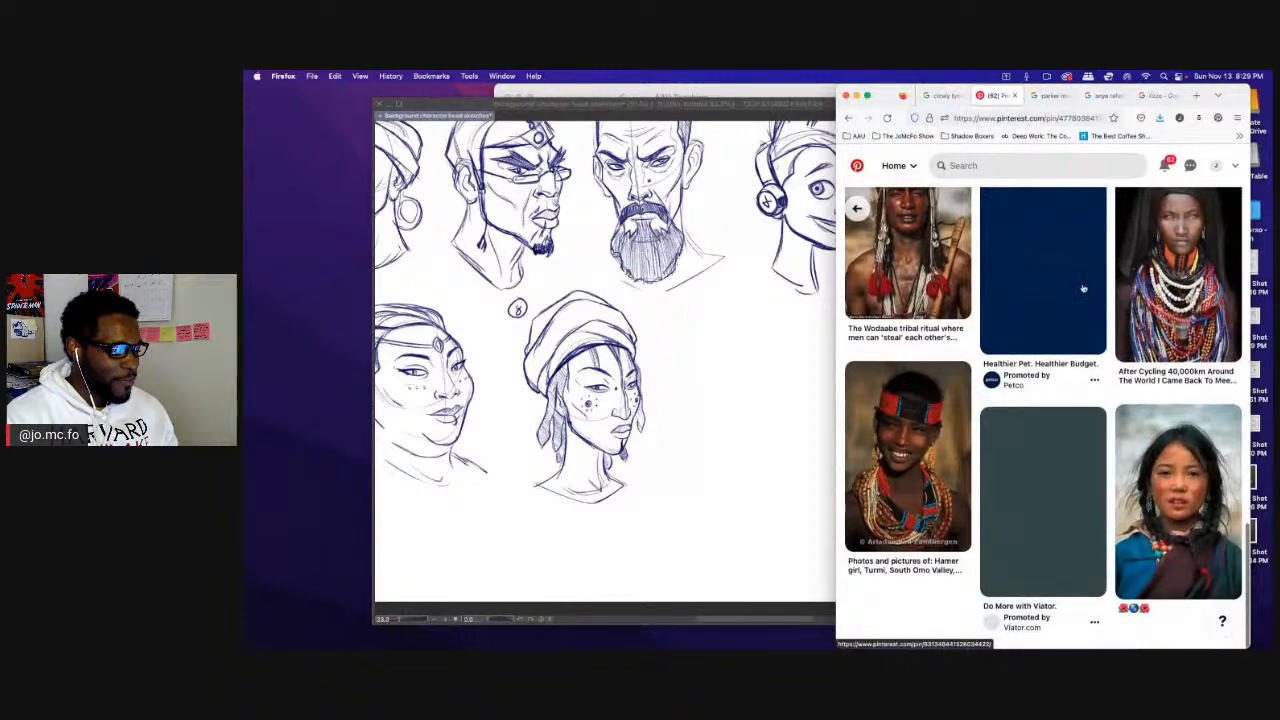
scroll(1082, 289, down, 1)
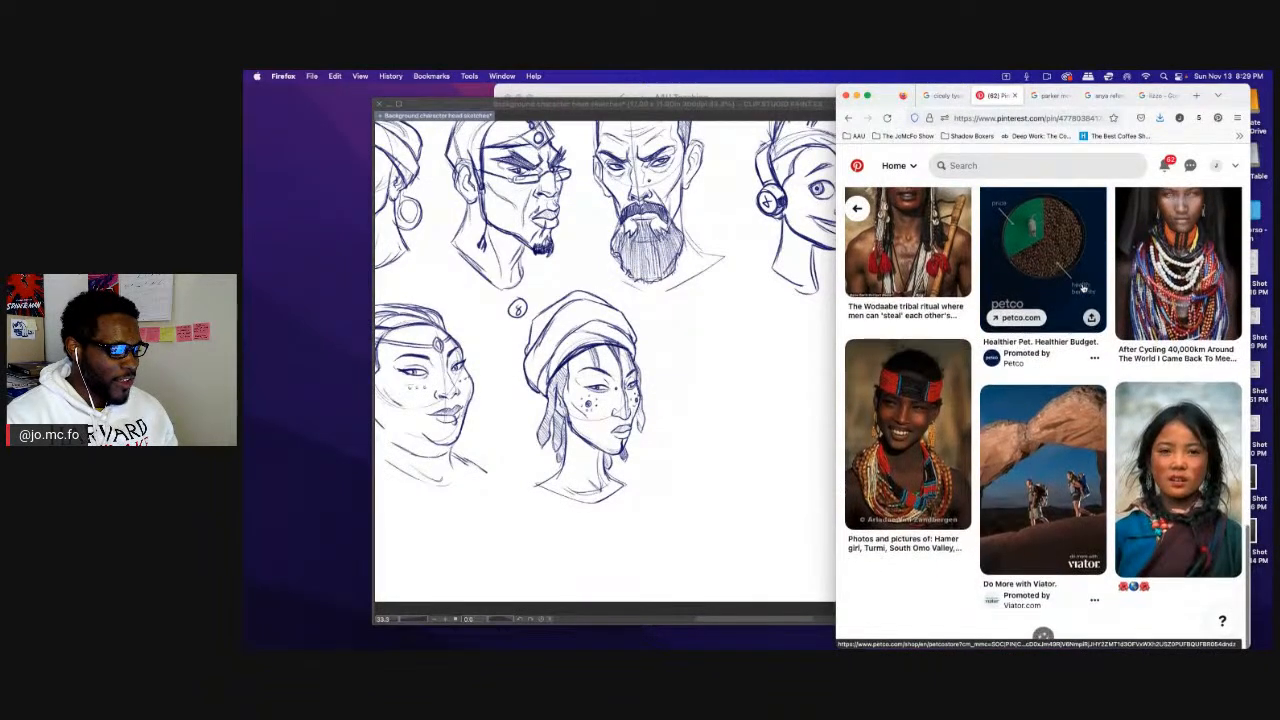
scroll(1008, 261, down, 1)
scroll(1009, 261, up, 1)
Go back through the previously opened Pinterest pins to the saved Shadow Boxers board.
click(857, 208)
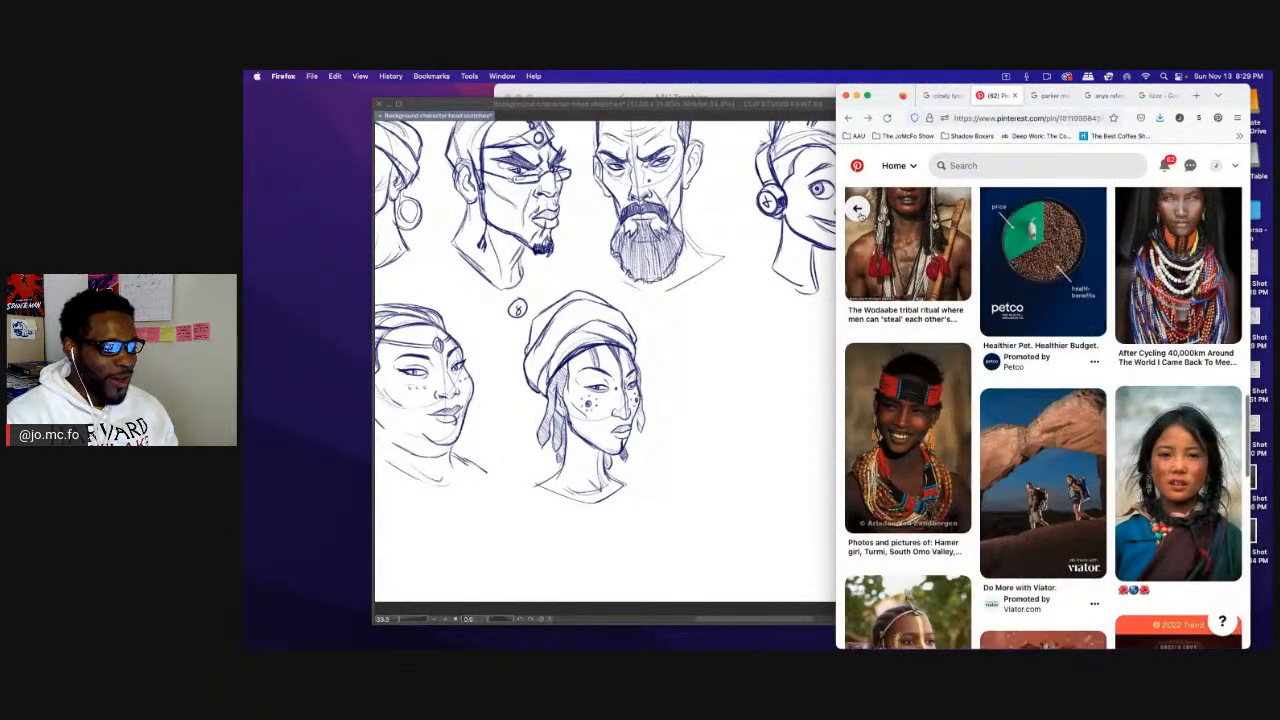
click(857, 208)
scroll(857, 208, down, 3)
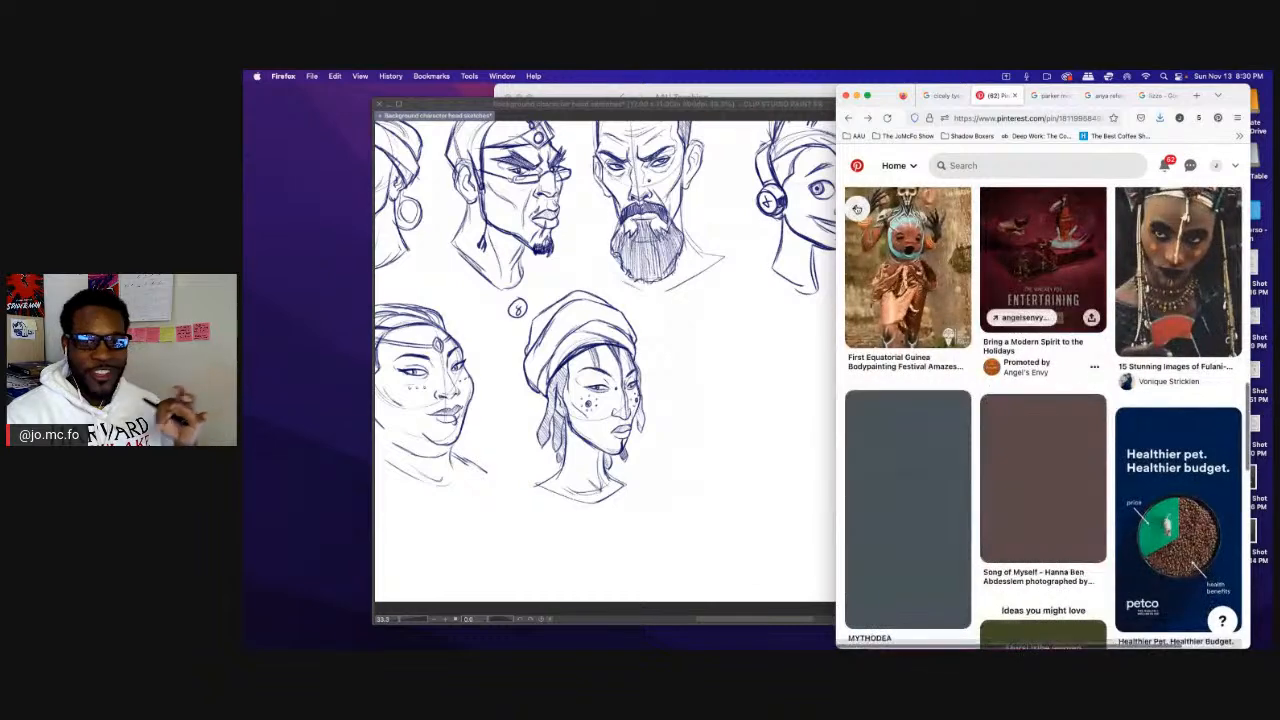
click(905, 260)
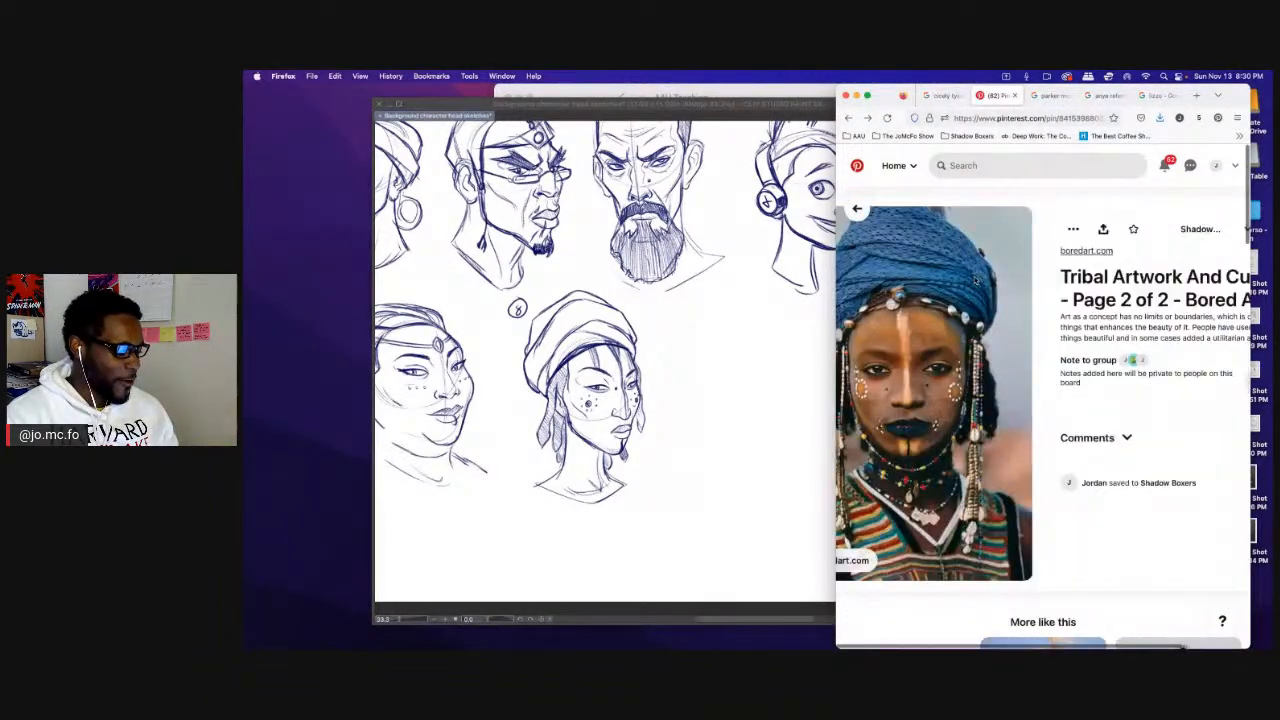
scroll(975, 279, down, 5)
scroll(975, 280, down, 5)
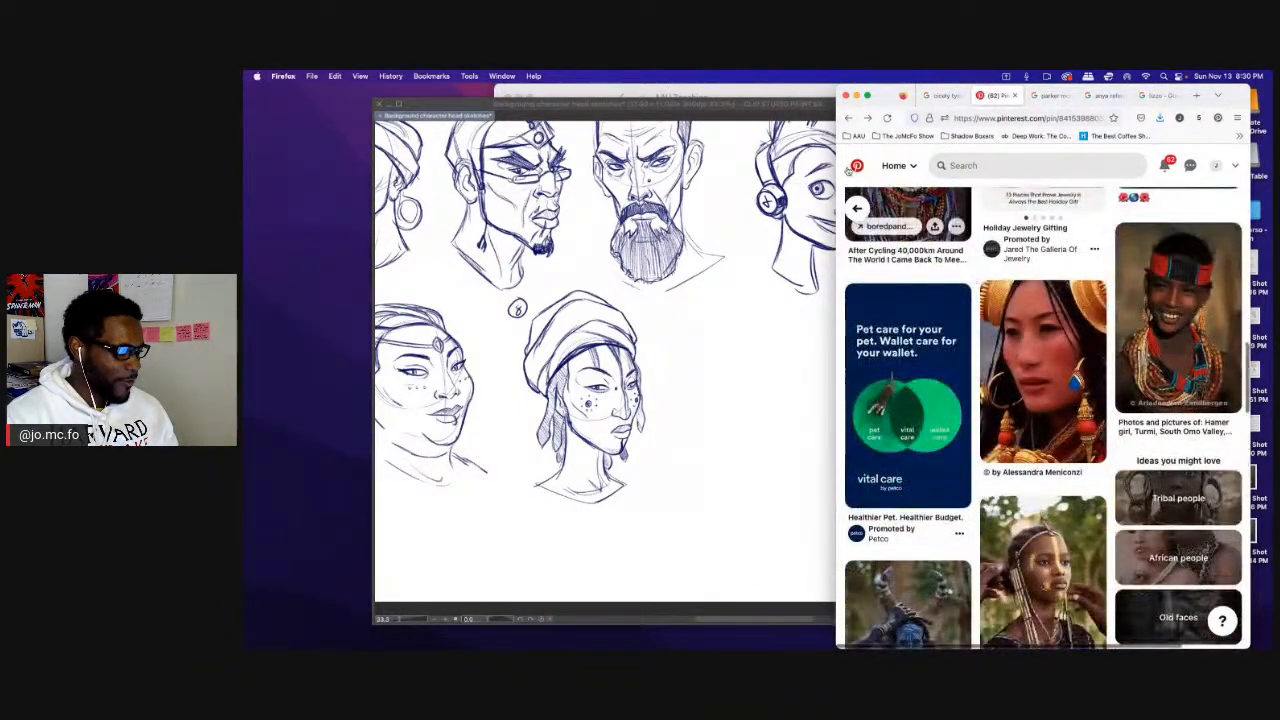
click(857, 208)
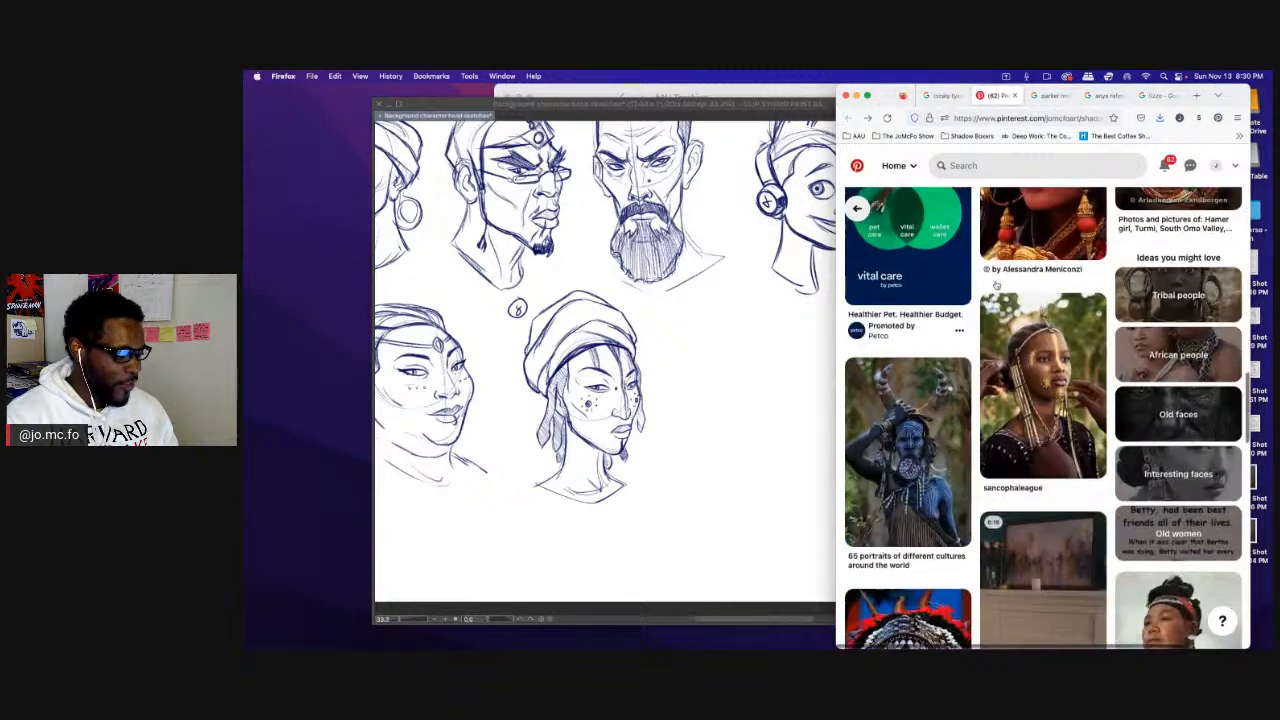
Browse the saved board, inspect the portrait with short locs and dark lipstick, and return to the board.
scroll(1000, 289, down, 5)
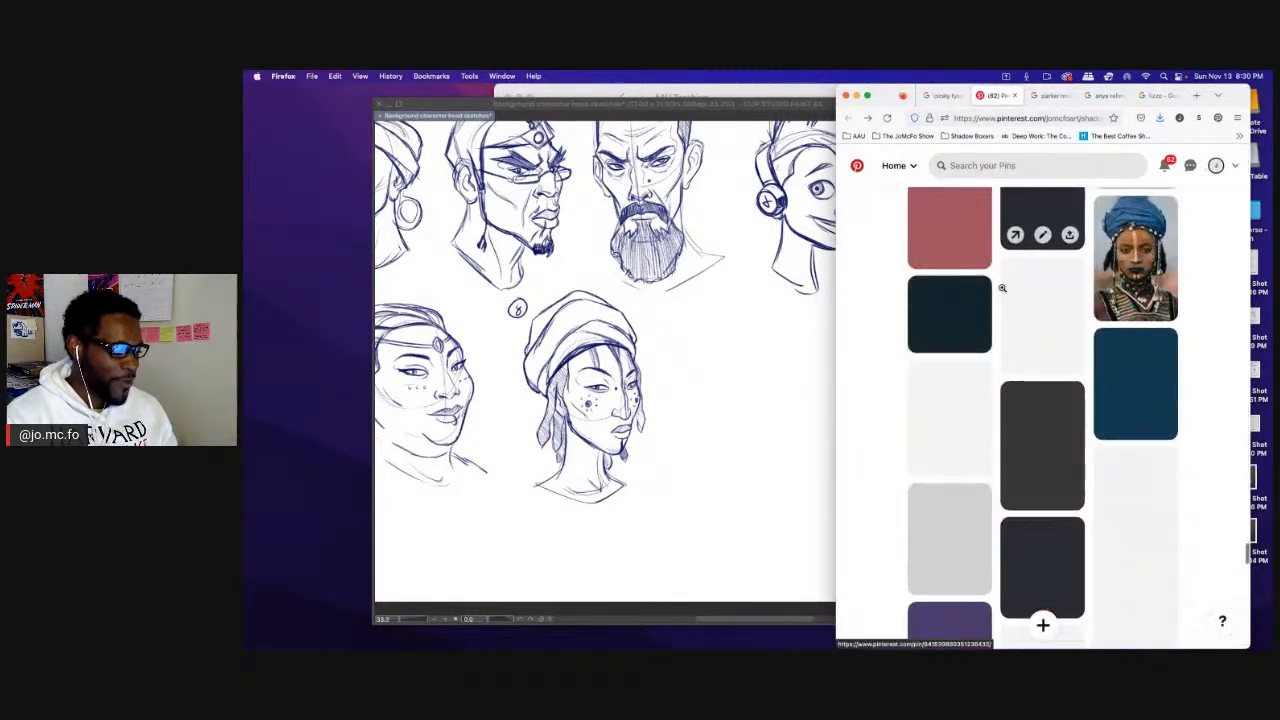
scroll(1000, 289, down, 10)
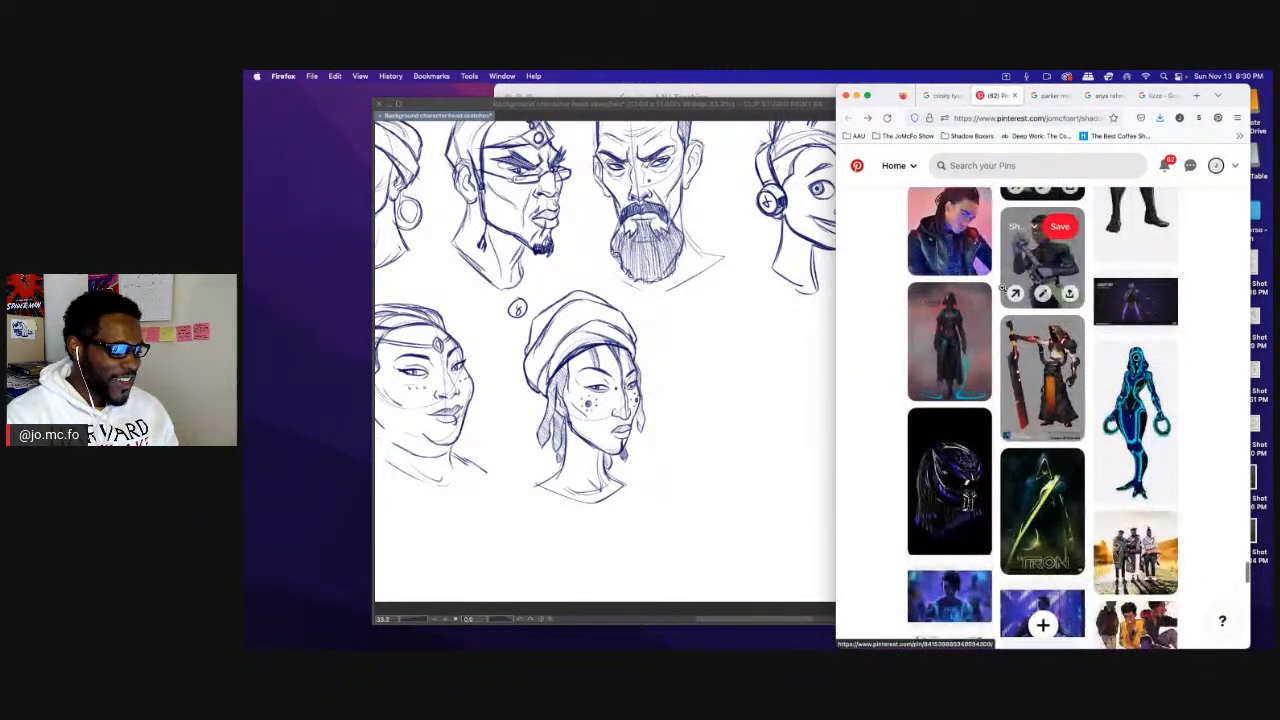
scroll(1001, 288, down, 3)
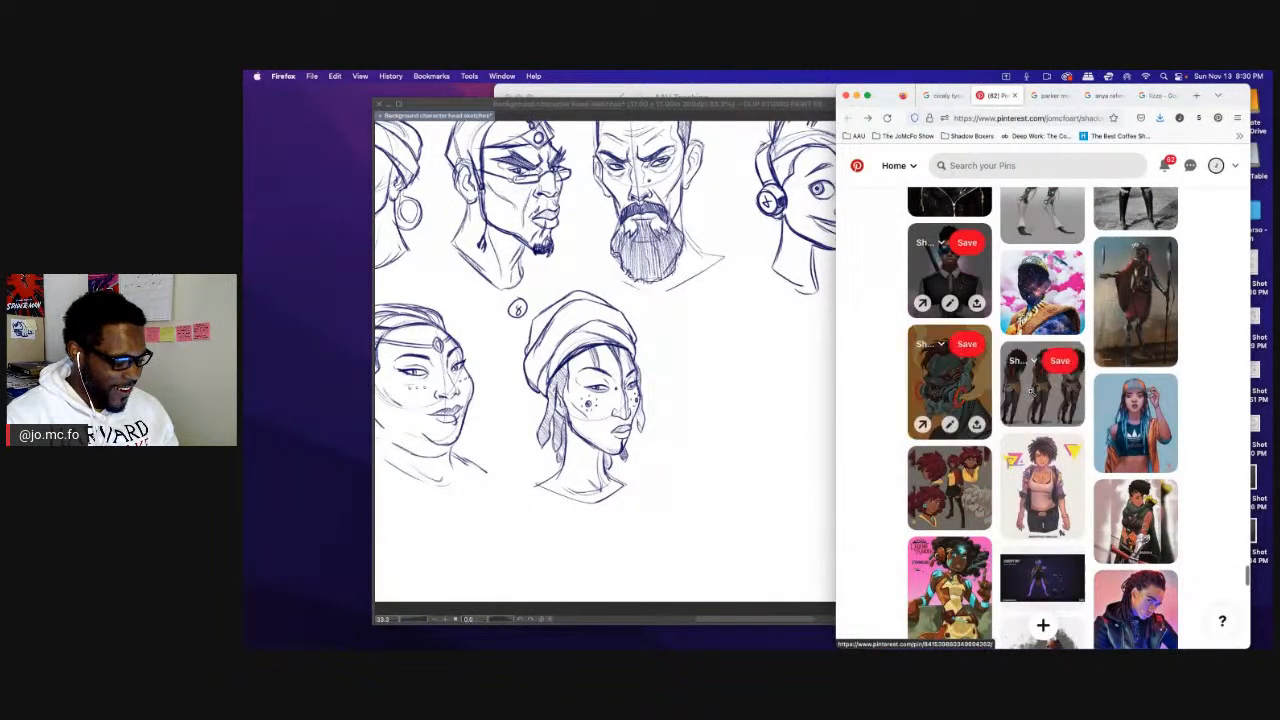
scroll(1036, 382, down, 3)
scroll(1036, 382, down, 3)
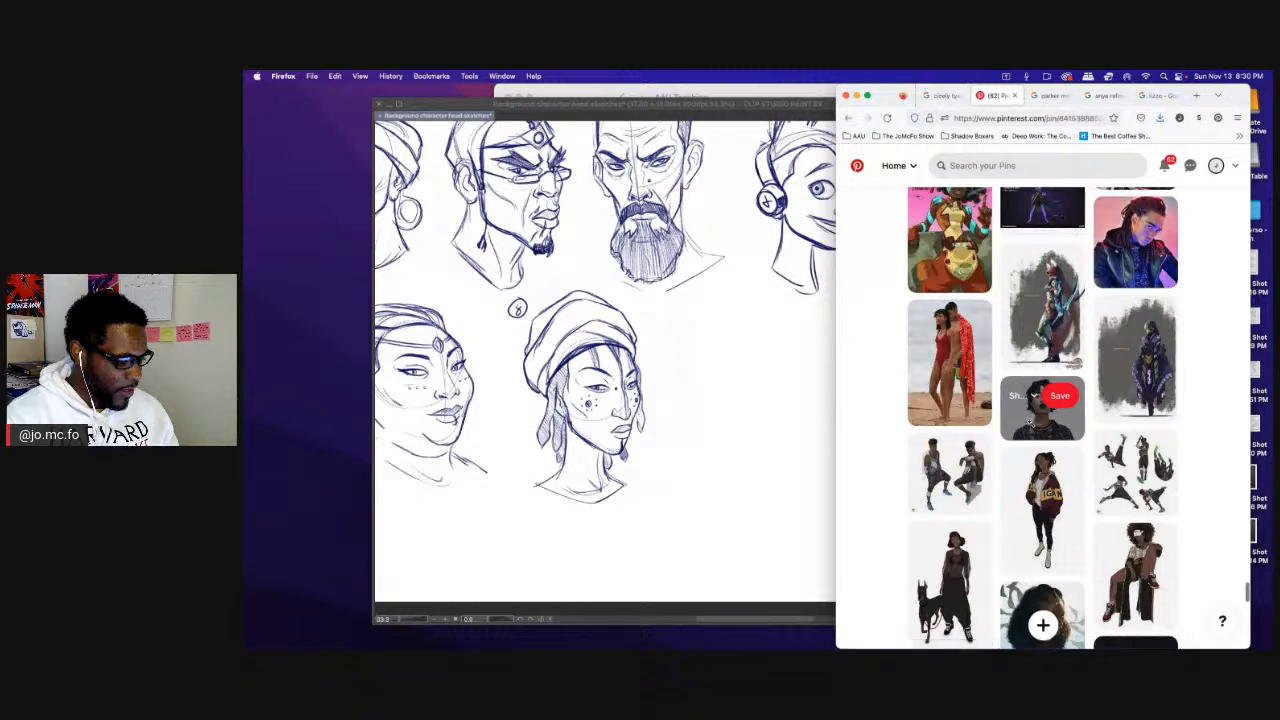
click(1030, 422)
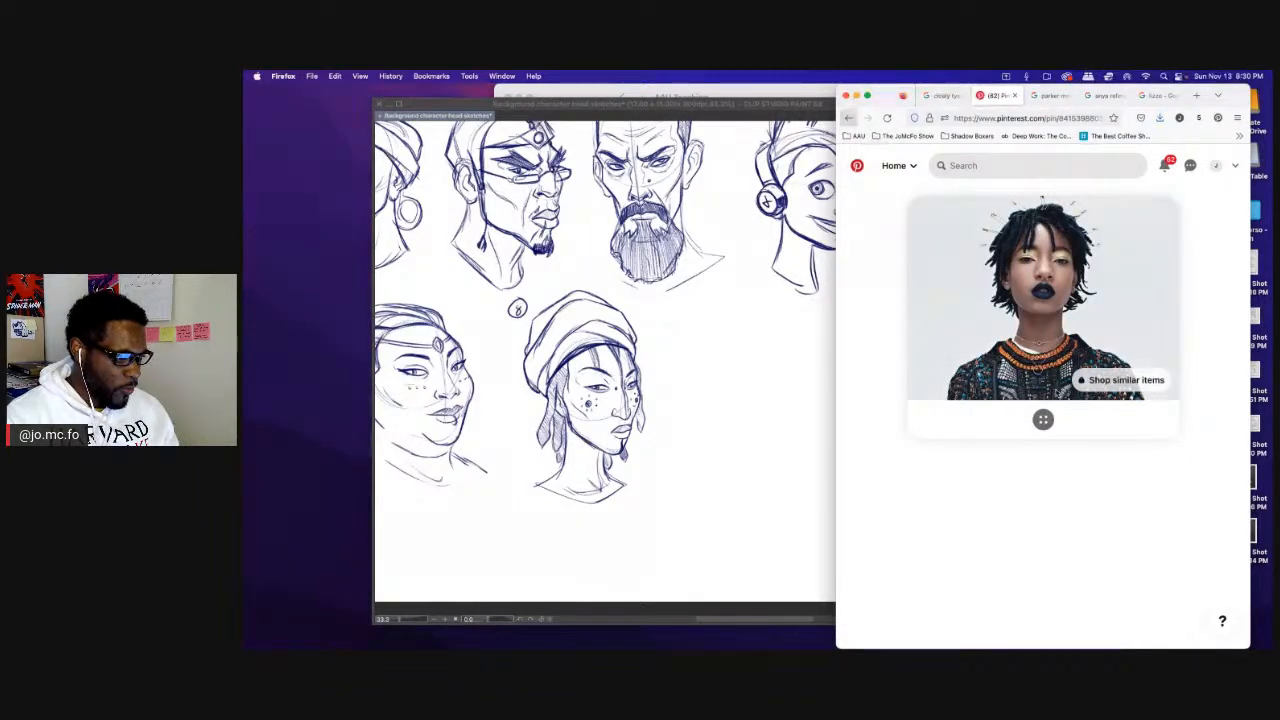
click(848, 118)
Browse more of the board's portraits and examine the man in the black headband up close.
scroll(1000, 360, down, 10)
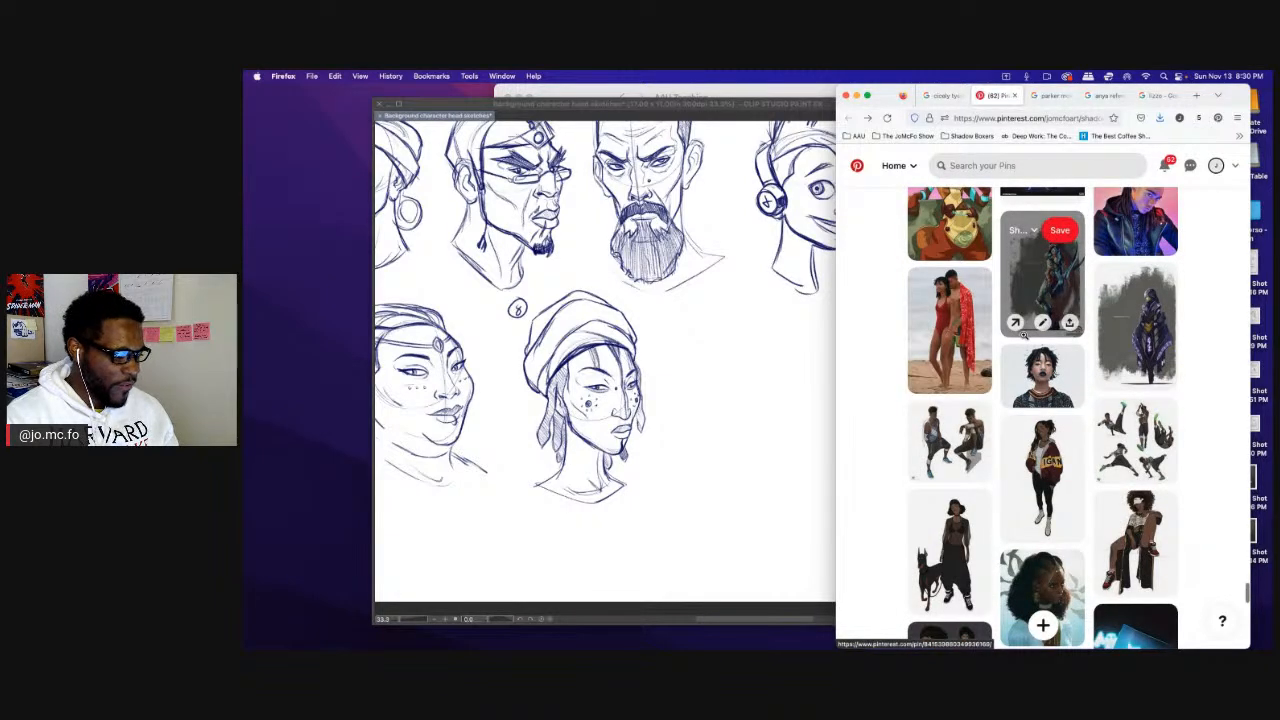
scroll(1024, 335, down, 10)
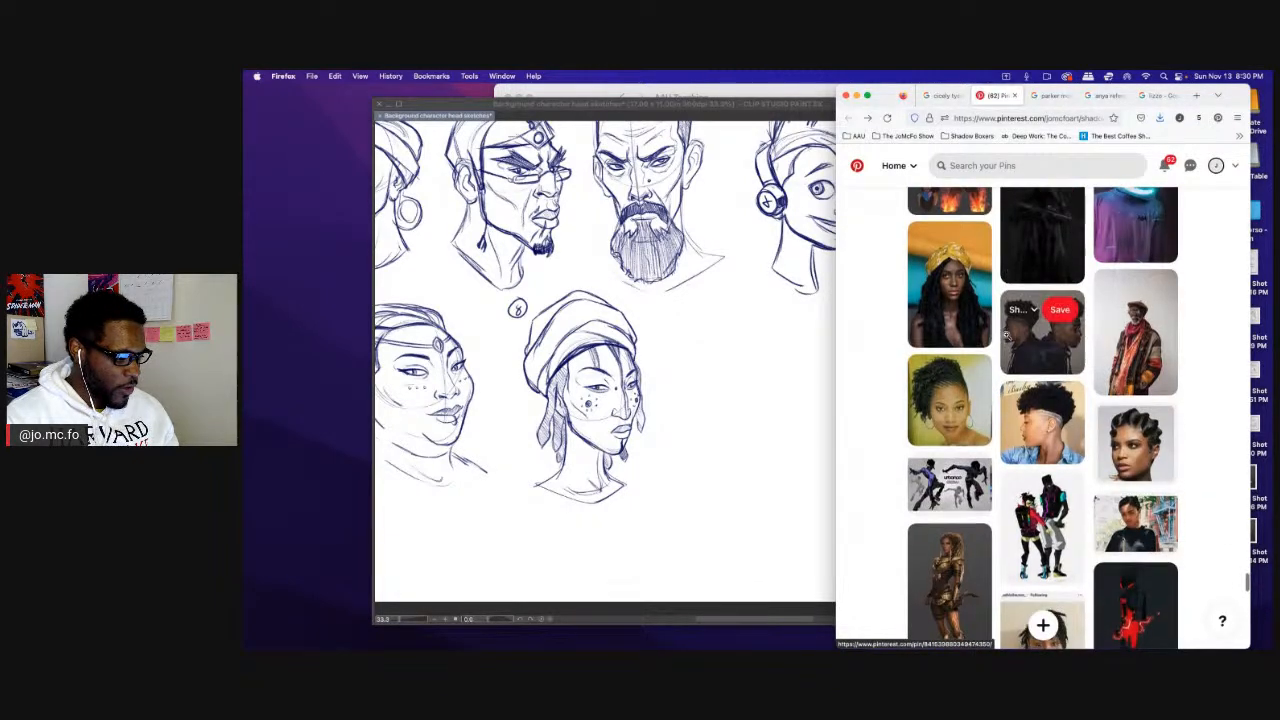
scroll(1044, 367, down, 1)
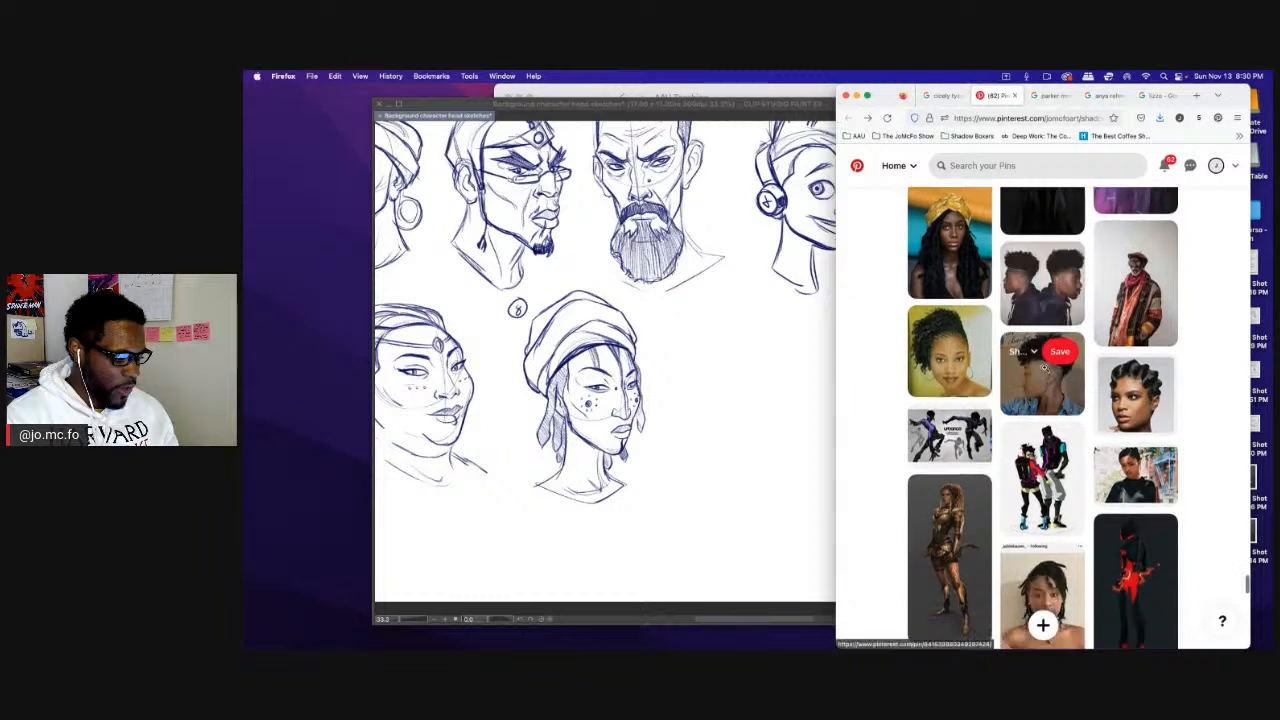
scroll(1044, 367, down, 6)
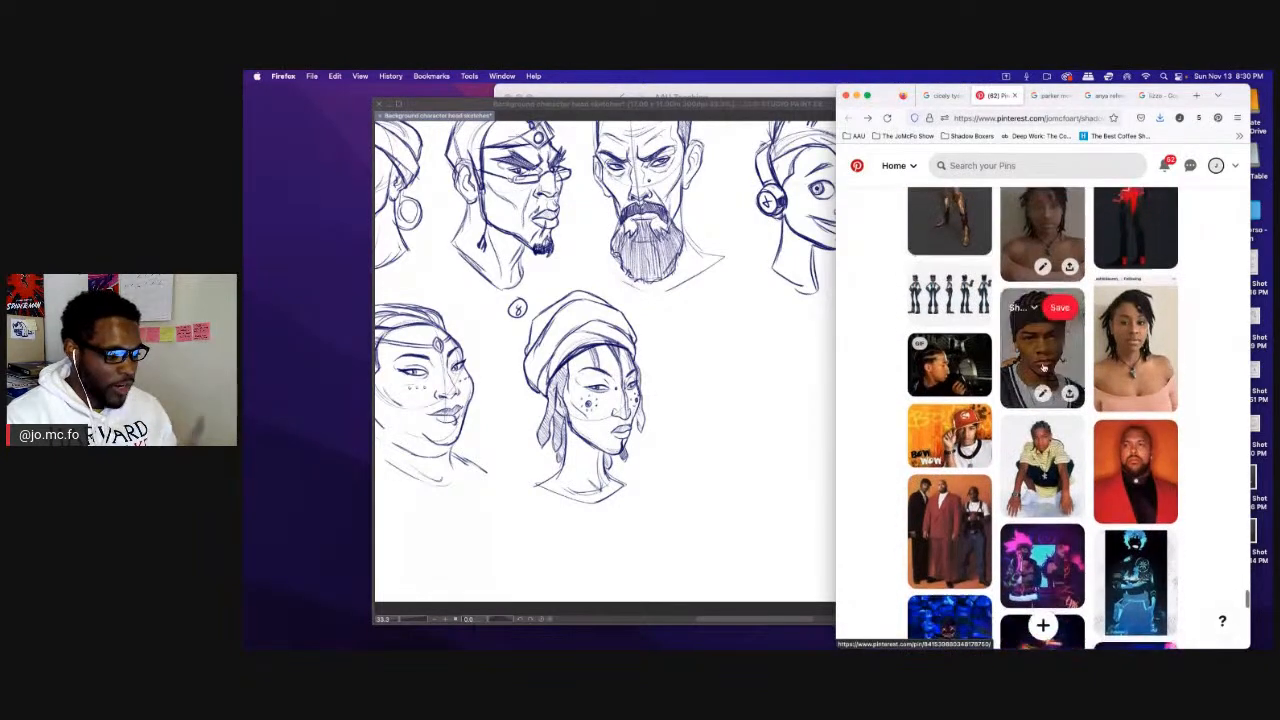
scroll(1044, 367, down, 2)
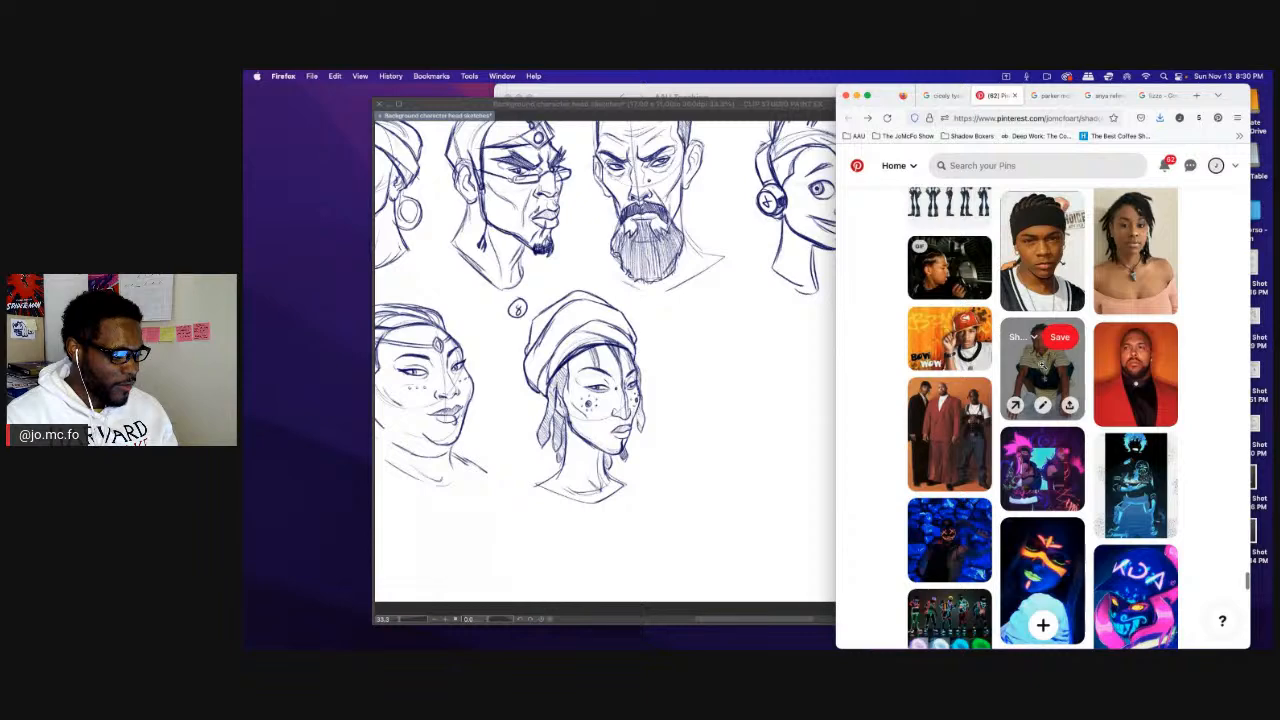
scroll(1042, 366, up, 5)
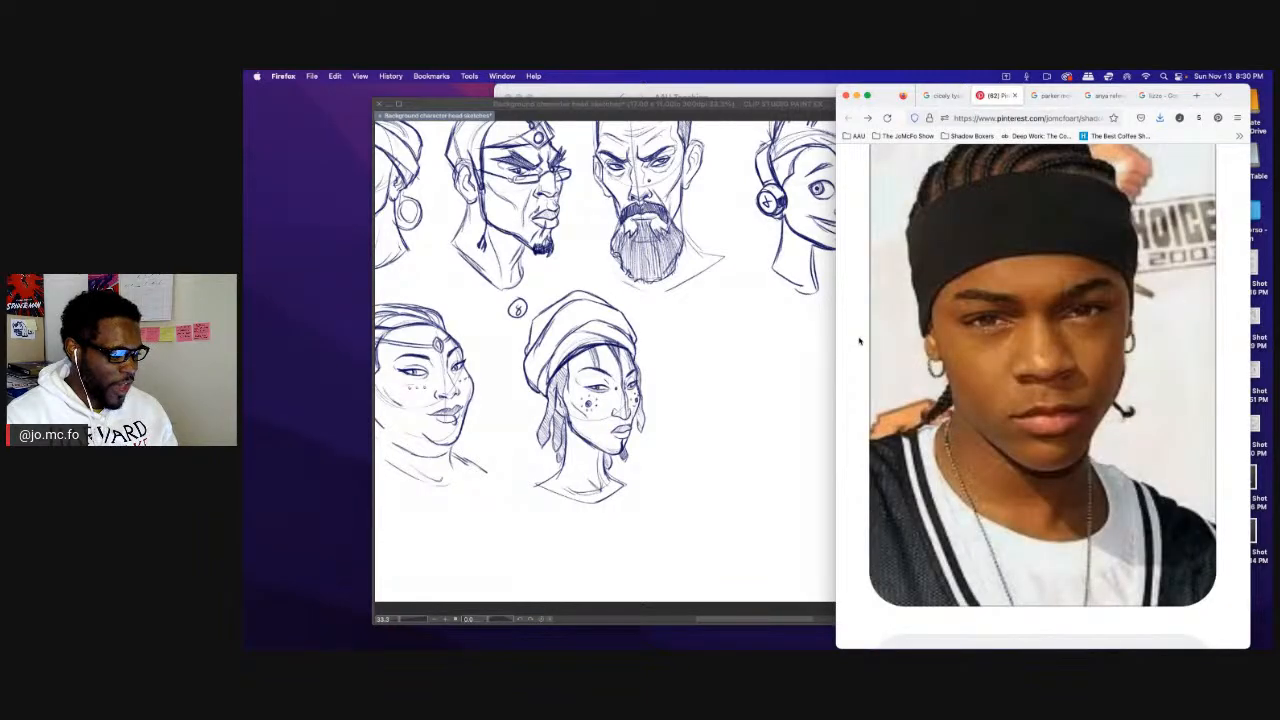
click(859, 338)
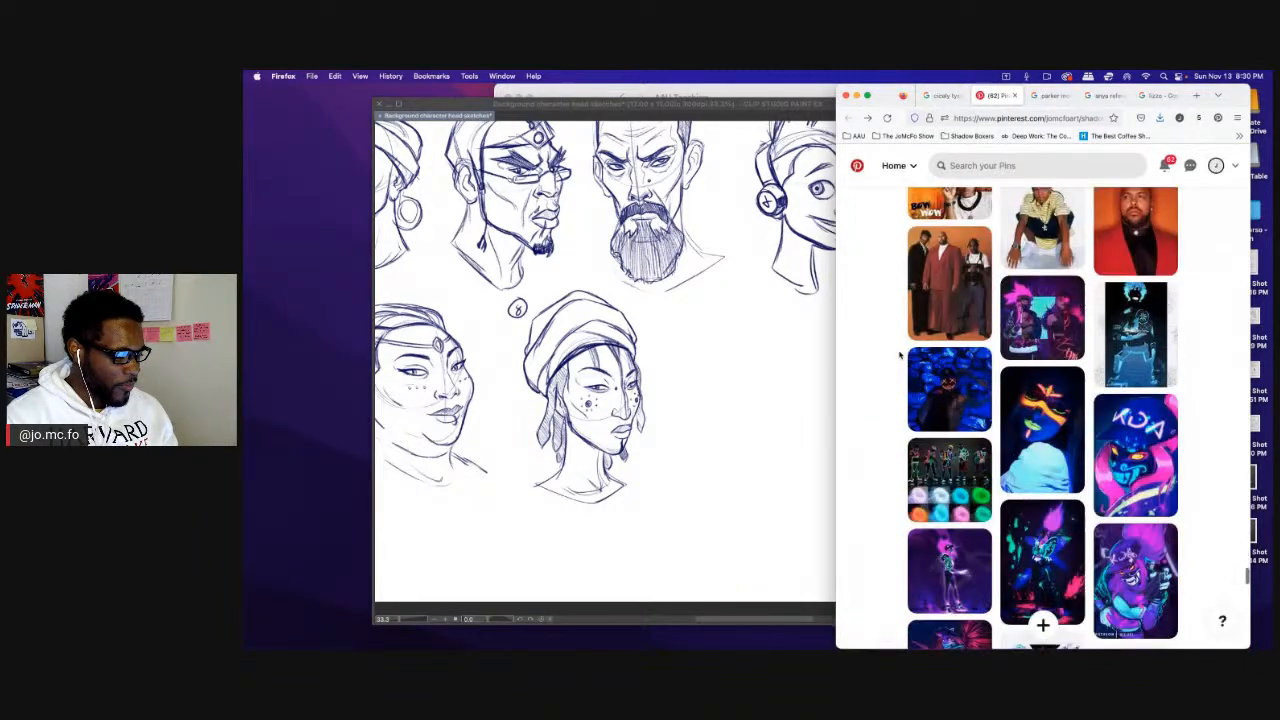
Browse more of the saved board, inspect the illustration of the braided woman in red, and return to the board.
scroll(911, 374, down, 8)
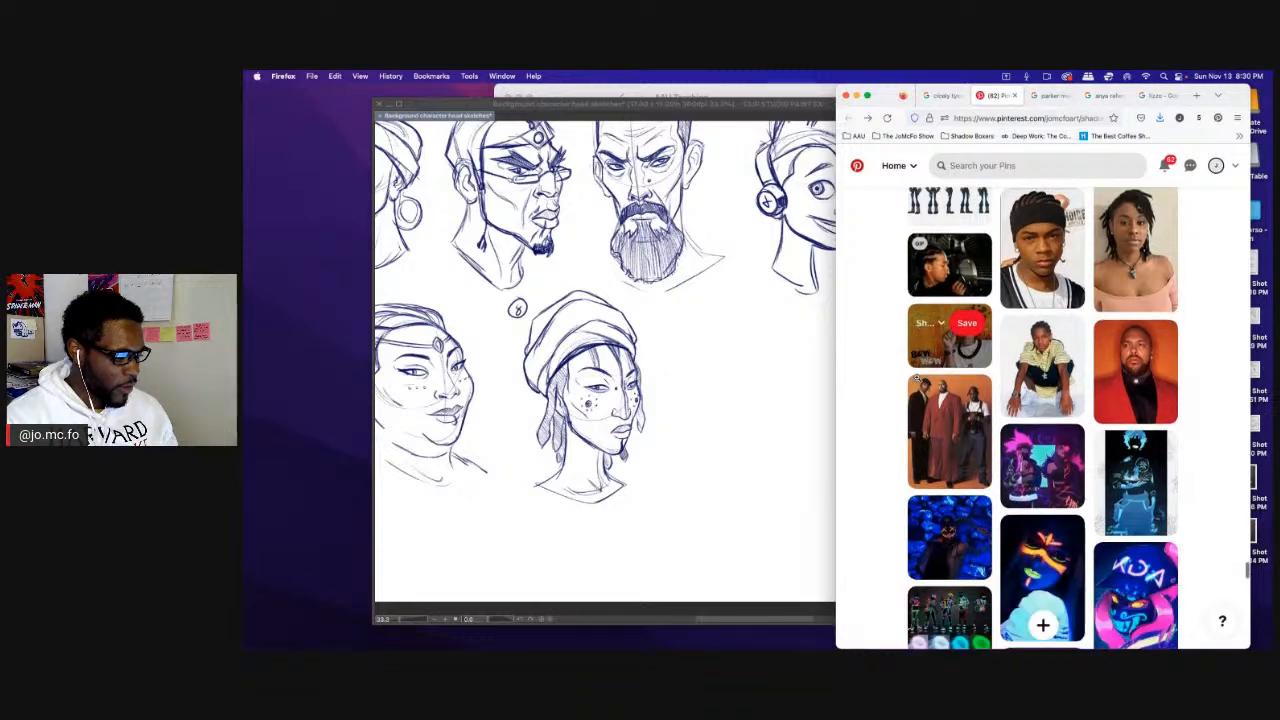
scroll(911, 374, down, 6)
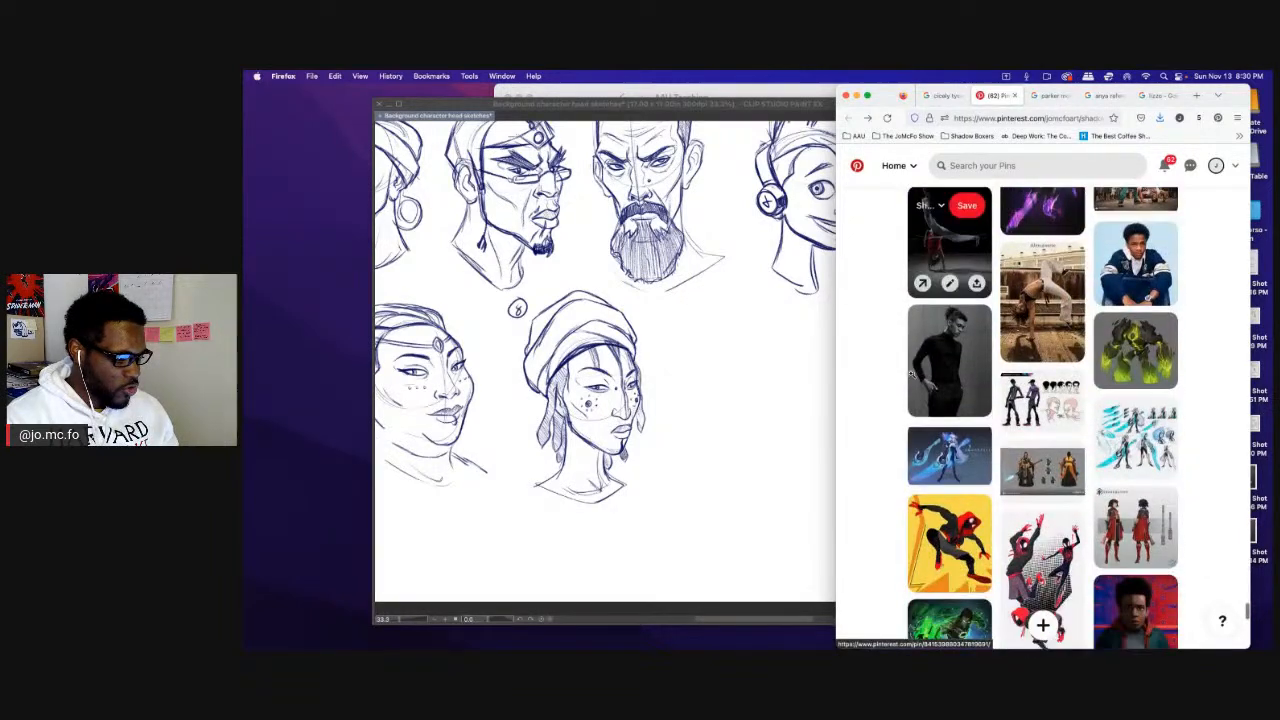
scroll(911, 374, down, 5)
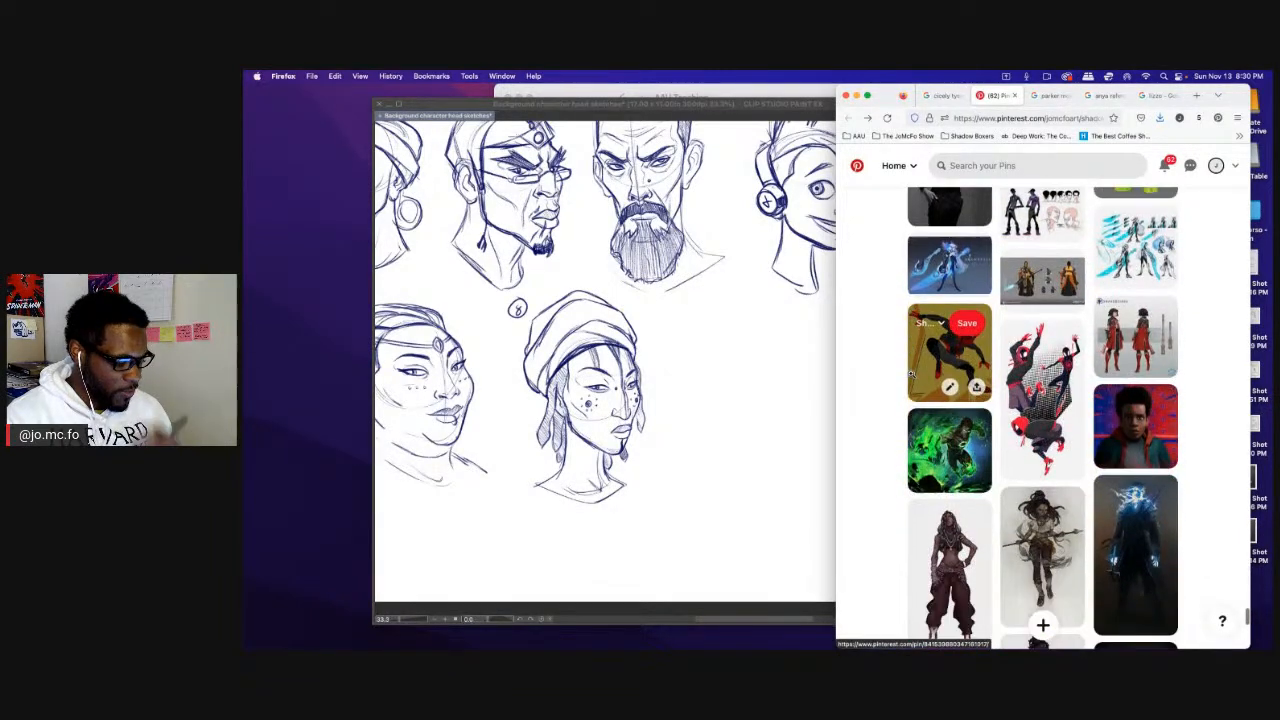
scroll(911, 374, down, 10)
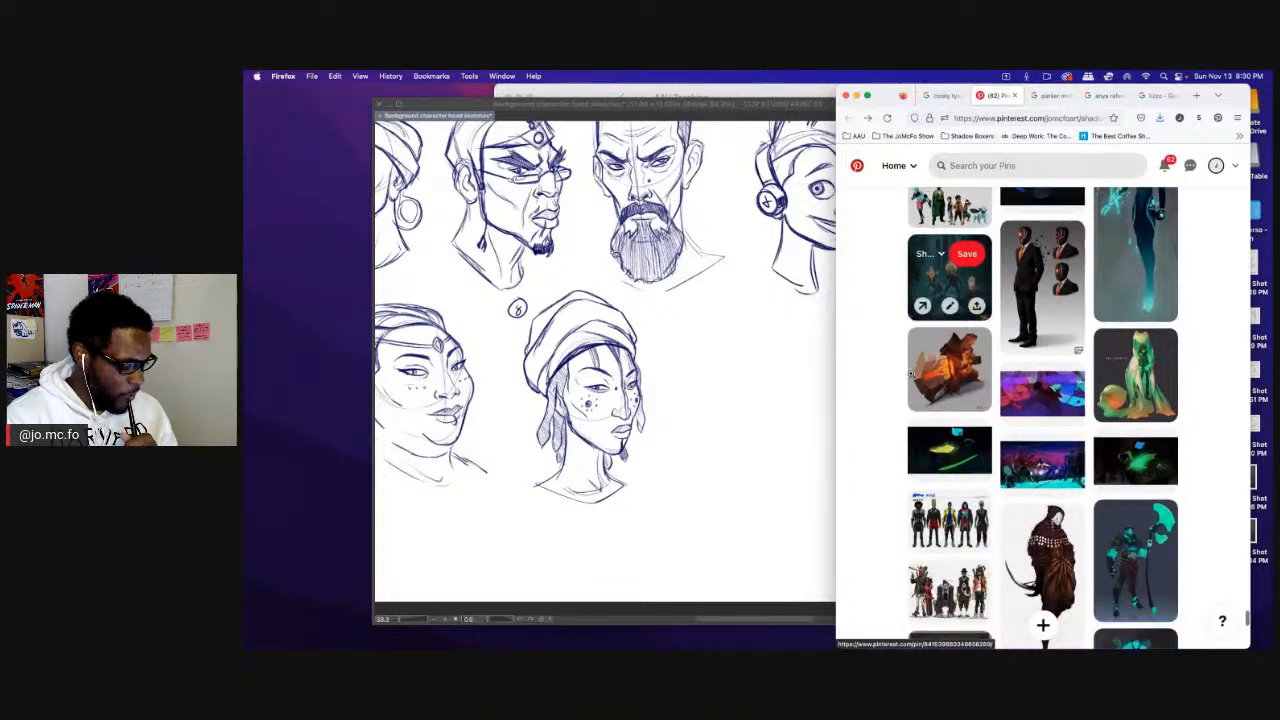
scroll(911, 374, up, 20)
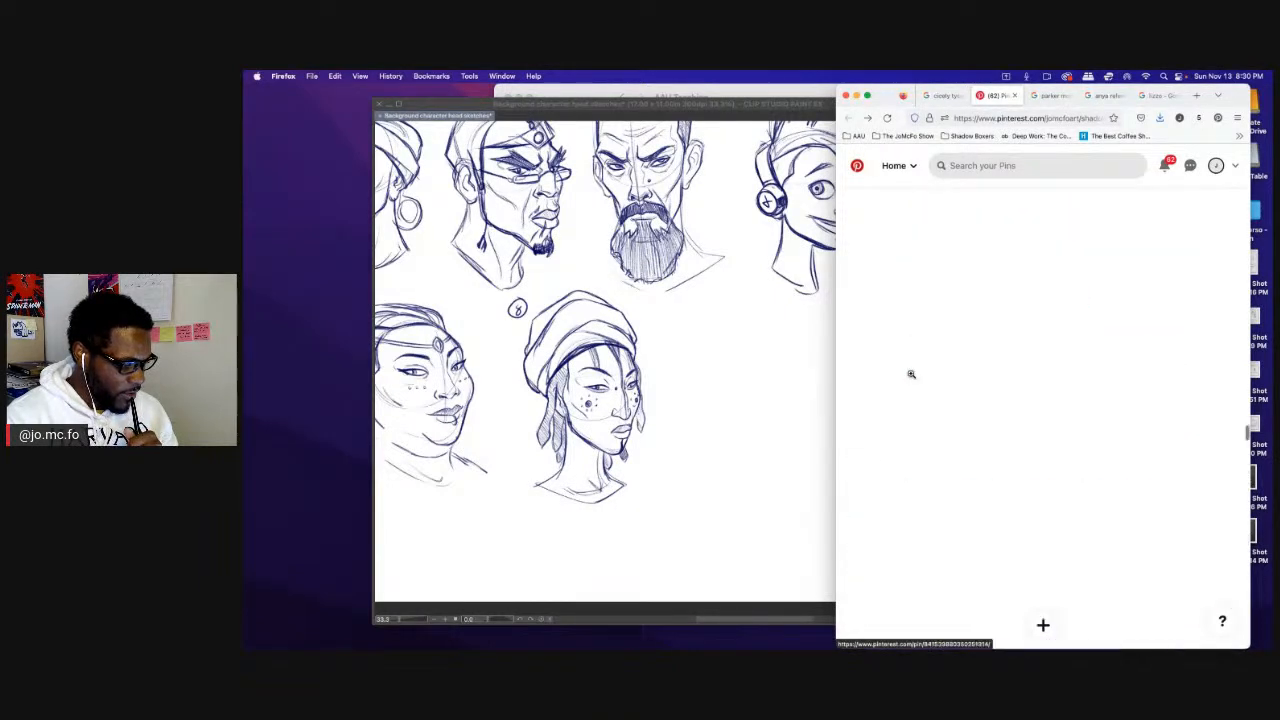
scroll(911, 373, up, 3)
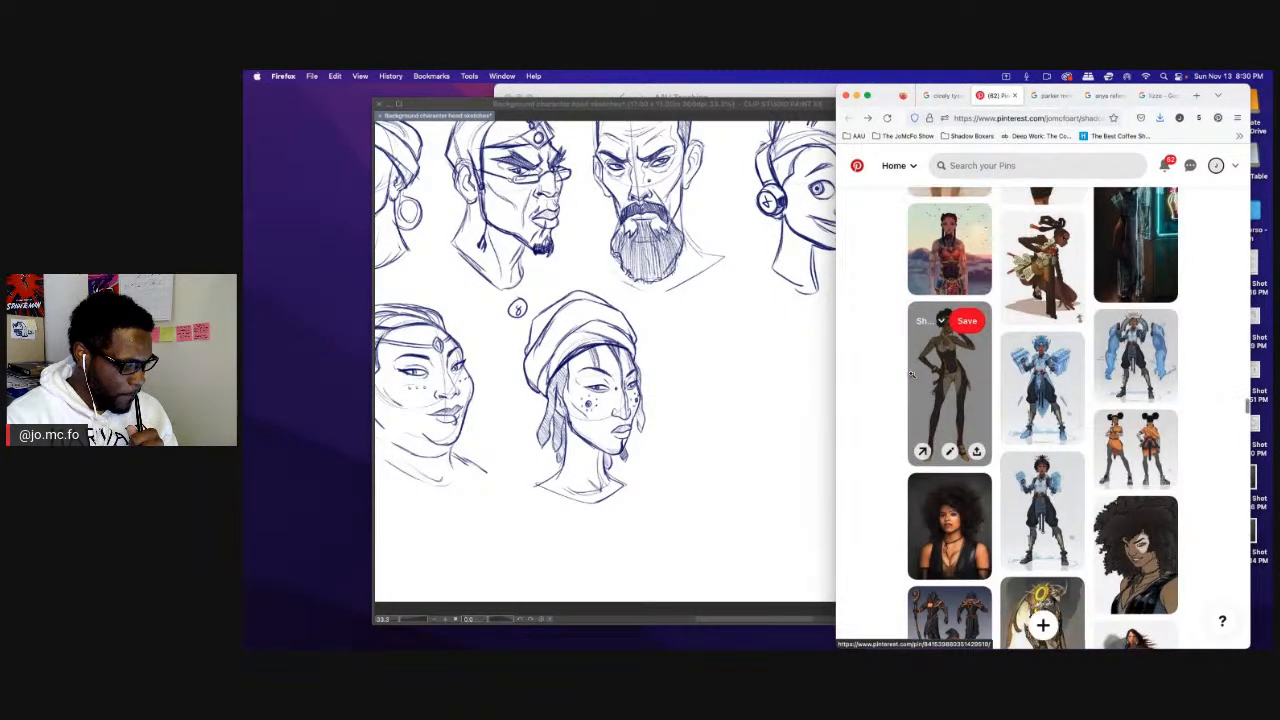
click(967, 357)
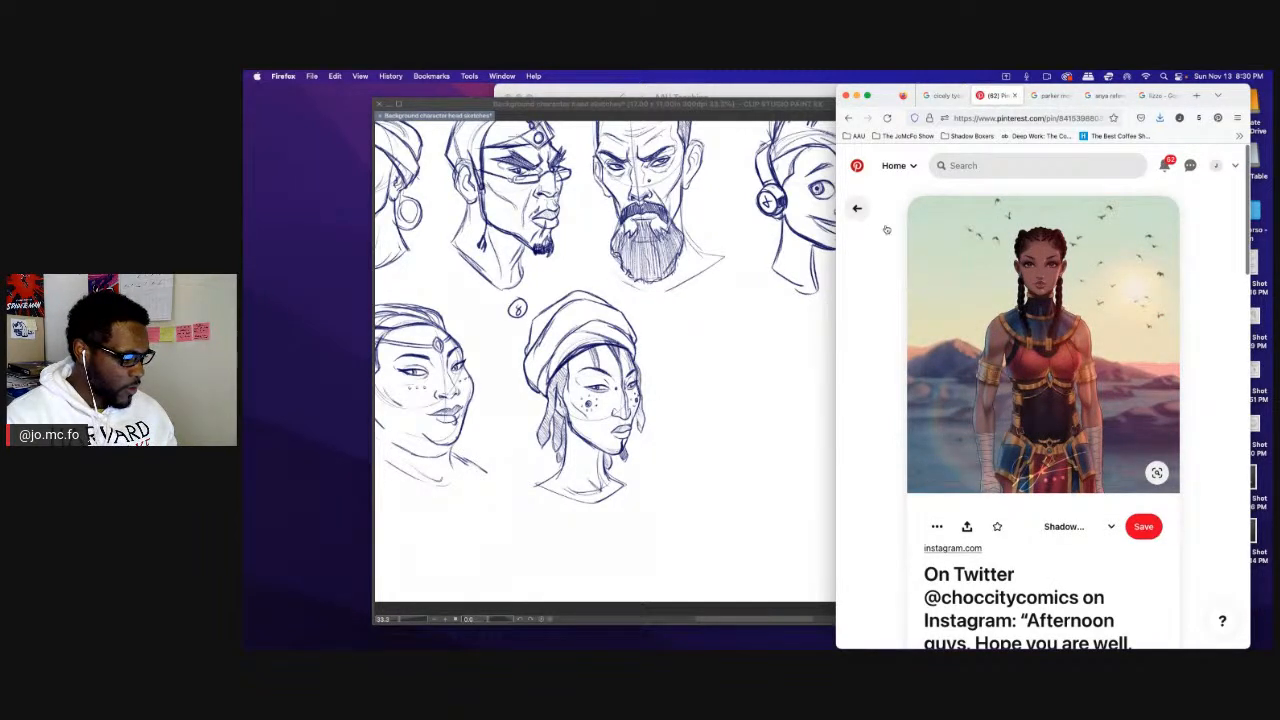
key(super+Left)
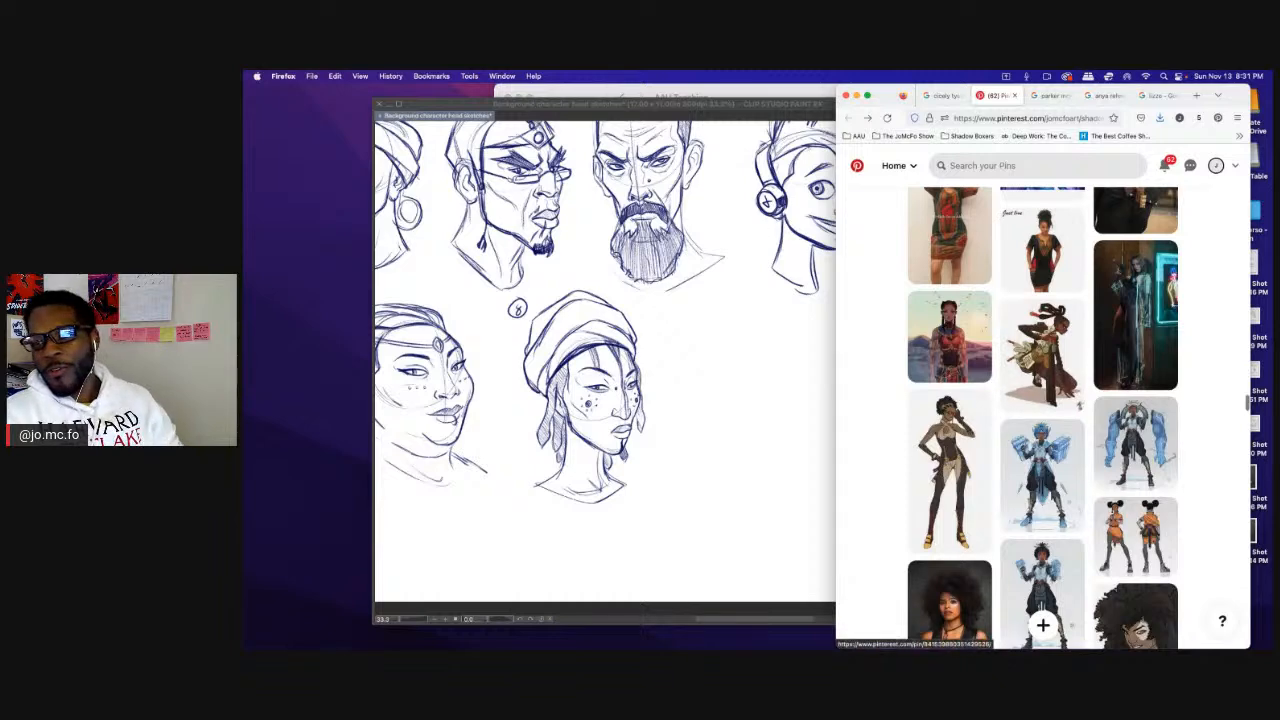
Switch to Clip Studio Paint and review the eight numbered heads across the whole sheet.
click(660, 450)
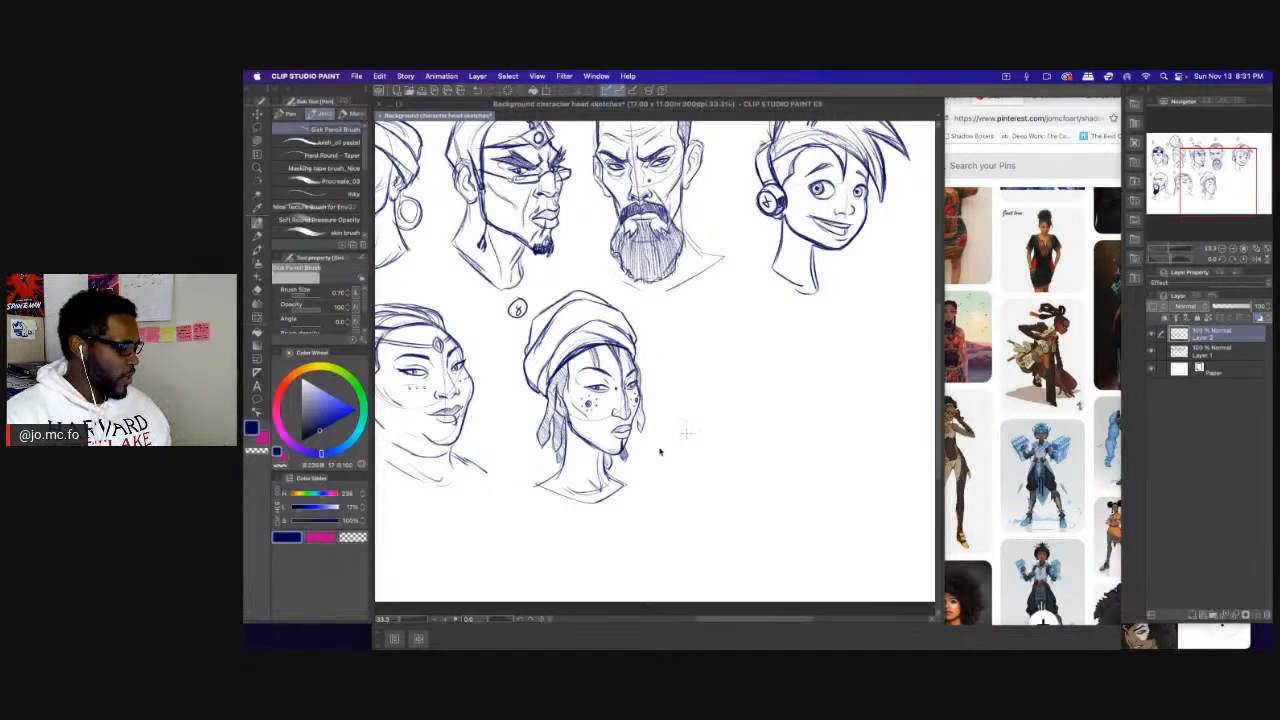
scroll(661, 449, down, 2)
drag(634, 427, 669, 430)
scroll(669, 430, up, 1)
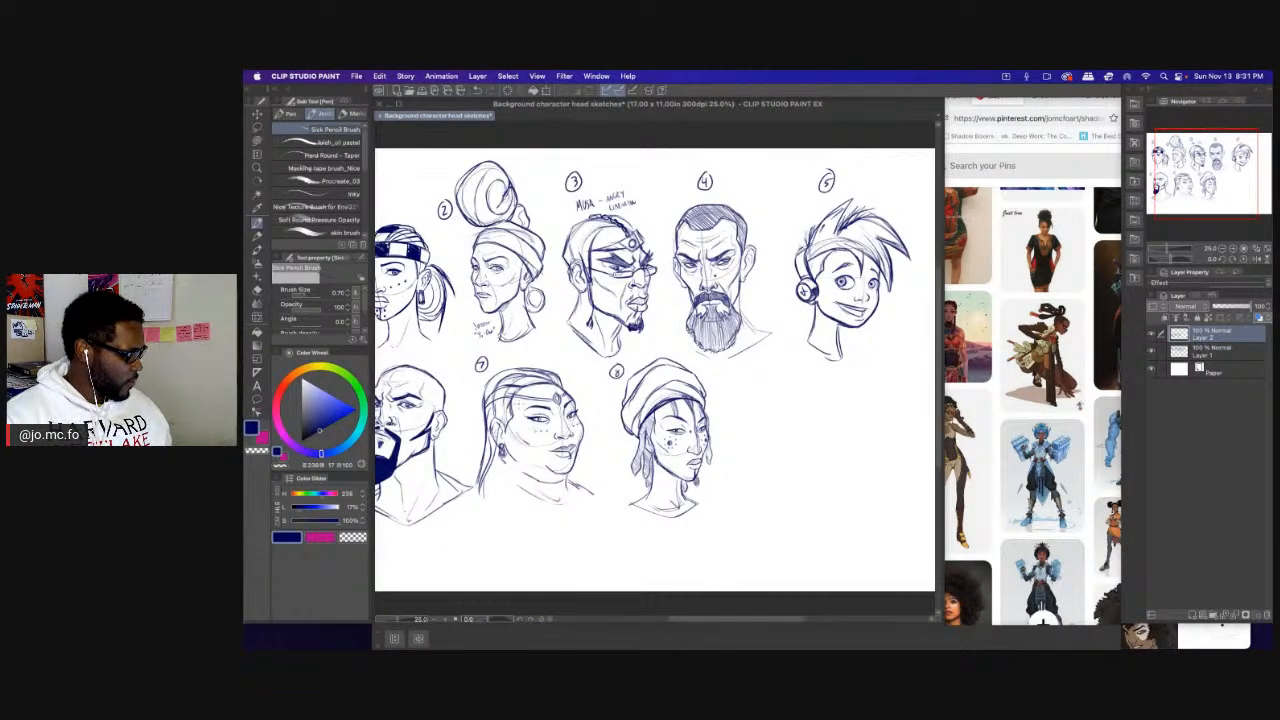
drag(738, 474, 795, 484)
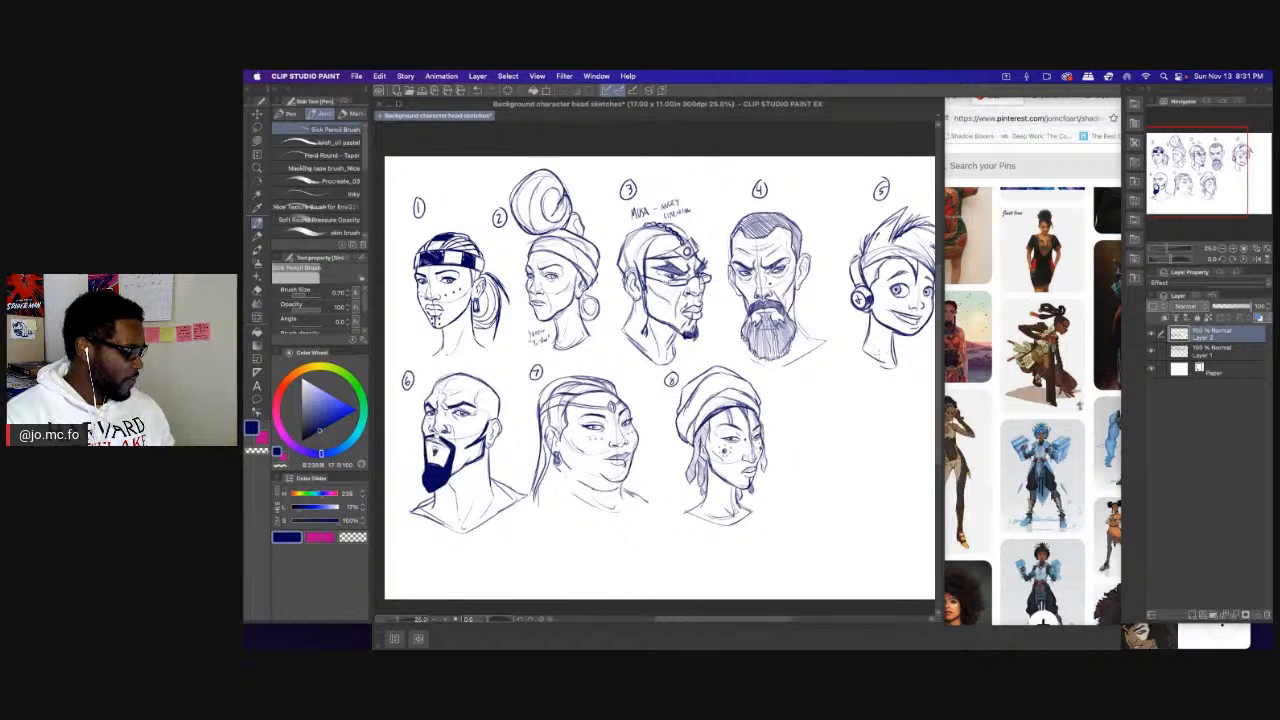
drag(884, 350, 869, 357)
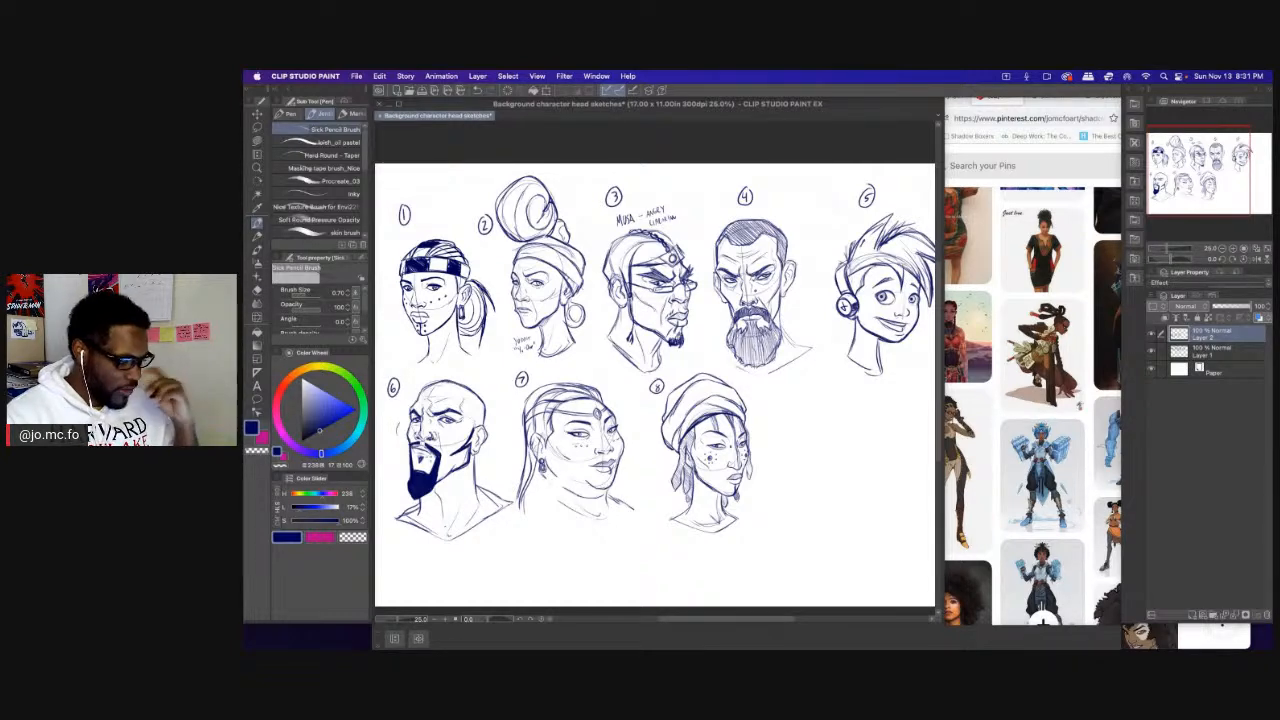
Switch to Firefox and enlarge the pin of the purple-haired man with round sunglasses and blond beard.
click(997, 434)
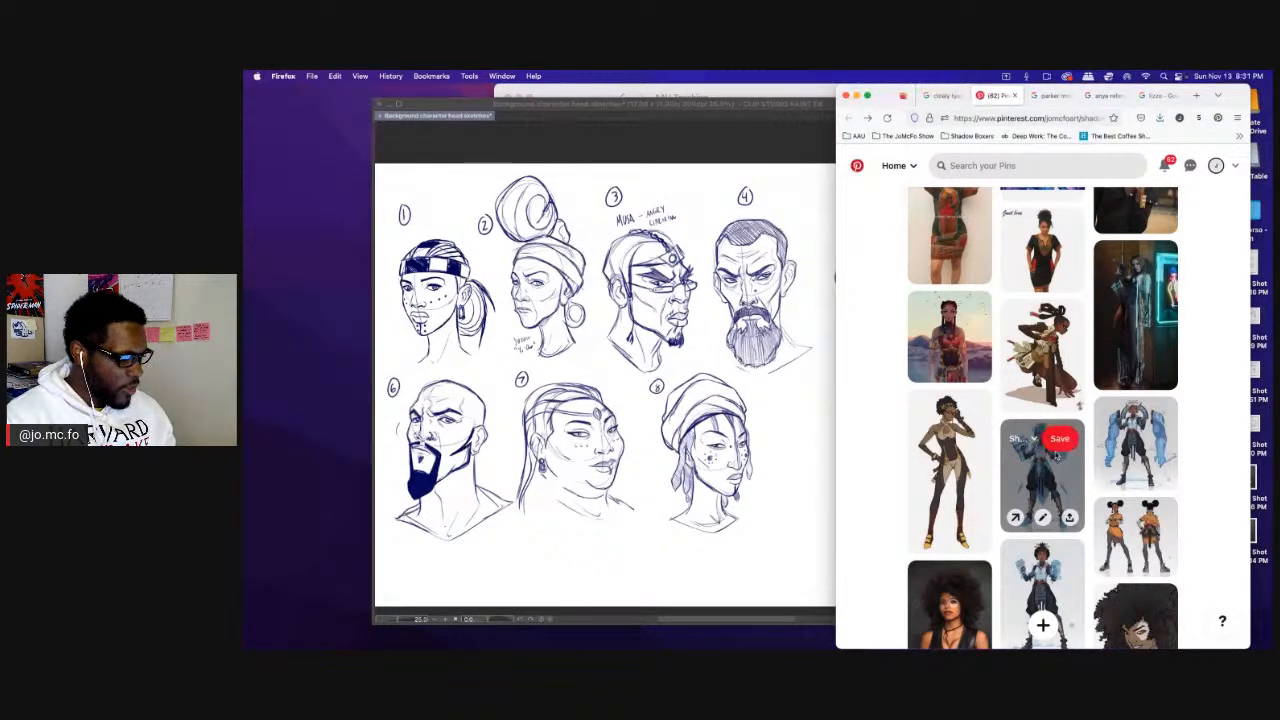
click(1055, 455)
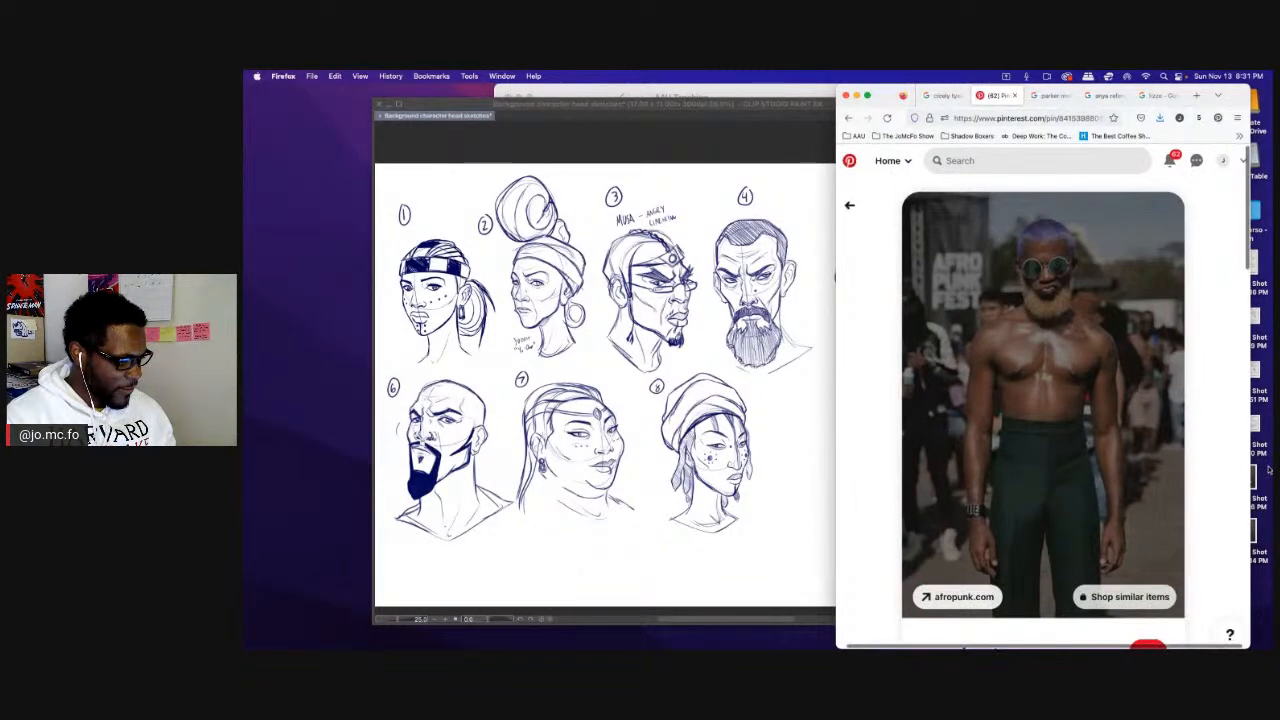
click(1043, 400)
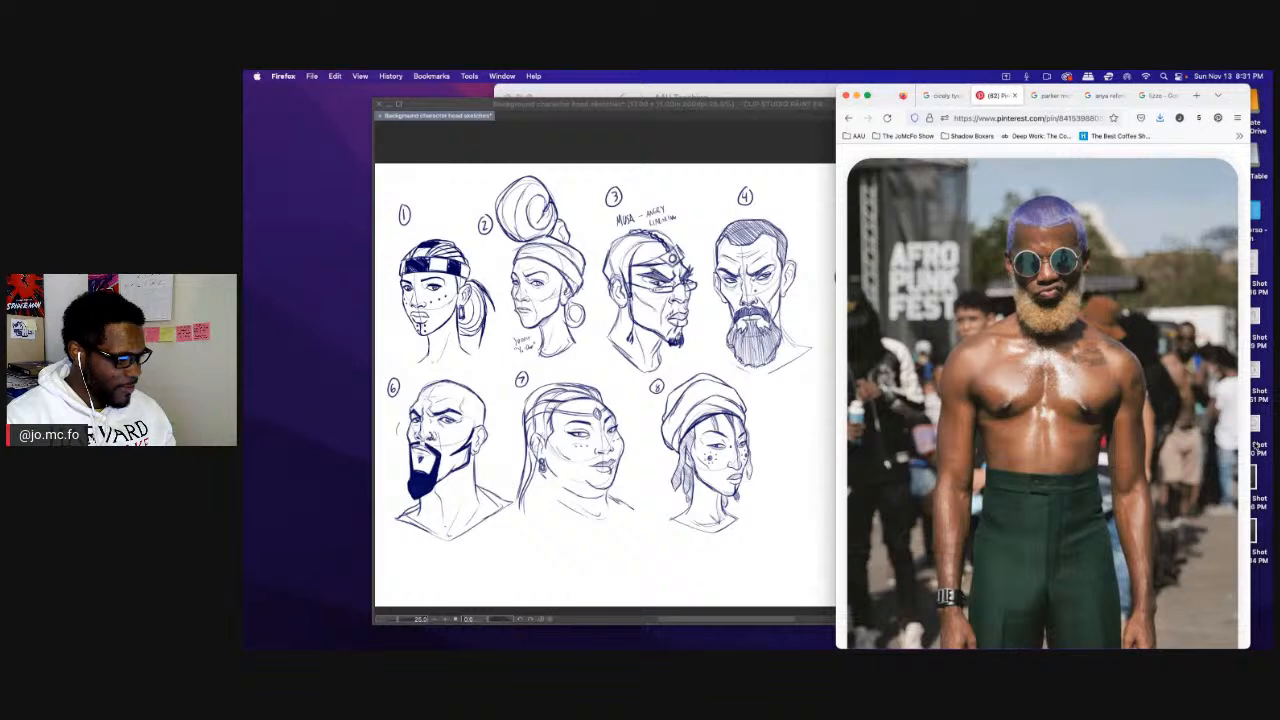
Switch to Clip Studio Paint and rough in the cranium, face guidelines, round lenses and nose in the empty space beside head 8.
click(677, 130)
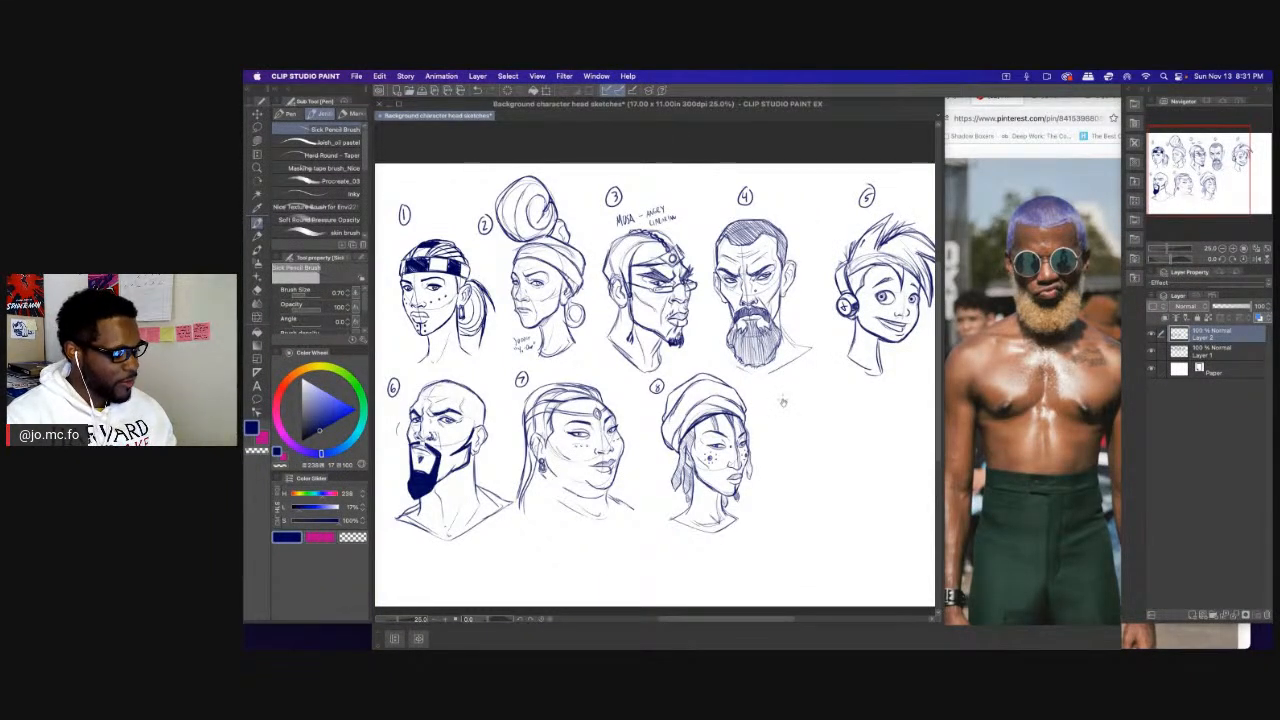
drag(783, 400, 688, 353)
scroll(551, 291, up, 2)
drag(882, 455, 625, 294)
scroll(624, 294, right, 3)
scroll(624, 294, down, 1)
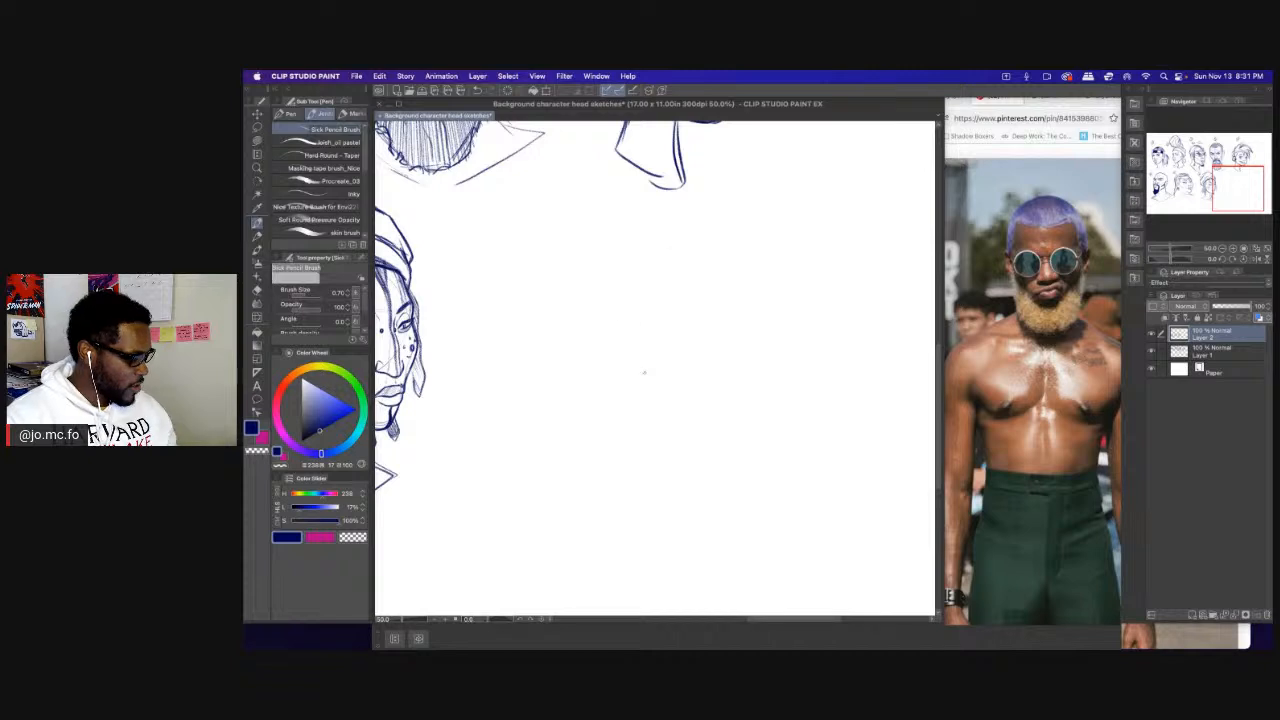
drag(644, 373, 700, 390)
drag(637, 272, 655, 455)
drag(645, 340, 660, 465)
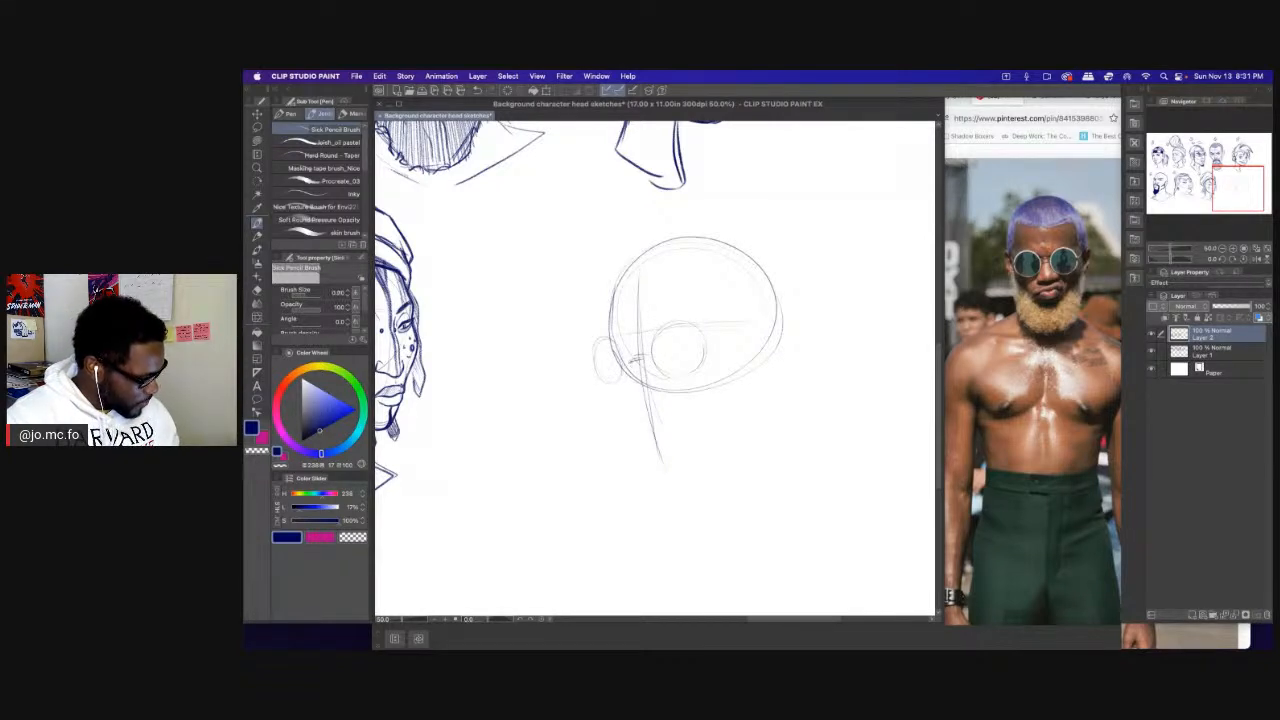
mouse_move(627, 381)
mouse_down()
mouse_move(620, 402)
mouse_move(664, 410)
mouse_move(617, 419)
mouse_move(672, 412)
mouse_up()
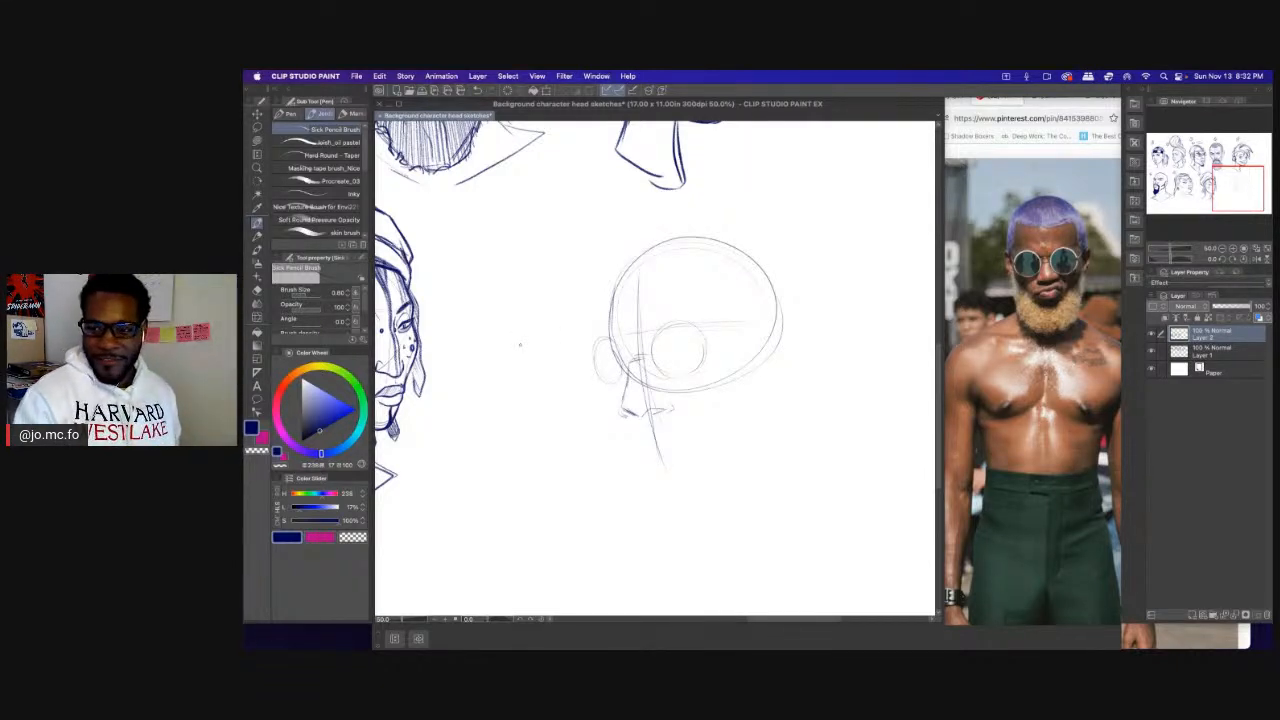
key(Tab)
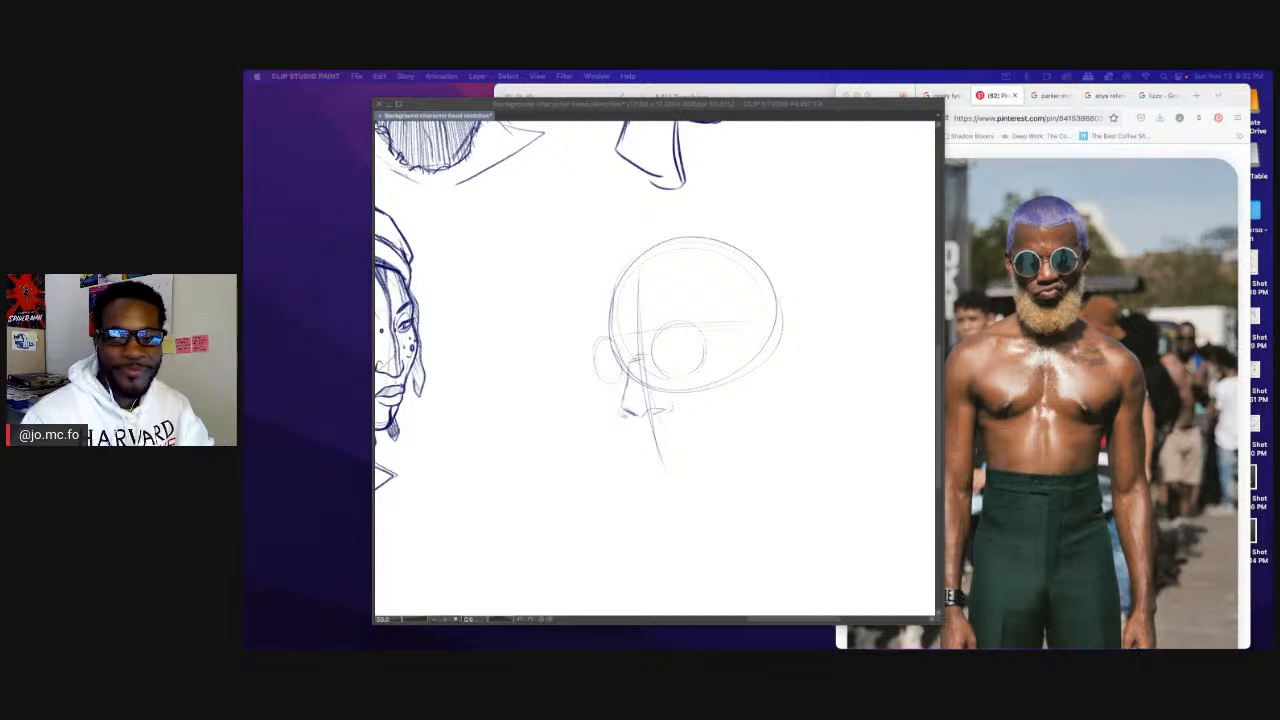
key(Tab)
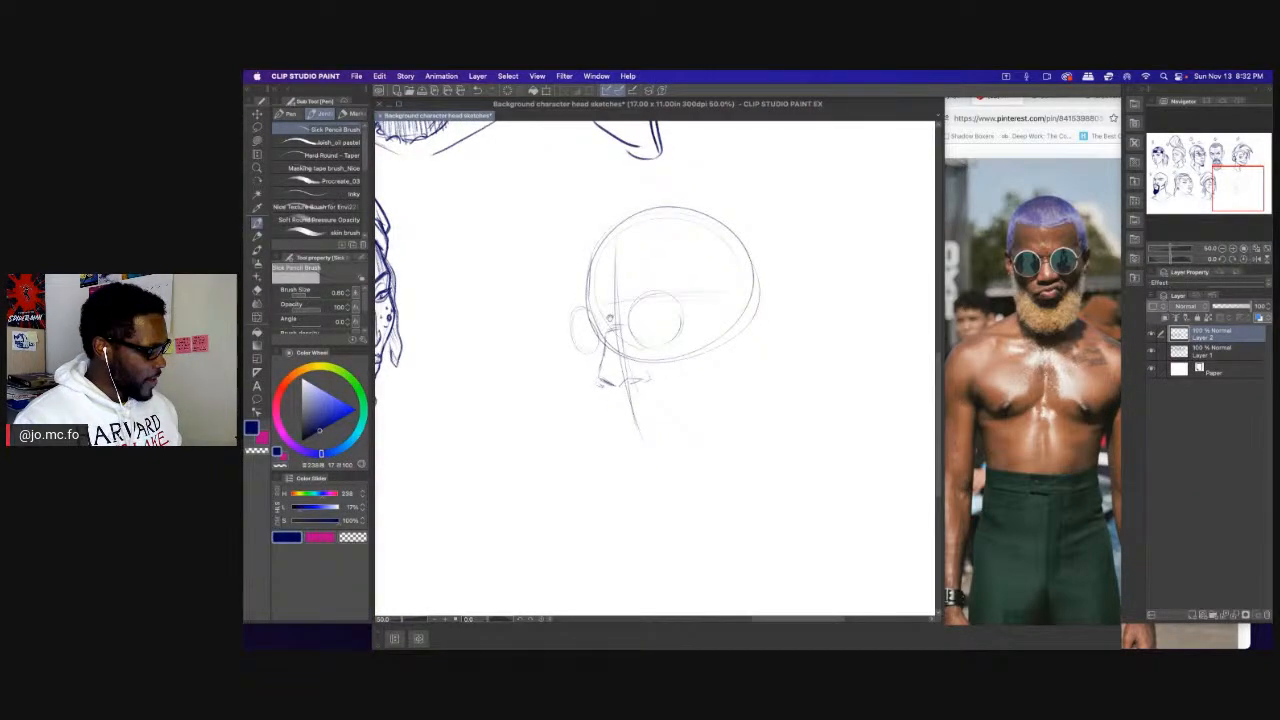
Lasso the new rough head, scale it down slightly and move it closer to head 8.
scroll(609, 318, down, 5)
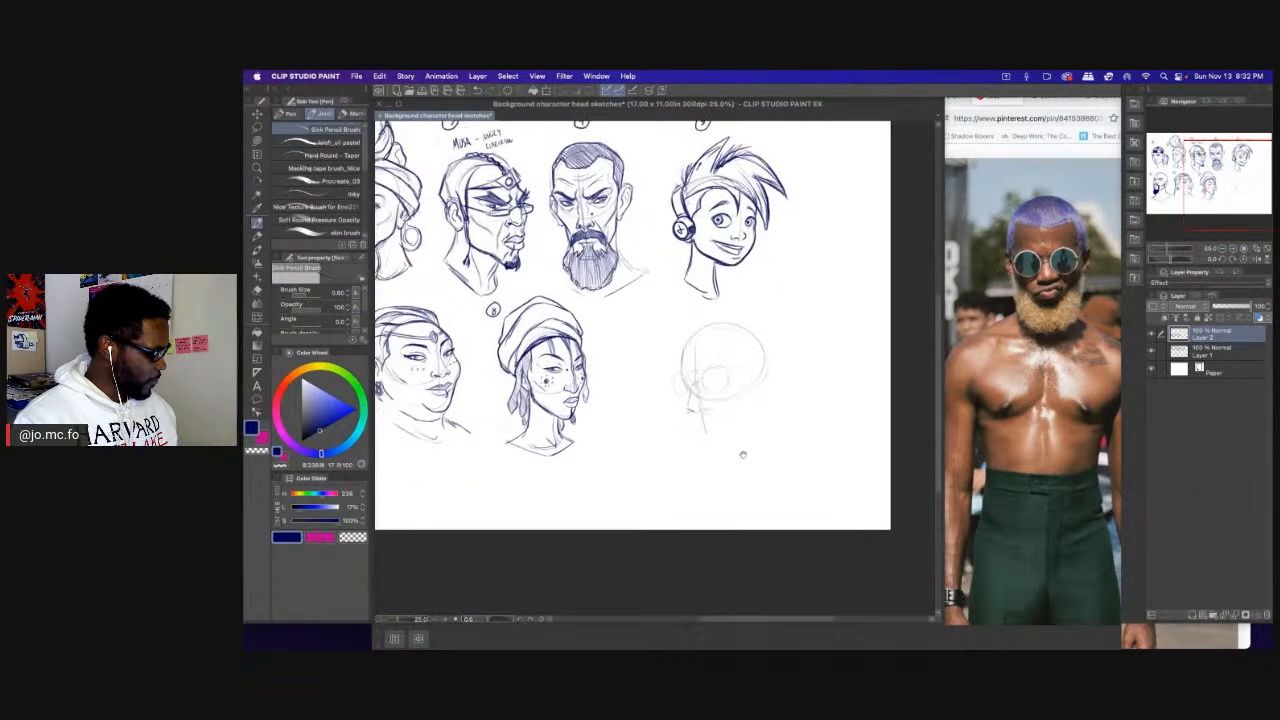
scroll(712, 391, up, 1)
key(m)
mouse_move(760, 288)
mouse_down()
mouse_move(654, 311)
mouse_move(682, 296)
mouse_move(667, 328)
mouse_up()
key(super+t)
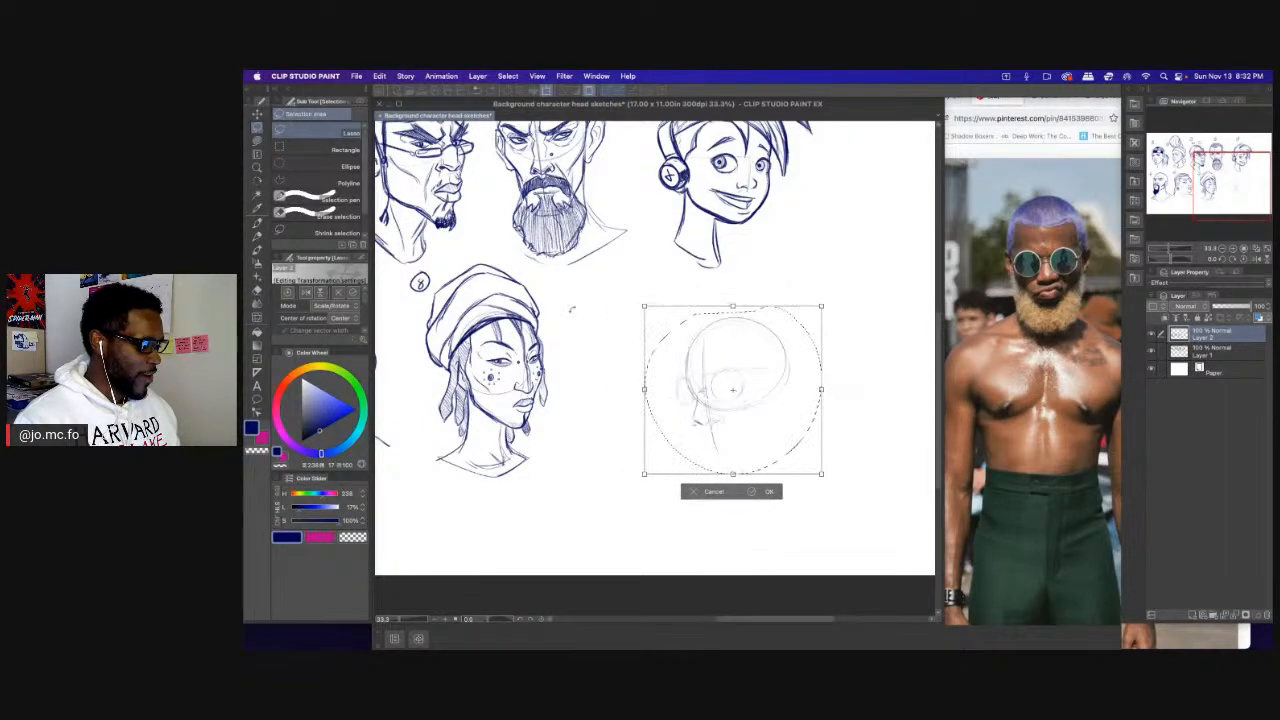
key(Return)
Sketch the inner lens detail, the far cheek contour and a chin line on the new head with the pencil brush.
scroll(580, 310, up, 2)
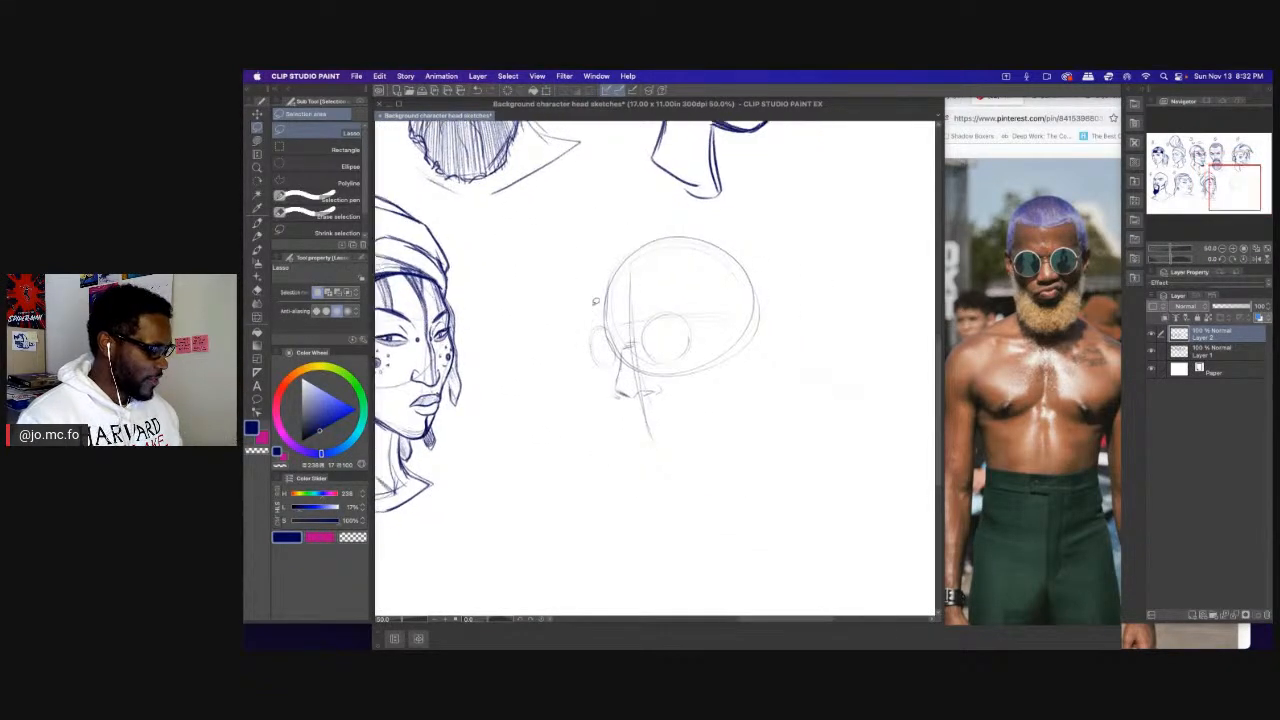
scroll(595, 300, up, 1)
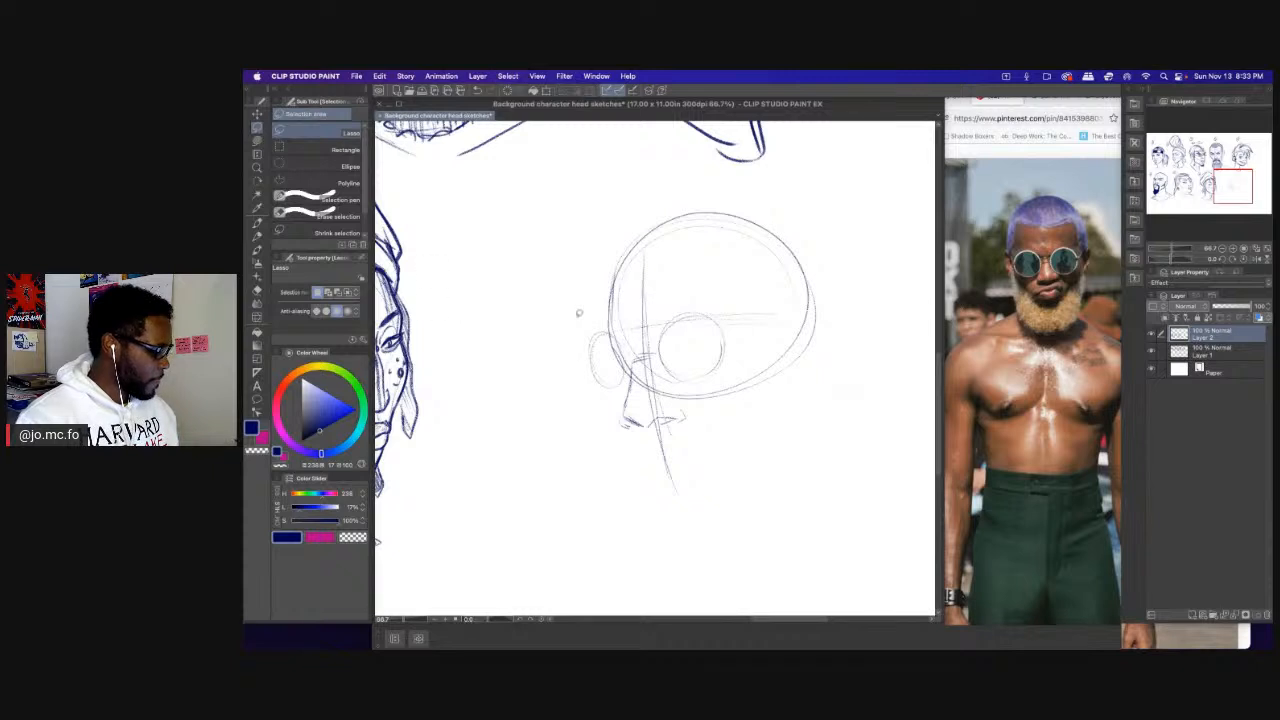
key(p)
drag(648, 305, 615, 268)
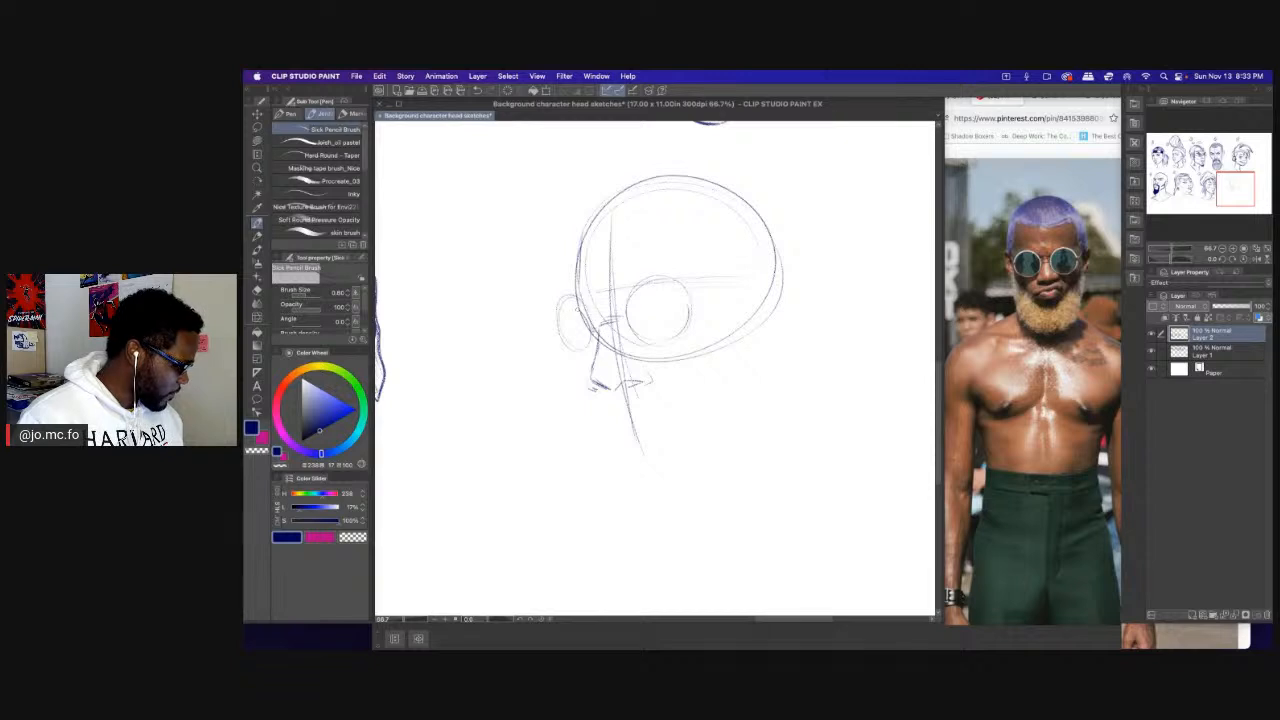
mouse_move(594, 326)
mouse_down()
mouse_move(580, 302)
mouse_move(565, 306)
mouse_move(590, 348)
mouse_move(668, 312)
mouse_move(590, 326)
mouse_move(575, 298)
mouse_move(590, 432)
mouse_up()
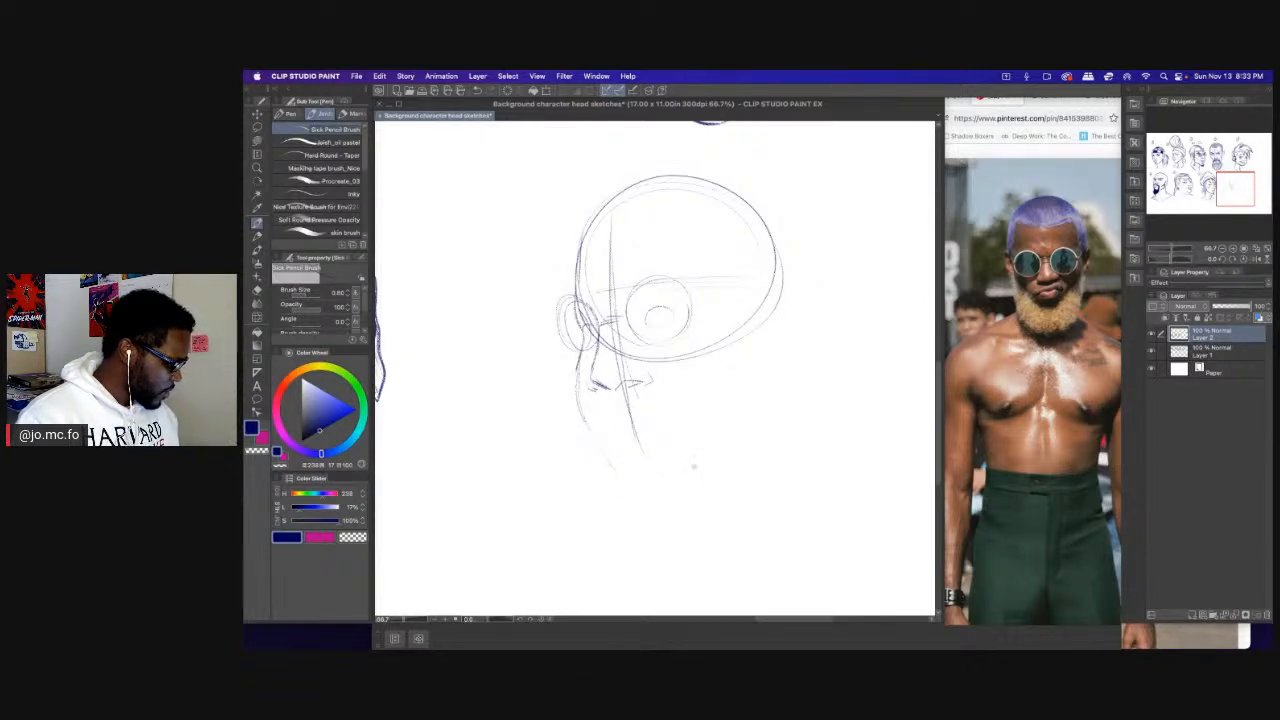
mouse_move(636, 484)
mouse_down()
mouse_move(689, 473)
mouse_move(622, 480)
mouse_up()
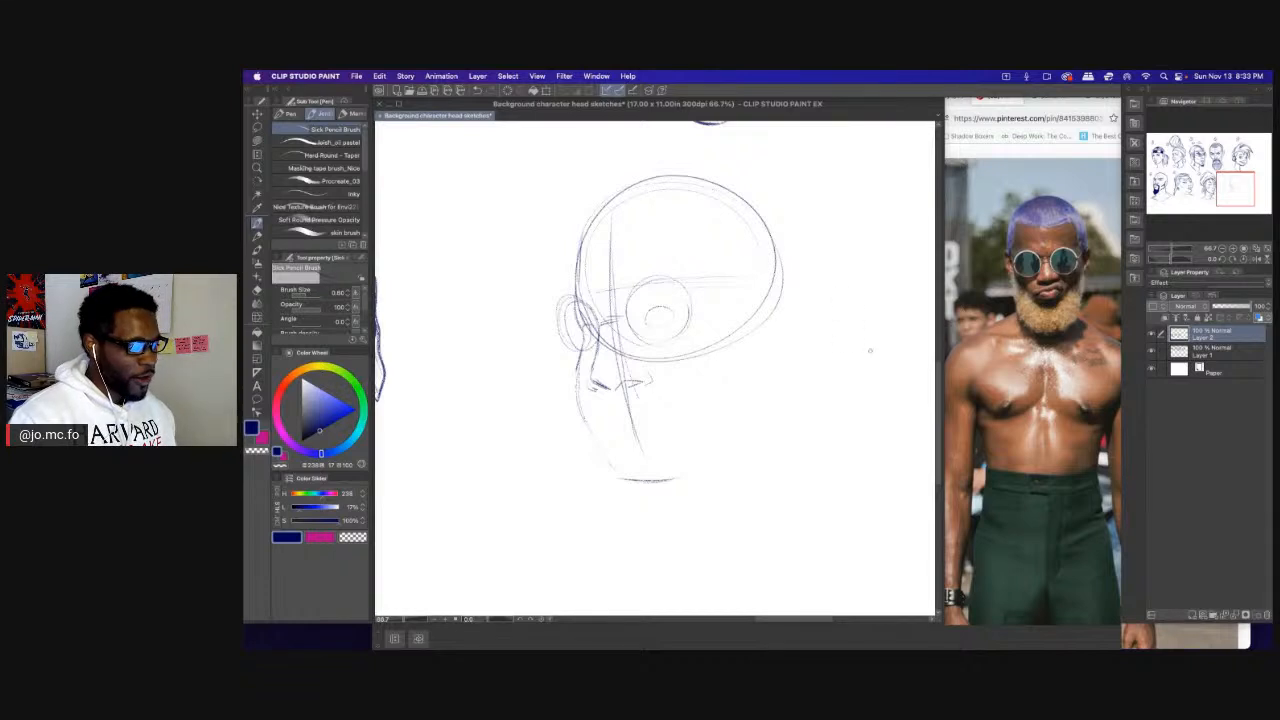
Move the browser window aside to uncover the desktop and preview the screenshot of the Chef Fufu and Pork Chop sketch.
click(1038, 195)
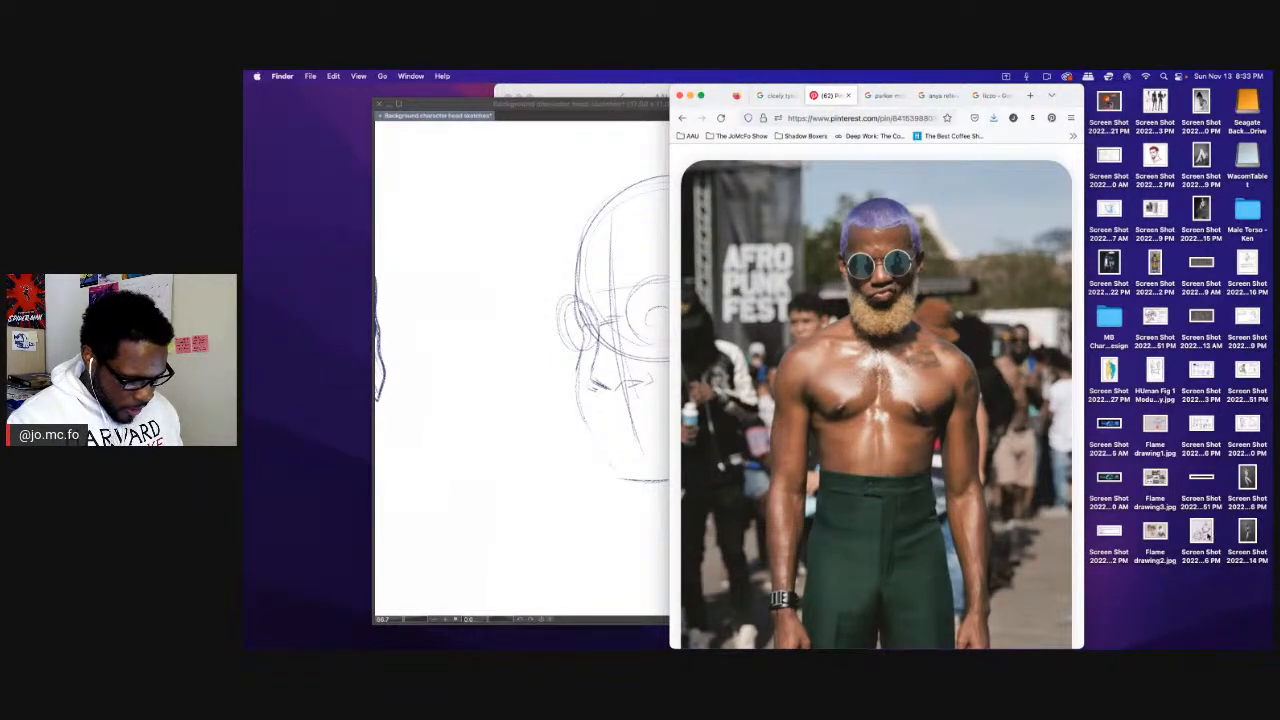
click(1207, 534)
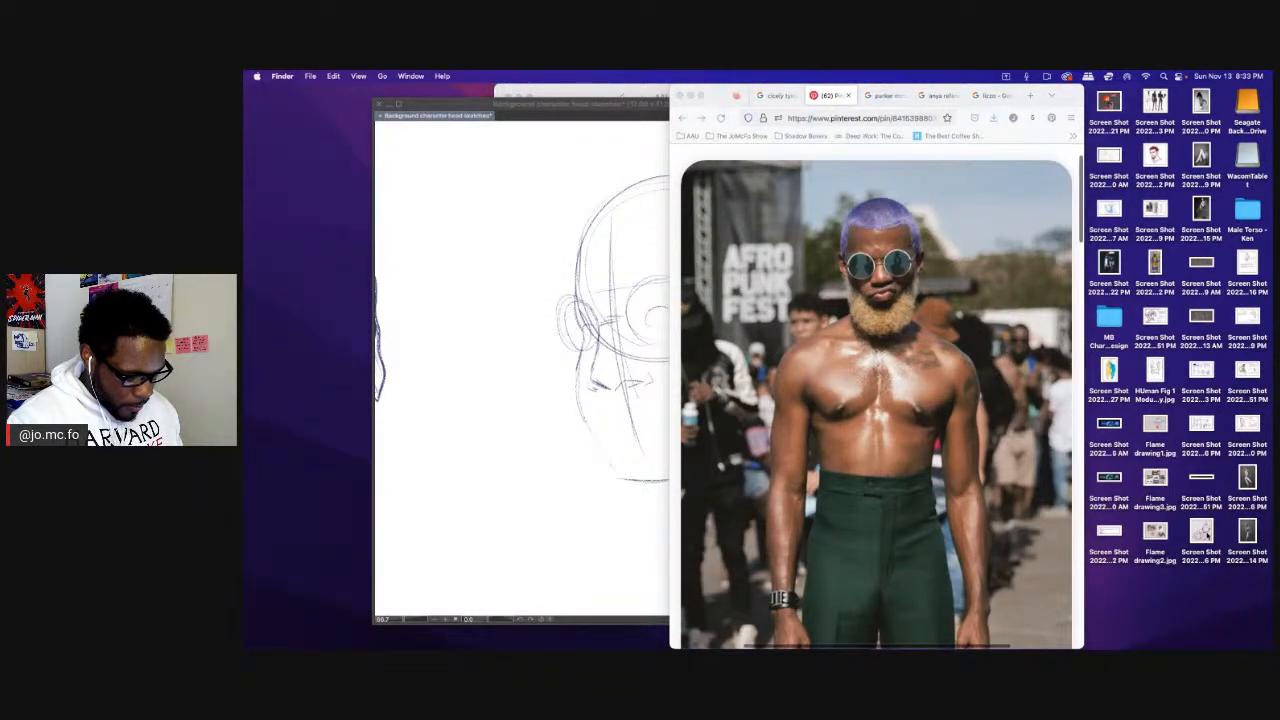
click(1206, 534)
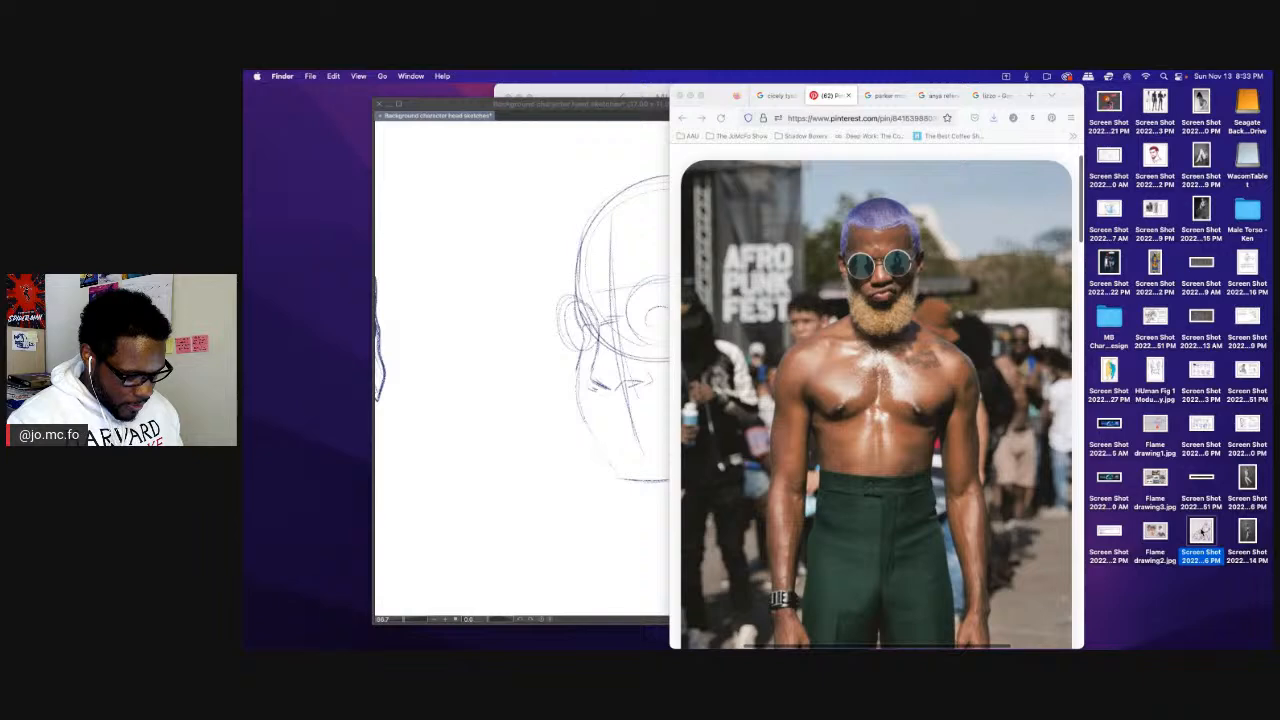
key(space)
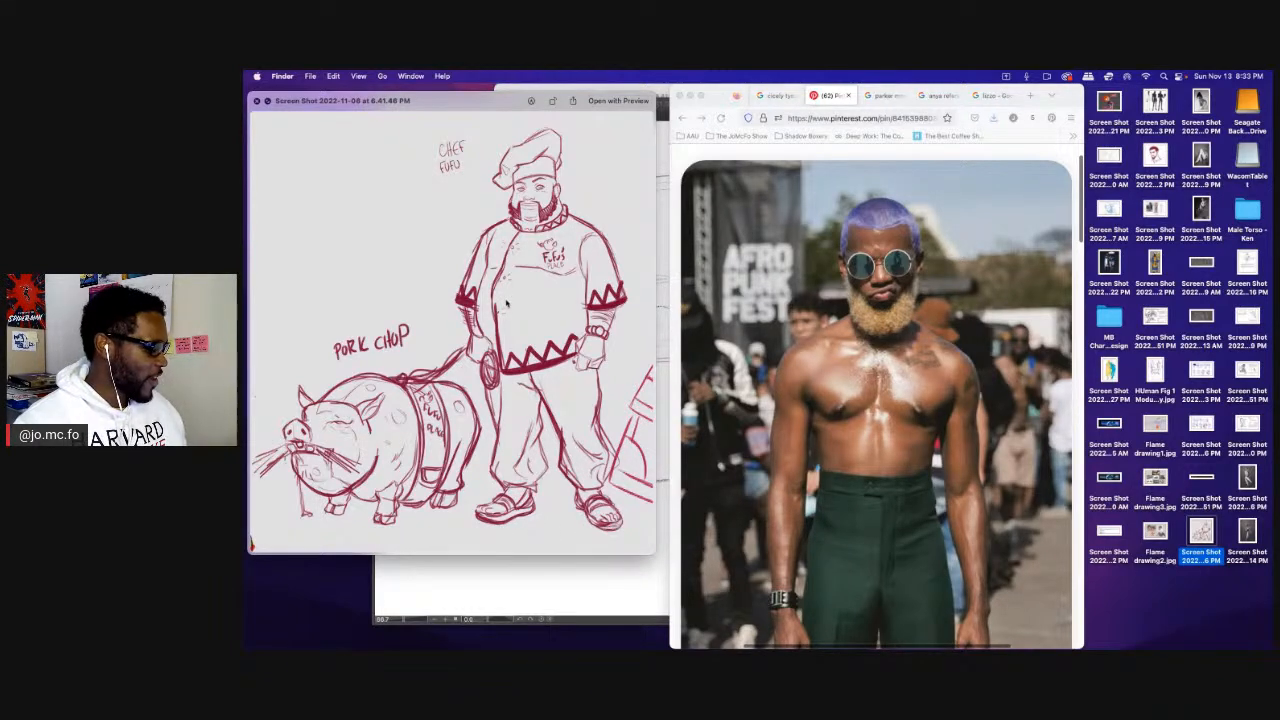
key(space)
Reposition the Firefox reference beside the canvas, and darken the new head's far cheek and jaw contour and rough in the mouth.
click(655, 504)
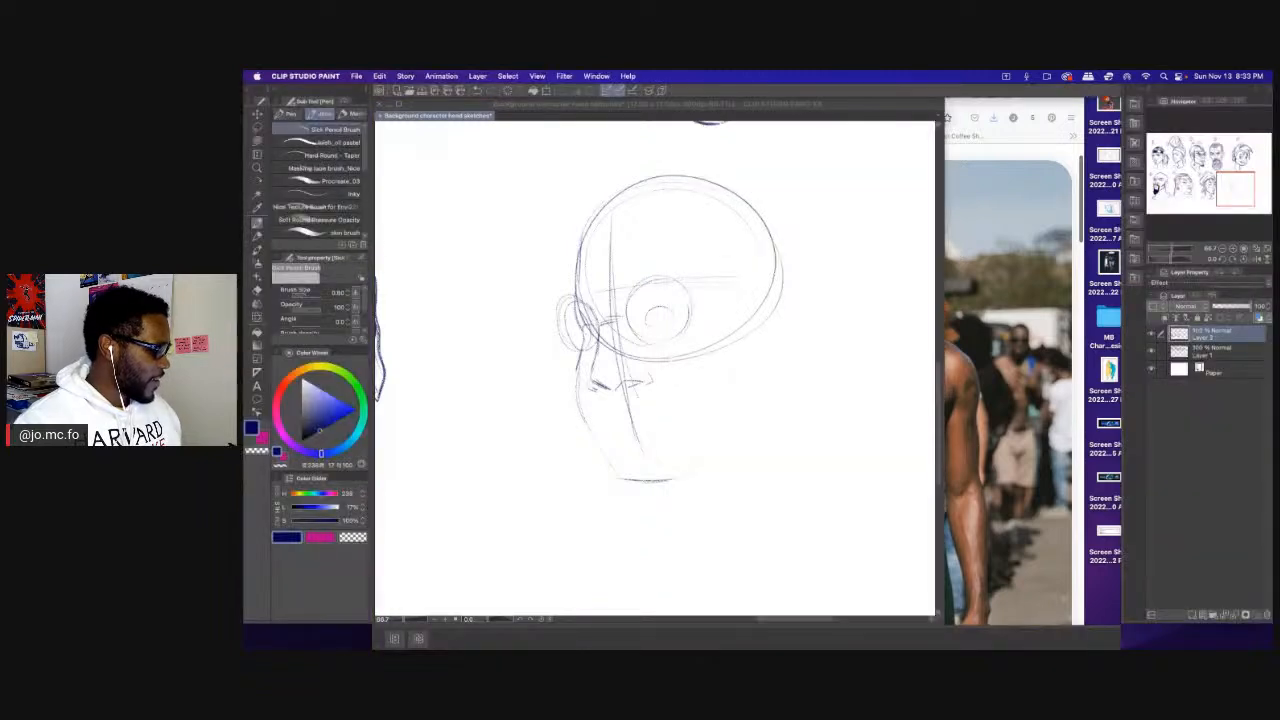
click(1029, 223)
drag(1066, 98, 1206, 98)
click(740, 390)
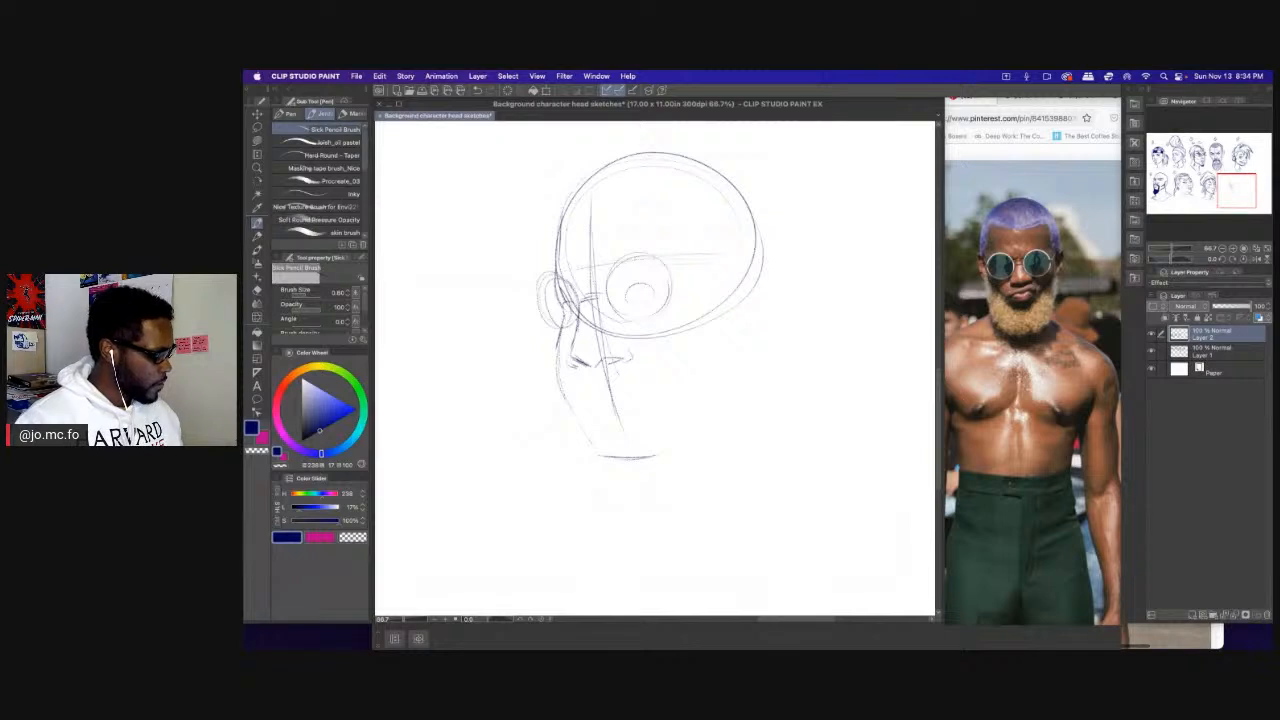
drag(556, 362, 604, 462)
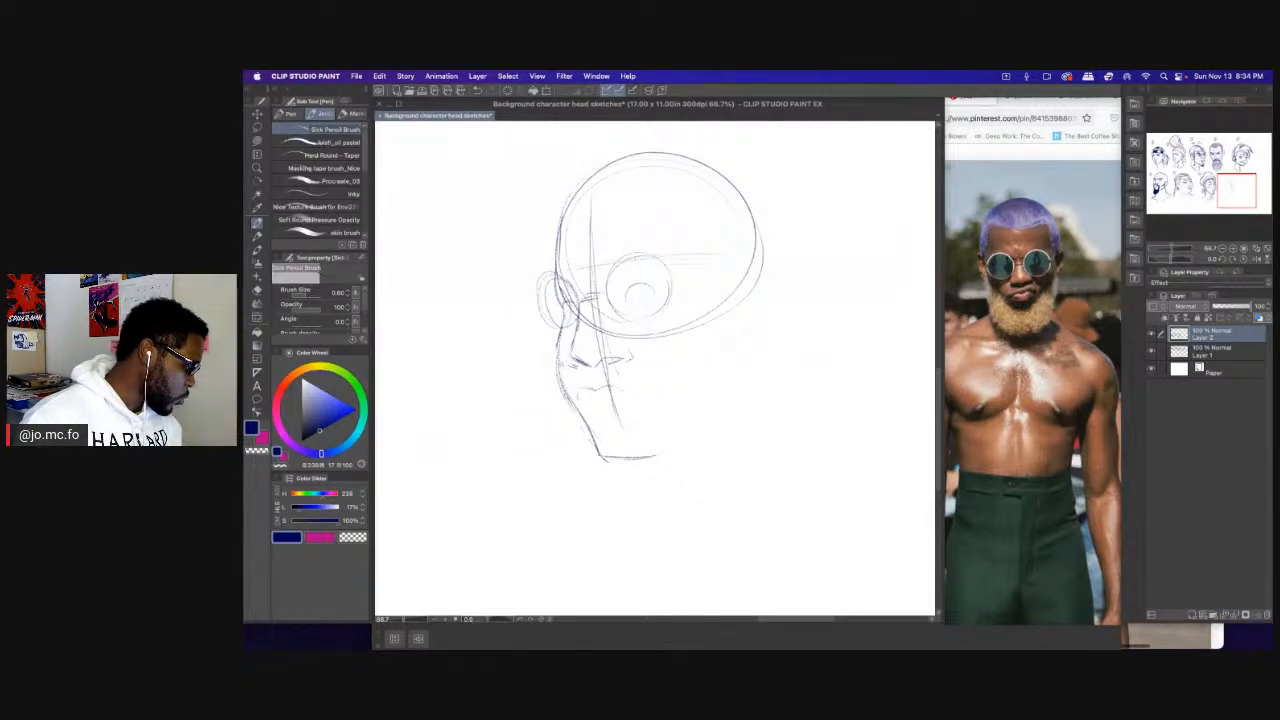
Sketch the lips on the ninth head, strengthen the far cheek contour and round off the underside of the chin.
mouse_move(592, 403)
mouse_down()
mouse_move(618, 398)
mouse_move(578, 404)
mouse_move(613, 386)
mouse_move(626, 398)
mouse_move(585, 385)
mouse_move(612, 423)
mouse_move(588, 423)
mouse_up()
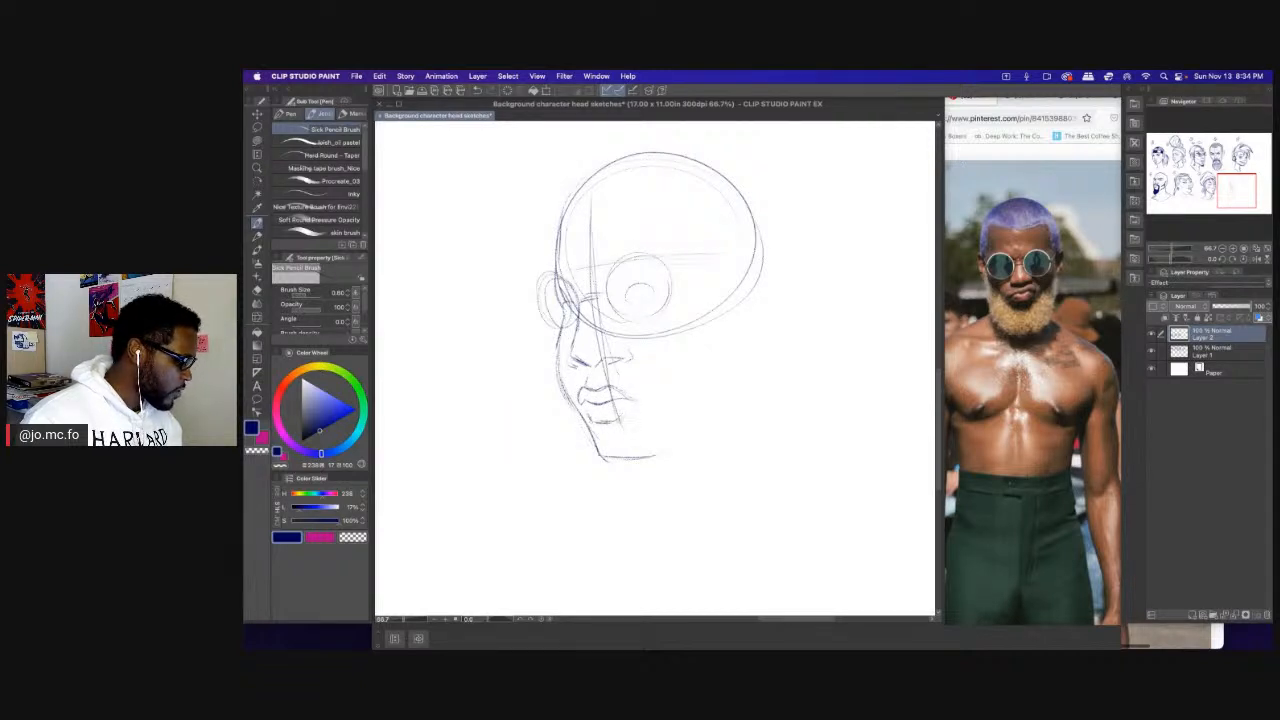
mouse_move(558, 336)
mouse_down()
mouse_move(568, 400)
mouse_move(598, 452)
mouse_move(622, 466)
mouse_move(664, 458)
mouse_up()
drag(624, 469, 644, 465)
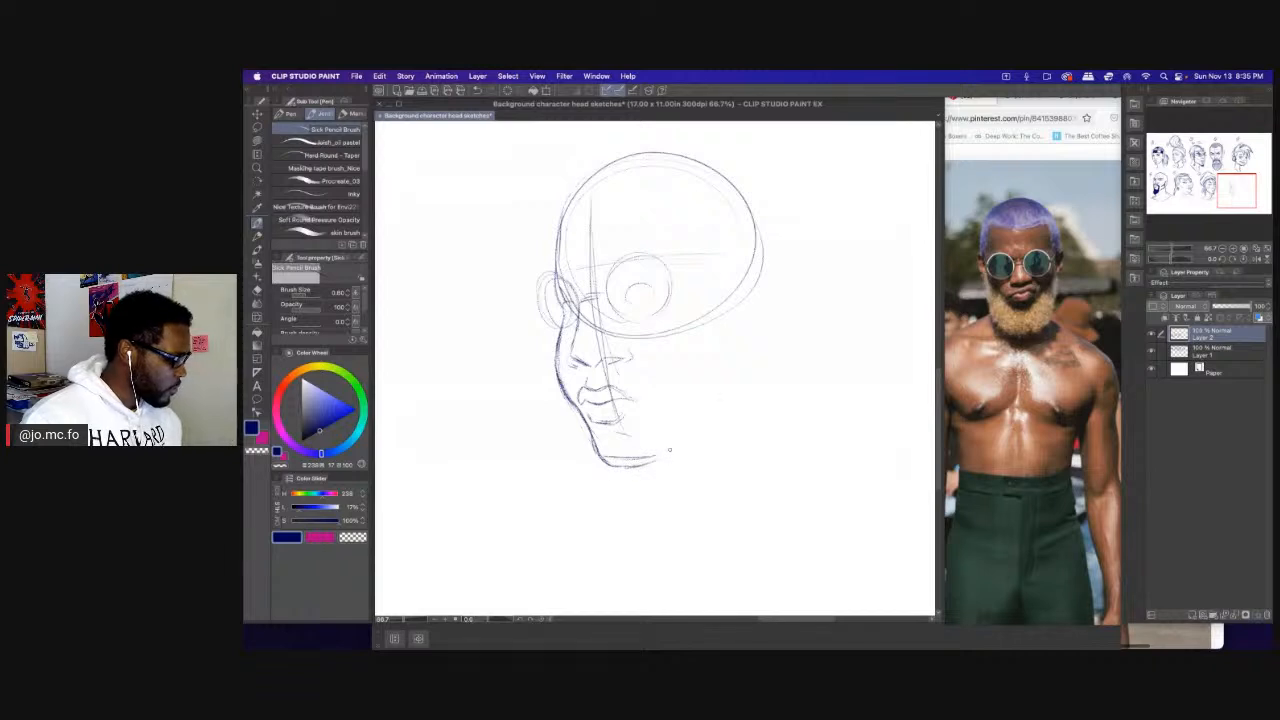
Draw the near jawline up to the skull, add the near ear and outline the back and crown of the head.
mouse_move(752, 305)
mouse_down()
mouse_move(690, 446)
mouse_move(714, 430)
mouse_move(652, 468)
mouse_move(612, 470)
mouse_up()
mouse_move(768, 260)
mouse_down()
mouse_move(798, 318)
mouse_move(800, 306)
mouse_move(780, 342)
mouse_move(748, 345)
mouse_up()
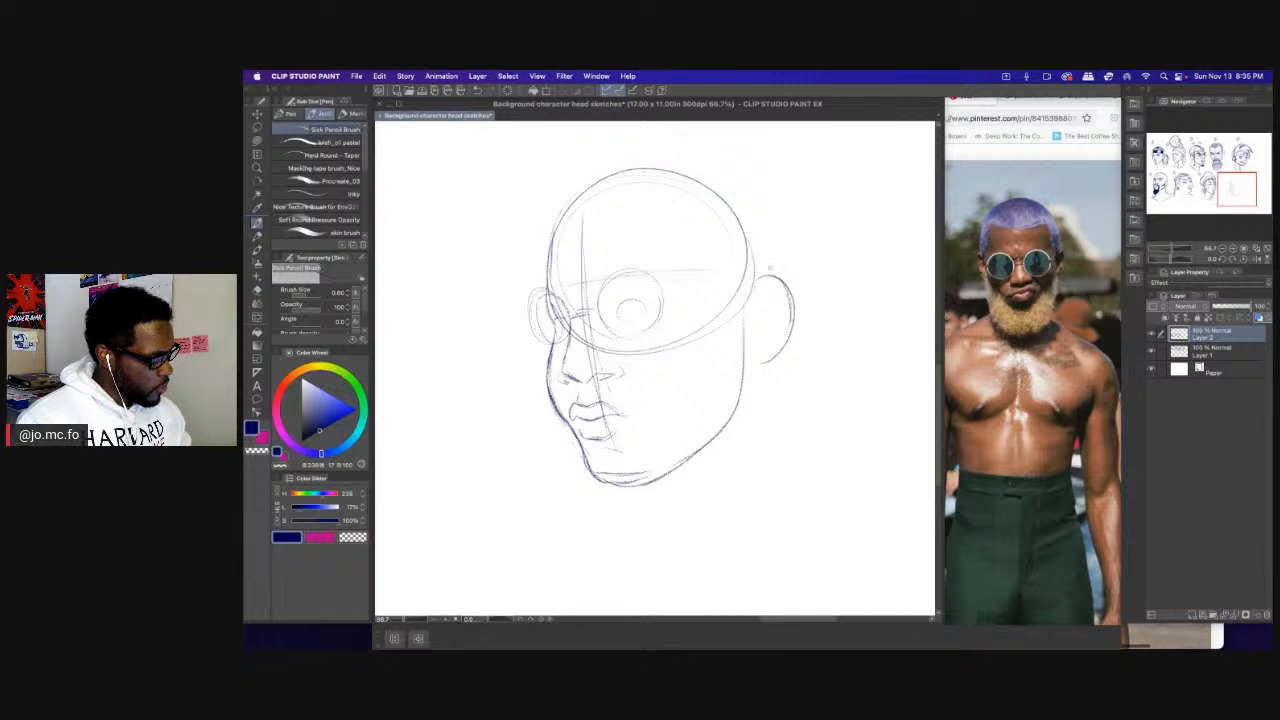
mouse_move(773, 266)
mouse_down()
mouse_move(766, 201)
mouse_move(676, 159)
mouse_up()
mouse_move(772, 232)
mouse_down()
mouse_move(662, 155)
mouse_move(566, 204)
mouse_move(632, 160)
mouse_move(774, 250)
mouse_up()
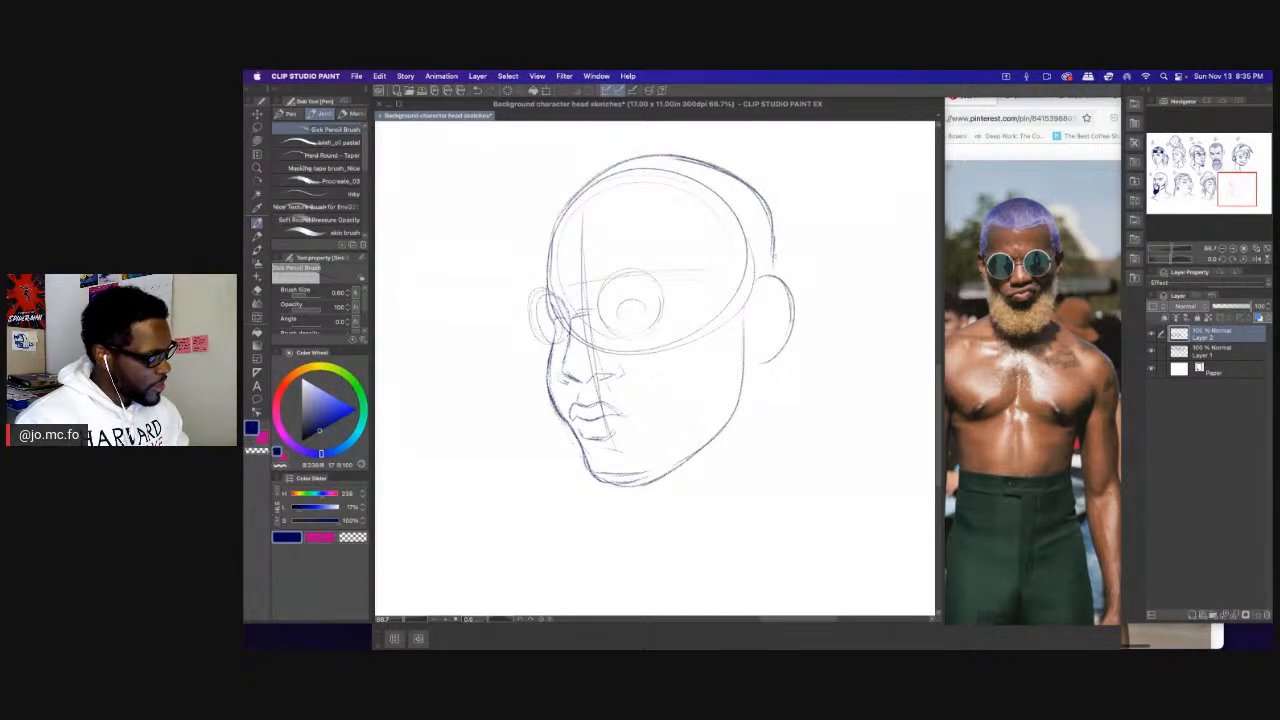
Doodle three touching circles in the empty area beside the head, and lasso and delete them.
drag(563, 268, 412, 259)
super+click(757, 291)
drag(757, 291, 640, 286)
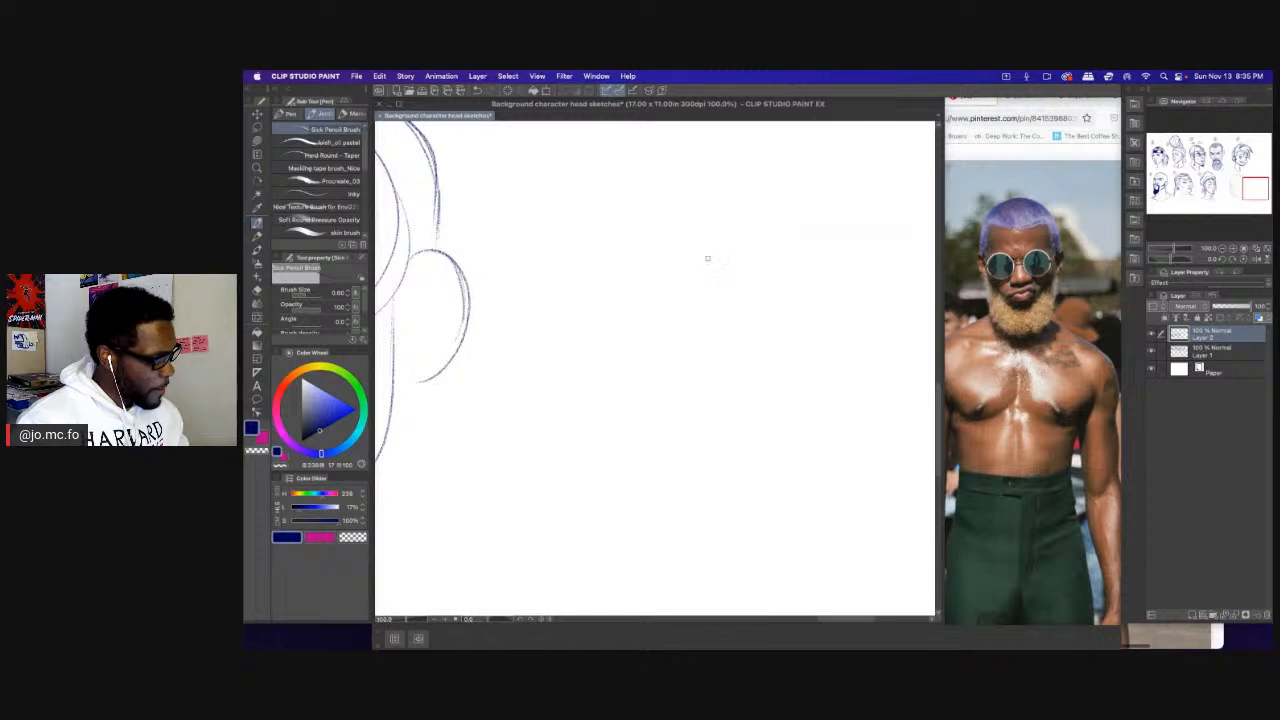
mouse_move(715, 246)
mouse_down()
mouse_move(681, 326)
mouse_move(705, 242)
mouse_up()
mouse_move(742, 297)
mouse_down()
mouse_move(726, 310)
mouse_move(790, 298)
mouse_move(740, 298)
mouse_move(795, 258)
mouse_move(815, 324)
mouse_up()
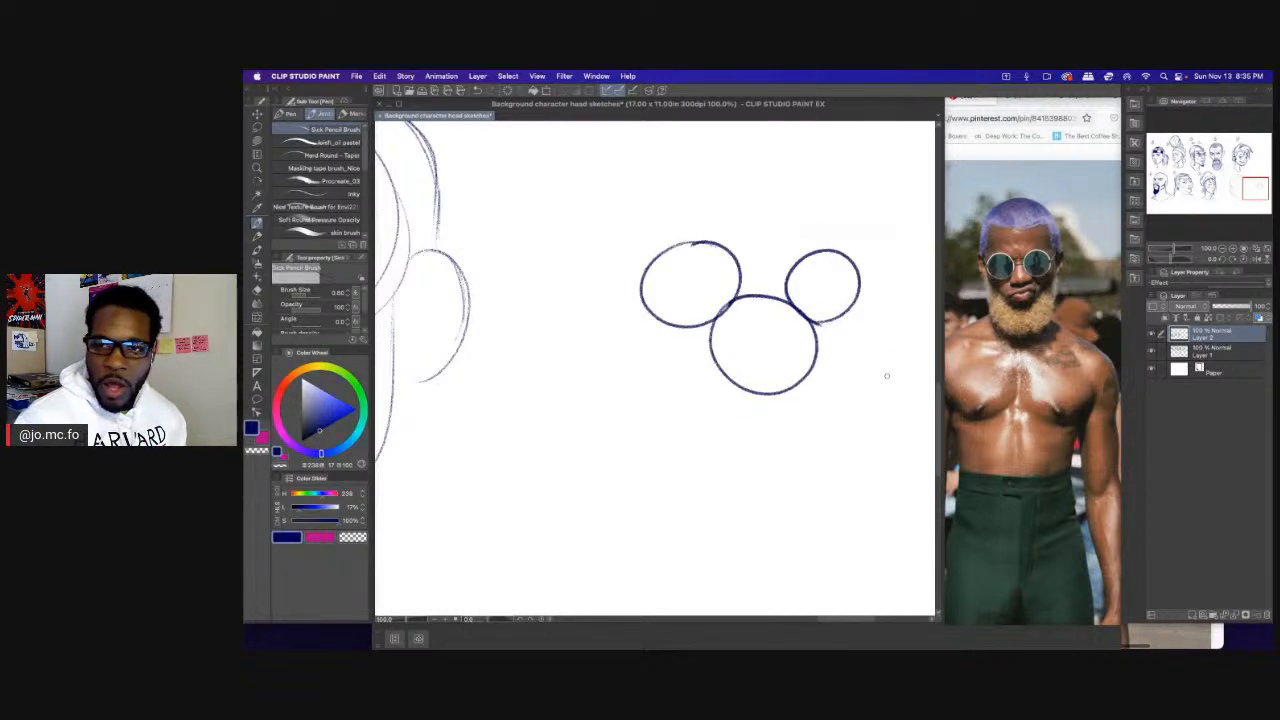
key(m)
mouse_move(834, 191)
mouse_down()
mouse_move(808, 443)
mouse_move(560, 258)
mouse_up()
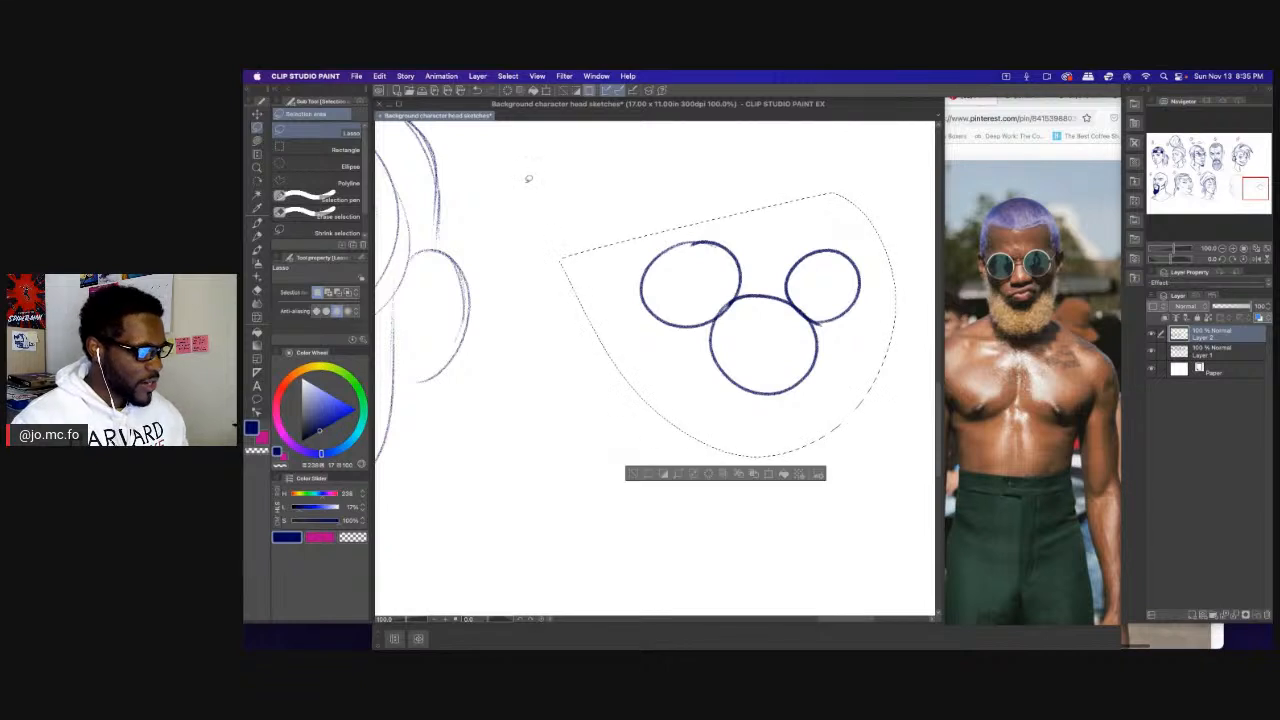
key(super+d)
key(p)
drag(577, 434, 810, 458)
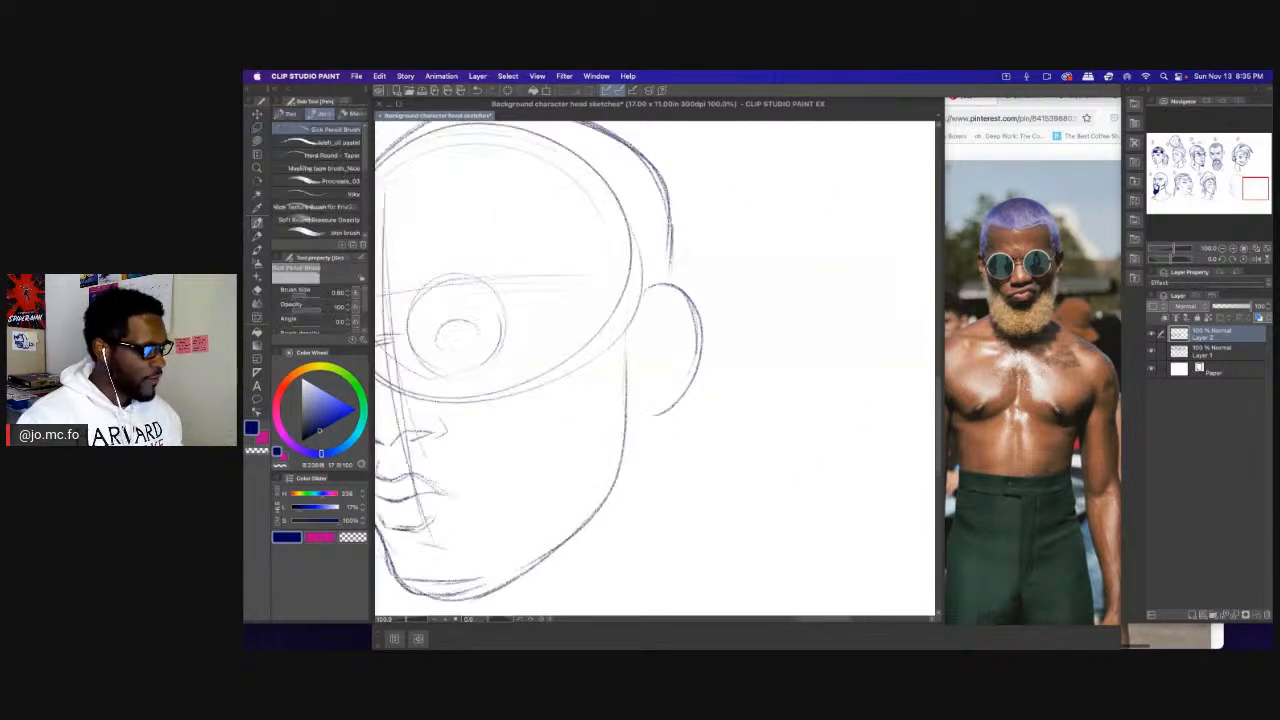
scroll(810, 452, down, 1)
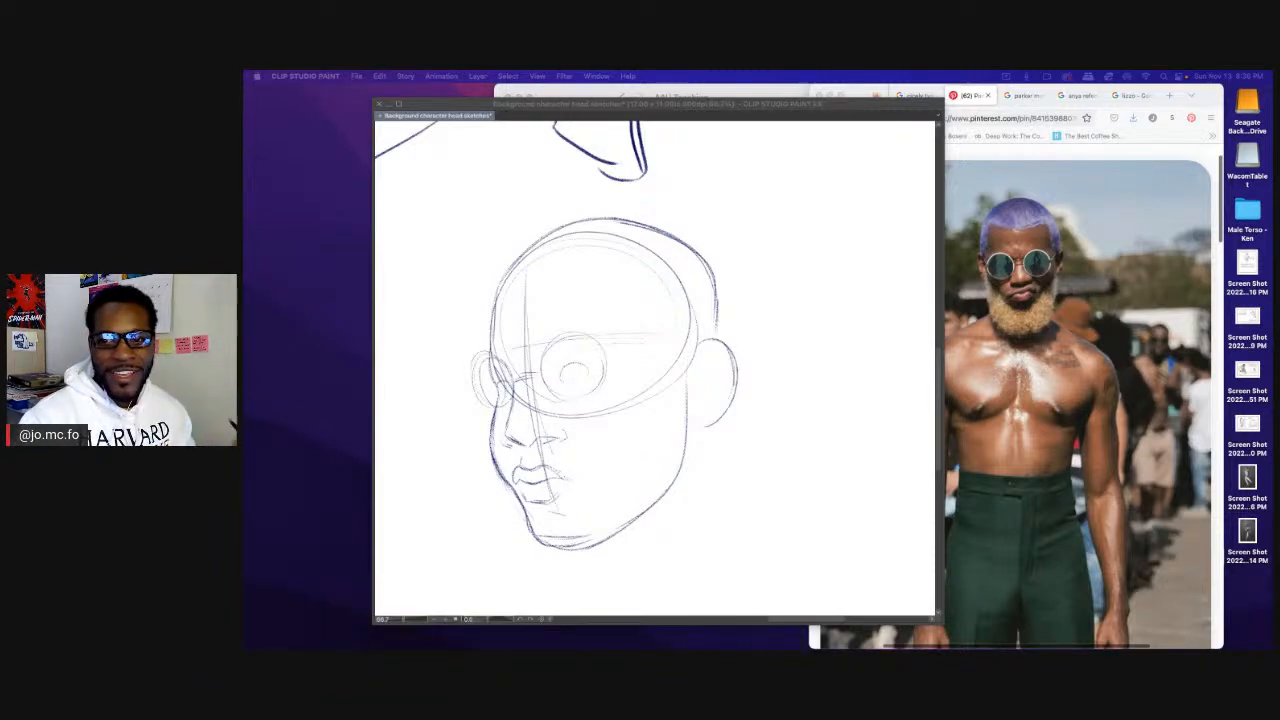
Rough in the long beard below the jaw, joining both sides with a curved lower edge.
click(594, 320)
mouse_move(499, 349)
mouse_down()
mouse_move(627, 306)
mouse_move(607, 251)
mouse_up()
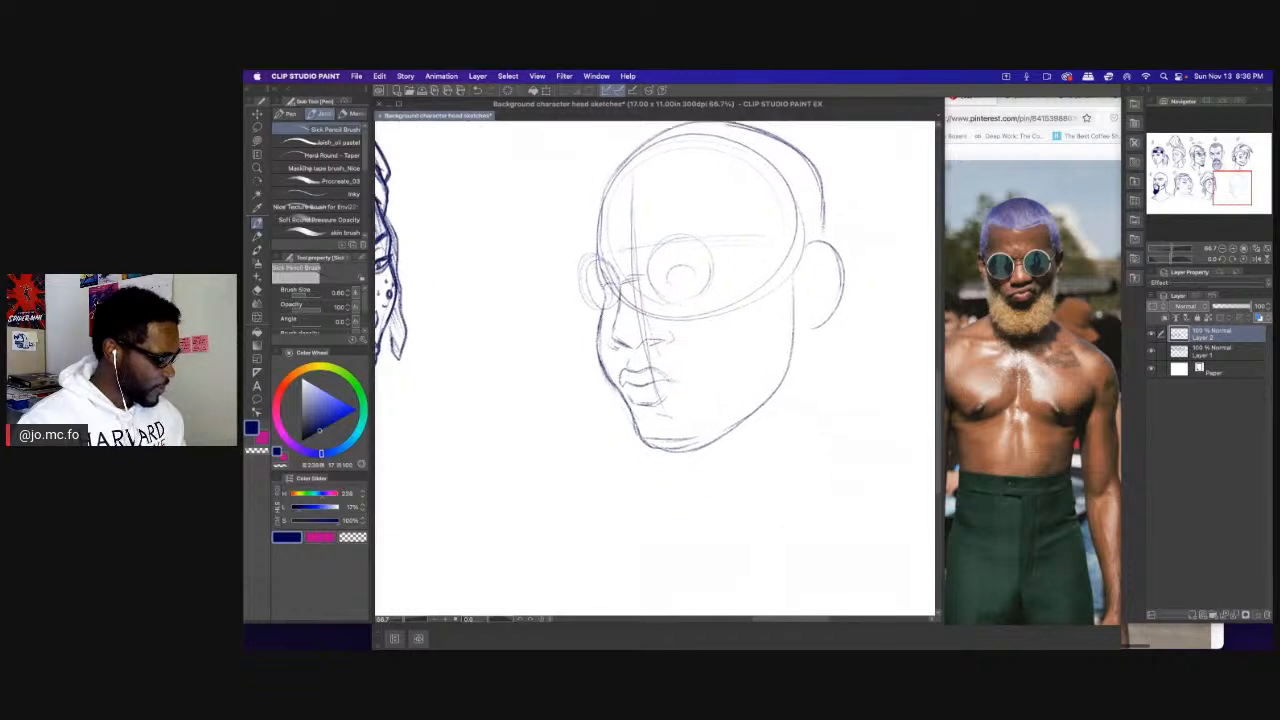
drag(620, 398, 610, 340)
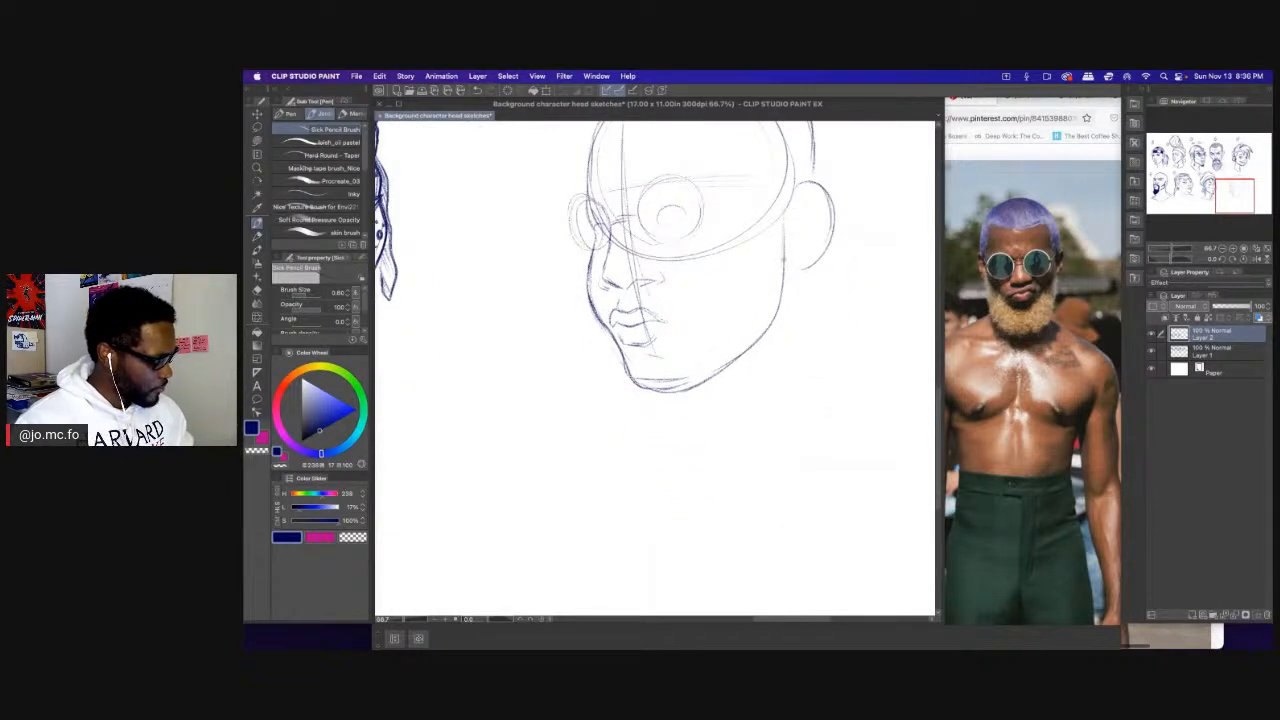
drag(786, 232, 752, 402)
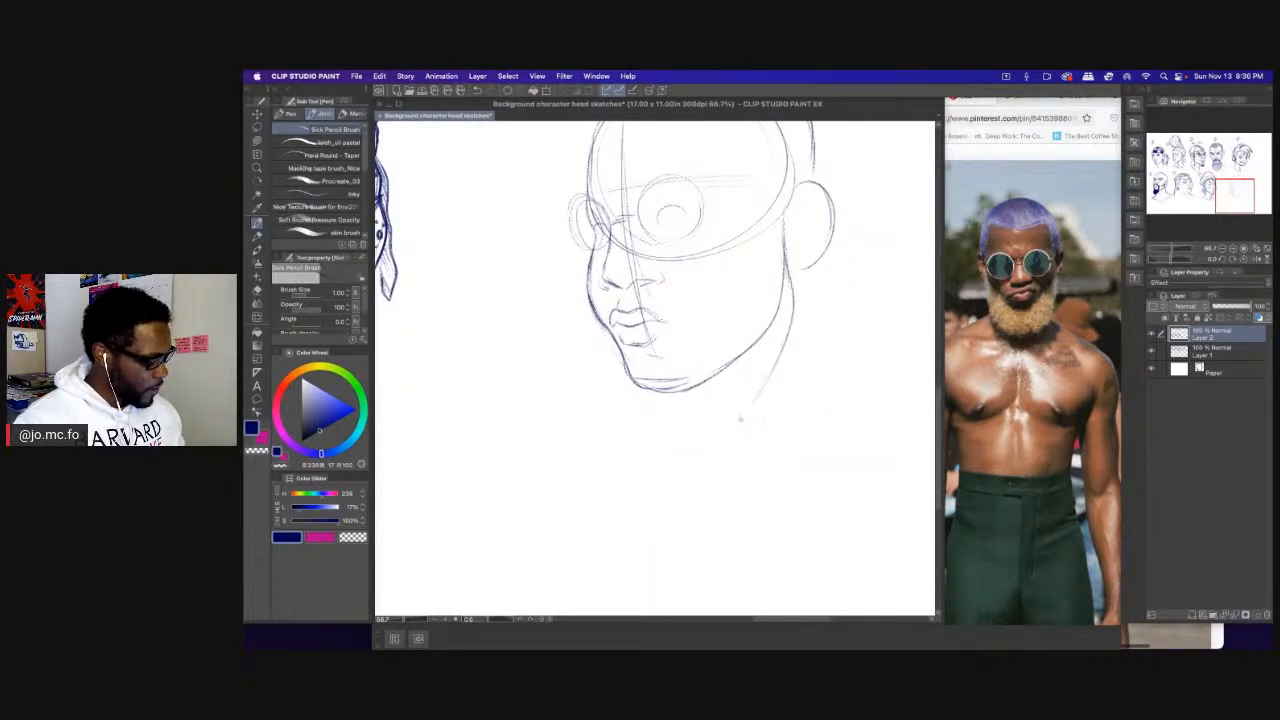
mouse_move(800, 298)
mouse_down()
mouse_move(762, 378)
mouse_move(640, 466)
mouse_up()
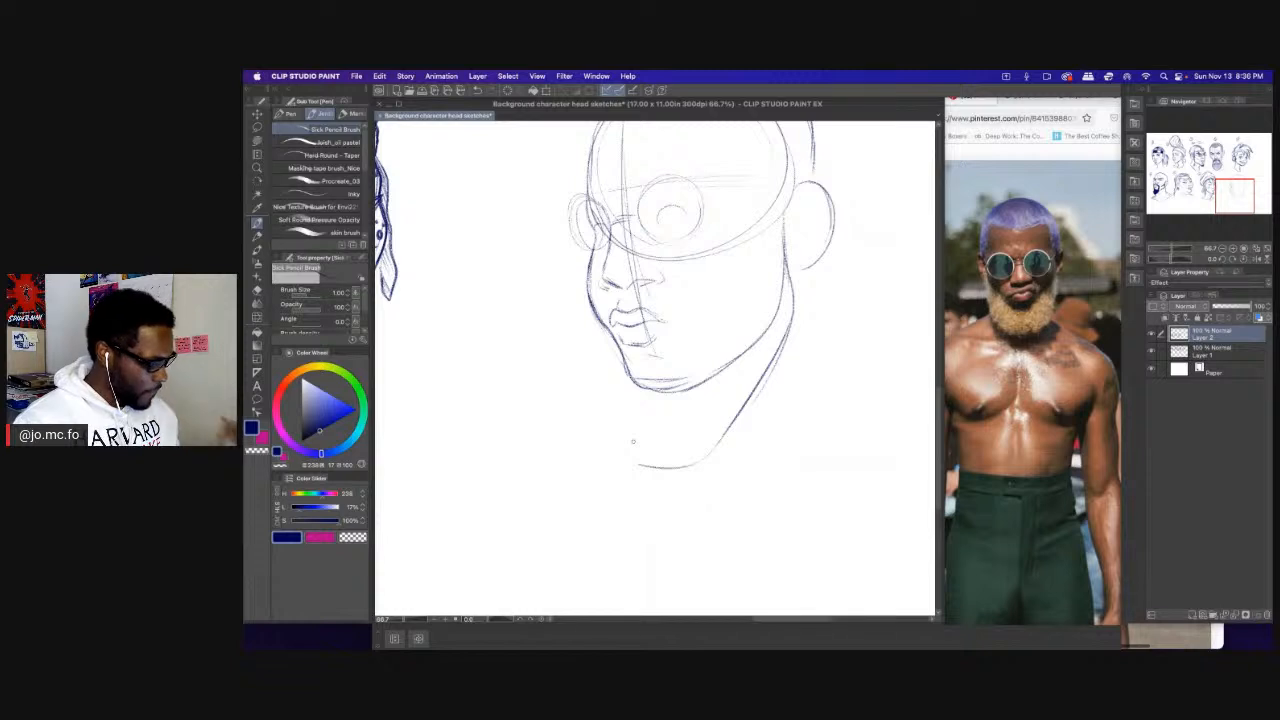
mouse_move(610, 322)
mouse_down()
mouse_move(598, 452)
mouse_move(635, 475)
mouse_move(696, 482)
mouse_up()
mouse_move(596, 436)
mouse_down()
mouse_move(660, 486)
mouse_move(716, 462)
mouse_move(730, 430)
mouse_up()
drag(747, 365, 727, 407)
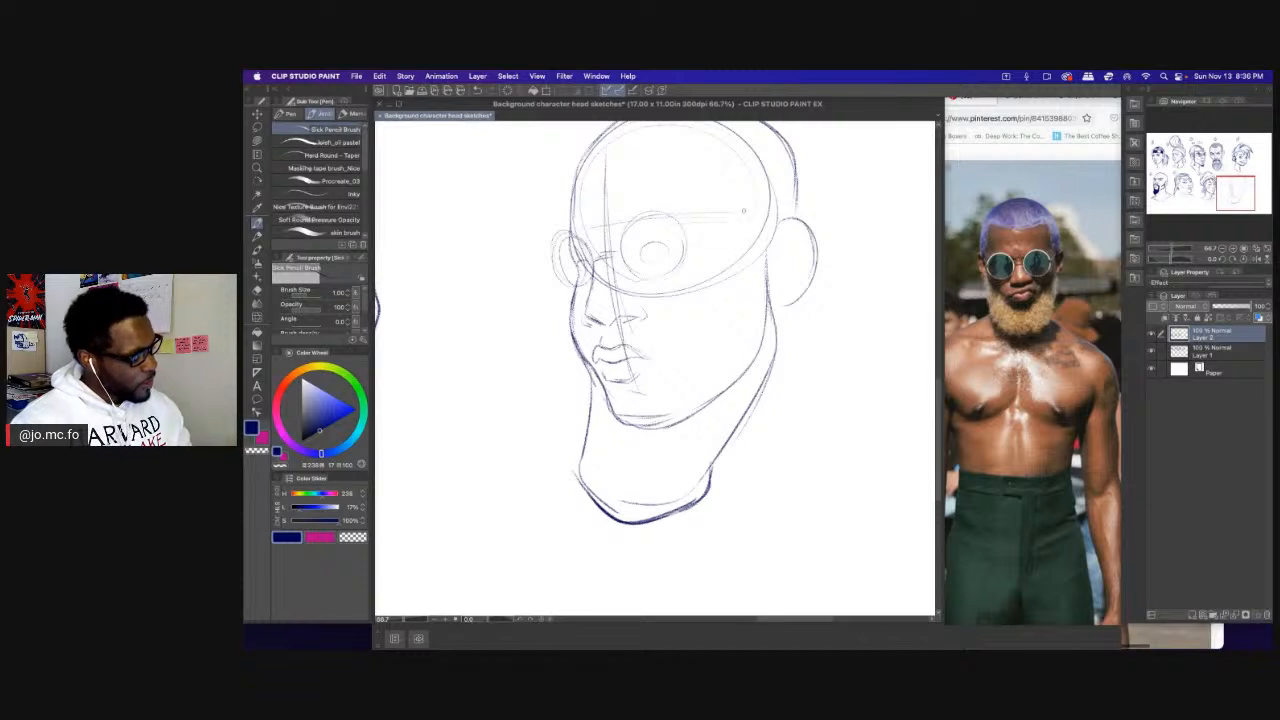
Draw the sideburn in front of the near ear and the beard's upper edge across the cheek toward the mouth.
drag(768, 256, 774, 348)
drag(770, 232, 766, 384)
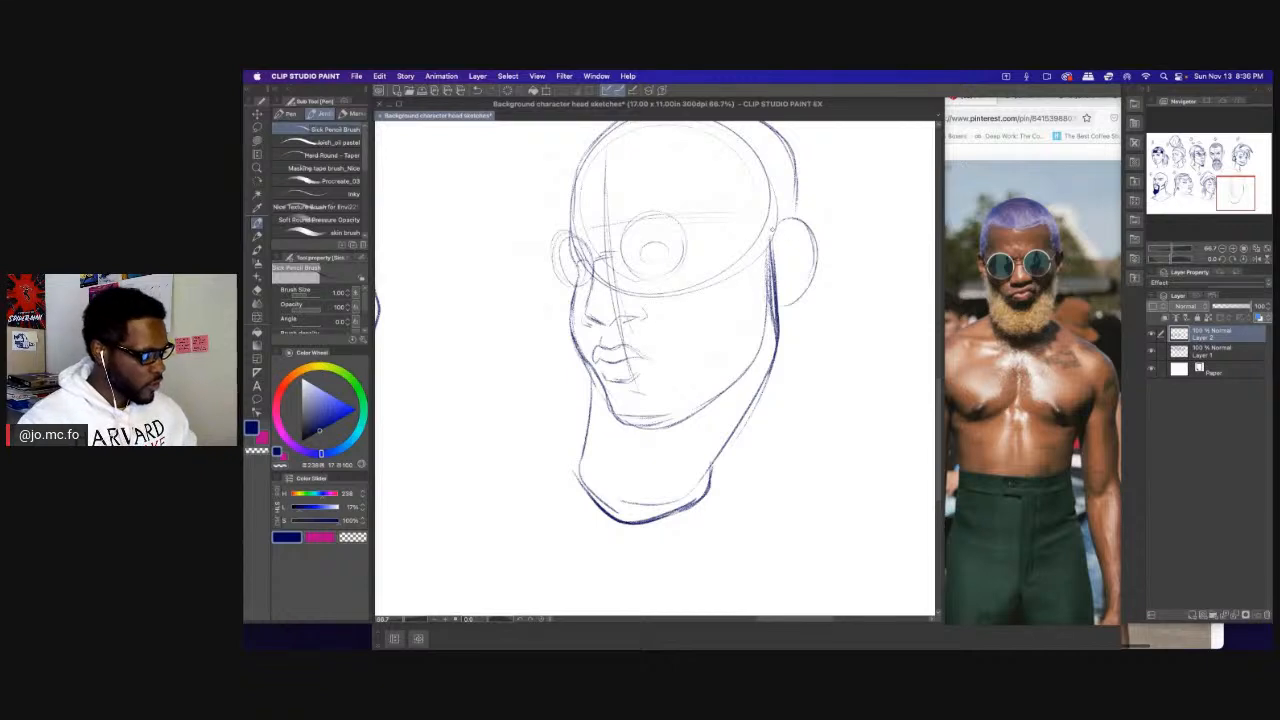
mouse_move(768, 248)
mouse_down()
mouse_move(766, 288)
mouse_move(730, 346)
mouse_up()
mouse_move(760, 302)
mouse_down()
mouse_move(714, 356)
mouse_move(694, 345)
mouse_move(697, 358)
mouse_up()
key(e)
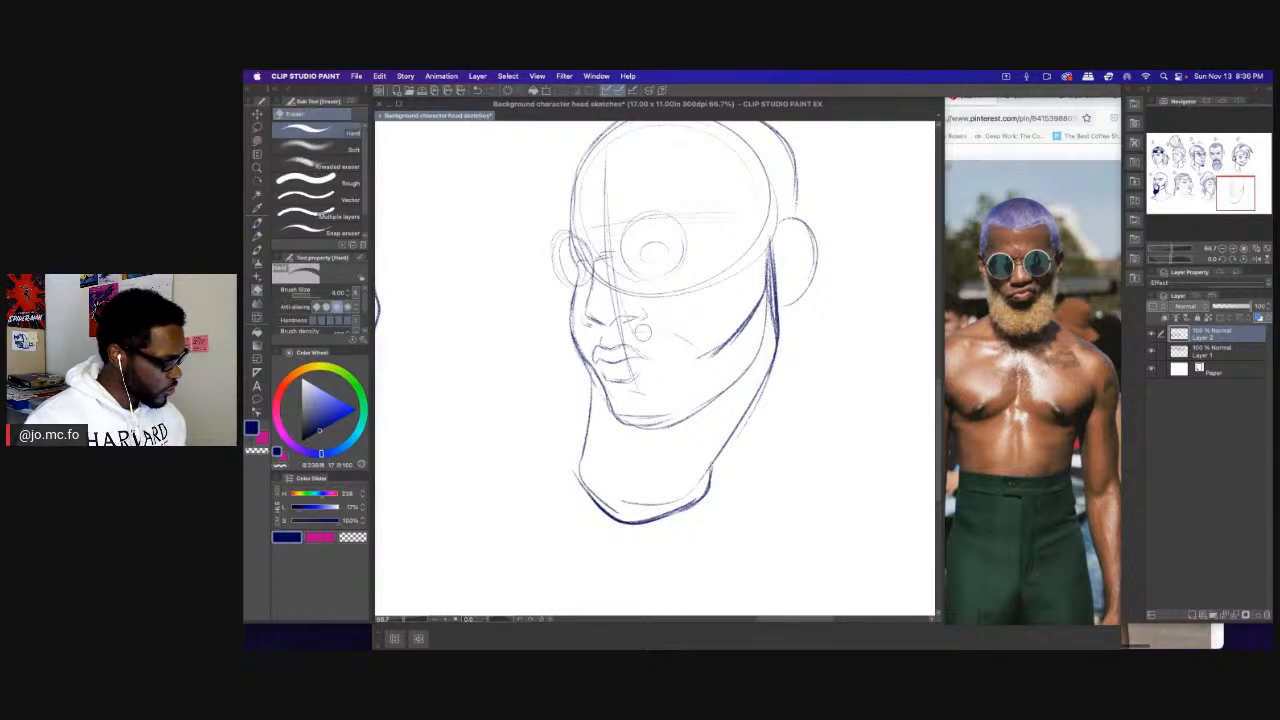
key(p)
mouse_move(746, 320)
mouse_down()
mouse_move(692, 363)
mouse_move(675, 353)
mouse_move(665, 392)
mouse_move(613, 407)
mouse_move(638, 409)
mouse_move(688, 365)
mouse_up()
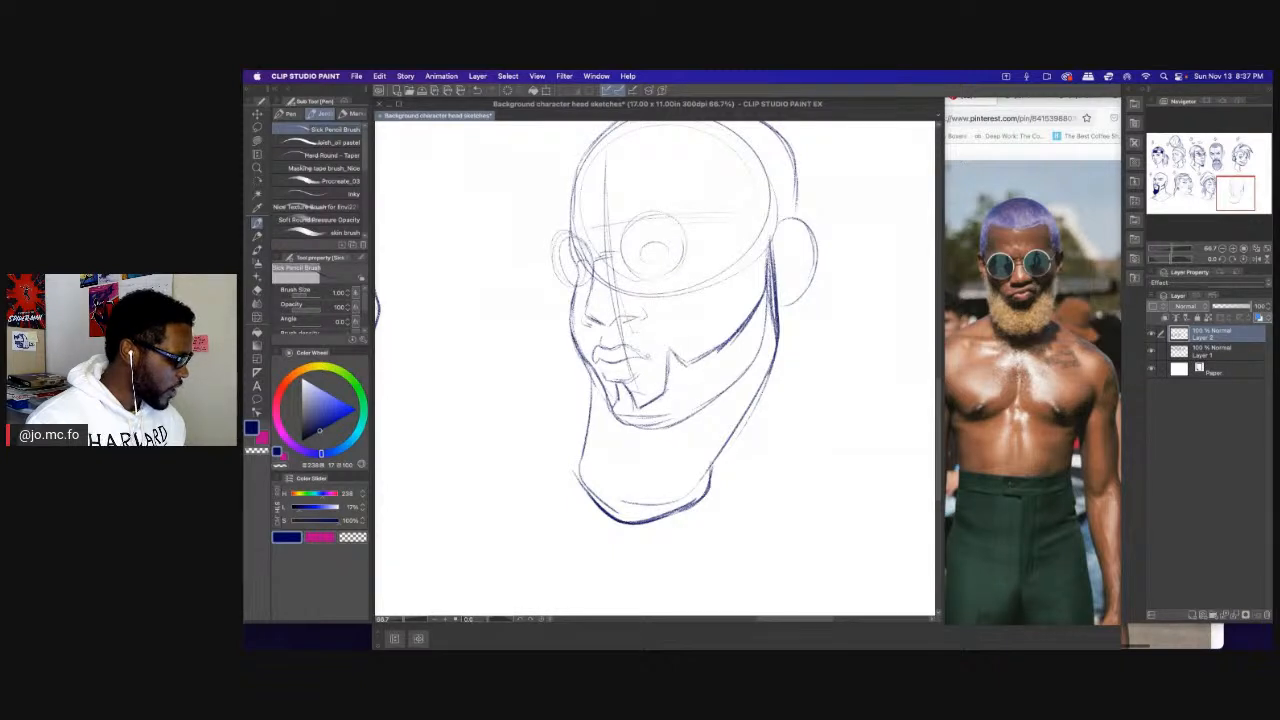
Strengthen the beard's sides and reshape its near edge with angular, uneven bumps down from the jaw.
drag(598, 362, 582, 424)
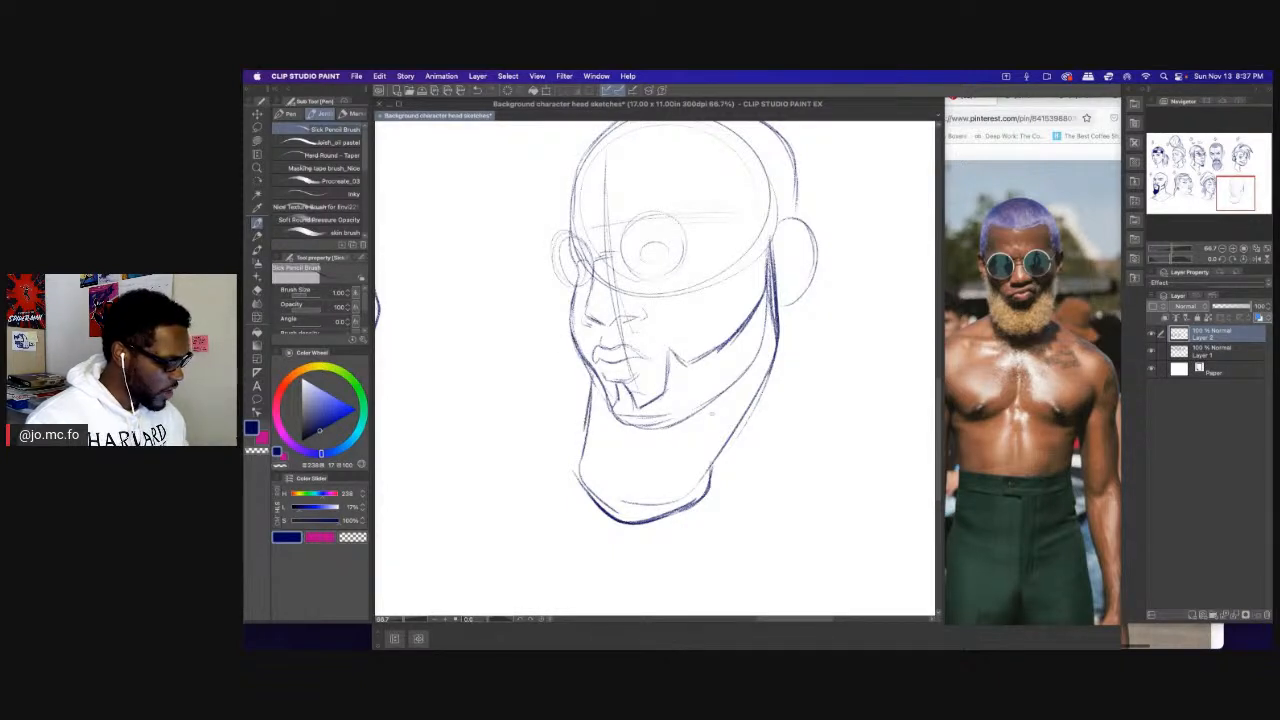
mouse_move(762, 386)
mouse_down()
mouse_move(730, 464)
mouse_move(710, 478)
mouse_up()
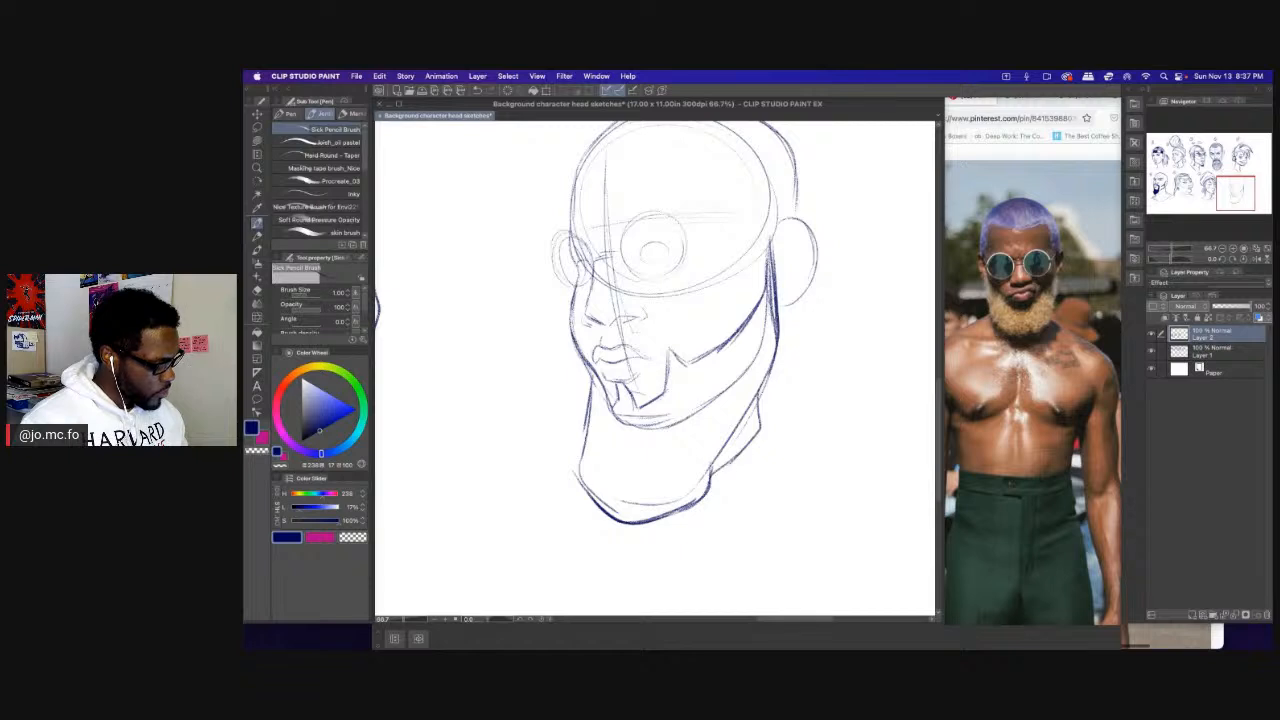
drag(752, 440, 712, 470)
drag(716, 466, 708, 492)
mouse_move(762, 386)
mouse_down()
mouse_move(754, 438)
mouse_move(780, 322)
mouse_up()
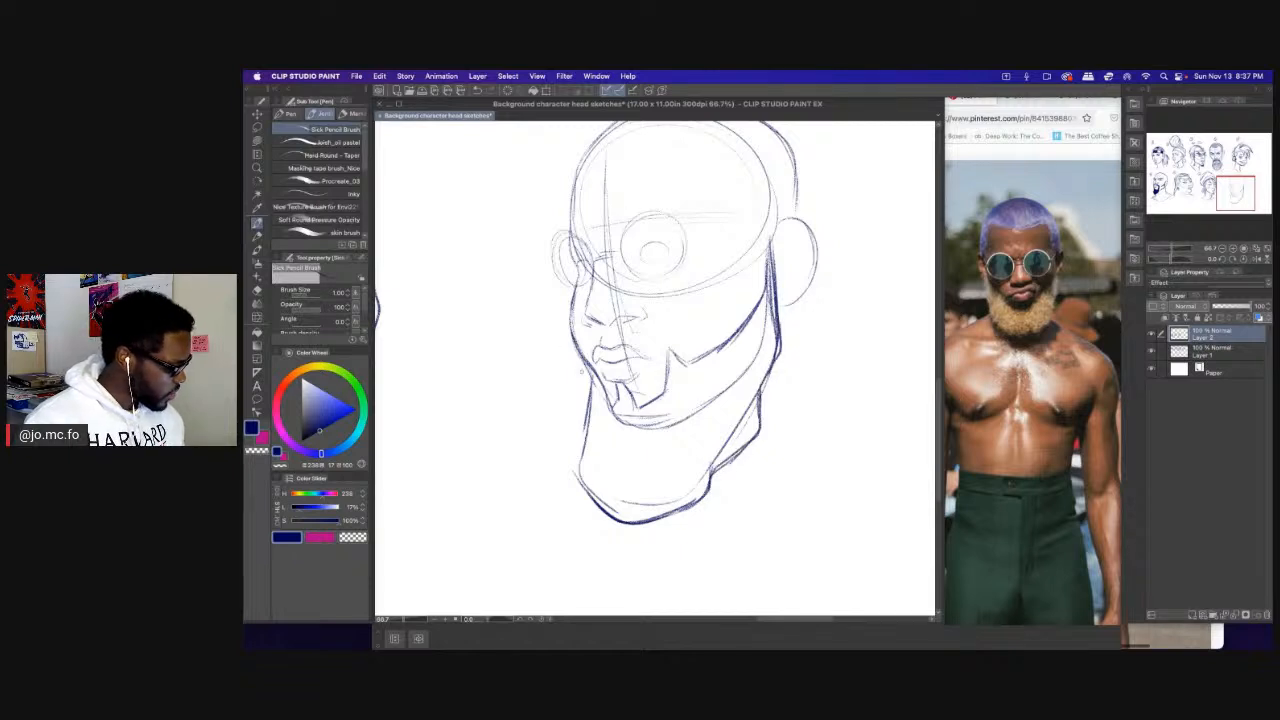
Redraw the beard's far edge with a wavy contour, erase stray lines there and darken its join with the cheek.
drag(582, 356, 582, 498)
drag(587, 440, 580, 454)
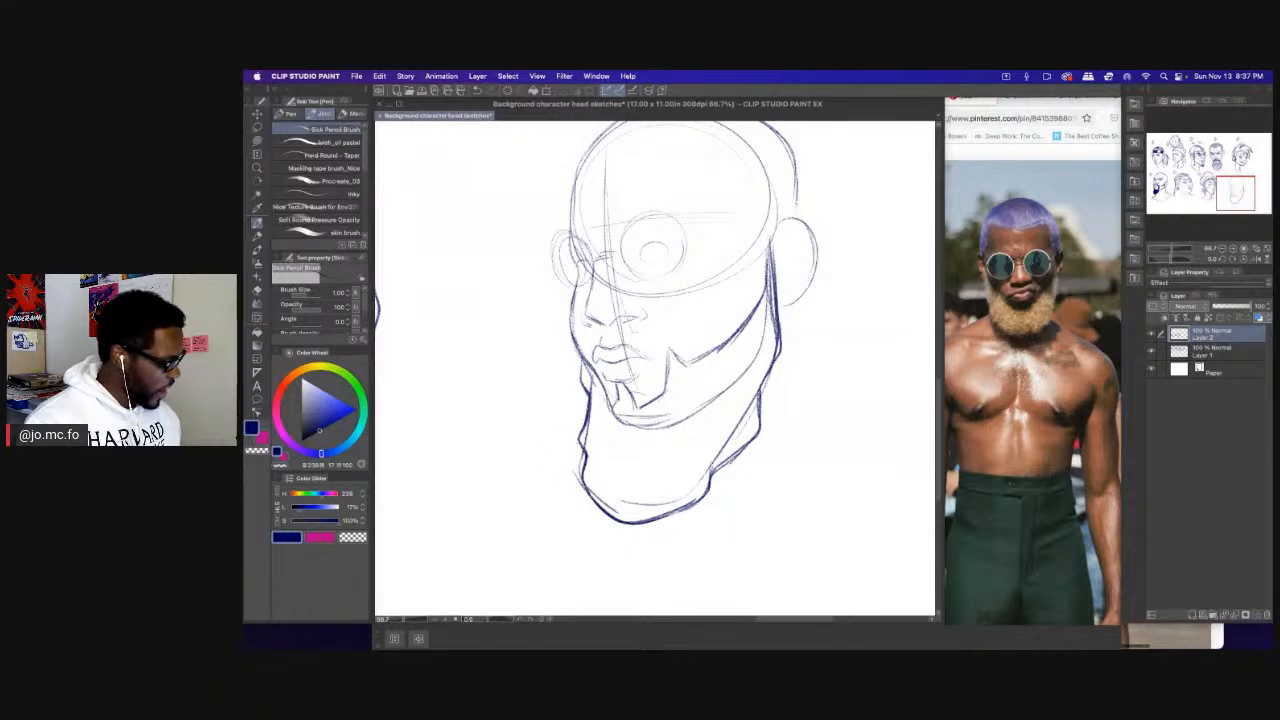
key(e)
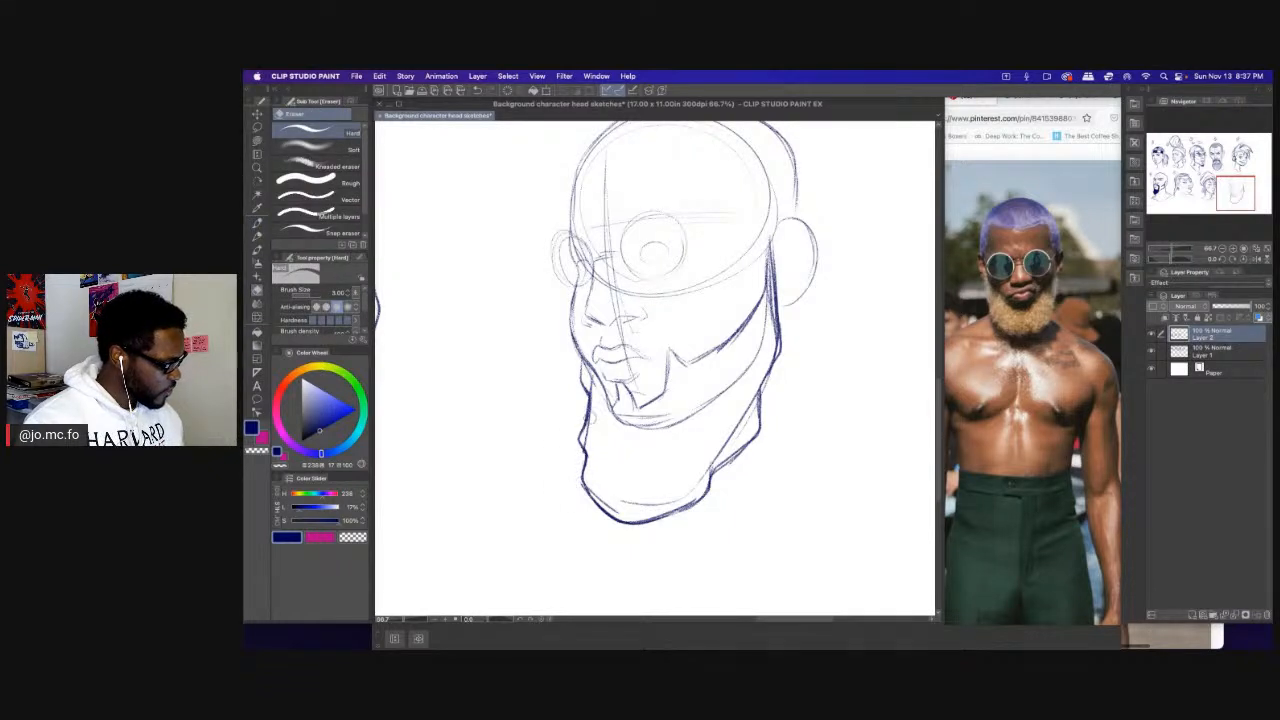
key(p)
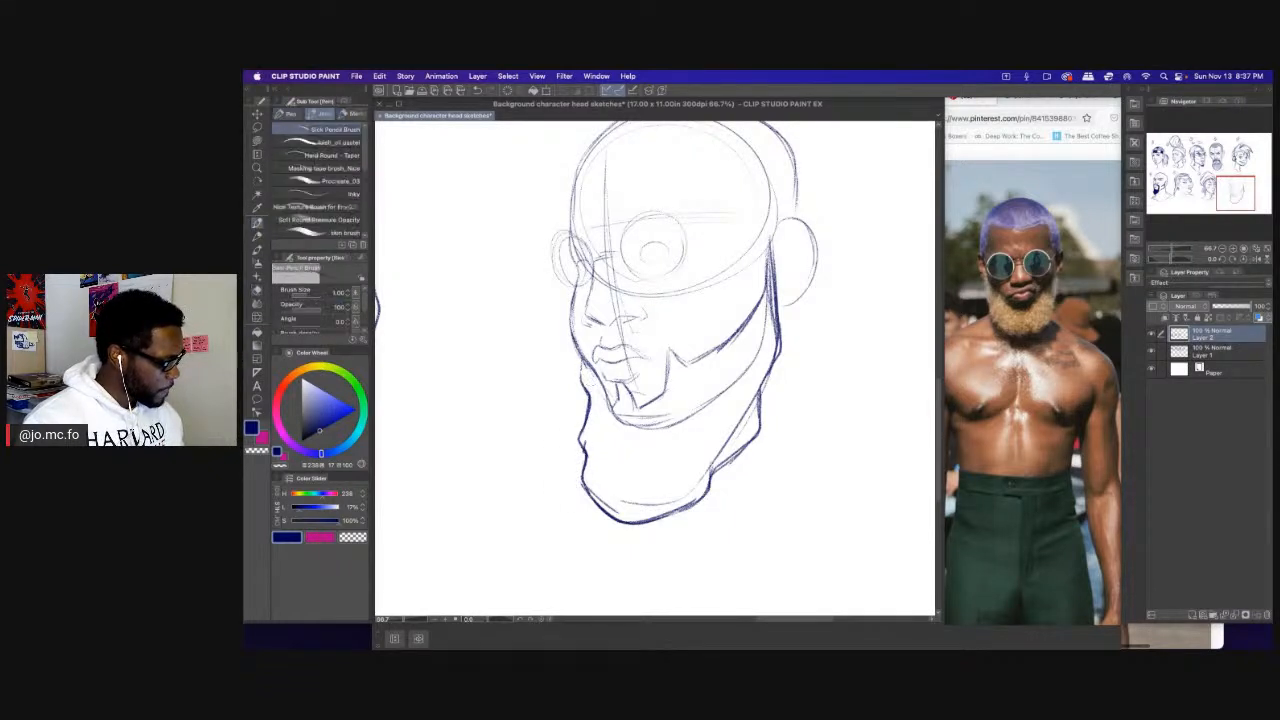
mouse_move(581, 367)
mouse_down()
mouse_move(590, 399)
mouse_move(585, 383)
mouse_move(602, 390)
mouse_up()
drag(574, 346, 588, 367)
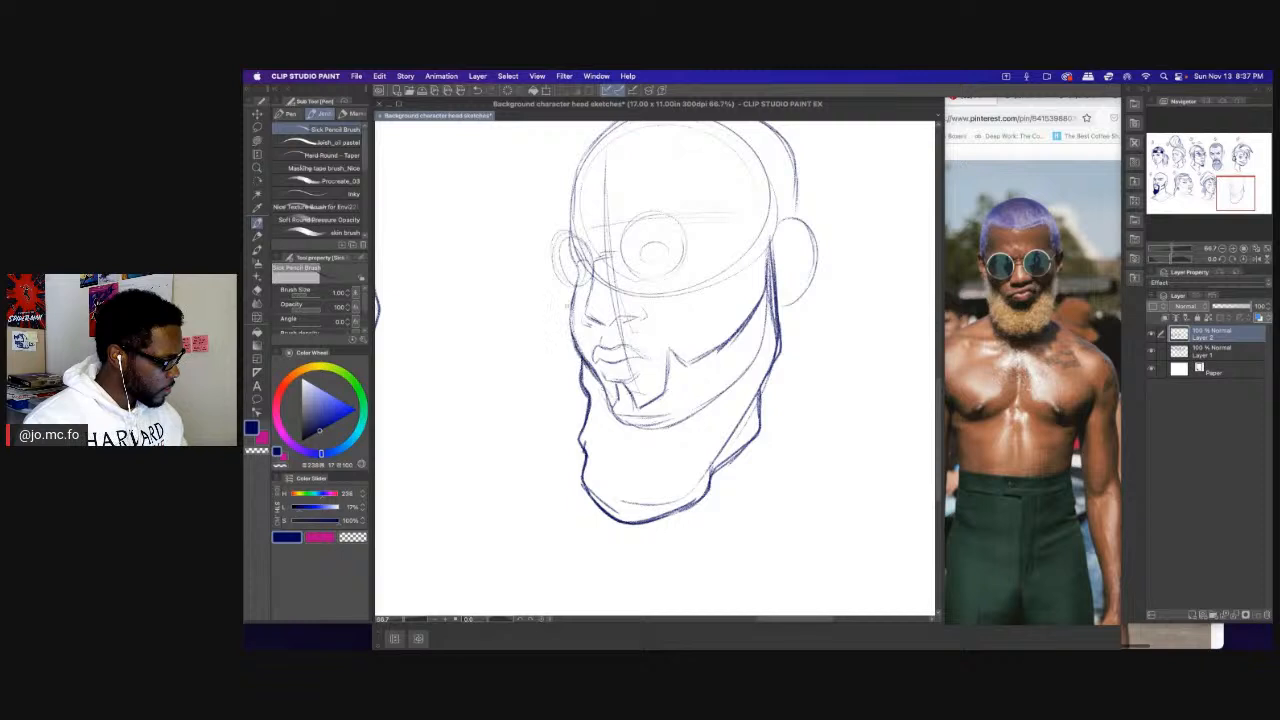
Draw a straight front hairline with an angular temple corner curving down to the sideburn, and darken it.
drag(570, 298, 570, 401)
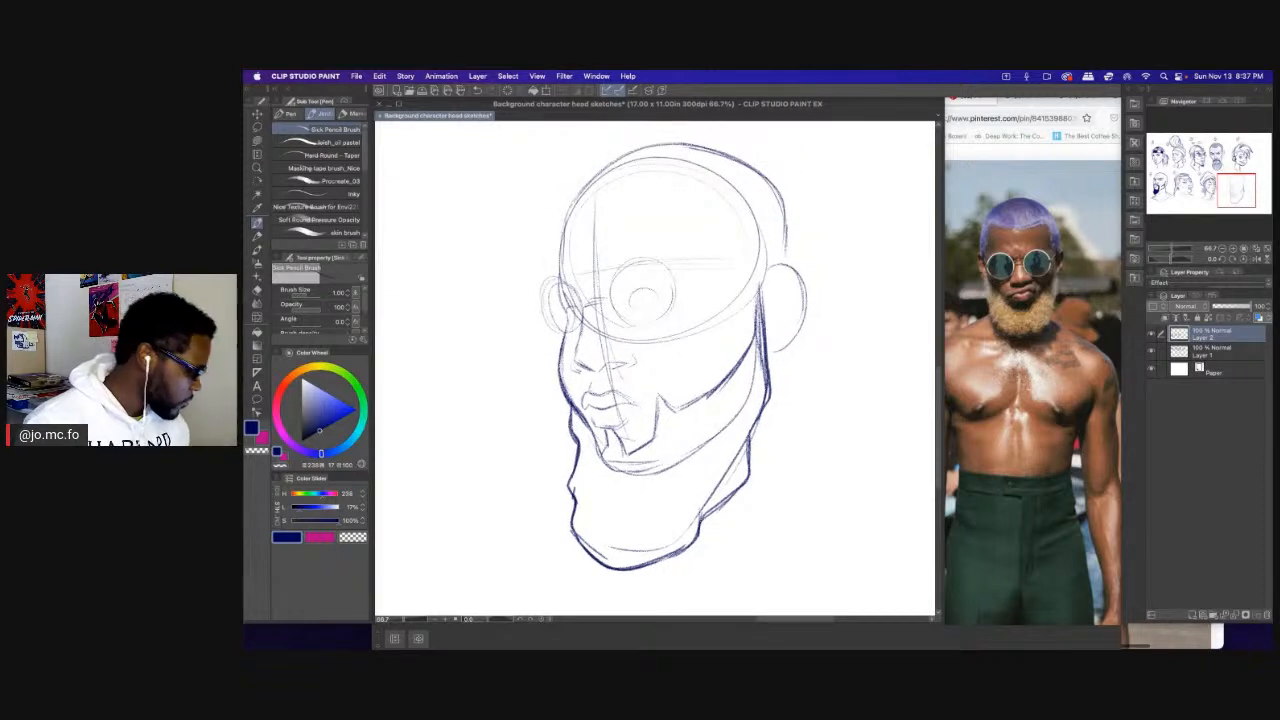
mouse_move(564, 331)
mouse_down()
mouse_move(539, 338)
mouse_move(532, 388)
mouse_move(474, 399)
mouse_up()
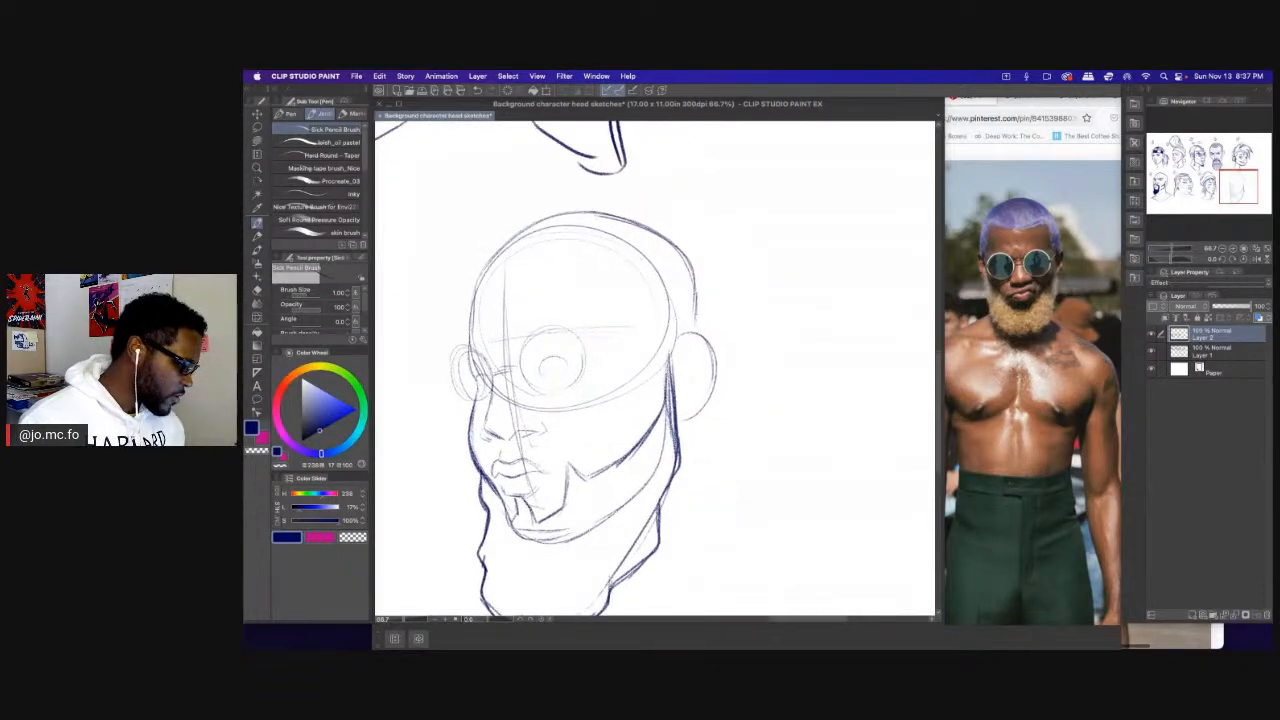
drag(628, 453, 616, 455)
mouse_move(496, 268)
mouse_down()
mouse_move(608, 240)
mouse_move(598, 297)
mouse_move(632, 306)
mouse_move(654, 360)
mouse_up()
drag(594, 298, 612, 291)
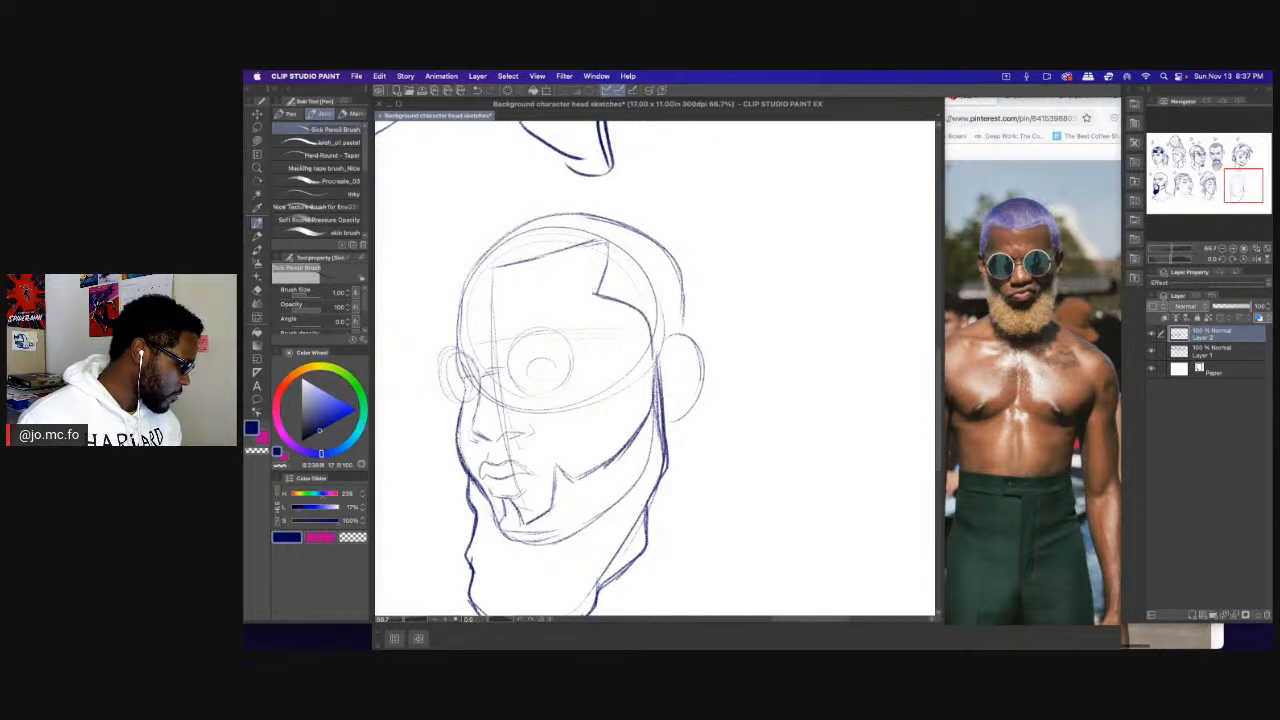
drag(480, 271, 556, 253)
mouse_move(460, 242)
mouse_down()
mouse_move(523, 229)
mouse_move(636, 239)
mouse_move(668, 268)
mouse_move(656, 281)
mouse_up()
mouse_move(633, 276)
mouse_down()
mouse_move(555, 272)
mouse_move(640, 347)
mouse_up()
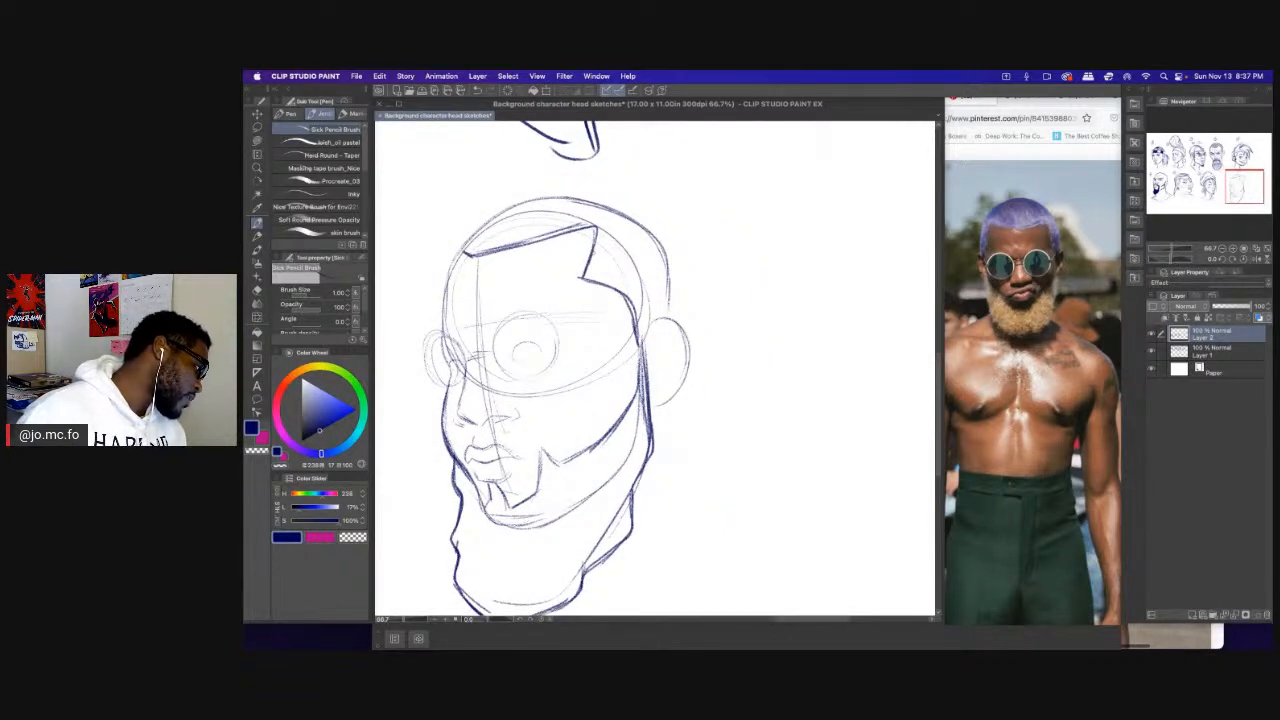
Add short shaved lines at the temple and curved front hair strokes, and darken the skull and forehead contours.
mouse_move(595, 252)
mouse_down()
mouse_move(628, 254)
mouse_move(669, 320)
mouse_up()
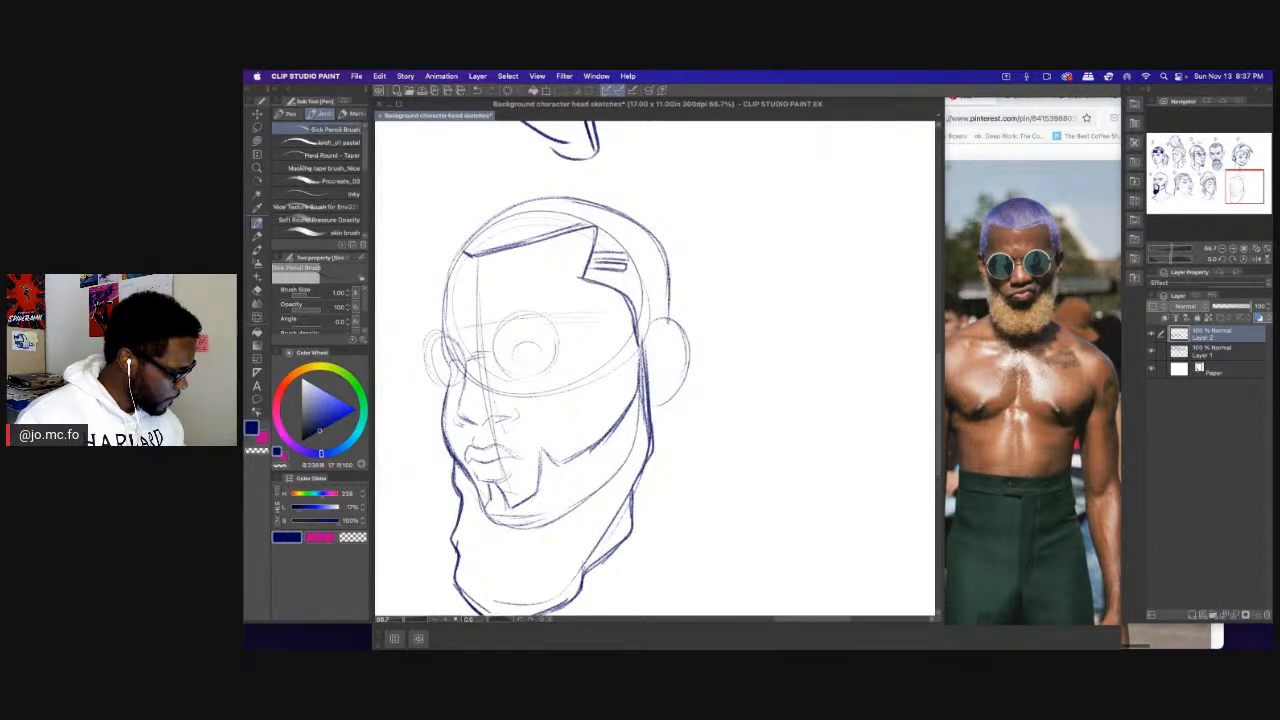
drag(667, 246, 669, 314)
mouse_move(618, 214)
mouse_down()
mouse_move(668, 256)
mouse_move(663, 241)
mouse_up()
drag(676, 203, 806, 186)
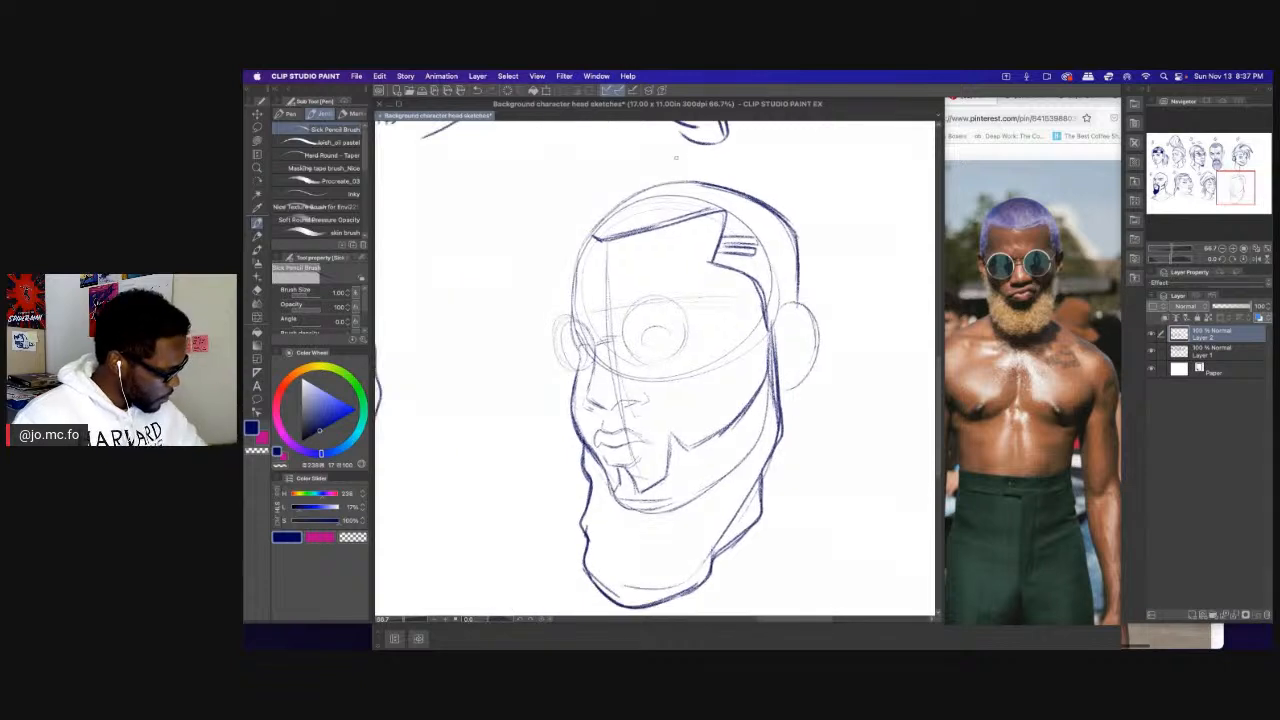
mouse_move(594, 228)
mouse_down()
mouse_move(628, 202)
mouse_move(590, 234)
mouse_move(636, 229)
mouse_move(622, 230)
mouse_move(656, 195)
mouse_move(647, 226)
mouse_move(580, 262)
mouse_move(566, 326)
mouse_move(486, 320)
mouse_up()
mouse_move(480, 389)
mouse_down()
mouse_move(500, 358)
mouse_move(586, 347)
mouse_up()
Reduce the brush size to 0.70, define the nostrils and ink both round sunglasses lenses and their bridge.
key(bracketleft)
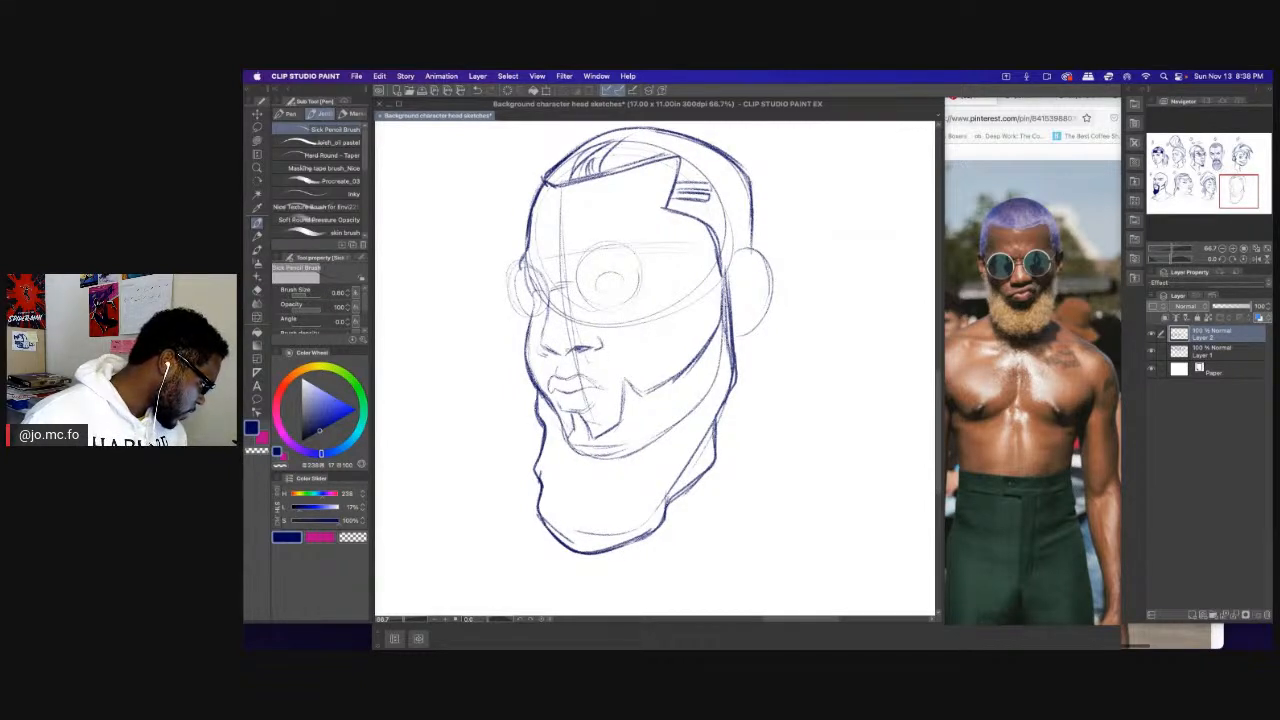
mouse_move(540, 346)
mouse_down()
mouse_move(555, 355)
mouse_move(534, 346)
mouse_up()
mouse_move(582, 414)
mouse_down()
mouse_move(590, 438)
mouse_move(632, 384)
mouse_move(674, 386)
mouse_up()
mouse_move(569, 246)
mouse_down()
mouse_move(557, 290)
mouse_move(606, 288)
mouse_move(622, 340)
mouse_move(568, 342)
mouse_move(582, 290)
mouse_move(626, 322)
mouse_move(586, 350)
mouse_move(510, 308)
mouse_move(494, 350)
mouse_move(538, 332)
mouse_move(500, 318)
mouse_move(538, 352)
mouse_move(494, 330)
mouse_move(528, 362)
mouse_up()
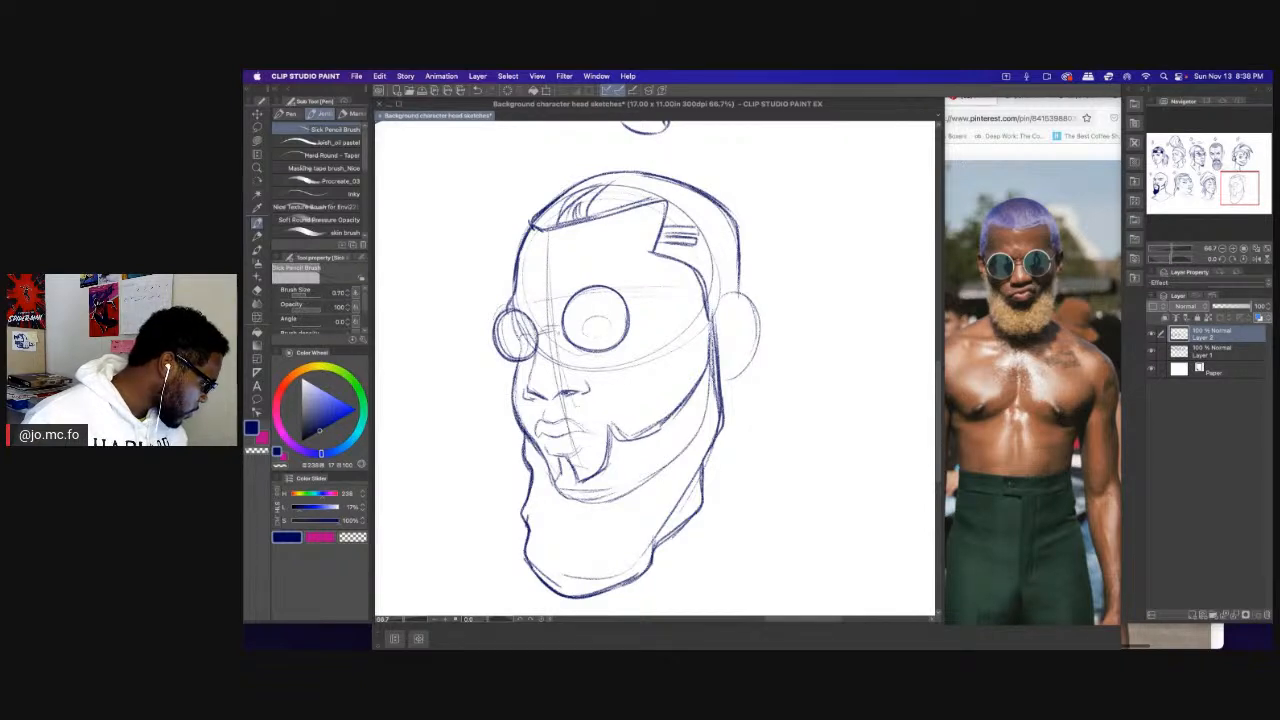
drag(536, 338, 558, 326)
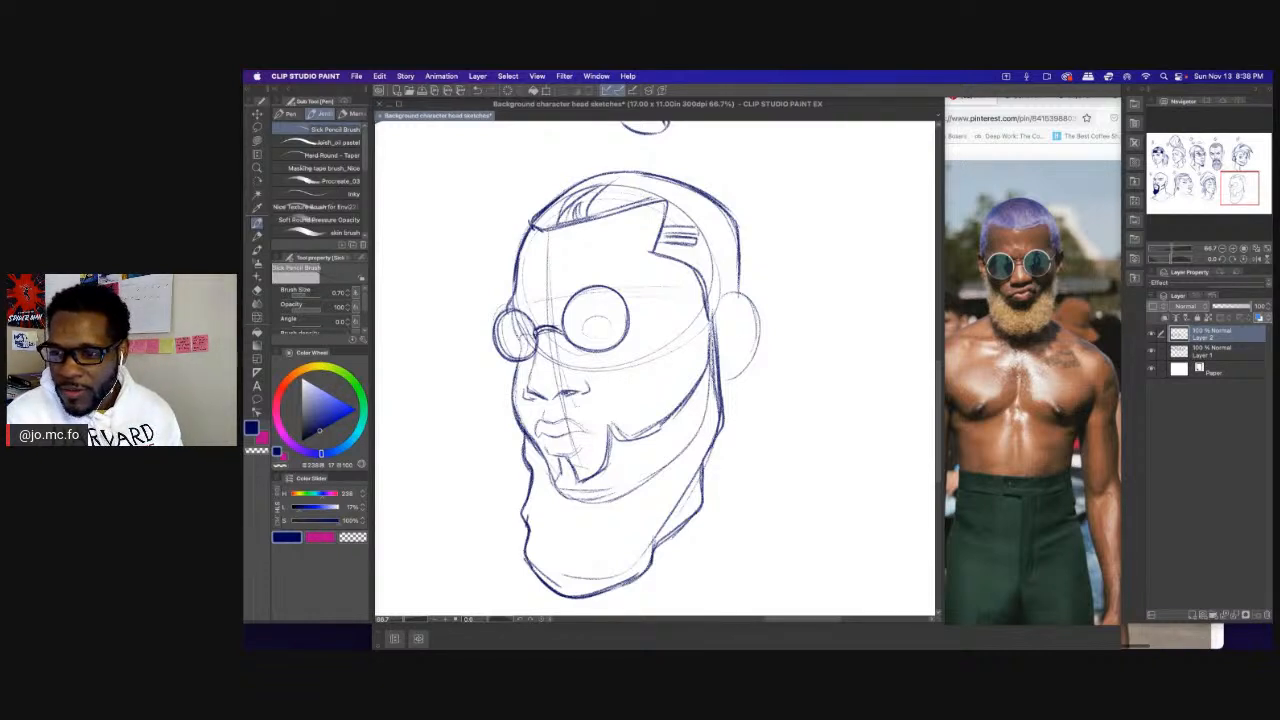
key(super+Tab)
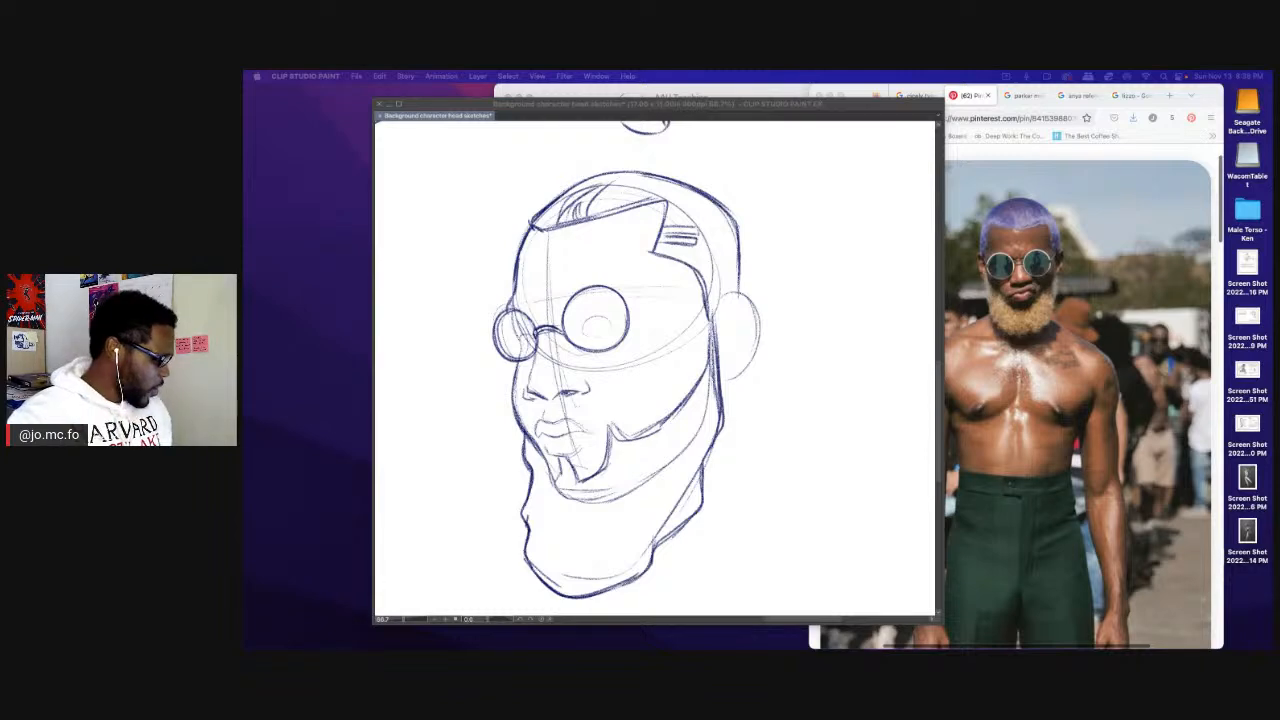
click(531, 244)
mouse_move(483, 262)
mouse_down()
mouse_move(528, 261)
mouse_move(537, 296)
mouse_move(554, 256)
mouse_up()
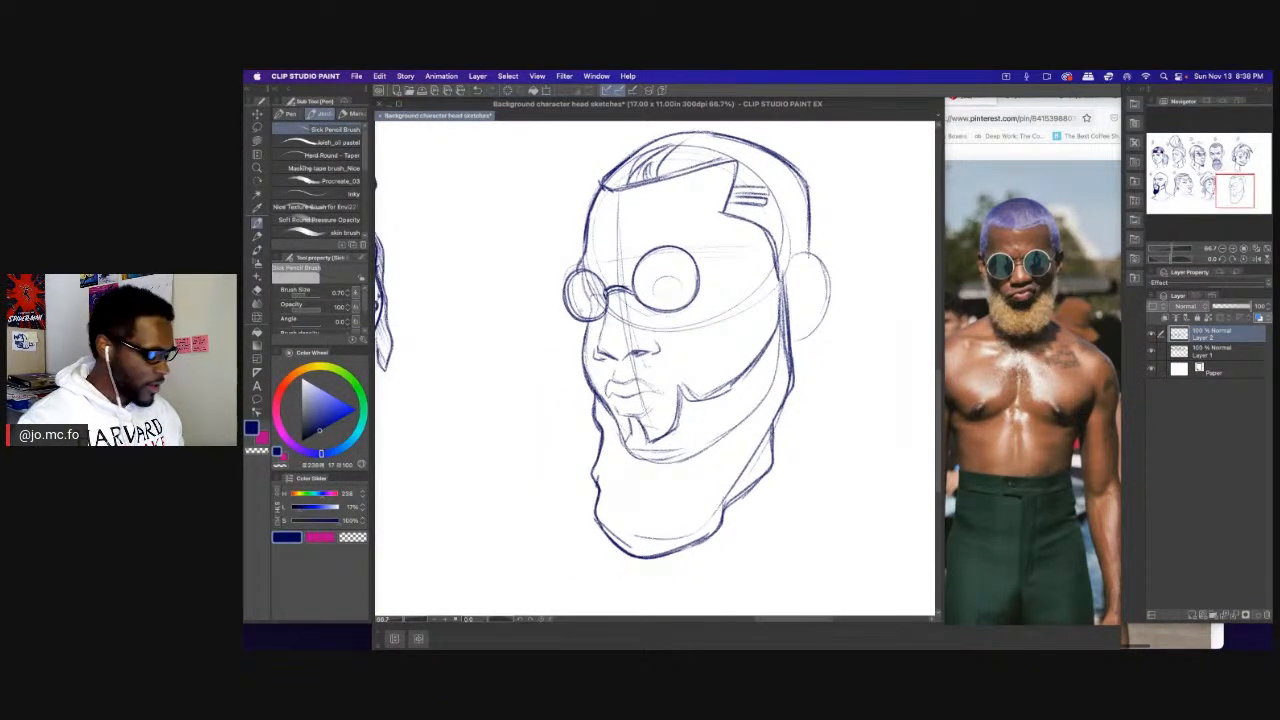
Define the far cheek contour and nose, add a short diagonal cheekbone line, and darken the beard's edge below the ear.
key(e)
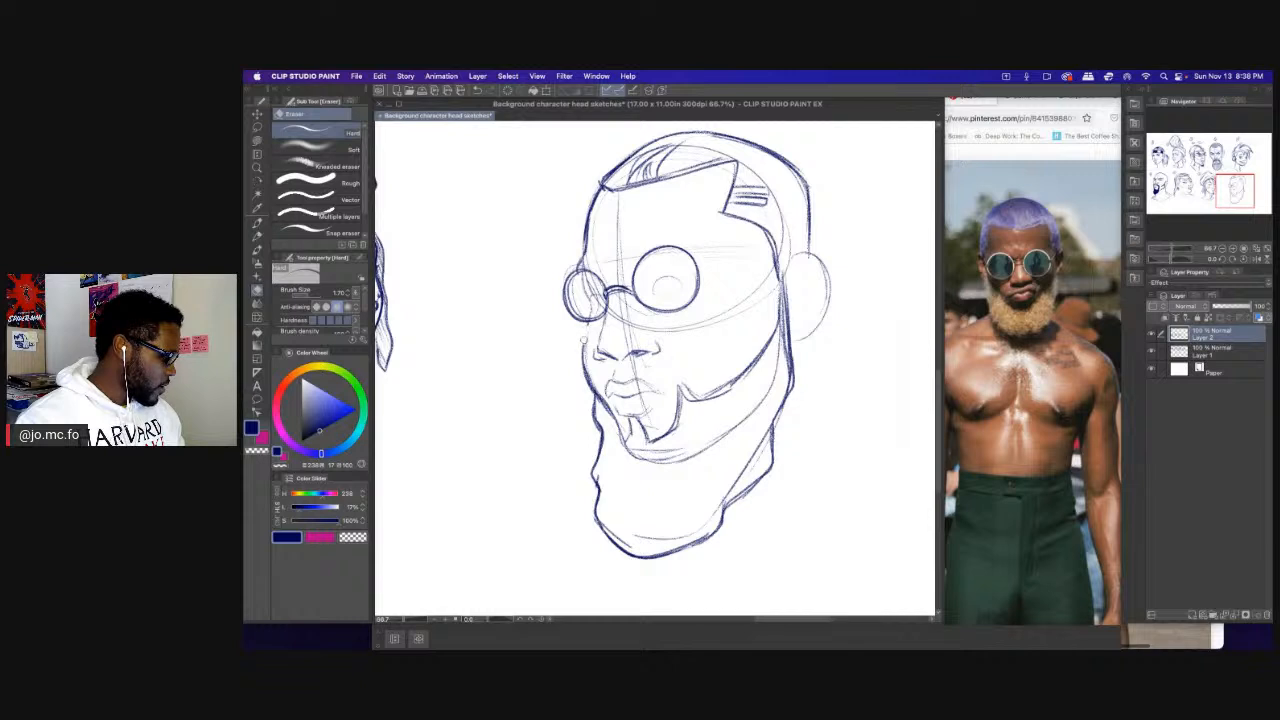
key(p)
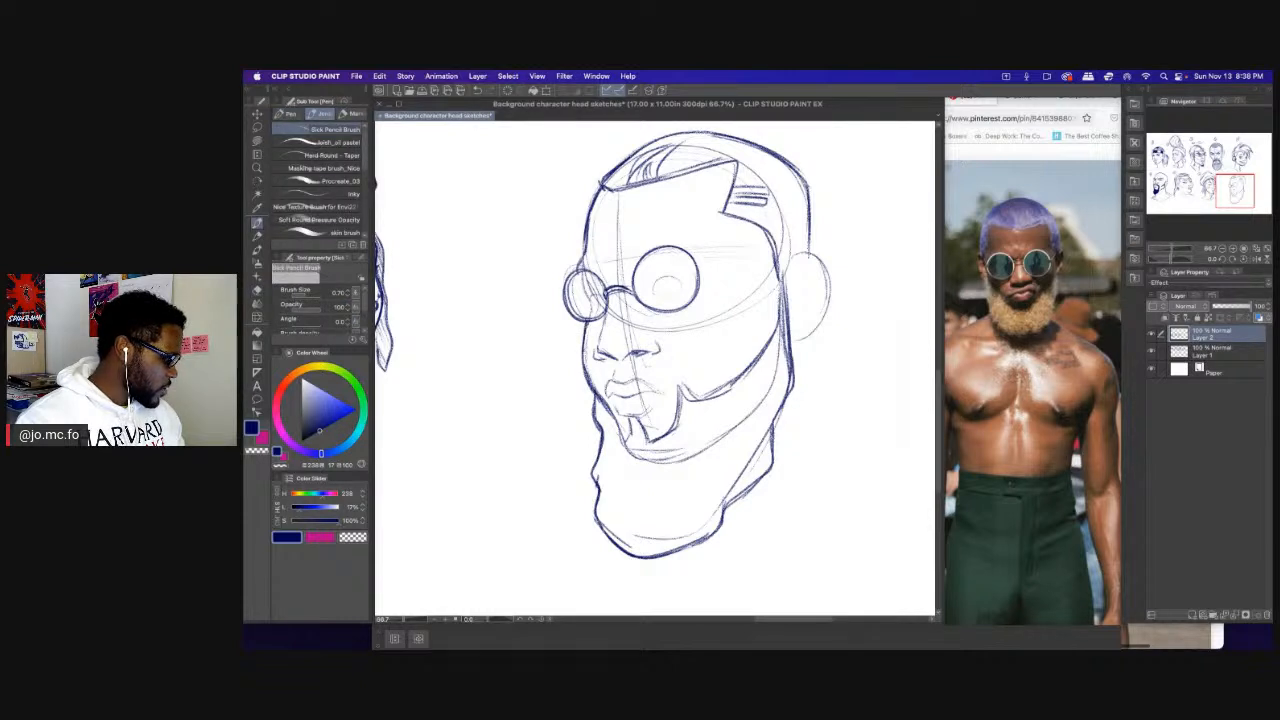
mouse_move(583, 334)
mouse_down()
mouse_move(598, 398)
mouse_move(586, 362)
mouse_up()
drag(755, 314, 727, 356)
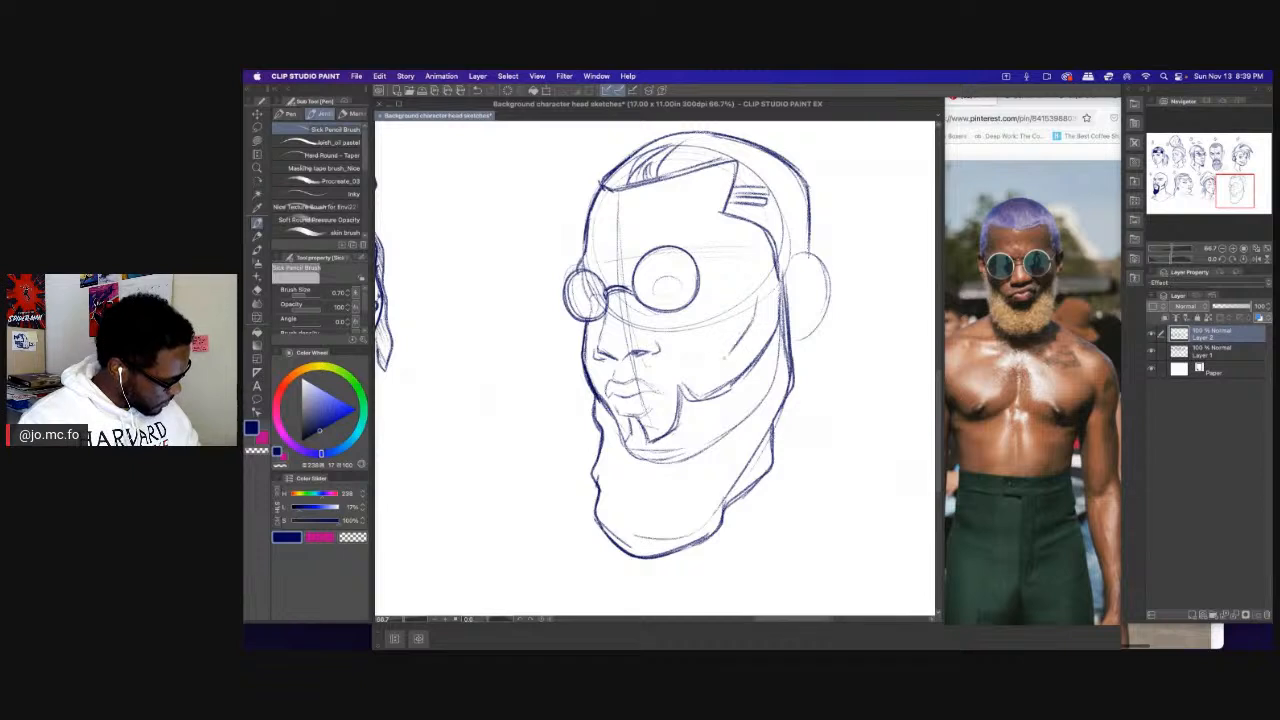
drag(792, 322, 776, 440)
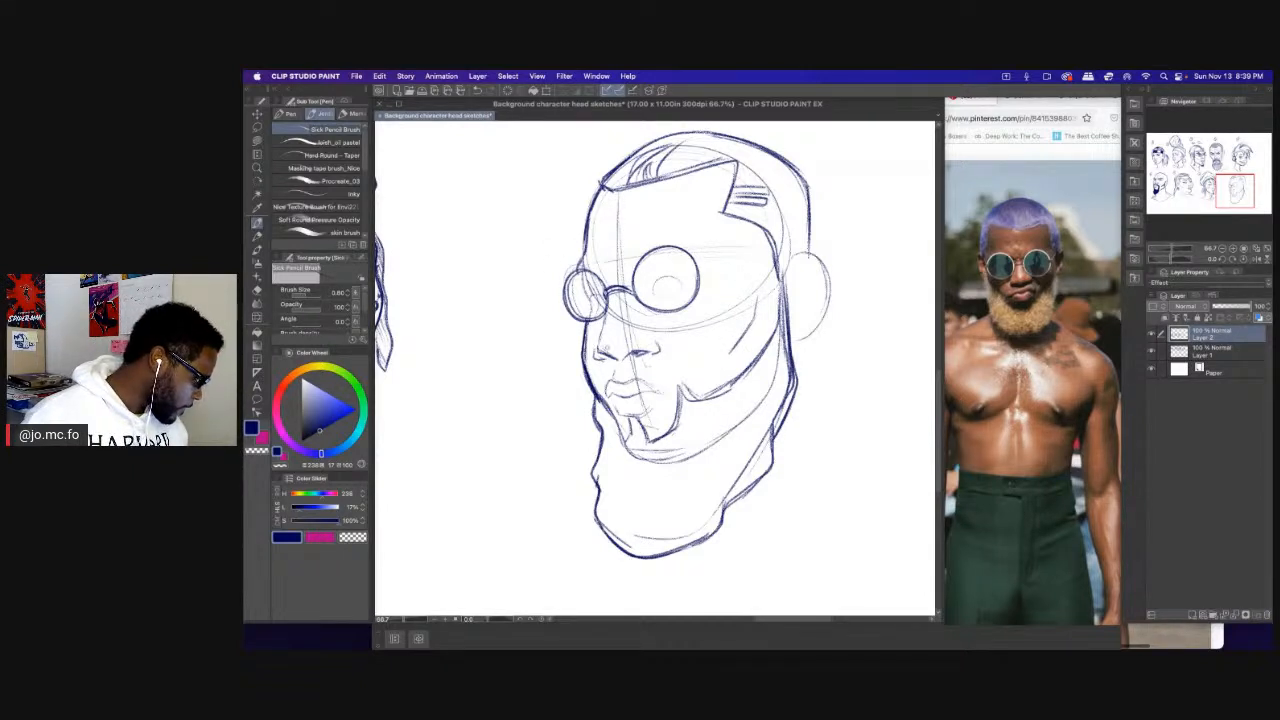
mouse_move(606, 352)
mouse_down()
mouse_move(630, 342)
mouse_move(600, 344)
mouse_up()
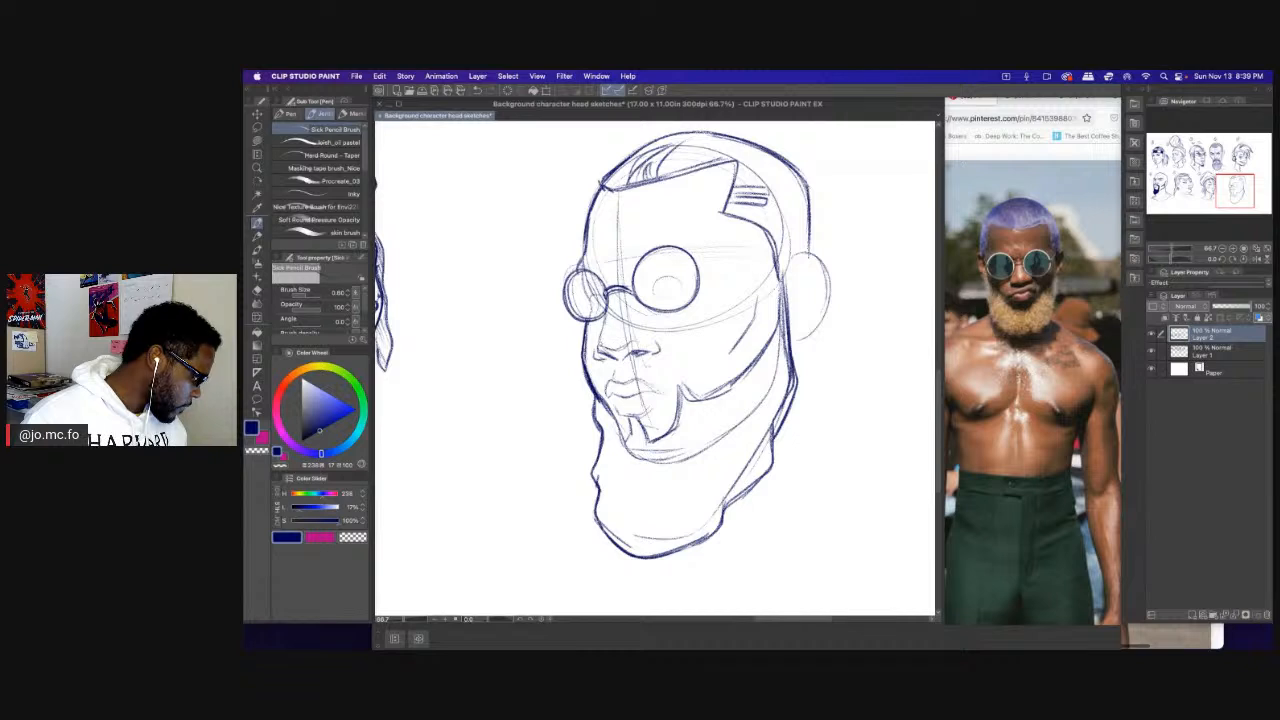
drag(607, 294, 594, 362)
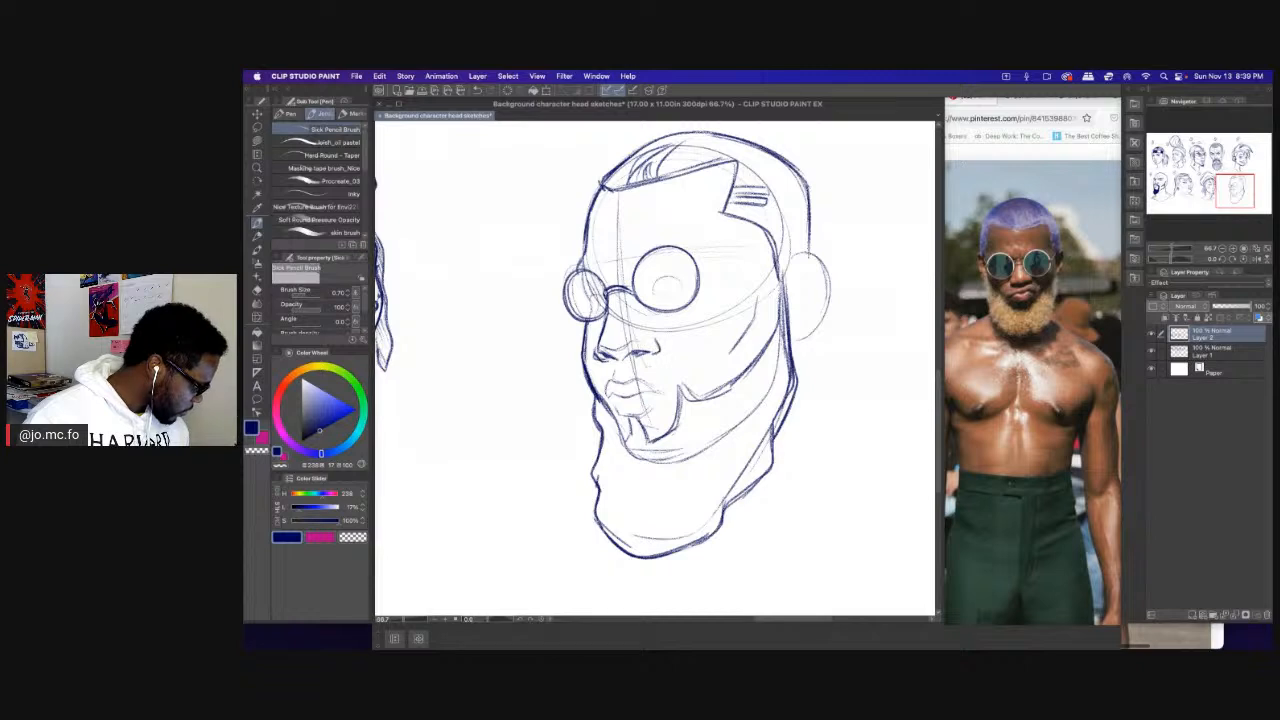
Draw the sunglasses' straight temple arm from the near lens back to the ear.
drag(700, 340, 508, 353)
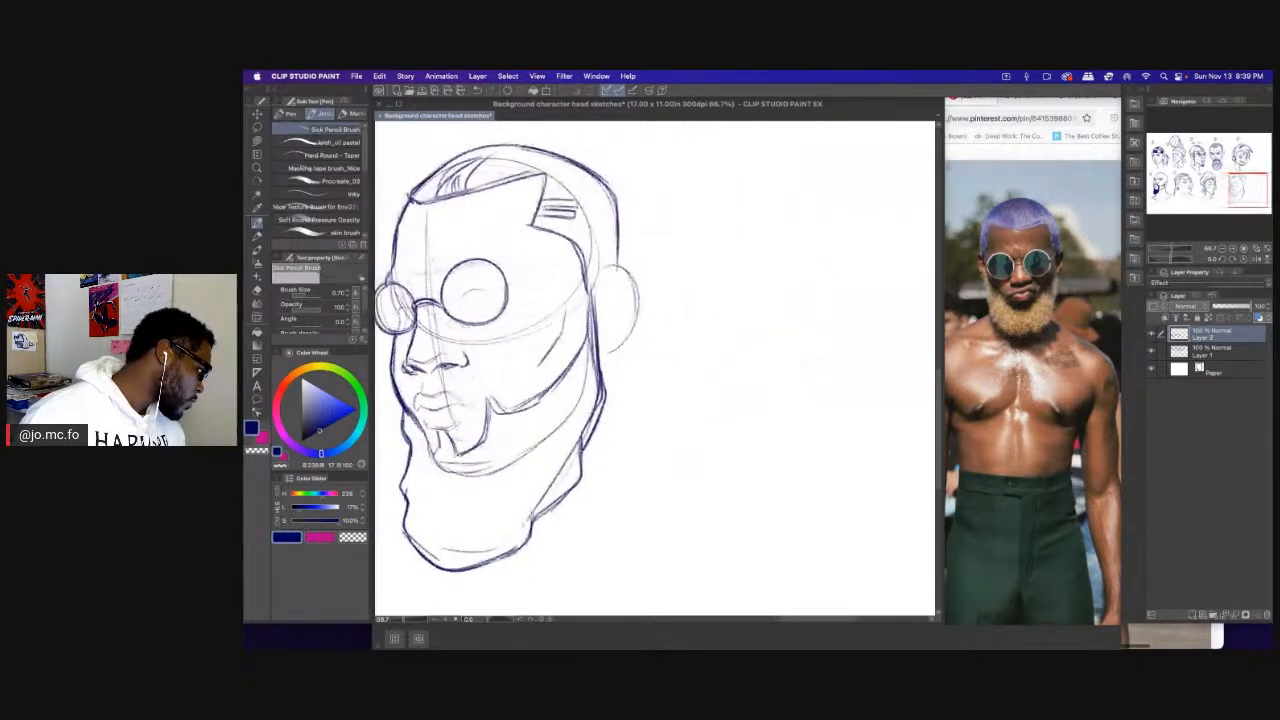
mouse_move(504, 286)
mouse_down()
mouse_move(606, 283)
mouse_move(556, 282)
mouse_up()
drag(508, 340, 650, 350)
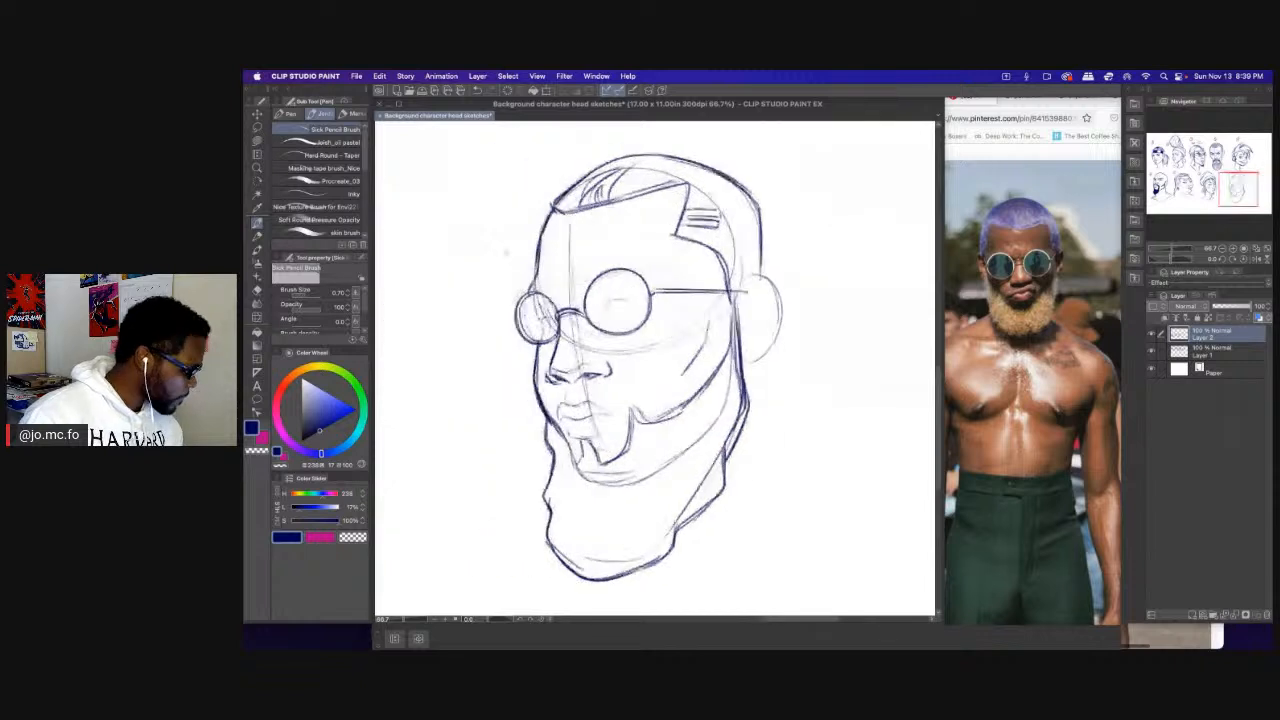
Erase the short shaved lines at the temple.
drag(568, 238, 522, 330)
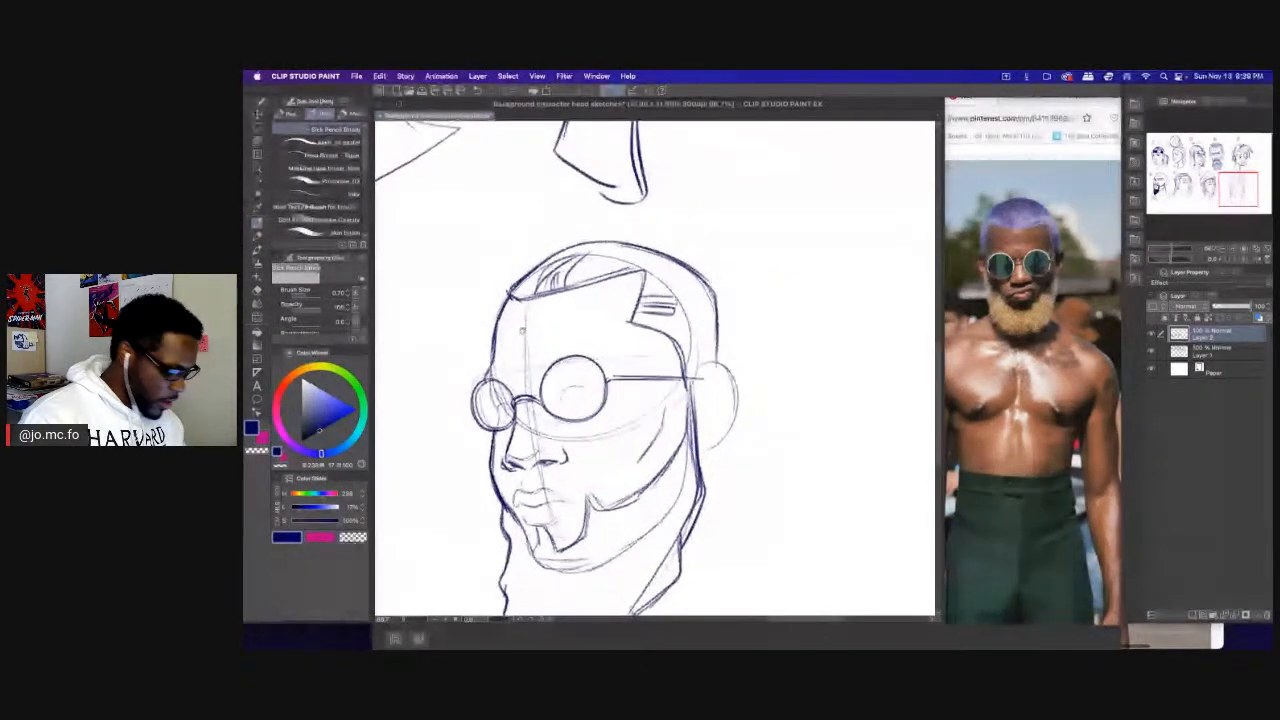
key(e)
drag(676, 298, 645, 324)
Darken the front hairline and extend it in a curve past the temple corner, cleaning up stray marks with the eraser.
key(p)
mouse_move(644, 269)
mouse_down()
mouse_move(687, 274)
mouse_move(600, 278)
mouse_up()
mouse_move(686, 266)
mouse_down()
mouse_move(622, 270)
mouse_move(656, 271)
mouse_up()
mouse_move(678, 266)
mouse_down()
mouse_move(638, 274)
mouse_move(672, 273)
mouse_up()
mouse_move(654, 269)
mouse_down()
mouse_move(626, 276)
mouse_move(670, 274)
mouse_up()
key(e)
drag(686, 262, 660, 270)
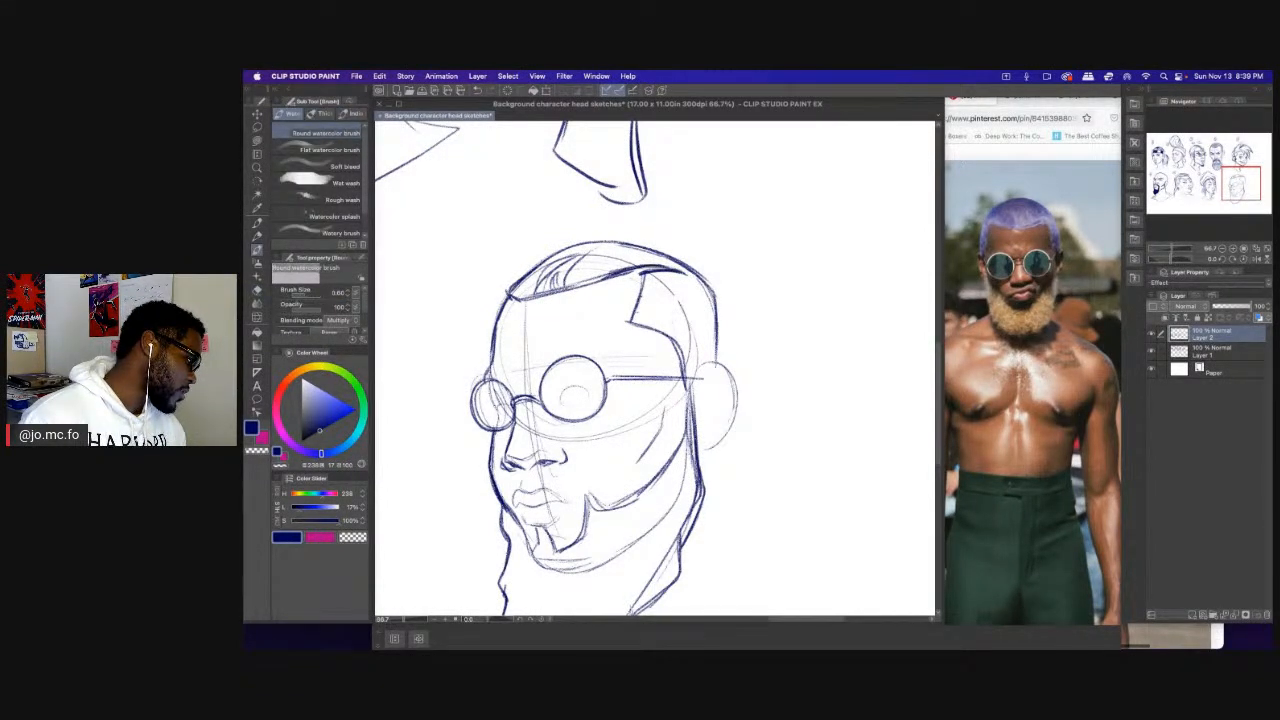
key(p)
mouse_move(546, 293)
mouse_down()
mouse_move(602, 279)
mouse_move(578, 289)
mouse_move(686, 382)
mouse_move(715, 290)
mouse_move(682, 262)
mouse_up()
scroll(595, 230, down, 3)
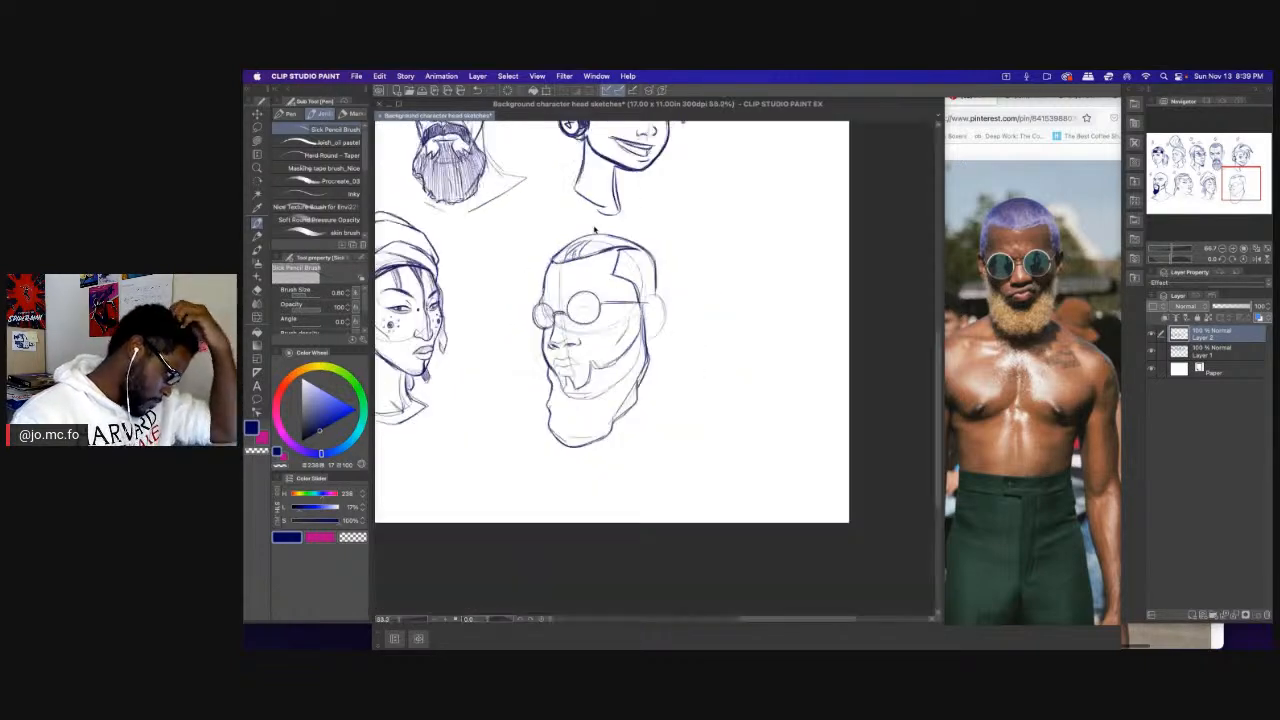
Ink the ear's outer contour and inner folds behind the sideburn.
scroll(595, 230, up, 2)
drag(676, 188, 676, 93)
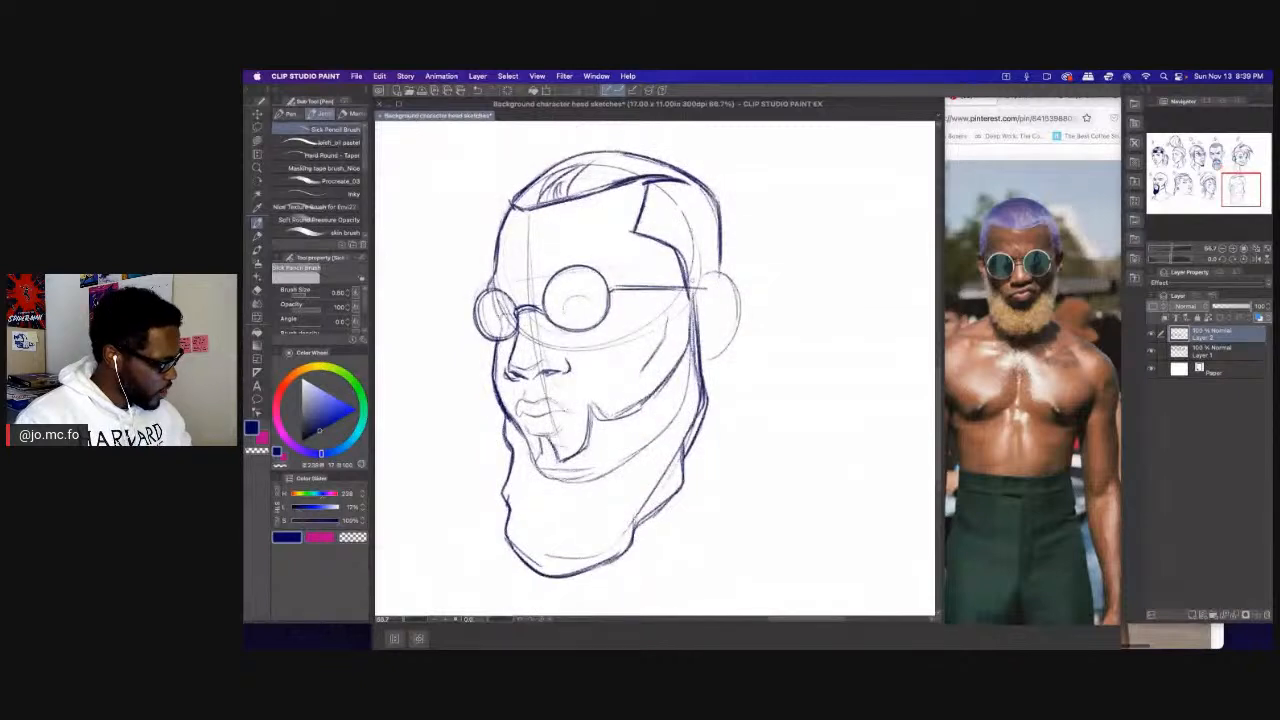
mouse_move(704, 274)
mouse_down()
mouse_move(692, 300)
mouse_move(736, 274)
mouse_move(748, 298)
mouse_move(702, 366)
mouse_move(745, 304)
mouse_move(710, 270)
mouse_move(696, 300)
mouse_up()
mouse_move(702, 285)
mouse_down()
mouse_move(702, 340)
mouse_move(702, 314)
mouse_move(738, 306)
mouse_move(714, 335)
mouse_up()
Fill both round sunglasses lenses with dense diagonal hatching.
mouse_move(539, 310)
mouse_down()
mouse_move(554, 293)
mouse_move(584, 314)
mouse_move(618, 273)
mouse_move(575, 279)
mouse_up()
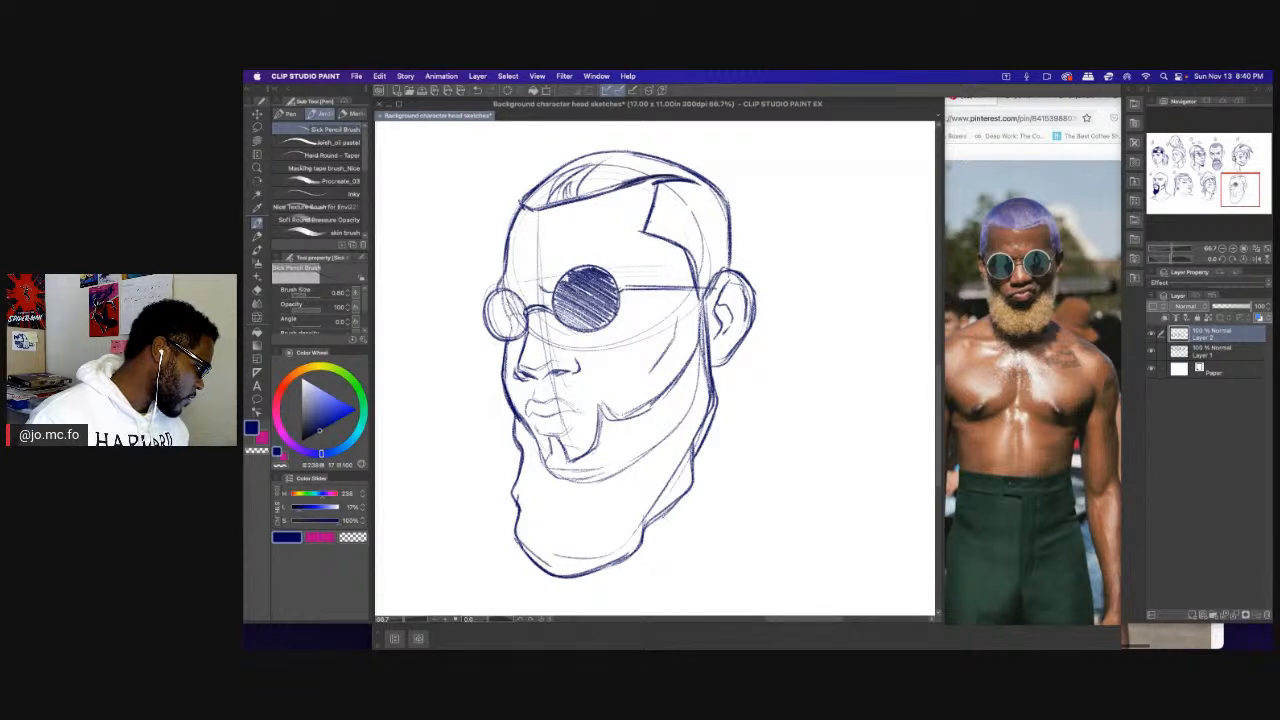
mouse_move(508, 308)
mouse_down()
mouse_move(528, 290)
mouse_move(514, 320)
mouse_up()
mouse_move(492, 343)
mouse_down()
mouse_move(511, 324)
mouse_move(490, 298)
mouse_move(500, 336)
mouse_move(525, 333)
mouse_up()
key(])
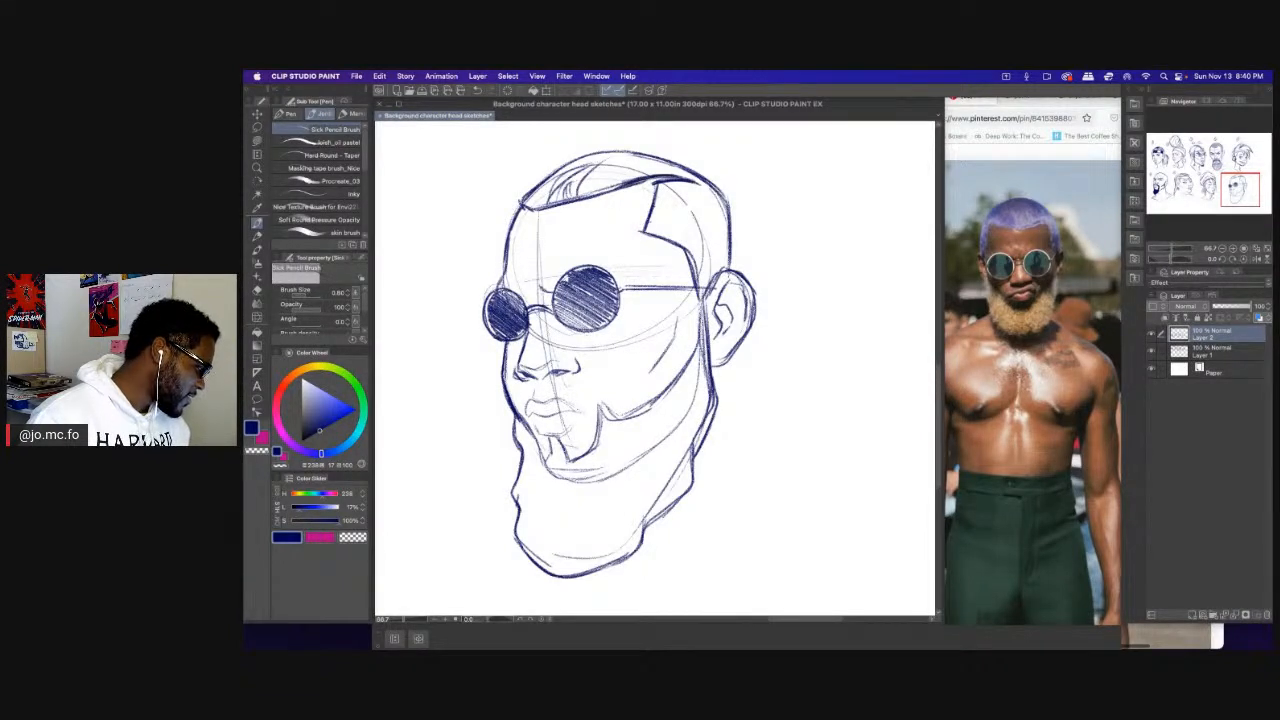
Strengthen the near lens's hatching and rim, and add small brow strokes beside the bridge with the canvas temporarily rotated.
mouse_move(618, 310)
mouse_down()
mouse_move(610, 279)
mouse_move(570, 268)
mouse_up()
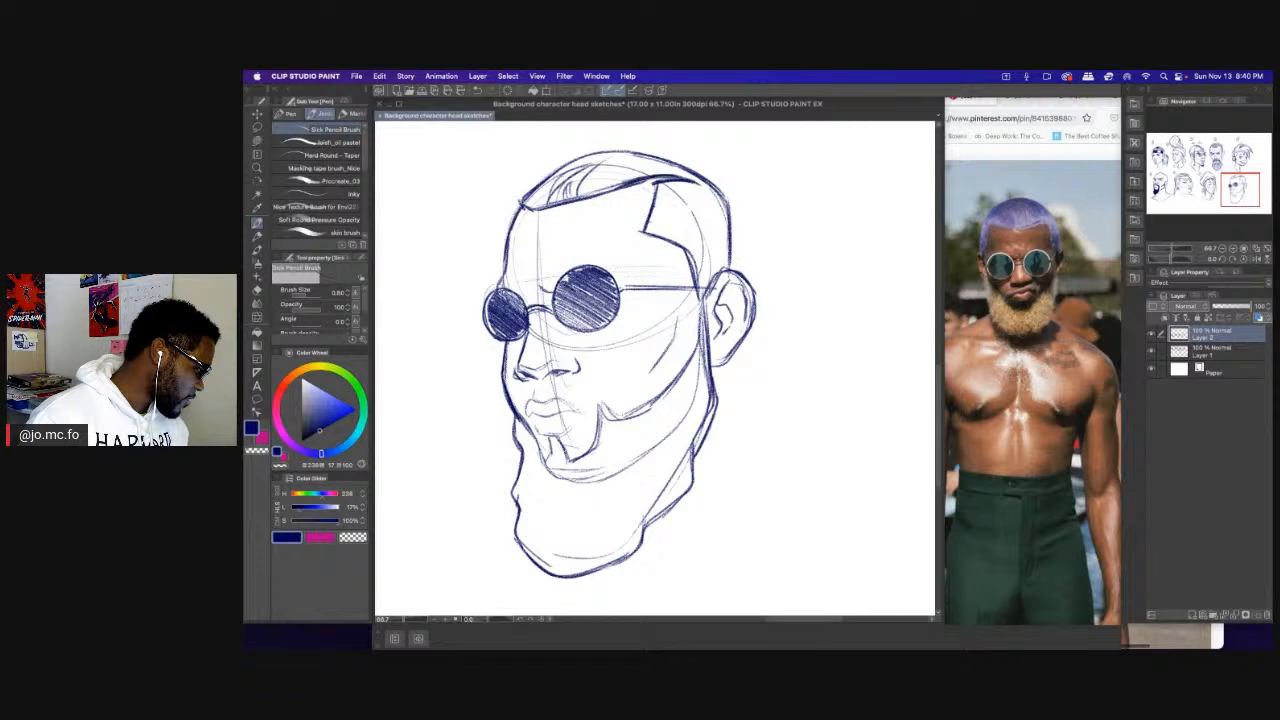
drag(615, 308, 565, 325)
mouse_move(603, 270)
mouse_down()
mouse_move(582, 265)
mouse_move(552, 288)
mouse_up()
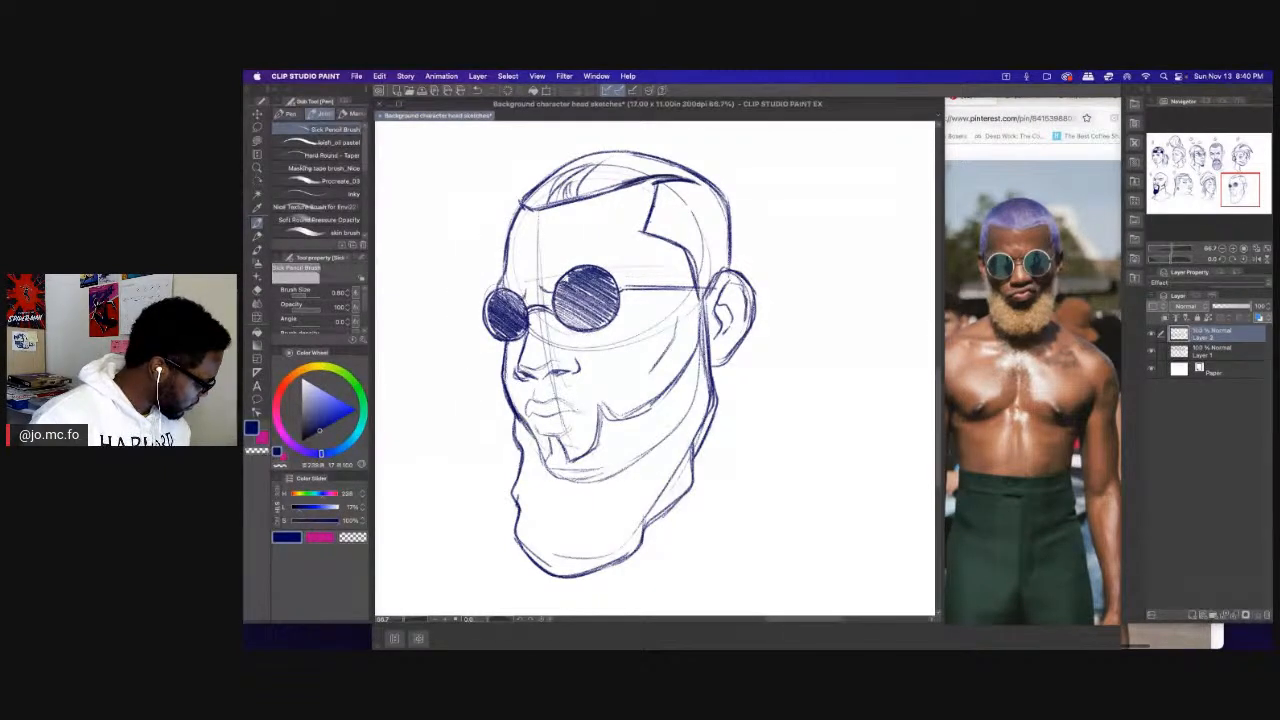
mouse_move(456, 275)
mouse_down()
mouse_move(474, 243)
mouse_move(565, 172)
mouse_up()
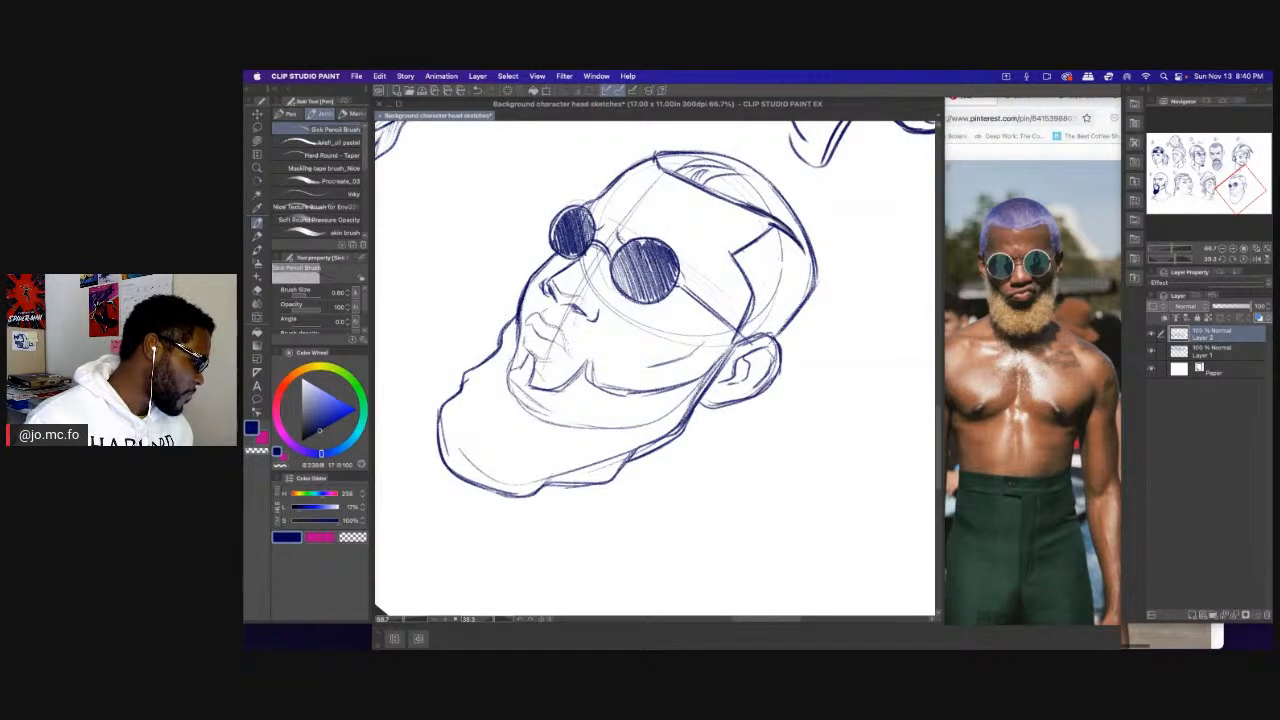
drag(678, 279, 690, 267)
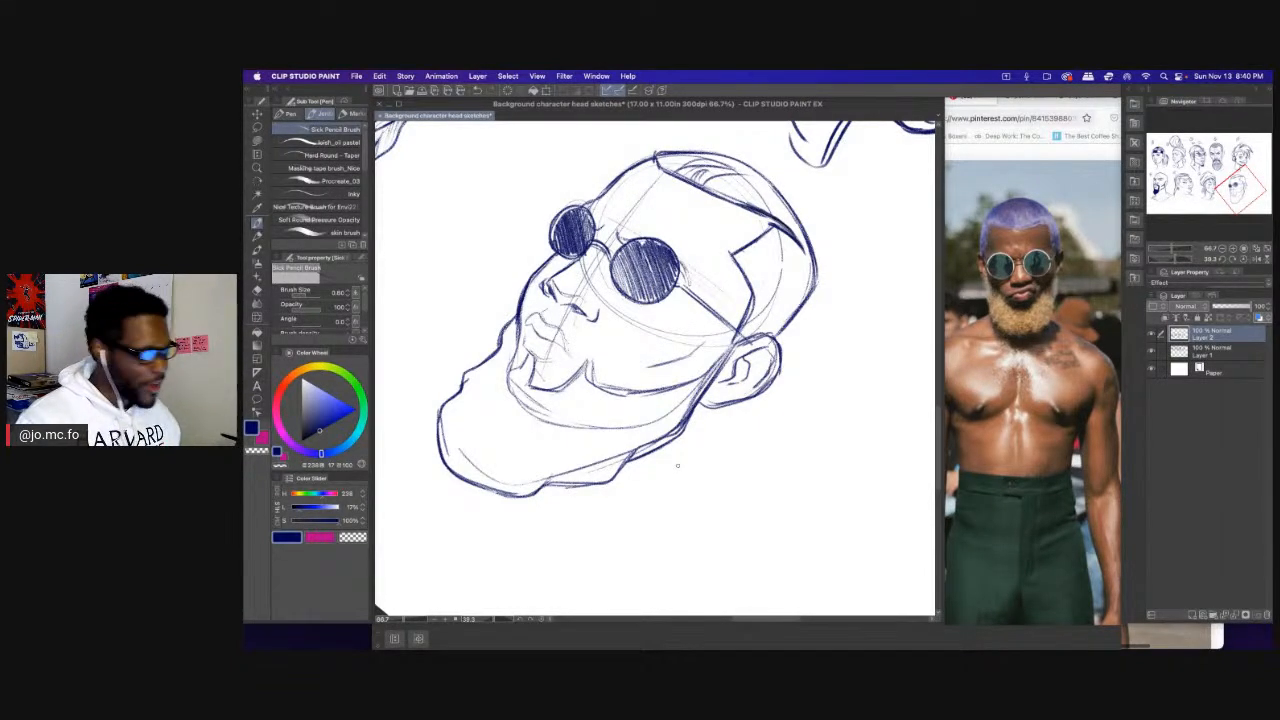
click(542, 619)
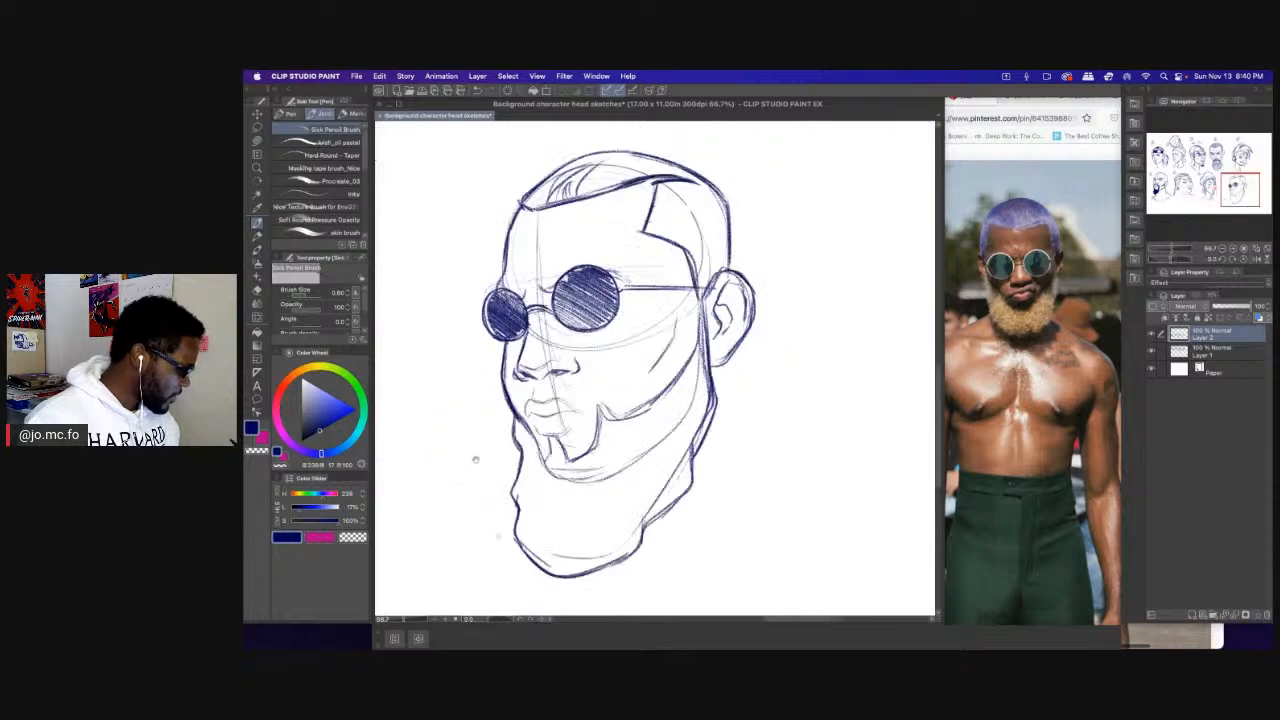
Define the lips with a smaller brush, shade the upper lip, and add a frown crease above the sunglasses' bridge.
drag(474, 457, 504, 451)
key([)
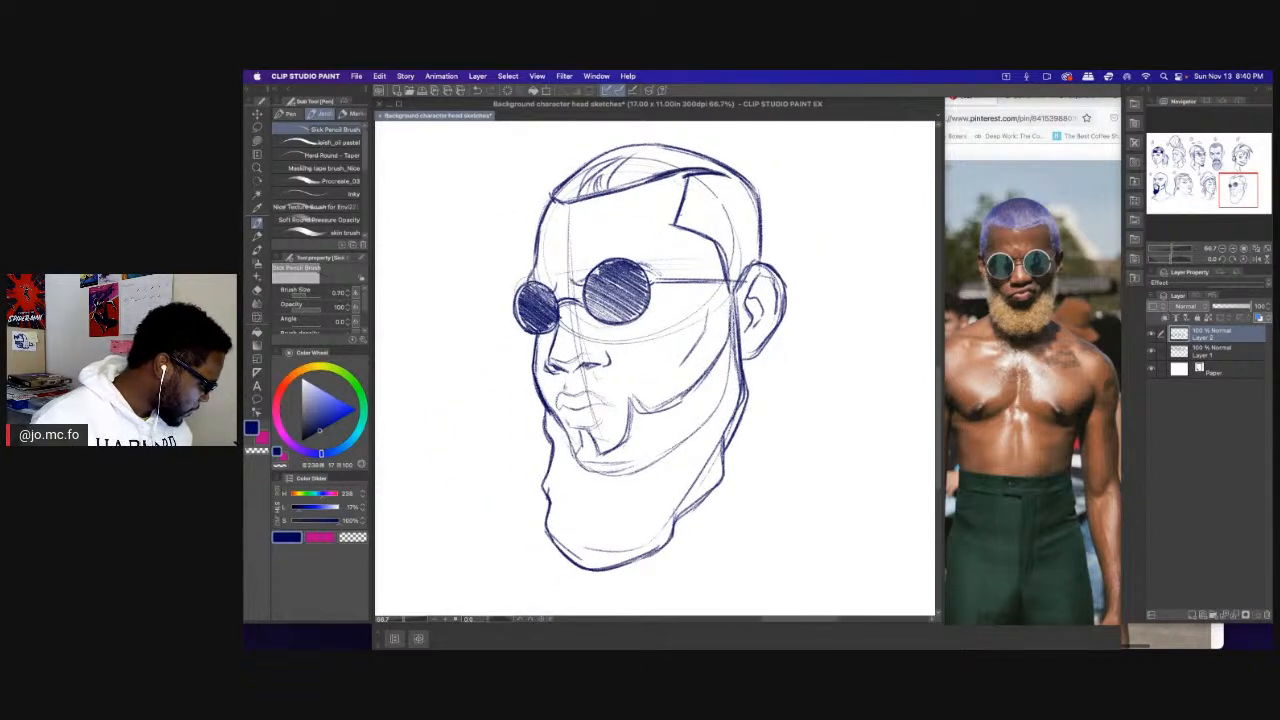
mouse_move(562, 392)
mouse_down()
mouse_move(612, 407)
mouse_move(578, 408)
mouse_move(610, 401)
mouse_move(567, 393)
mouse_up()
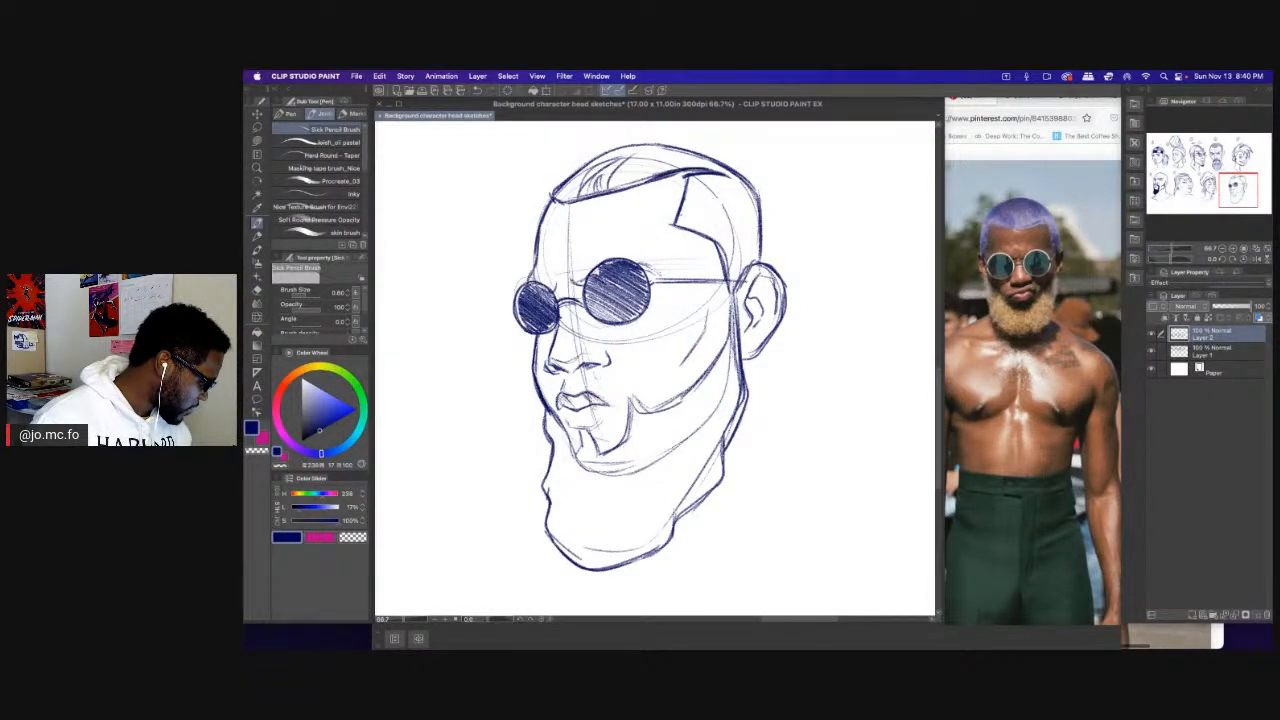
mouse_move(590, 398)
mouse_down()
mouse_move(570, 406)
mouse_move(581, 412)
mouse_up()
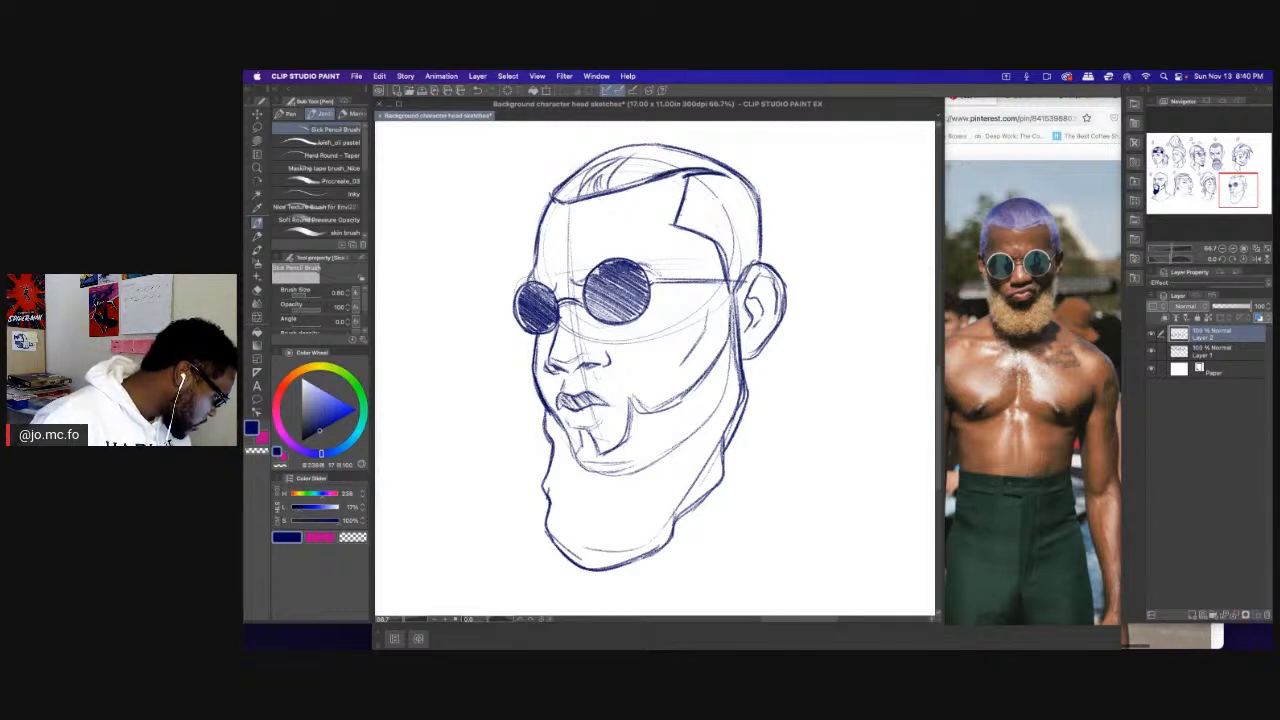
drag(560, 393, 553, 411)
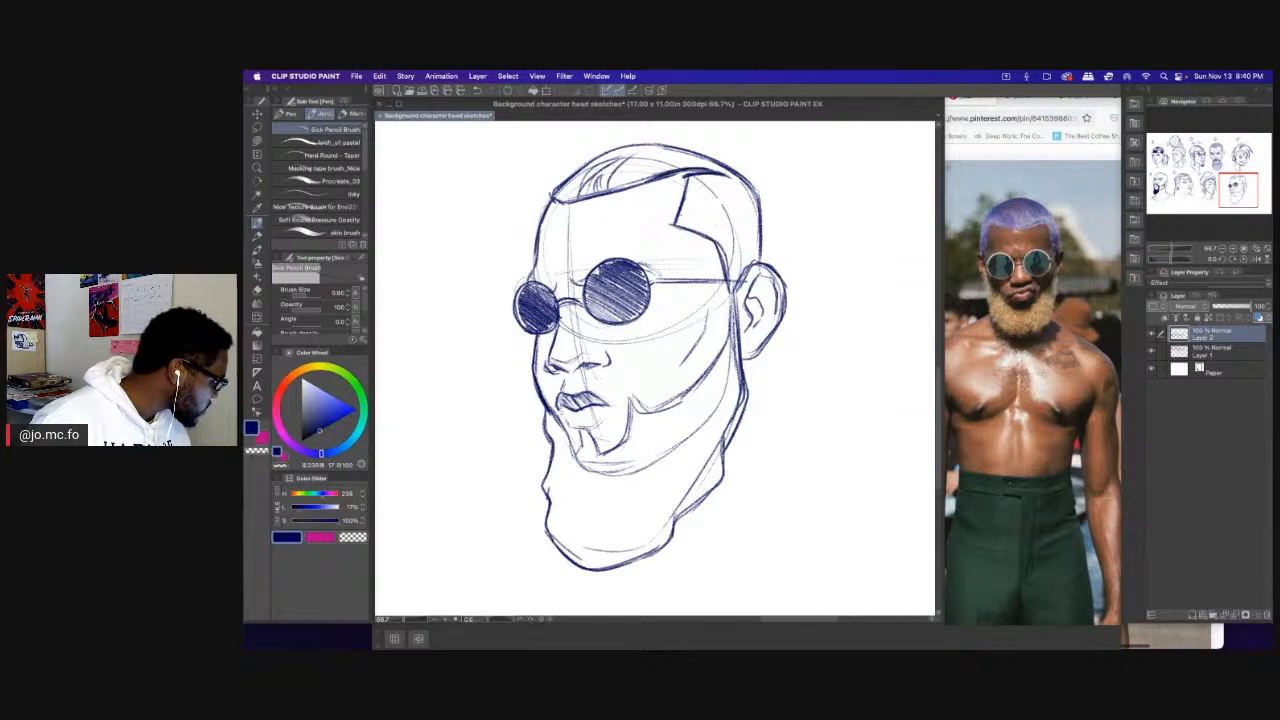
mouse_move(574, 417)
mouse_down()
mouse_move(563, 429)
mouse_move(579, 431)
mouse_up()
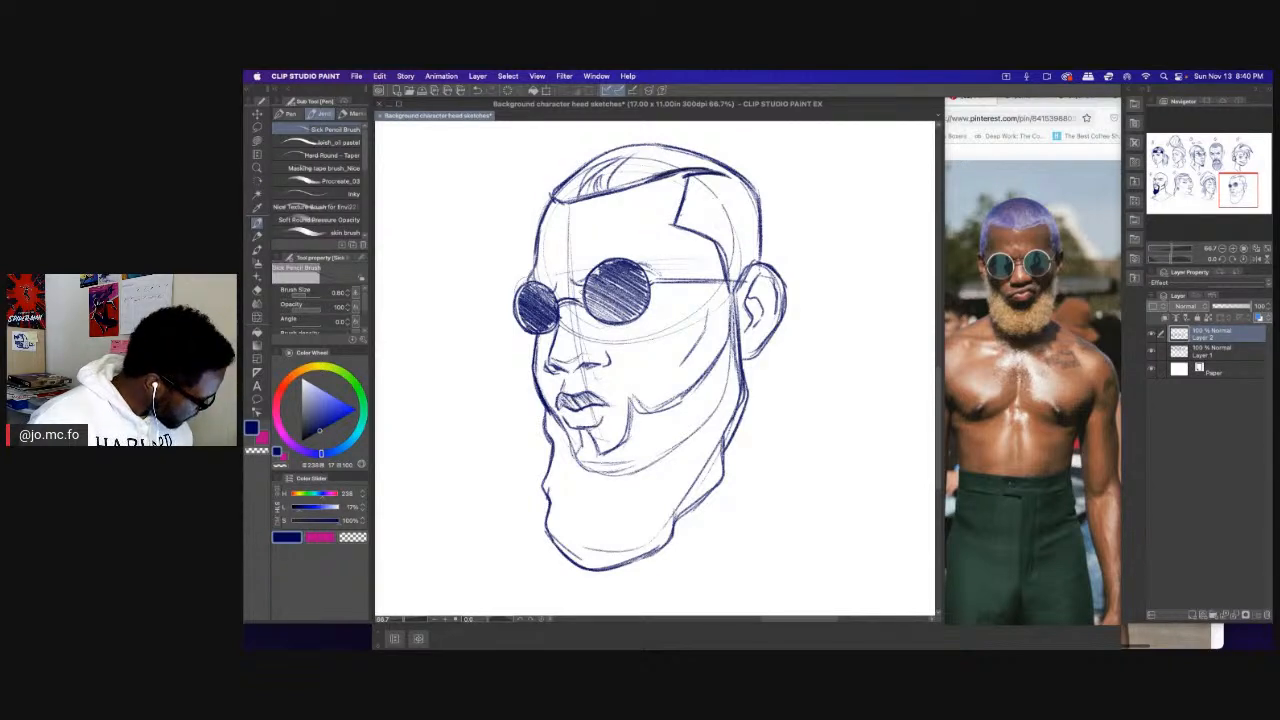
mouse_move(571, 269)
mouse_down()
mouse_move(578, 286)
mouse_move(553, 283)
mouse_up()
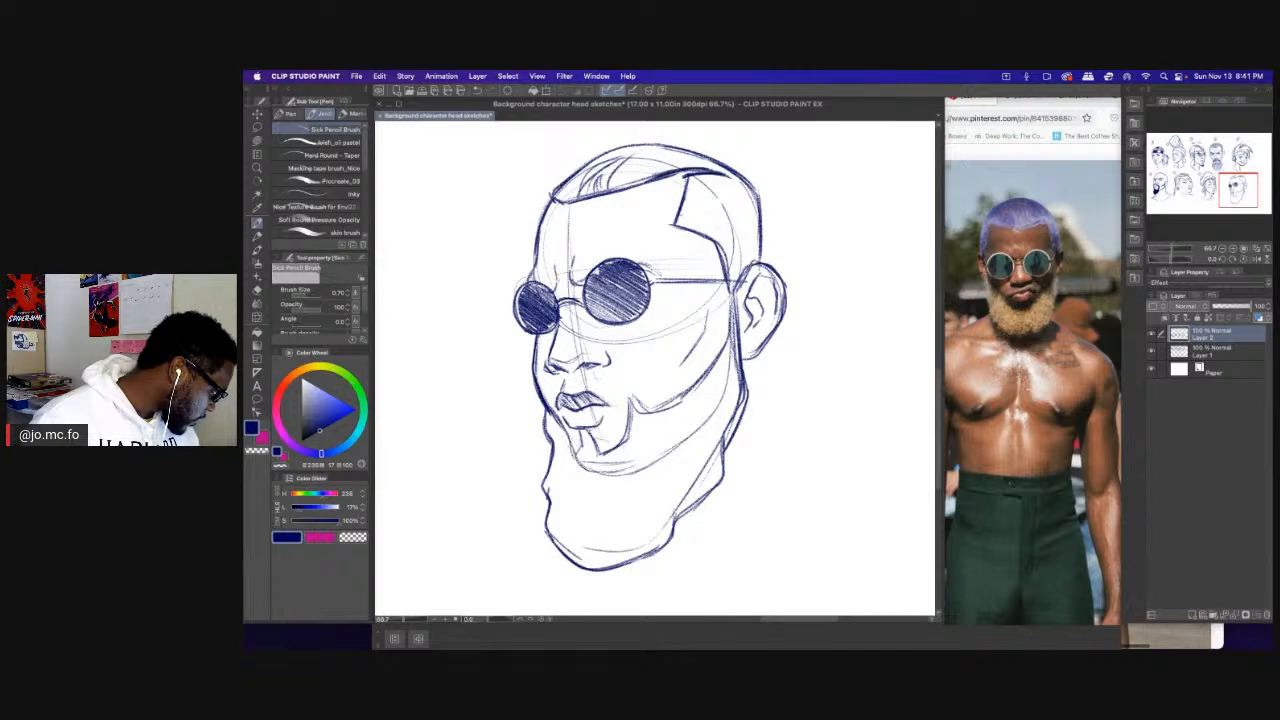
Redraw both sides of the beard with a bolder wavy contour, erasing the old smooth line below the ear.
mouse_move(640, 420)
mouse_down()
mouse_move(650, 371)
mouse_move(589, 408)
mouse_move(563, 367)
mouse_up()
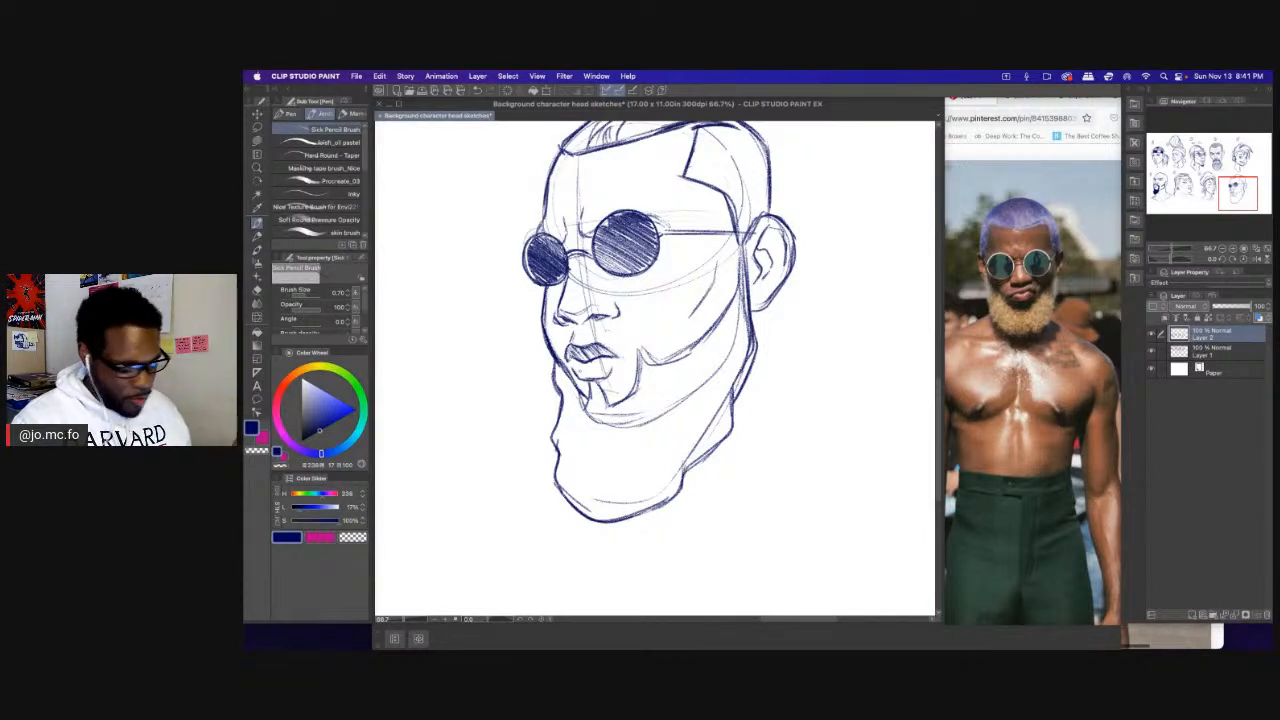
mouse_move(754, 266)
mouse_down()
mouse_move(756, 382)
mouse_move(740, 410)
mouse_up()
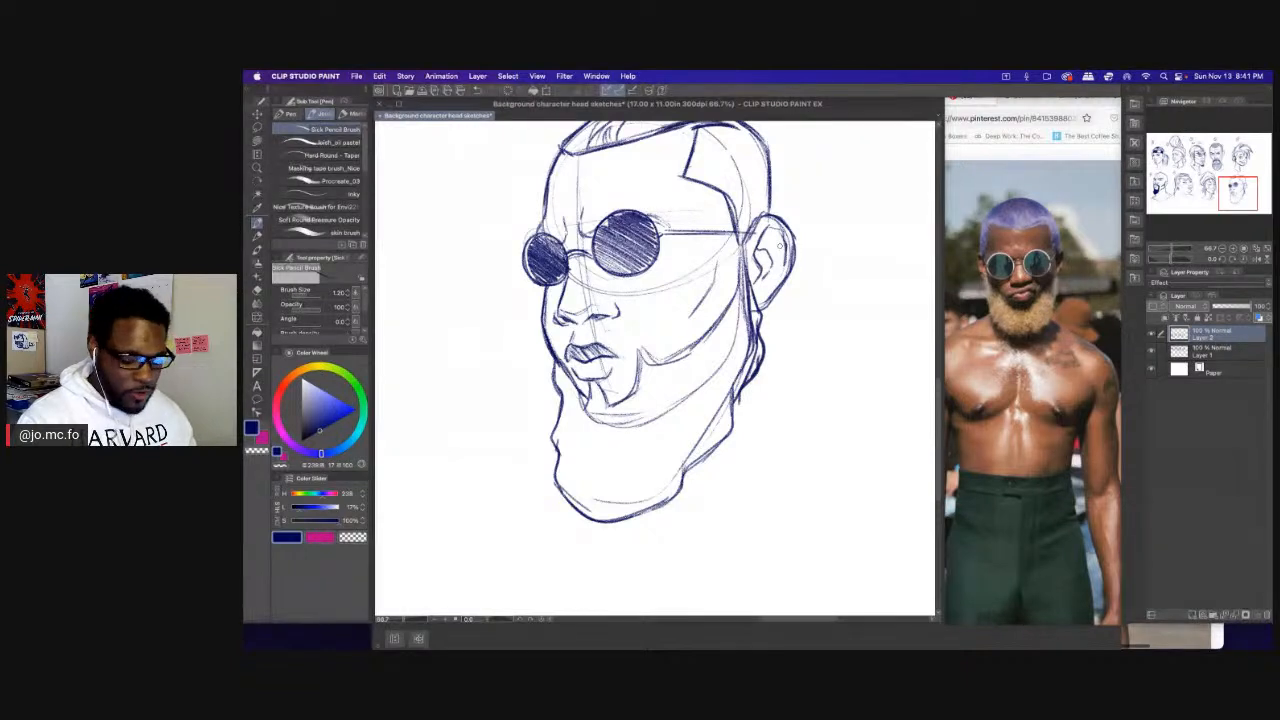
key(e)
drag(752, 272, 740, 375)
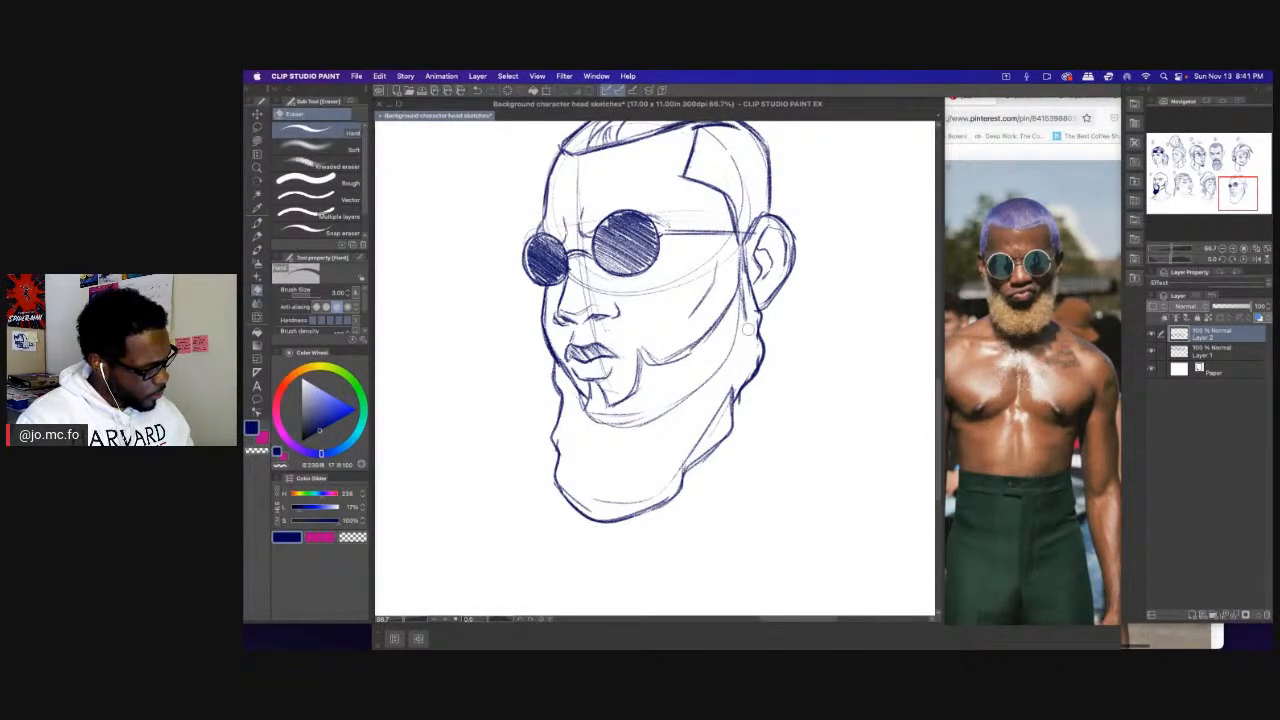
key(b)
key(p)
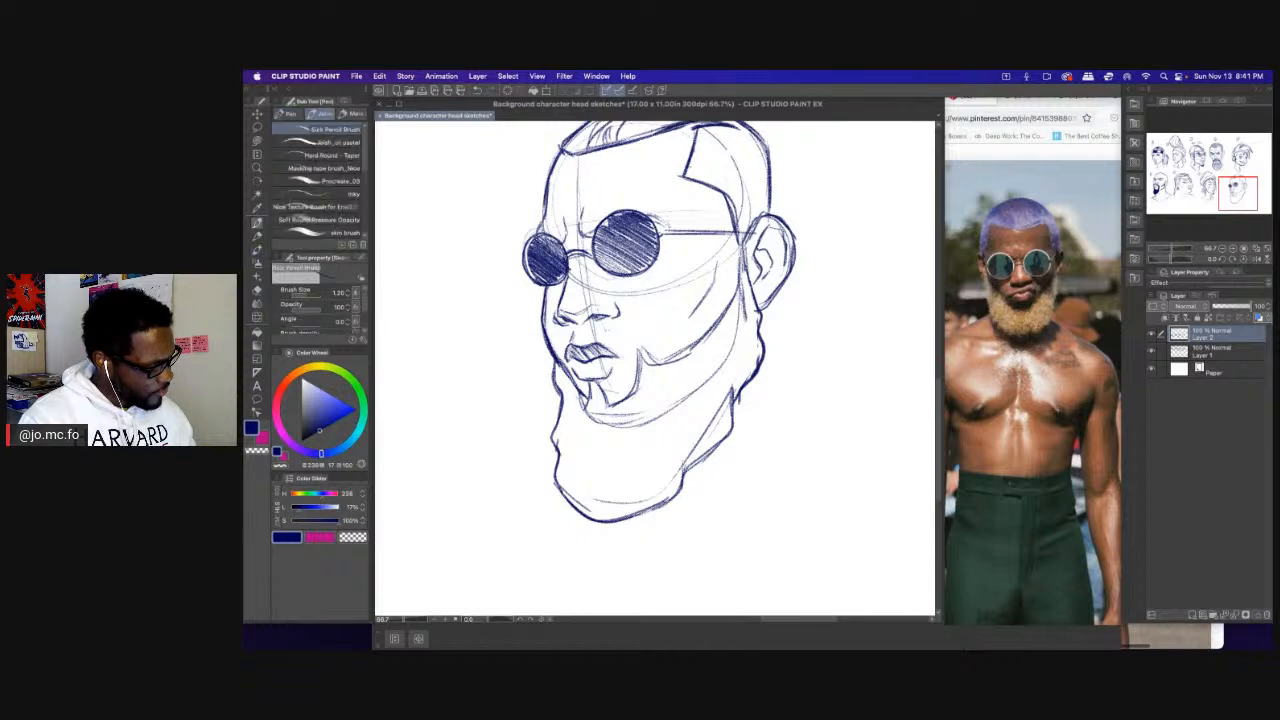
mouse_move(744, 250)
mouse_down()
mouse_move(766, 360)
mouse_move(730, 434)
mouse_move(684, 482)
mouse_up()
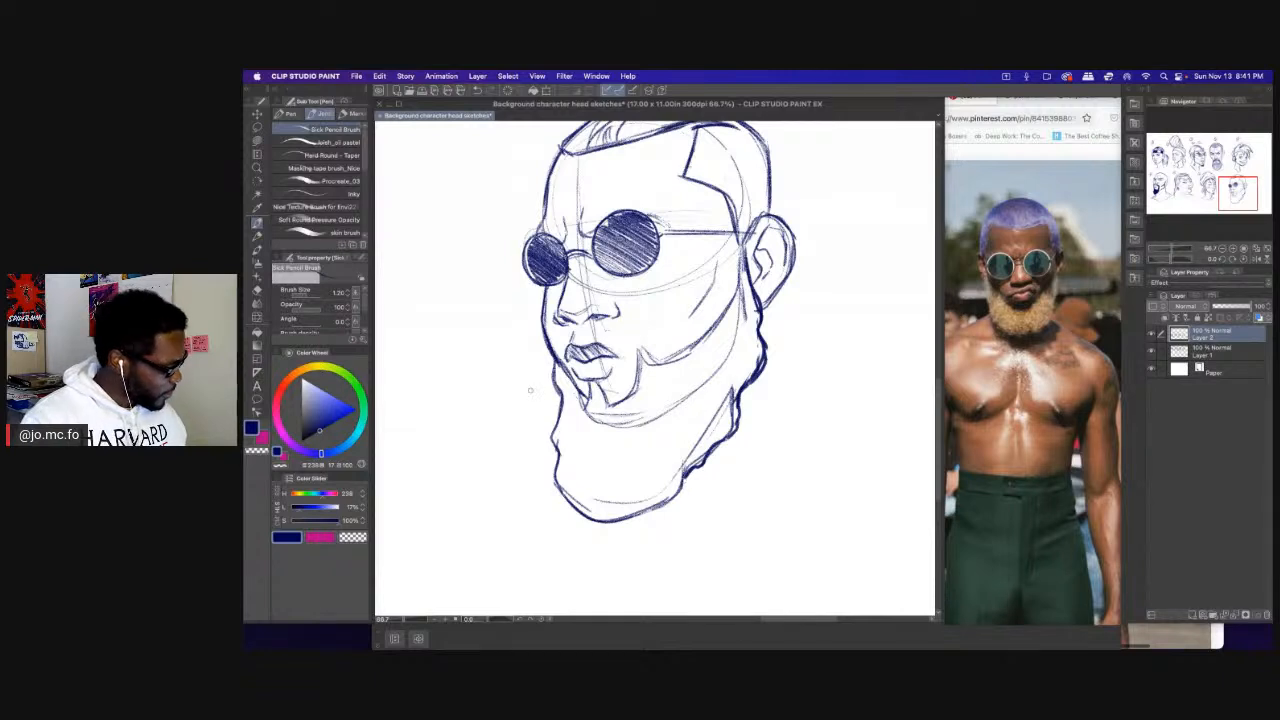
drag(556, 364, 552, 430)
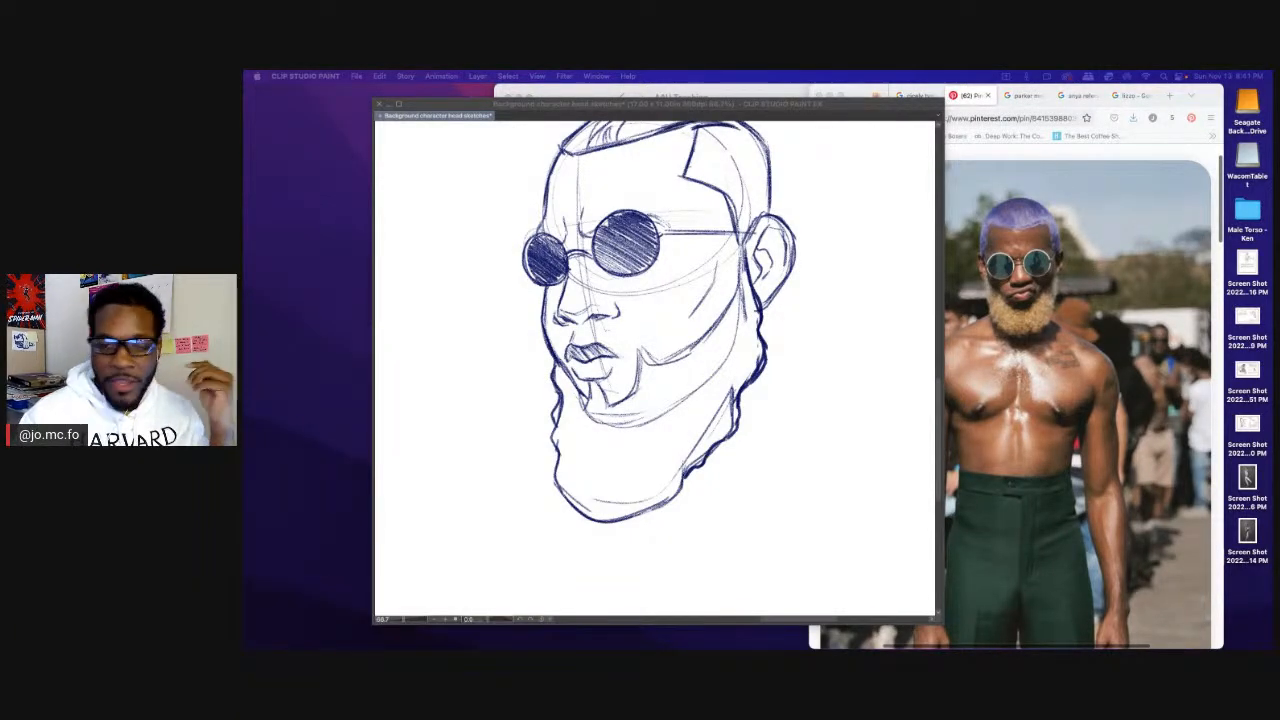
Darken both sunglasses lenses with additional pencil hatching.
click(641, 279)
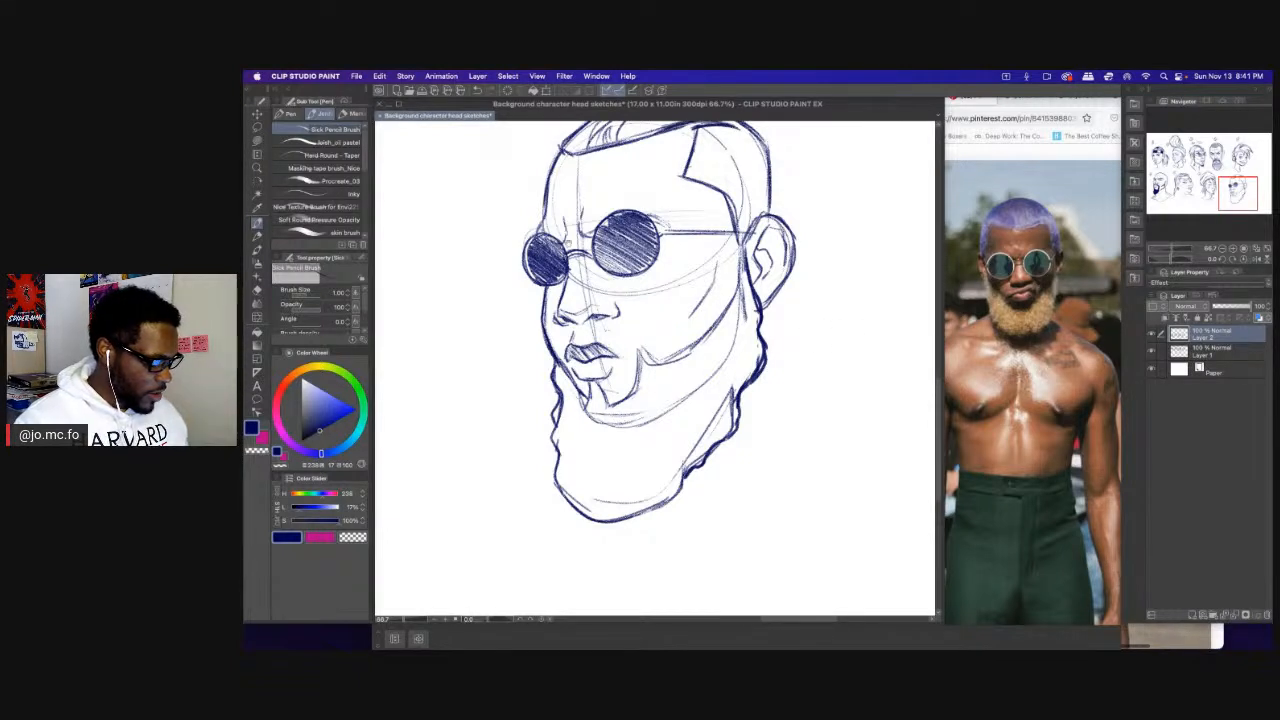
drag(529, 253, 595, 317)
key(p)
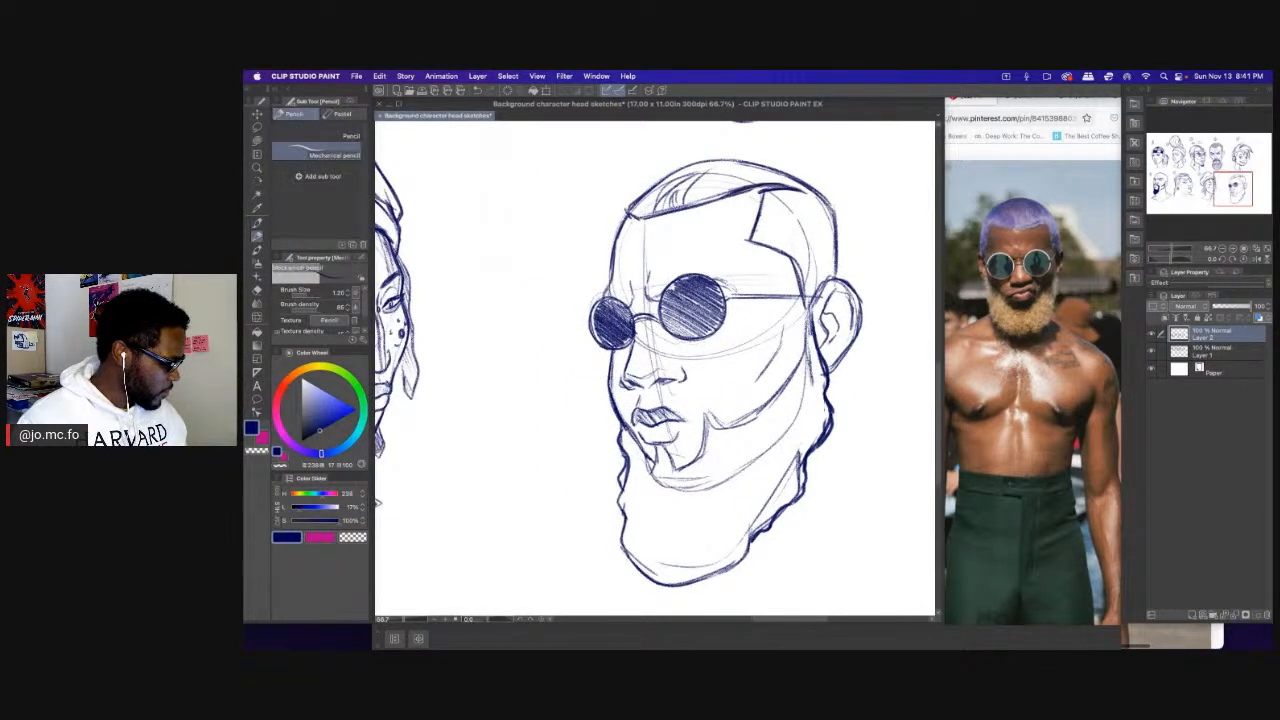
key(p)
mouse_move(626, 304)
mouse_down()
mouse_move(606, 296)
mouse_move(589, 310)
mouse_move(610, 350)
mouse_move(596, 348)
mouse_up()
mouse_move(666, 289)
mouse_down()
mouse_move(708, 279)
mouse_move(692, 339)
mouse_up()
drag(679, 280, 662, 306)
mouse_move(671, 300)
mouse_down()
mouse_move(661, 331)
mouse_move(681, 344)
mouse_up()
mouse_move(610, 296)
mouse_down()
mouse_move(588, 330)
mouse_move(610, 354)
mouse_up()
drag(625, 336, 598, 355)
scroll(549, 263, down, 3)
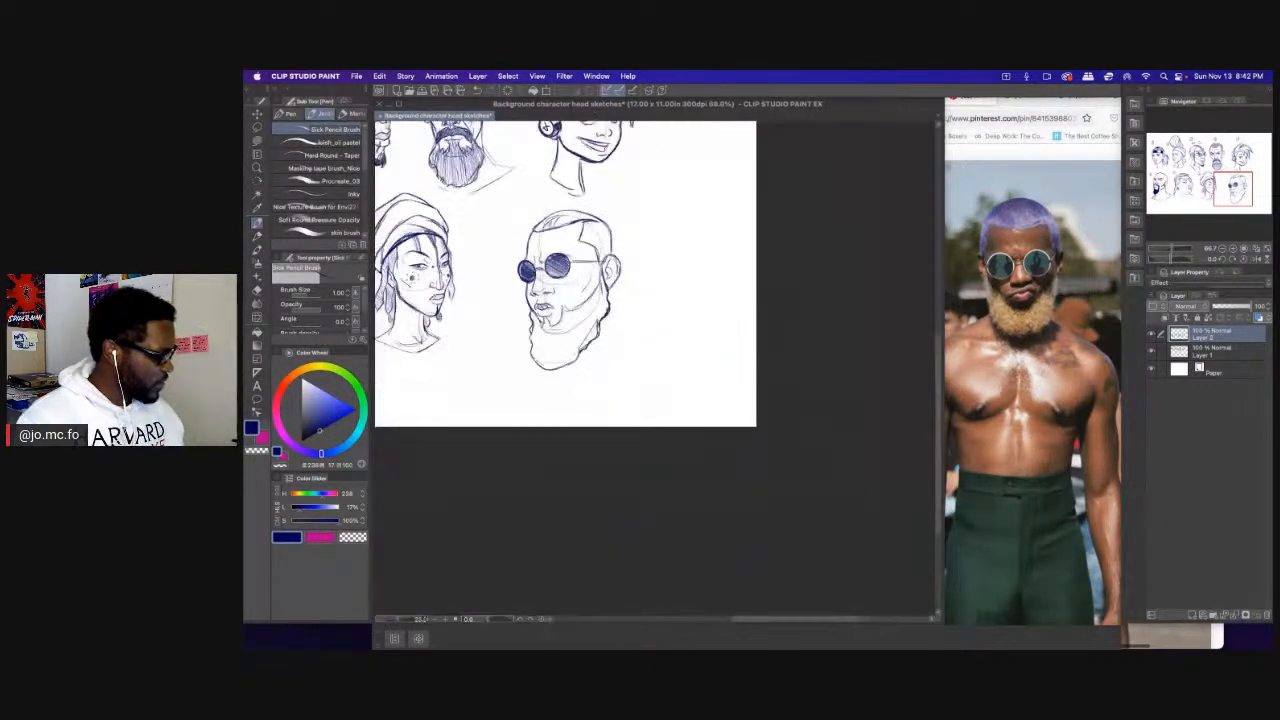
drag(510, 321, 621, 365)
scroll(621, 365, up, 1)
scroll(620, 364, up, 2)
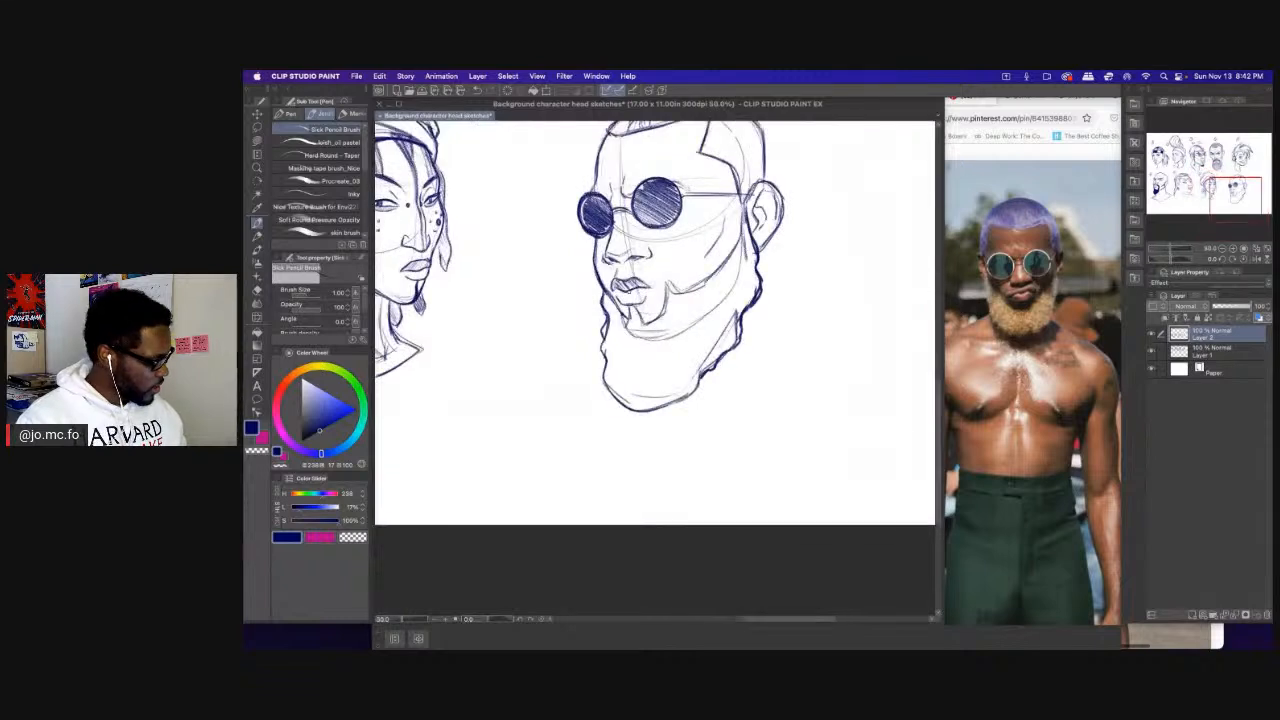
Draw wavy strand lines inside the beard and reinforce its upper edge along the cheek with the pencil brush.
key(b)
key(p)
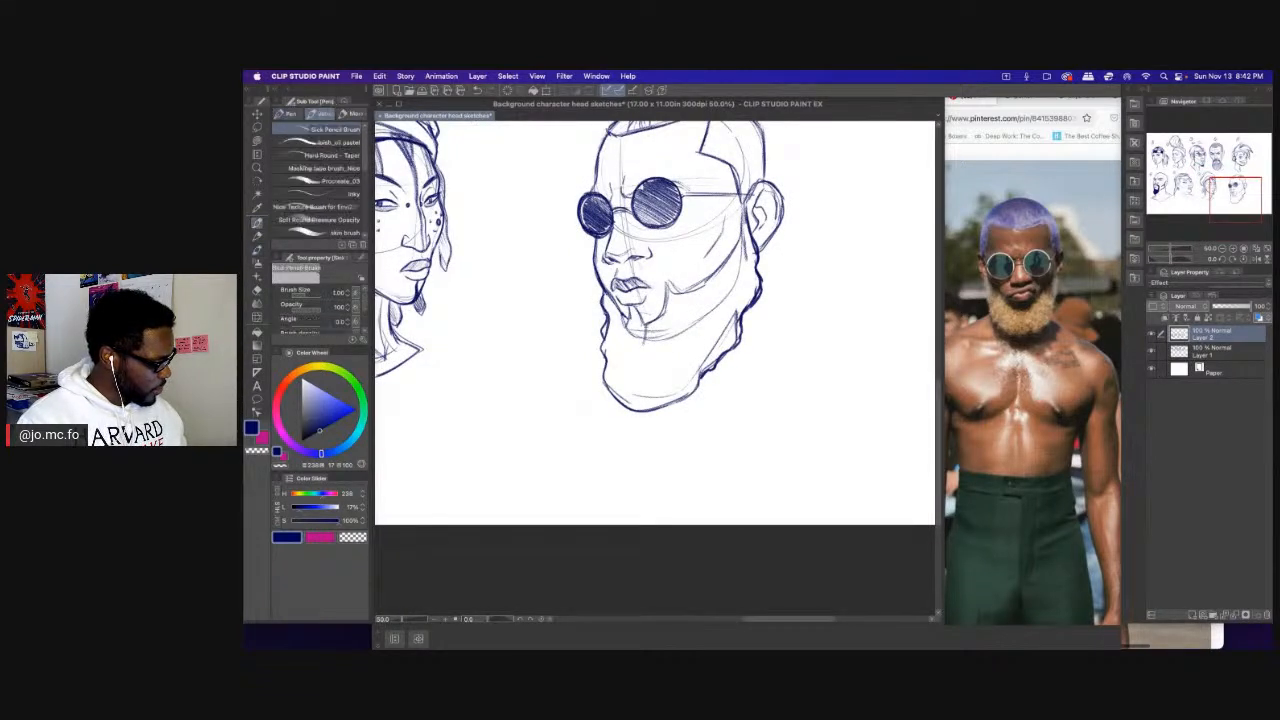
drag(651, 360, 657, 402)
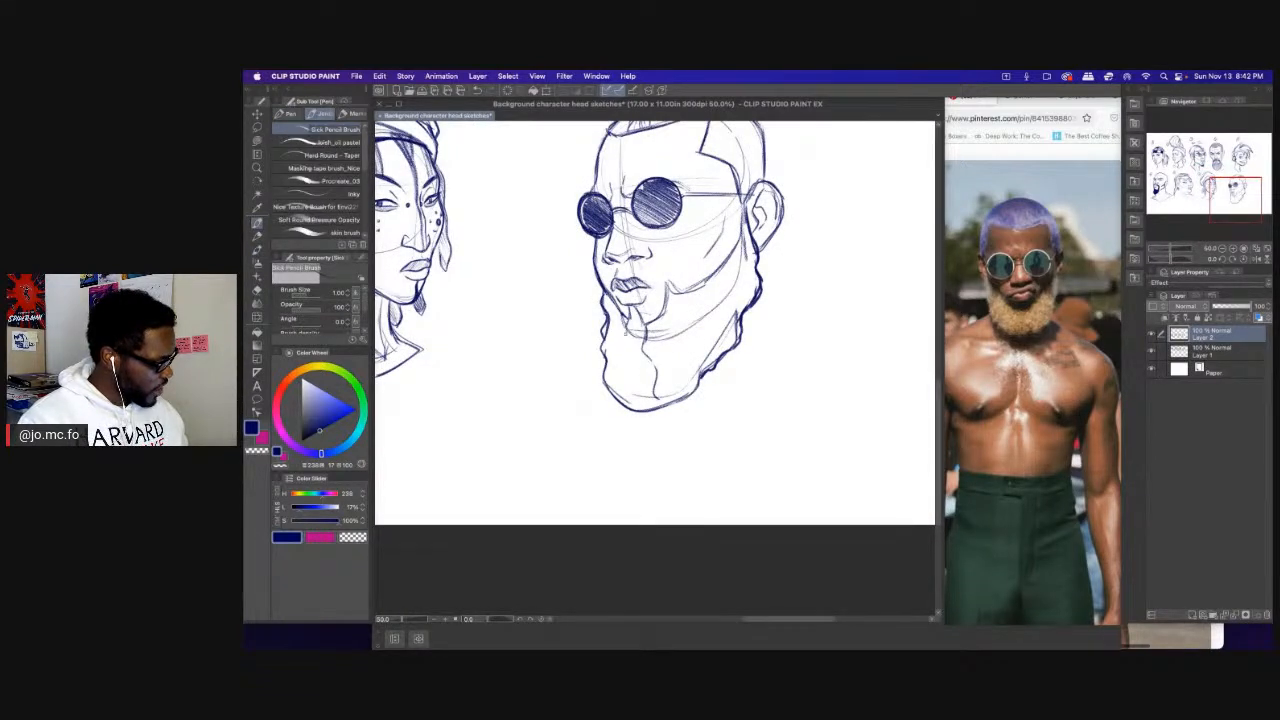
drag(624, 334, 614, 398)
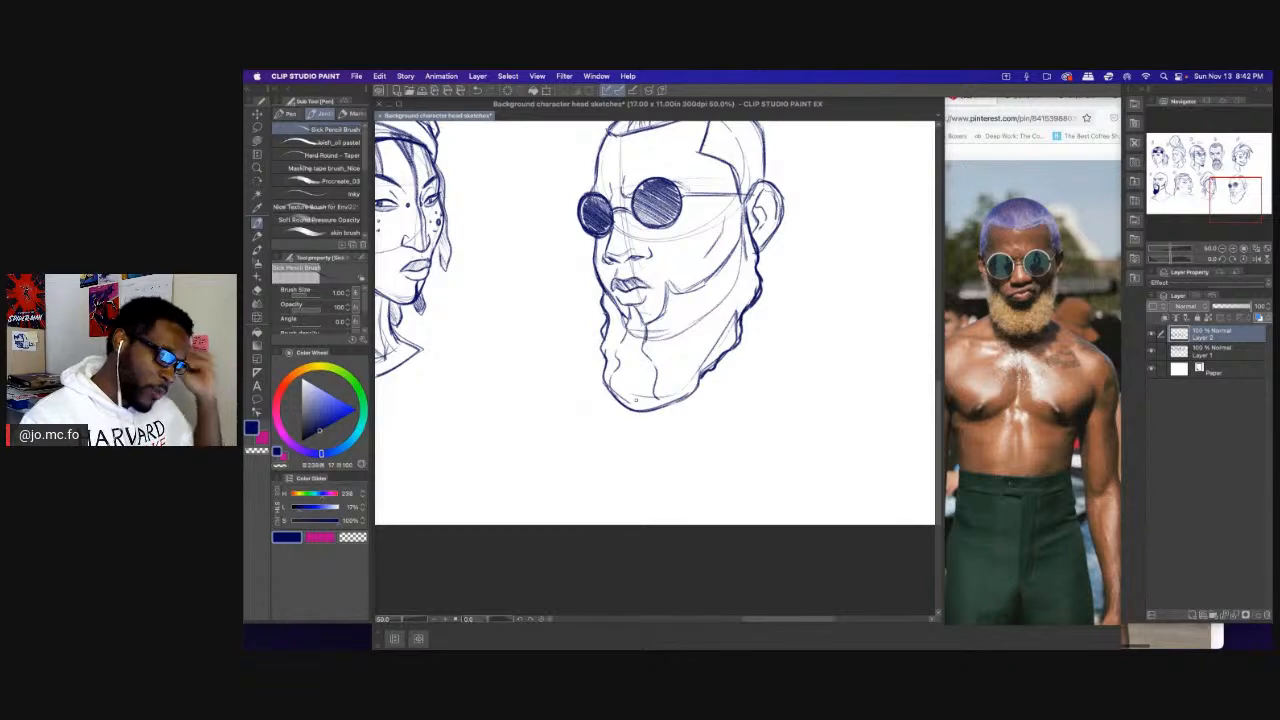
key([)
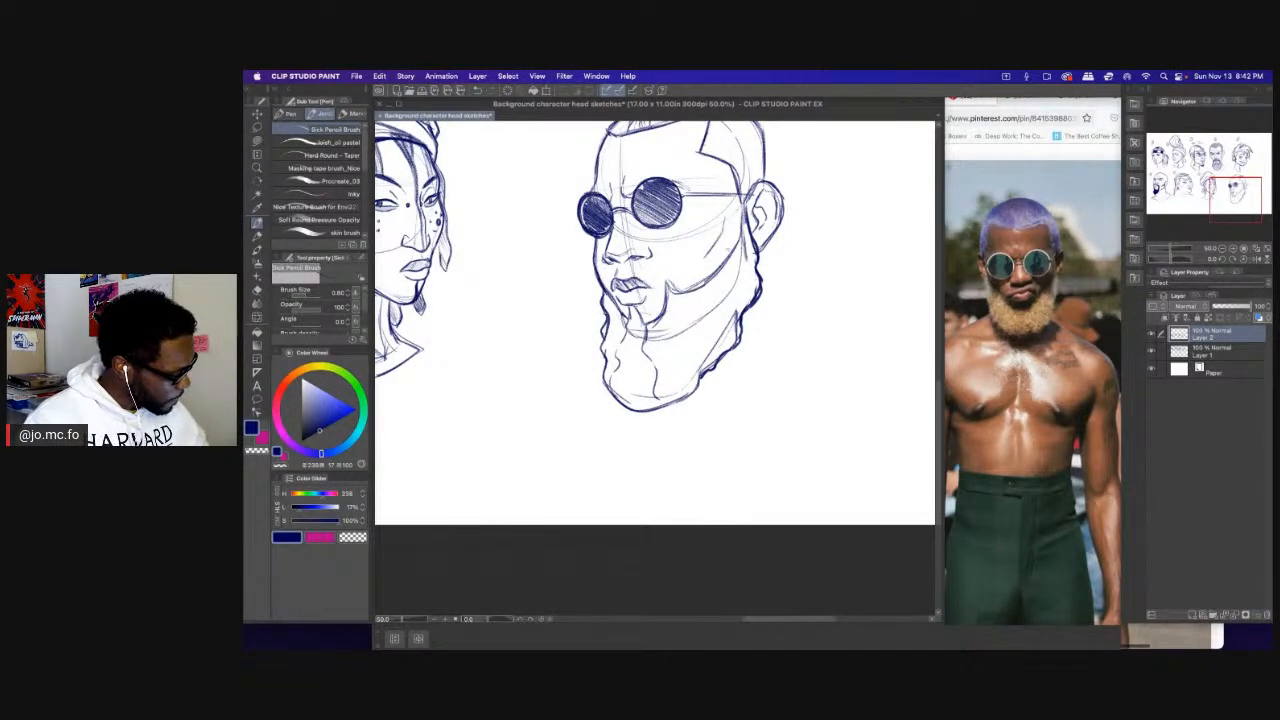
drag(742, 228, 686, 290)
drag(561, 222, 557, 254)
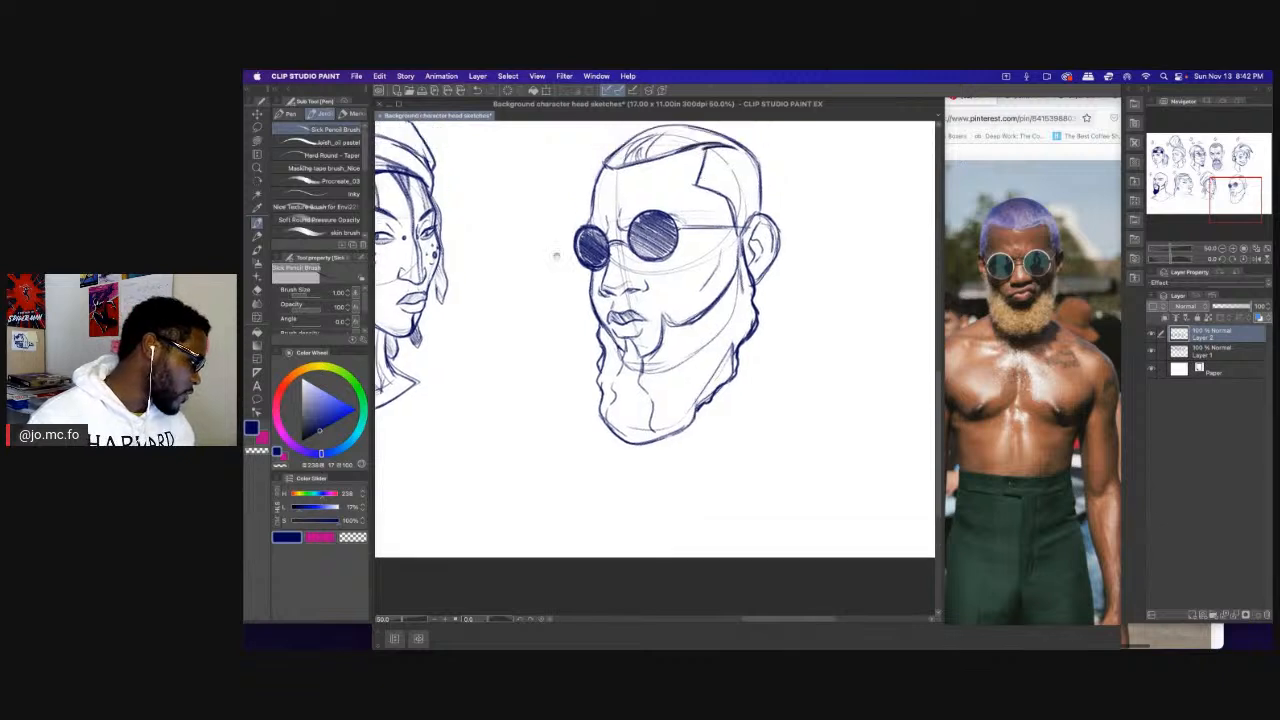
Sketch light hair-direction strokes inside the angular hairline patch above the ear of the ninth head.
key(])
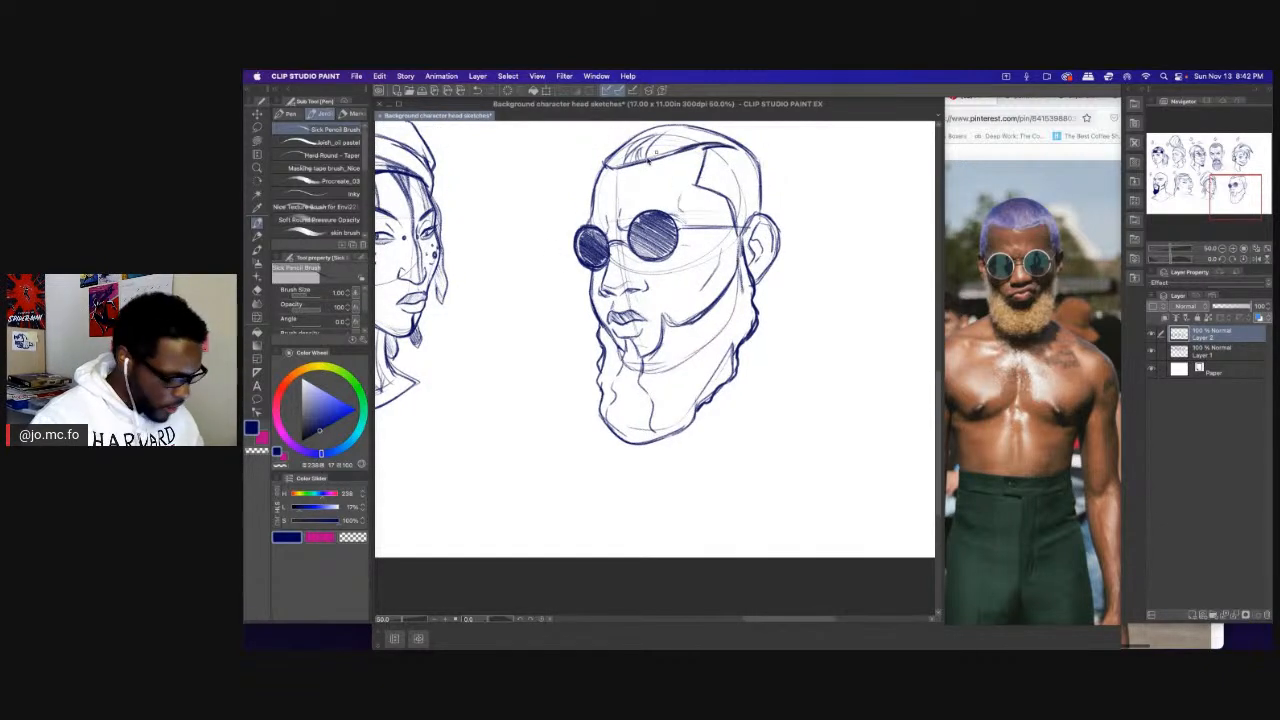
scroll(655, 340, up, 2)
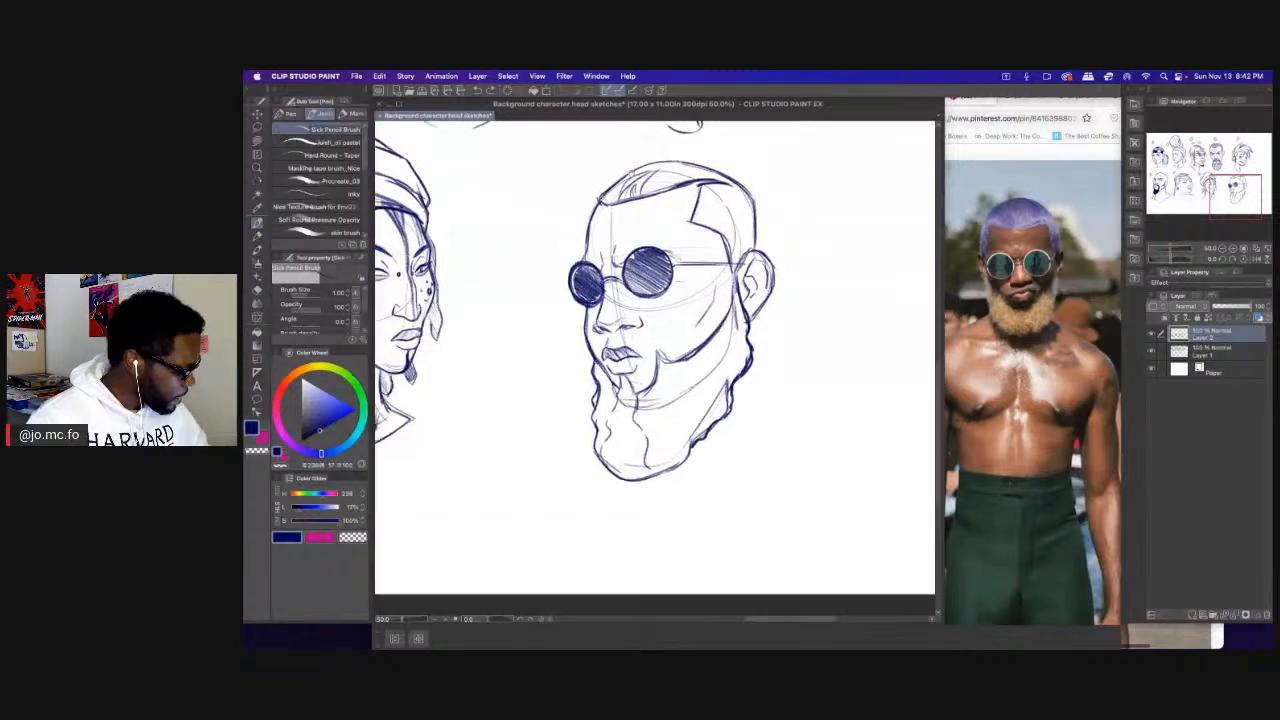
key([)
mouse_move(660, 196)
mouse_down()
mouse_move(692, 176)
mouse_move(704, 222)
mouse_up()
mouse_move(720, 209)
mouse_down()
mouse_move(744, 160)
mouse_move(656, 186)
mouse_move(733, 236)
mouse_up()
drag(717, 238, 742, 245)
Sketch the neck, the near side of the shirt collar with its pointed tip, and the near shoulder line.
drag(533, 320, 549, 300)
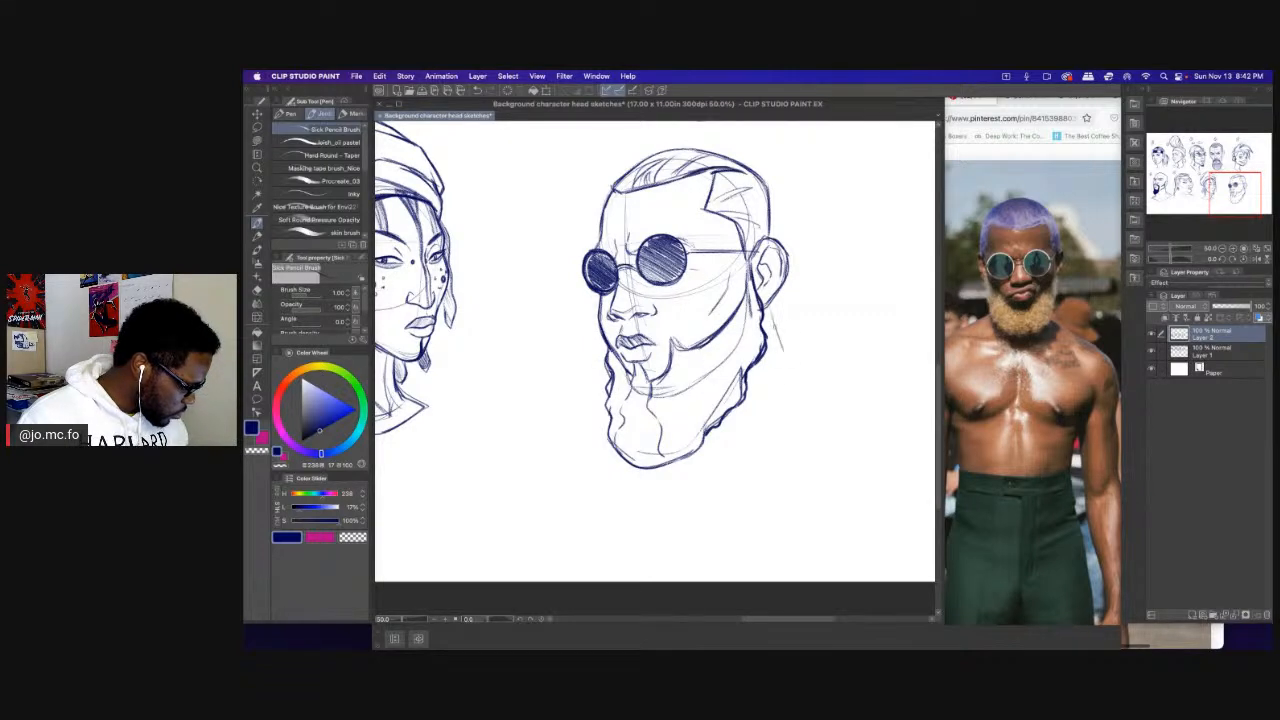
key(])
mouse_move(776, 328)
mouse_down()
mouse_move(794, 372)
mouse_move(744, 424)
mouse_move(768, 410)
mouse_move(705, 440)
mouse_move(659, 405)
mouse_up()
mouse_move(750, 310)
mouse_down()
mouse_move(780, 342)
mouse_move(684, 412)
mouse_move(682, 464)
mouse_up()
drag(776, 342, 706, 446)
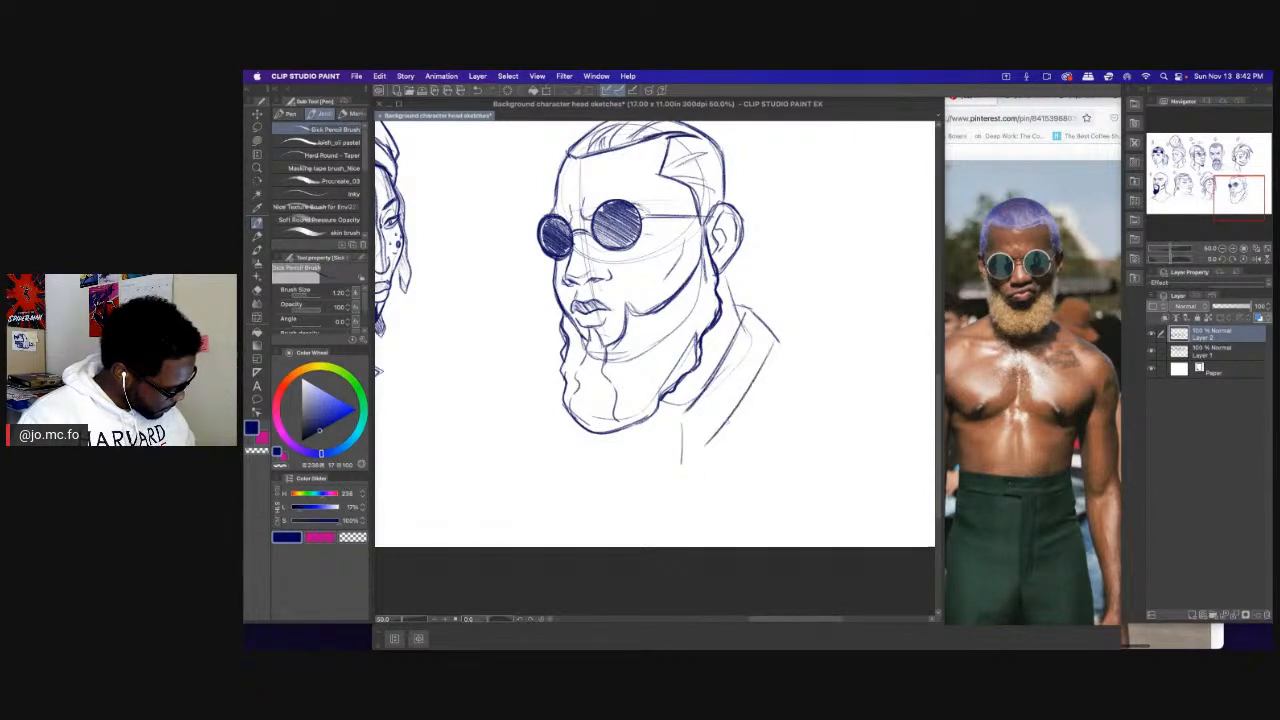
mouse_move(764, 364)
mouse_down()
mouse_move(682, 470)
mouse_move(681, 421)
mouse_move(680, 505)
mouse_up()
drag(772, 345, 820, 372)
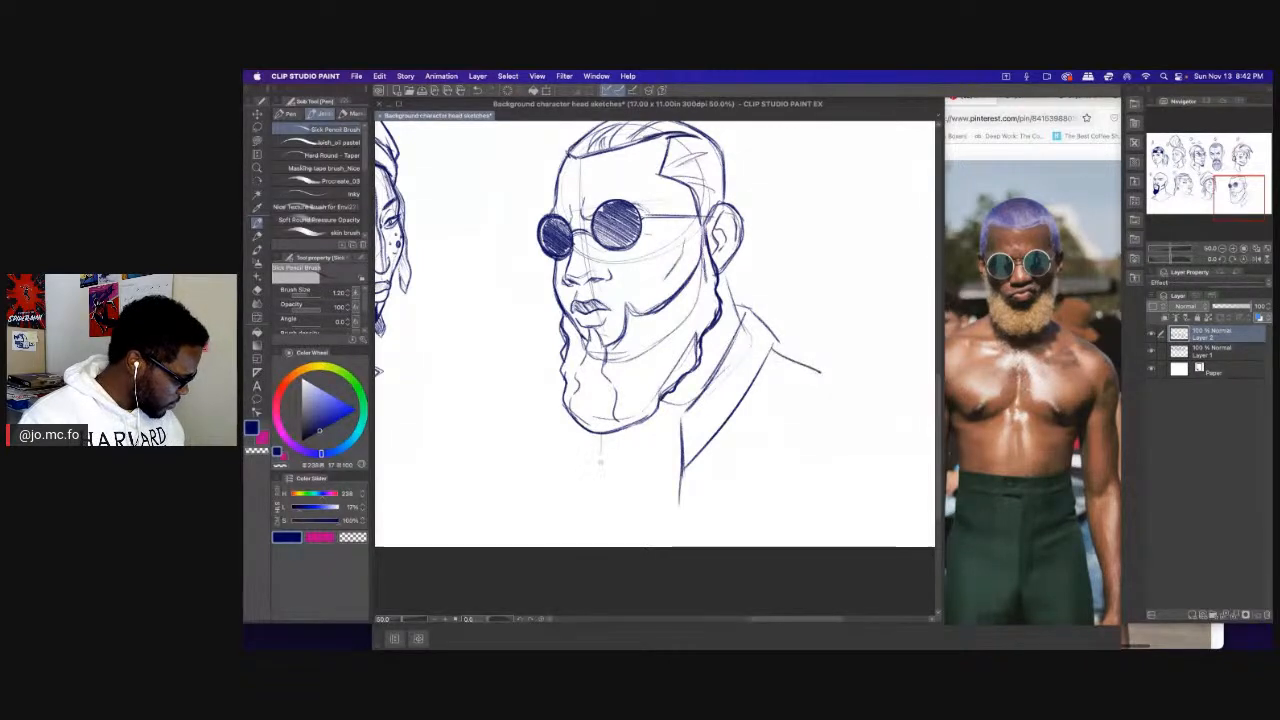
drag(684, 418, 702, 462)
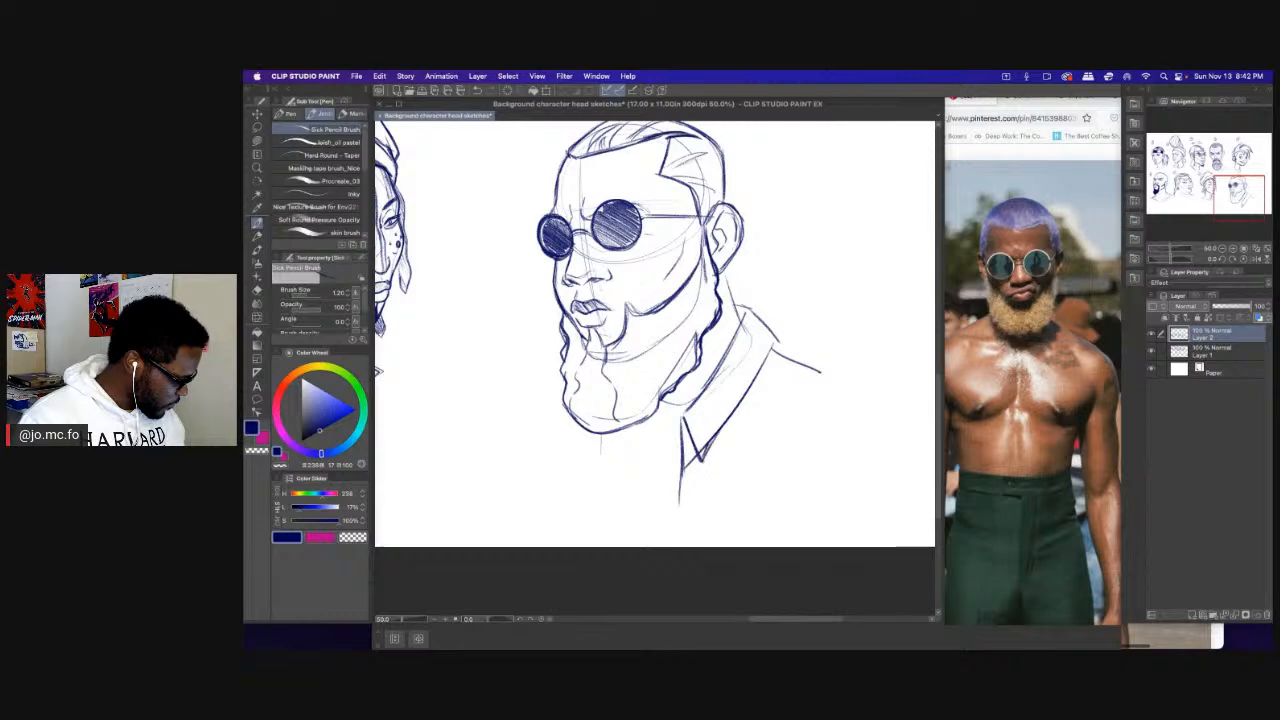
Sketch the far collar point beside the beard and the shirt-front line below it.
drag(556, 386, 548, 440)
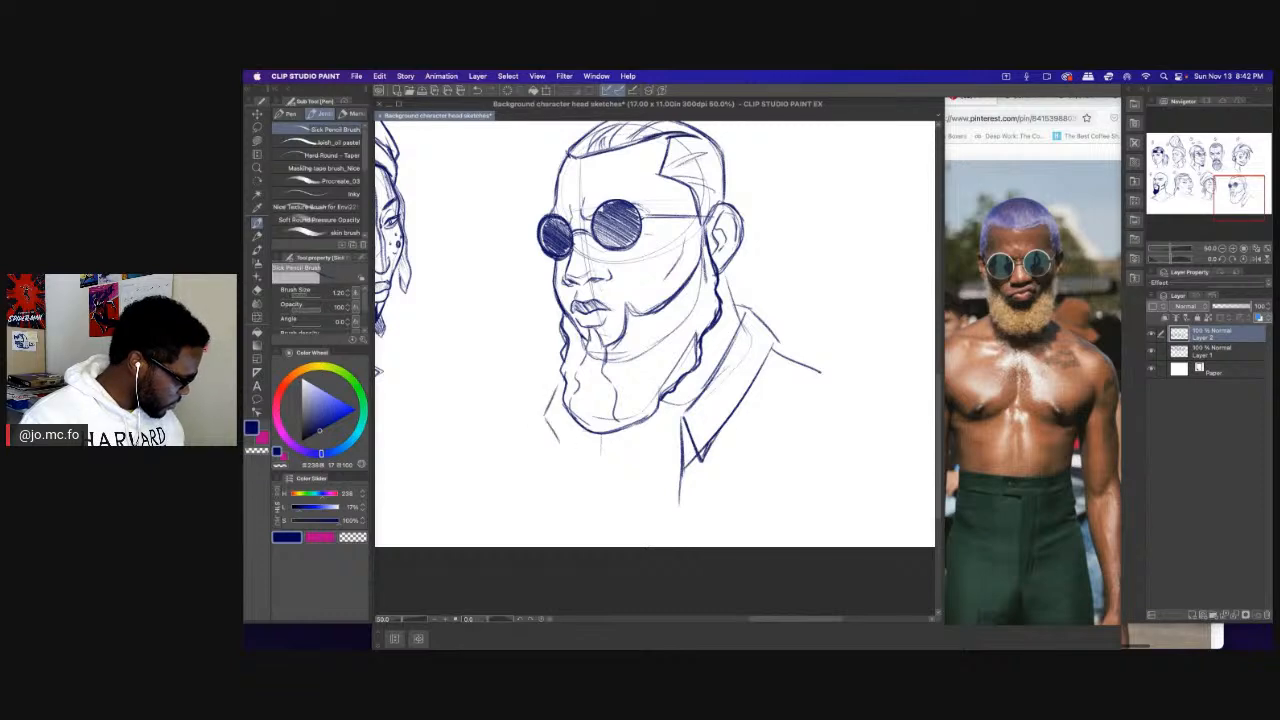
mouse_move(580, 508)
mouse_down()
mouse_move(586, 446)
mouse_move(549, 436)
mouse_up()
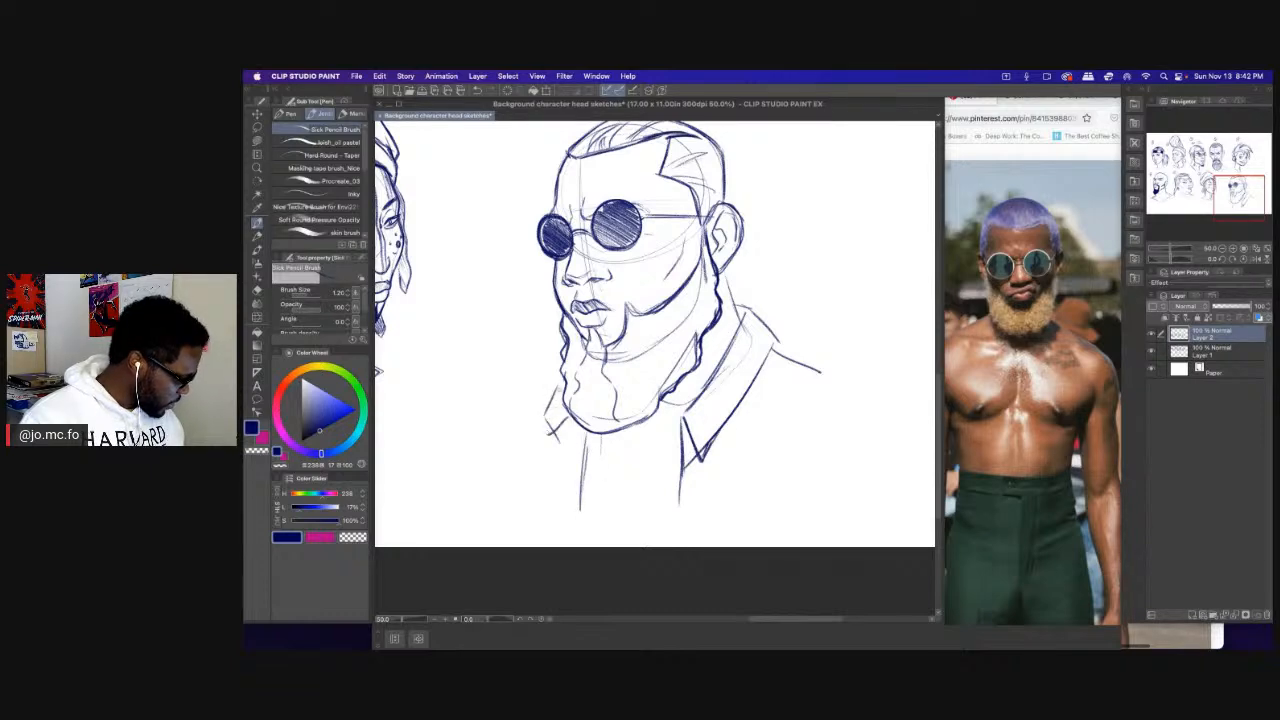
drag(561, 390, 543, 432)
Lasso the stray mark beside head 6's face, delete it, and clear the selection.
scroll(517, 395, down, 2)
drag(519, 361, 797, 366)
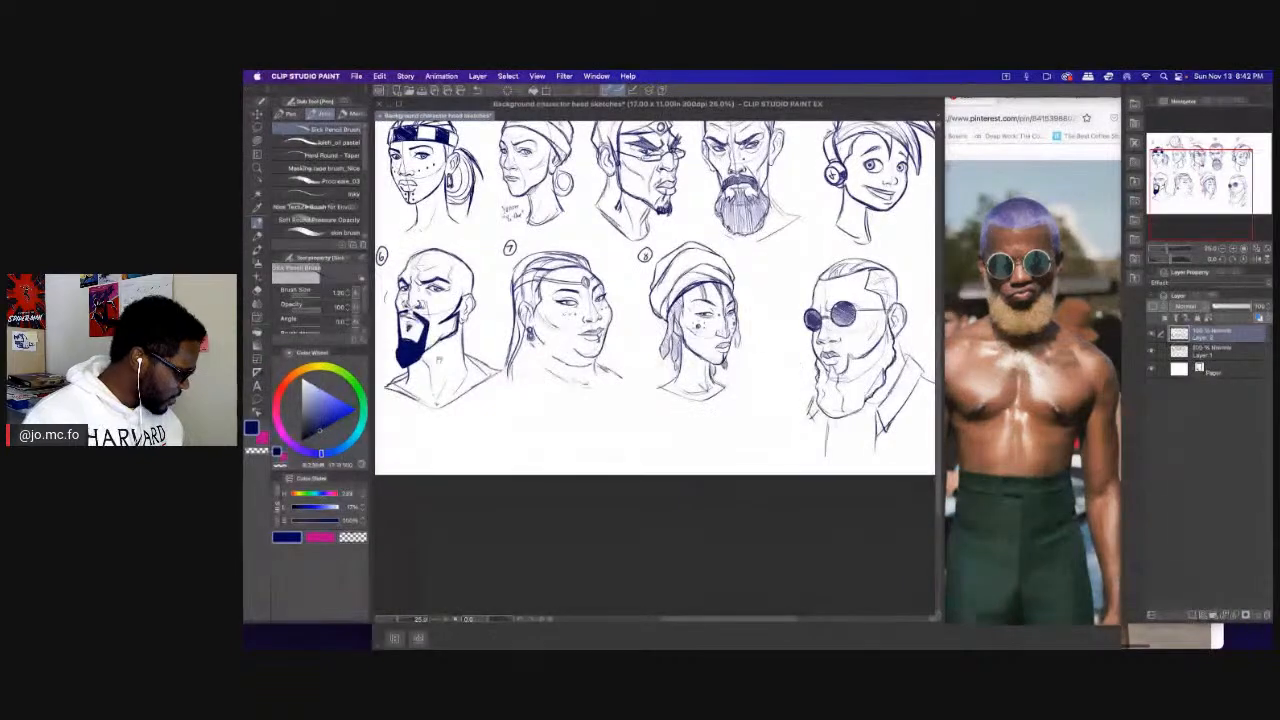
drag(440, 360, 709, 410)
scroll(638, 411, up, 3)
key(m)
drag(655, 205, 700, 205)
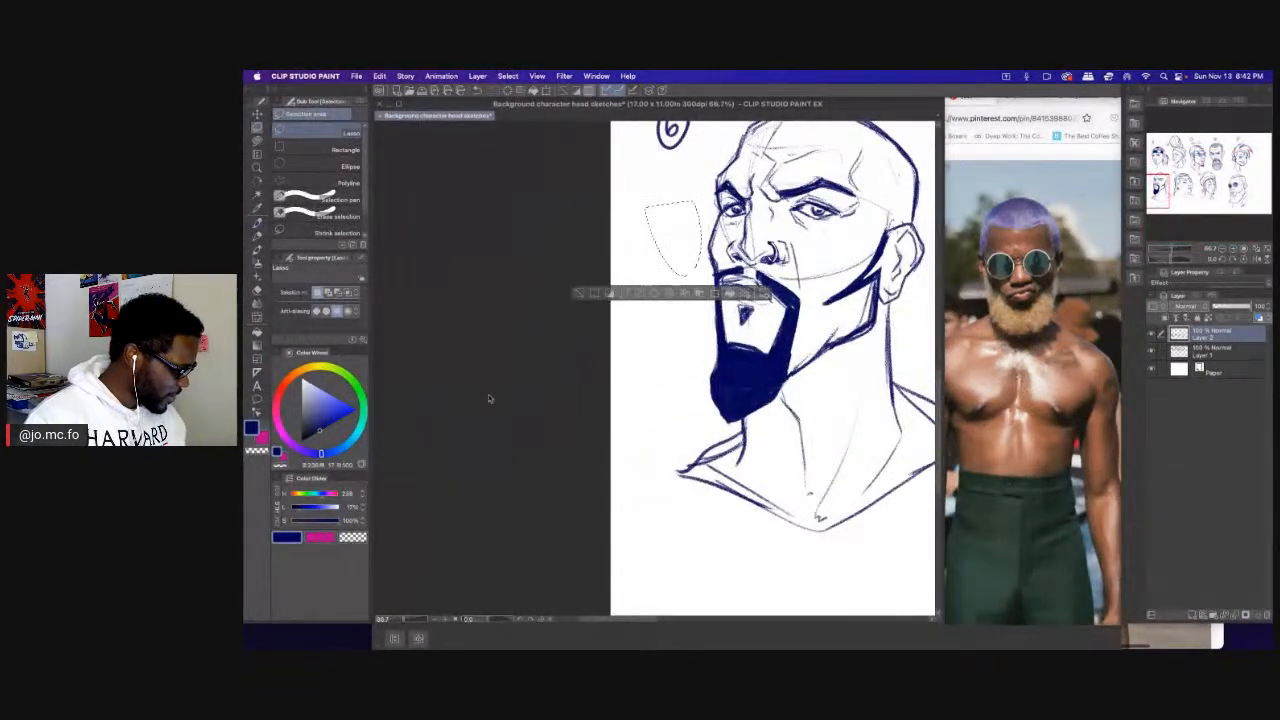
key(BackSpace)
drag(820, 380, 504, 412)
key(super+minus)
key(super+d)
key(minus)
Add a new layer and fill the ninth head's beard with dense dark blue pencil strokes at brush size 5.
drag(820, 413, 558, 363)
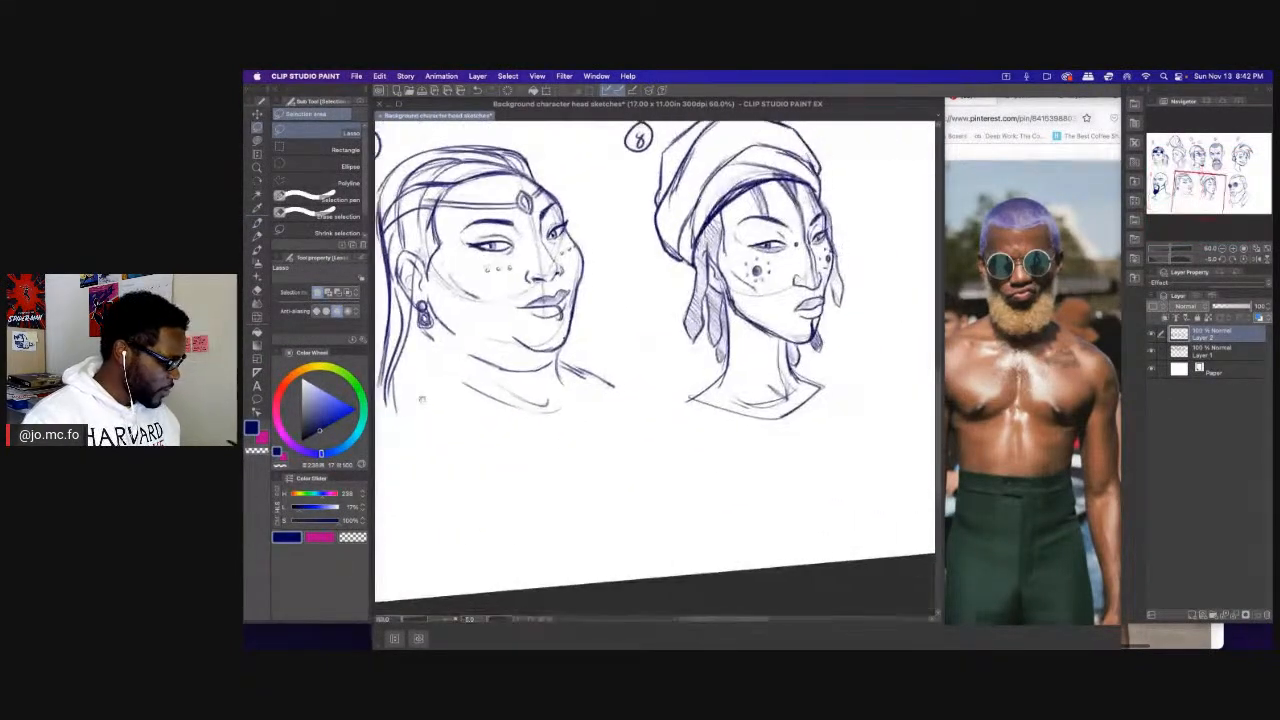
mouse_move(919, 363)
mouse_down()
mouse_move(577, 363)
mouse_move(494, 407)
mouse_move(484, 342)
mouse_up()
key(super+plus)
drag(531, 400, 537, 370)
key(p)
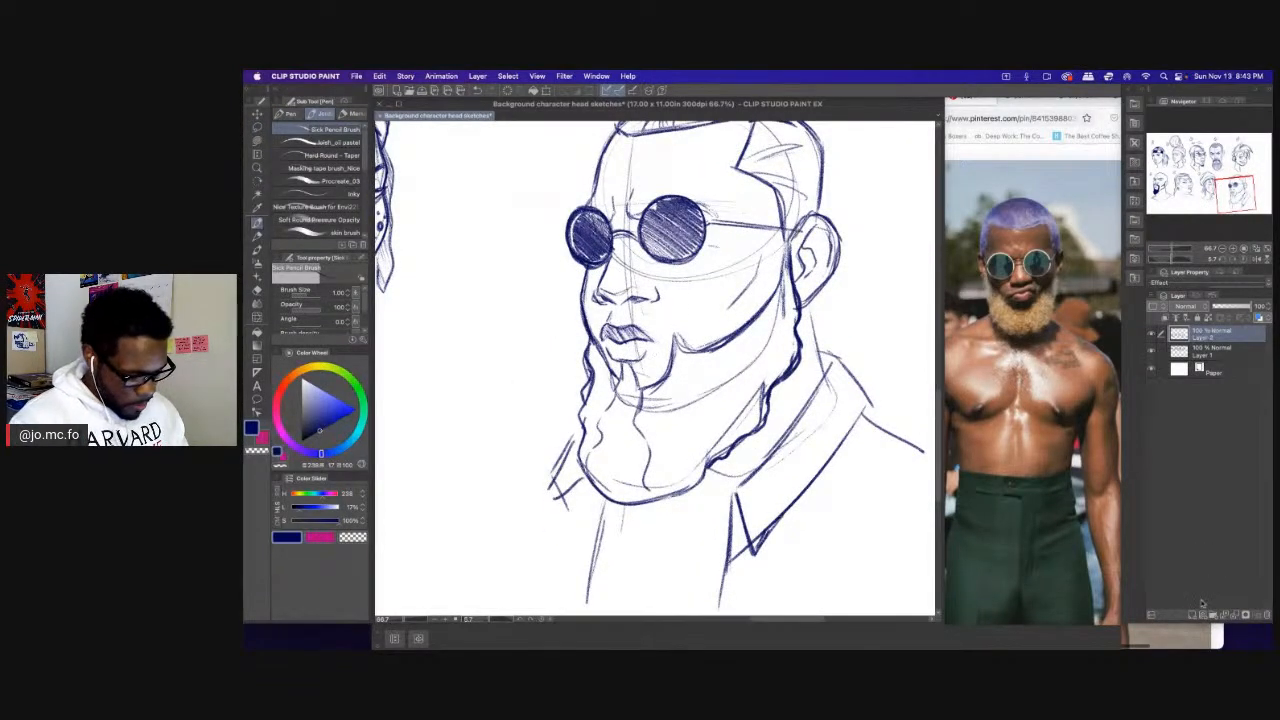
key(super+shift+n)
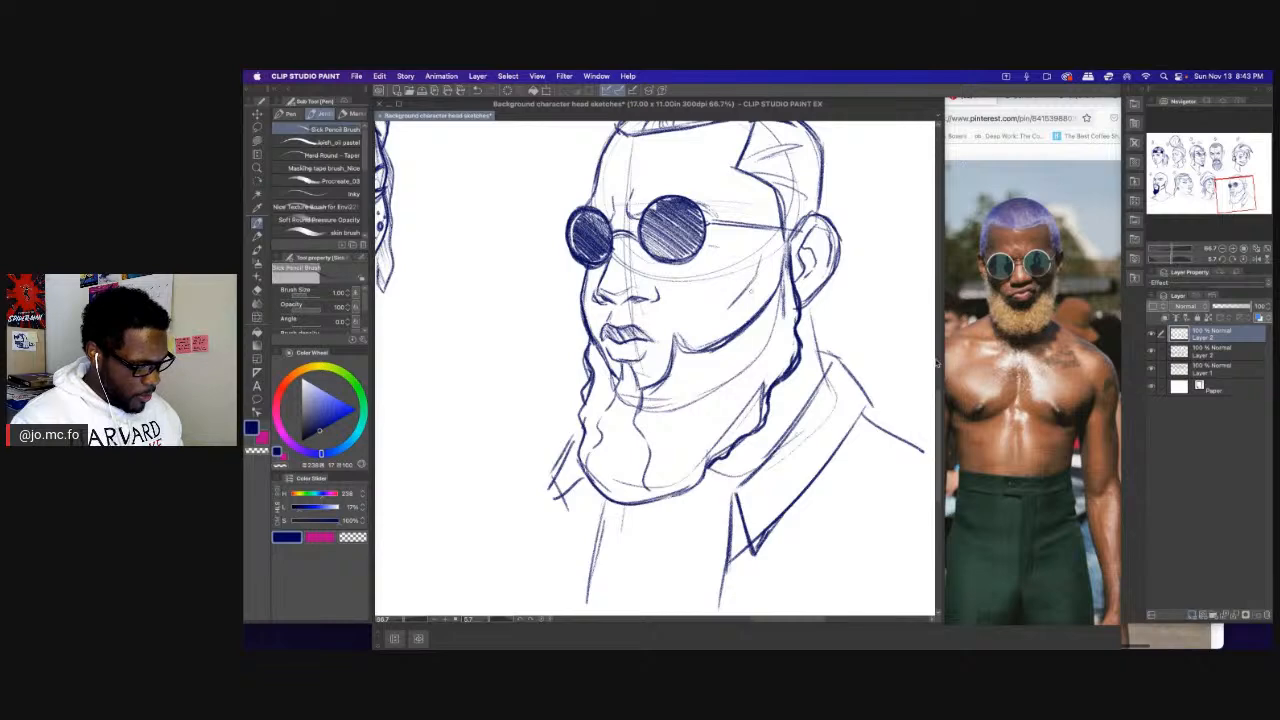
scroll(787, 259, down, 4)
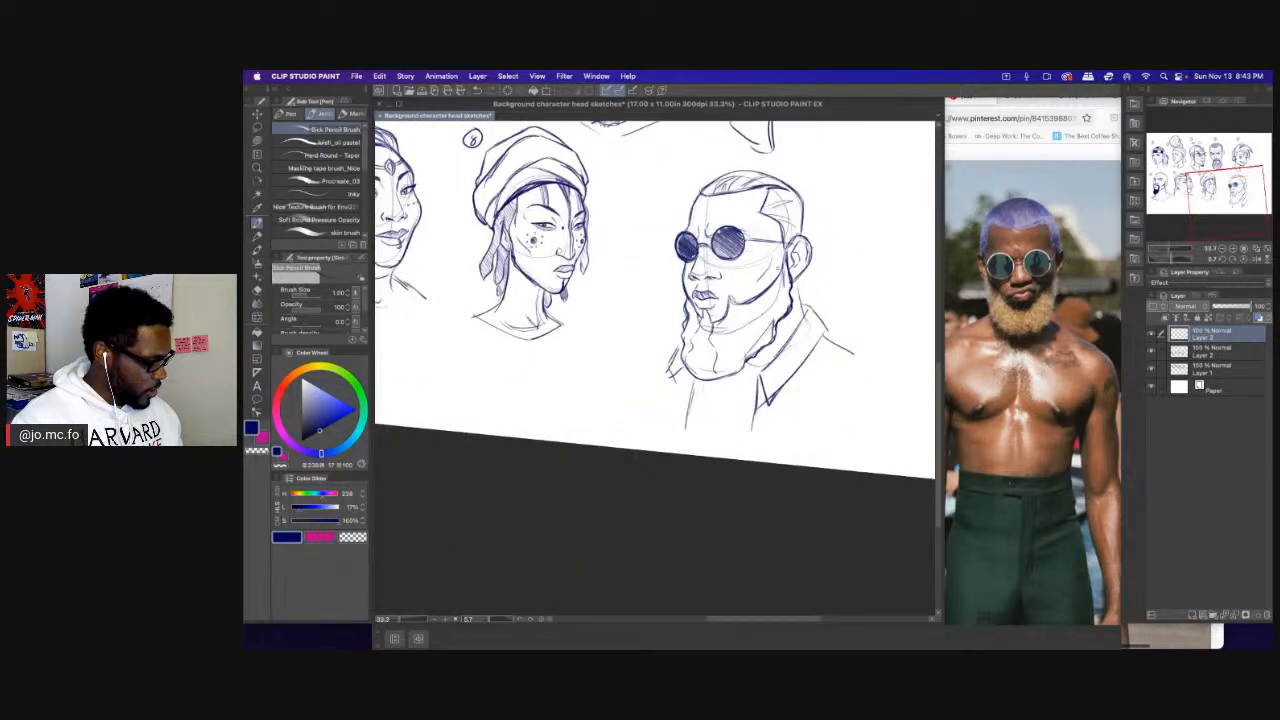
mouse_move(796, 258)
mouse_down()
mouse_move(786, 318)
mouse_move(772, 326)
mouse_up()
mouse_move(780, 282)
mouse_down()
mouse_move(764, 340)
mouse_move(742, 352)
mouse_up()
mouse_move(758, 304)
mouse_down()
mouse_move(740, 356)
mouse_move(706, 384)
mouse_up()
mouse_move(716, 316)
mouse_down()
mouse_move(700, 382)
mouse_move(688, 358)
mouse_up()
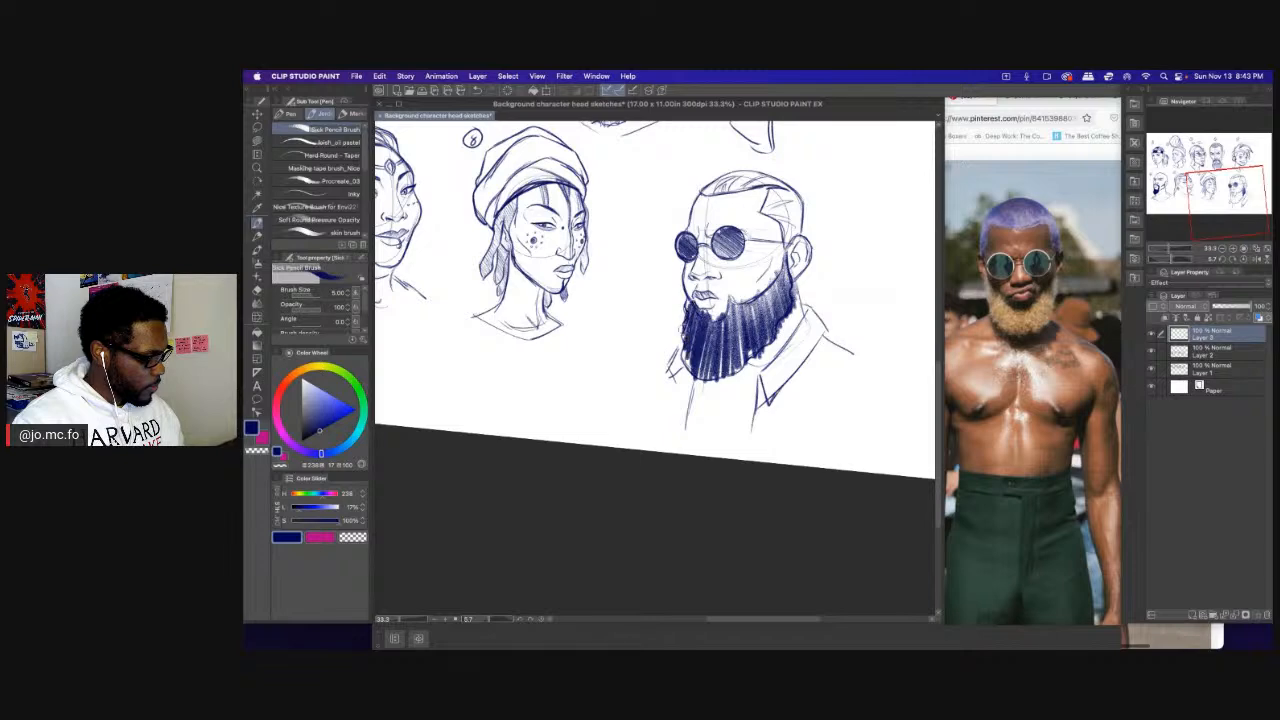
mouse_move(694, 292)
mouse_down()
mouse_move(682, 378)
mouse_move(734, 384)
mouse_move(756, 344)
mouse_up()
drag(752, 289, 687, 266)
Lower the beard shading layer's opacity to just under half so the beard outline shows through.
scroll(740, 290, up, 2)
key(m)
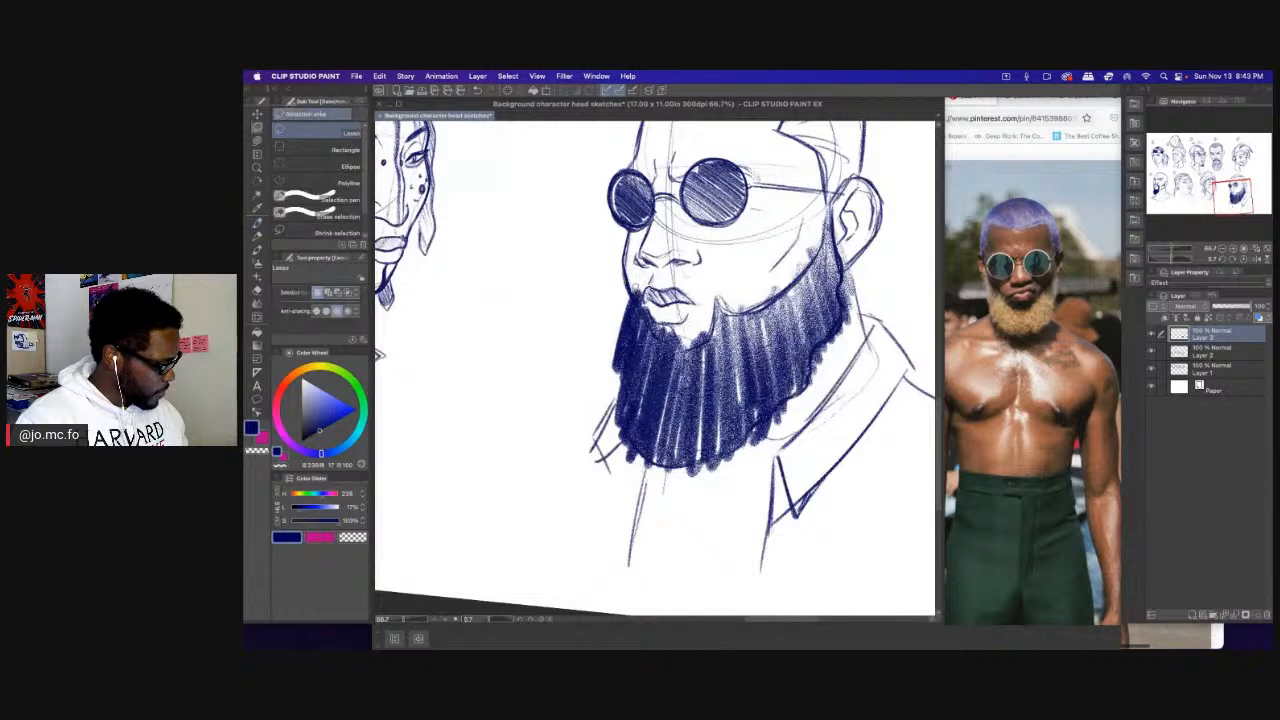
drag(1243, 307, 1230, 307)
key(o)
drag(600, 427, 608, 437)
key(o)
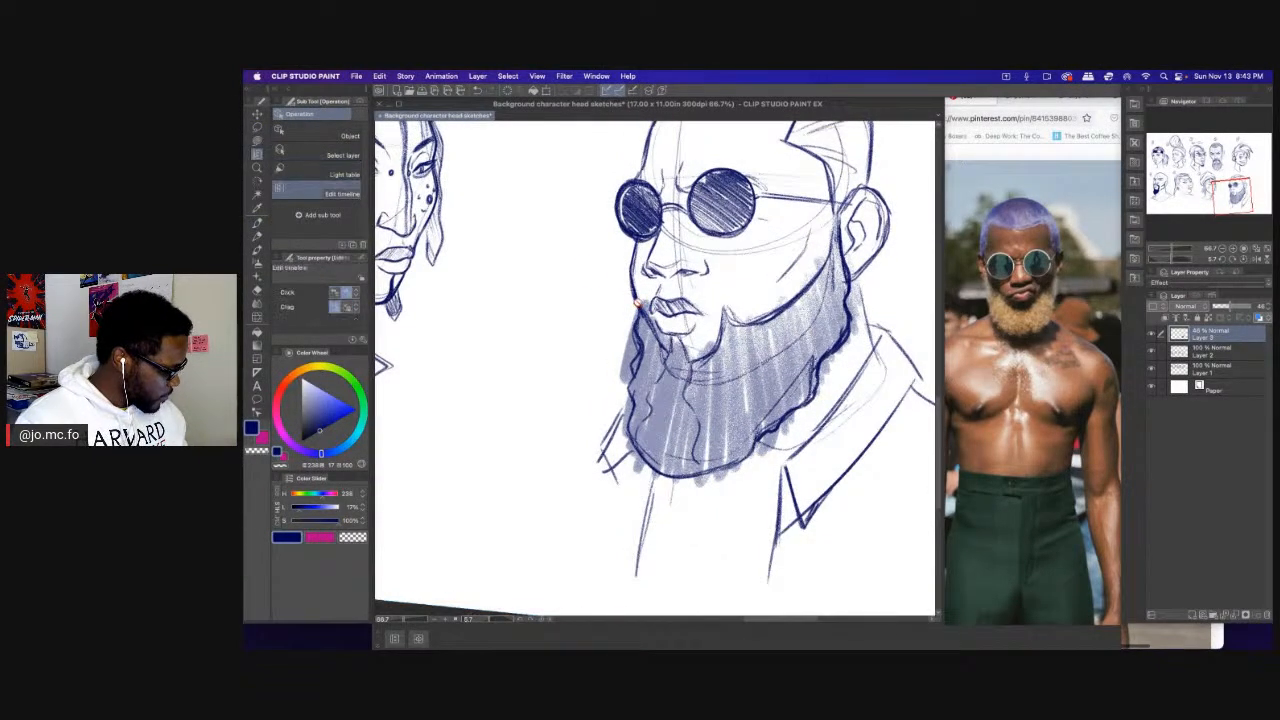
Lasso the shading that spills outside the beard contour and around the mouth, delete it, and deselect.
click(257, 129)
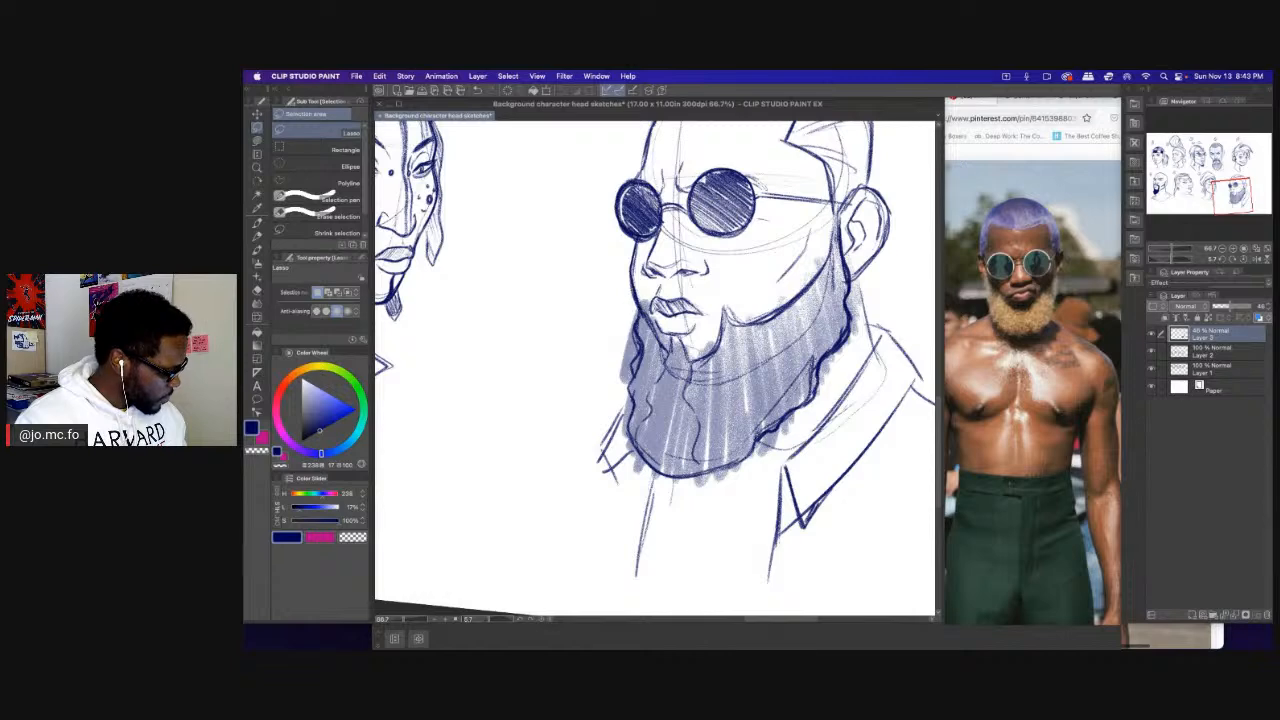
mouse_move(654, 322)
mouse_down()
mouse_move(667, 350)
mouse_move(682, 282)
mouse_up()
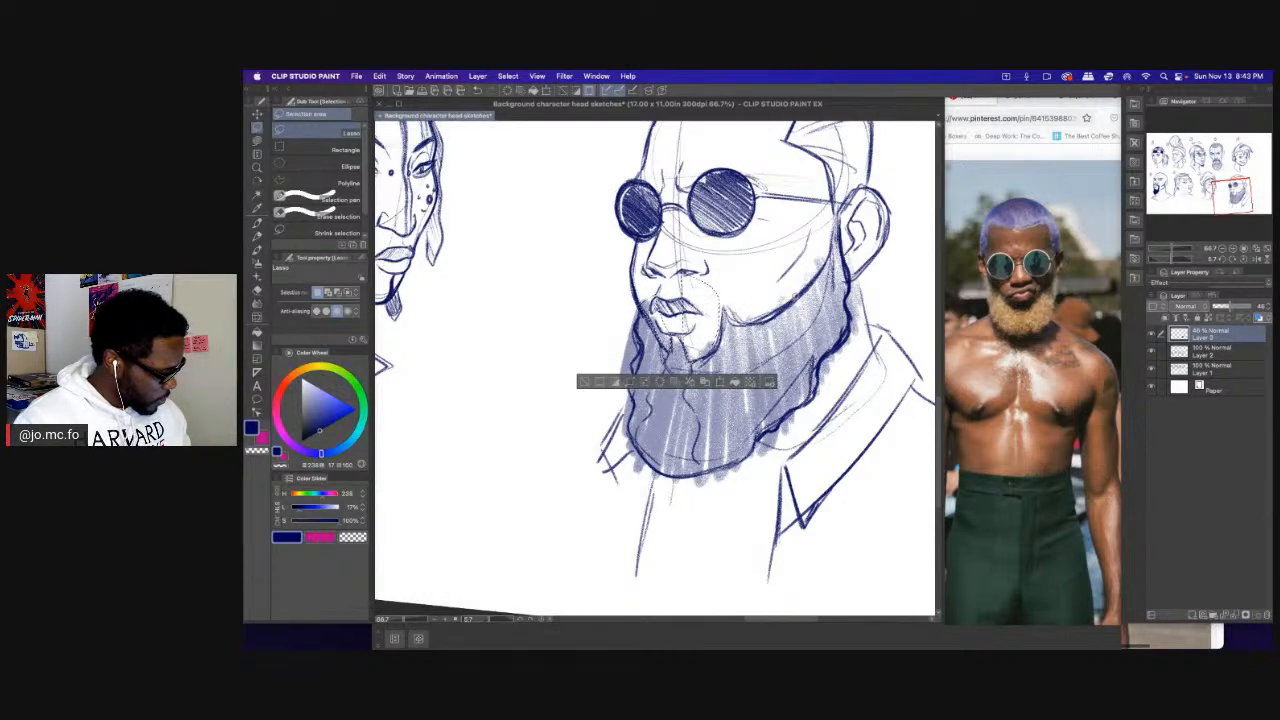
mouse_move(700, 372)
mouse_down()
mouse_move(795, 195)
mouse_move(866, 332)
mouse_move(805, 418)
mouse_move(757, 444)
mouse_up()
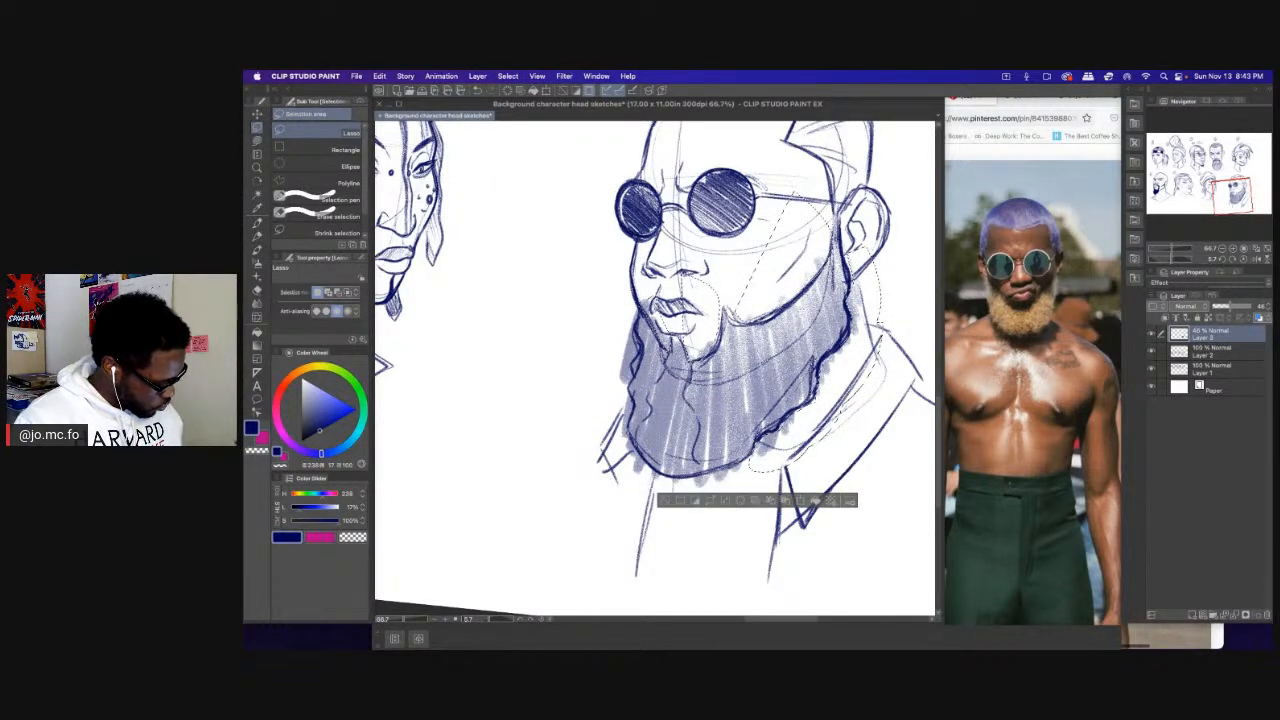
mouse_move(628, 418)
mouse_down()
mouse_move(645, 462)
mouse_move(705, 472)
mouse_move(590, 445)
mouse_move(620, 395)
mouse_up()
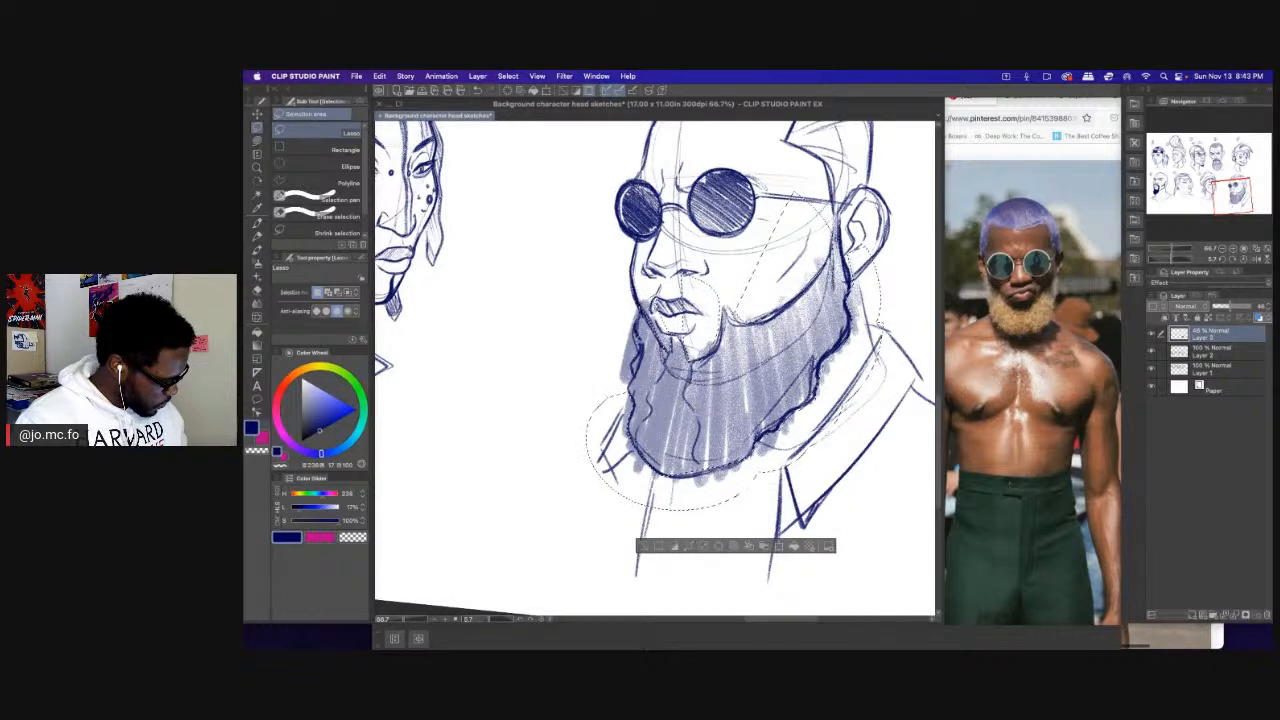
mouse_move(645, 322)
mouse_down()
mouse_move(615, 392)
mouse_move(611, 291)
mouse_up()
key(Delete)
key(super+d)
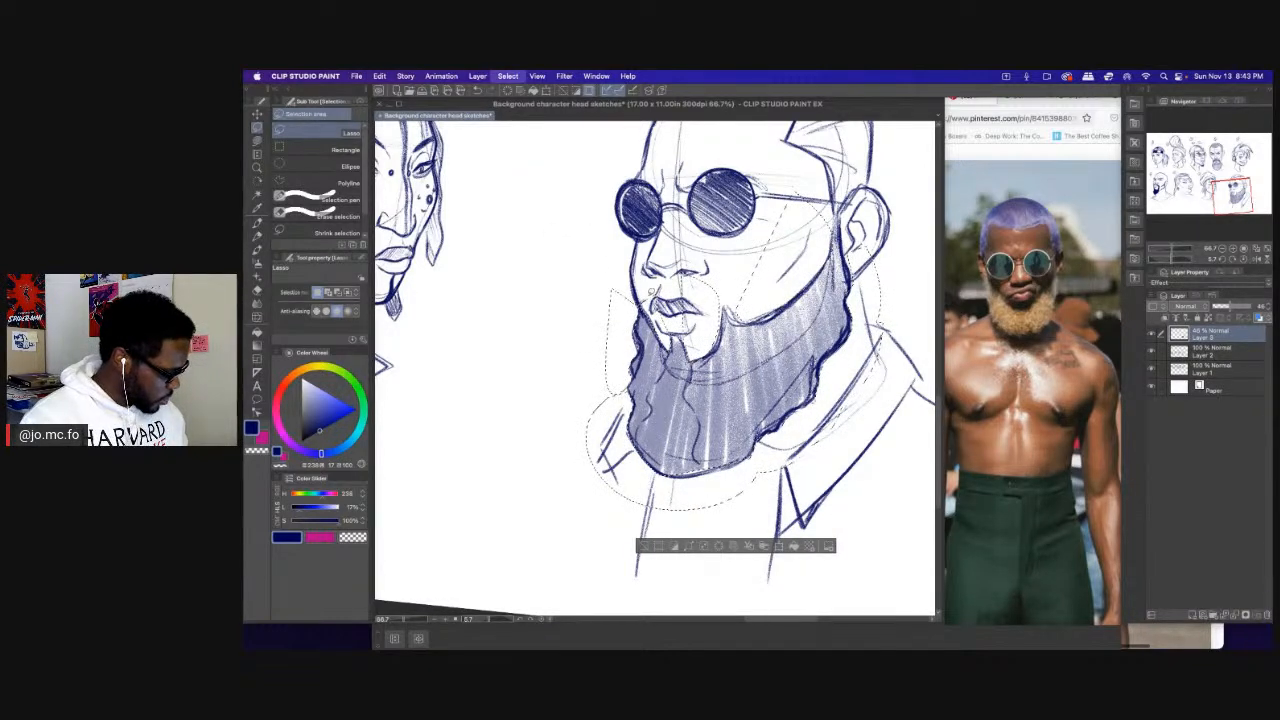
key(super+d)
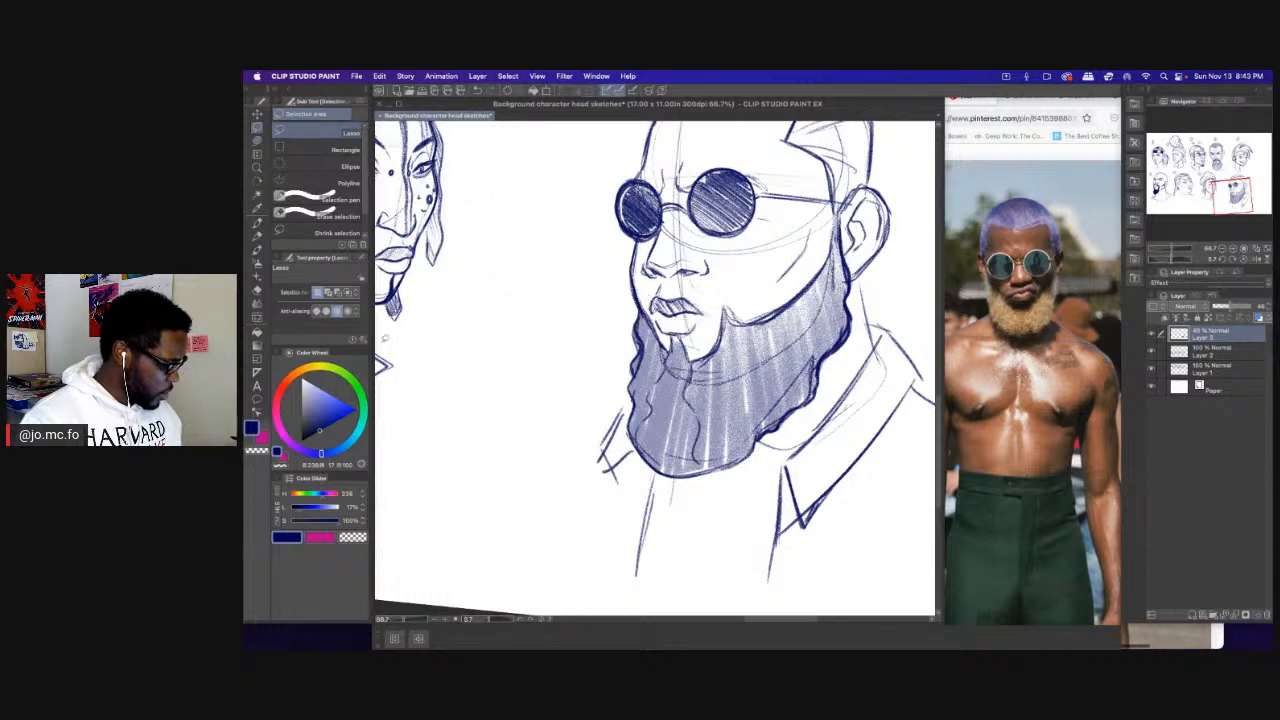
Paint the hair magenta with the Round watercolor brush at size 5, and restore the shading layer's opacity to 100%.
key(super+minus)
key(super+minus)
scroll(551, 451, left, 1)
key(r)
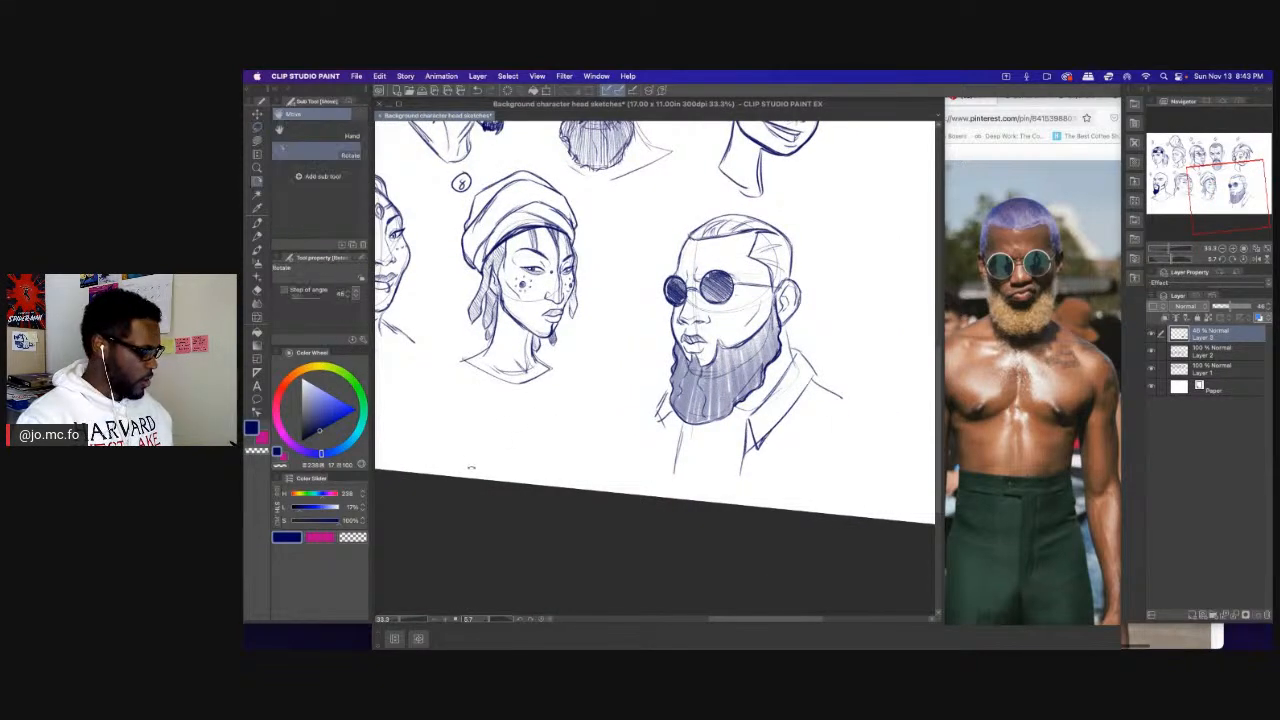
drag(471, 467, 483, 486)
drag(577, 460, 503, 488)
key(b)
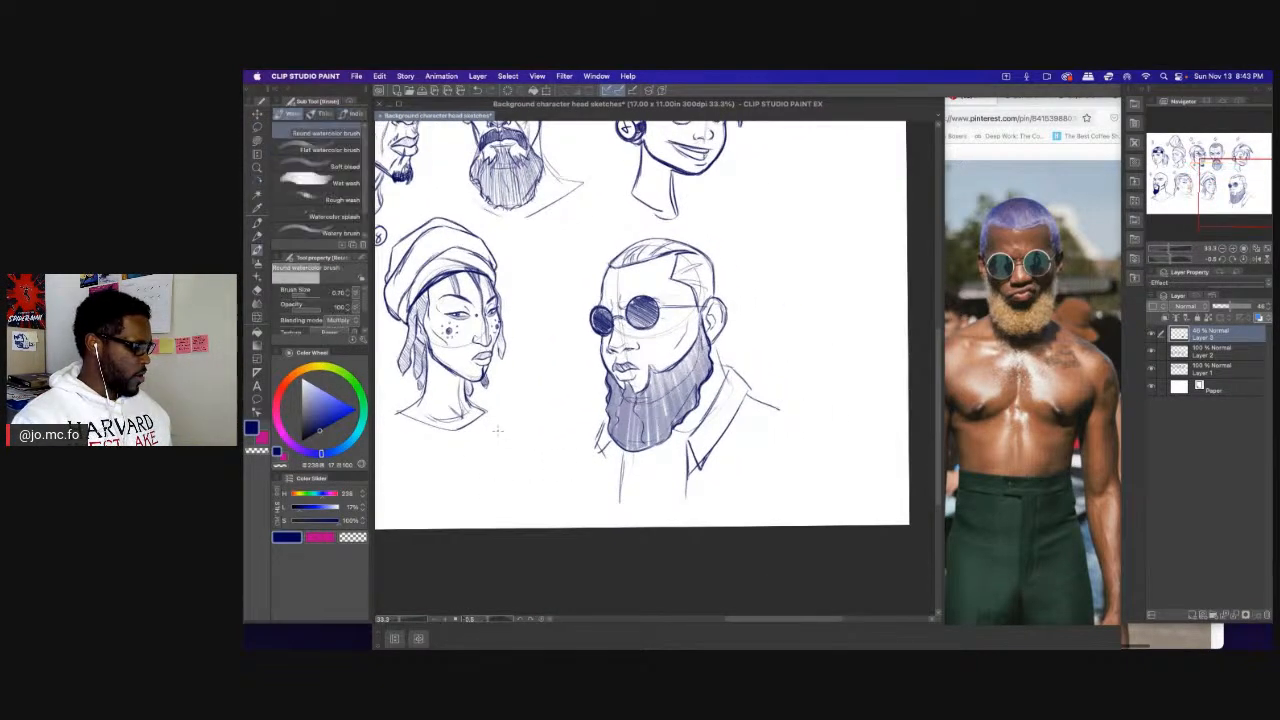
key(super+plus)
drag(669, 254, 534, 249)
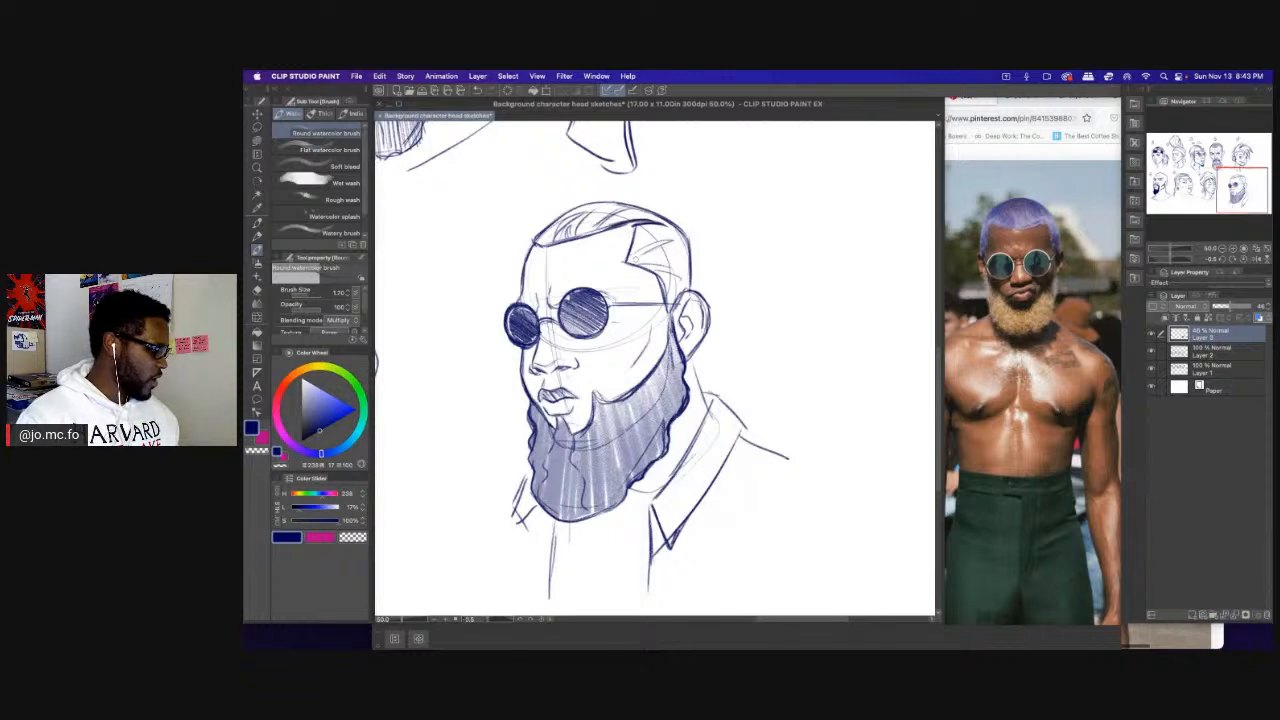
key(bracketright)
key(bracketright)
key(bracketright)
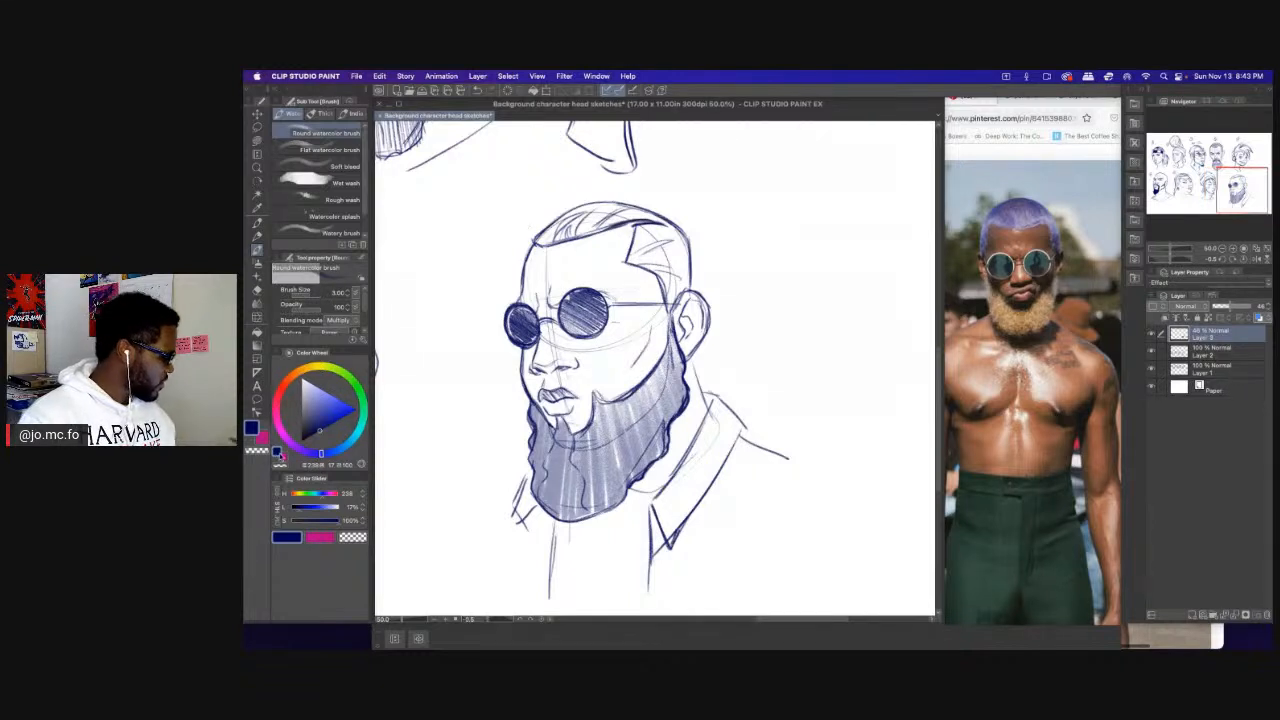
click(318, 536)
key(bracketright)
key(bracketright)
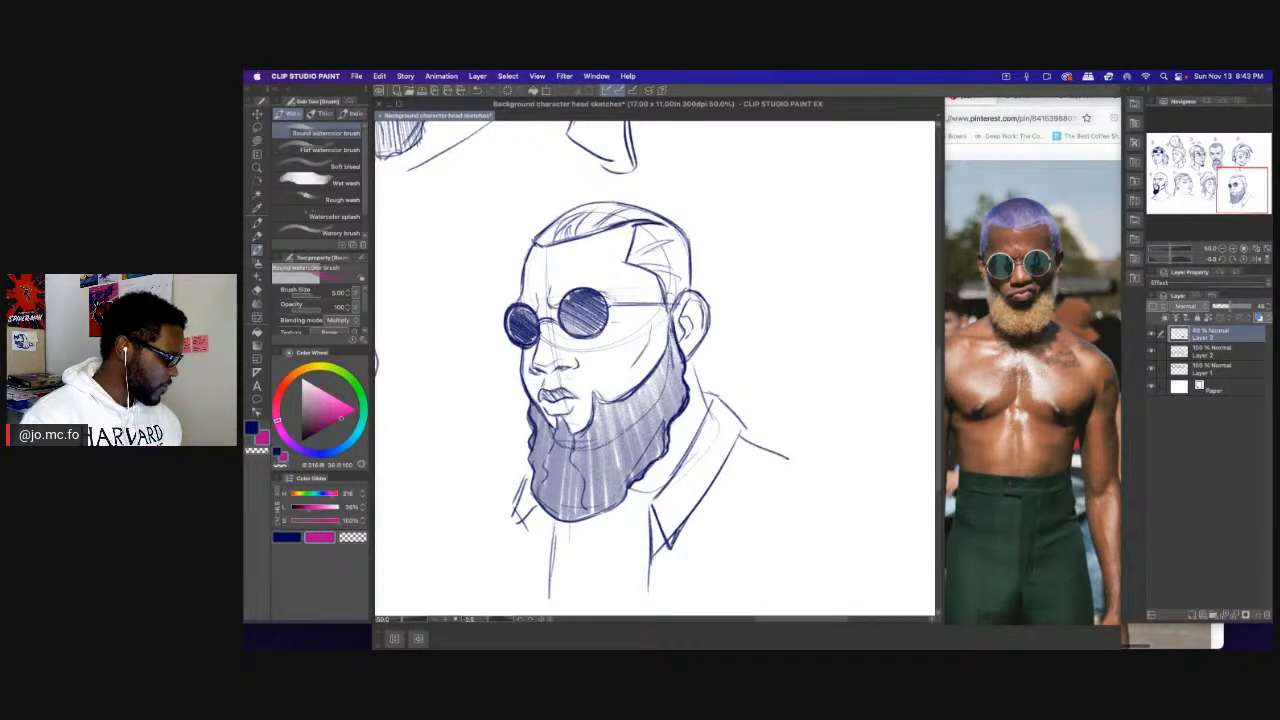
mouse_move(684, 298)
mouse_down()
mouse_move(588, 216)
mouse_move(548, 236)
mouse_move(600, 215)
mouse_move(670, 247)
mouse_up()
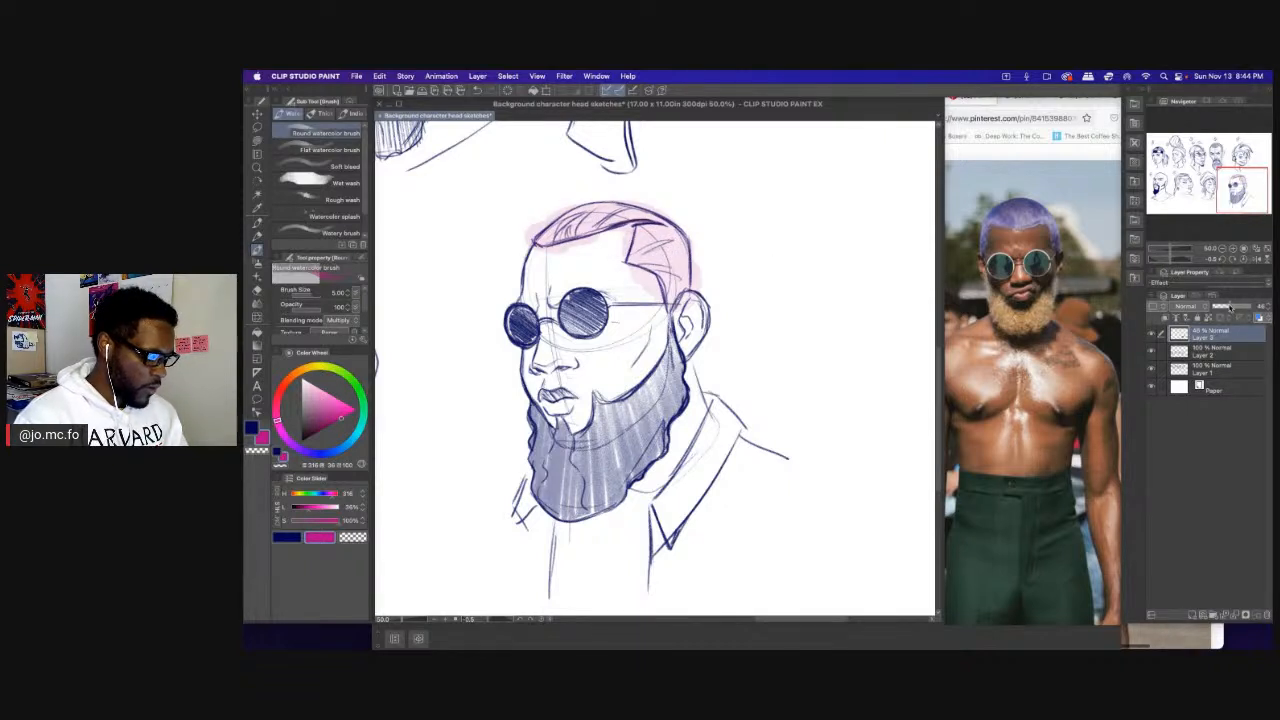
drag(1228, 306, 1248, 303)
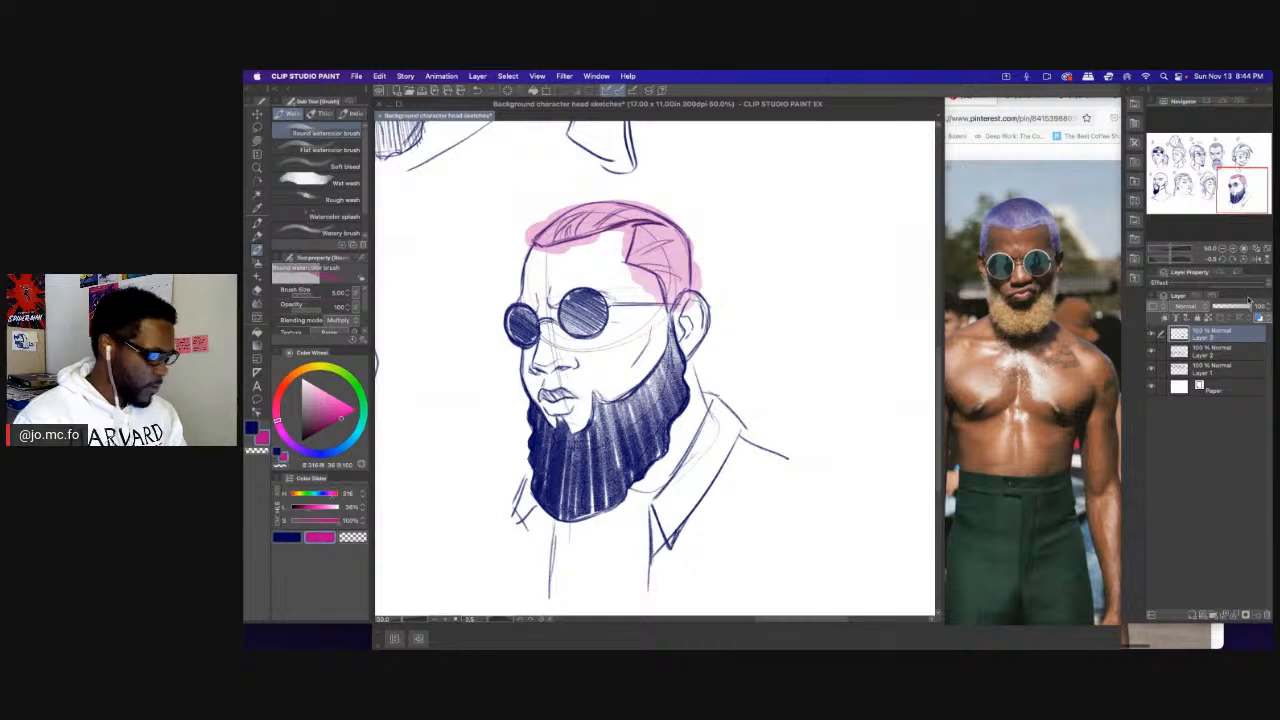
Lasso the magenta that spills over the forehead and below the ninth head's hairline, delete it, and deselect.
key(m)
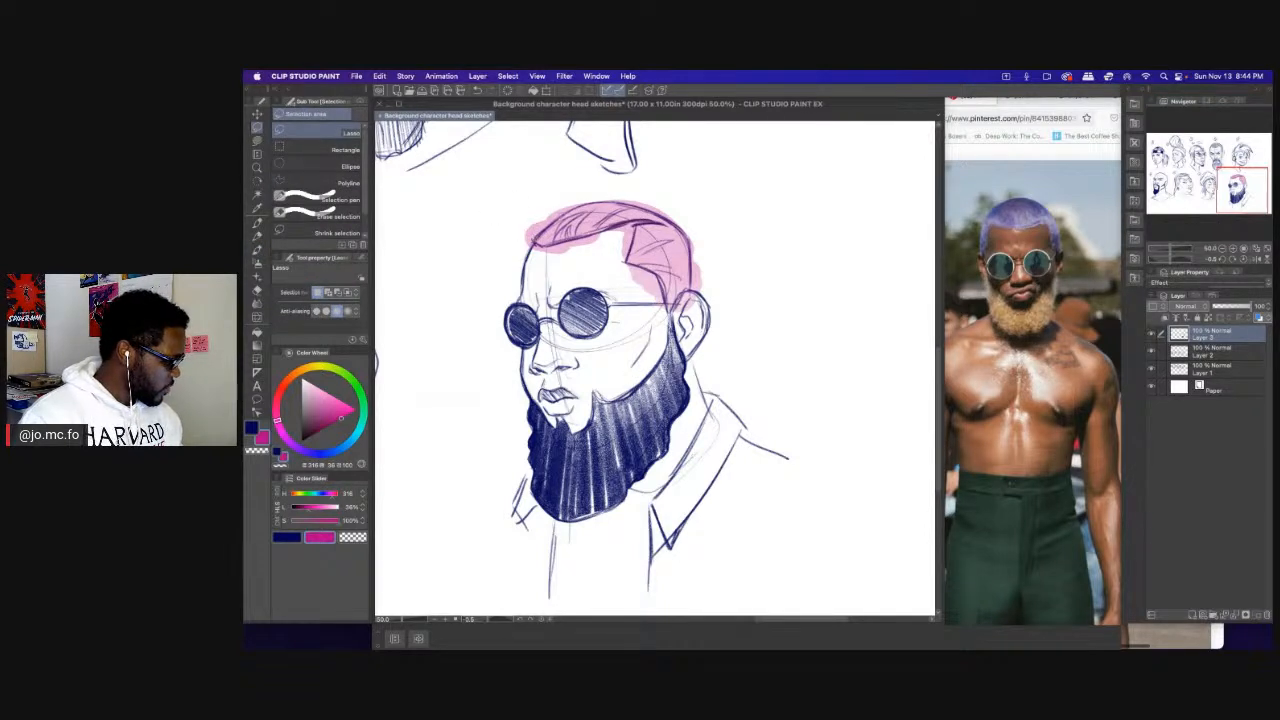
mouse_move(540, 236)
mouse_down()
mouse_move(655, 207)
mouse_move(486, 203)
mouse_move(528, 243)
mouse_up()
key(Delete)
key(super+d)
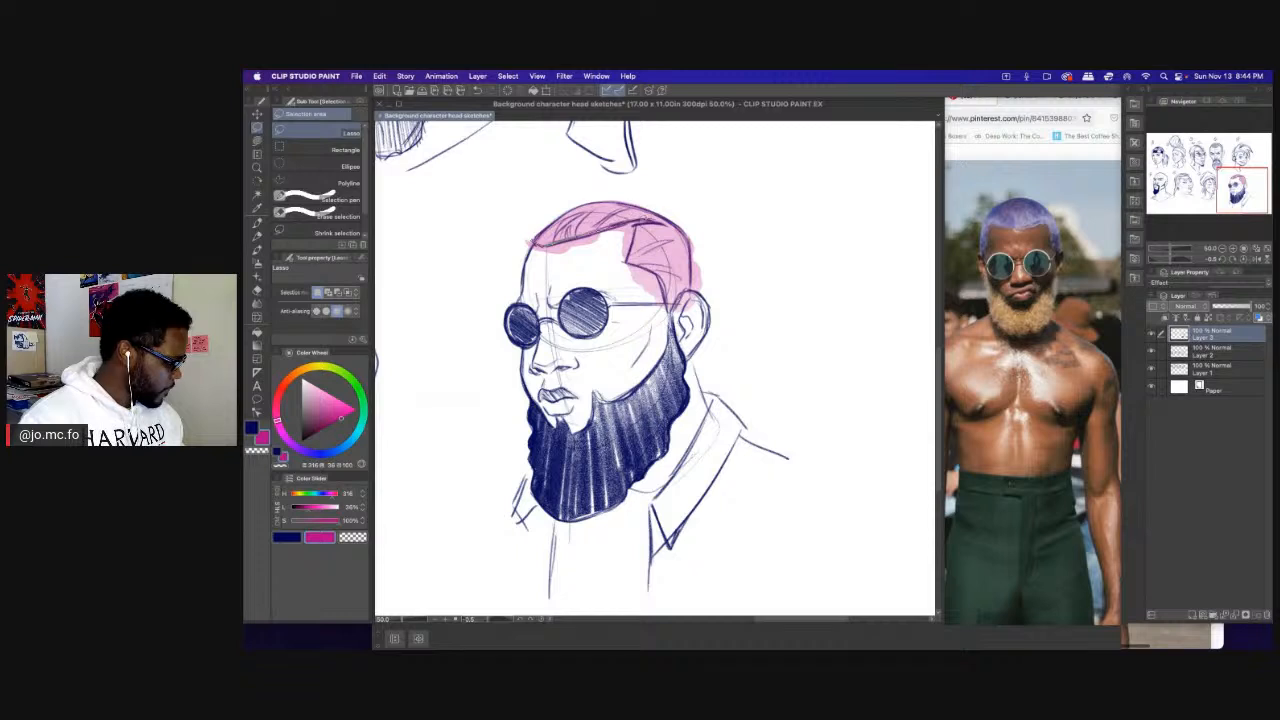
drag(620, 268, 456, 233)
key(Delete)
key(super+d)
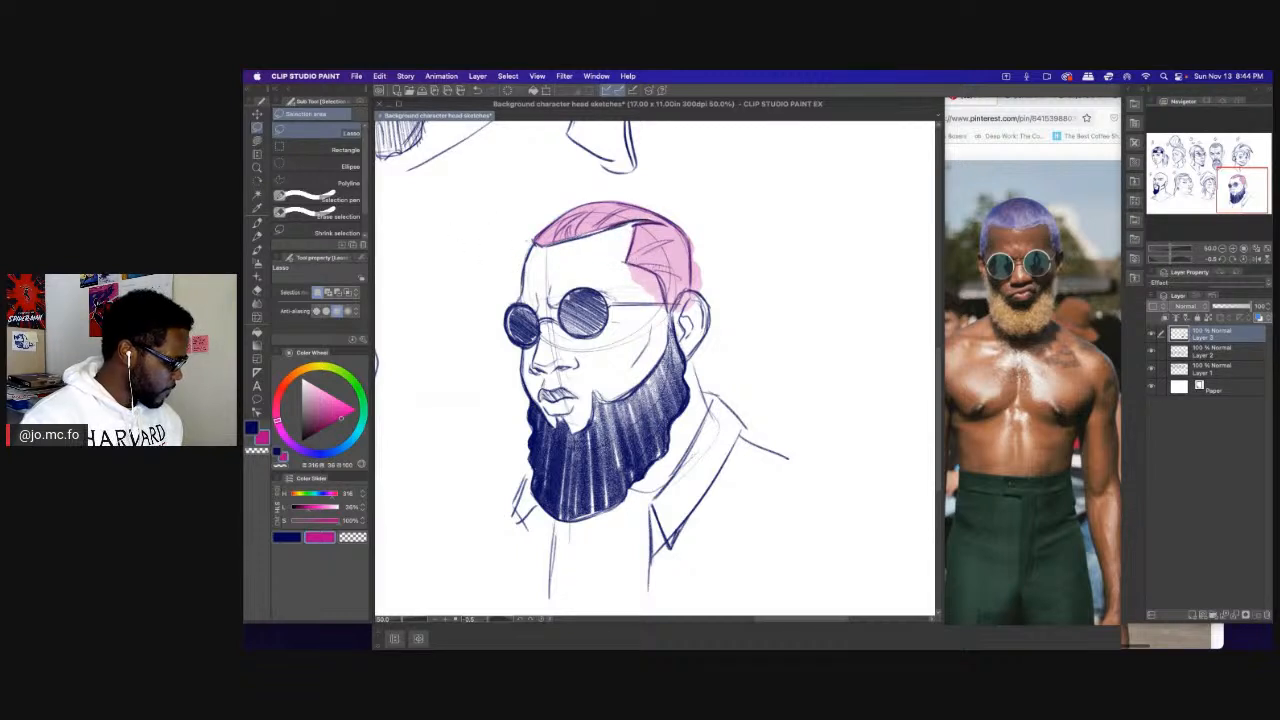
drag(584, 263, 672, 300)
key(Delete)
key(super+d)
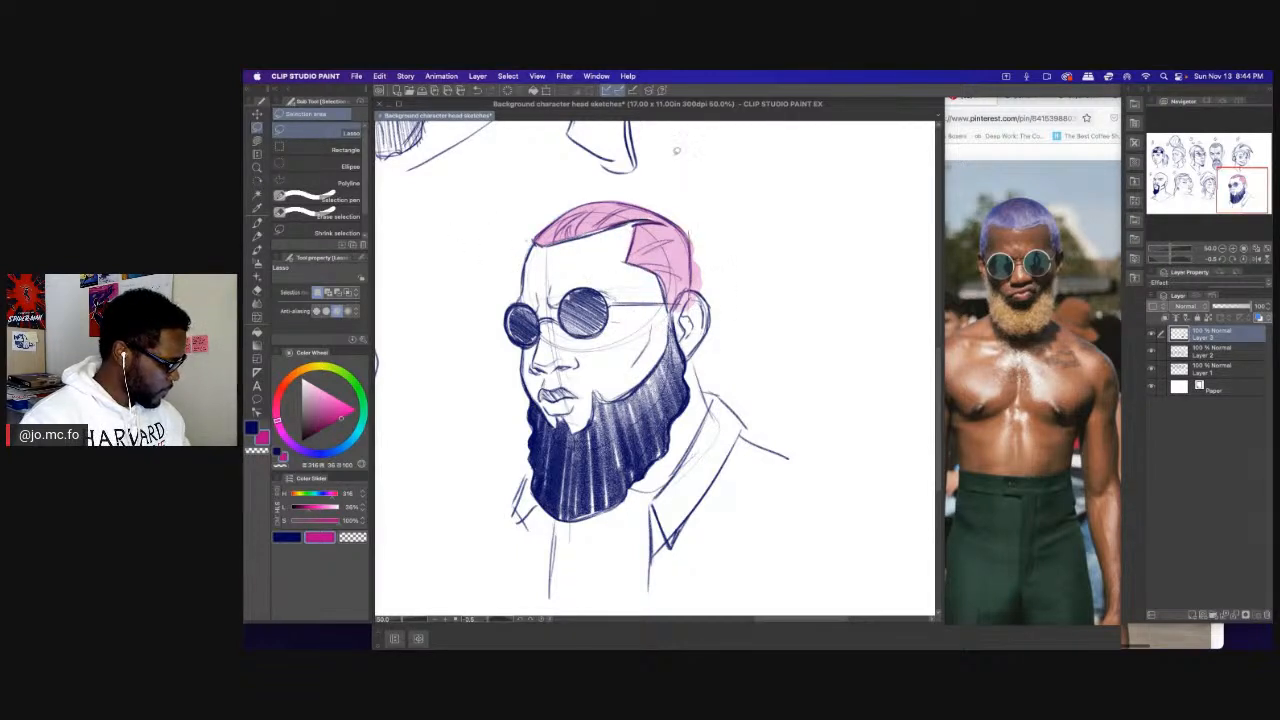
Lasso and delete the magenta spilling past the back of the head and the remaining bit beside the forehead, deselecting each time.
drag(701, 195, 690, 240)
key(Delete)
key(super+d)
drag(680, 321, 708, 260)
key(Delete)
key(super+d)
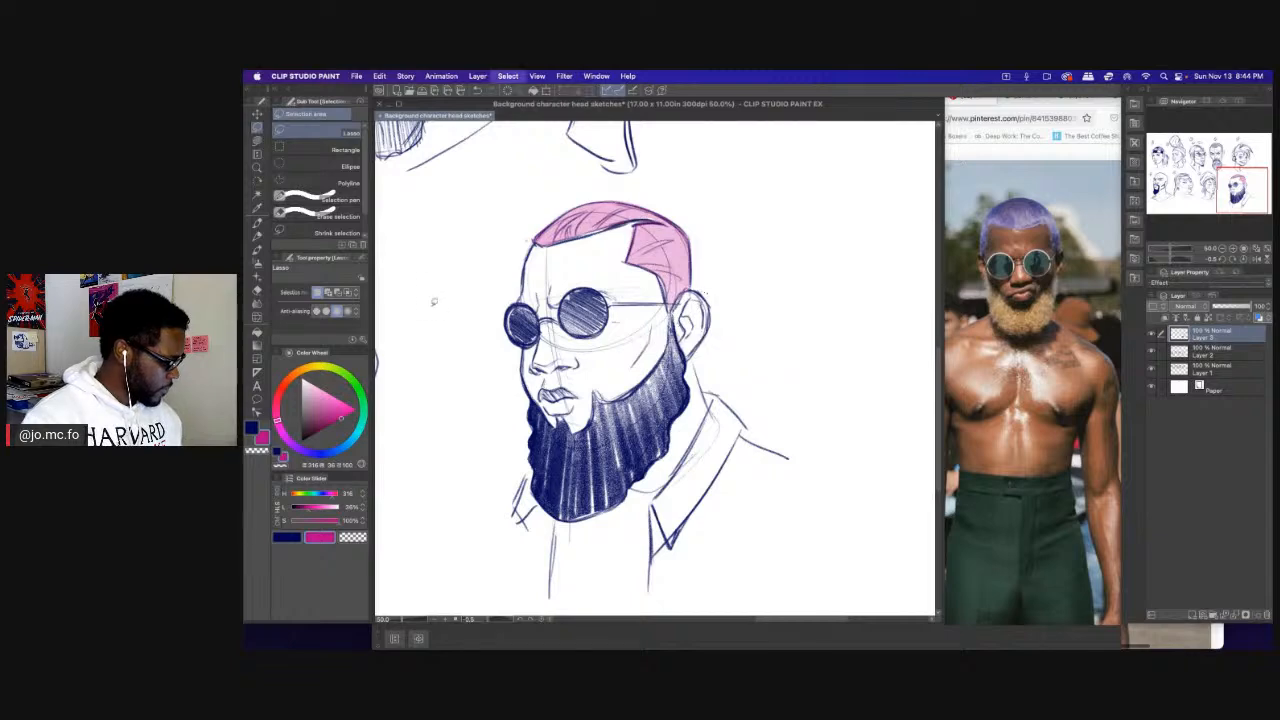
drag(528, 250, 506, 229)
key(BackSpace)
key(super+d)
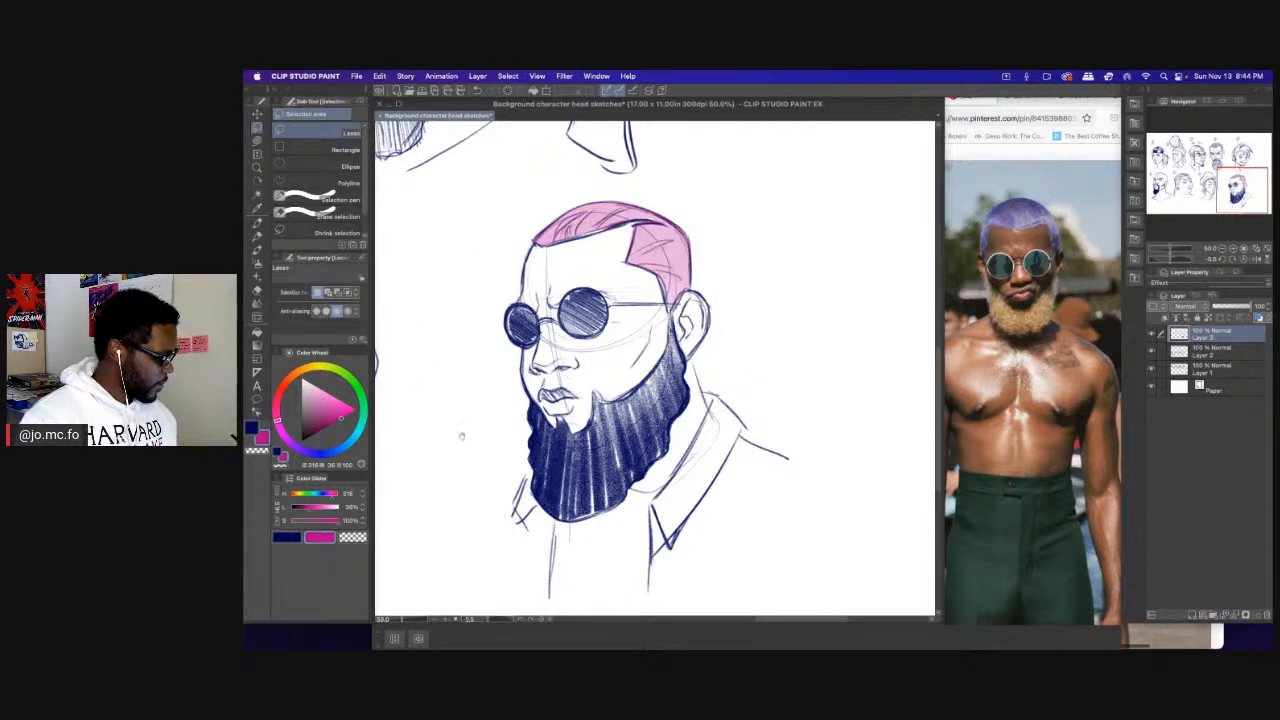
drag(398, 421, 478, 399)
scroll(478, 399, down, 1)
drag(508, 441, 654, 443)
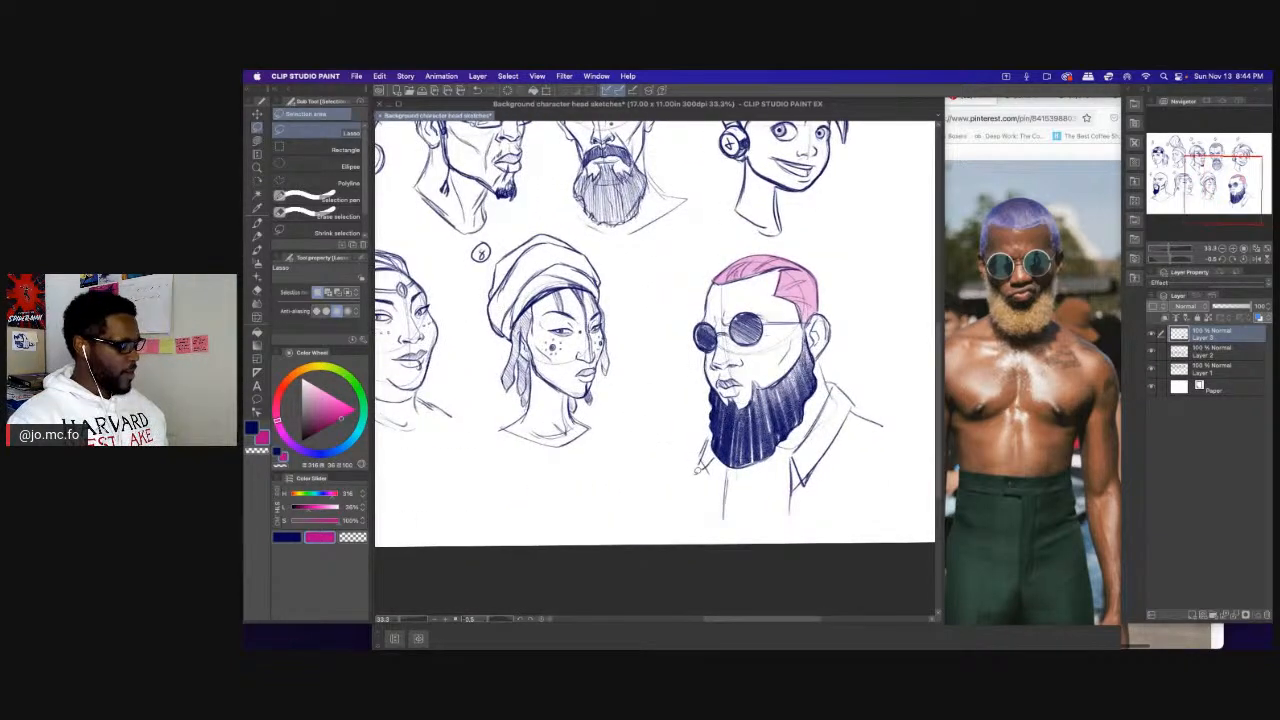
drag(568, 441, 451, 422)
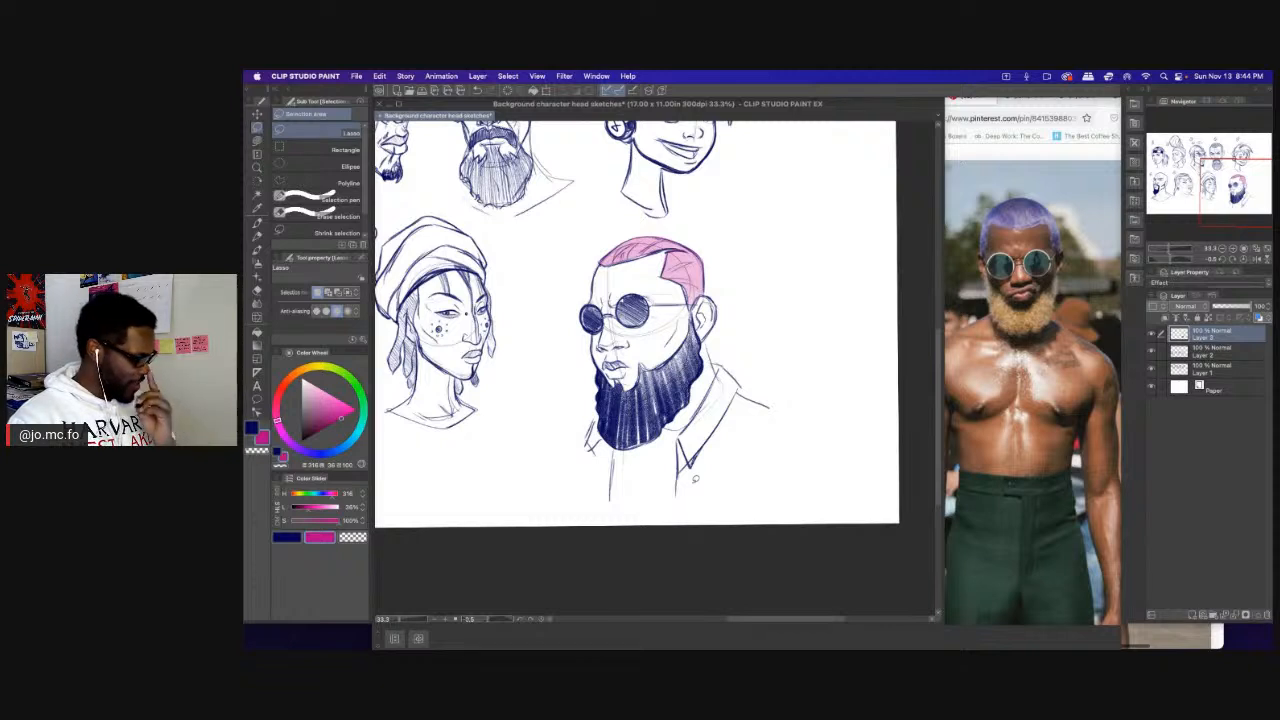
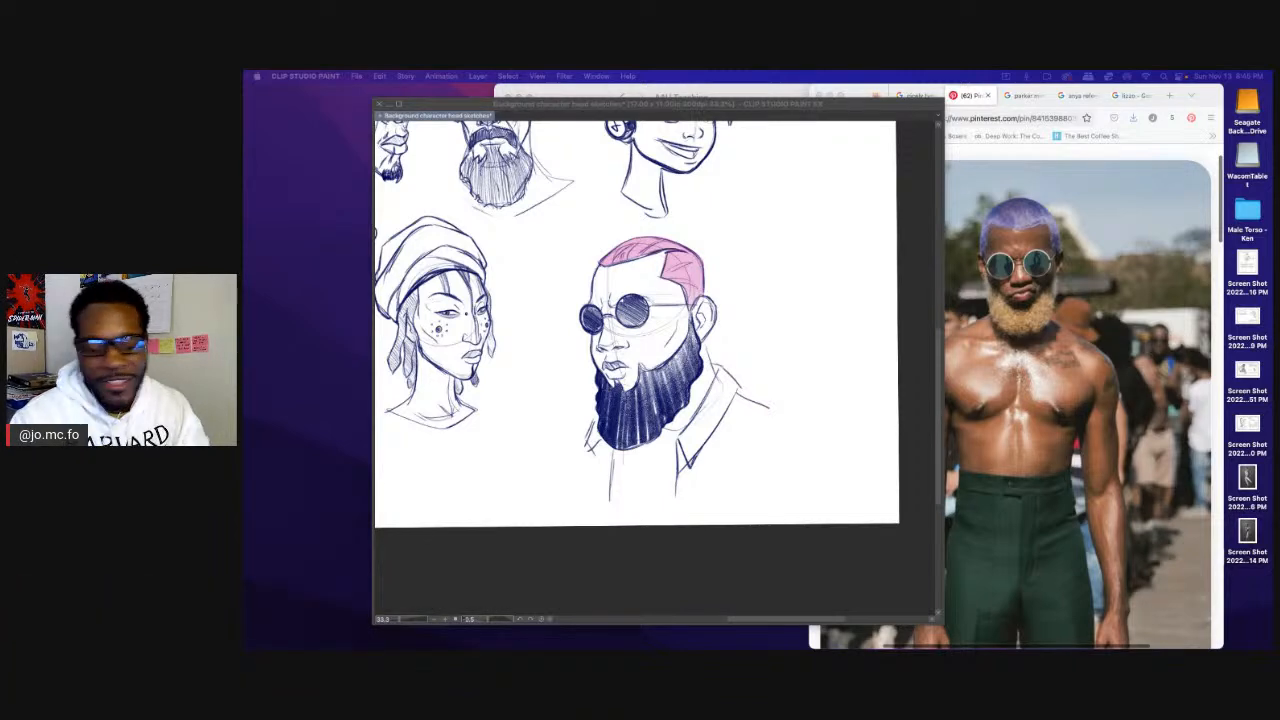
Hide and reshow Layer 3 to compare the line art without shading and color, and make Layer 2 active.
click(631, 474)
scroll(566, 414, up, 3)
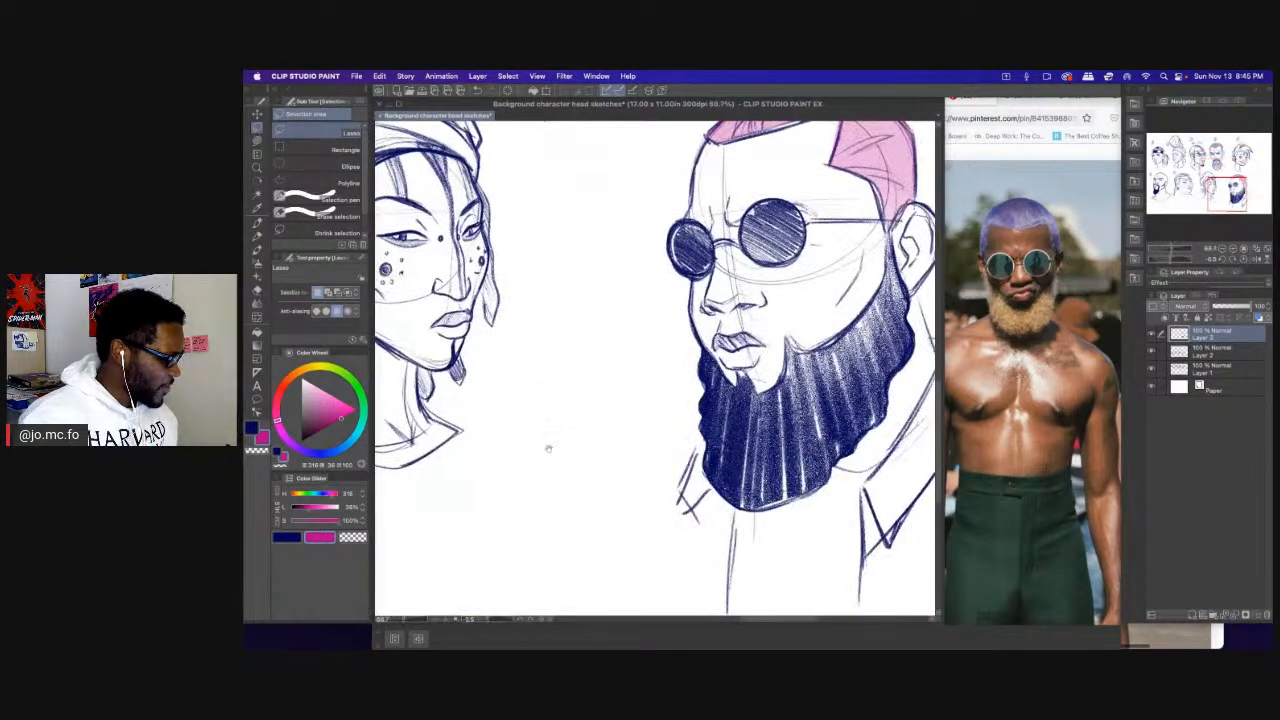
scroll(549, 446, right, 3)
click(1151, 336)
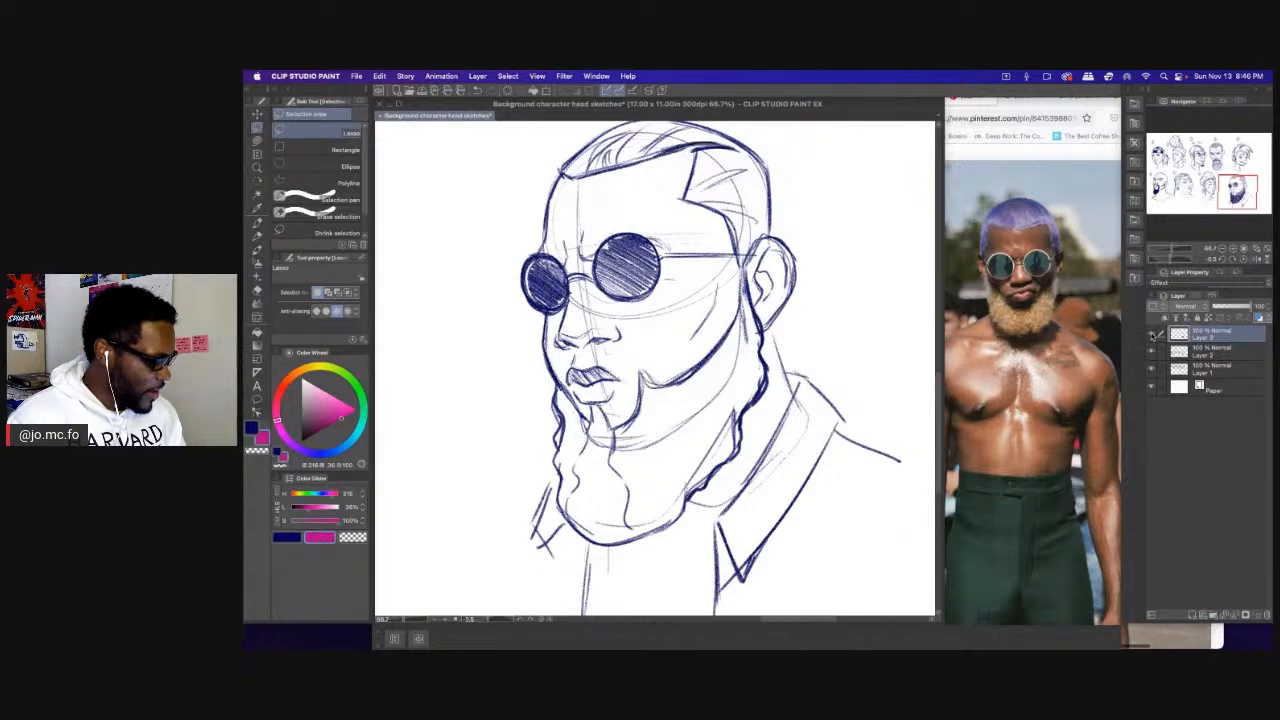
click(1151, 336)
click(1210, 352)
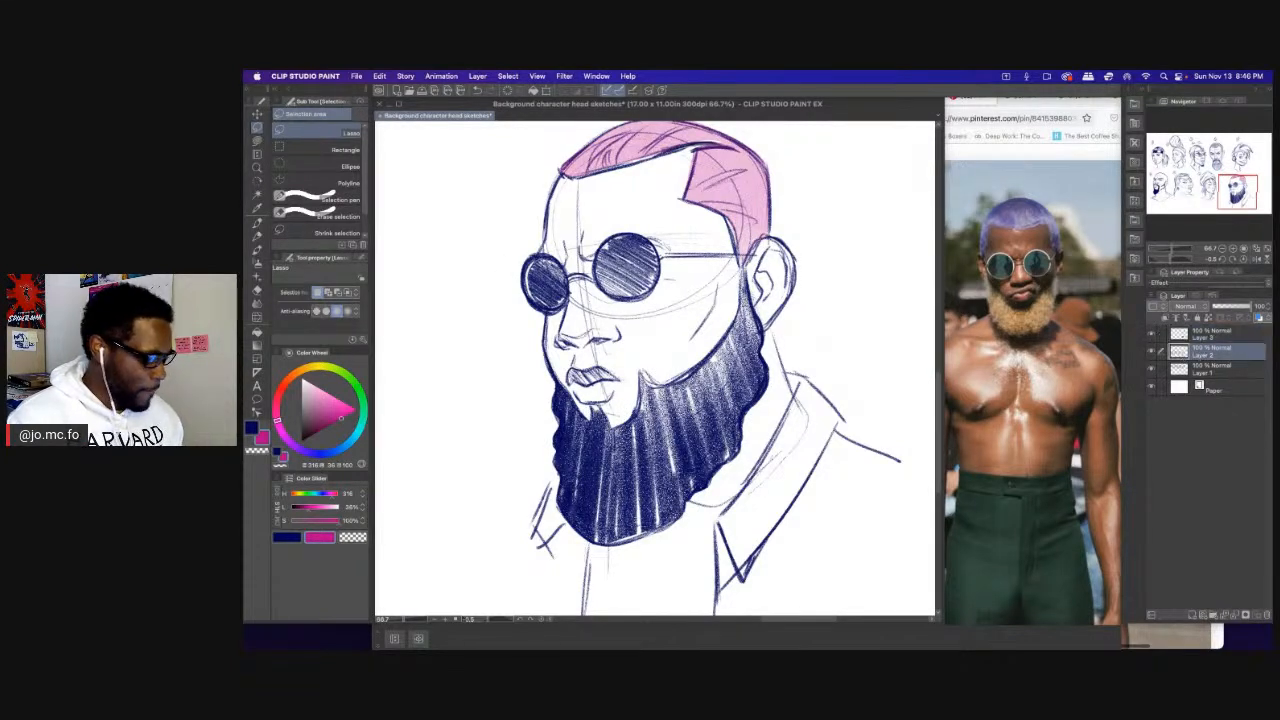
Touch up the ninth head's cheek contour below the glasses in dark blue with the Sick Pencil Brush at size 0.60.
drag(590, 210, 625, 248)
key(p)
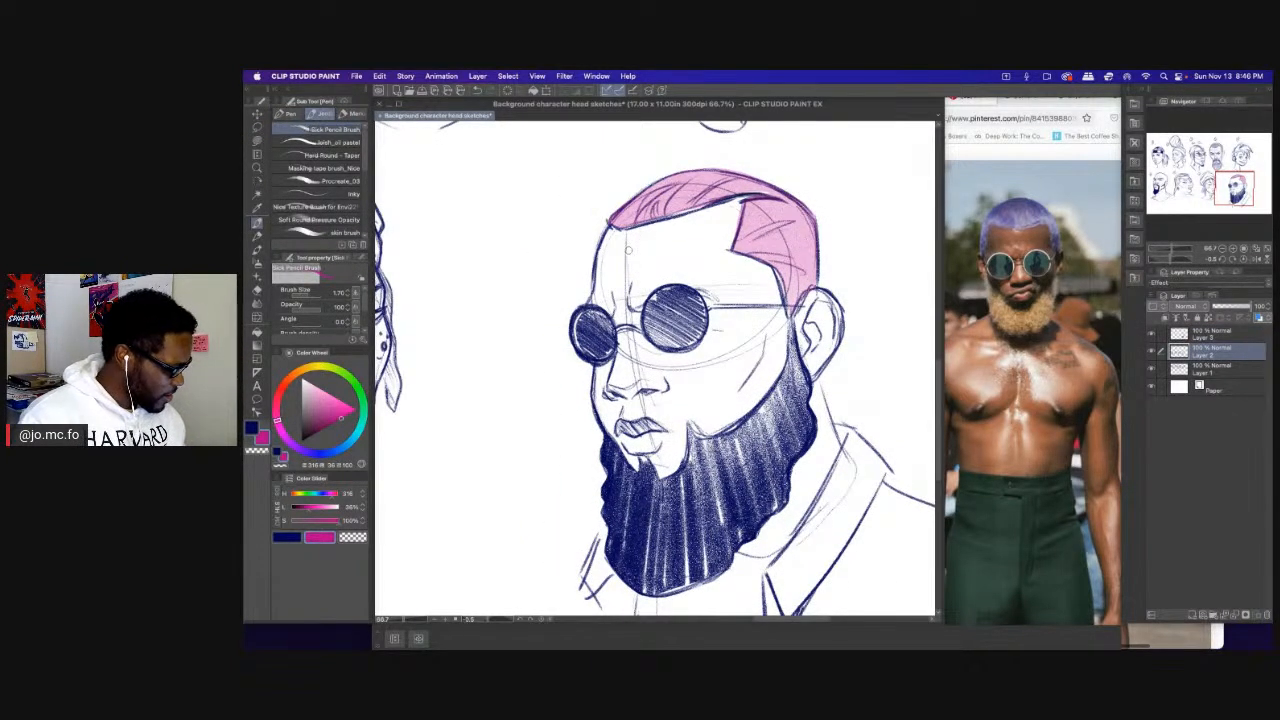
mouse_move(664, 321)
mouse_down()
mouse_move(612, 256)
mouse_move(639, 300)
mouse_up()
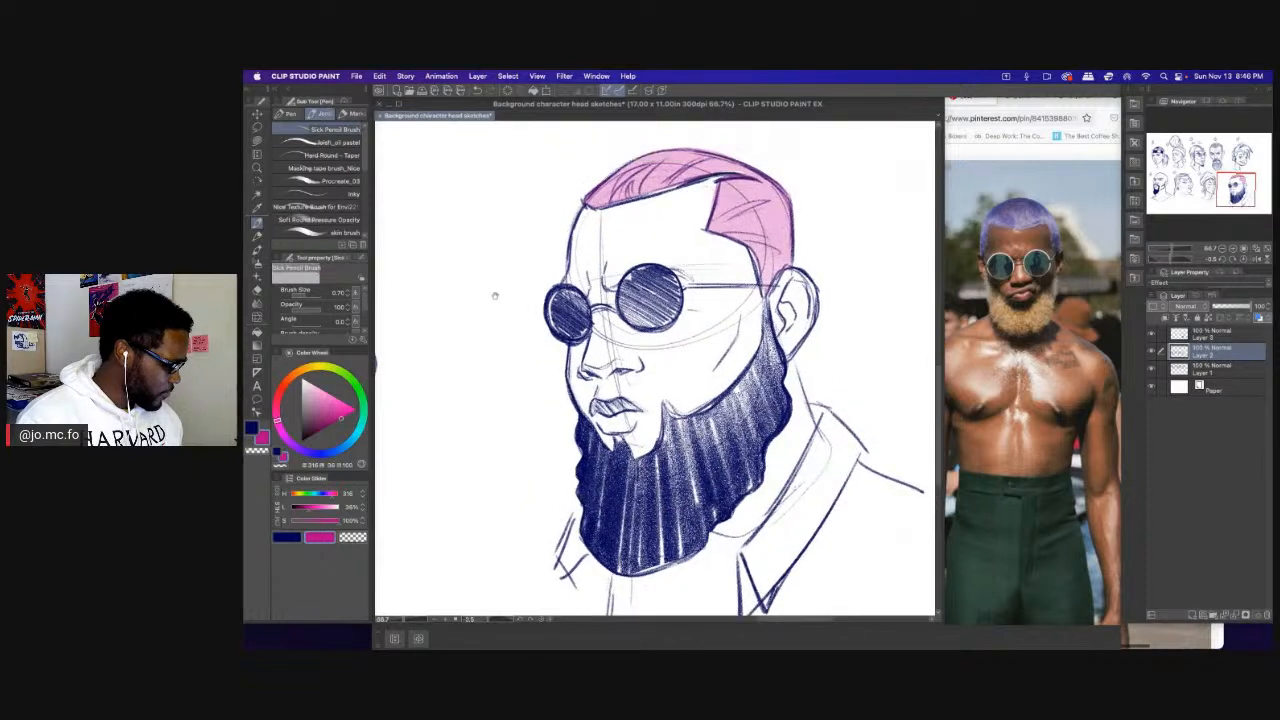
key([)
scroll(546, 371, up, 1)
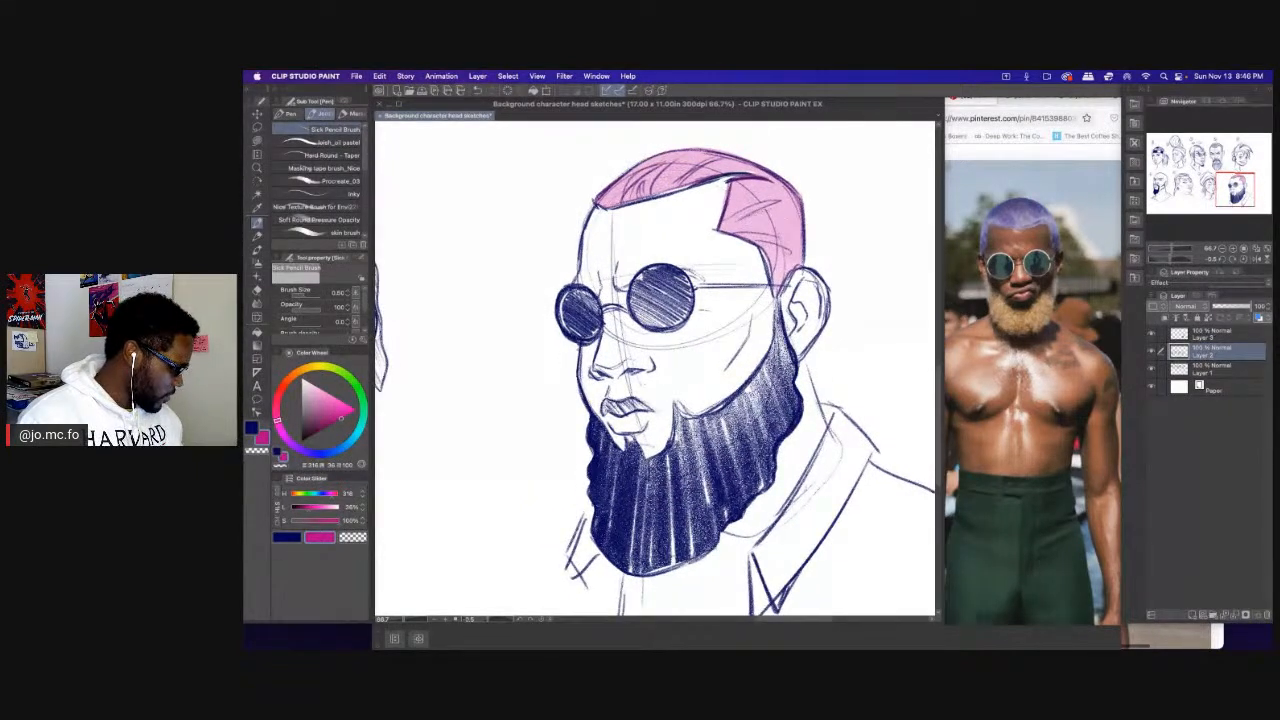
key(x)
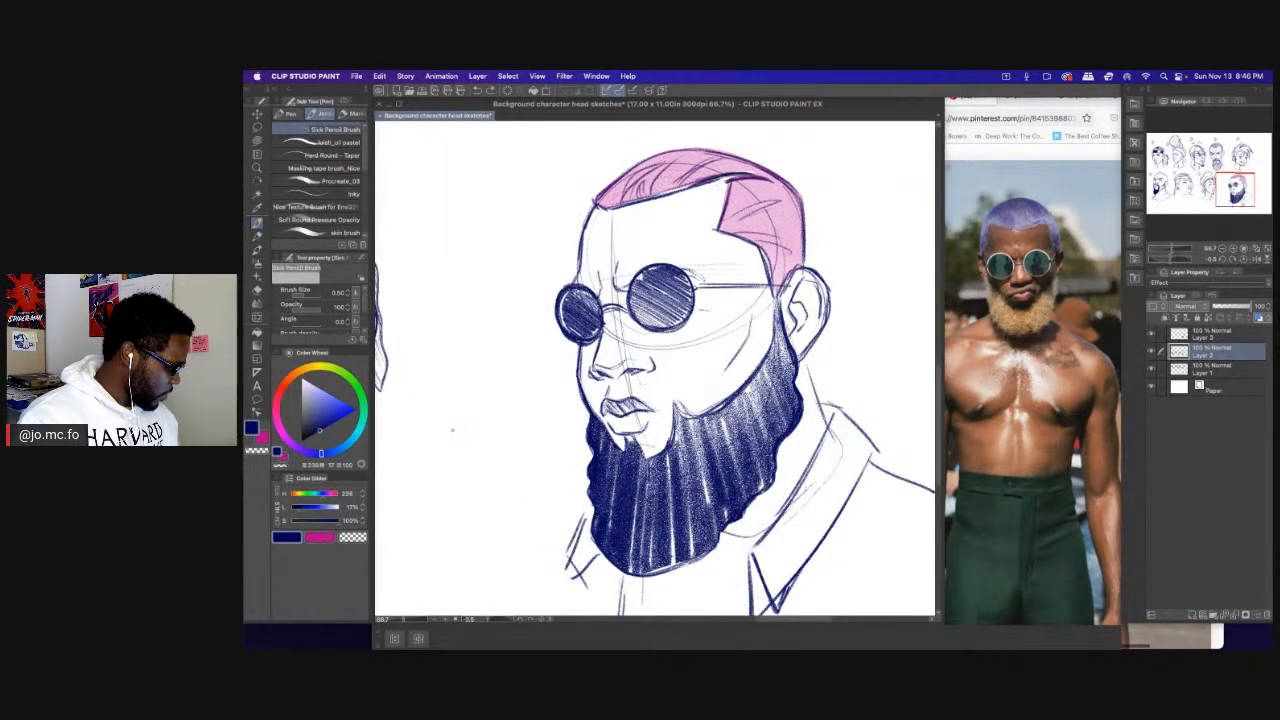
drag(581, 344, 577, 376)
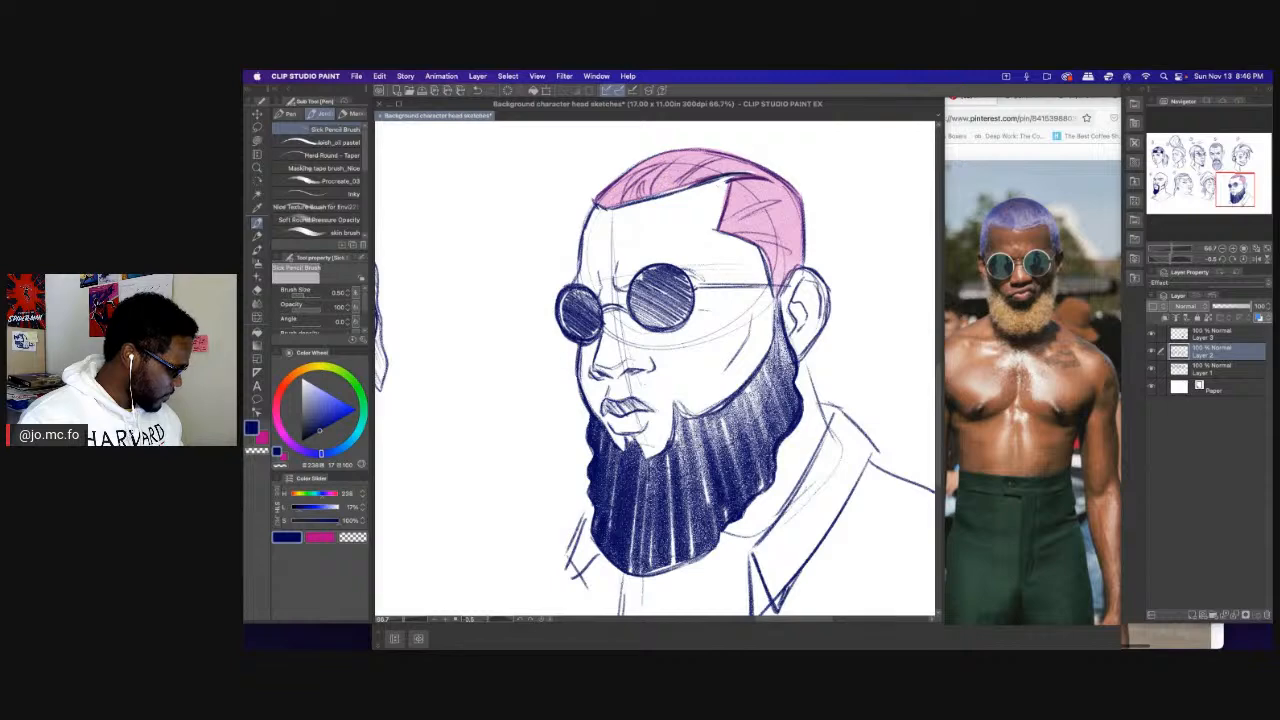
scroll(585, 378, down, 1)
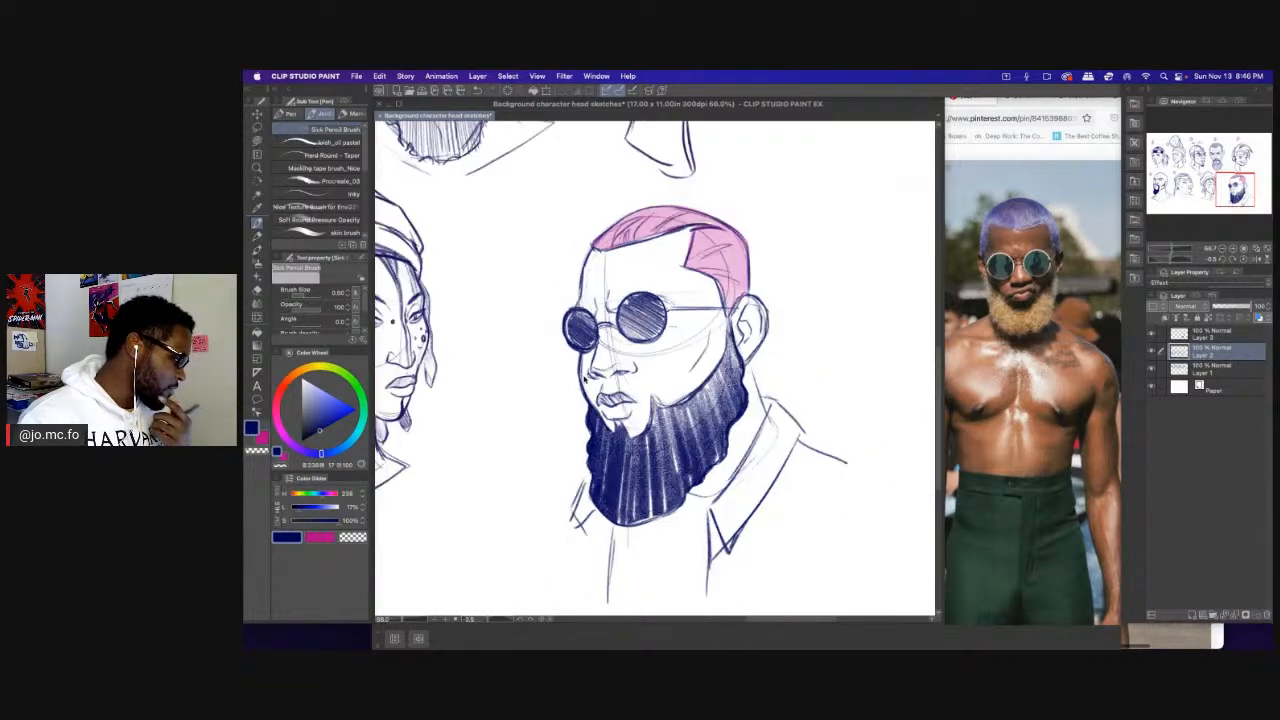
scroll(585, 378, up, 2)
scroll(585, 375, down, 3)
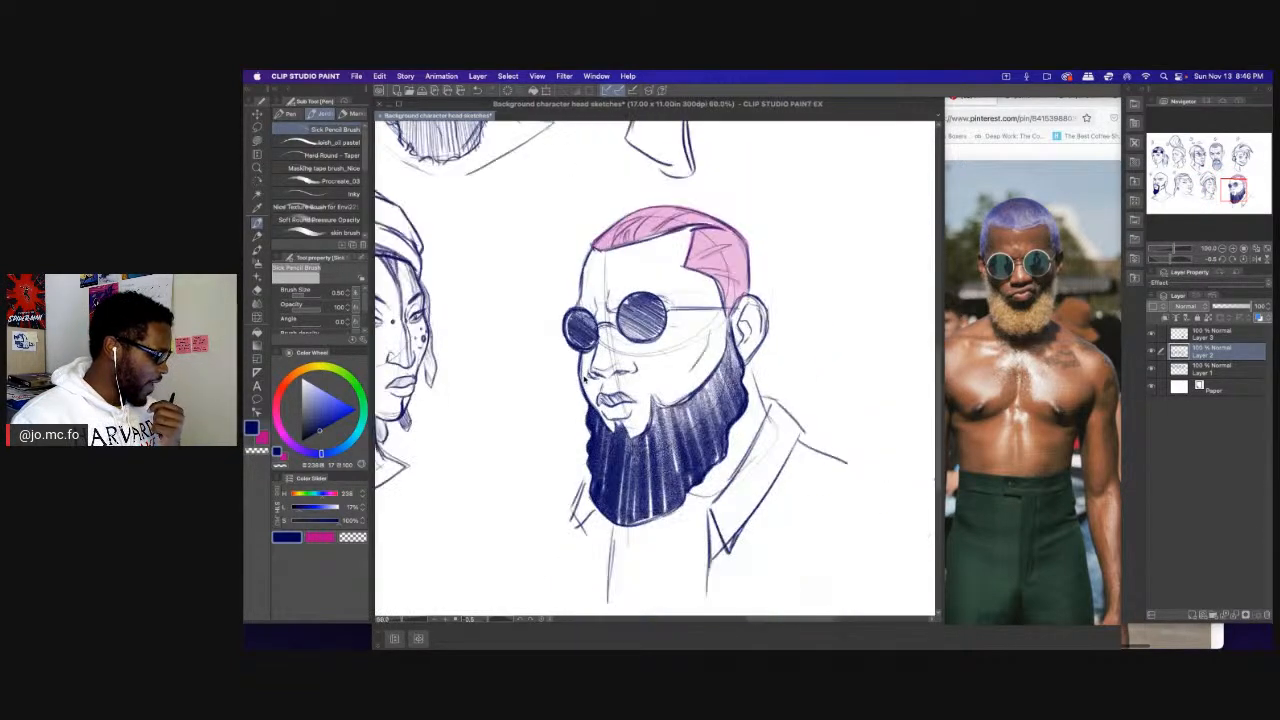
scroll(585, 375, down, 1)
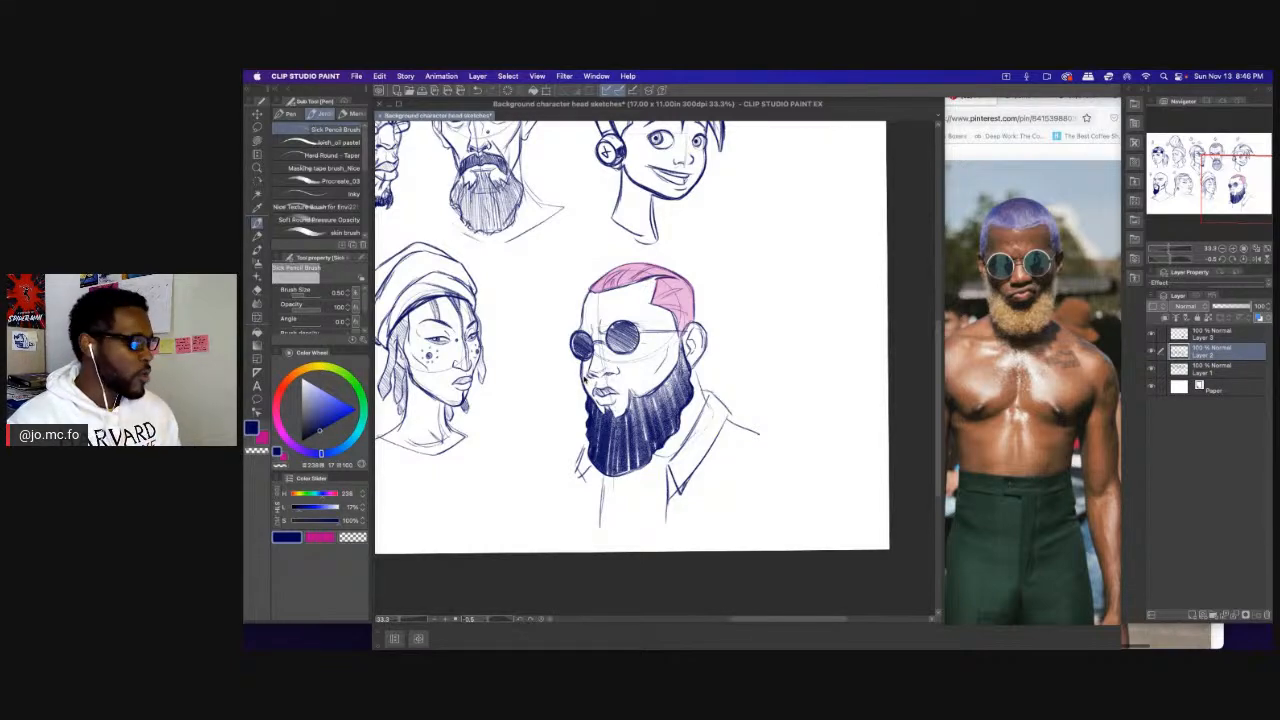
scroll(586, 380, up, 1)
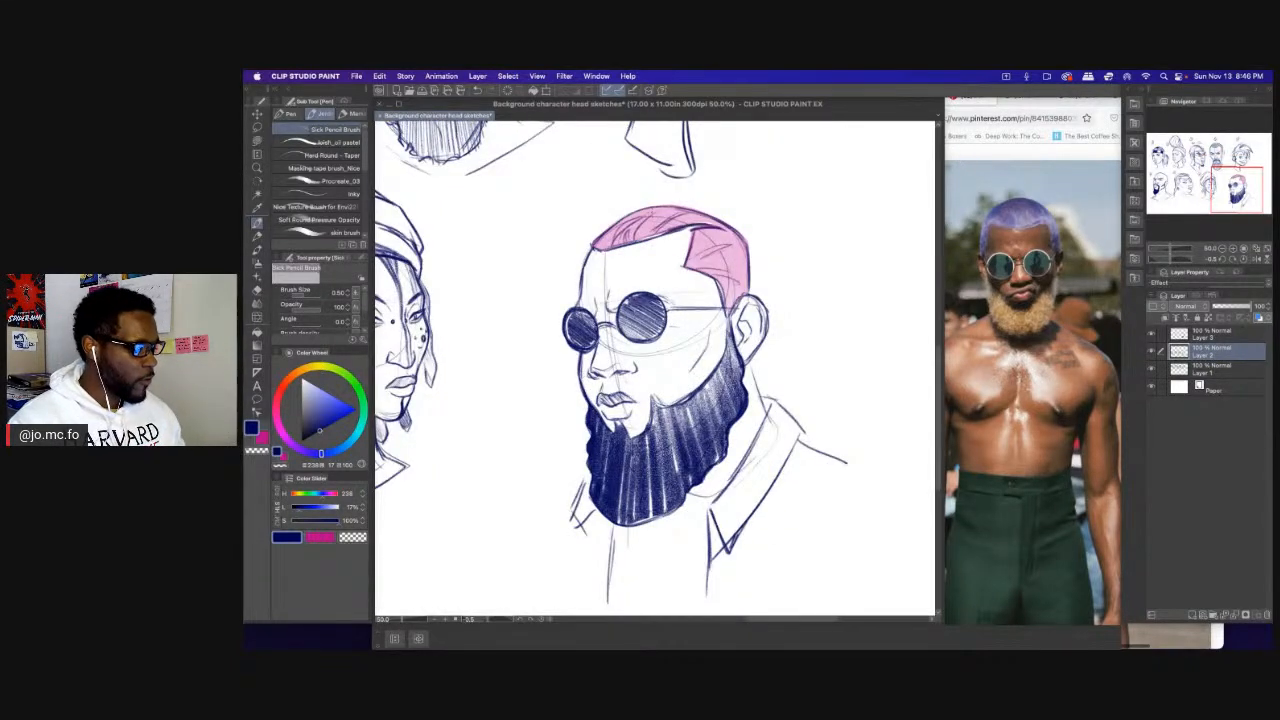
Lasso the ninth head's mouth on Layer 2, adjust it with a Scale/Rotate transform, apply it, and deselect.
drag(574, 321, 575, 335)
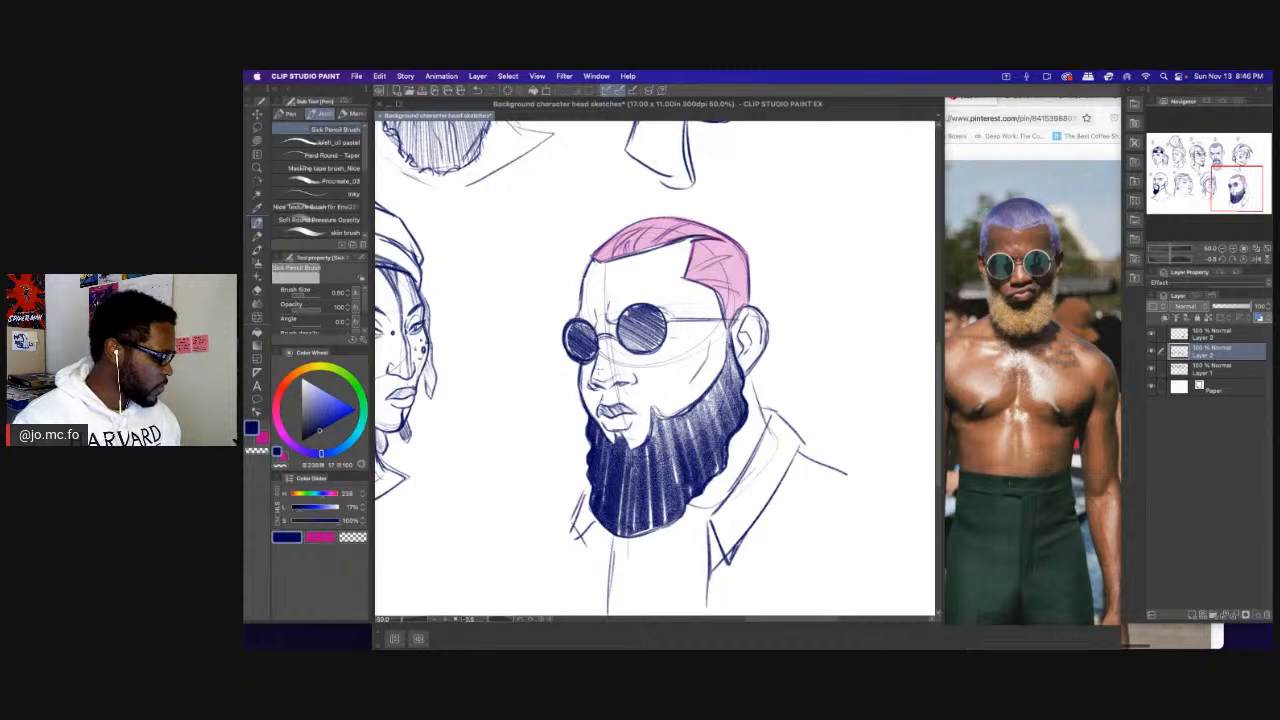
key(super+equal)
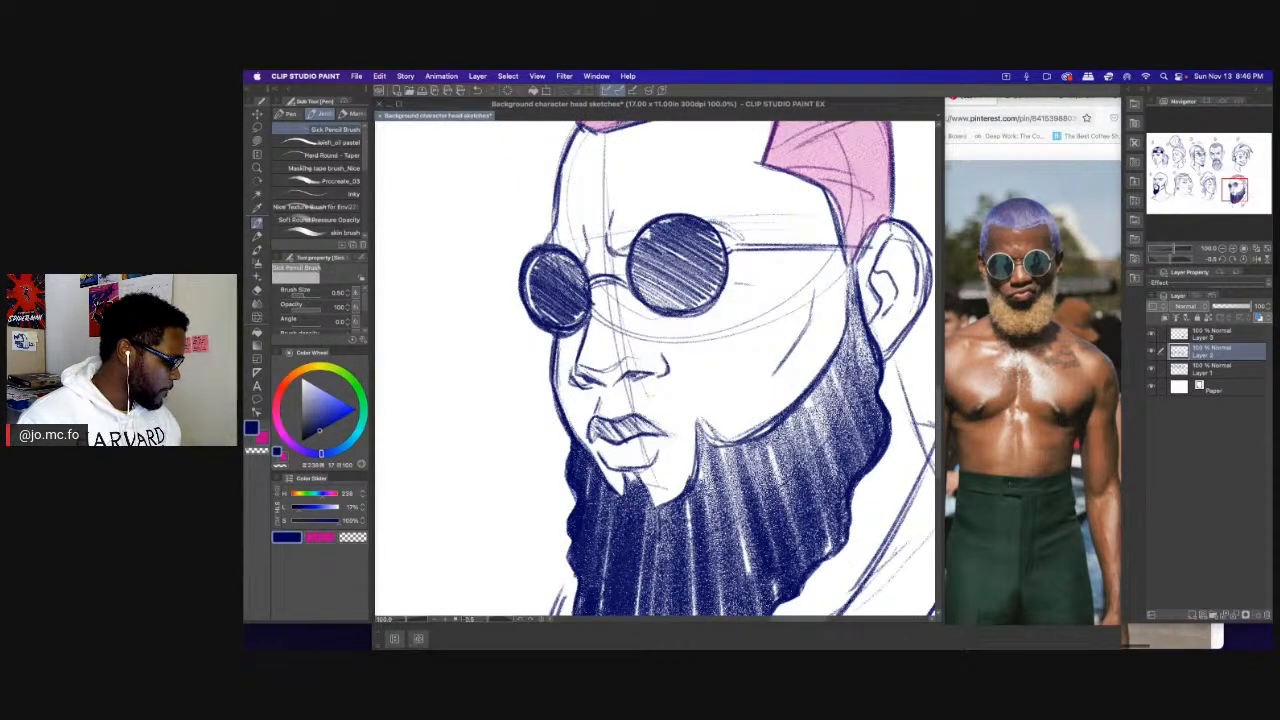
key(m)
mouse_move(606, 464)
mouse_down()
mouse_move(585, 441)
mouse_move(622, 391)
mouse_move(684, 433)
mouse_up()
key(super+t)
scroll(580, 427, down, 3)
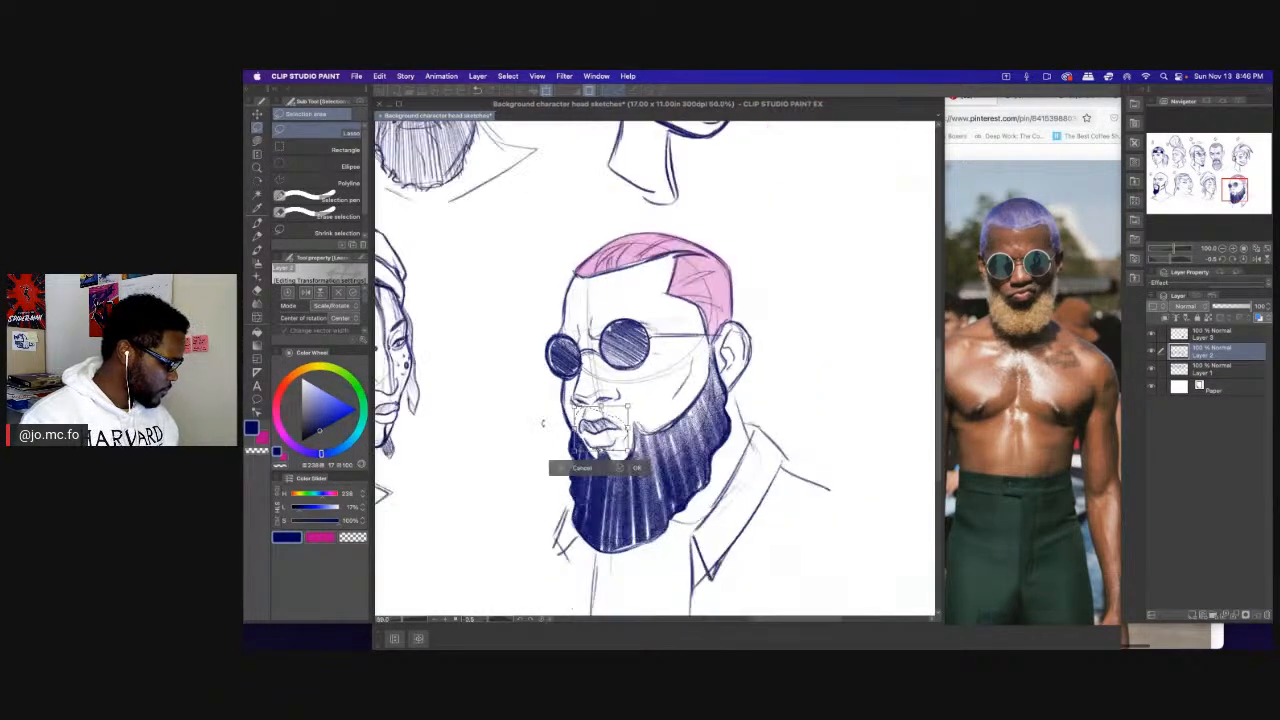
key(Return)
key(super+d)
scroll(520, 405, up, 2)
key(p)
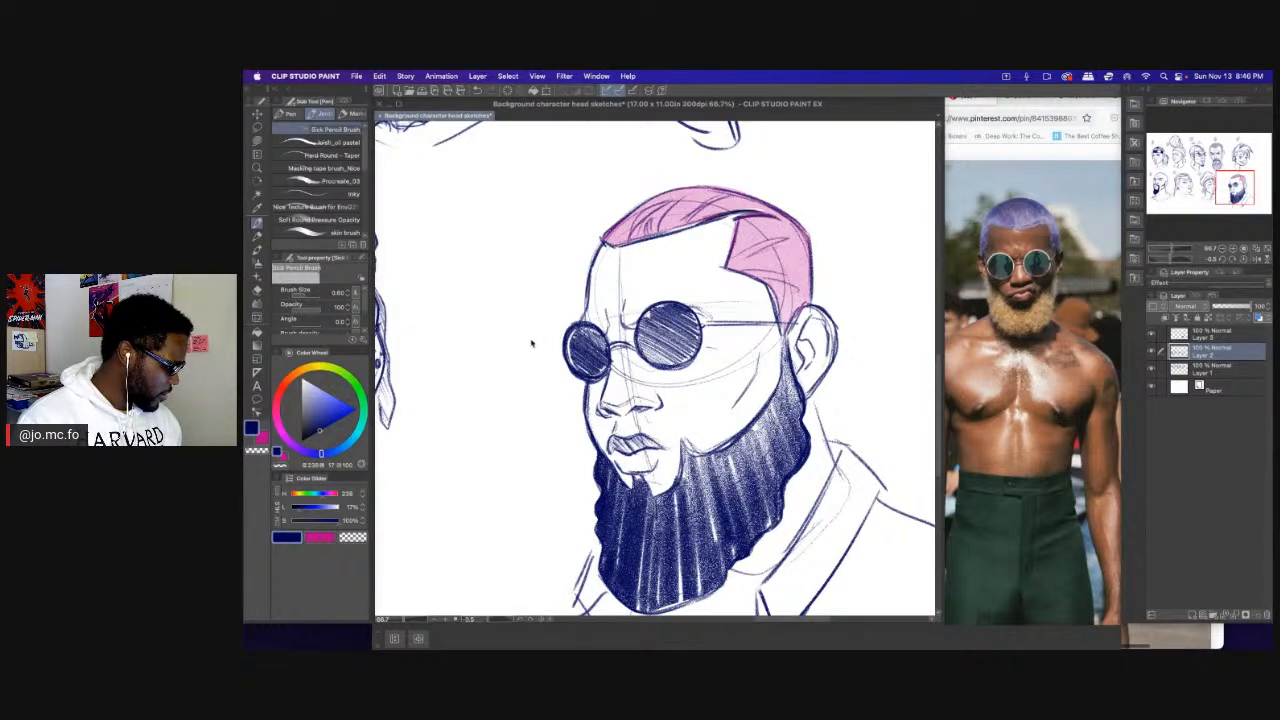
drag(593, 299, 560, 279)
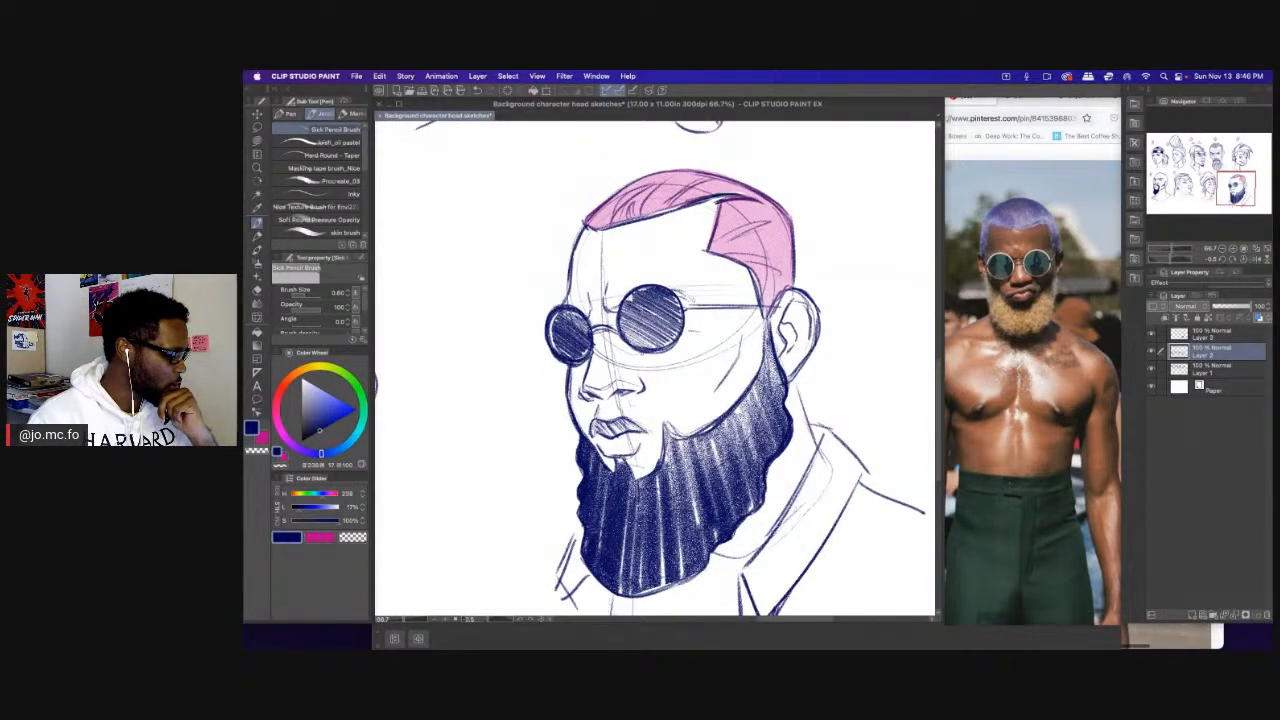
Switch to Firefox and look through the Pinterest reference pin's page, including its comments and related pins.
click(1037, 366)
scroll(1013, 364, down, 3)
scroll(1013, 364, down, 4)
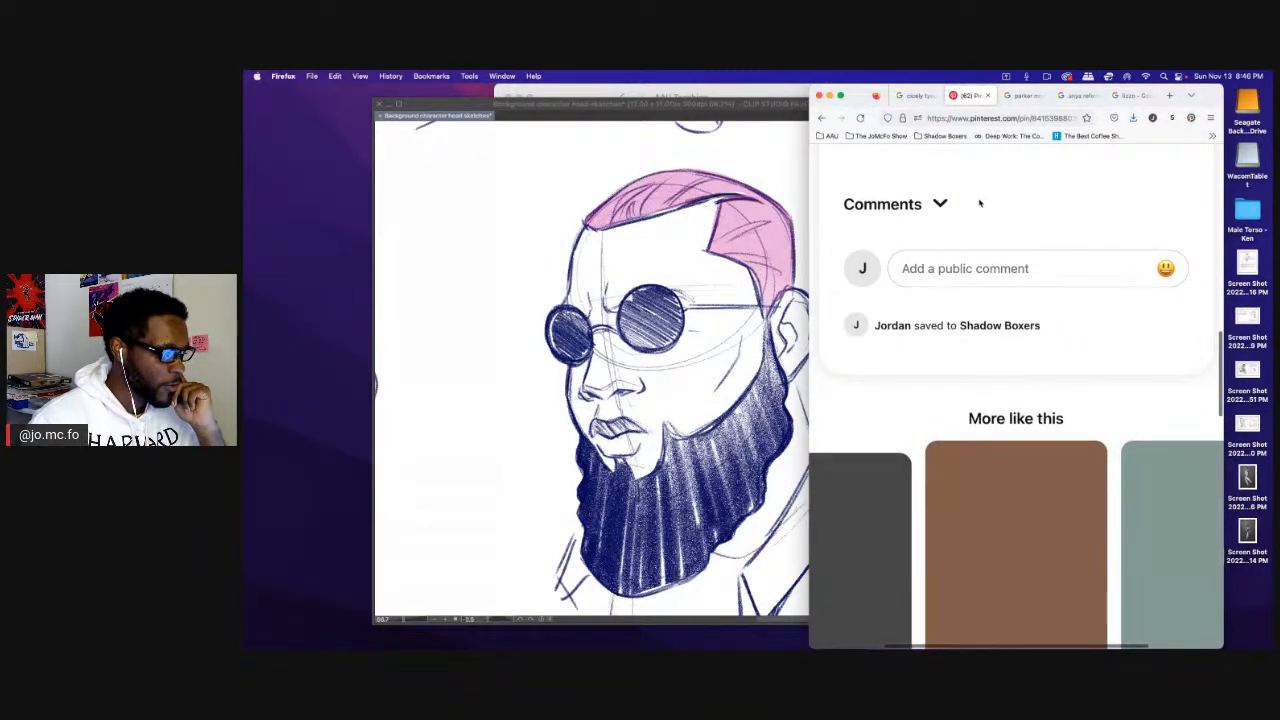
scroll(1027, 160, up, 10)
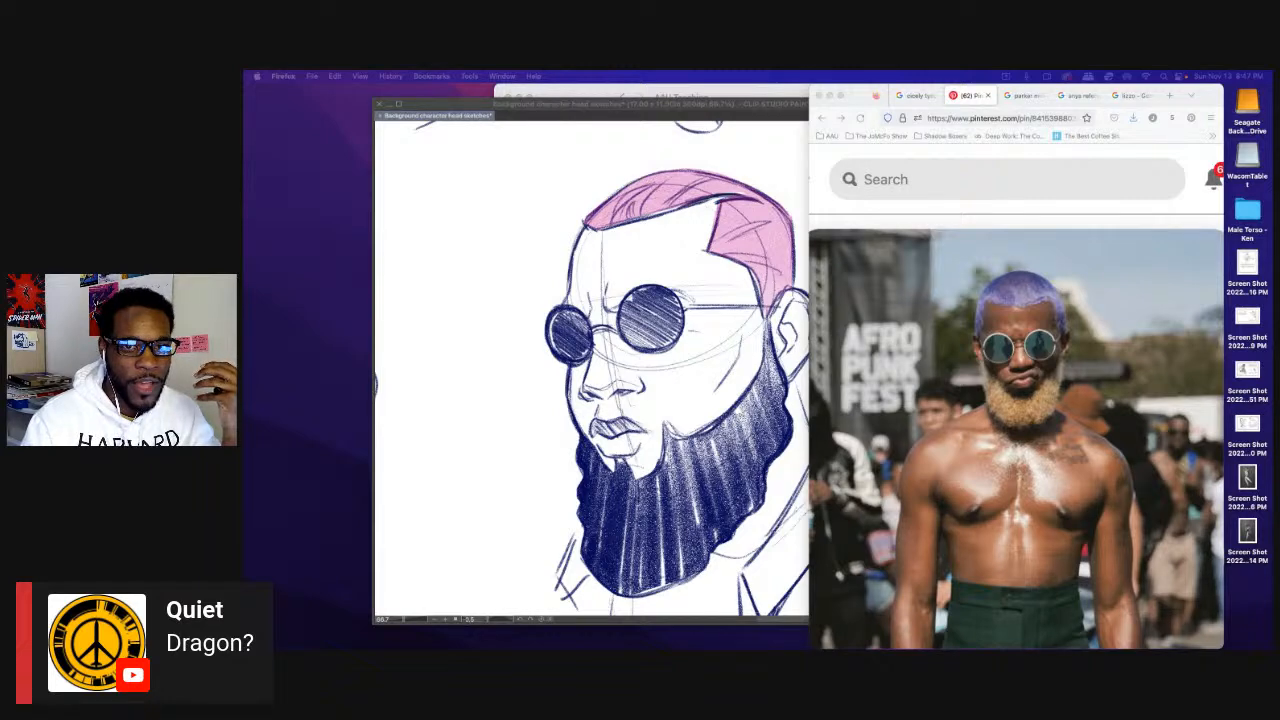
Look through the Shadow Boxers Patterns board on Pinterest for face and body paint pattern references.
drag(989, 116, 1120, 74)
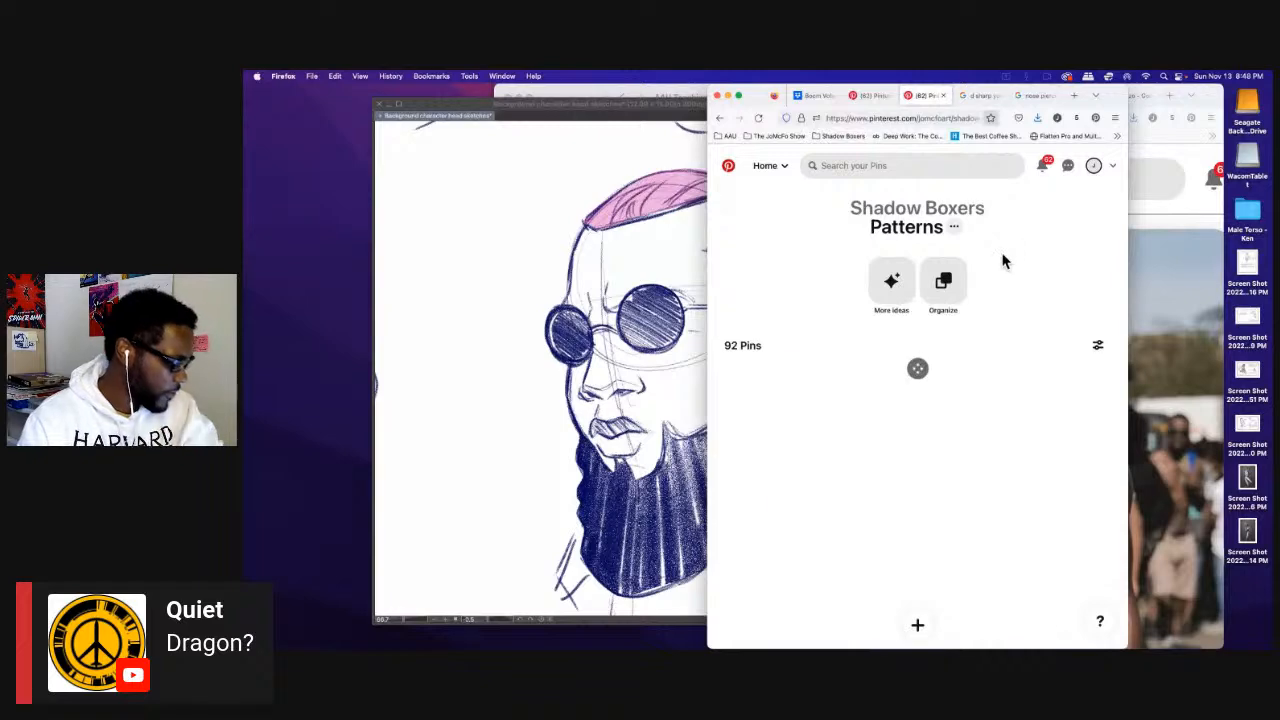
scroll(1004, 261, down, 5)
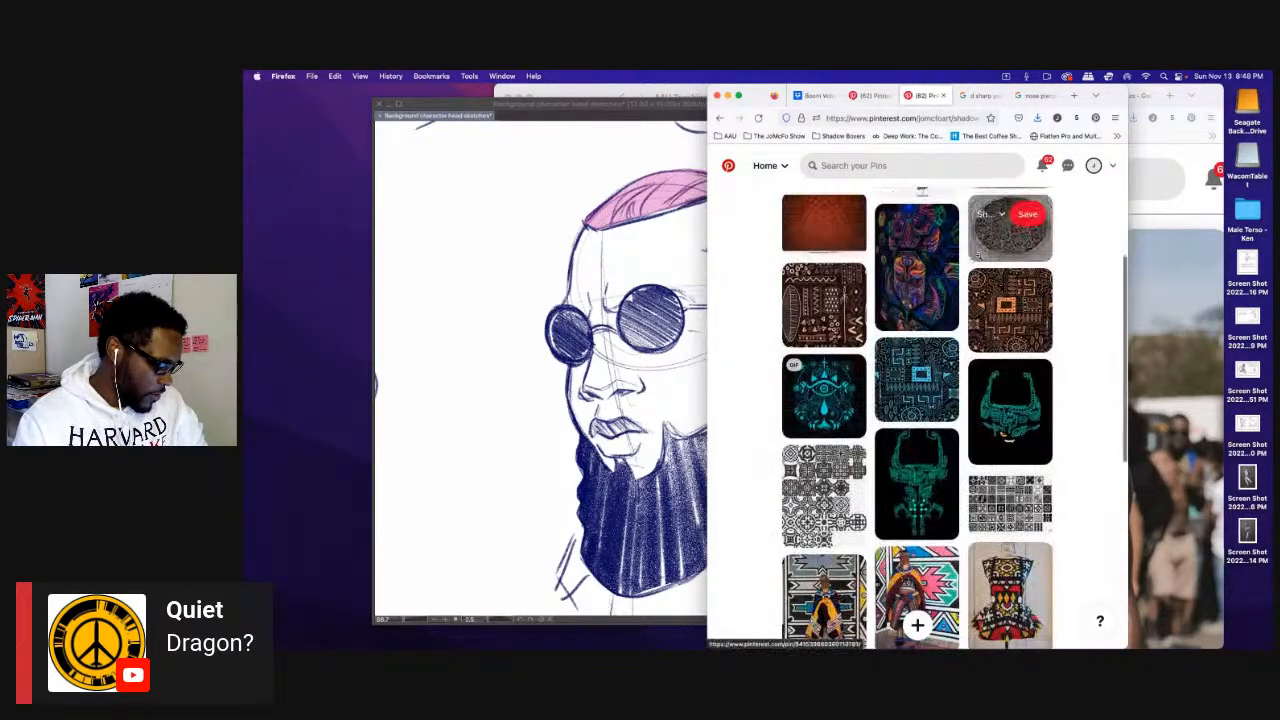
scroll(962, 290, down, 5)
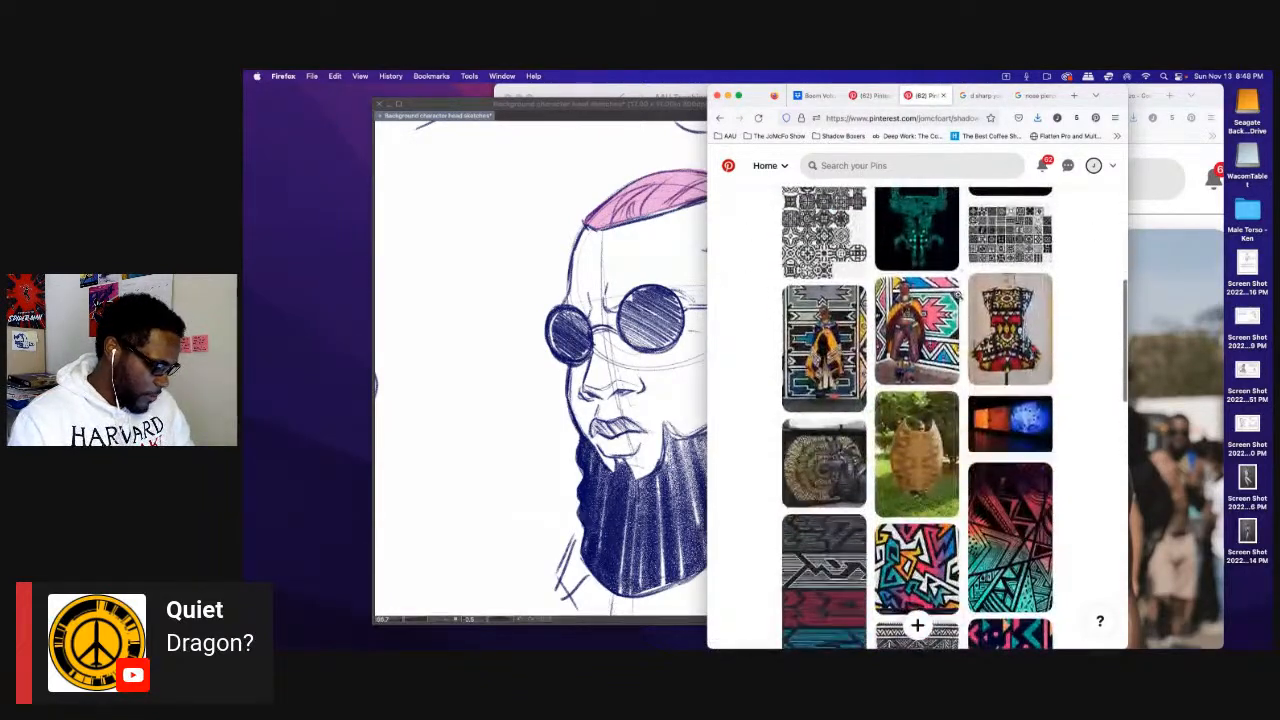
scroll(958, 294, down, 10)
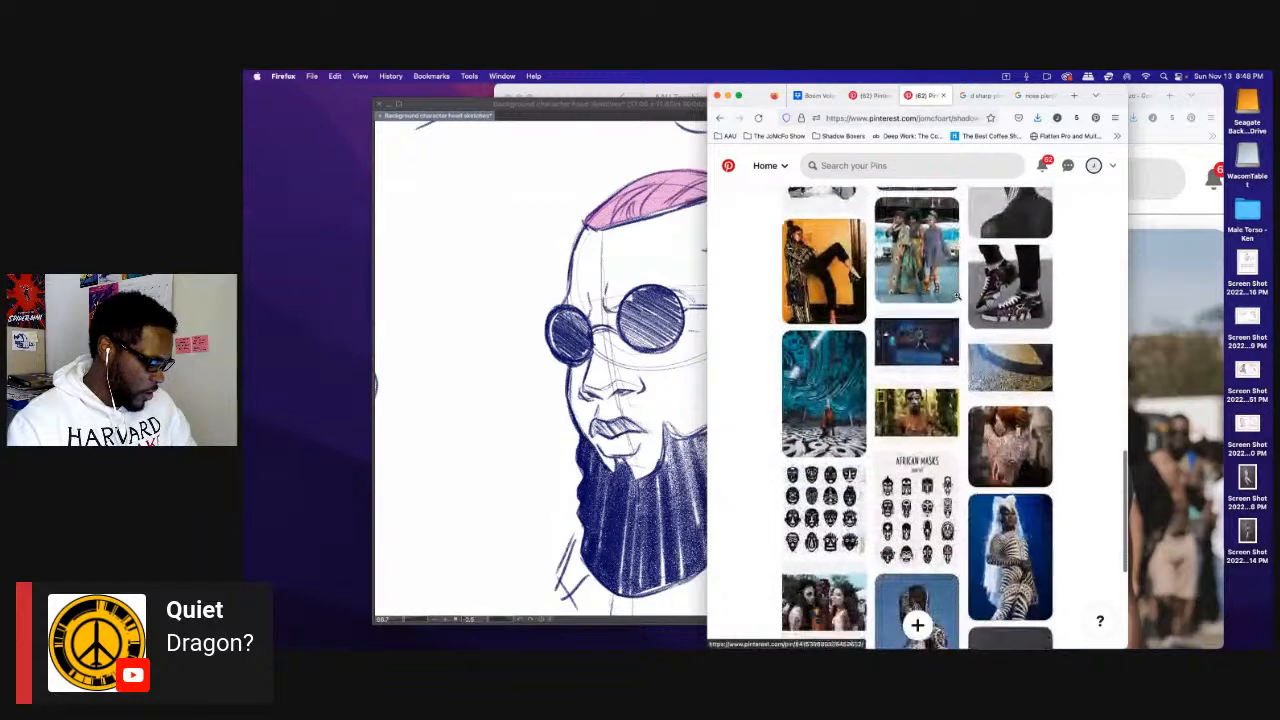
scroll(956, 295, up, 5)
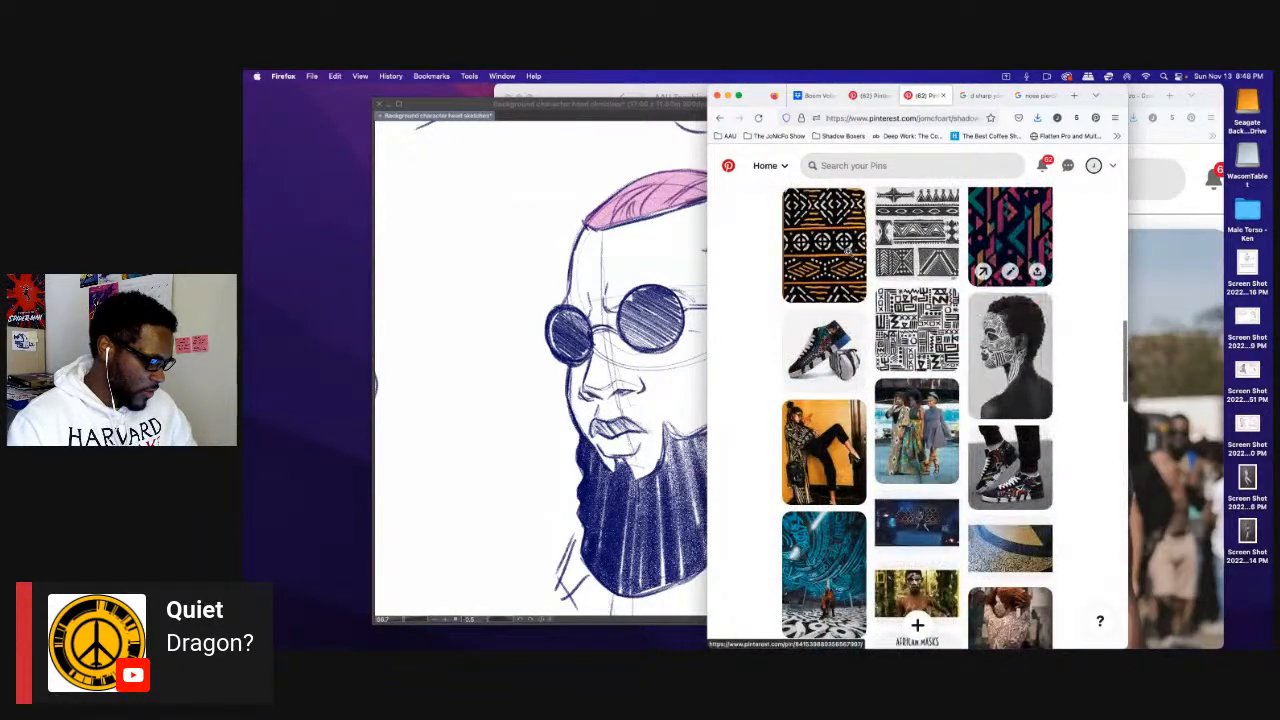
scroll(848, 250, down, 3)
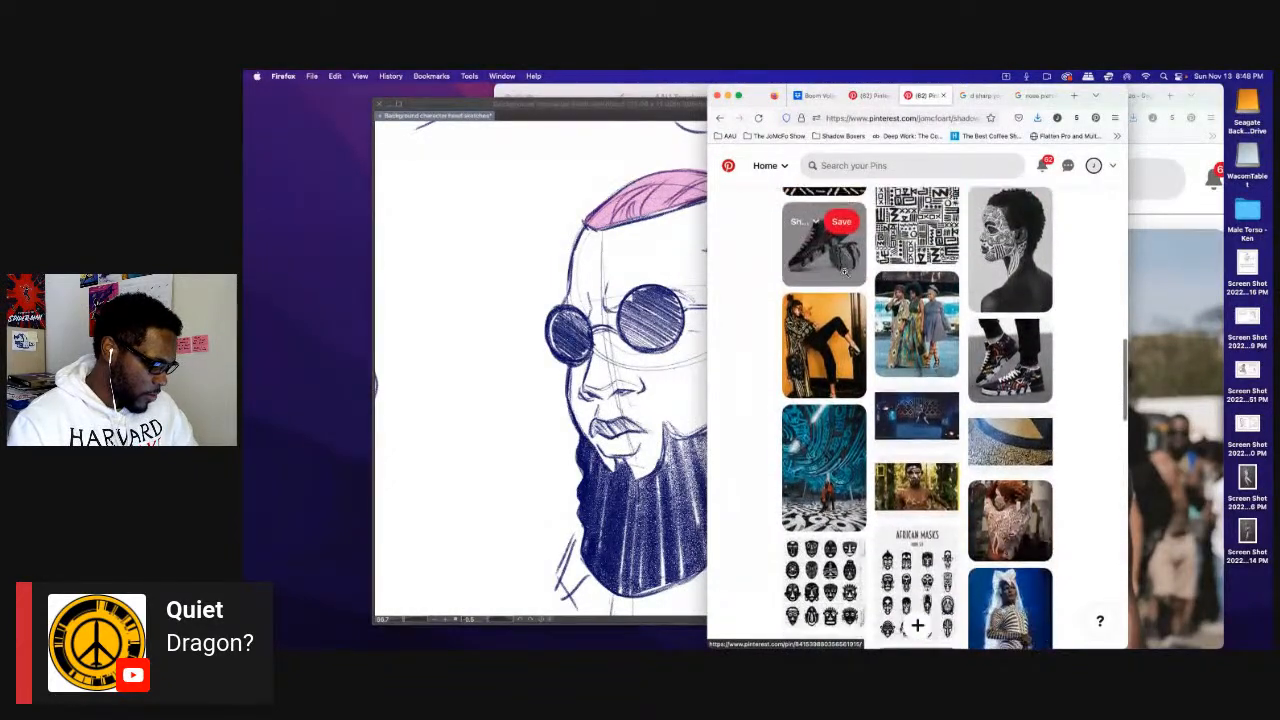
scroll(845, 272, down, 8)
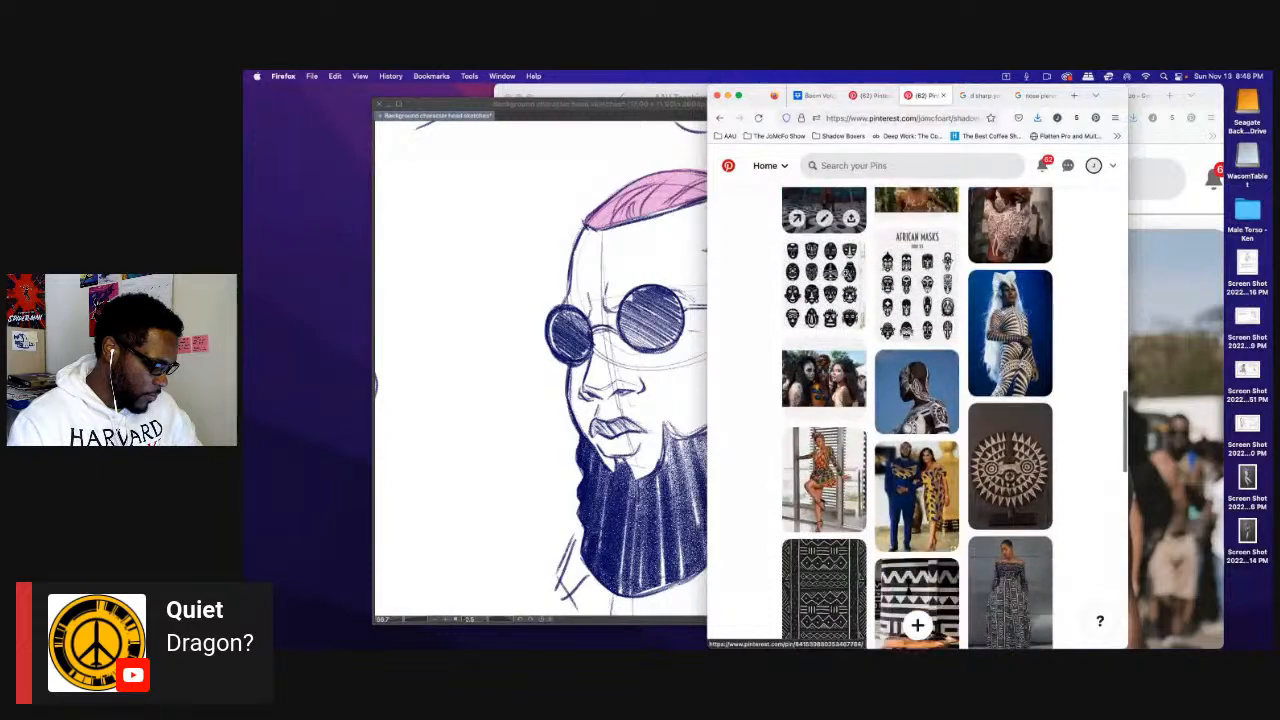
scroll(845, 272, down, 6)
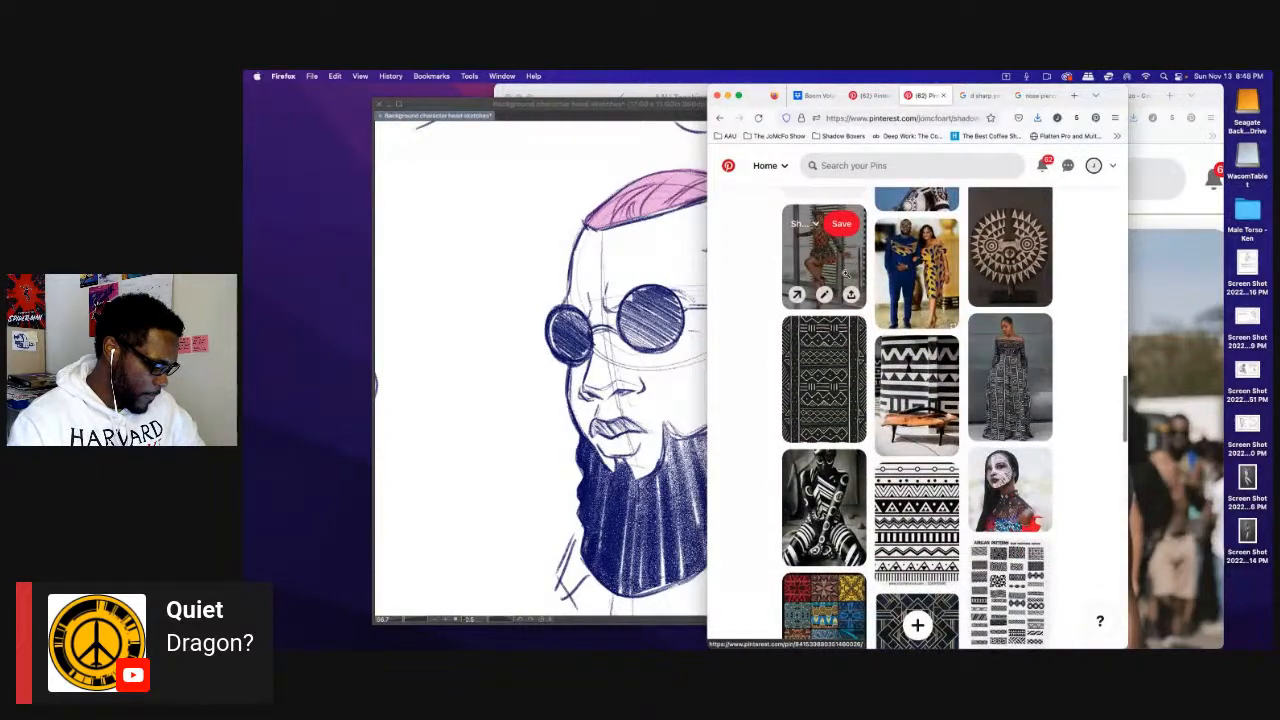
scroll(845, 273, down, 10)
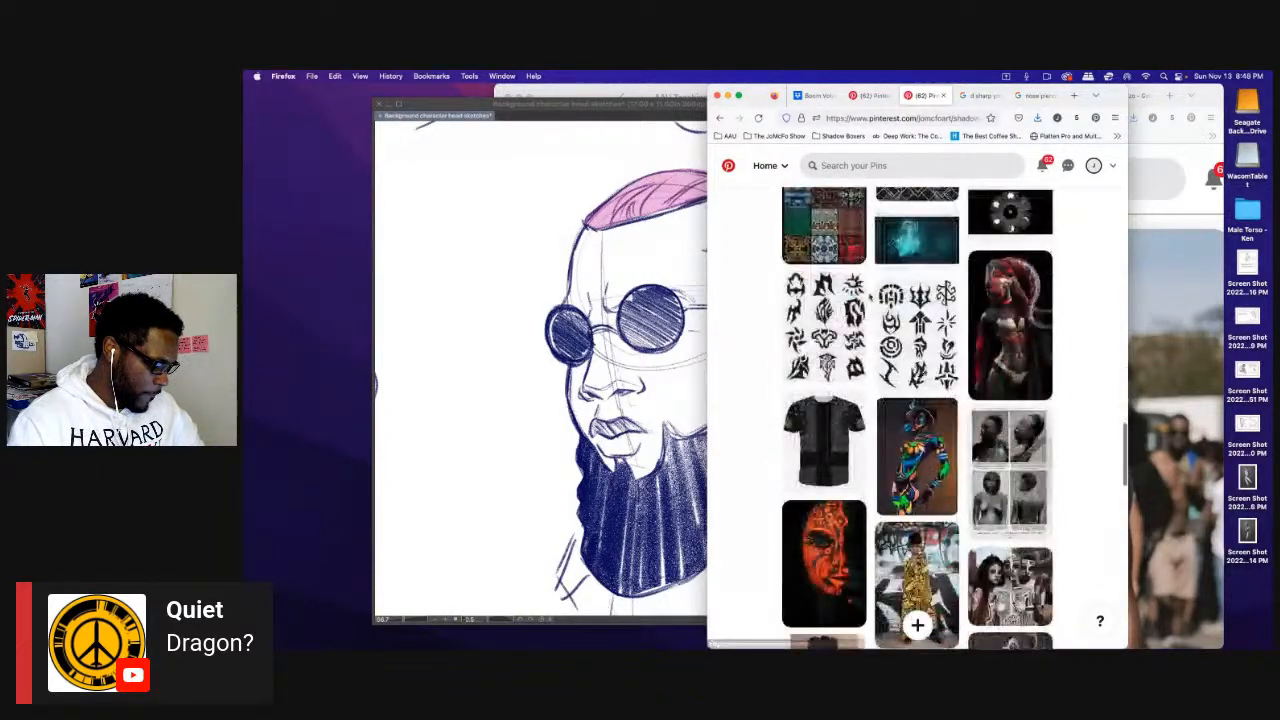
scroll(840, 320, down, 10)
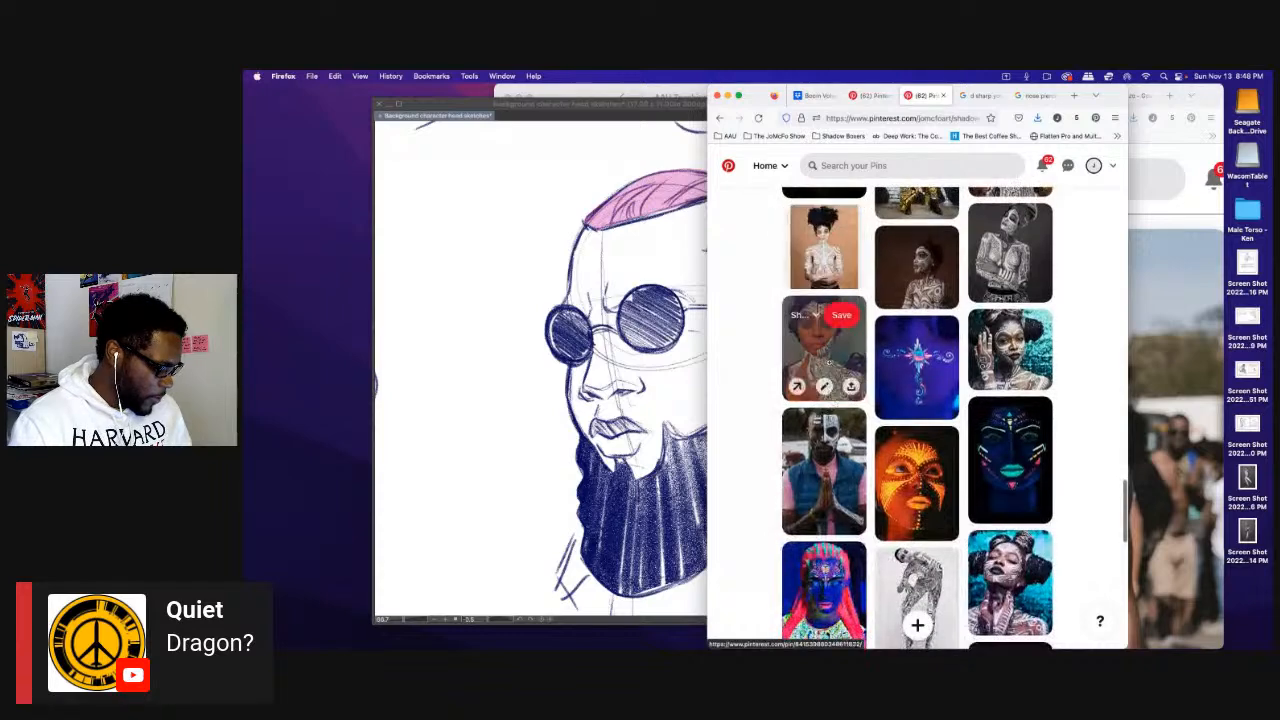
Examine the pin of the woman with white swirling body paint up close, and return to the board's pins.
scroll(829, 362, up, 6)
scroll(824, 359, left, 3)
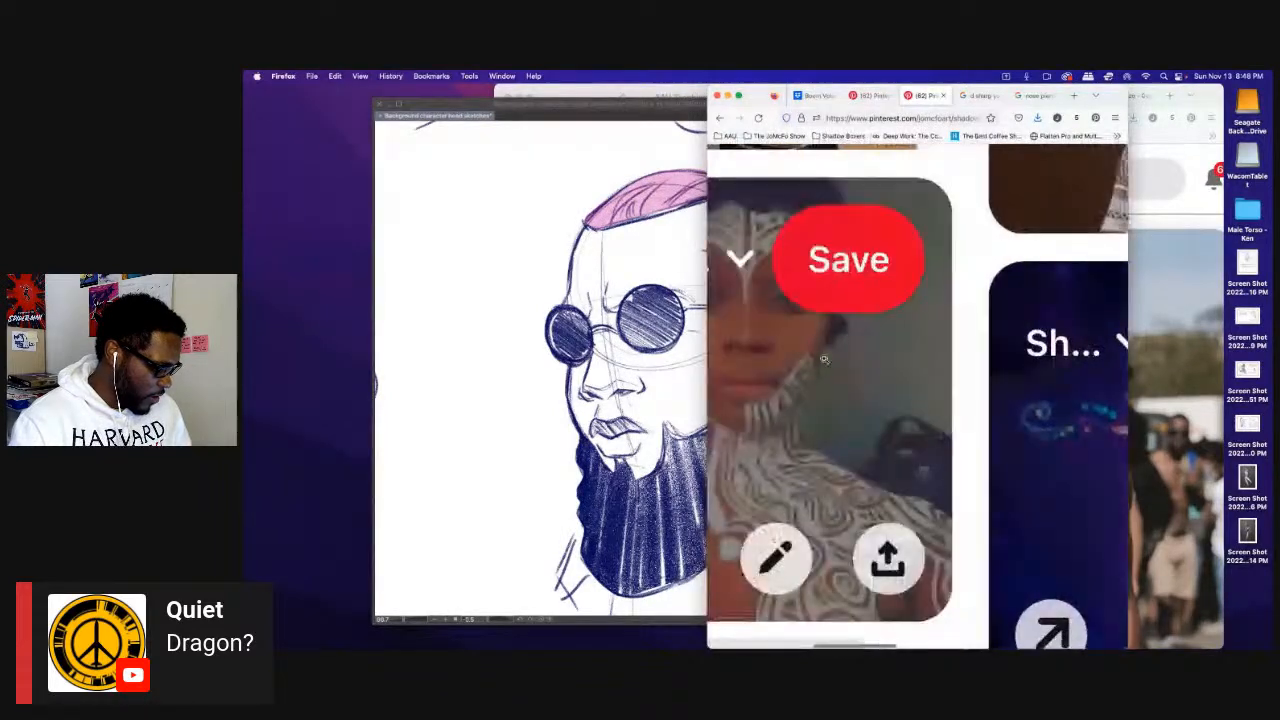
scroll(824, 359, left, 2)
scroll(684, 458, down, 2)
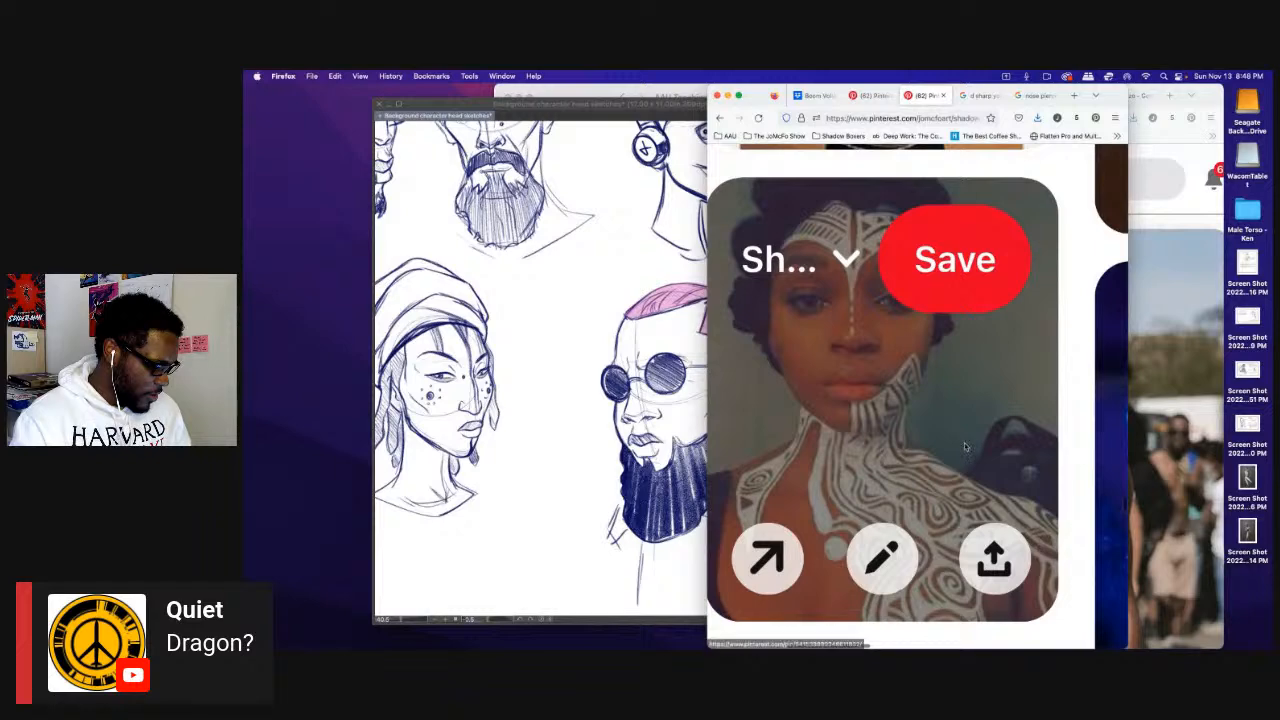
scroll(965, 447, down, 5)
scroll(843, 413, down, 5)
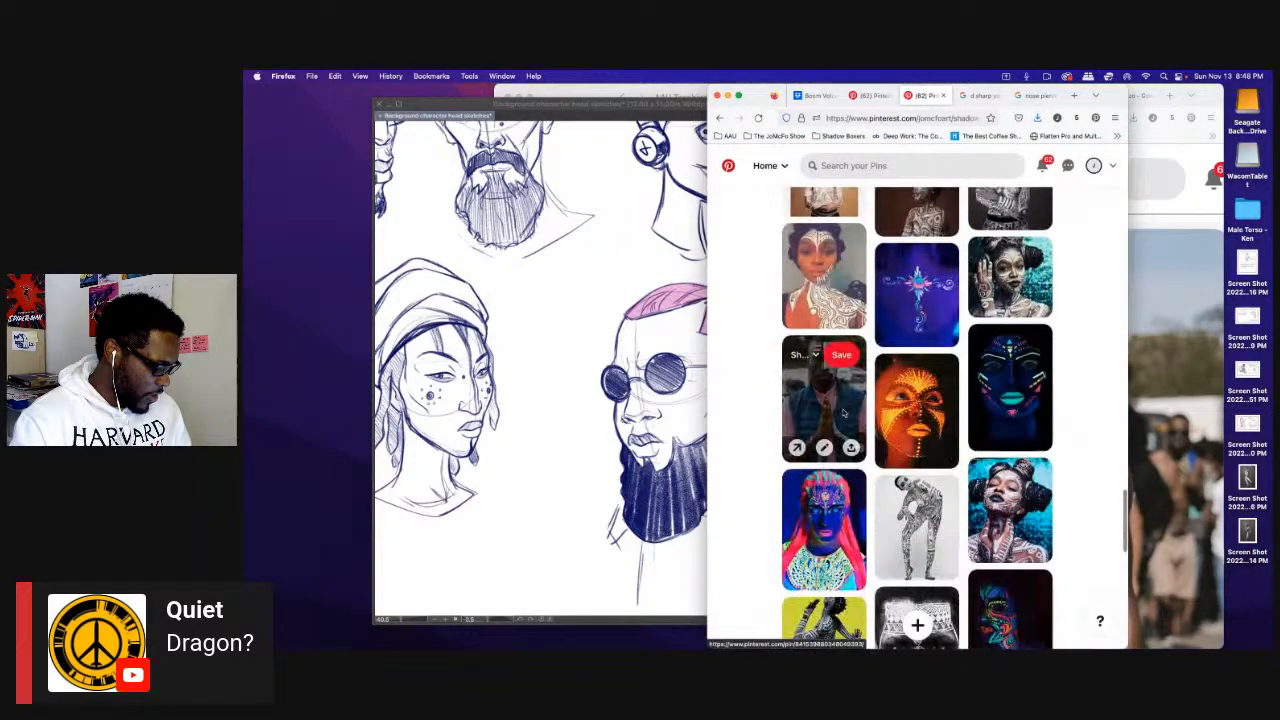
Open the pin of the man with white face paint, place it beside the canvas, and switch to Clip Studio Paint.
scroll(843, 413, up, 10)
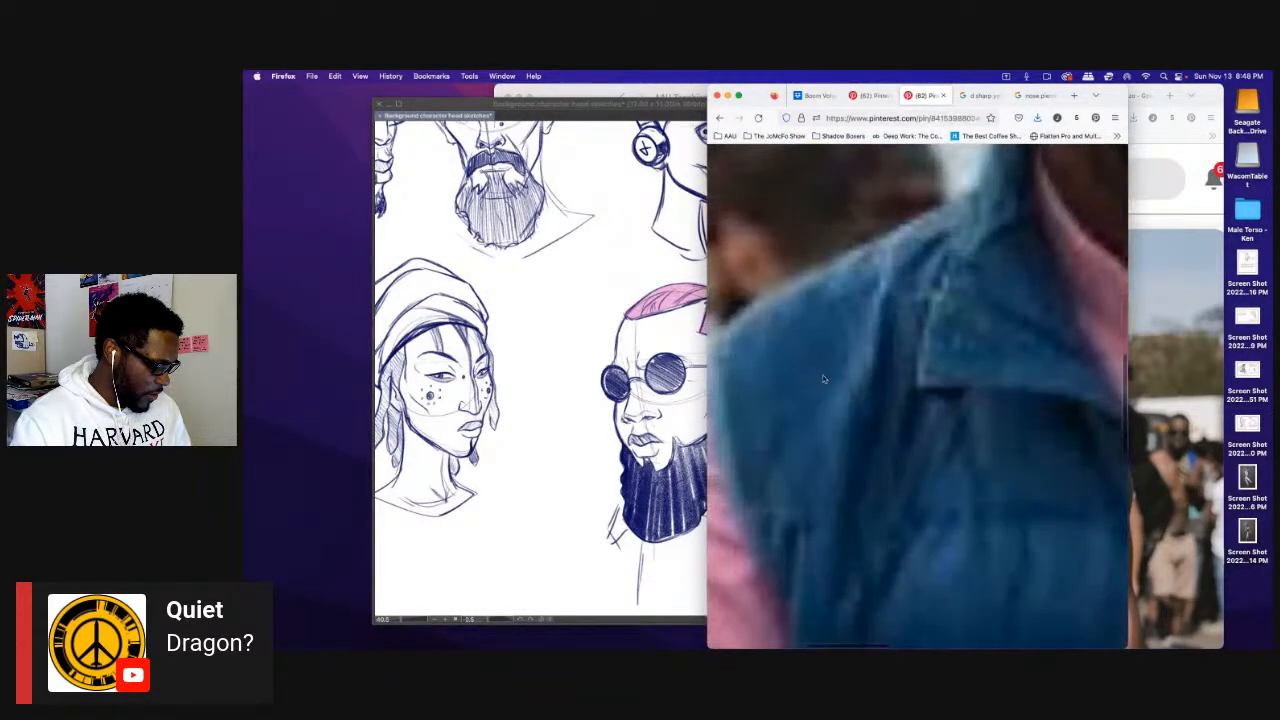
scroll(940, 363, down, 10)
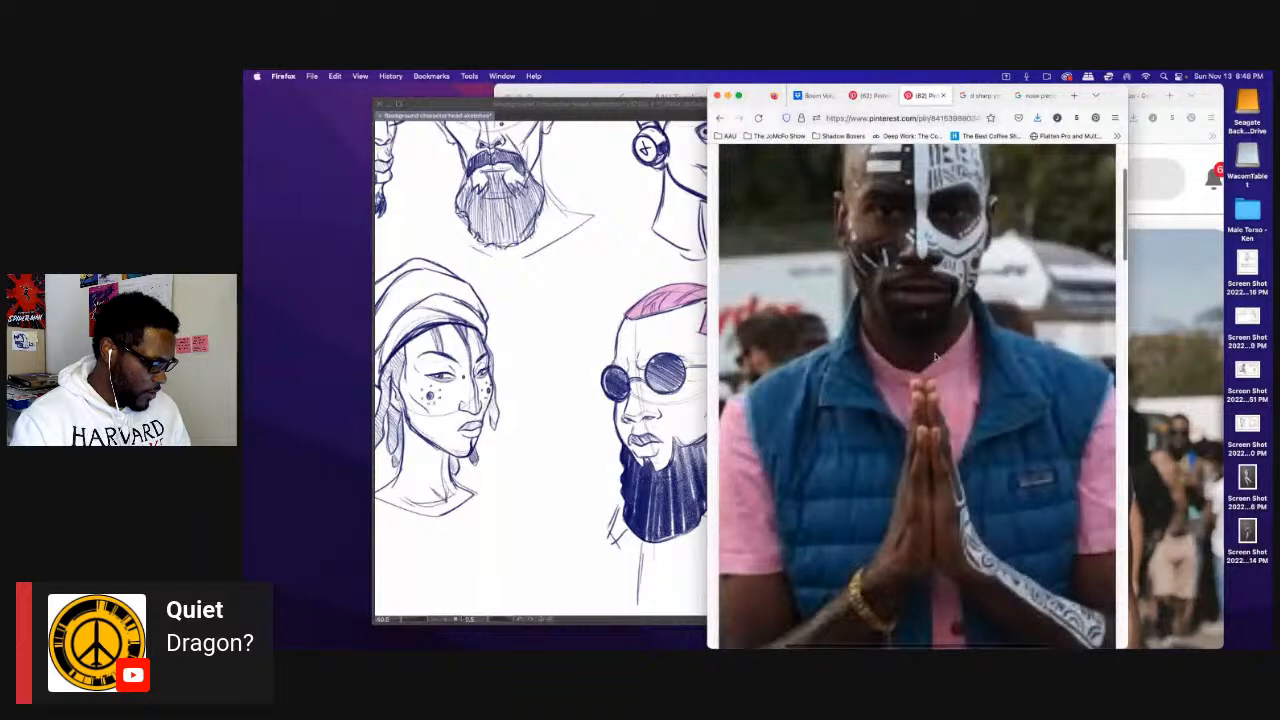
scroll(936, 357, down, 3)
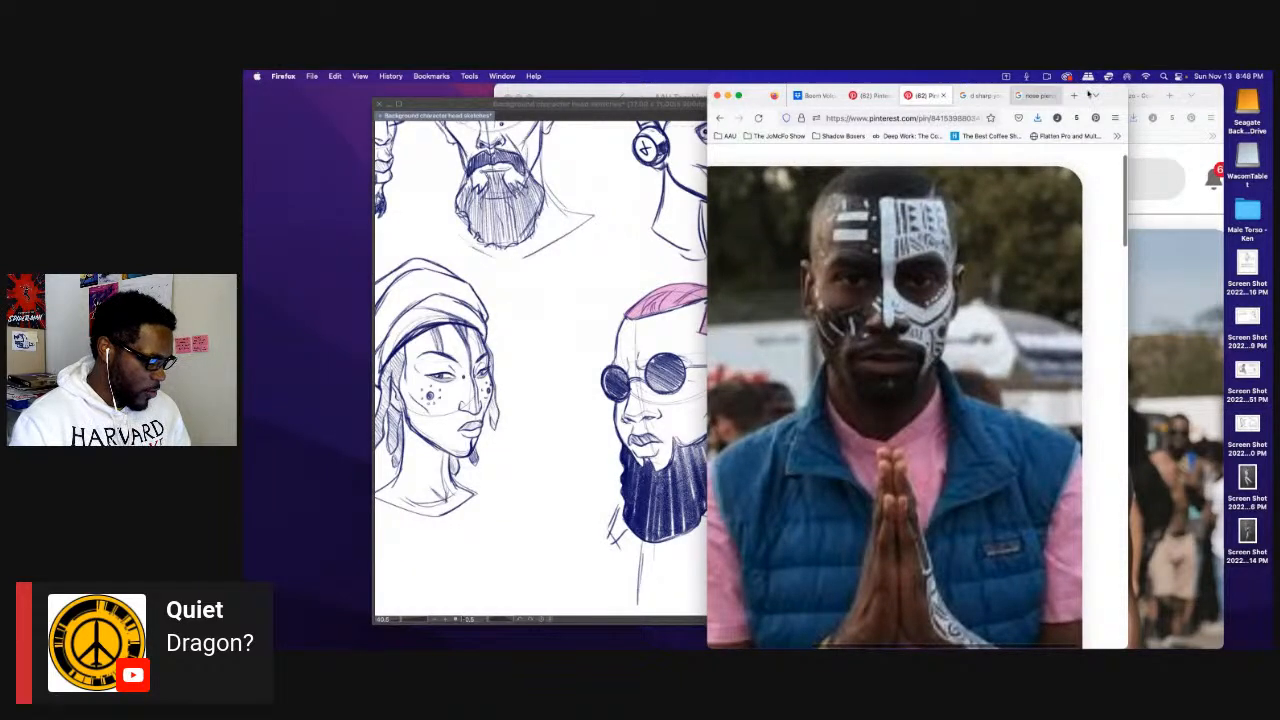
drag(1208, 100, 1272, 125)
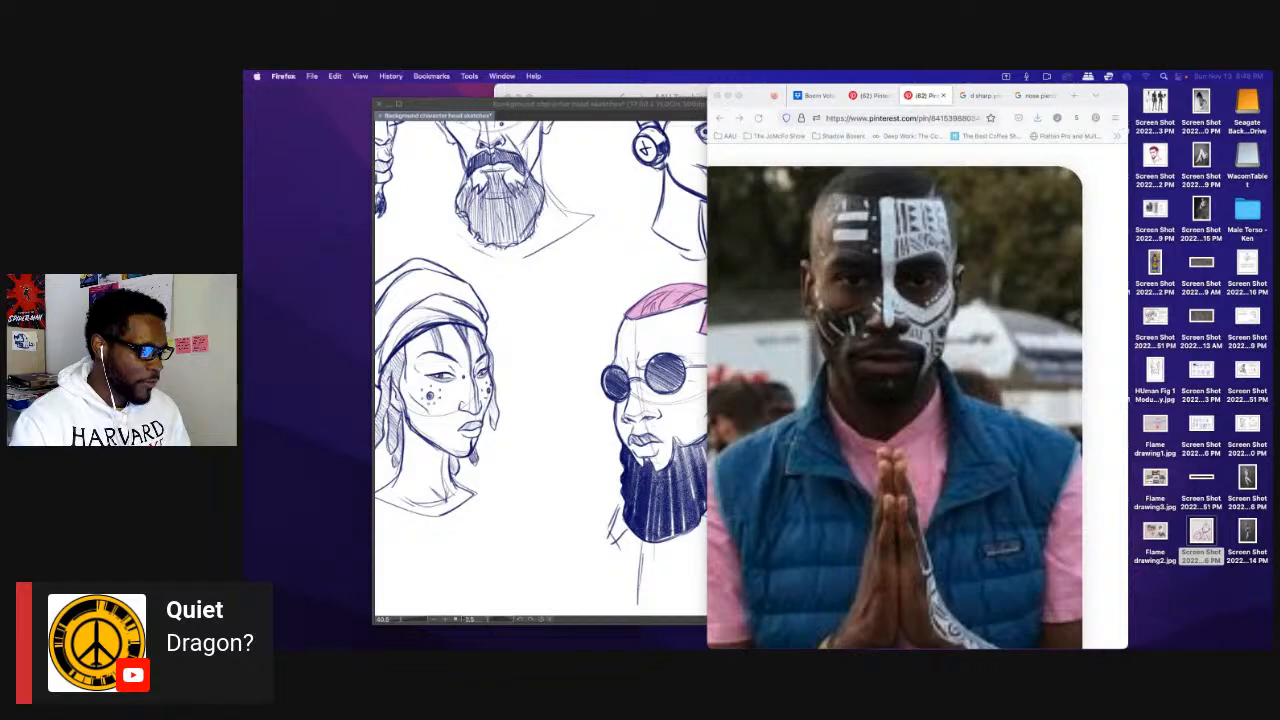
drag(1108, 102, 1264, 102)
click(811, 105)
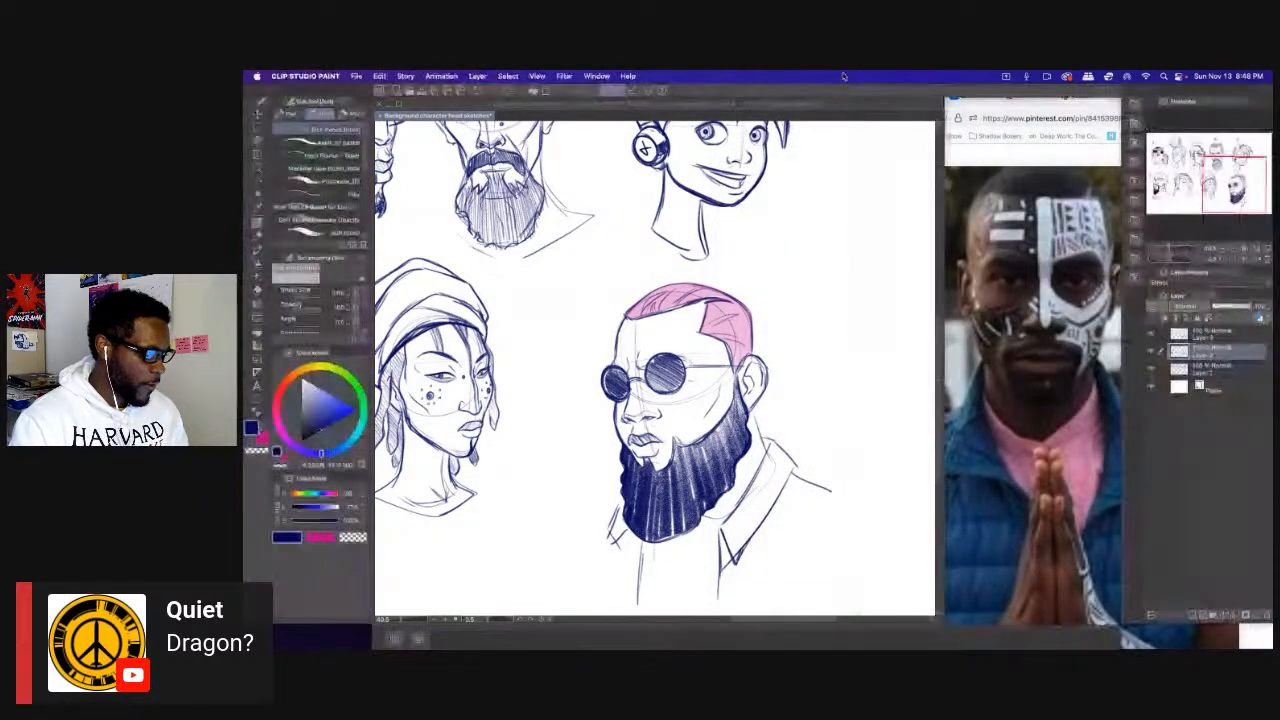
Add a new raster layer above Layer 3 and pick a bright green drawing color for the ninth head.
click(1205, 337)
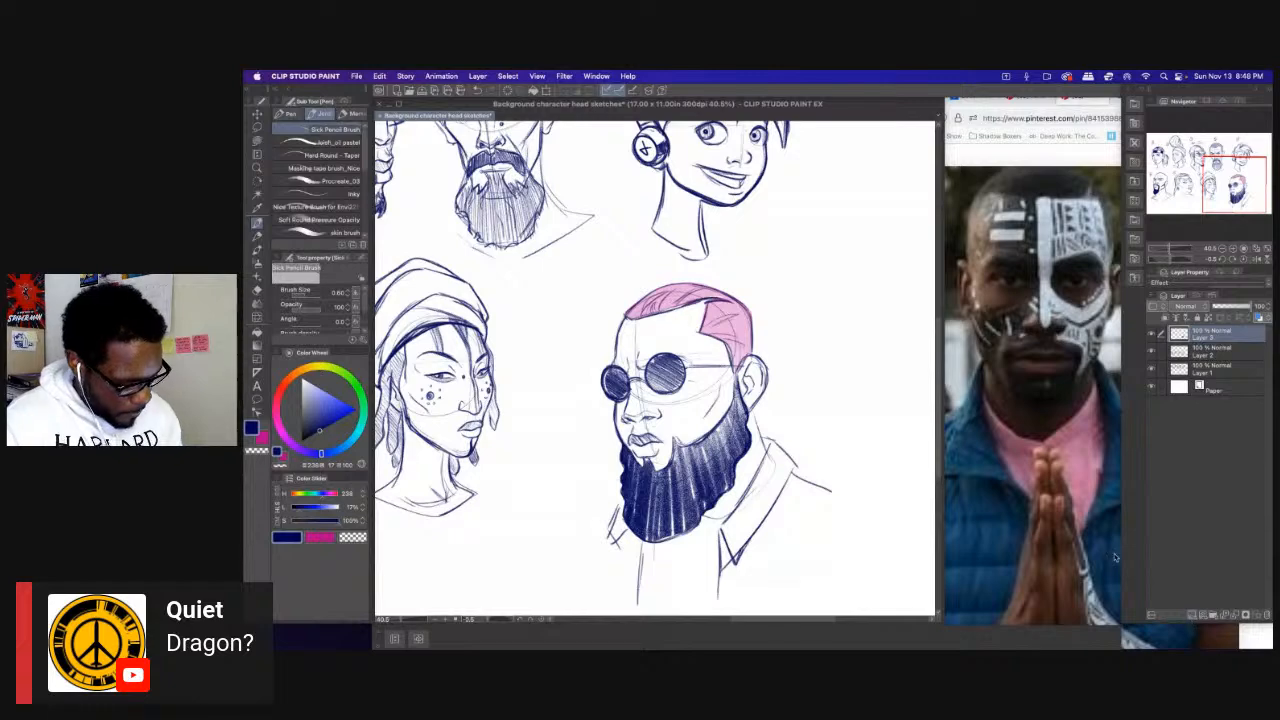
click(1191, 615)
key(super+plus)
key(super+plus)
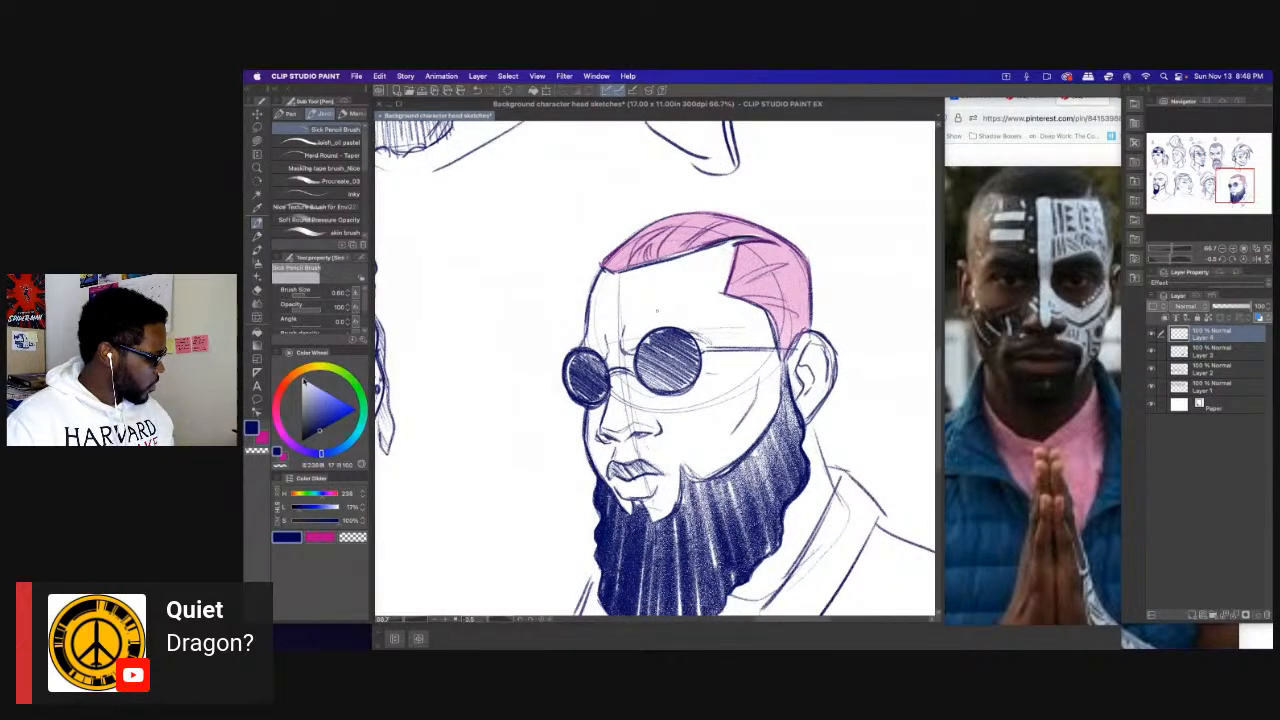
click(362, 403)
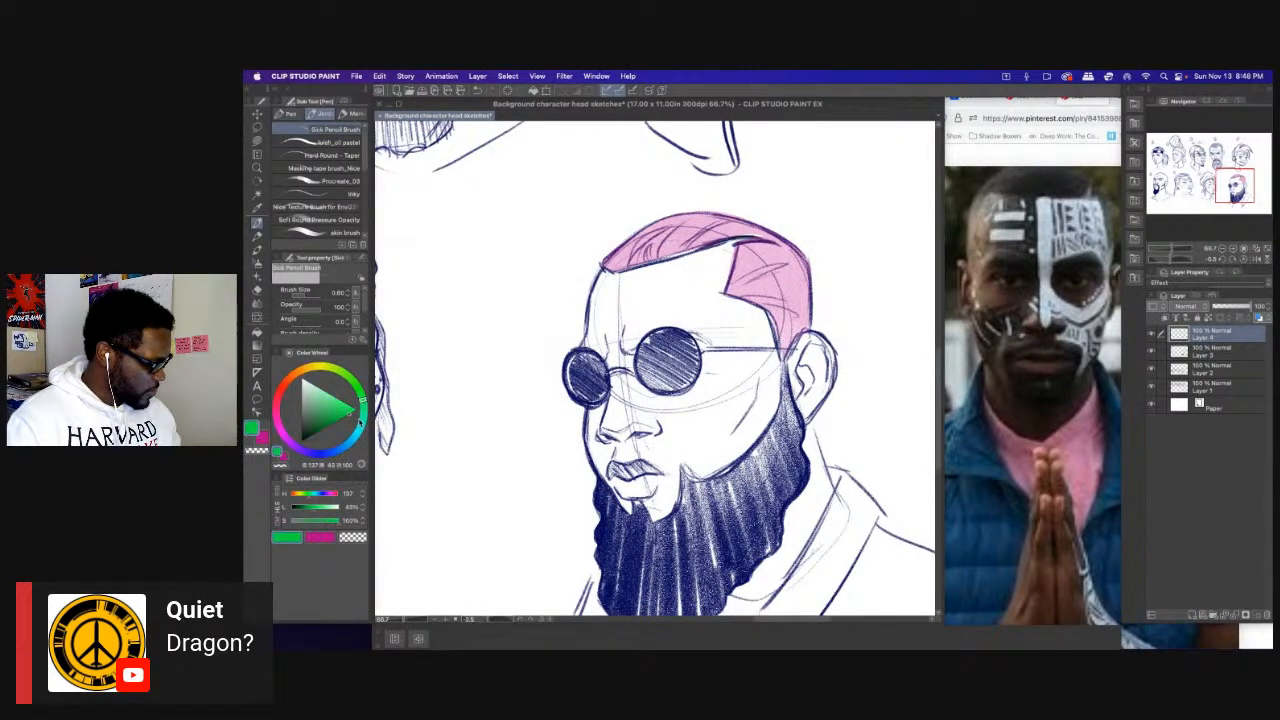
key(p)
drag(638, 272, 620, 270)
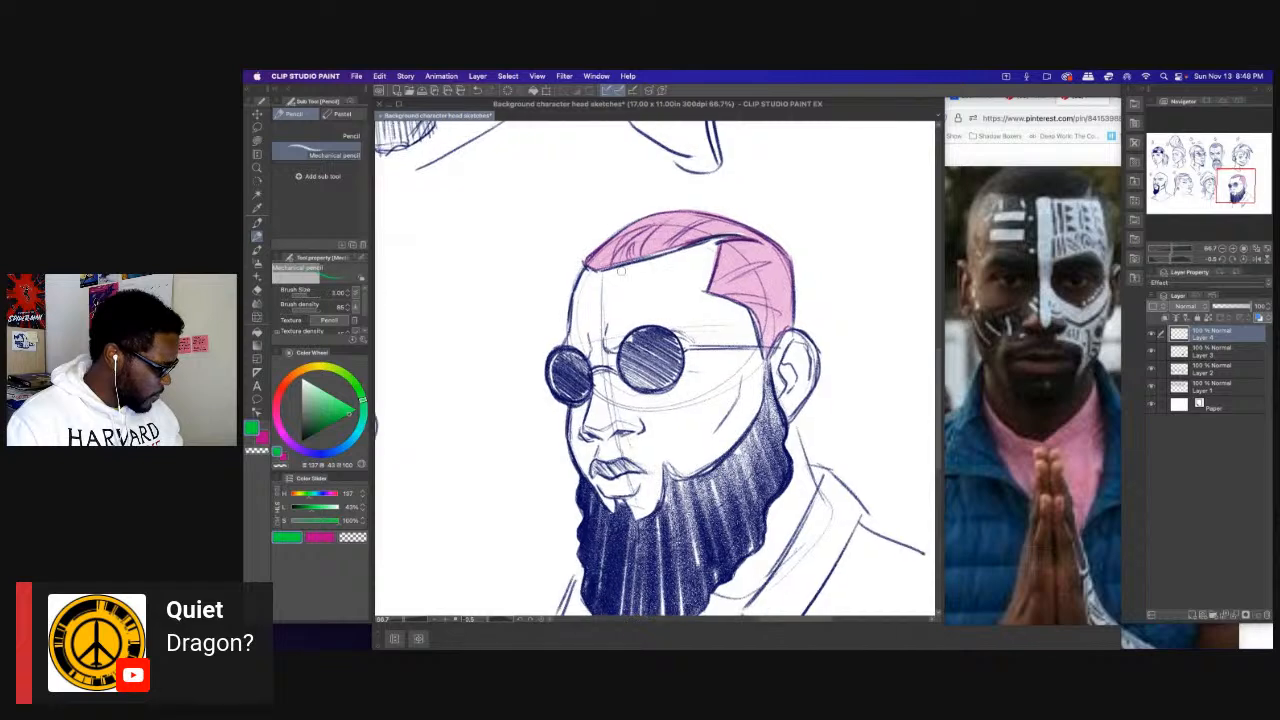
key(bracketright)
key(bracketright)
key(bracketright)
key(bracketright)
key(bracketright)
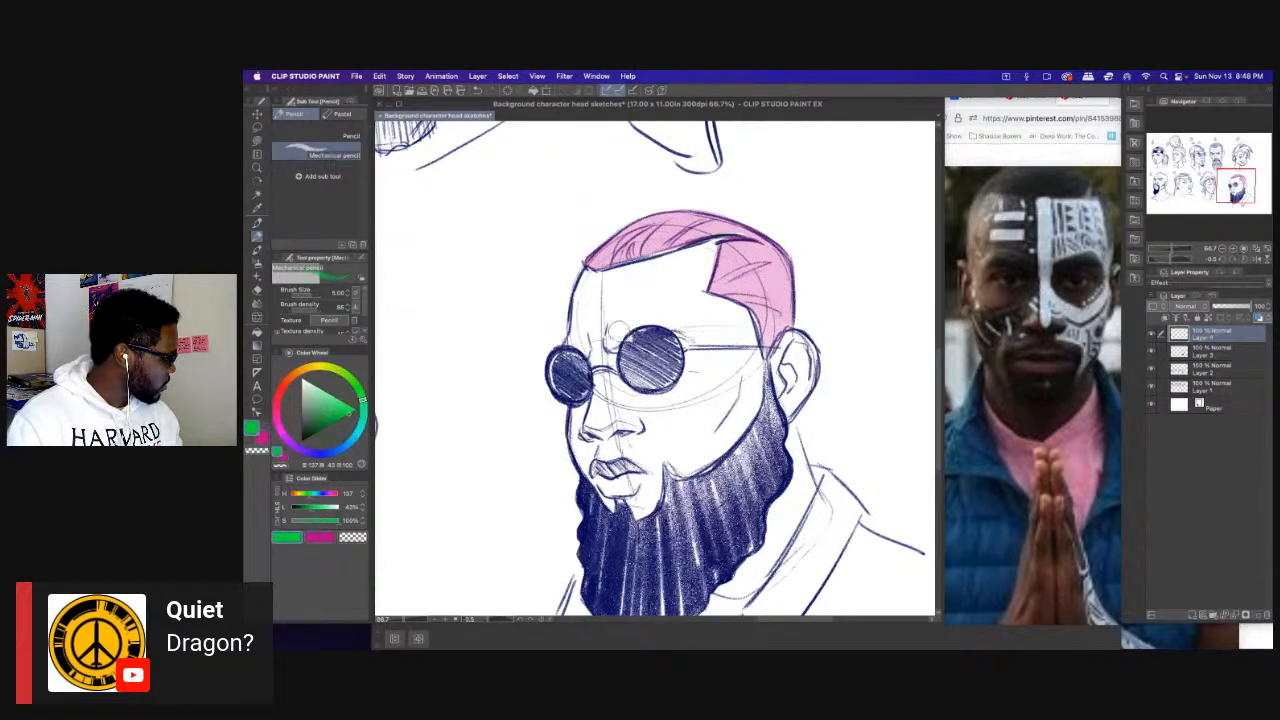
key(p)
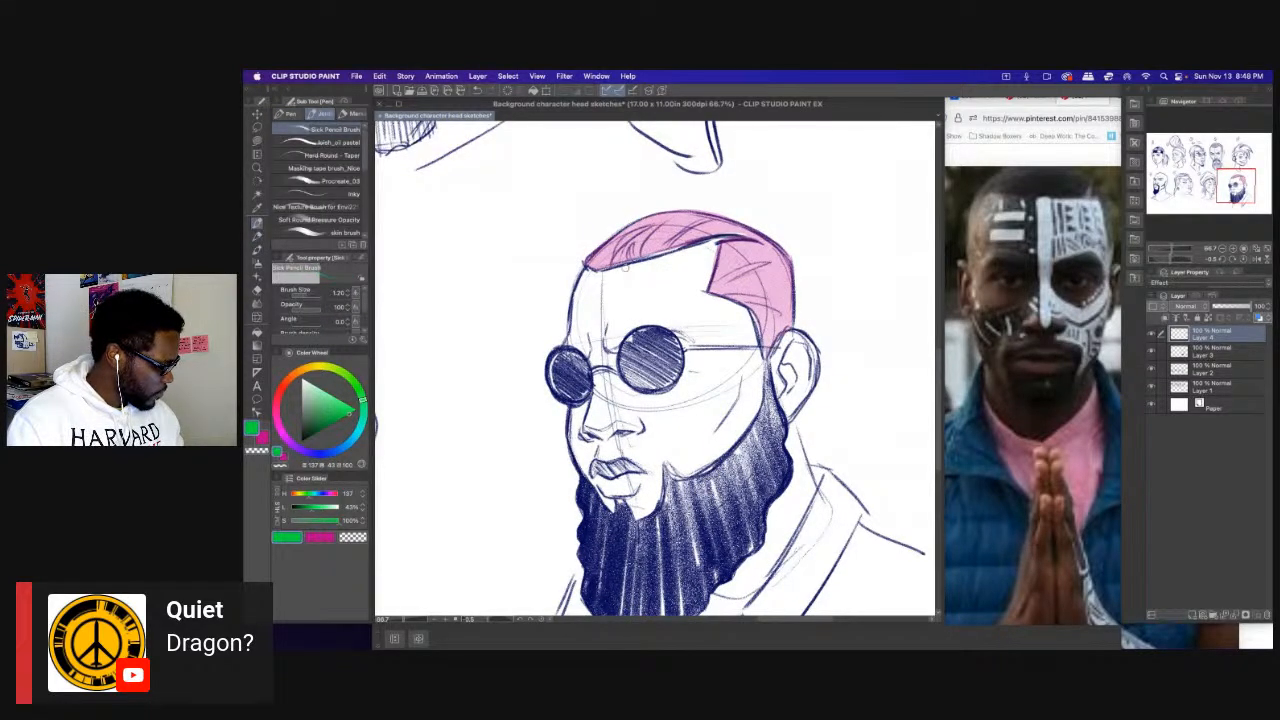
Paint a green band from the ninth head's hairline down the forehead and nose, widening the Sick Pencil Brush to size 6.00.
drag(625, 266, 616, 340)
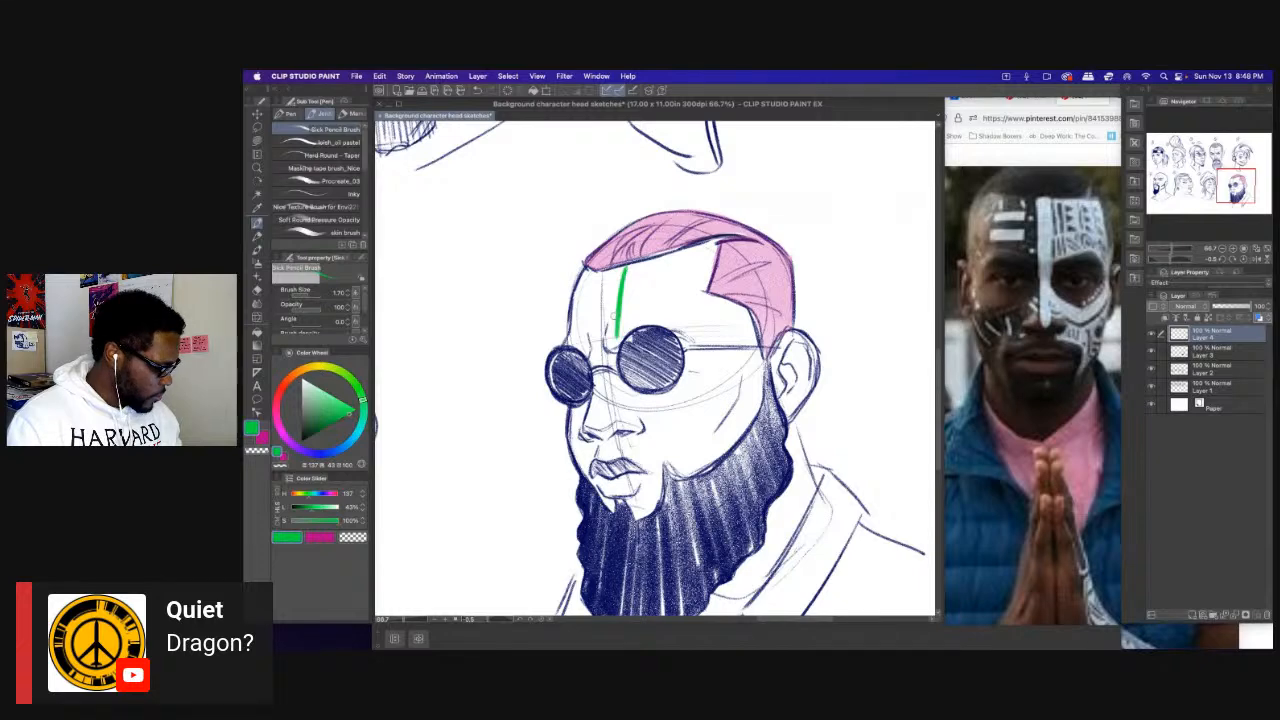
drag(621, 288, 620, 383)
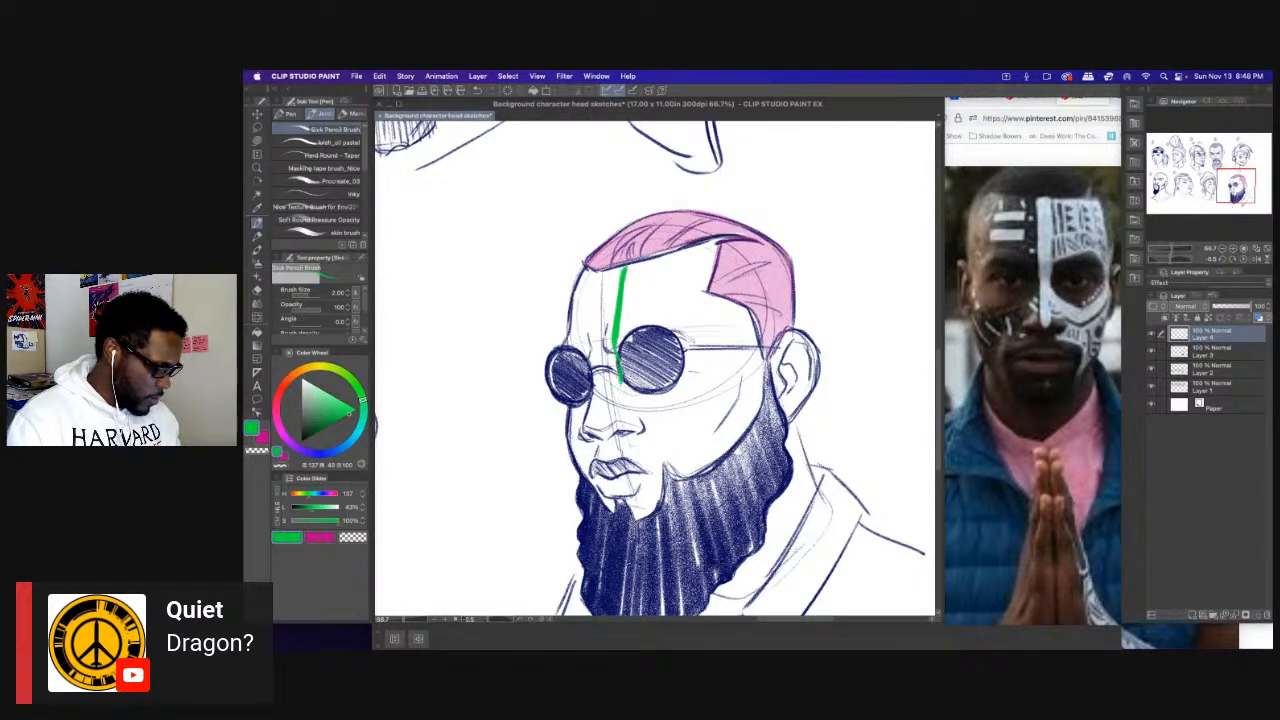
key(bracketright)
key(bracketright)
key(bracketright)
key(bracketright)
drag(612, 270, 606, 334)
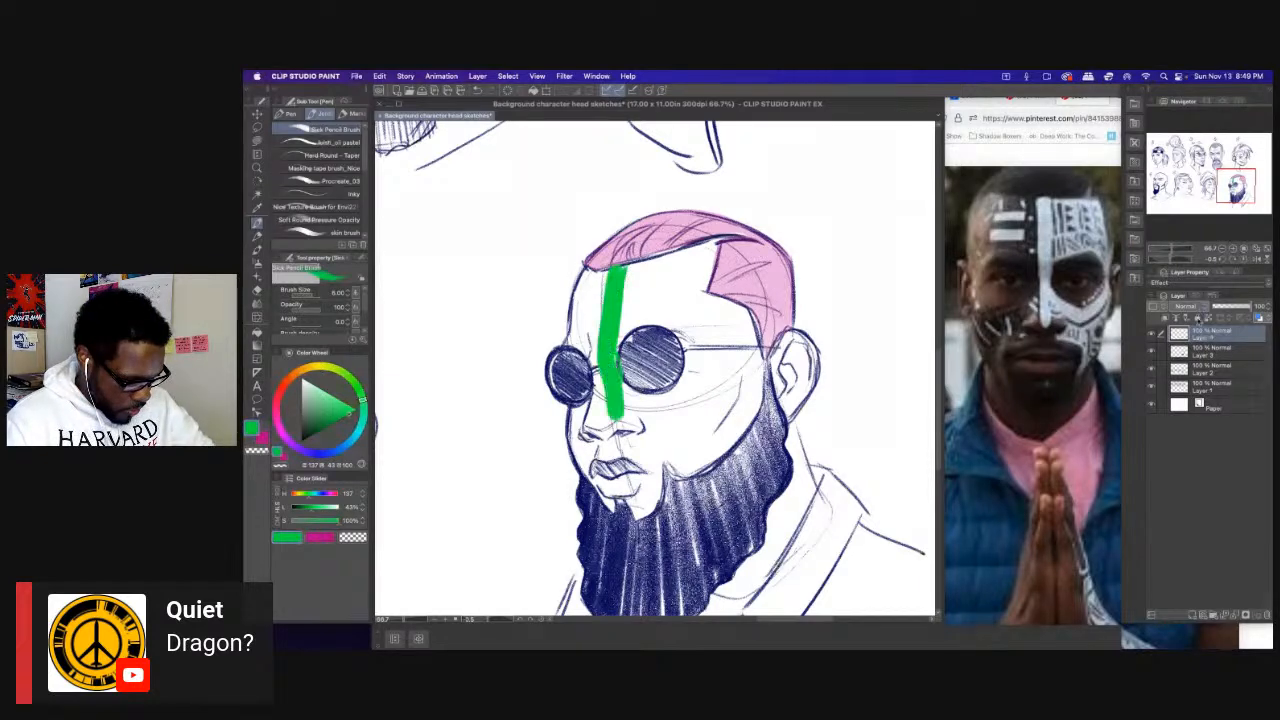
Set the green paint layer's blending mode to Multiply and its opacity to 40%.
click(1200, 308)
click(1187, 341)
drag(1246, 307, 1221, 308)
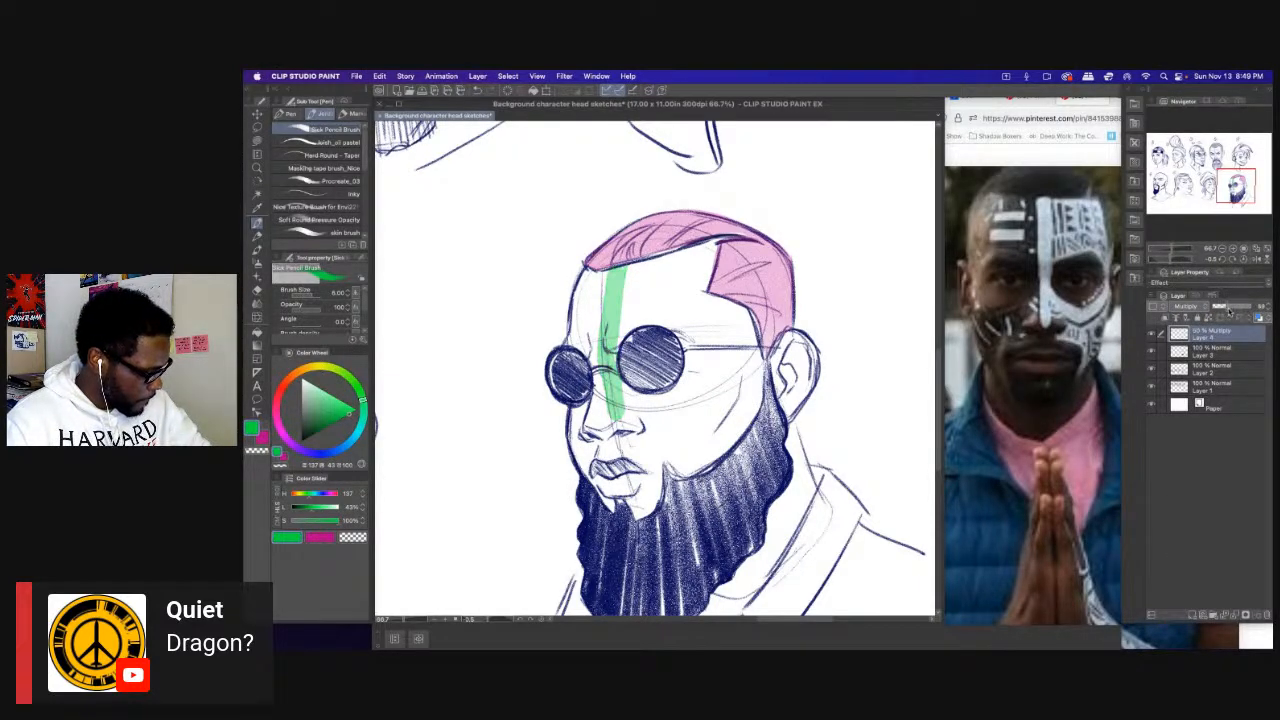
Fill the ninth head's forehead with green beside the center band, and paint a curved green band across the cheek below the glasses.
key(bracketright)
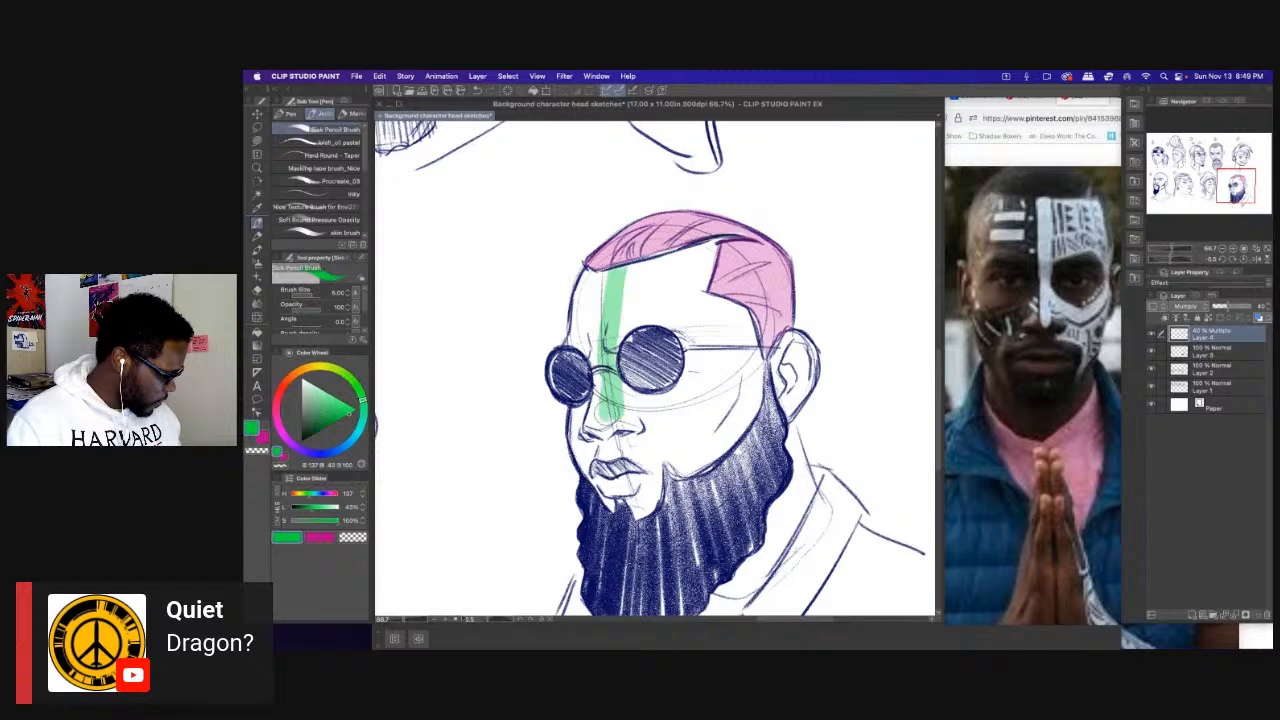
key(bracketleft)
key(bracketleft)
key(bracketright)
key(bracketright)
key(bracketright)
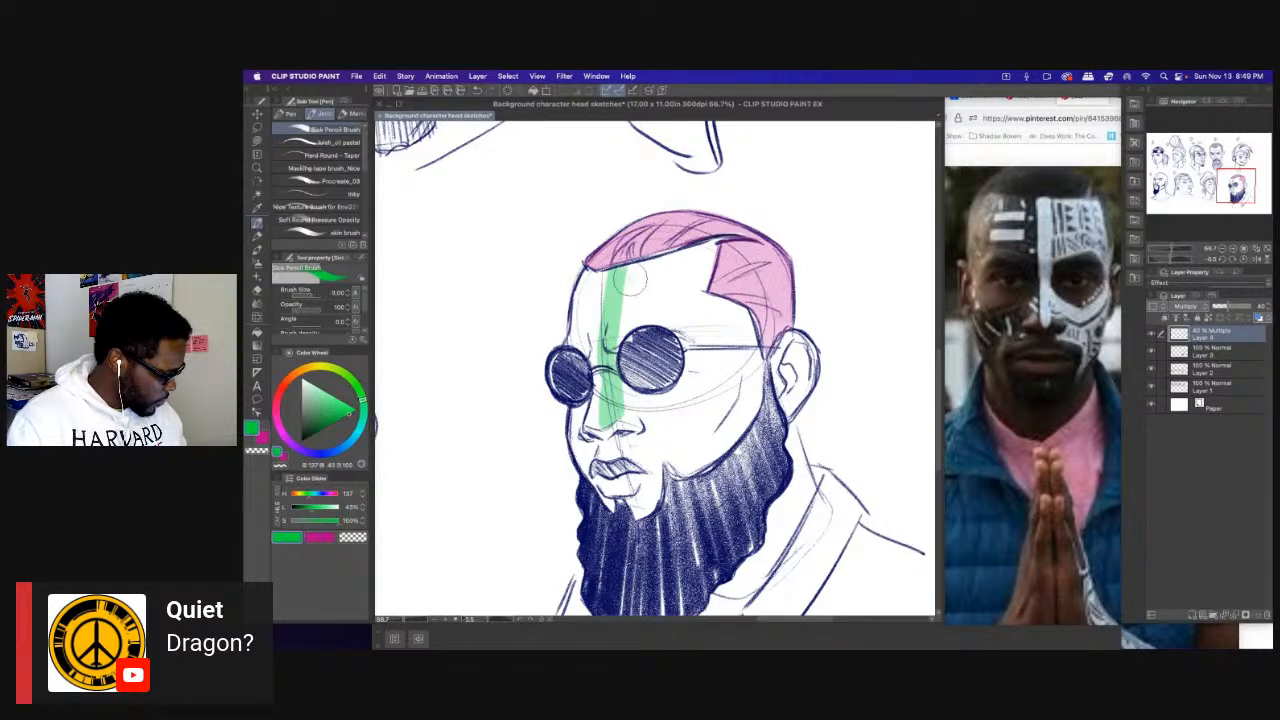
mouse_move(630, 278)
mouse_down()
mouse_move(694, 266)
mouse_move(685, 287)
mouse_move(626, 322)
mouse_move(656, 274)
mouse_move(691, 258)
mouse_move(640, 325)
mouse_up()
mouse_move(644, 379)
mouse_down()
mouse_move(632, 371)
mouse_move(670, 410)
mouse_move(698, 376)
mouse_up()
key(bracketleft)
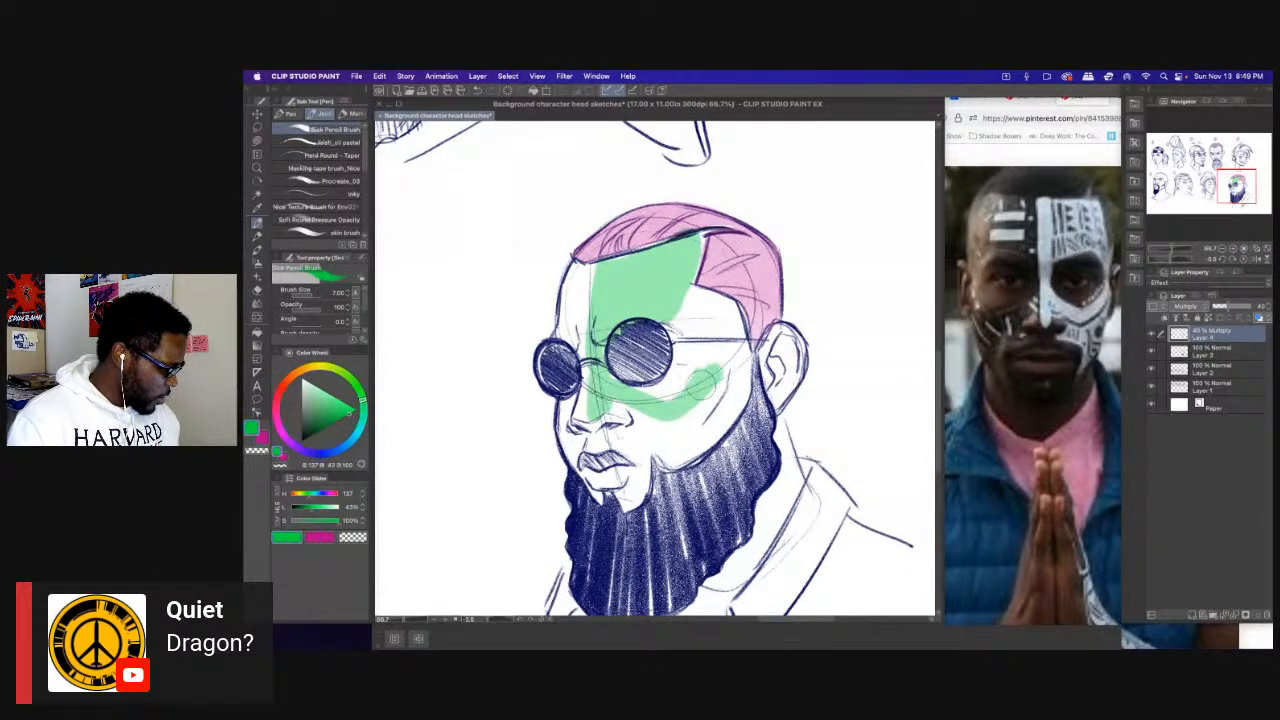
Lasso the upper part of the green cheek band below the glasses, delete it, and deselect.
key(m)
mouse_move(610, 368)
mouse_down()
mouse_move(612, 386)
mouse_move(721, 362)
mouse_move(700, 345)
mouse_move(556, 329)
mouse_up()
key(Delete)
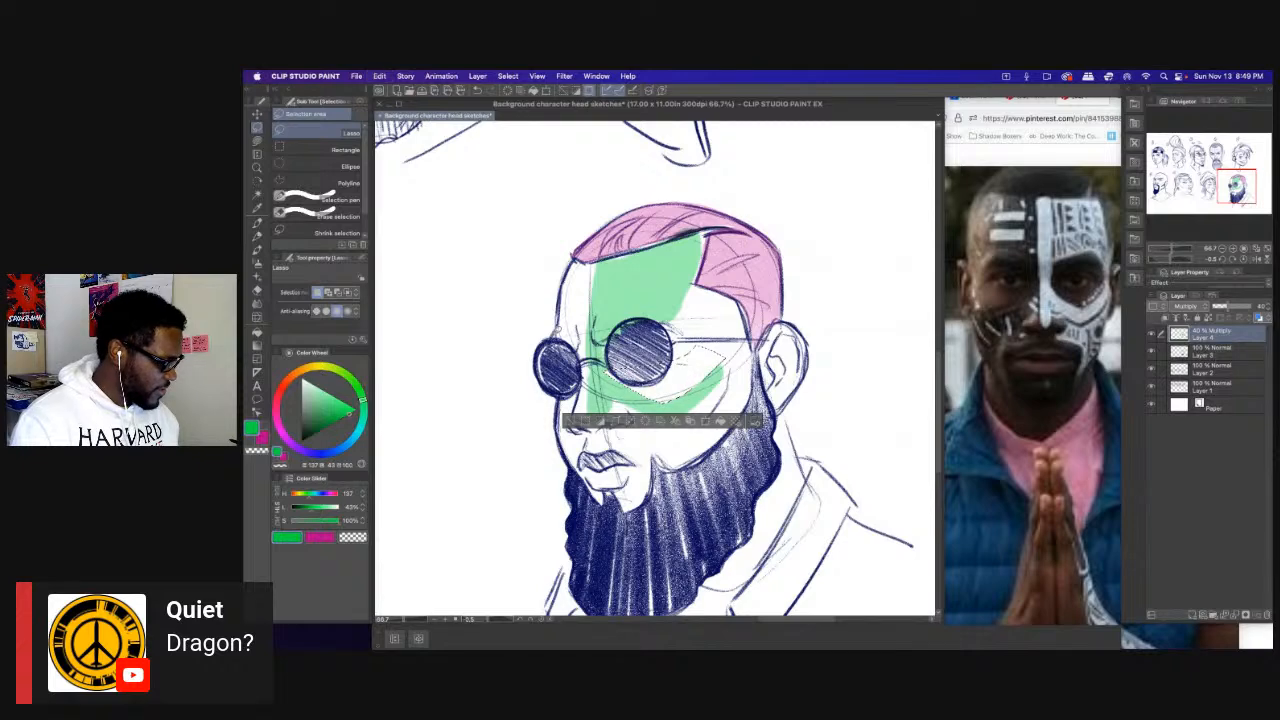
key(super+d)
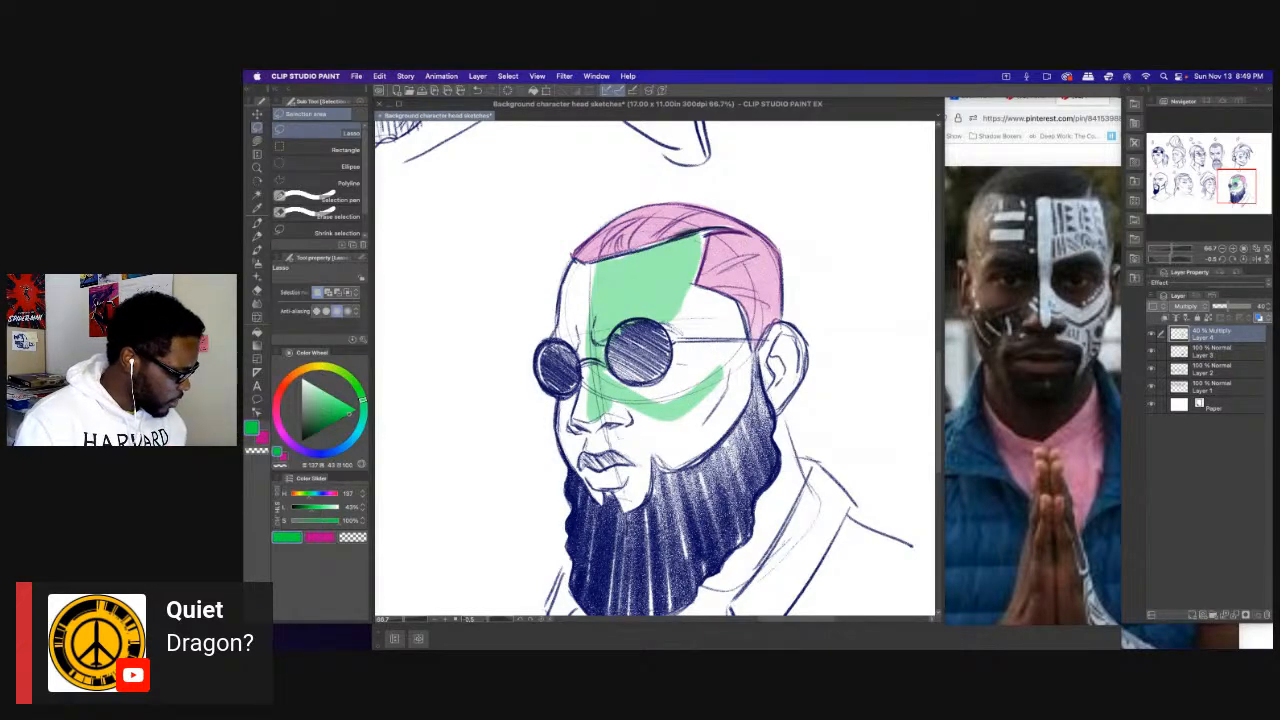
Extend the green face paint across the temple and down the side of the cheek with the Sick Pencil Brush at size 7.00.
key(b)
key(p)
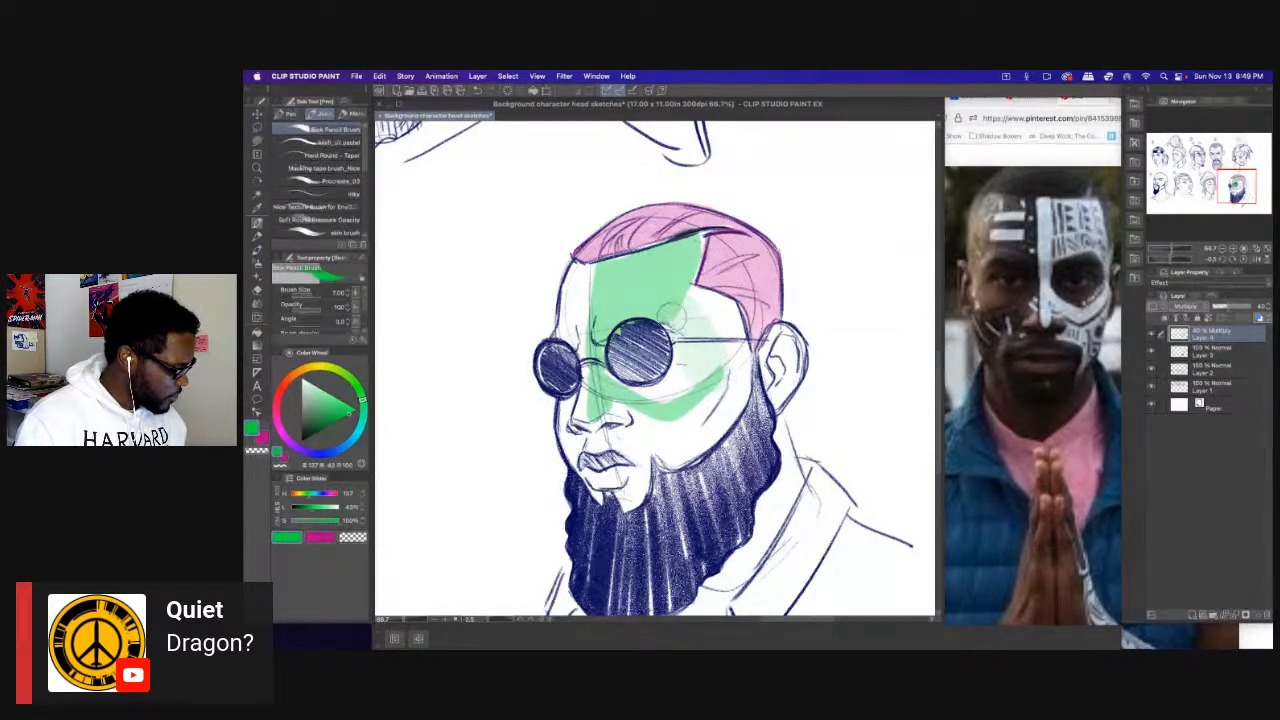
mouse_move(710, 330)
mouse_down()
mouse_move(685, 291)
mouse_move(732, 362)
mouse_move(700, 401)
mouse_move(725, 375)
mouse_move(730, 314)
mouse_move(697, 295)
mouse_move(730, 325)
mouse_up()
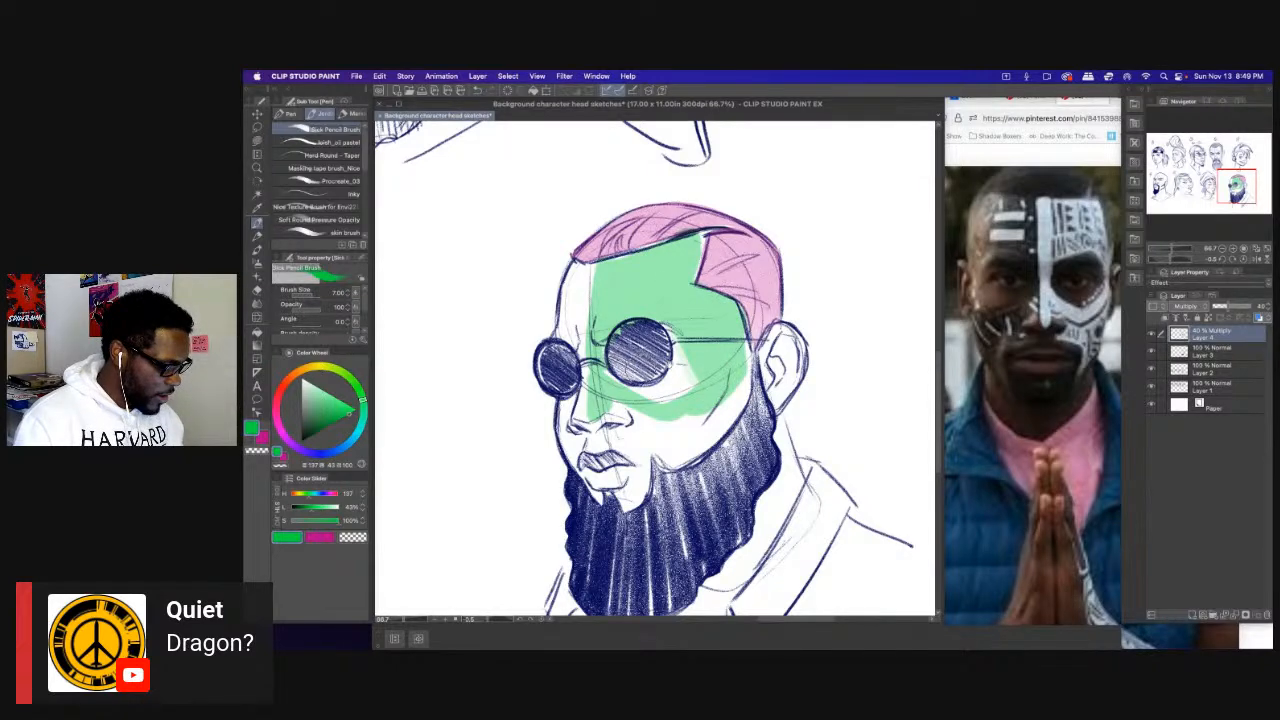
Fill the rest of the ninth head's cheek with green, down to the beard line and beside the mouth.
mouse_move(685, 388)
mouse_down()
mouse_move(672, 368)
mouse_move(712, 415)
mouse_move(662, 445)
mouse_move(628, 405)
mouse_move(679, 349)
mouse_move(655, 350)
mouse_move(606, 306)
mouse_move(731, 344)
mouse_up()
key(bracketright)
mouse_move(608, 414)
mouse_down()
mouse_move(593, 404)
mouse_move(635, 458)
mouse_move(631, 418)
mouse_up()
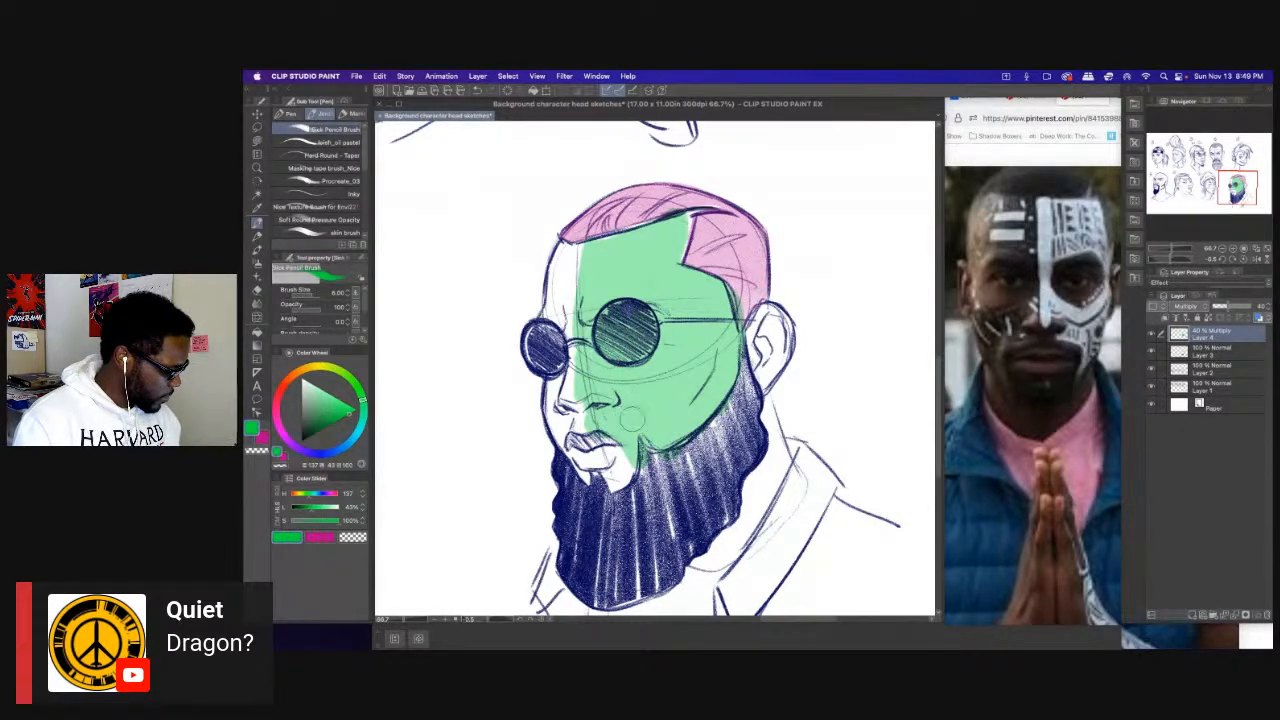
key(m)
key(p)
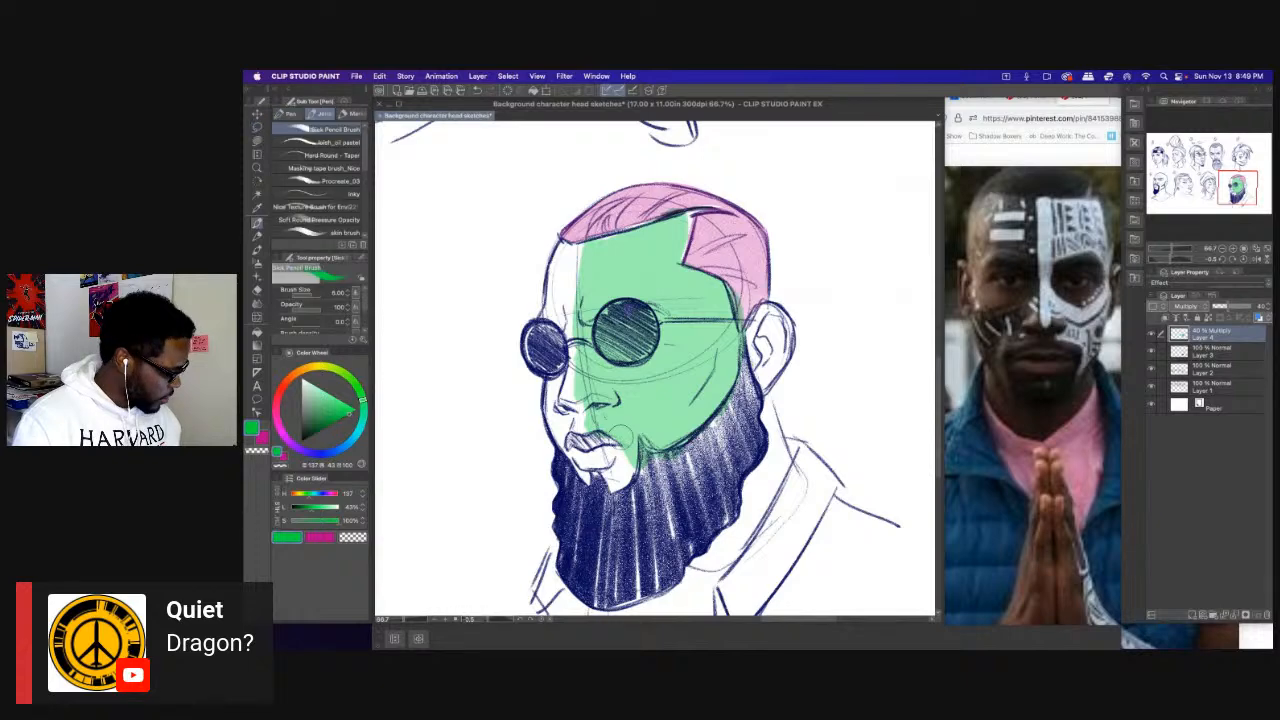
Lasso and delete the stray green along the paint's edge at the center of the forehead and nose.
key(m)
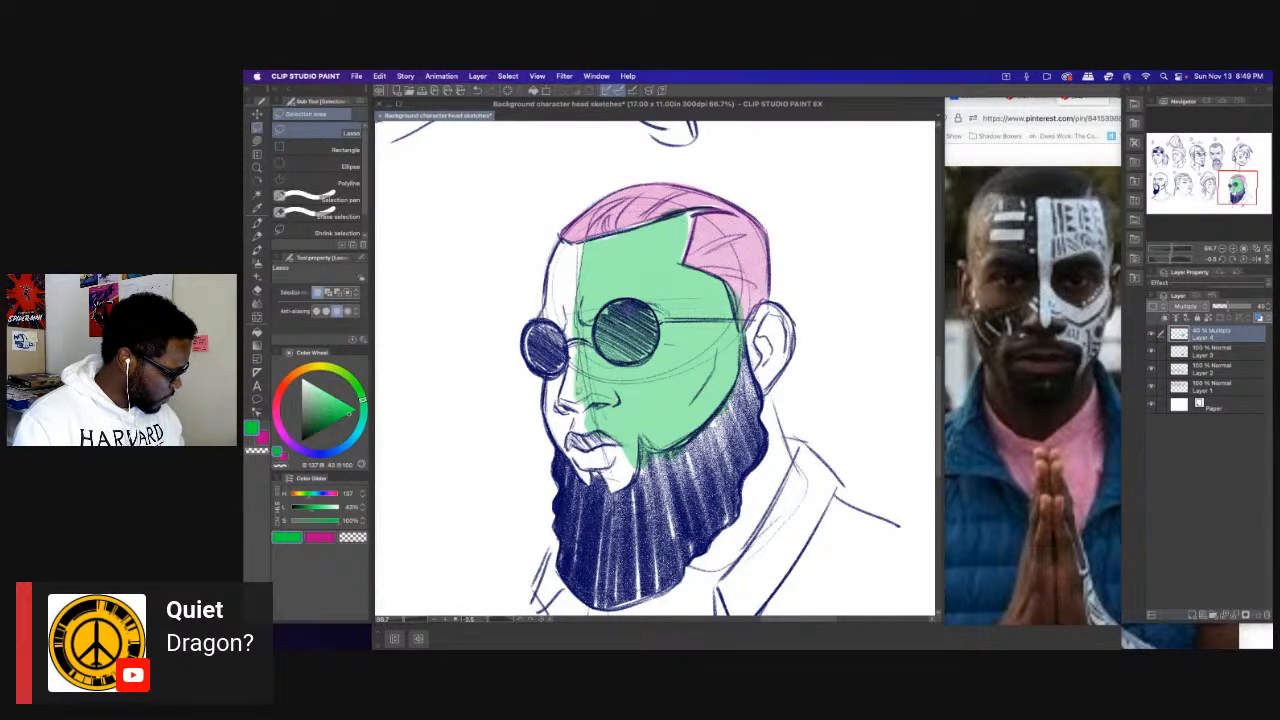
mouse_move(584, 406)
mouse_down()
mouse_move(533, 283)
mouse_move(578, 242)
mouse_up()
key(Delete)
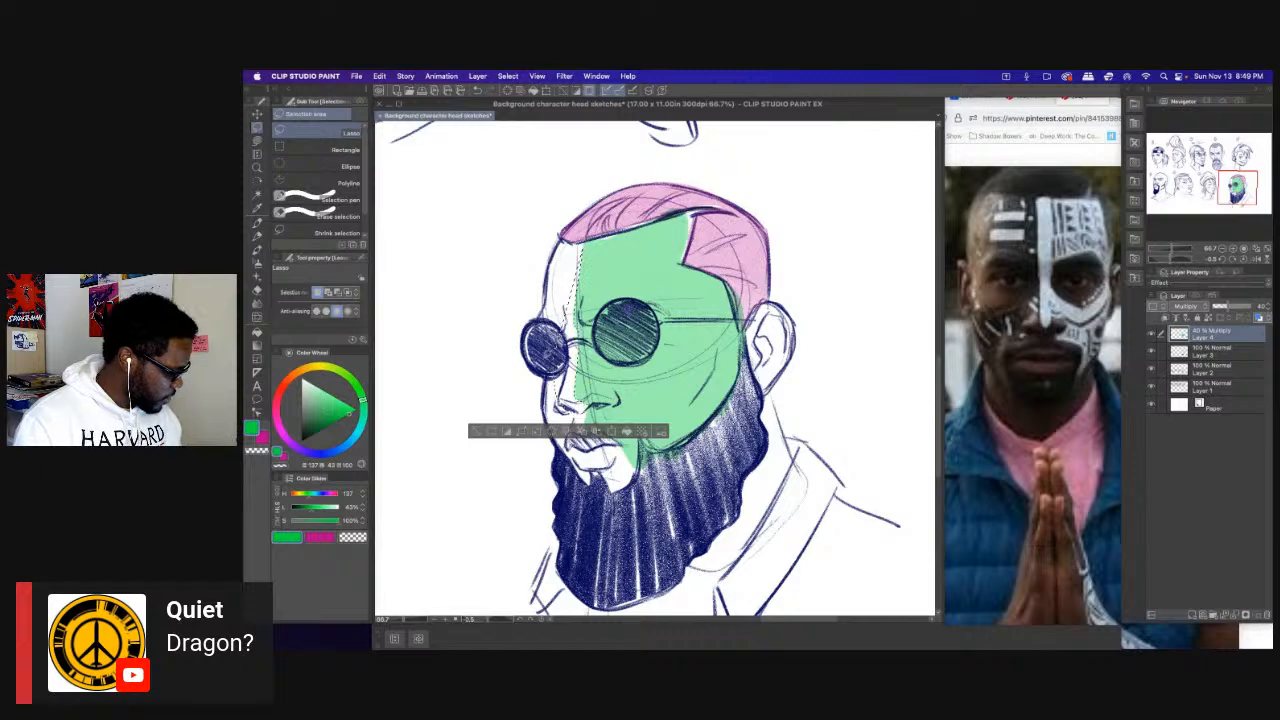
key(super+d)
mouse_move(592, 410)
mouse_down()
mouse_move(592, 434)
mouse_move(571, 388)
mouse_up()
key(Delete)
key(super+d)
Lasso and delete the green paint spilling over the ninth head's lips and mouth corner, then deselect.
mouse_move(608, 437)
mouse_down()
mouse_move(632, 470)
mouse_move(582, 446)
mouse_up()
key(Delete)
key(super+d)
key(Delete)
key(super+d)
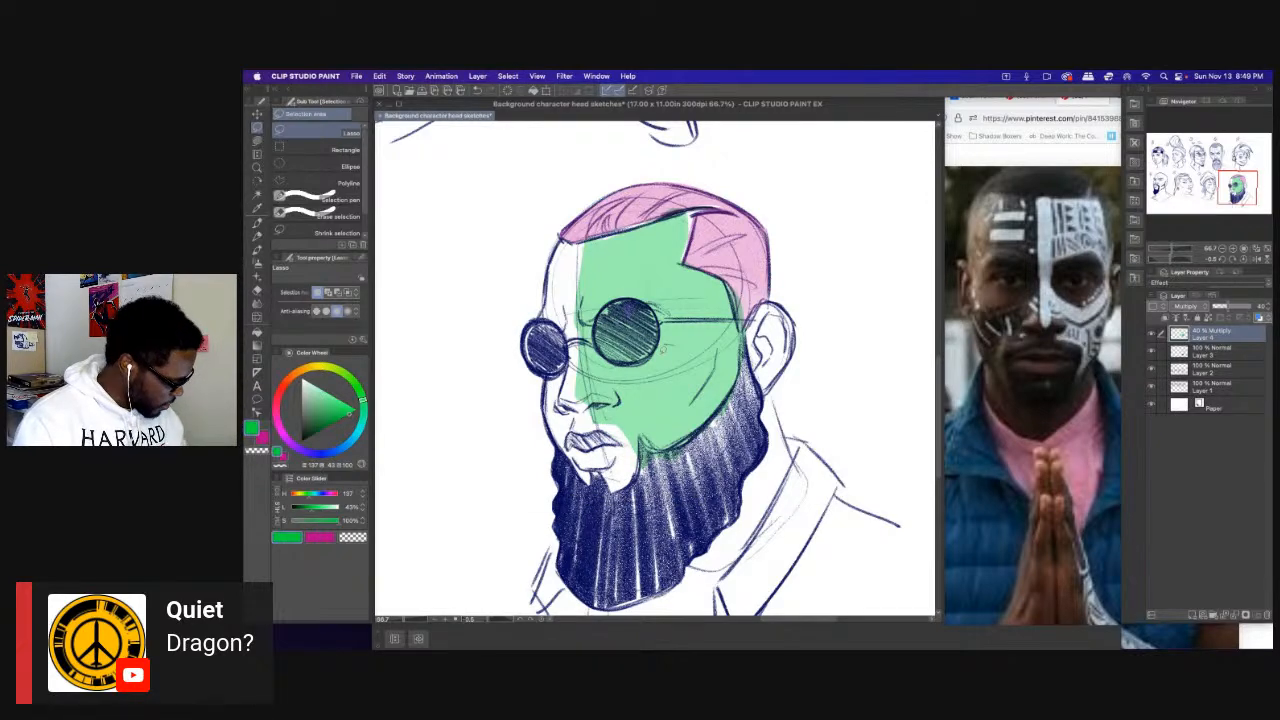
Cut a curved crescent out of the green cheek, plus two vertical bars and columns of small triangles out of the forehead.
drag(629, 395, 617, 389)
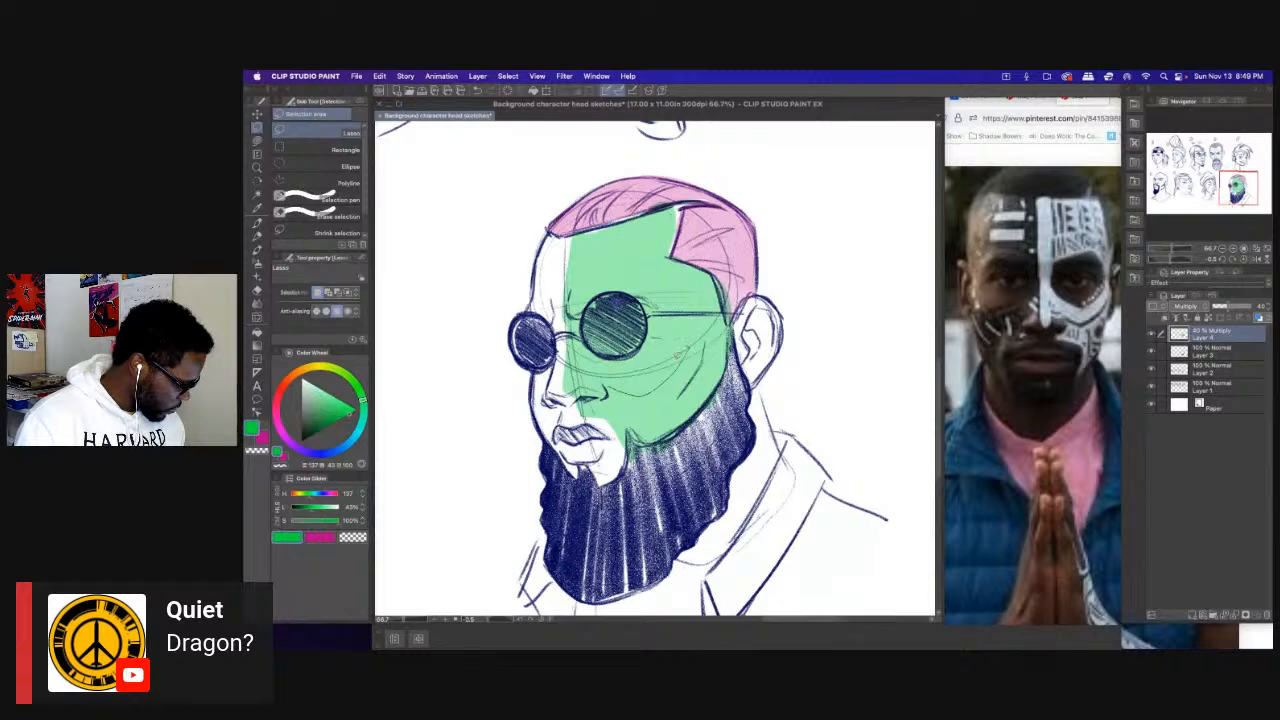
mouse_move(608, 377)
mouse_down()
mouse_move(658, 385)
mouse_move(688, 350)
mouse_up()
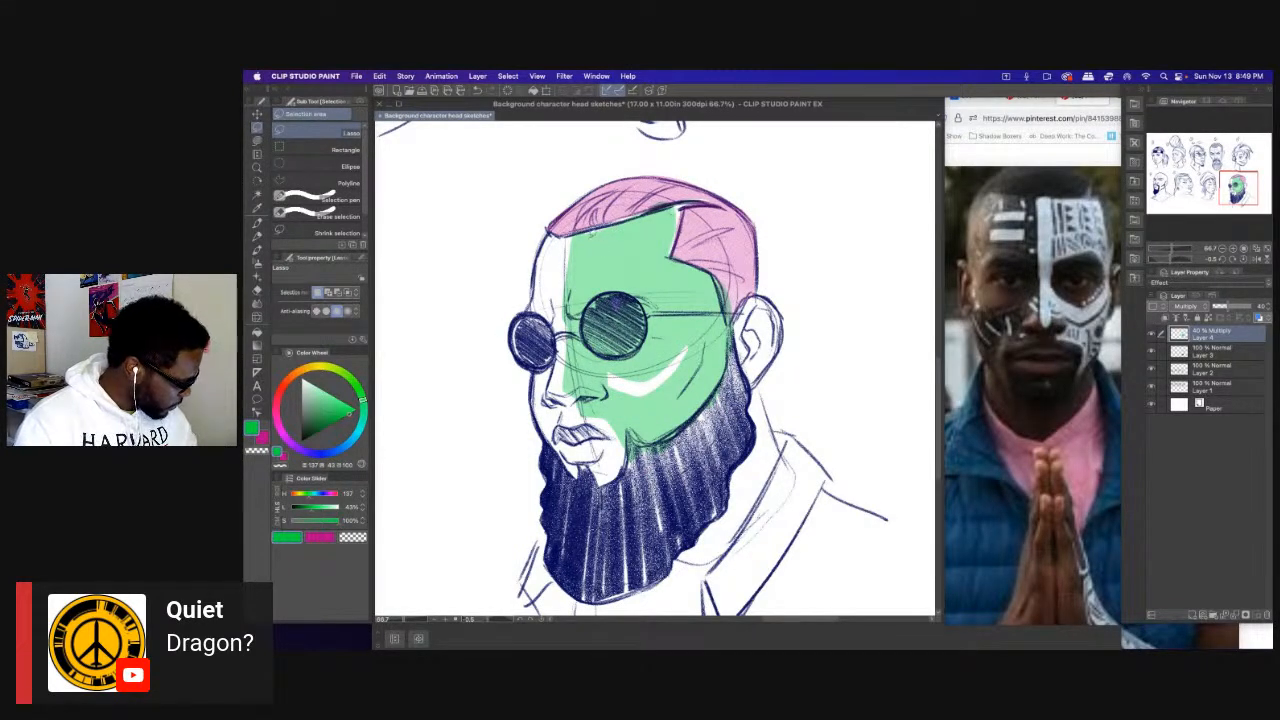
drag(597, 248, 590, 268)
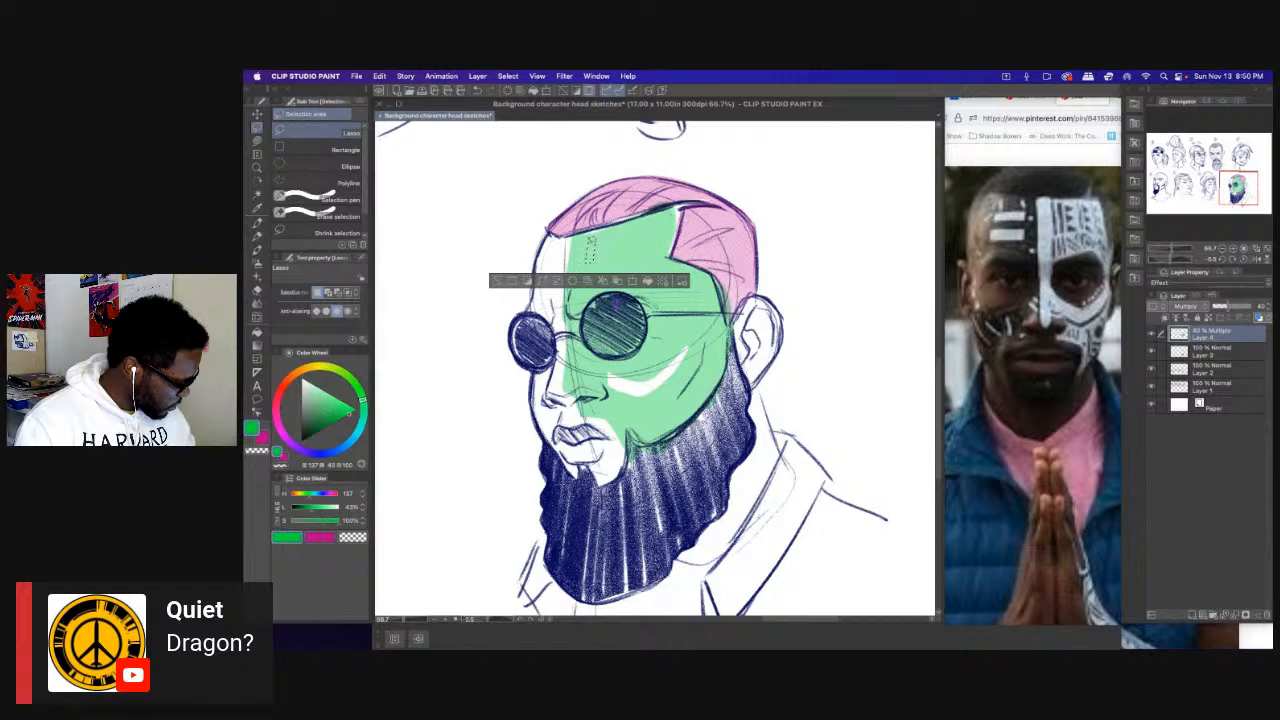
mouse_move(596, 238)
mouse_down()
mouse_move(592, 284)
mouse_move(603, 269)
mouse_up()
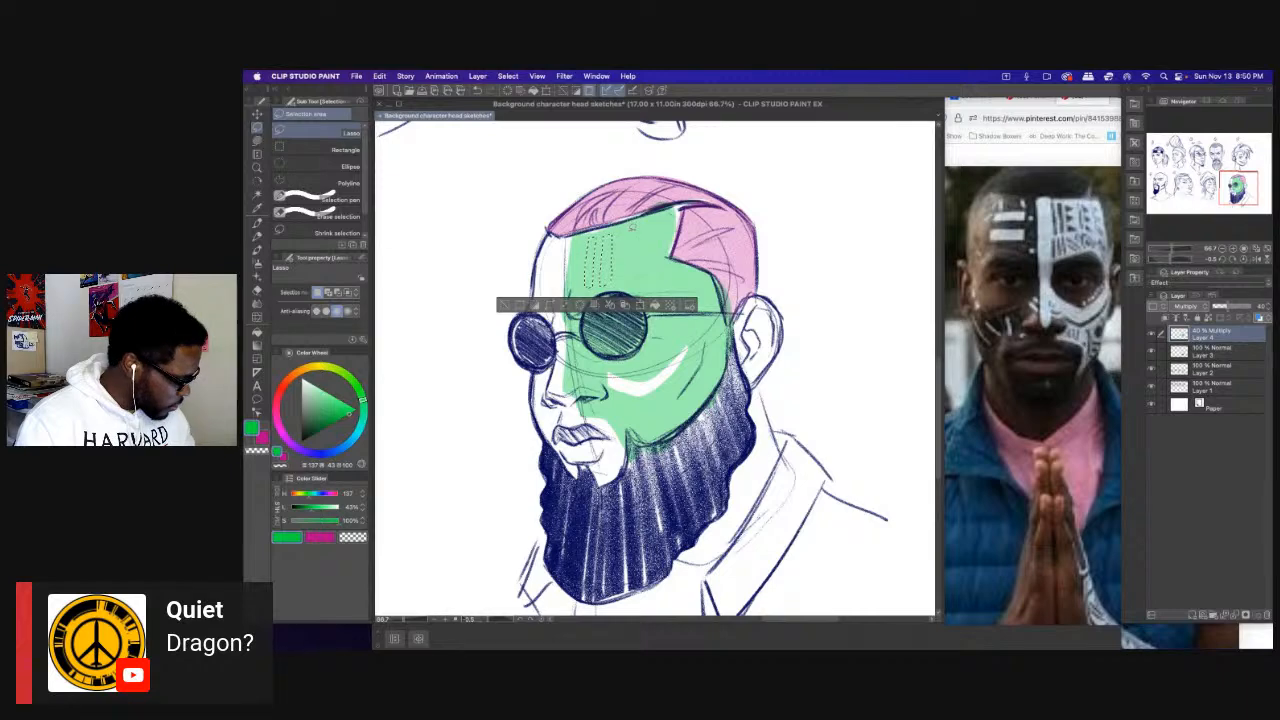
drag(624, 237, 620, 245)
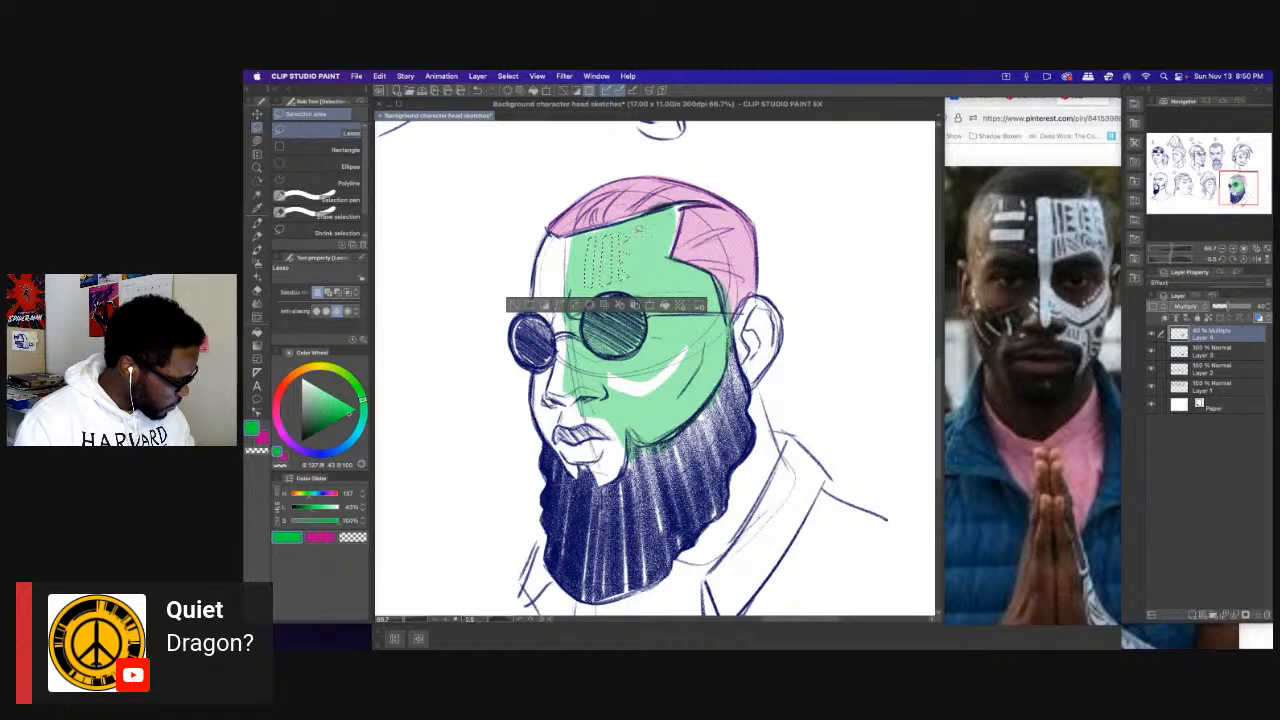
mouse_move(636, 275)
mouse_down()
mouse_move(636, 232)
mouse_move(648, 231)
mouse_move(649, 259)
mouse_up()
key(Delete)
key(super+d)
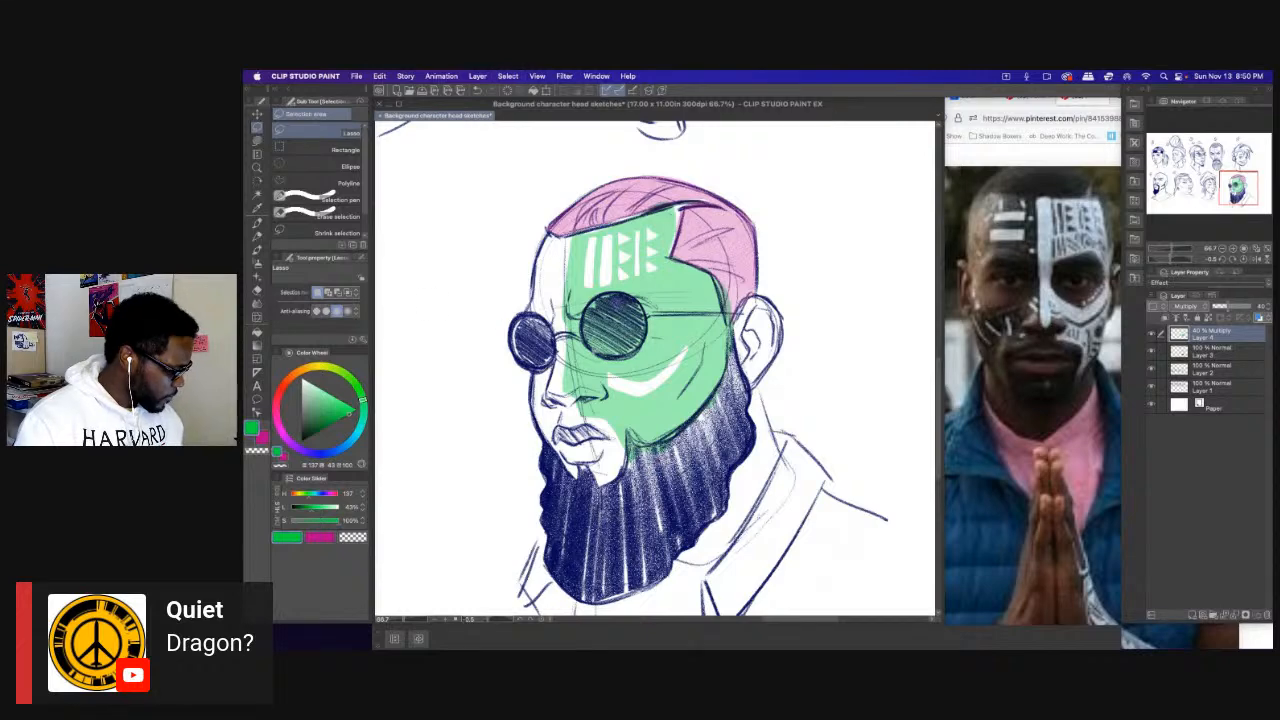
Cut a curved stripe and a circle out of the green temple beside the glasses, and dot the circle's center with green.
drag(607, 327, 580, 323)
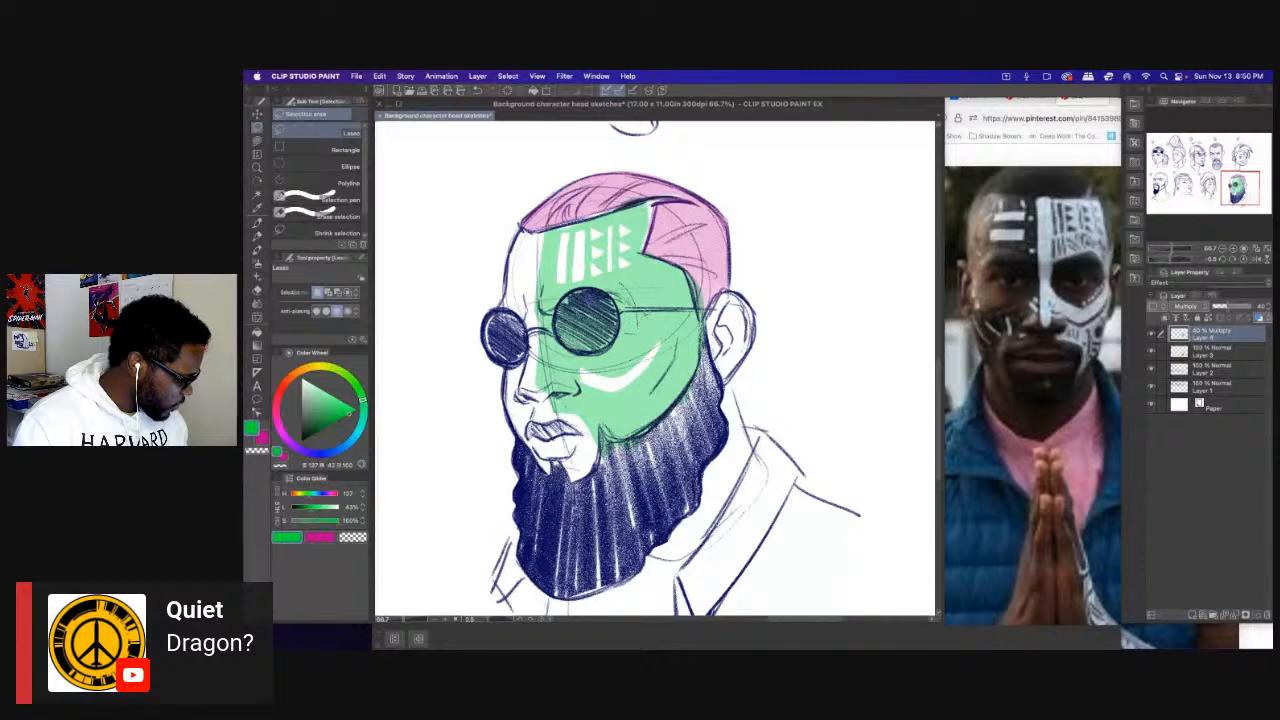
drag(630, 276, 653, 281)
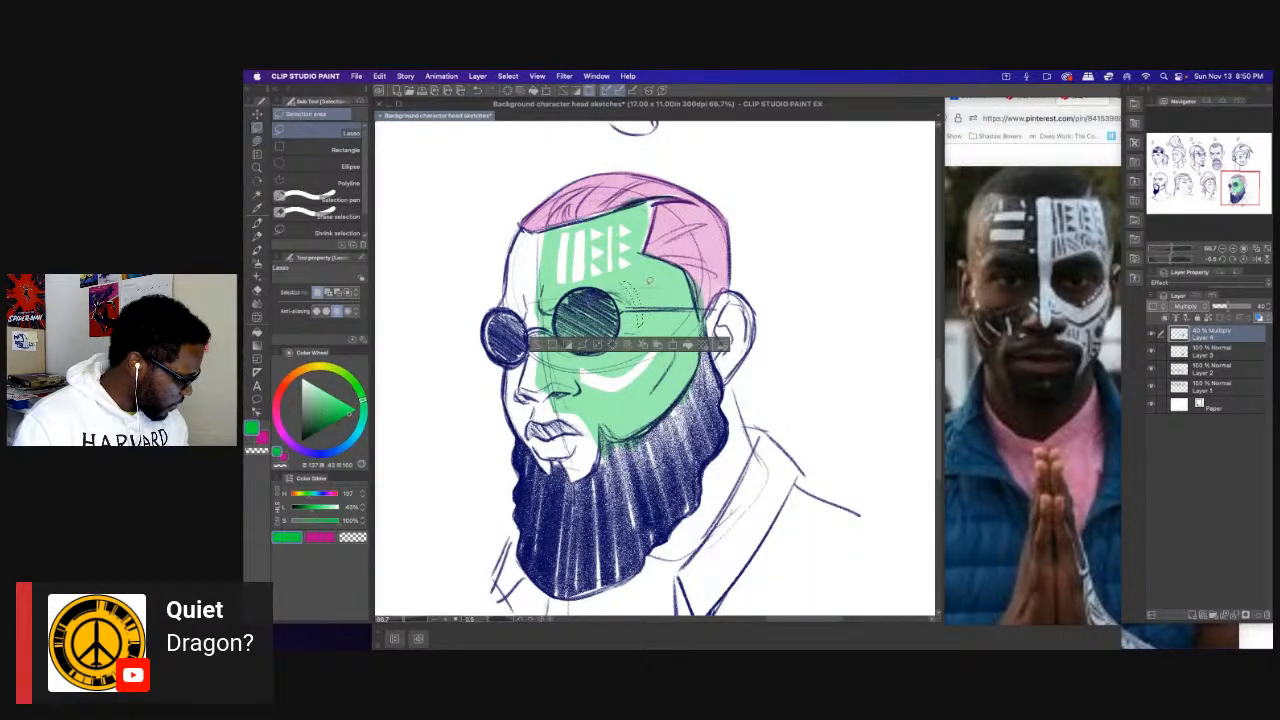
drag(653, 279, 652, 285)
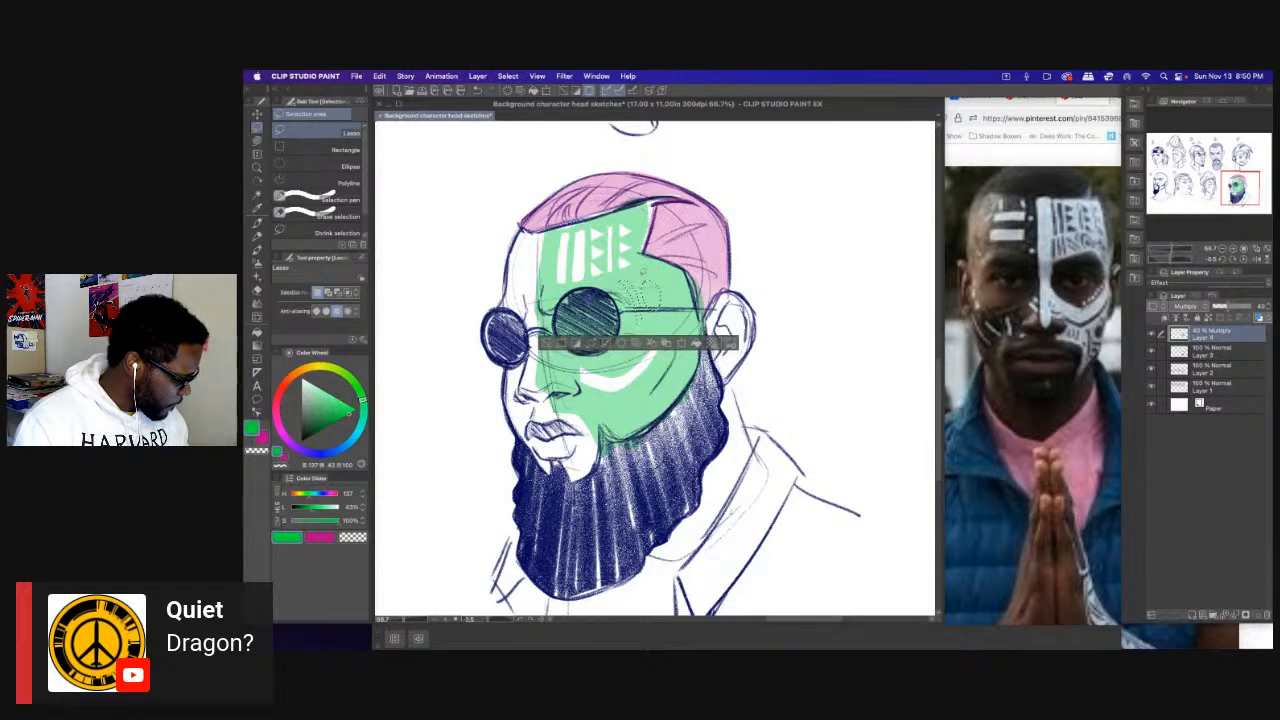
key(Delete)
key(super+d)
key(b)
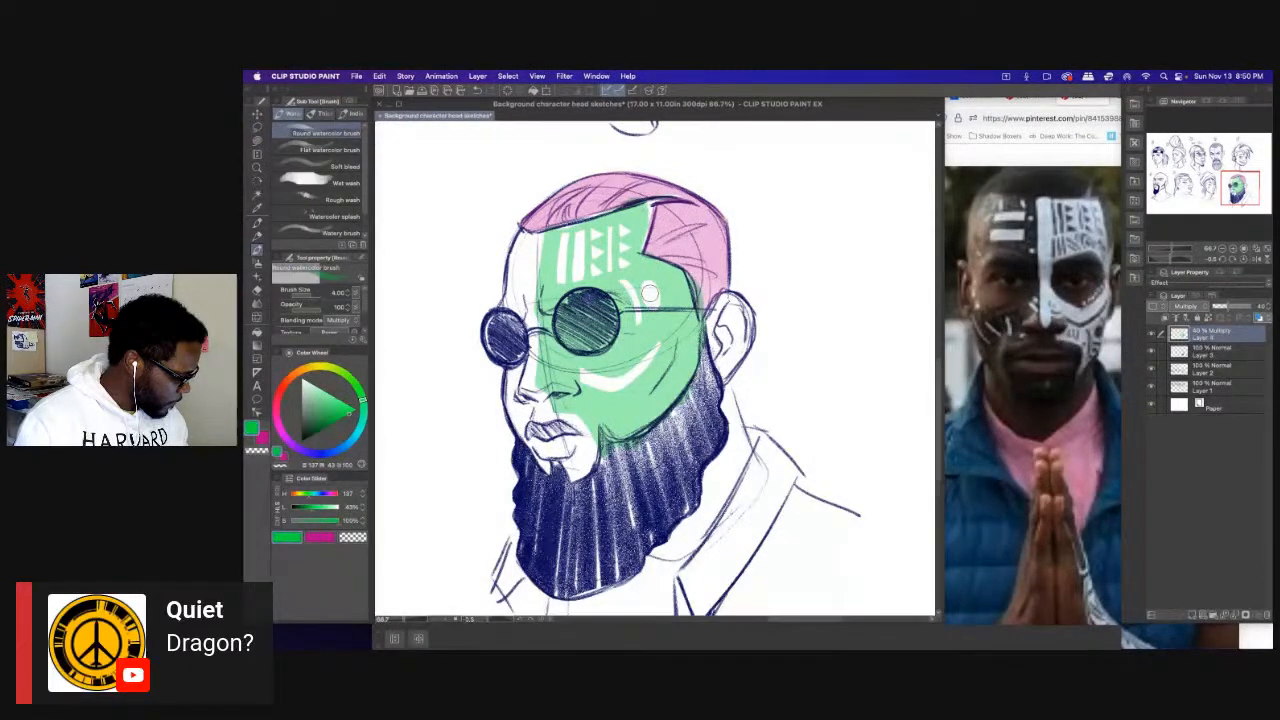
key(p)
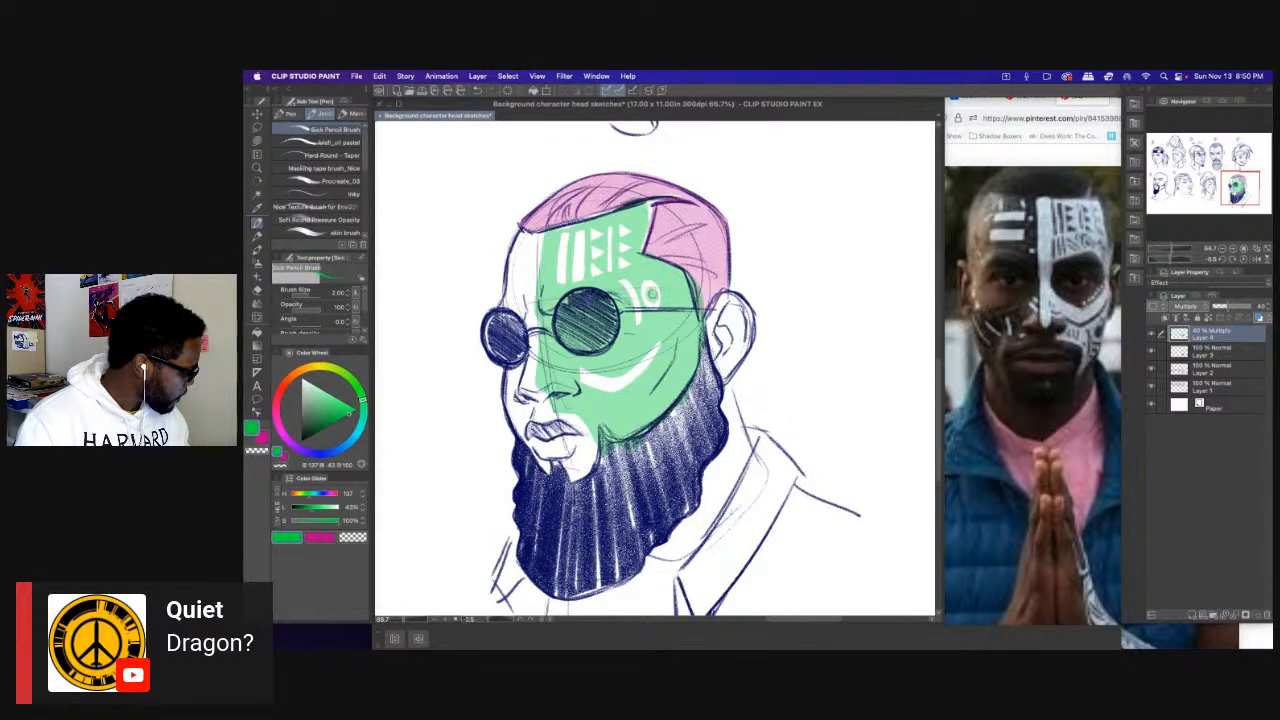
Cut a second curved stripe beside the temple circle, a short bar above the beard, and a diagonal stripe across the cheek.
key(m)
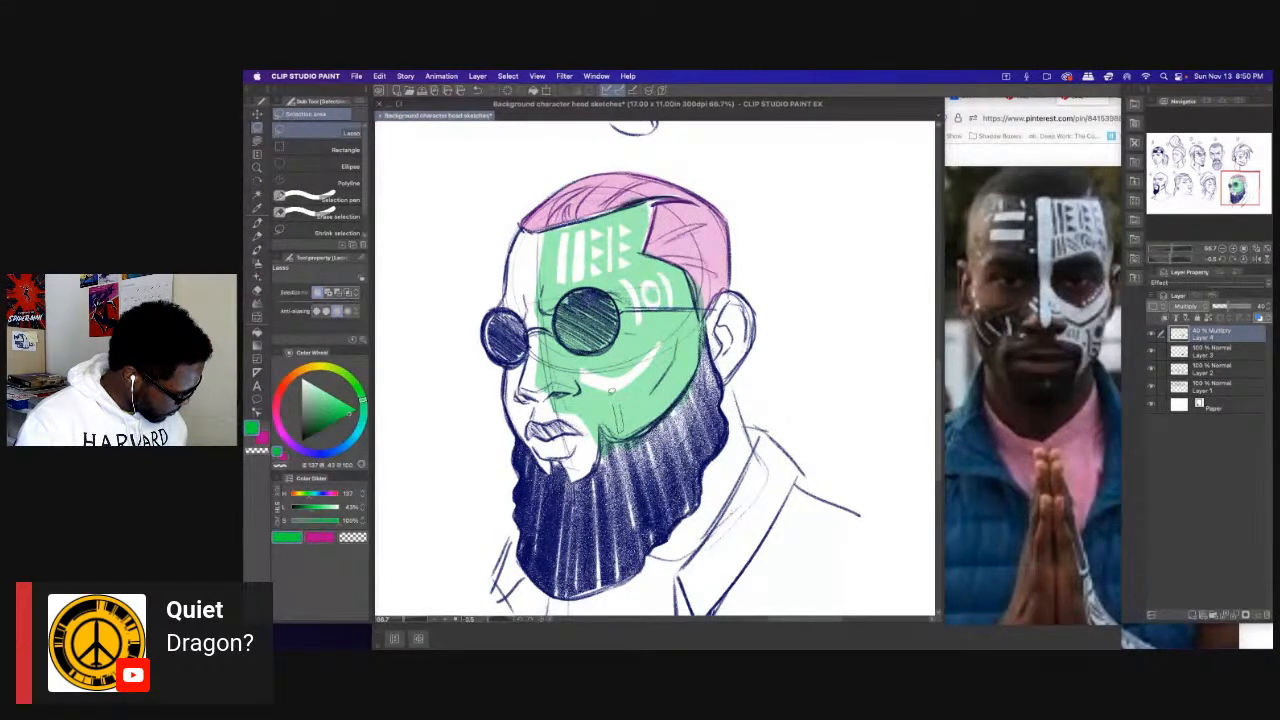
drag(612, 391, 614, 404)
key(Delete)
key(super+d)
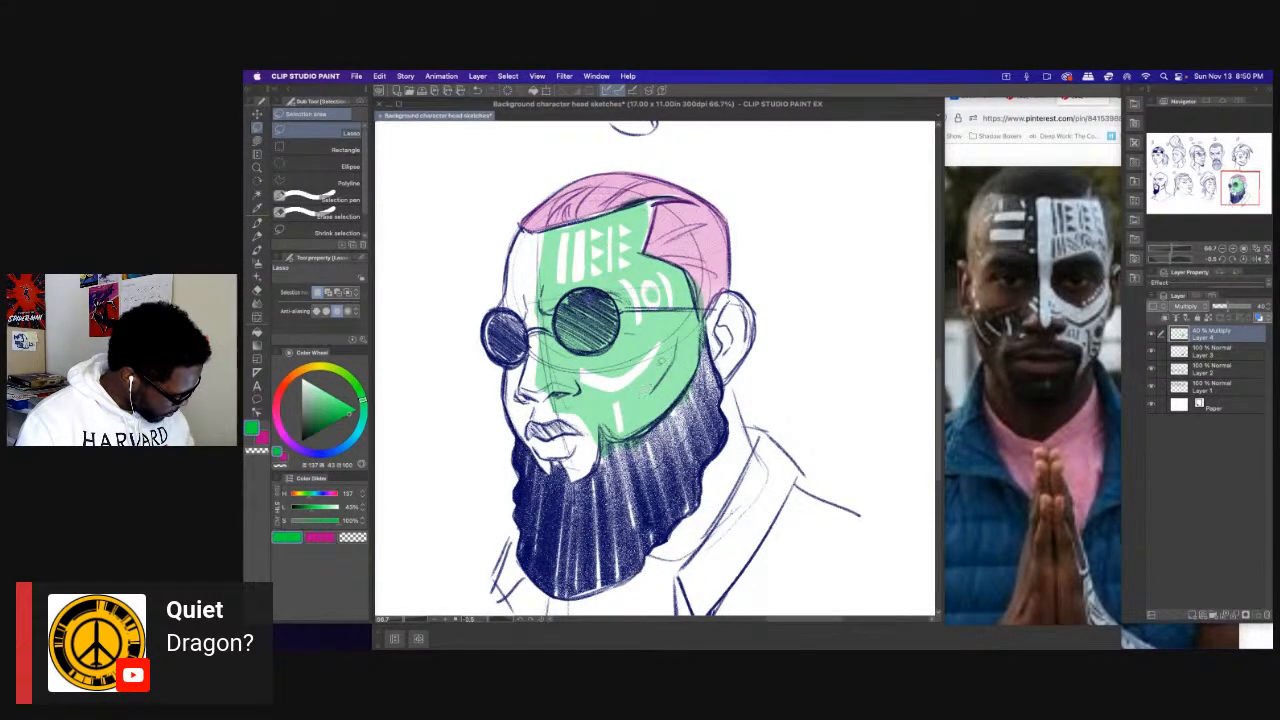
mouse_move(662, 356)
mouse_down()
mouse_move(632, 400)
mouse_move(660, 358)
mouse_move(696, 349)
mouse_up()
key(Delete)
key(super+d)
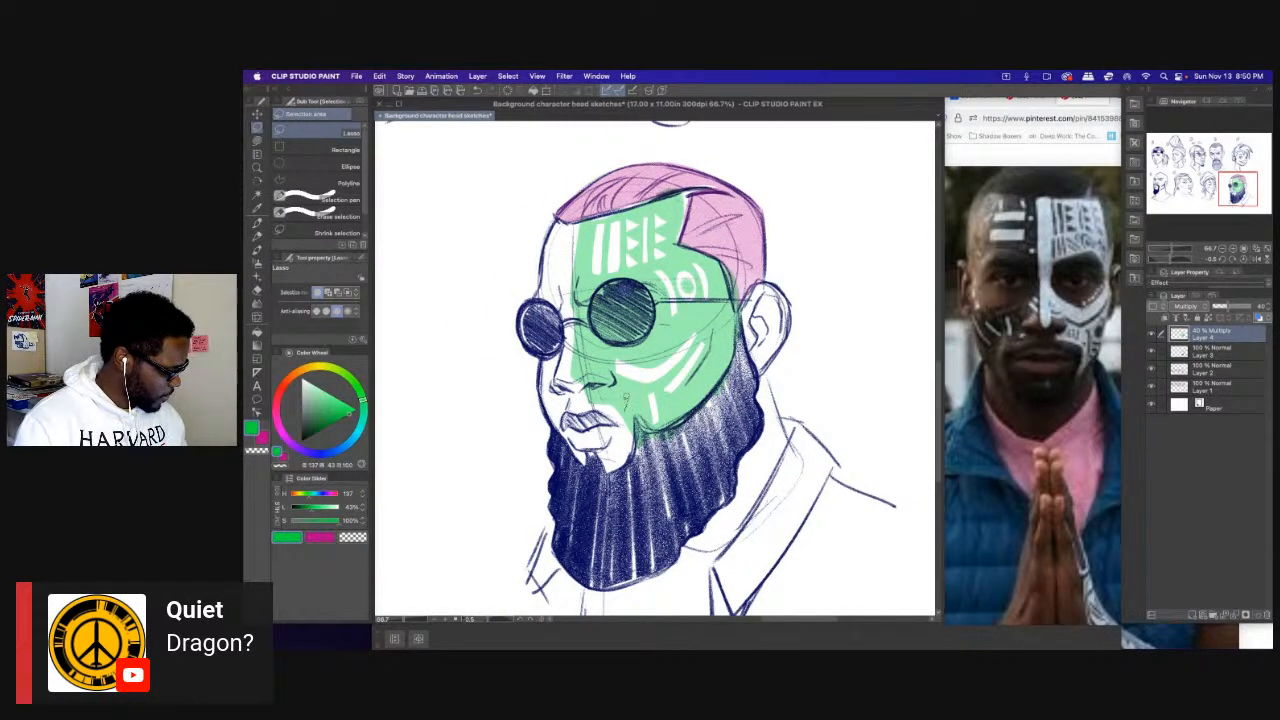
Cut small marks out of the green paint above the upper lip and on the side of the nose.
mouse_move(621, 392)
mouse_down()
mouse_move(600, 395)
mouse_move(580, 358)
mouse_move(590, 362)
mouse_up()
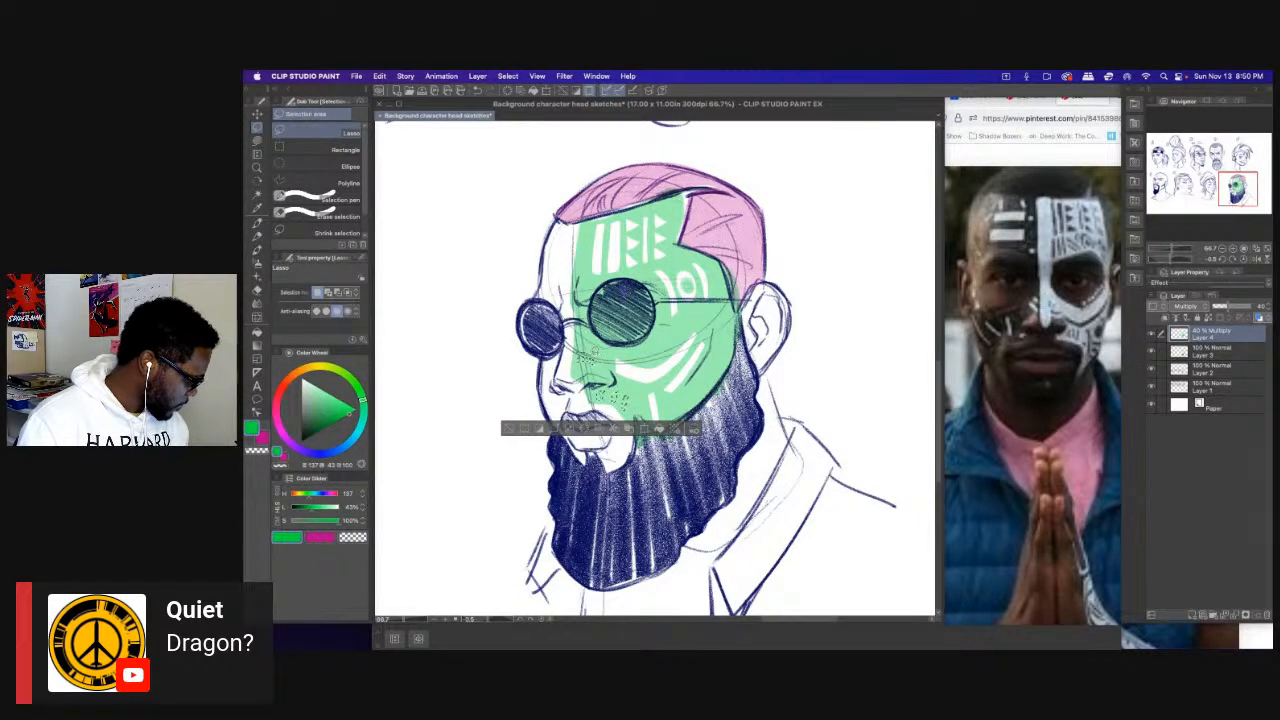
key(Delete)
key(super+d)
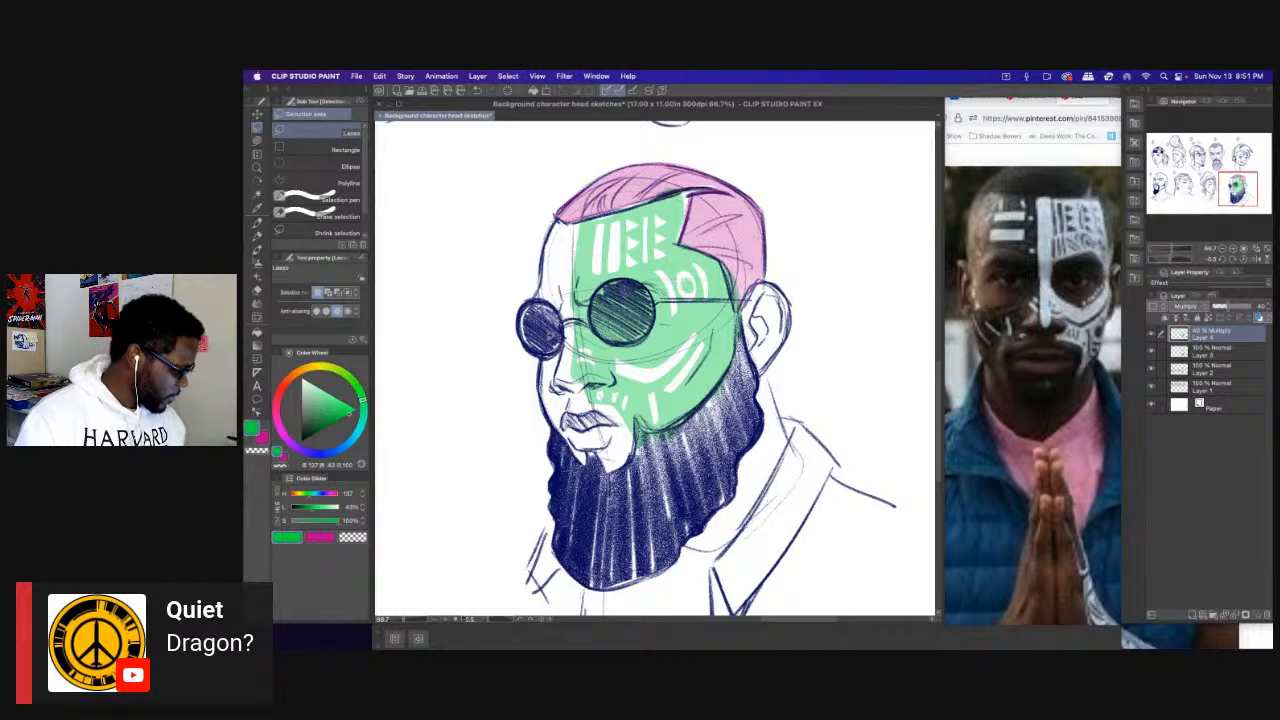
drag(476, 340, 480, 340)
drag(629, 291, 668, 289)
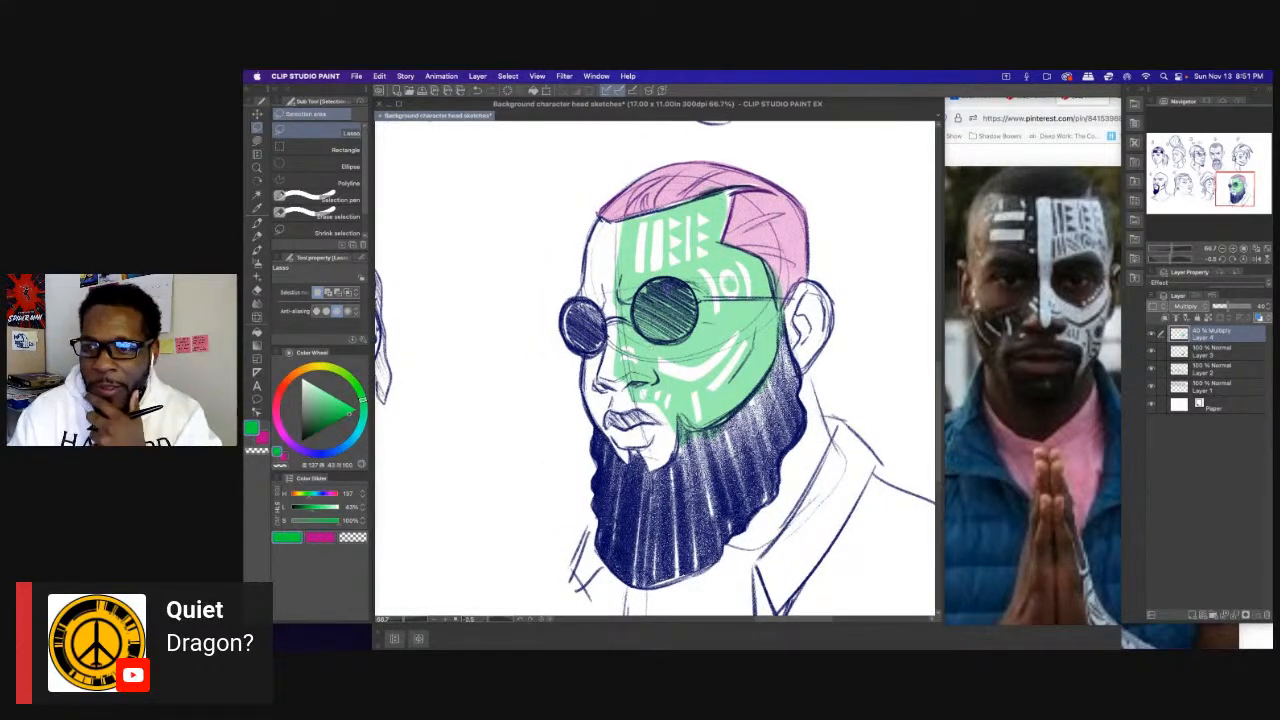
key(super+Tab)
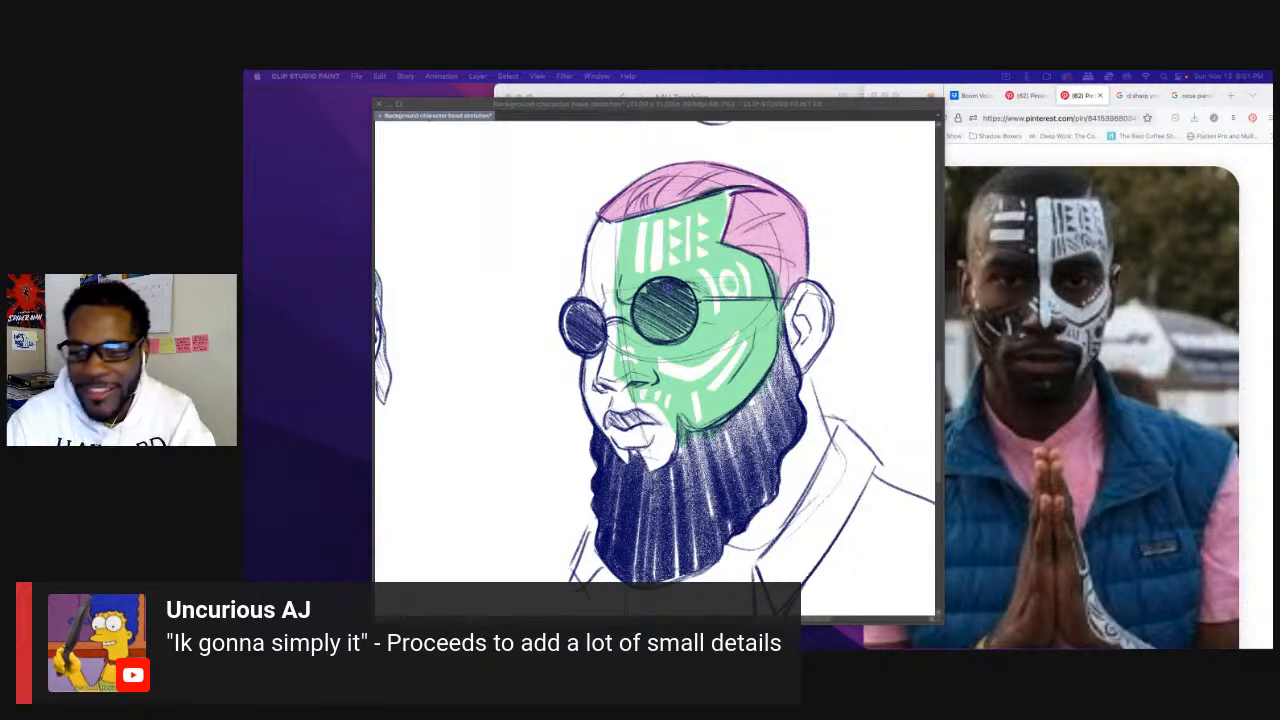
key(Tab)
scroll(574, 275, down, 2)
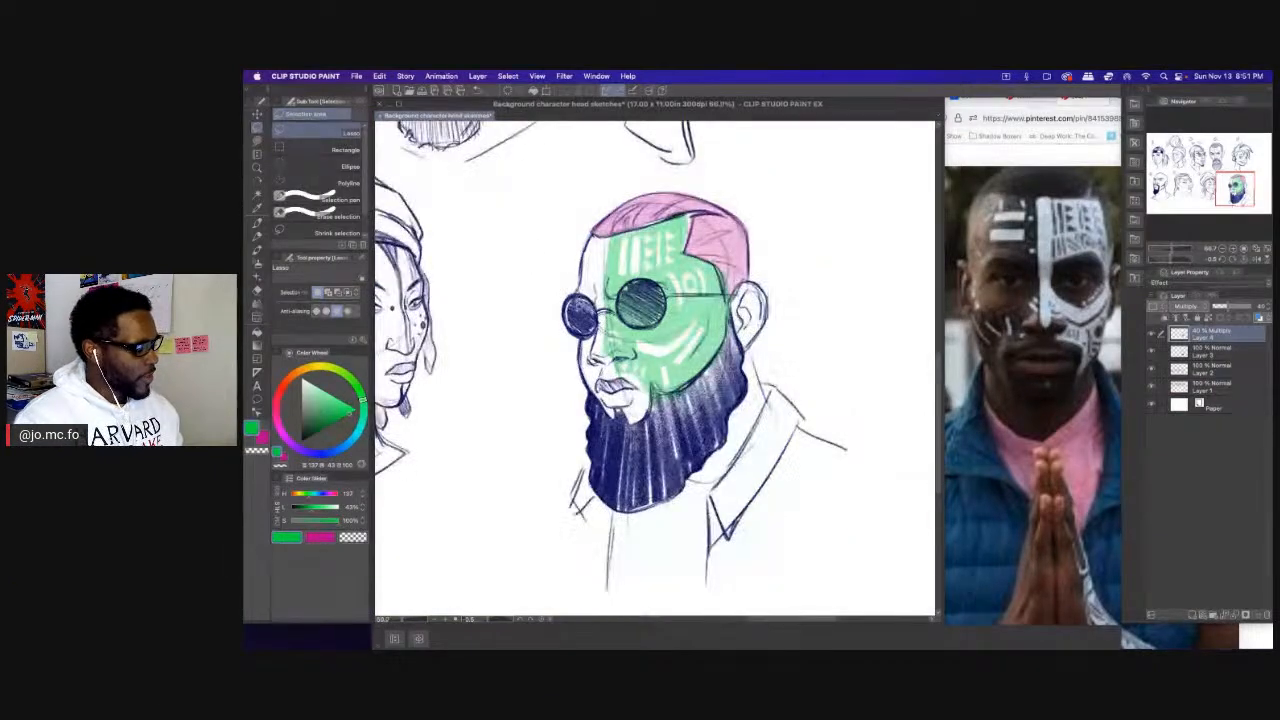
scroll(640, 258, up, 3)
key(o)
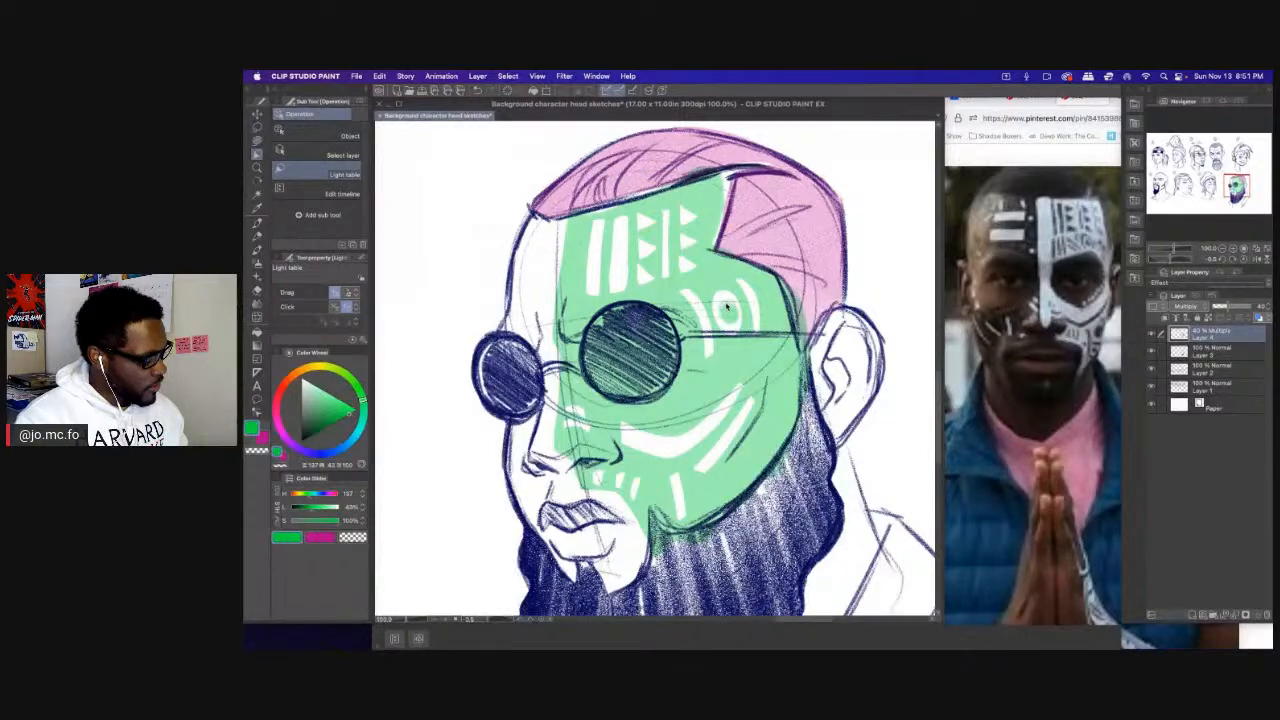
key(p)
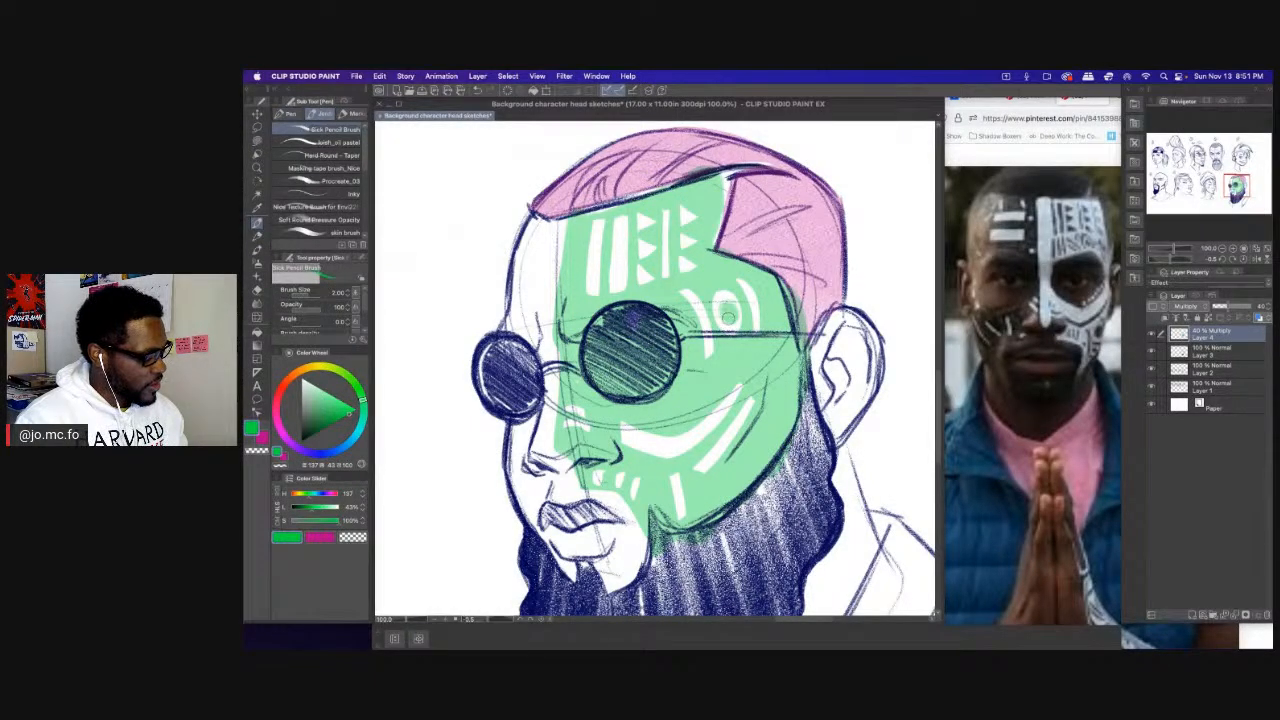
key(p)
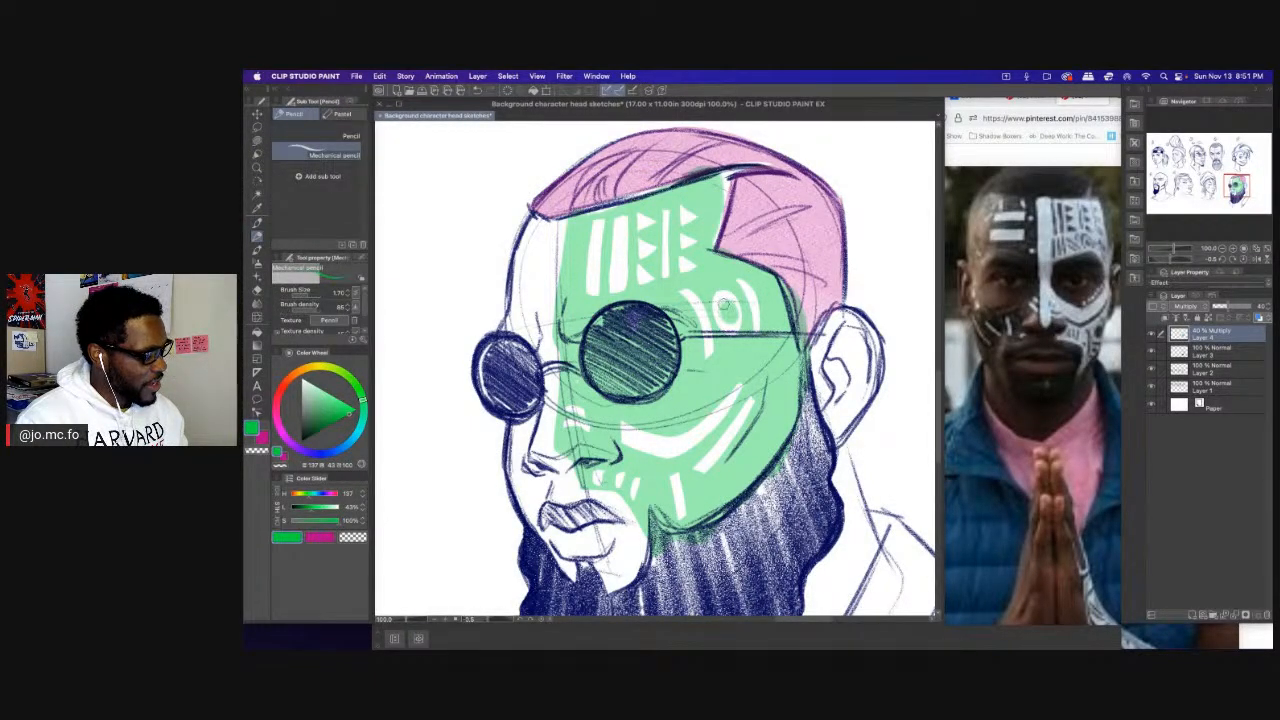
key(p)
scroll(720, 298, down, 3)
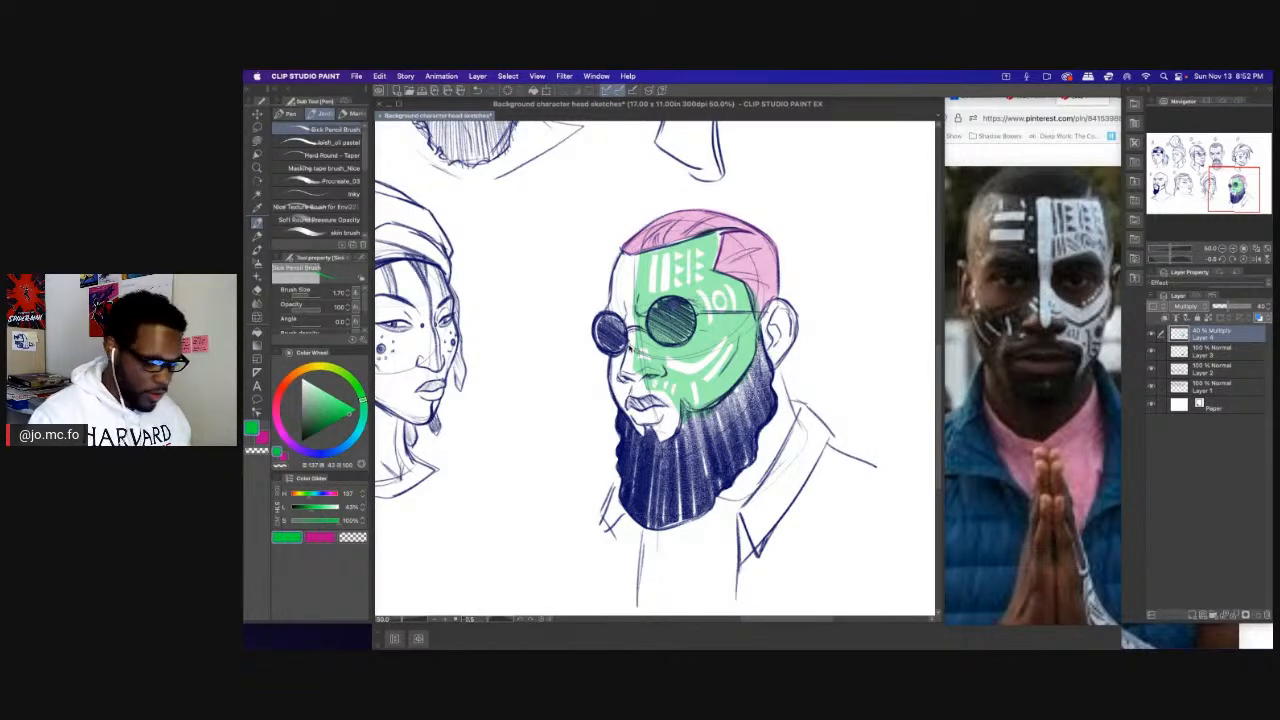
Lasso and delete the green paint over the lower part of the ninth head's nose, then deselect.
scroll(625, 346, up, 2)
key(m)
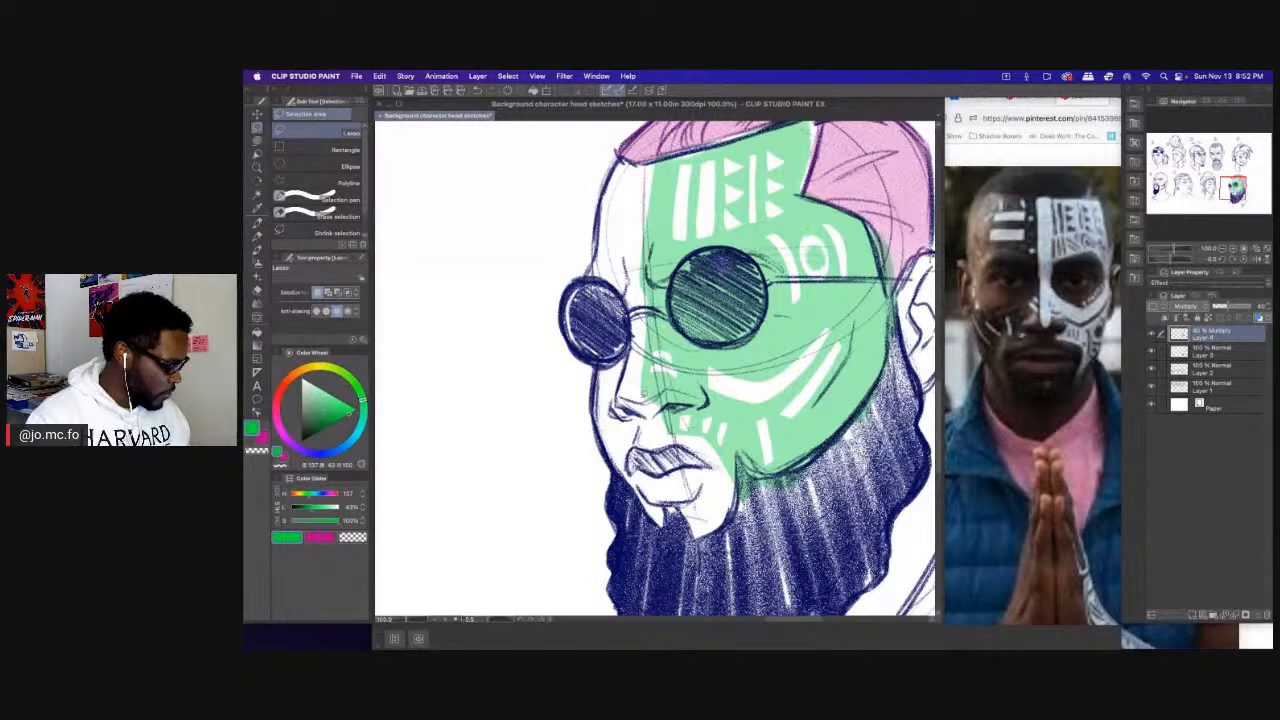
drag(700, 398, 650, 400)
key(Delete)
key(super+d)
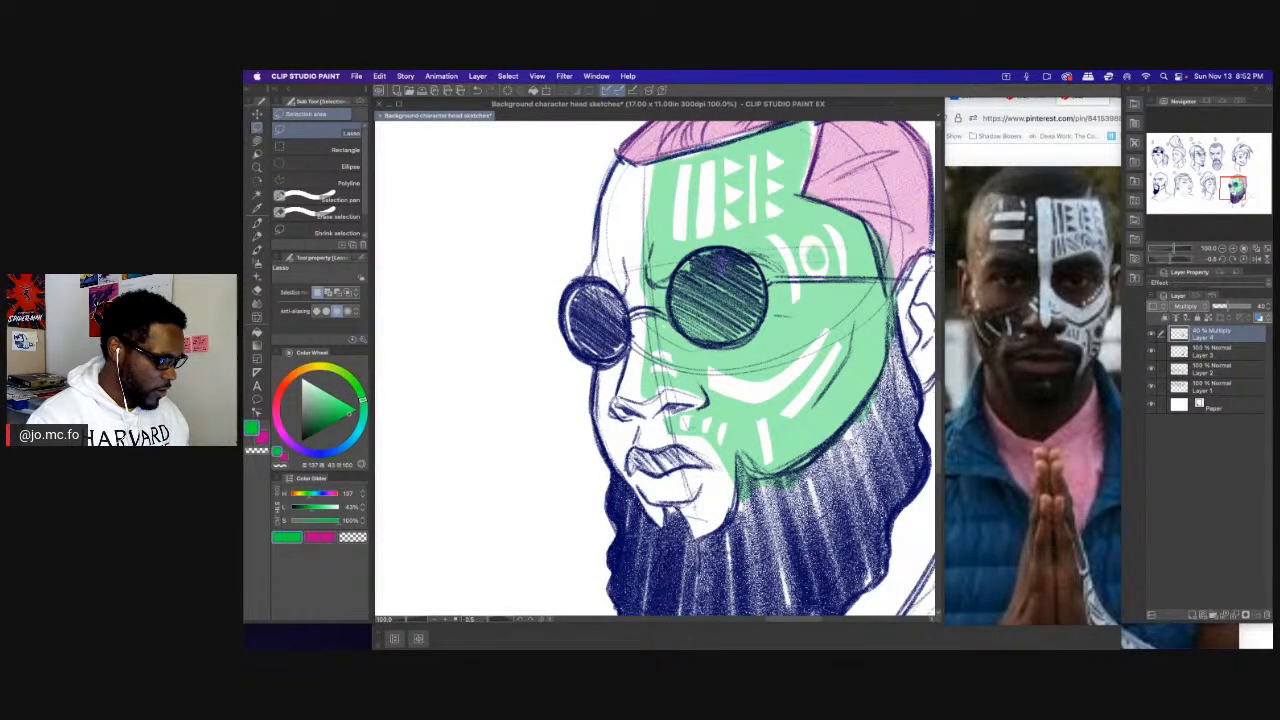
drag(667, 314, 598, 332)
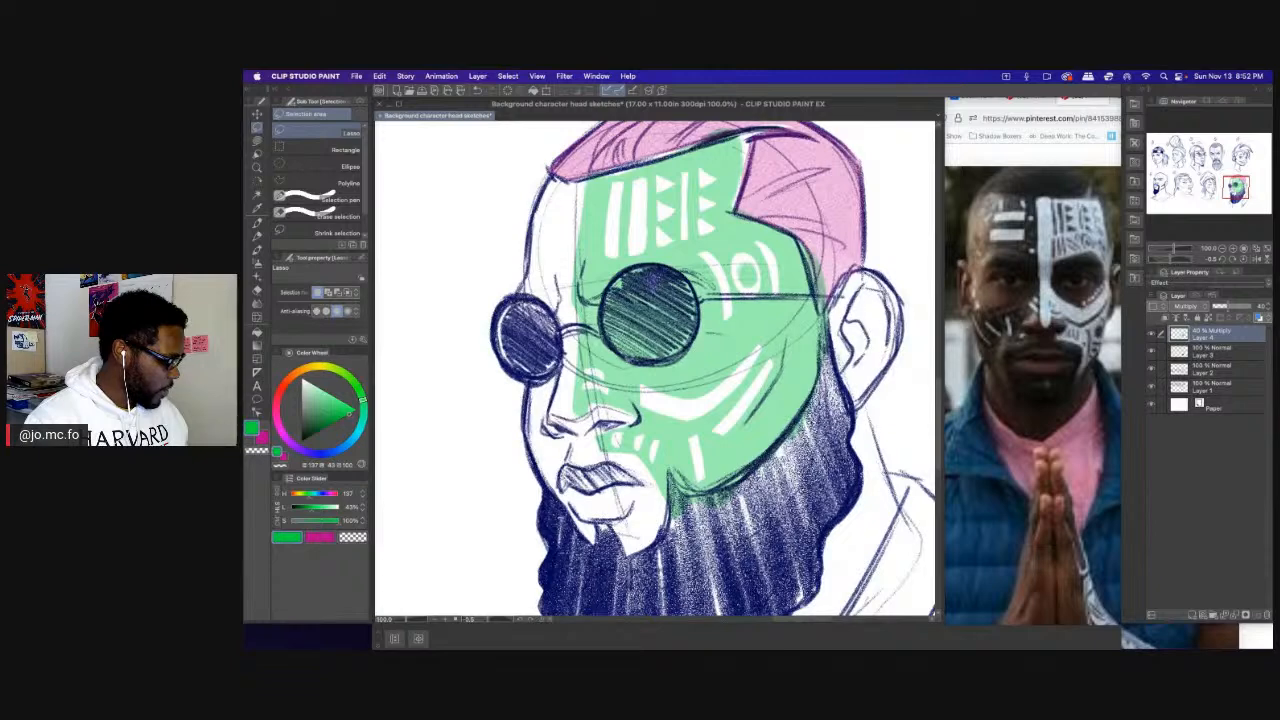
mouse_move(712, 322)
mouse_down()
mouse_move(692, 278)
mouse_move(627, 266)
mouse_move(632, 355)
mouse_move(700, 350)
mouse_up()
key(super+d)
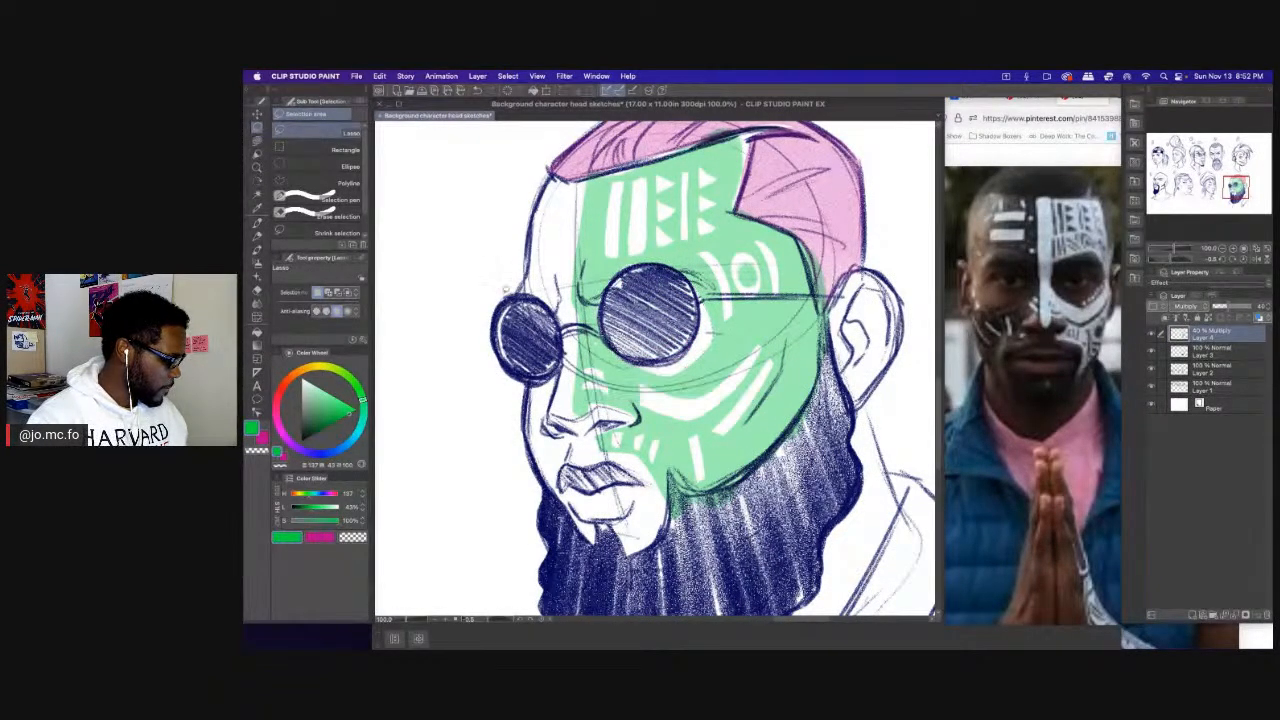
Widen the document window so that the whole sheet of heads fits in view.
key(super+minus)
key(super+minus)
scroll(502, 281, down, 6)
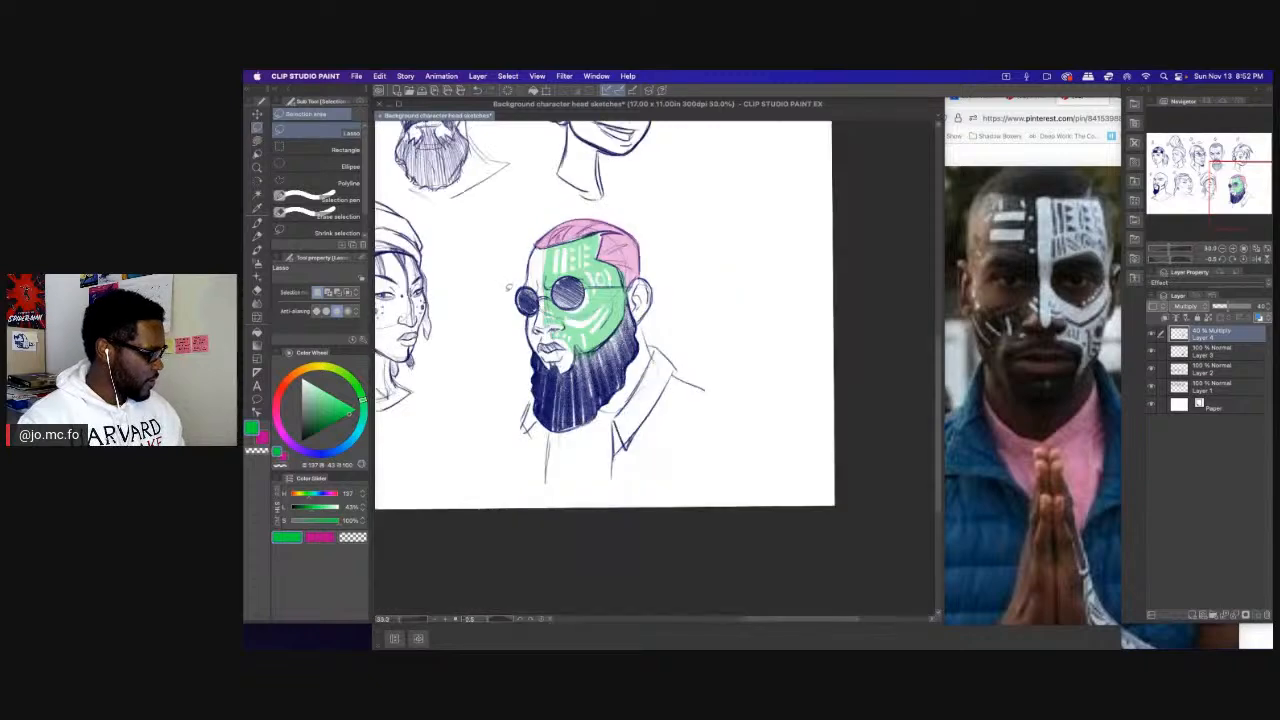
scroll(521, 352, down, 2)
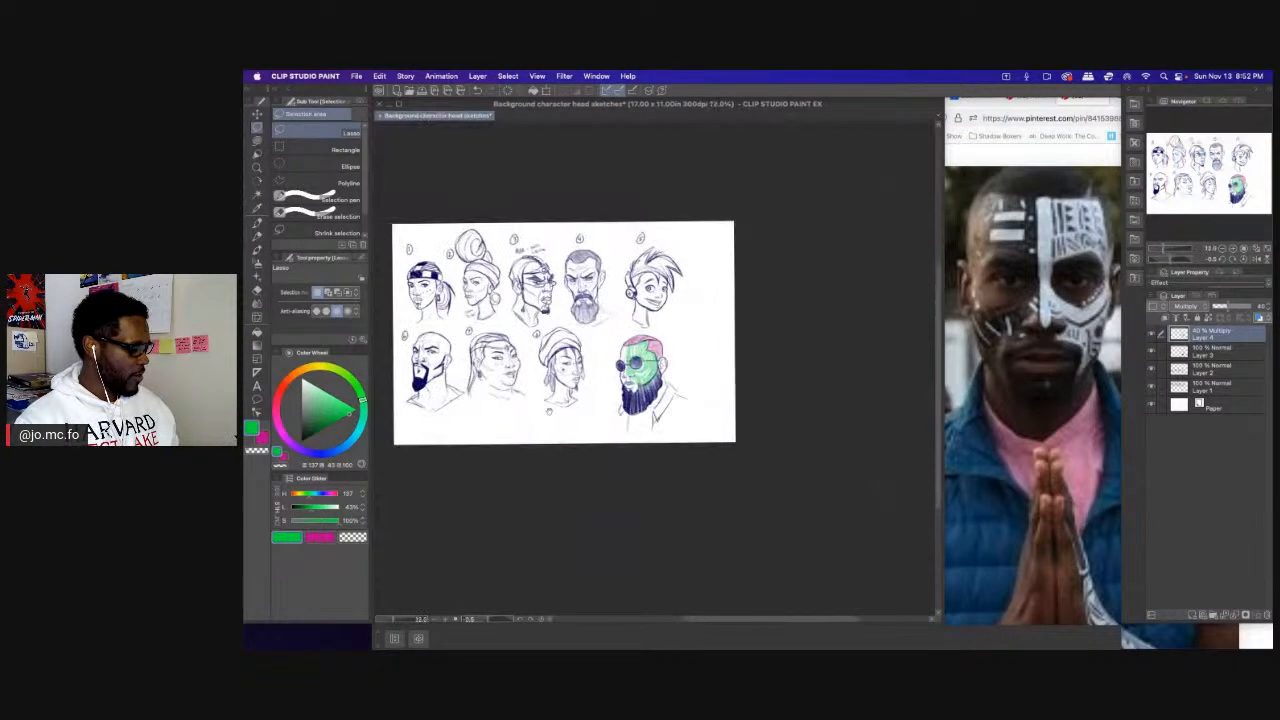
drag(438, 343, 521, 369)
scroll(405, 352, up, 2)
click(399, 104)
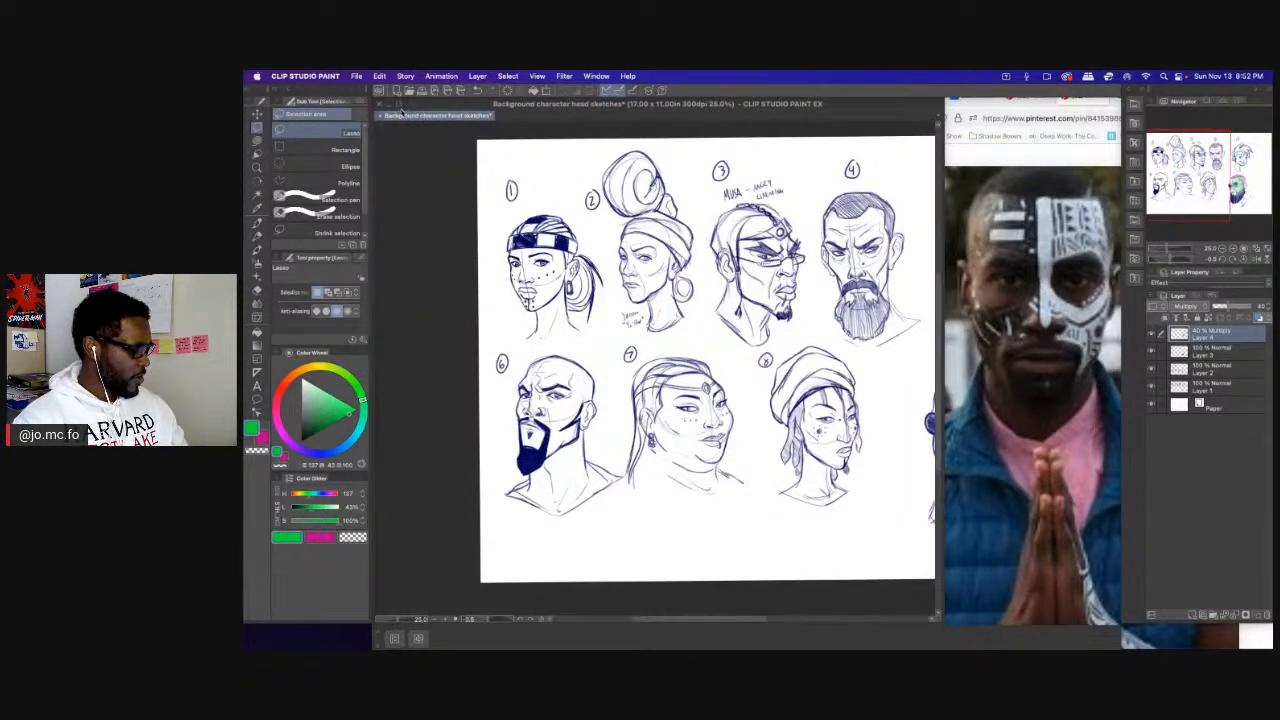
drag(502, 231, 325, 229)
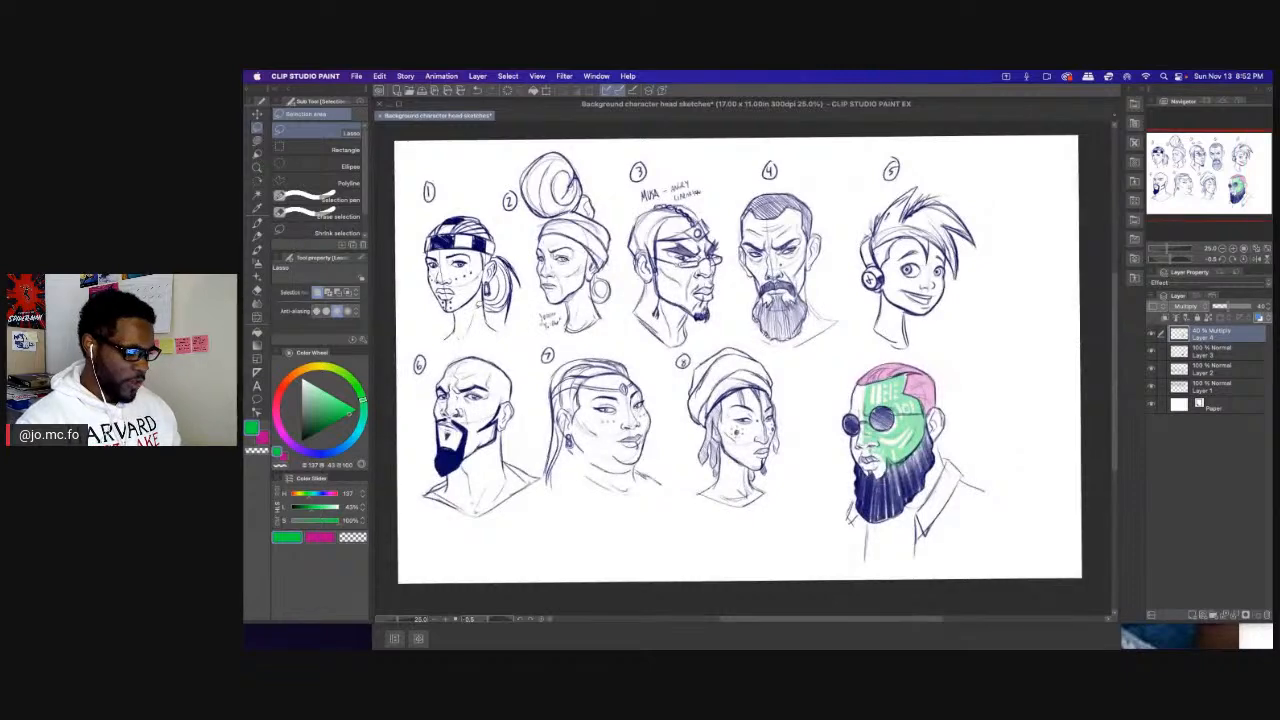
Select Layer 1 through Layer 4 together and move all the heads toward the right to center them on the page.
shift+click(1191, 388)
key(super+t)
drag(448, 299, 492, 301)
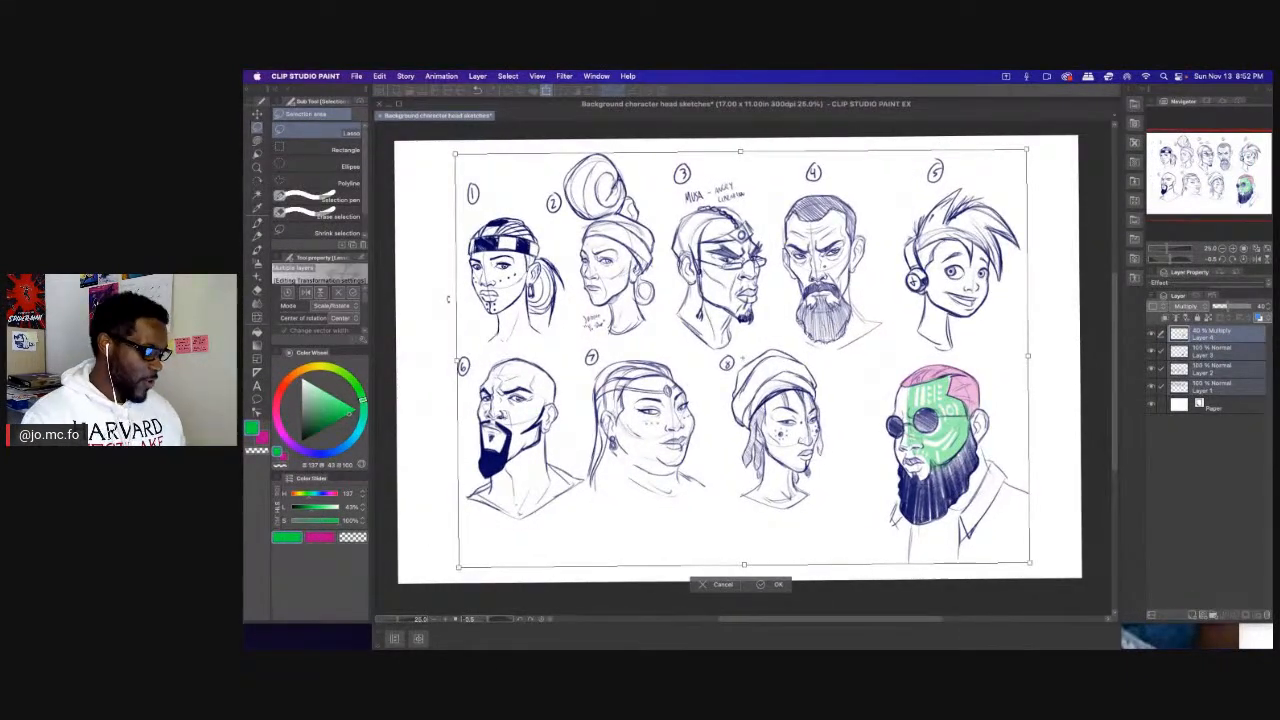
key(Return)
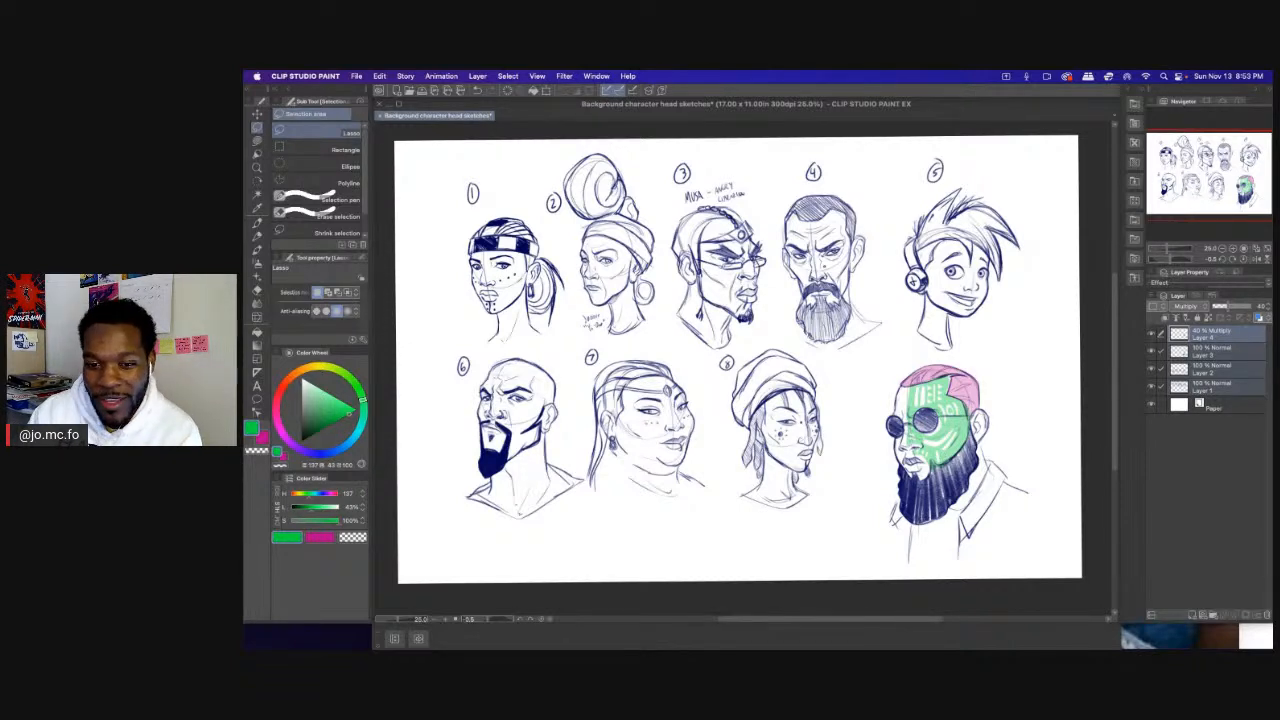
key(super+Tab)
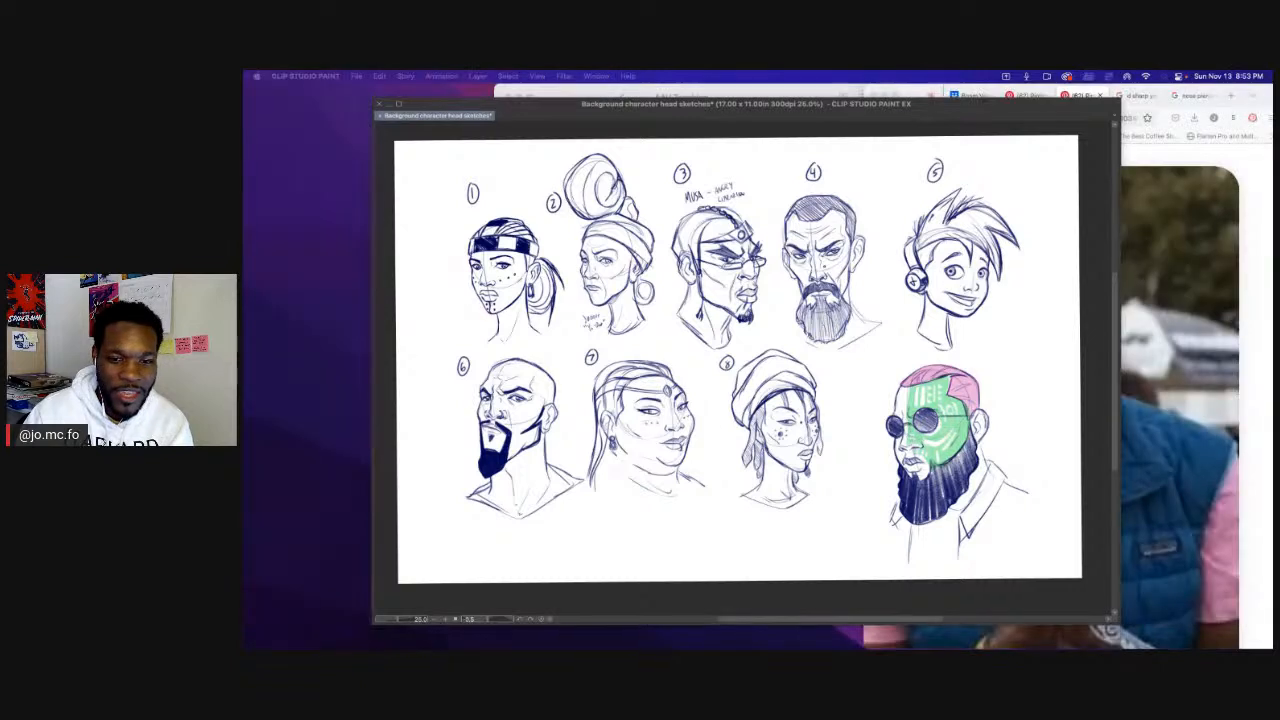